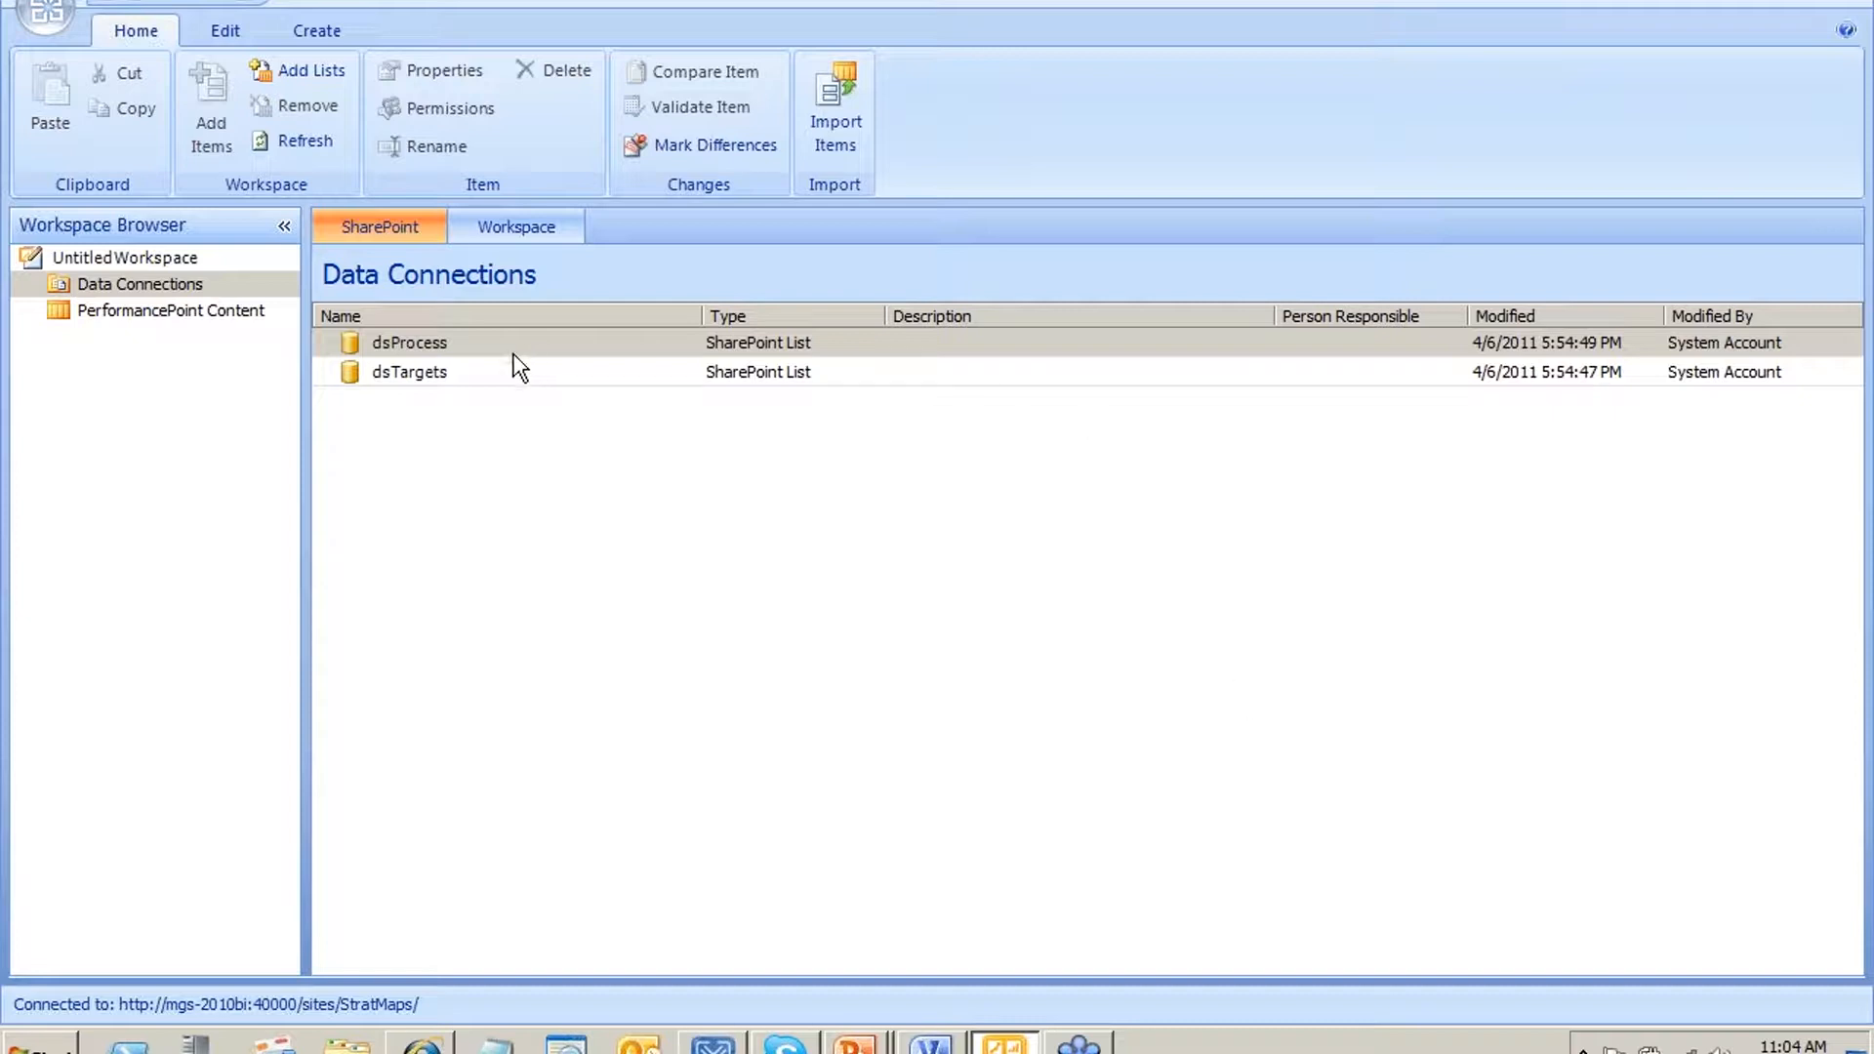
Create a new data source from the Analysis Services template under Data Connections
right_click(234, 284)
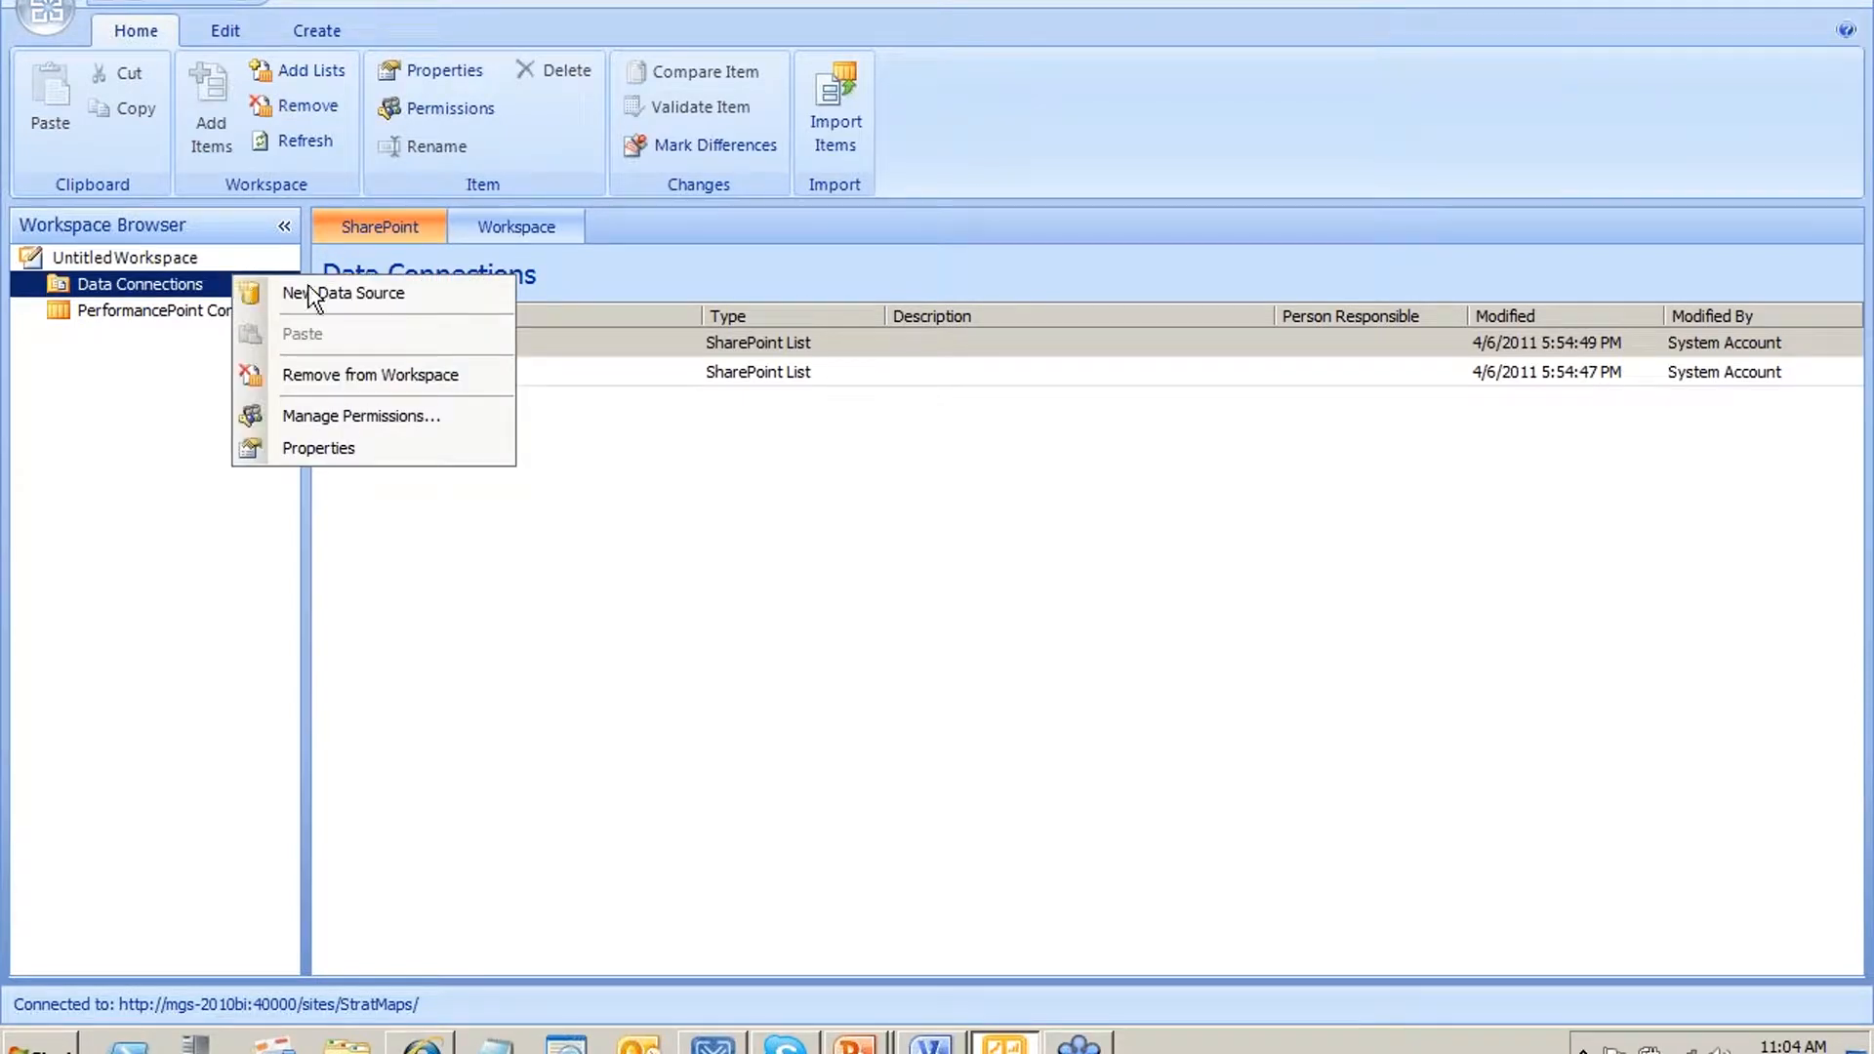
left_click(400, 296)
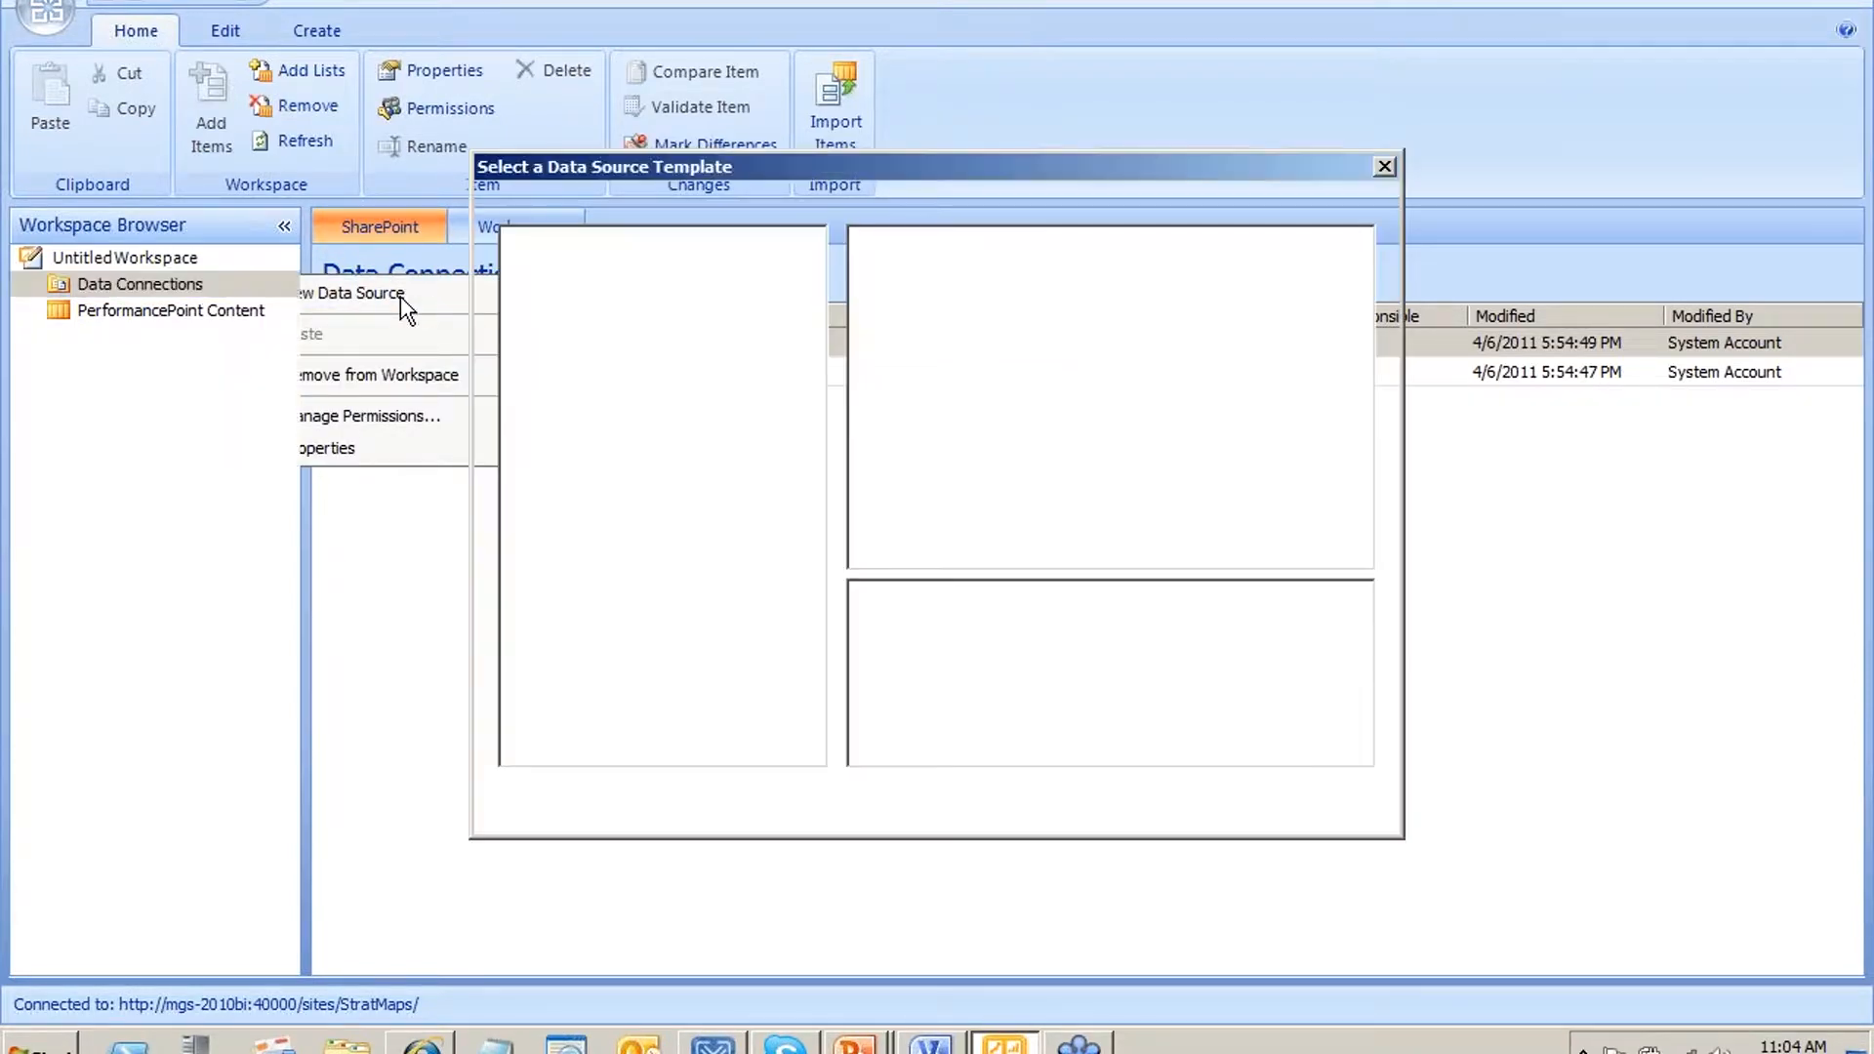
left_click(927, 314)
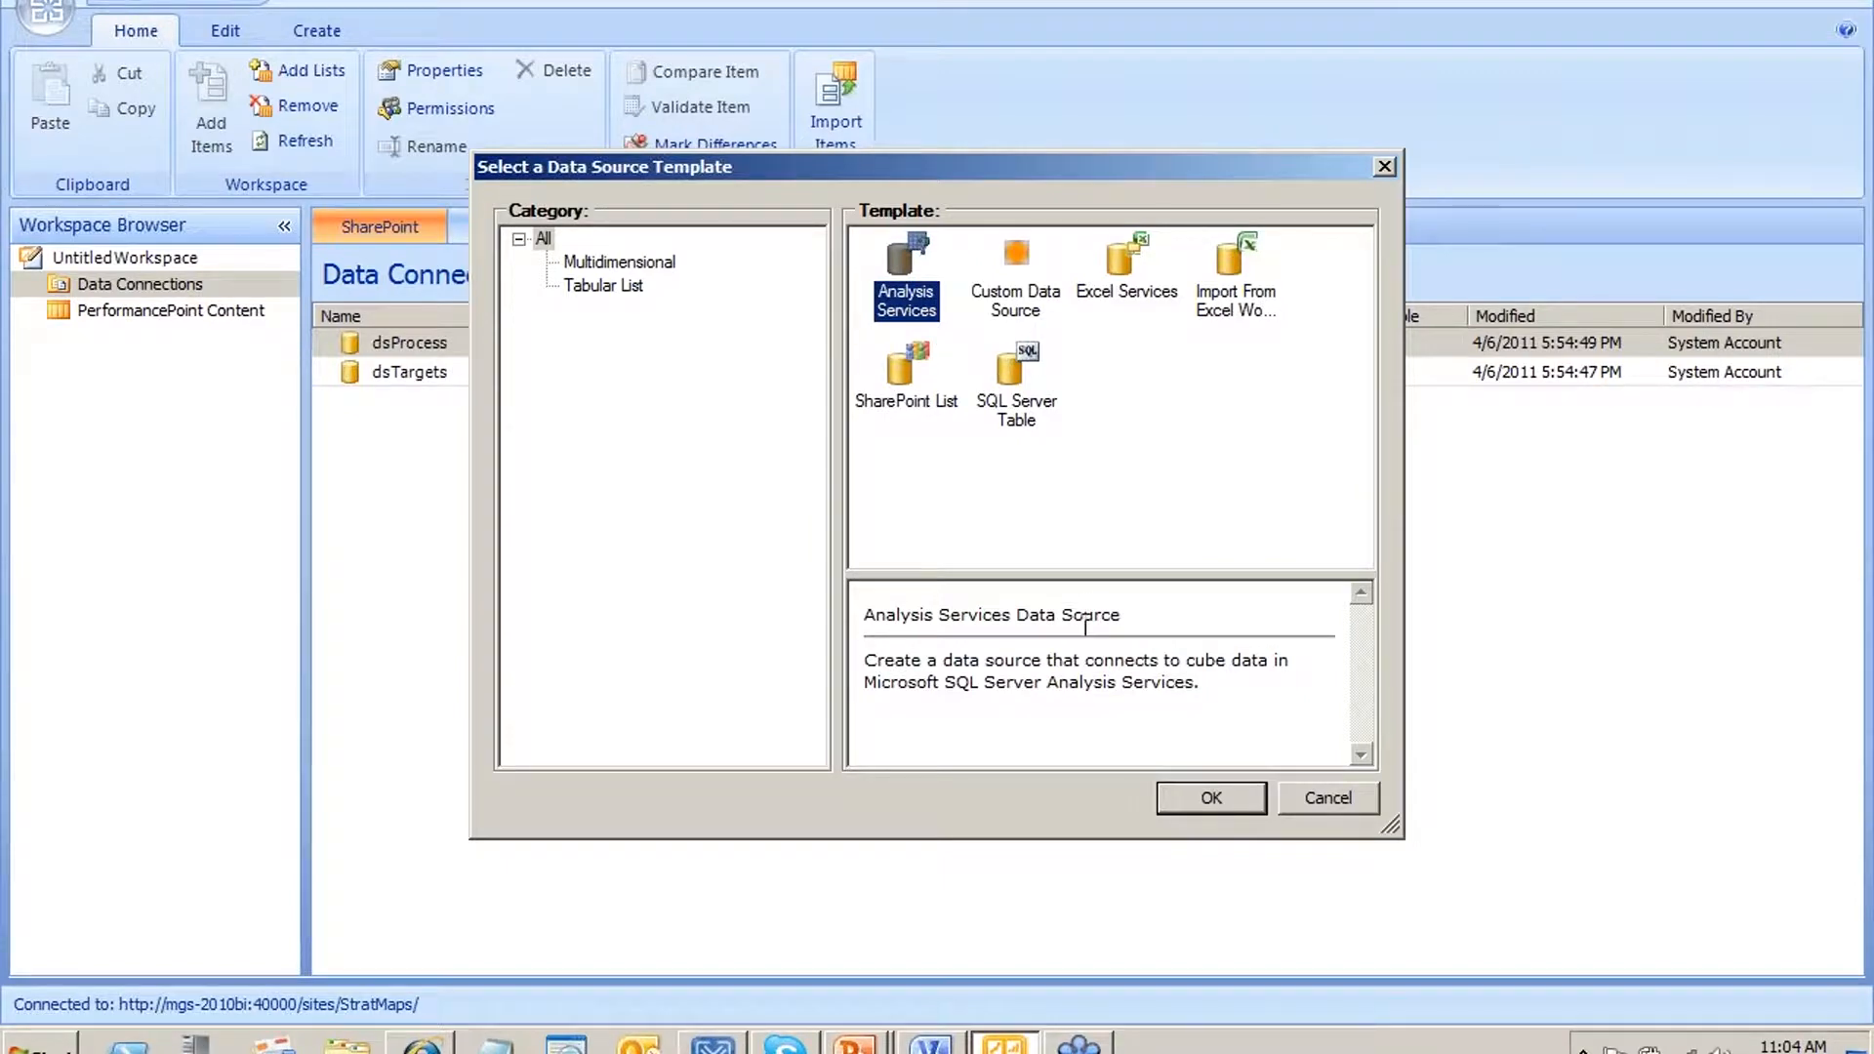
left_click(1232, 805)
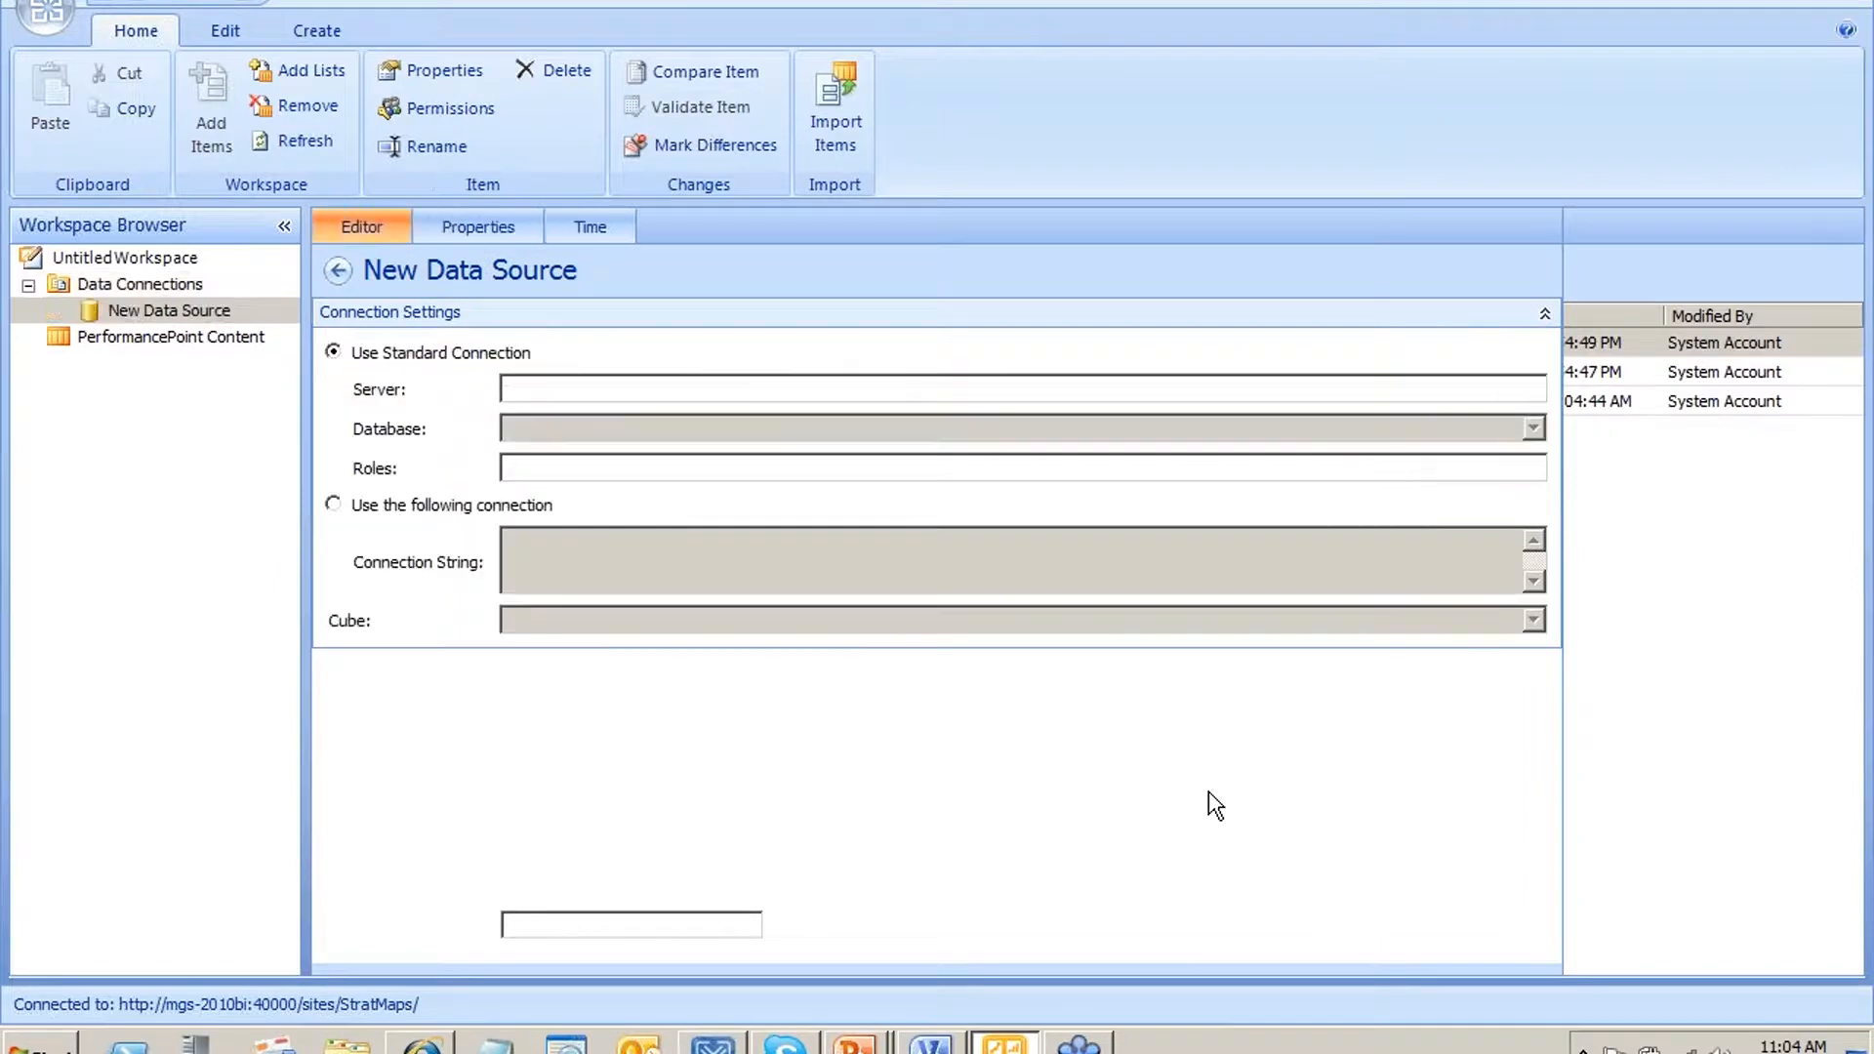
Connect the data source to server localhost\sql2k8r2, database Adventure Works DW 2008R2, and the Adventure Works cube
left_click(603, 390)
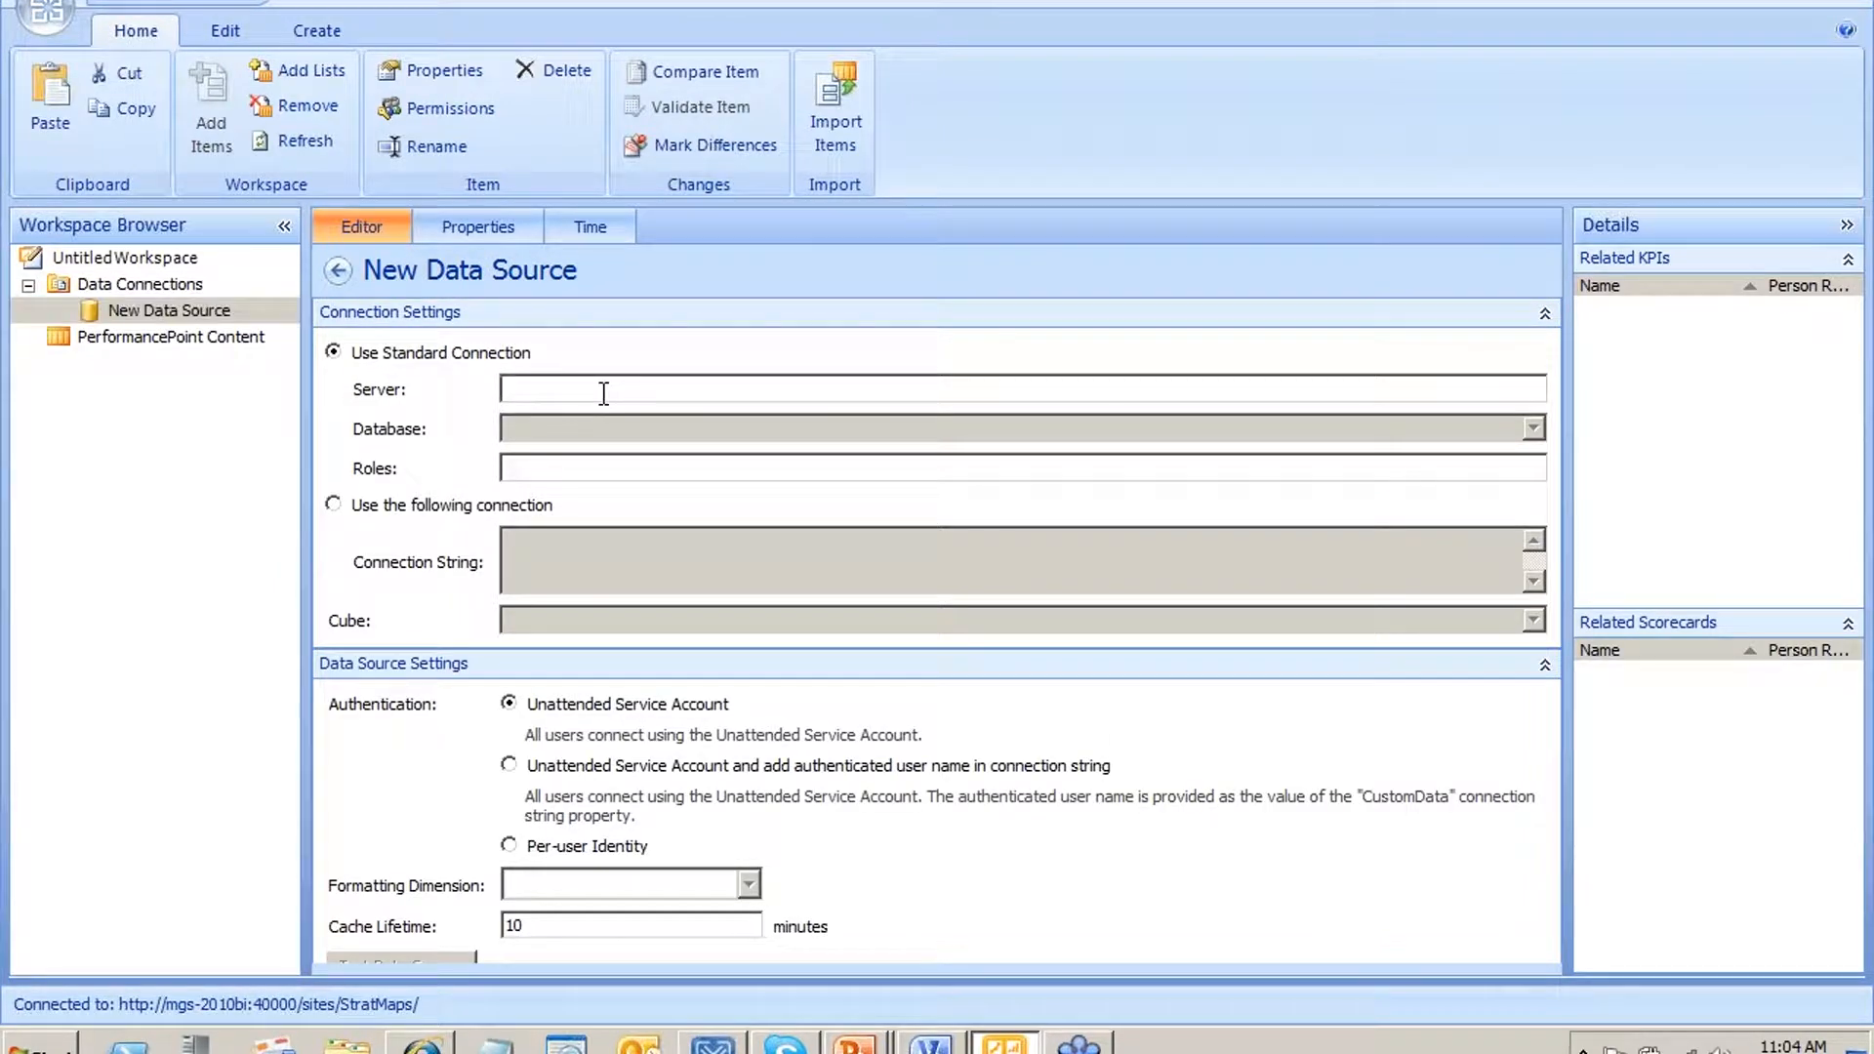
type("local")
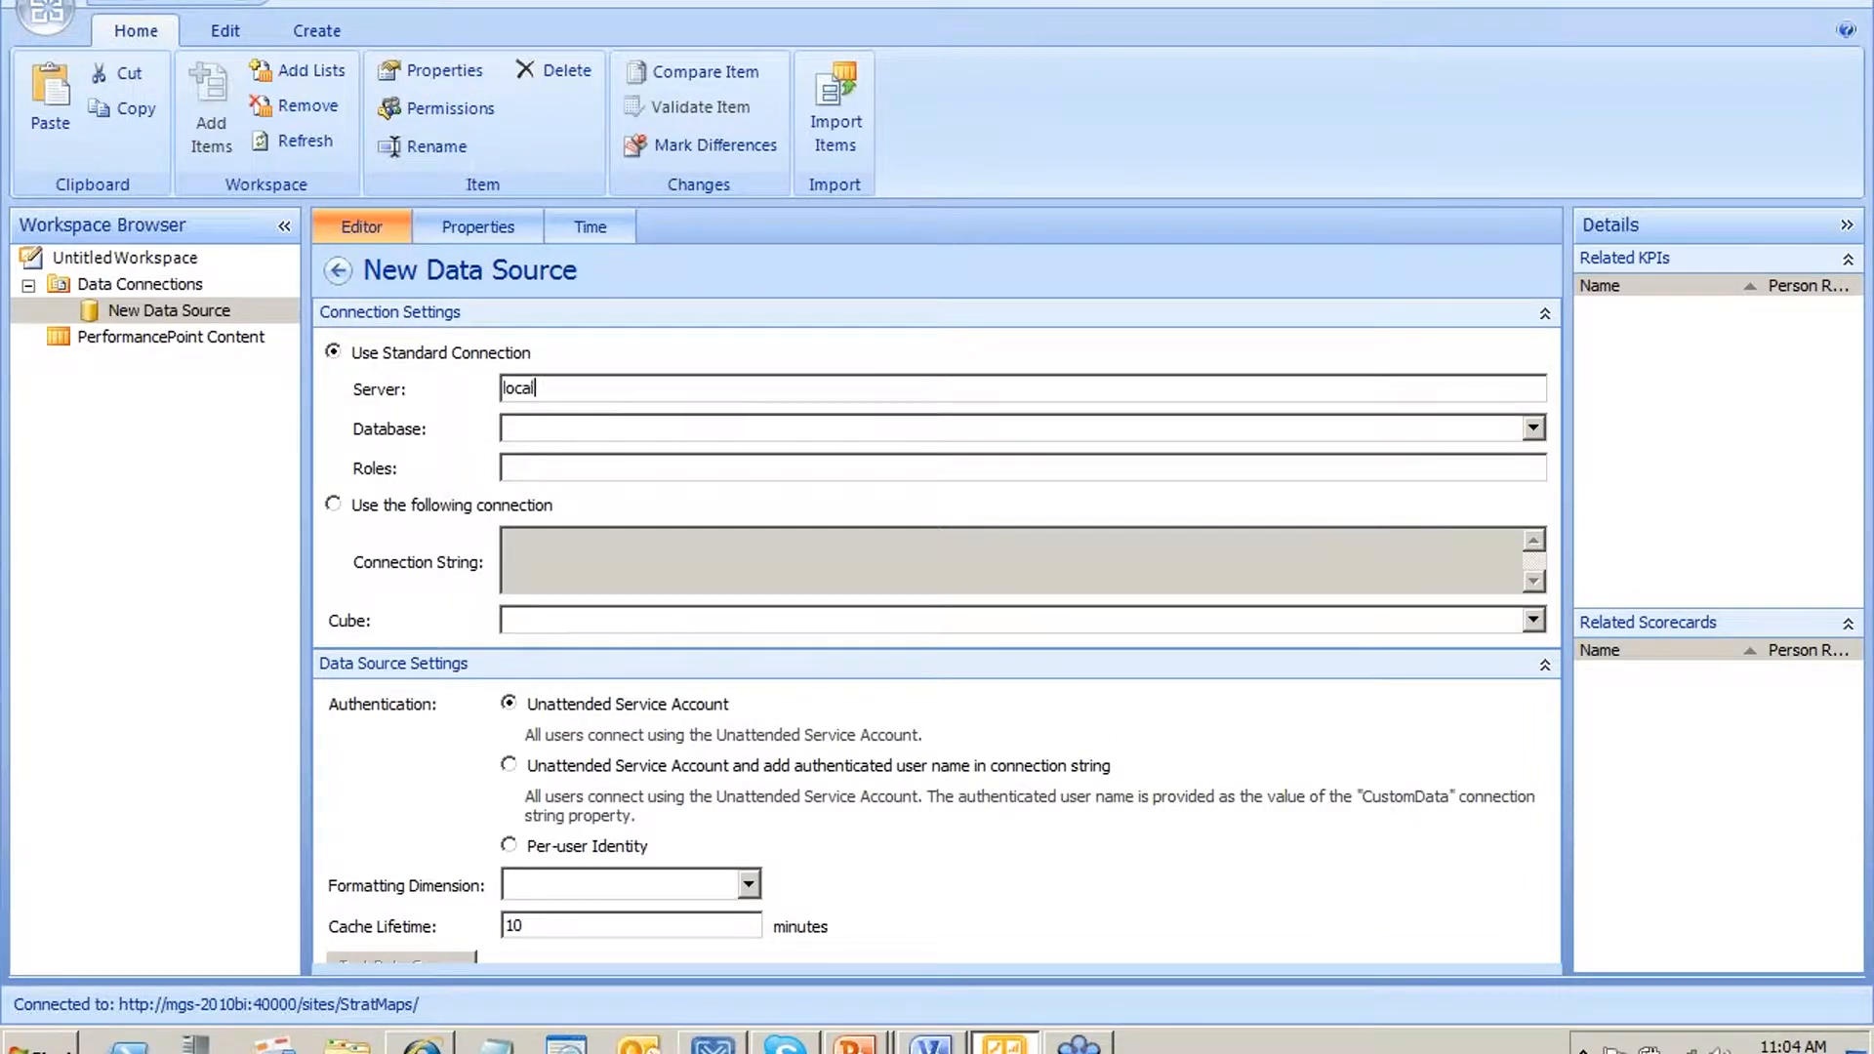
type("host\\sql2k8r2")
left_click(614, 432)
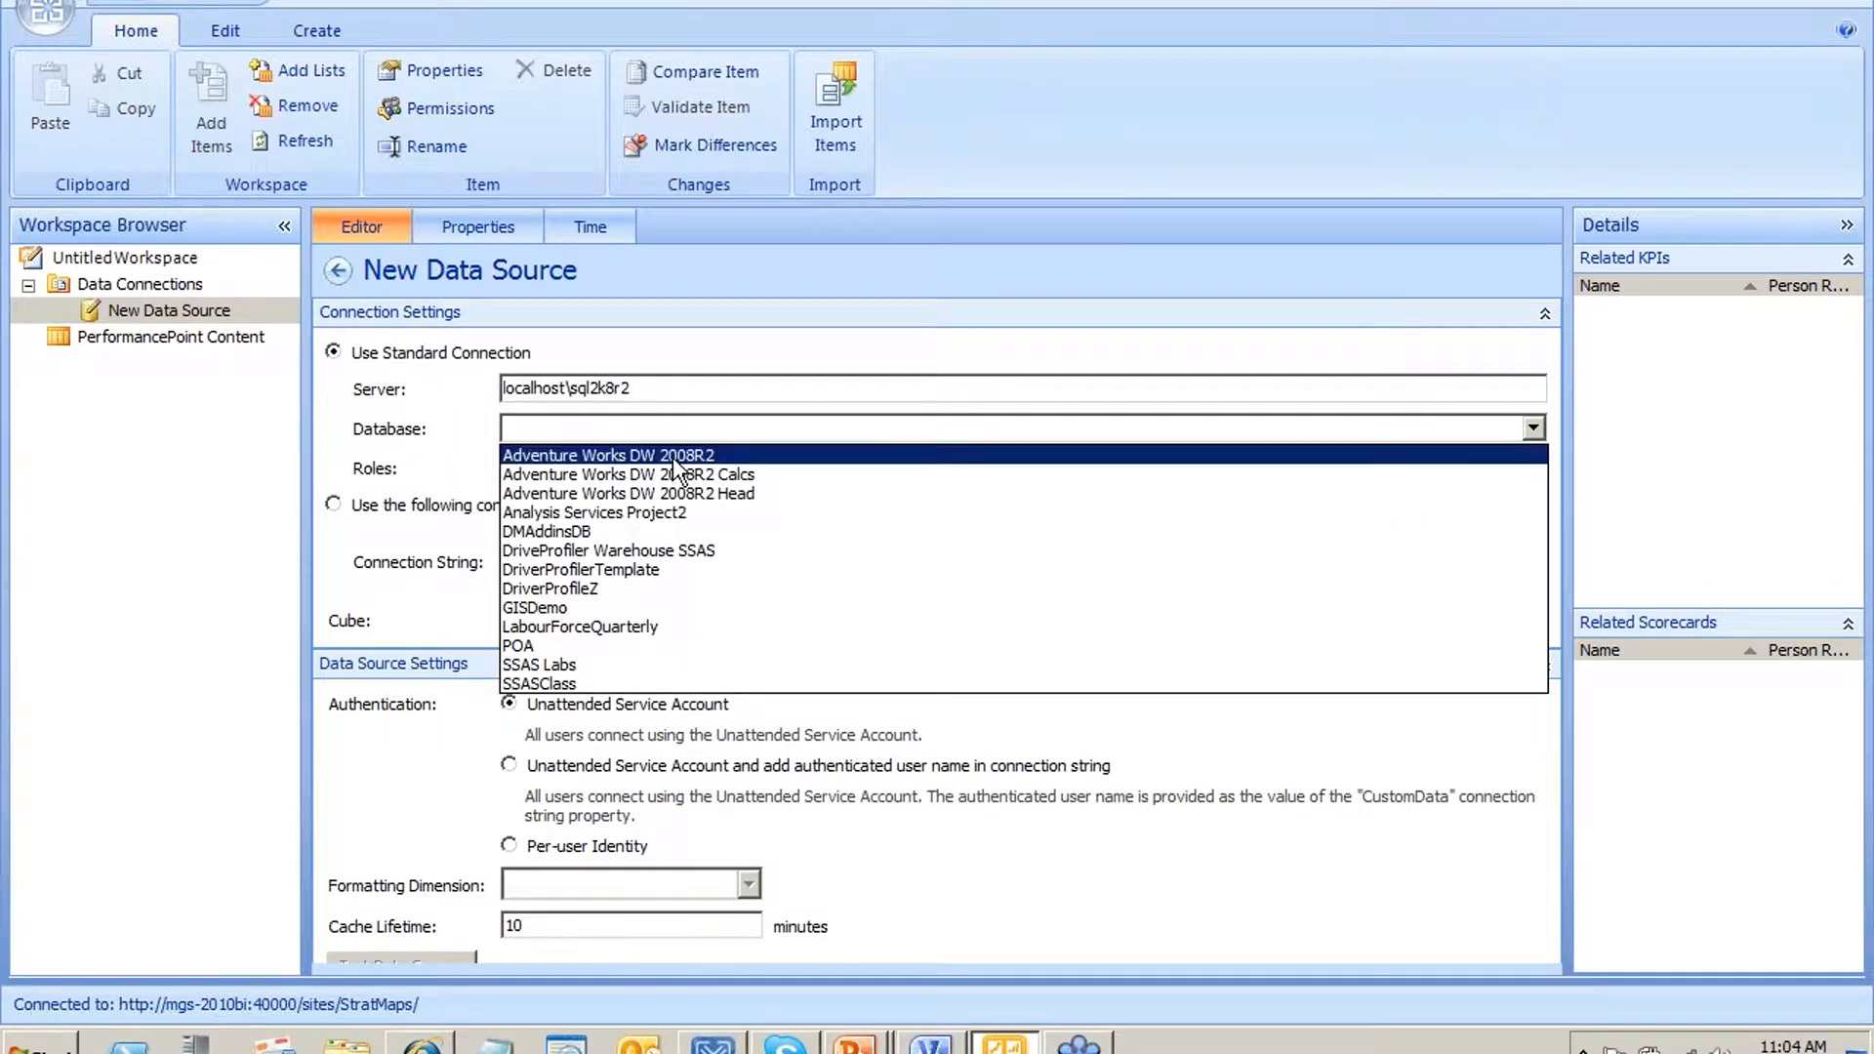
left_click(667, 457)
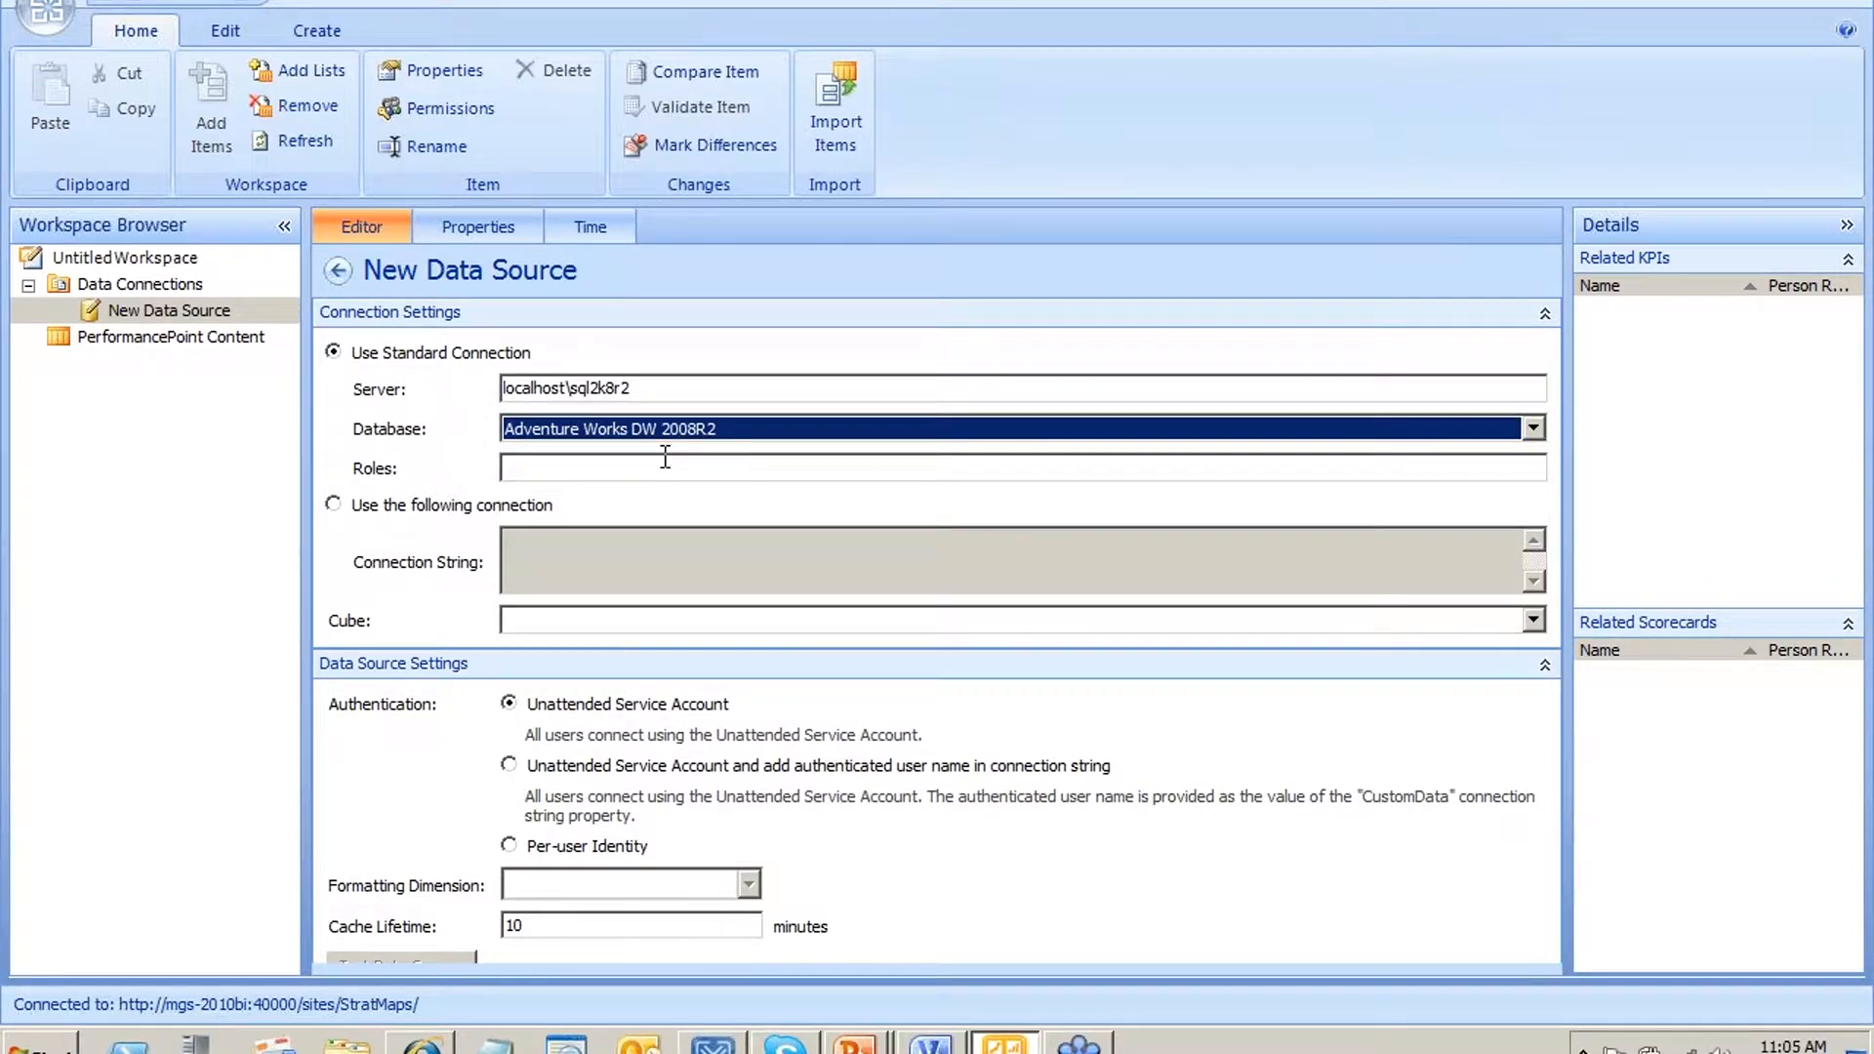
left_click(584, 621)
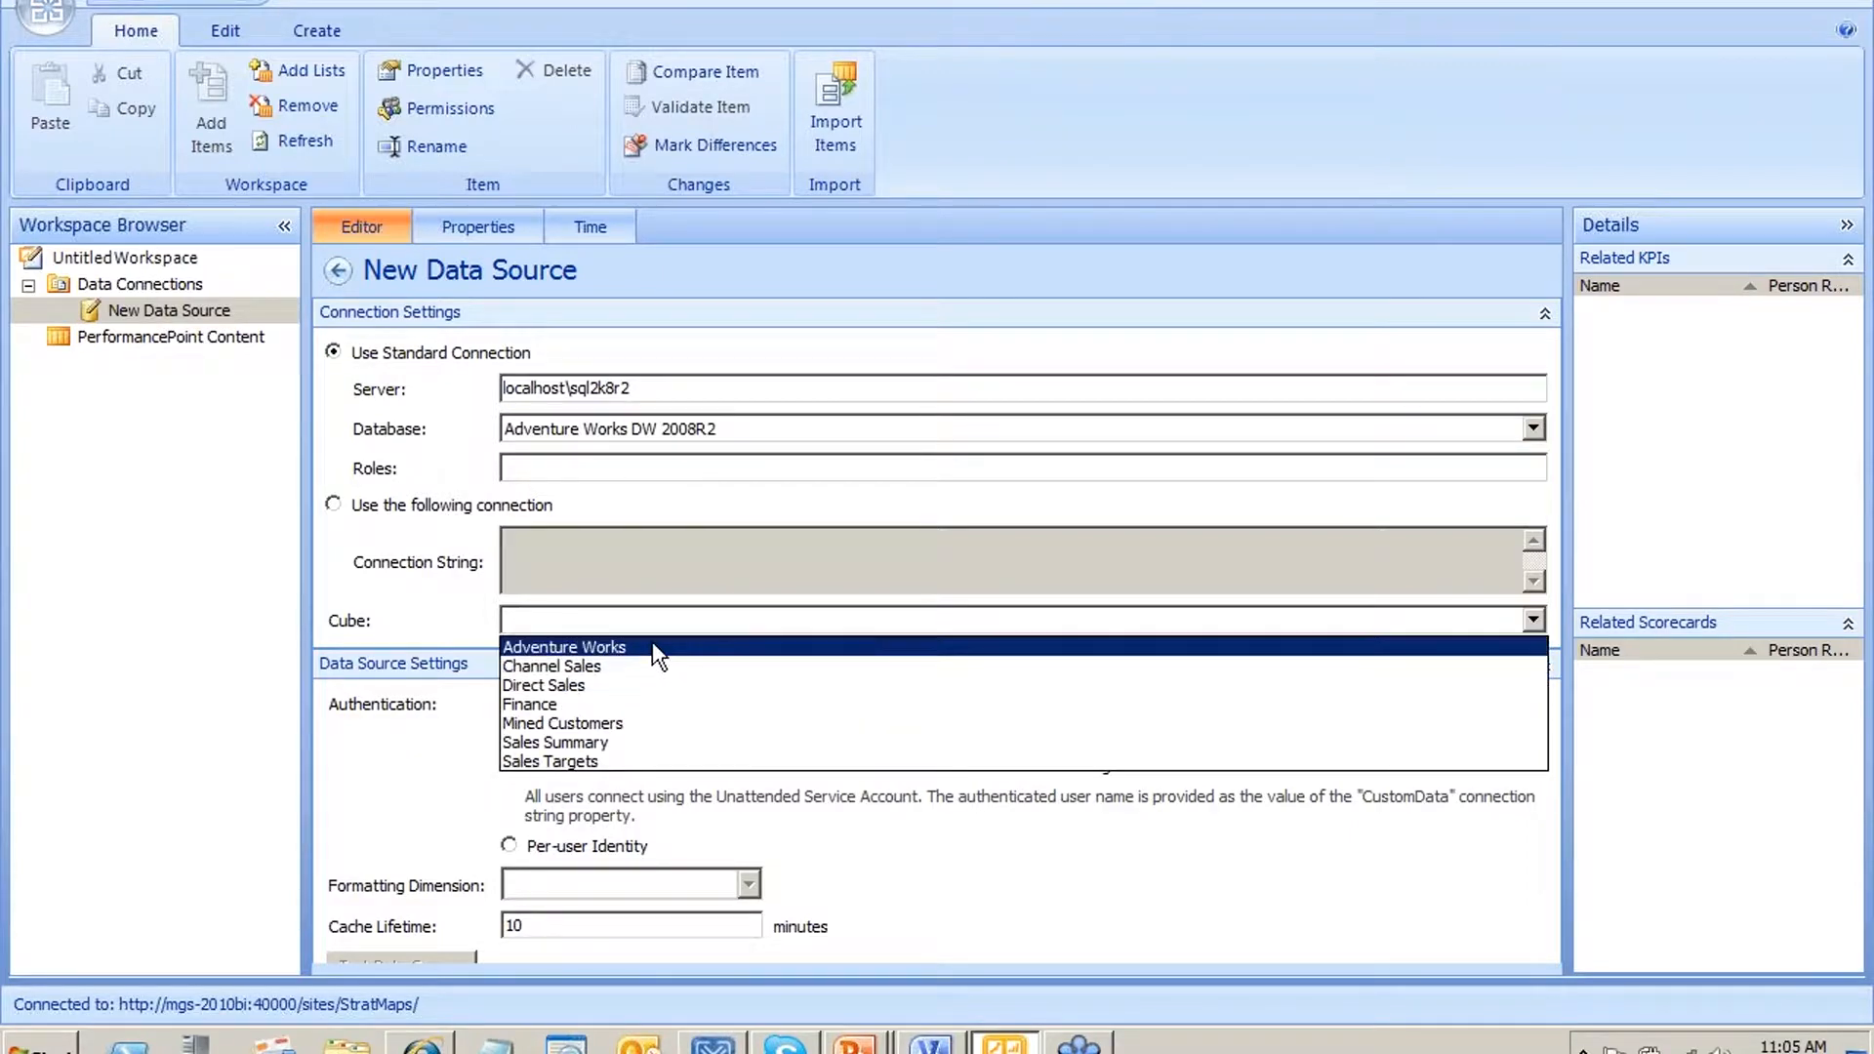
left_click(652, 642)
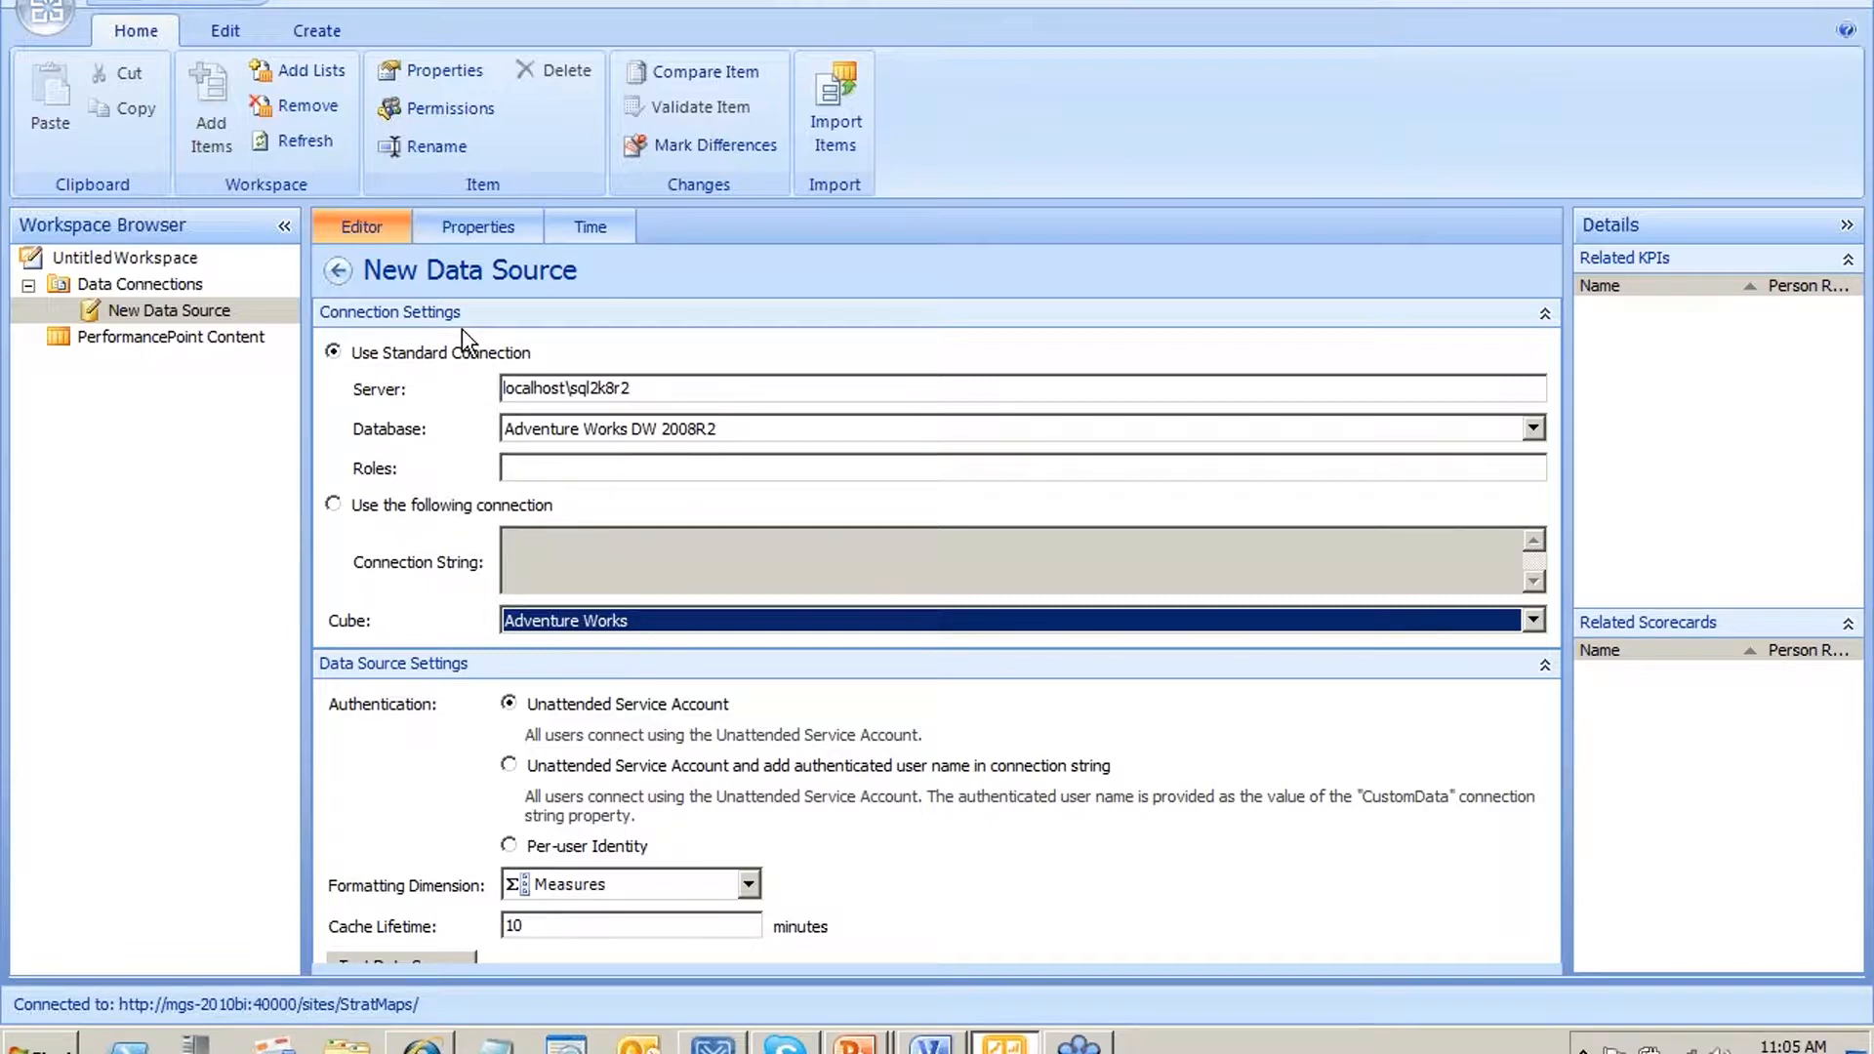
Set the data source's time dimension to Date.Date.Calendar
left_click(580, 223)
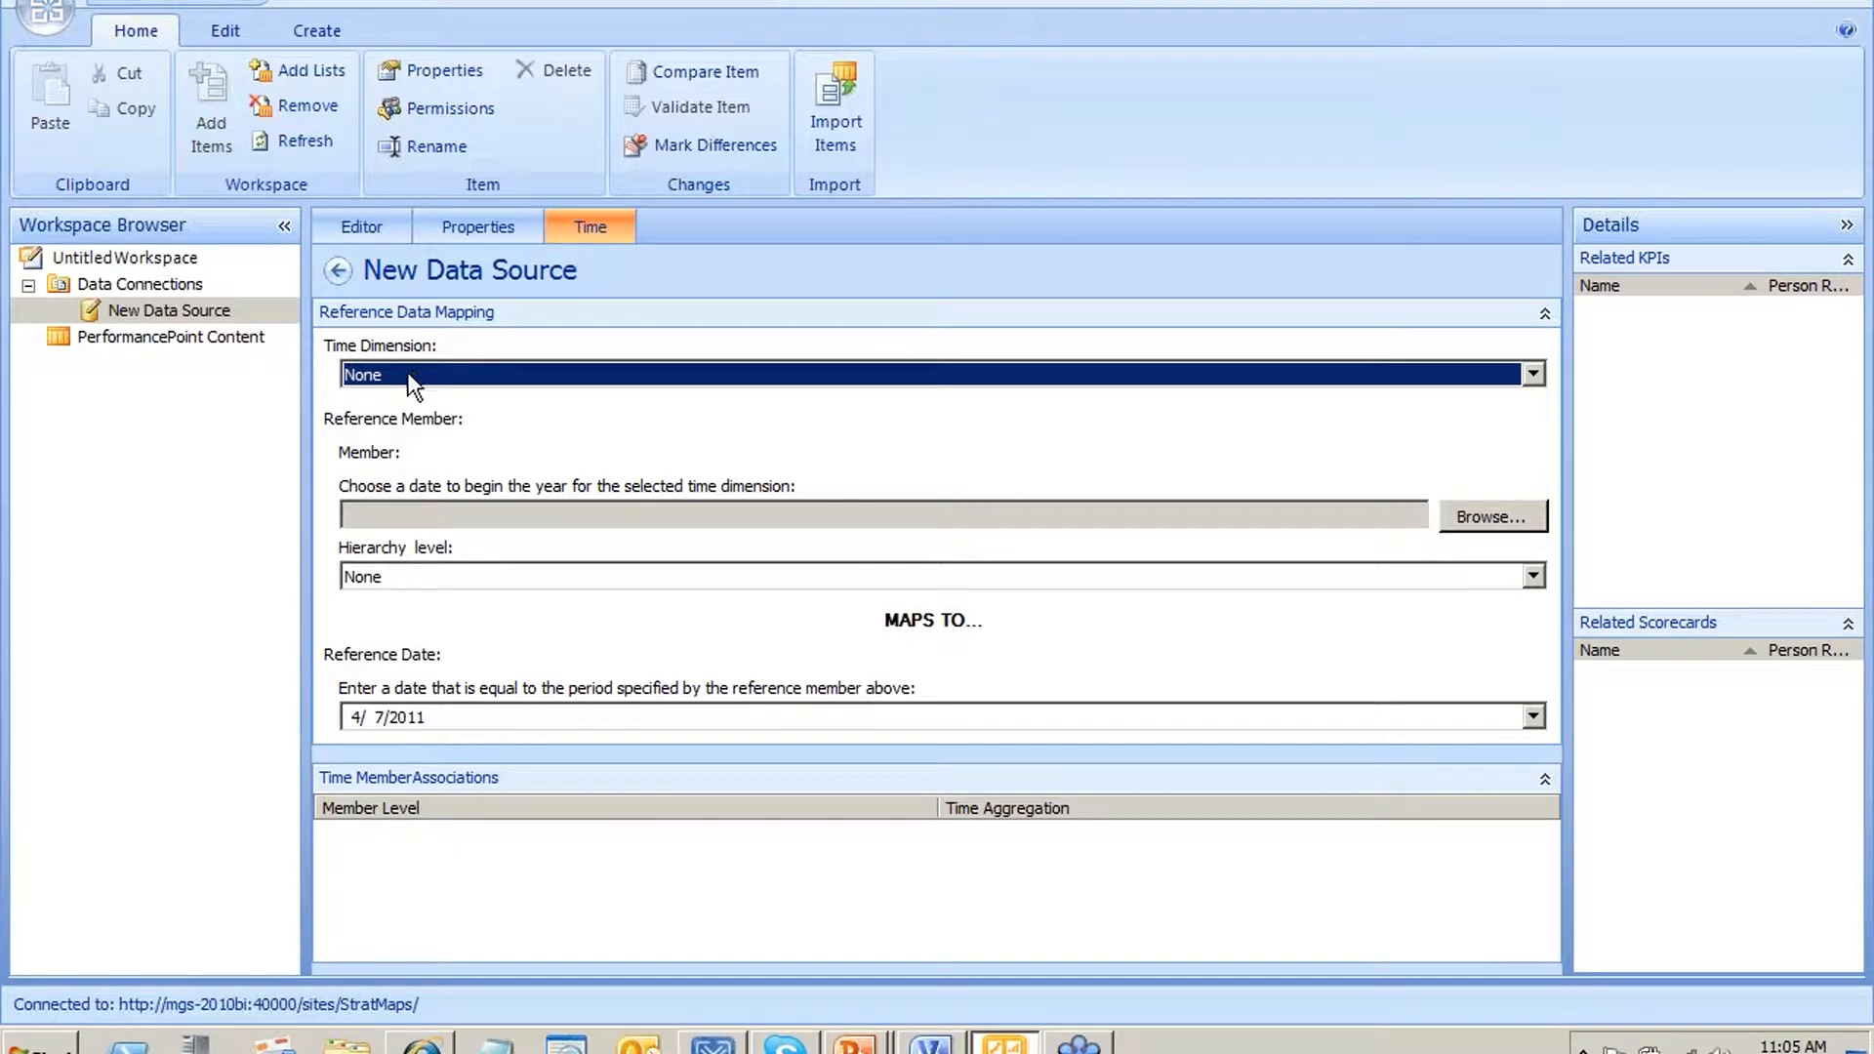
left_click(412, 373)
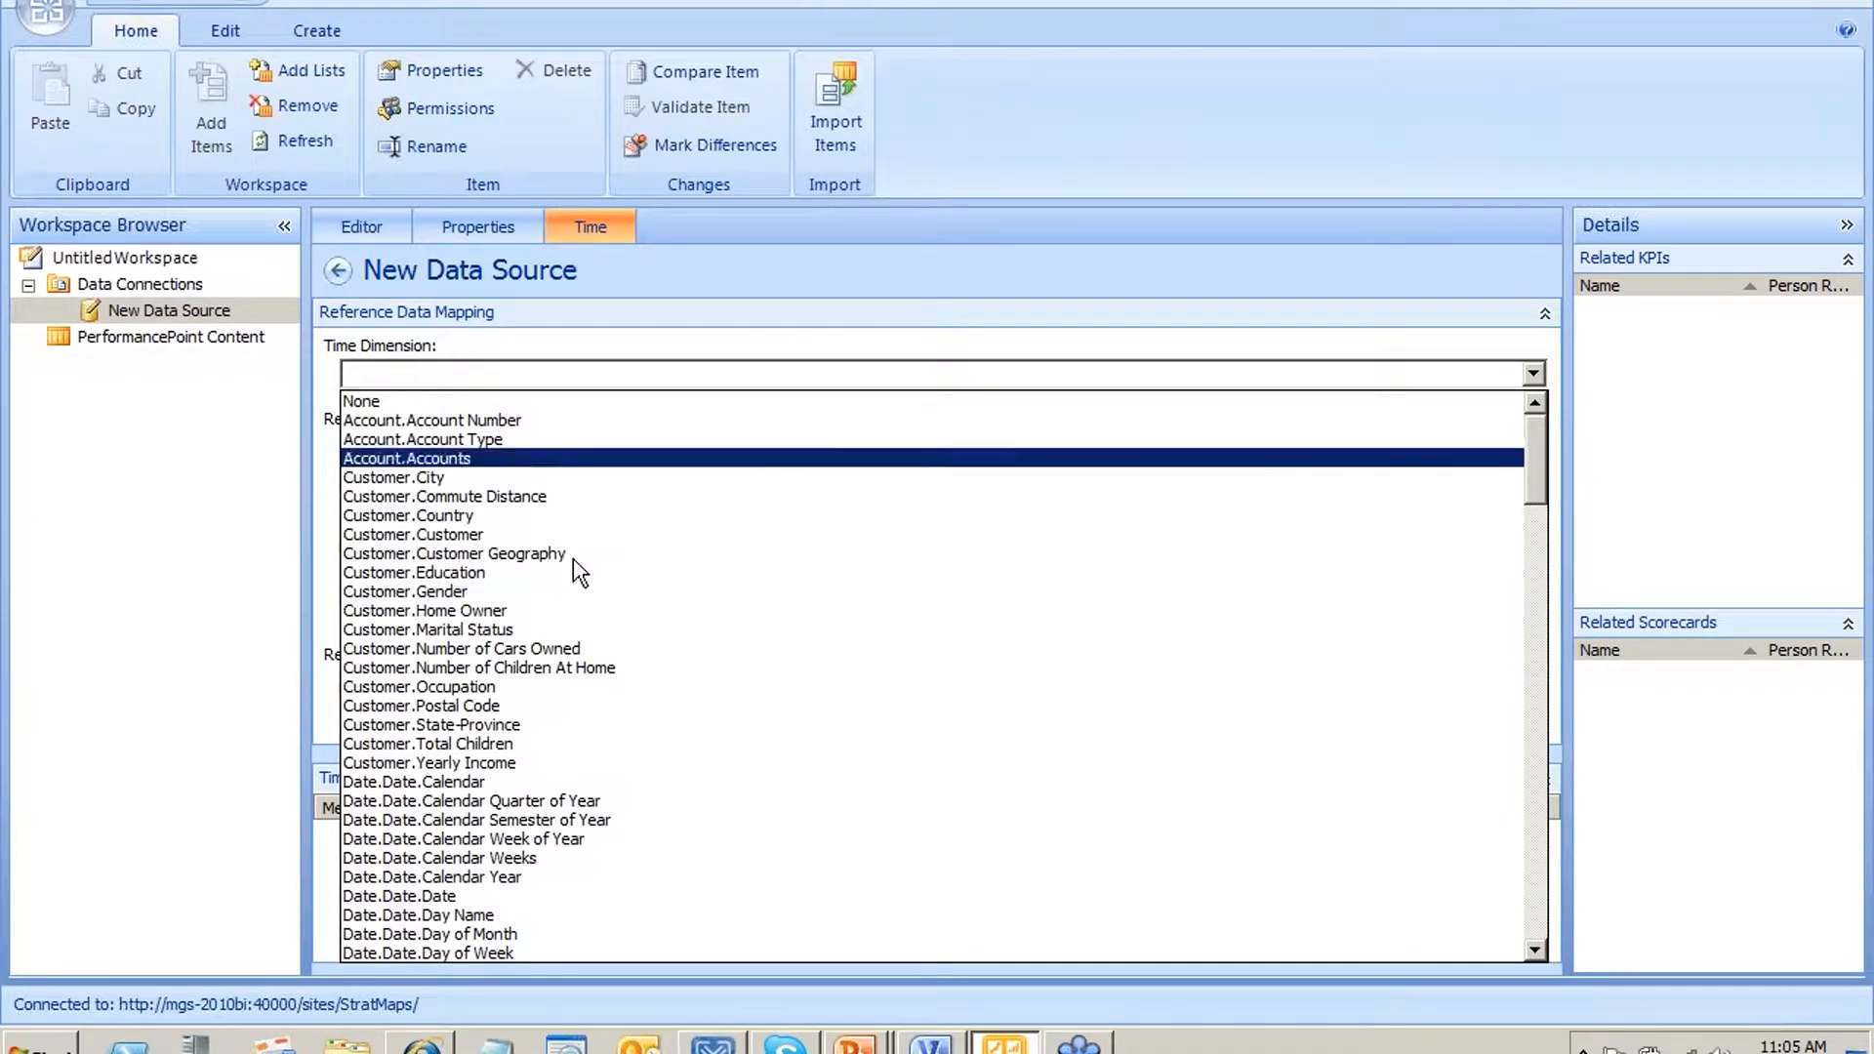
left_click(504, 783)
Choose January 1, 2008, under Q1 of H1 CY 2008, as the reference member that begins the year
left_click(617, 517)
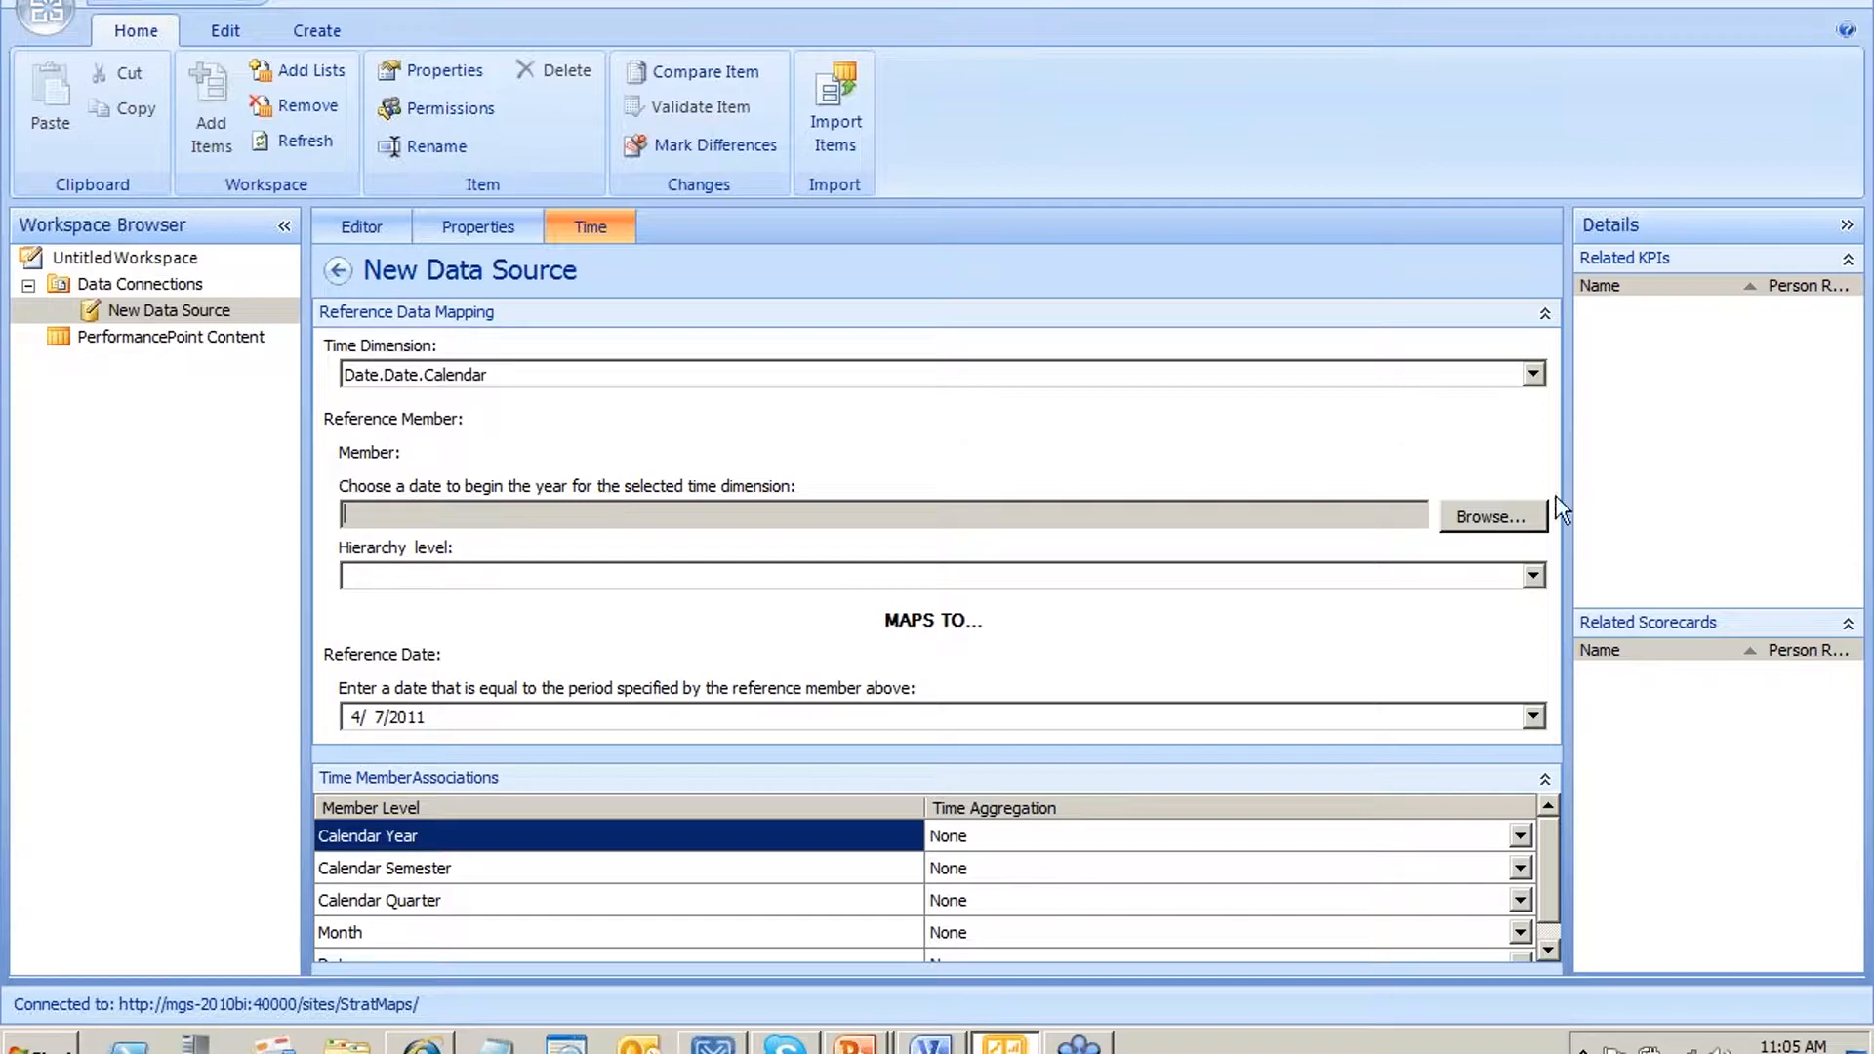
left_click(1478, 521)
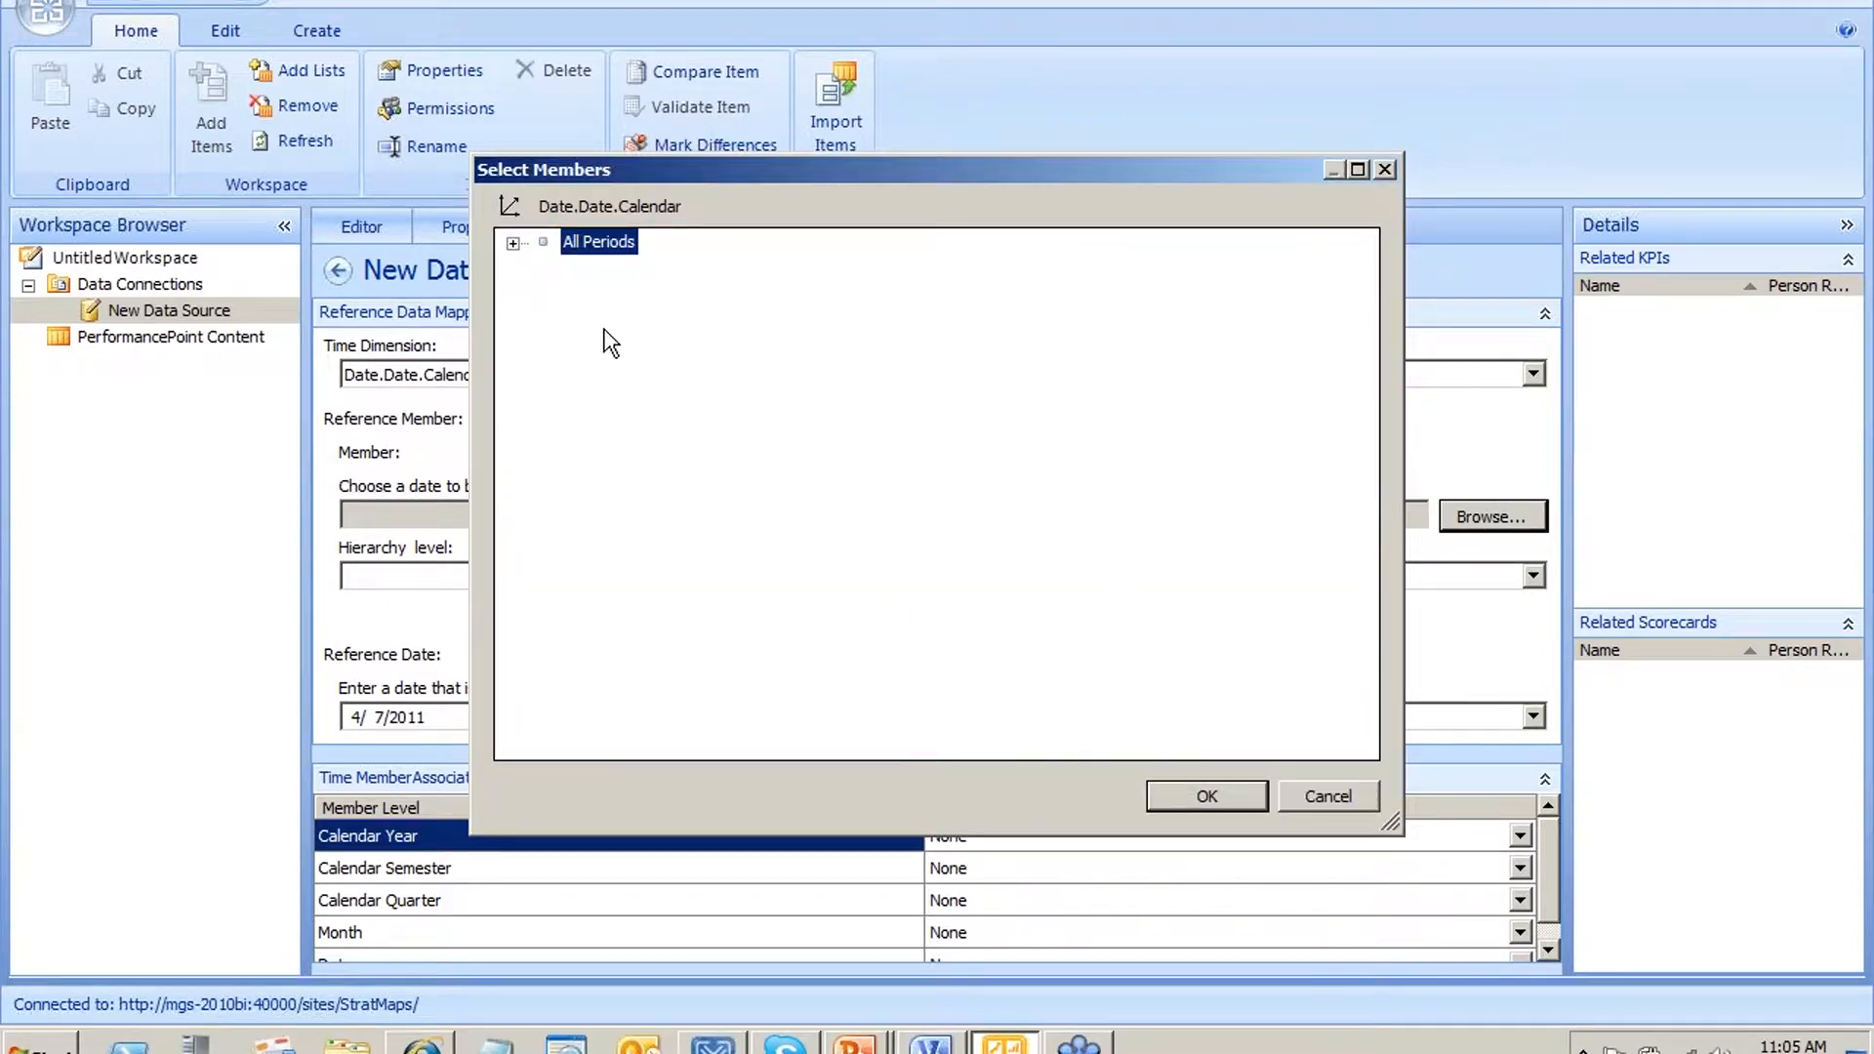
left_click(513, 246)
left_click(629, 351)
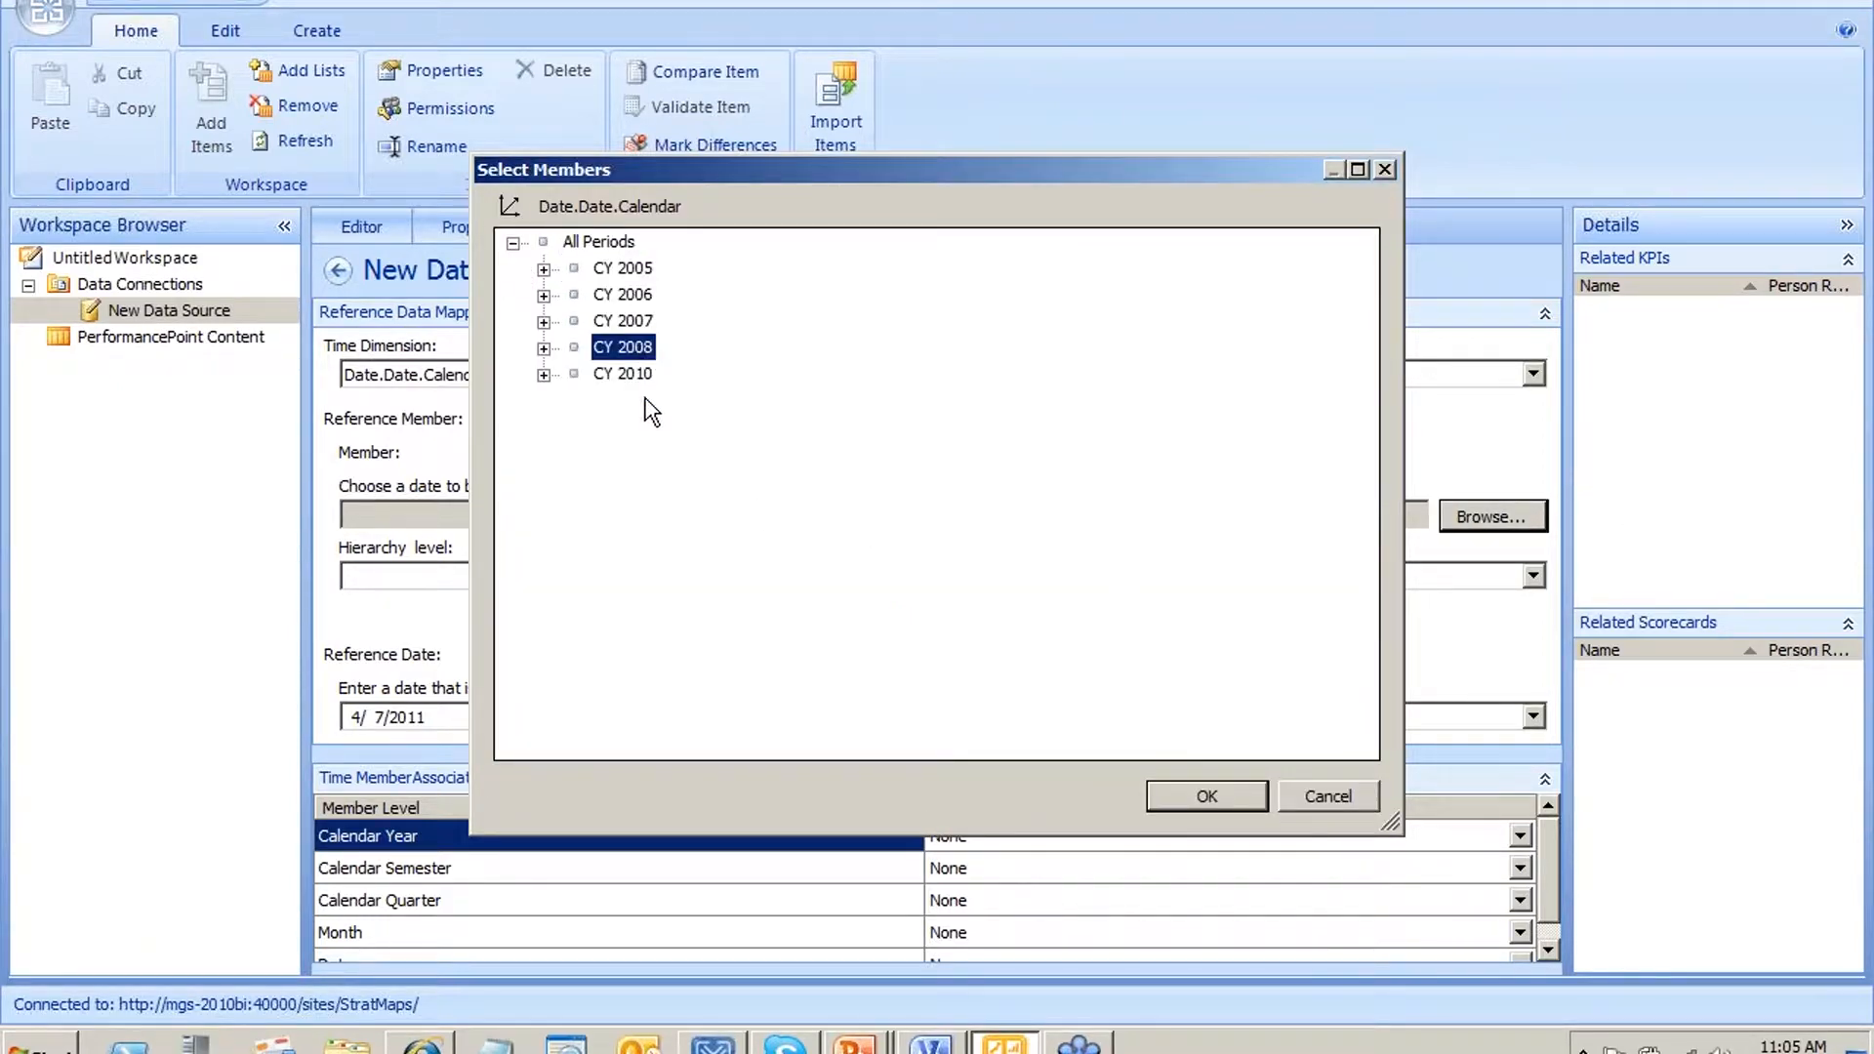
left_click(544, 347)
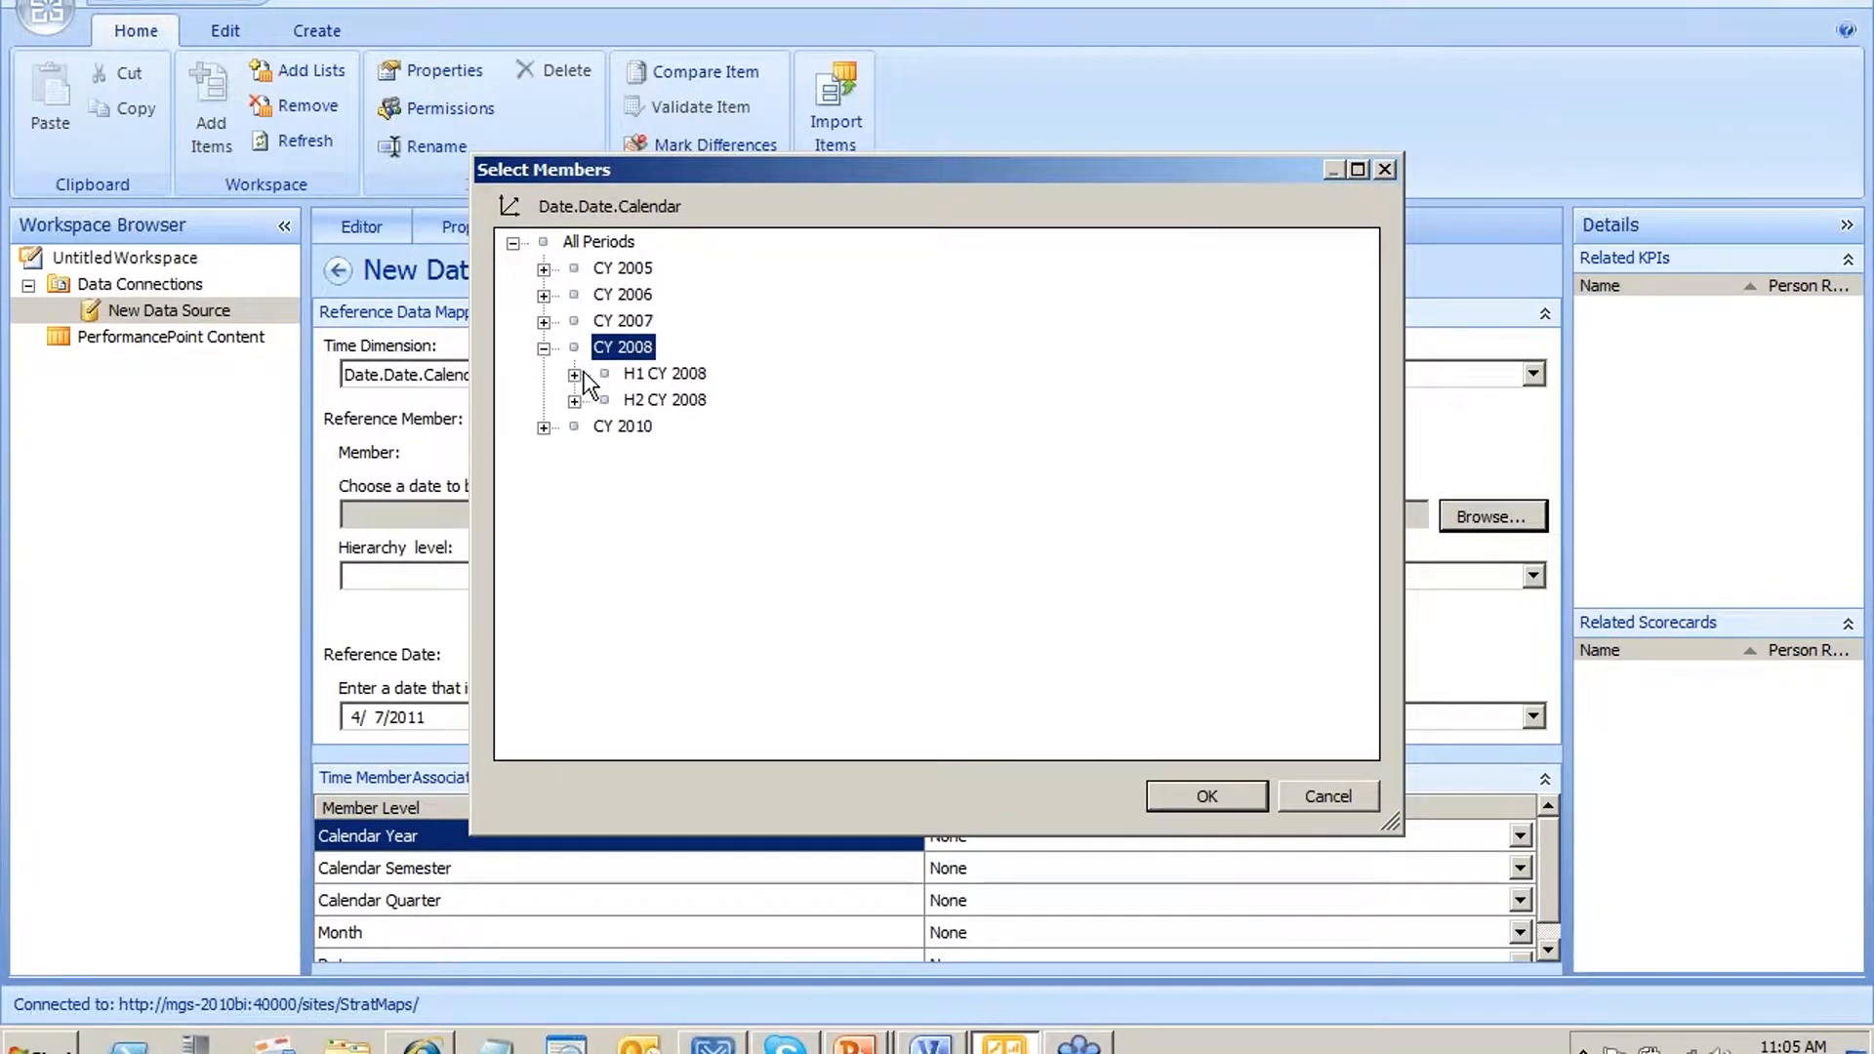
left_click(575, 374)
left_click(605, 400)
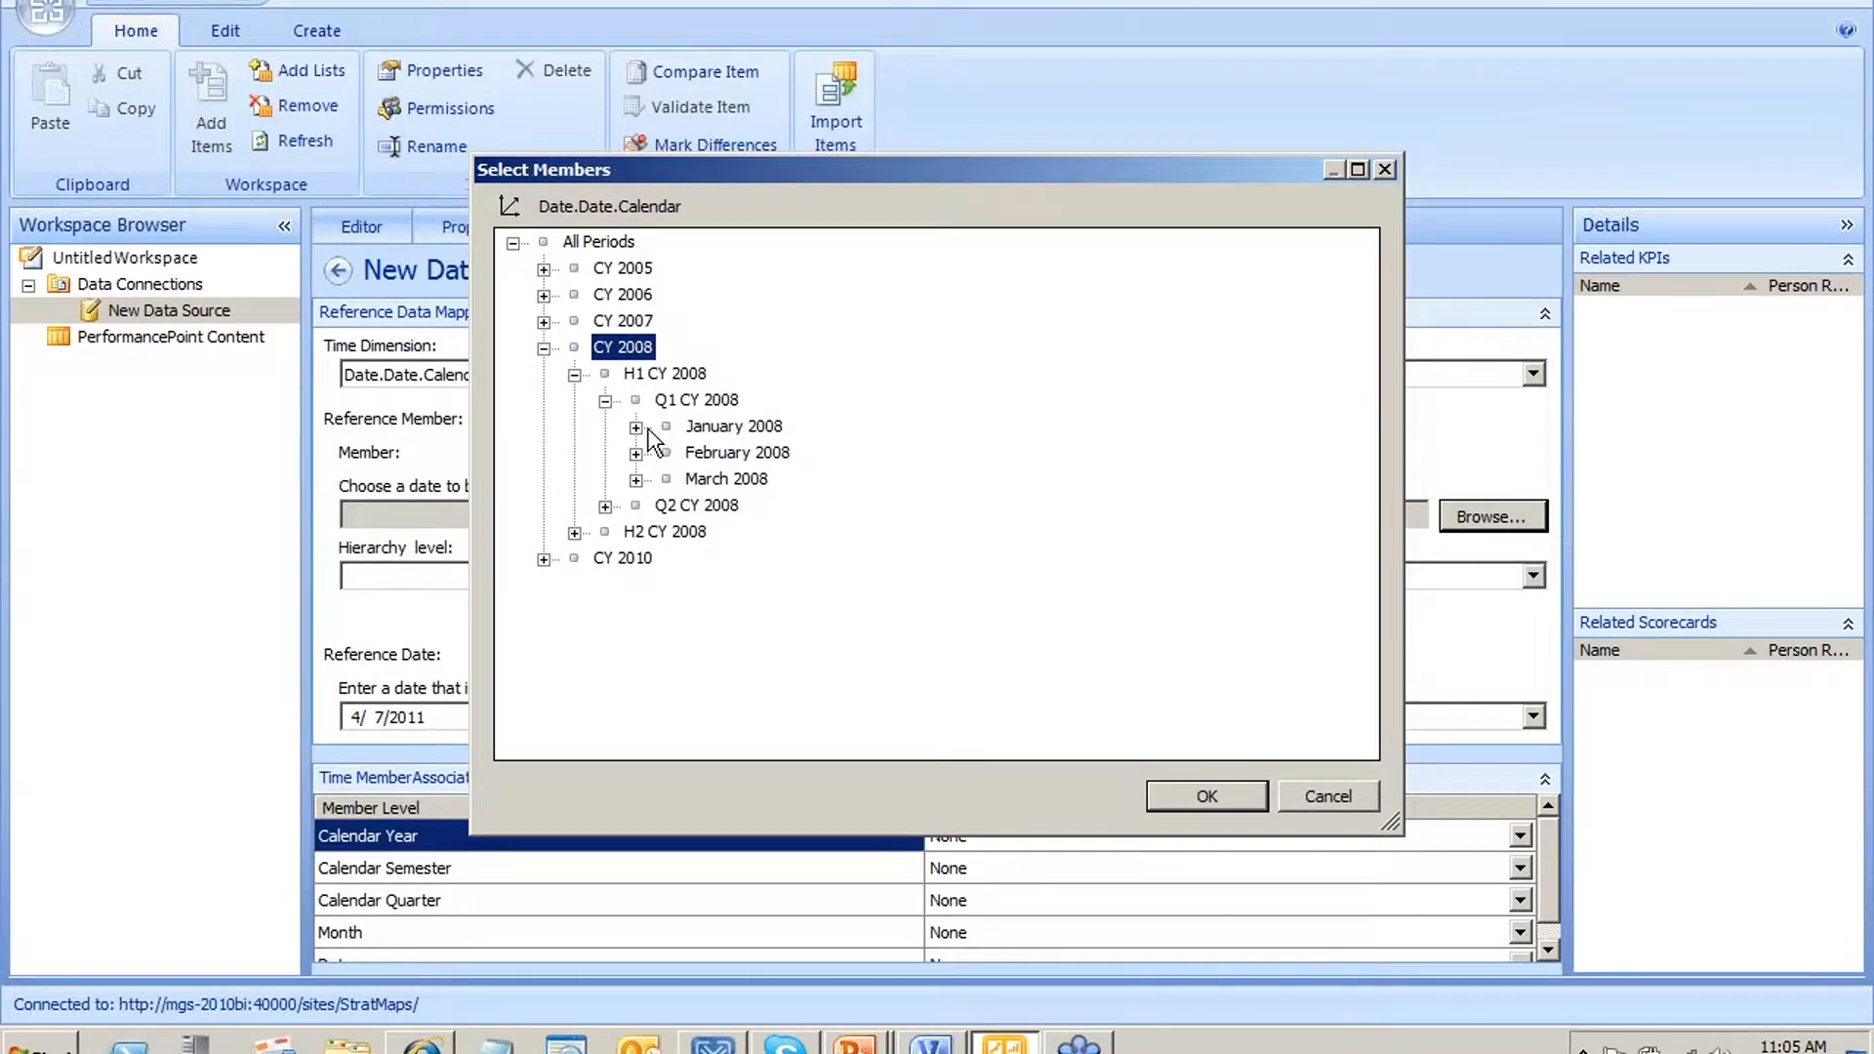
left_click(635, 426)
left_click(746, 452)
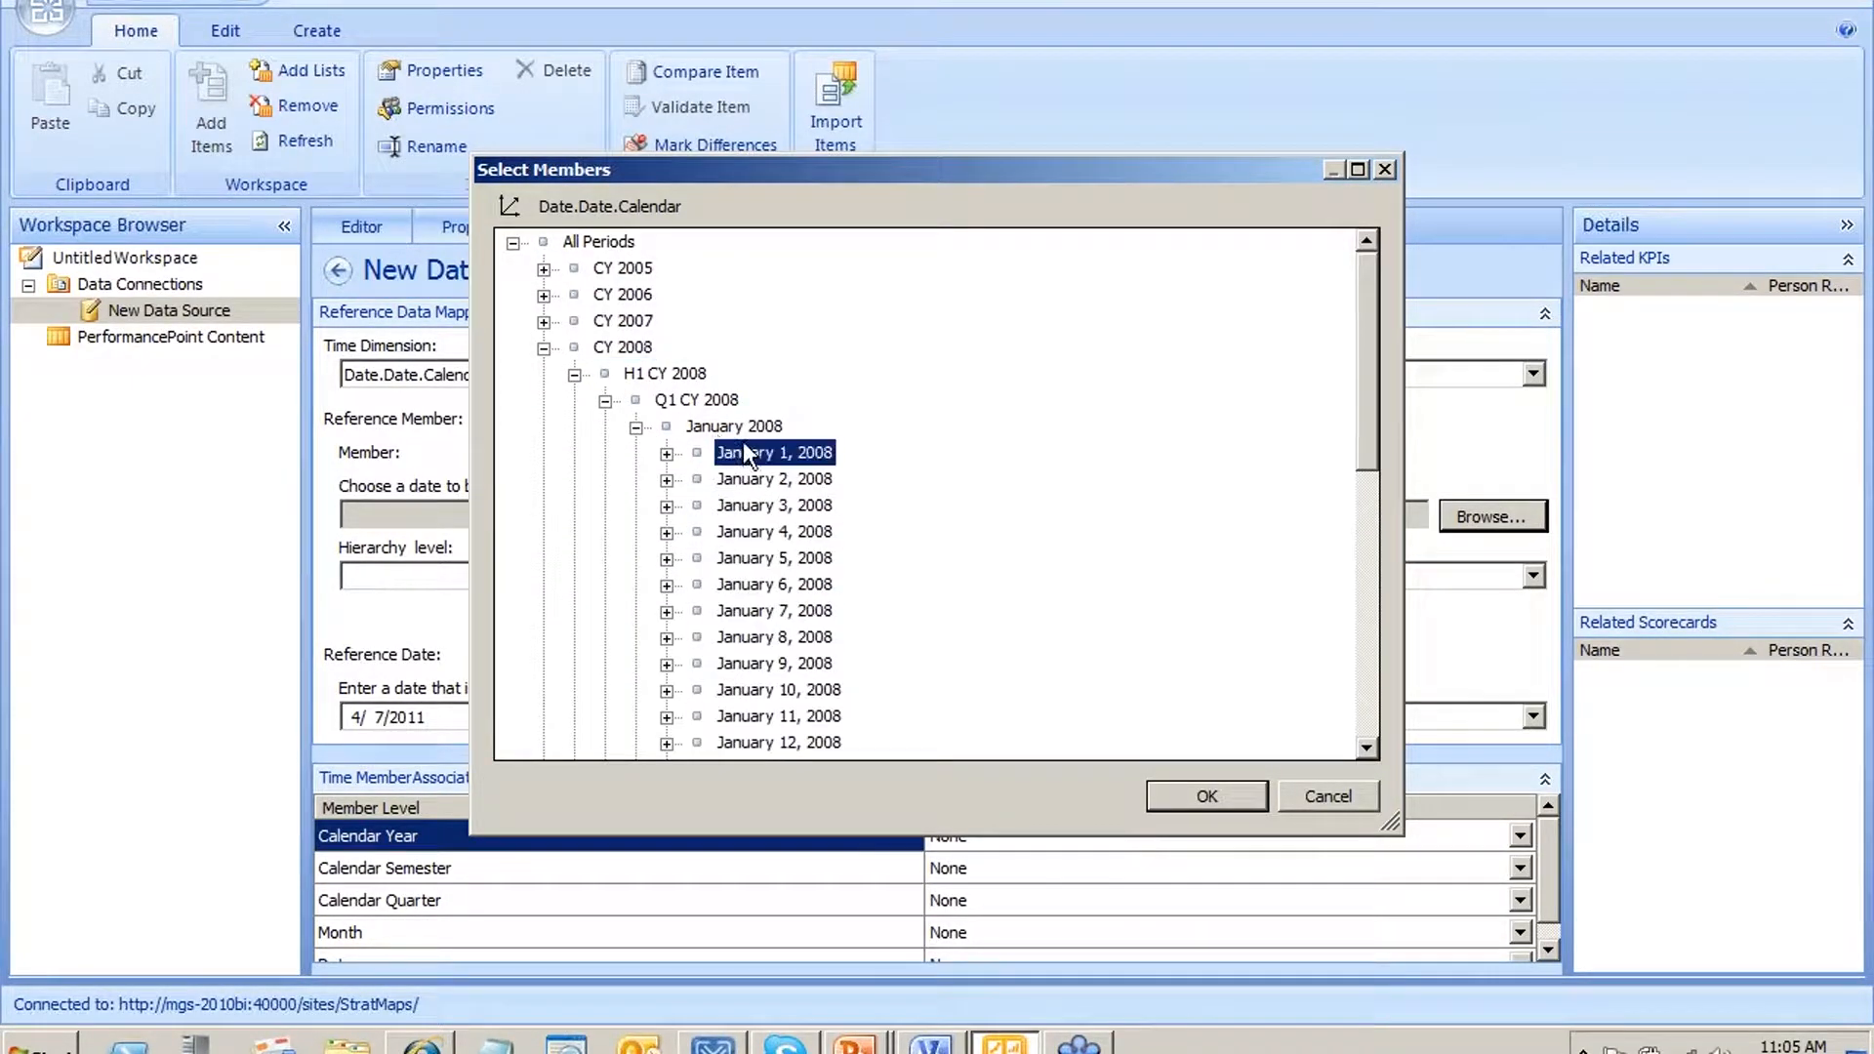
left_click(1197, 793)
Set the reference member's hierarchy level to Day and map it to the reference date 1/1/2011
left_click(450, 586)
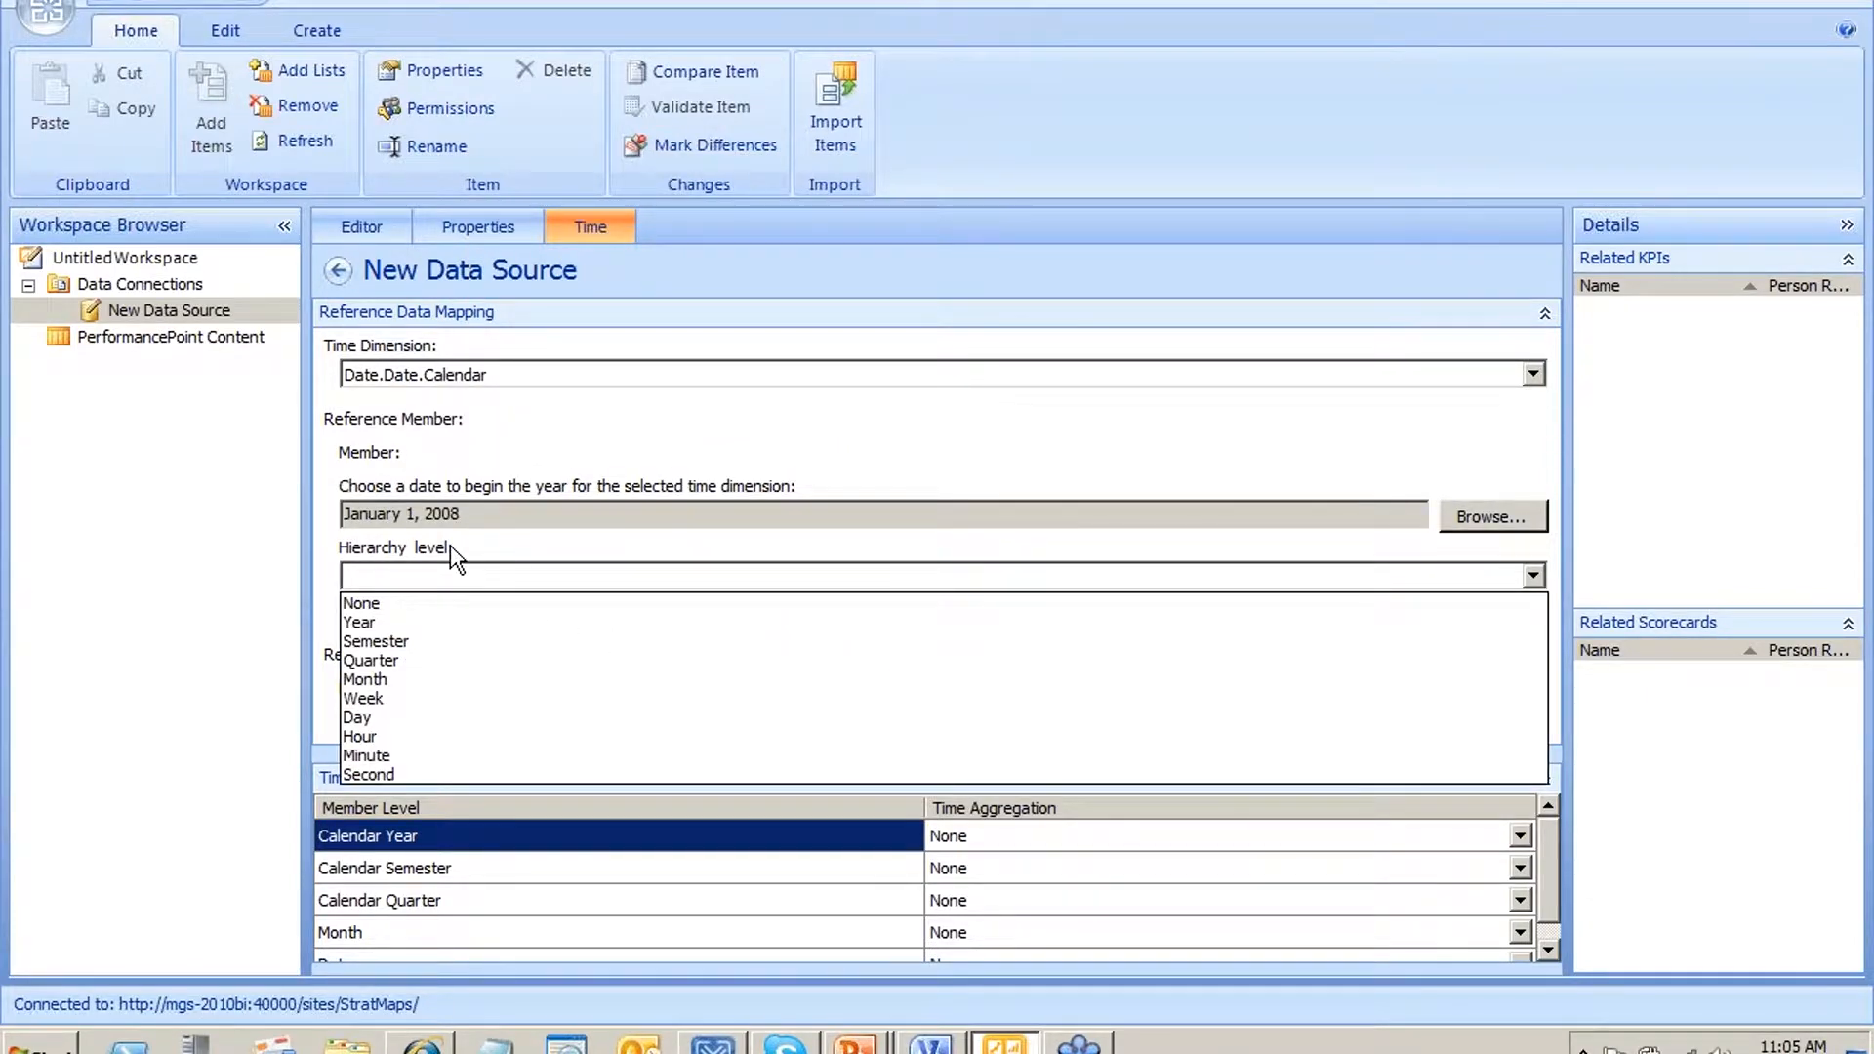
left_click(392, 718)
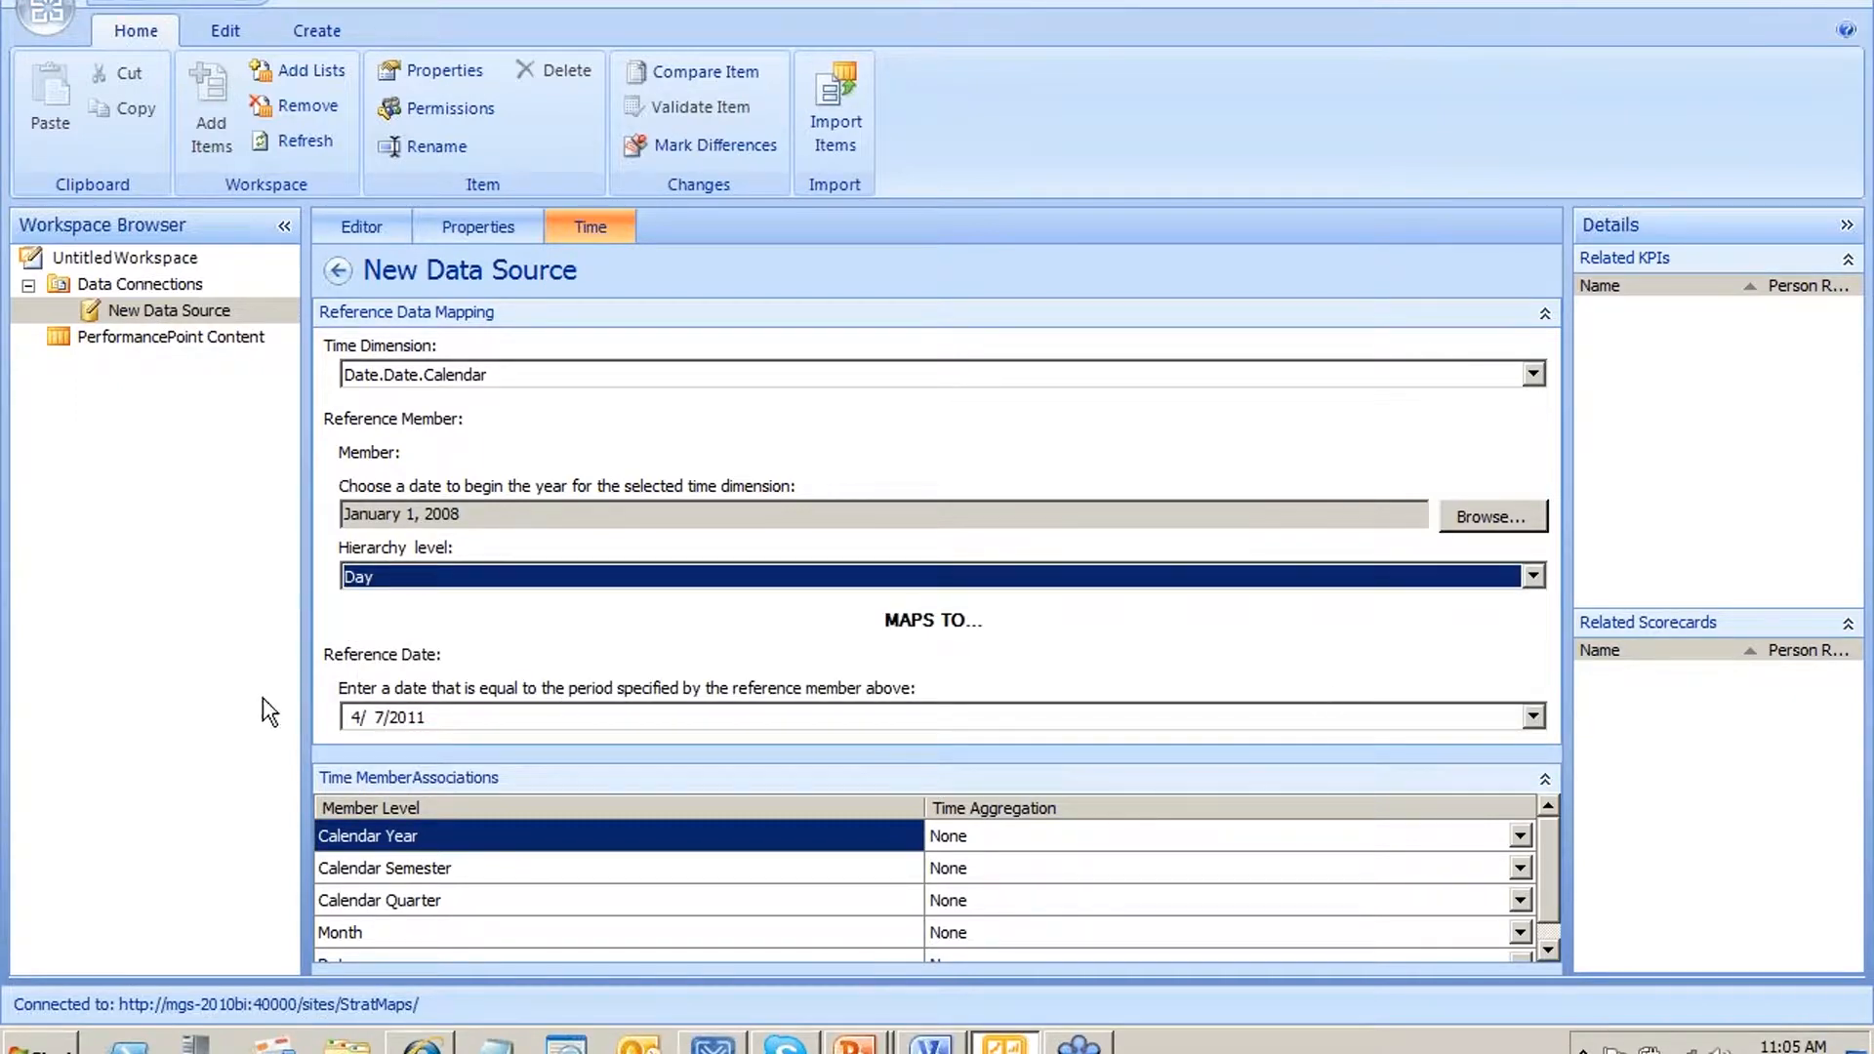
left_click(507, 716)
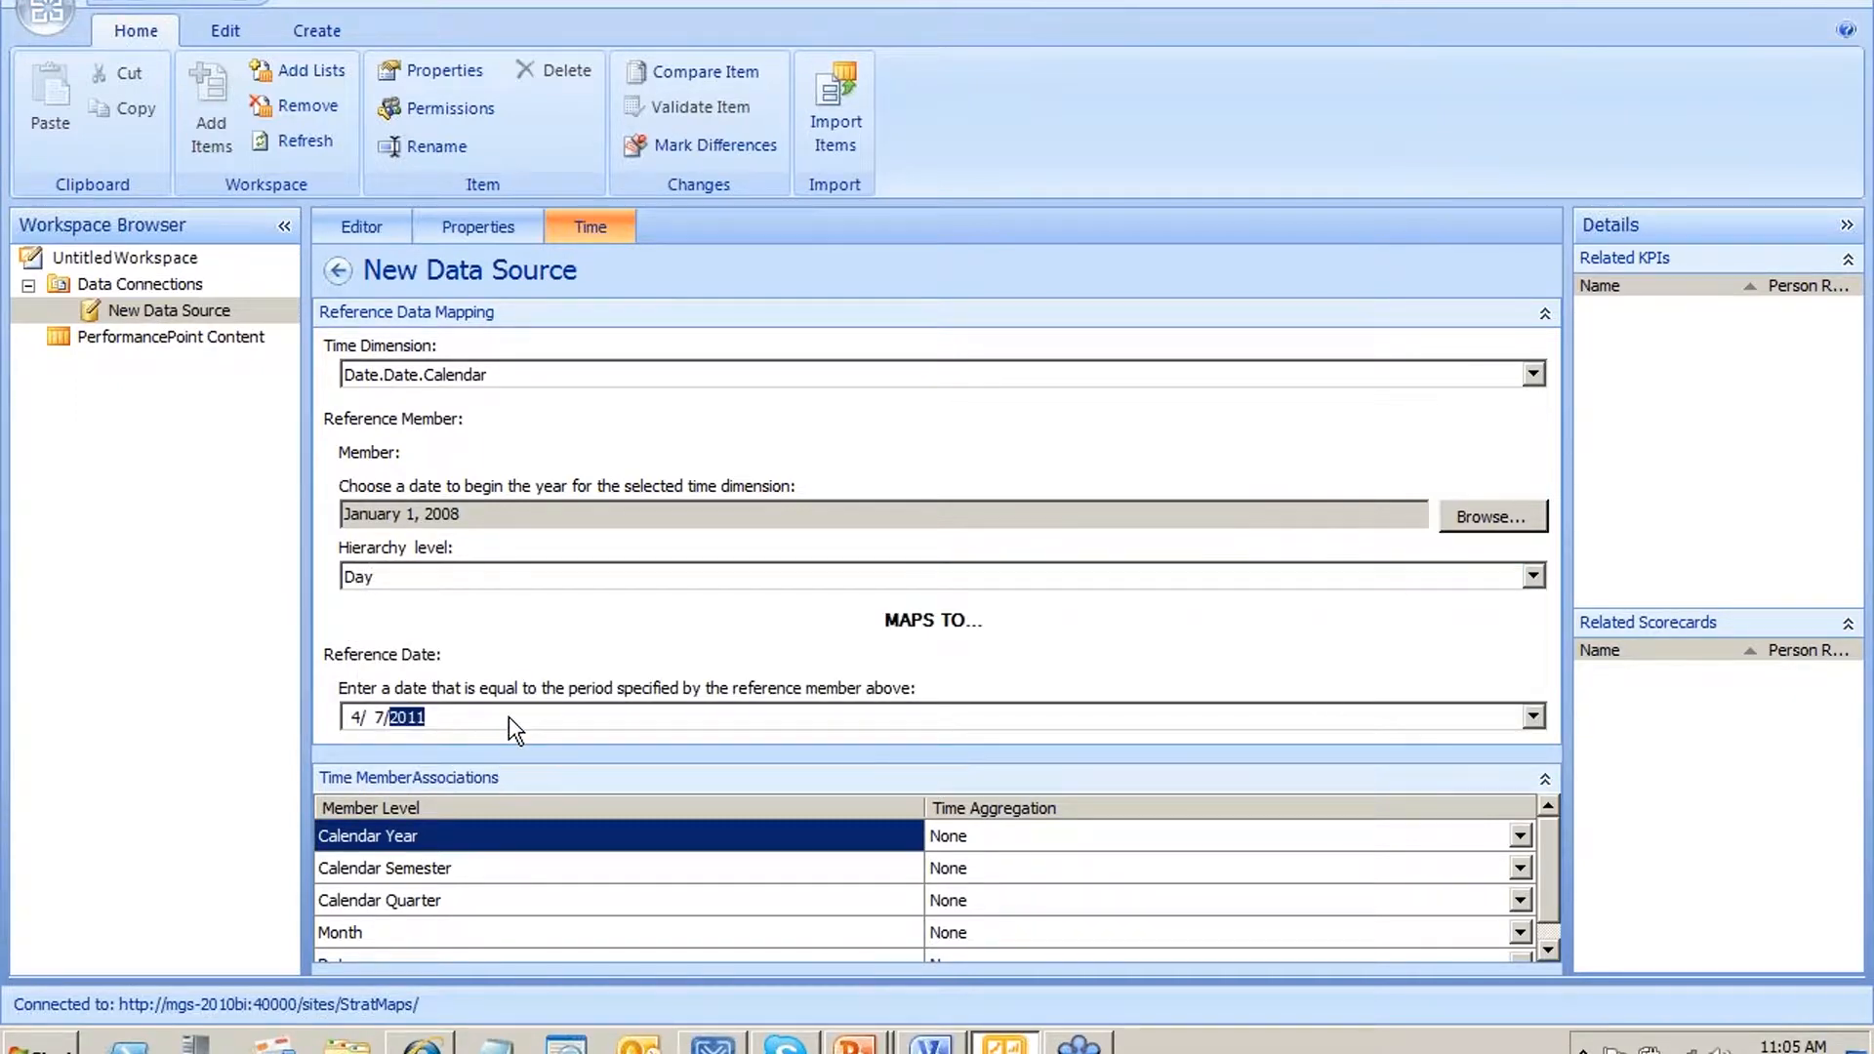
left_click(1531, 727)
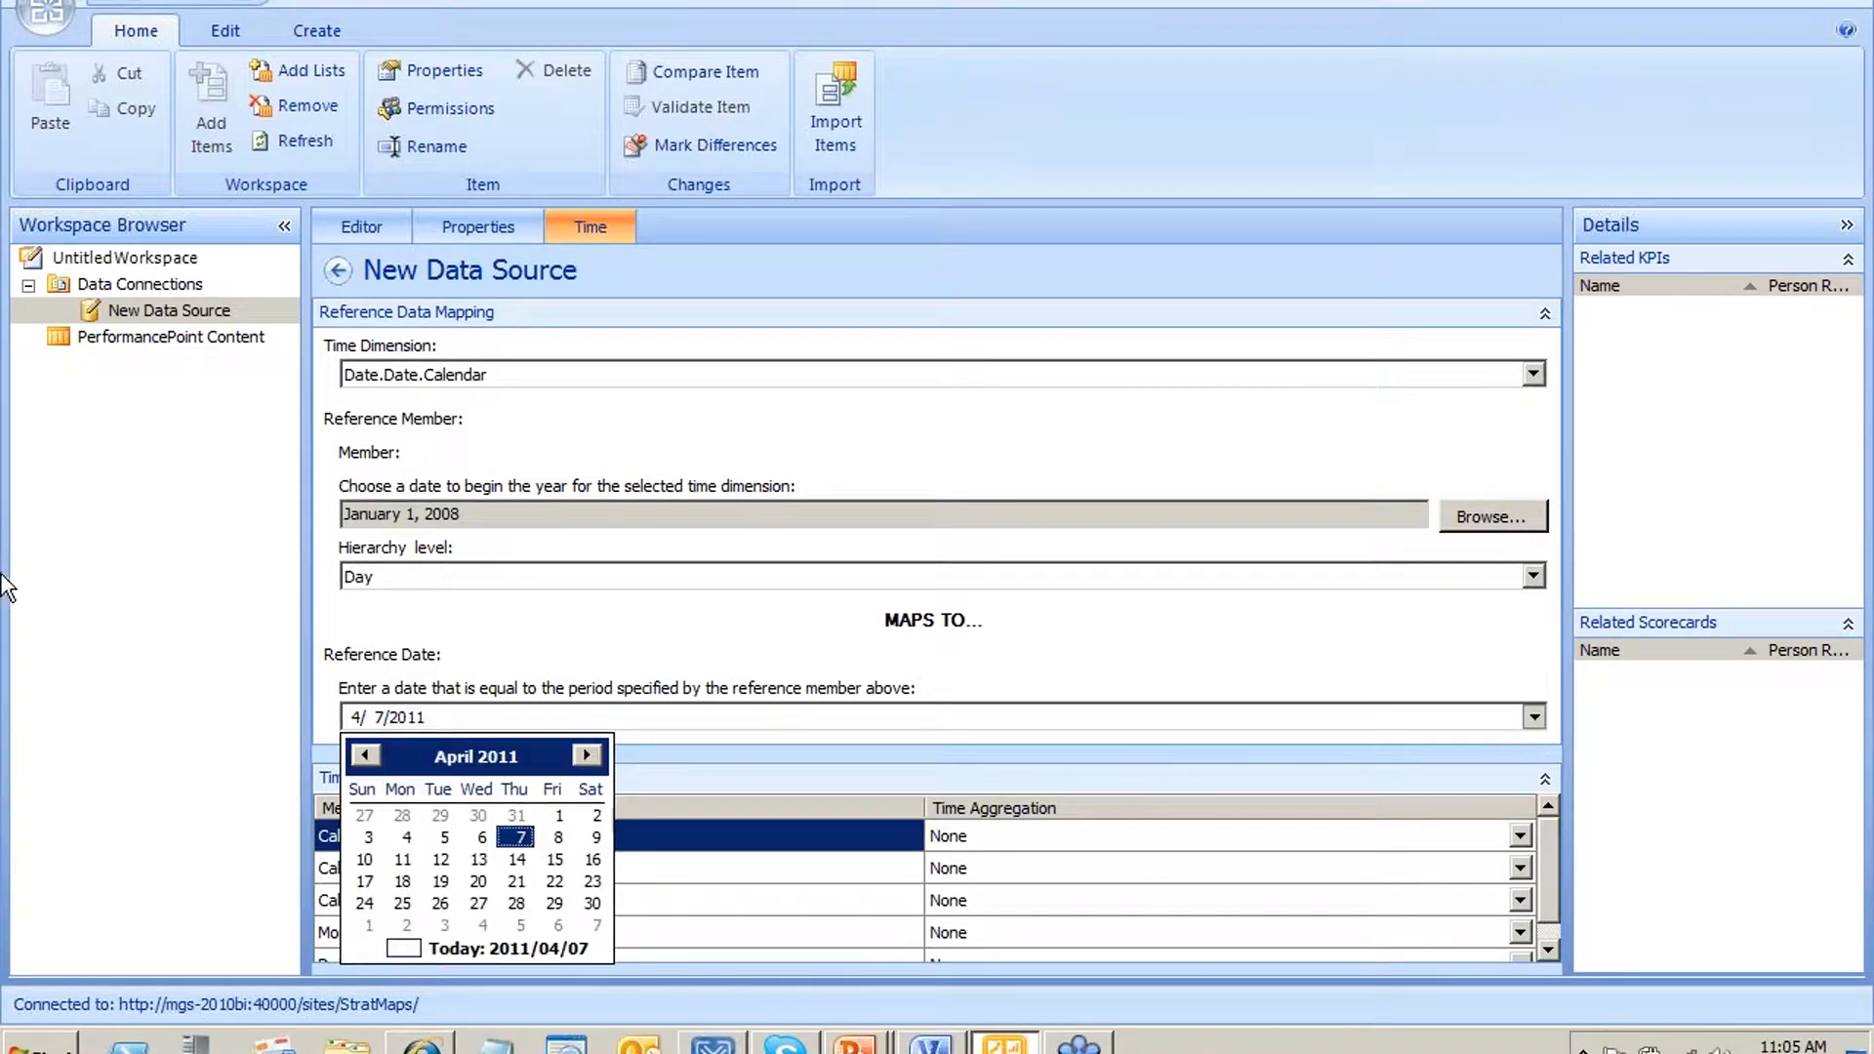
left_click(364, 754)
left_click(364, 754)
left_click(365, 754)
left_click(593, 816)
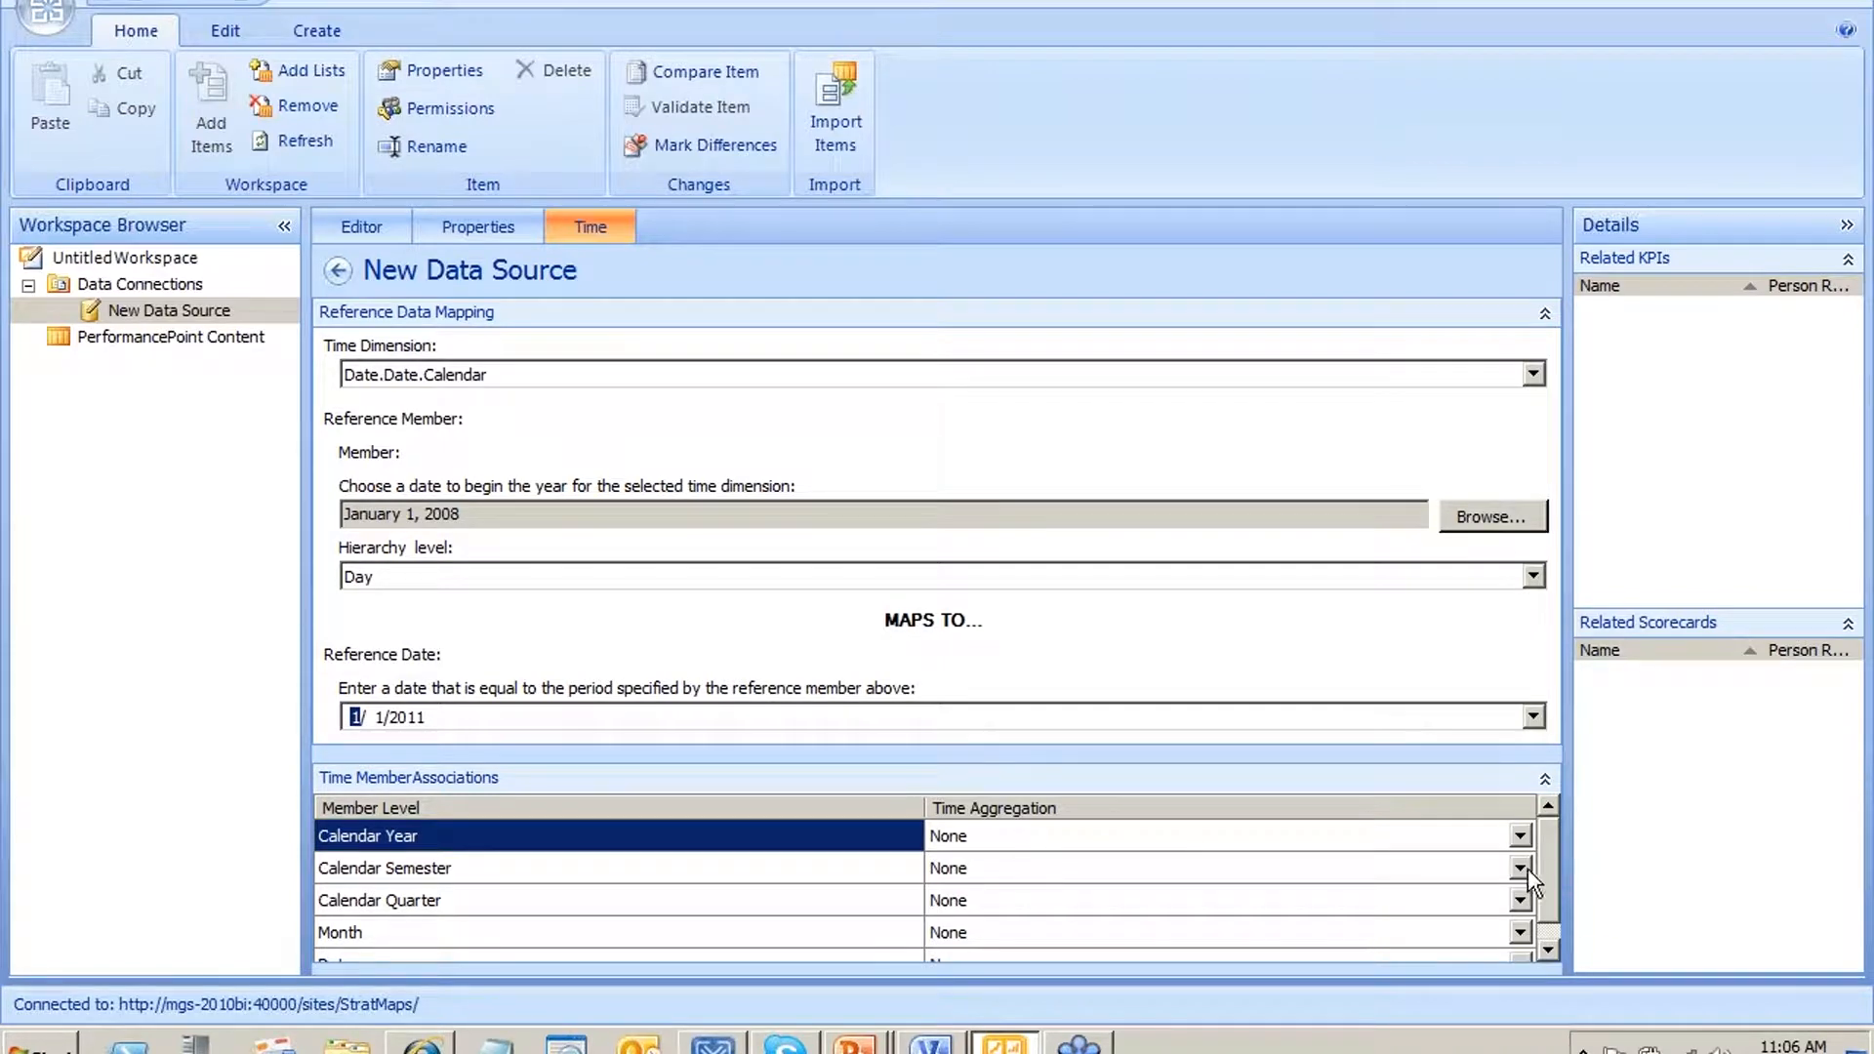
Assign time aggregations to the member levels: Date as Day, Month as Month, Calendar Quarter as Quarter, Calendar Semester as Semester, and Calendar Year as Year
left_click(1548, 949)
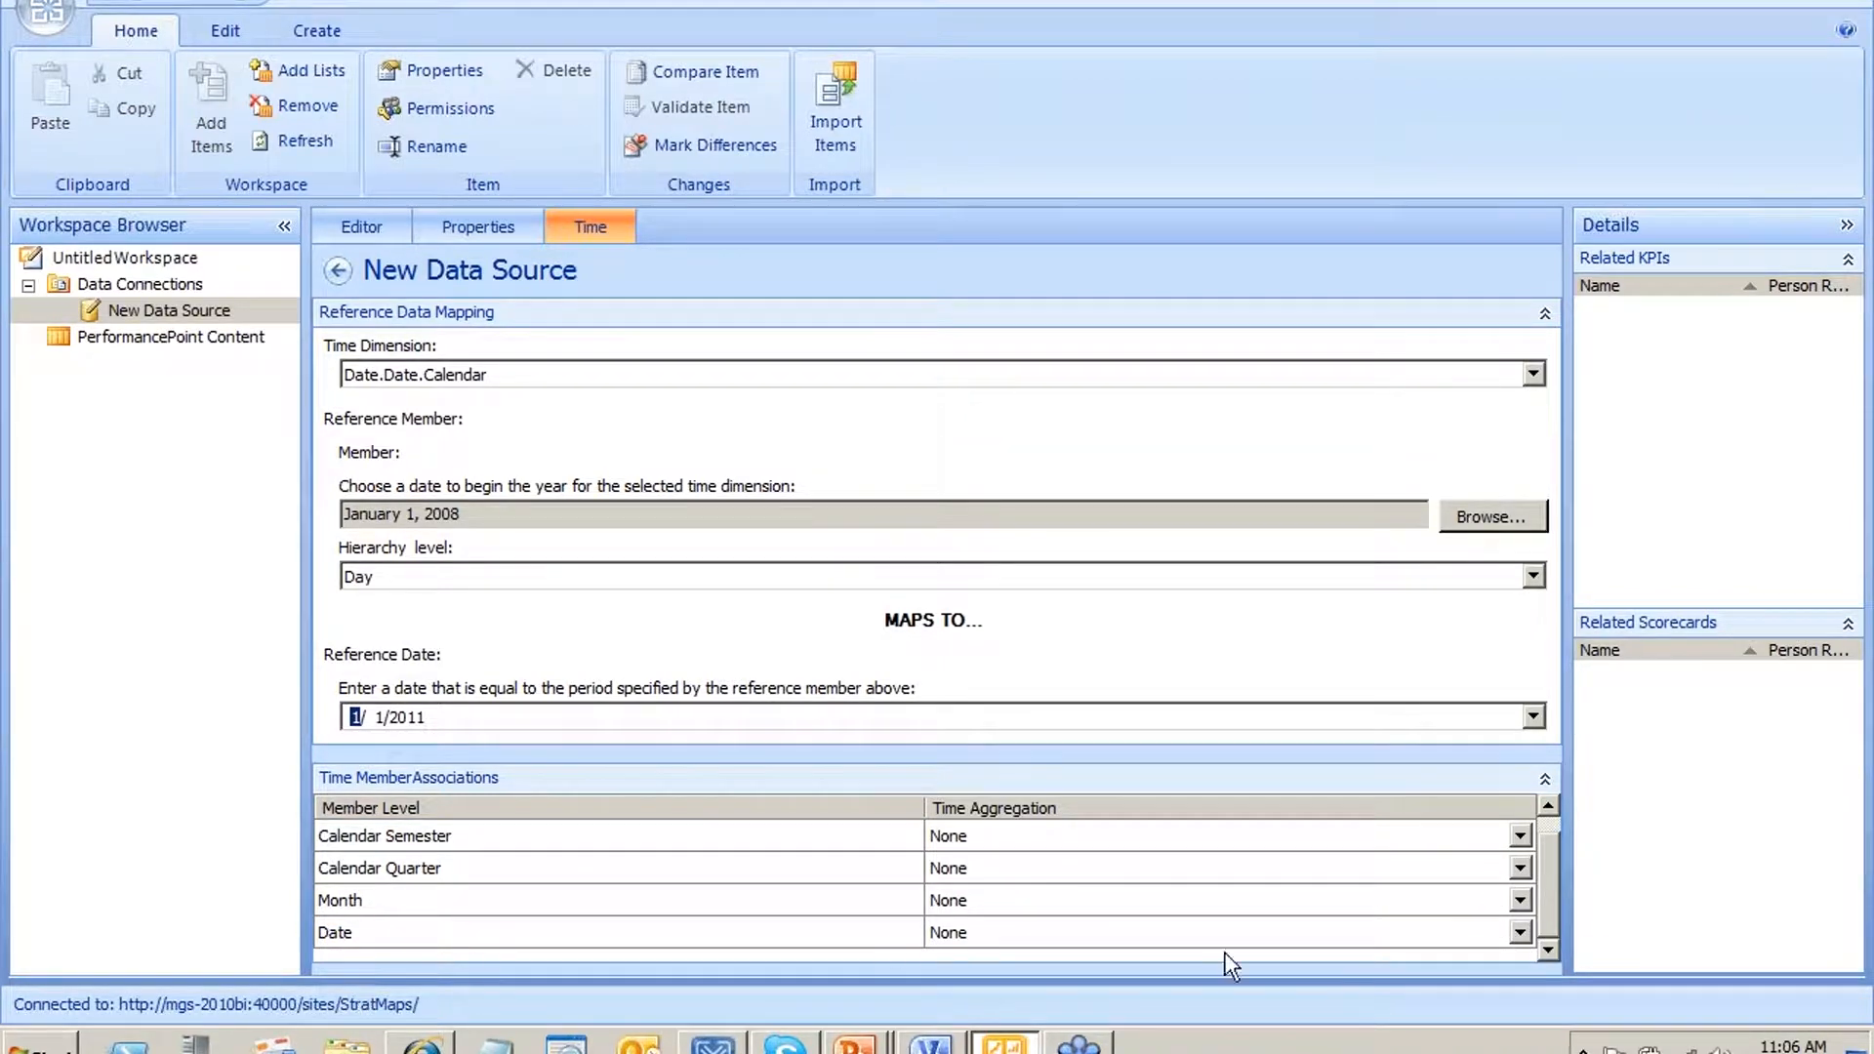
left_click(1520, 933)
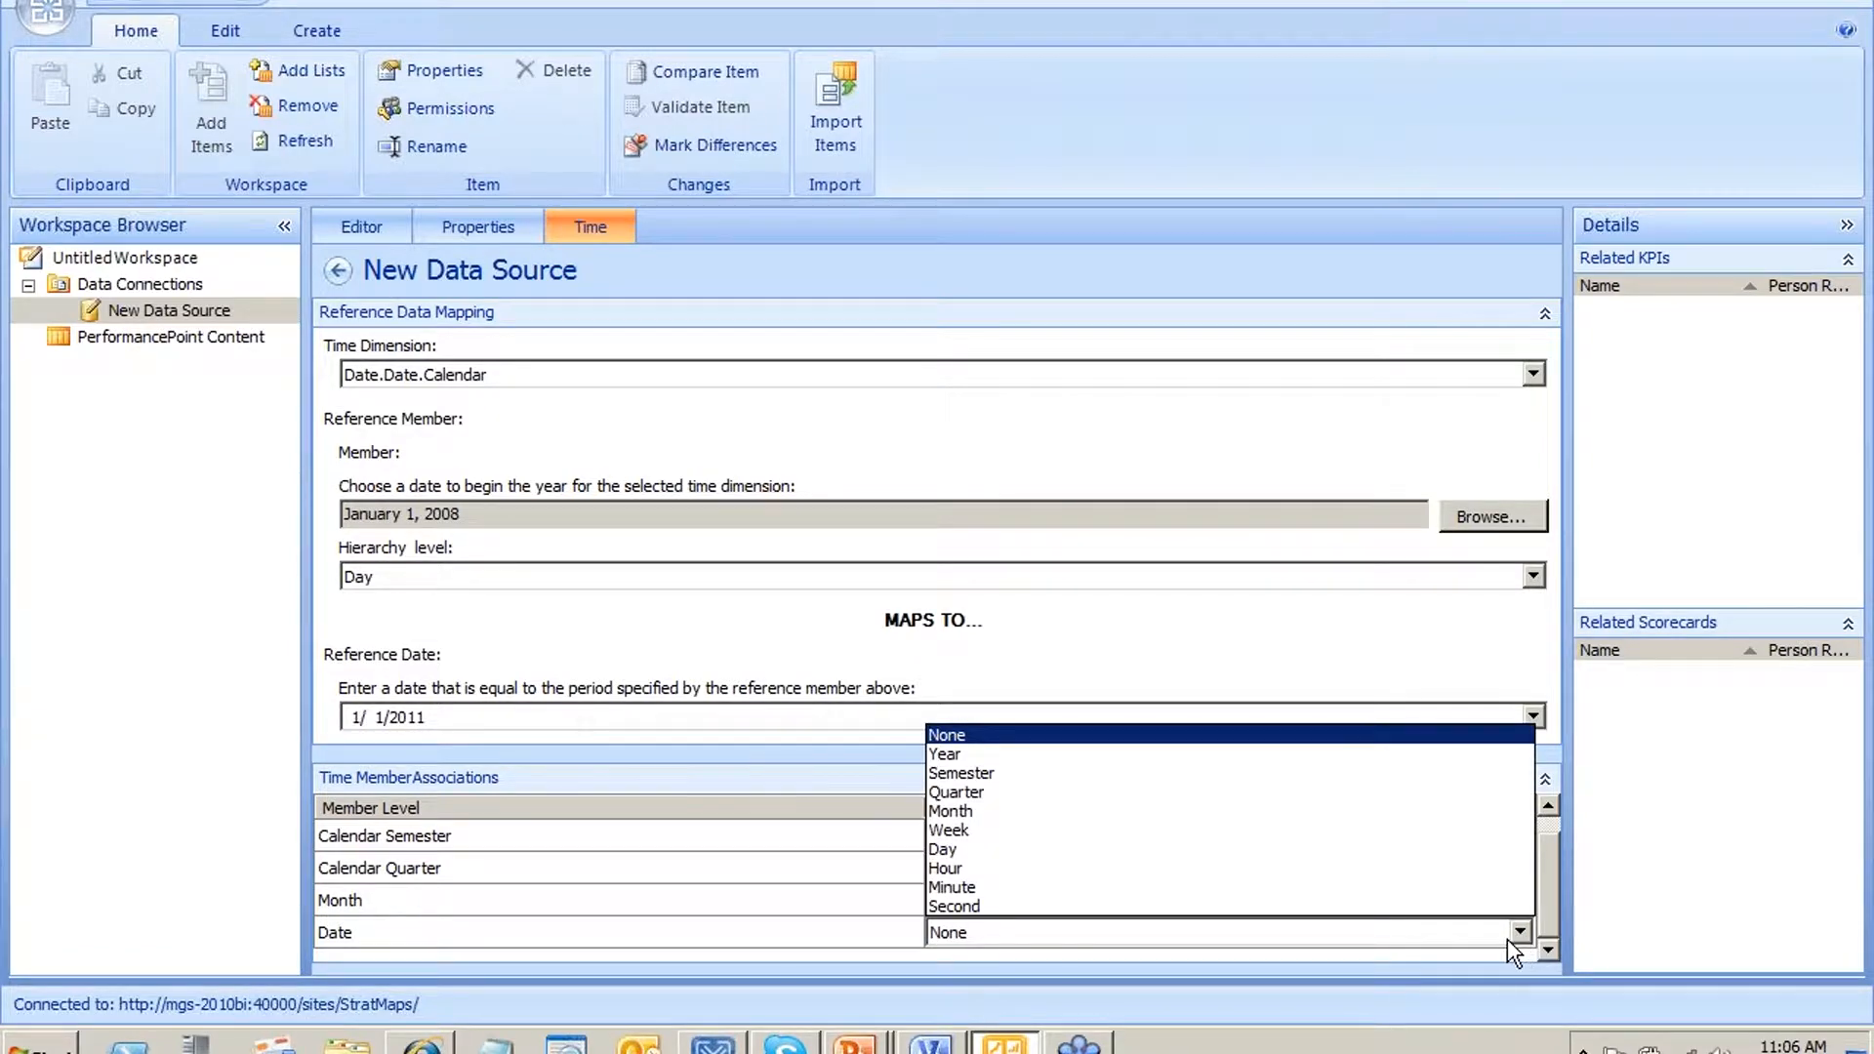
left_click(952, 849)
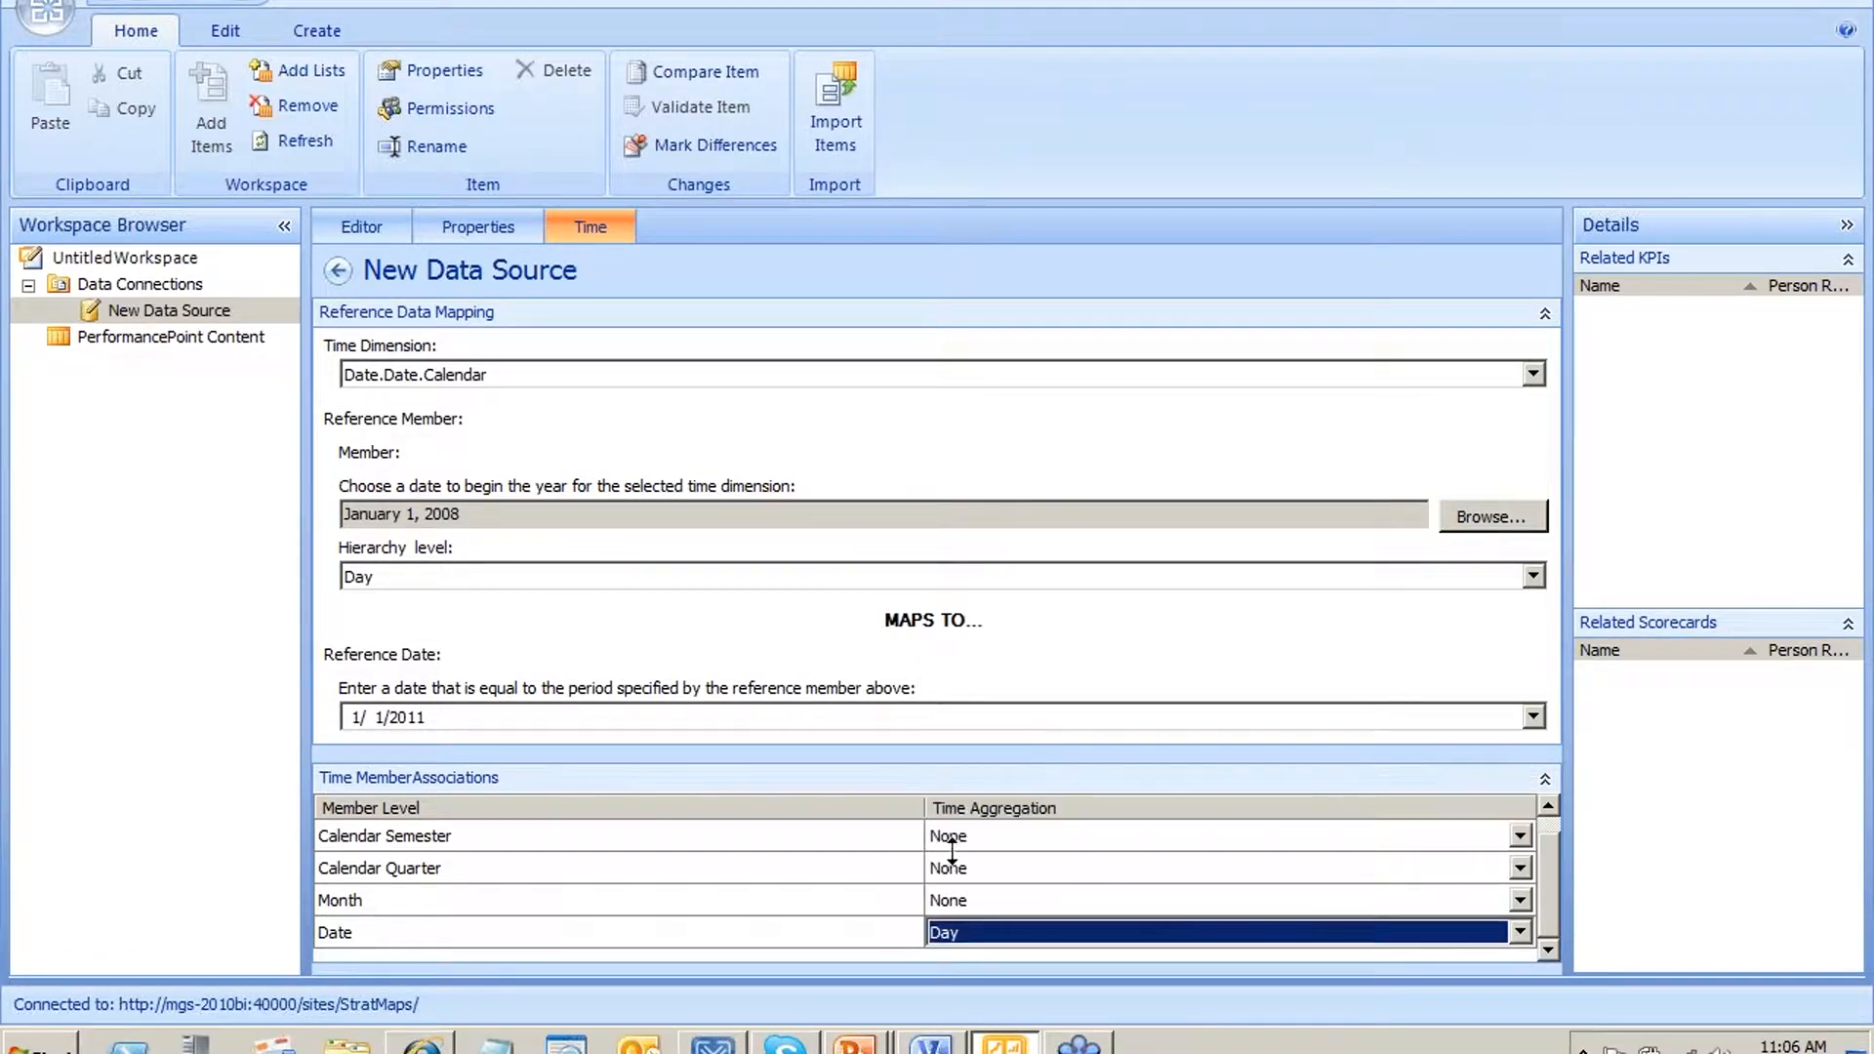
left_click(966, 893)
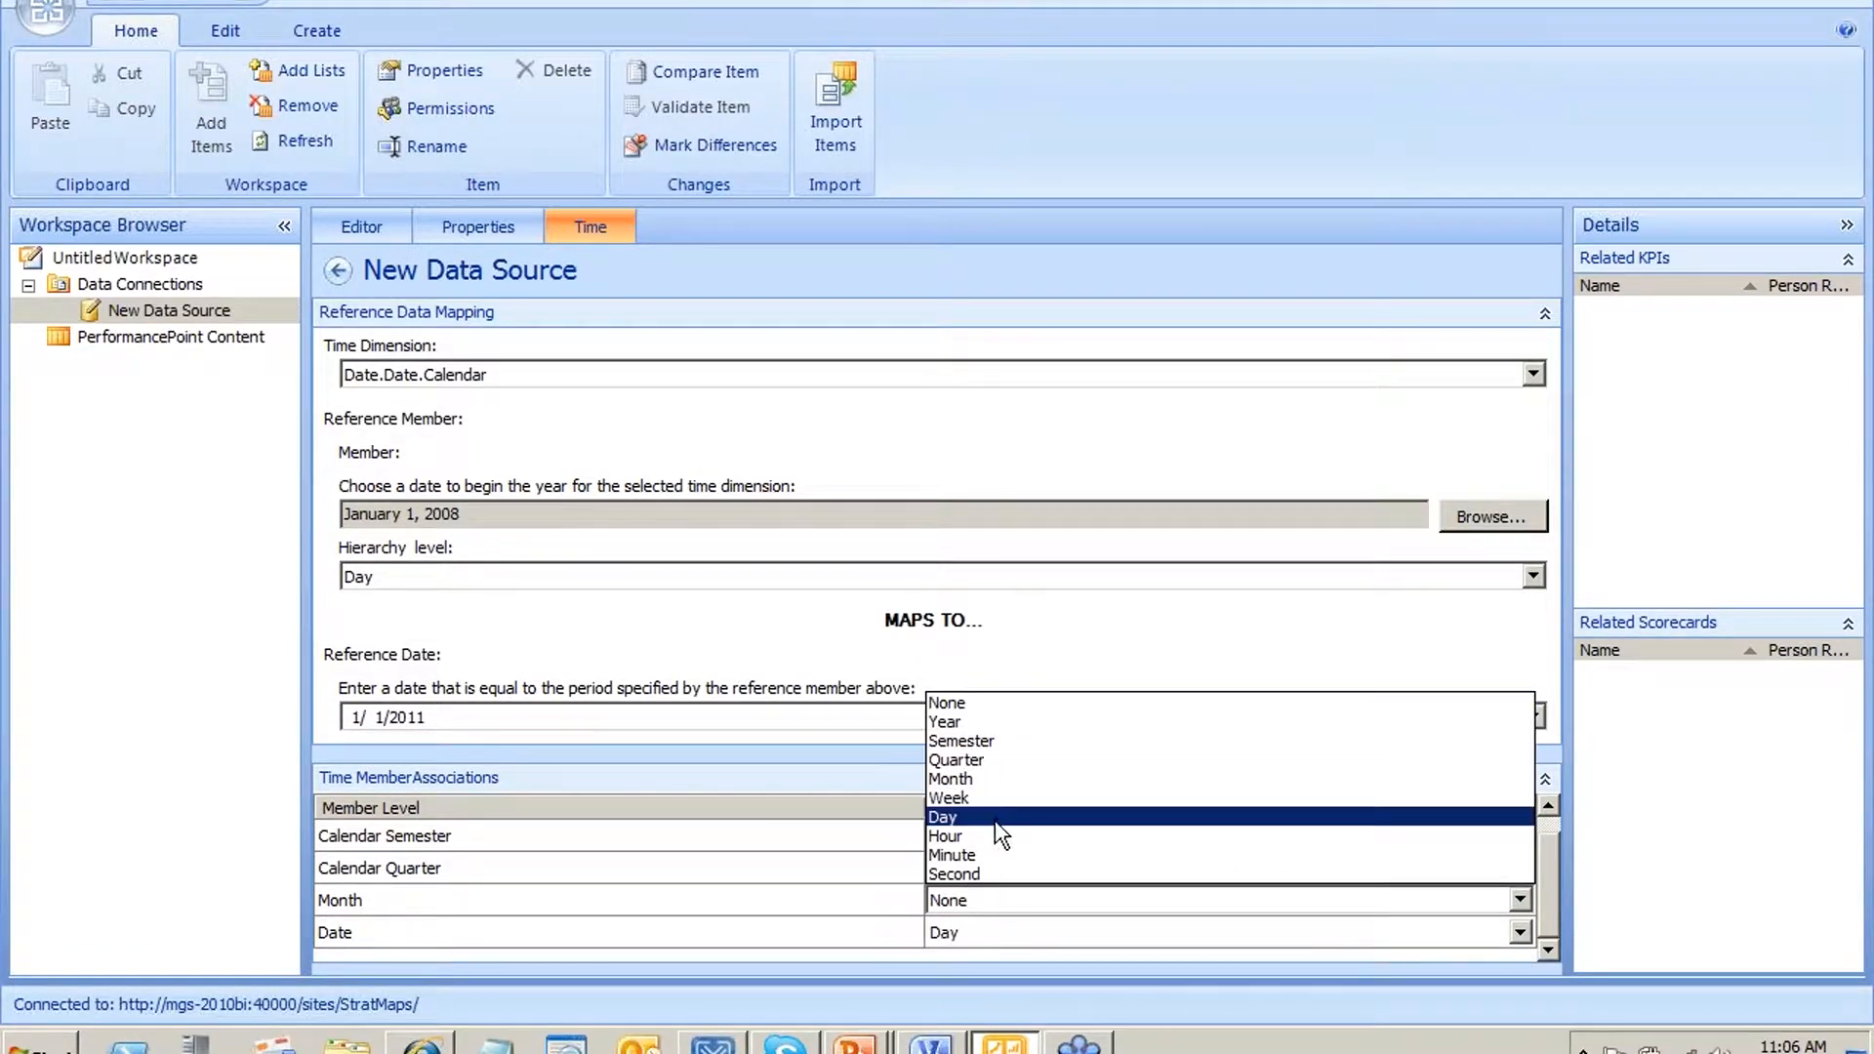
left_click(1008, 781)
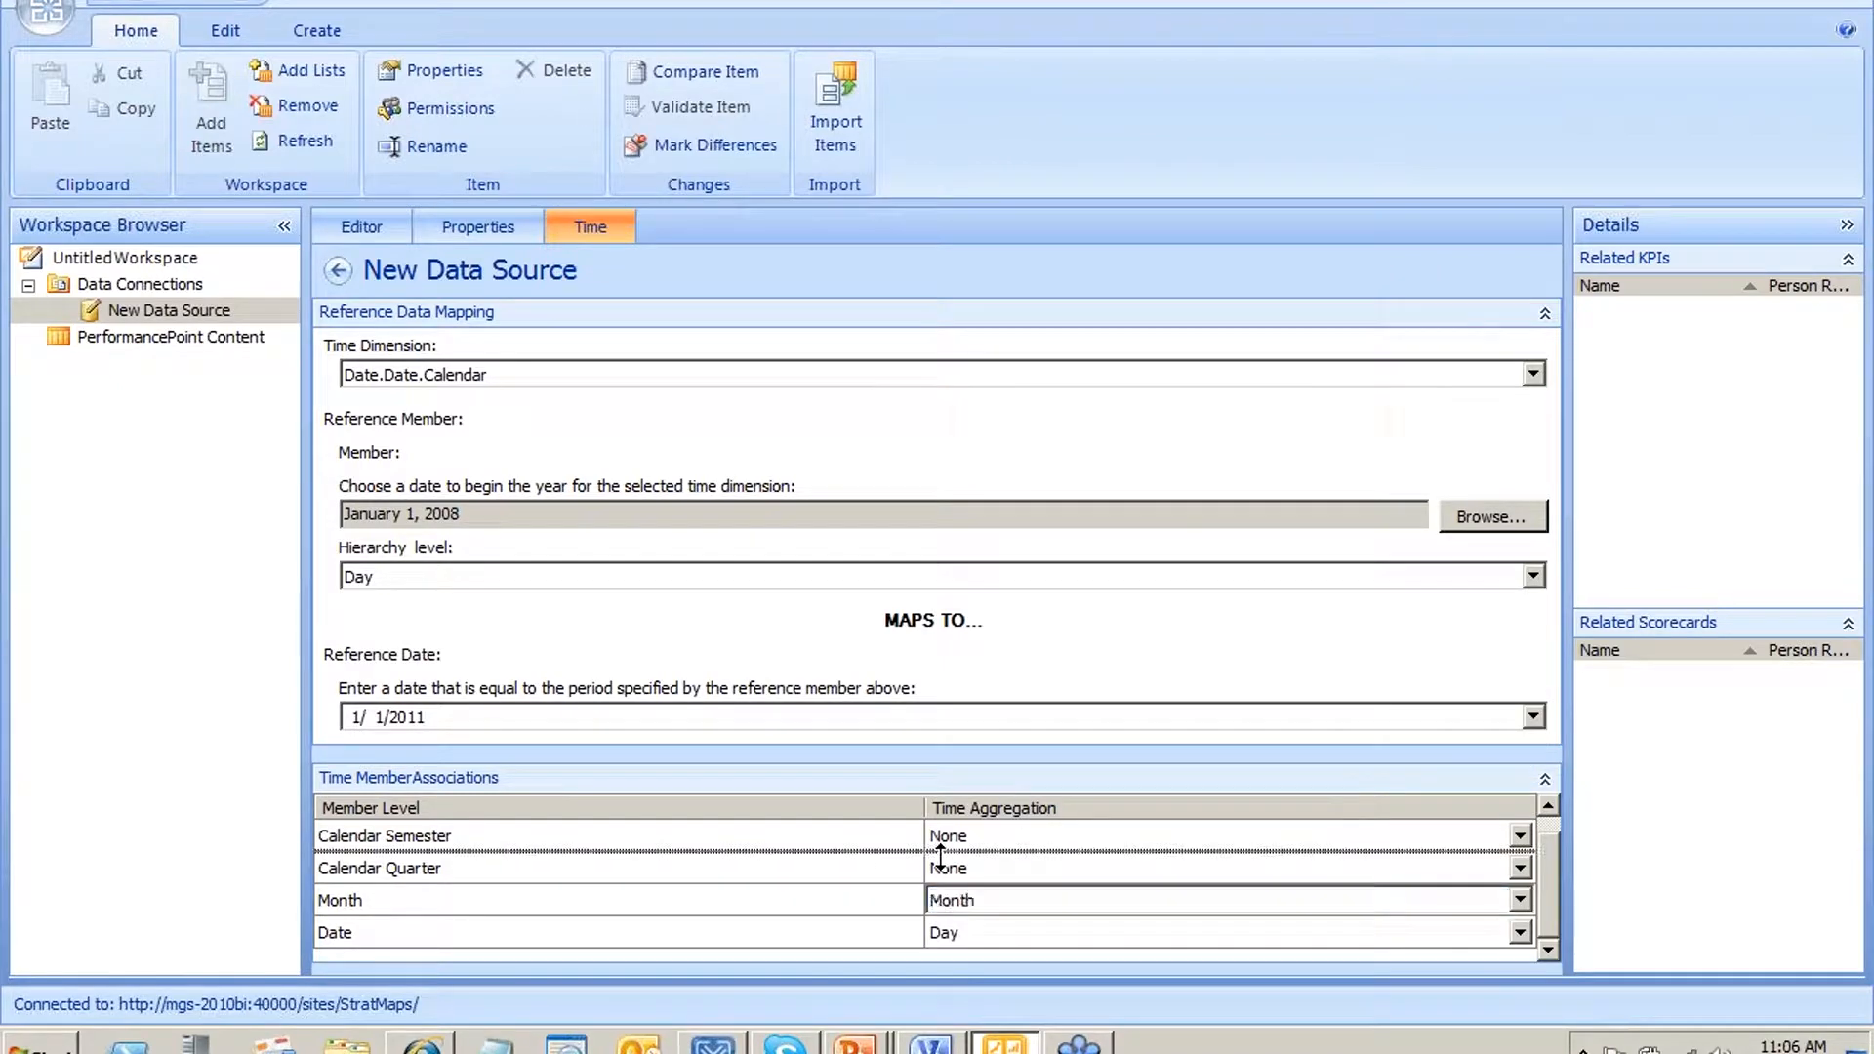
left_click(967, 874)
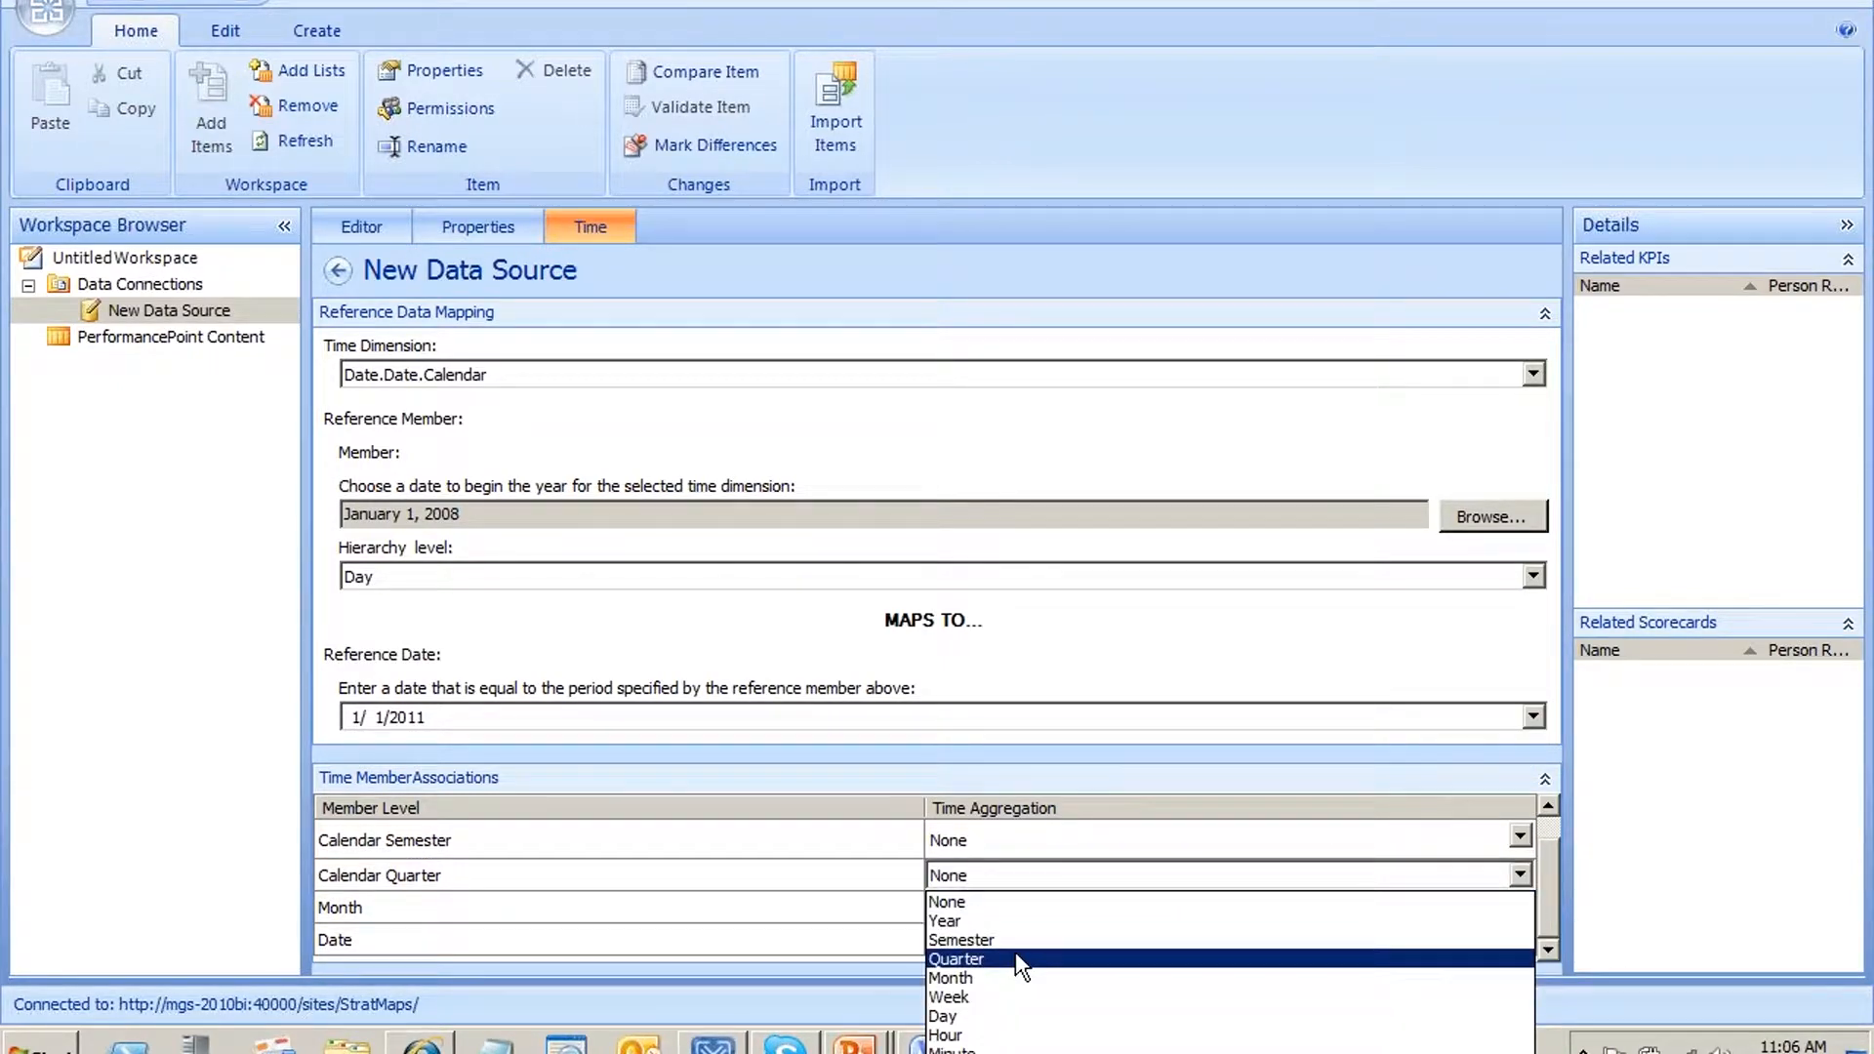
left_click(1016, 956)
left_click(1031, 836)
left_click(1023, 900)
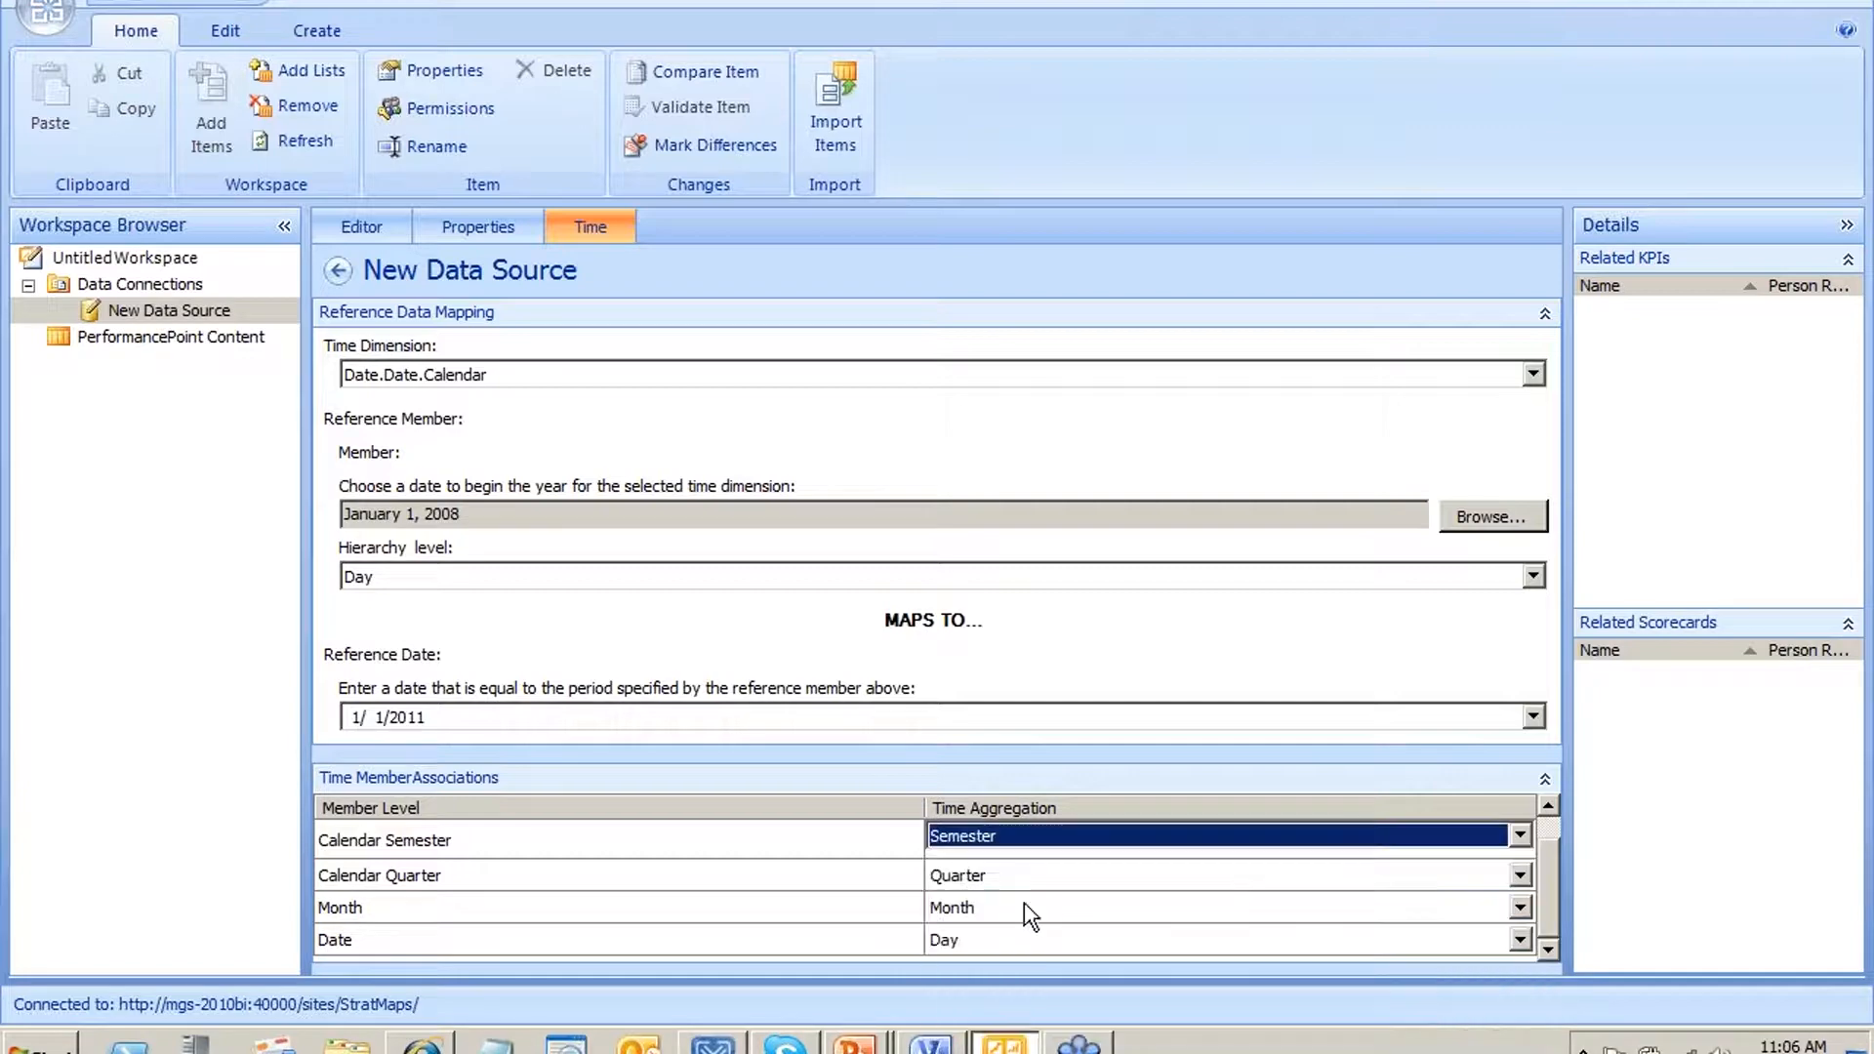
scroll(1546, 889, "up", 1)
left_click(1019, 838)
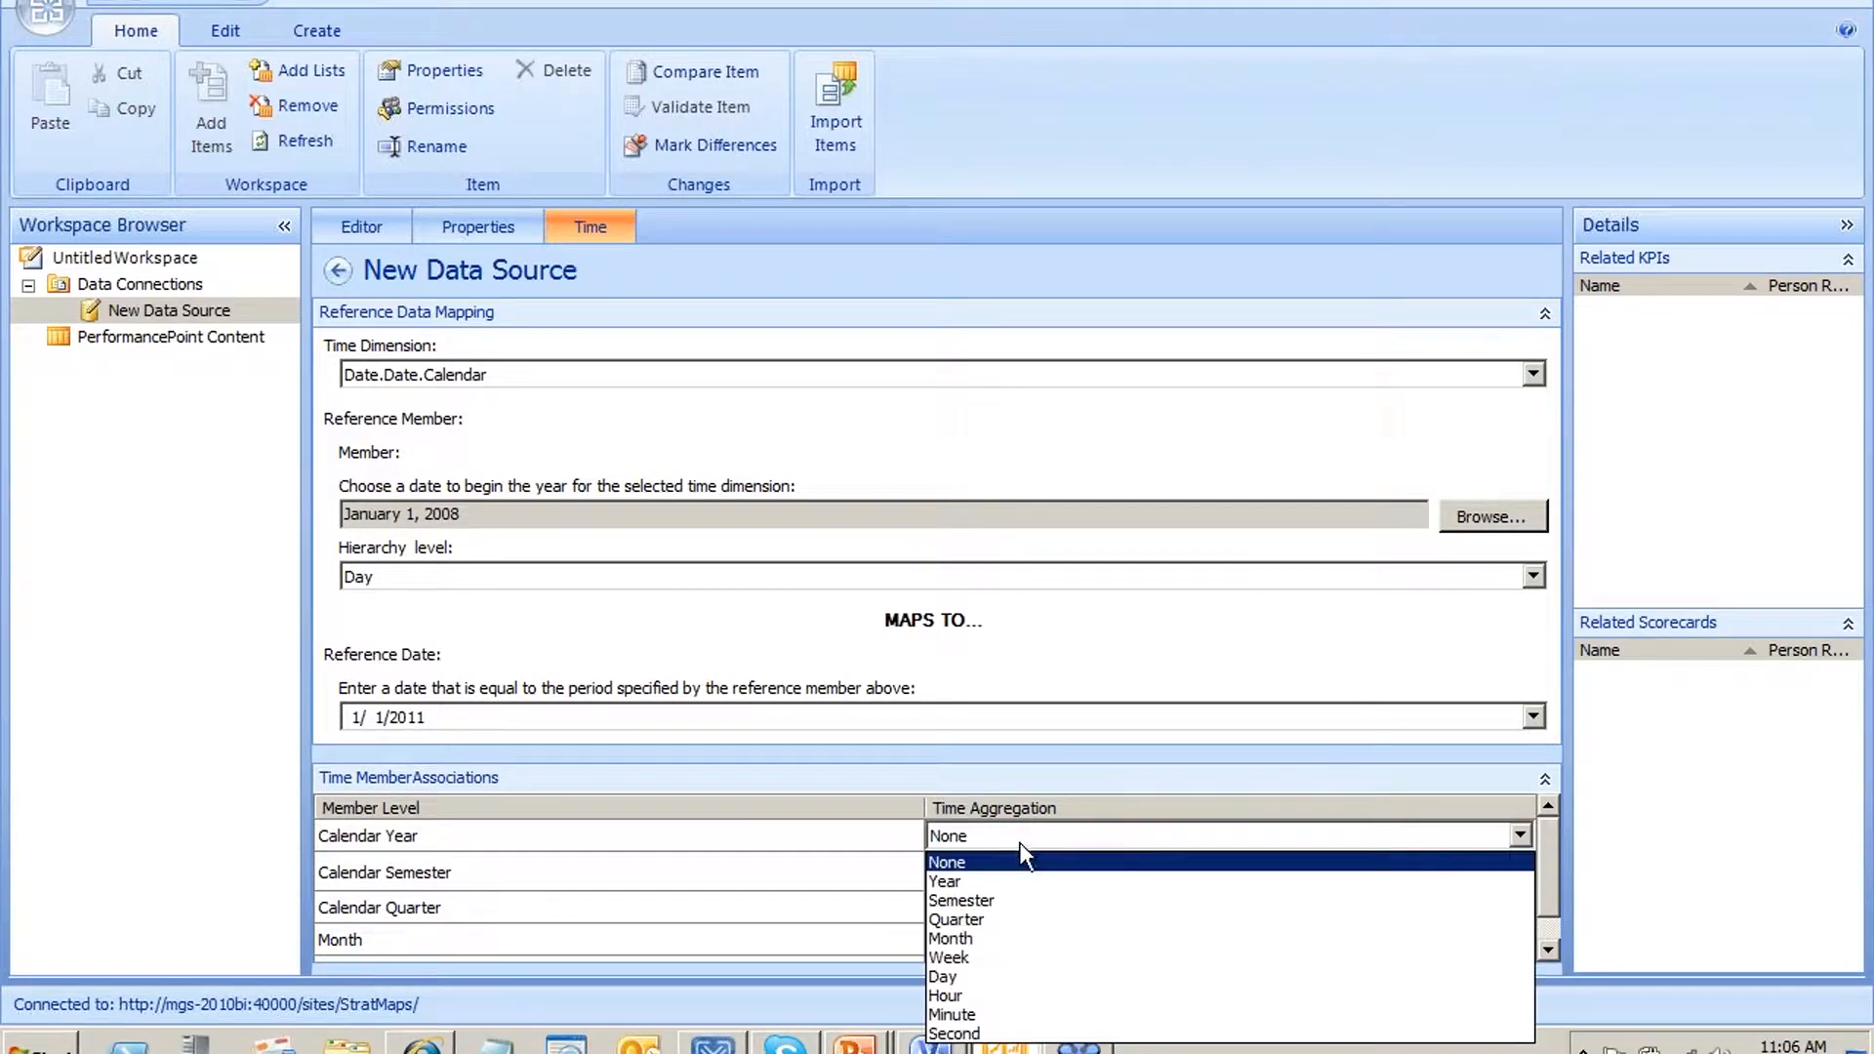
left_click(1011, 882)
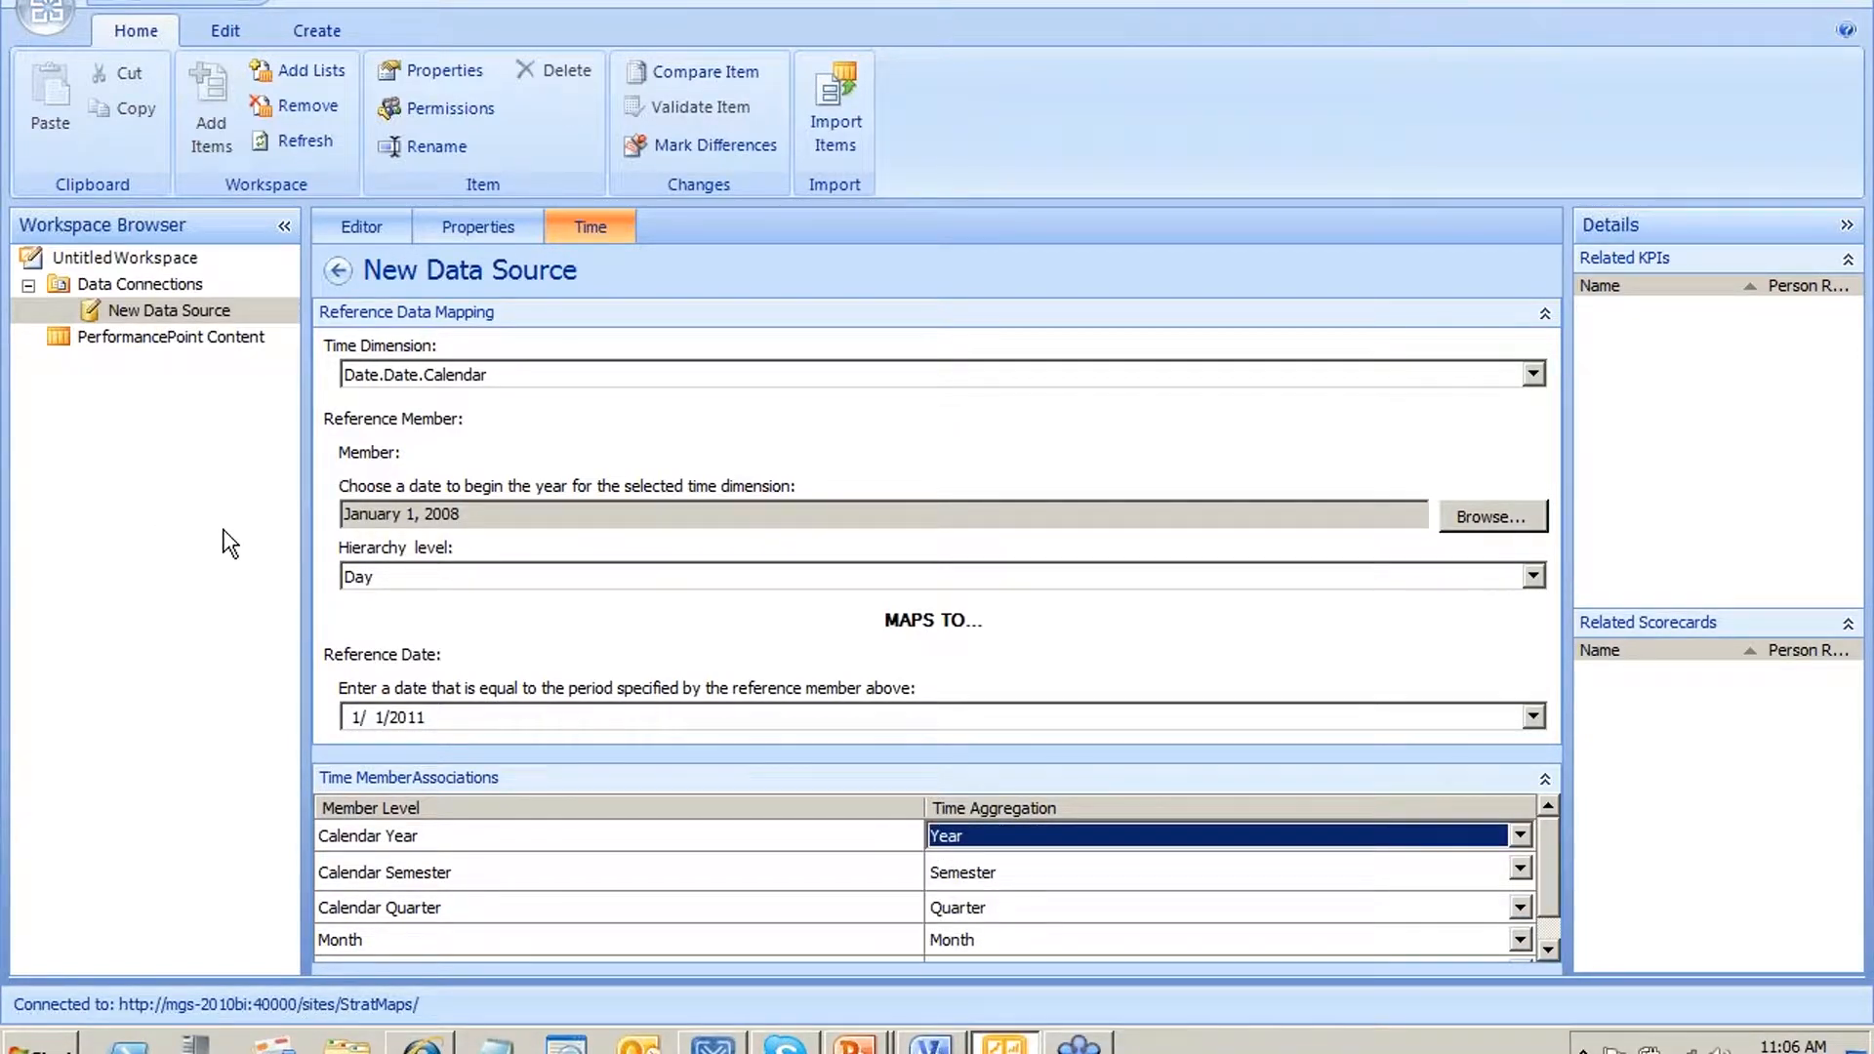
Rename the new data source as dsADW in the workspace
right_click(186, 311)
left_click(283, 396)
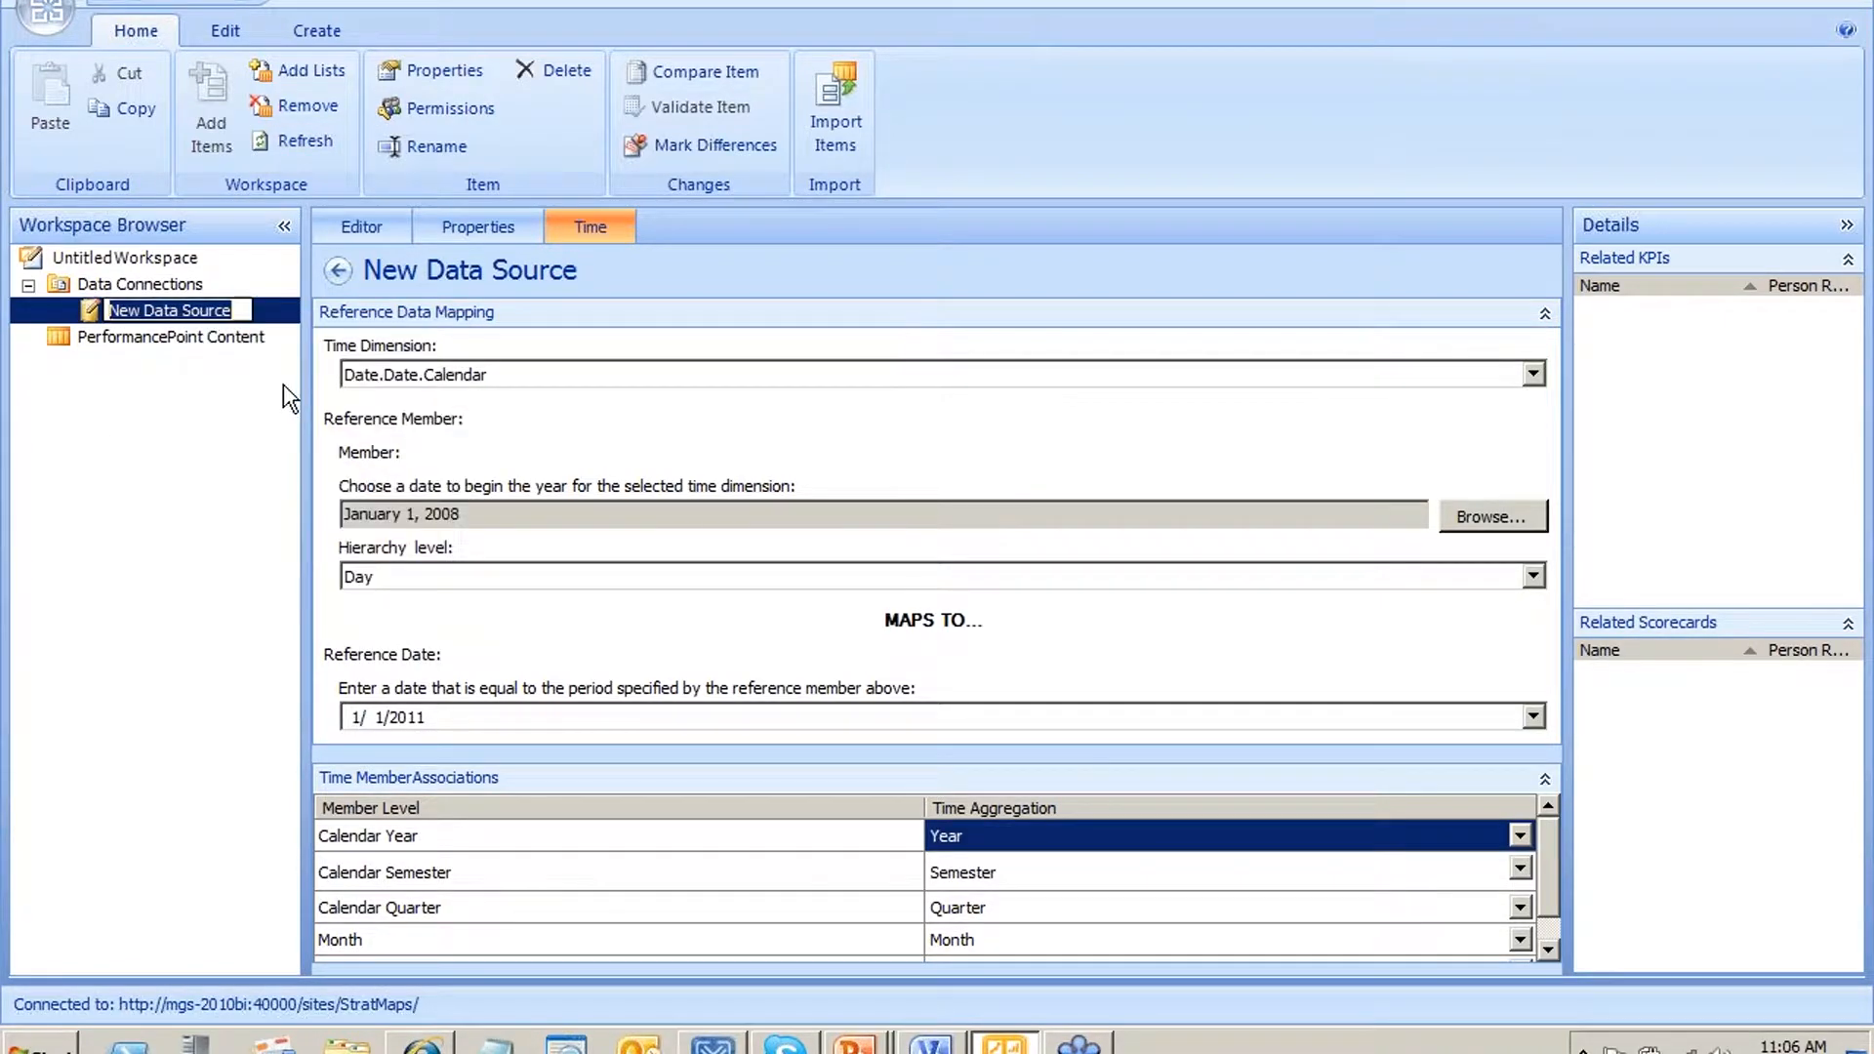
type("dsADW")
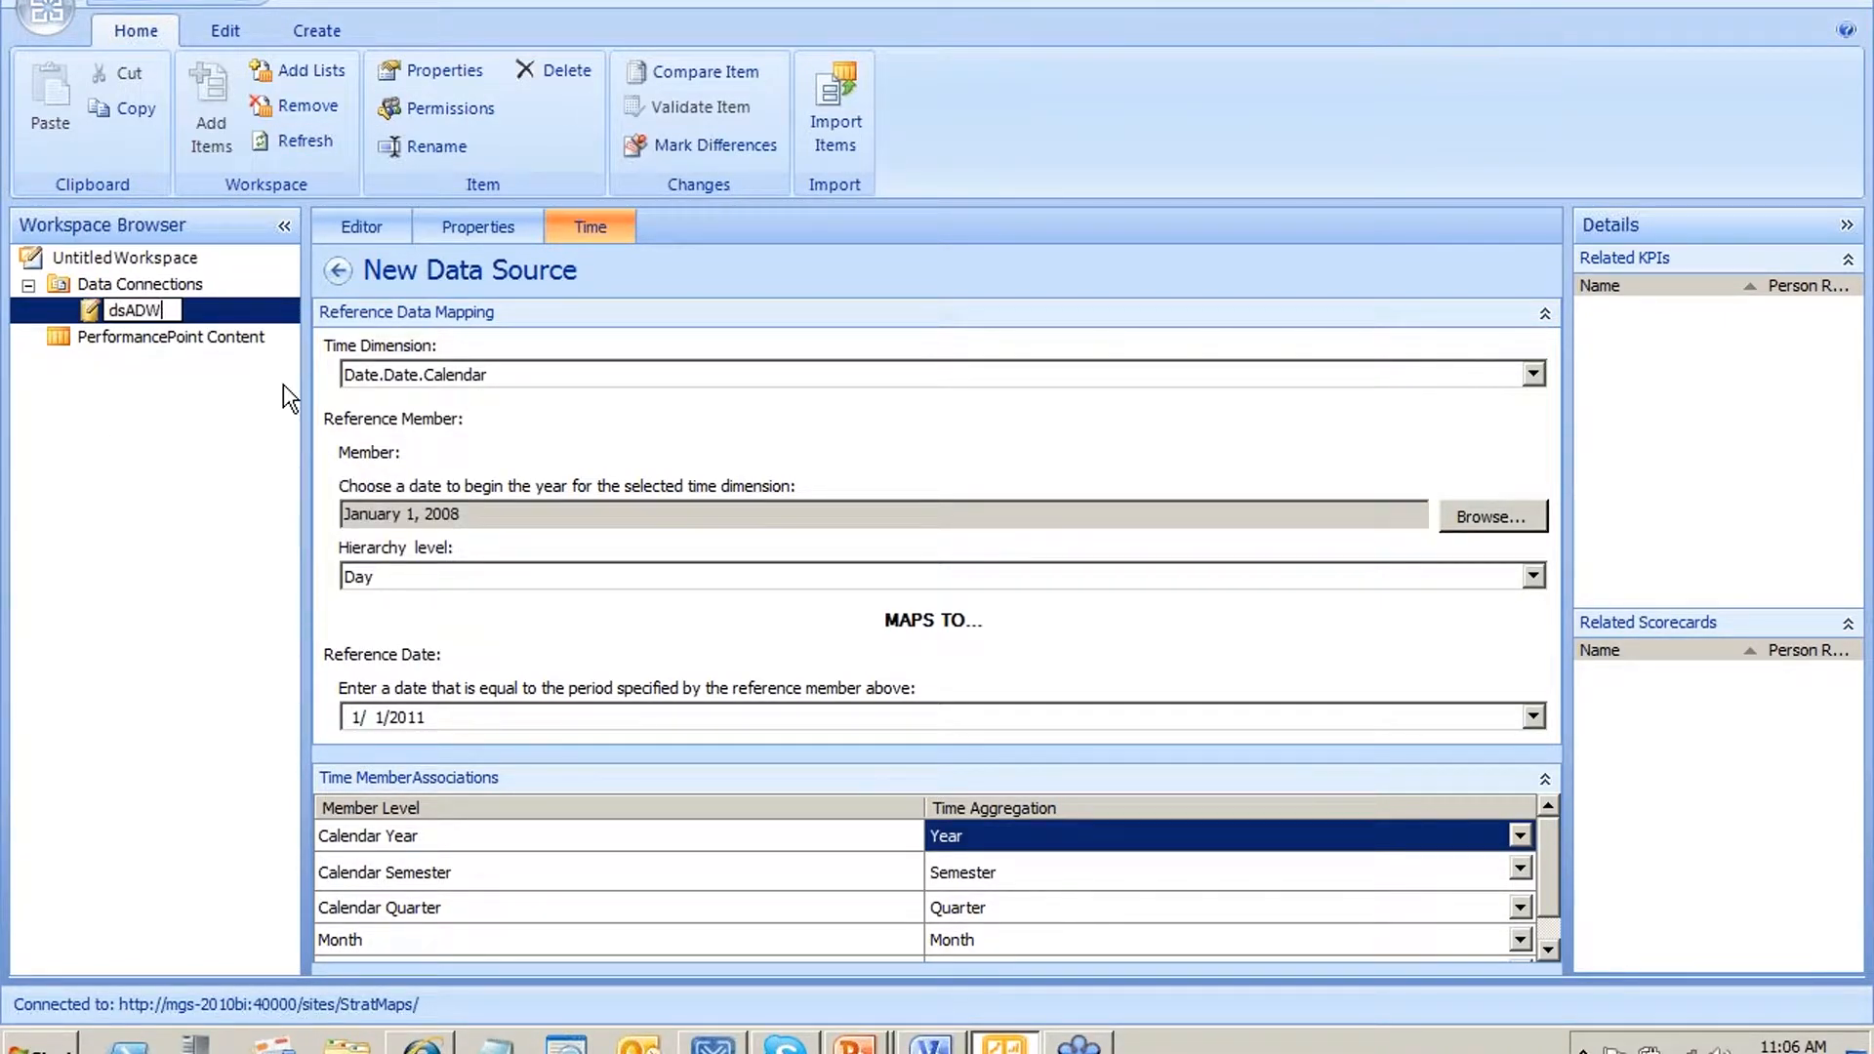
key("Return")
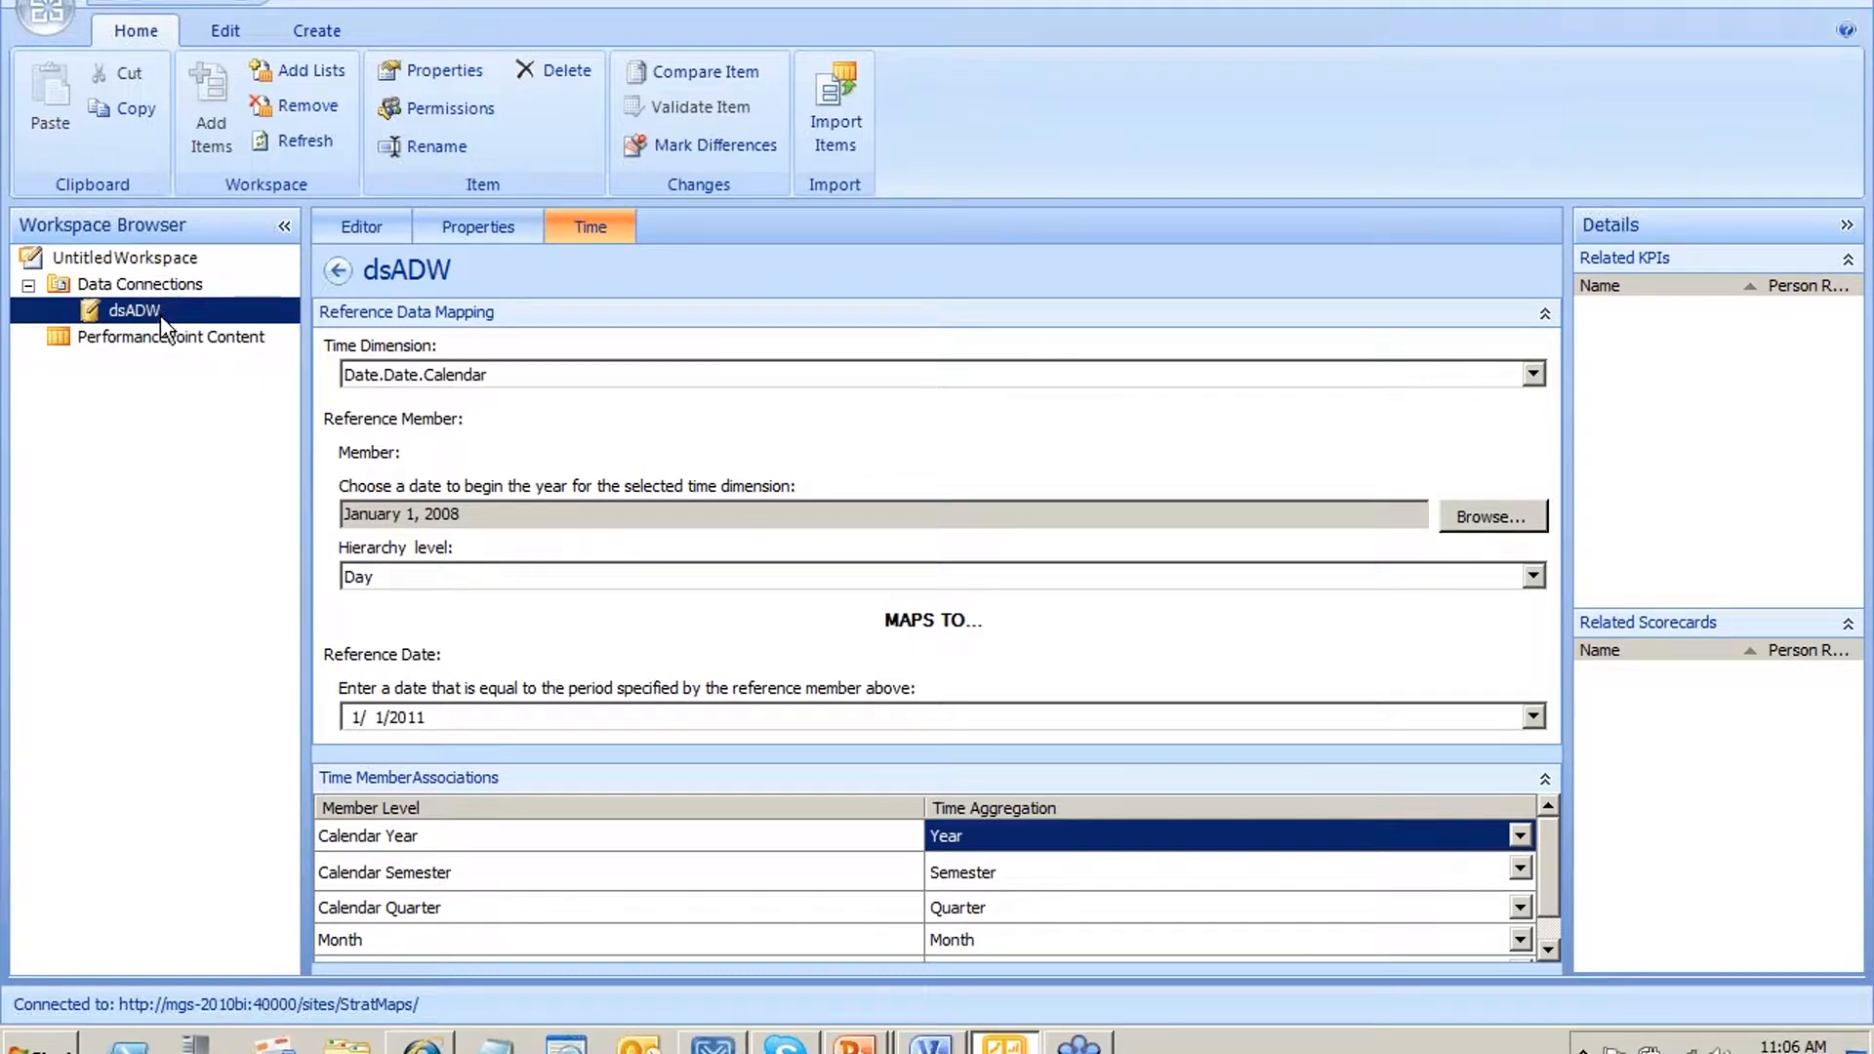
Save the dsADW data source from the workspace
right_click(248, 310)
left_click(235, 512)
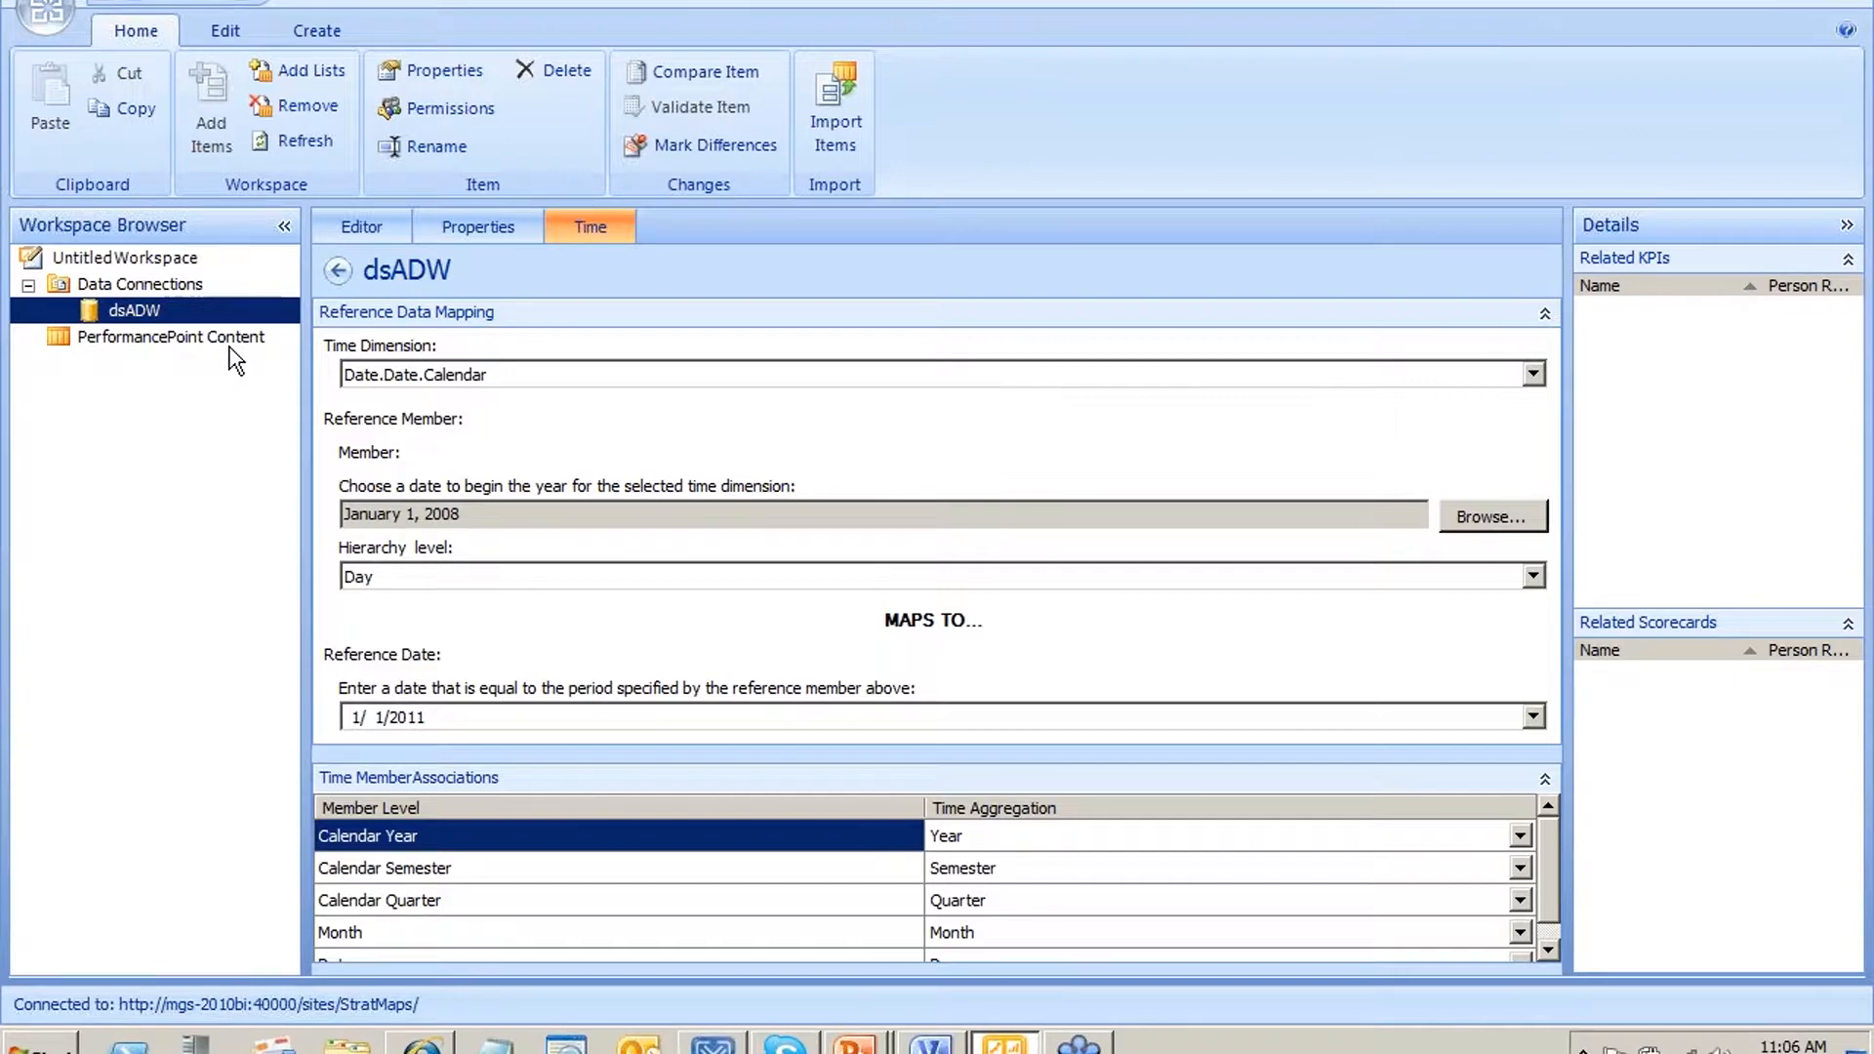
Create a new KPI in PerformancePoint Content from the Blank KPI template and name it Sales
right_click(224, 342)
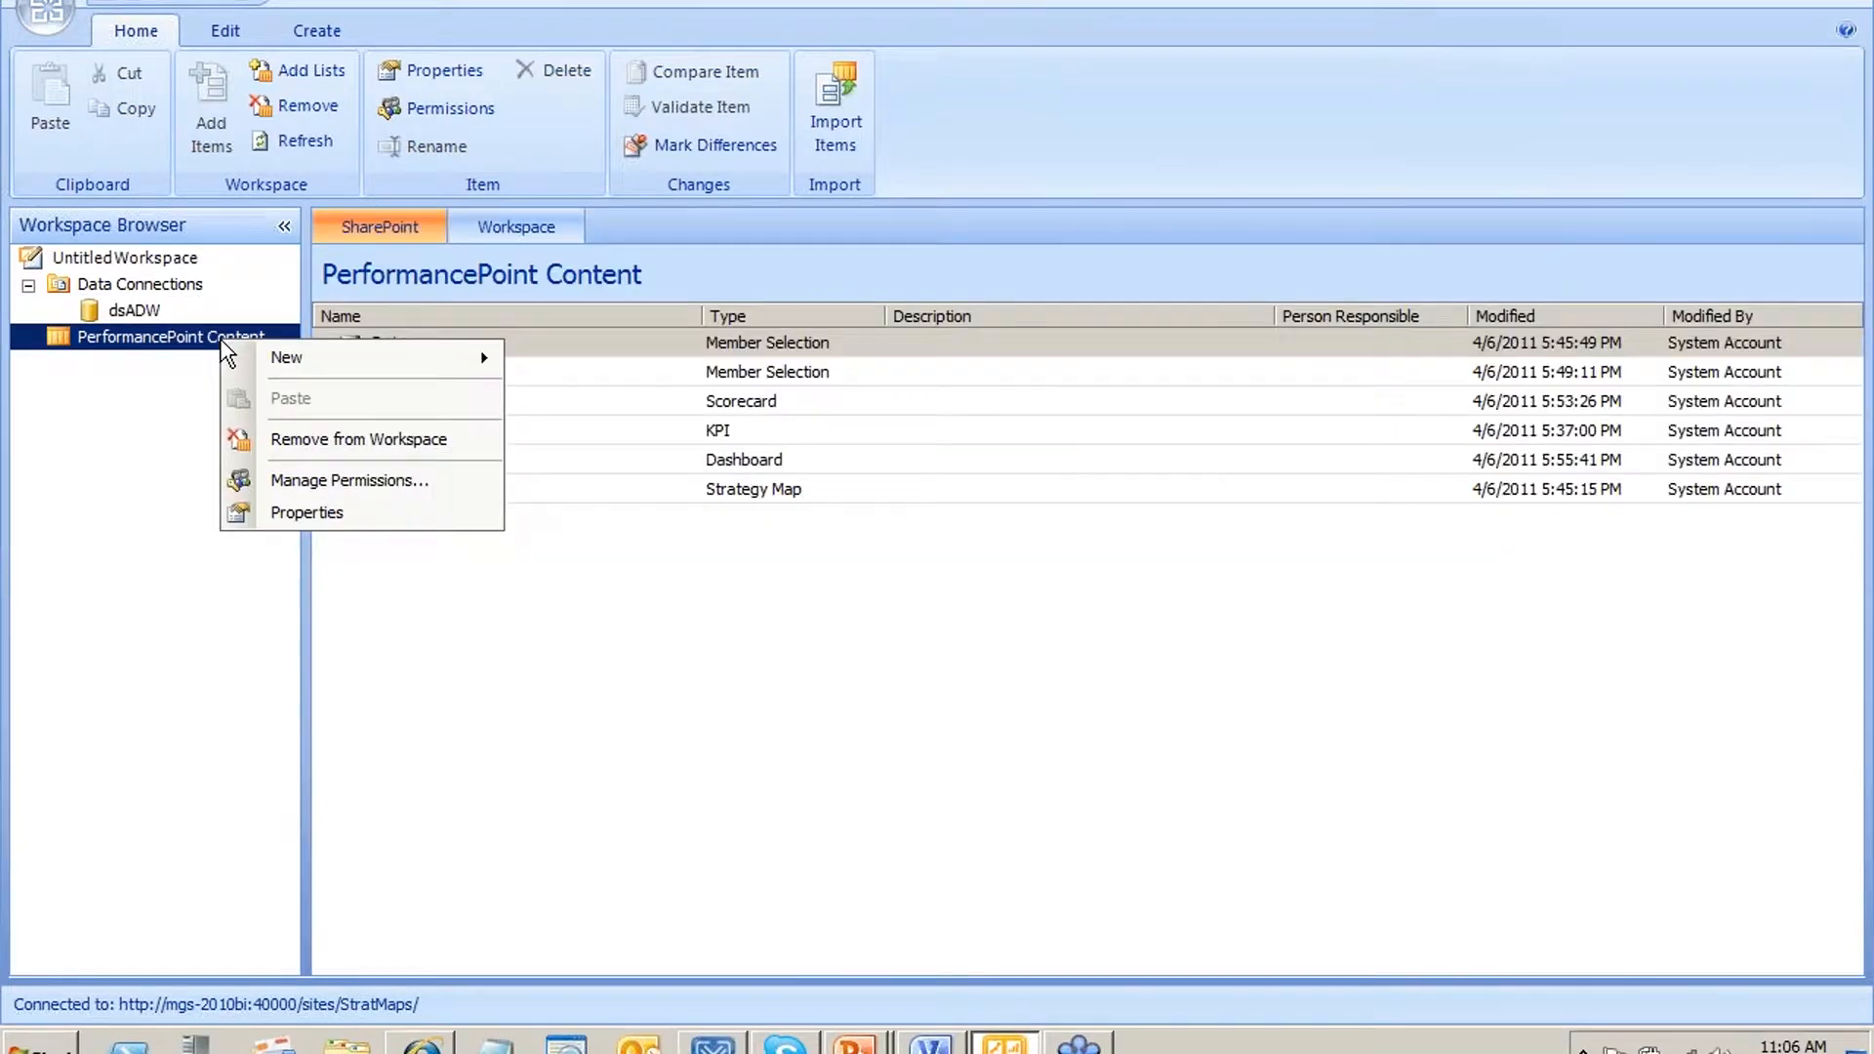
mouse_move(326, 375)
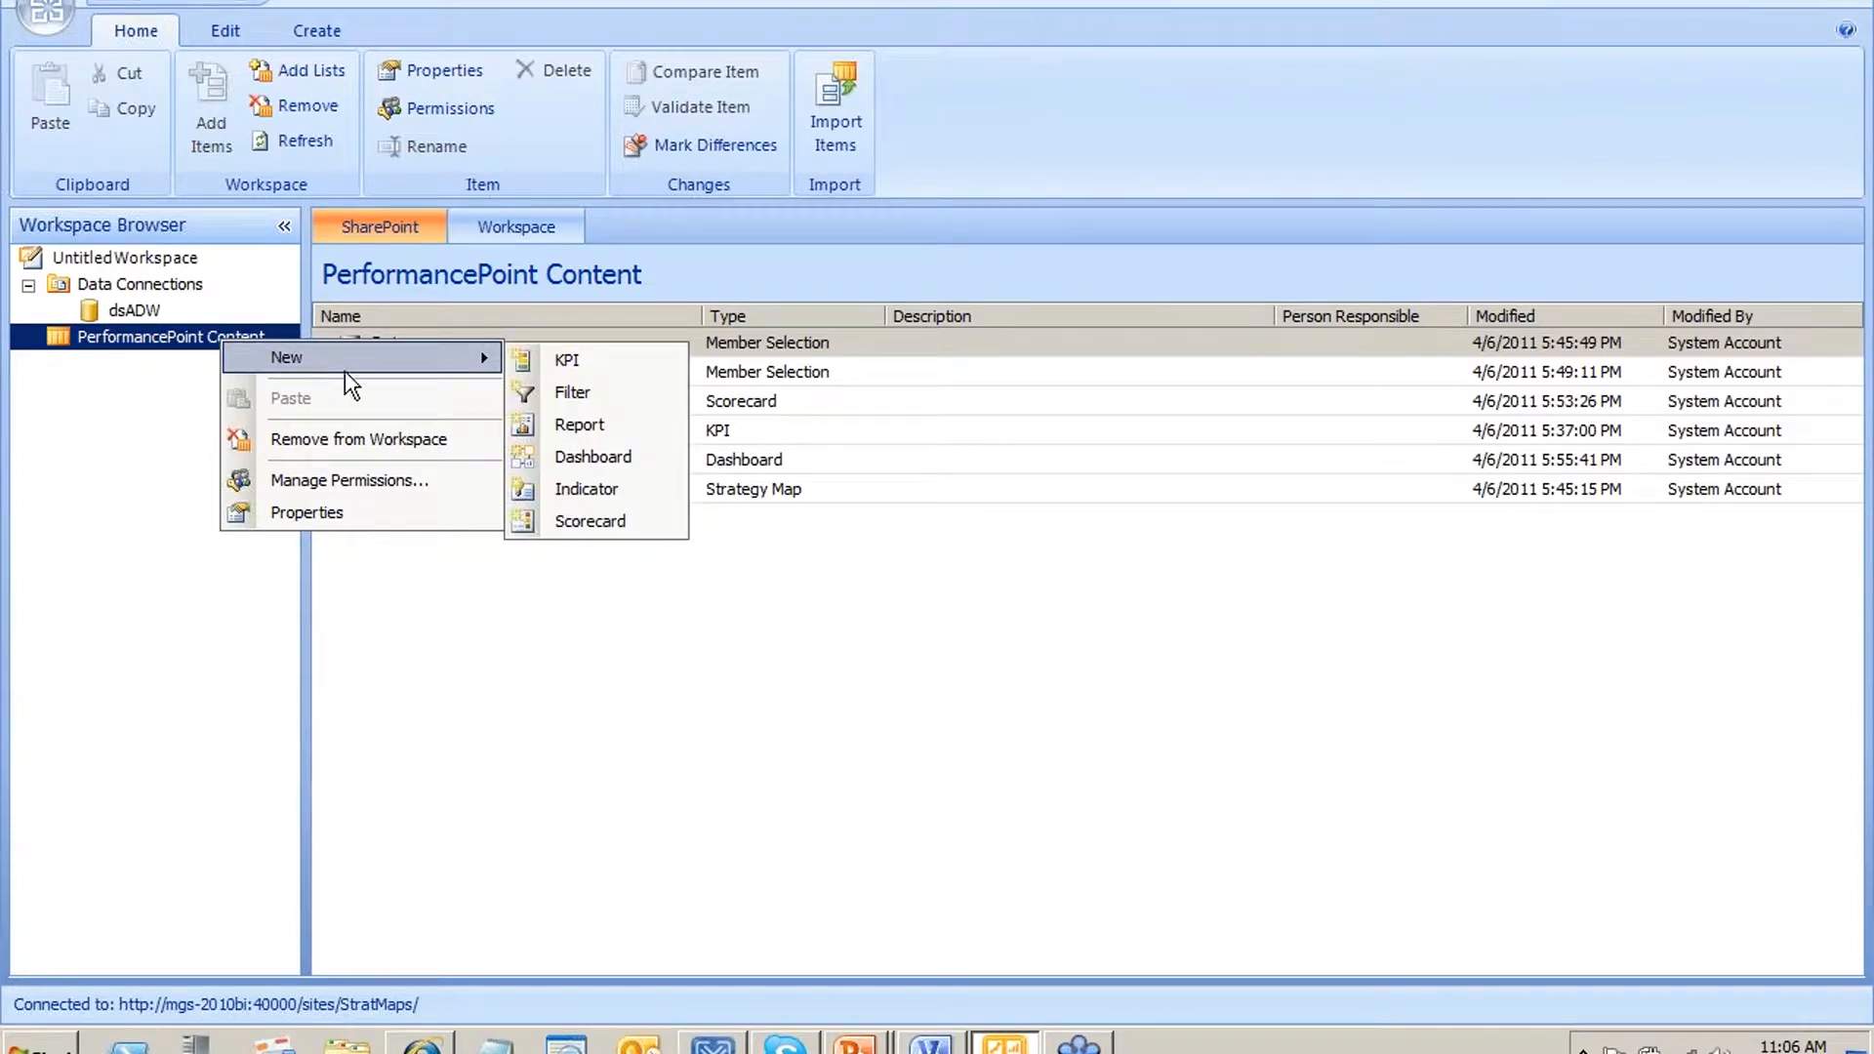
left_click(567, 361)
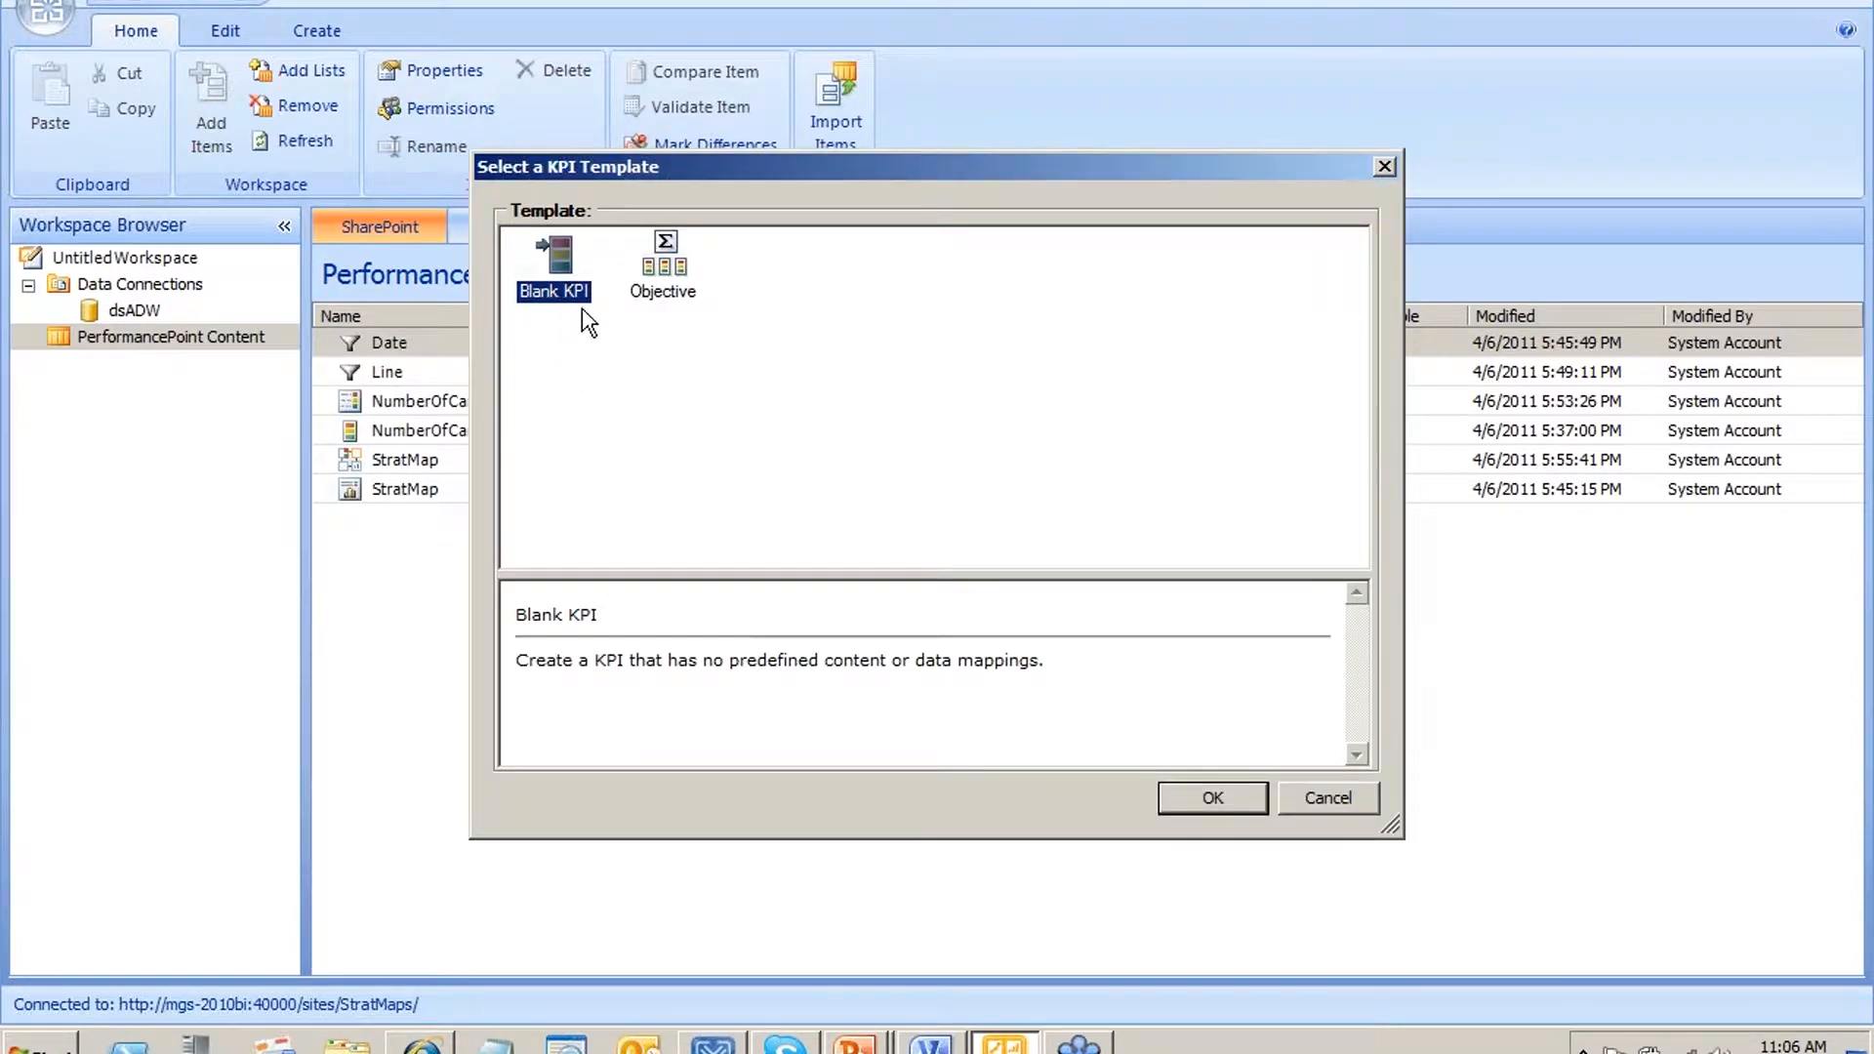
left_click(1213, 798)
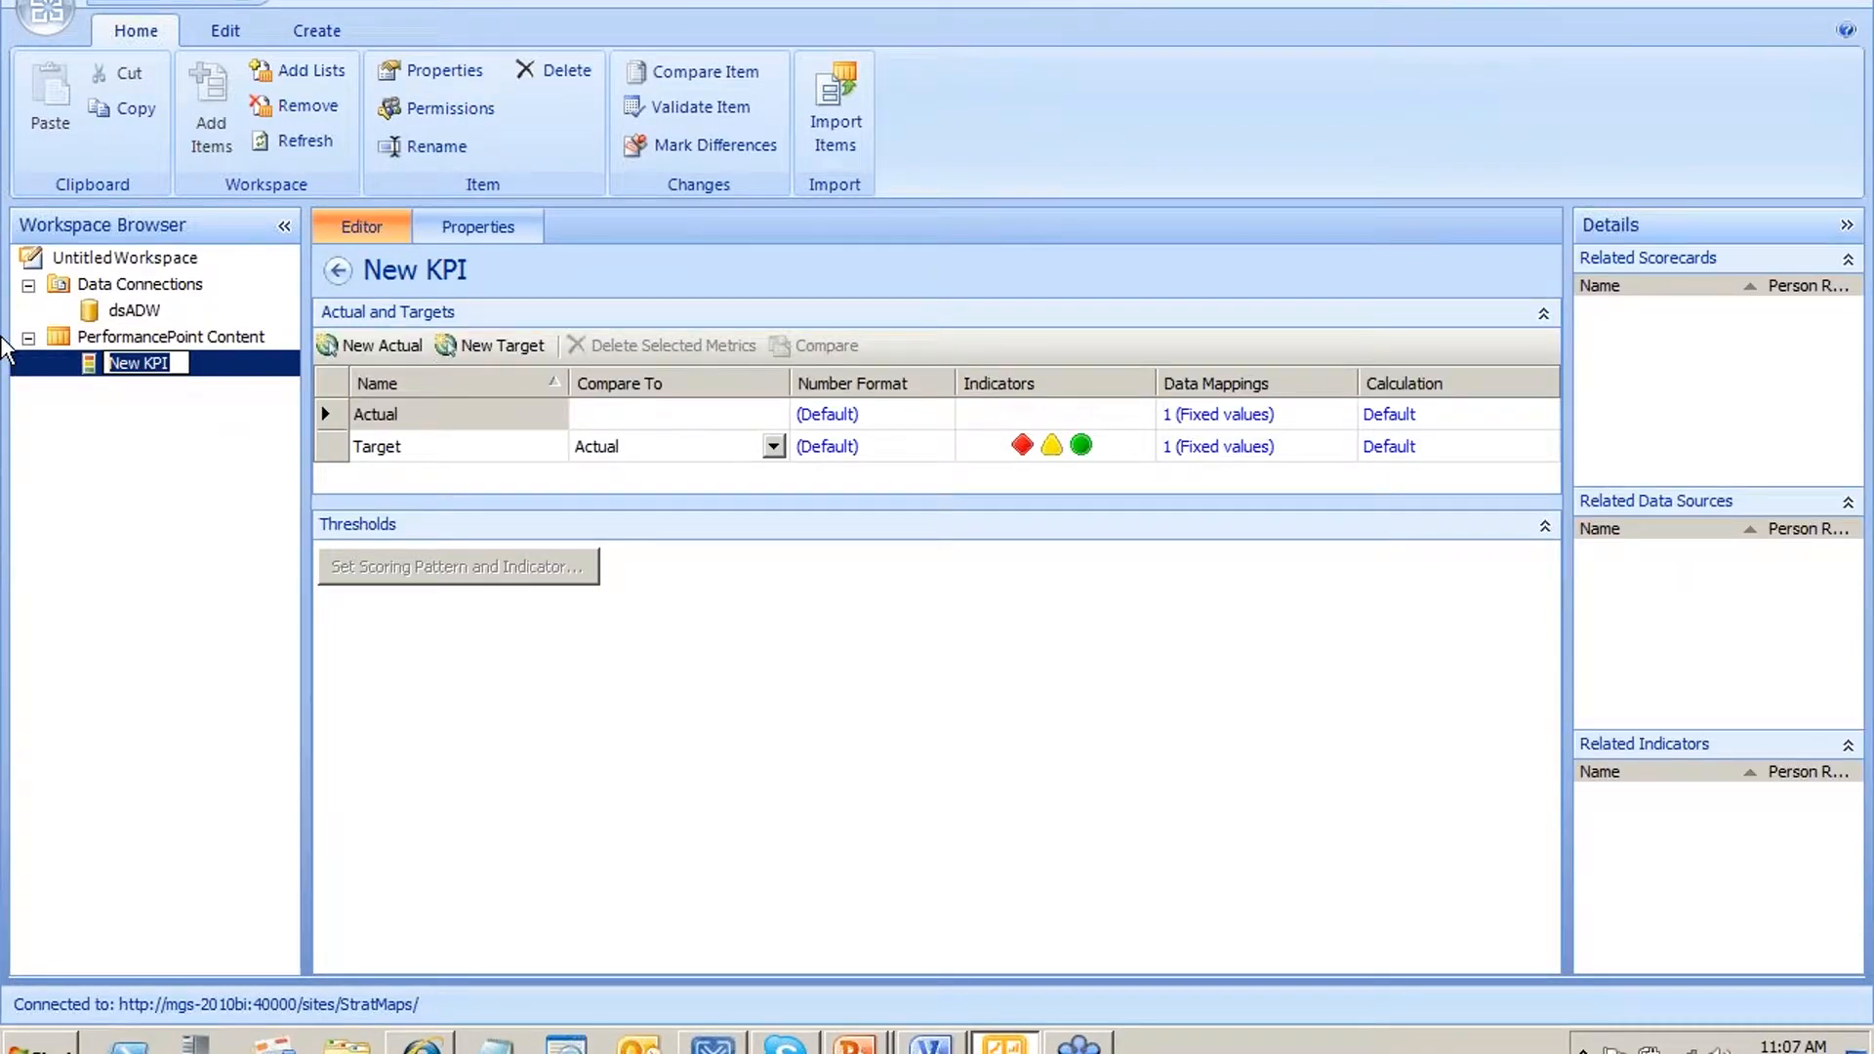
type("Sales")
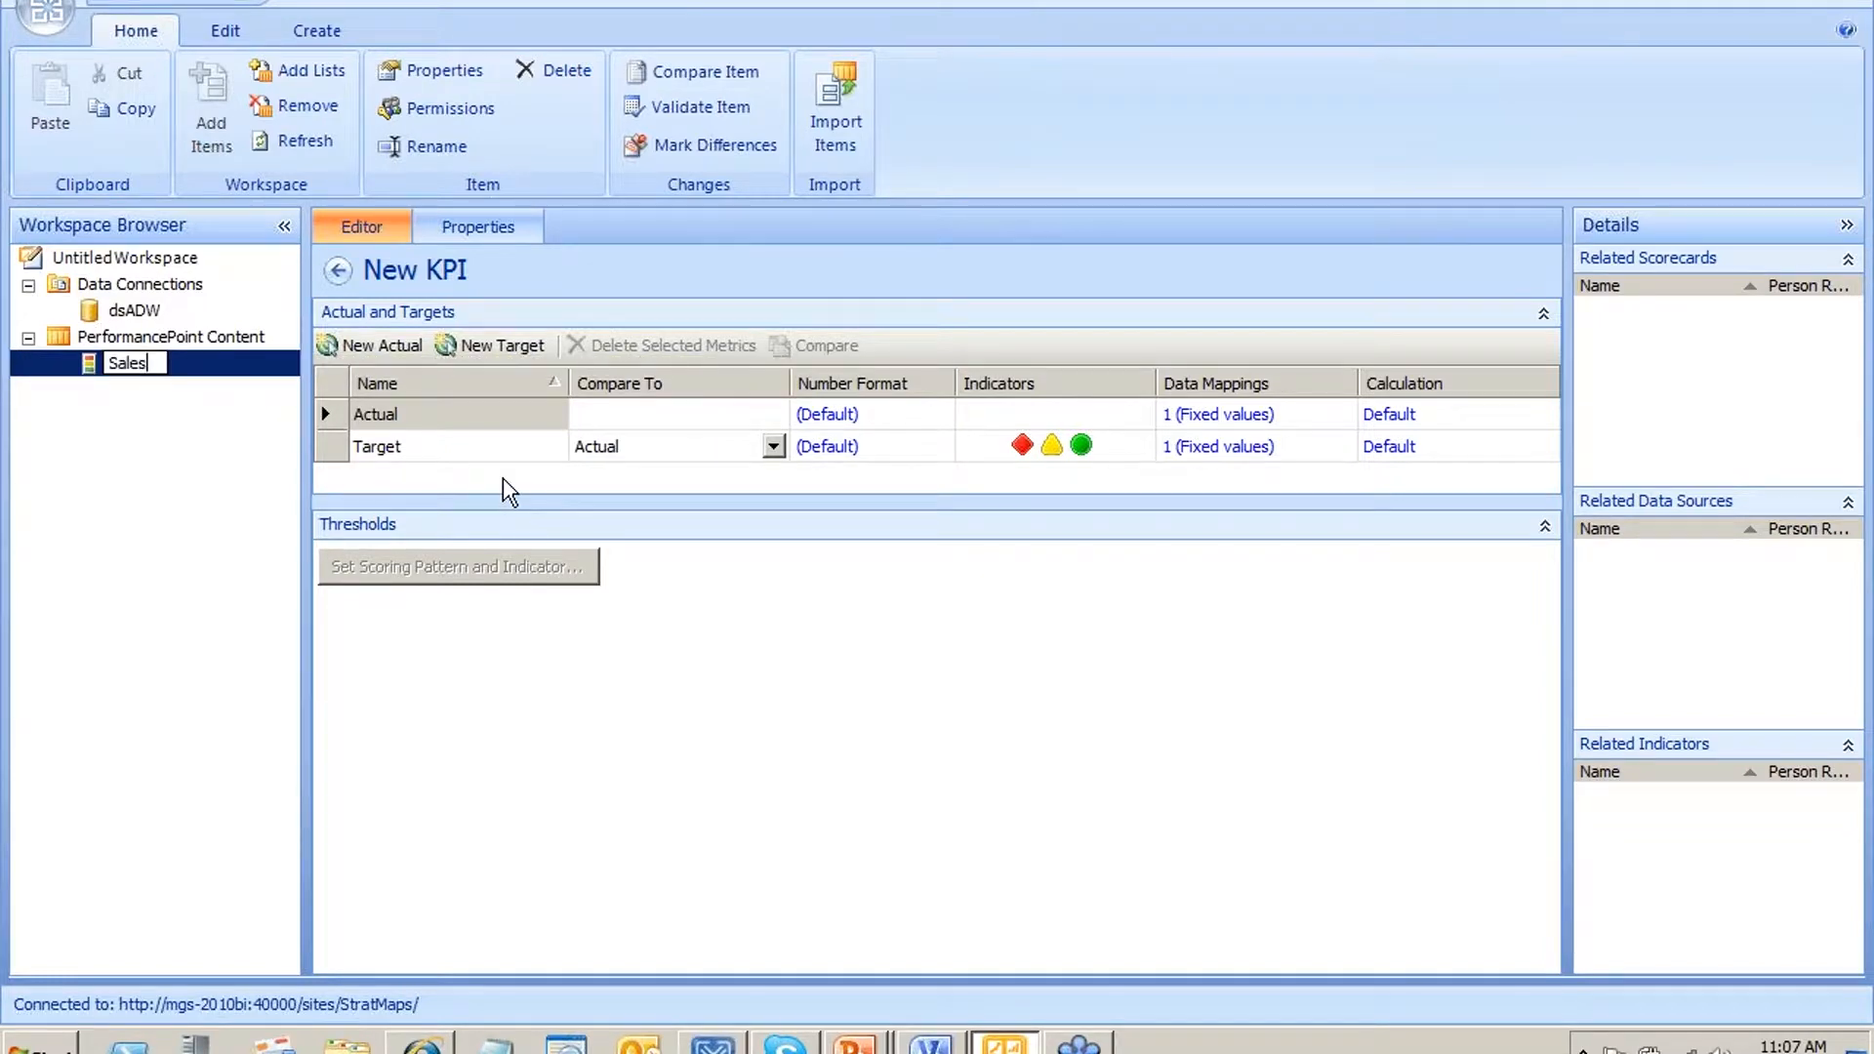
left_click(449, 437)
Examine the Sales KPI's Actual and Target rows, including the target's thresholds and the actual's comparison and indicator settings
left_click(449, 425)
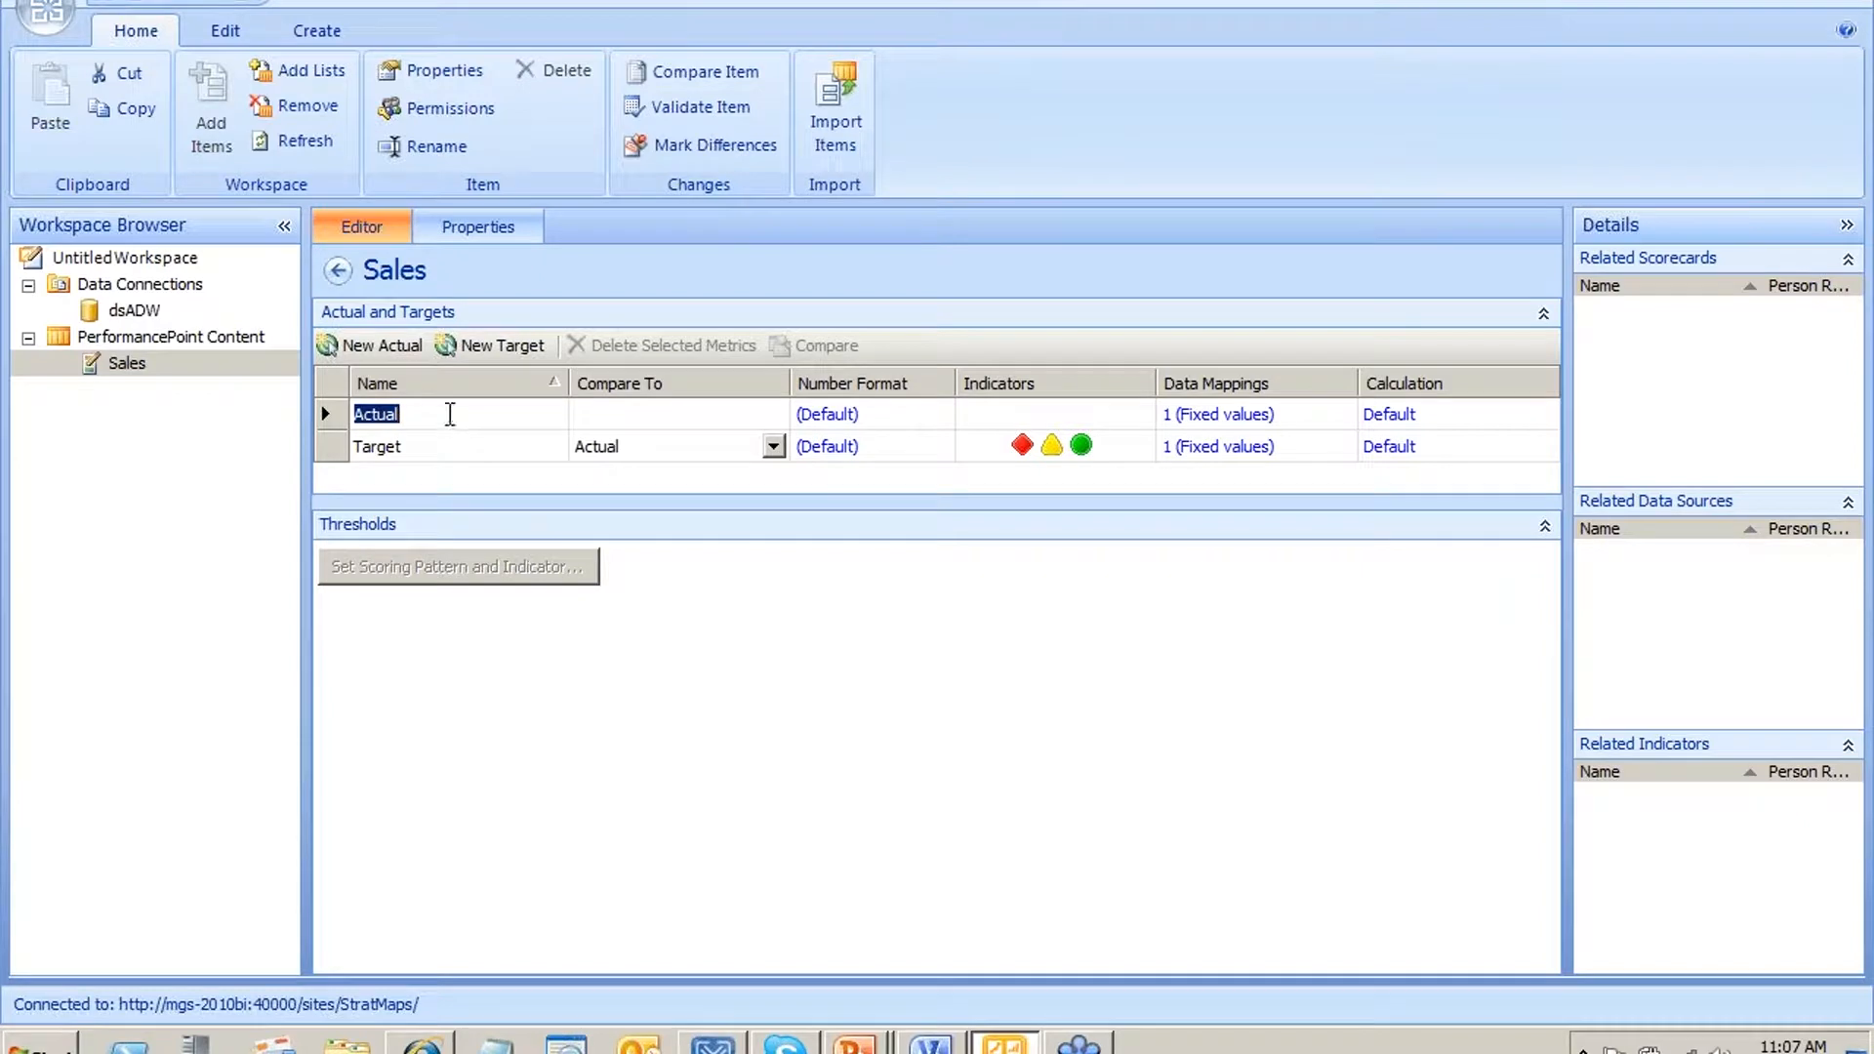
left_click(450, 414)
left_click(500, 457)
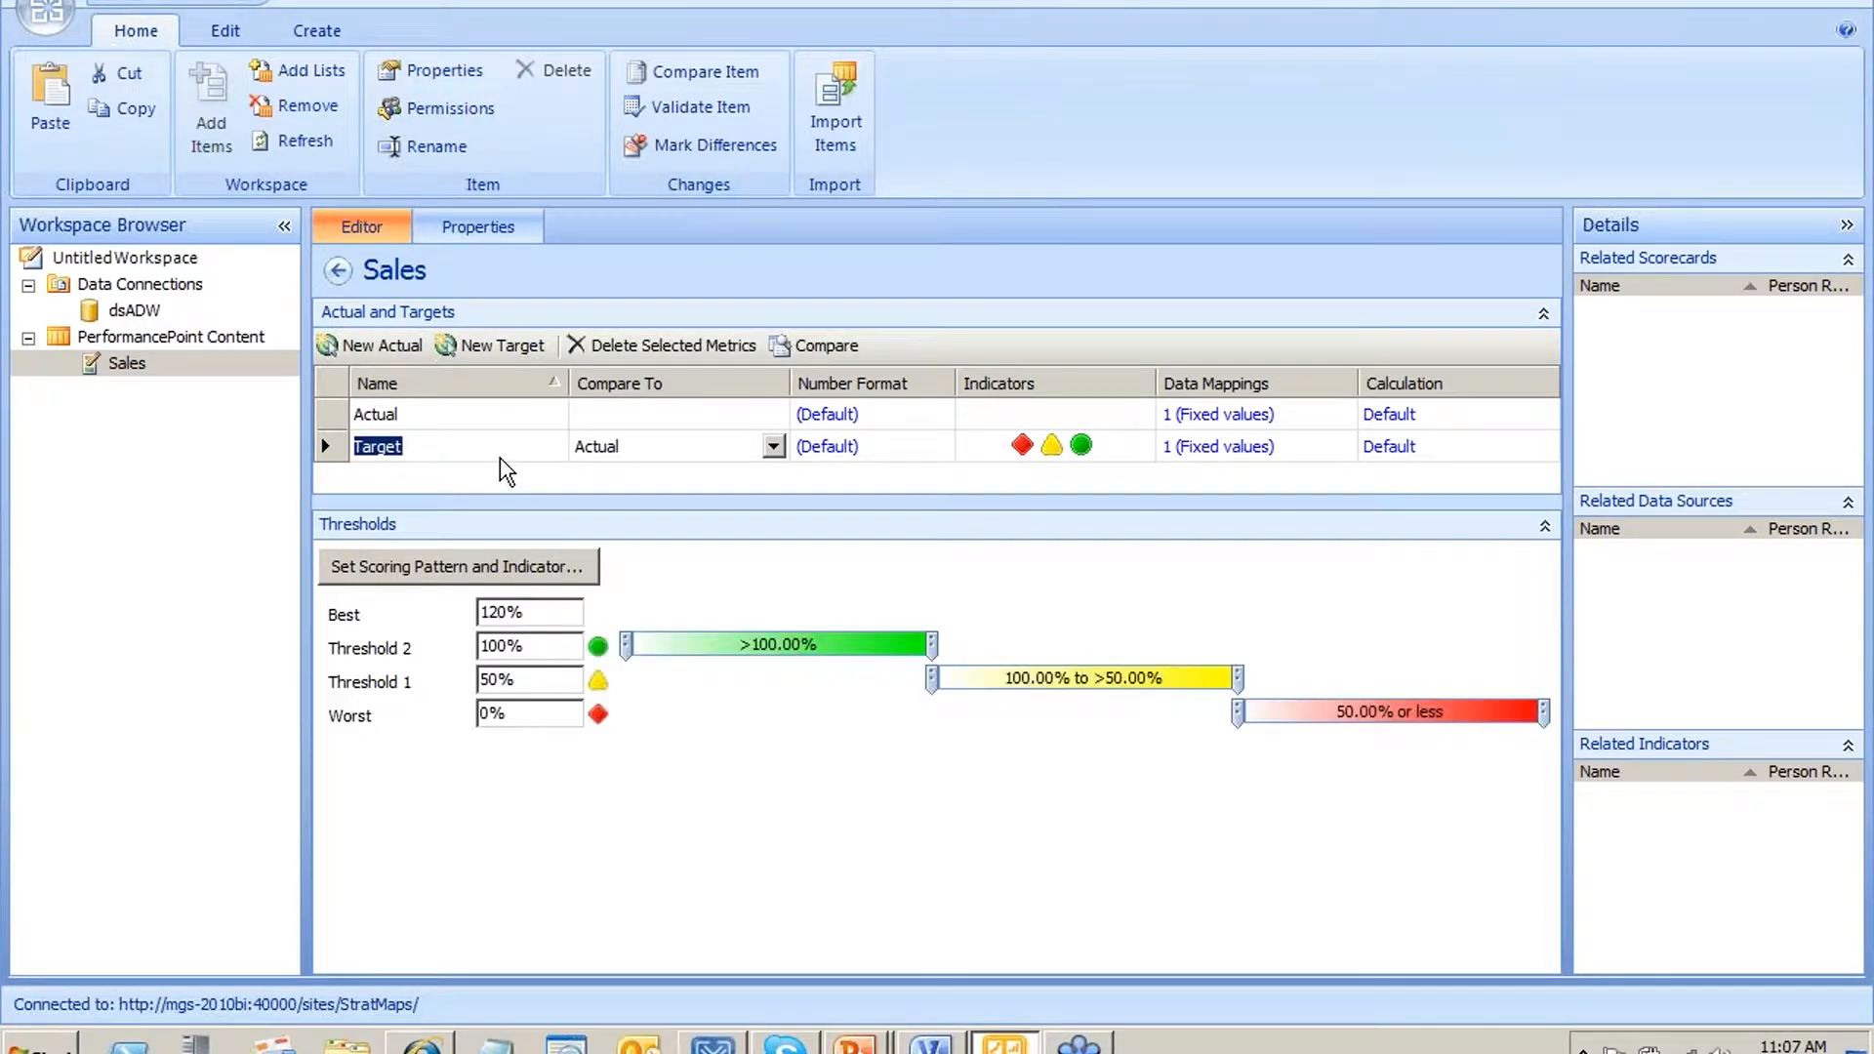
left_click(507, 417)
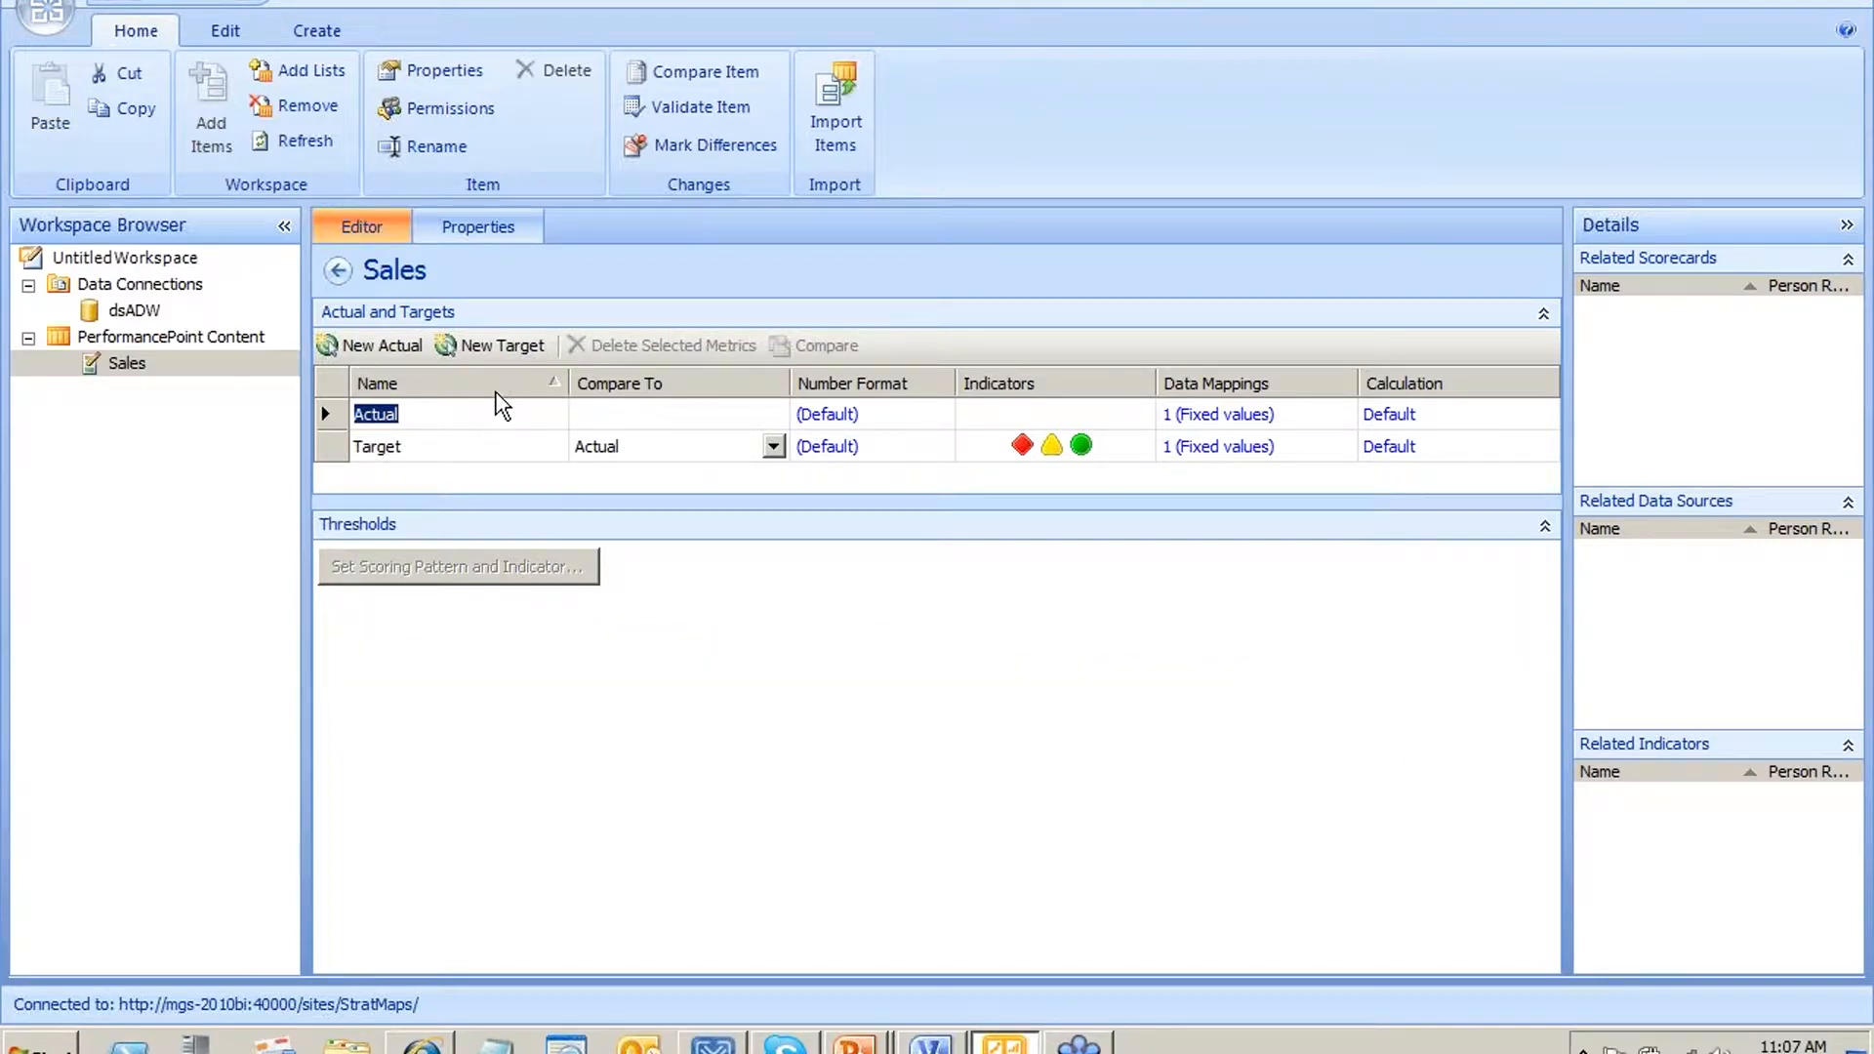
left_click(495, 393)
left_click(512, 391)
left_click(491, 415)
left_click(680, 423)
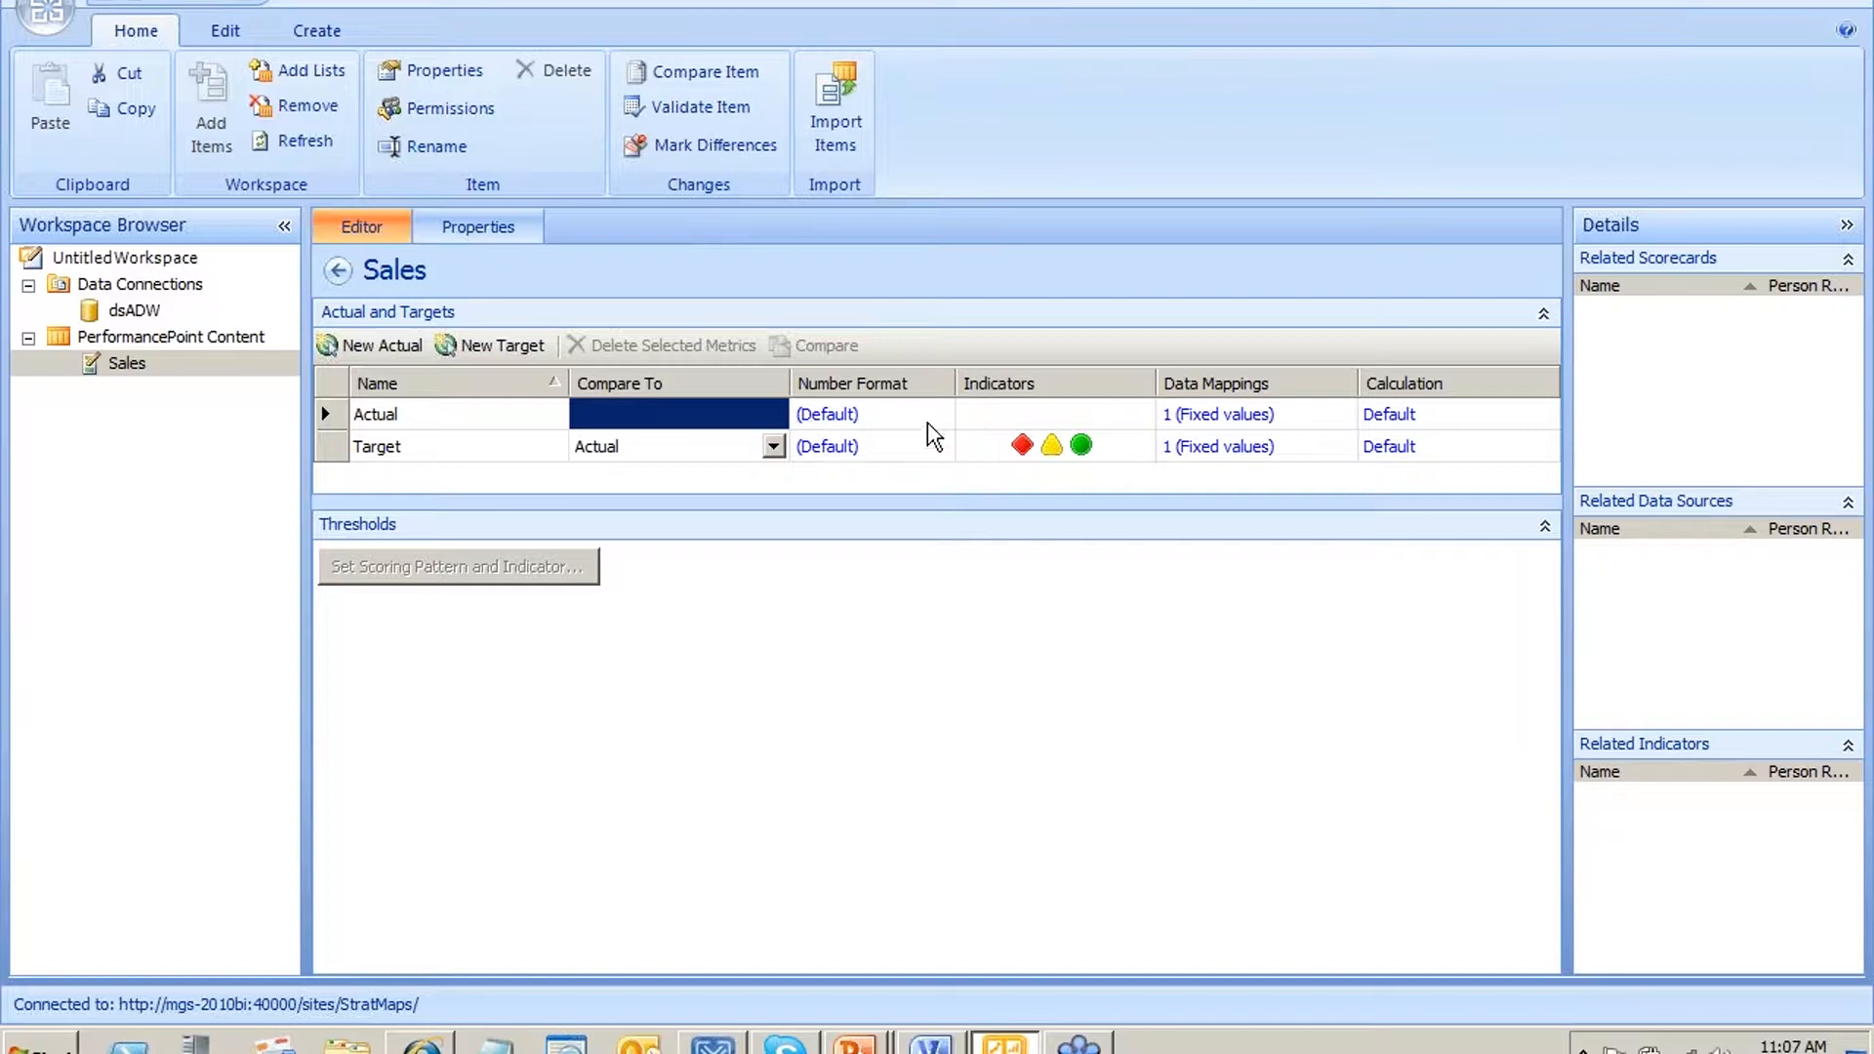
left_click(1077, 423)
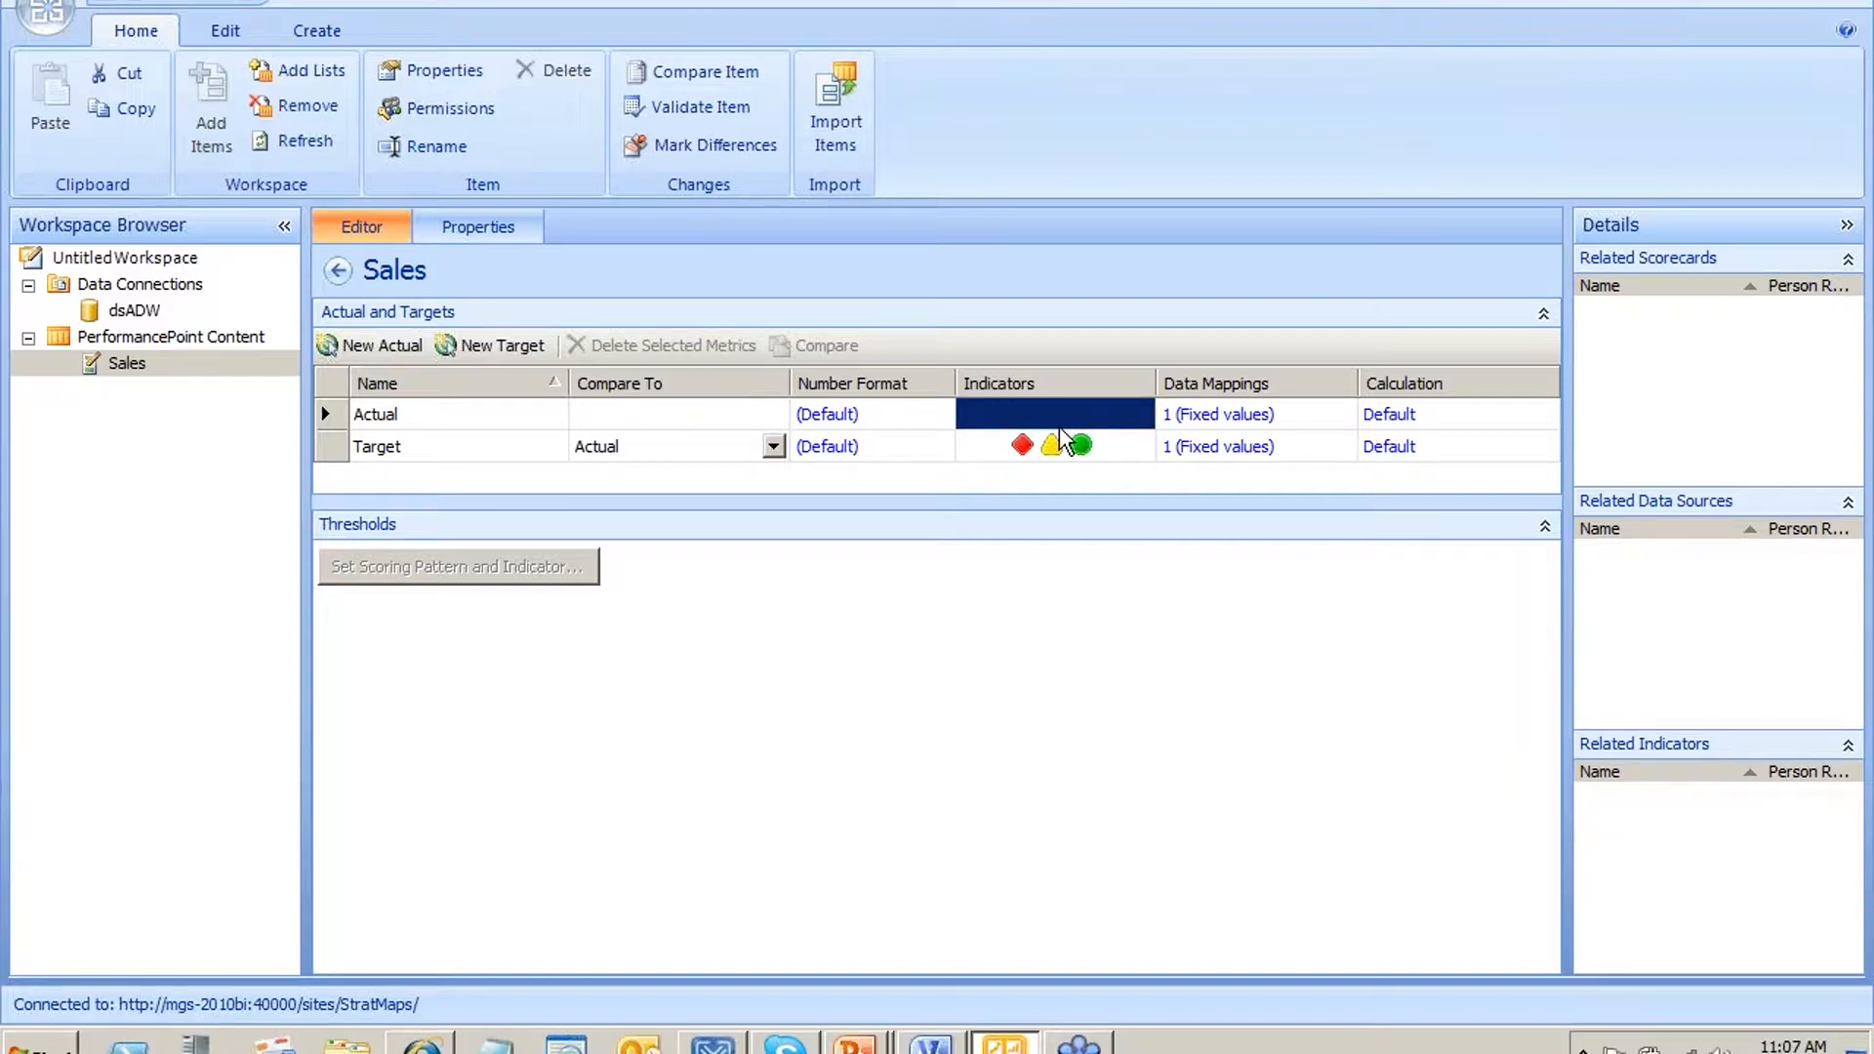
Map the Sales KPI's Actual value to the Sales Amount measure from the dsADW data source
left_click(1224, 420)
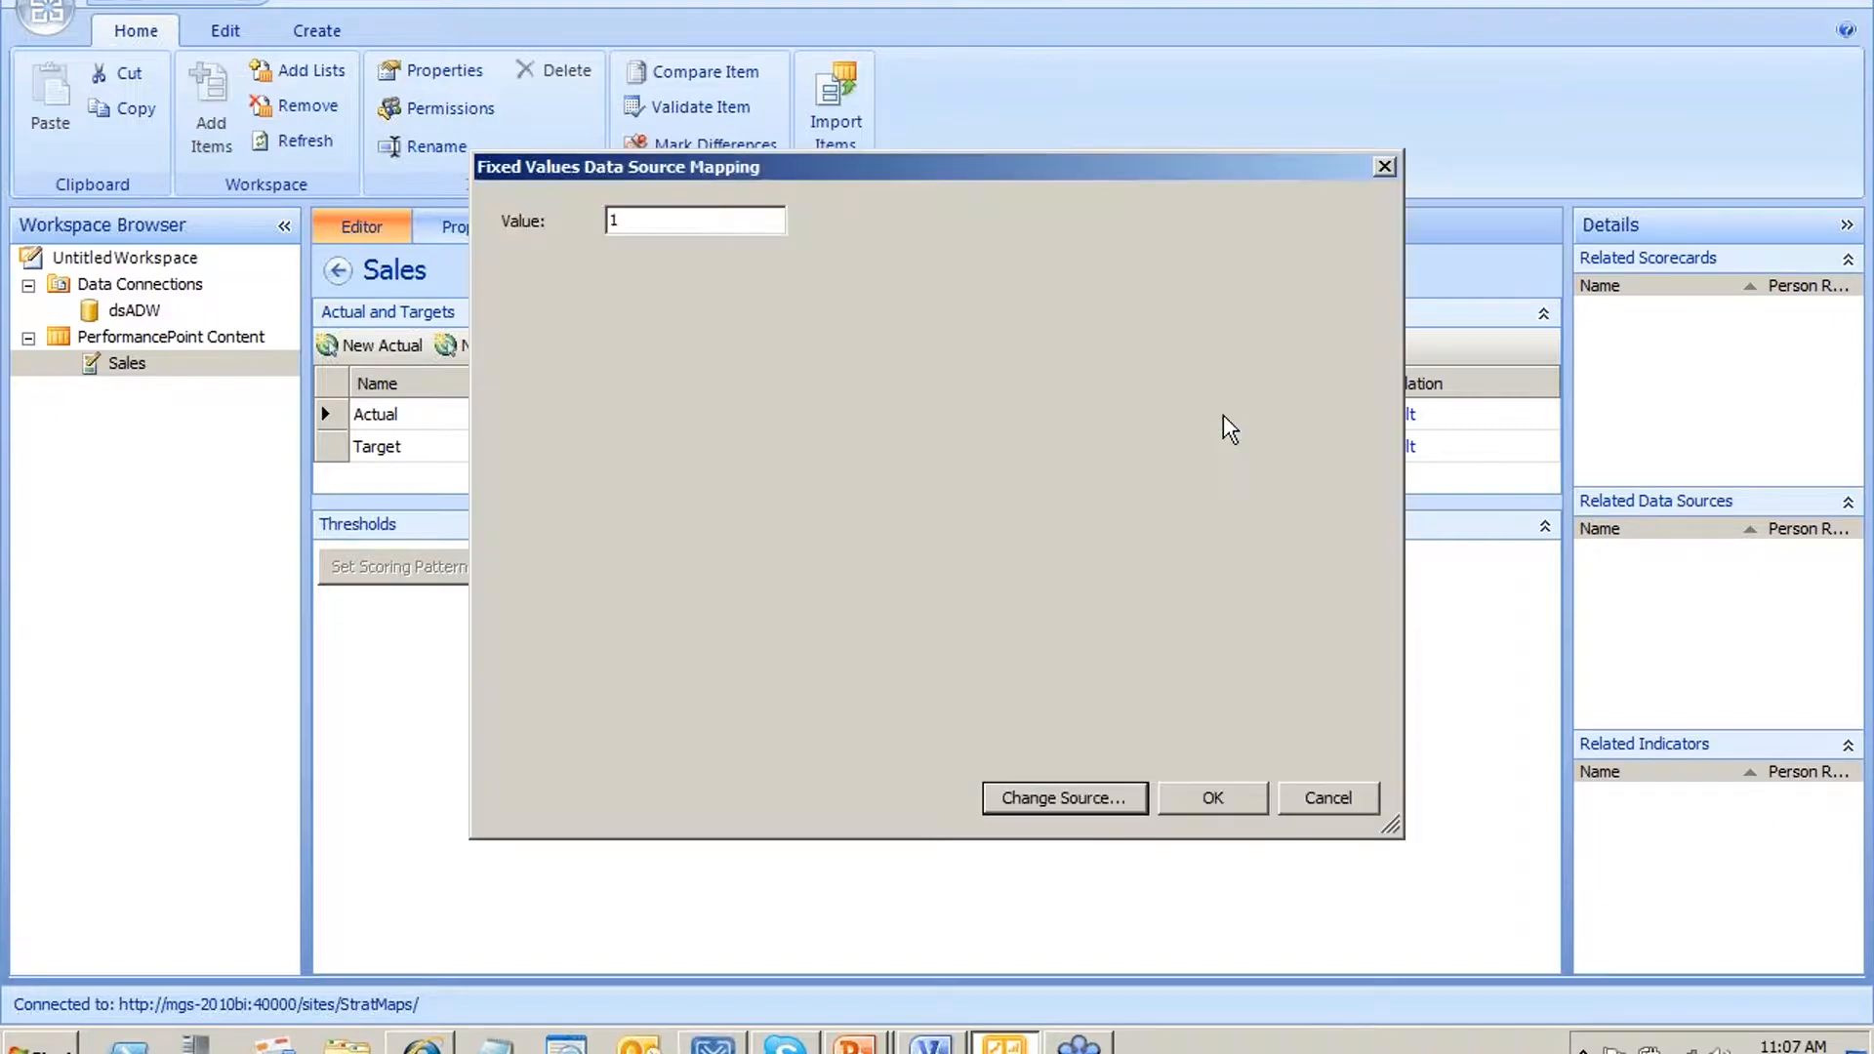
left_click(767, 232)
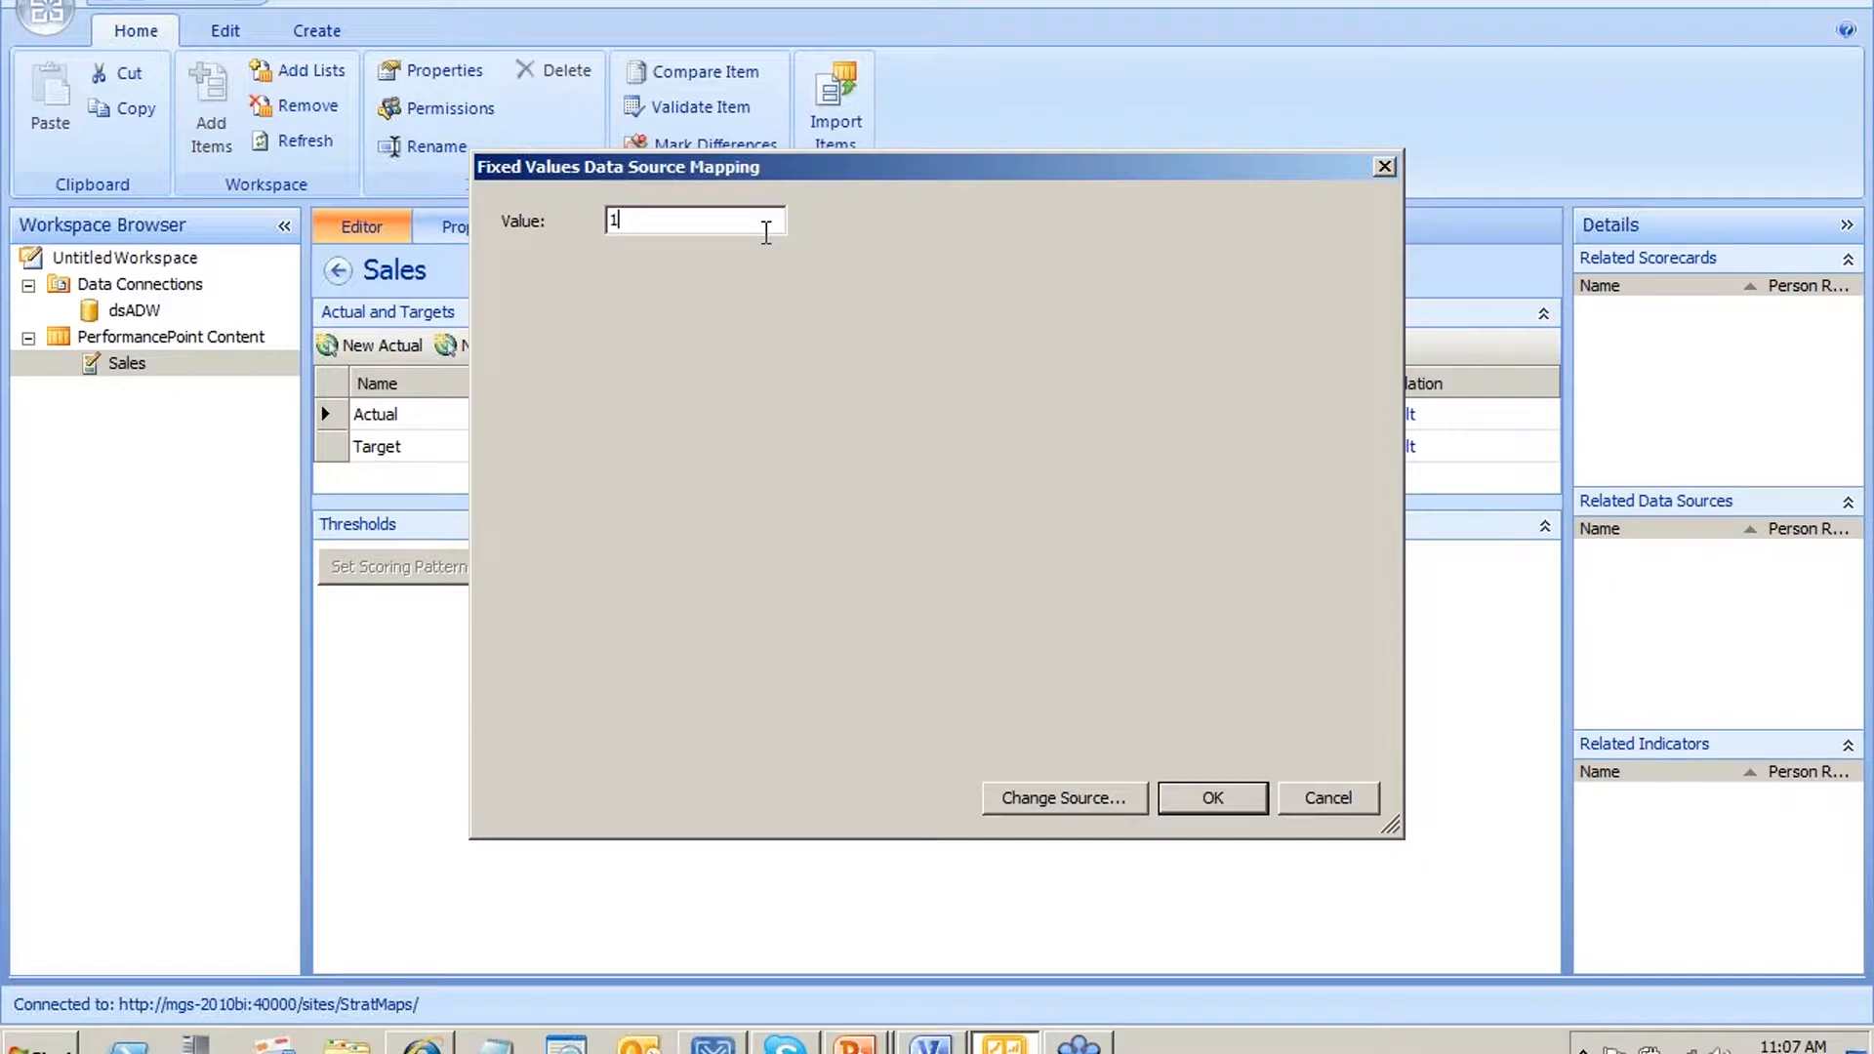
left_click(1085, 809)
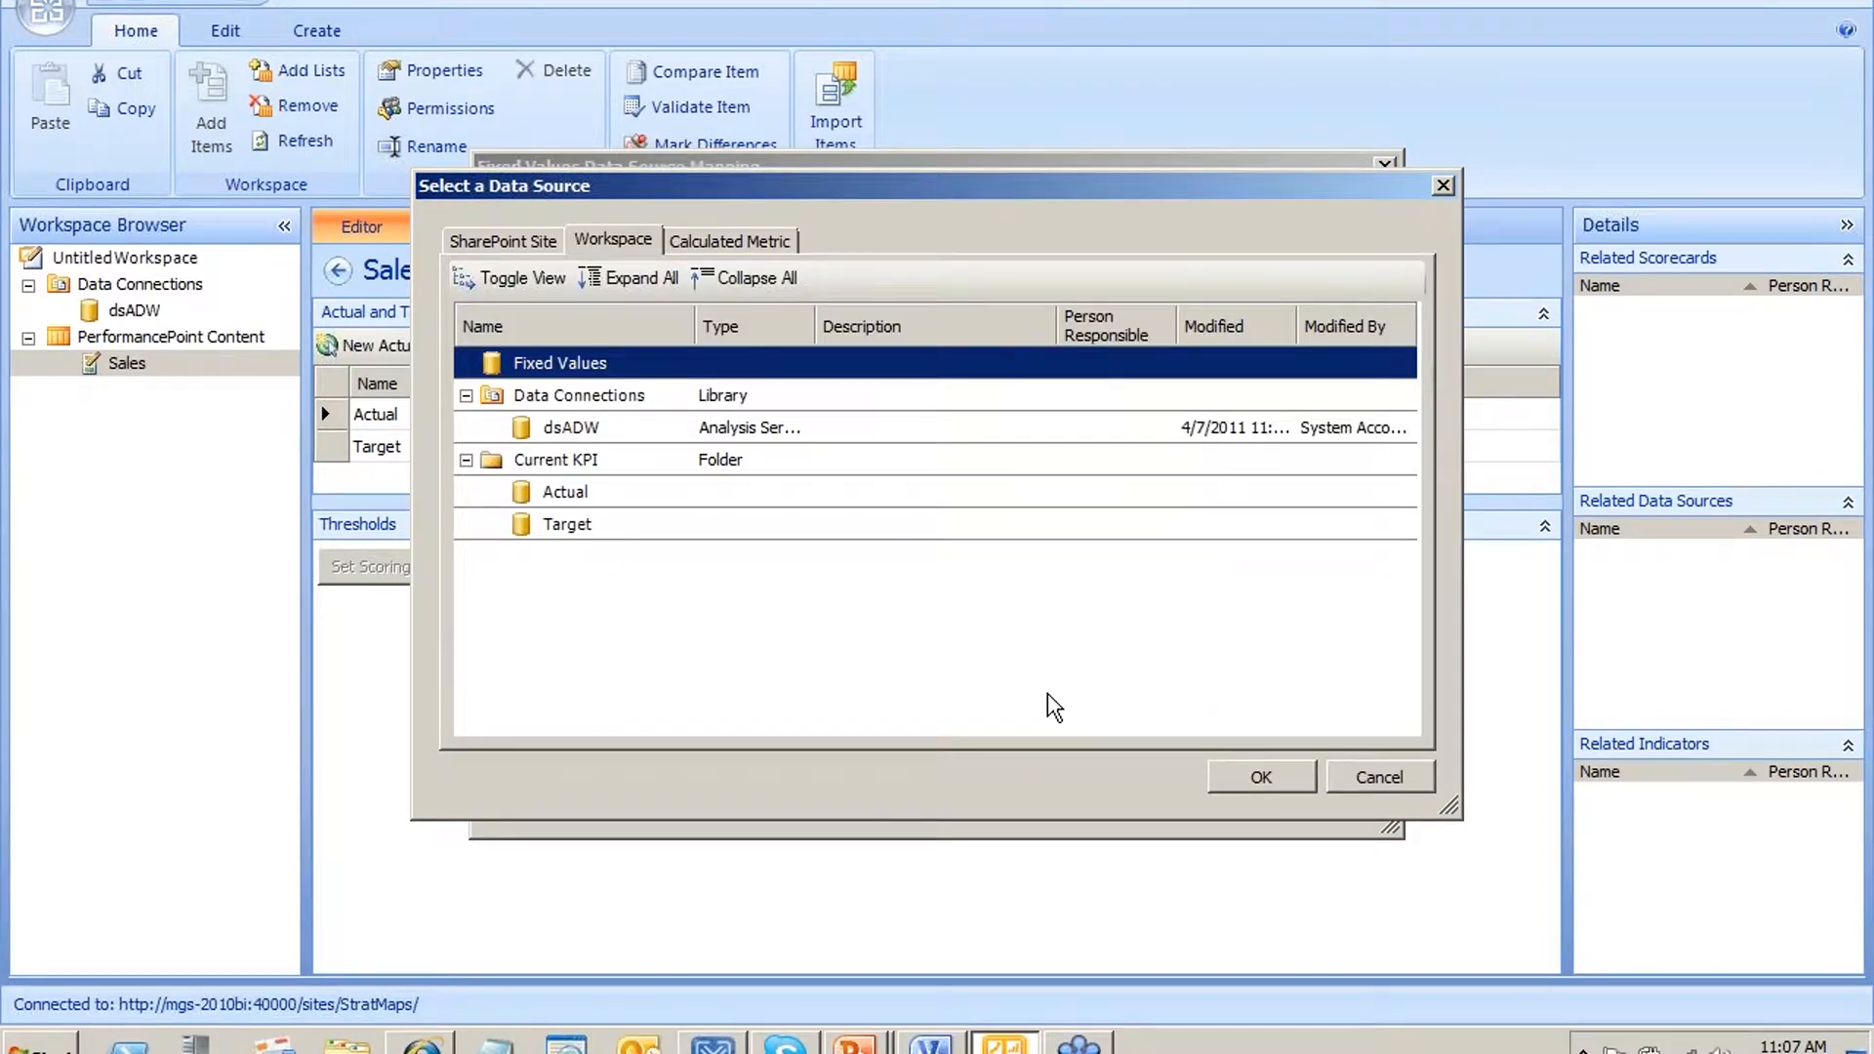
left_click(650, 433)
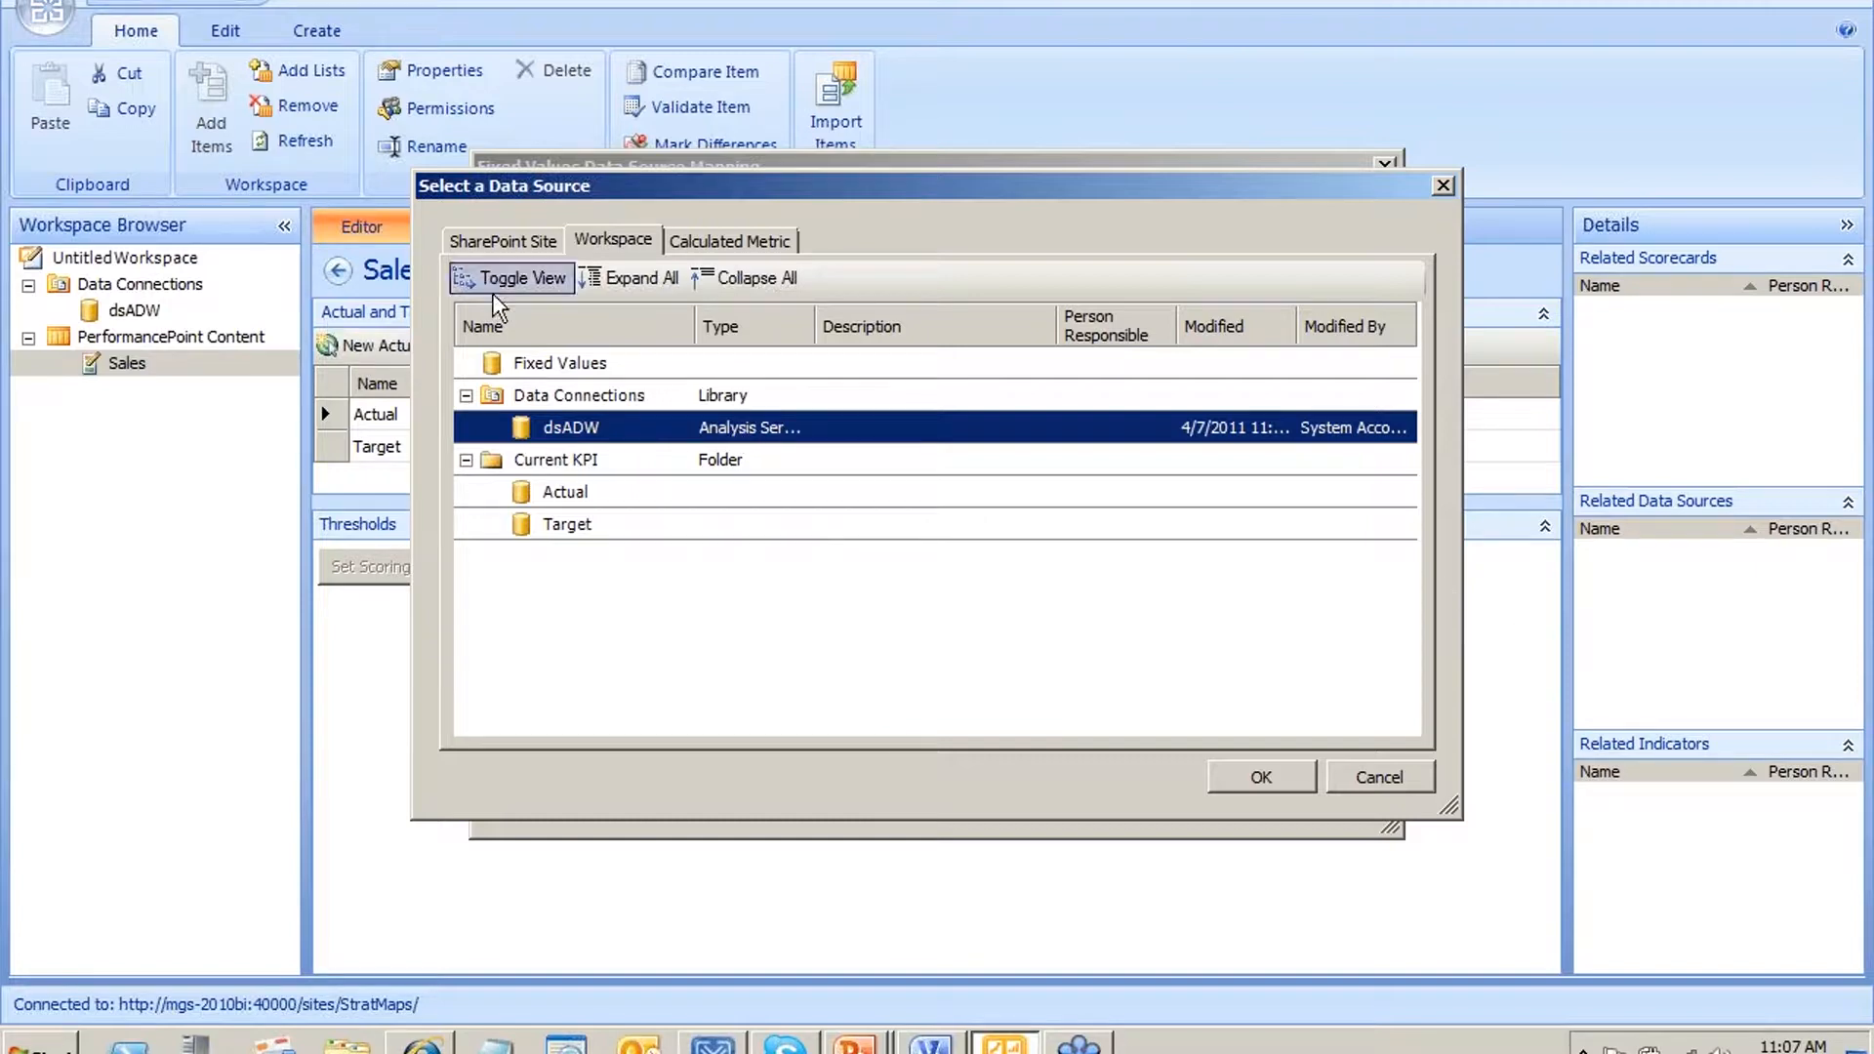
double_click(752, 431)
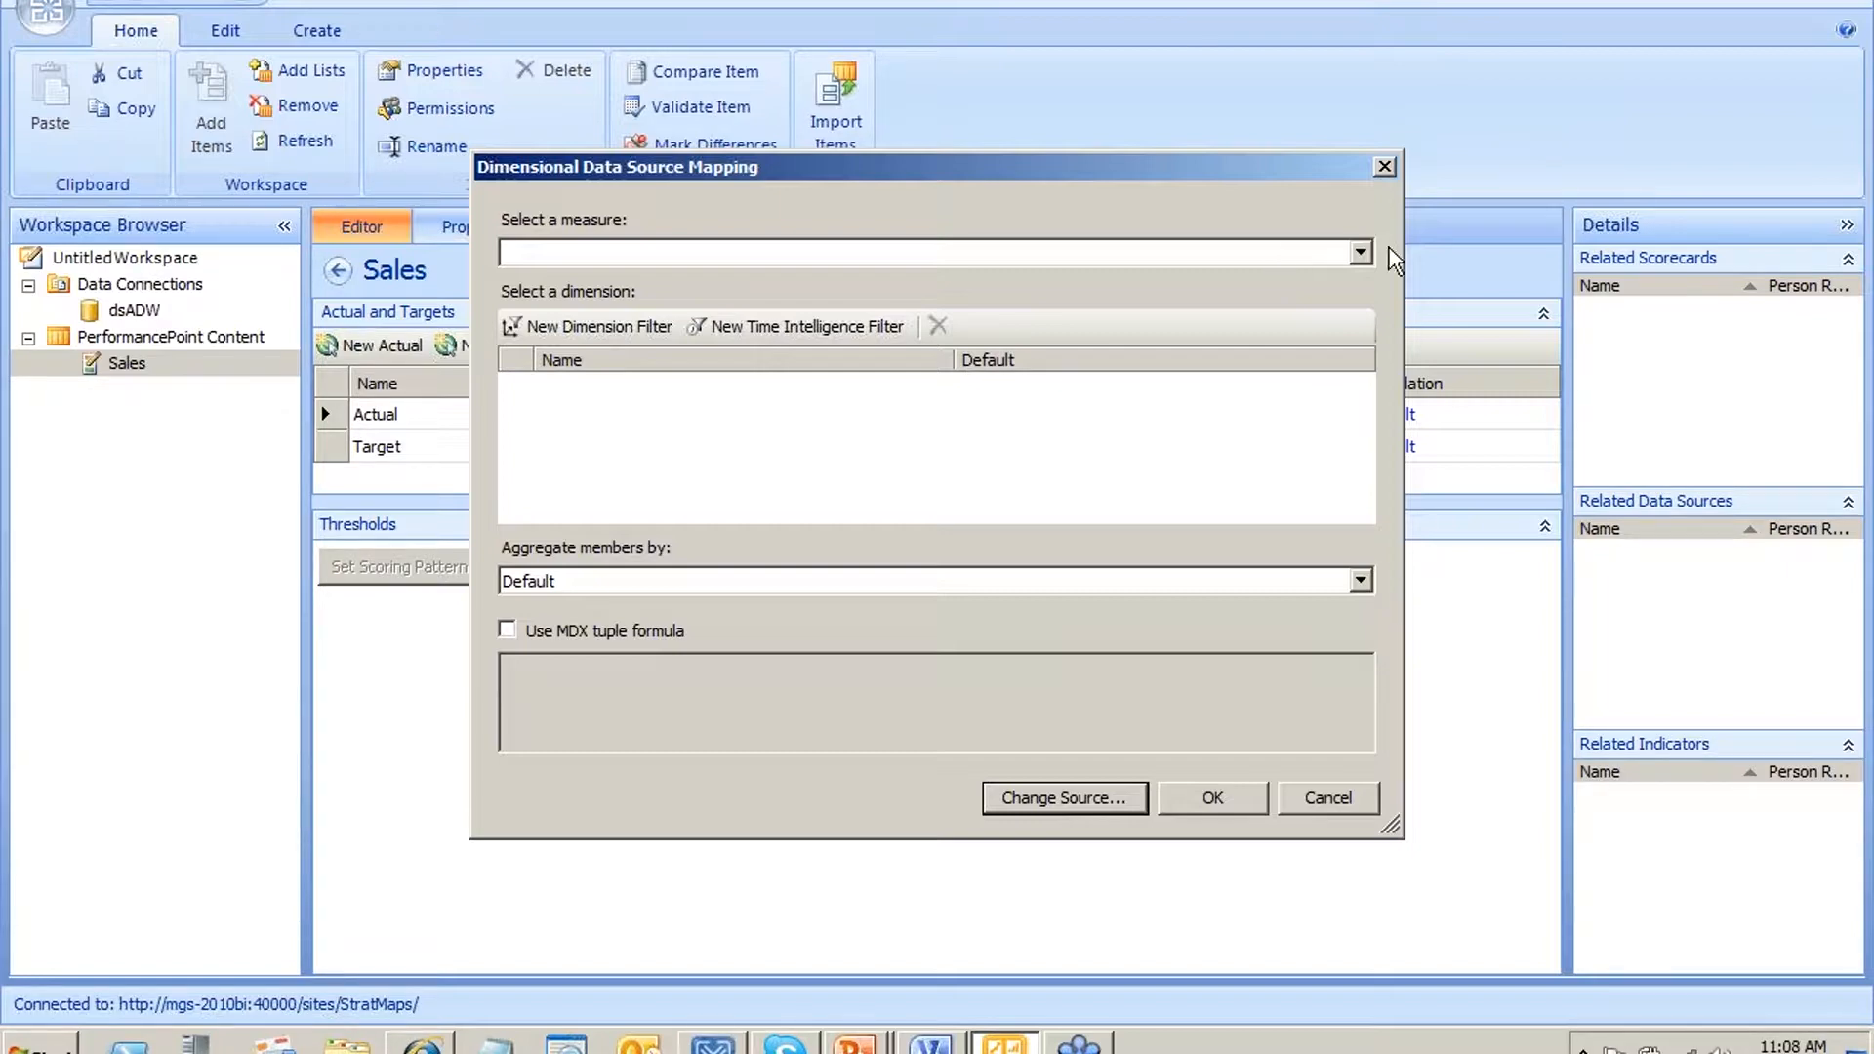
left_click(1360, 253)
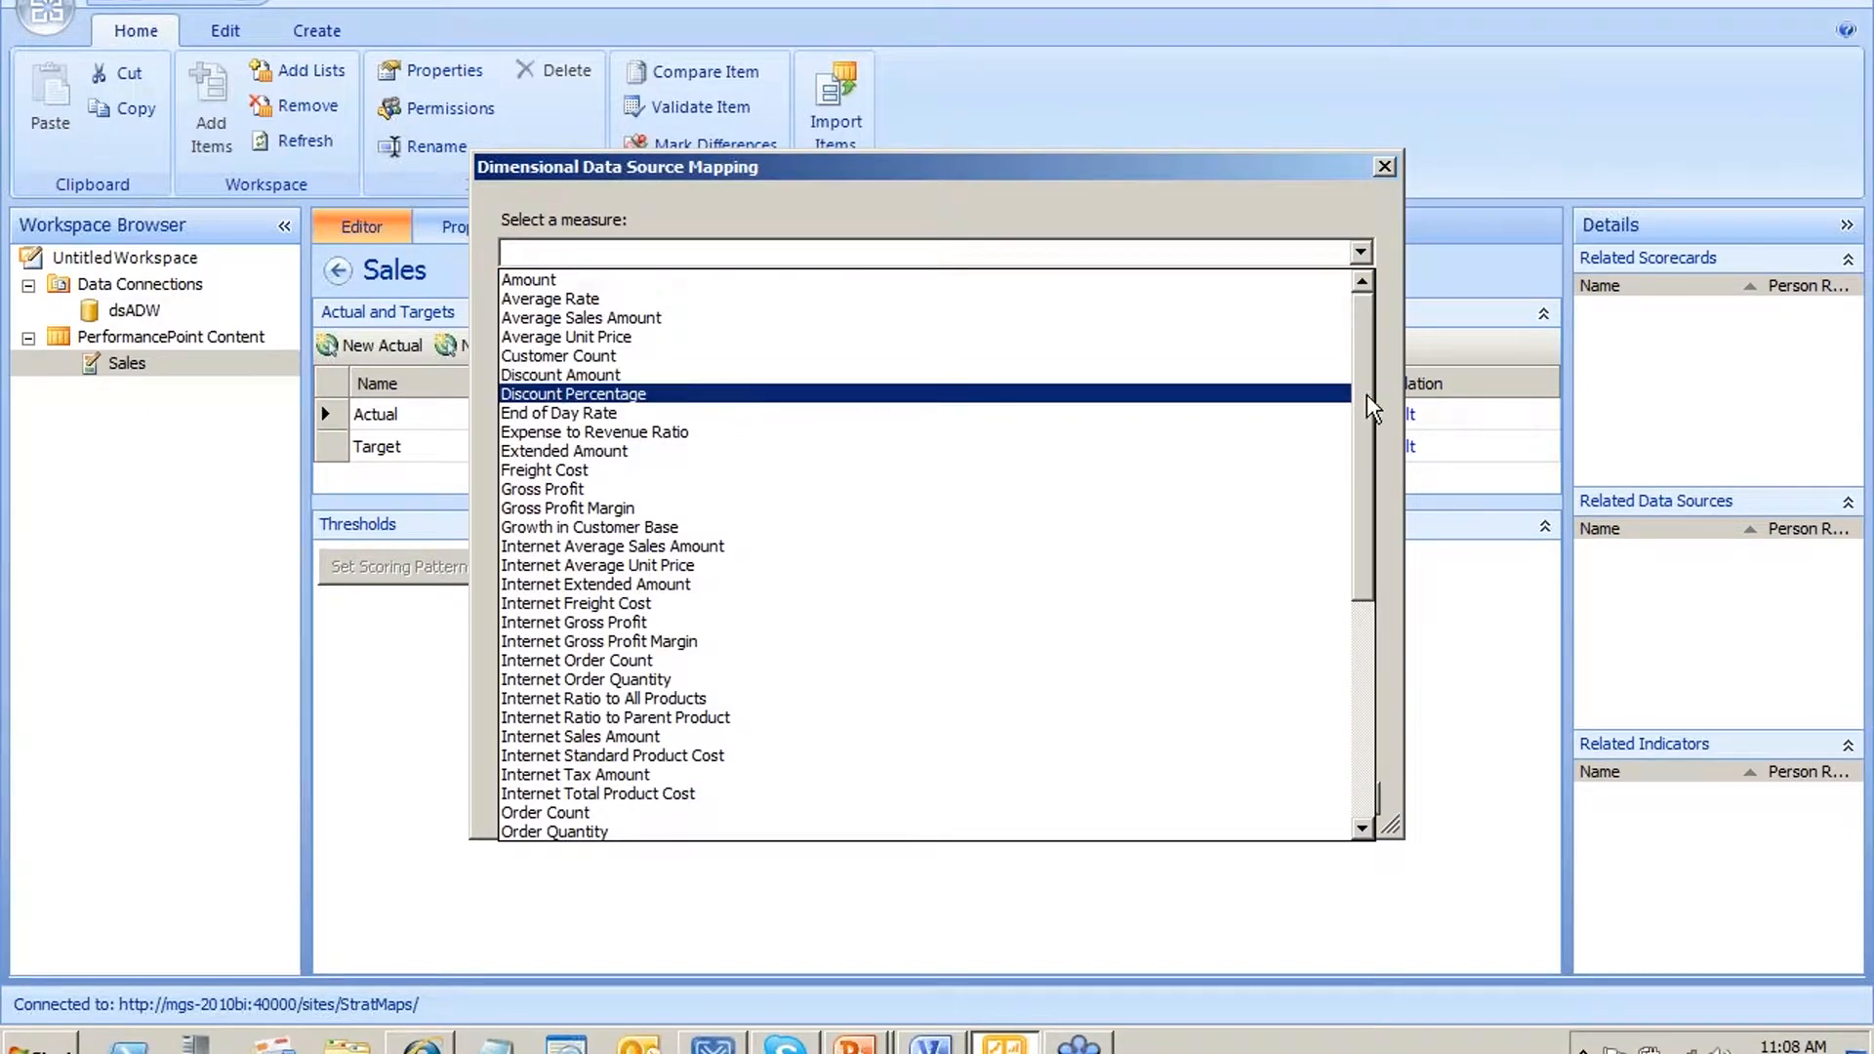
left_click_drag(1367, 394, 1347, 634)
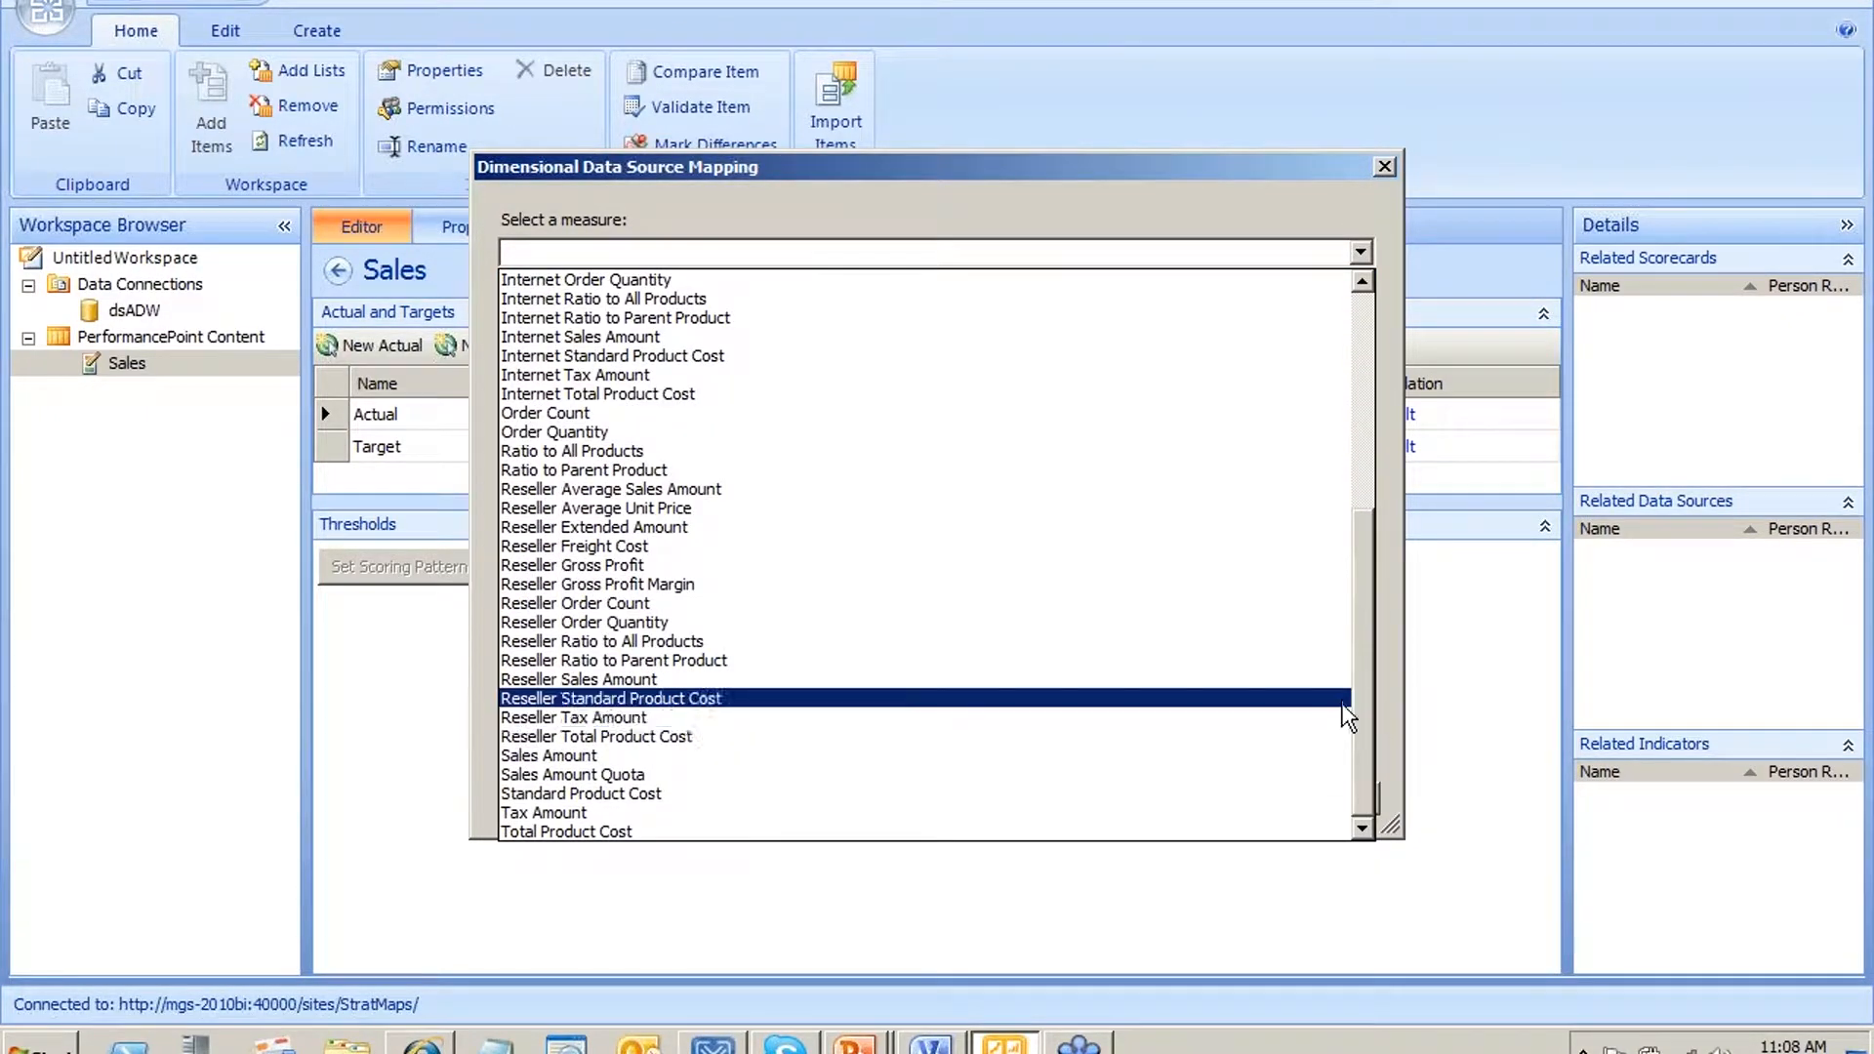
left_click(603, 756)
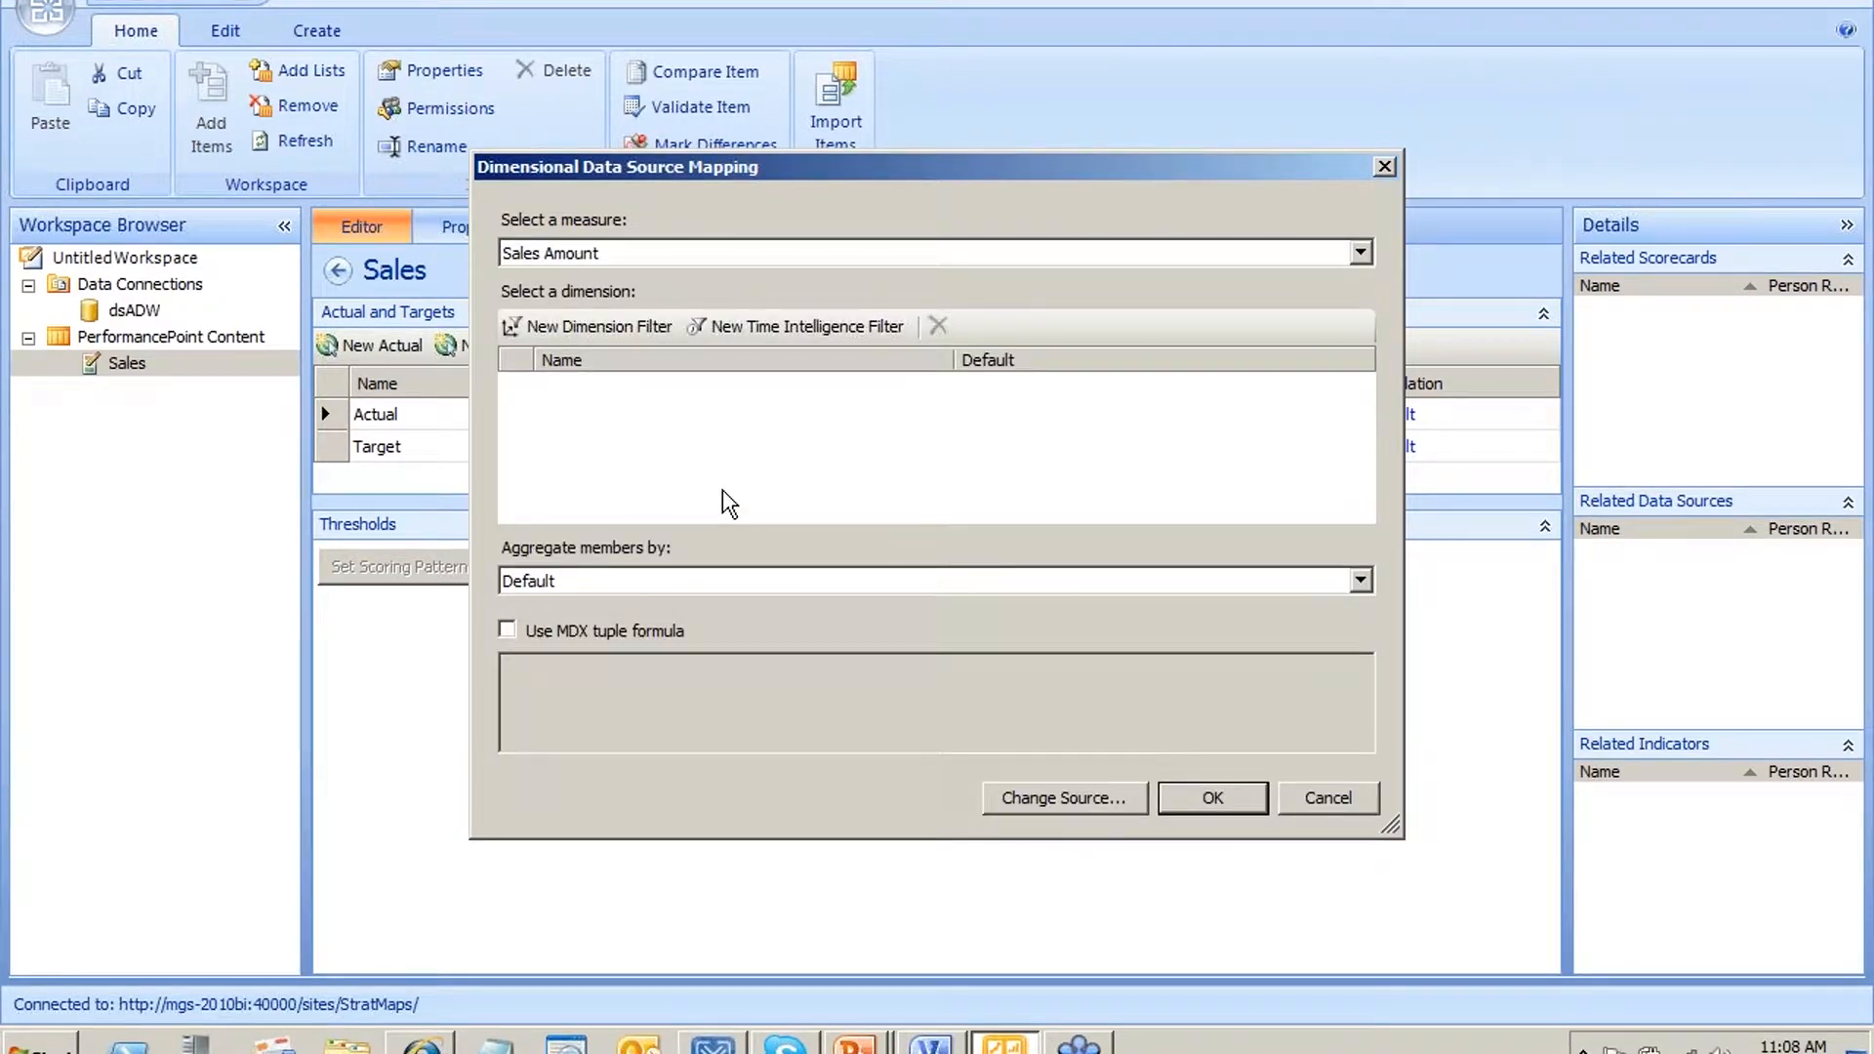
left_click(1232, 809)
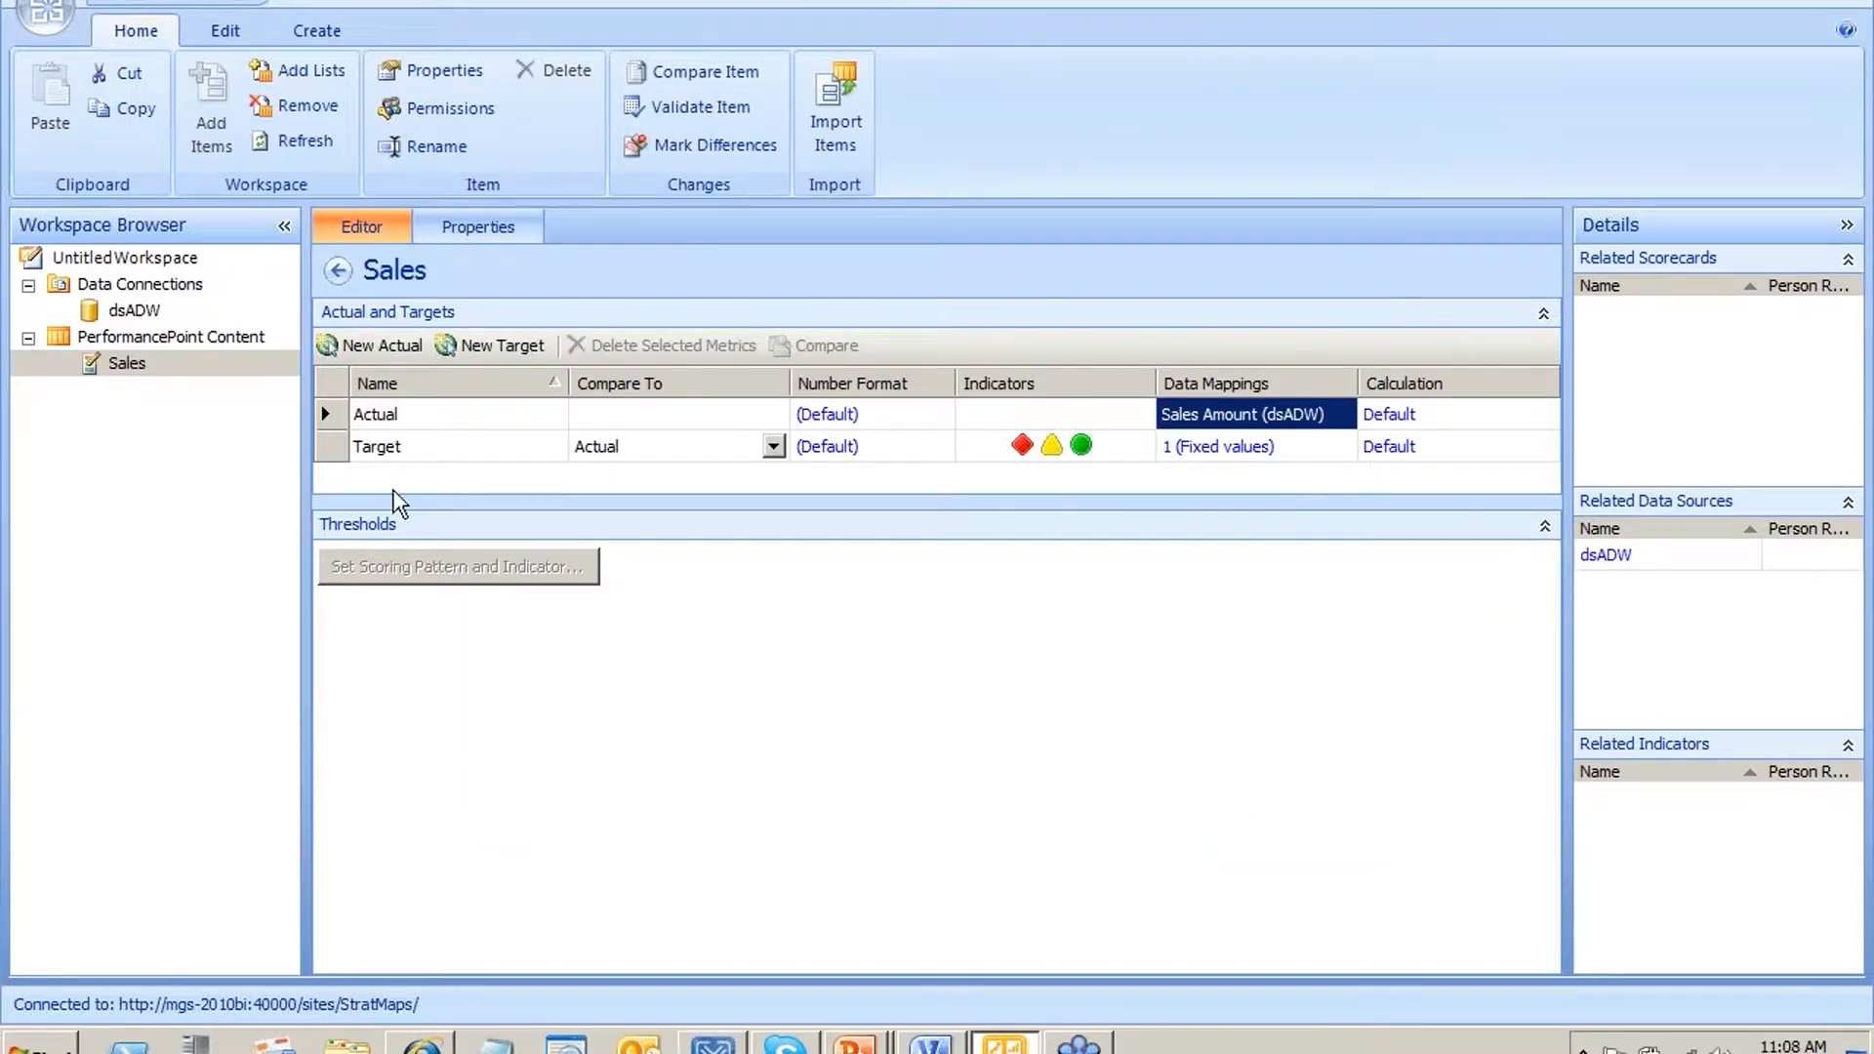
Map the Sales KPI's Target value to the Sales Amount Quota measure from the dsADW data source
left_click(363, 451)
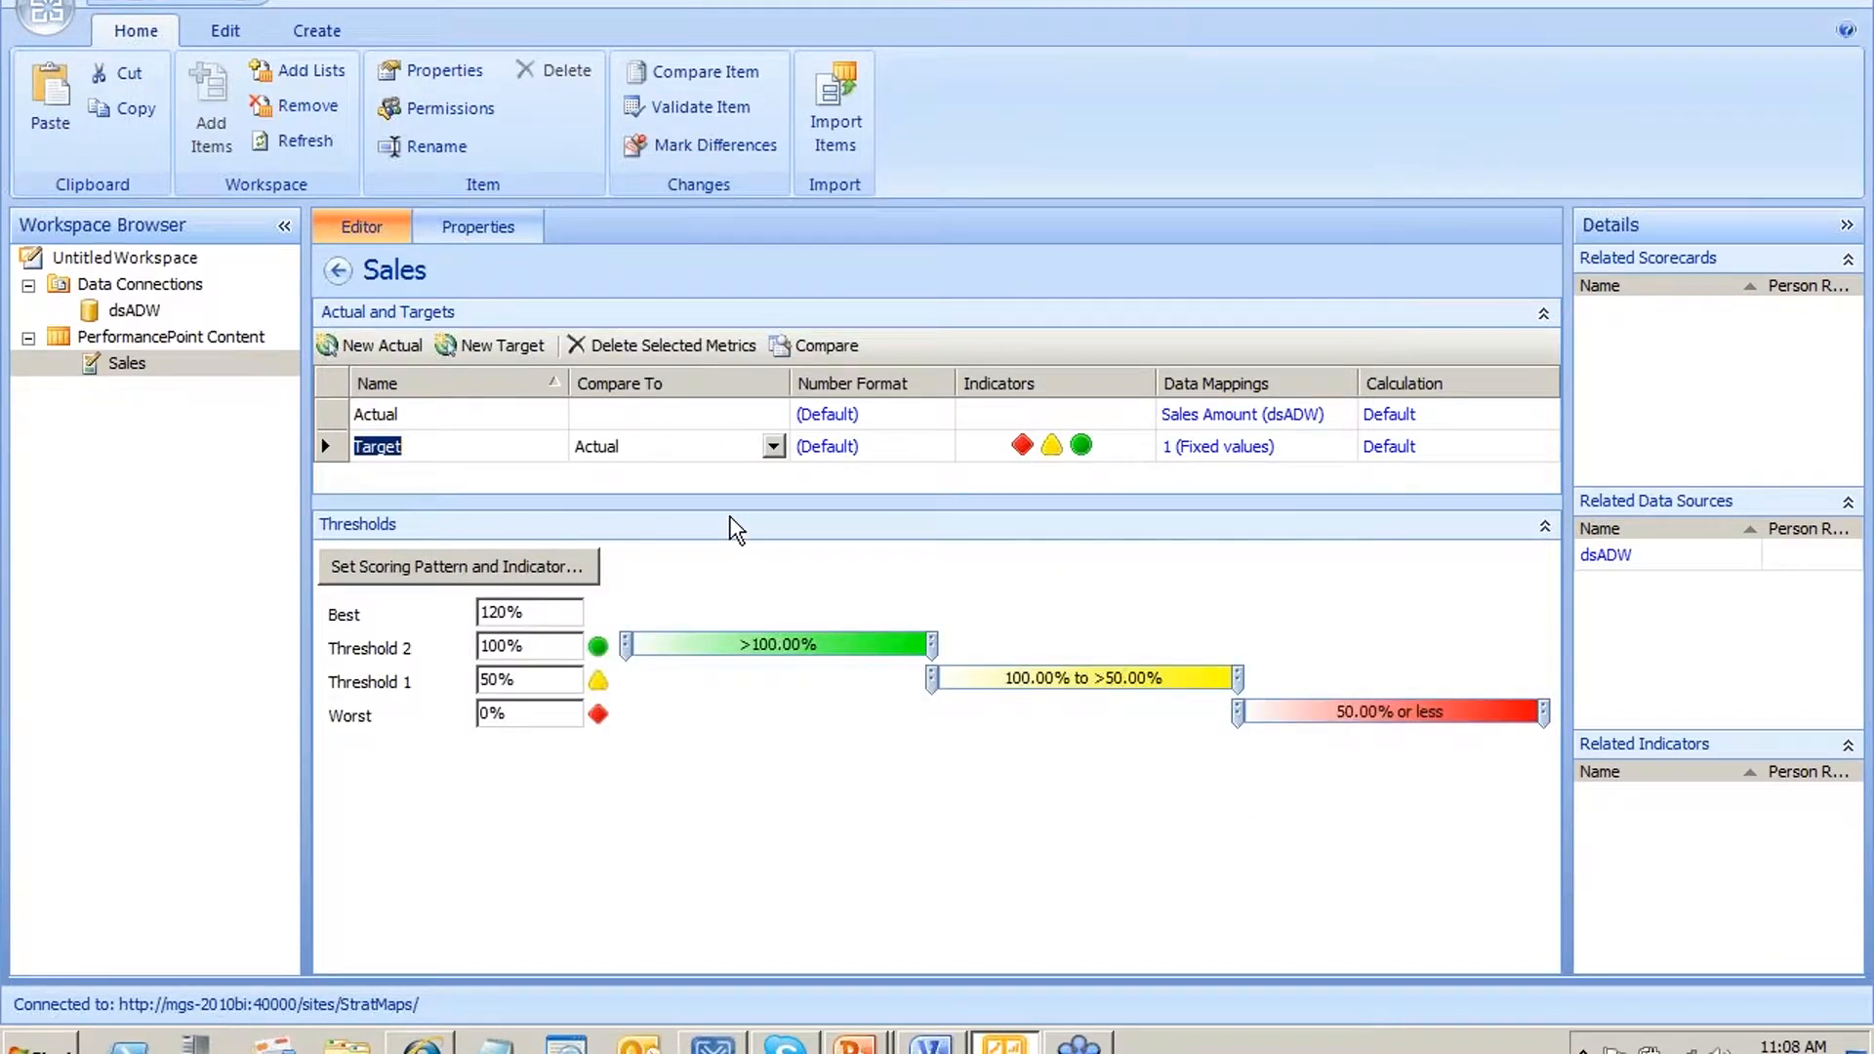
left_click(657, 451)
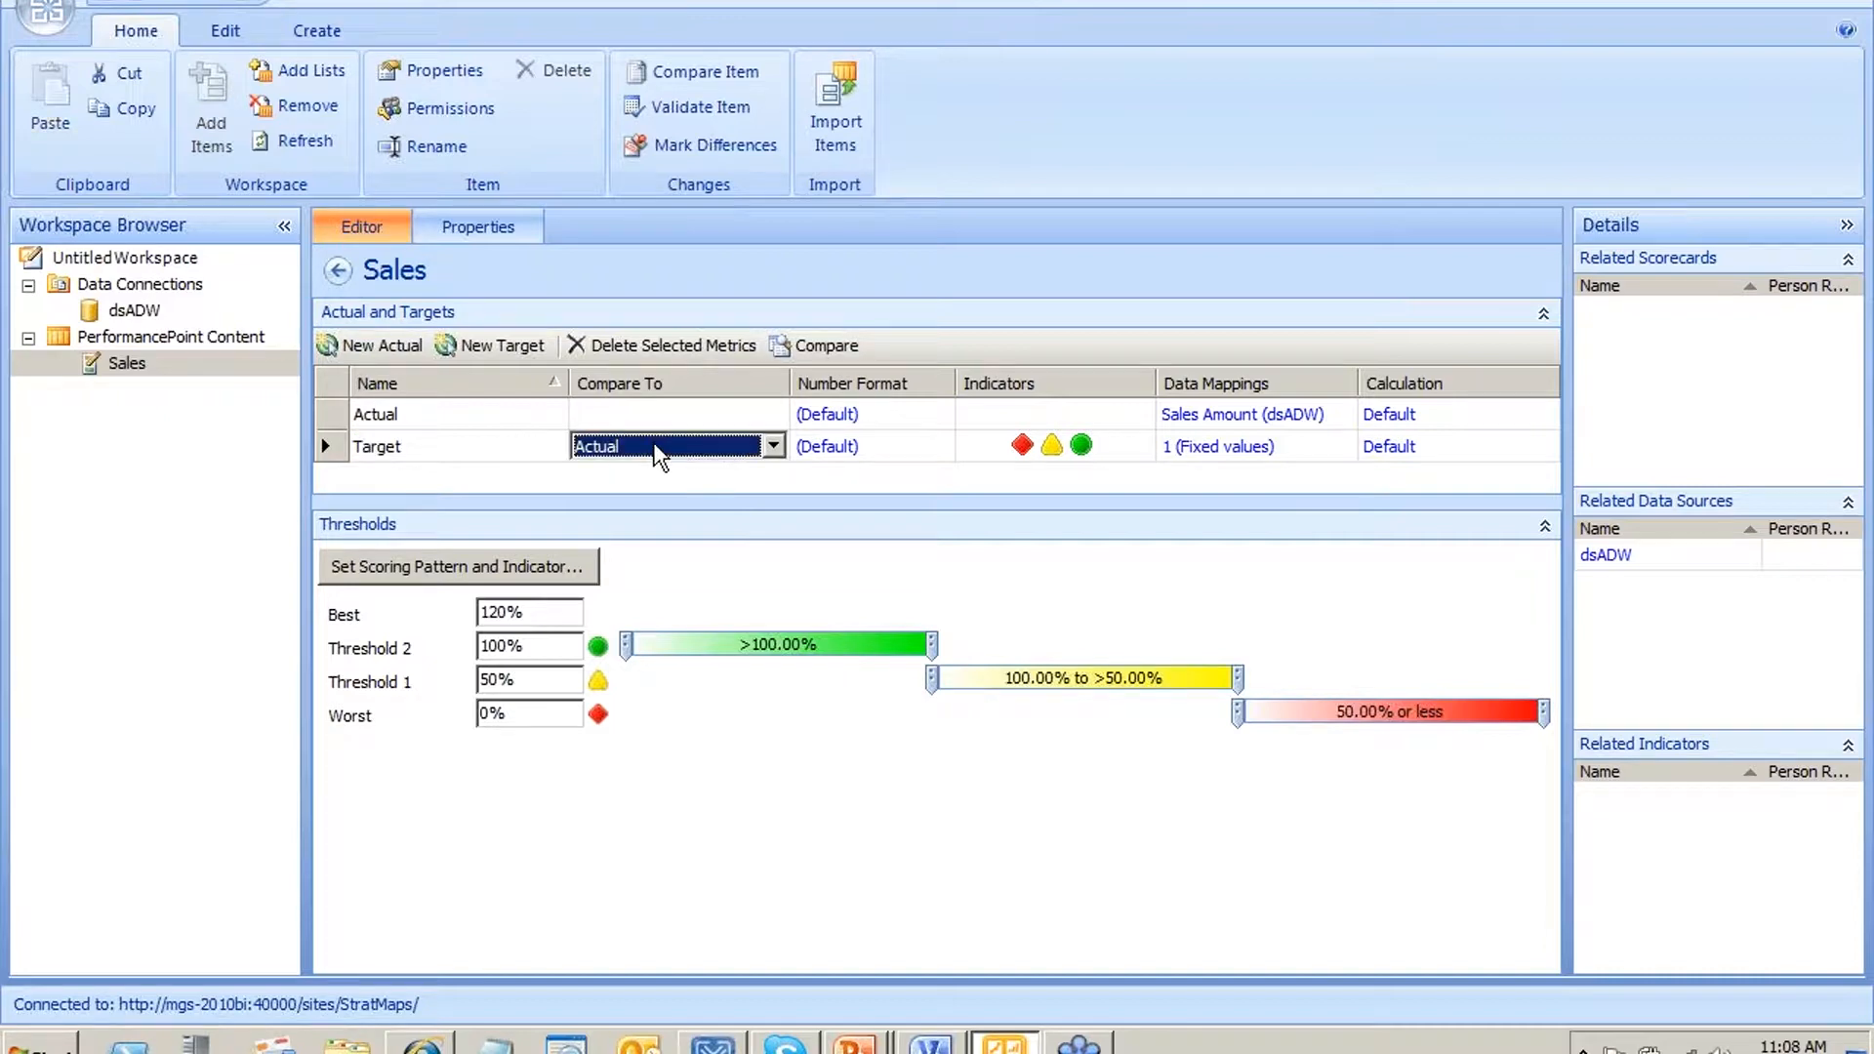
left_click(1035, 437)
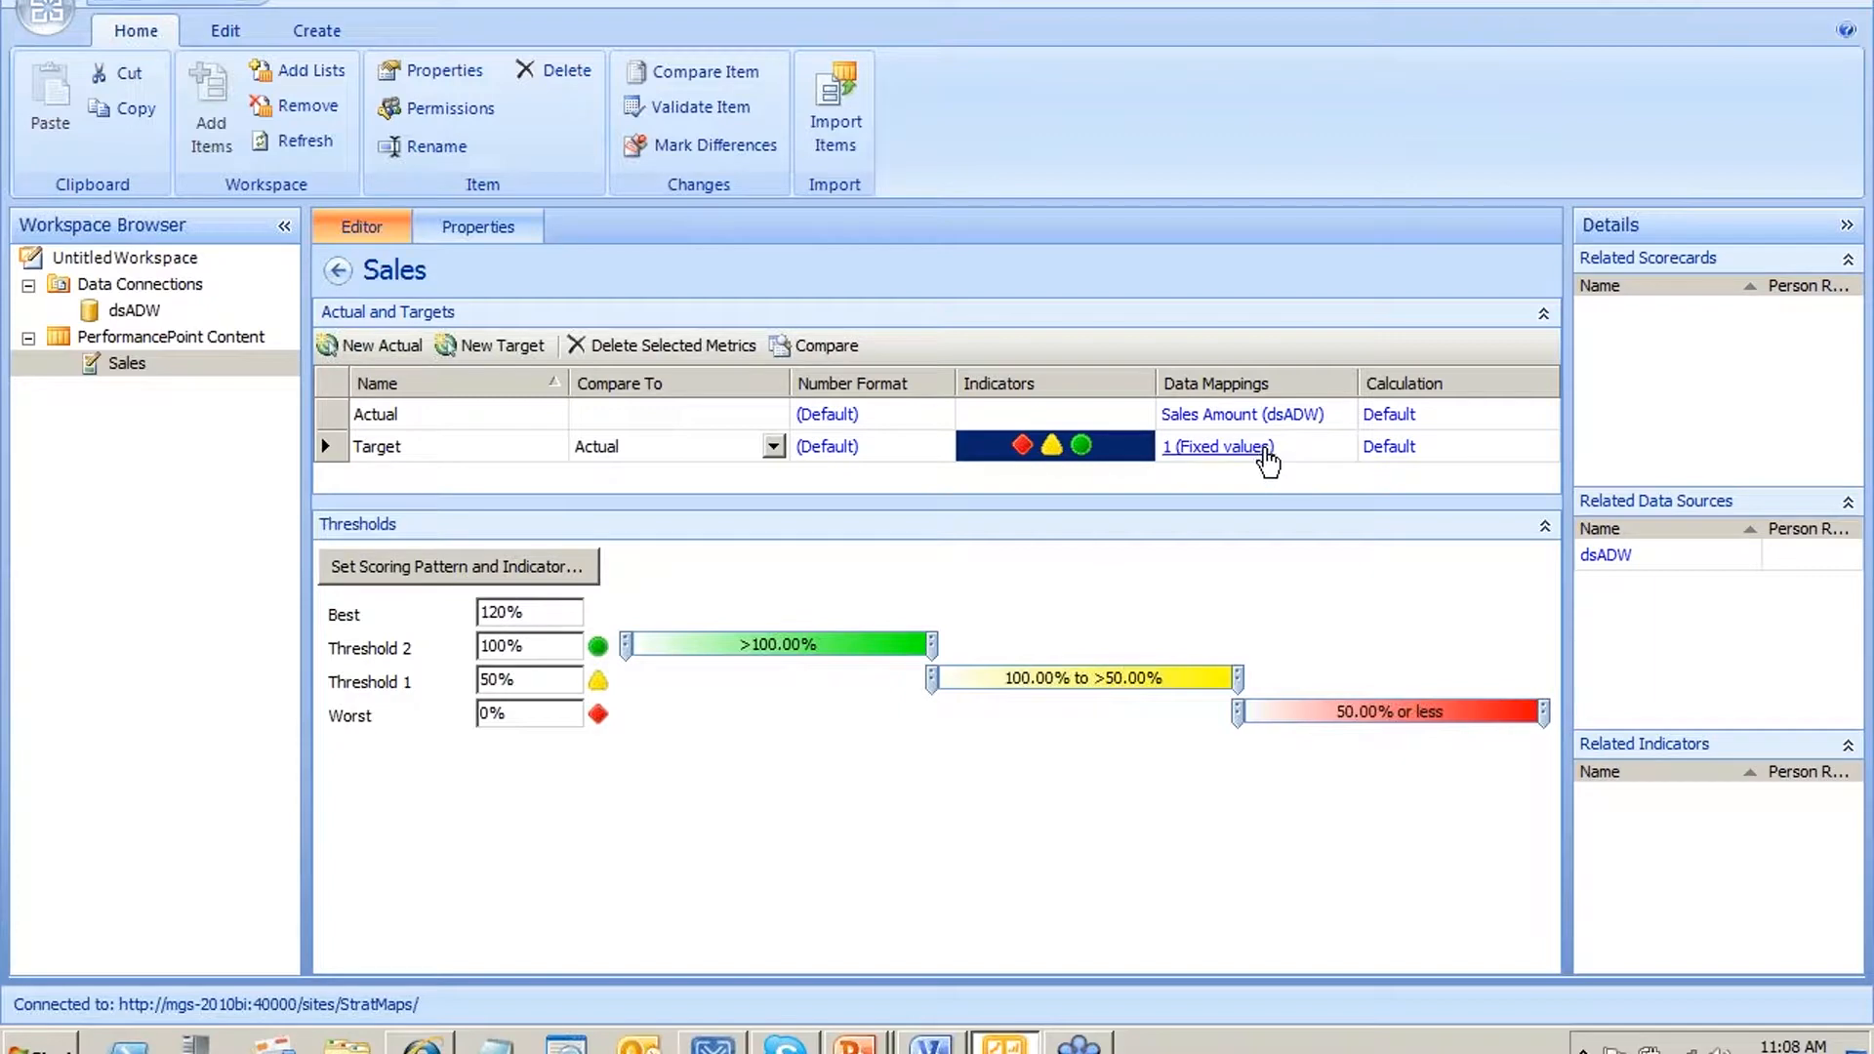
left_click(1264, 452)
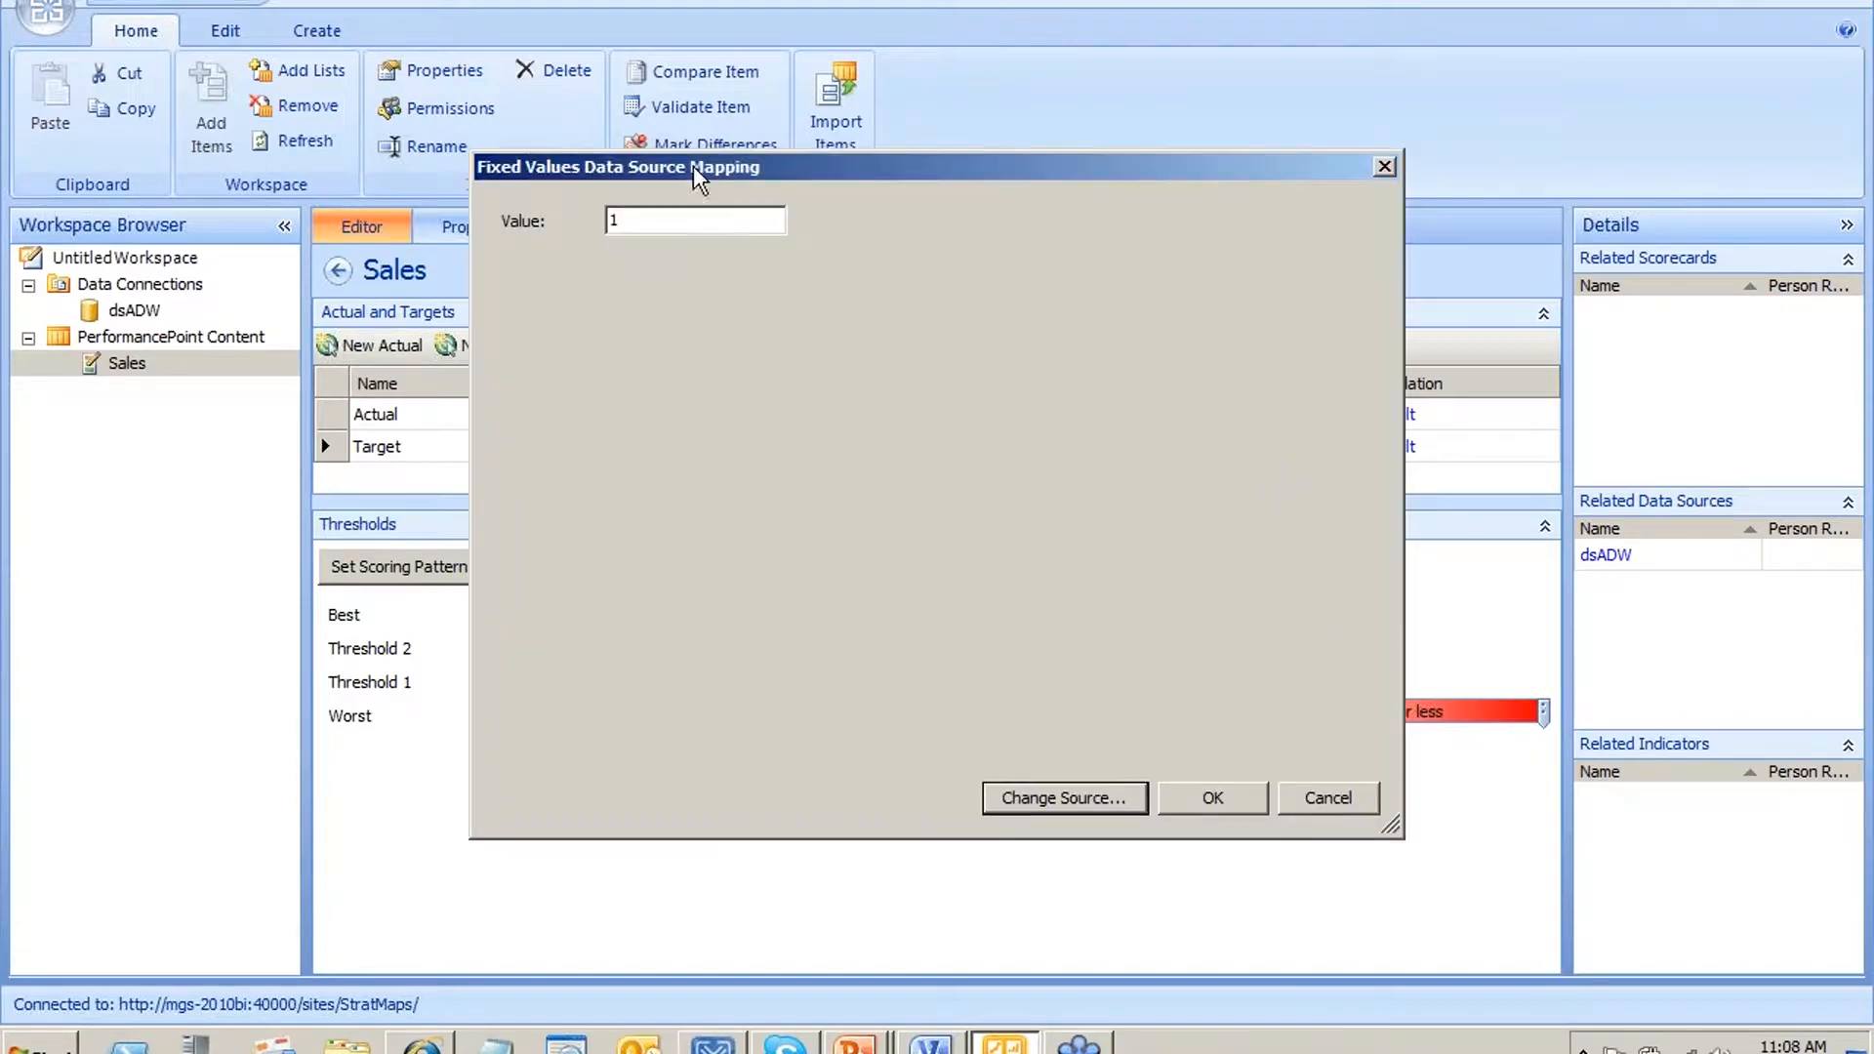
left_click(1017, 797)
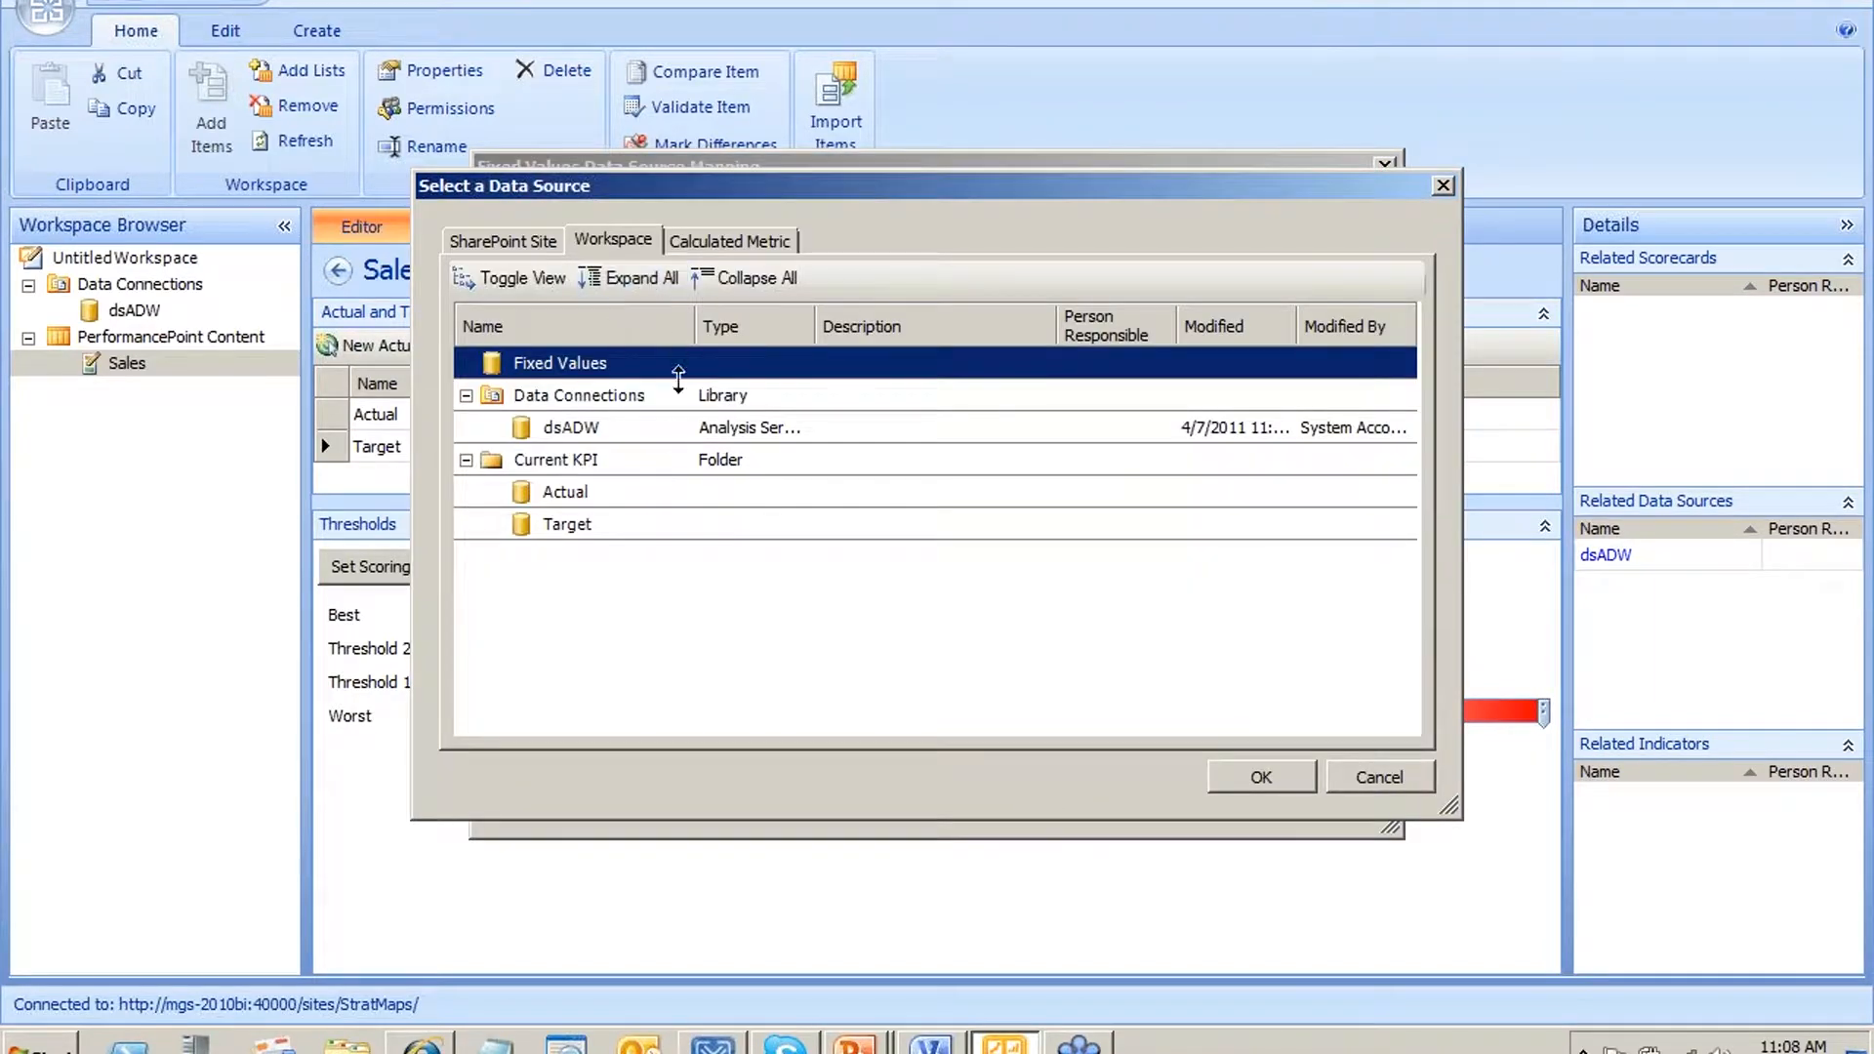
left_click(665, 429)
double_click(667, 430)
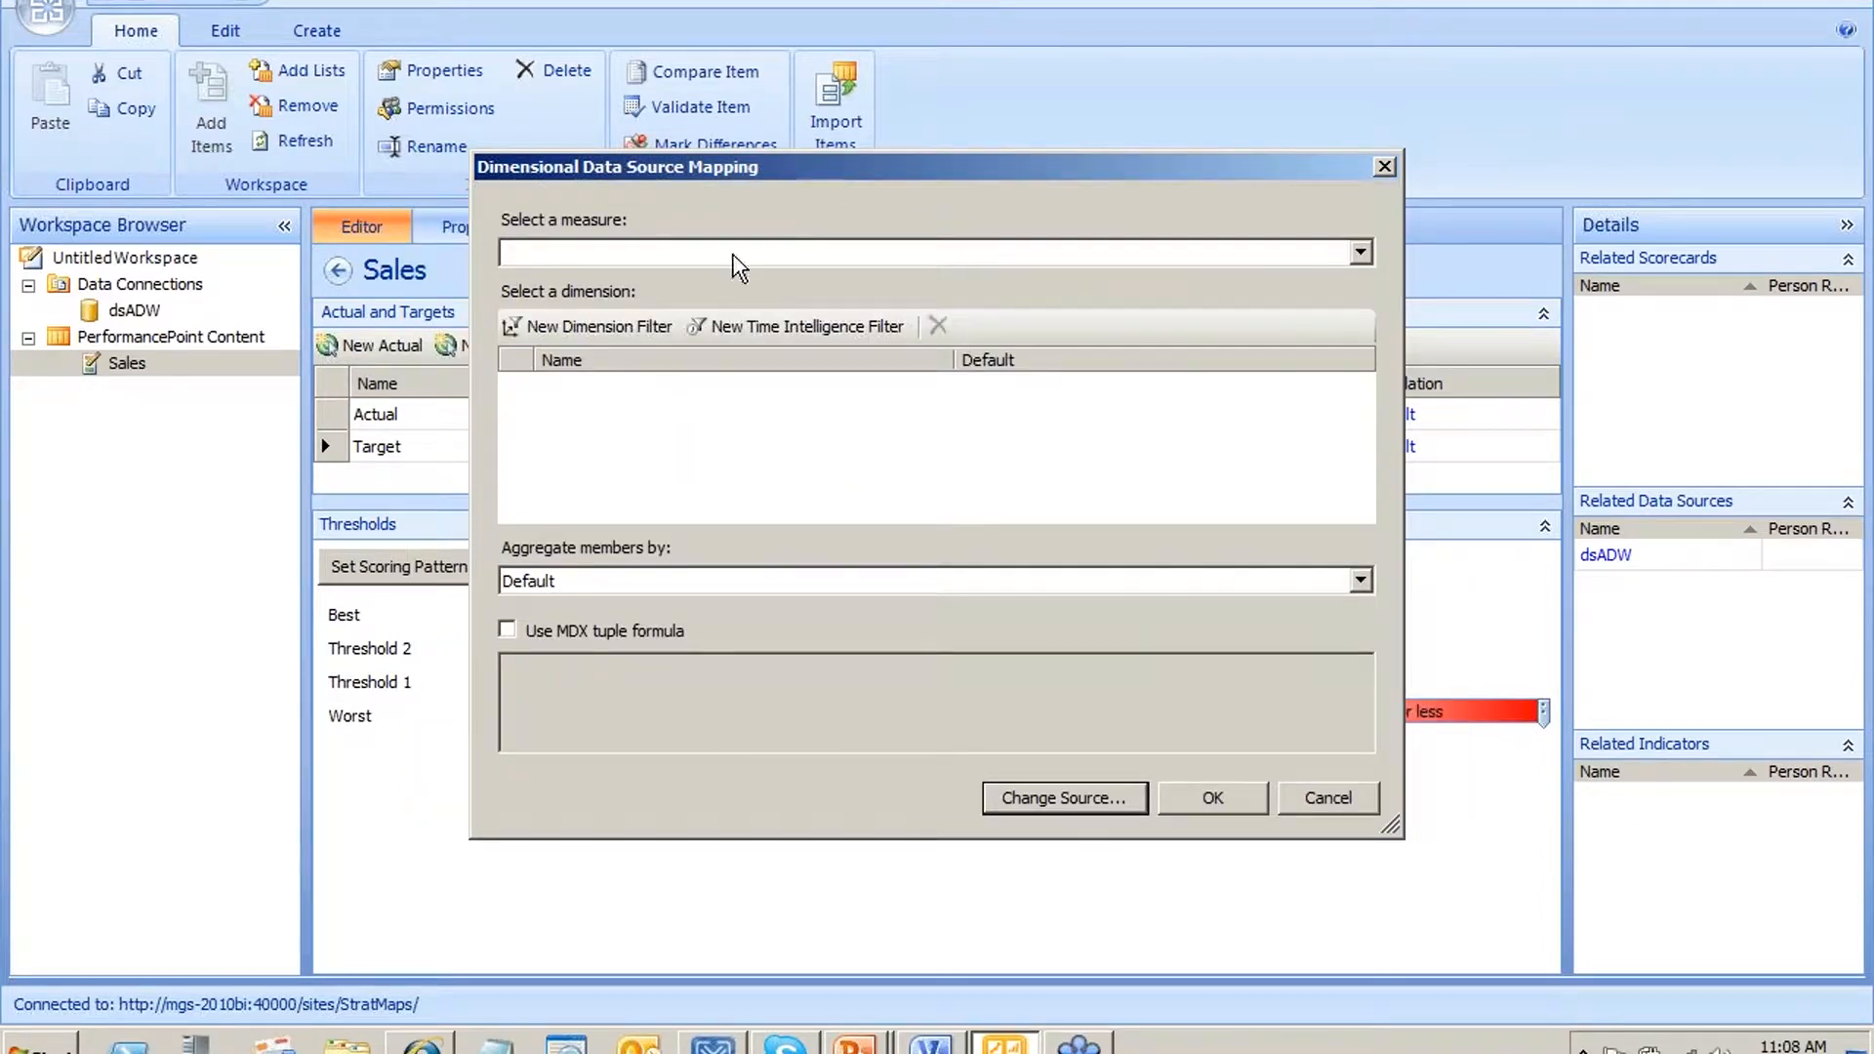
left_click(698, 251)
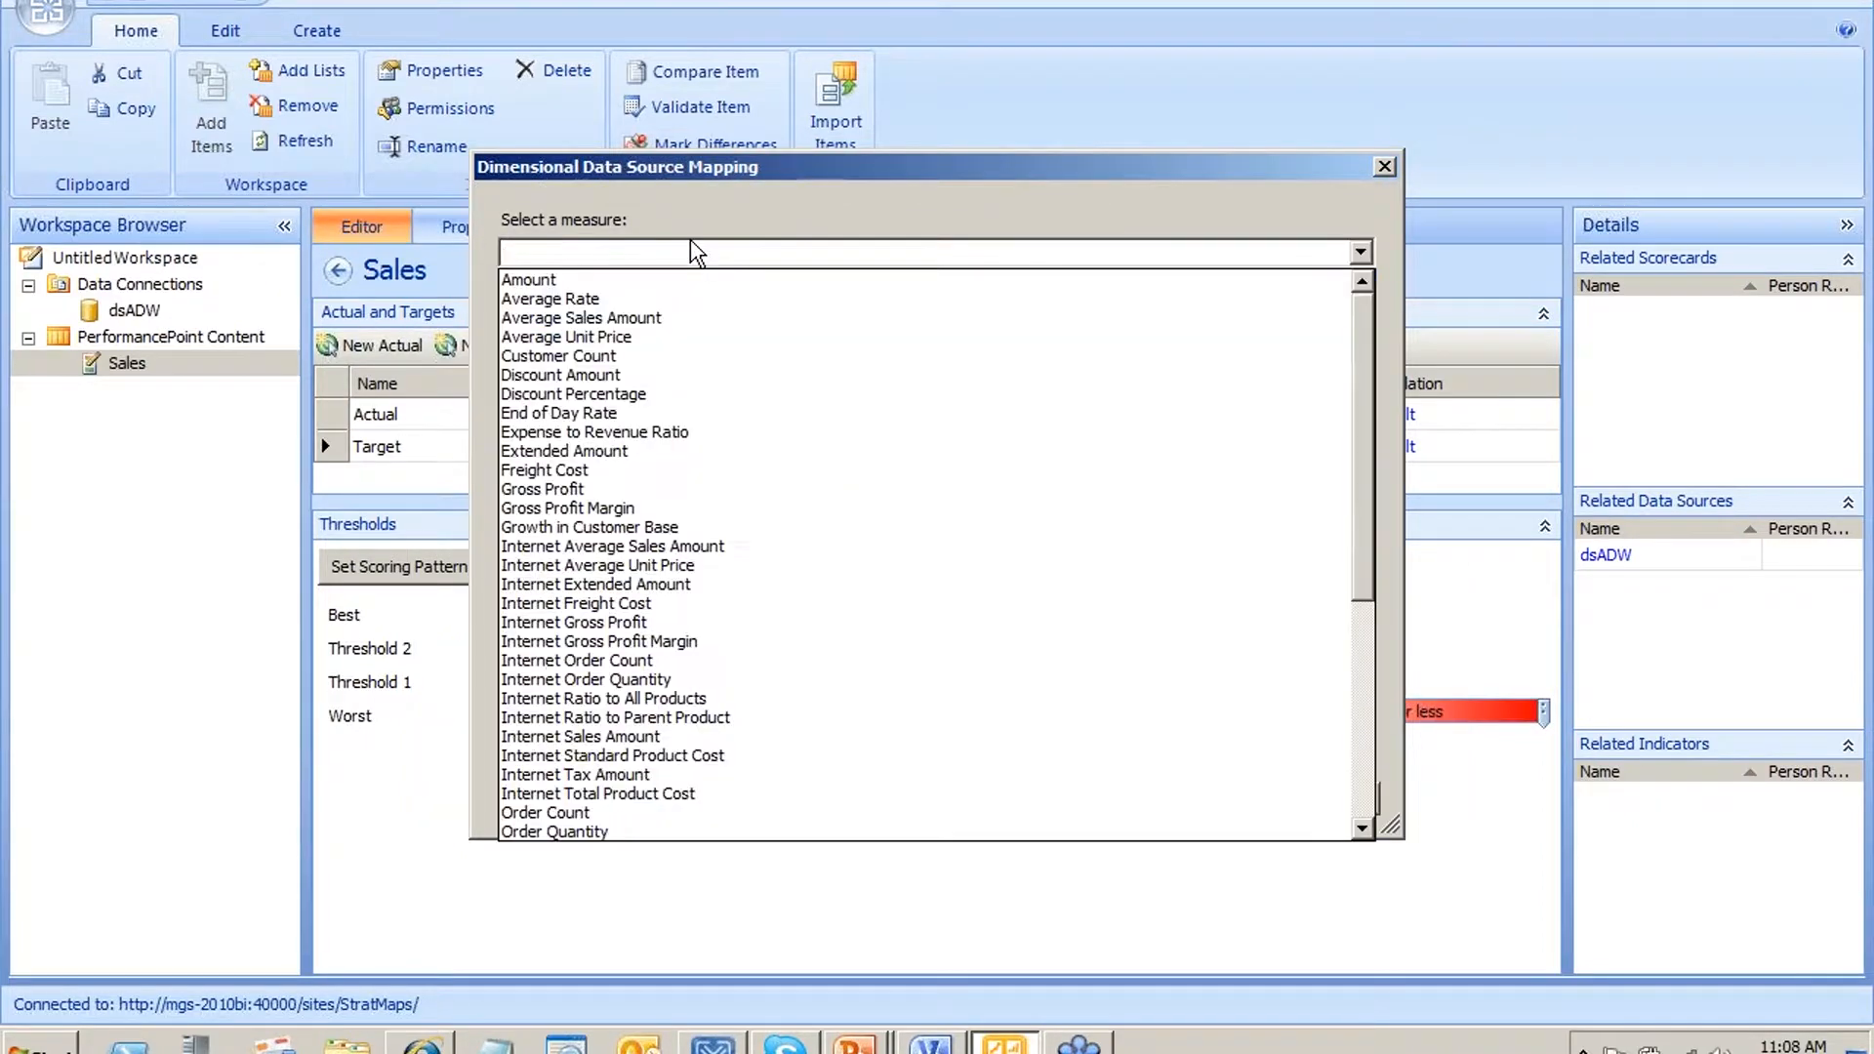
scroll(615, 761, "down", 7)
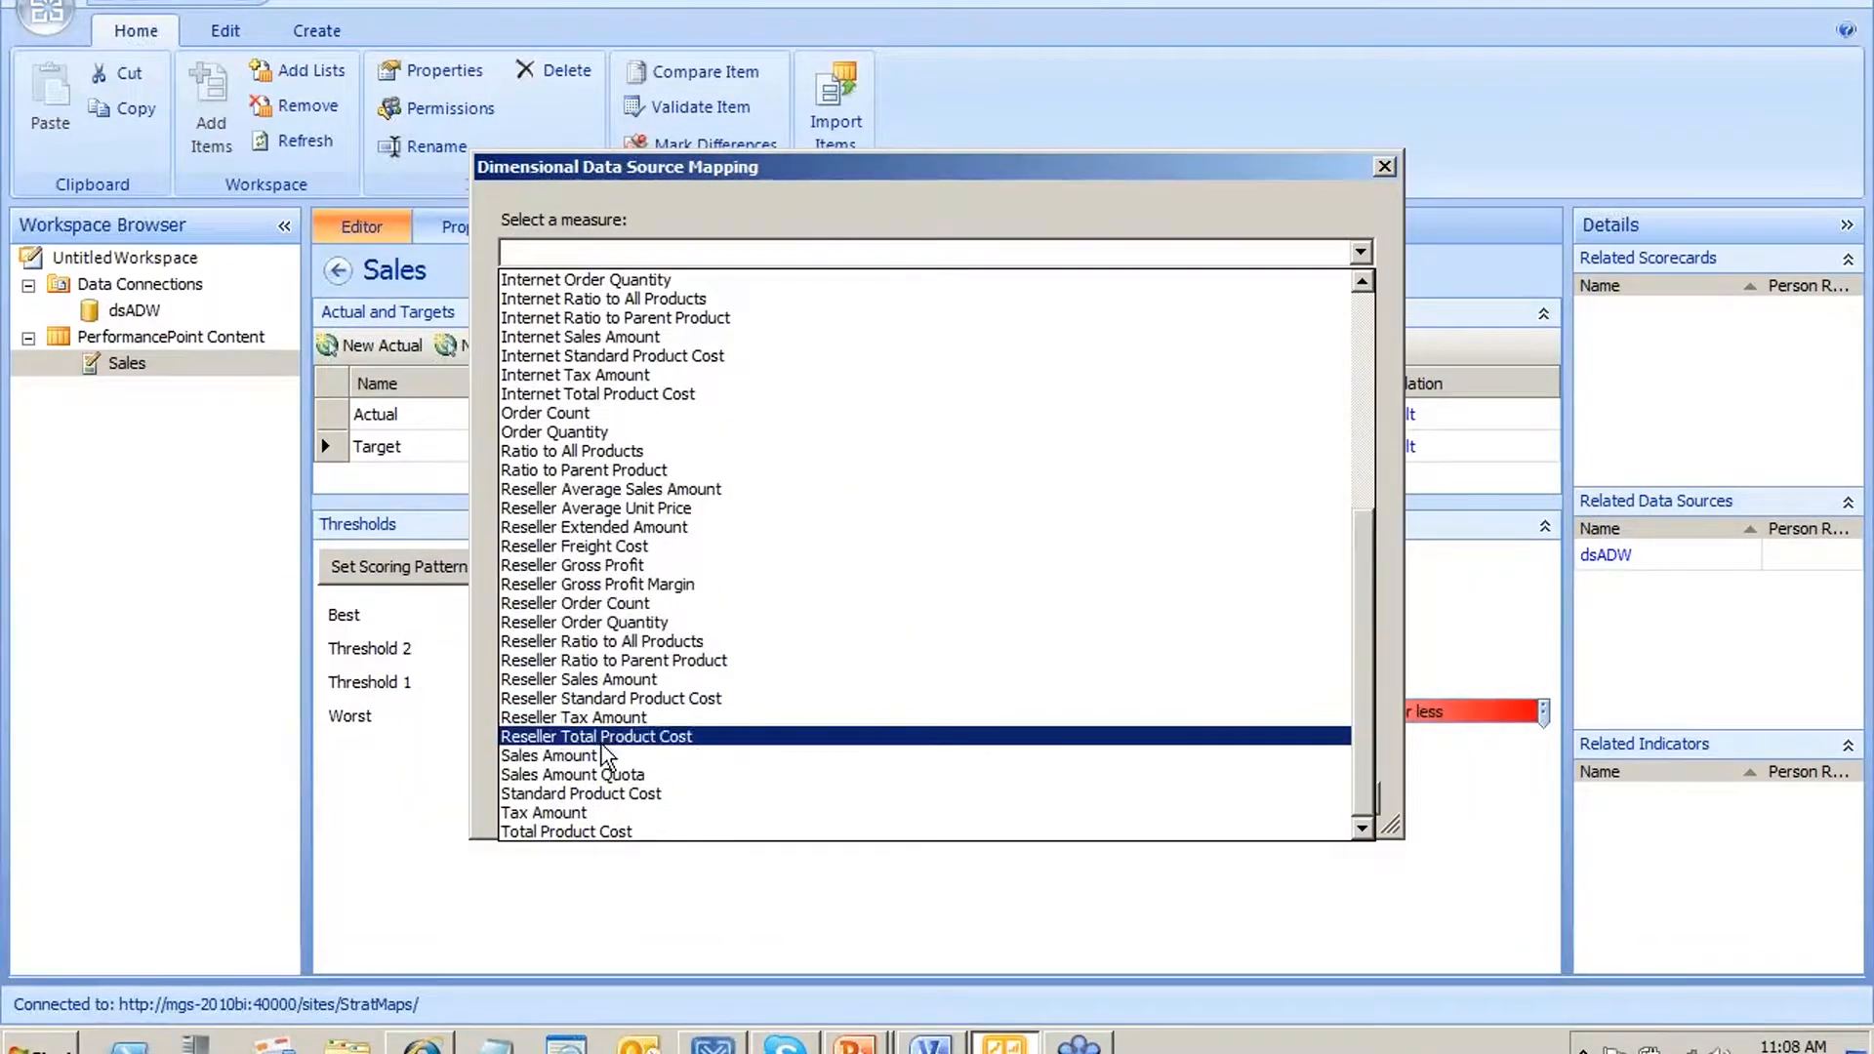
left_click(620, 773)
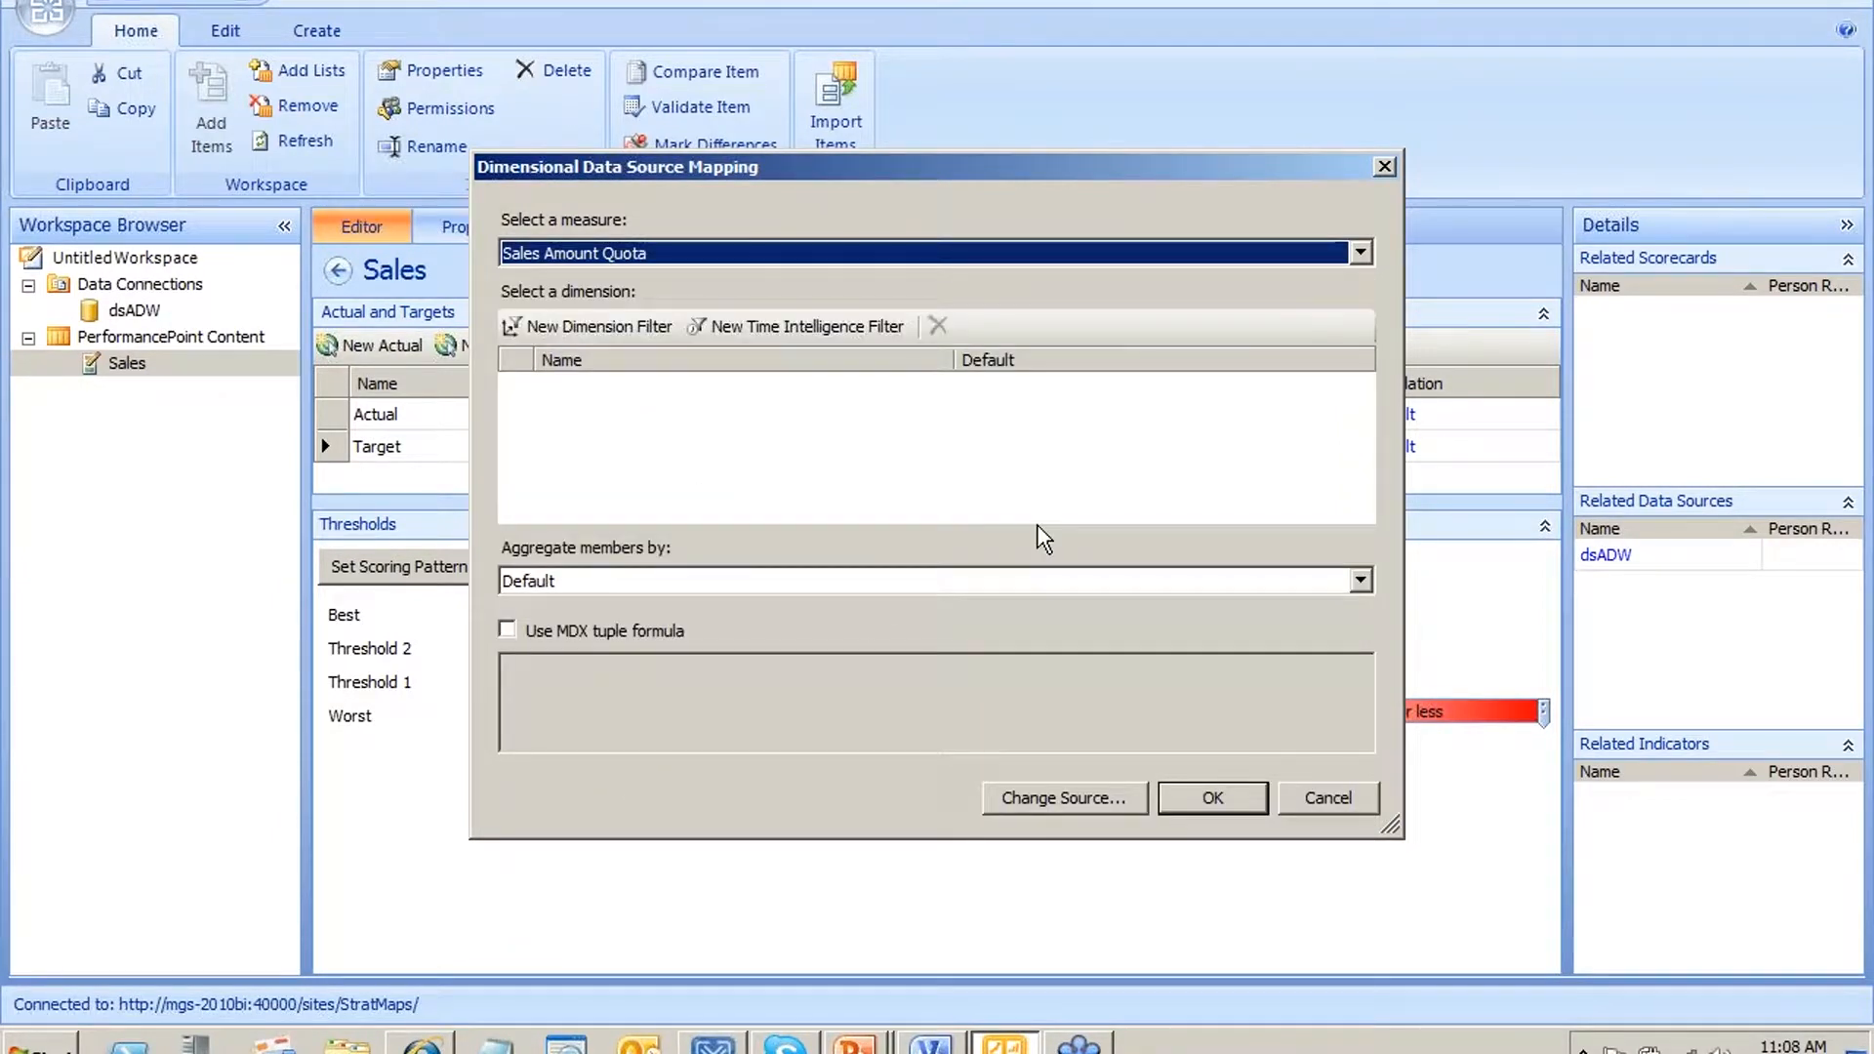
left_click(1225, 799)
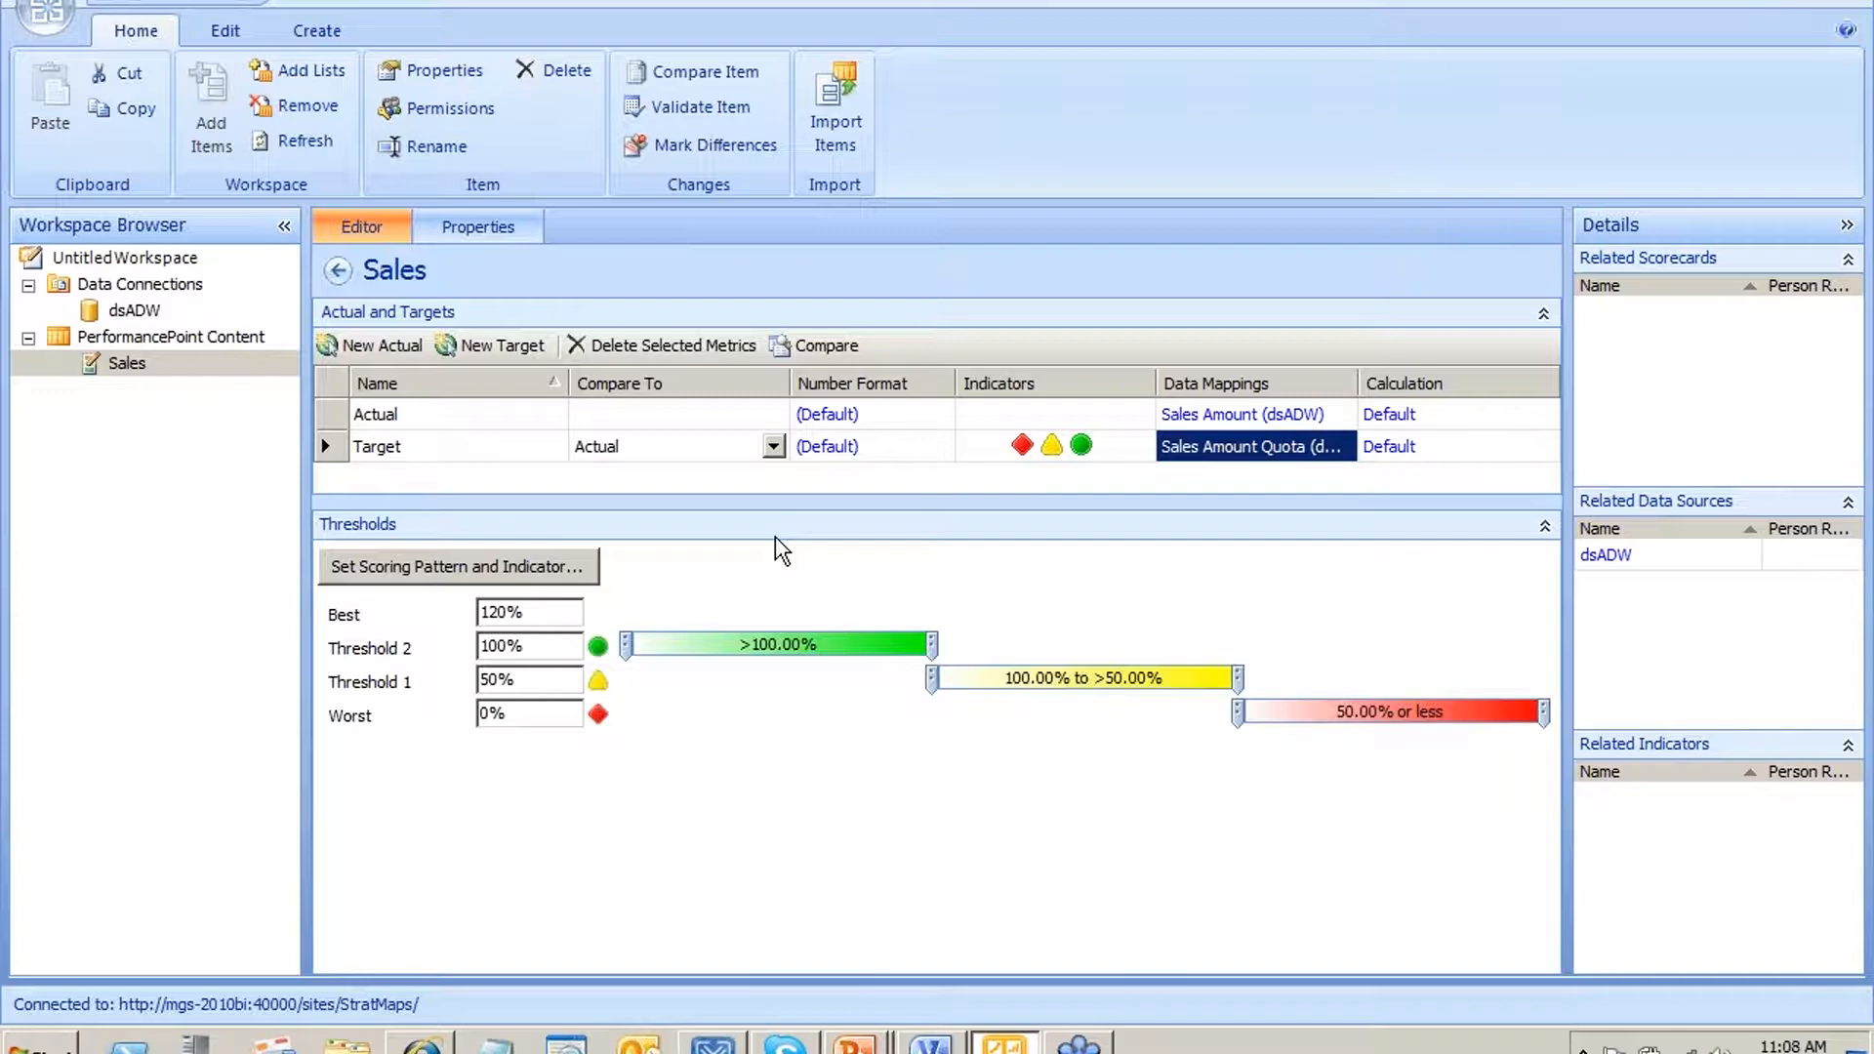
Add a new actual to the Sales KPI and name it SalesTY
left_click(416, 349)
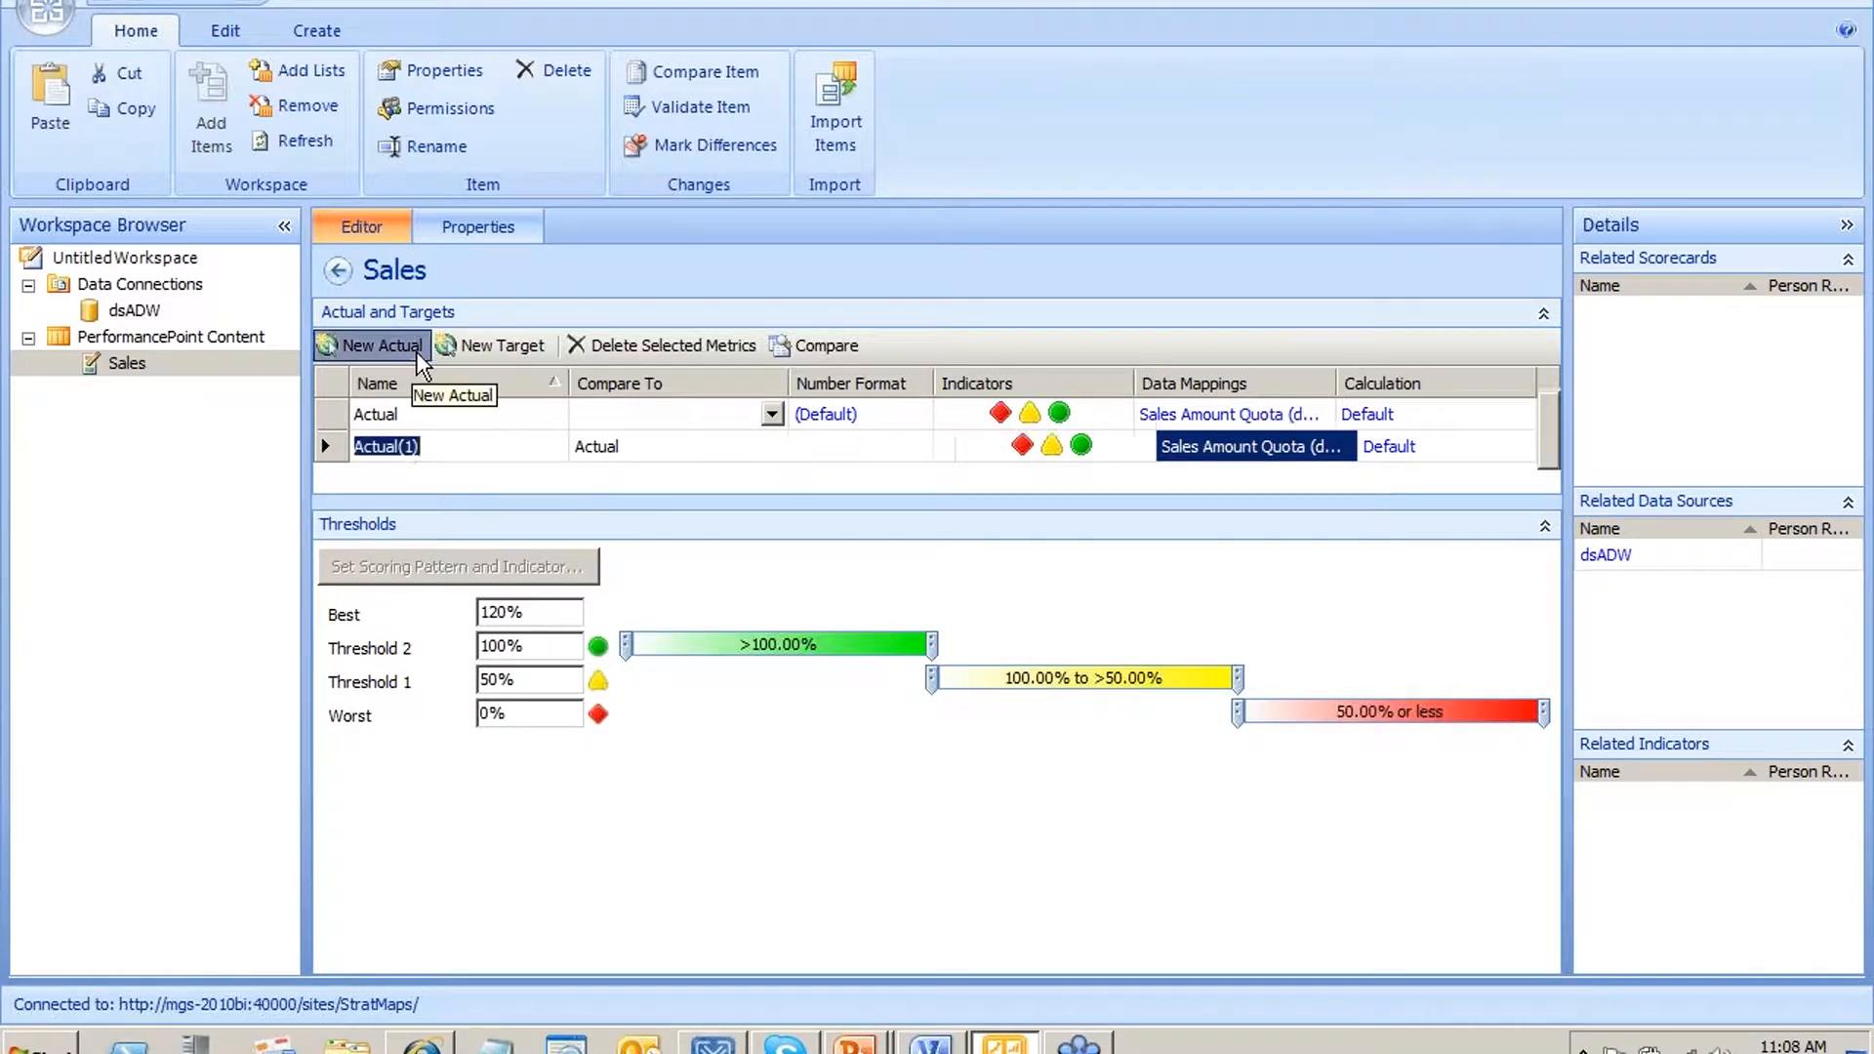
type("S")
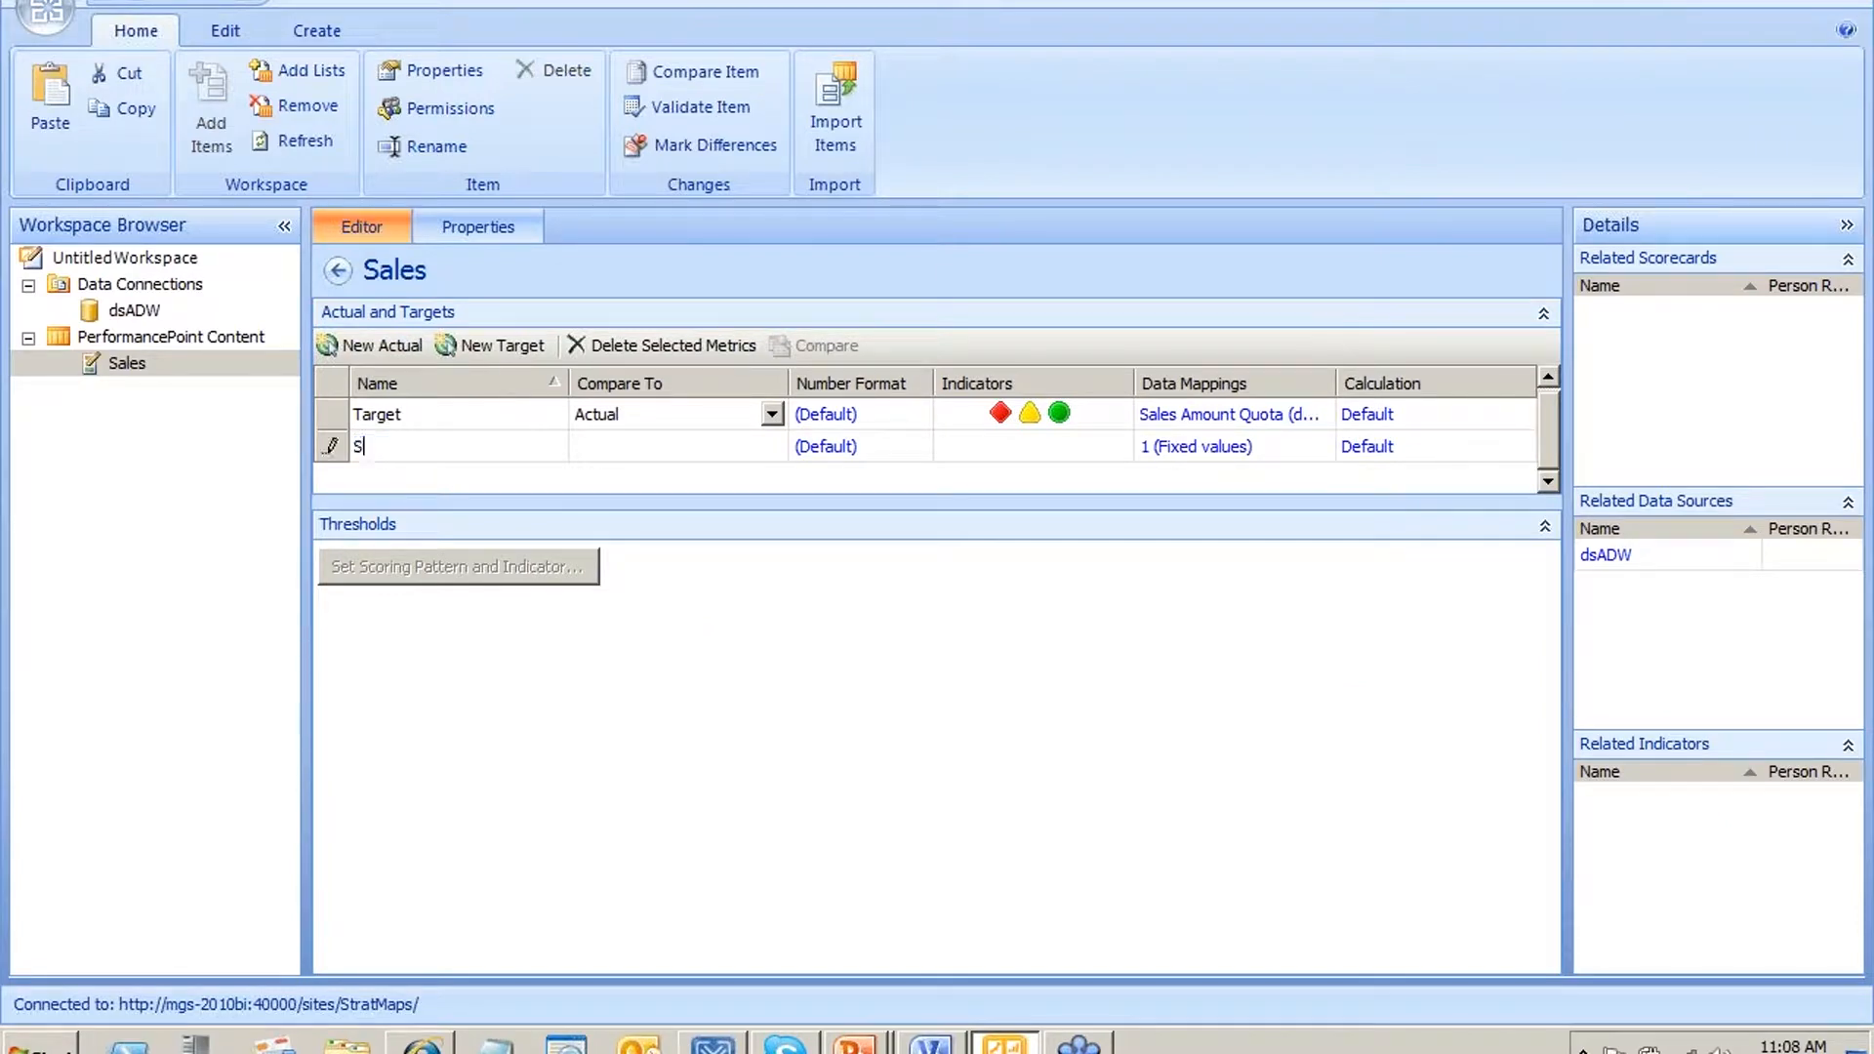
type("alesTY")
Map the SalesTY actual to the Sales Amount measure from the dsADW data source
left_click(1158, 446)
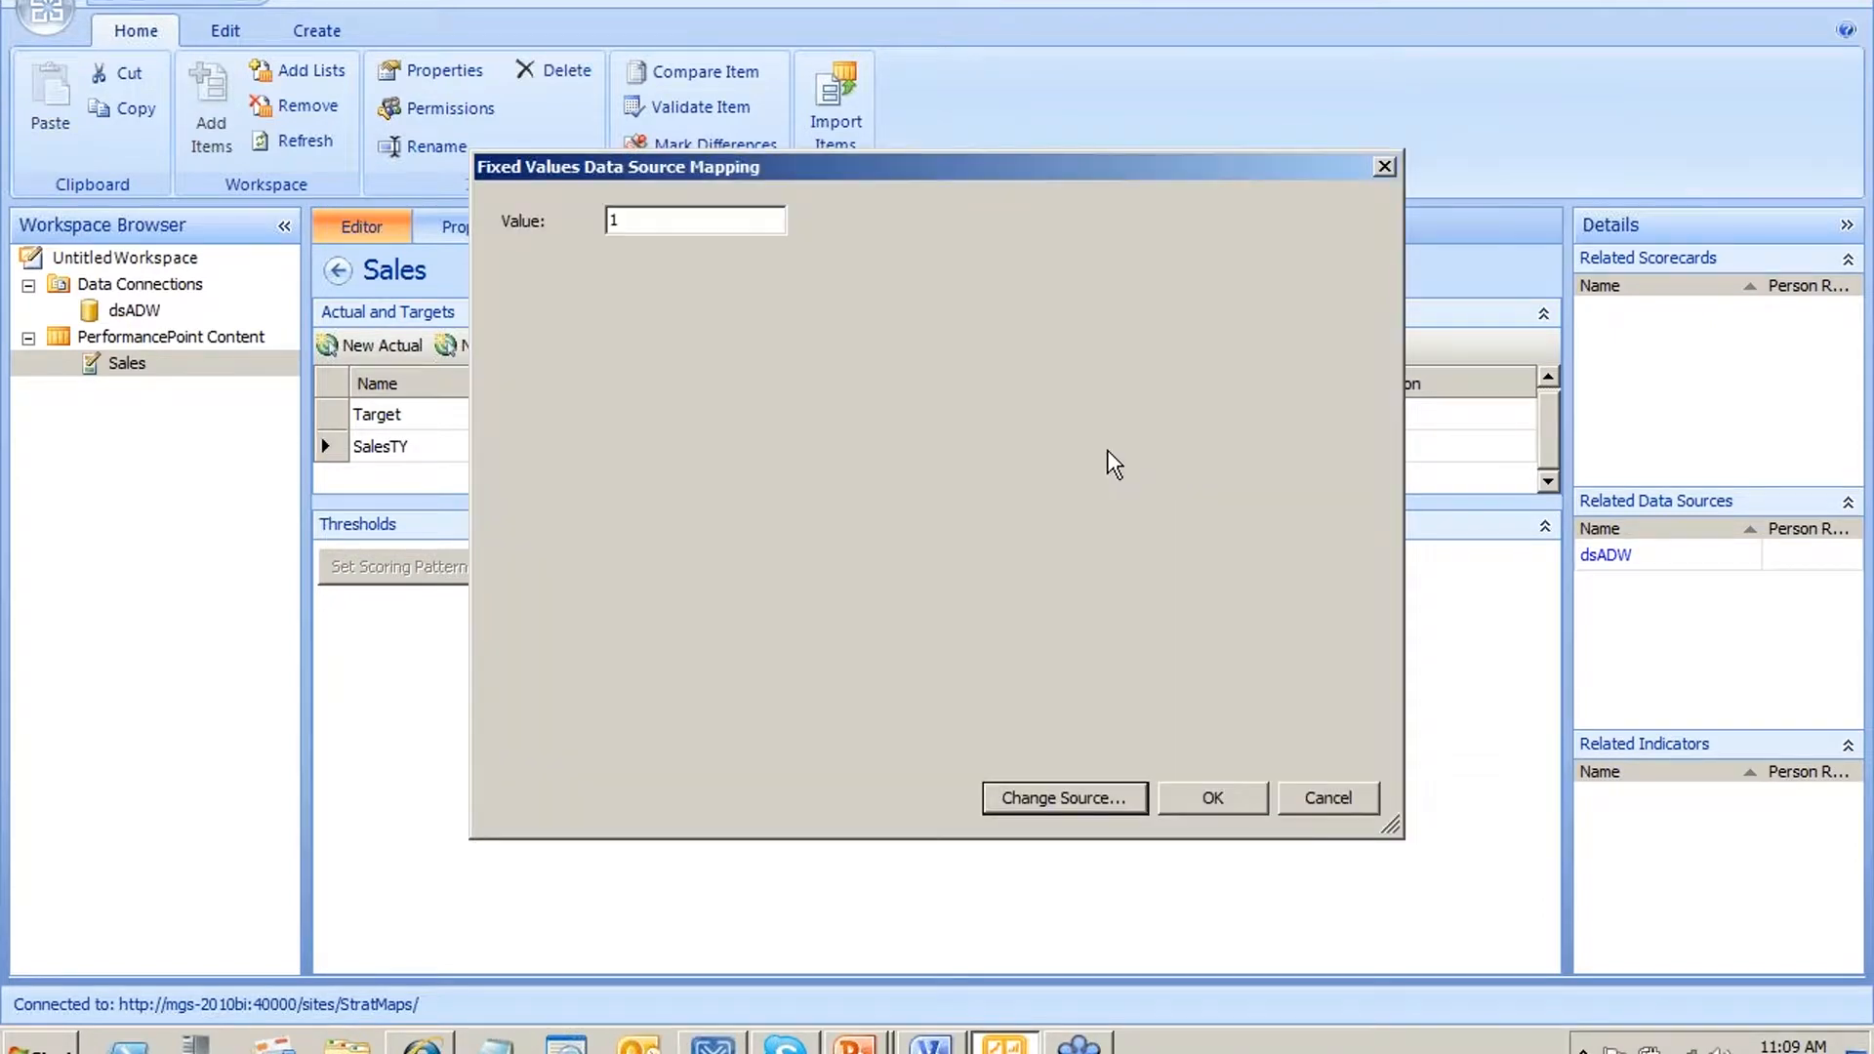
left_click(1023, 799)
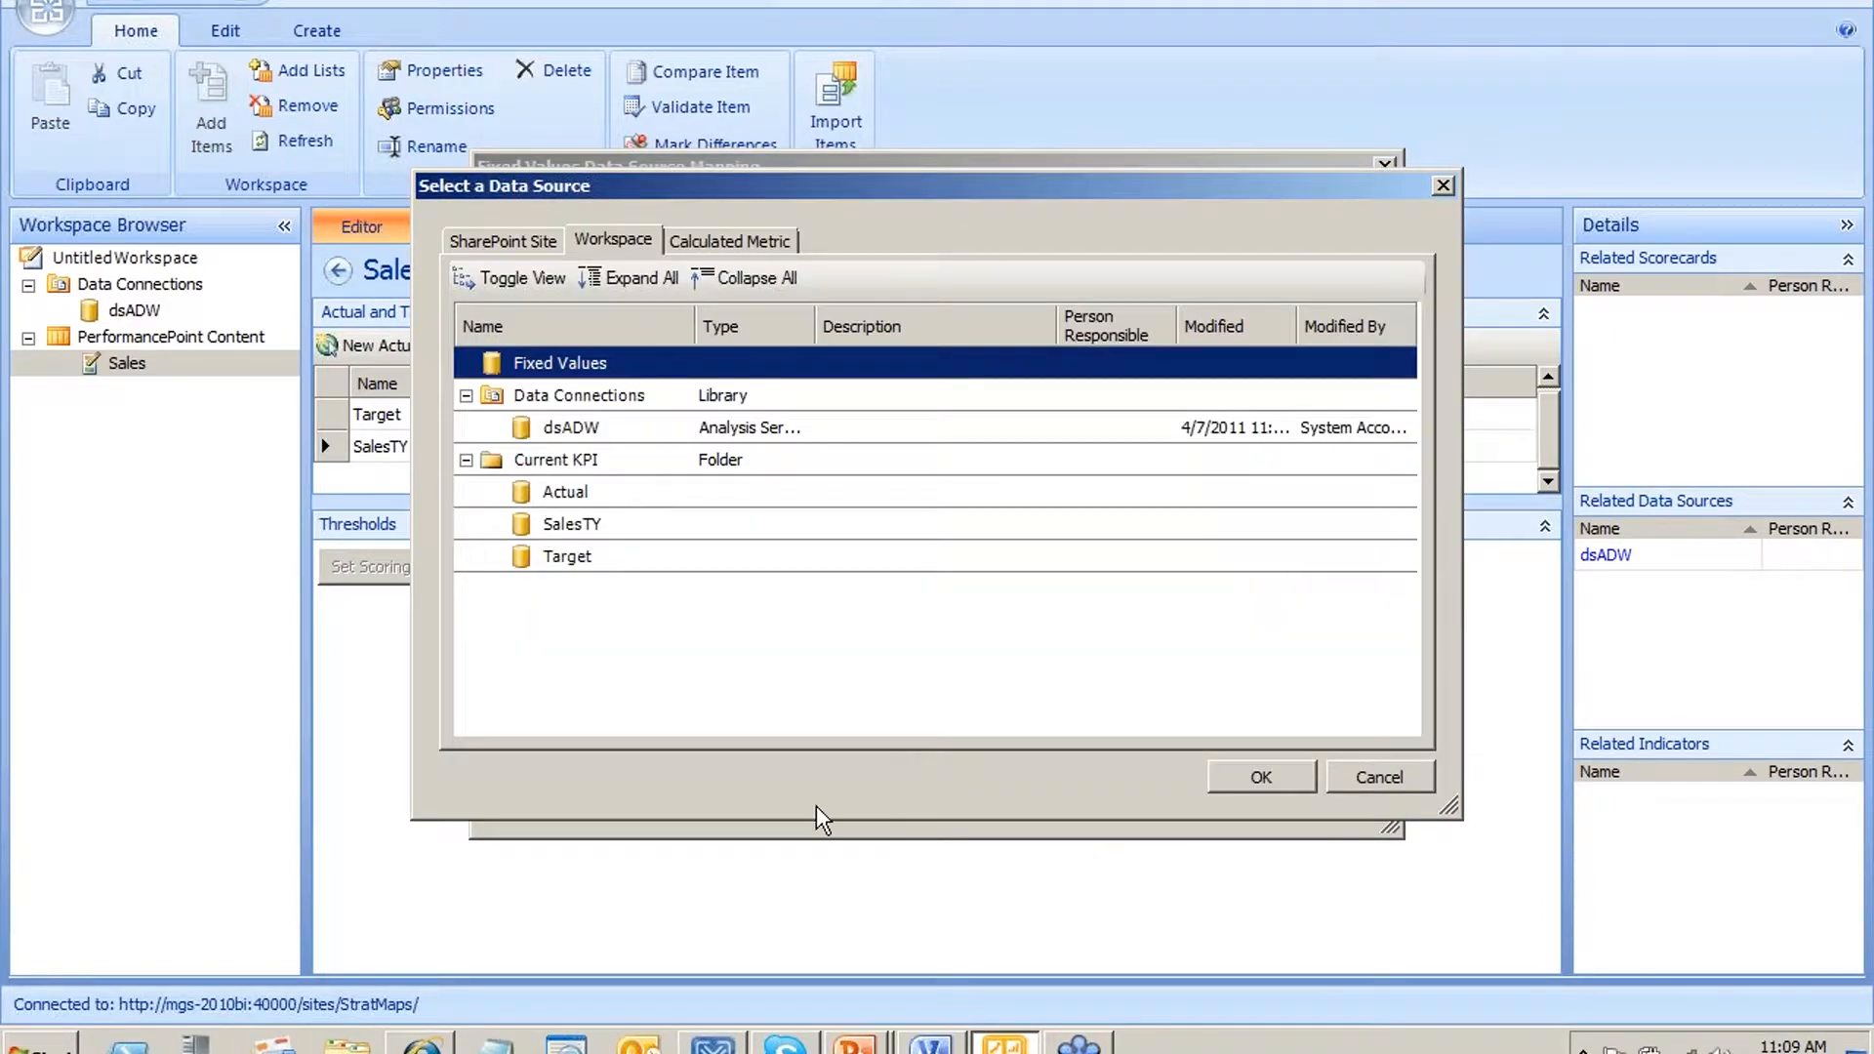
left_click(616, 427)
double_click(616, 427)
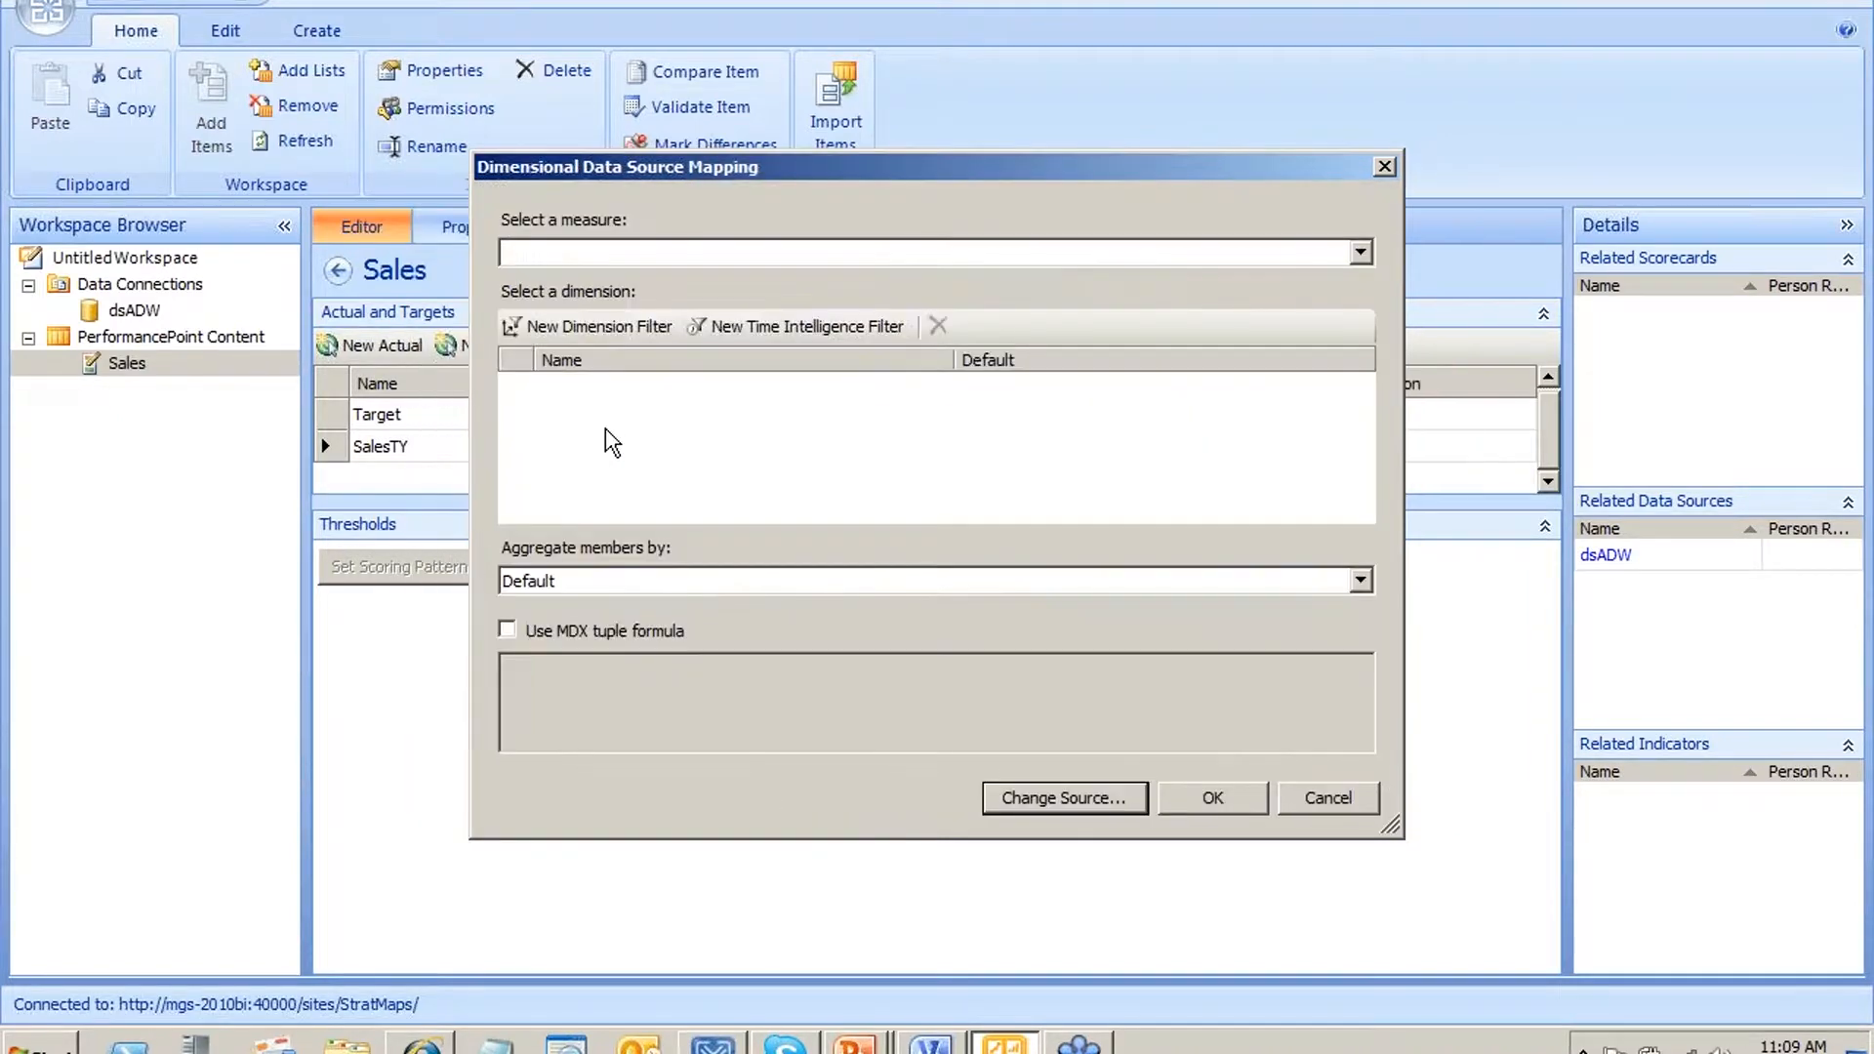
left_click(641, 260)
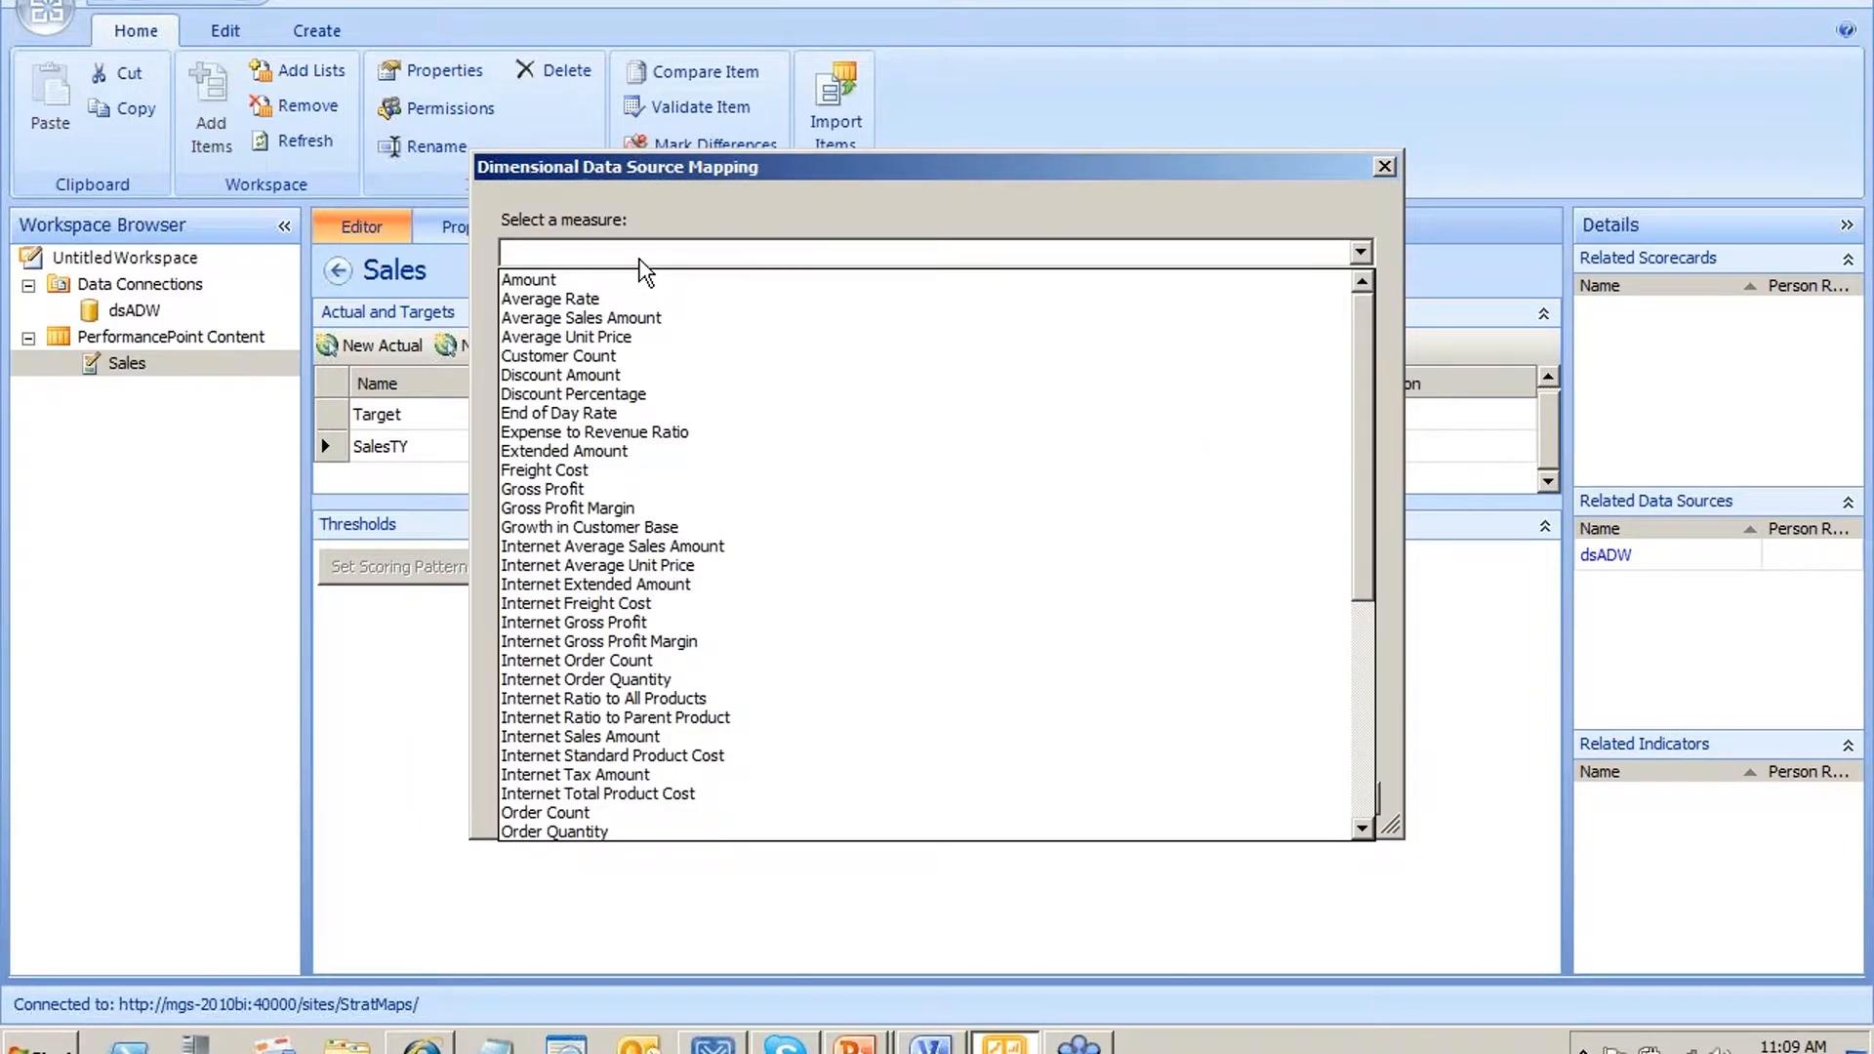
scroll(745, 413, "down", 7)
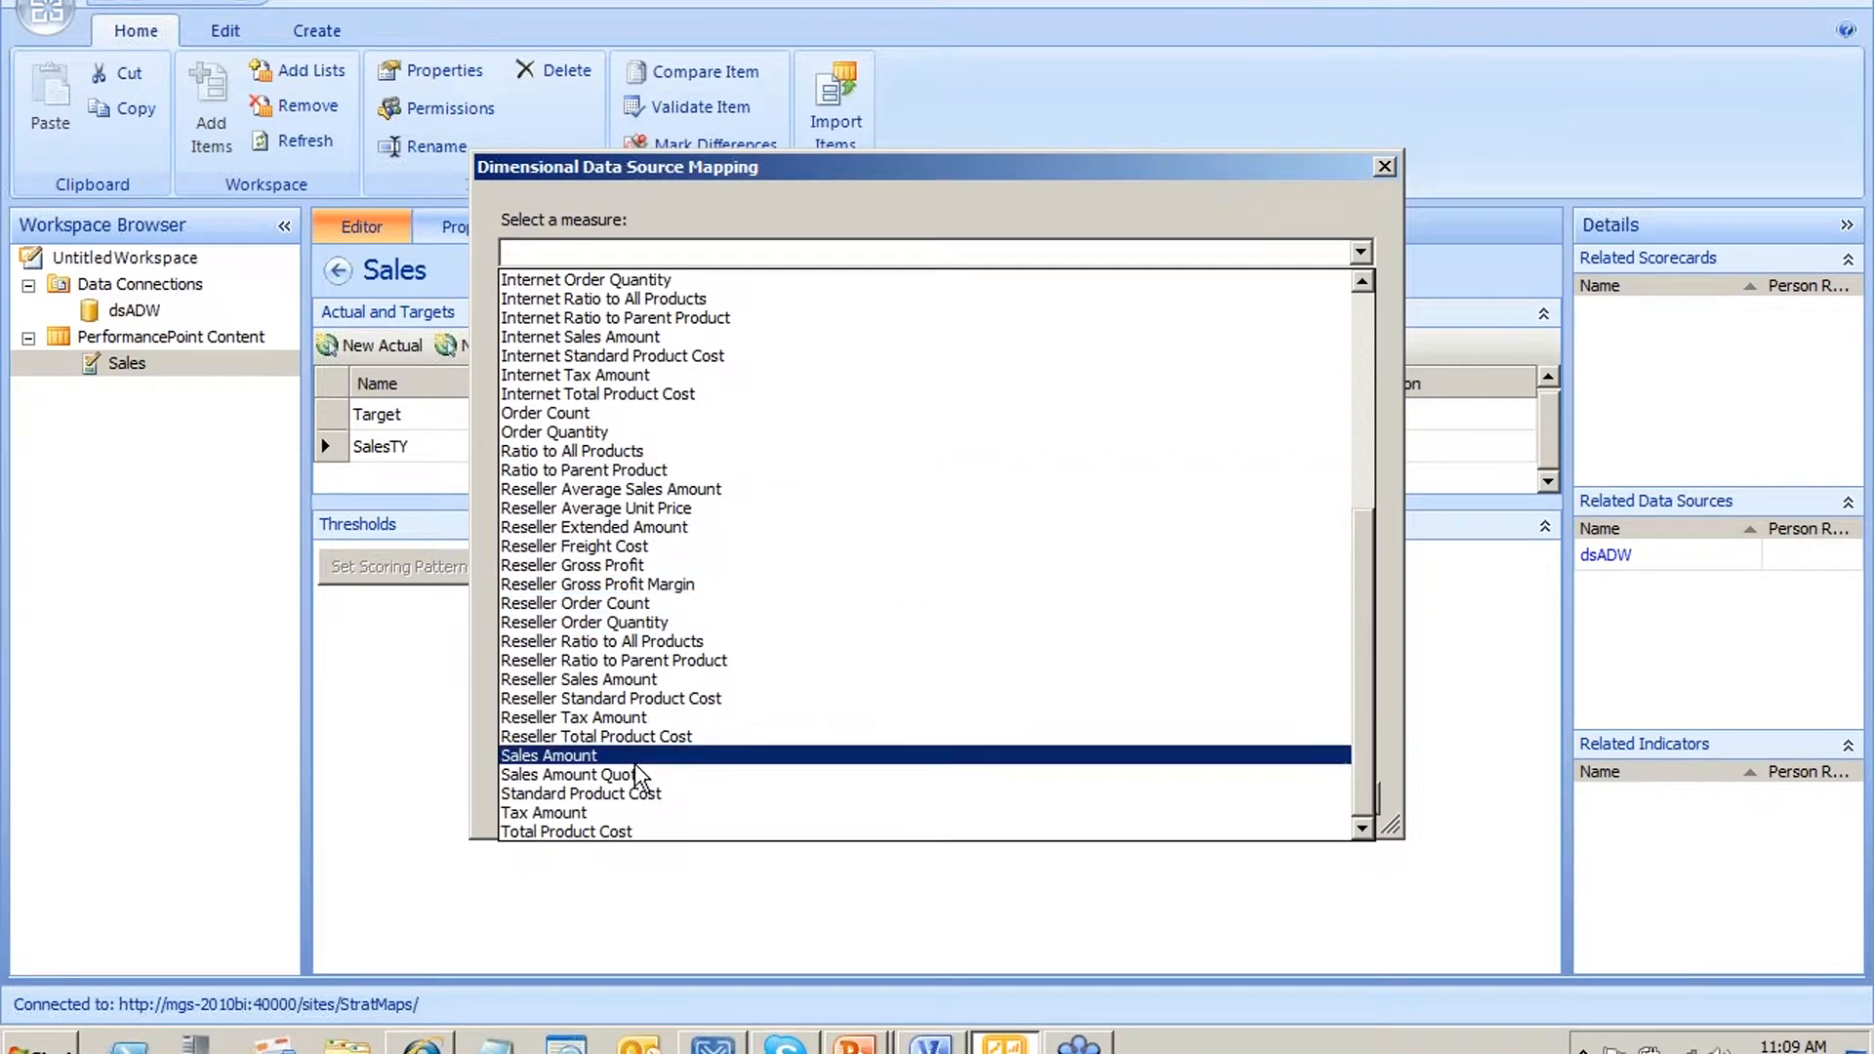
left_click(640, 759)
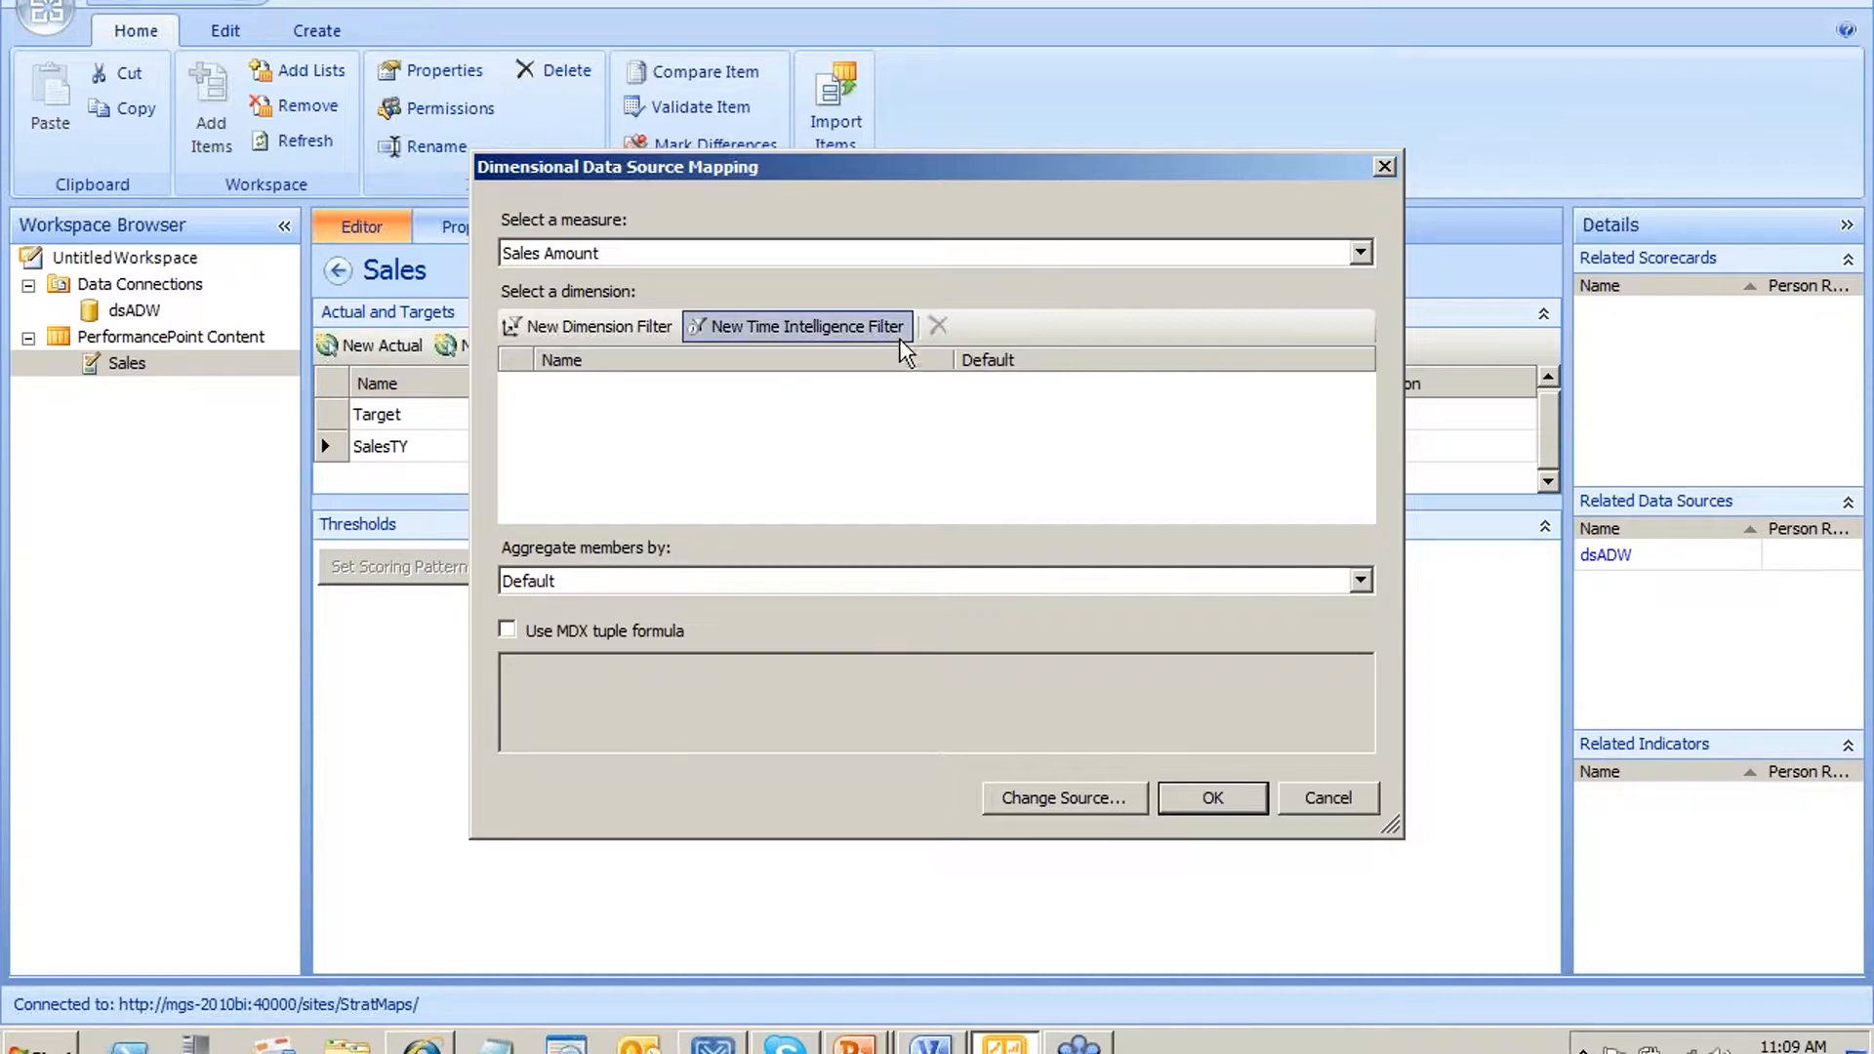
Add a time intelligence filter with the formula Year to the SalesTY mapping, preview it and apply the mapping
left_click(865, 328)
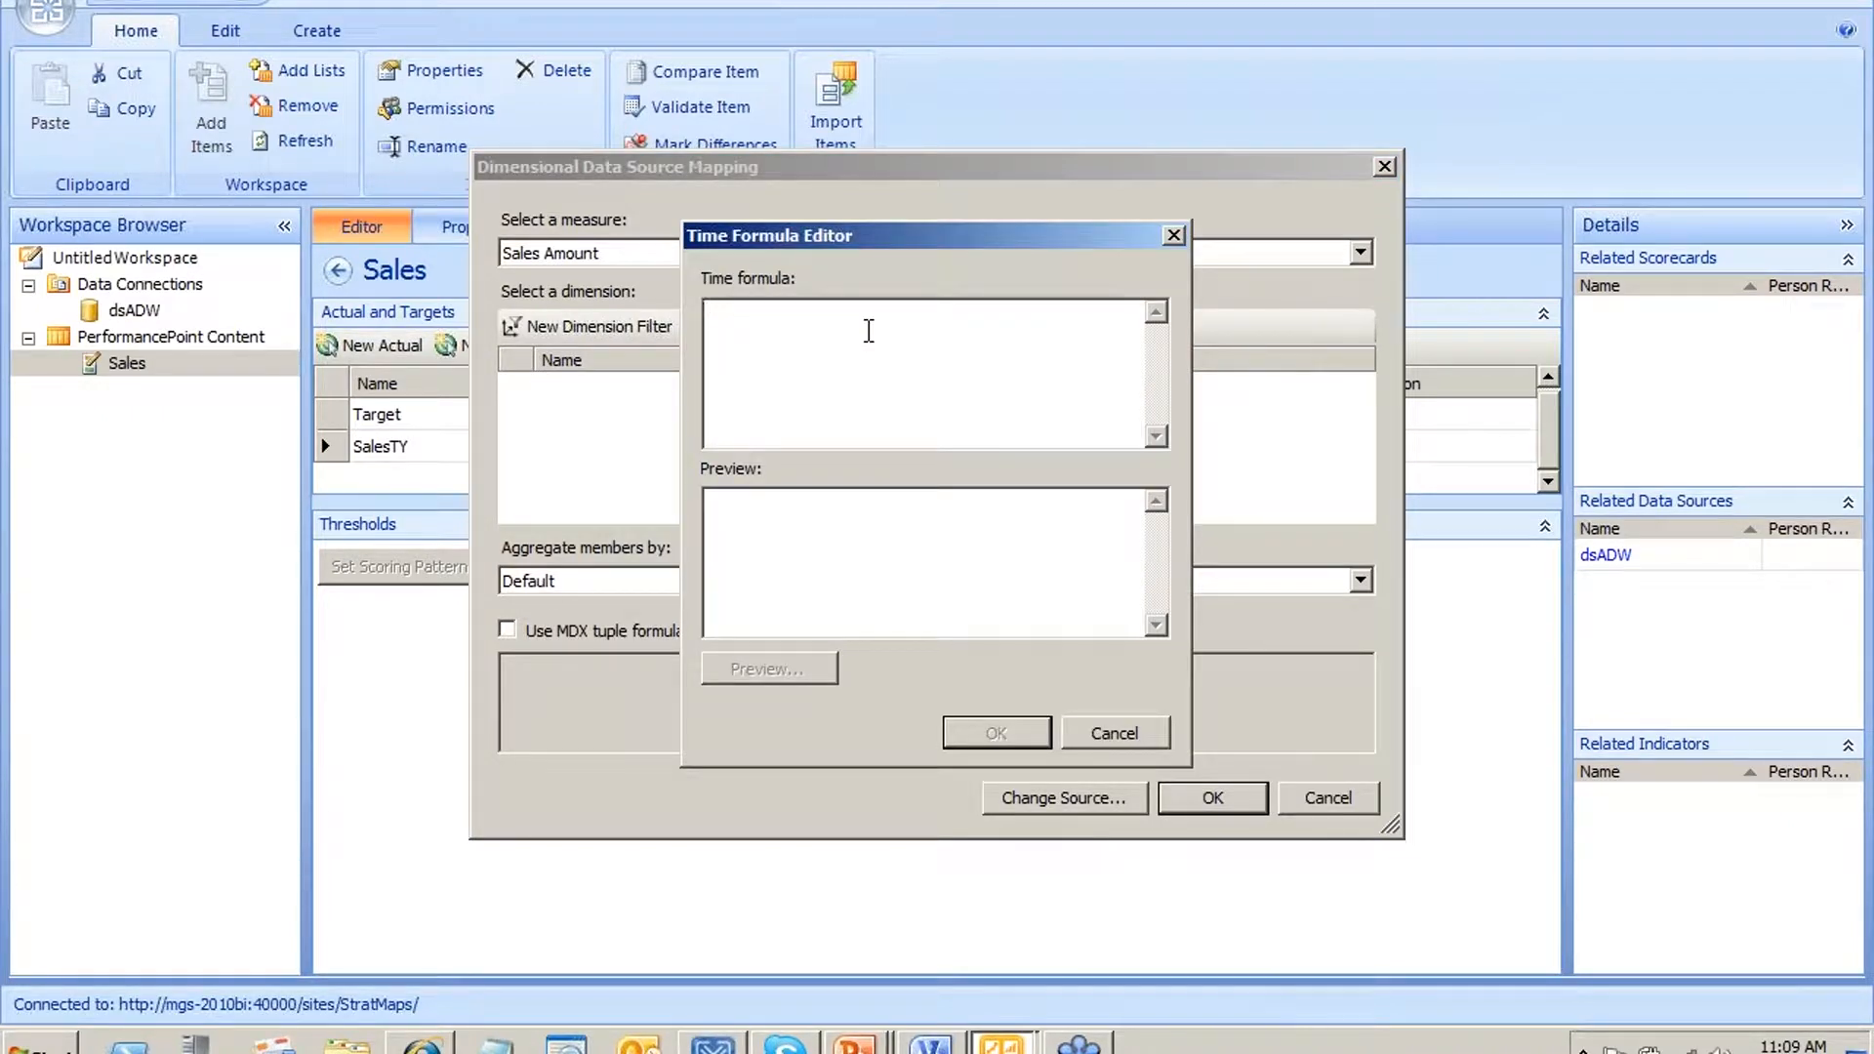
type("Year")
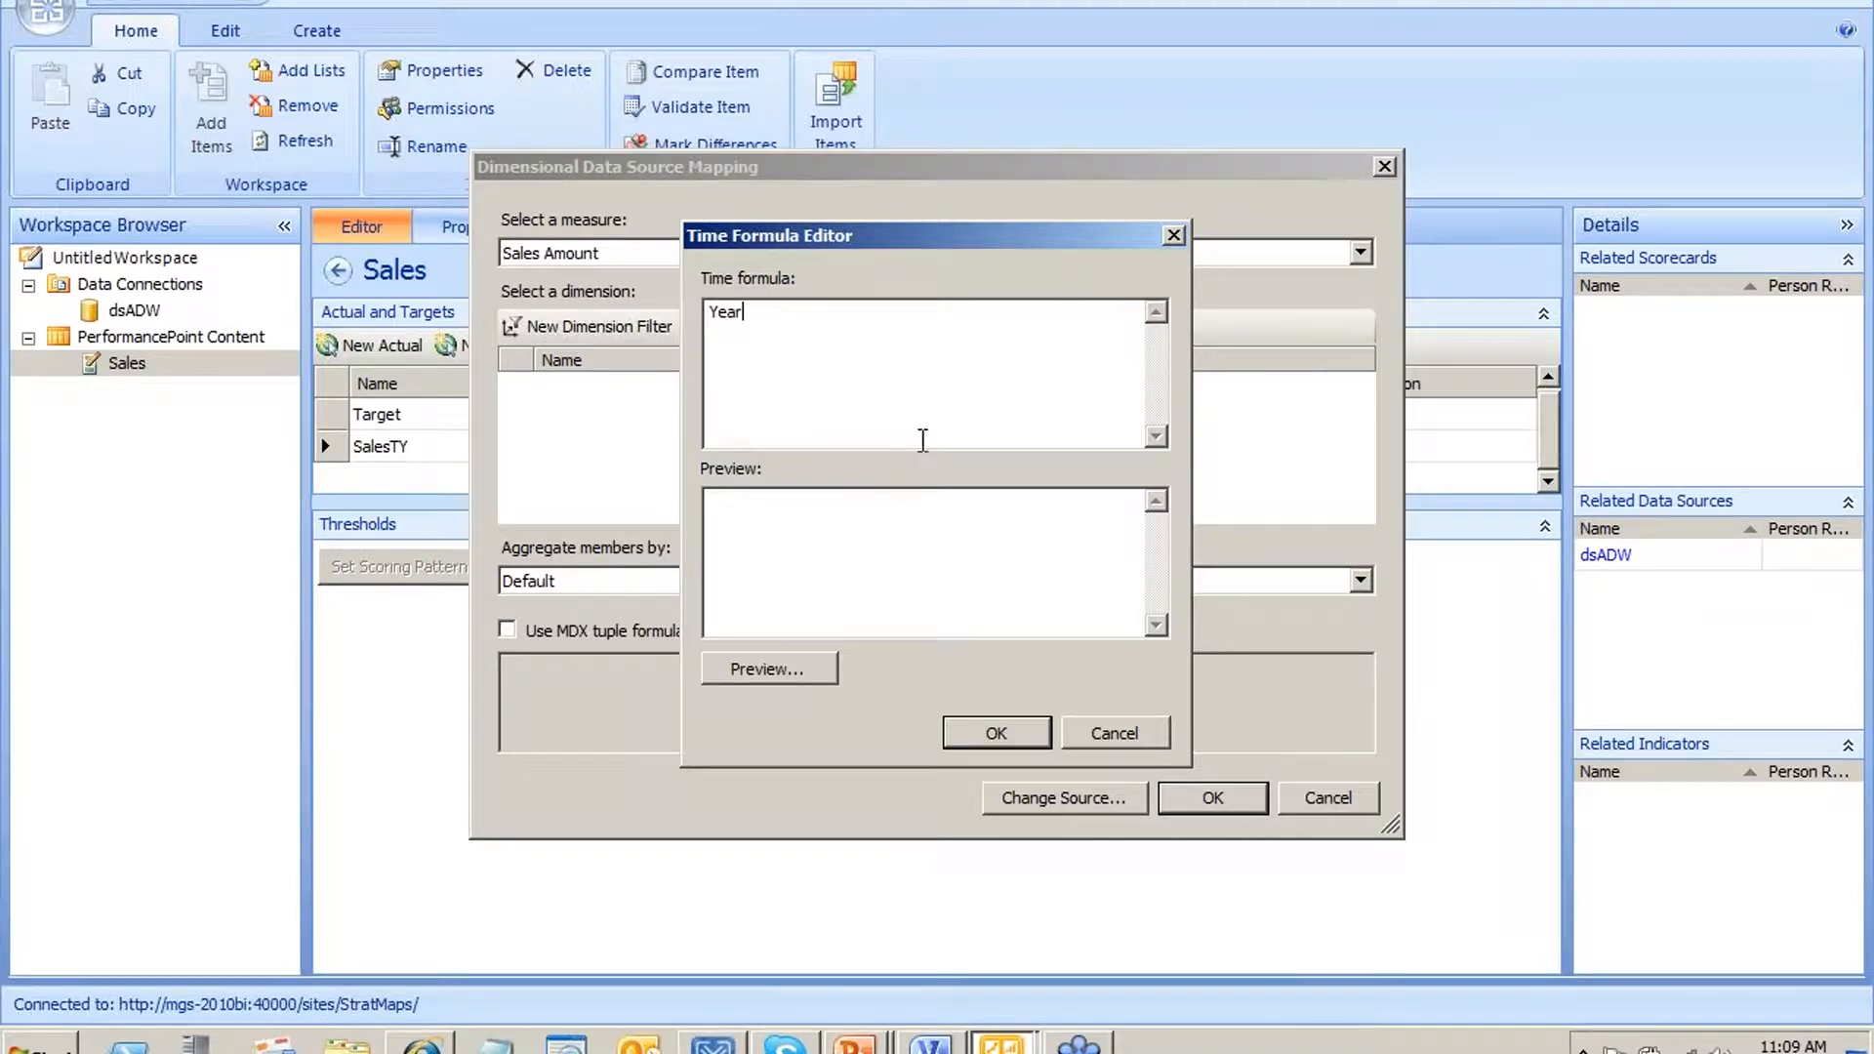
left_click(783, 667)
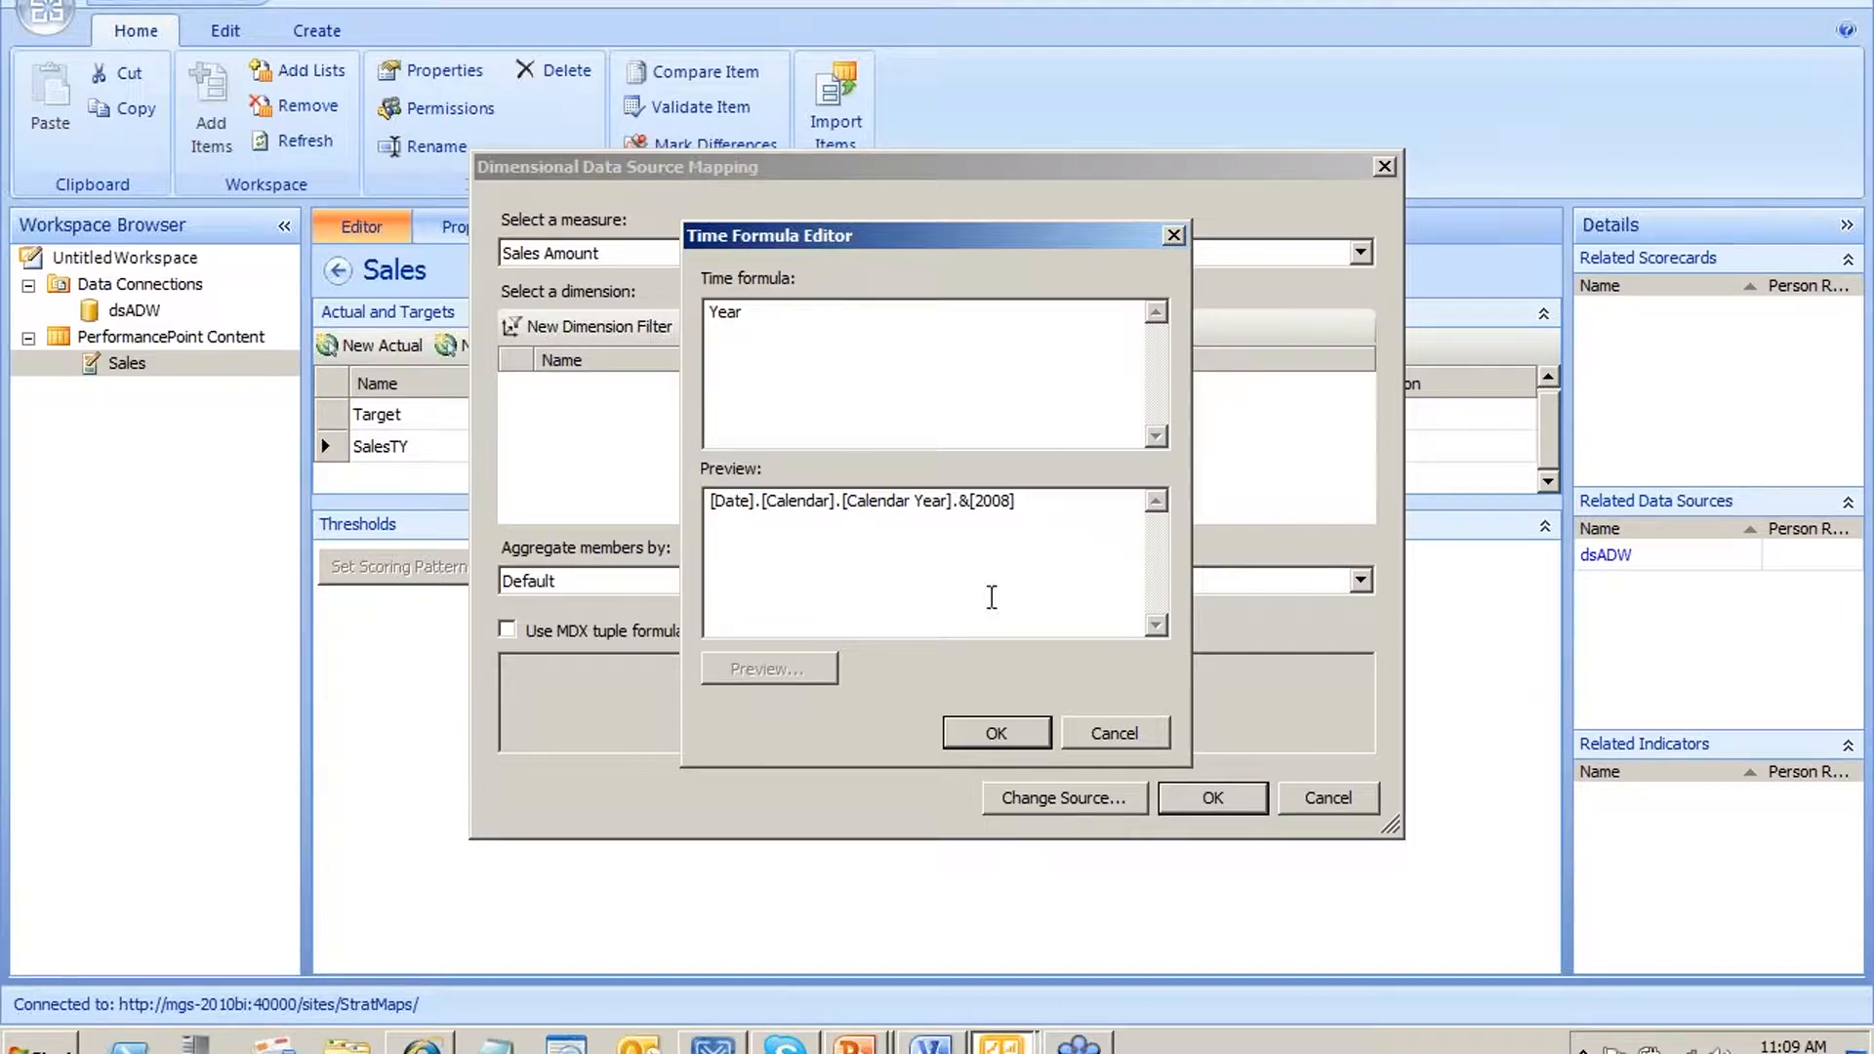
left_click(997, 734)
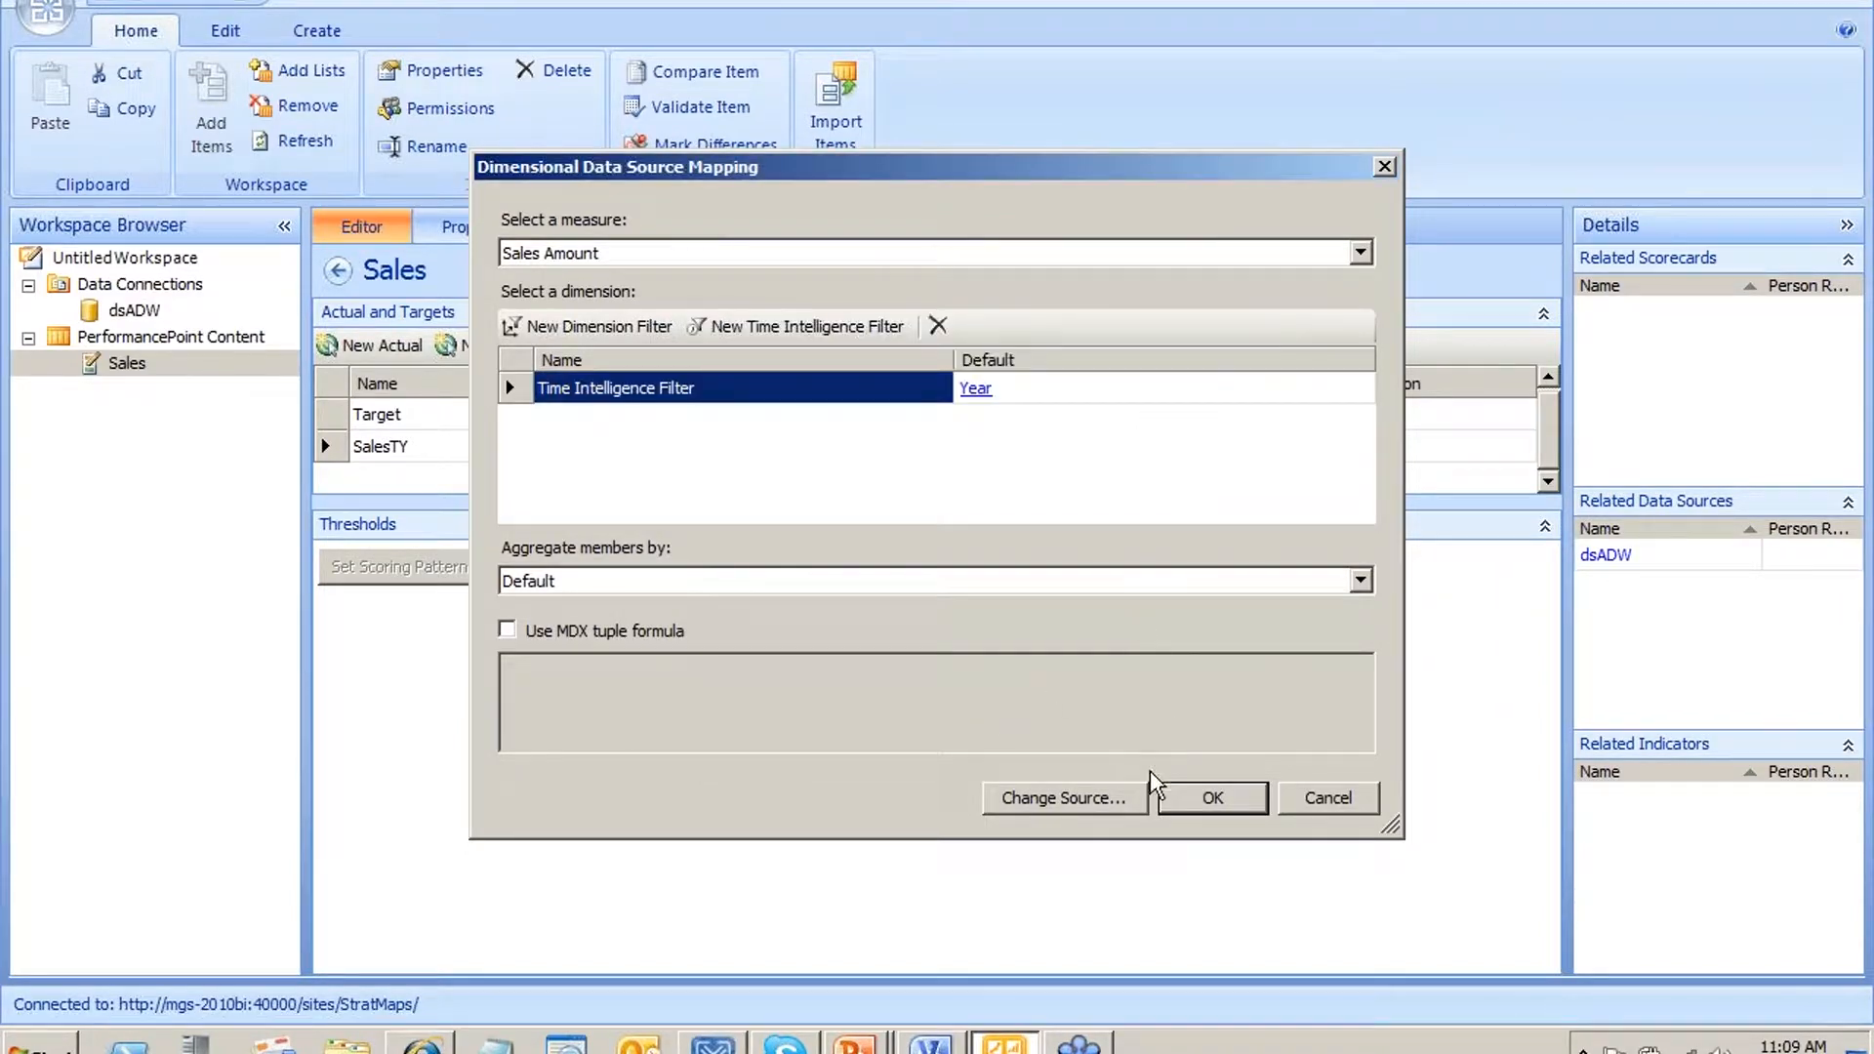
left_click(1212, 798)
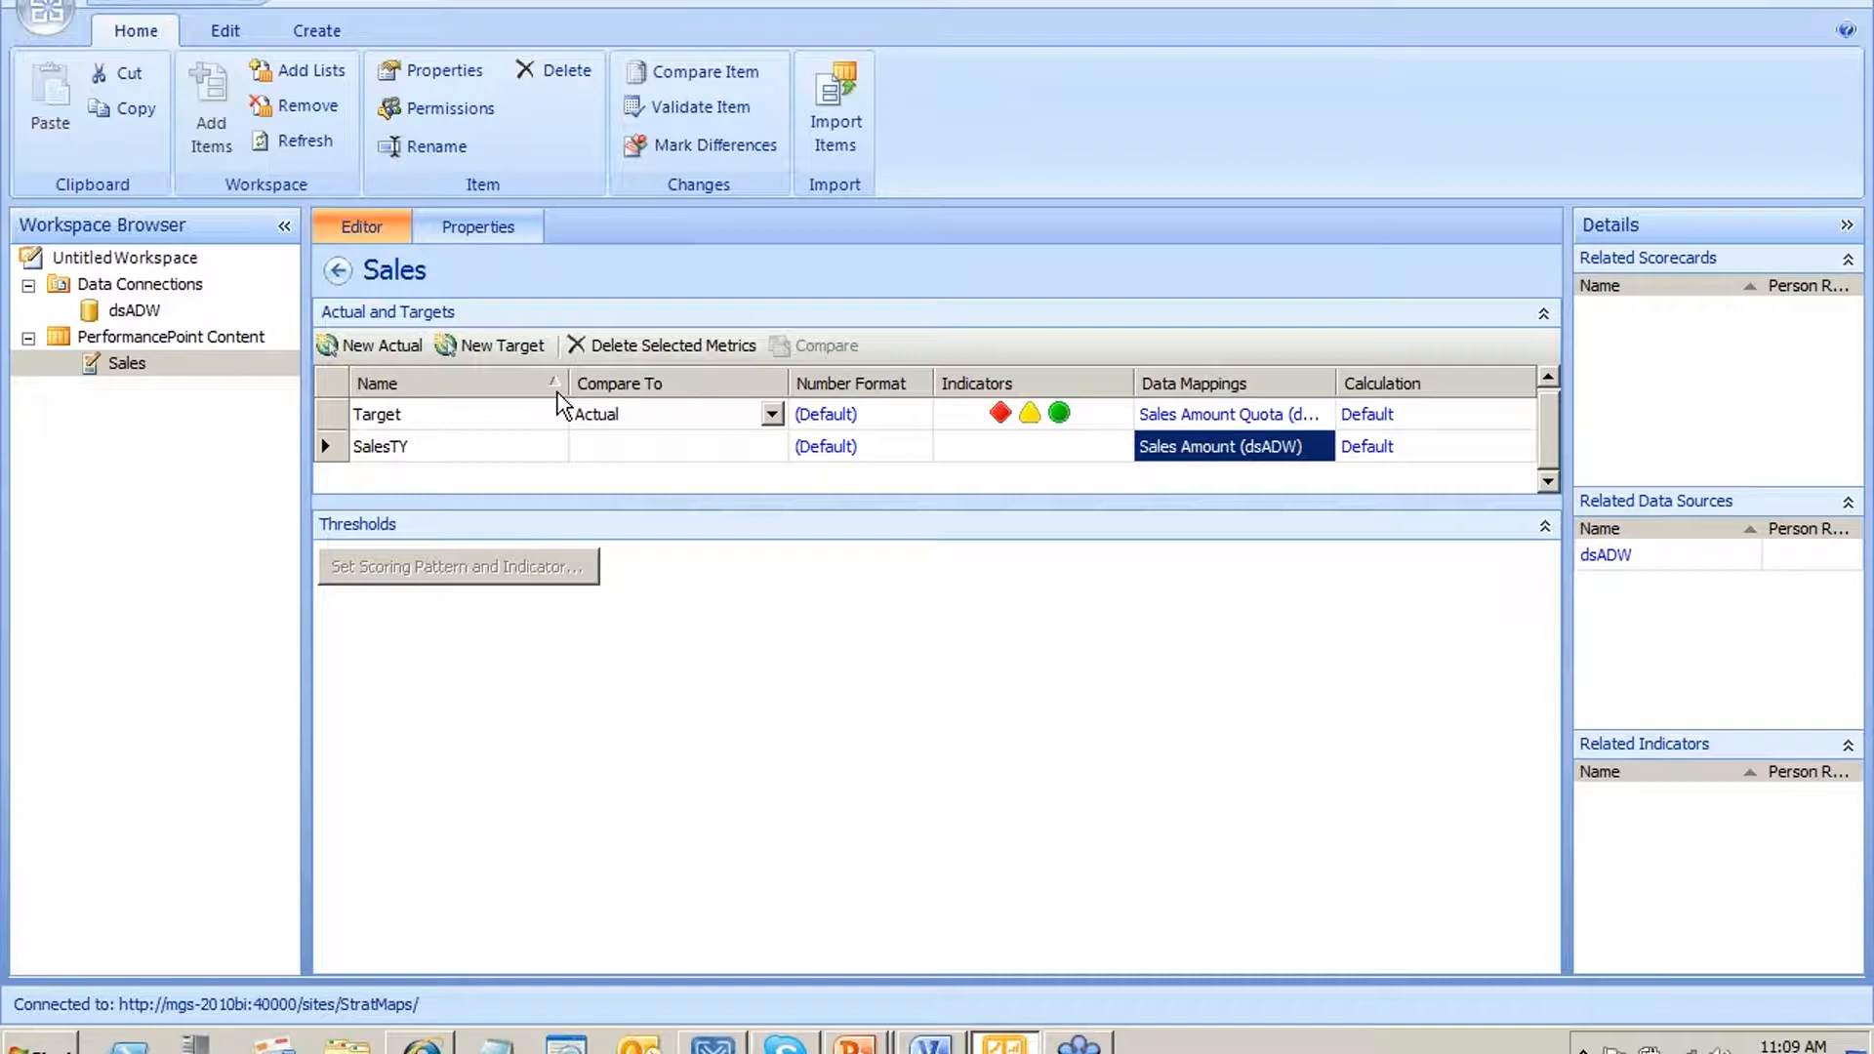
Add a new target named SalesLY to the Sales KPI and compare it to SalesTY
left_click(503, 346)
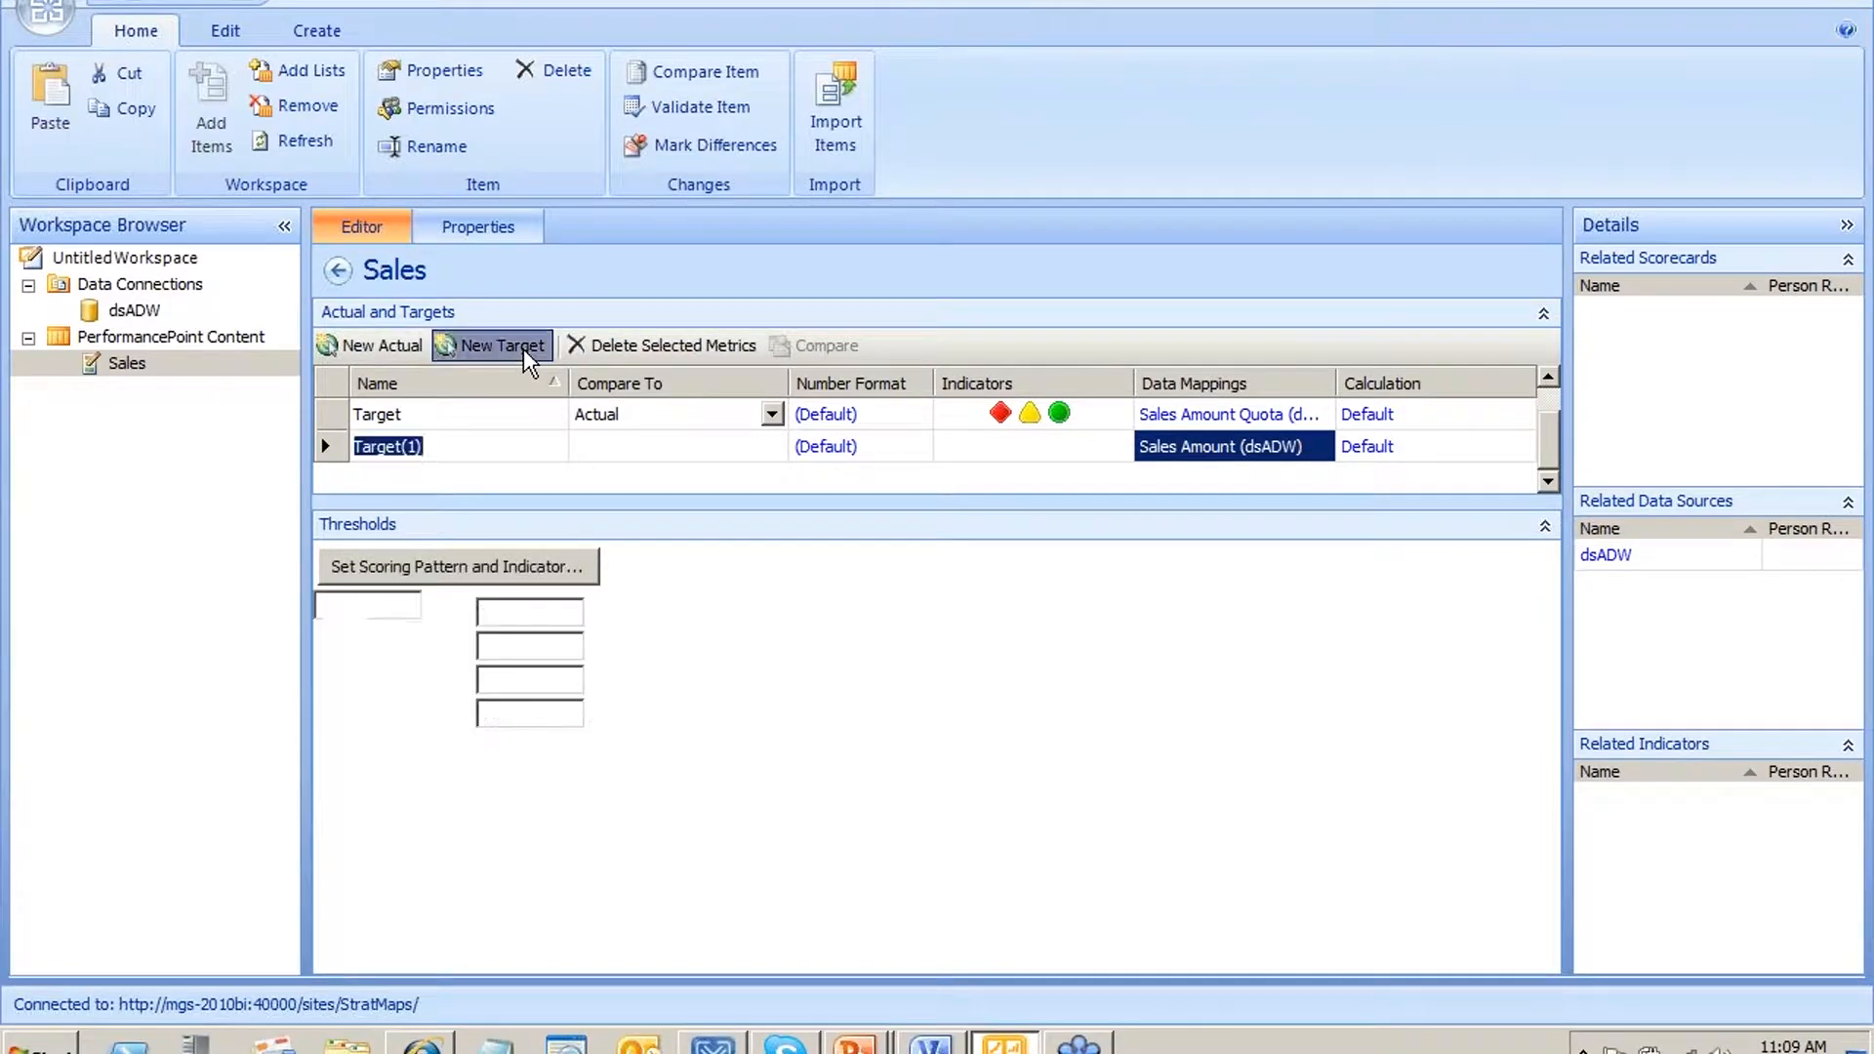
type("Sales")
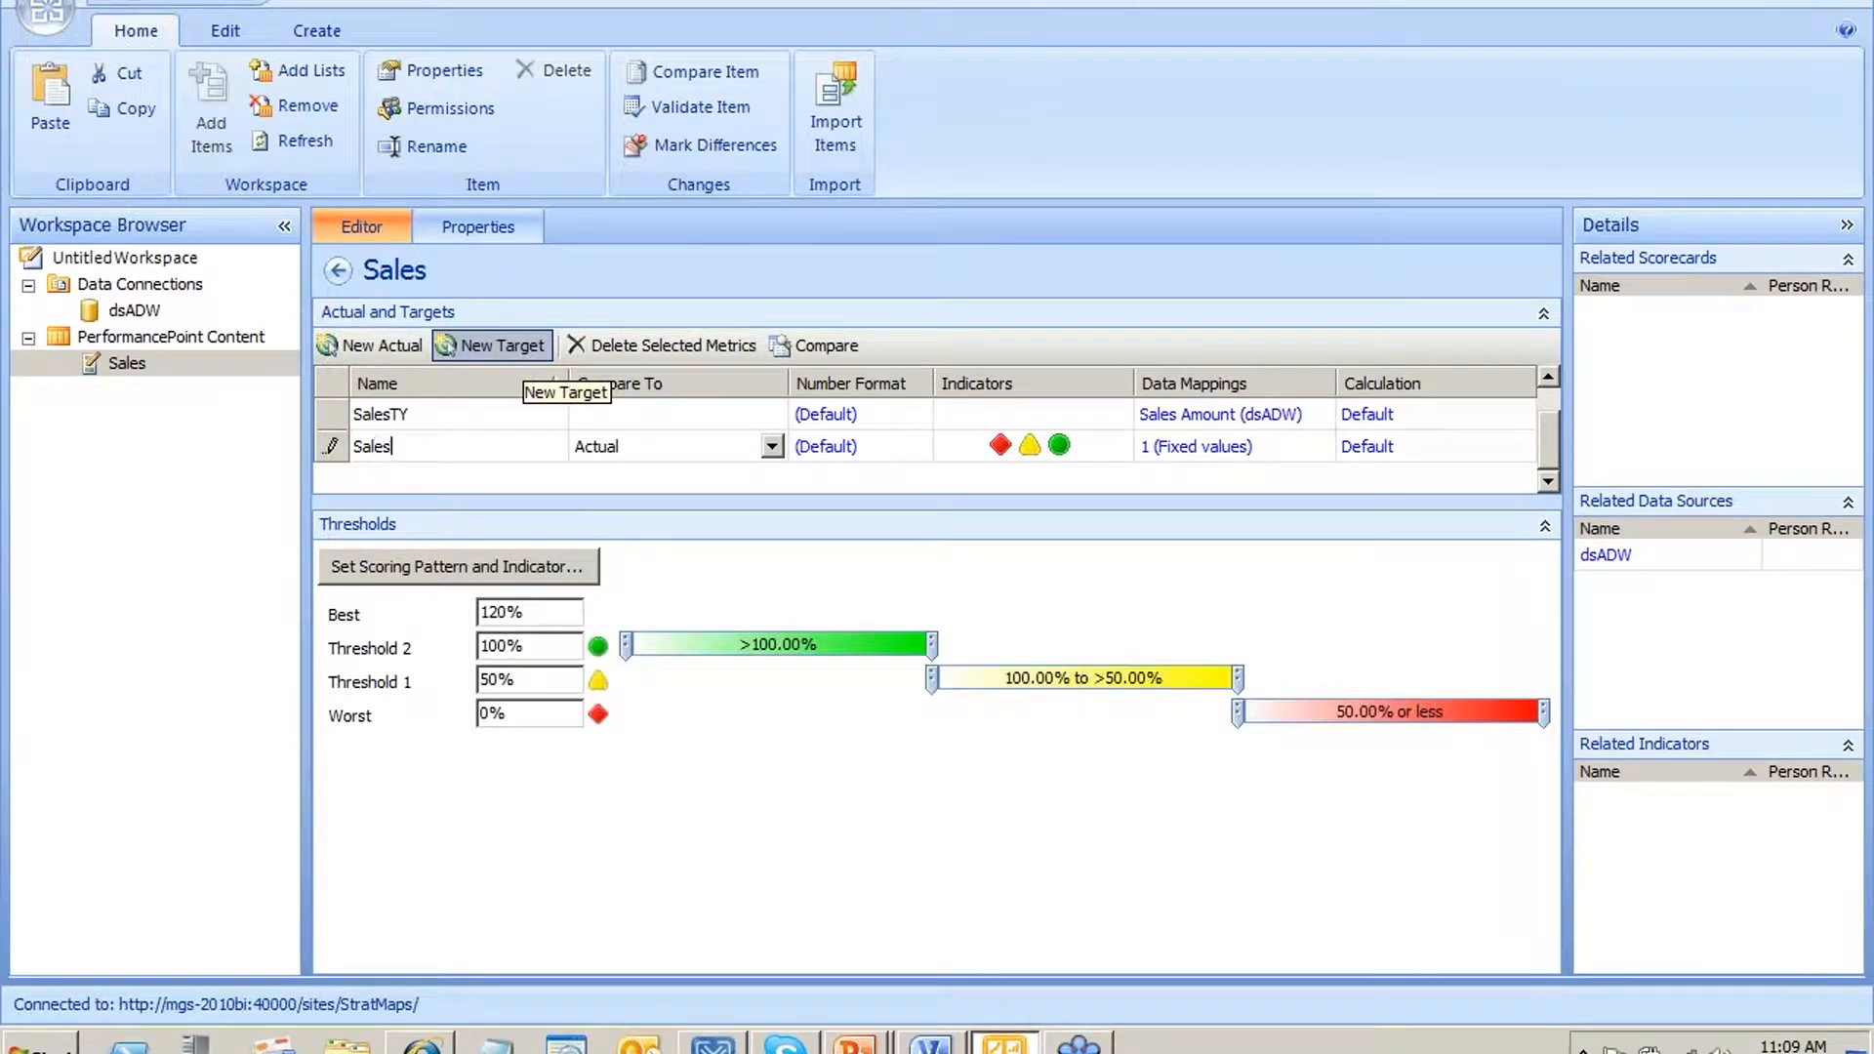
type("LY")
left_click(705, 447)
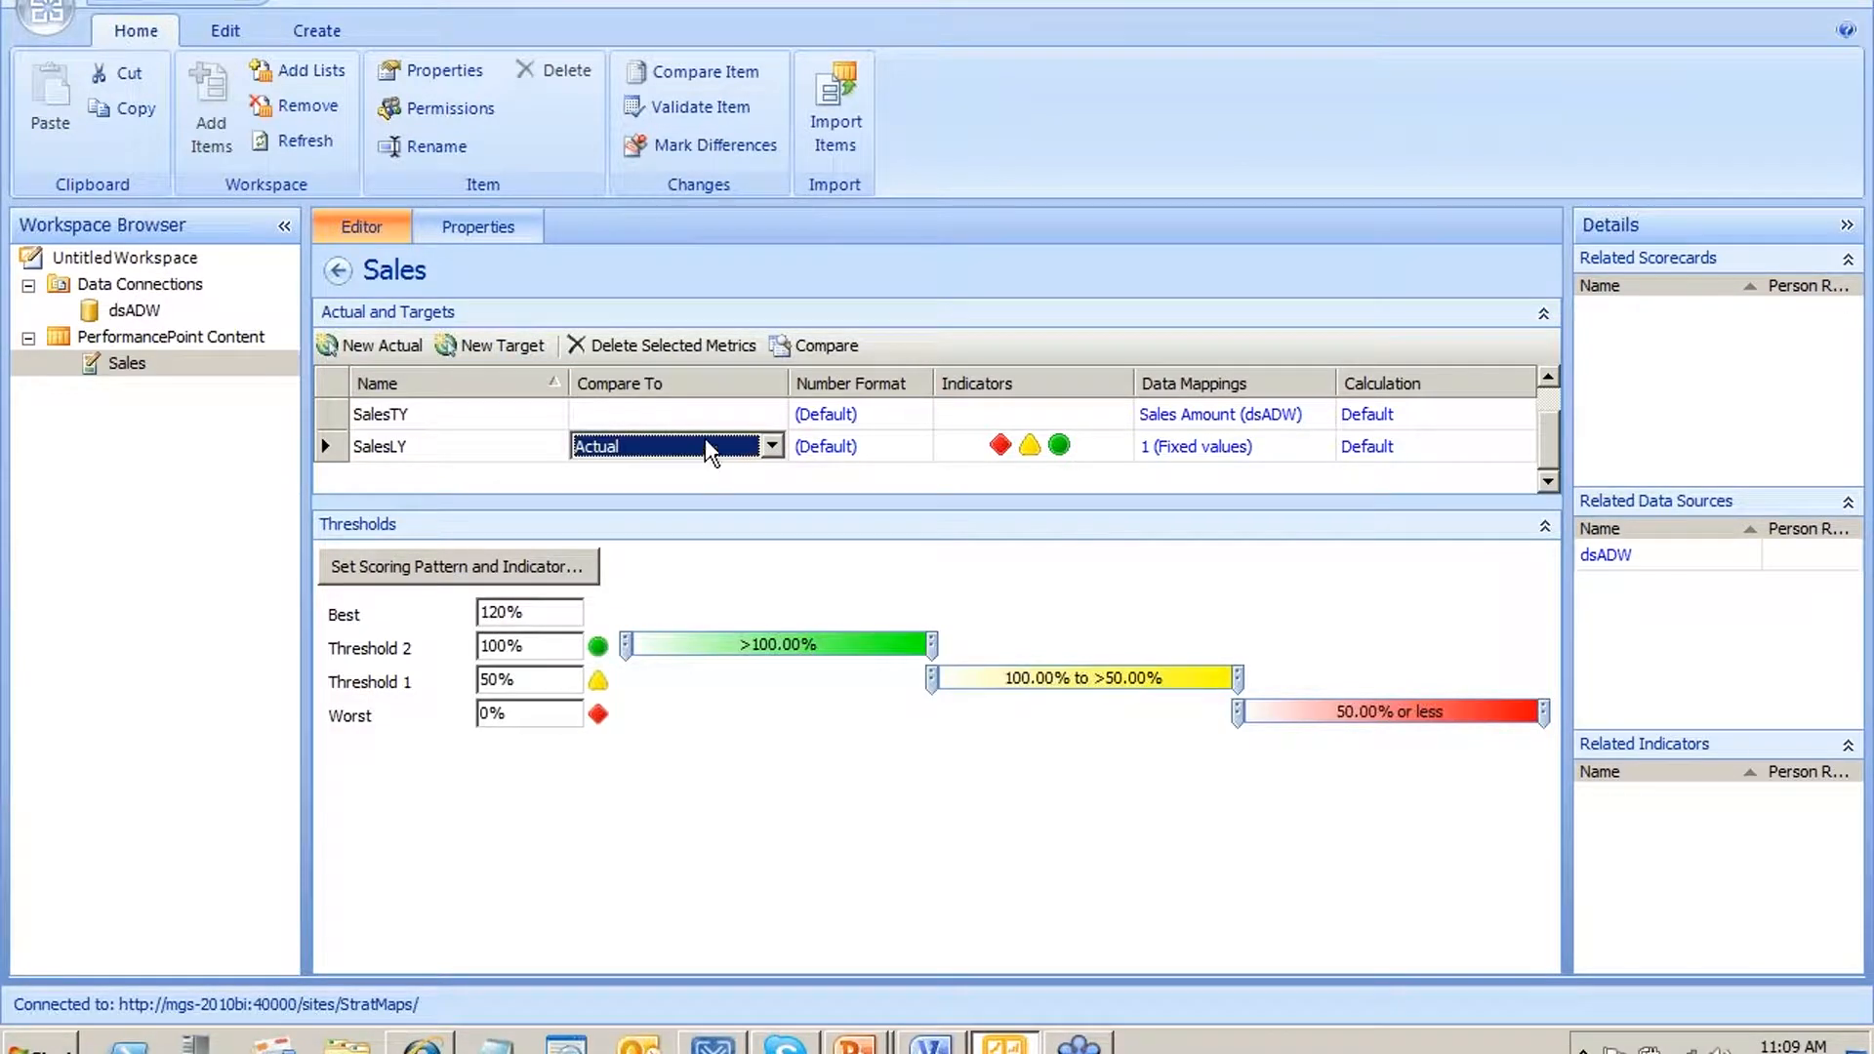
left_click(676, 458)
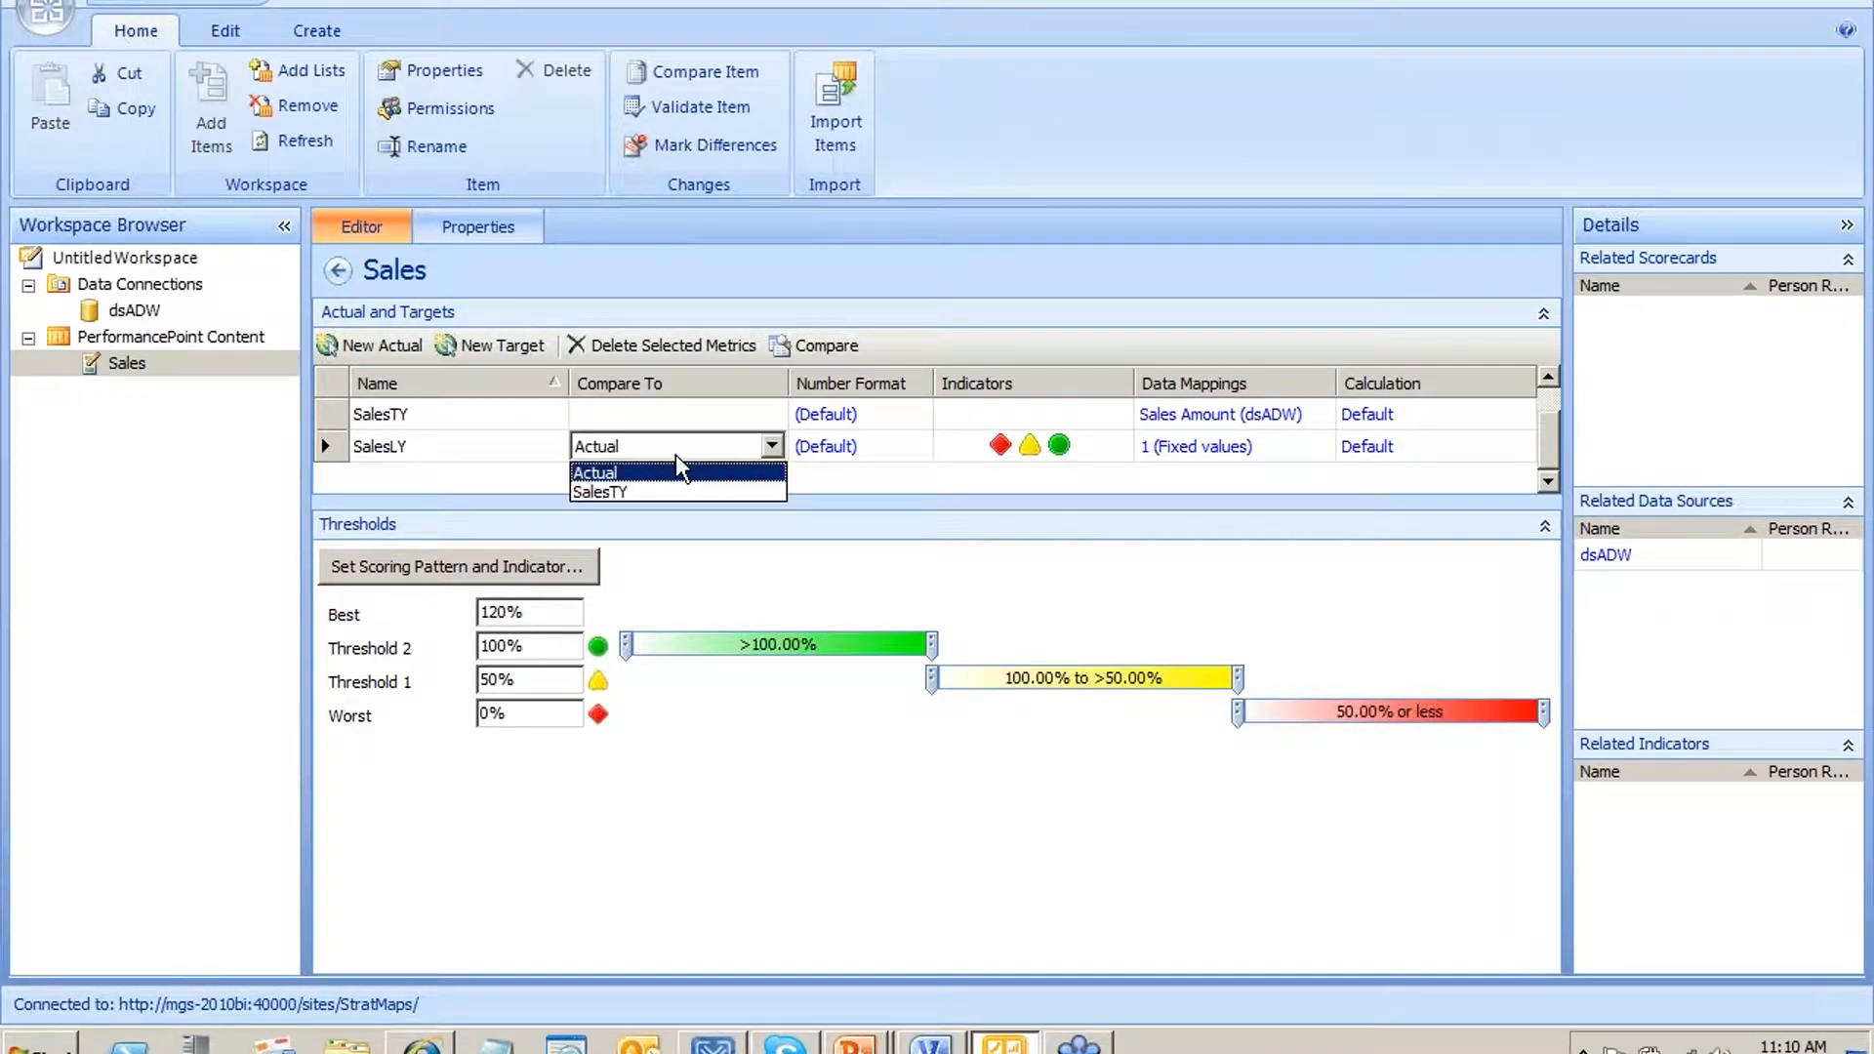
left_click(654, 493)
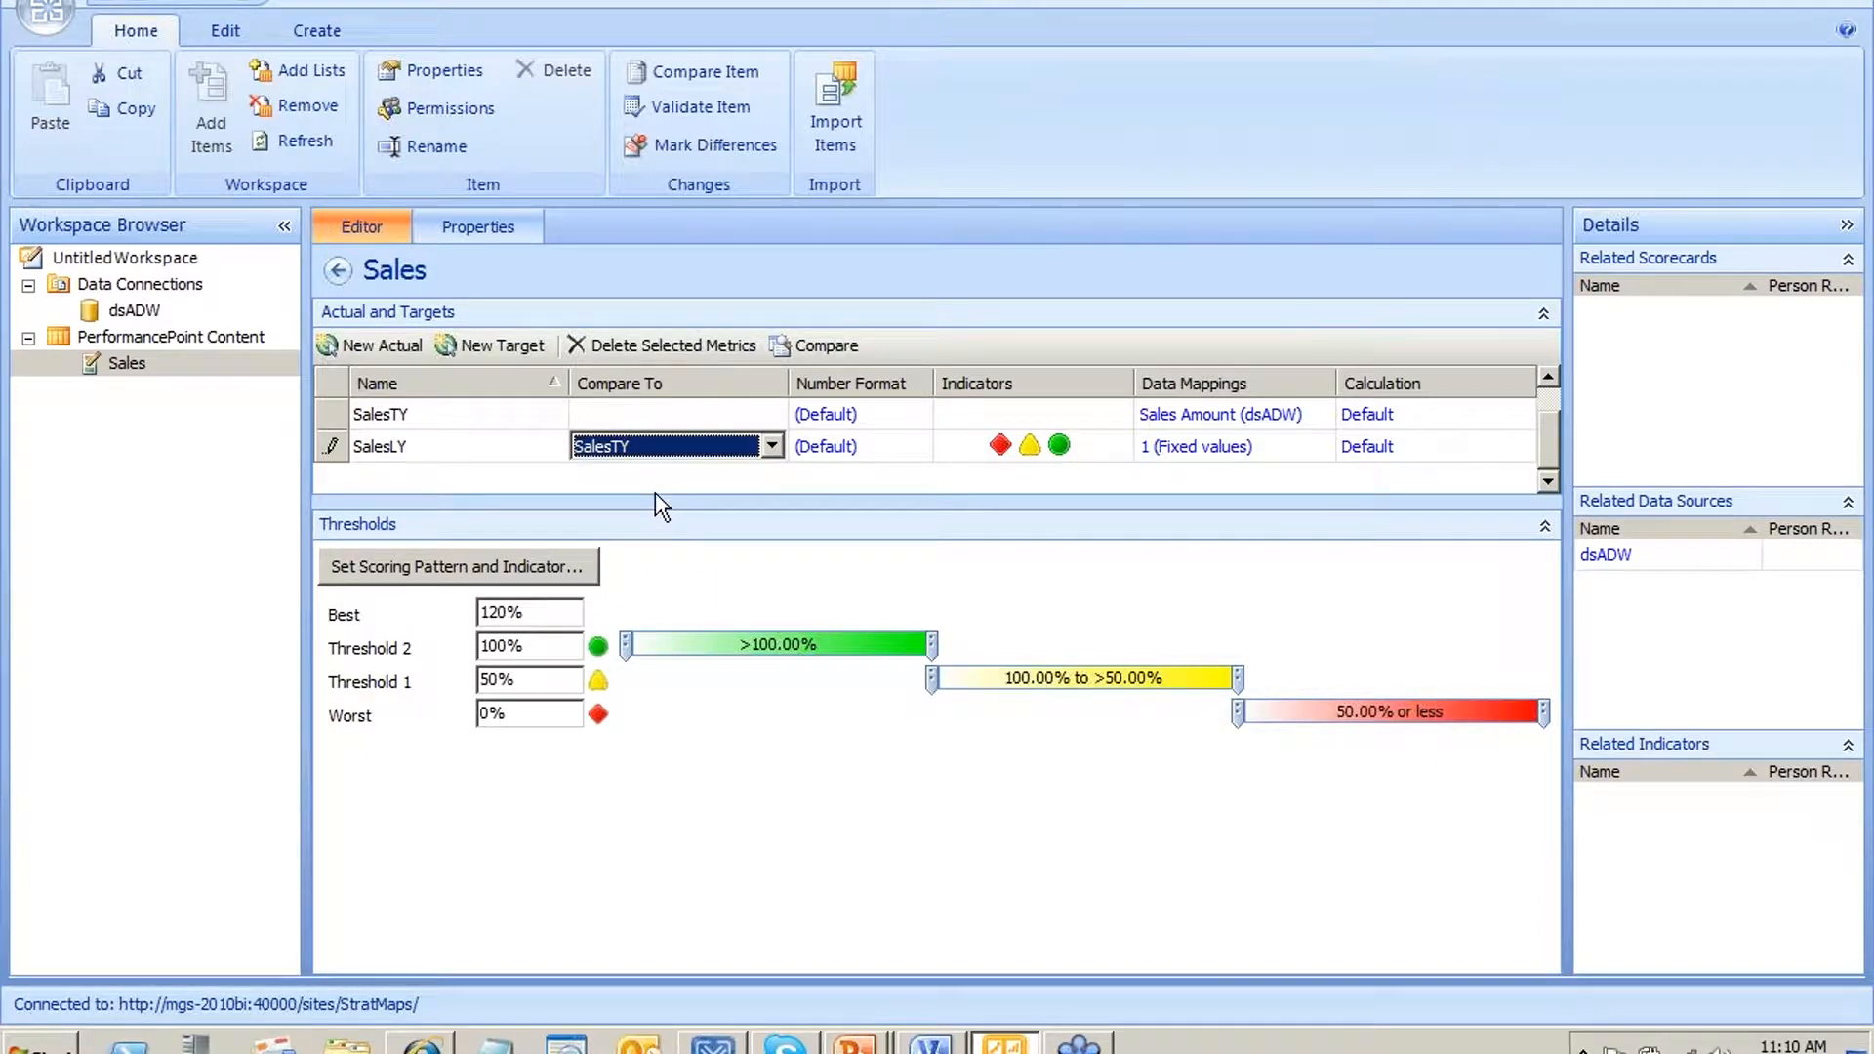
Map the SalesLY target to the Sales Amount measure from the dsADW data source
left_click(1209, 450)
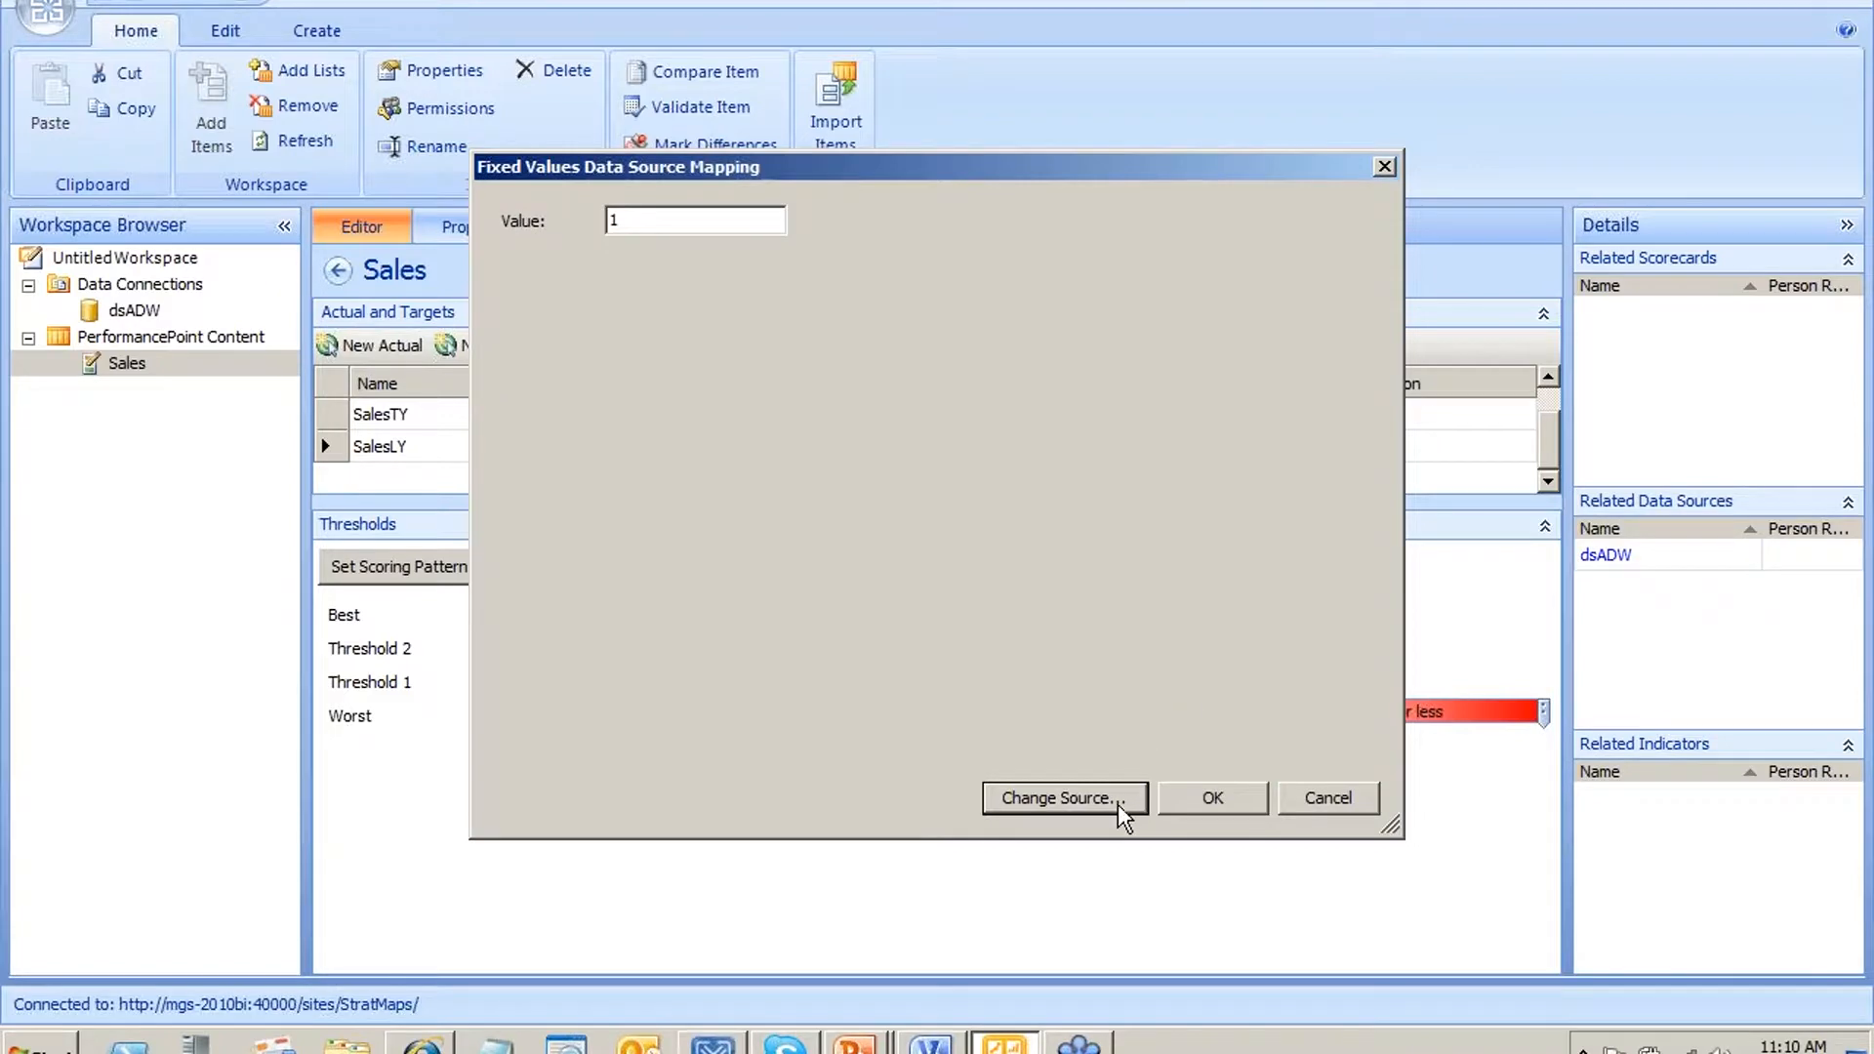
left_click(1119, 806)
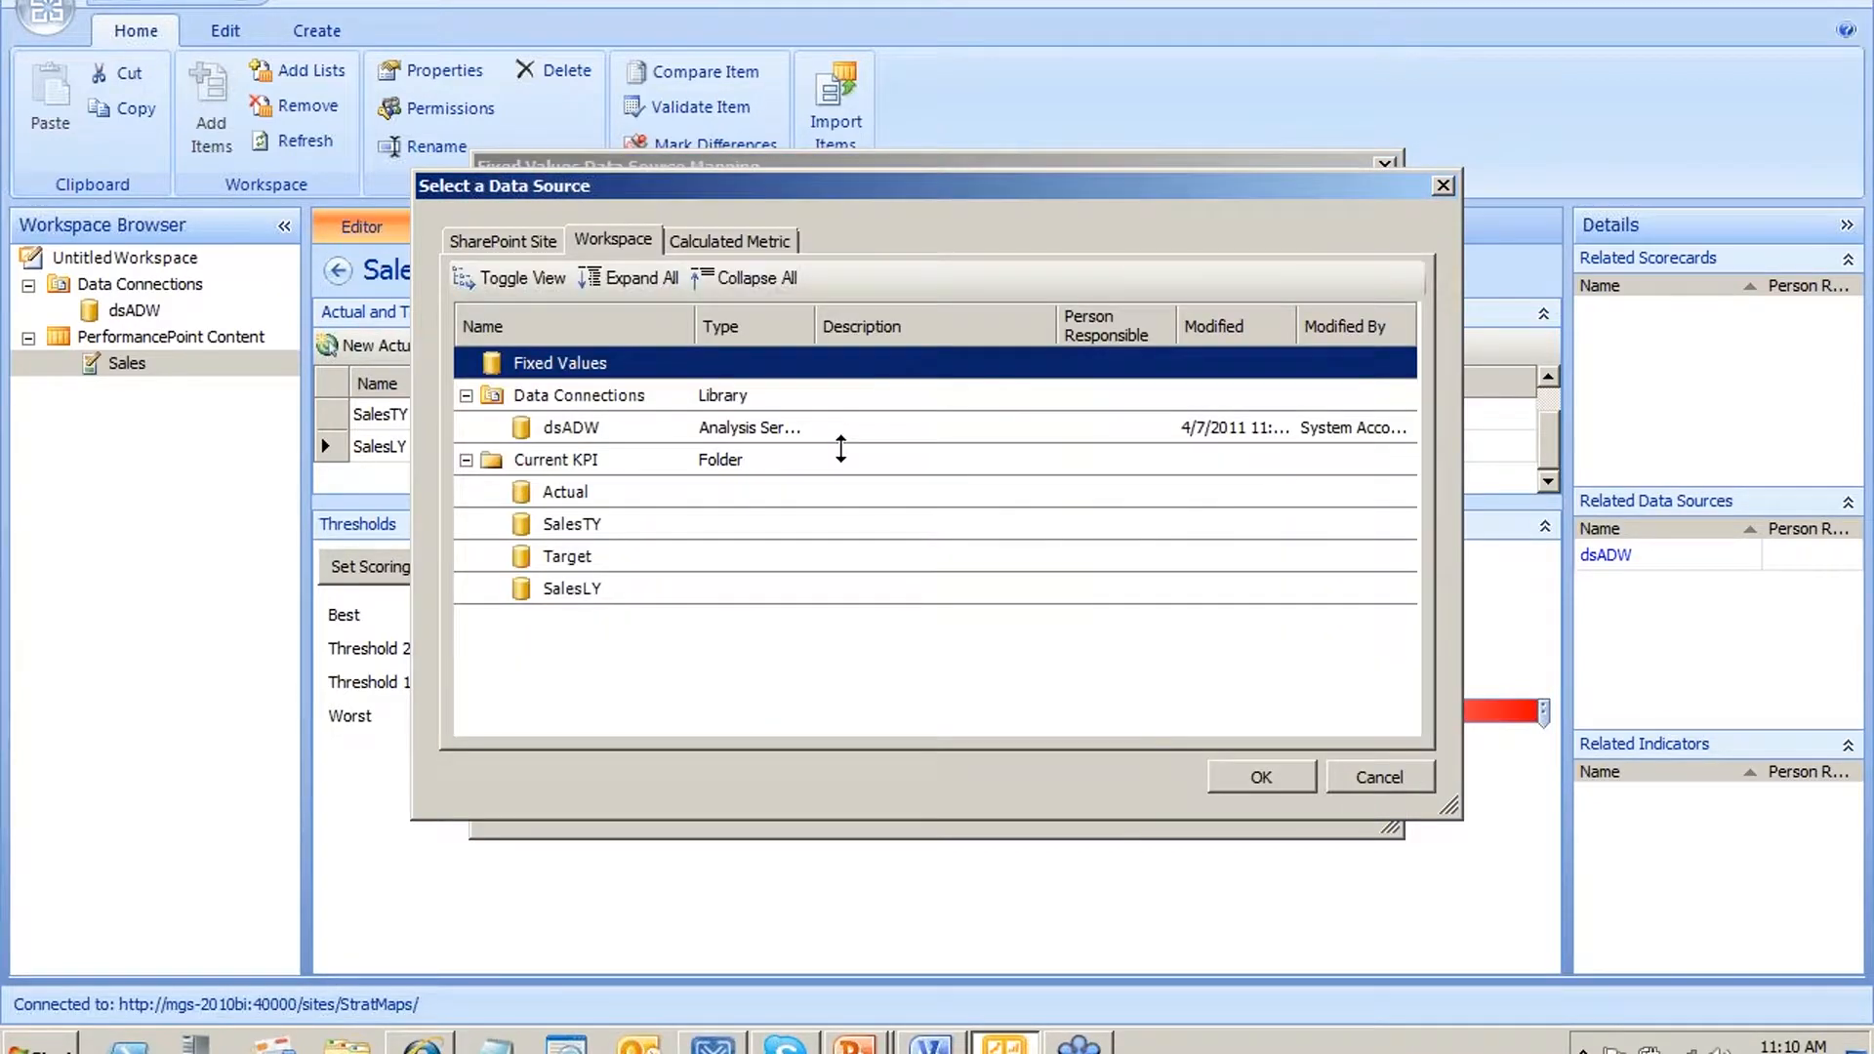
double_click(668, 438)
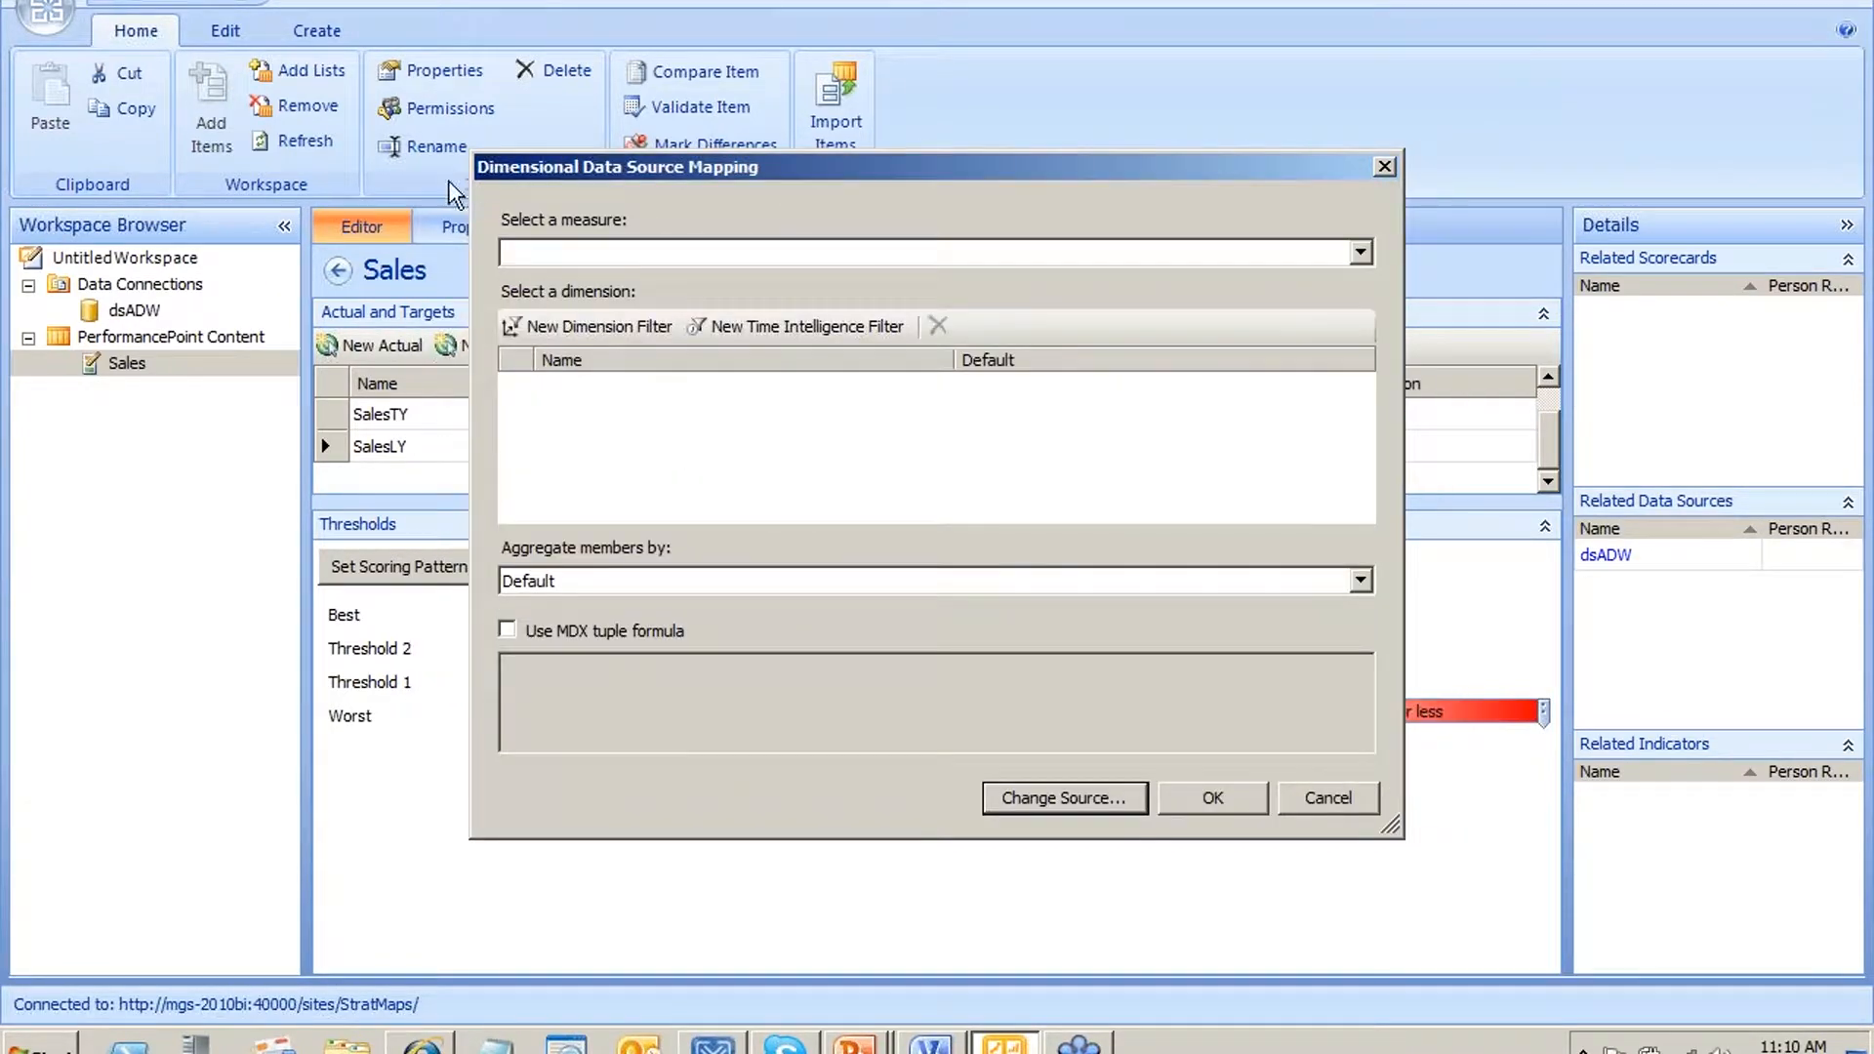
left_click(578, 252)
scroll(574, 479, "down", 3)
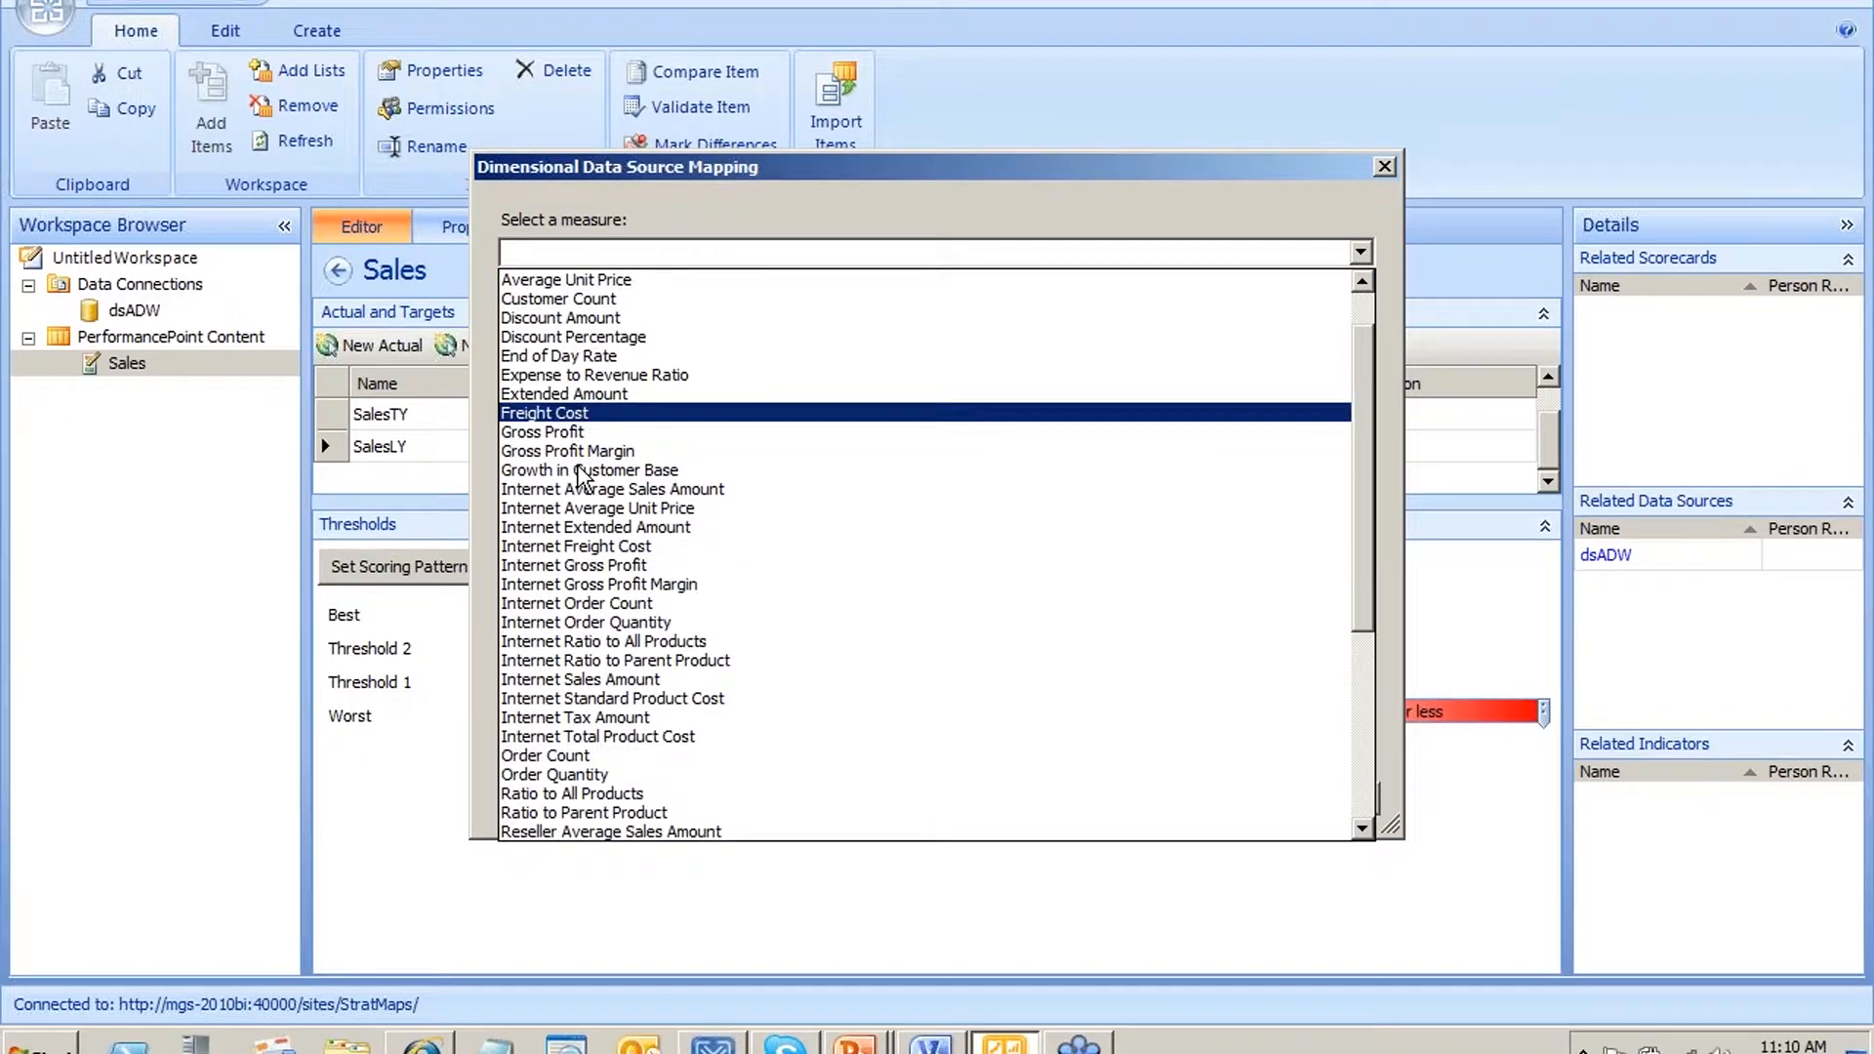
scroll(568, 502, "down", 4)
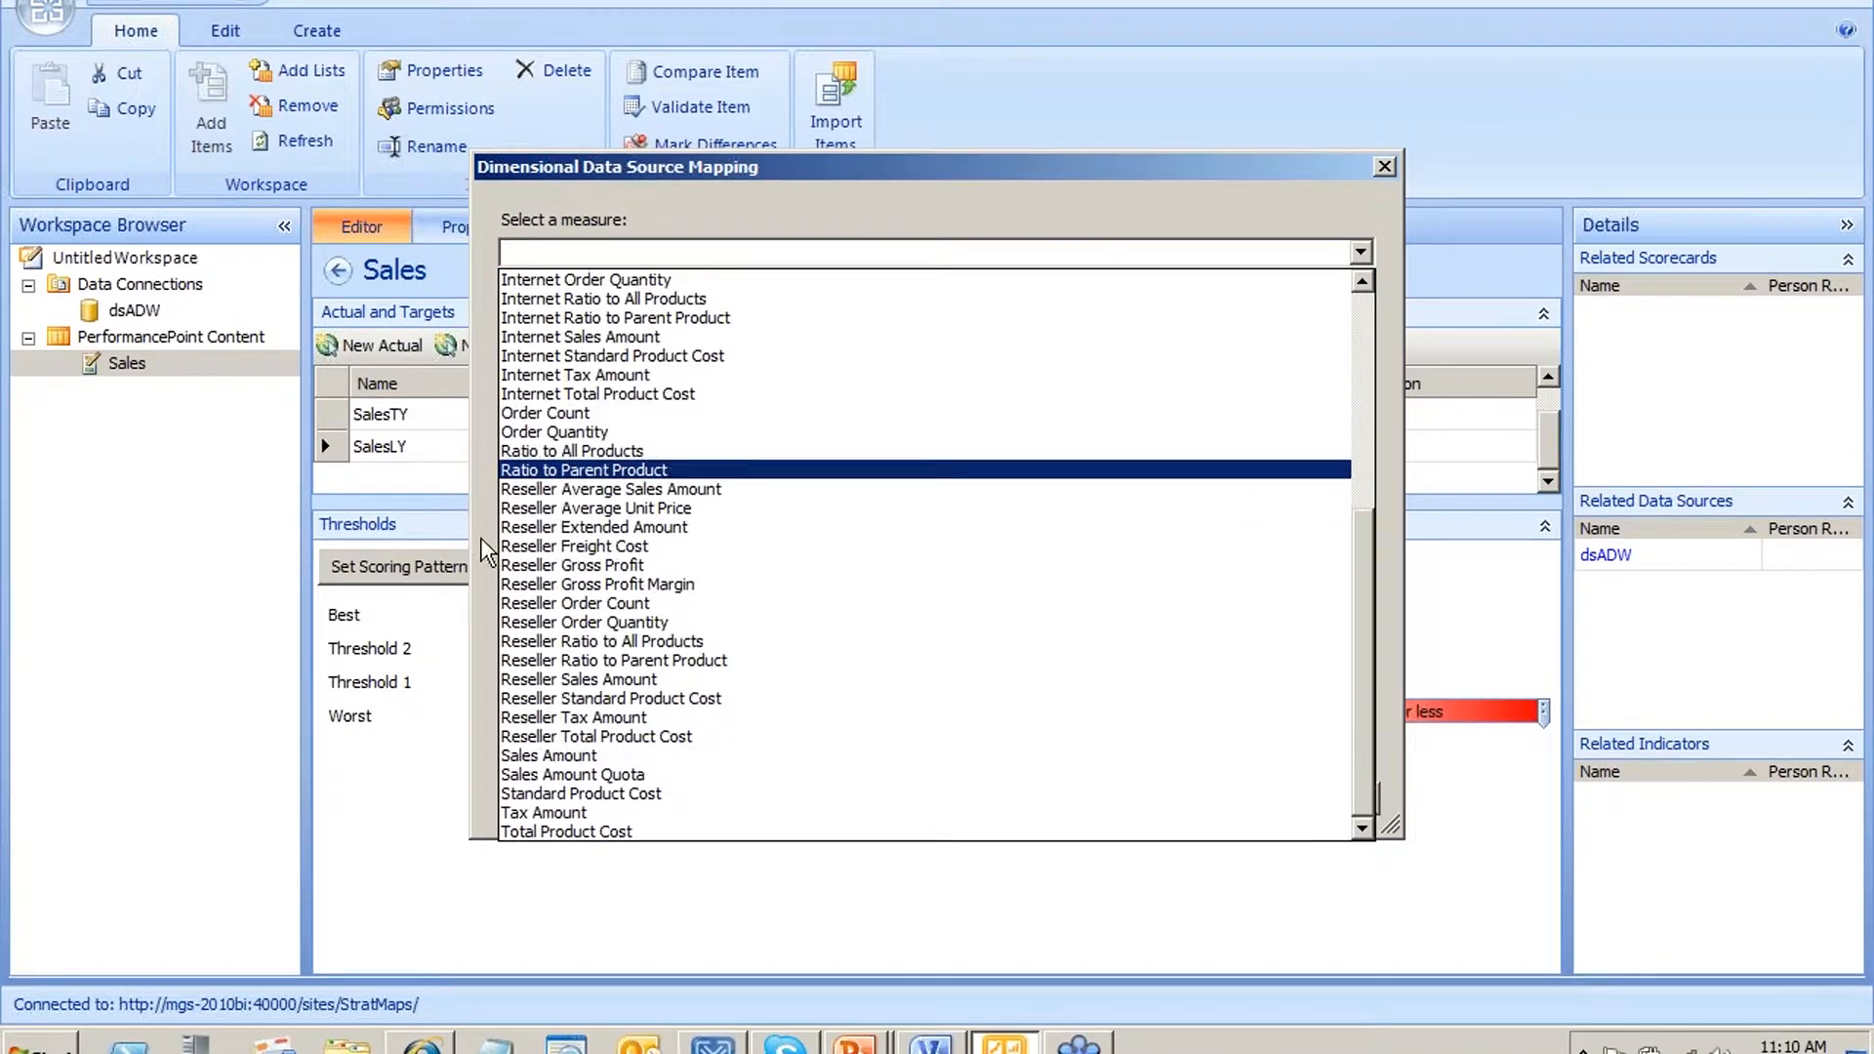
left_click(630, 756)
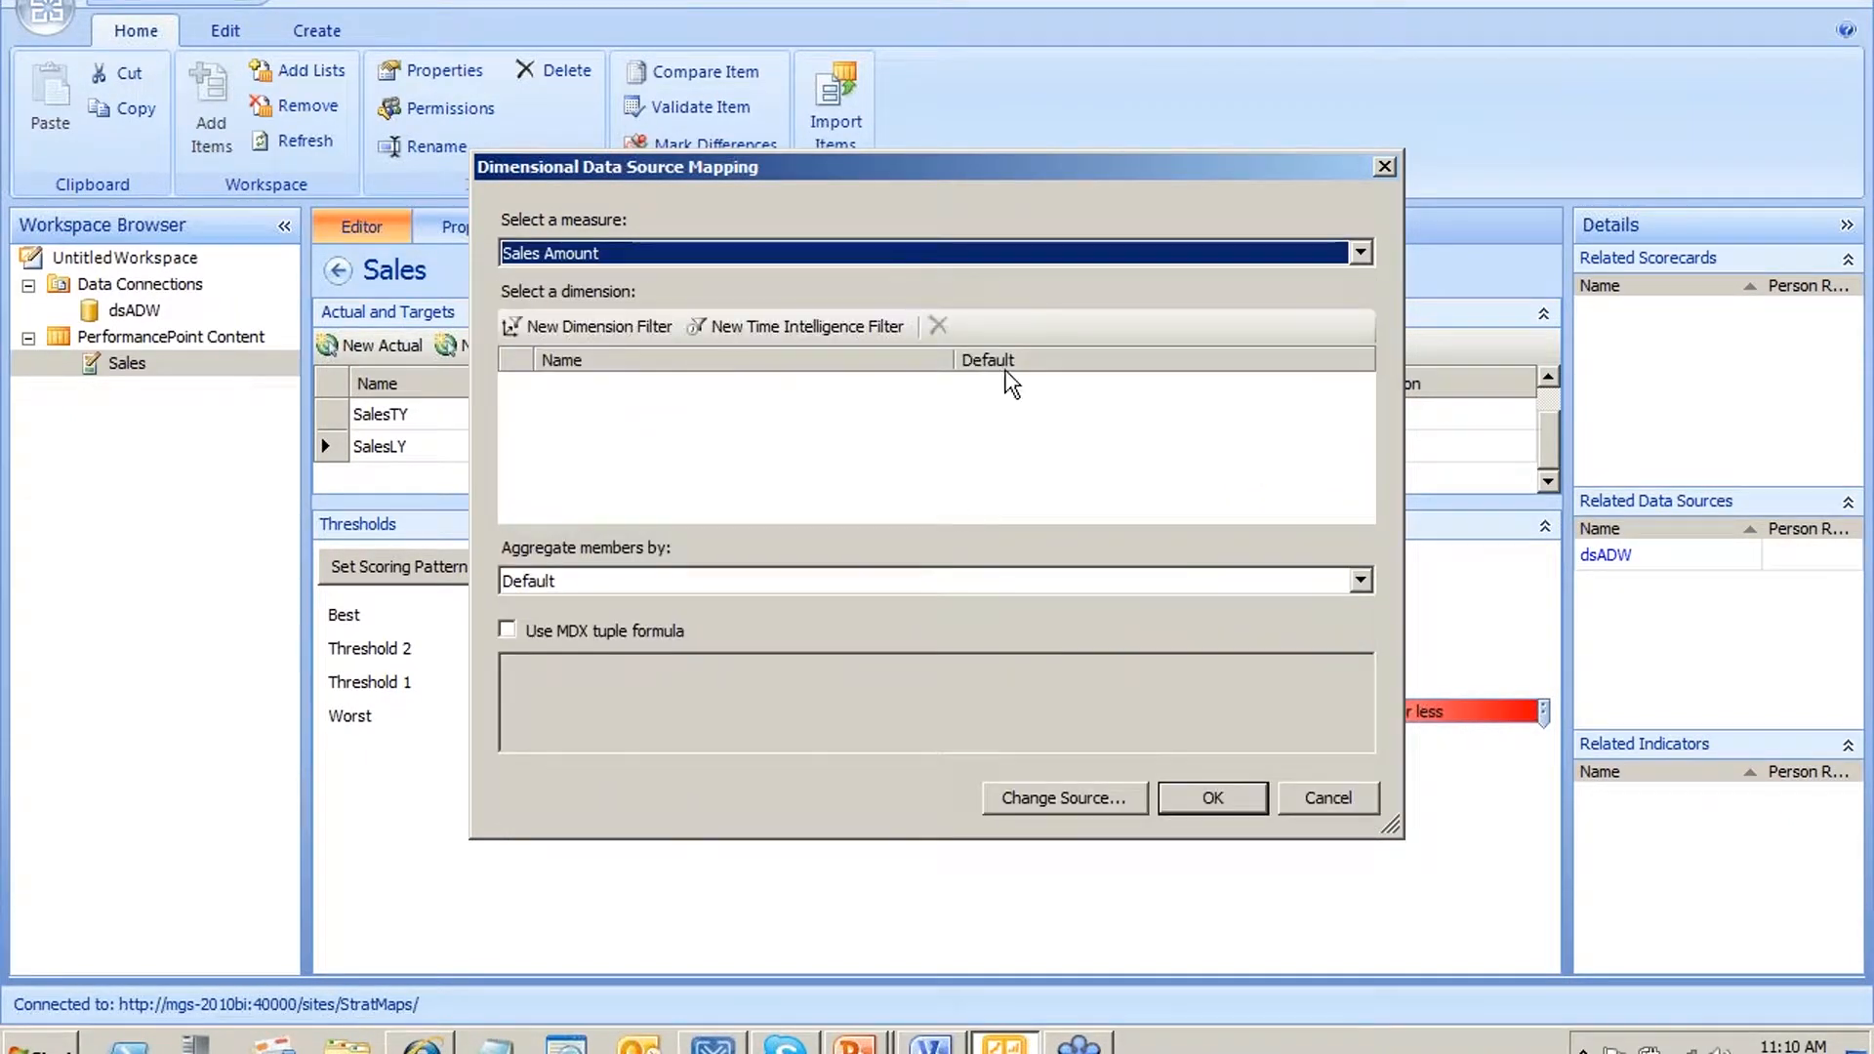
Add a time intelligence filter with the formula Year-1 to the SalesLY mapping, preview it and apply the mapping
left_click(775, 327)
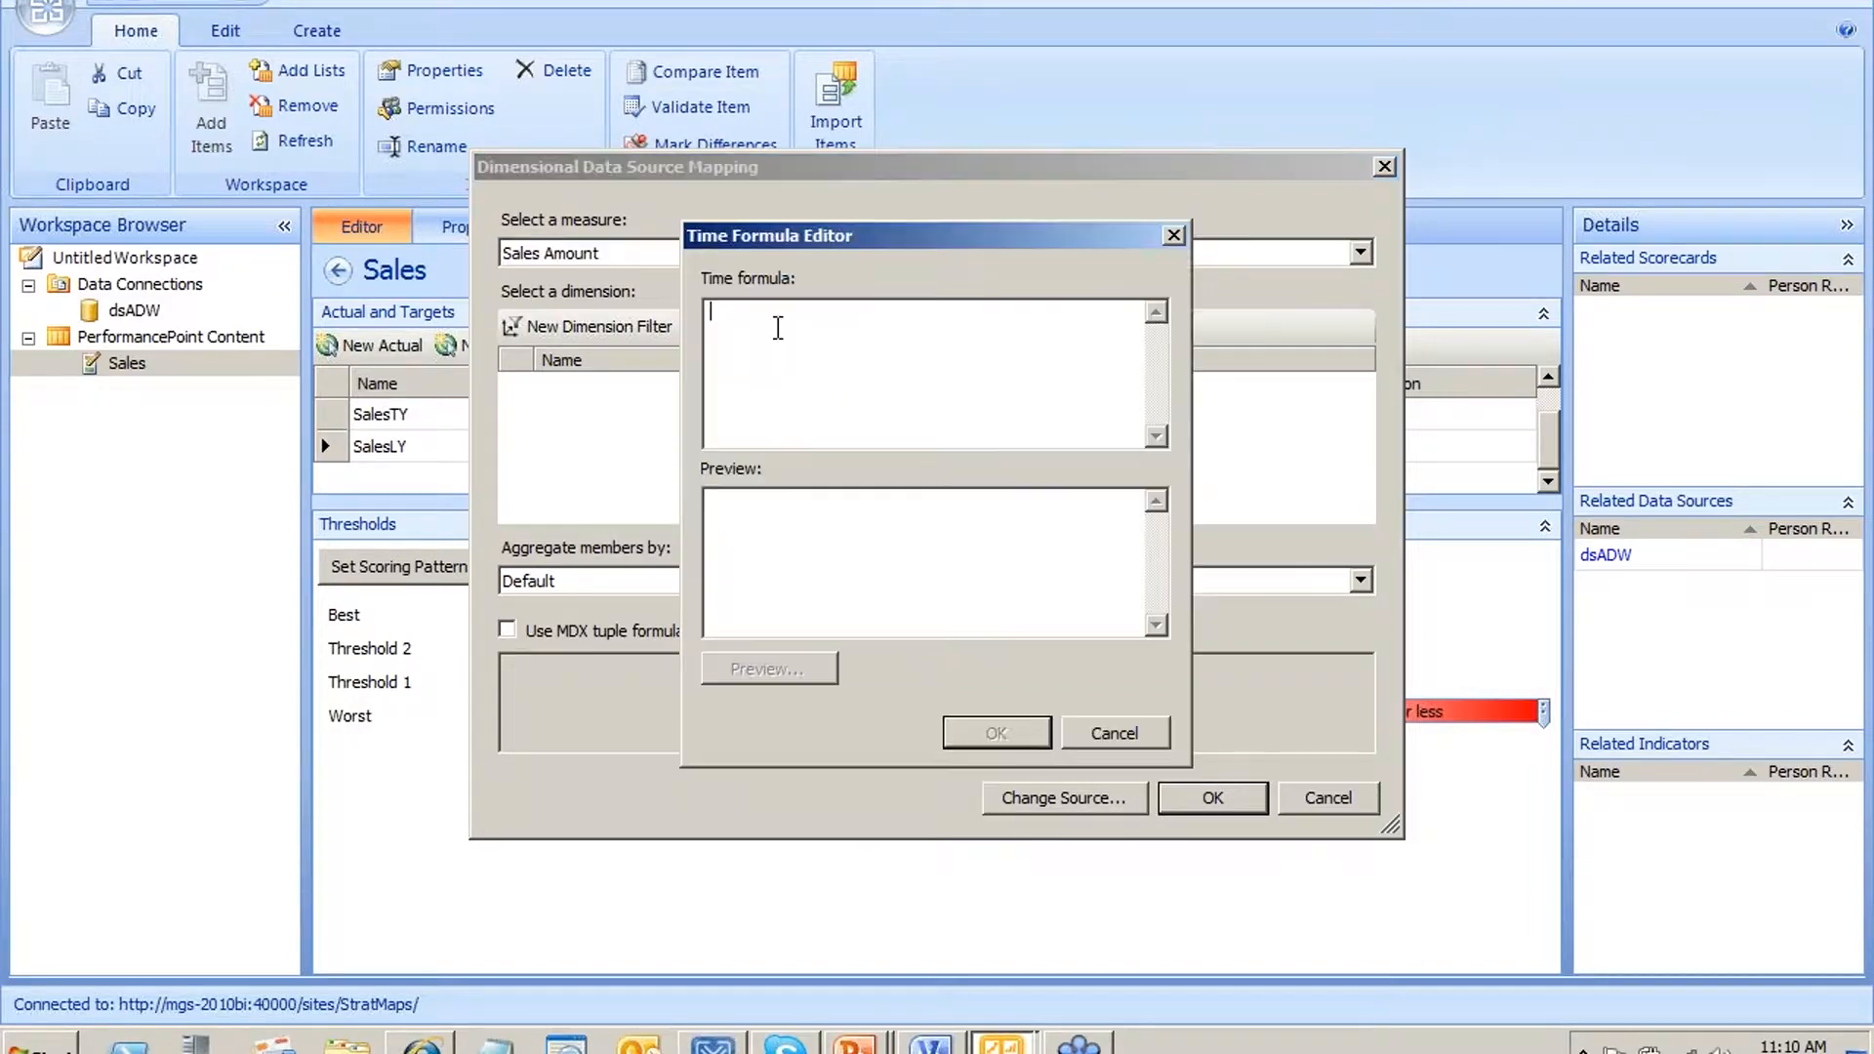
type("Year-1")
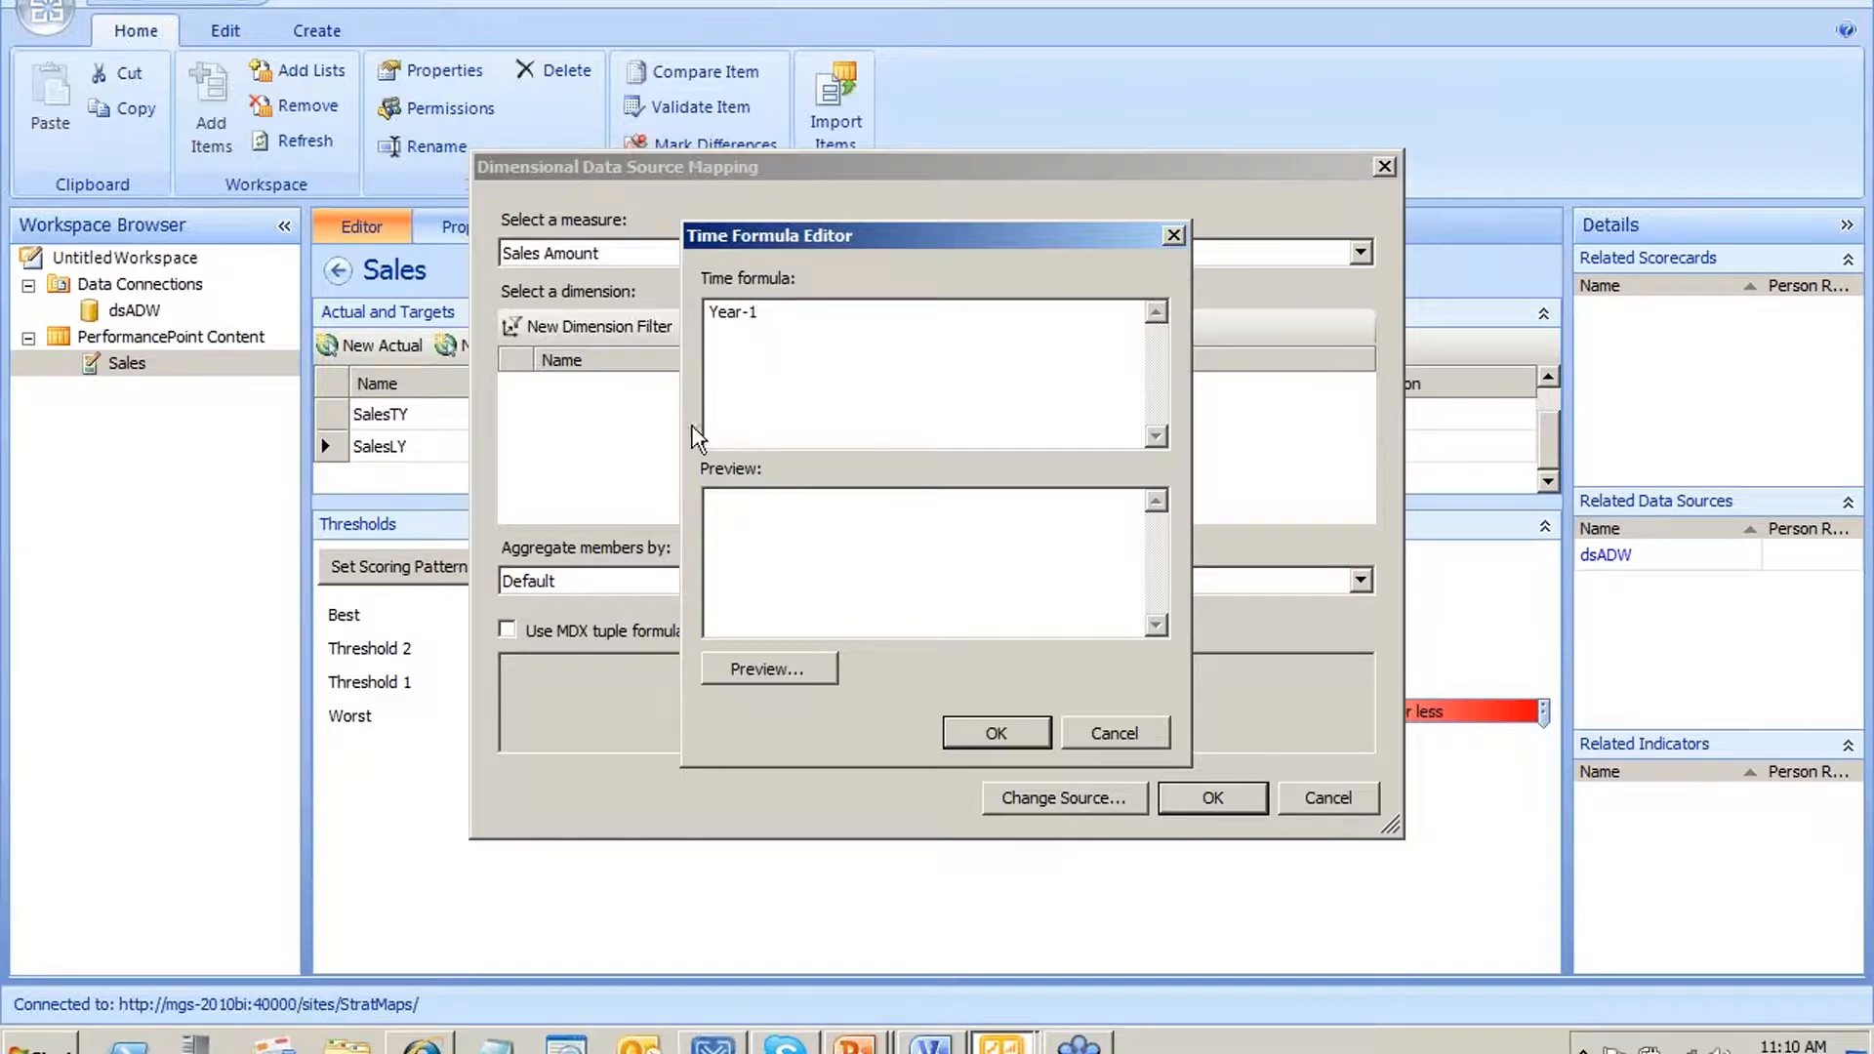
left_click(788, 658)
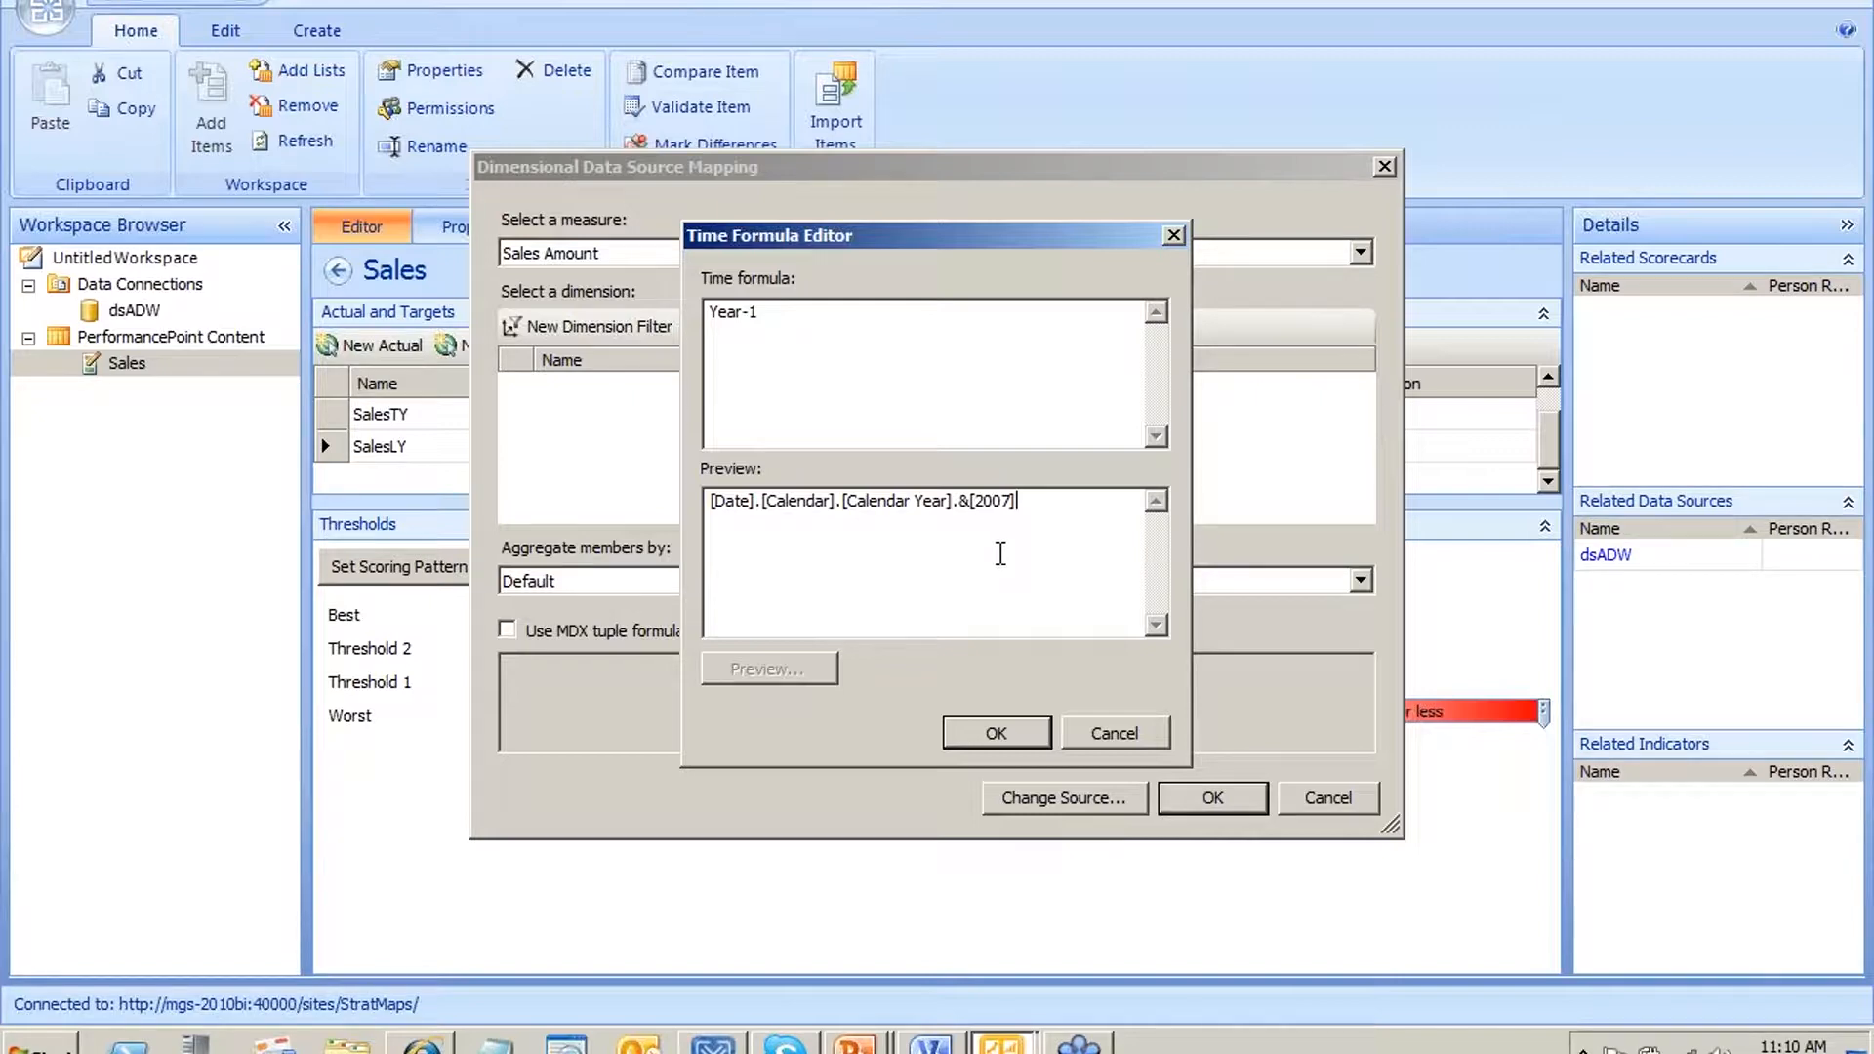
left_click(996, 734)
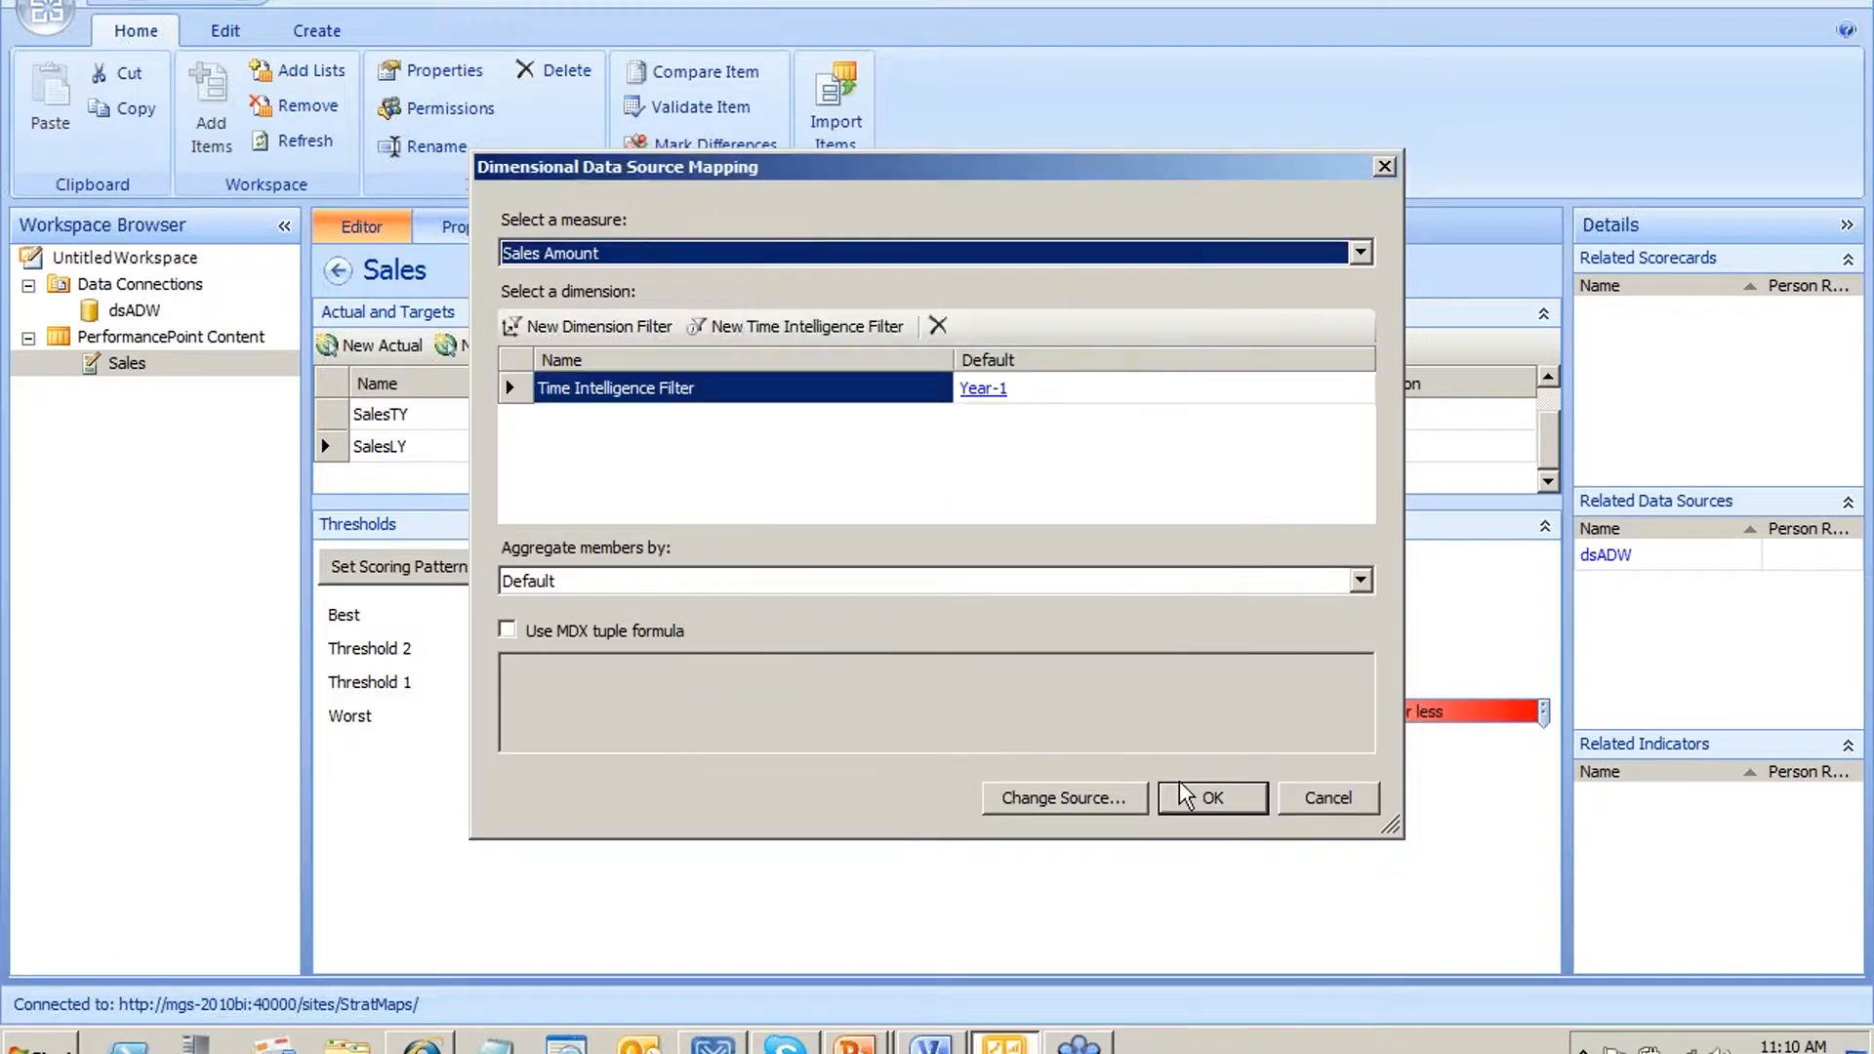
left_click(1202, 797)
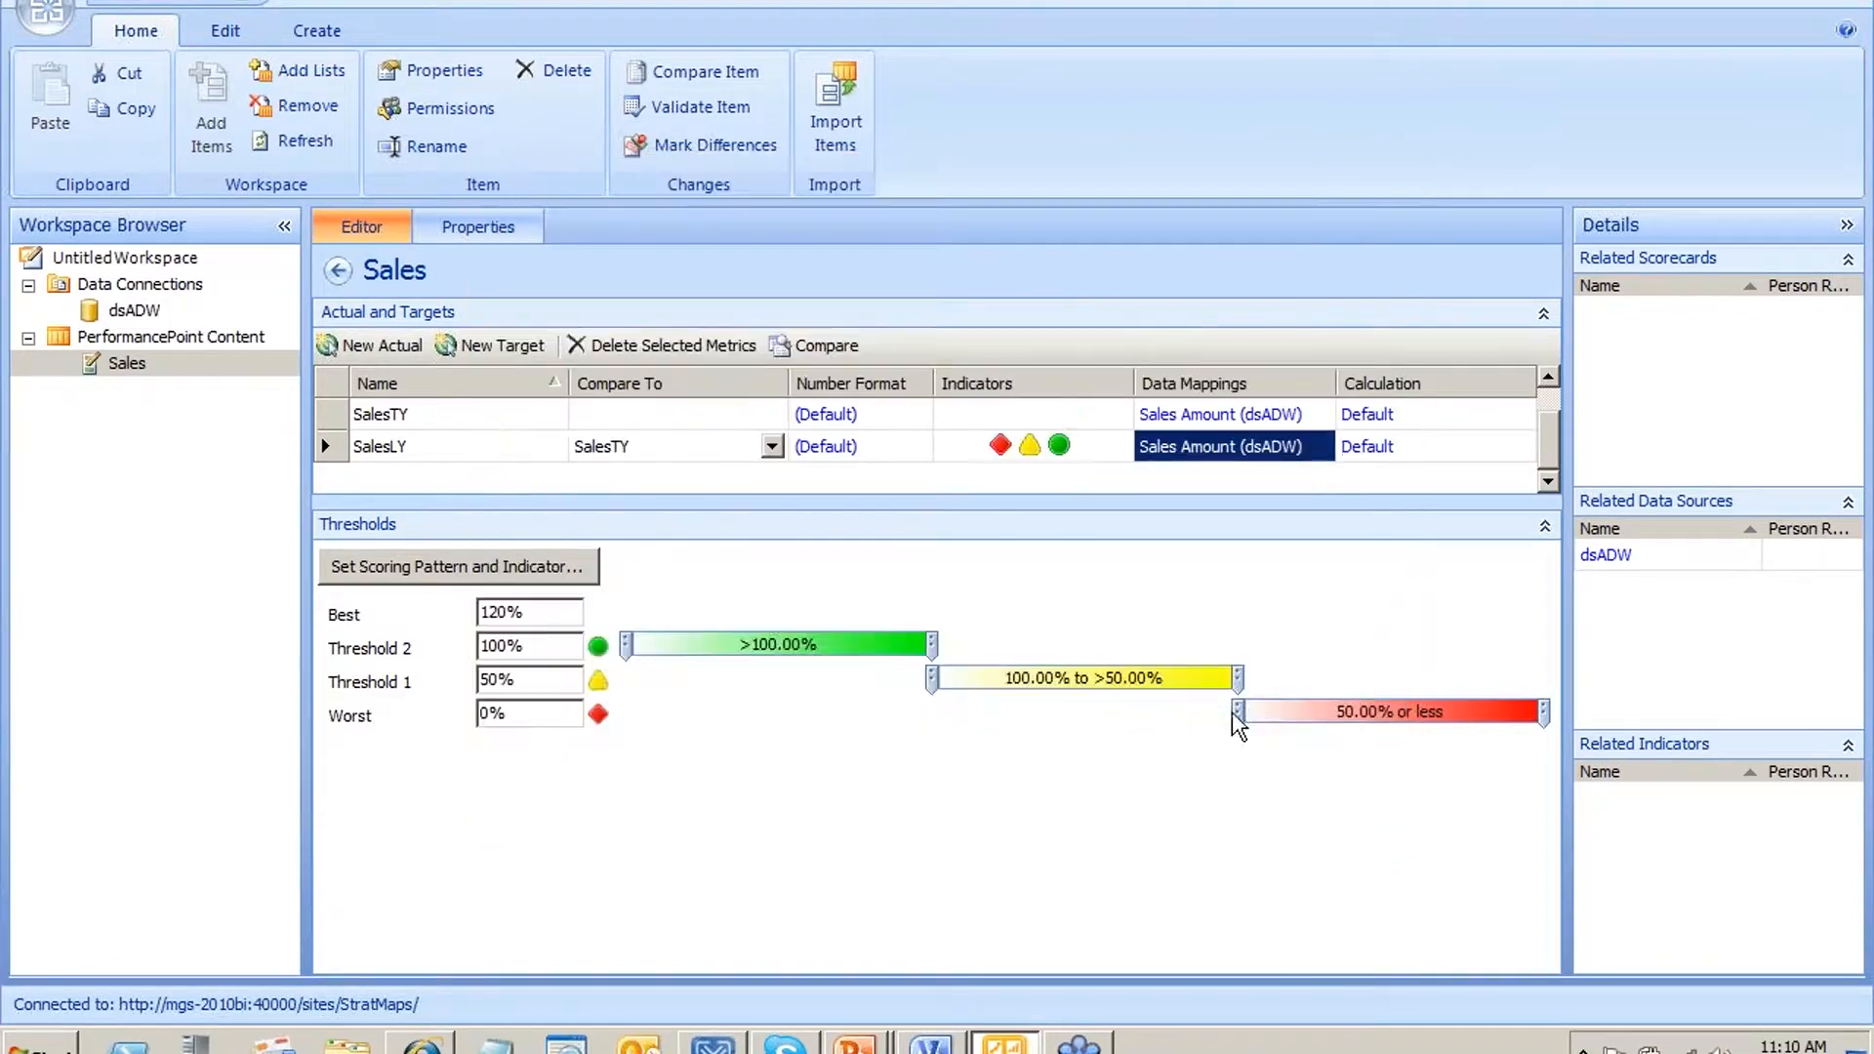
Set the SalesLY target's Threshold 2 to 101% and Threshold 1 to 99%, and save the Sales KPI
left_click(533, 646)
double_click(533, 646)
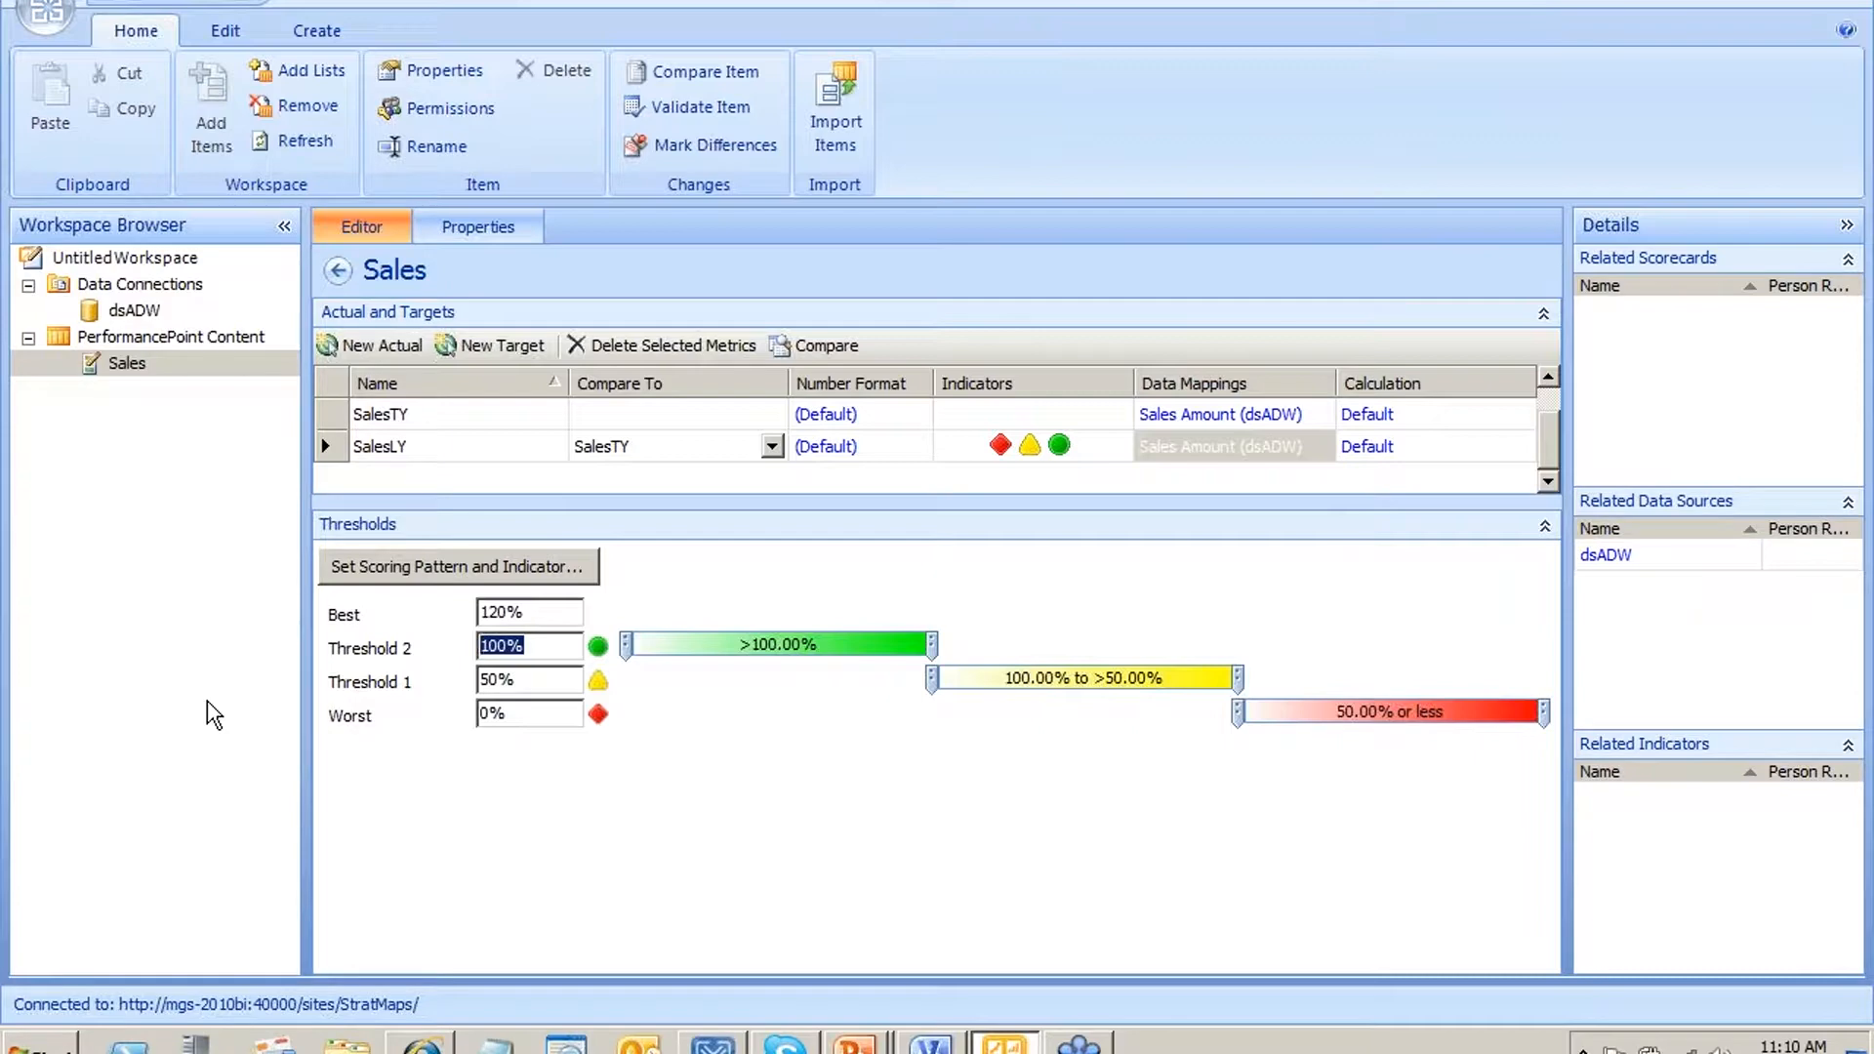
type("101")
key("Tab")
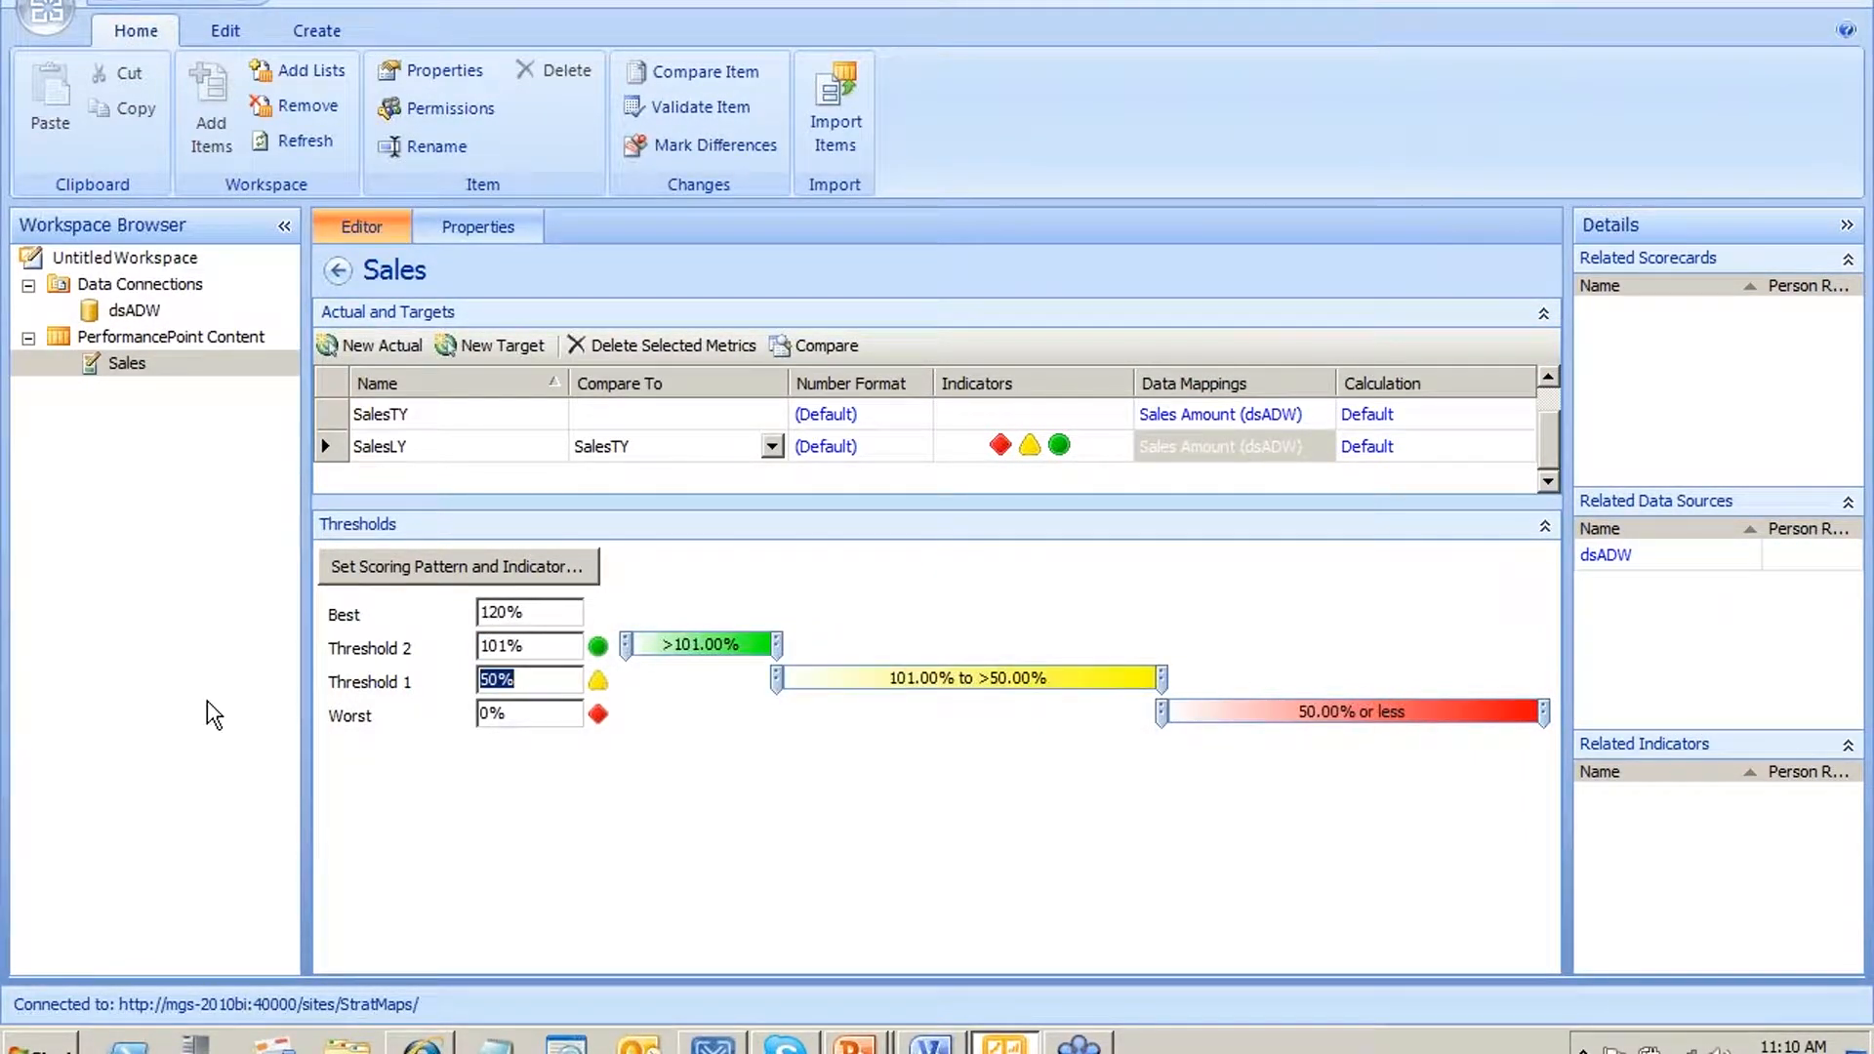
type("99")
key("Tab")
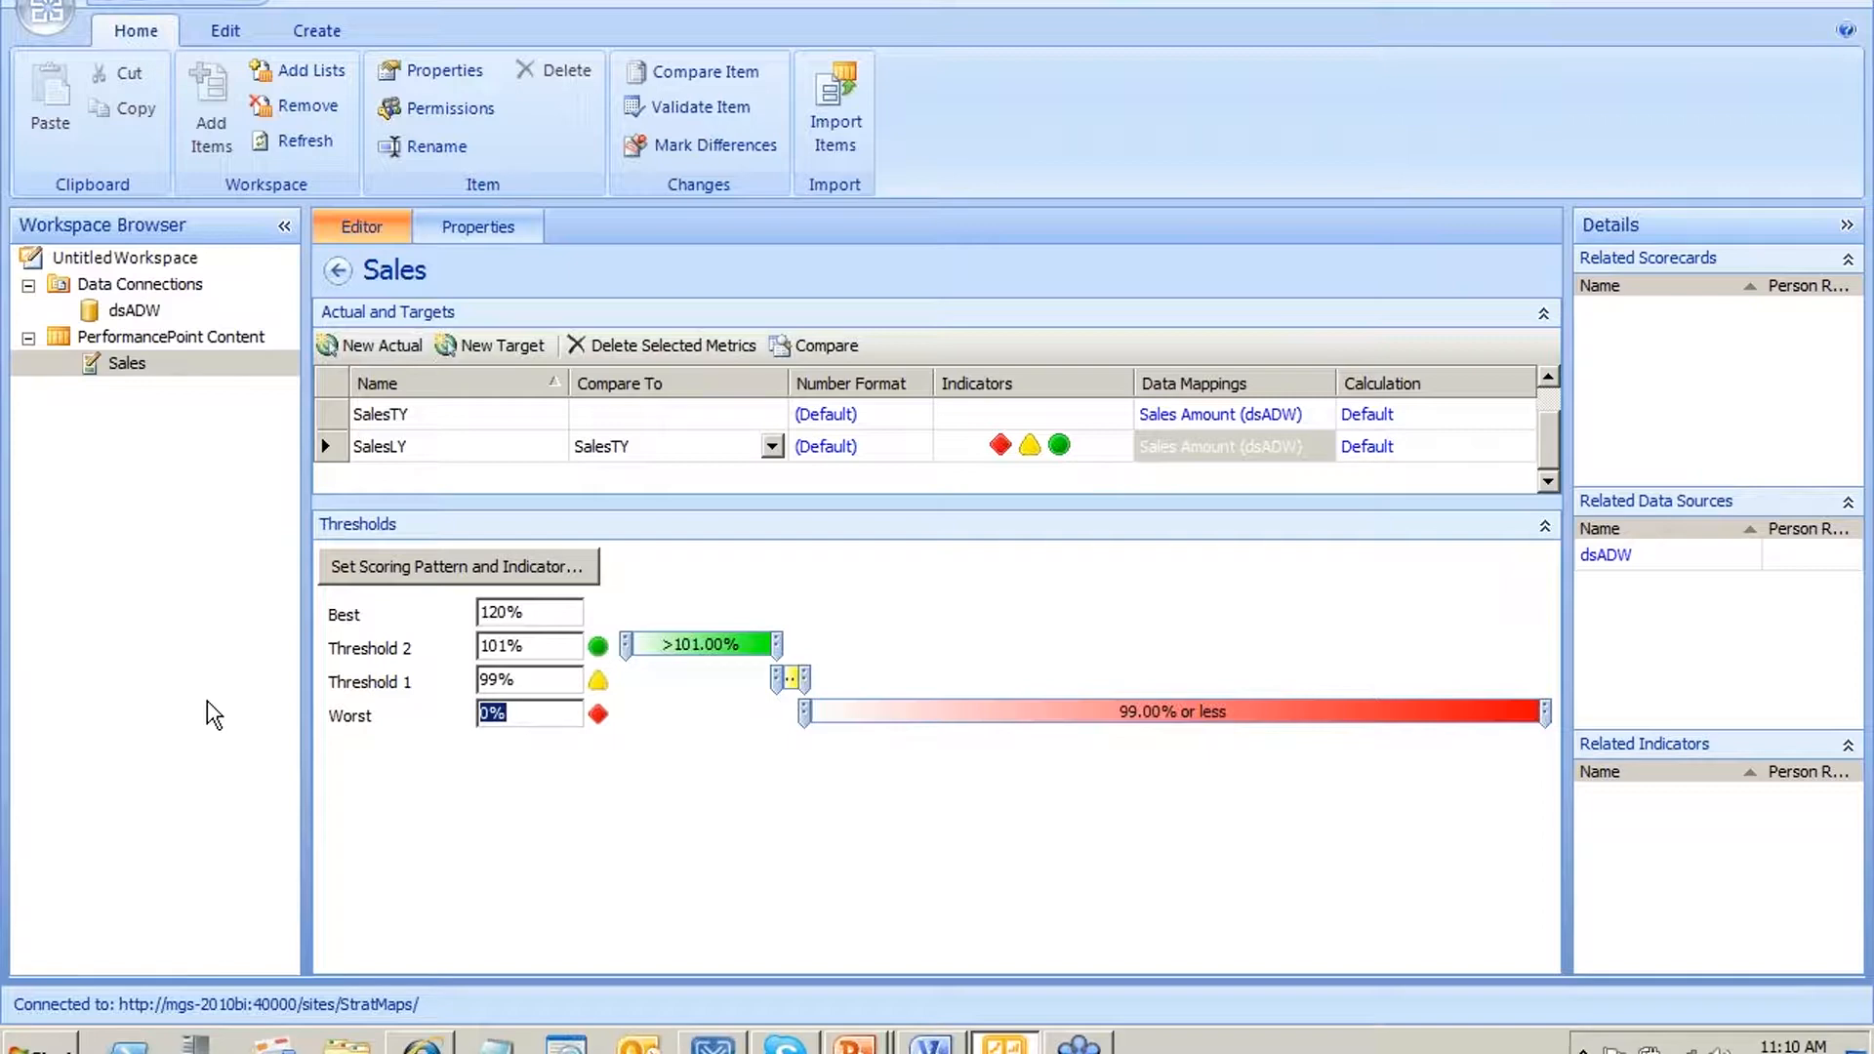
right_click(209, 364)
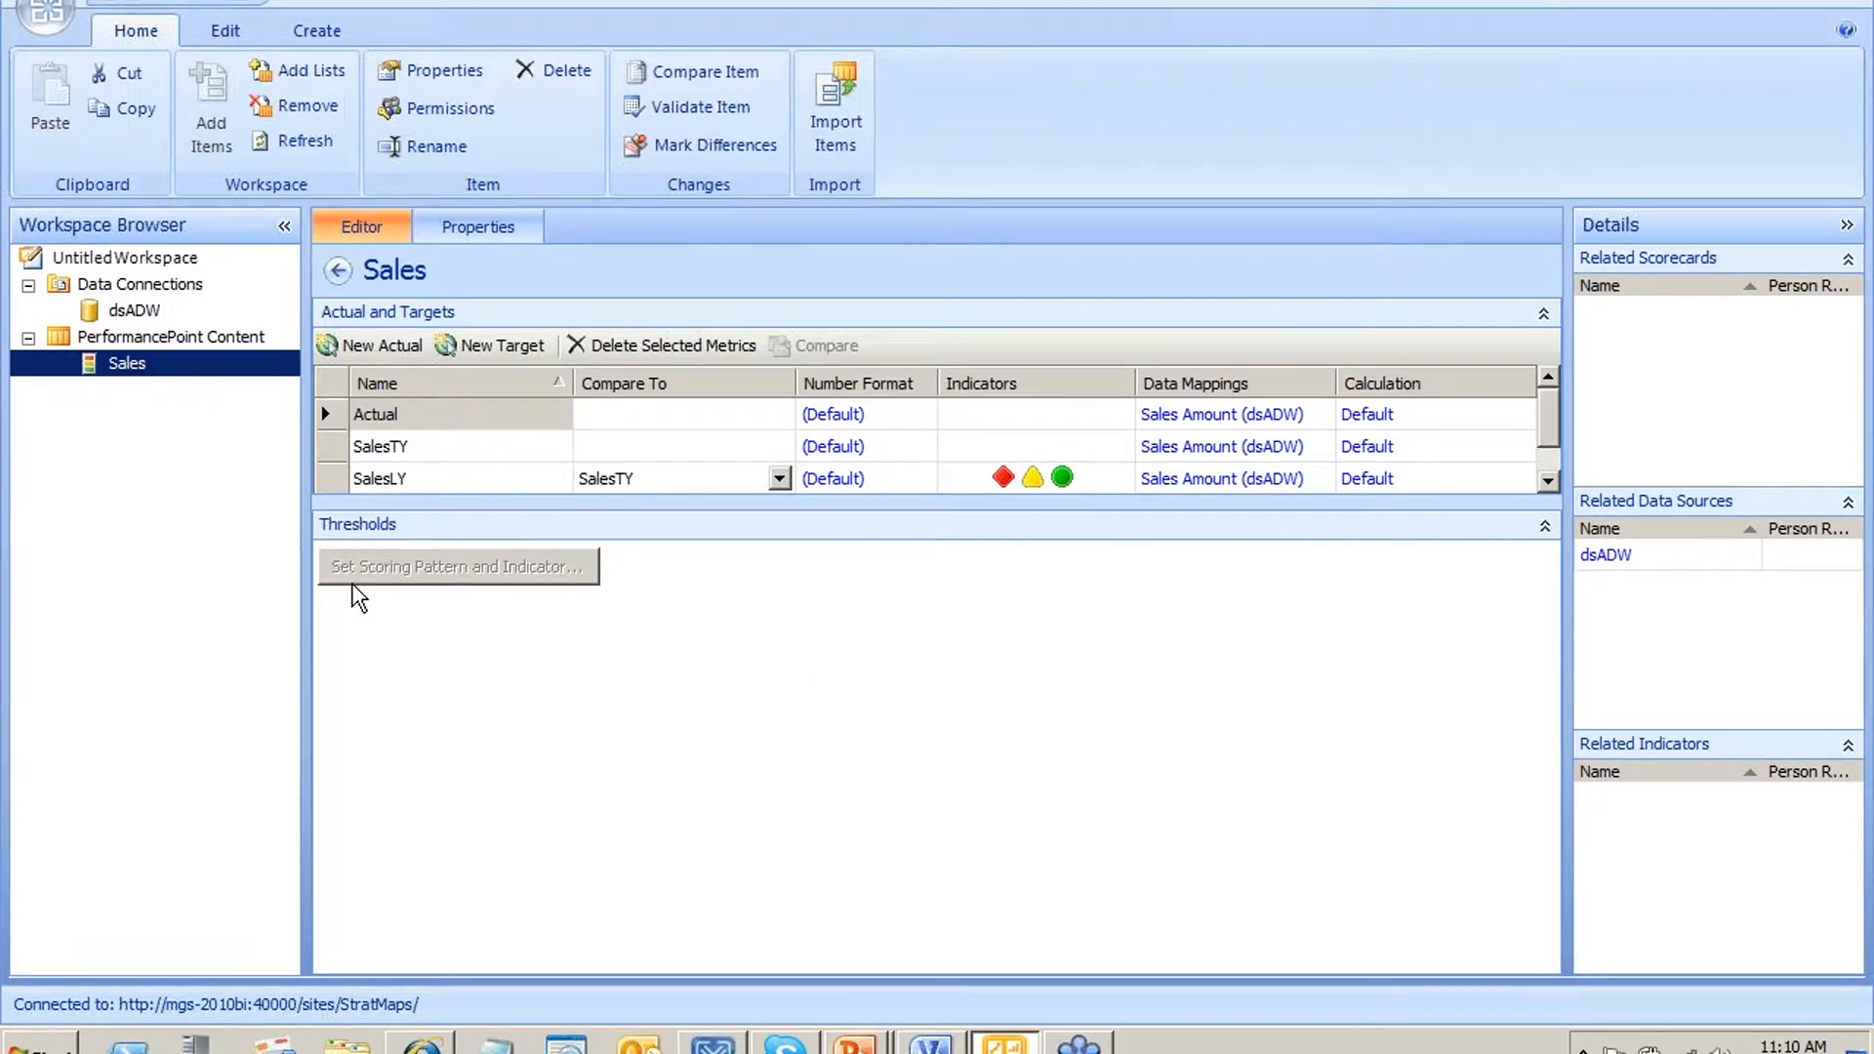
Create a new scorecard in the PerformancePoint Content list from the Blank Scorecard template
left_click(187, 343)
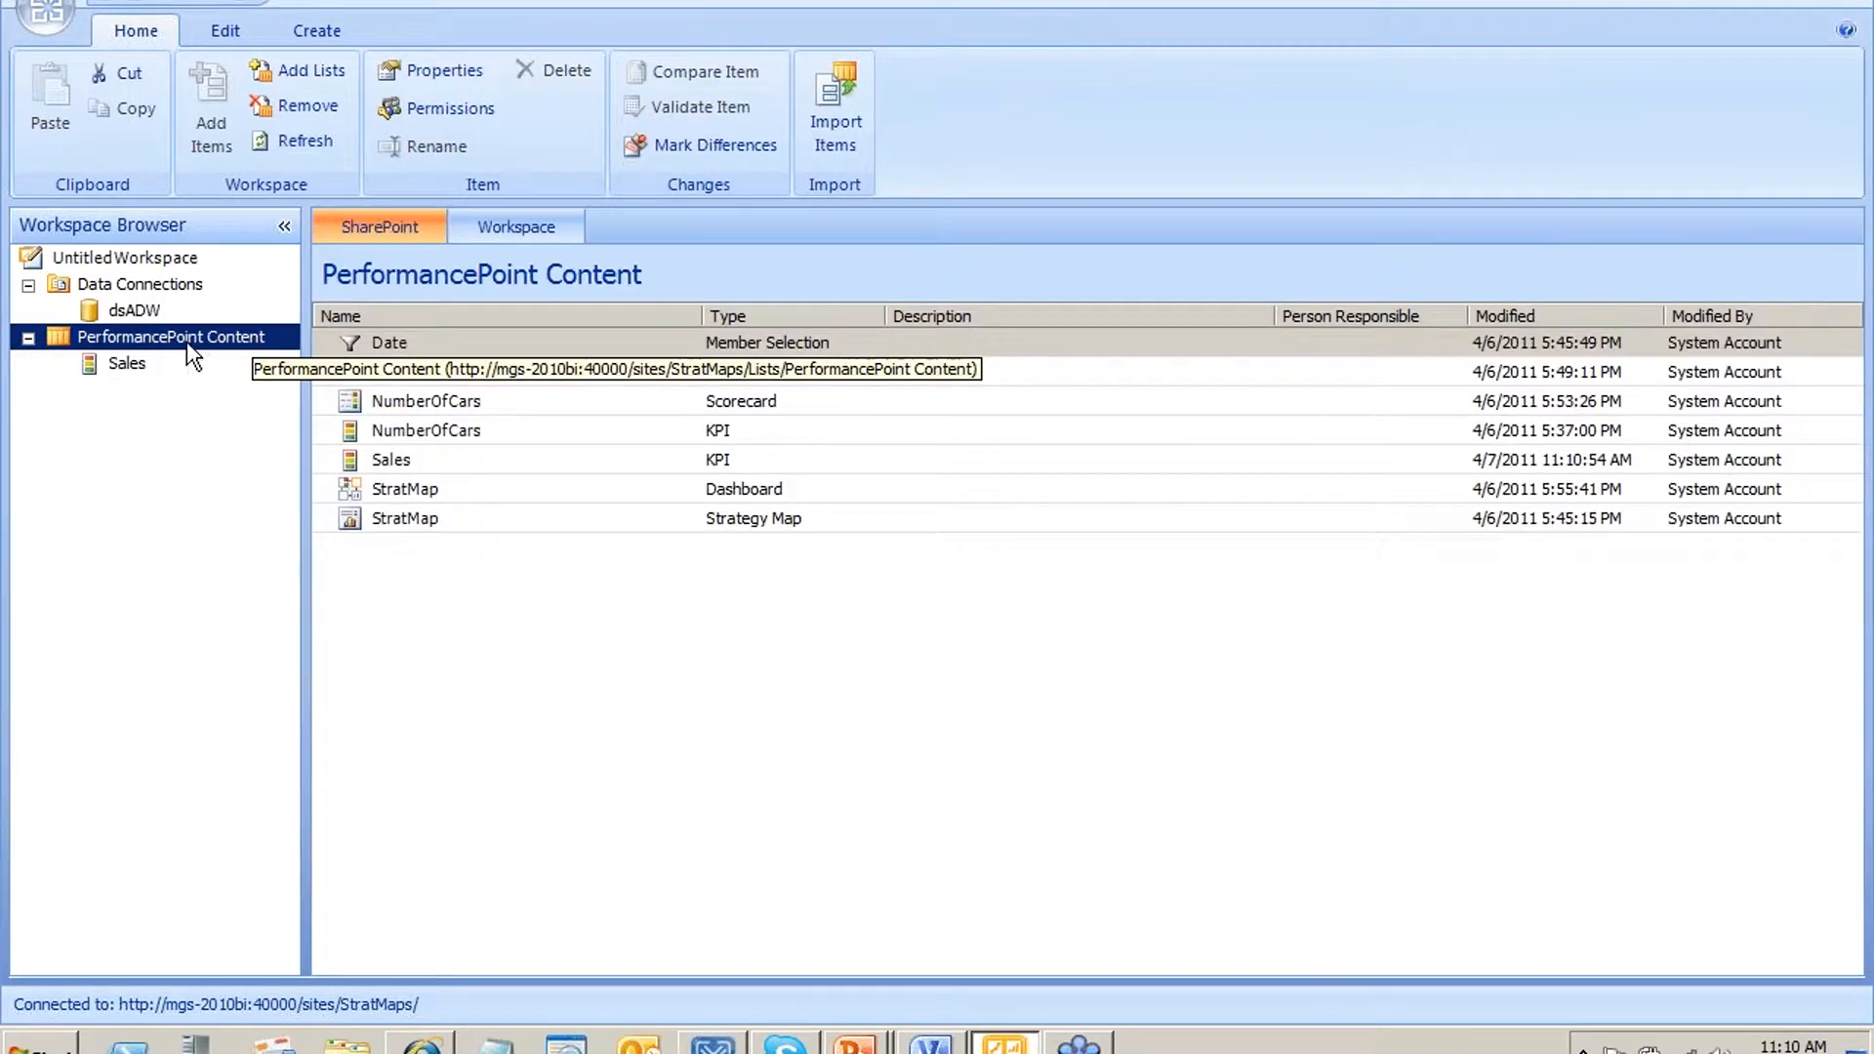
right_click(187, 345)
mouse_move(266, 354)
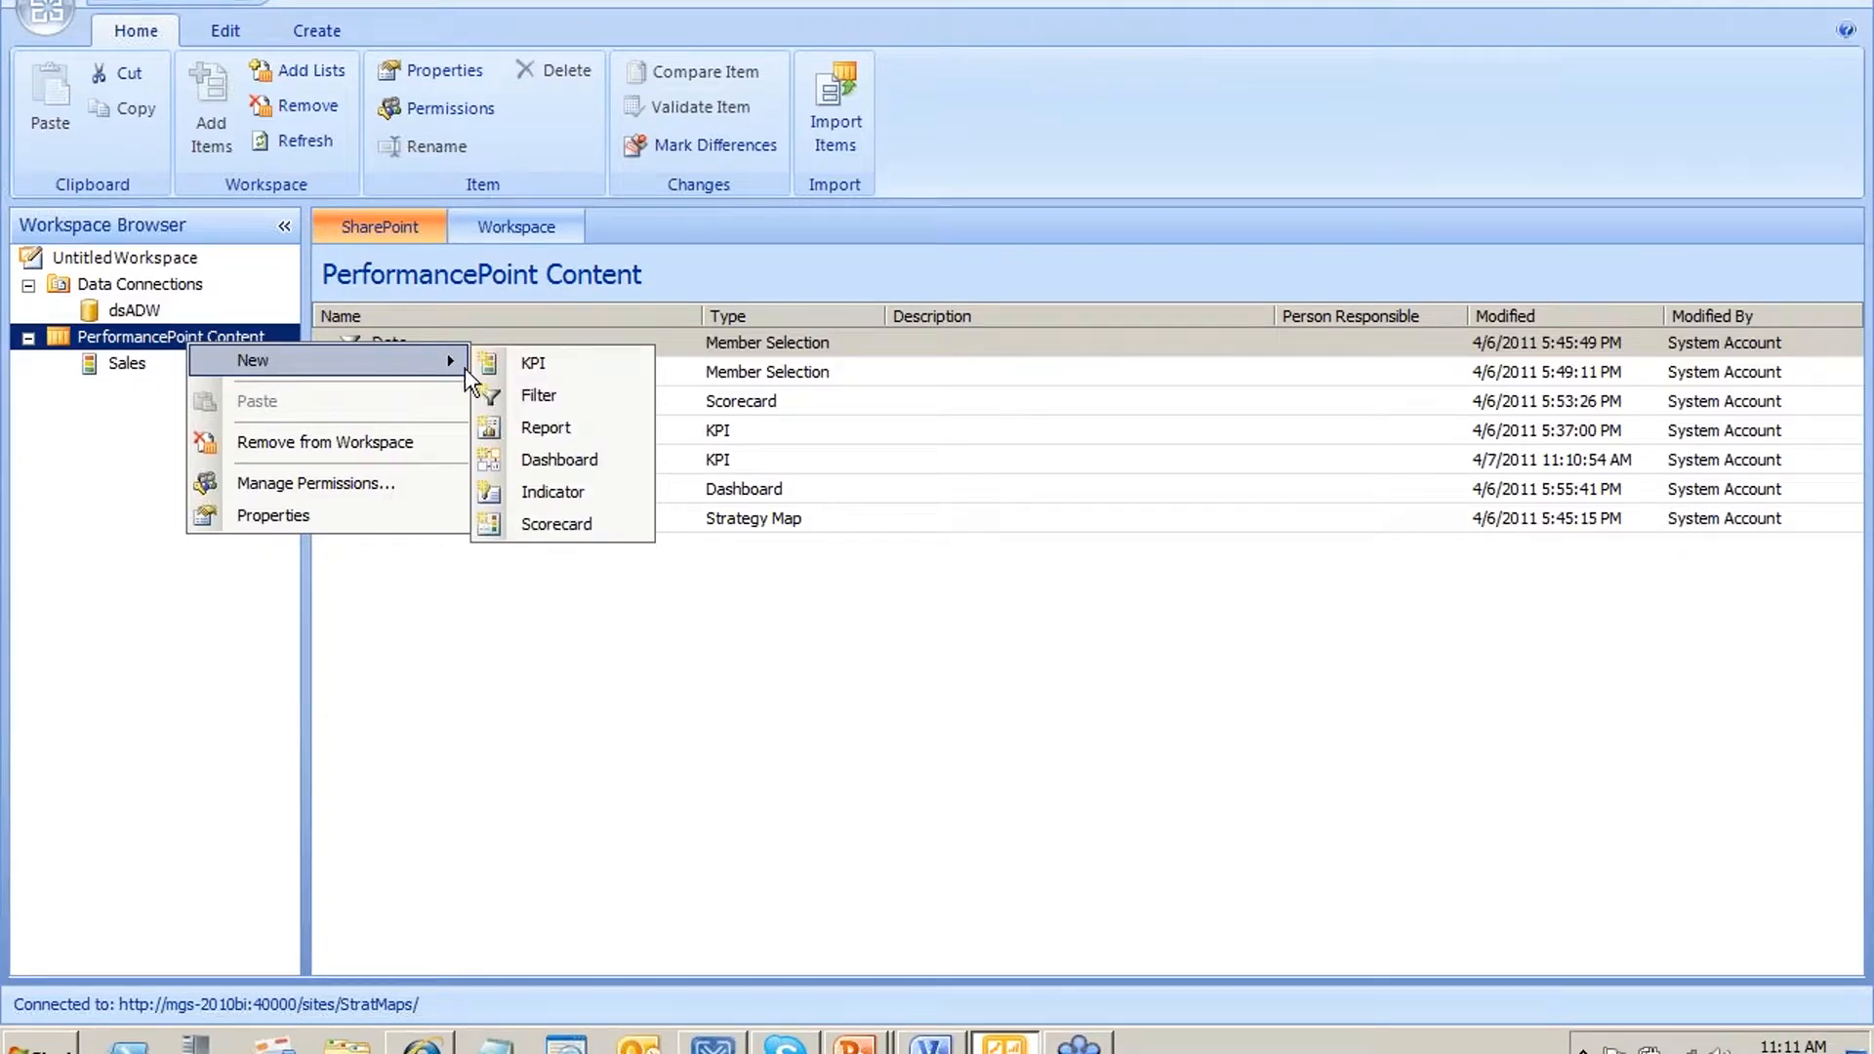
left_click(527, 518)
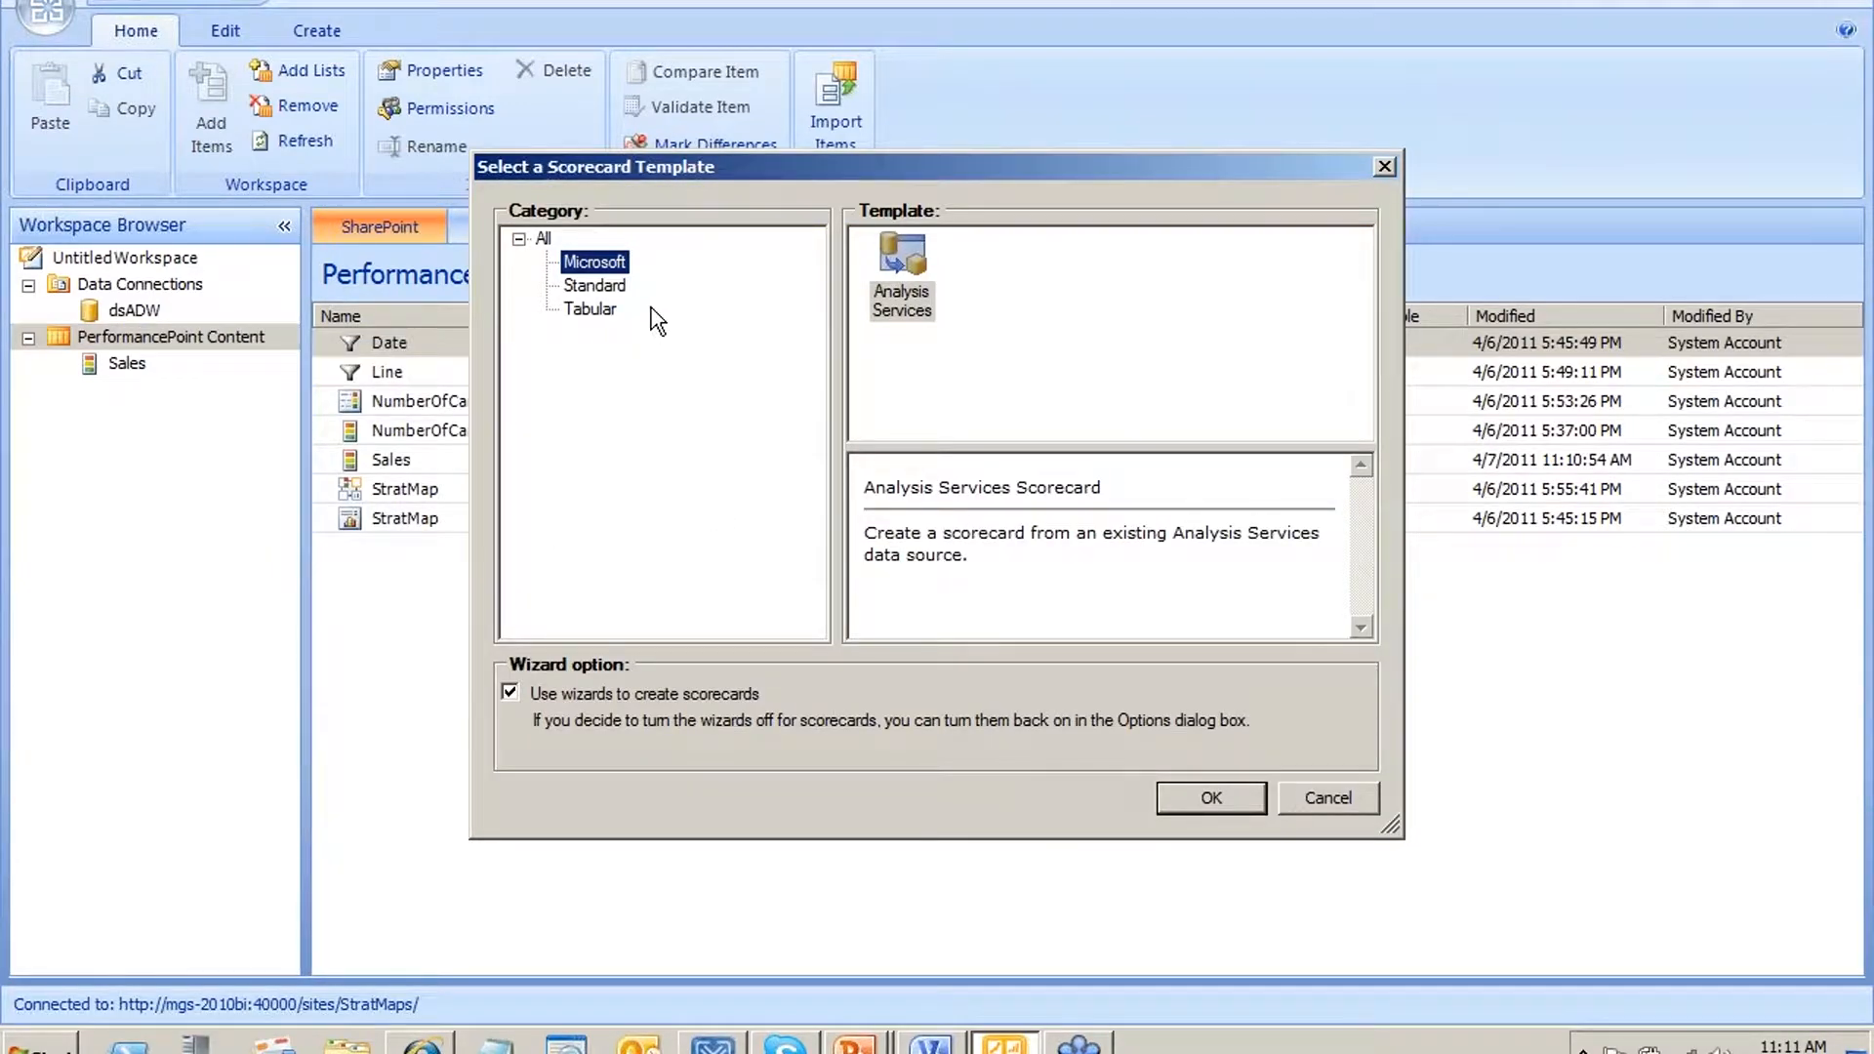
left_click(542, 239)
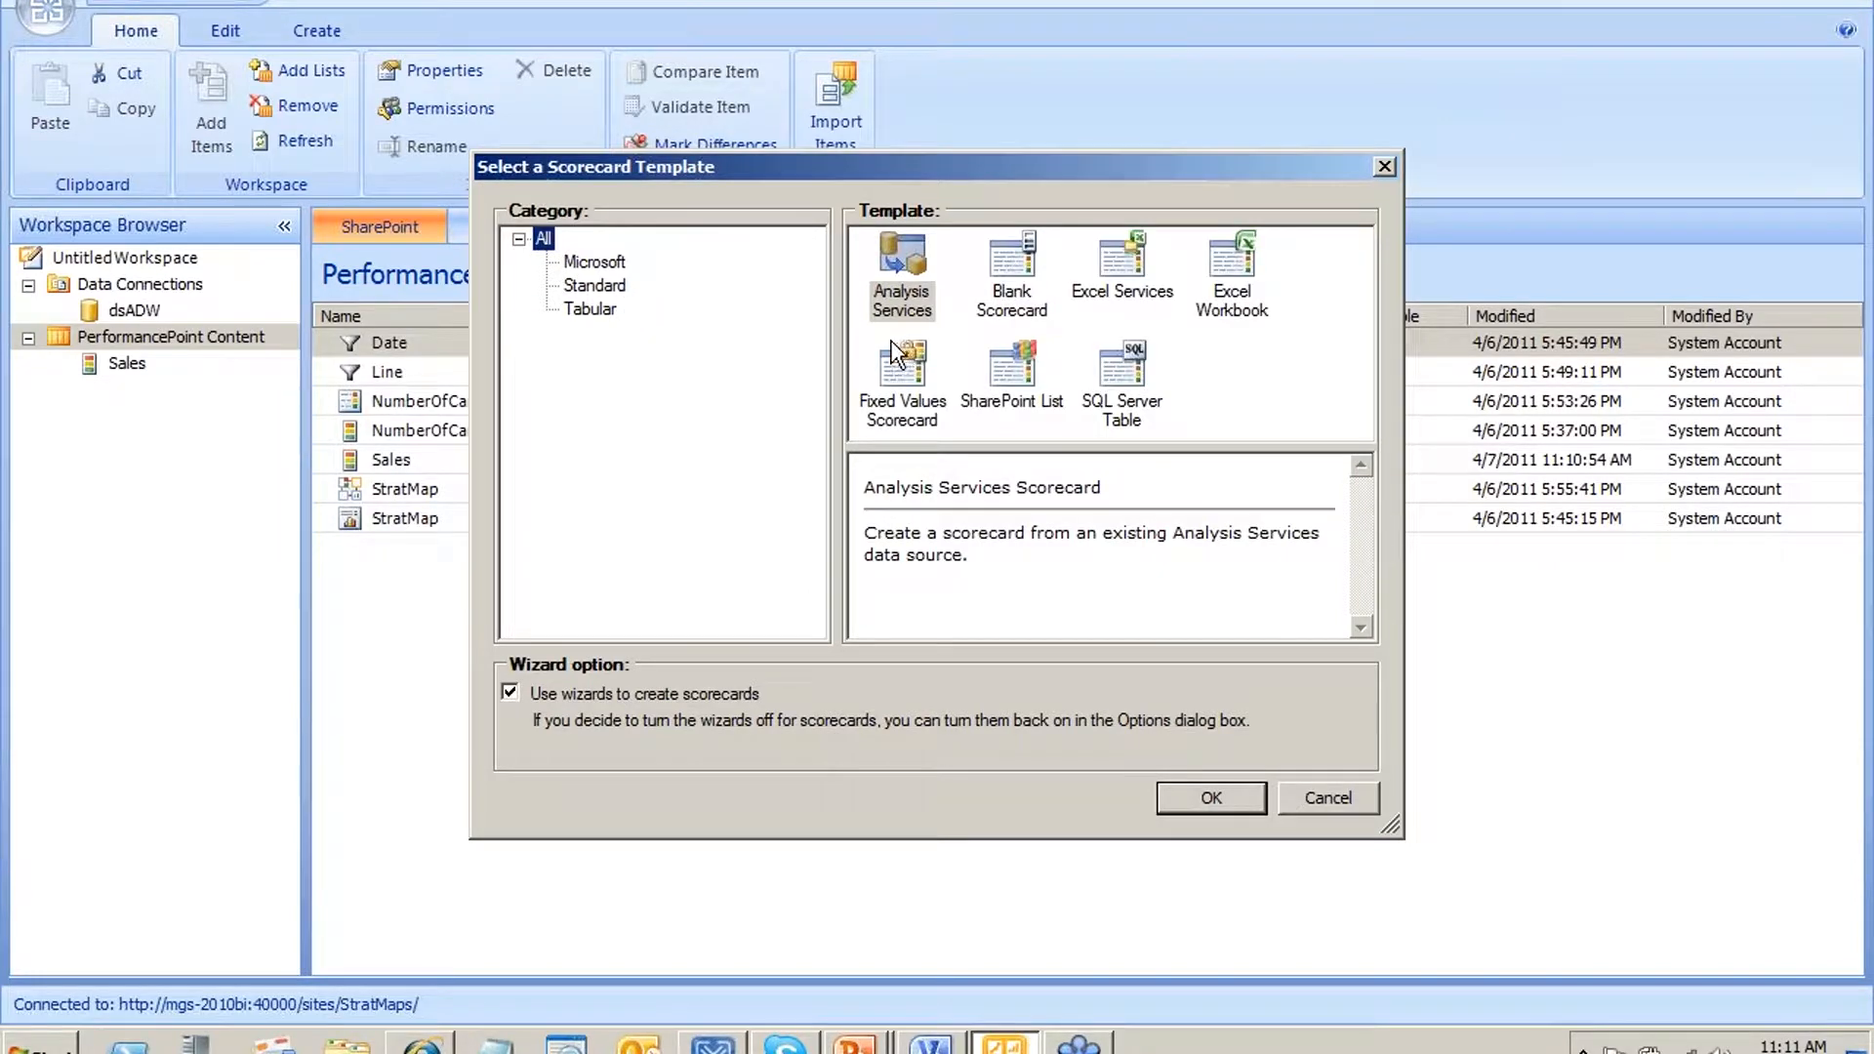
left_click(1012, 292)
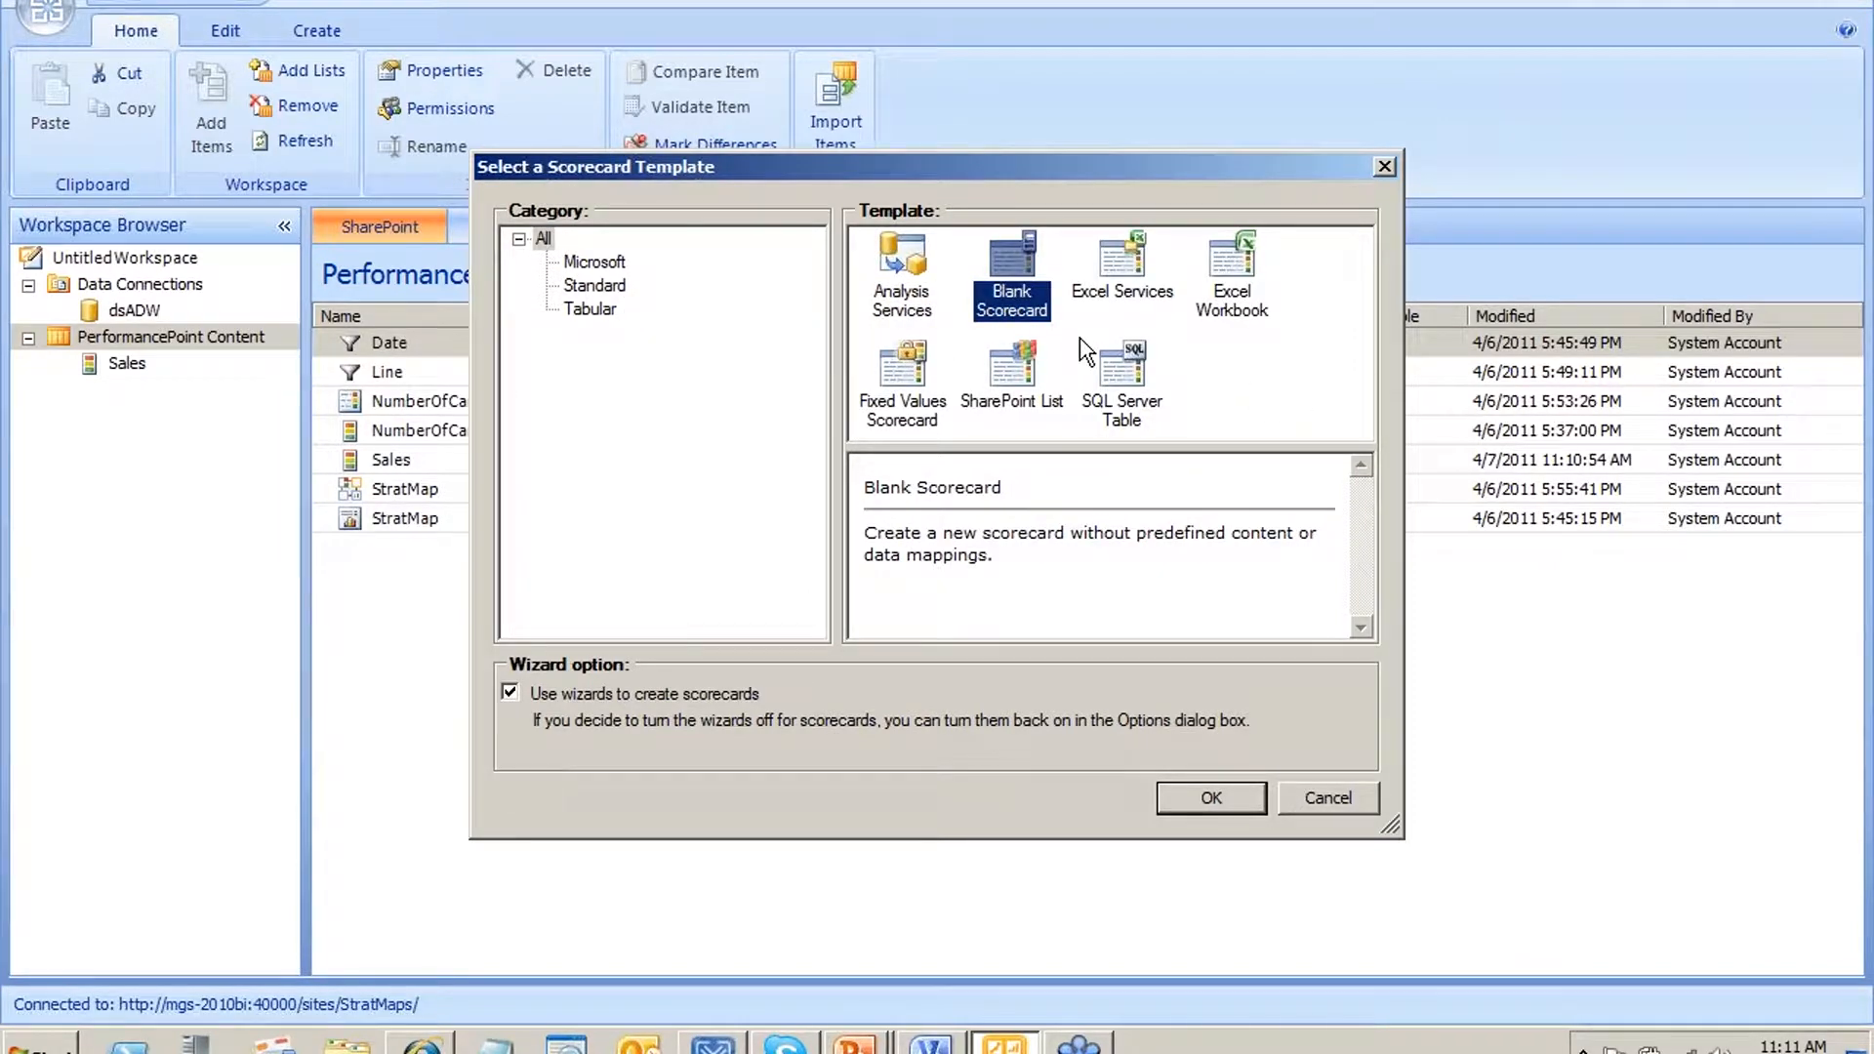
left_click(1199, 800)
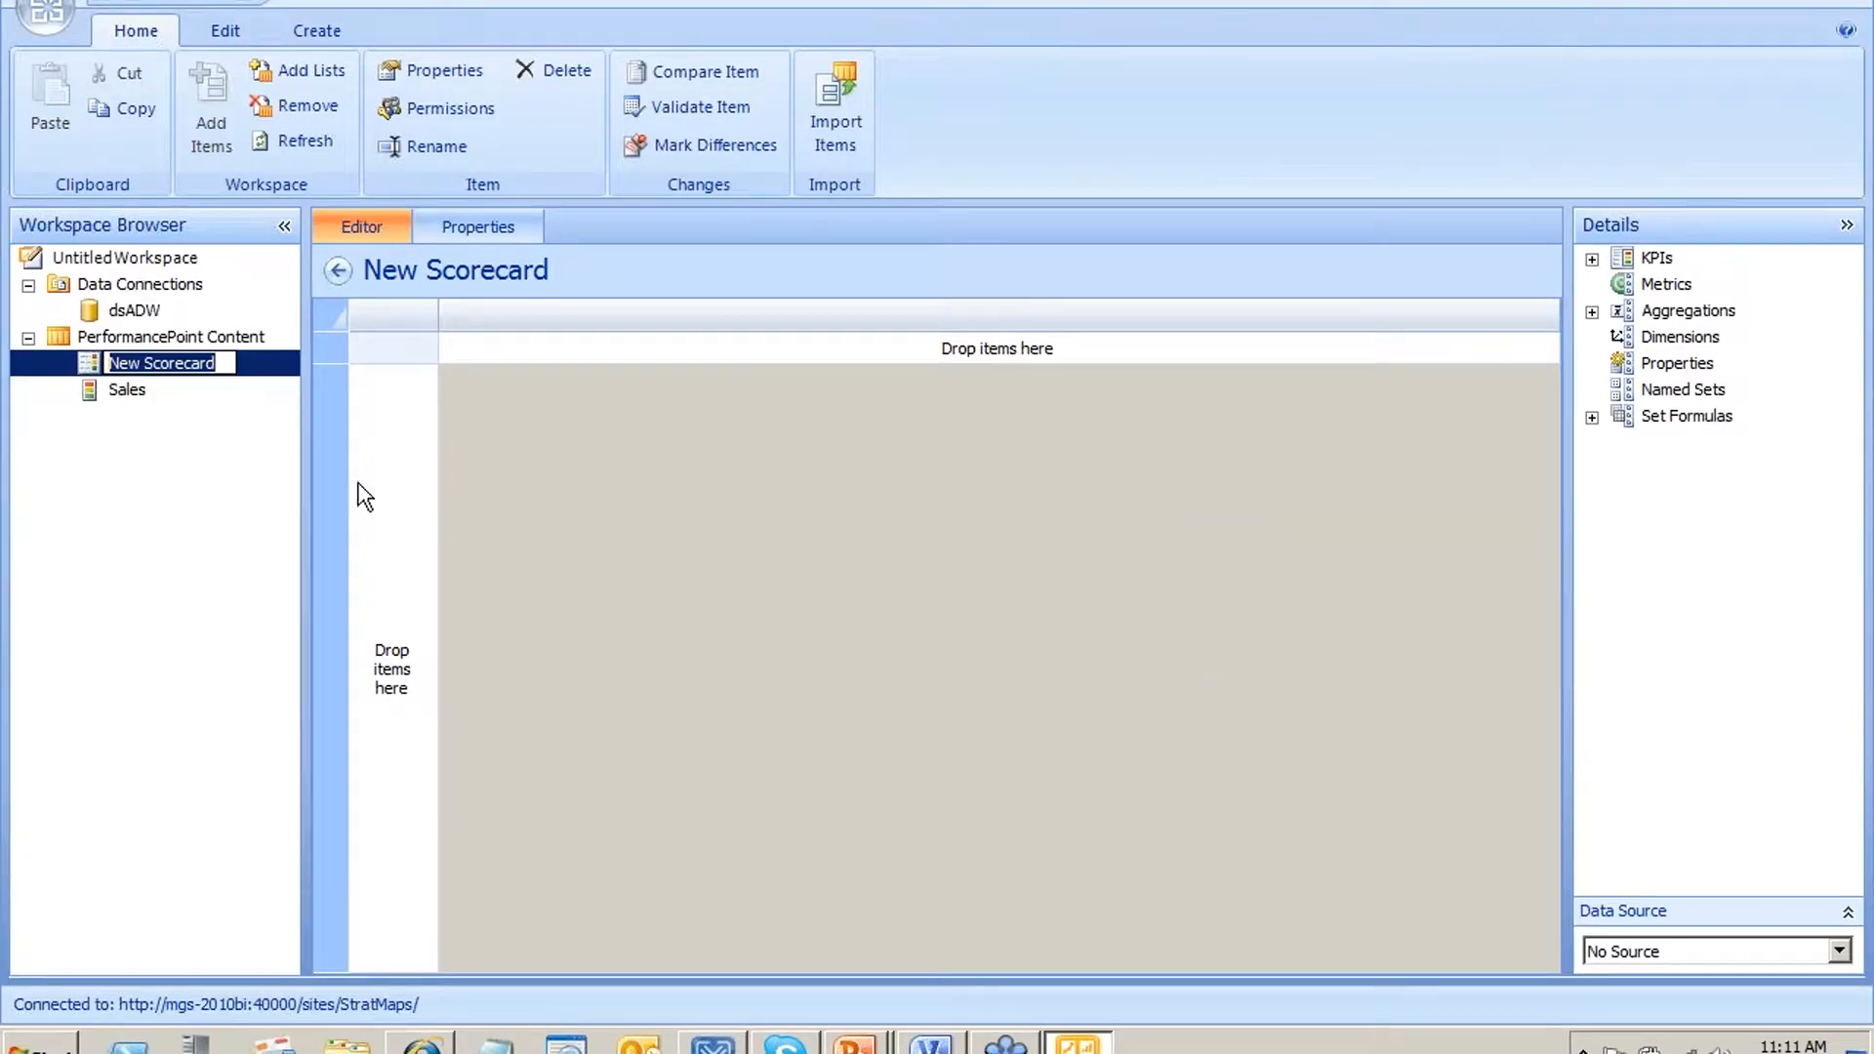
Name the new scorecard Sales YoY and save it
left_click(220, 363)
left_click_drag(221, 364, 5, 354)
type("Sales")
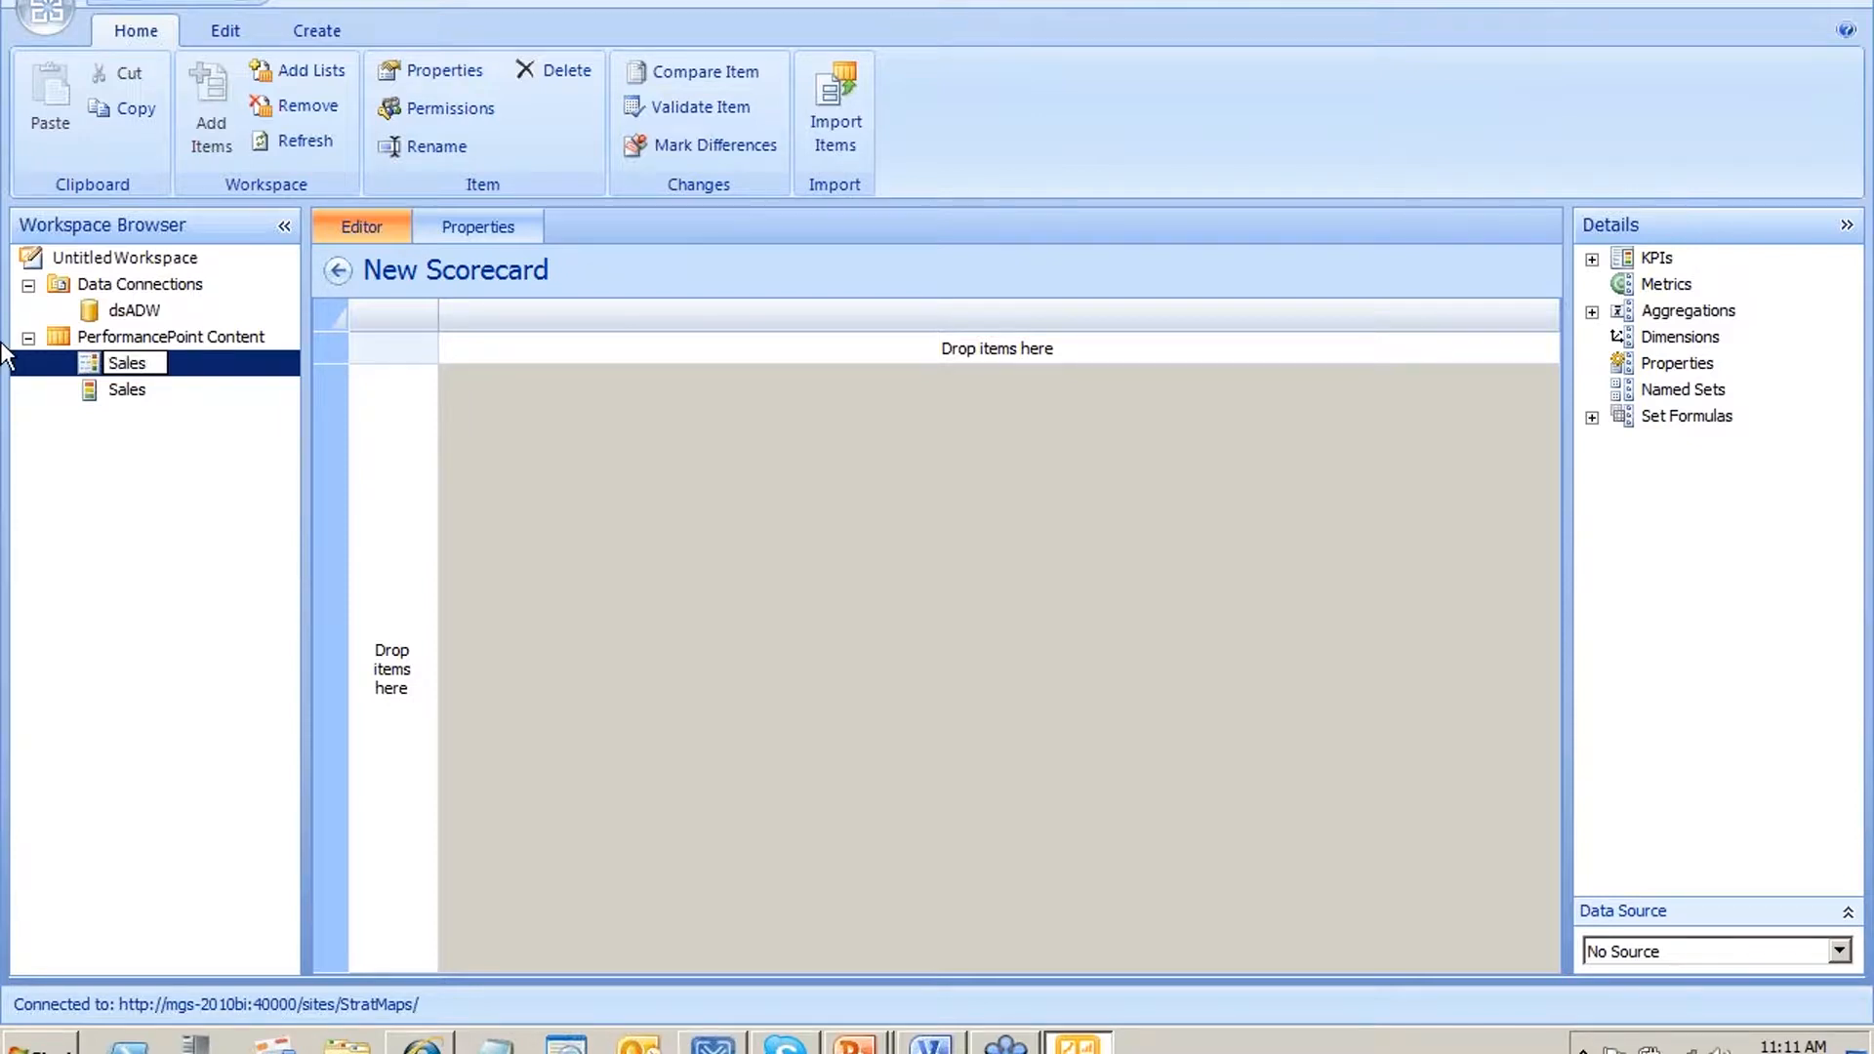
type(" YoY")
key("Return")
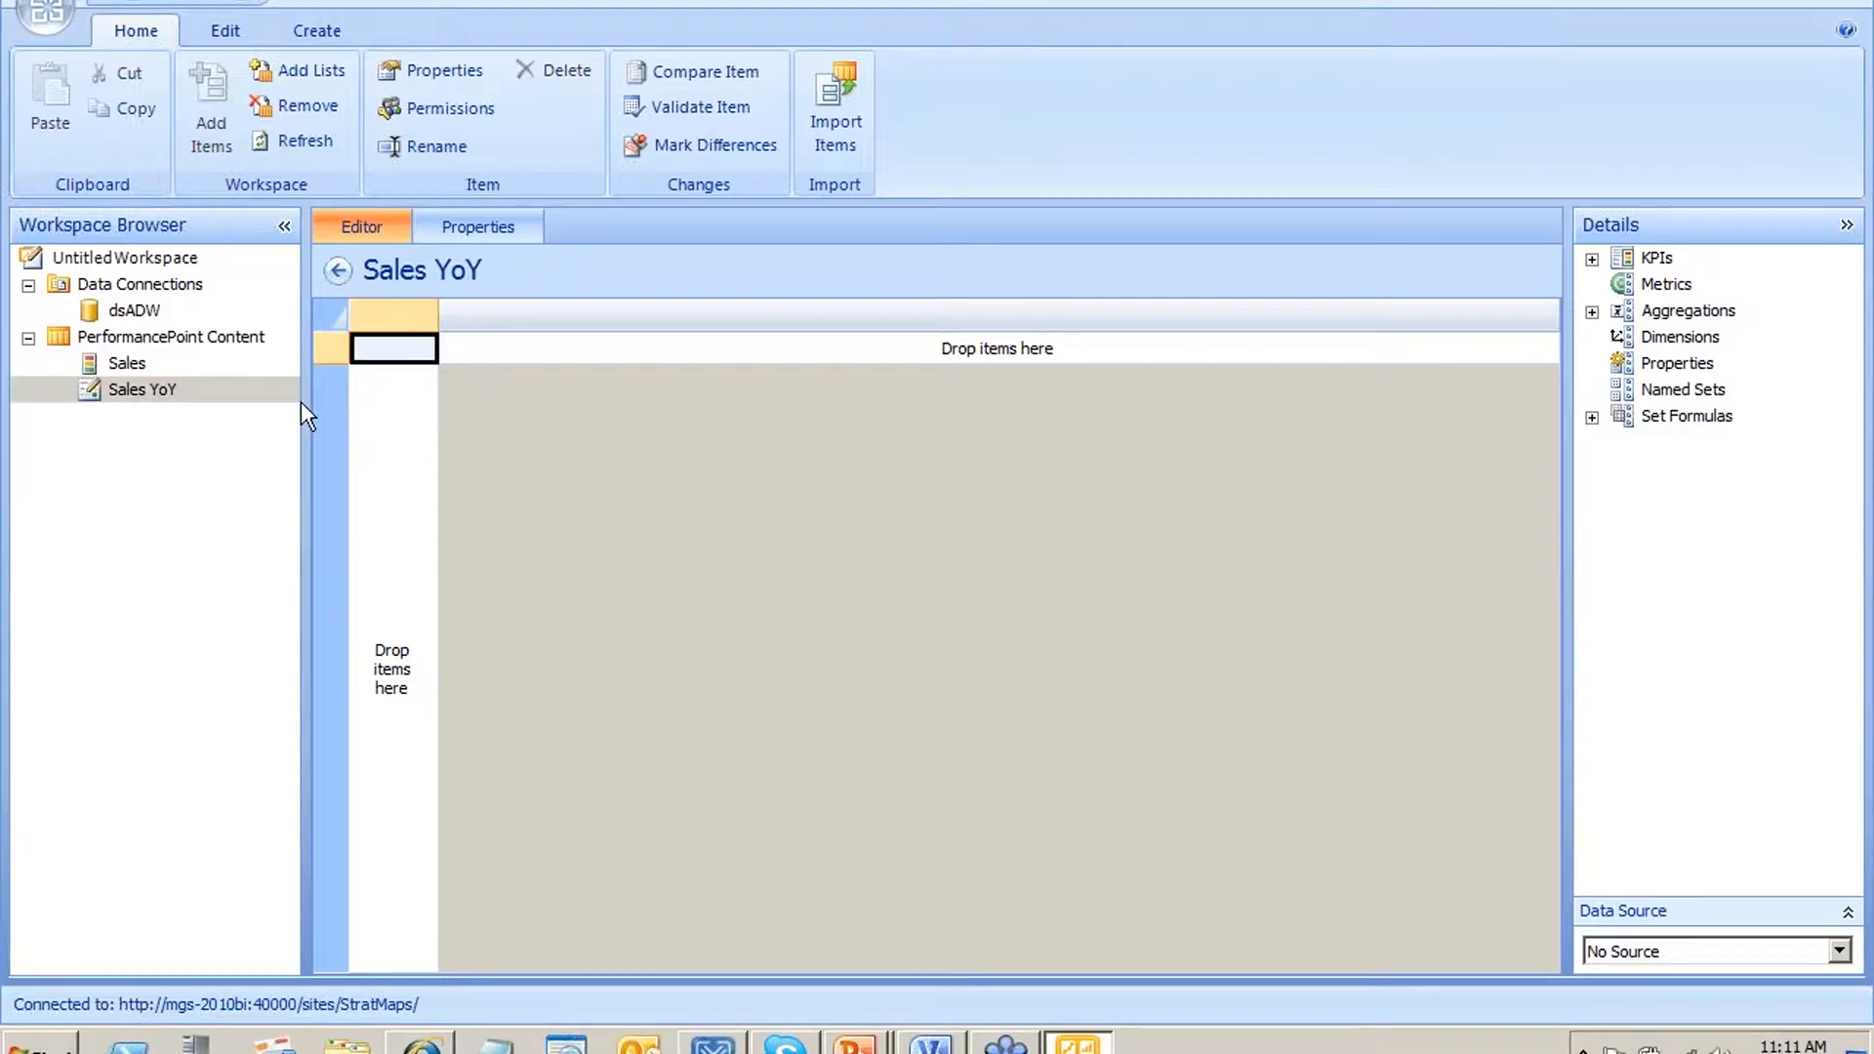
right_click(170, 392)
left_click(267, 593)
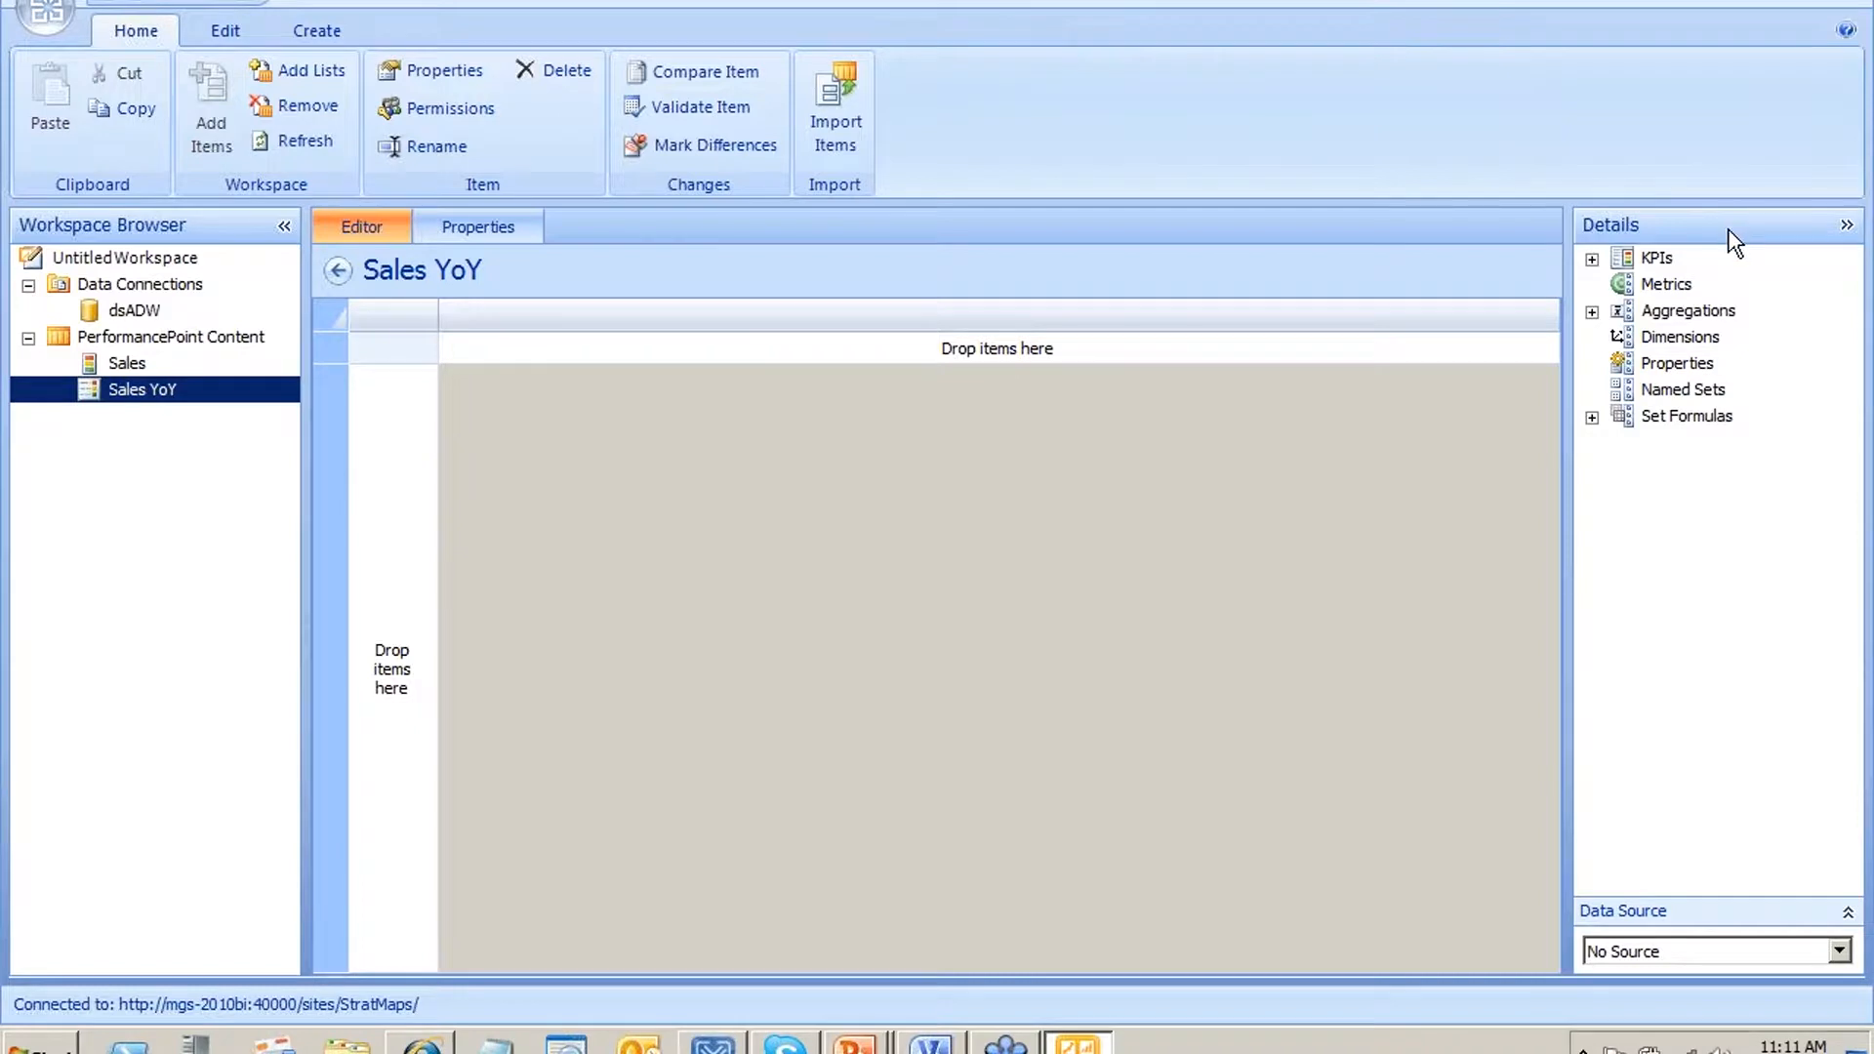
Add the Sales KPI from PerformancePoint Content to the rows of the Sales YoY scorecard and update the view
left_click(1624, 260)
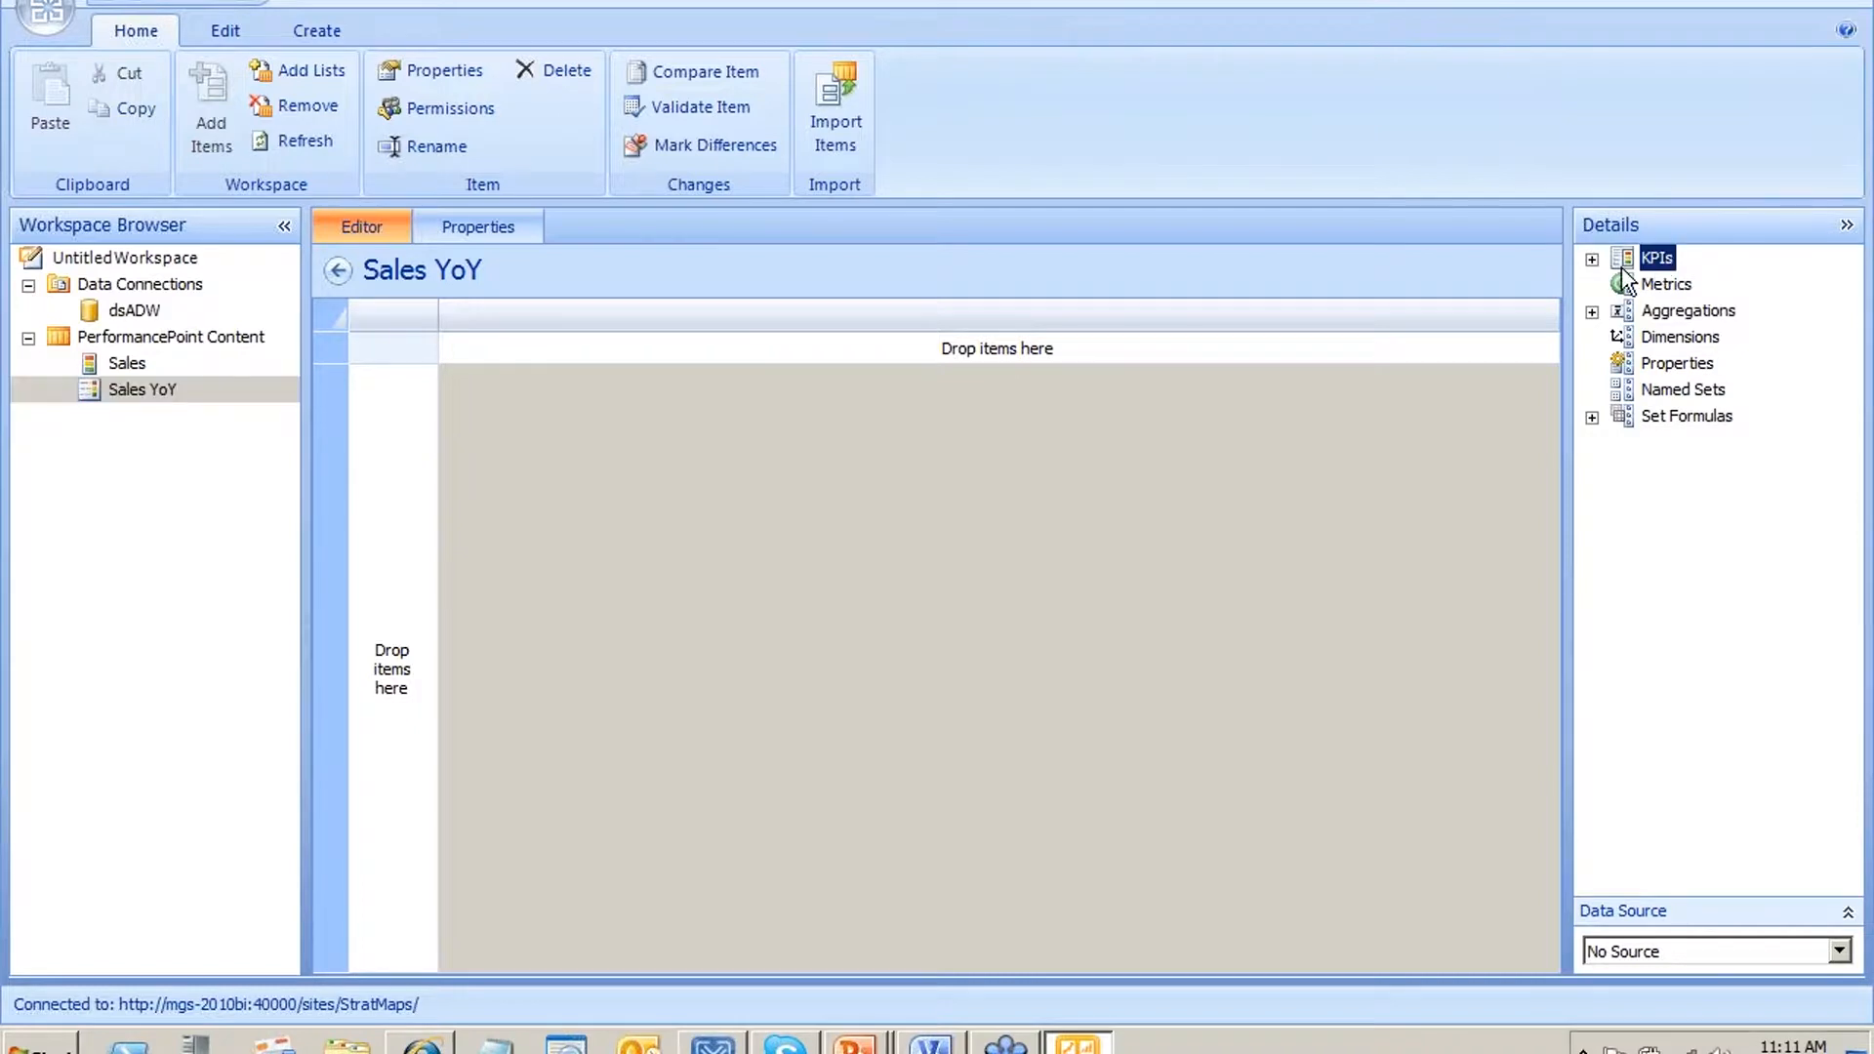
left_click(1592, 260)
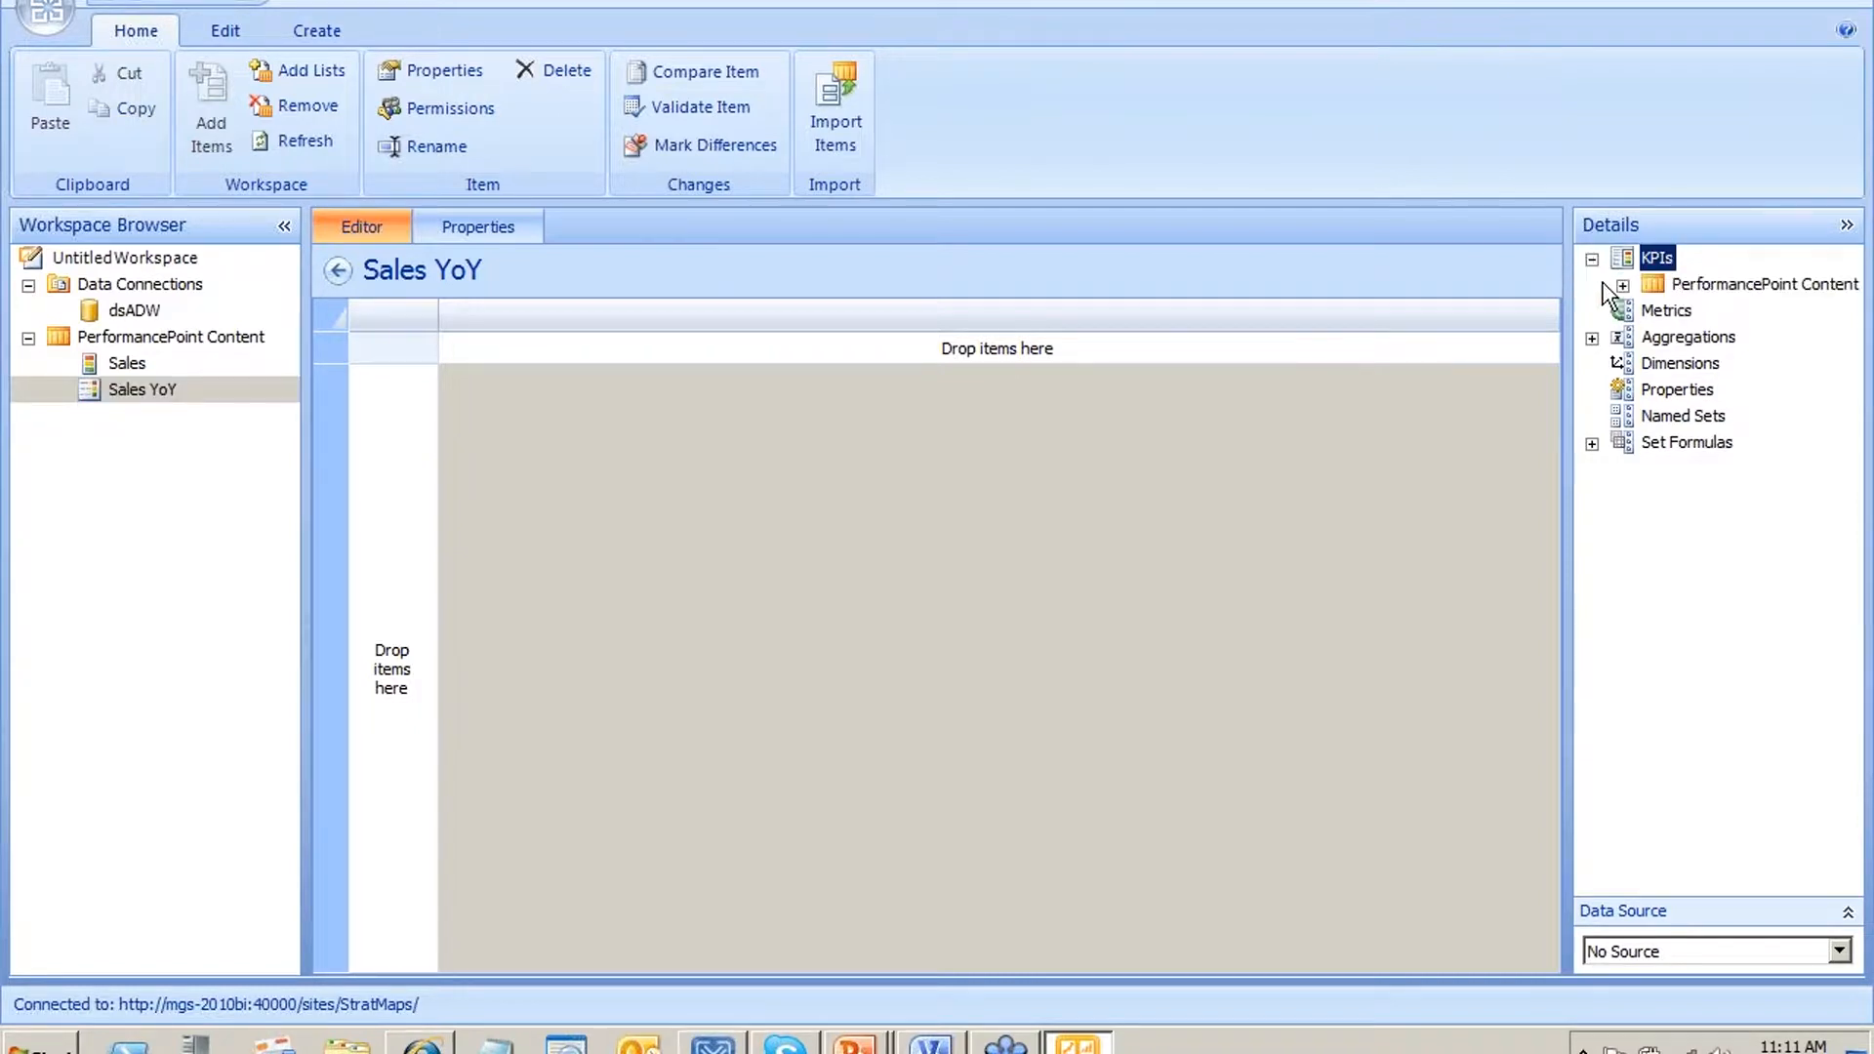
left_click(1728, 310)
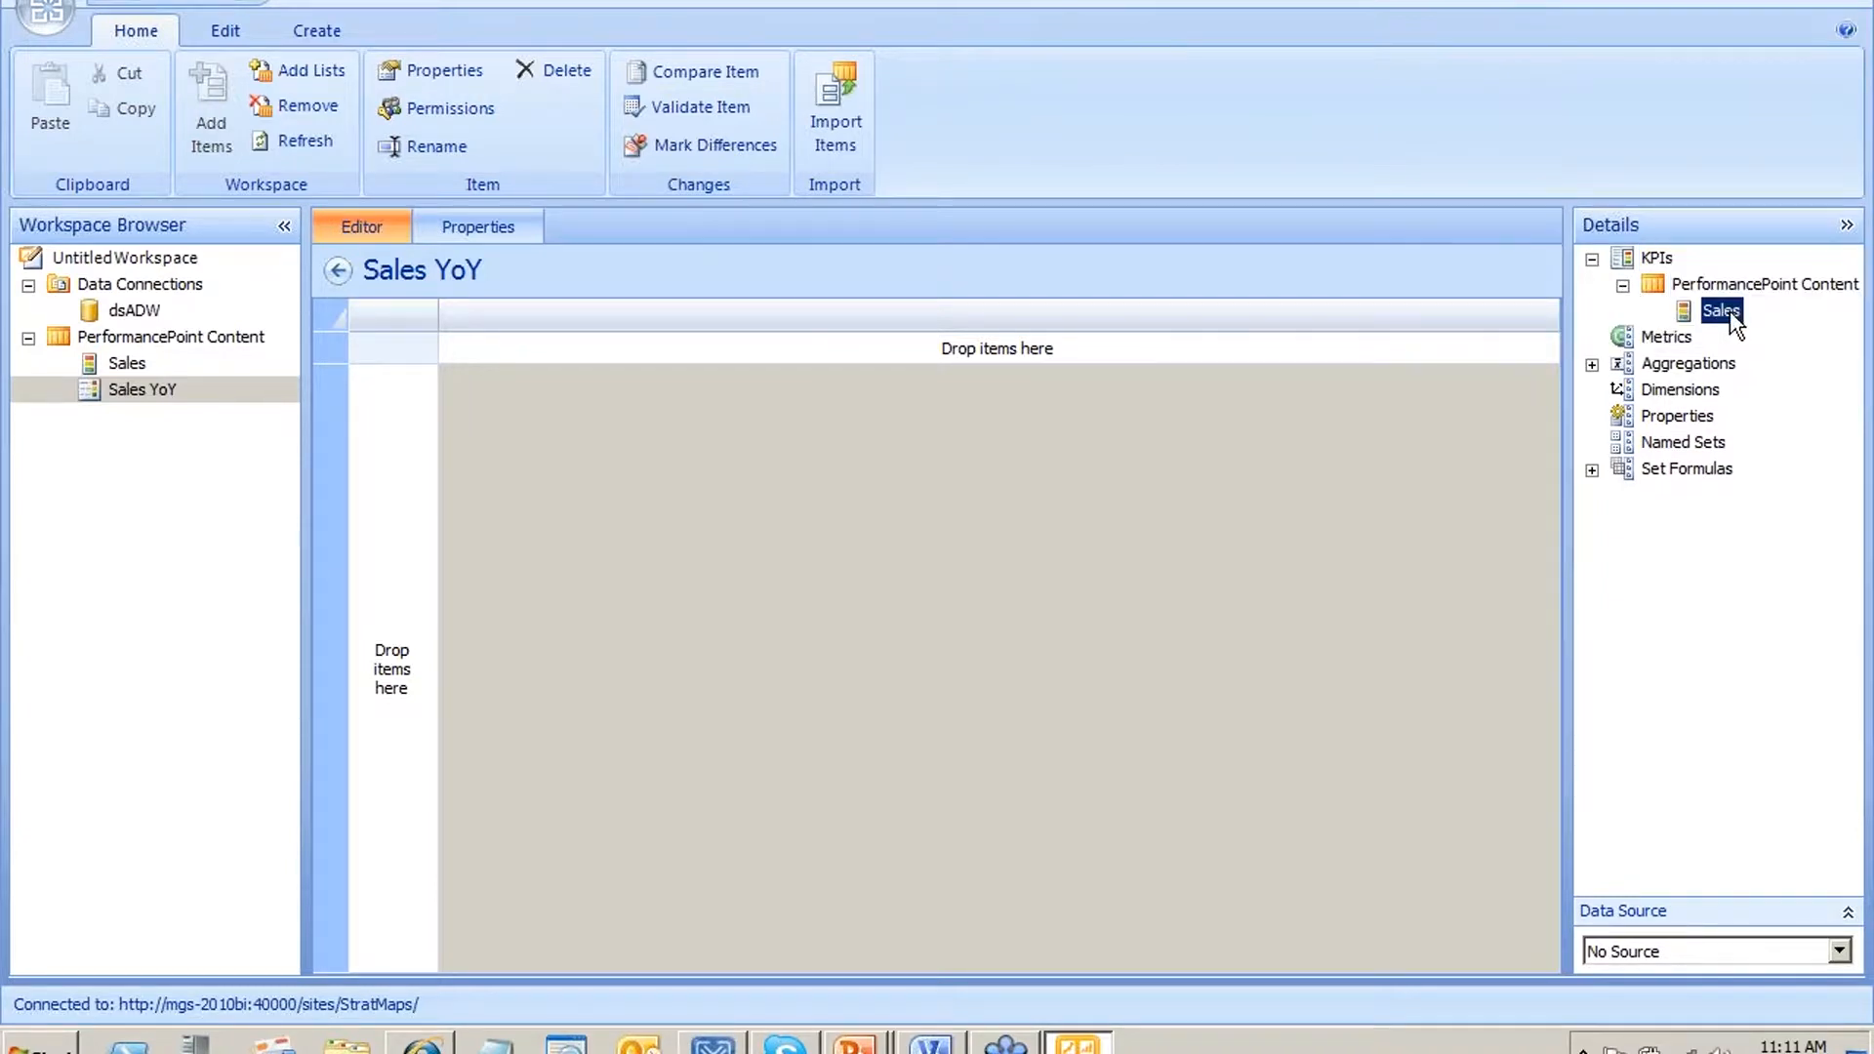
left_click_drag(1730, 317, 394, 475)
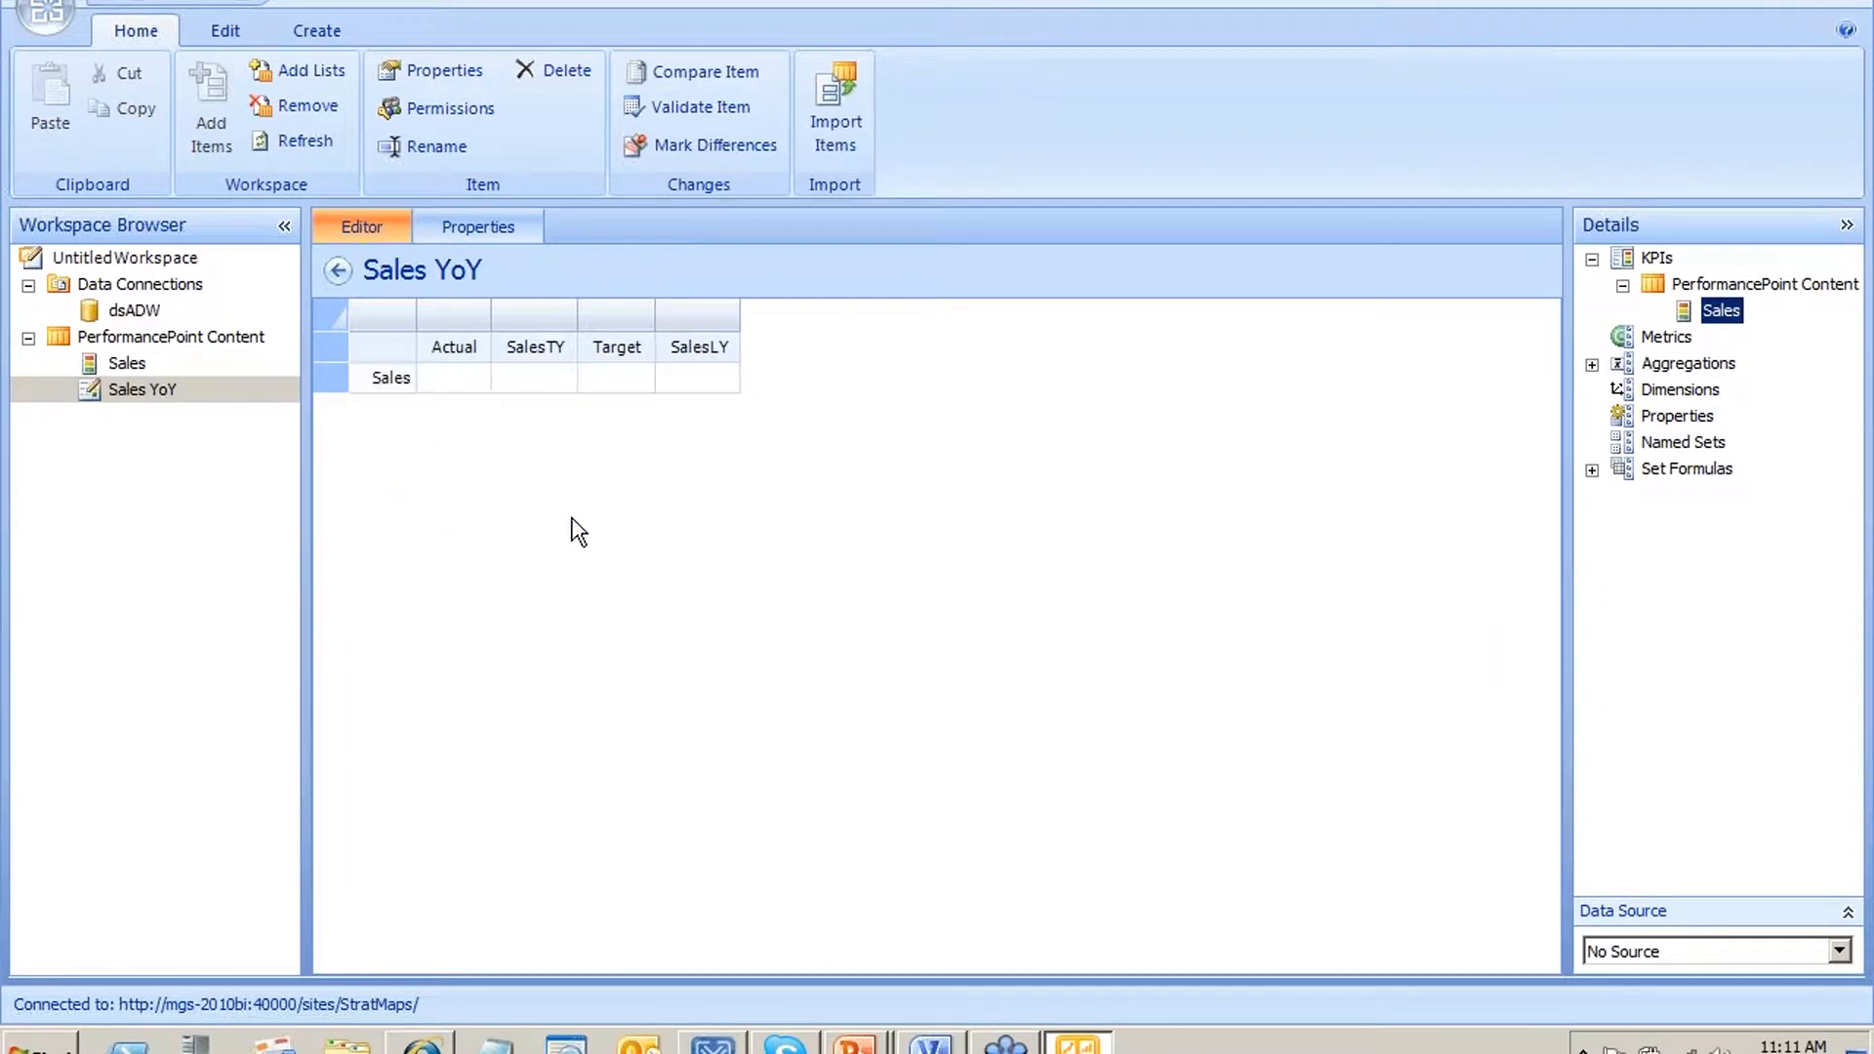
left_click(538, 380)
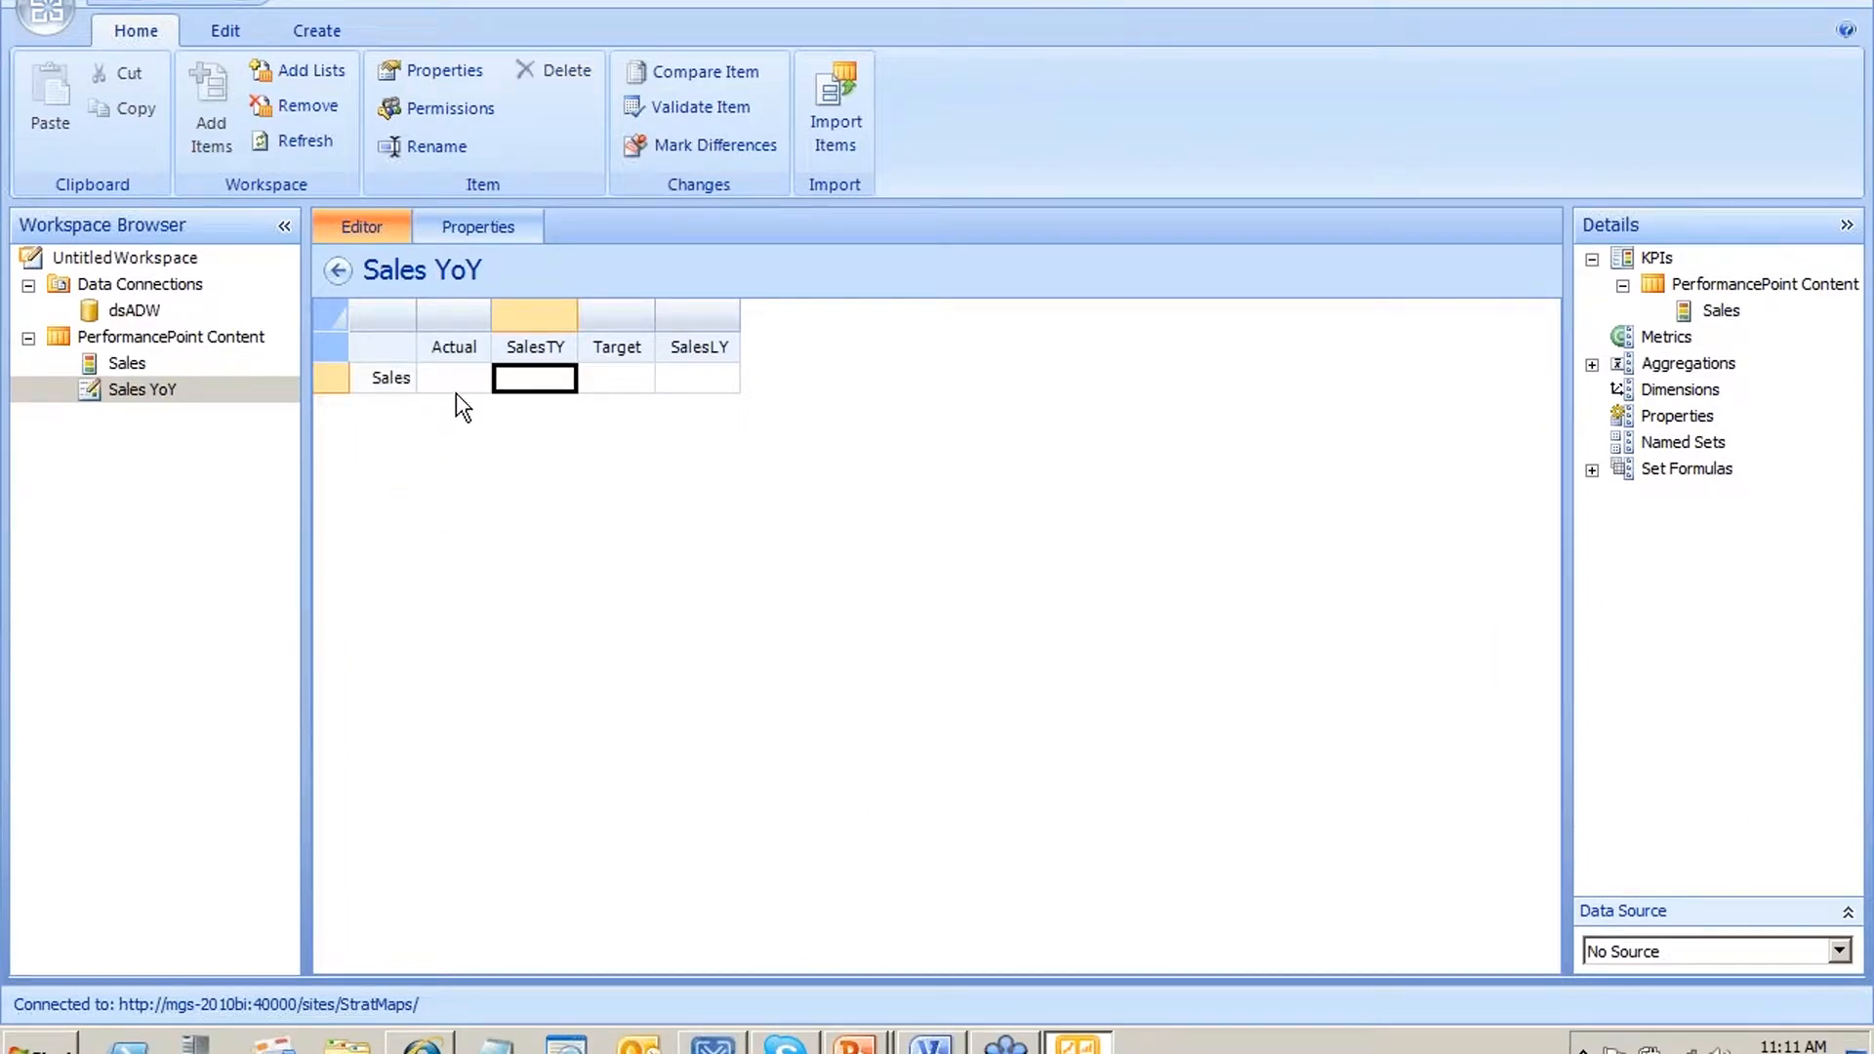
left_click(237, 45)
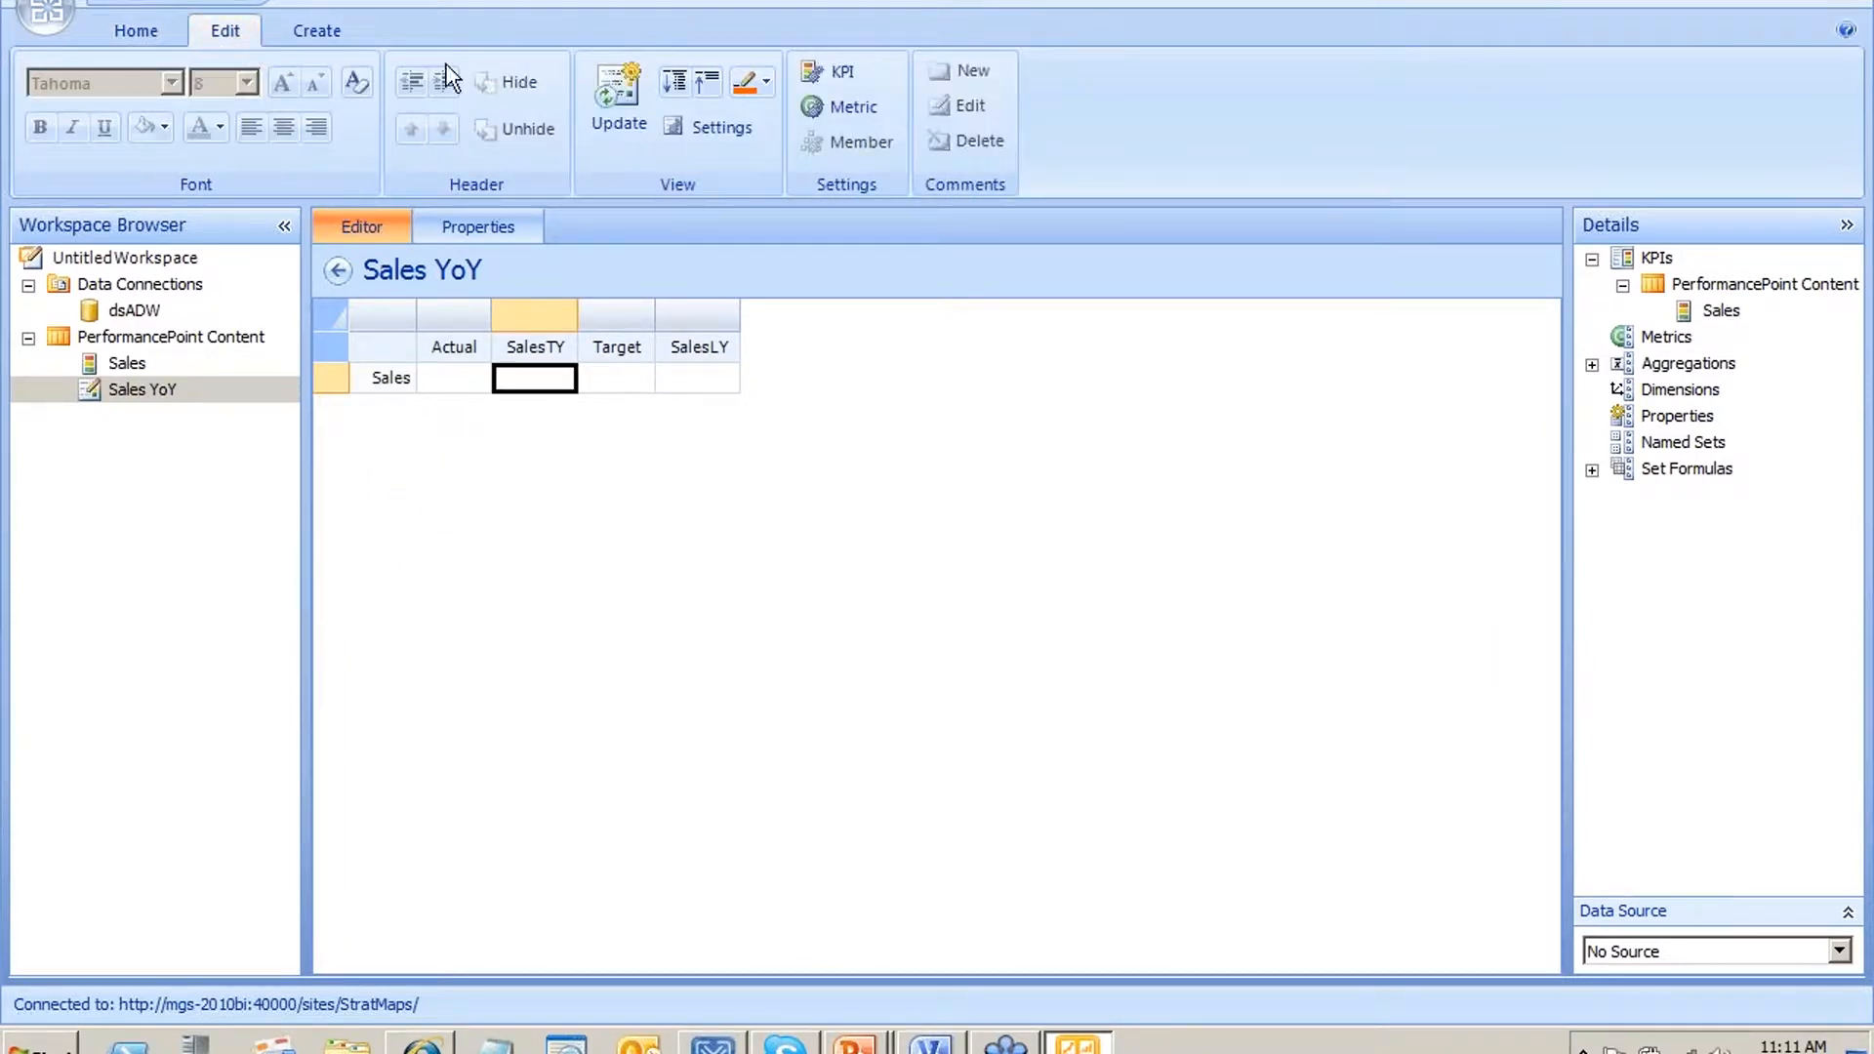
left_click(646, 94)
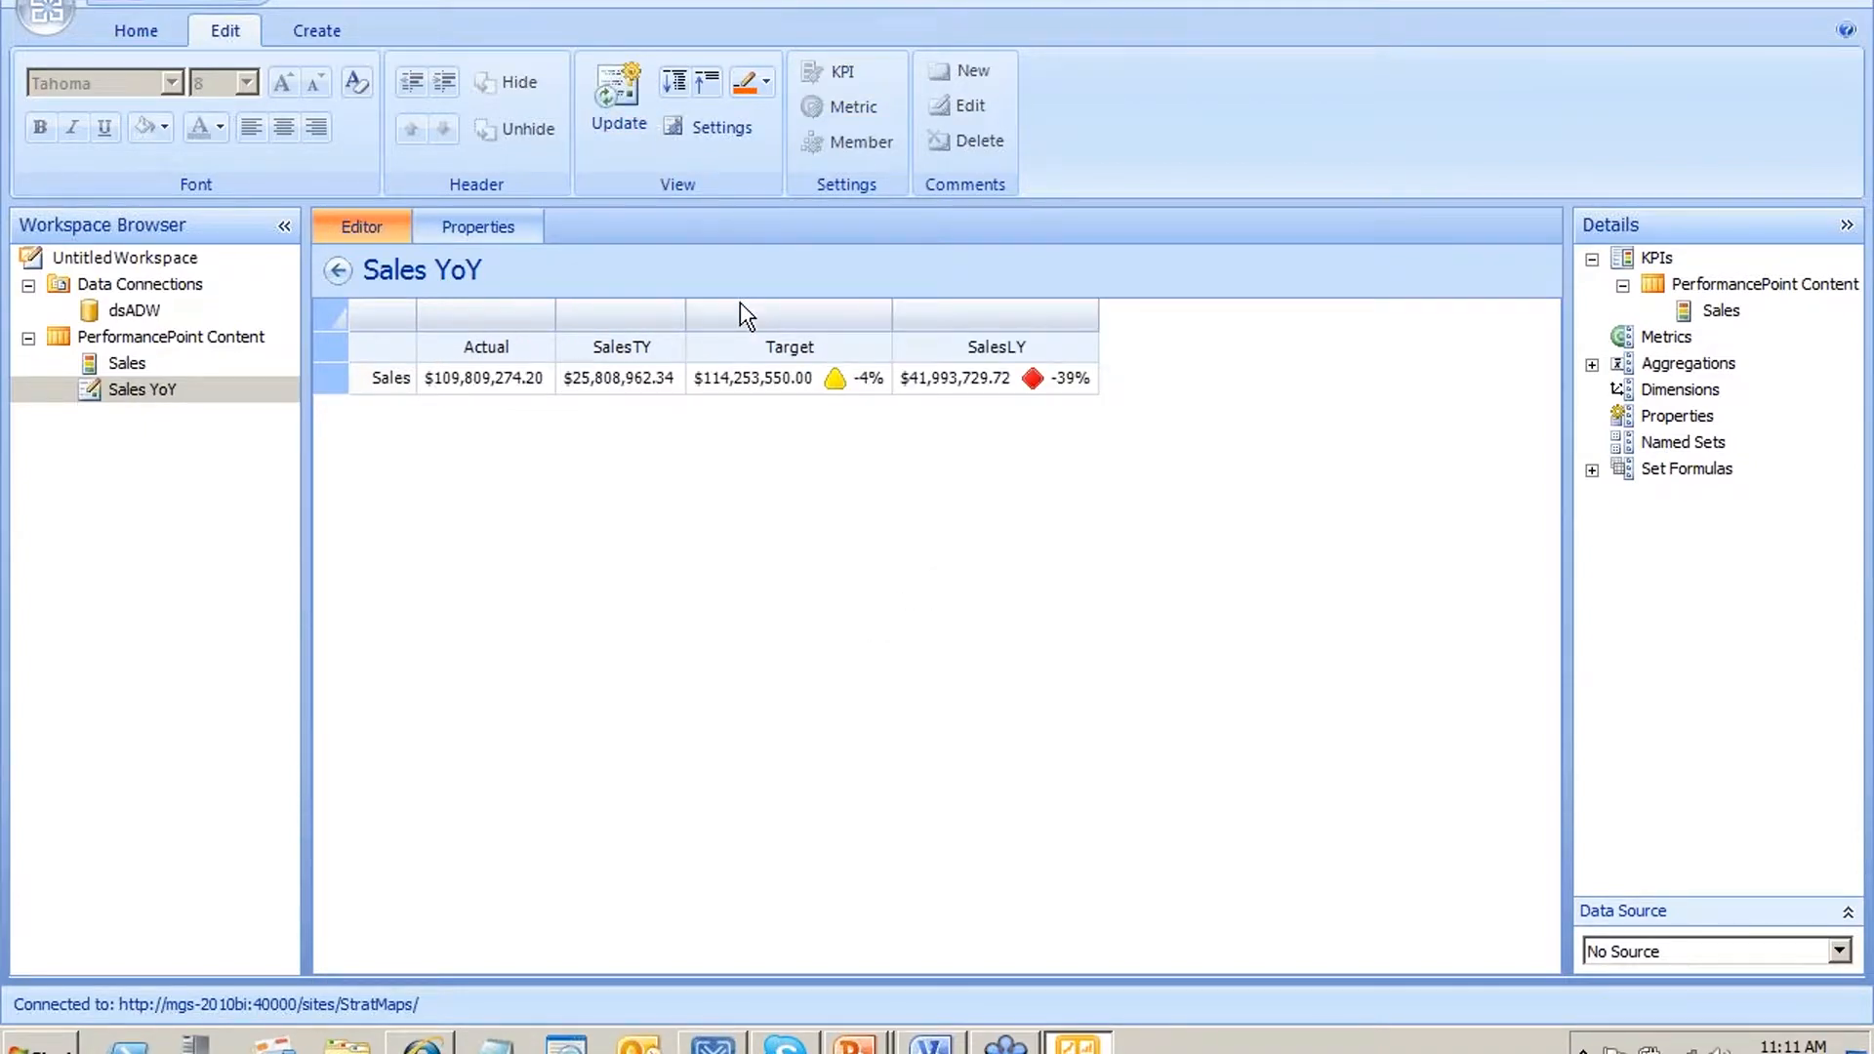
Compare Actual with Target and SalesTY with SalesLY, and delete the Actual and Target columns from the scorecard
left_click(493, 382)
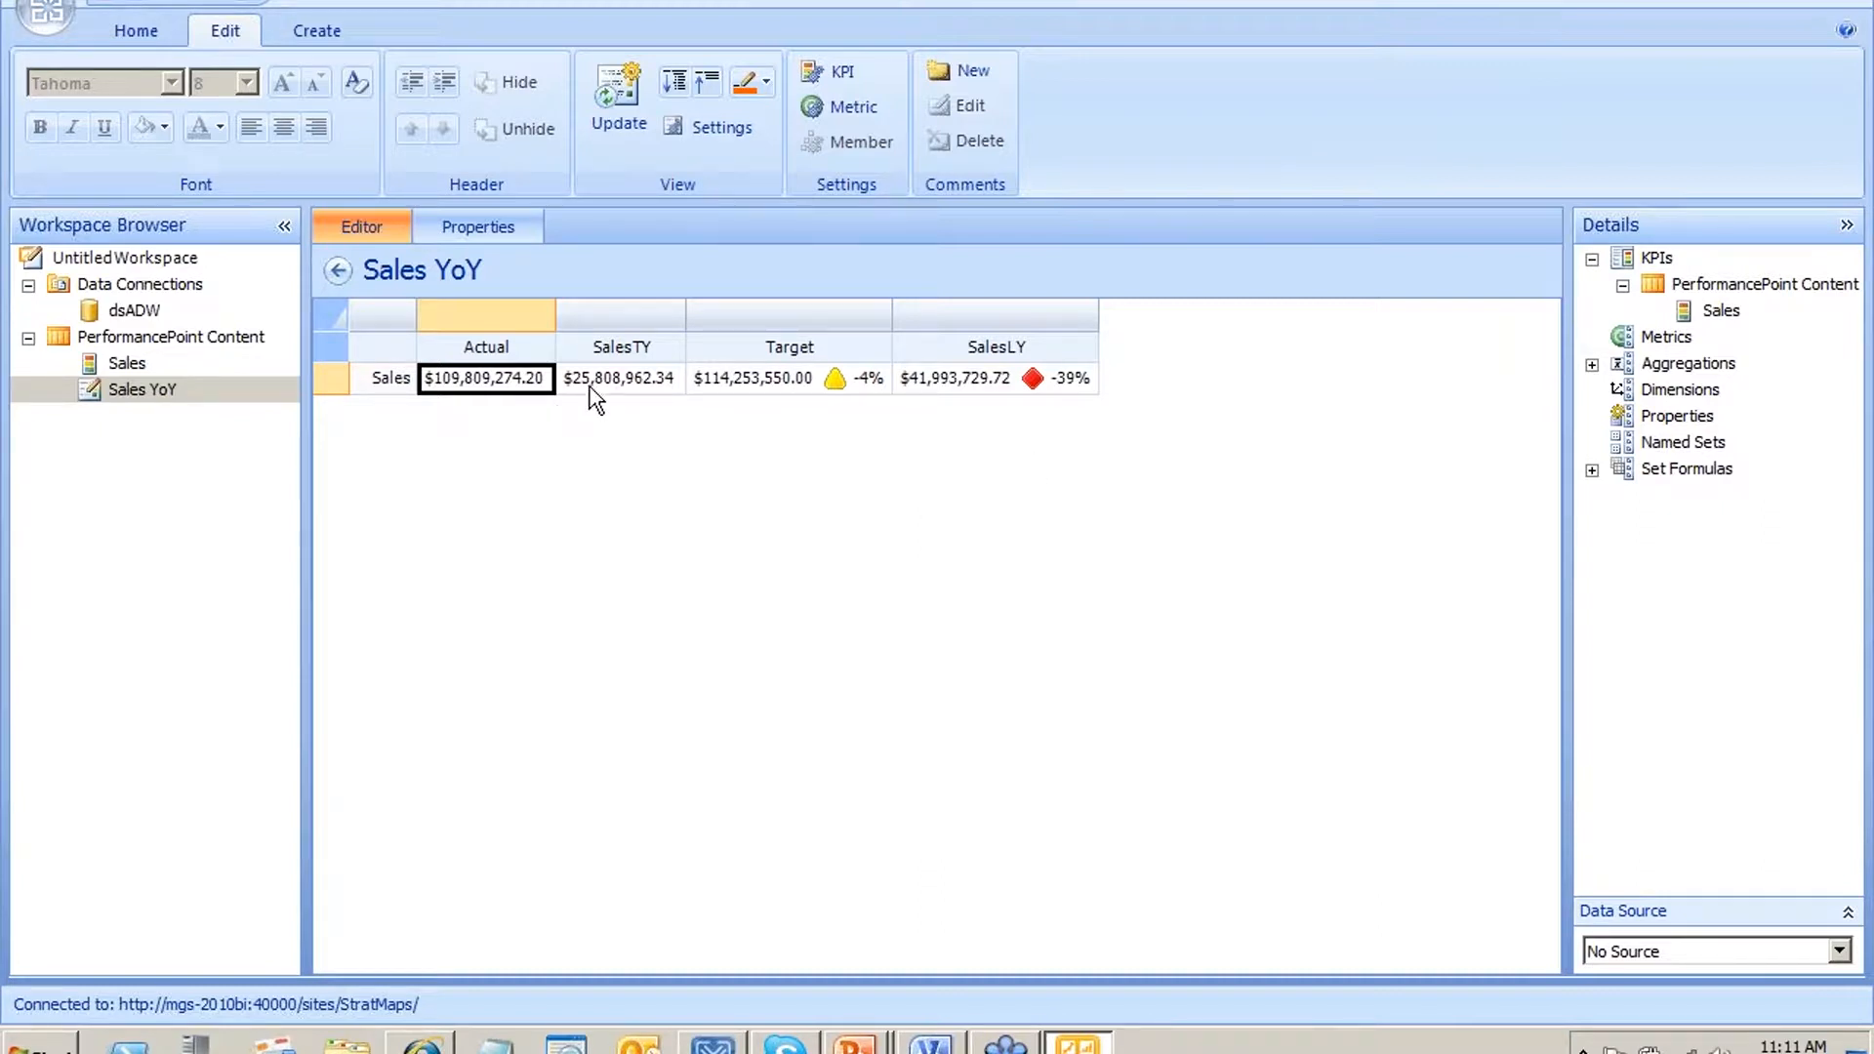
left_click(807, 386, "ctrl")
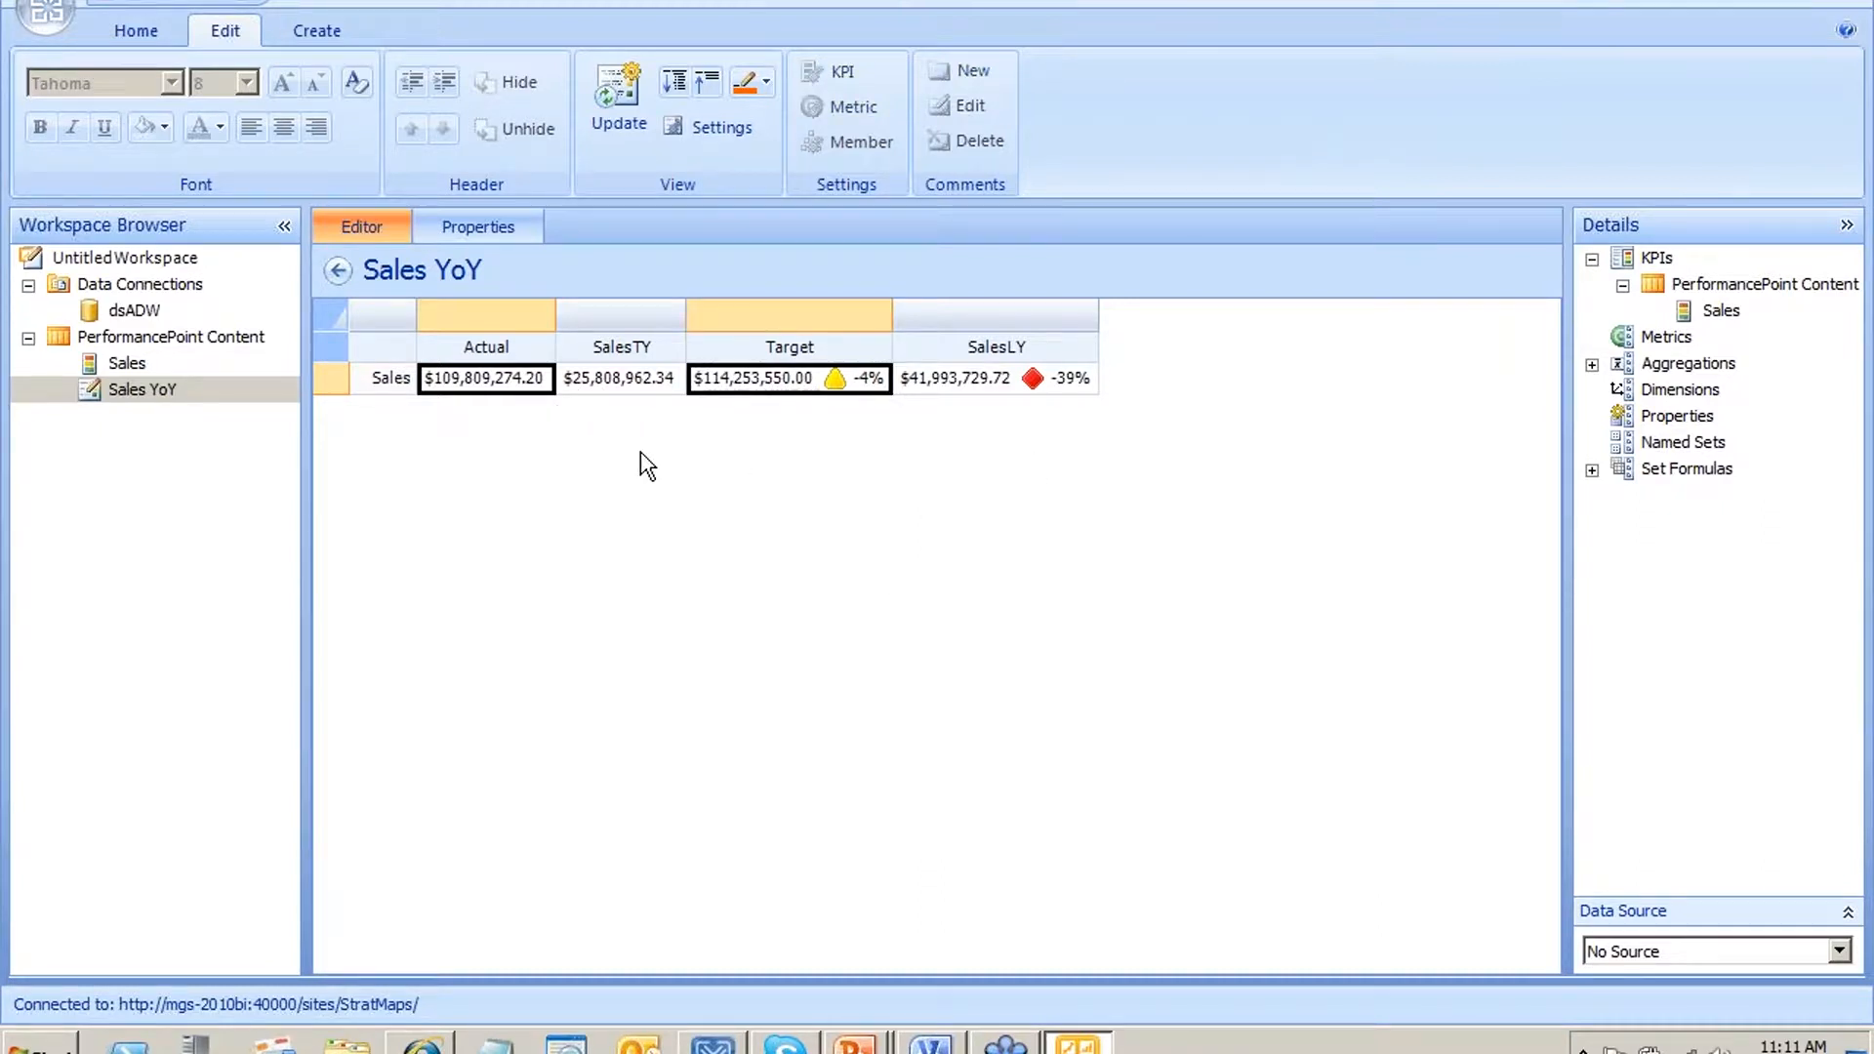
left_click(625, 380)
left_click(1054, 378, "ctrl")
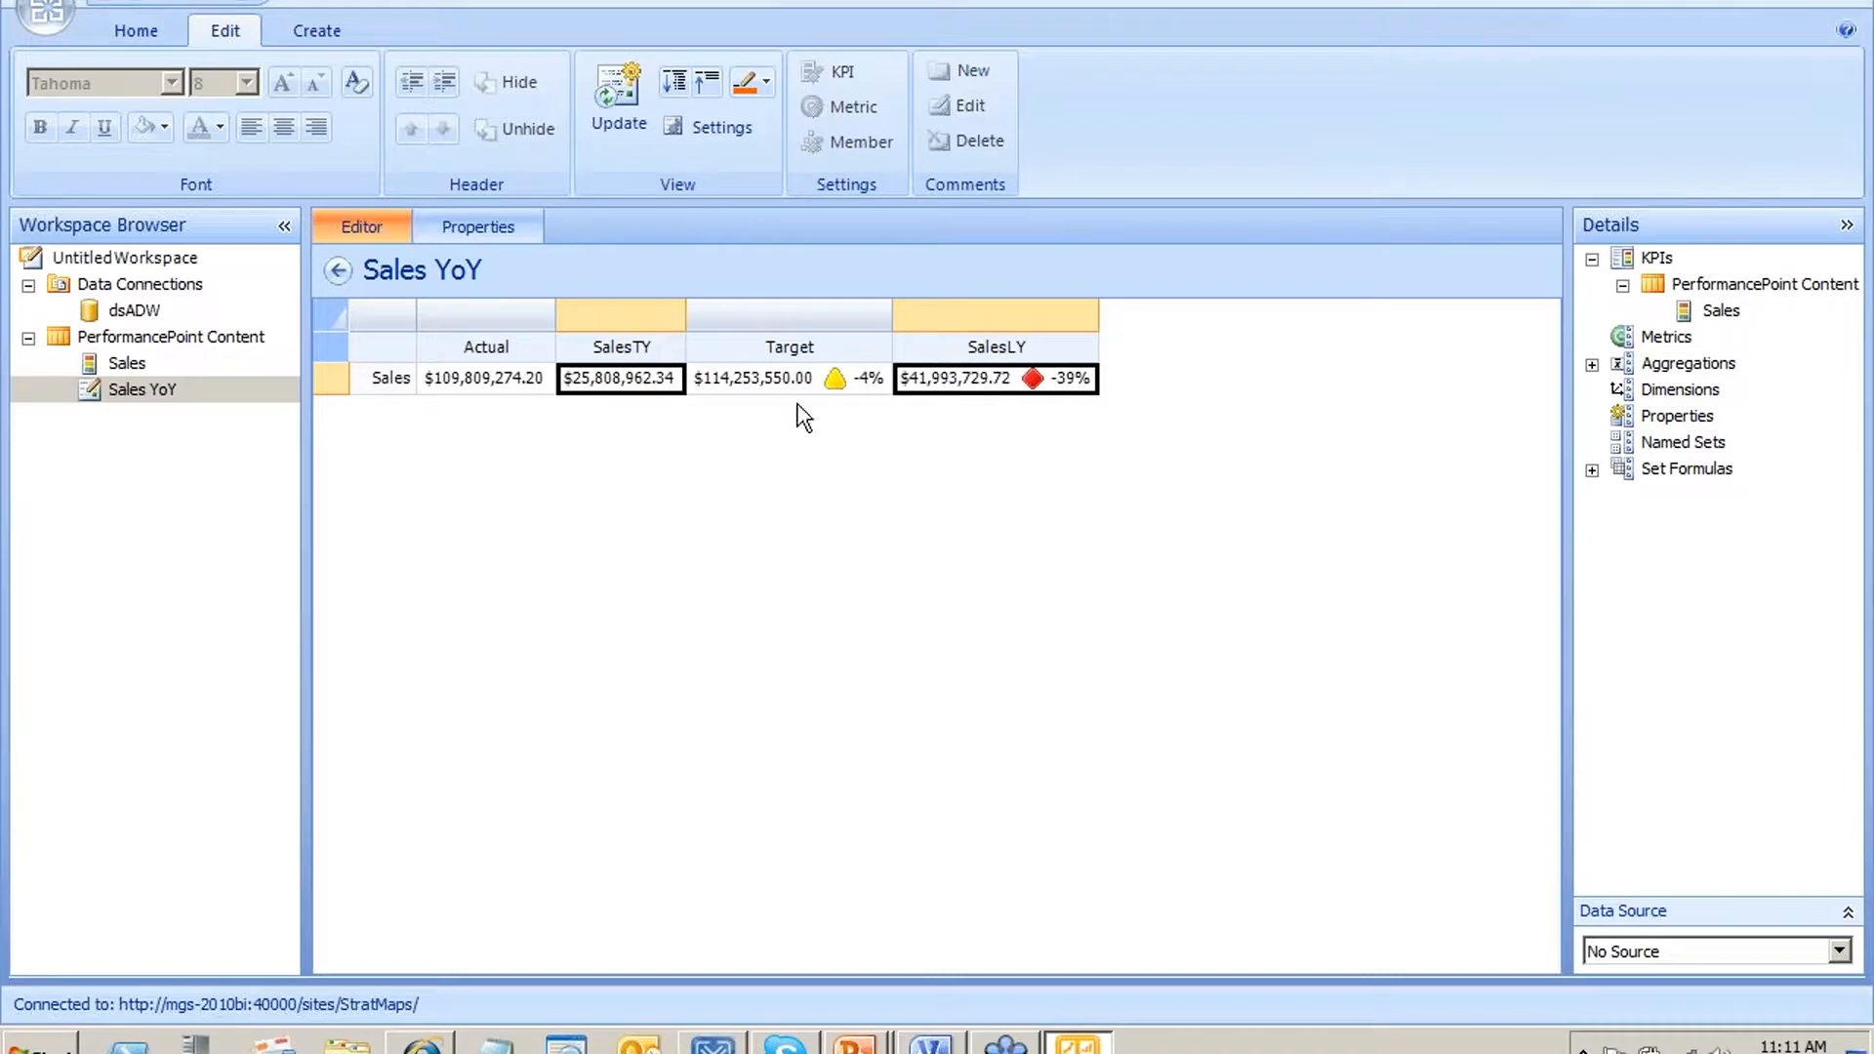
left_click(498, 386)
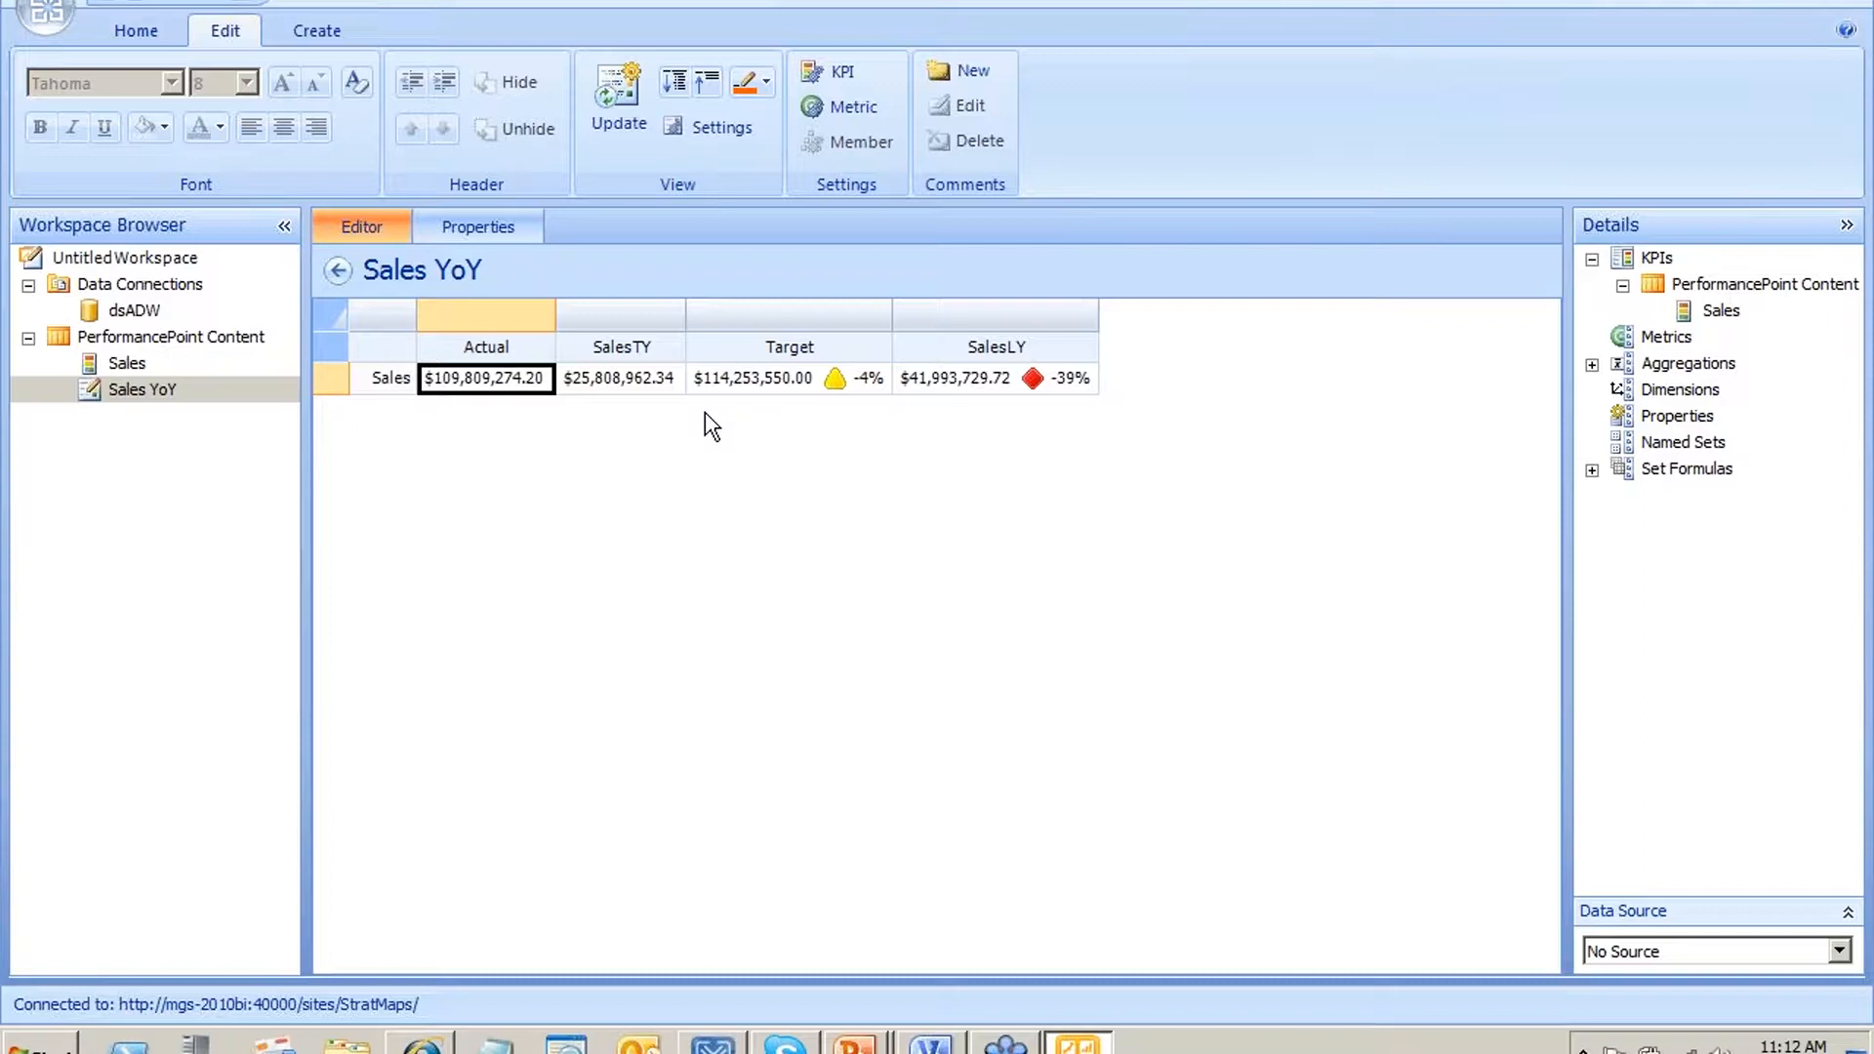
left_click(500, 320)
key("Delete")
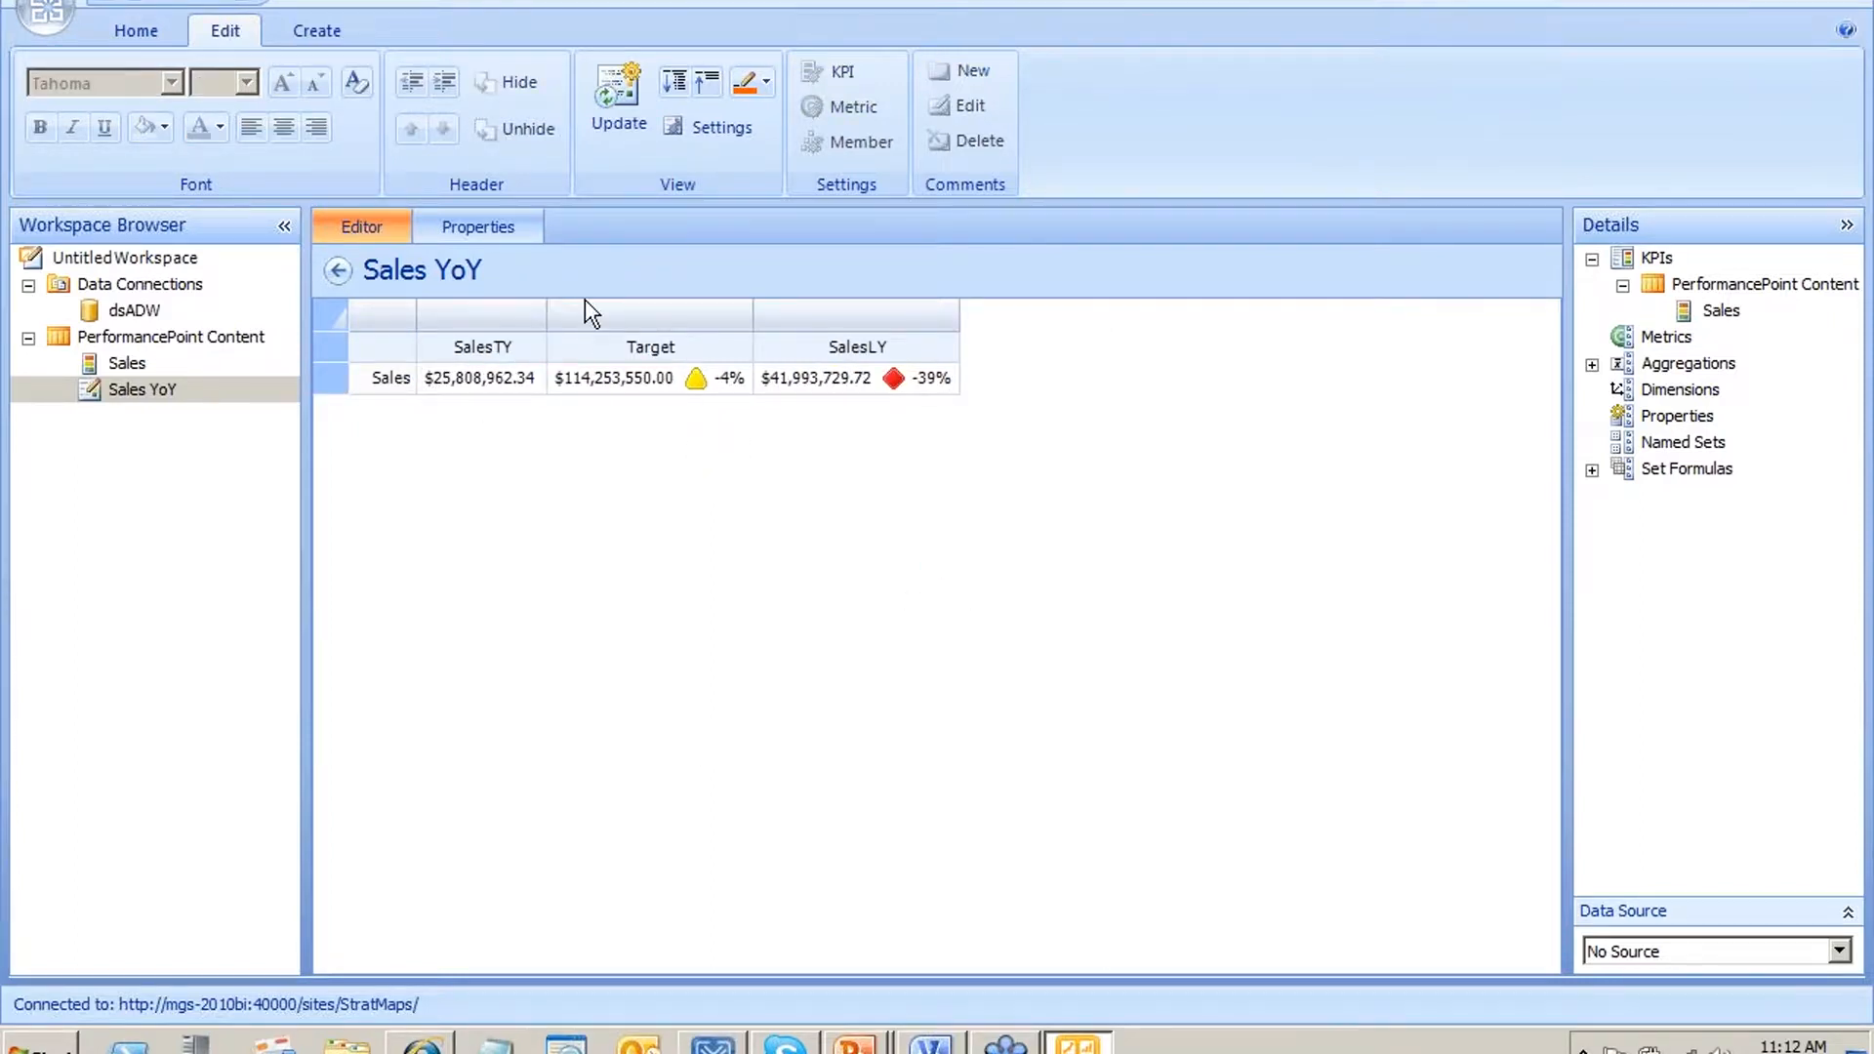
left_click(621, 337)
key("Delete")
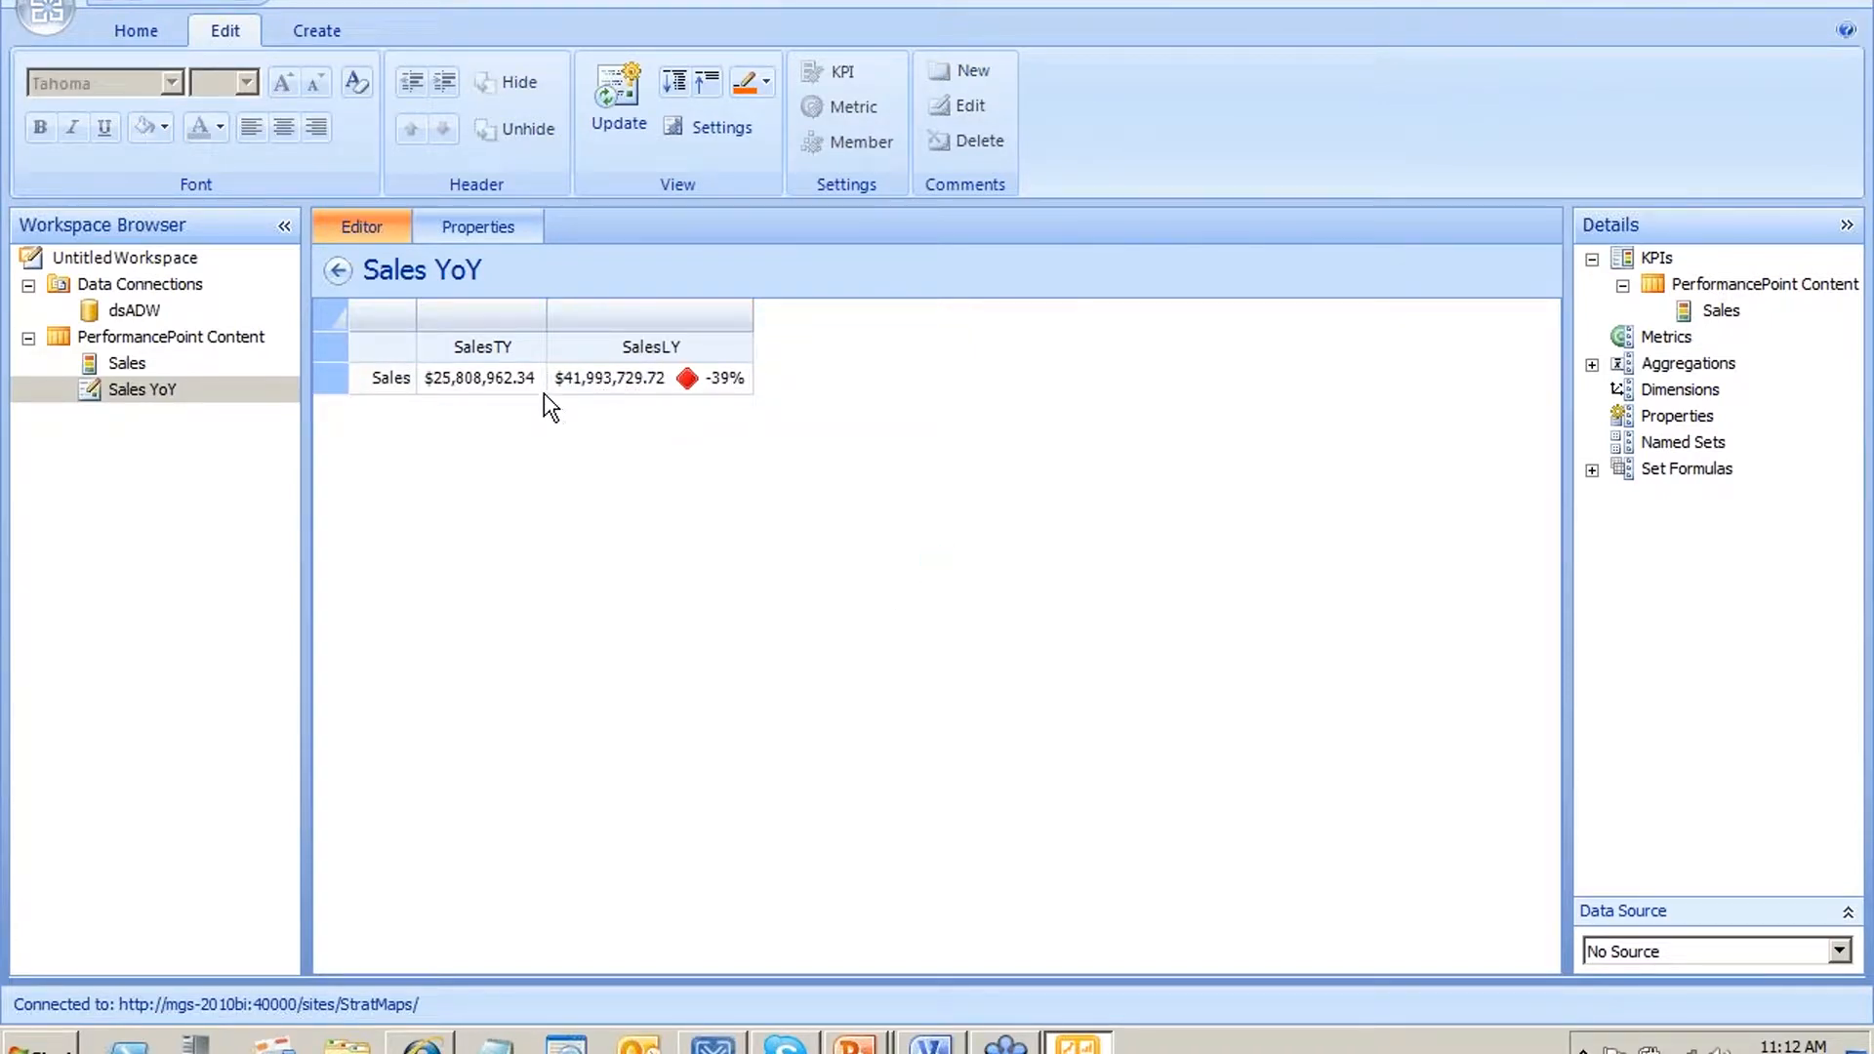
Try to choose a data source for the unsaved Sales YoY scorecard
left_click(543, 391)
left_click(630, 390)
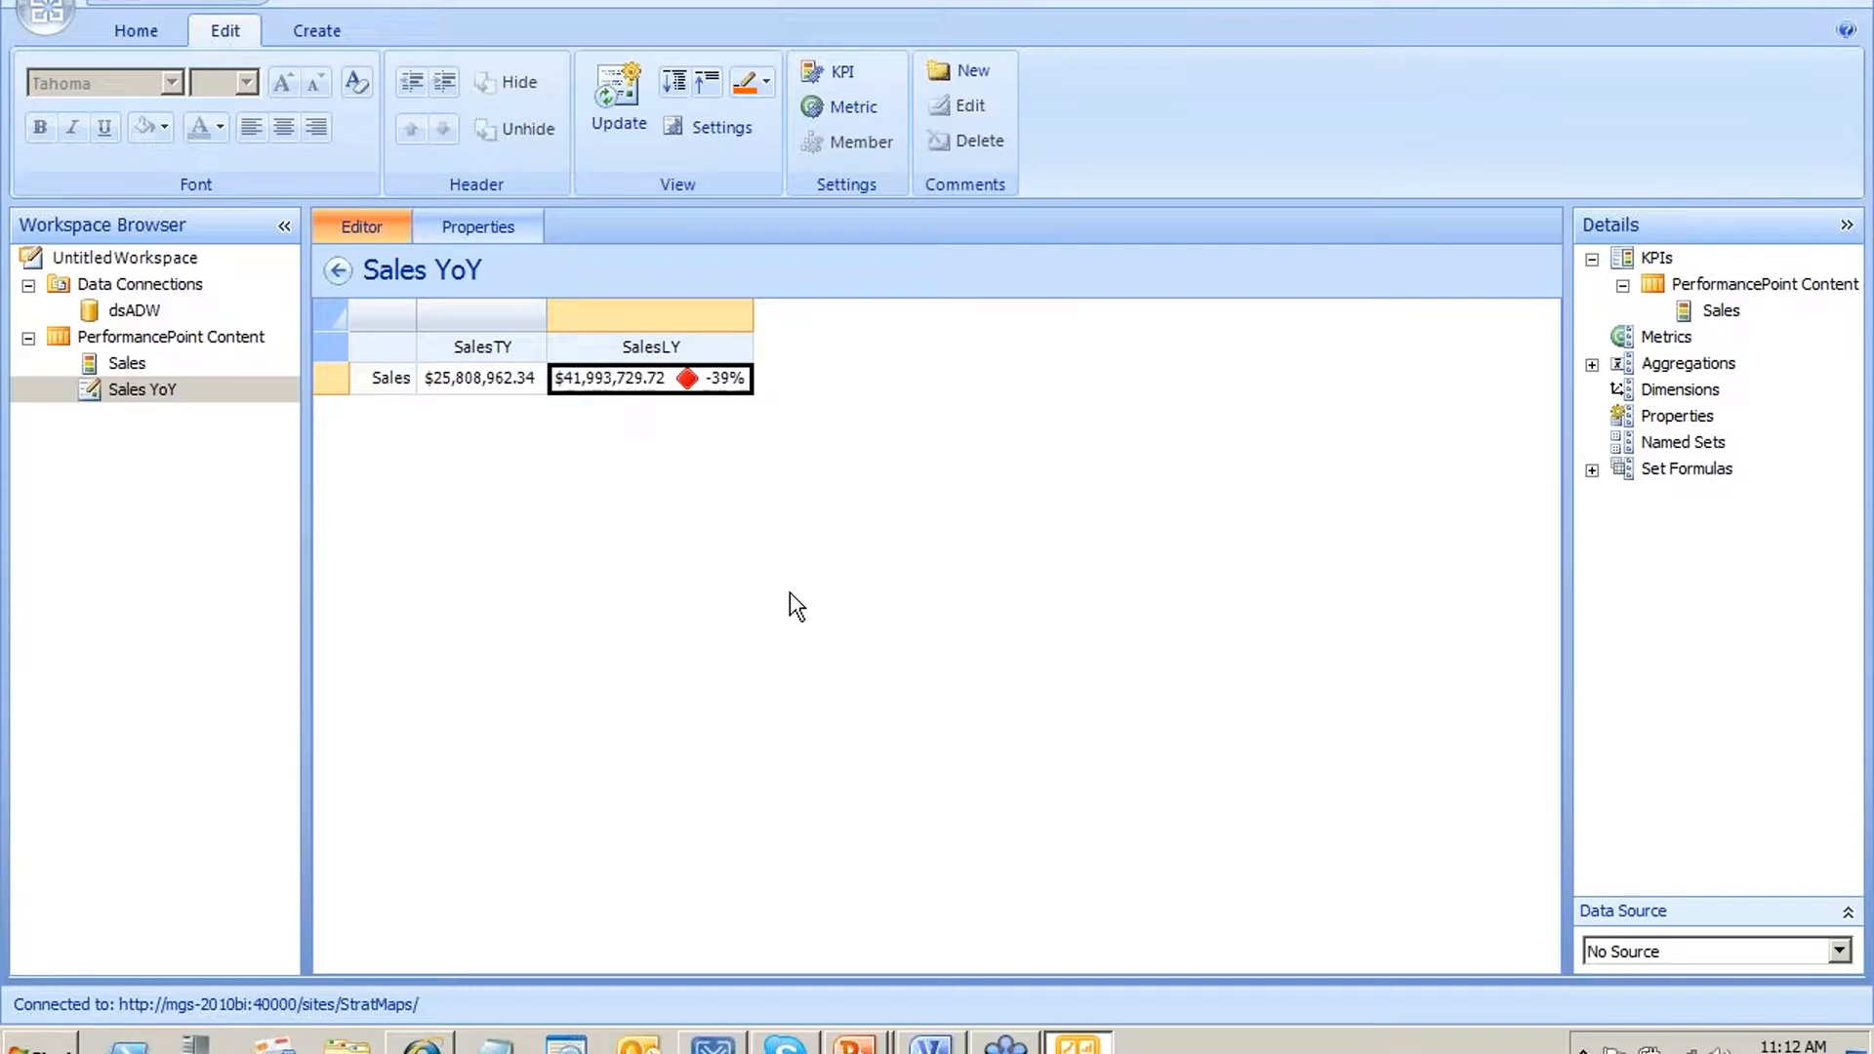
left_click(428, 382)
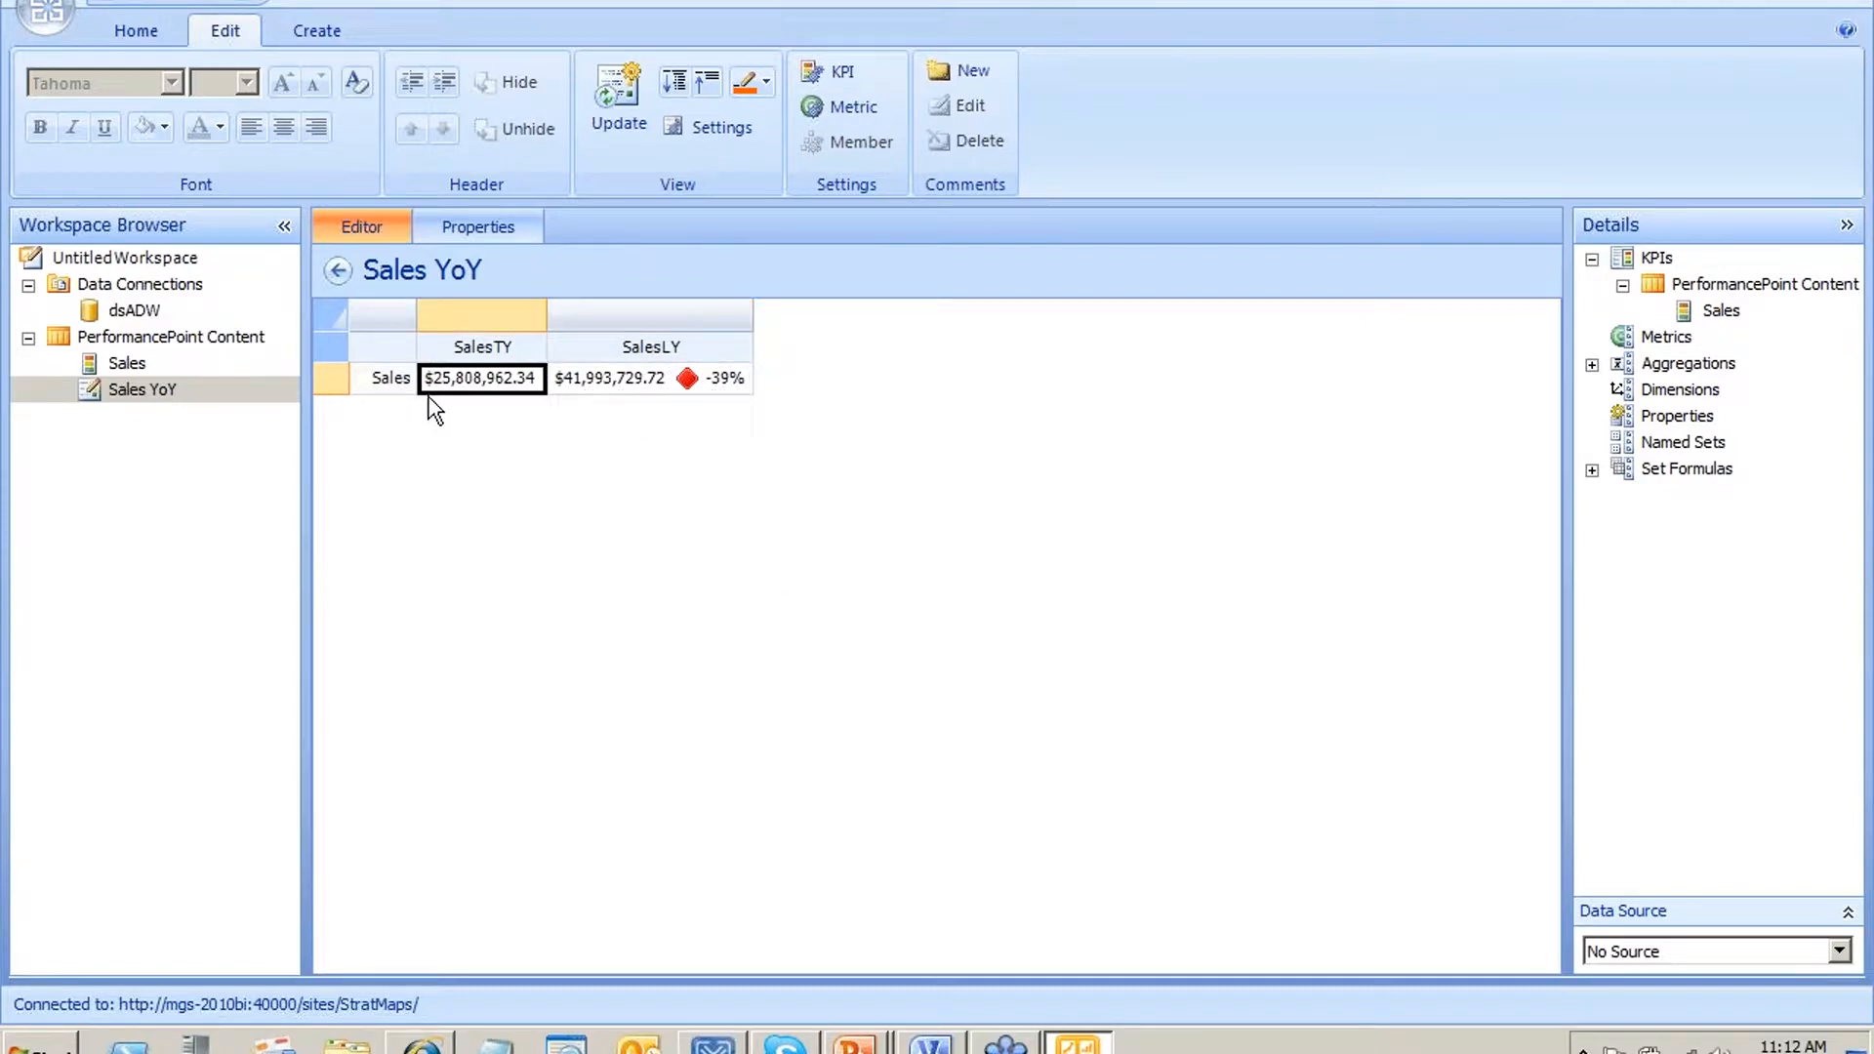
left_click(390, 383)
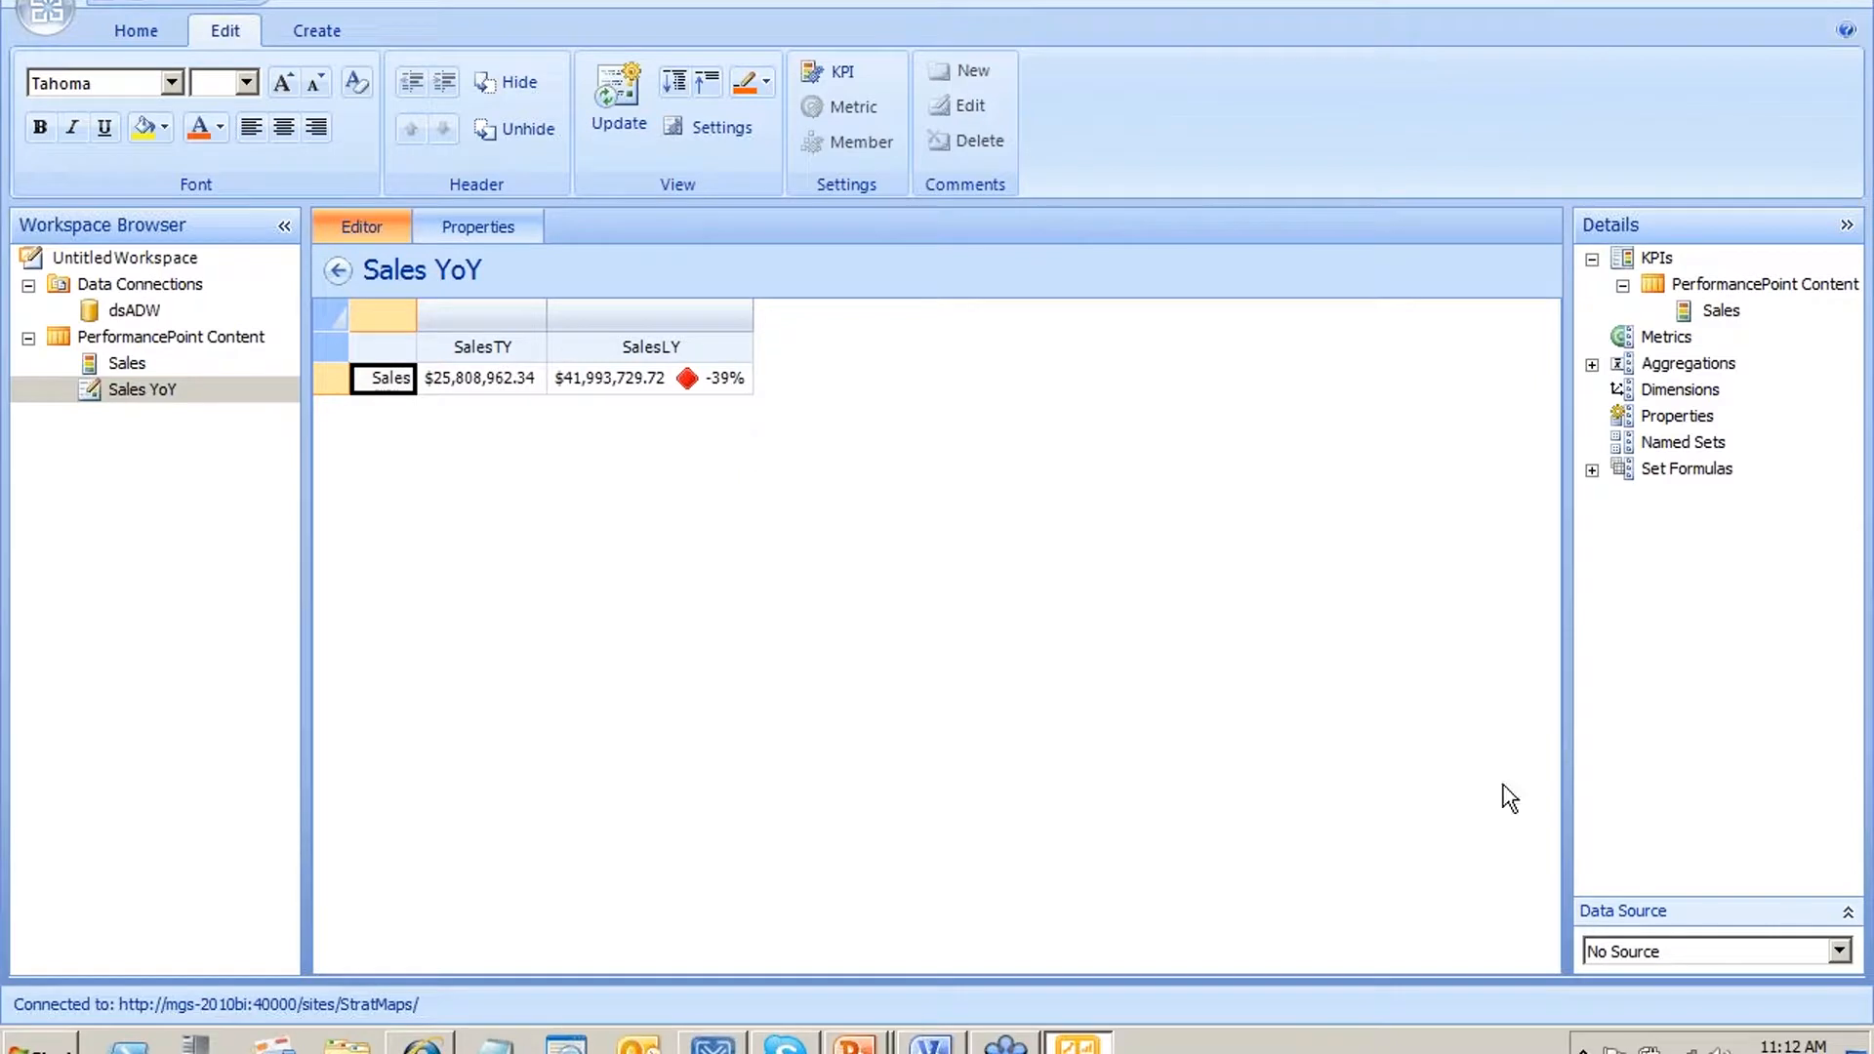
left_click(1837, 948)
left_click(1818, 974)
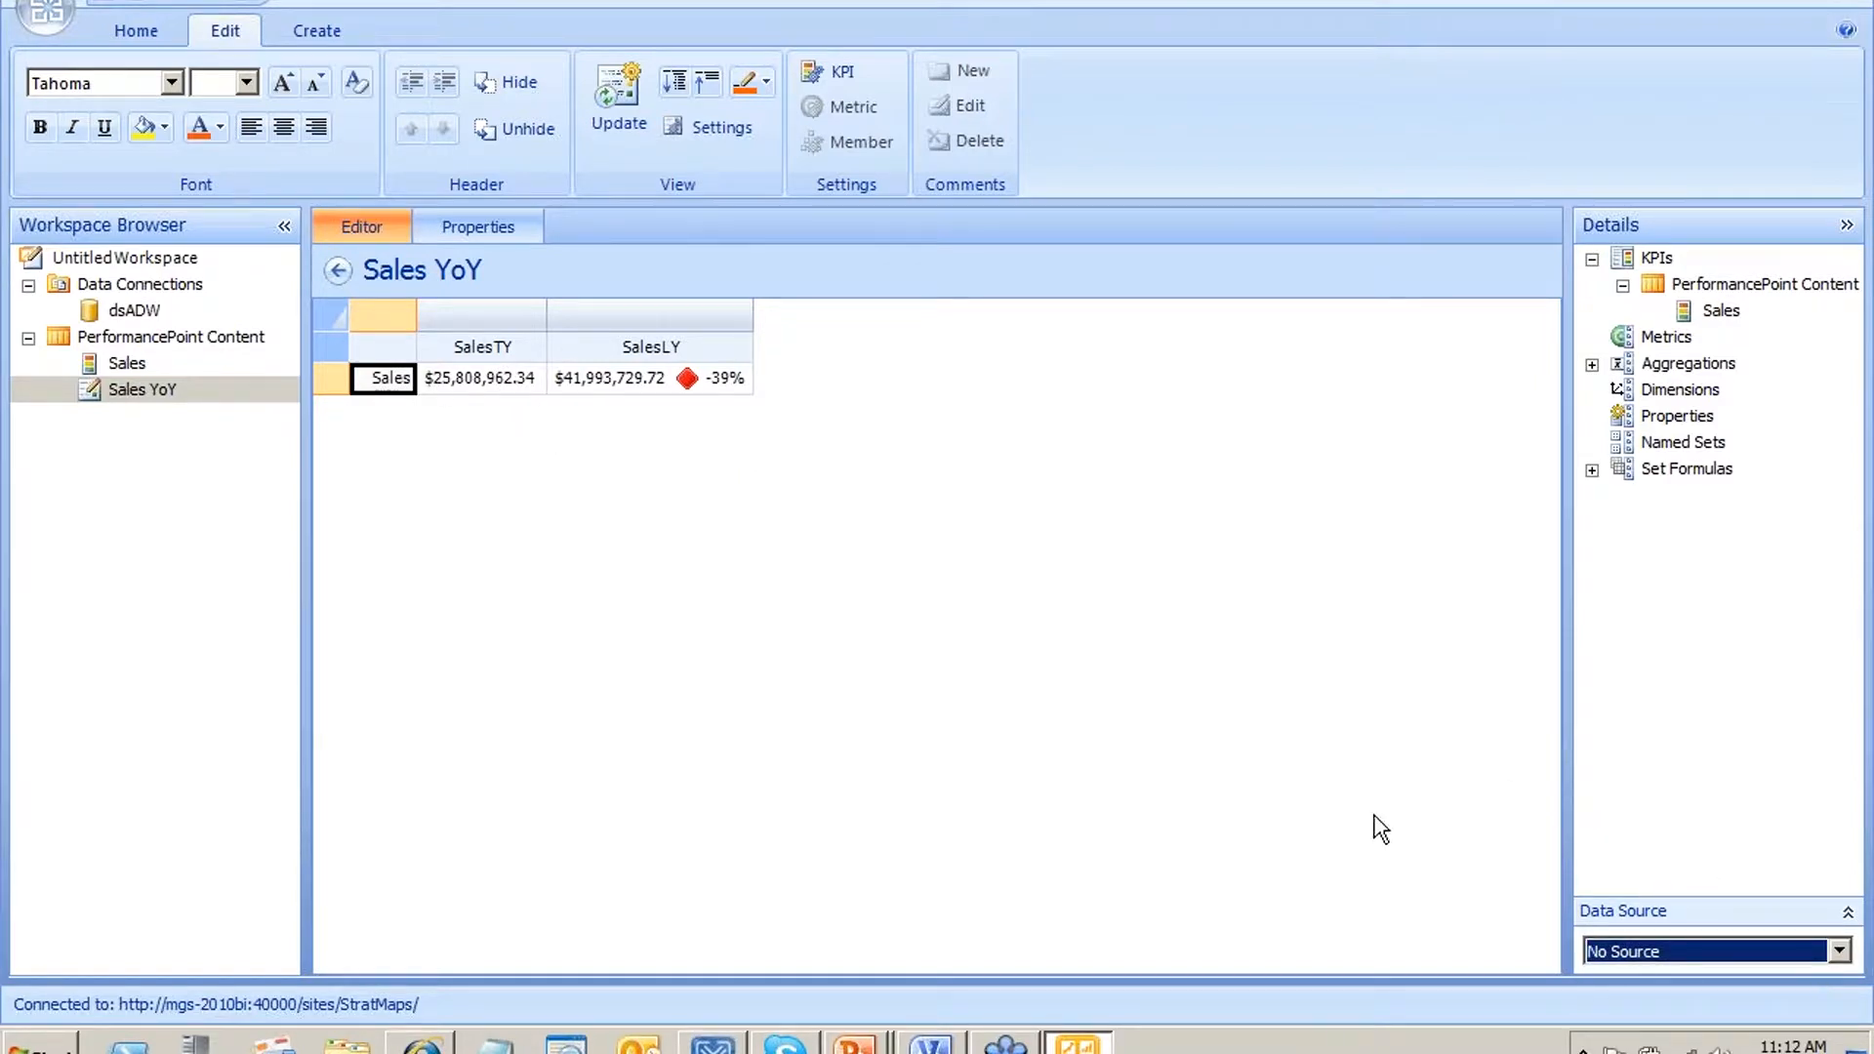
left_click(1774, 955)
left_click(1784, 961)
left_click(1760, 771)
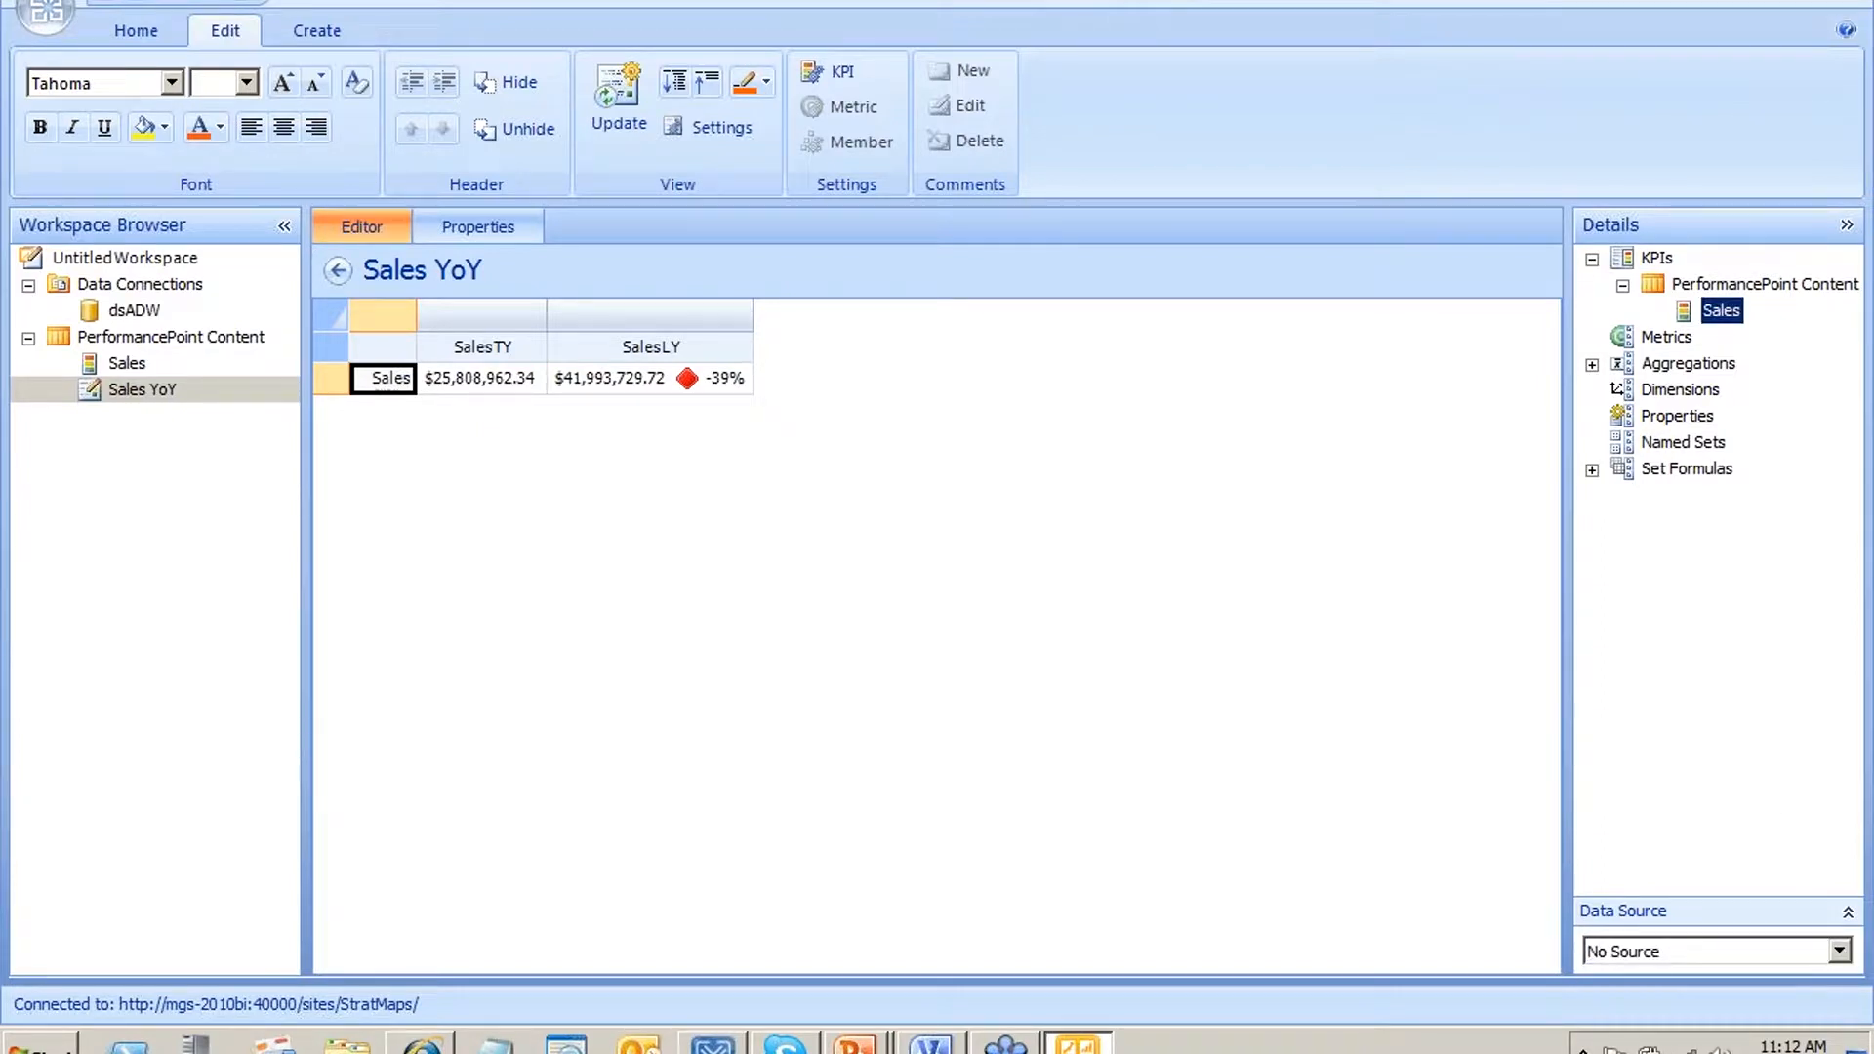
left_click(1736, 952)
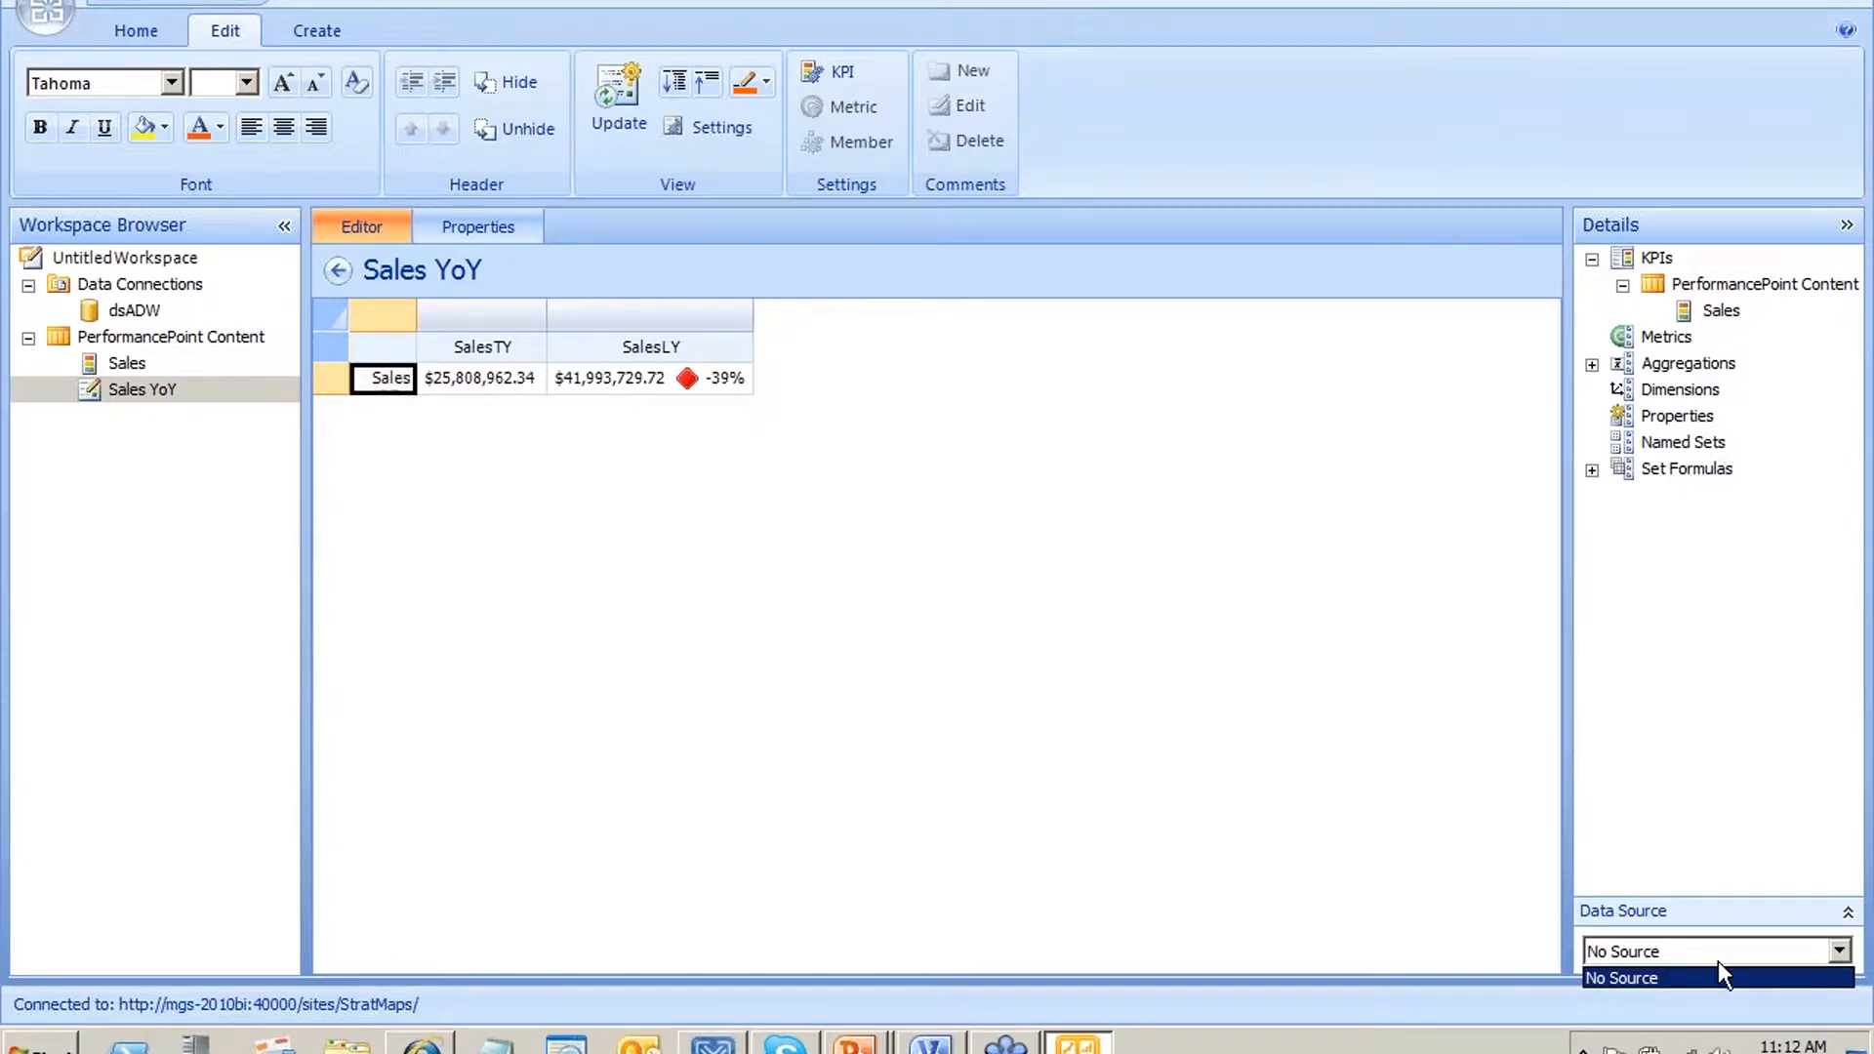
left_click(1719, 962)
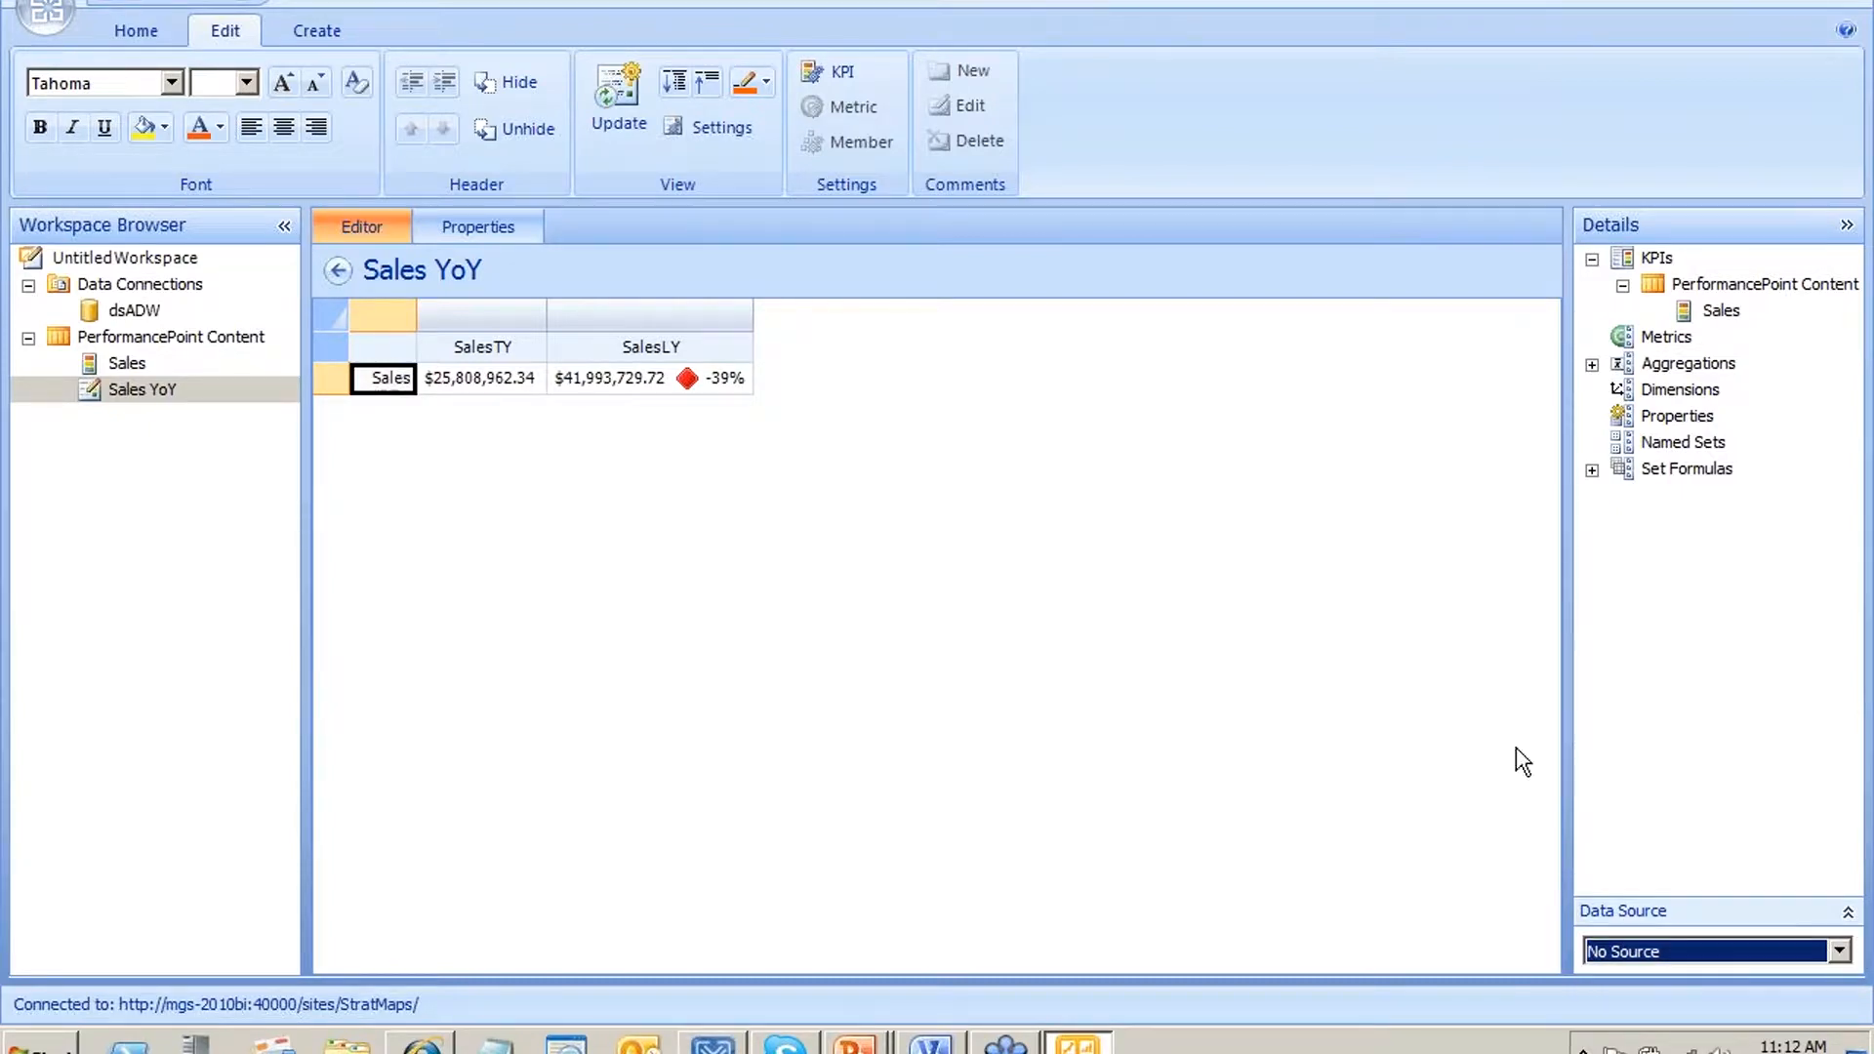
Save the Sales YoY scorecard and select dsADW as its data source
left_click(125, 364)
right_click(129, 389)
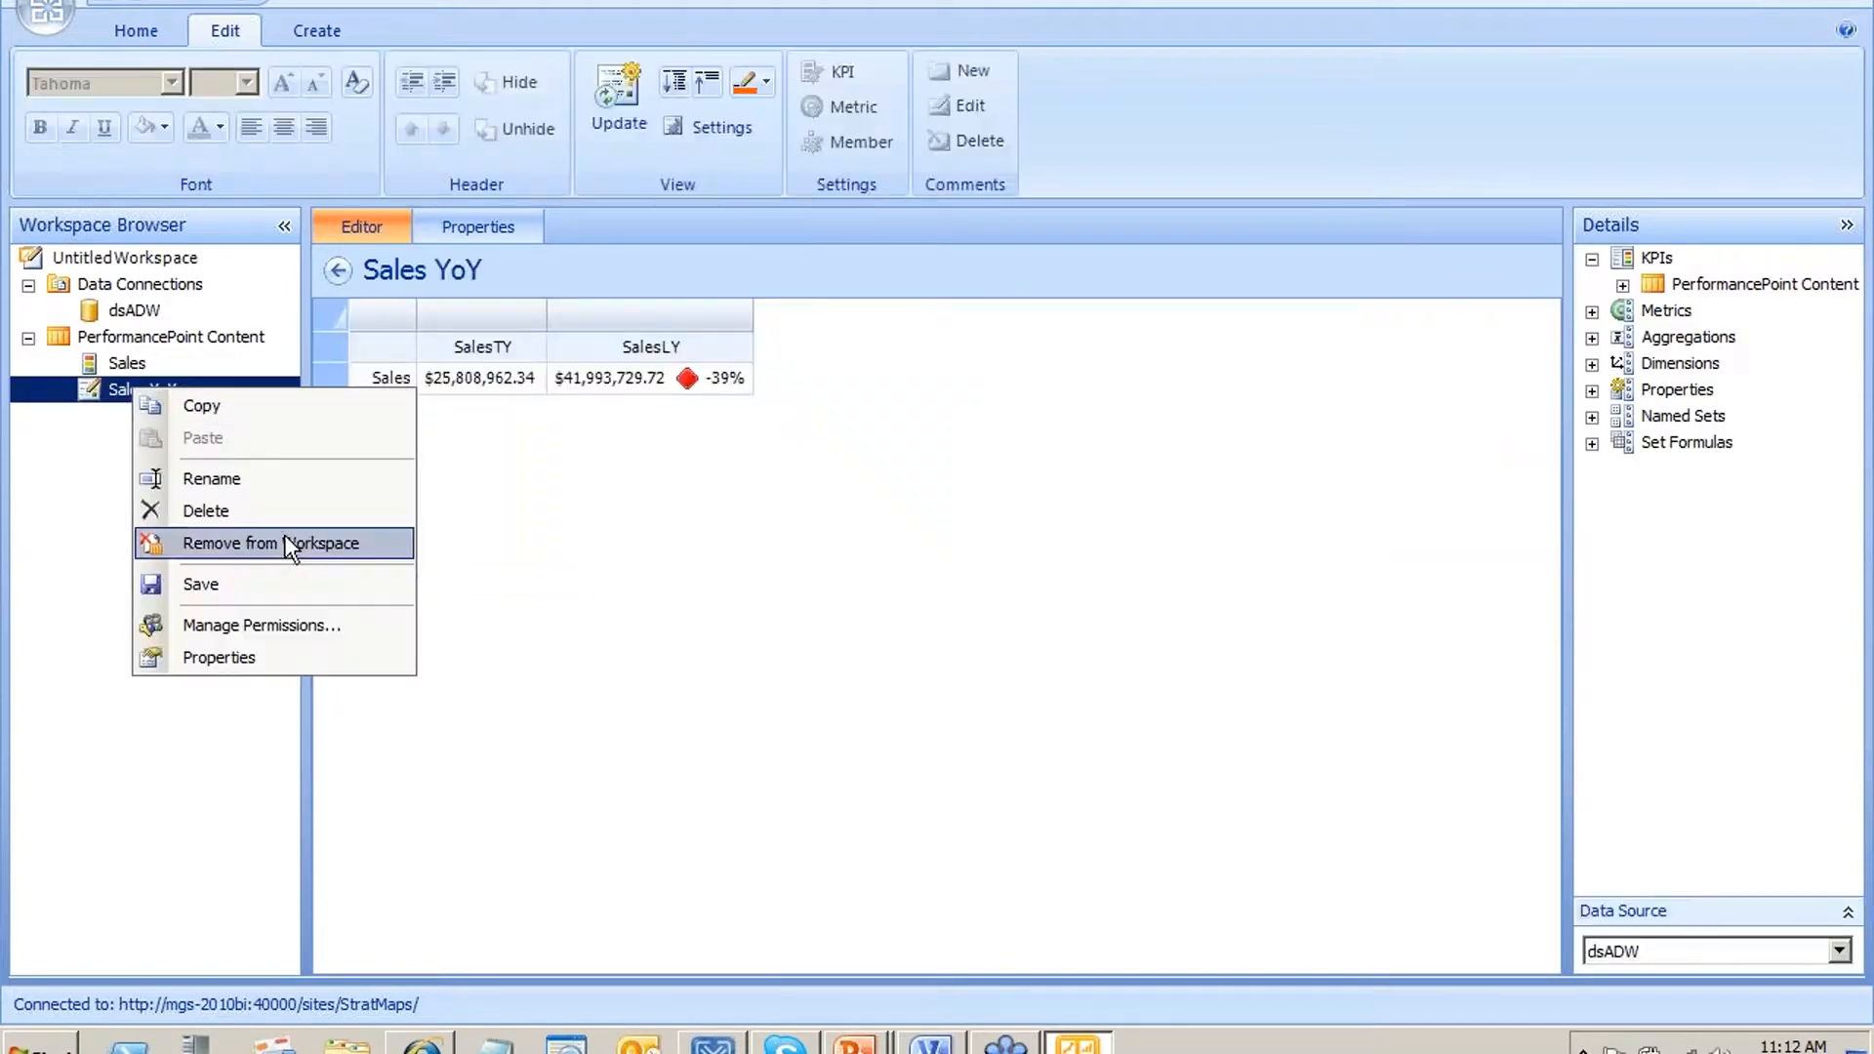
left_click(308, 583)
left_click(1839, 951)
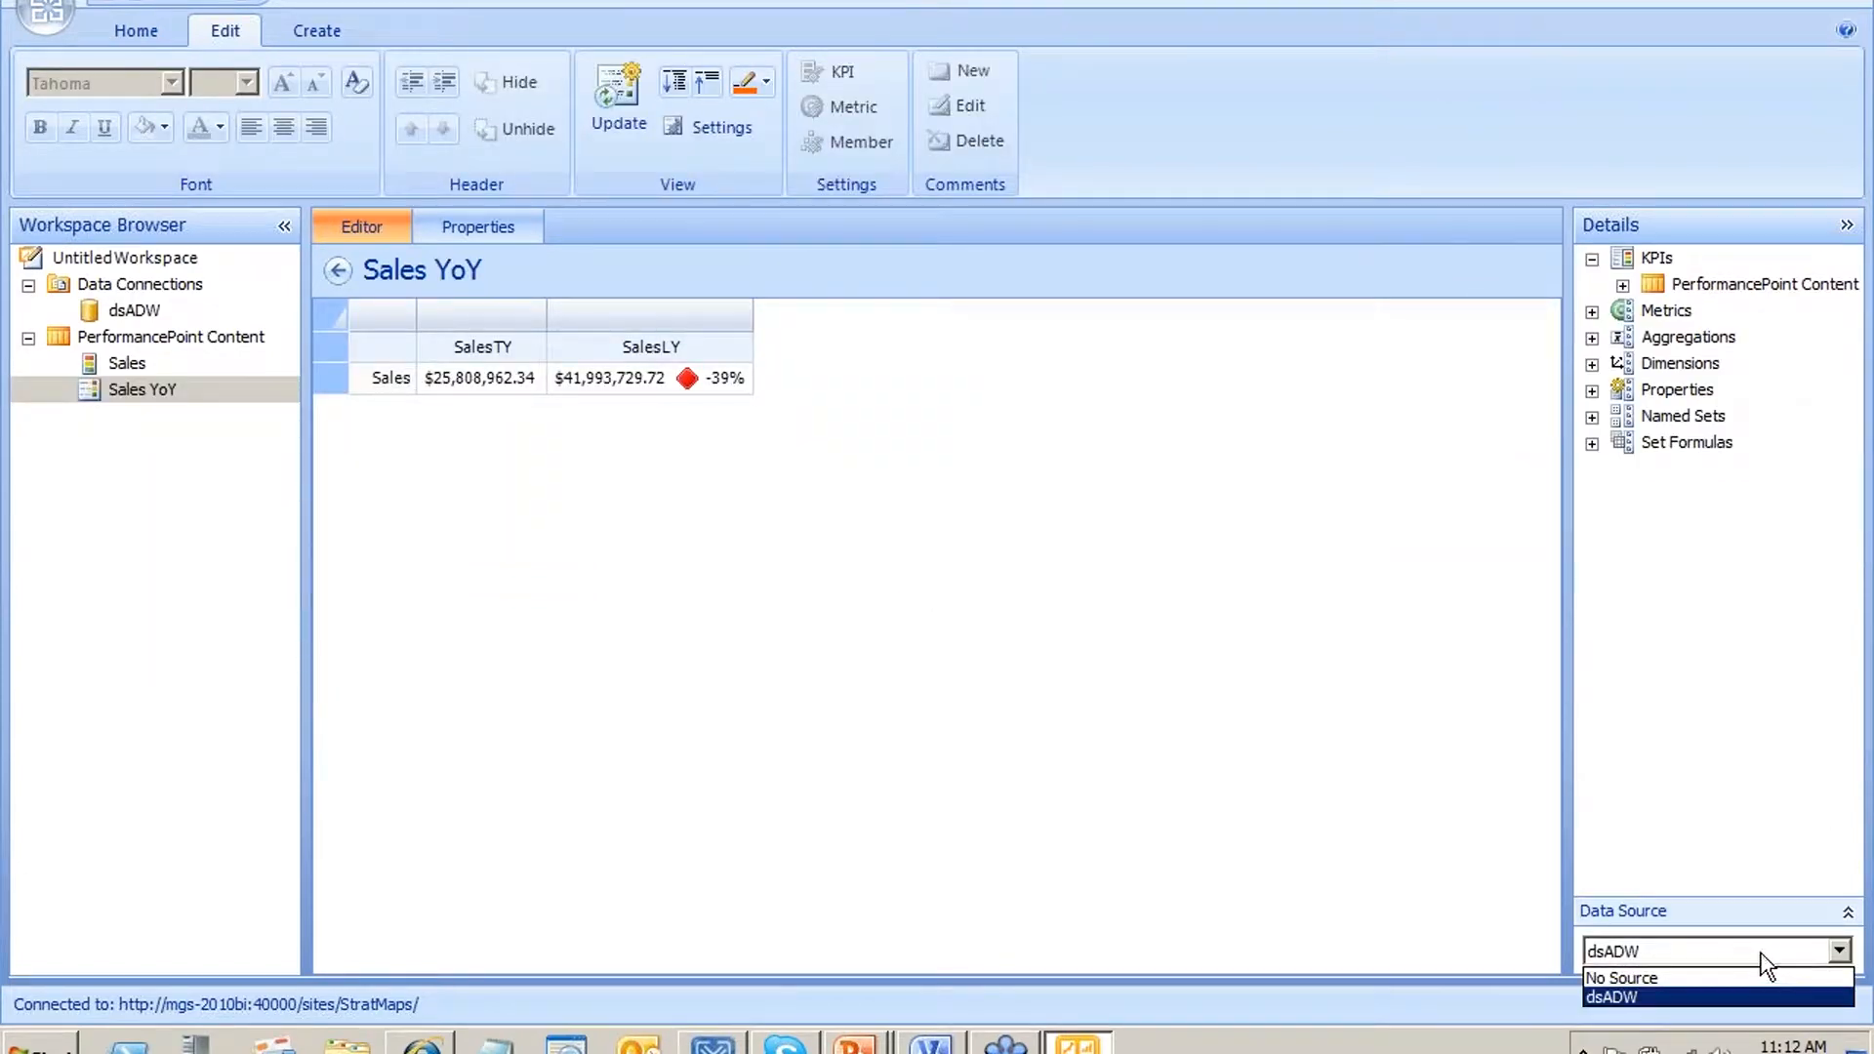
left_click(1769, 962)
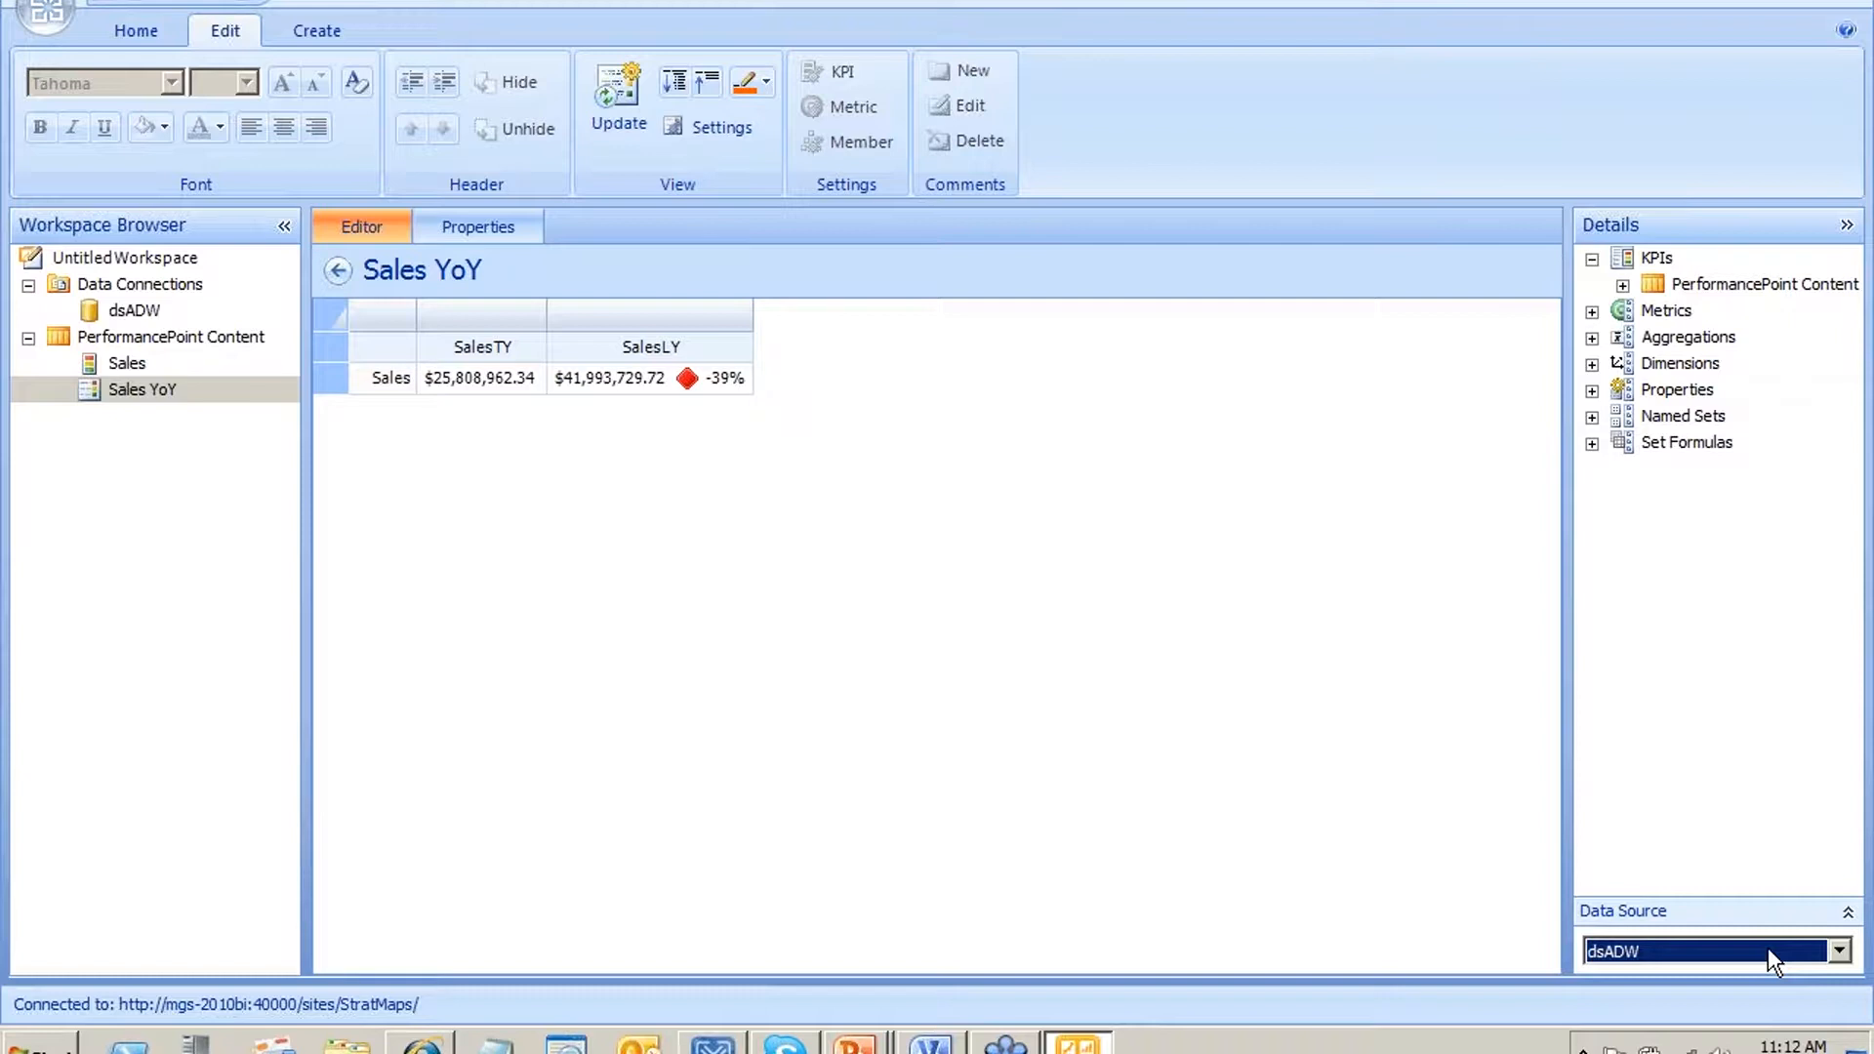
Expand the Product dimension under Dimensions to list its hierarchies and attributes
left_click(1592, 363)
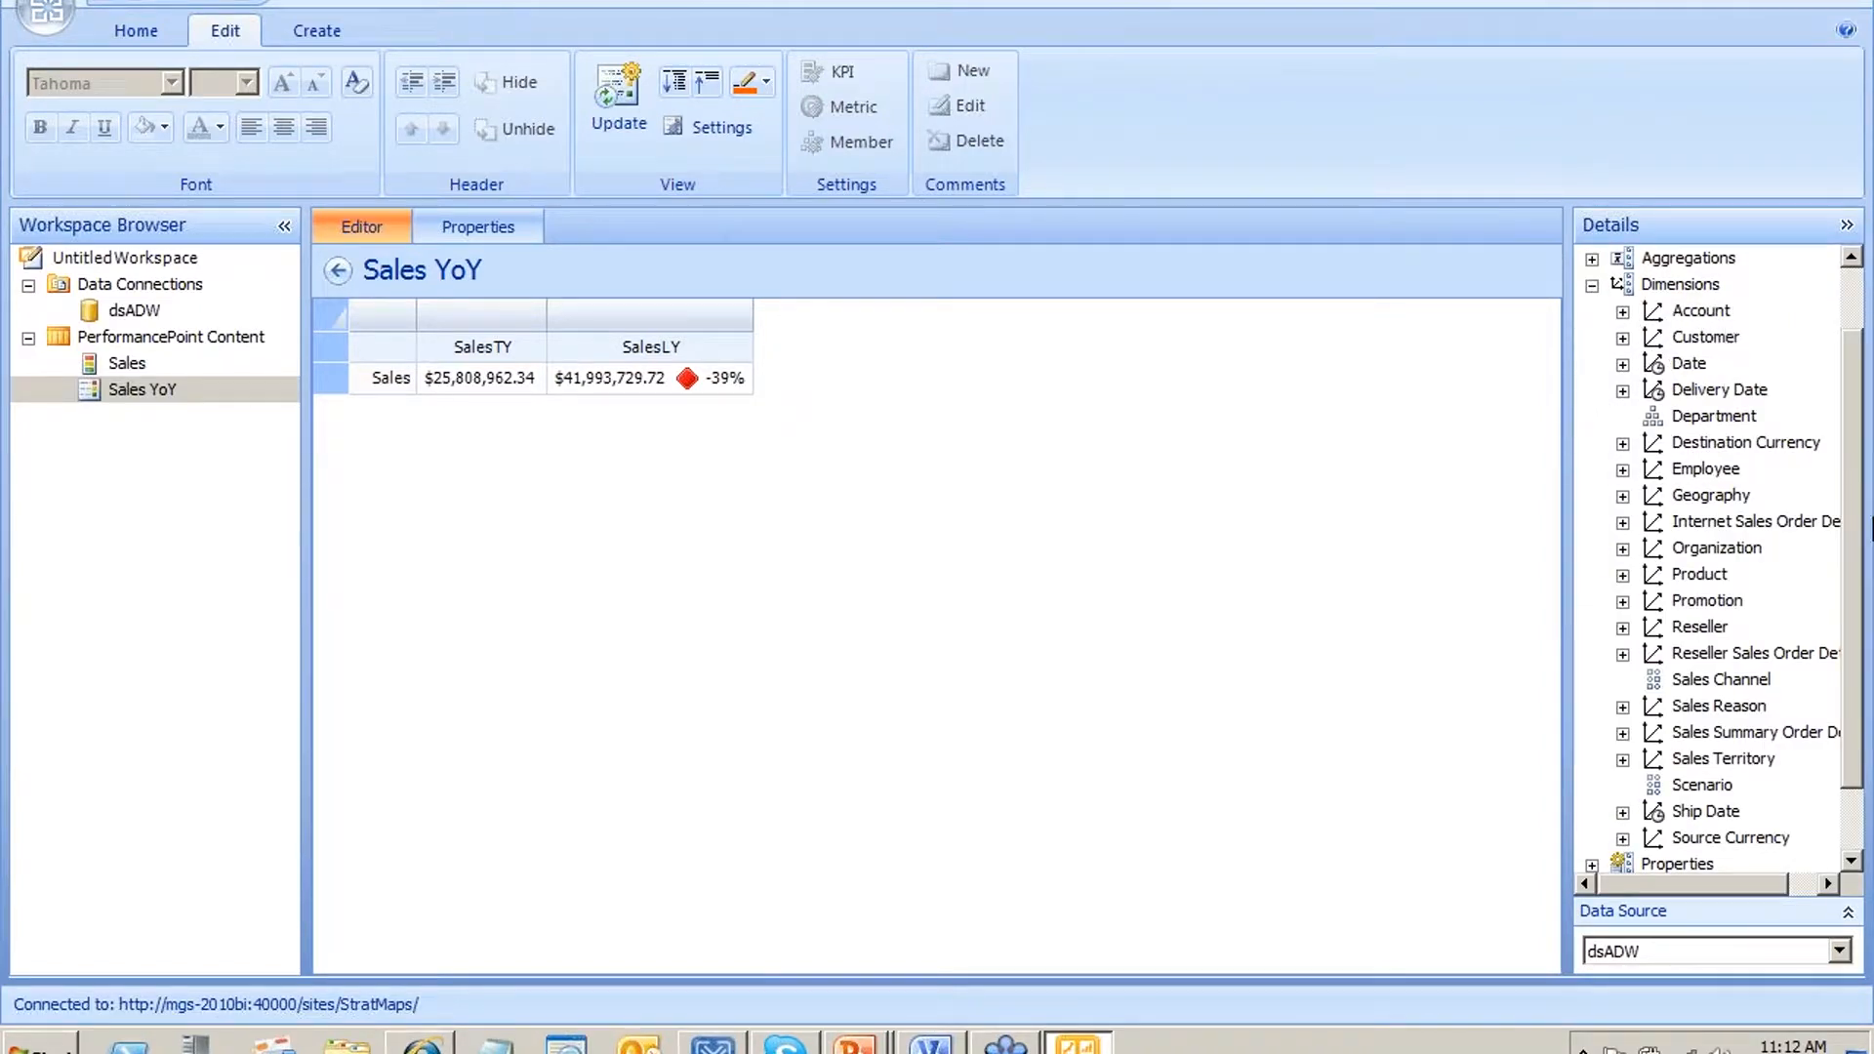
left_click(1622, 576)
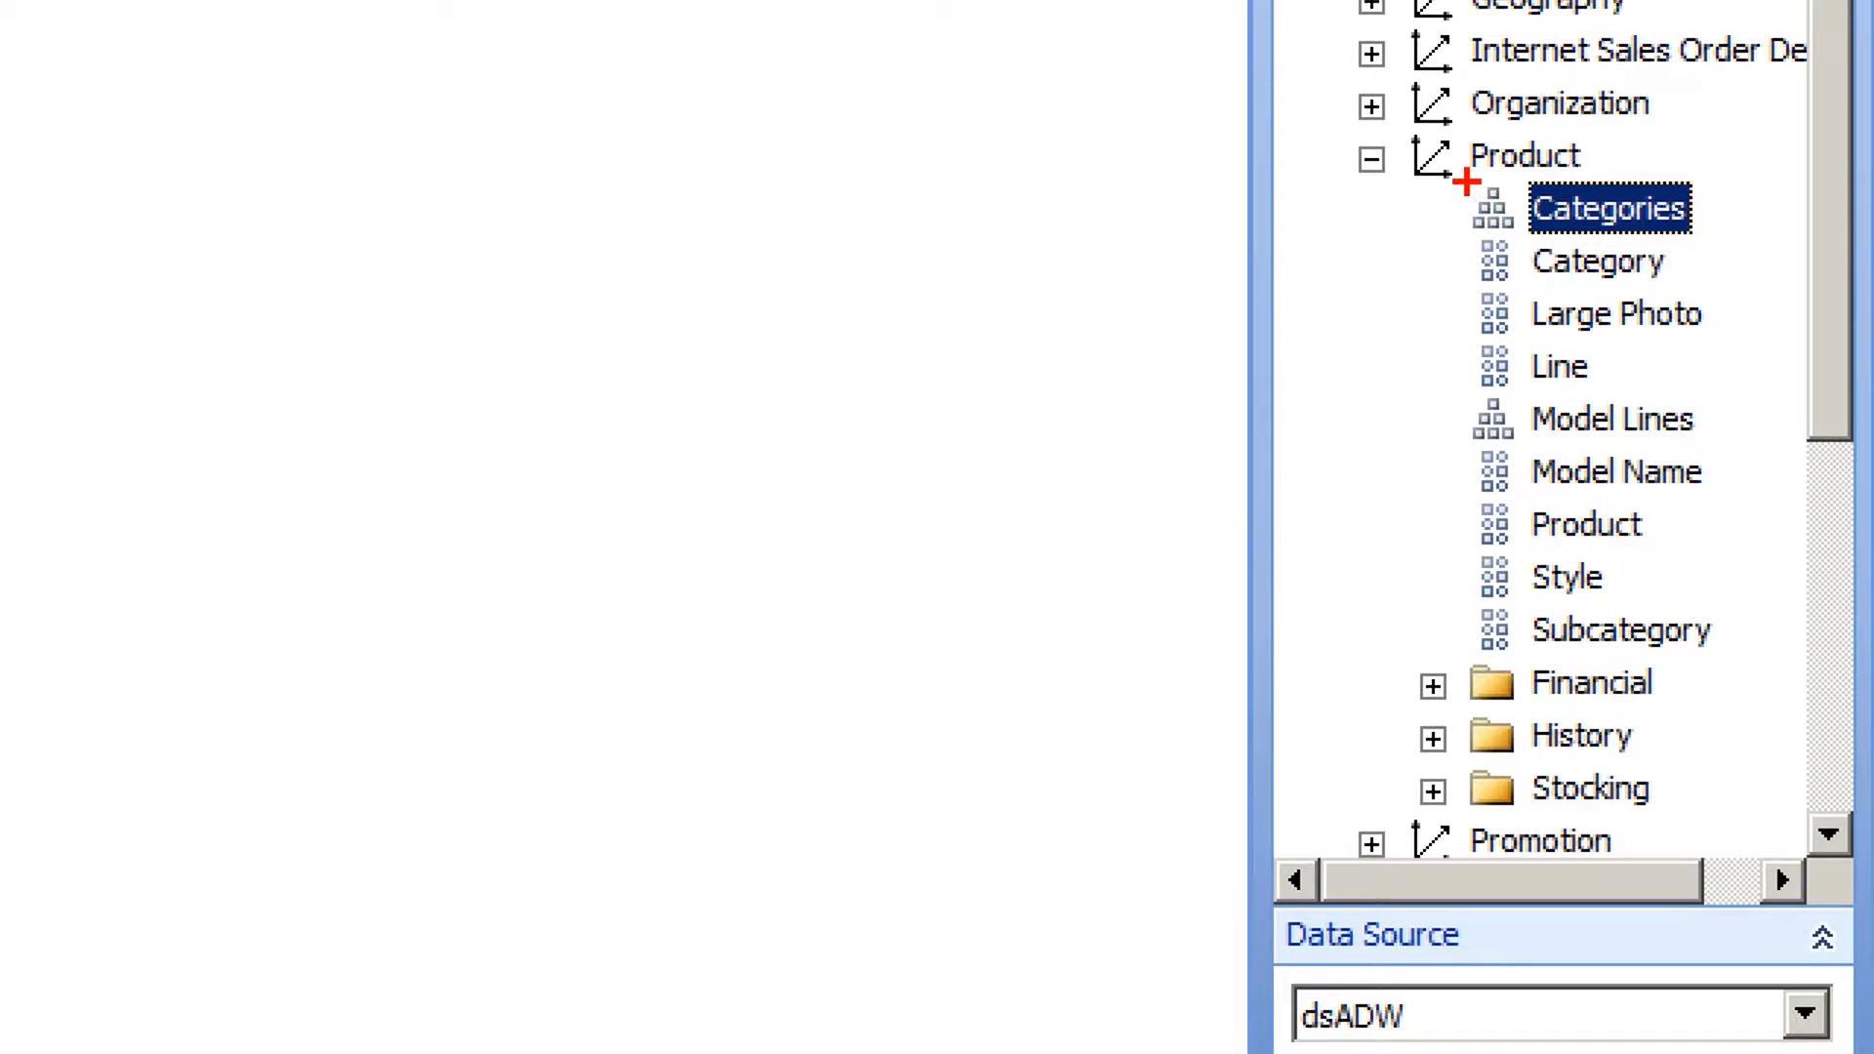
mouse_move(1462, 186)
left_mouse_down()
mouse_move(1447, 231)
mouse_move(1508, 242)
mouse_move(1519, 191)
mouse_move(1445, 187)
left_mouse_up()
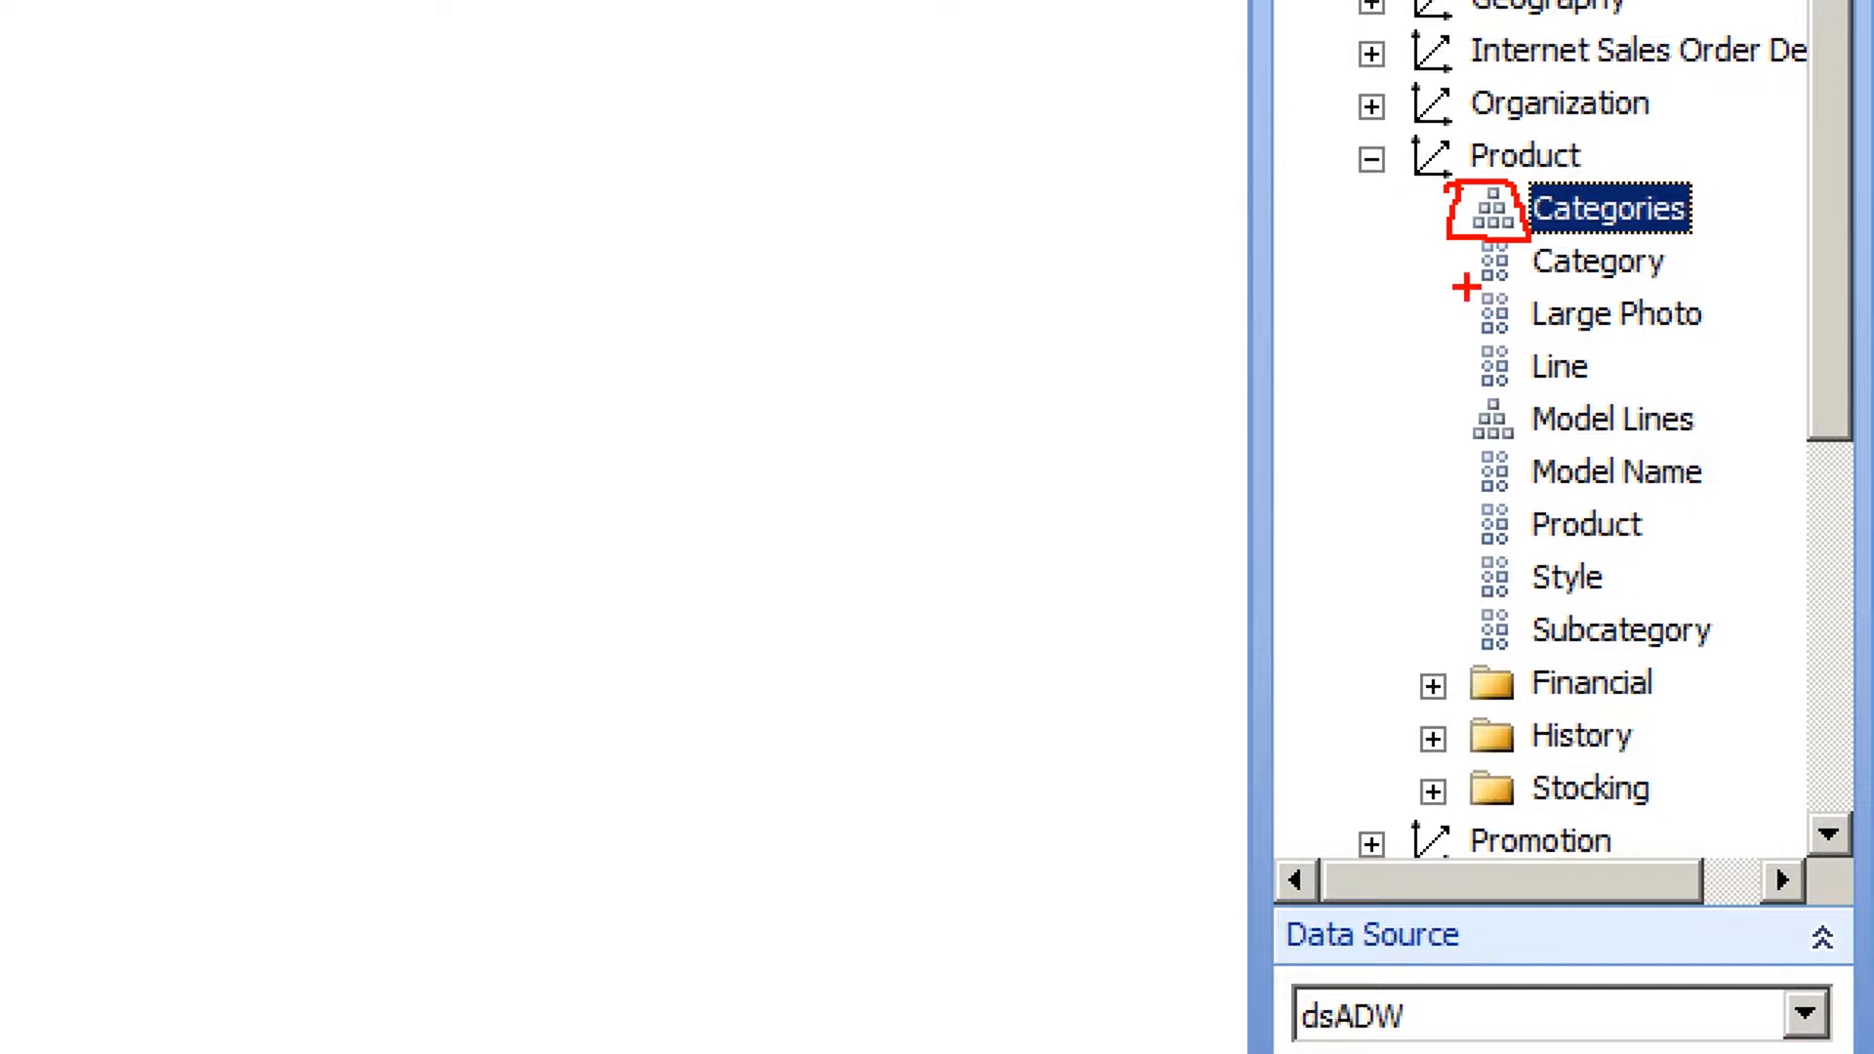
mouse_move(1470, 287)
left_mouse_down()
mouse_move(1518, 273)
mouse_move(1518, 226)
mouse_move(1468, 259)
mouse_move(1469, 291)
left_mouse_up()
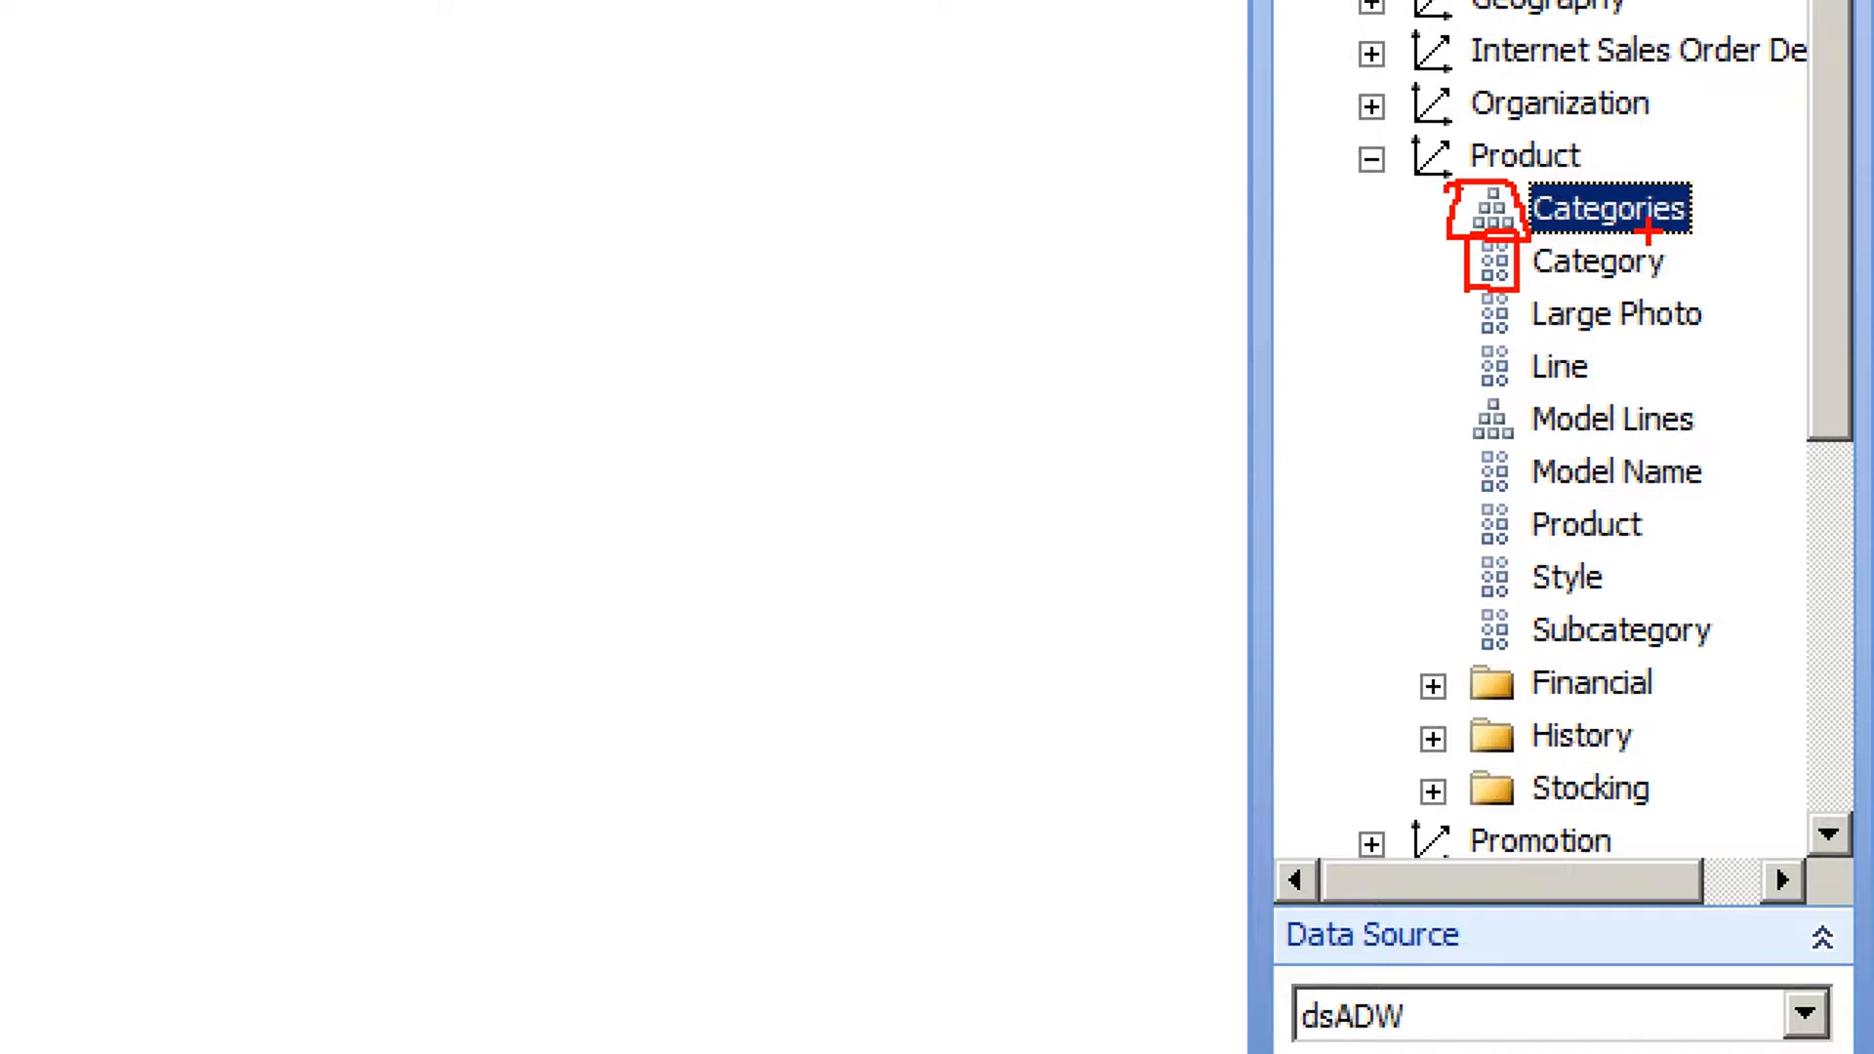
key("Escape")
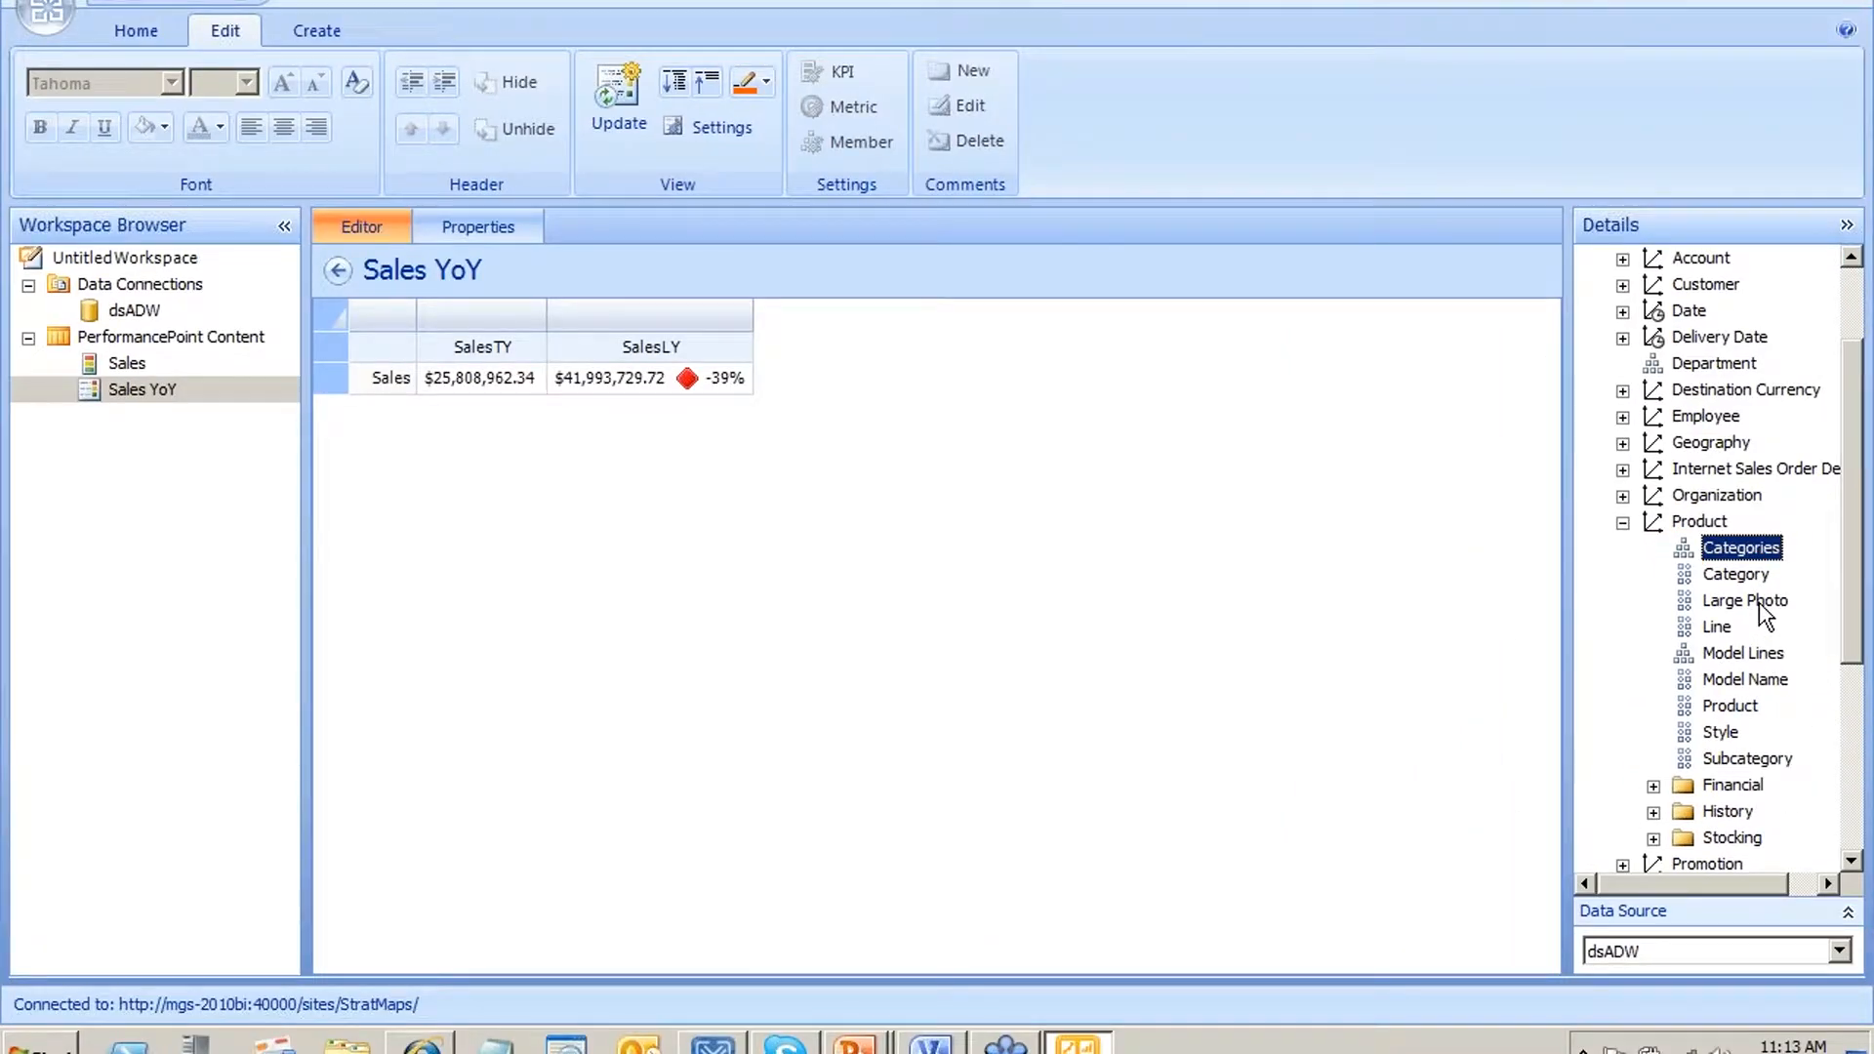
left_click(1740, 577)
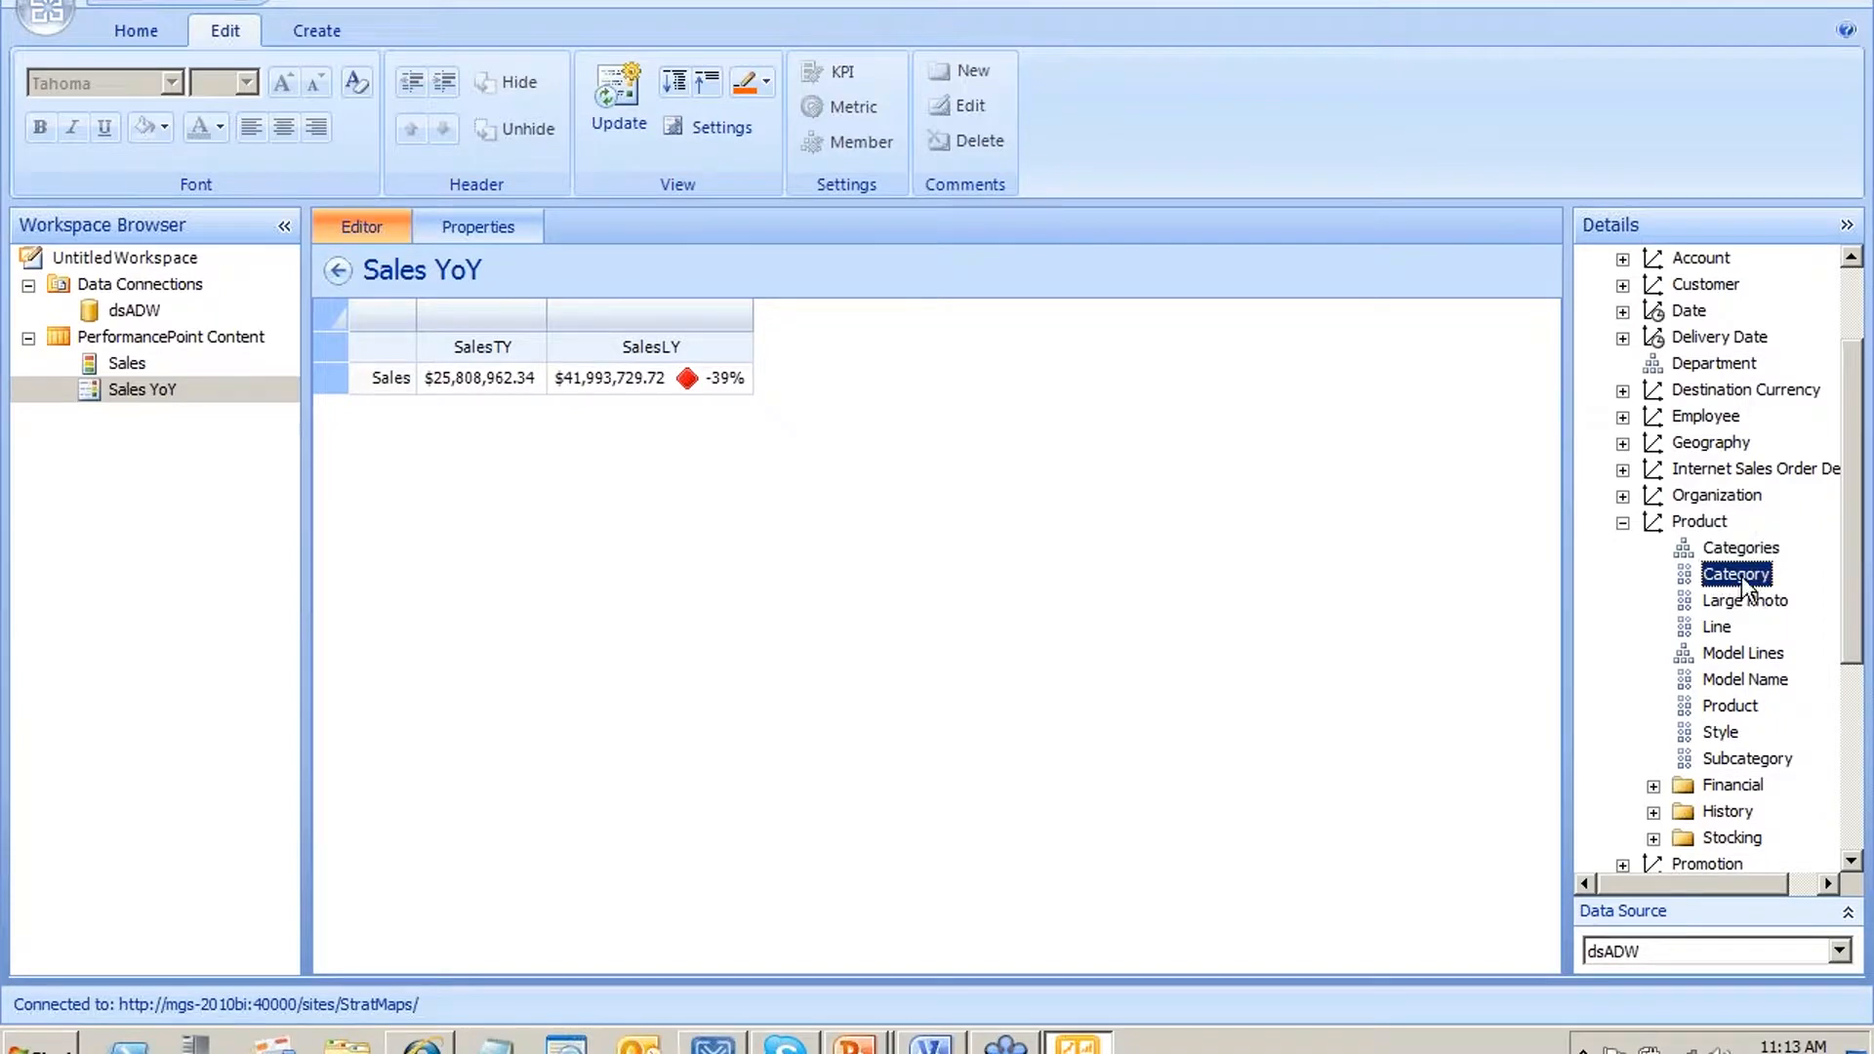
left_click_drag(1745, 584, 407, 383)
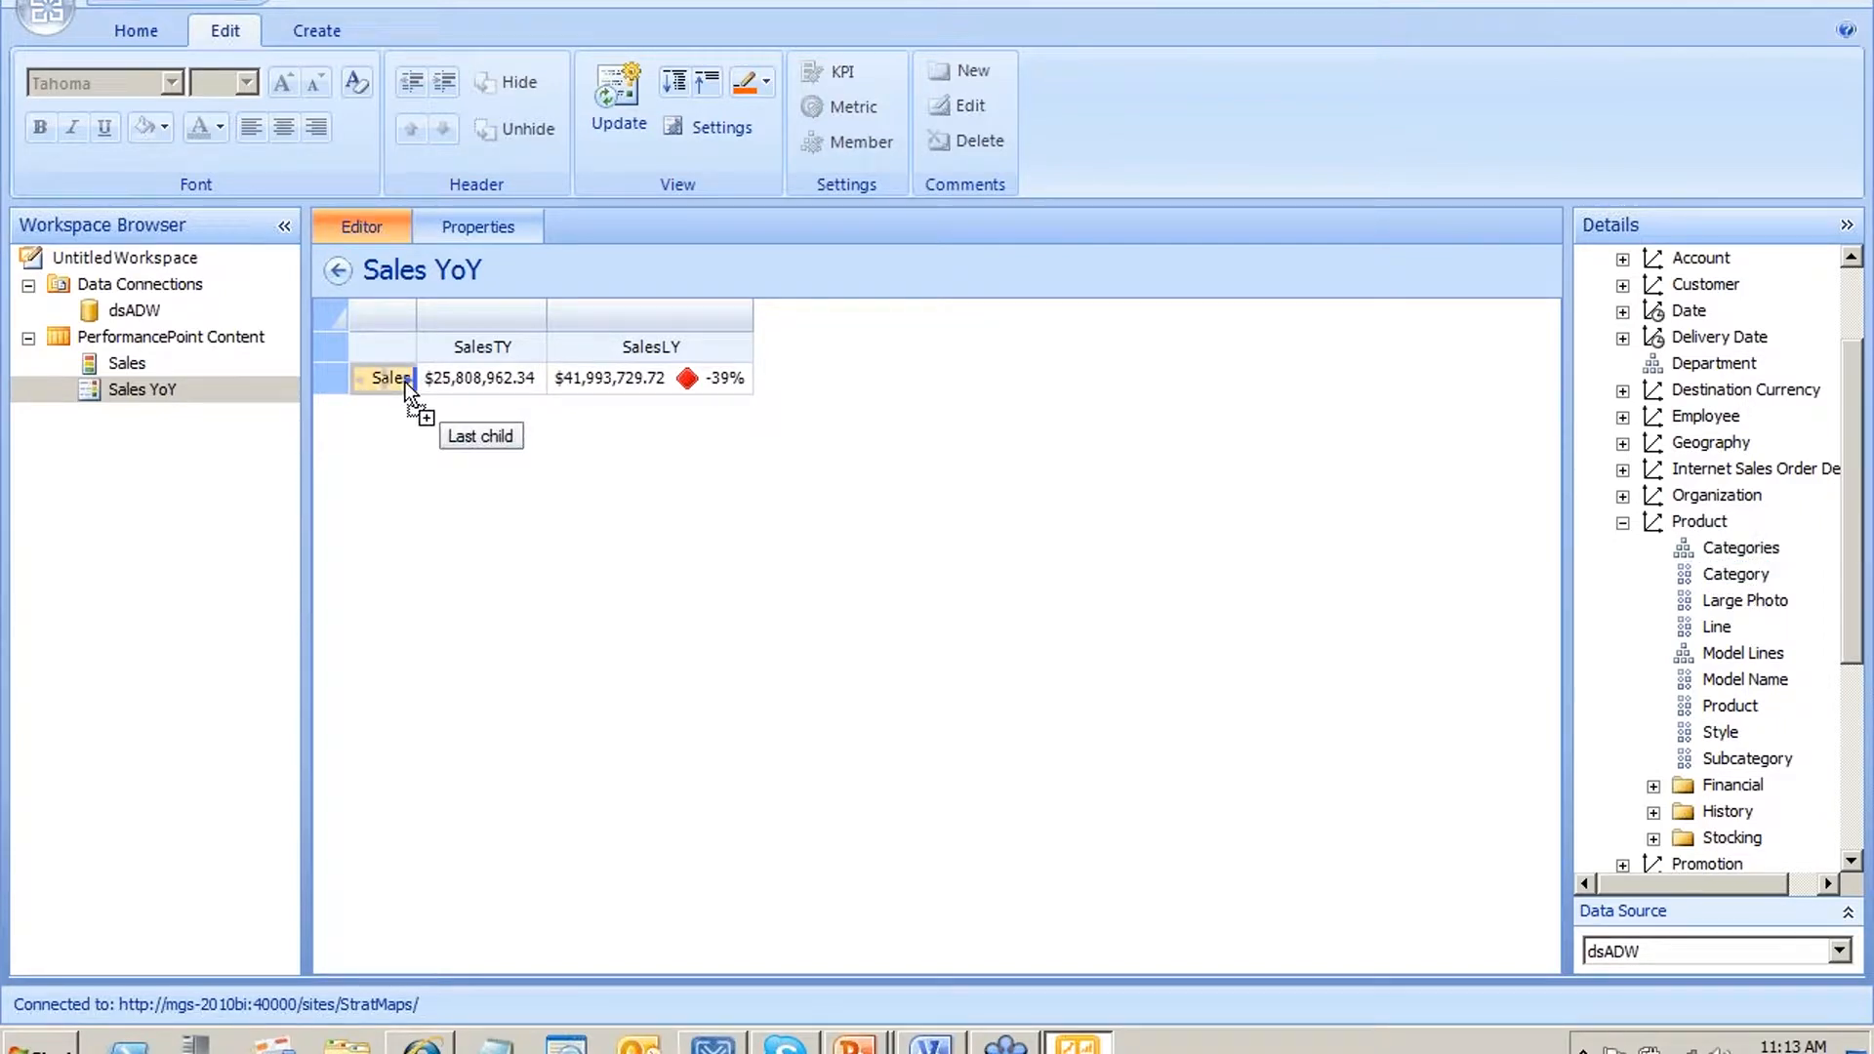
left_click_drag(406, 383, 369, 344)
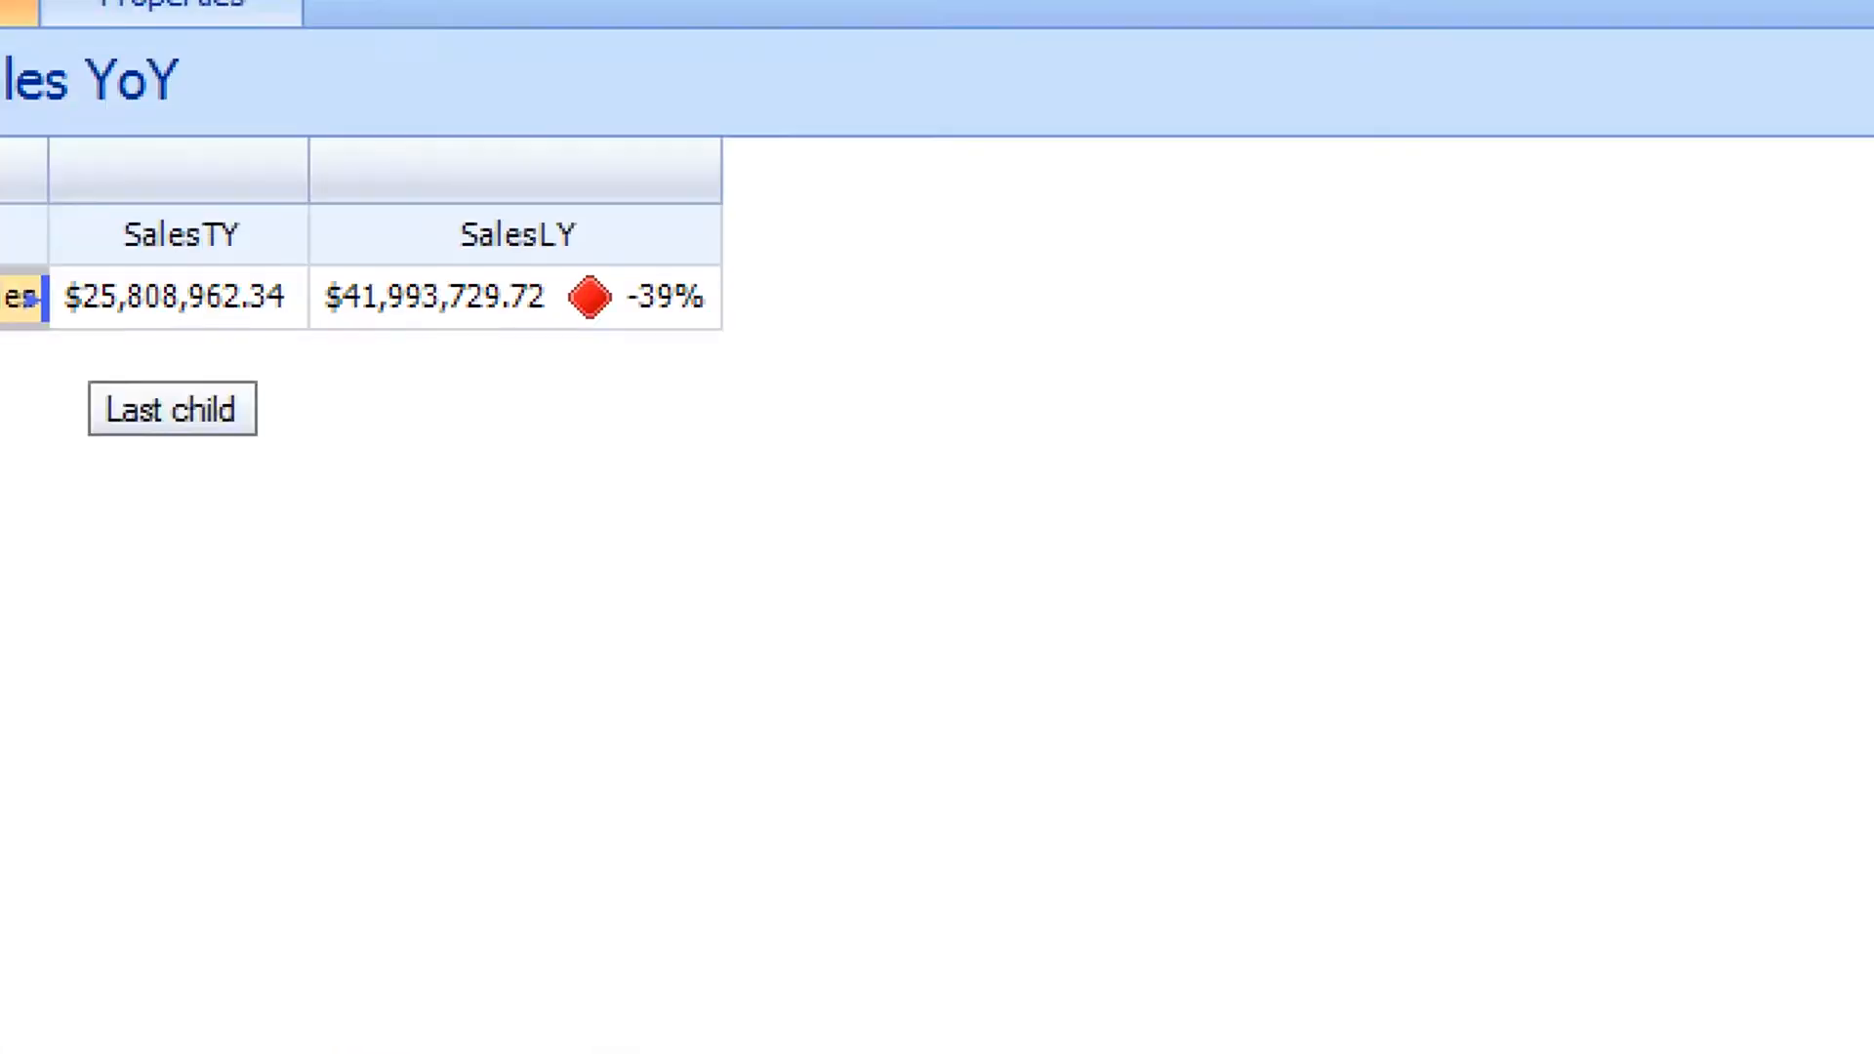
left_click(503, 485)
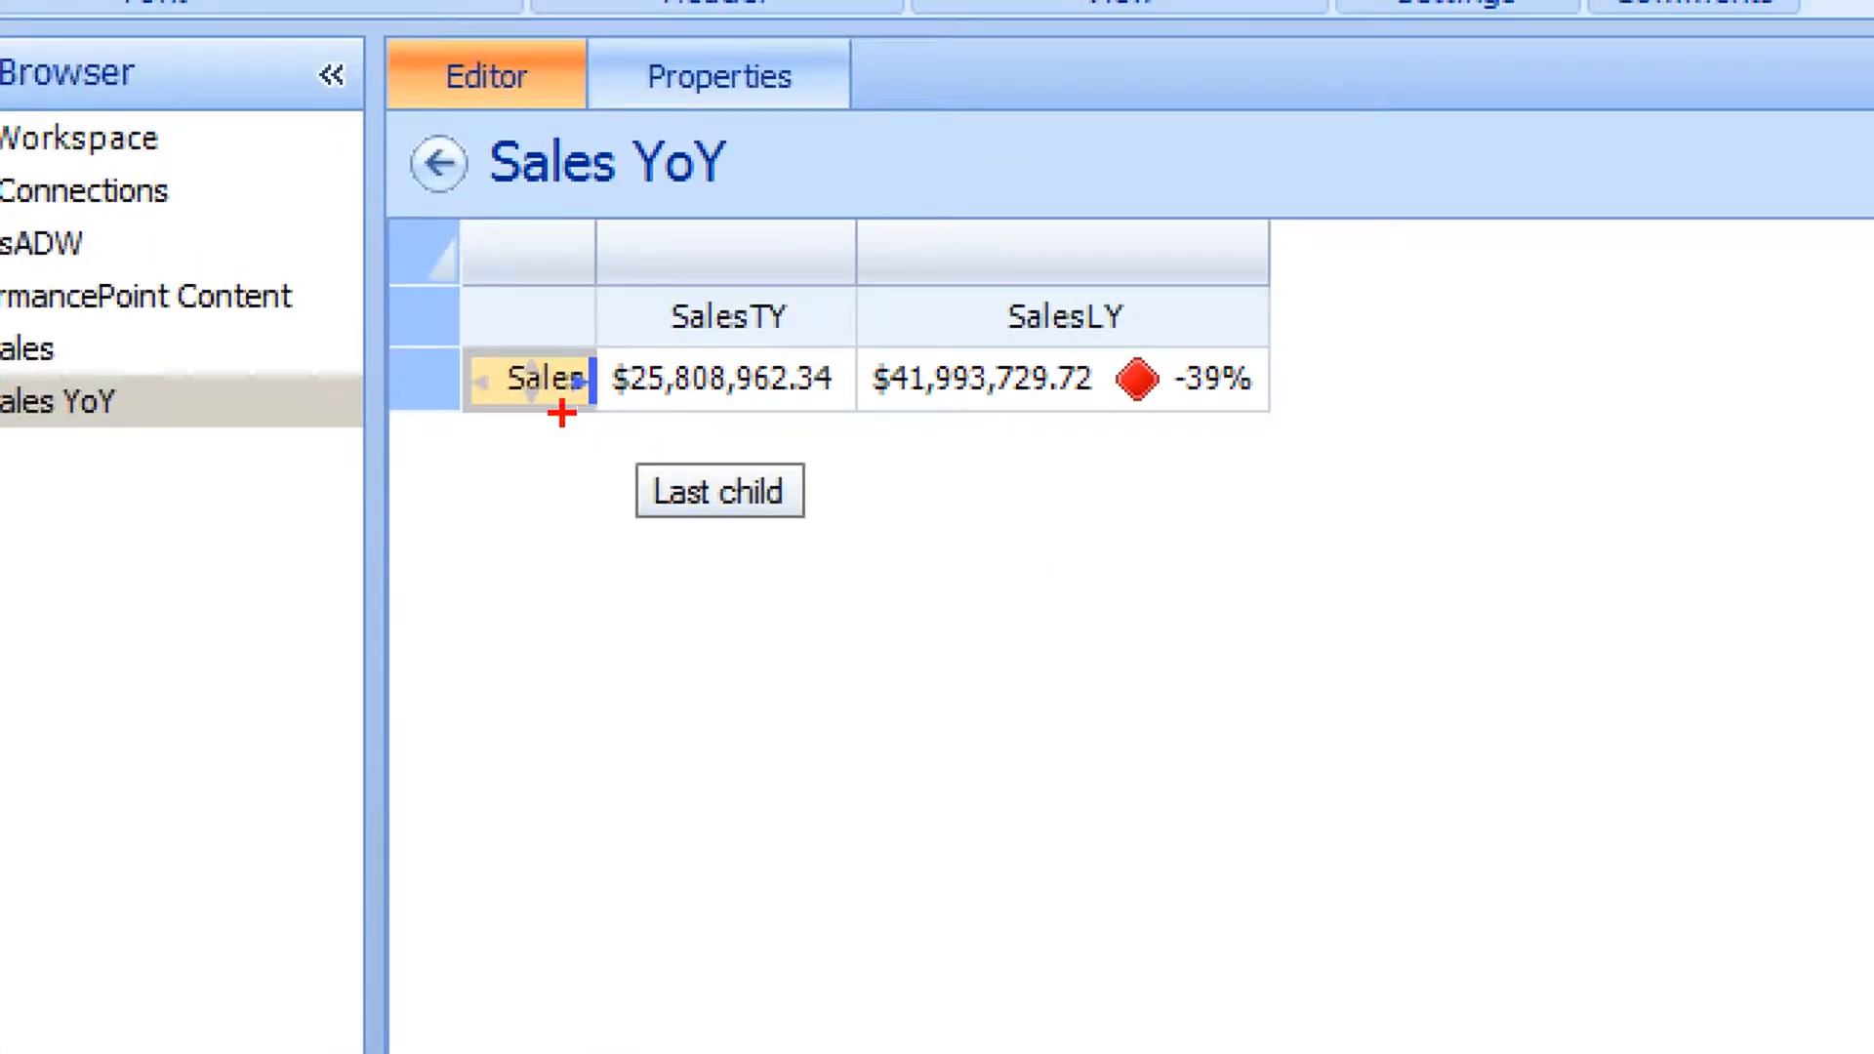
mouse_move(596, 405)
left_mouse_down()
mouse_move(602, 344)
mouse_move(570, 336)
mouse_move(583, 412)
left_mouse_up()
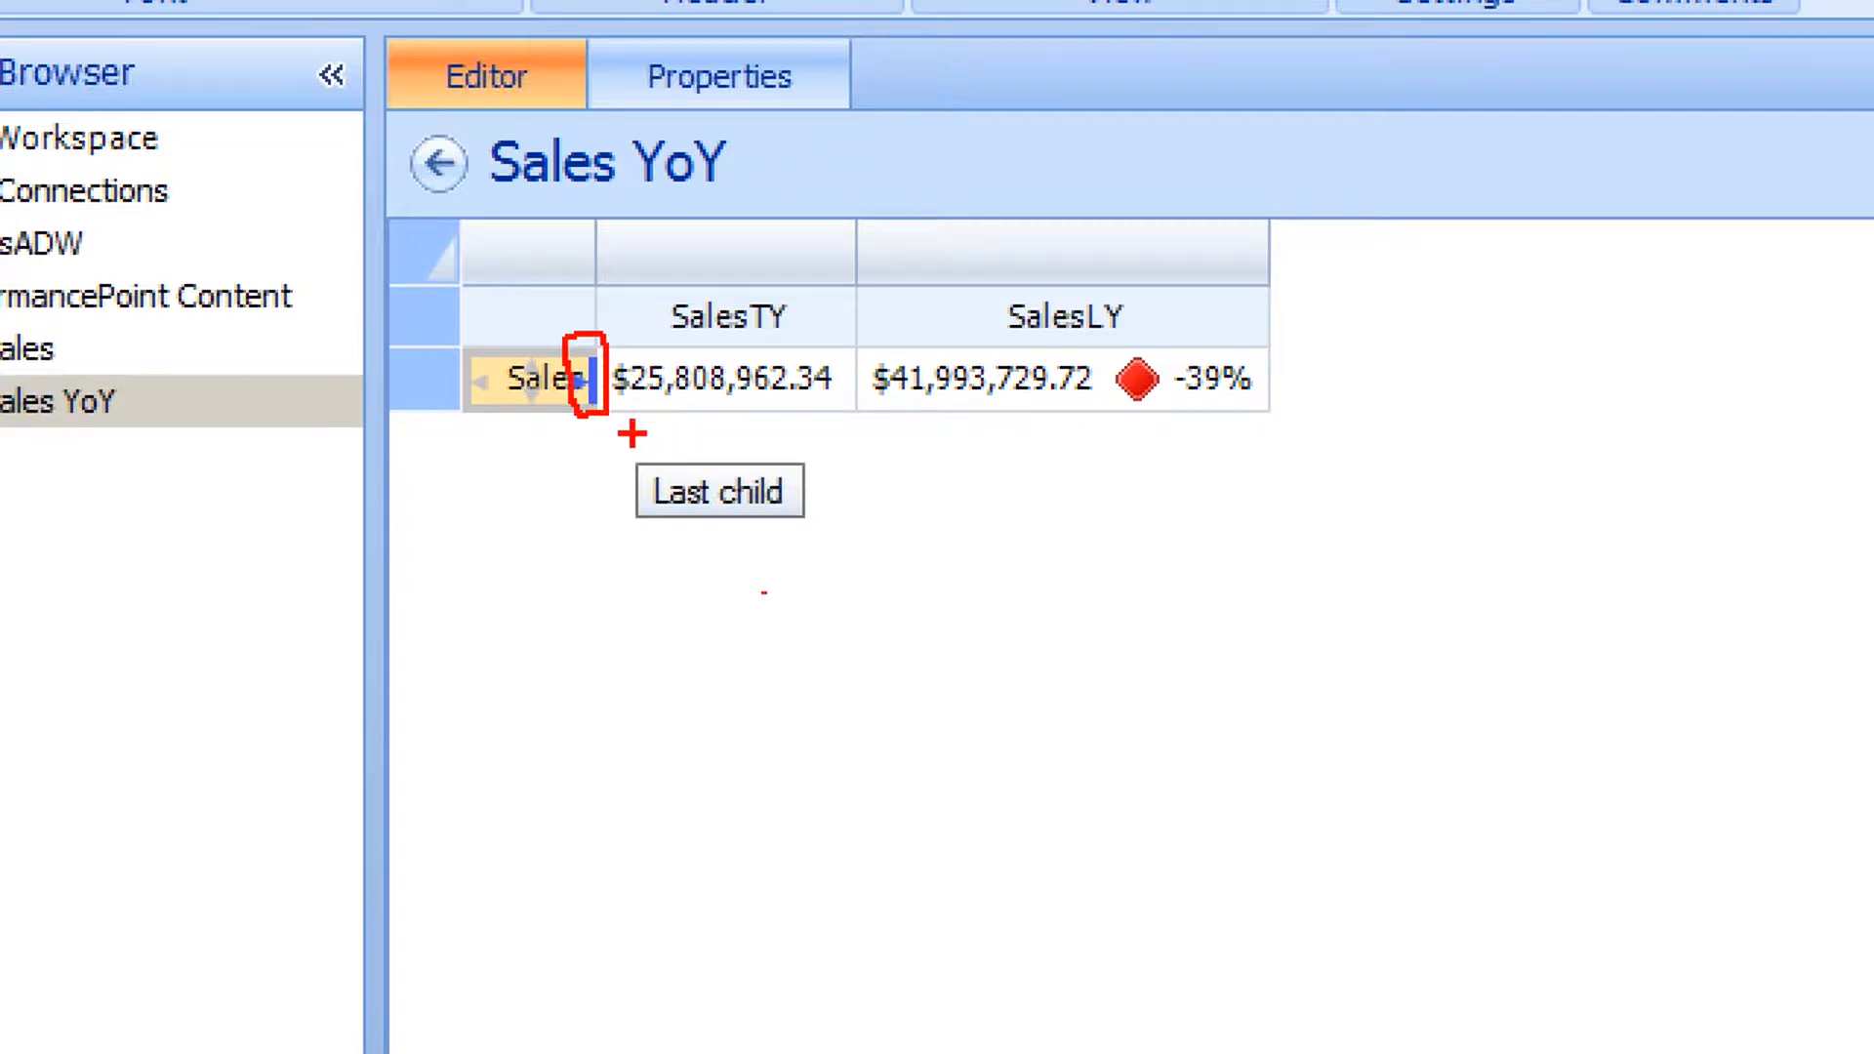
mouse_move(633, 433)
left_mouse_down()
mouse_move(625, 533)
mouse_move(818, 549)
mouse_move(861, 448)
mouse_move(645, 439)
left_mouse_up()
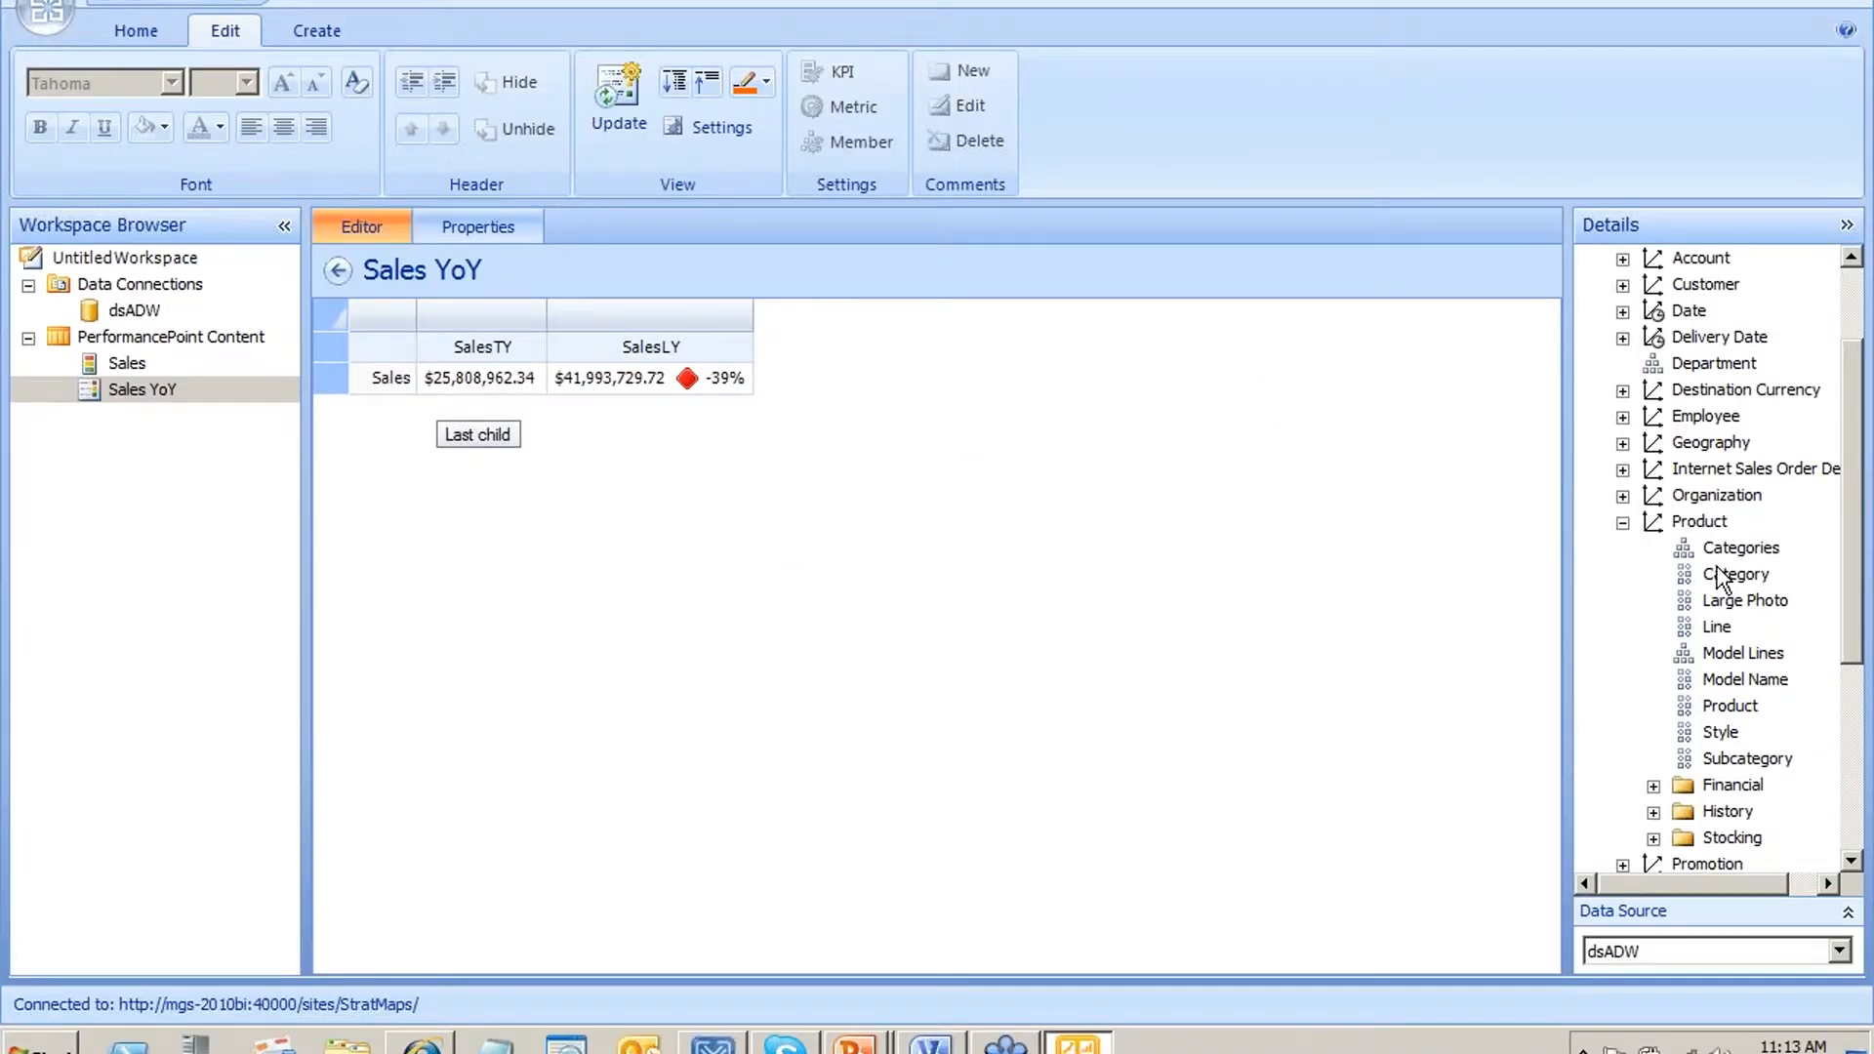
Add the Product Category members Accessories, Bikes, Clothing and Components as last children of the Sales row and update the scorecard
left_click_drag(1718, 574, 412, 385)
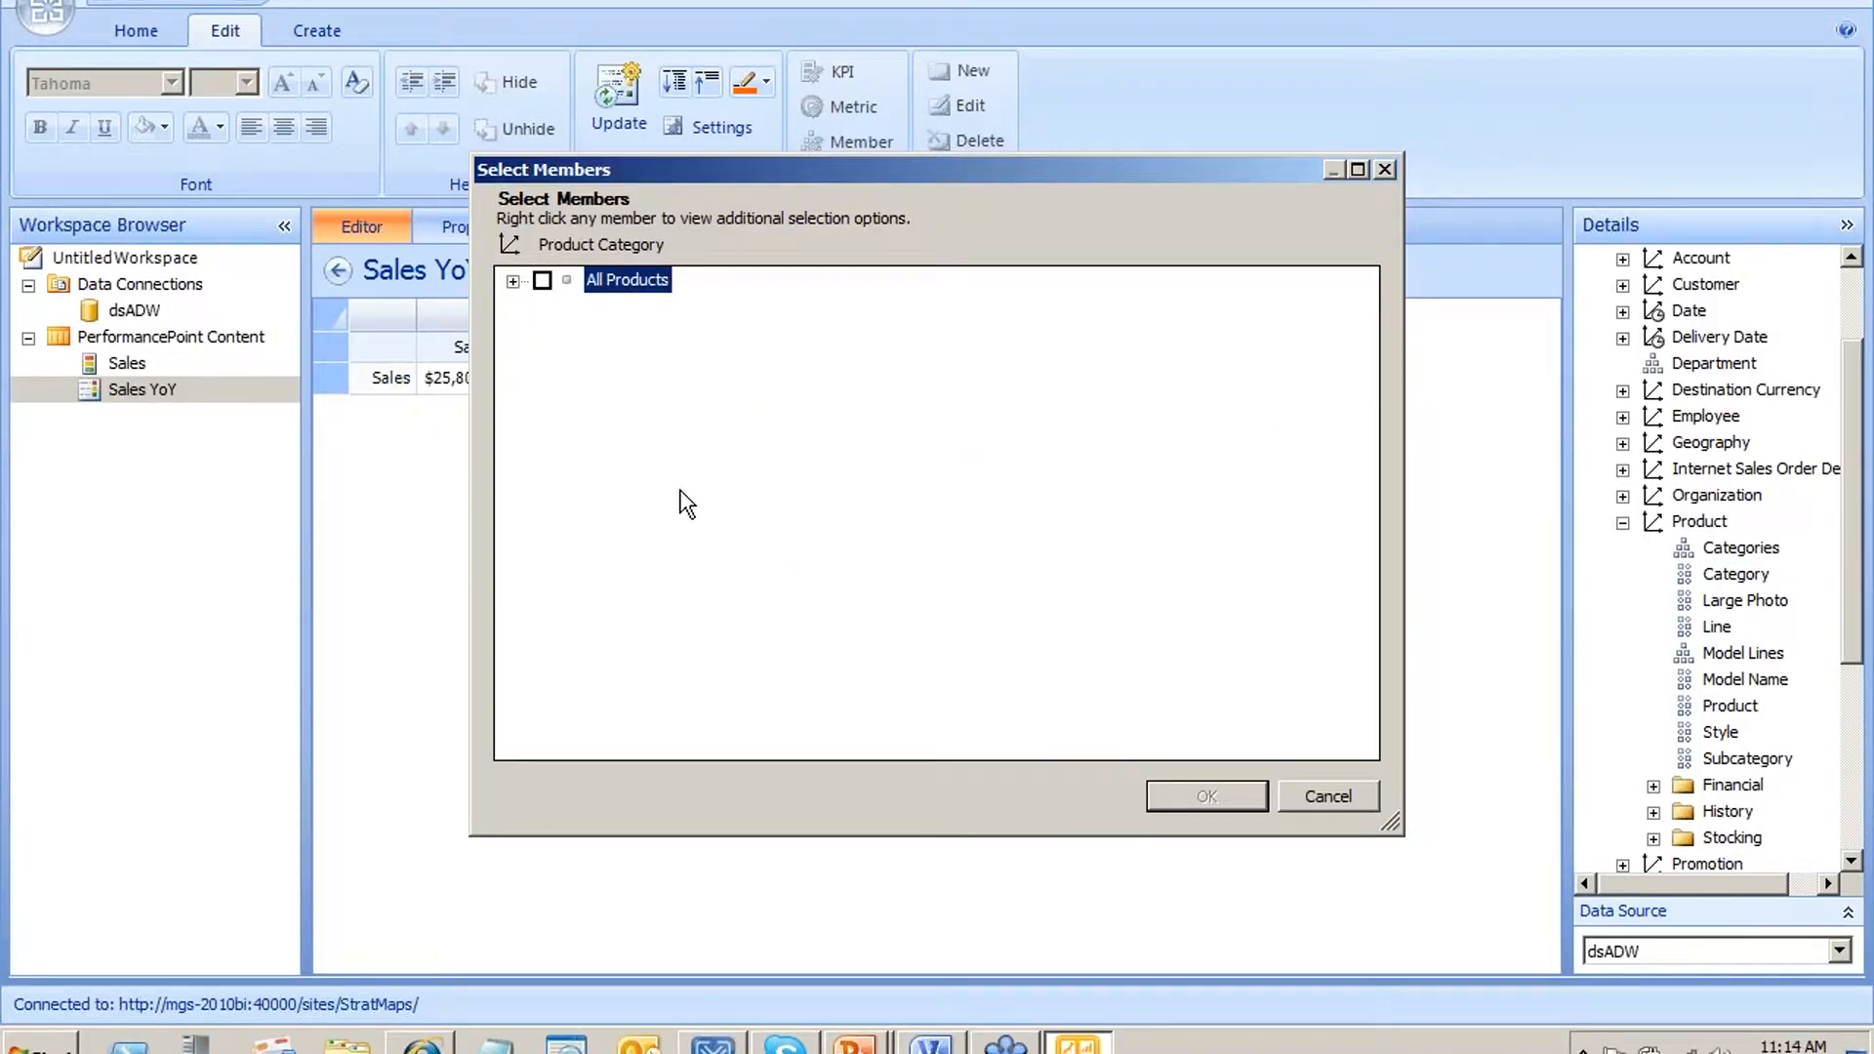
left_click(513, 281)
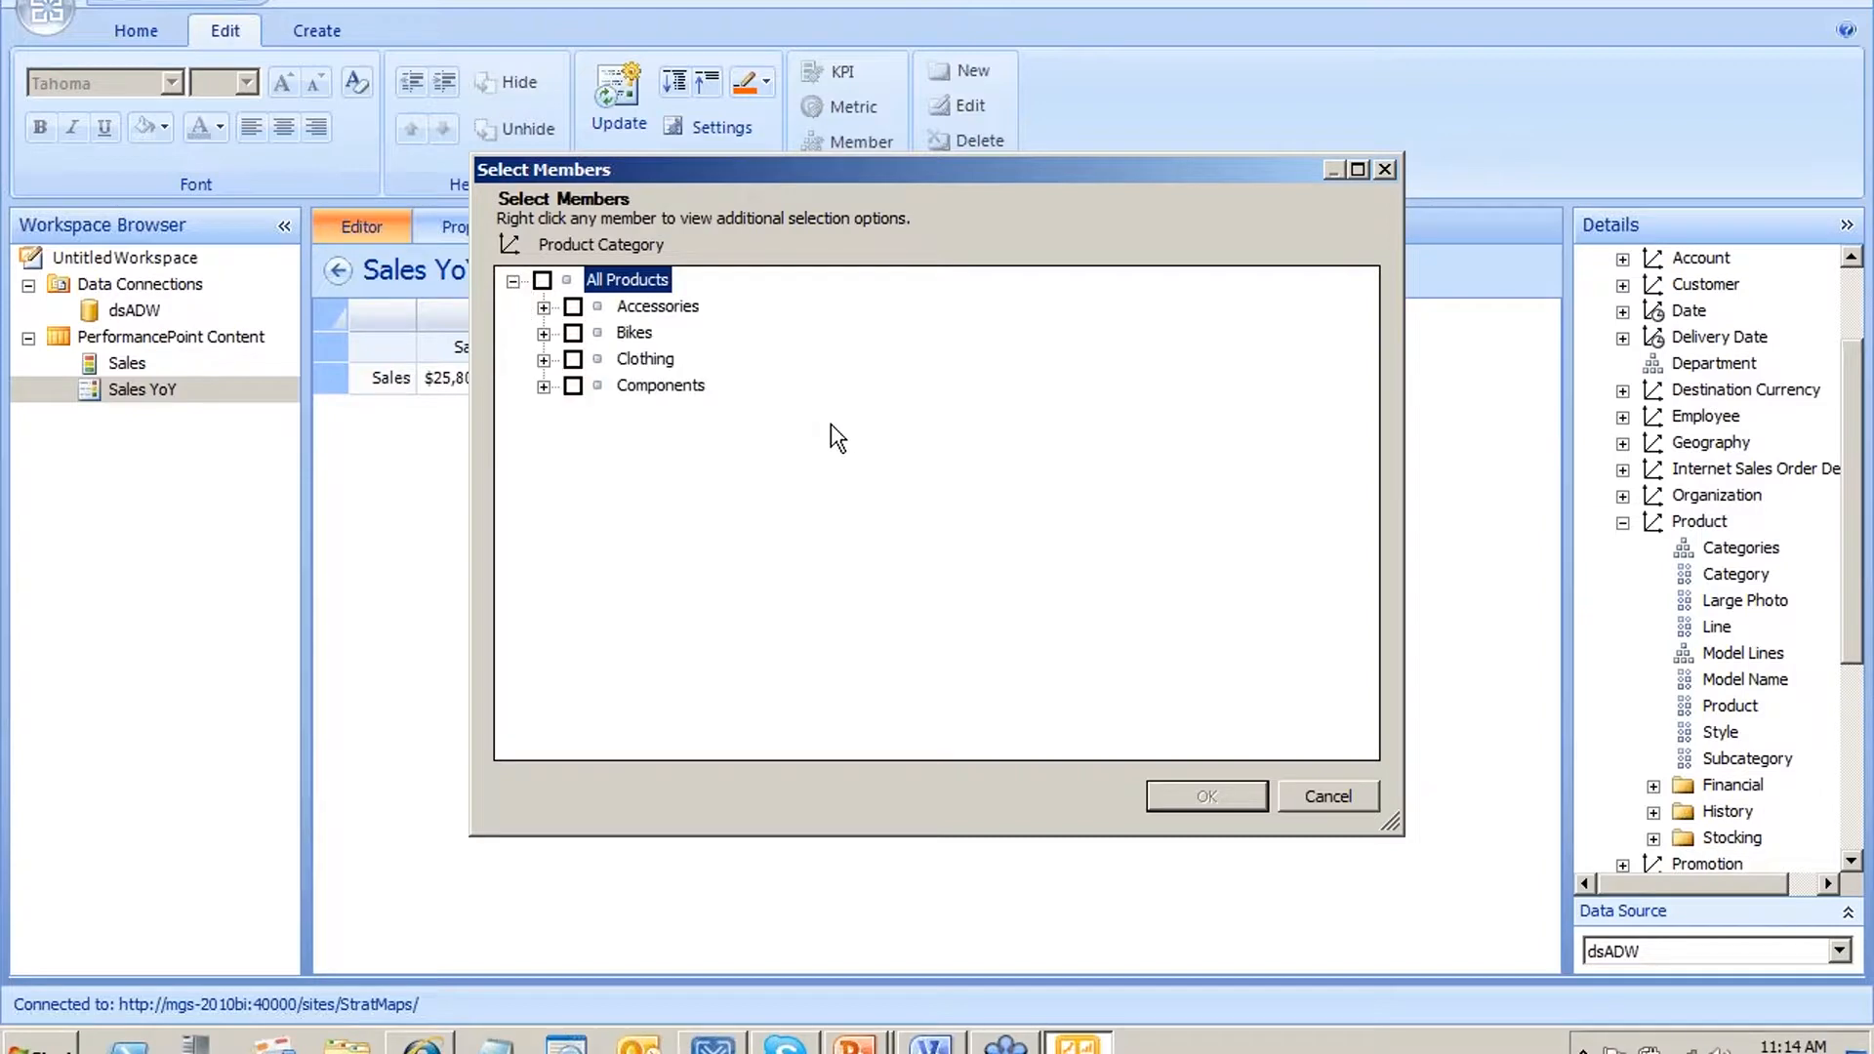
left_click(544, 306)
left_click(543, 333)
left_click(543, 360)
left_click(543, 386)
left_click(573, 306)
left_click(573, 333)
left_click(576, 386)
left_click(573, 386)
left_click(573, 360)
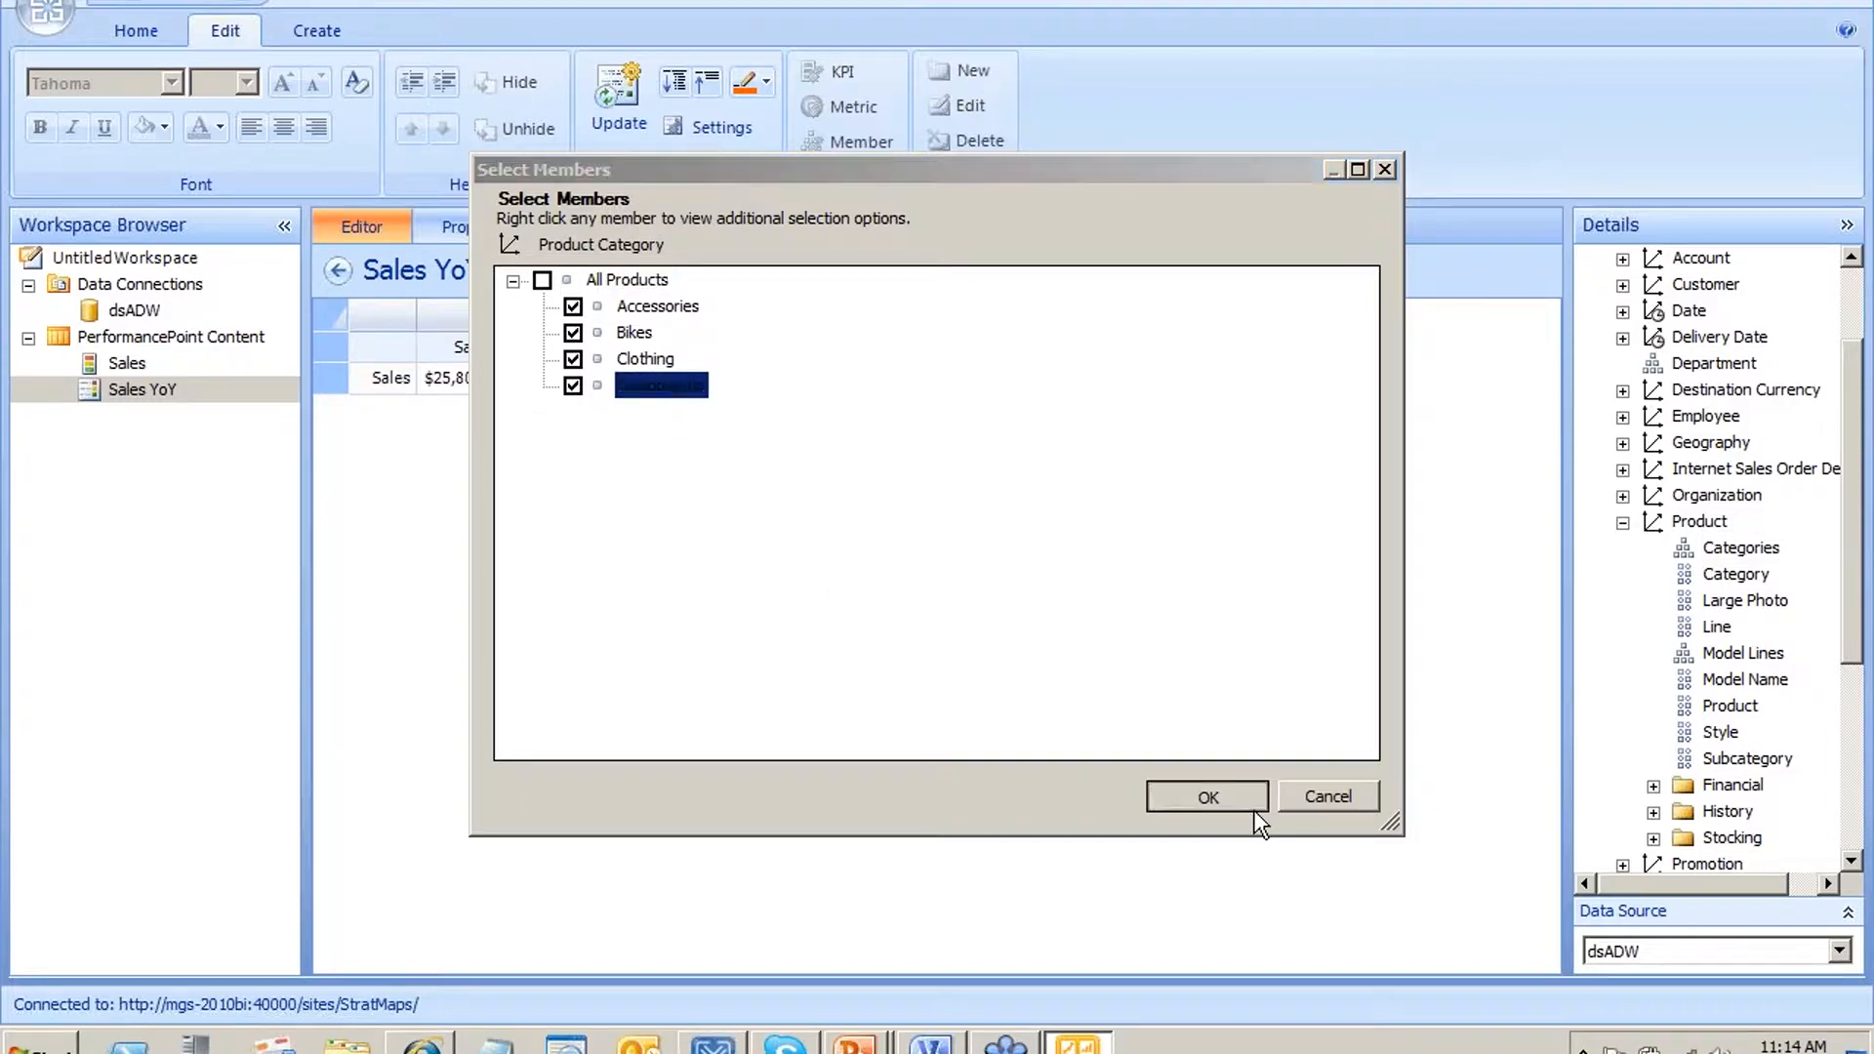
left_click(1253, 808)
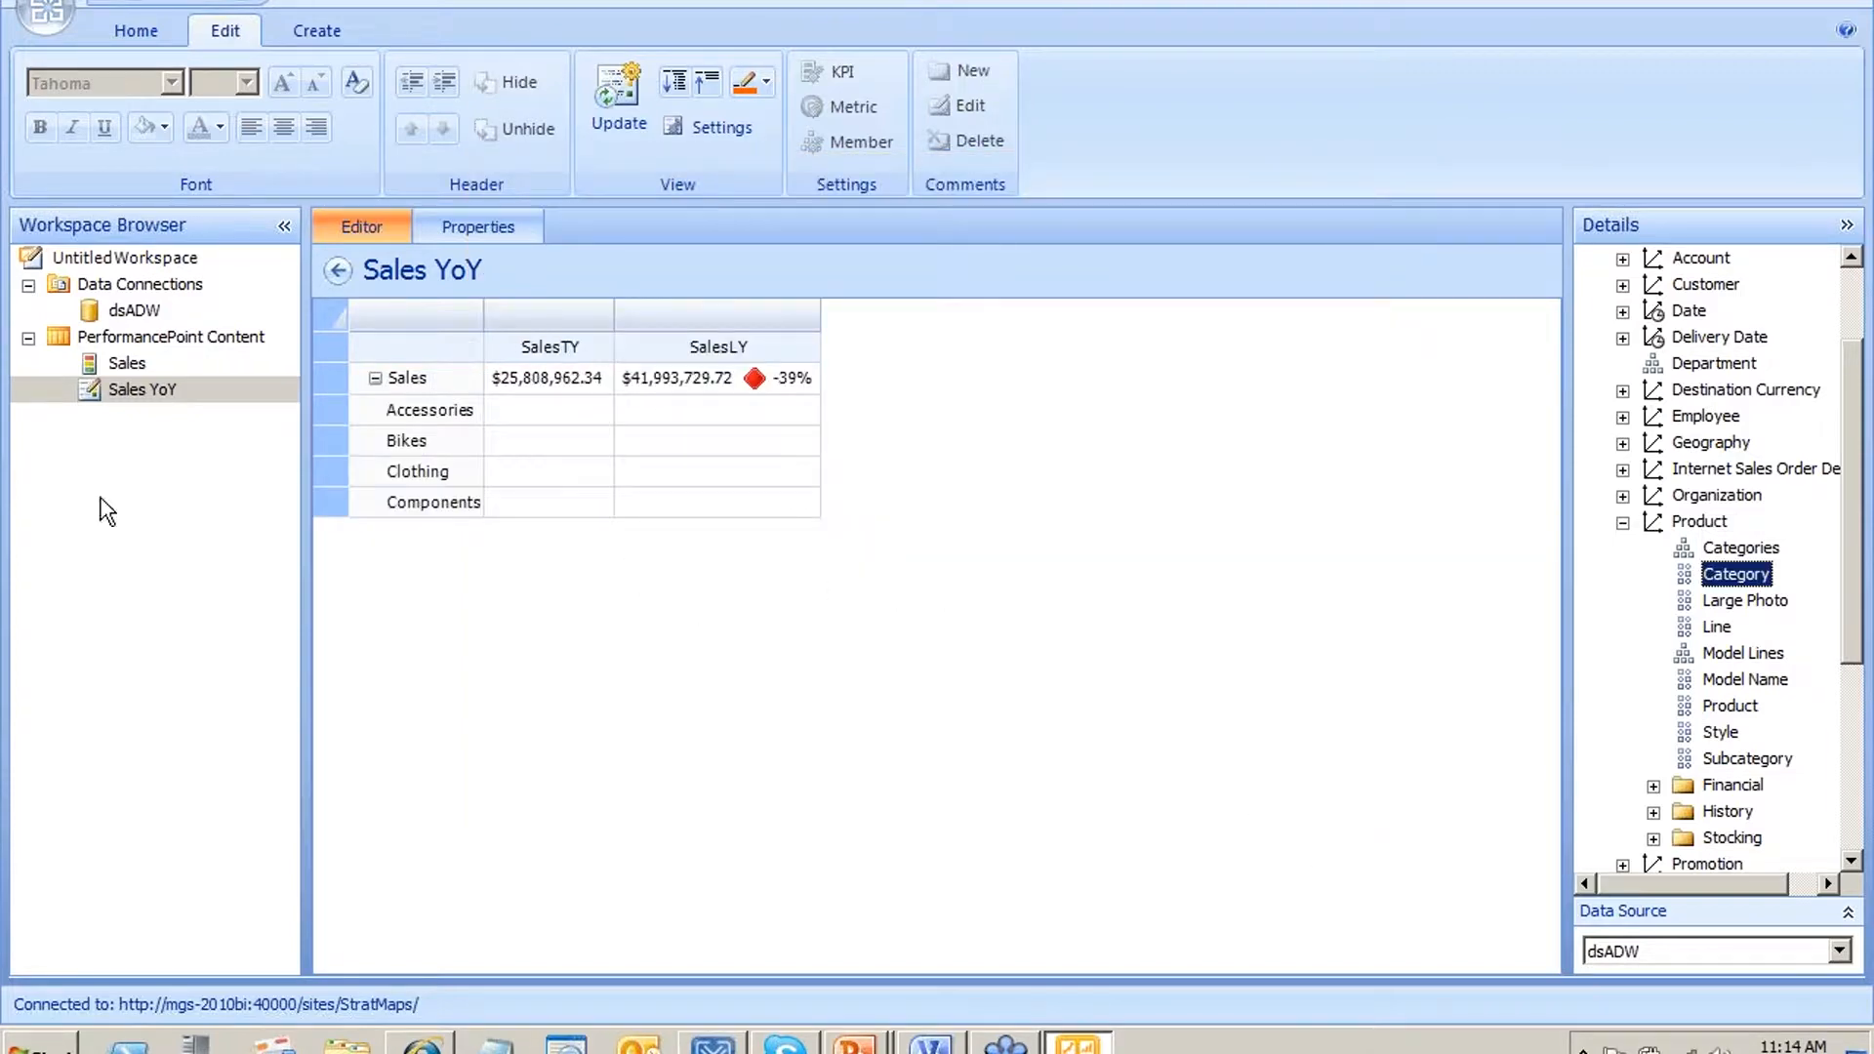
left_click(615, 102)
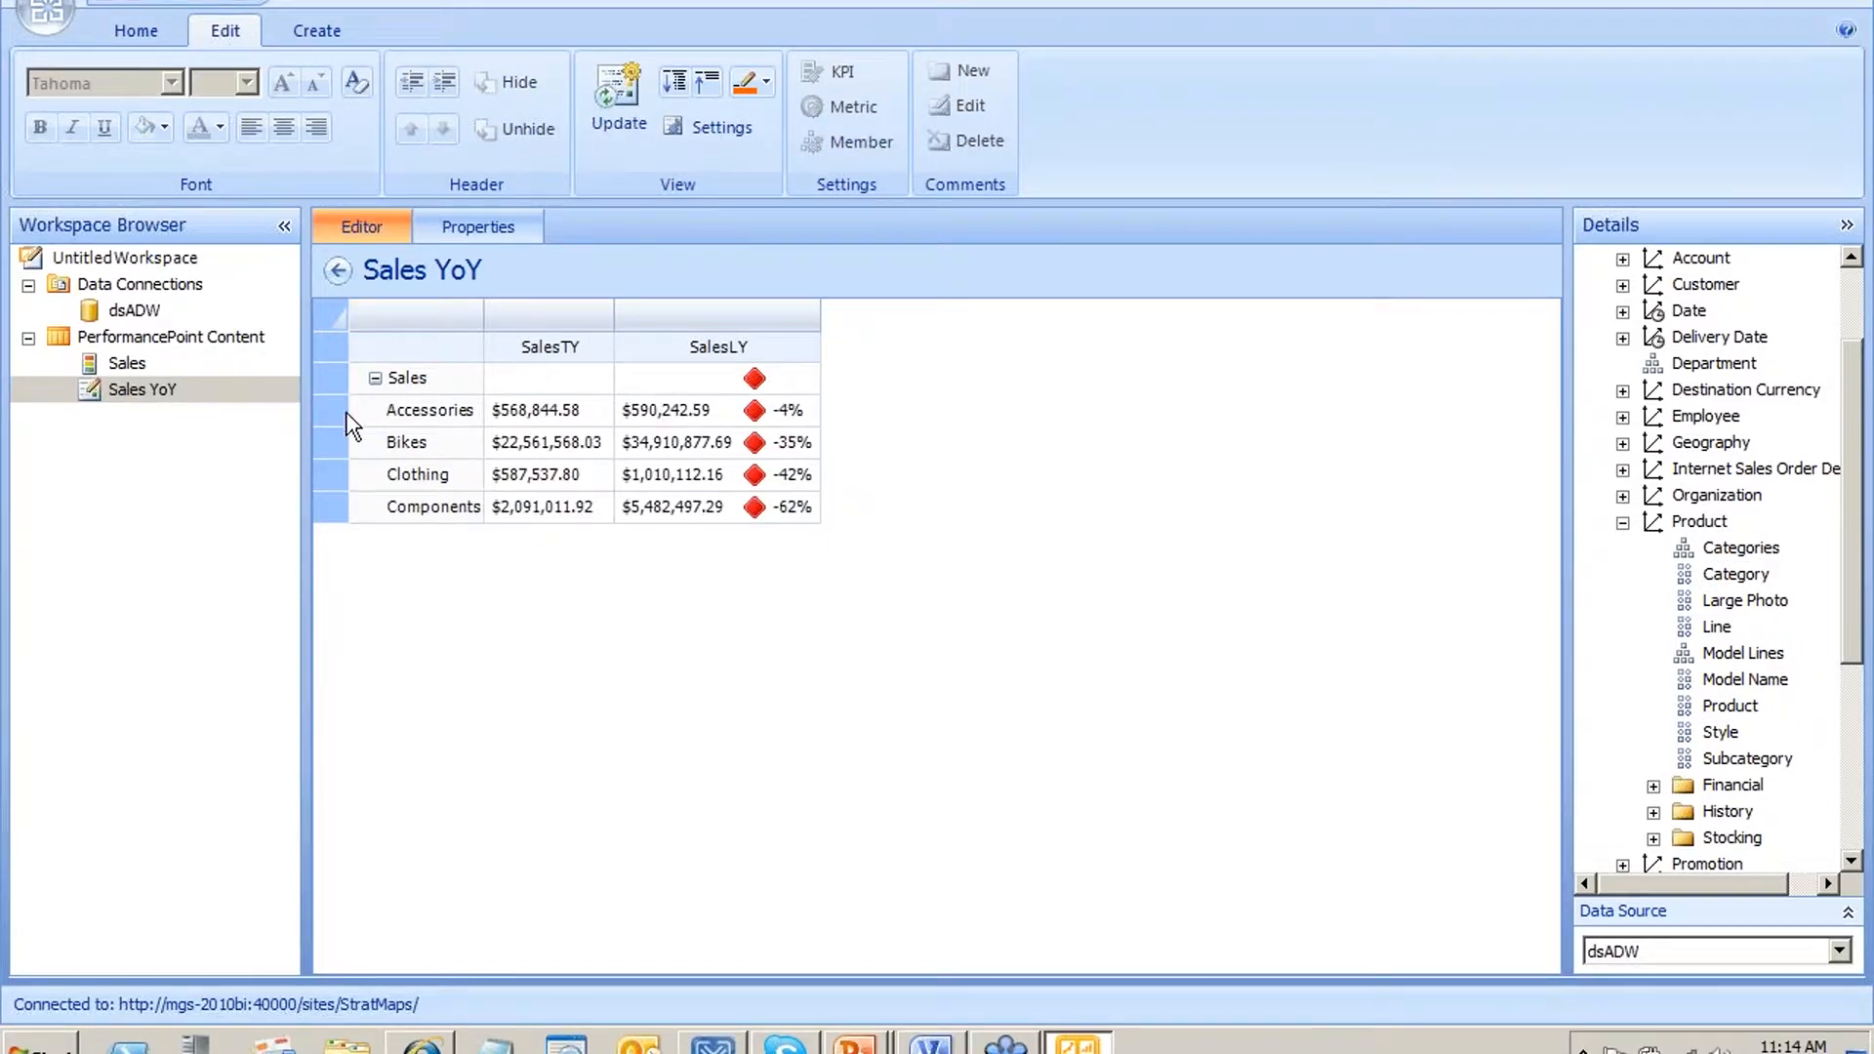
Delete the four product category rows beneath the Sales row
left_click_drag(337, 411, 337, 507)
key("Delete")
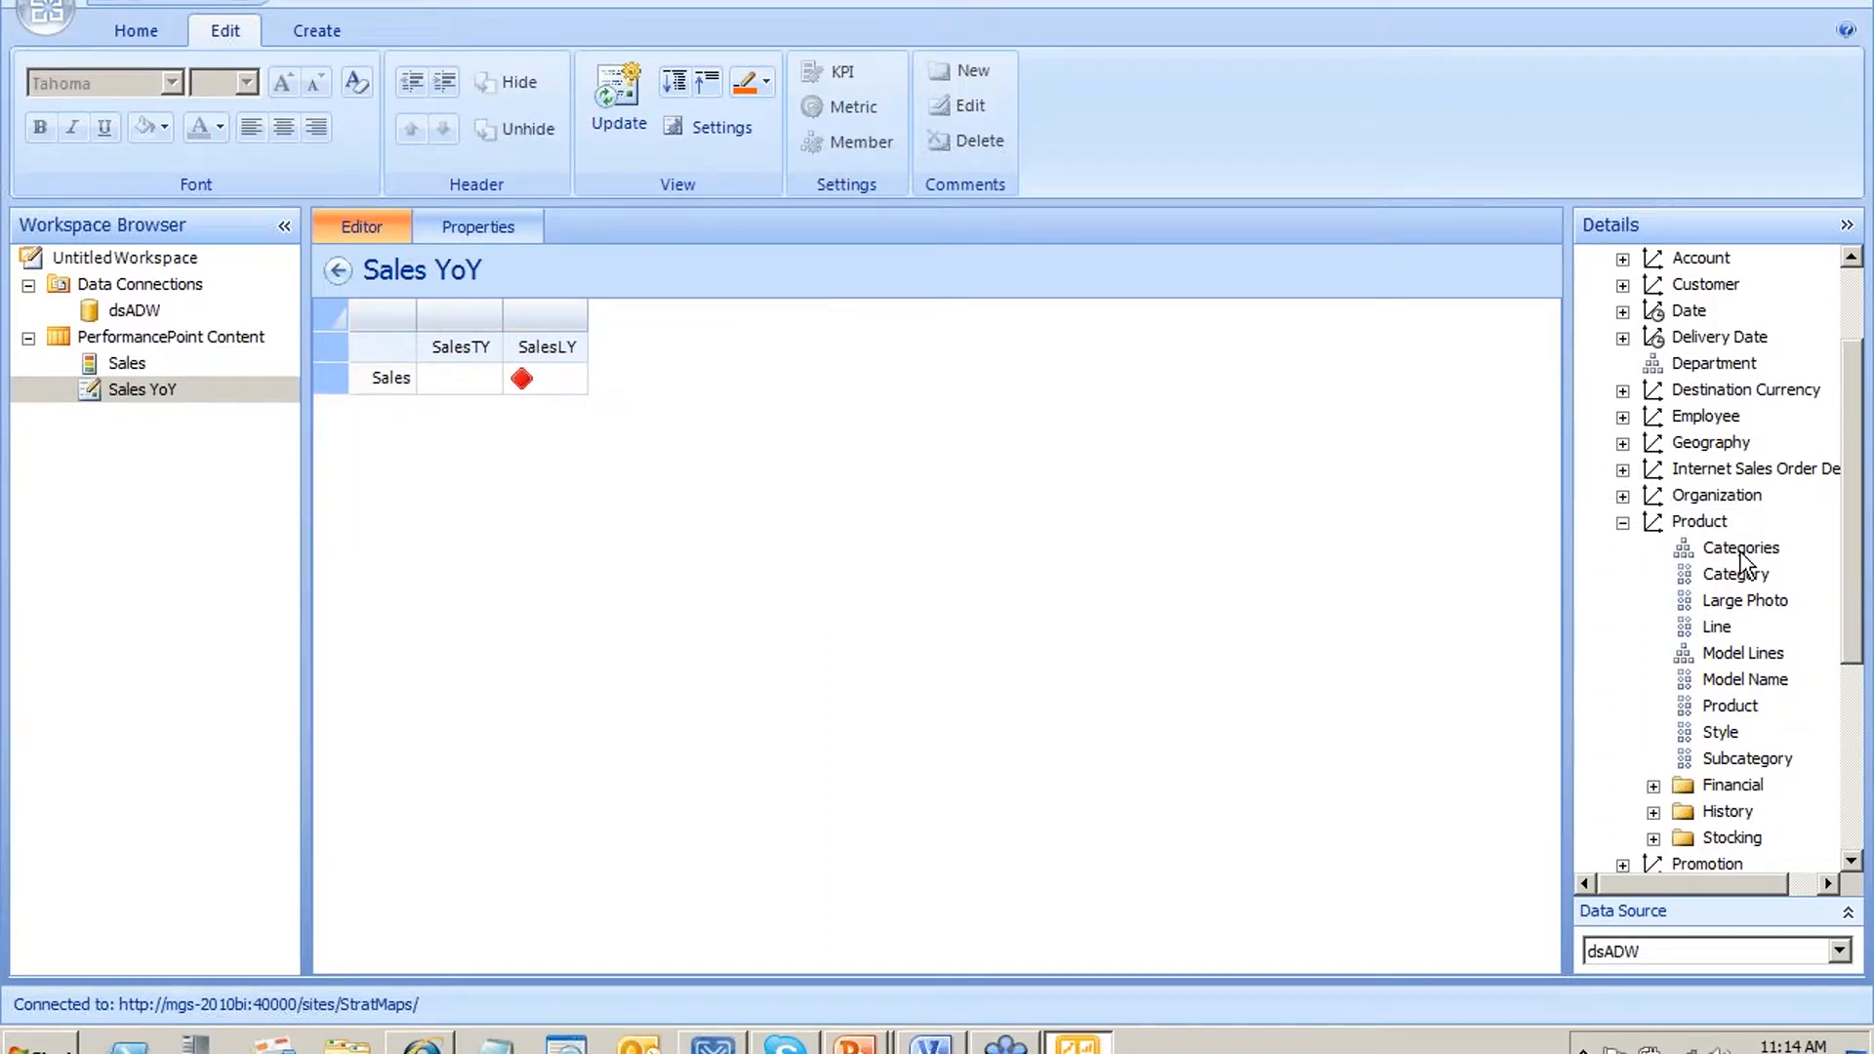
Add the Product Categories hierarchy as last child of the Sales row, choosing Accessories and autoselecting its children
left_click_drag(1750, 542, 408, 379)
left_click(512, 281)
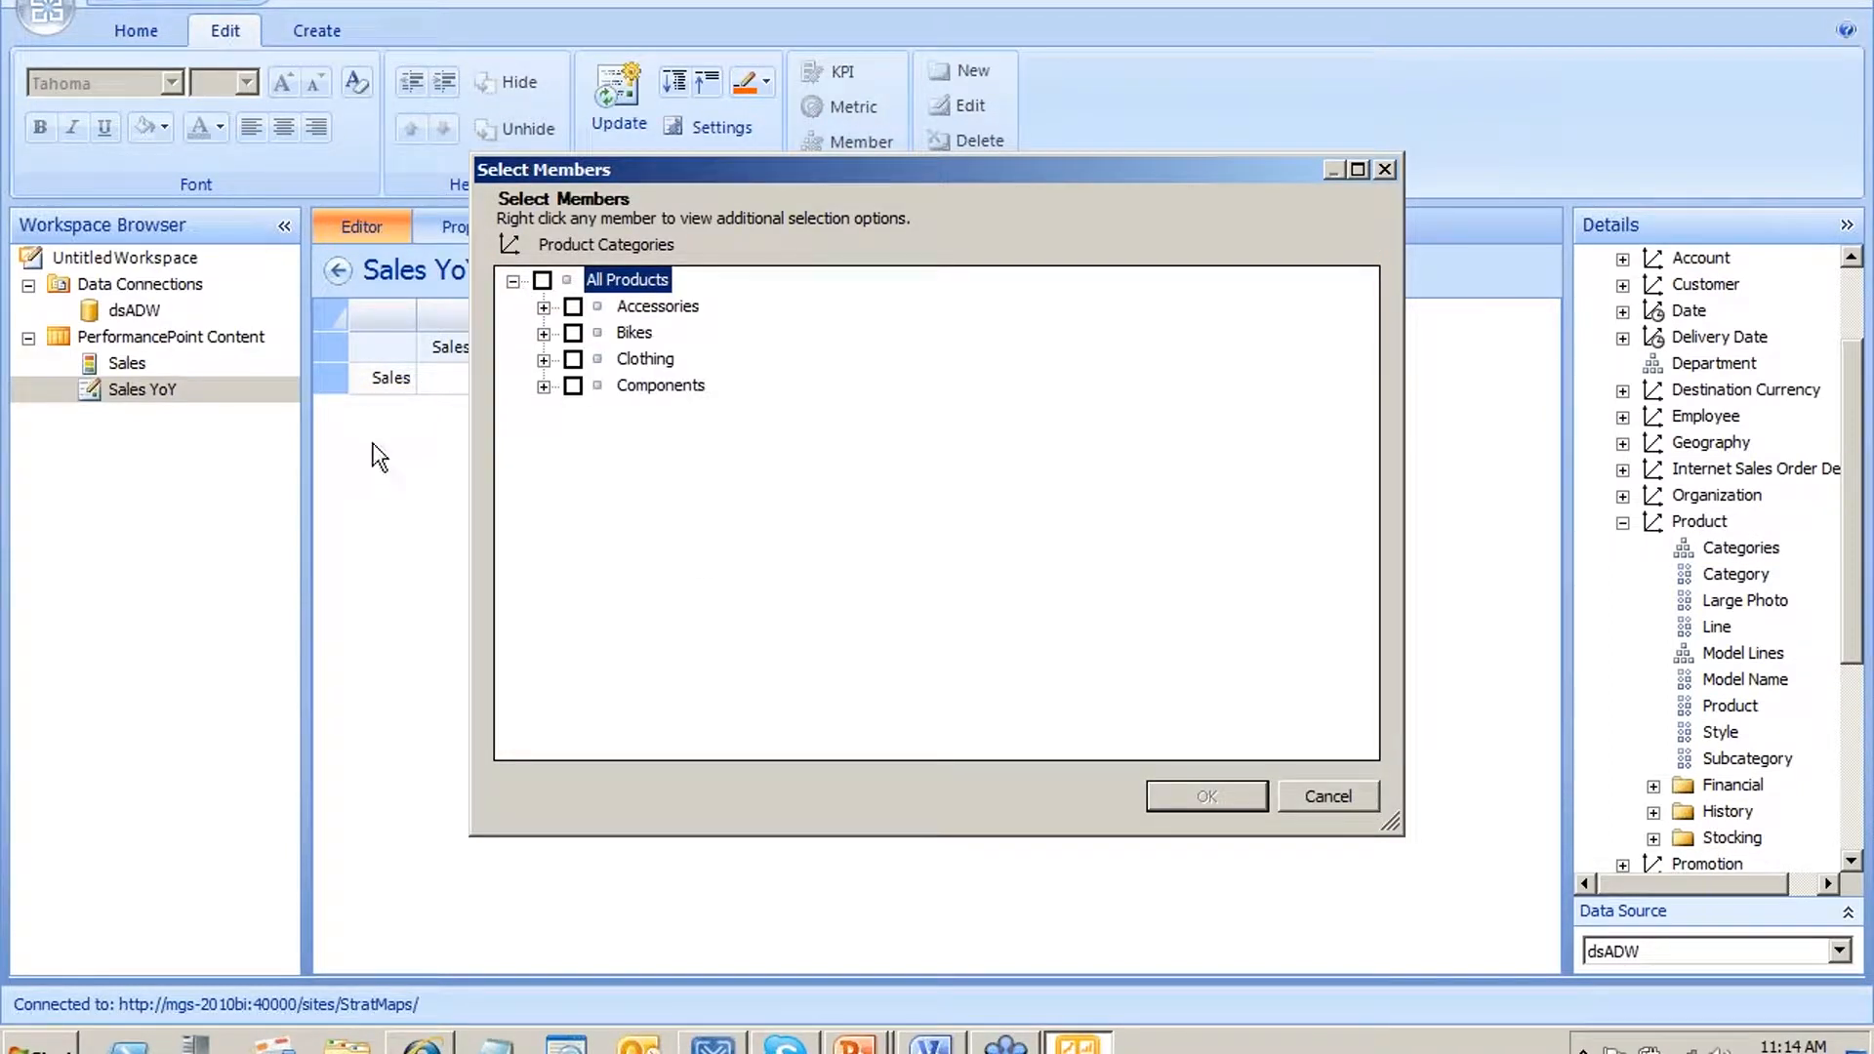
left_click(544, 306)
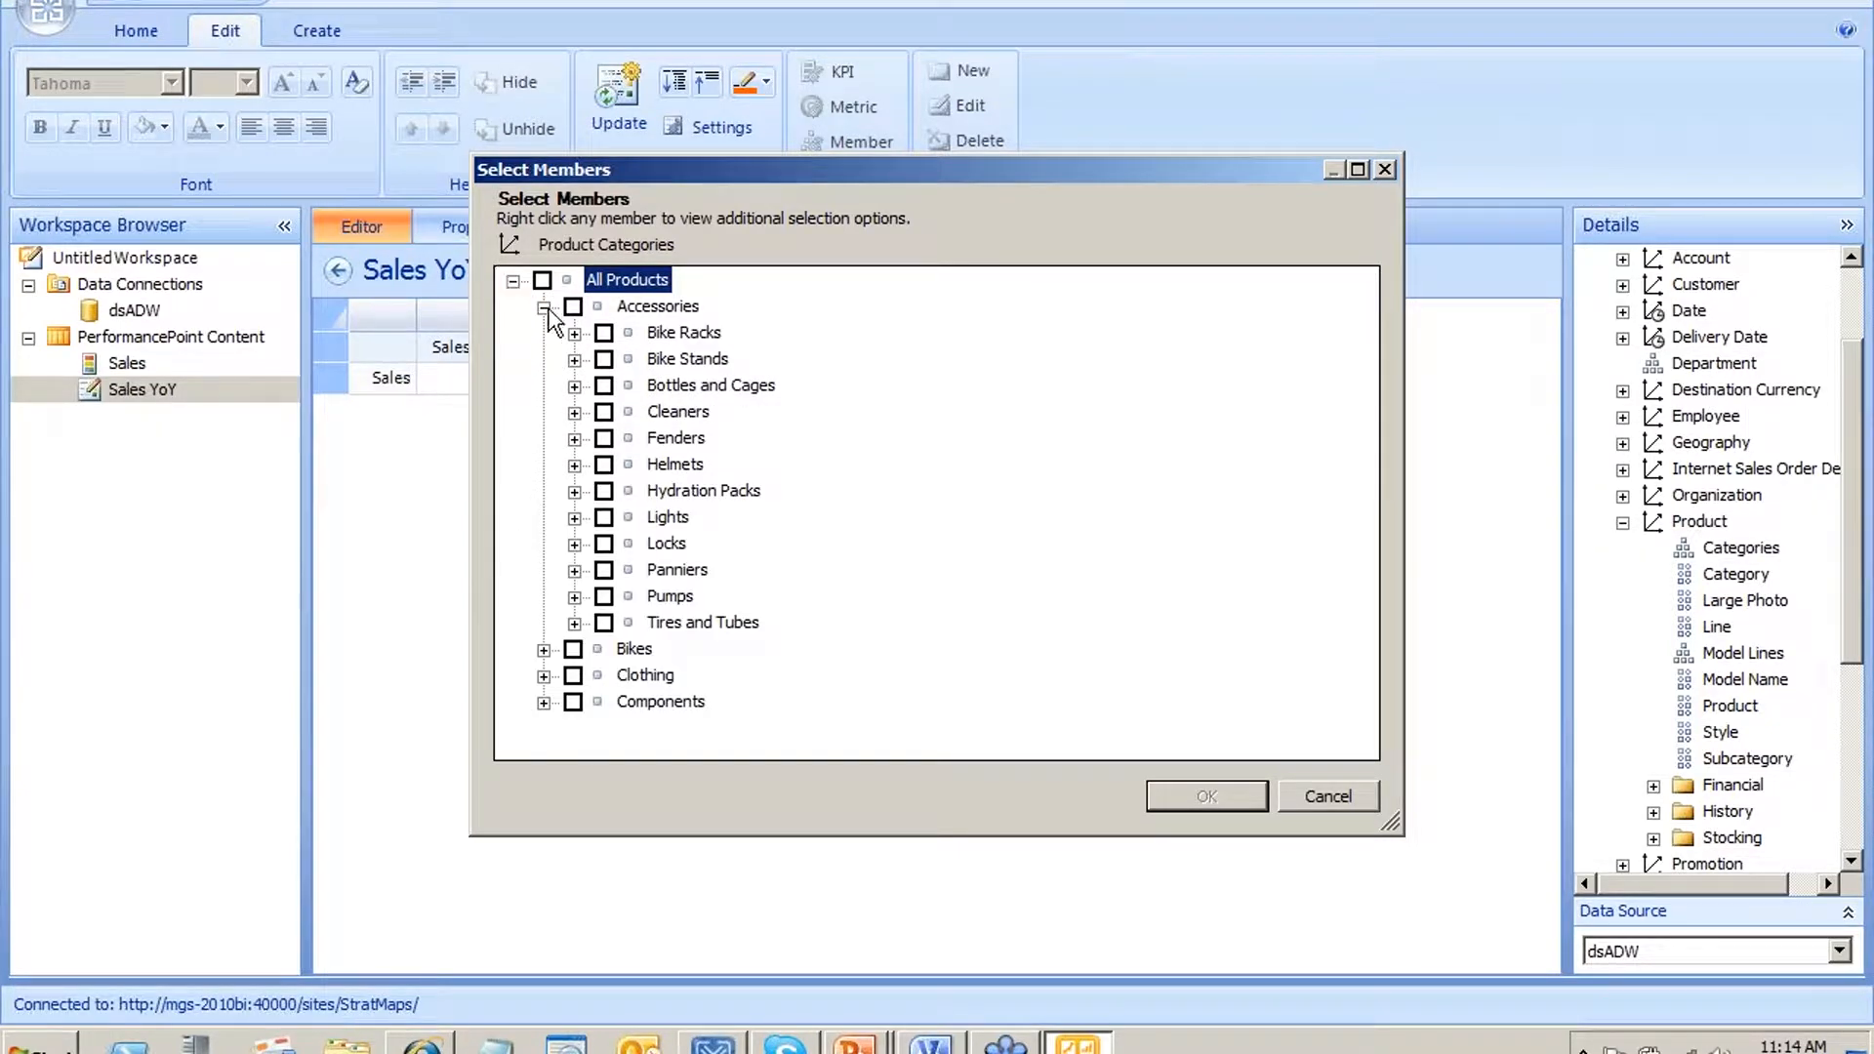
left_click(543, 308)
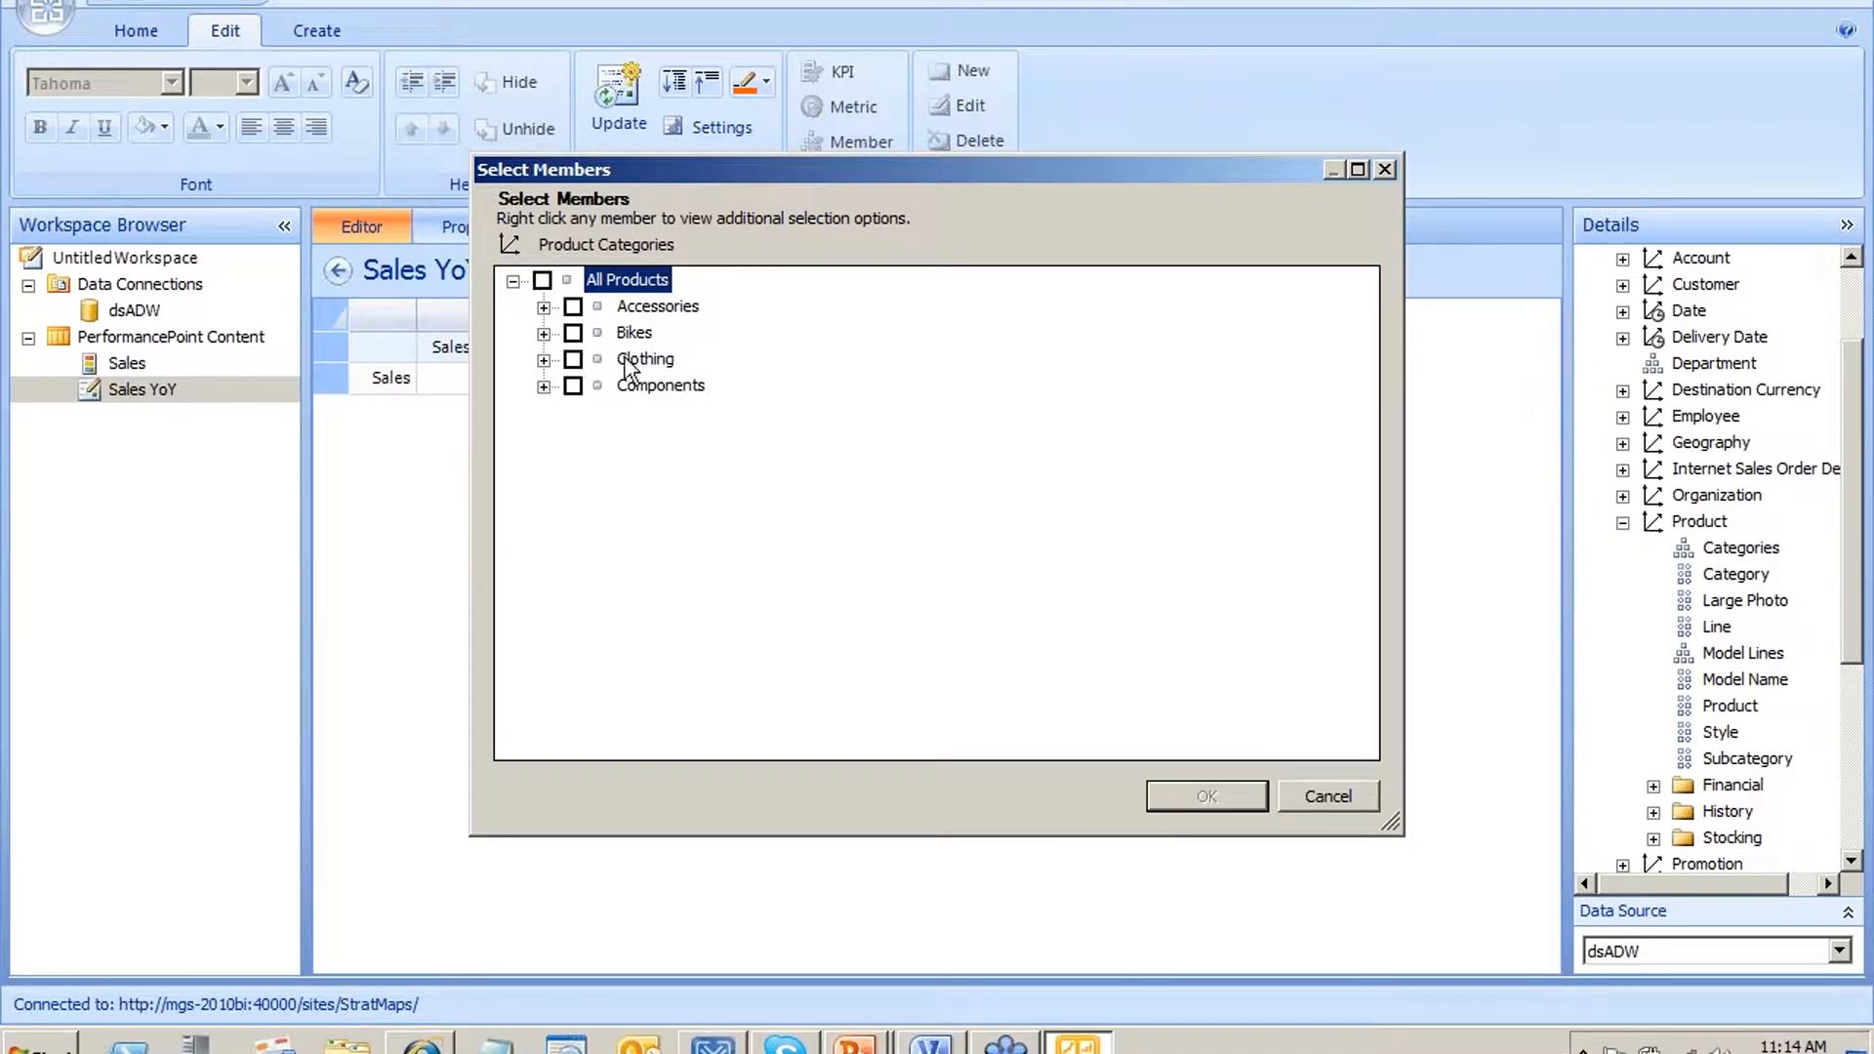
right_click(668, 310)
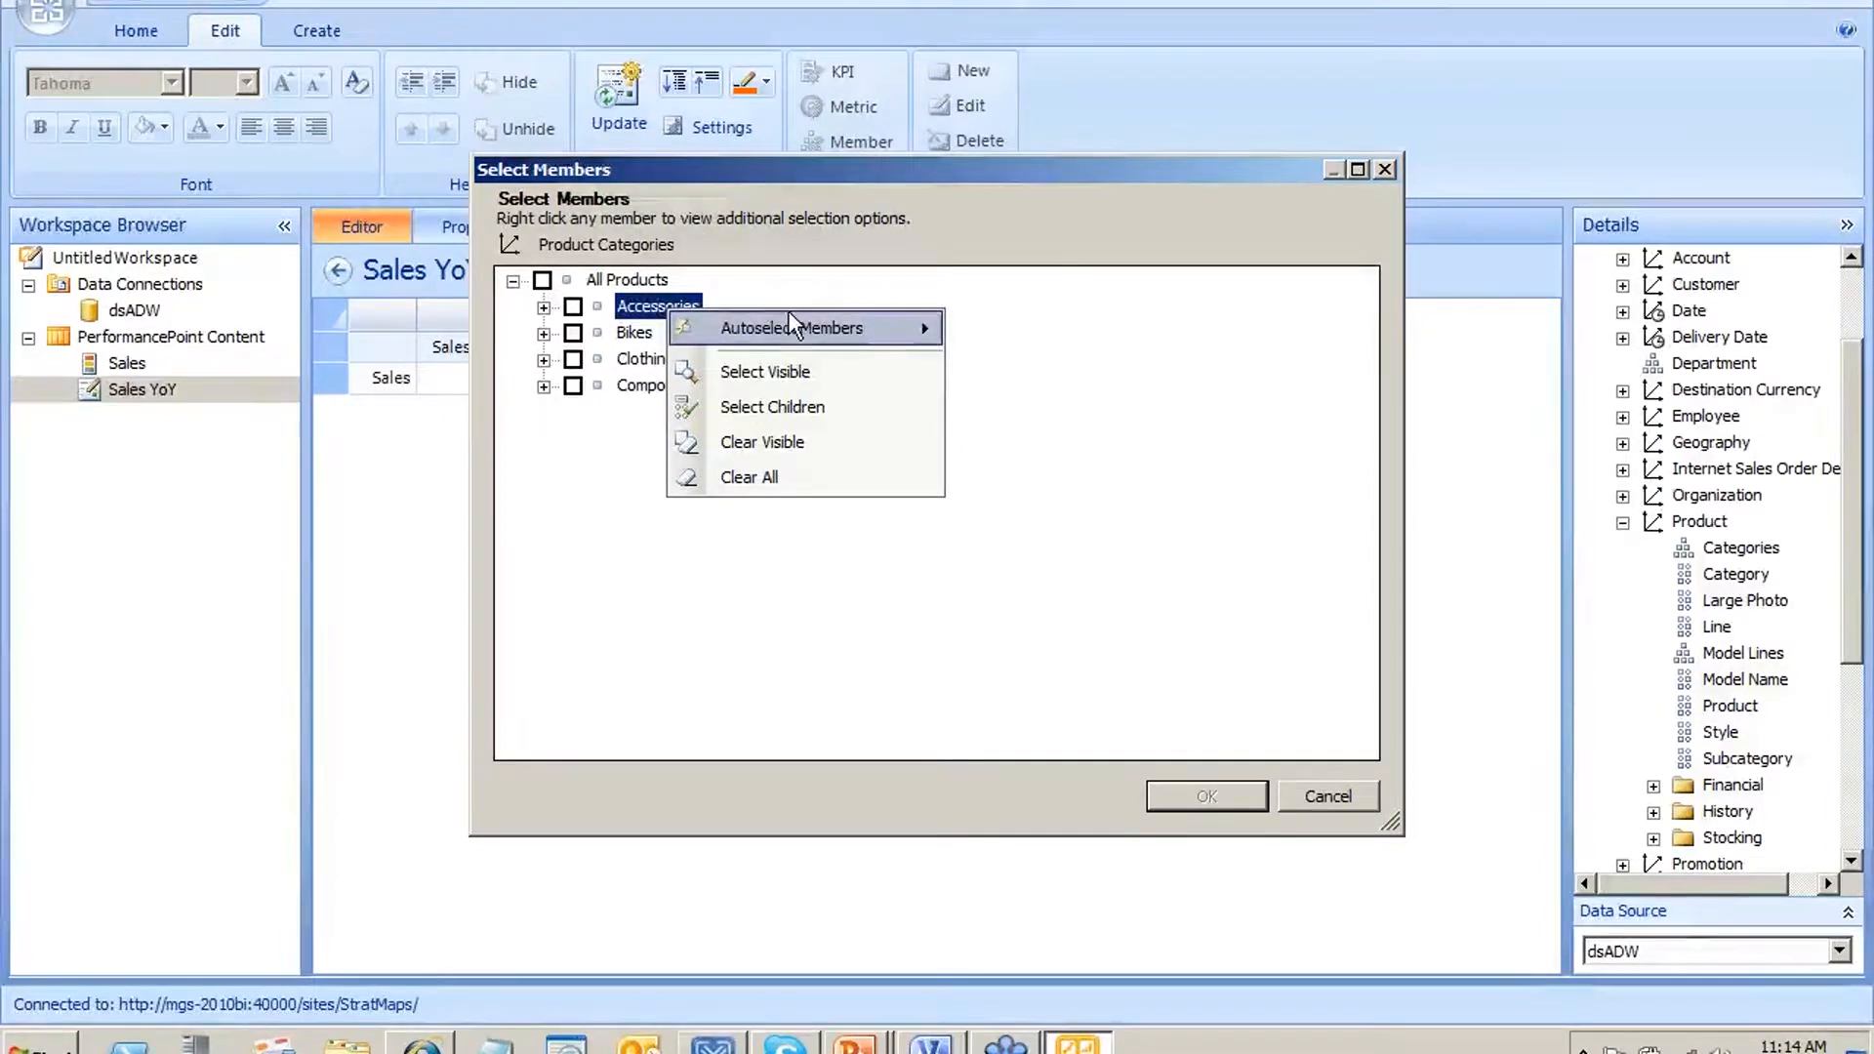
mouse_move(835, 329)
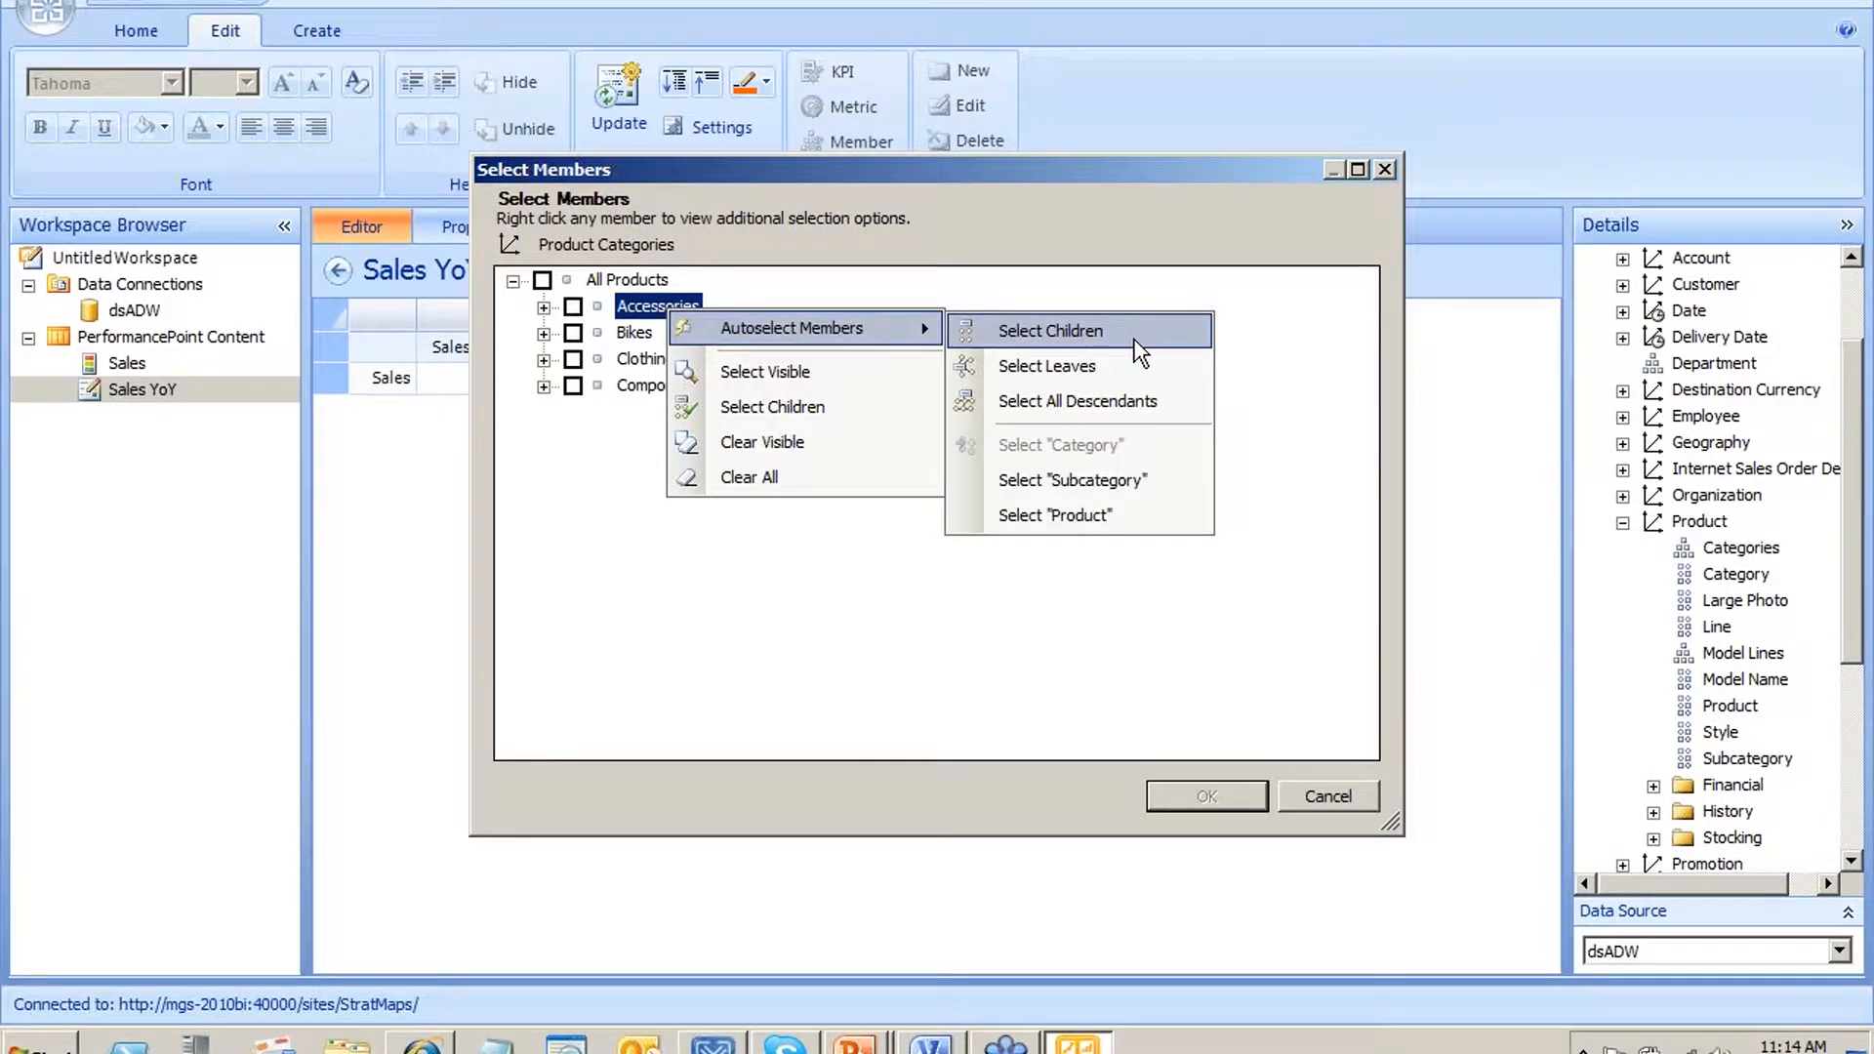
left_click(1136, 335)
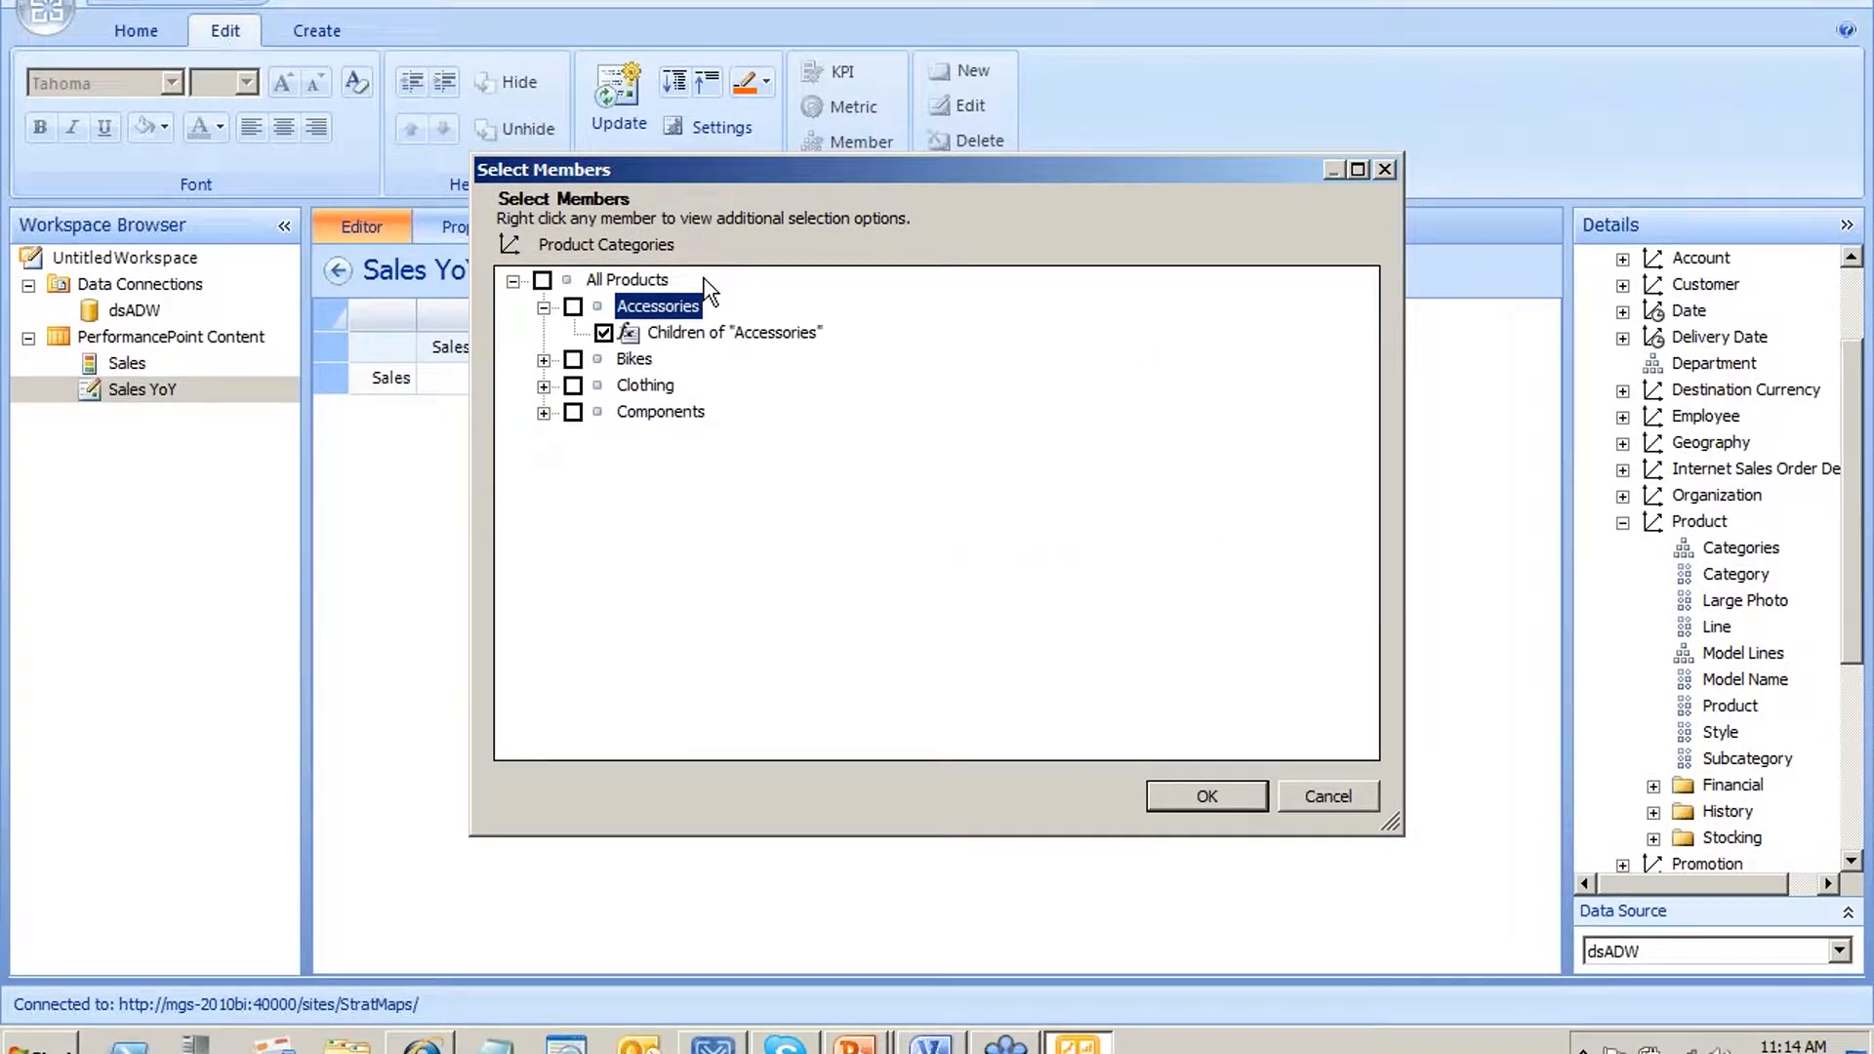
left_click(573, 306)
Select the individual children of Bikes as fixed members
right_click(623, 359)
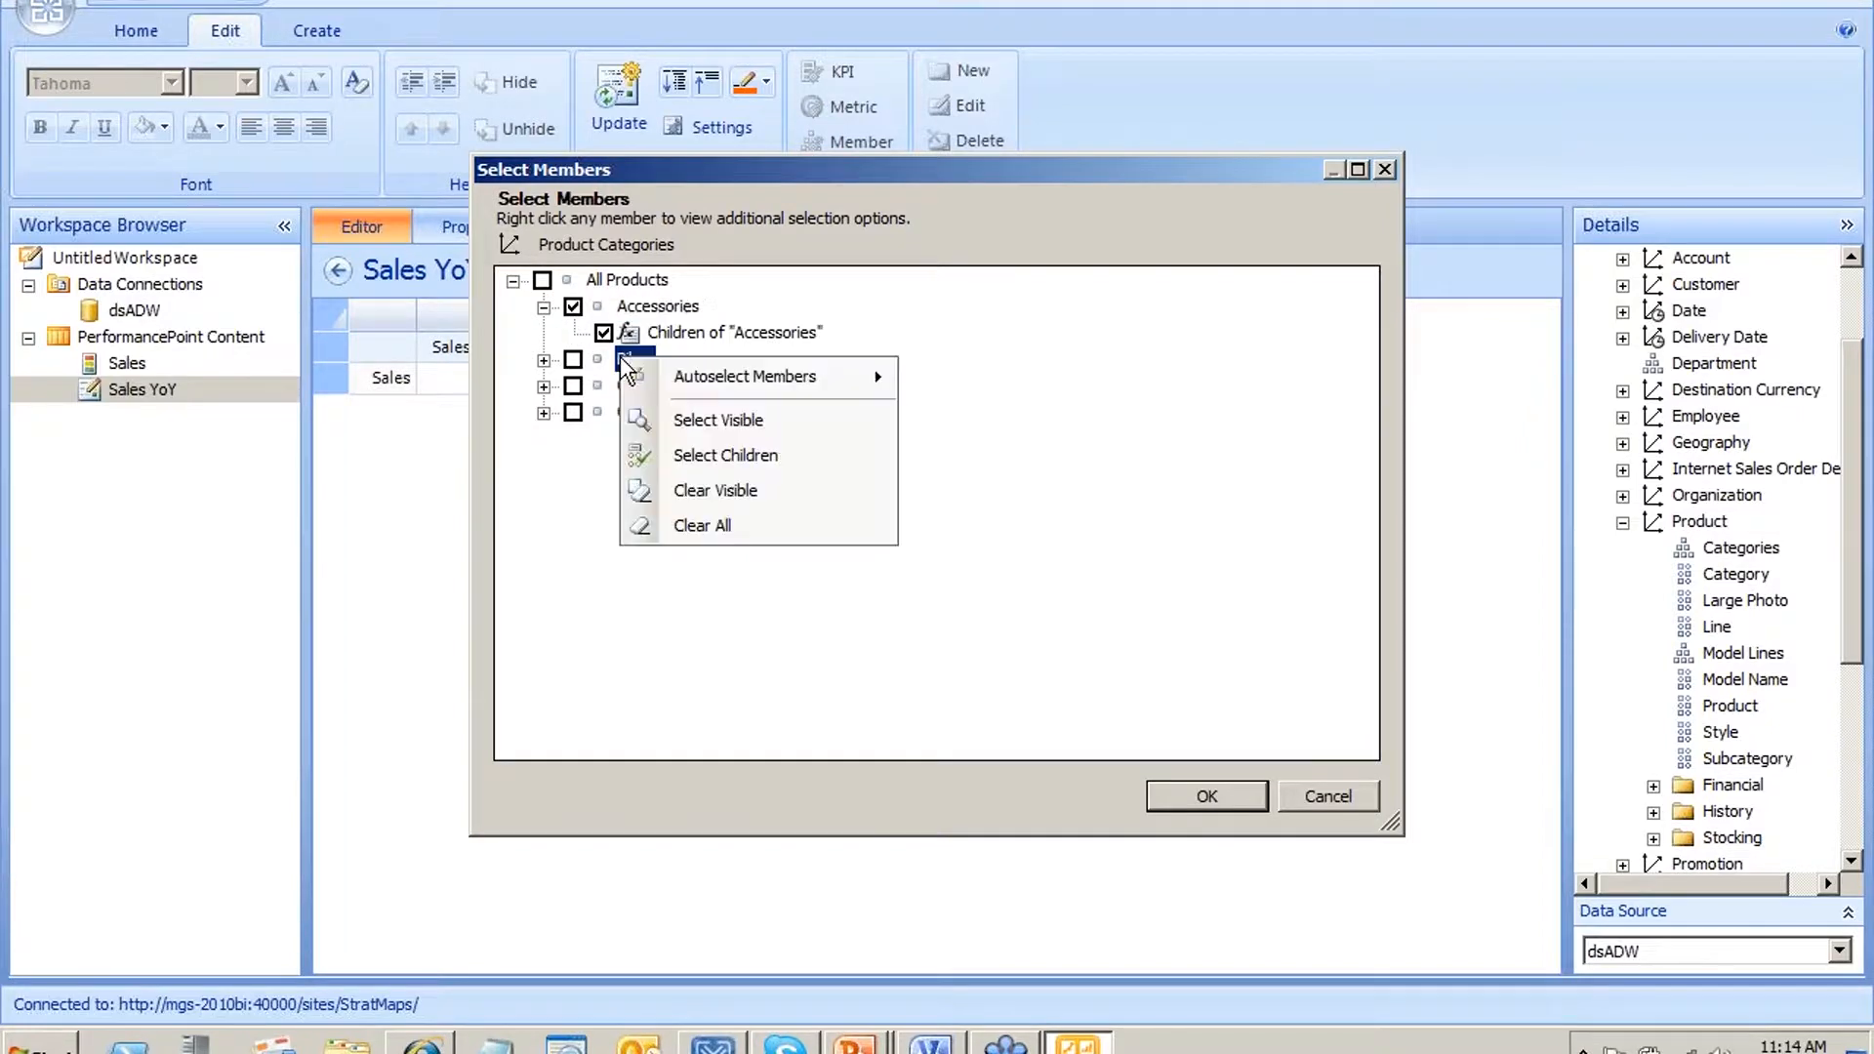
left_click(736, 457)
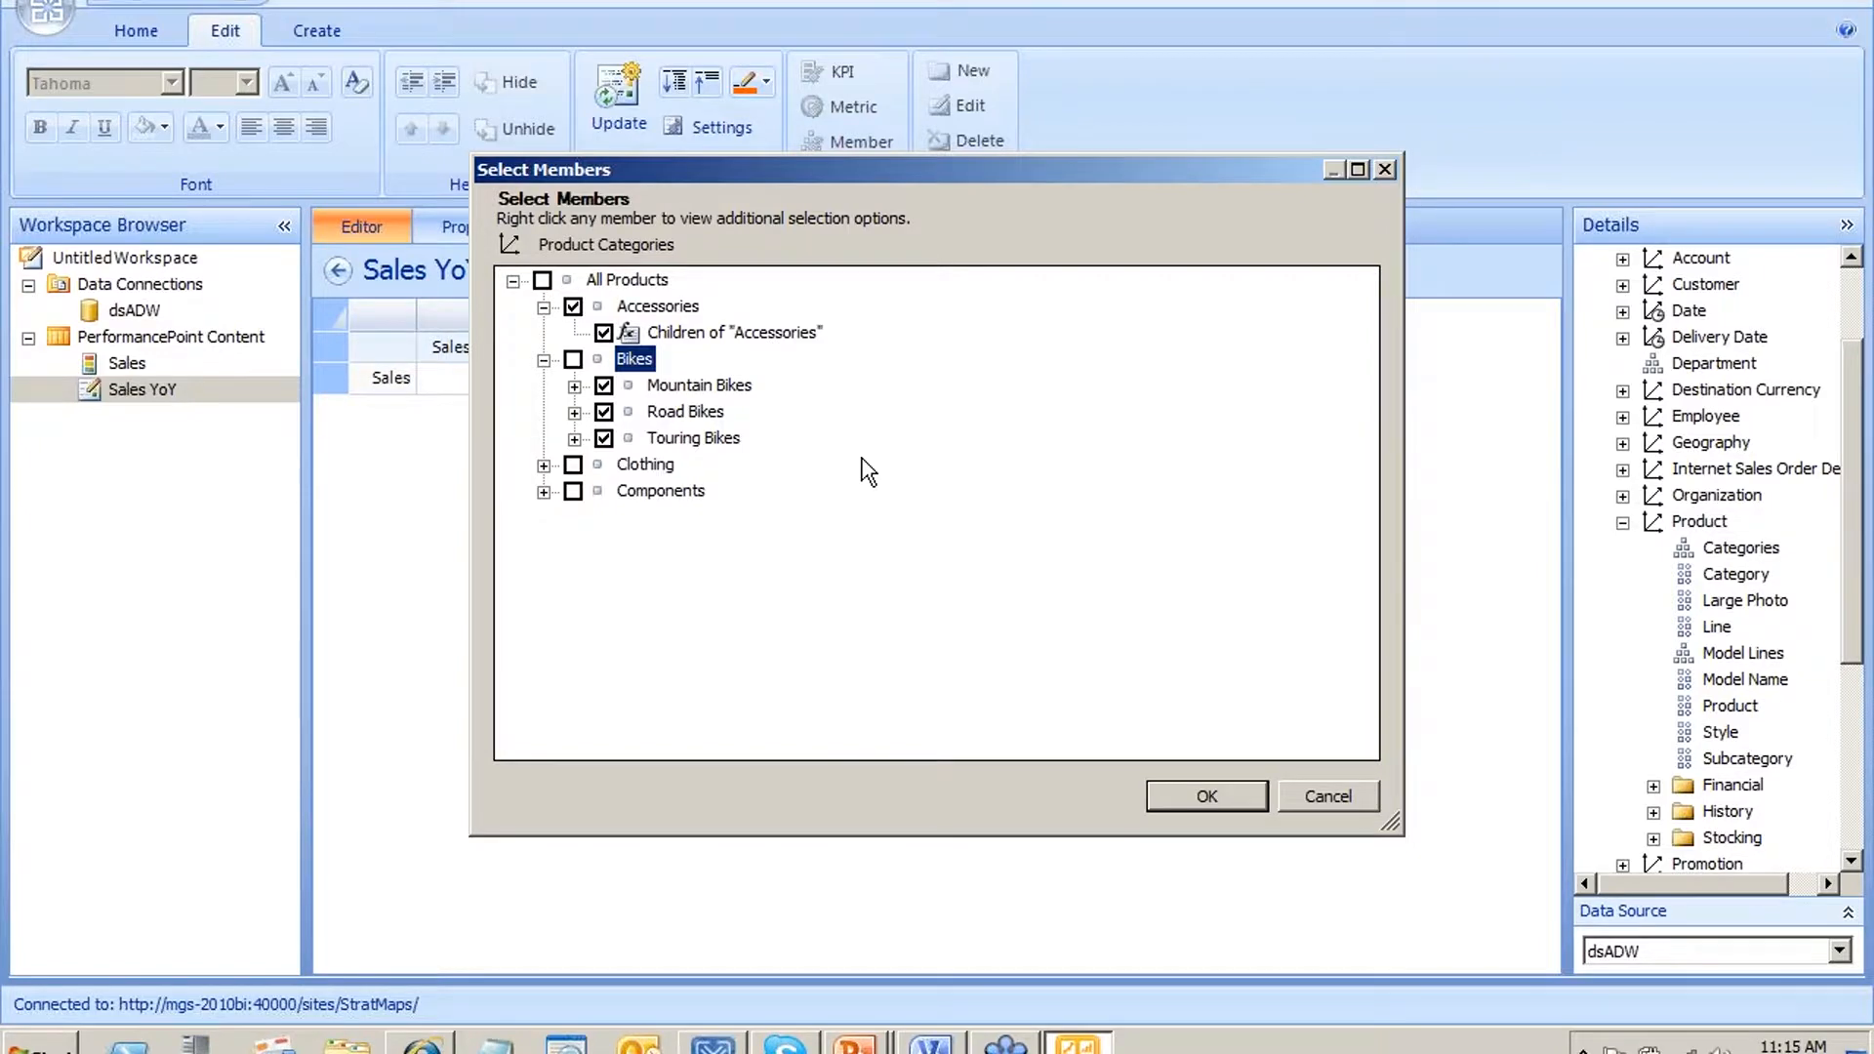
right_click(867, 473)
Autoselect the children of Bikes and include the Bikes category itself
right_click(634, 363)
mouse_move(799, 408)
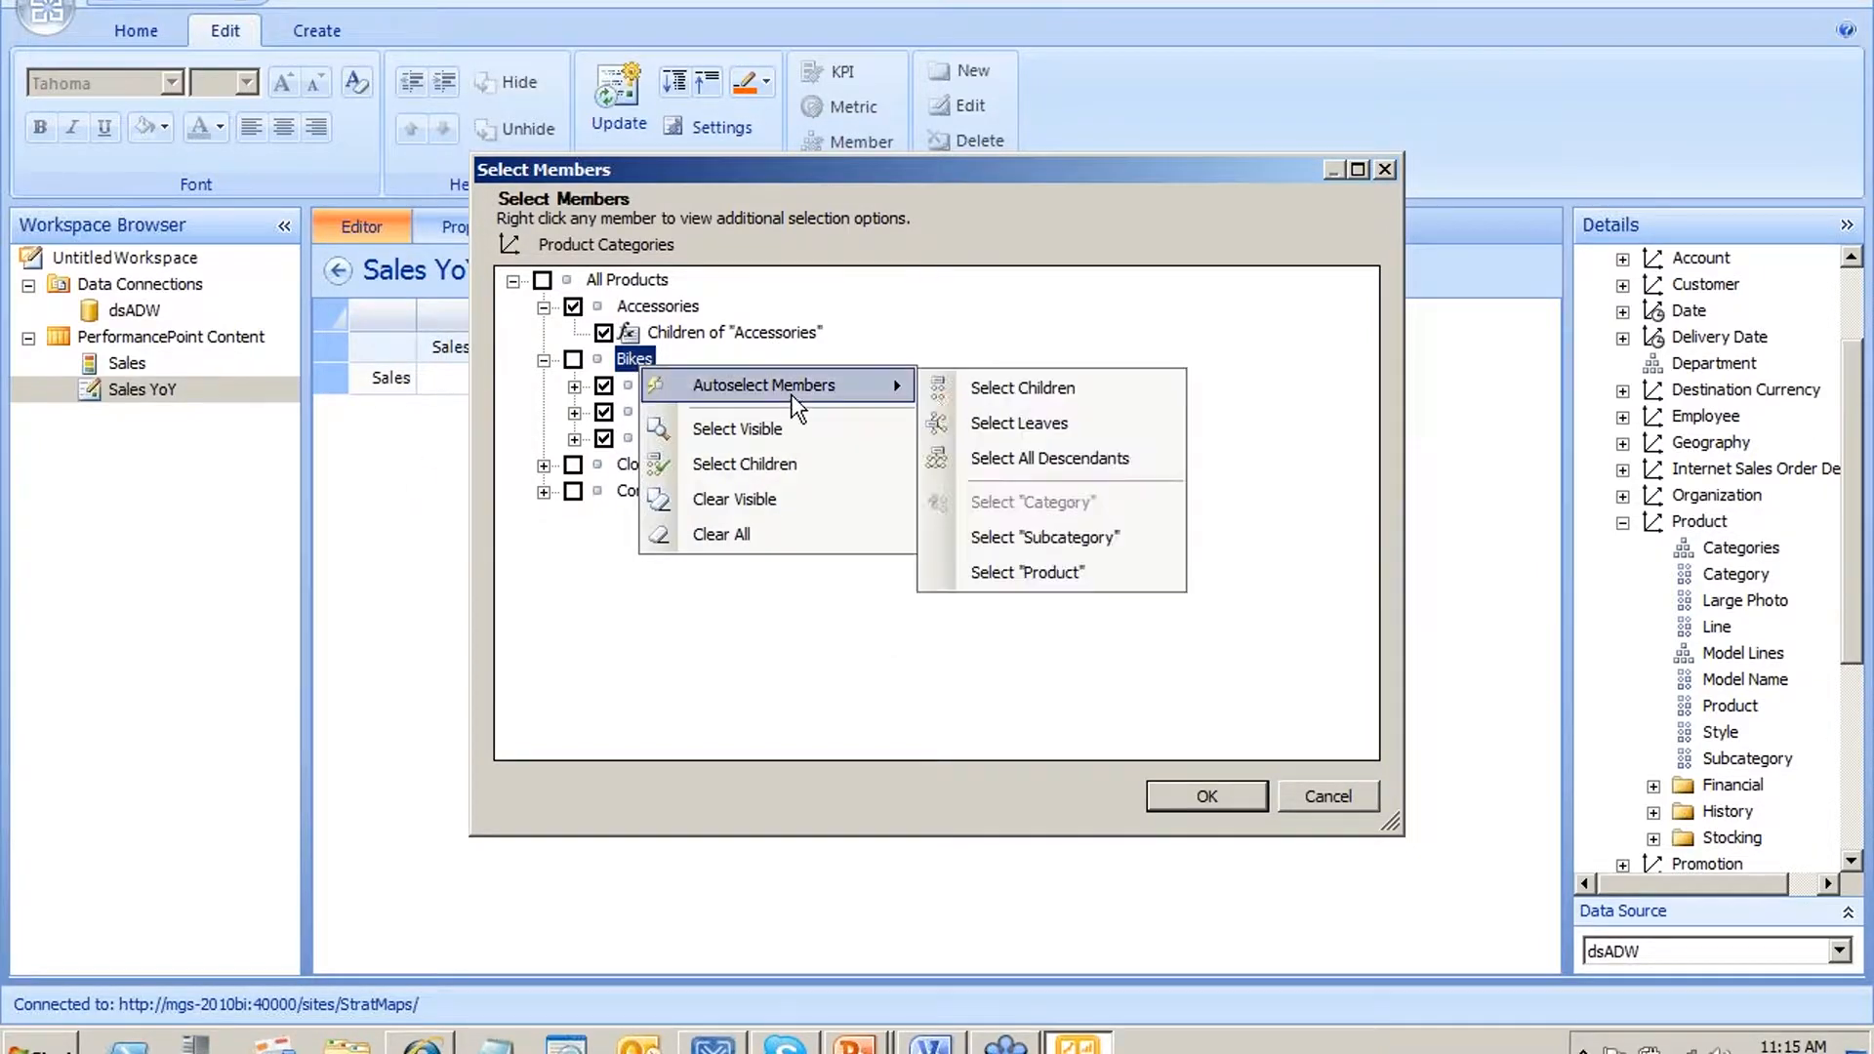
left_click(1071, 396)
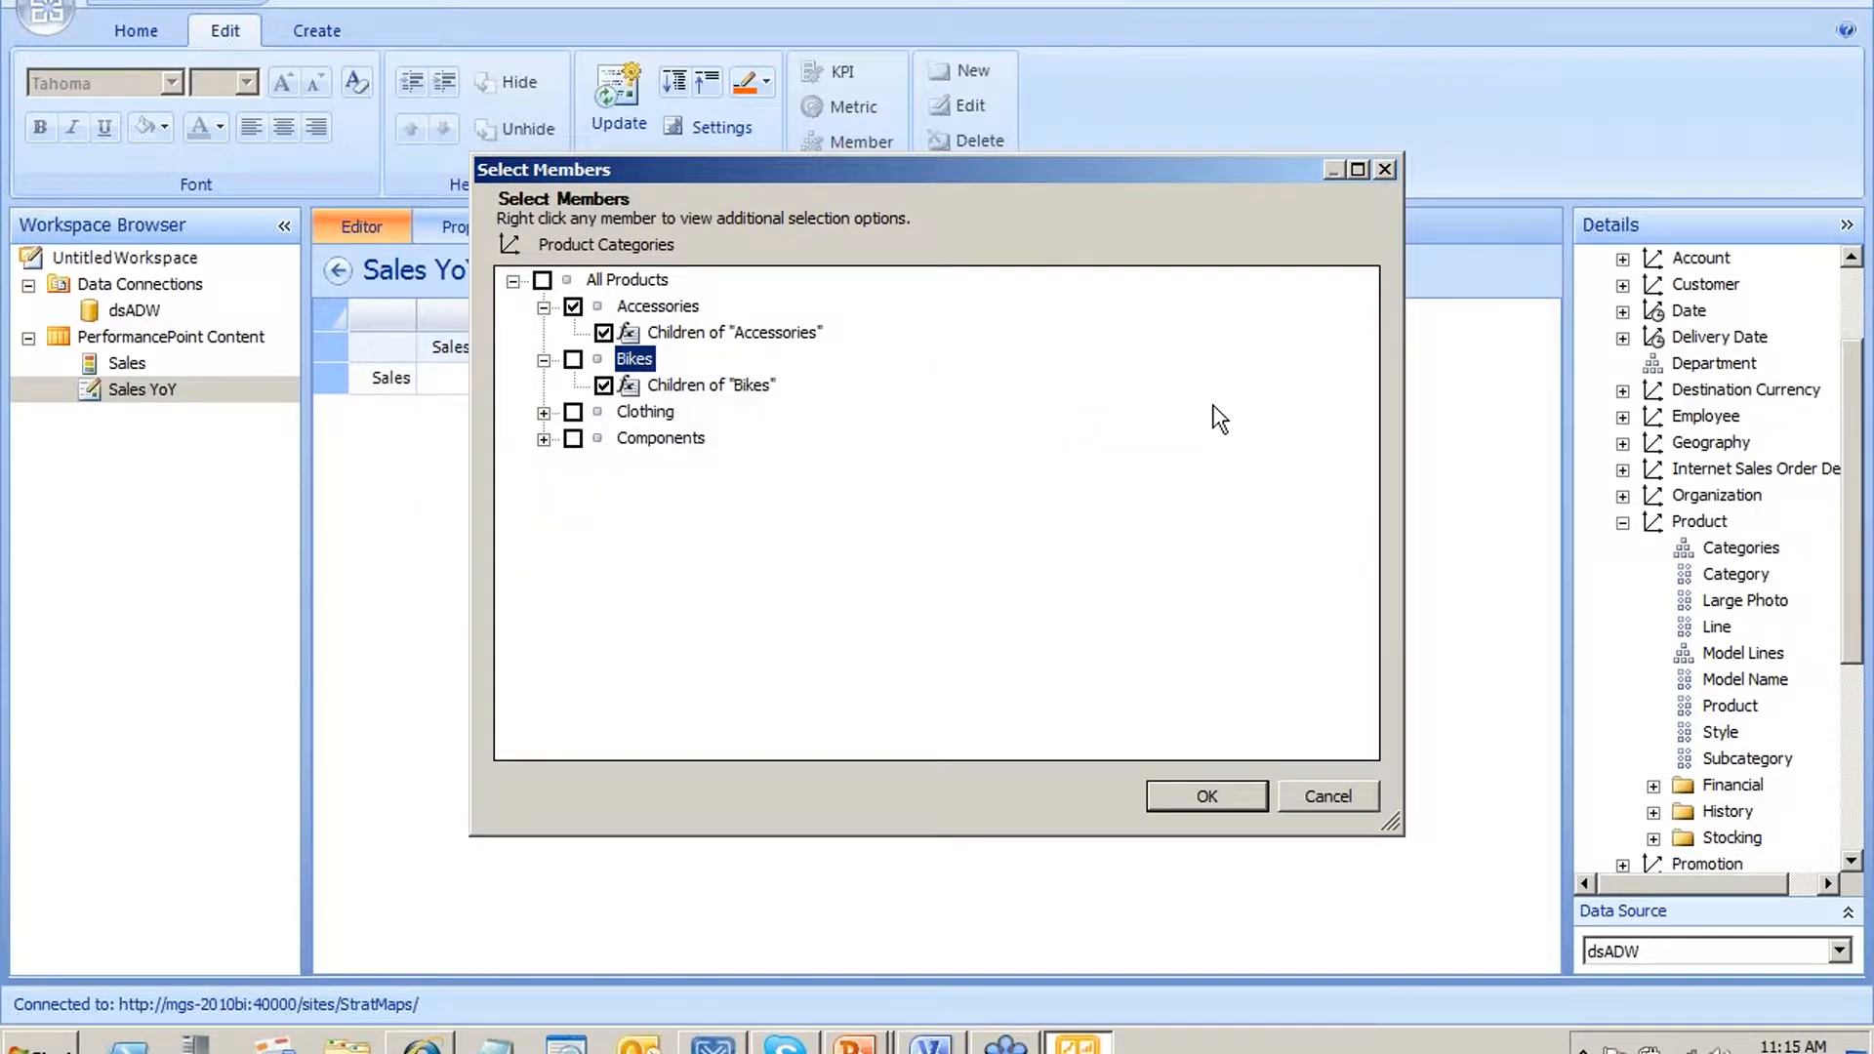
left_click(573, 360)
Autoselect the children of Clothing and include the Clothing category itself
right_click(625, 414)
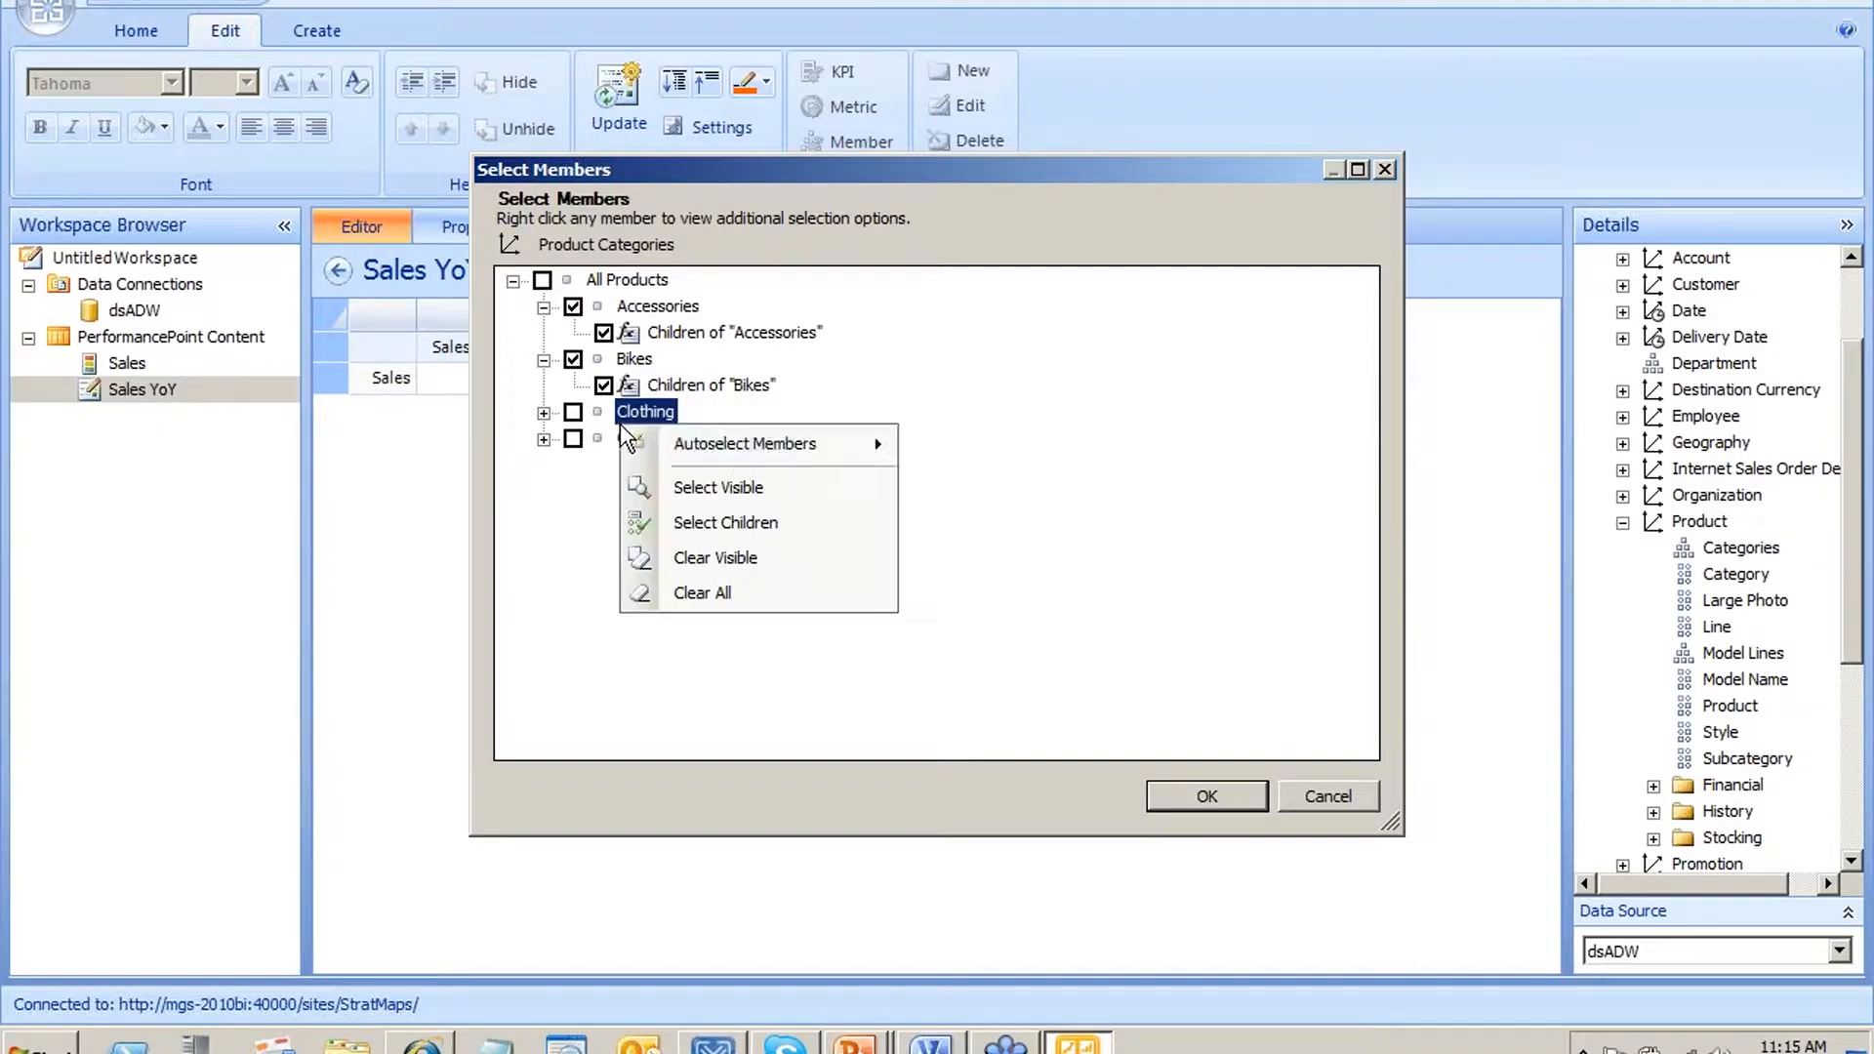
mouse_move(879, 441)
left_click(1005, 444)
left_click(573, 412)
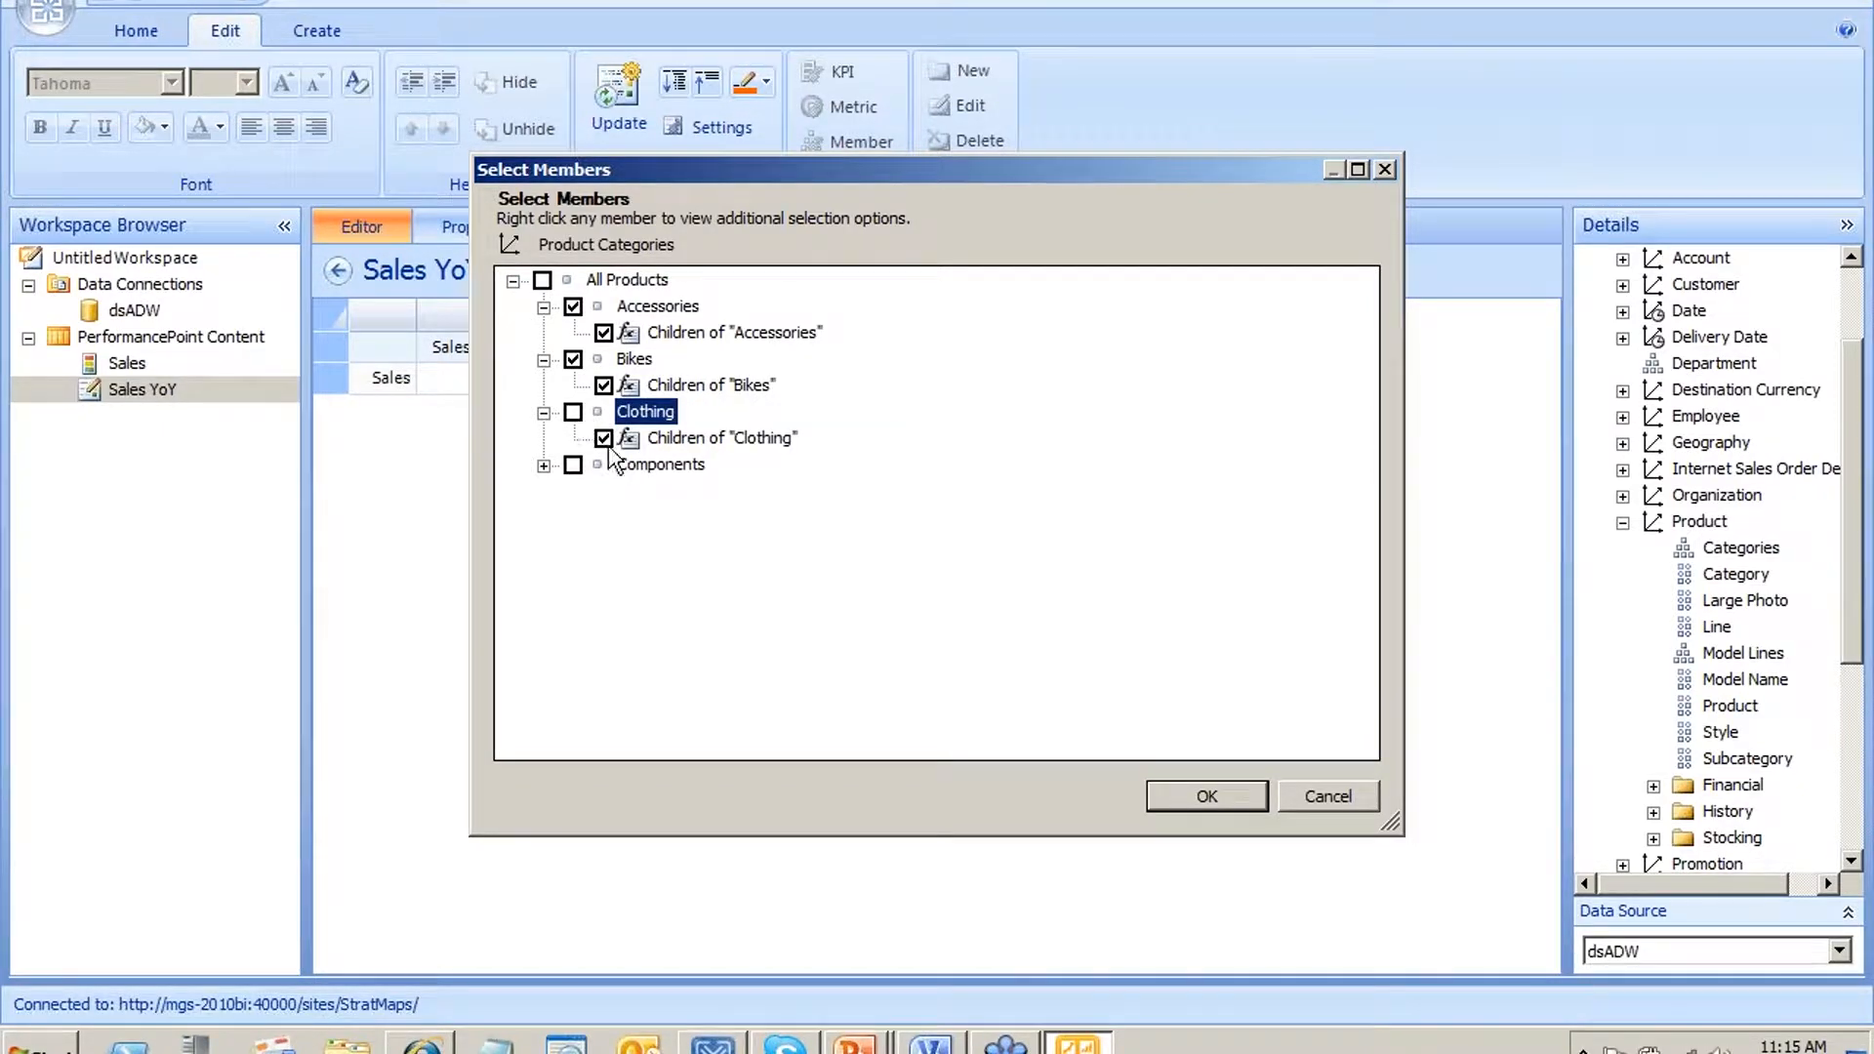
Autoselect the children of Components, include Components itself, and confirm the member selection
left_click(642, 465)
right_click(642, 465)
mouse_move(879, 488)
left_click(1005, 495)
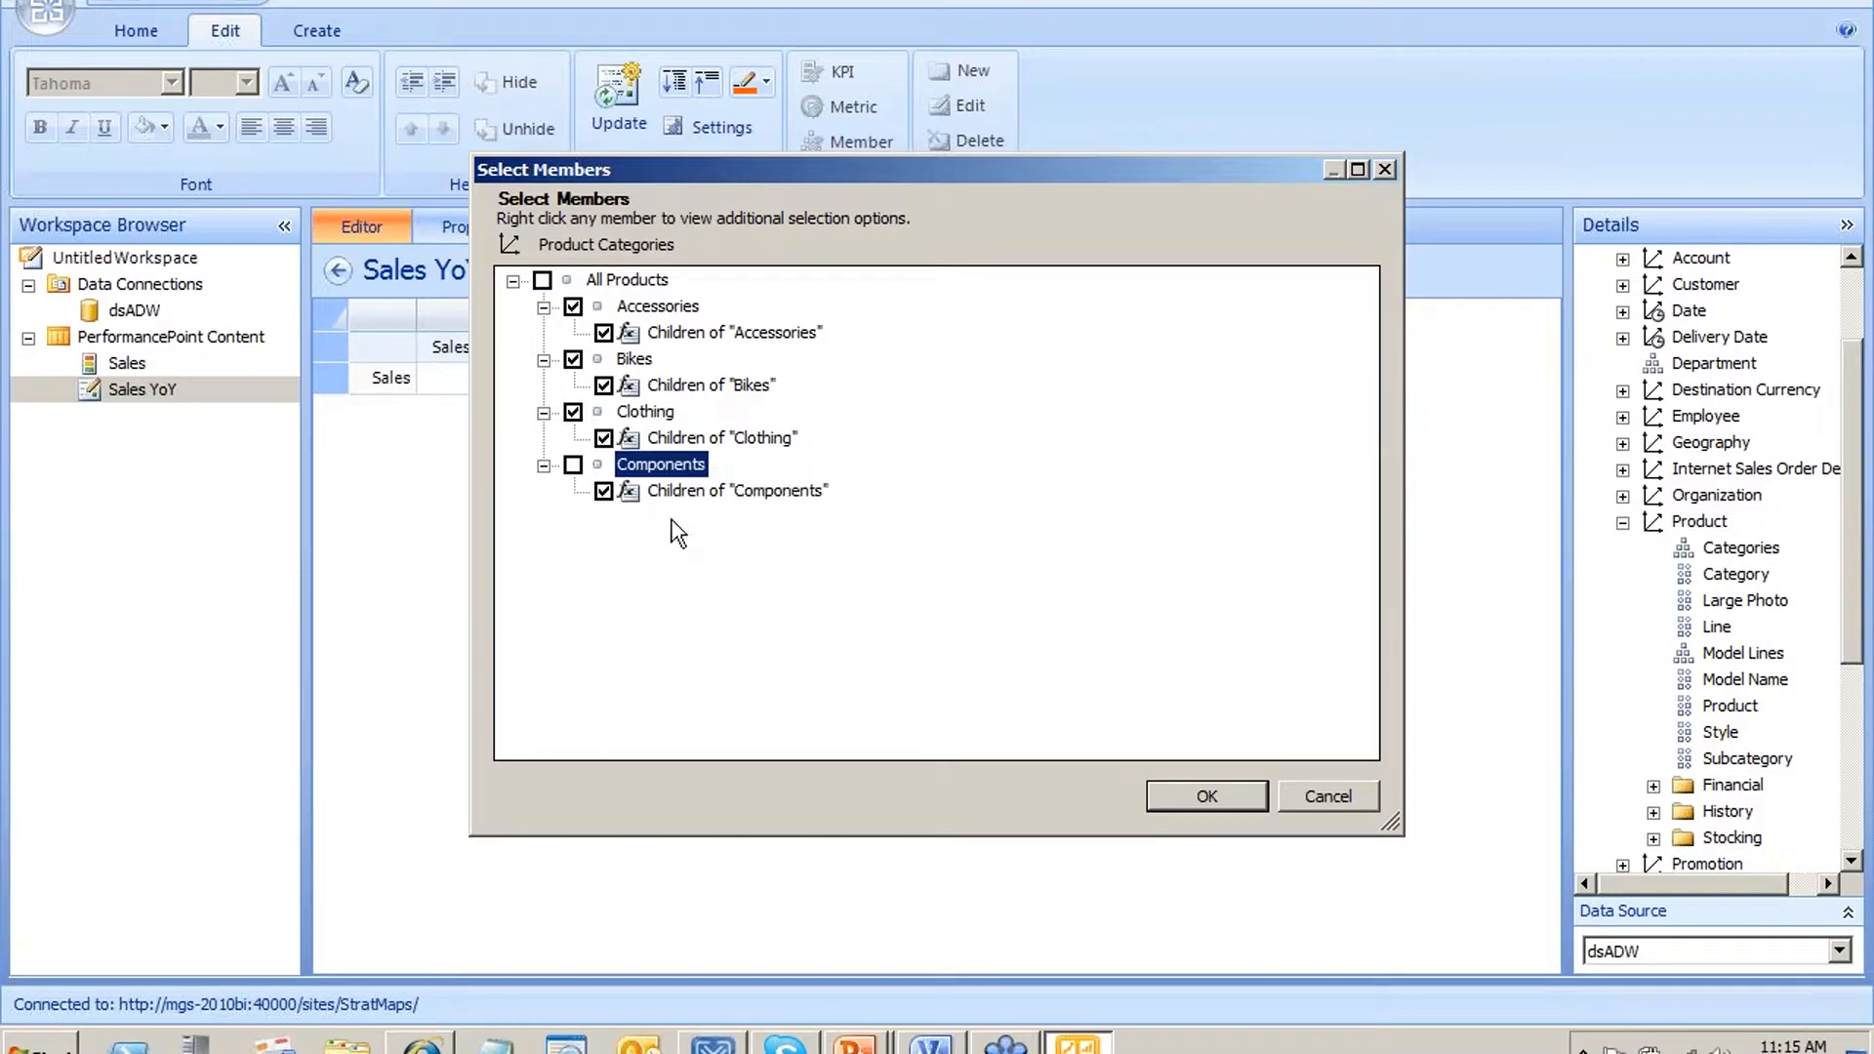
left_click(1237, 806)
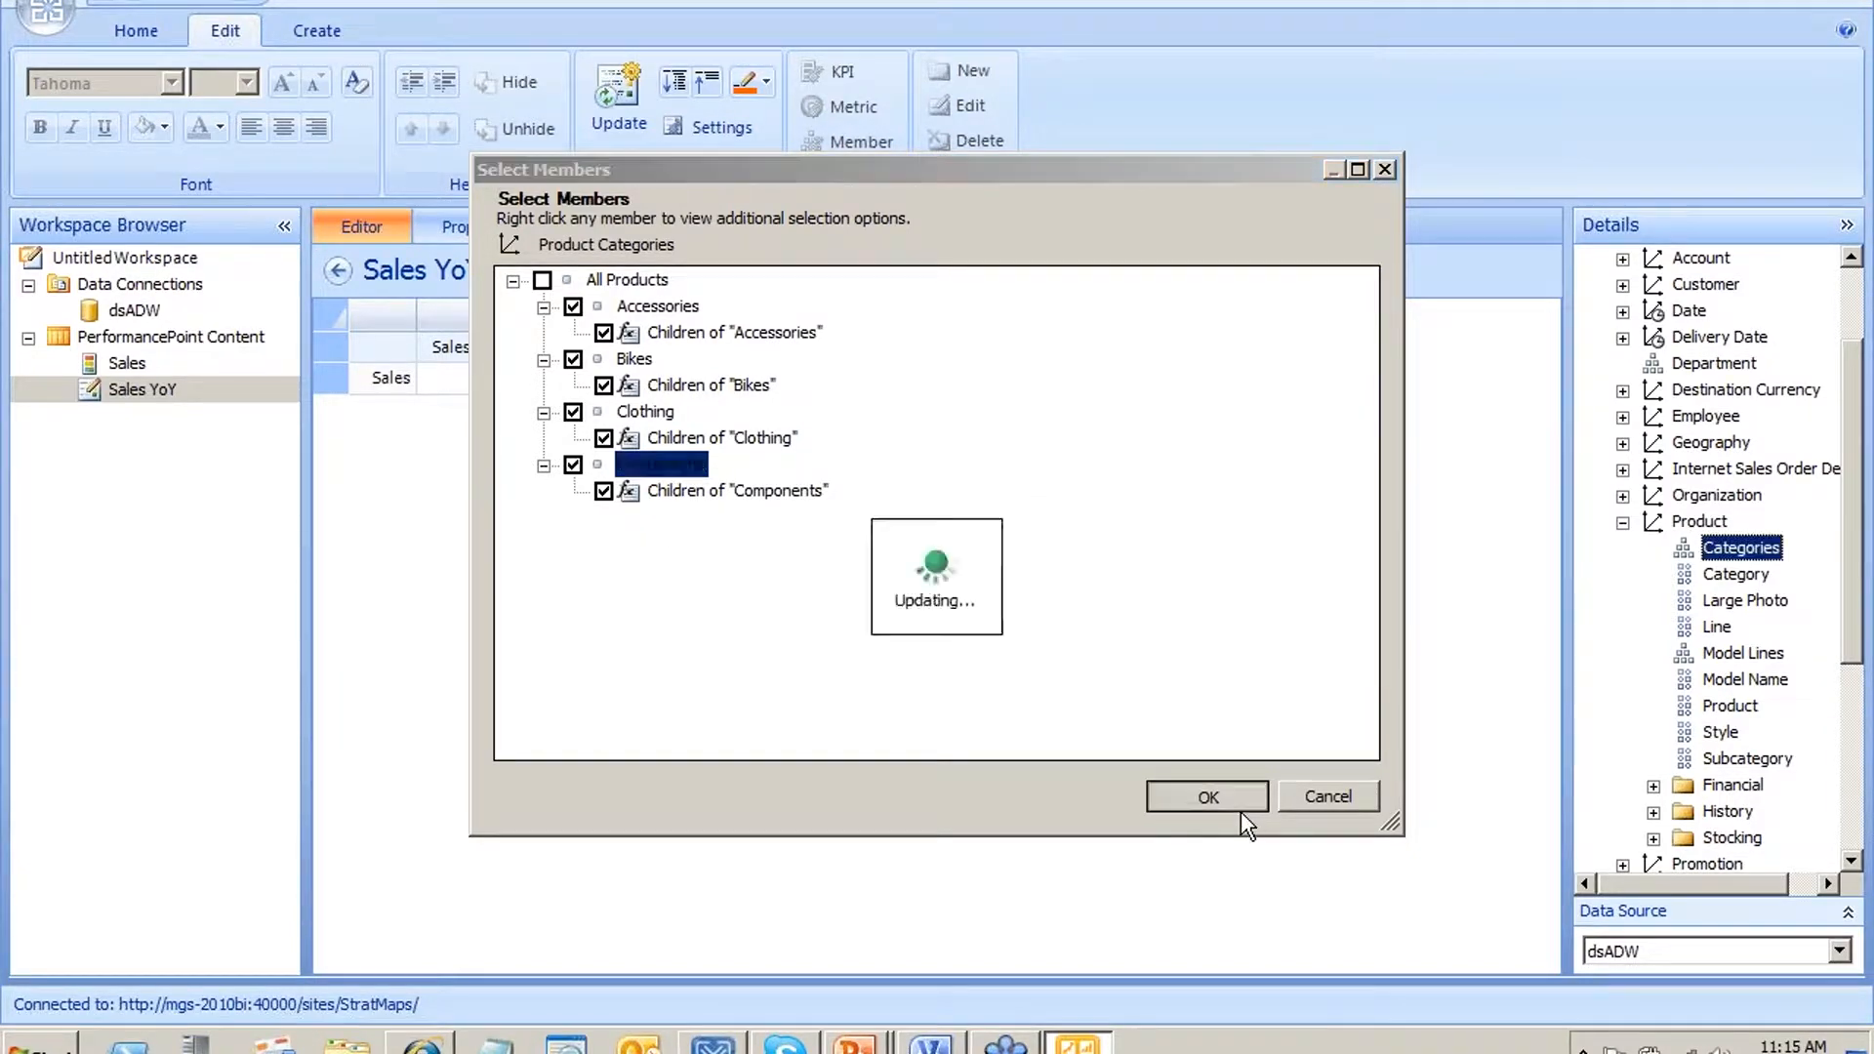
Collapse the Accessories, Bikes, Clothing and Components rows in the scorecard
left_click(389, 410)
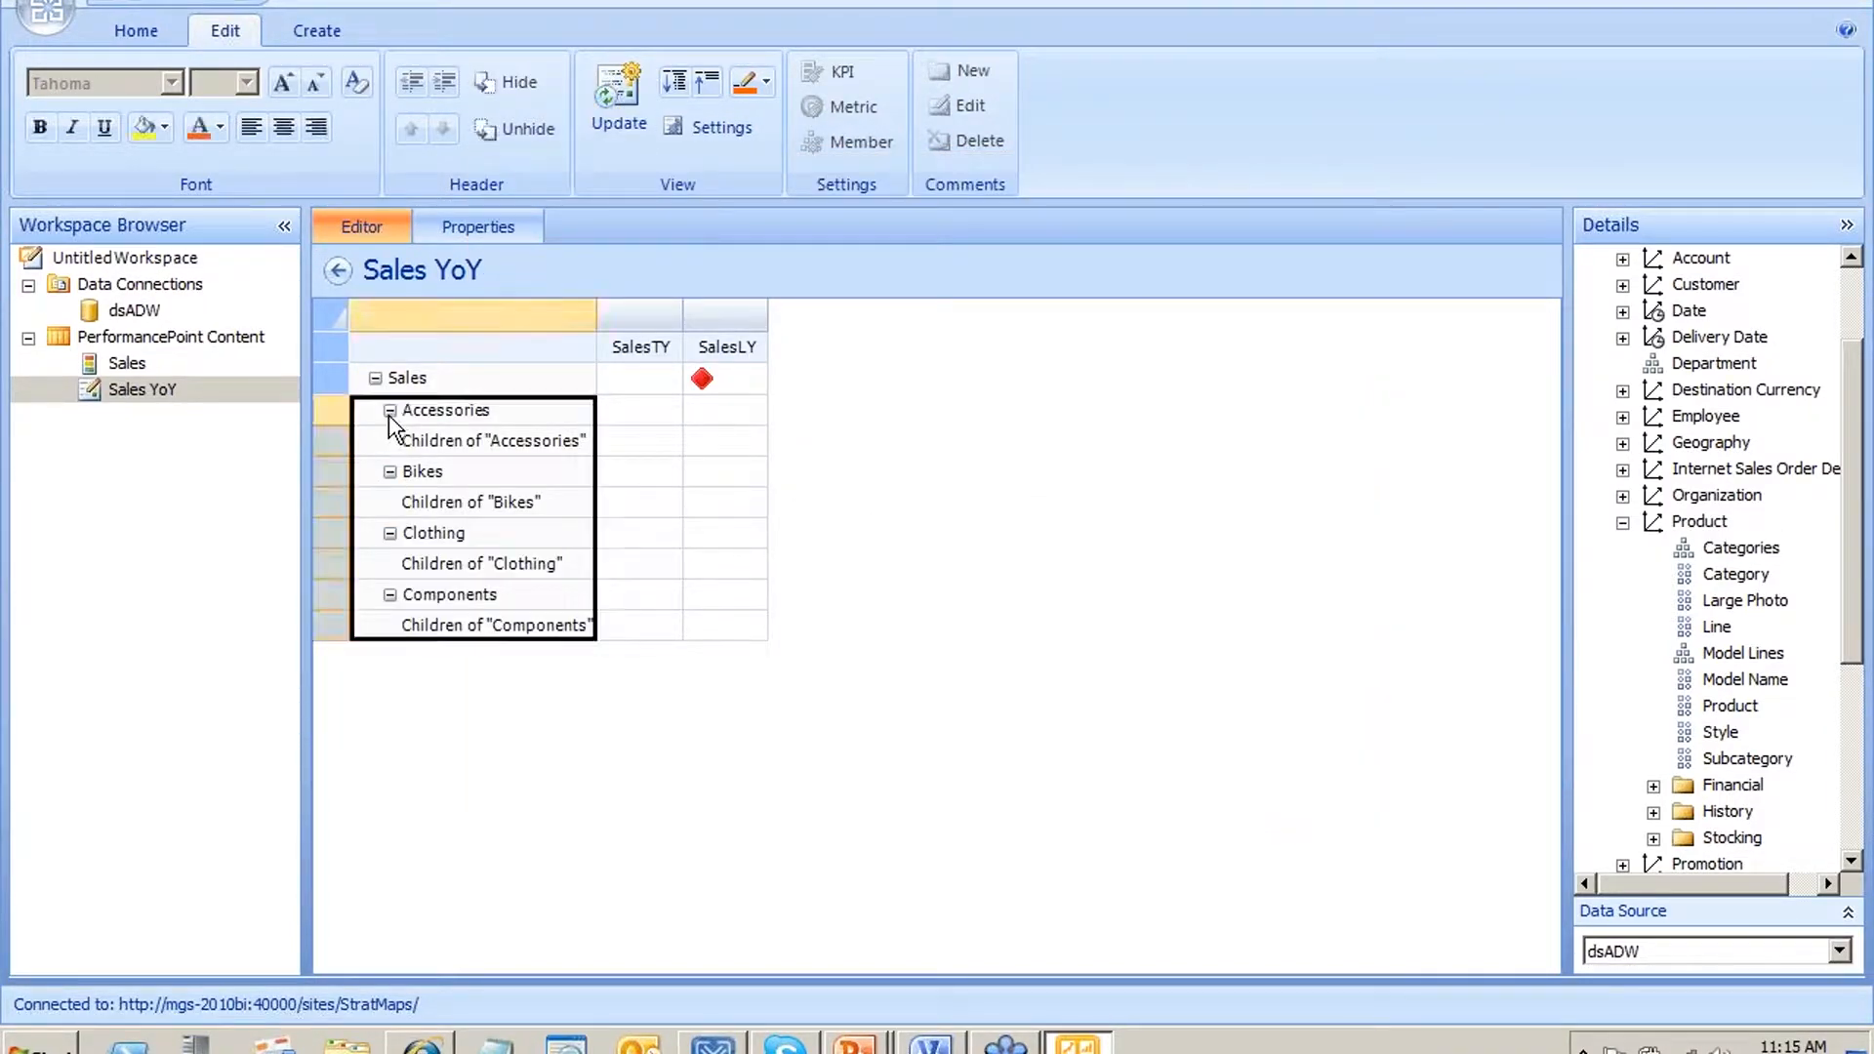
left_click(390, 440)
left_click(389, 472)
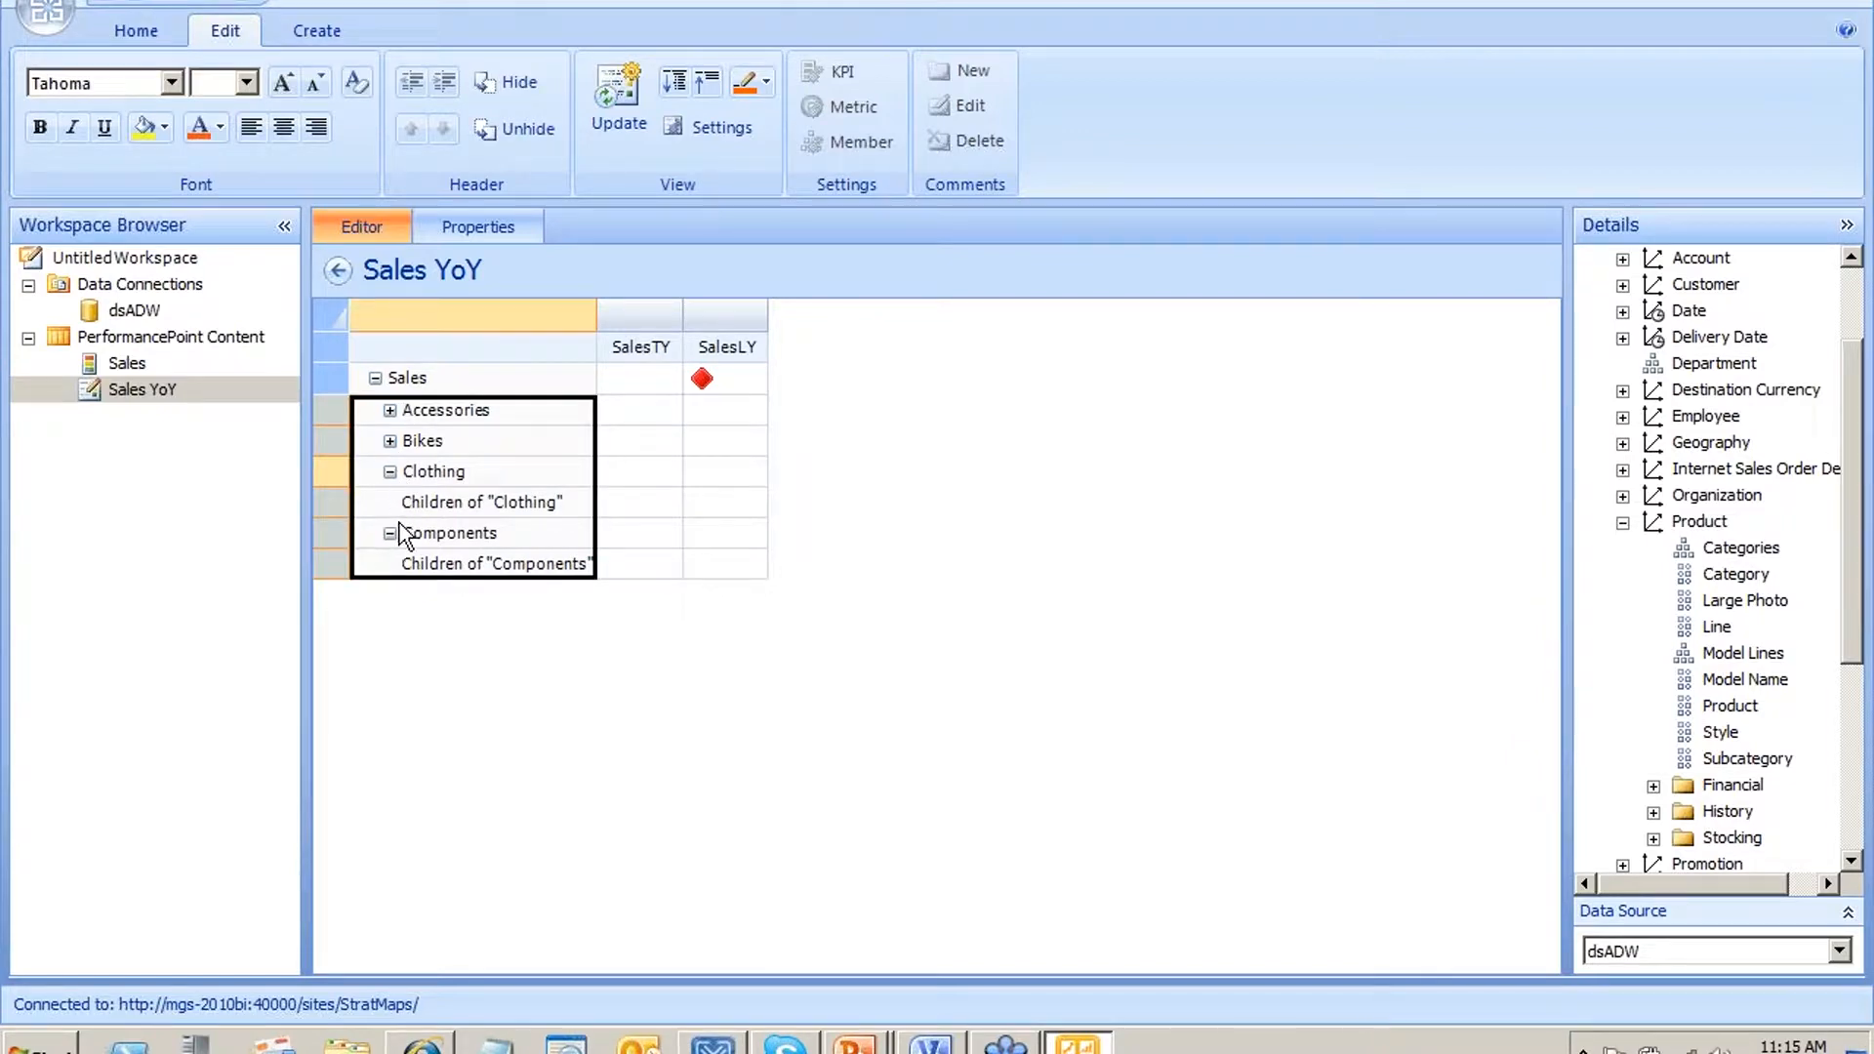
left_click(389, 502)
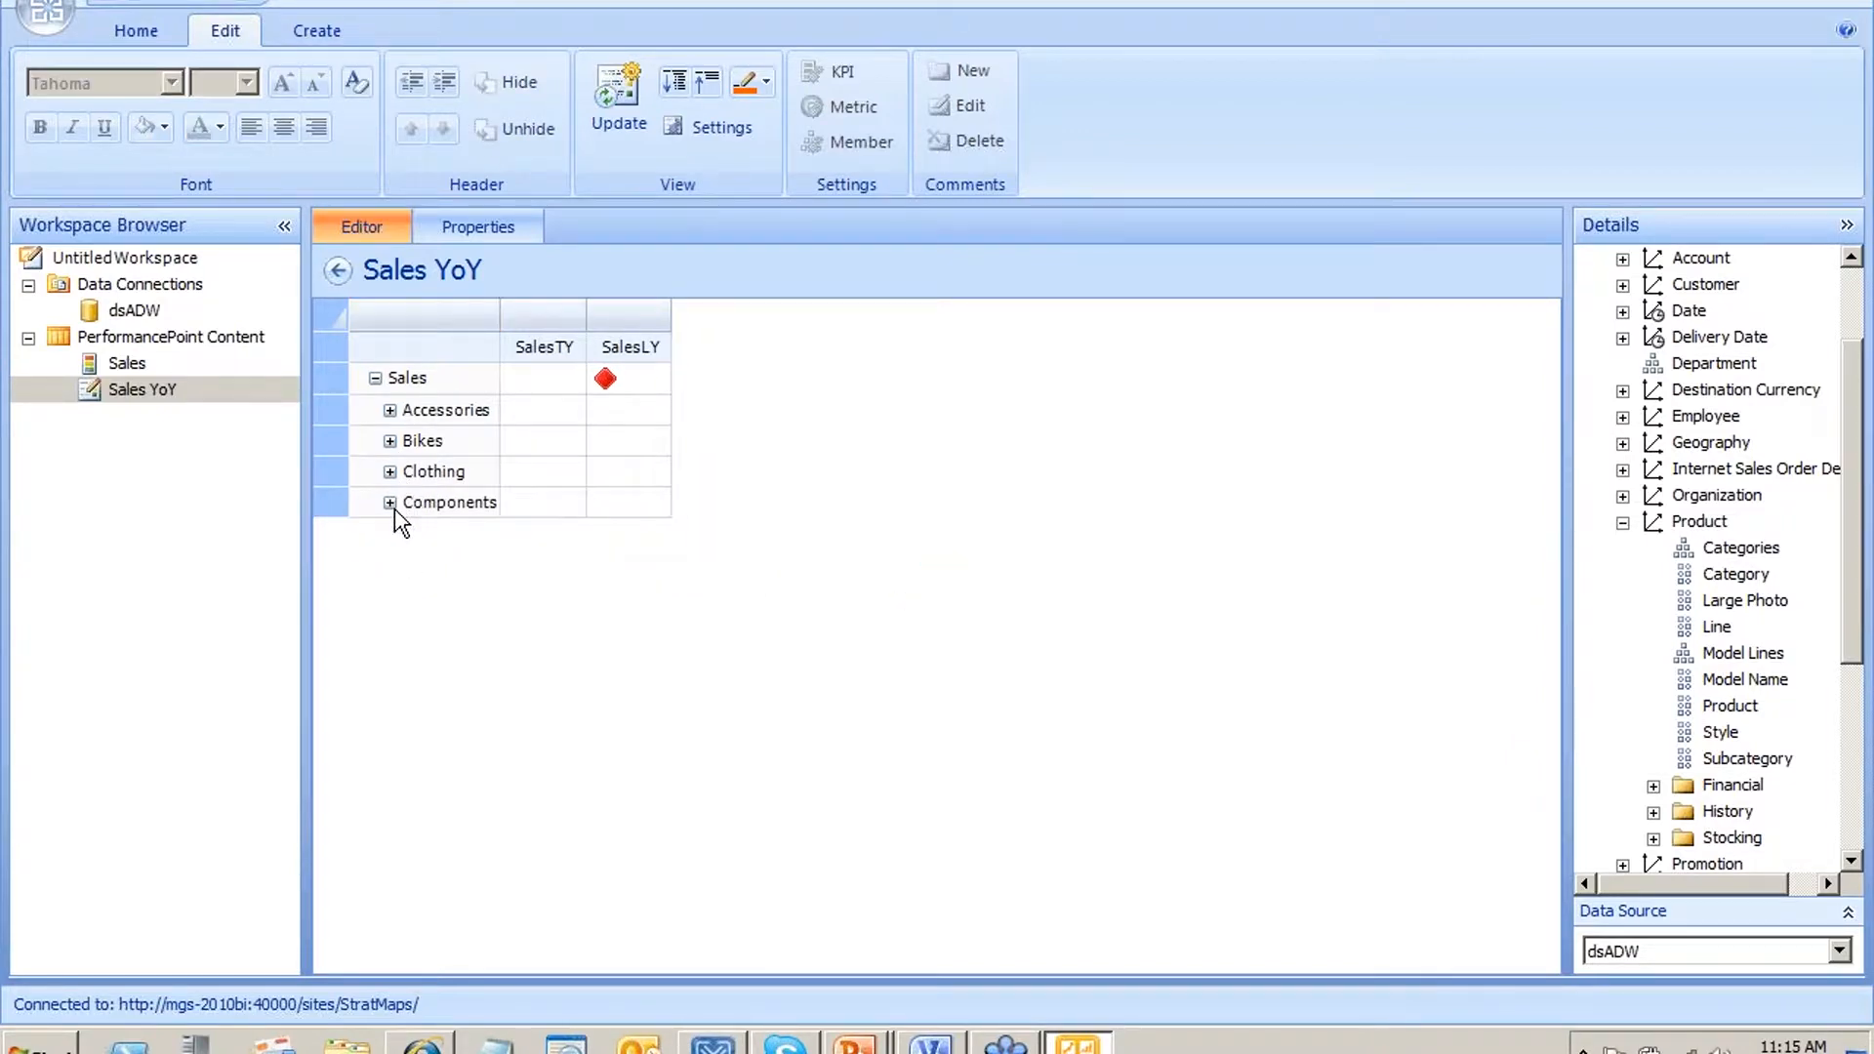
Look at the view settings of the Sales YoY scorecard and close them without changes
left_click(718, 127)
key("Escape")
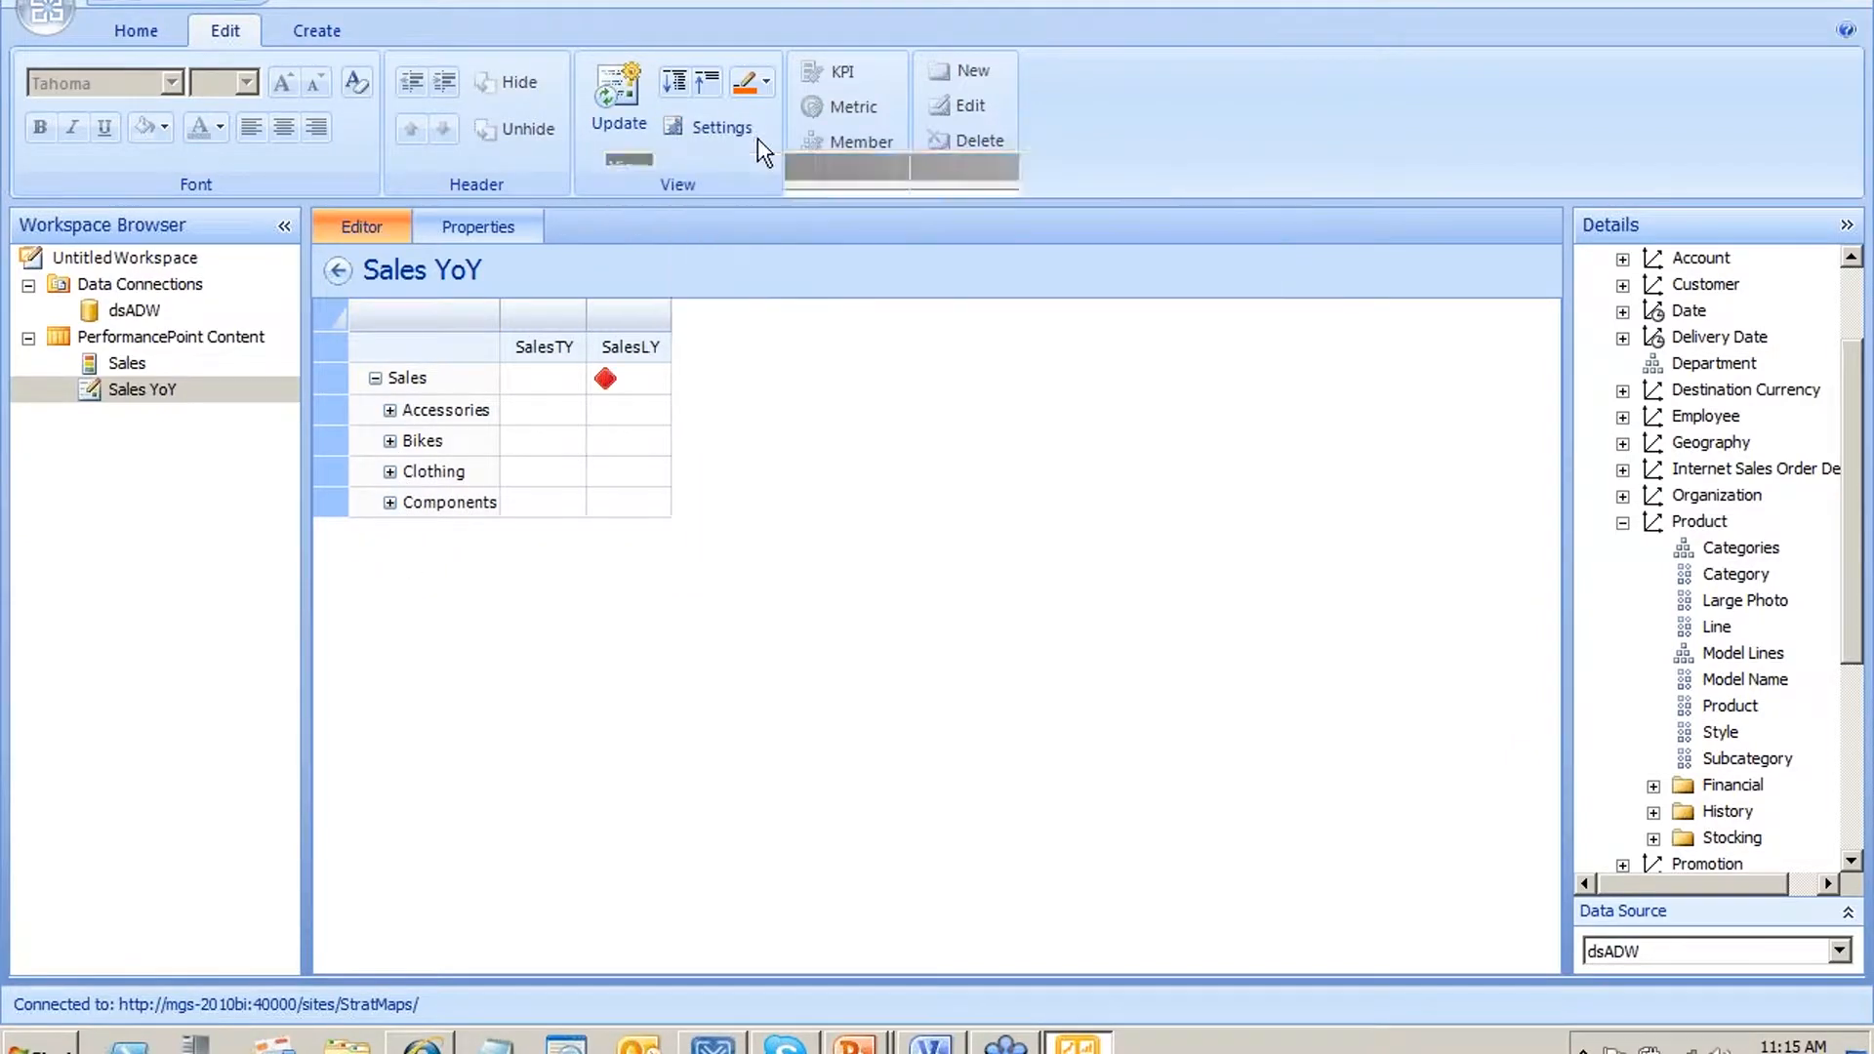
Refresh the Sales YoY scorecard, and in the Sales KPI set the SalesTY calculation to Sum of children
left_click(610, 104)
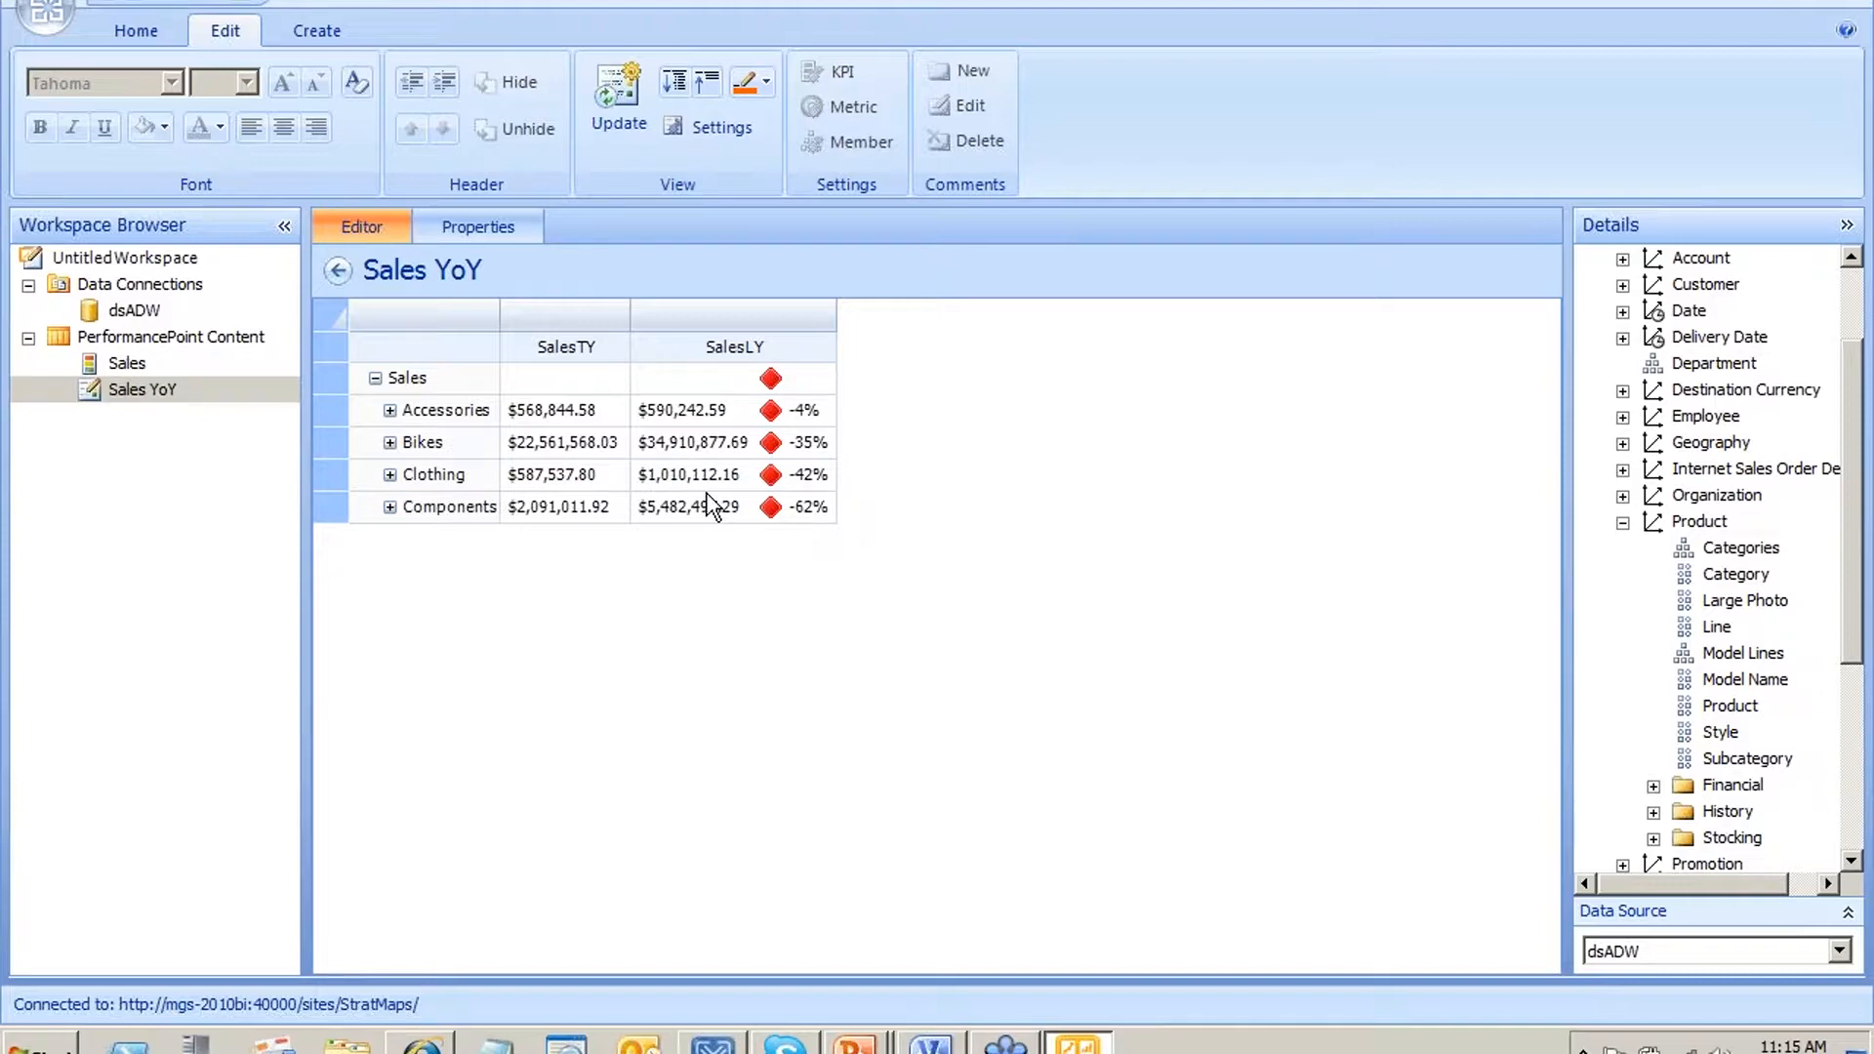
left_click(113, 367)
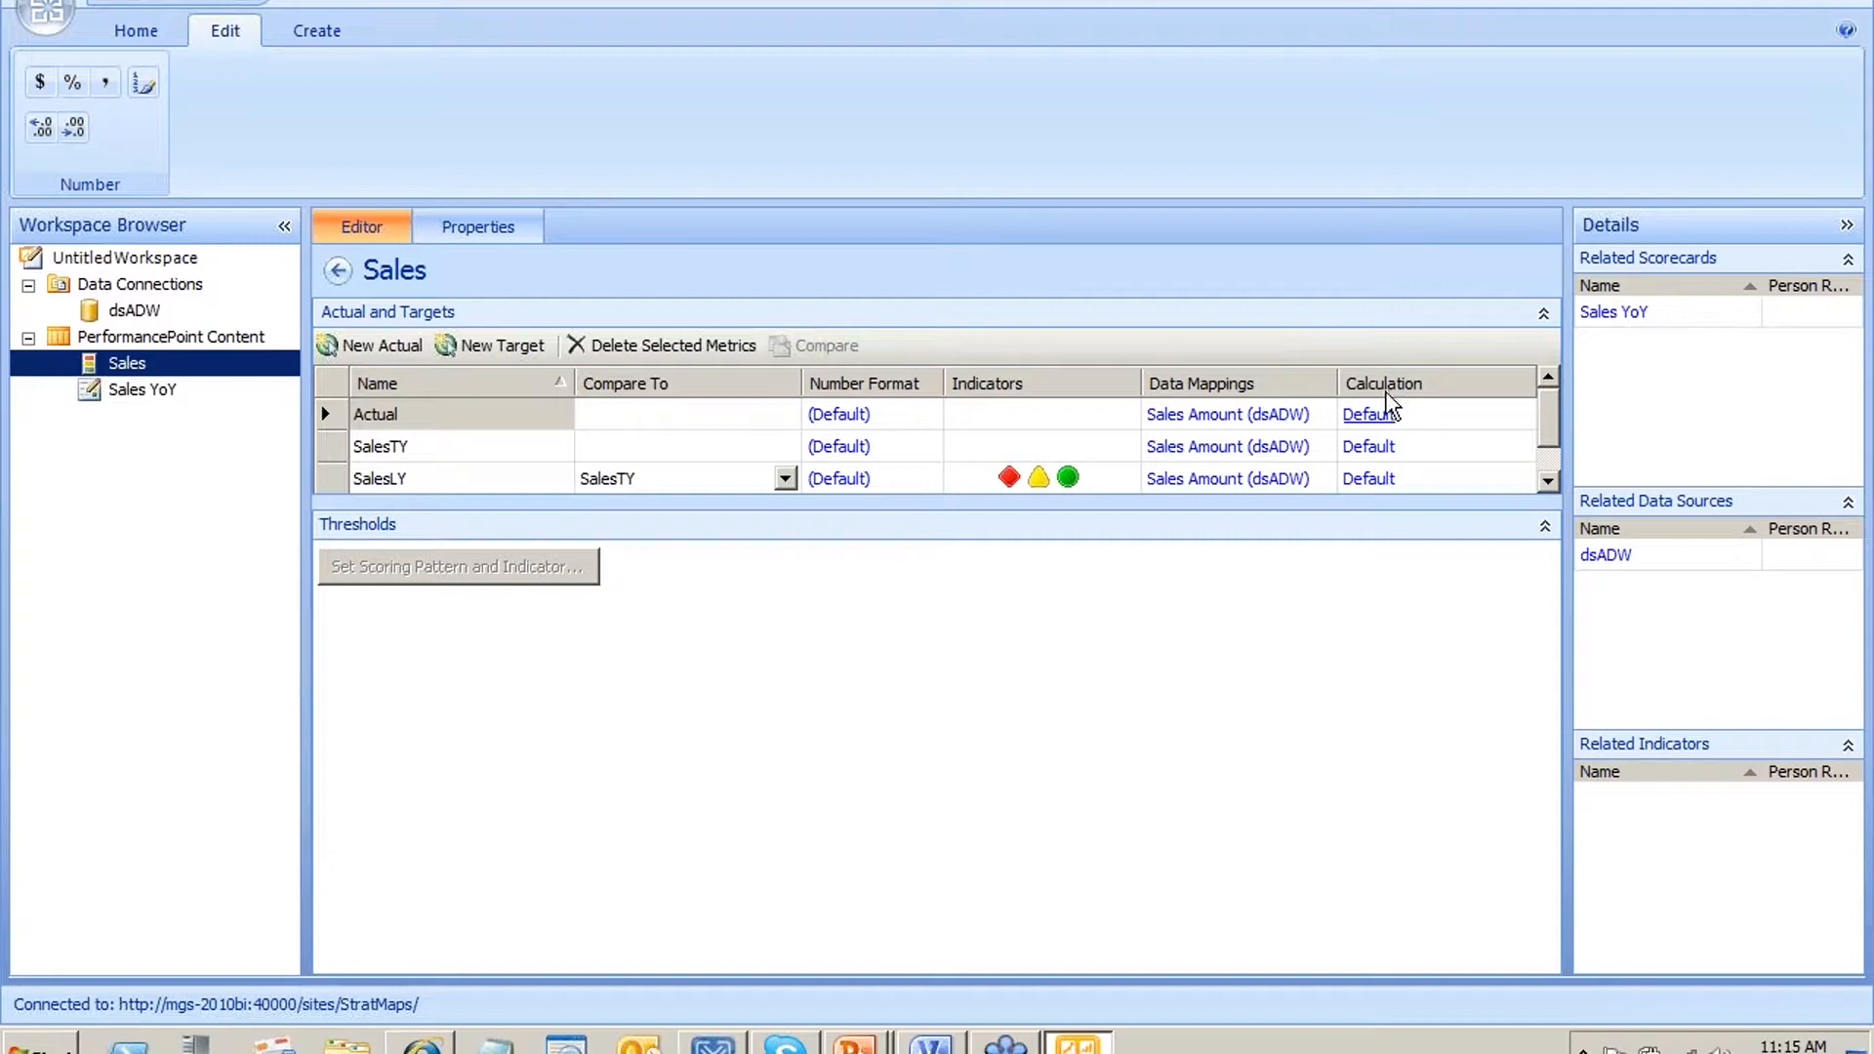
left_click(1376, 448)
left_click(619, 333)
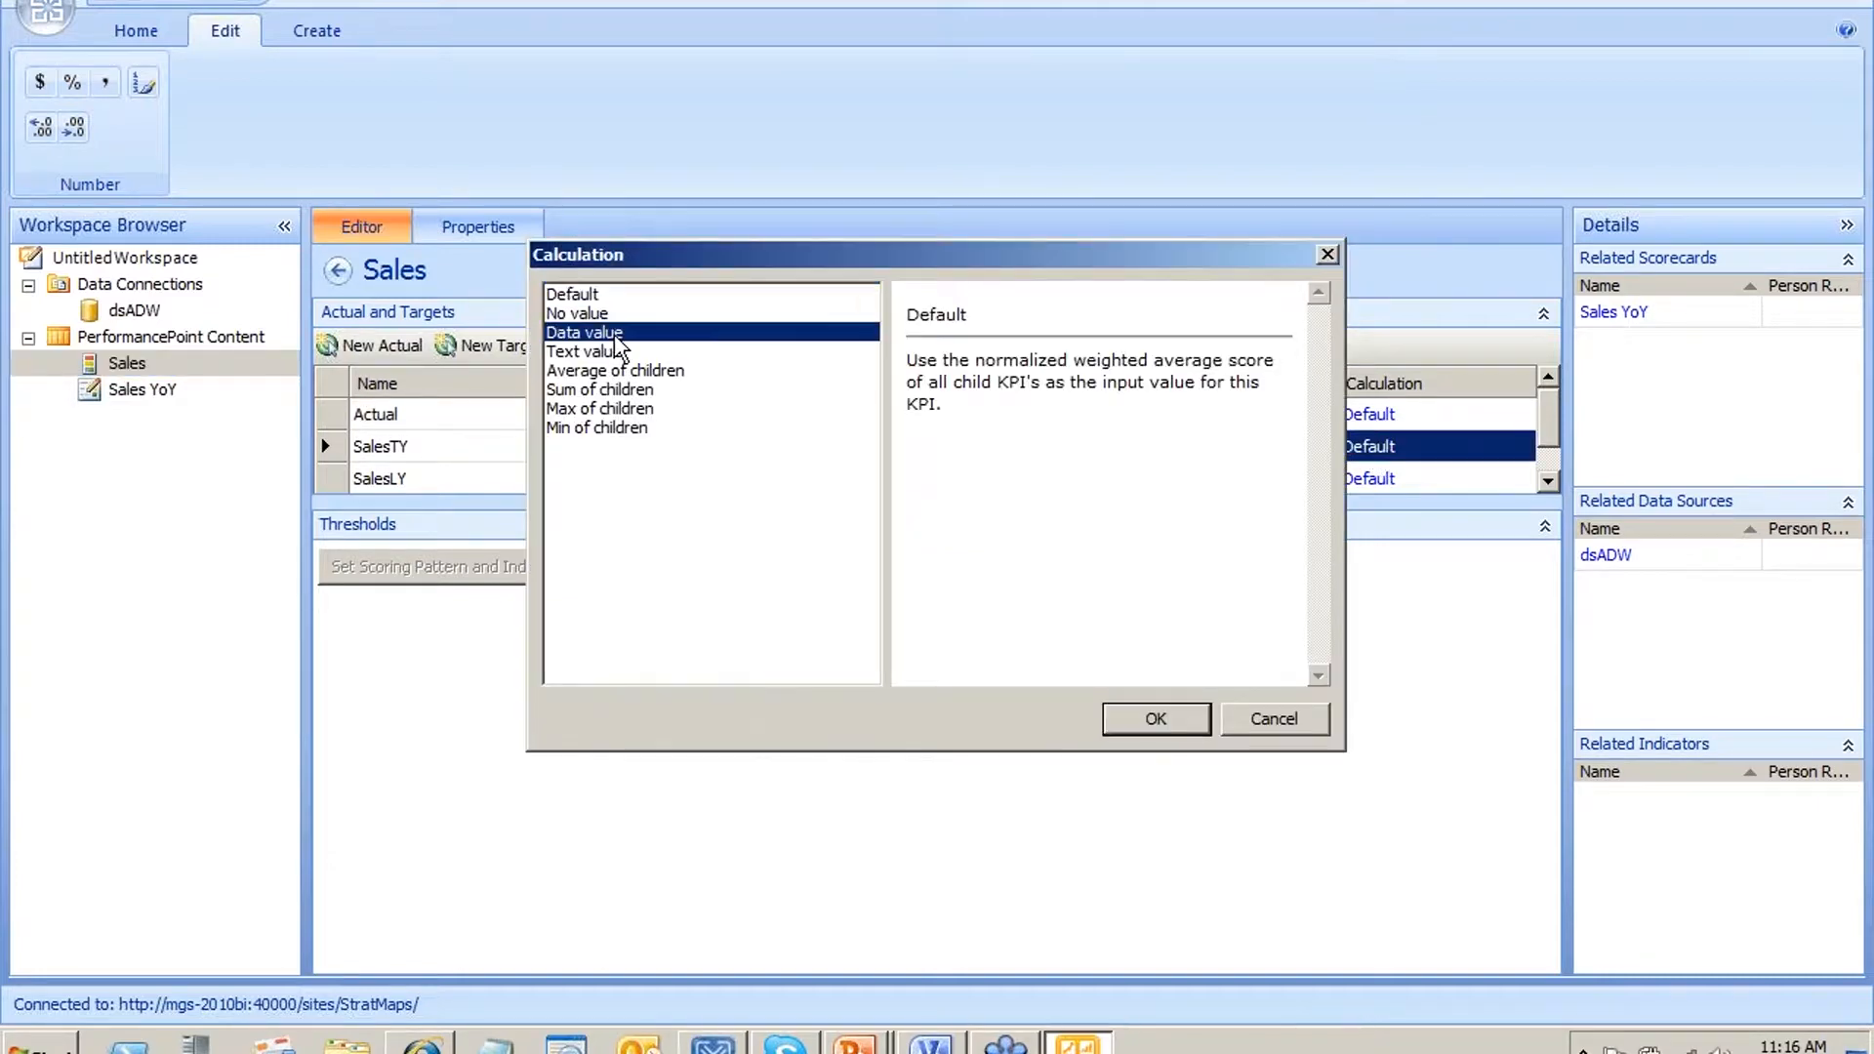
left_click(637, 389)
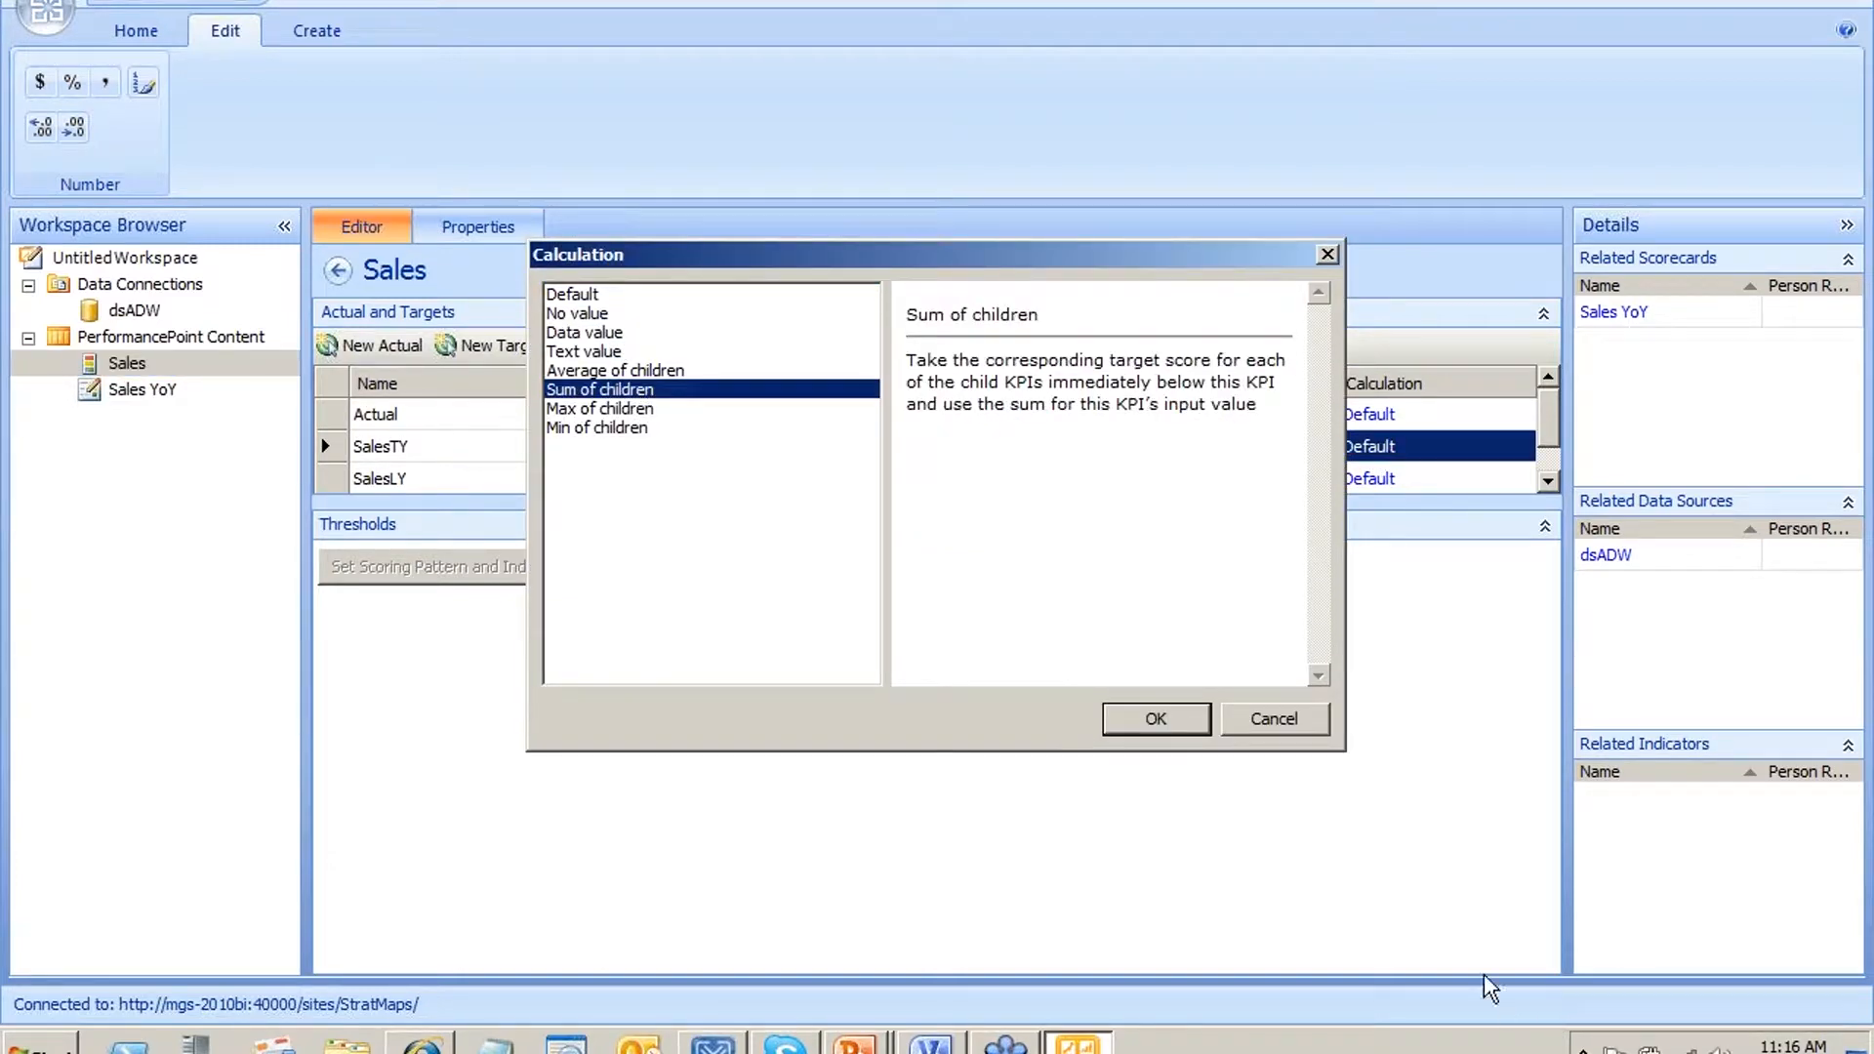
left_click(1157, 720)
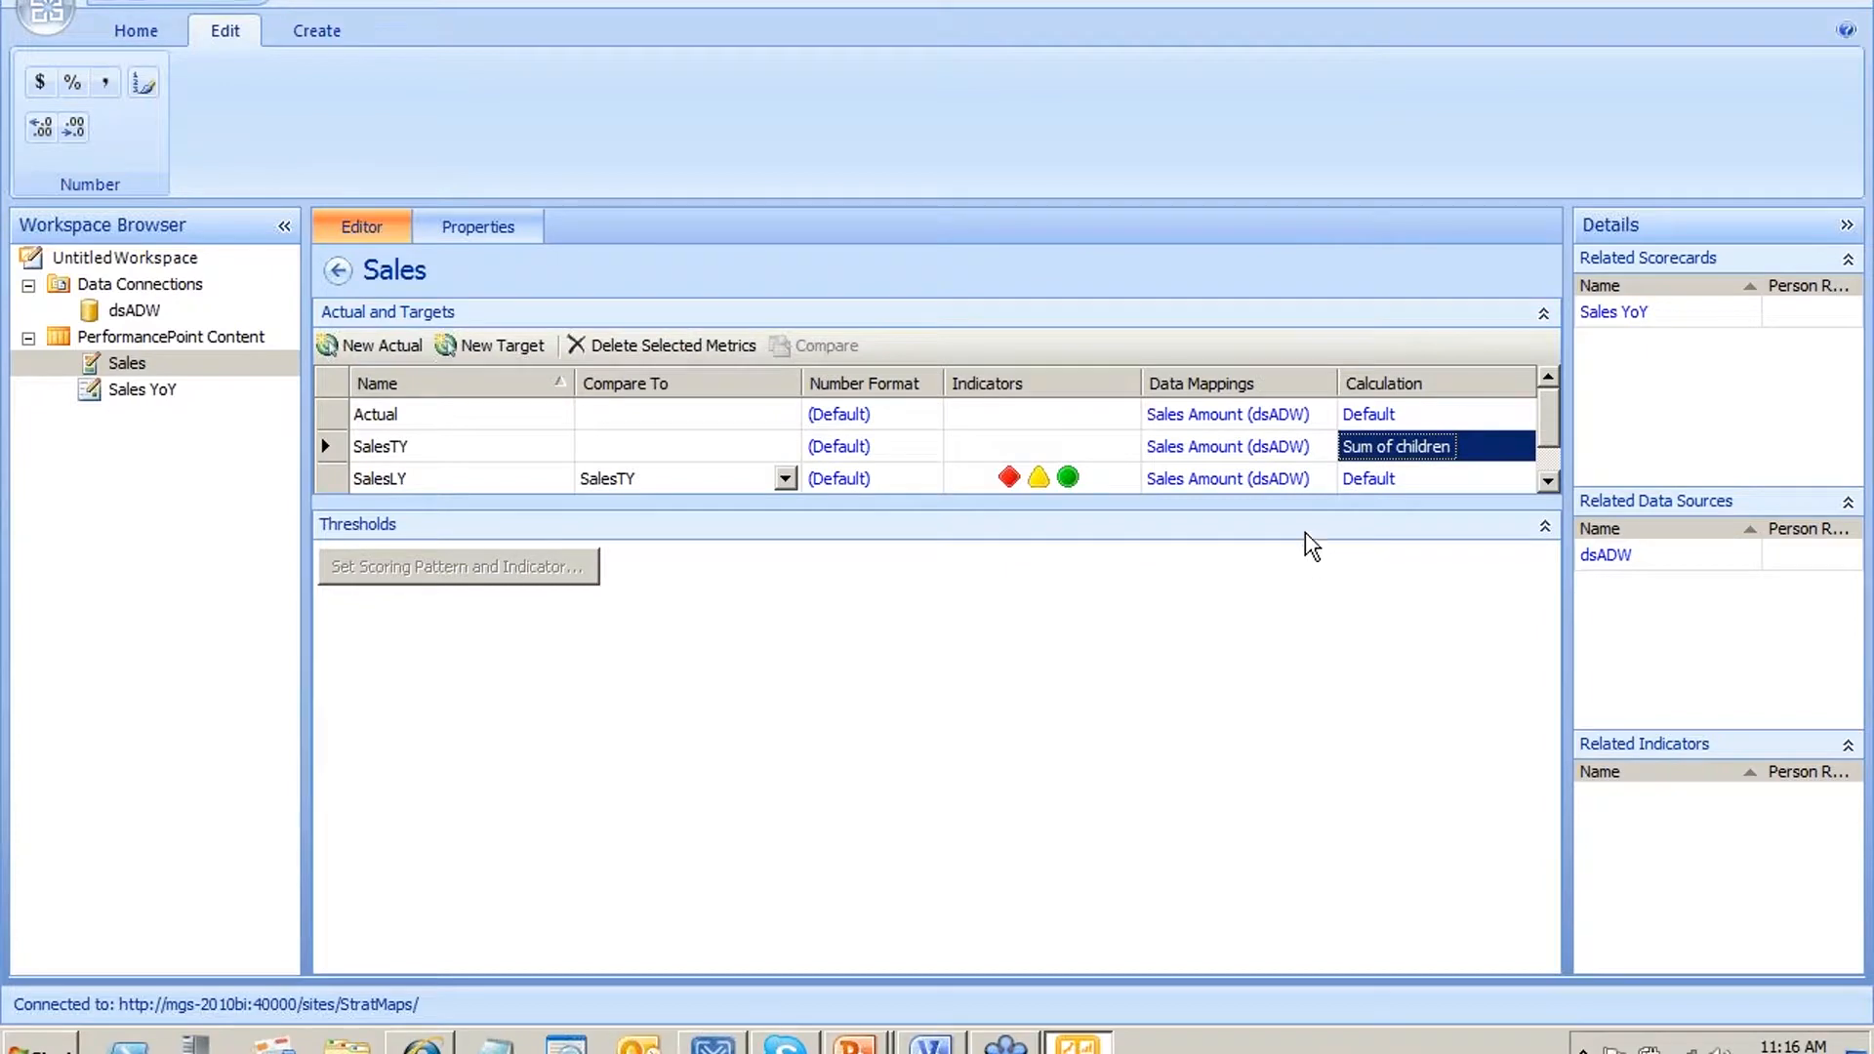
Set the SalesLY calculation of the Sales KPI to Sum of children
left_click(1376, 480)
left_click(640, 372)
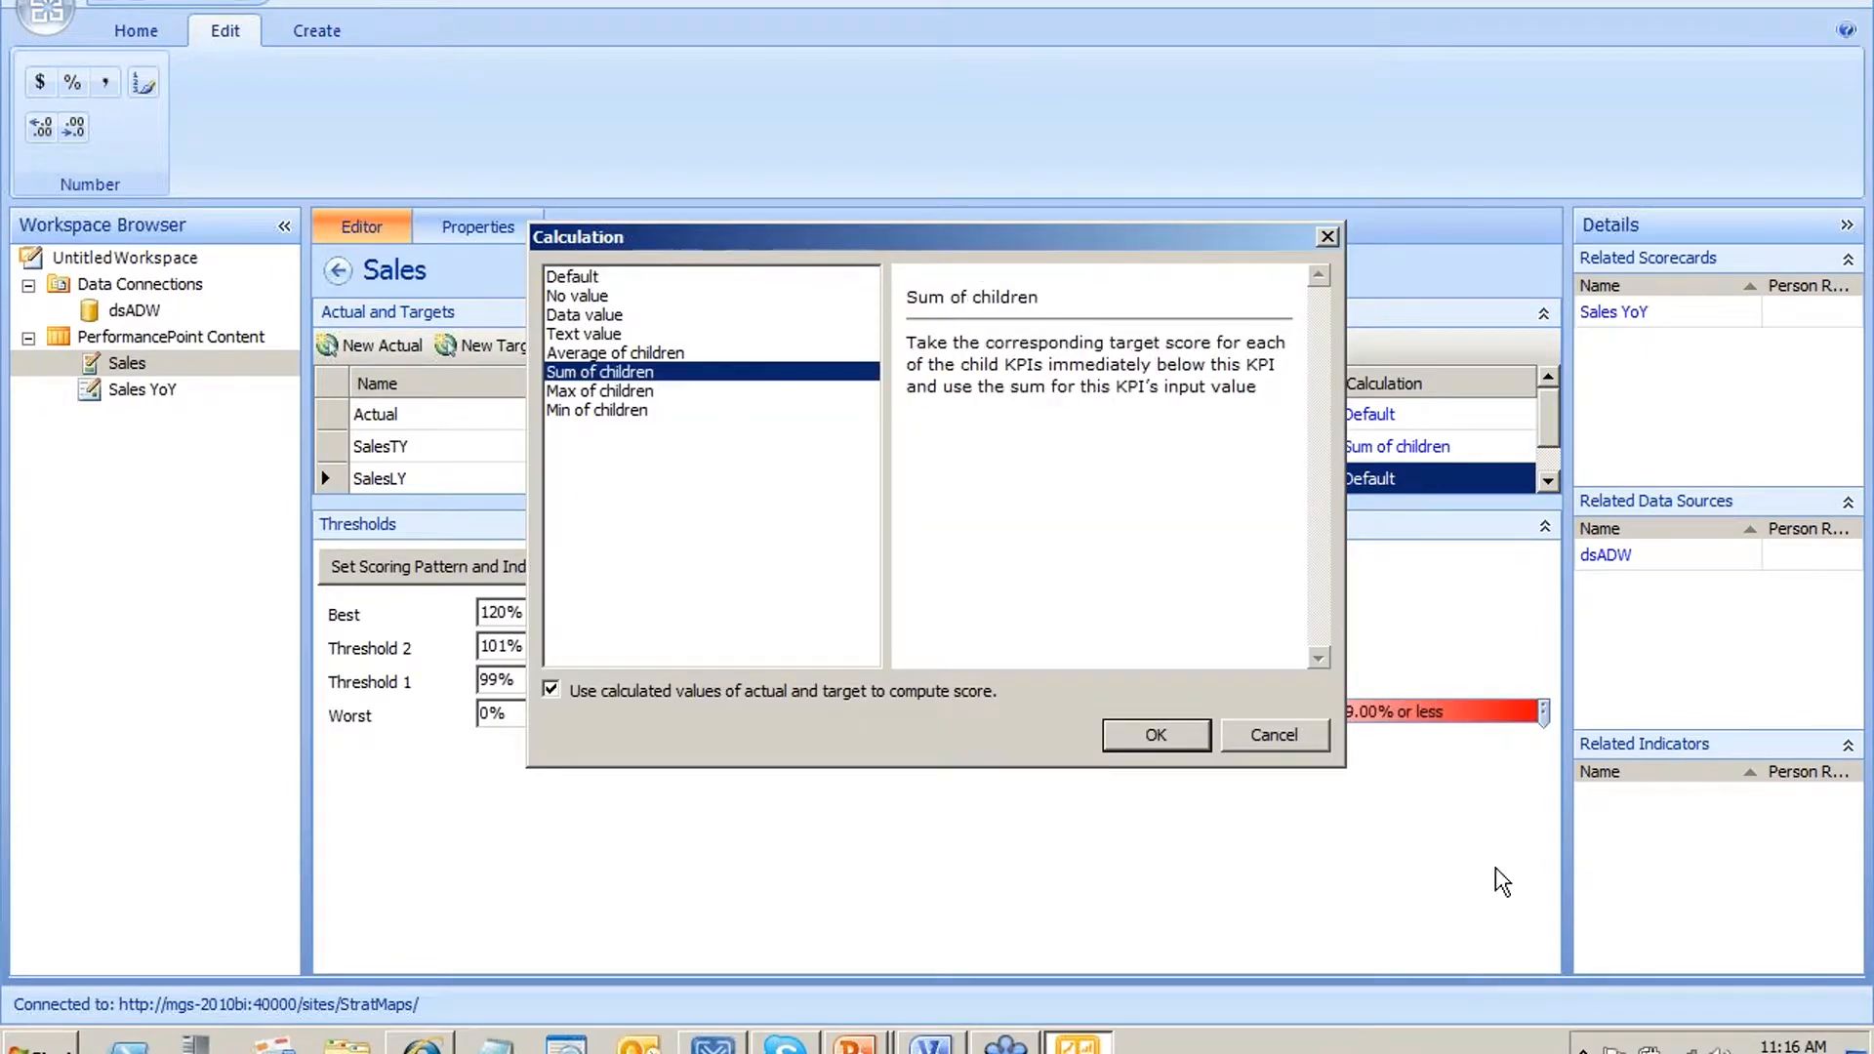
left_click(1162, 734)
Save the Sales KPI and refresh the Sales YoY scorecard view with the changed calculations
right_click(127, 363)
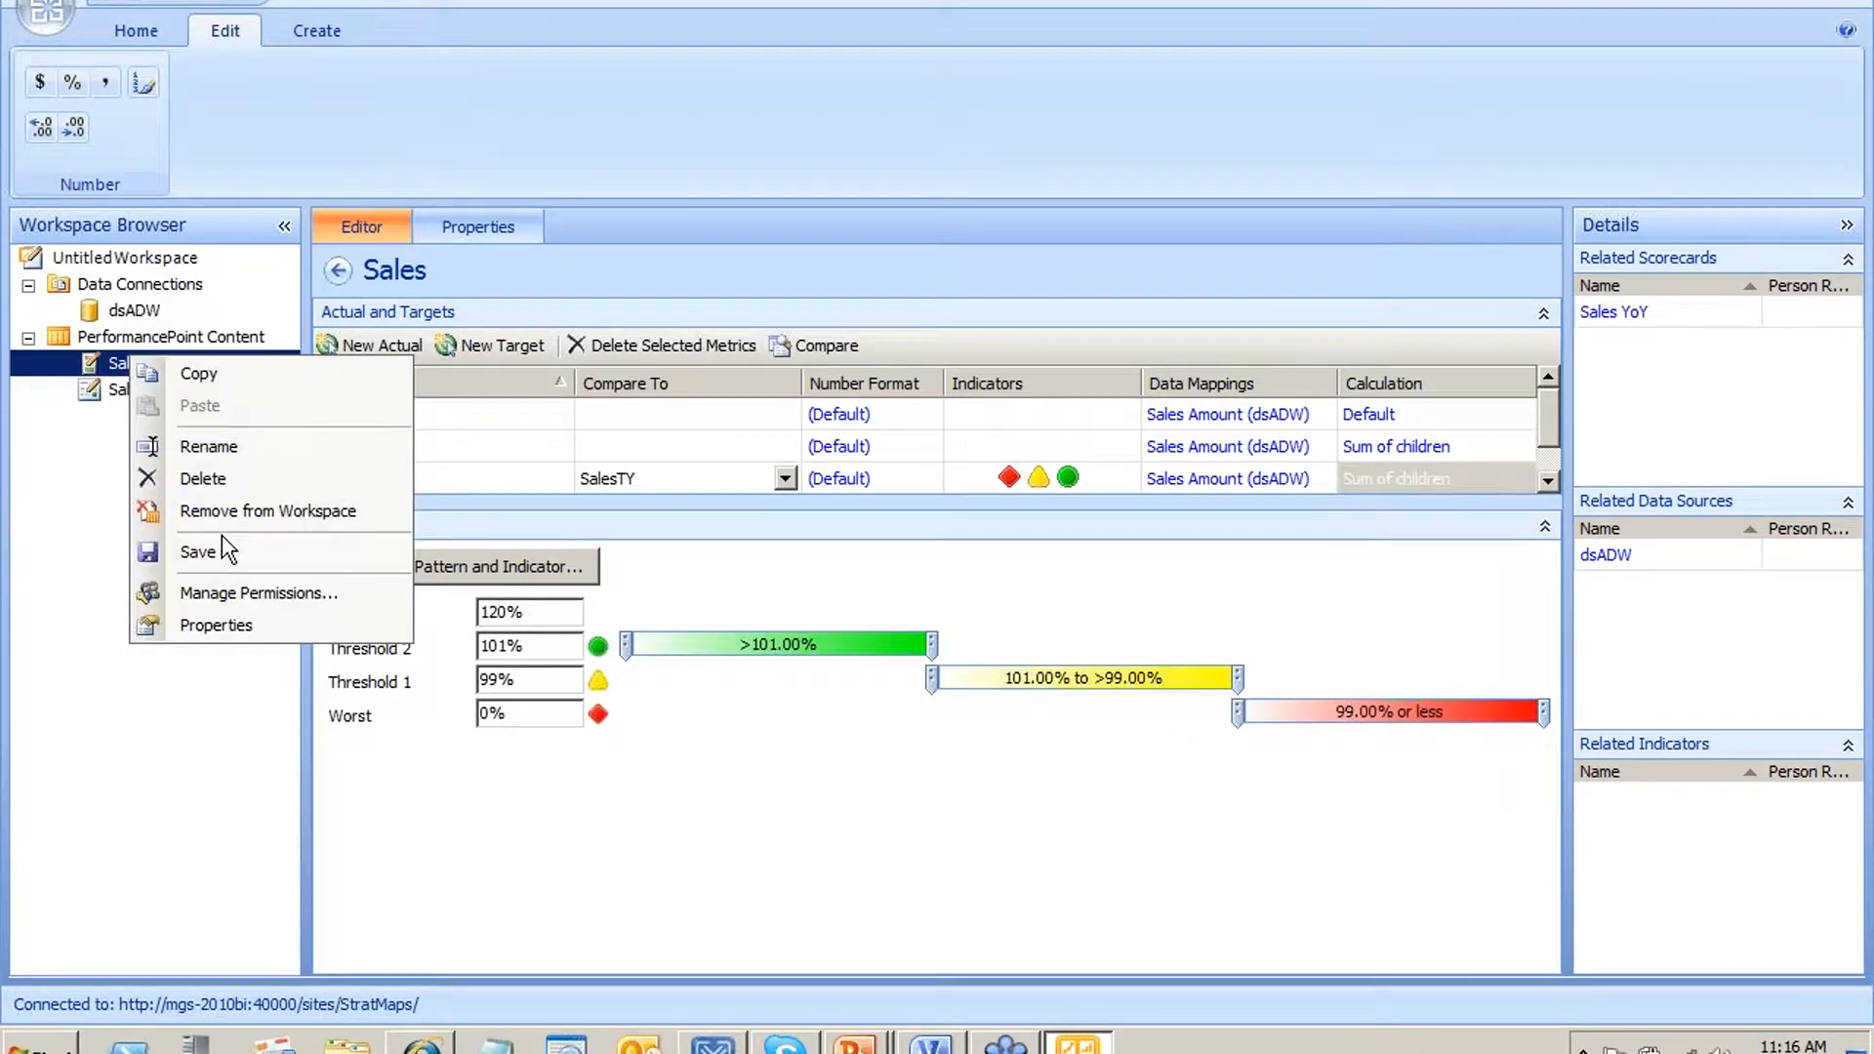
left_click(221, 536)
left_click(160, 386)
right_click(160, 386)
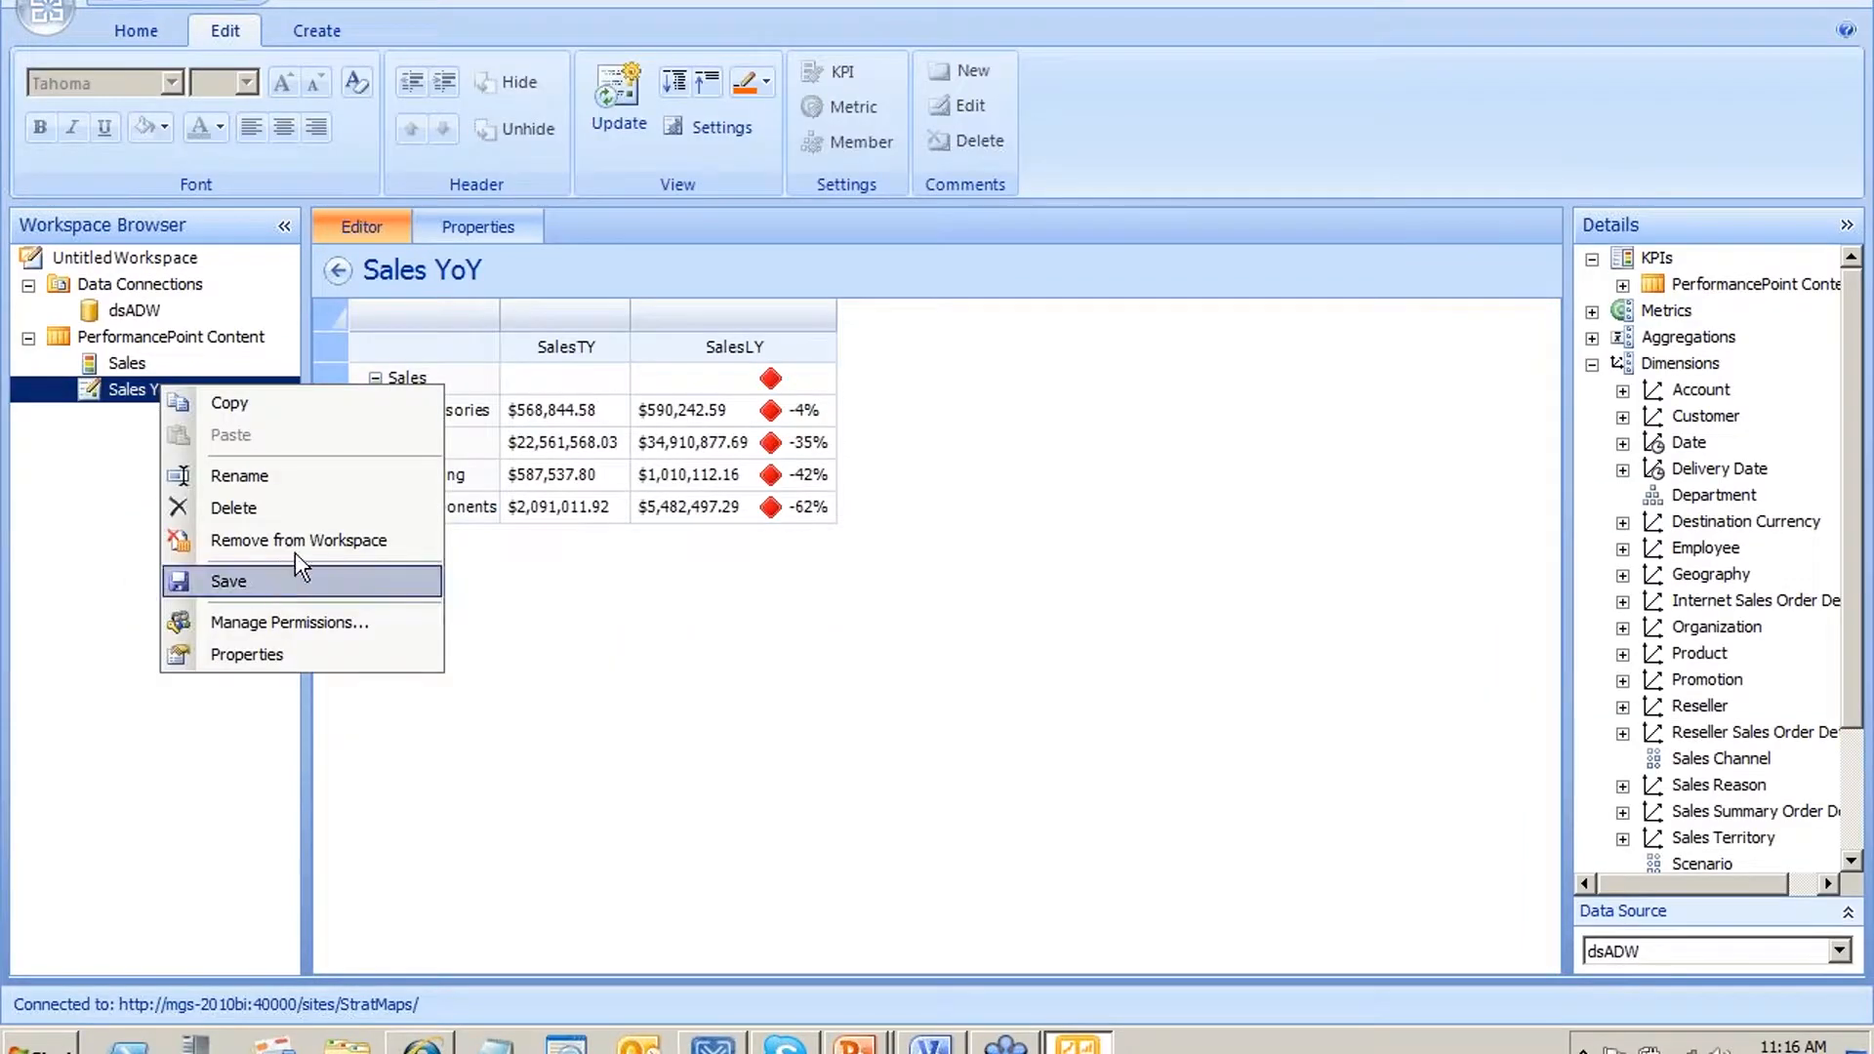
left_click(625, 125)
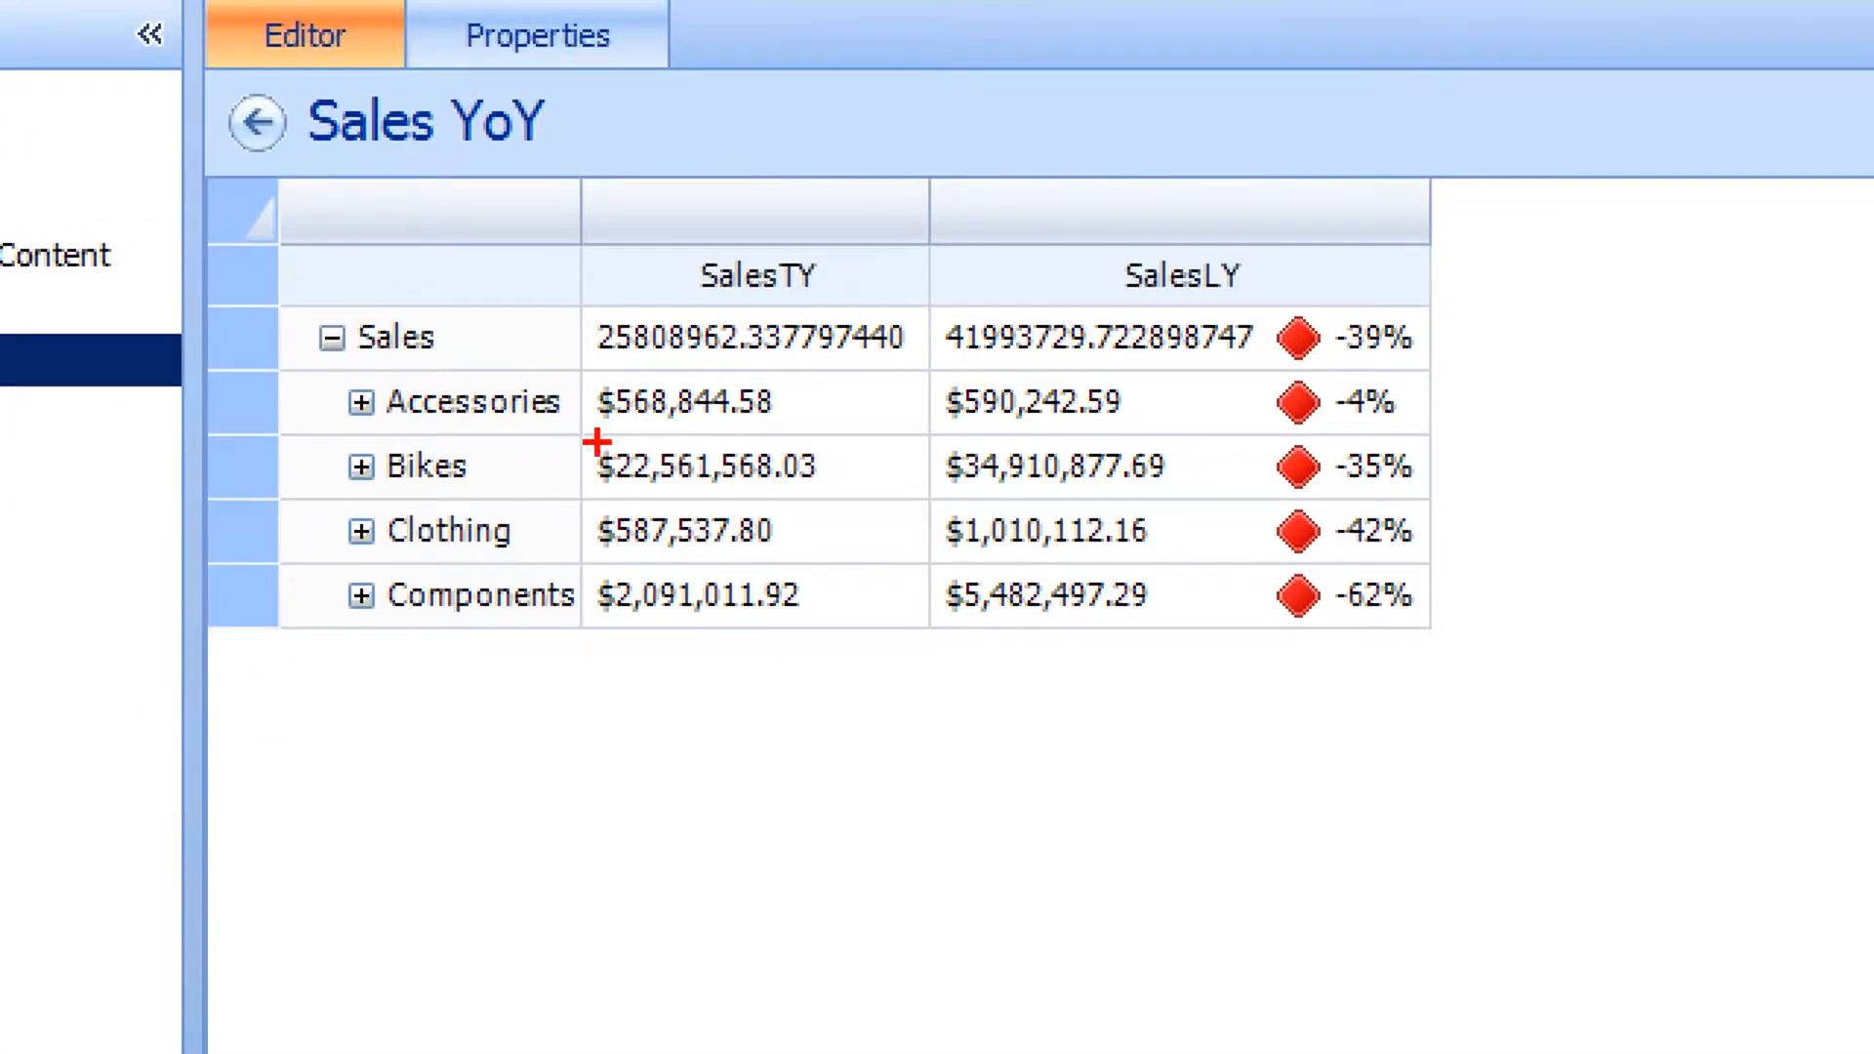
mouse_move(597, 443)
left_mouse_down()
mouse_move(780, 385)
mouse_move(652, 366)
mouse_move(590, 414)
mouse_move(611, 419)
left_mouse_up()
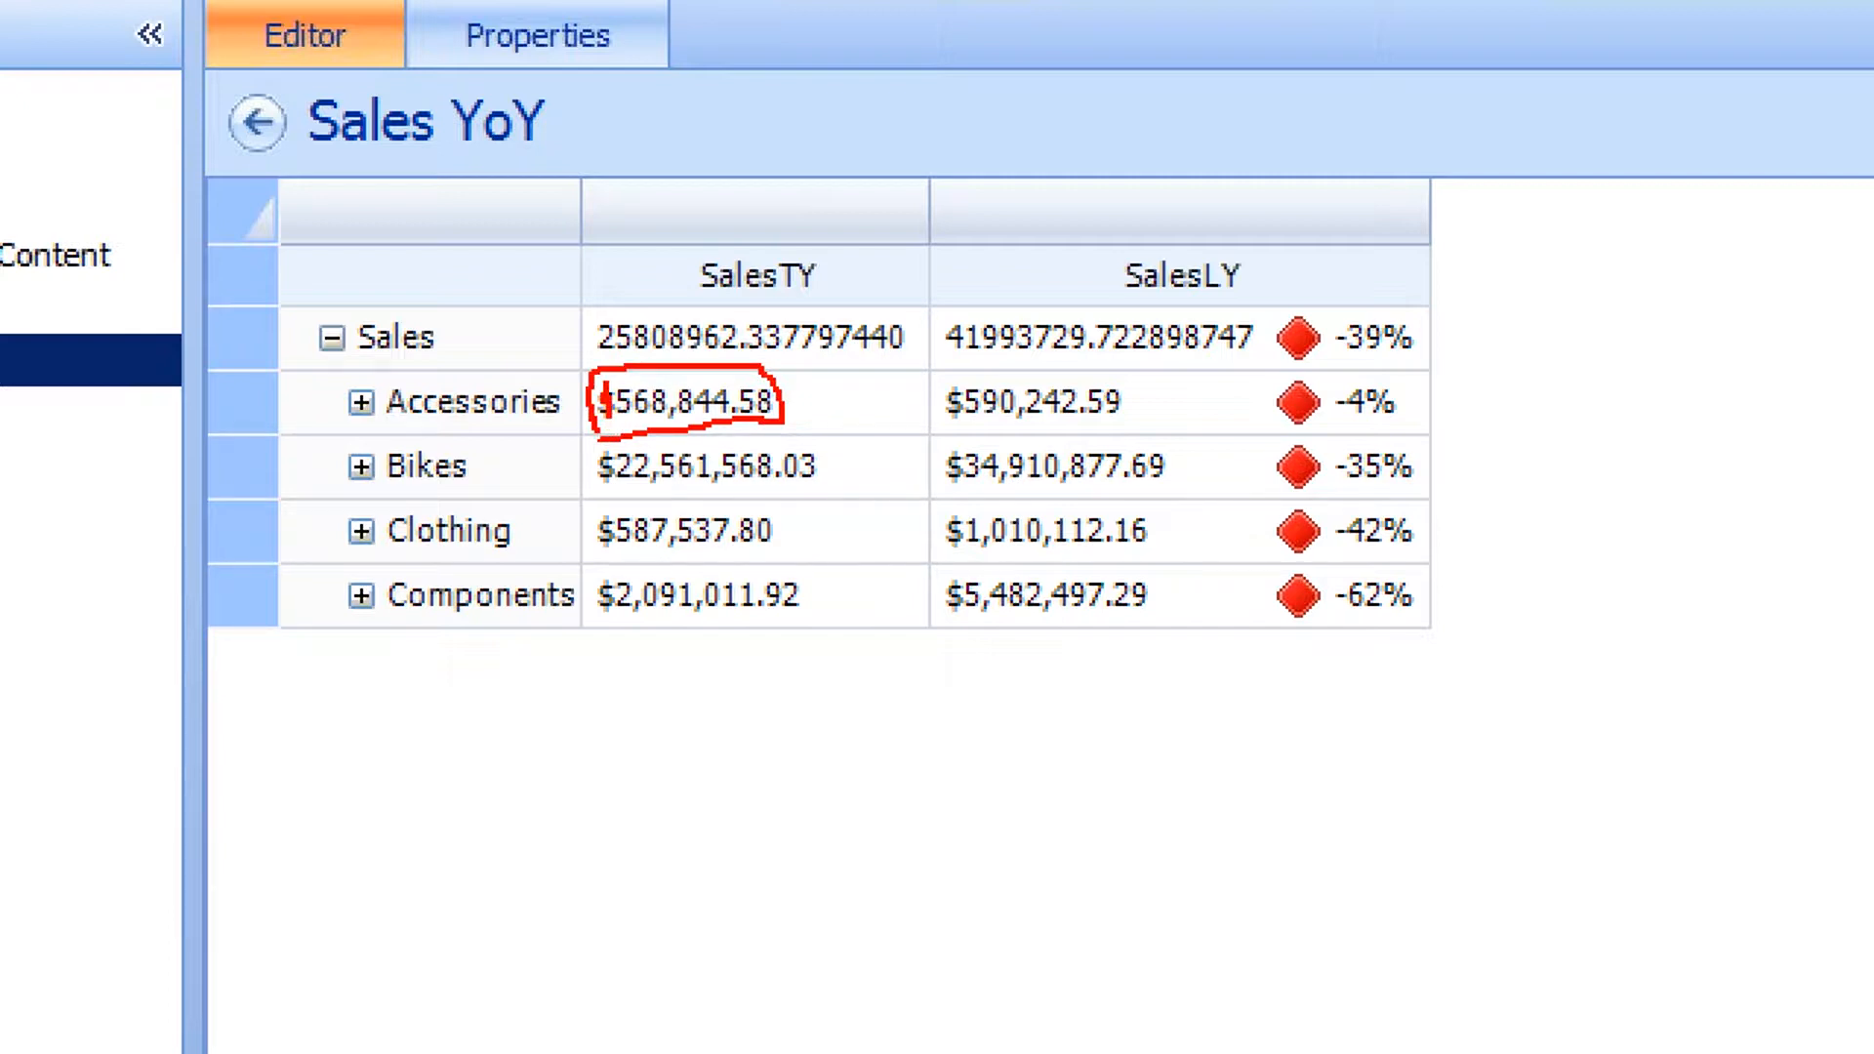
left_click_drag(600, 349, 952, 342)
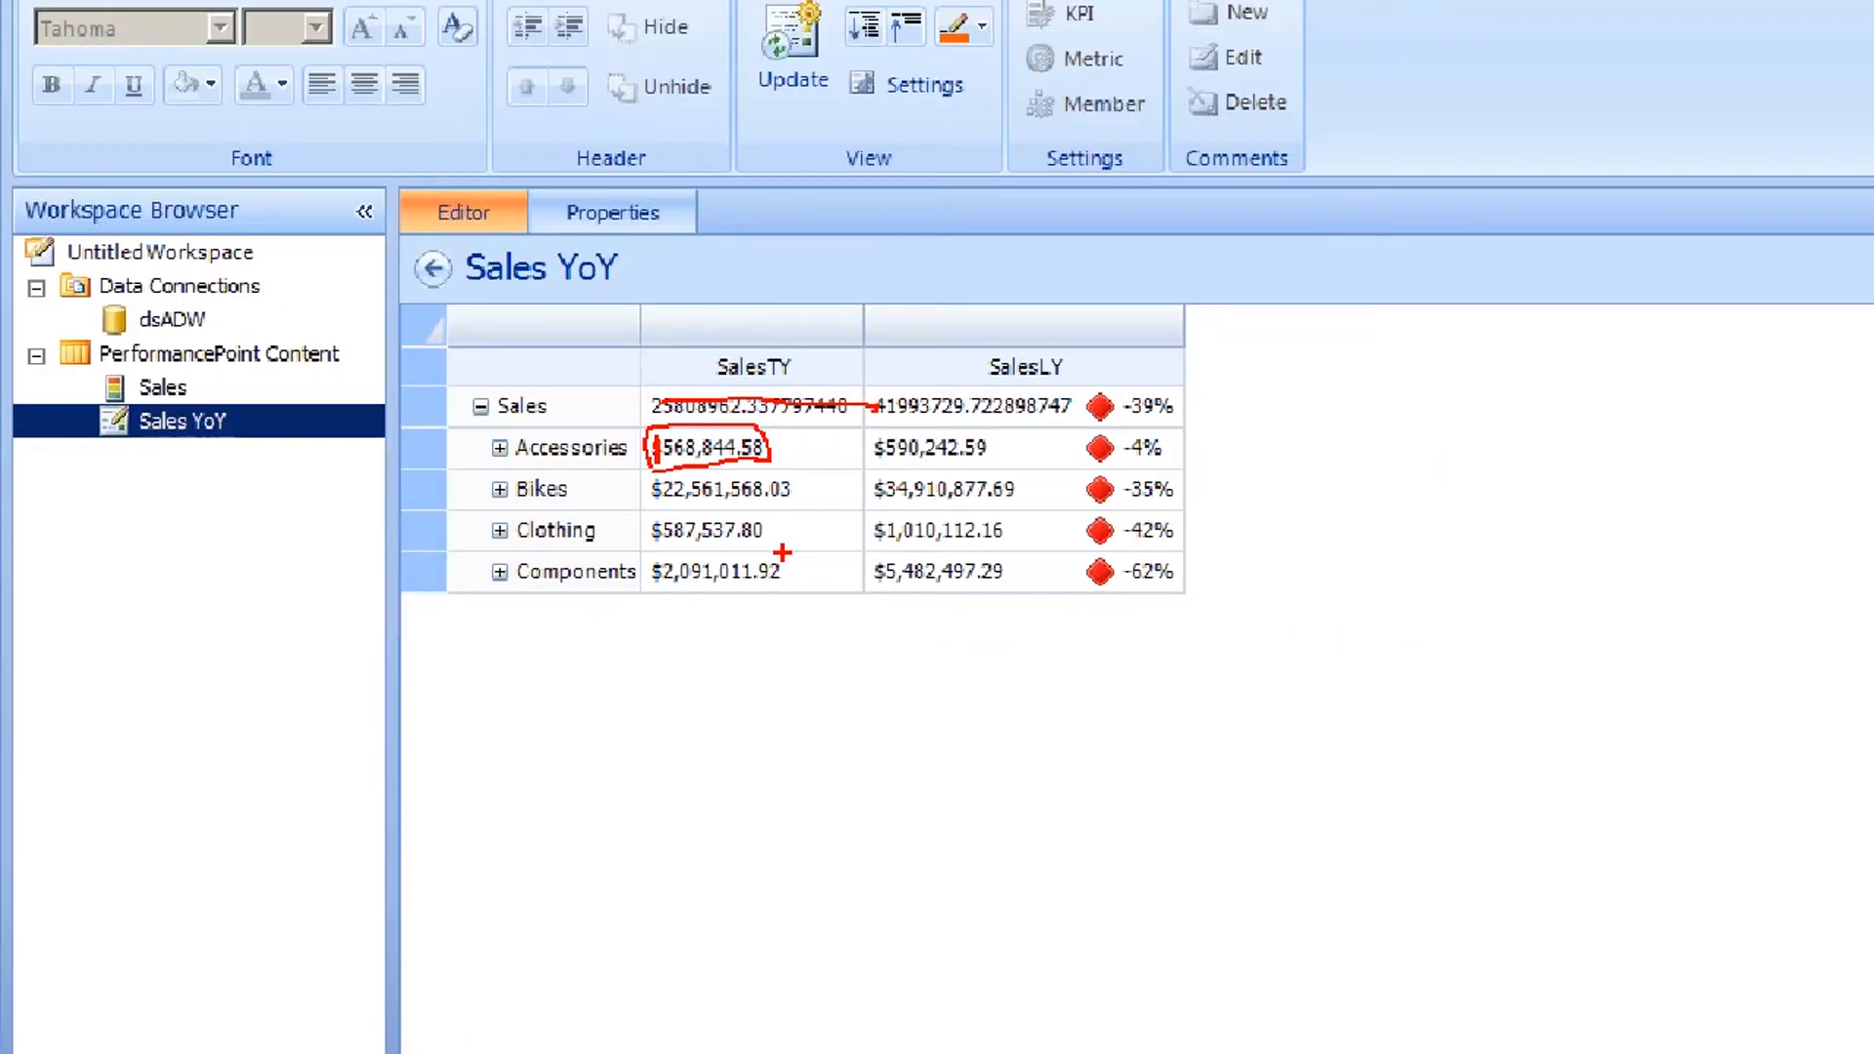
key("Escape")
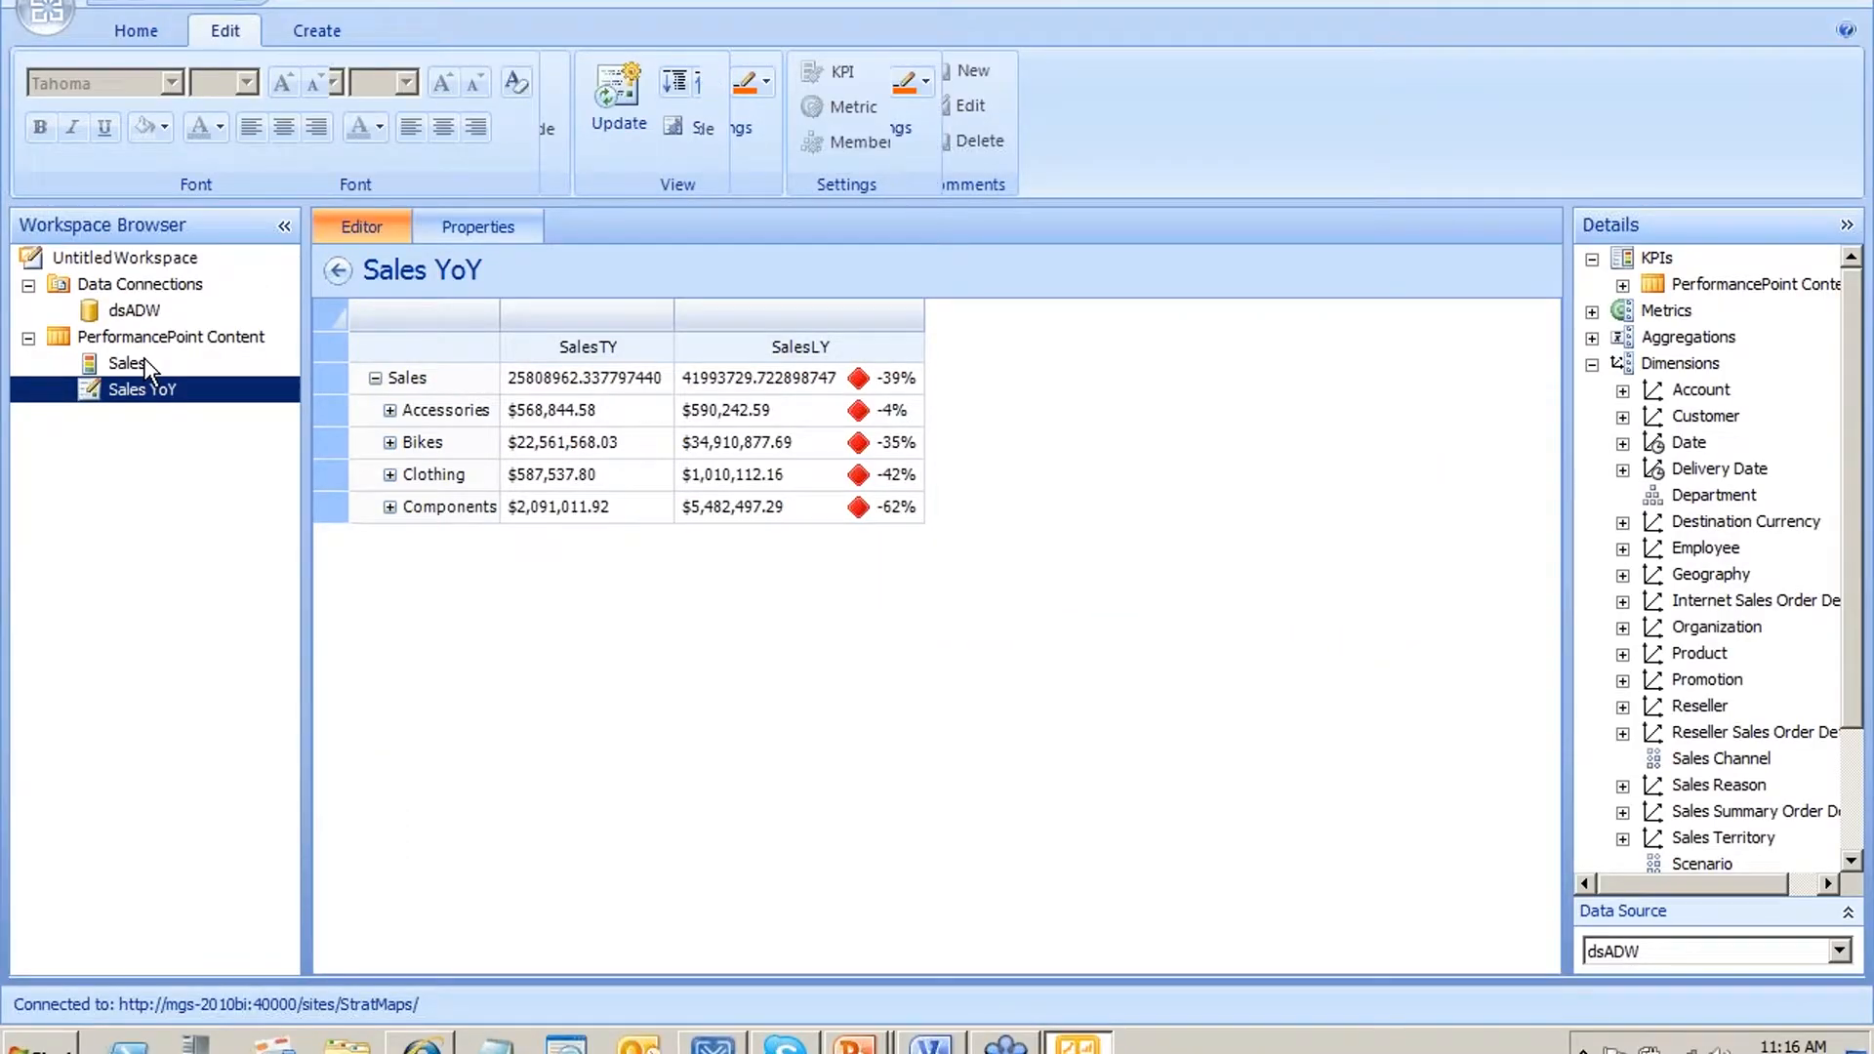
In the Sales KPI, format the SalesTY numbers as Currency with 1 decimal and a multiplier of 0.001
left_click(146, 366)
left_click(829, 445)
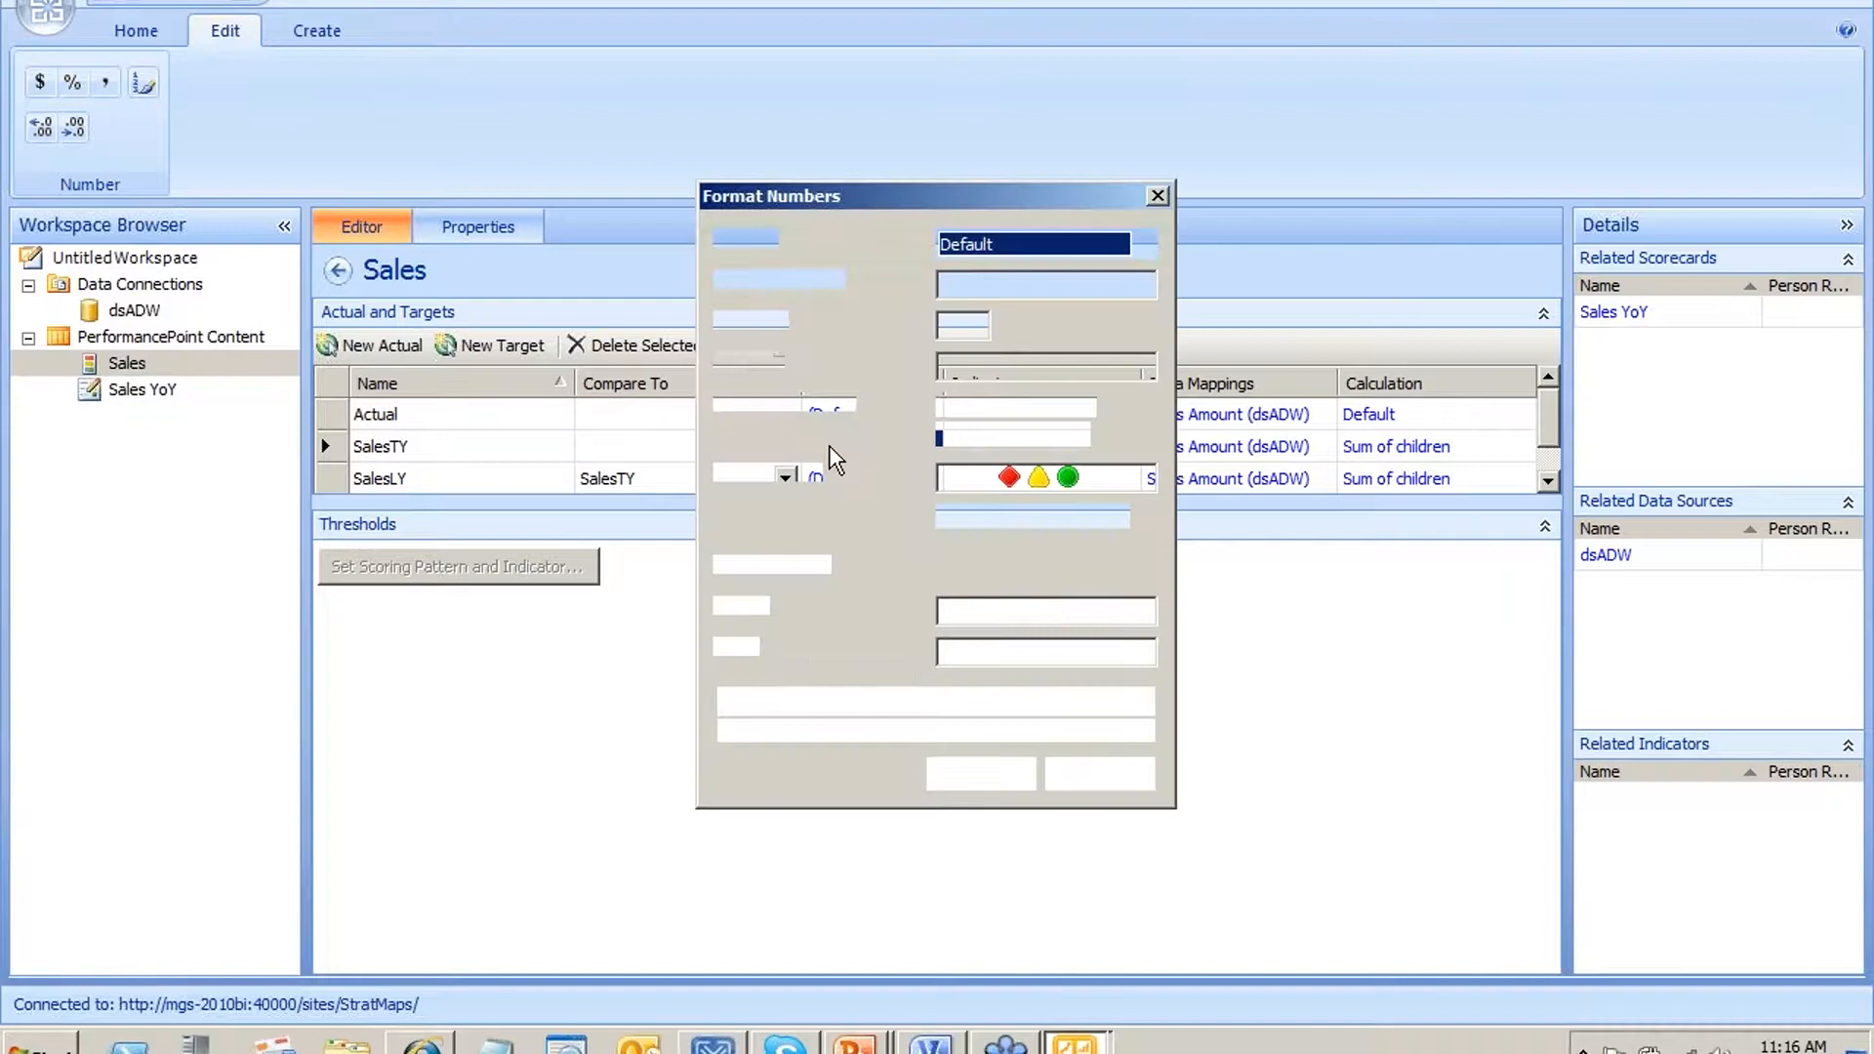
left_click(1000, 246)
left_click(986, 302)
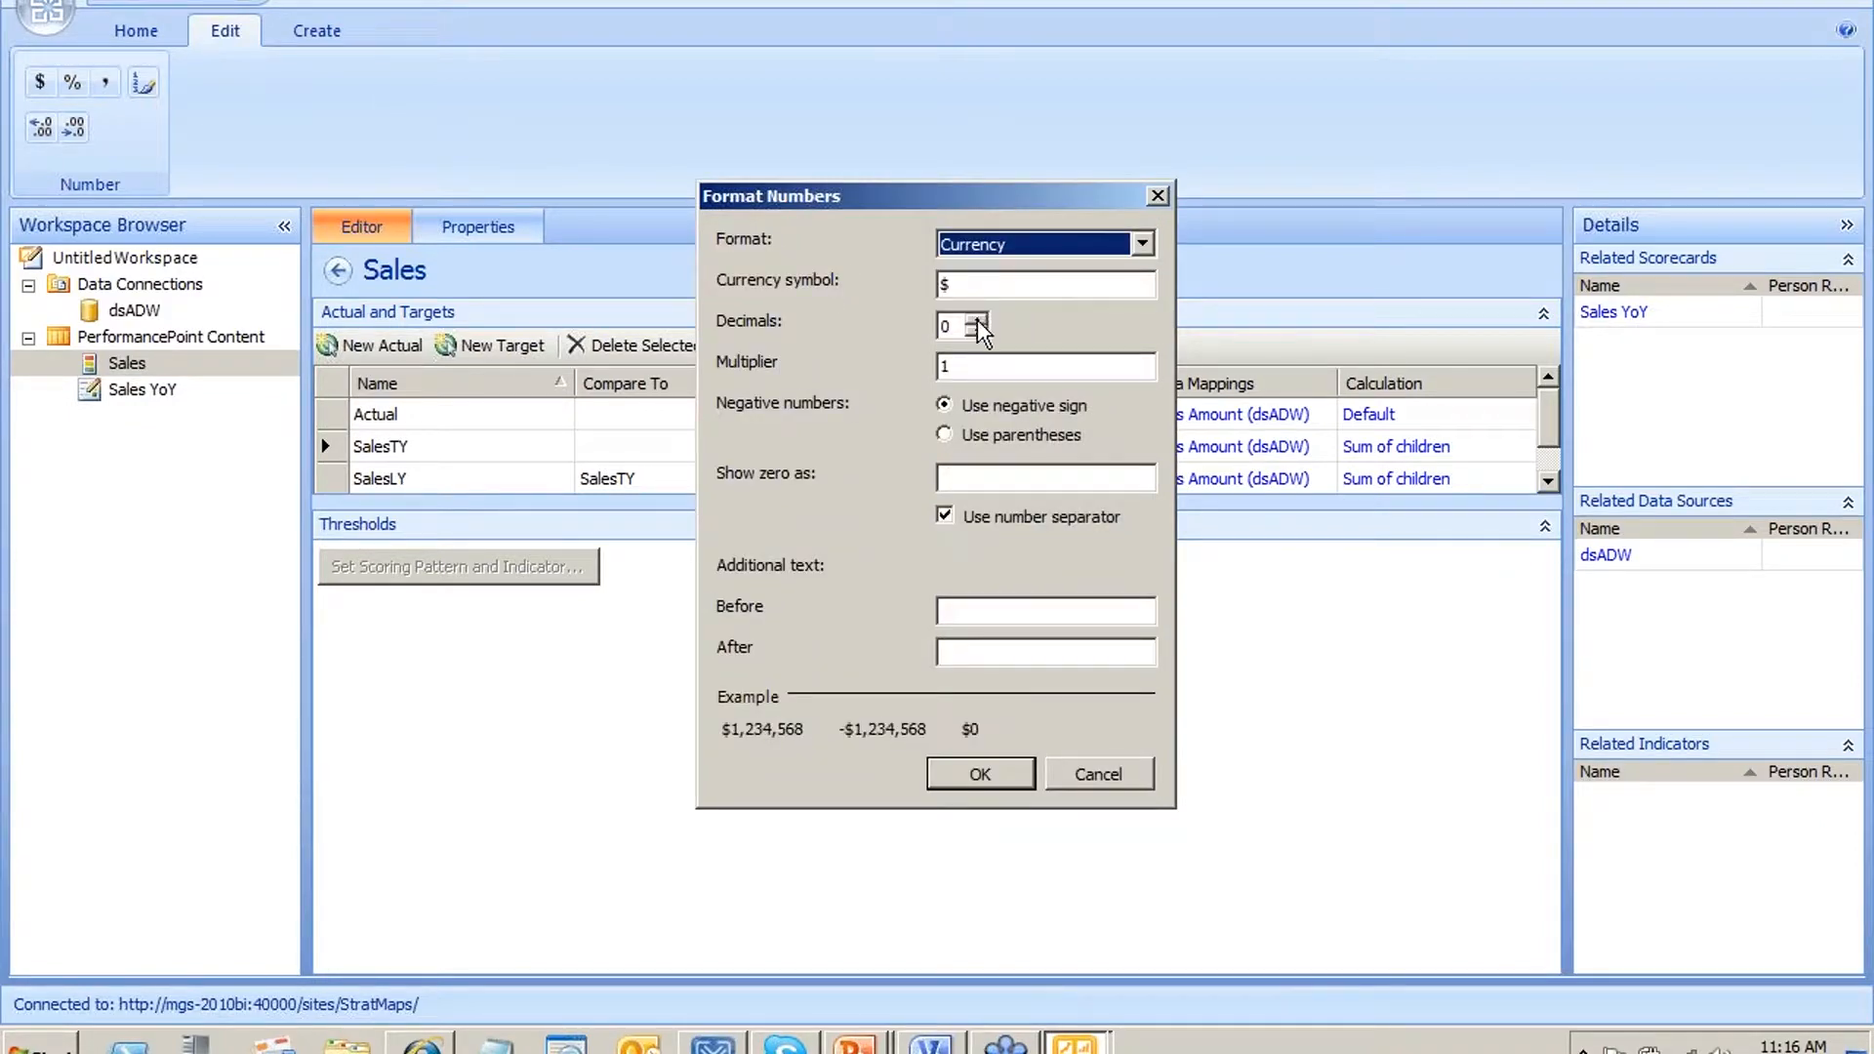
left_click(976, 320)
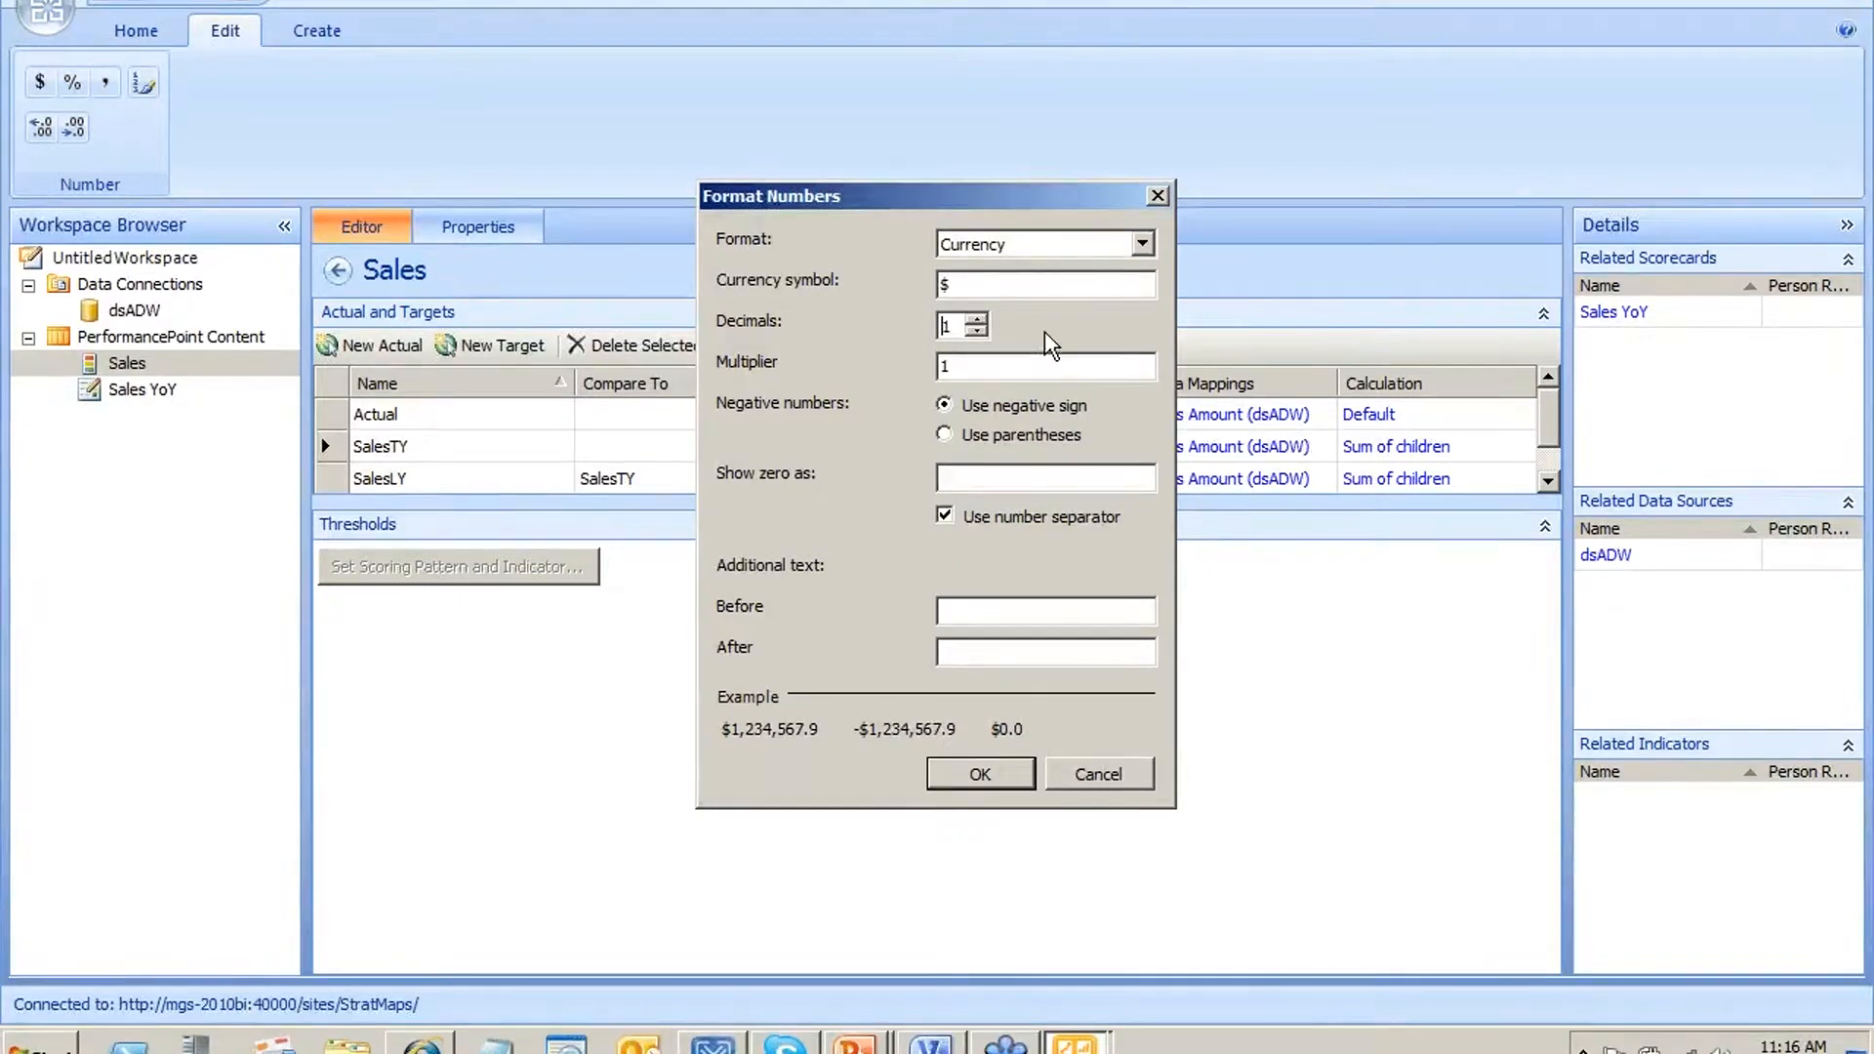
key("Tab")
type("0.001")
left_click(1005, 781)
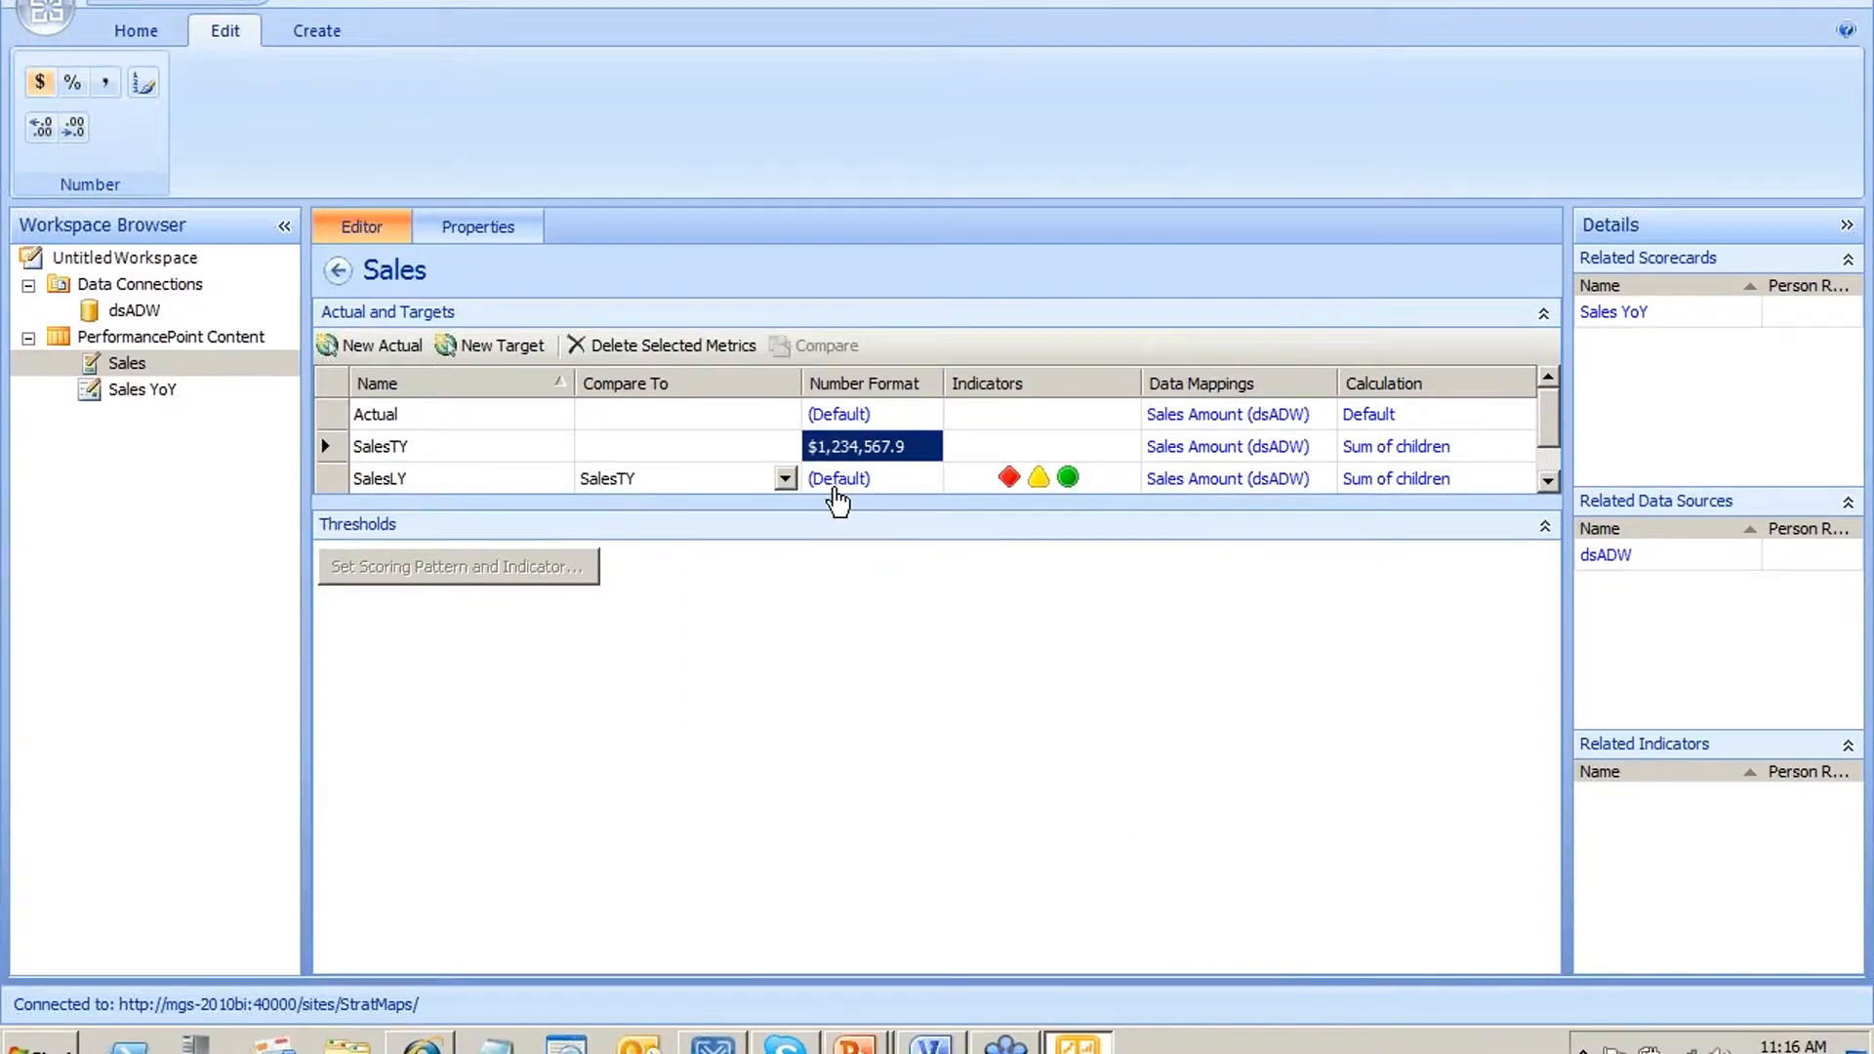
Format the SalesLY numbers as Currency with 1 decimal and a multiplier of 0.001
left_click(838, 499)
left_click(1025, 246)
left_click(1016, 290)
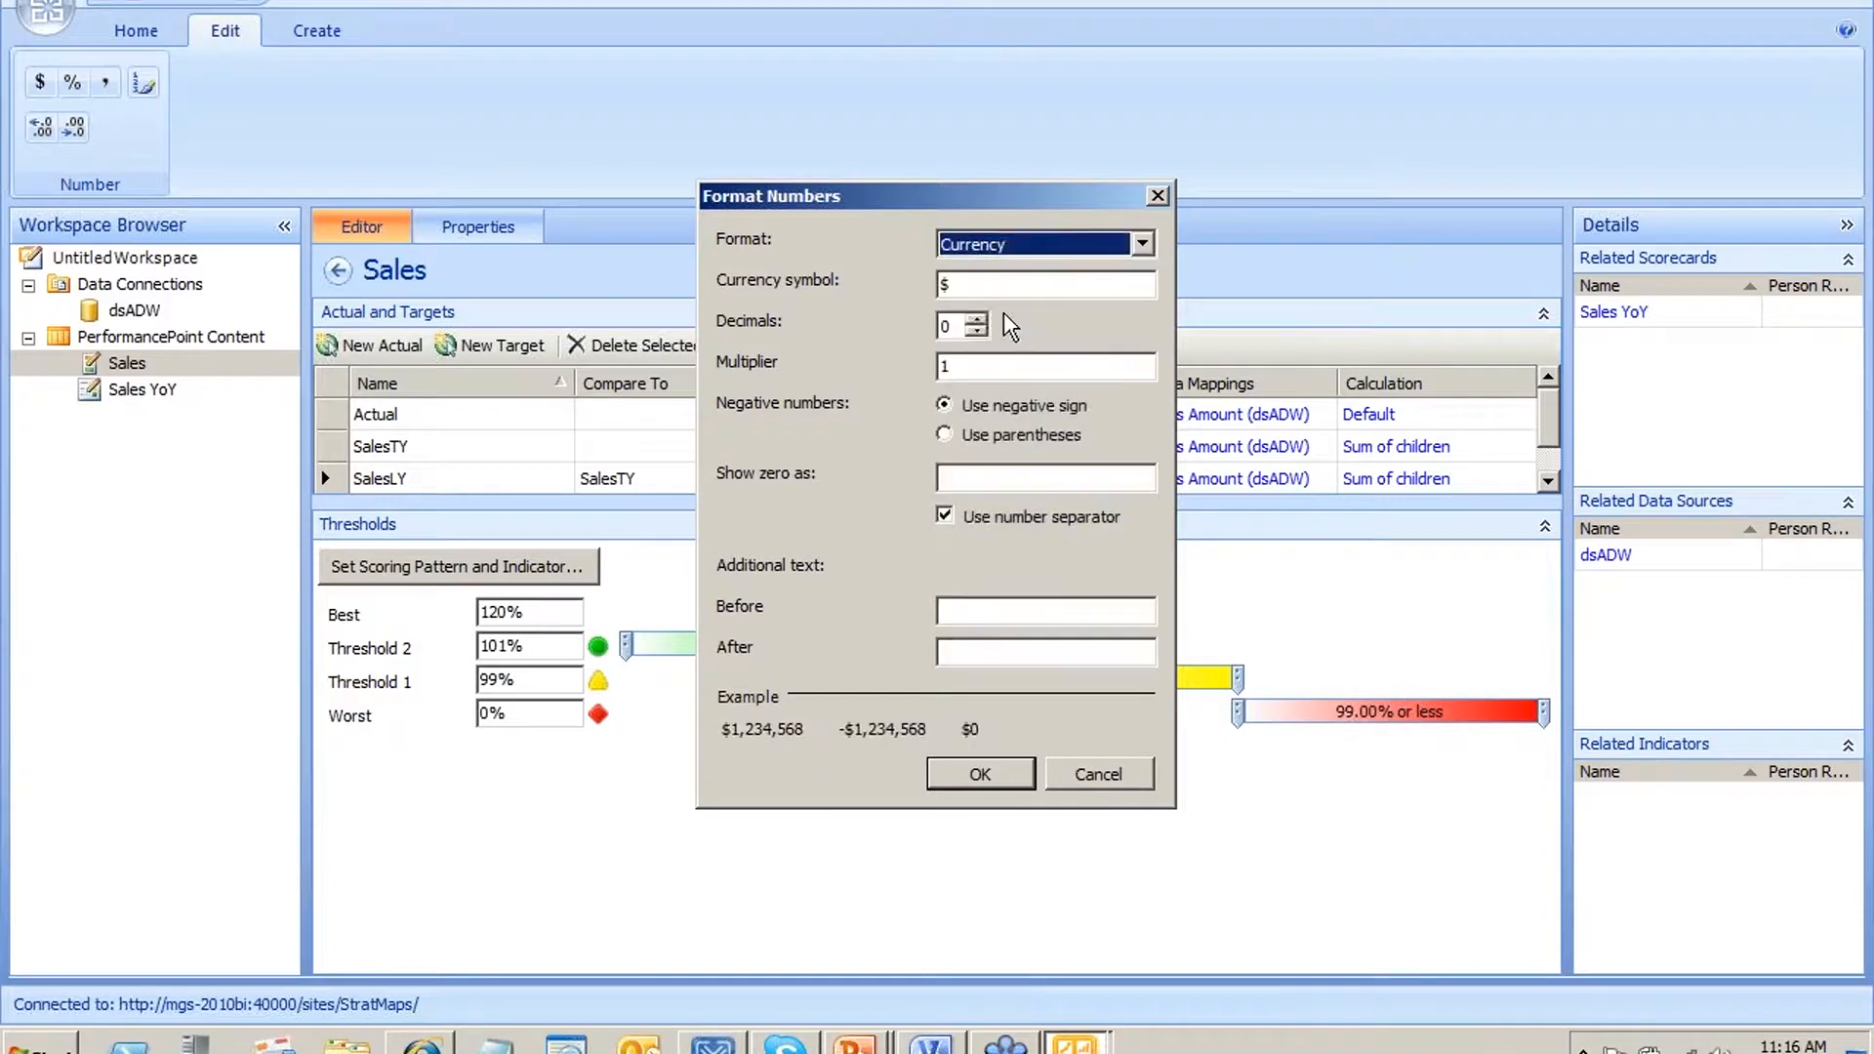
left_click(978, 331)
left_click(977, 321)
left_click_drag(974, 366, 811, 380)
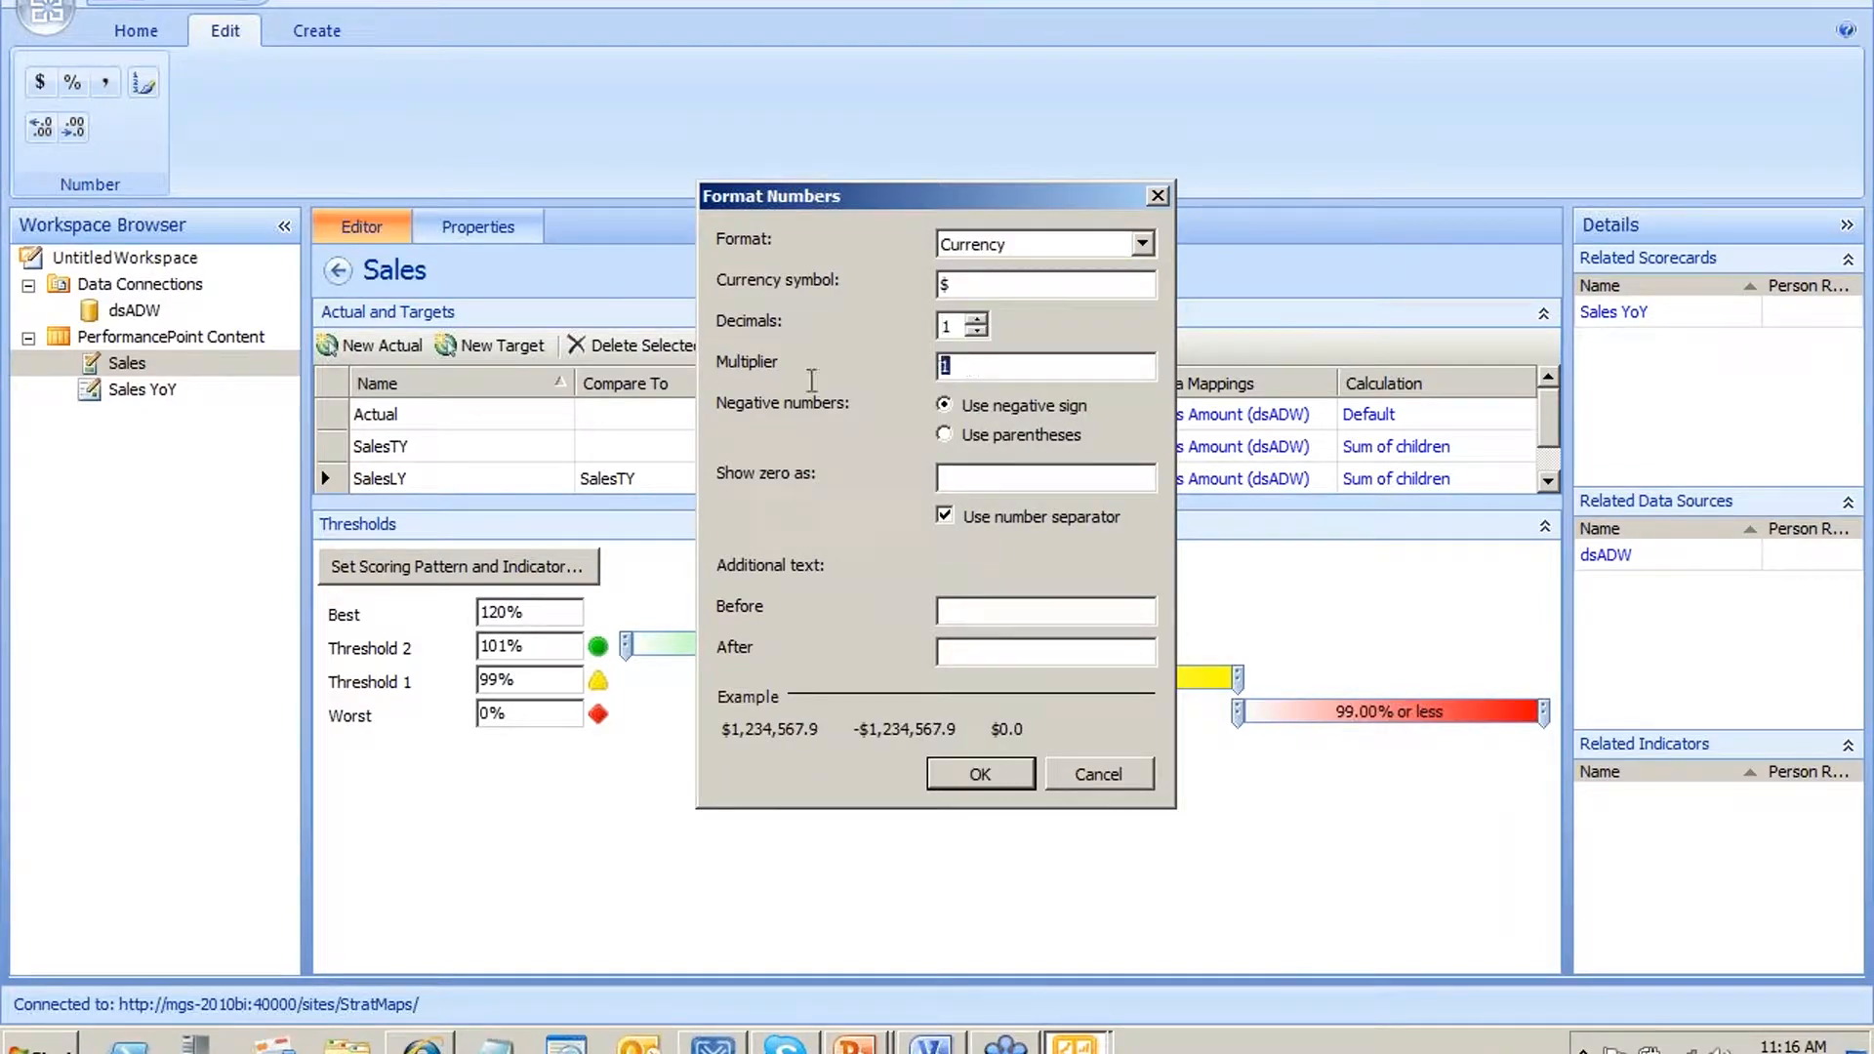
type("0.001")
left_click(1015, 779)
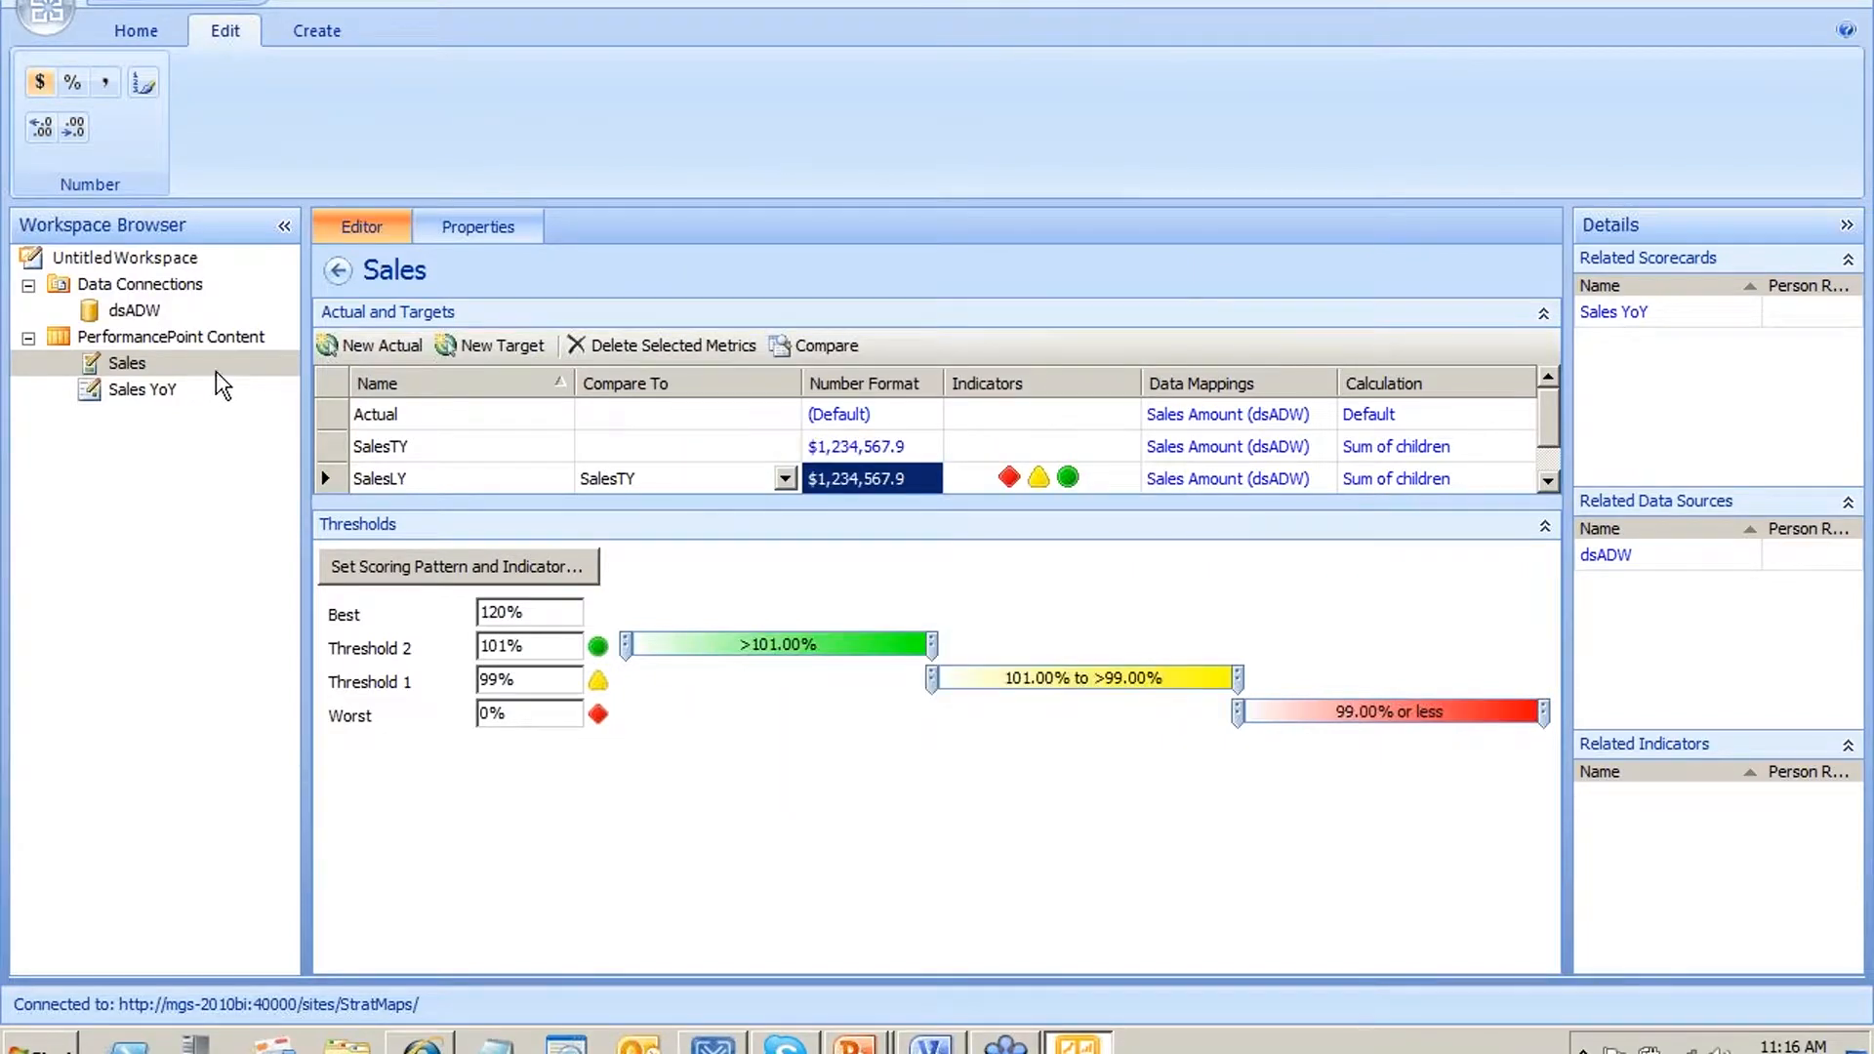
Save the Sales KPI, then refresh and save the Sales YoY scorecard
right_click(220, 369)
left_click(180, 452)
left_click(168, 390)
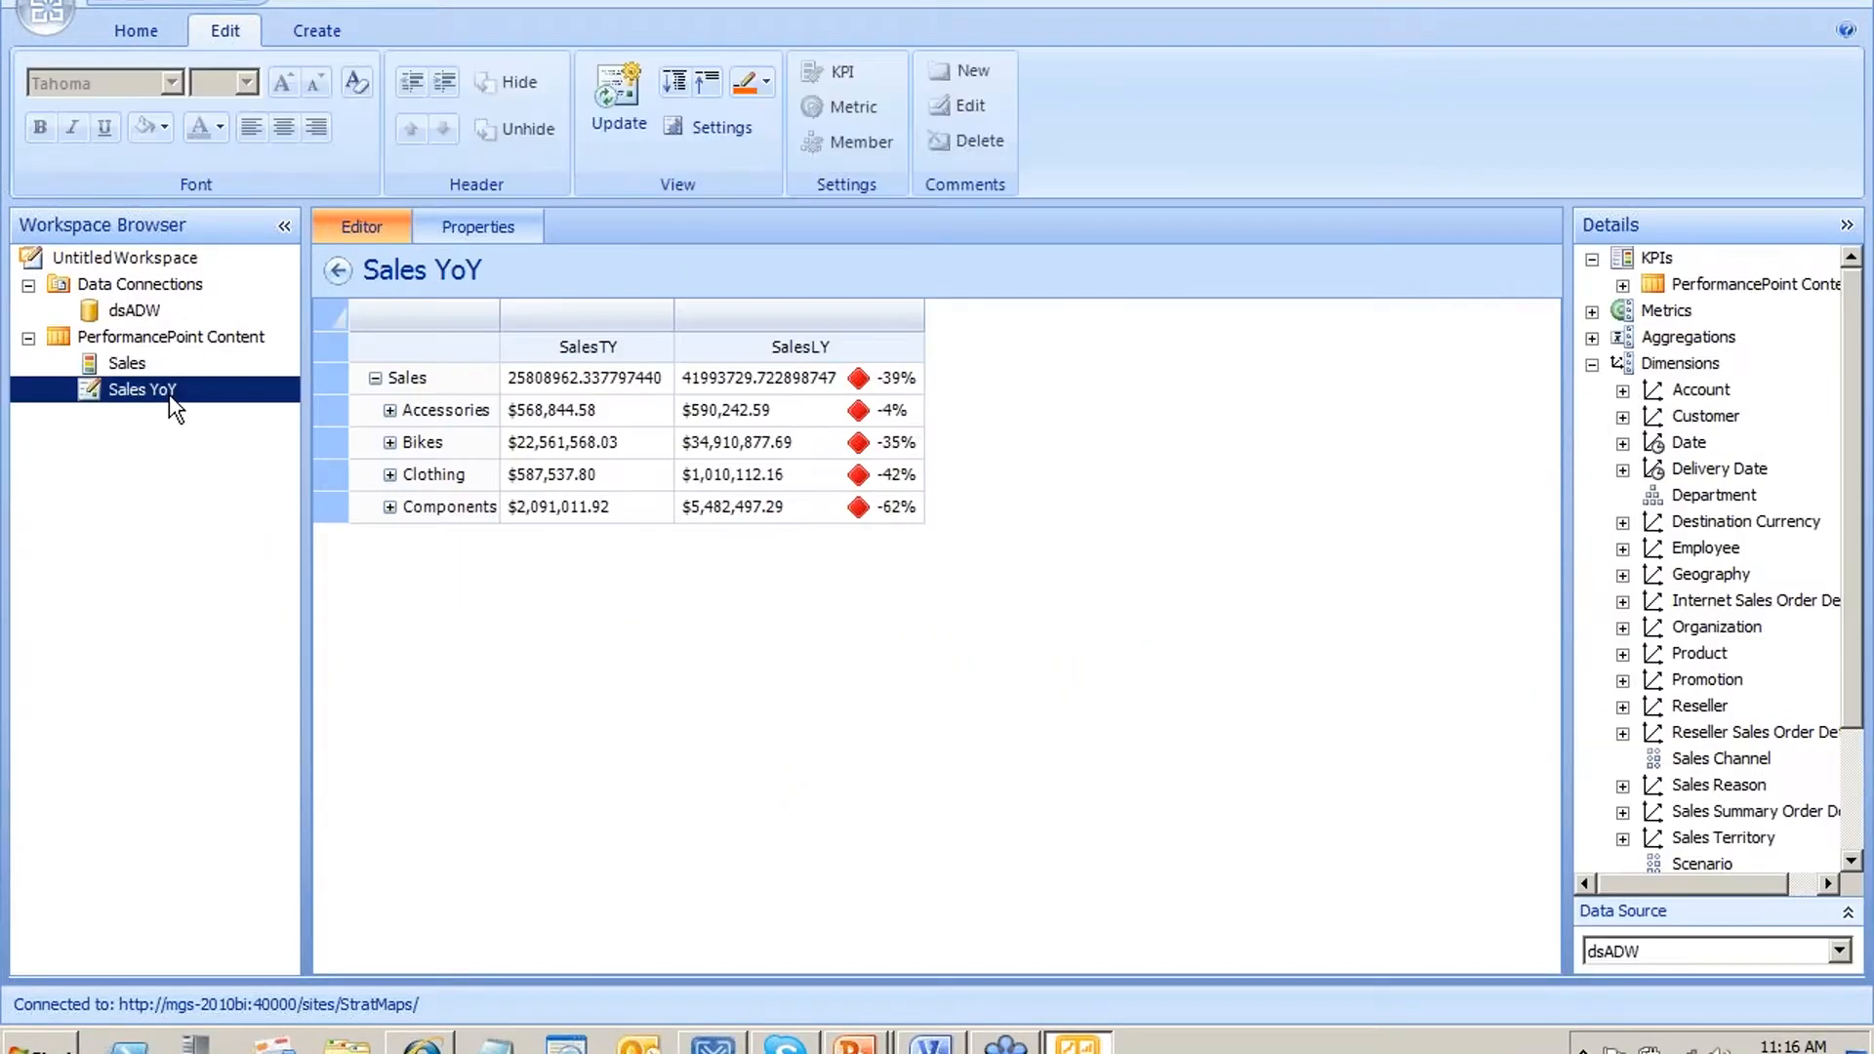
left_click(637, 114)
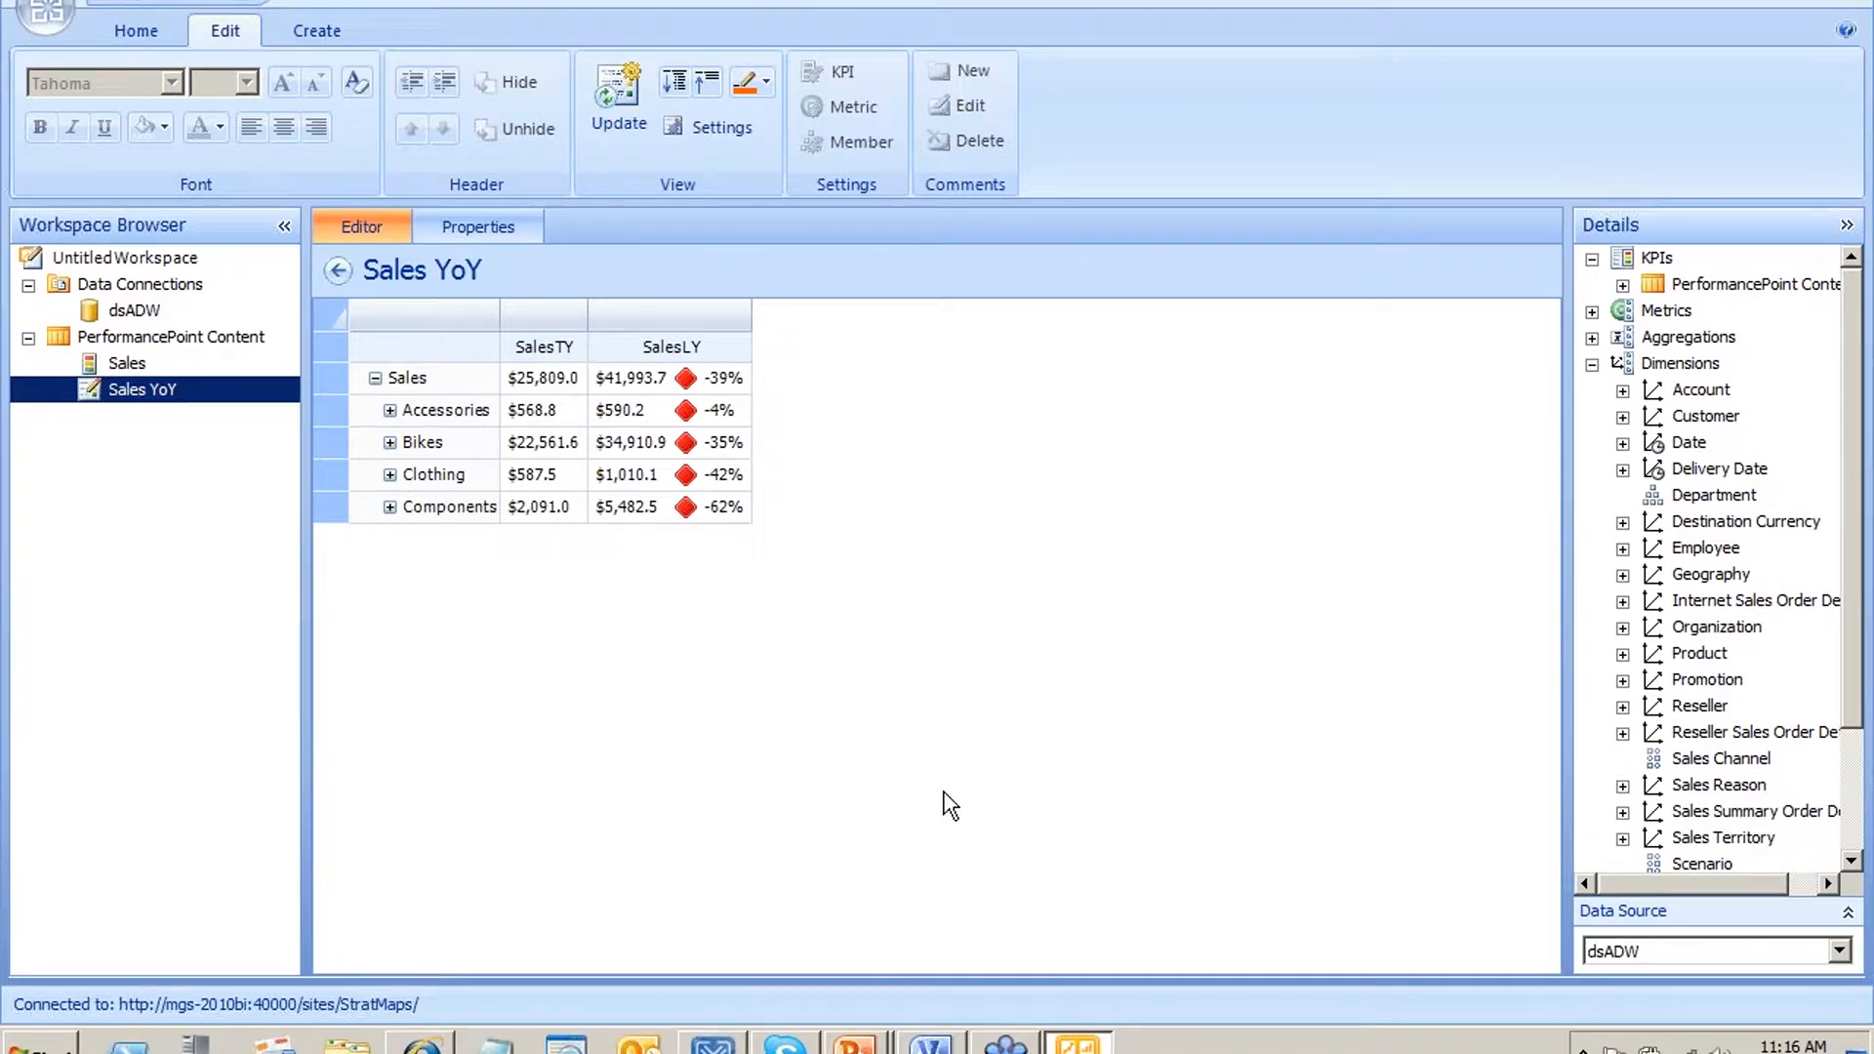
right_click(156, 388)
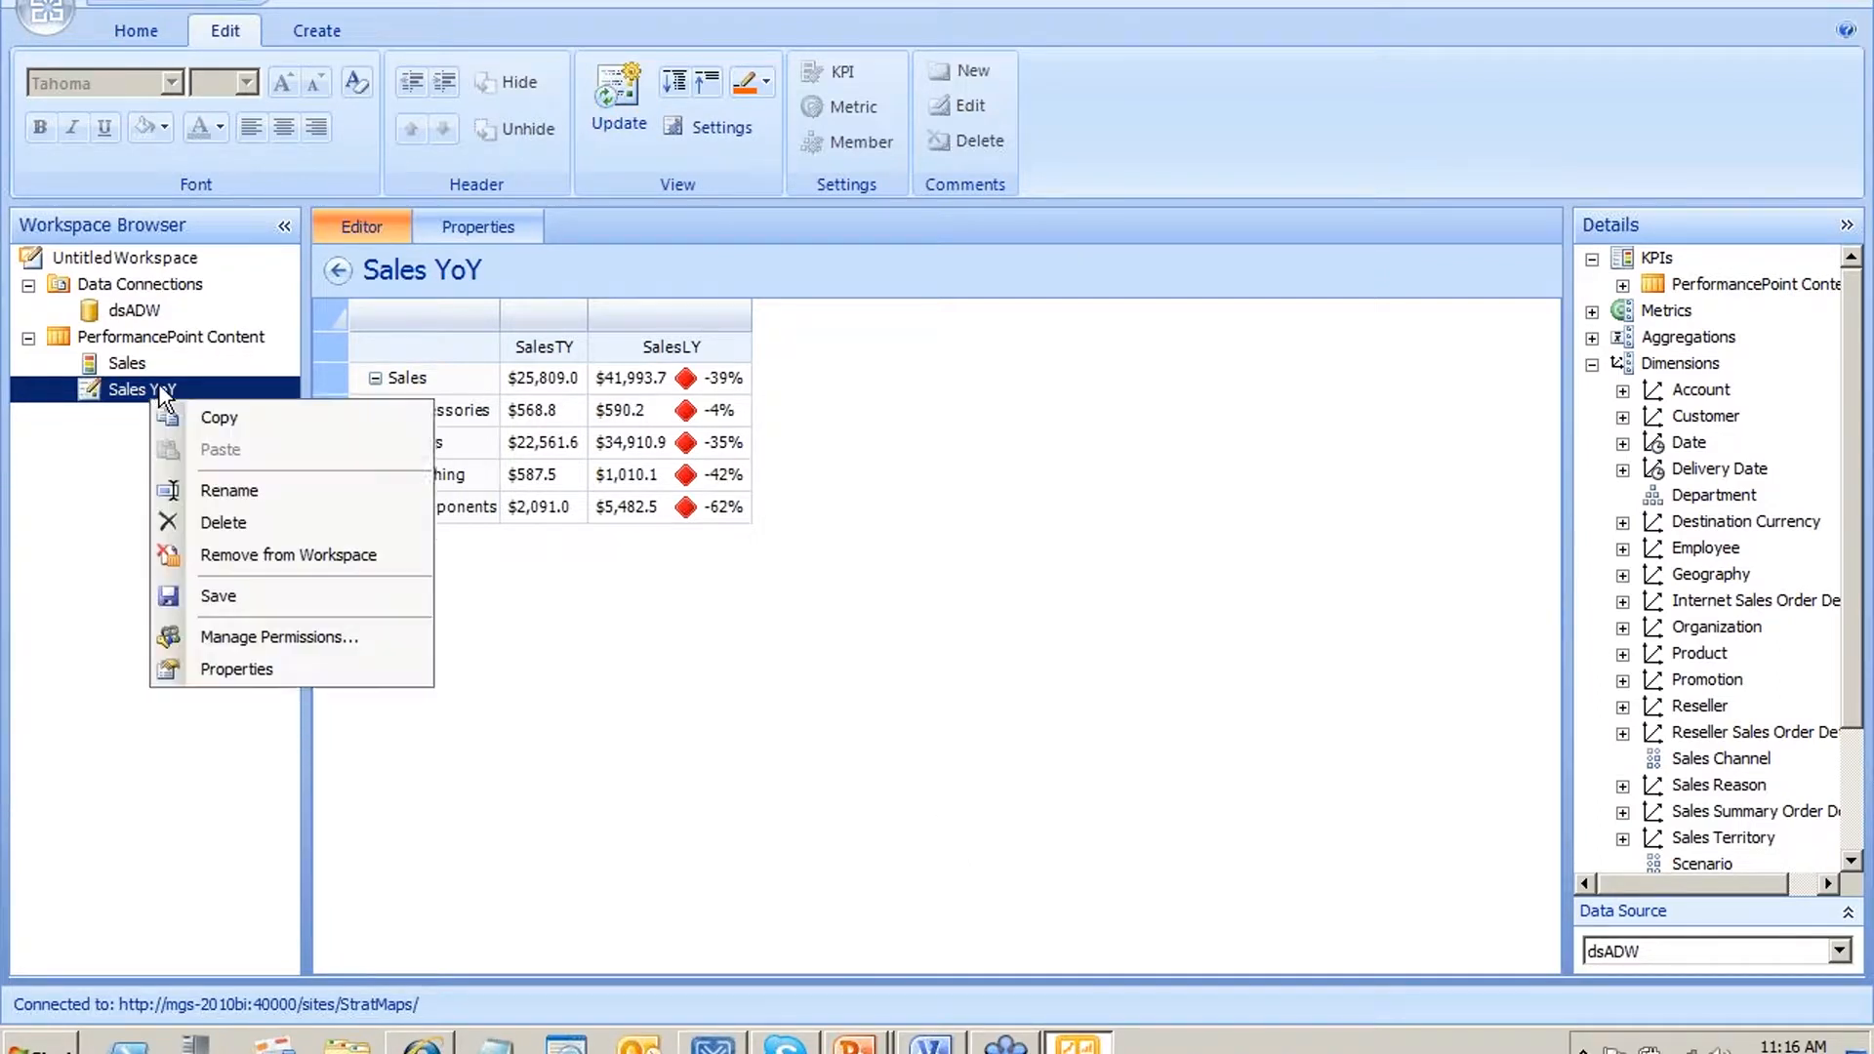
left_click(289, 581)
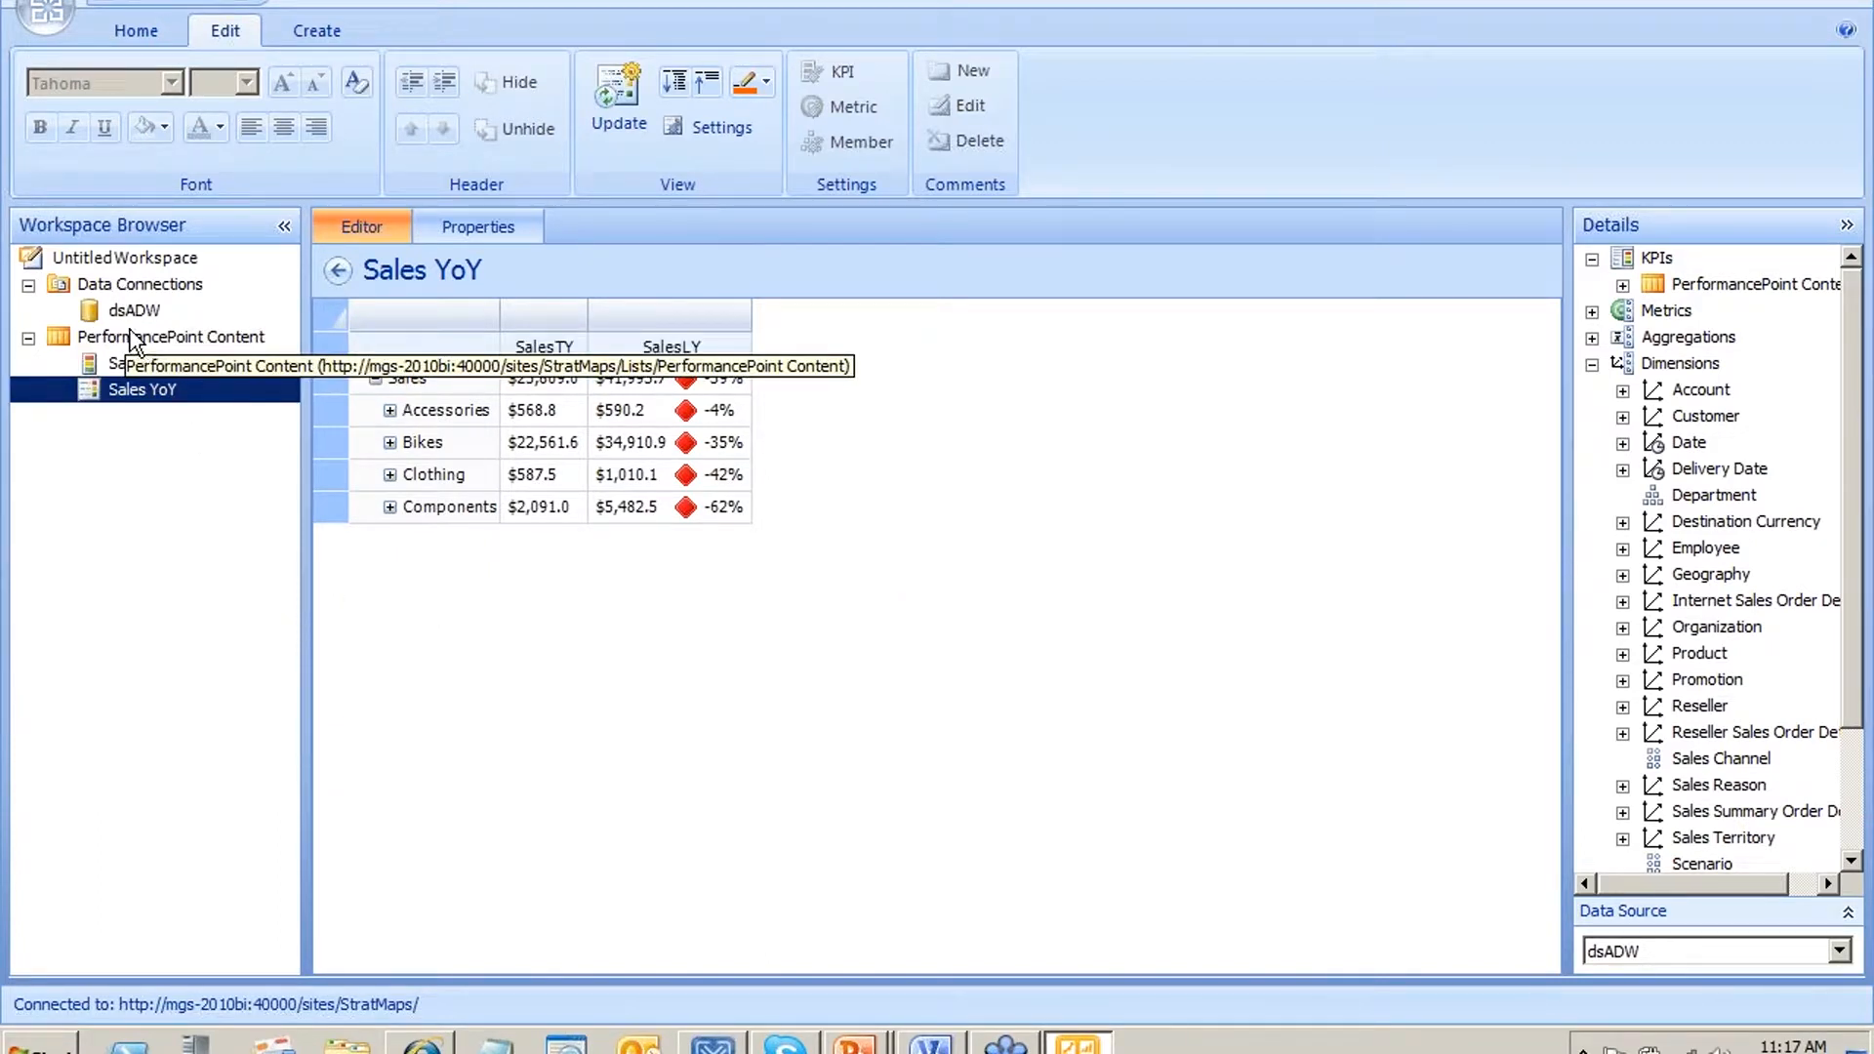
Create a dashboard in PerformancePoint Content from the Header, 2 Columns template and name it SalesYoY Dashboard
left_click(169, 335)
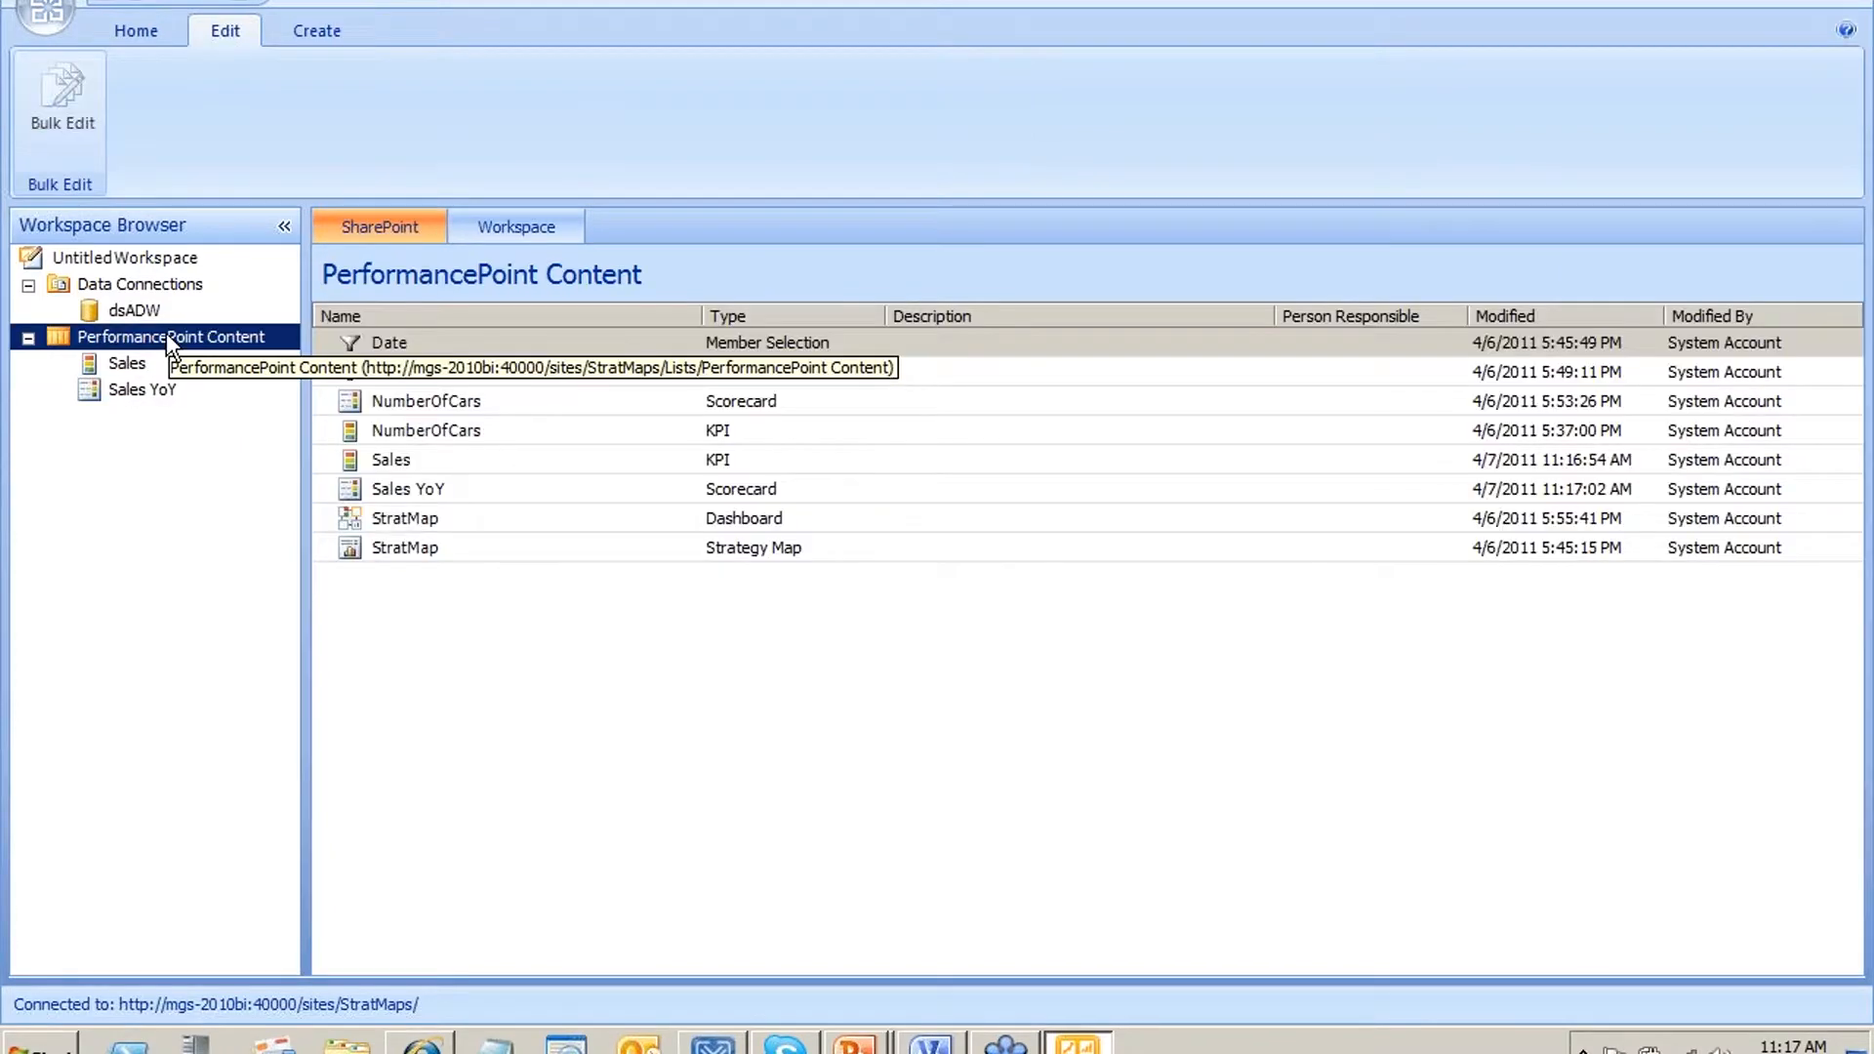
right_click(168, 337)
mouse_move(353, 365)
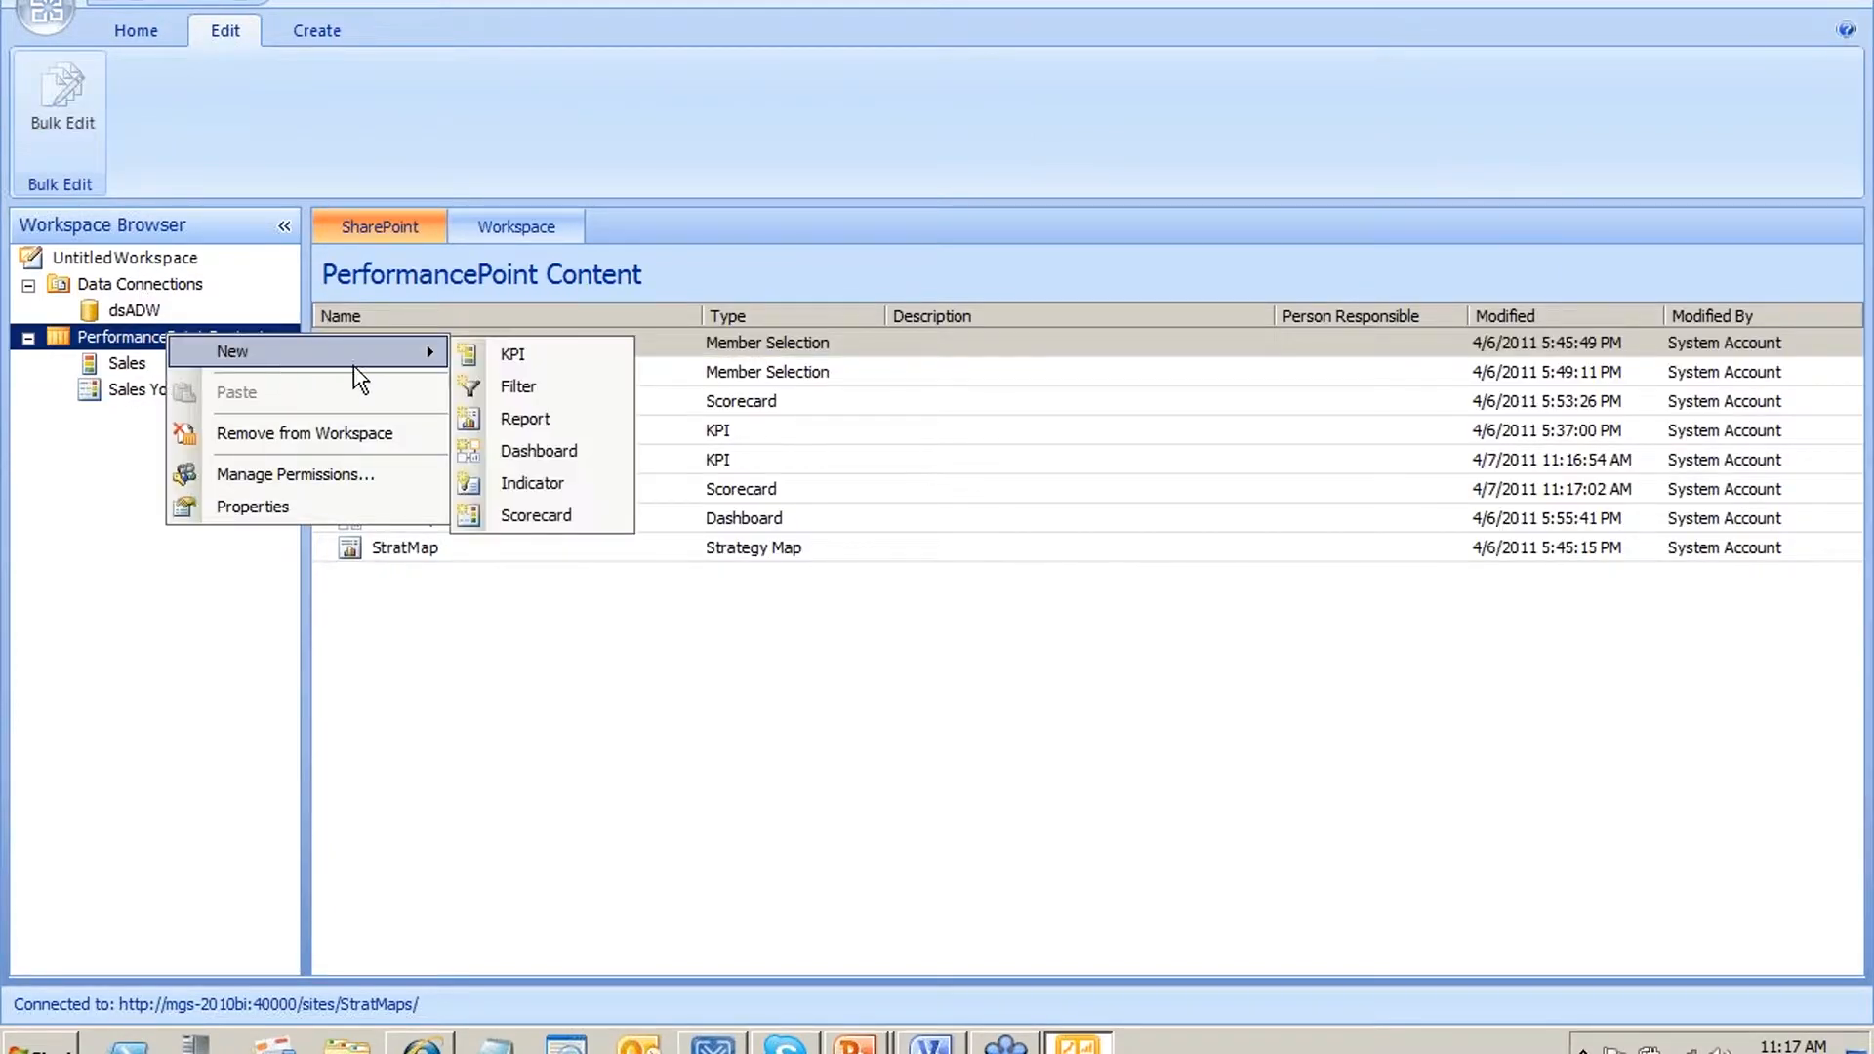
left_click(537, 459)
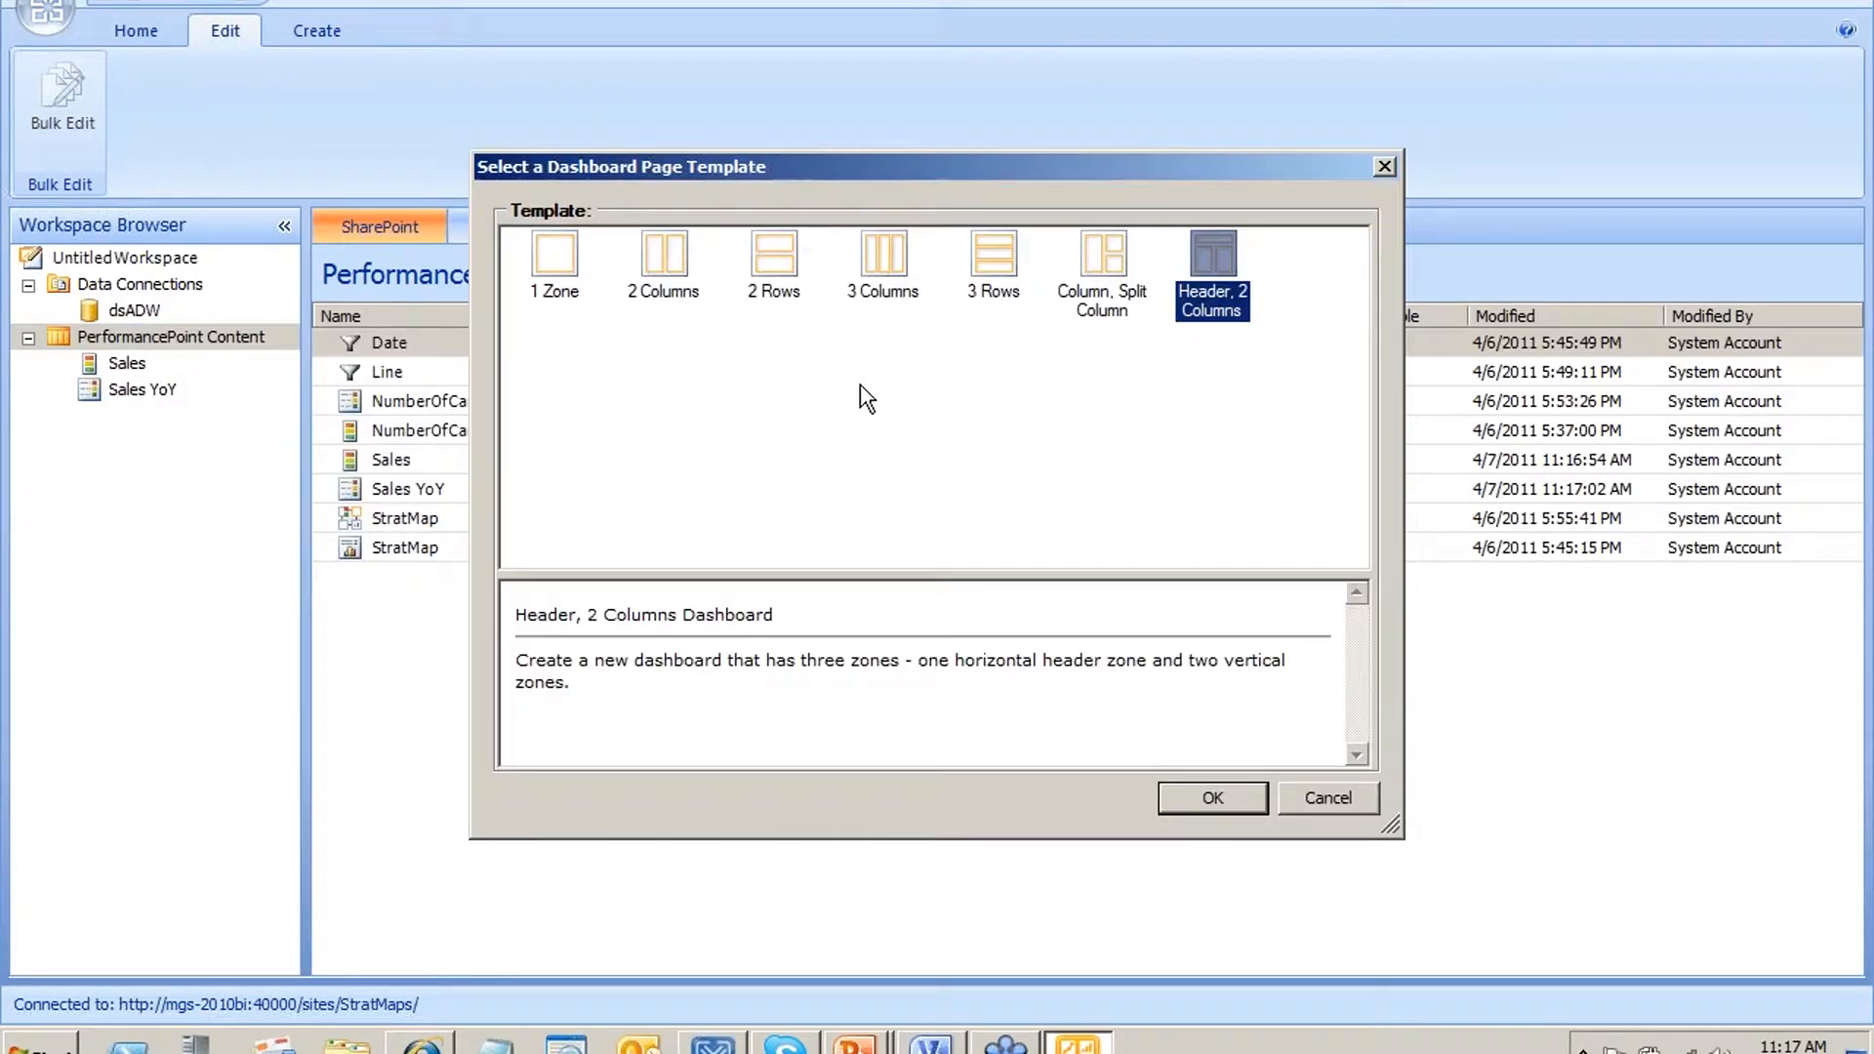
double_click(1230, 299)
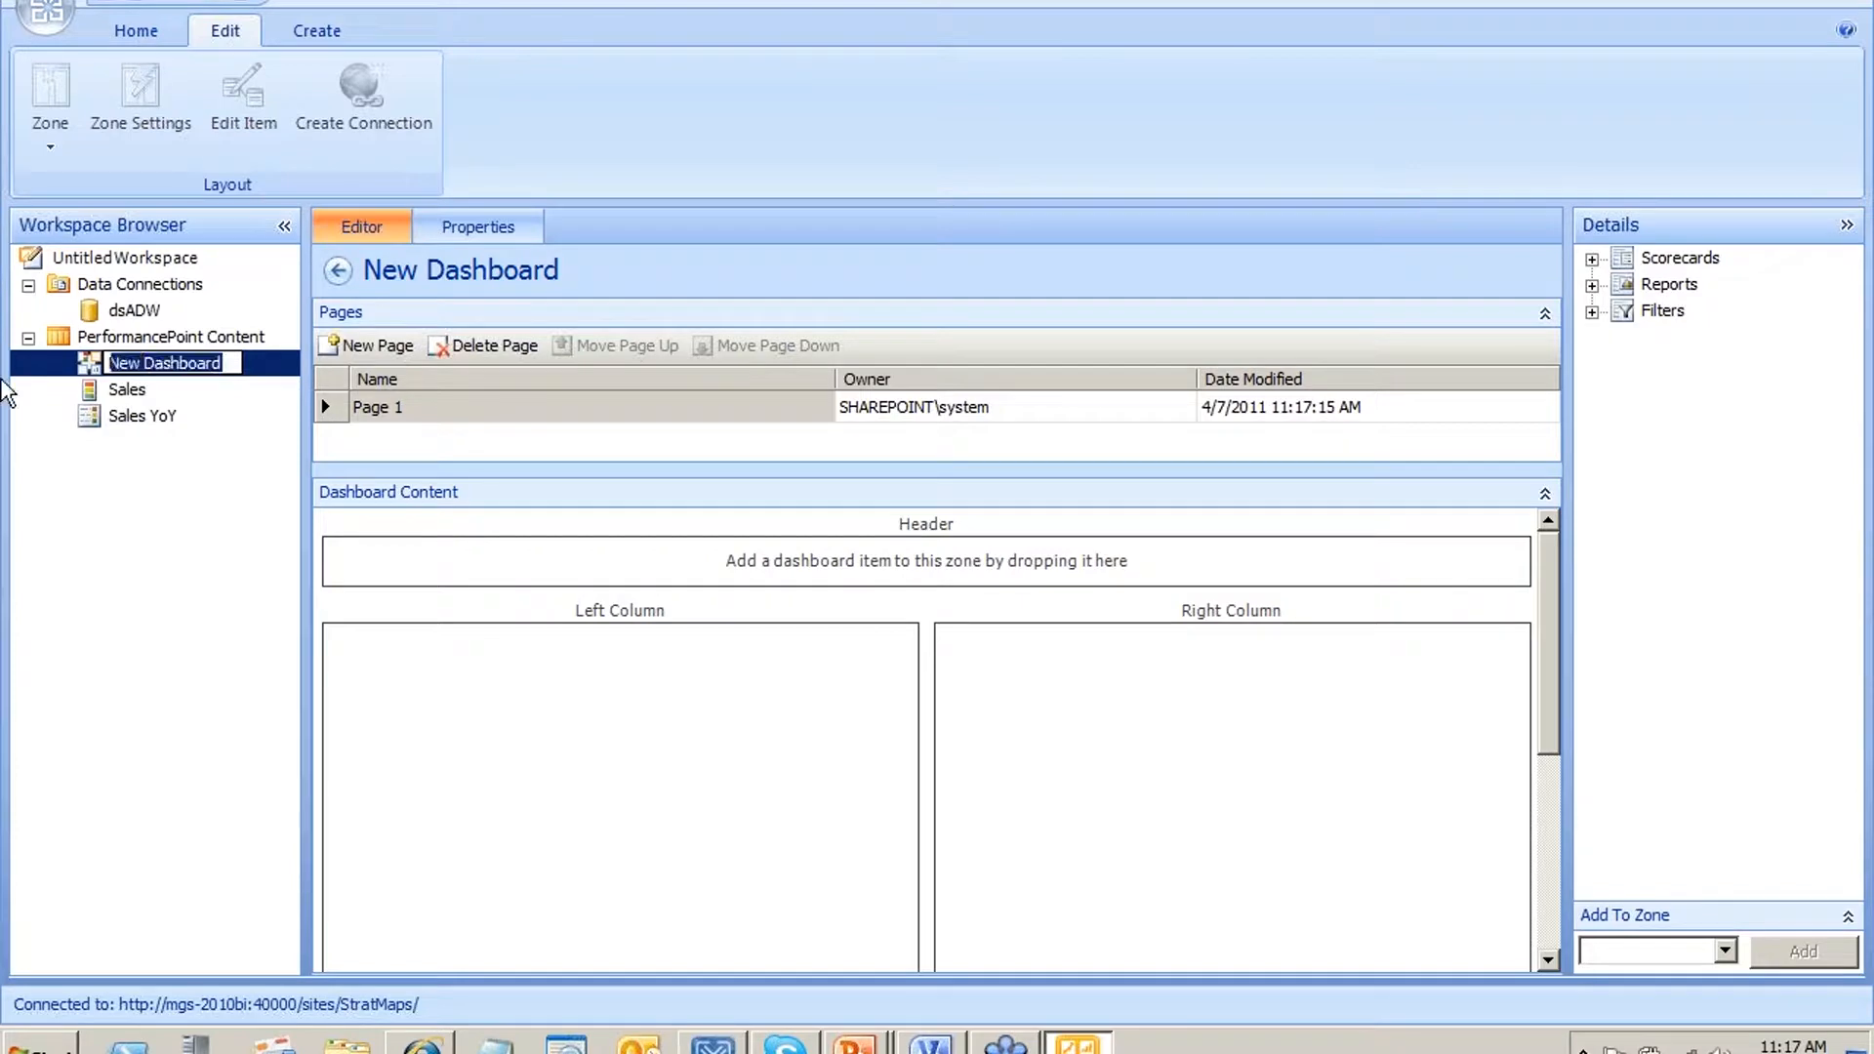
type("Sales")
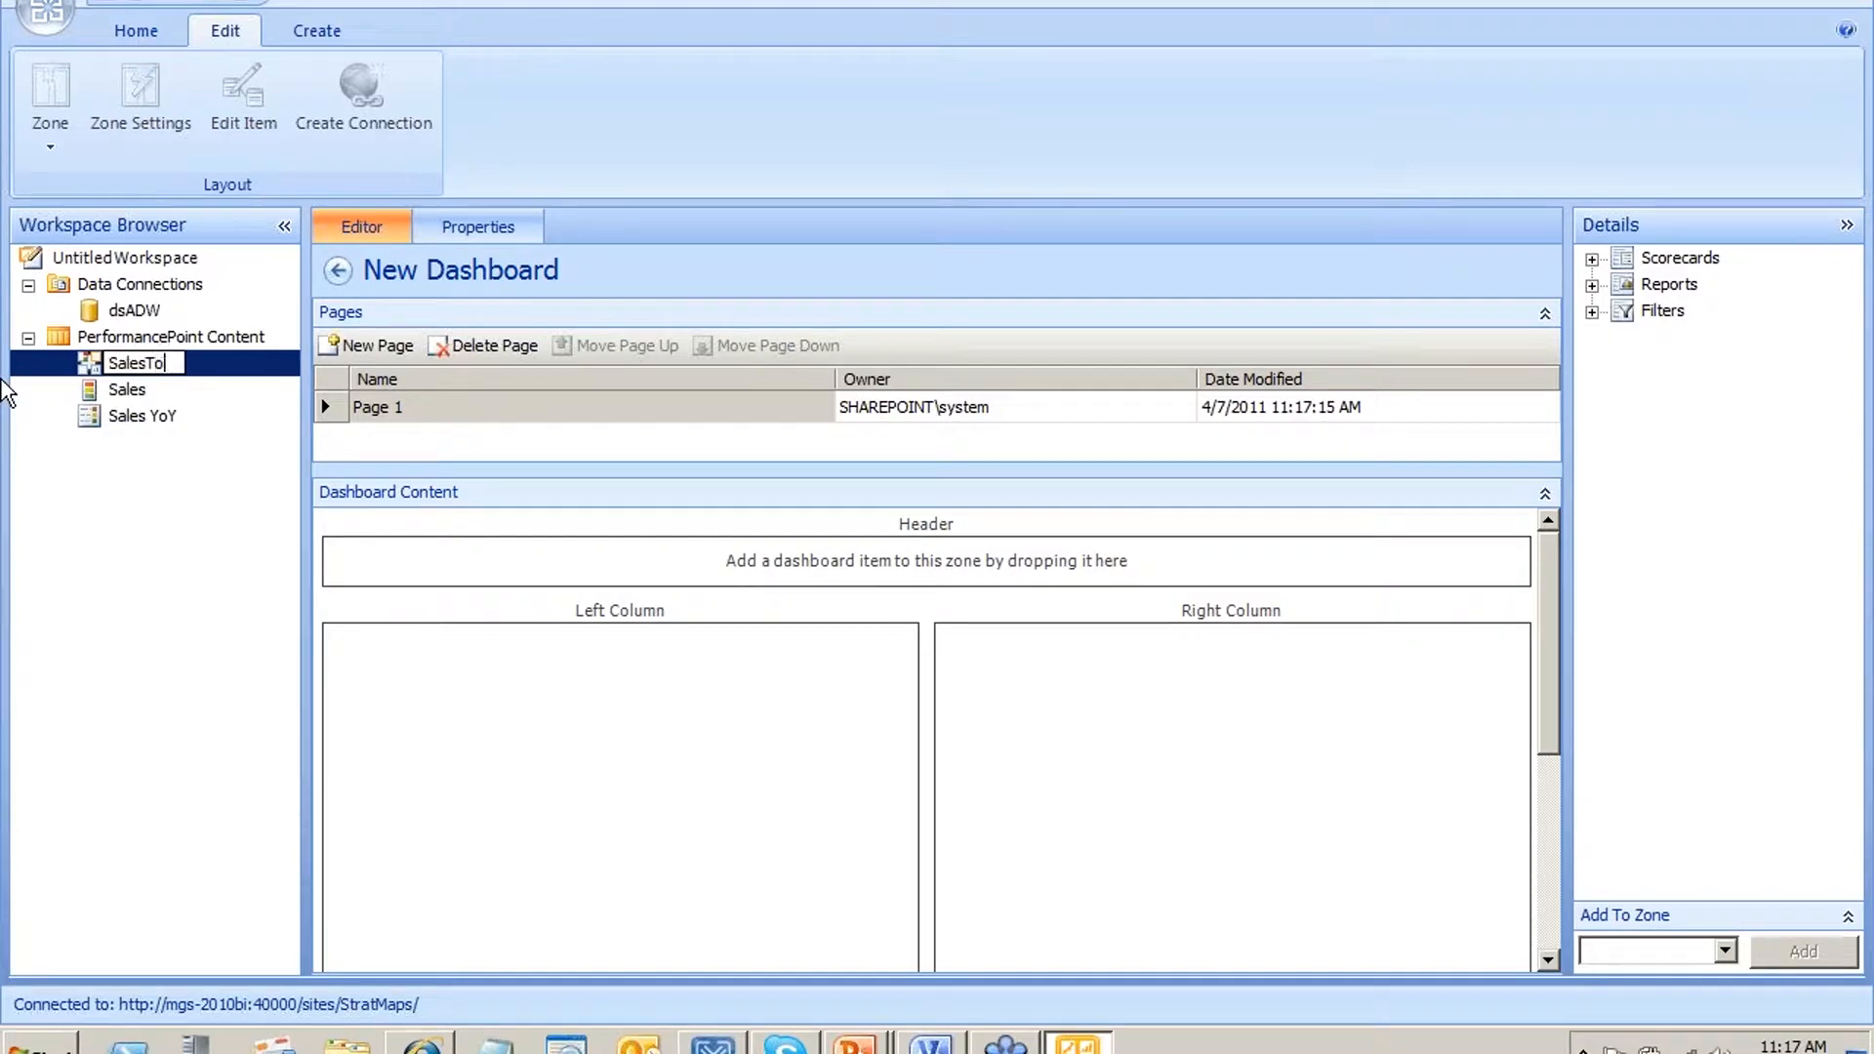
type("YoY Dashboard")
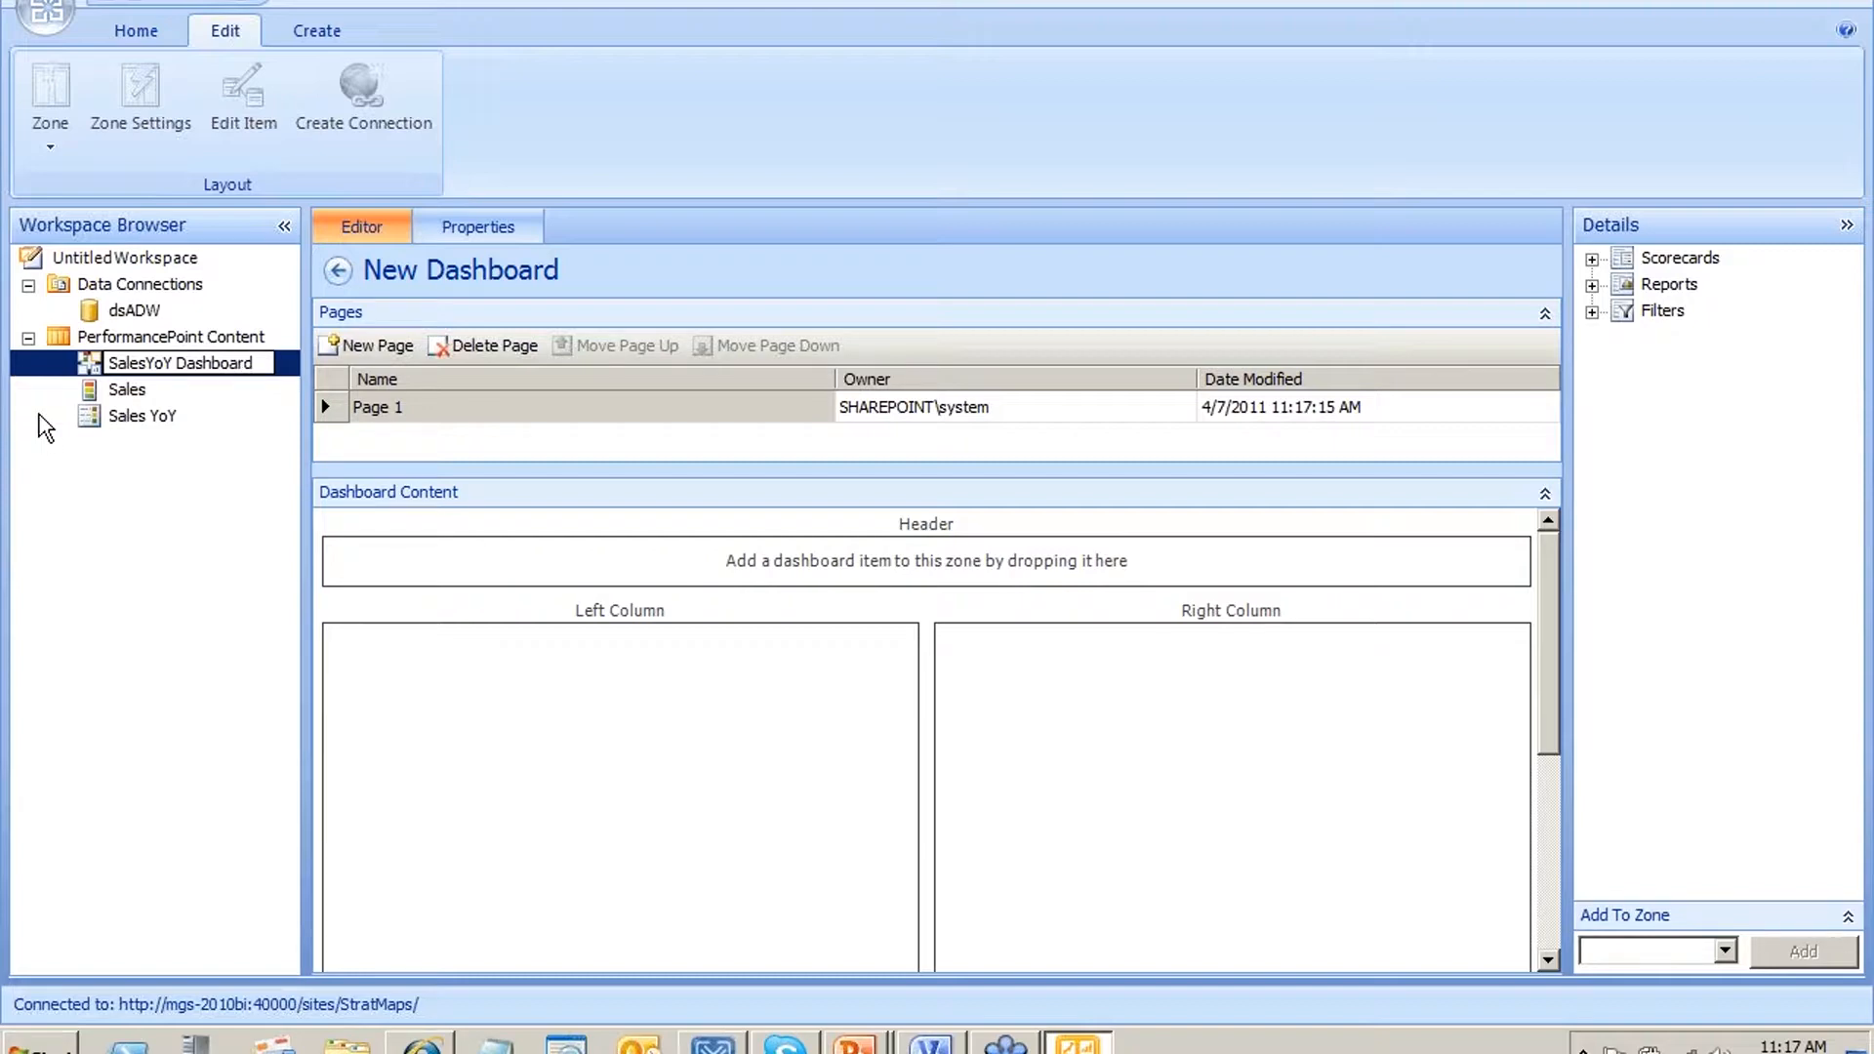
Add the Sales YoY scorecard to the dashboard's Left Column zone and save the dashboard
left_click(1592, 260)
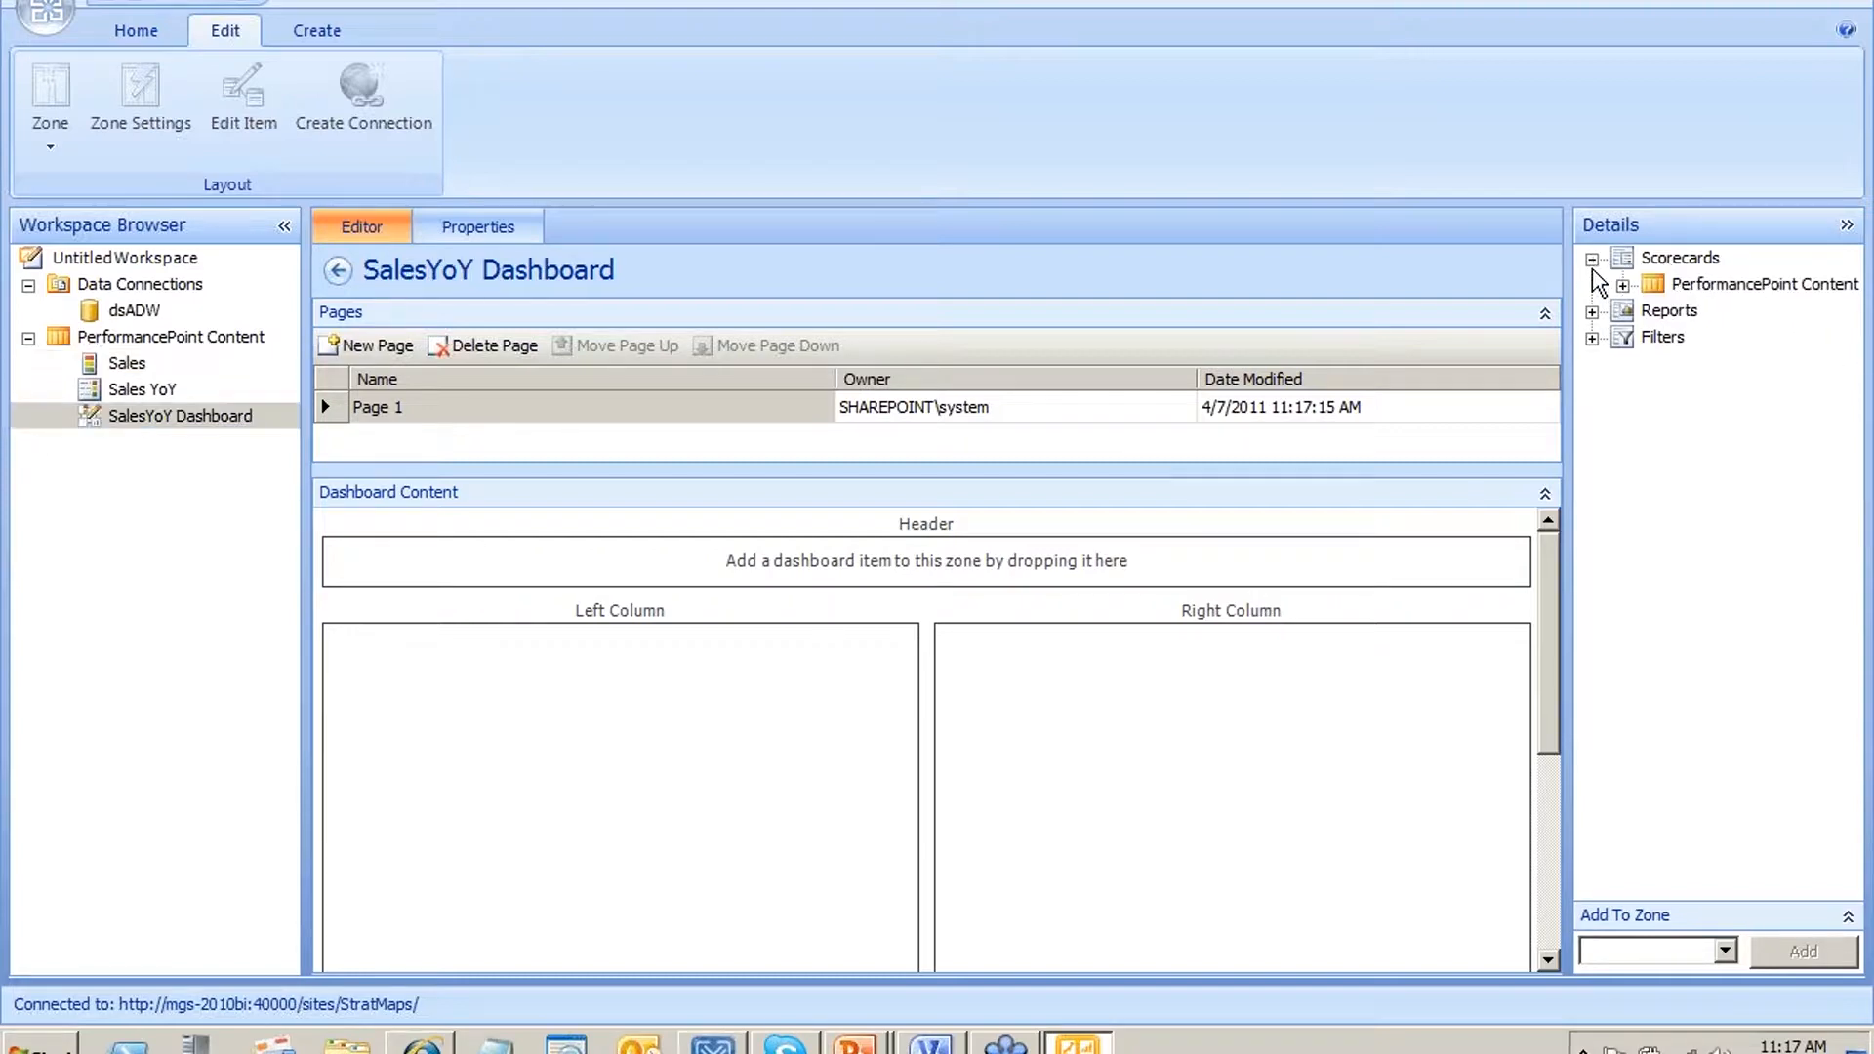
left_click(1622, 285)
left_click_drag(1757, 312, 619, 758)
right_click(121, 420)
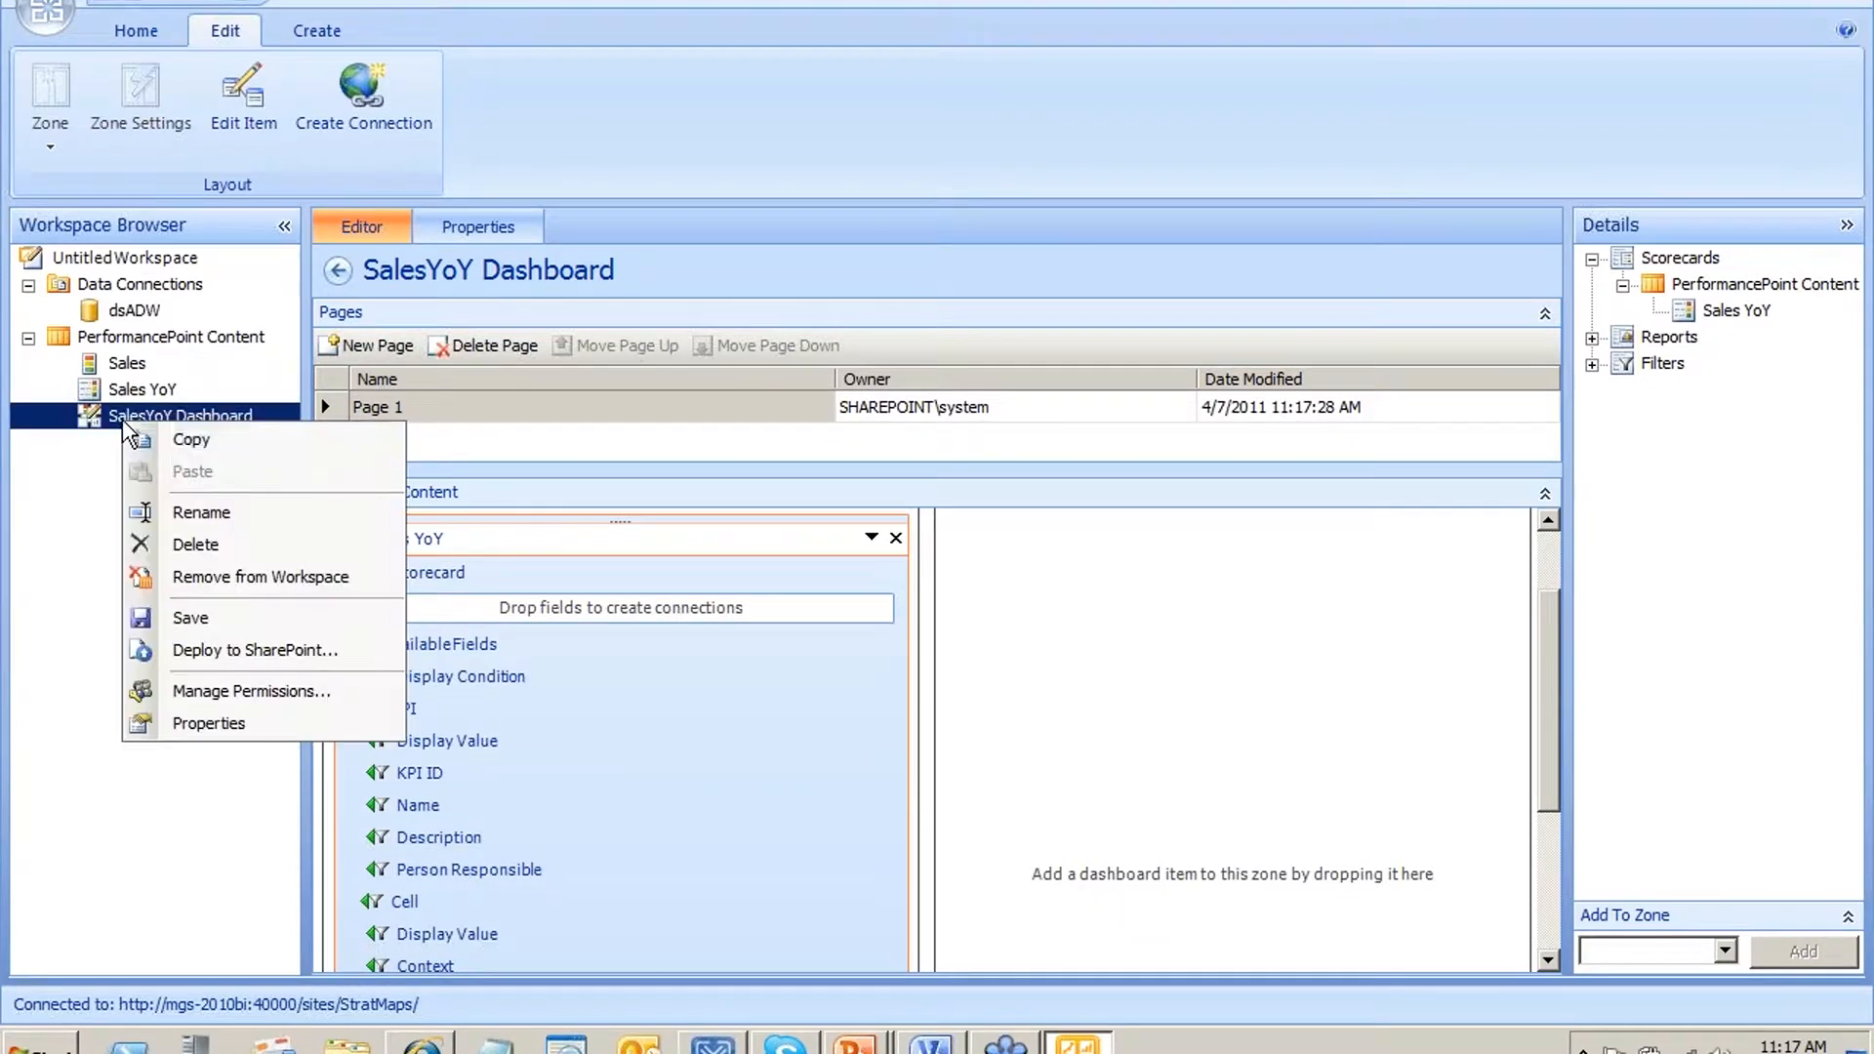
left_click(207, 616)
Deploy SalesYoY Dashboard to the SharePoint Dashboards folder with the v4 master page, and expand Accessories on the deployed page
right_click(203, 414)
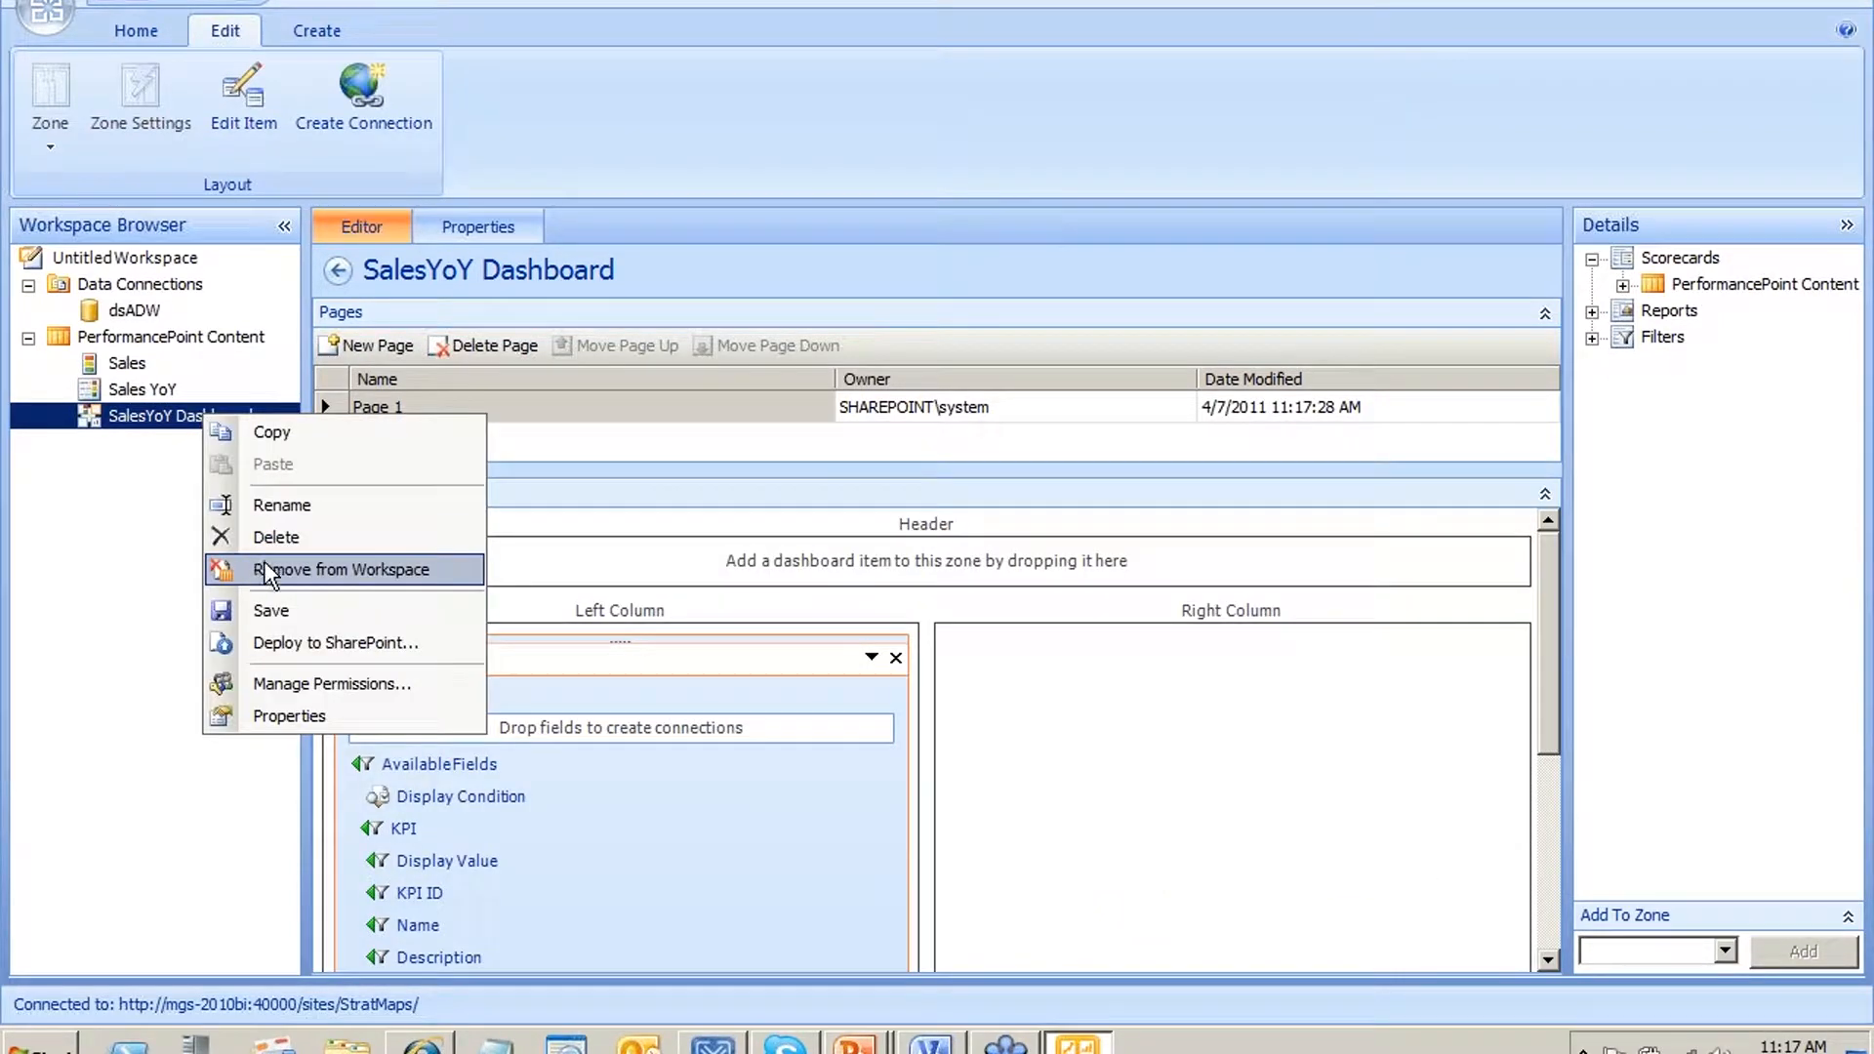
left_click(325, 644)
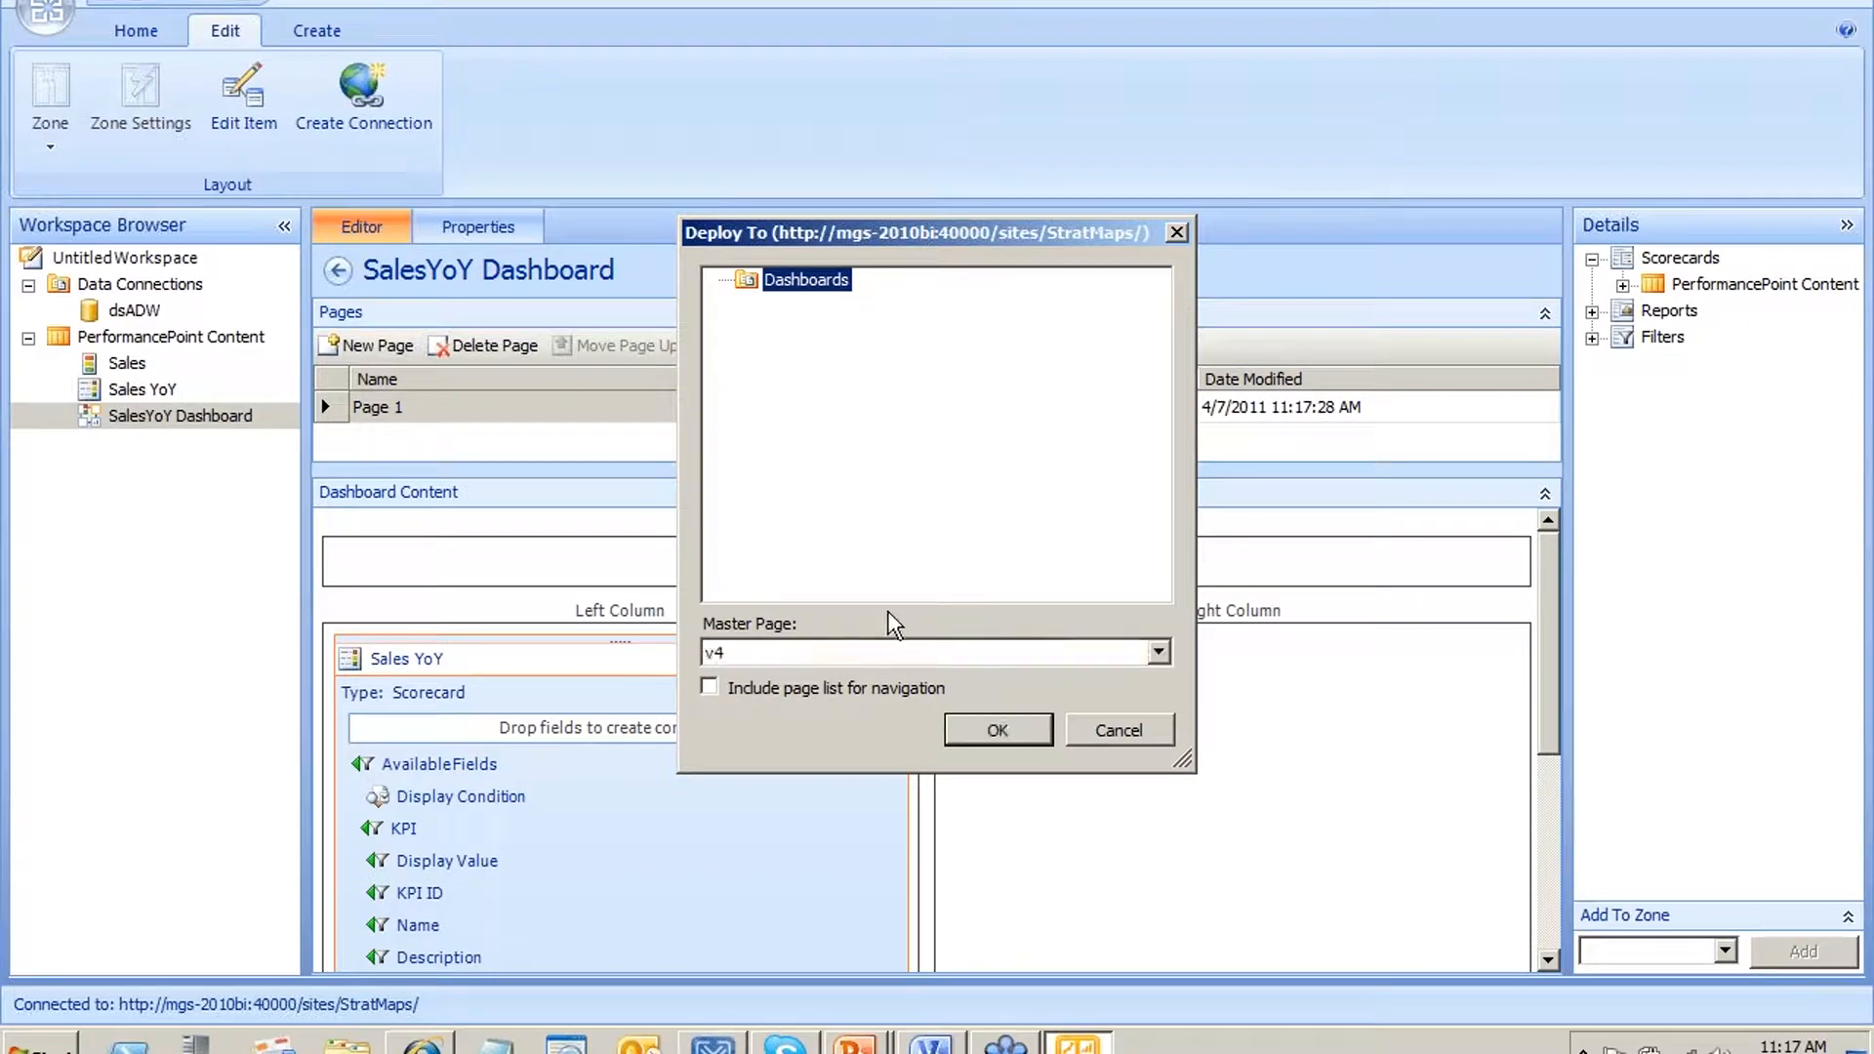
left_click(979, 738)
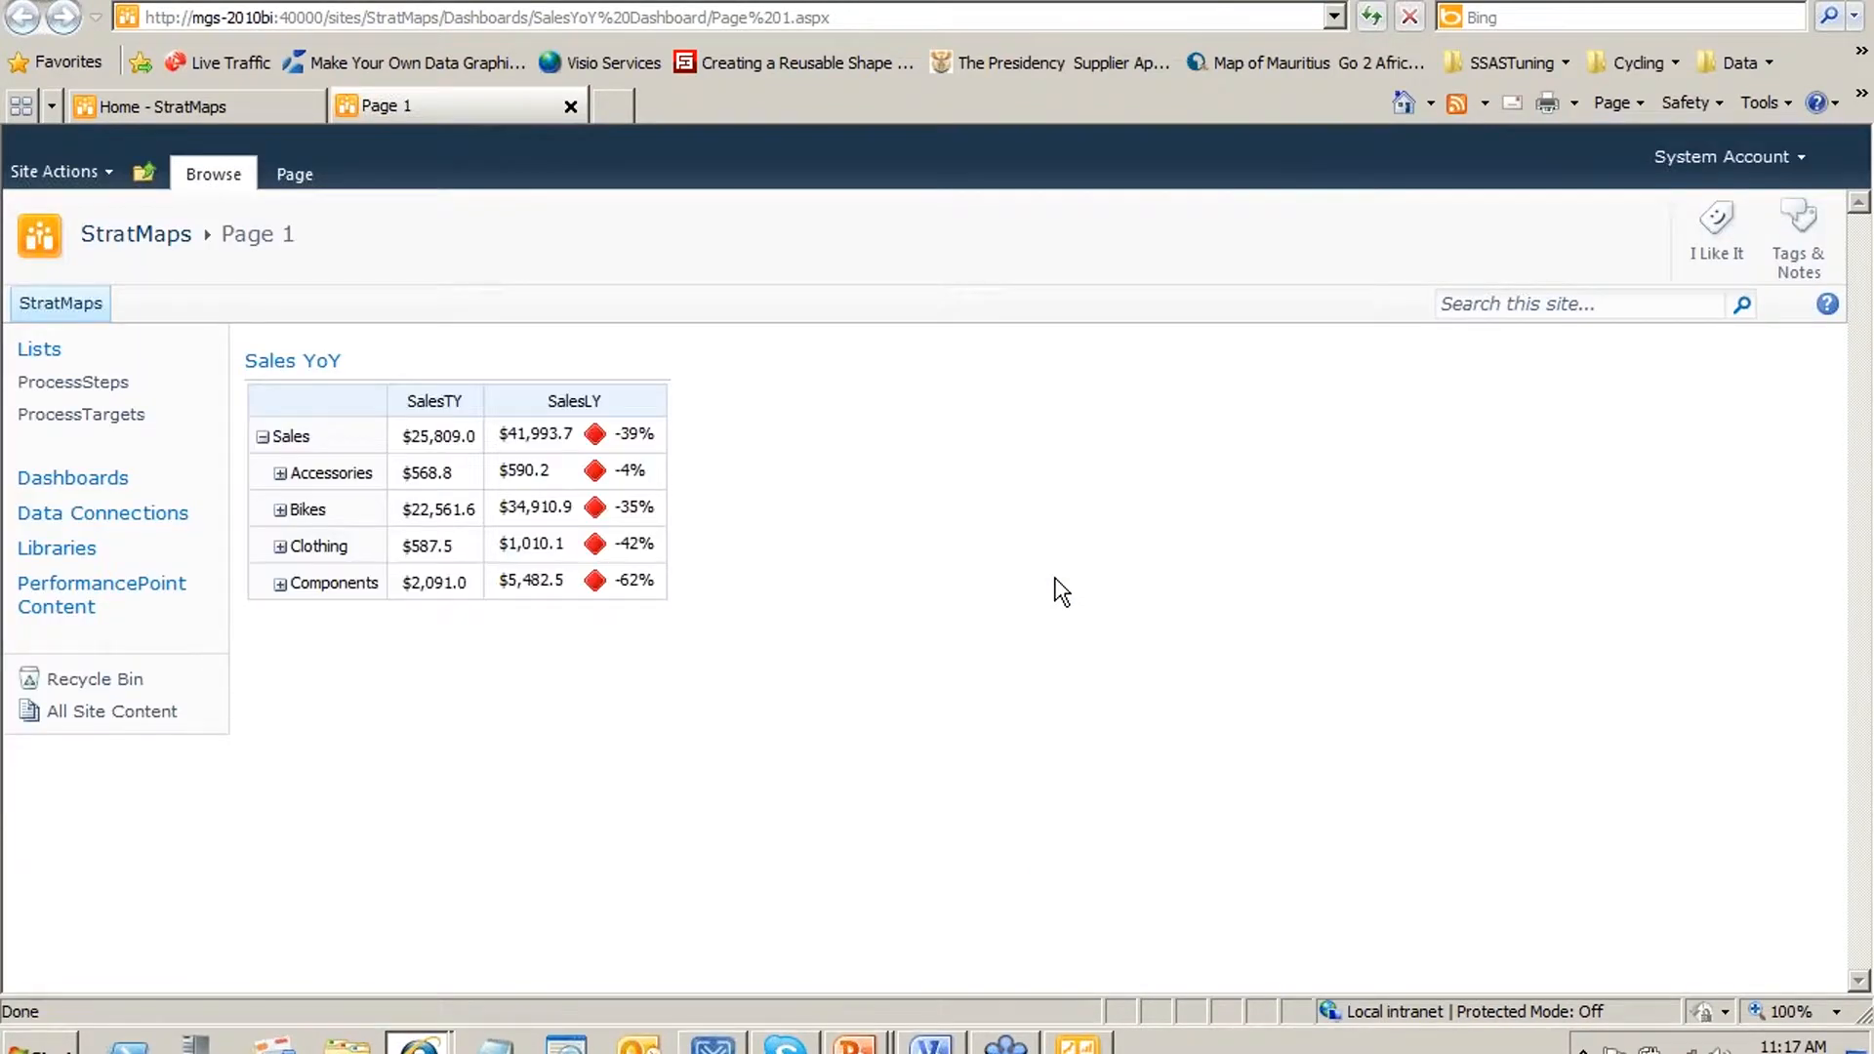
left_click(280, 475)
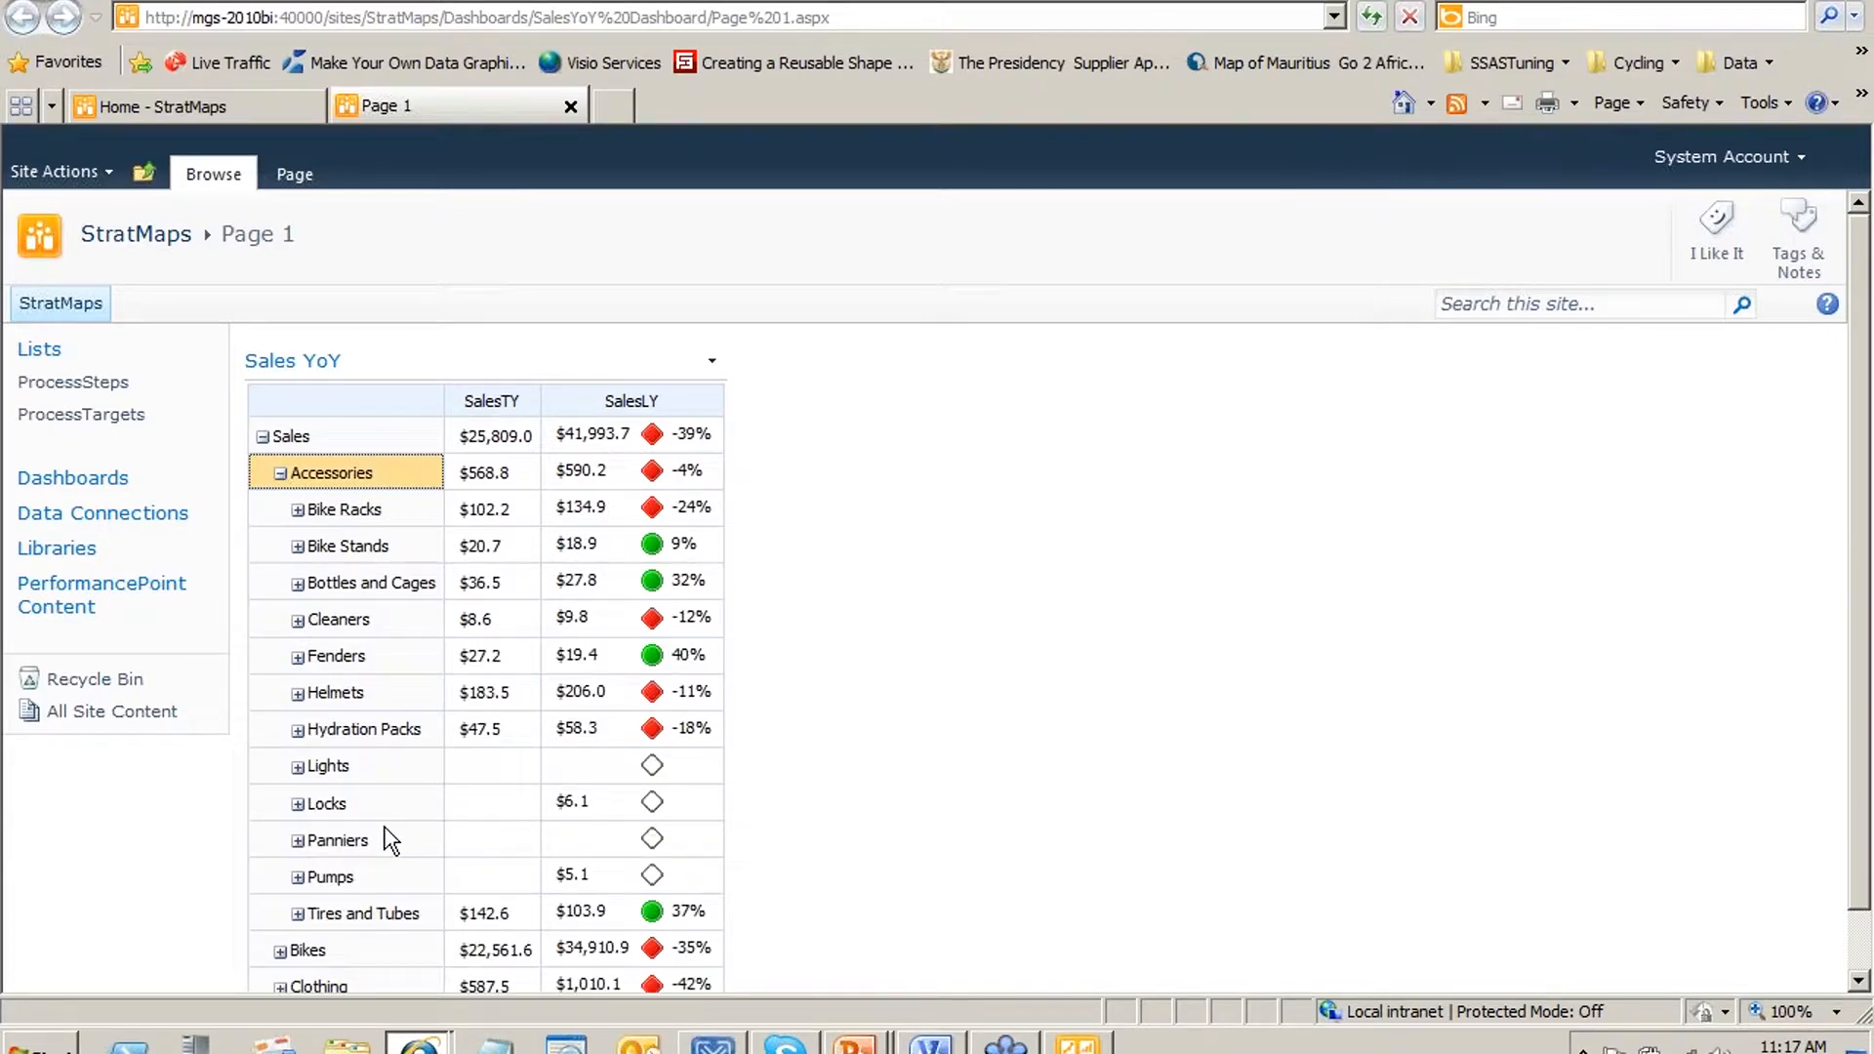
Expand Bike Racks in the deployed Sales YoY scorecard to view its products, and collapse Accessories
left_click(308, 510)
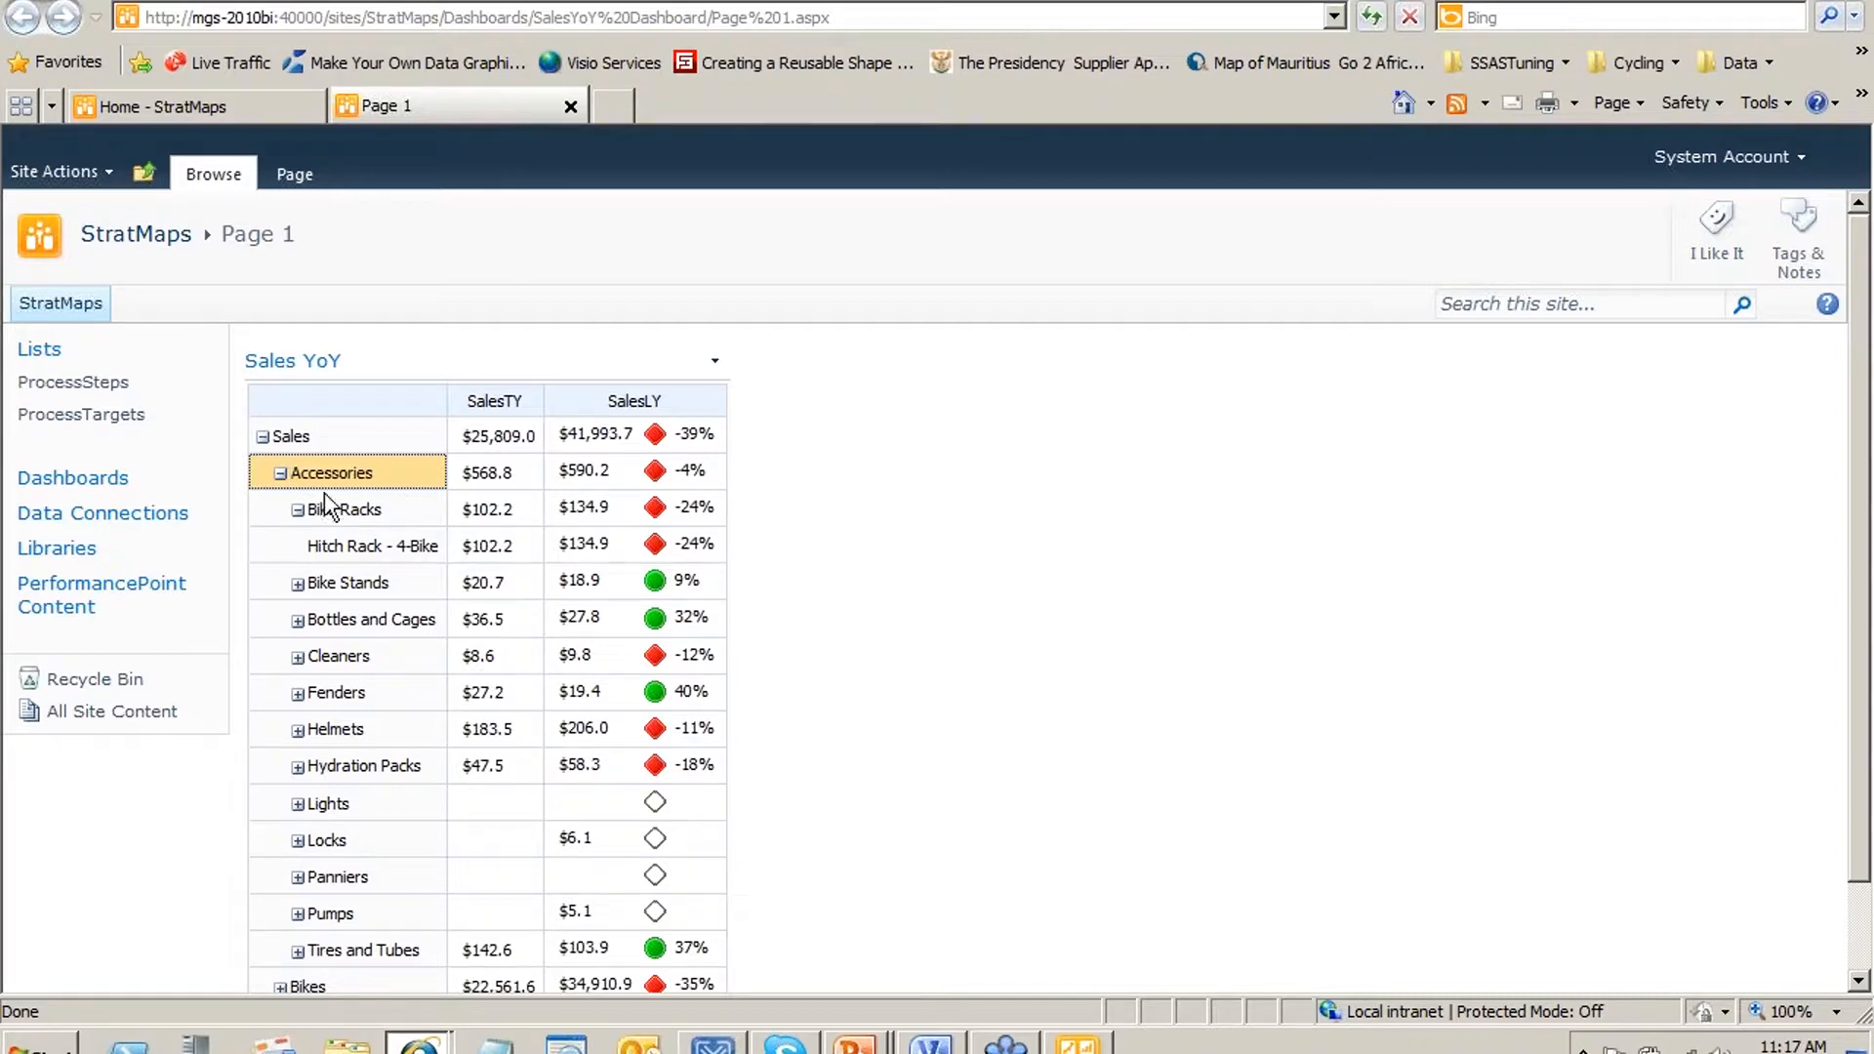
left_click(280, 474)
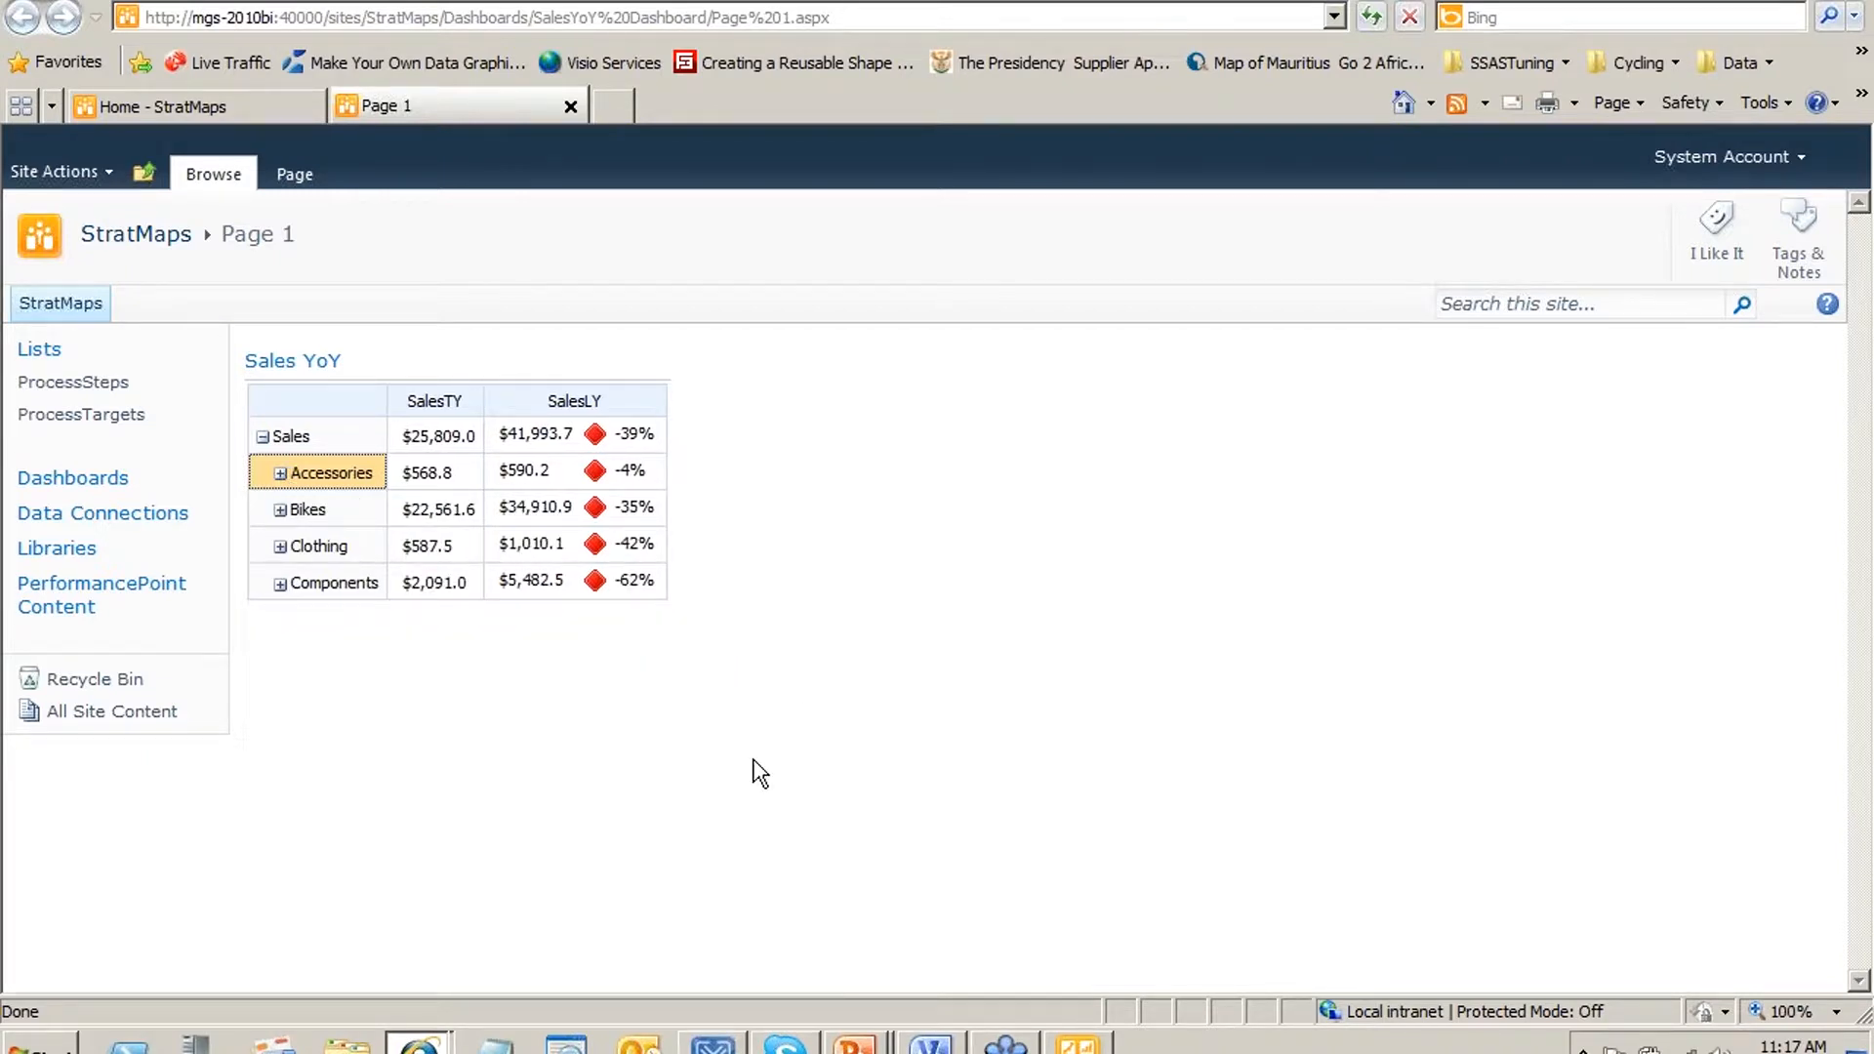
Switch to Visio, create a Cross-Functional Flowchart (Metric) drawing, and title it Adventure Works Balanced Scorecard
left_click(933, 1047)
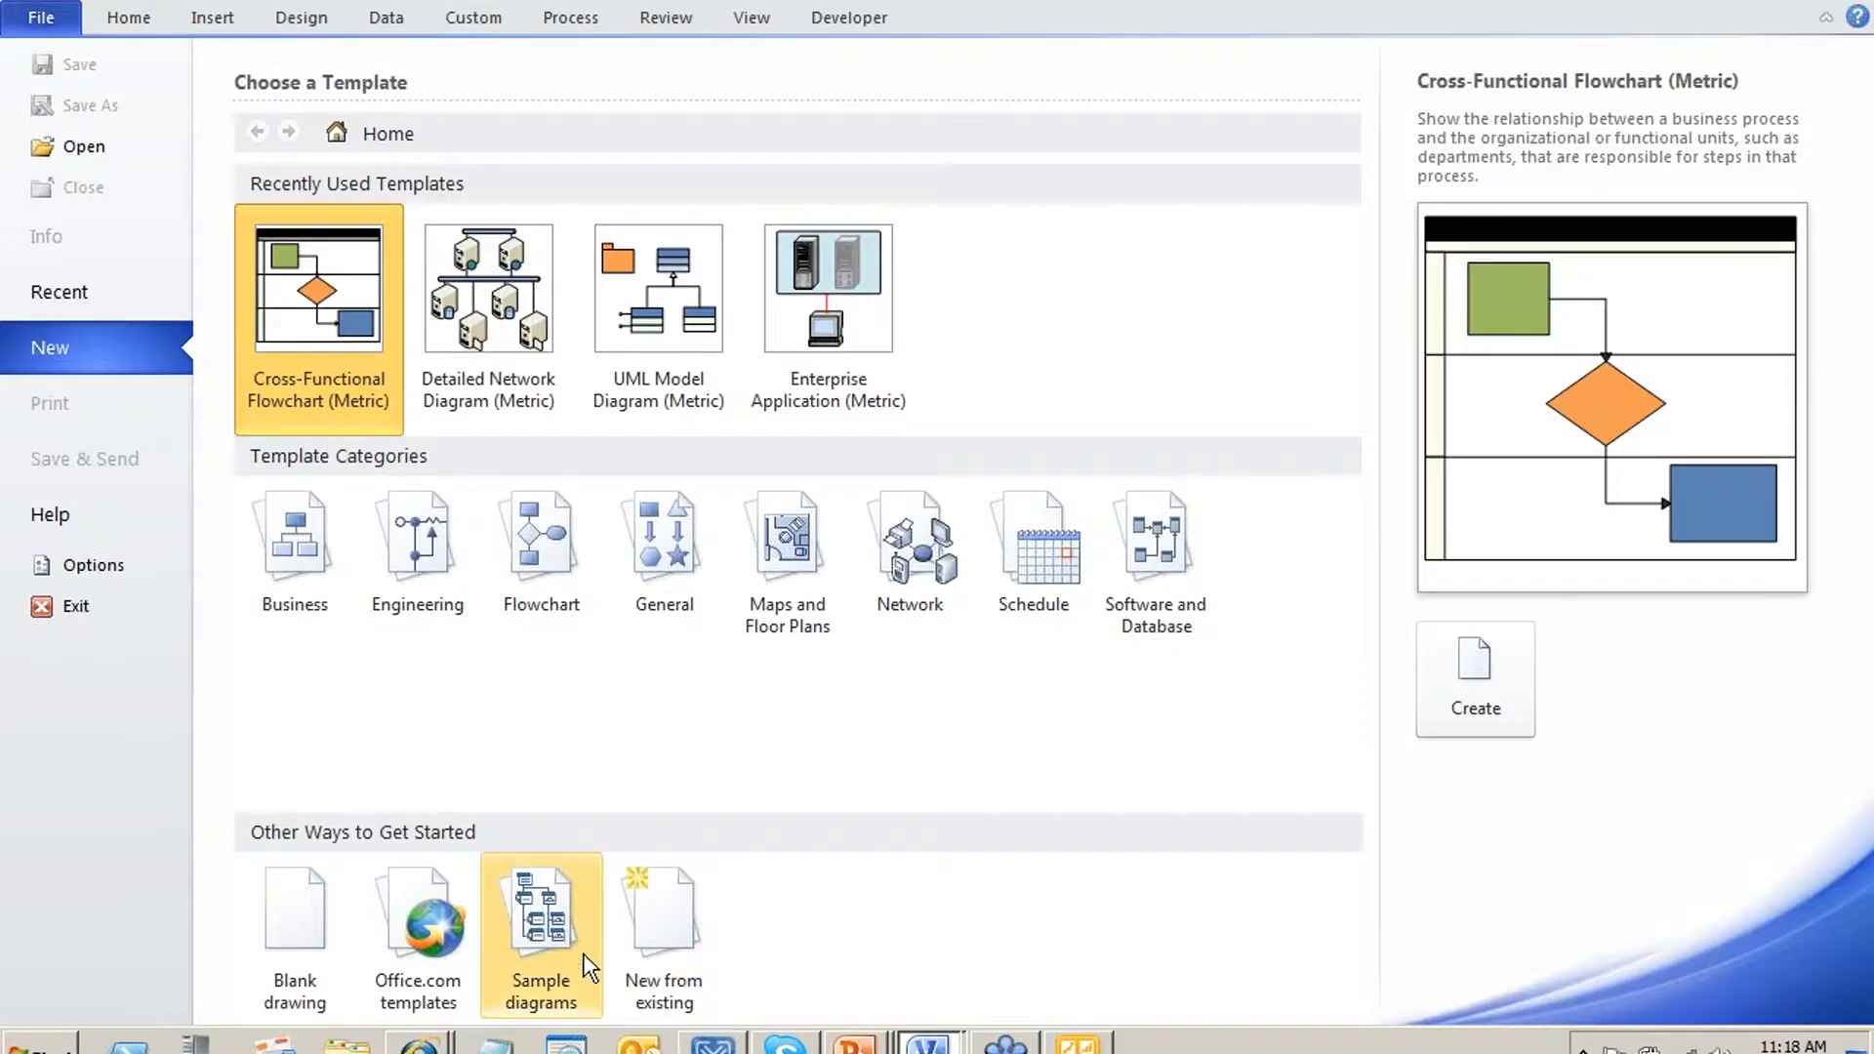
double_click(336, 357)
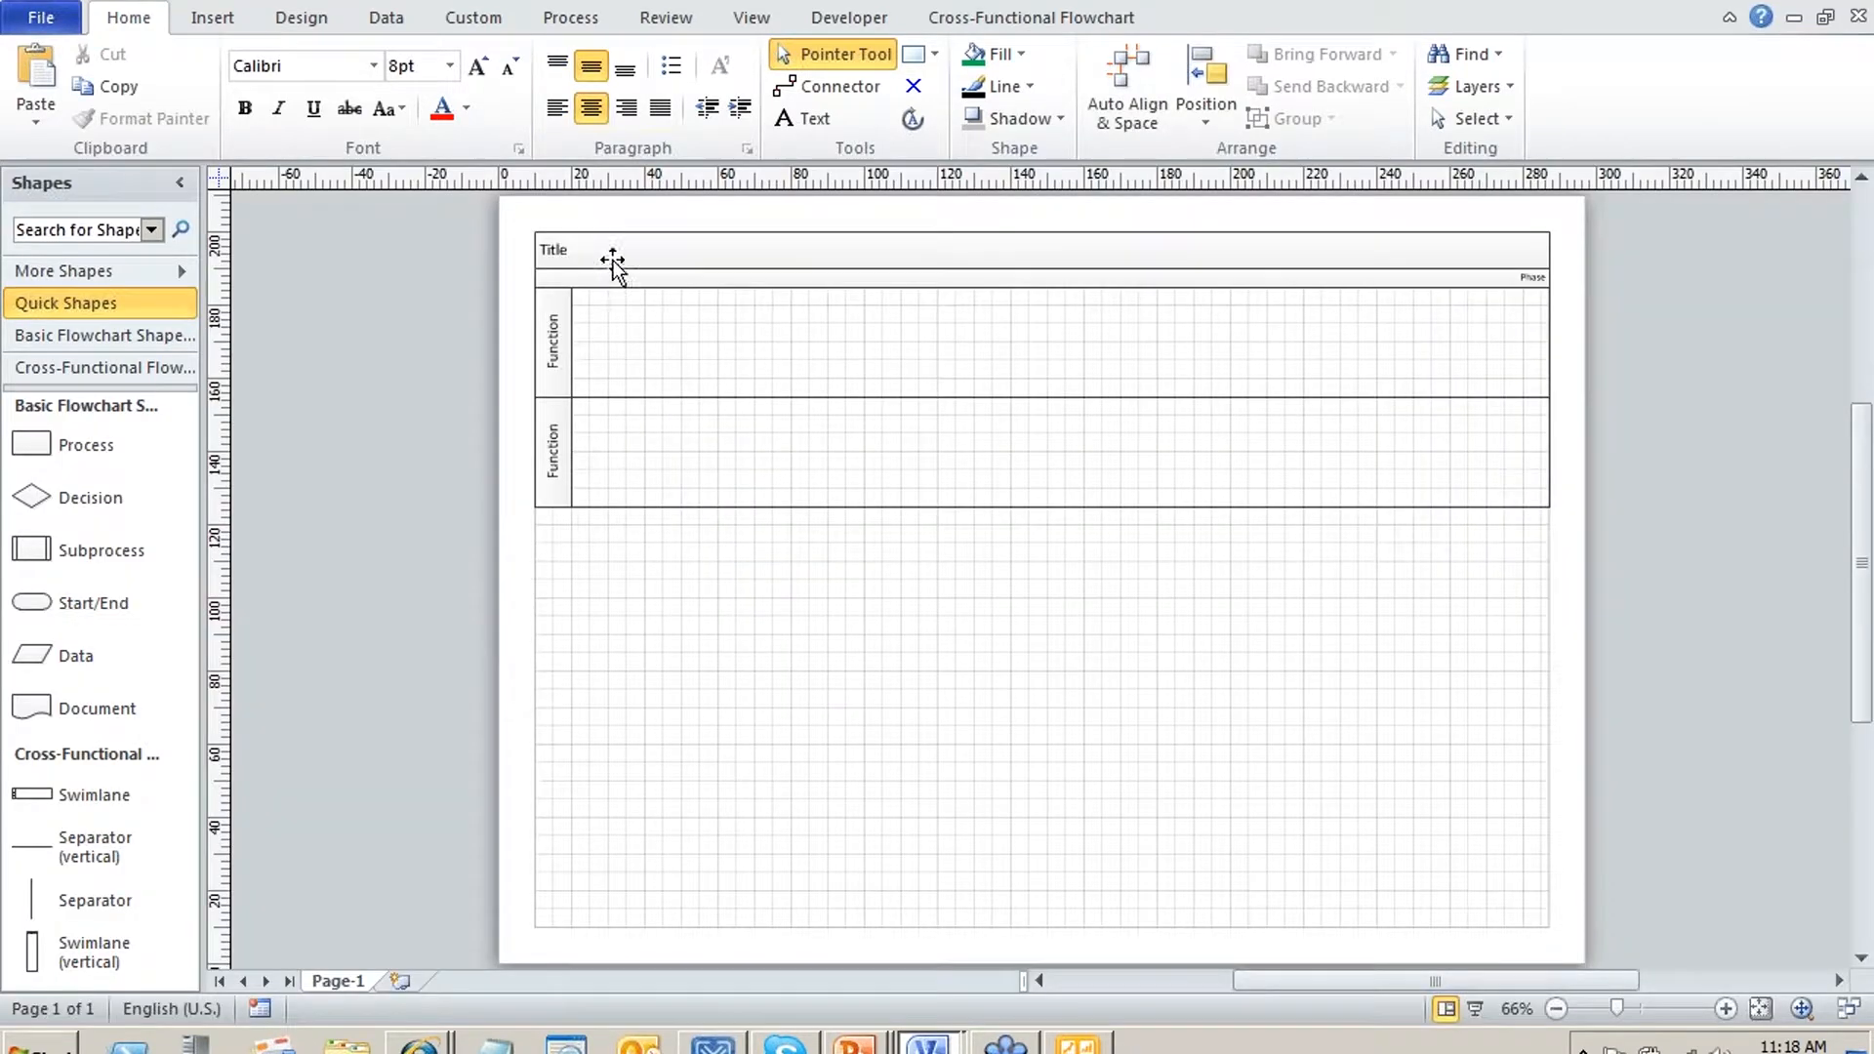
double_click(569, 250)
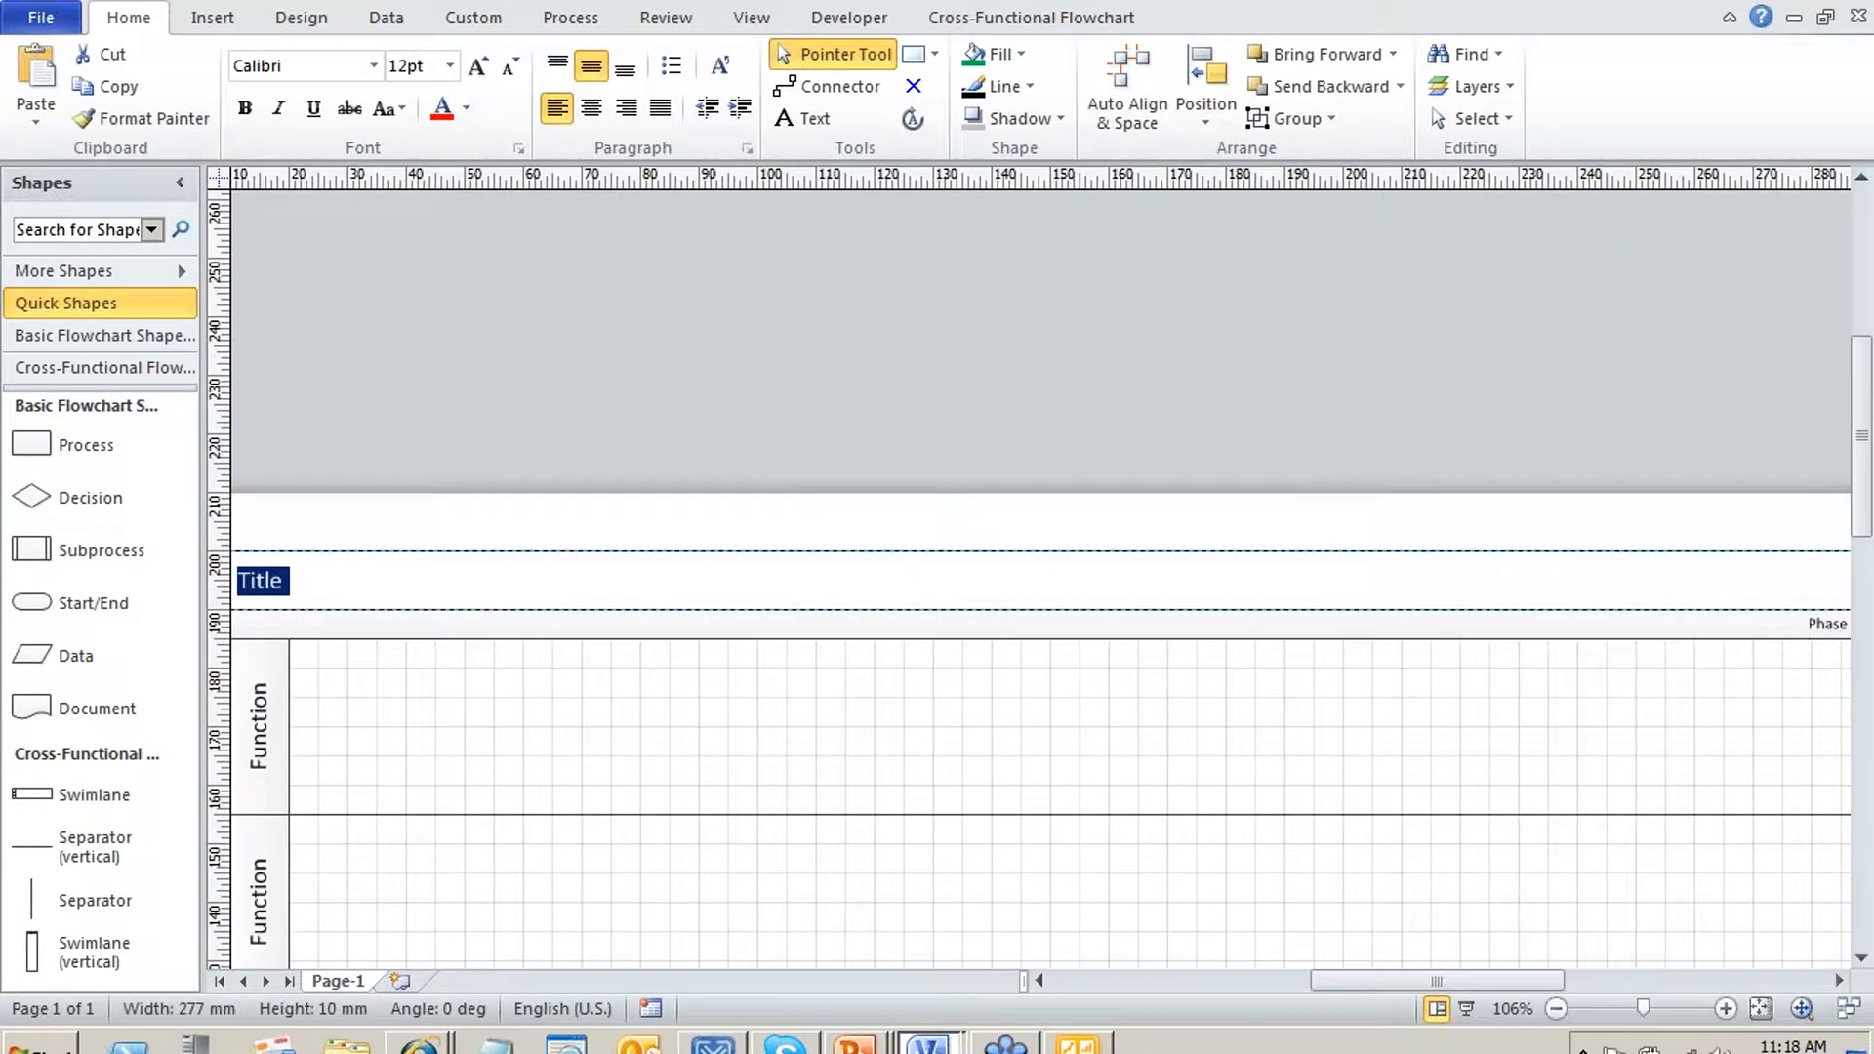
type("Adventure")
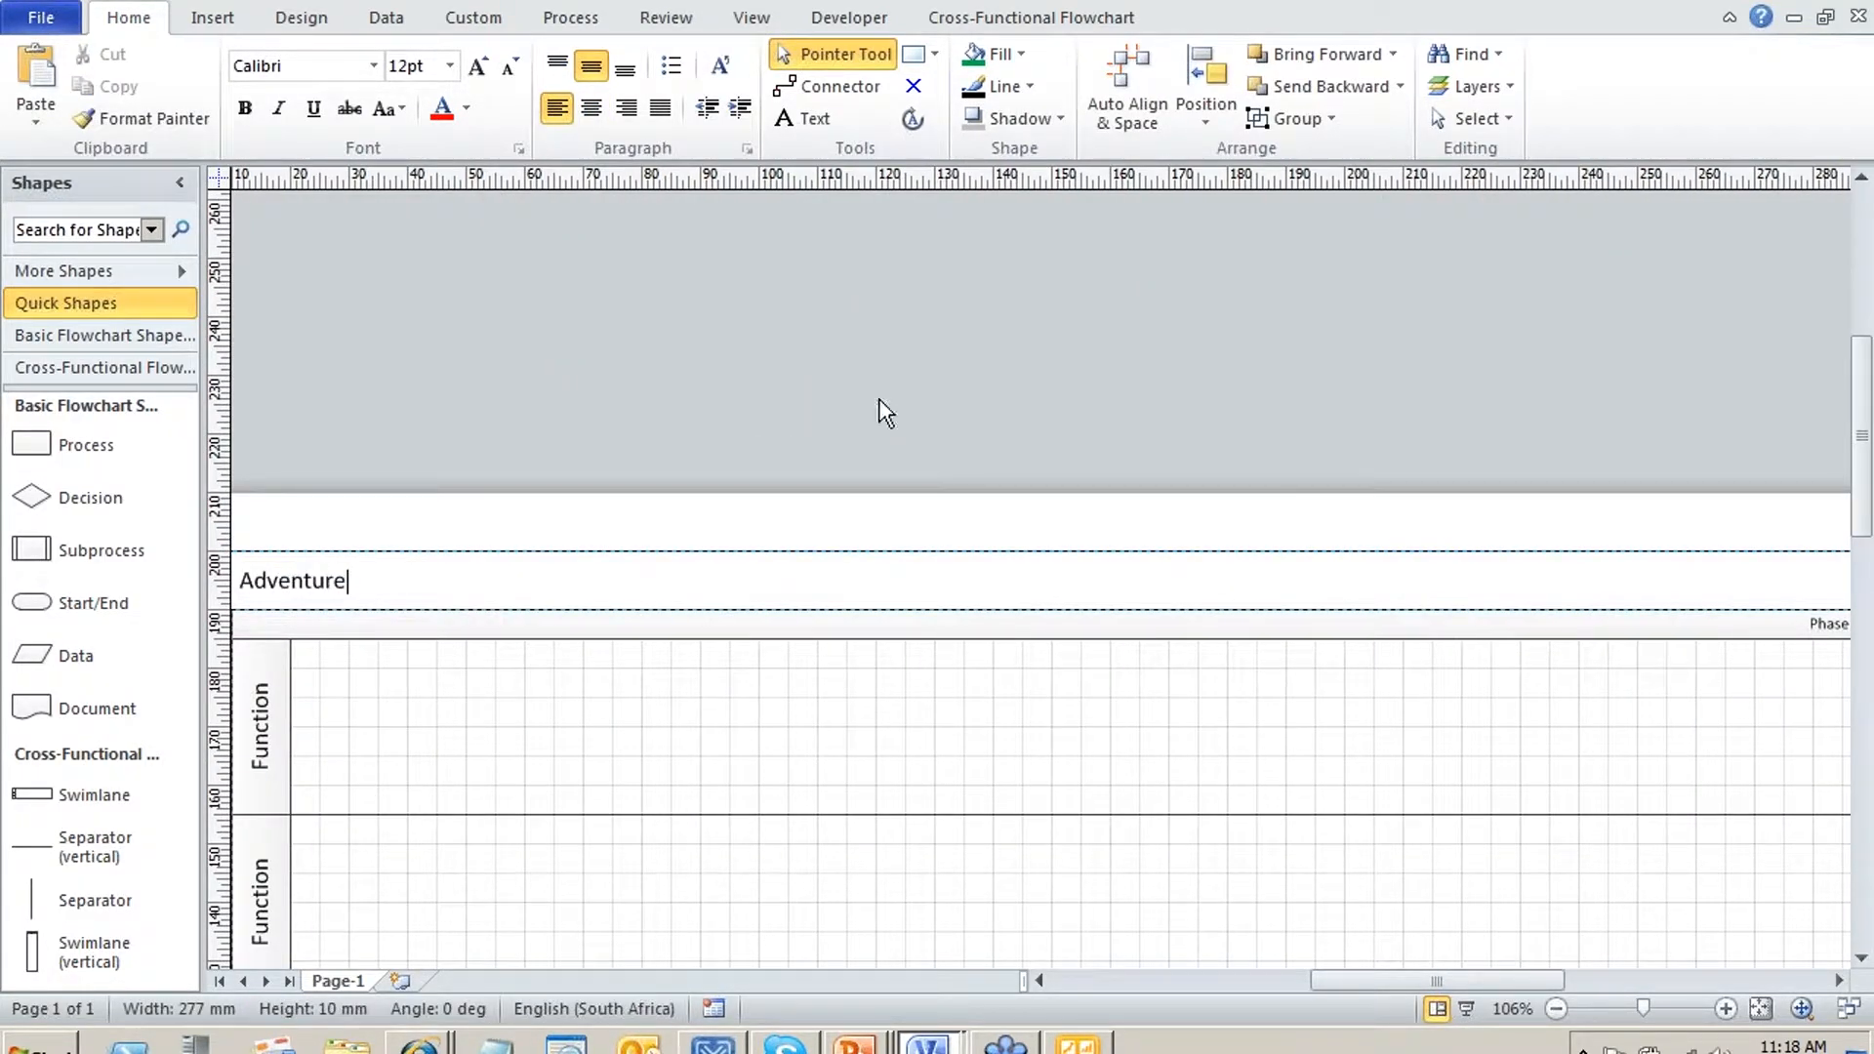
type(" Works Balanced Scorecard")
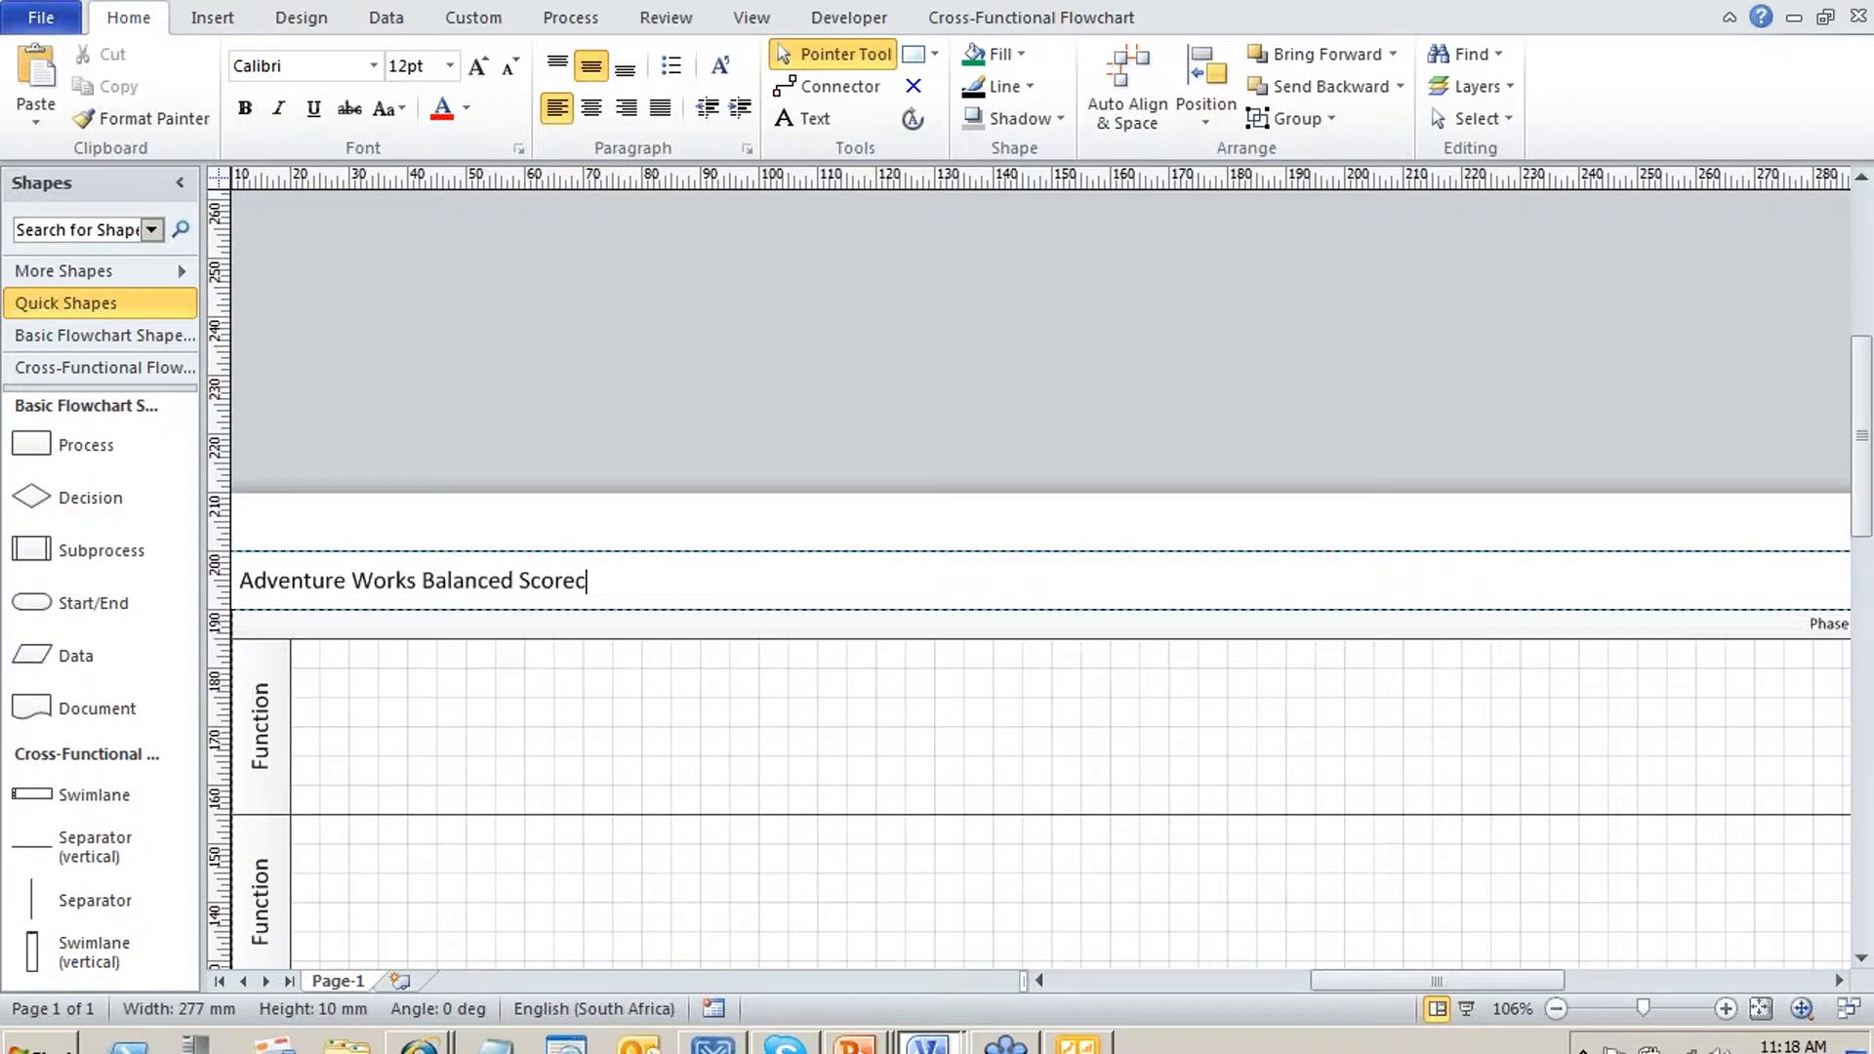
left_click(1074, 473)
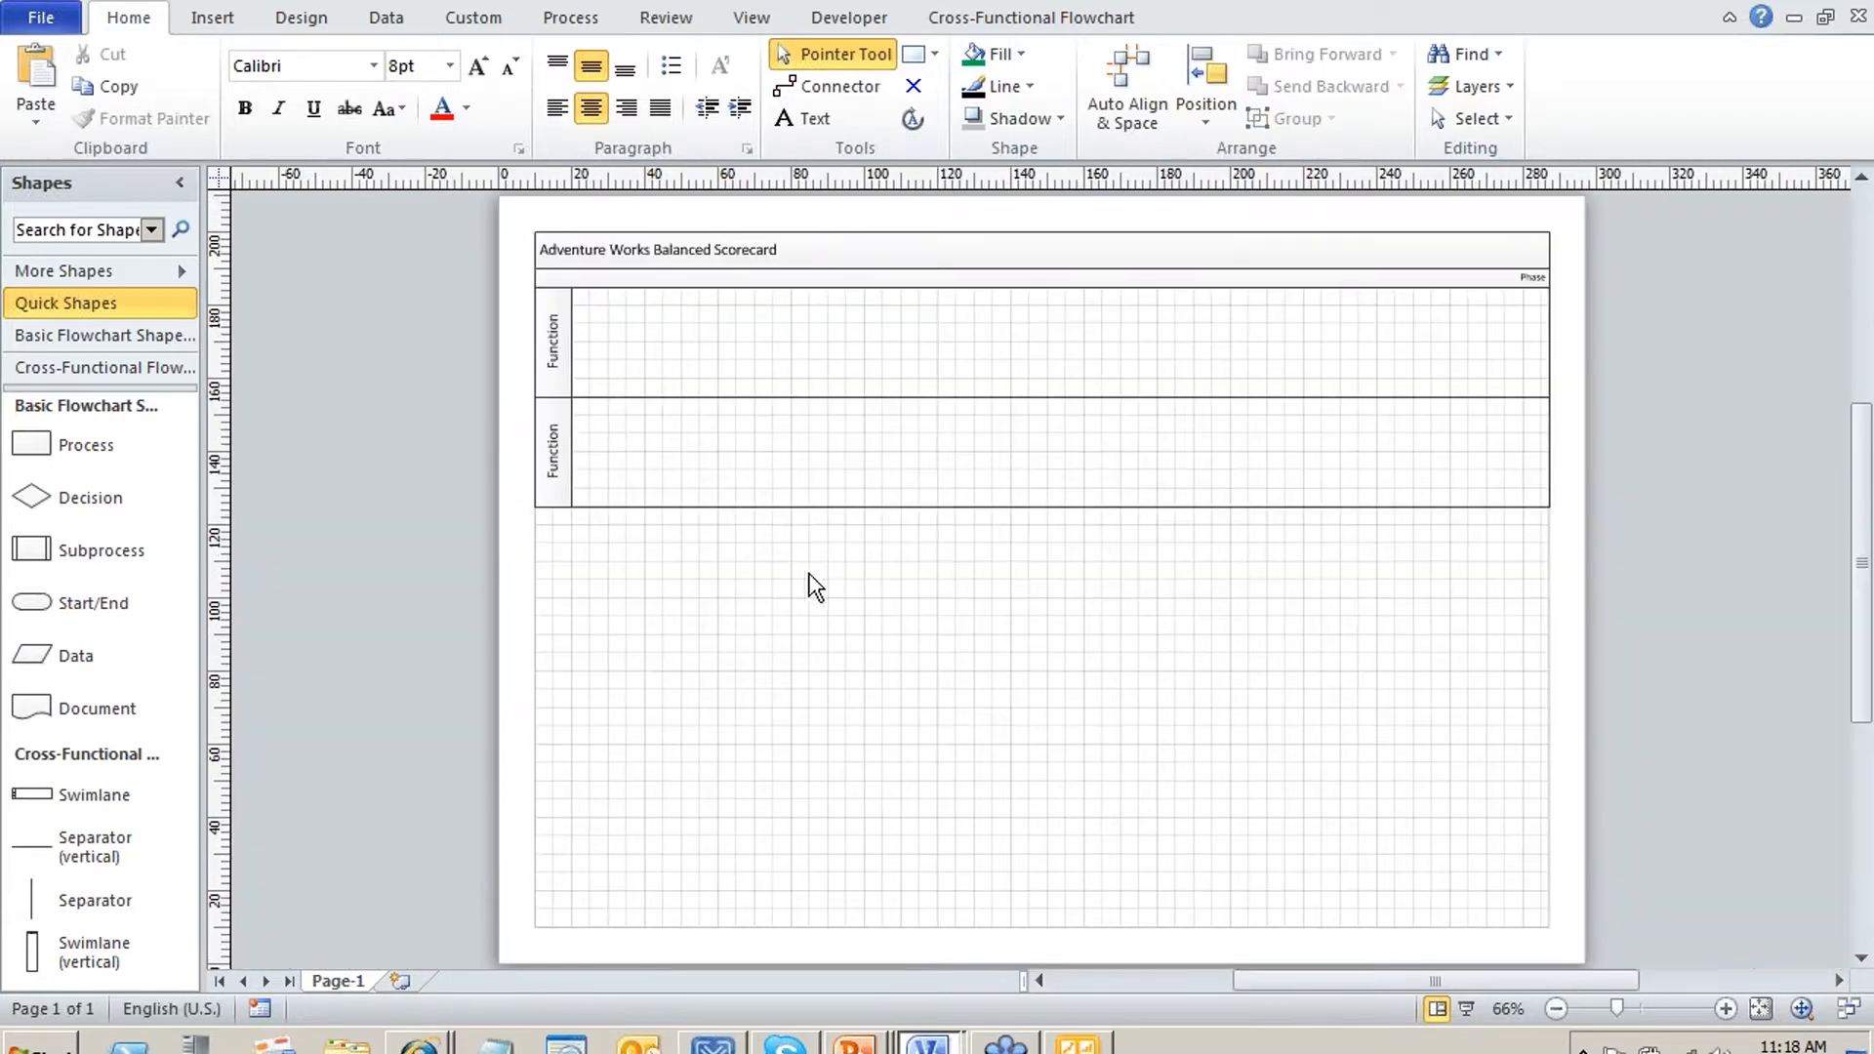
Label the flowchart's upper swimlane Overall and the lower swimlane Sales
left_click(543, 330)
double_click(543, 330)
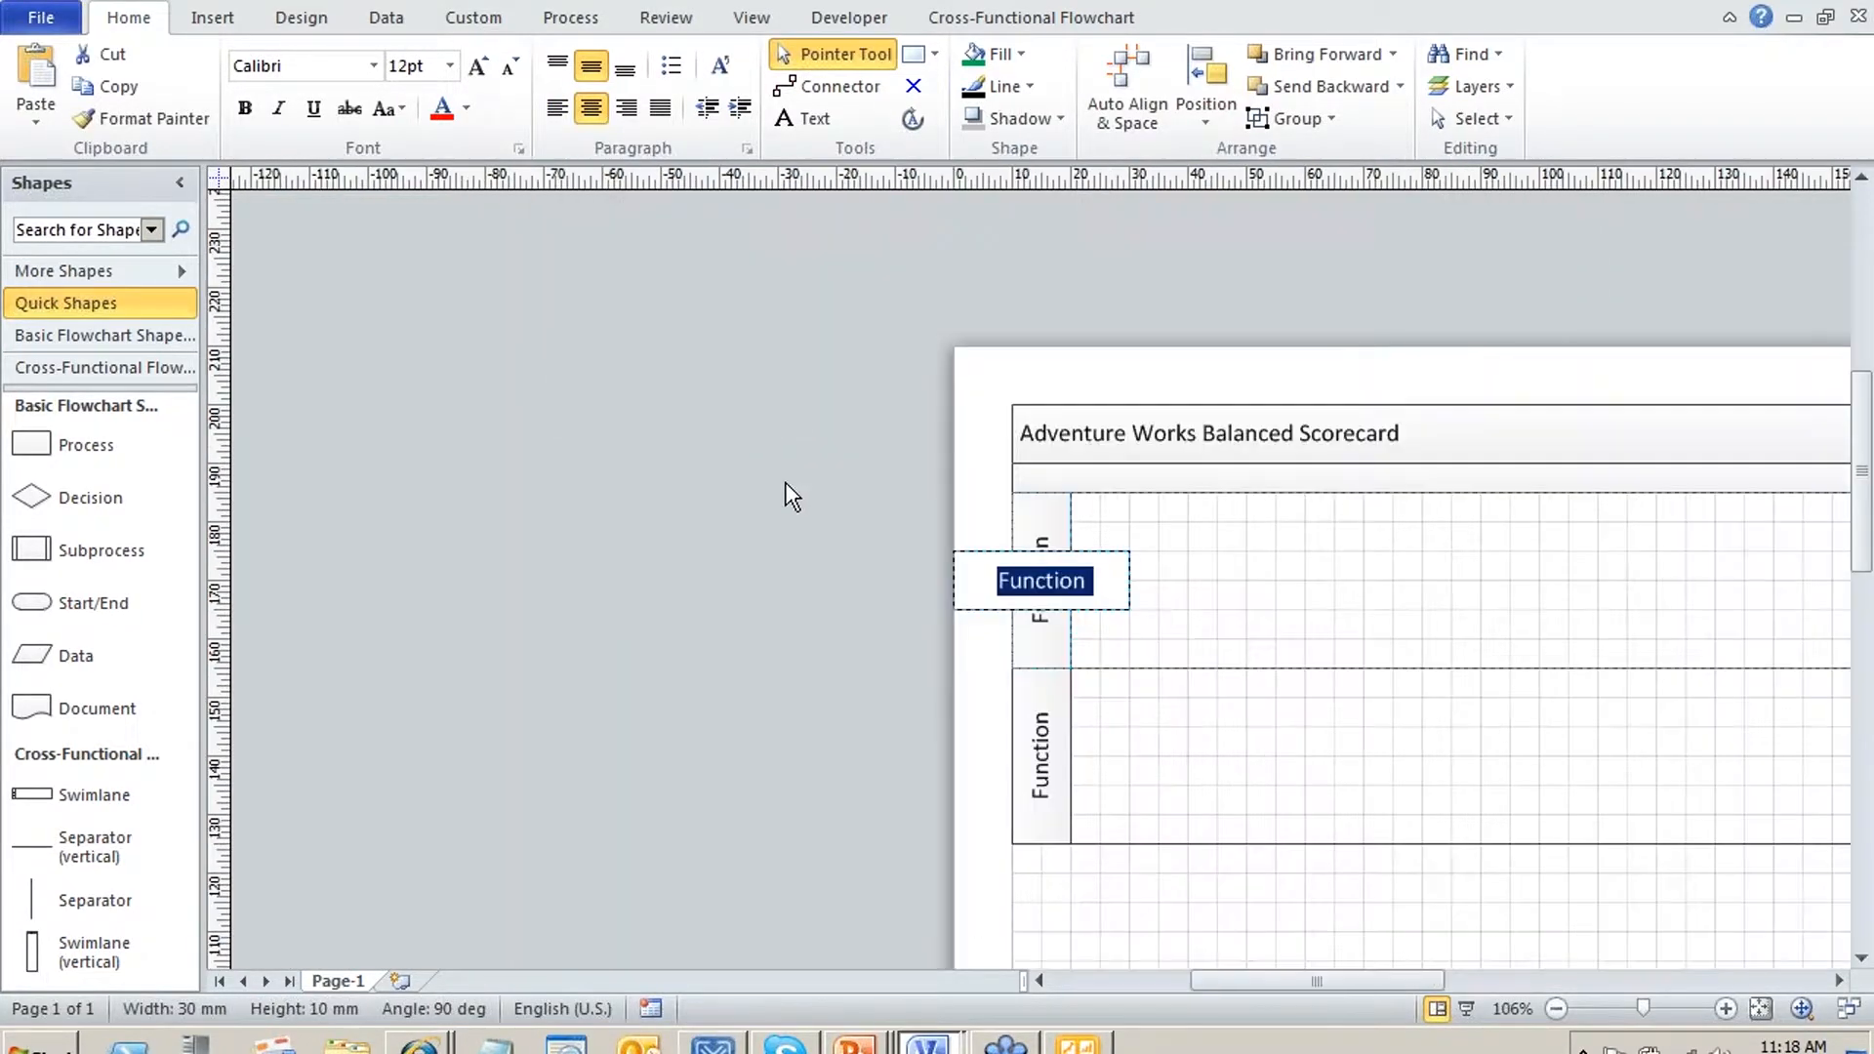
type("F")
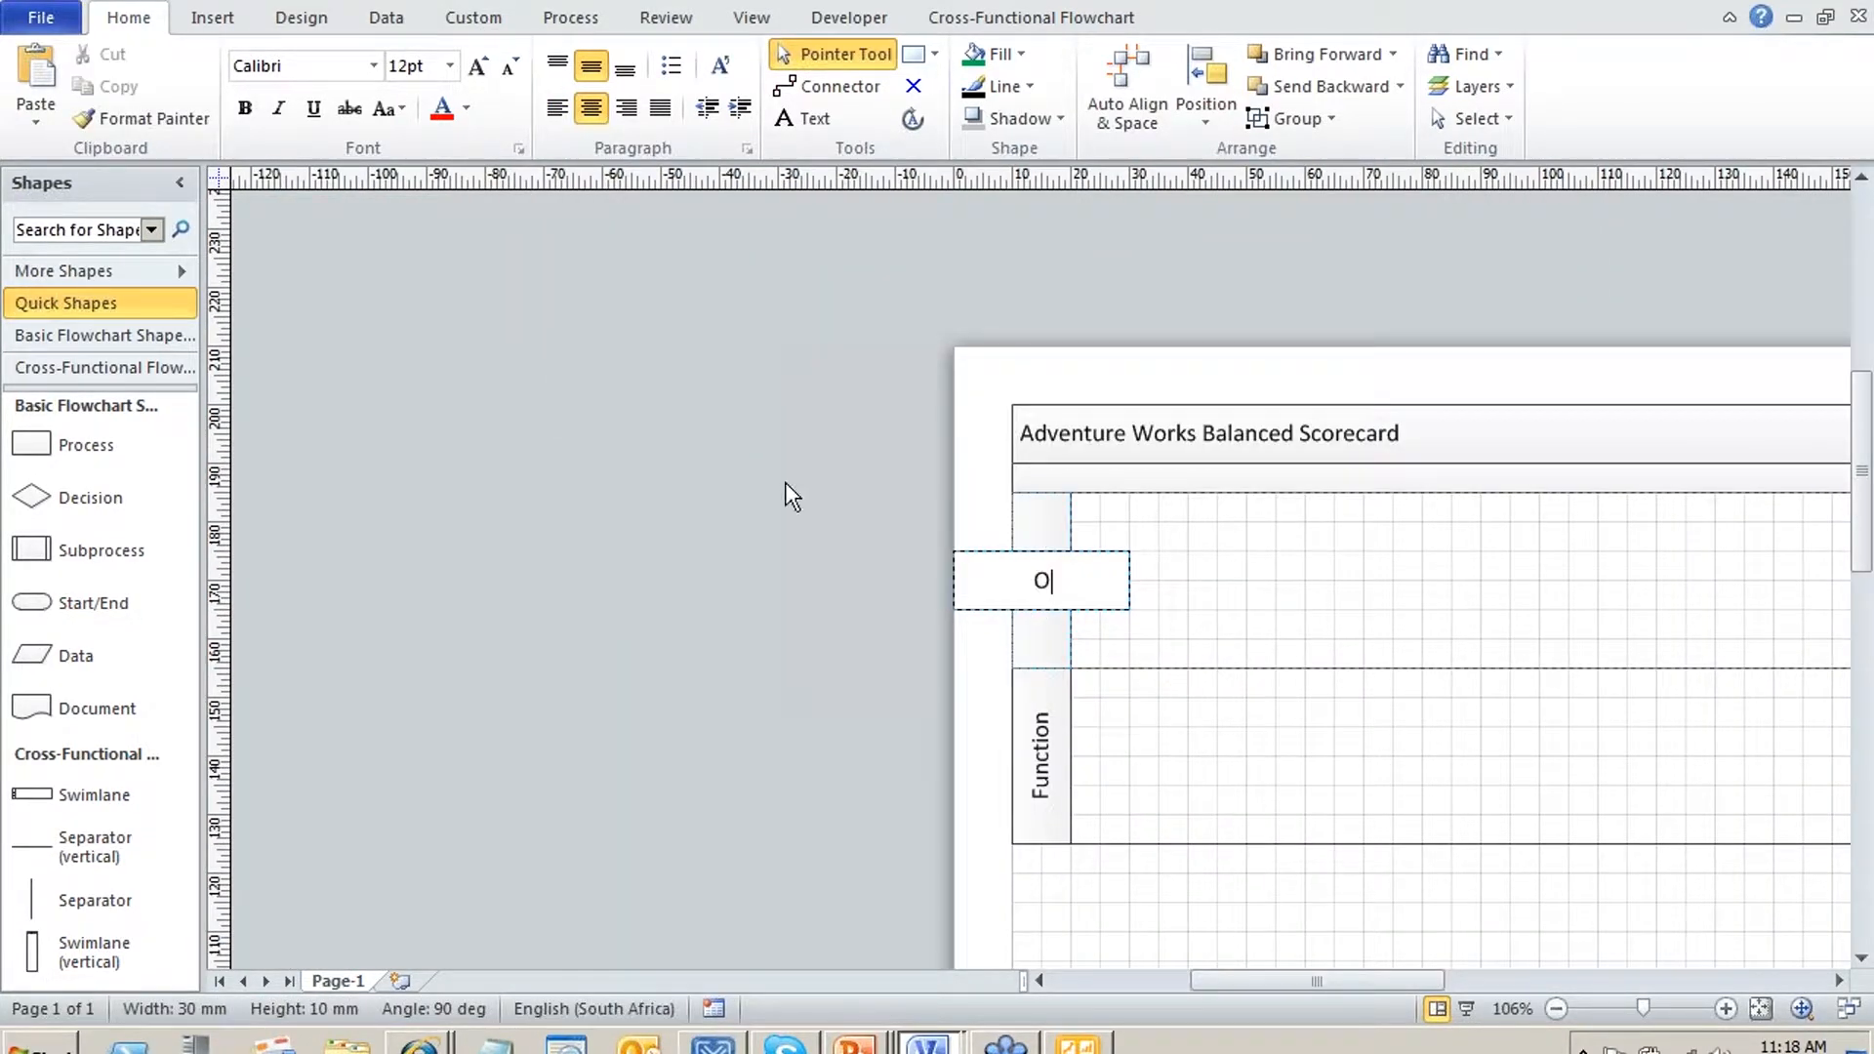
key("BackSpace")
type("Overall")
left_click(1376, 581)
double_click(1028, 727)
type("Sales")
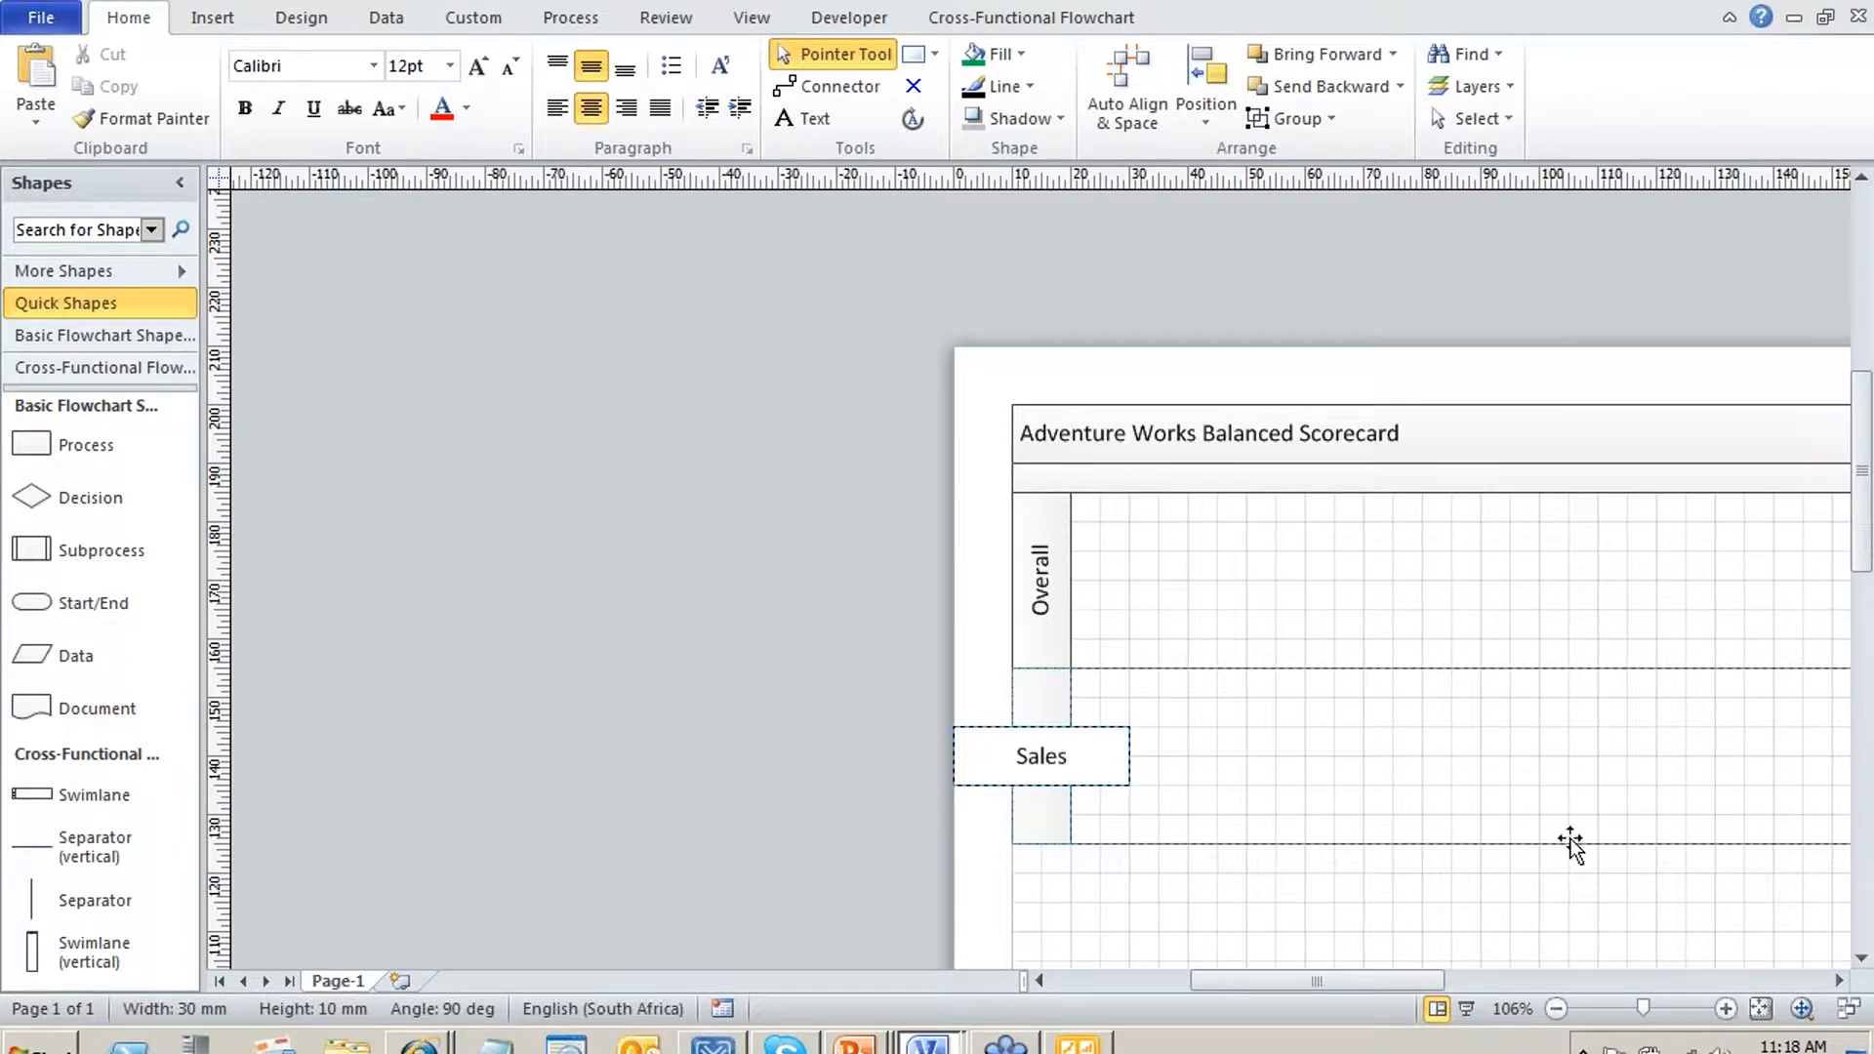
left_click(1347, 716)
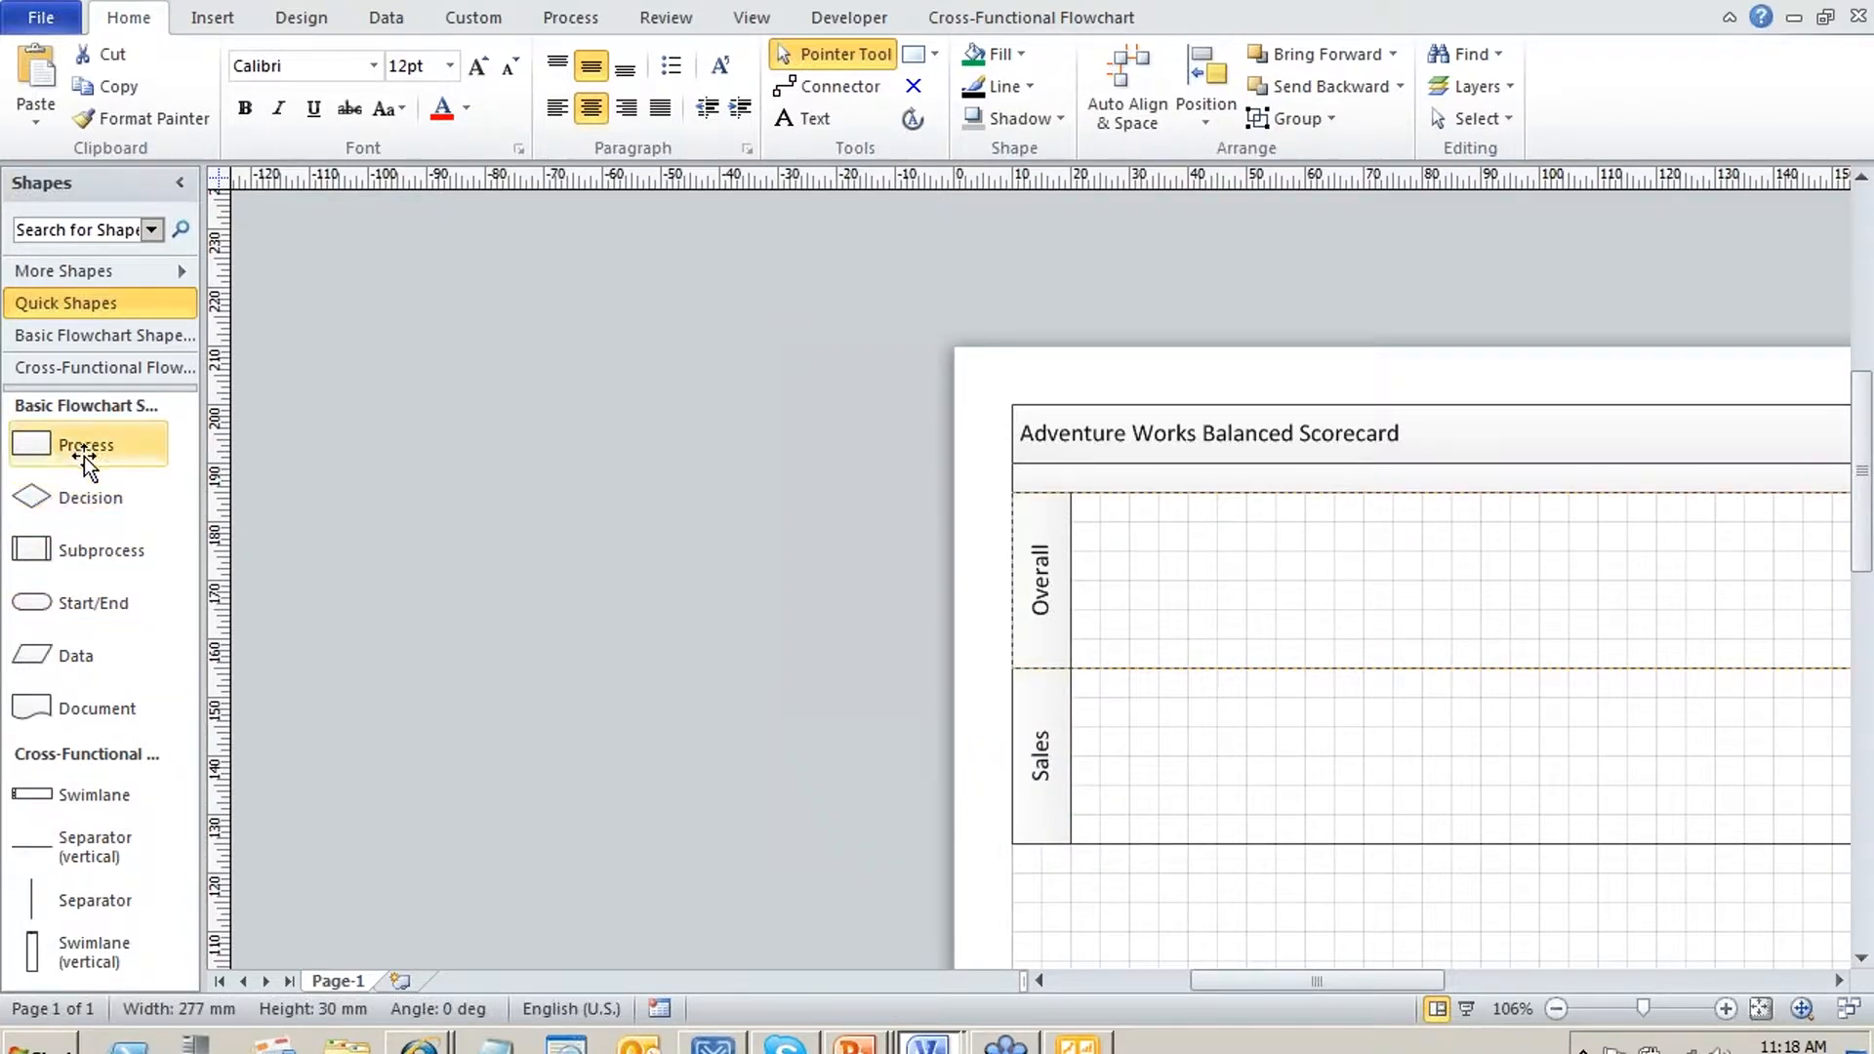
Place four Process shapes in an evenly spaced row inside the Sales swimlane
left_click_drag(49, 449, 1181, 753)
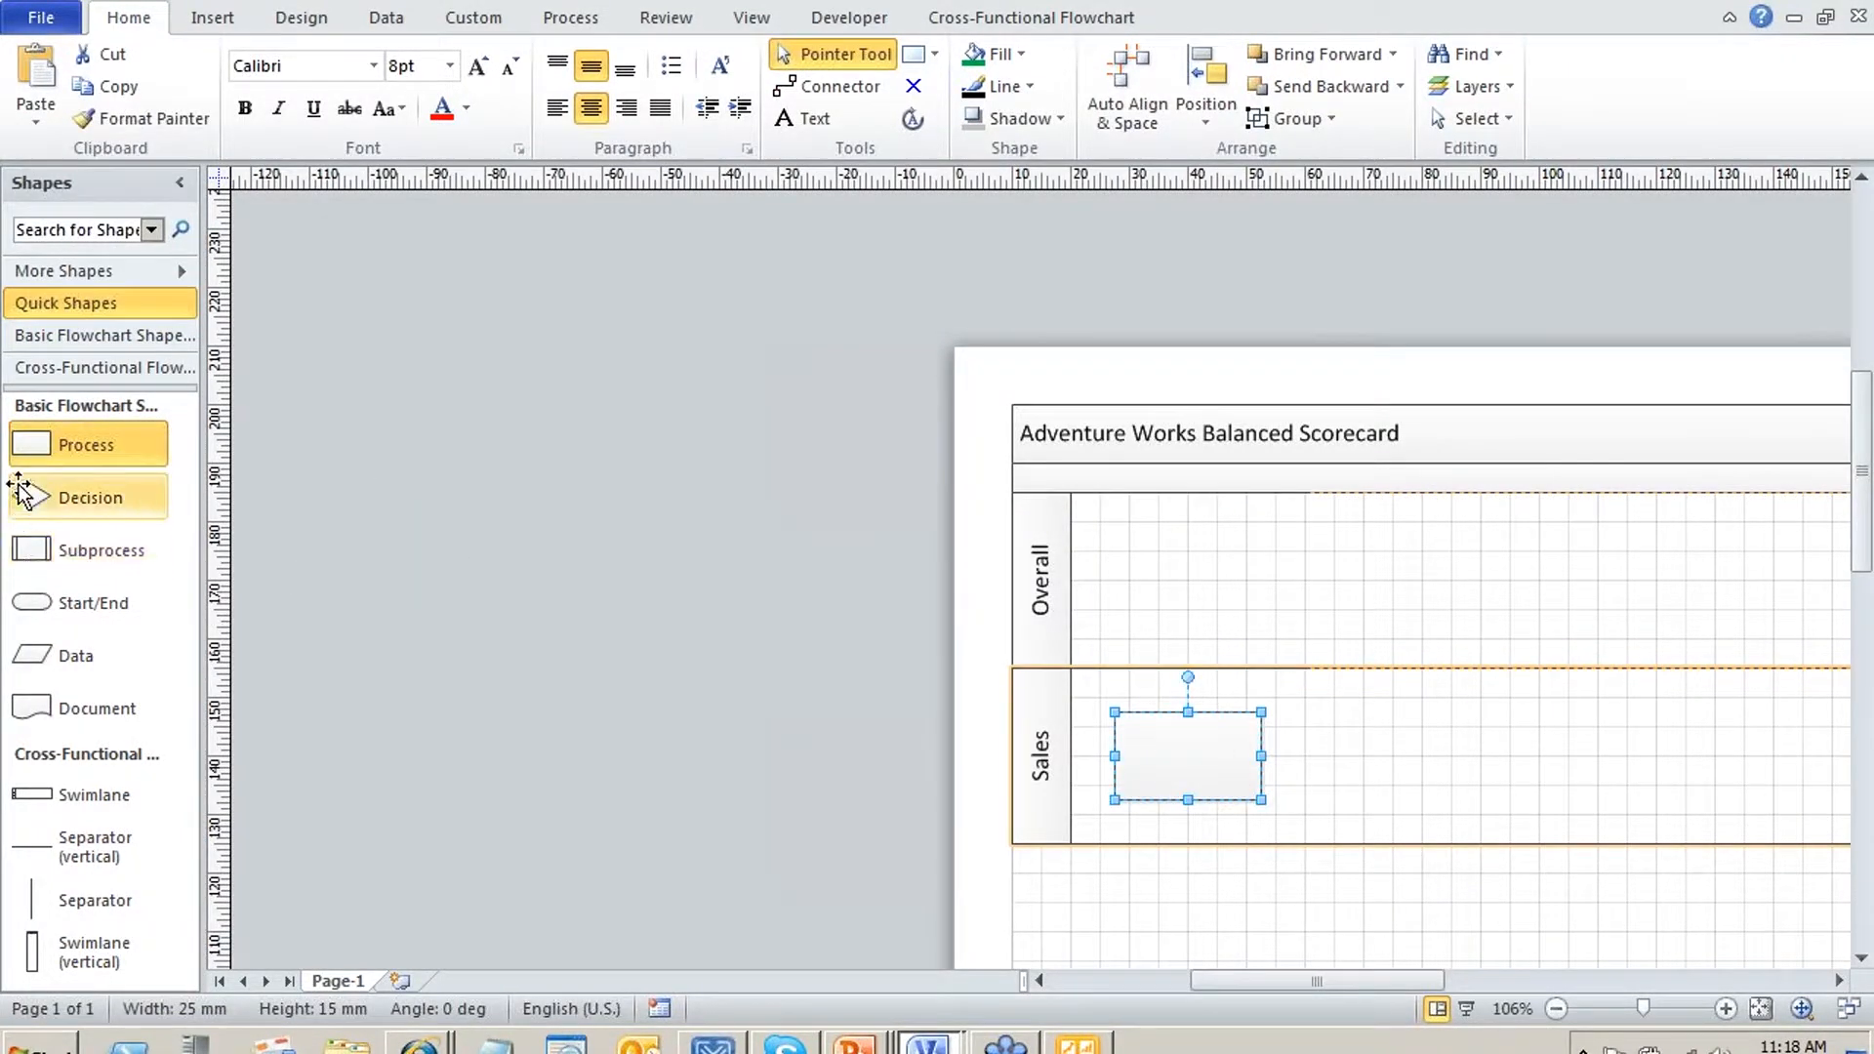
left_click_drag(85, 455, 1389, 771)
mouse_move(84, 480)
left_mouse_down()
mouse_move(1819, 714)
mouse_move(1583, 761)
left_mouse_up()
scroll(1432, 974, "right", 5)
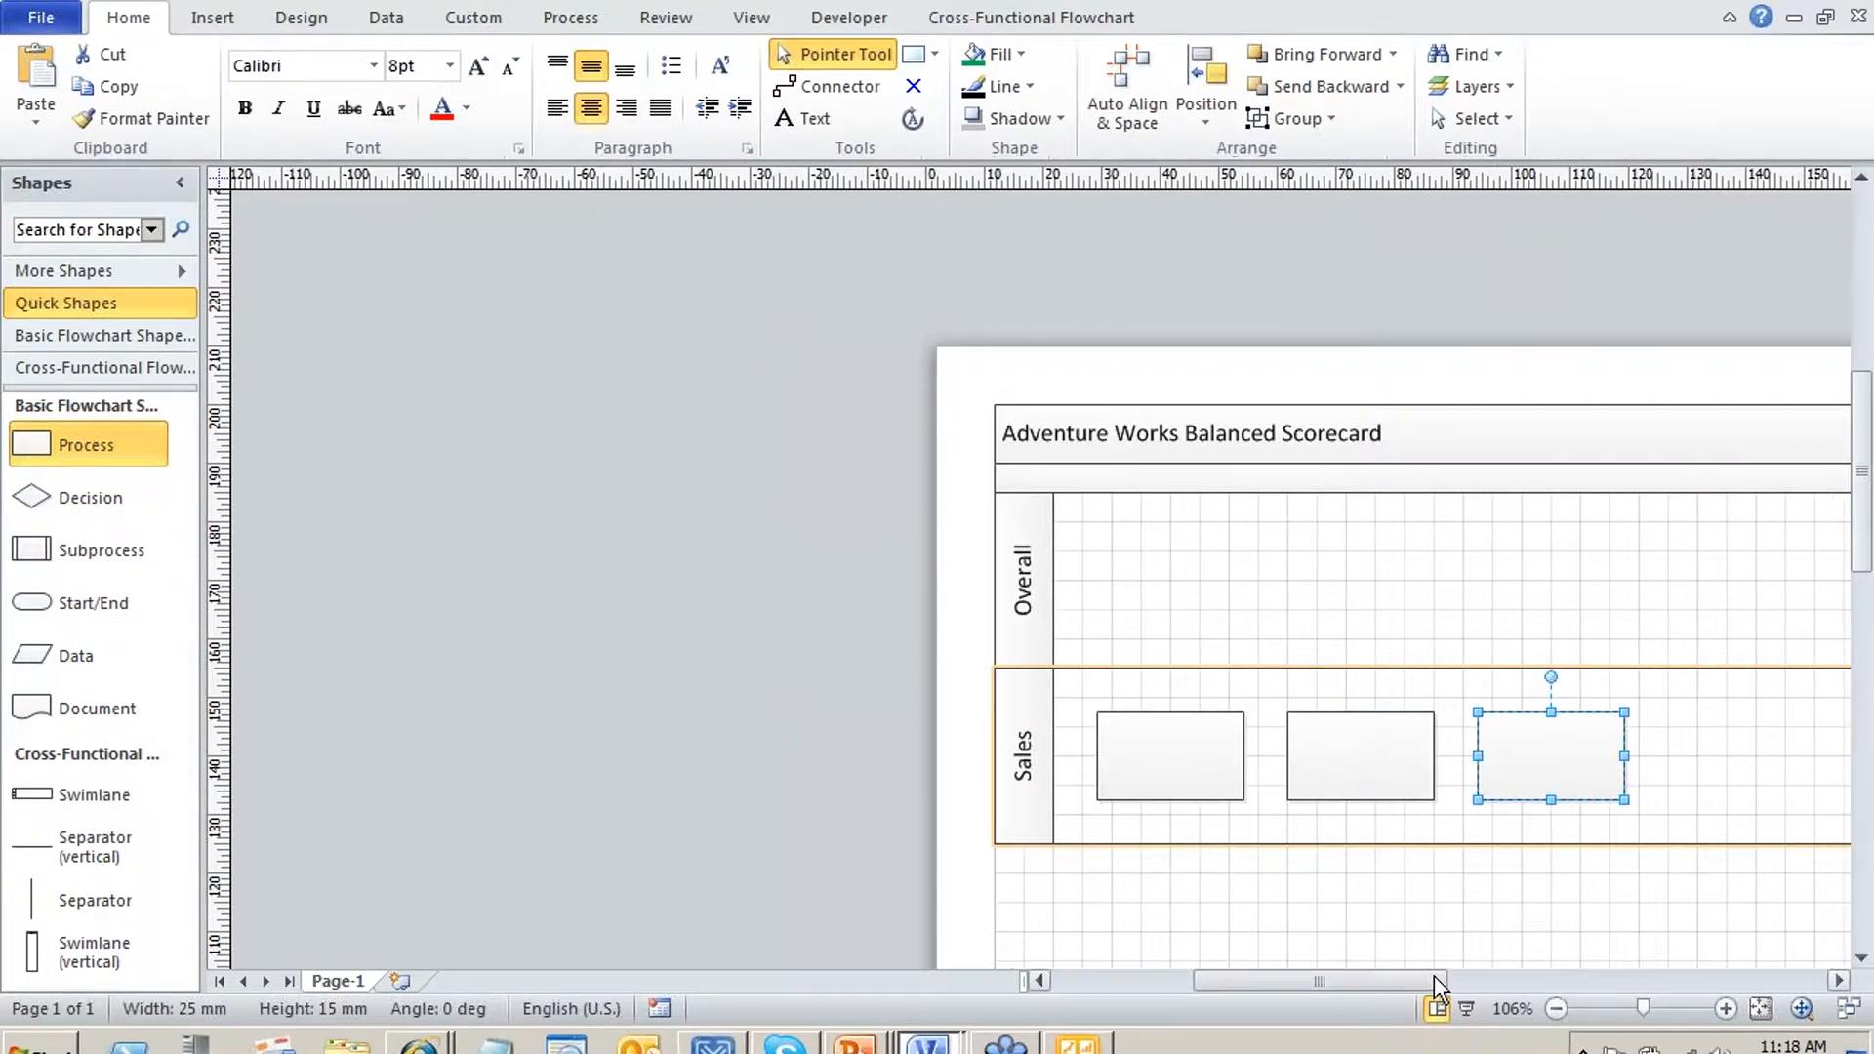
left_click_drag(44, 454, 1410, 765)
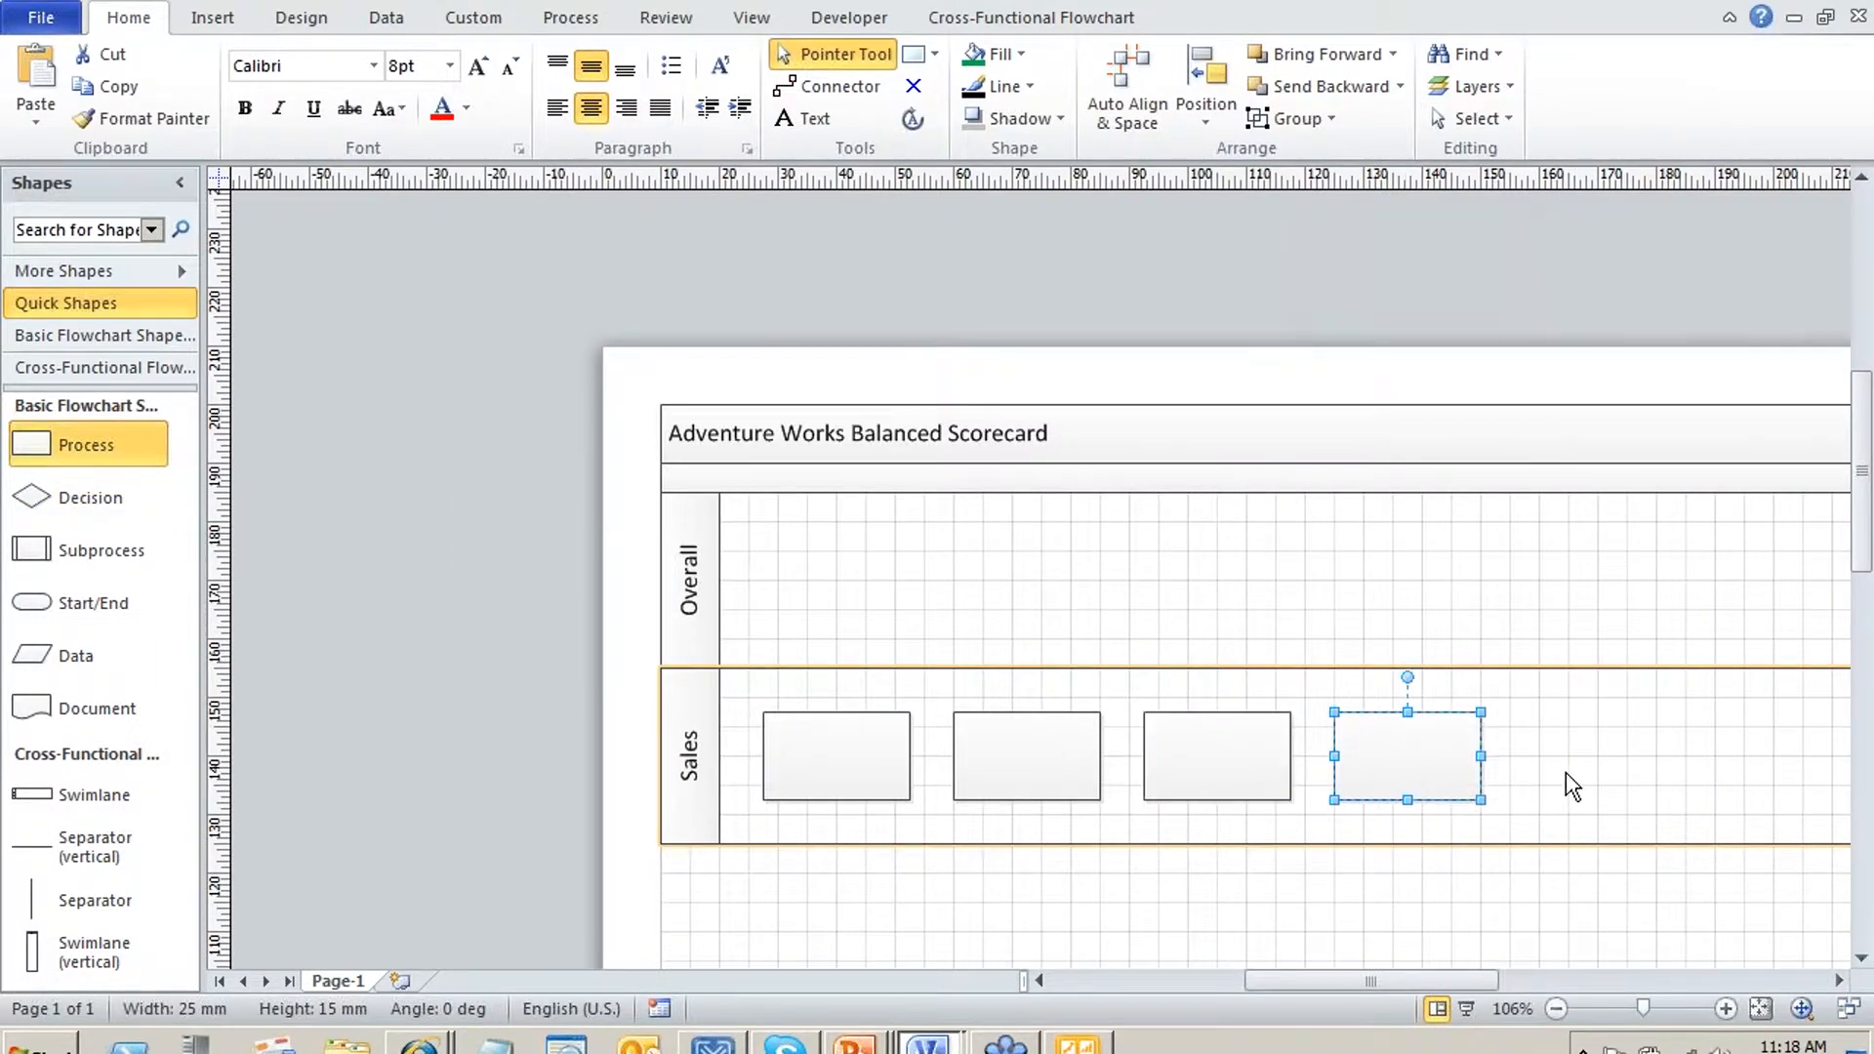
left_click(973, 907)
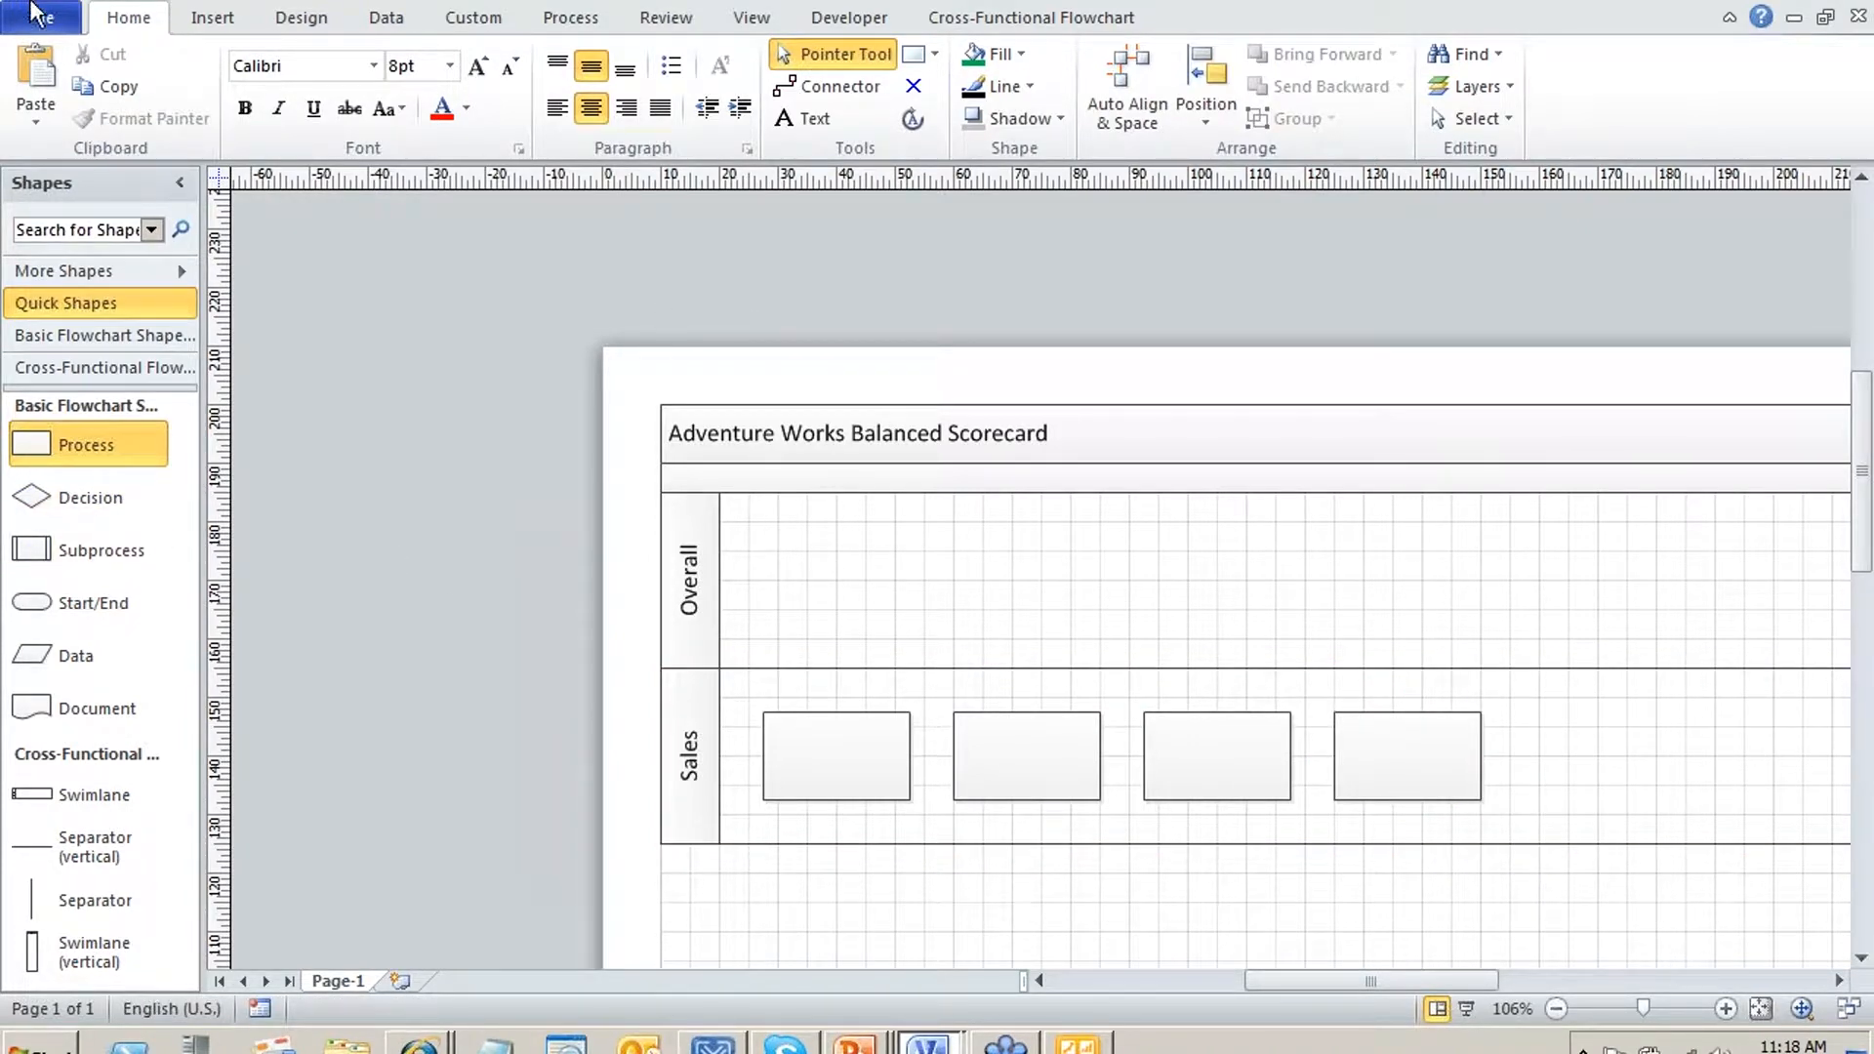
Save the drawing in the Documents library as AdventureworksBalancedScorecard
left_click(55, 20)
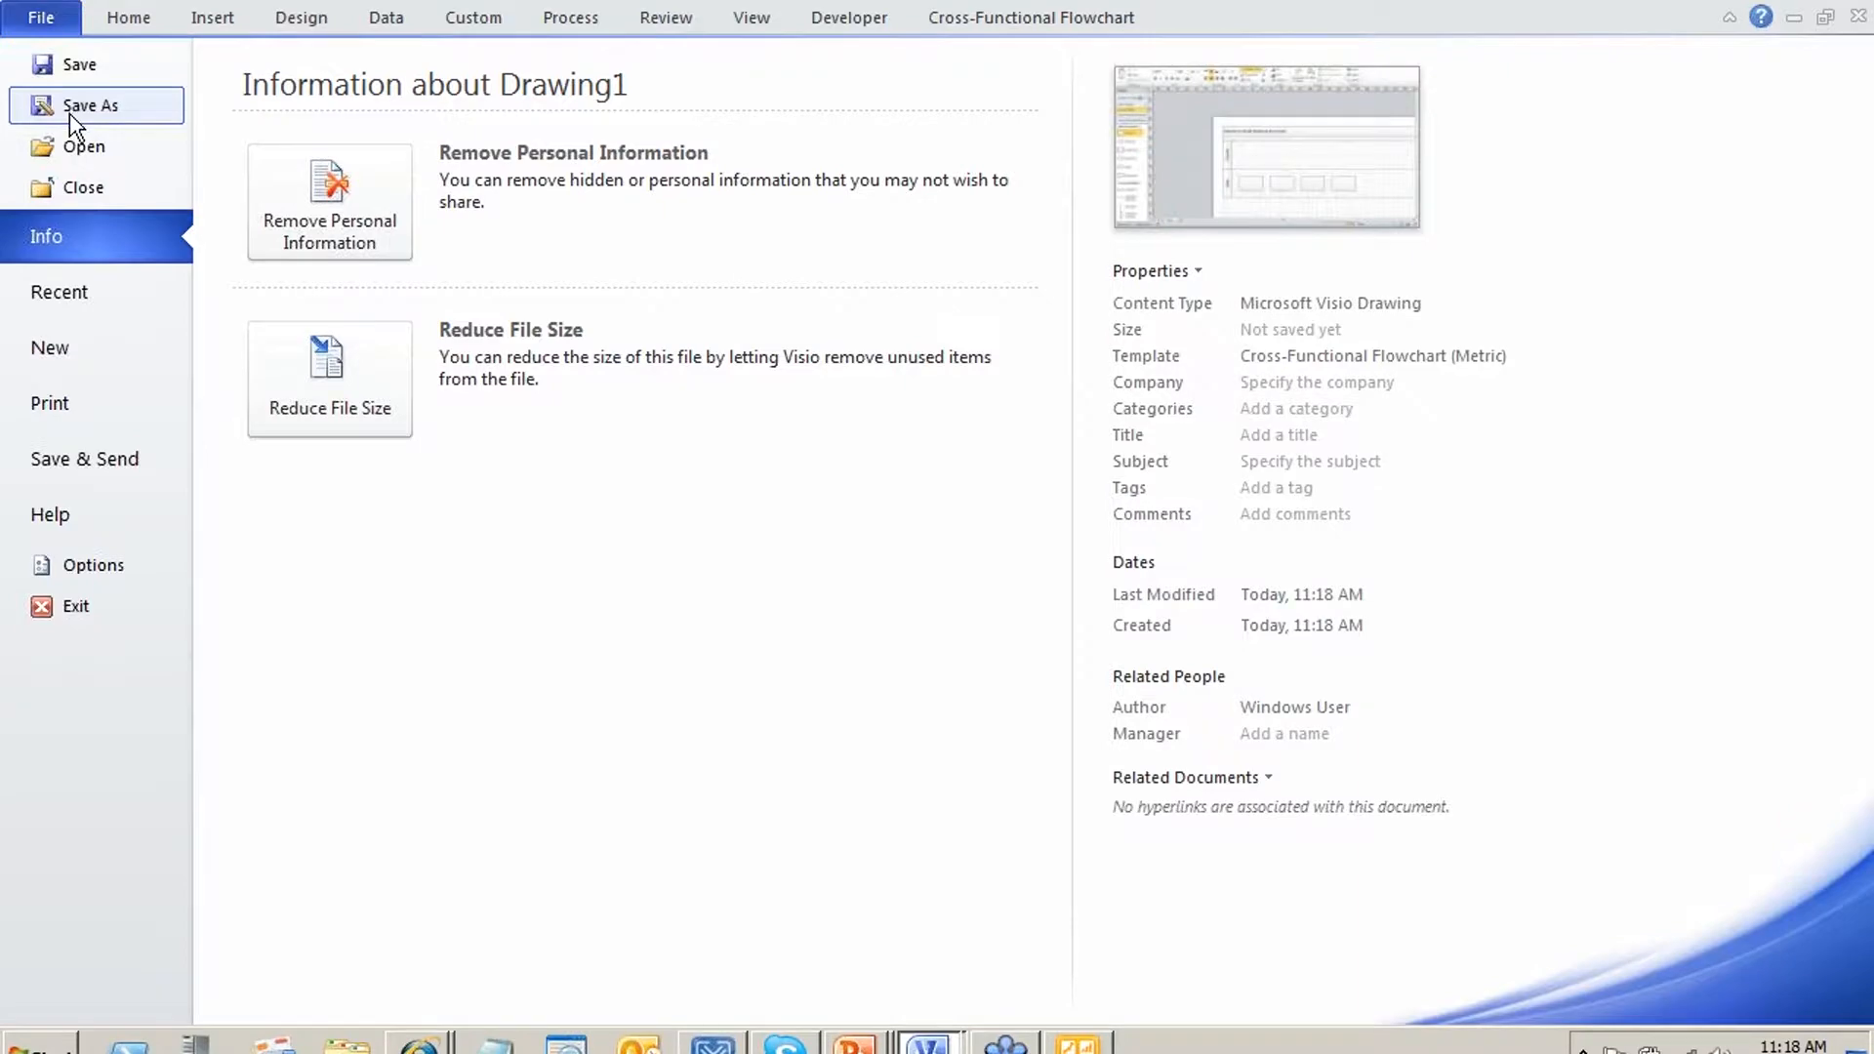
left_click(68, 106)
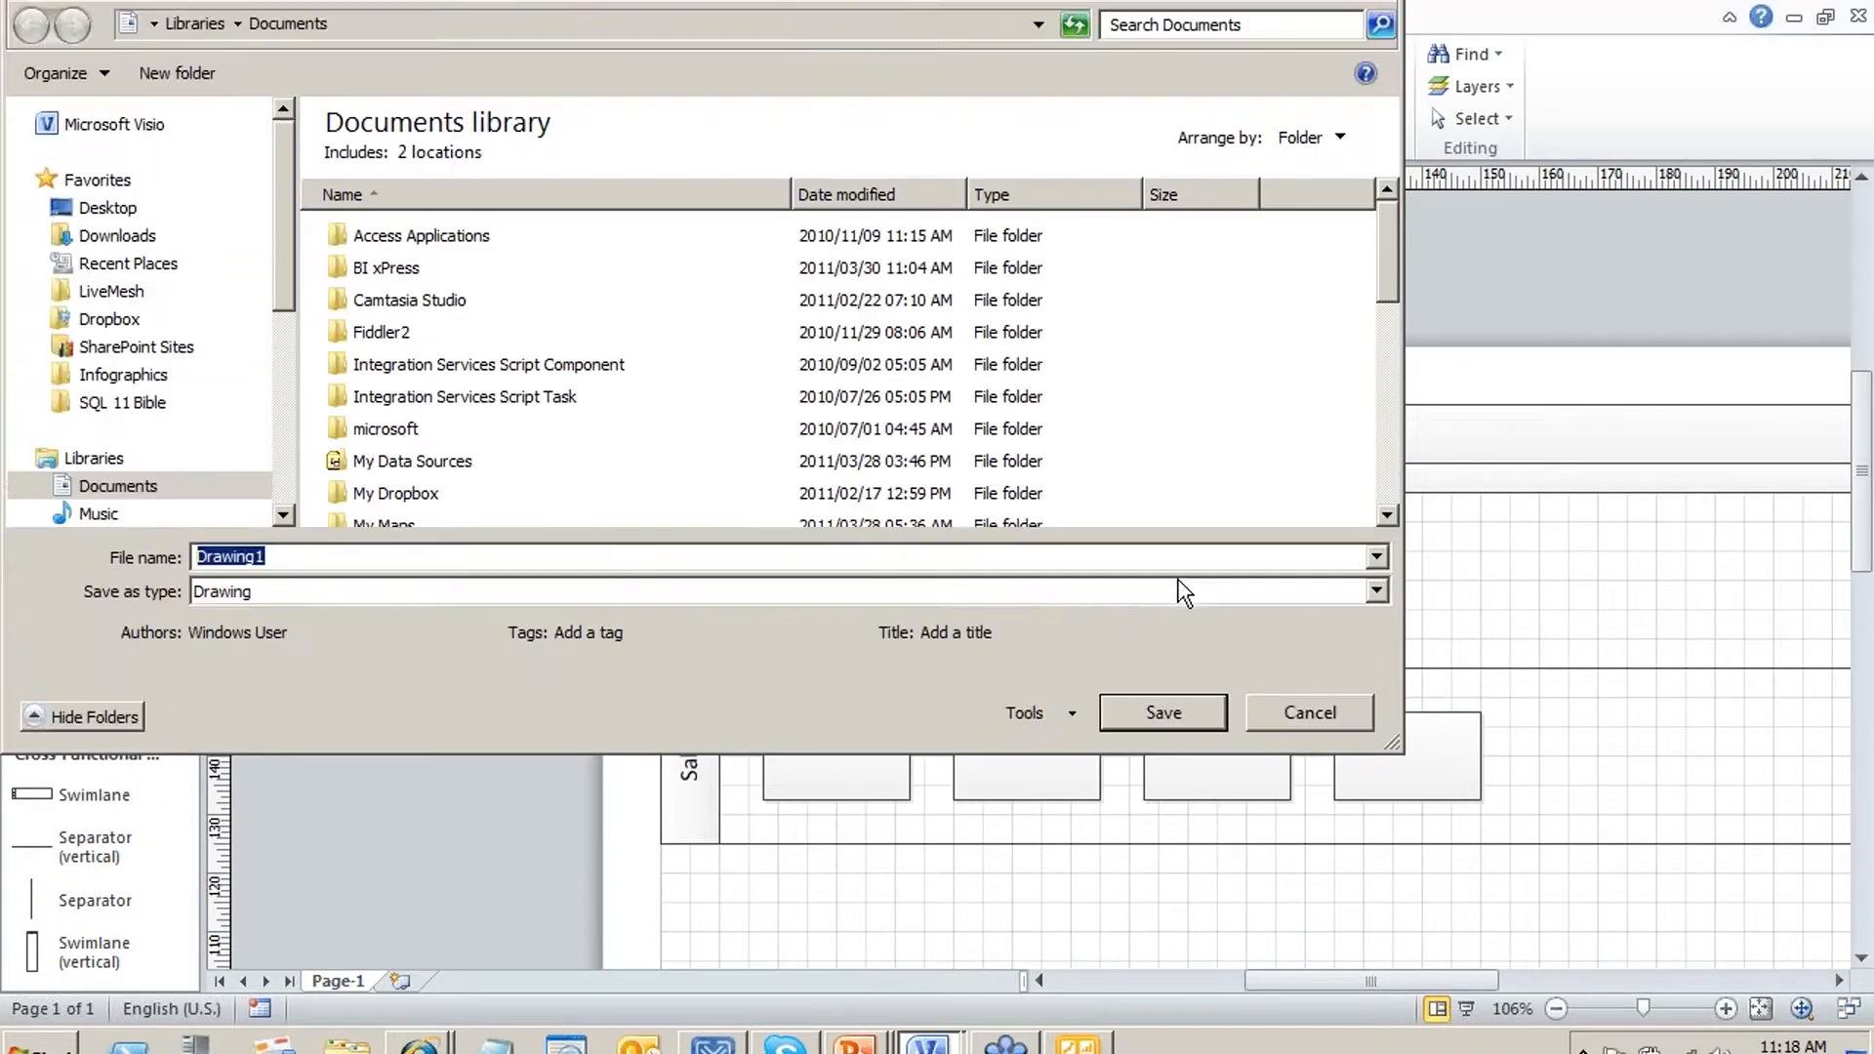
type("Adevnt")
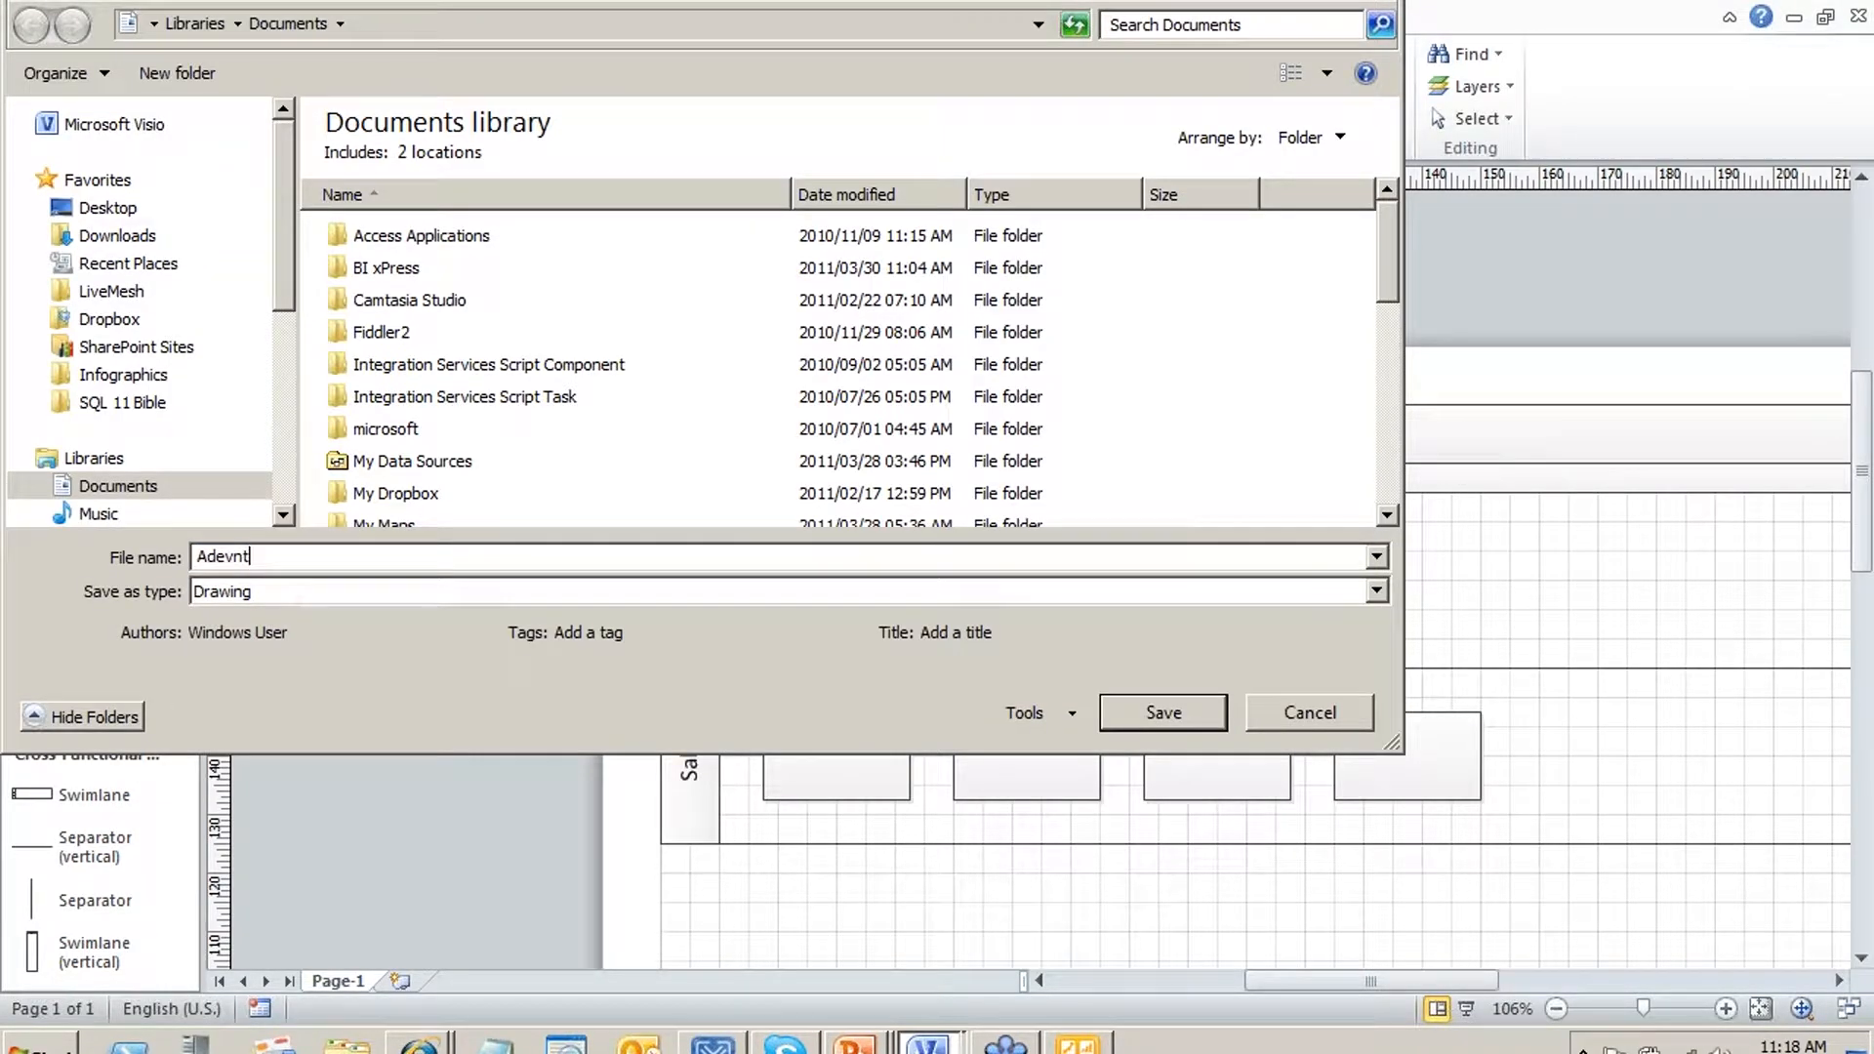
key("BackSpace")
key("BackSpace")
key("BackSpace")
key("BackSpace")
type("ventureworksBalancedScore")
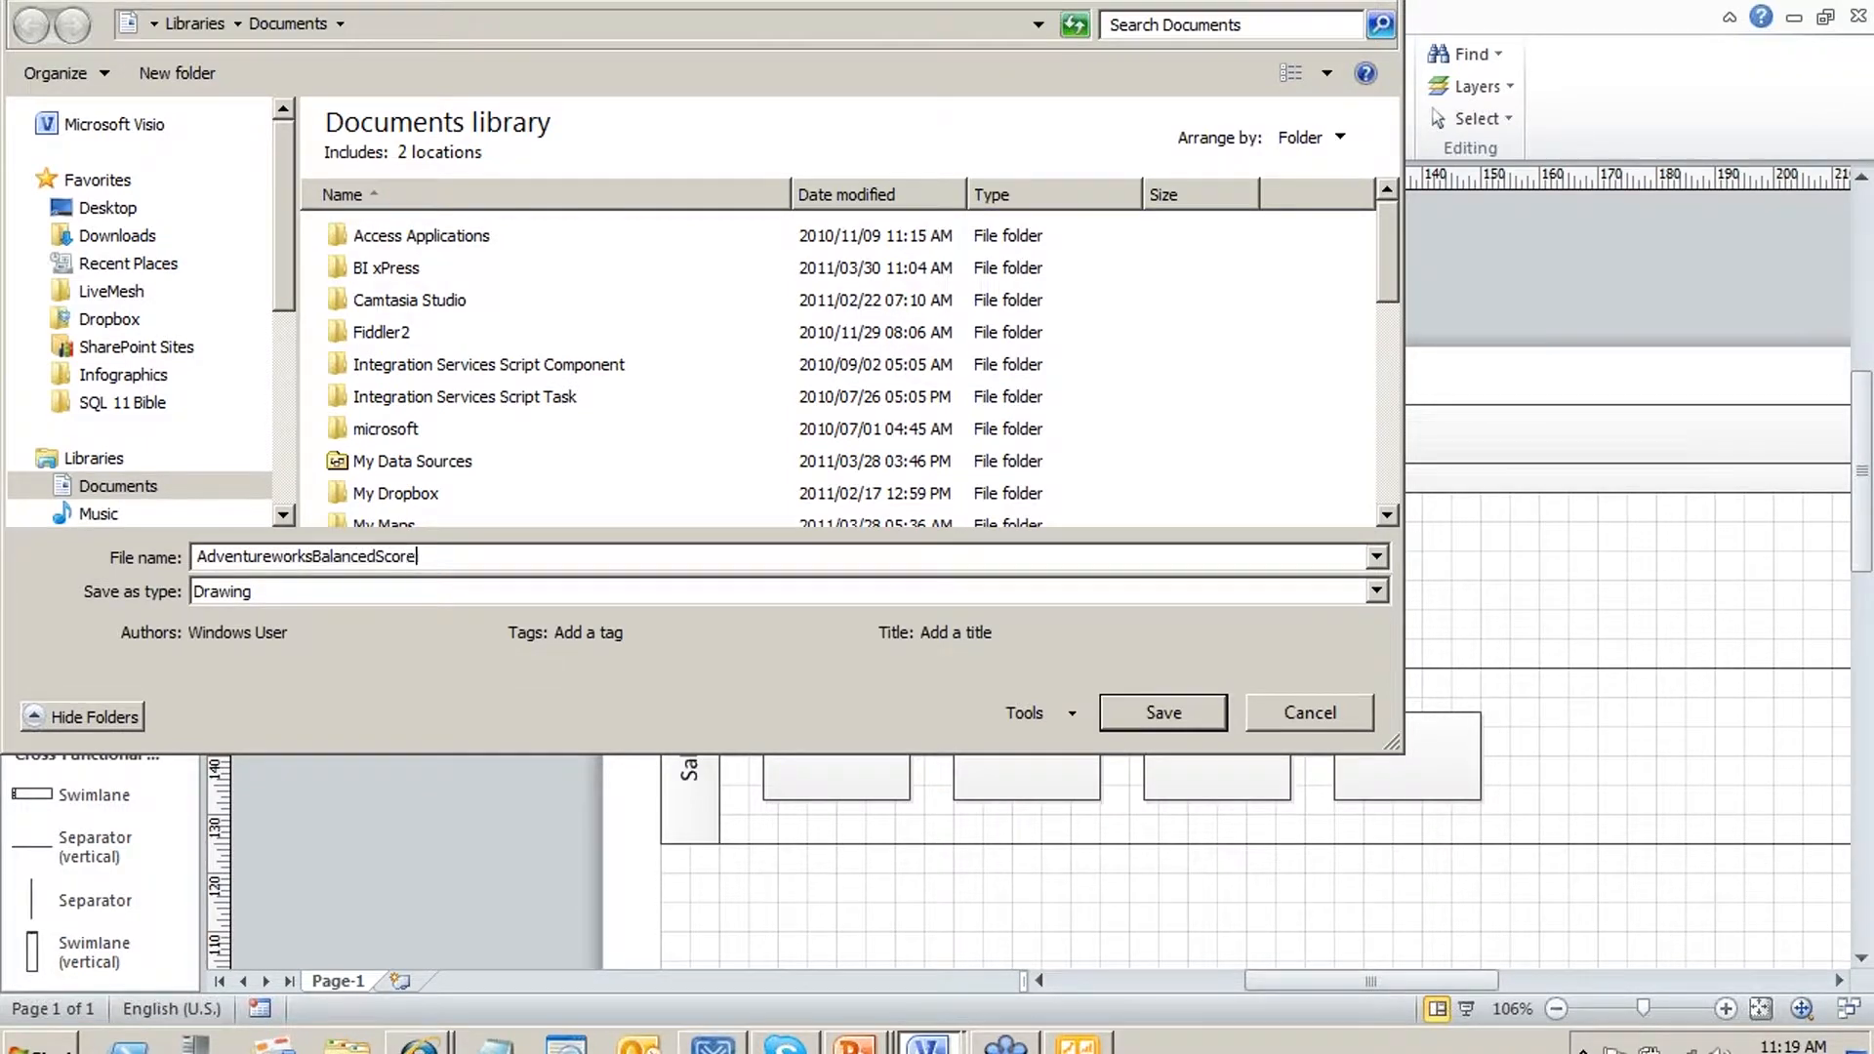
type("card")
key("Return")
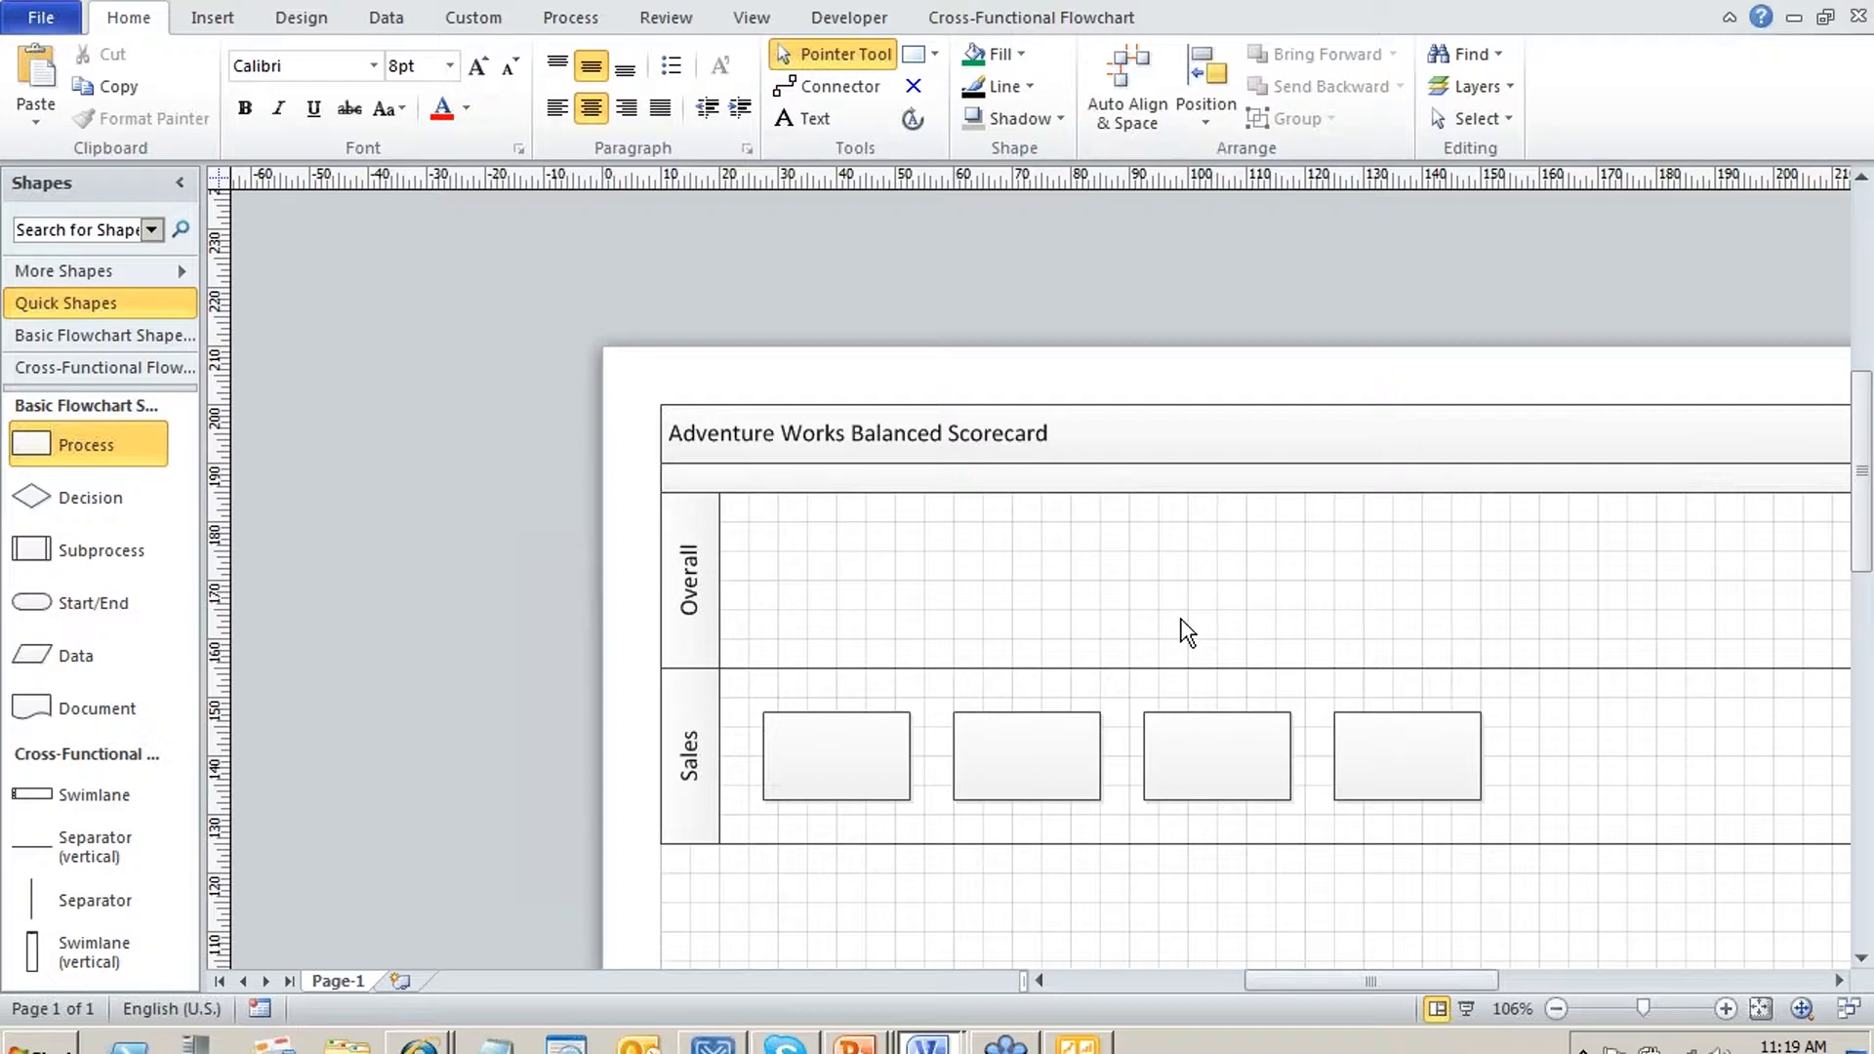
Switch to PerformancePoint Dashboard Designer and create a Strategy Map report in PerformancePoint Content based on the Sales YoY scorecard
key("alt+Tab")
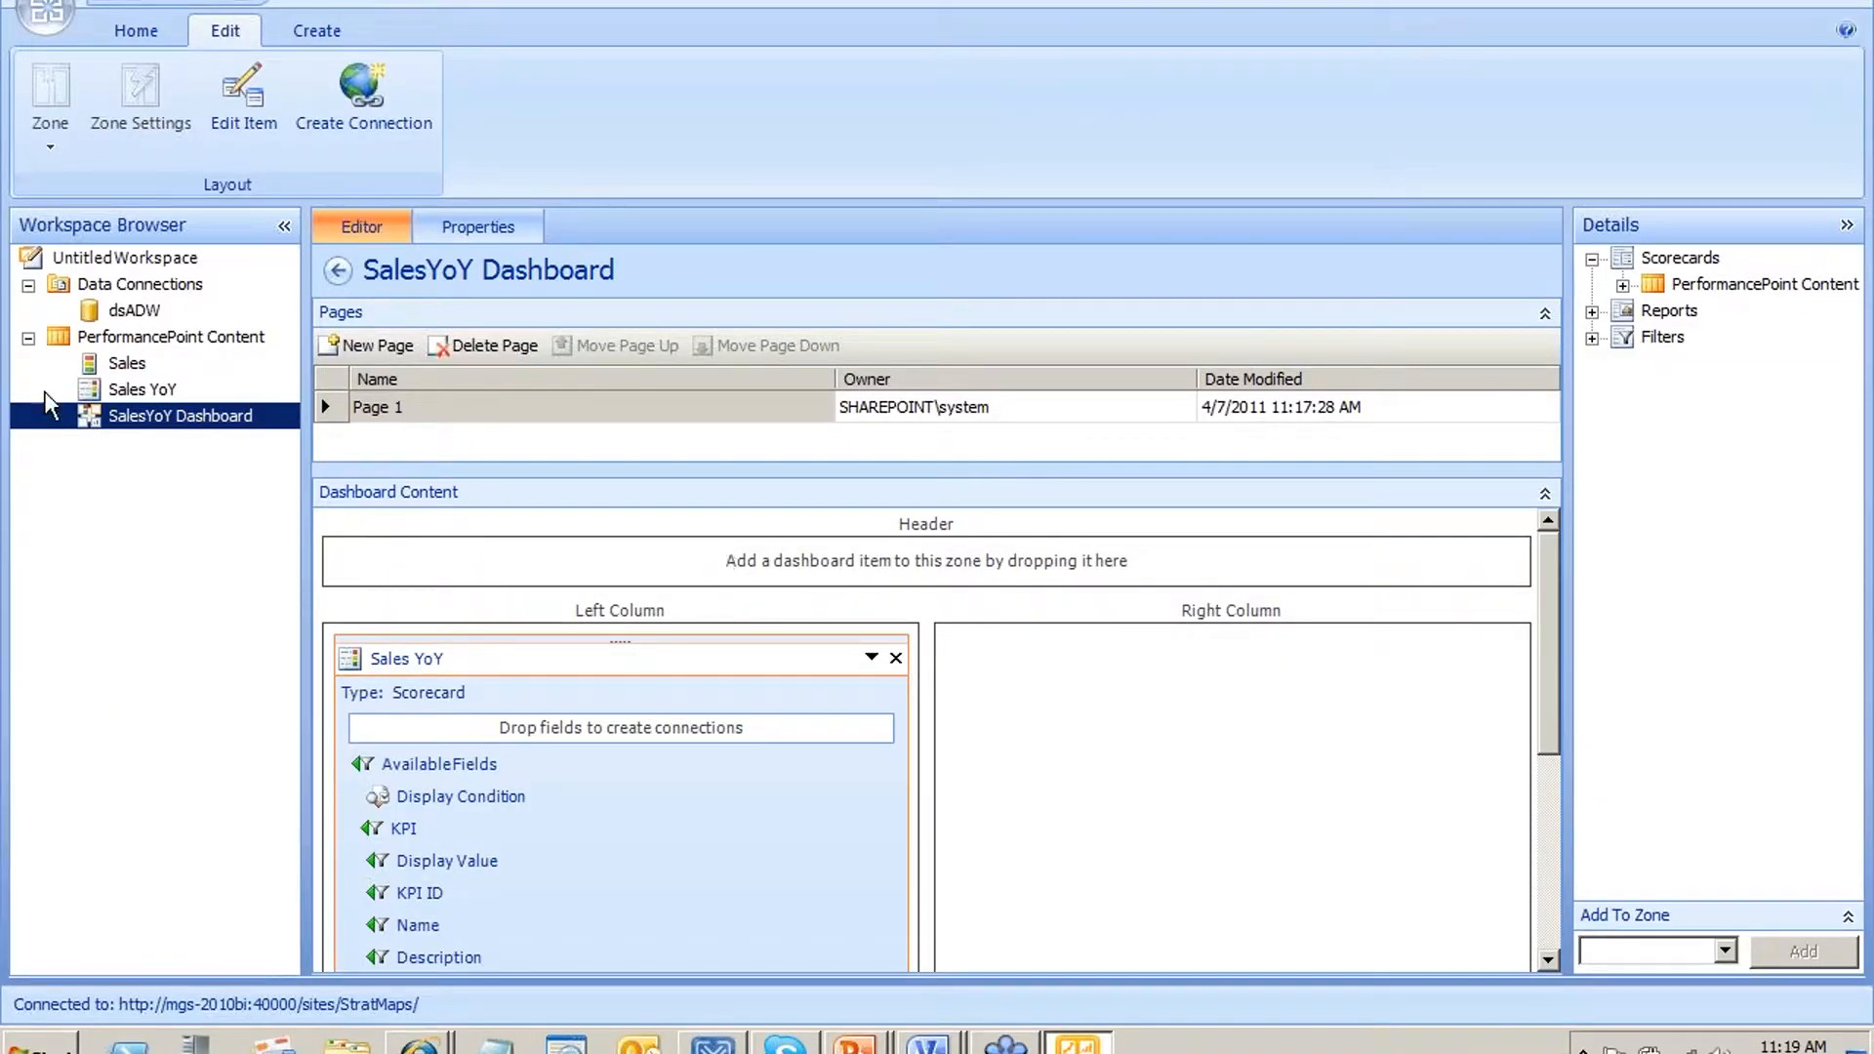
right_click(146, 337)
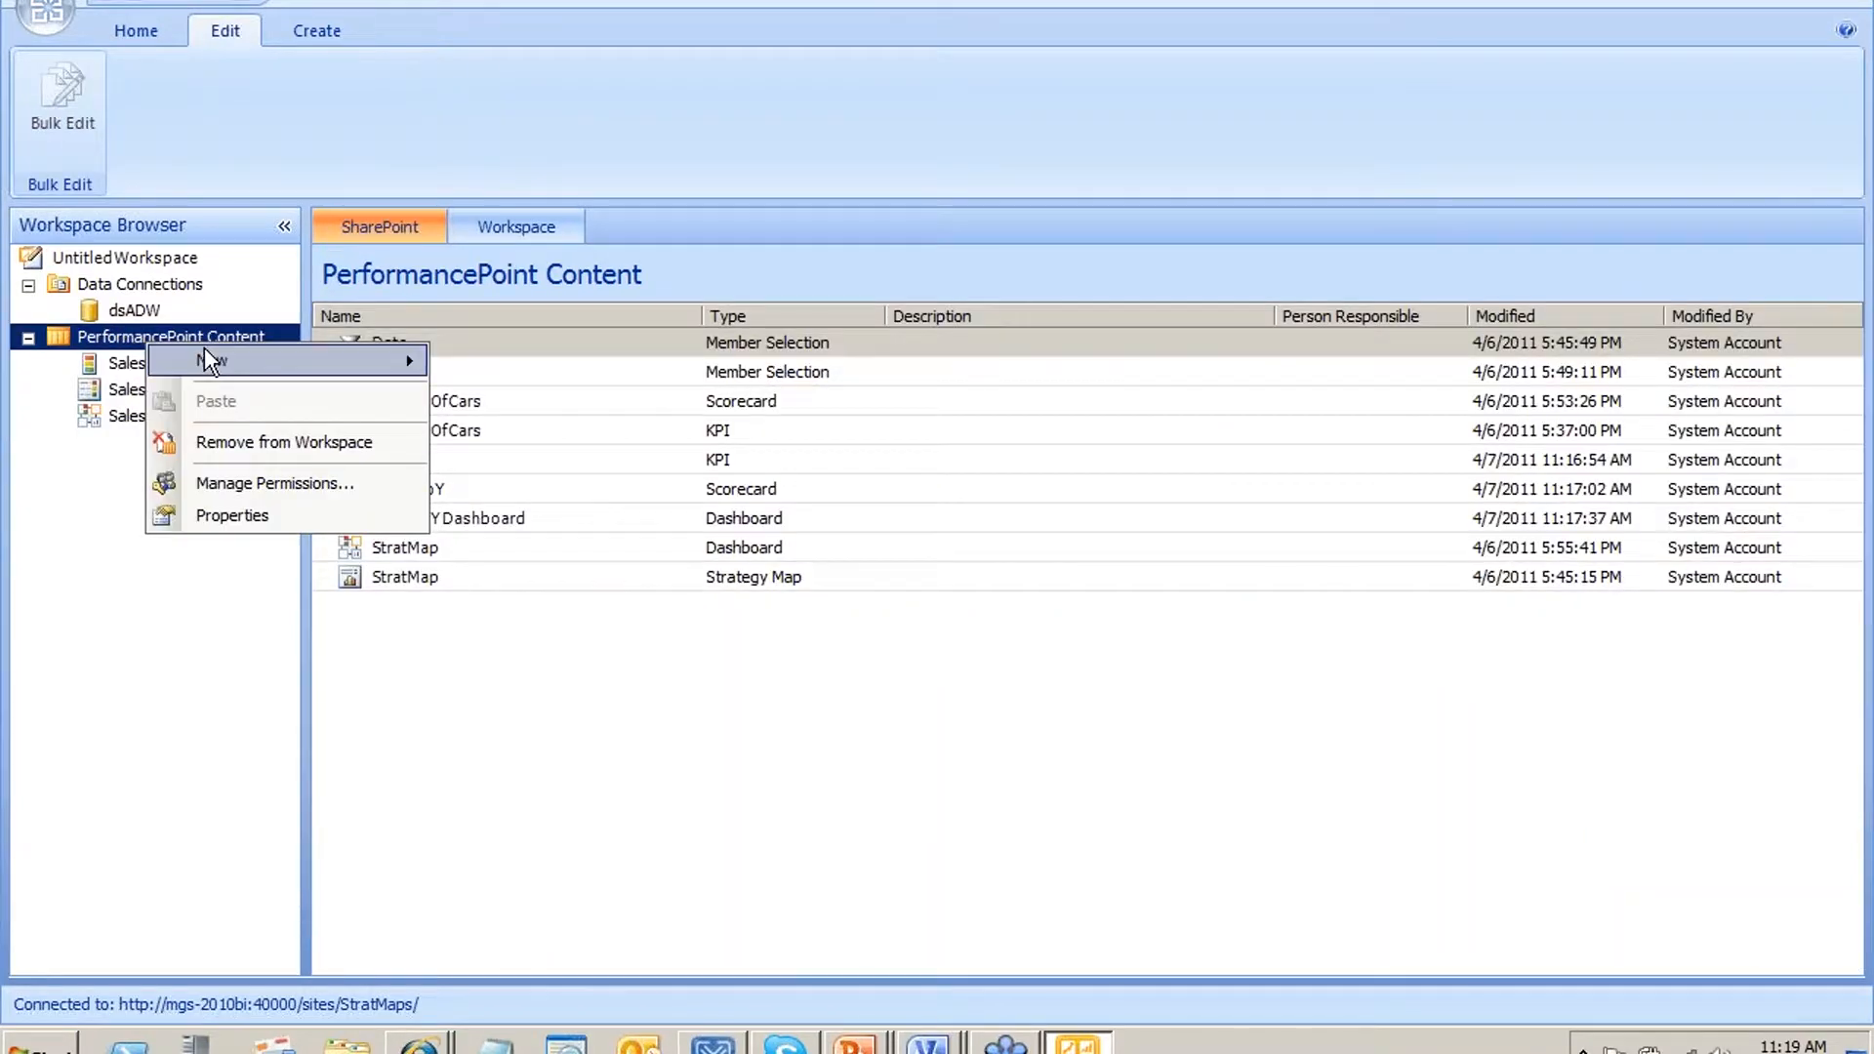
mouse_move(193, 355)
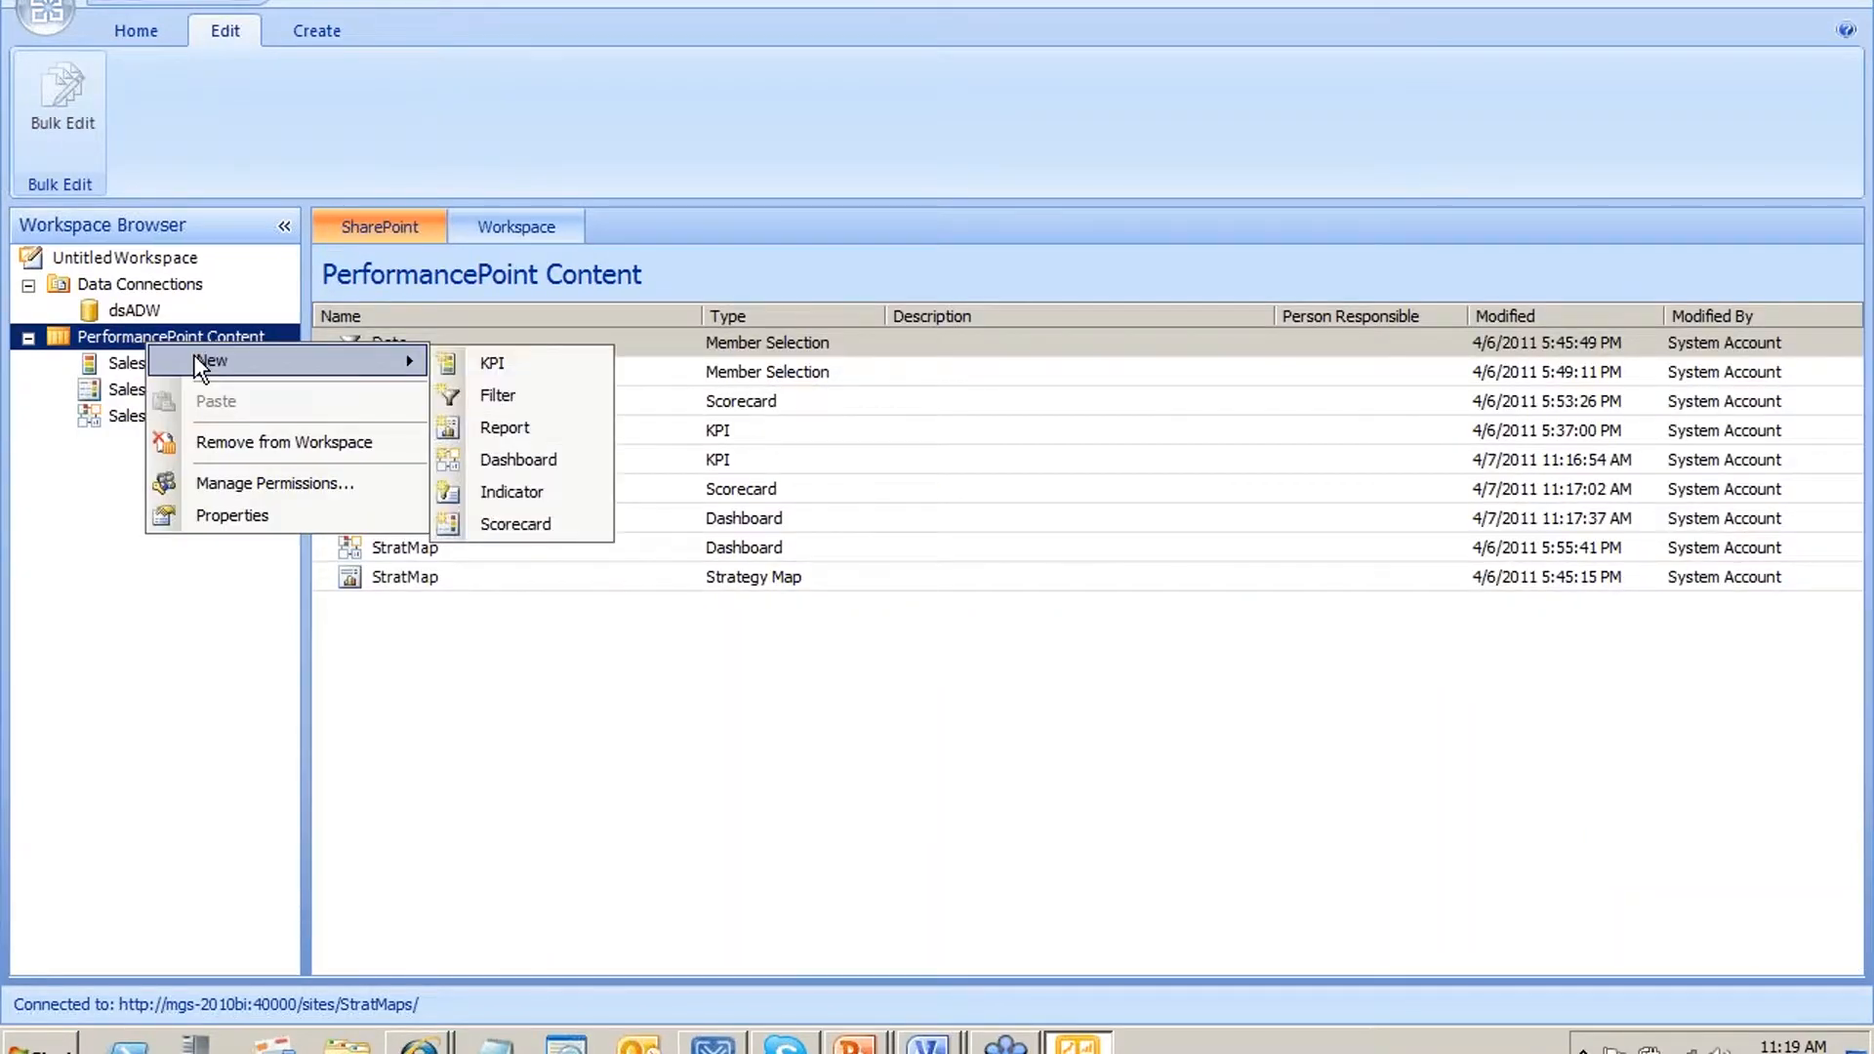
left_click(504, 430)
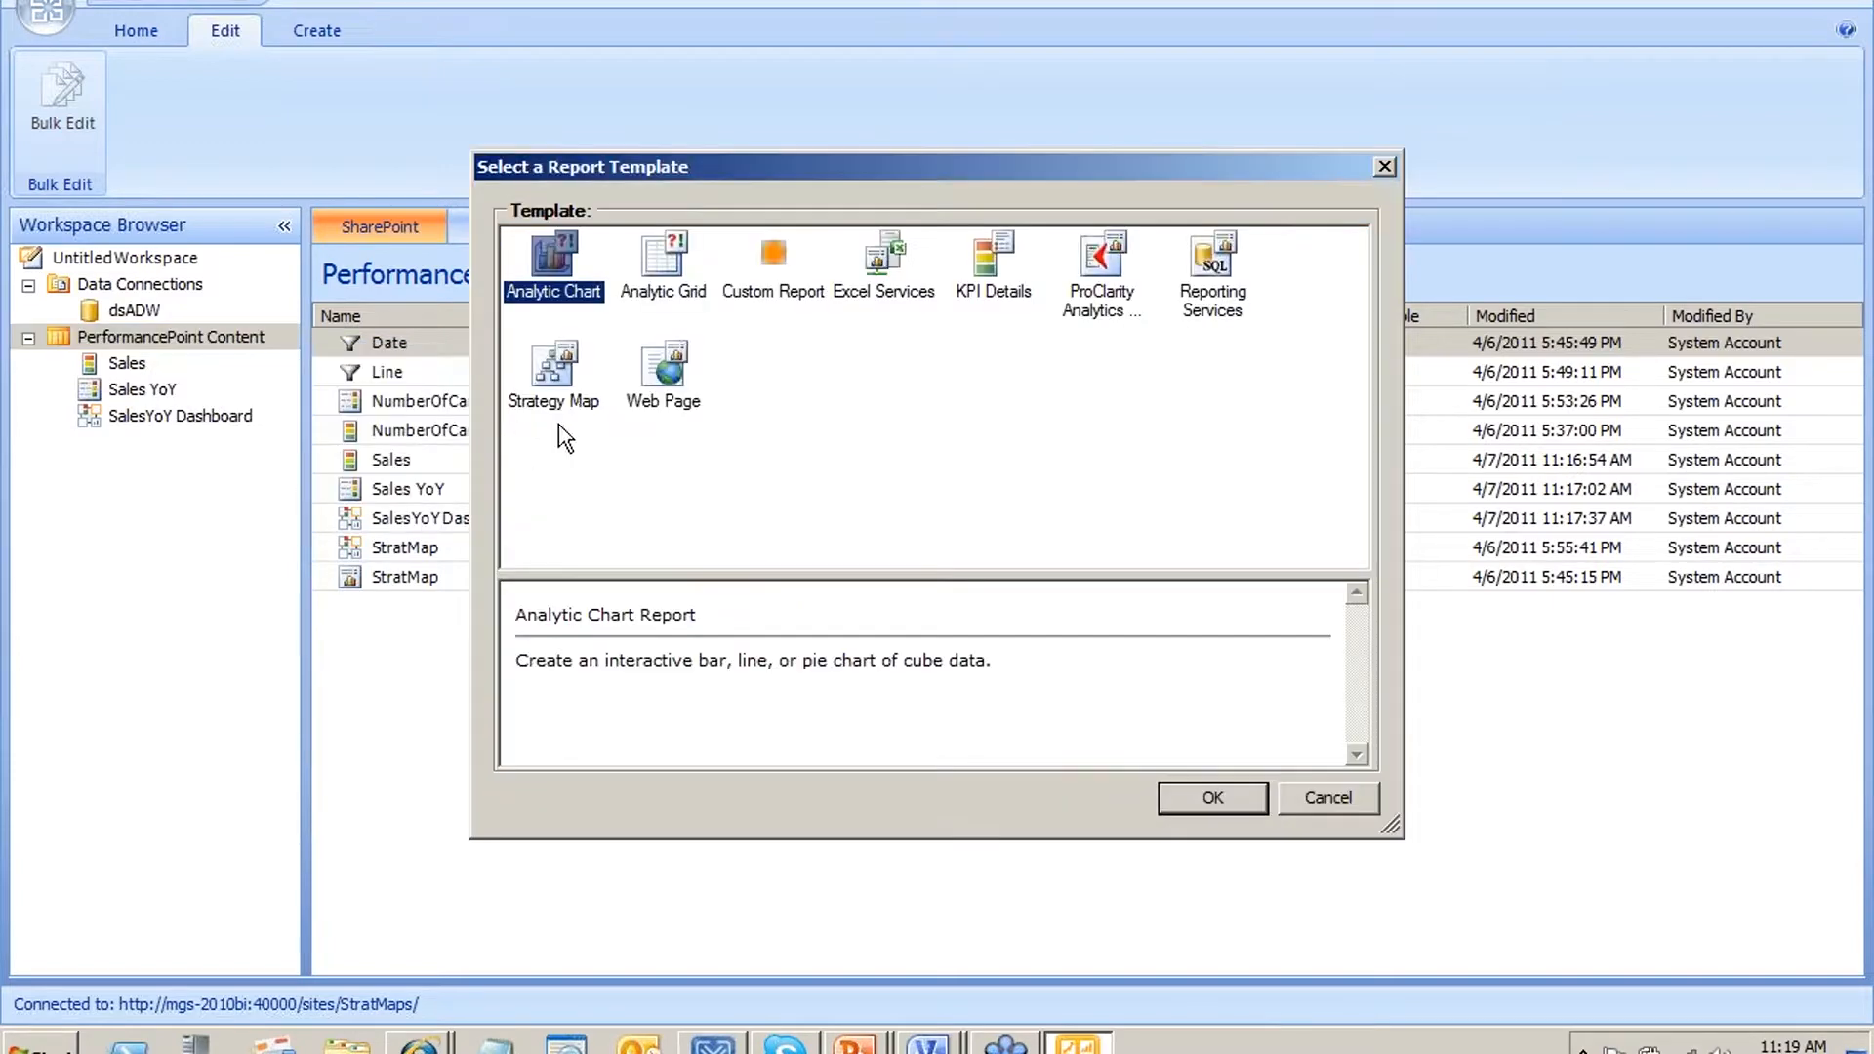
left_click(553, 376)
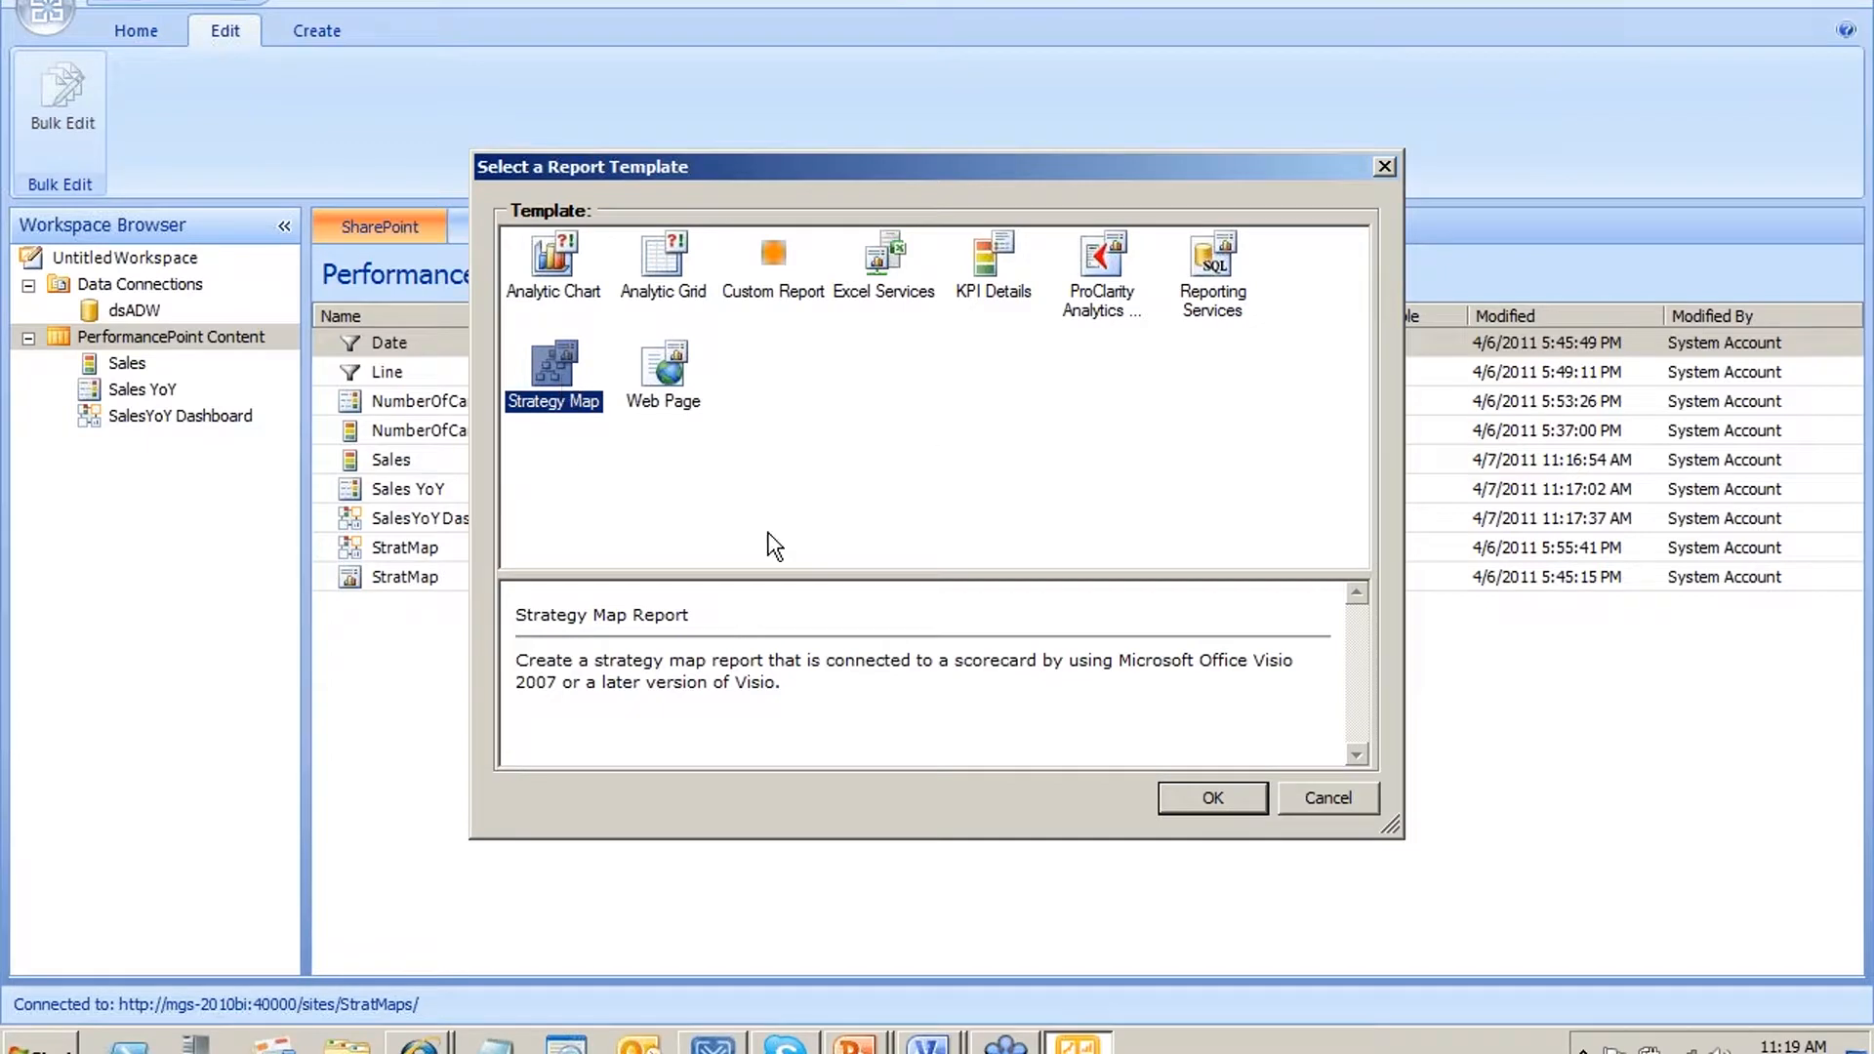
left_click(1260, 803)
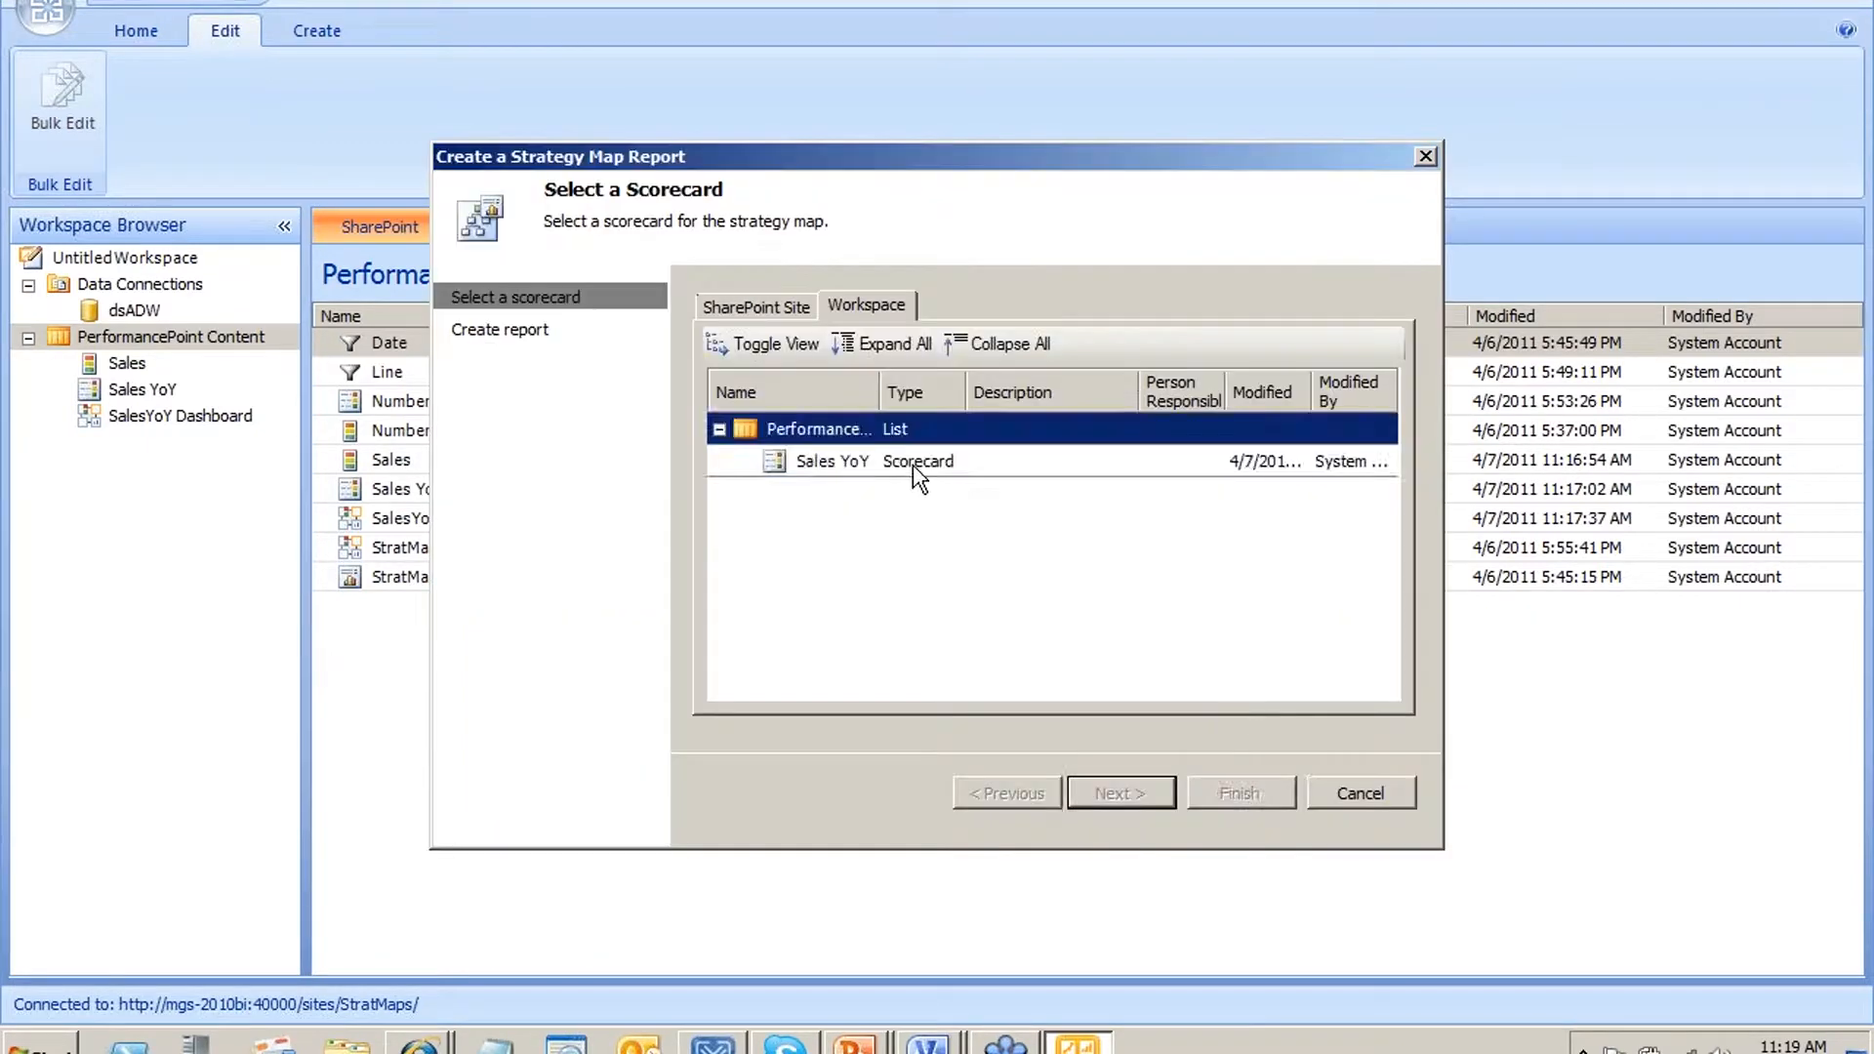
left_click(918, 469)
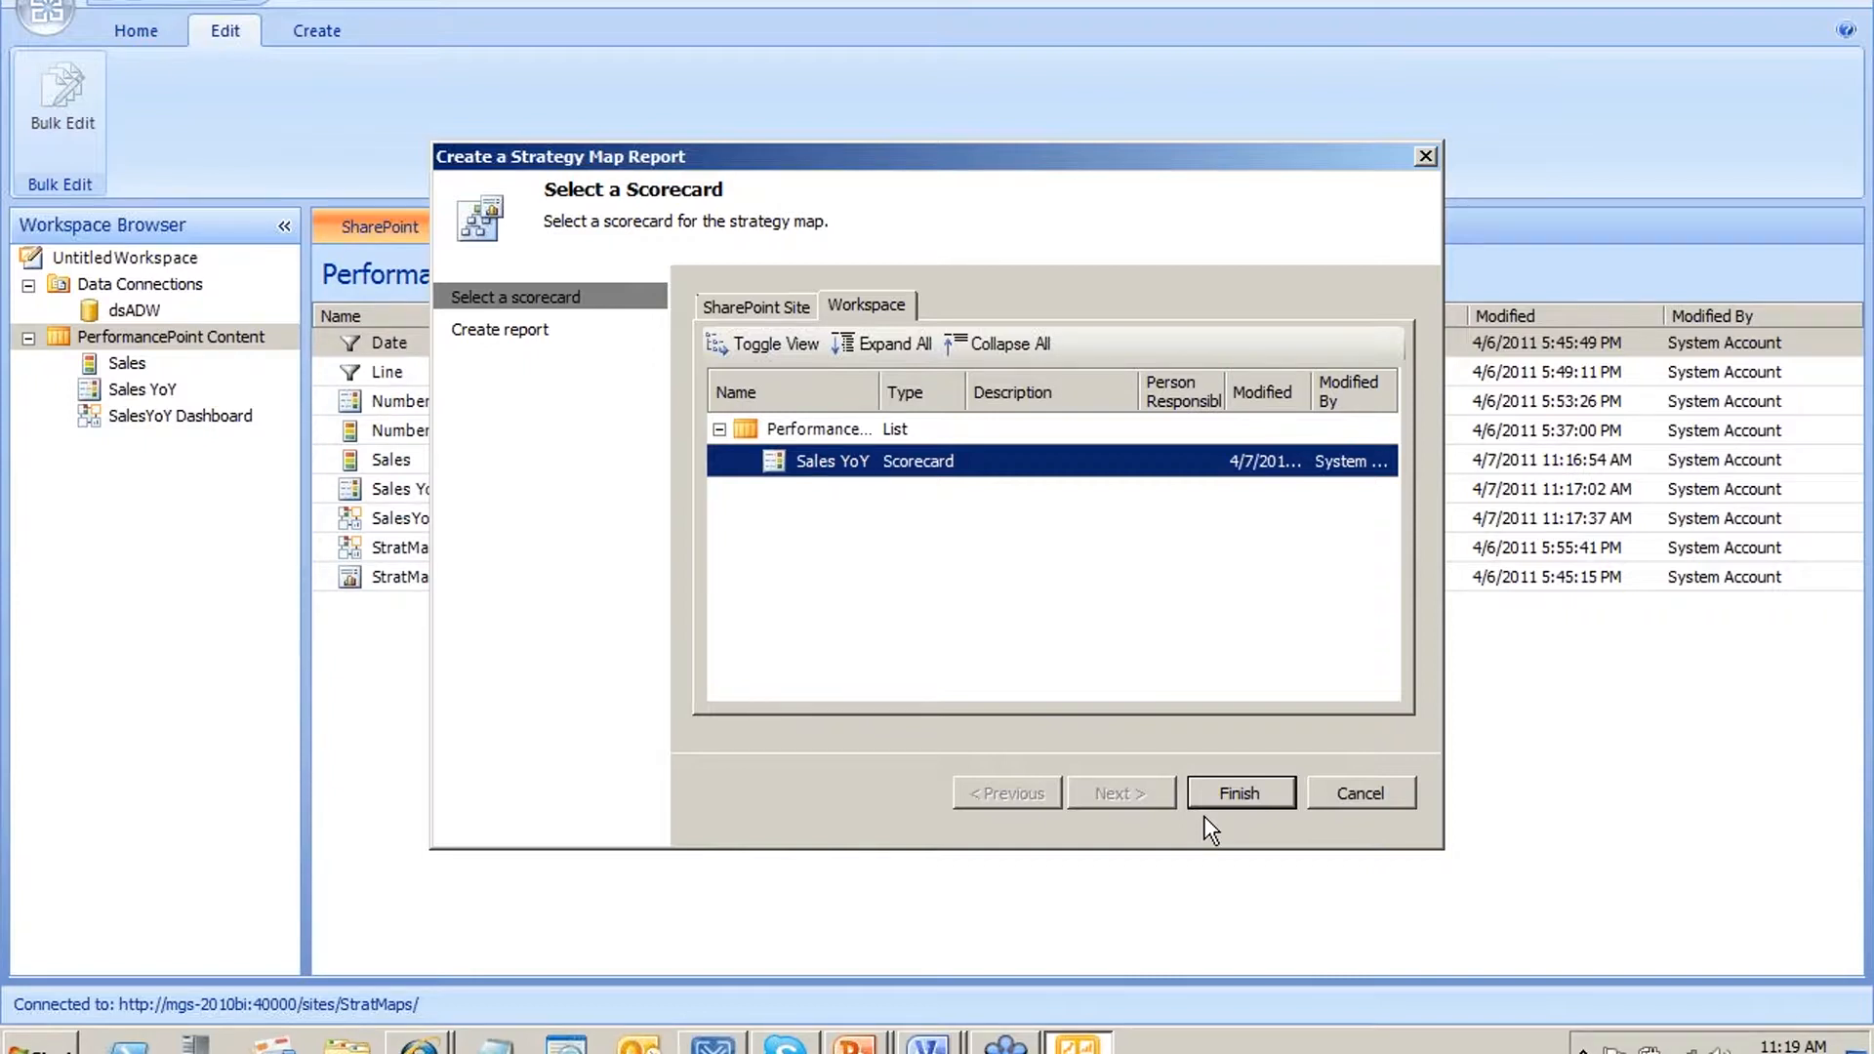
left_click(1216, 791)
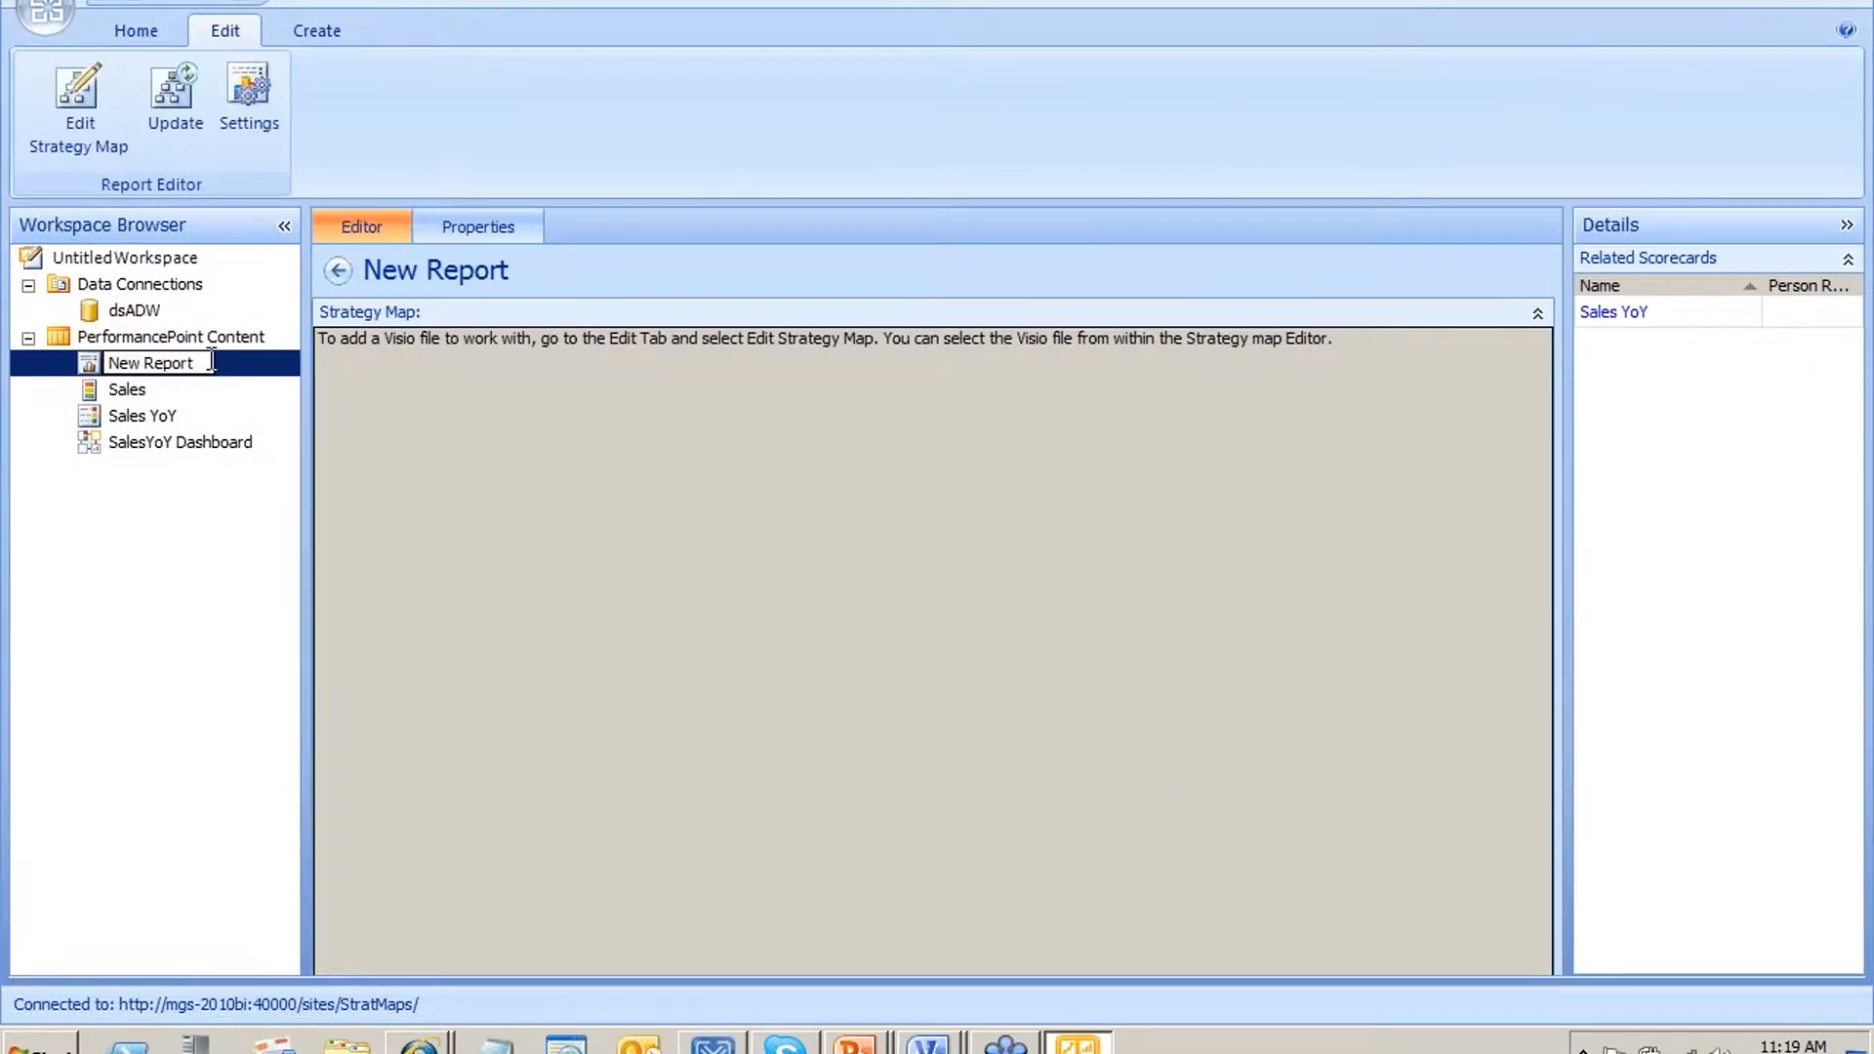
Name the new strategy map report StratMapADW
type("StratM")
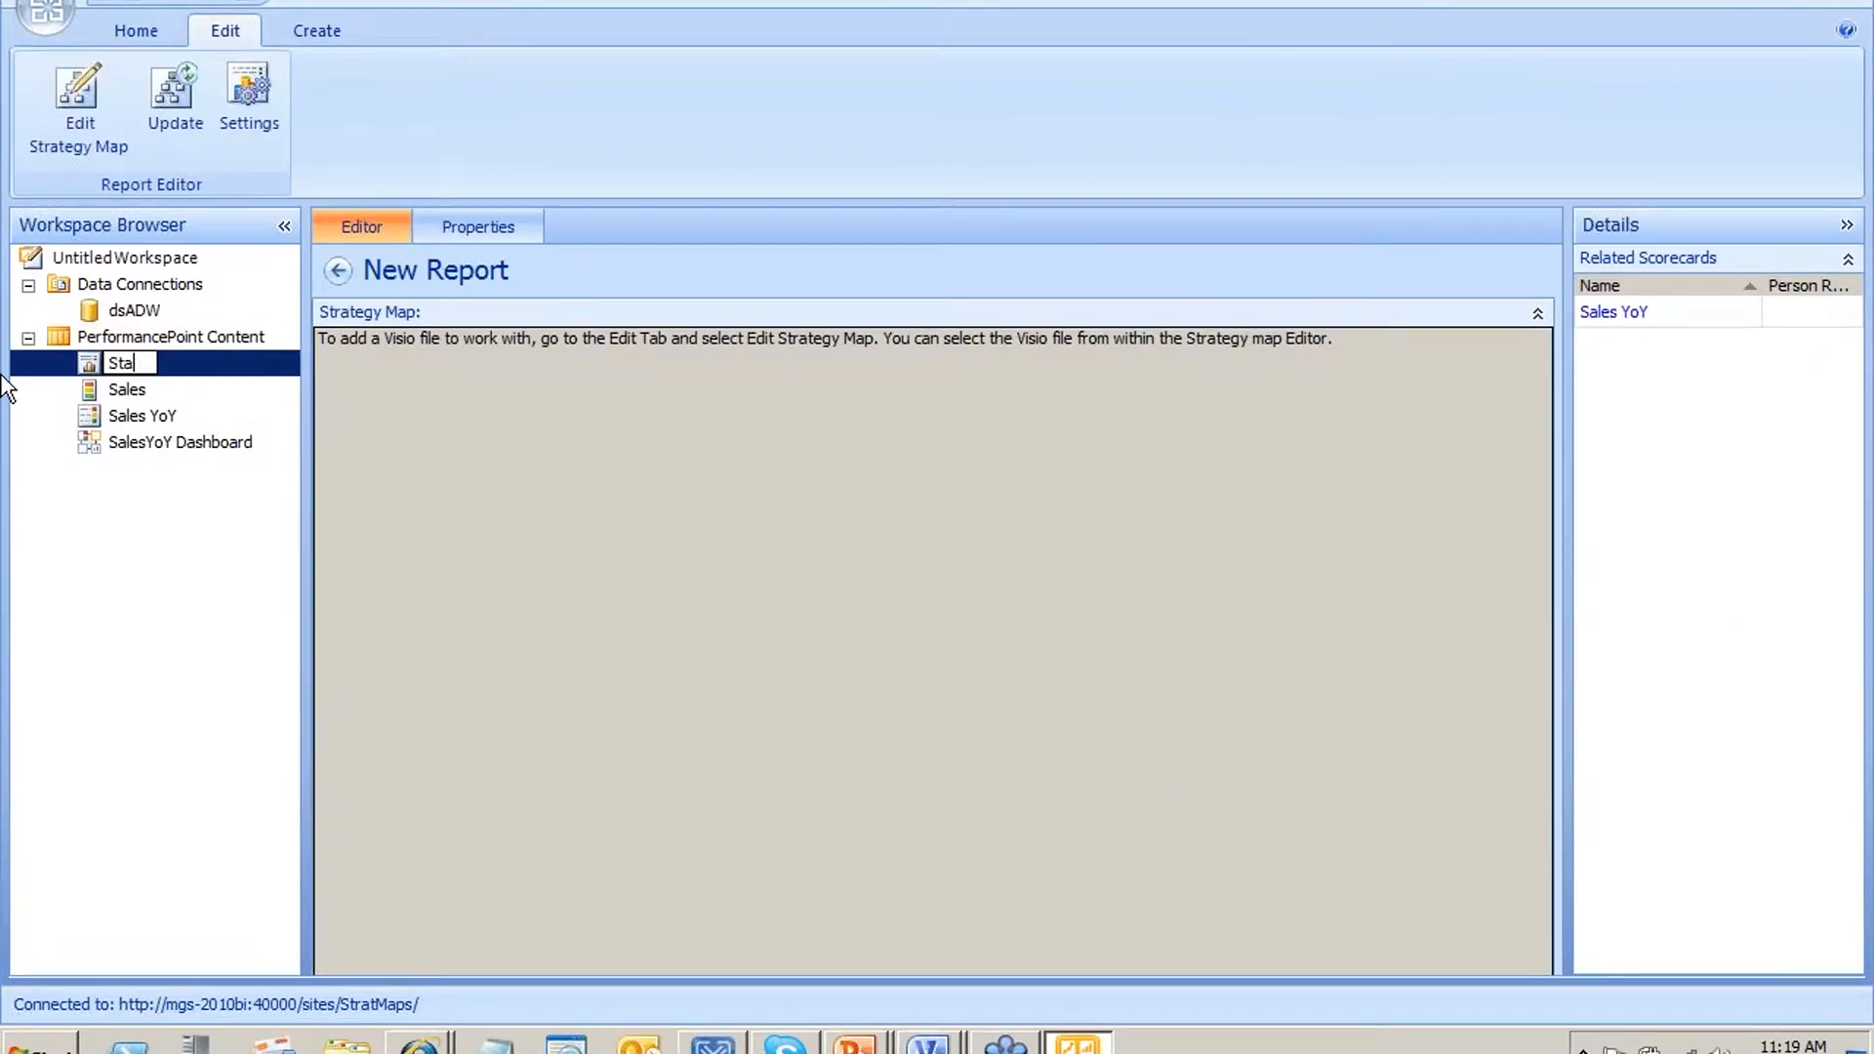
type("apAdW")
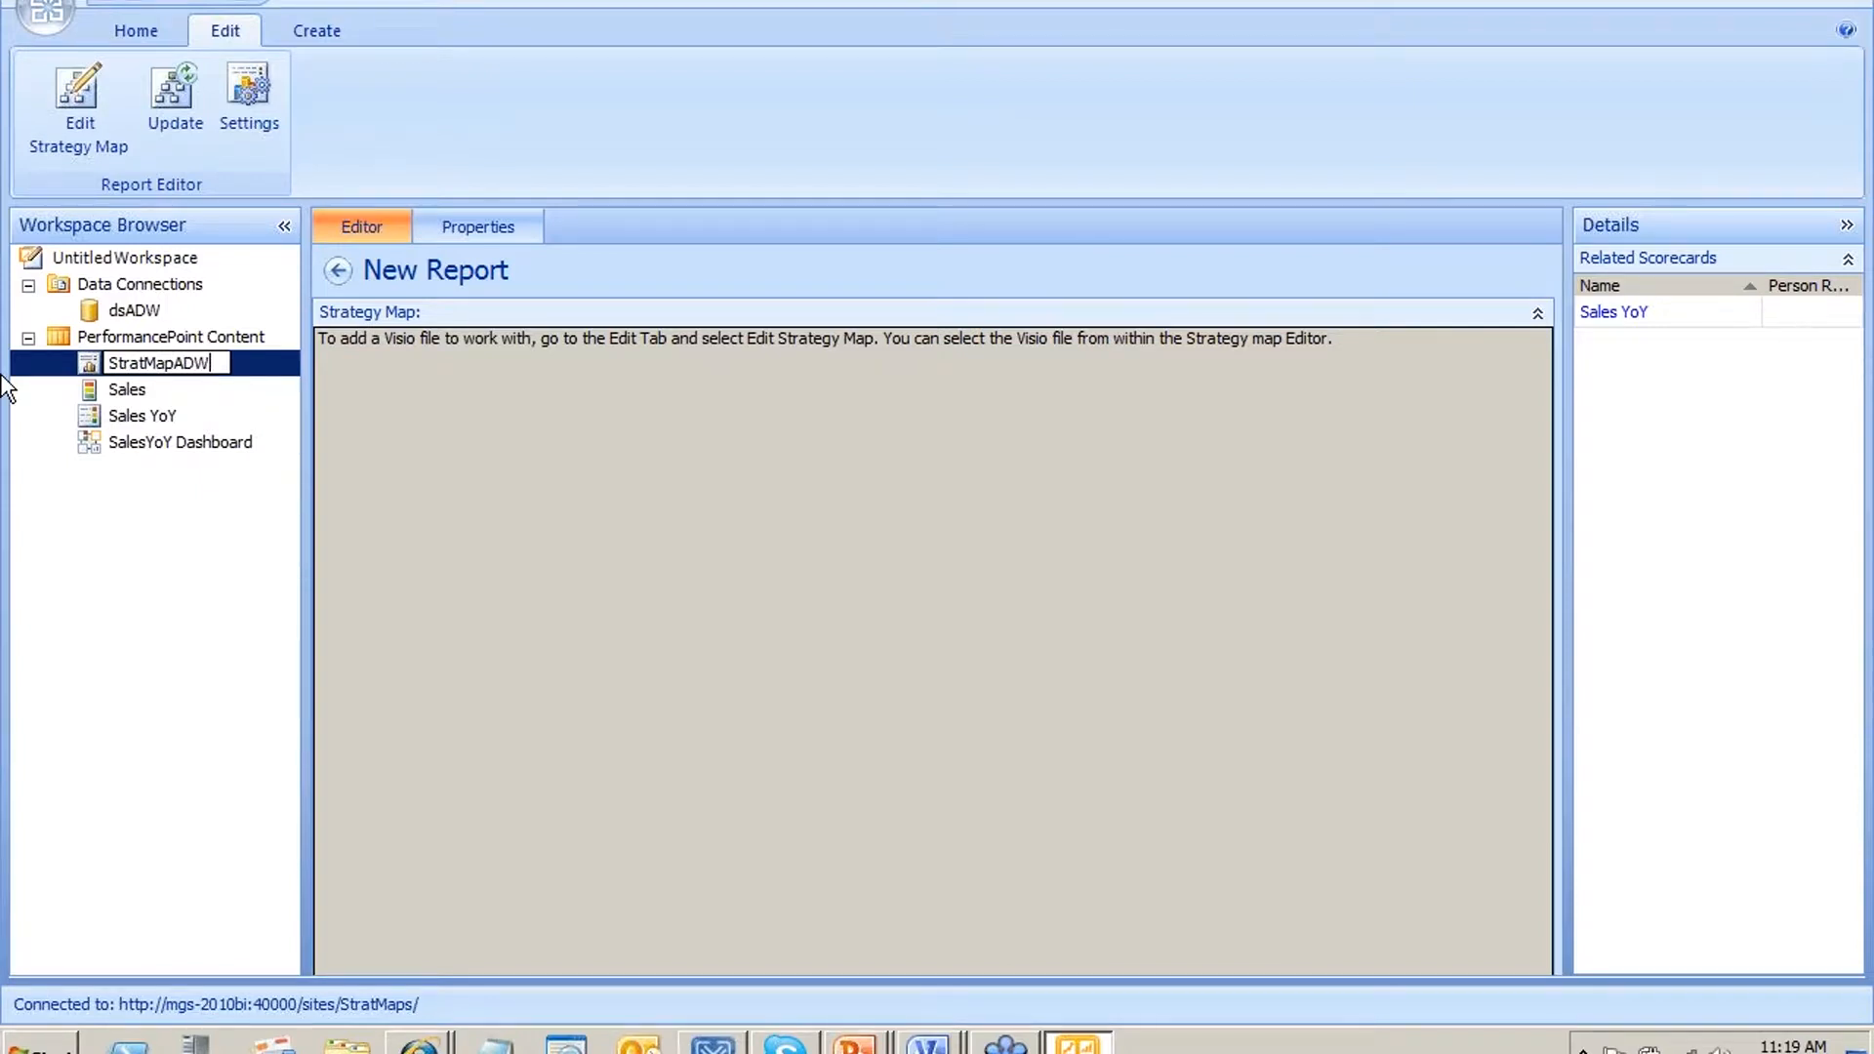
left_click(859, 639)
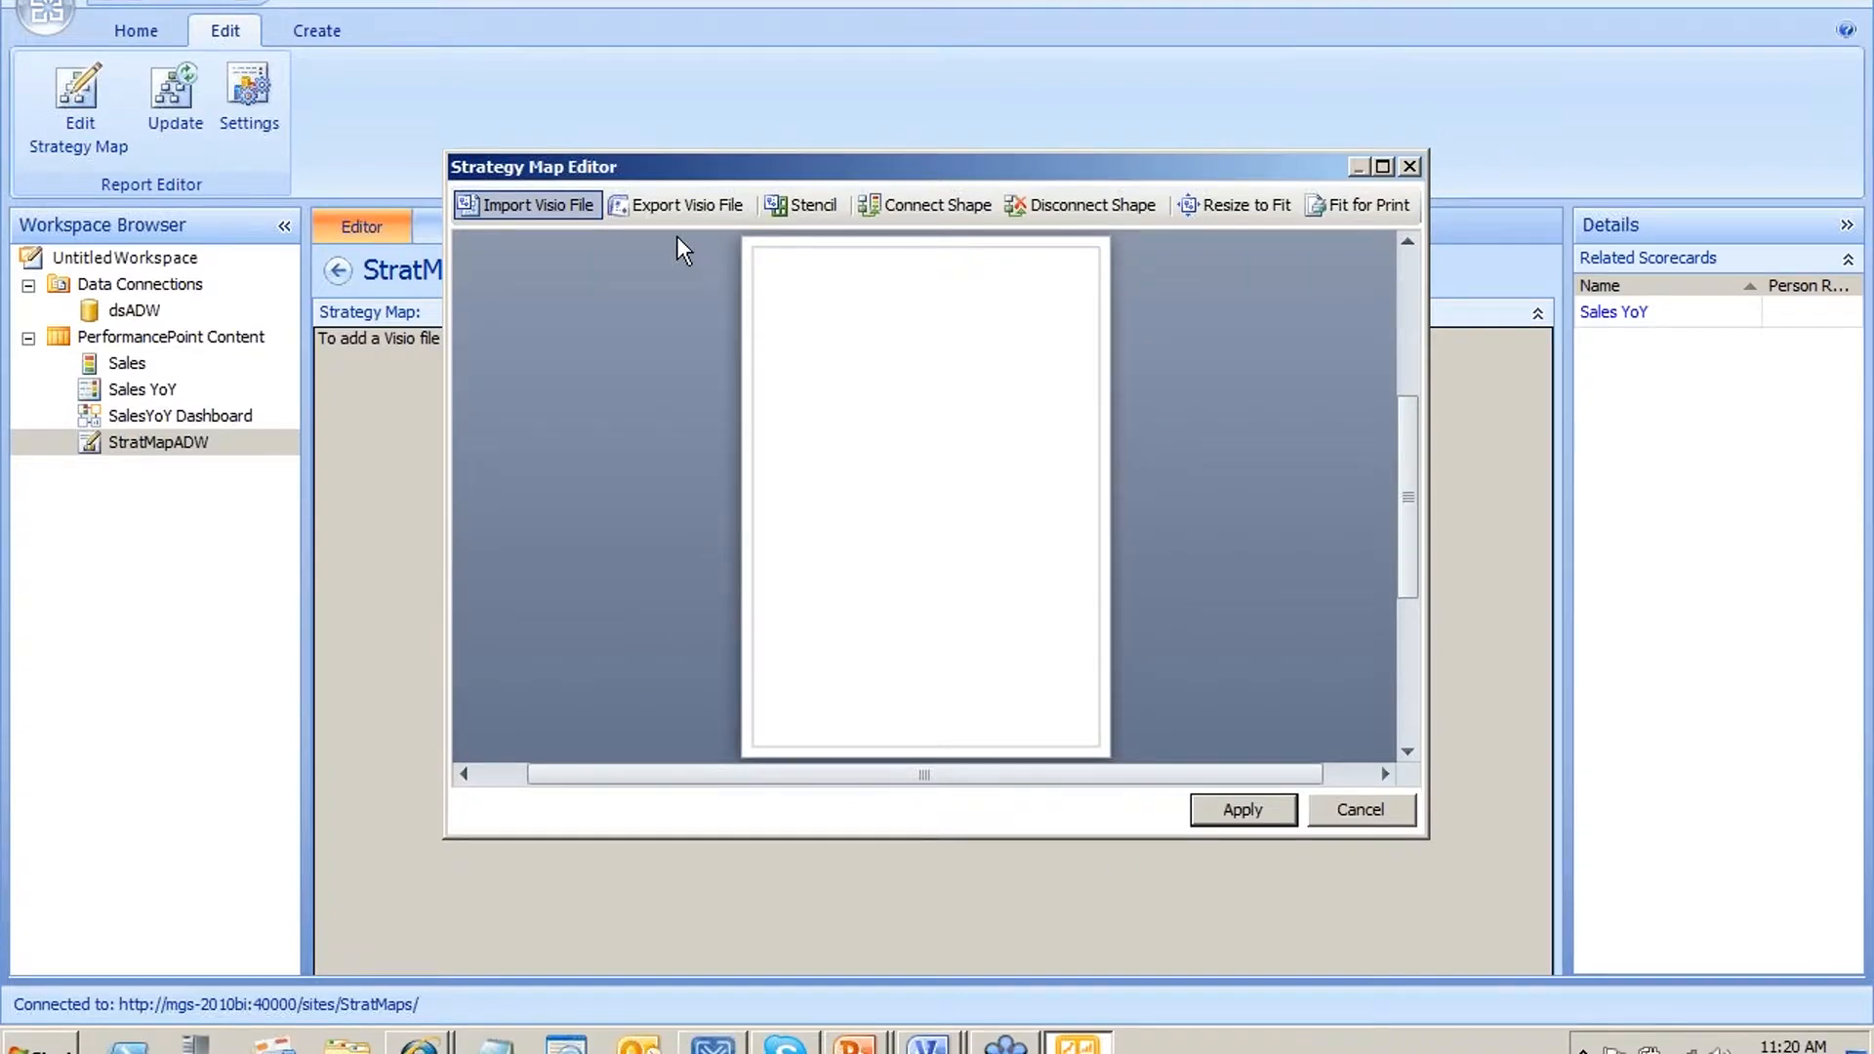
Import the AdventureworksBalancedScorecard Visio drawing from the Documents library into the strategy map and maximize the Strategy Map Editor
left_click(571, 211)
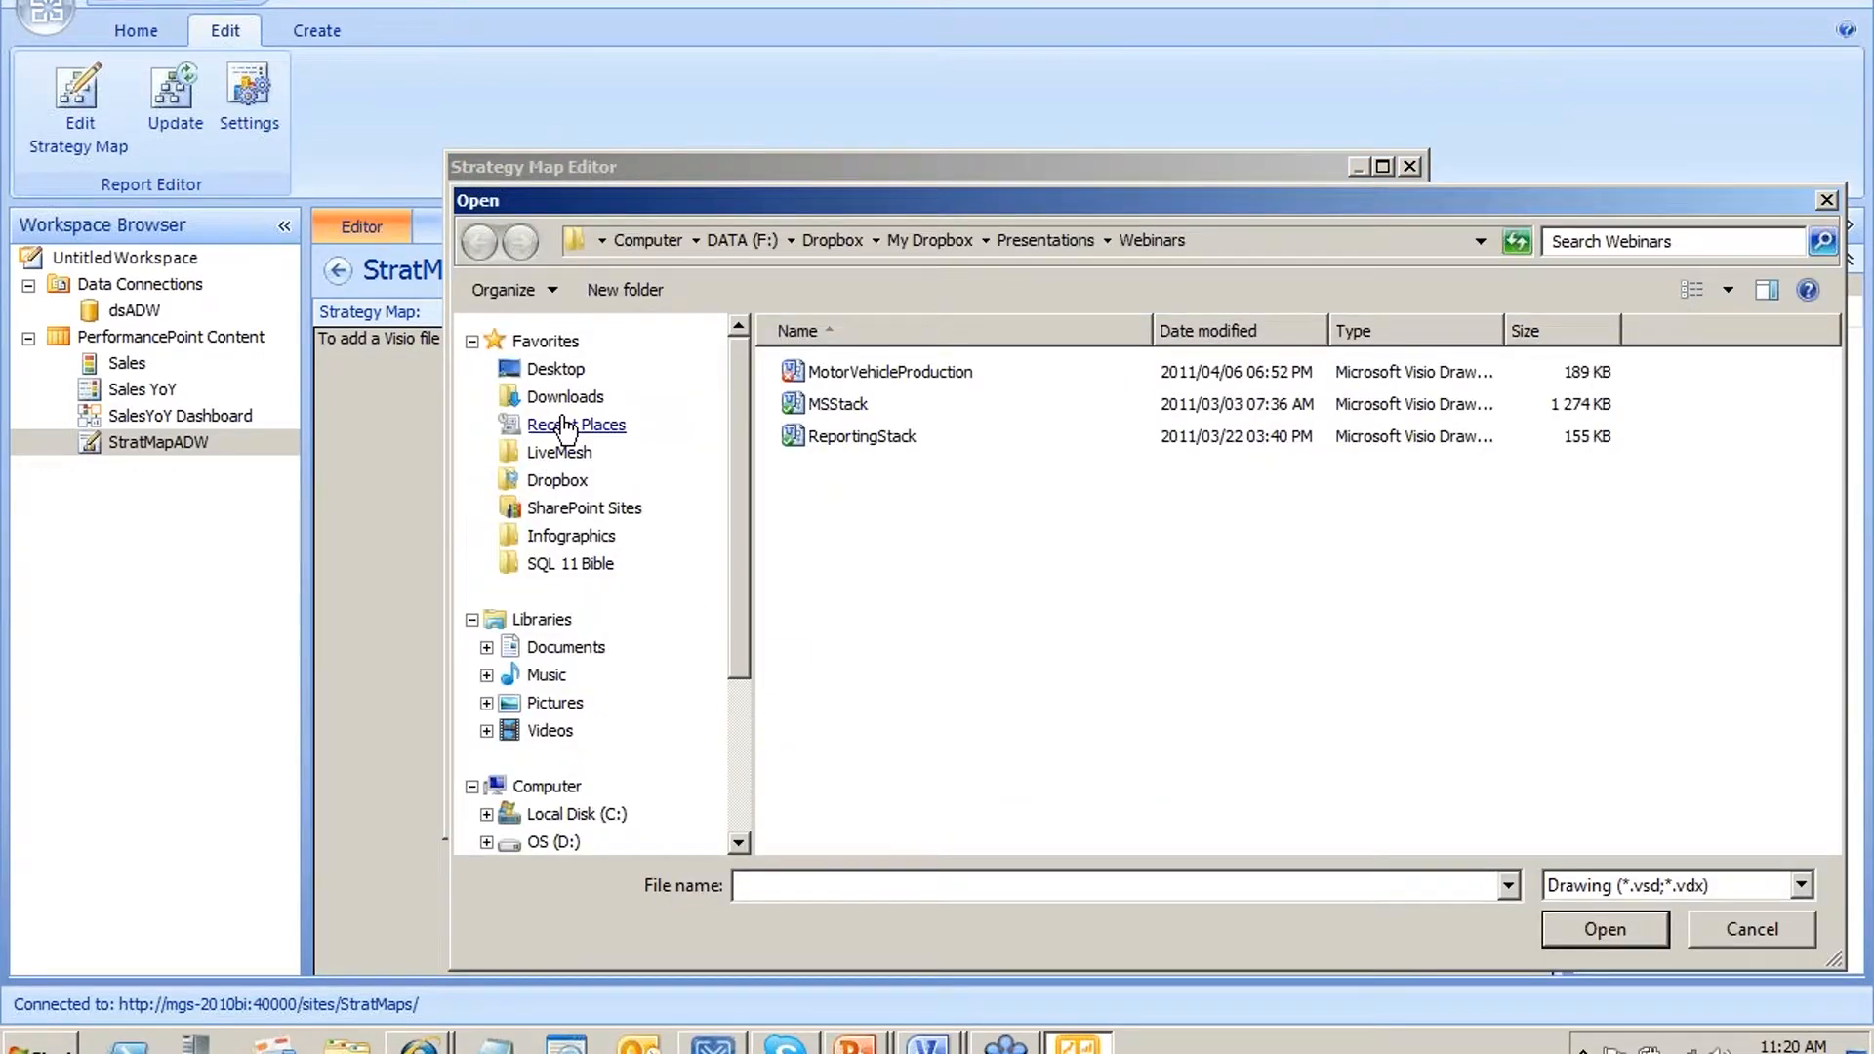
left_click(568, 649)
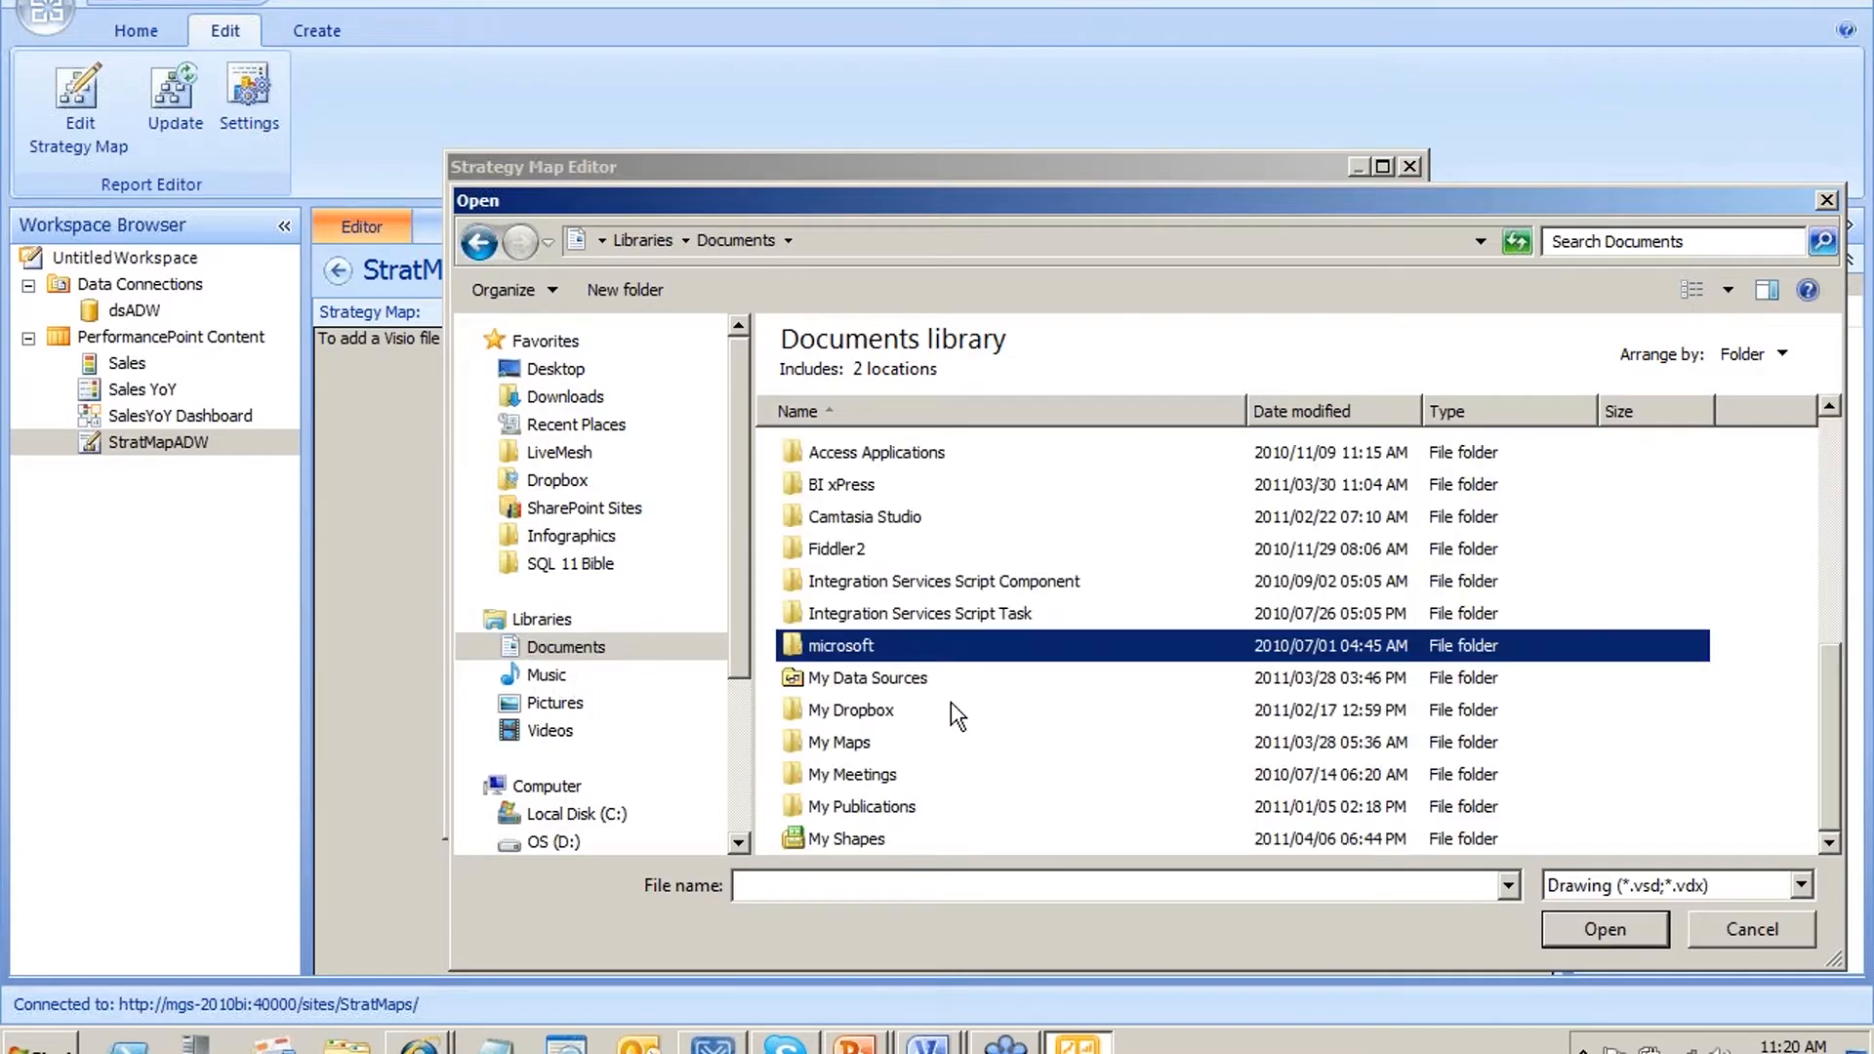
scroll(951, 701, "down", 5)
left_click(952, 704)
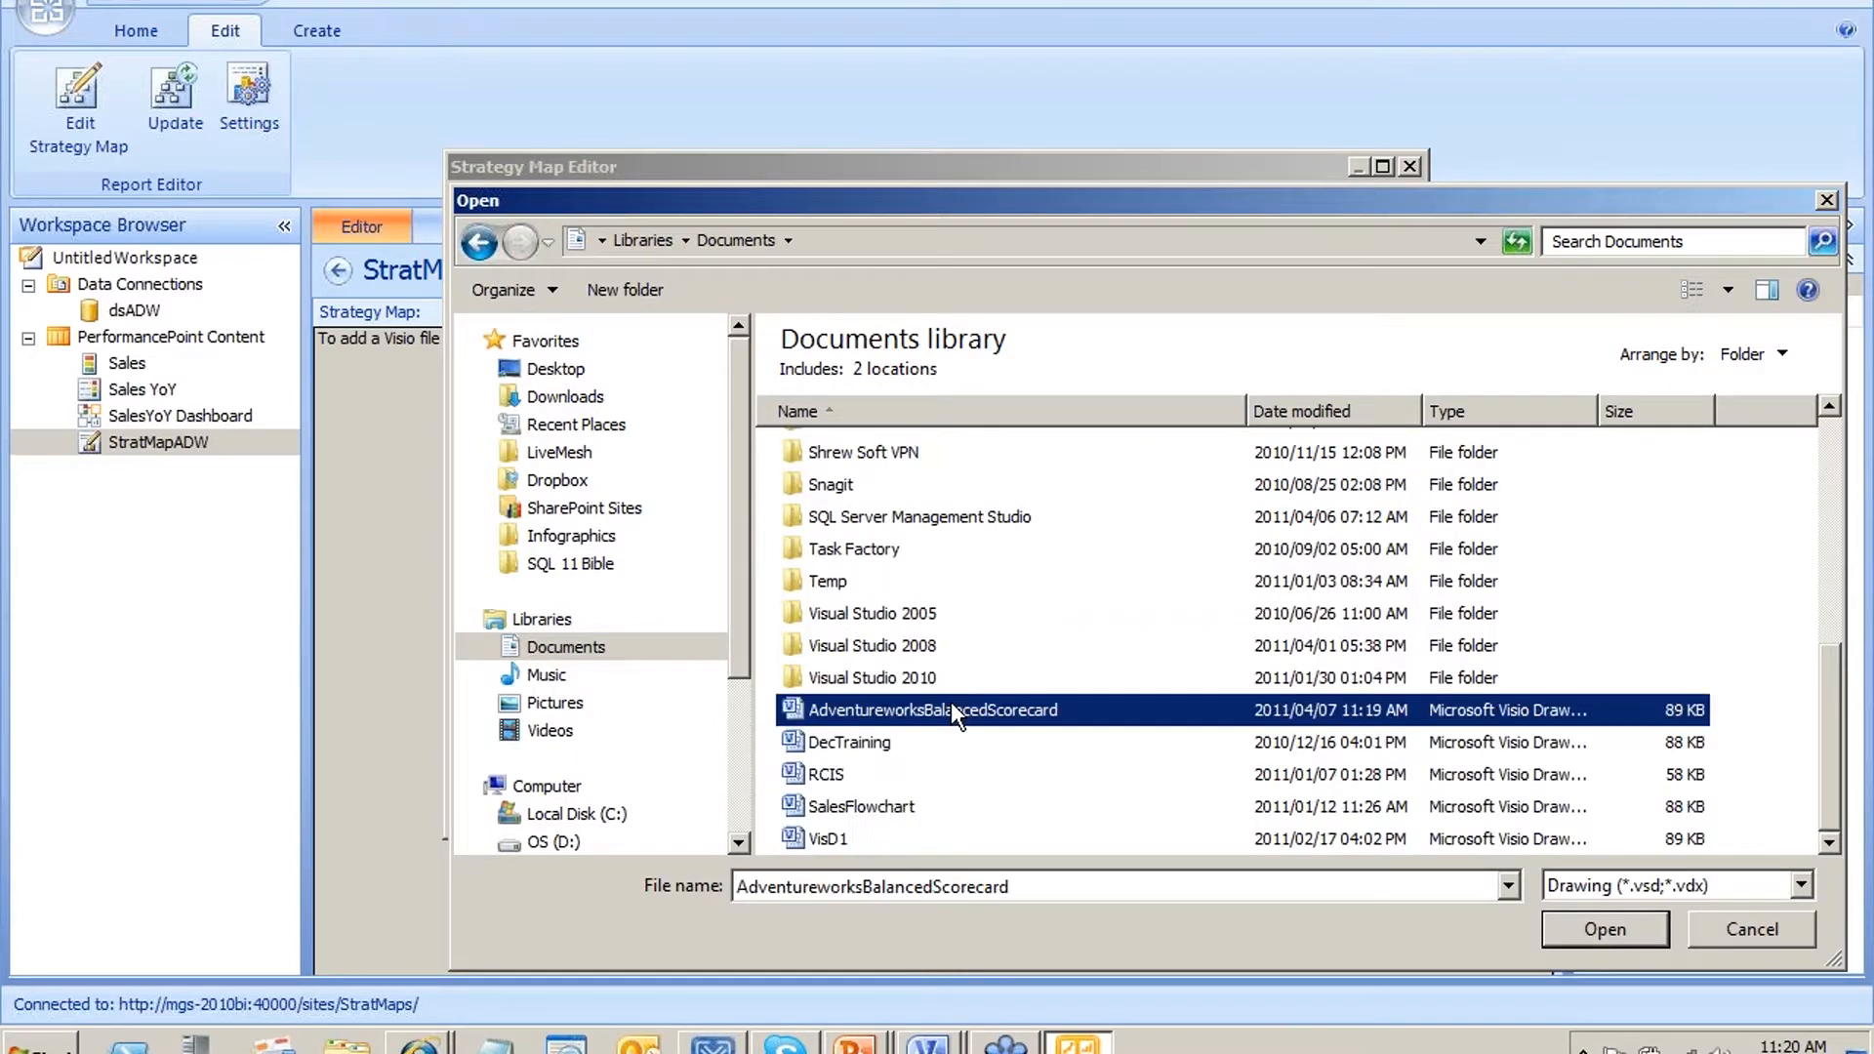
double_click(898, 710)
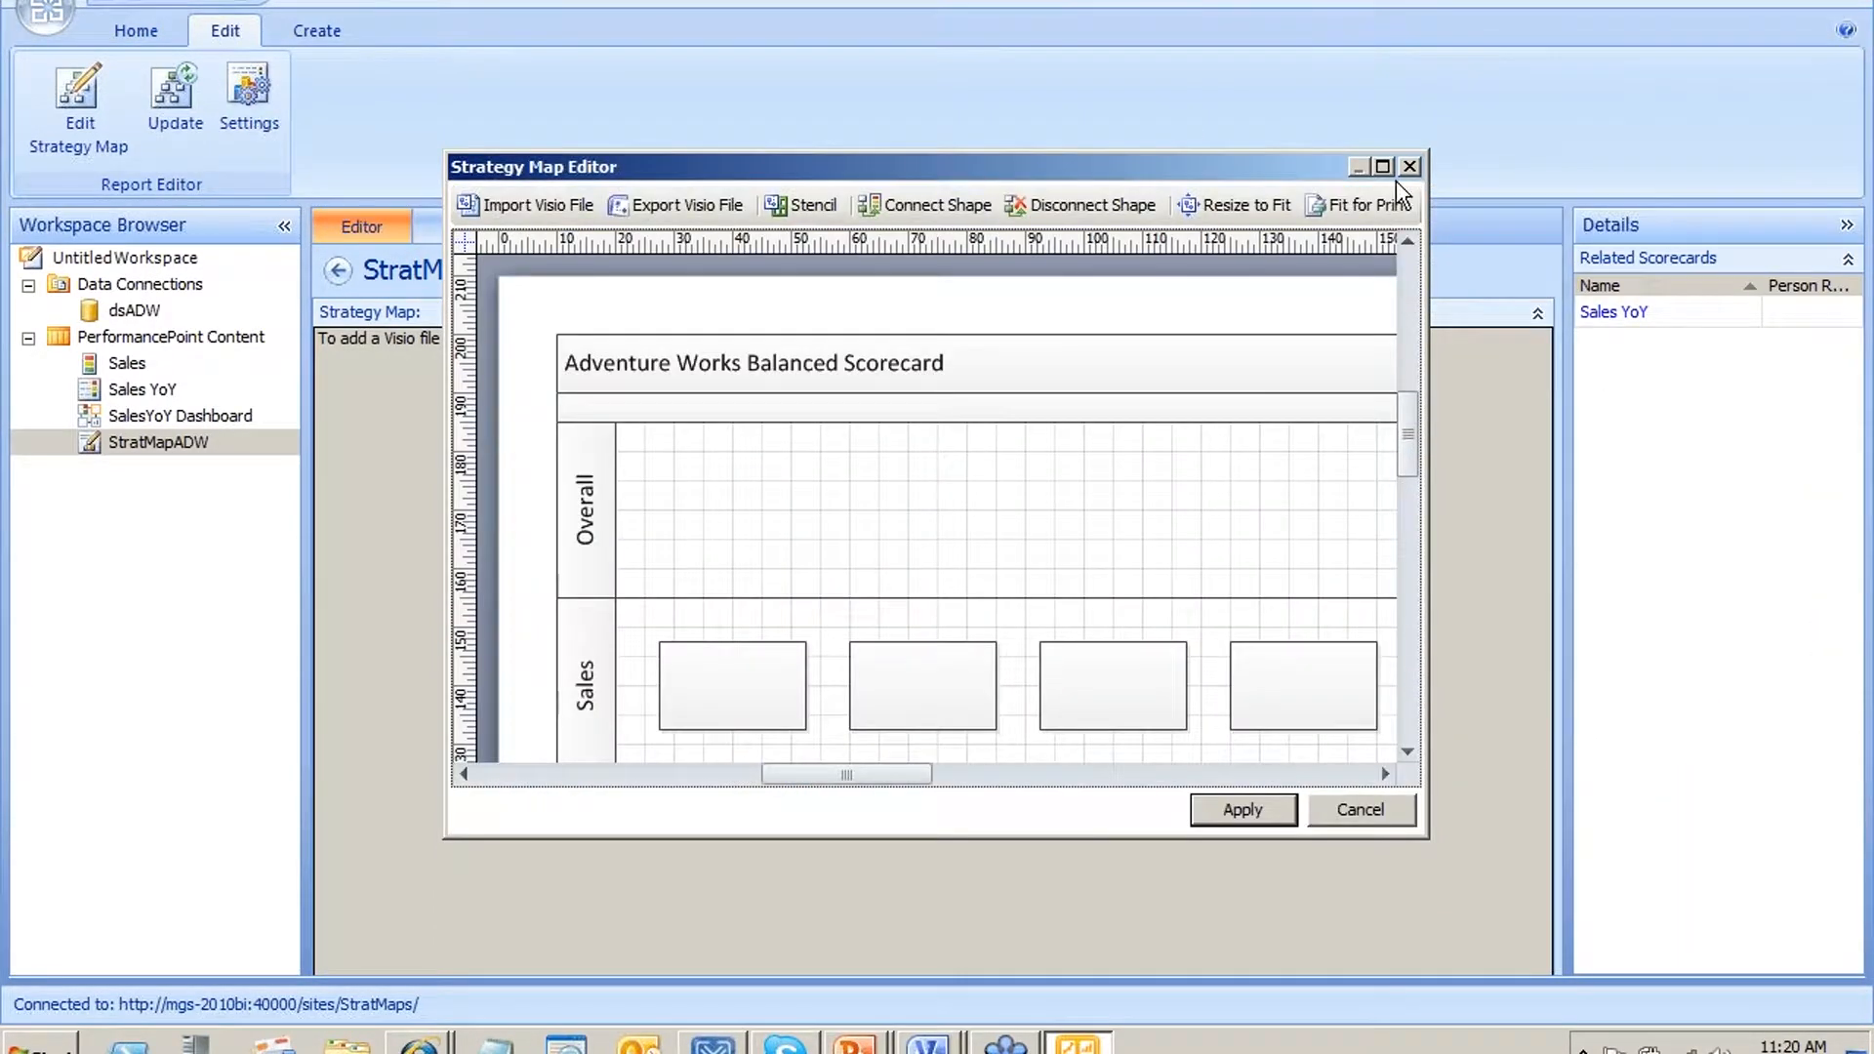
left_click(1386, 170)
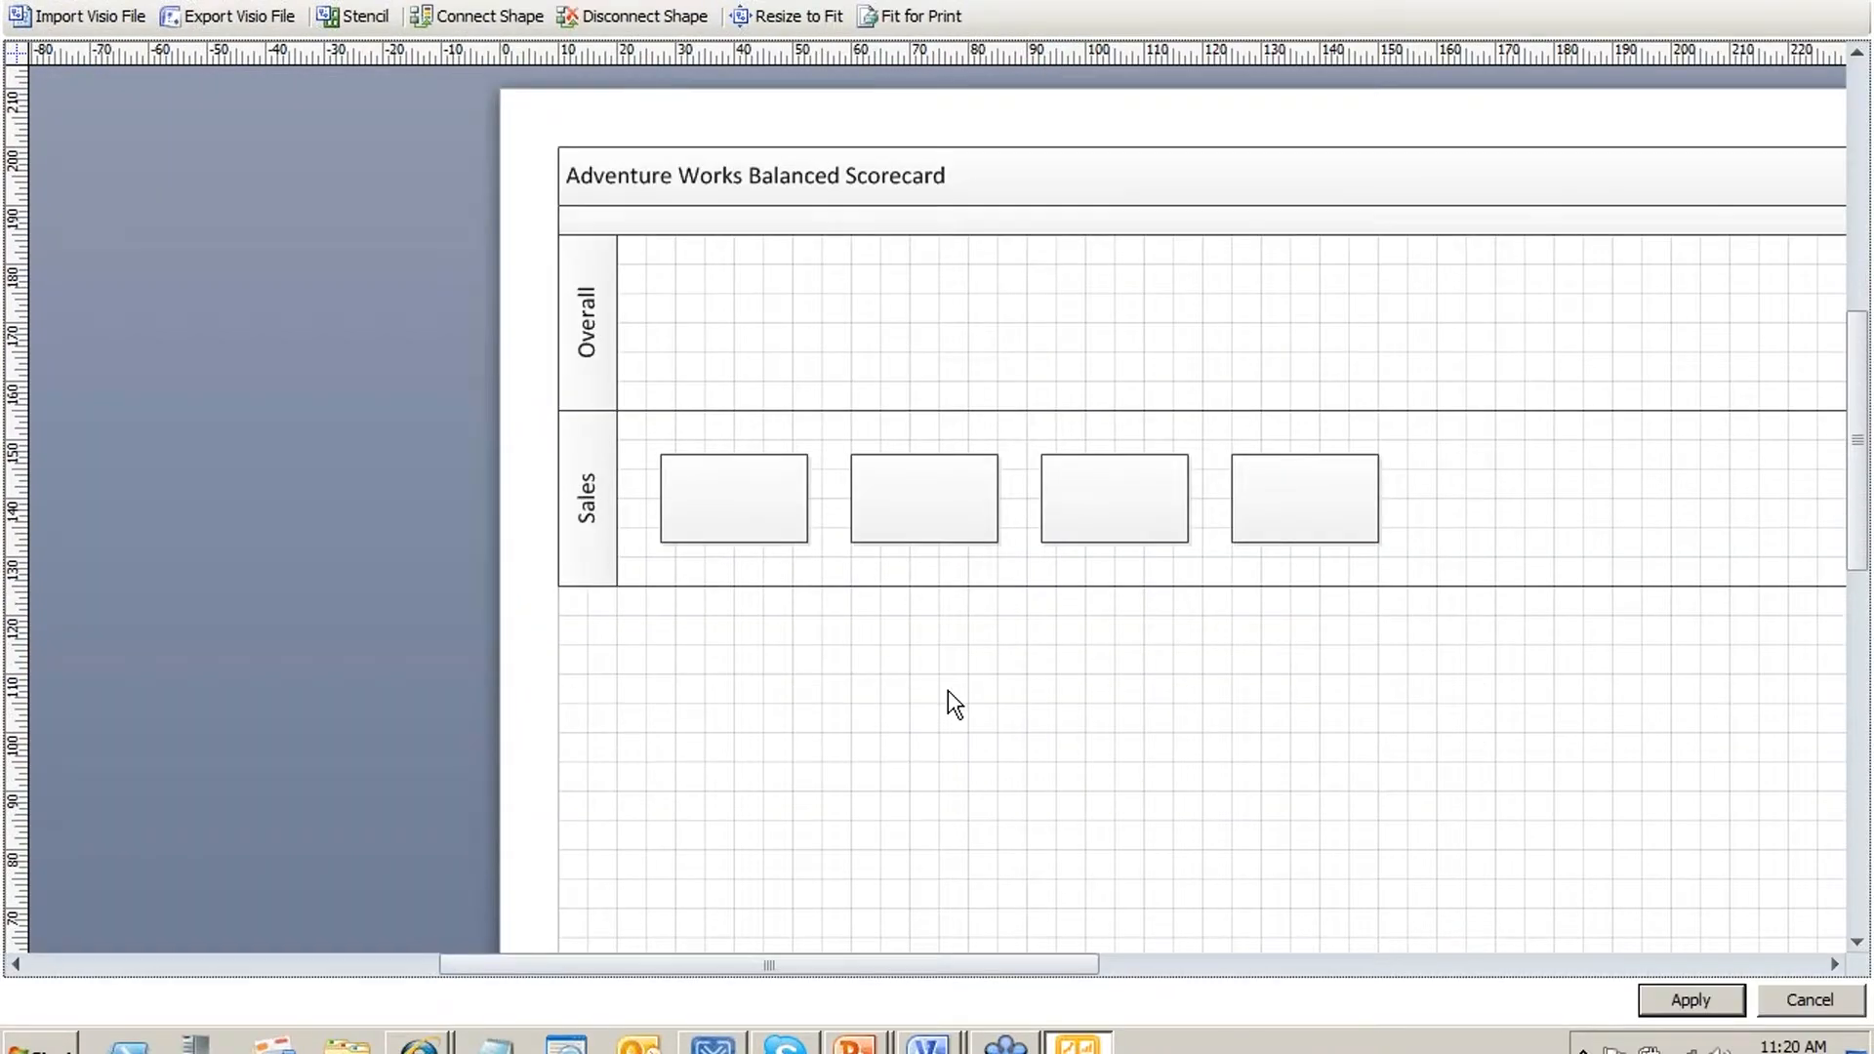
Try to connect the first shape in the Sales swimlane to the Accessories row's SalesLY value
left_click(740, 489)
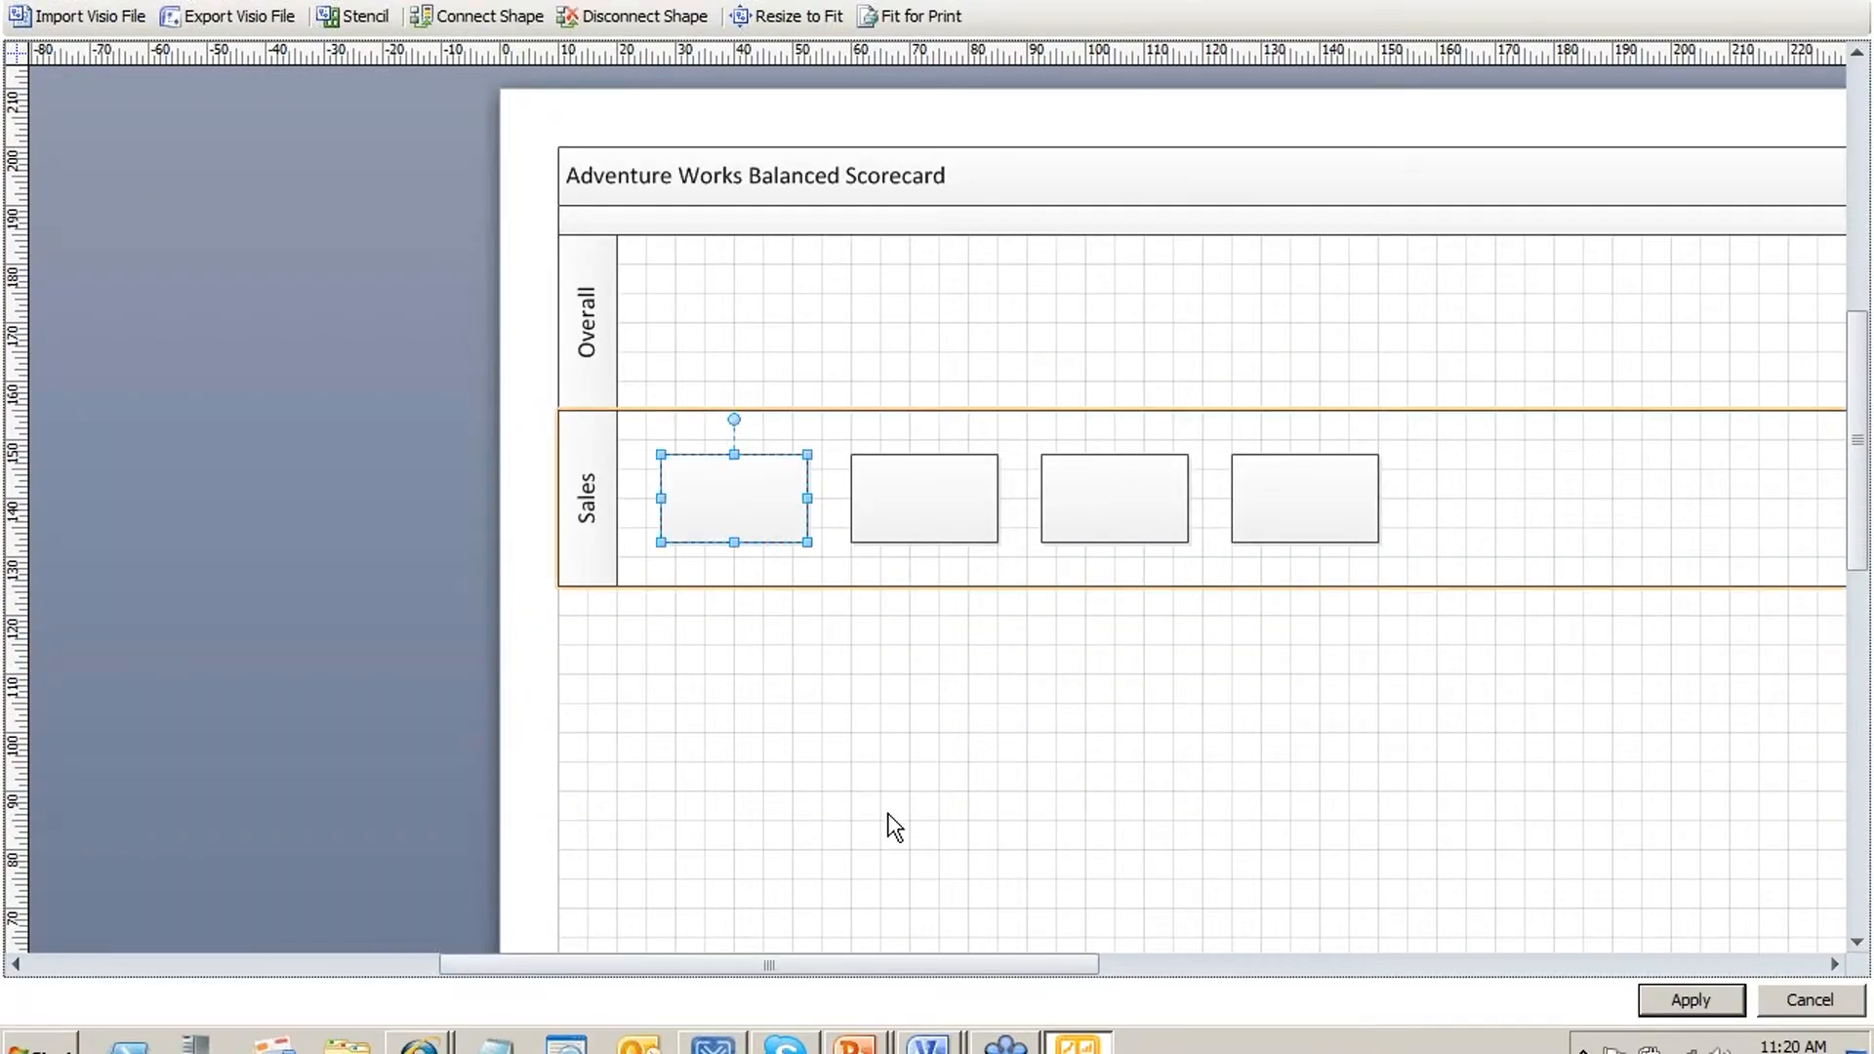
left_click(468, 12)
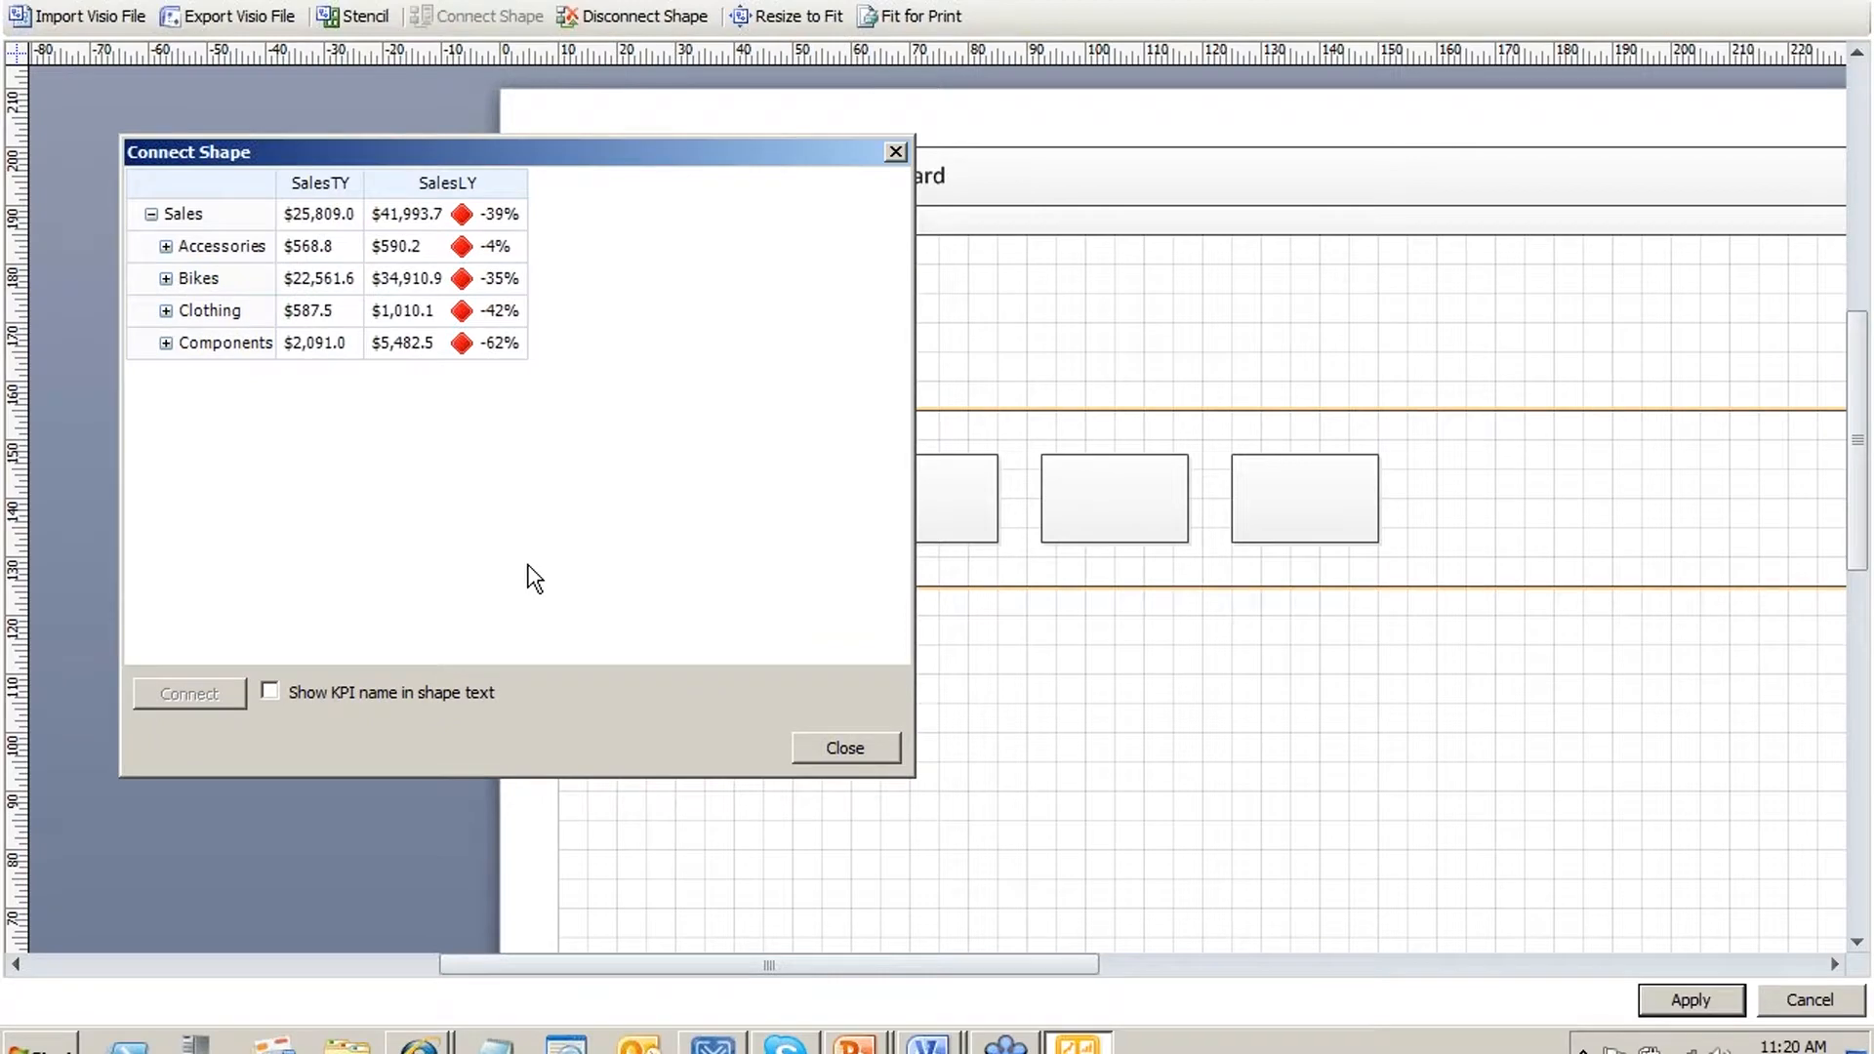
left_click(438, 250)
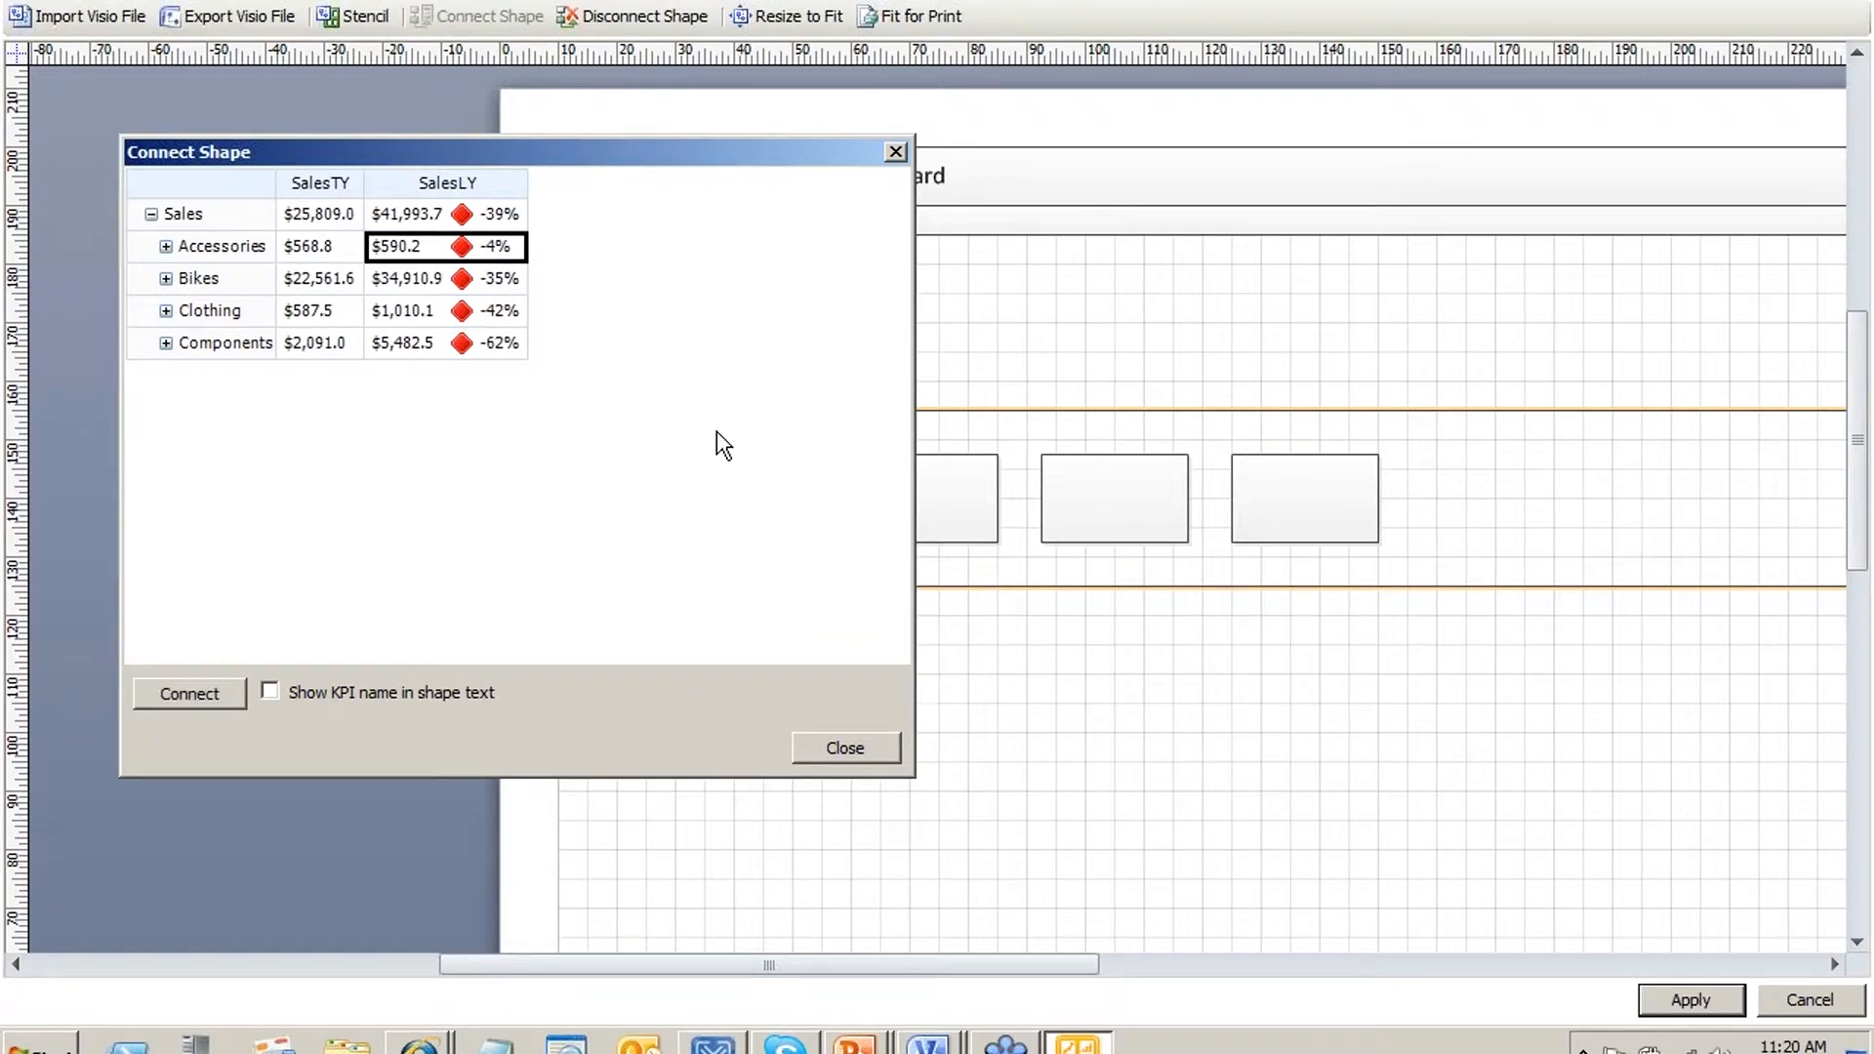
left_click(337, 693)
left_click(337, 694)
left_click(822, 744)
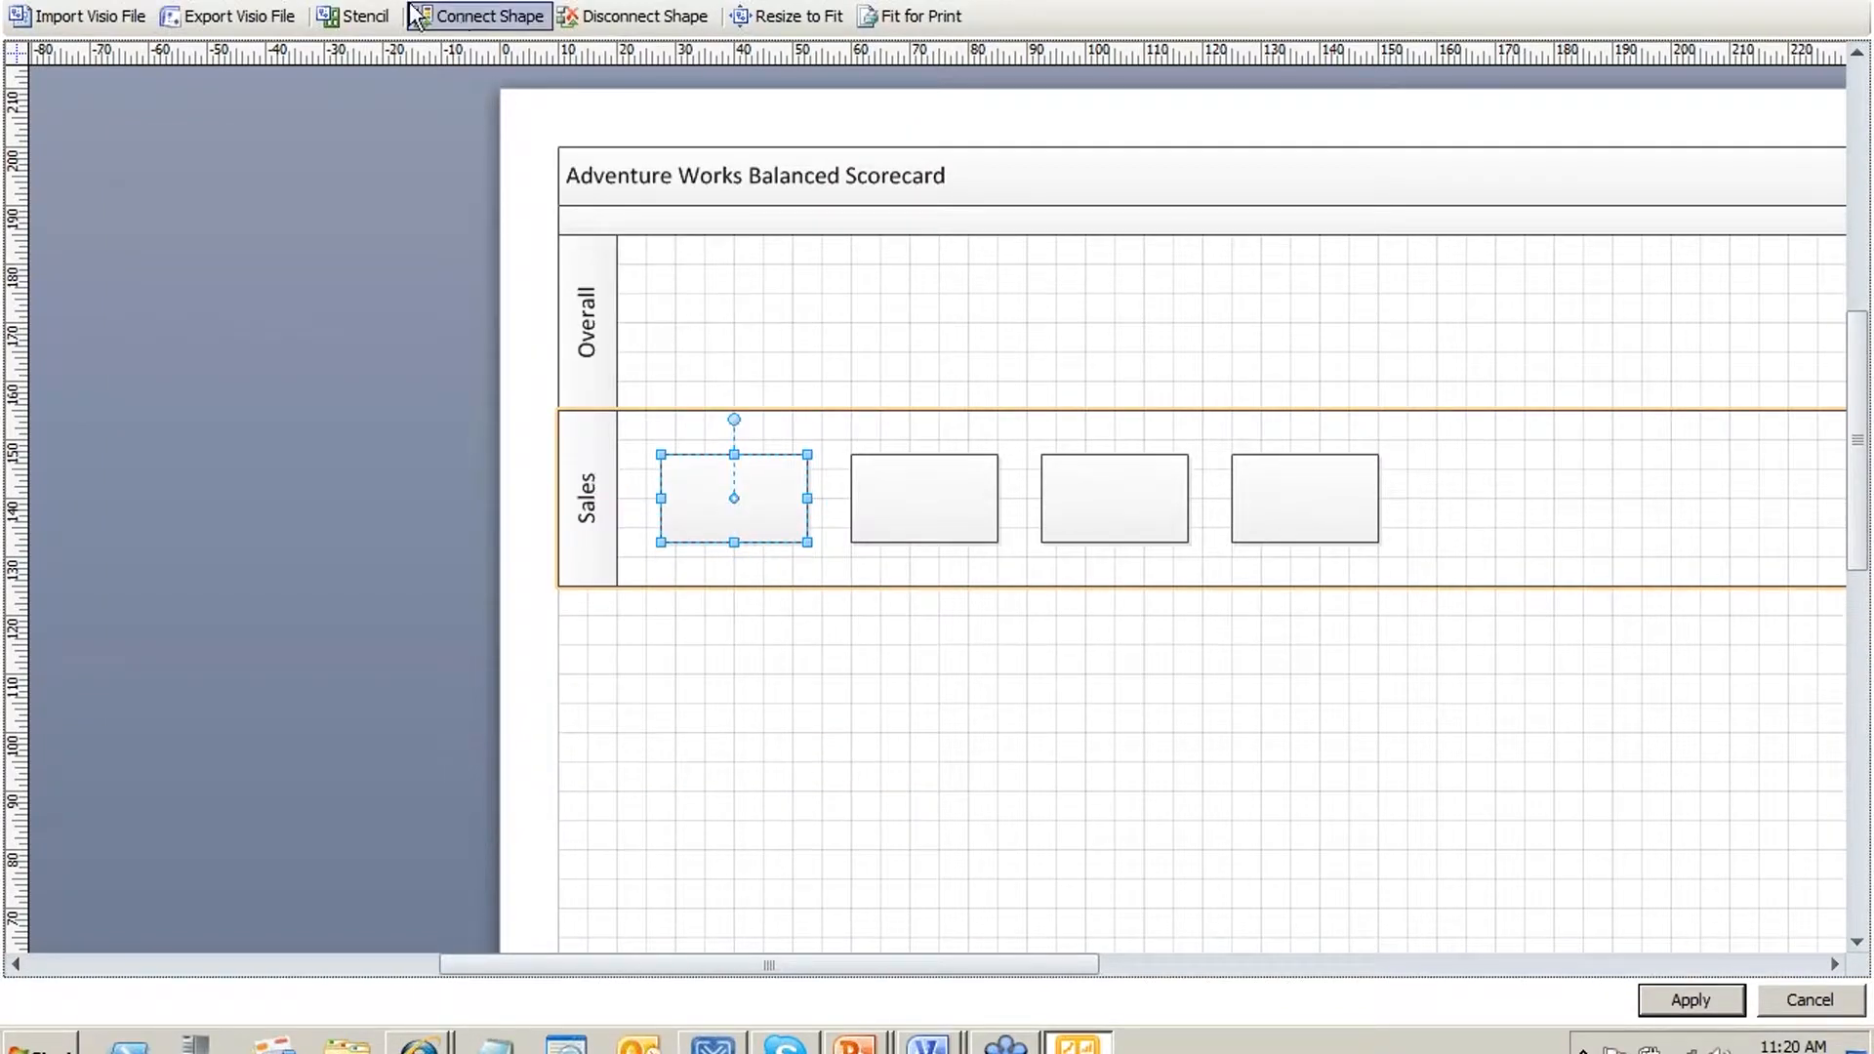
Connect the first shape in the Sales swimlane to the overall Sales row's SalesLY value, showing the KPI name in the shape text
left_click(467, 15)
left_click(384, 110)
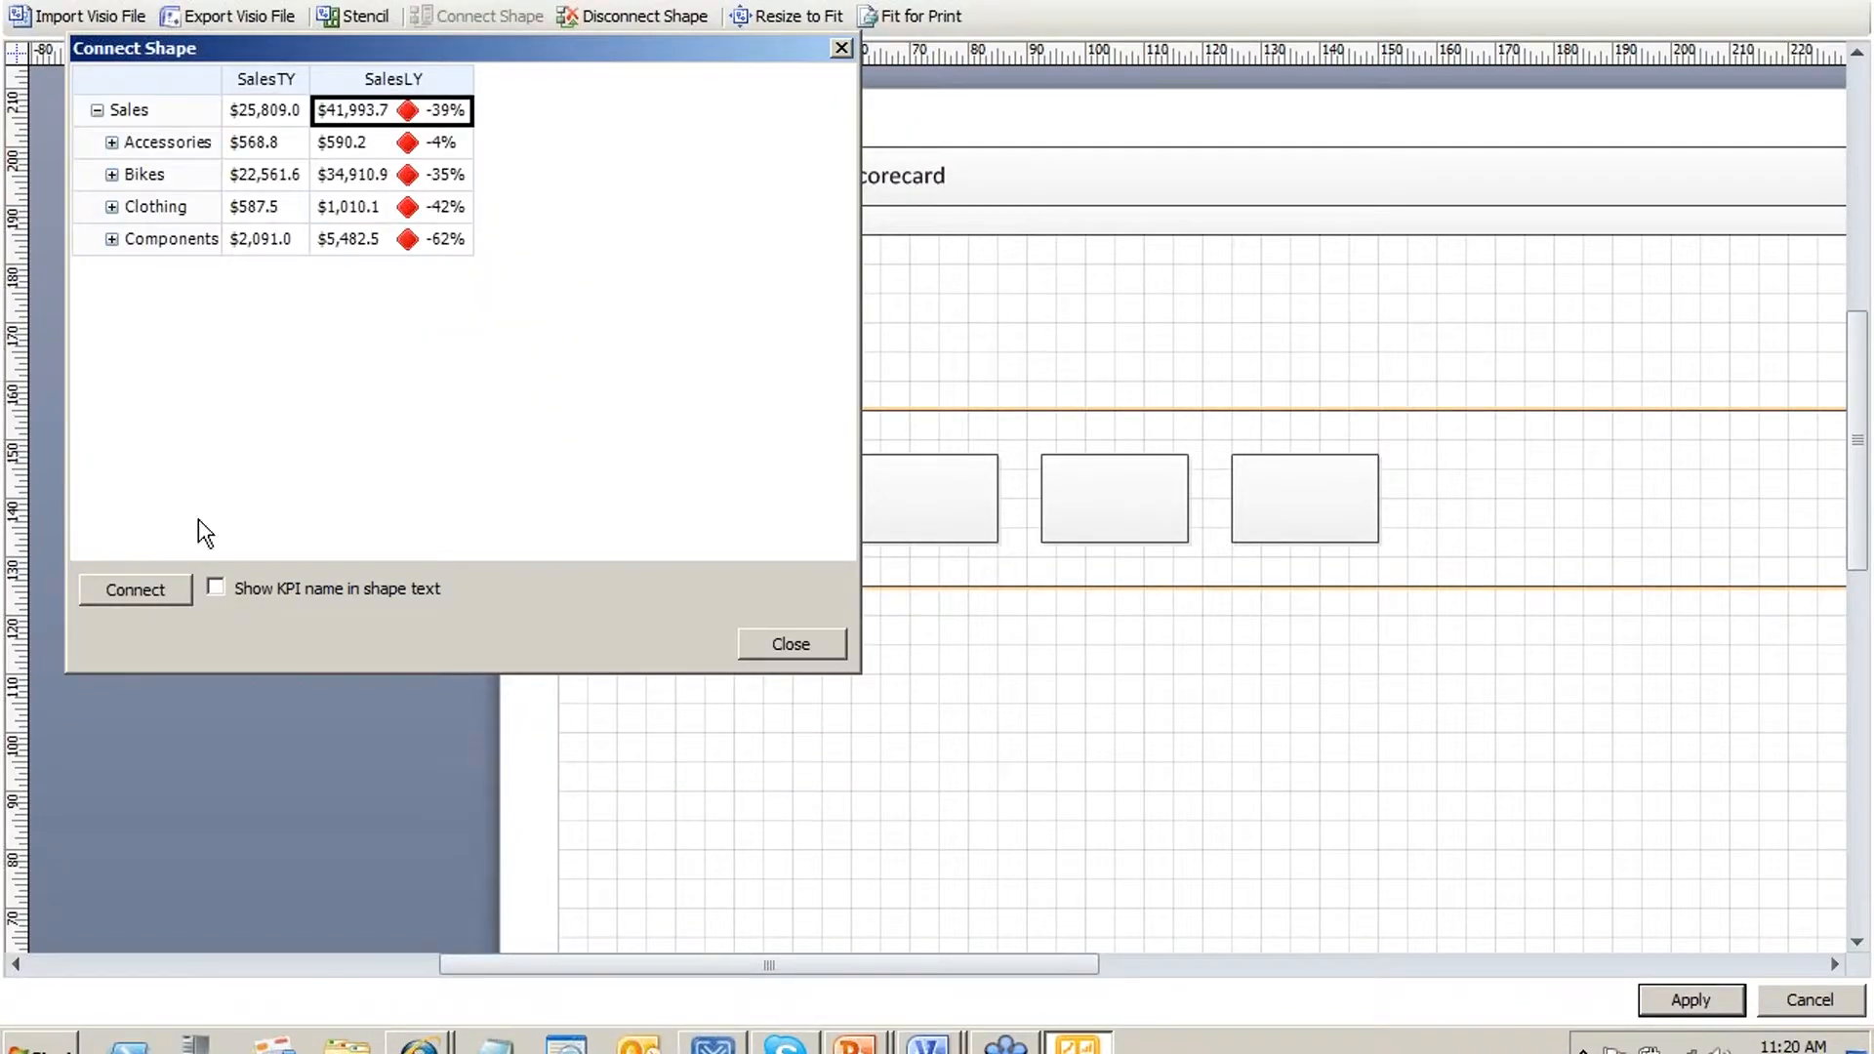
left_click(170, 598)
left_click_drag(798, 56, 620, 79)
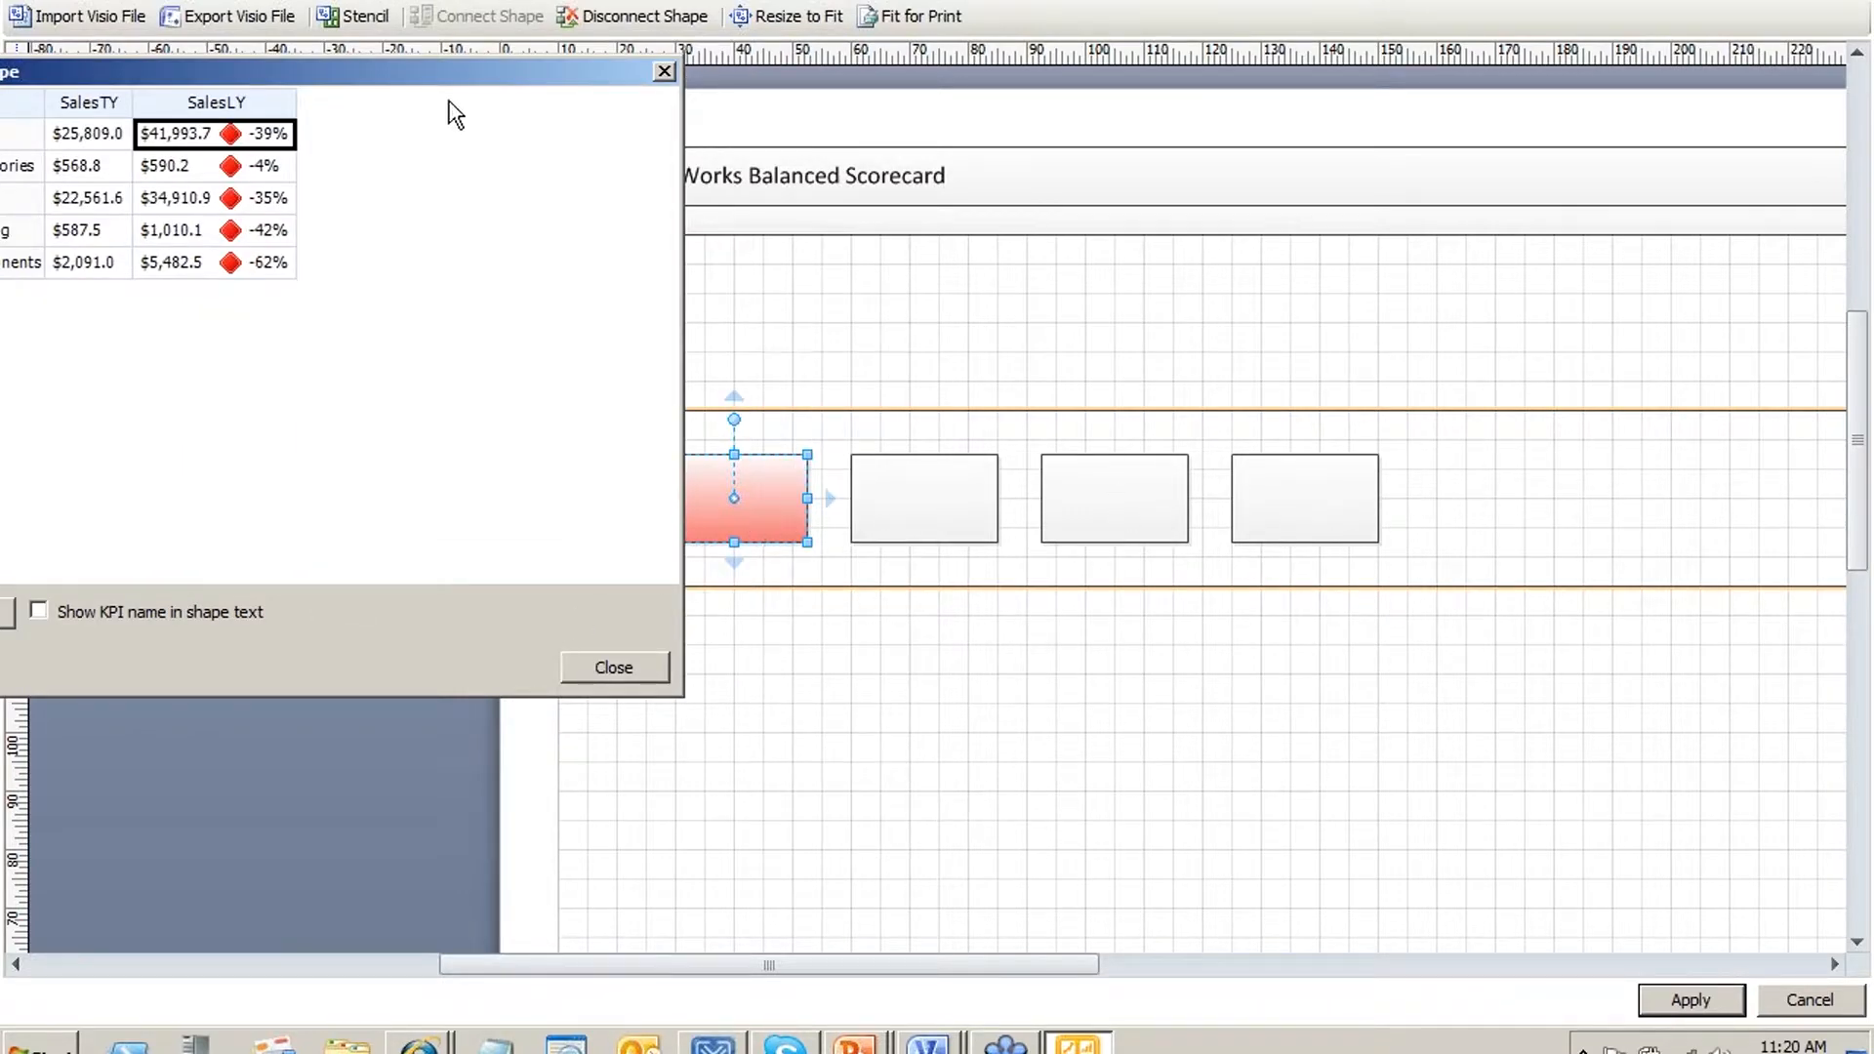
left_click_drag(492, 86, 1474, 127)
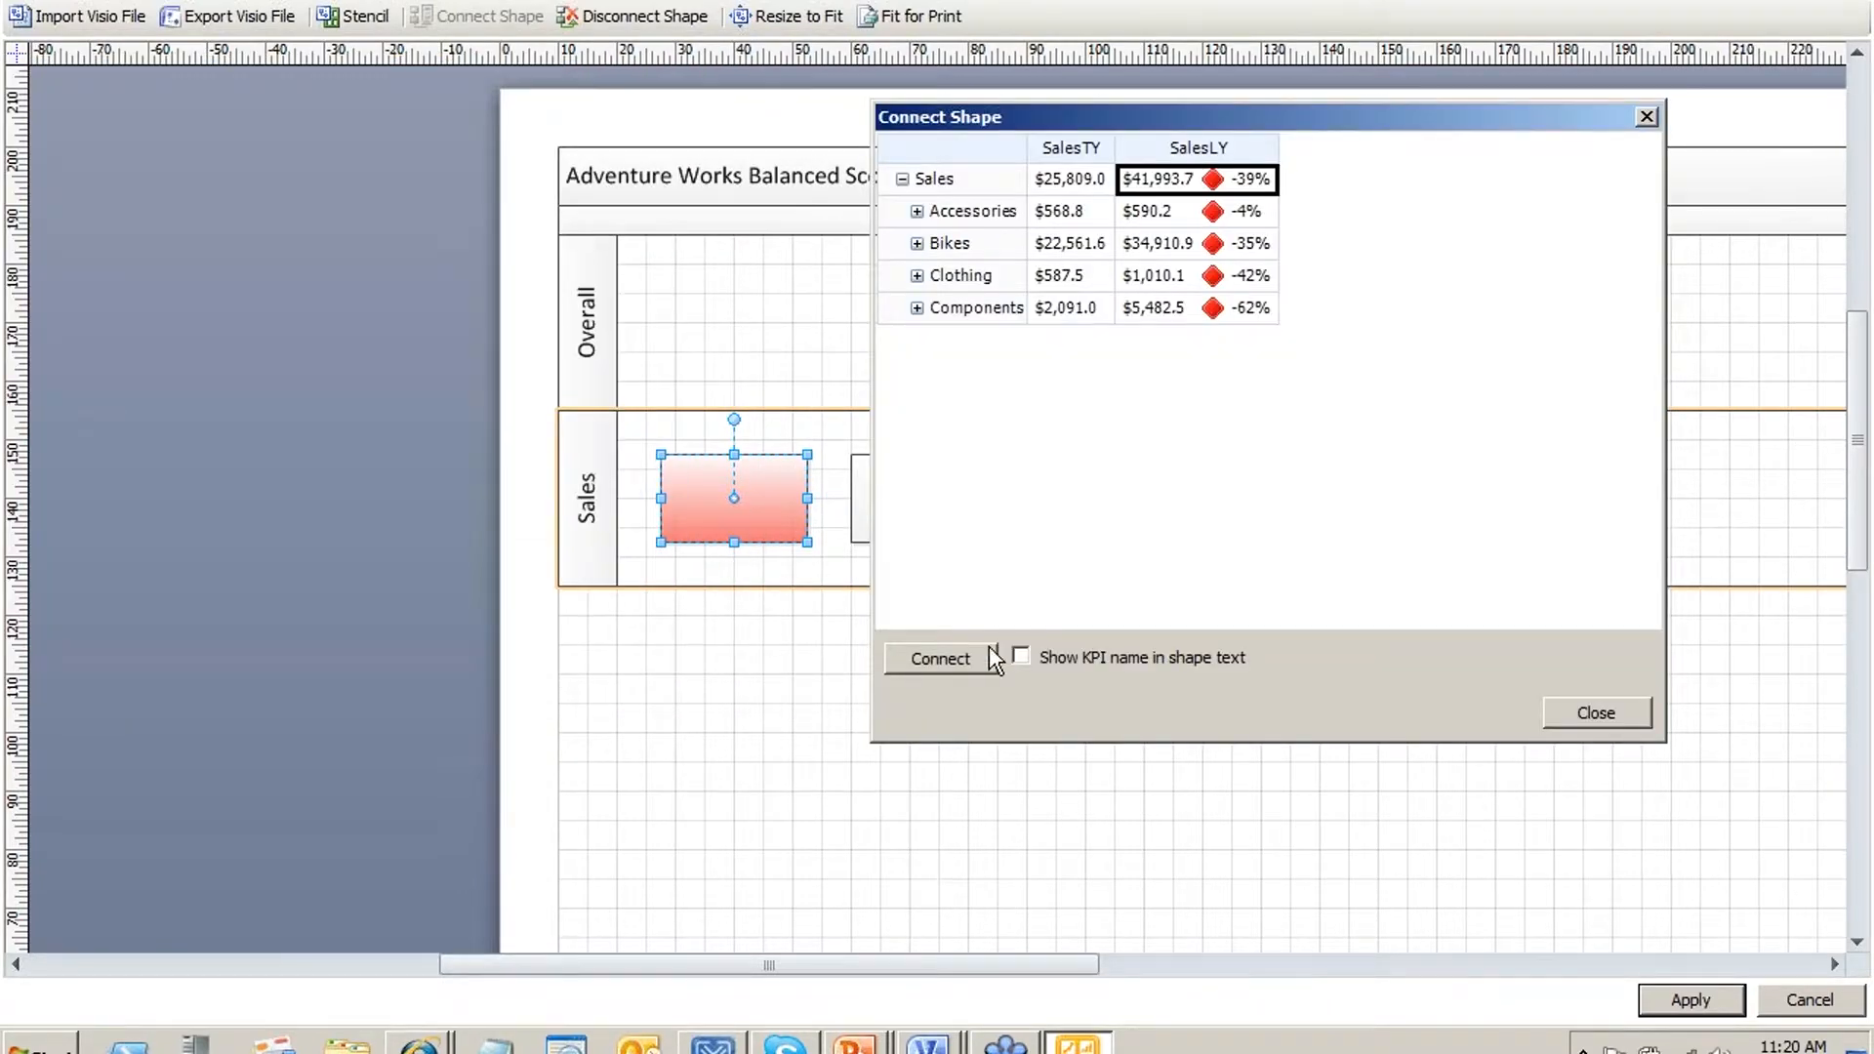
left_click(992, 666)
left_click(792, 584)
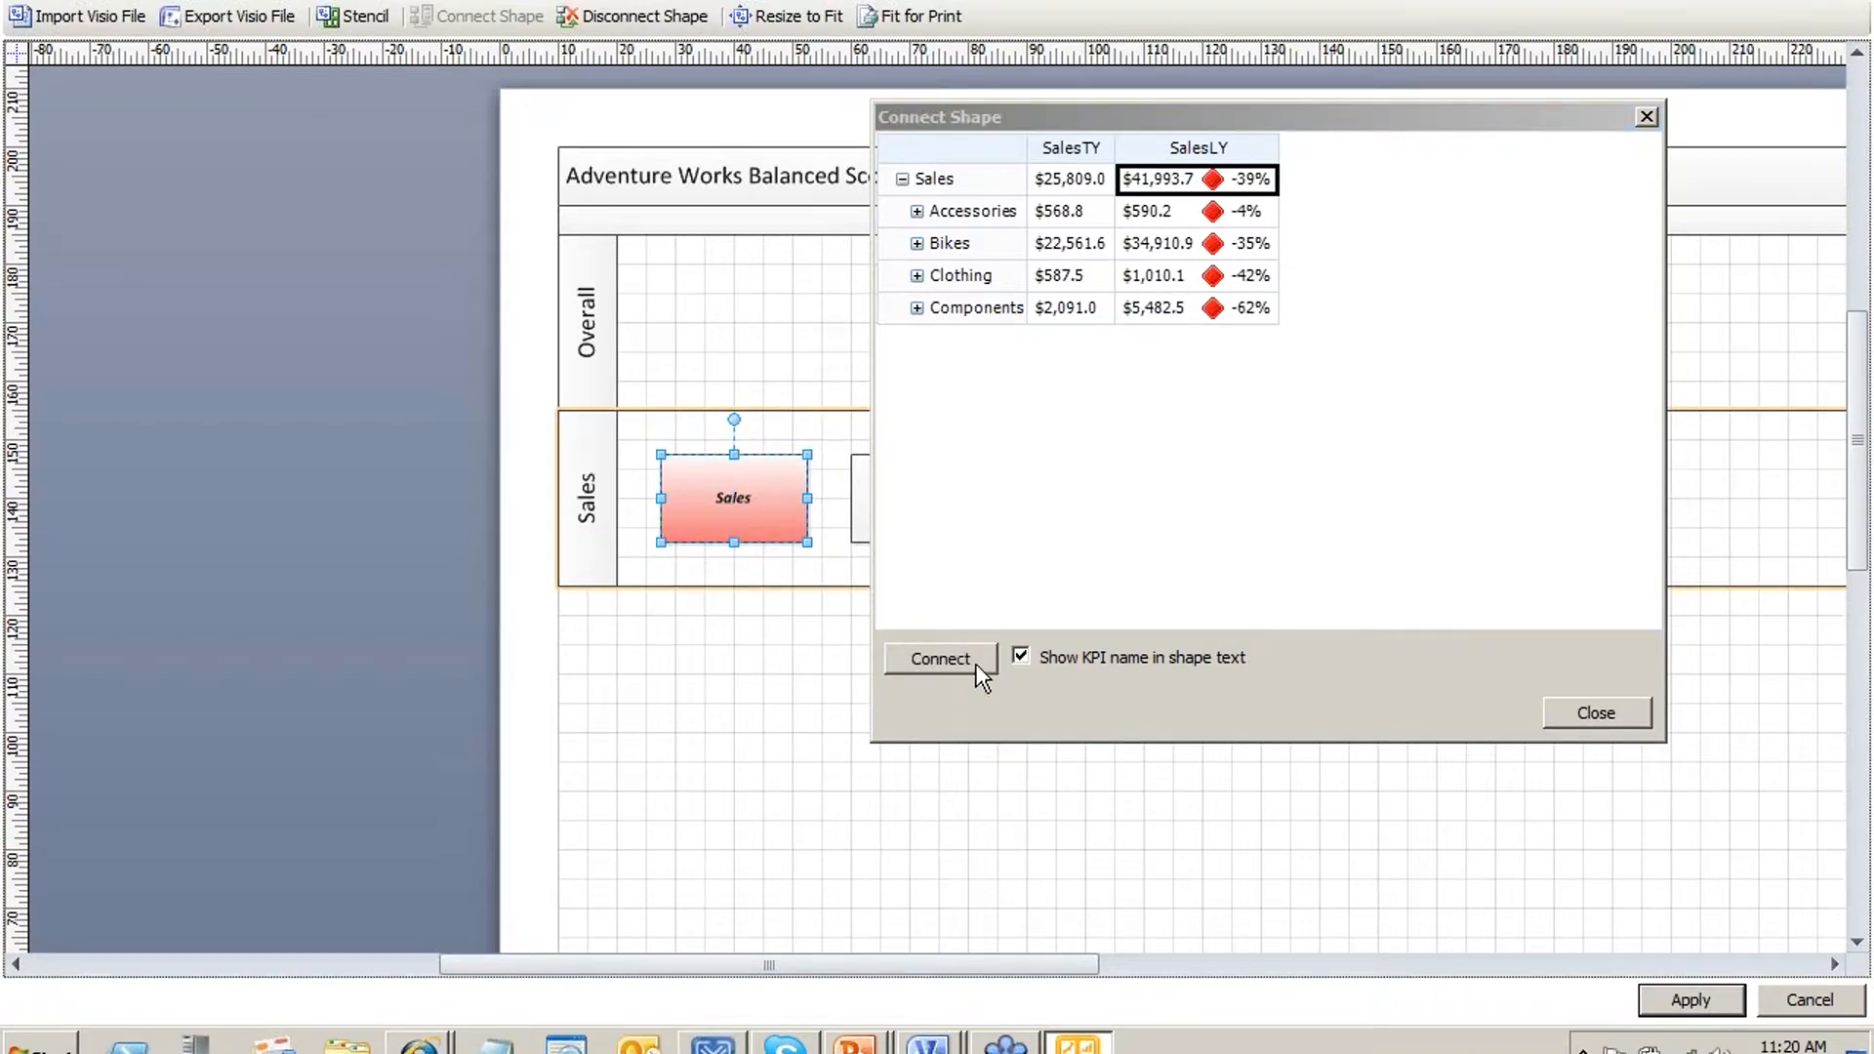
Change the first shape's text to Accessories, turn off showing KPI names, and link the shape to the second one with a connector
double_click(738, 505)
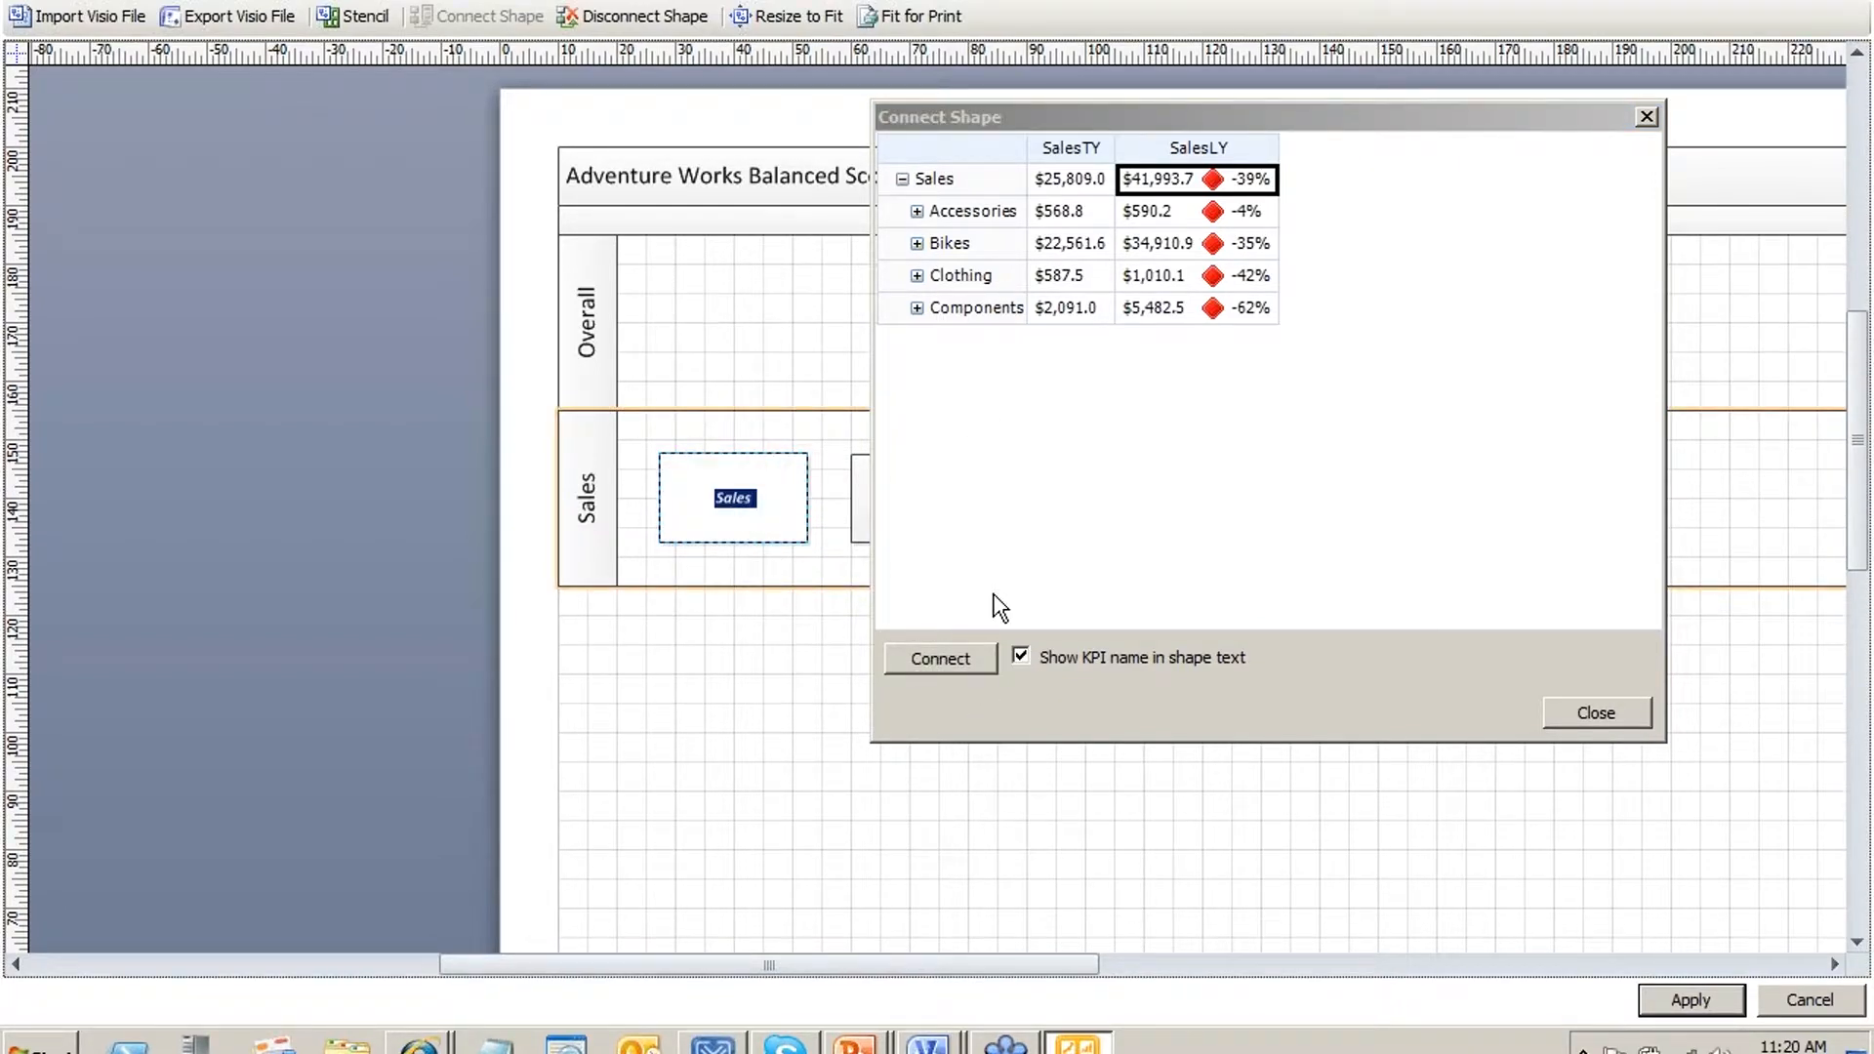
type("Accessories")
left_click(1062, 646)
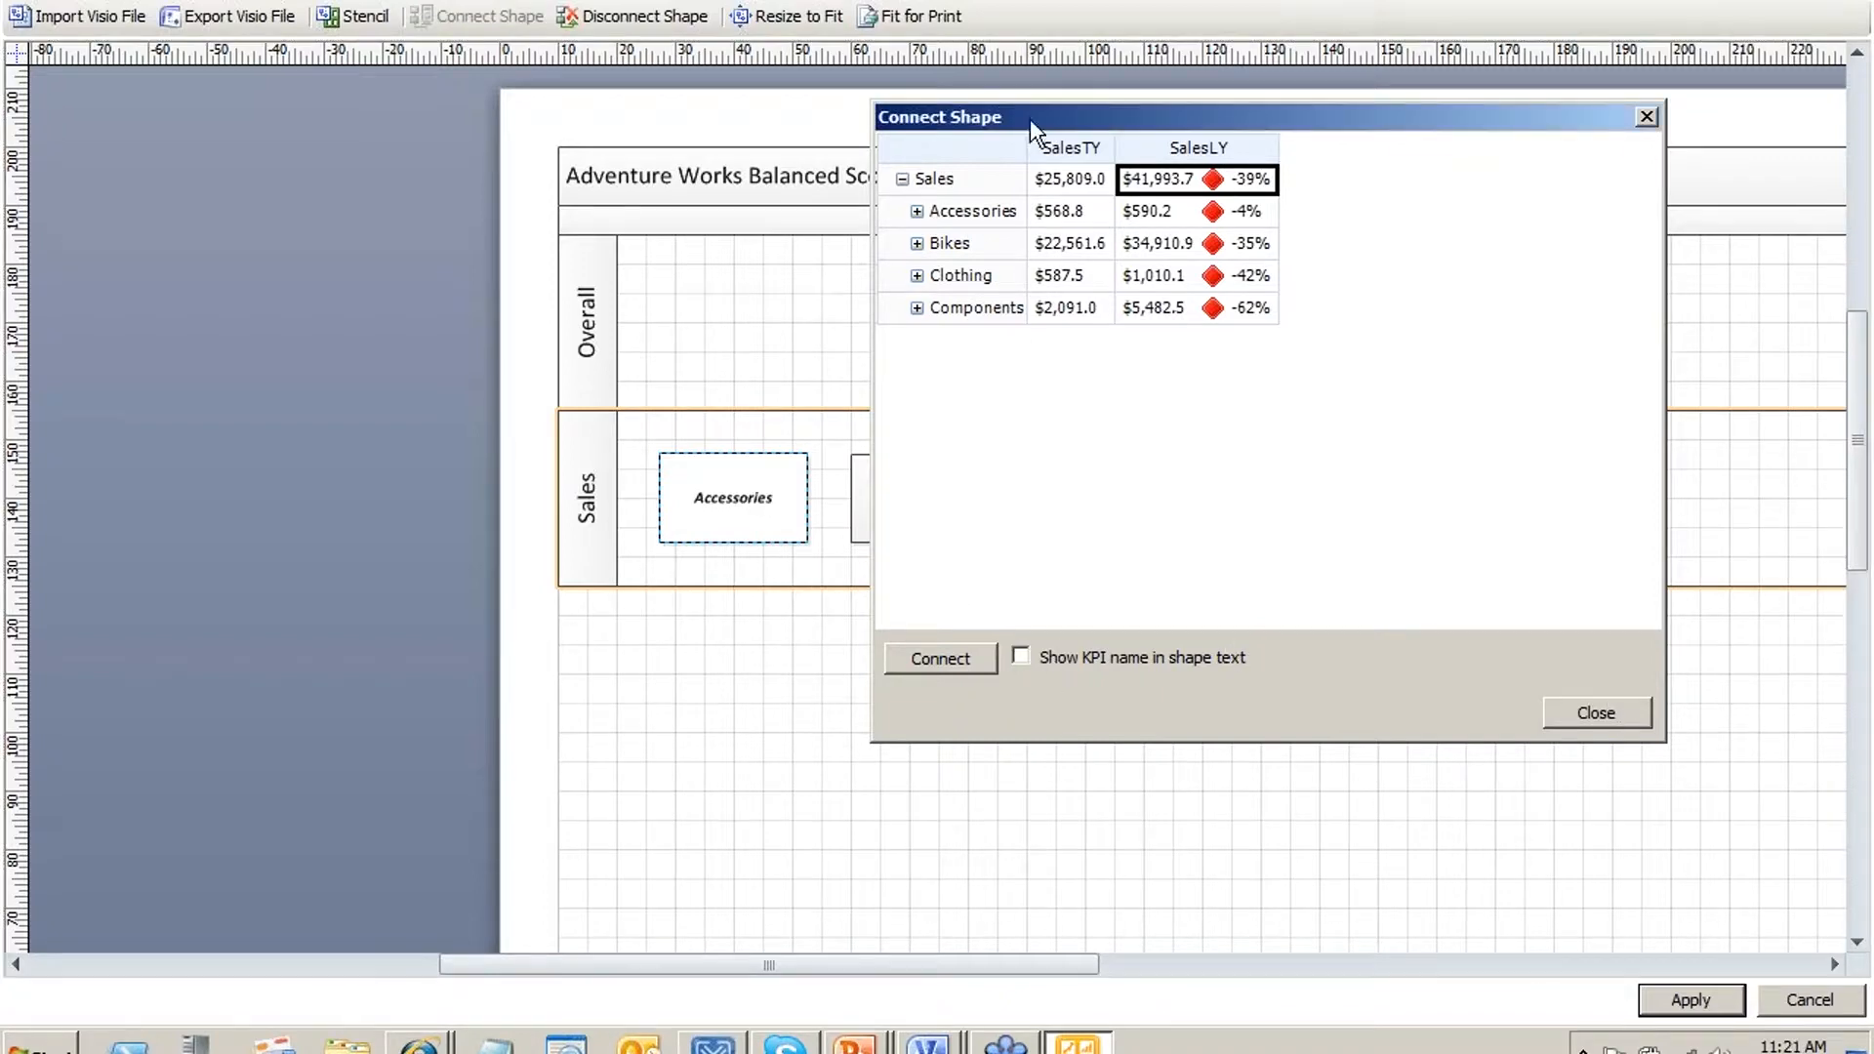
left_click(845, 492)
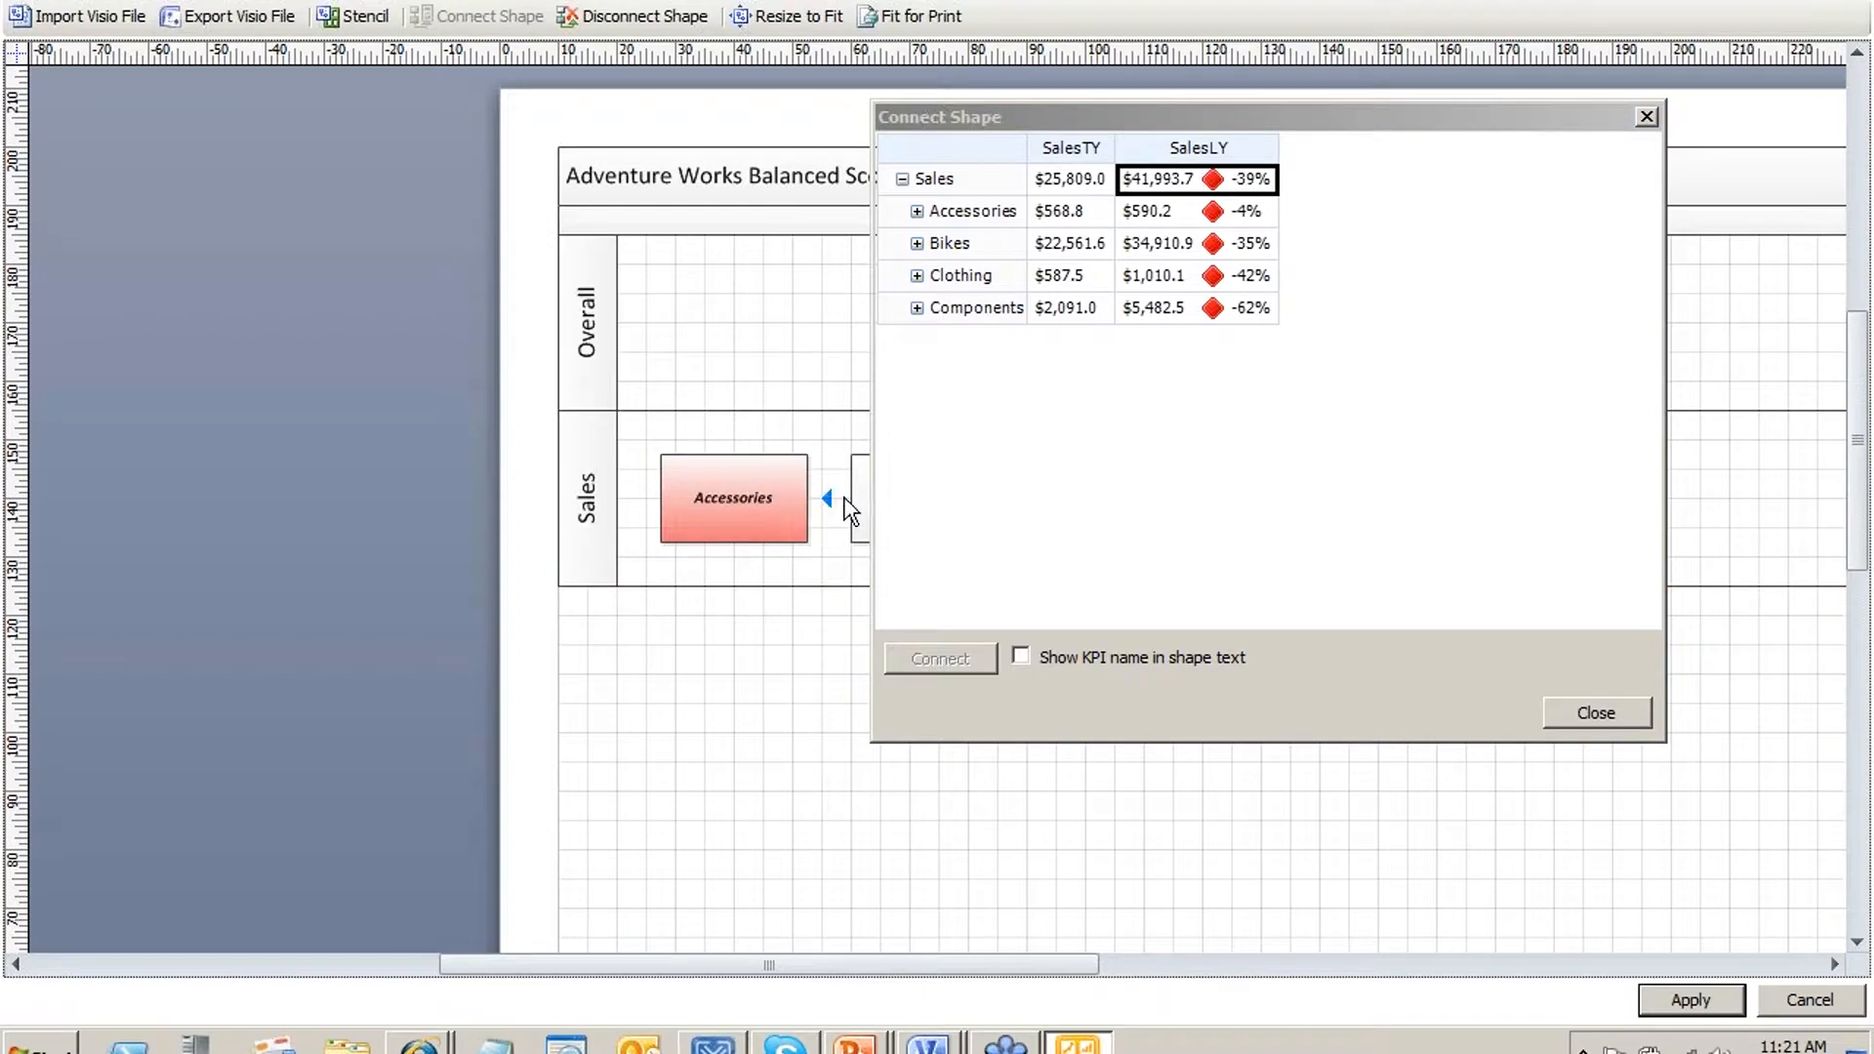
left_click(837, 498)
left_click_drag(1039, 117, 1153, 128)
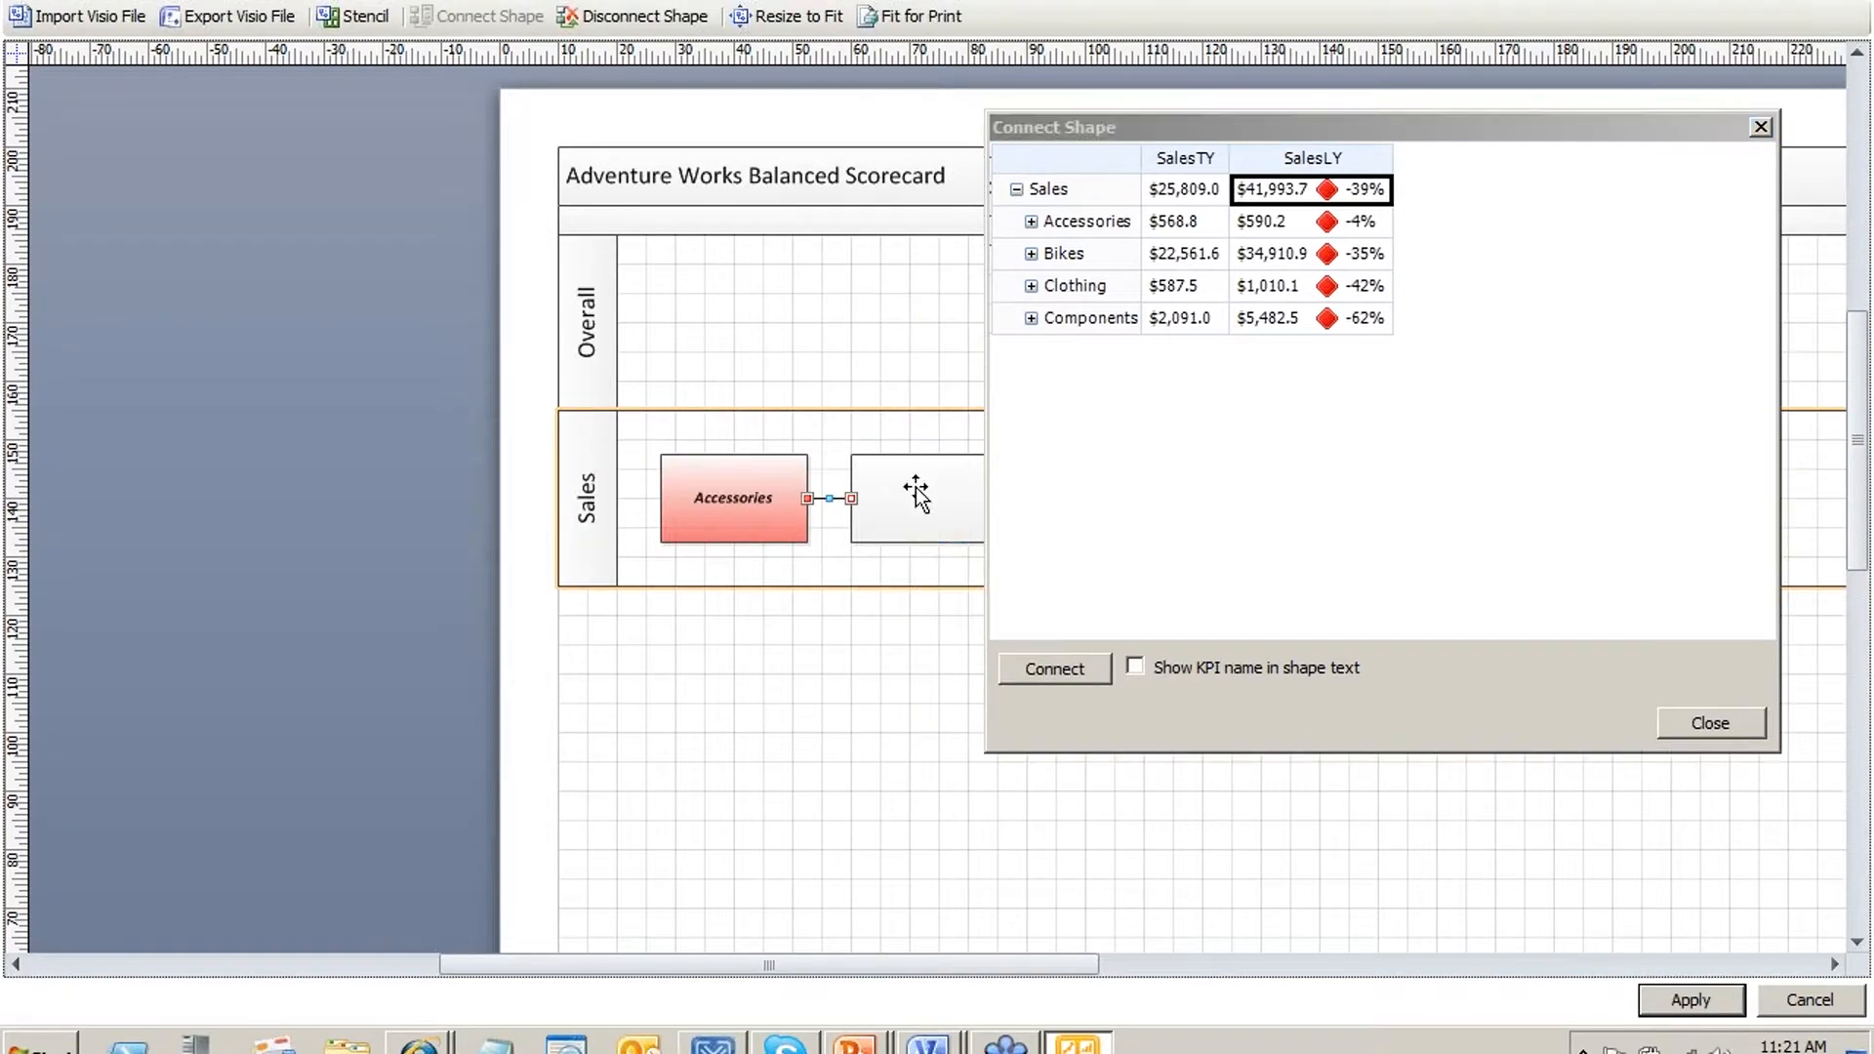
Connect the second shape to the Accessories SalesLY value and the third shape to the Bikes SalesLY value
left_click(918, 494)
left_click(1287, 220)
left_click(1042, 671)
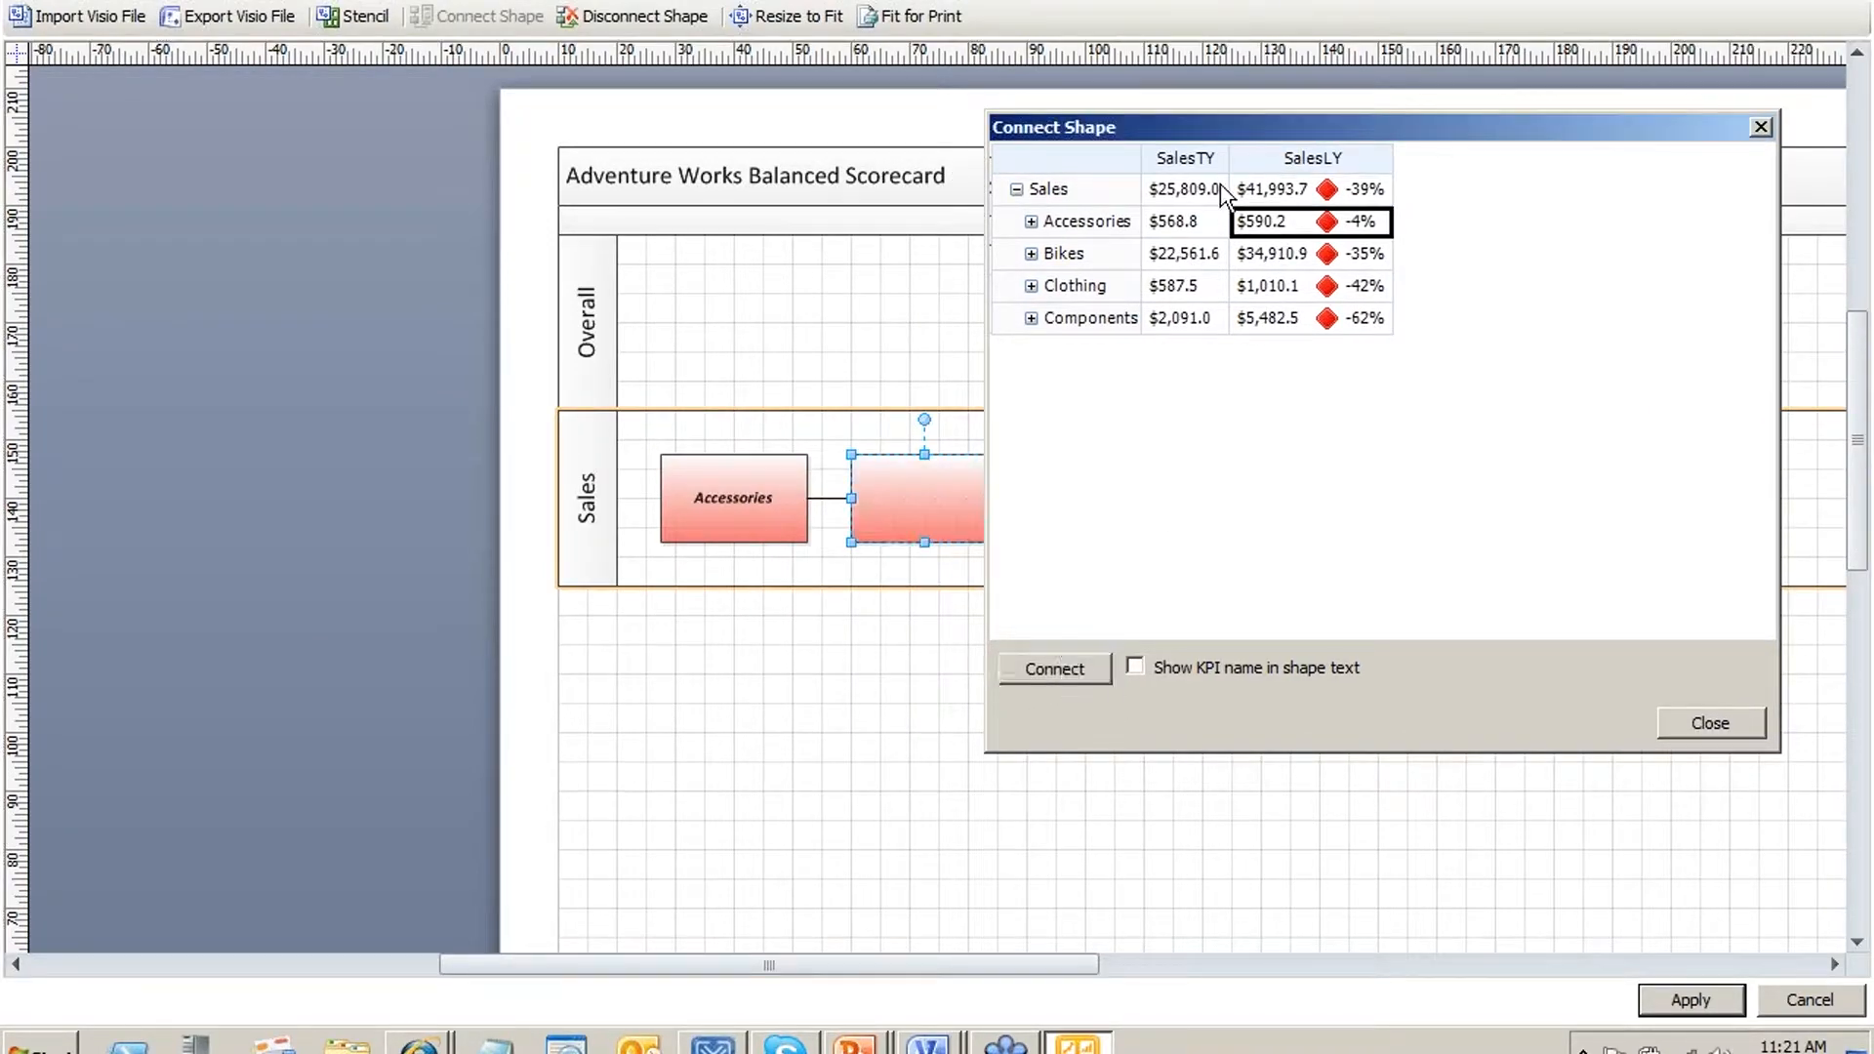
left_click_drag(1291, 136, 500, 196)
left_click(488, 312)
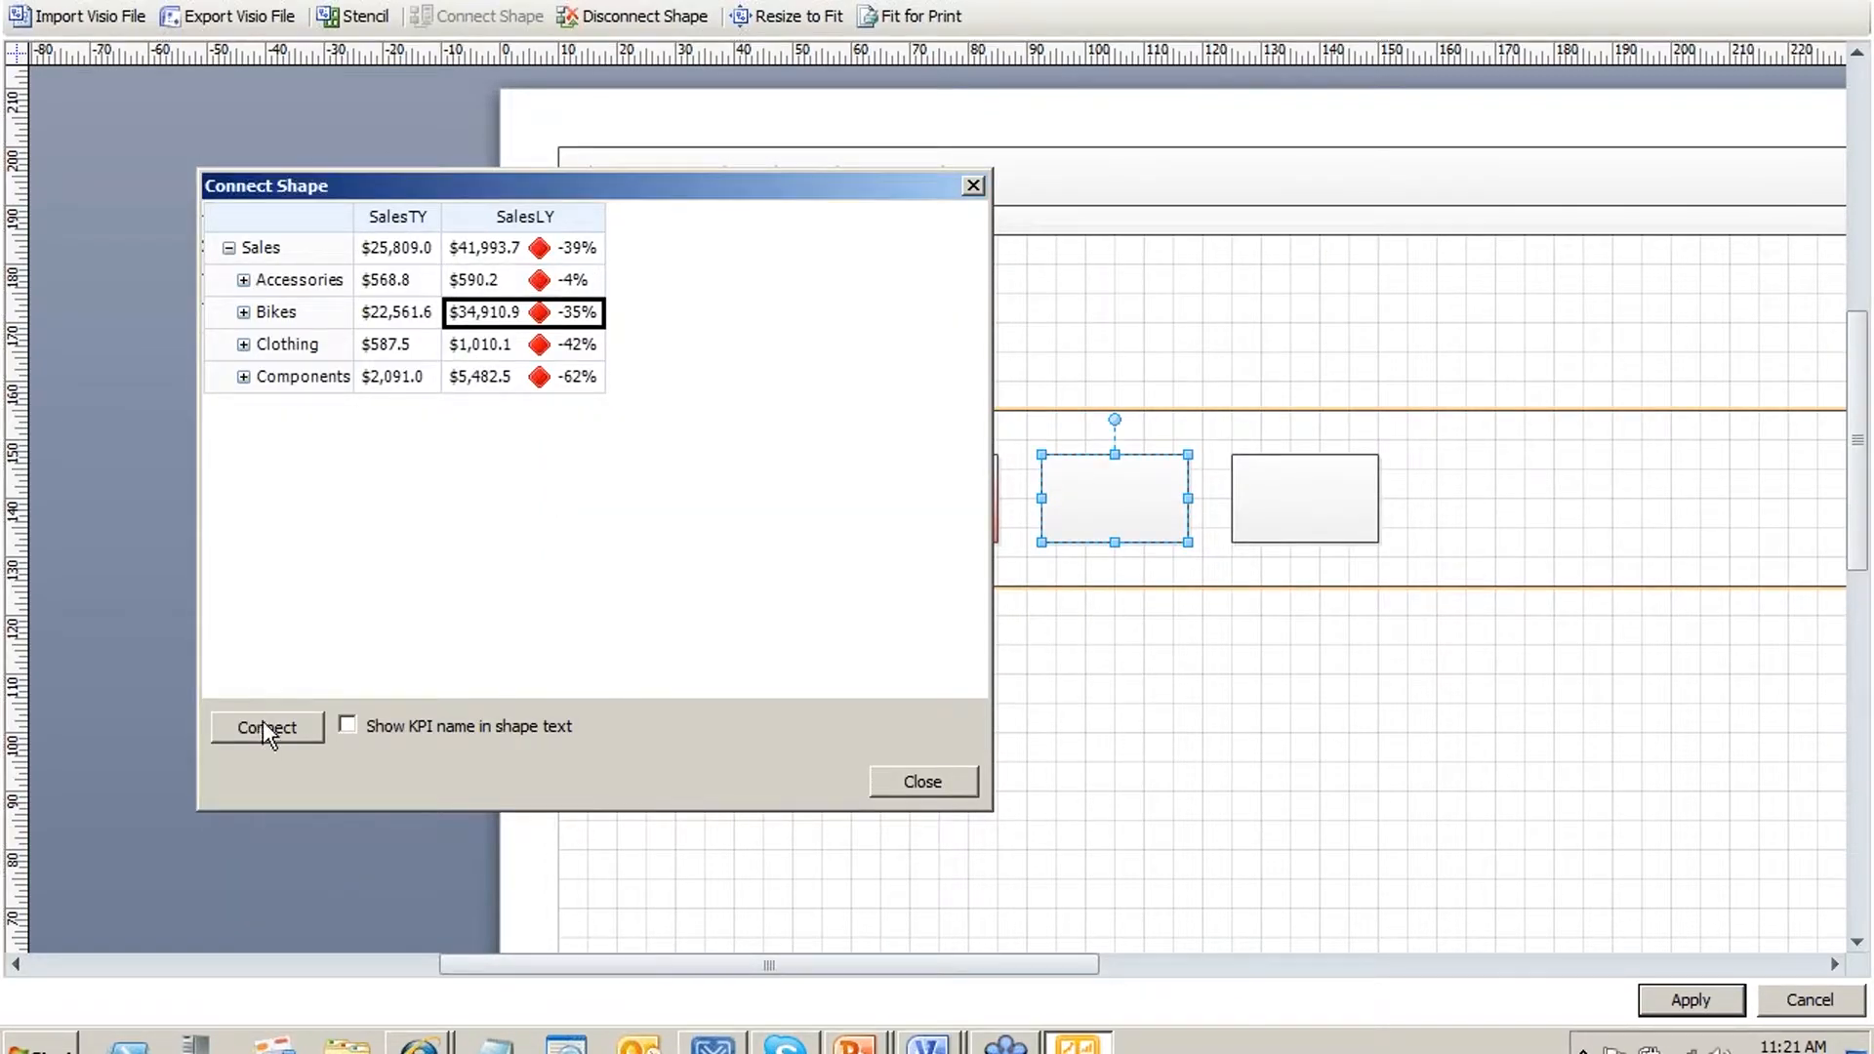
left_click(265, 725)
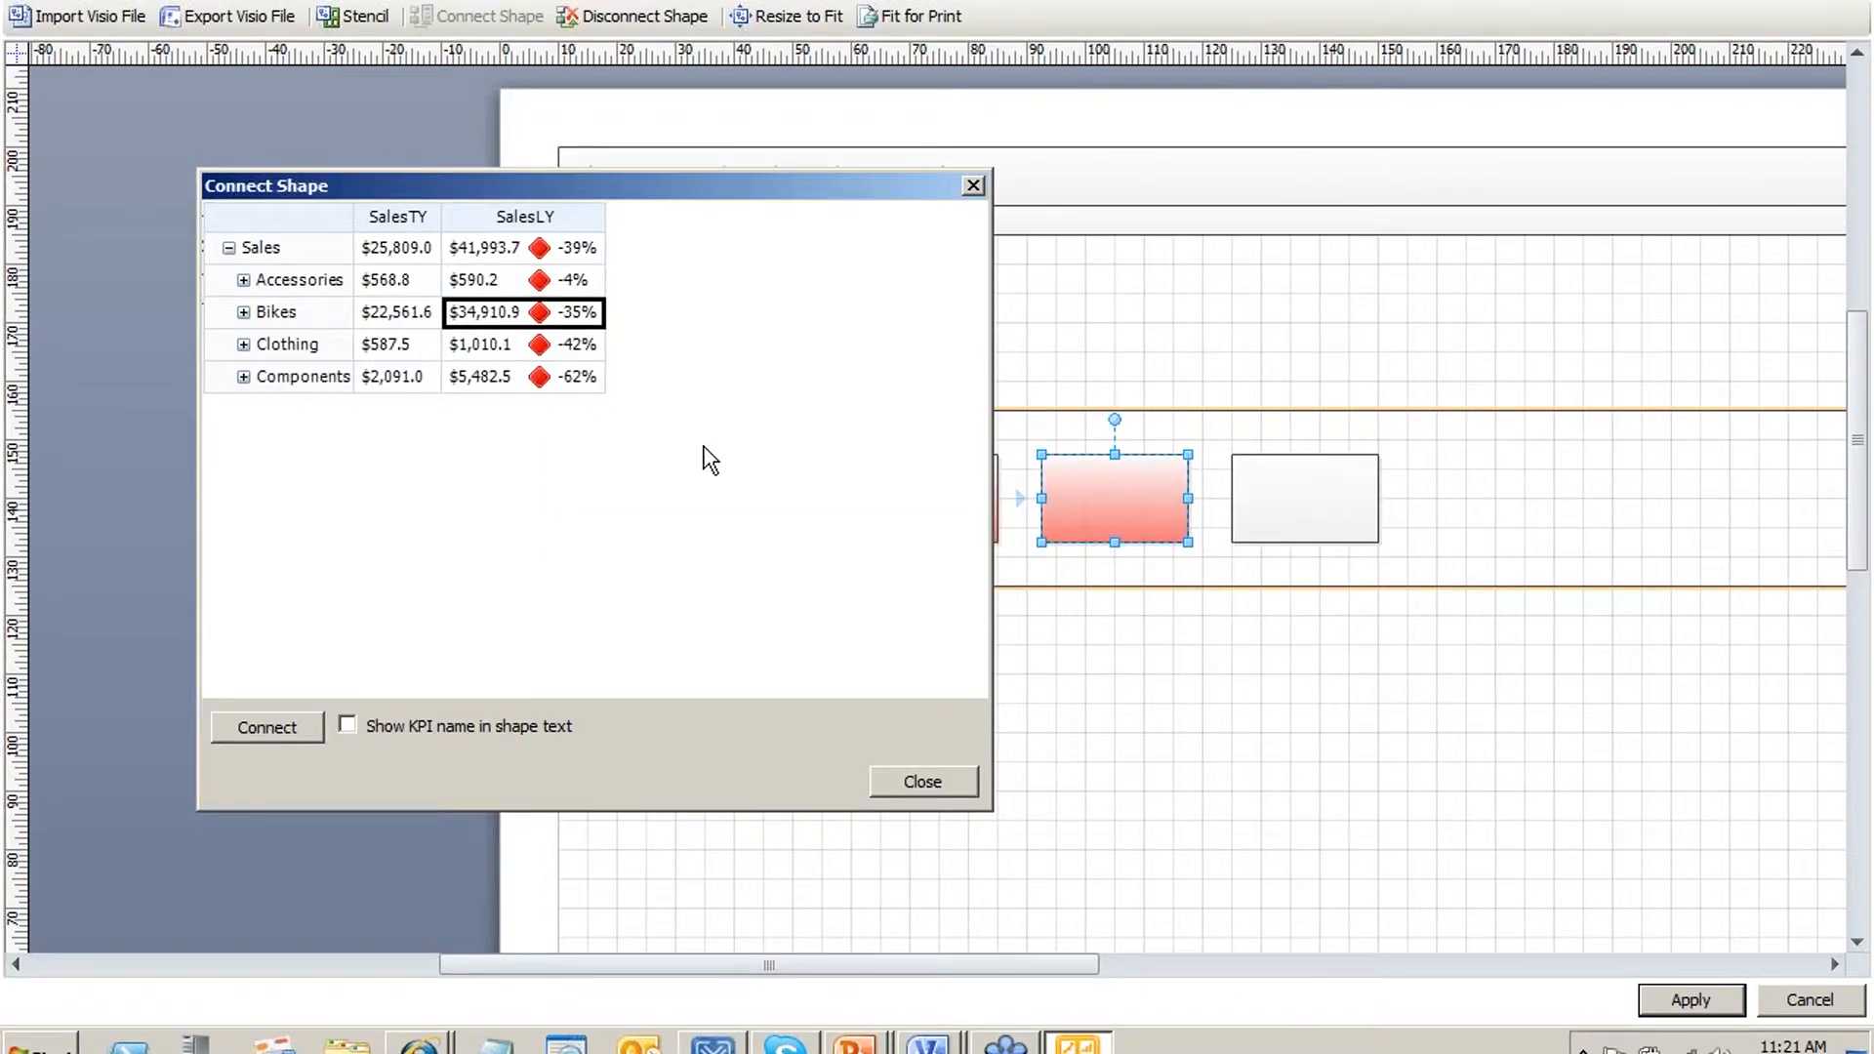
Connect the fourth shape in the Sales swimlane to the Components row's SalesLY value
left_click(1257, 496)
left_click(420, 316)
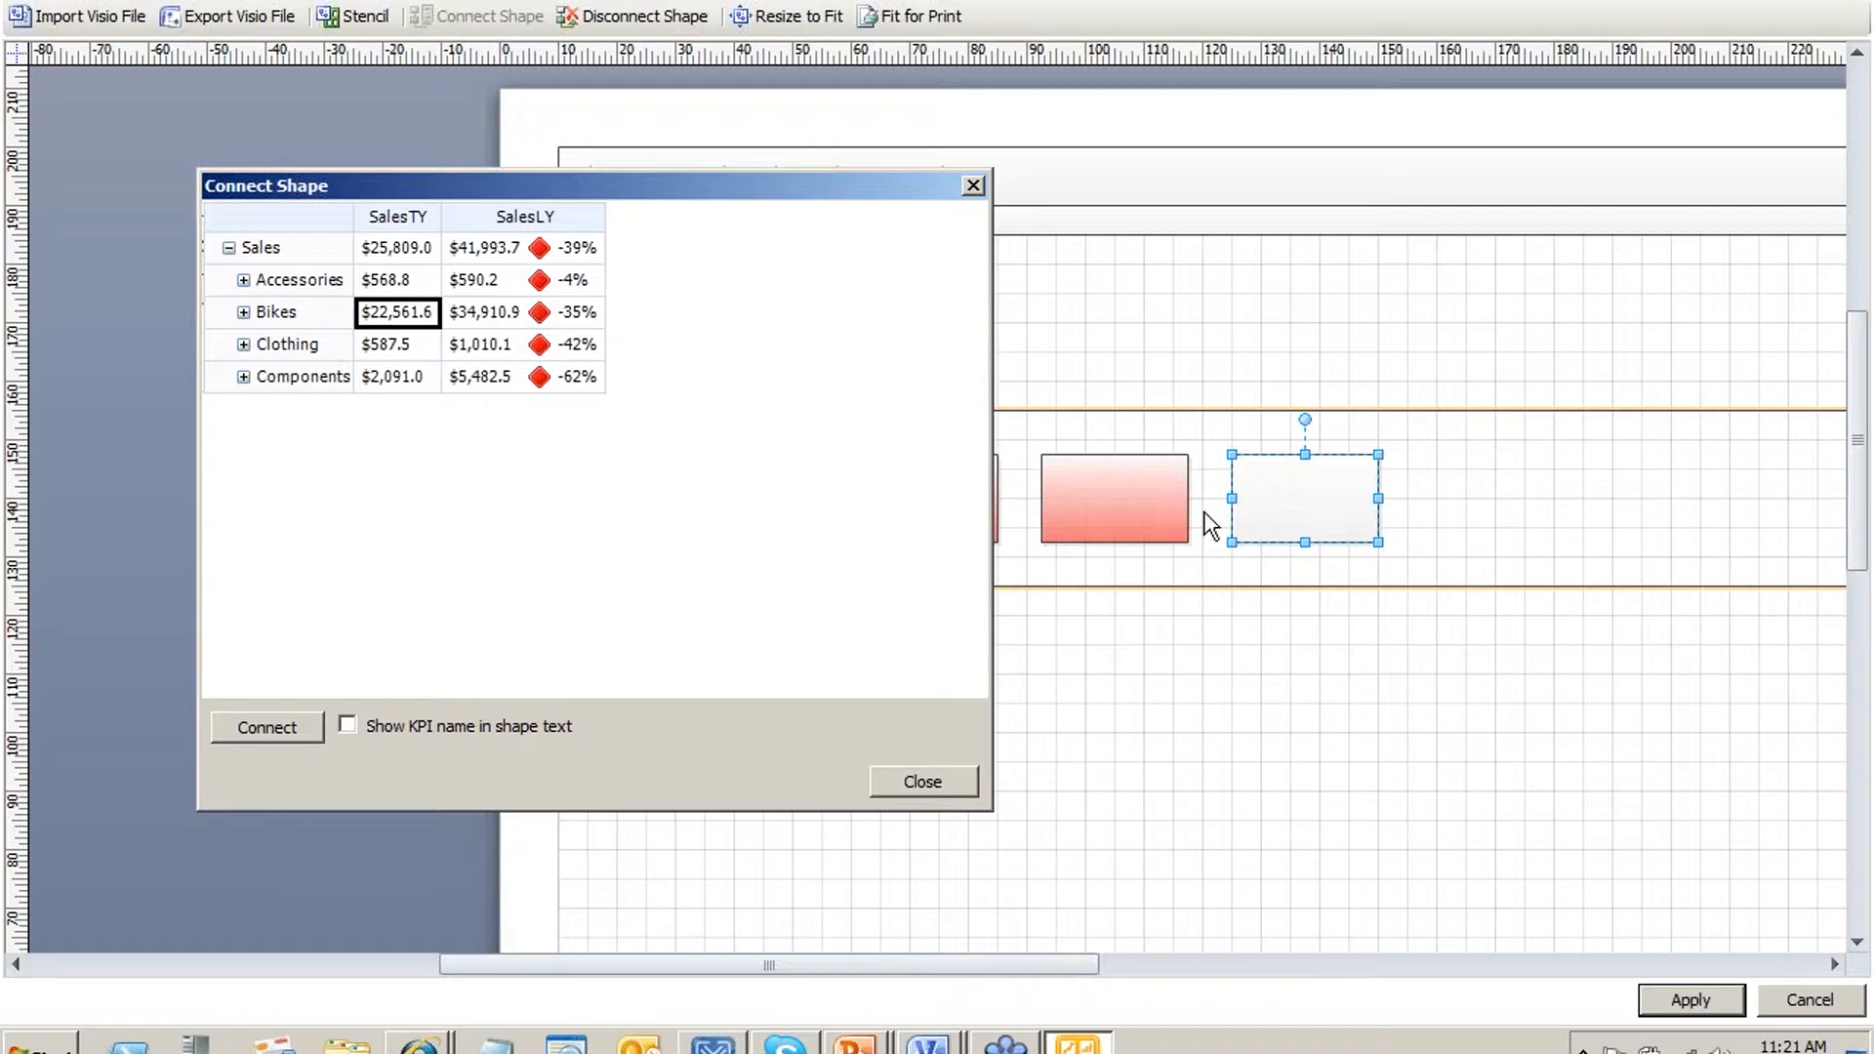
left_click(526, 322)
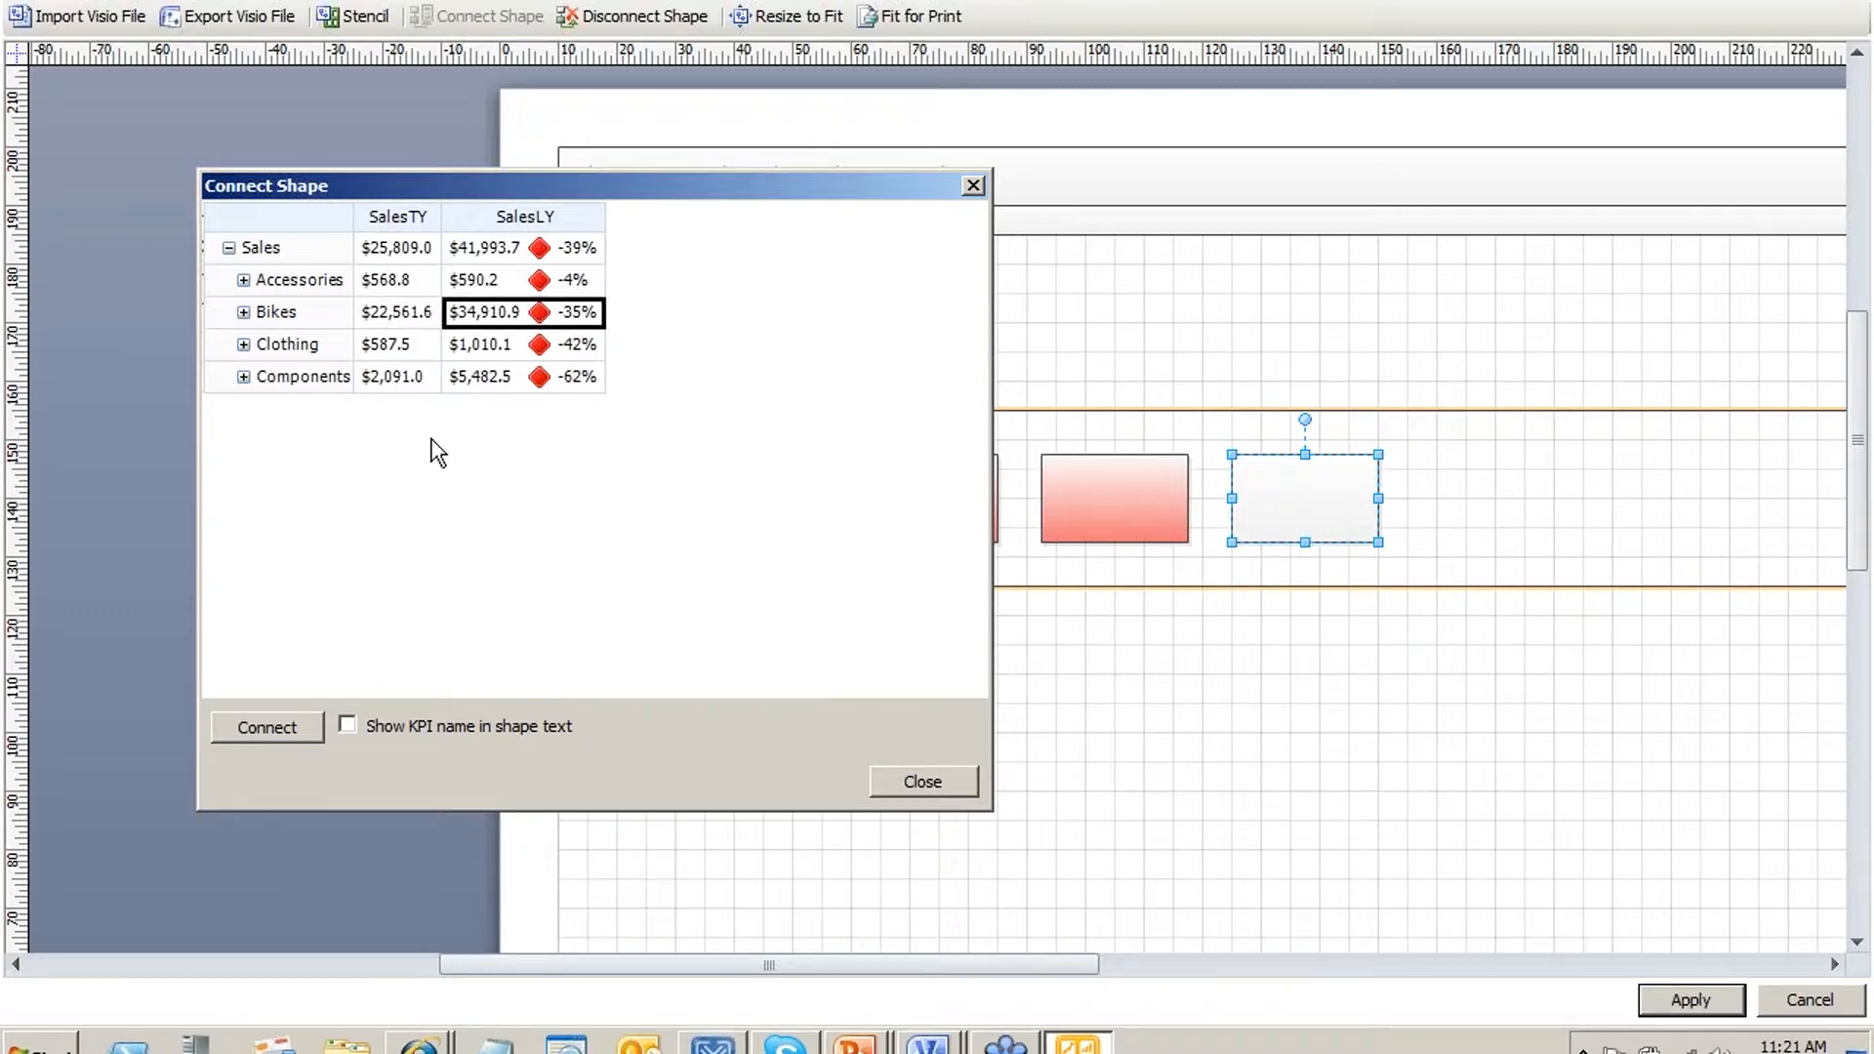
left_click(552, 375)
left_click(288, 737)
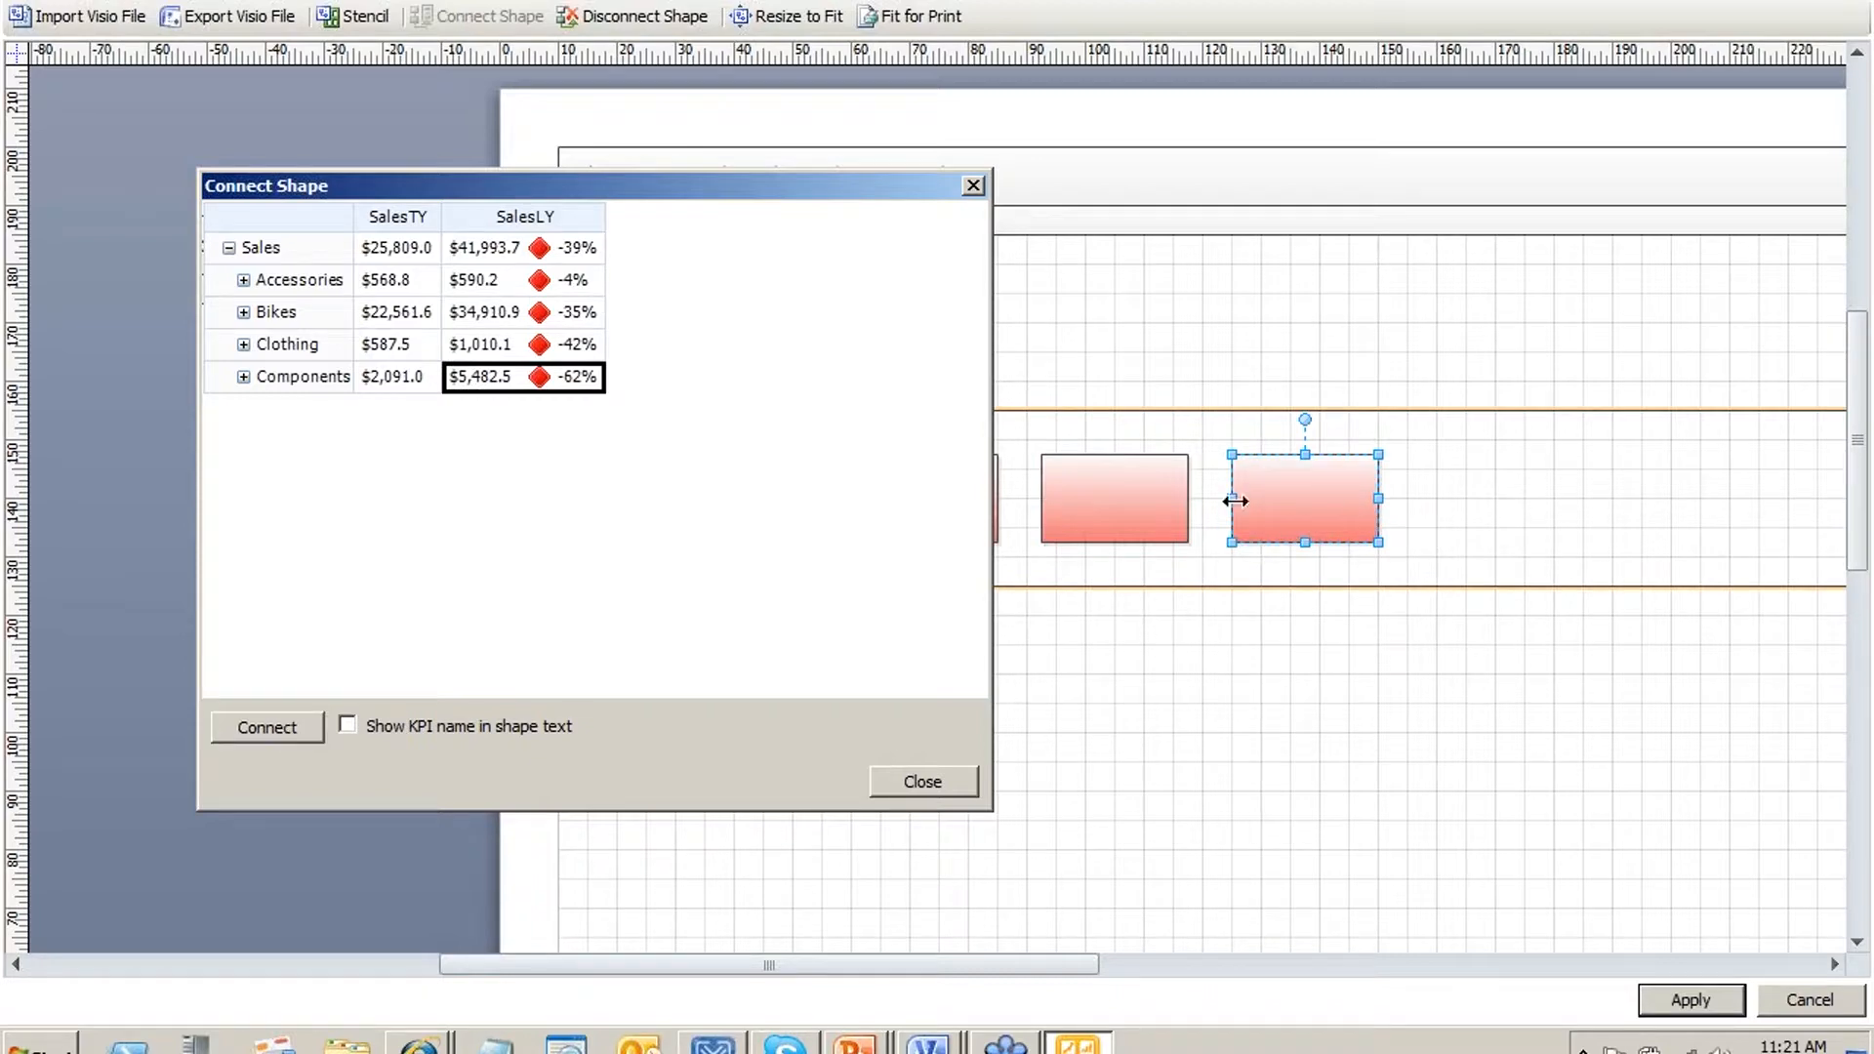
Reconnect the third shape to the Clothing SalesLY value and the second shape to the Bikes SalesLY value
left_click(1110, 515)
left_click(501, 352)
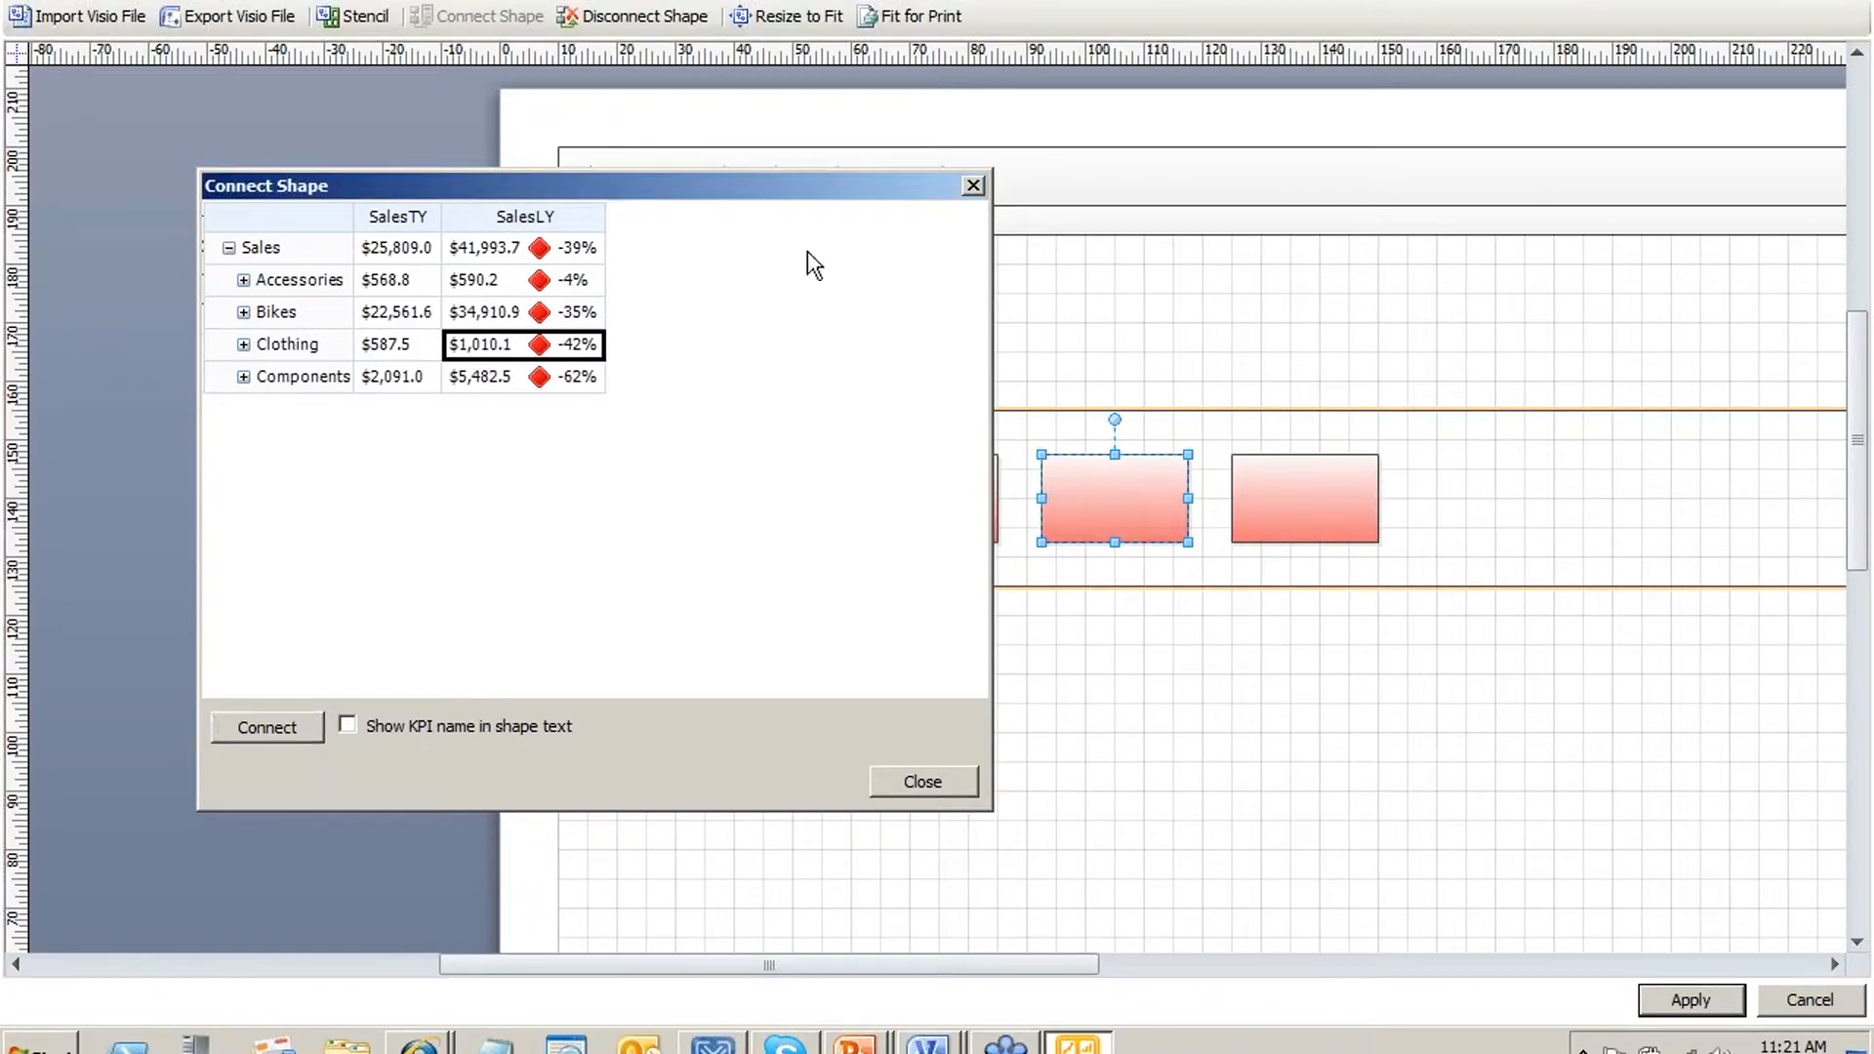
left_click_drag(796, 188, 610, 193)
left_click(923, 500)
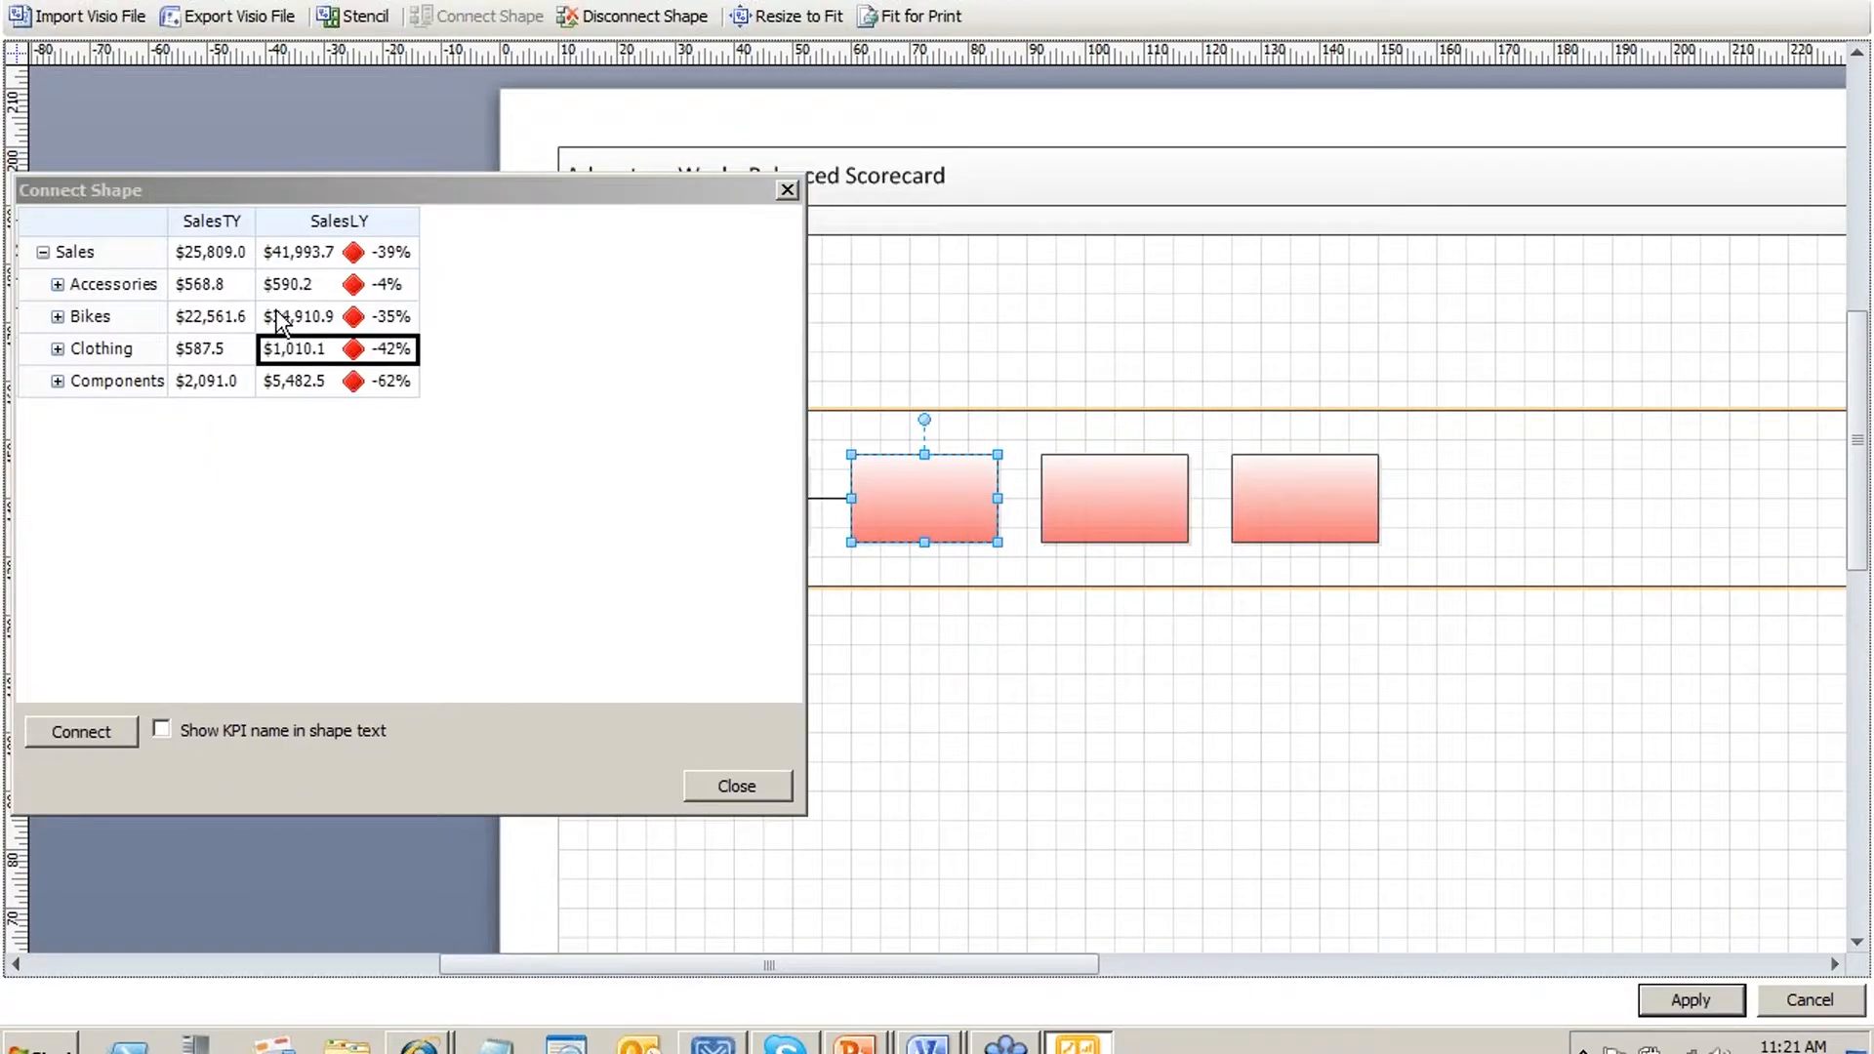
left_click(279, 314)
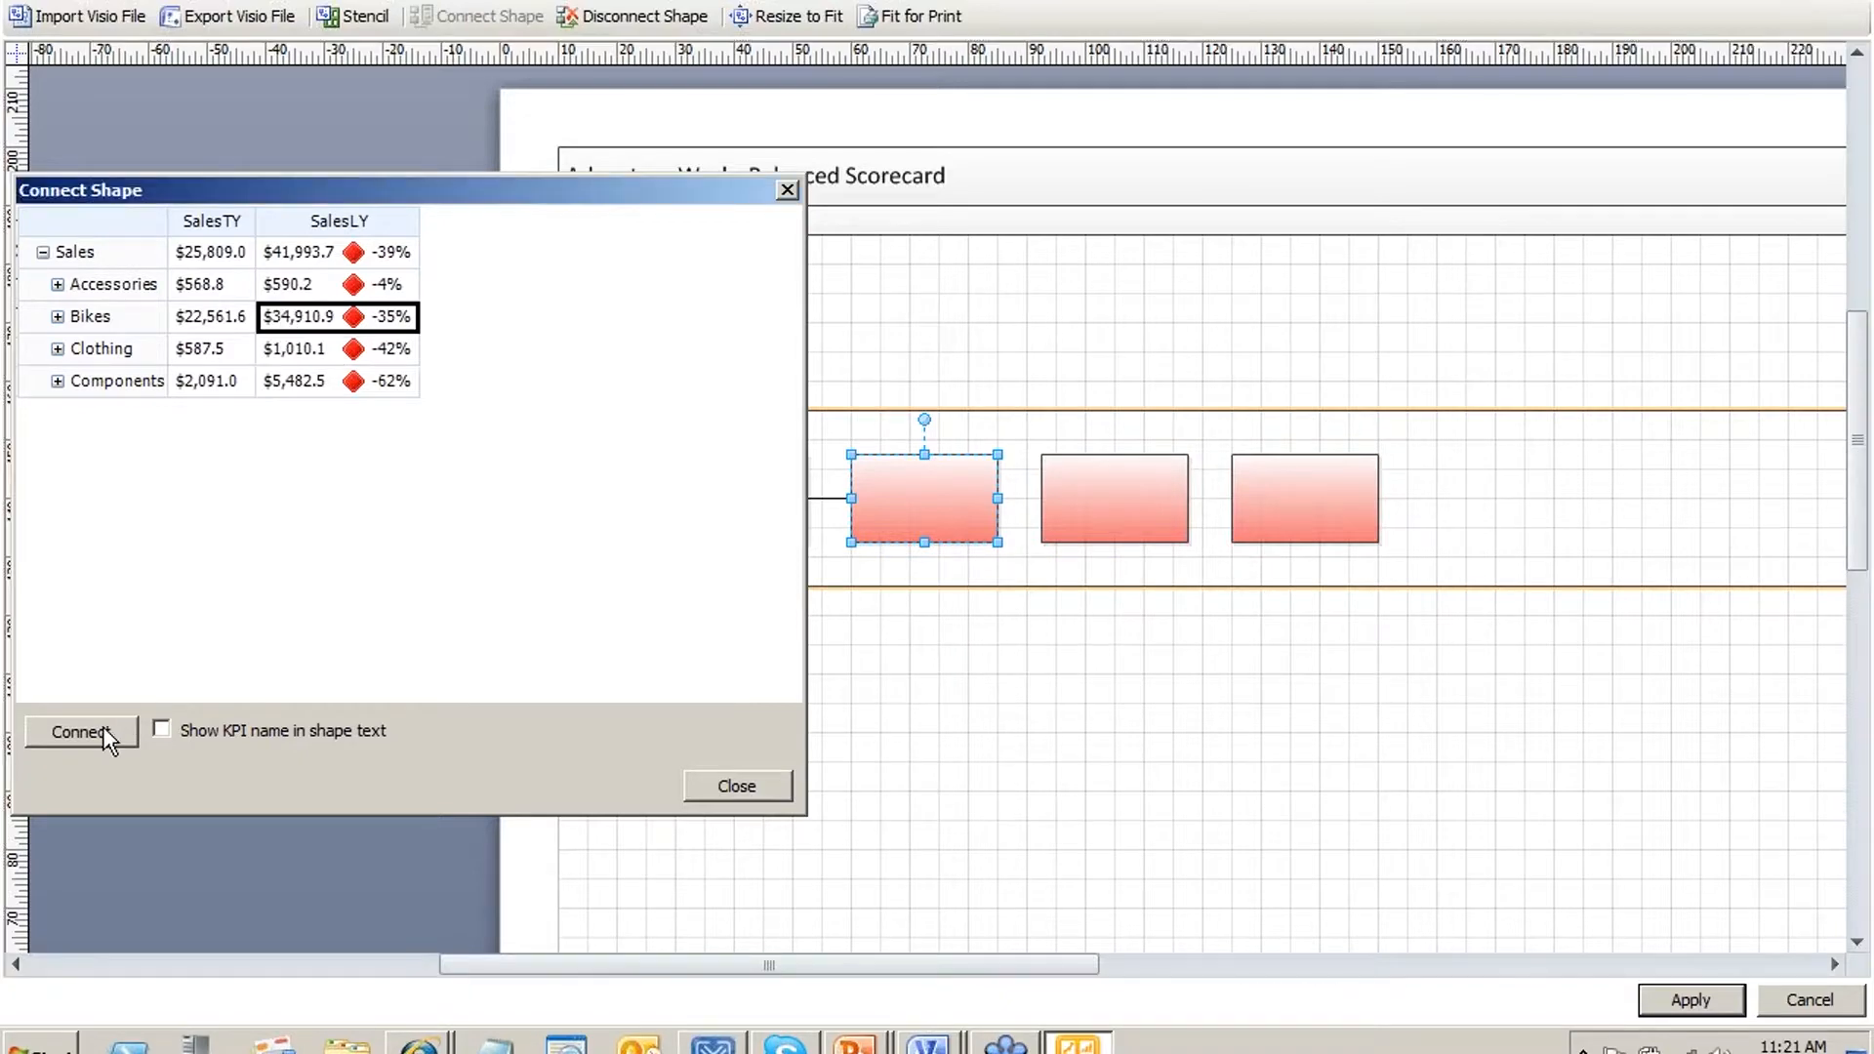
left_click(734, 786)
Label the second shape Bikes and link it to the third shape with a connector
double_click(922, 500)
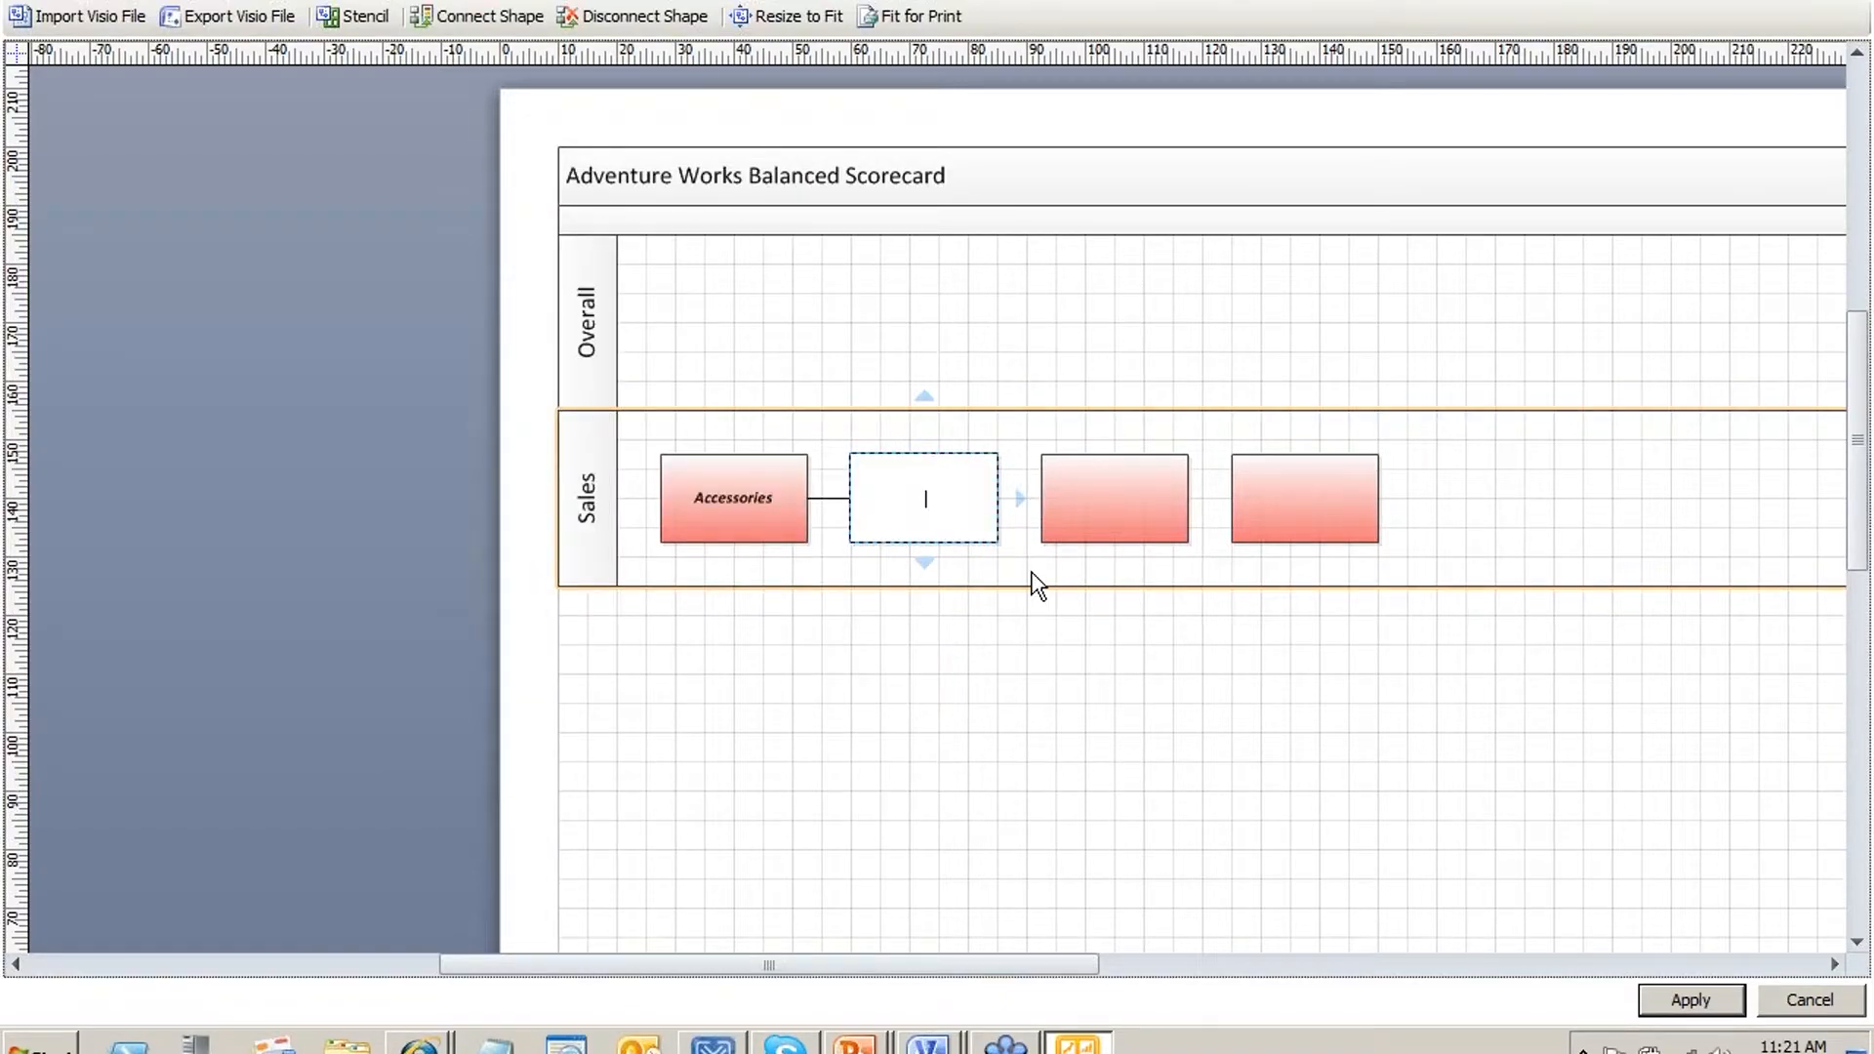
type("Bikes")
left_click(1010, 535)
left_click(969, 505)
left_click(1020, 500)
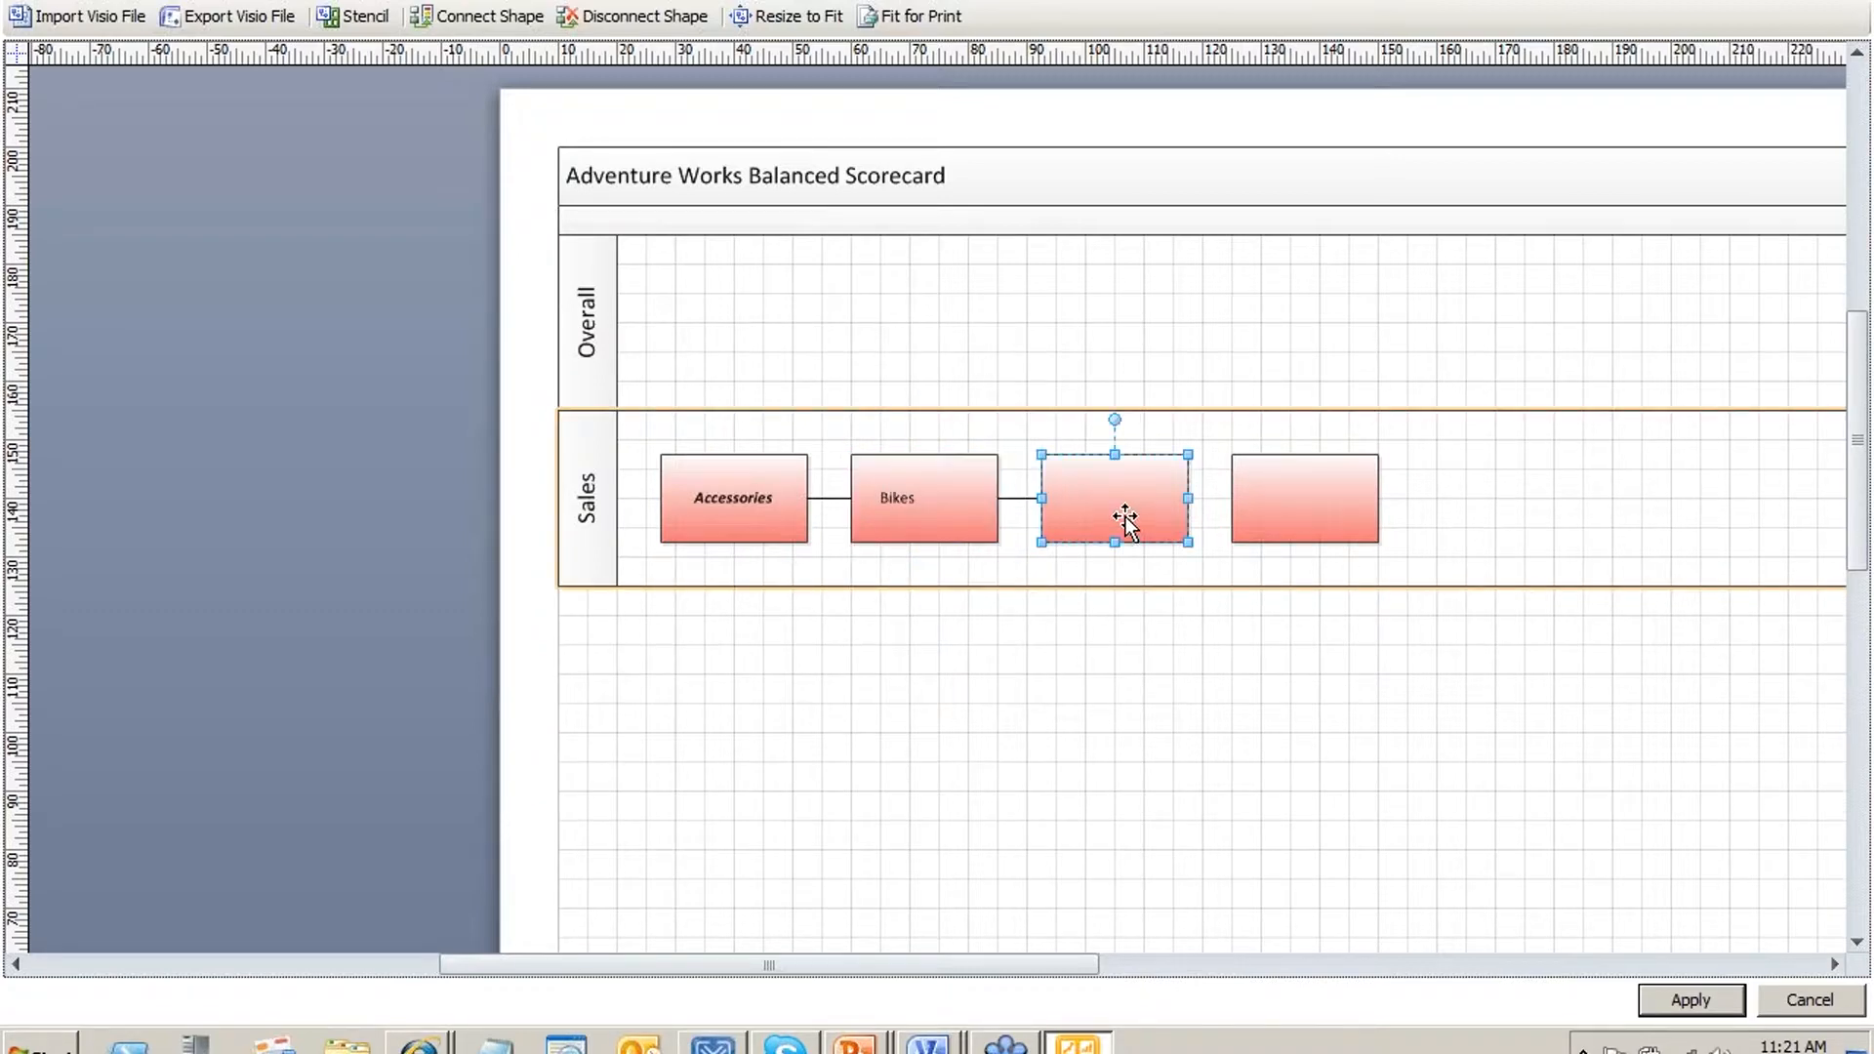
Label the third shape Clothing and link it to the fourth shape with a connector
double_click(1120, 502)
type("Clothing")
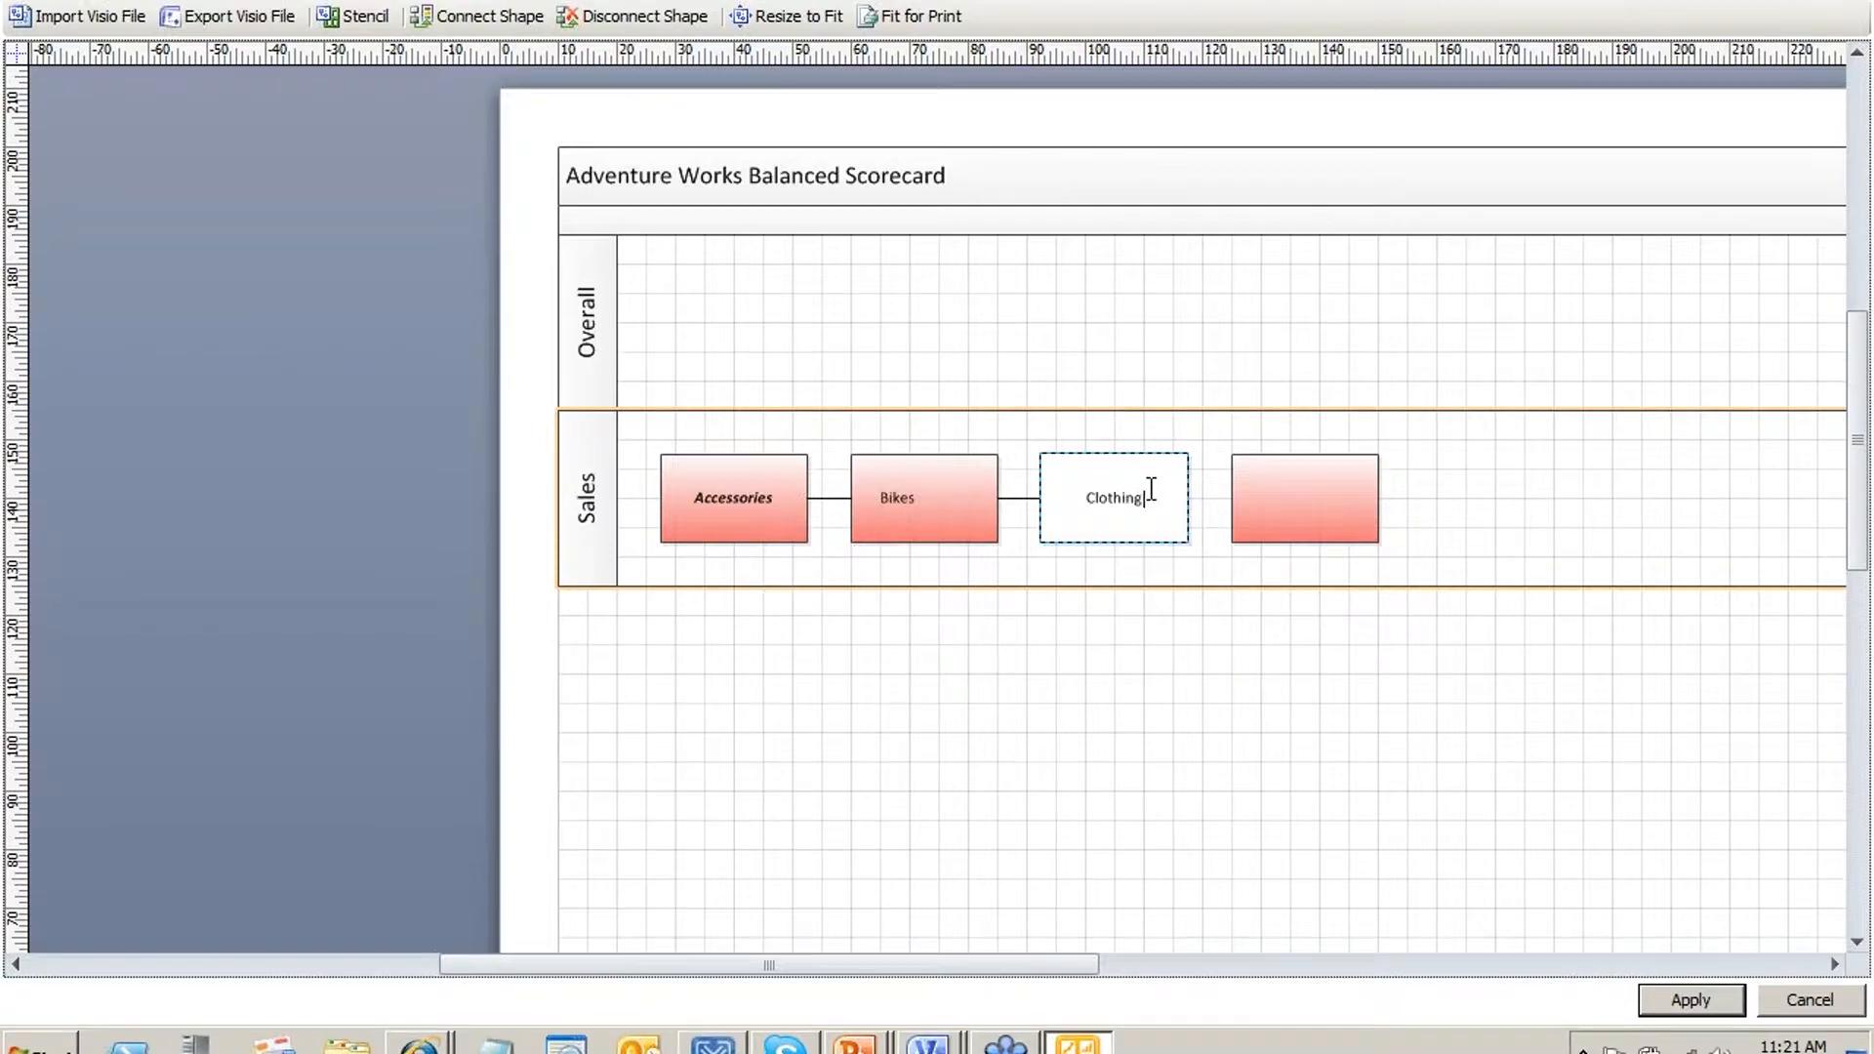
left_click(1202, 515)
left_click(1180, 512)
left_click(1237, 507)
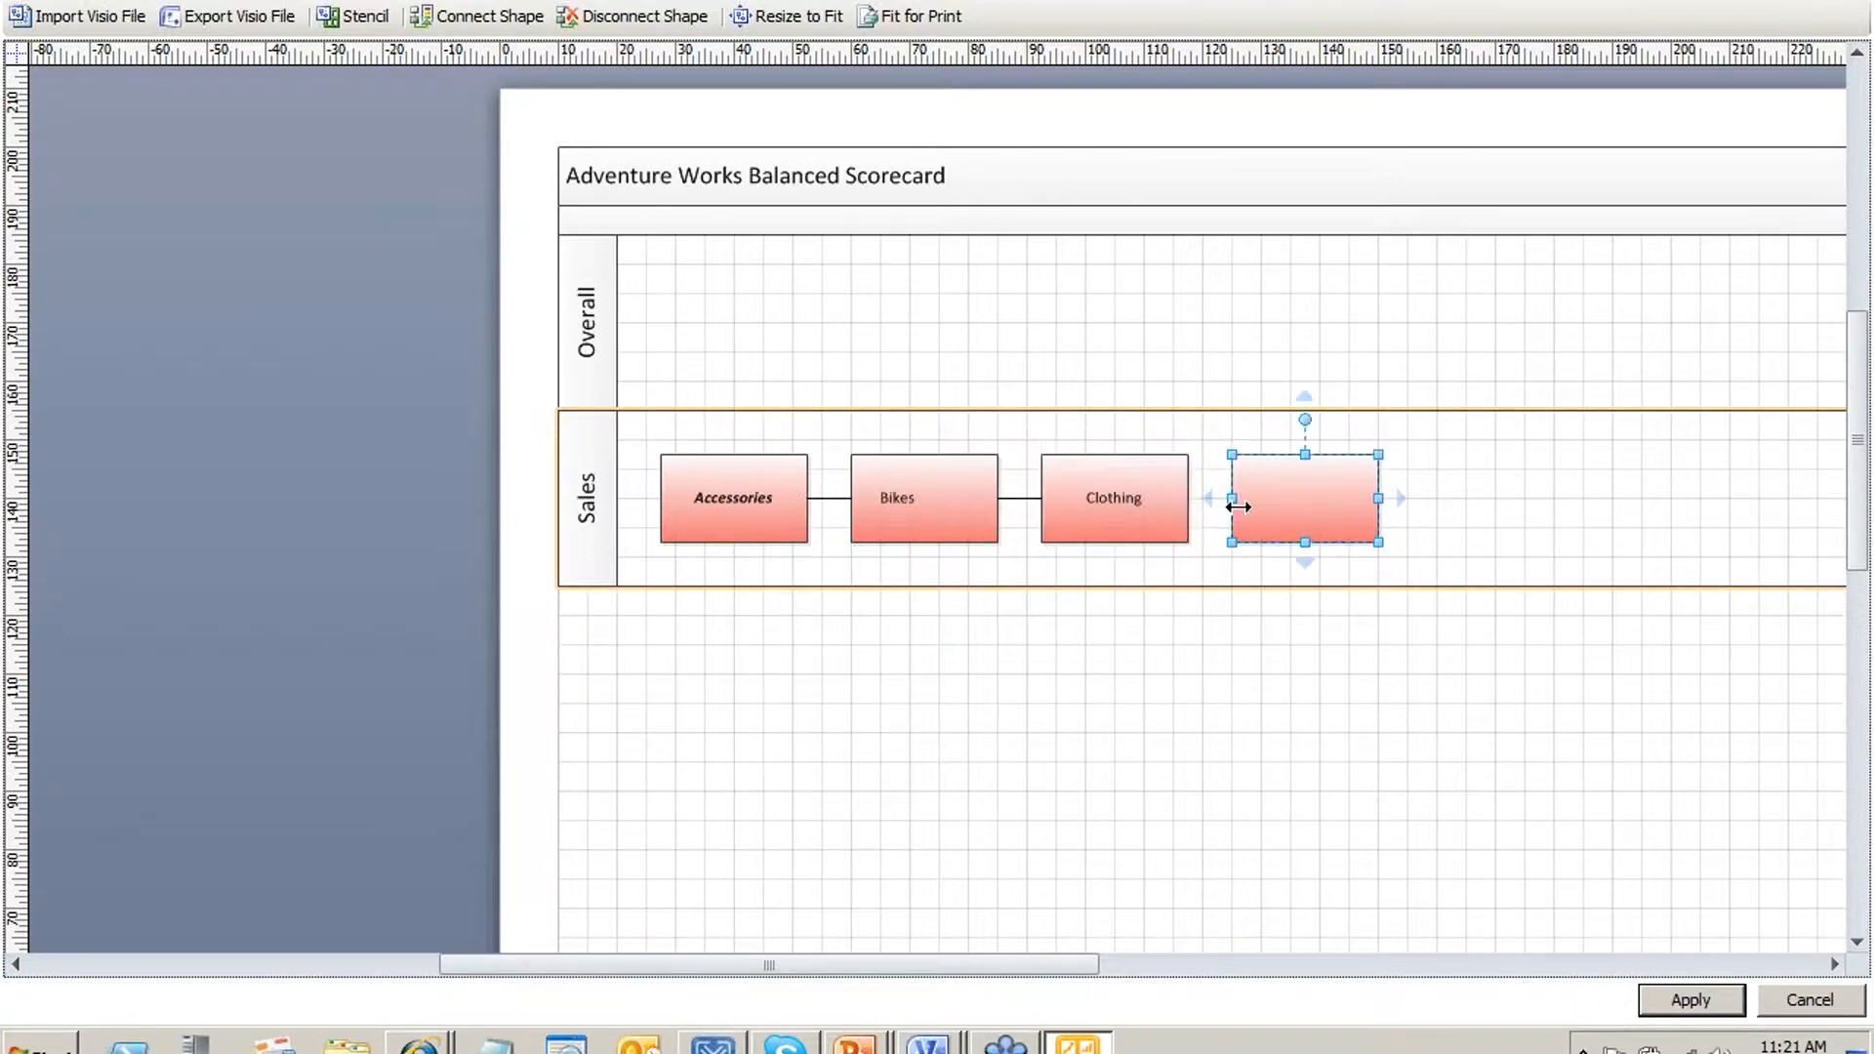
left_click(1216, 493)
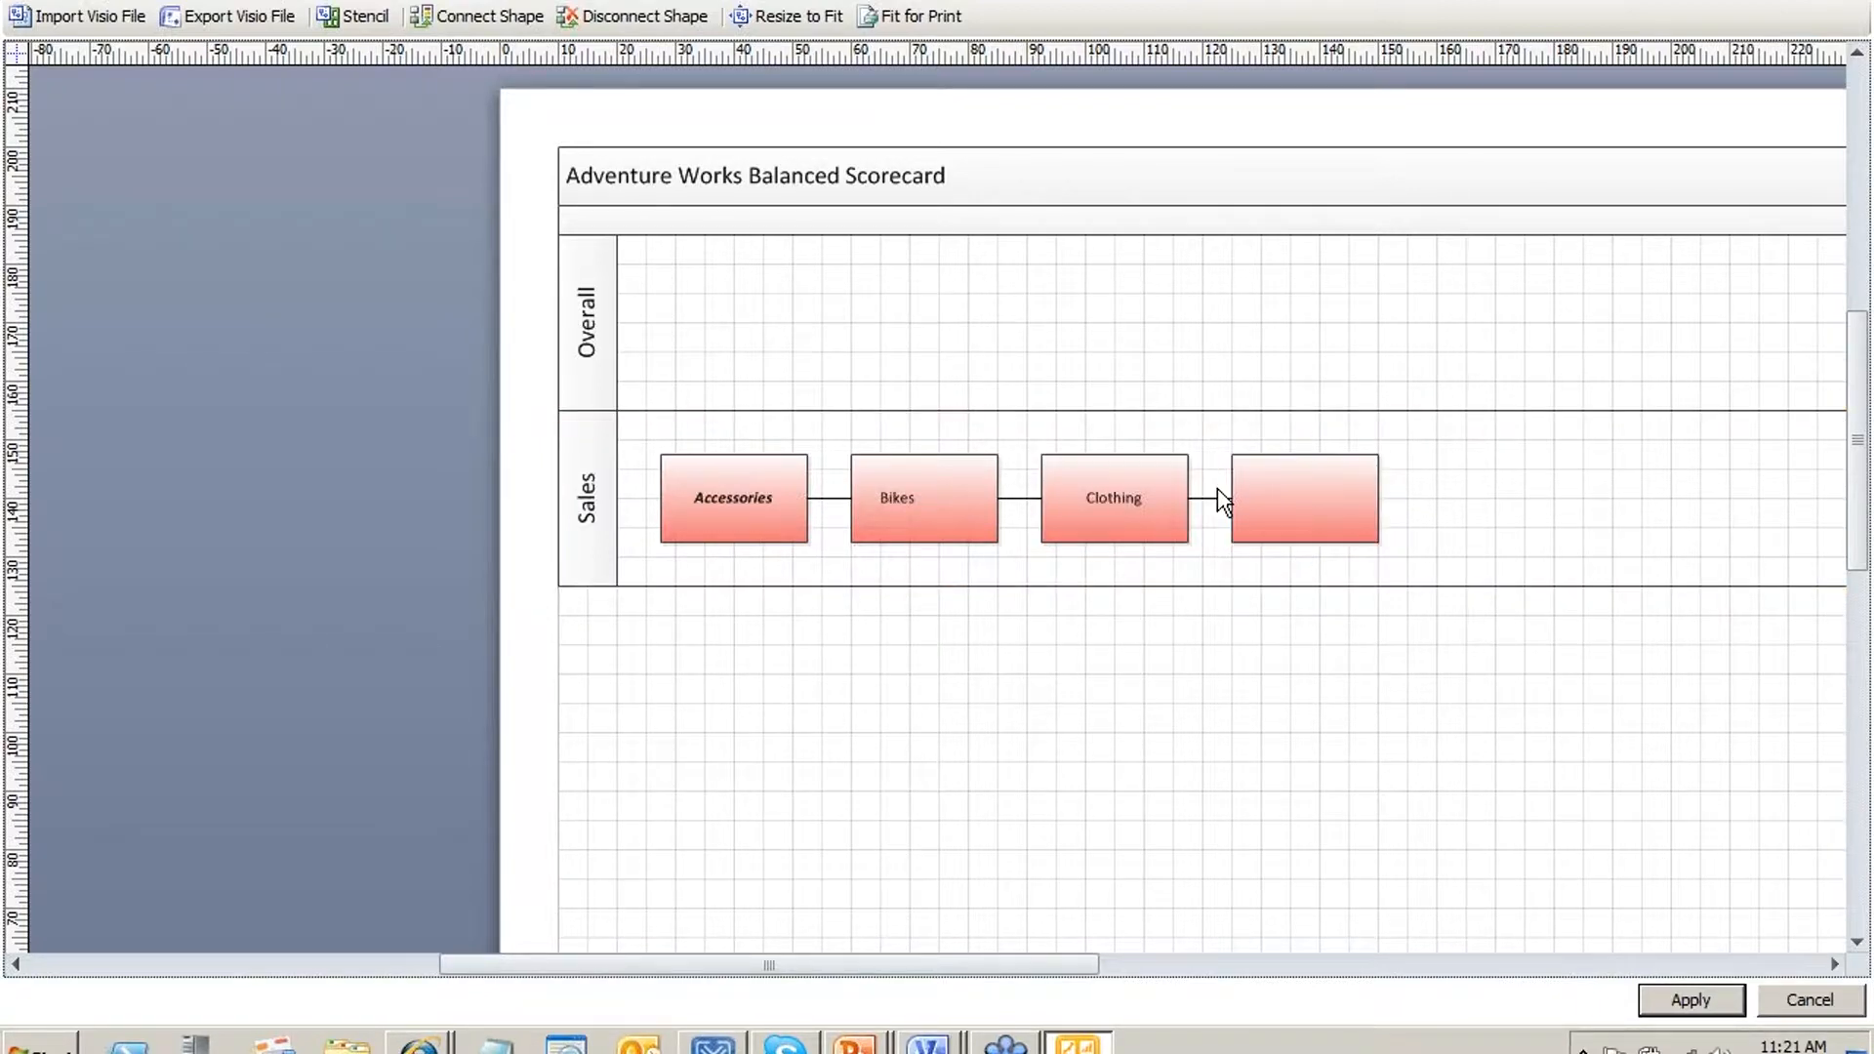
Label the fourth shape Components and apply the strategy map edits to the StratMapADW report
double_click(1279, 496)
type("Components")
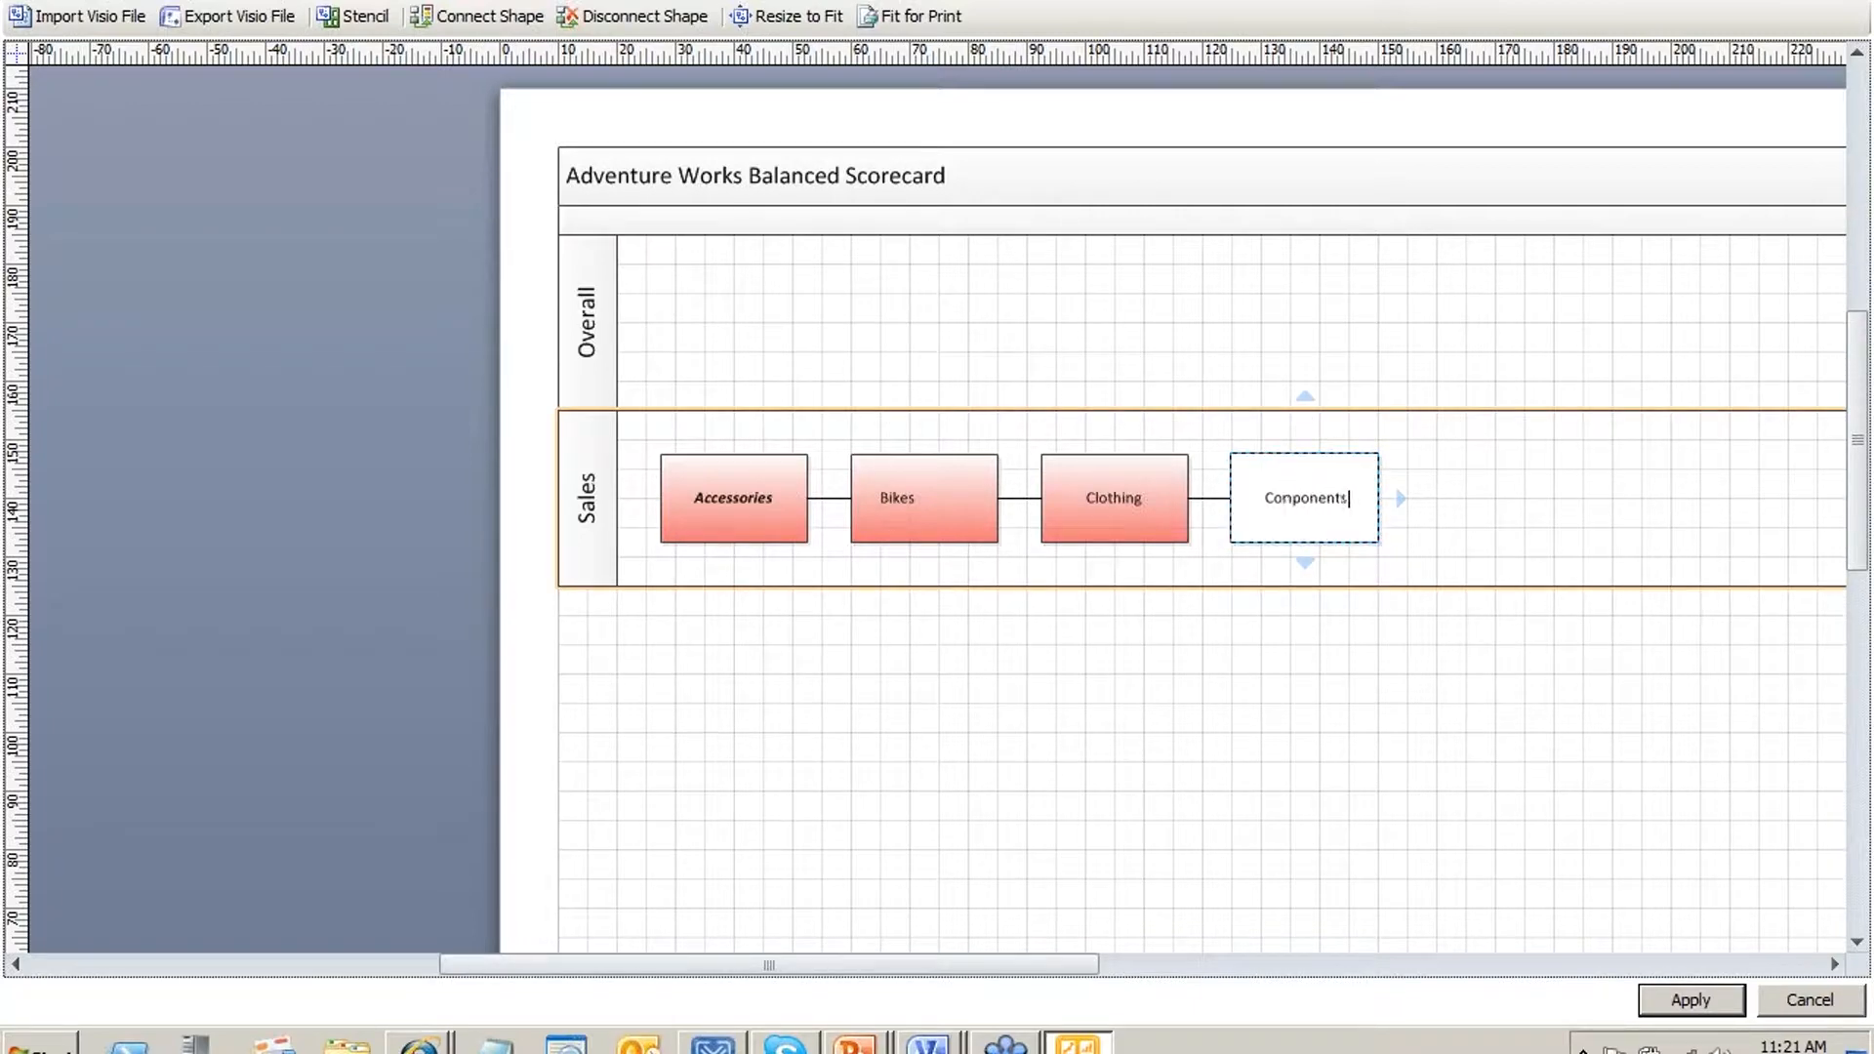
left_click(1581, 808)
left_click(1679, 1006)
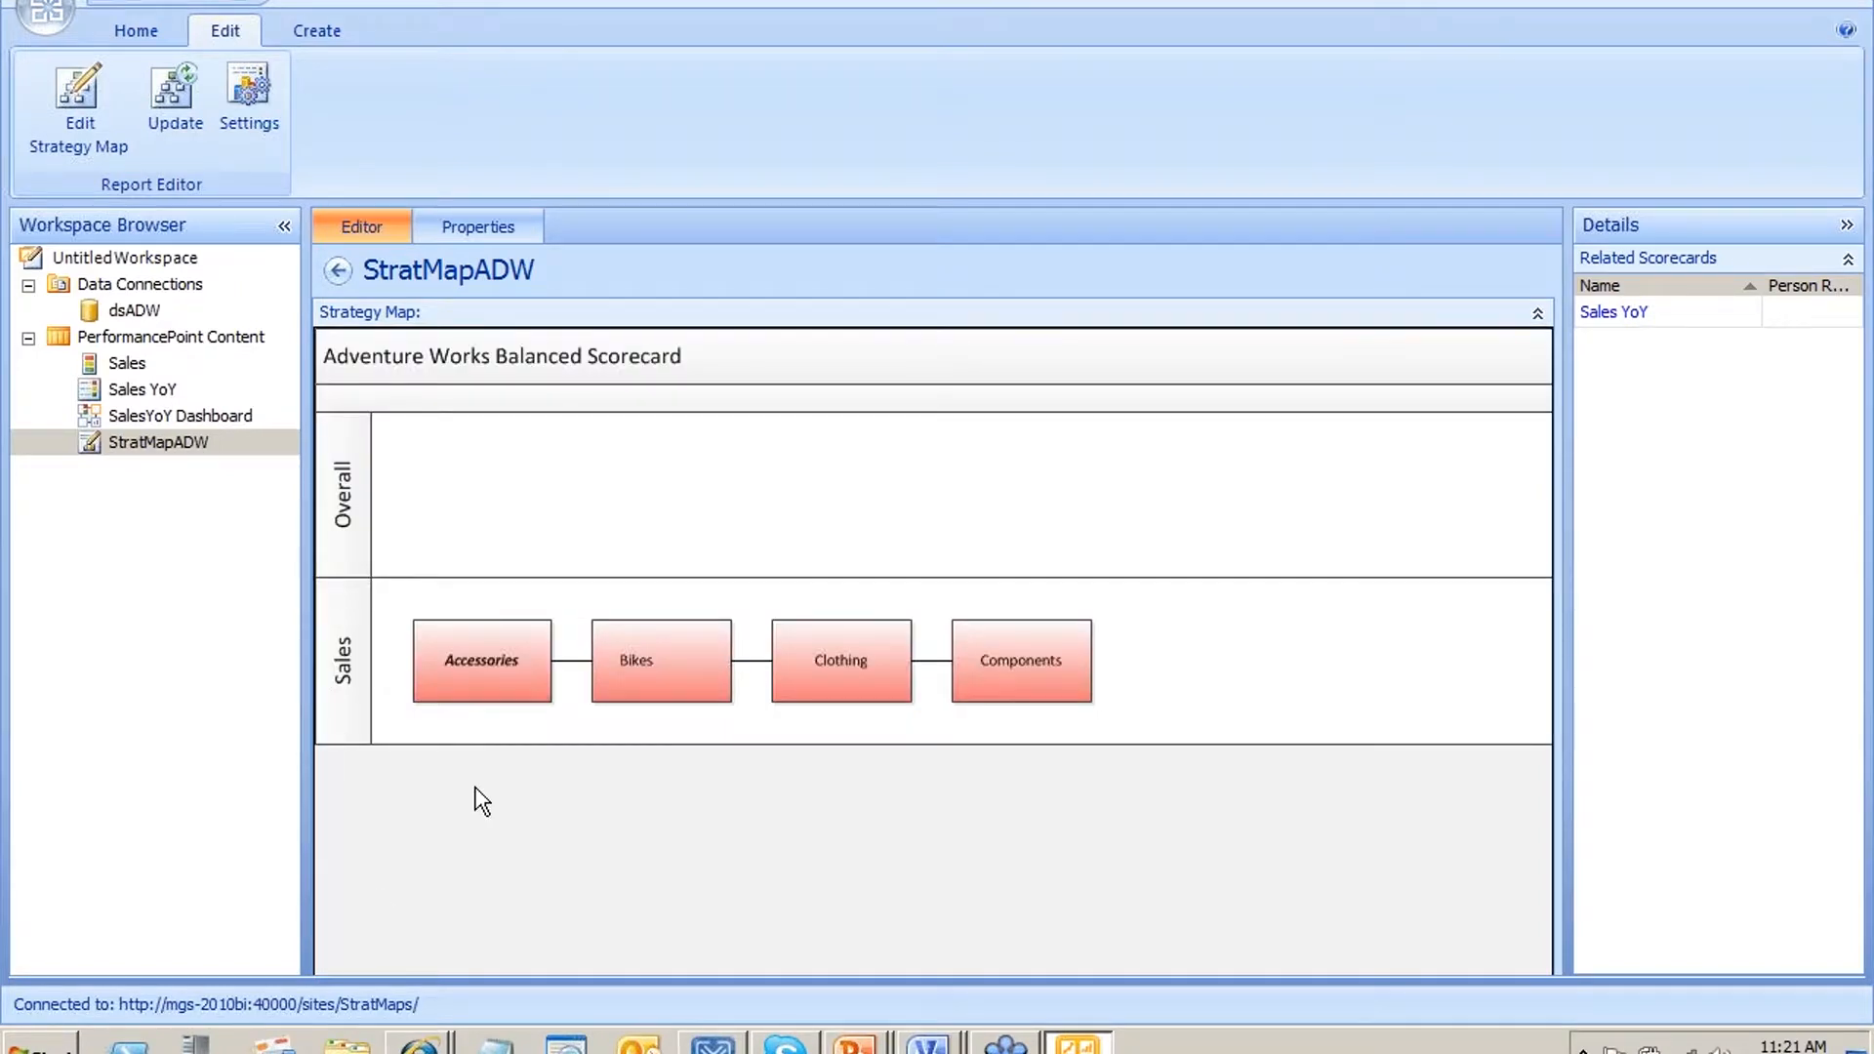
Set Threshold 1 of the Sales KPI's SalesLY target to 80%
left_click(139, 368)
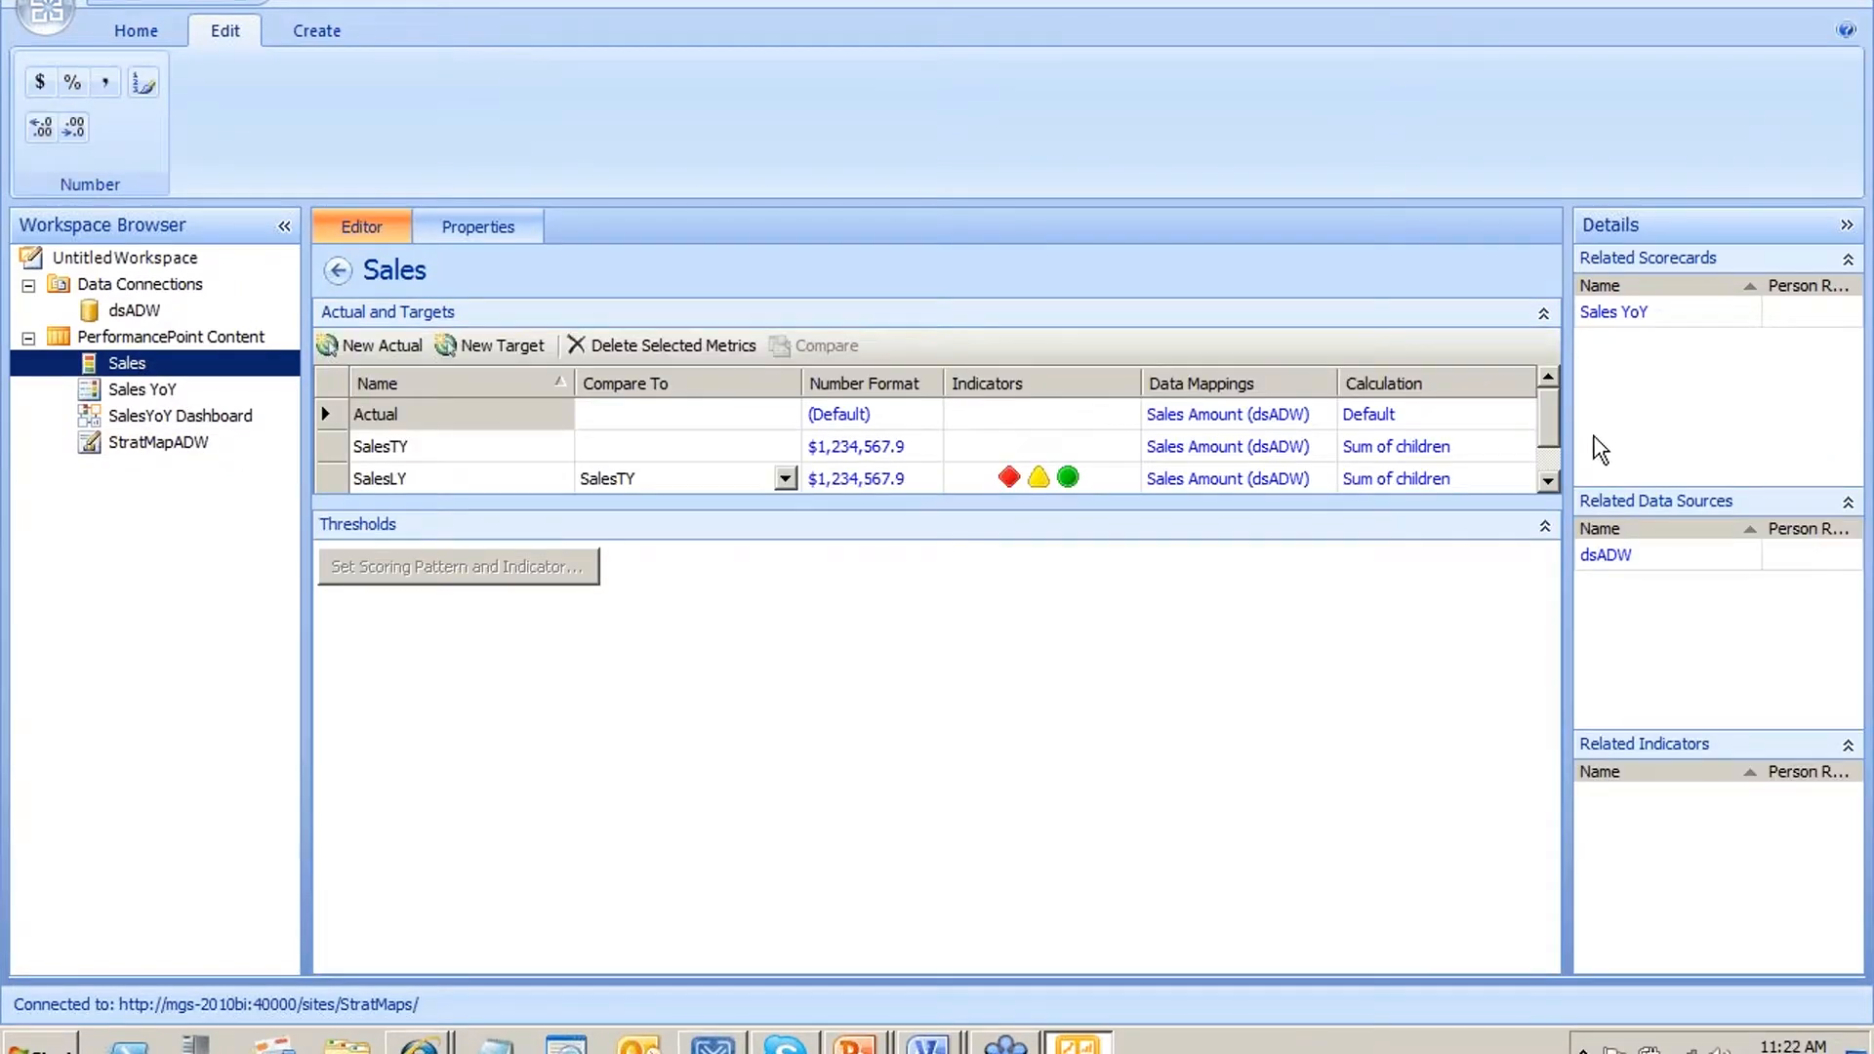
left_click(1550, 455)
left_click(513, 414)
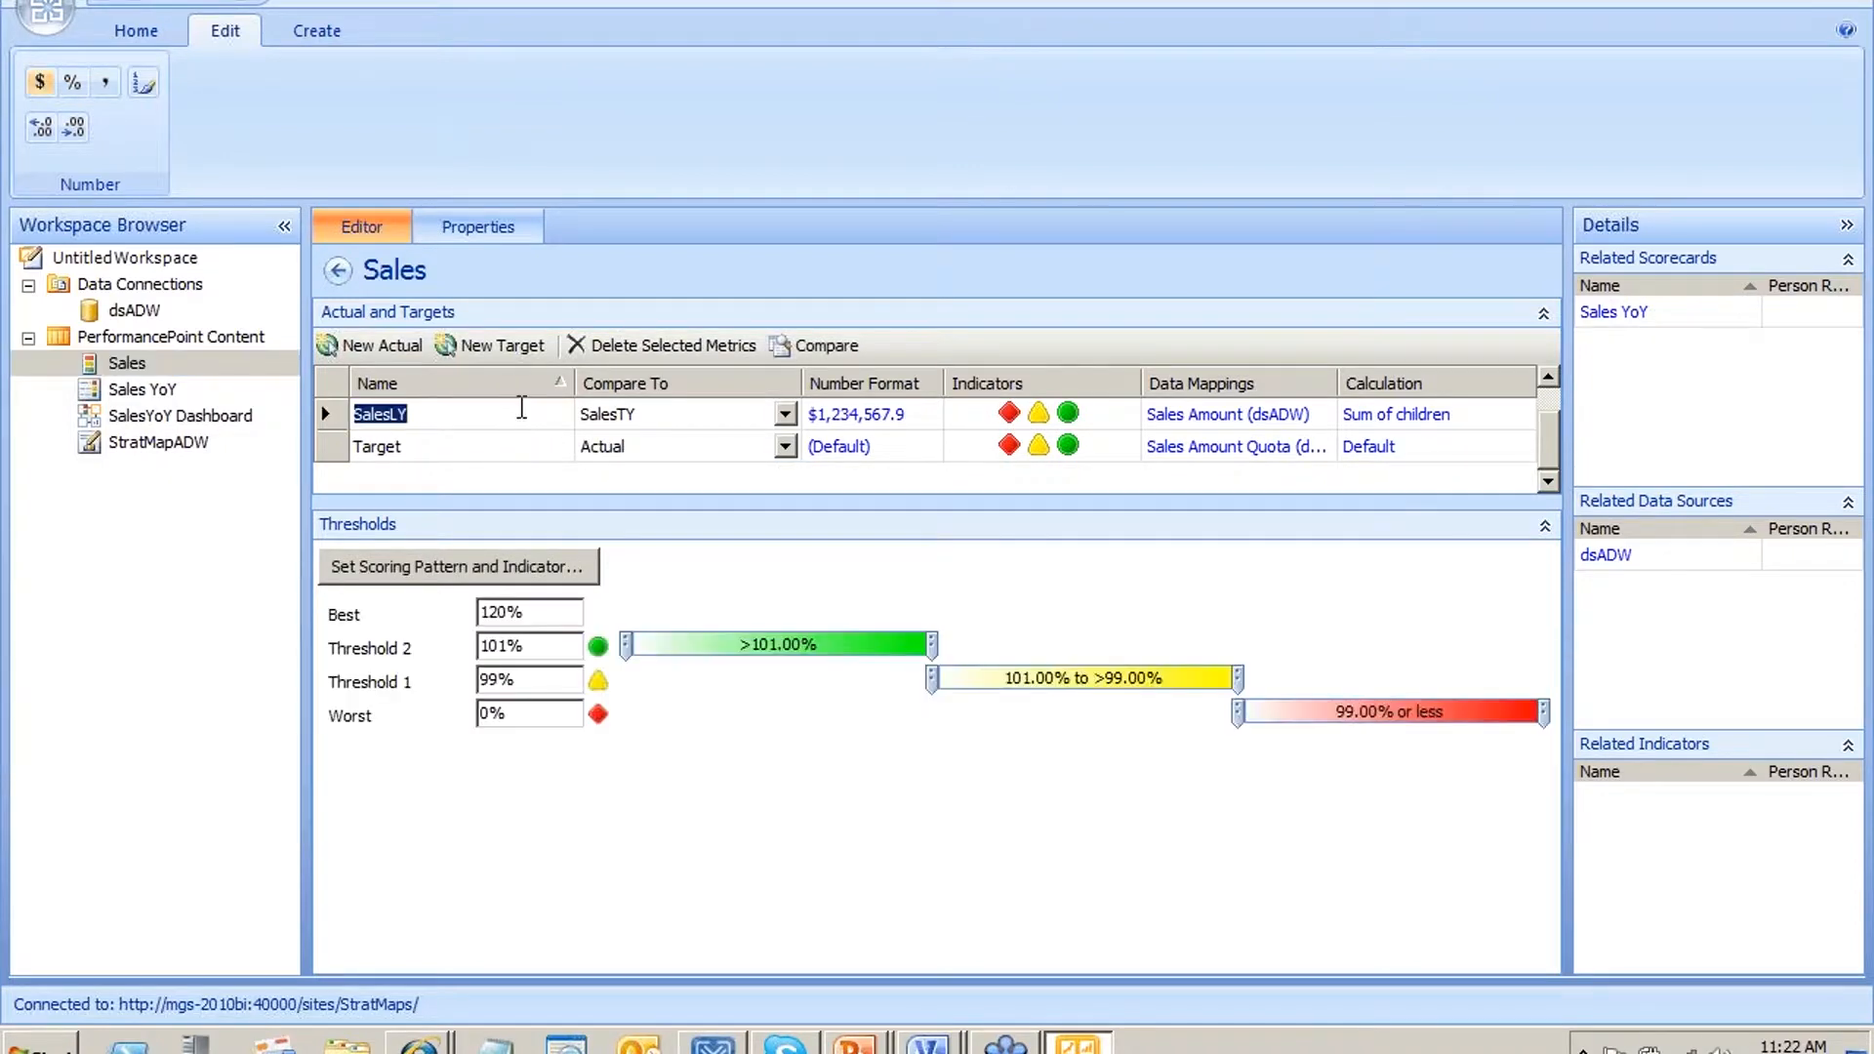
left_click_drag(556, 680, 477, 668)
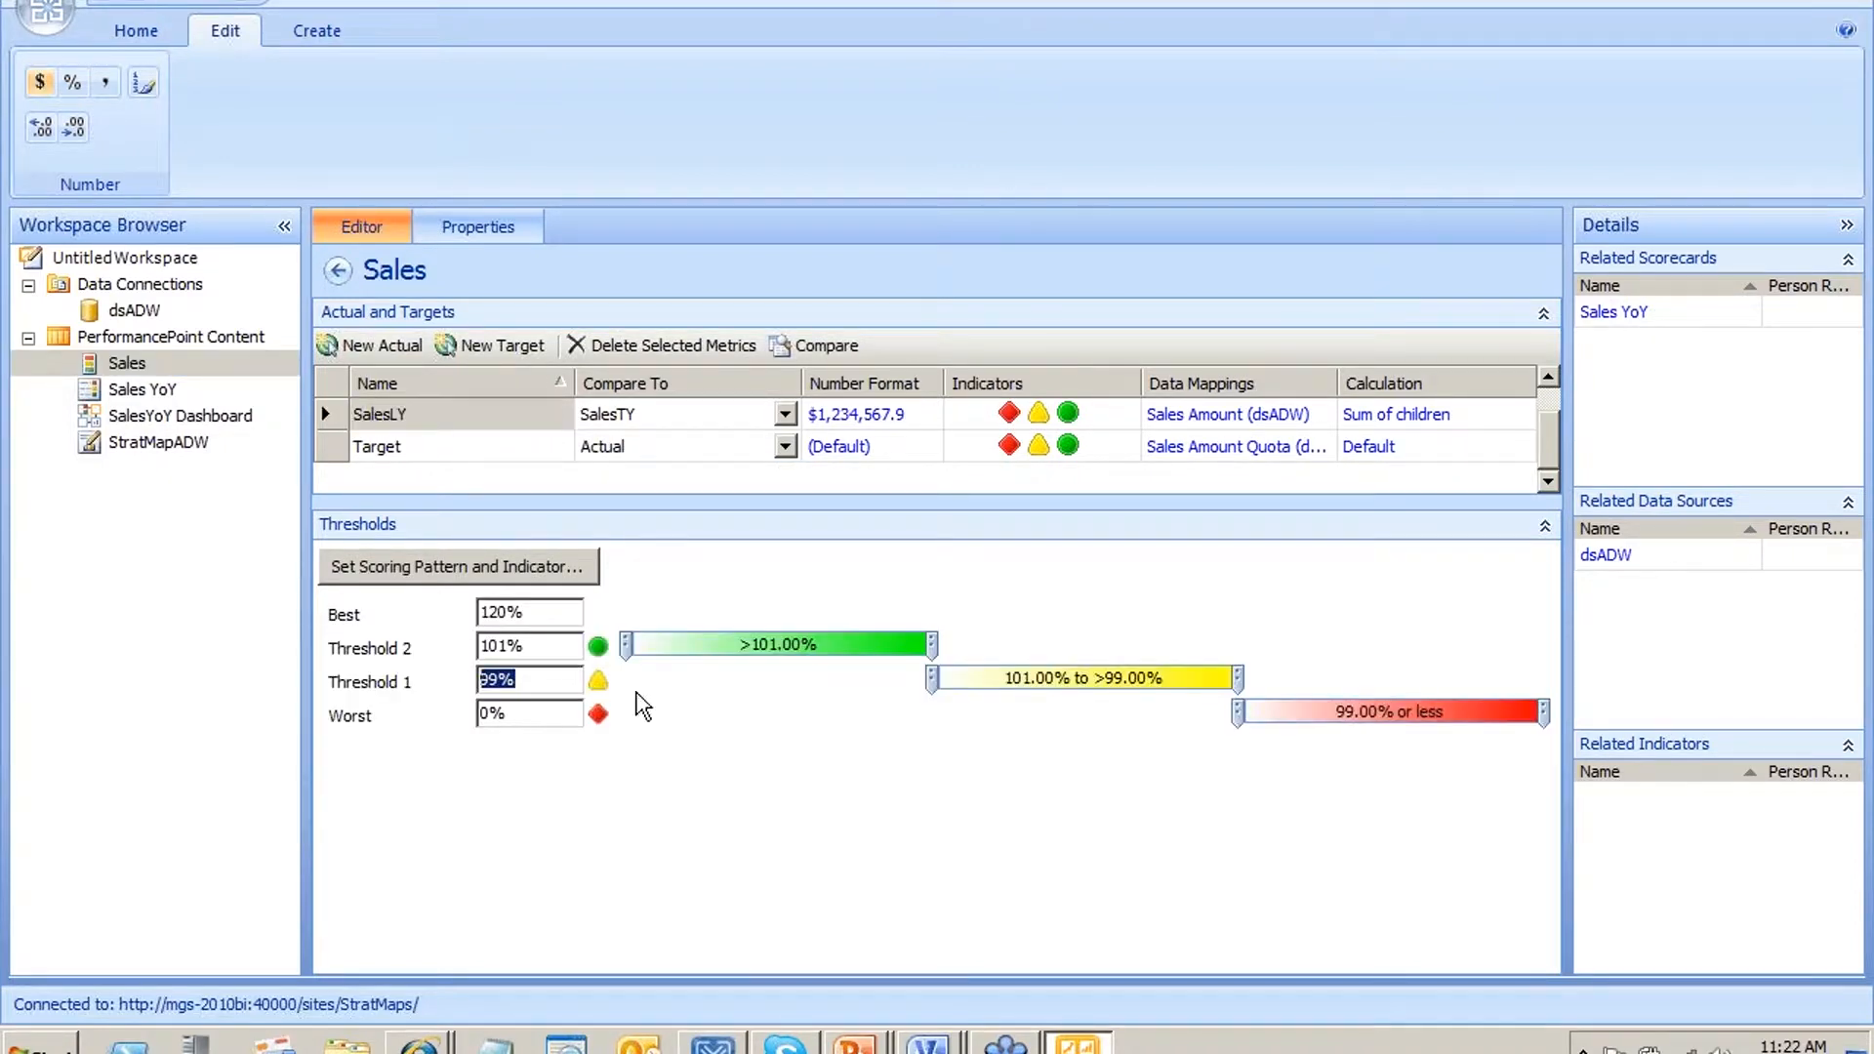
type("80")
key("Tab")
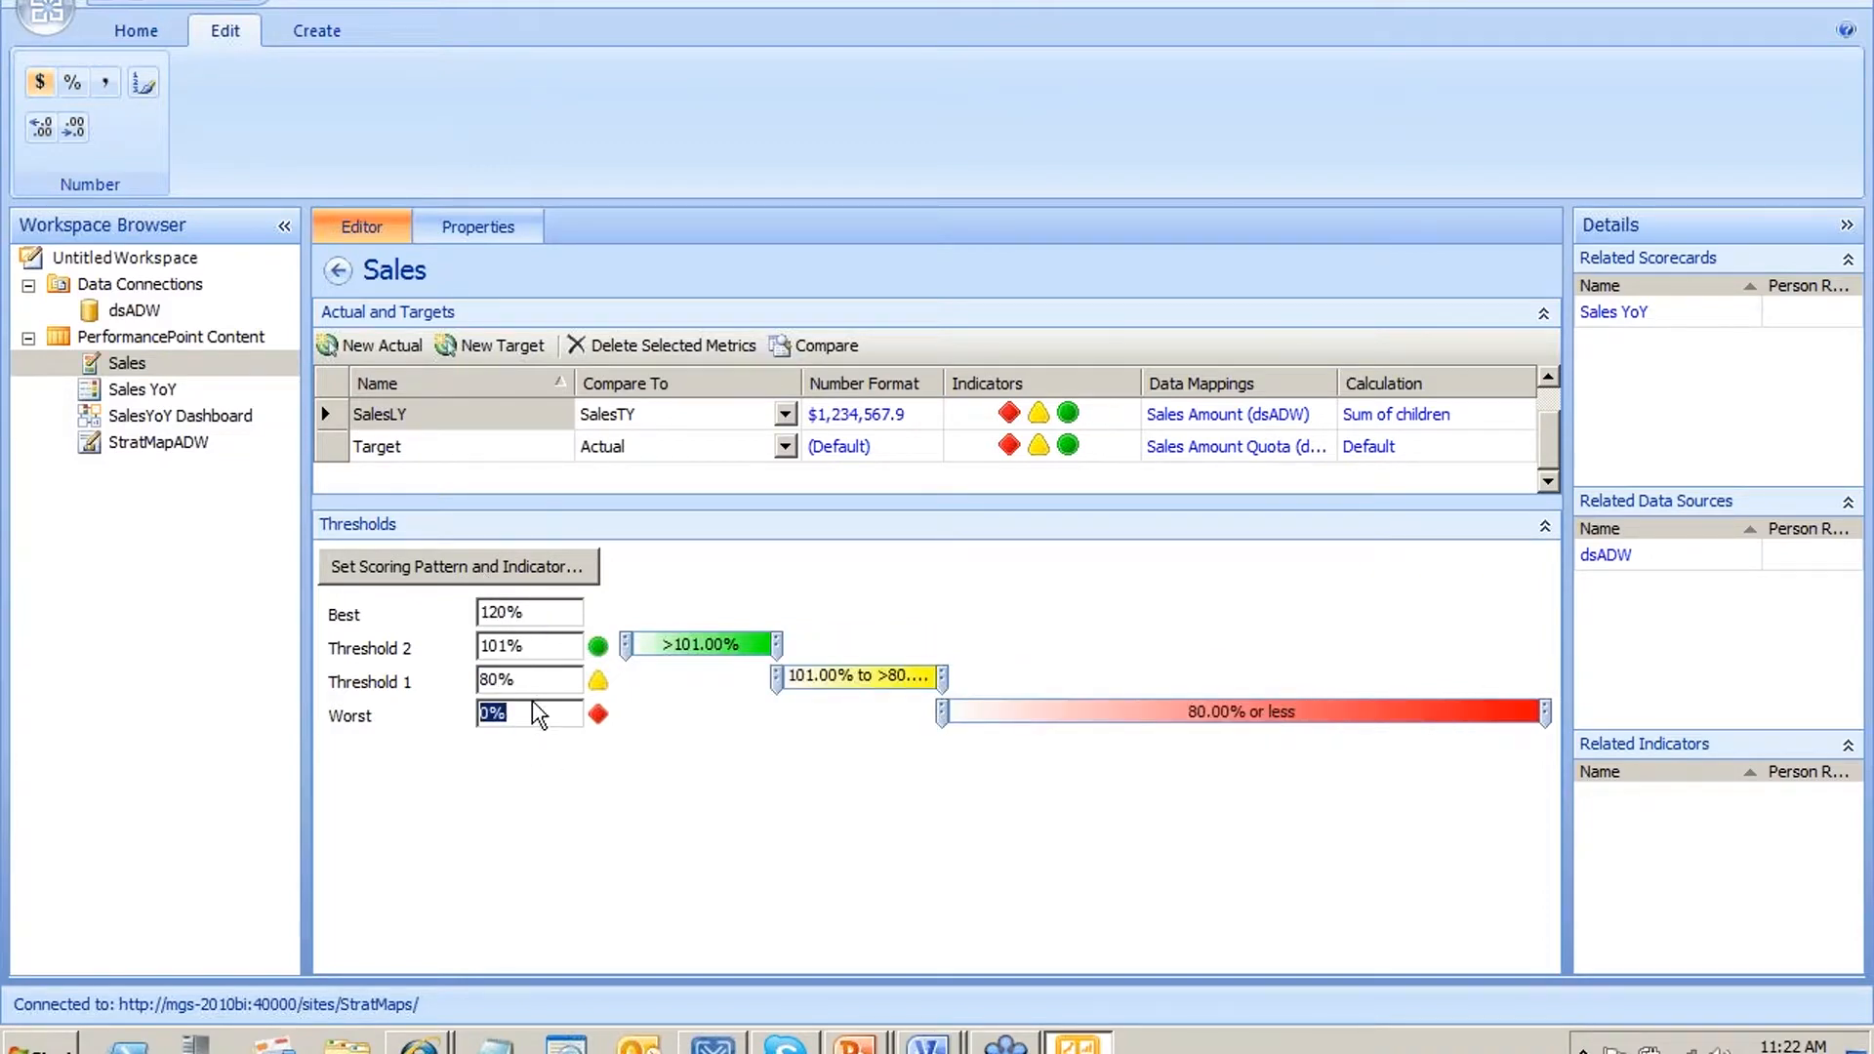
Set the SalesLY target's Threshold 1 to 70% and save the Sales KPI
double_click(552, 678)
type("70")
key("Tab")
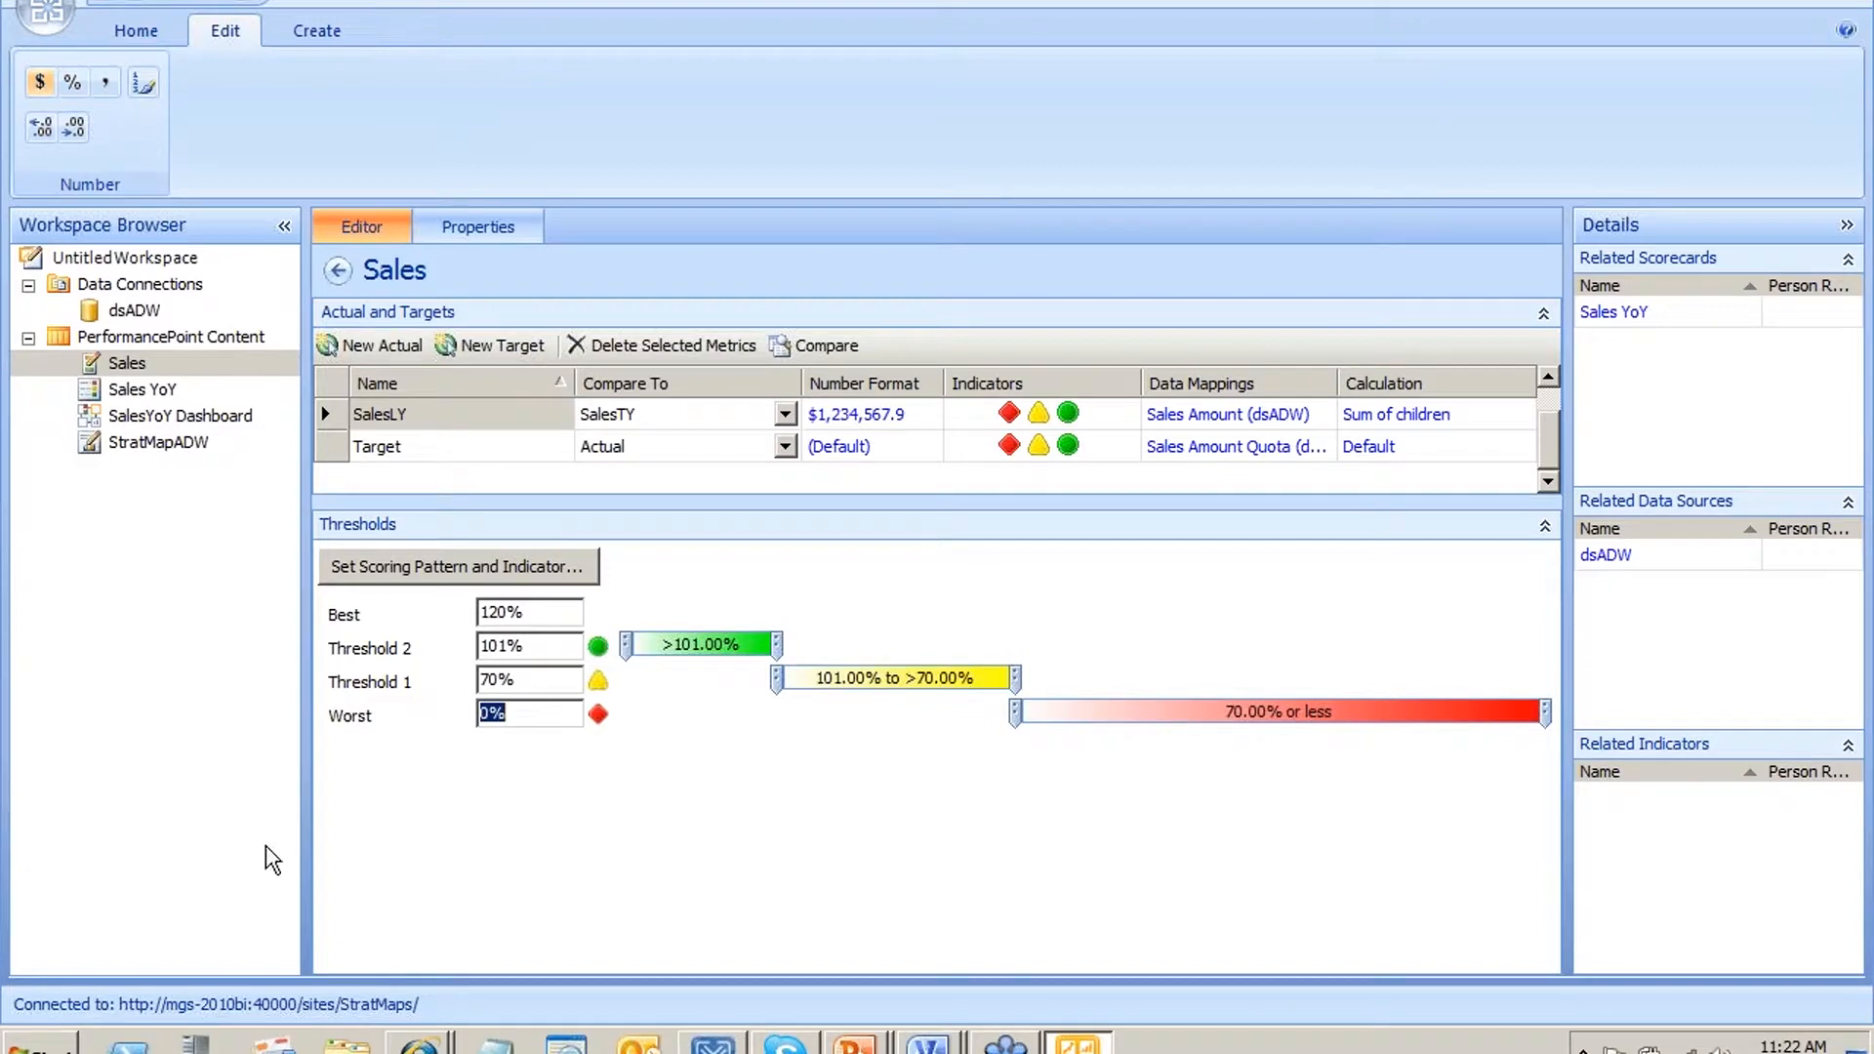
right_click(119, 364)
left_click(185, 556)
Update the StratMapADW strategy map and the Sales YoY scorecard so they use the saved KPI threshold
left_click(195, 444)
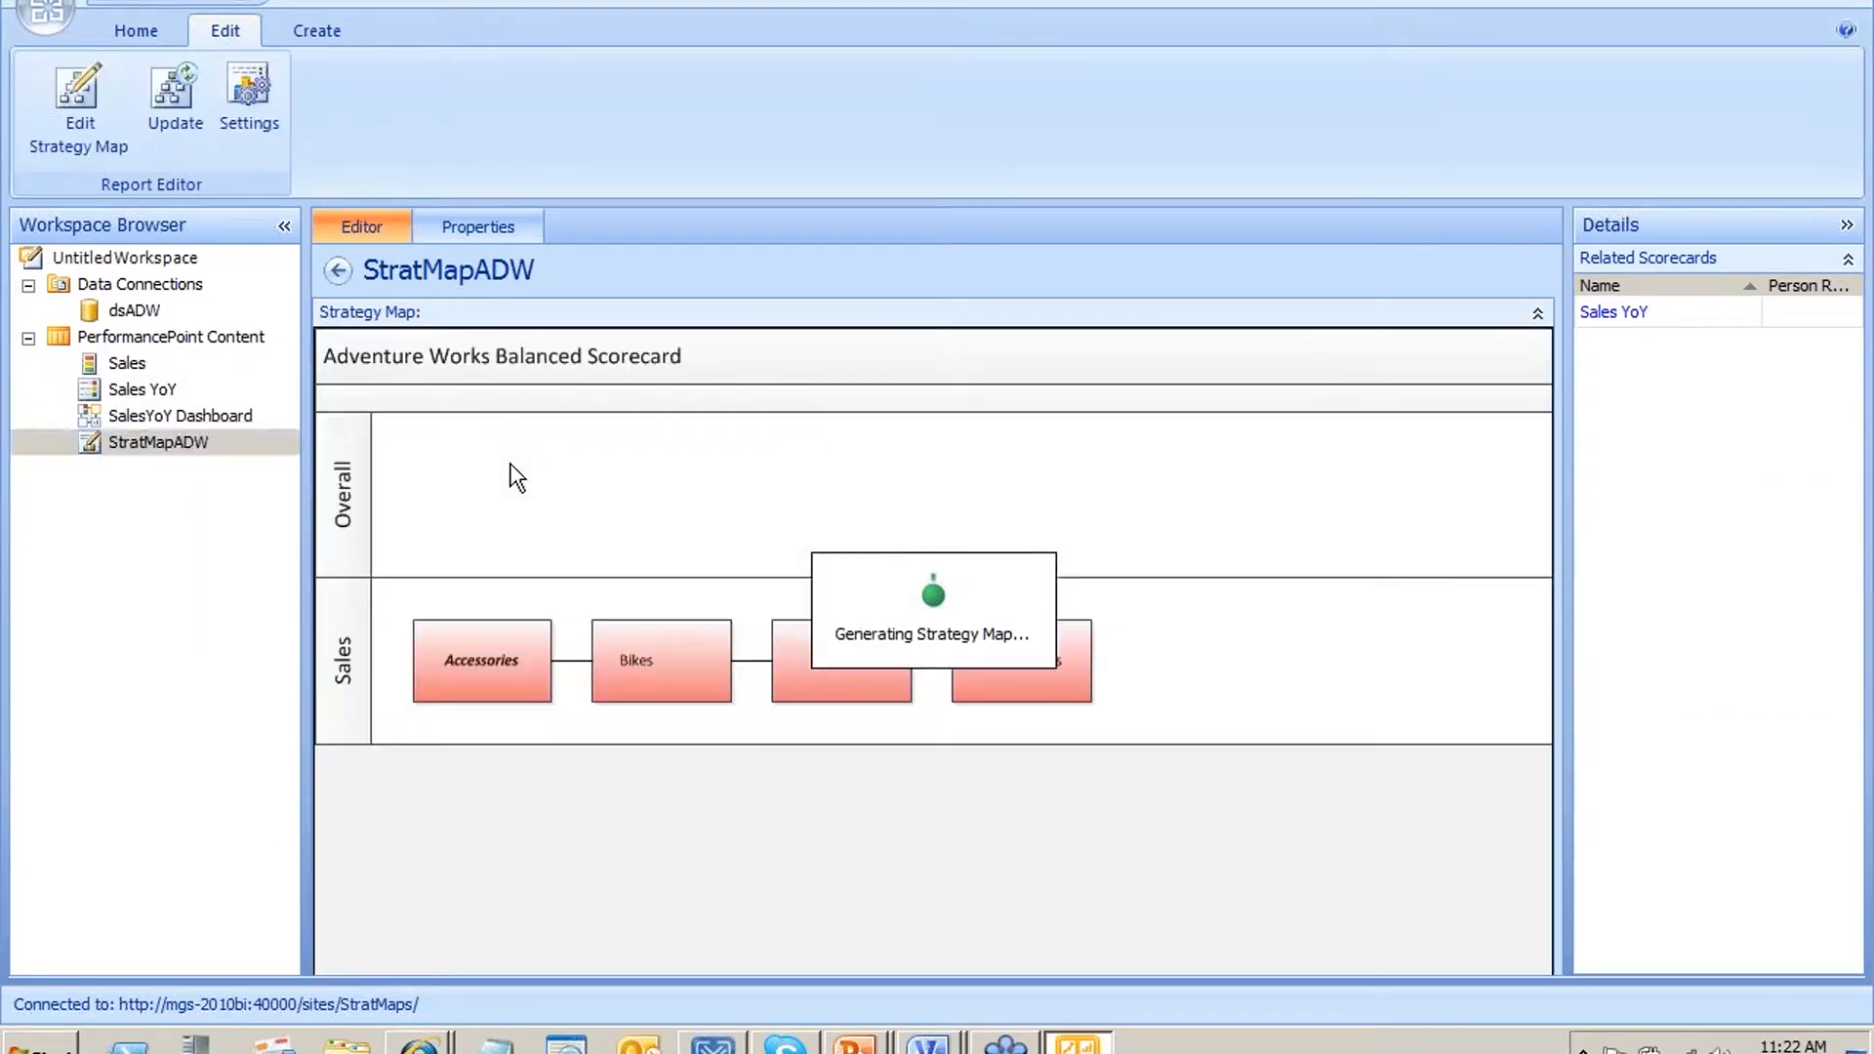
left_click(199, 114)
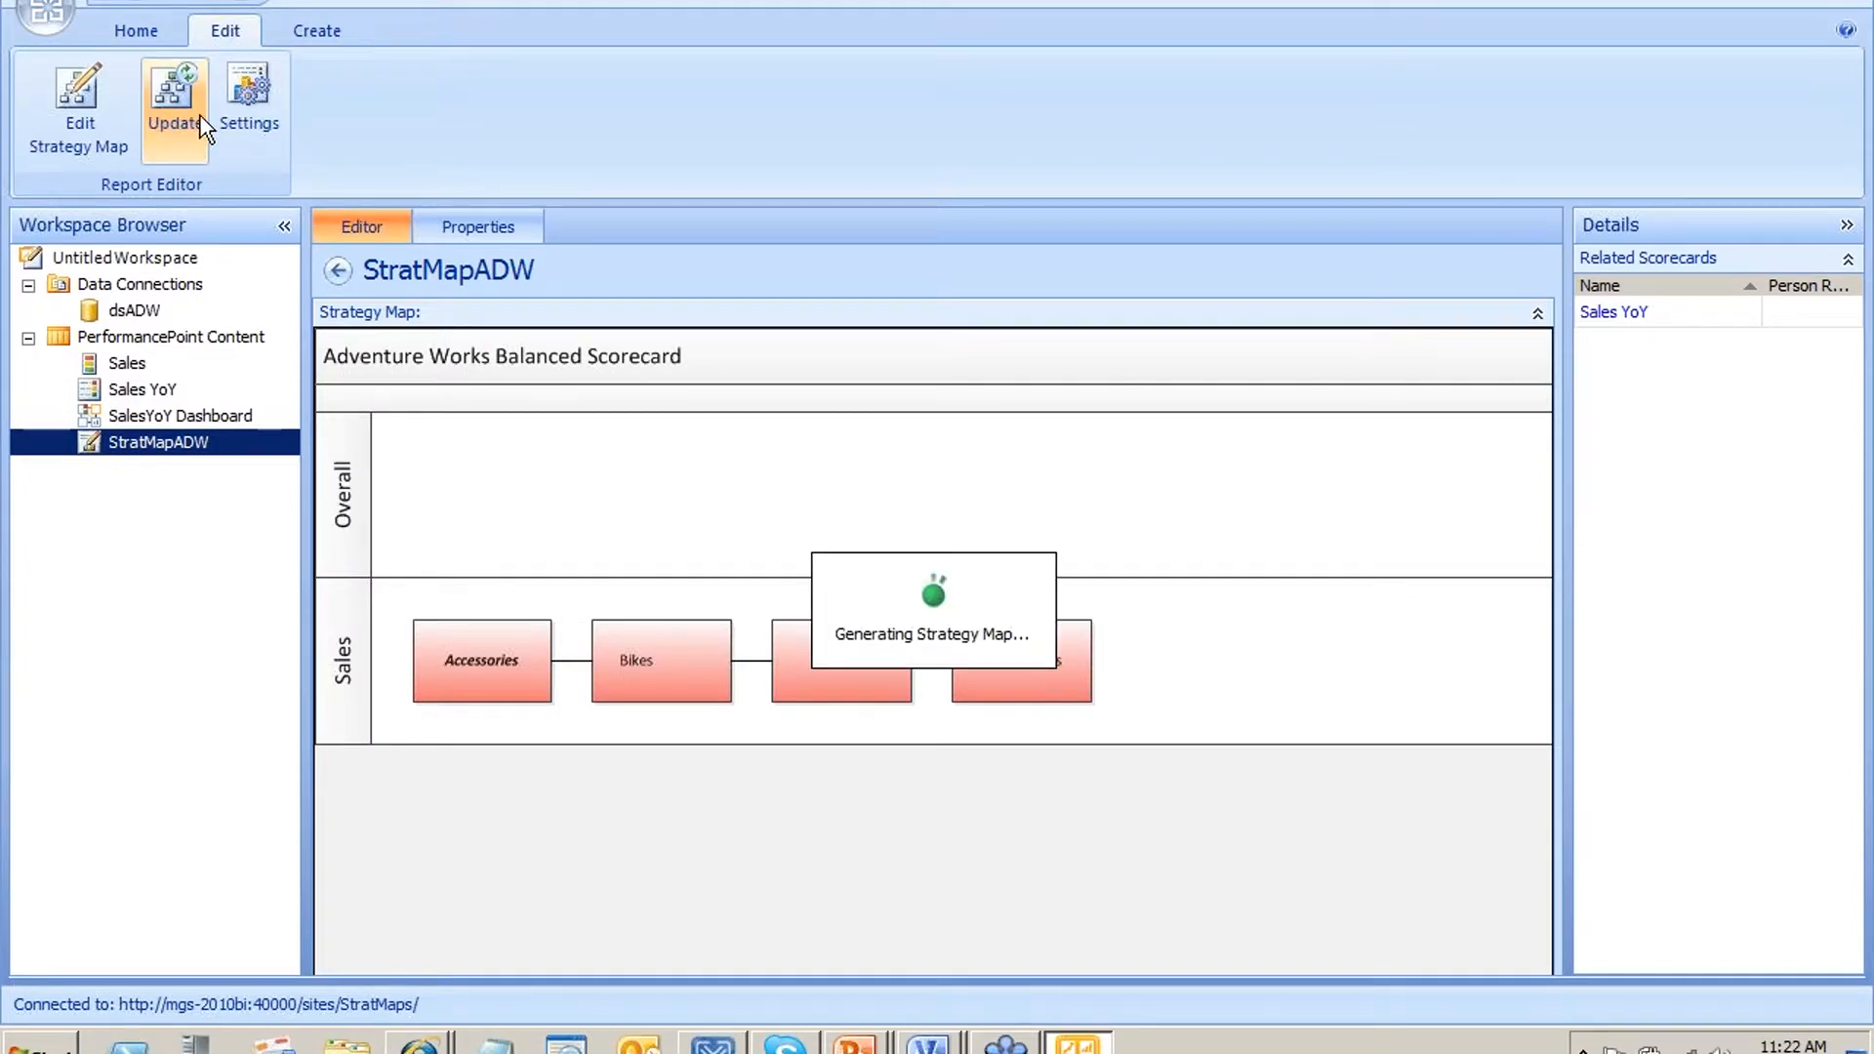
left_click(168, 418)
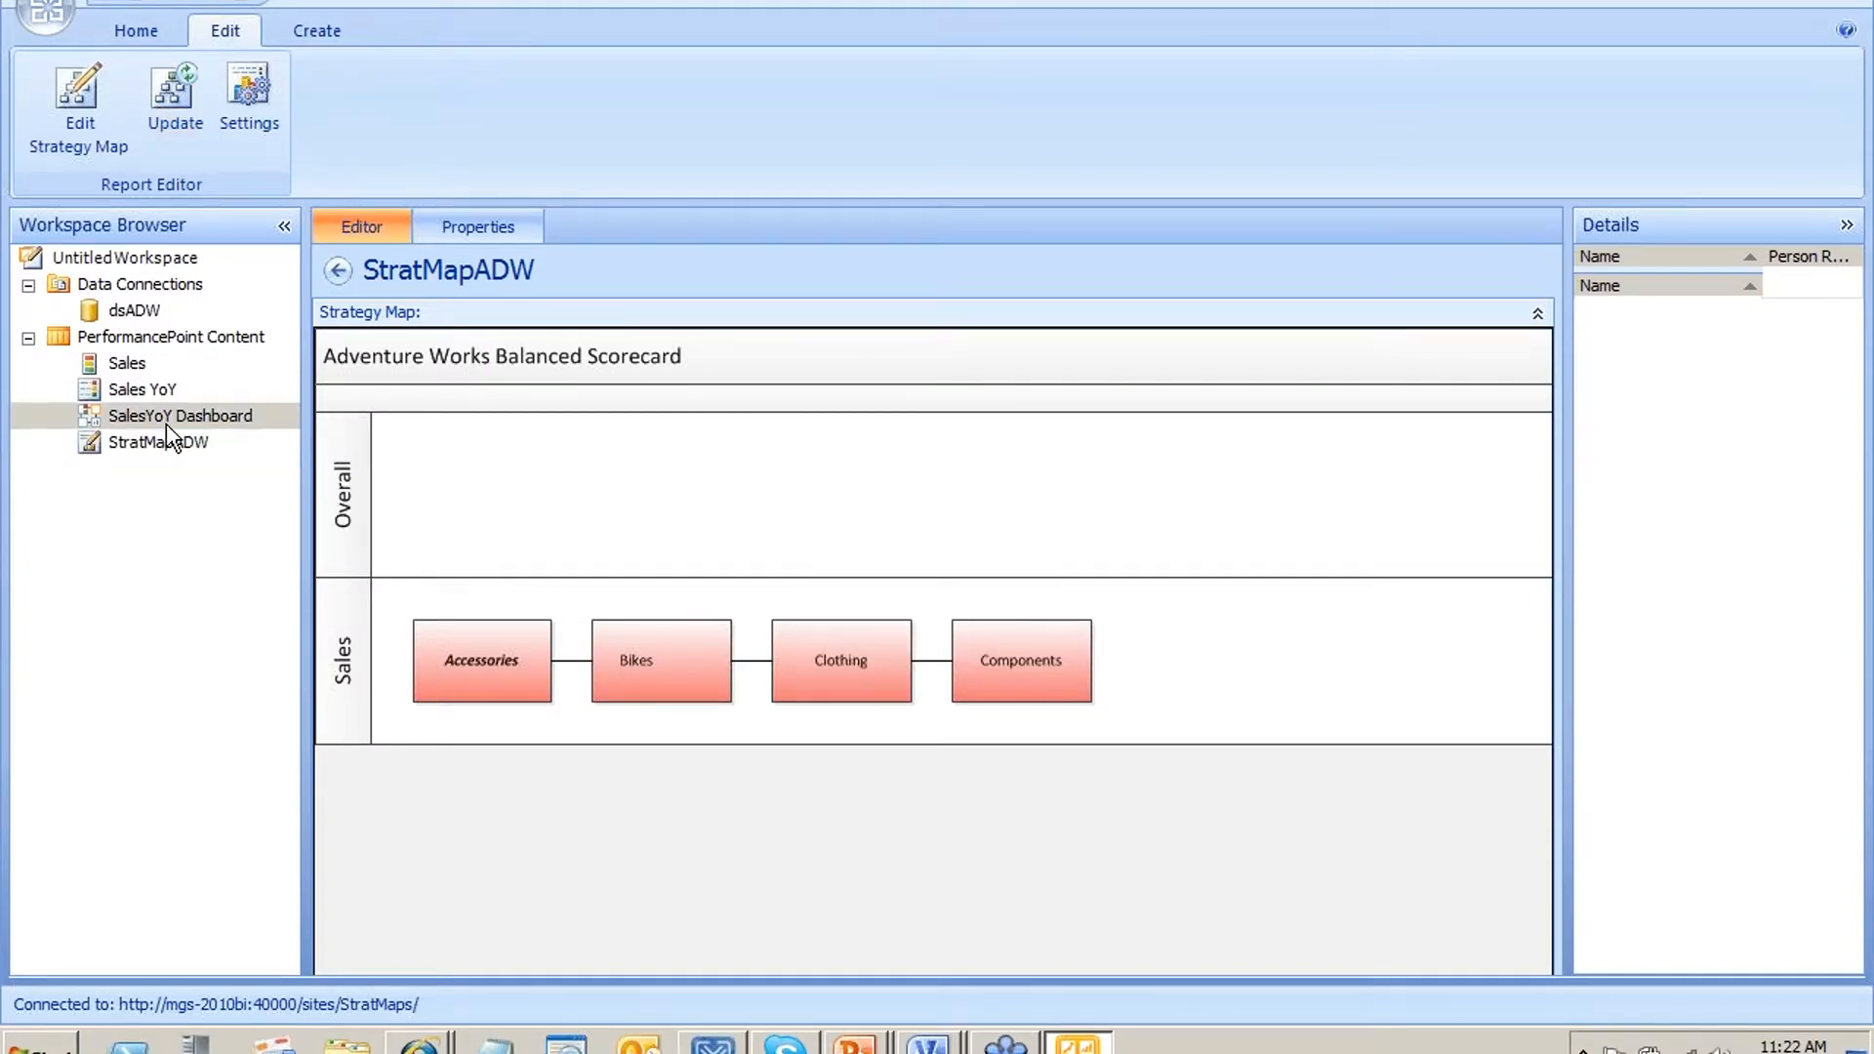
left_click(168, 391)
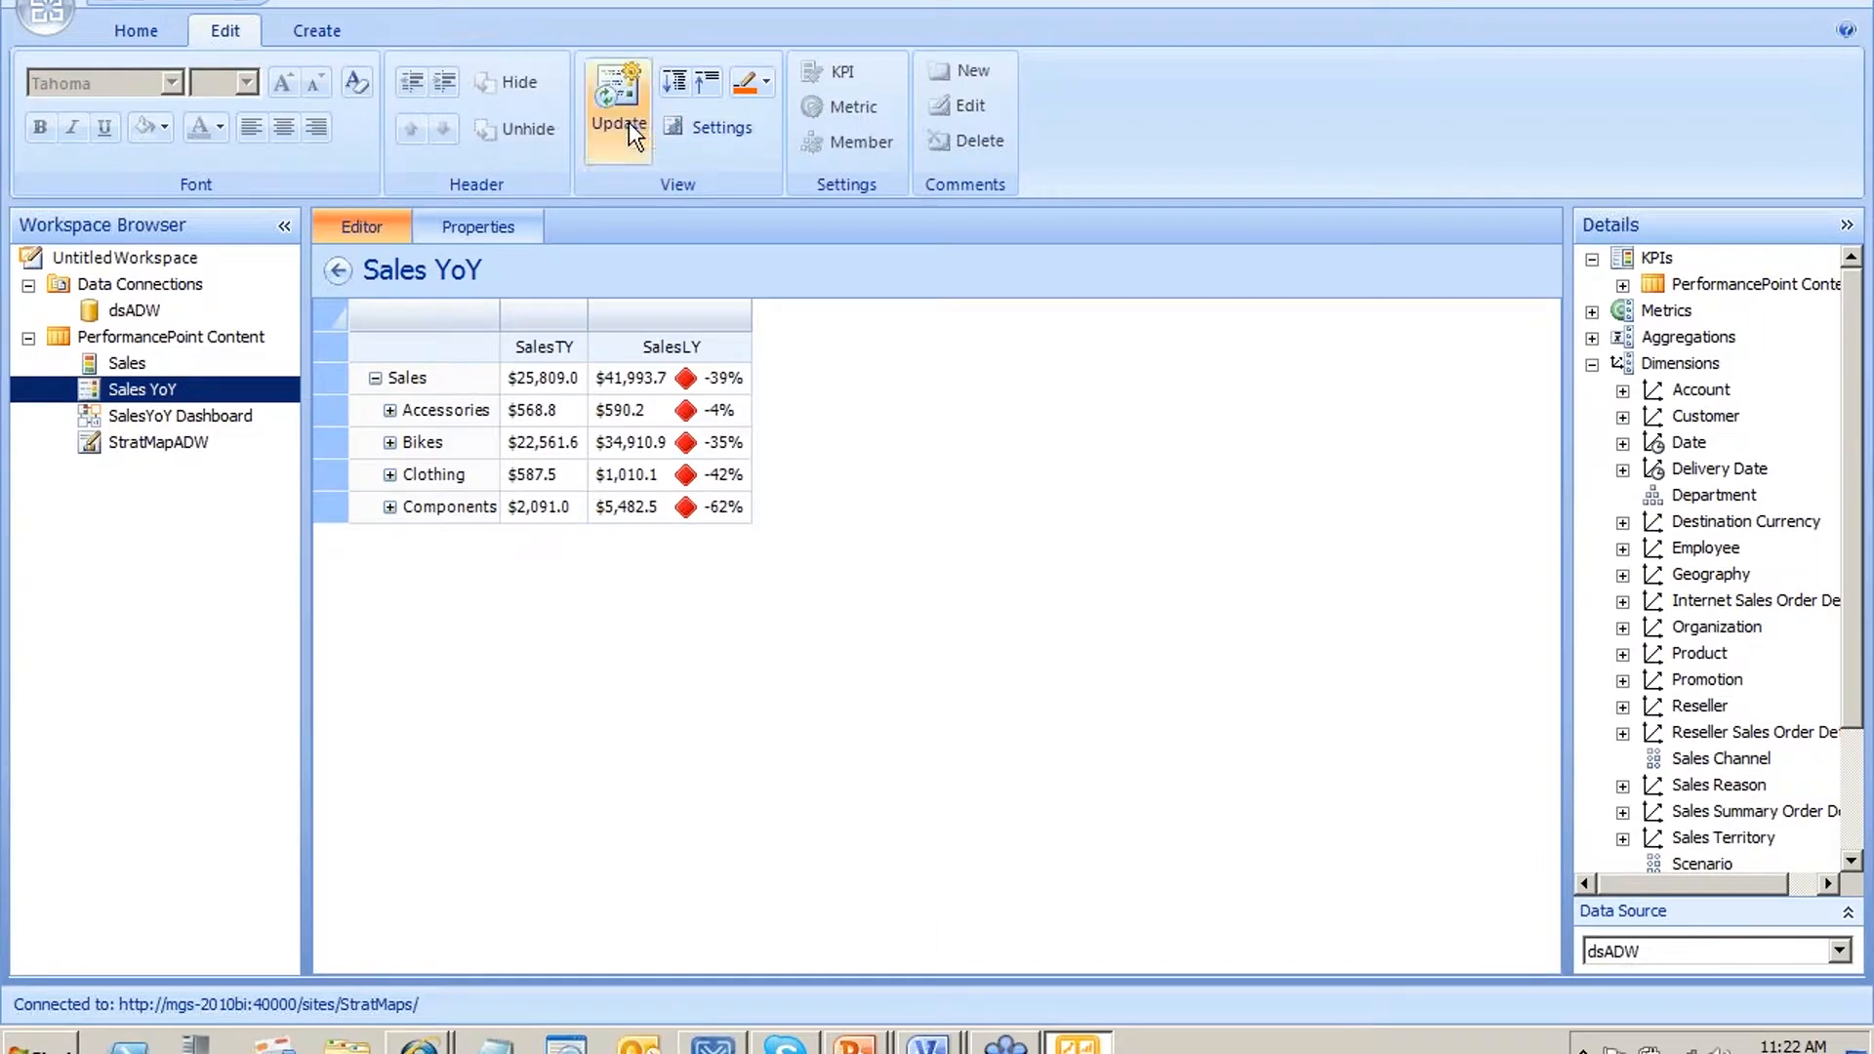
left_click(629, 121)
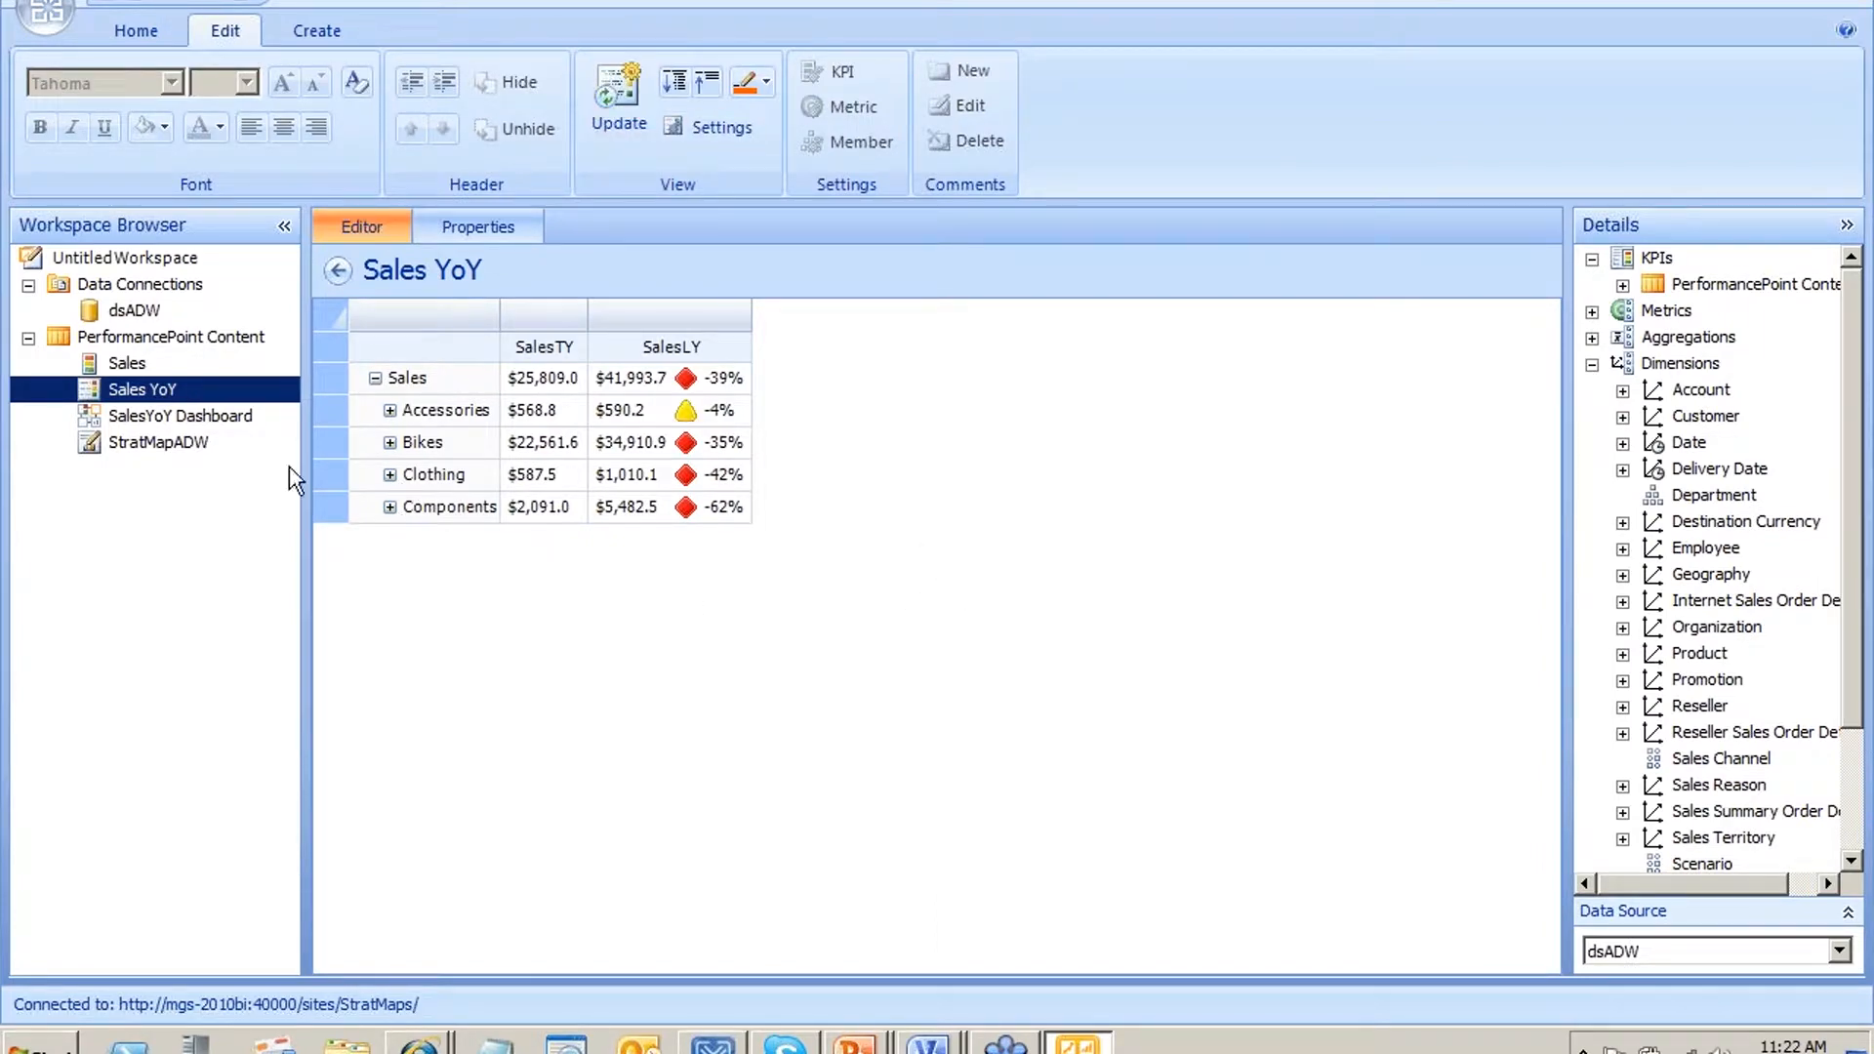
Reconnect the Accessories shape to the Accessories SalesLY value, apply the strategy map edits and save the StratMapADW report
left_click(174, 443)
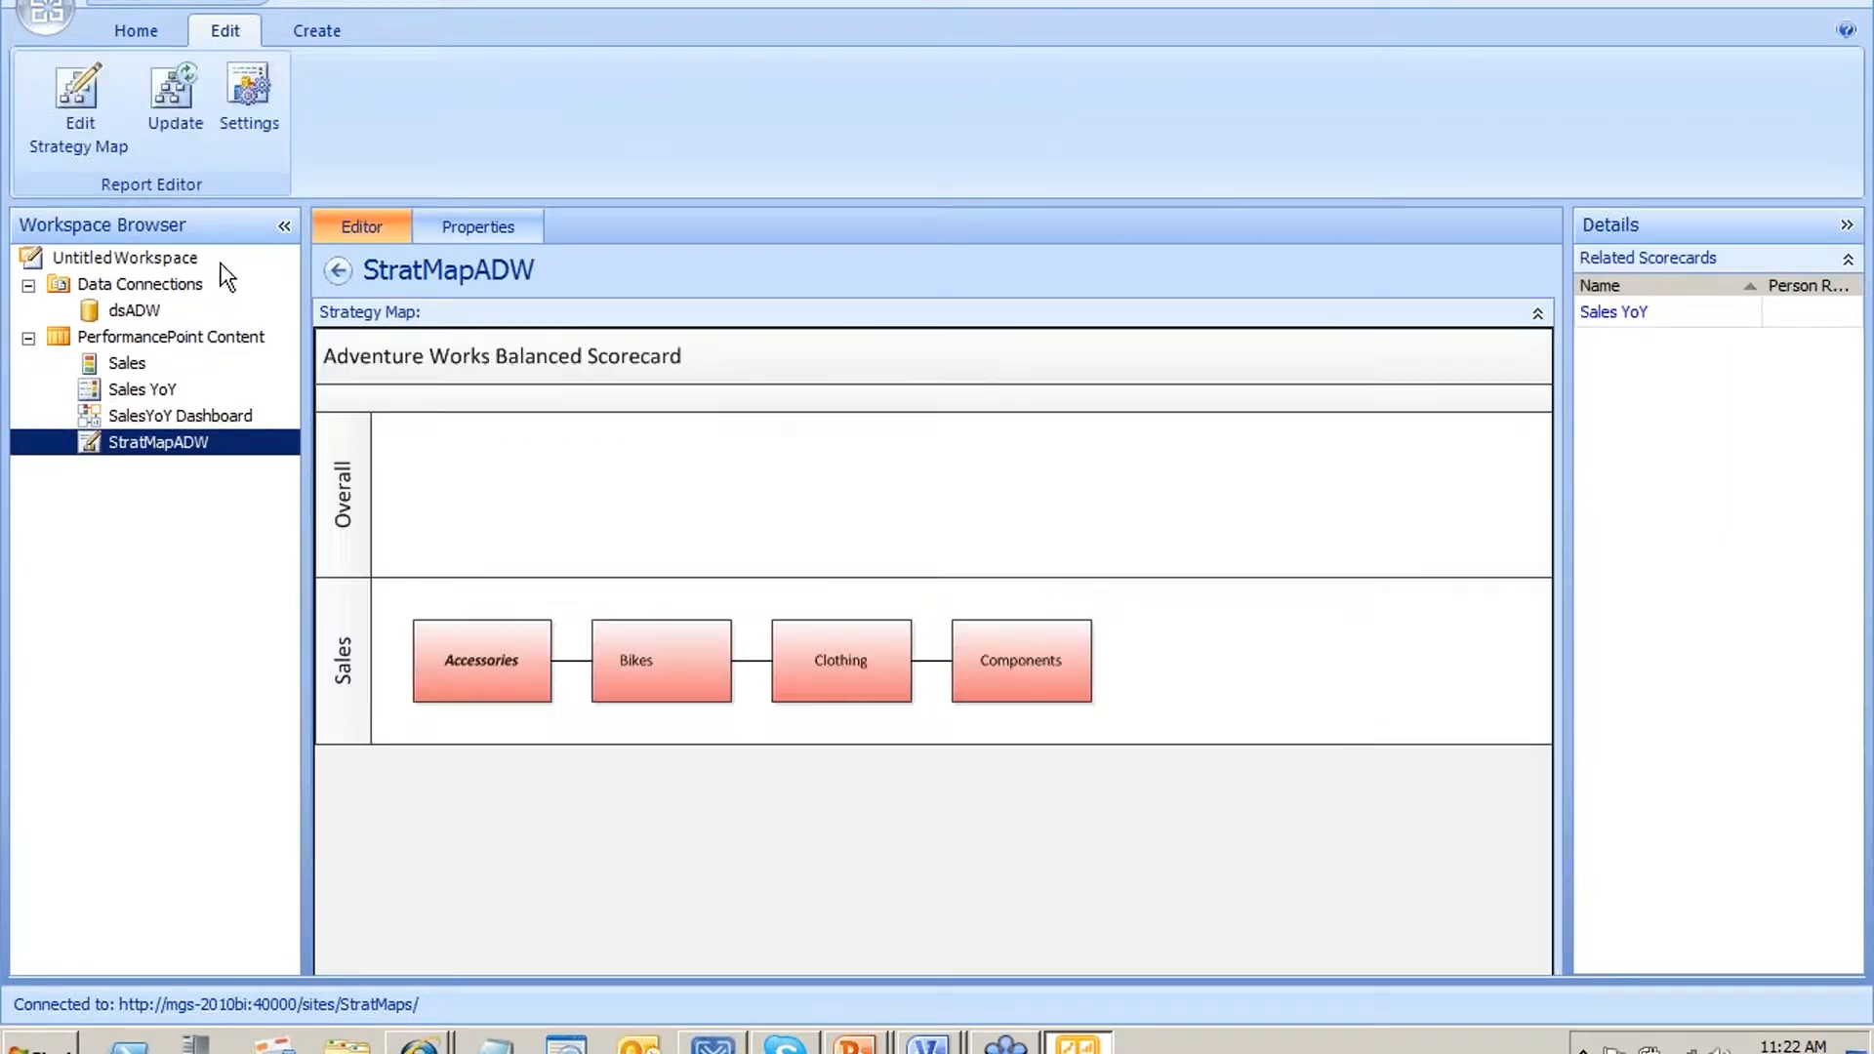
left_click(74, 125)
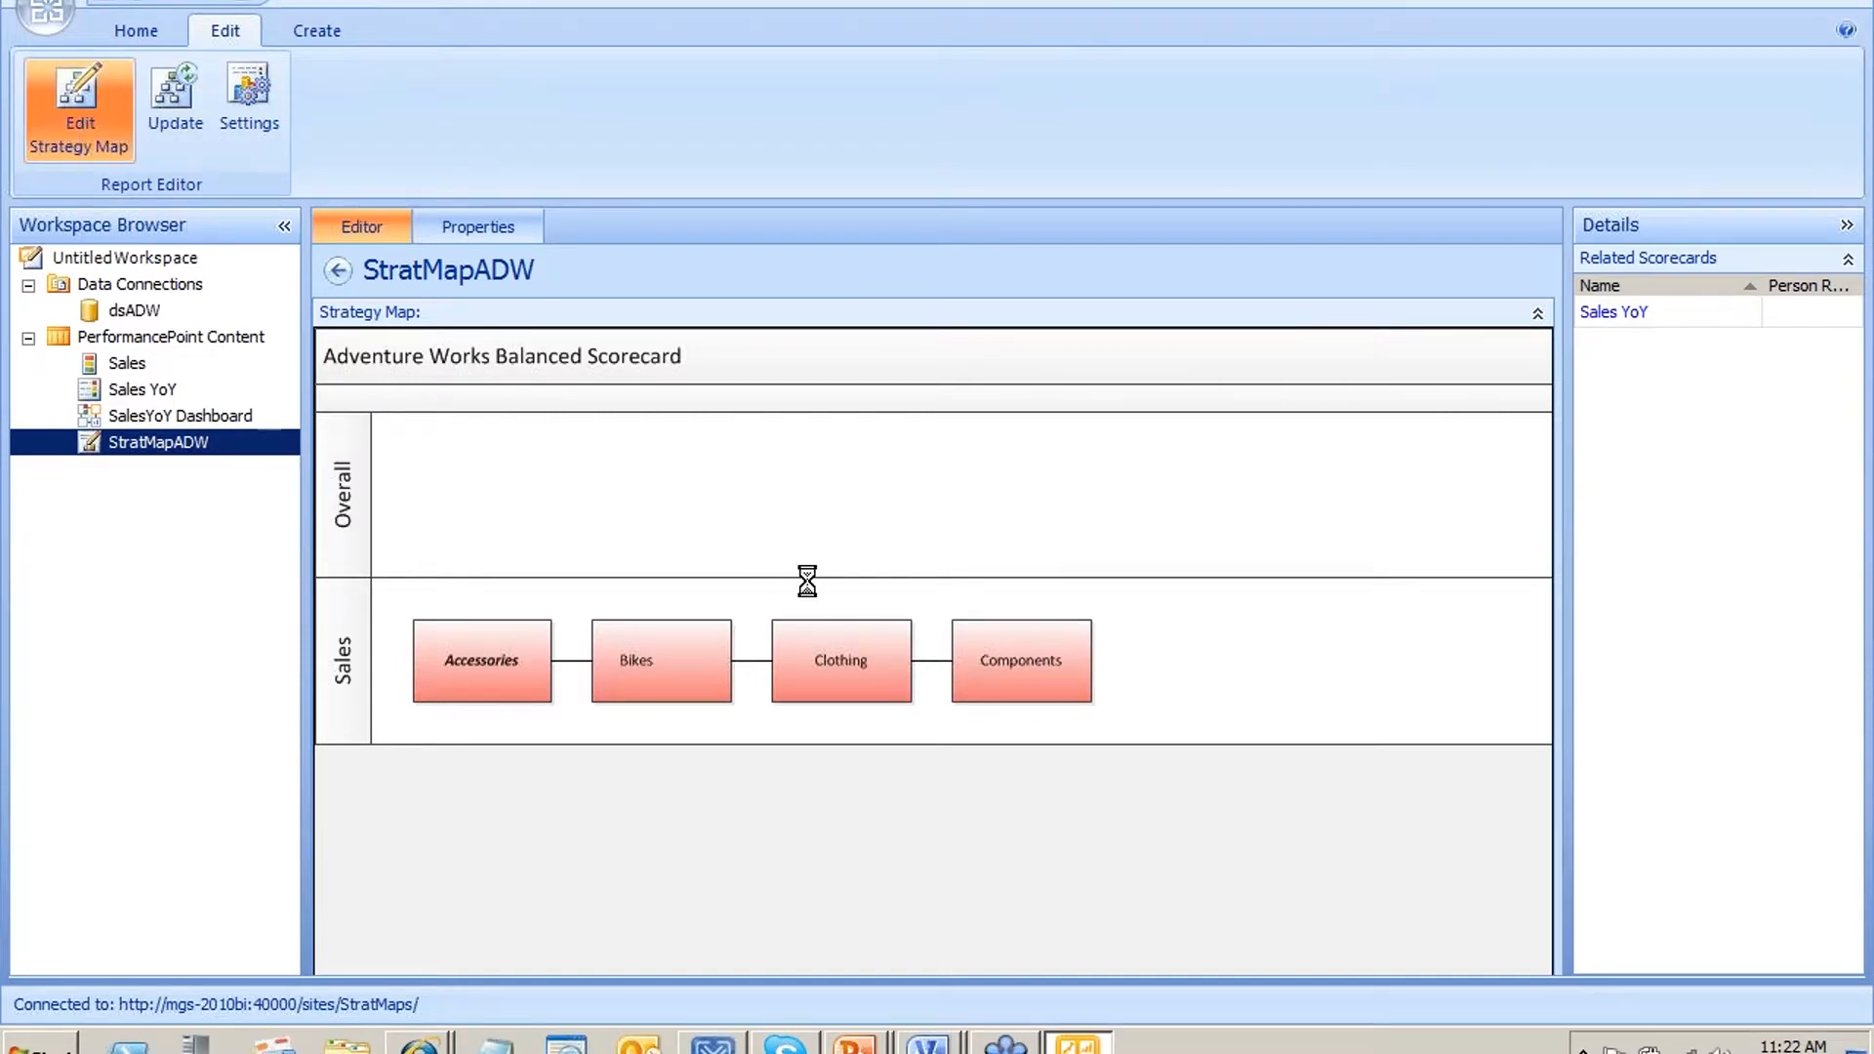
left_click(686, 420)
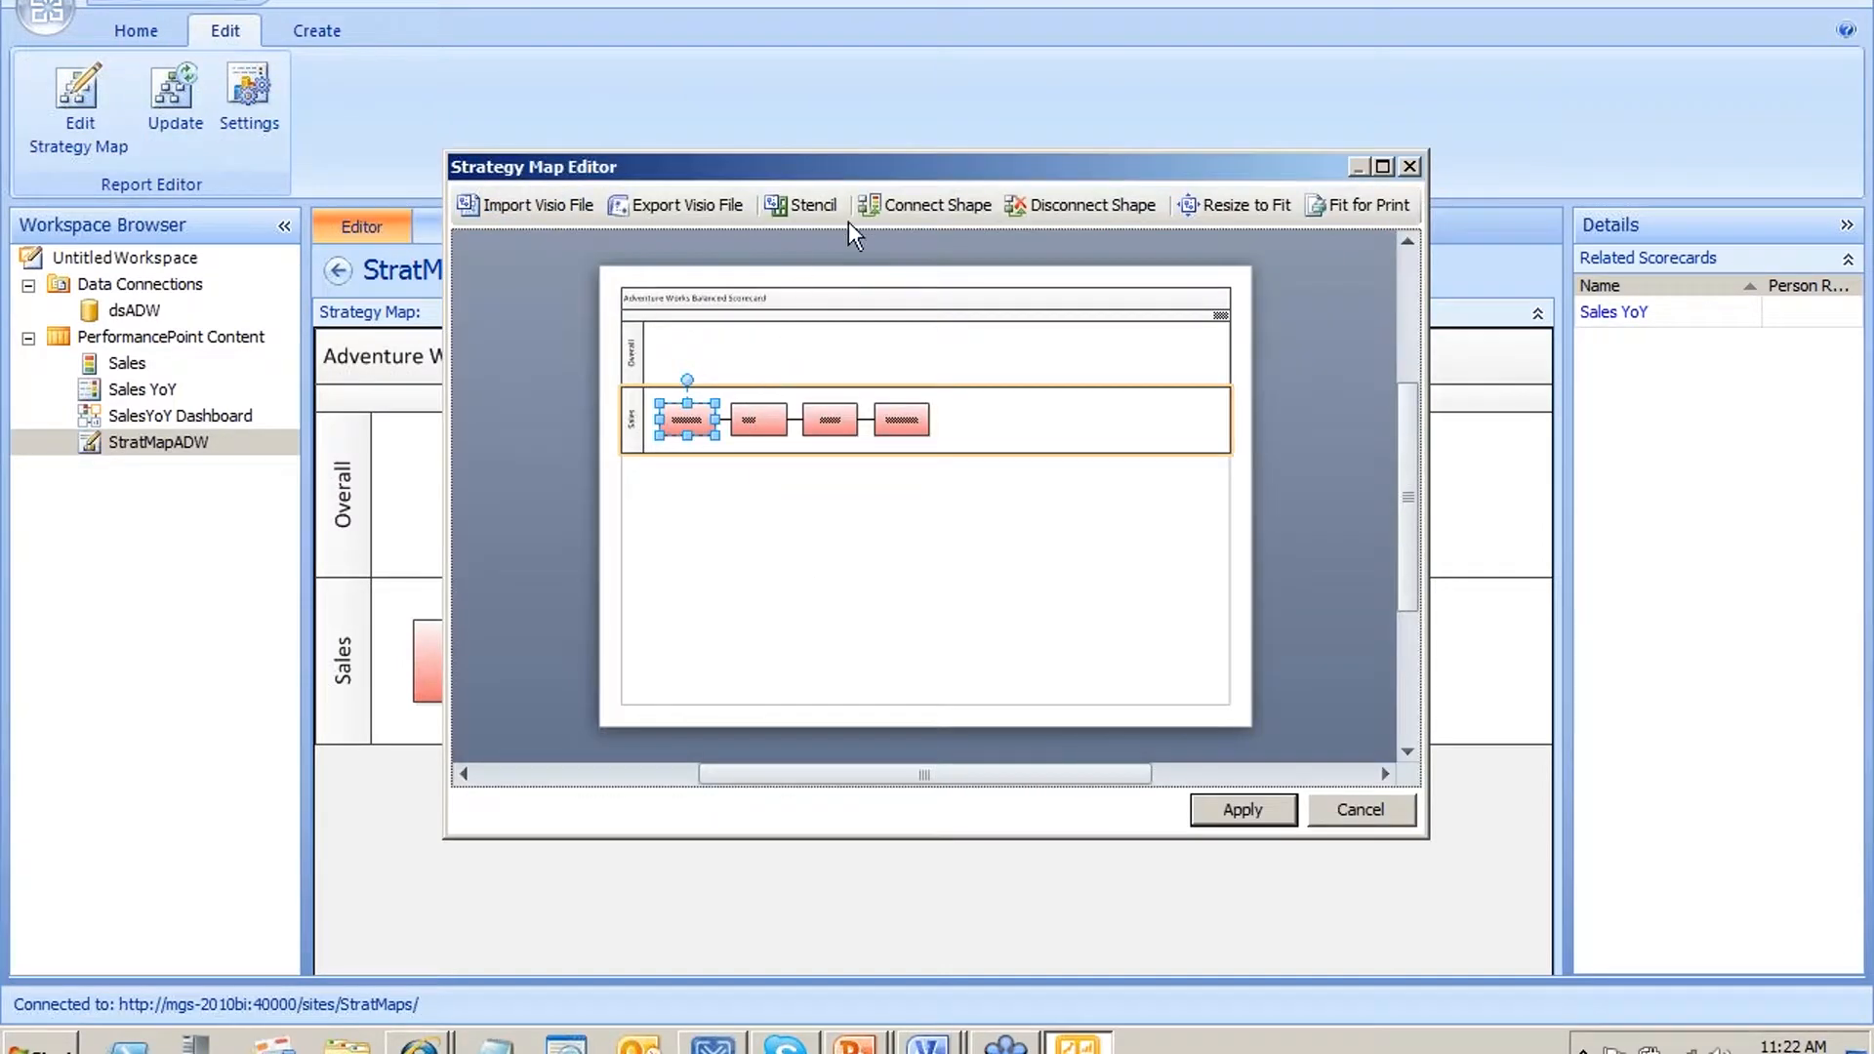
left_click(906, 207)
left_click(448, 183)
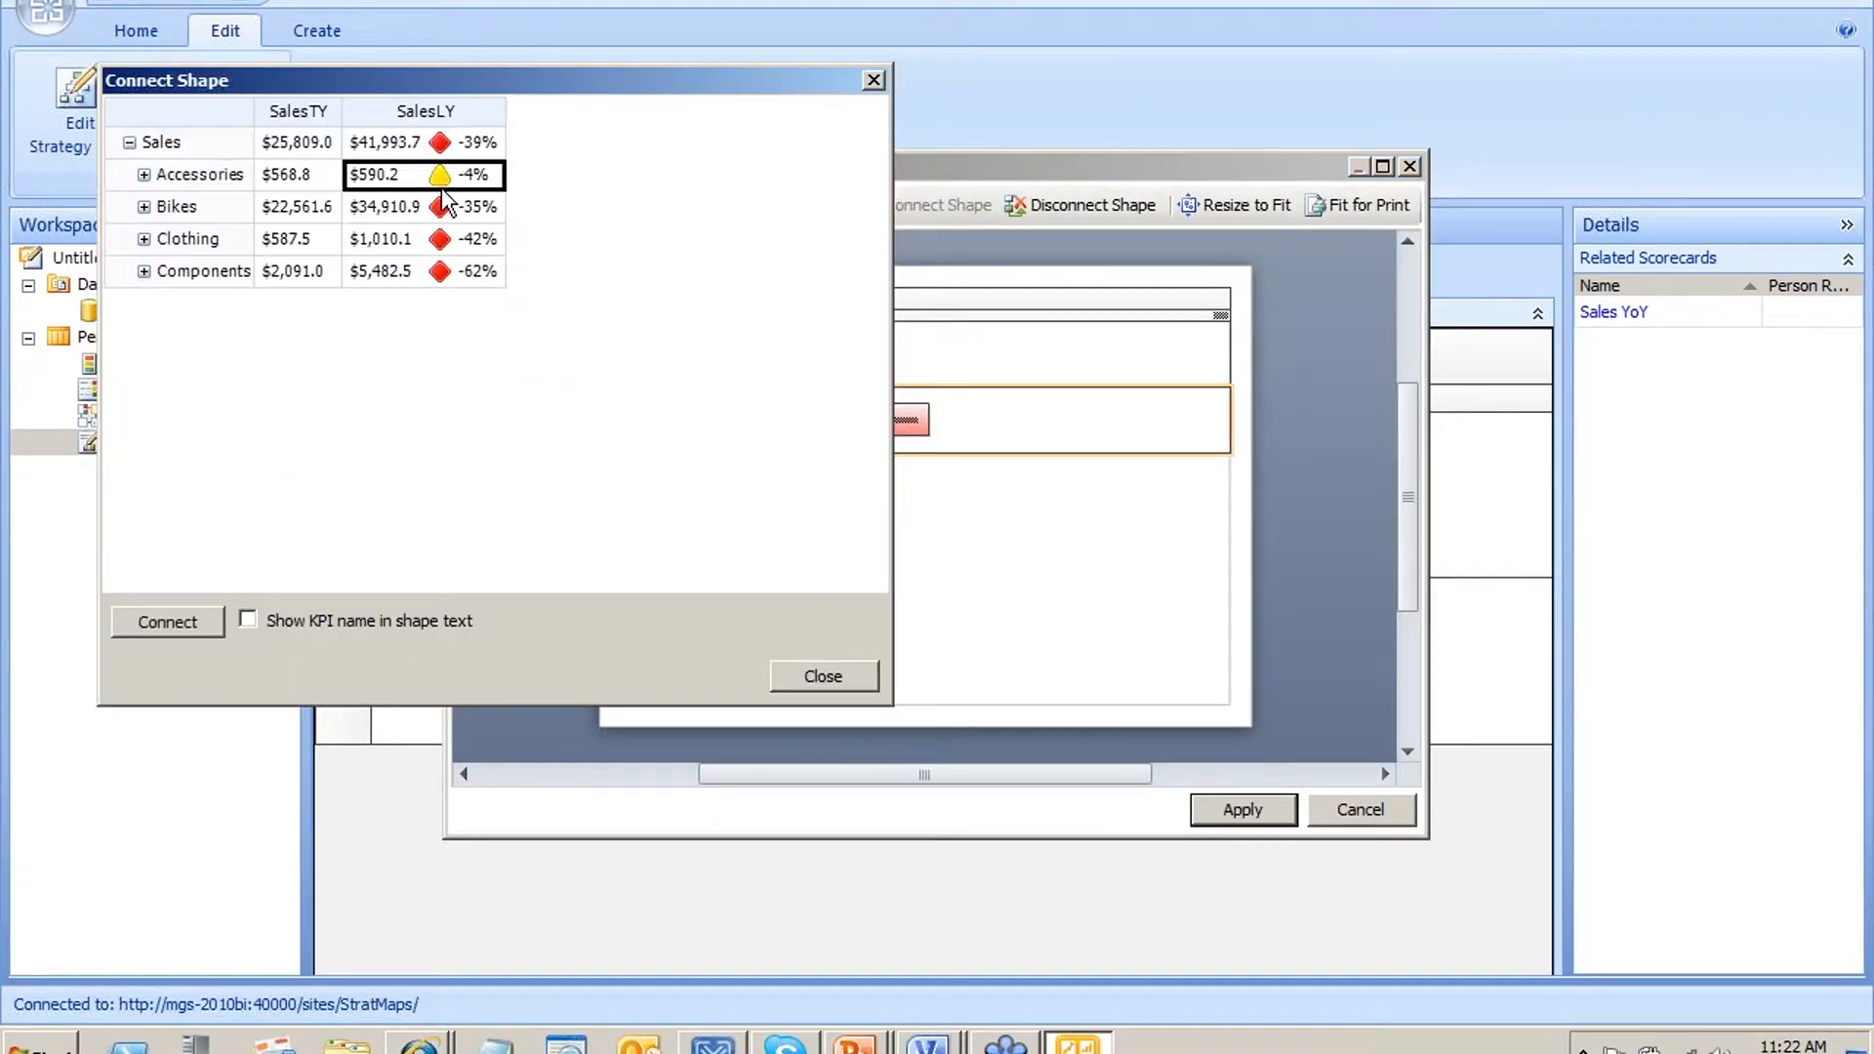
left_click(158, 621)
left_click(823, 676)
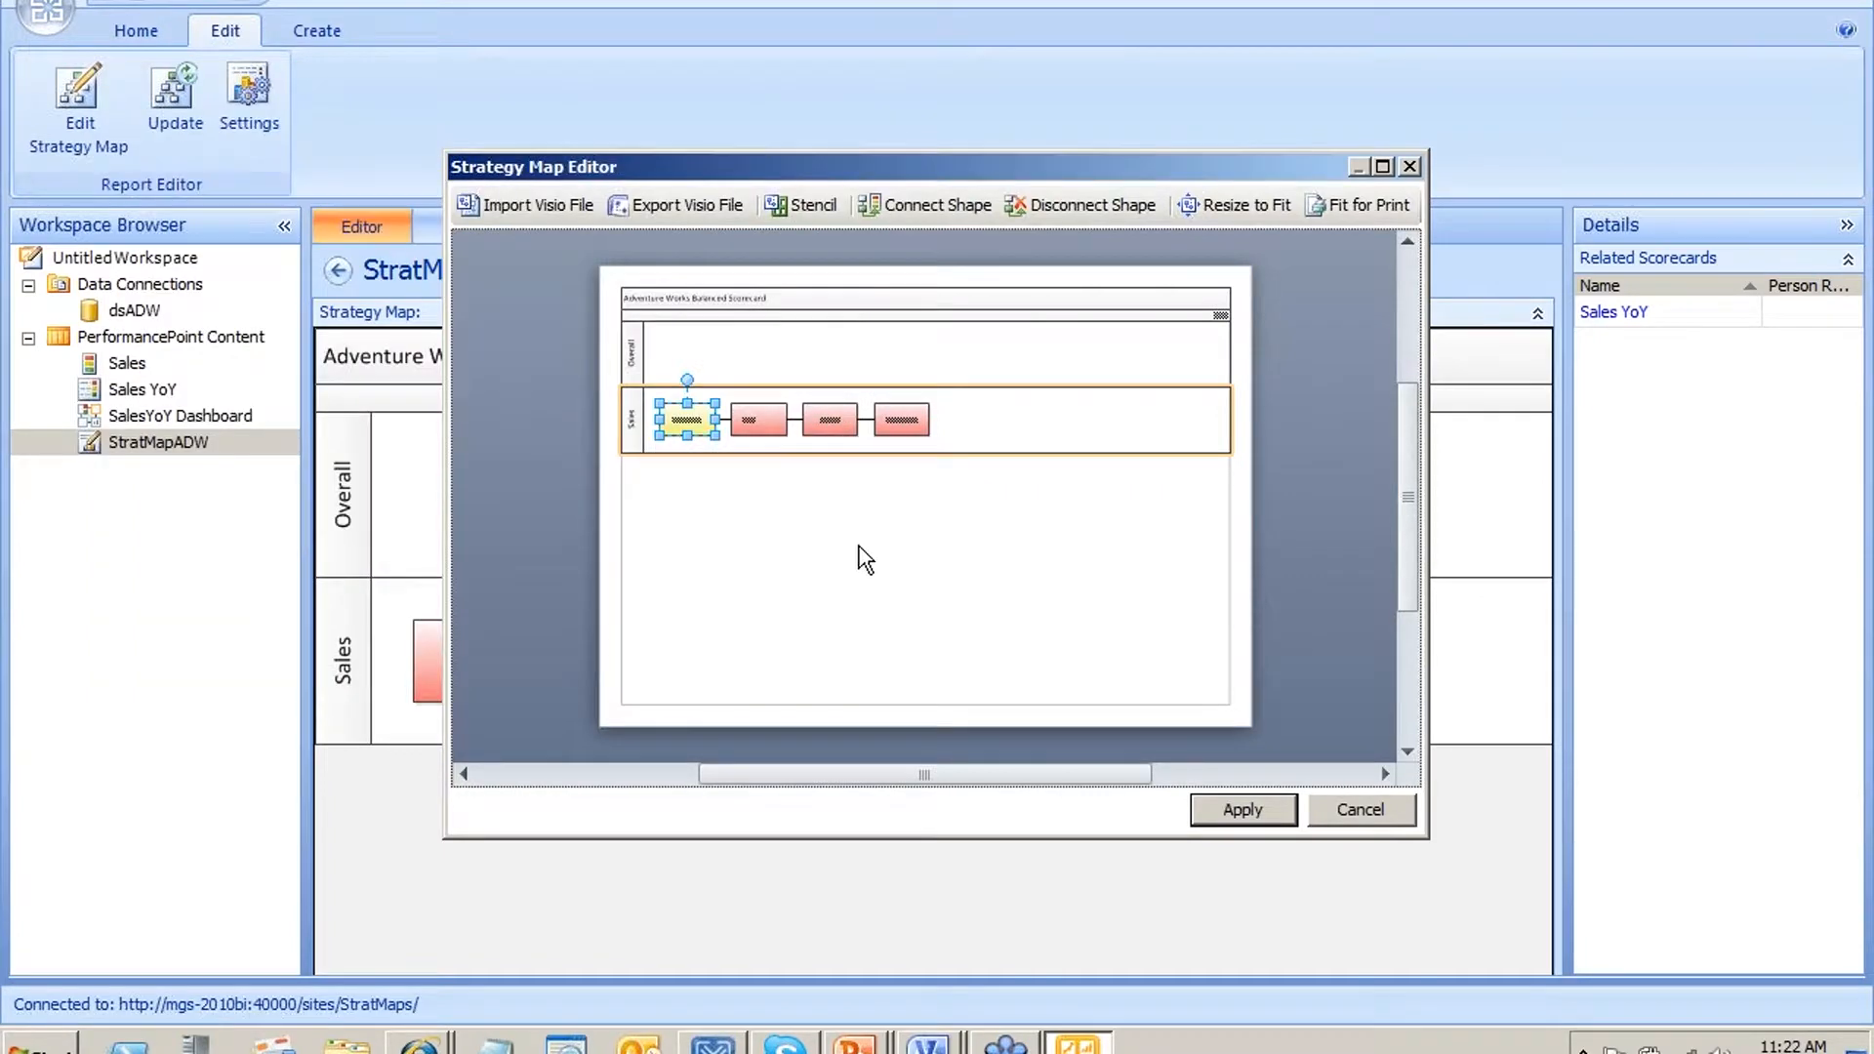
left_click(1281, 816)
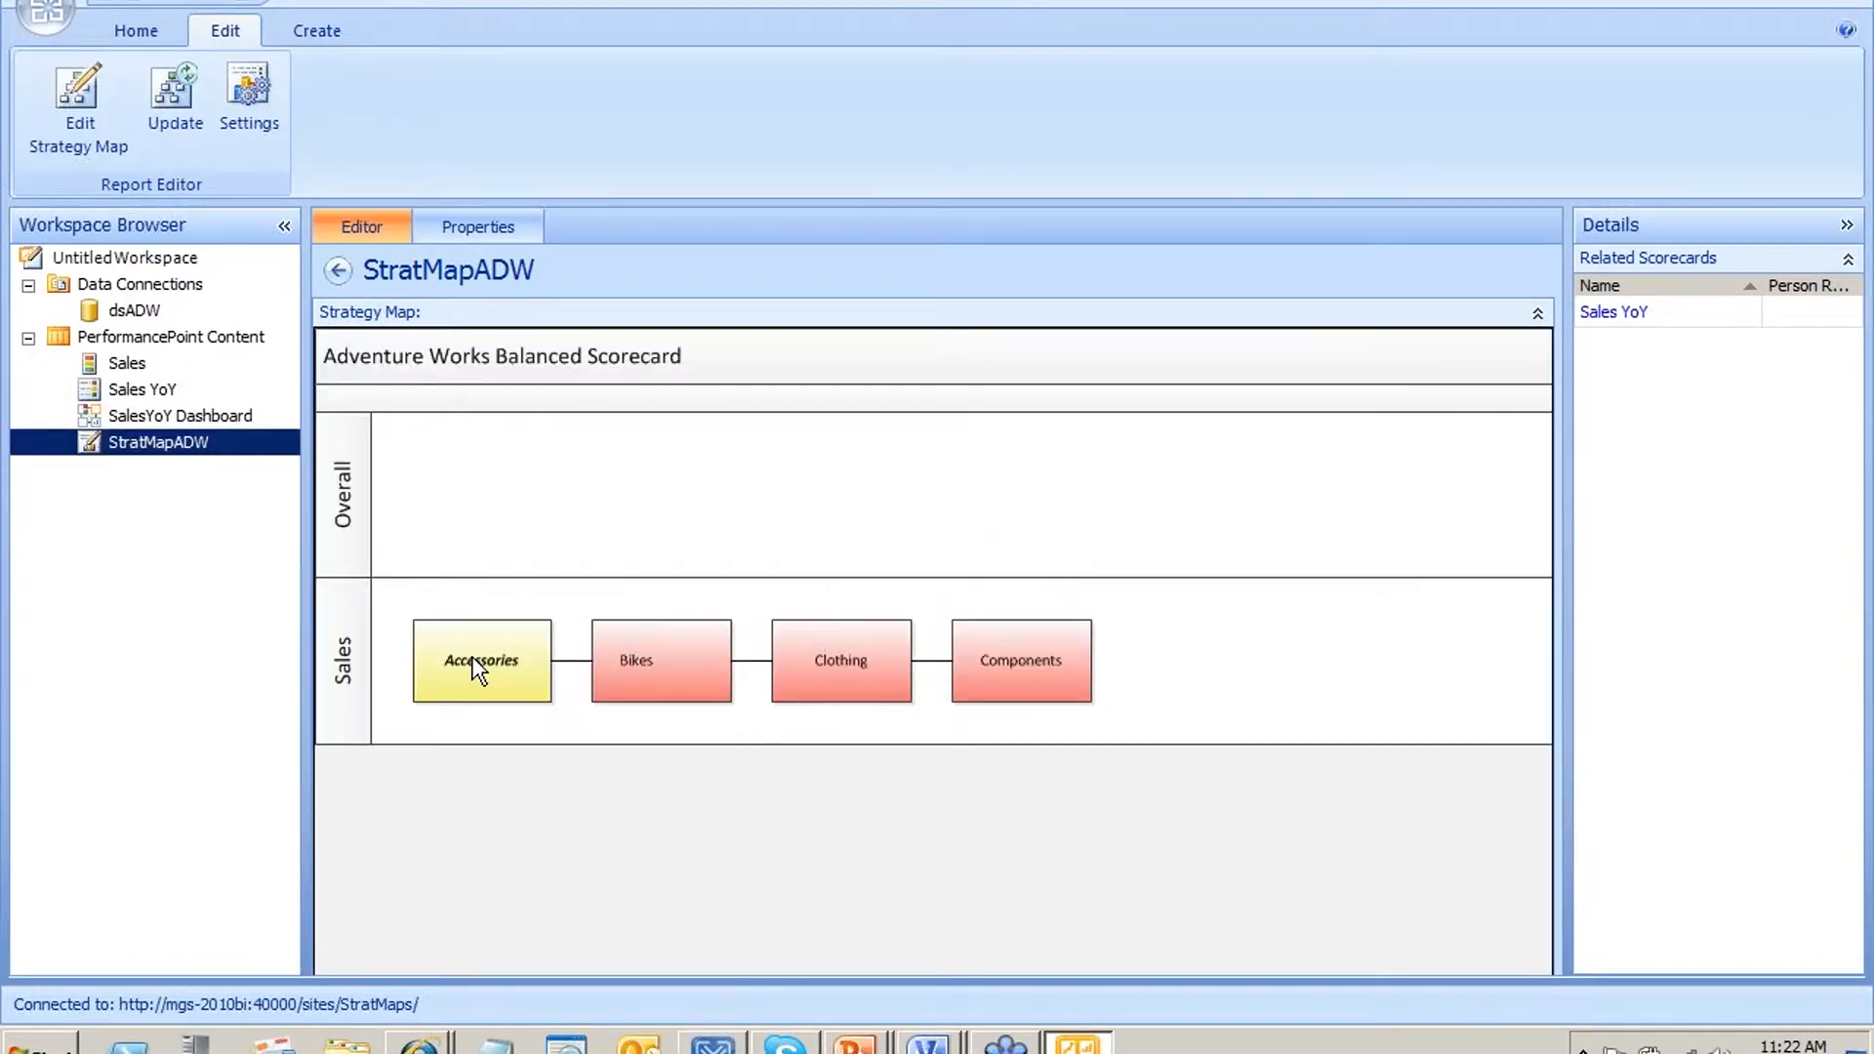
right_click(171, 444)
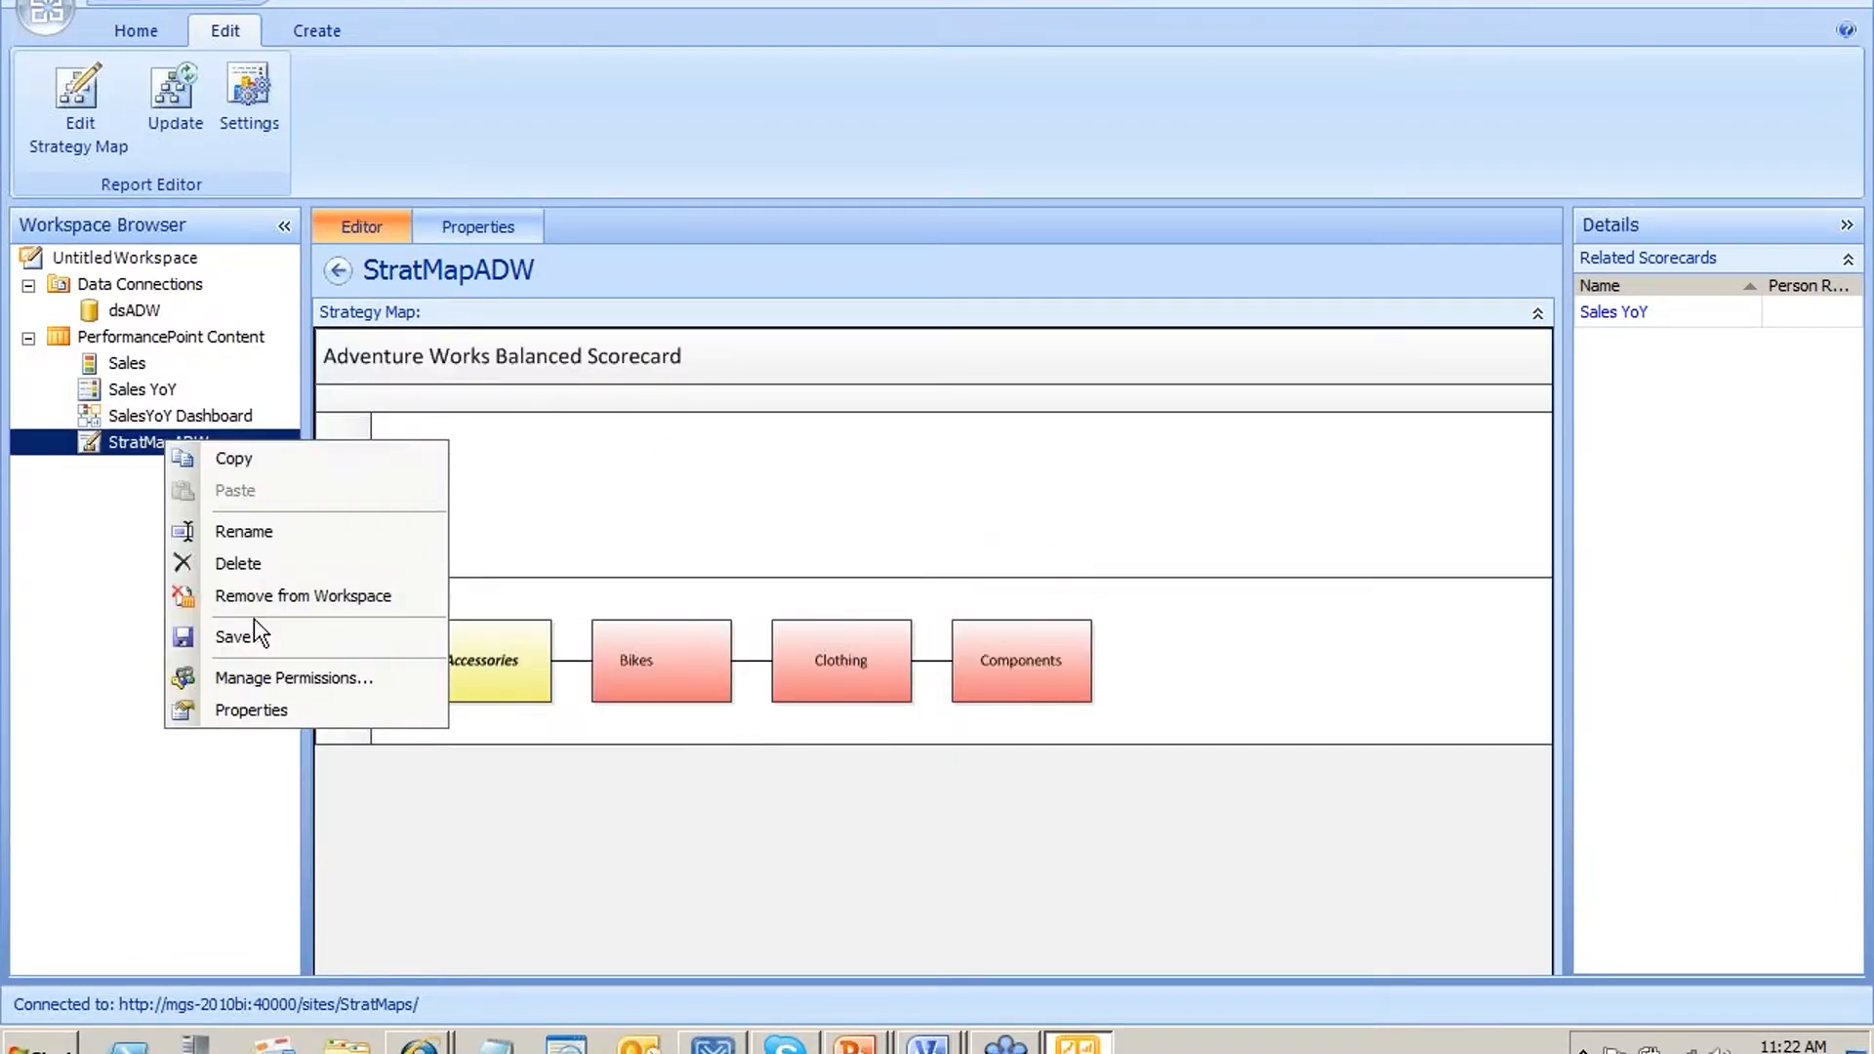
left_click(207, 630)
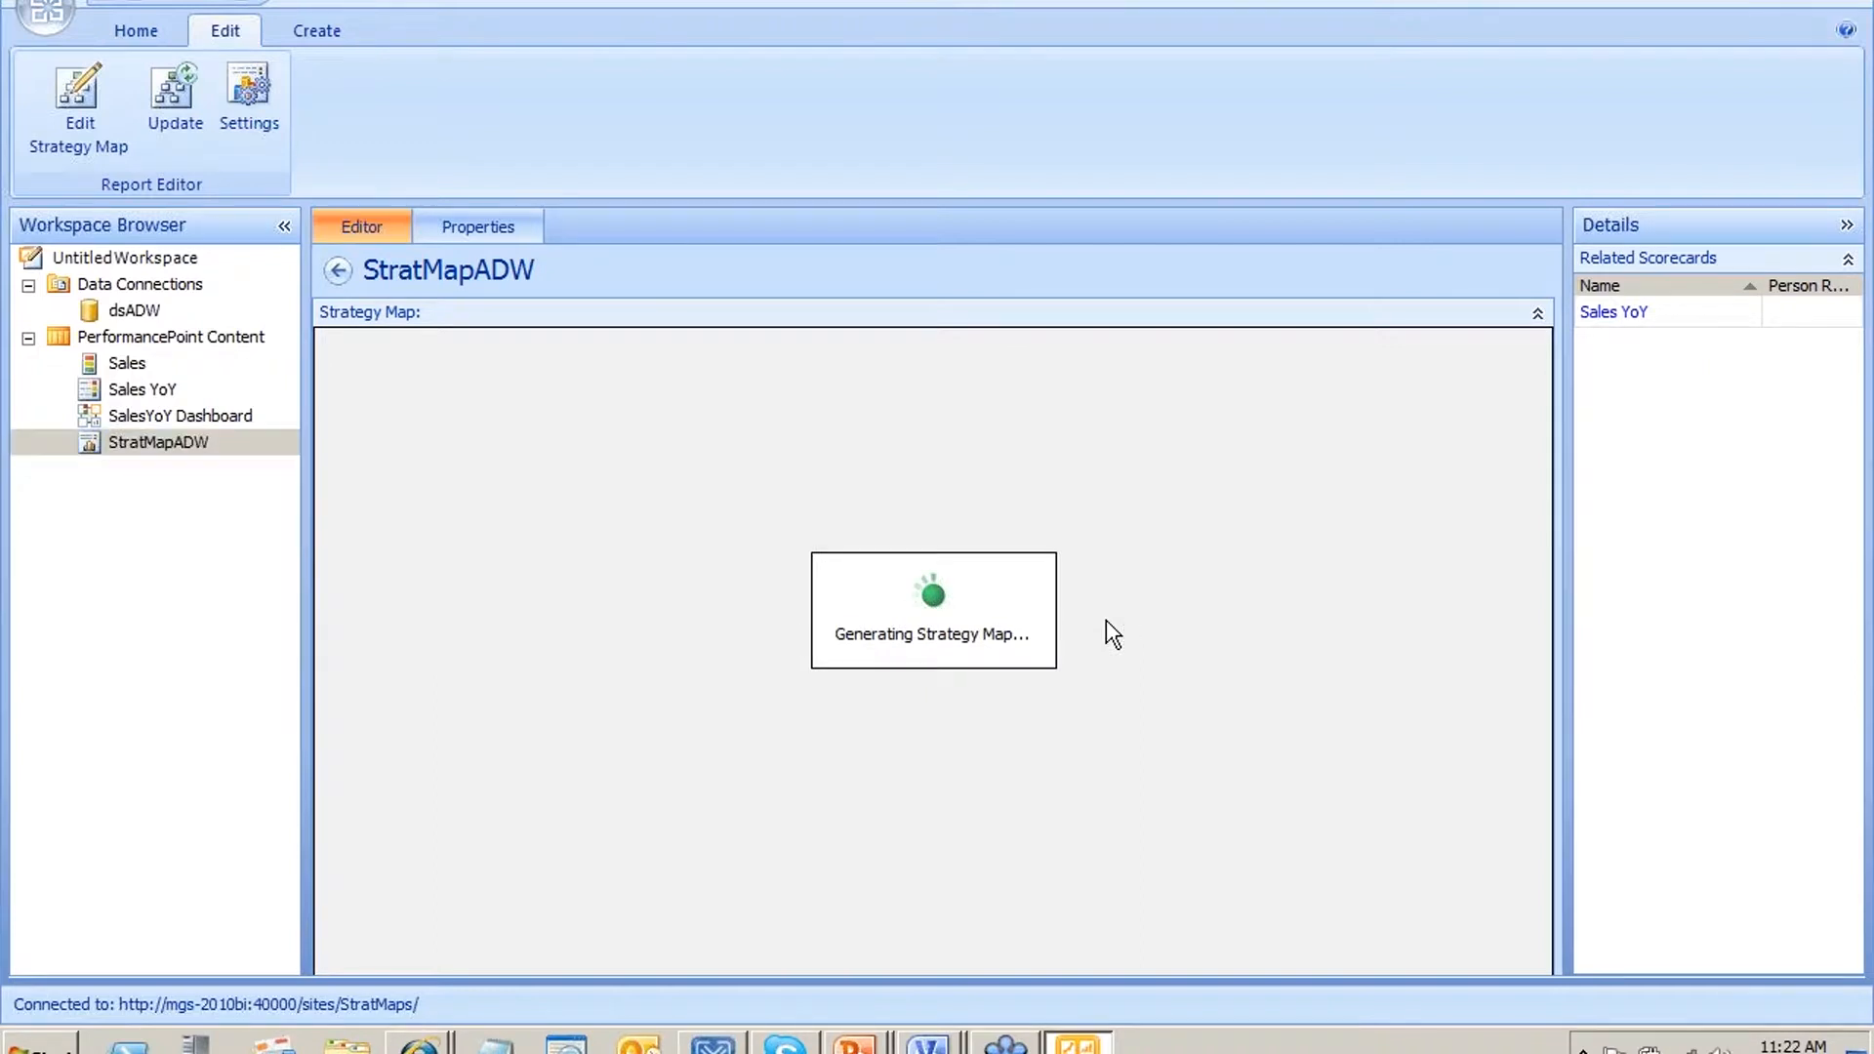
Add the StratMapADW report to the right column of the SalesYoY Dashboard
left_click(137, 415)
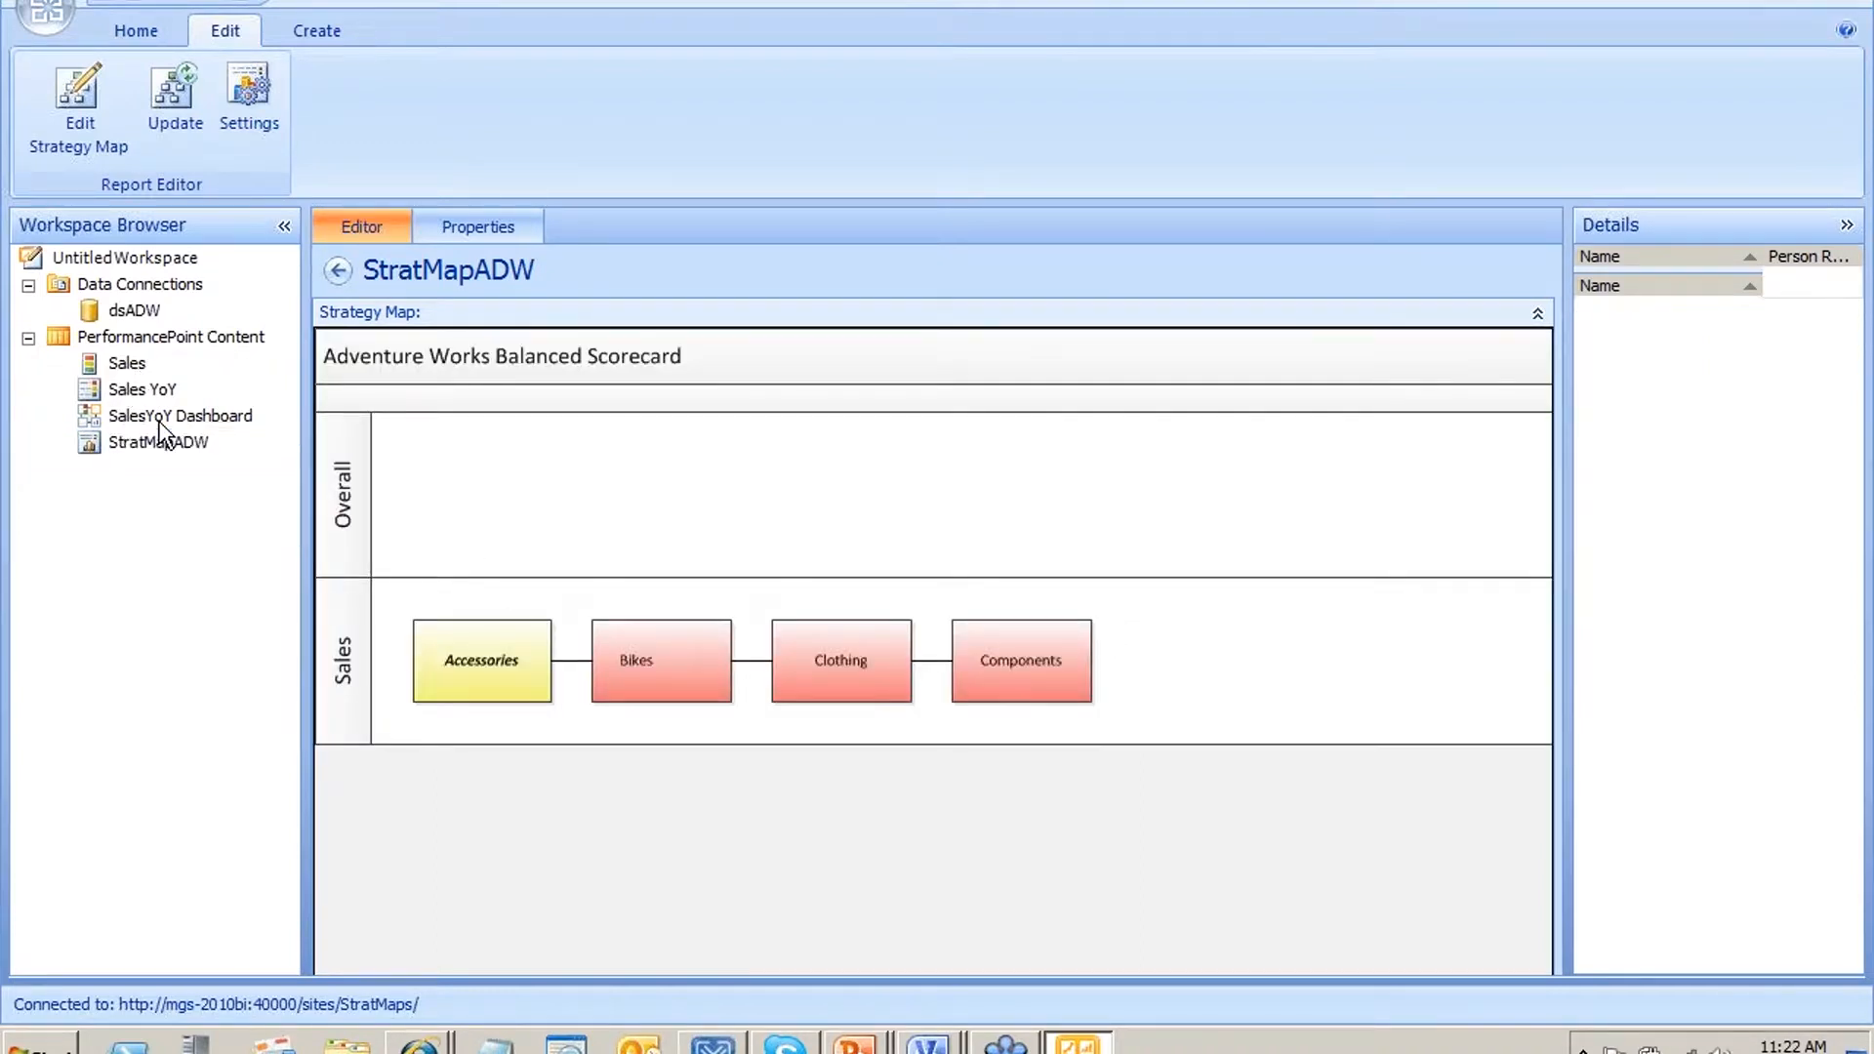
left_click(1592, 312)
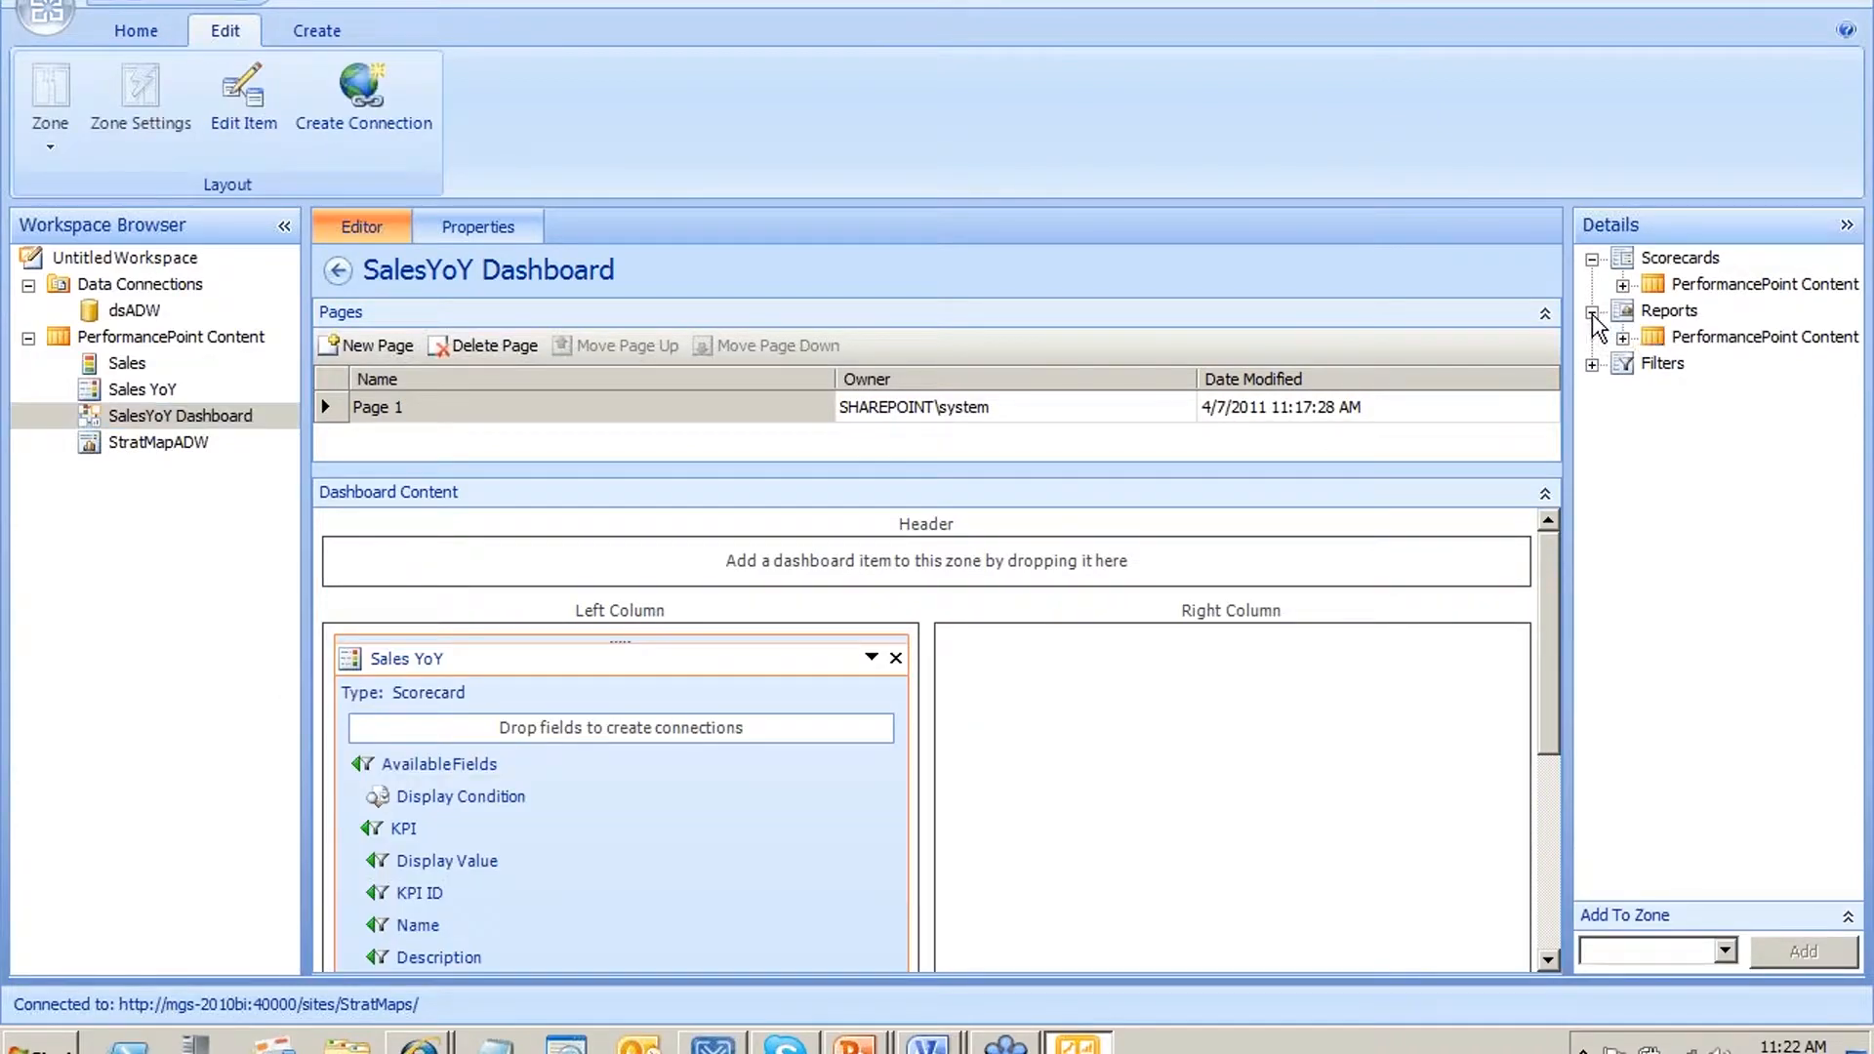
left_click(1623, 337)
left_click_drag(1762, 368, 1080, 763)
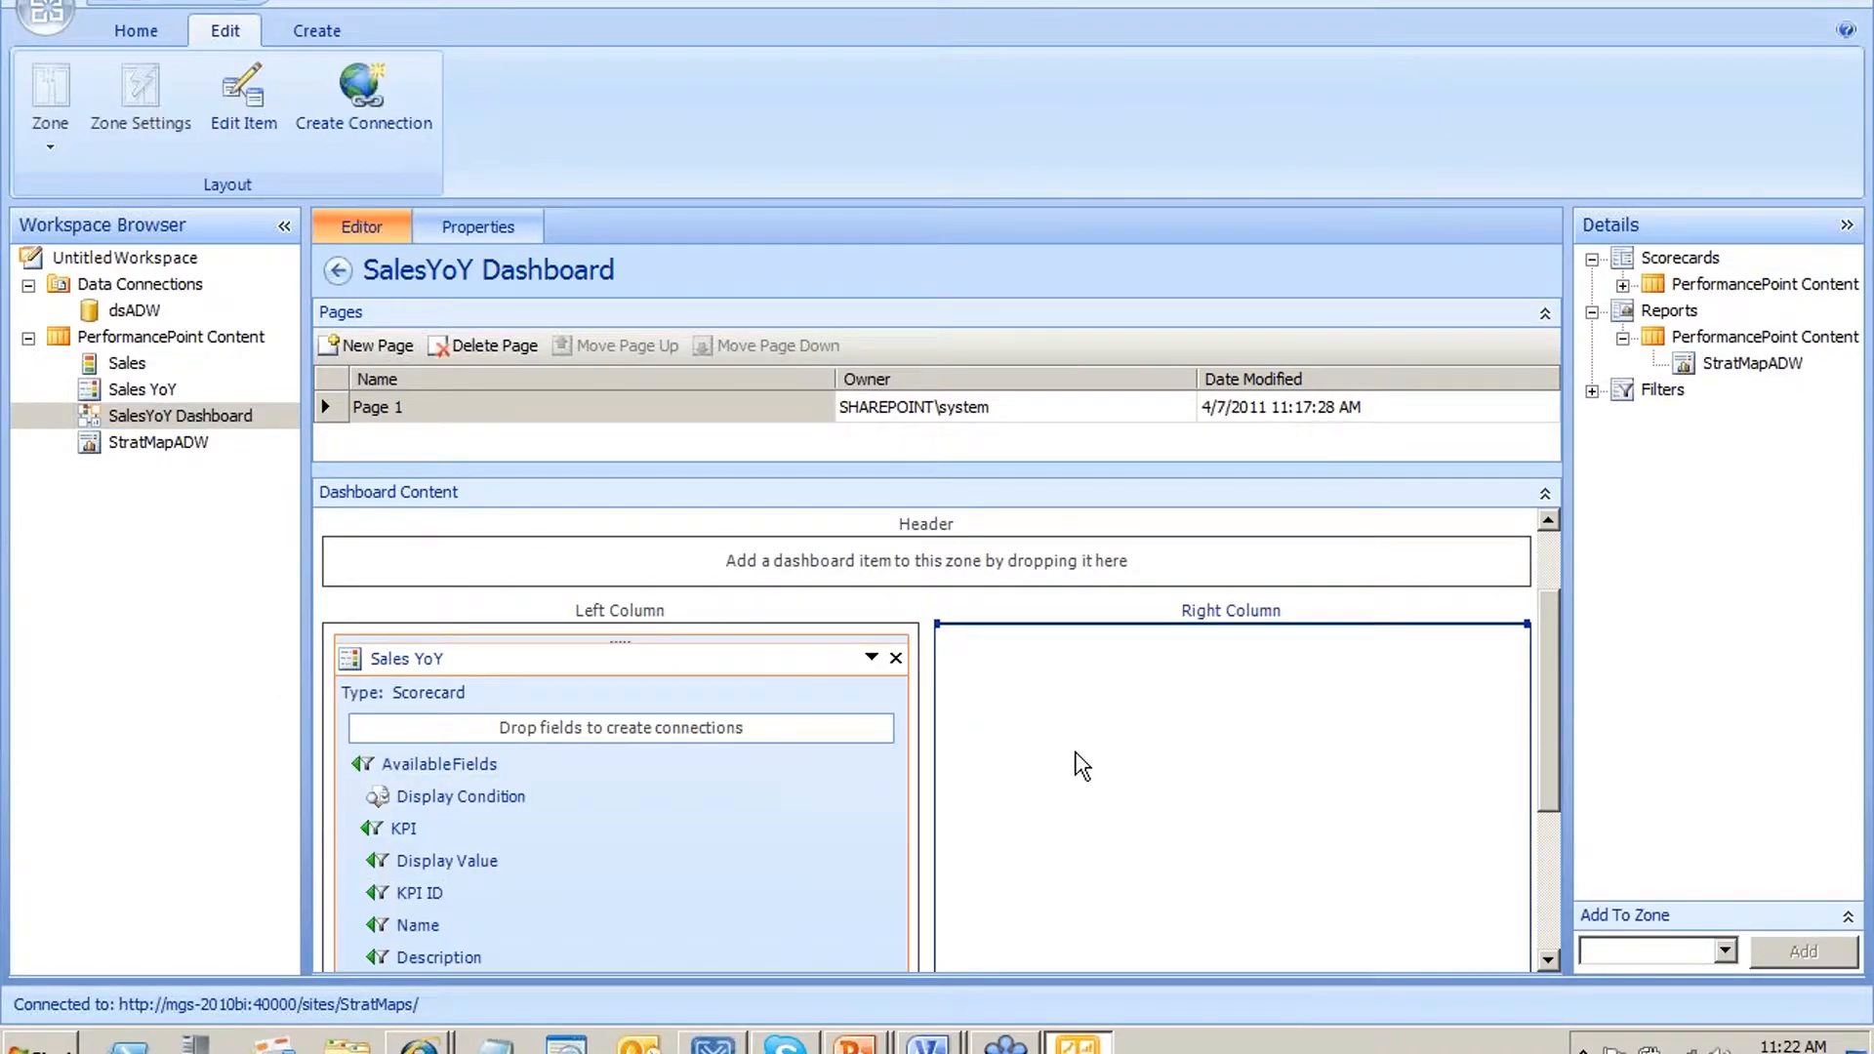
Save the SalesYoY Dashboard and deploy it to SharePoint
right_click(185, 414)
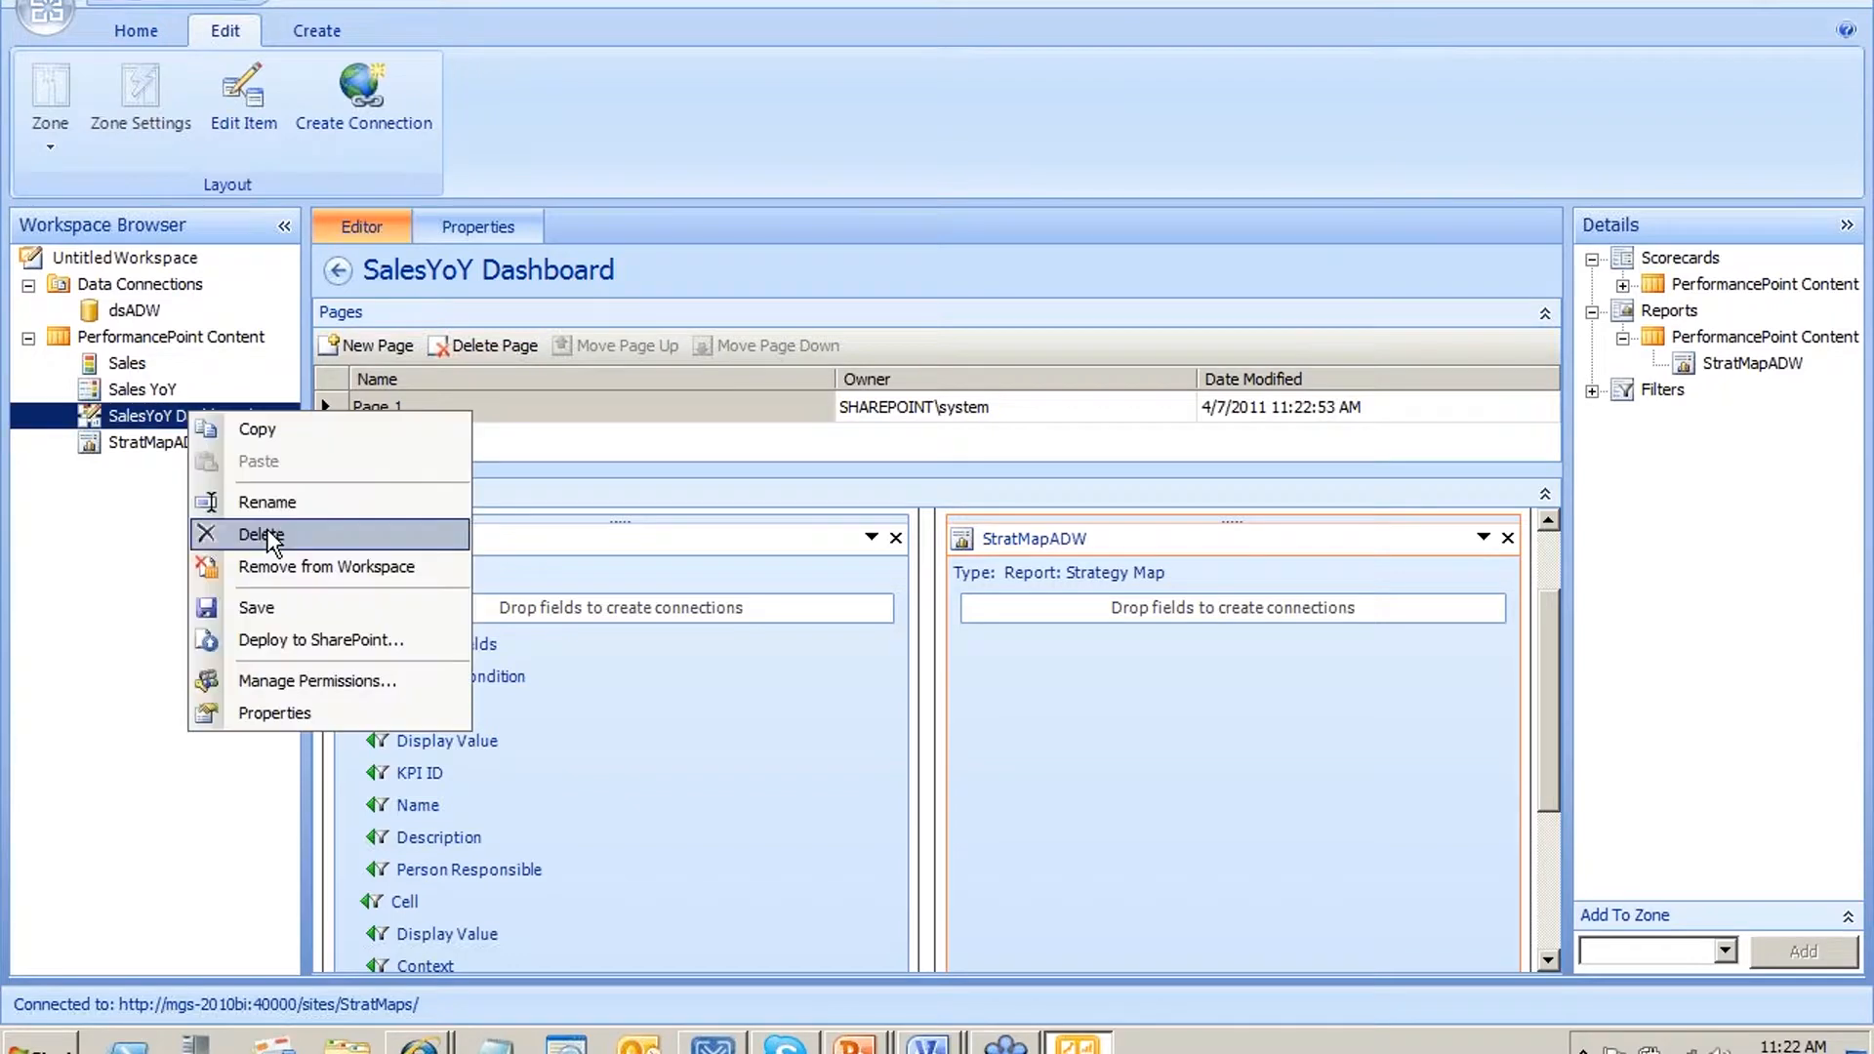
left_click(302, 609)
right_click(227, 418)
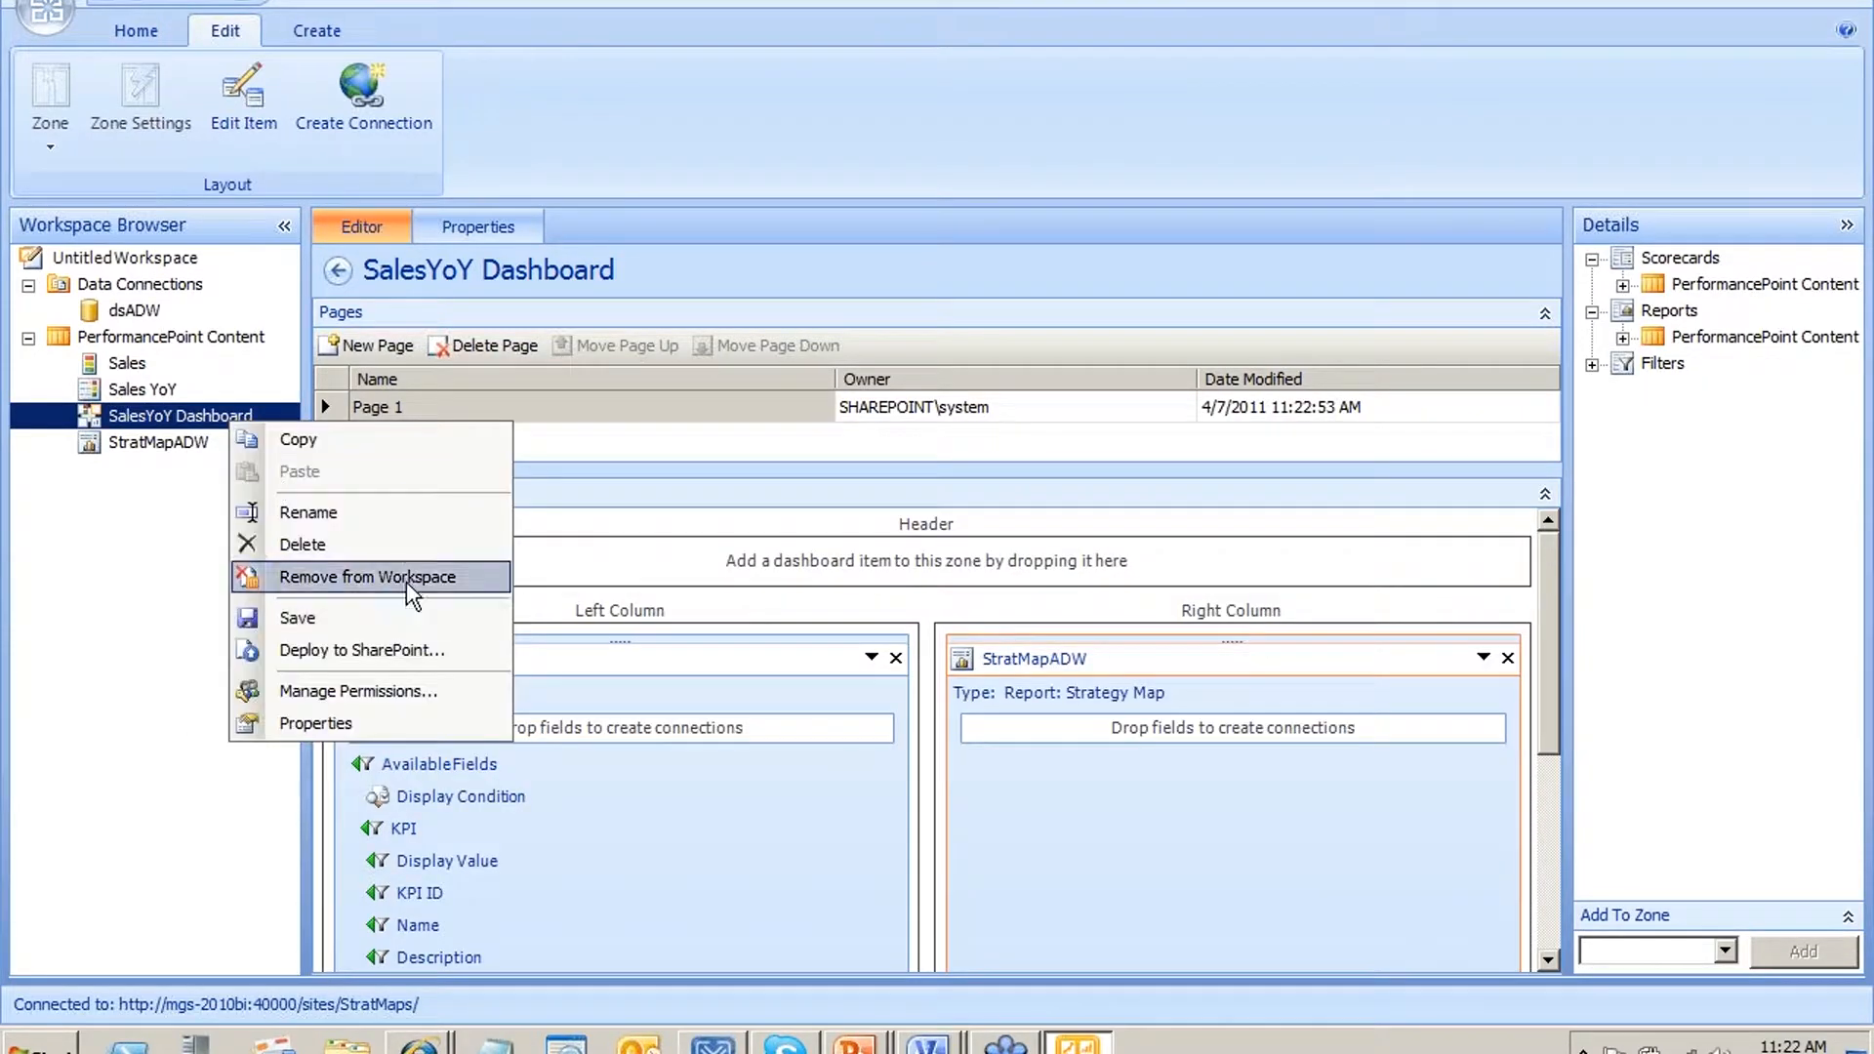
left_click(312, 644)
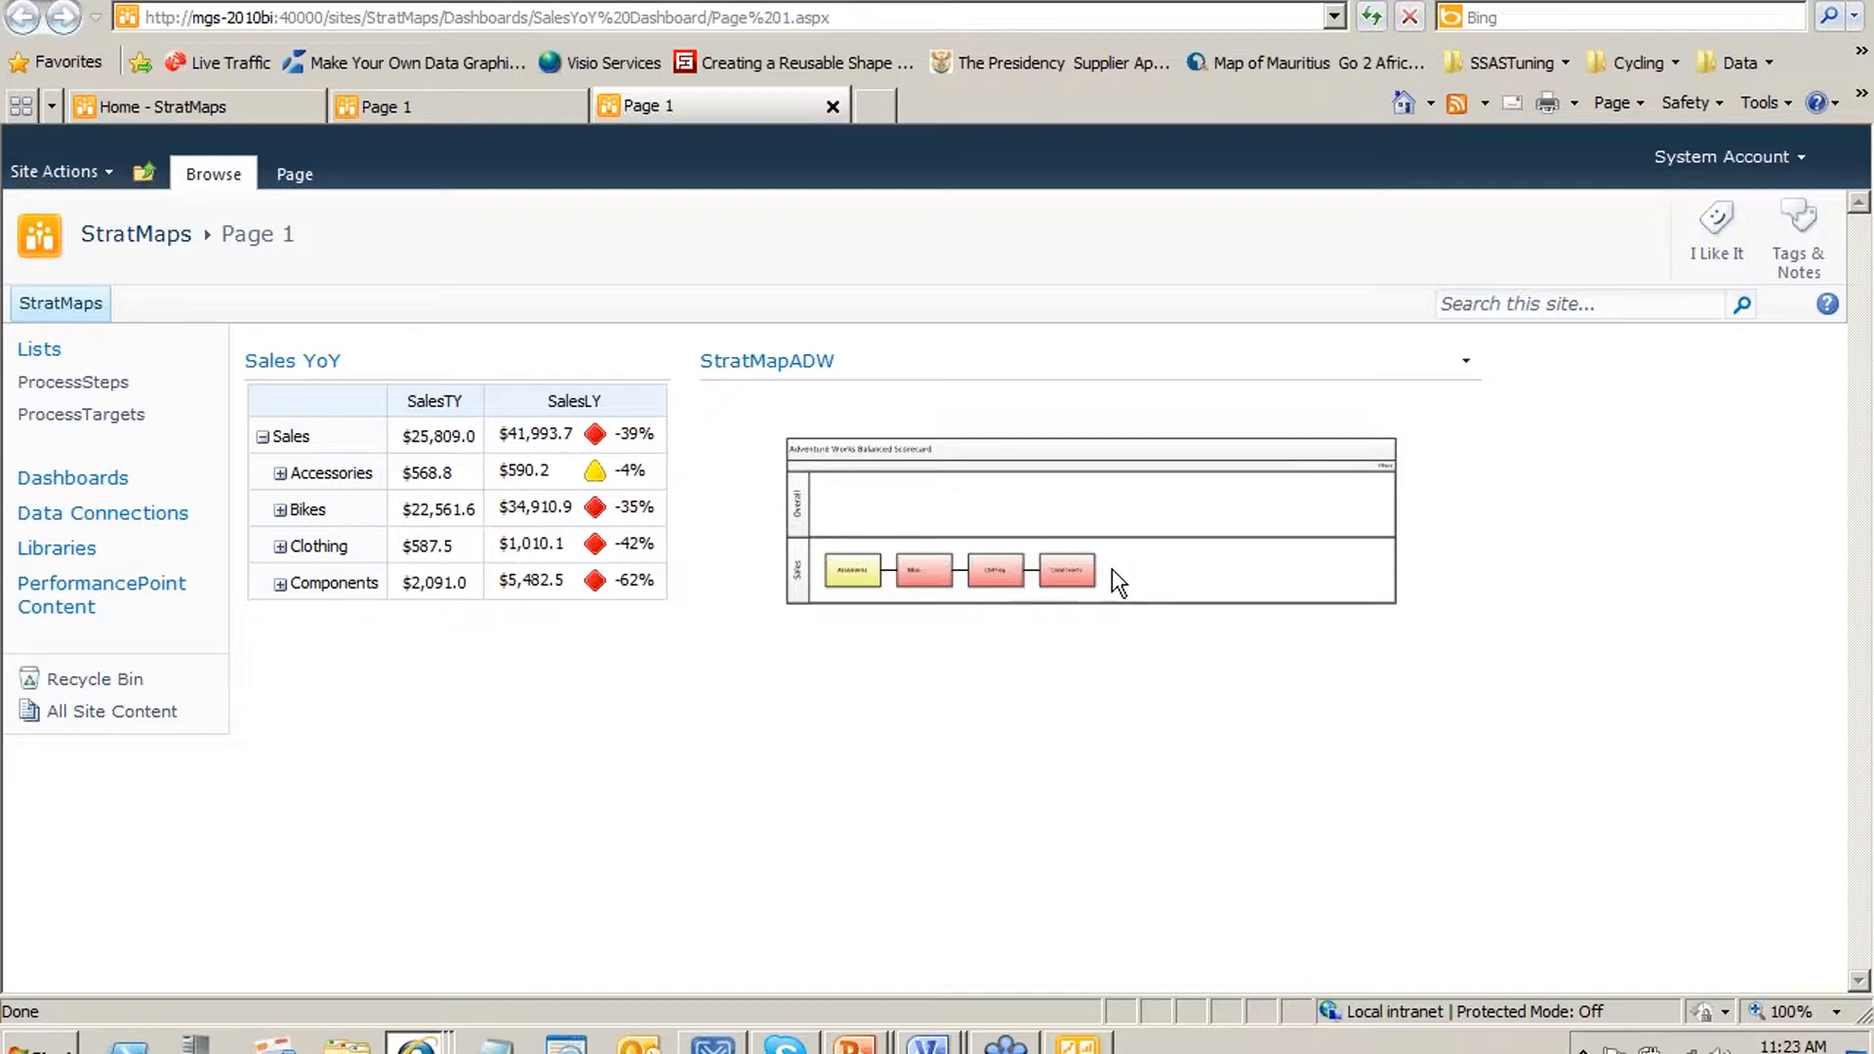
Examine the Components shape's properties and the display settings of the deployed strategy map, and close the properties window
left_click(1052, 562)
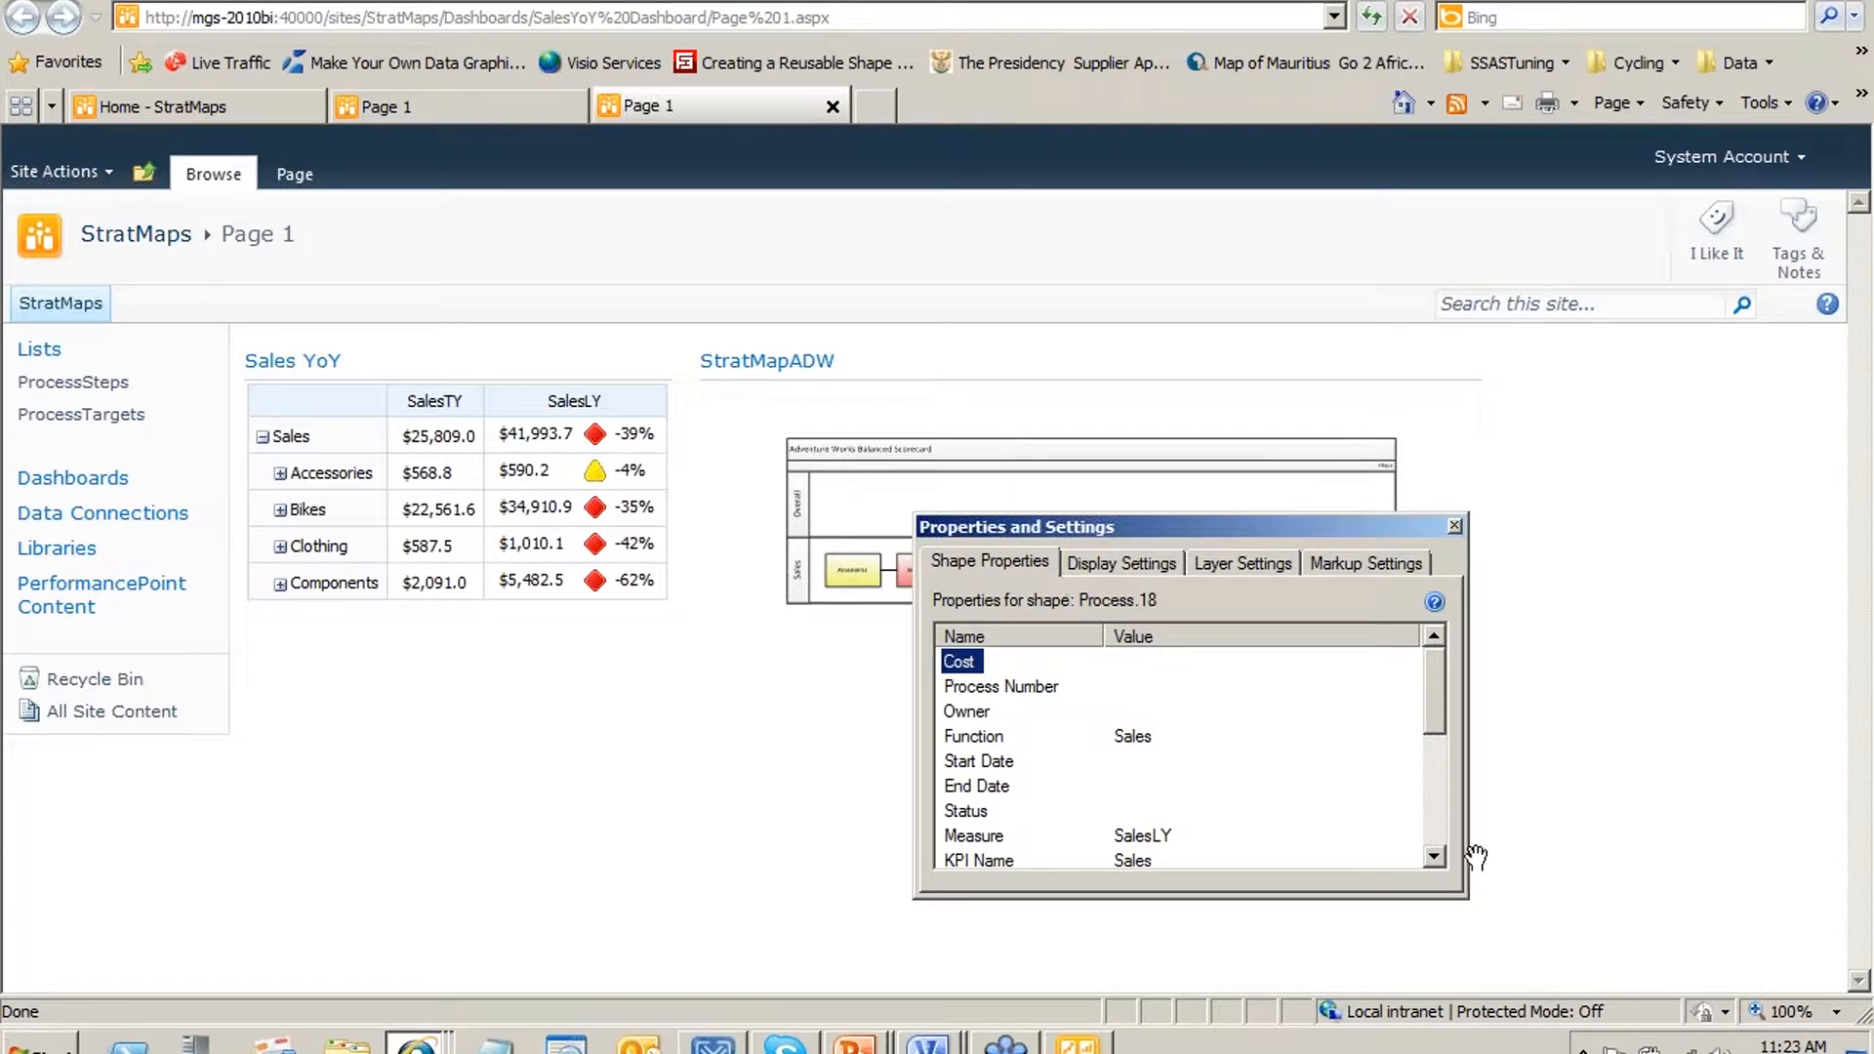
left_click_drag(1160, 530, 1063, 176)
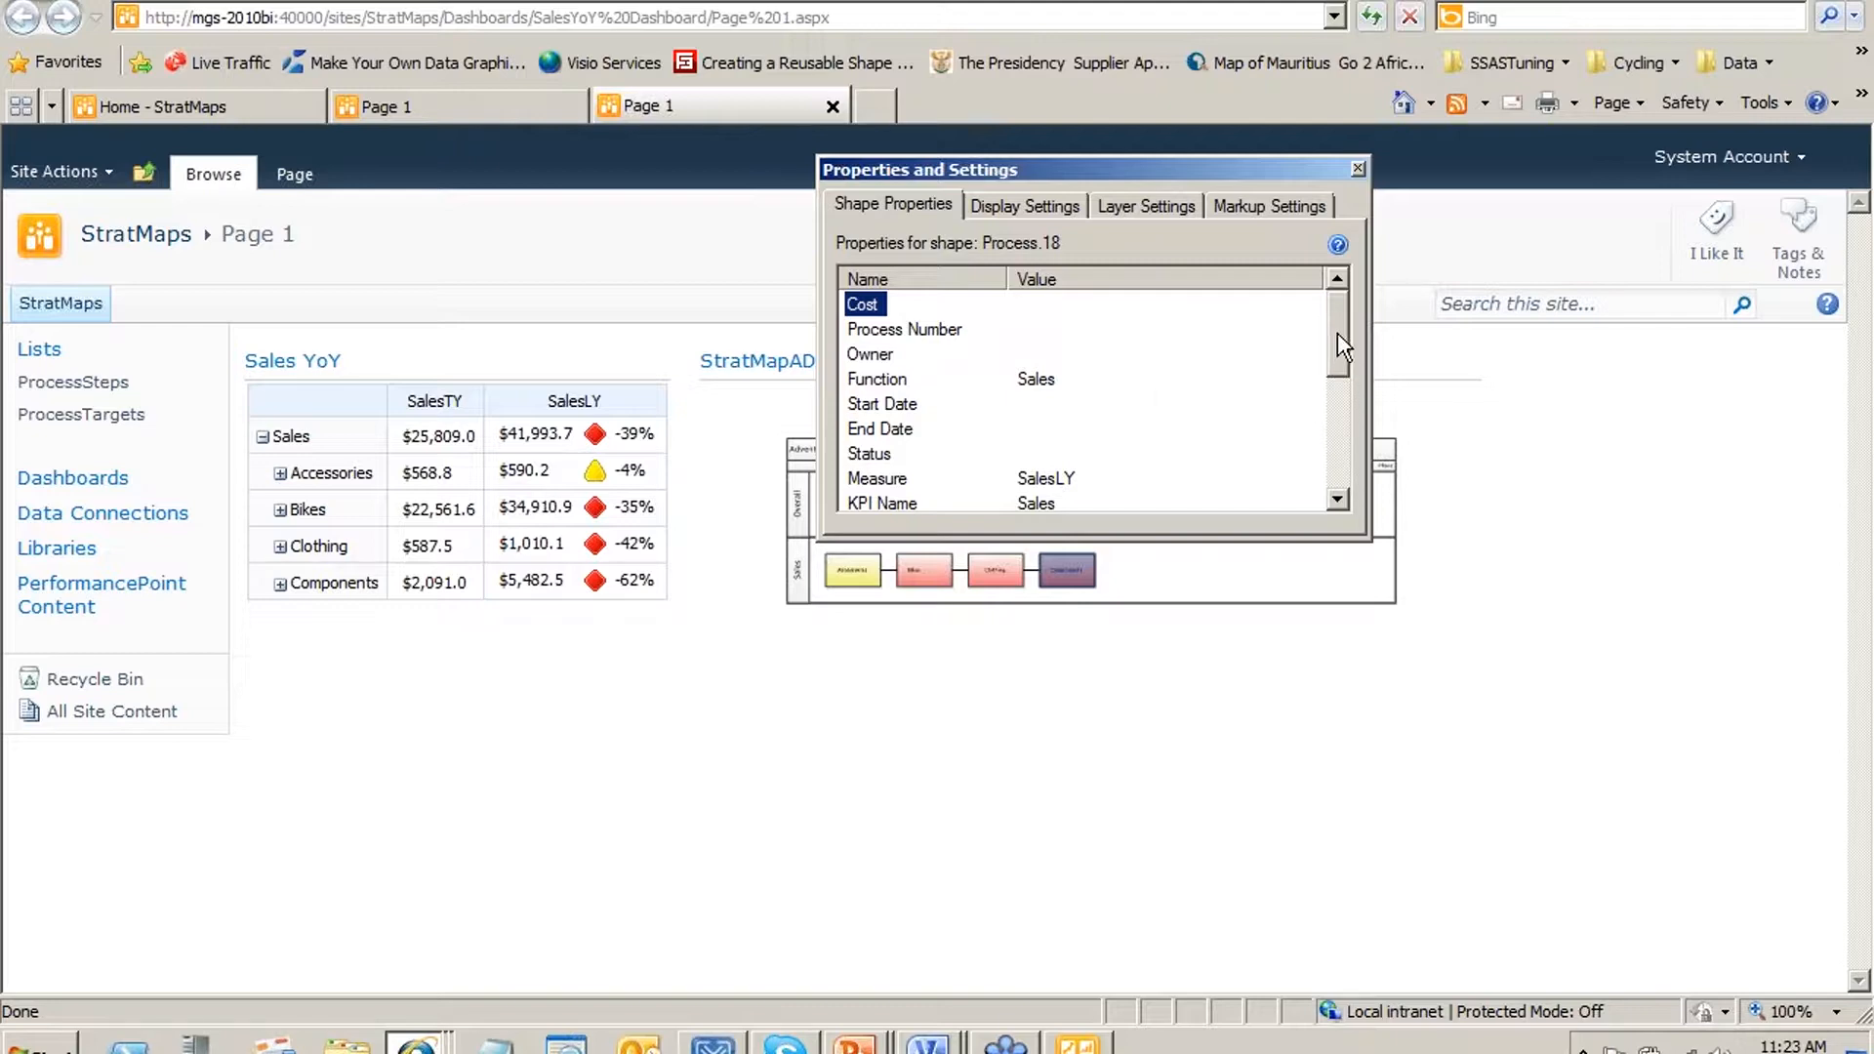
left_click_drag(1337, 335, 1327, 452)
left_click(861, 382)
left_click(871, 404)
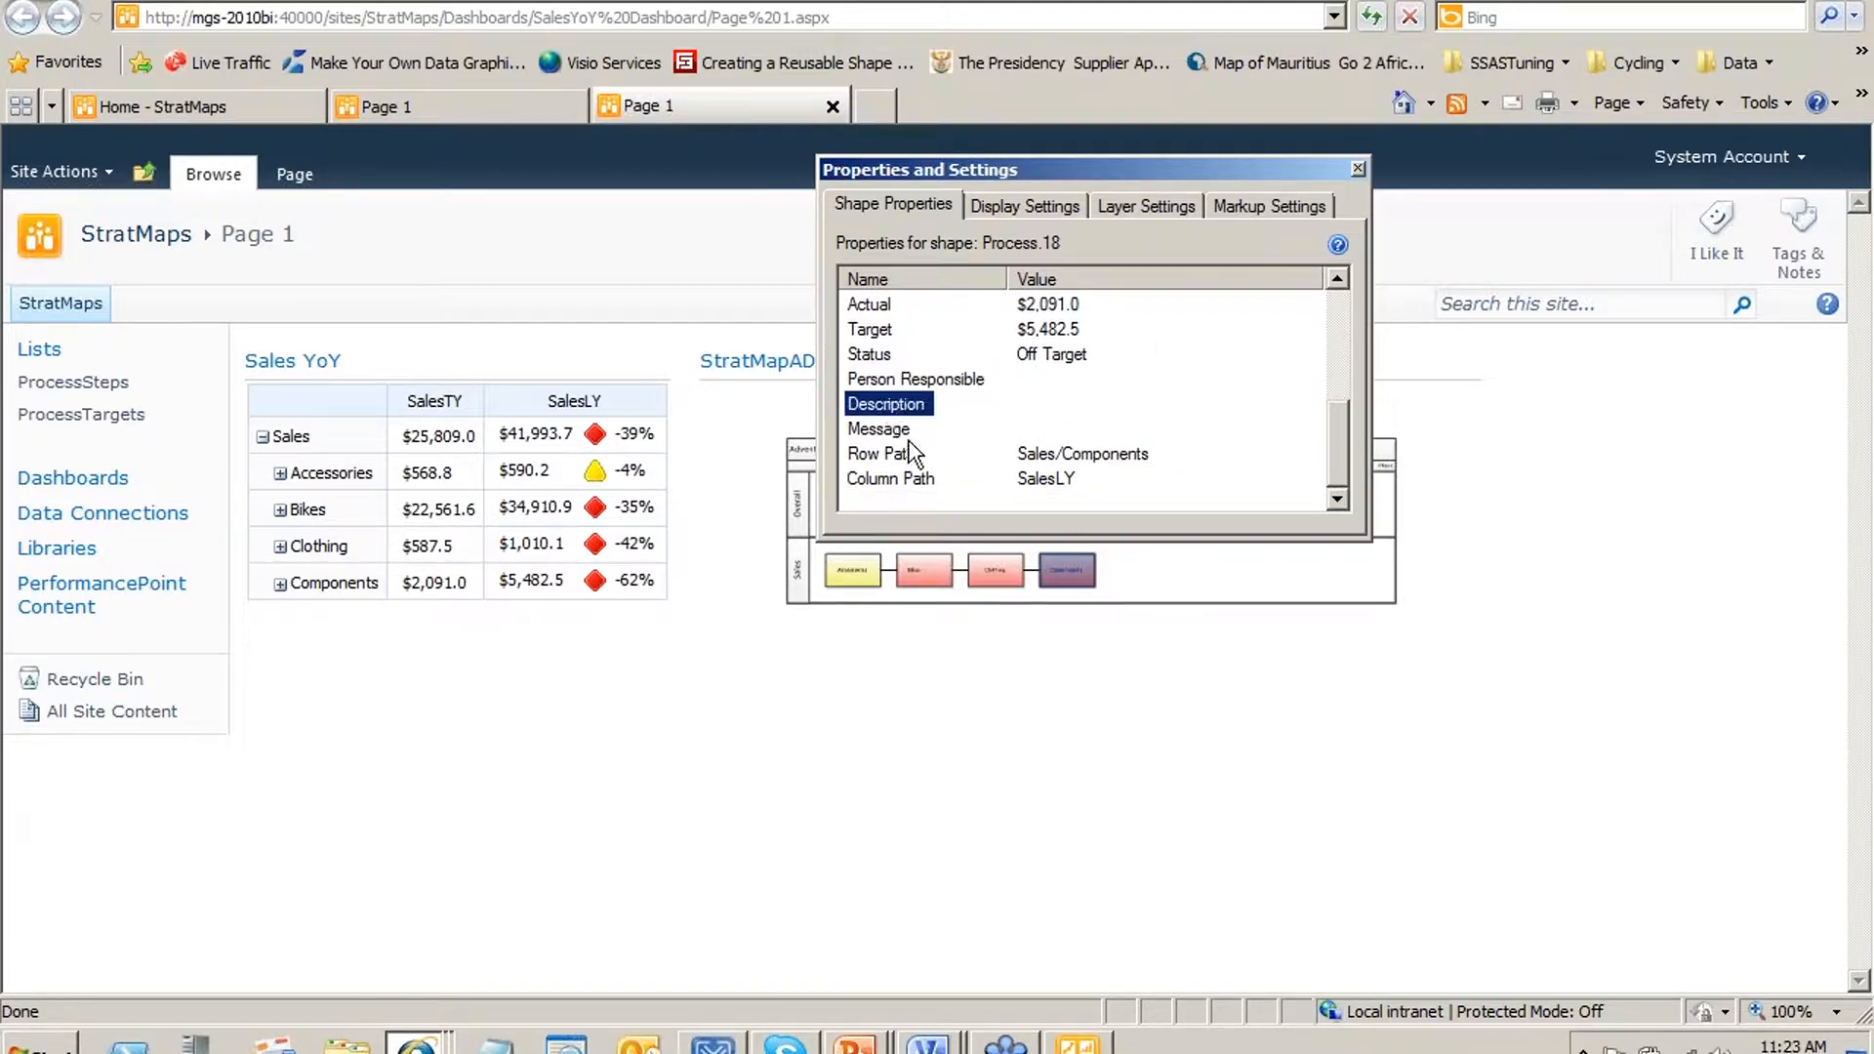
left_click(903, 432)
scroll(1042, 478, "up", 2)
scroll(1027, 467, "down", 1)
left_click(907, 335)
scroll(929, 375, "up", 3)
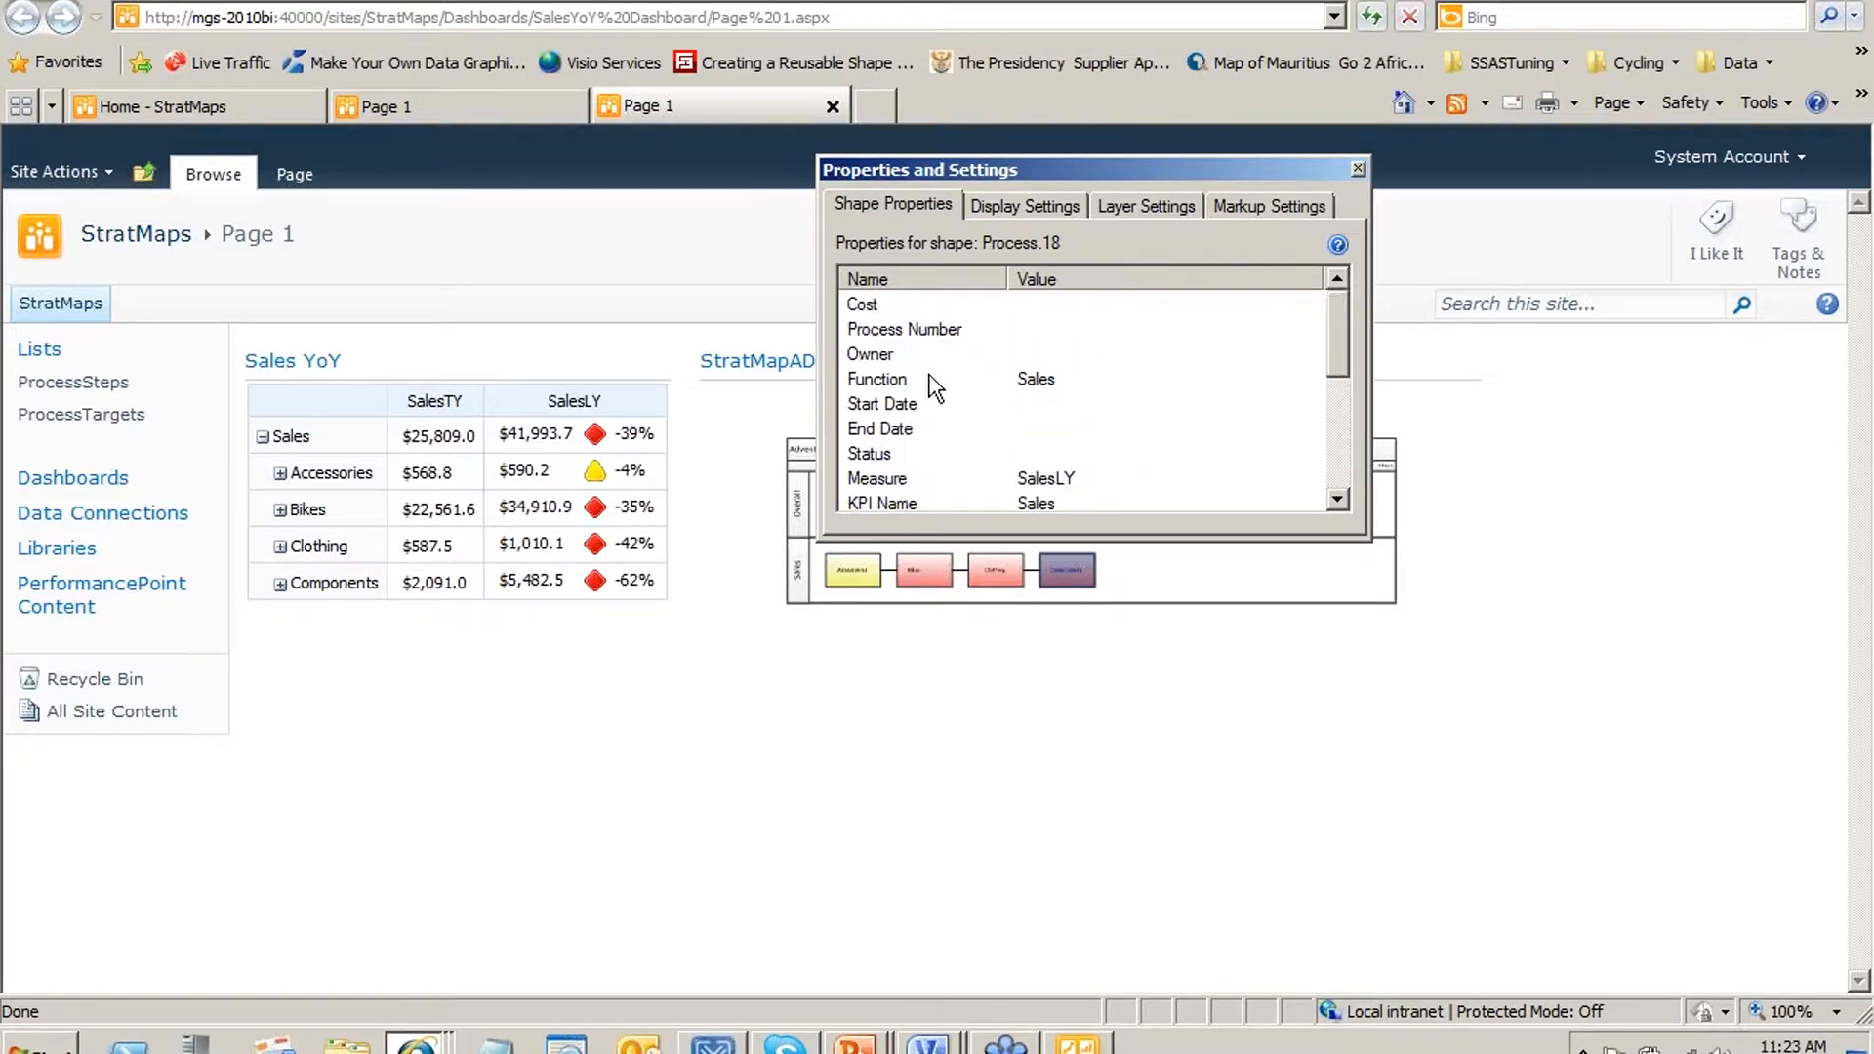
left_click(976, 453)
left_click(939, 332)
left_click(1064, 205)
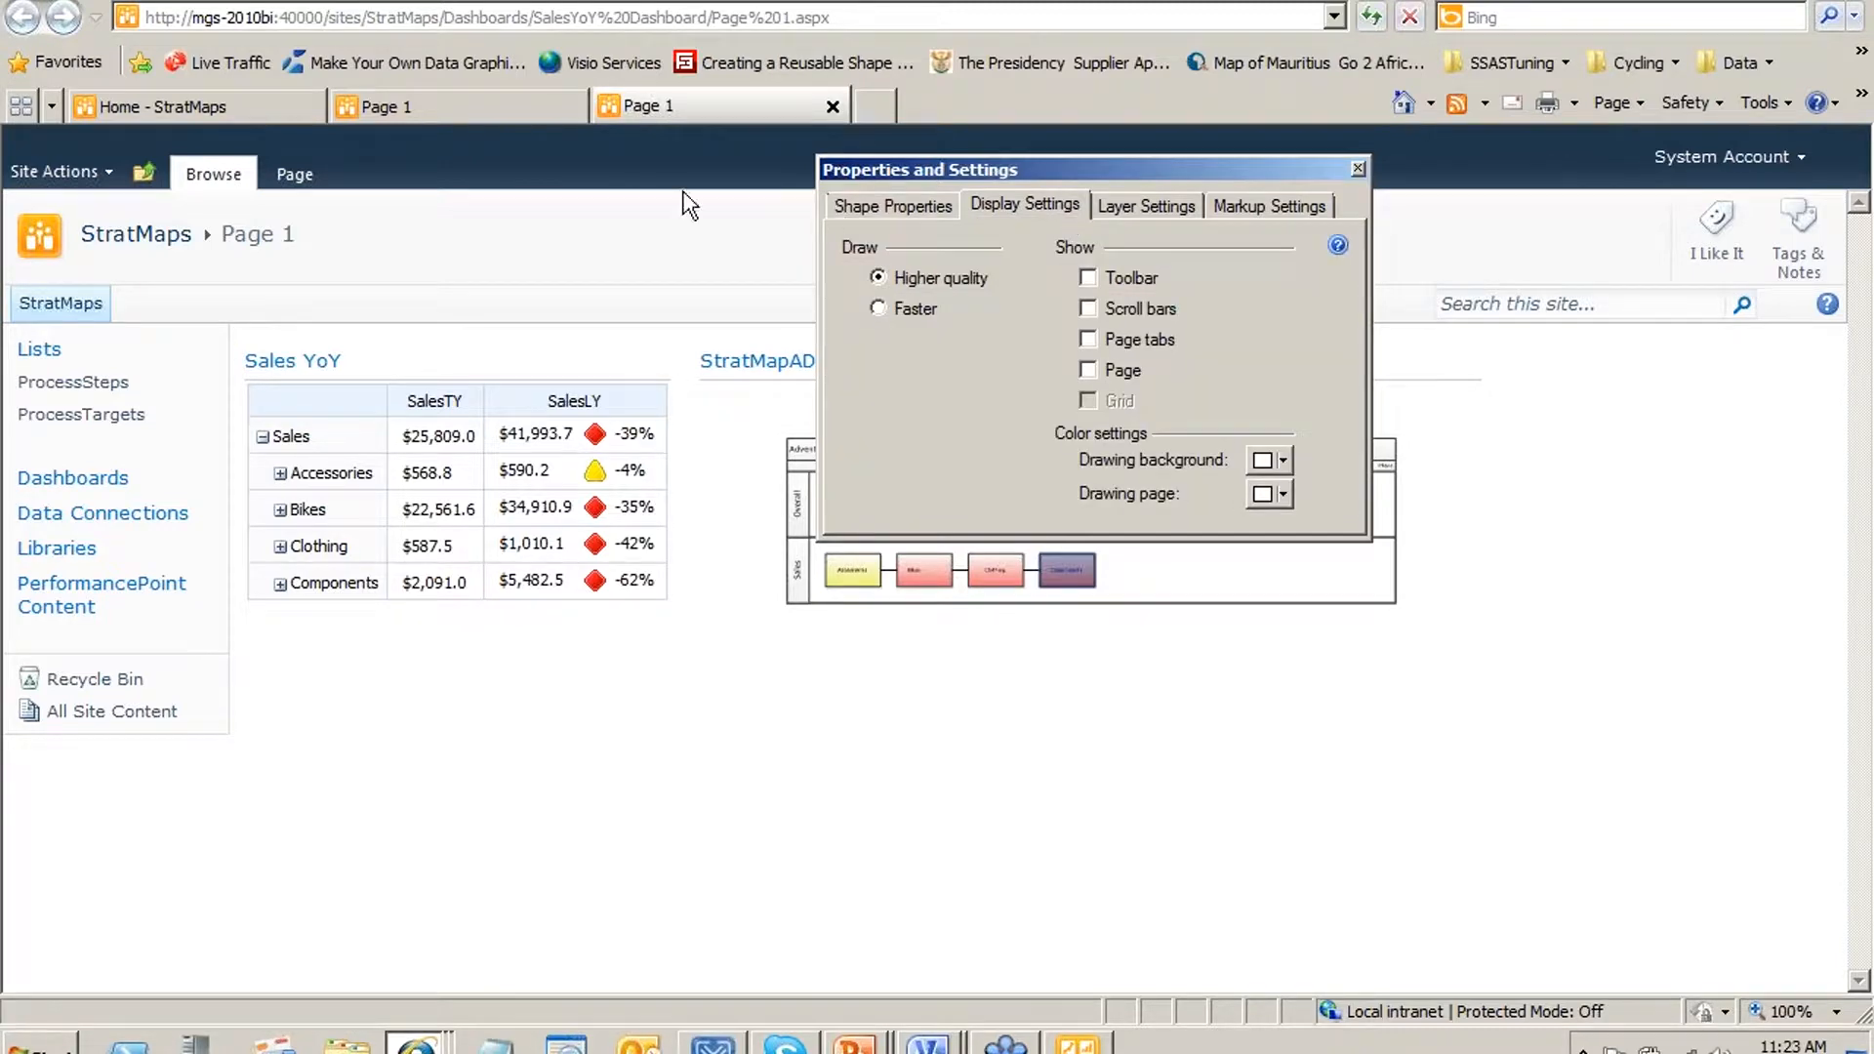
left_click(1357, 170)
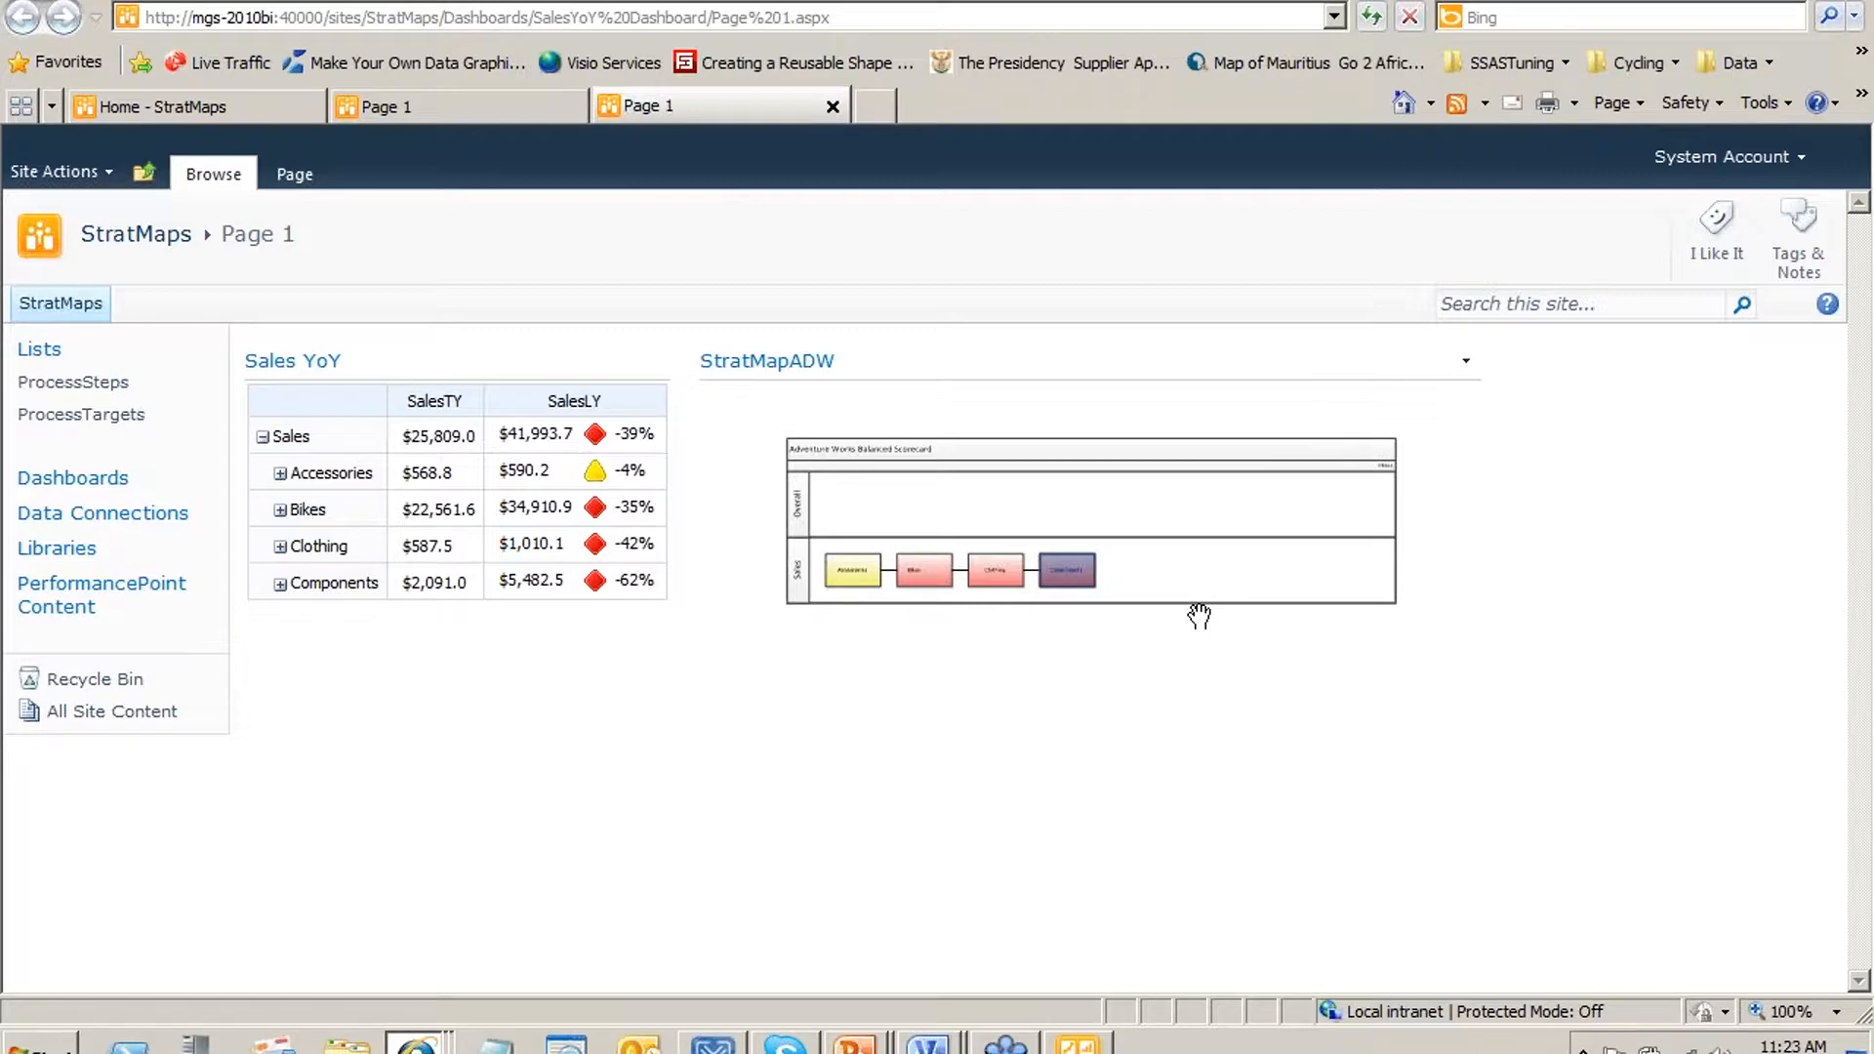
Switch back to Dashboard Designer and start a new PerformancePoint Content filter from the Member Selection template
key("alt+Tab")
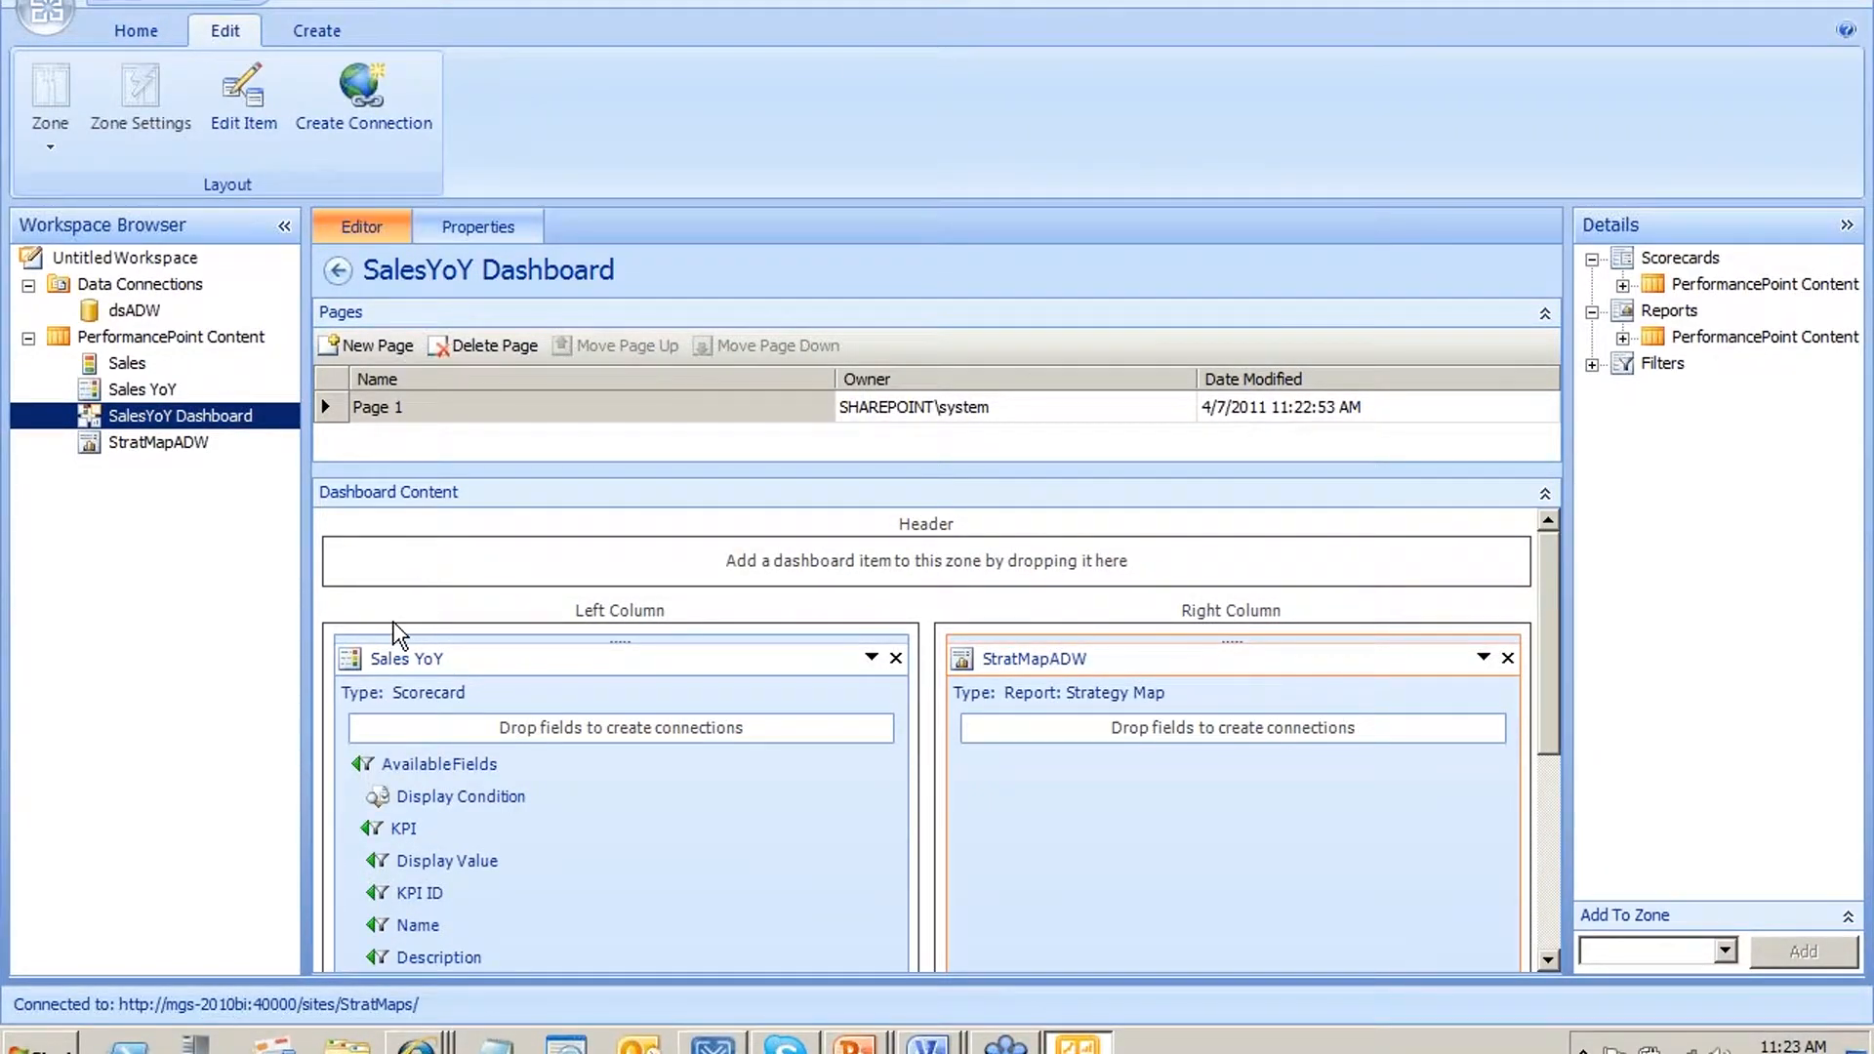
right_click(243, 343)
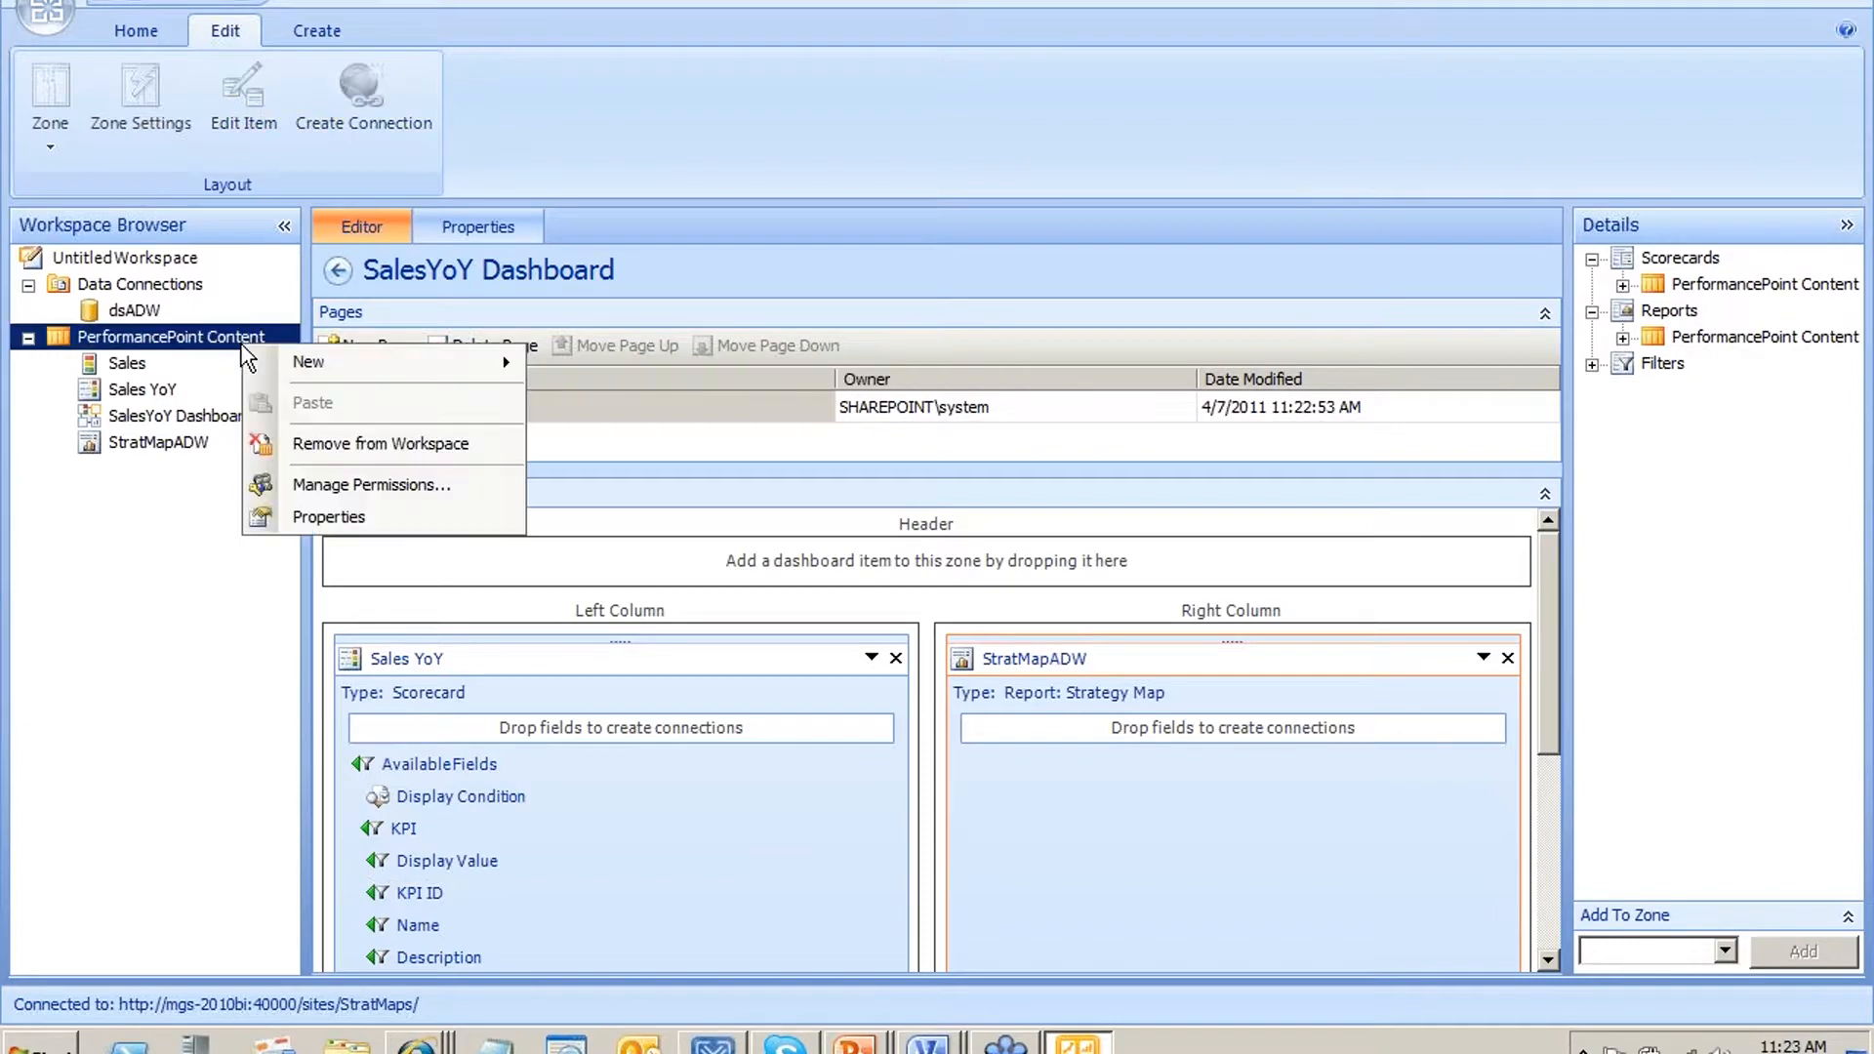
mouse_move(342, 360)
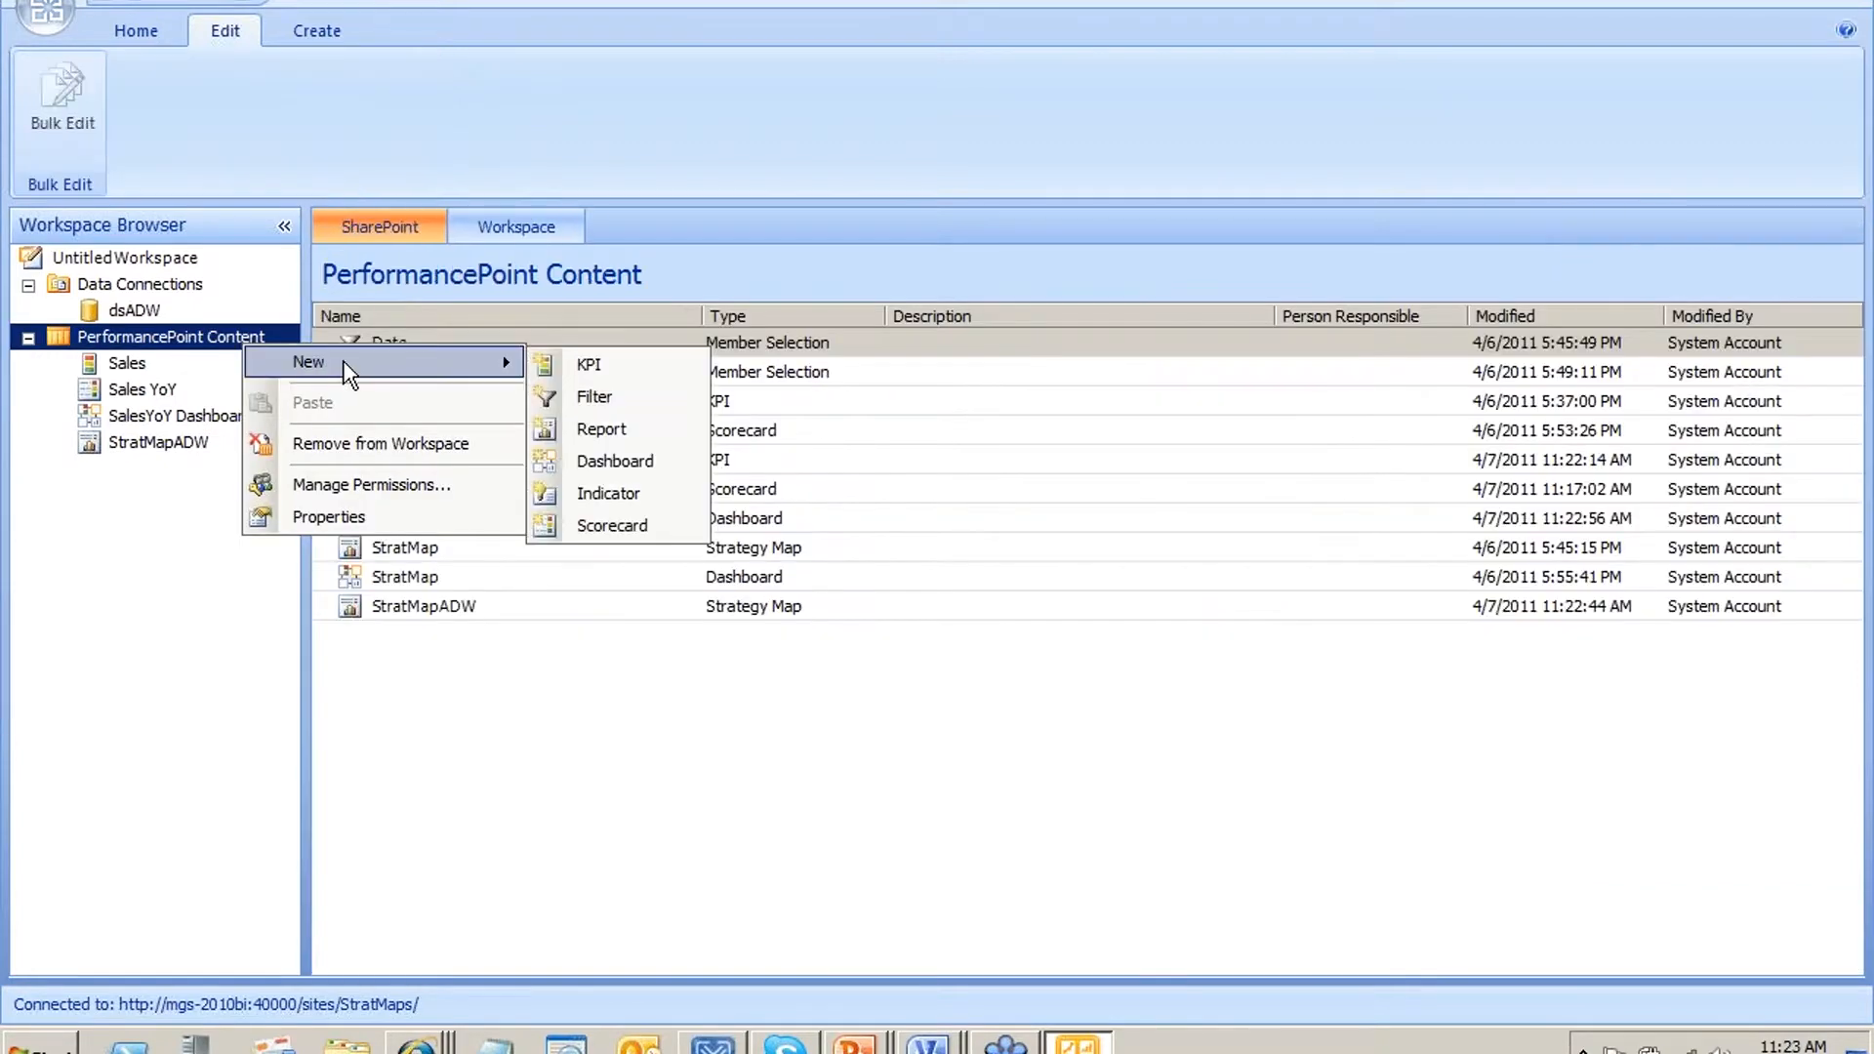
left_click(583, 404)
left_click(770, 300)
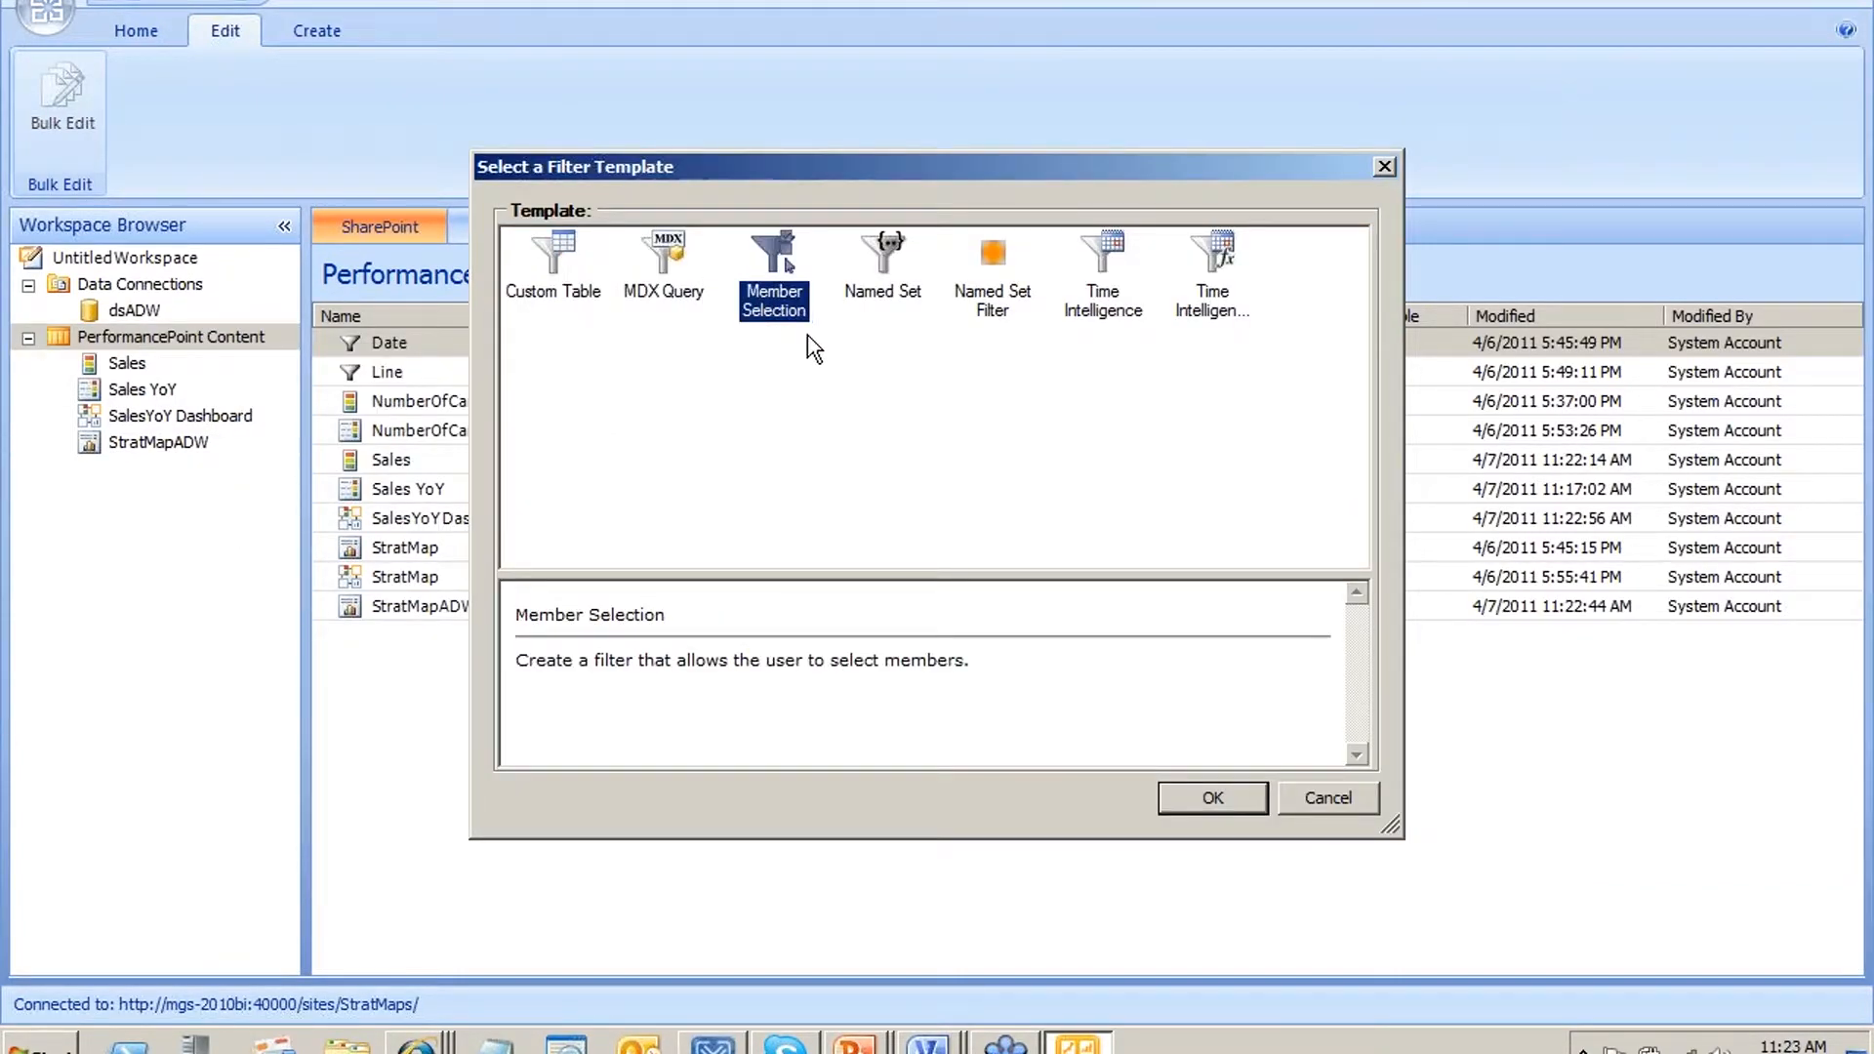
left_click(1195, 800)
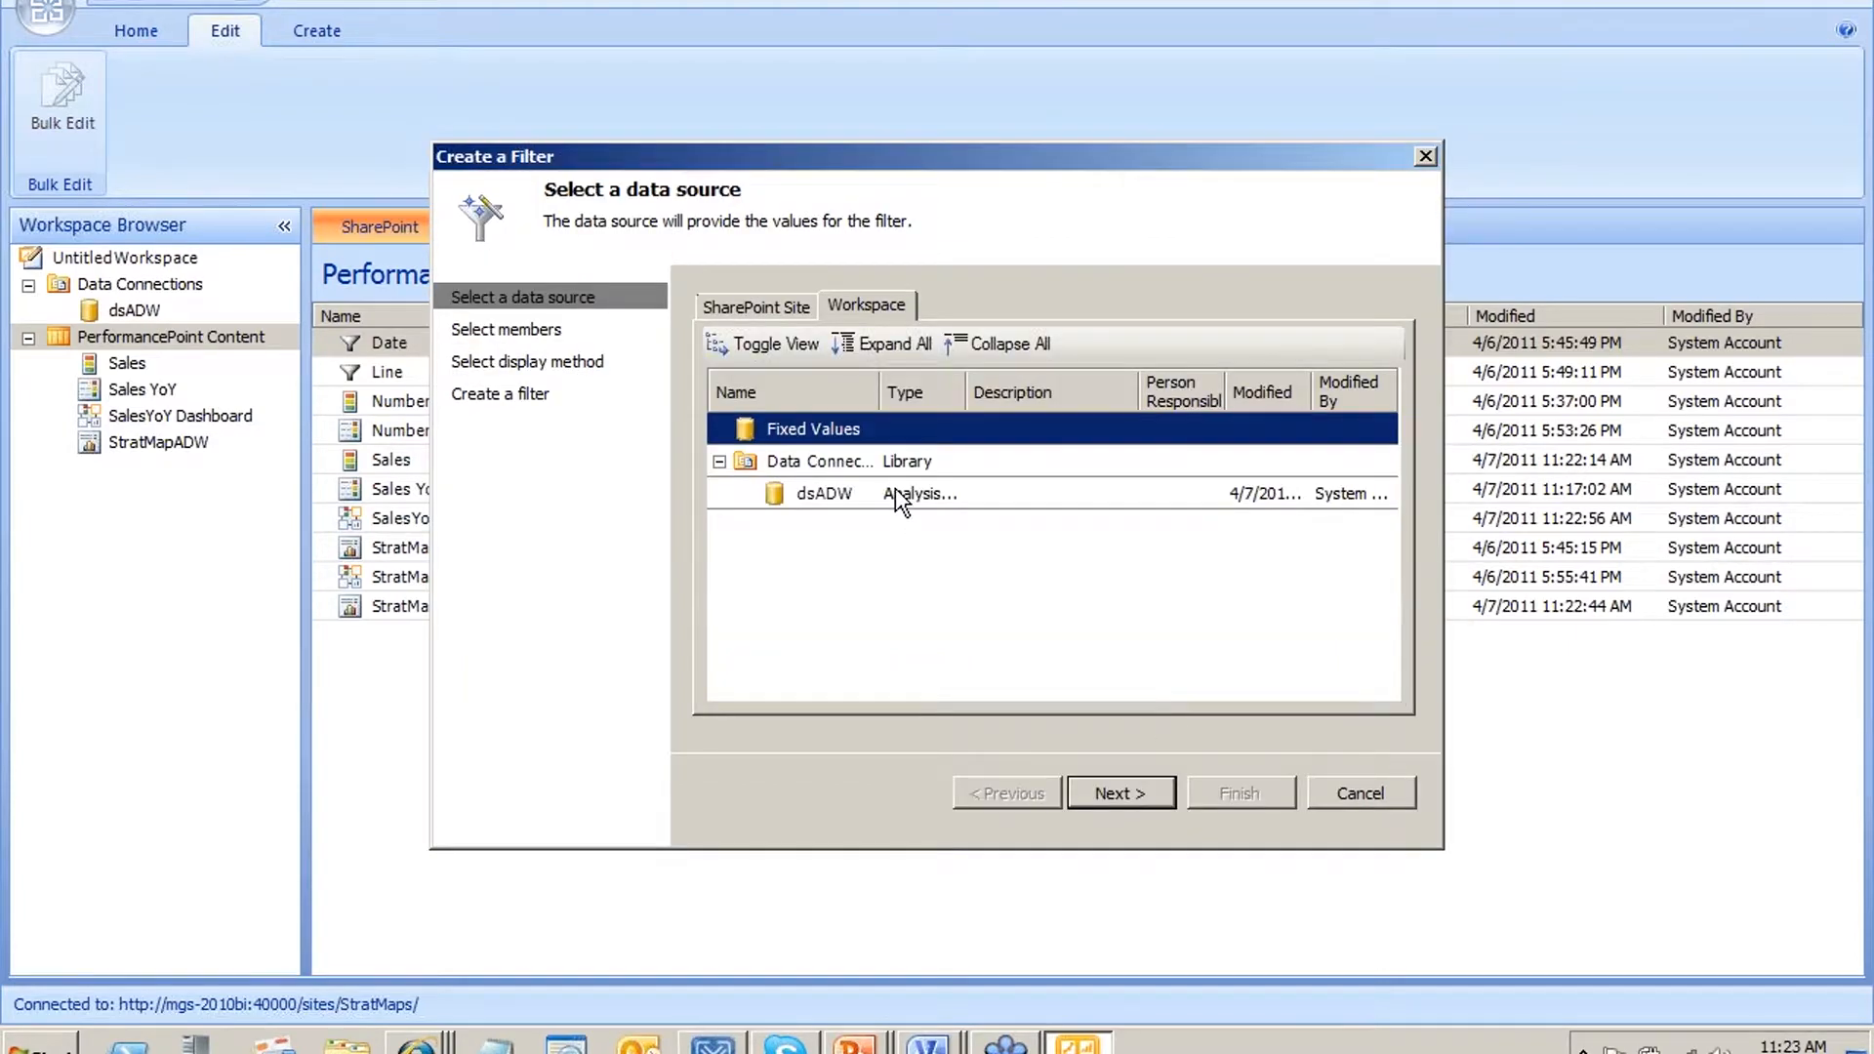
Use the dsADW workspace data source for the filter and choose Sales Territory.Sales Territory as its dimension
left_click(894, 491)
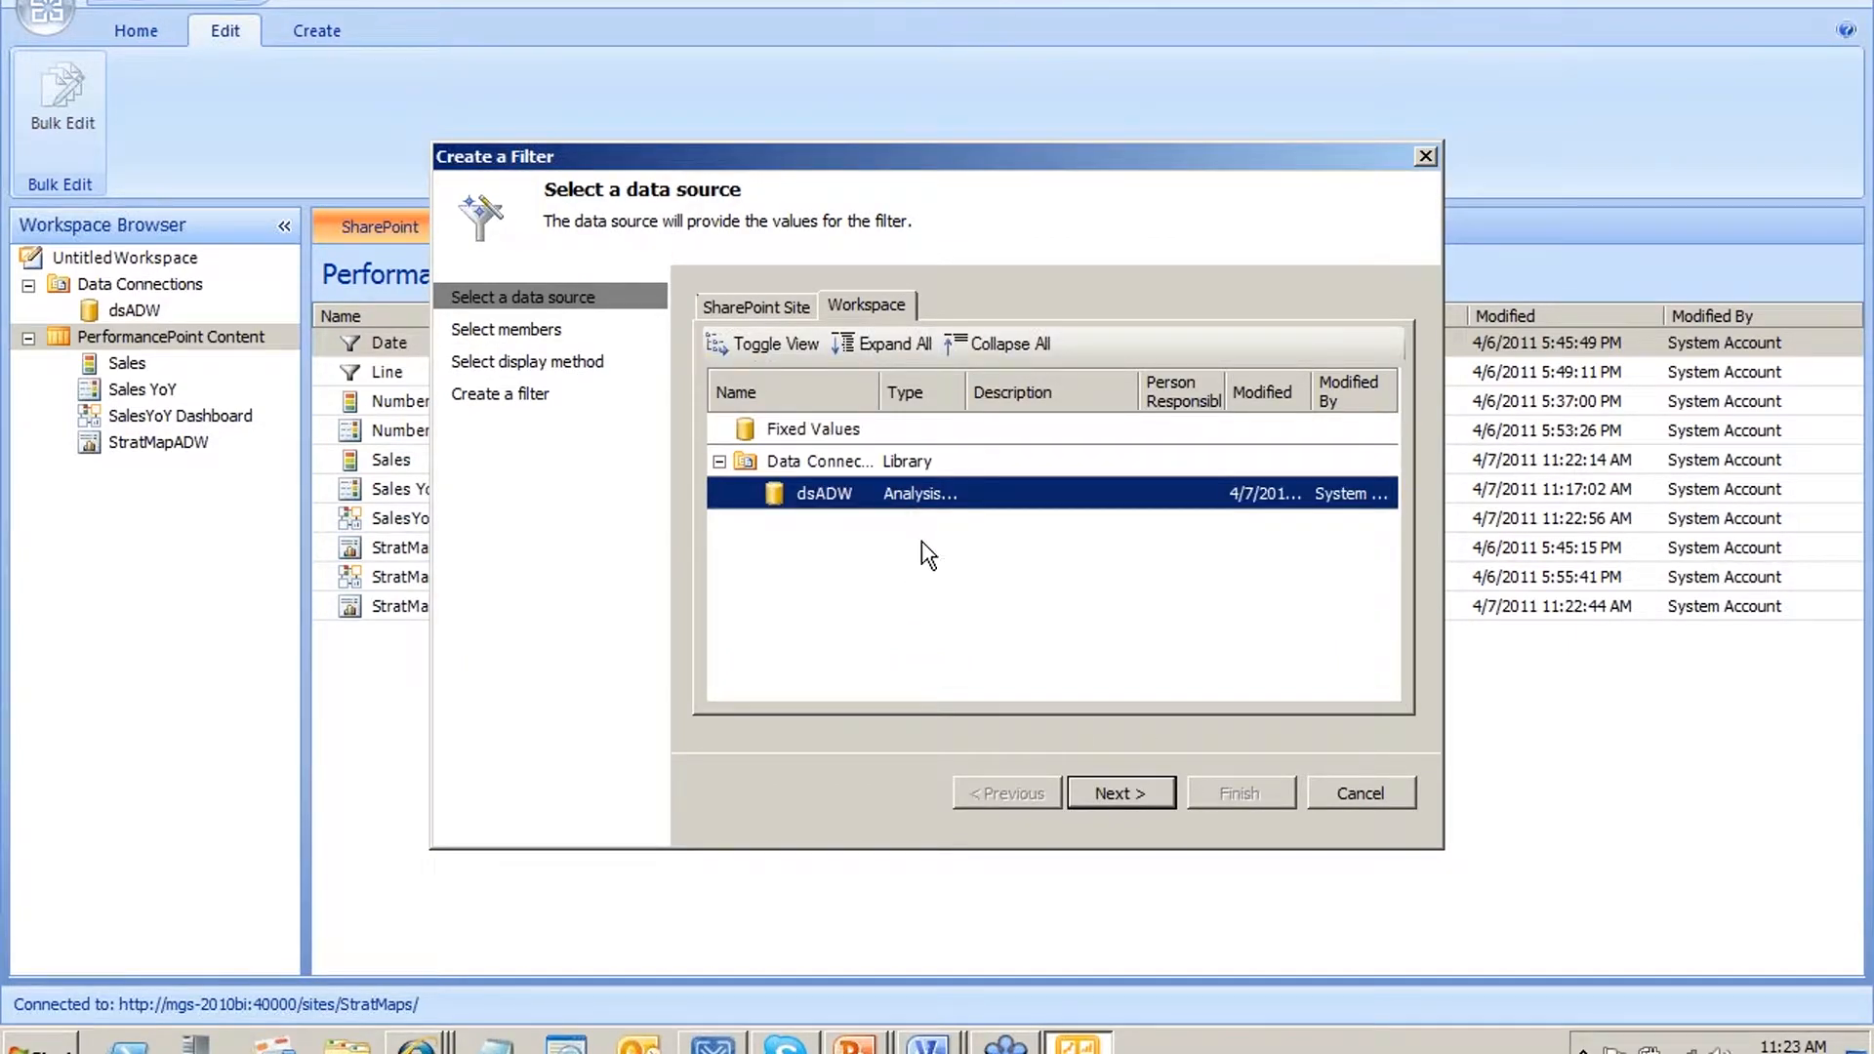
left_click(1133, 800)
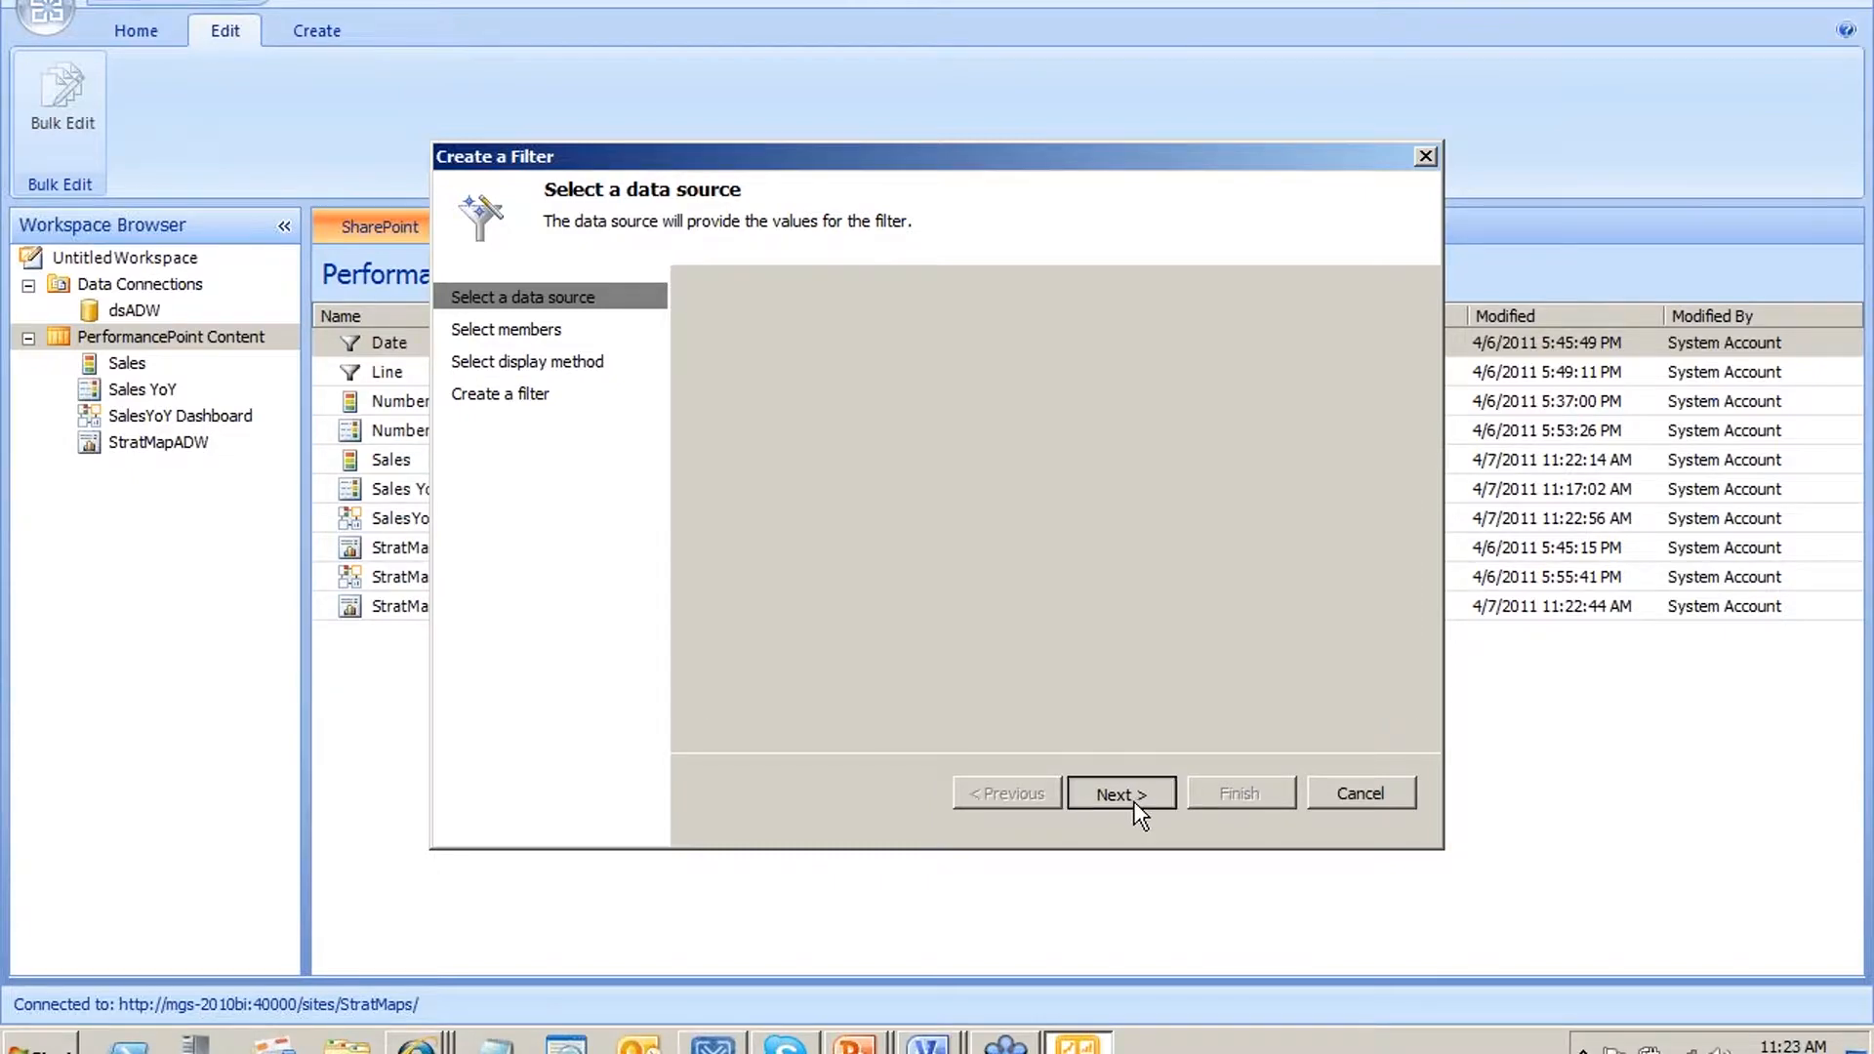
left_click(1373, 355)
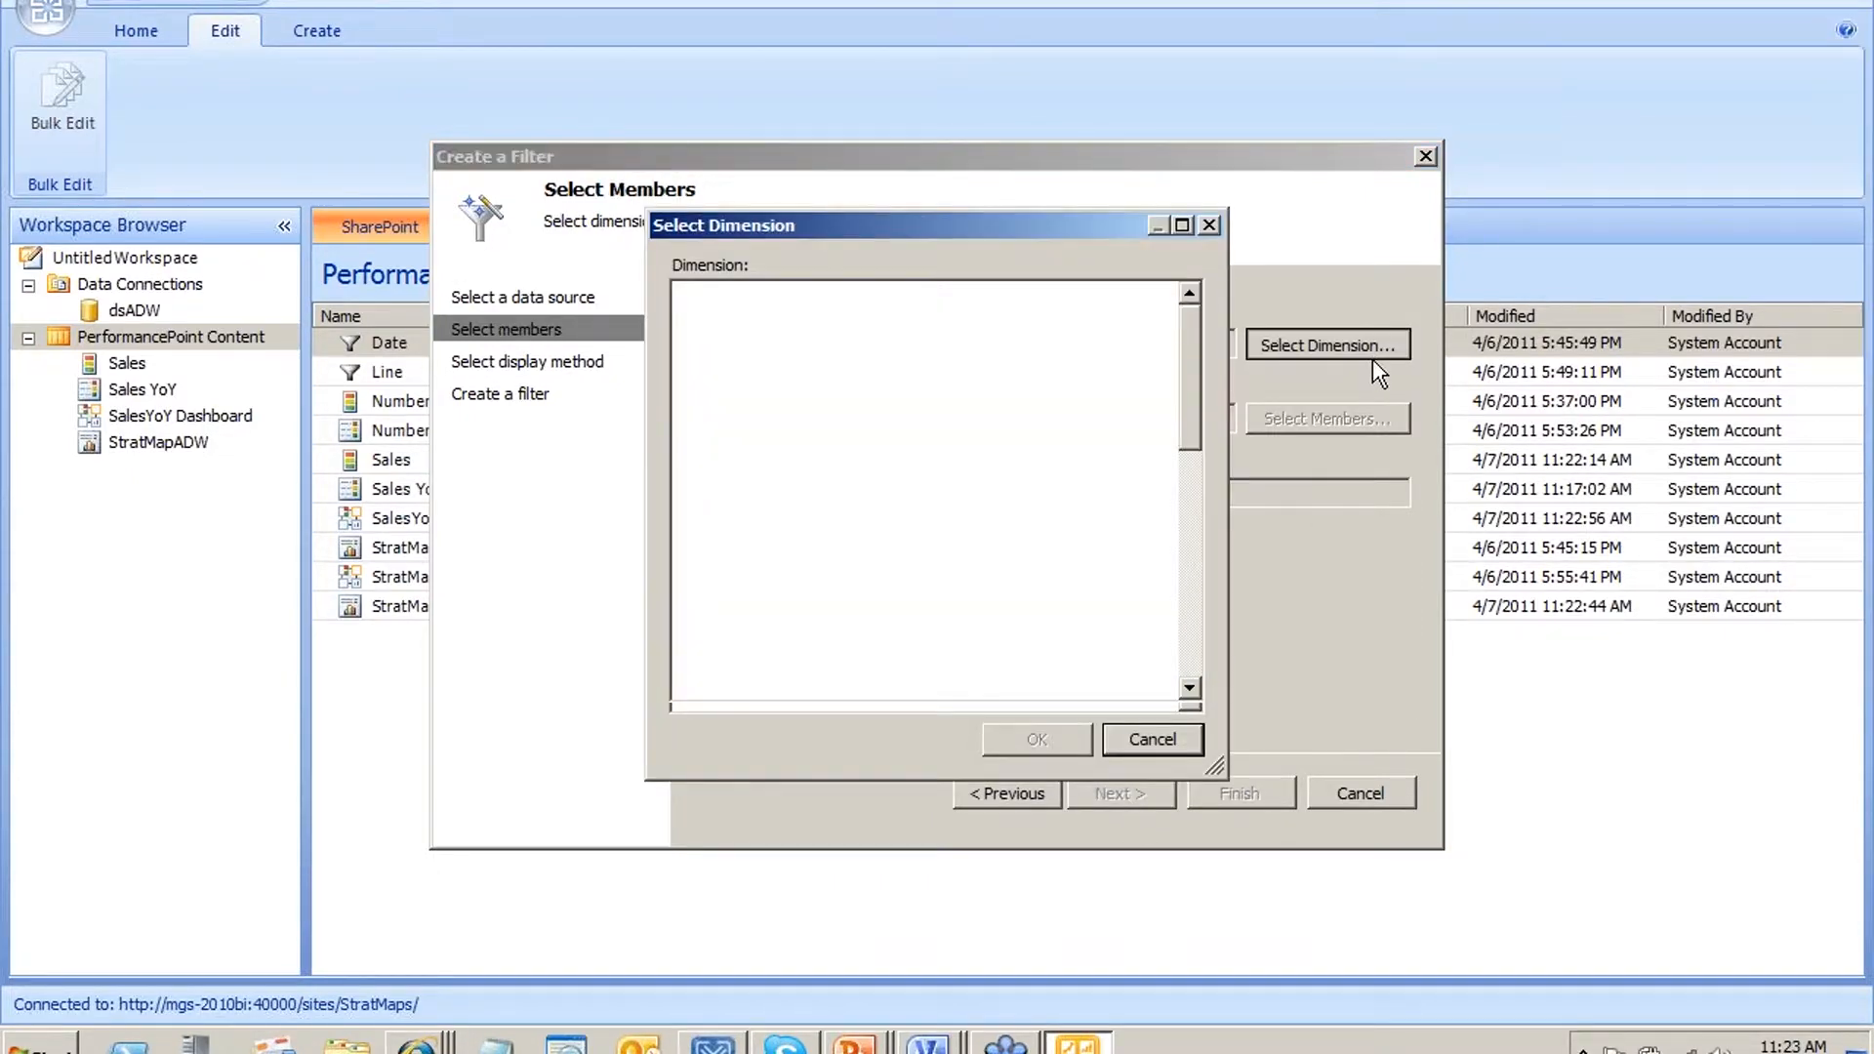
scroll(1168, 457, "down", 10)
scroll(1108, 644, "down", 10)
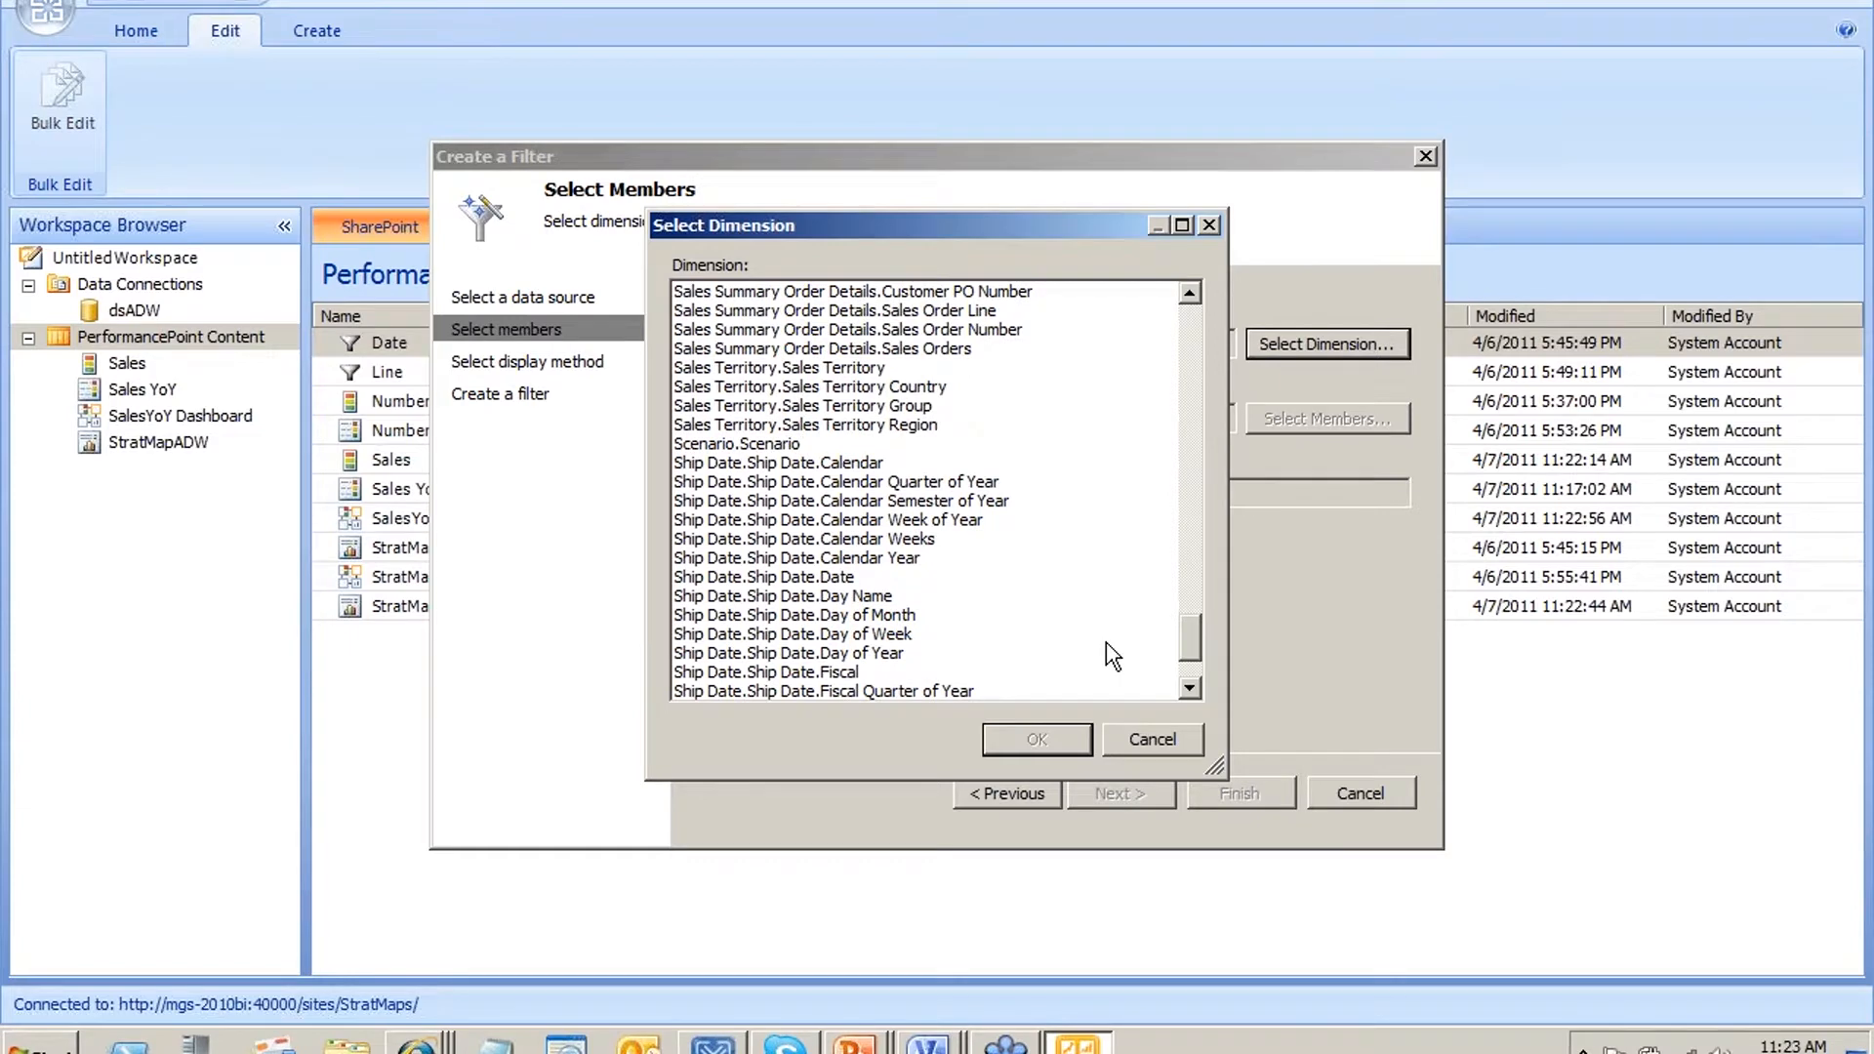
scroll(1105, 641, "up", 1)
left_click(886, 404)
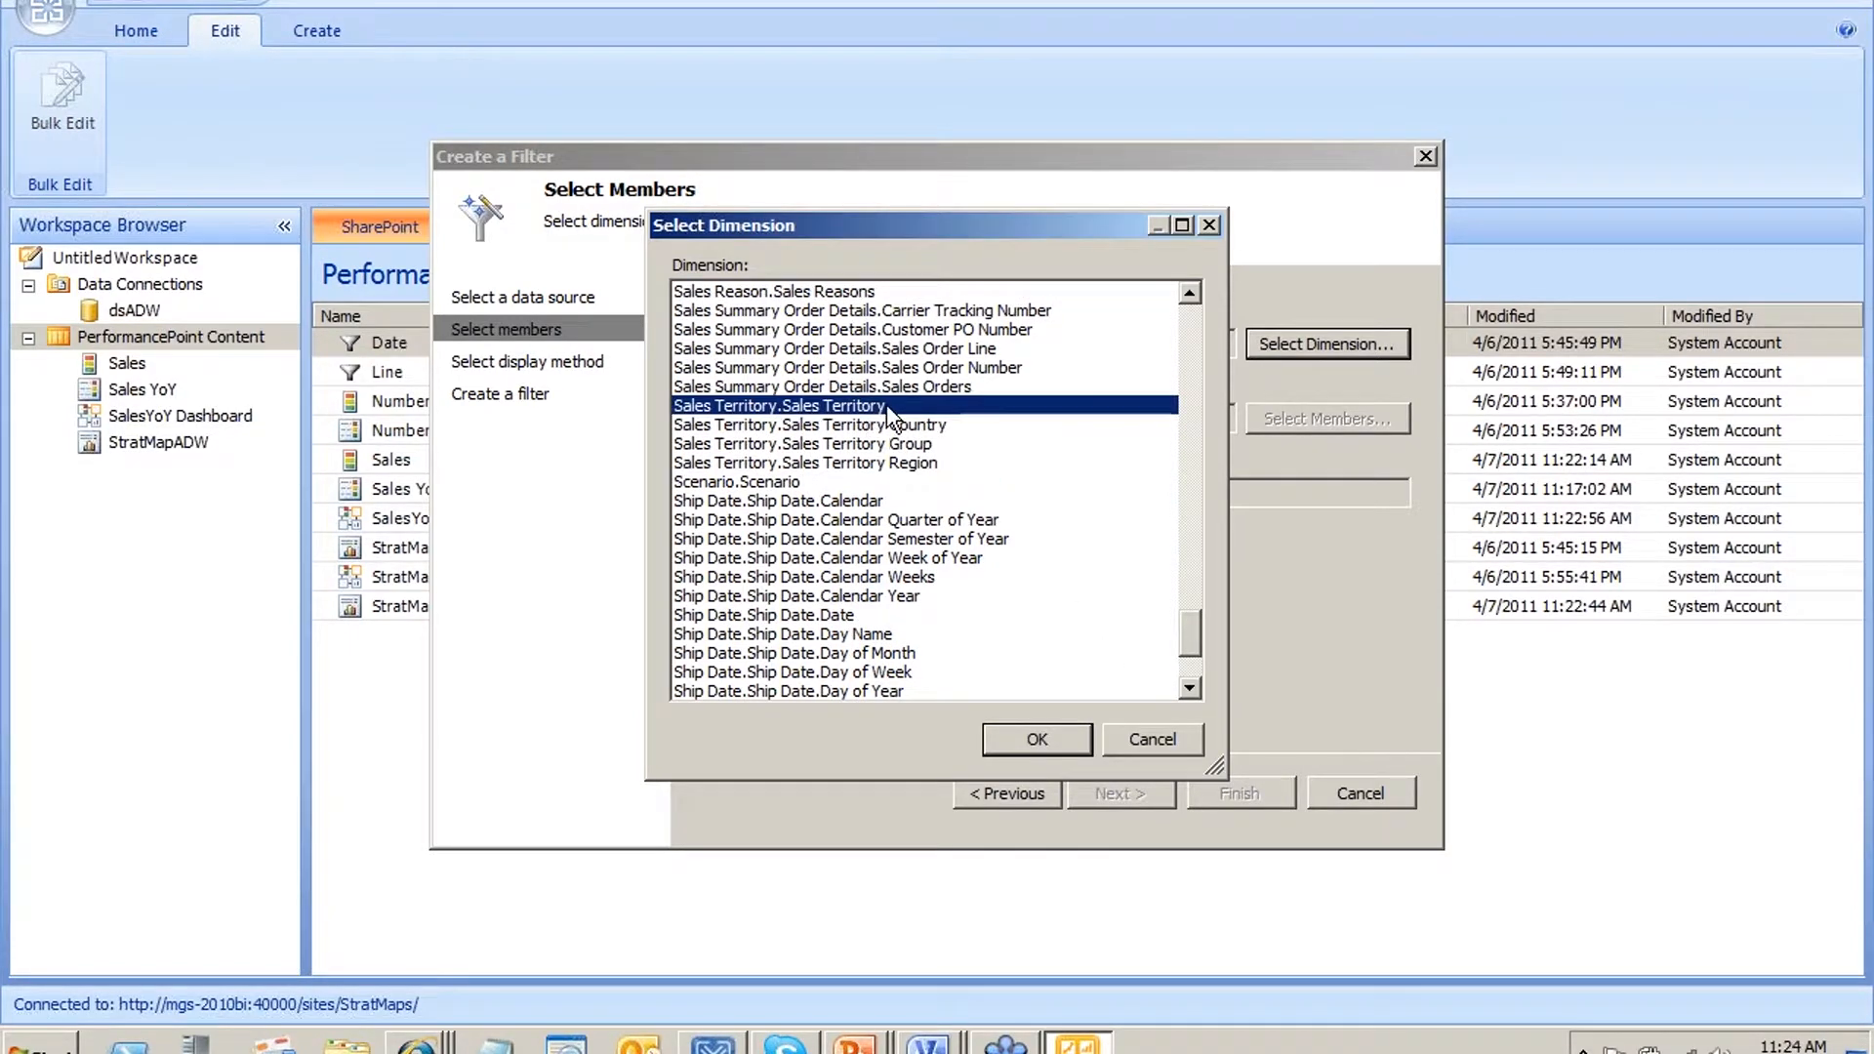
left_click(883, 426)
left_click(882, 406)
double_click(883, 406)
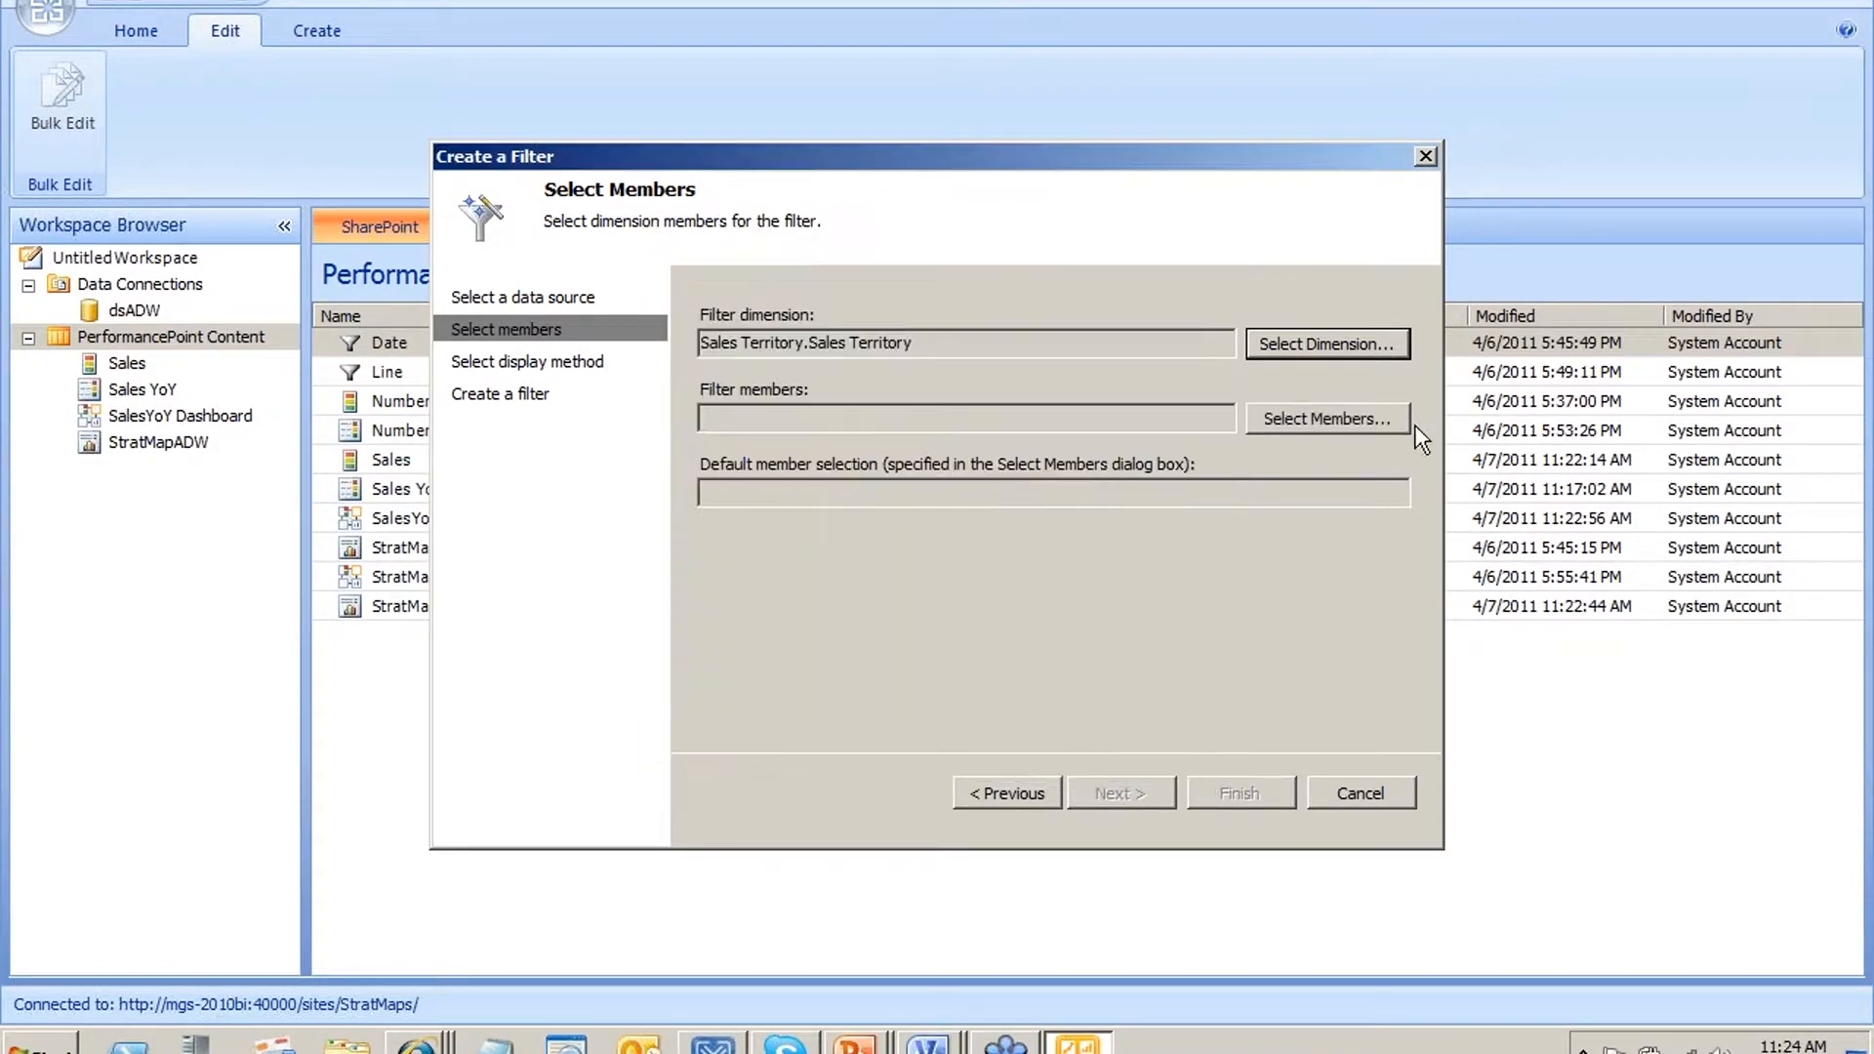
Set the filter members to All Sales Territories plus an autoselection of all its descendants
left_click(1351, 418)
left_click(513, 307)
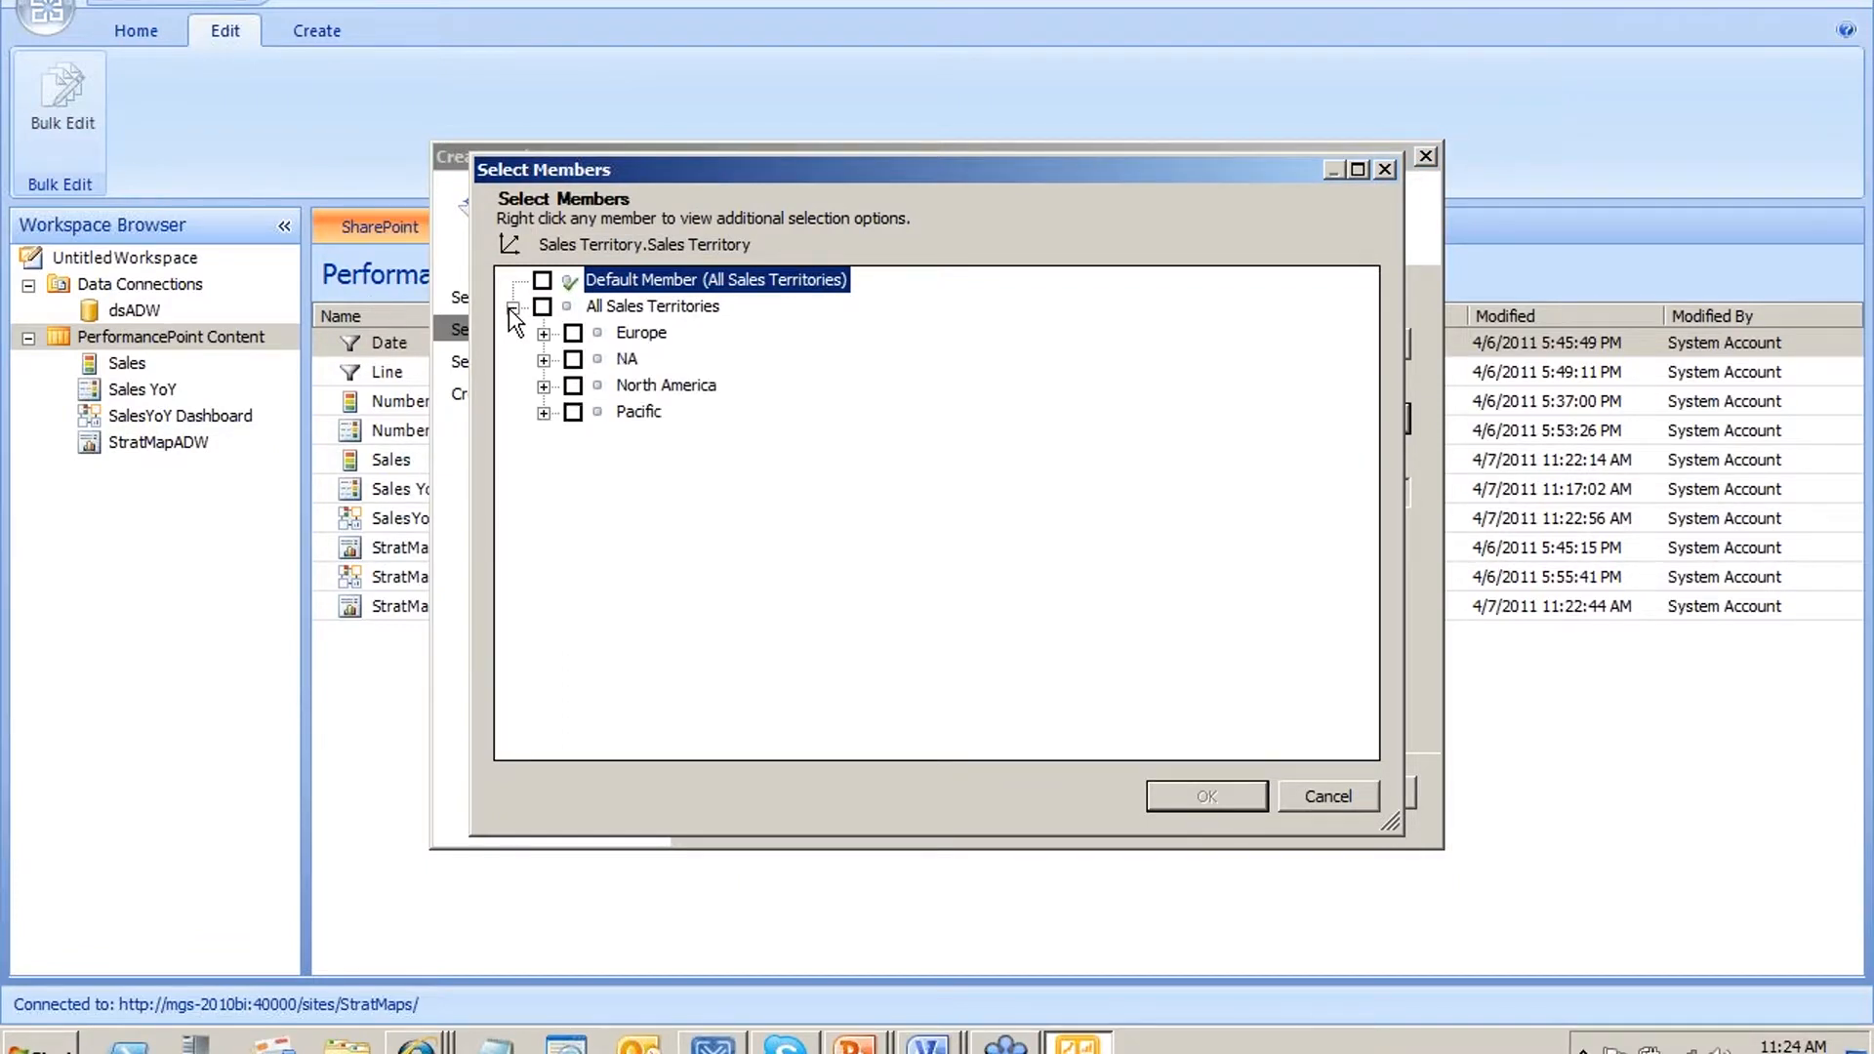
left_click(544, 333)
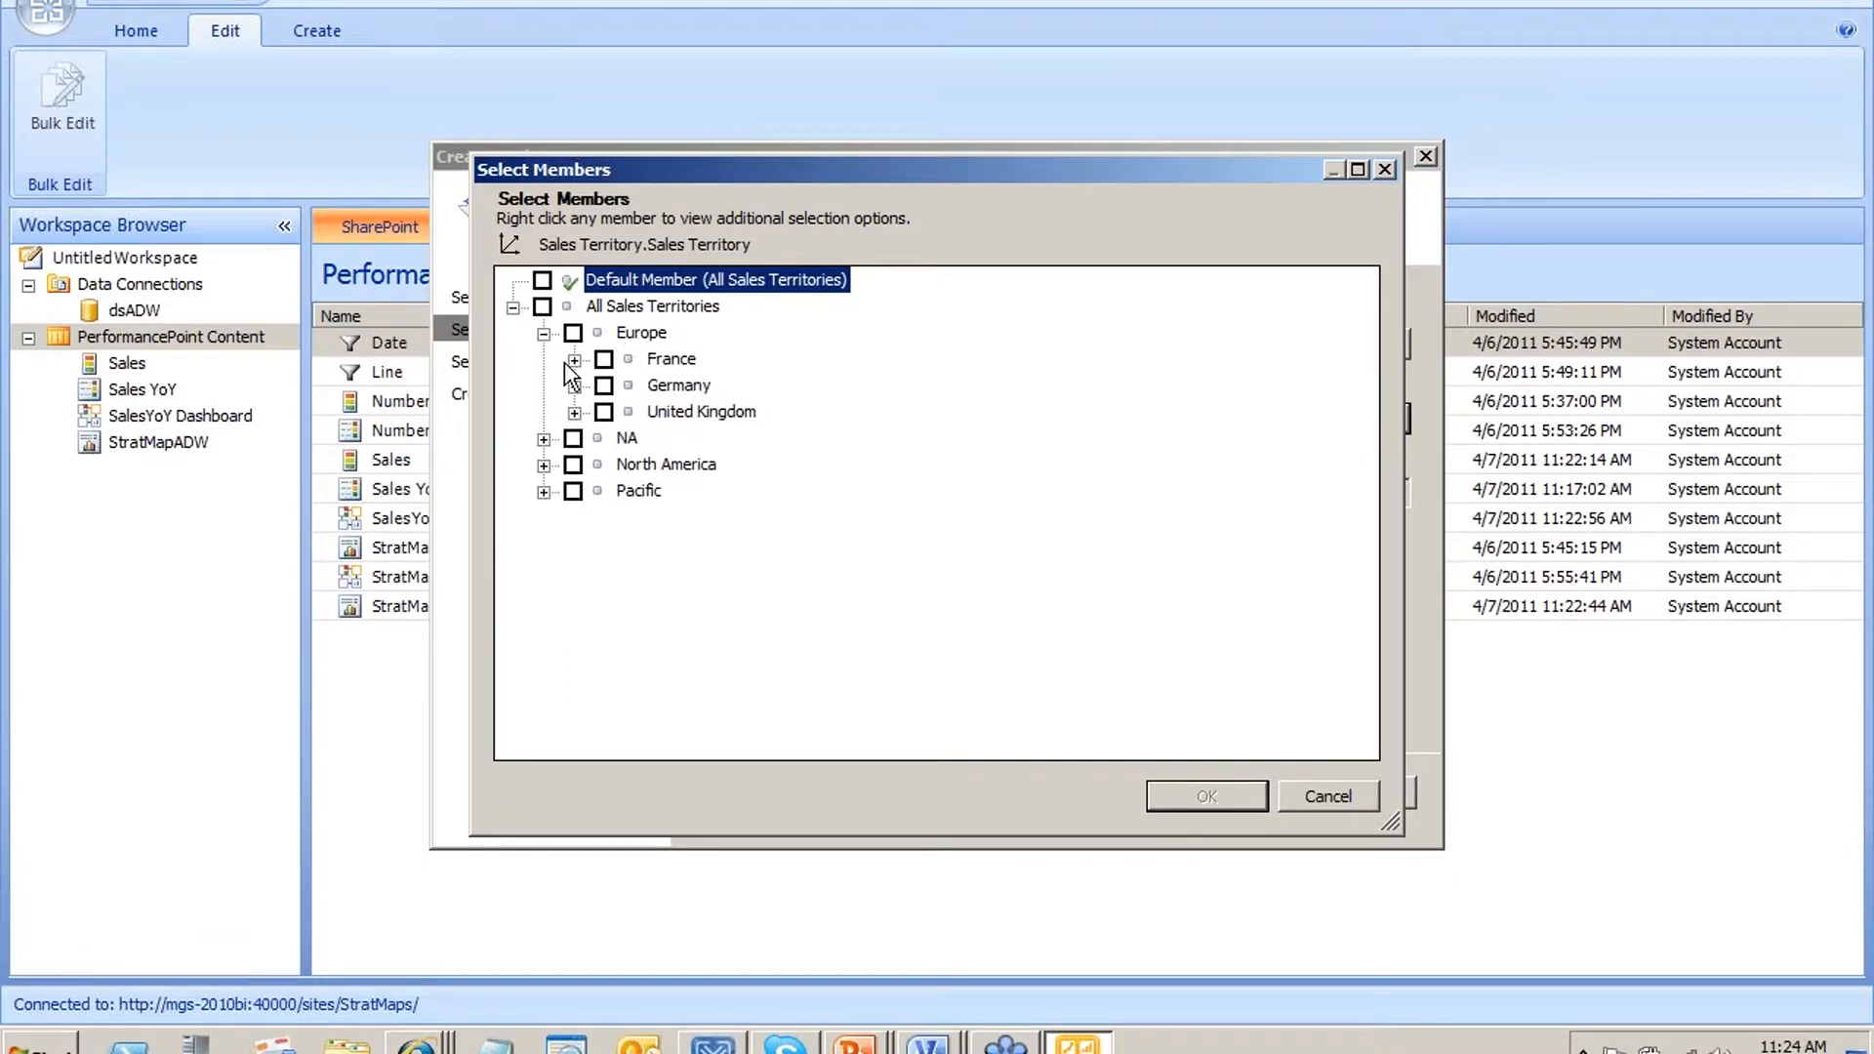
left_click(573, 360)
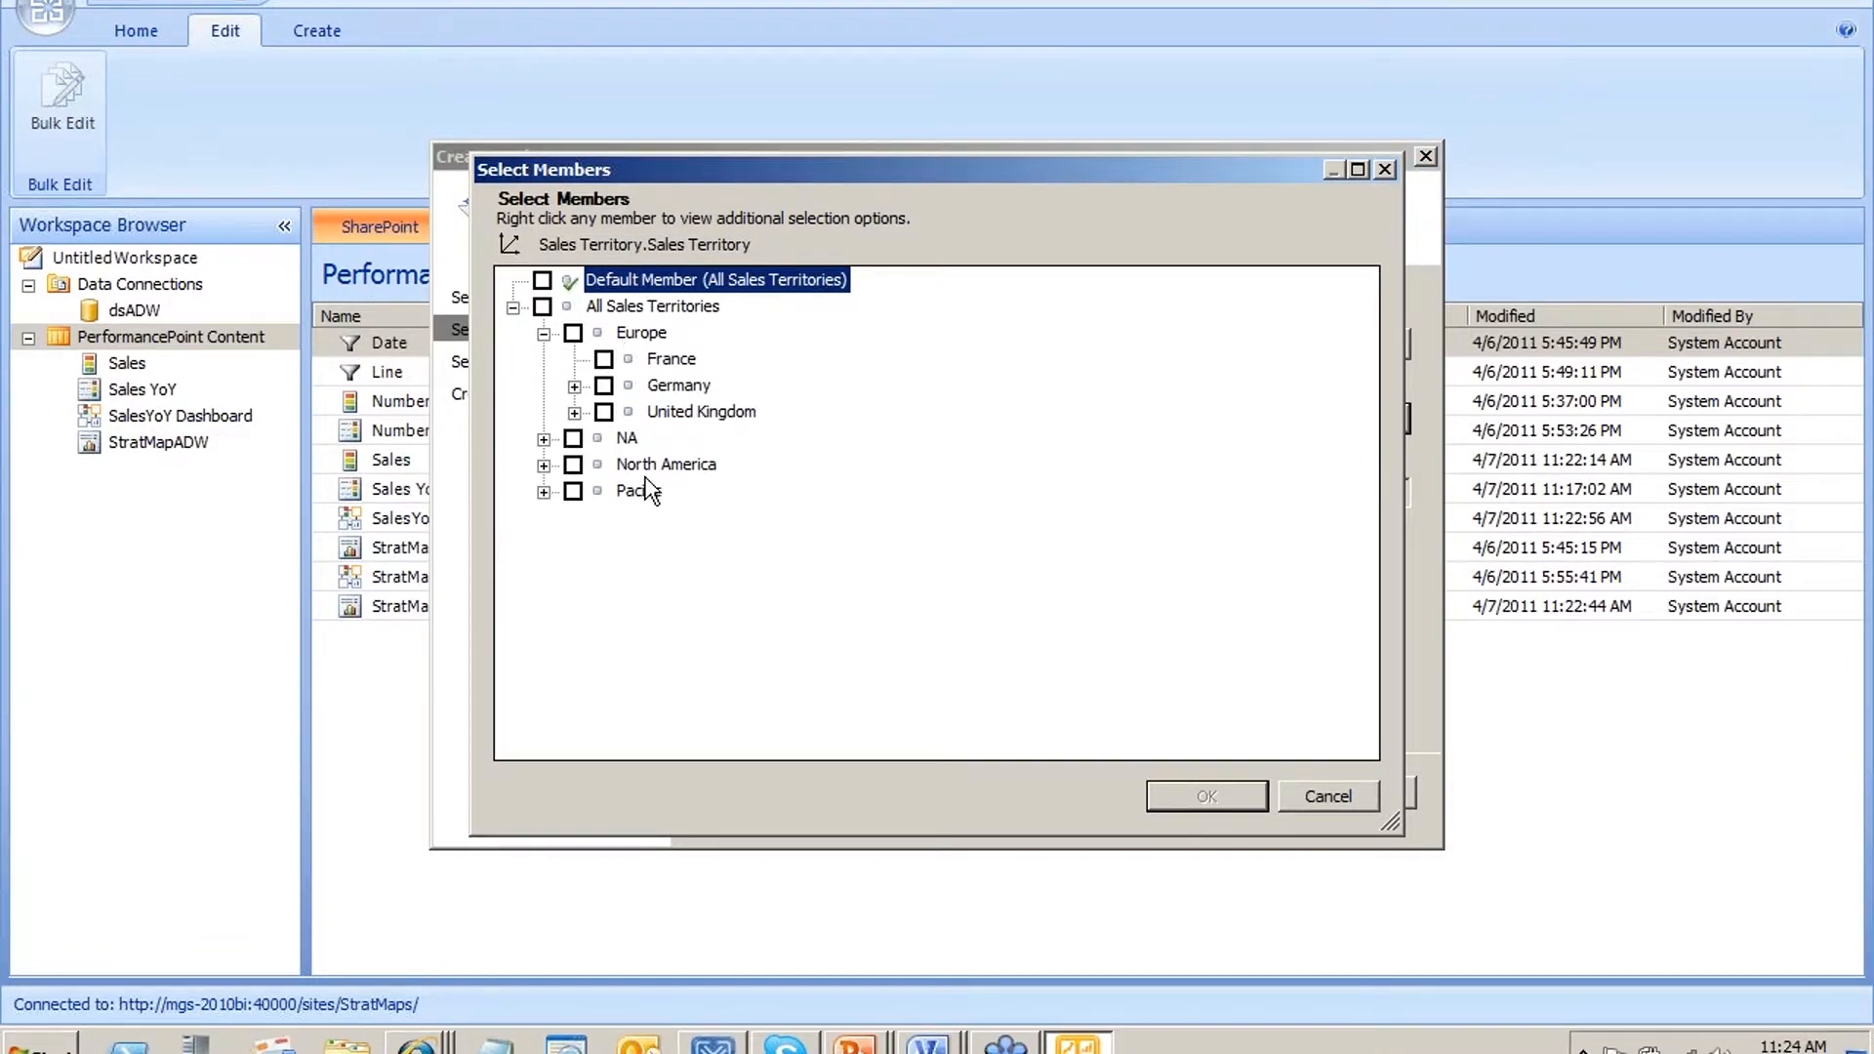
left_click(575, 413)
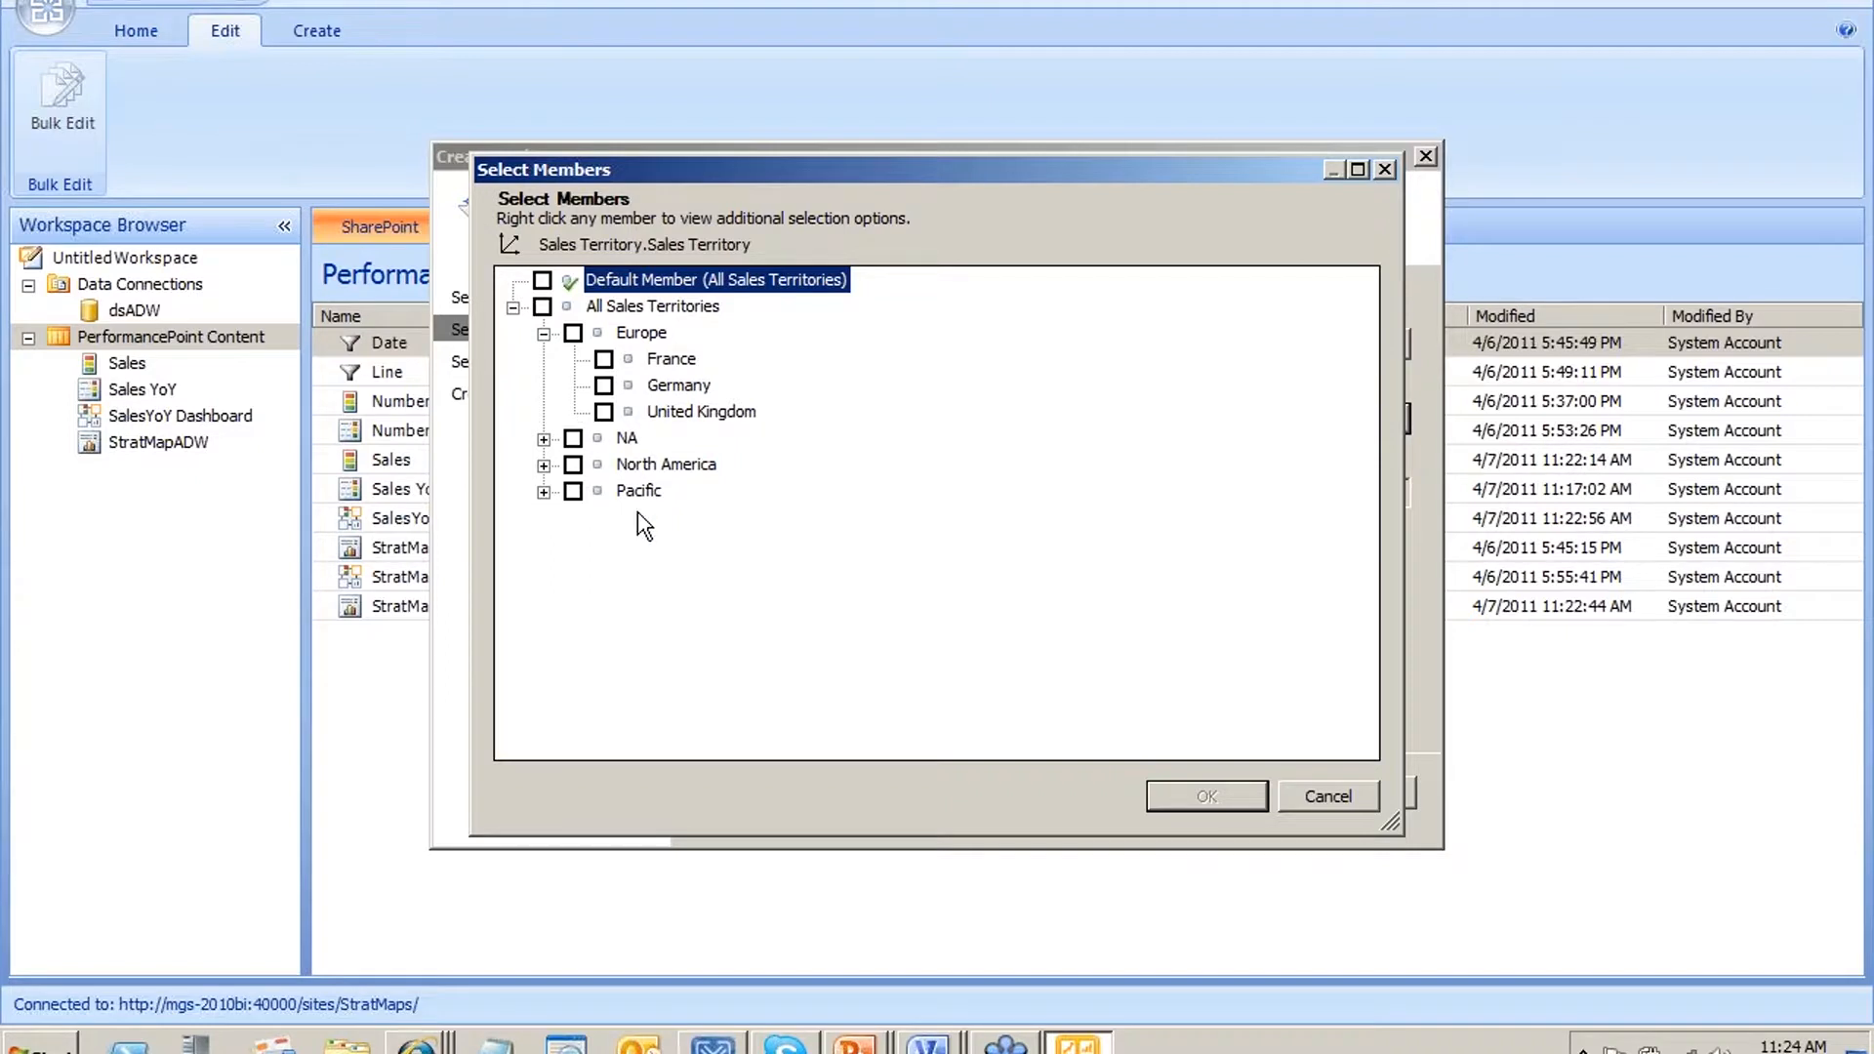
left_click(544, 439)
left_click(544, 465)
left_click(544, 544)
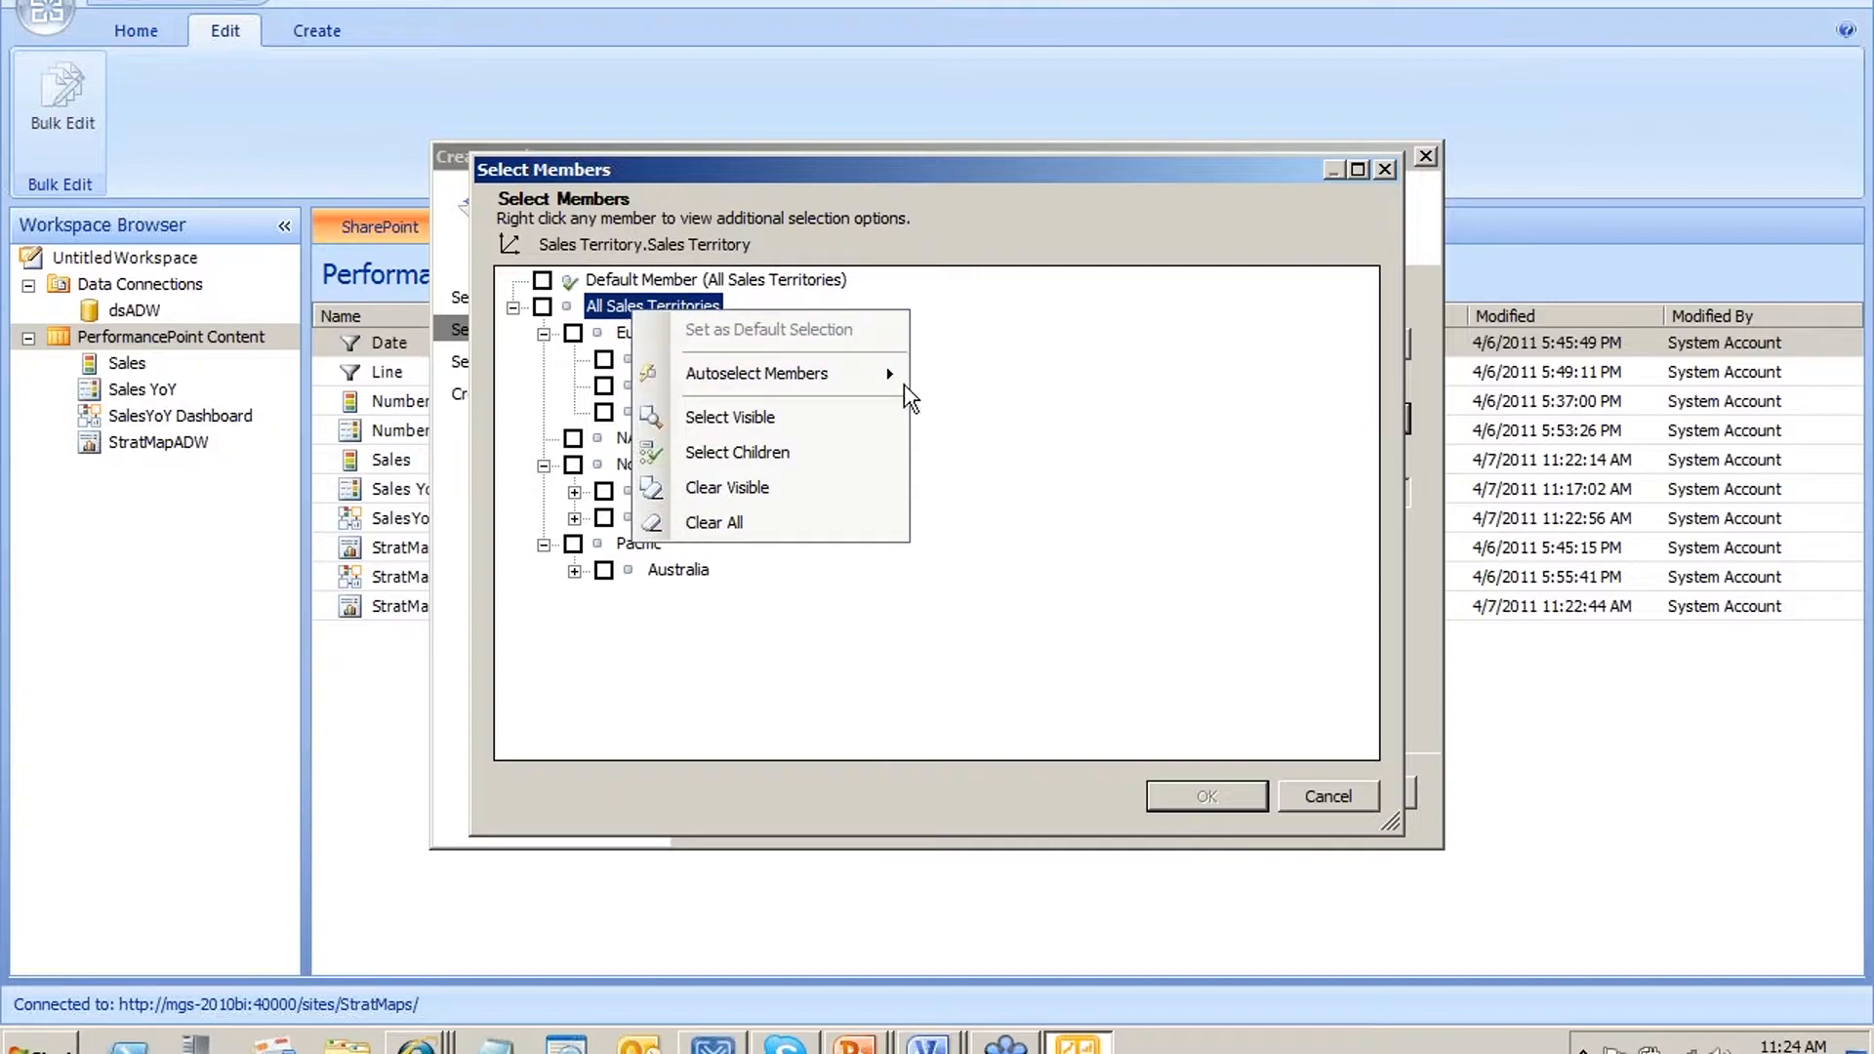
mouse_move(857, 376)
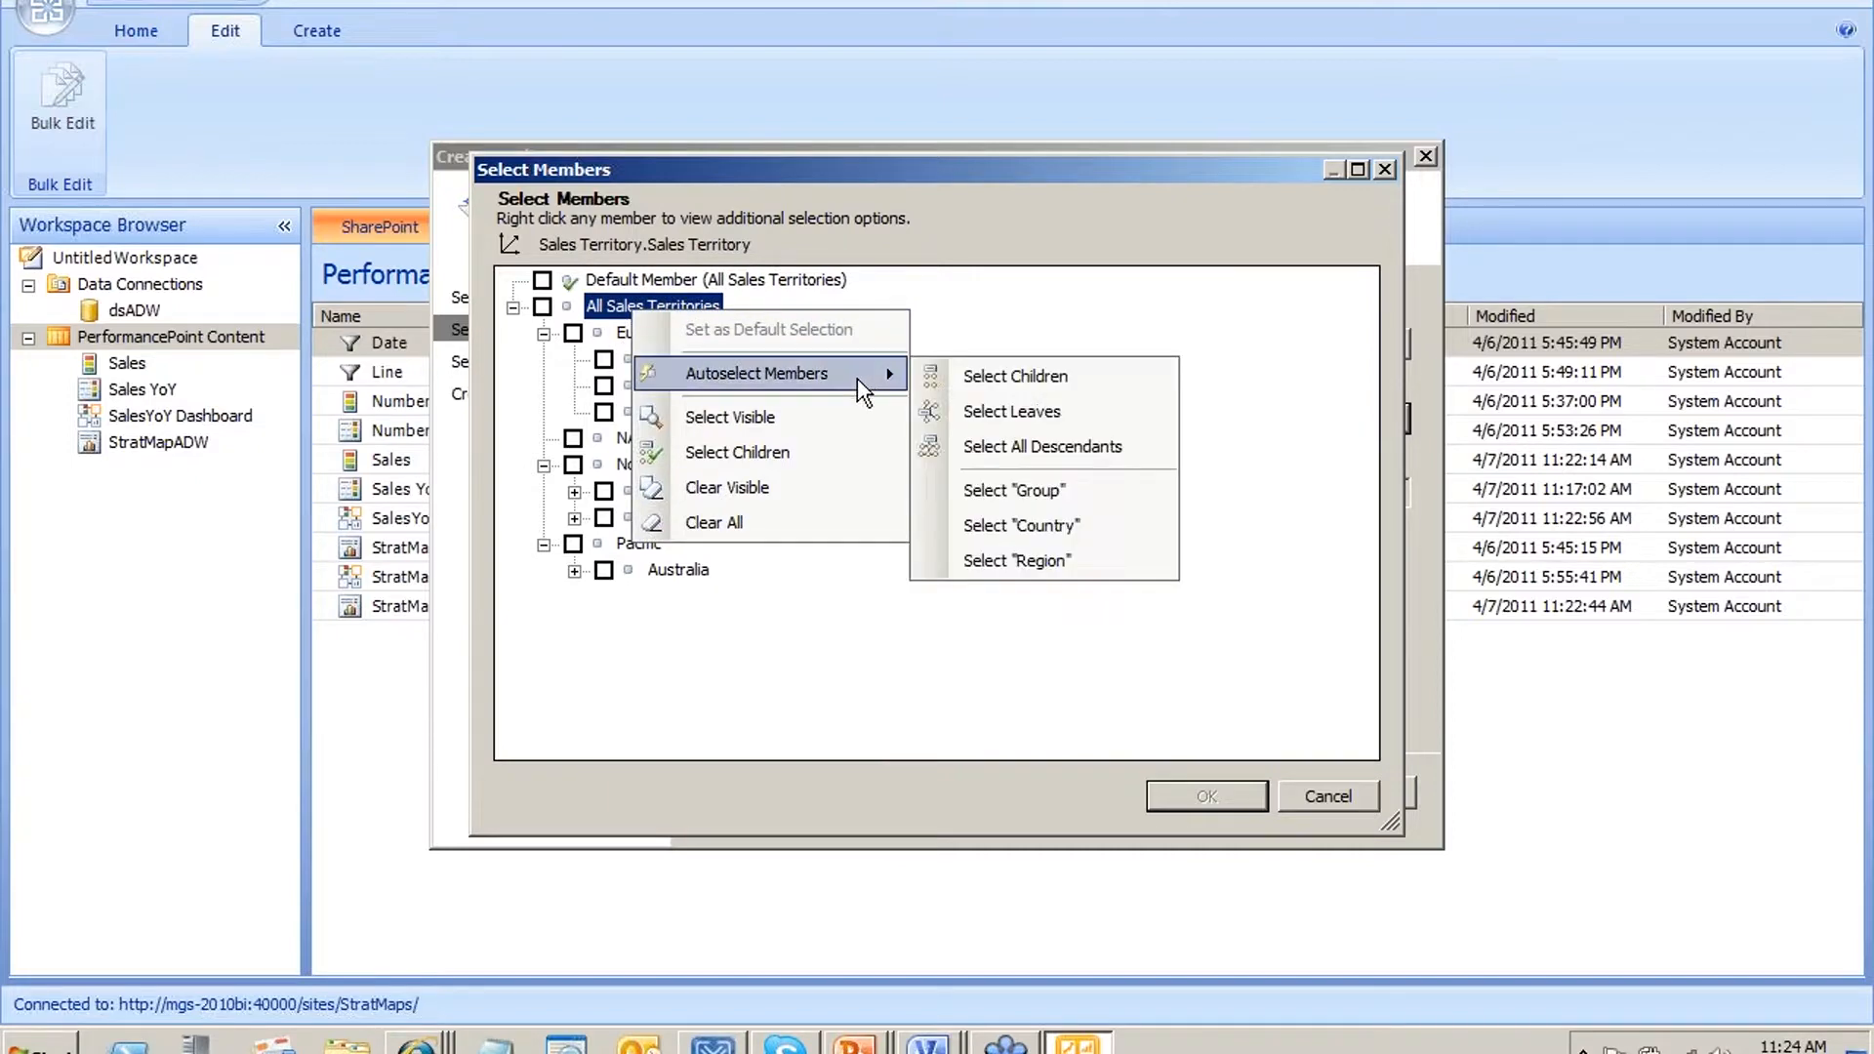
left_click(1011, 447)
left_click(543, 307)
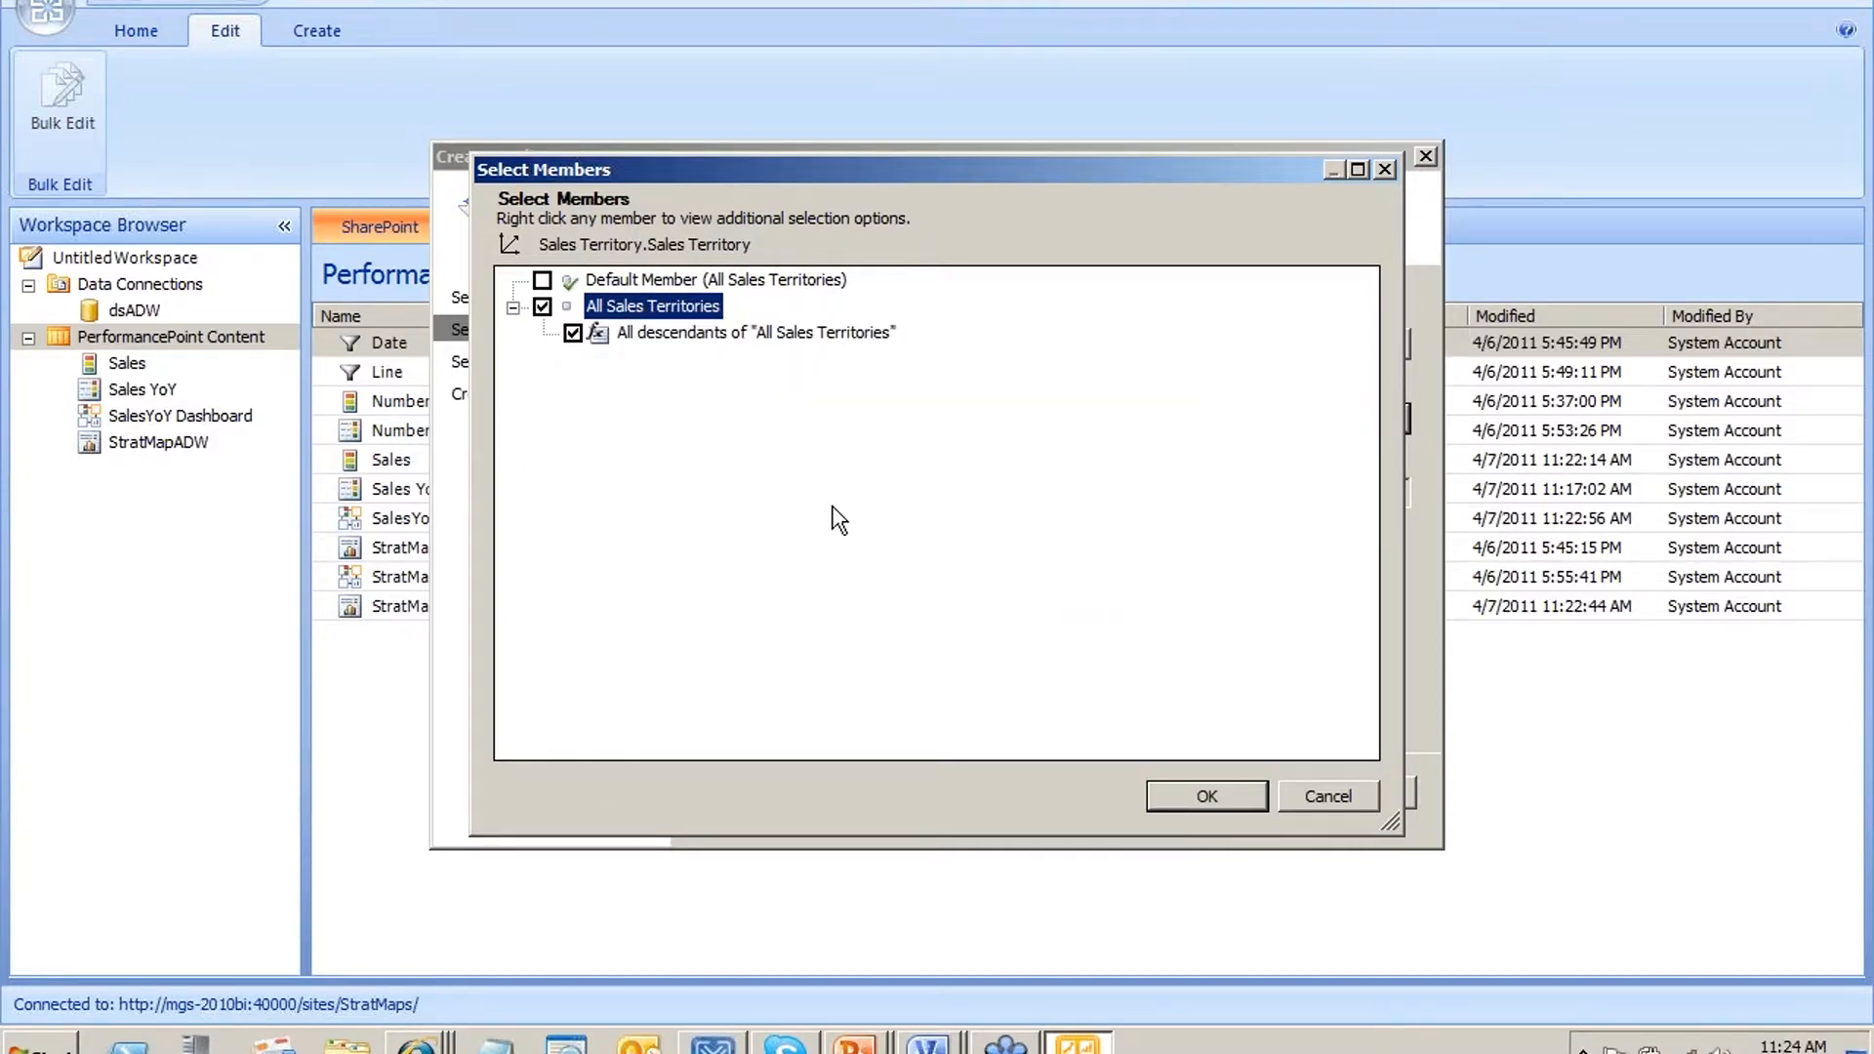
left_click(1208, 796)
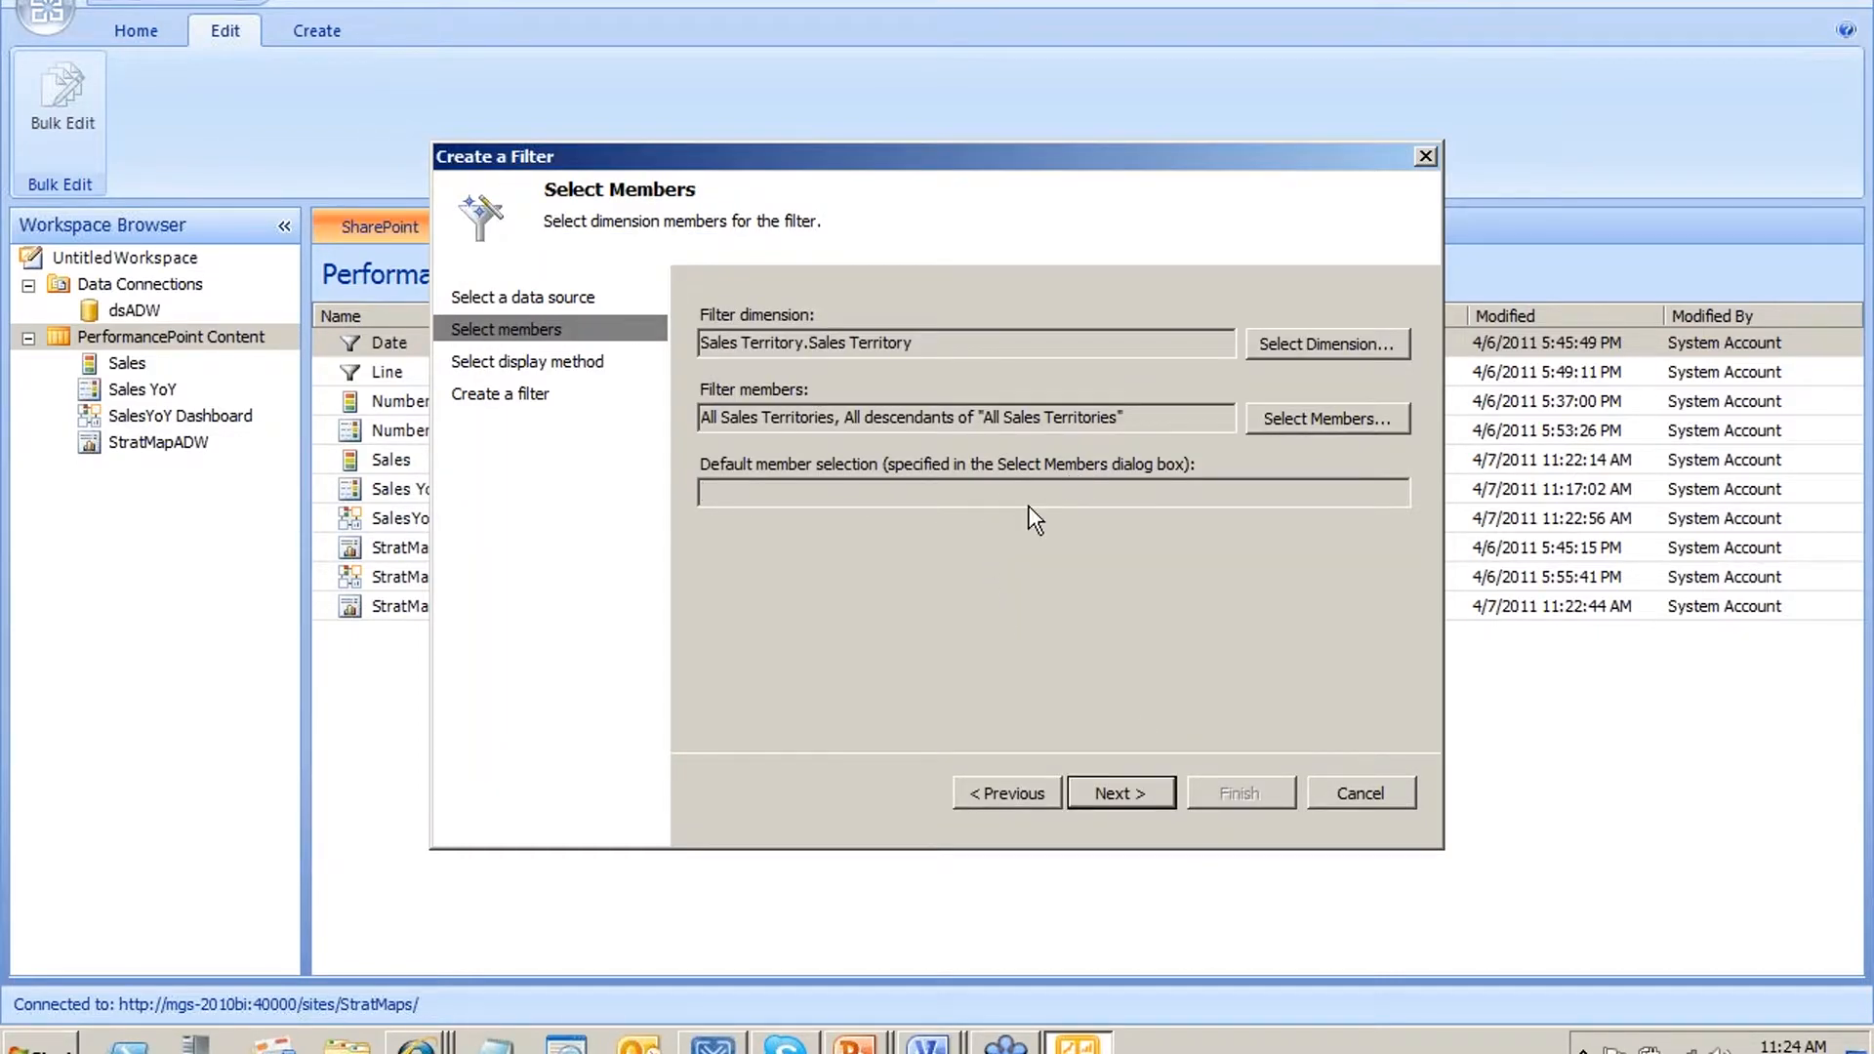
Make All Sales Territories the default member selection of the filter
left_click(1273, 422)
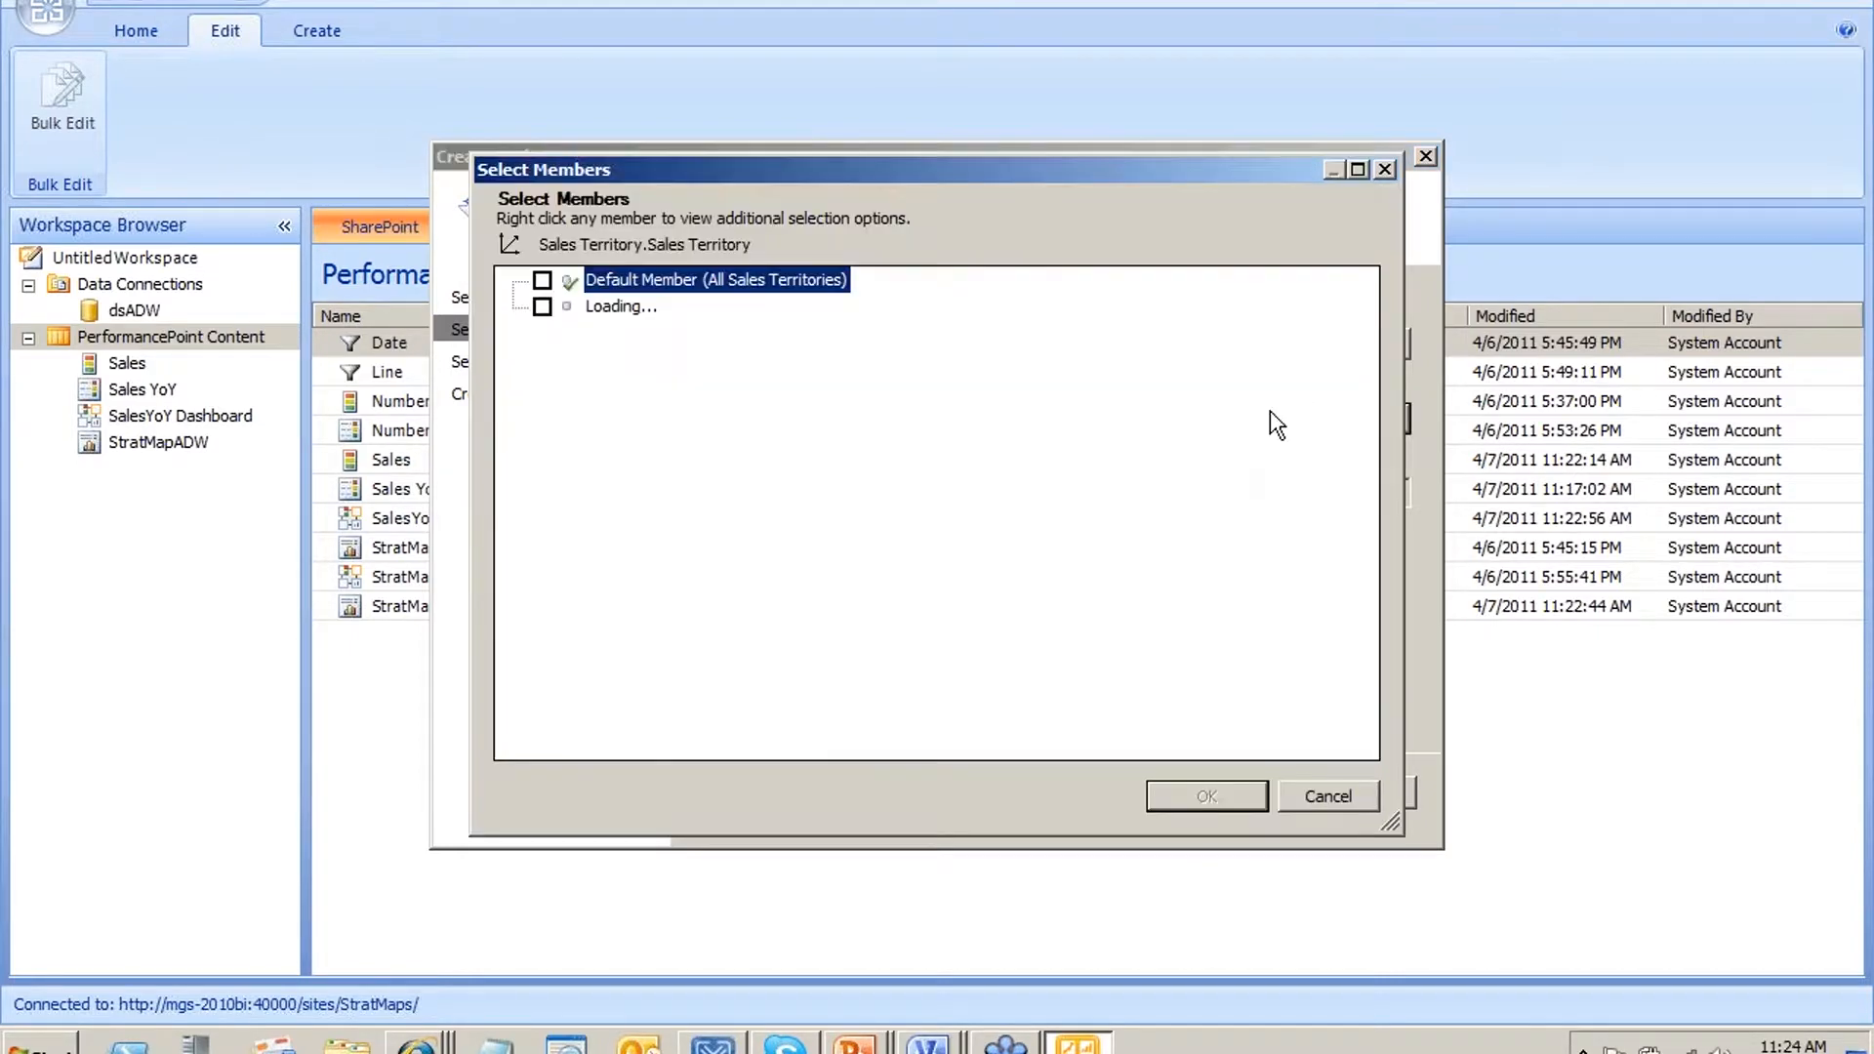
right_click(618, 308)
left_click(766, 329)
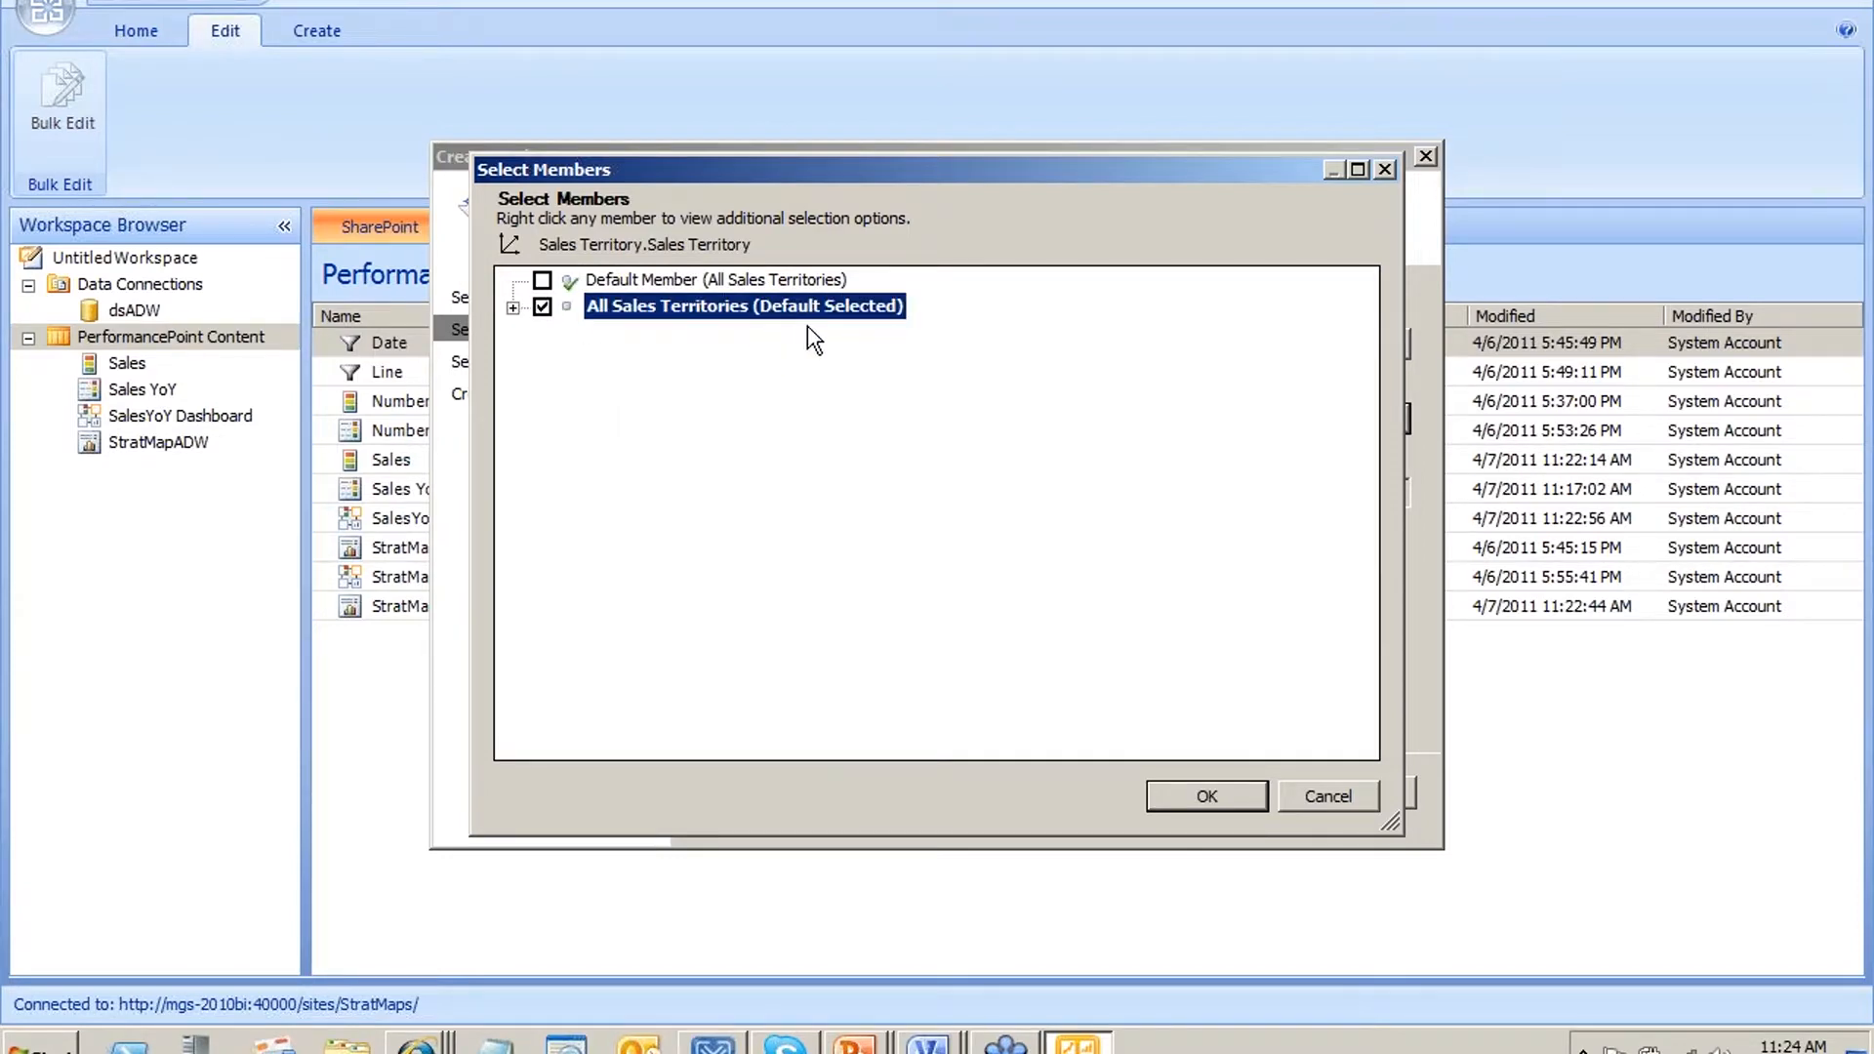
left_click(1210, 796)
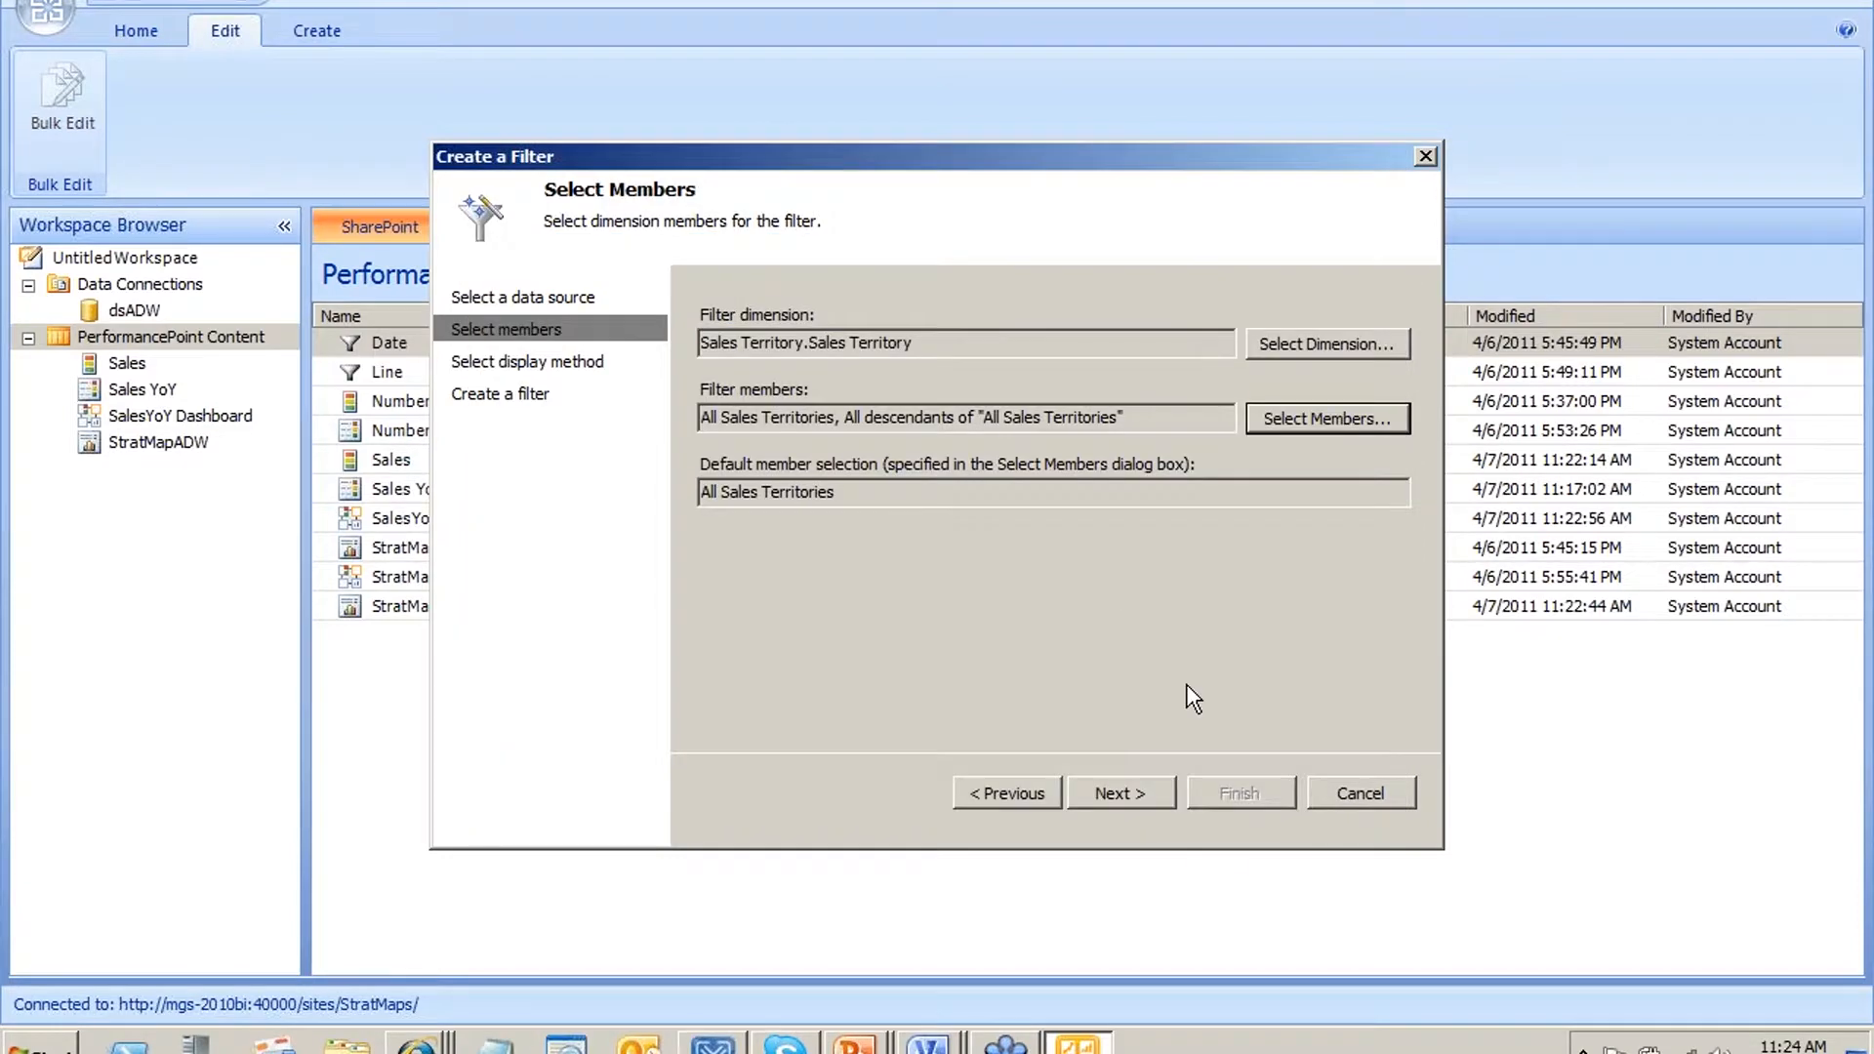
Choose the Multi-Select Tree display method and finish creating the filter
left_click(1087, 804)
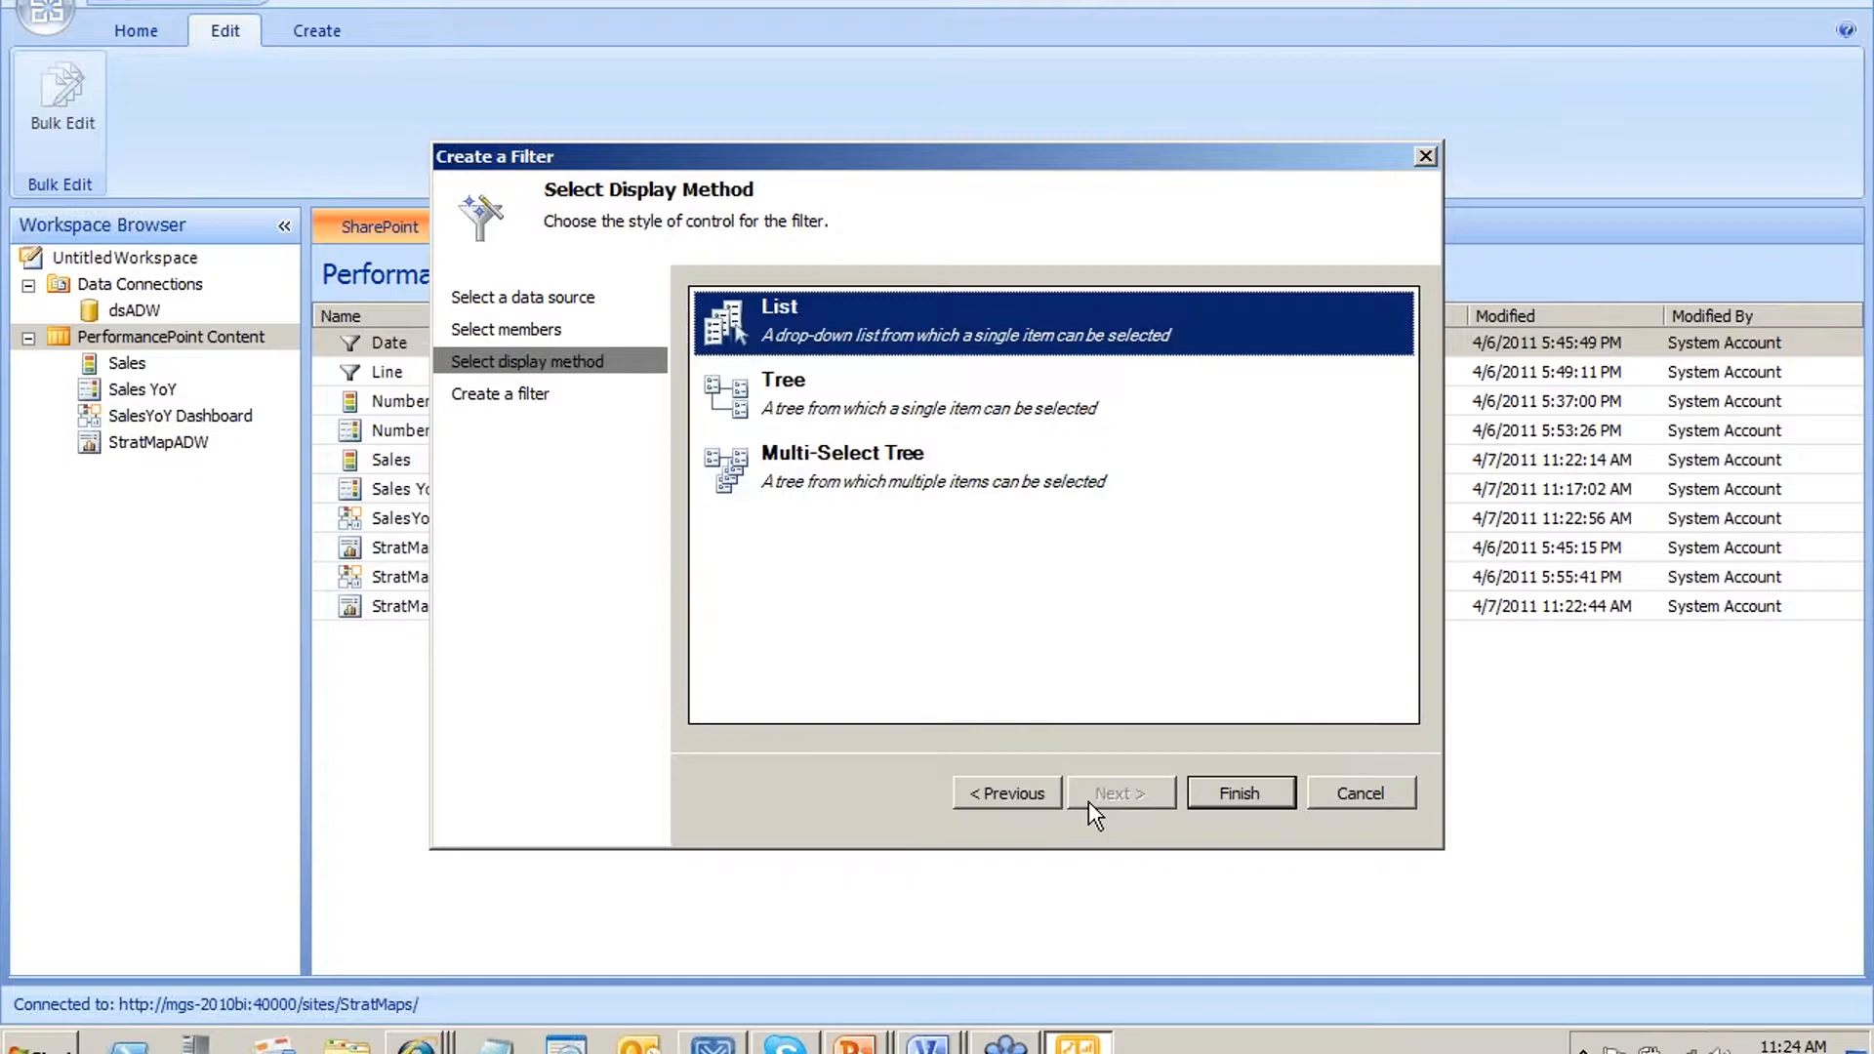
left_click(874, 488)
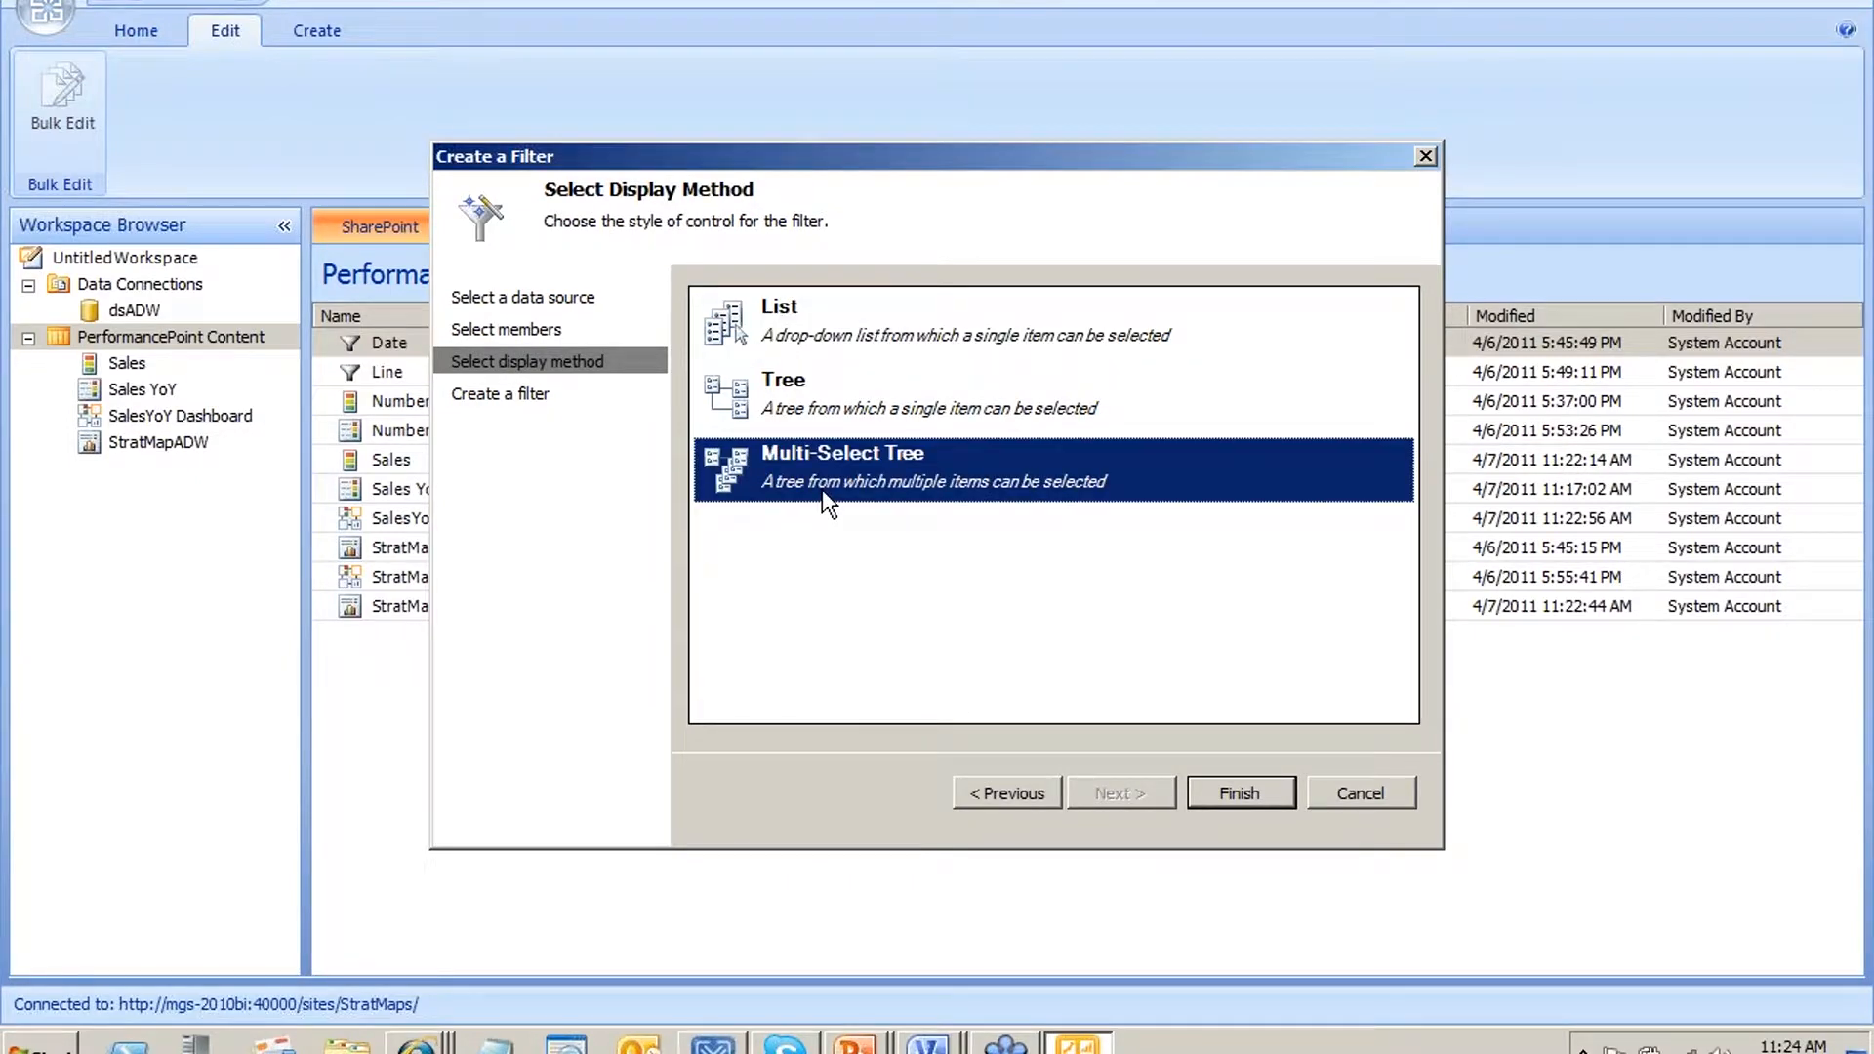
left_click(1232, 793)
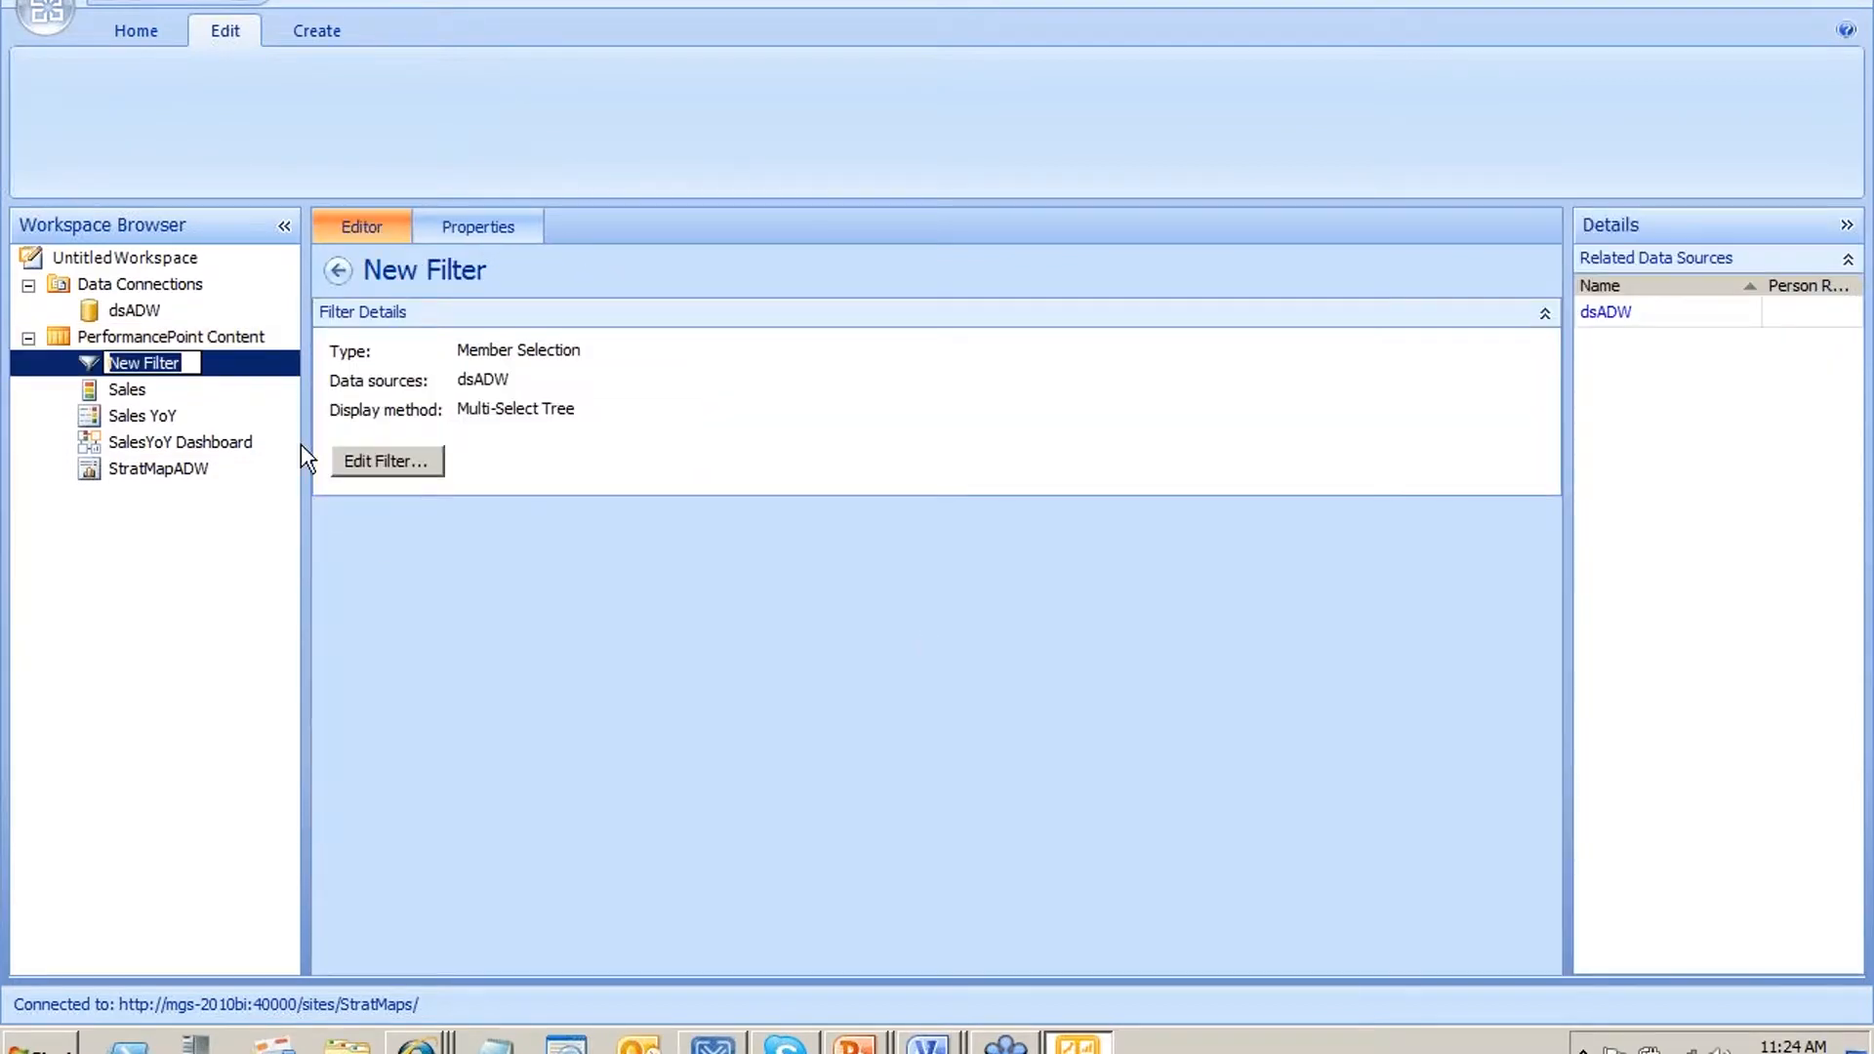
Name the new filter Sales Territory
type("sALE")
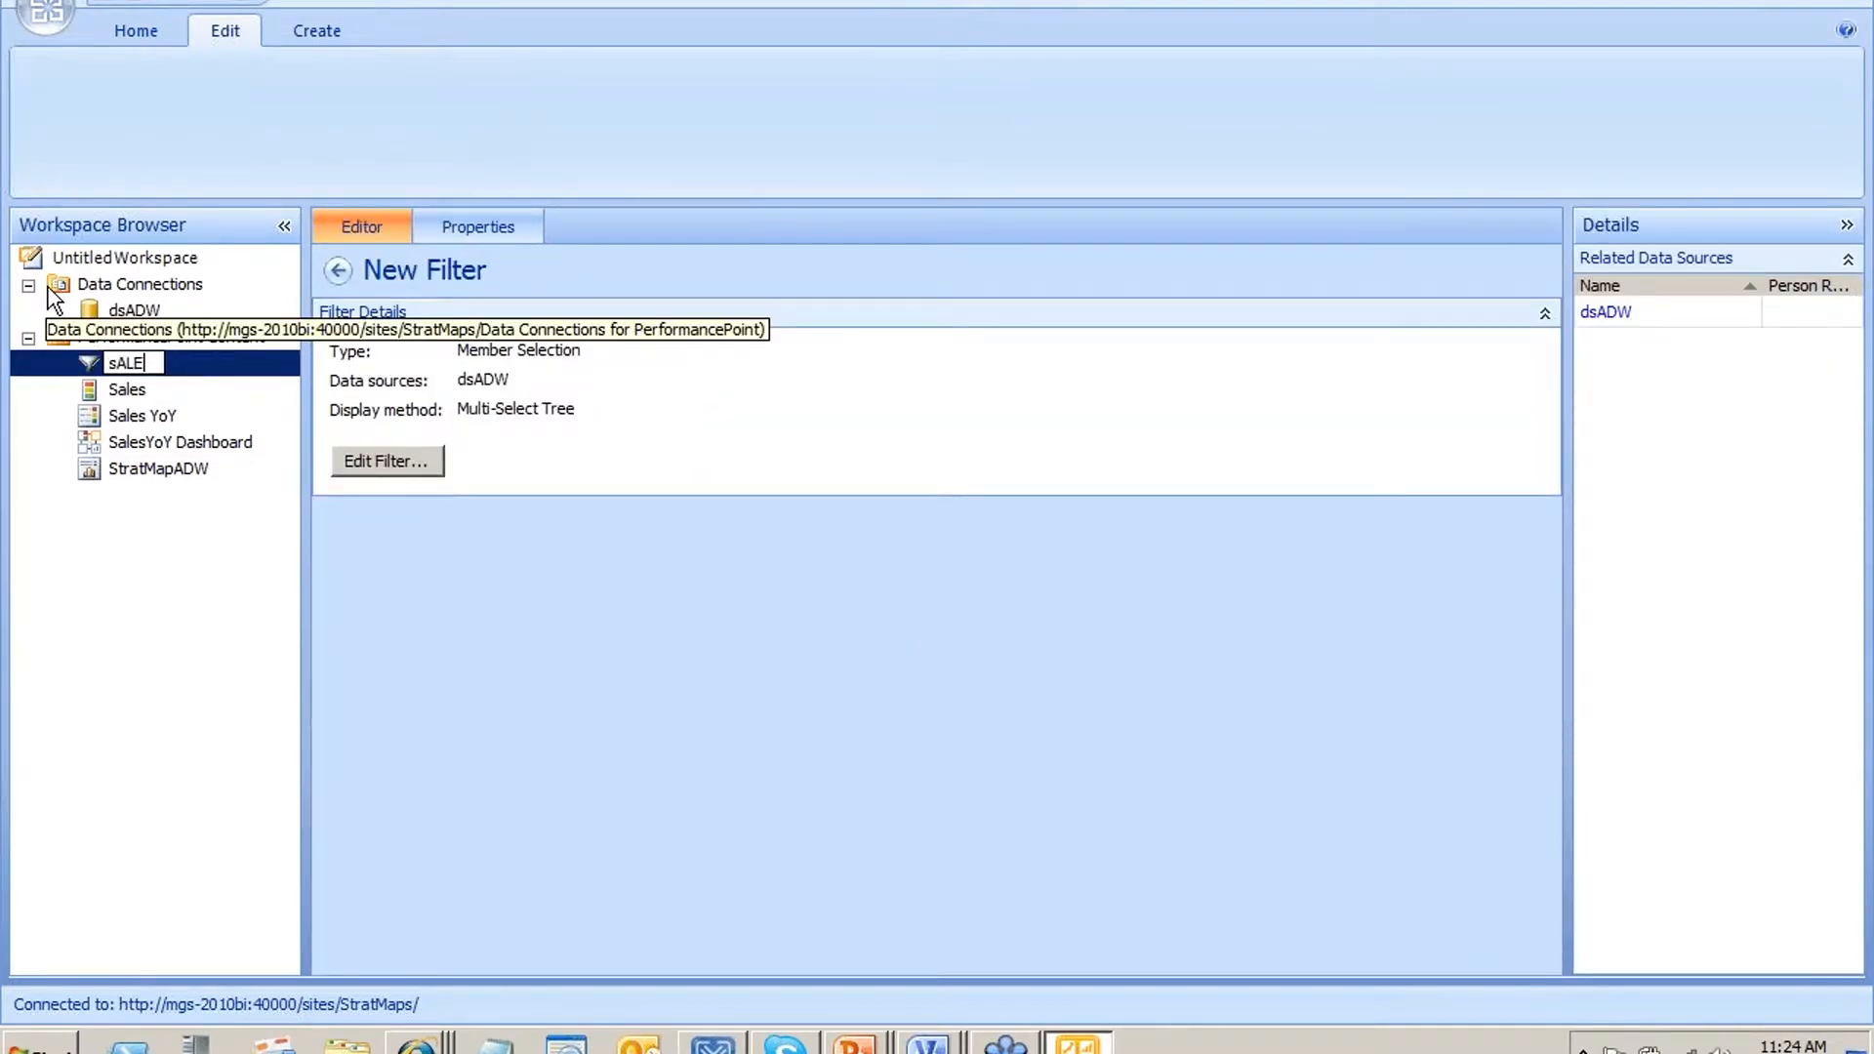
type("S TE")
key("BackSpace")
key("BackSpace")
key("BackSpace")
key("BackSpace")
key("BackSpace")
key("BackSpace")
key("BackSpace")
key("BackSpace")
type("Sales Territory")
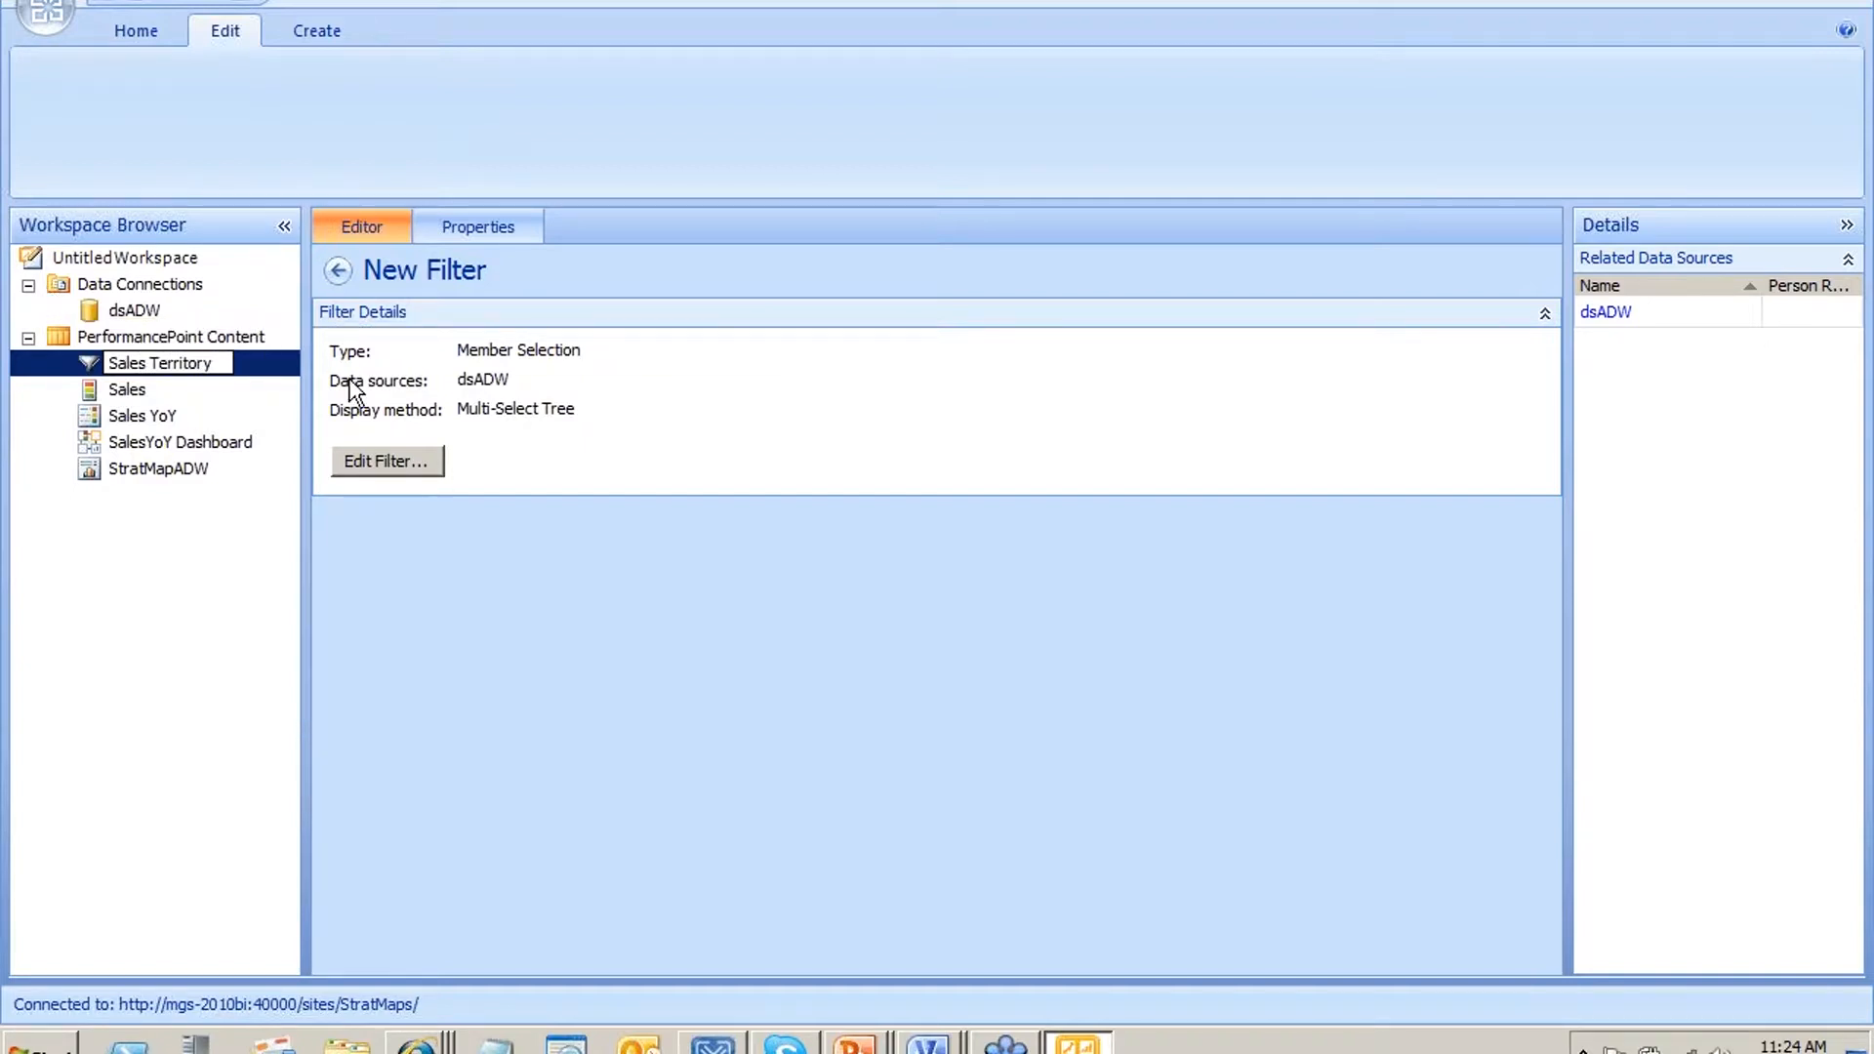
left_click(264, 389)
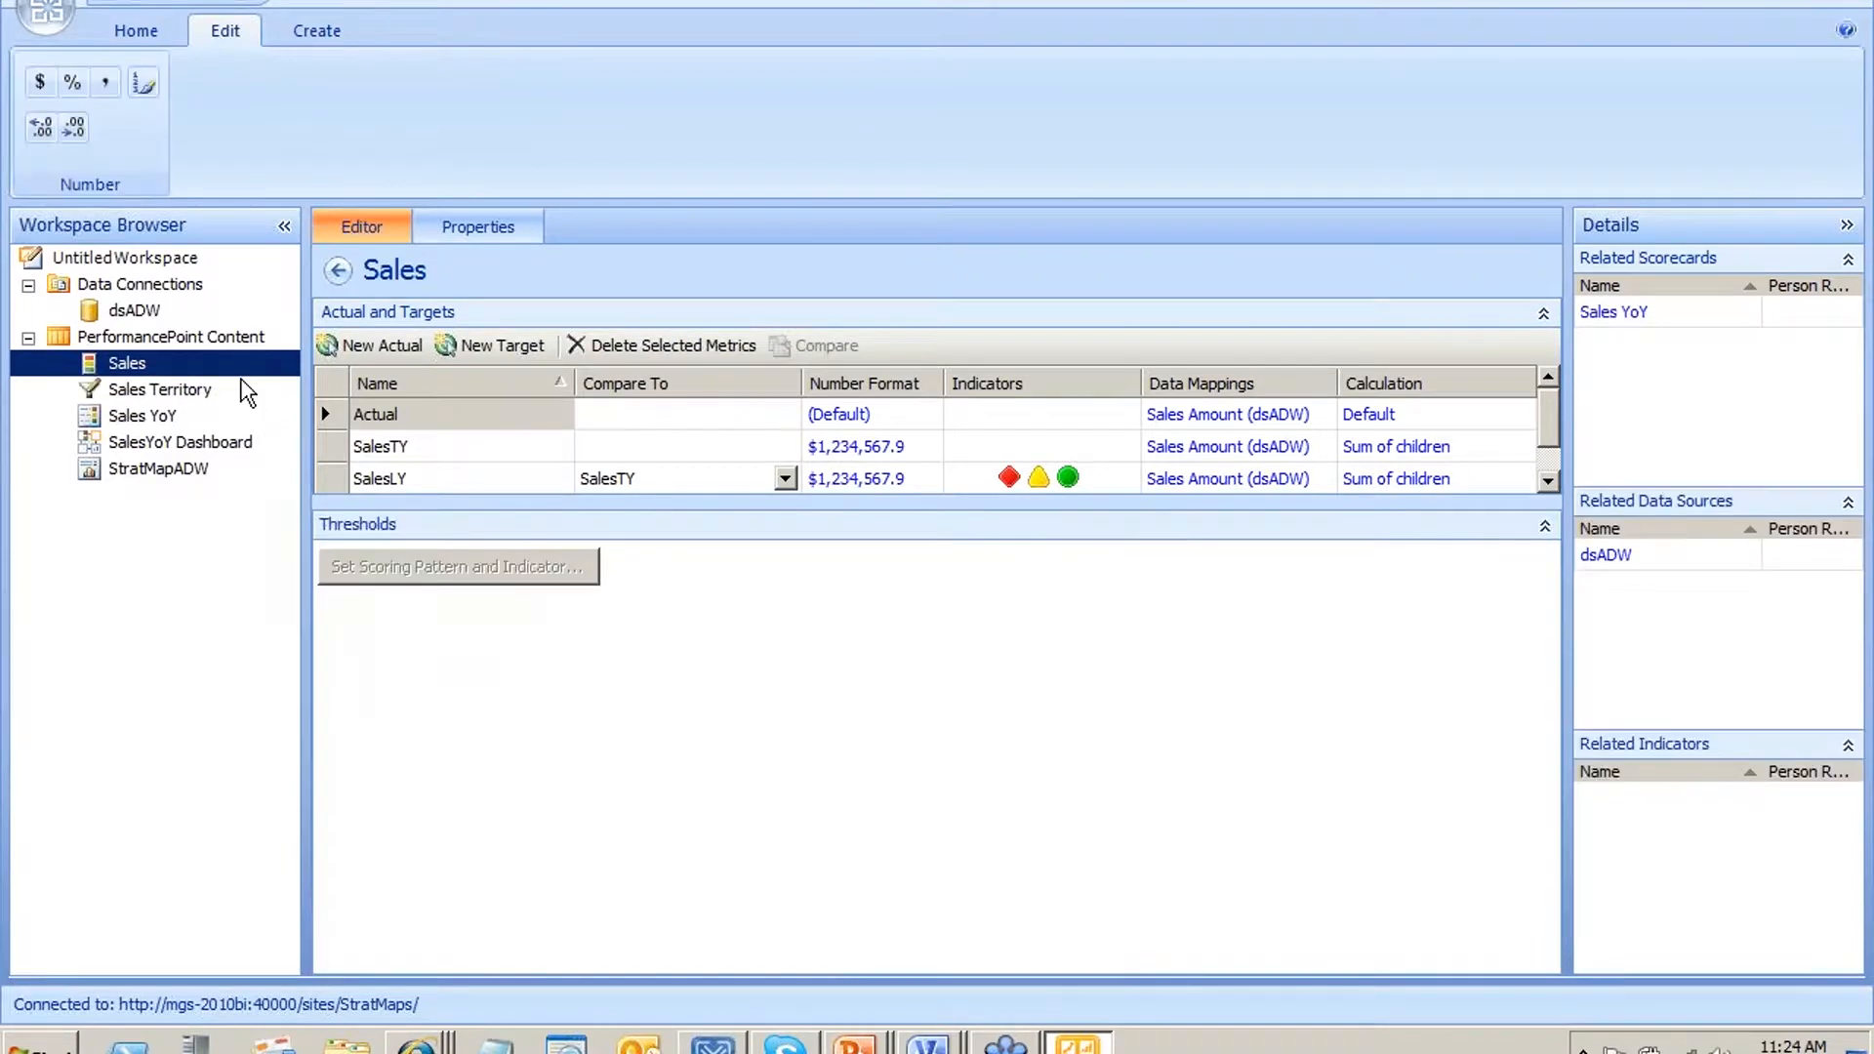
left_click(240, 389)
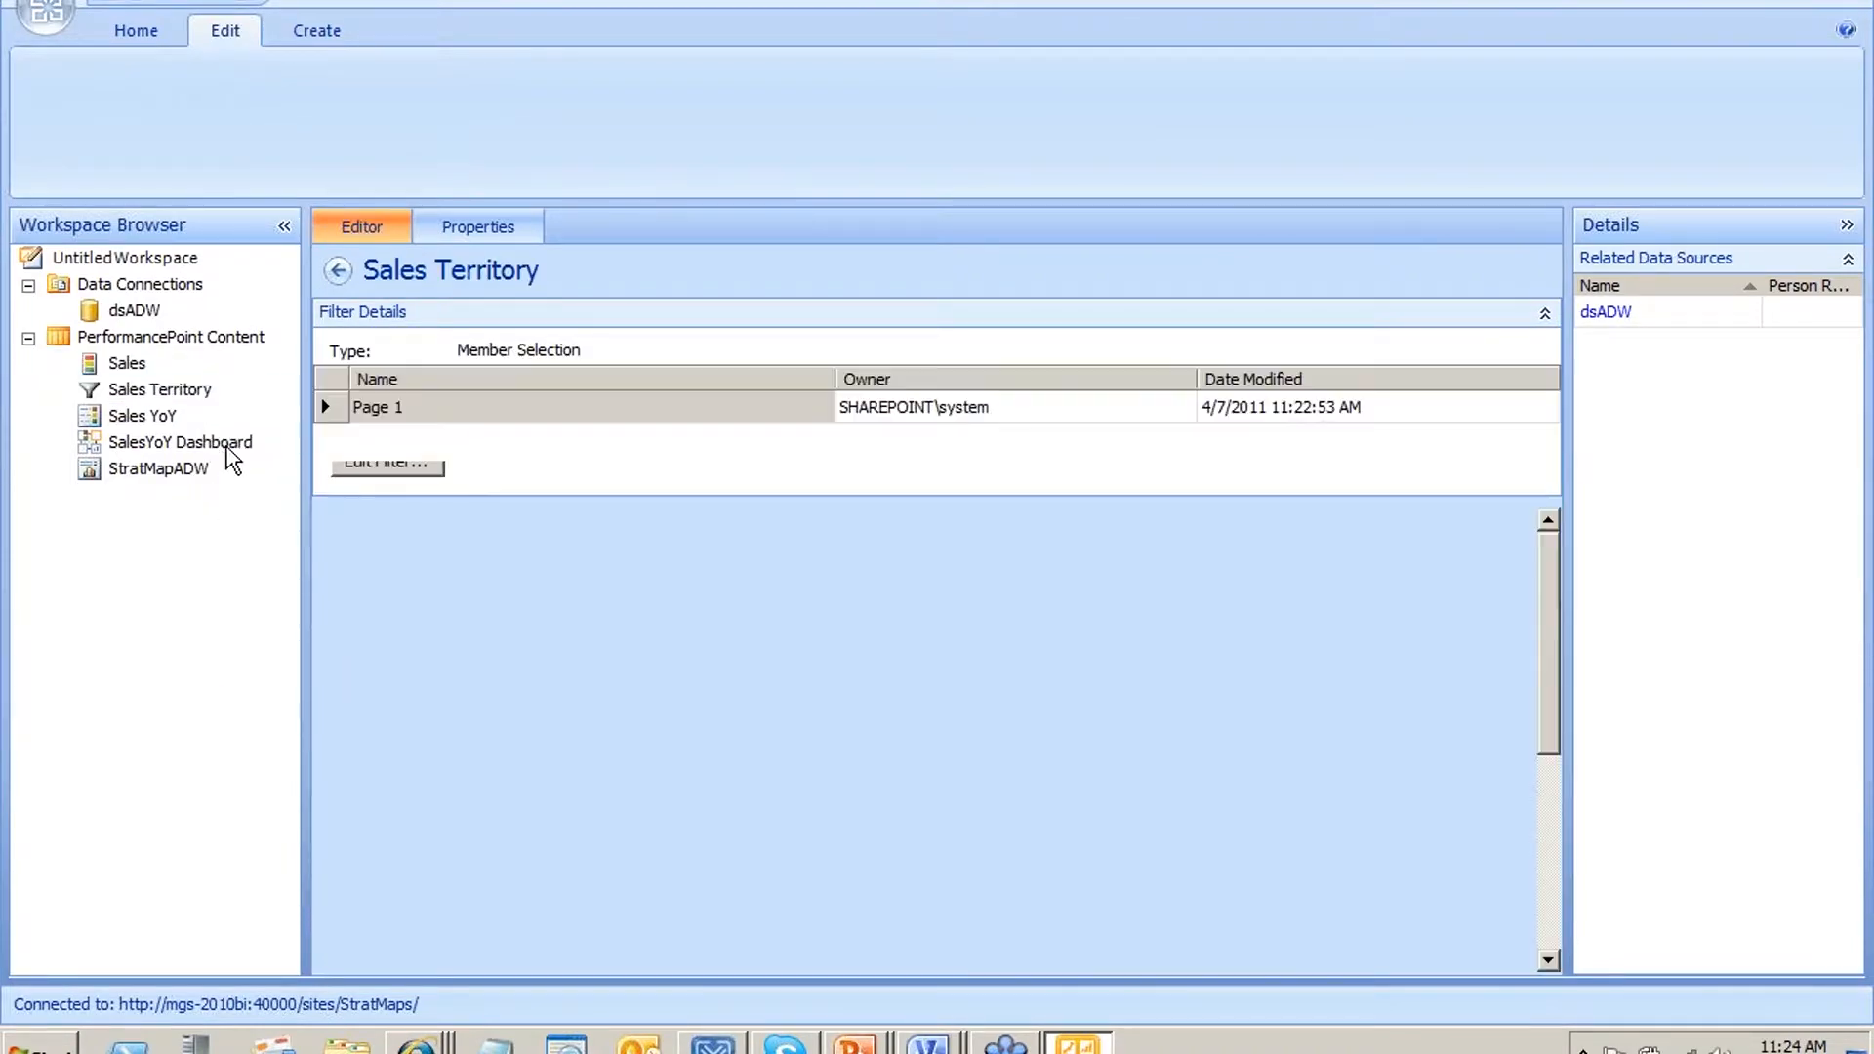
Open the SalesYoY Dashboard and add the Sales Territory filter to its Header zone
left_click(226, 444)
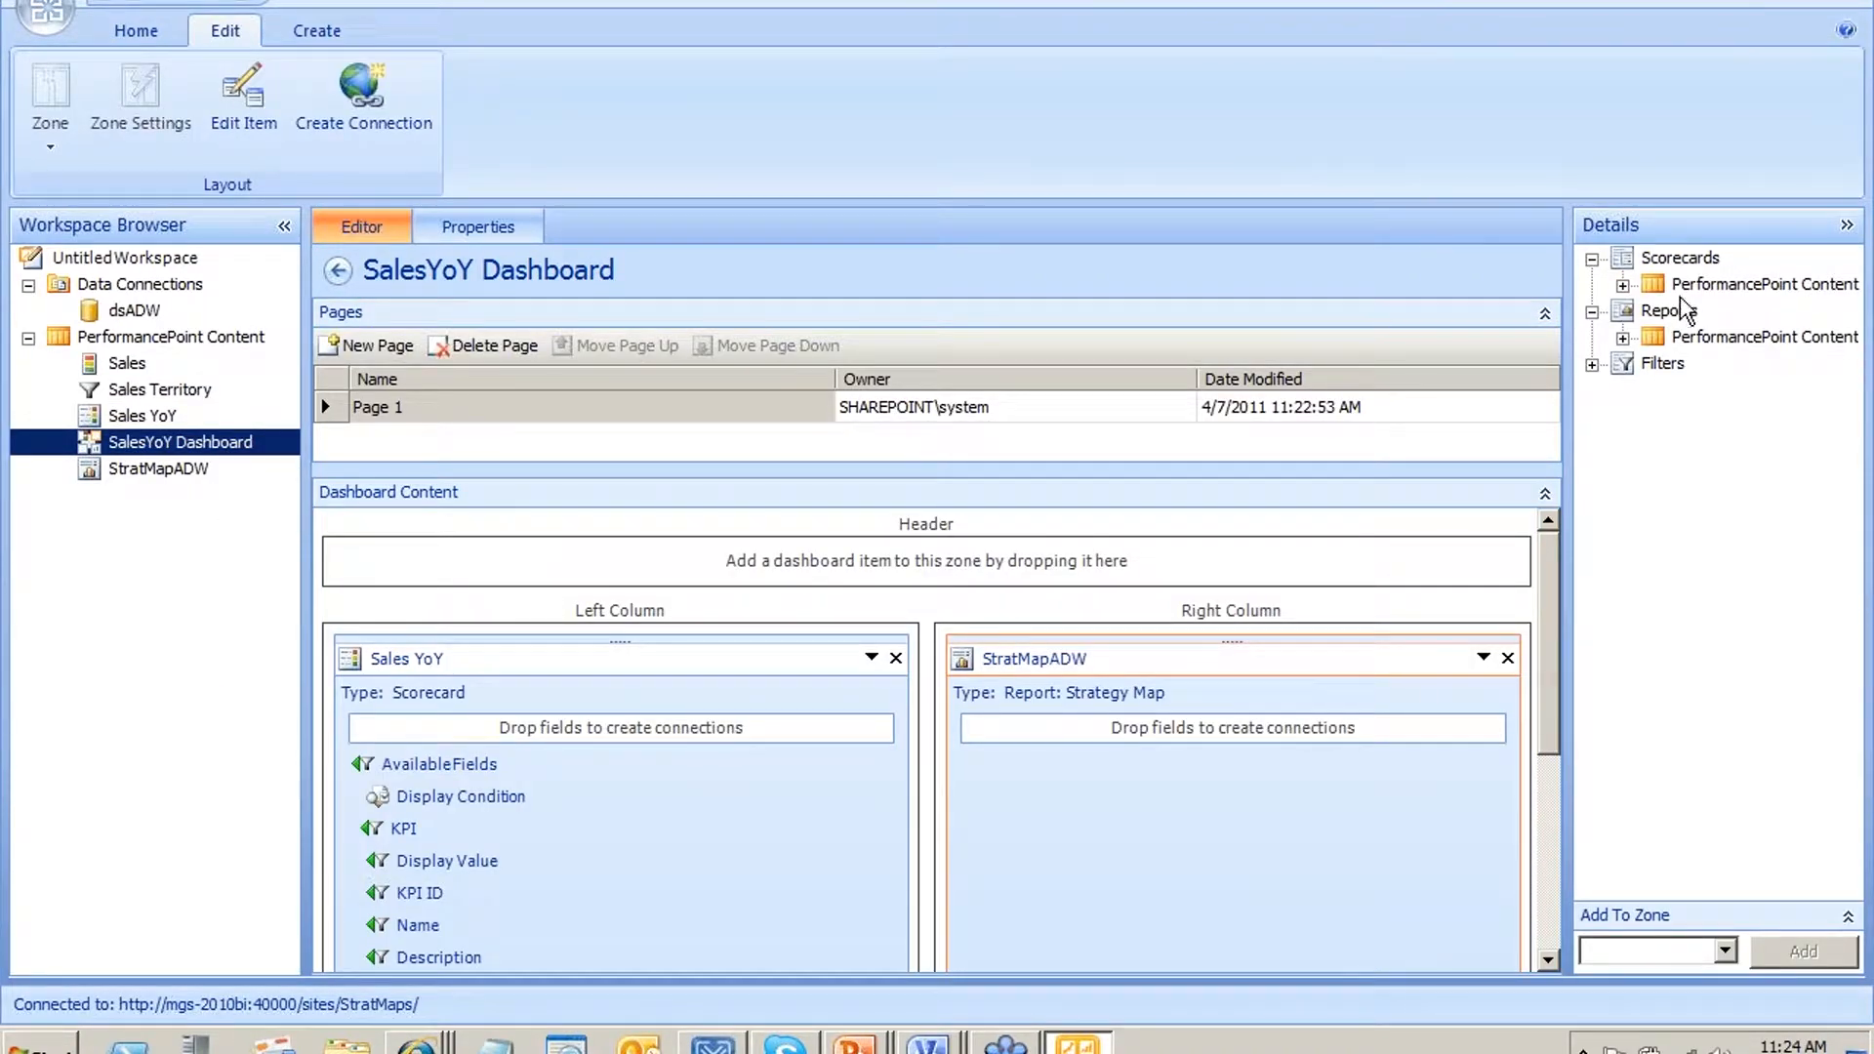
left_click(1592, 363)
left_click(1623, 390)
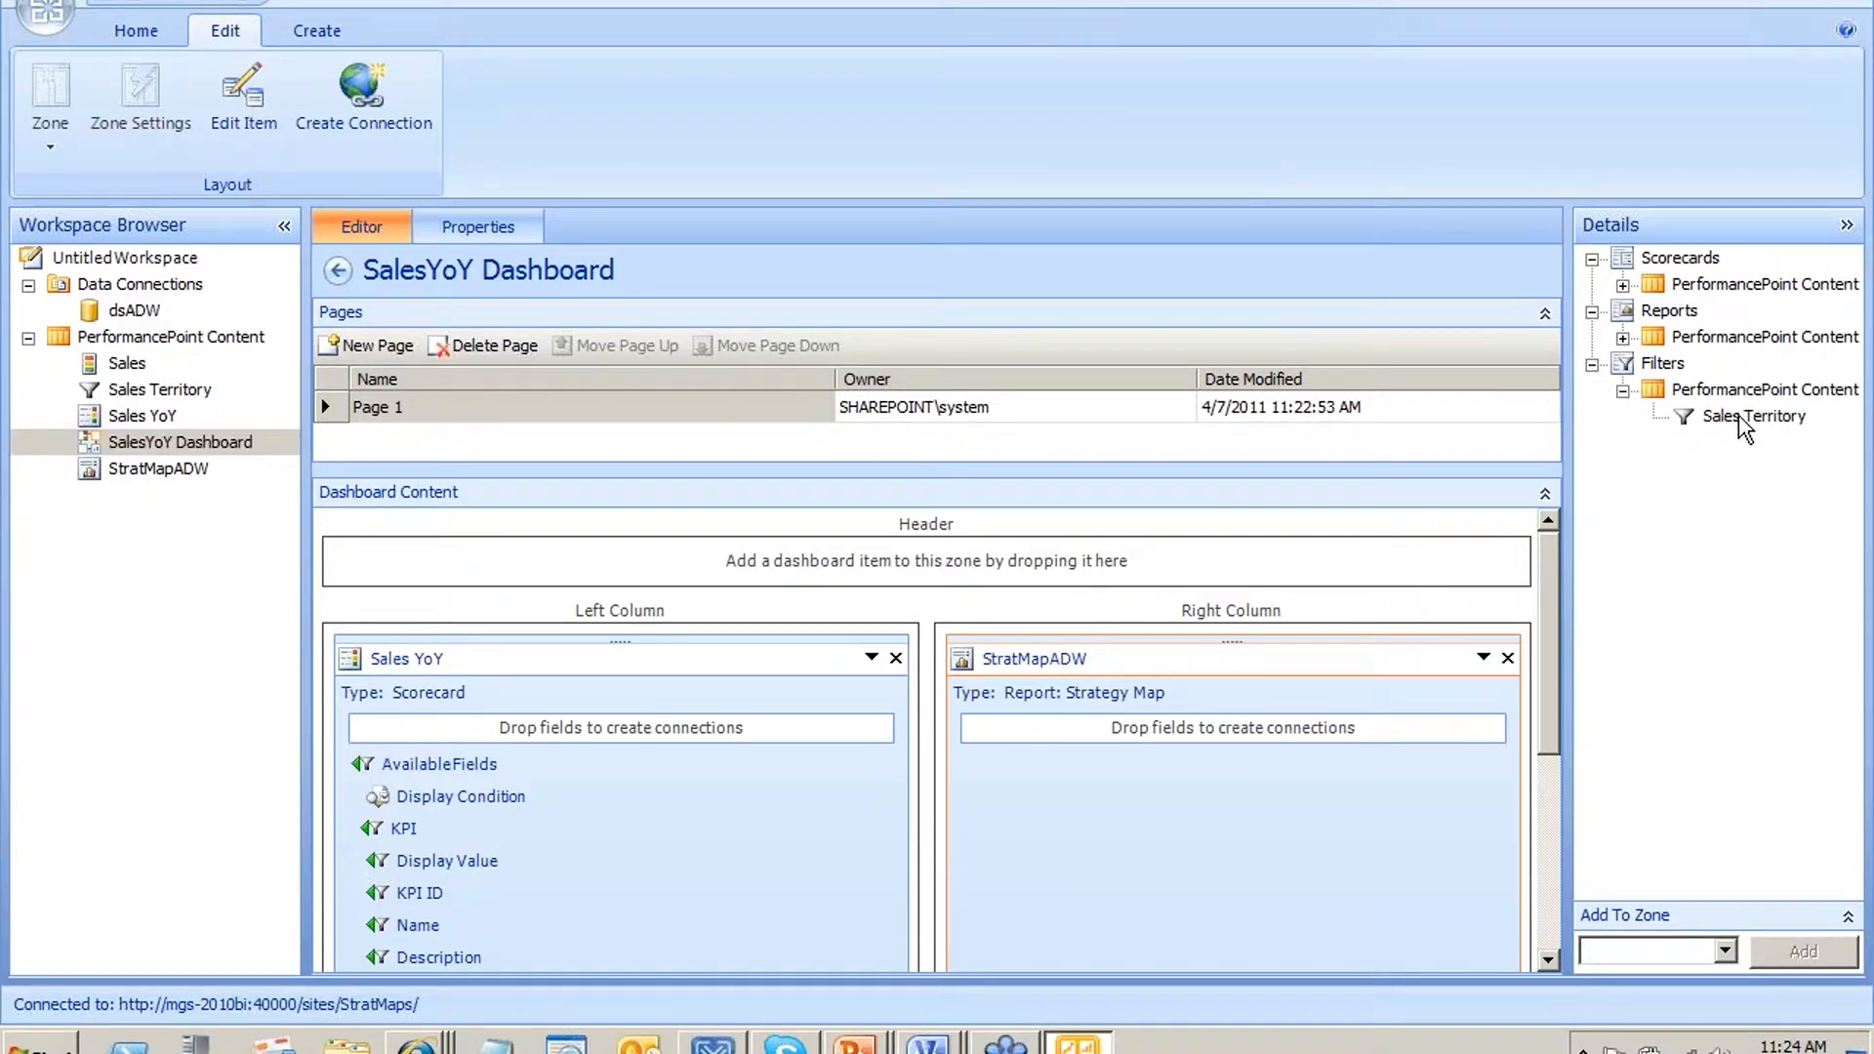
left_click_drag(1744, 426, 739, 583)
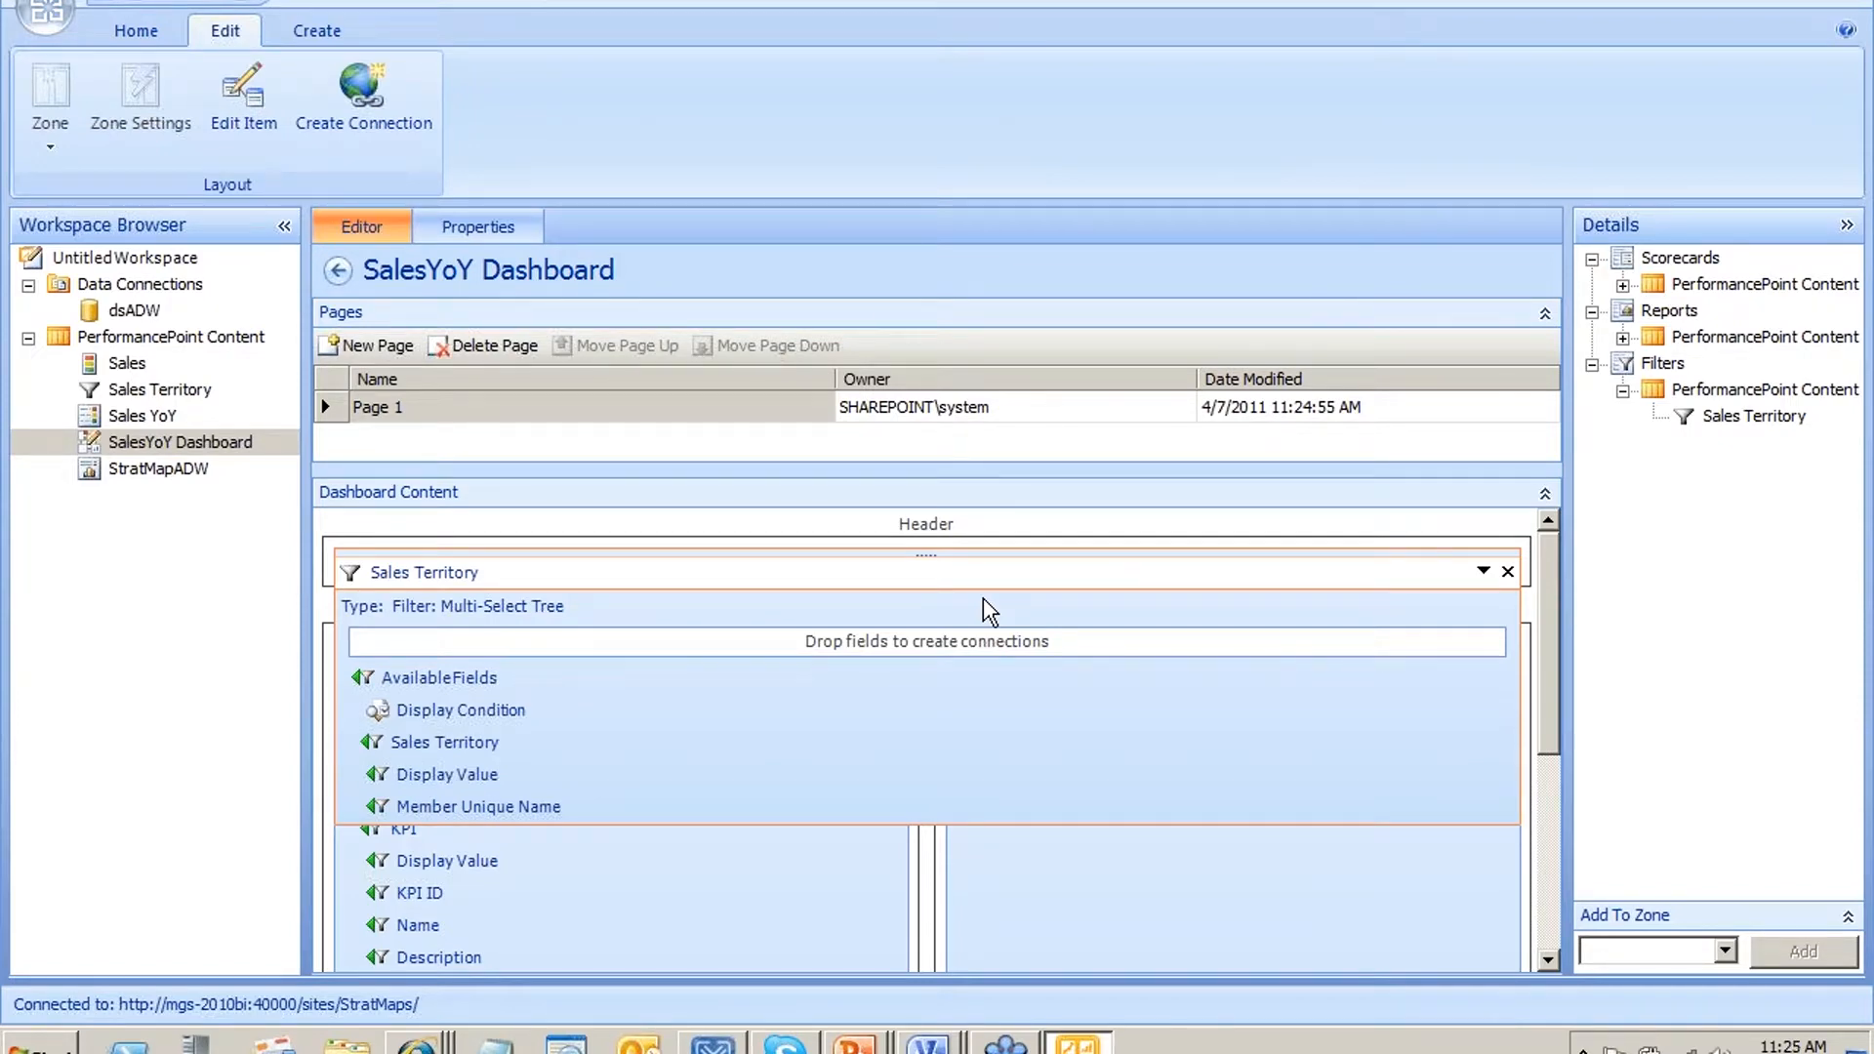
Connect the Sales Territory filter's Member Unique Name to the Page axis of the Sales YoY scorecard
mouse_move(639, 583)
left_click_drag(543, 806, 566, 720)
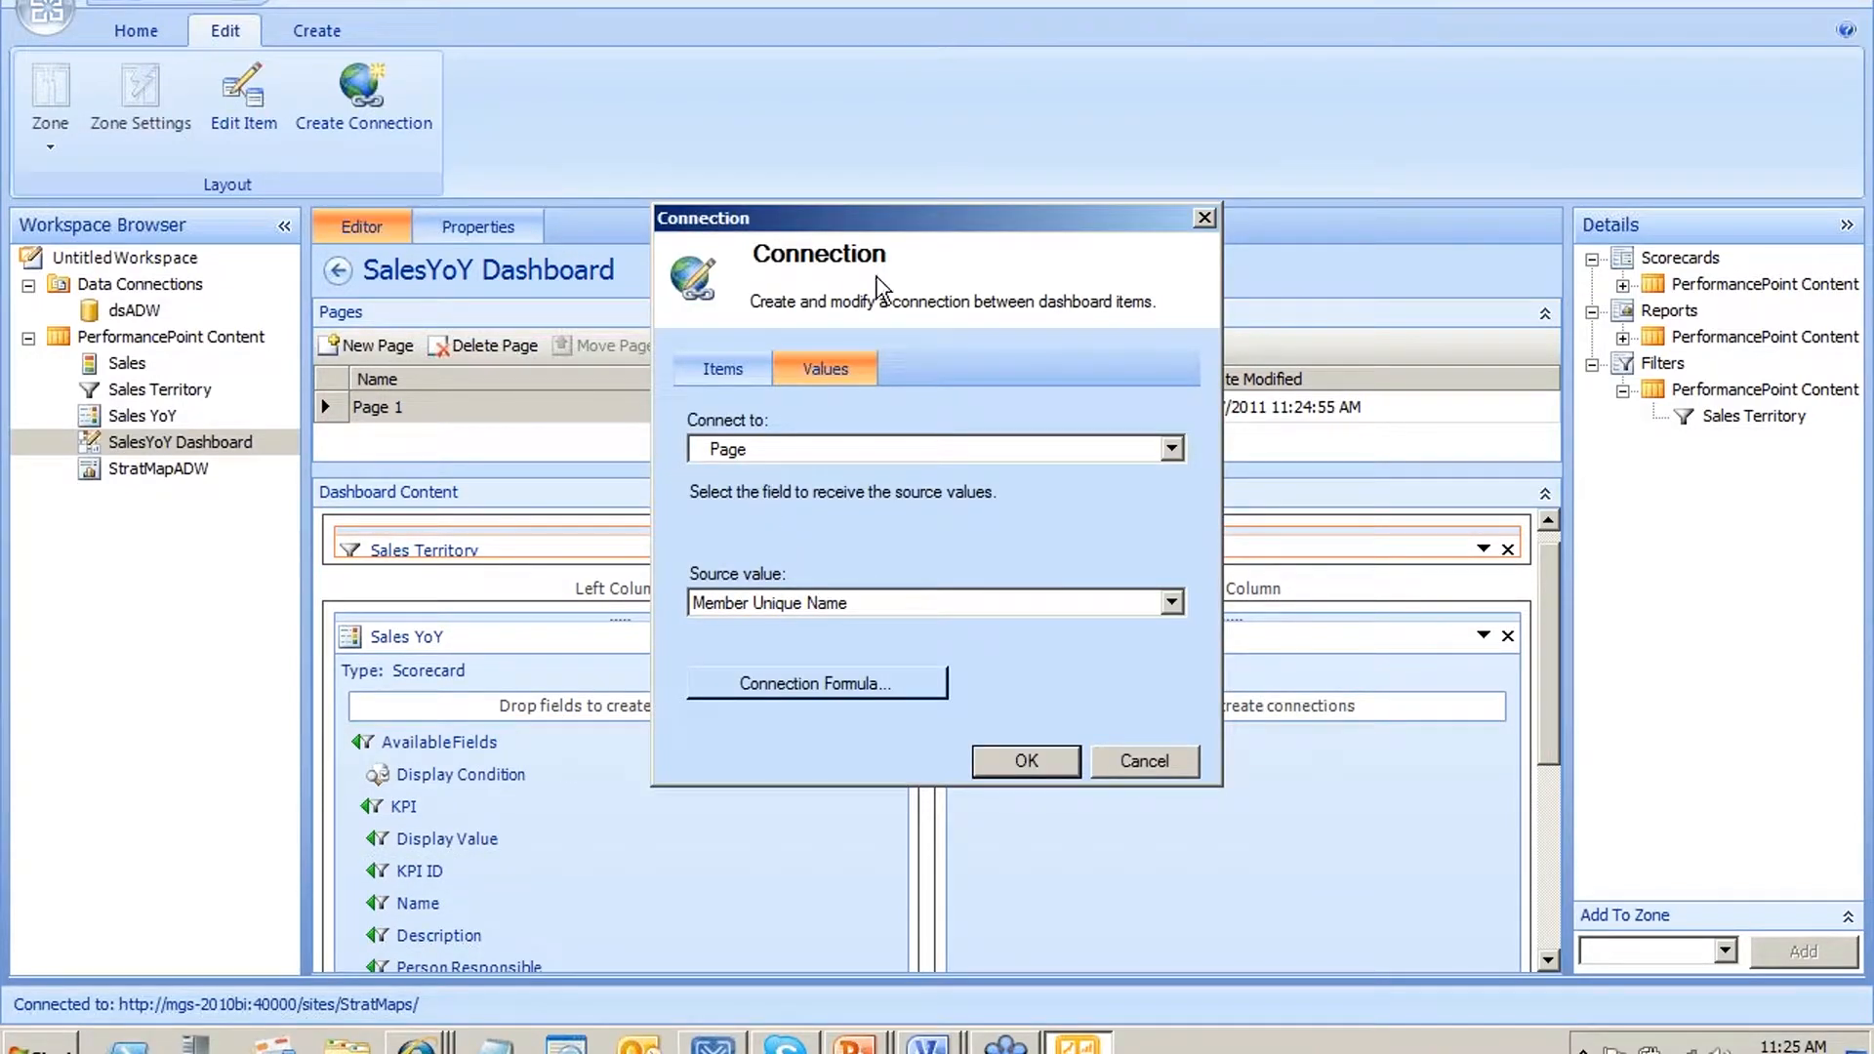
left_click(816, 451)
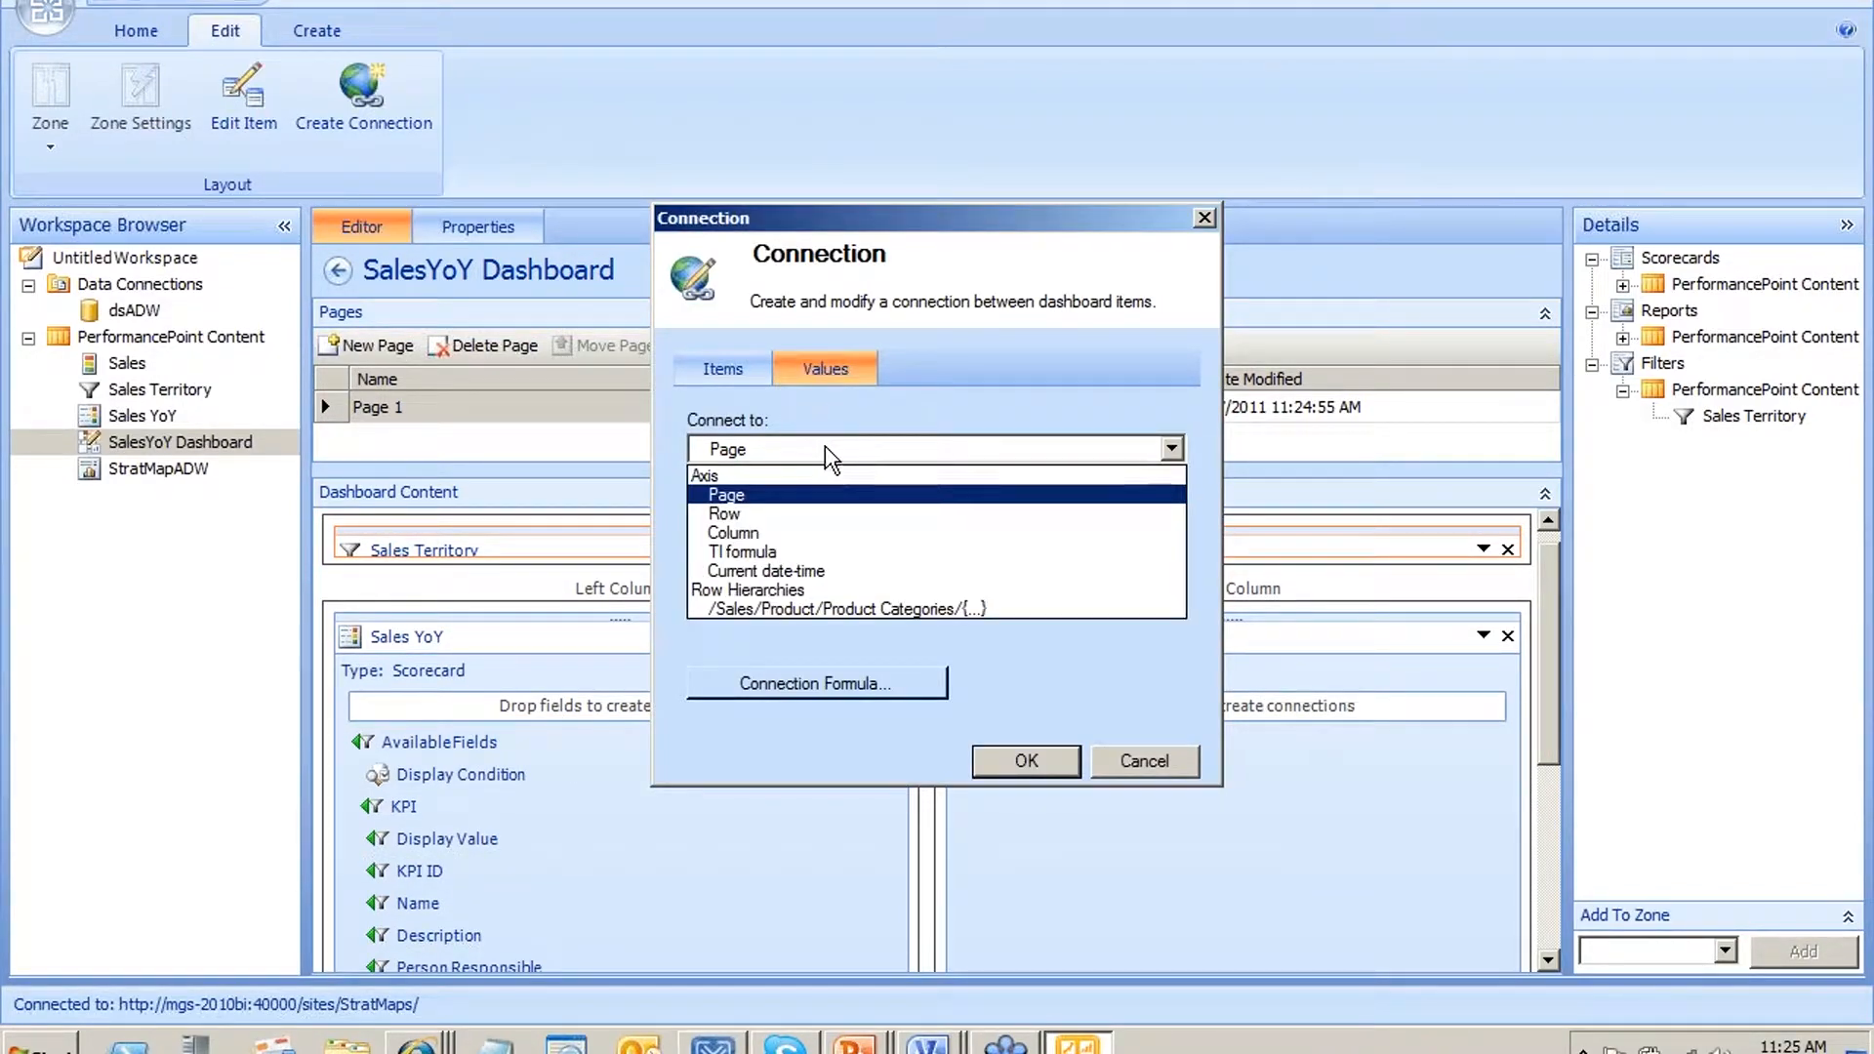
left_click(841, 476)
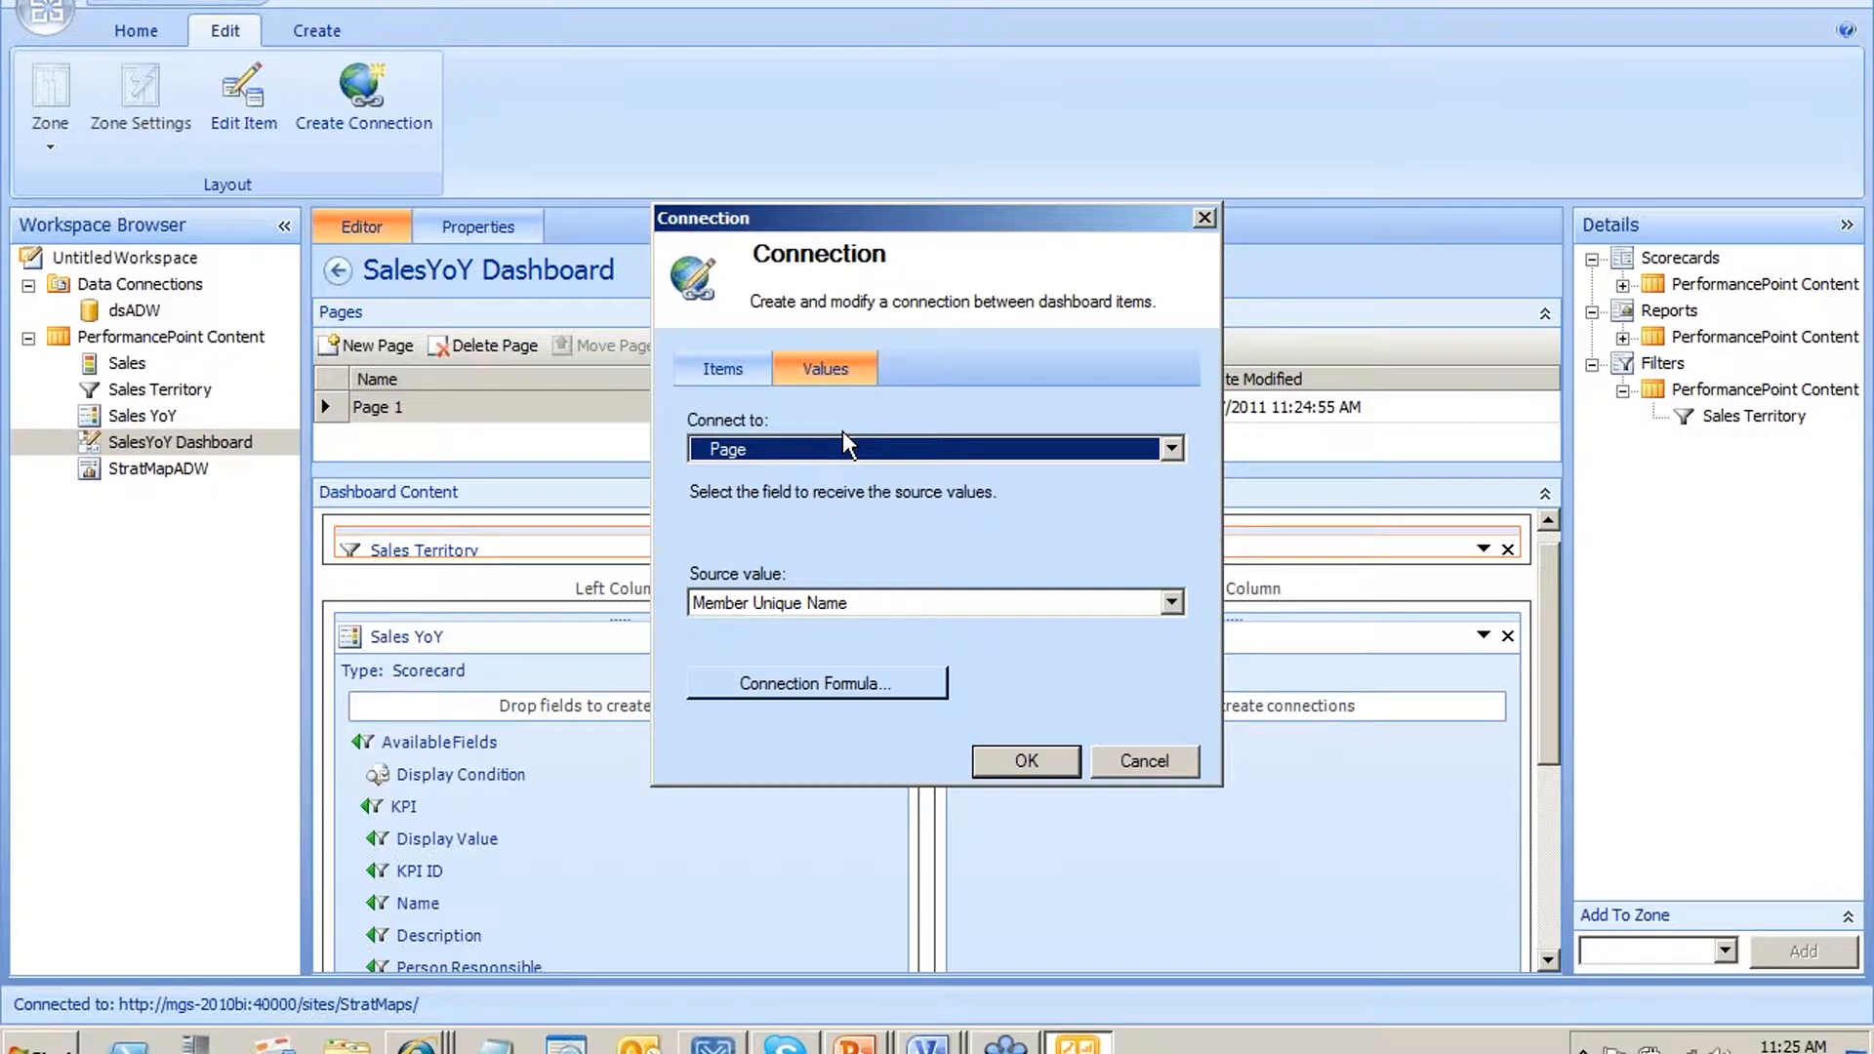
left_click(793, 605)
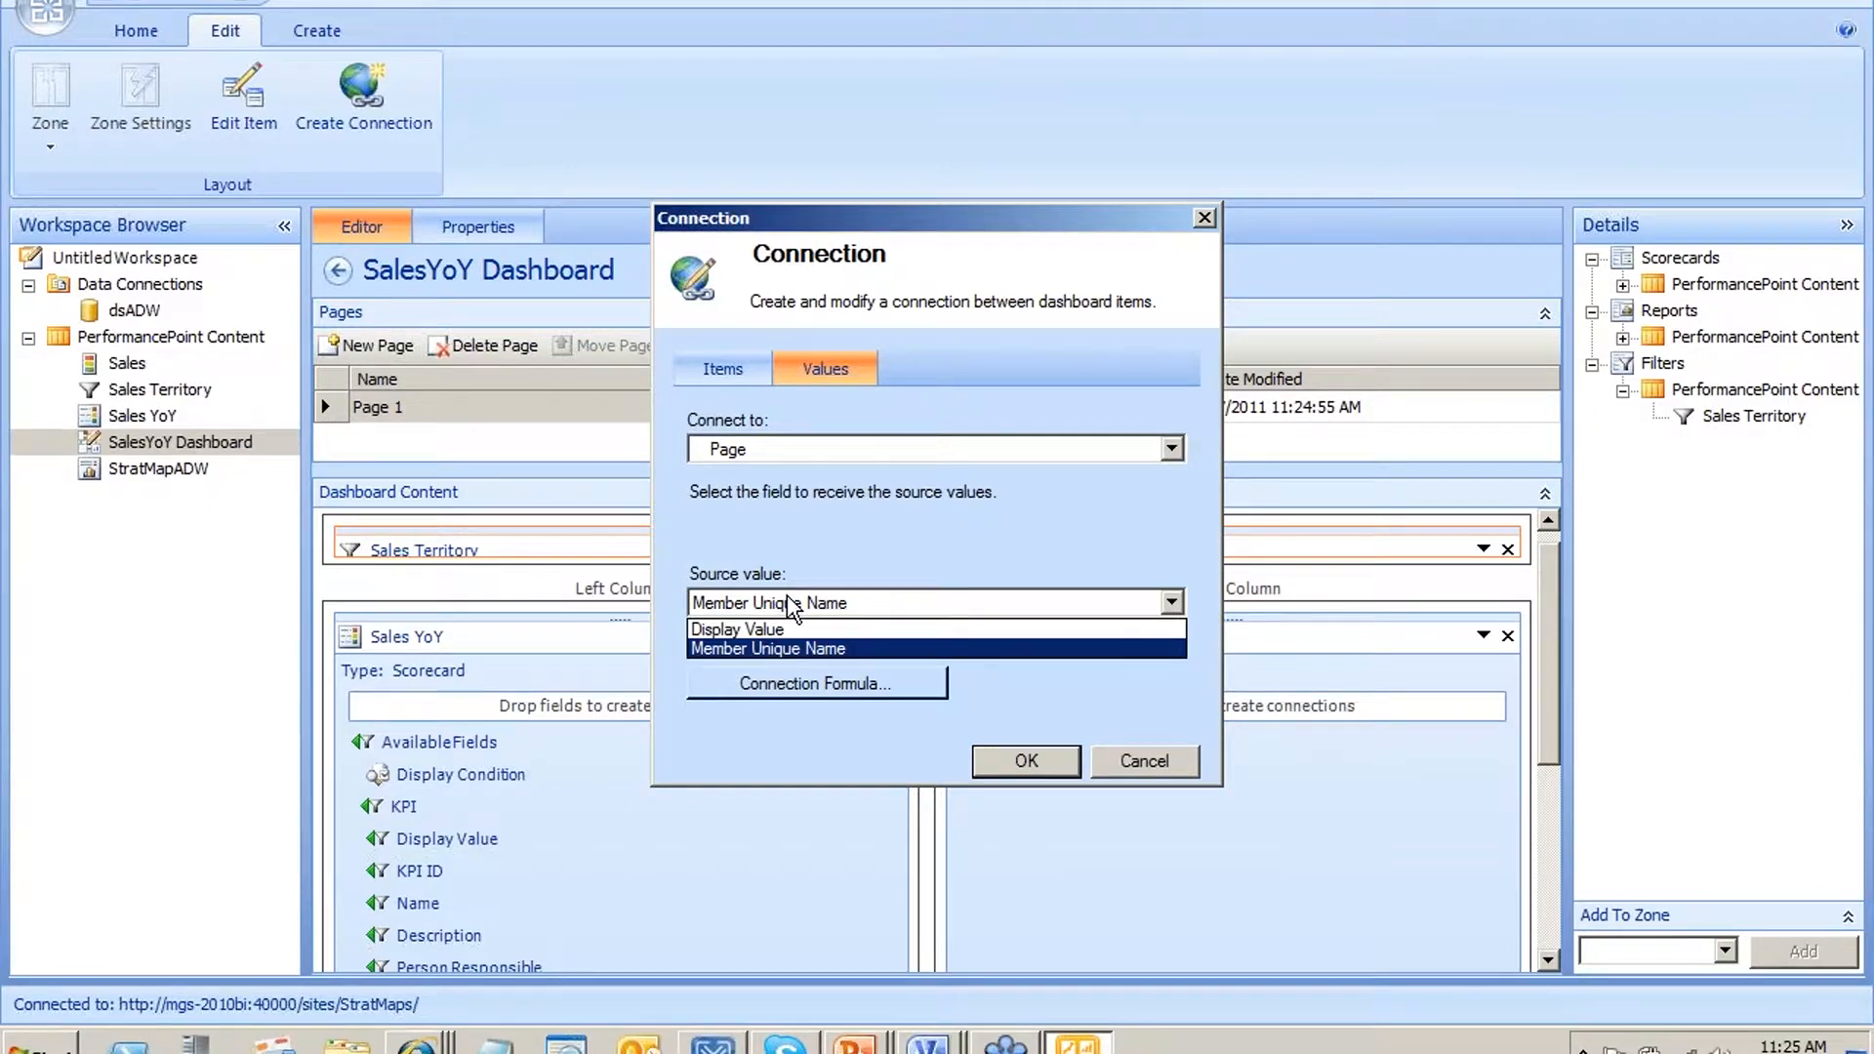
left_click(962, 648)
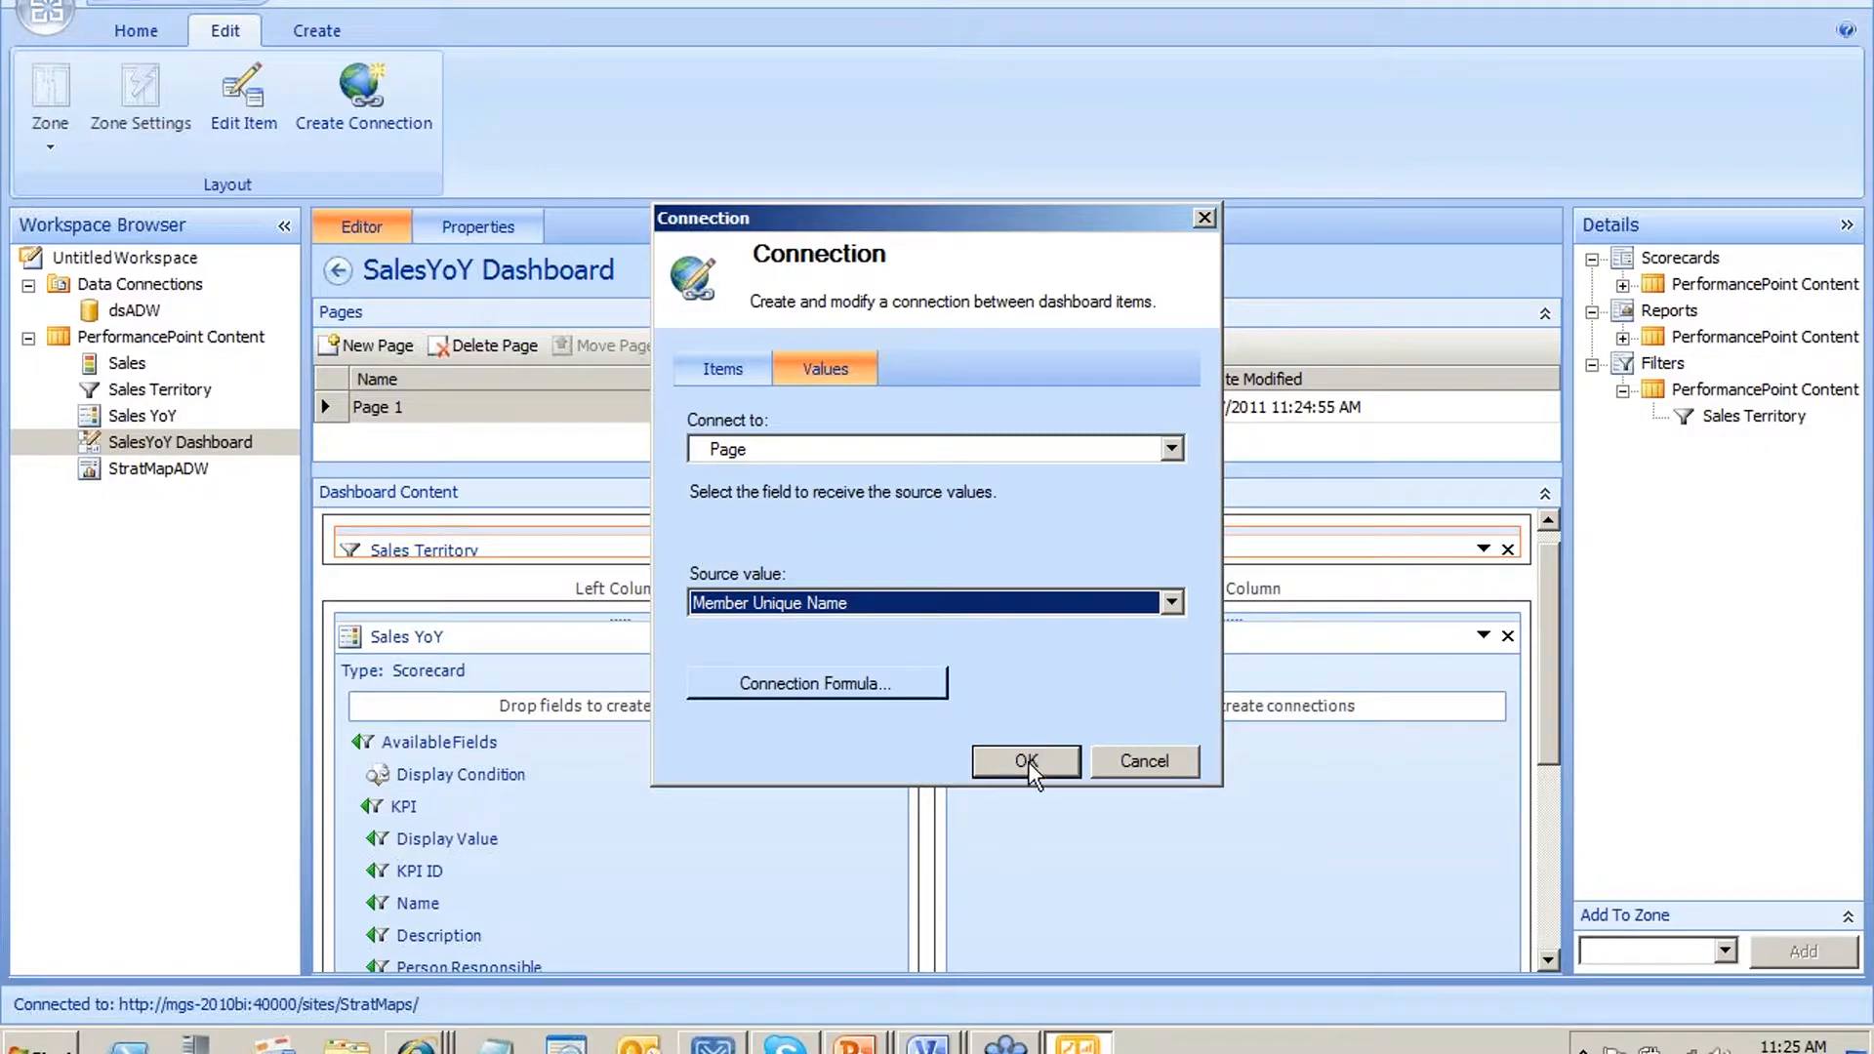
left_click(1030, 763)
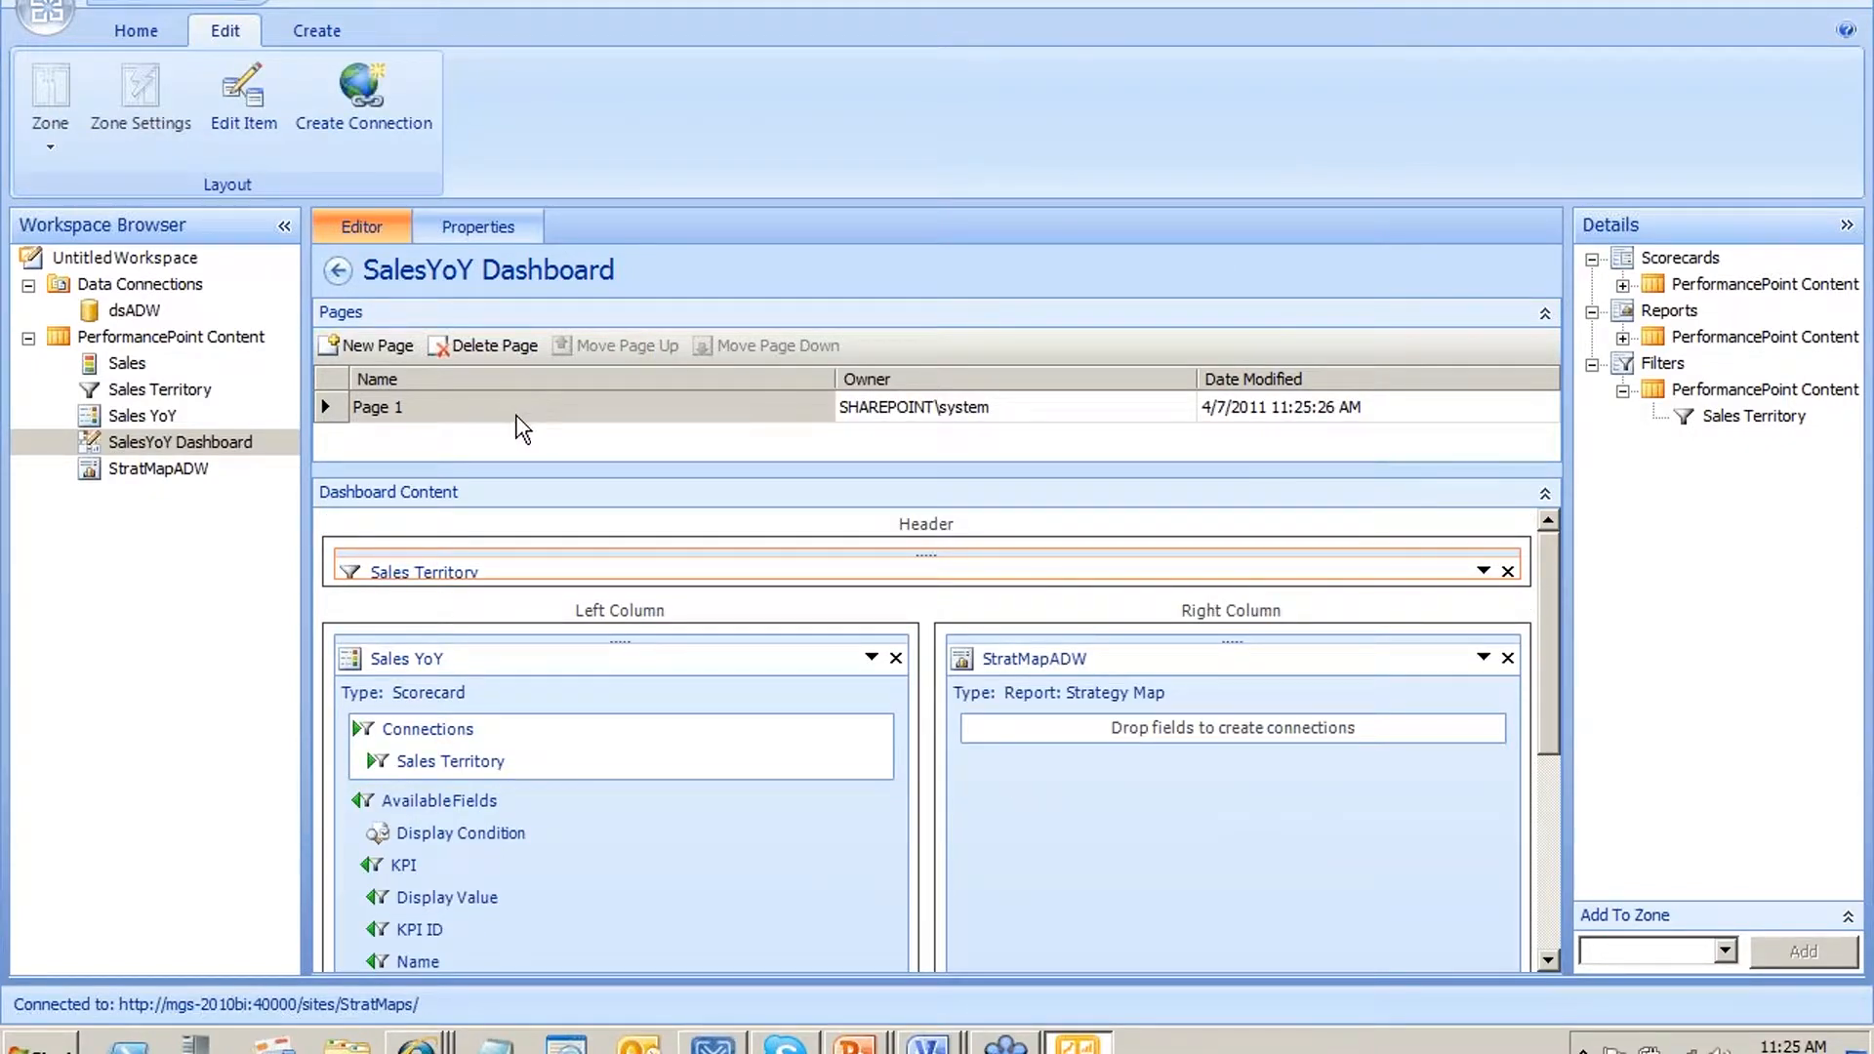
Connect the Sales Territory filter's Member Unique Name to the Page field of the StratMapADW strategy map
left_click(1101, 851)
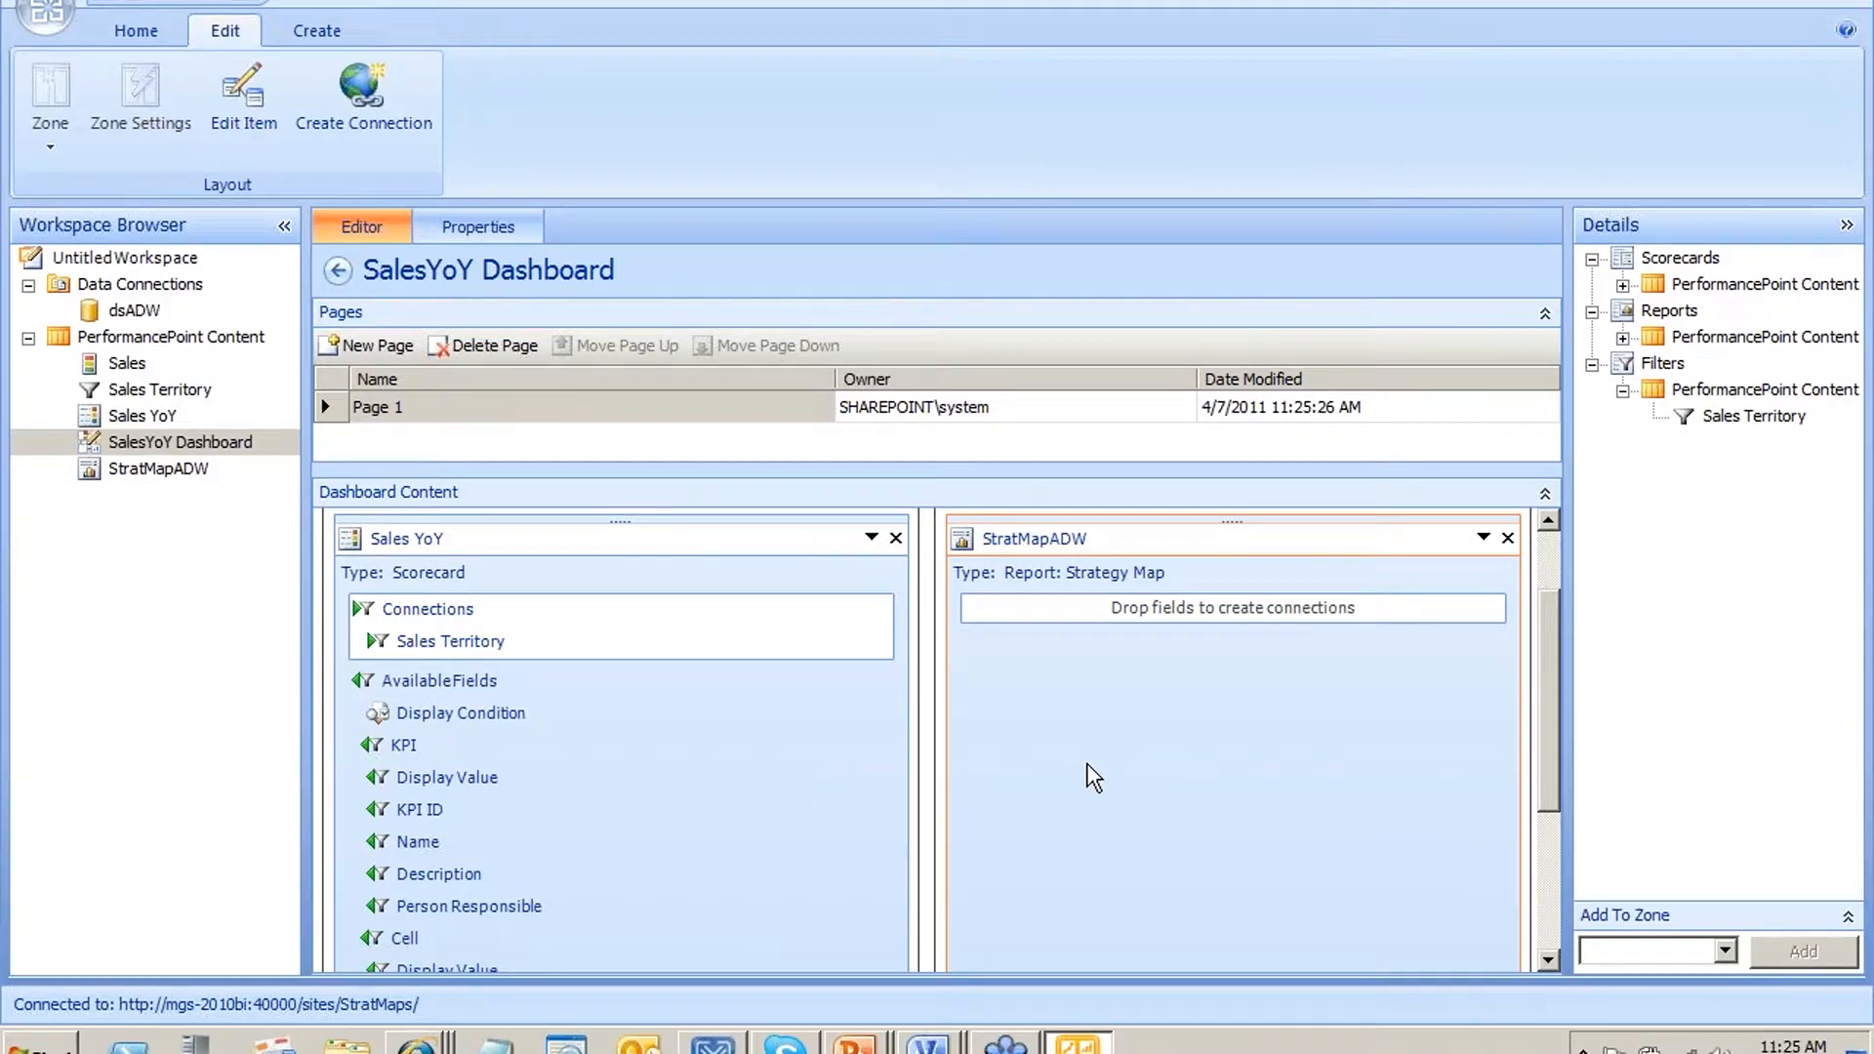
left_click(415, 136)
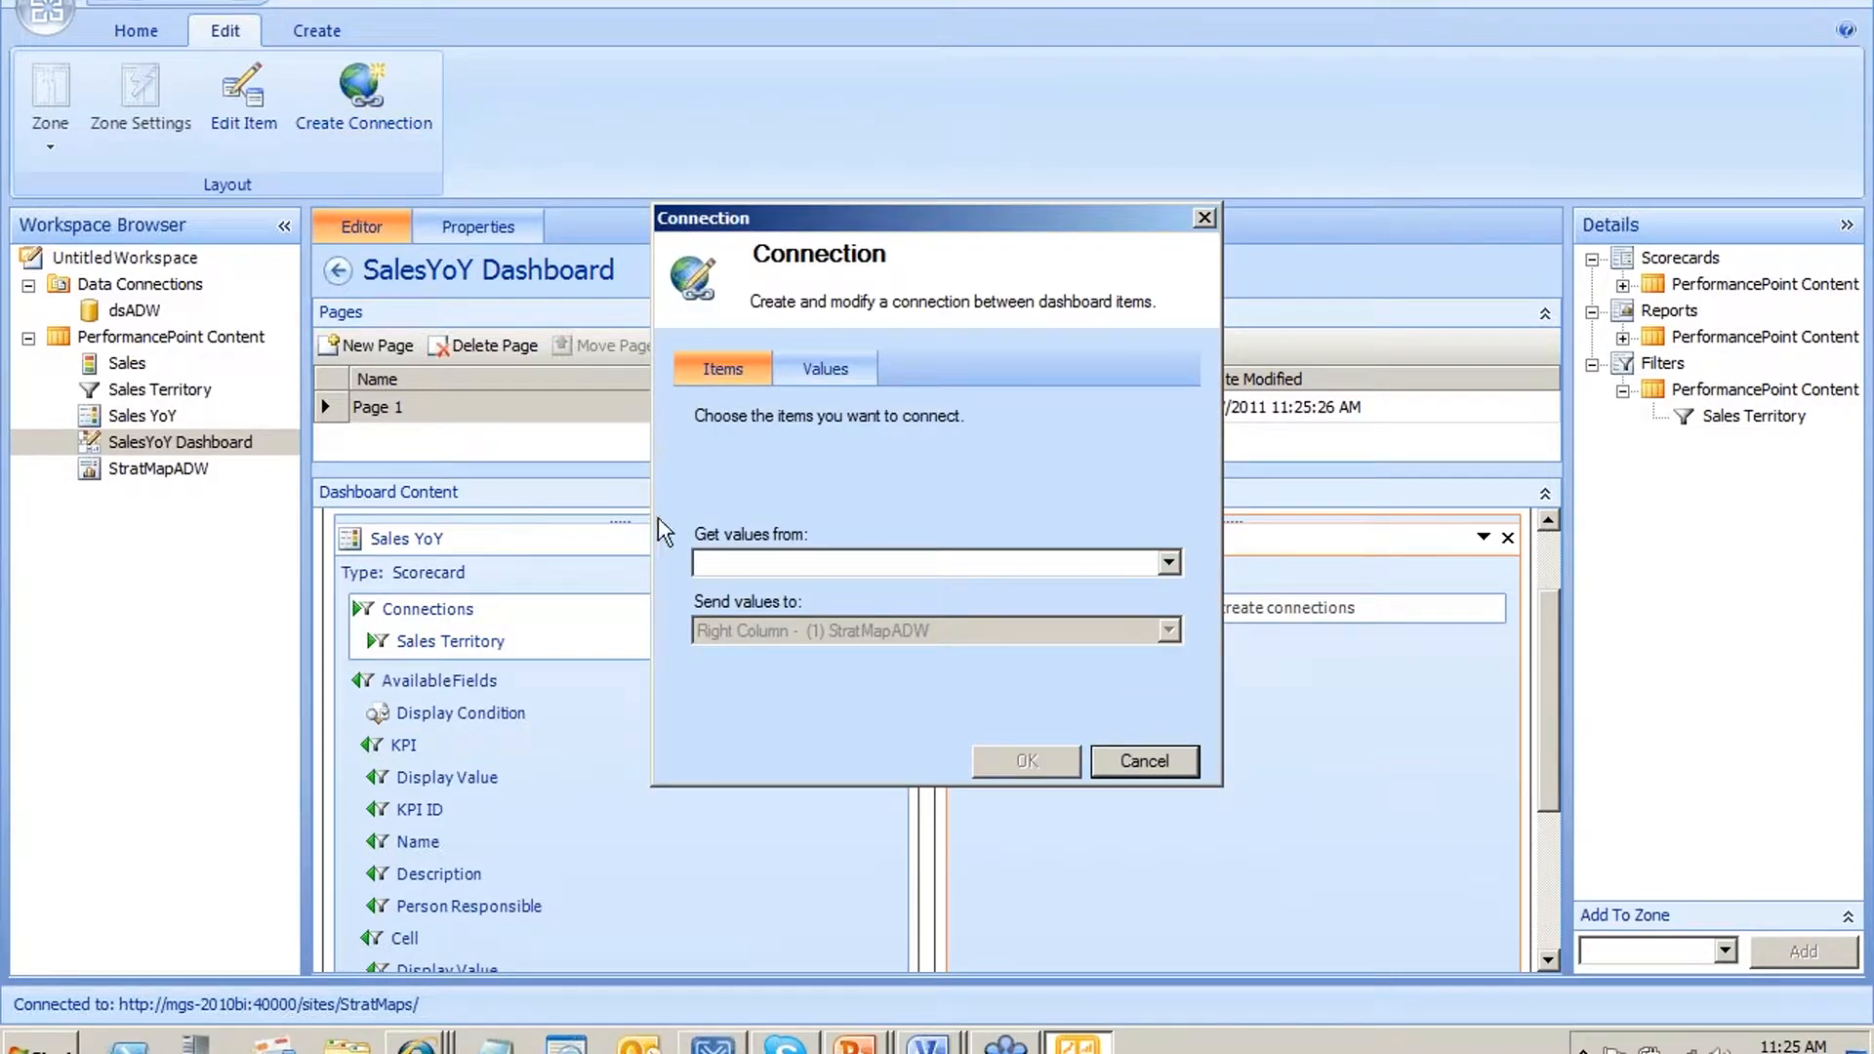
left_click(776, 563)
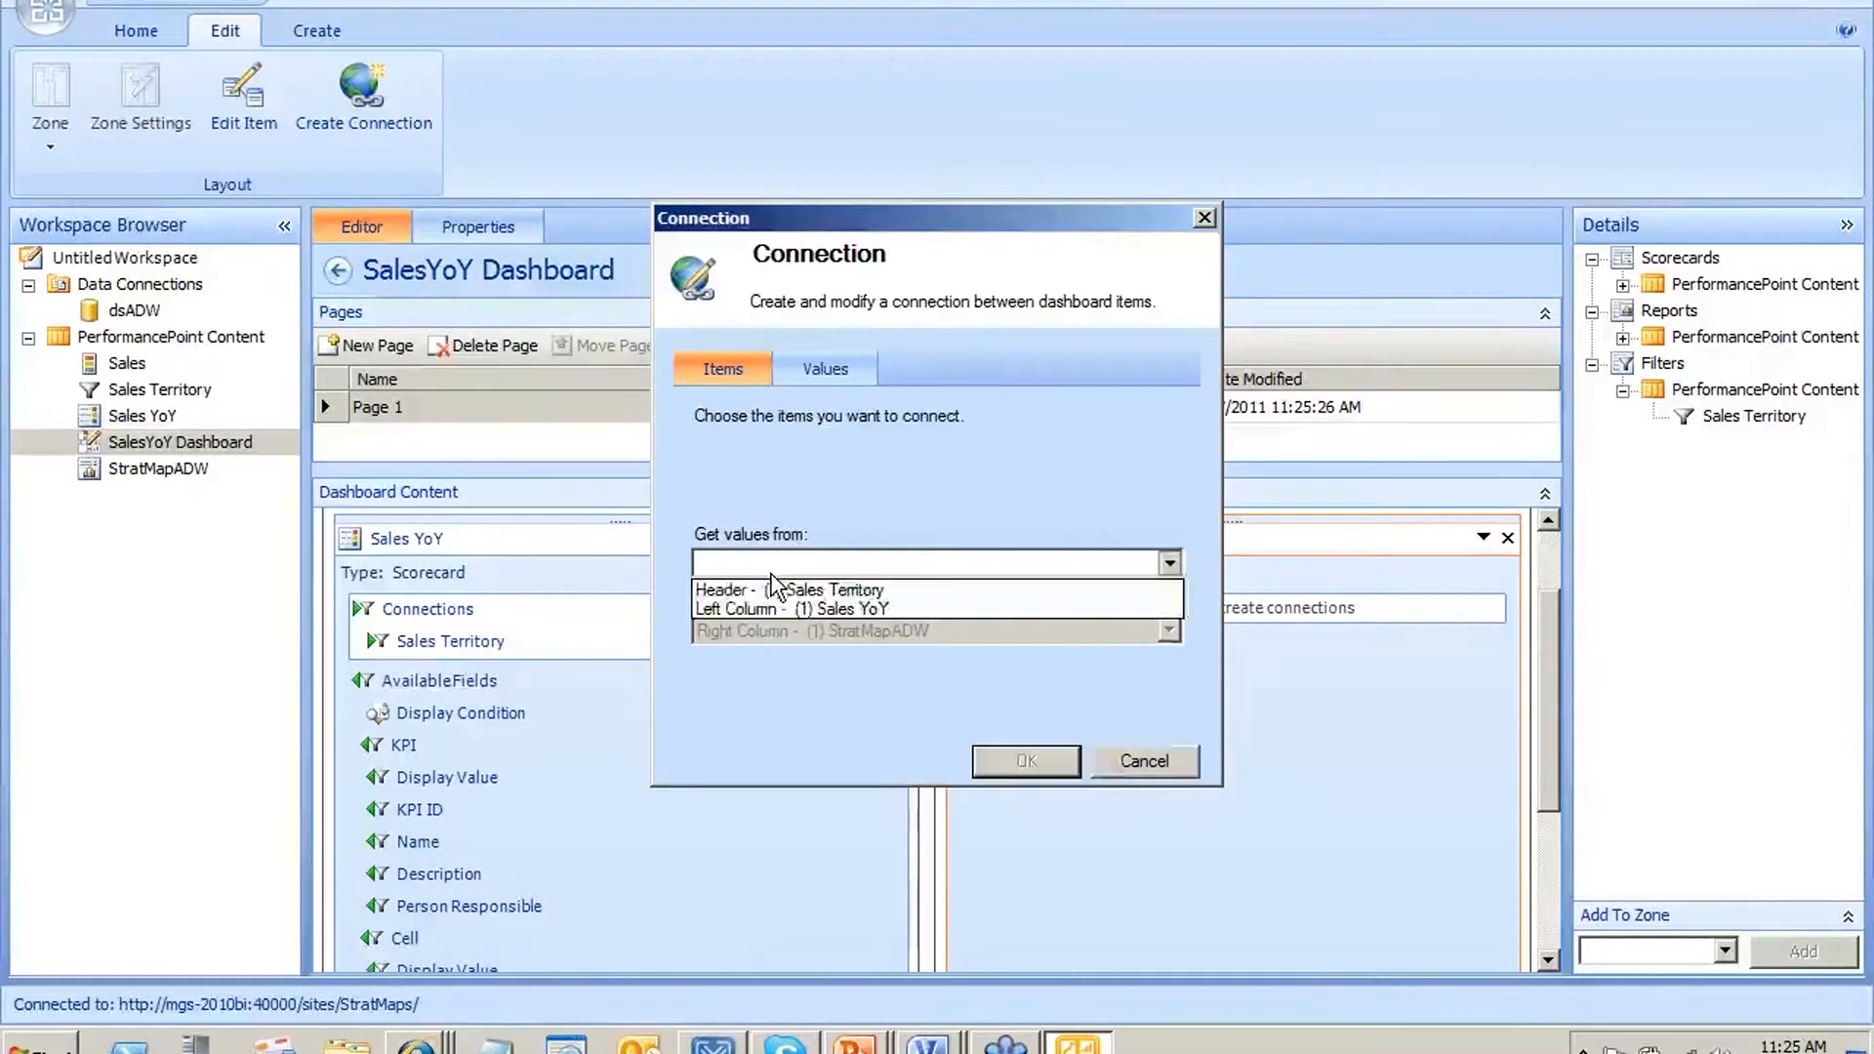
left_click(830, 589)
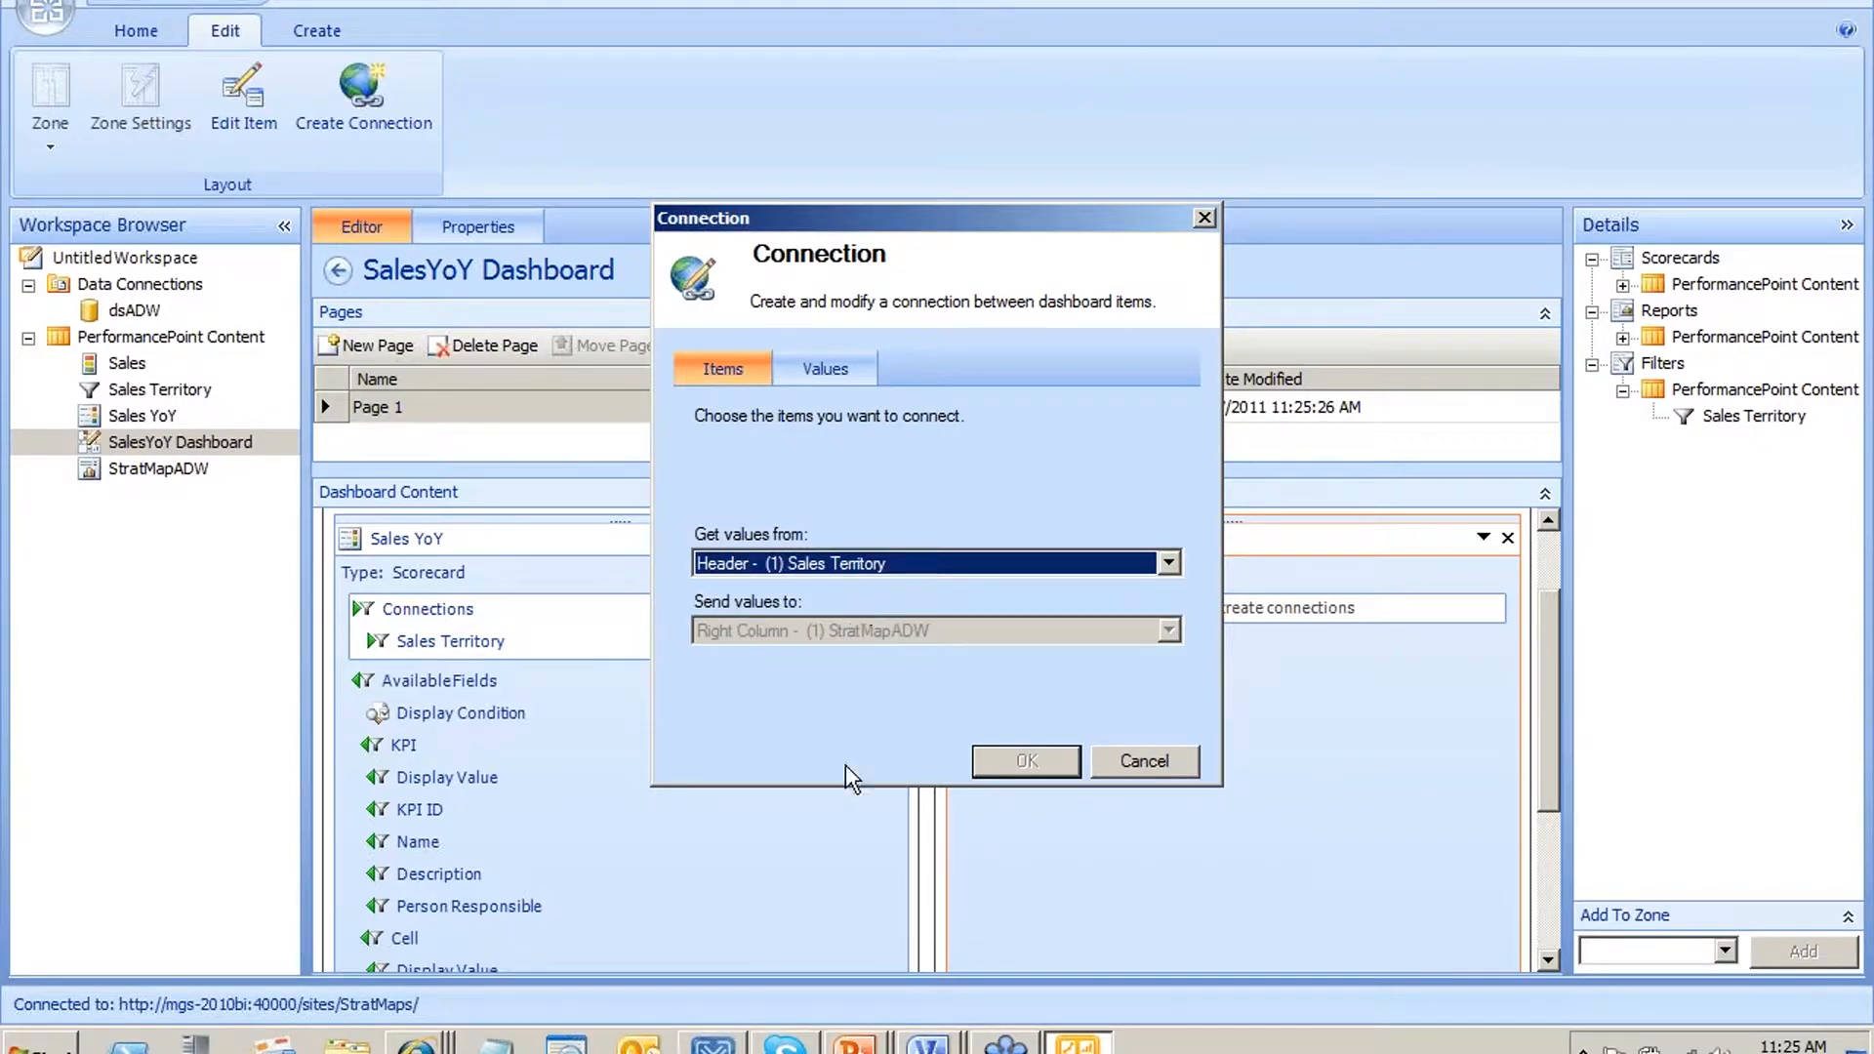
left_click(825, 369)
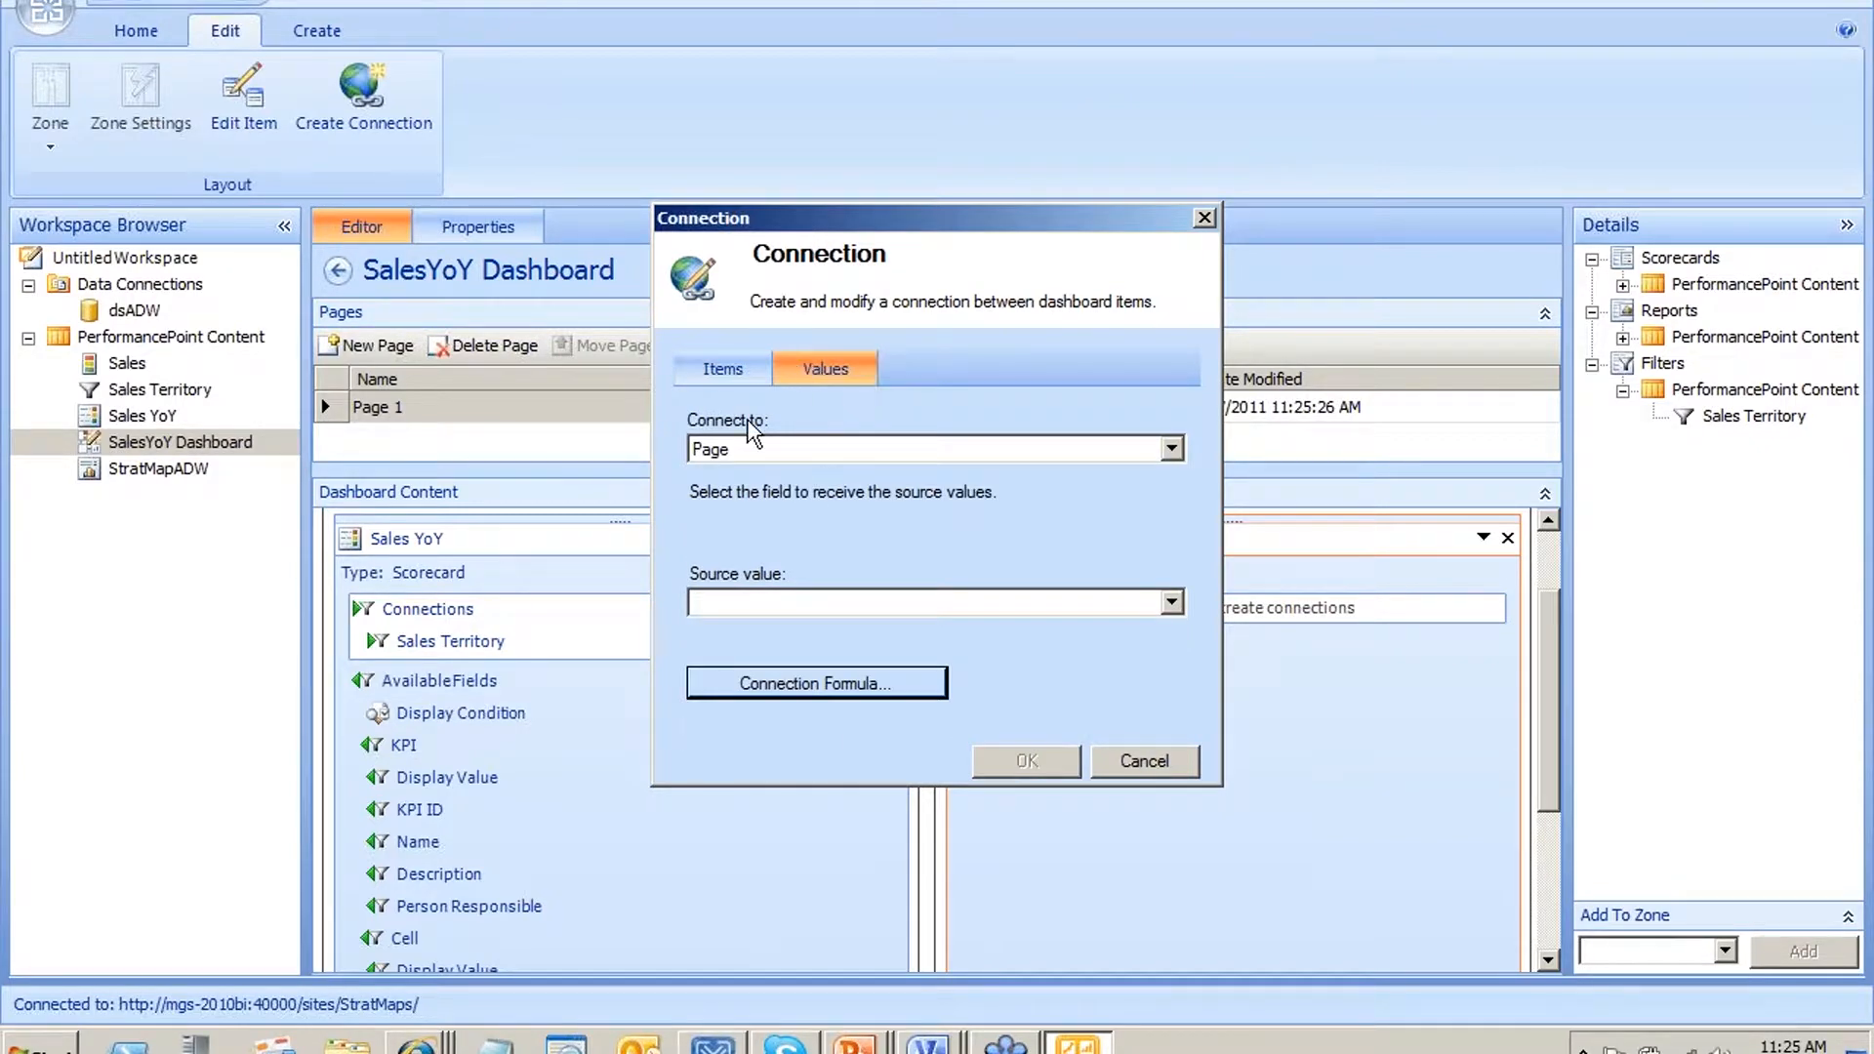
left_click(840, 601)
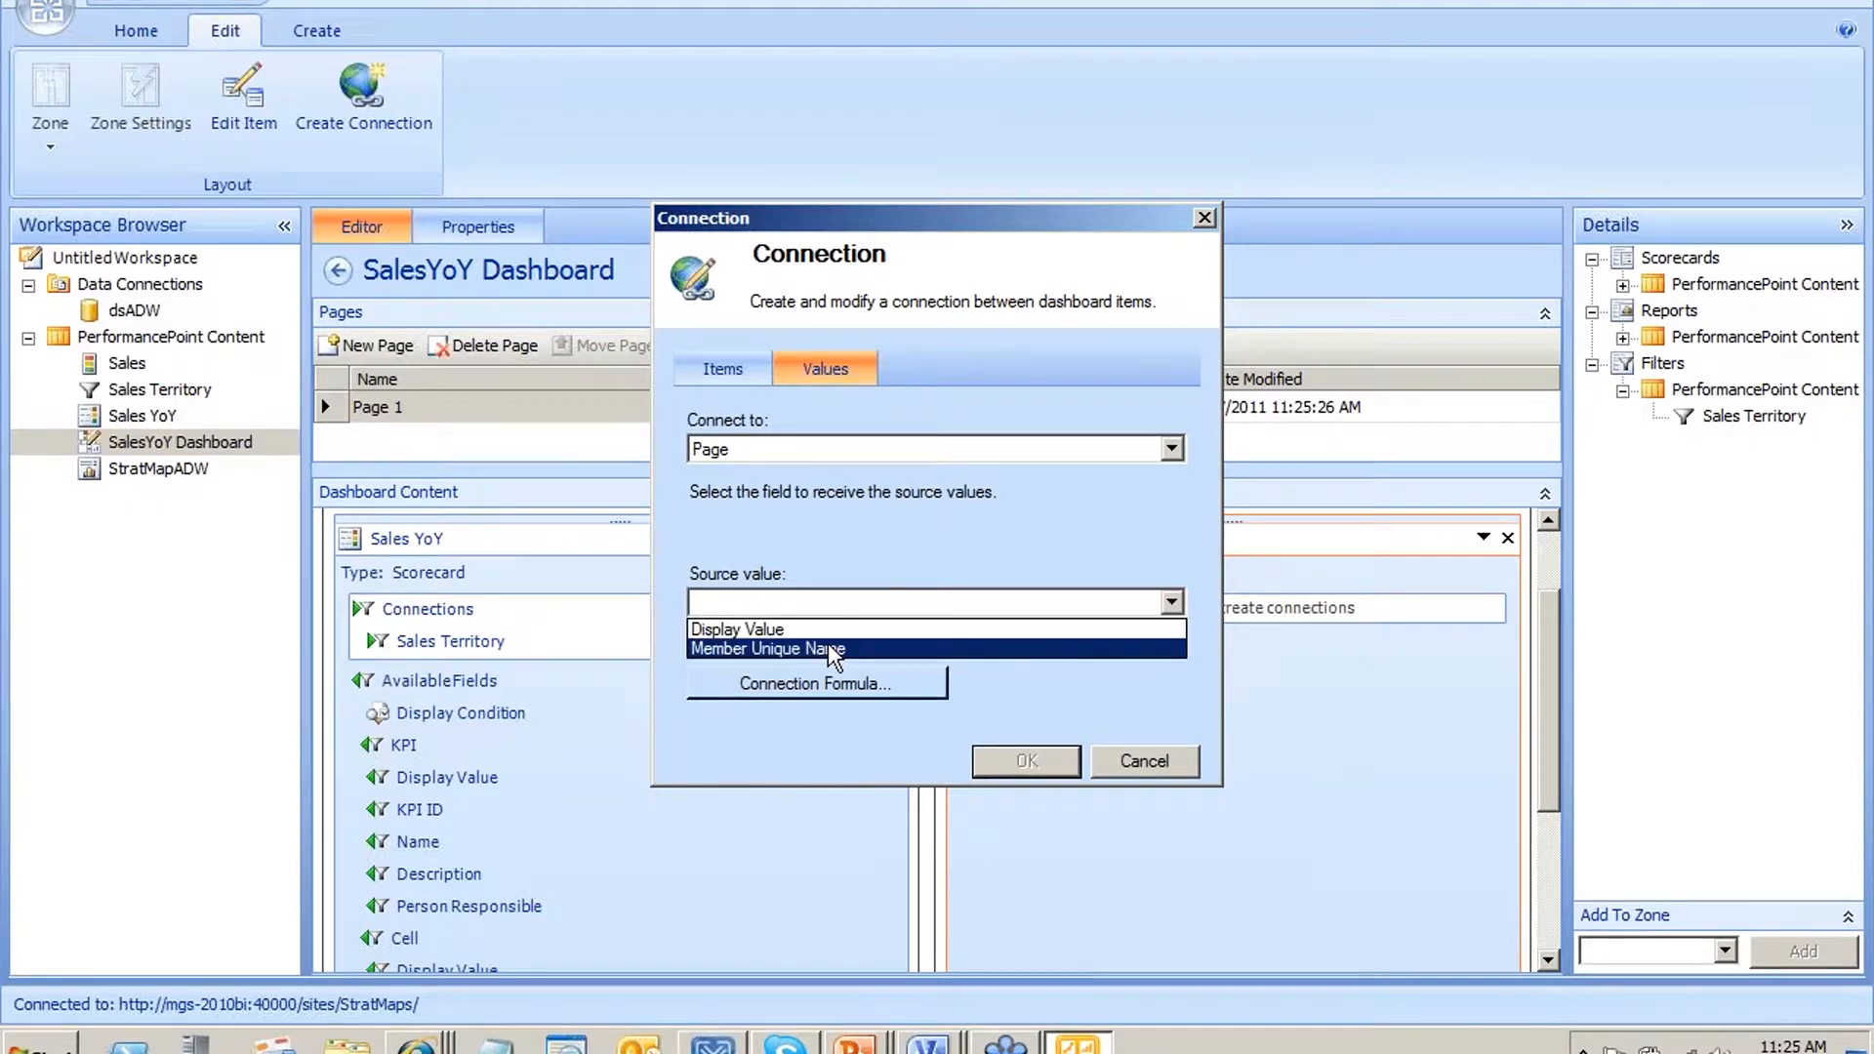
left_click(832, 649)
left_click(1025, 761)
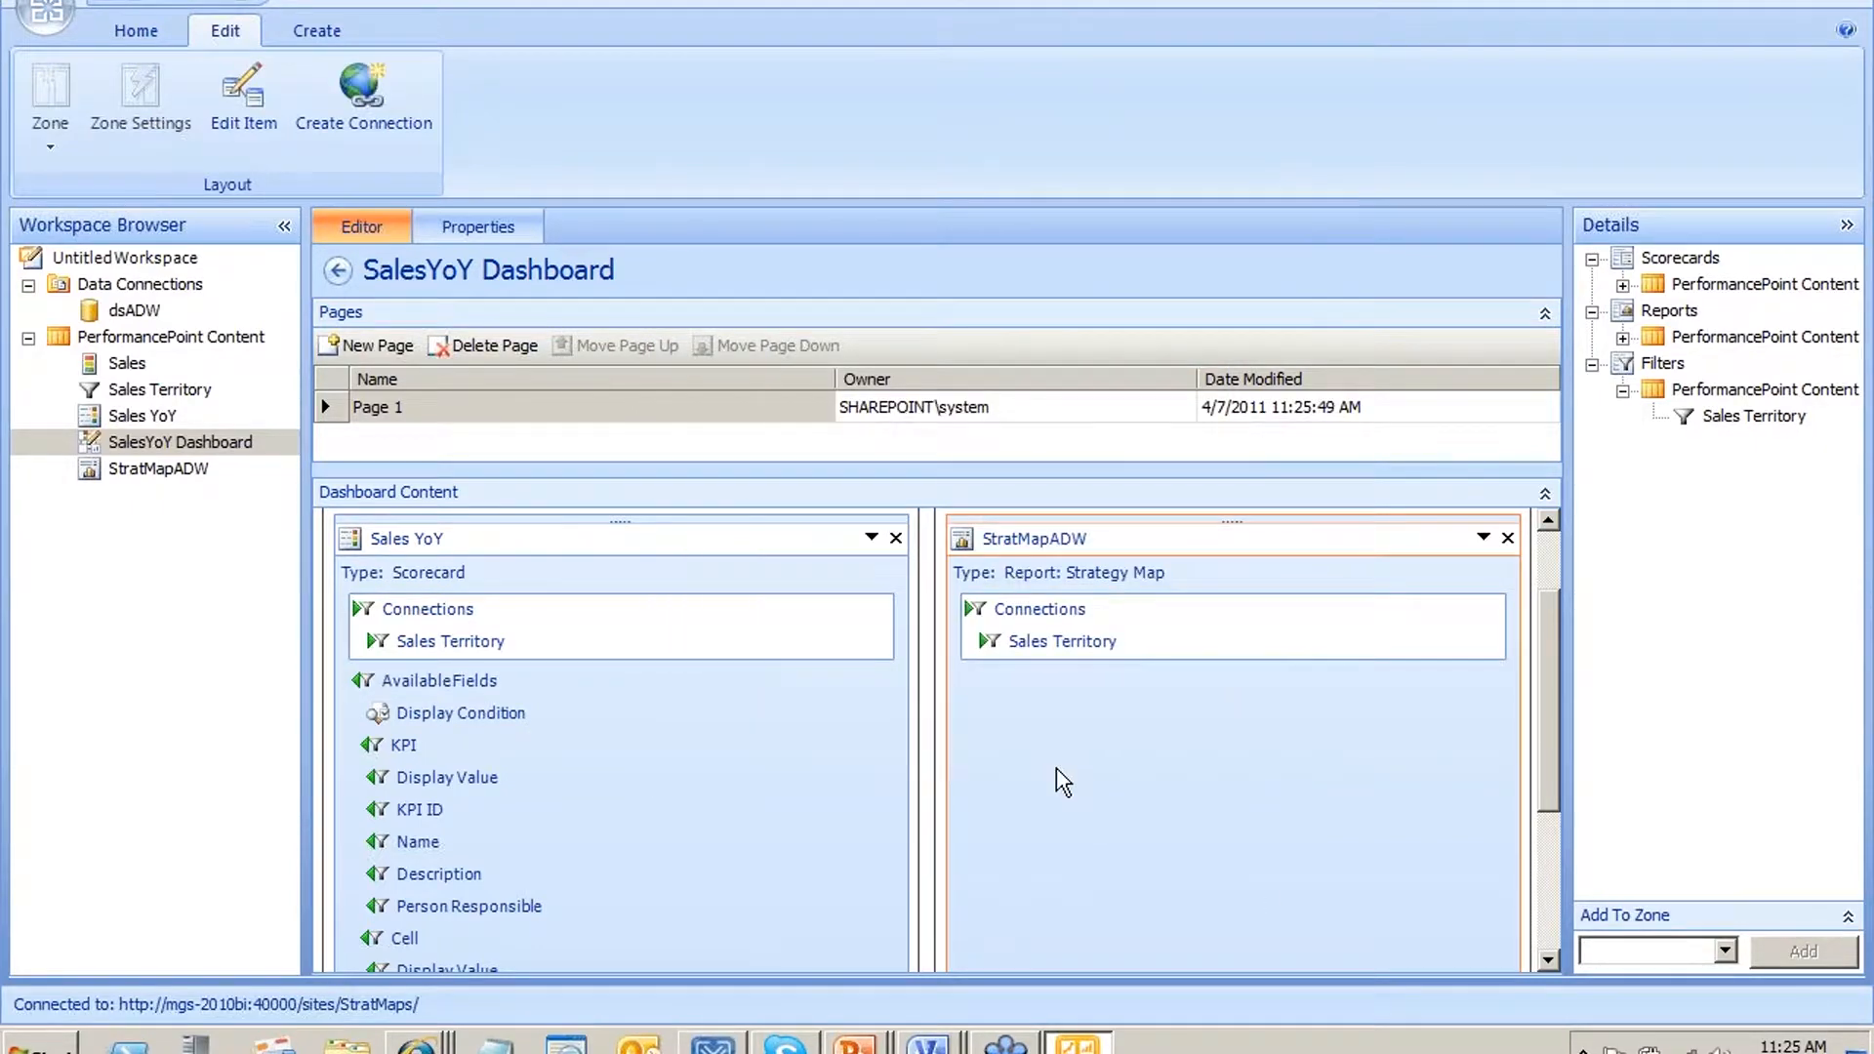
Deploy the SalesYoY Dashboard to SharePoint
right_click(226, 442)
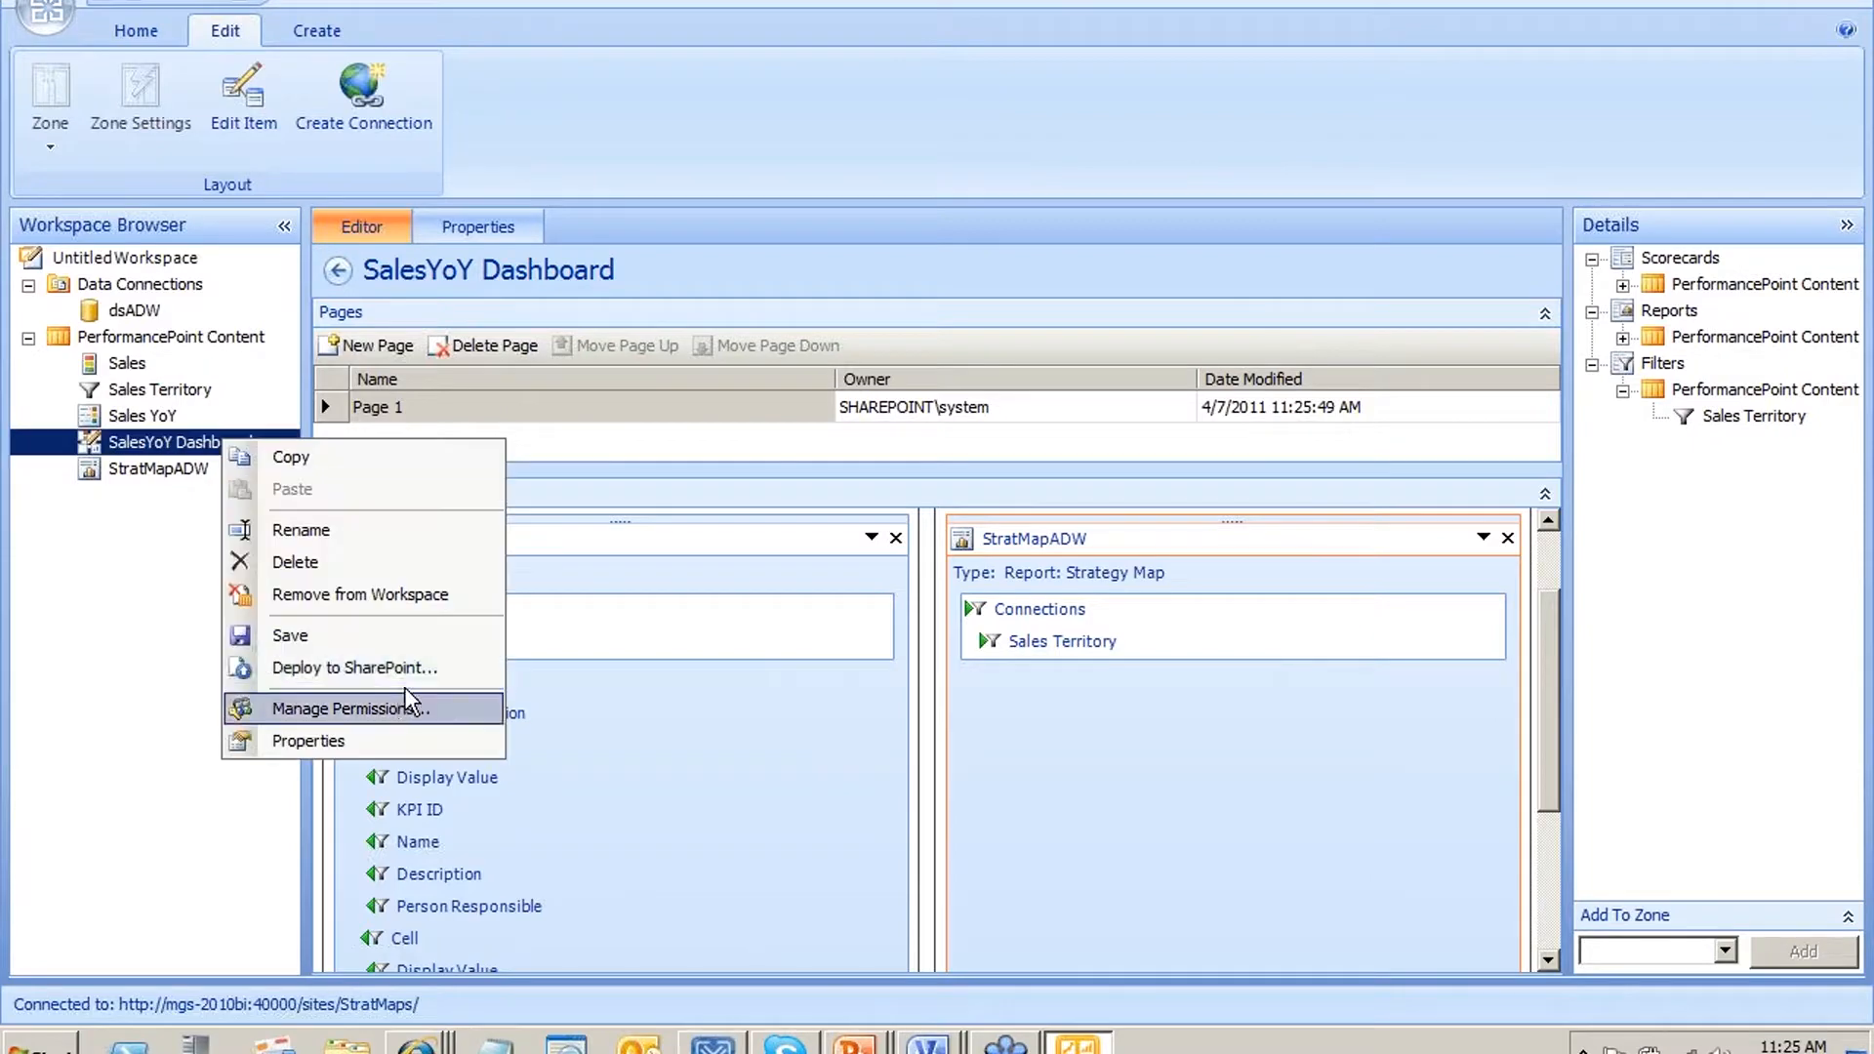
left_click(267, 518)
right_click(219, 445)
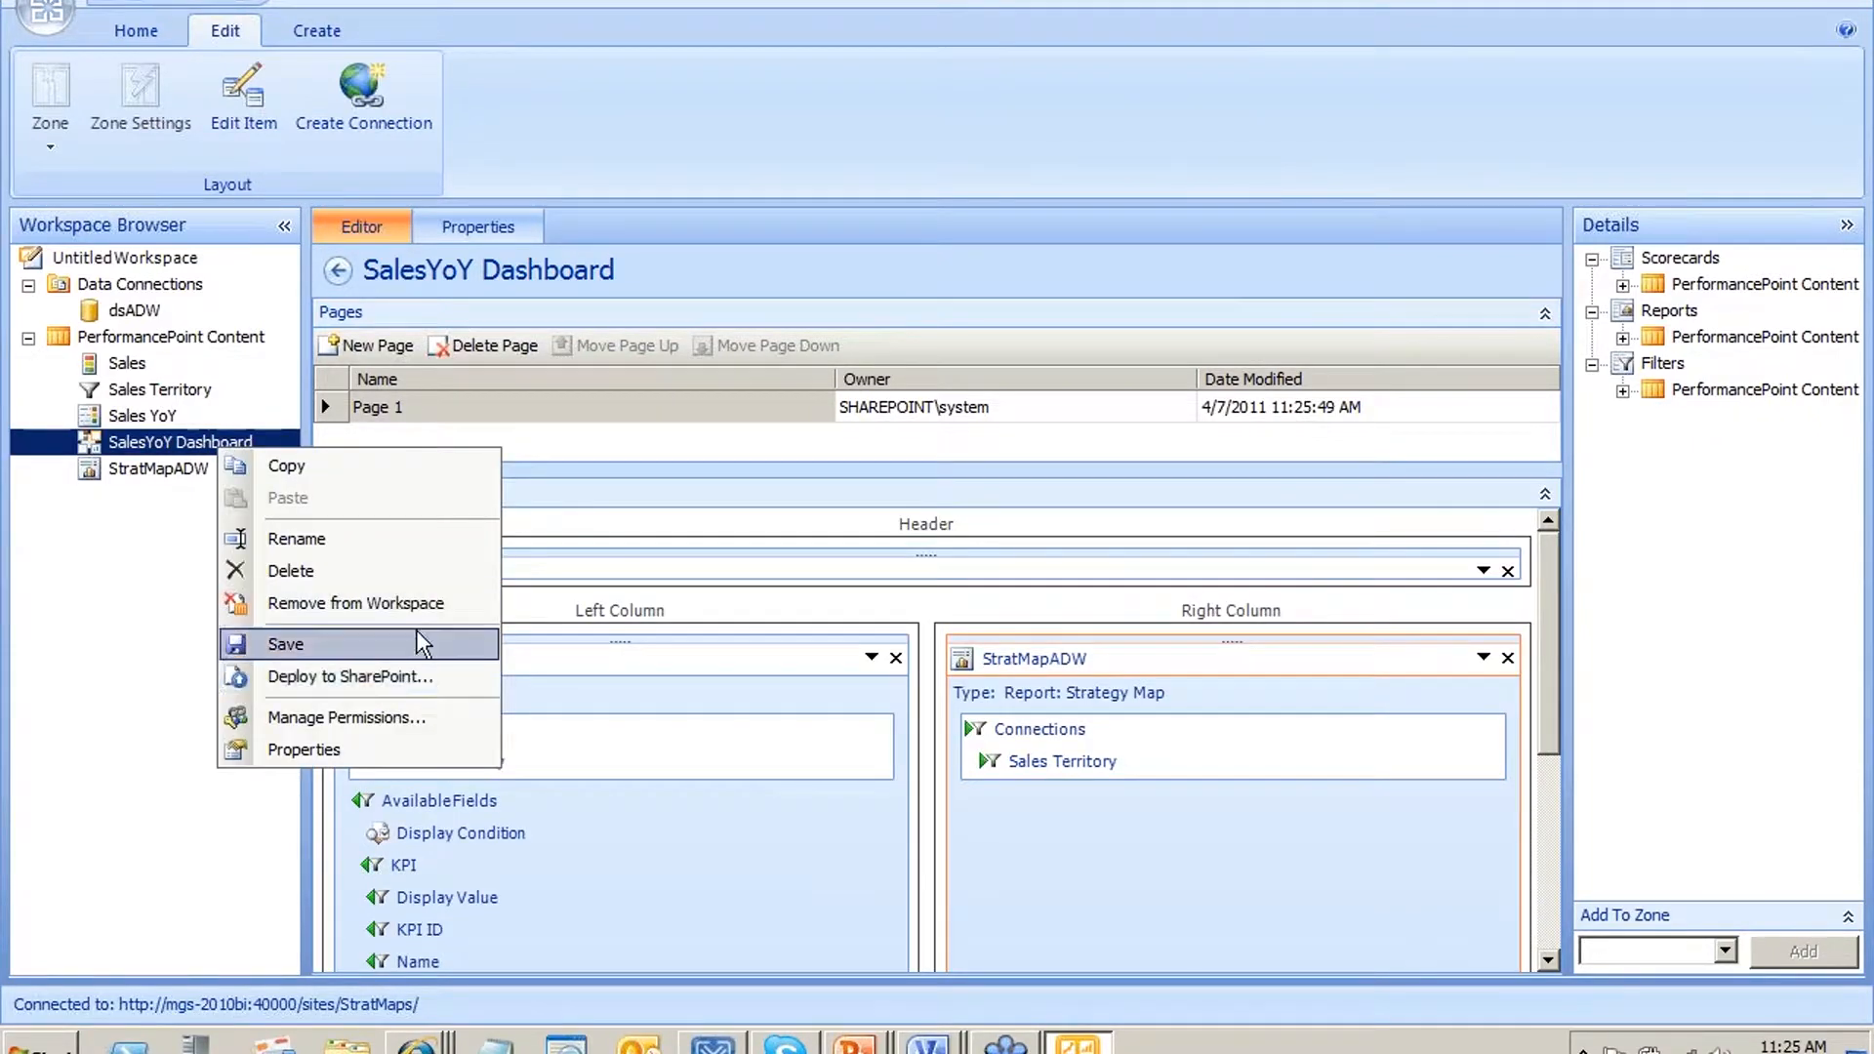
left_click(426, 675)
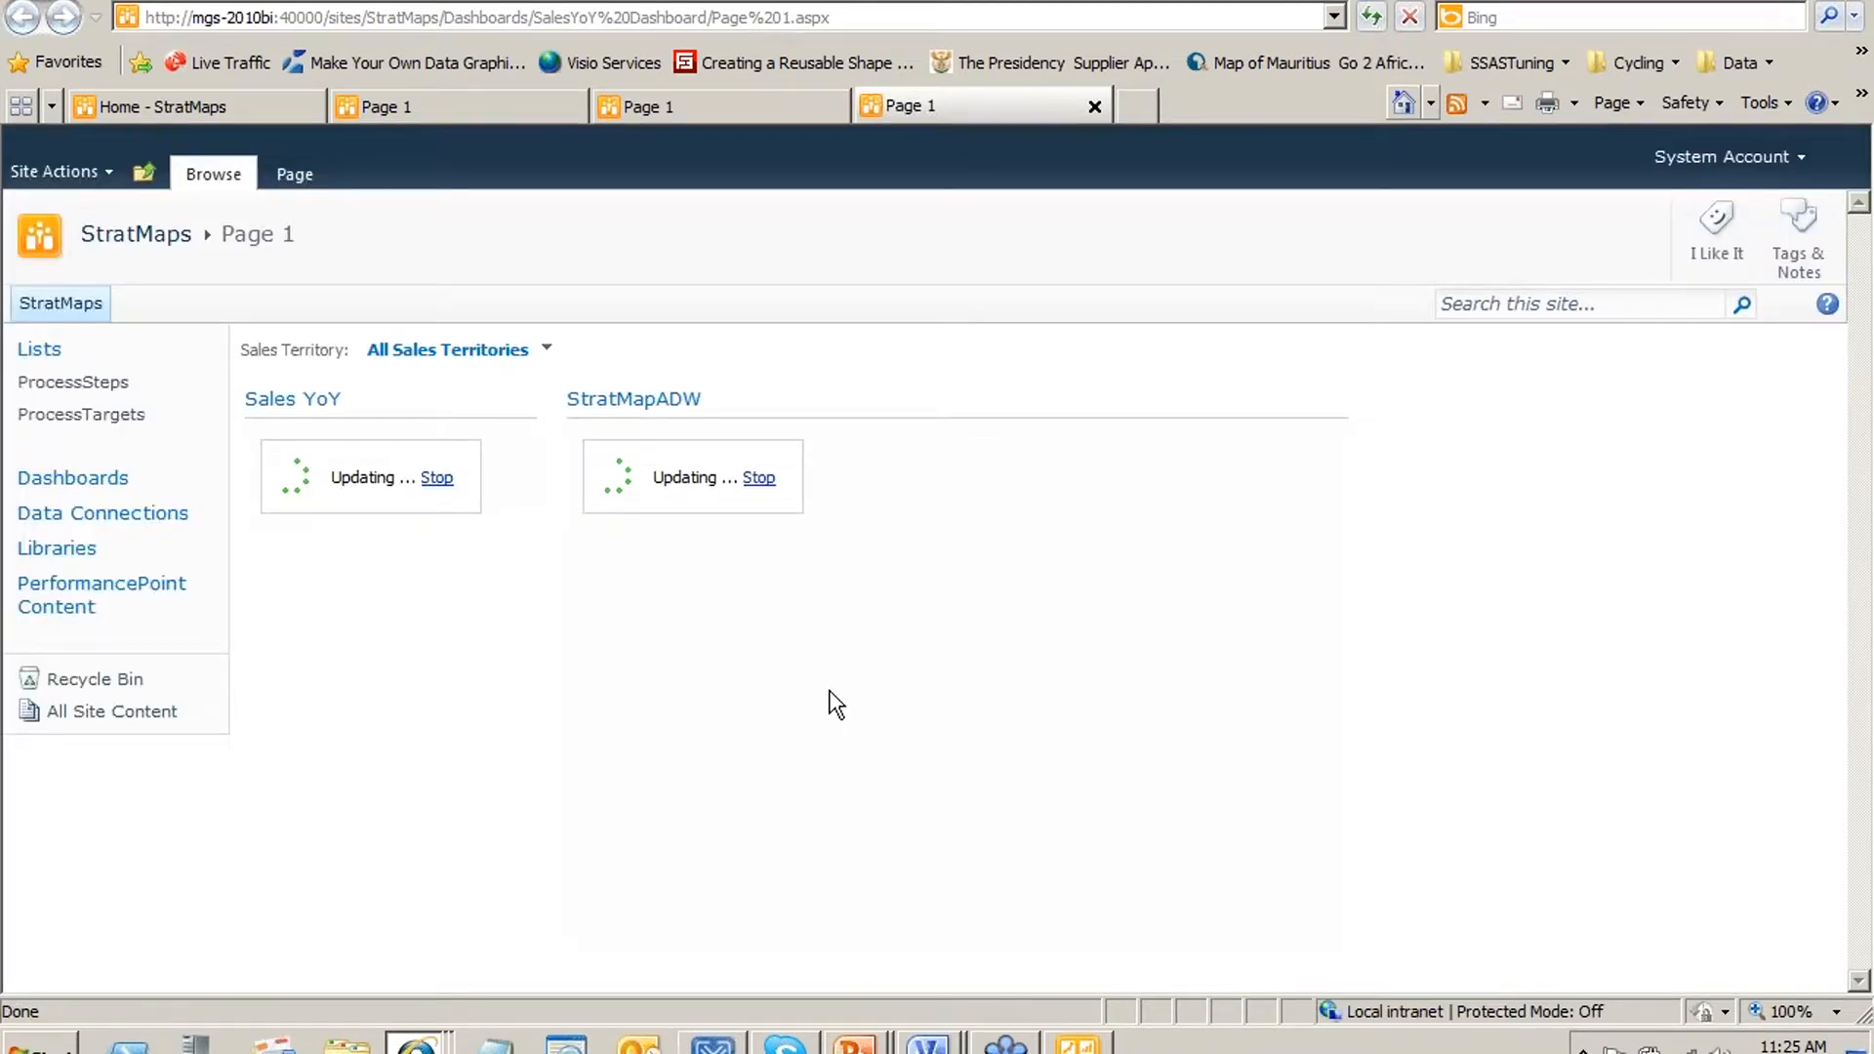
Filter the deployed dashboard's Sales Territory to Europe
left_click(546, 349)
left_click(407, 378)
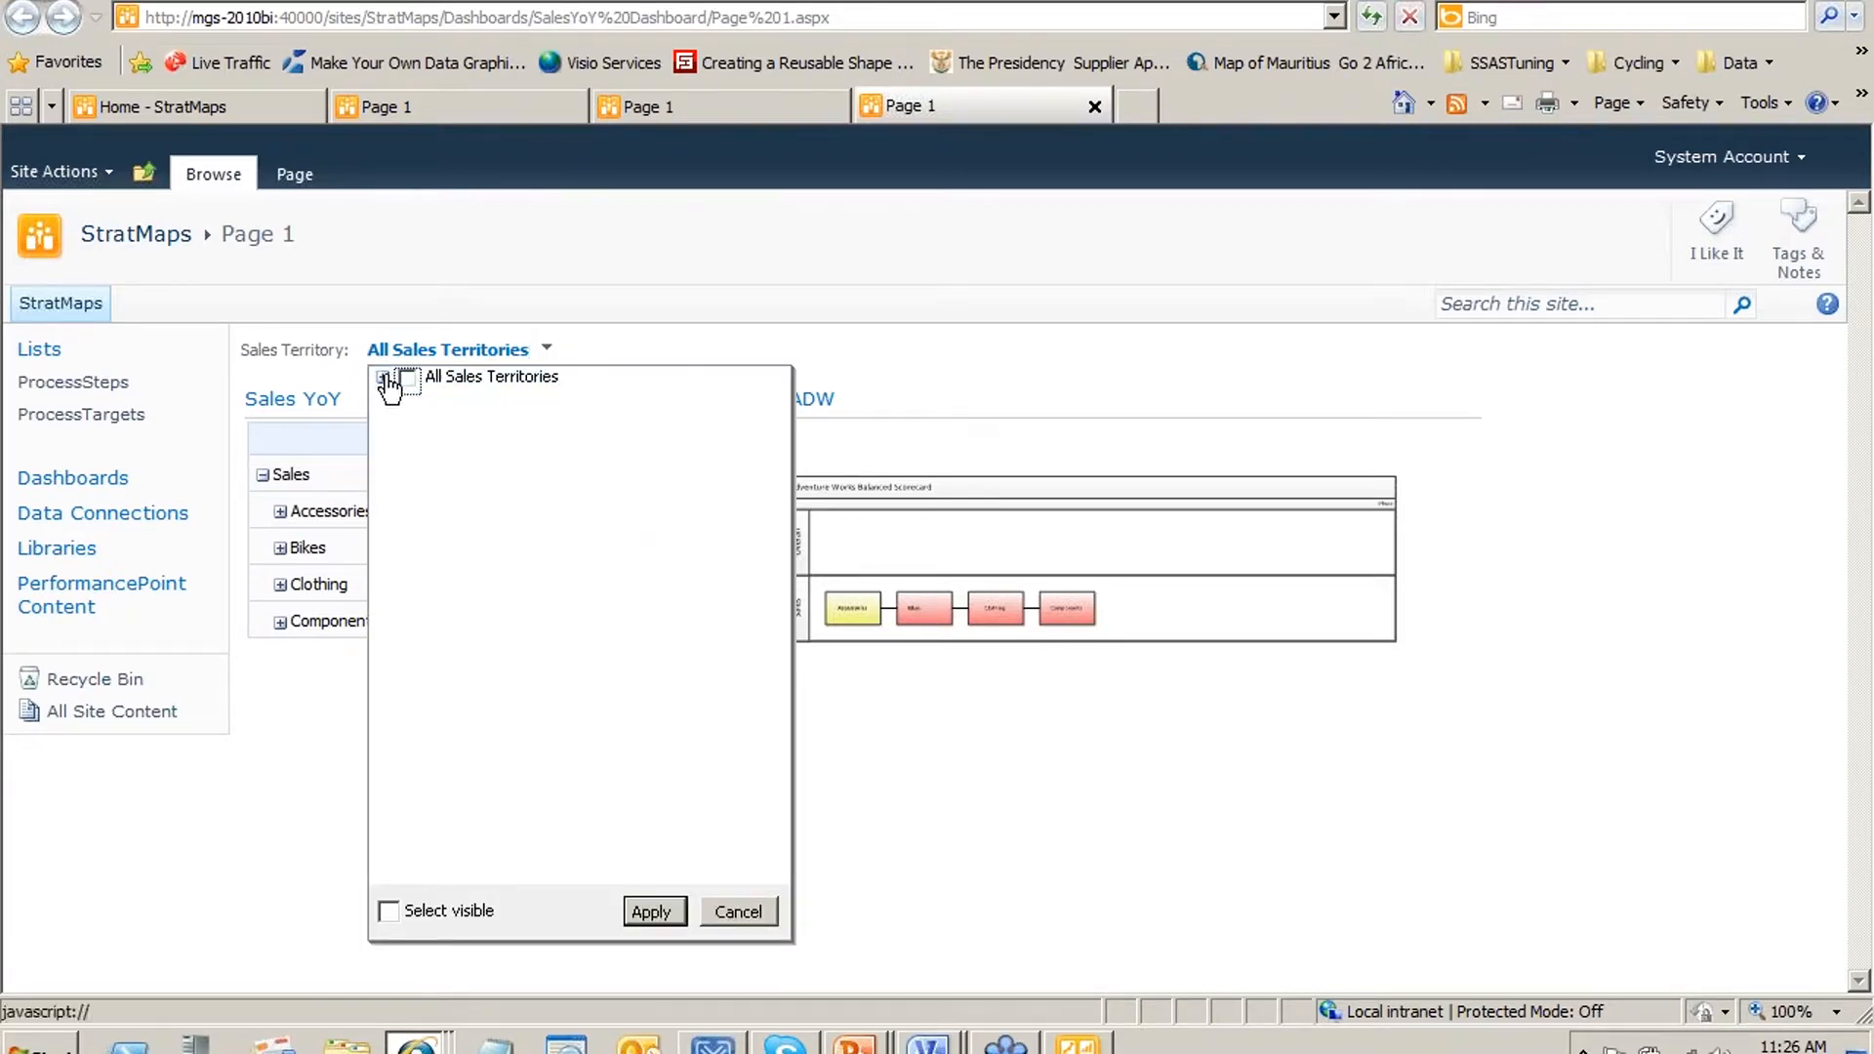
left_click(384, 377)
left_click(431, 406)
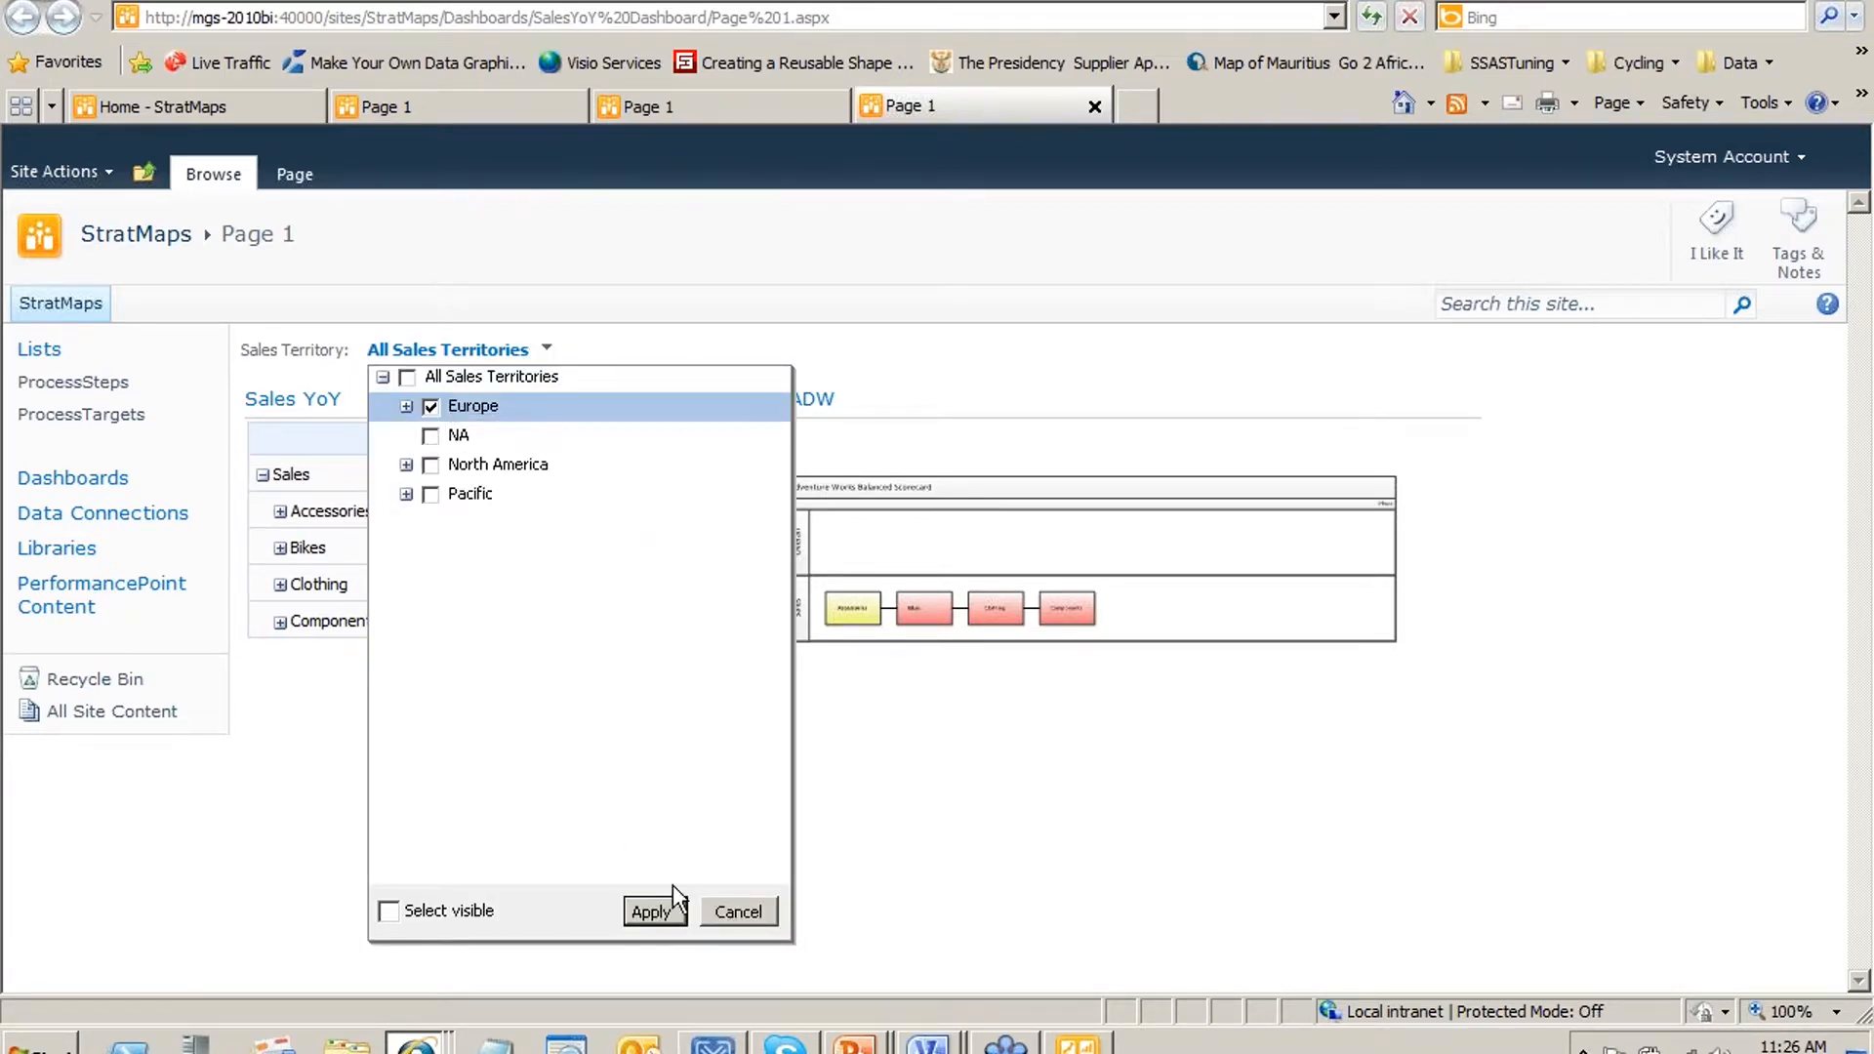
left_click(652, 910)
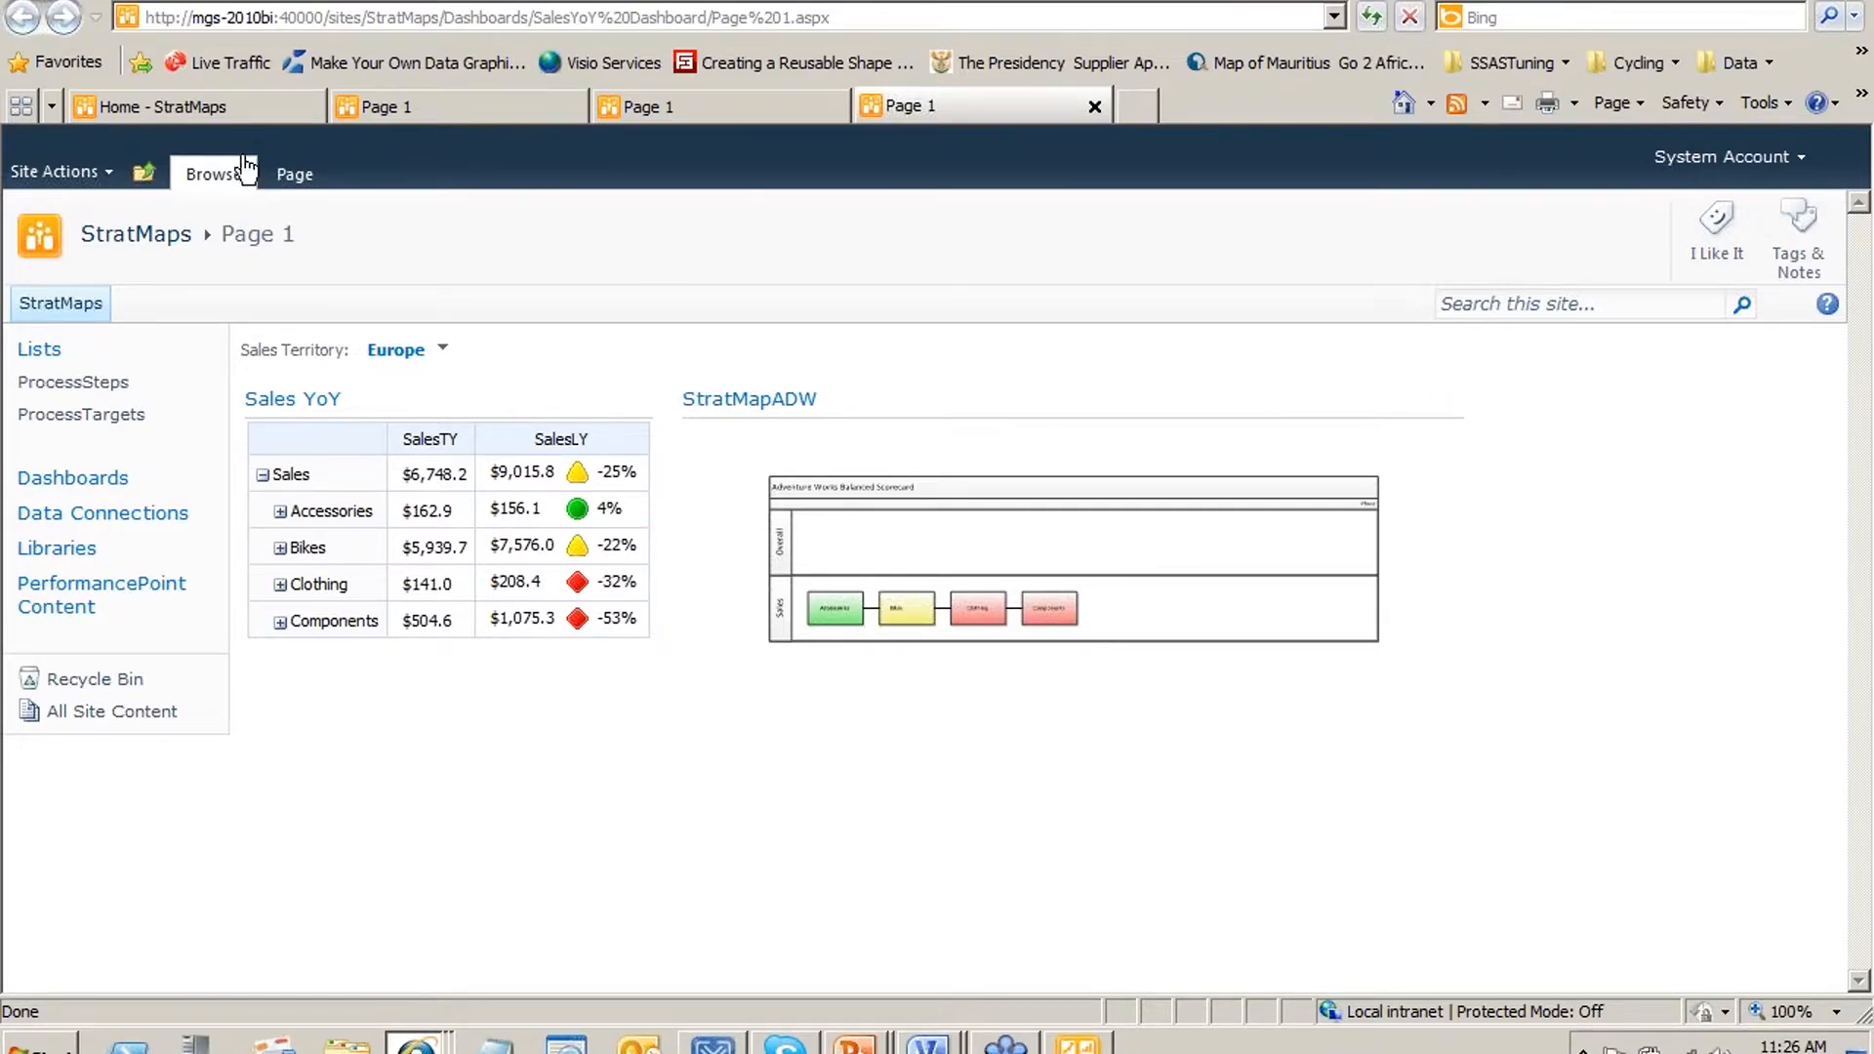
Create a new custom list named ProcessFlow on the StratMaps site
left_click(59, 171)
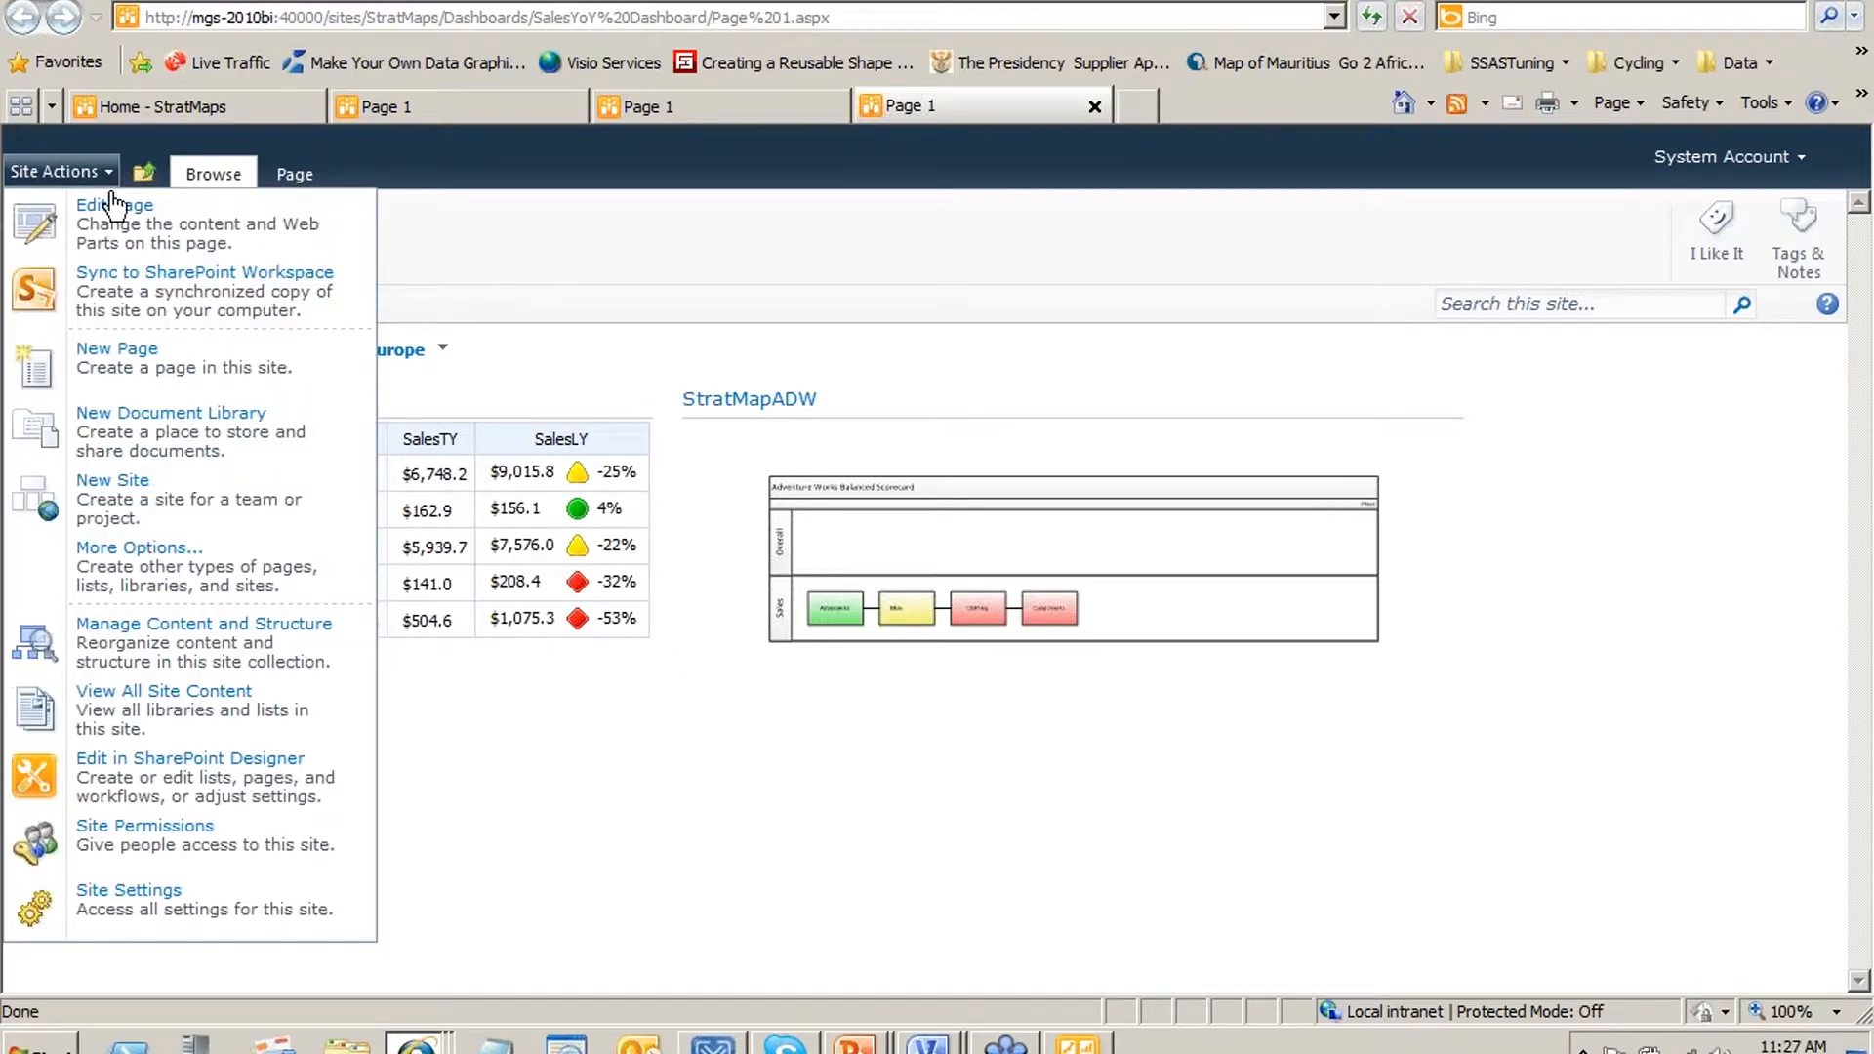
left_click(132, 589)
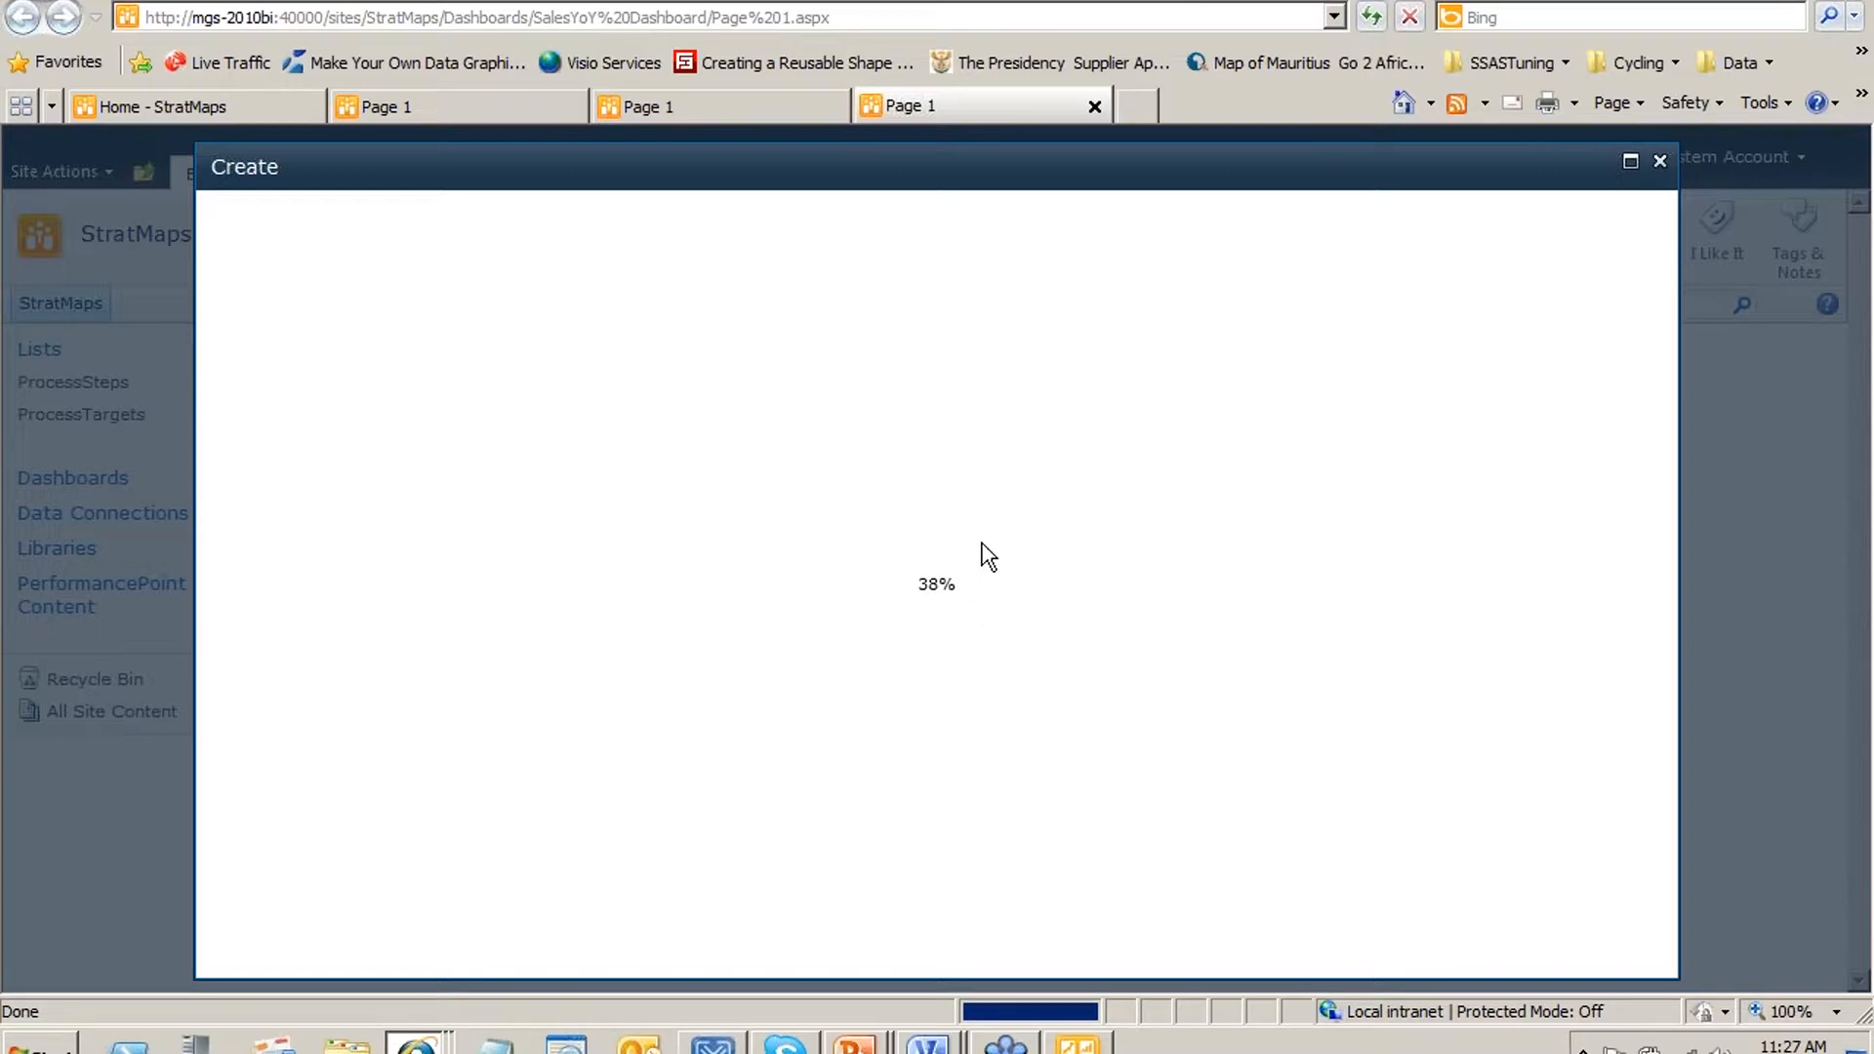
left_click(241, 425)
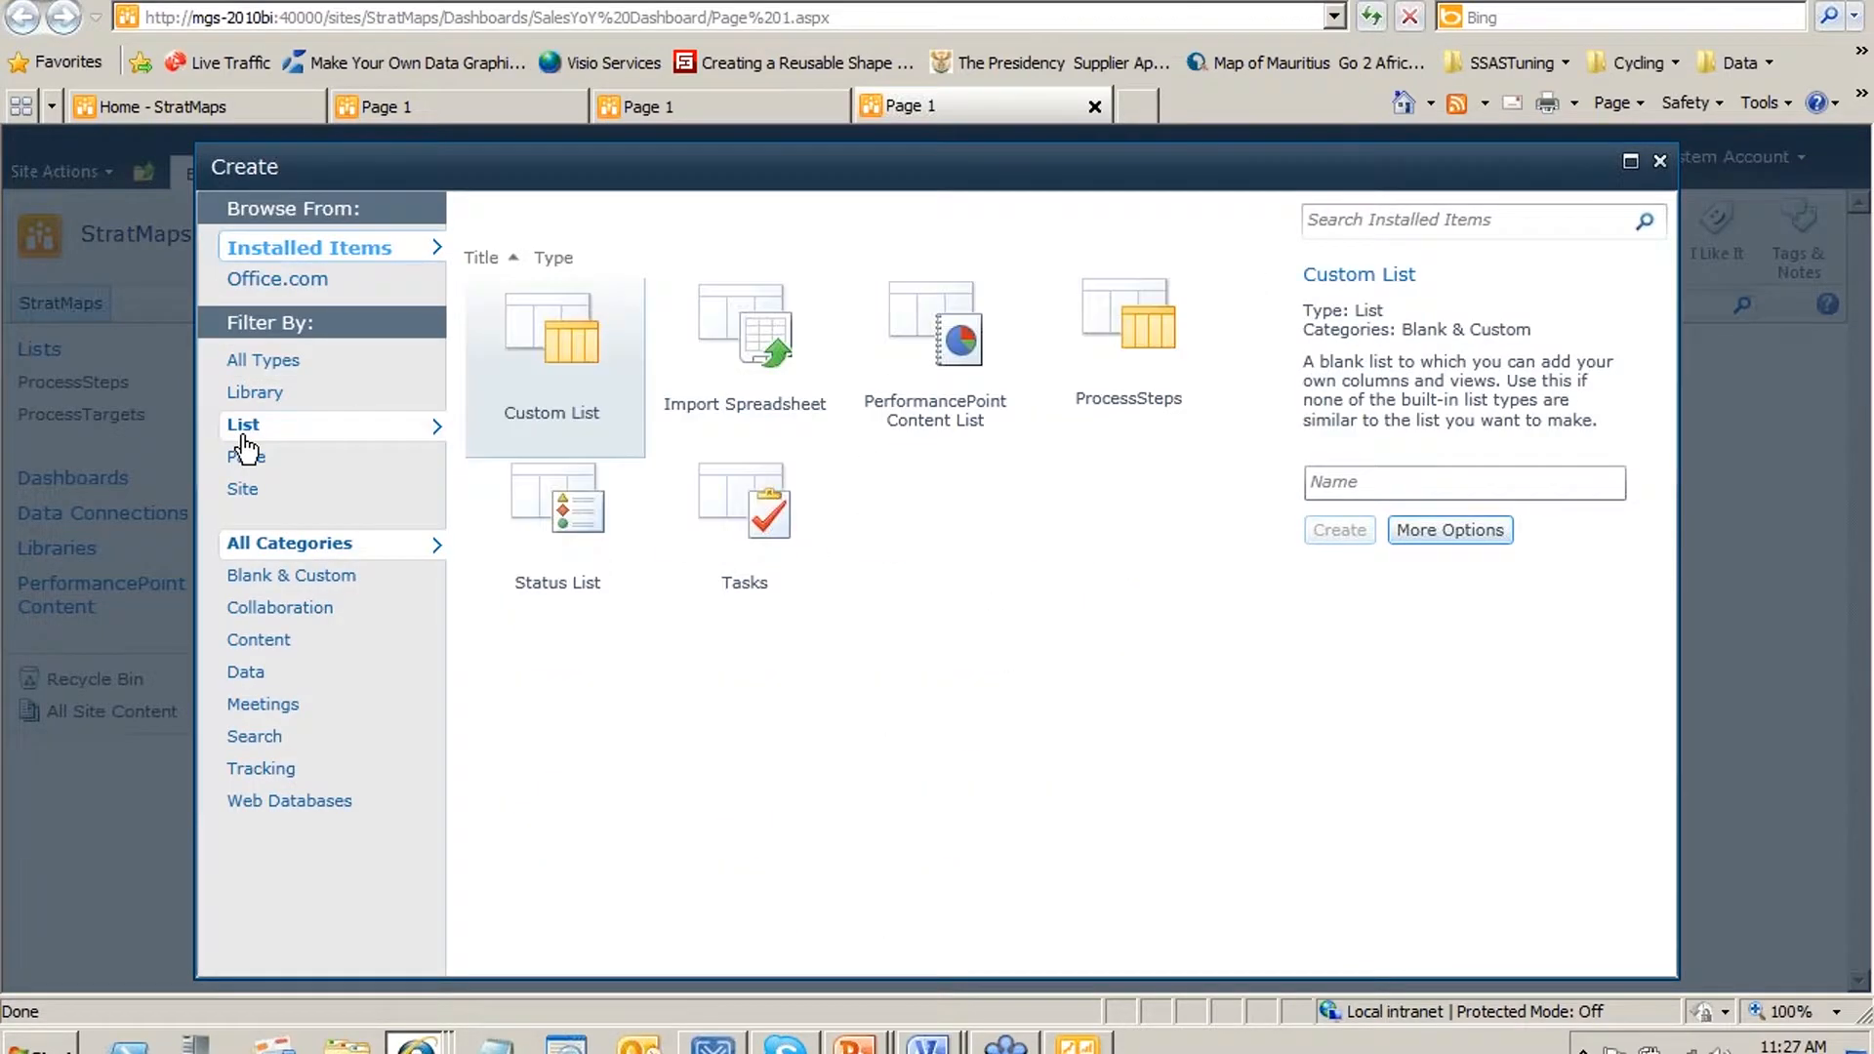
left_click(1357, 484)
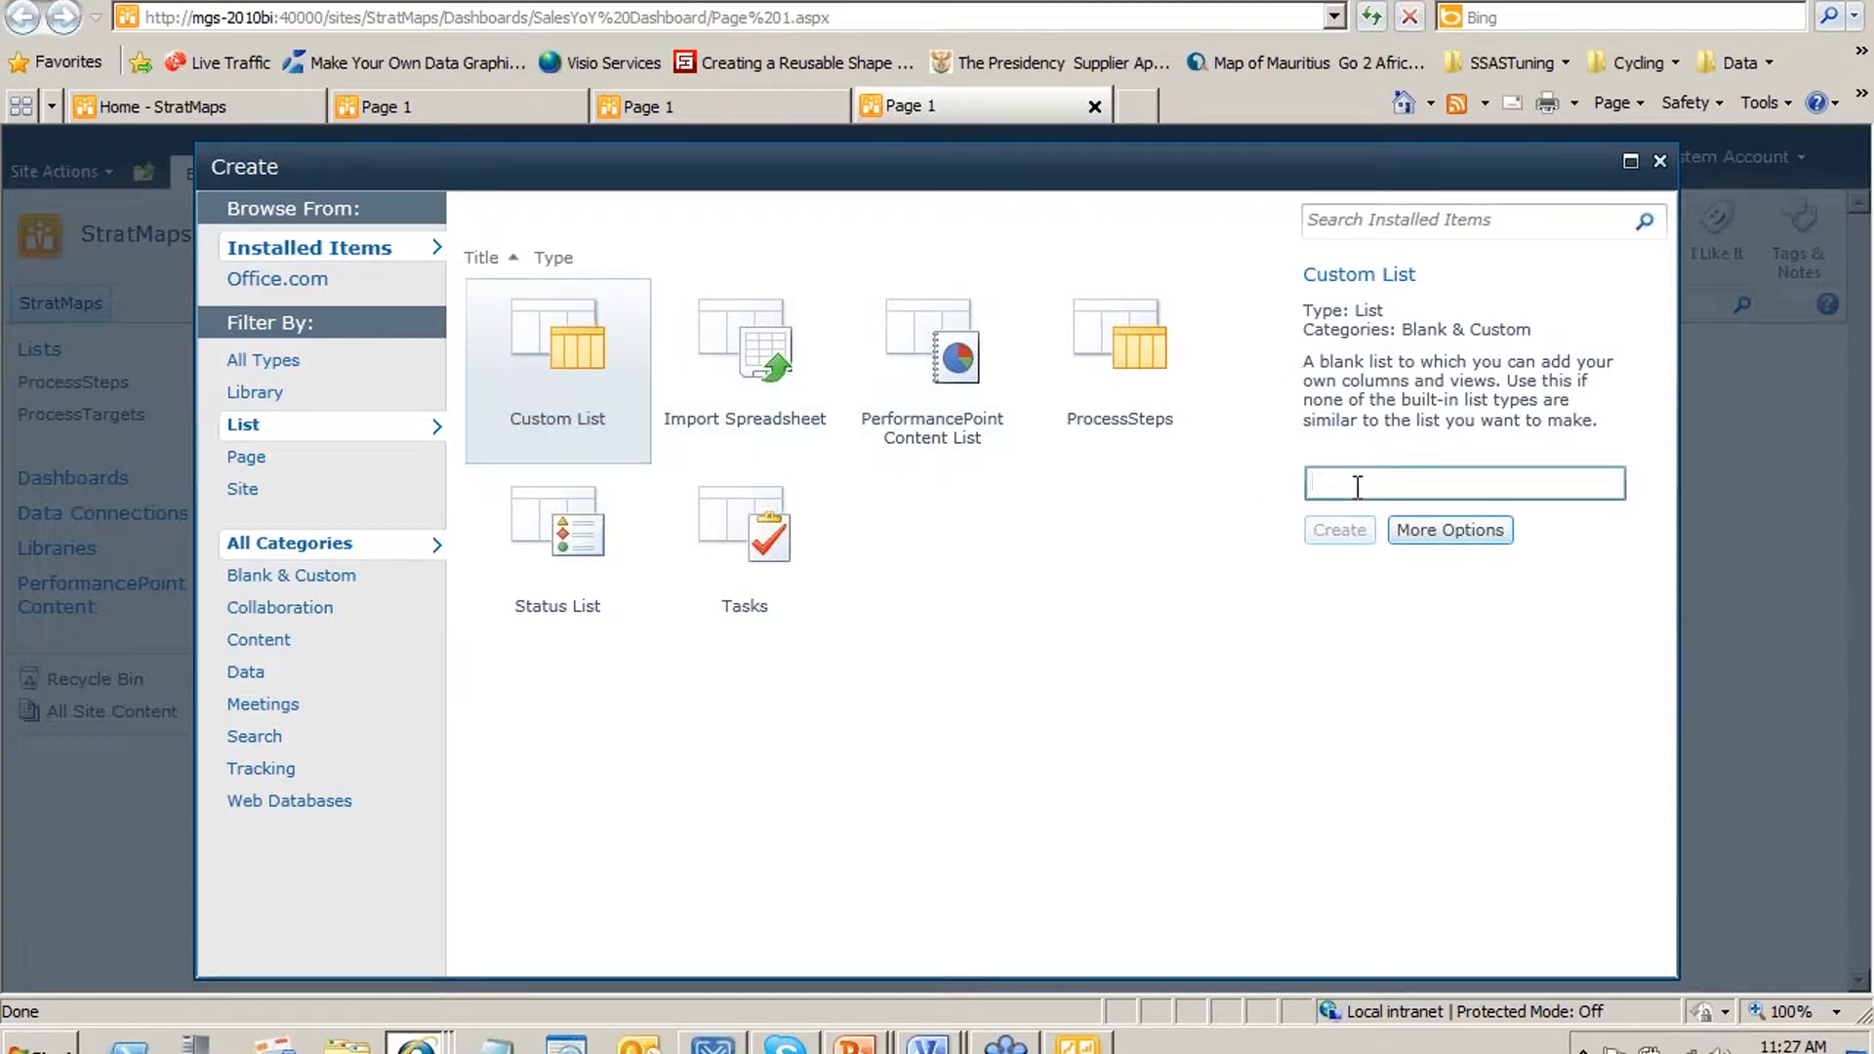
type("ProcessFlow")
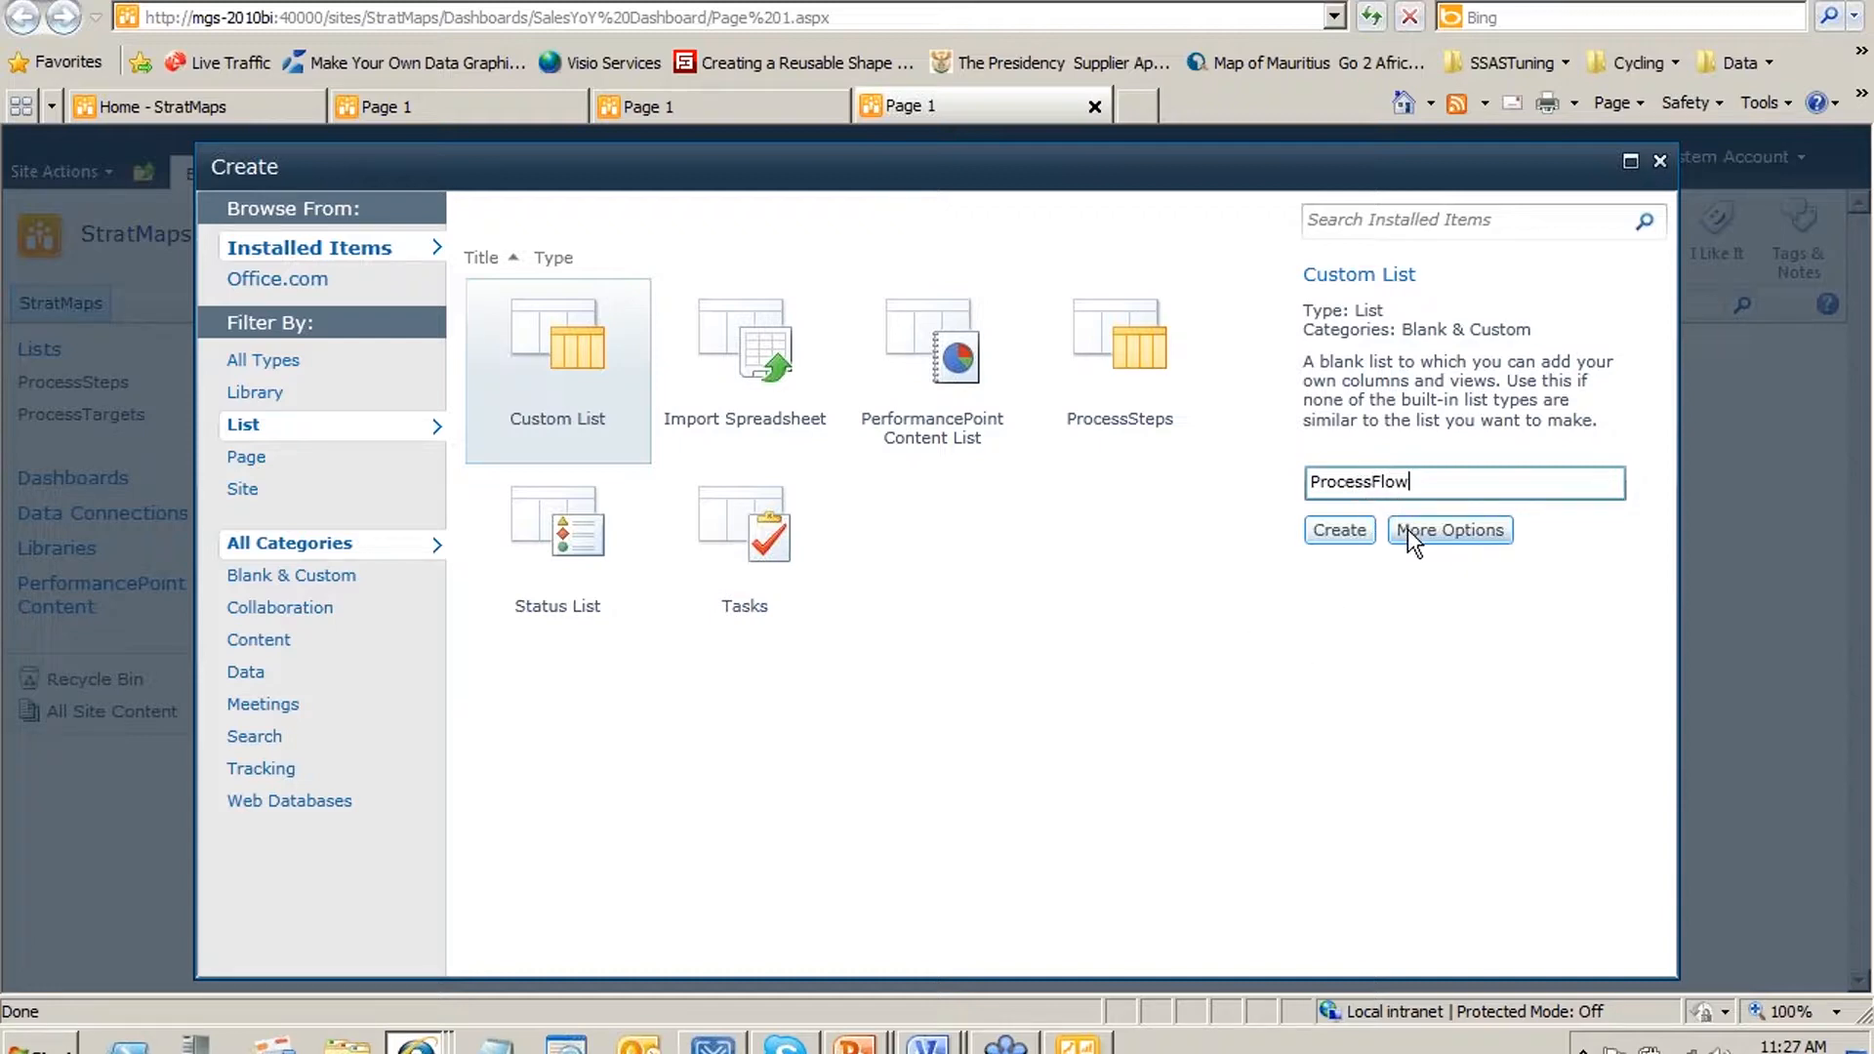
left_click(1343, 535)
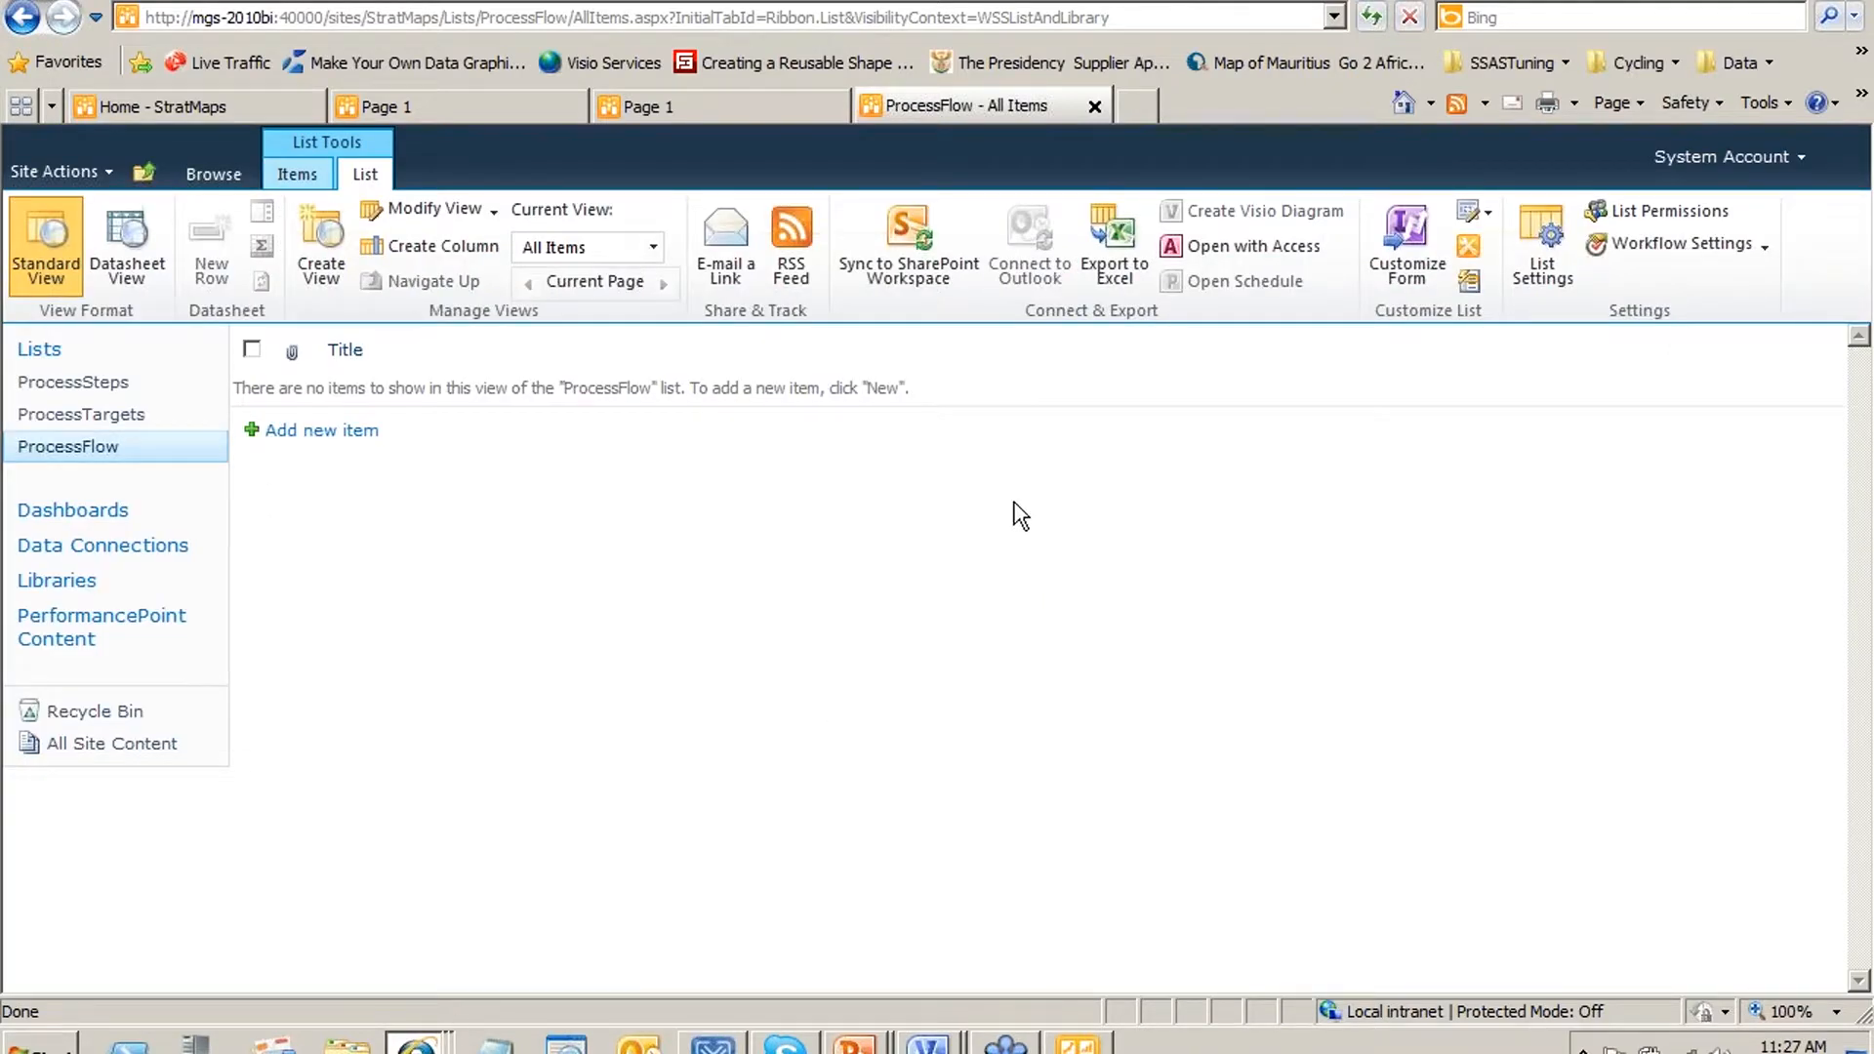
Start a new column in the ProcessFlow list settings, named Step and of type Choice
left_click(1566, 285)
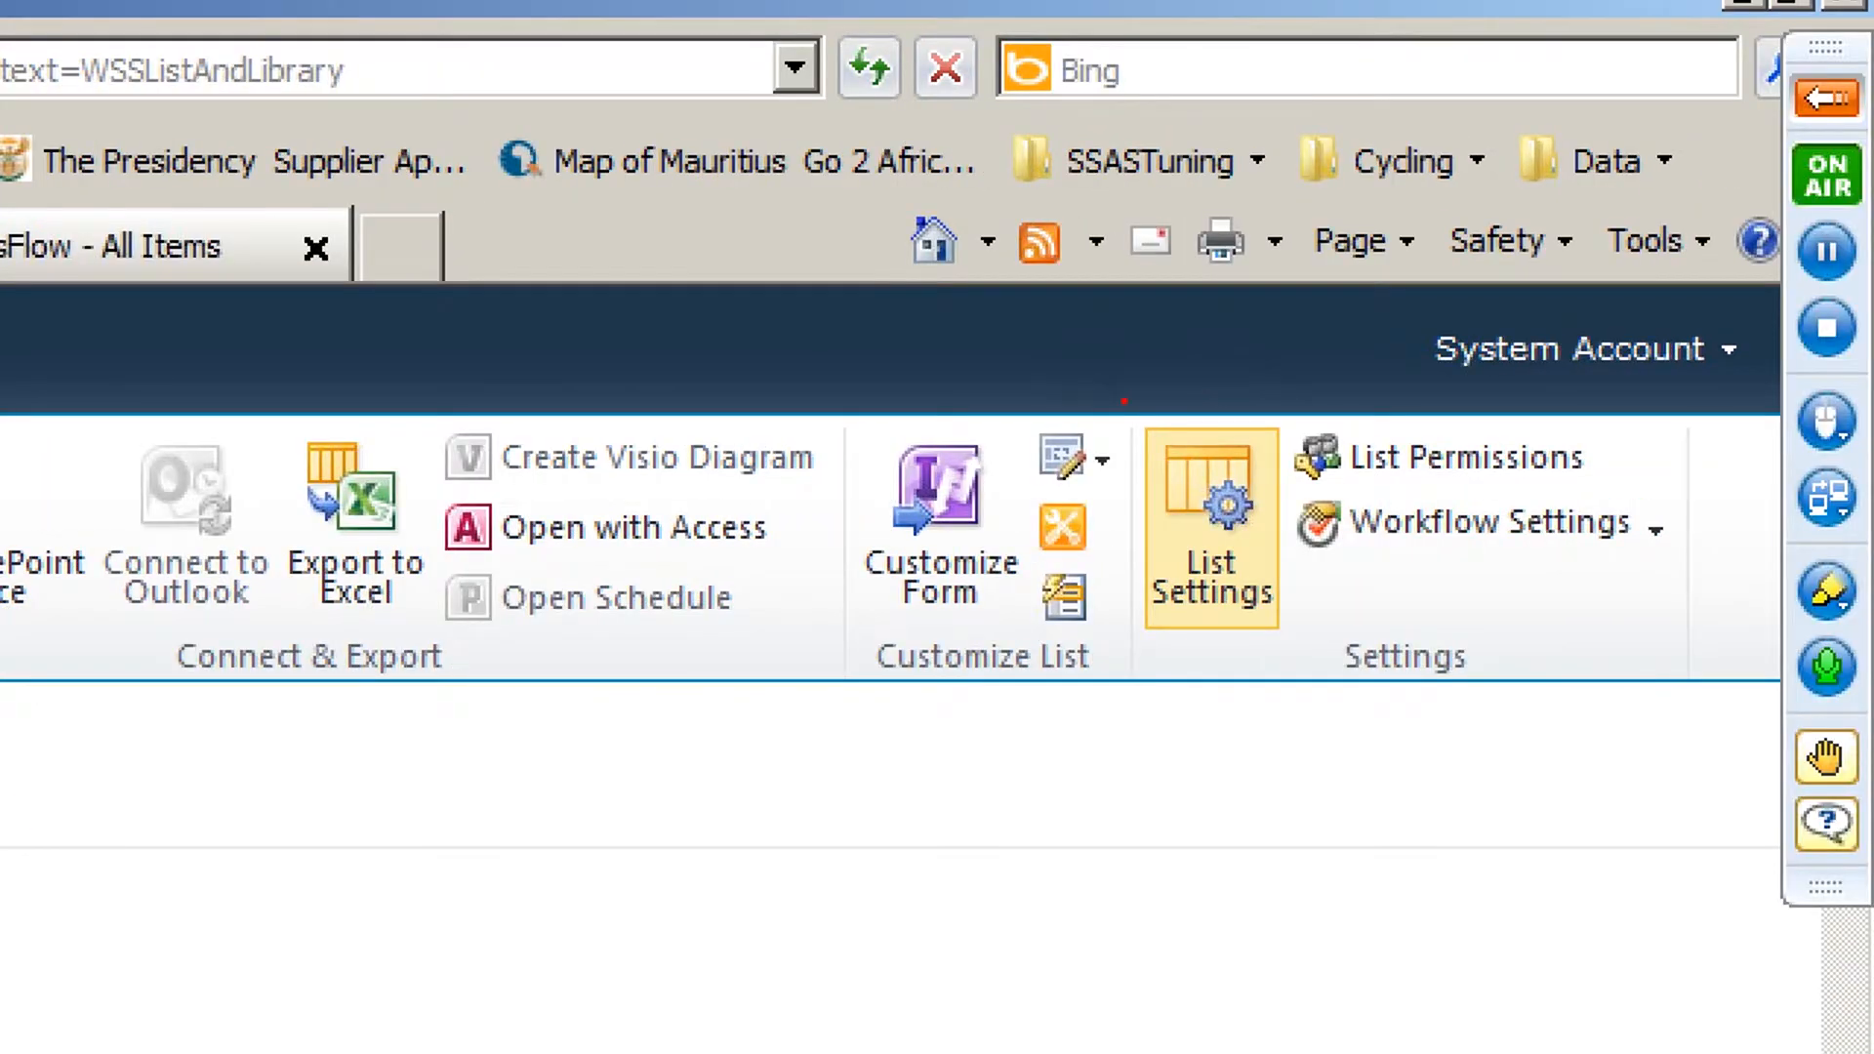
mouse_move(1125, 400)
left_mouse_down()
mouse_move(1134, 659)
mouse_move(1352, 488)
mouse_move(1205, 415)
mouse_move(1124, 402)
left_mouse_up()
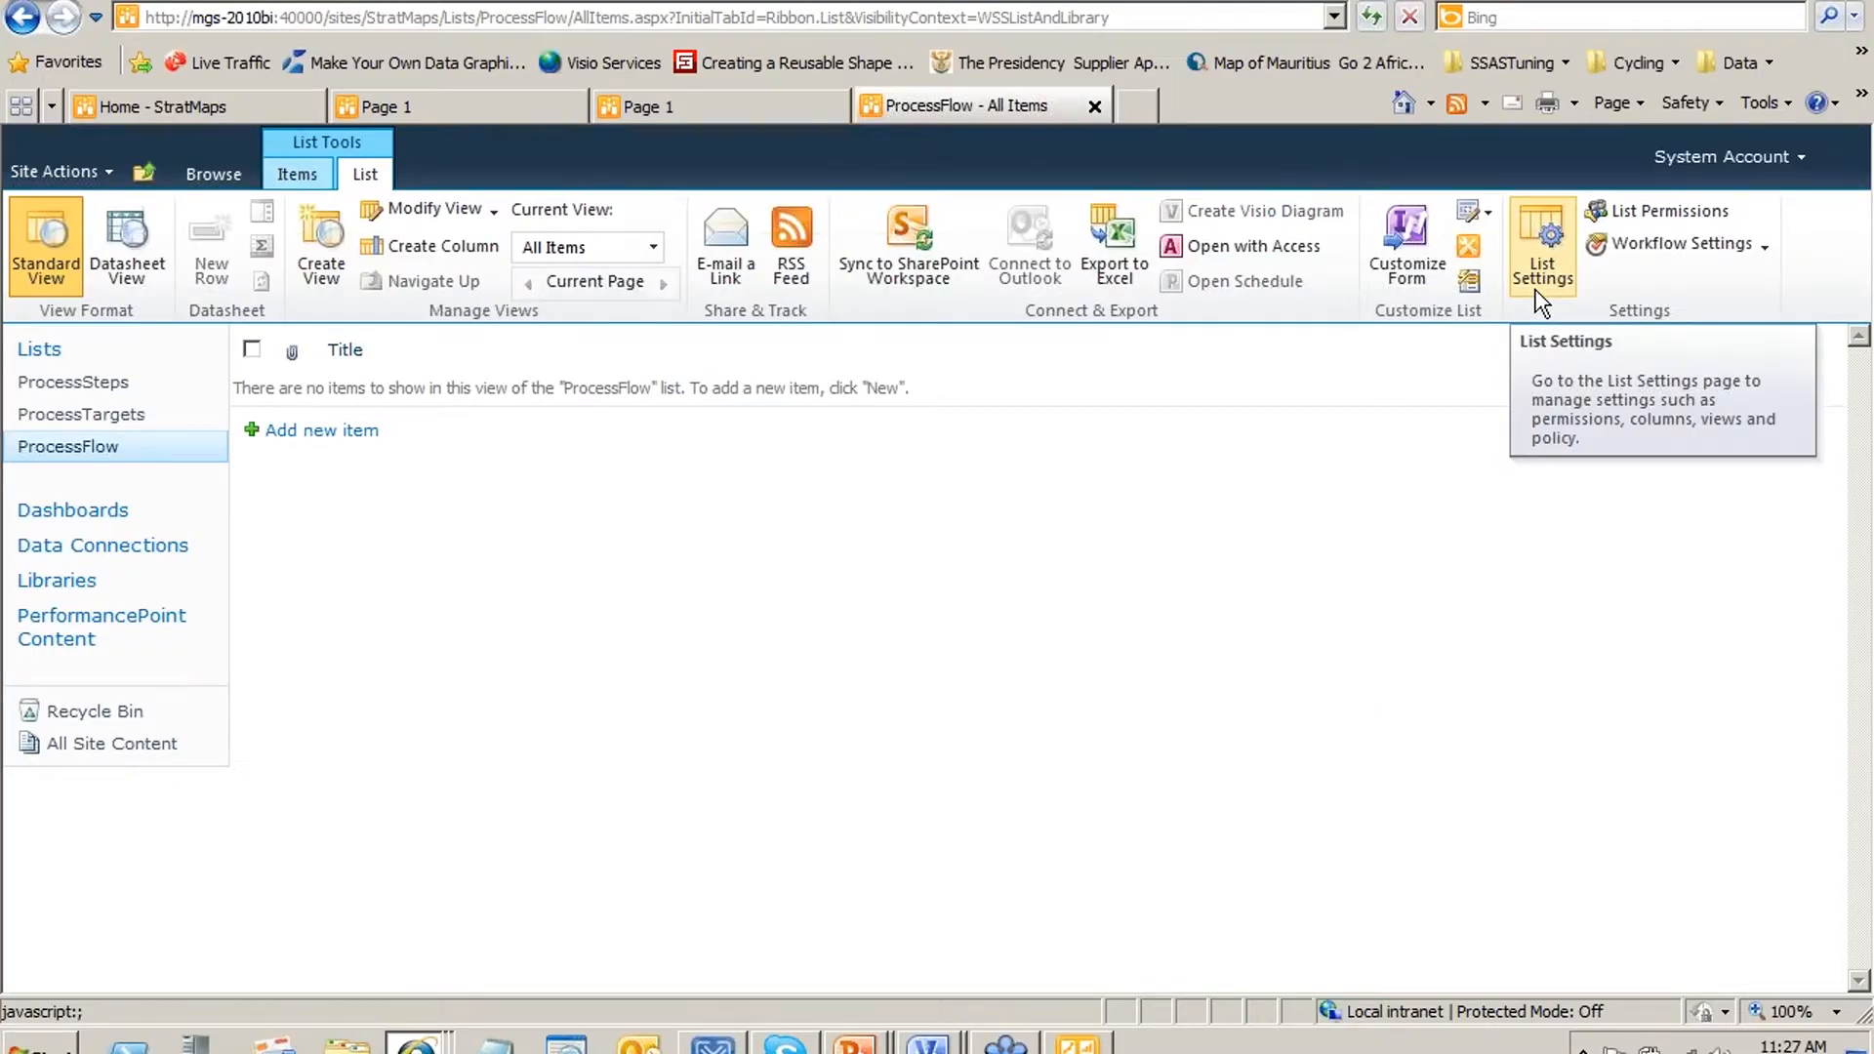
left_click(1538, 279)
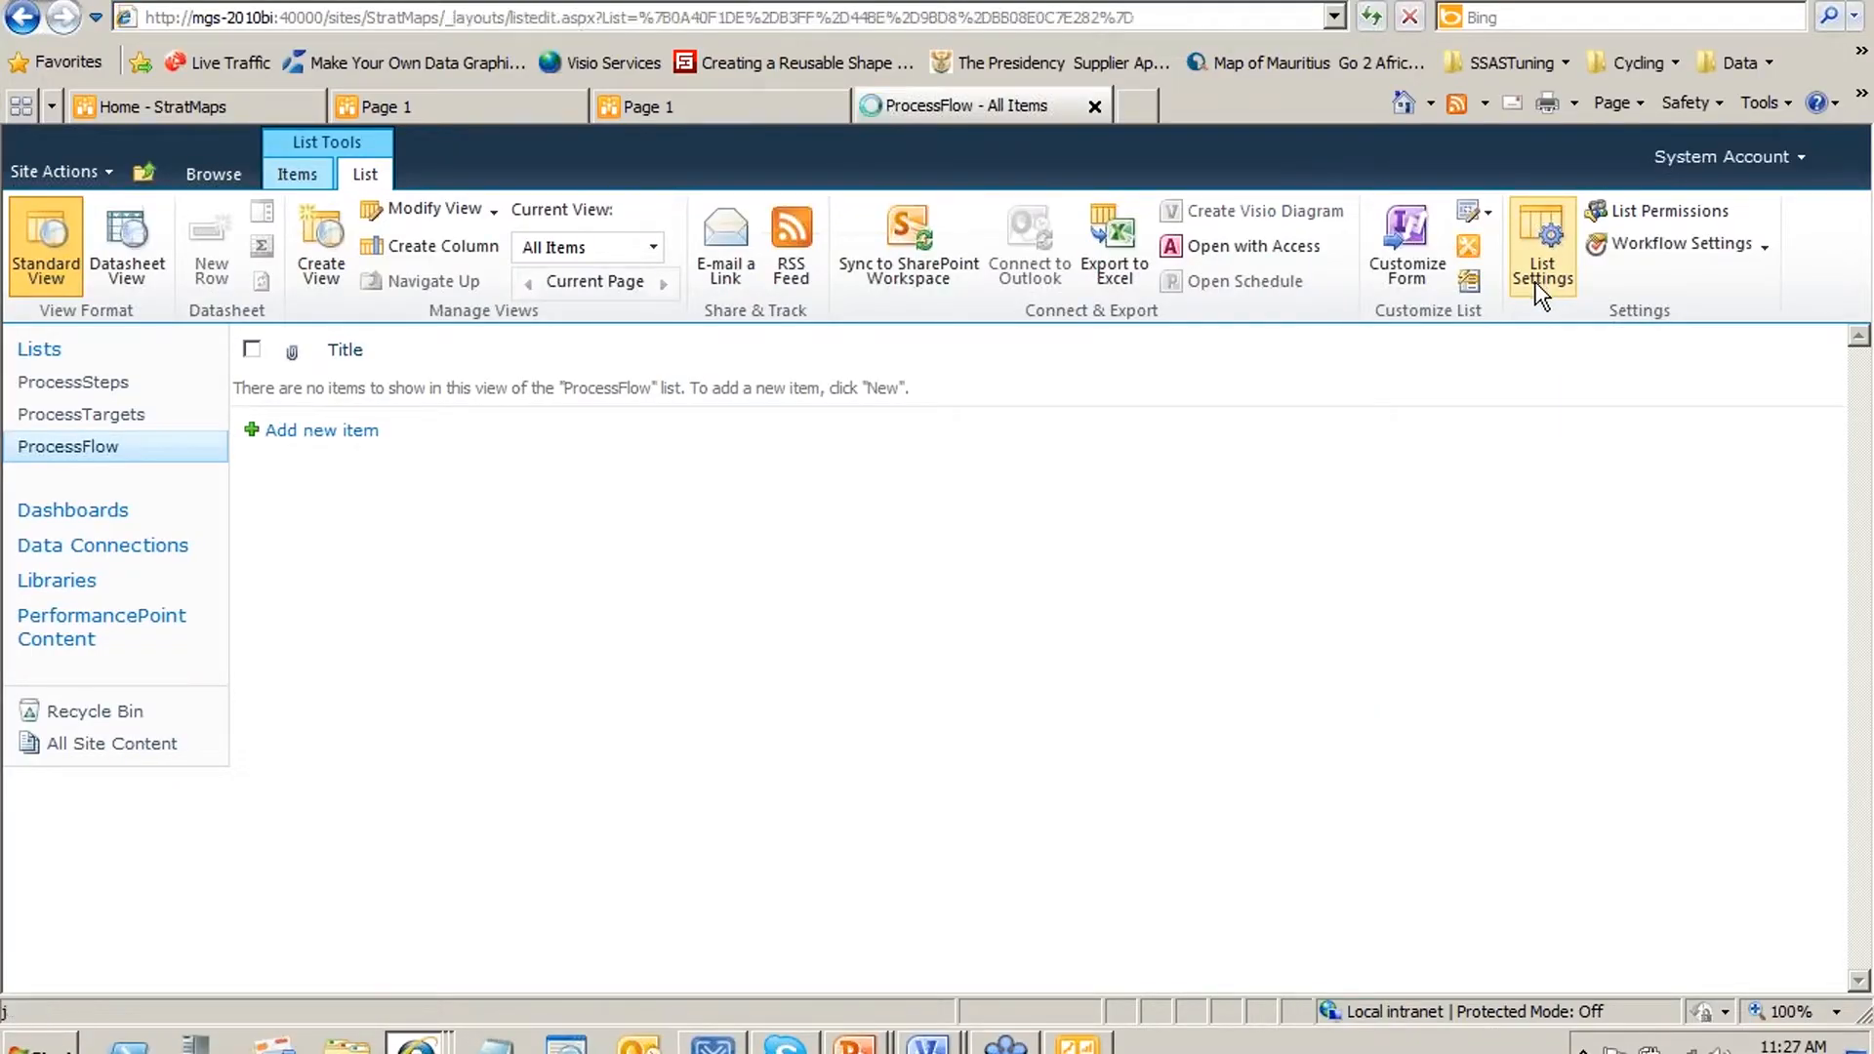
scroll(770, 639, "down", 5)
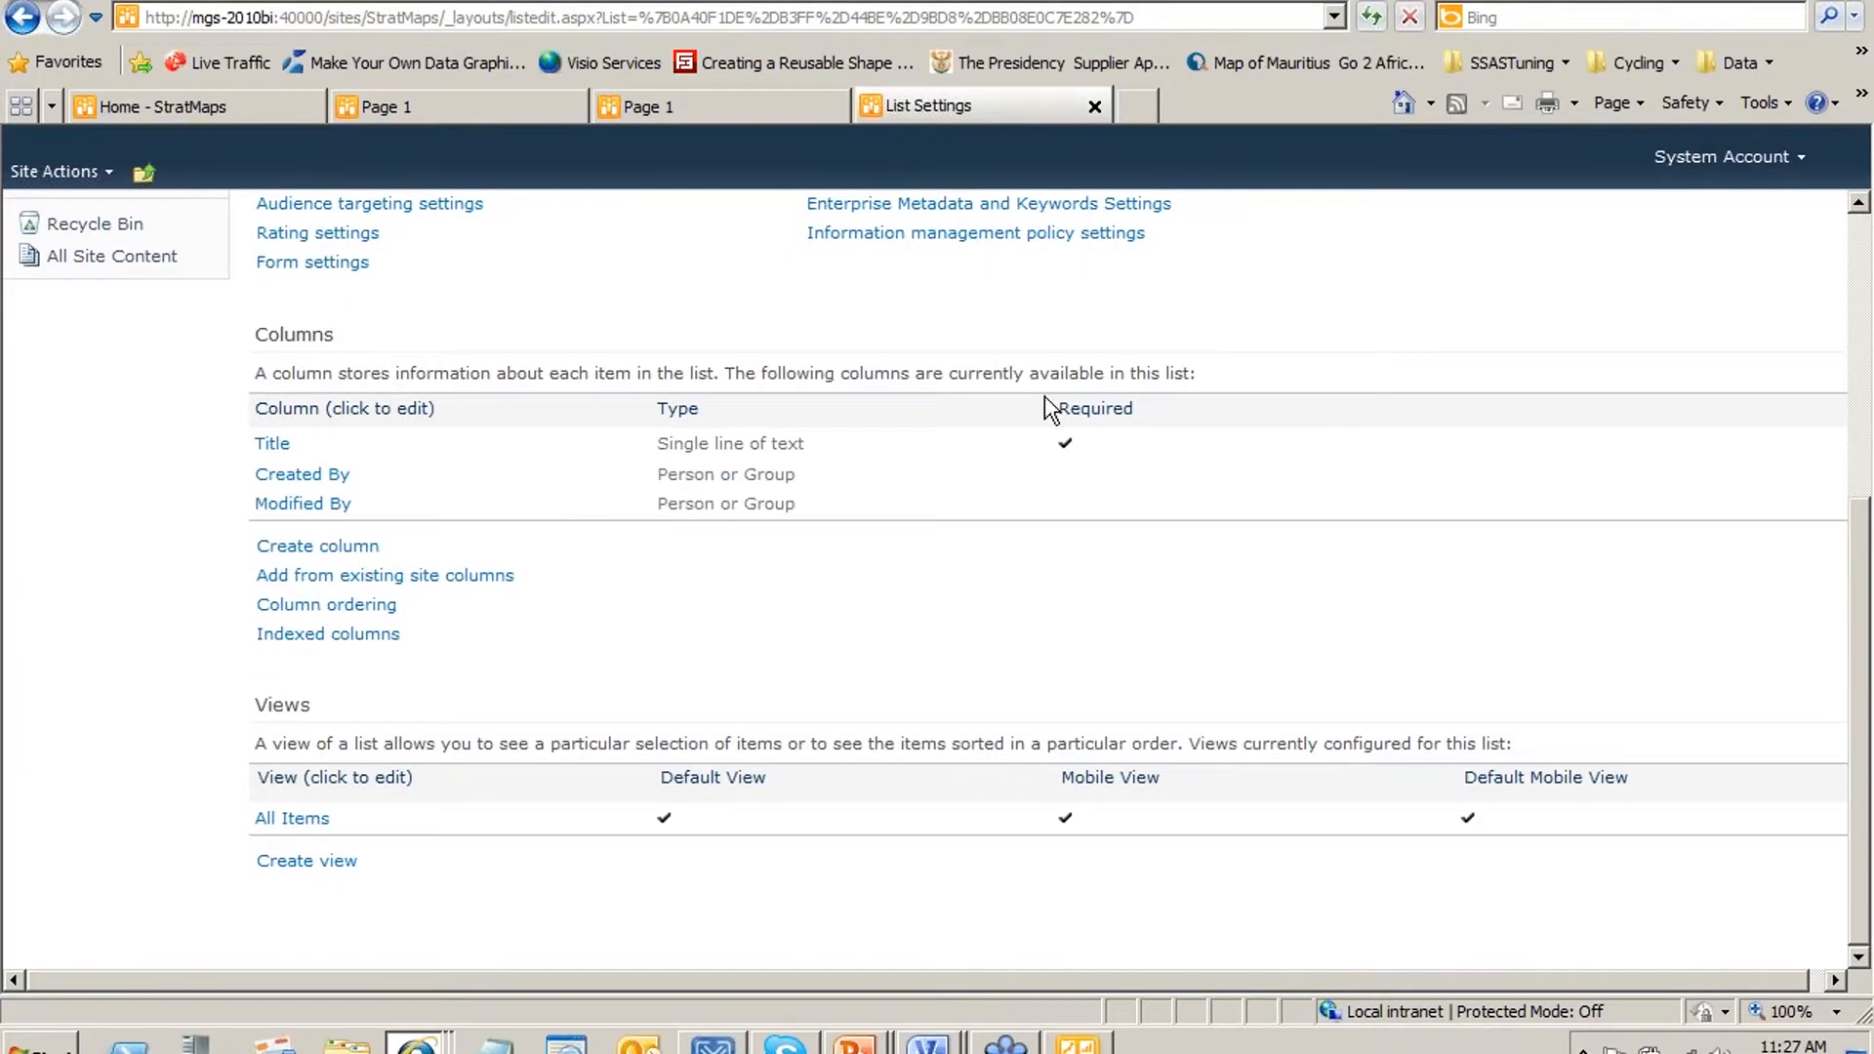
left_click(348, 545)
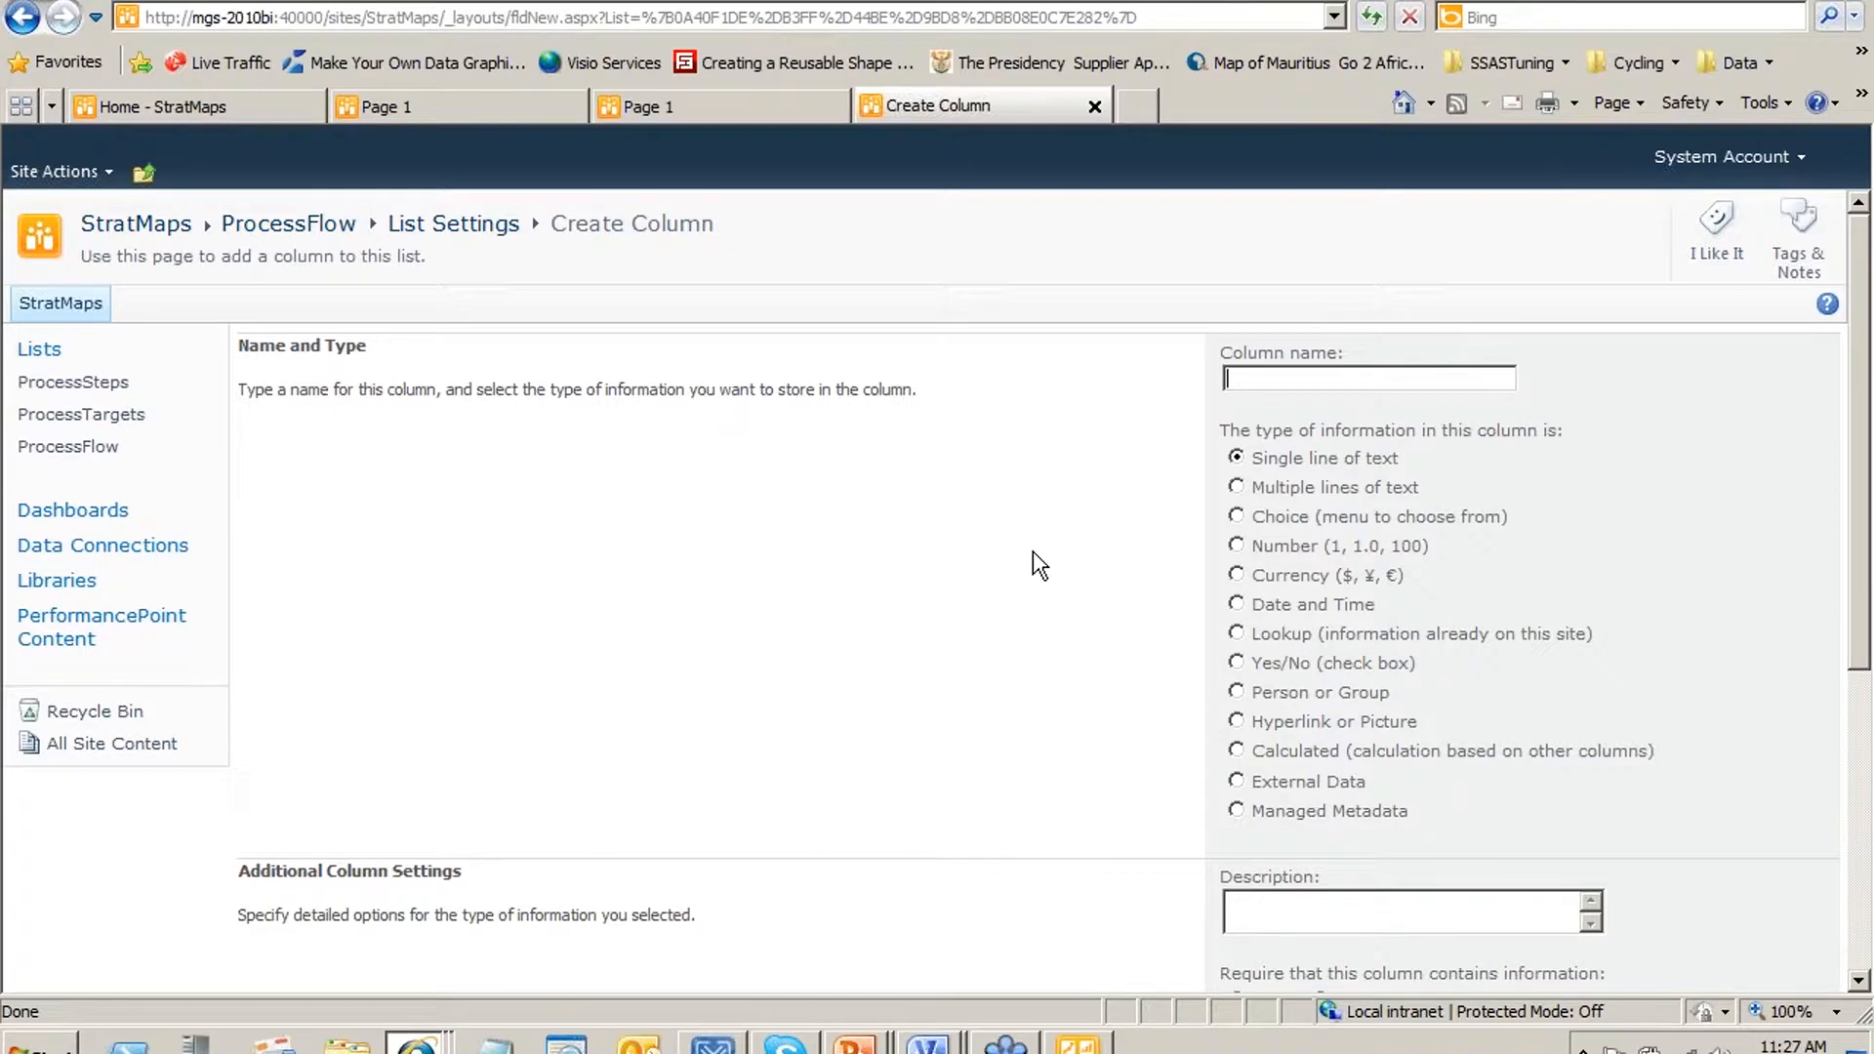
type("Step")
left_click(1242, 517)
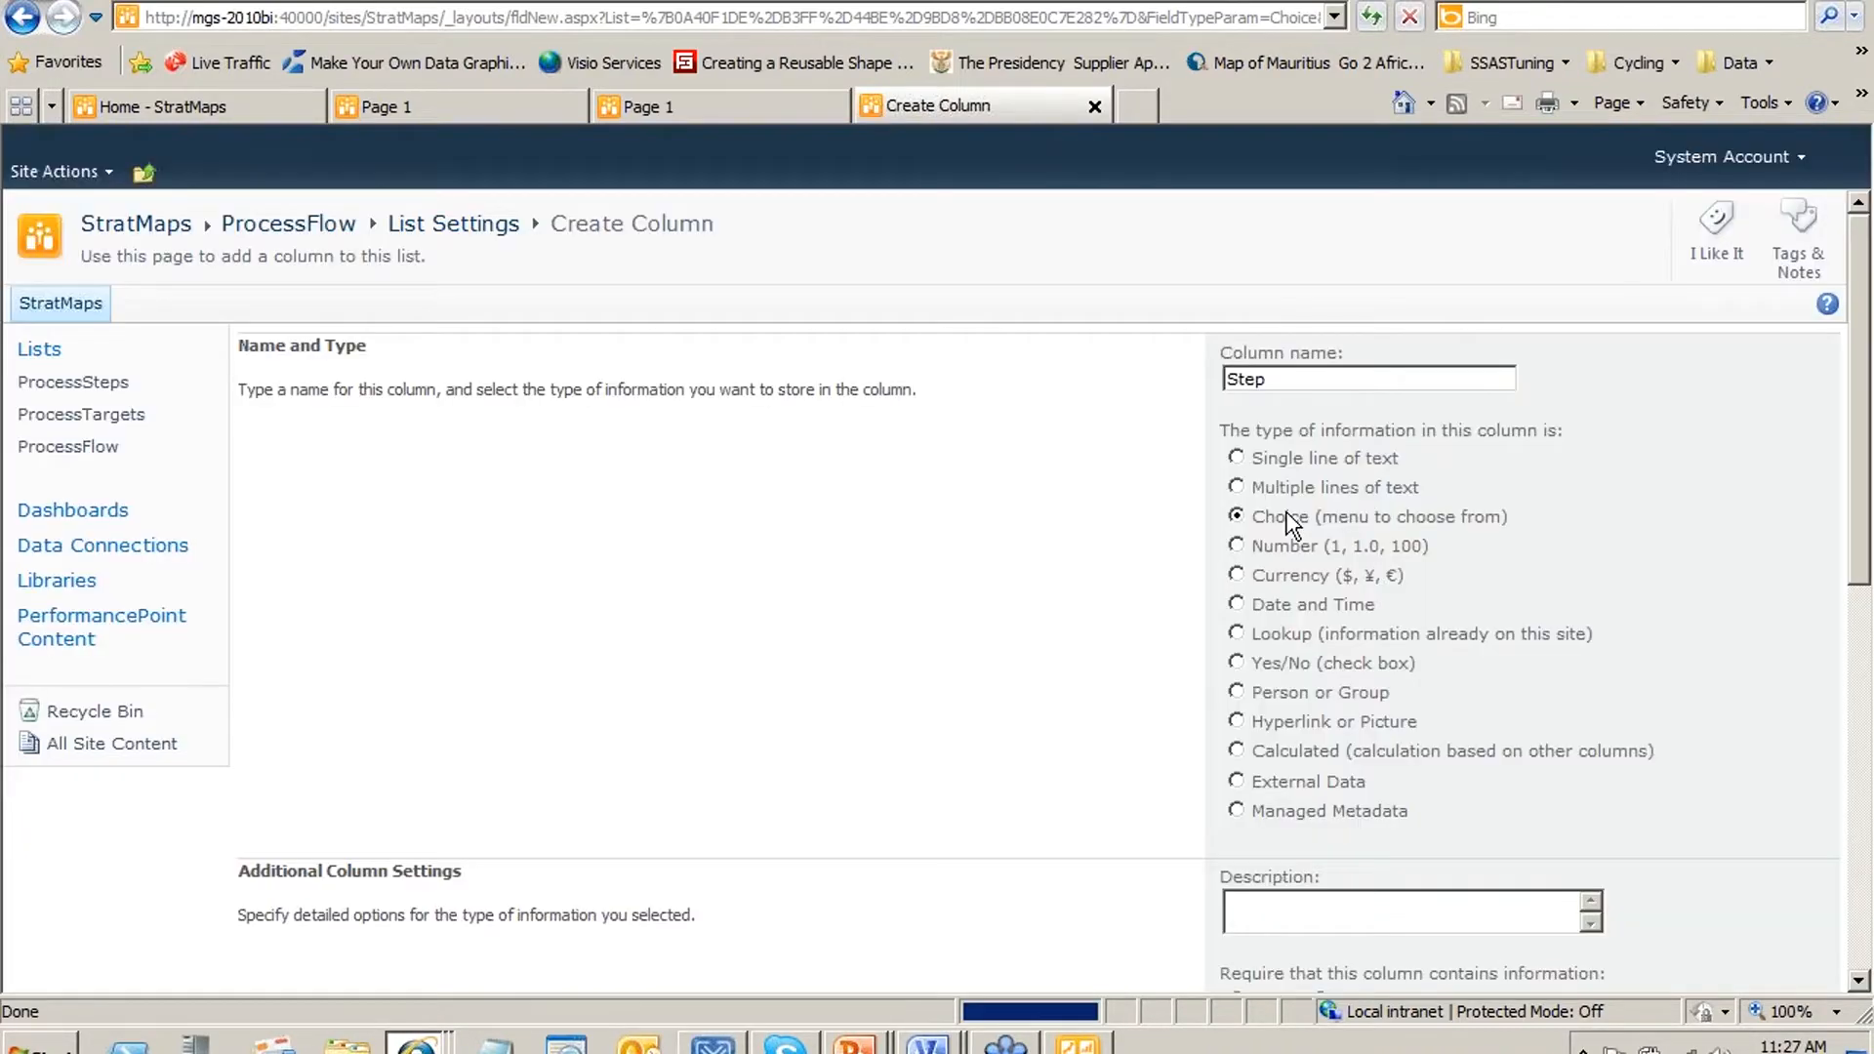
Replace the Step column's placeholder choices with a first choice, Delivery Components
scroll(1377, 713, "down", 3)
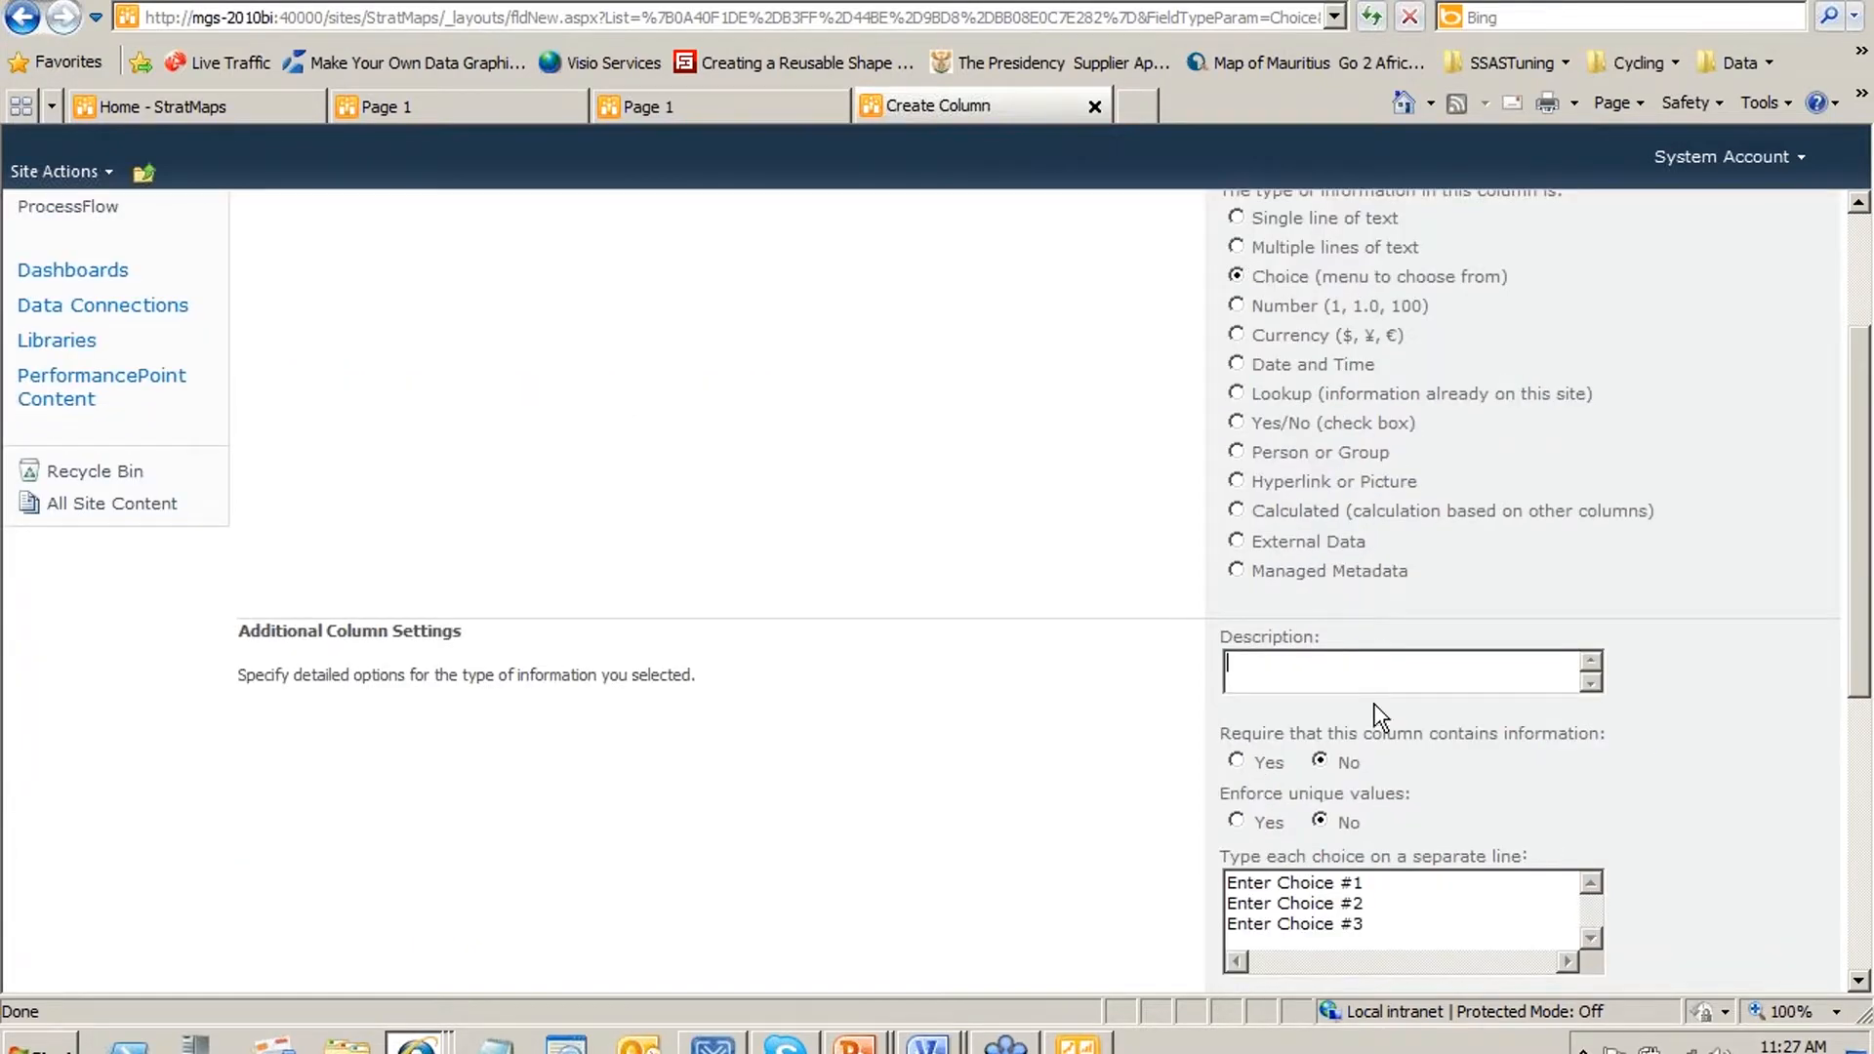
scroll(1374, 713, "down", 1)
left_click_drag(1374, 687, 817, 545)
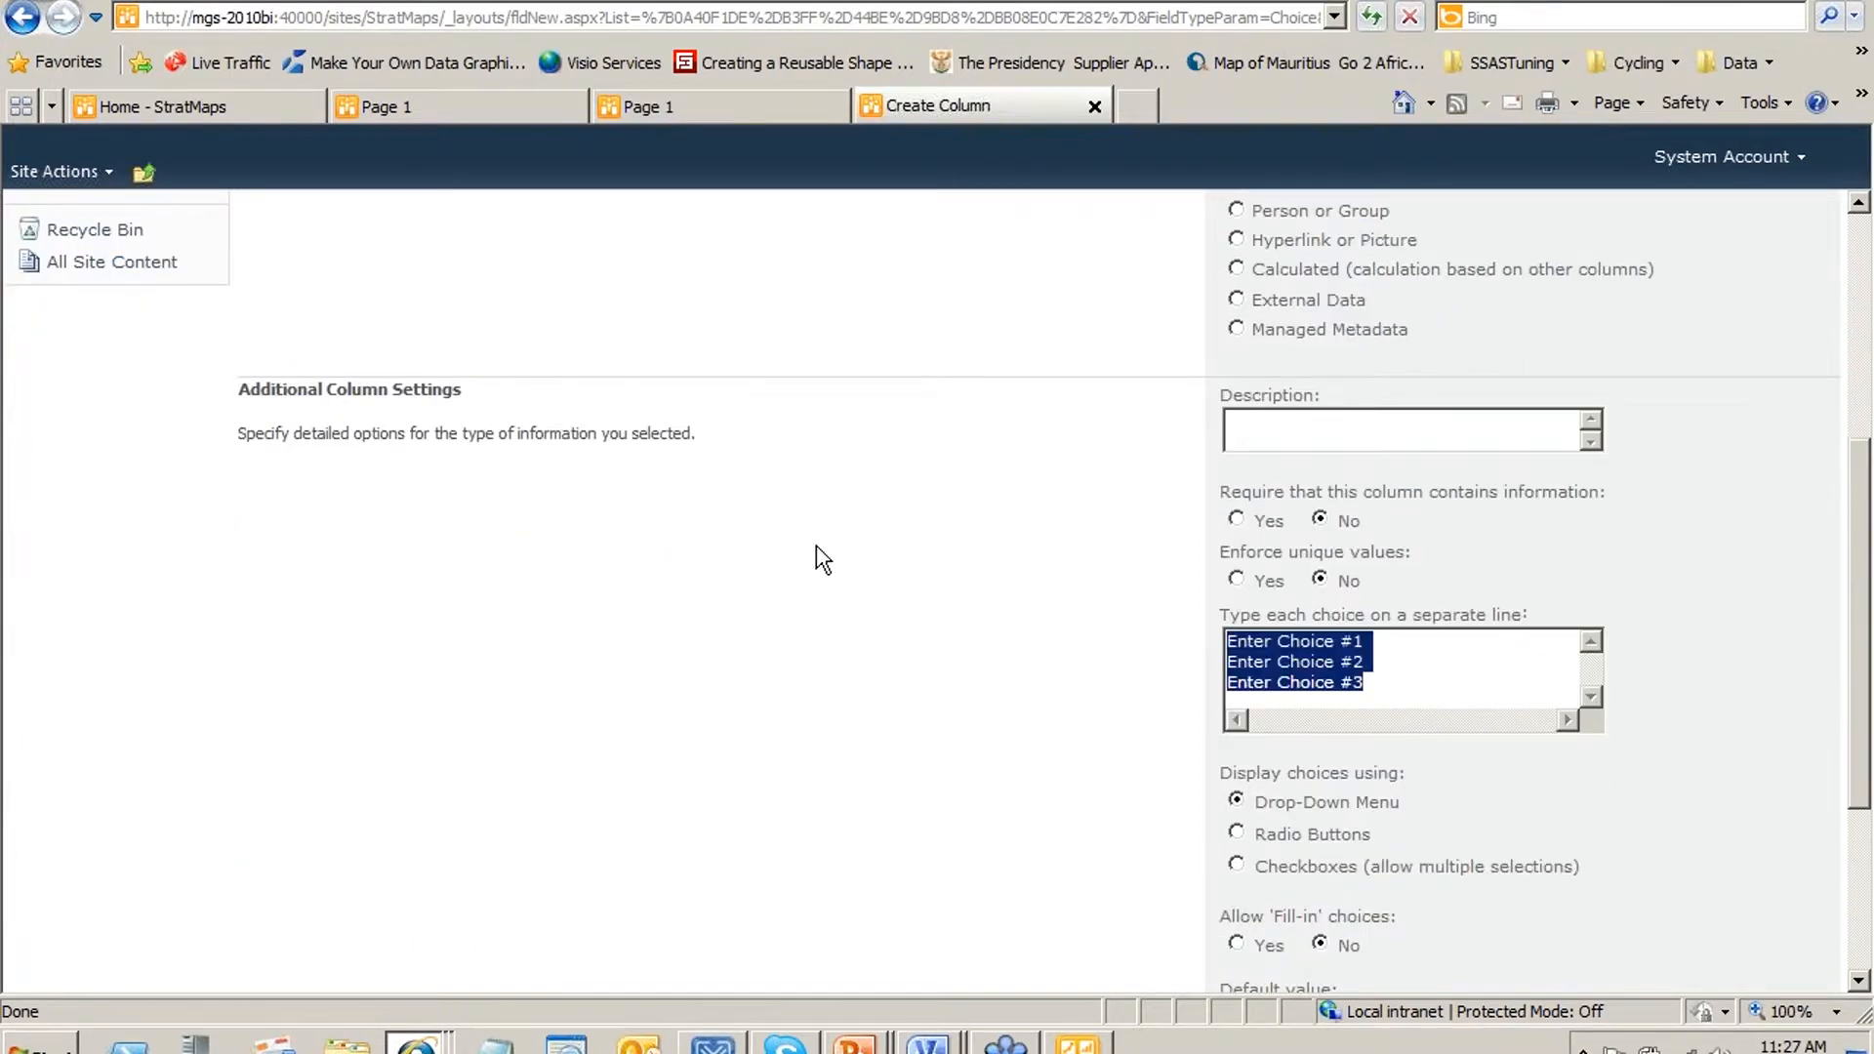
type("Delivery Cpmpn")
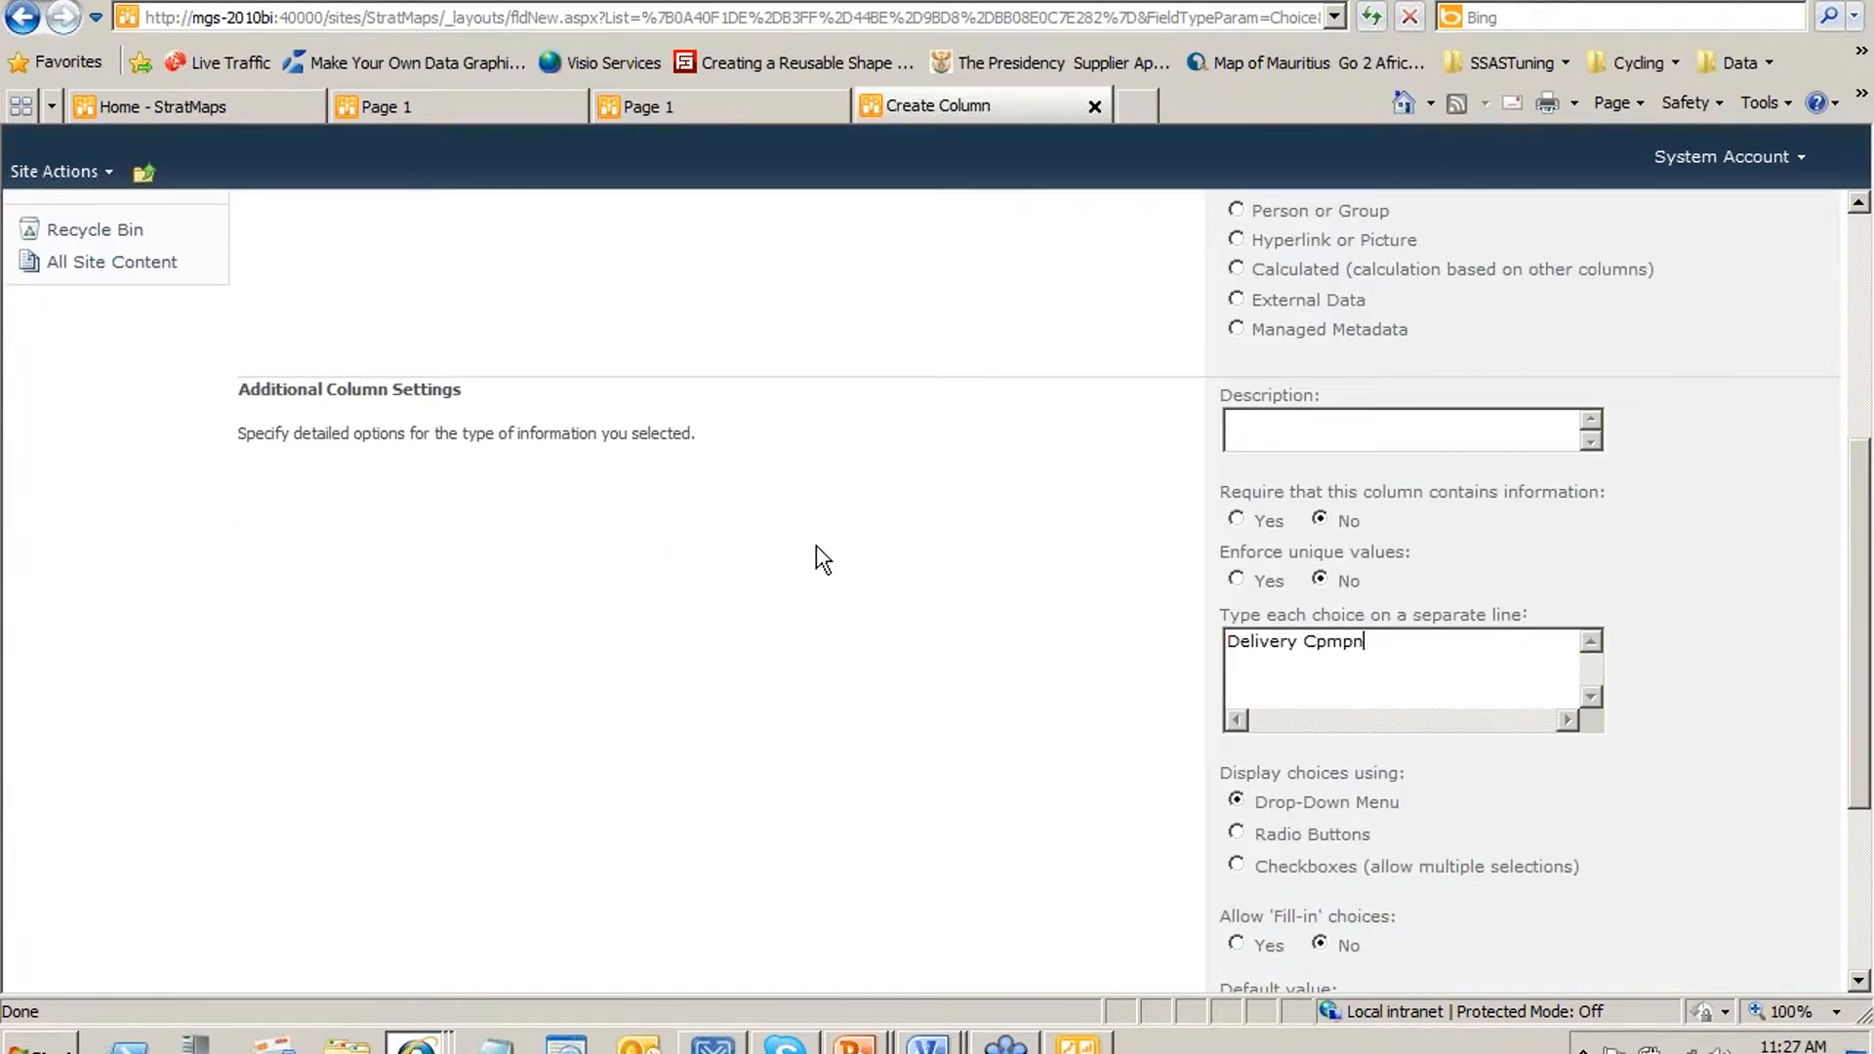
key("BackSpace")
key("BackSpace")
key("BackSpace")
key("BackSpace")
type("ompan")
key("BackSpace")
key("BackSpace")
type("onents ")
Add Fit Wheels on body and Install engine as further choices on separate lines
type("Fit")
type(" Wheels on ")
type("body")
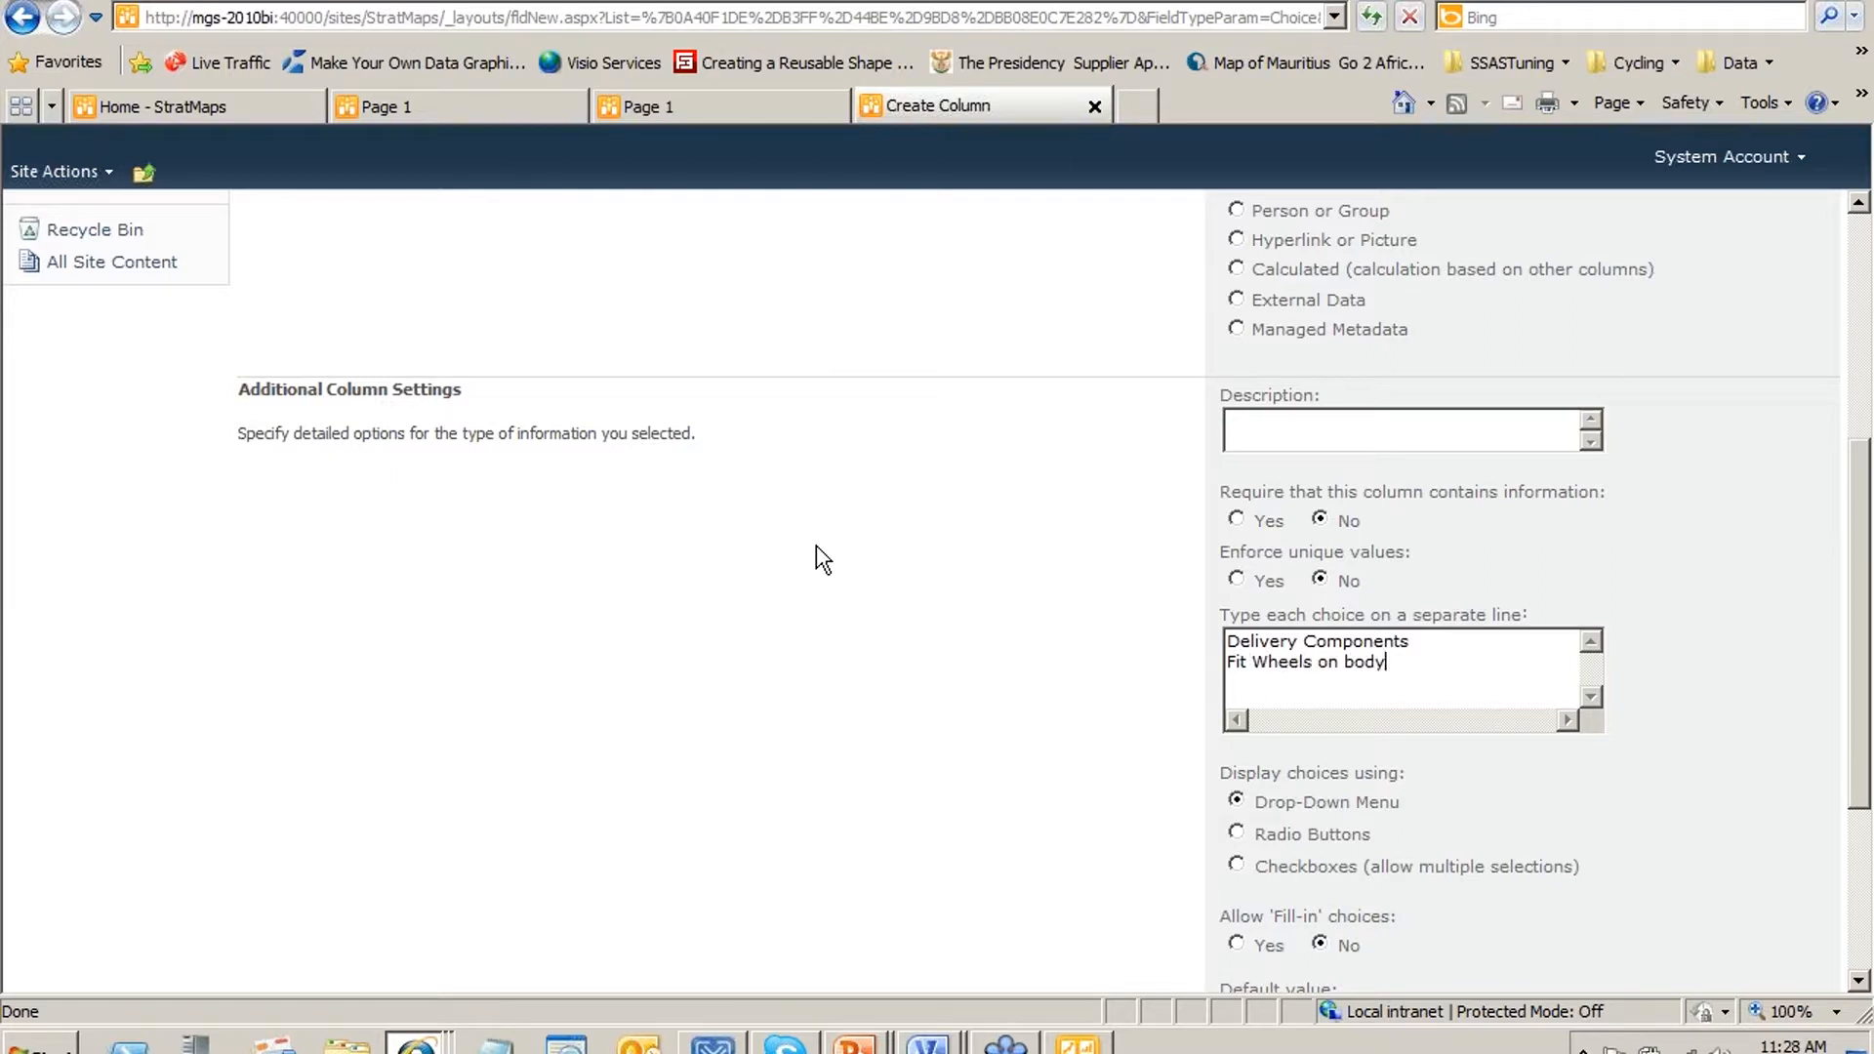
key("Return")
type("Installe")
key("BackSpace")
type("engine")
Review the column settings and open the Delivery Components choice for editing at the end of the word Delivery
scroll(1199, 610, "down", 3)
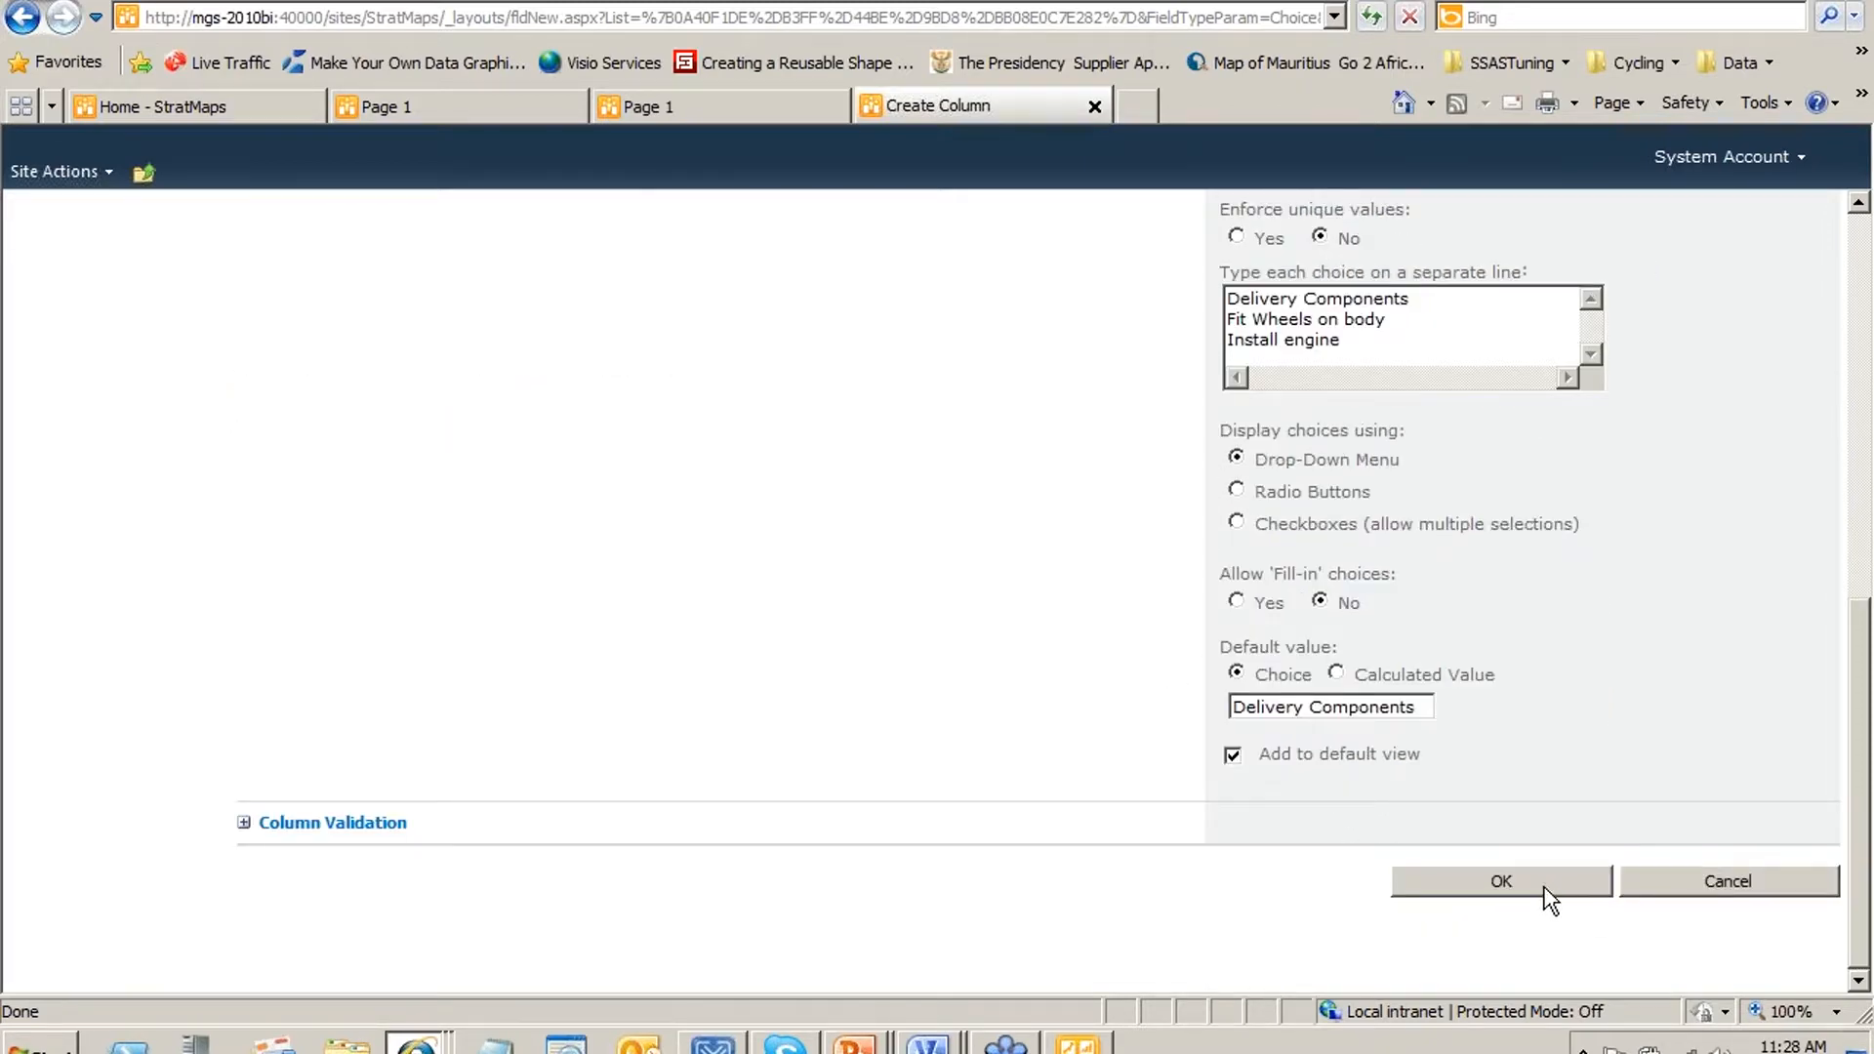
scroll(1406, 652, "up", 1)
scroll(1408, 652, "up", 2)
left_click(1299, 539)
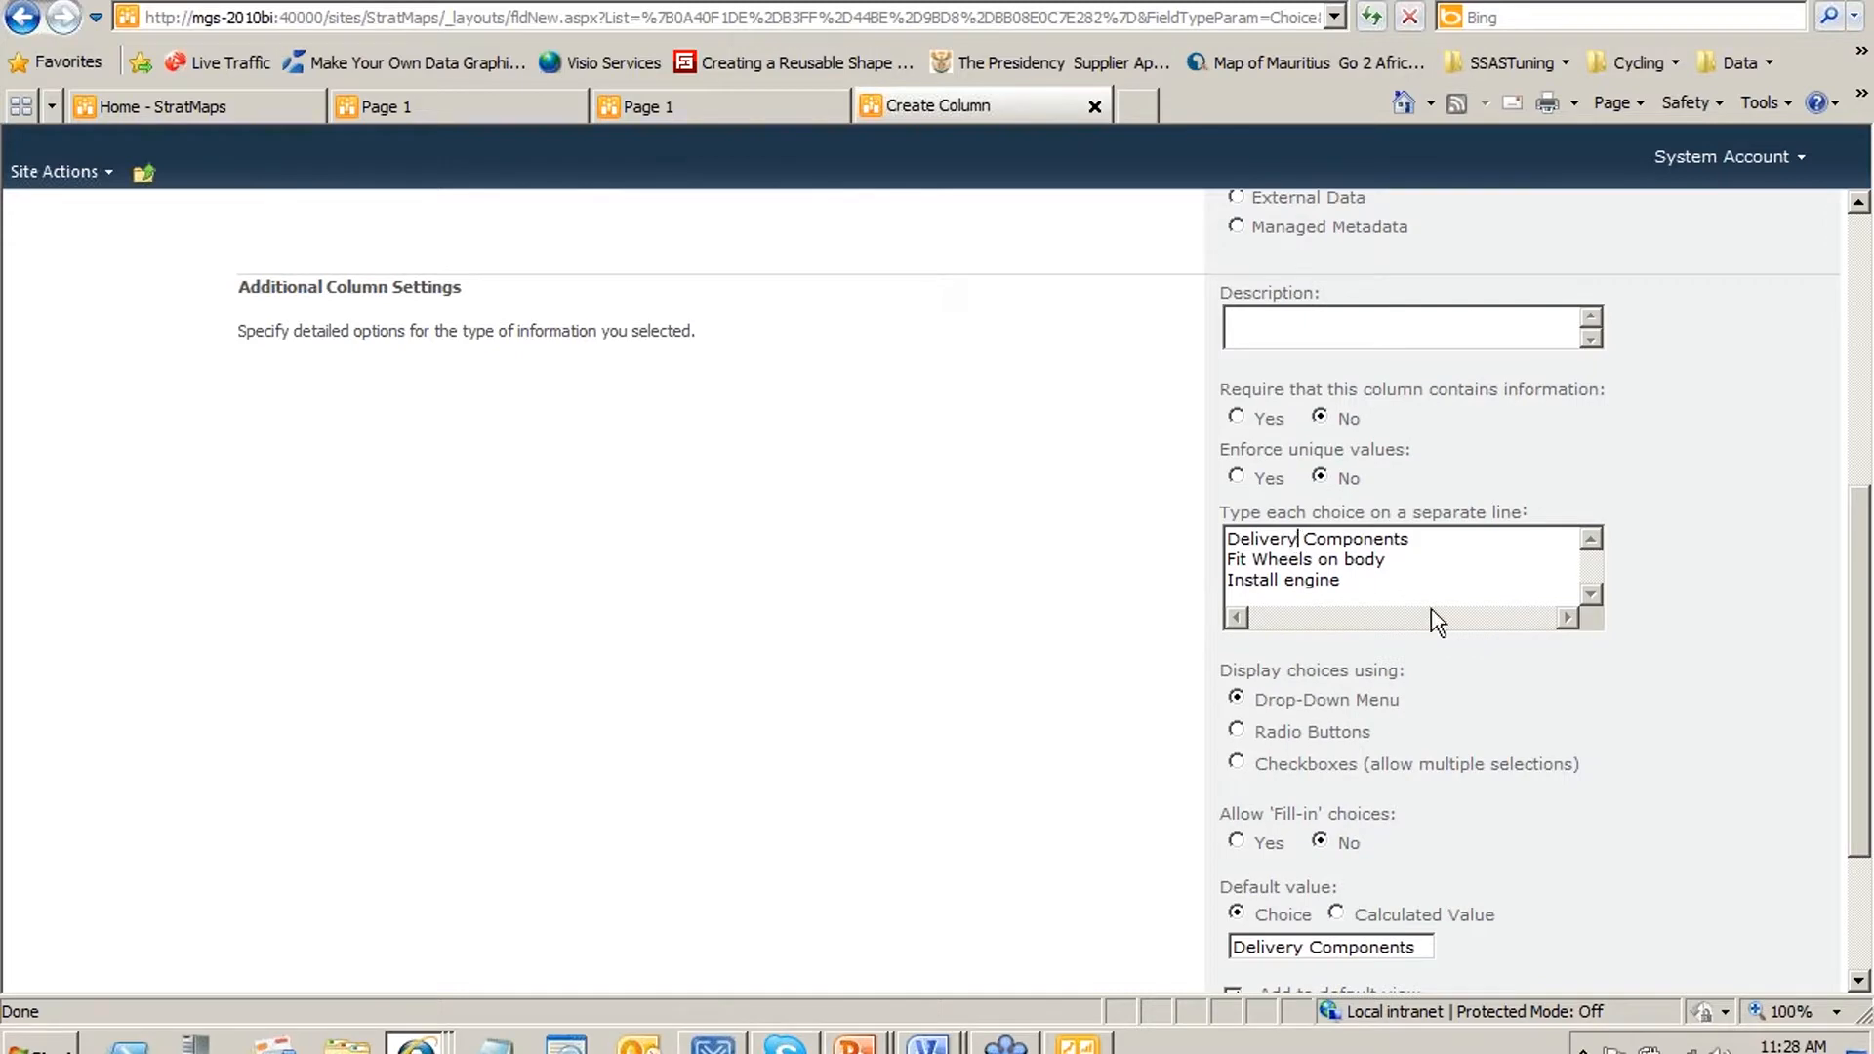
Correct the first choice to "Deliver Components" and save the new choice column
key("BackSpace")
scroll(1421, 546, "down", 2)
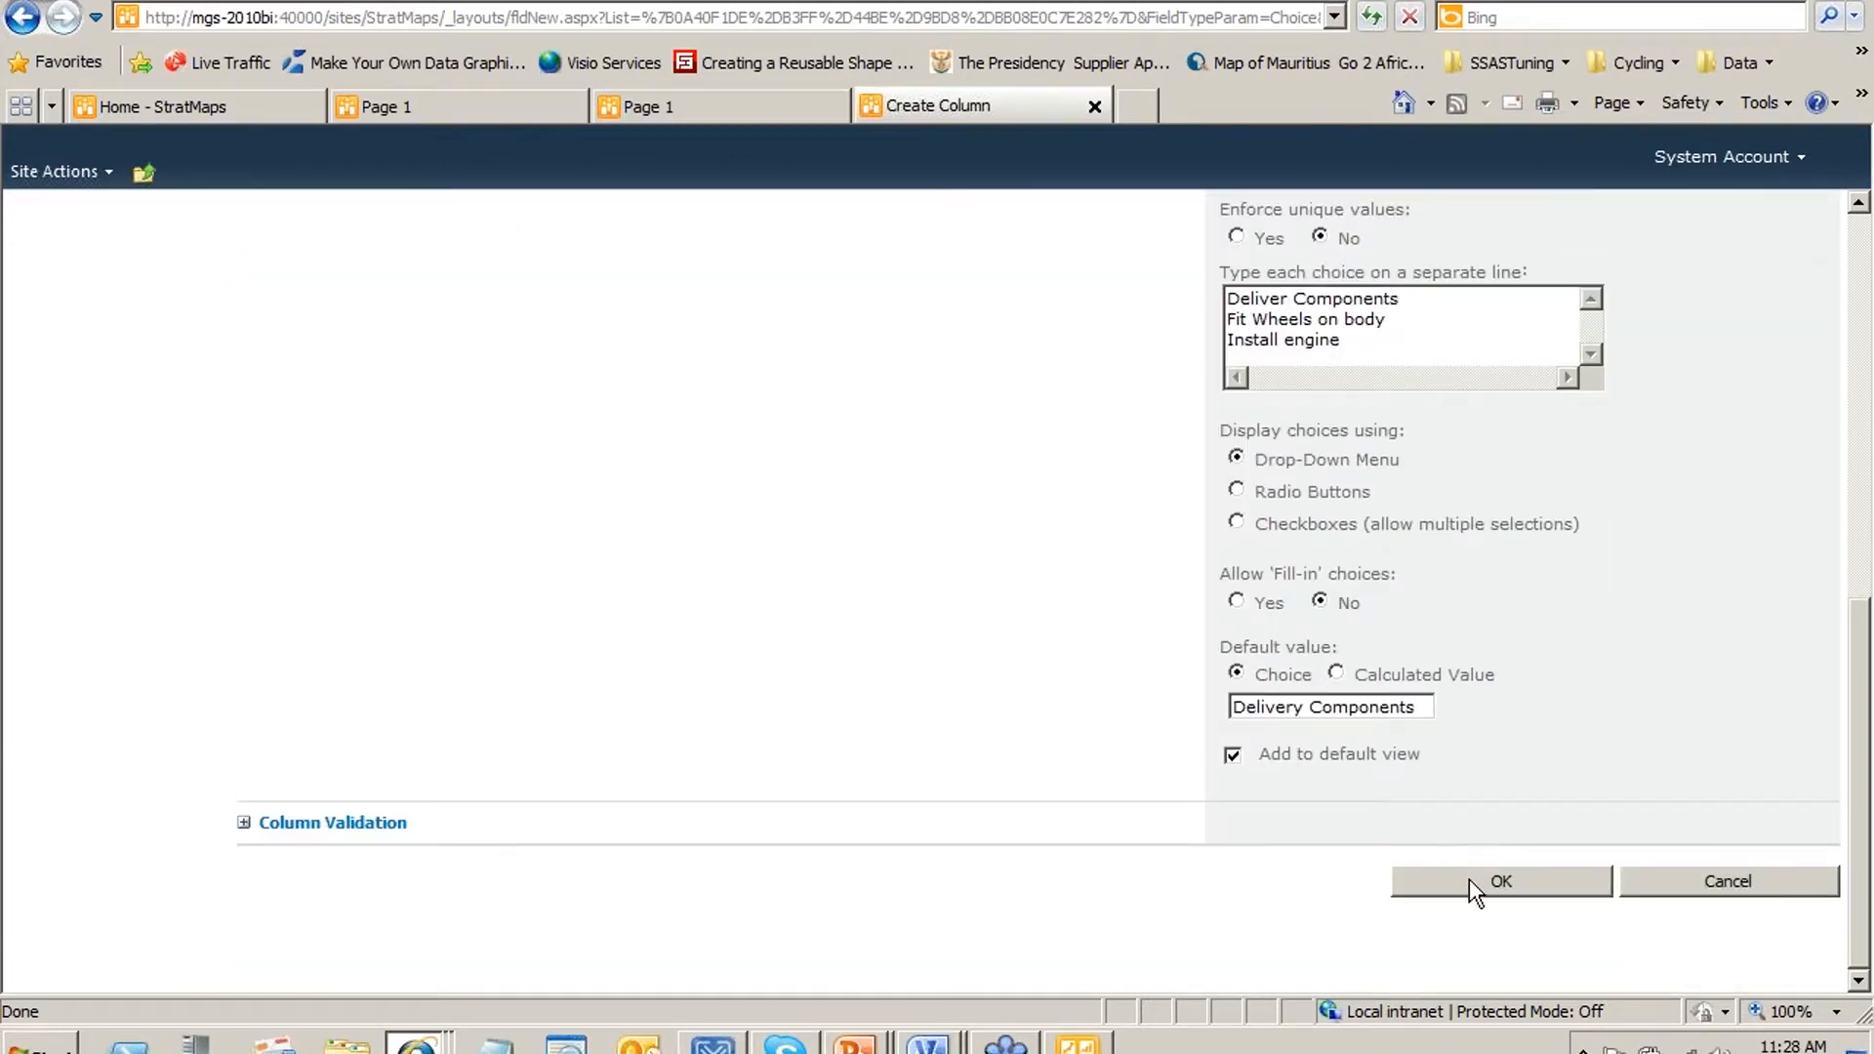
left_click(1469, 879)
Add a column named Date of type Date and Time to the ProcessFlow list, keeping the date-only format
scroll(565, 628, "down", 4)
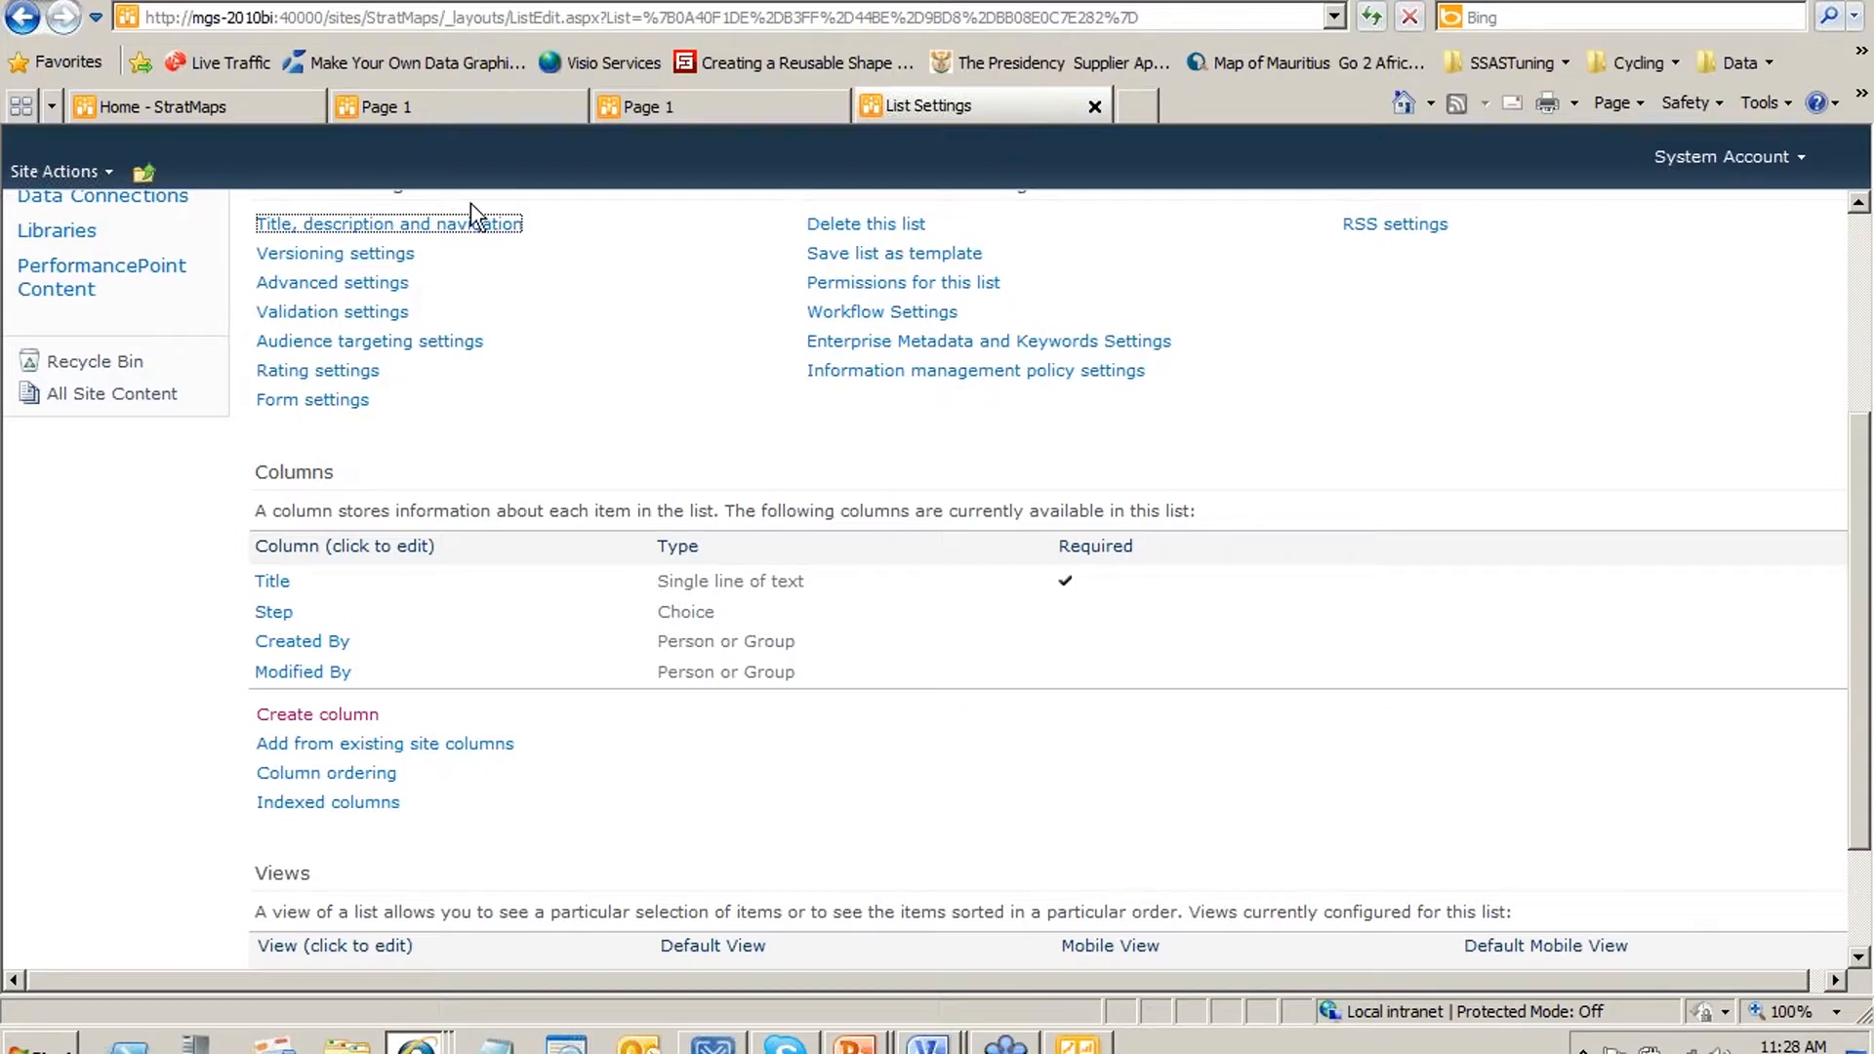
left_click(351, 716)
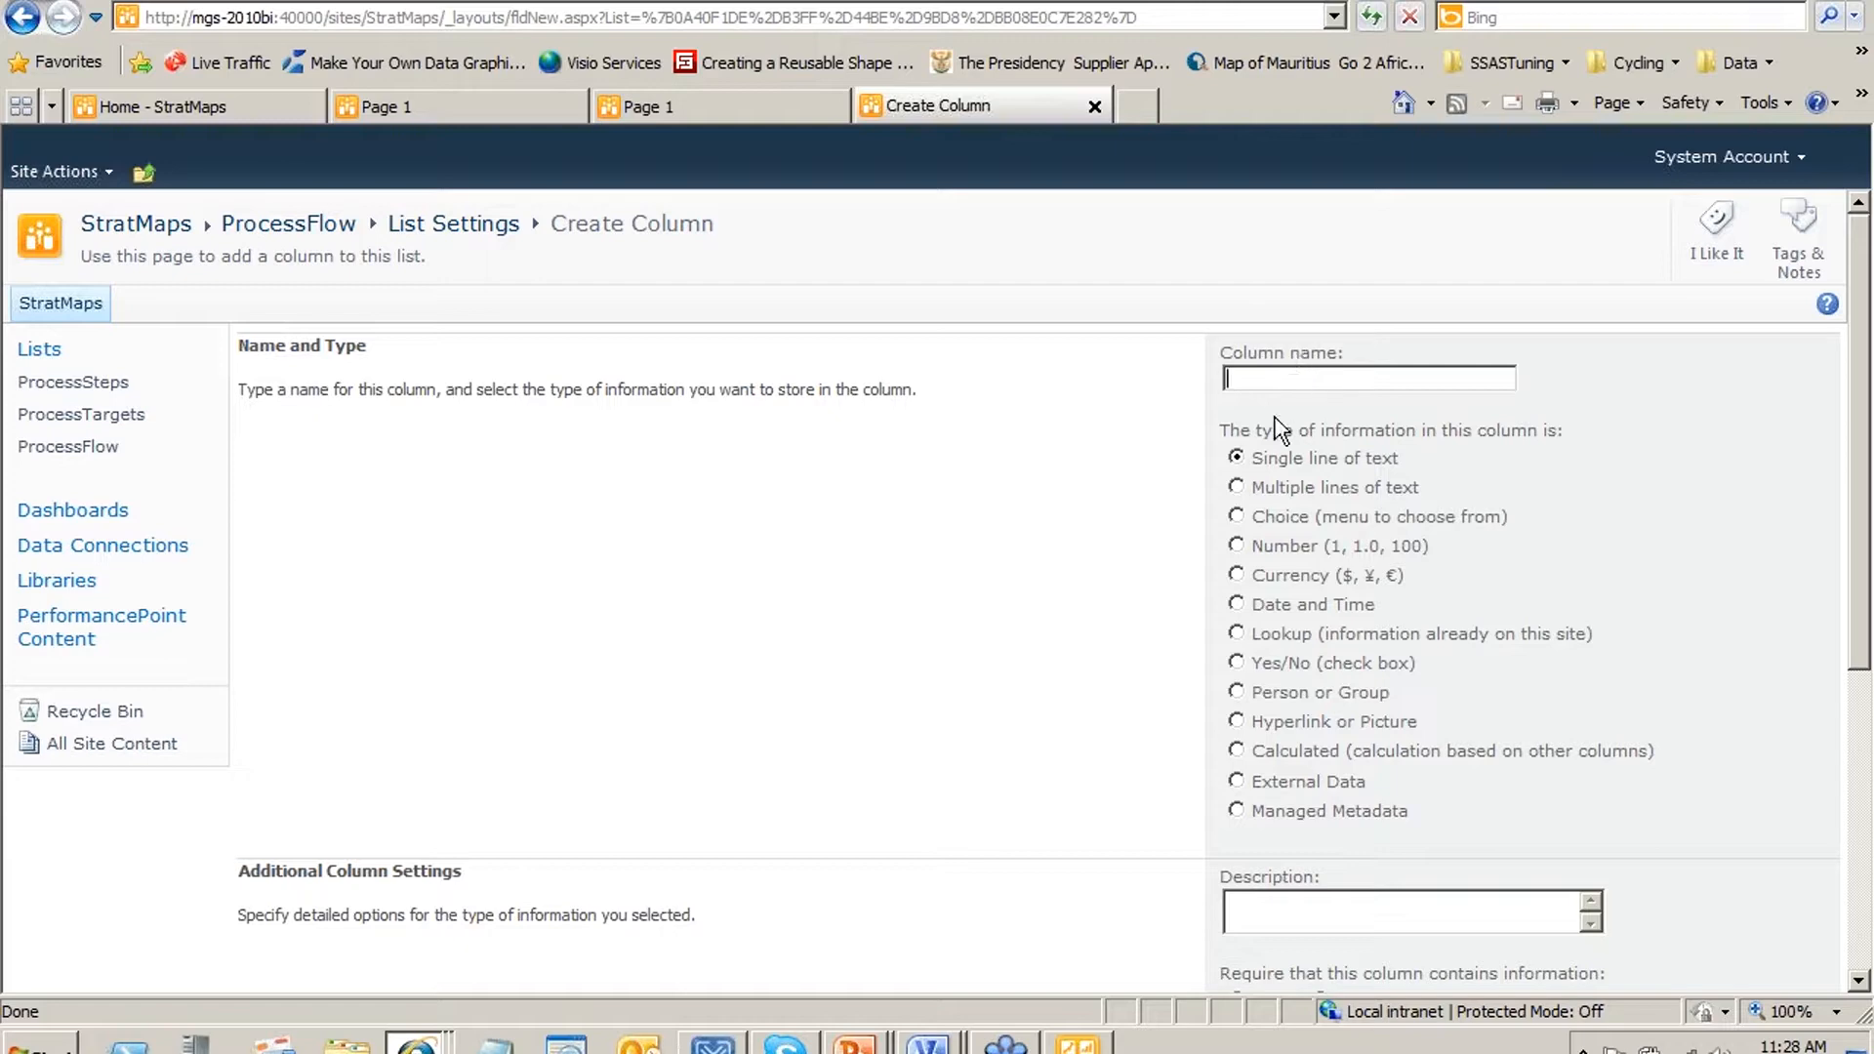
type("Date")
left_click(1241, 605)
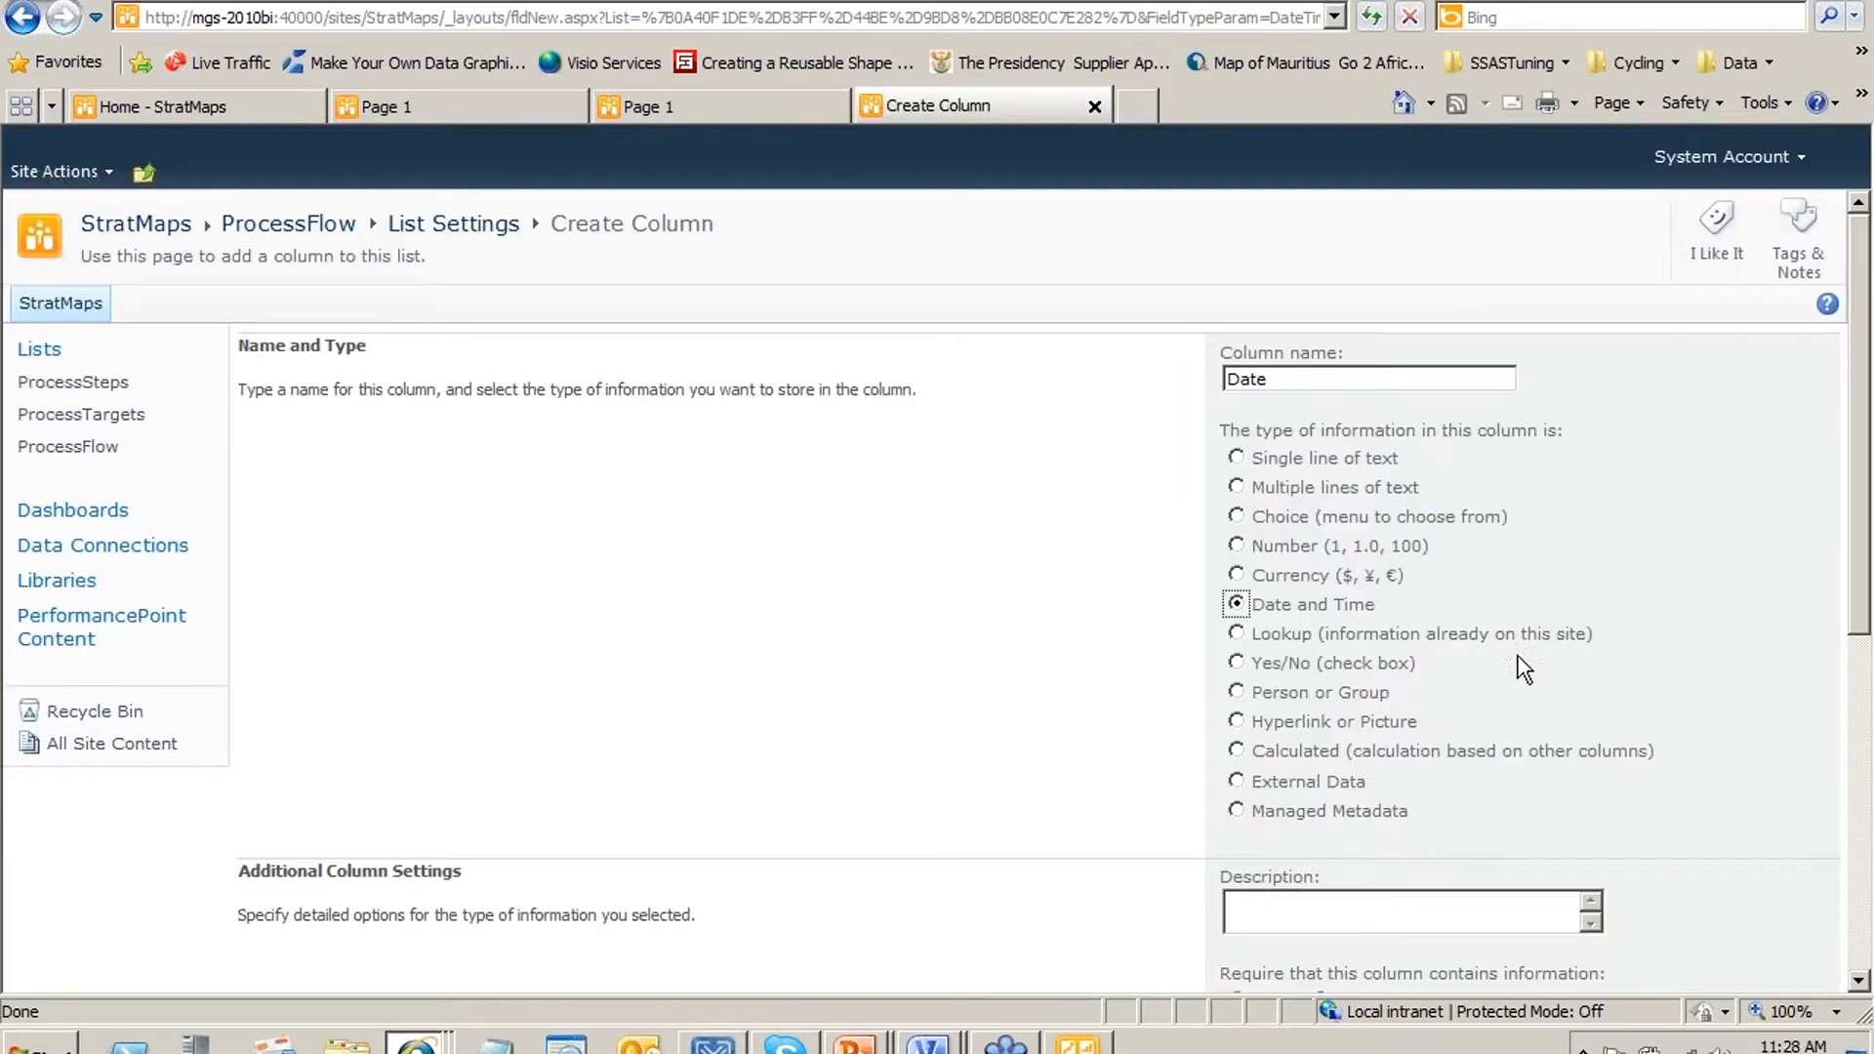
scroll(1381, 602, "down", 6)
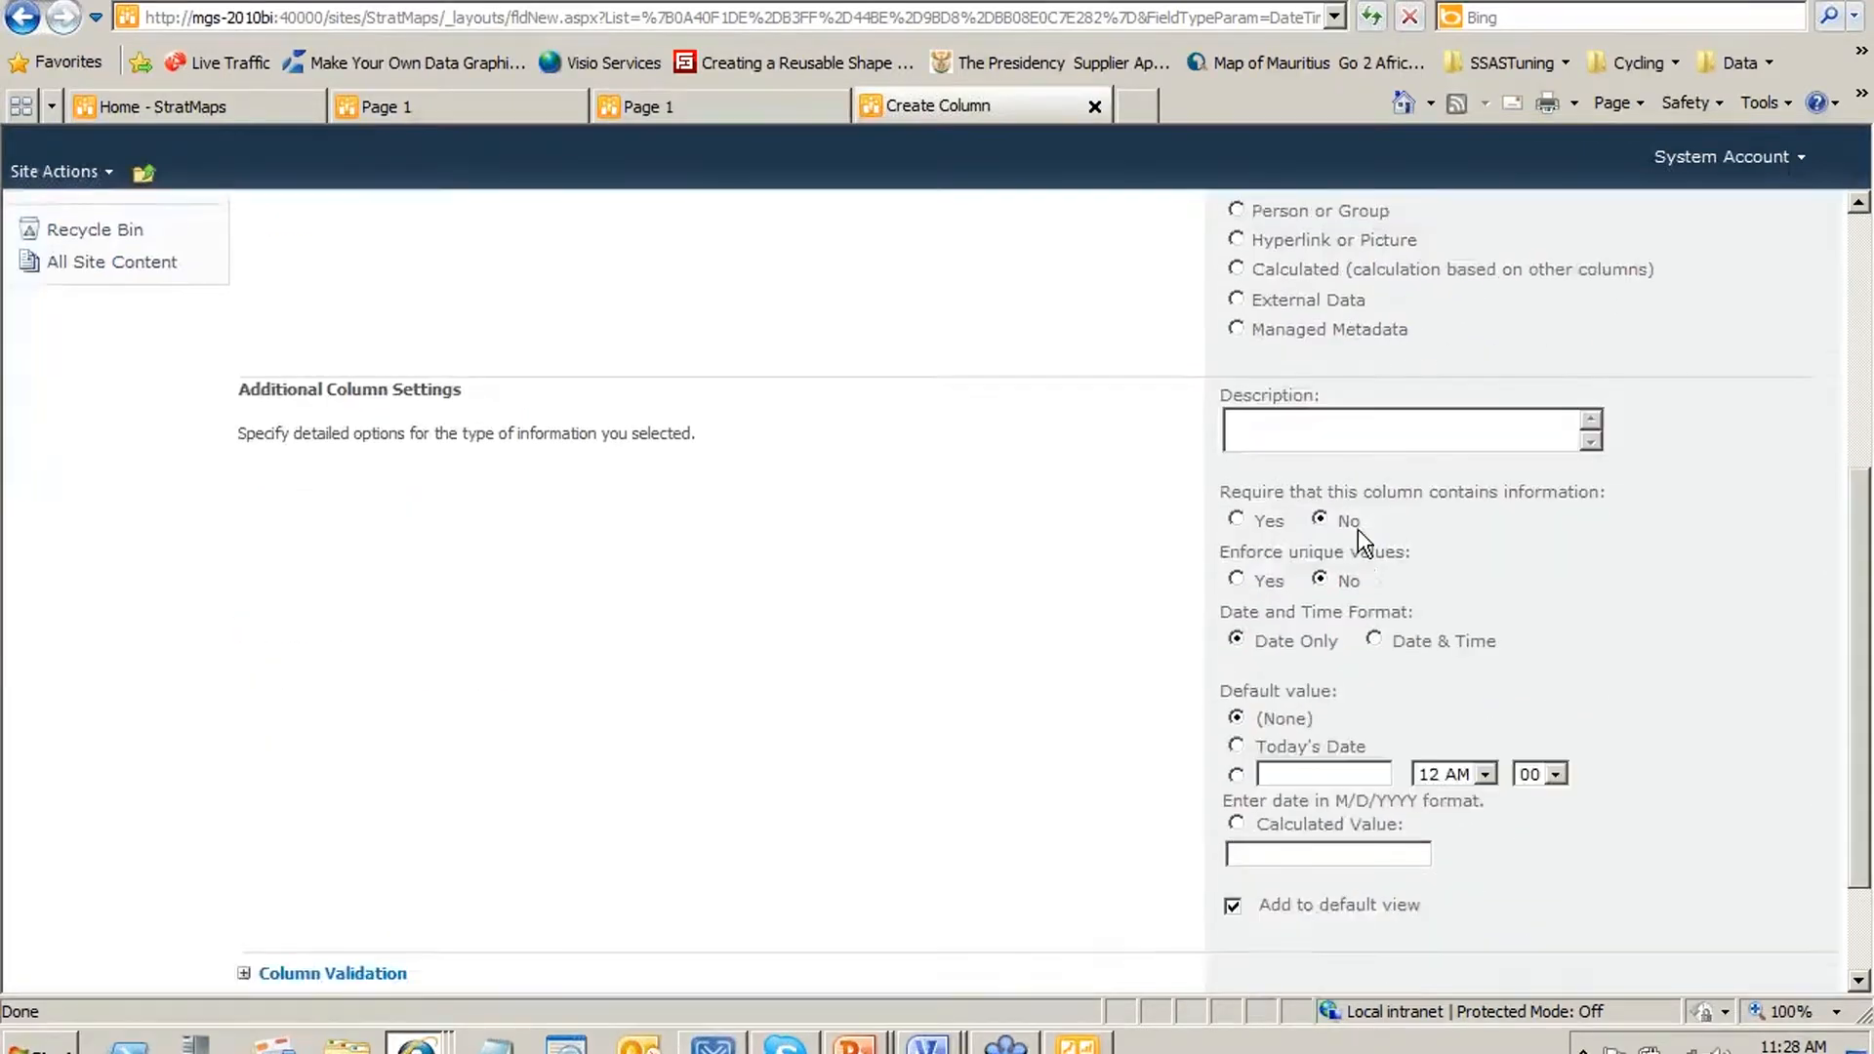
left_click(1521, 888)
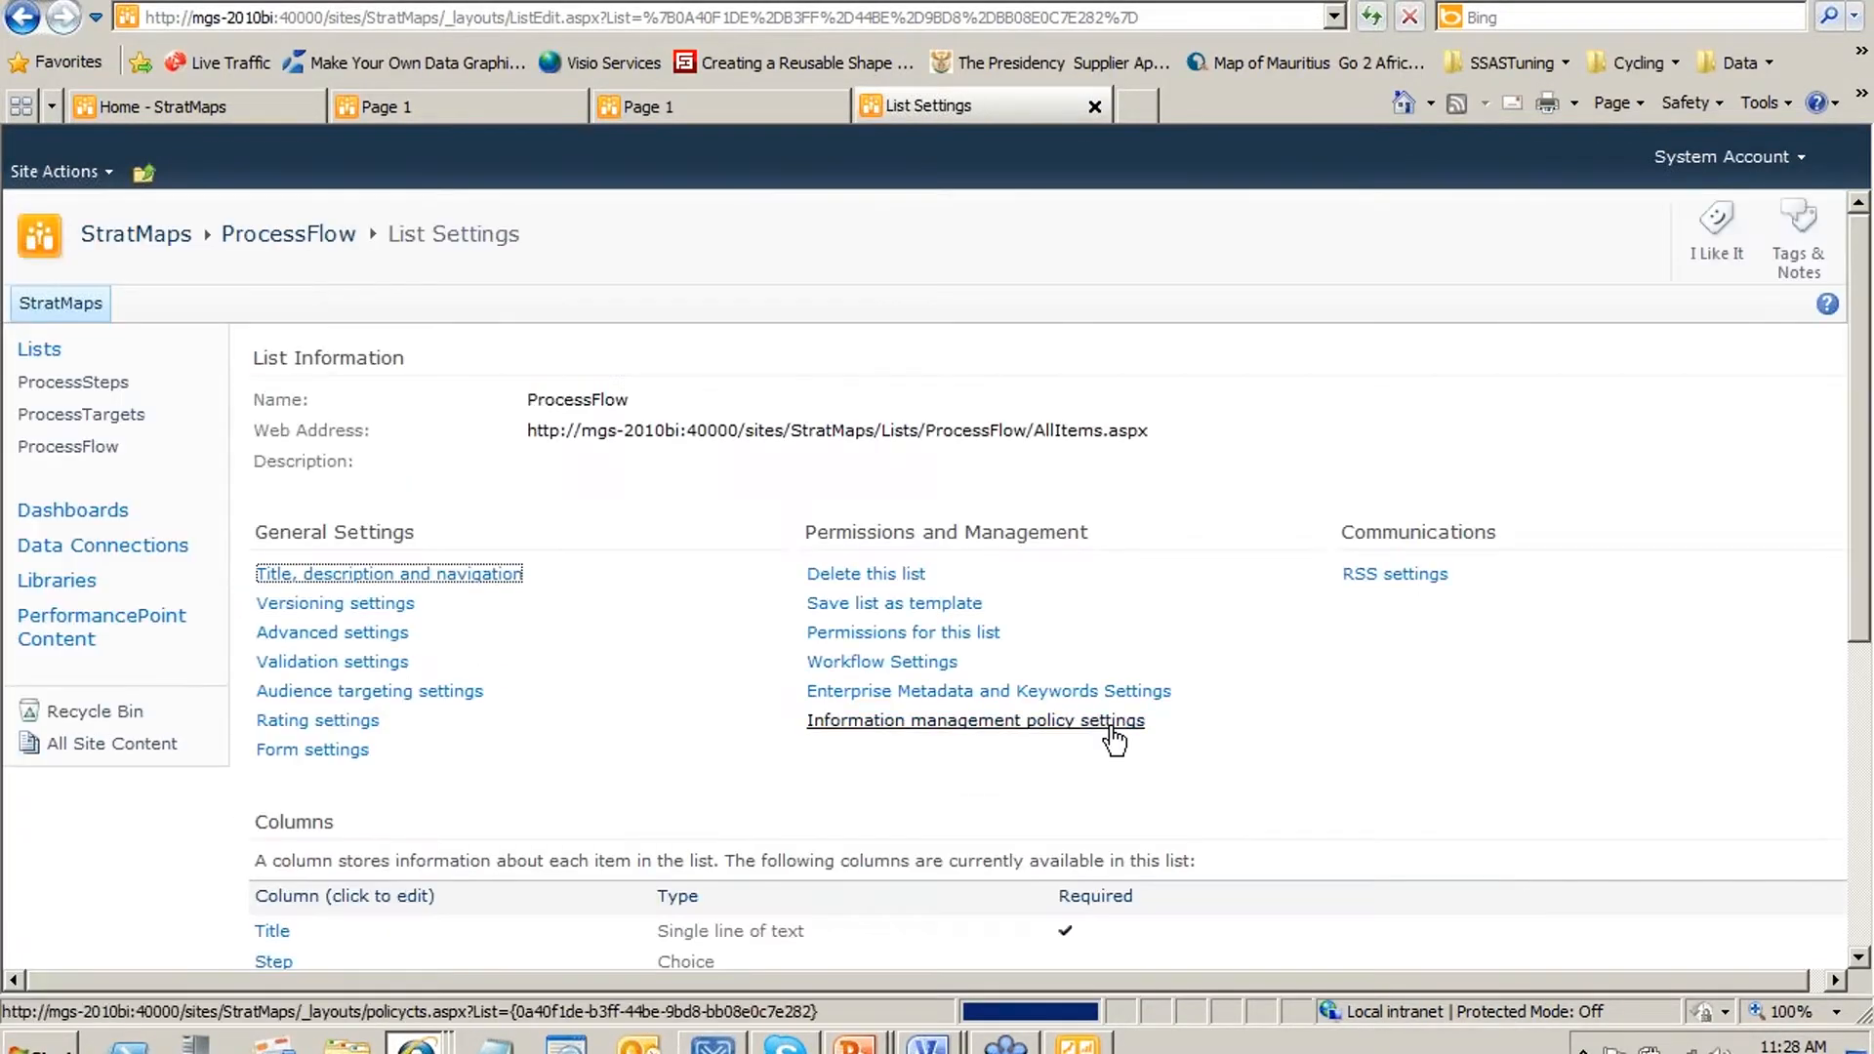
Add a Number column named NumberOfCarsThrough to the ProcessFlow list, choosing its number of decimal places
scroll(200, 818, "down", 2)
left_click(332, 747)
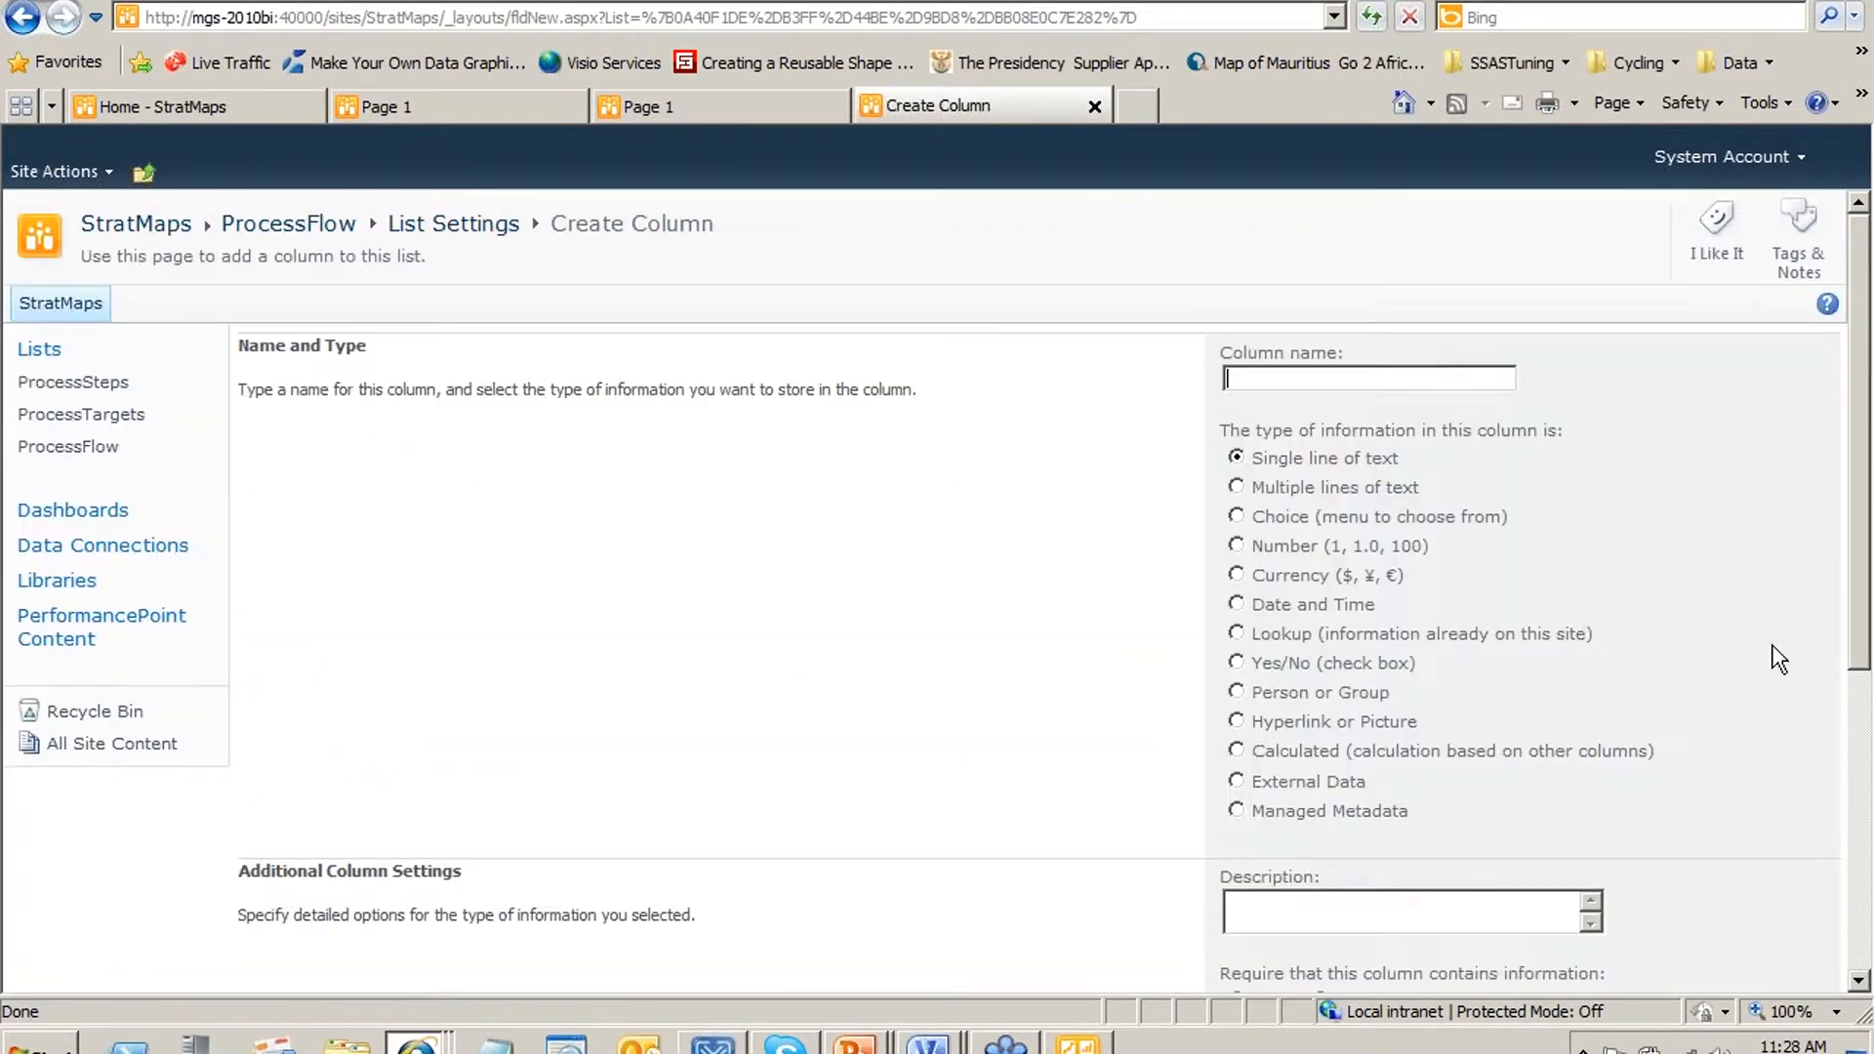
type("NumberOfCarsThro")
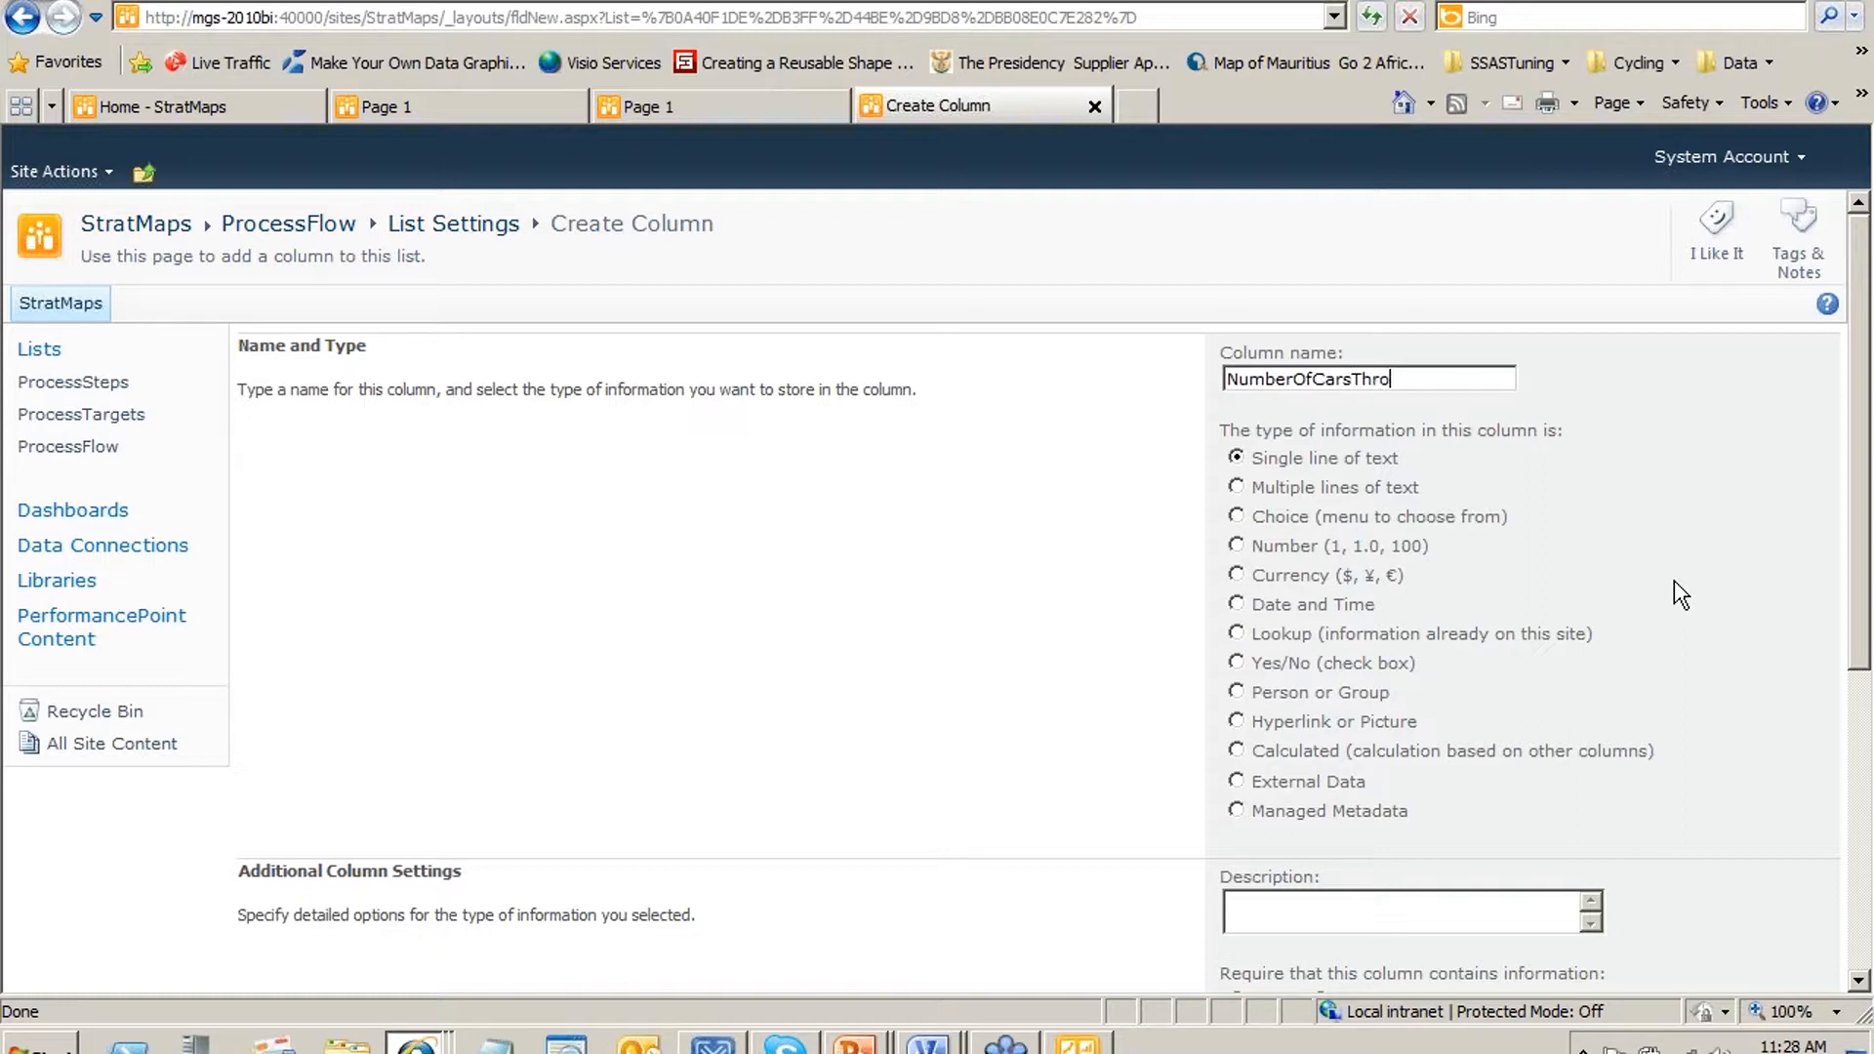
type("ugh")
left_click(1246, 549)
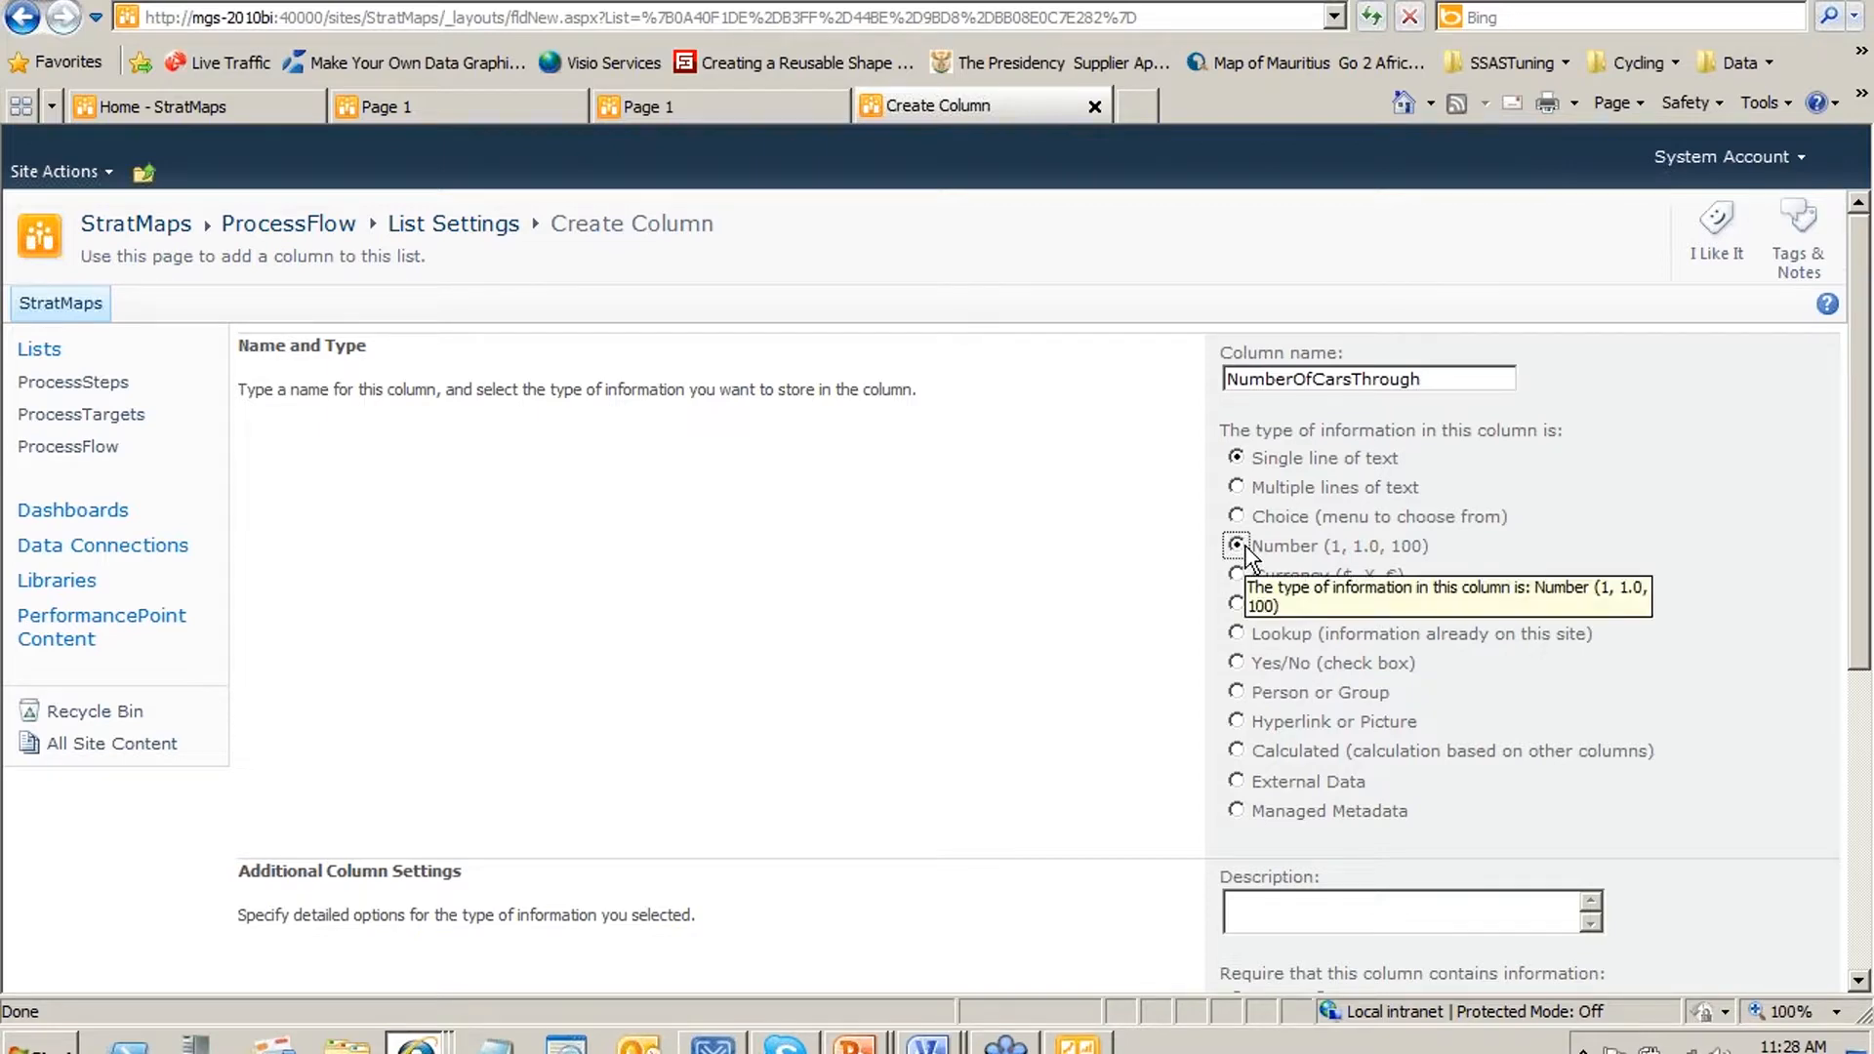
scroll(1376, 635, "down", 5)
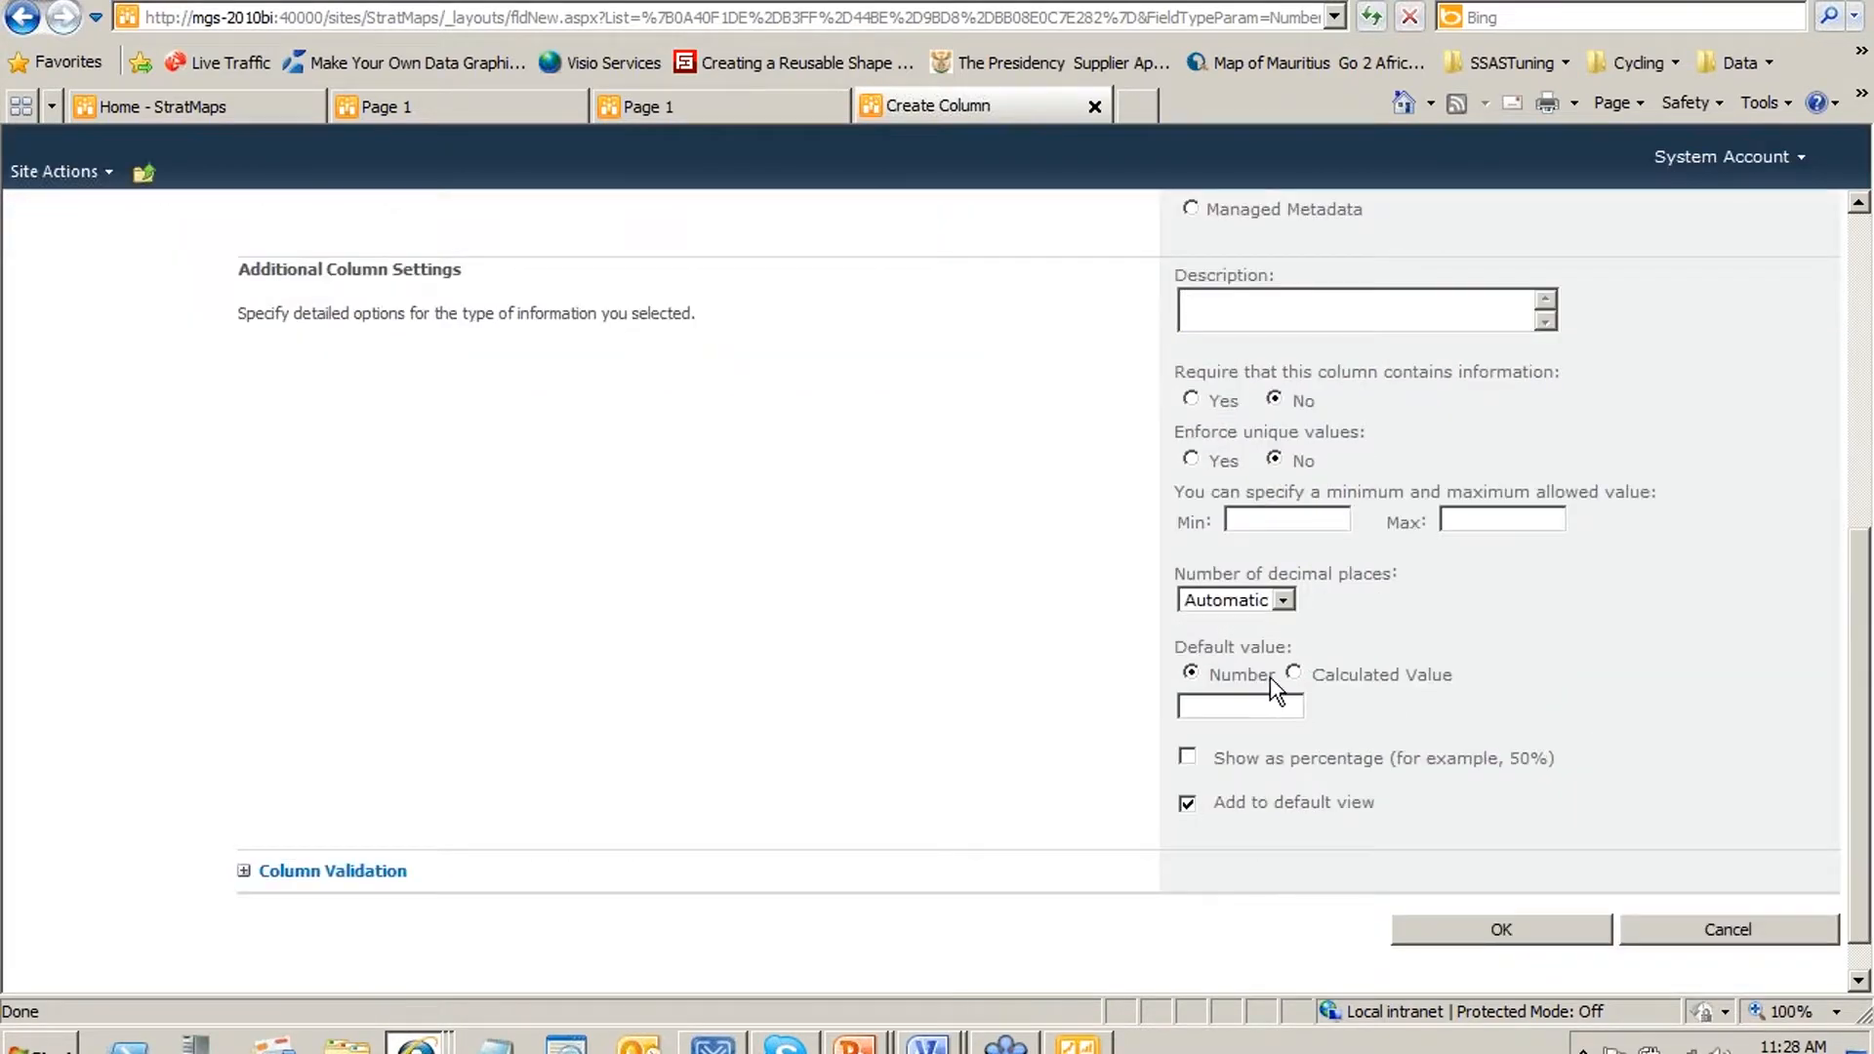
left_click(1230, 600)
left_click(1230, 625)
left_click(1248, 604)
left_click(1256, 641)
left_click(1533, 929)
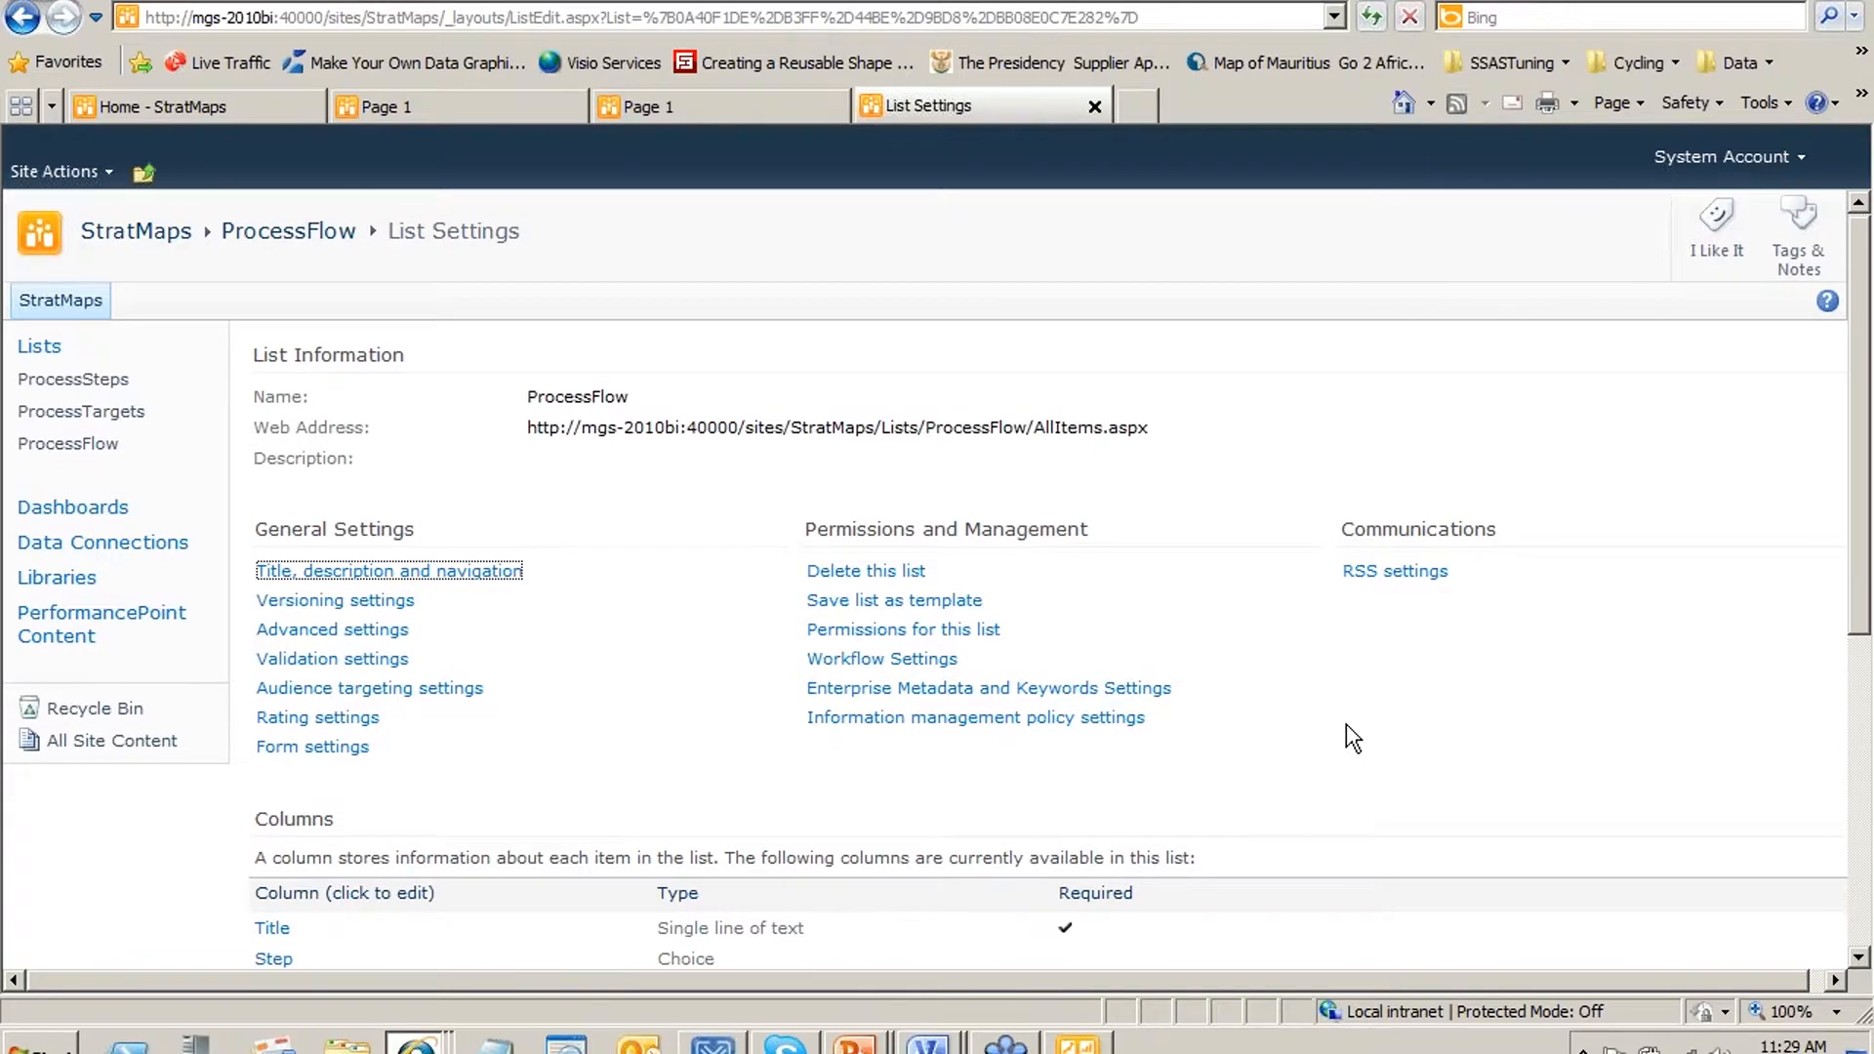
Open the ProcessFlow list and show it in Datasheet View
left_click(307, 238)
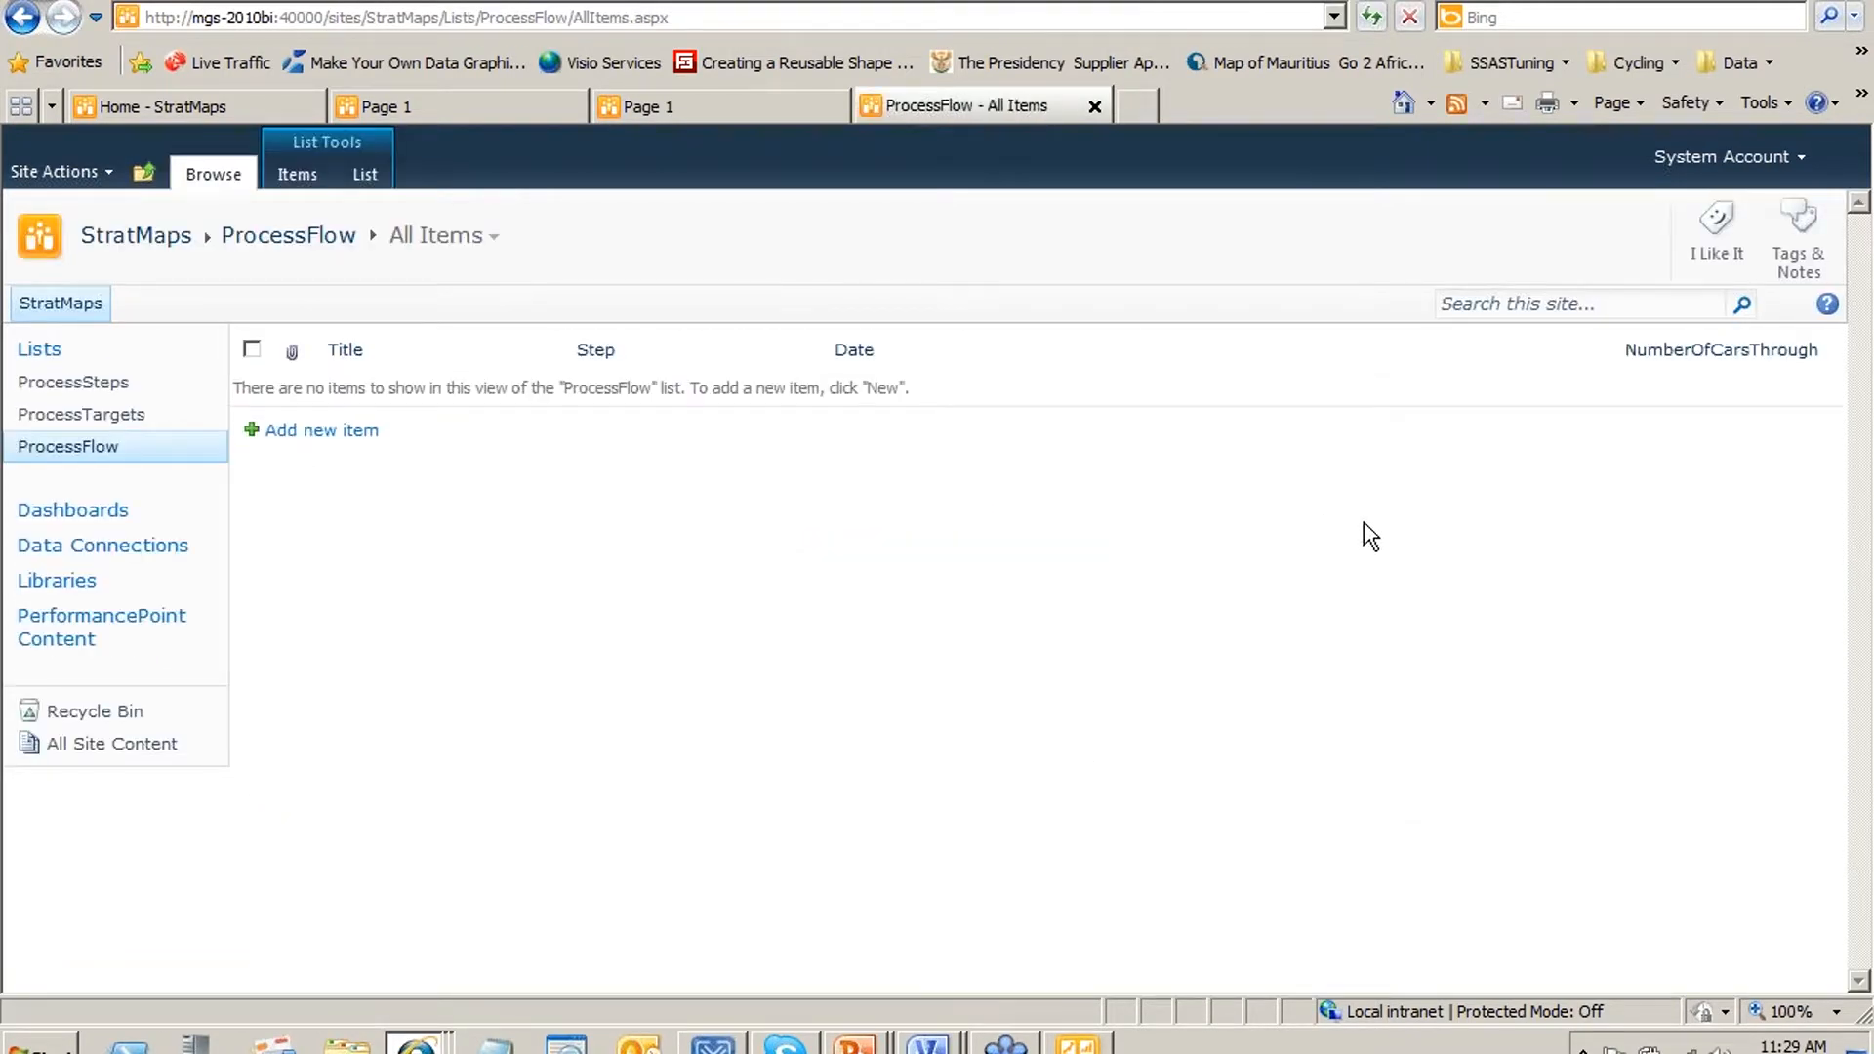
left_click(319, 171)
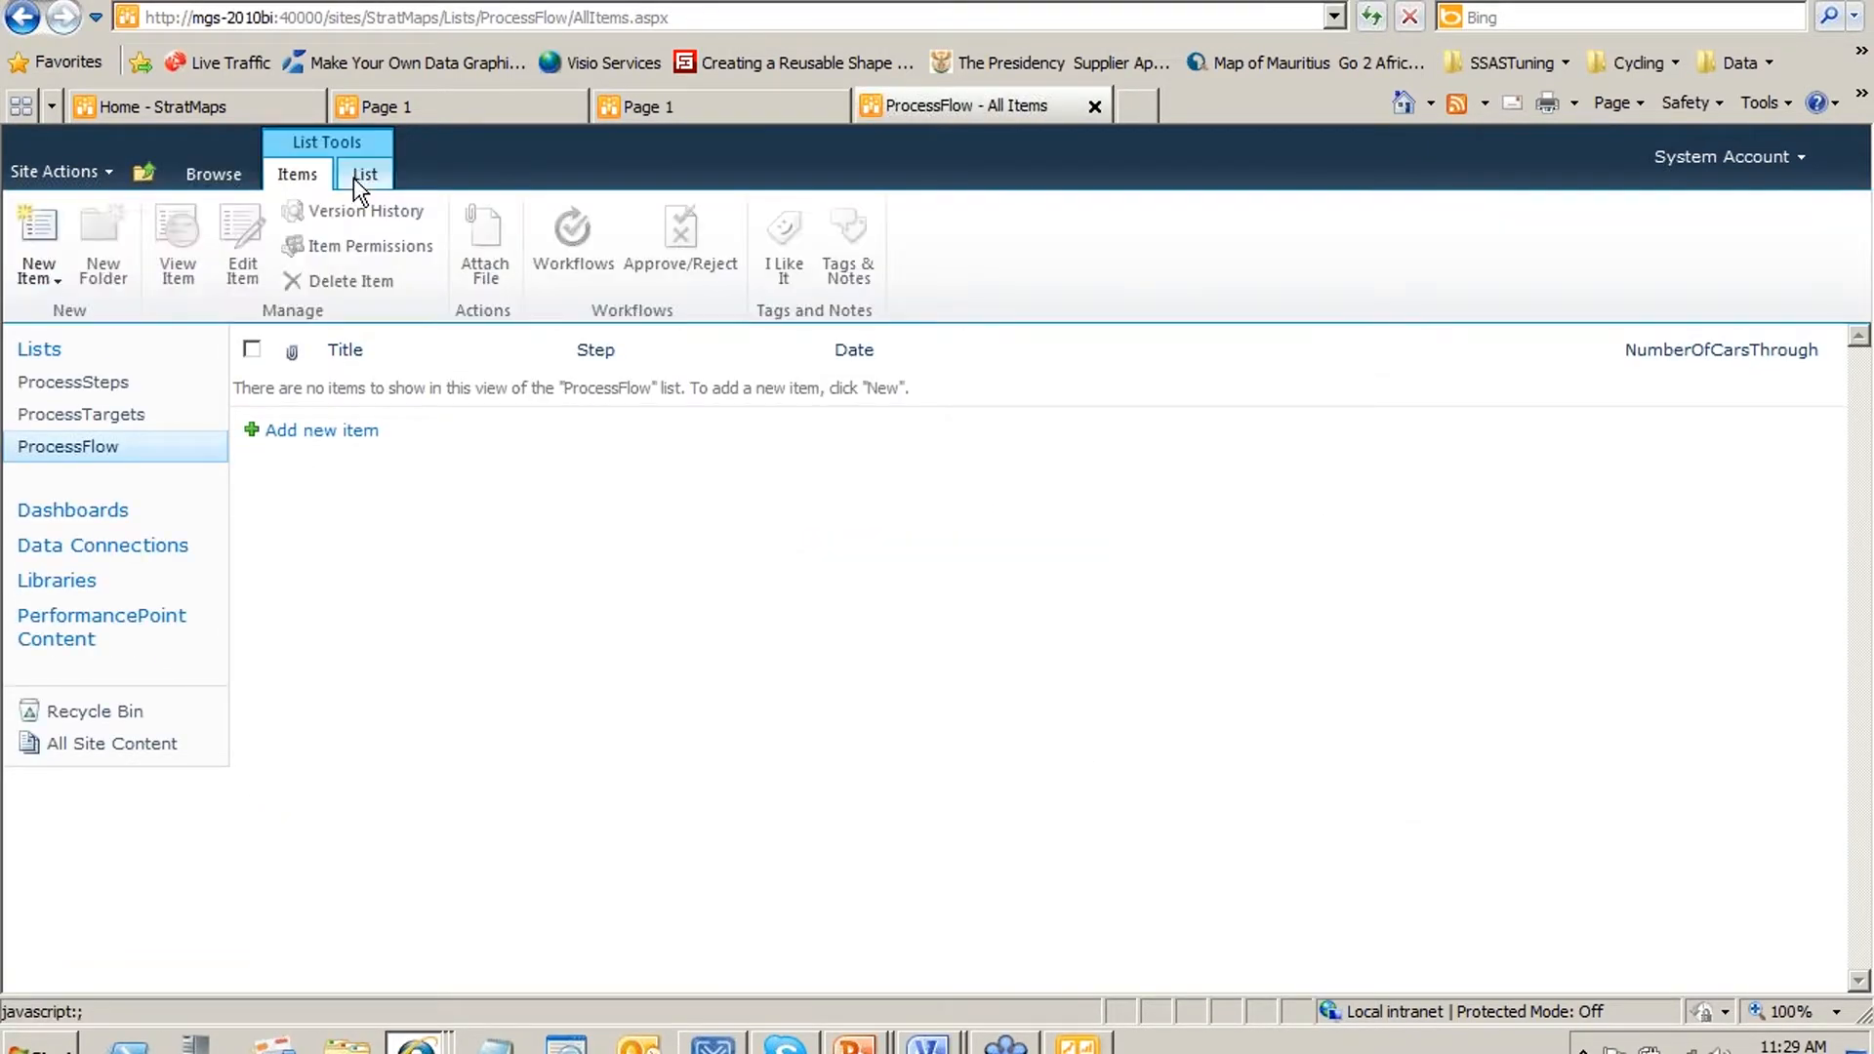
left_click(361, 178)
left_click(146, 251)
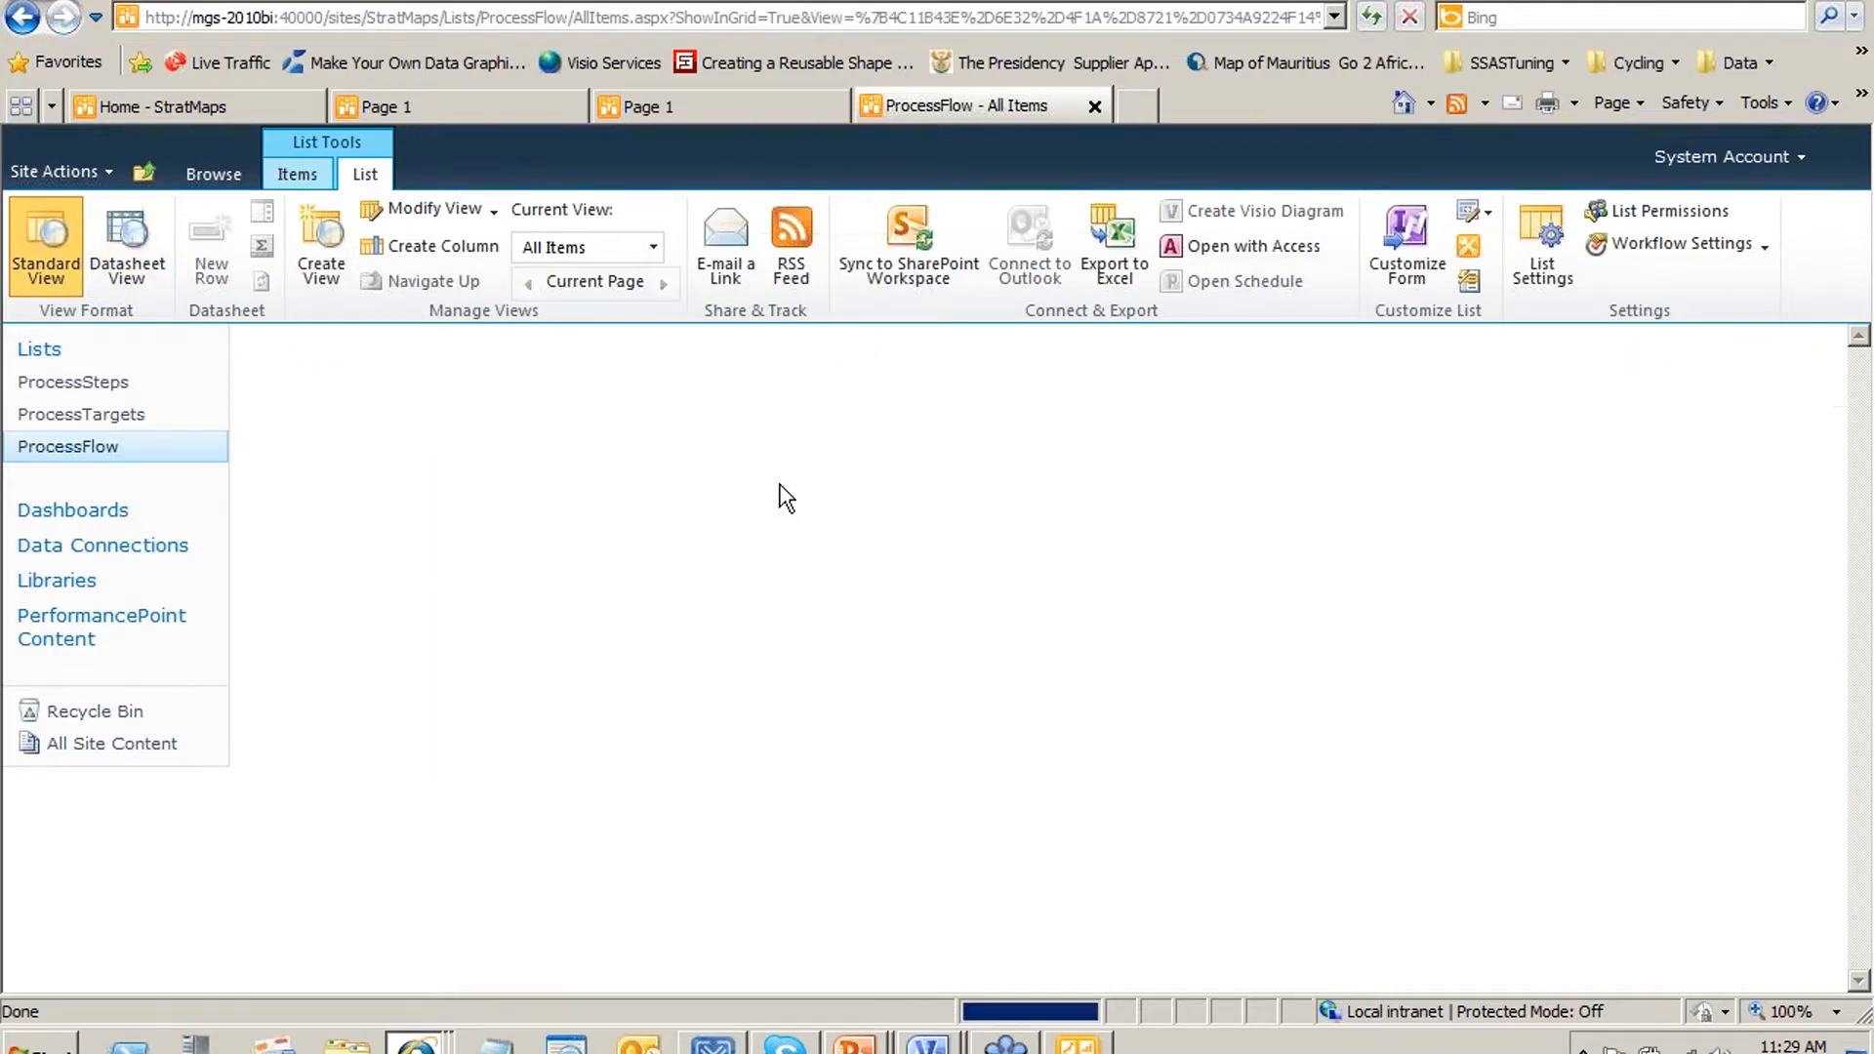
Add a row titled First Test with step Deliver Components, date 2011/1/1 and NumberOfCarsThrough 5
left_click(385, 378)
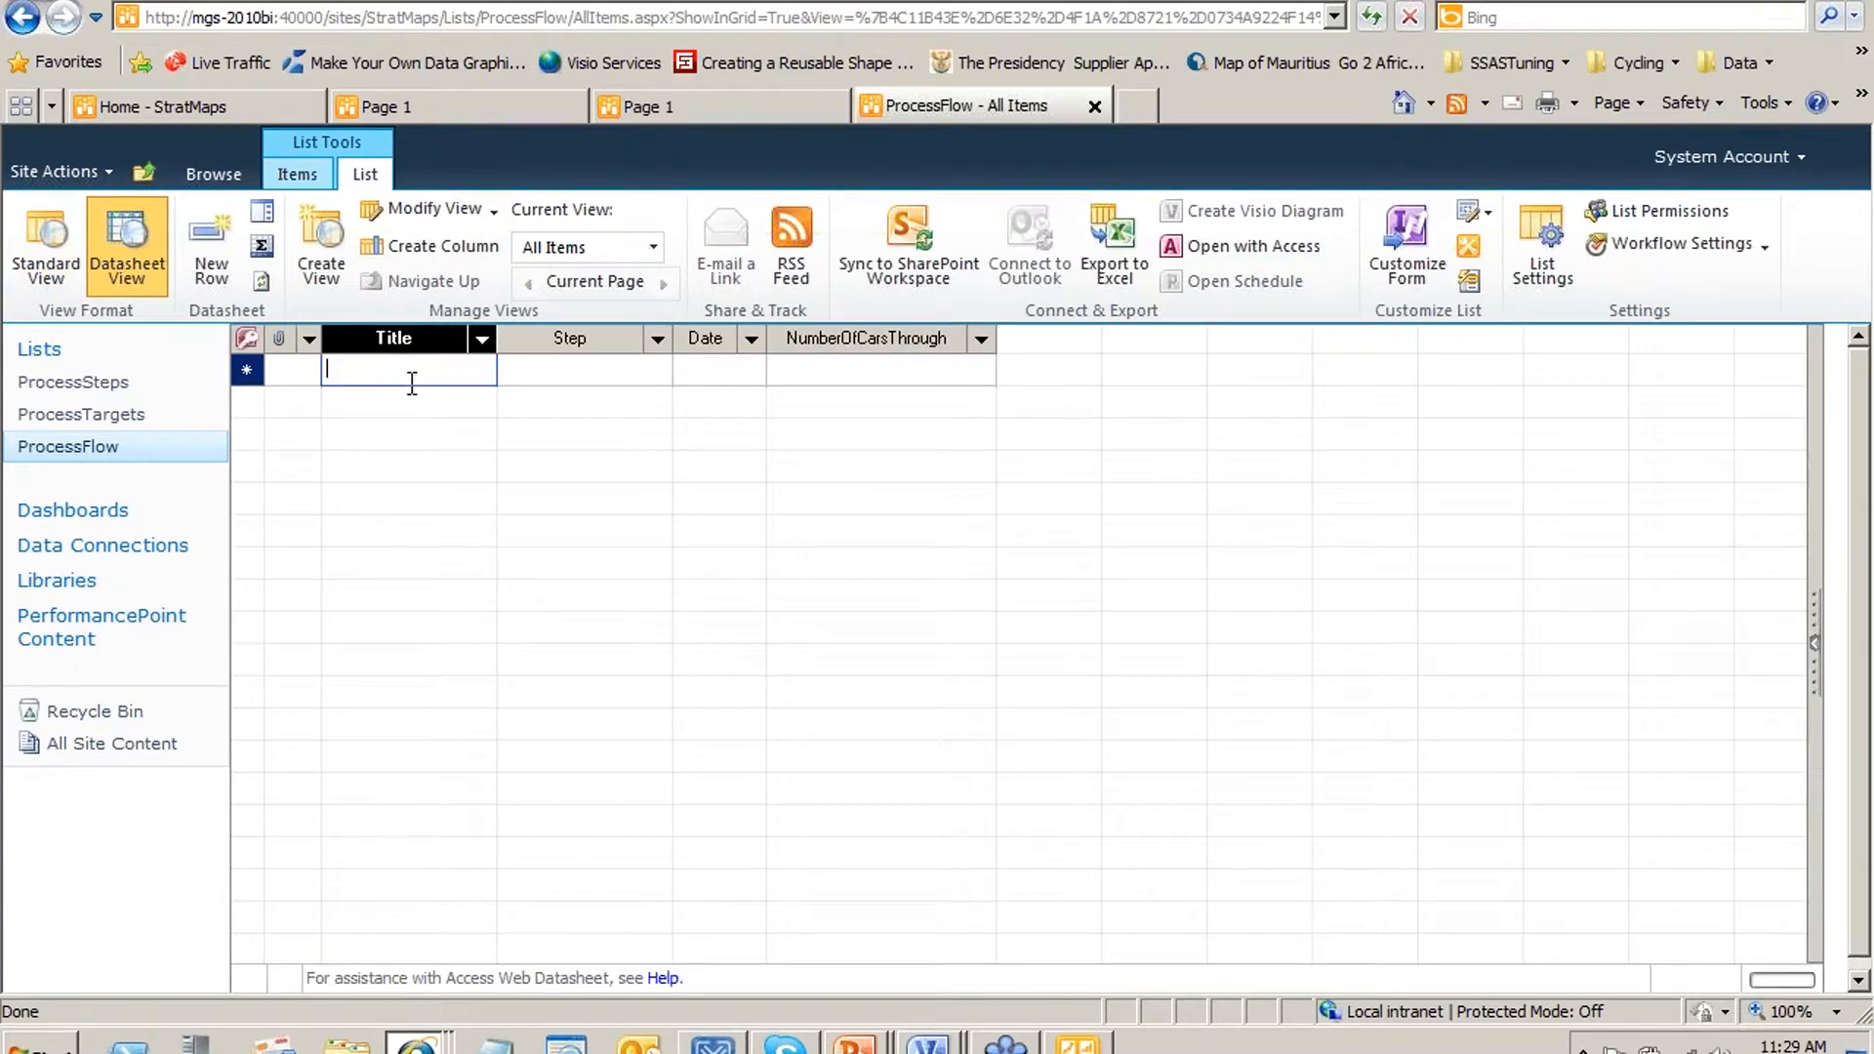
type("First Test")
key("Tab")
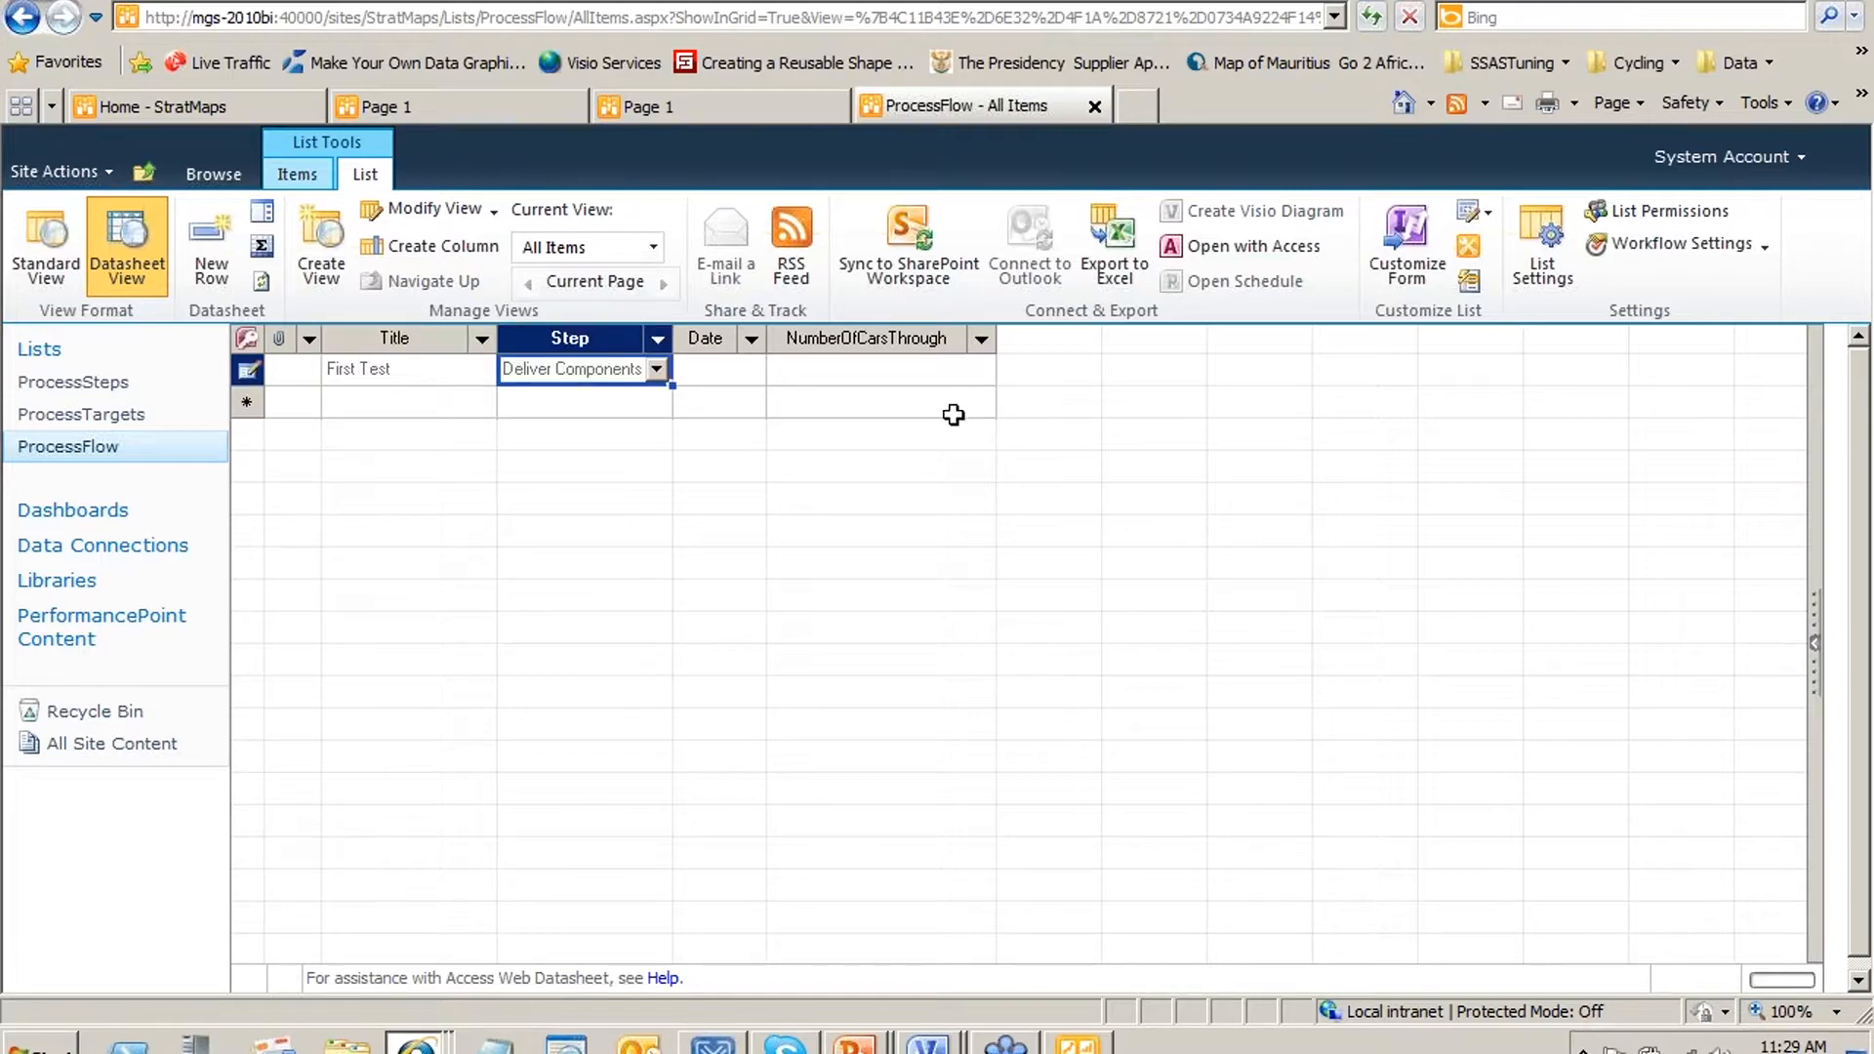
left_click(752, 371)
type("2011/")
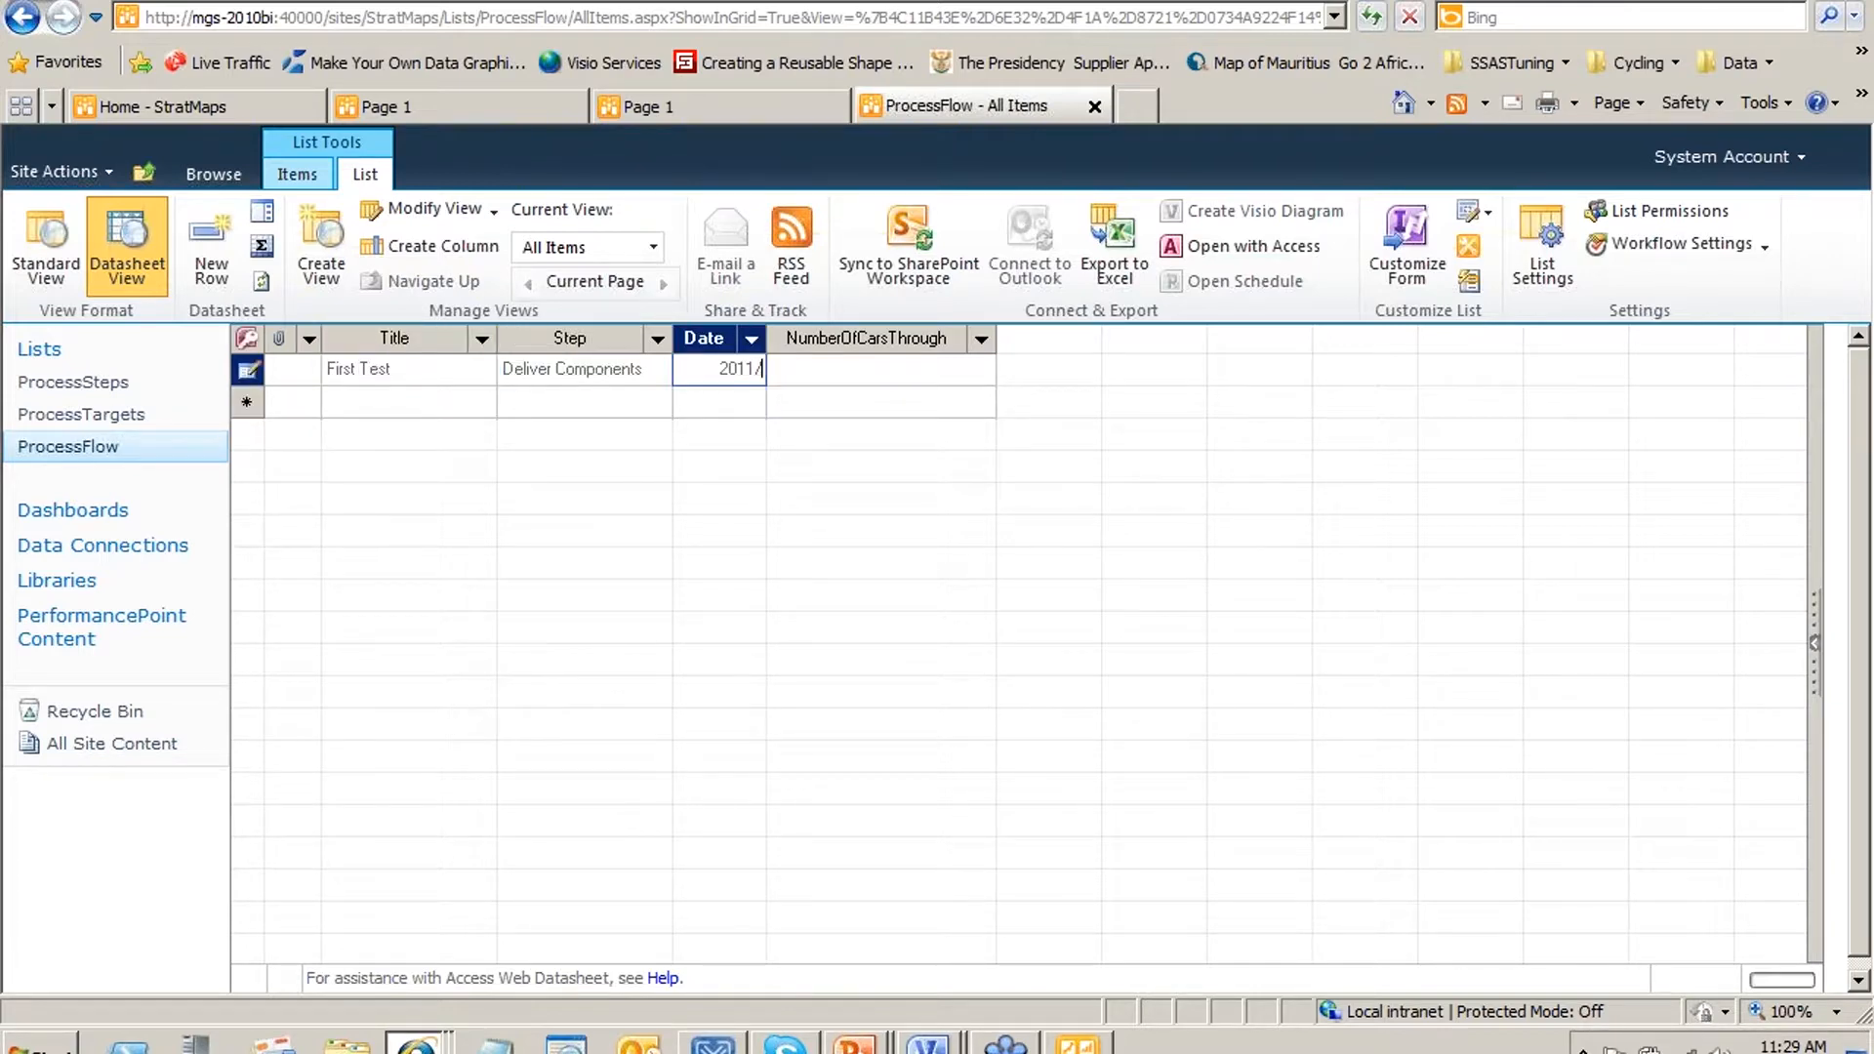
type("1/1")
left_click(787, 359)
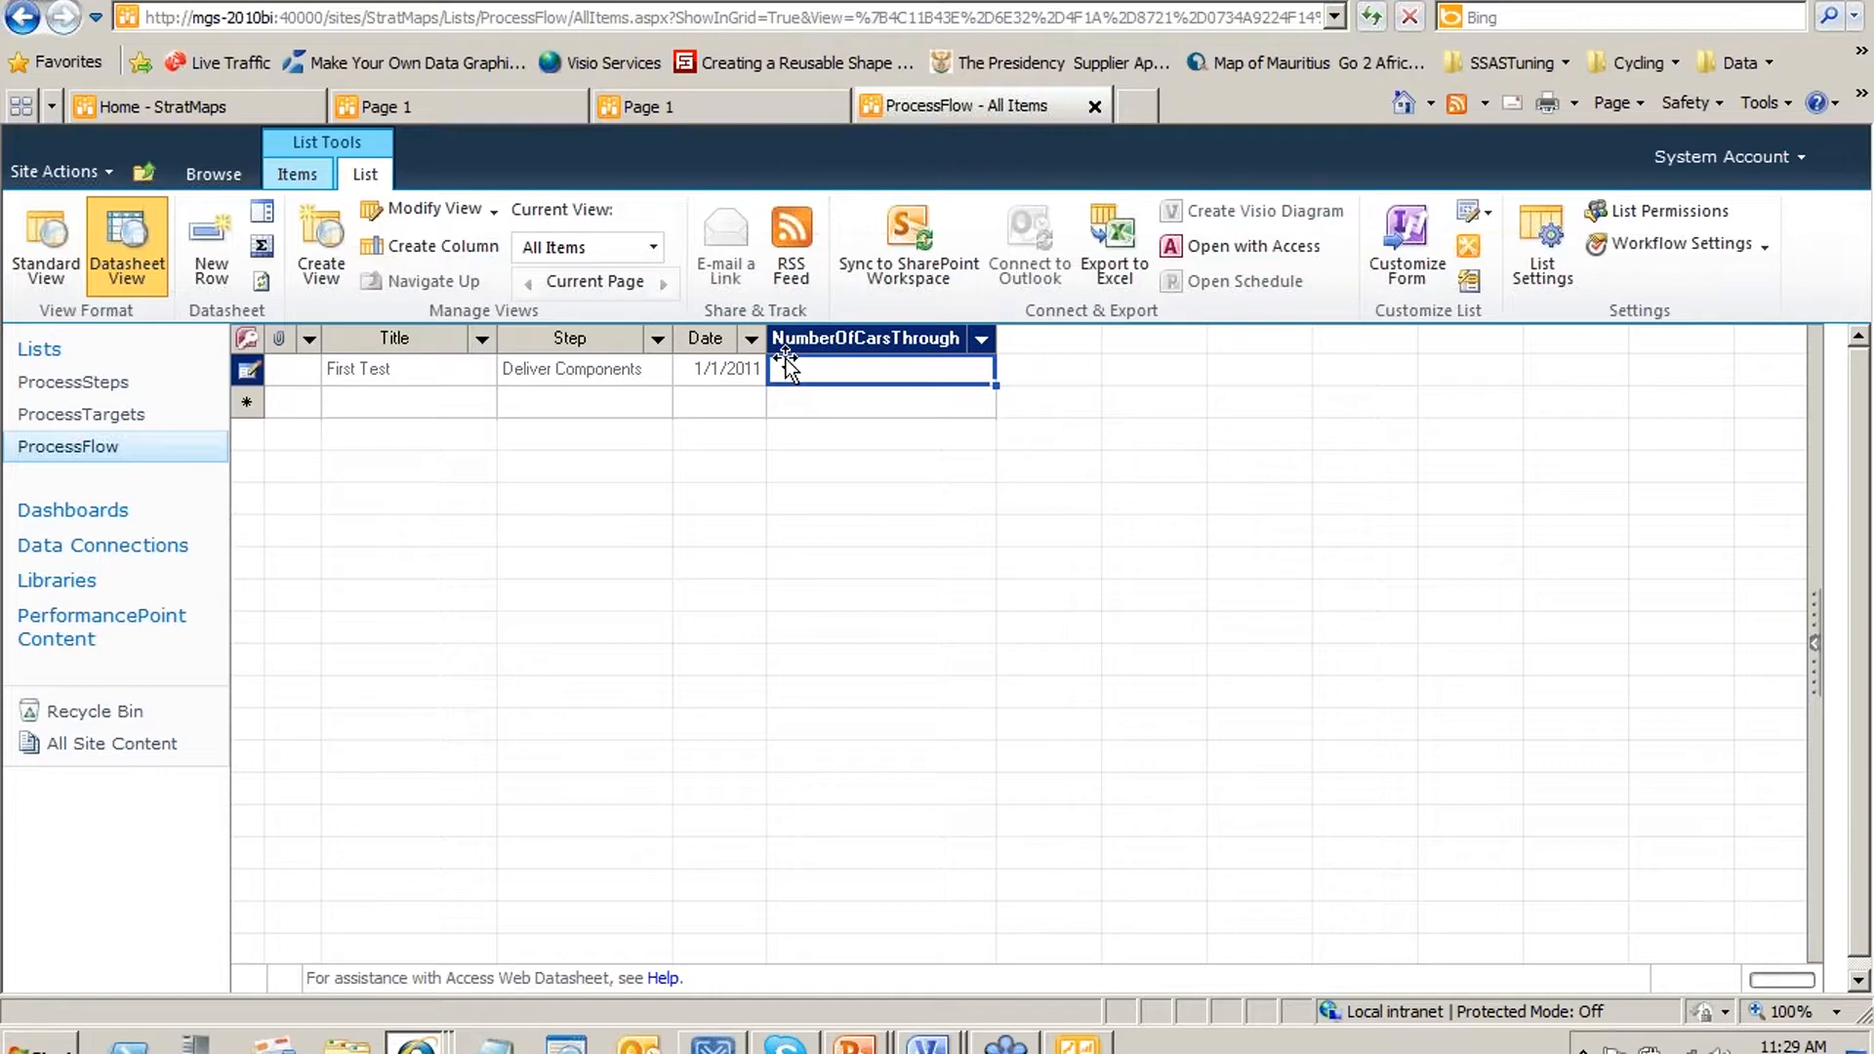
type("5")
left_click(906, 409)
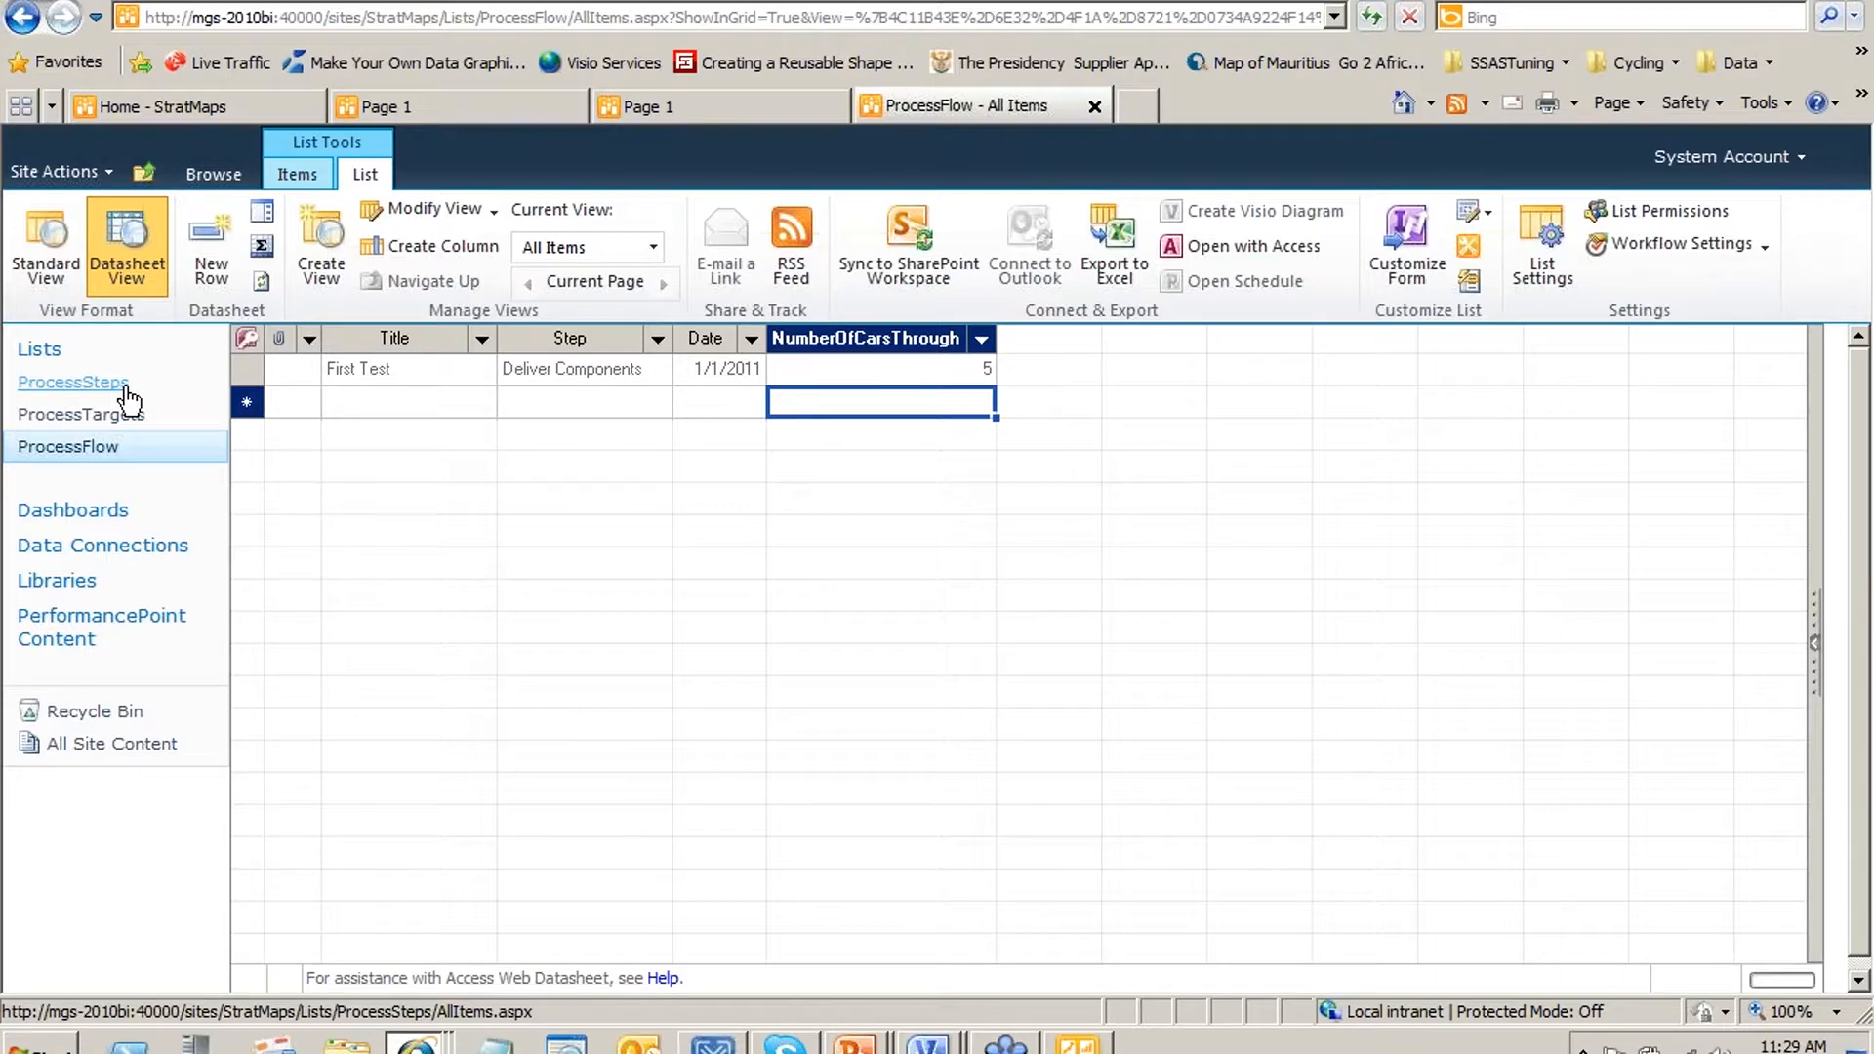
Review the steps and sub steps in the ProcessSteps list, and view the ProcessTargets list
left_click(126, 387)
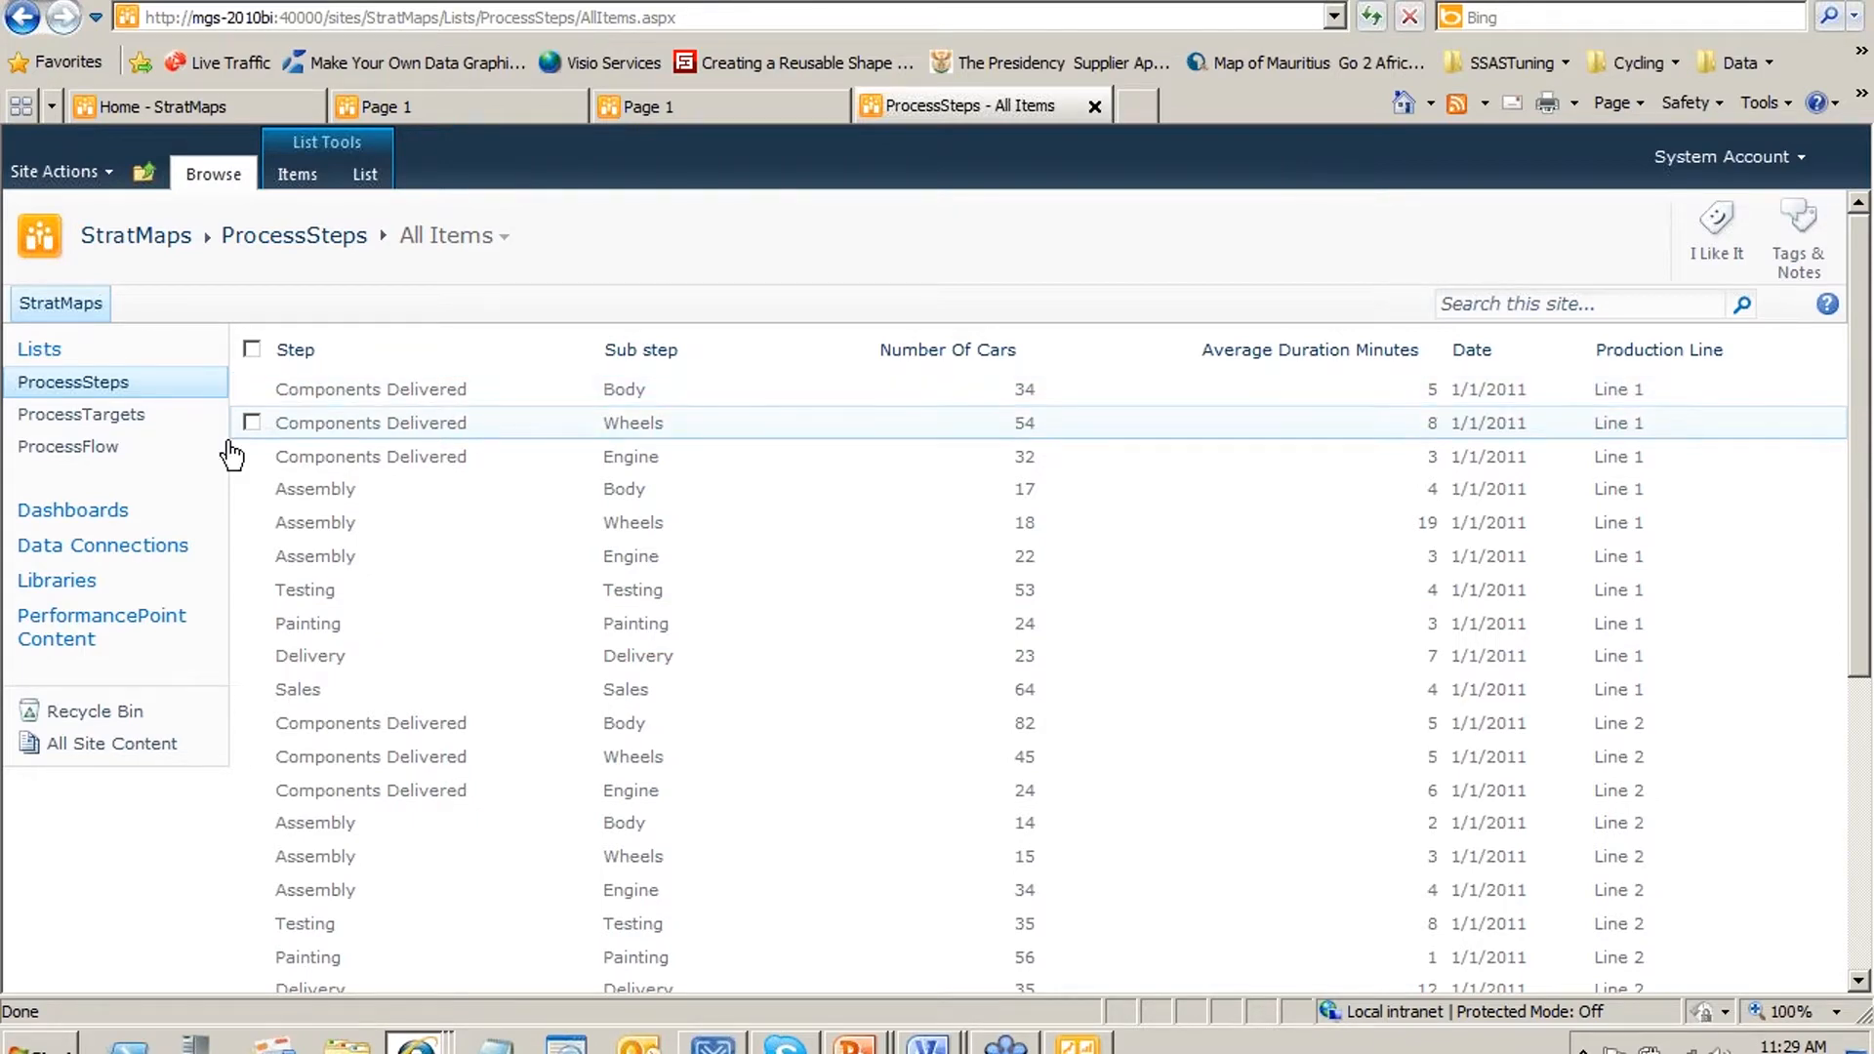
left_click_drag(468, 390, 251, 389)
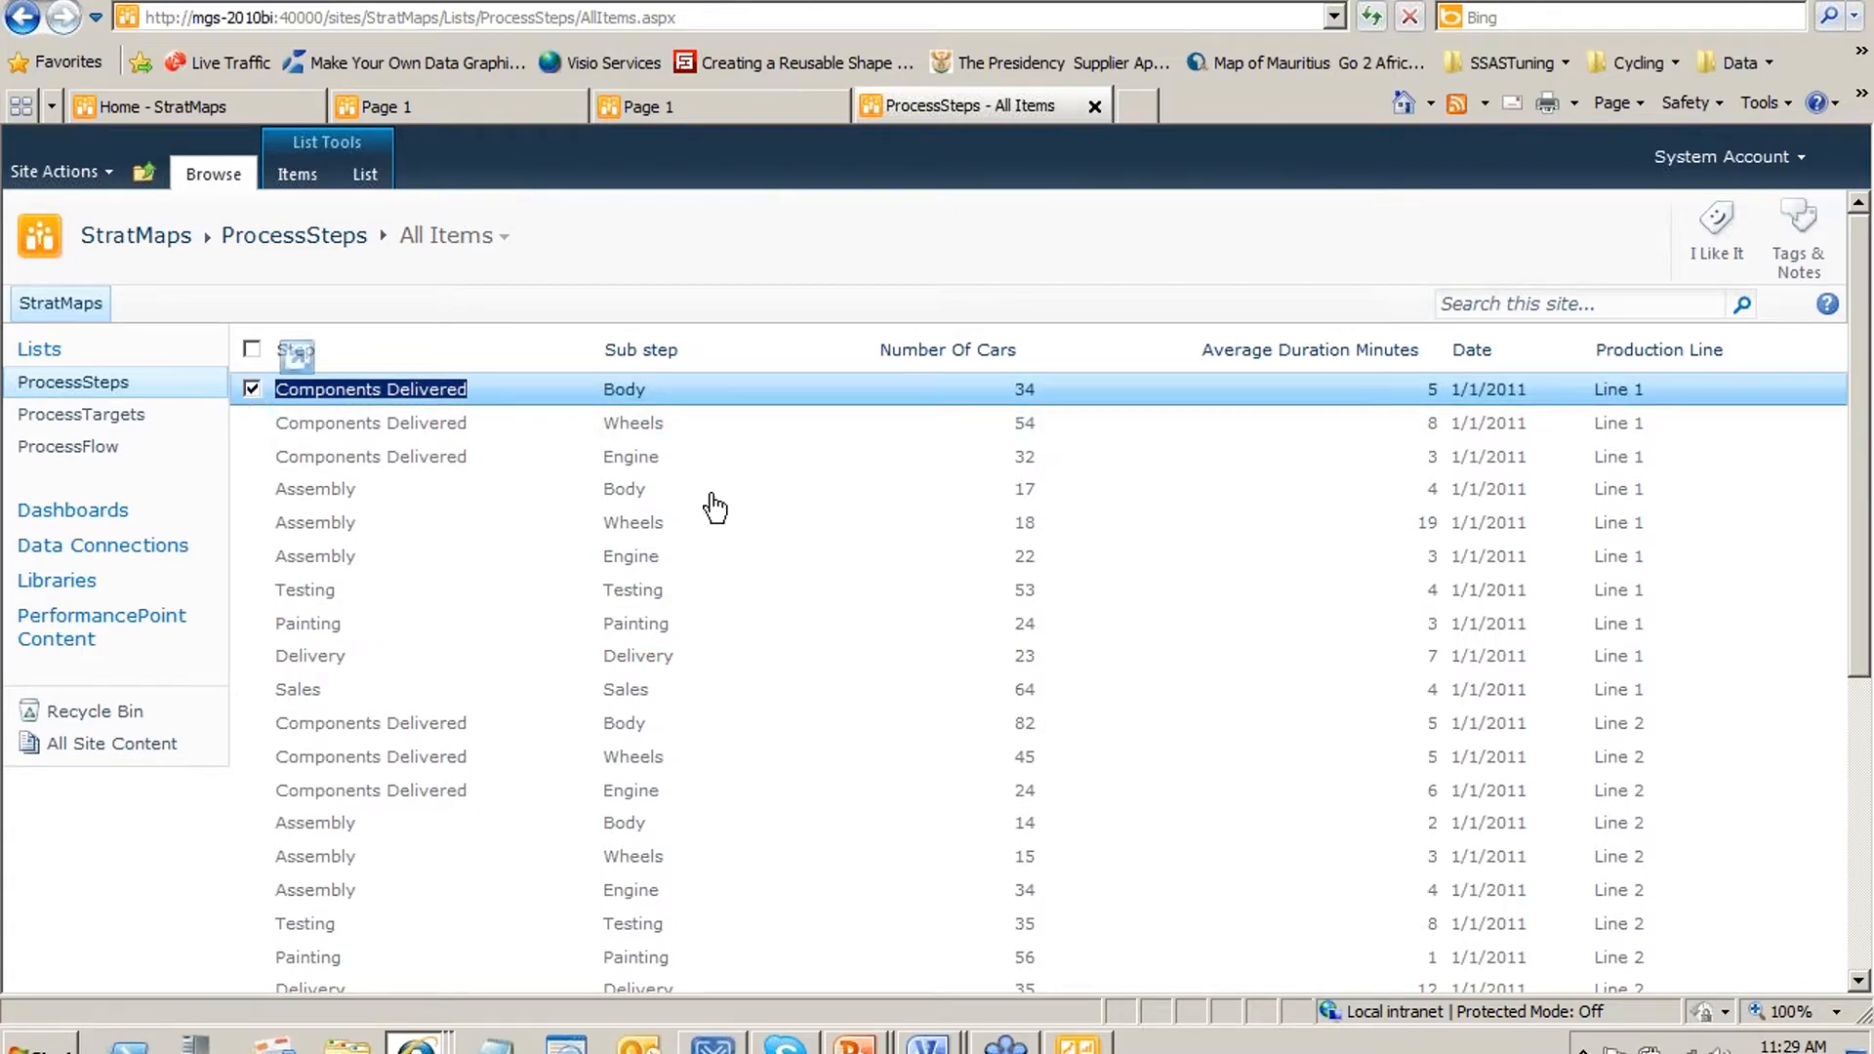
left_click_drag(652, 390, 599, 392)
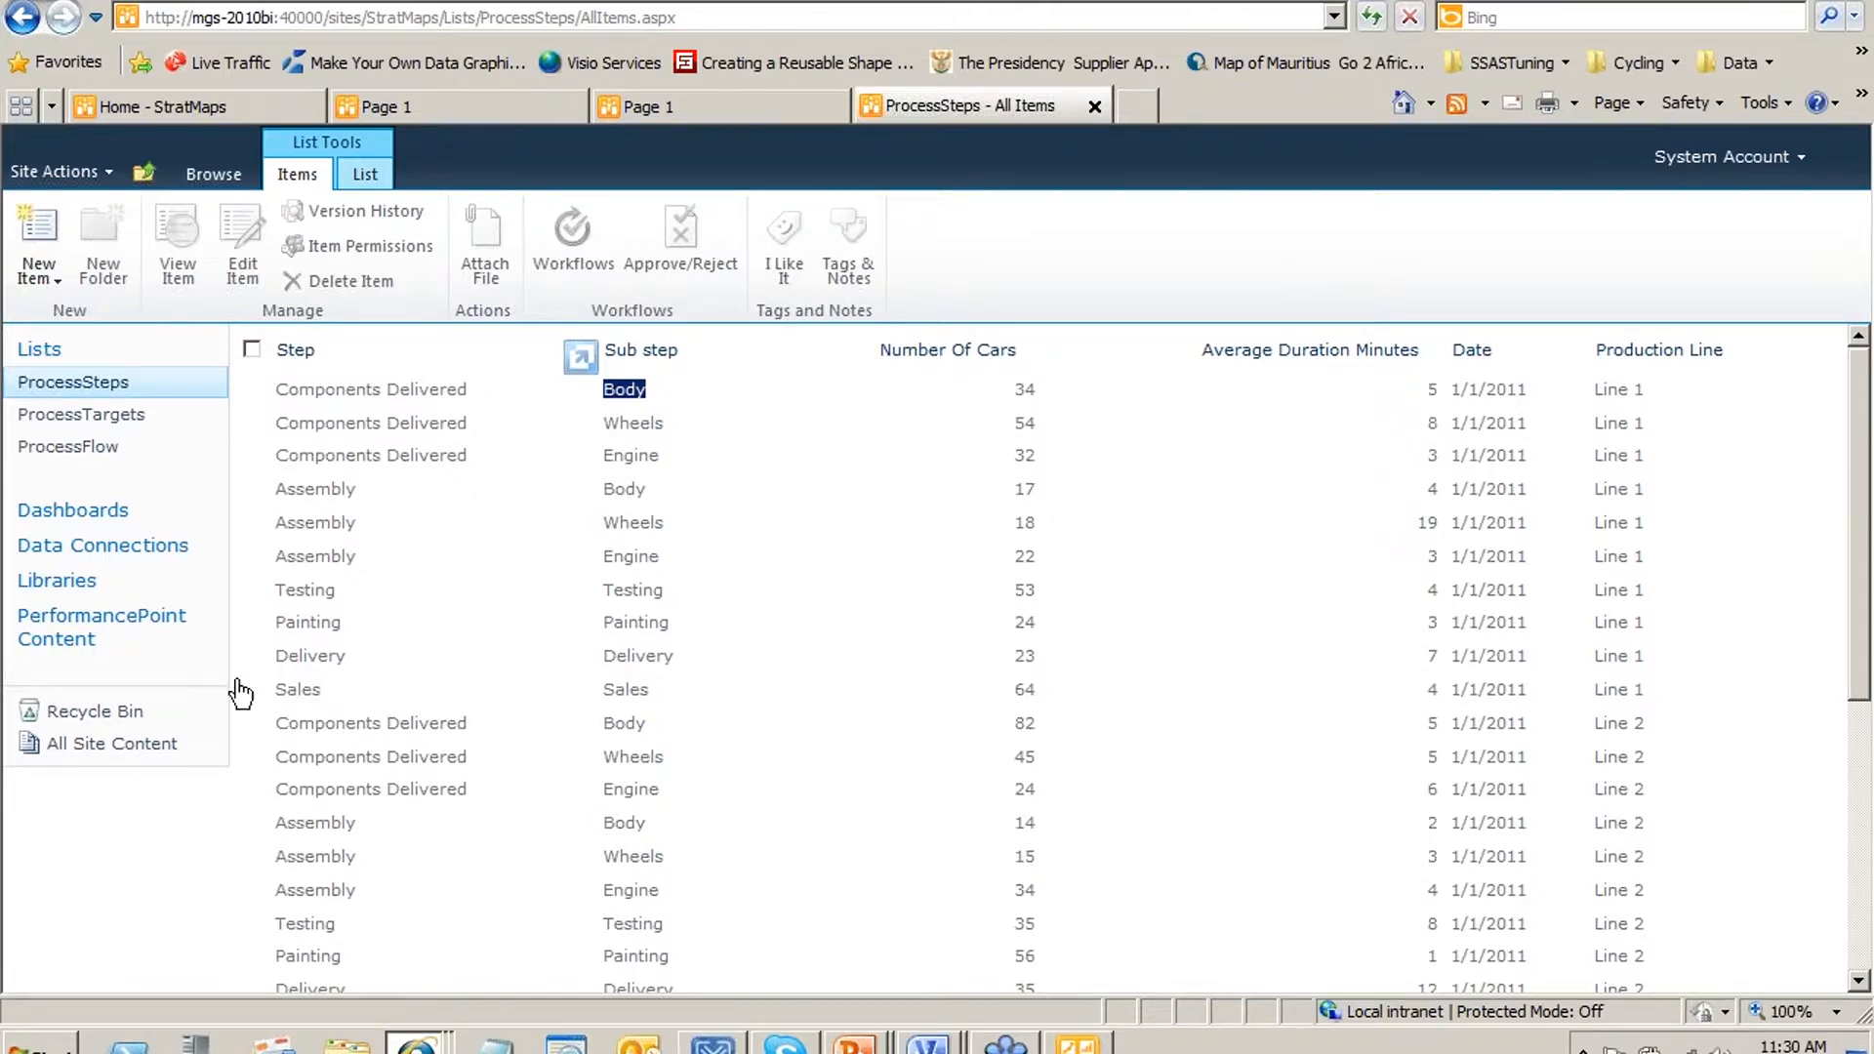
left_click(129, 416)
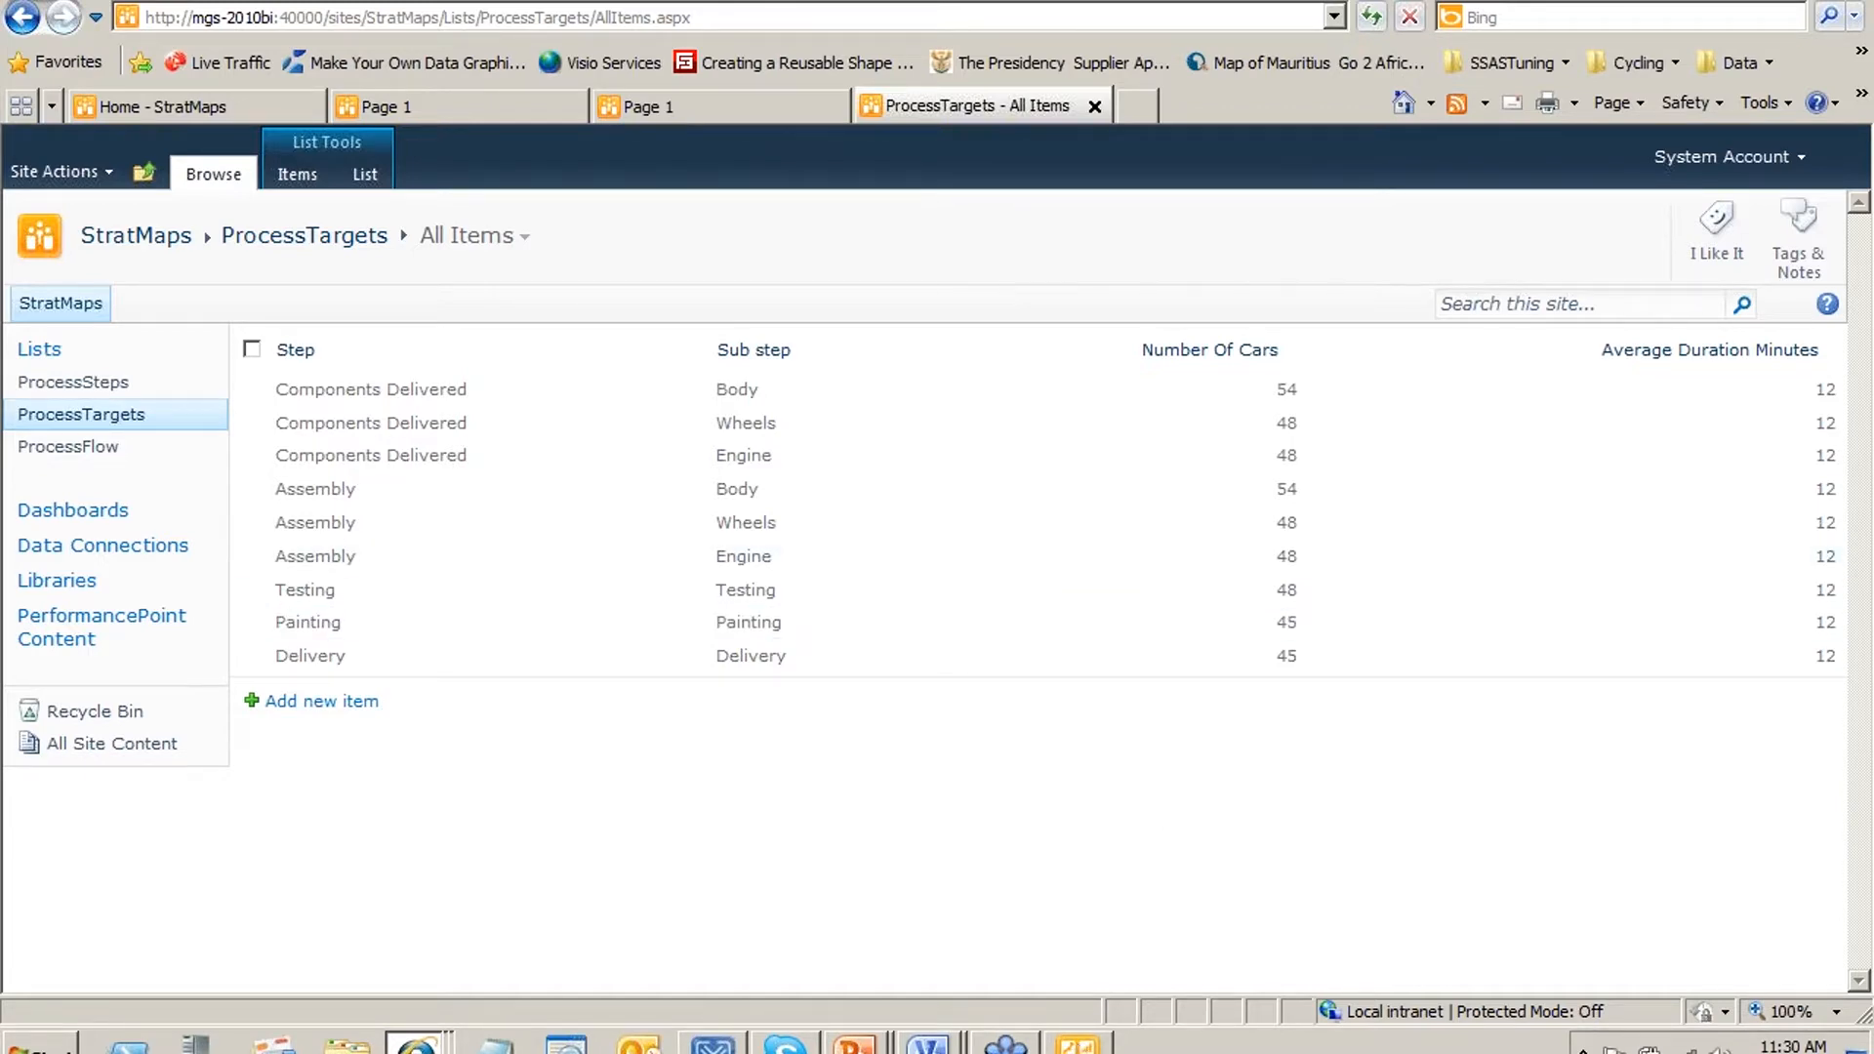
Switch to Dashboard Designer and create a new data source from the SharePoint List template under Data Connections
left_click(1078, 1044)
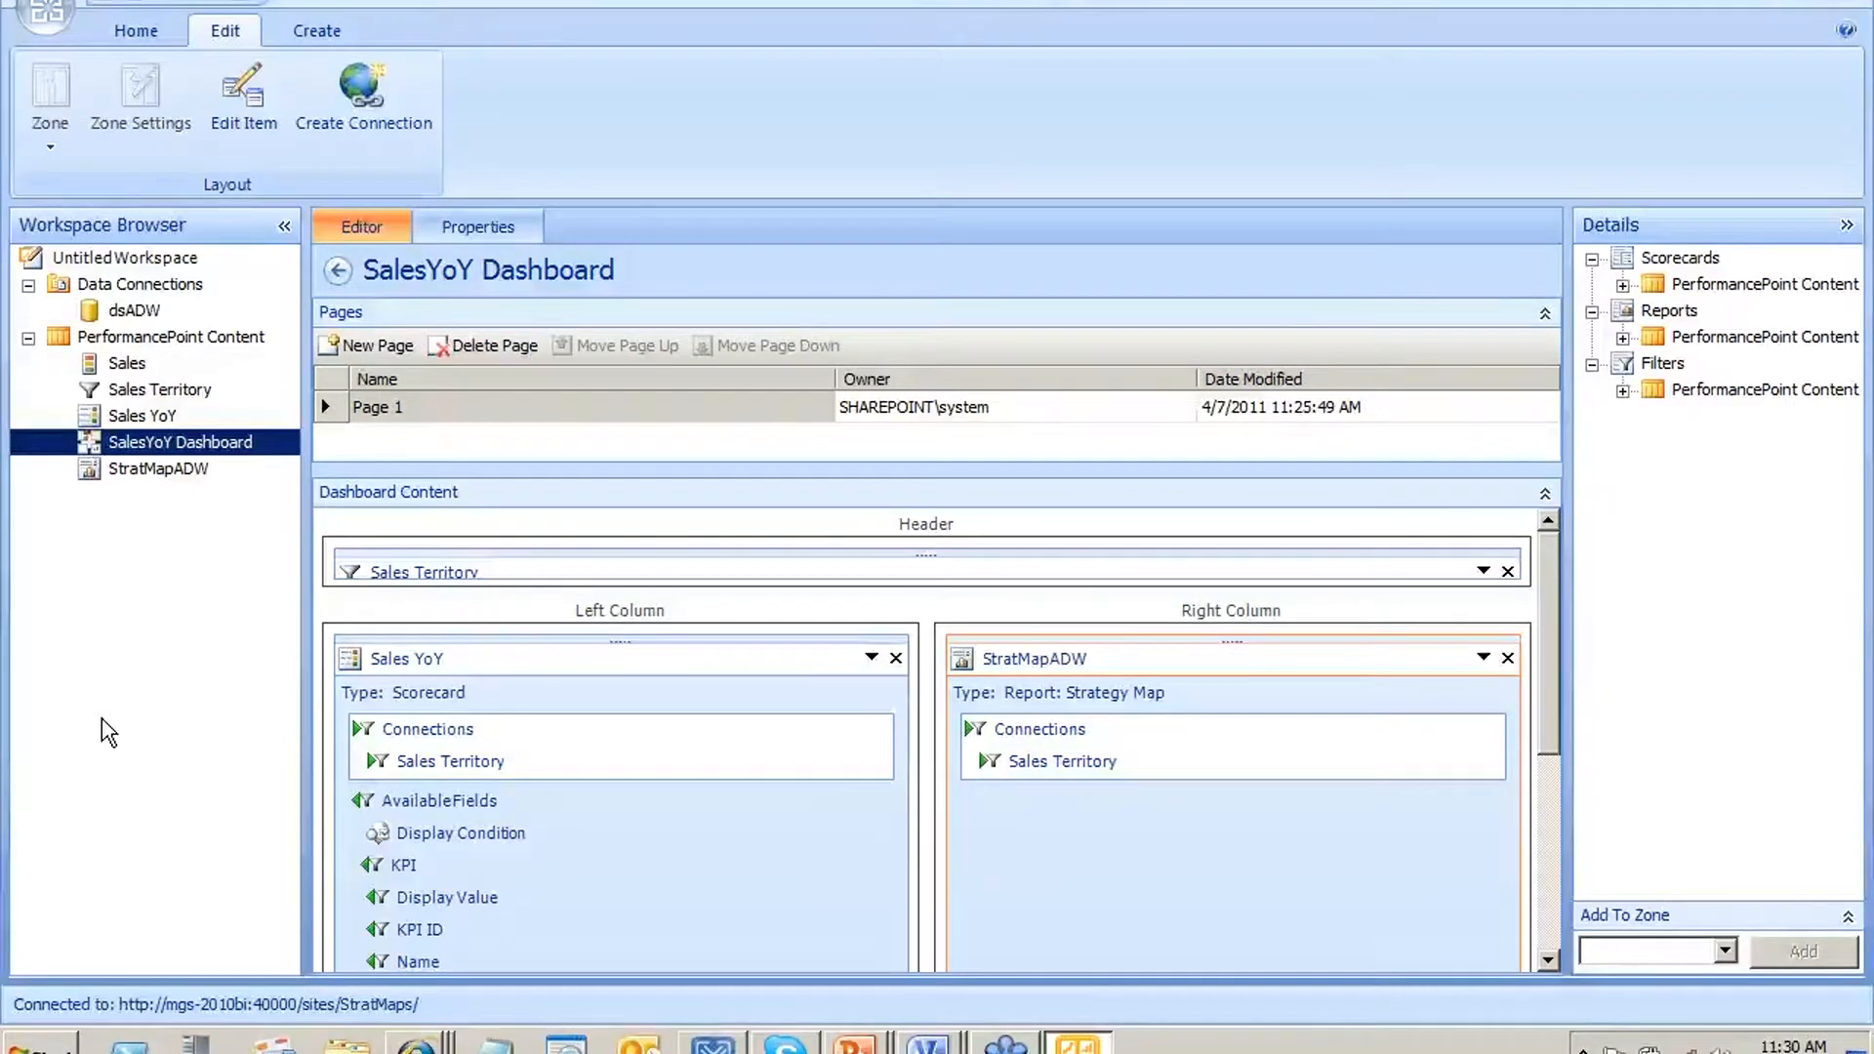
left_click(180, 285)
right_click(180, 285)
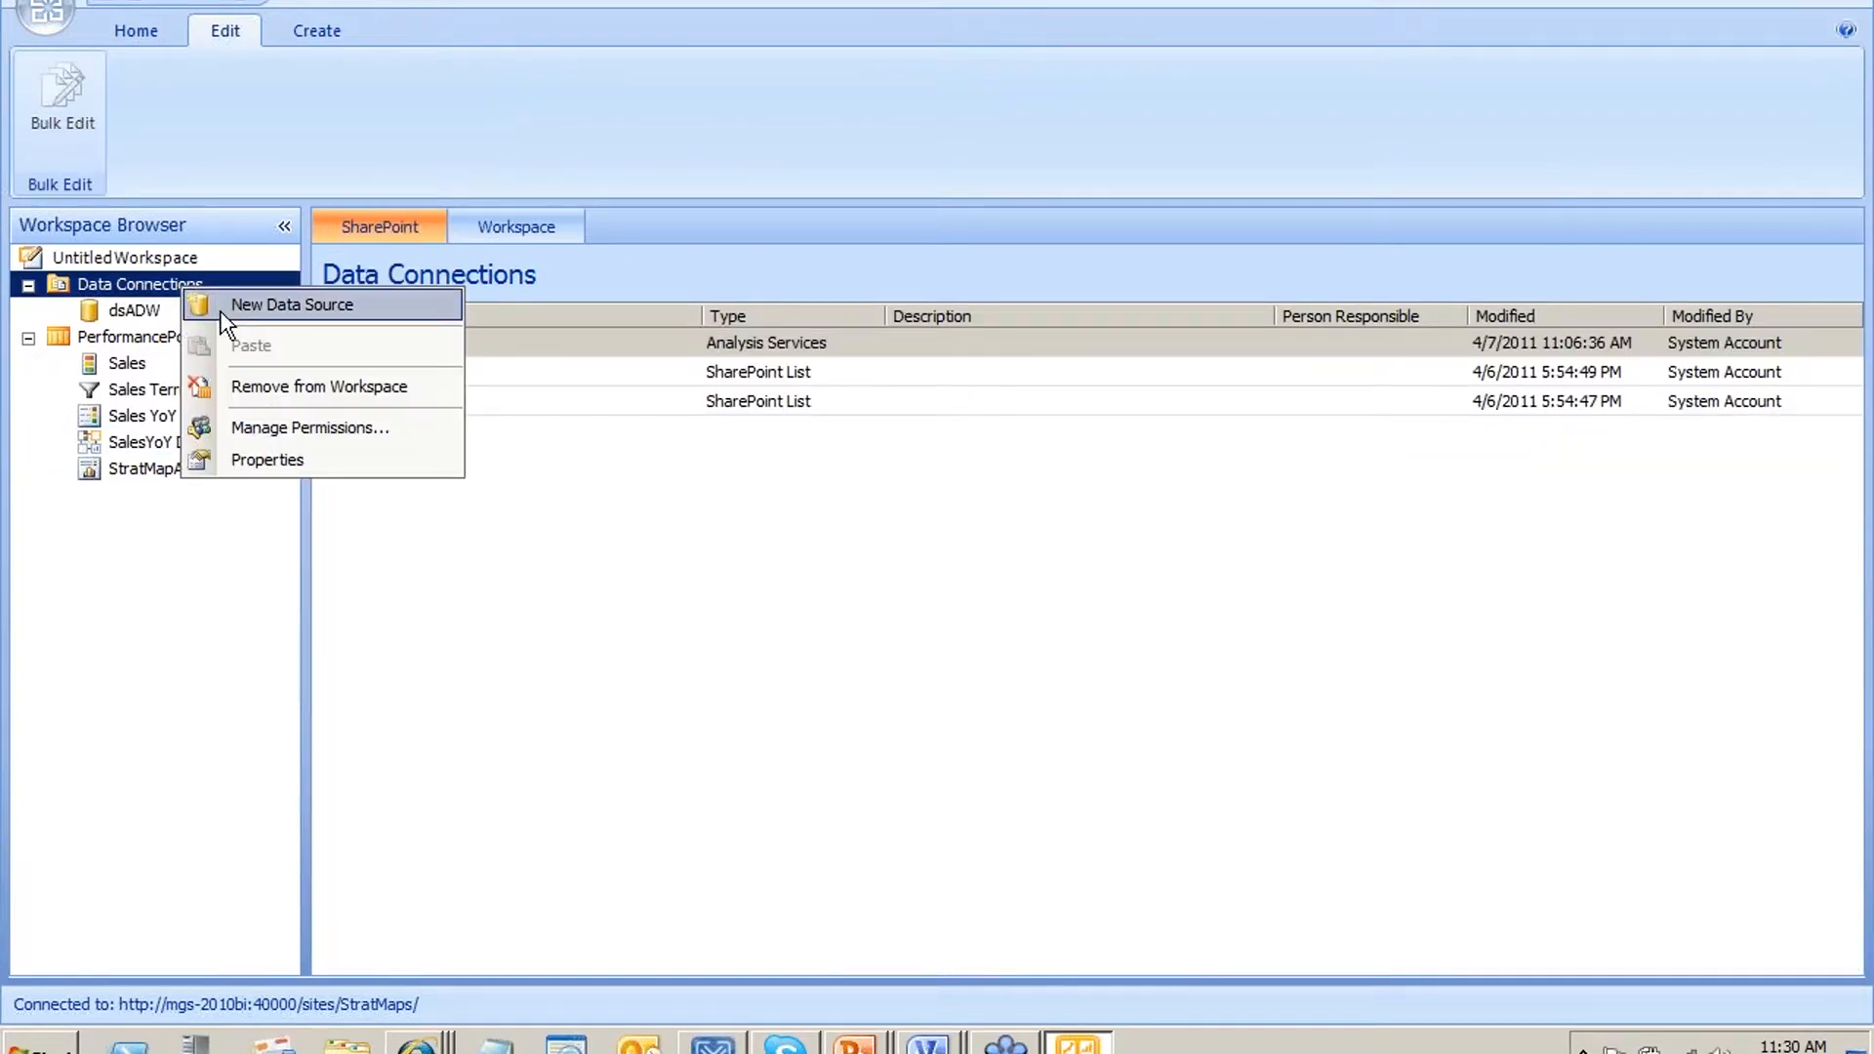
left_click(224, 310)
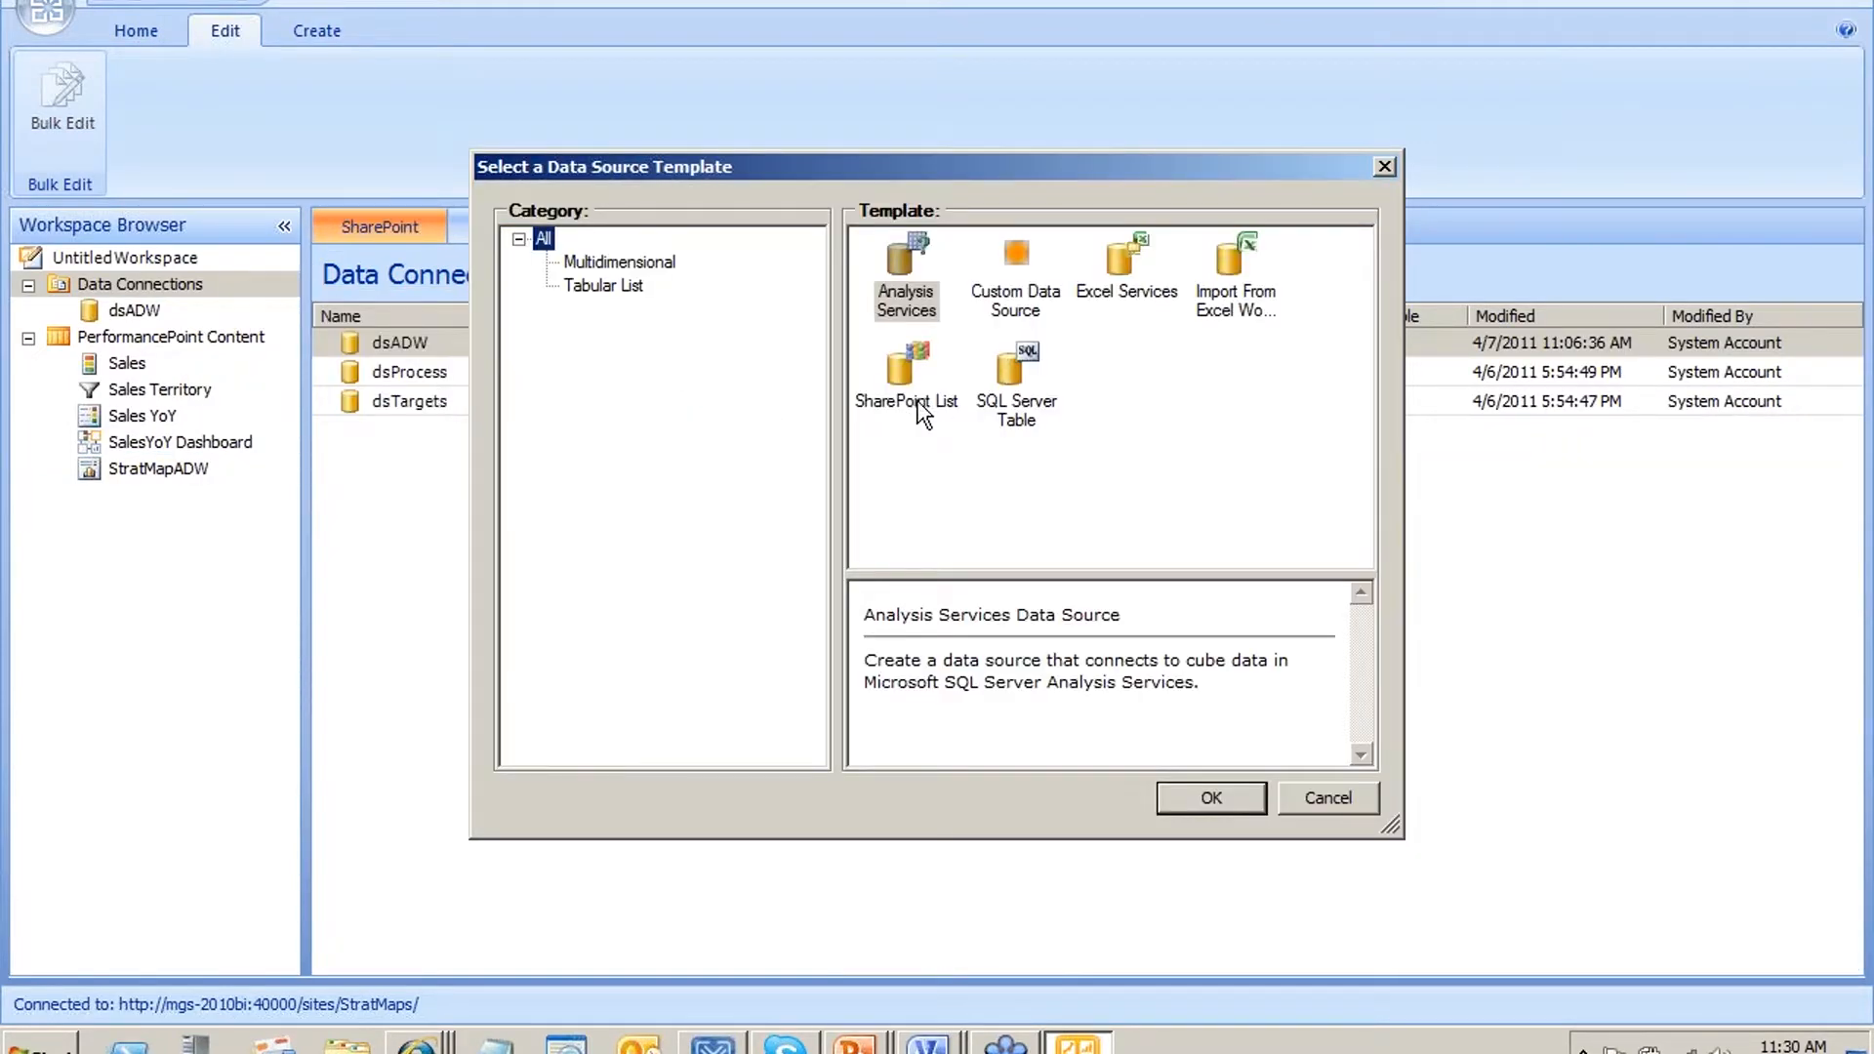
left_click(918, 398)
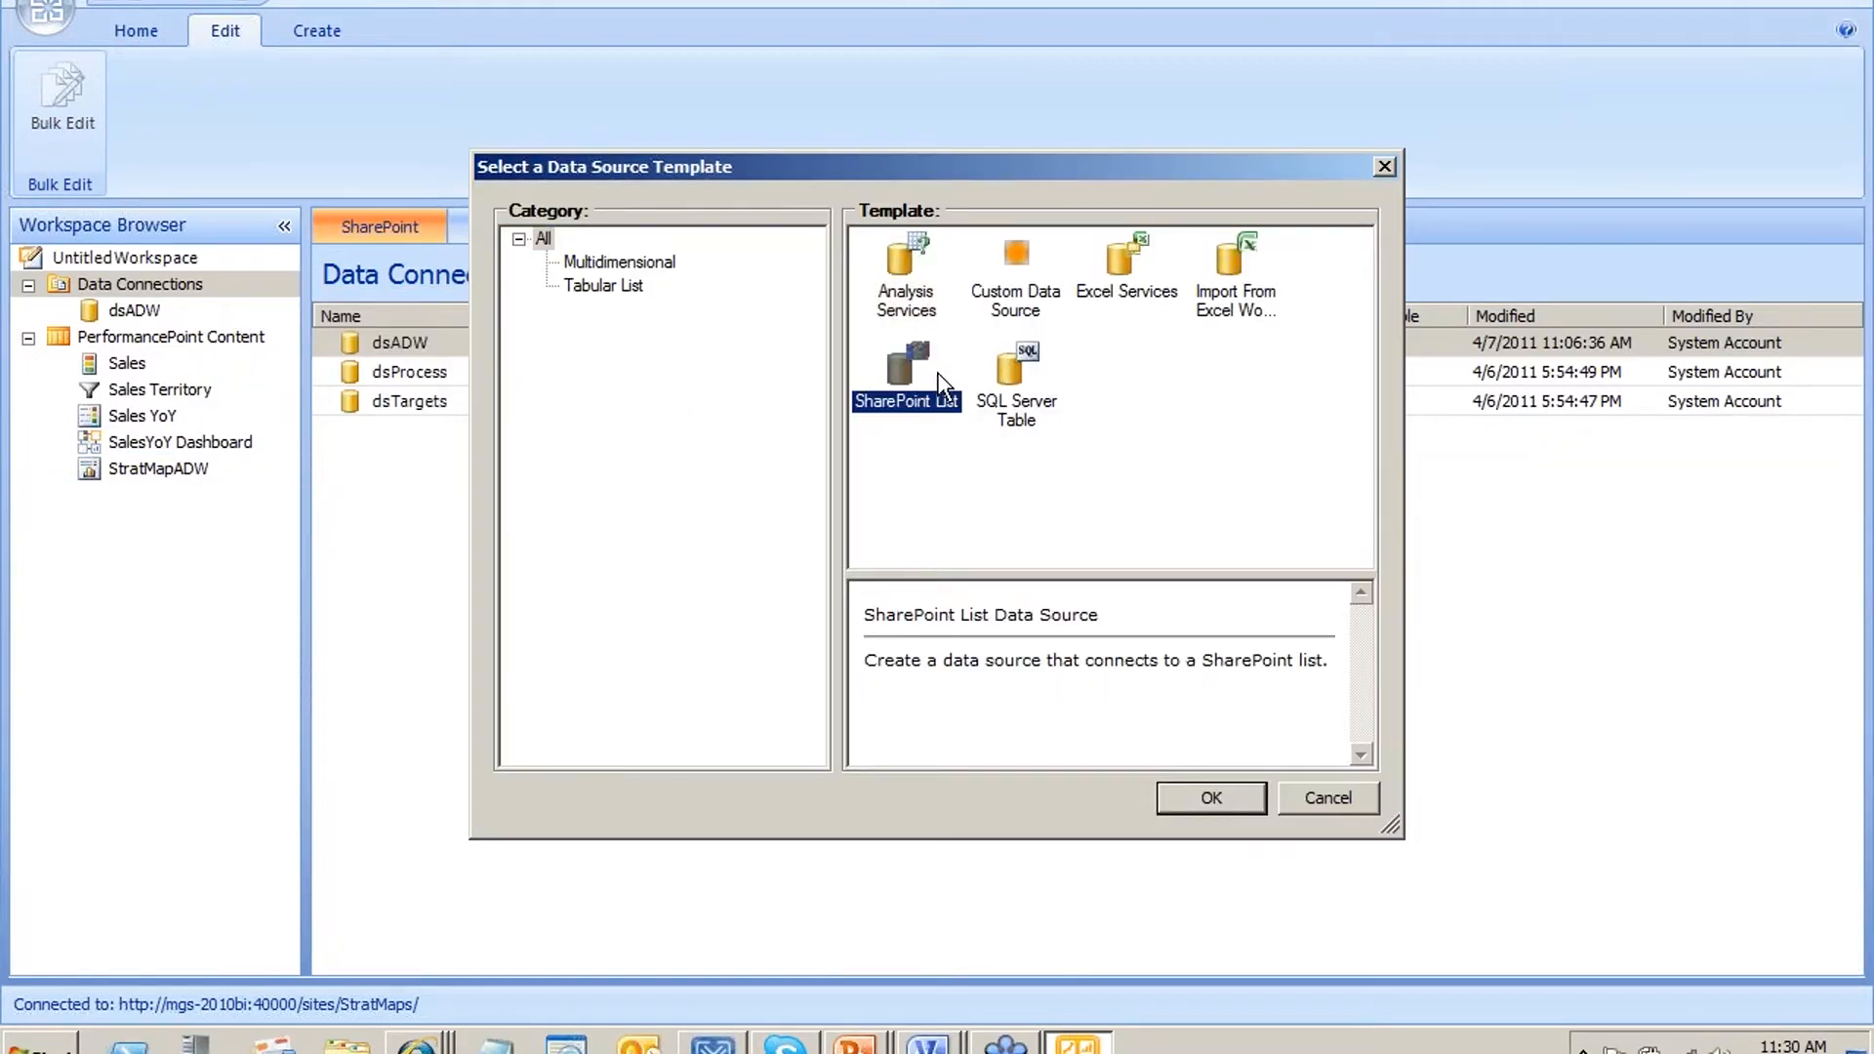
left_click(1208, 797)
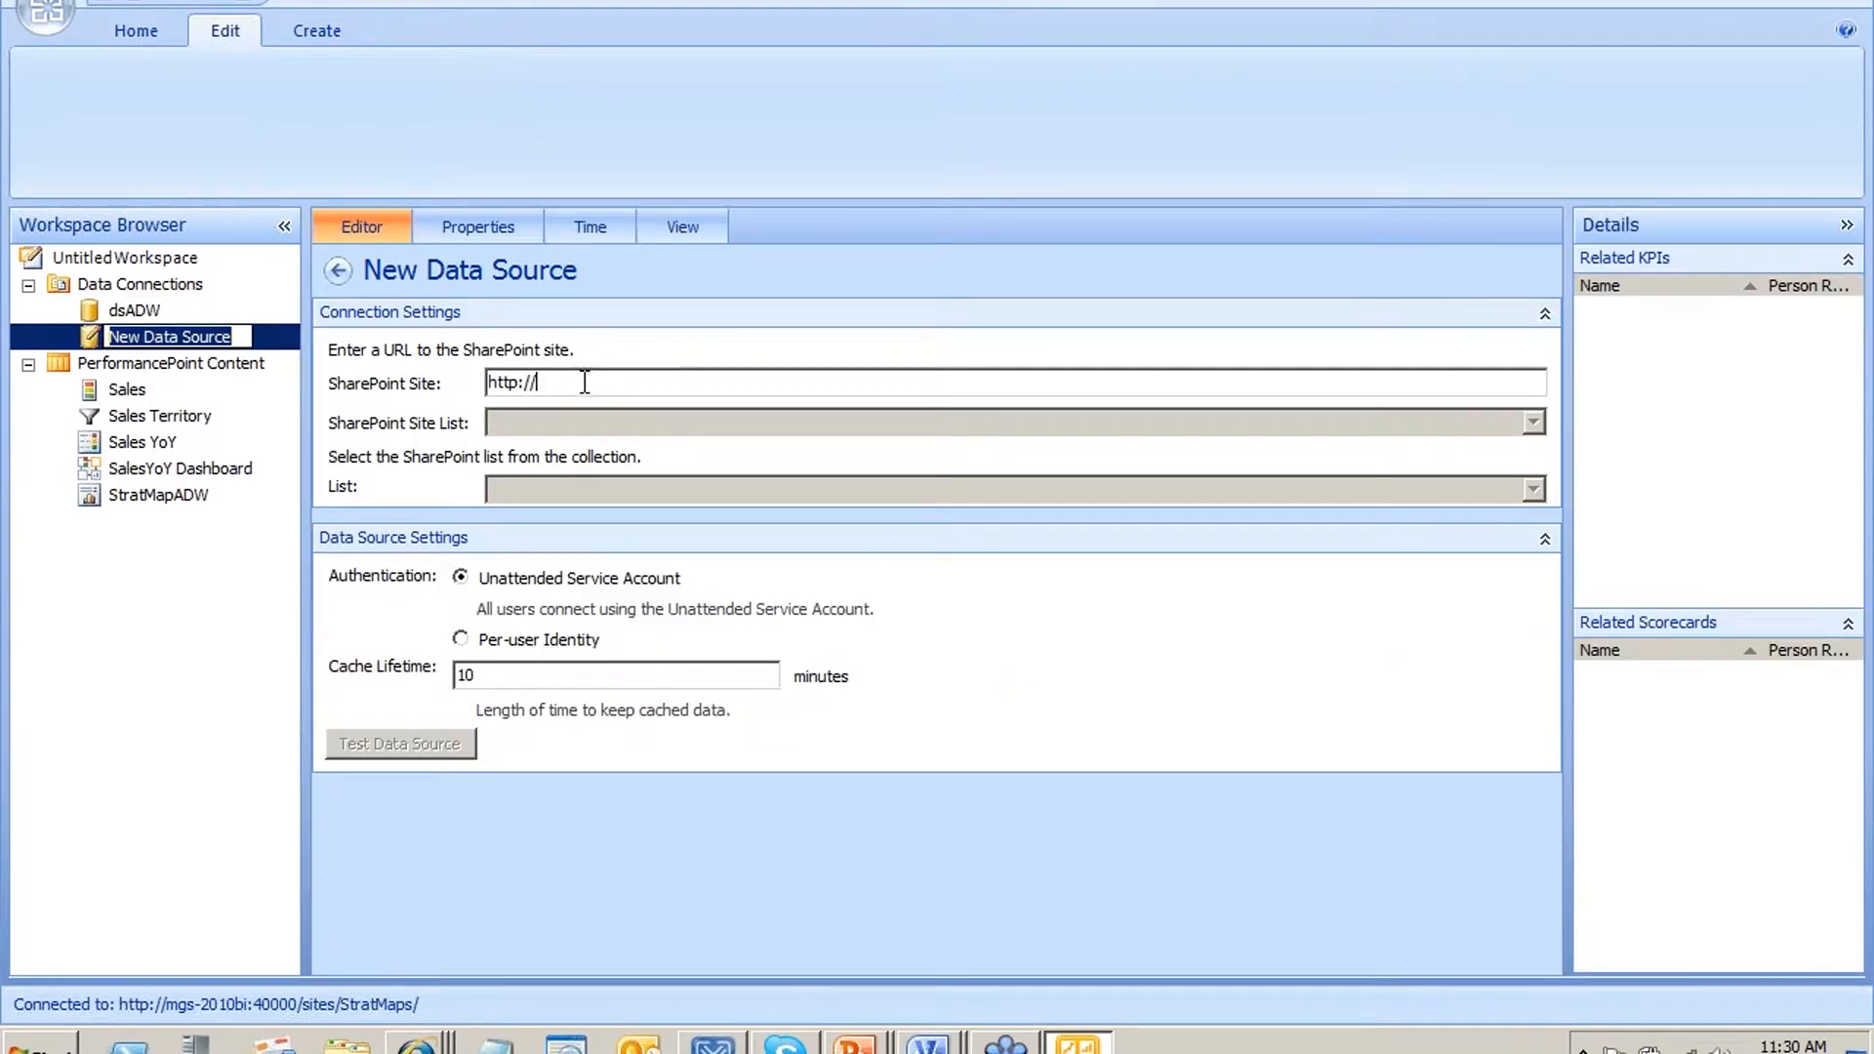
key("alt")
key("alt+Tab")
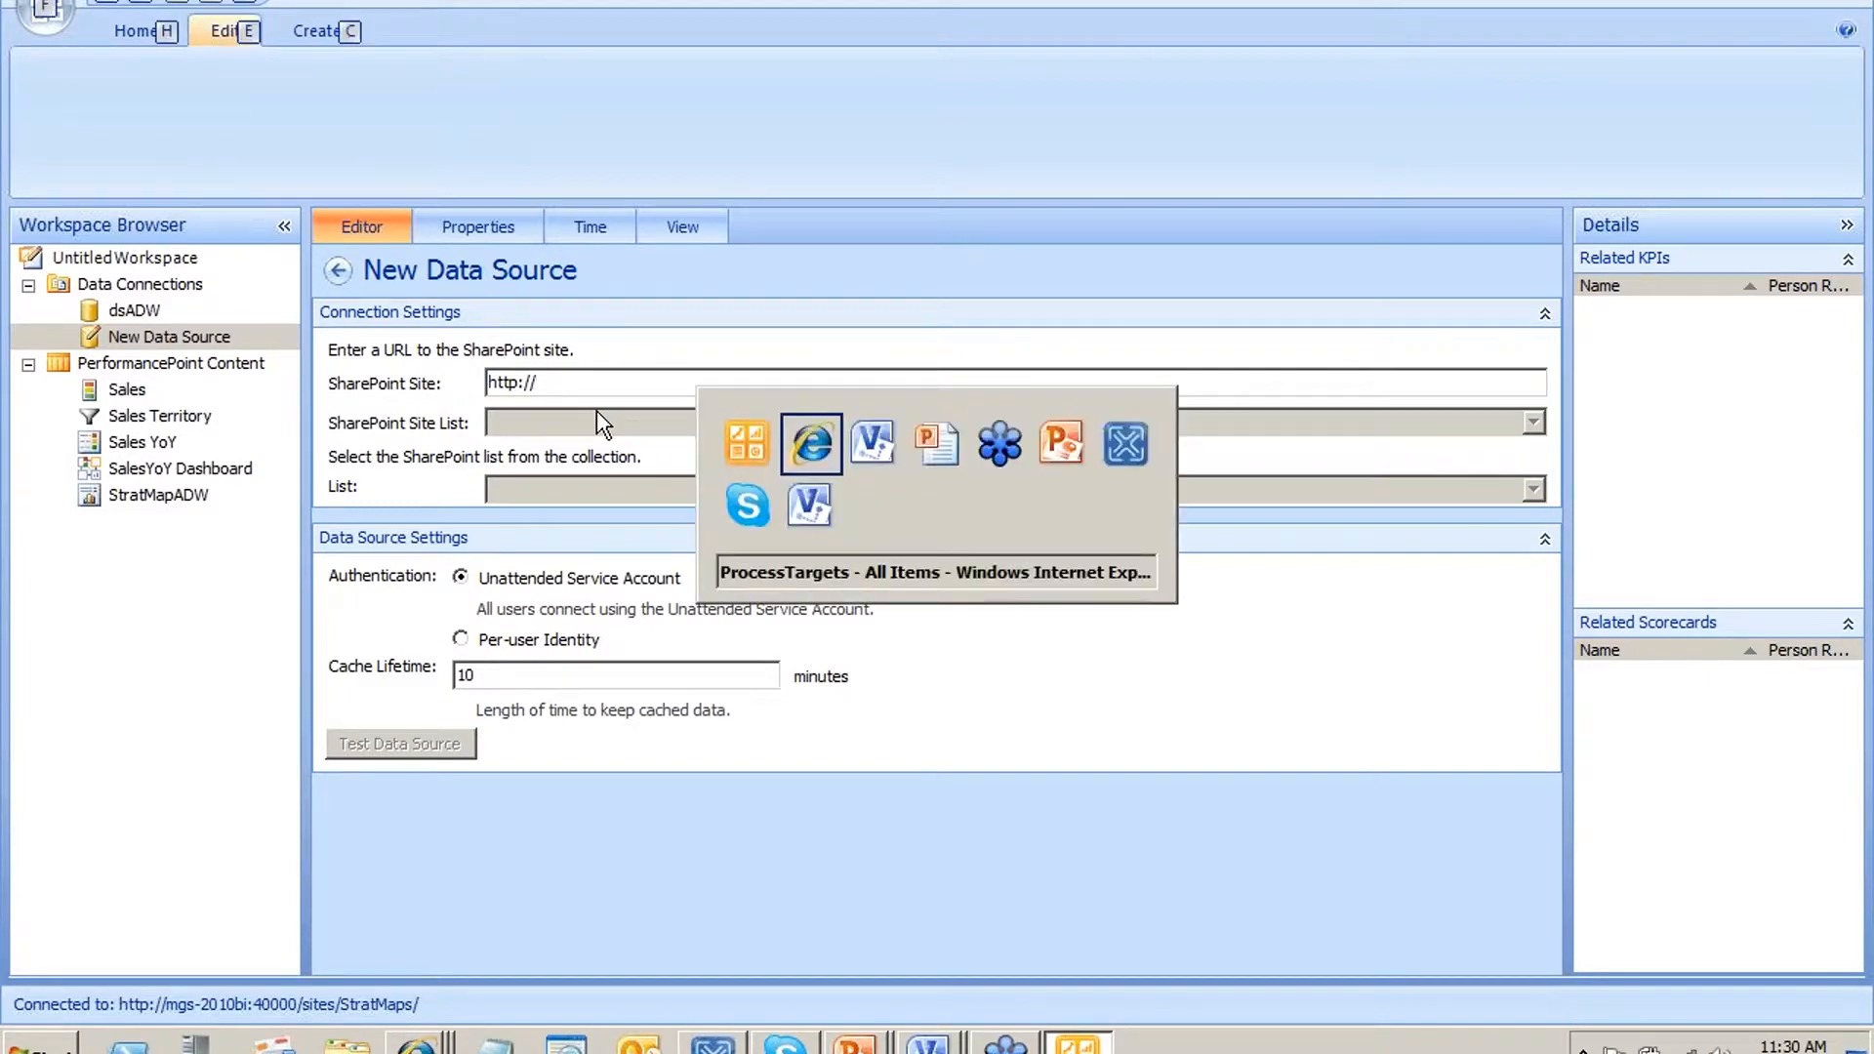
left_click(493, 17)
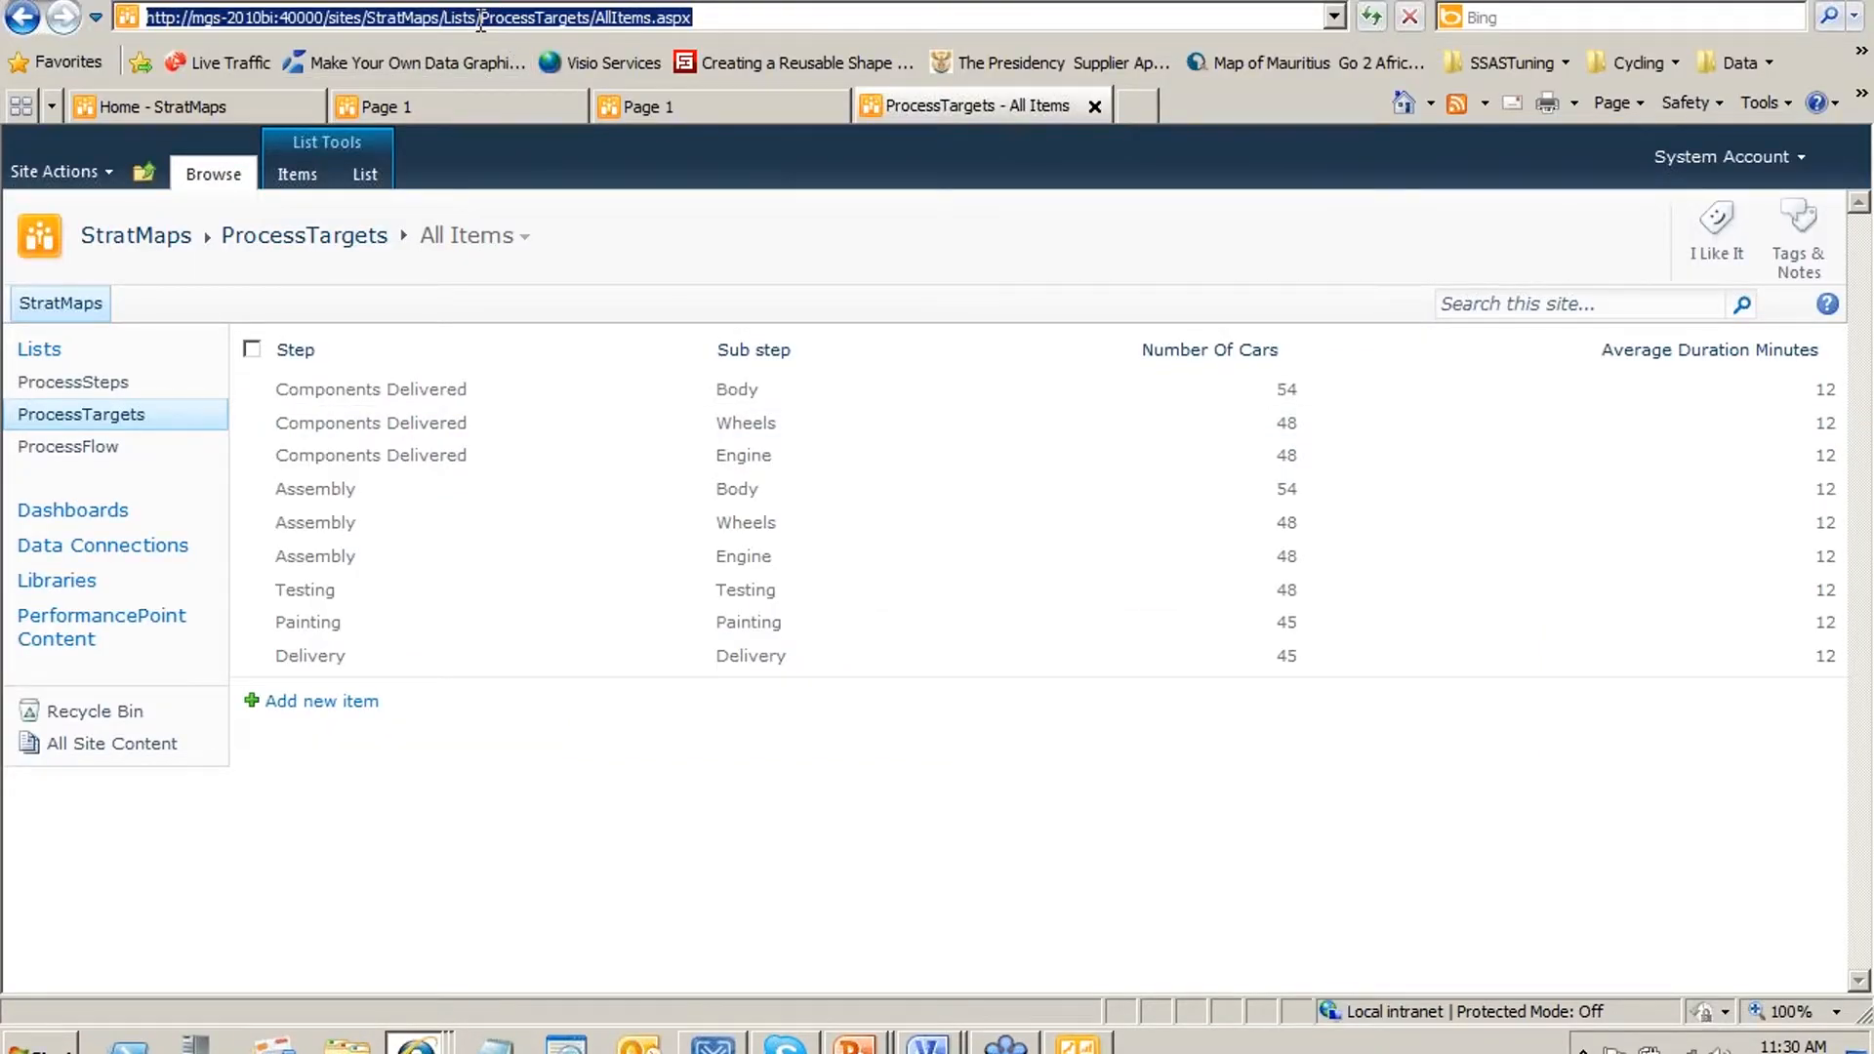
left_click(477, 16)
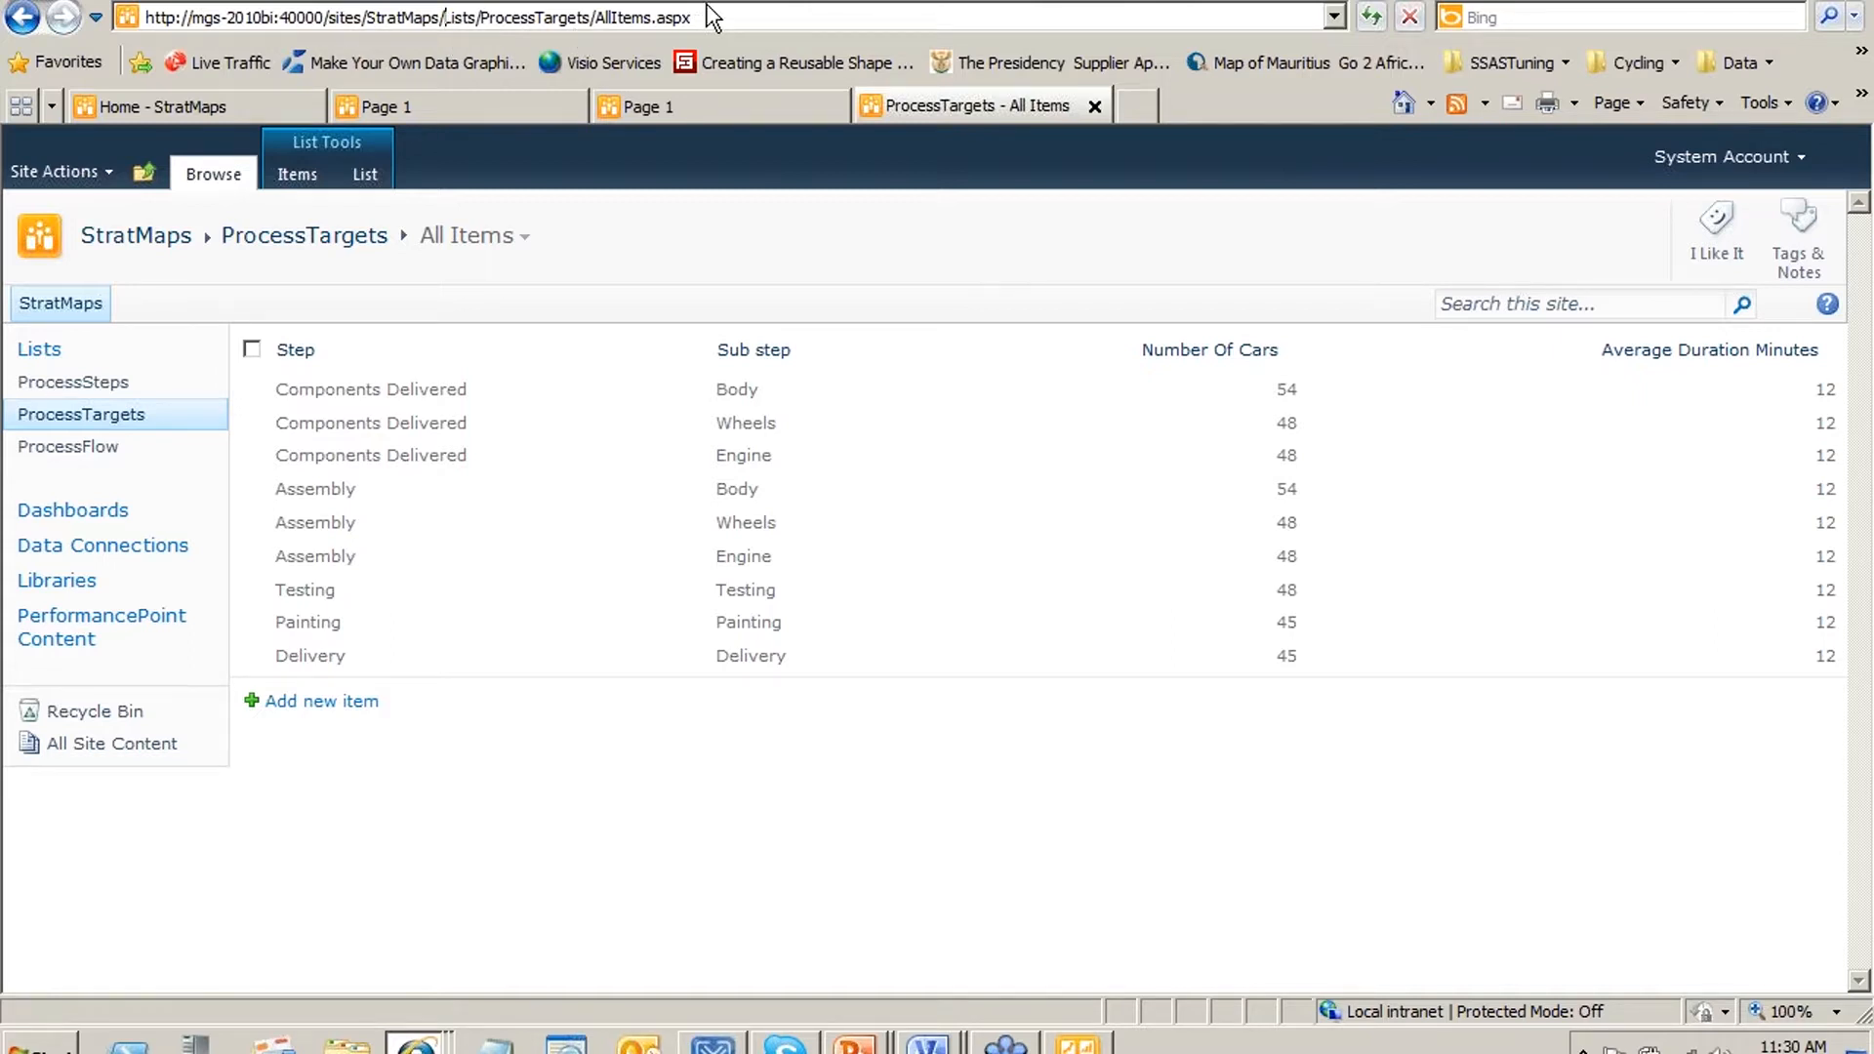
left_click_drag(724, 17, 594, 19)
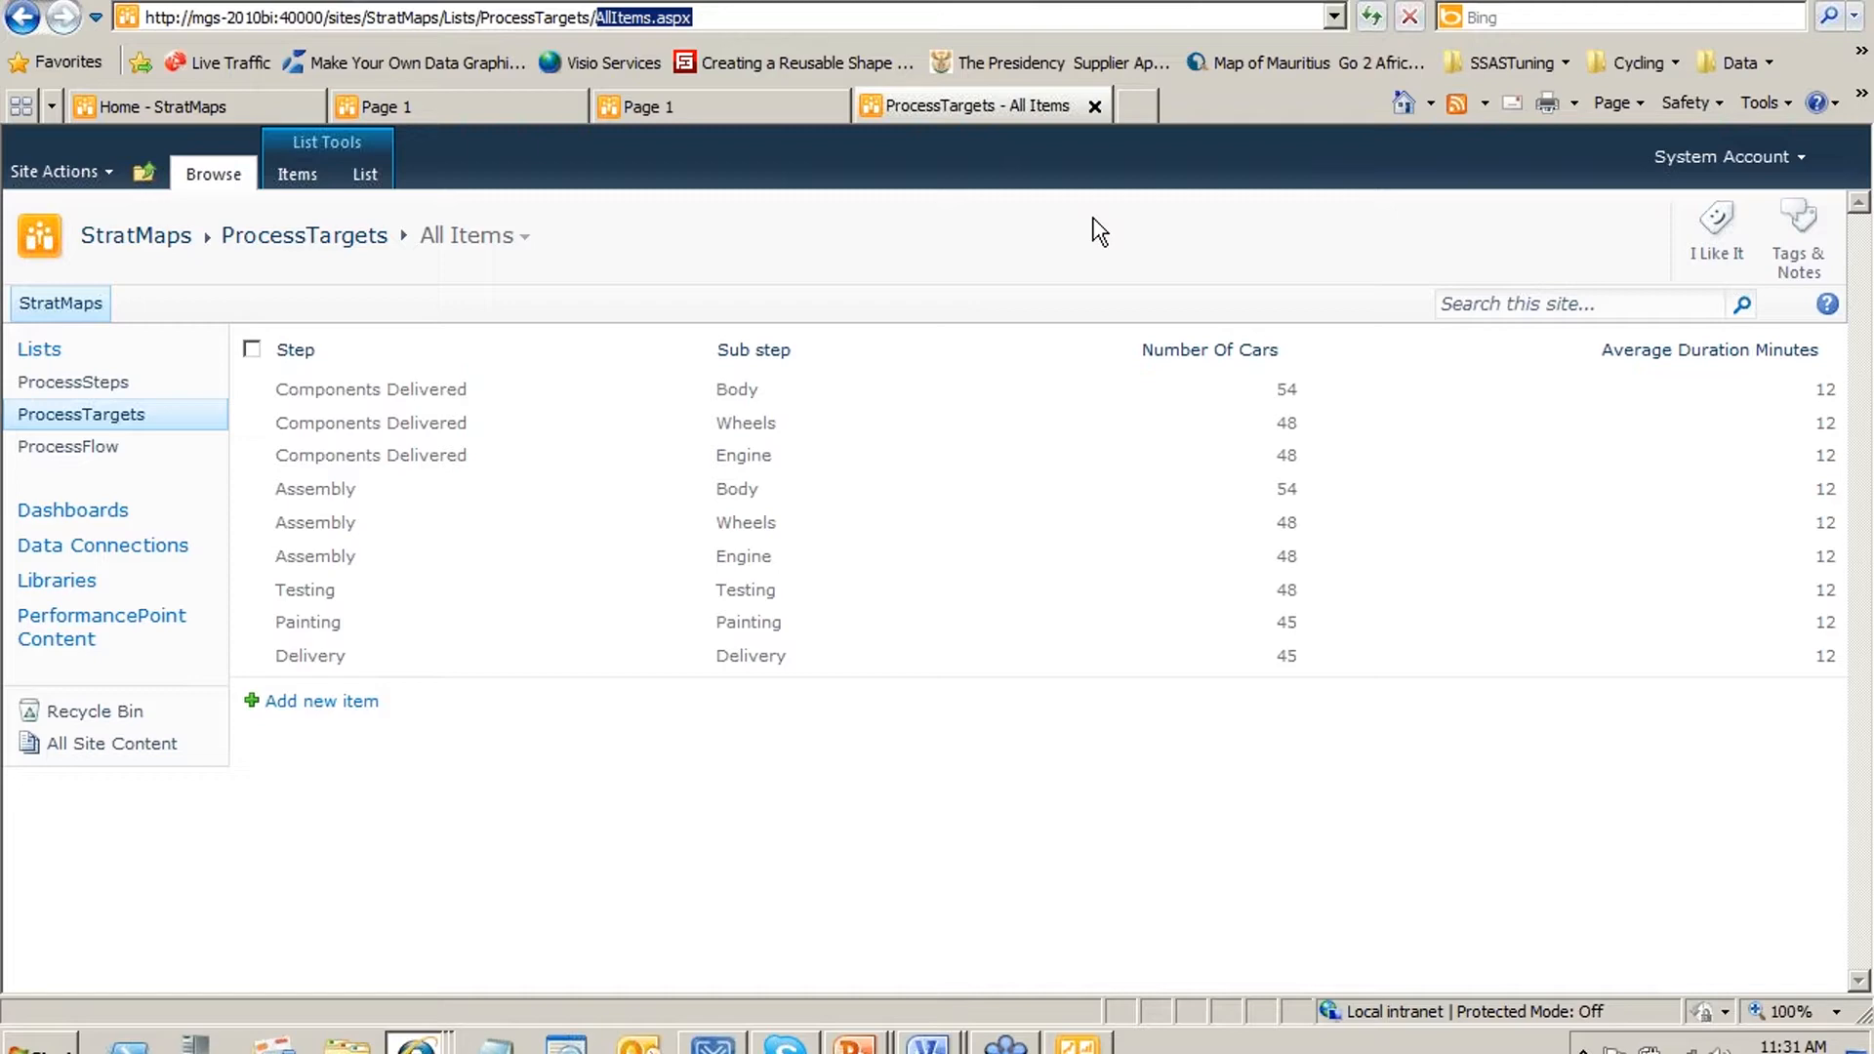
key("Delete")
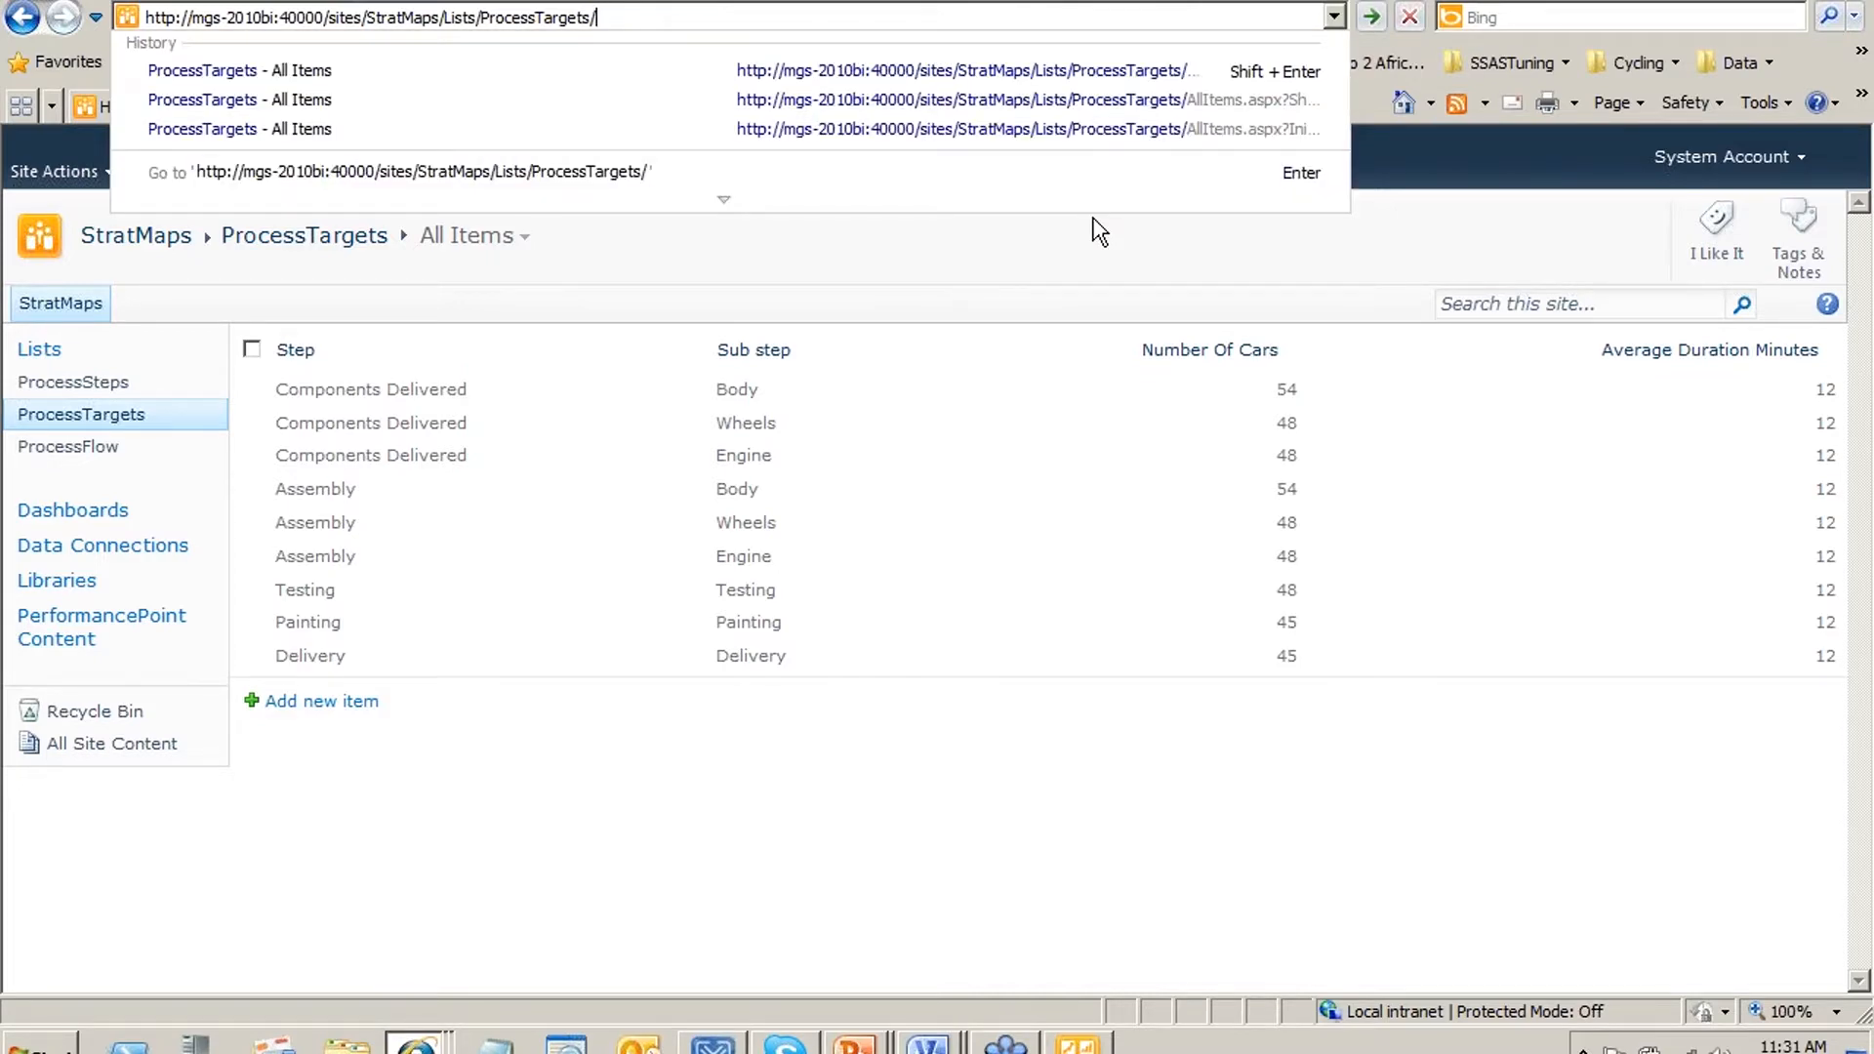
key("ctrl+shift+Left")
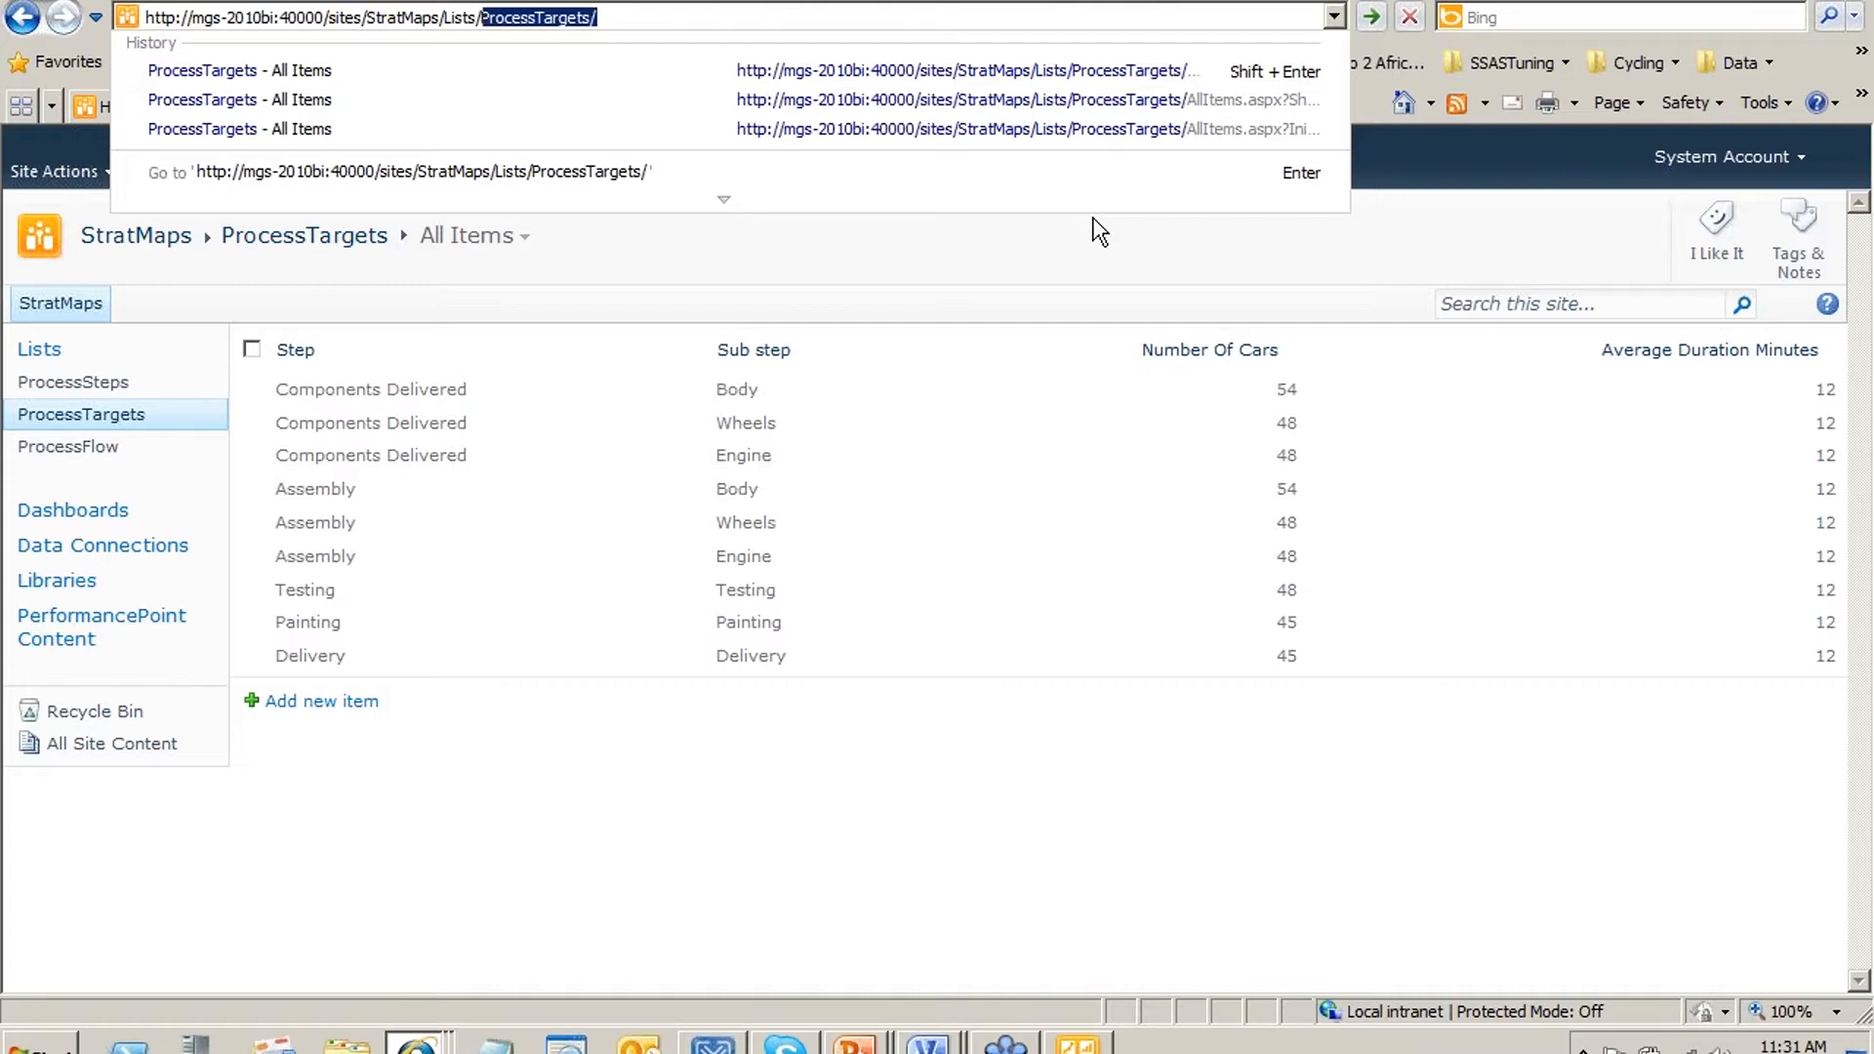
key("Delete")
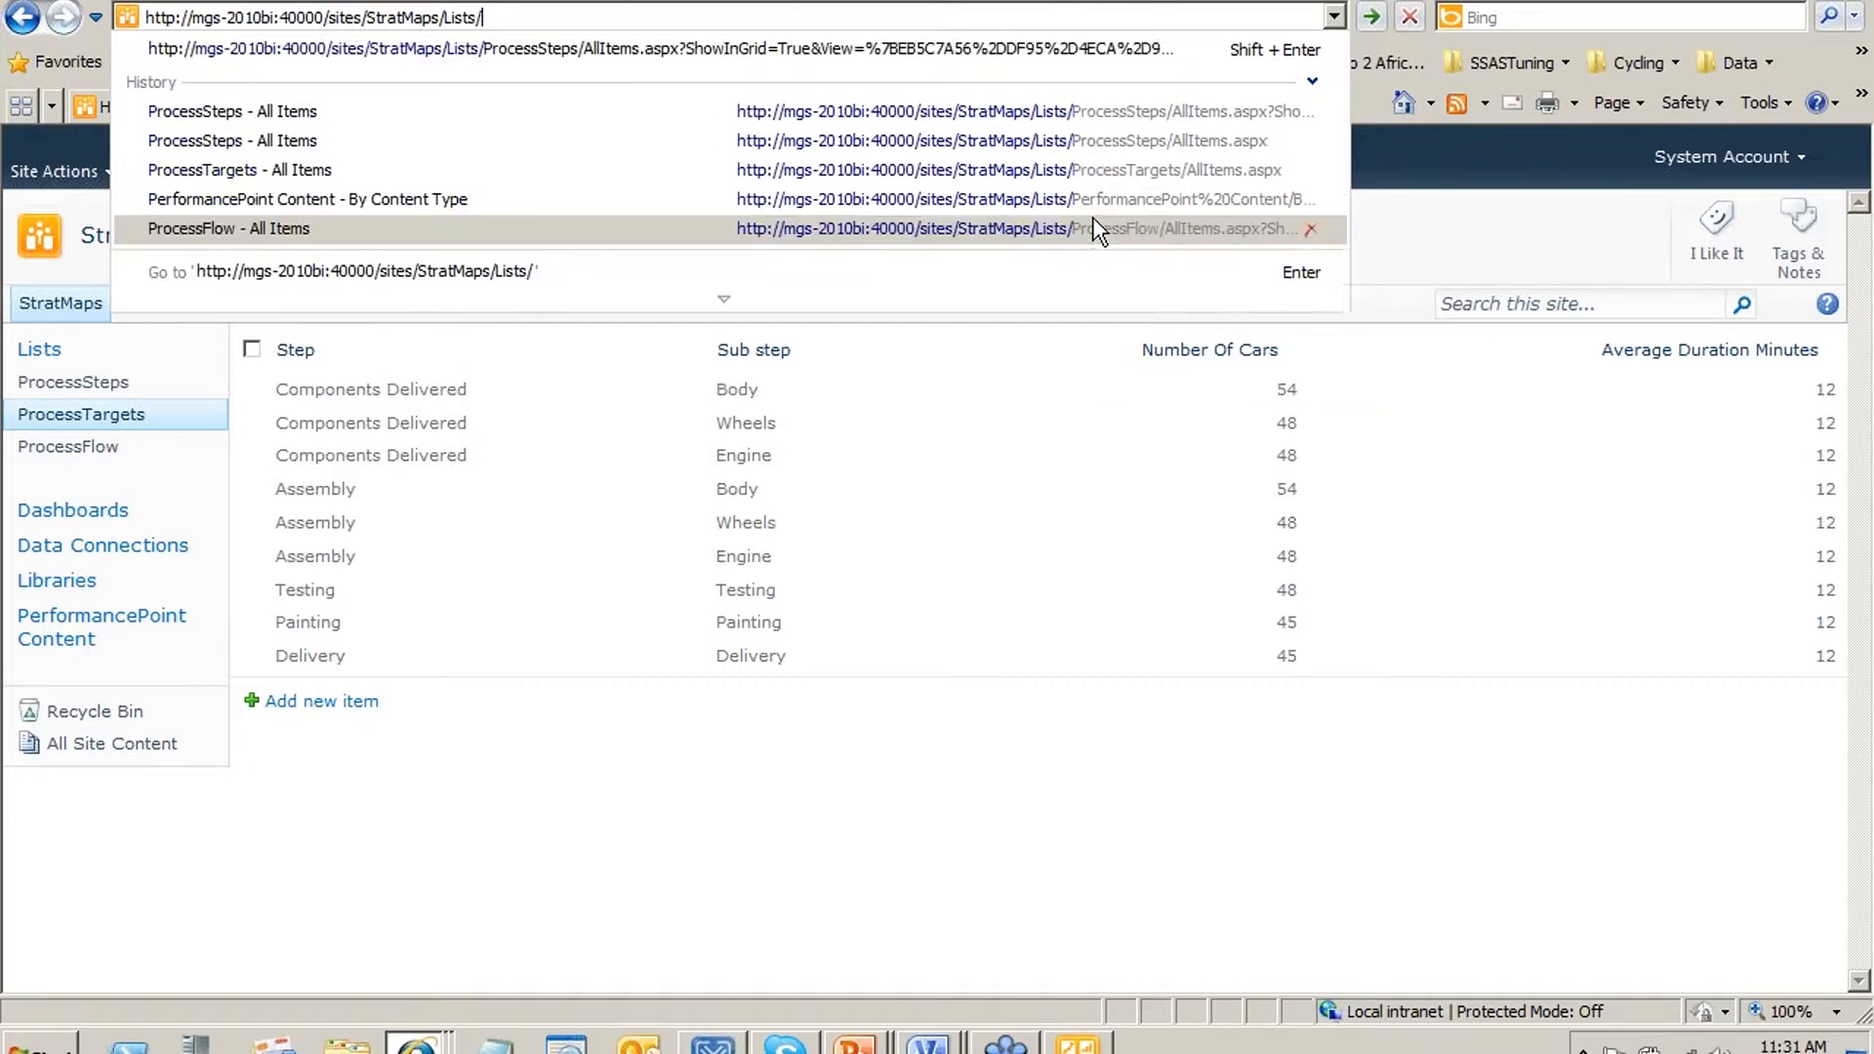
key("ctrl+shift+Left")
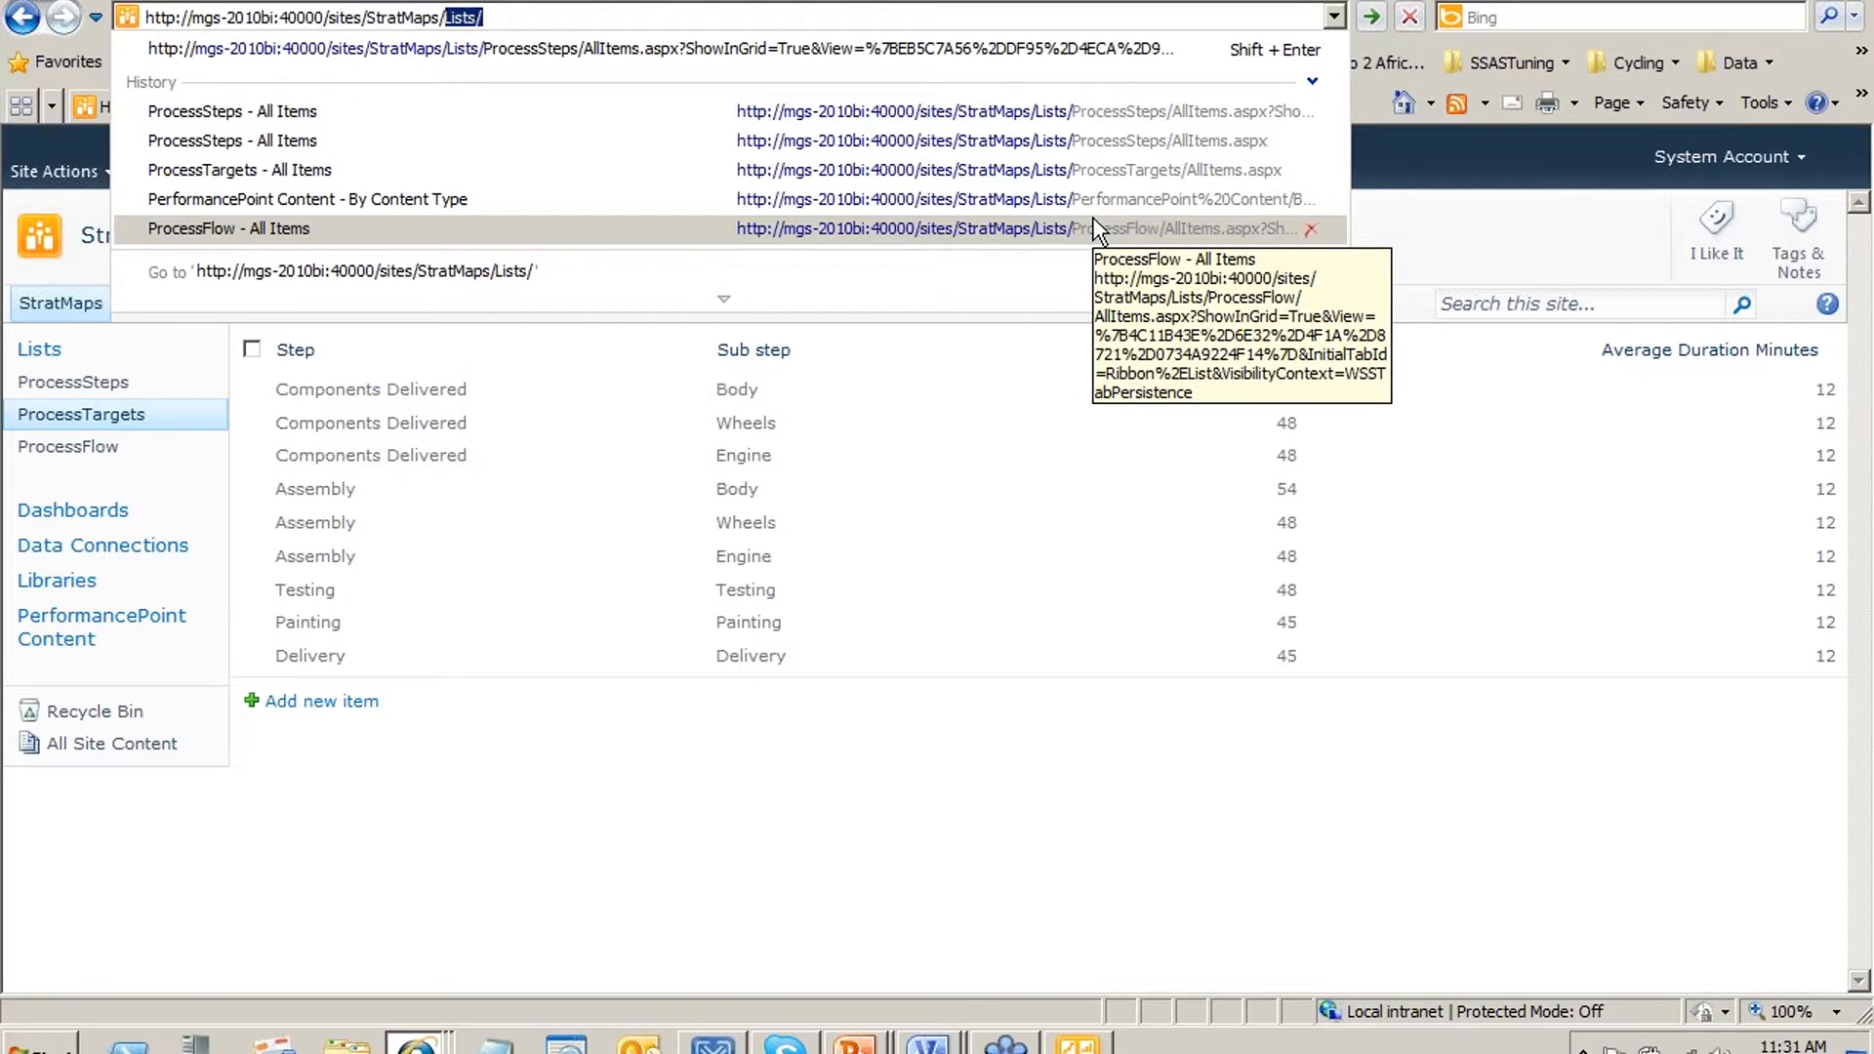
key("Delete")
Copy the StratMaps site address and paste it as the new data source's SharePoint Site in Dashboard Designer
key("ctrl+shift+Left")
key("ctrl+shift+Left")
key("ctrl+shift+Left")
key("ctrl+shift+Left")
key("ctrl+shift+Left")
key("ctrl+shift+Left")
key("ctrl+c")
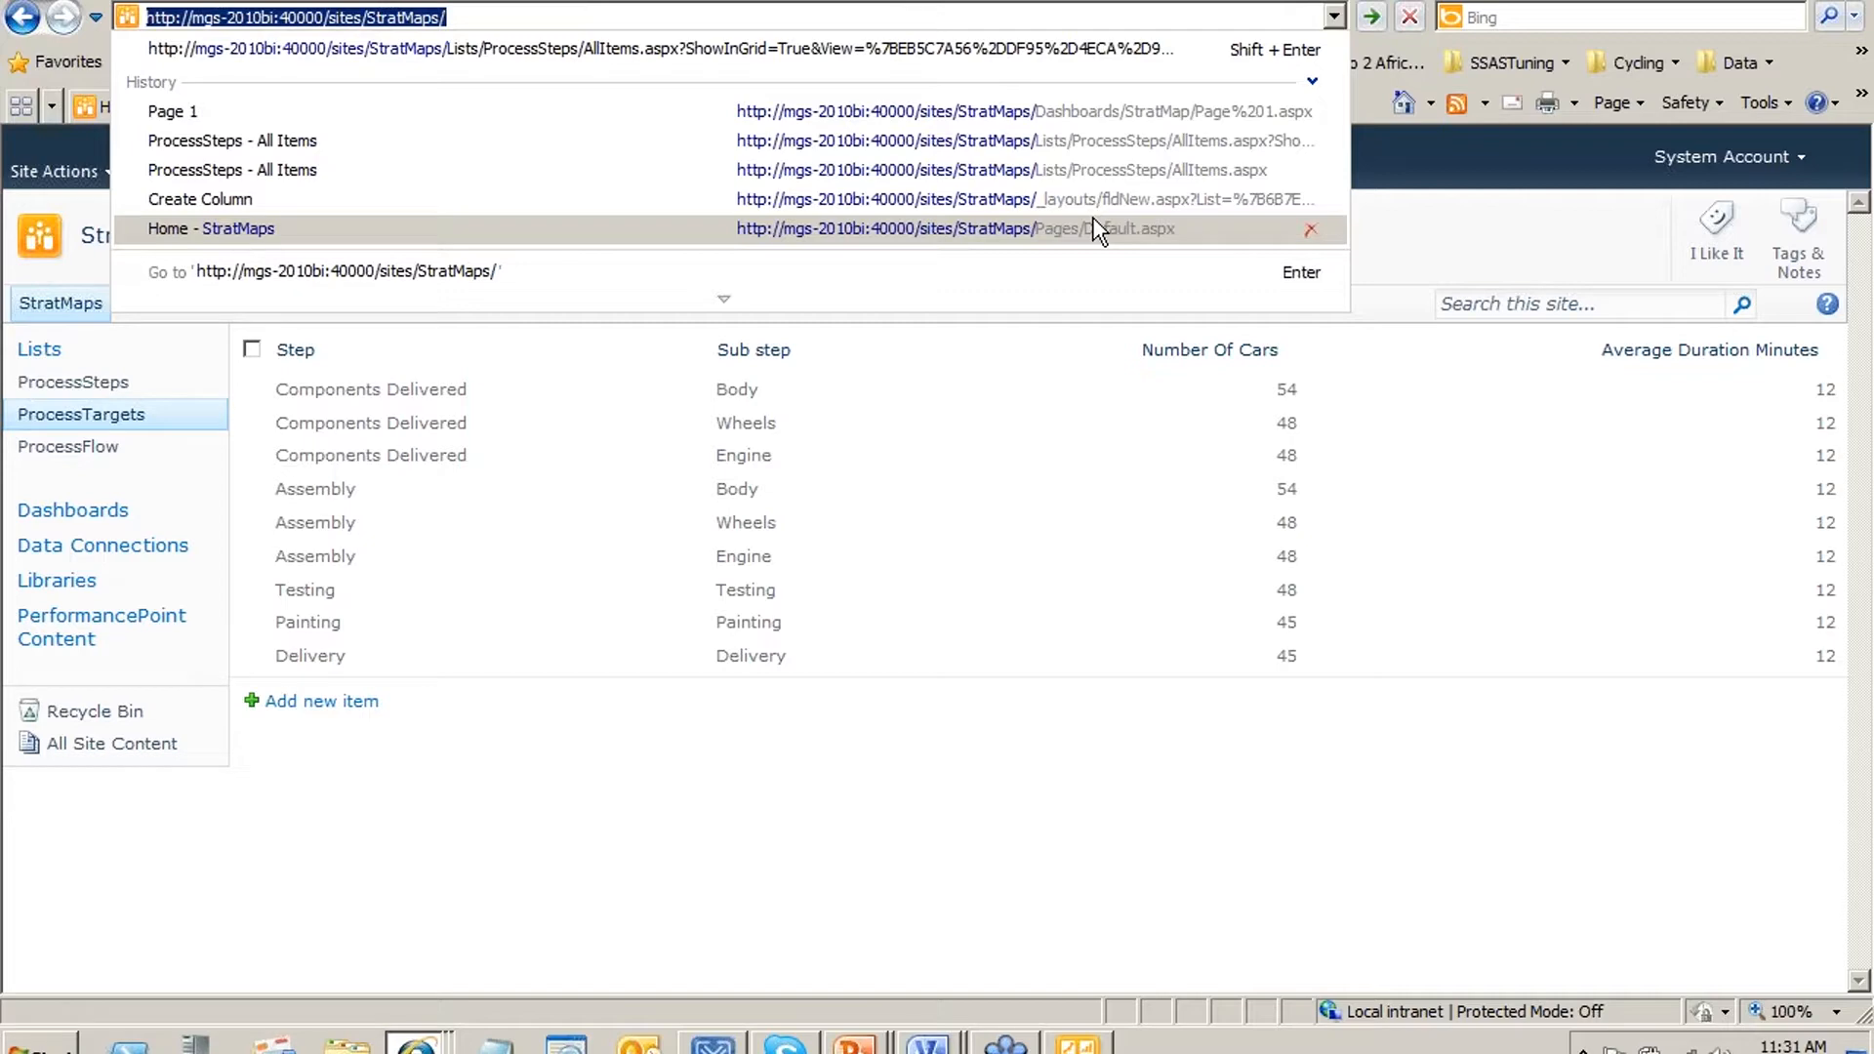
key("alt+Tab")
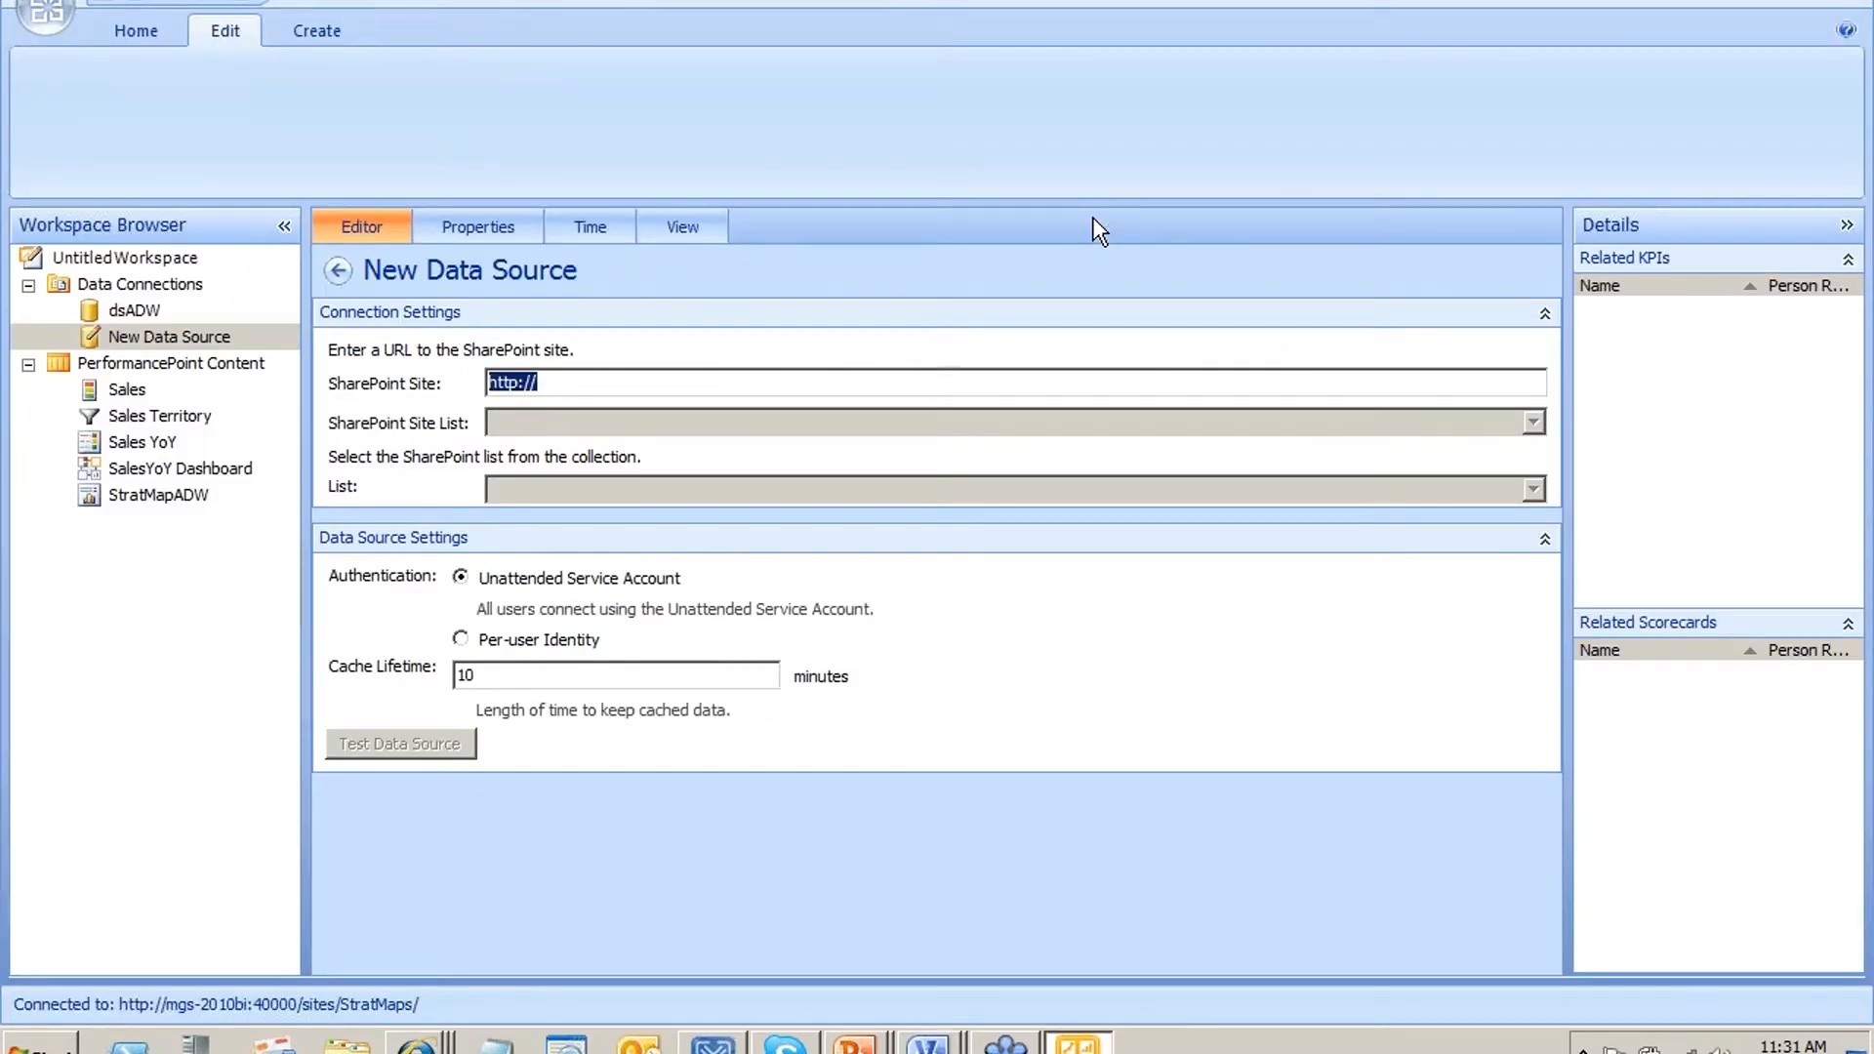
key("ctrl+v")
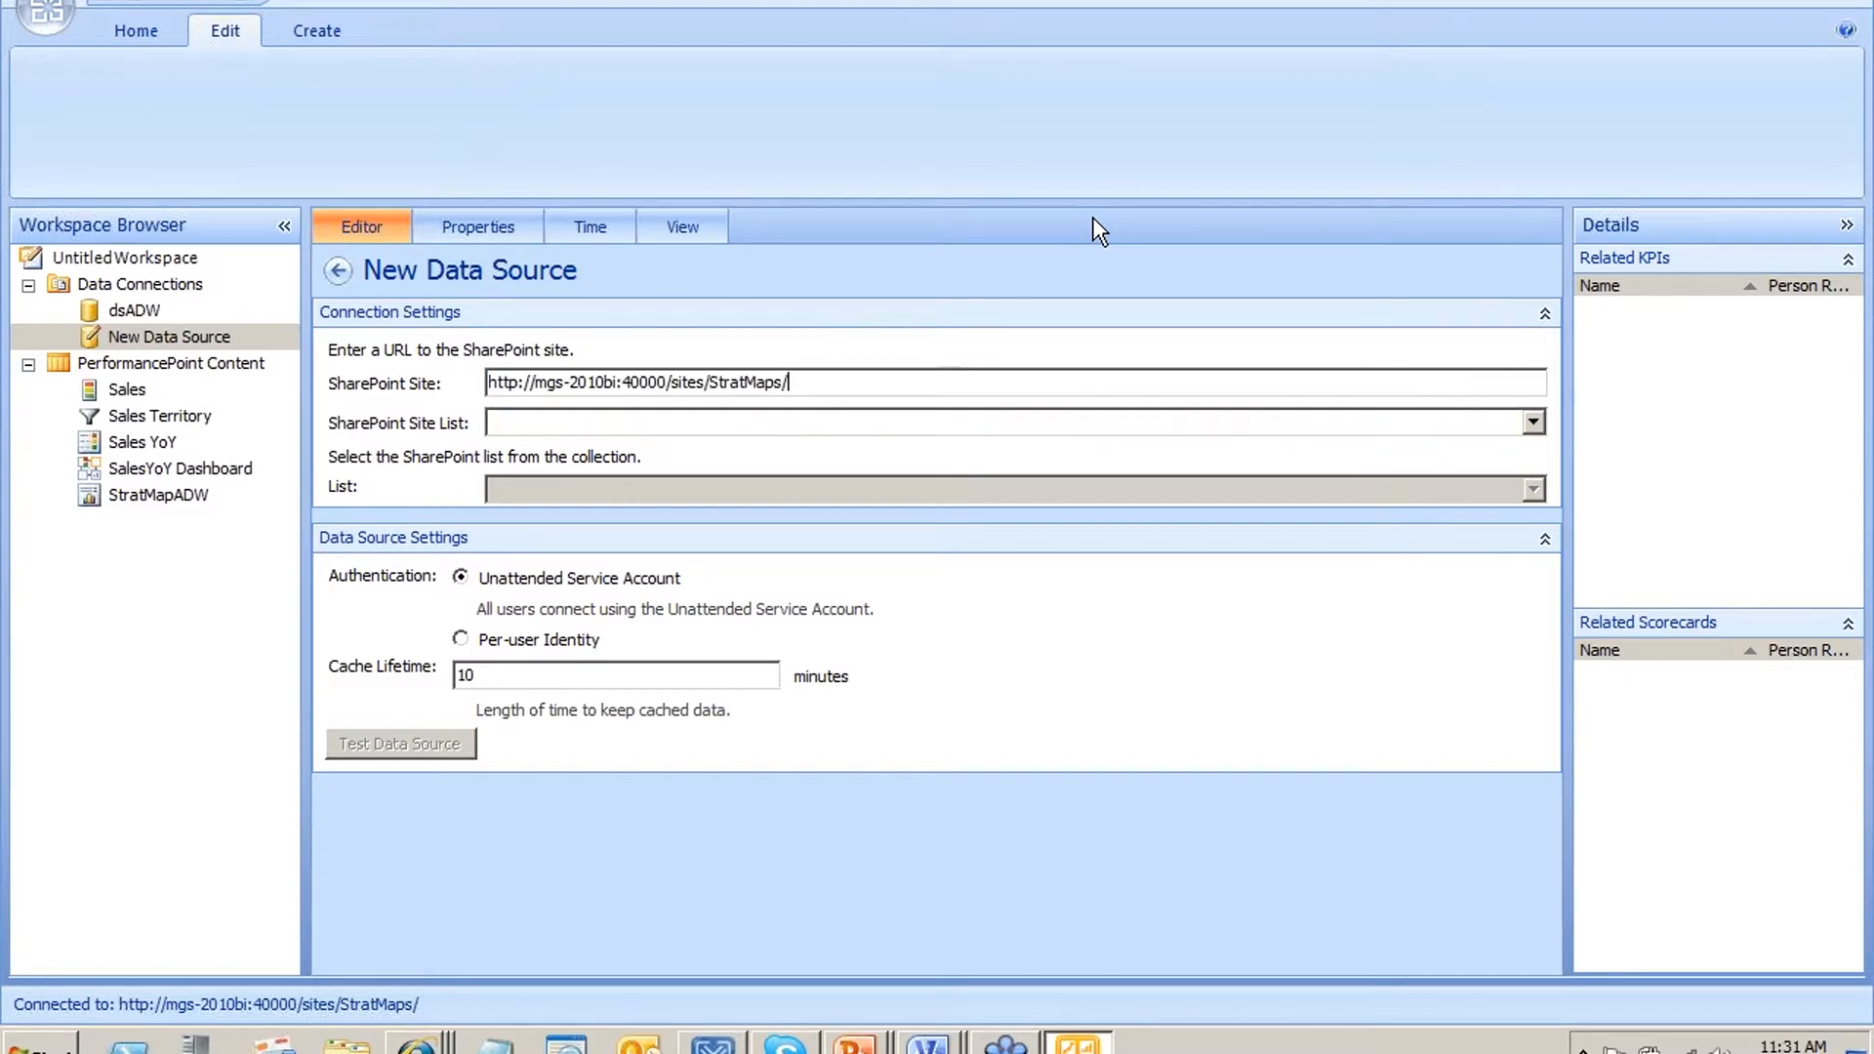
Set the data source's SharePoint Site List to All Lists and its List to ProcessSteps
left_click(527, 422)
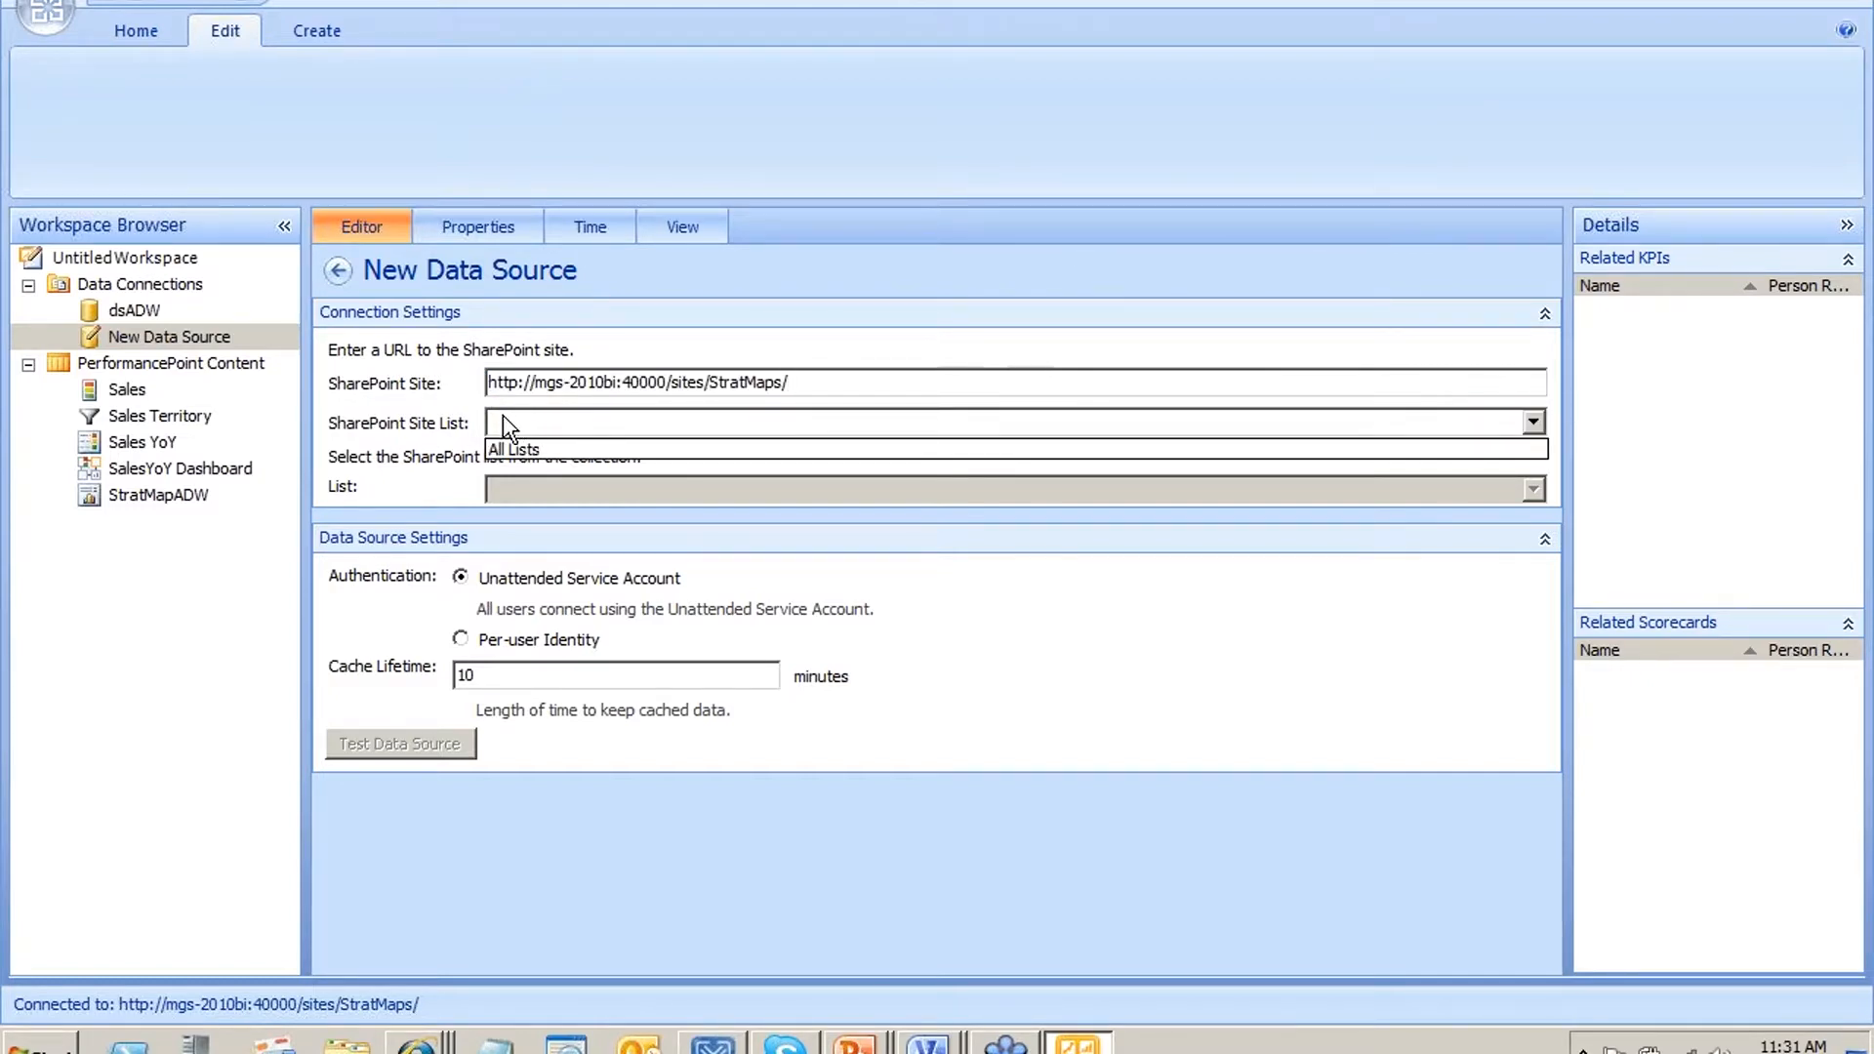
left_click(517, 451)
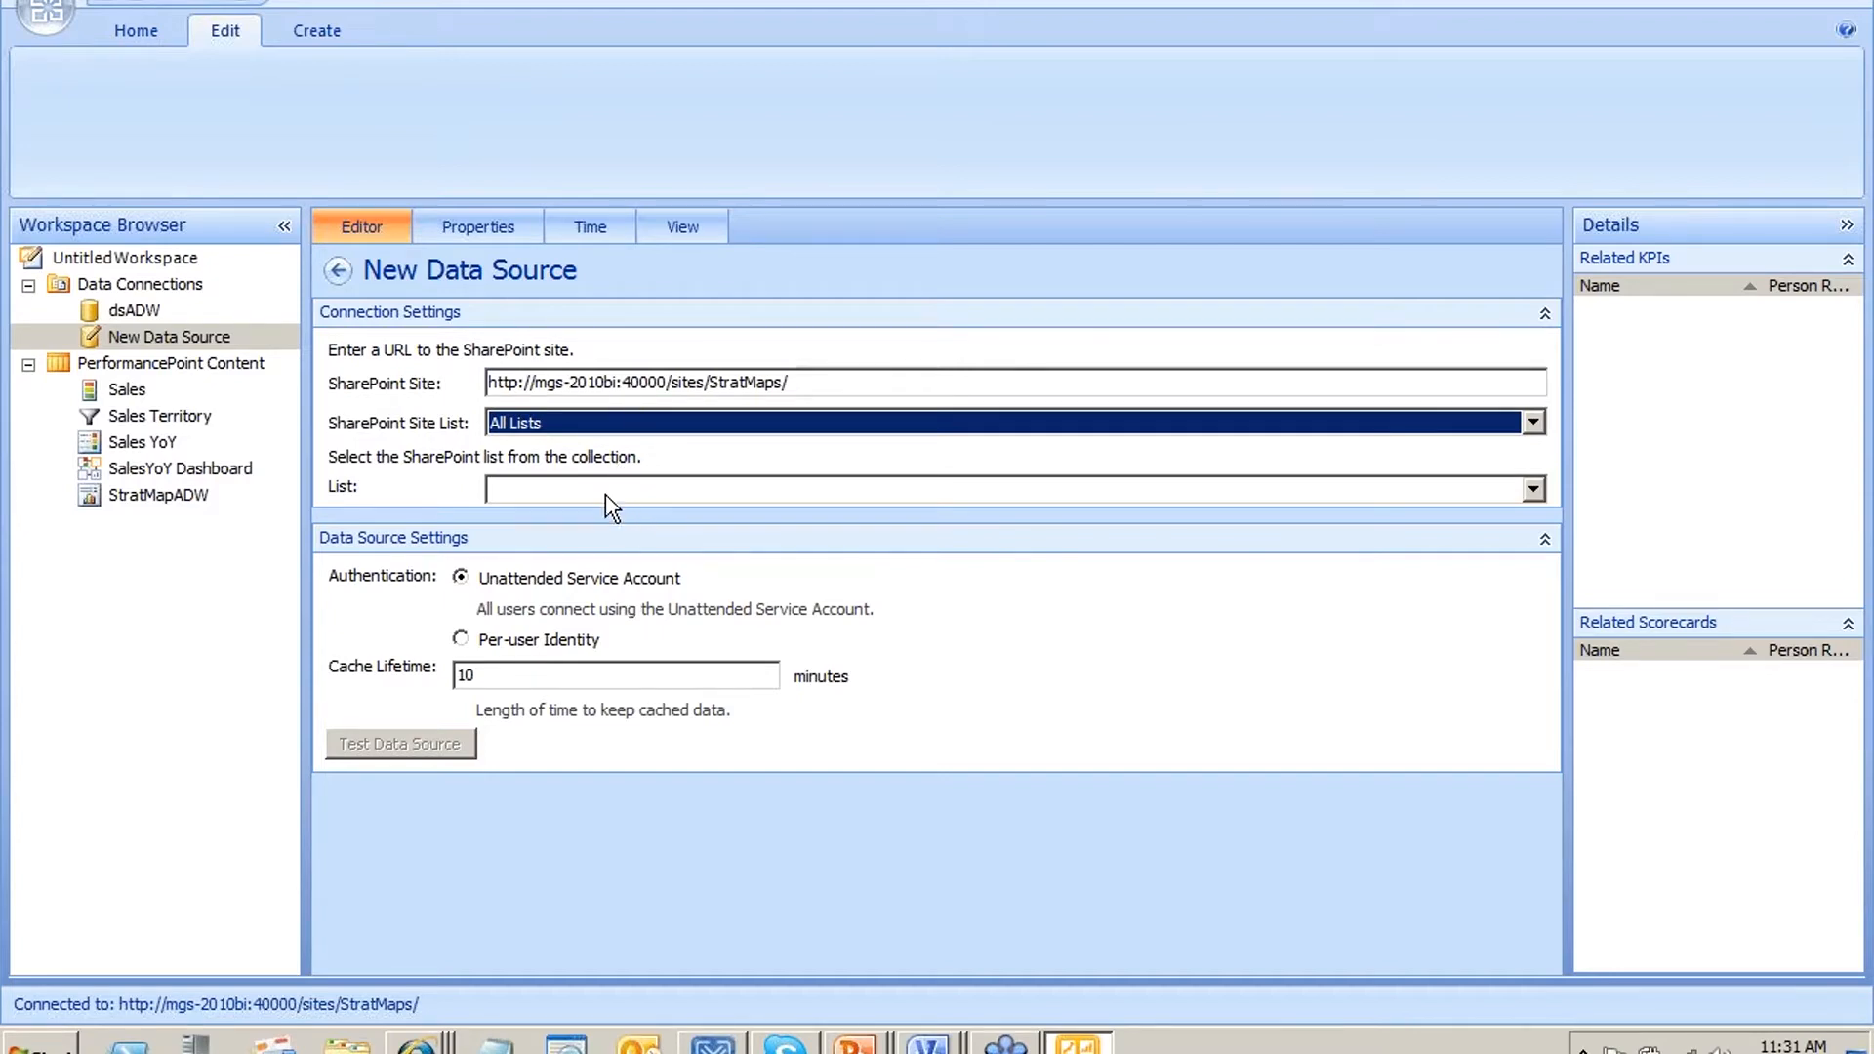
left_click(605, 494)
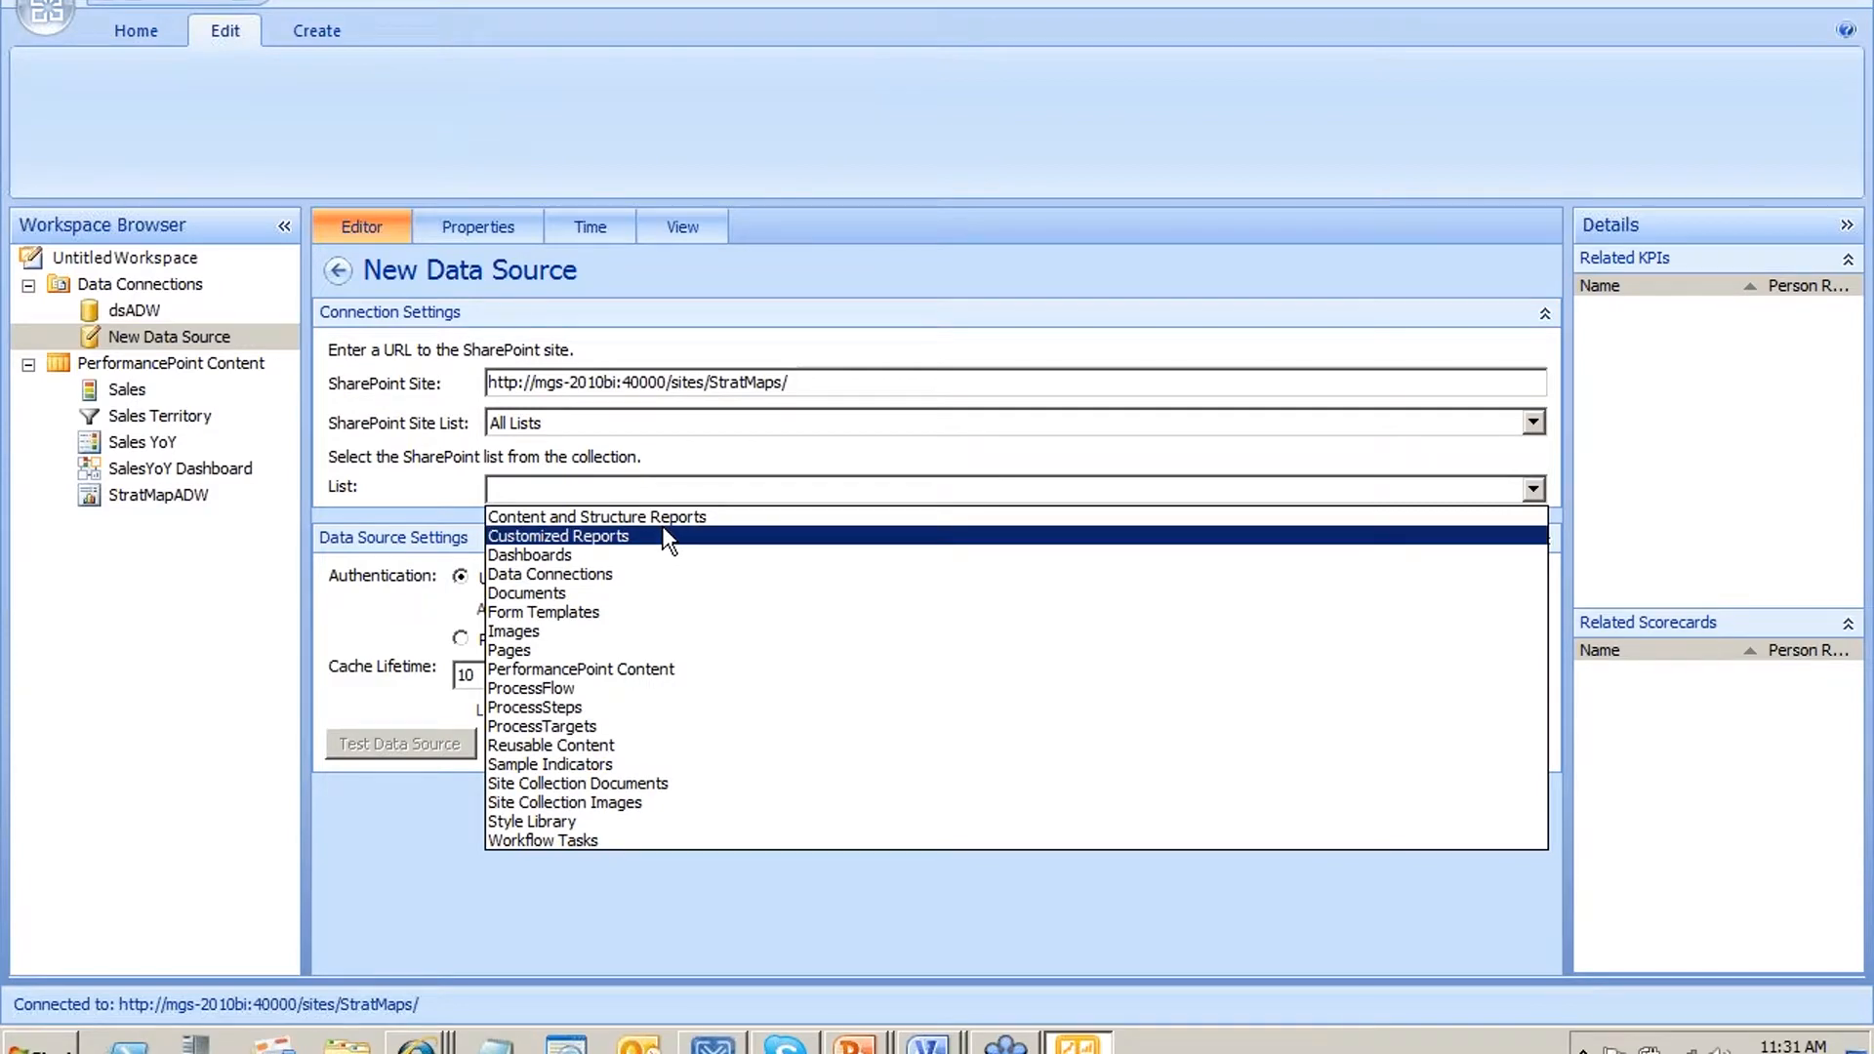
left_click(591, 707)
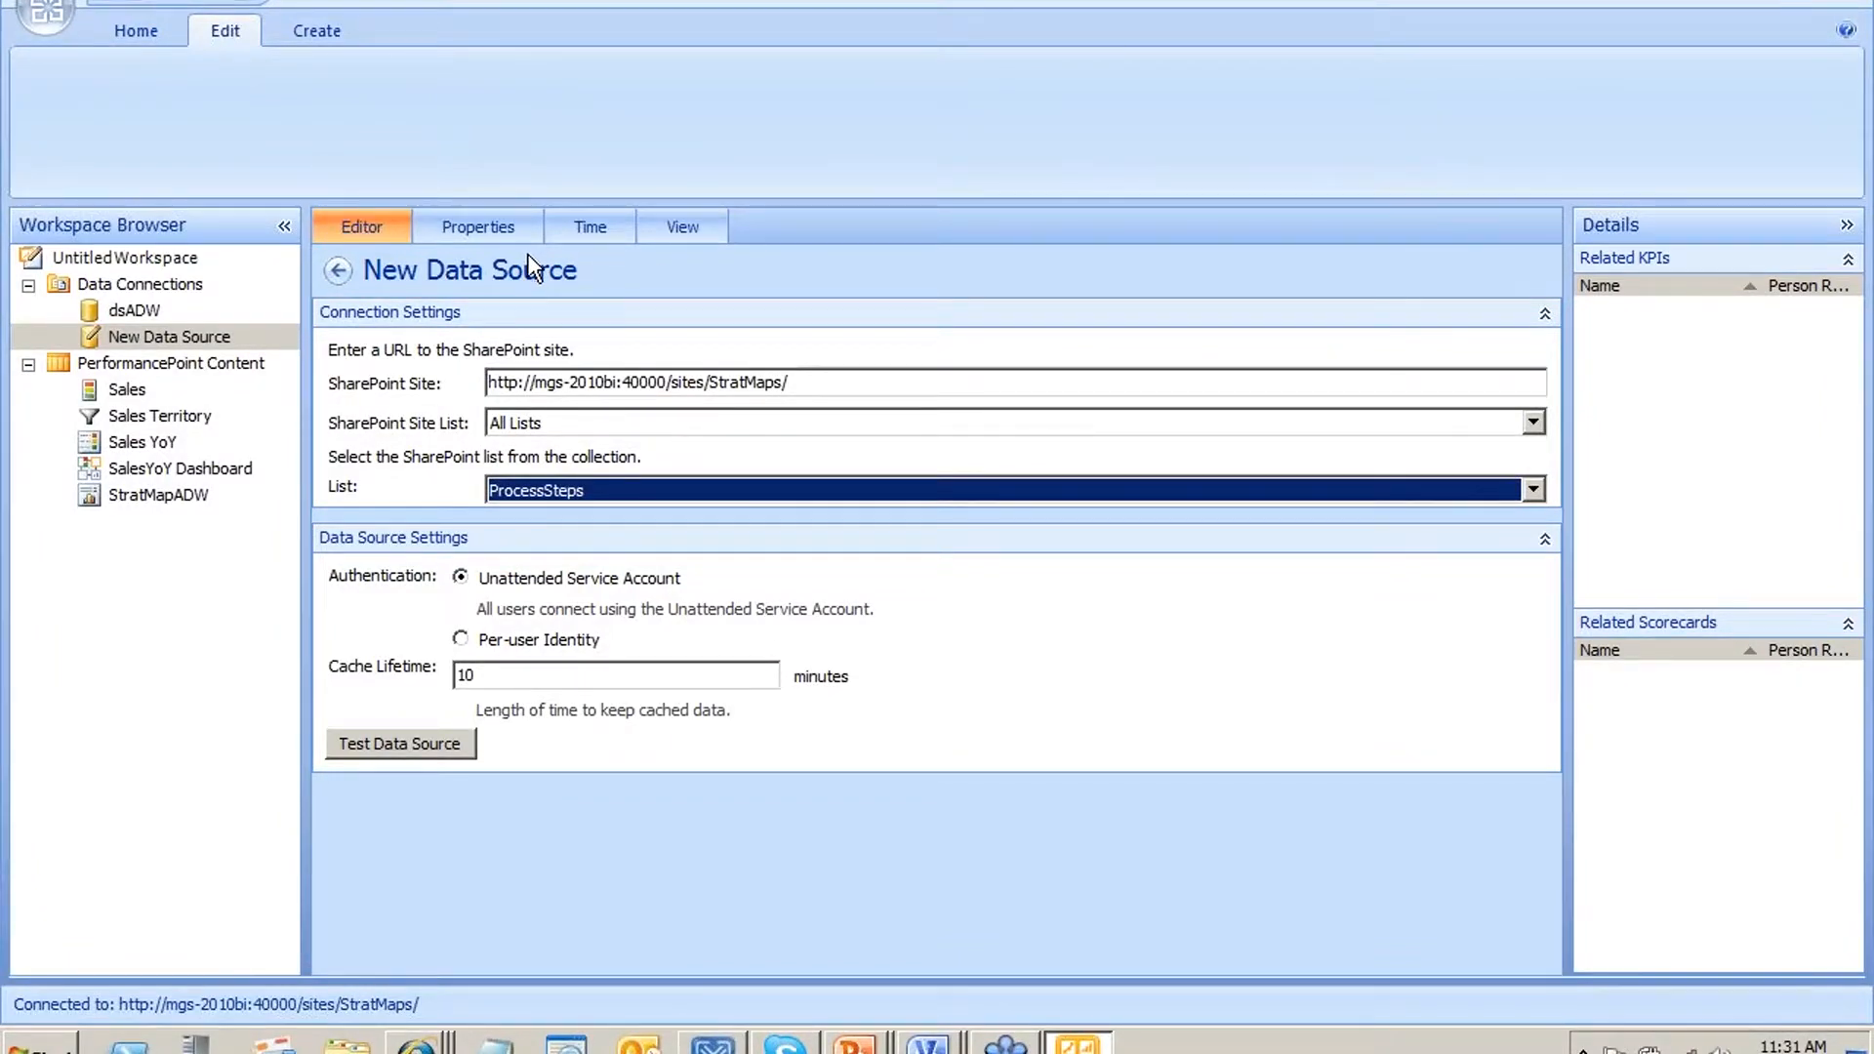
Make Date the master time dimension and add the Month and Day time period levels
left_click(605, 237)
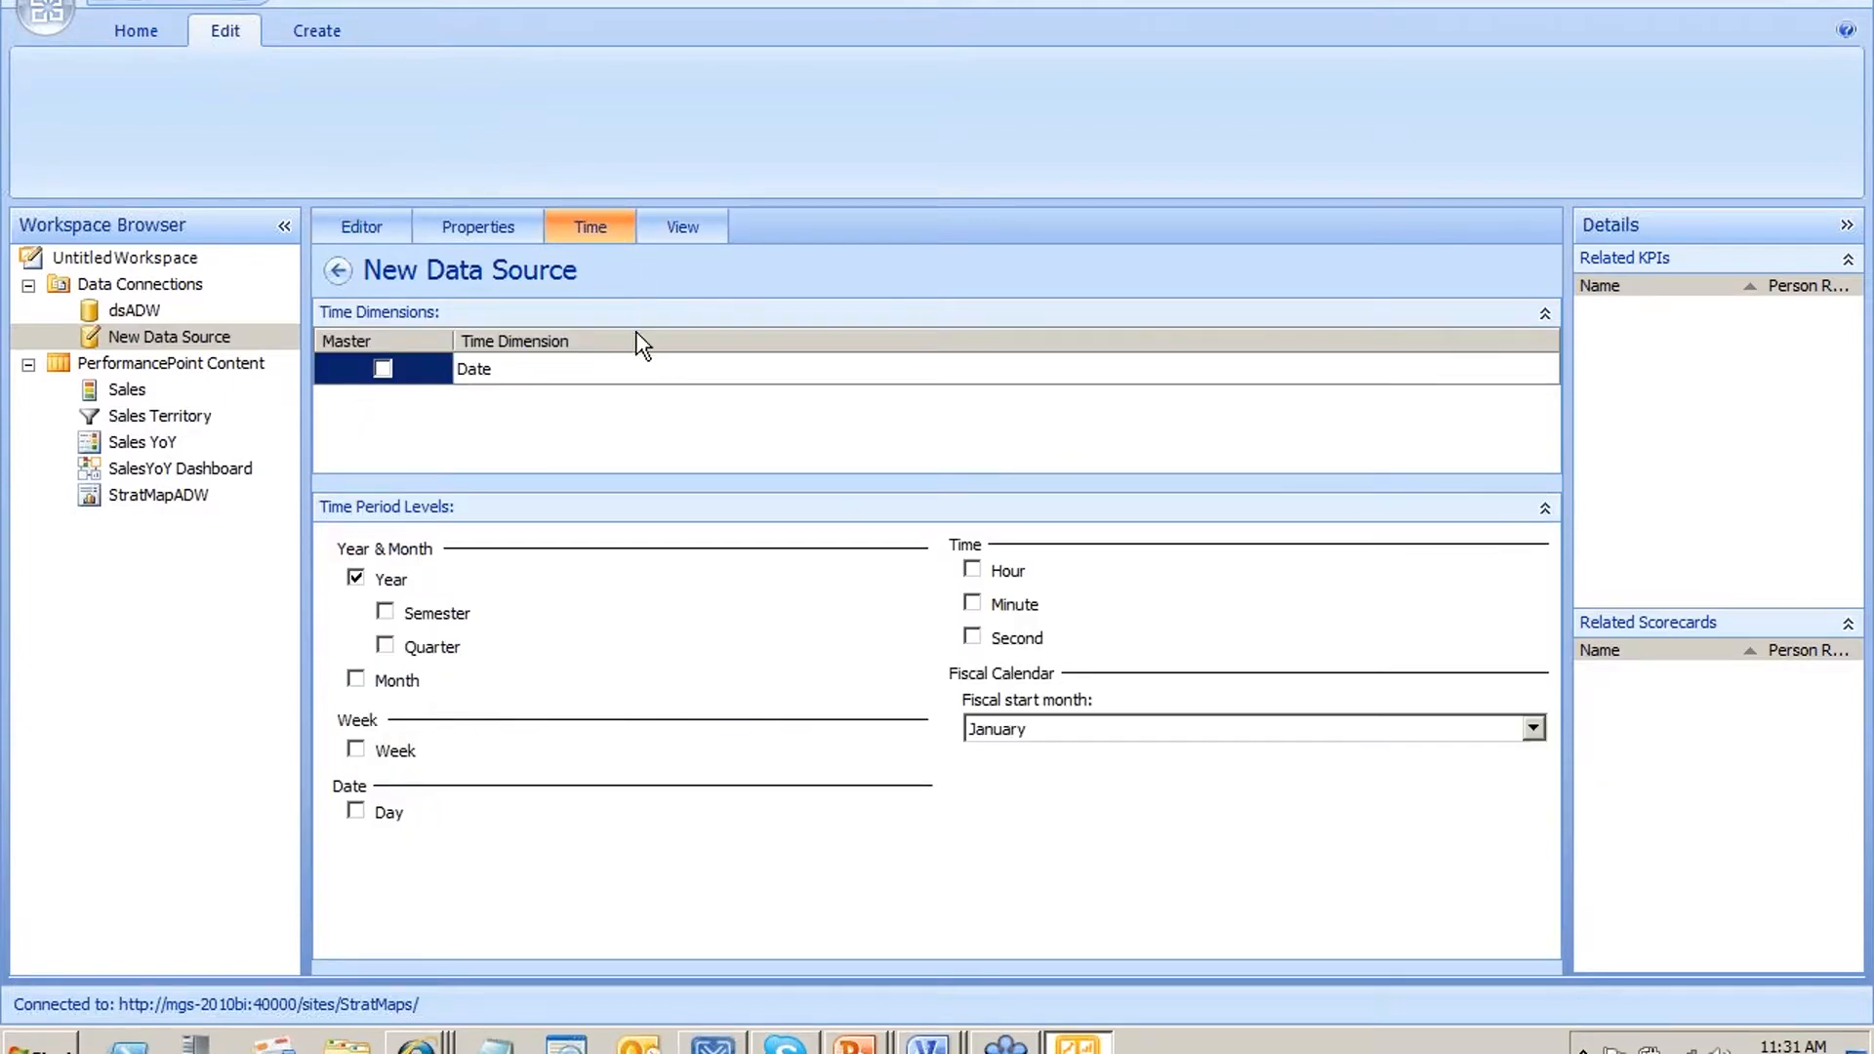
left_click(599, 373)
left_click(607, 364)
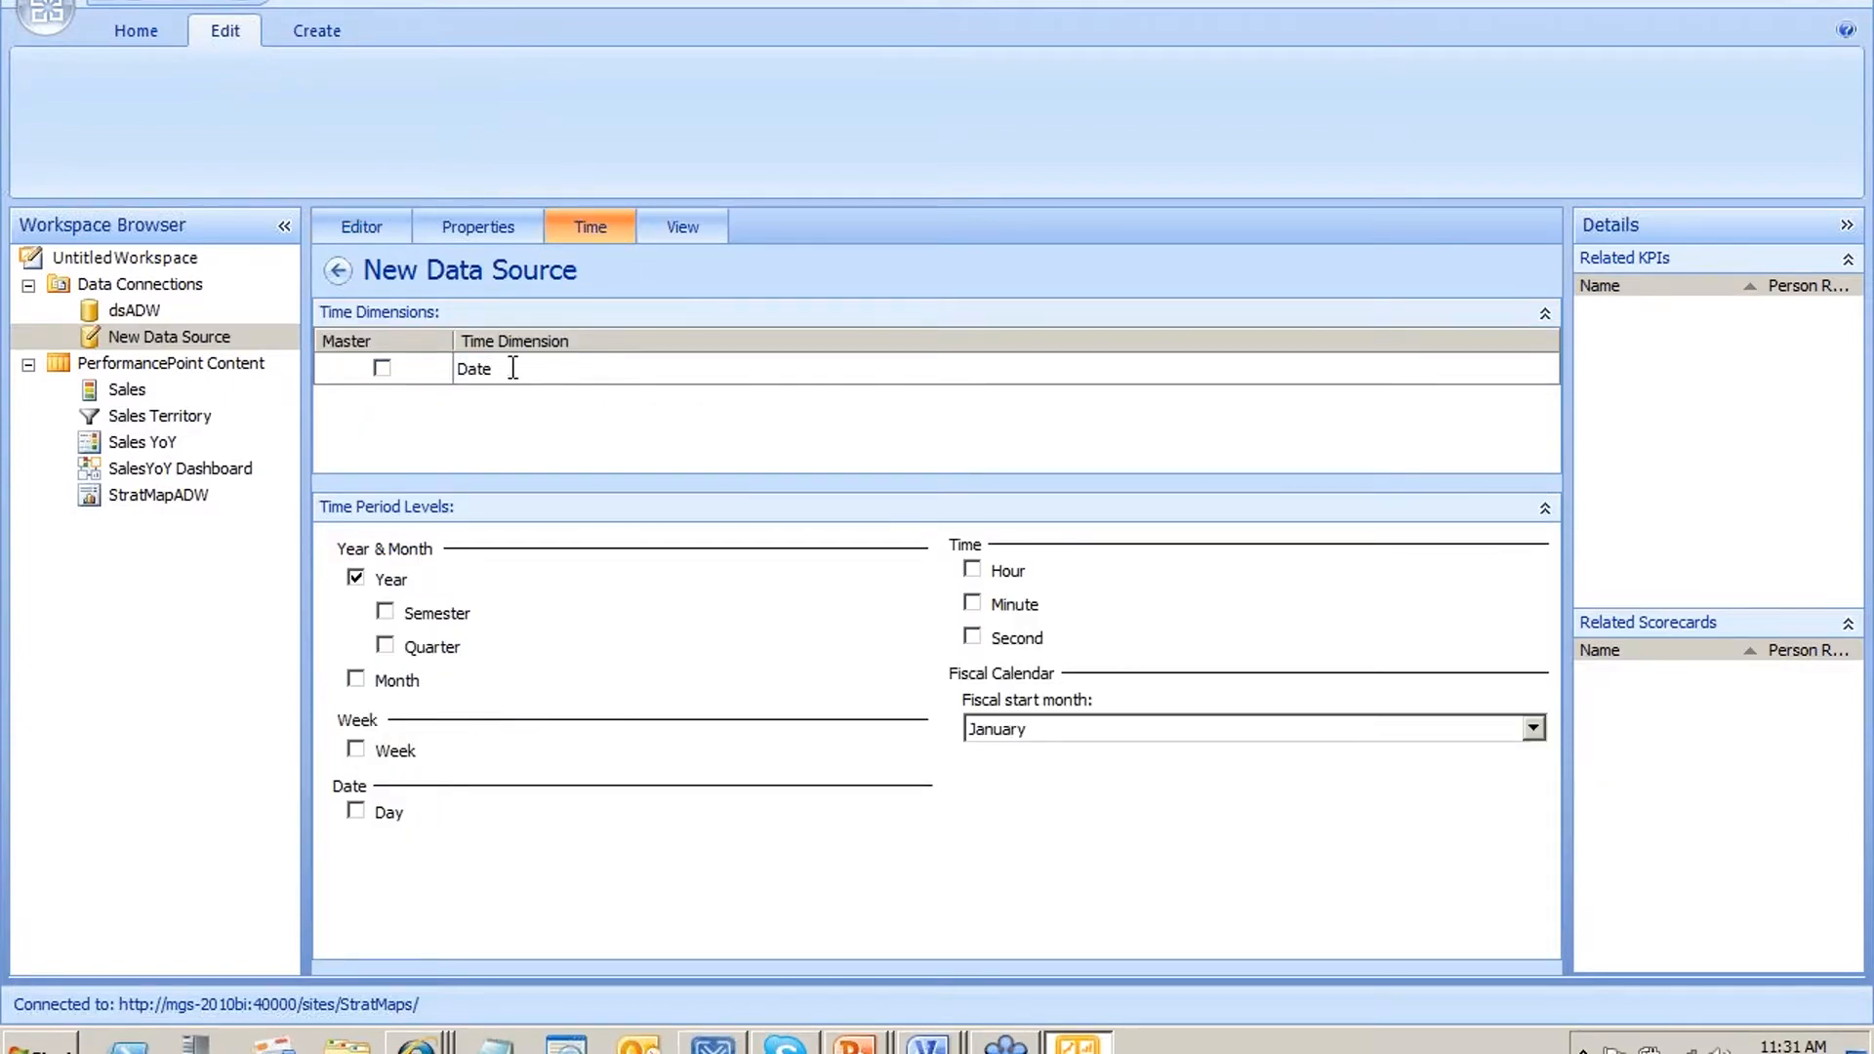
left_click(382, 368)
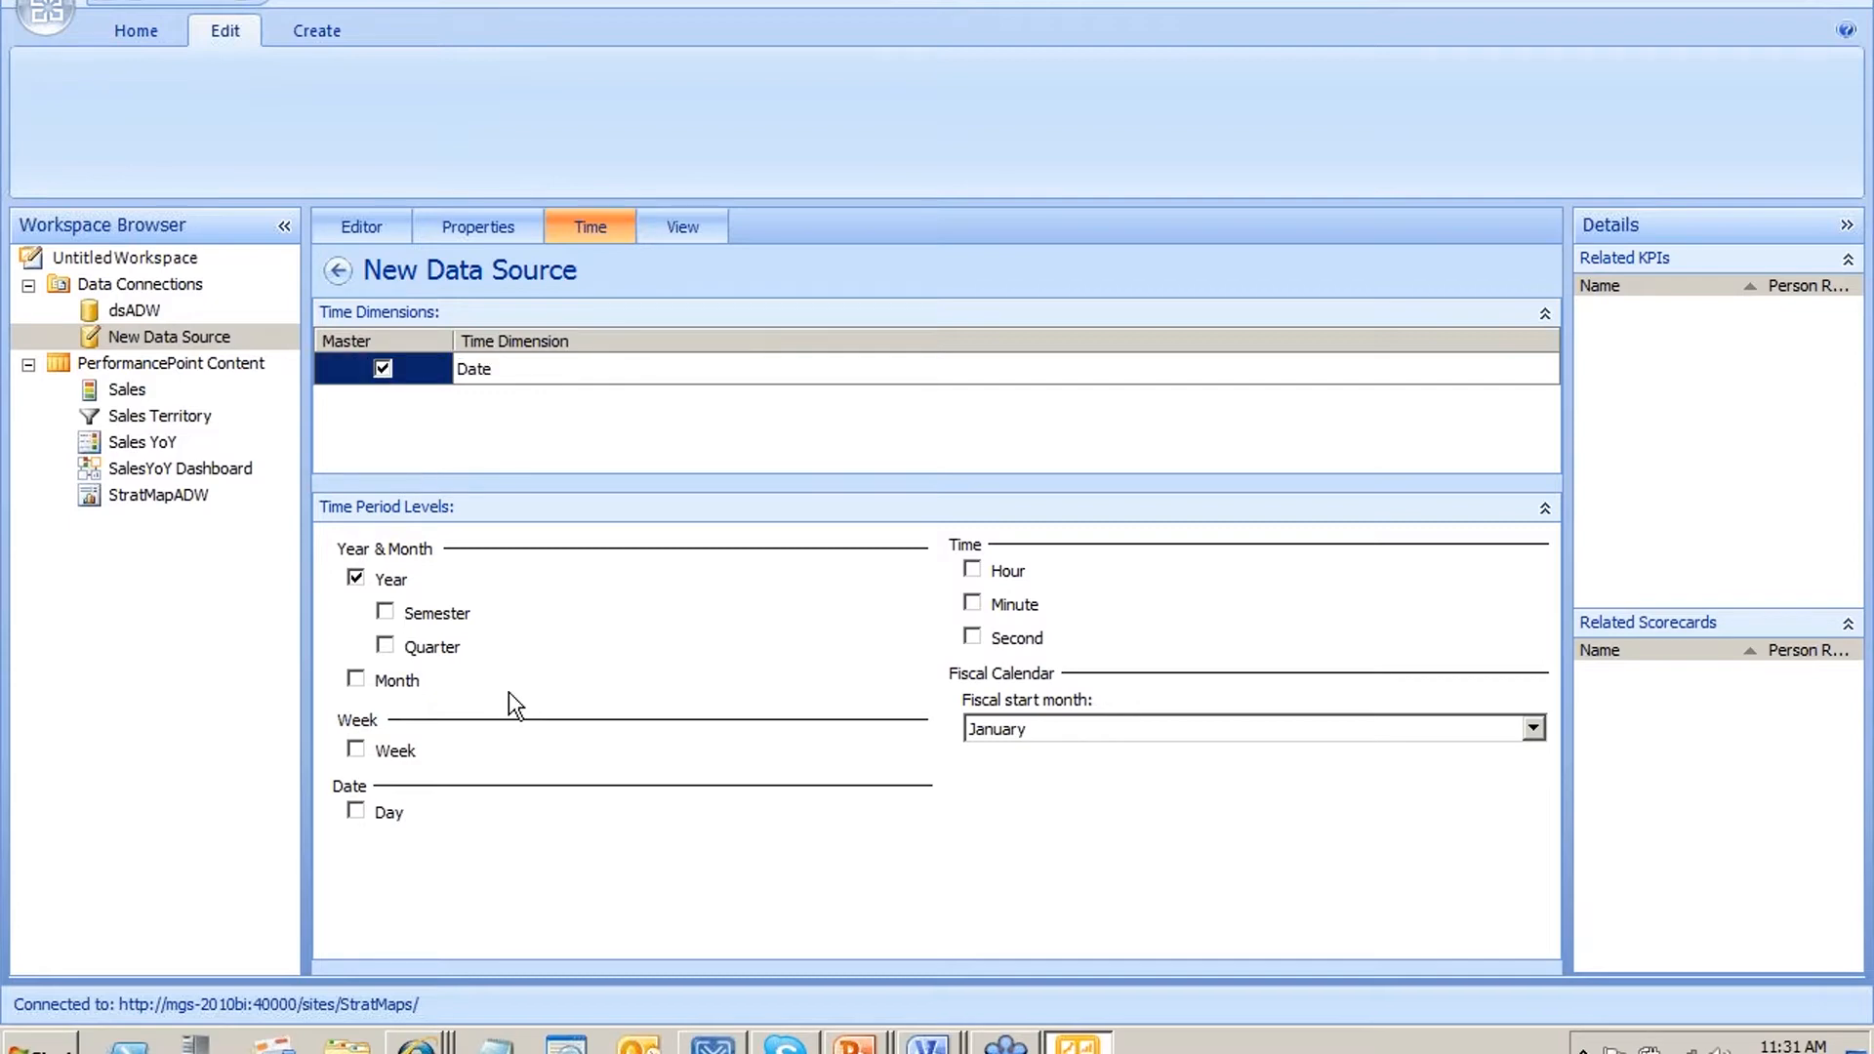
left_click(357, 681)
left_click(355, 813)
Review the column definitions of Step, Sub step and Number Of Cars, including the available column types
left_click(715, 228)
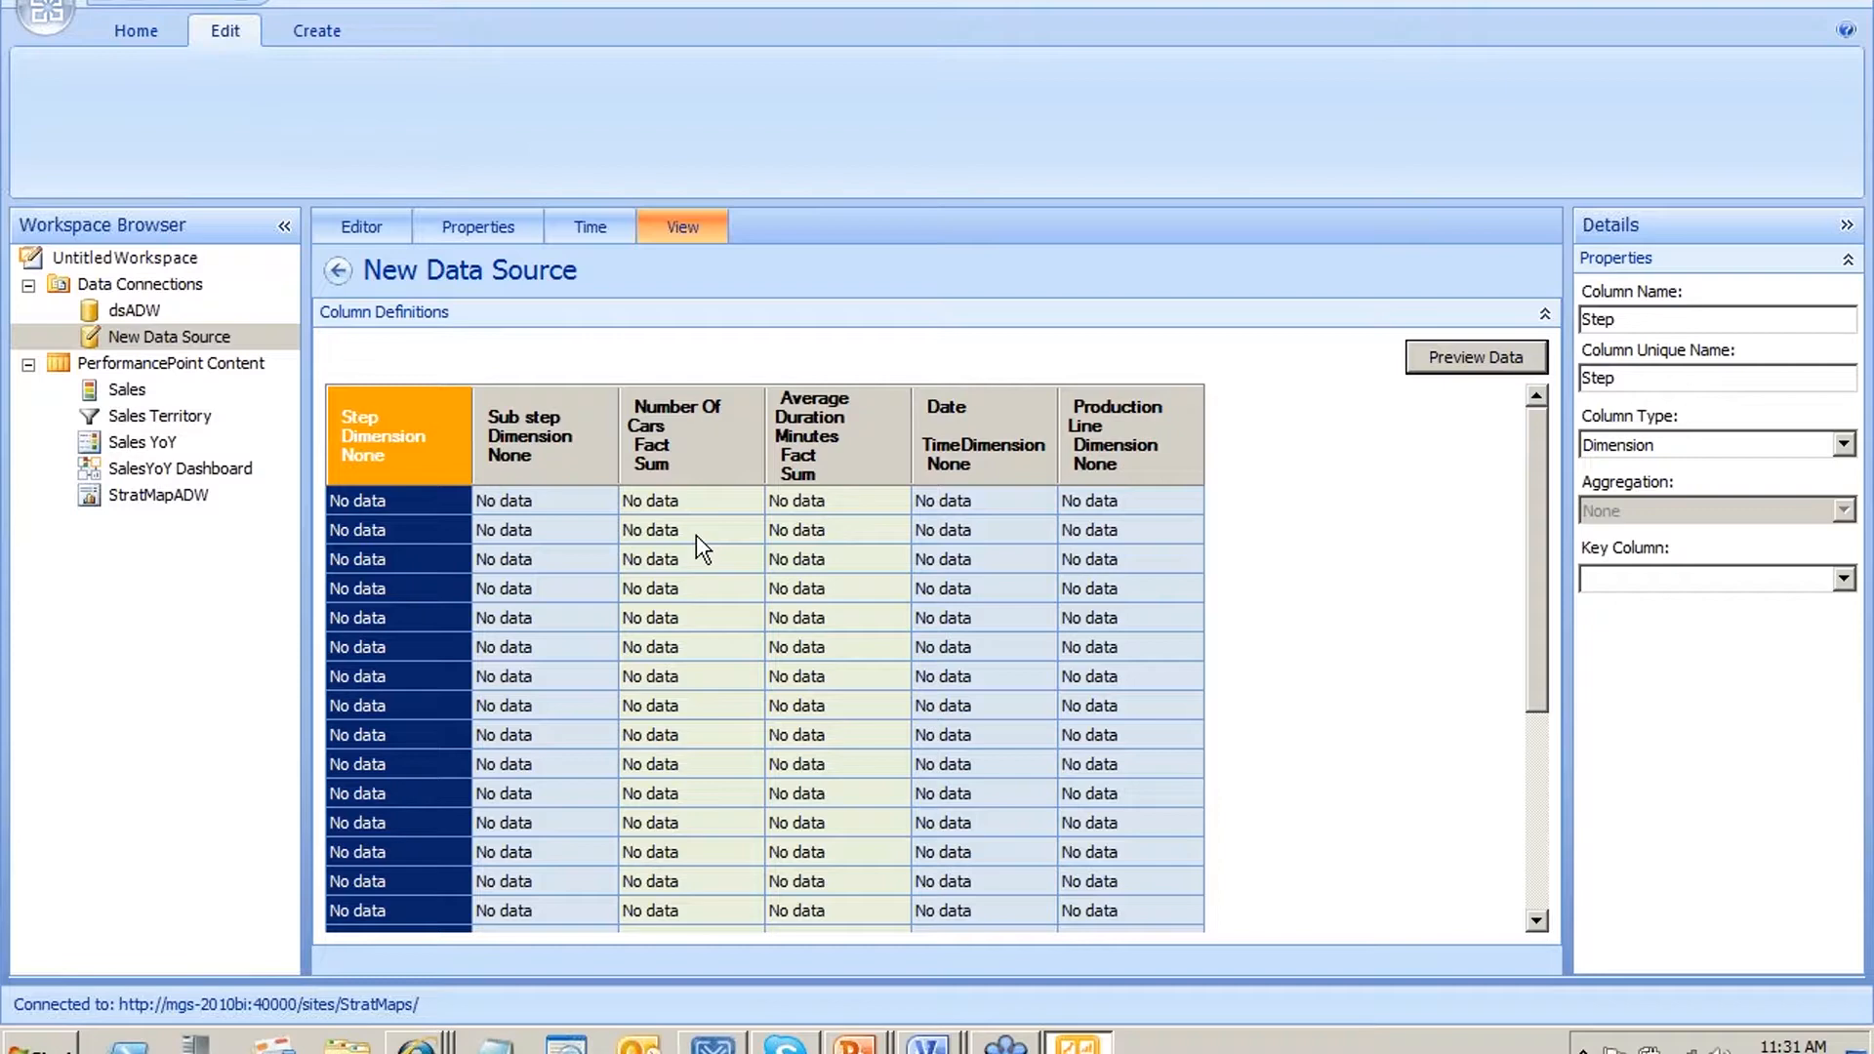
left_click(565, 457)
left_click(414, 448)
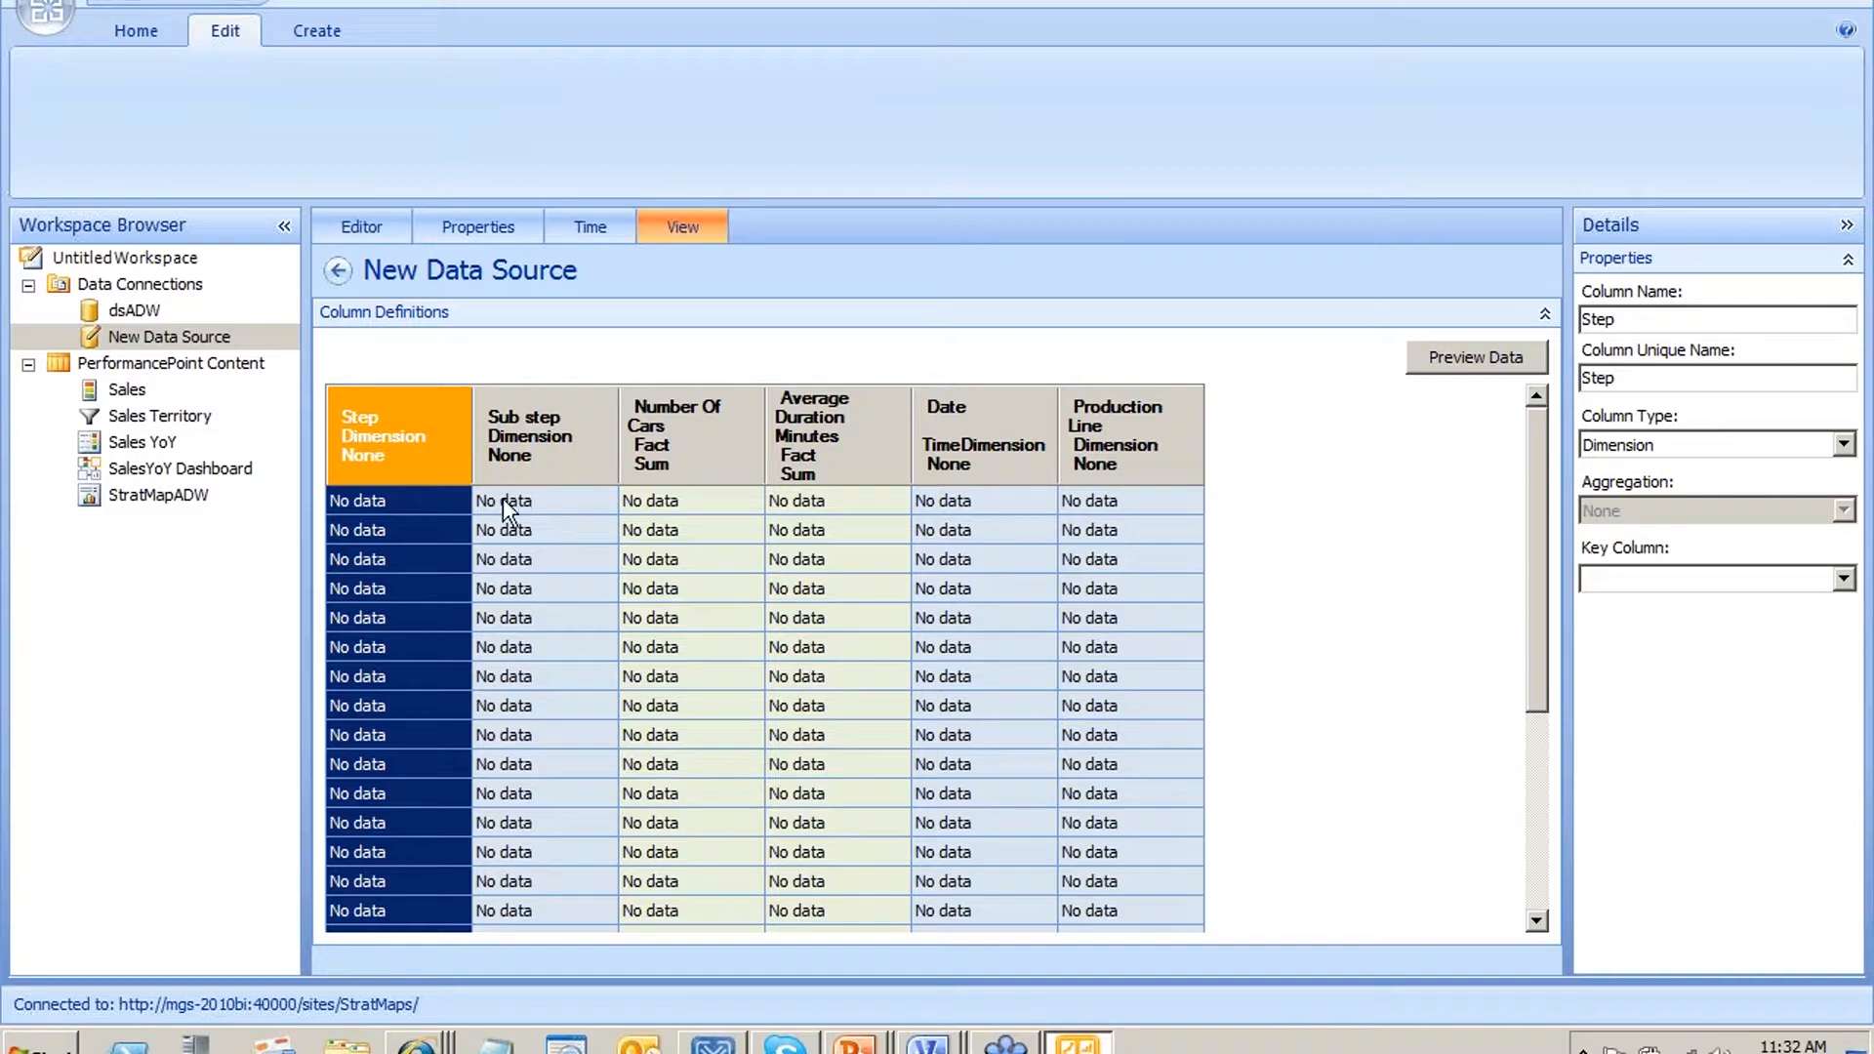
left_click(518, 469)
left_click(699, 450)
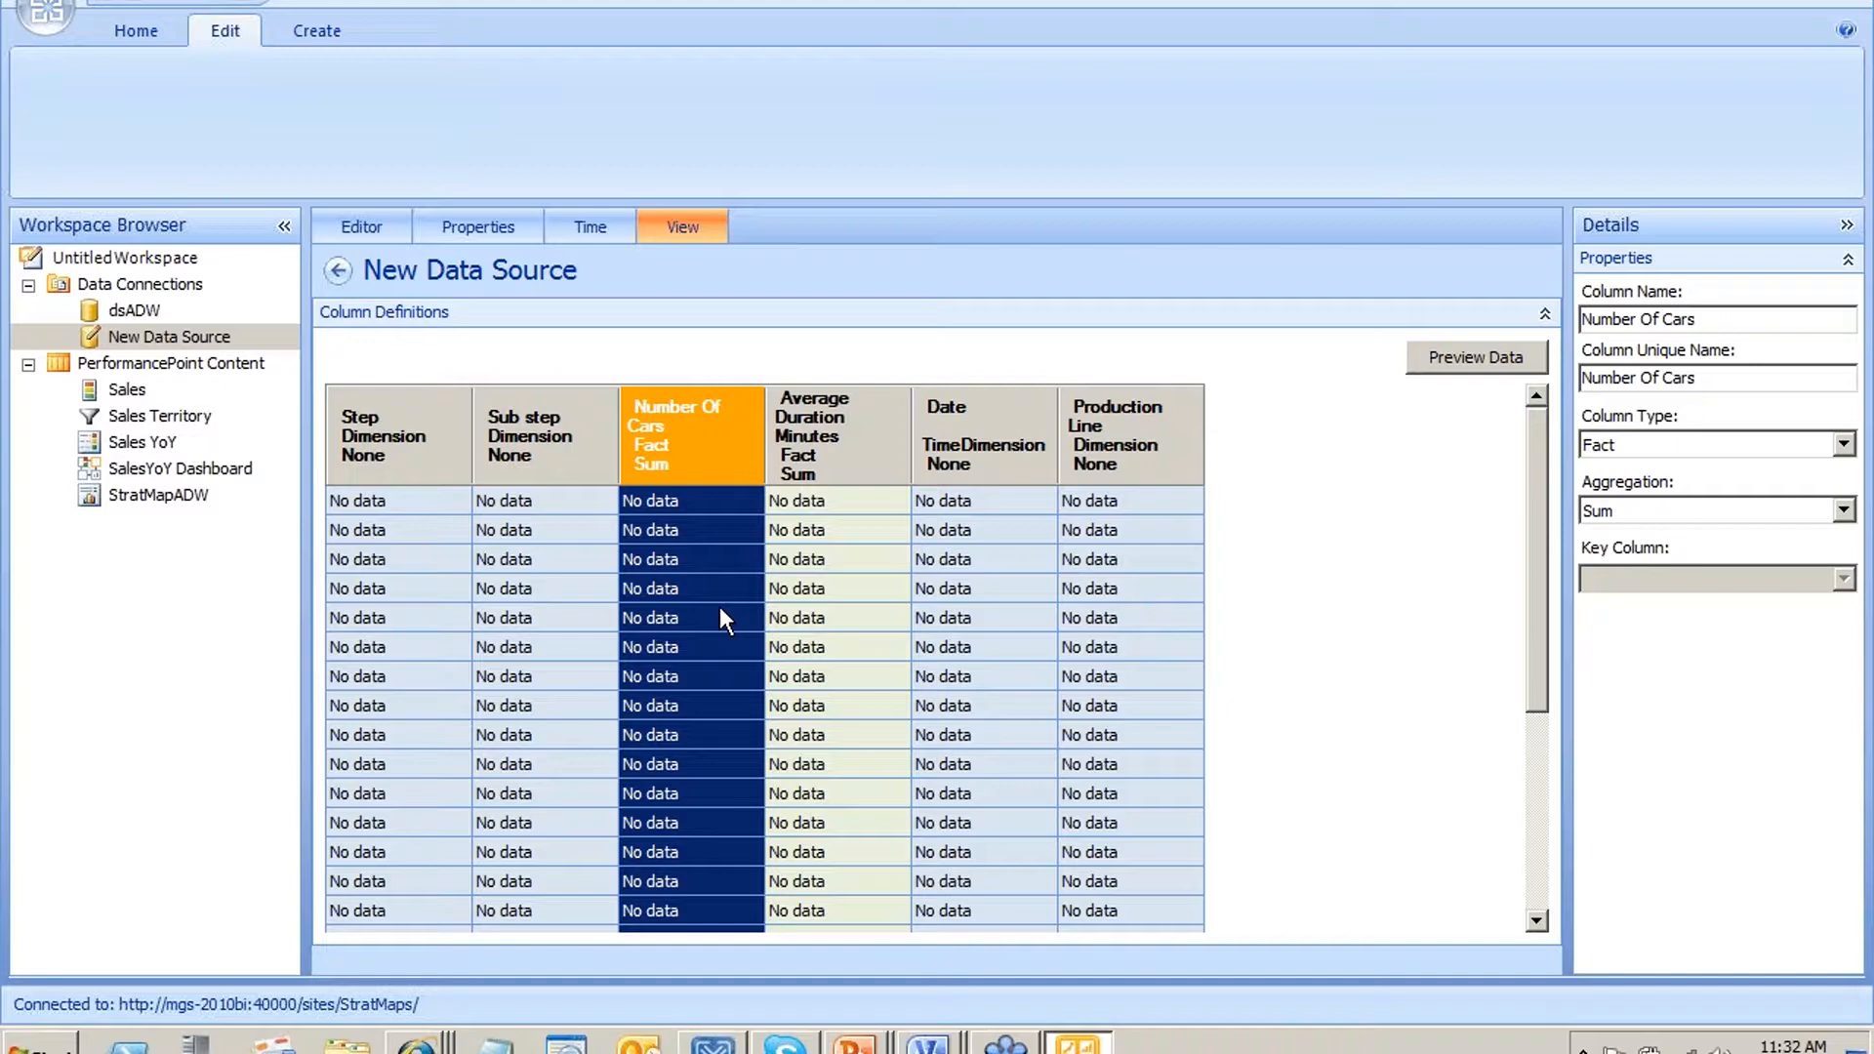
left_click(1755, 444)
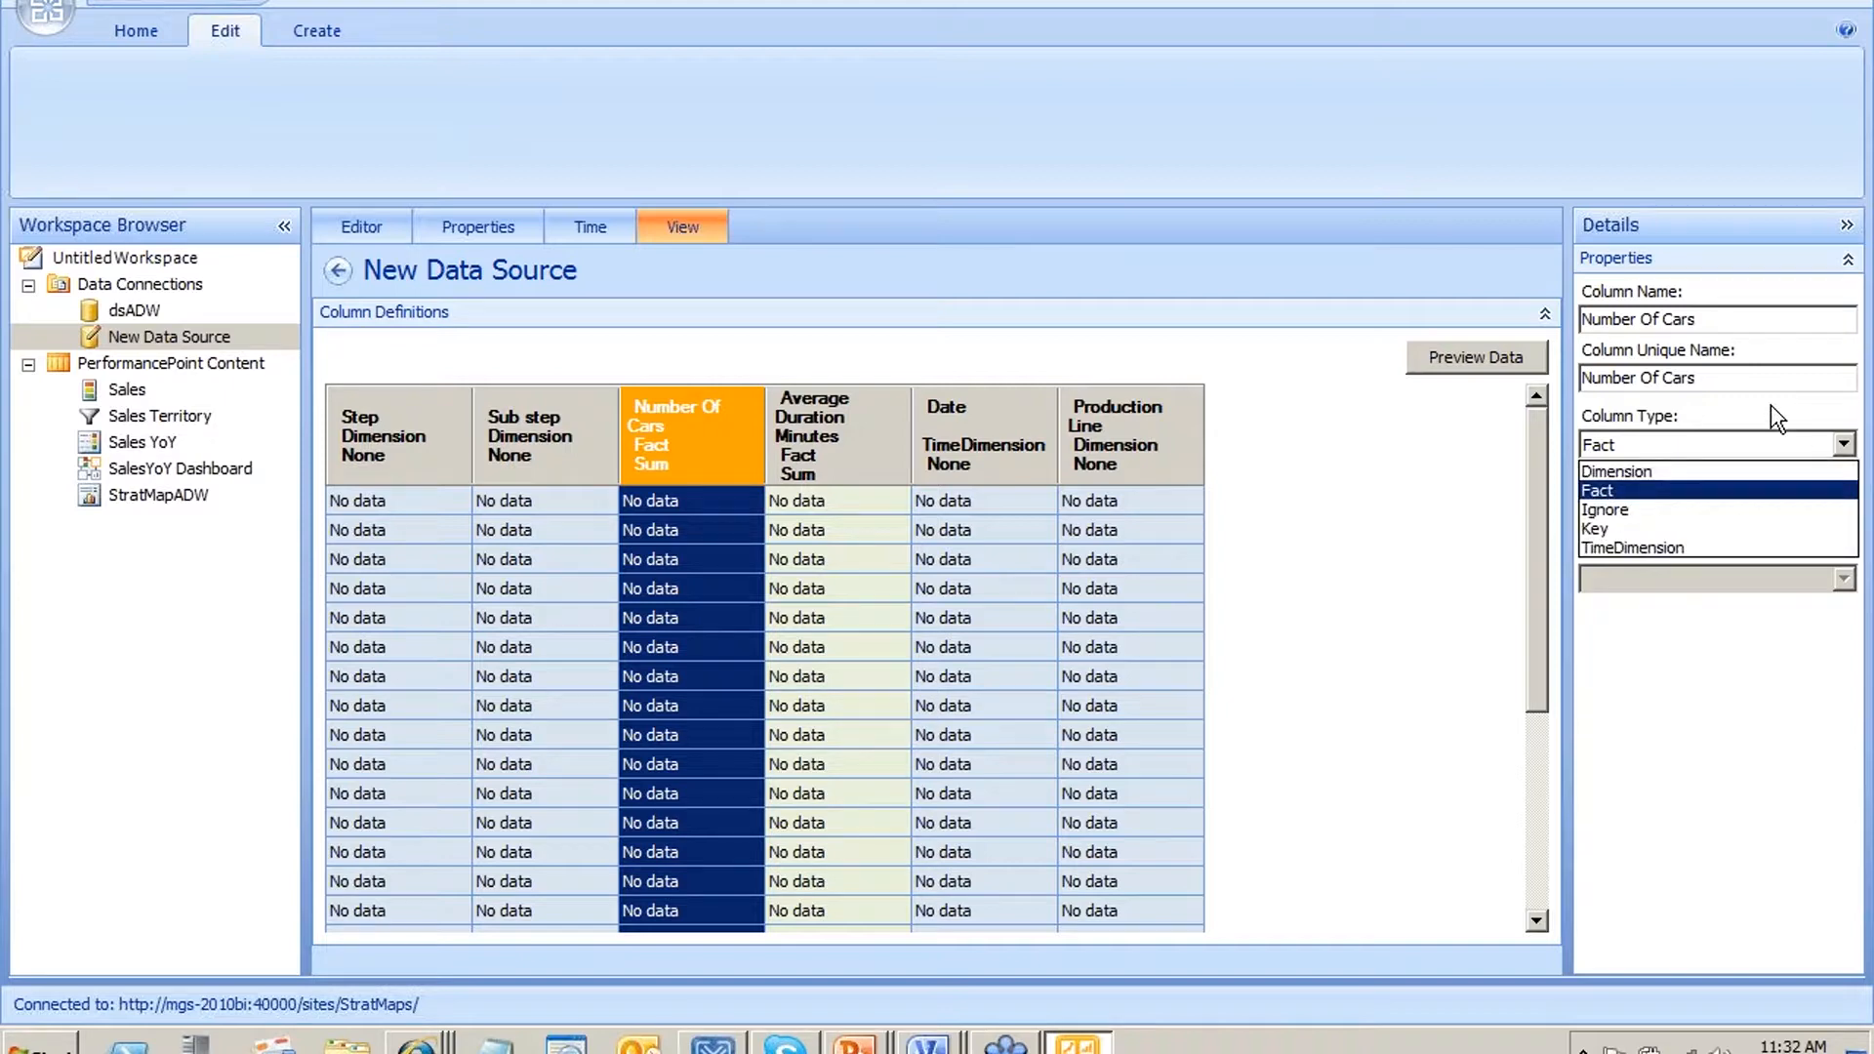
left_click(1308, 412)
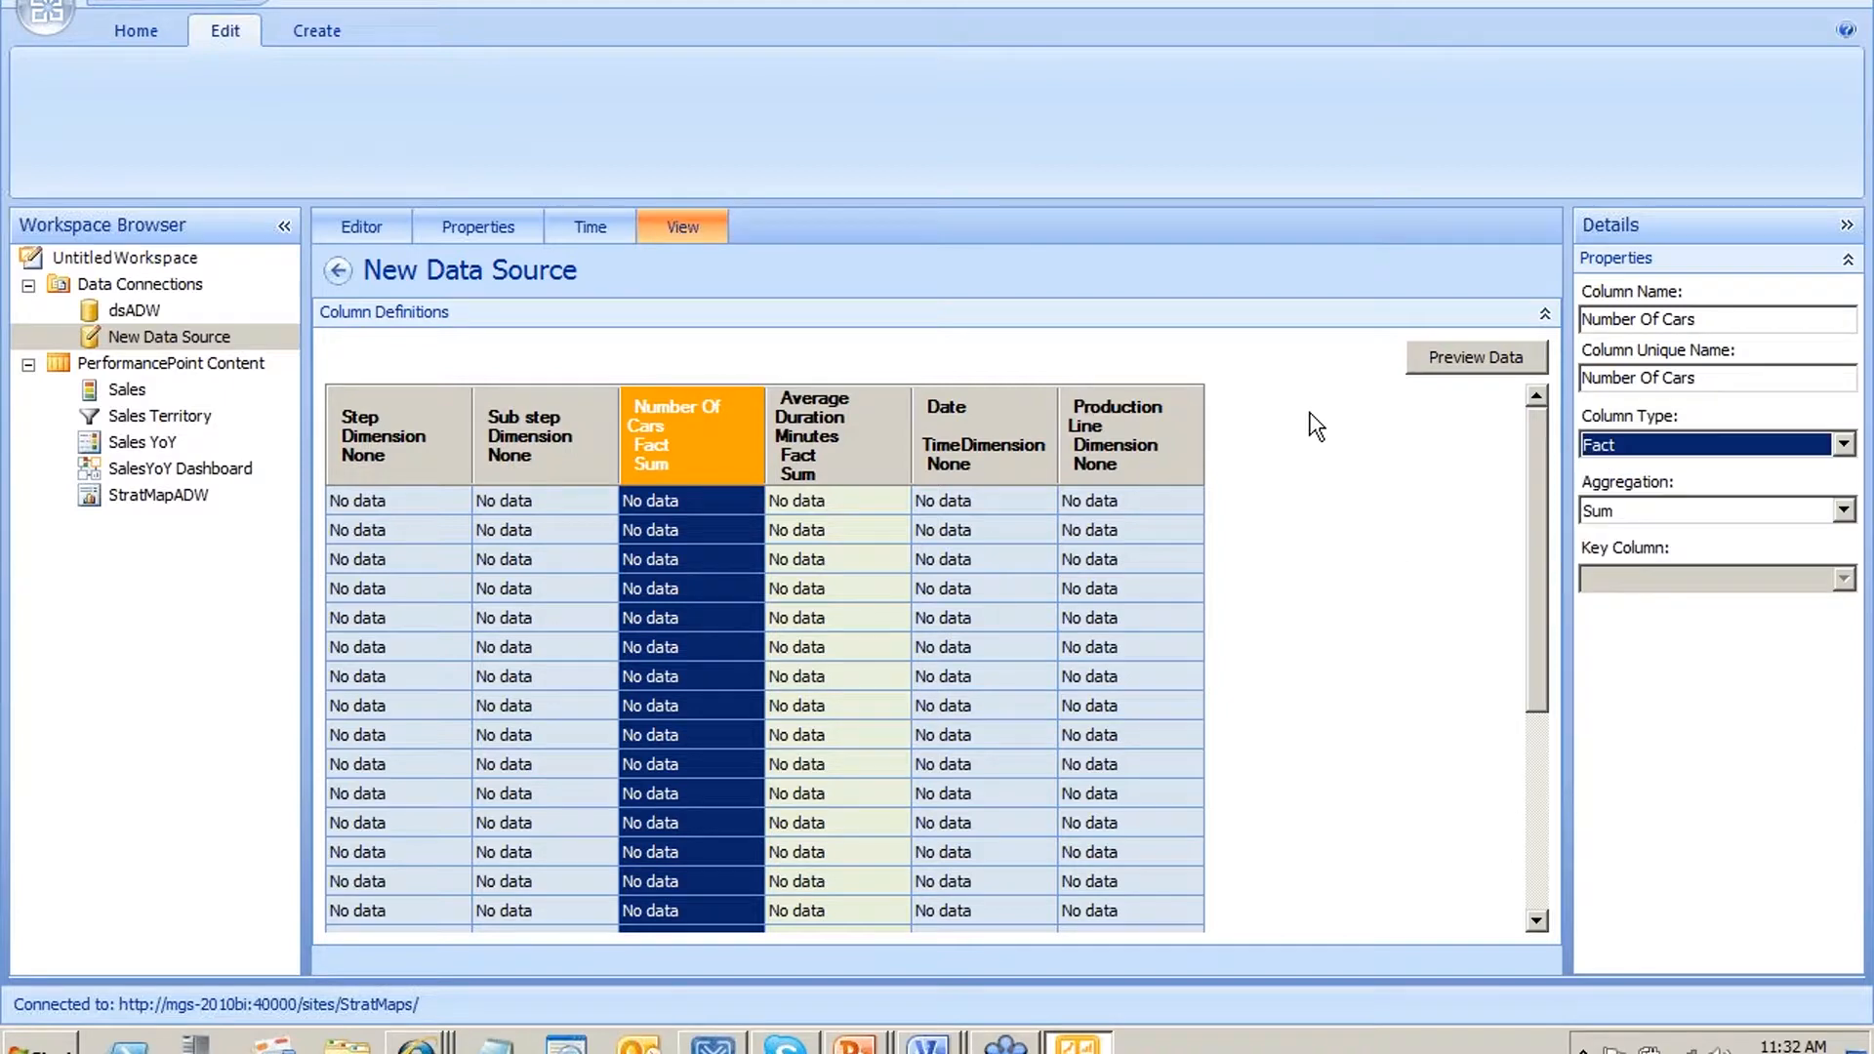
Rename the new data source as dsProcessSteps and save it
right_click(205, 342)
left_click(255, 423)
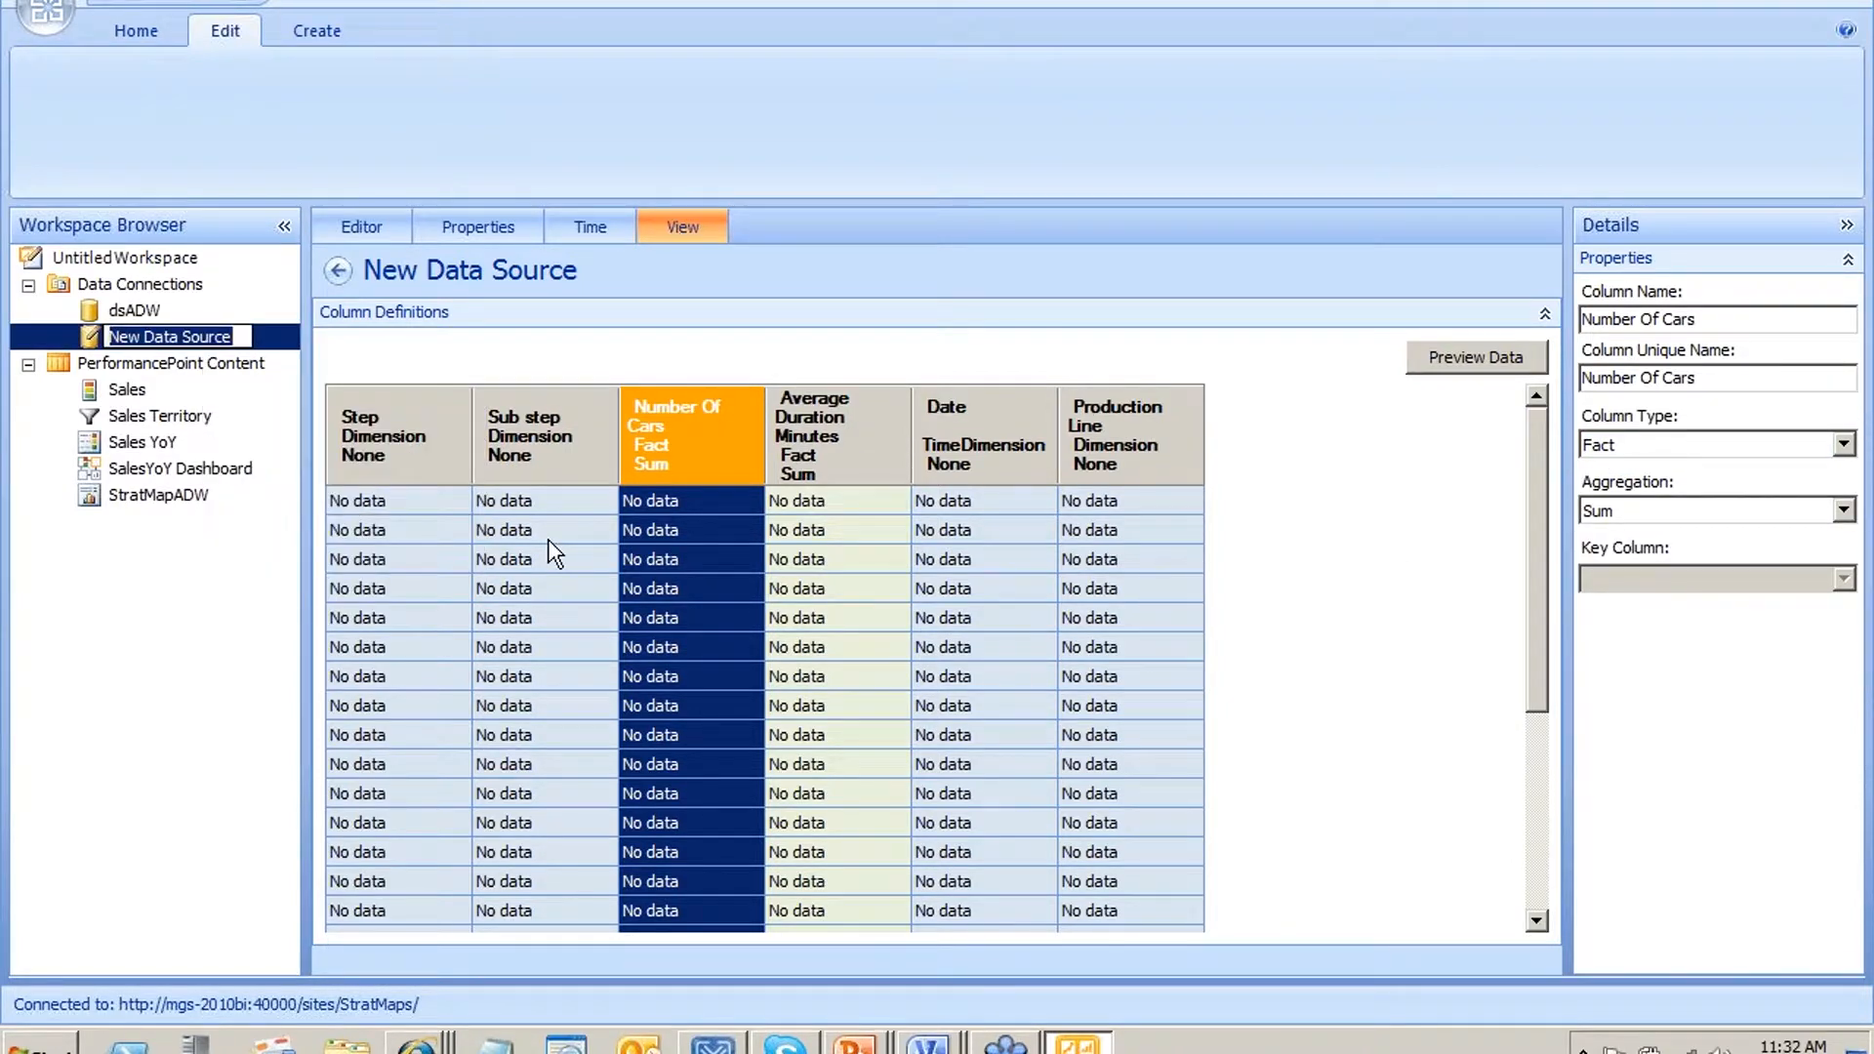
type("dsProces")
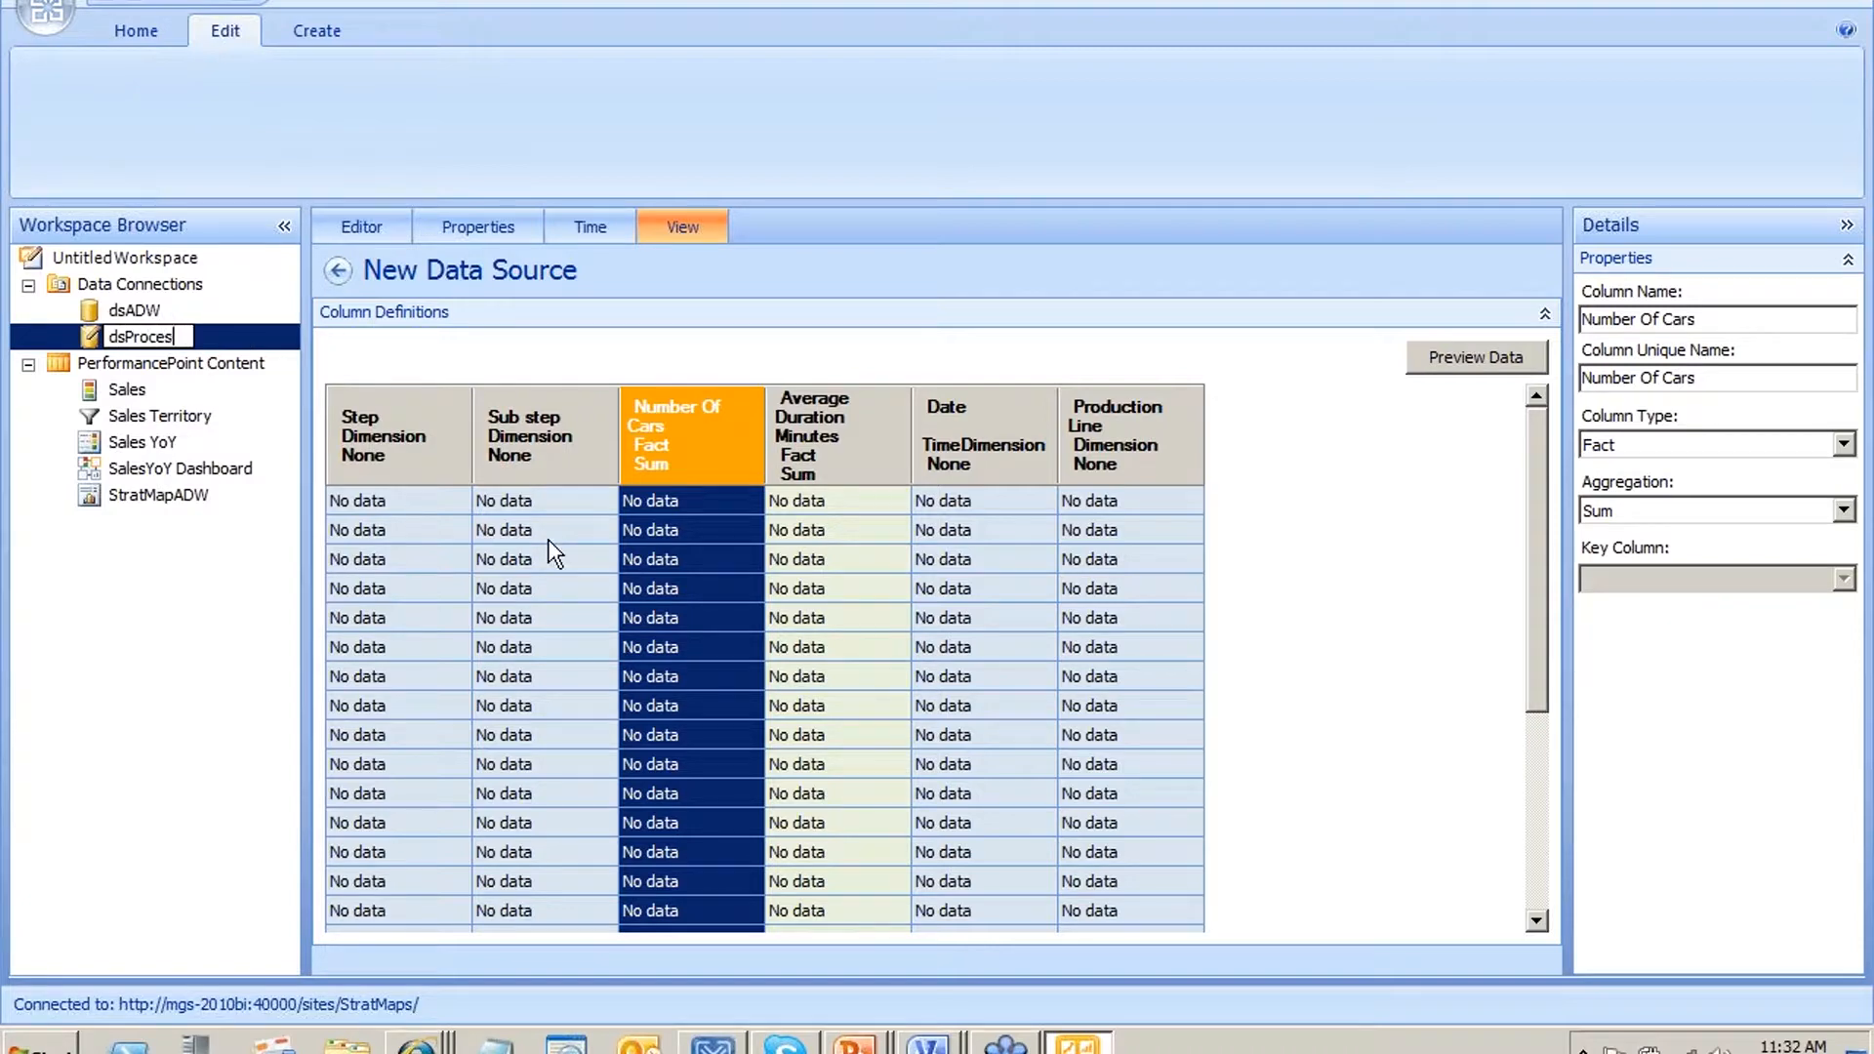
type("sSteps")
key("Return")
right_click(232, 336)
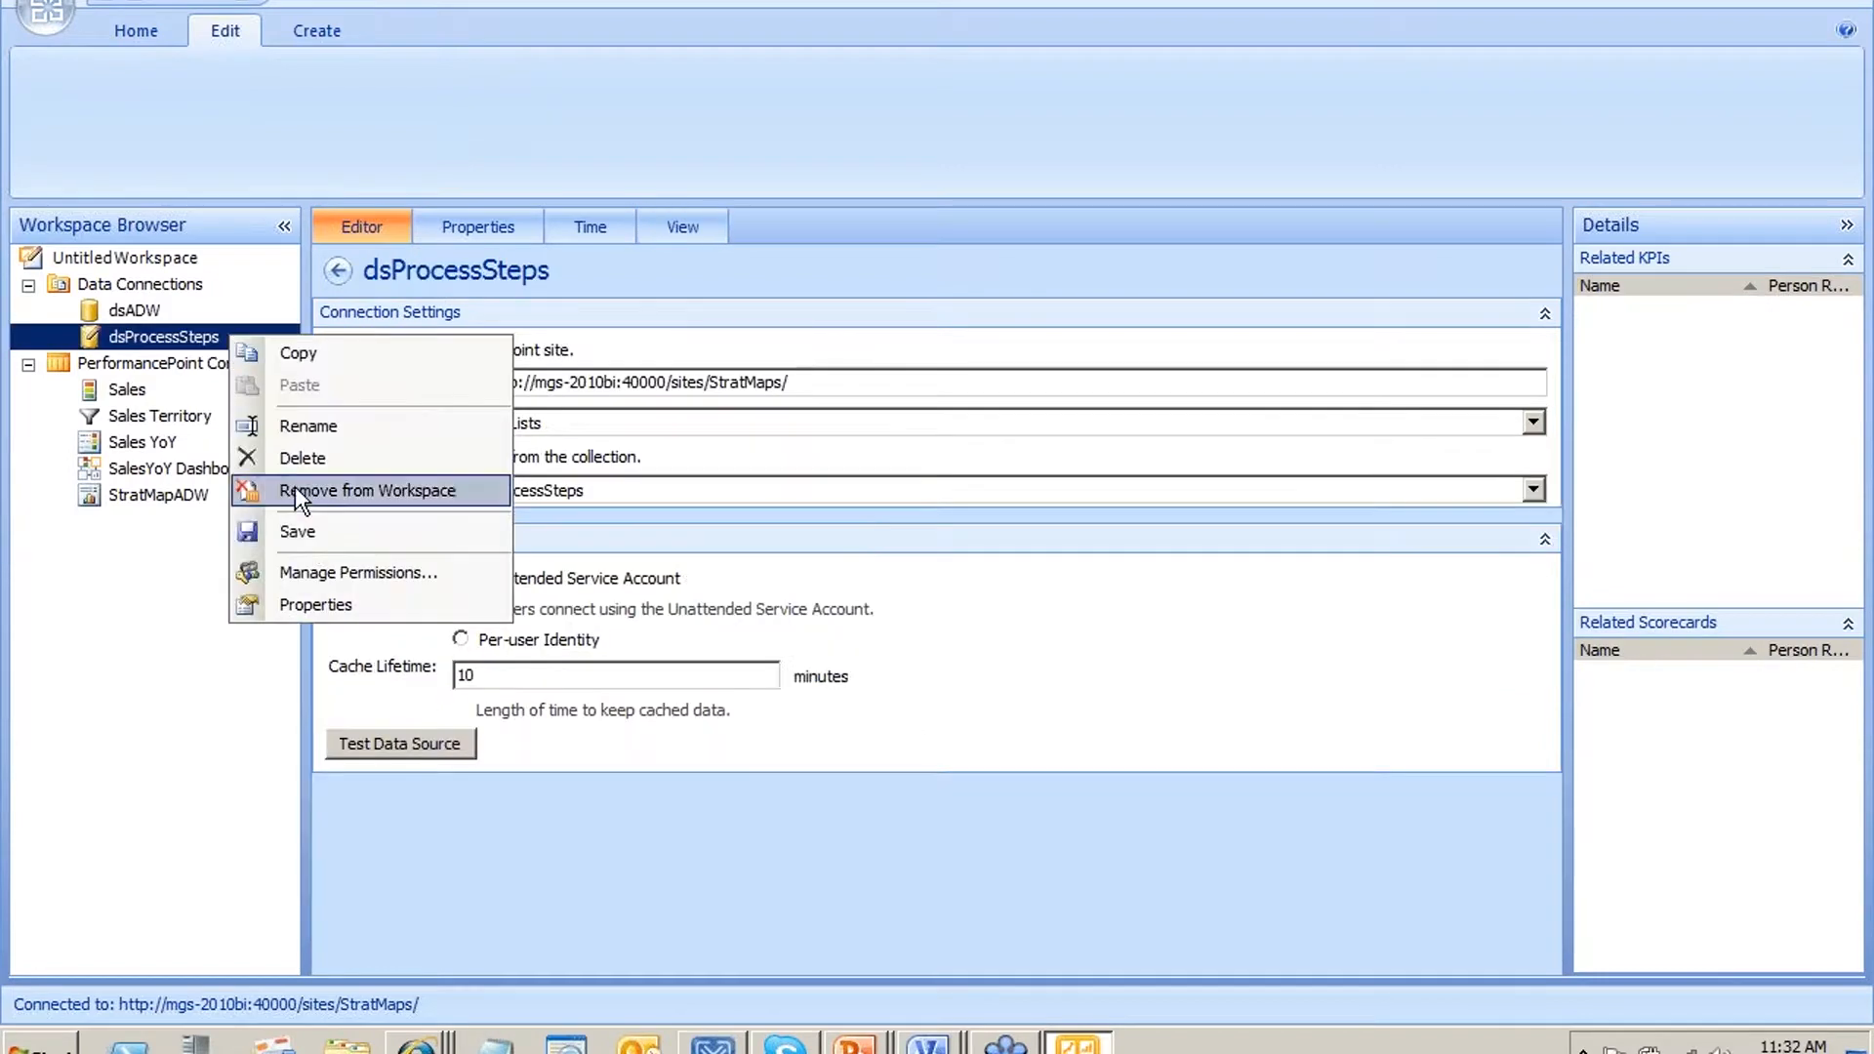
left_click(341, 543)
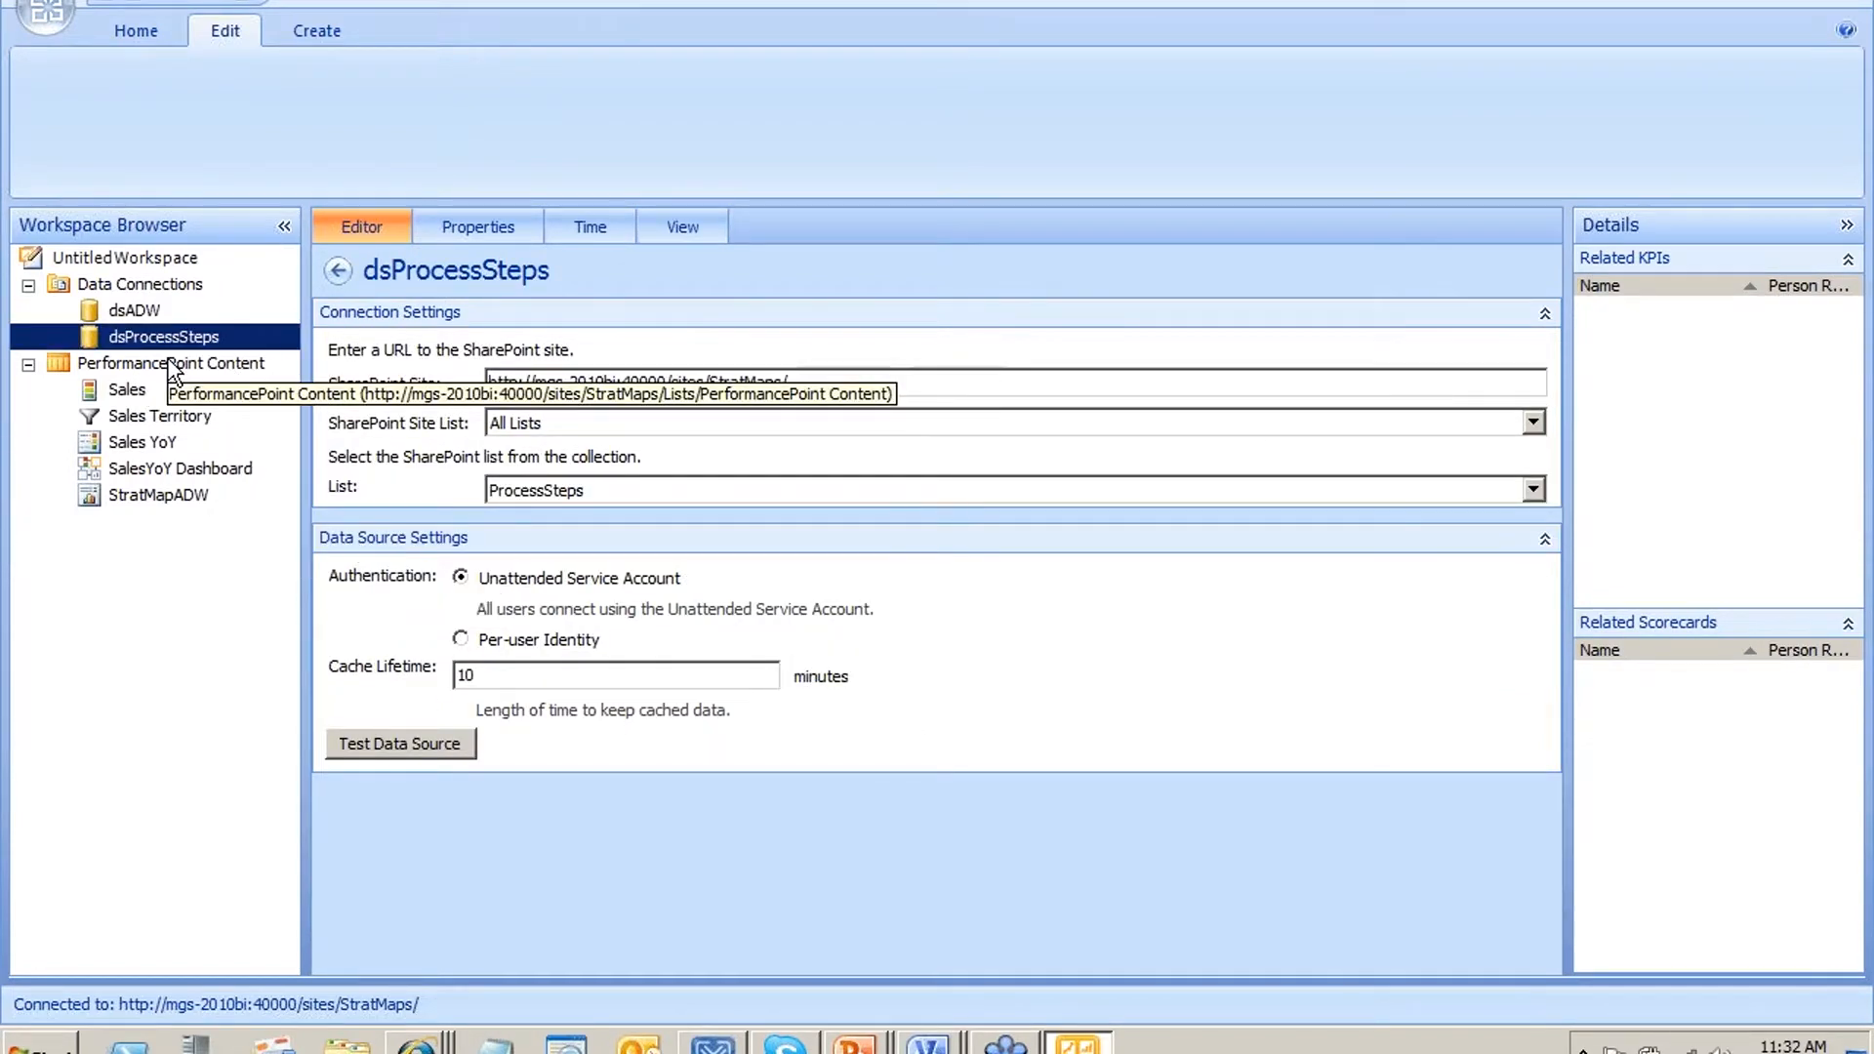
Create another data source under Data Connections from the SharePoint List template
left_click(188, 311)
right_click(205, 284)
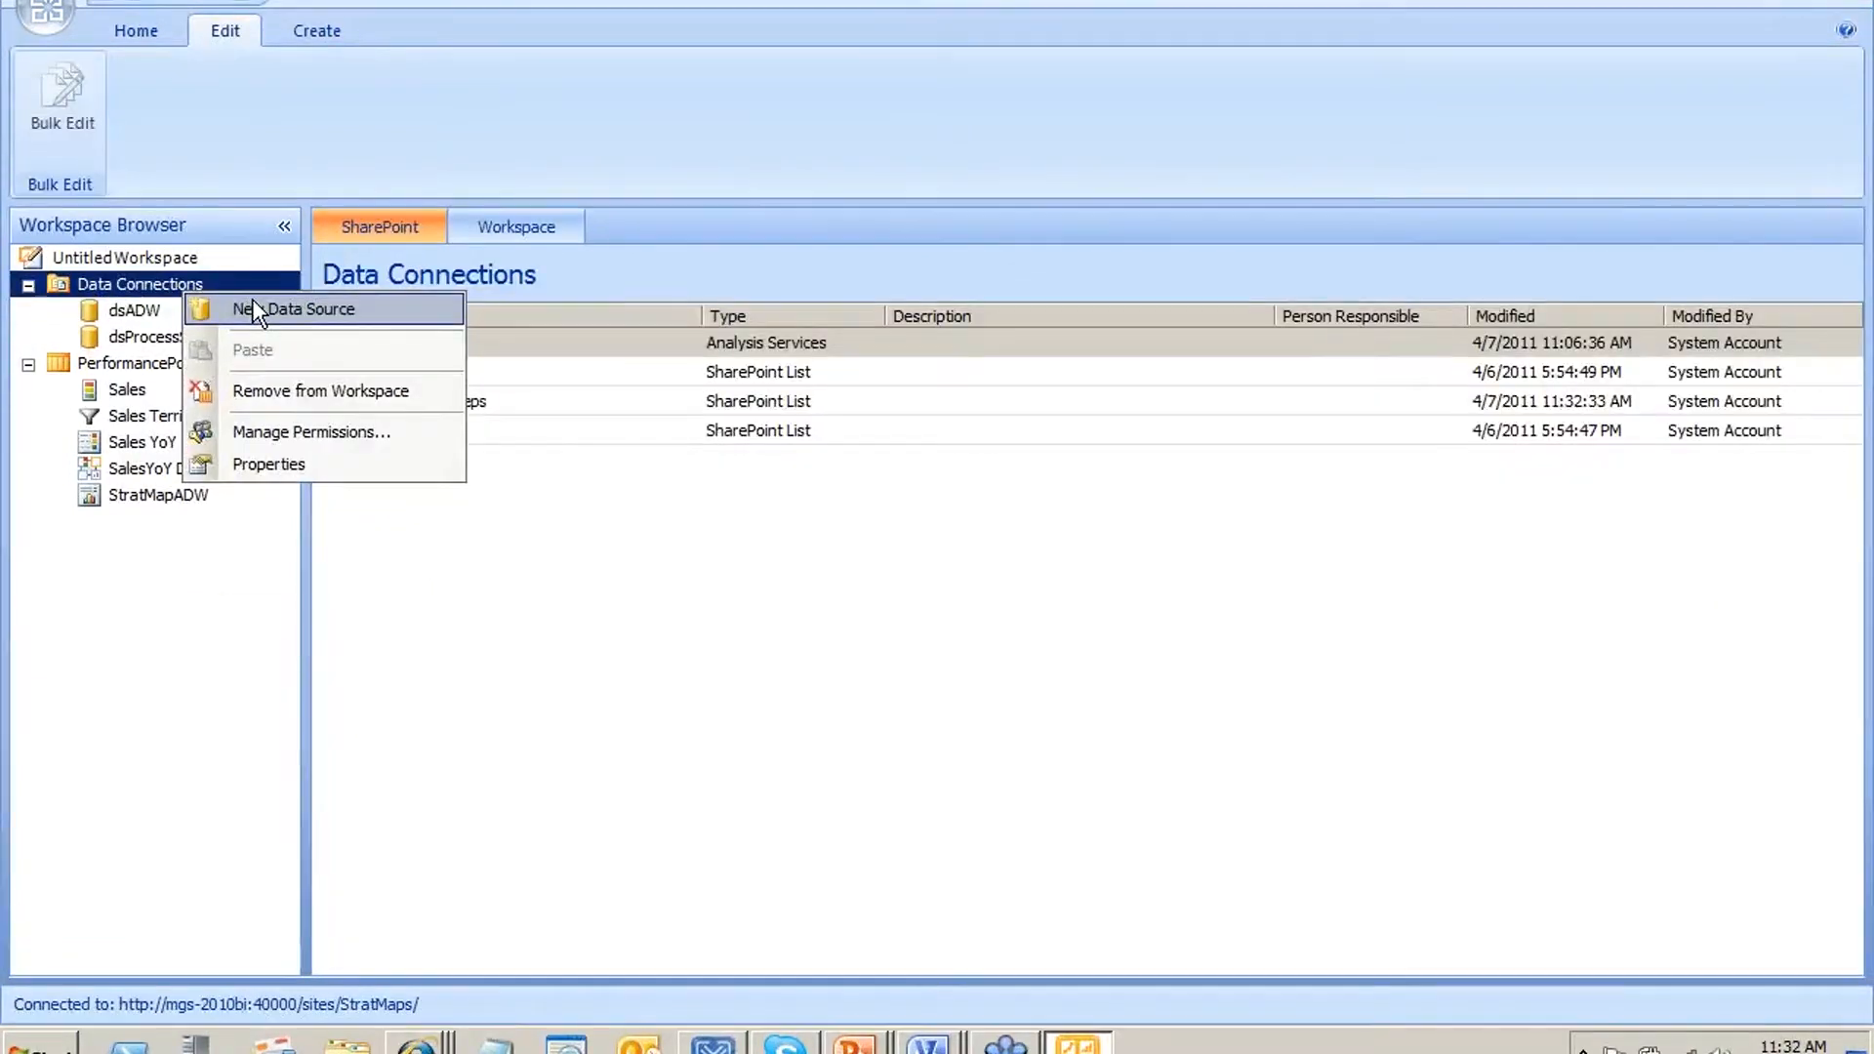
left_click(253, 304)
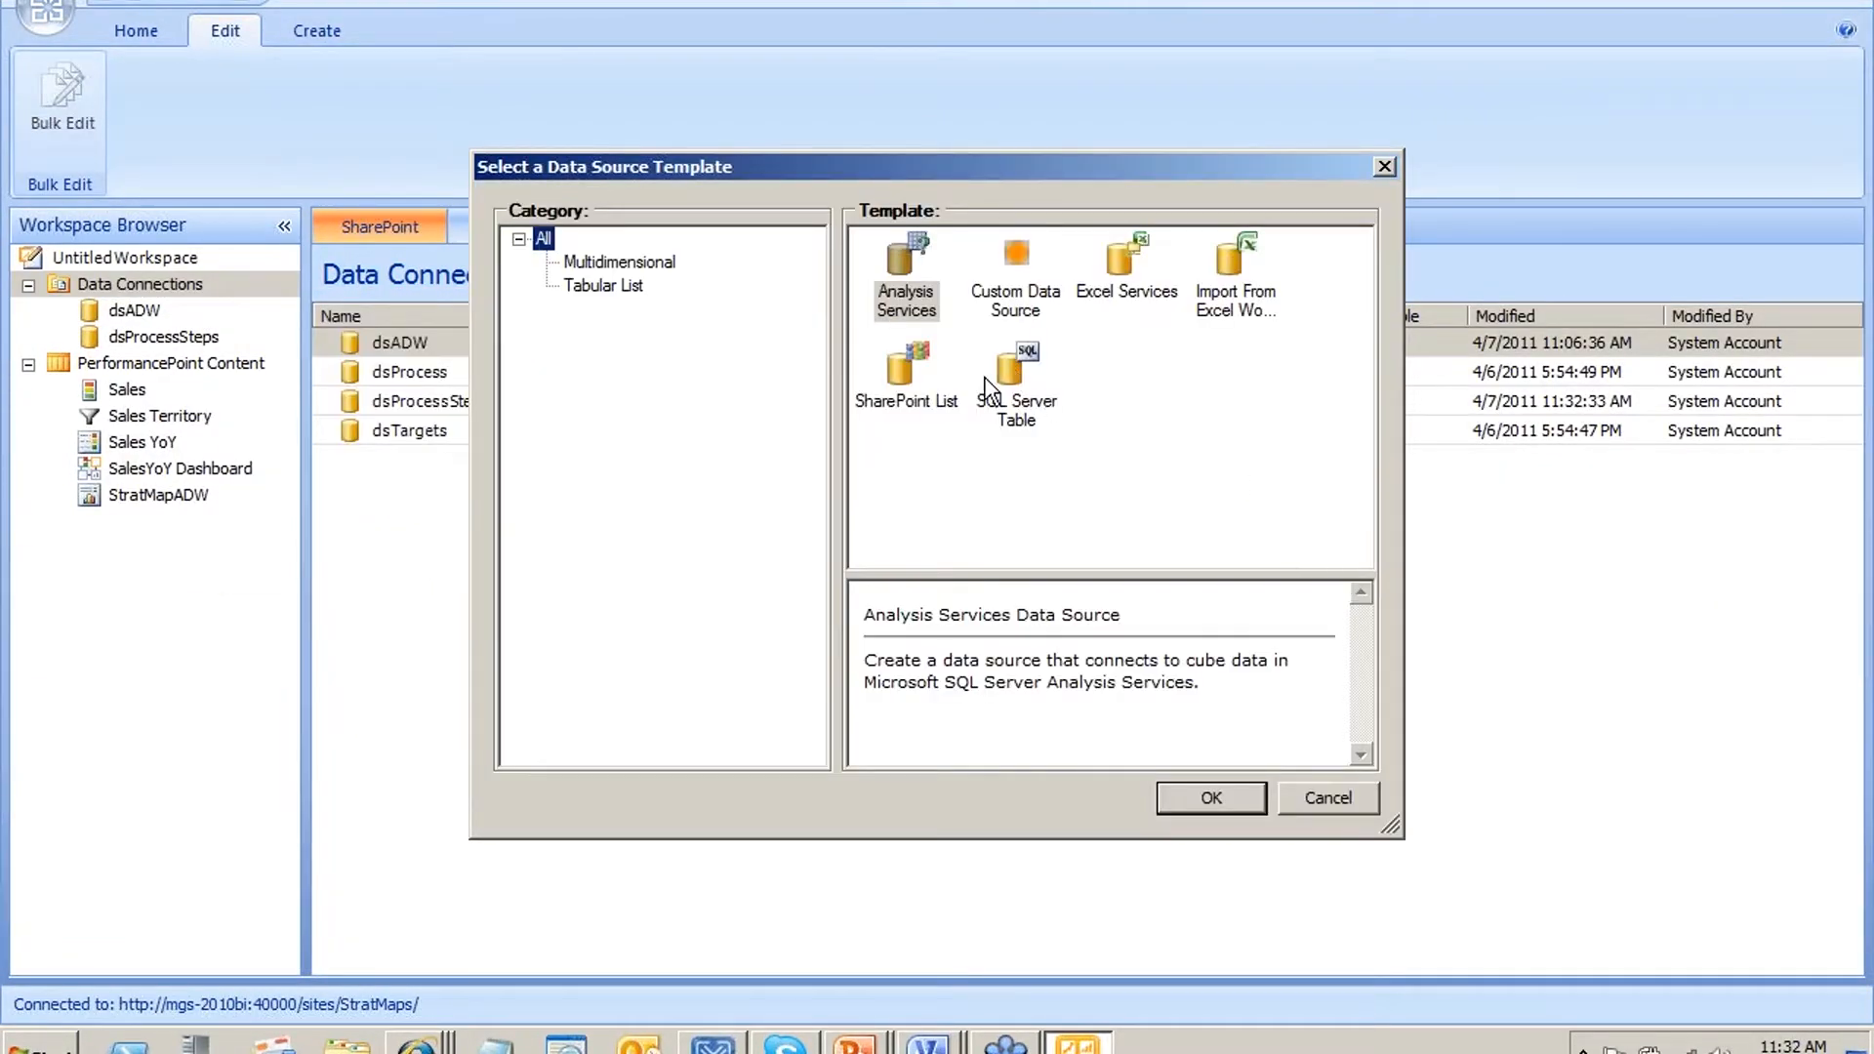
left_click(922, 381)
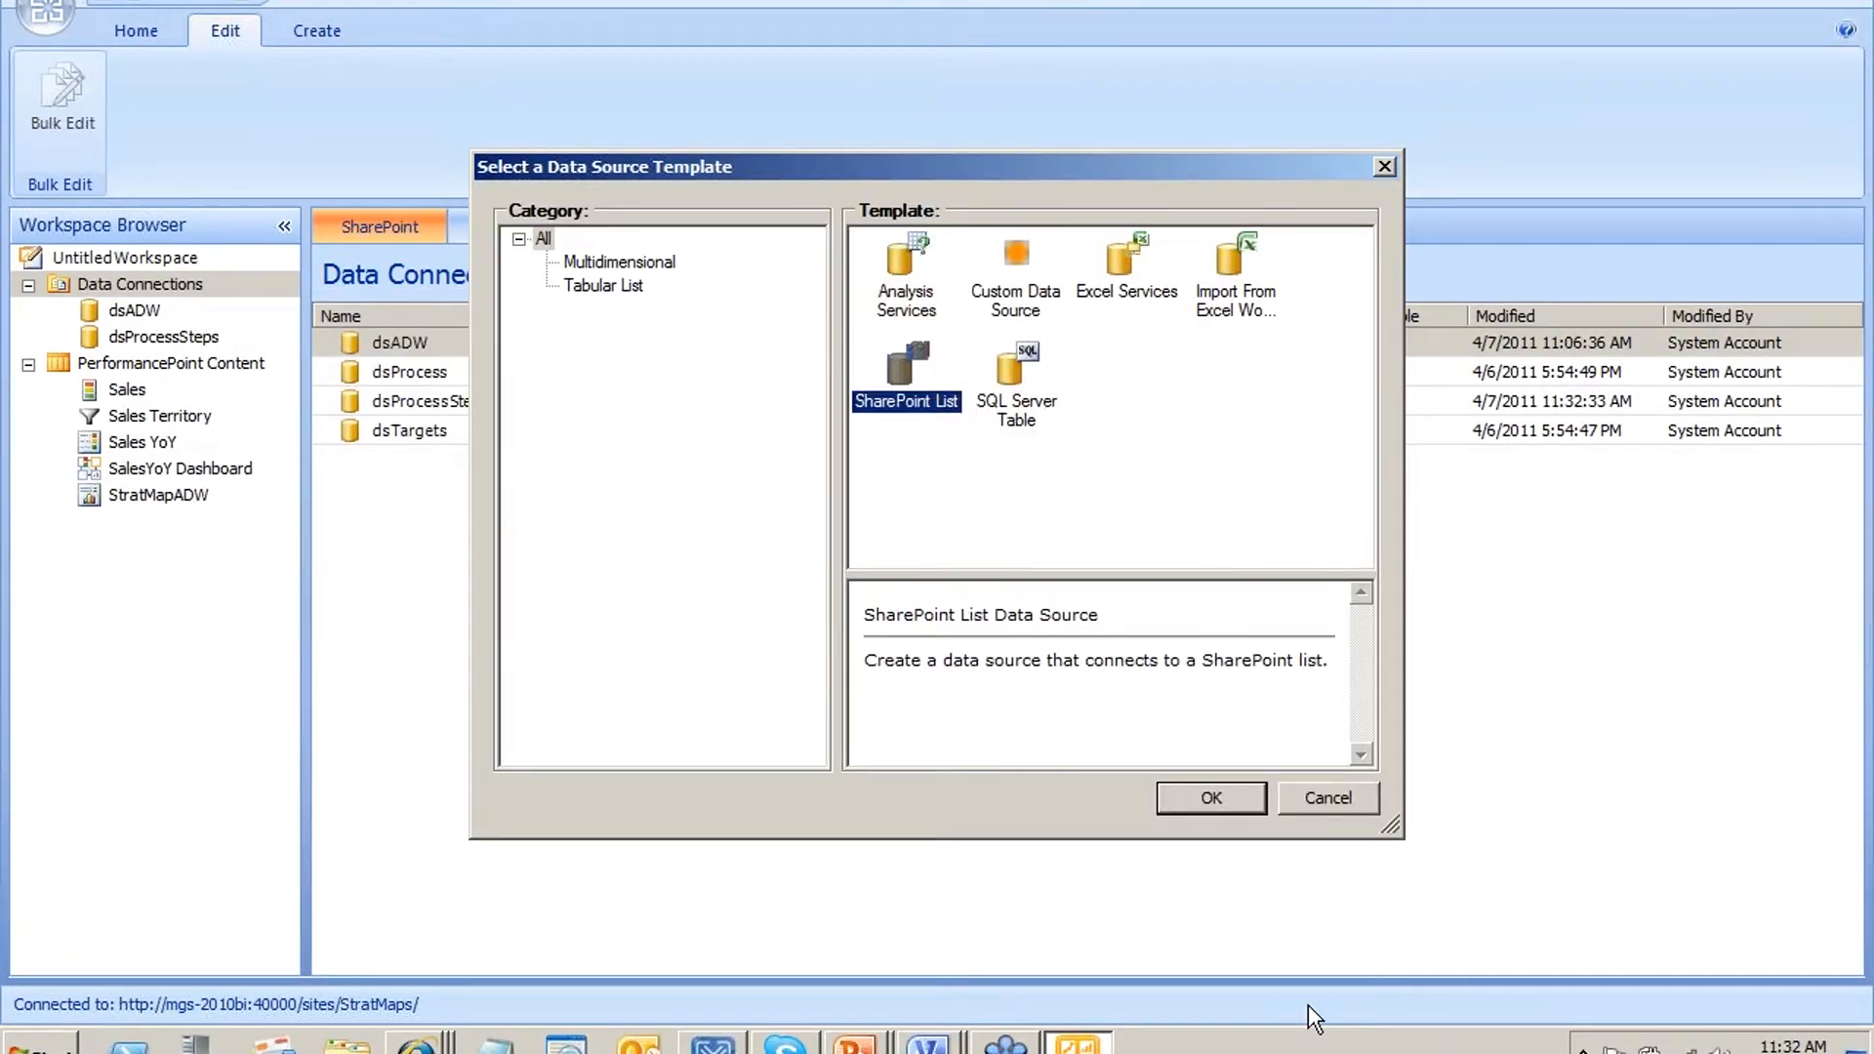
left_click(1228, 796)
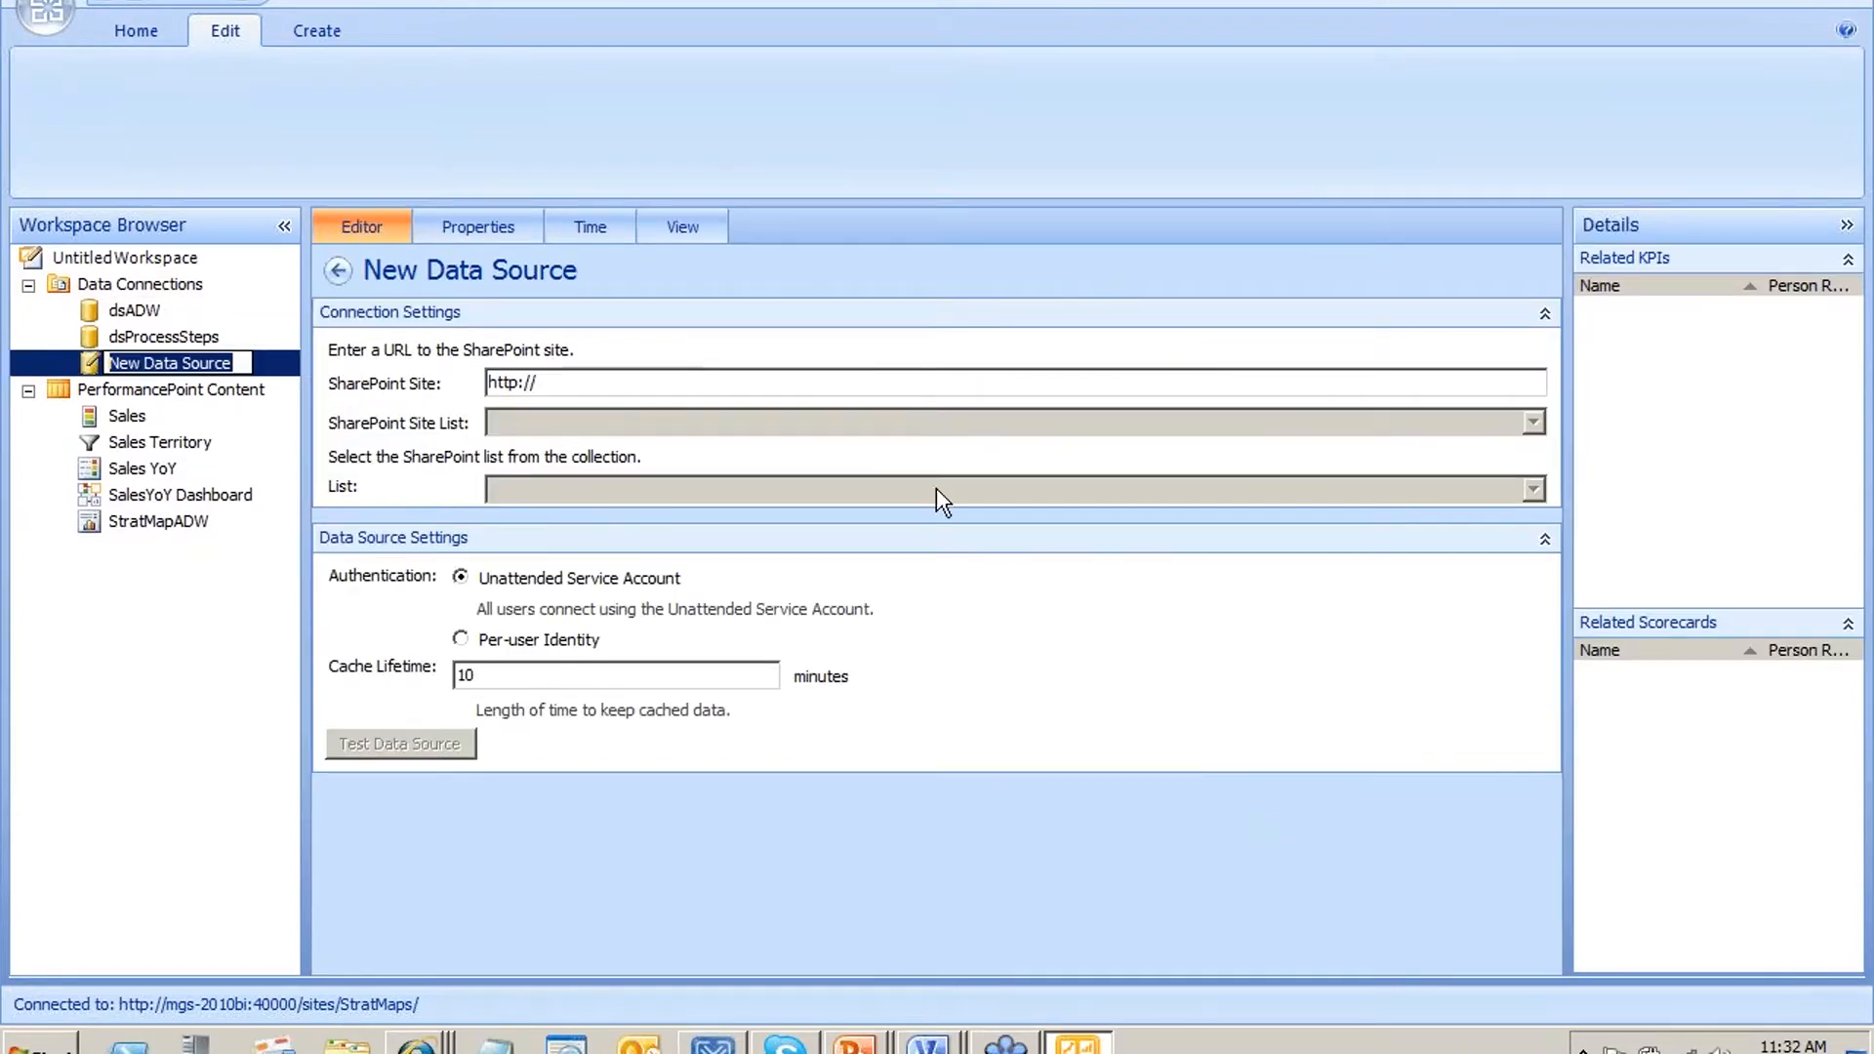
key("ctrl+v")
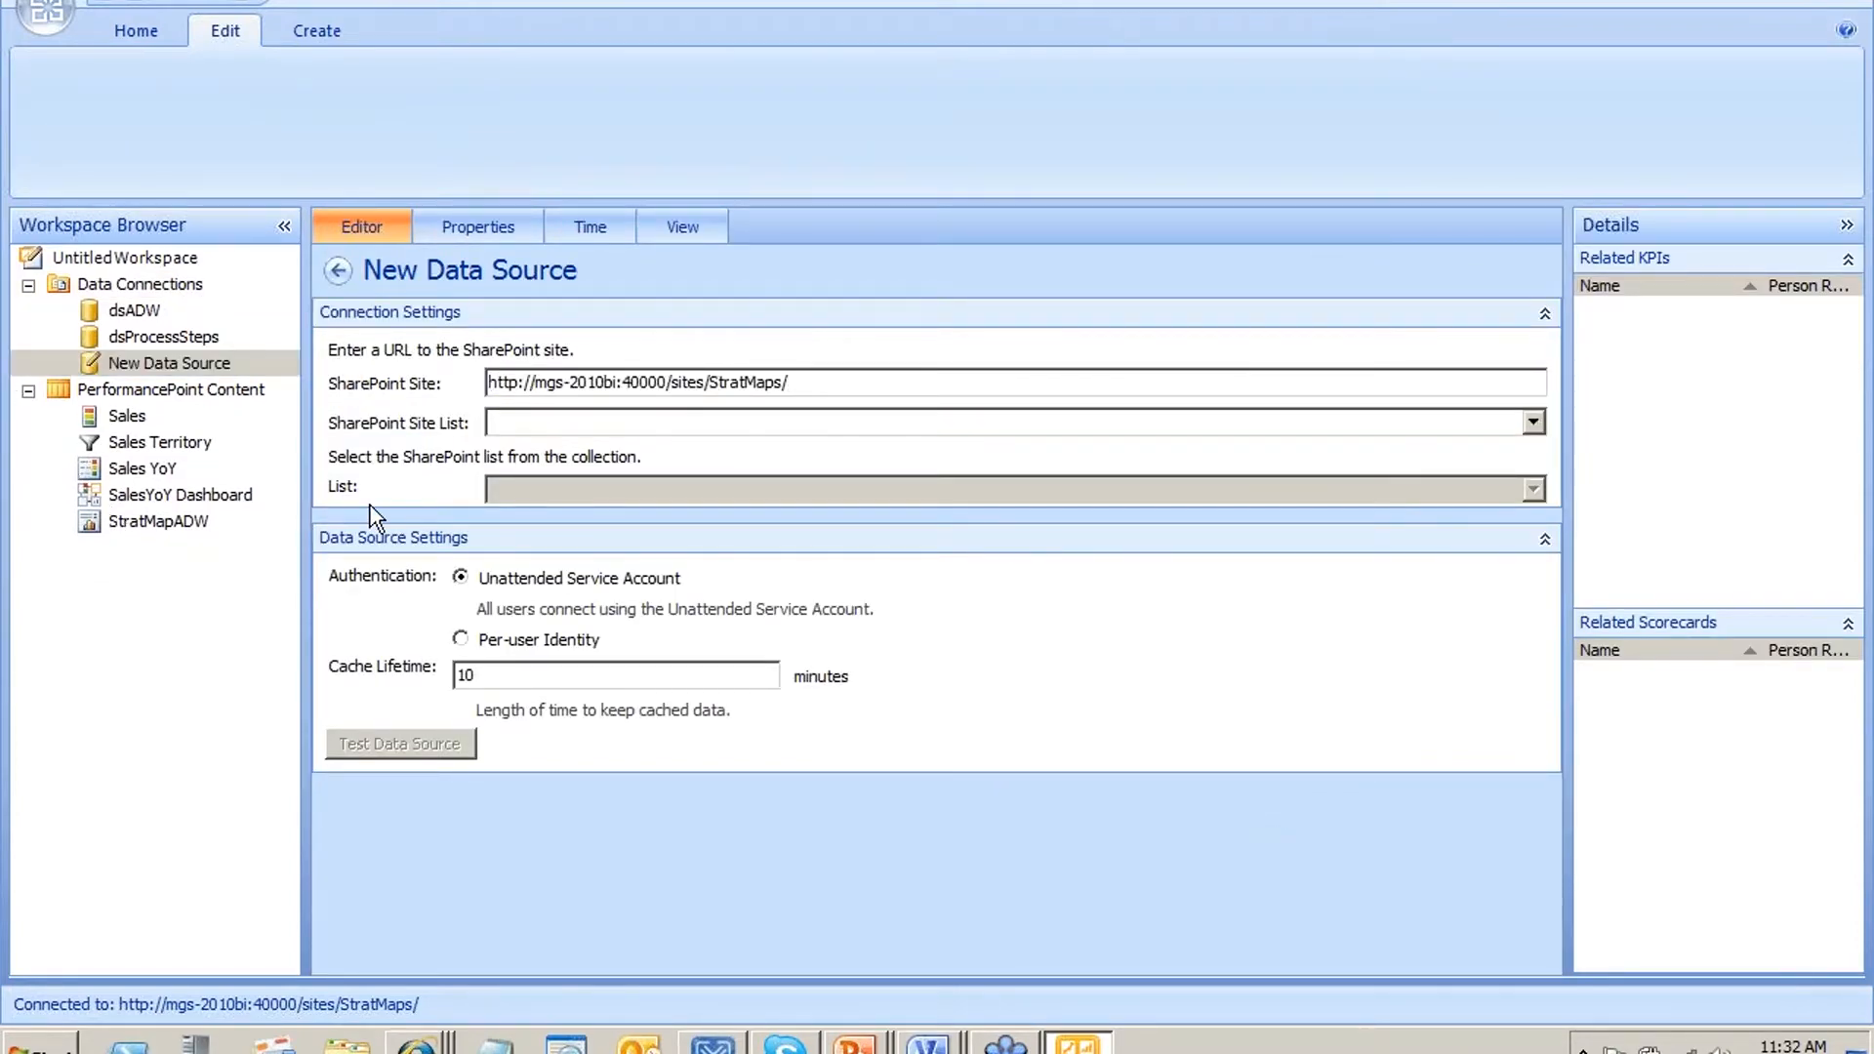
left_click(606, 419)
left_click(606, 449)
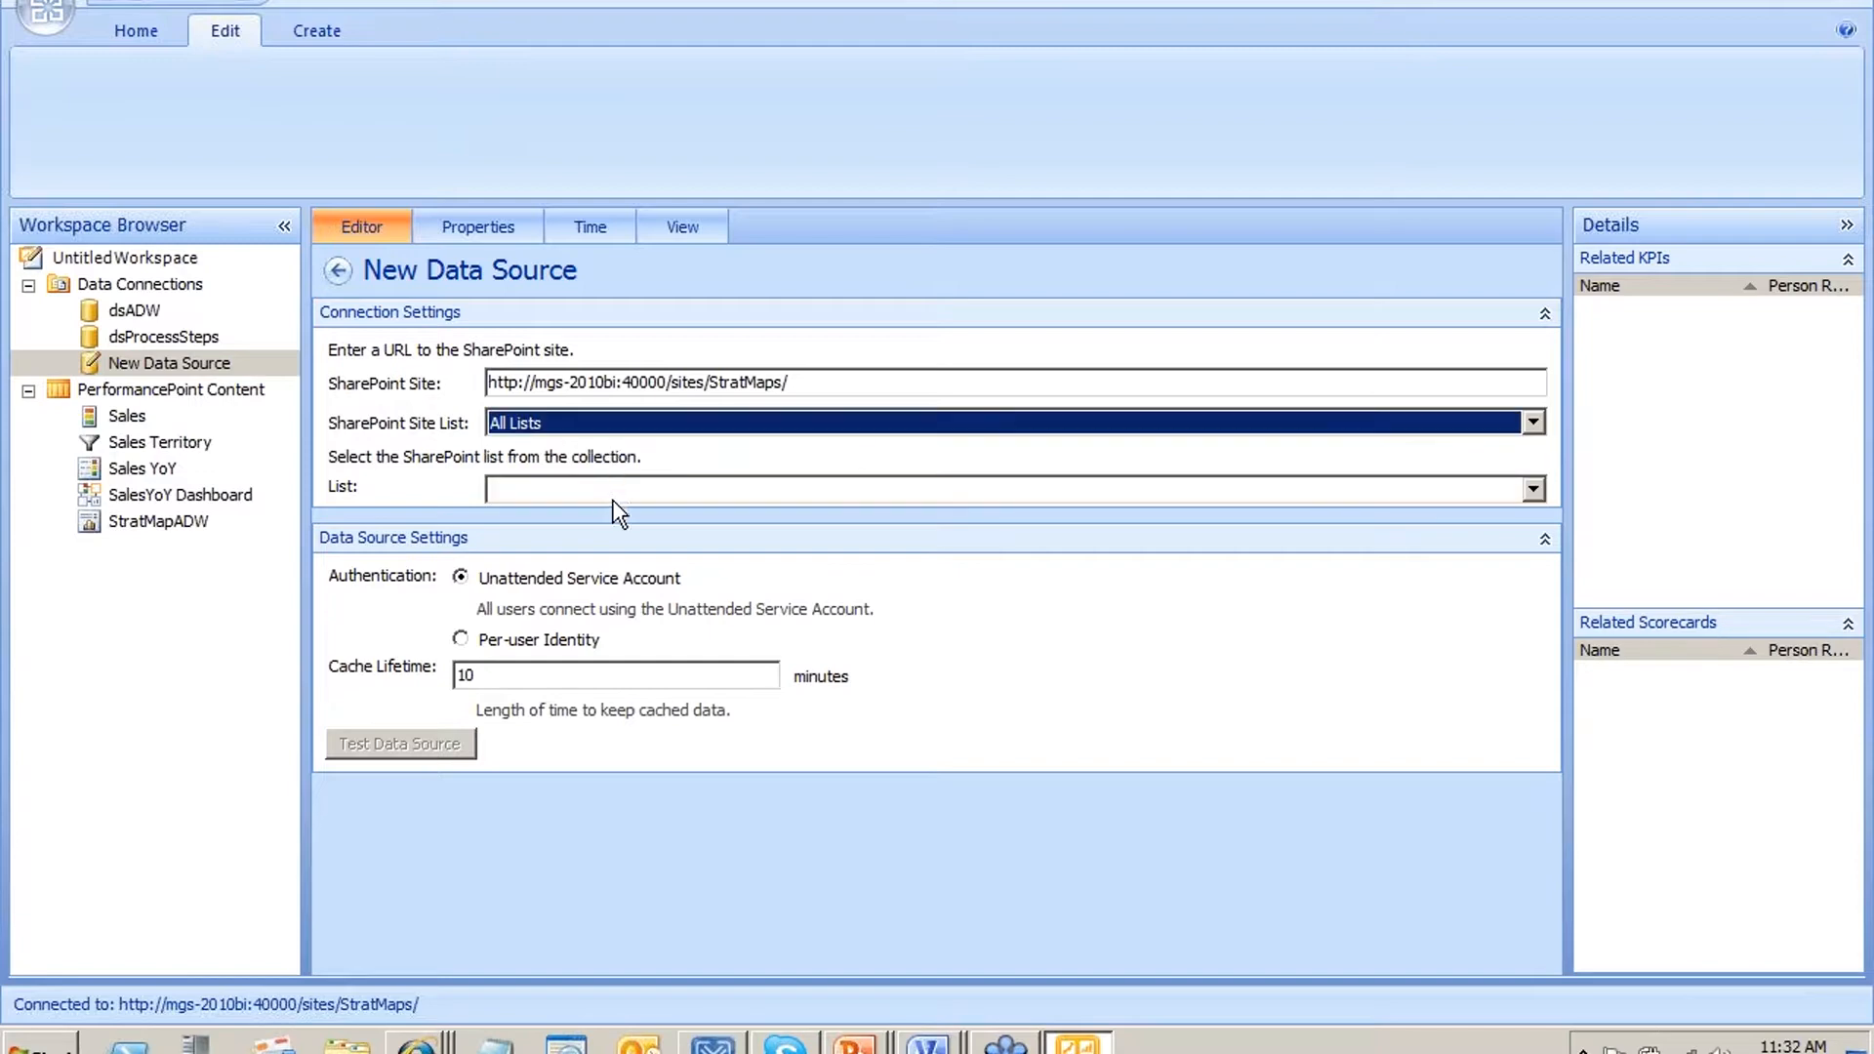
left_click(624, 488)
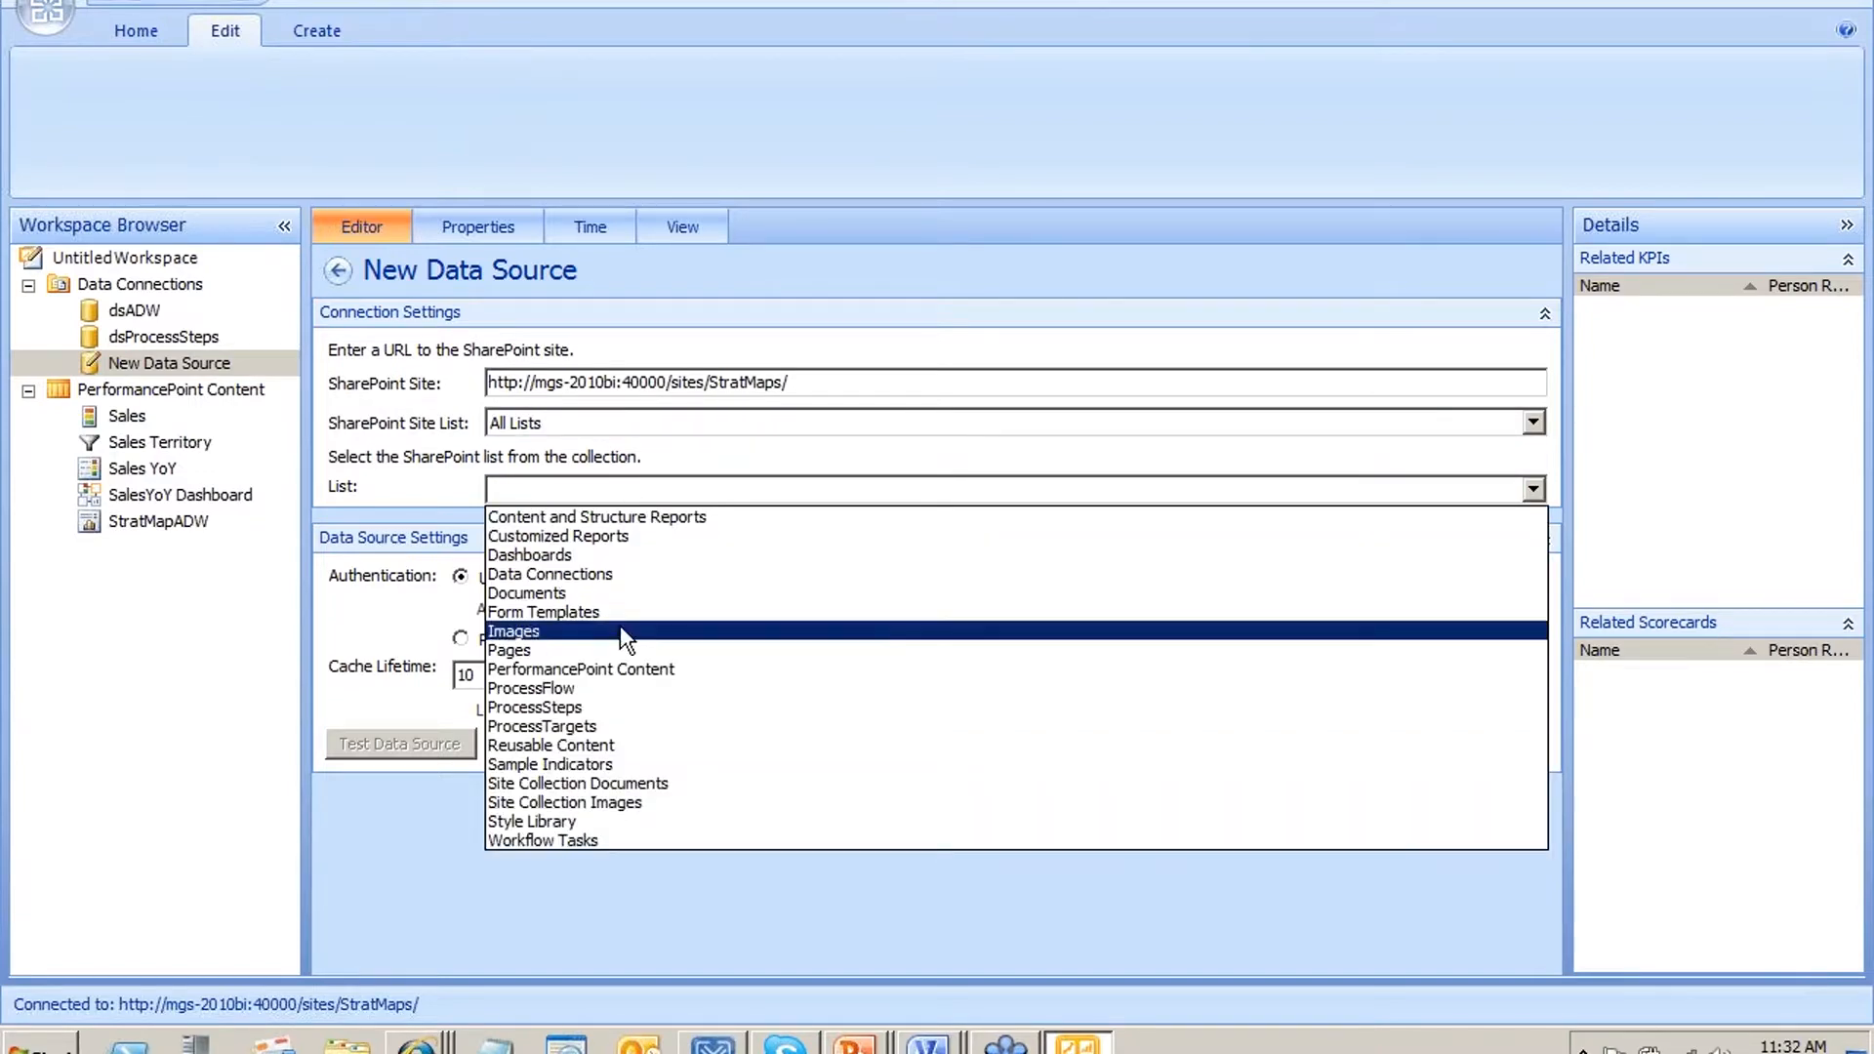
left_click(623, 722)
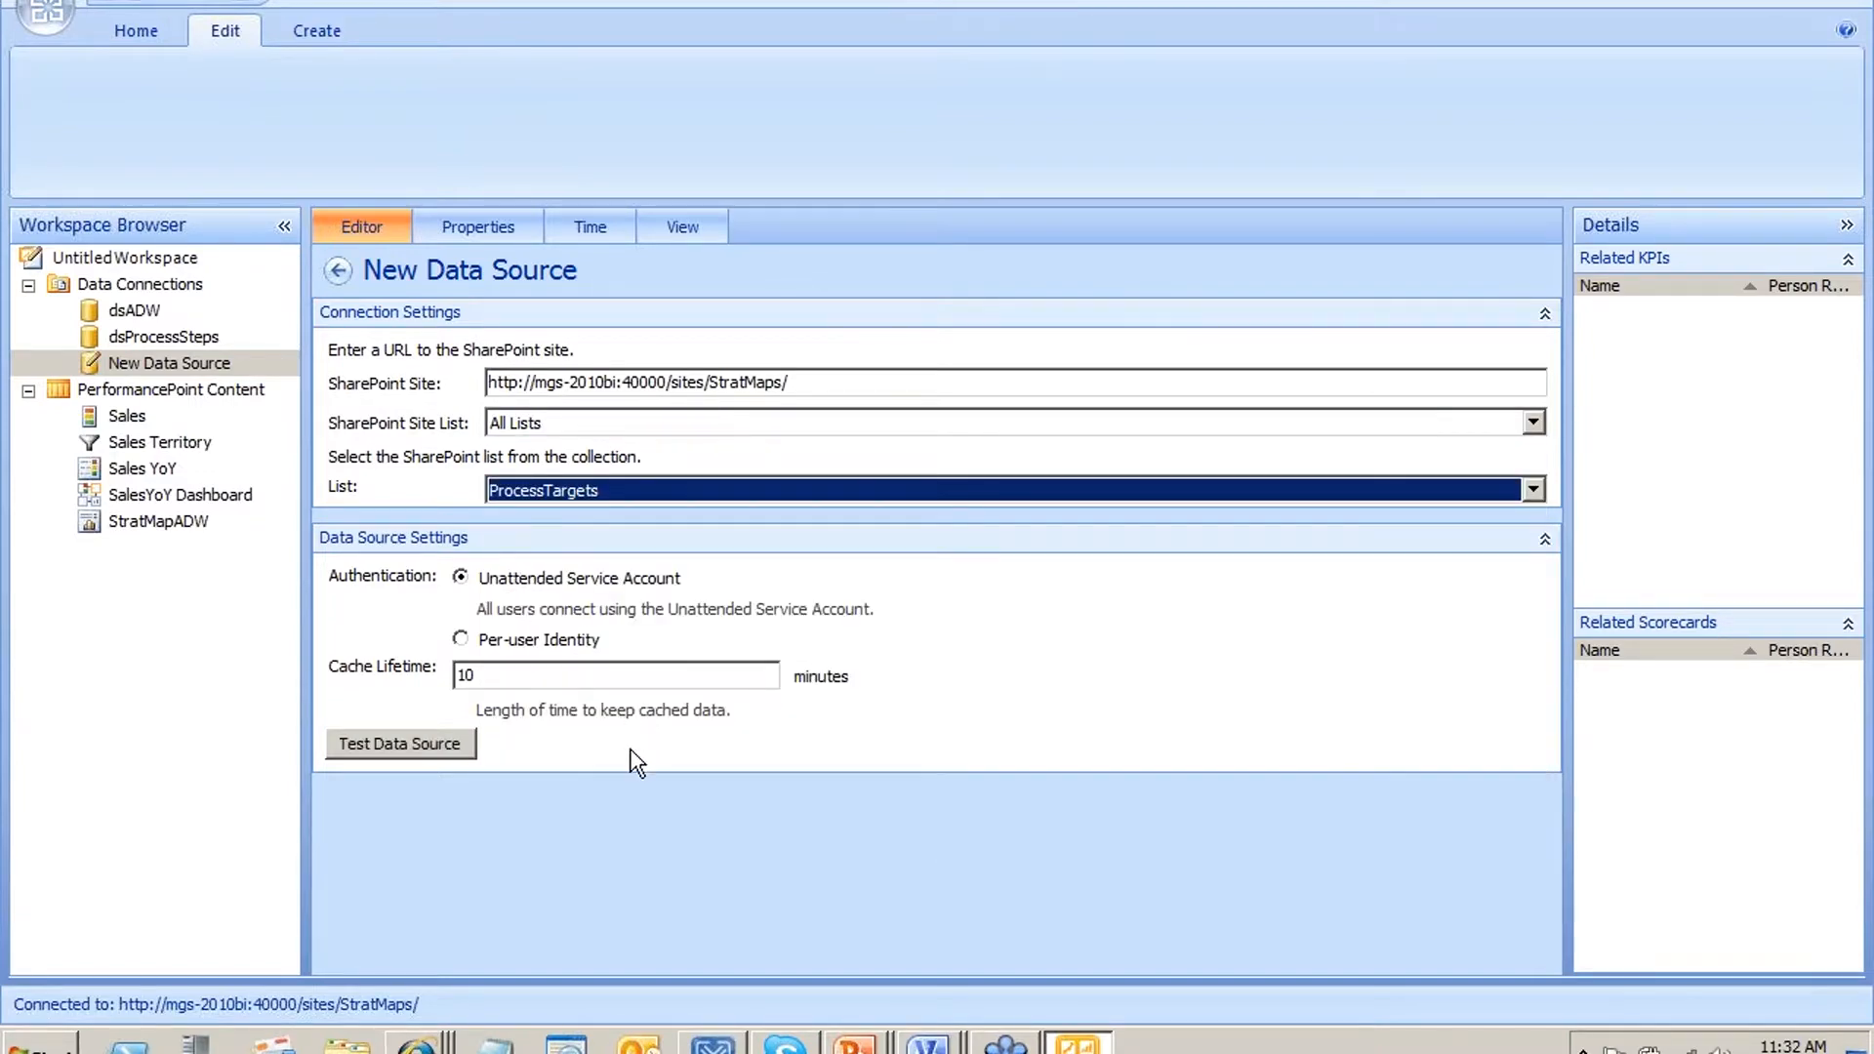
Review the time settings and the column definitions of Step, Sub step, Number Of Cars and Average Duration Minutes in the new data source
left_click(607, 226)
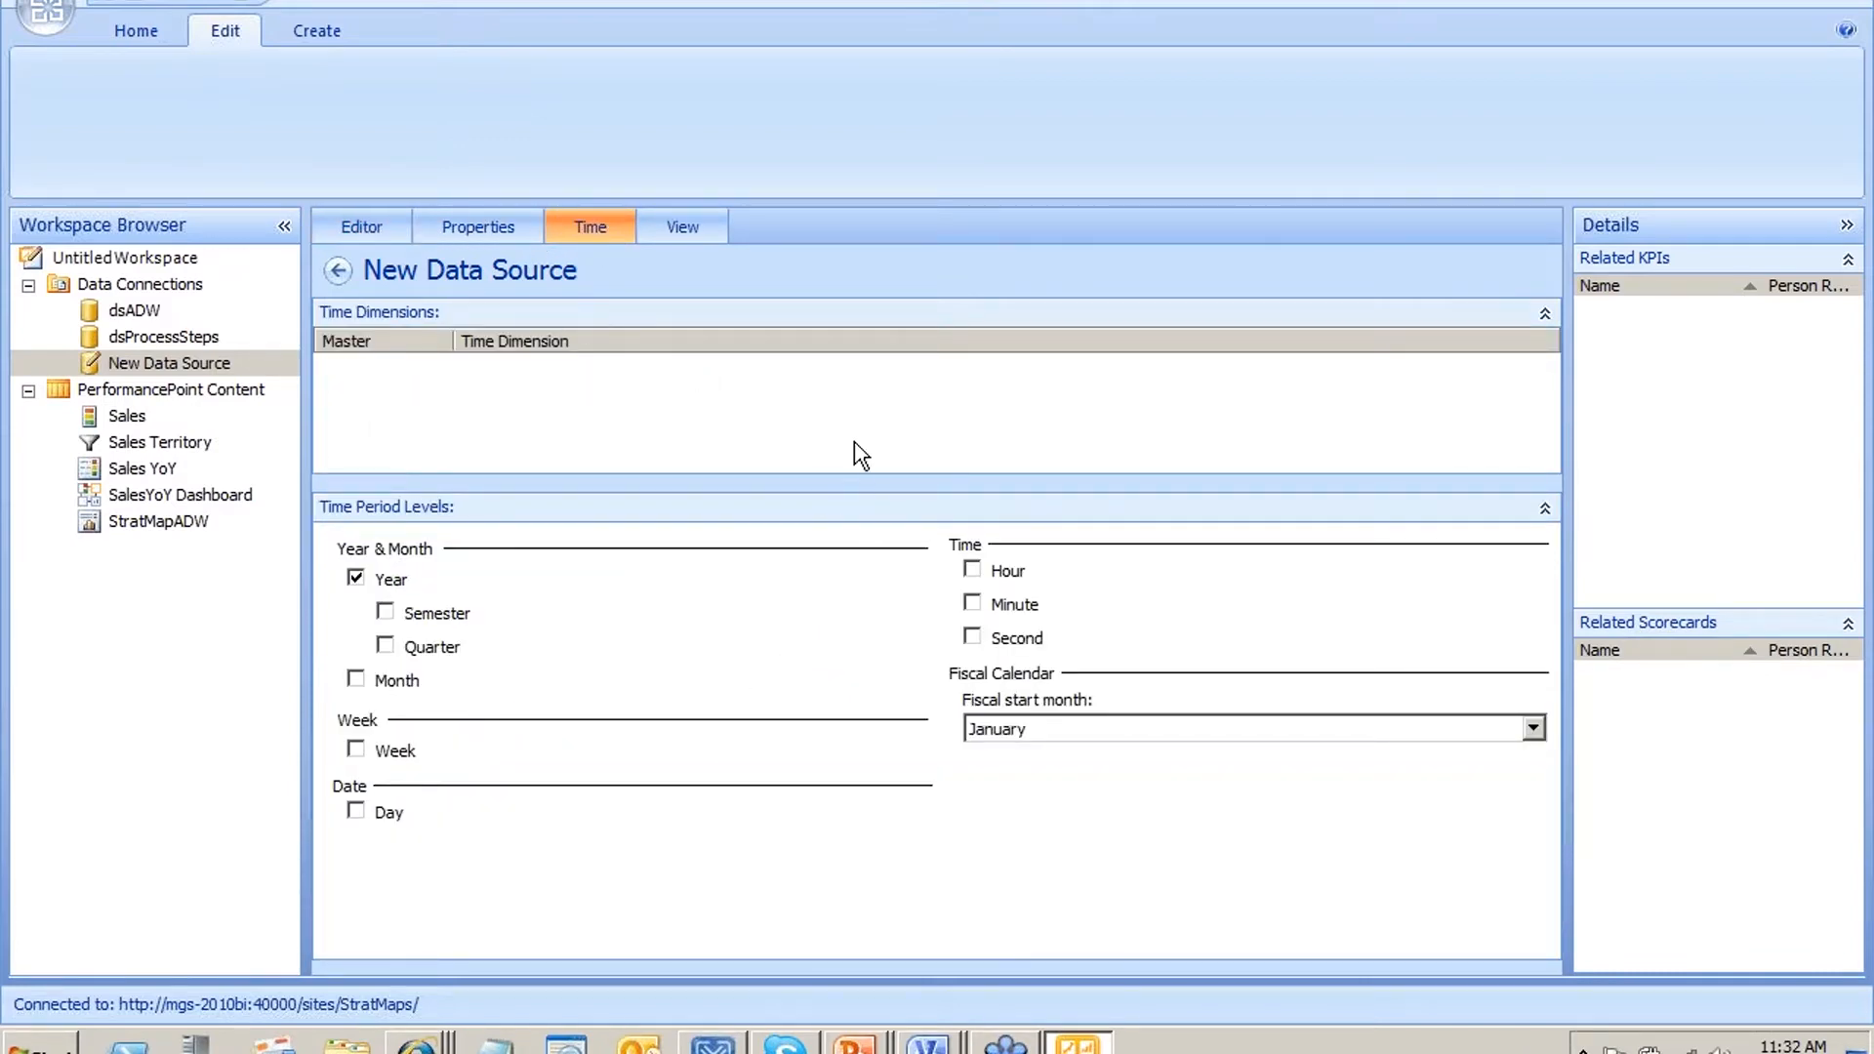
left_click(713, 228)
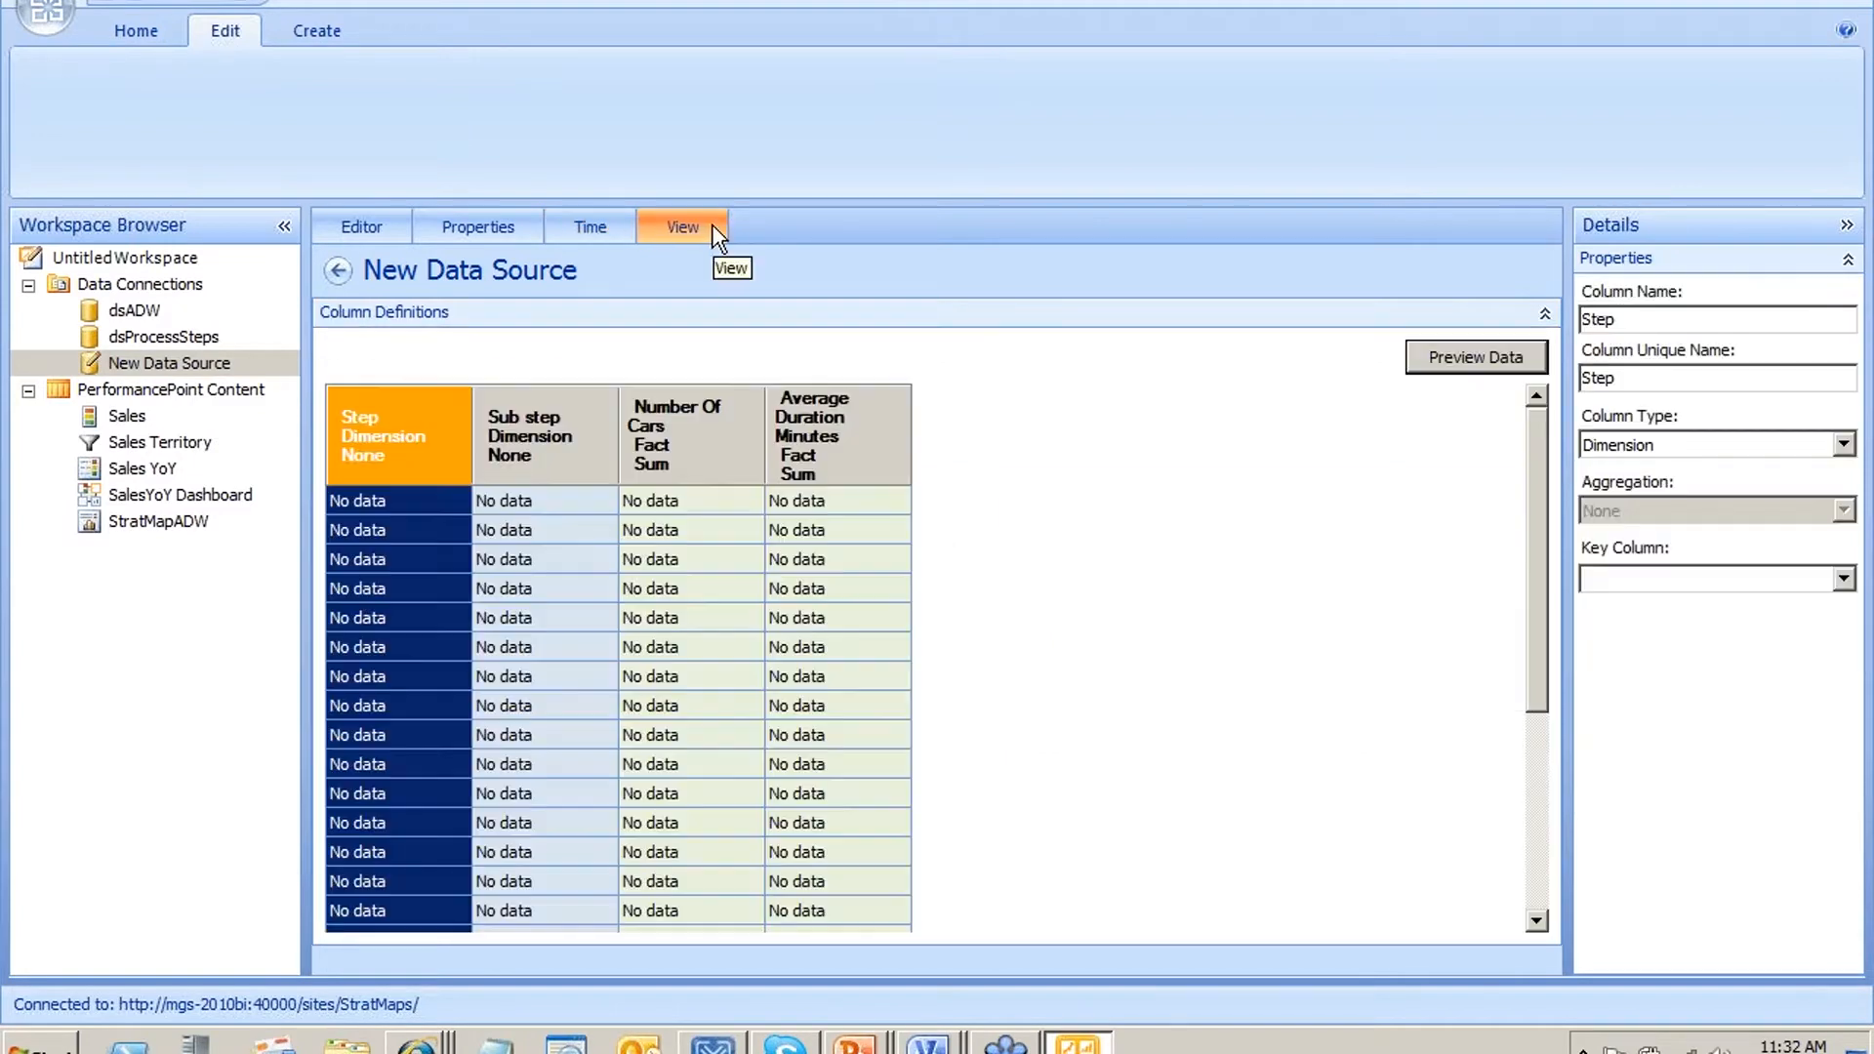
left_click(494, 451)
left_click(388, 451)
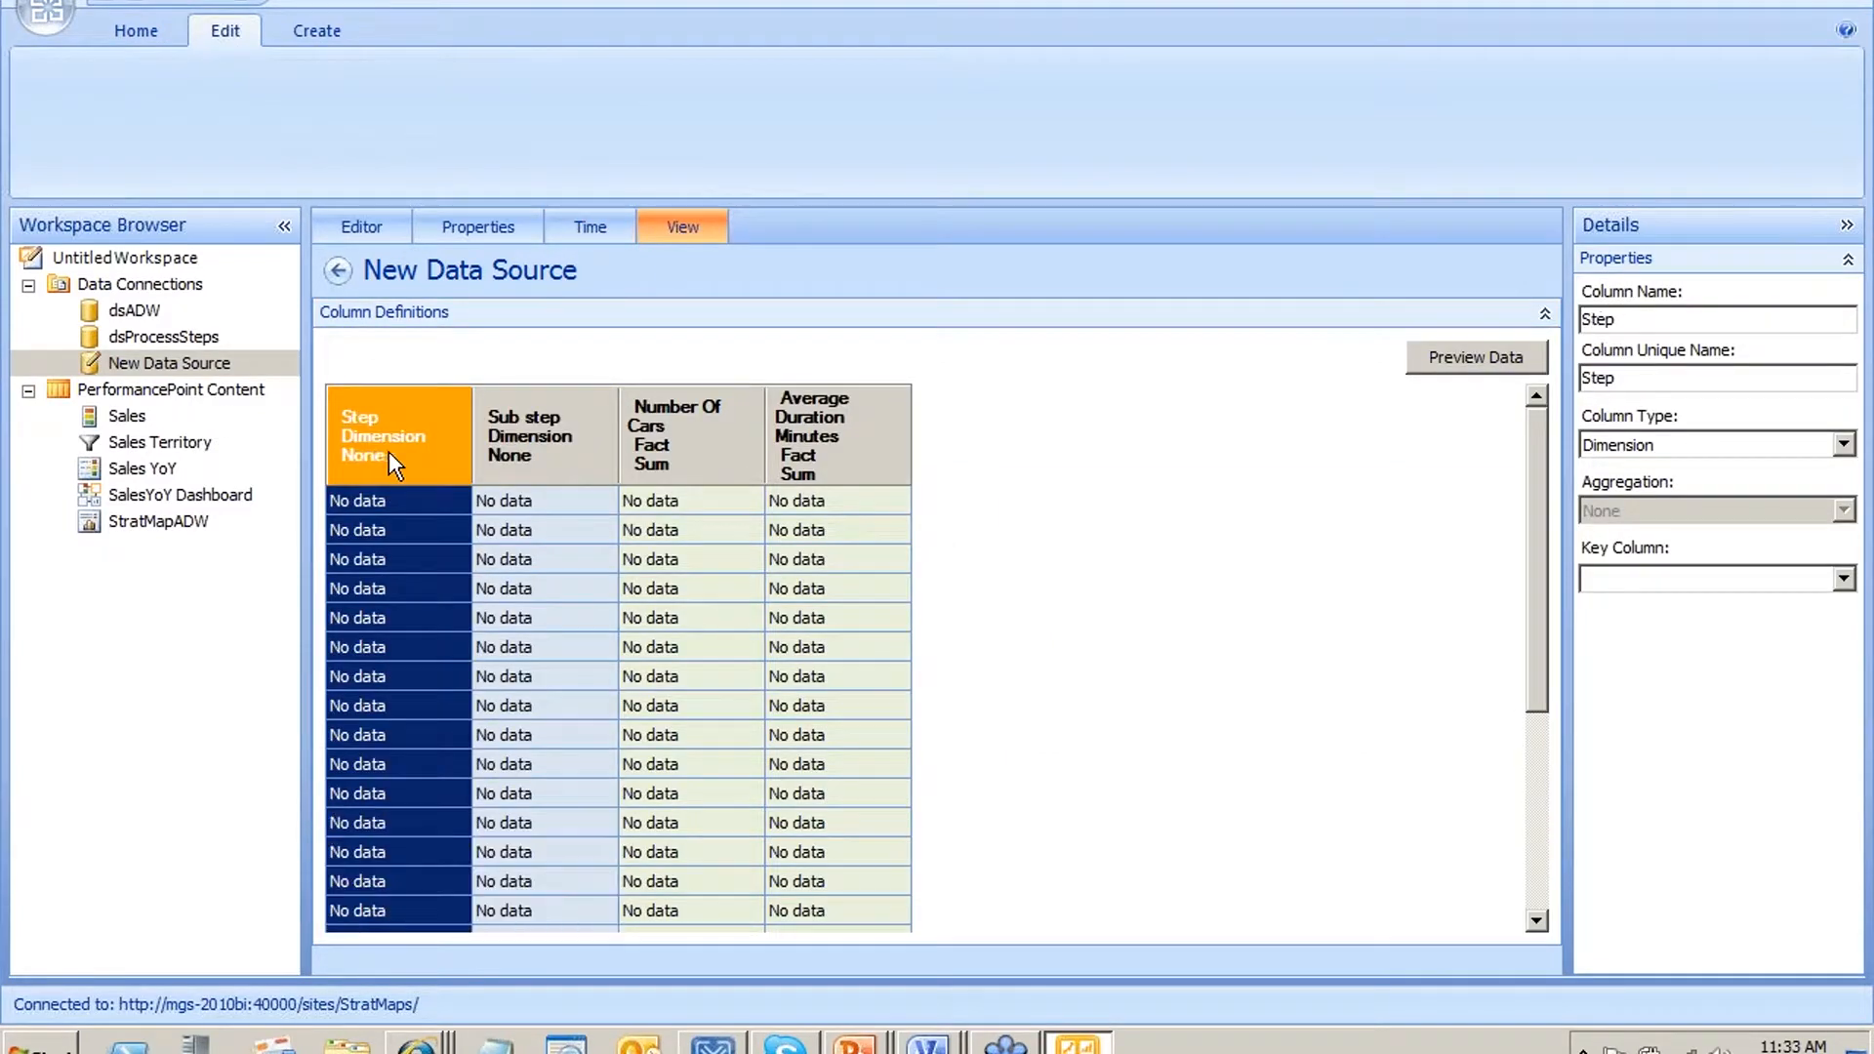
left_click(610, 468)
left_click(708, 460)
left_click(809, 473)
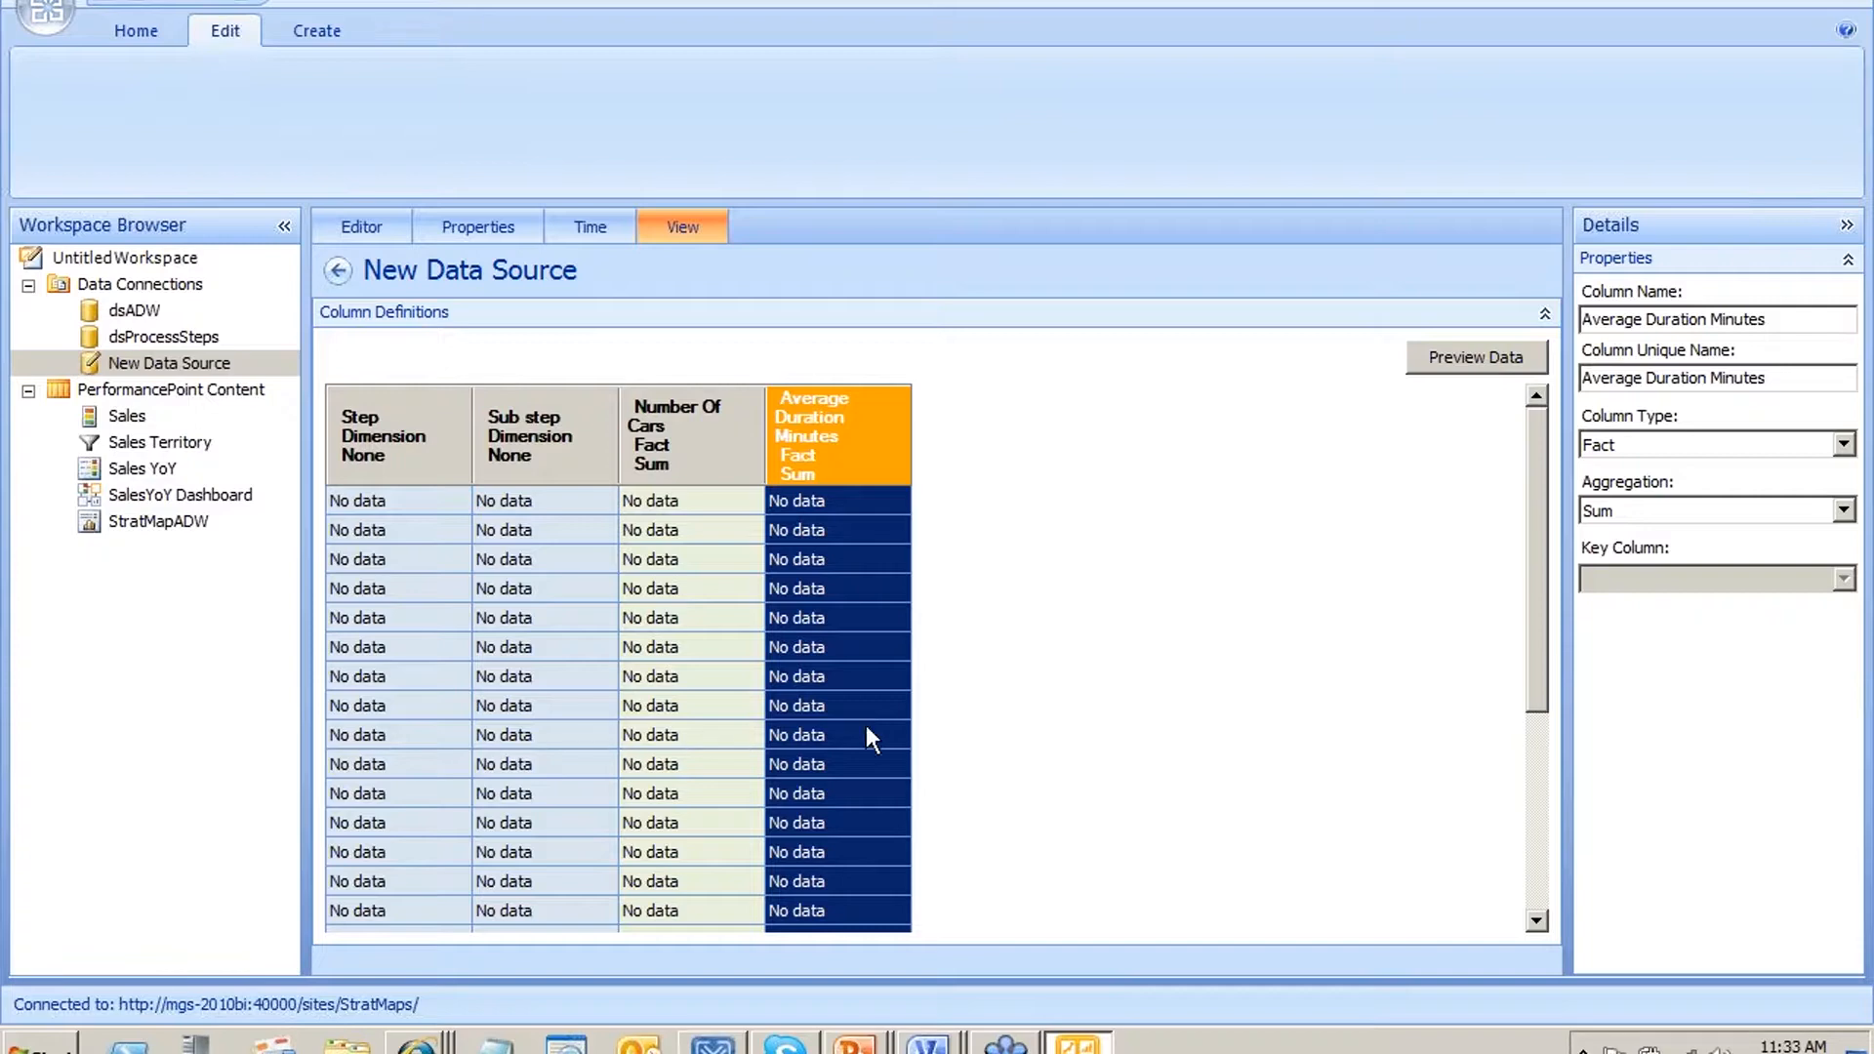
Rename the new data source as dsProcessTargets and save it
right_click(226, 361)
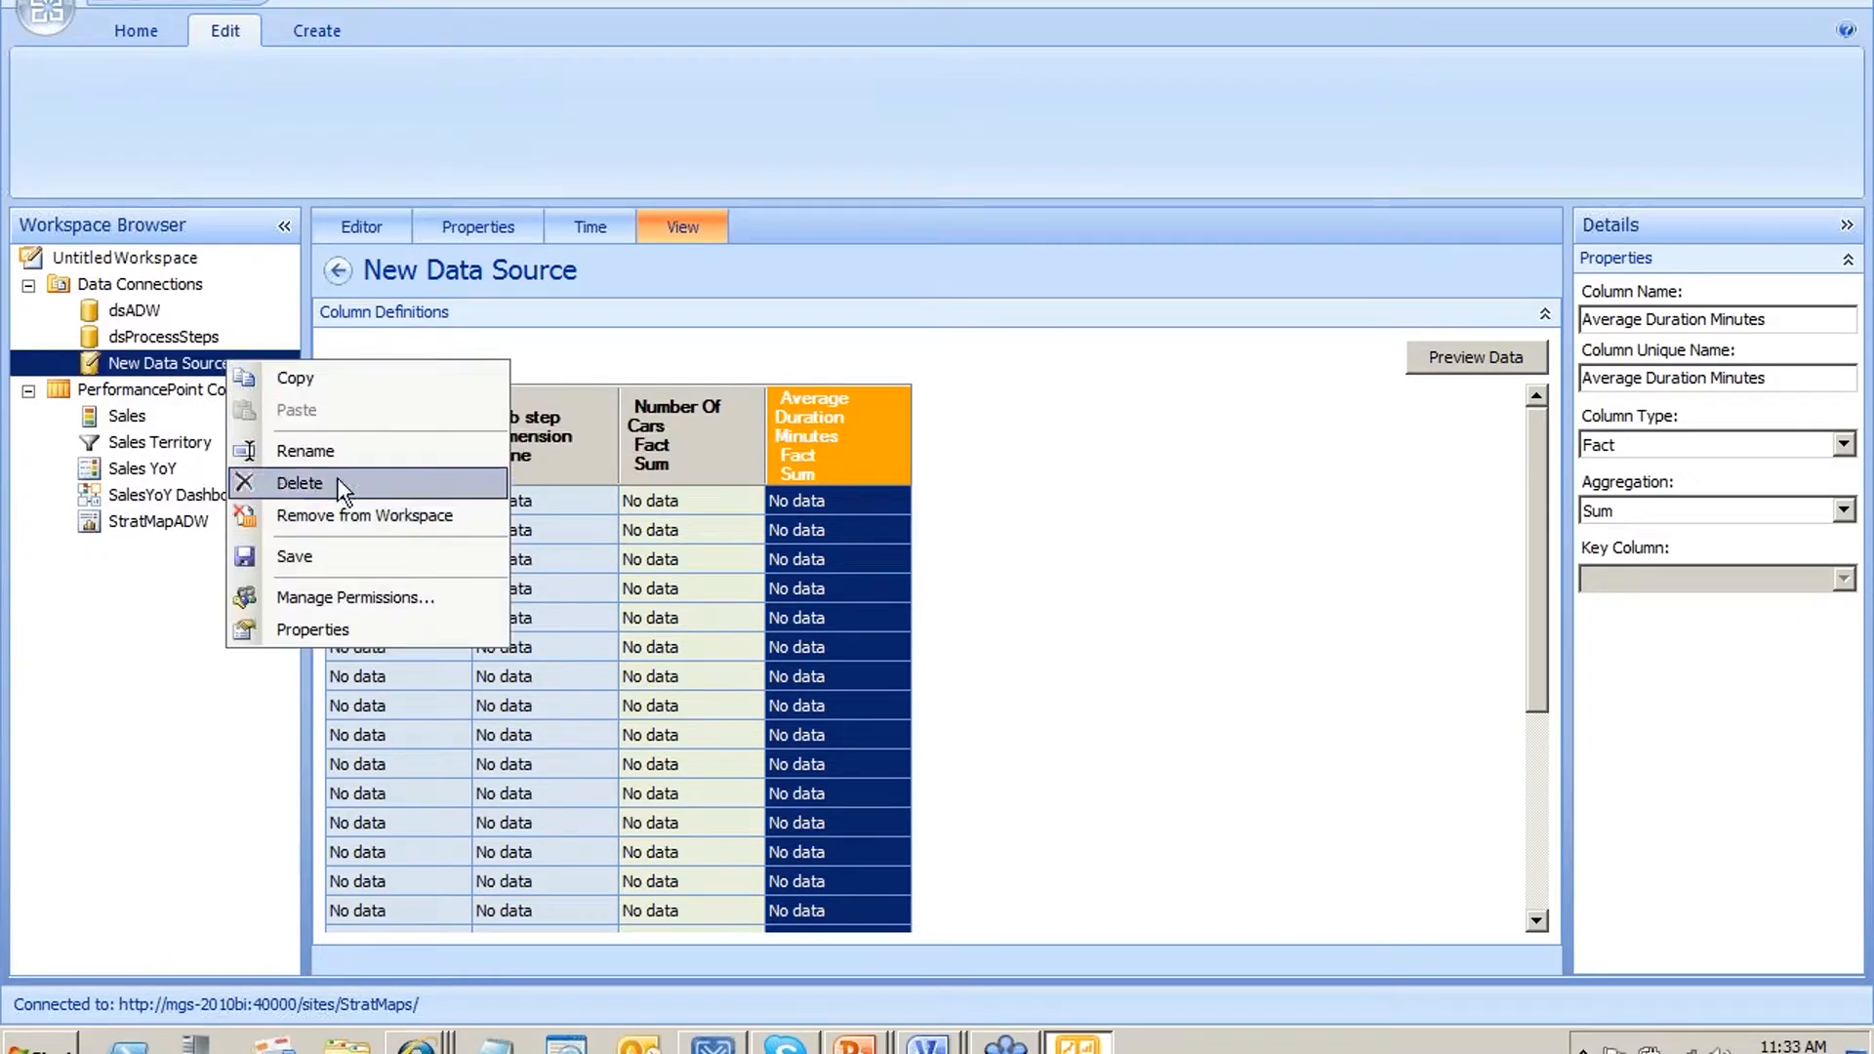
left_click(322, 451)
type("dsPro")
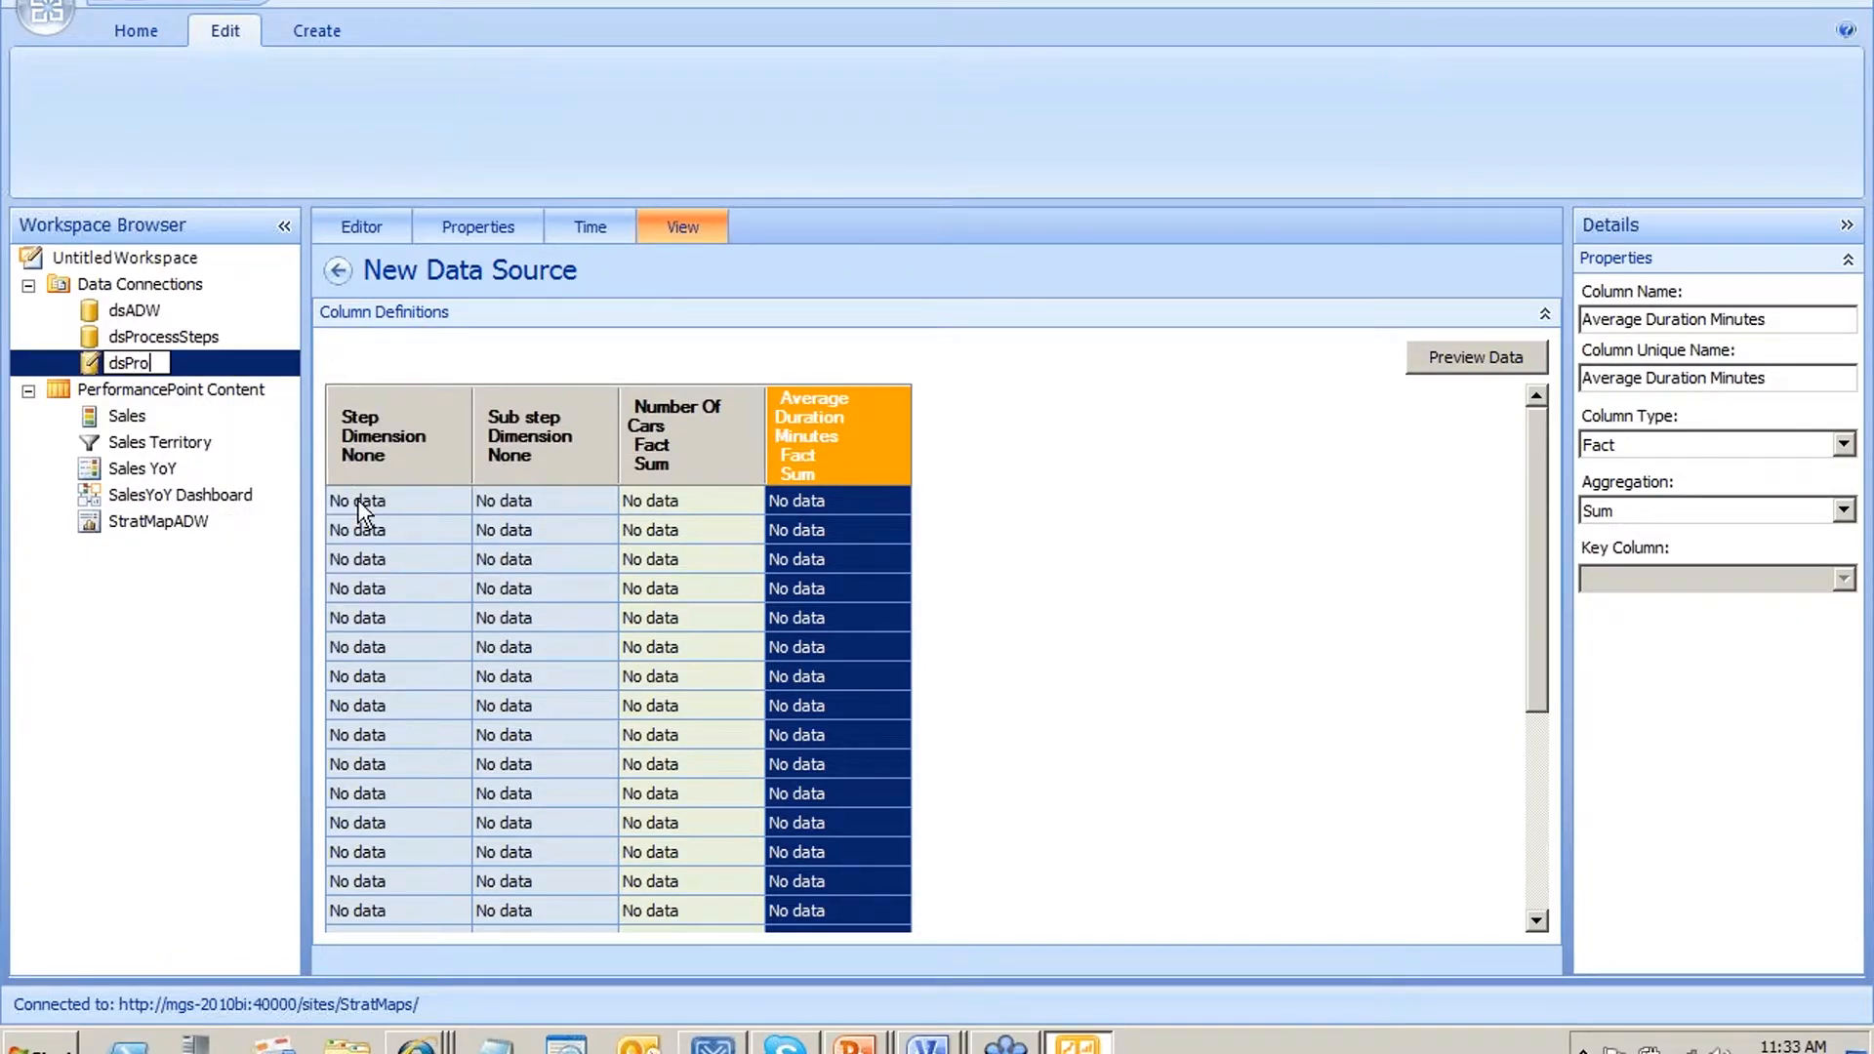
type("cessTargets")
left_click(180, 340)
right_click(195, 369)
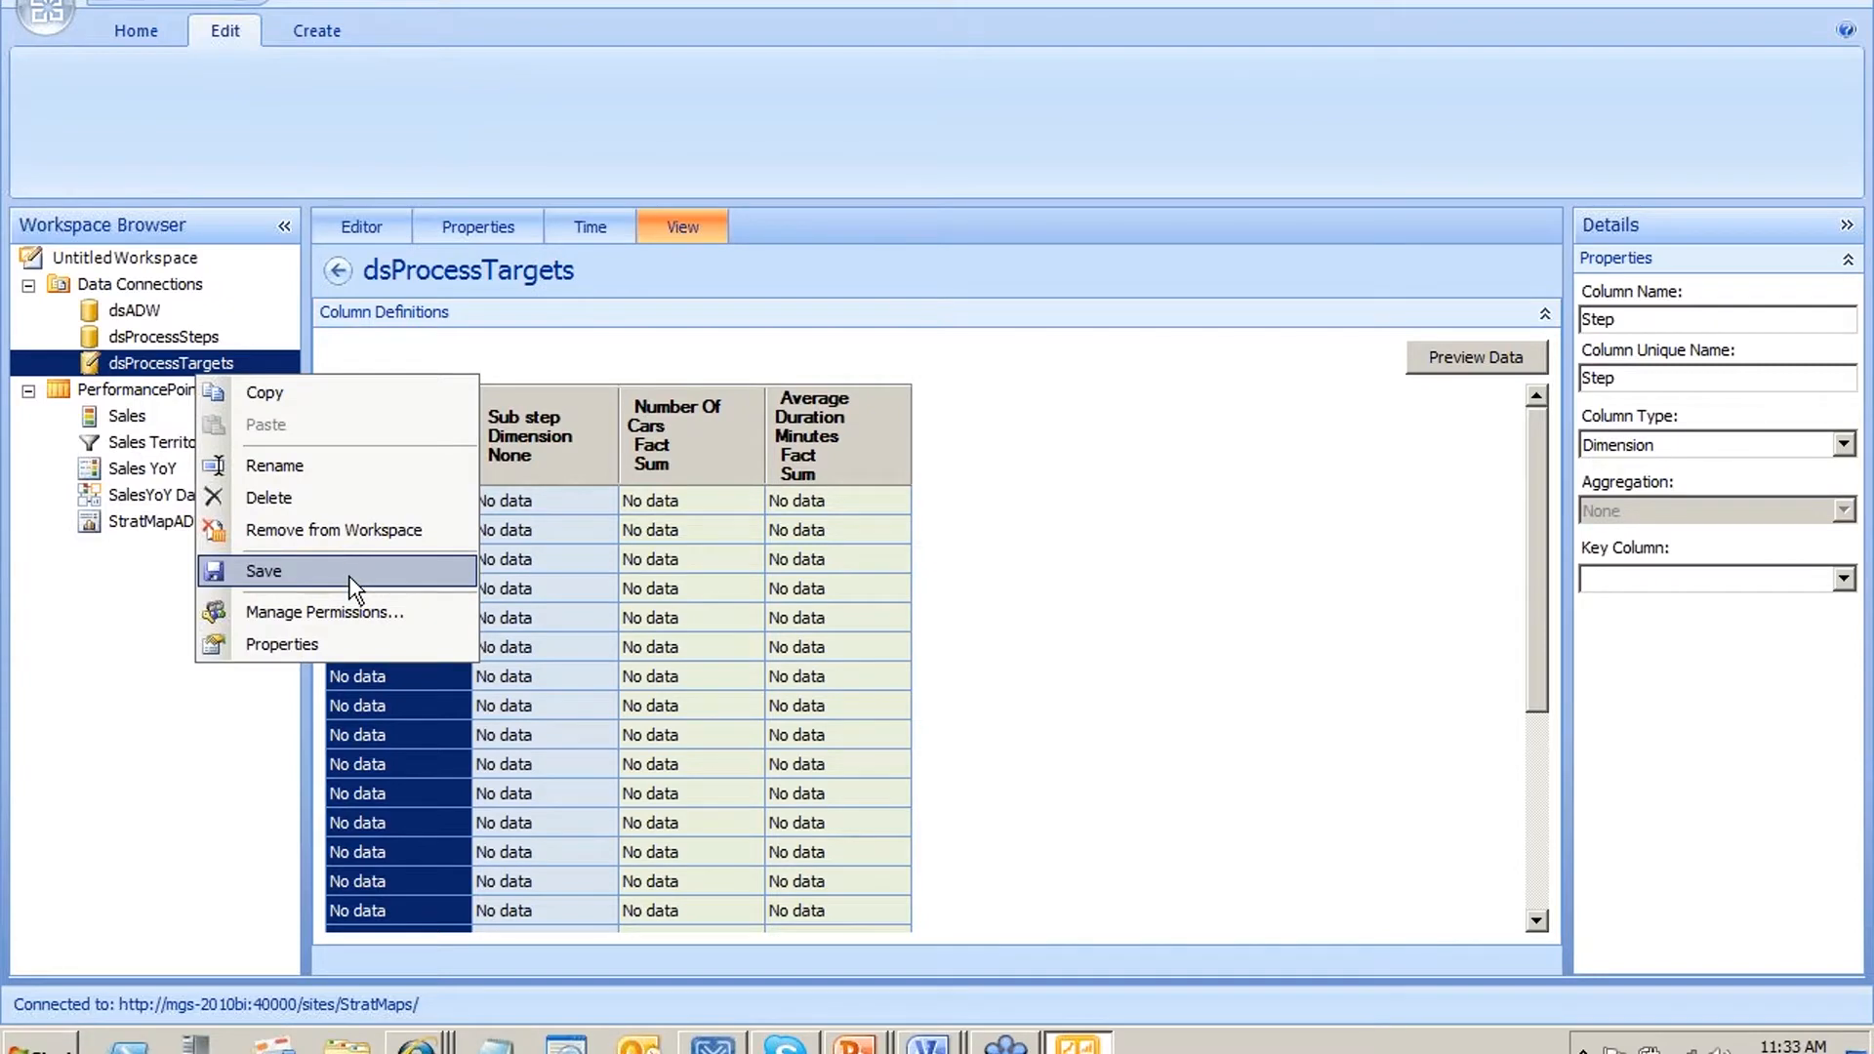
left_click(353, 586)
Create a new KPI in PerformancePoint Content and name it Process
right_click(253, 396)
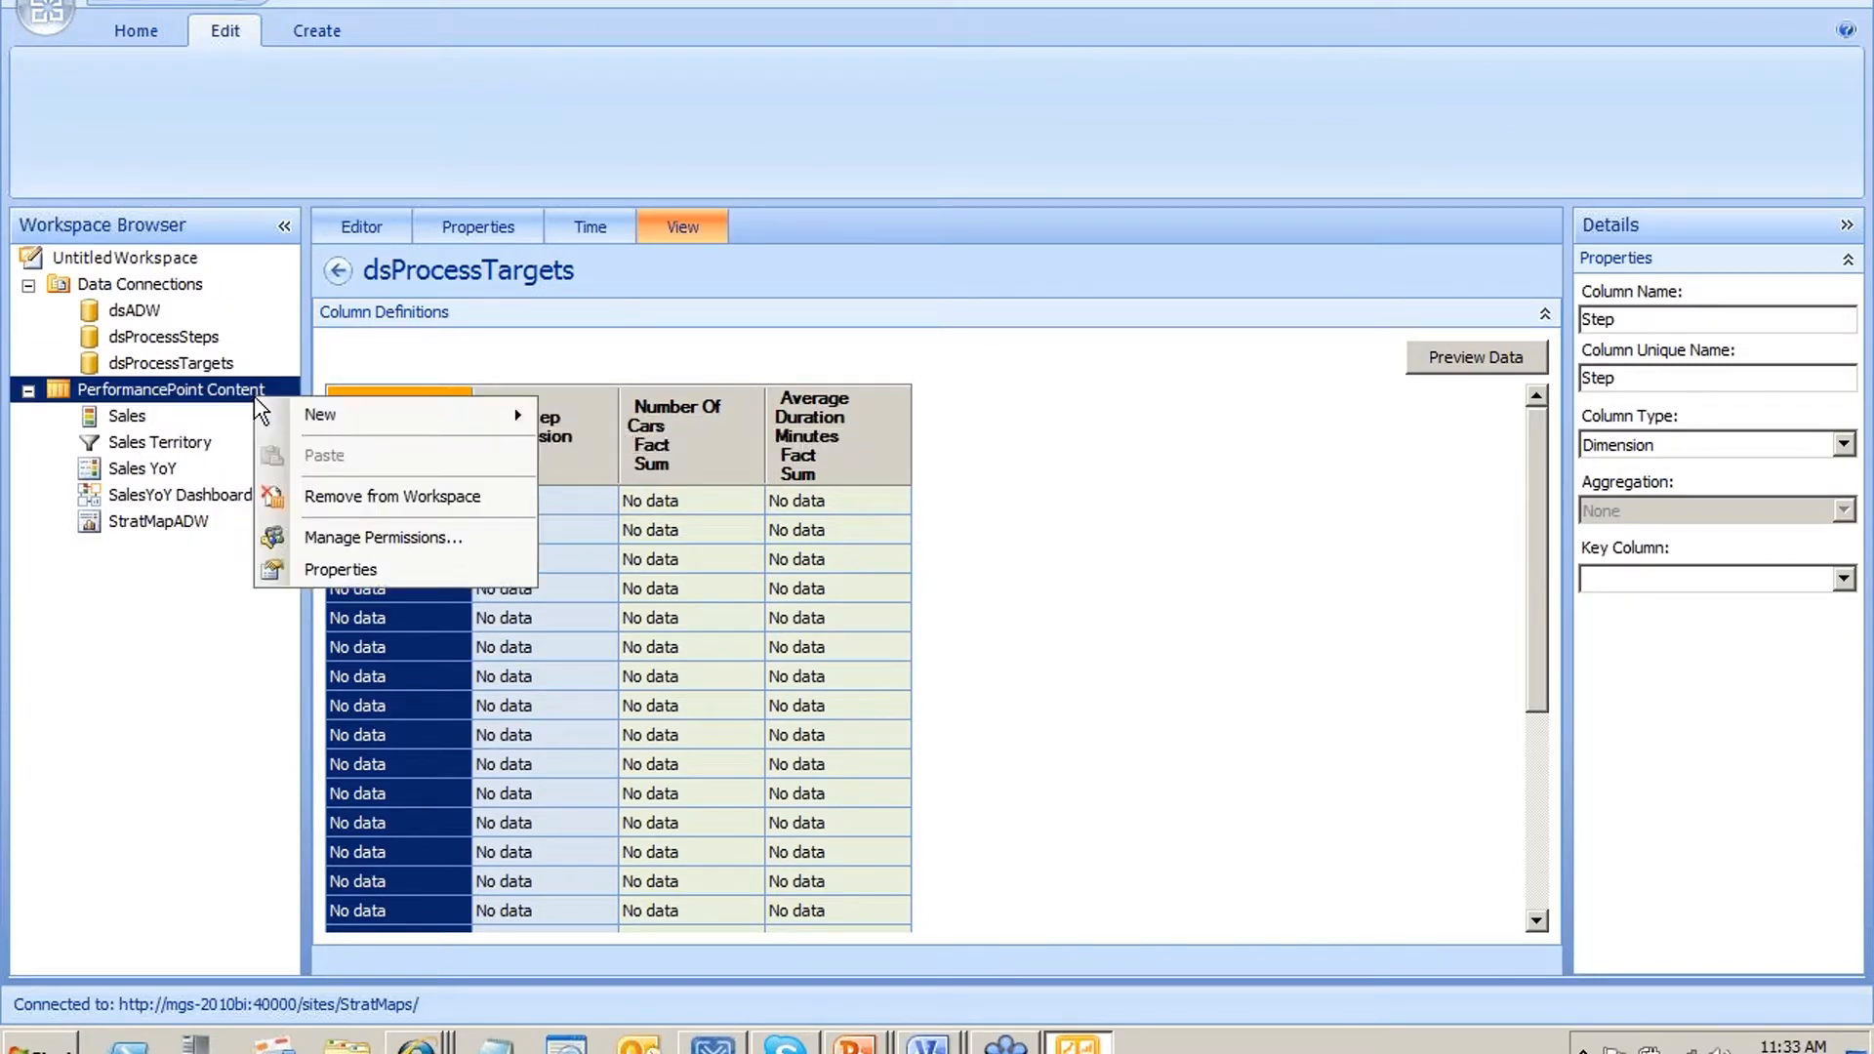
mouse_move(465, 429)
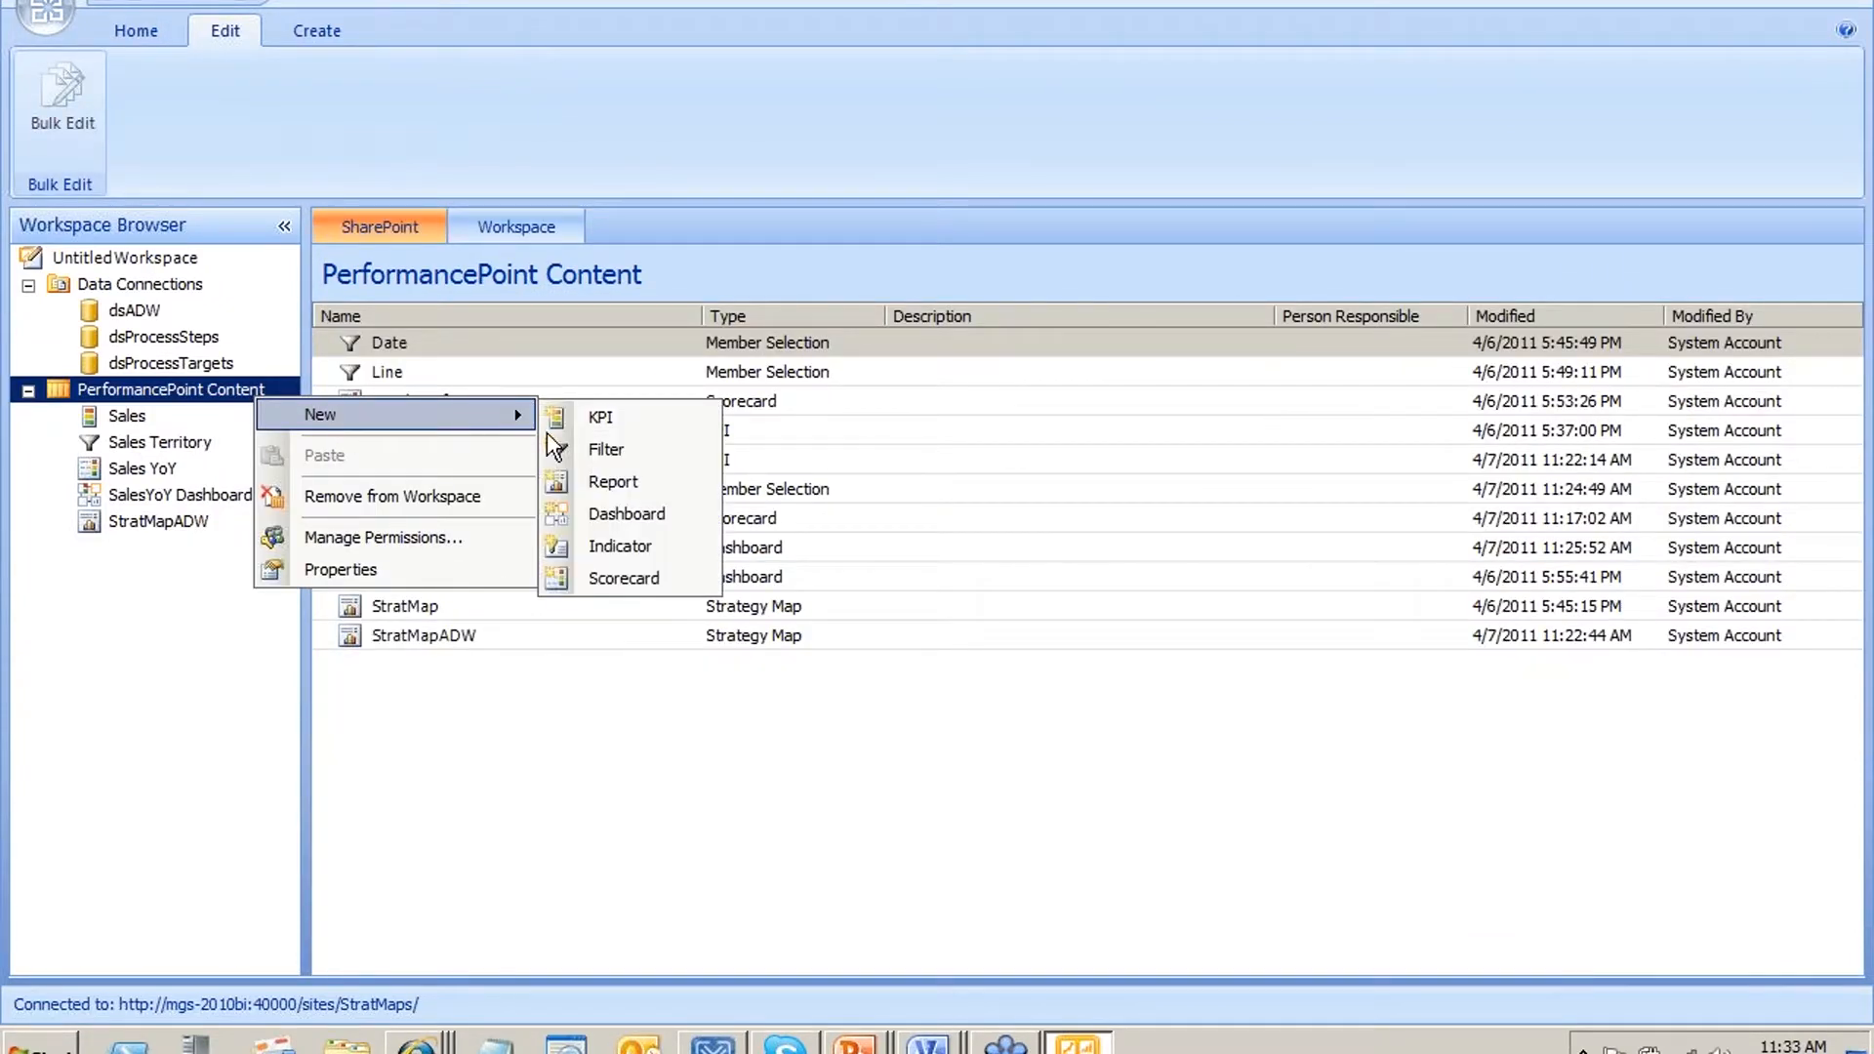
left_click(601, 417)
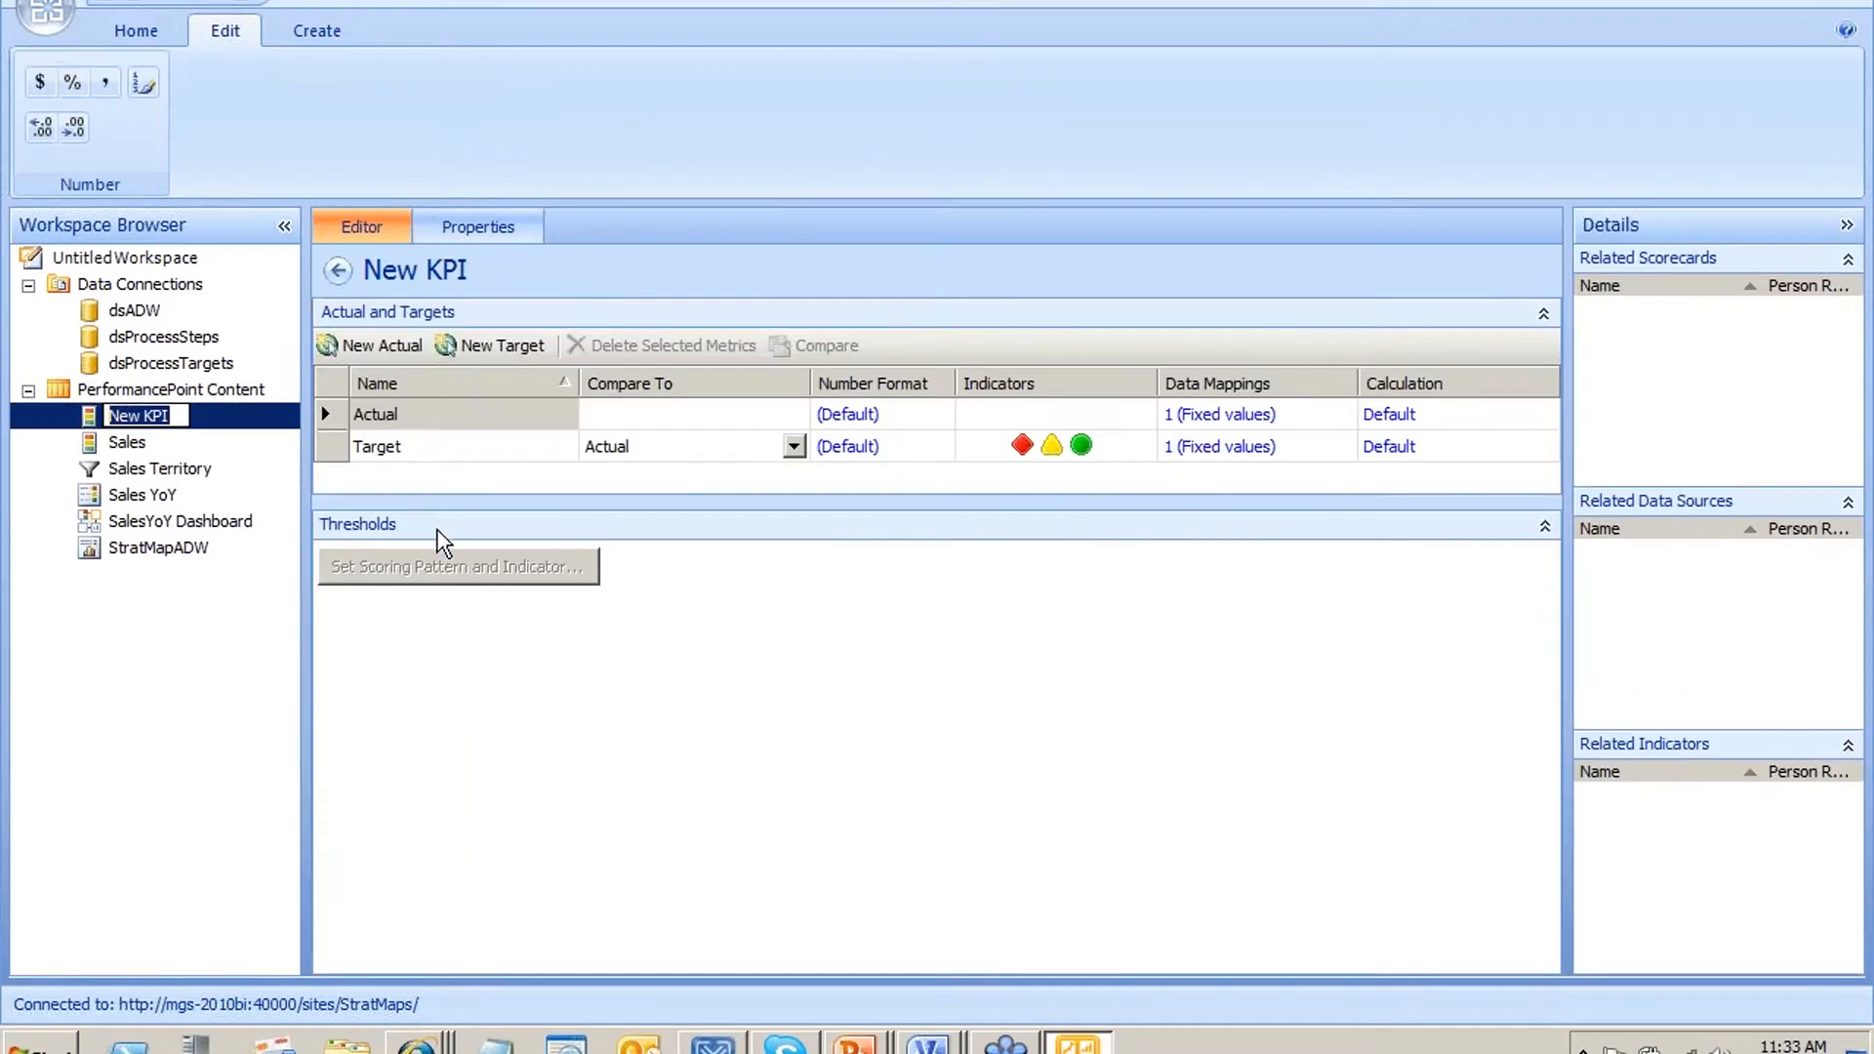
left_click(167, 413)
left_click_drag(167, 413, 28, 385)
type("Process")
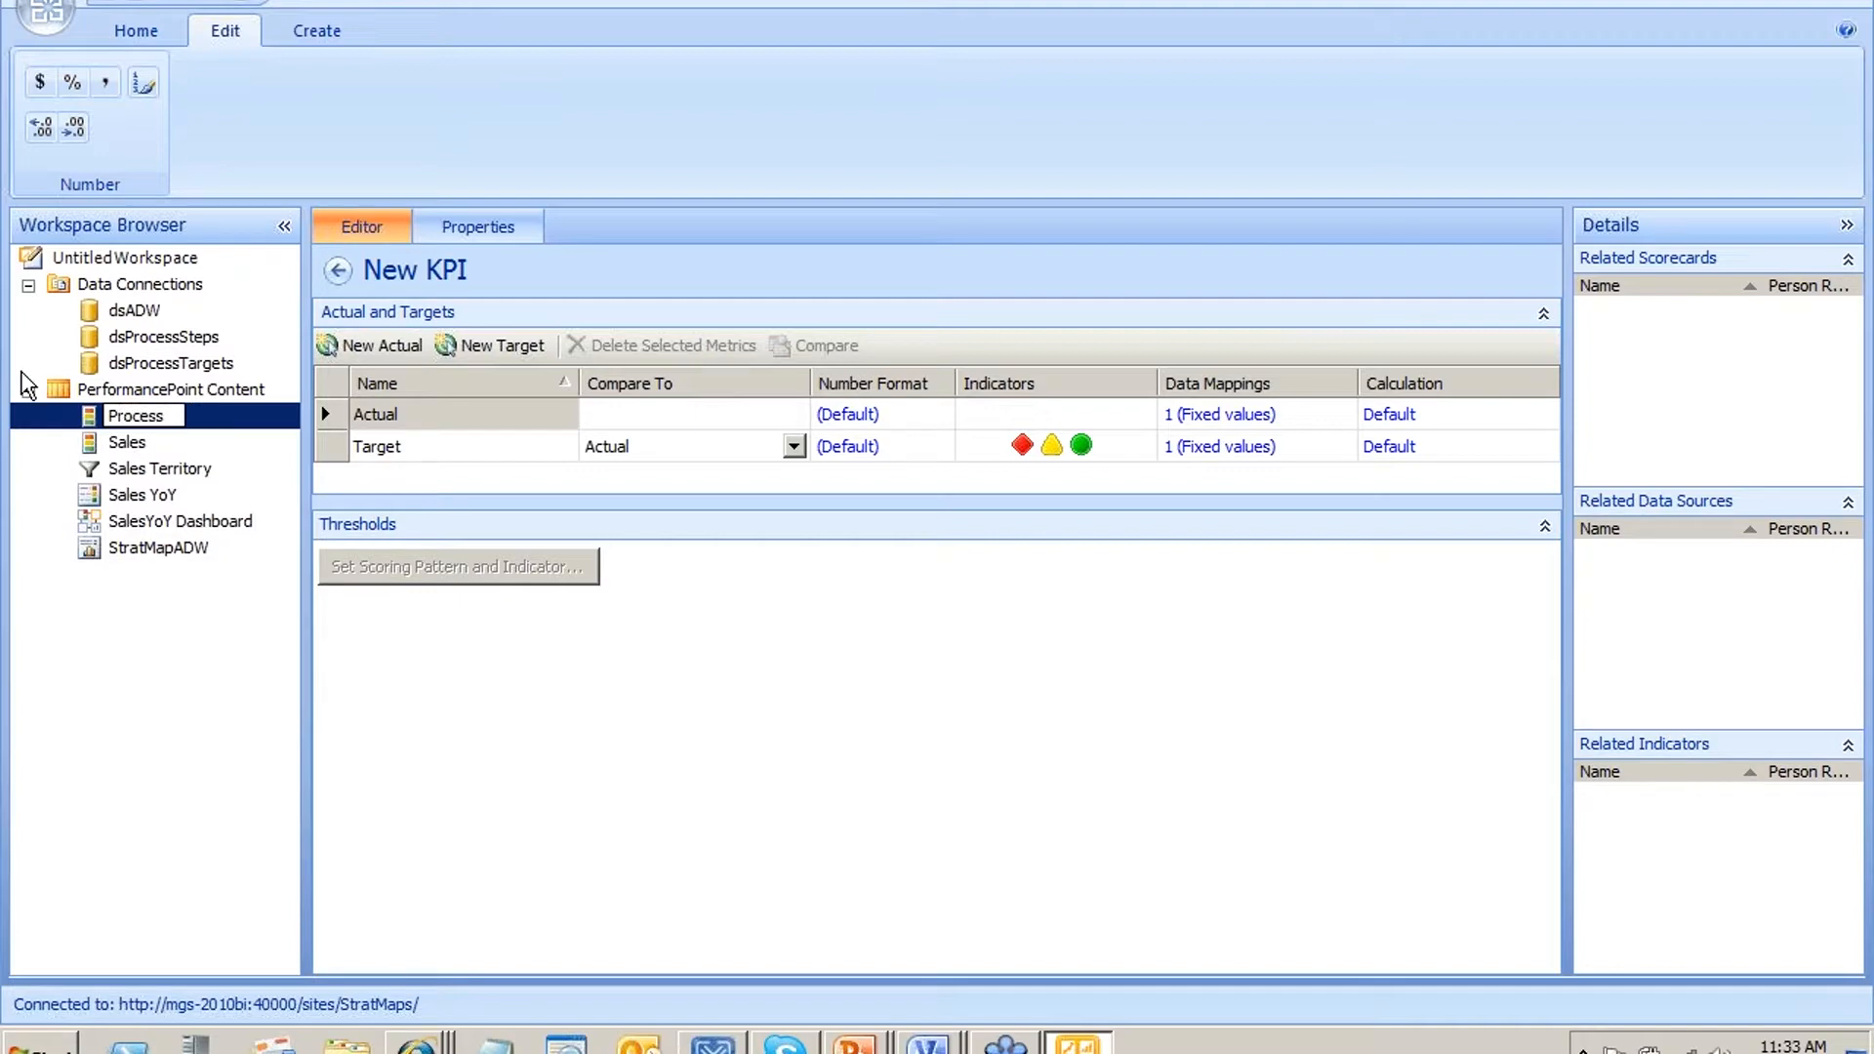
Map the Process KPI's Actual value to the Number Of Cars measure of the dsProcessSteps data source
left_click(496, 425)
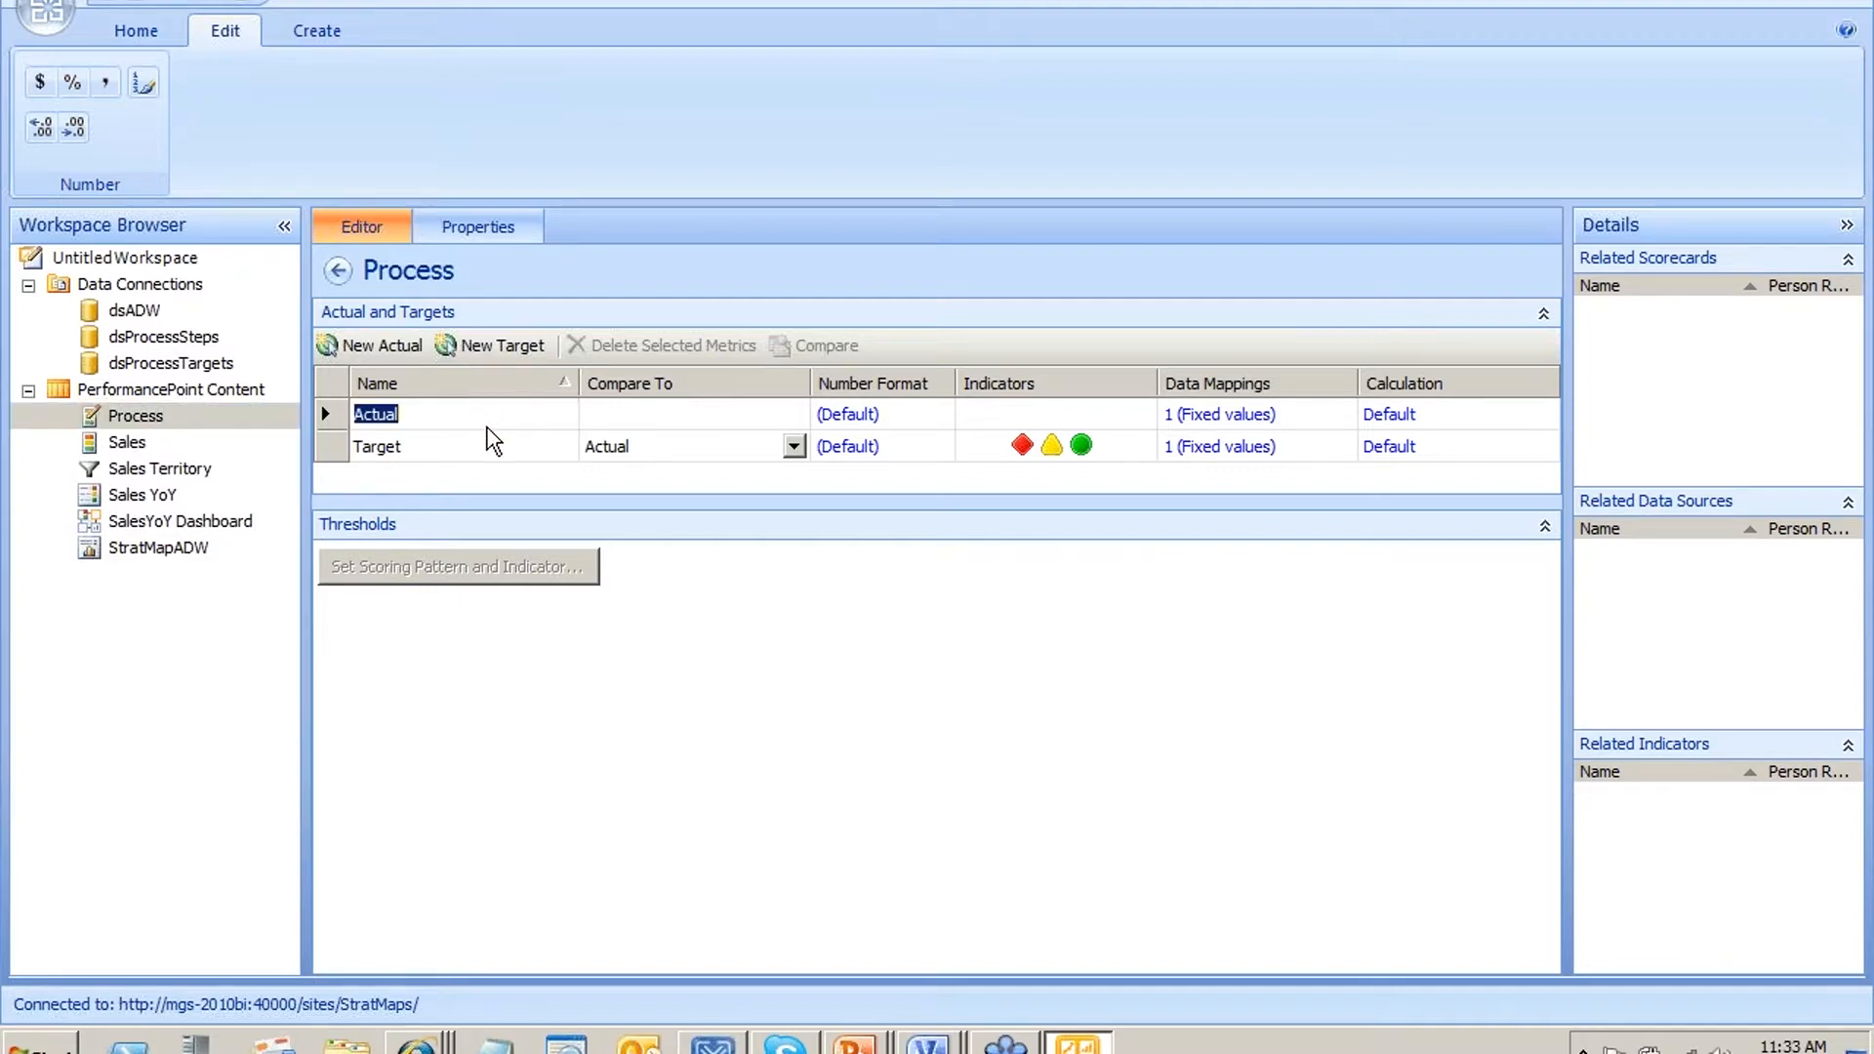
left_click(491, 448)
left_click(494, 415)
left_click(1181, 415)
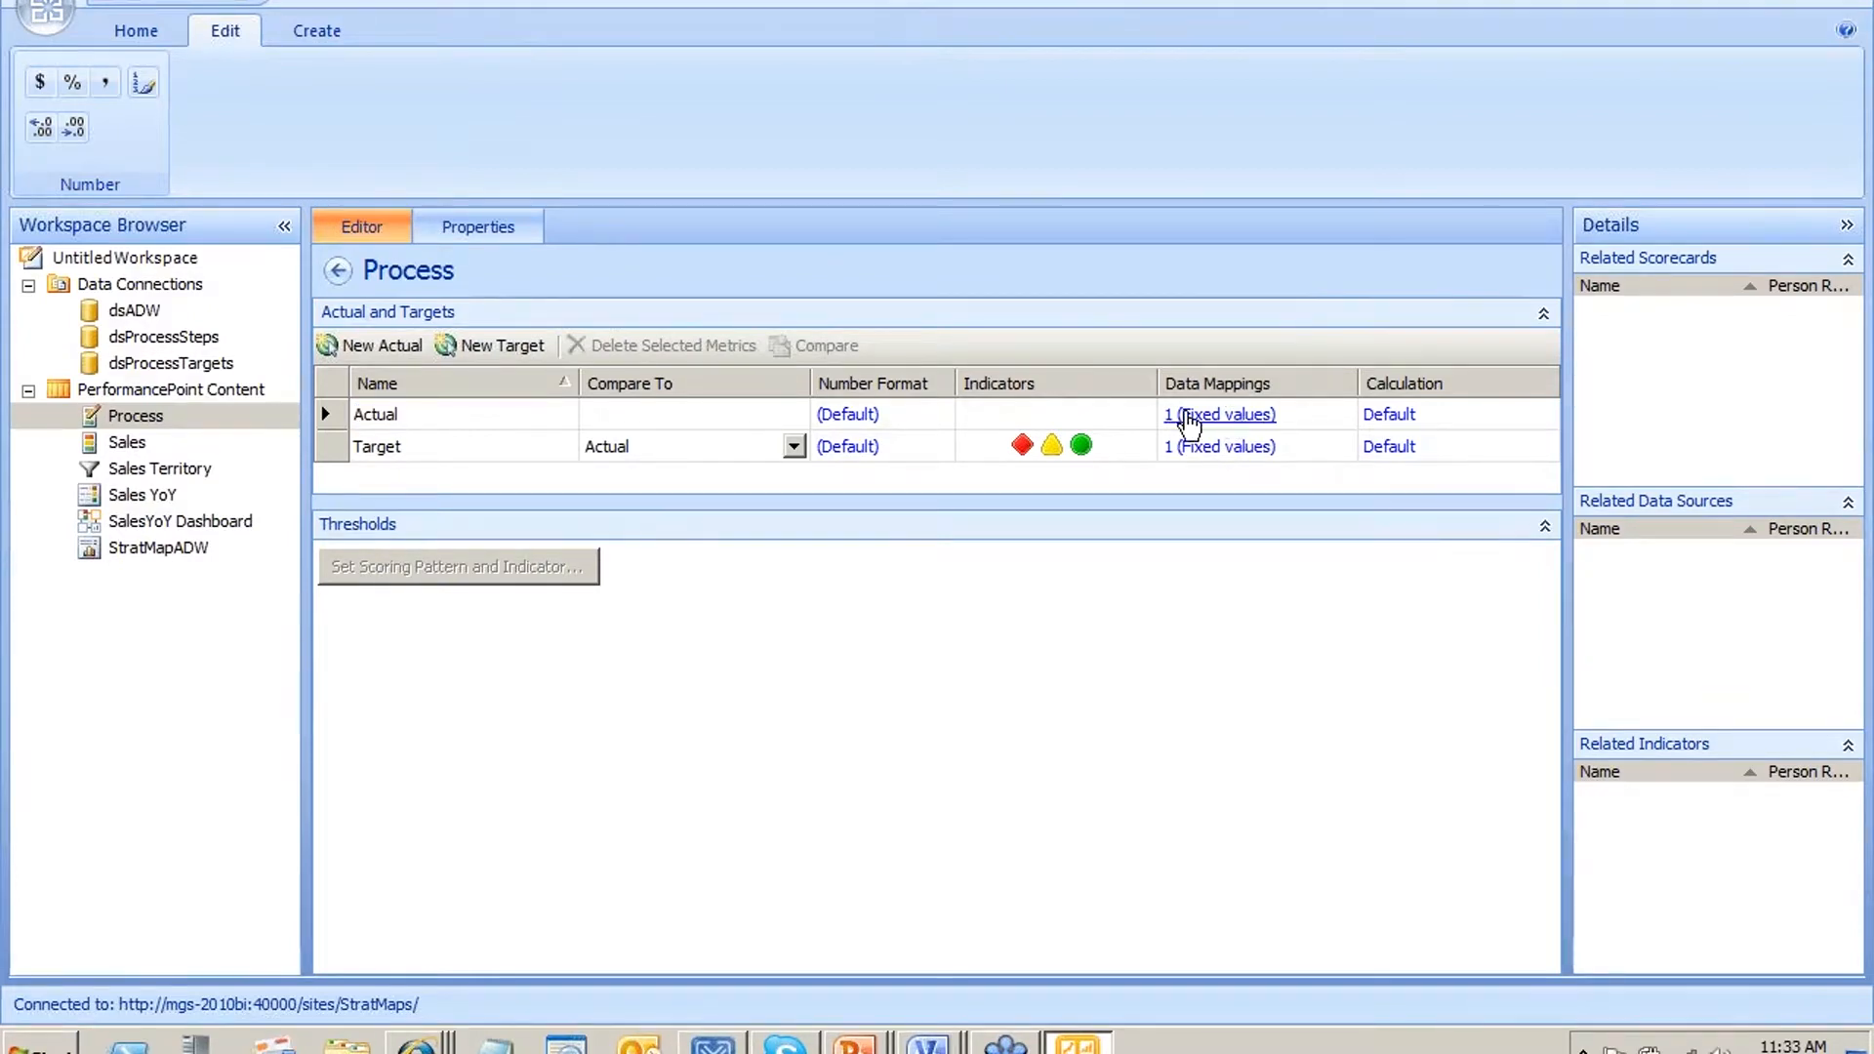
left_click(1015, 809)
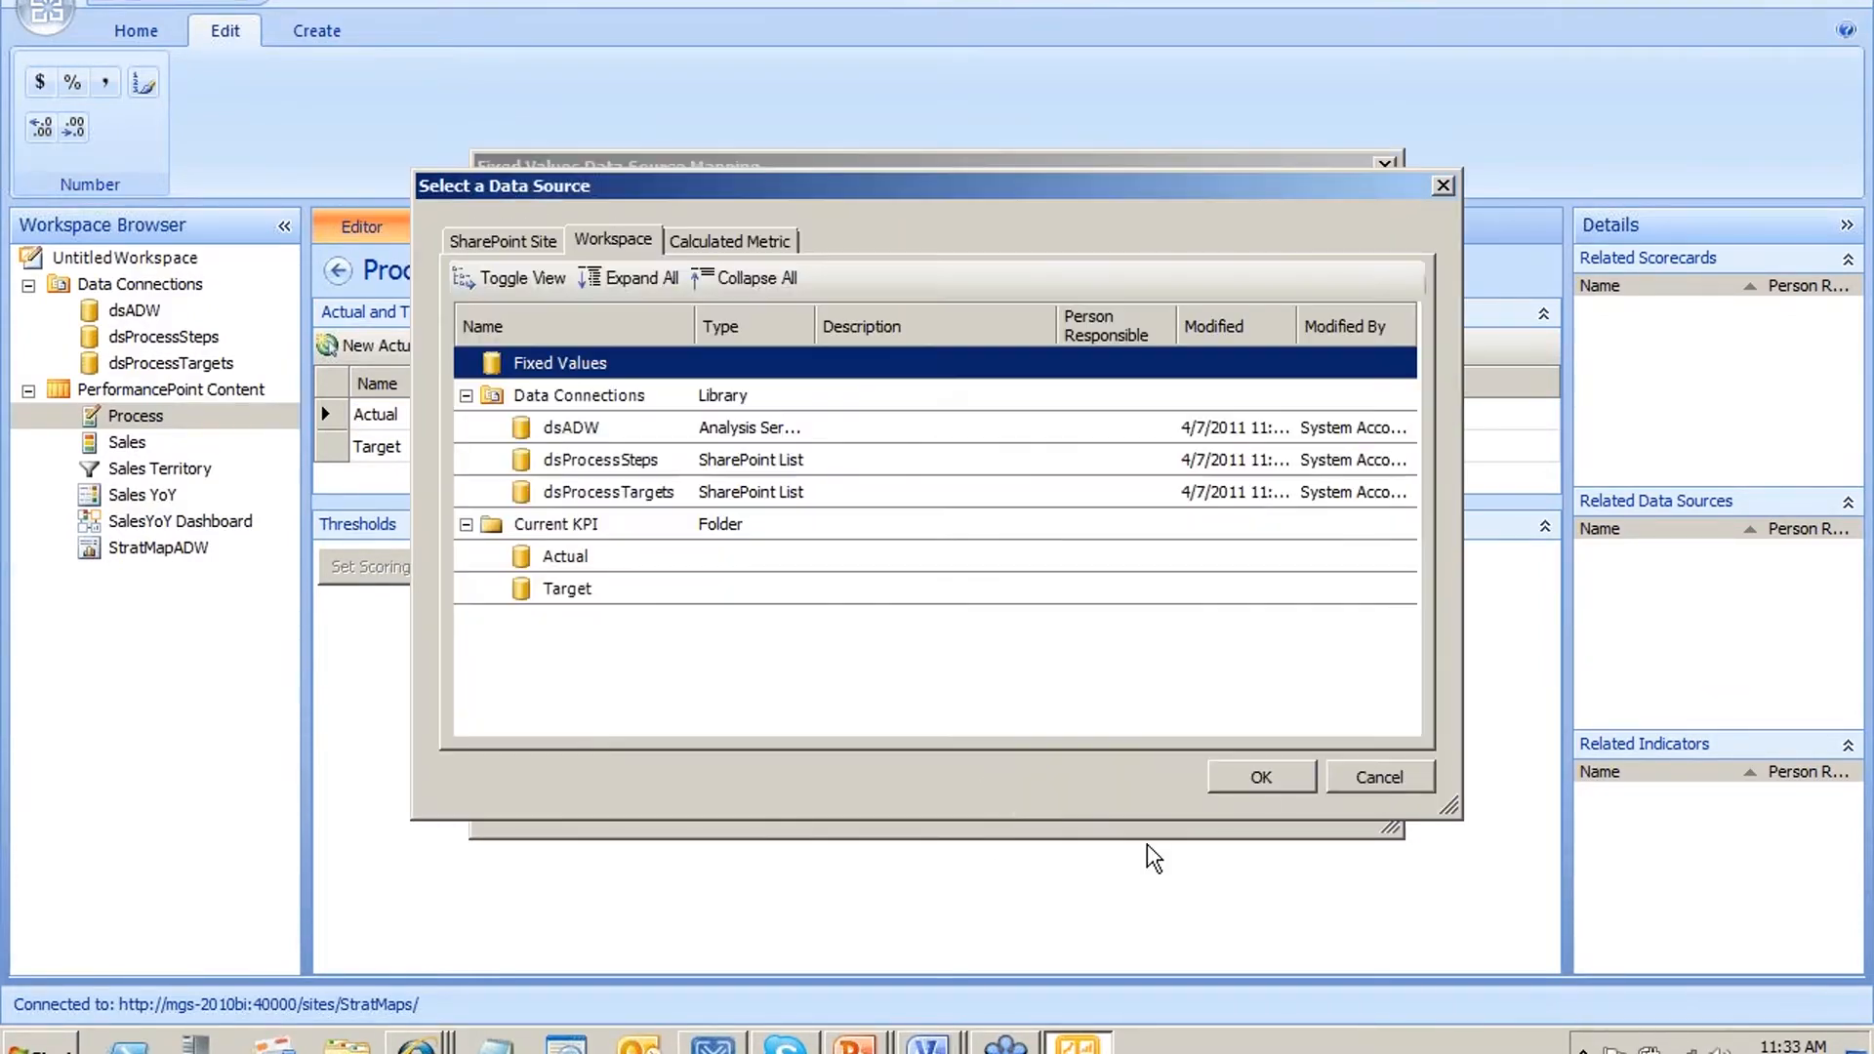
left_click(631, 459)
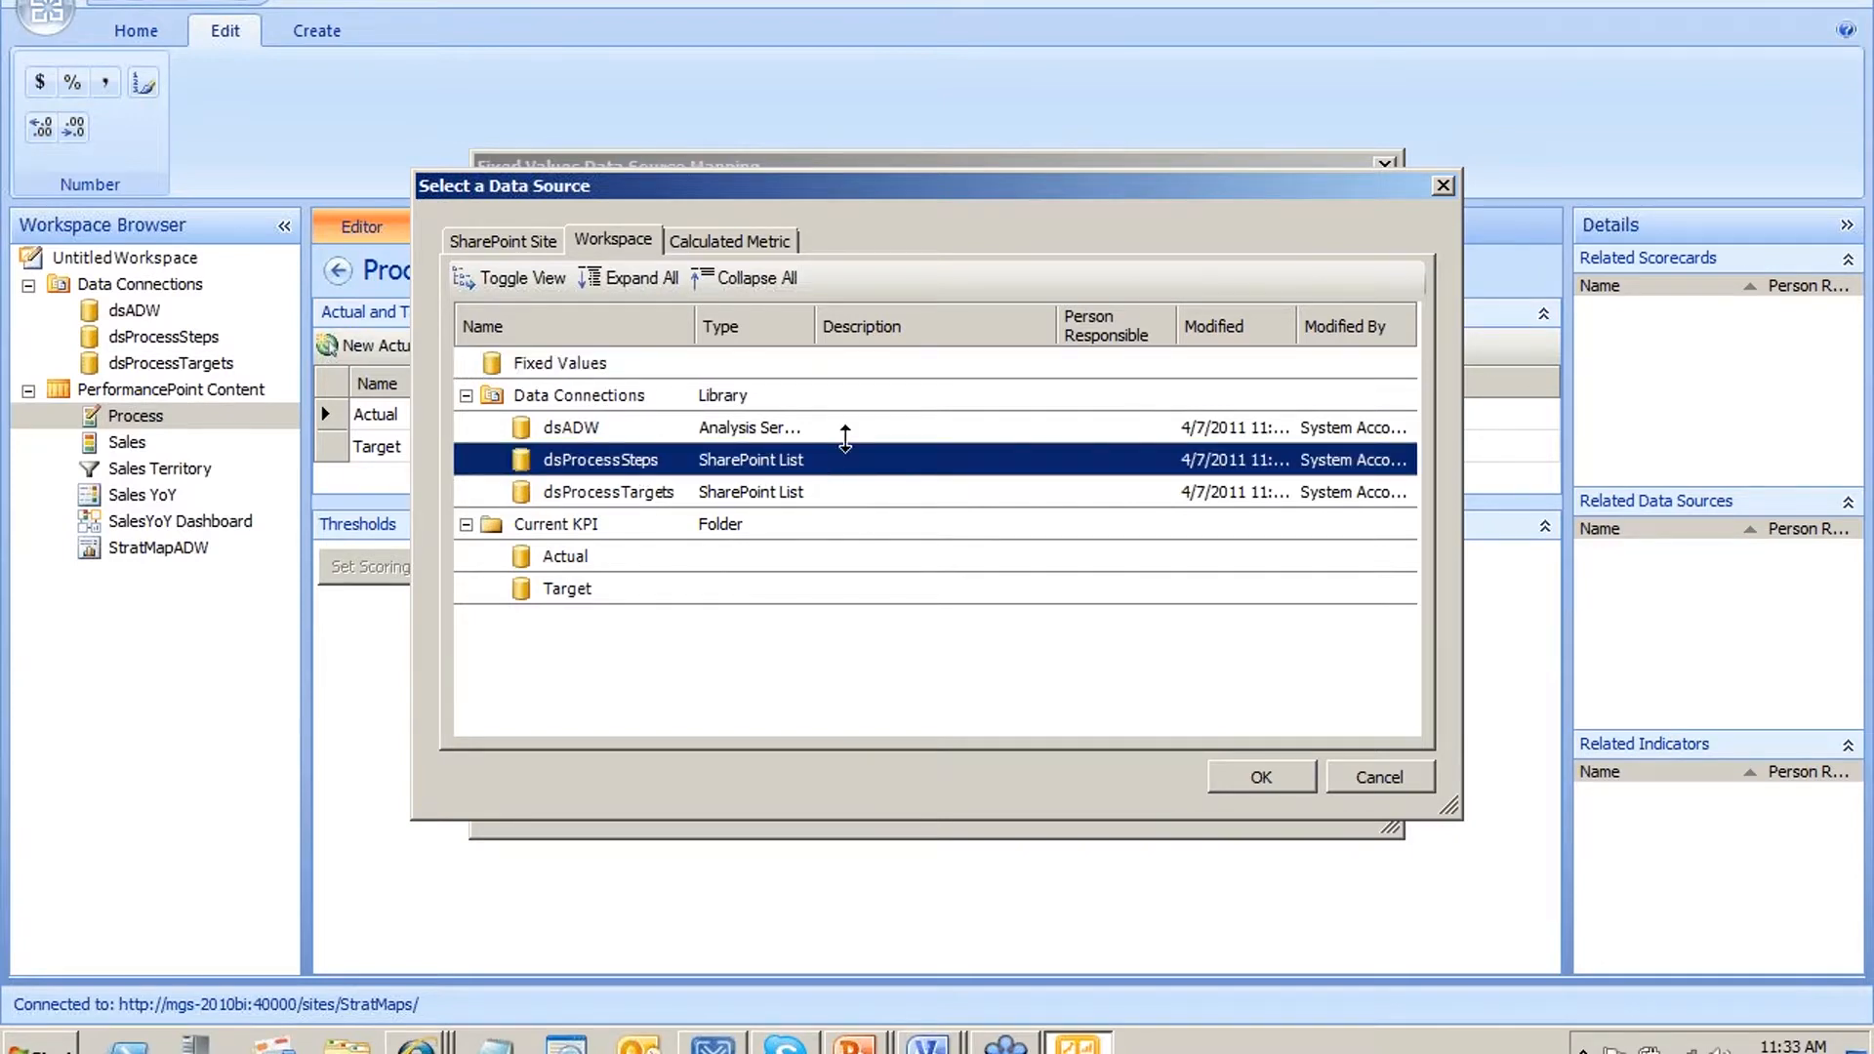
double_click(713, 465)
left_click(731, 256)
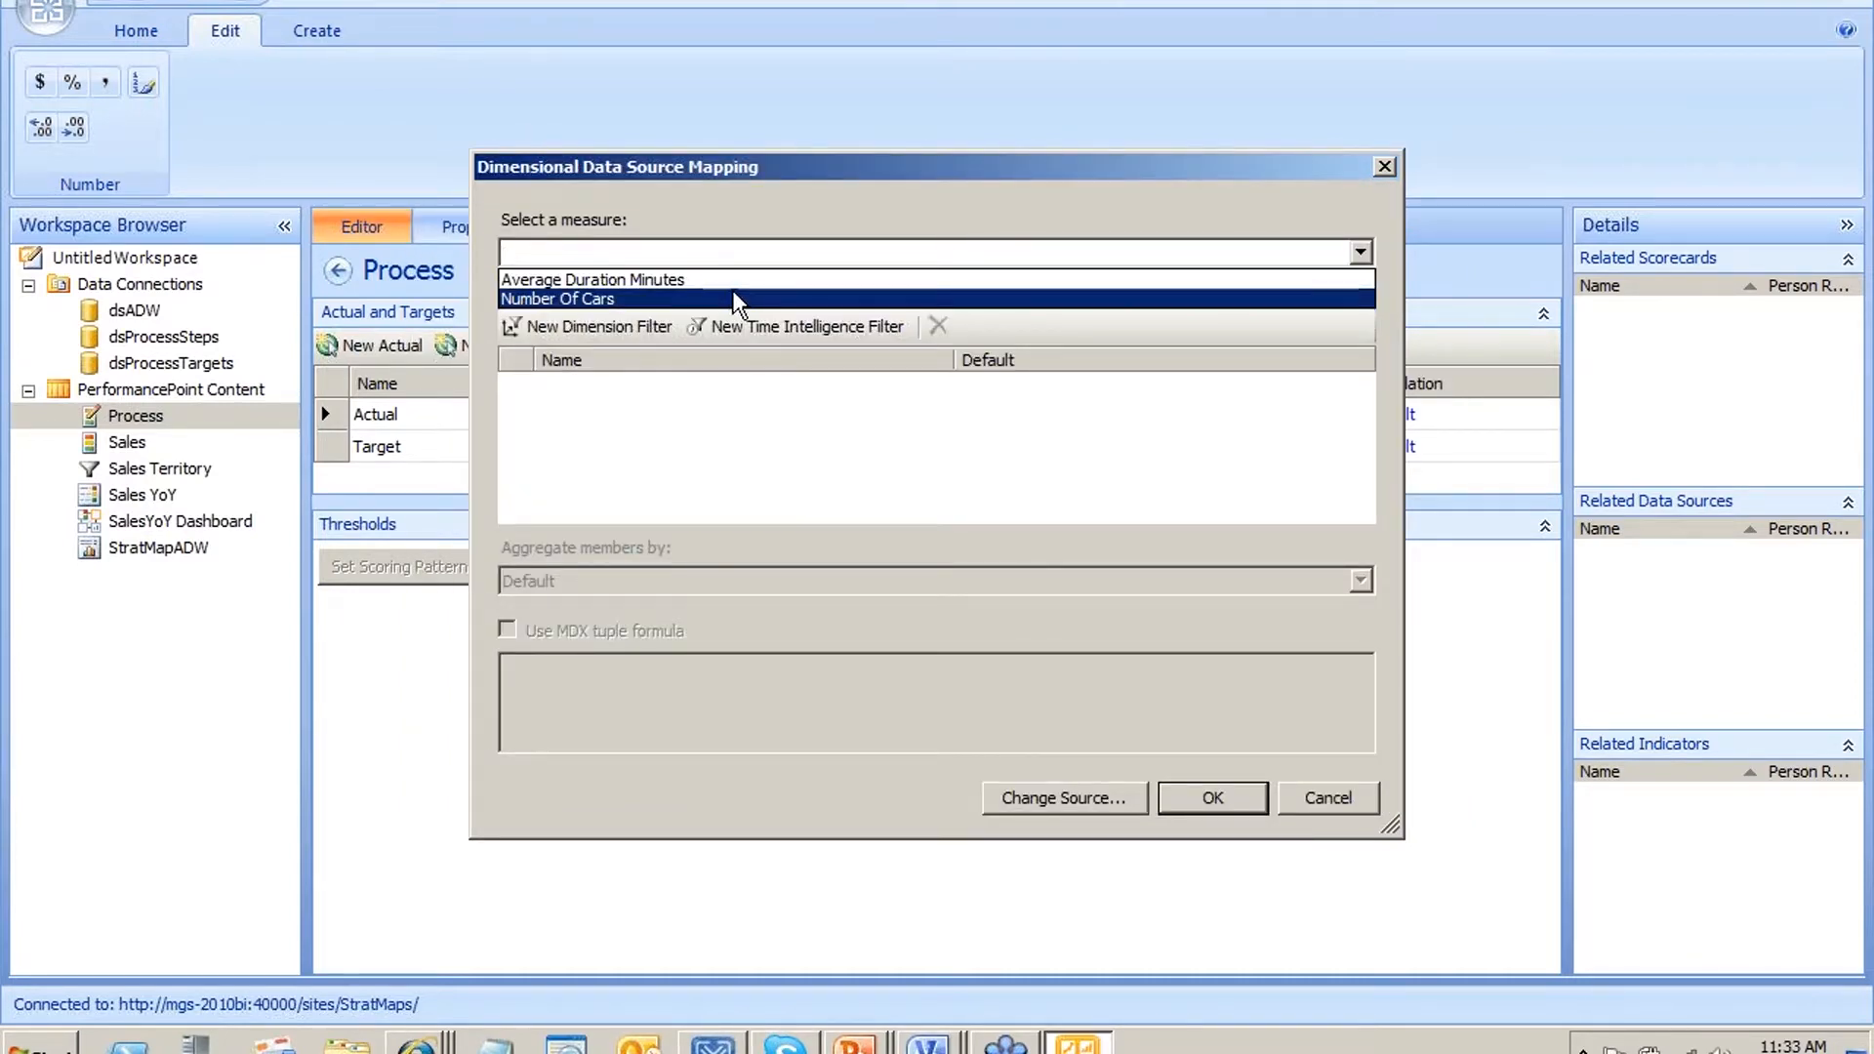
left_click(733, 296)
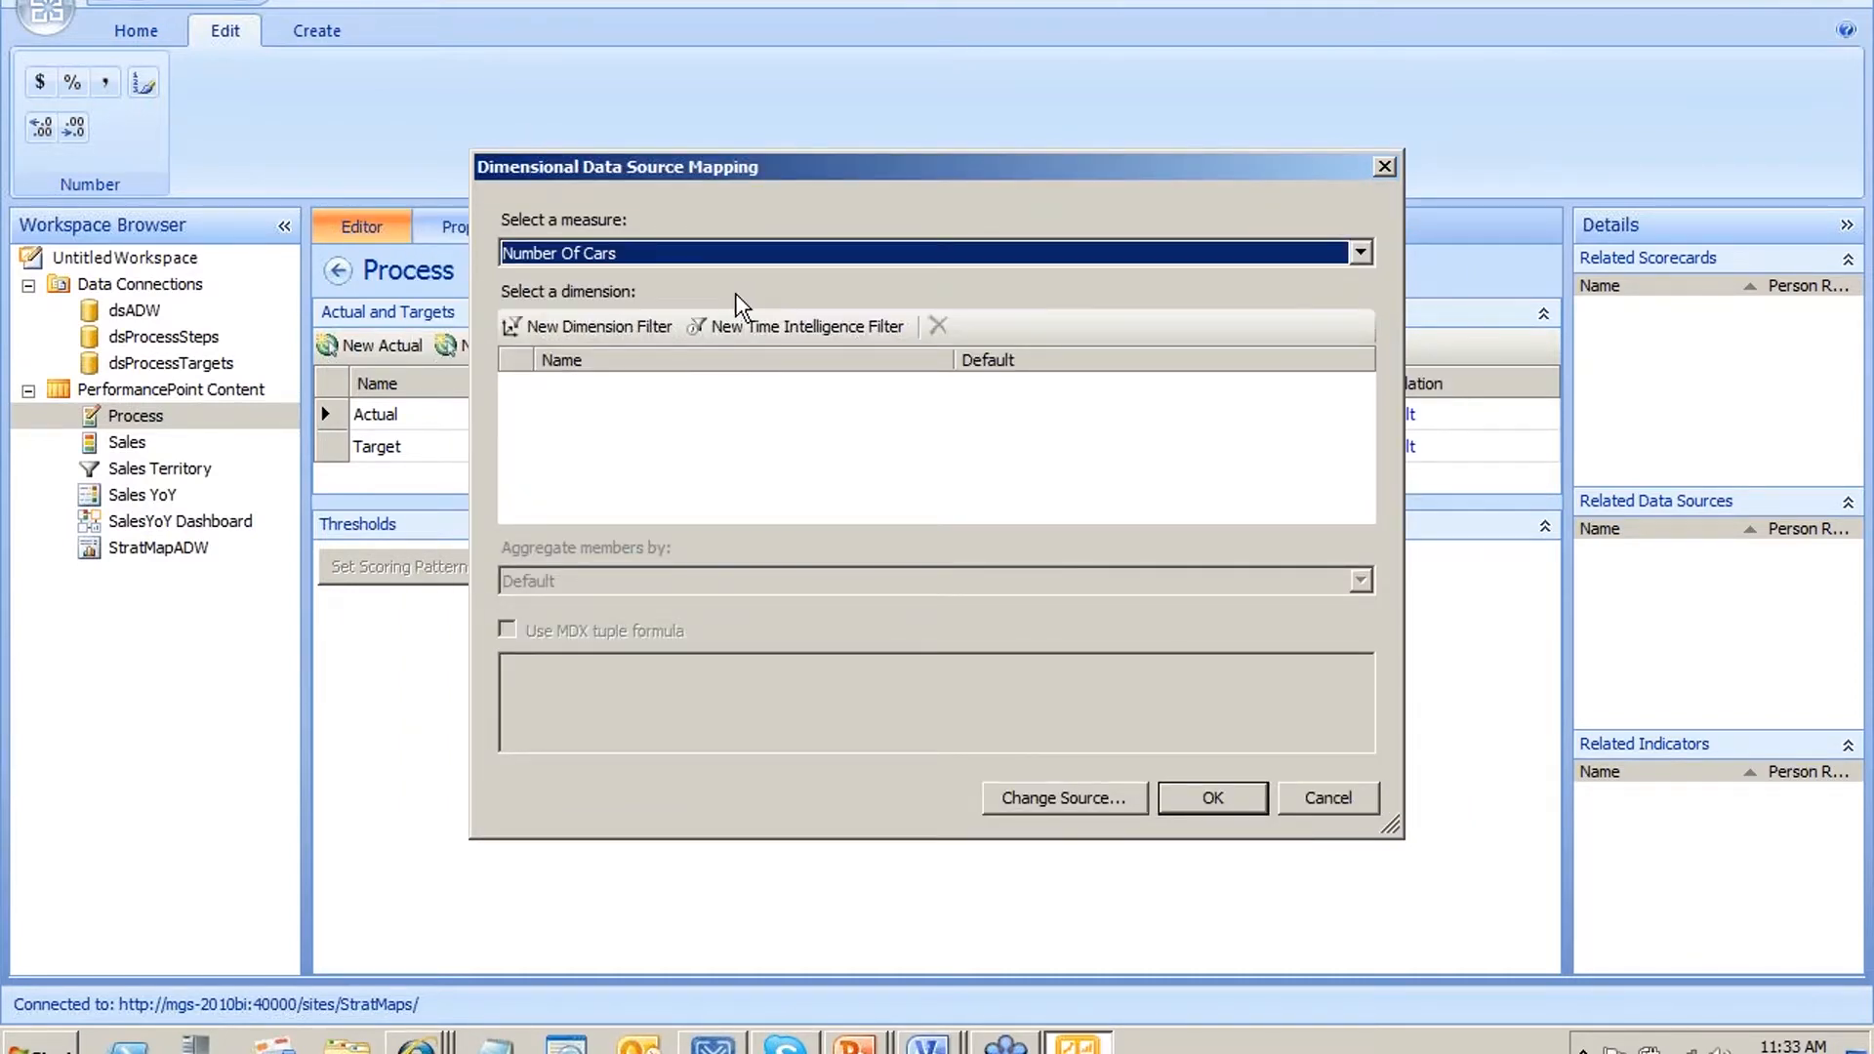
left_click(1193, 798)
Map the Process KPI's Target value to the Number Of Cars measure of dsProcessTargets and save the KPI
left_click(505, 459)
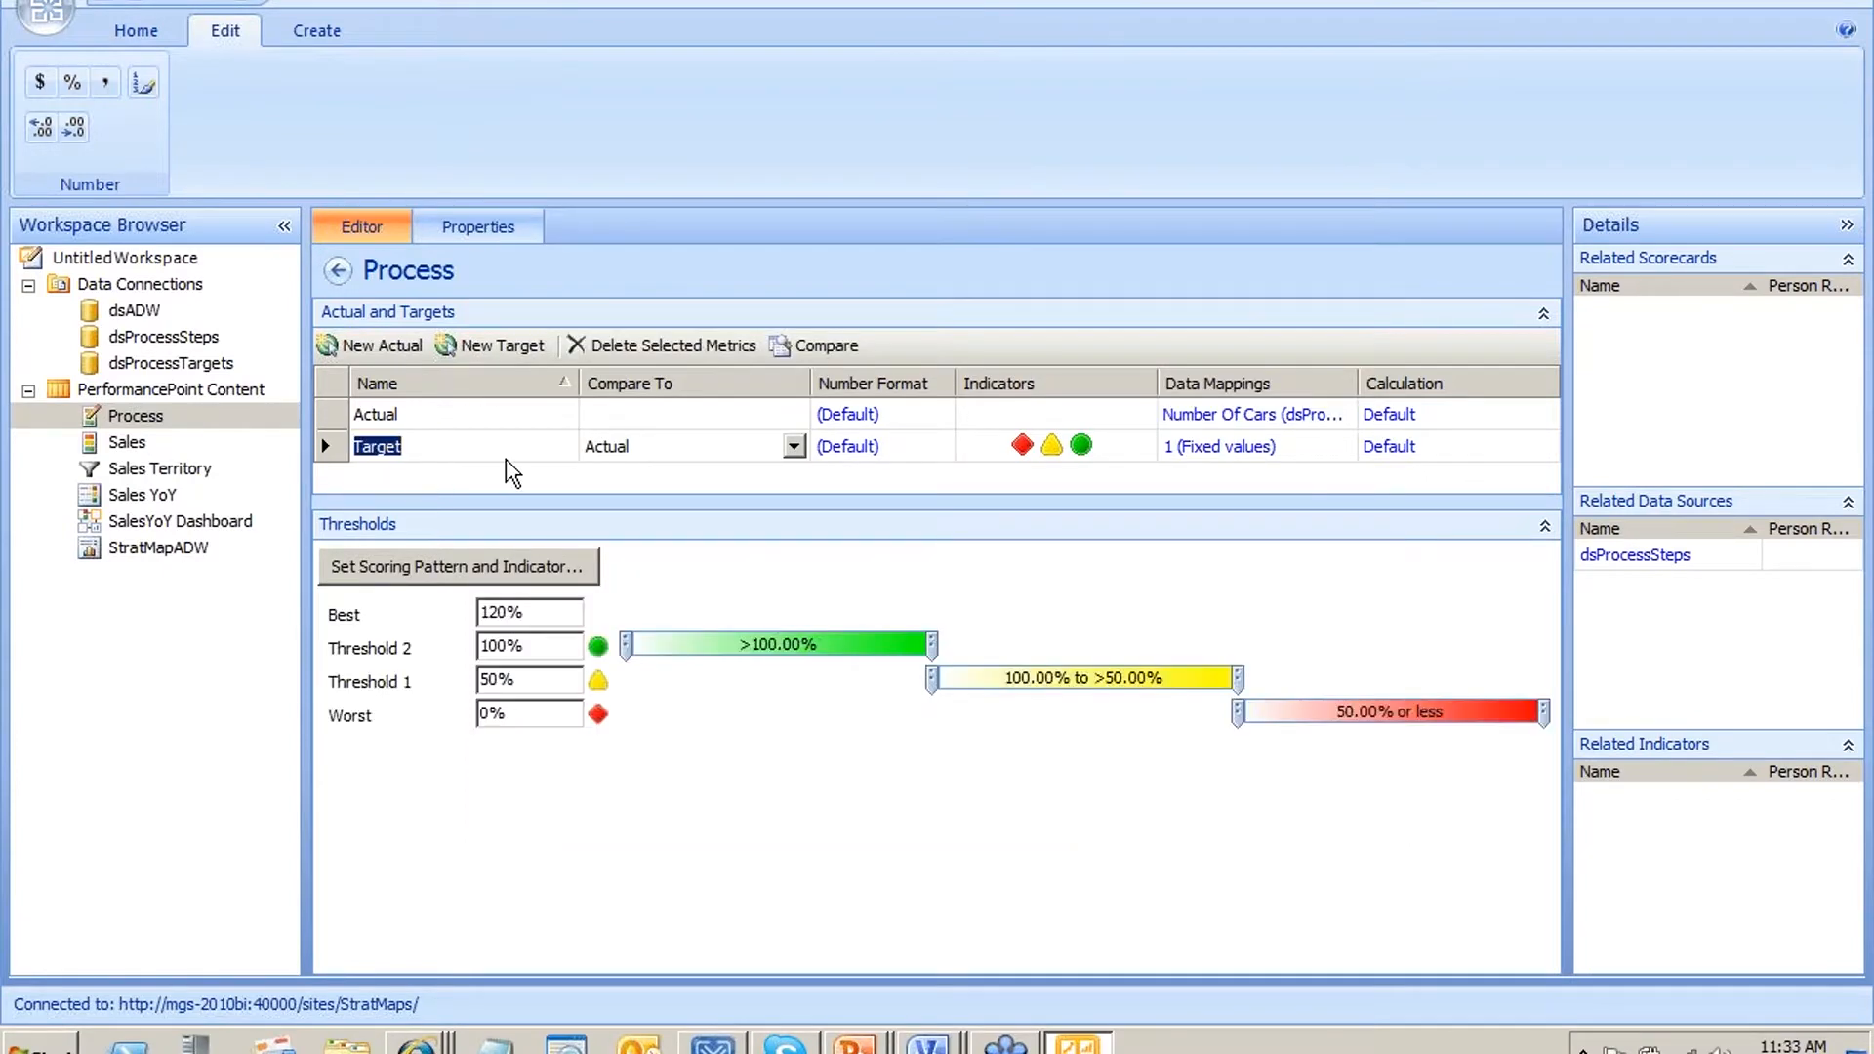
left_click(1210, 449)
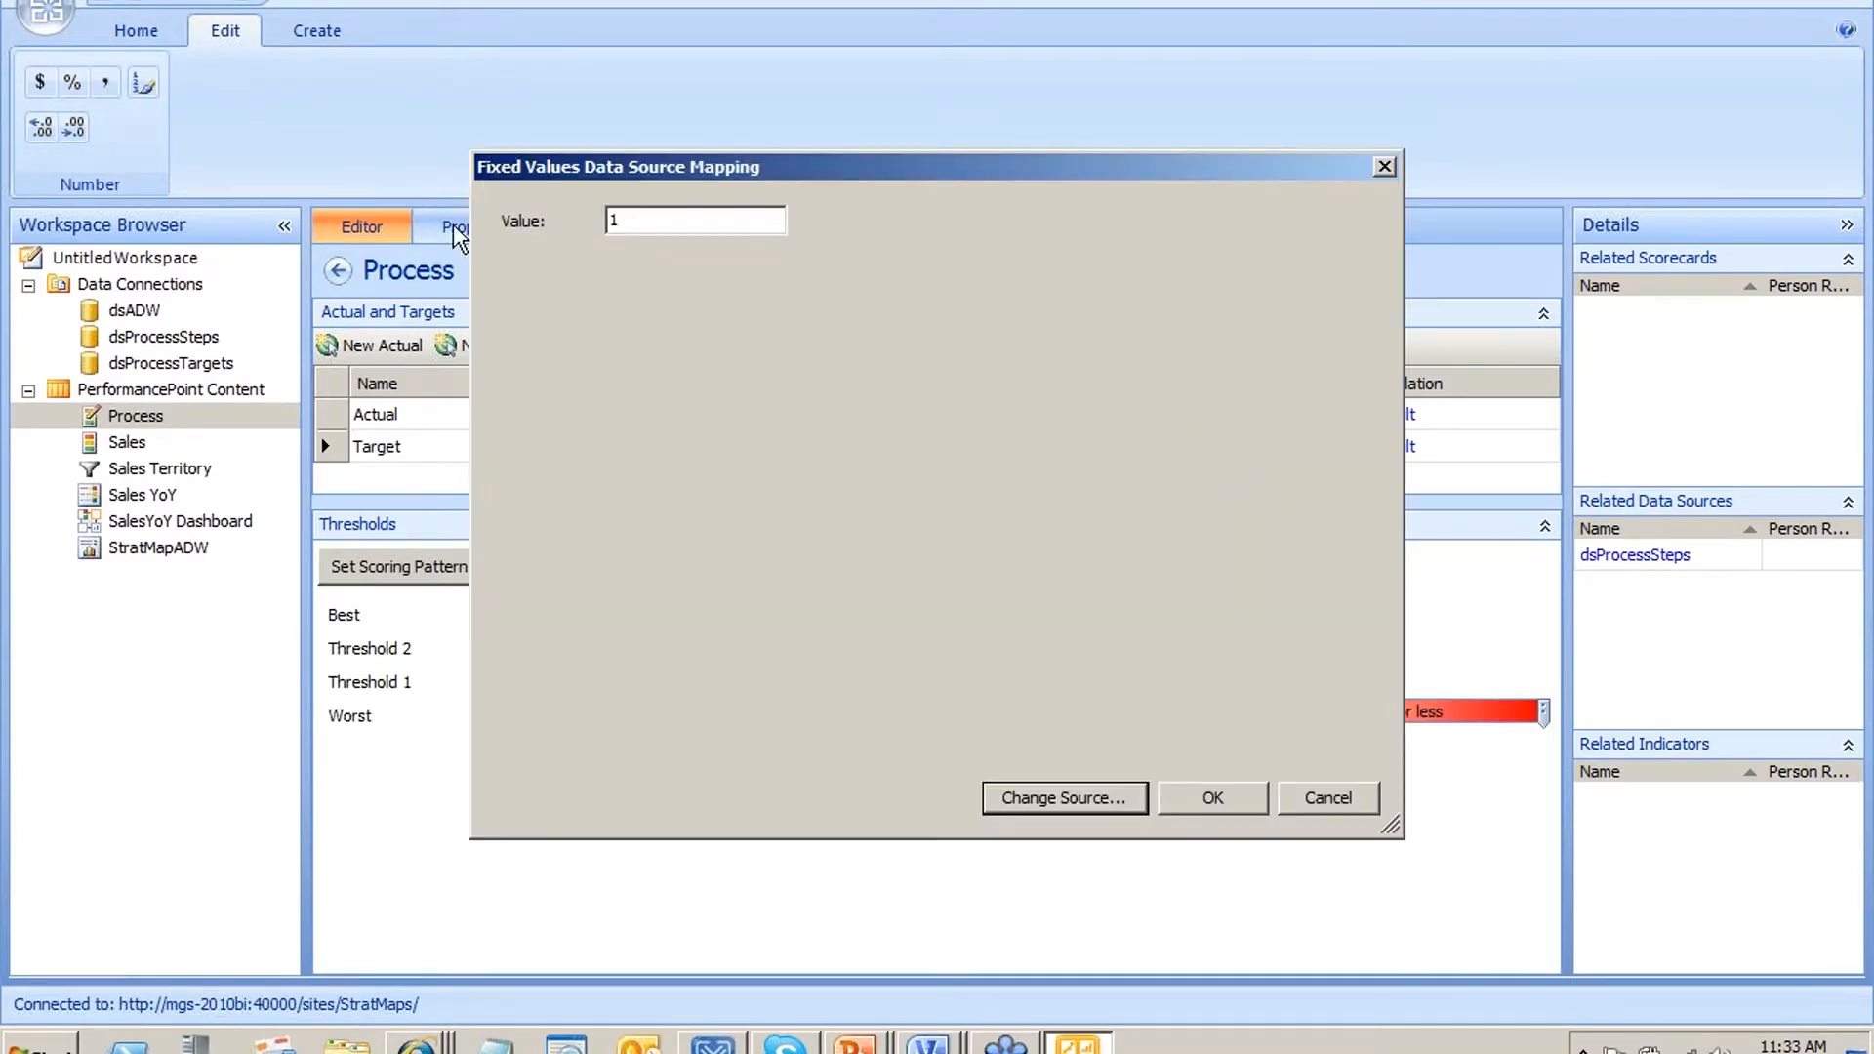
left_click(1062, 802)
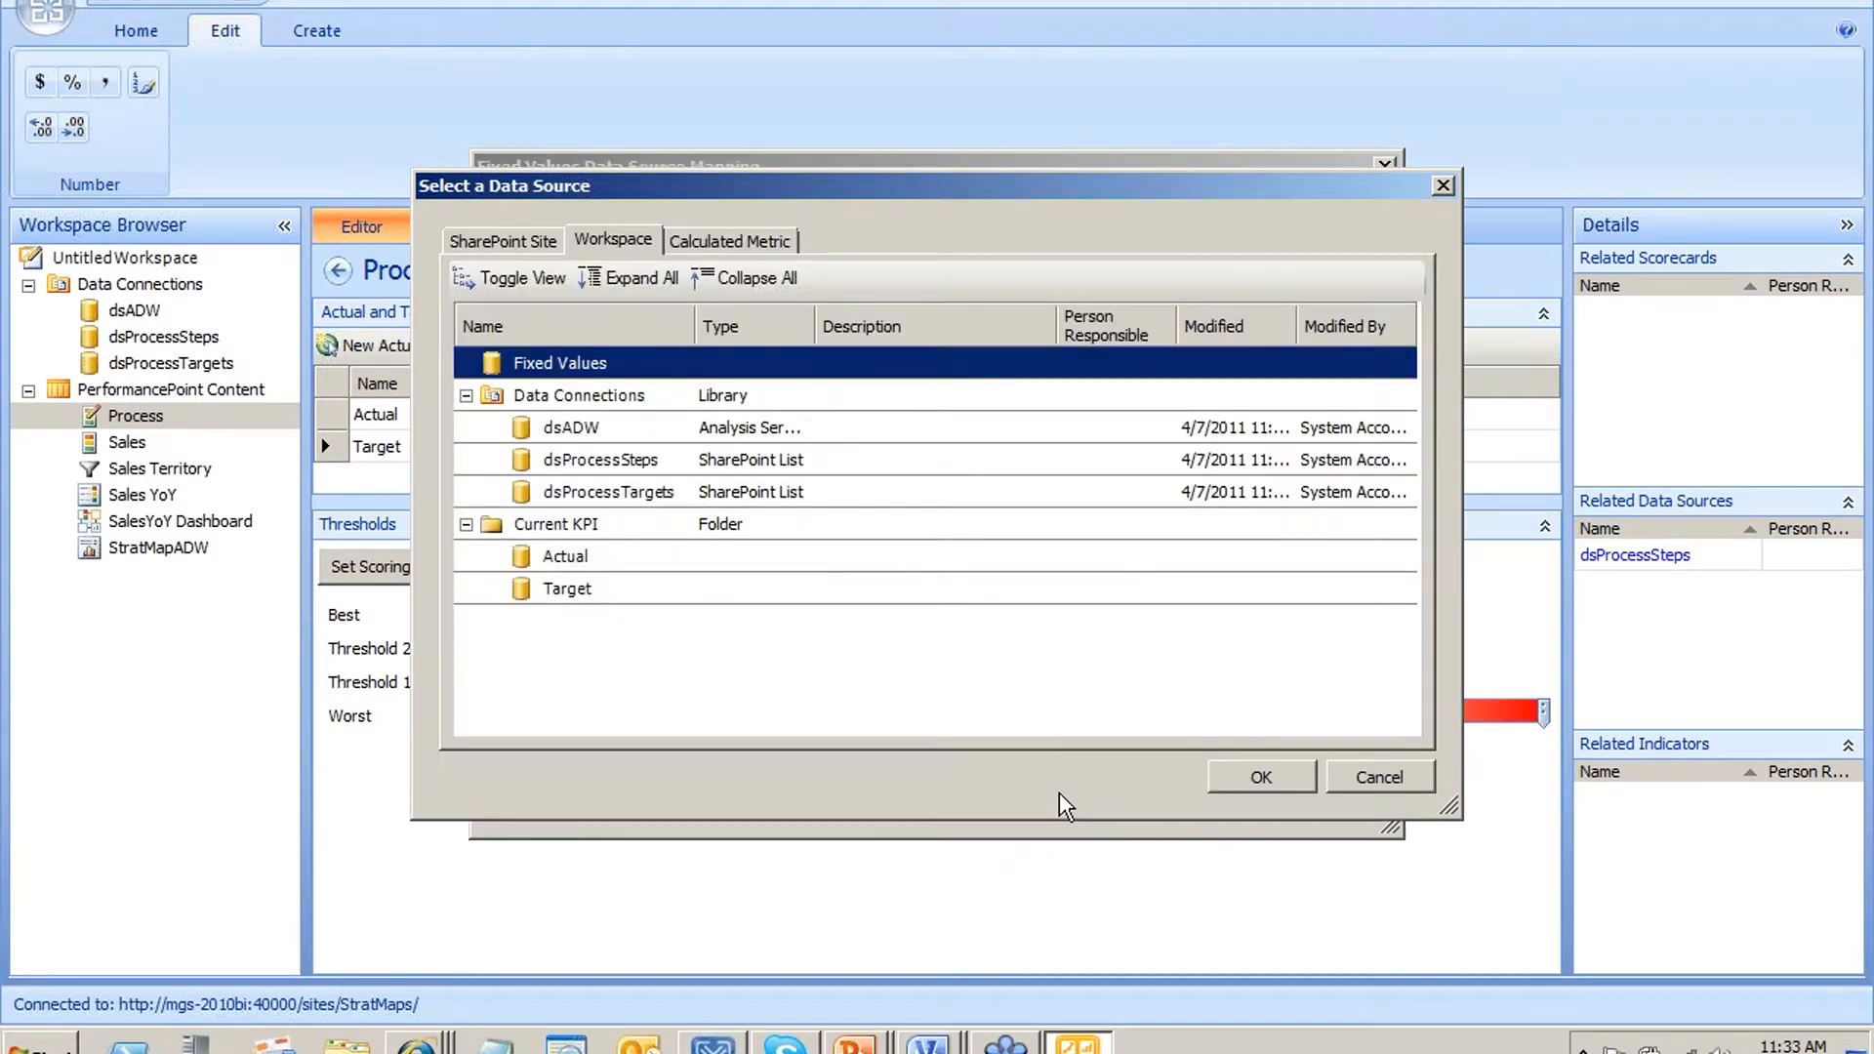
left_click(711, 496)
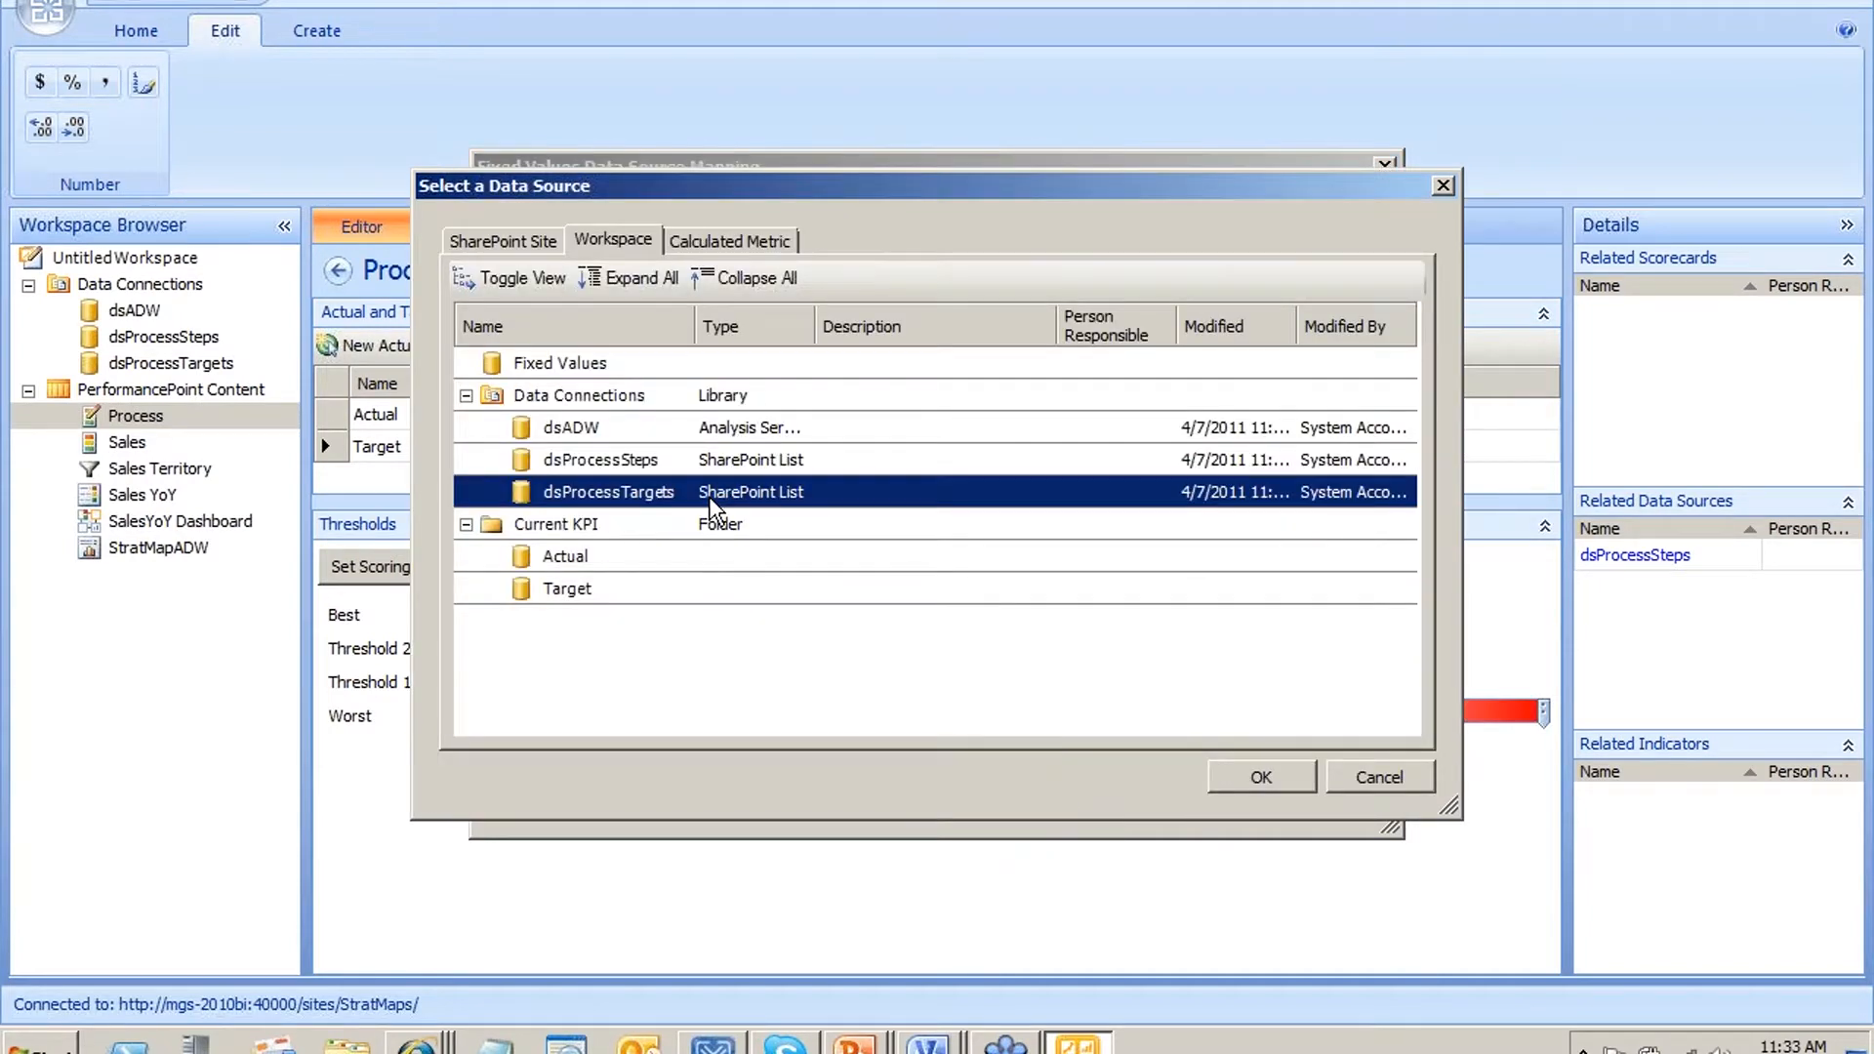
double_click(810, 493)
left_click(776, 253)
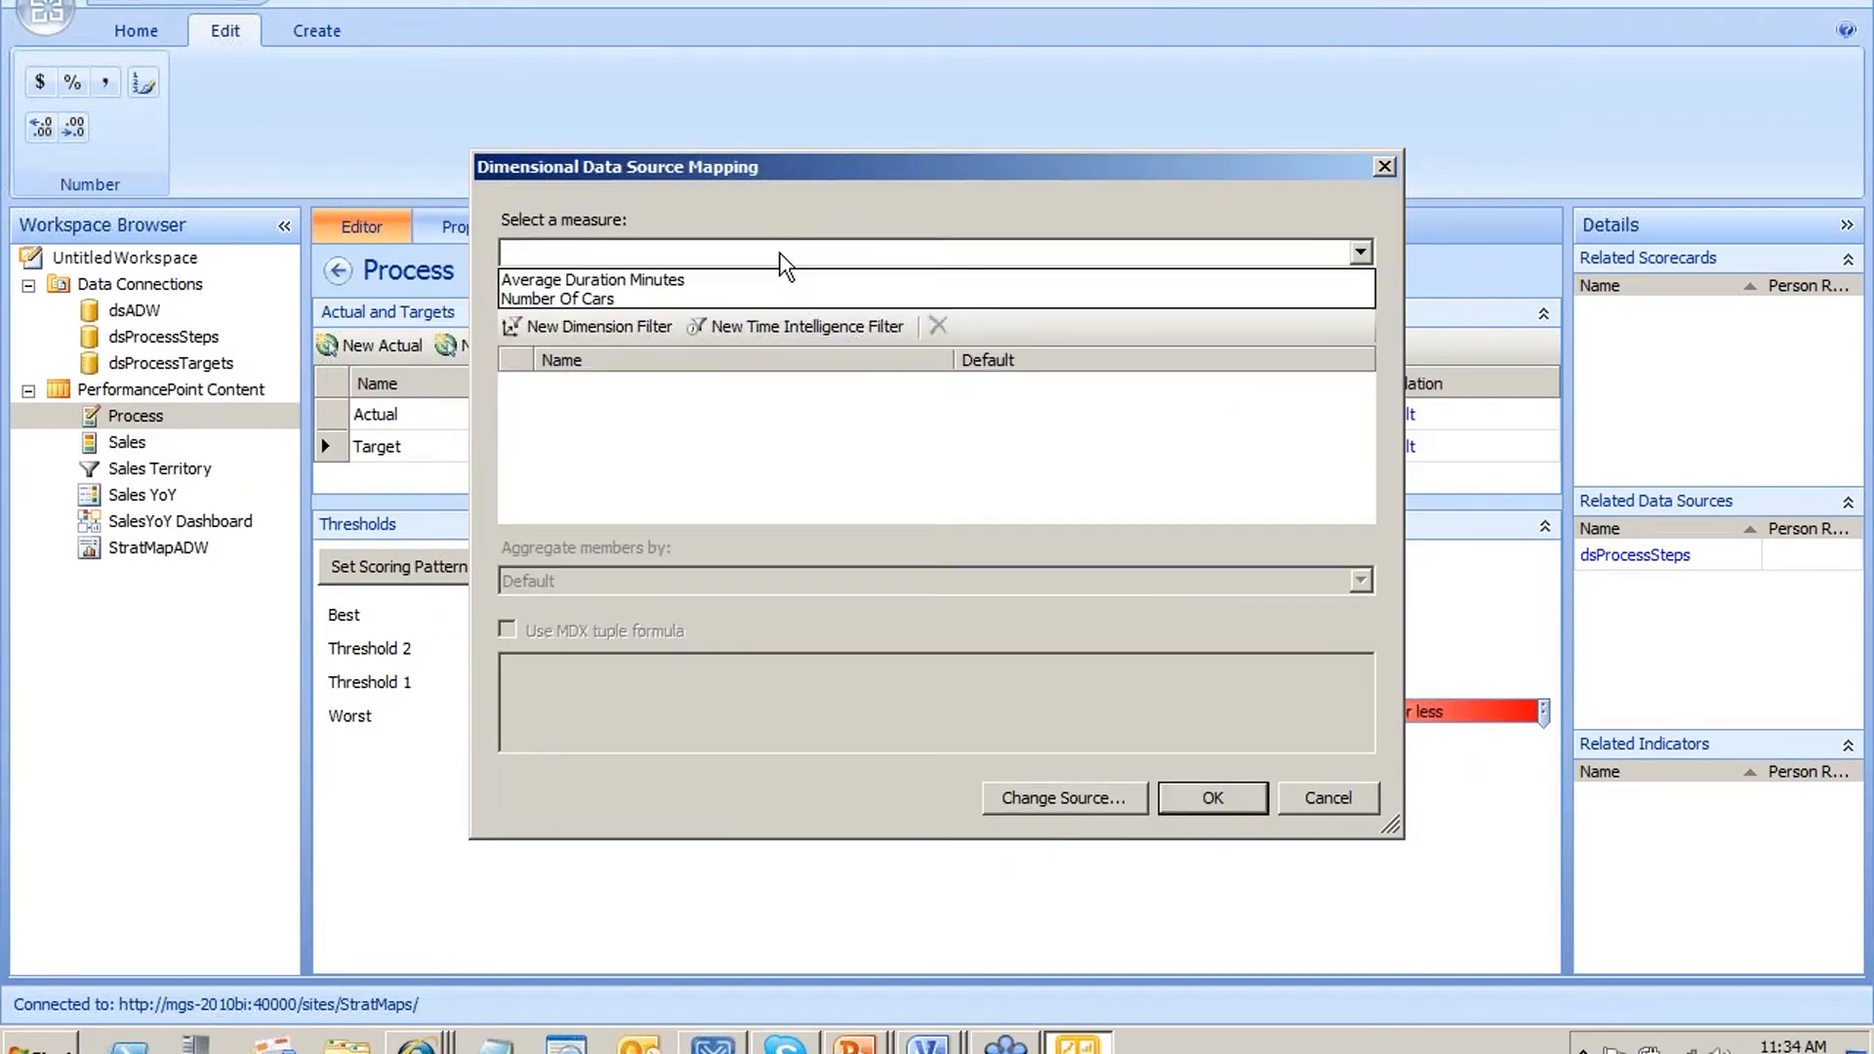
left_click(752, 299)
left_click(1210, 798)
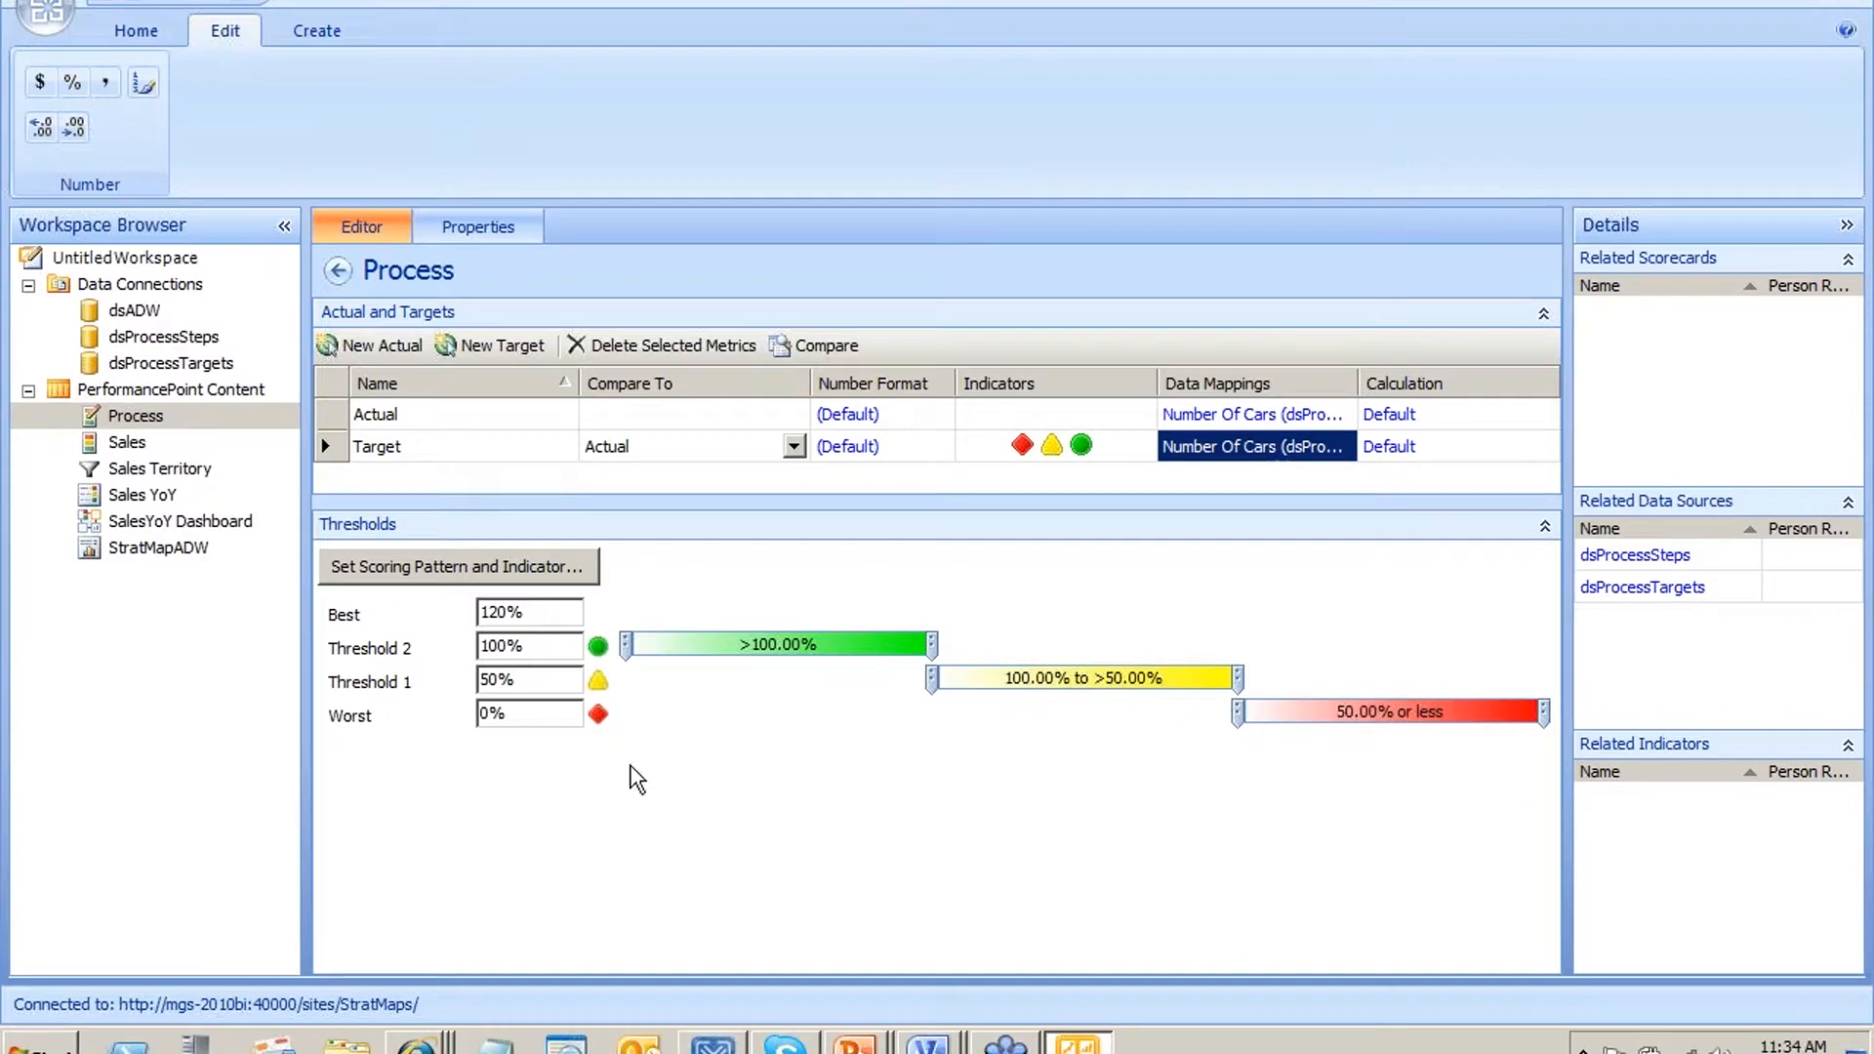
right_click(164, 429)
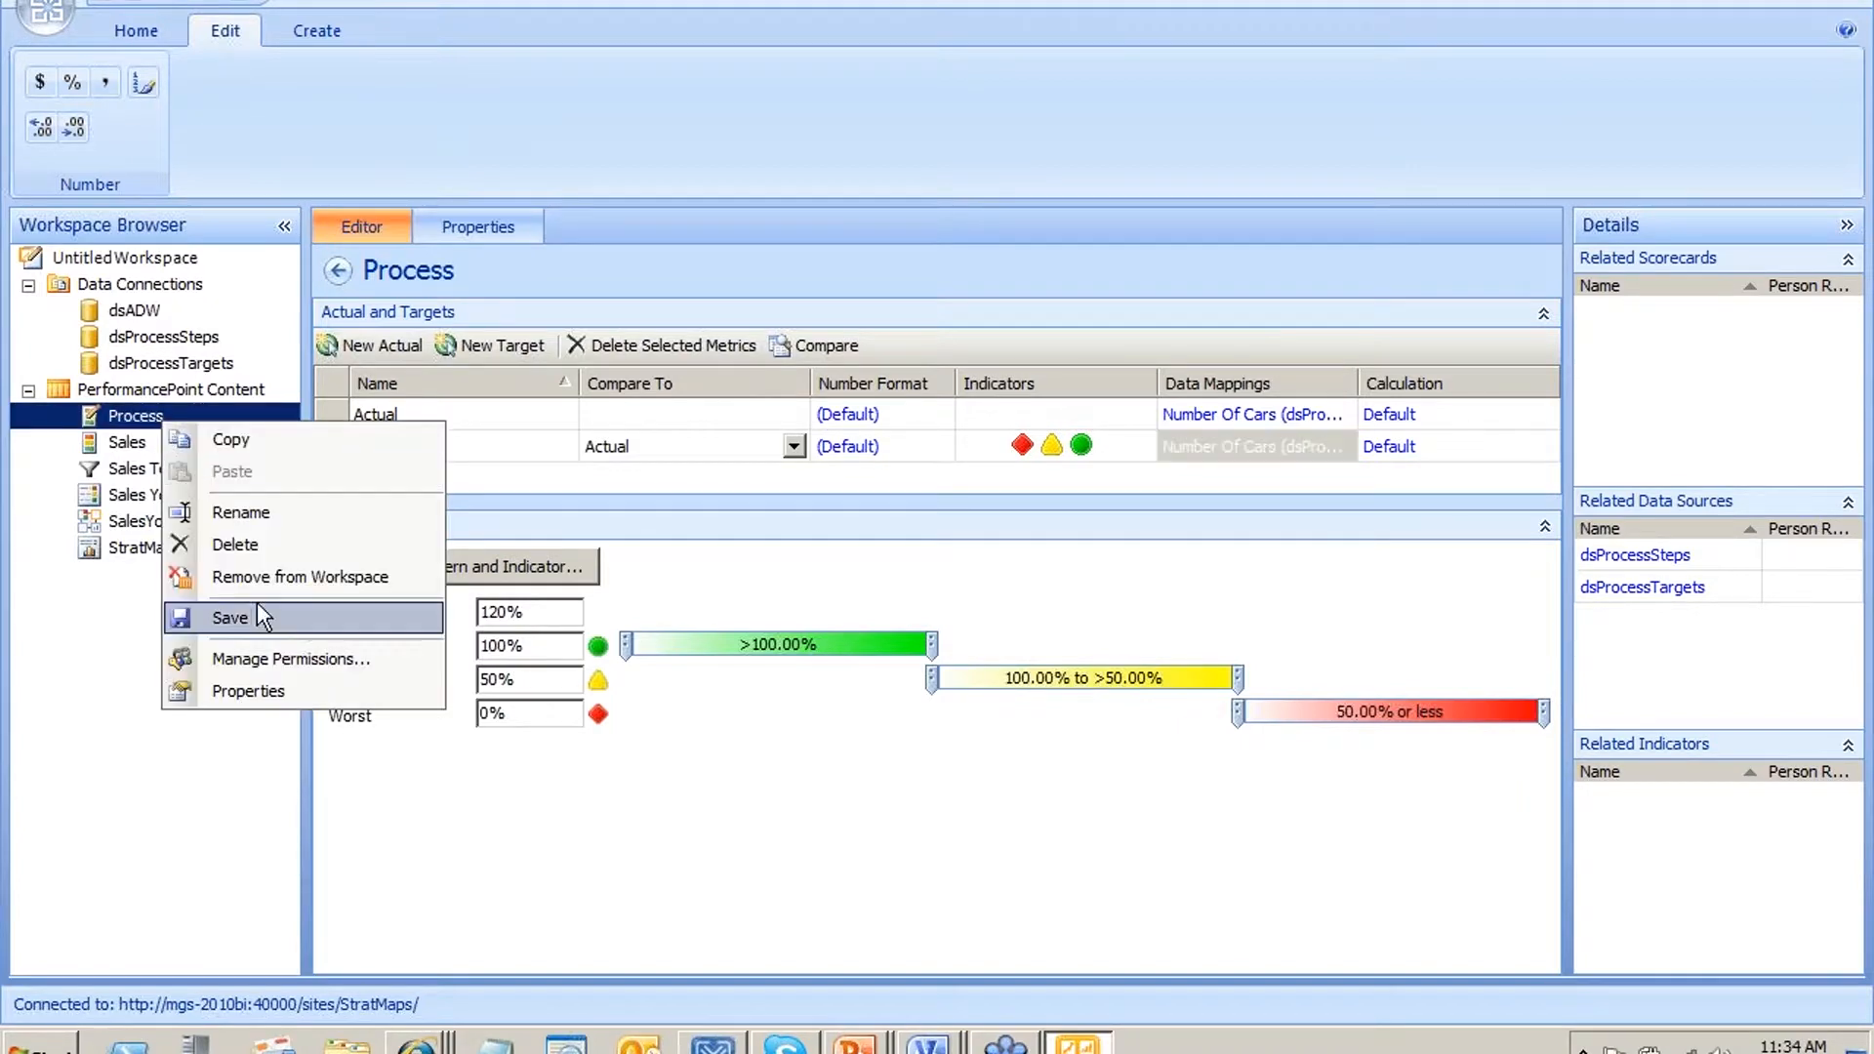
left_click(254, 613)
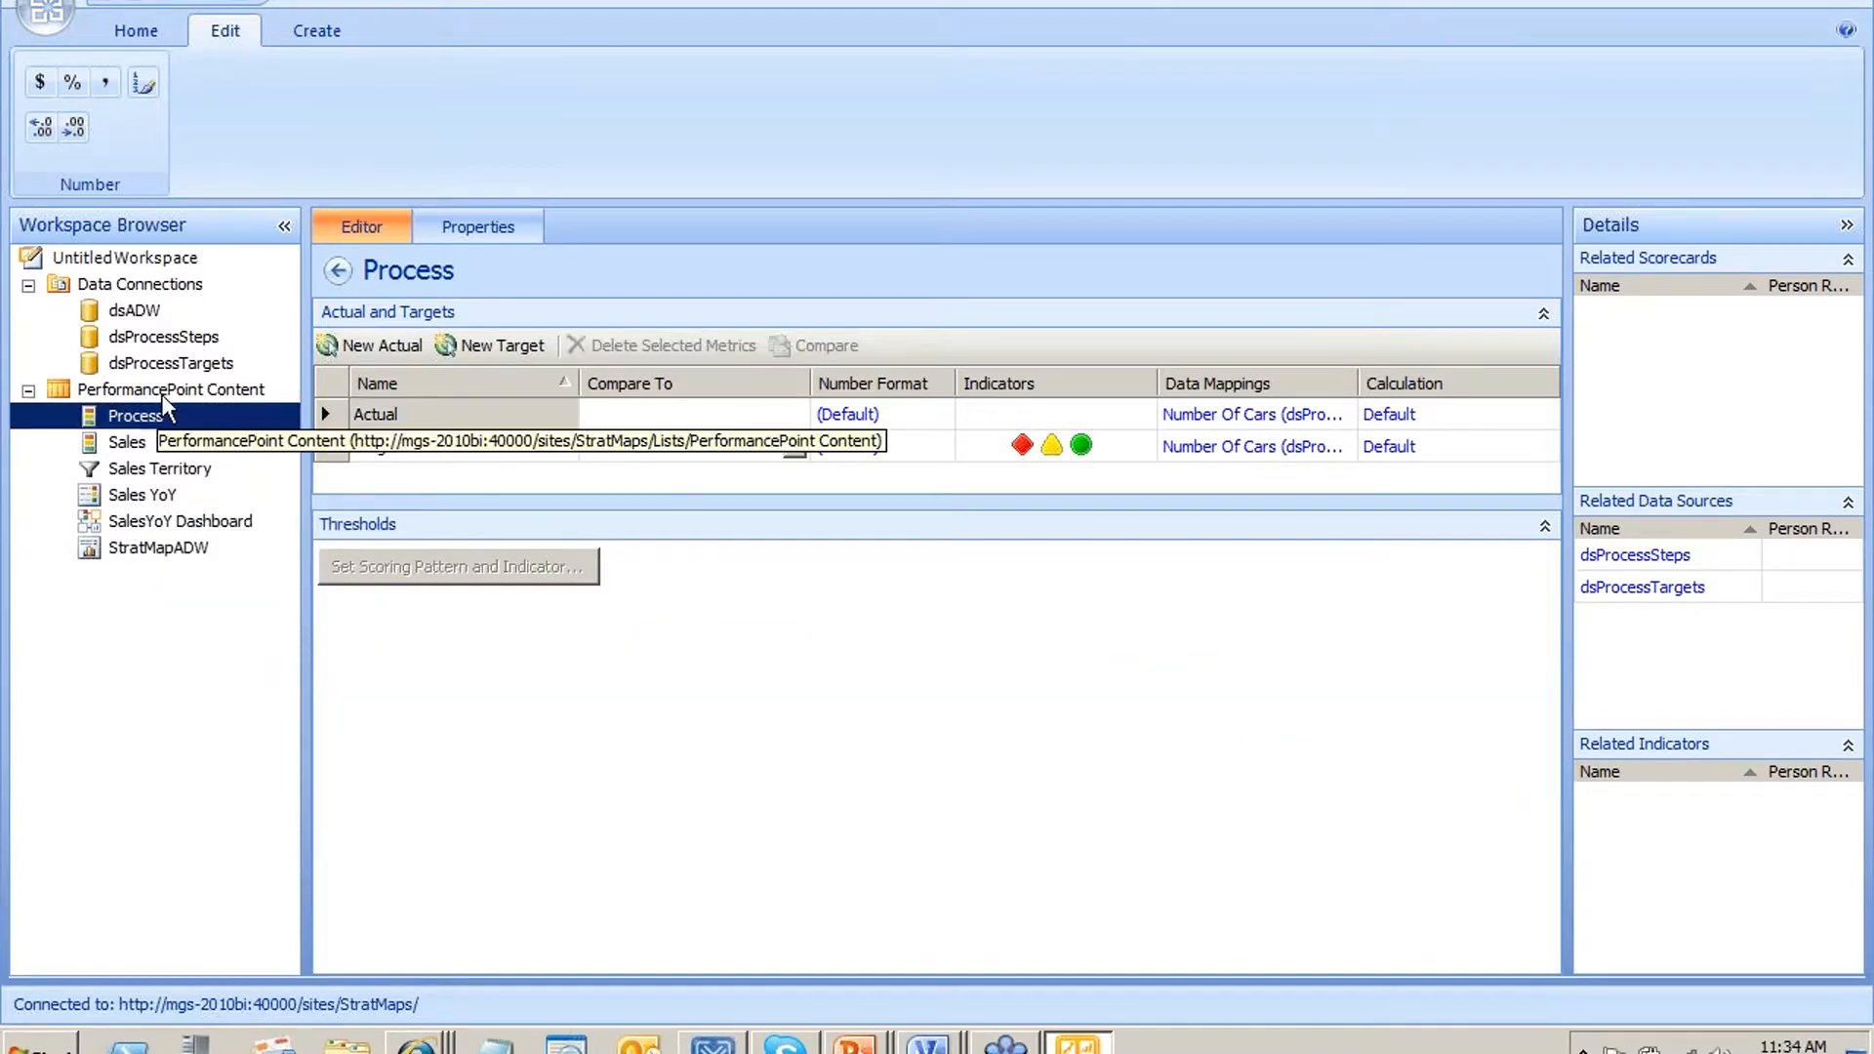
Create a new scorecard in PerformancePoint Content from the standard Blank Scorecard template
right_click(199, 391)
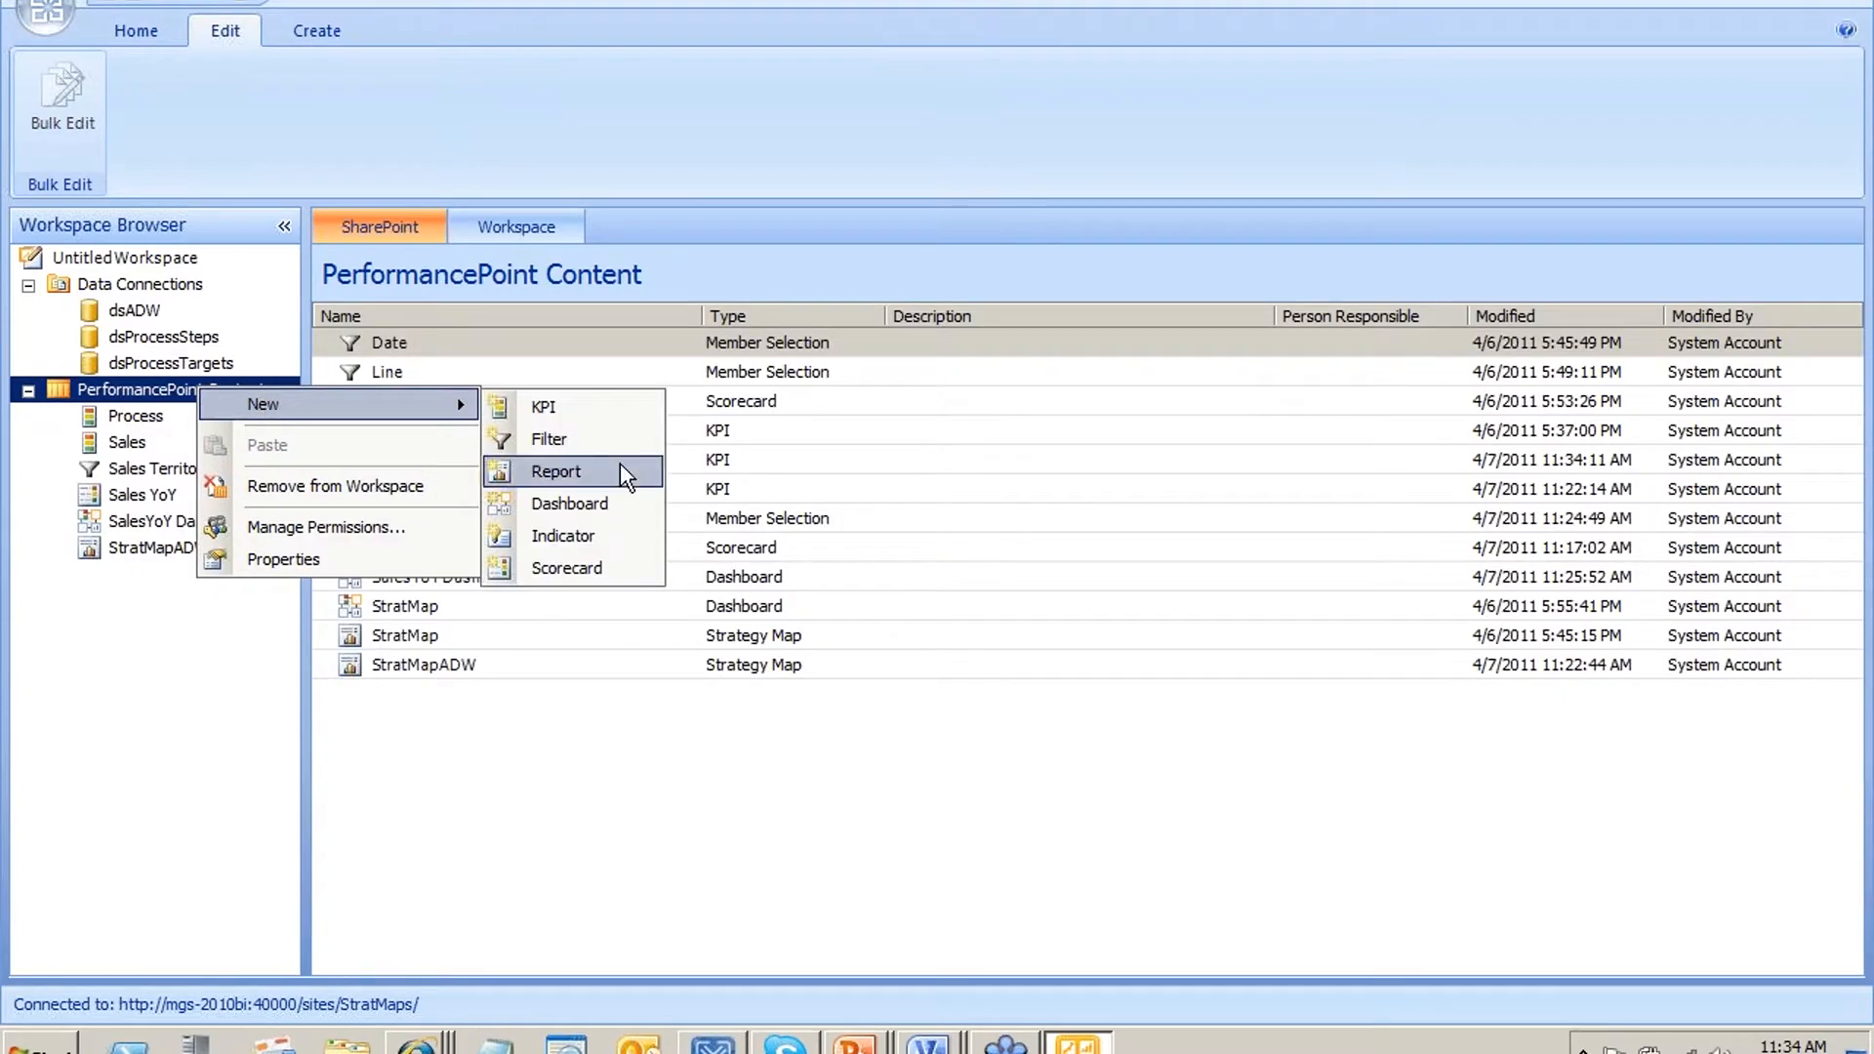
left_click(571, 569)
left_click(592, 285)
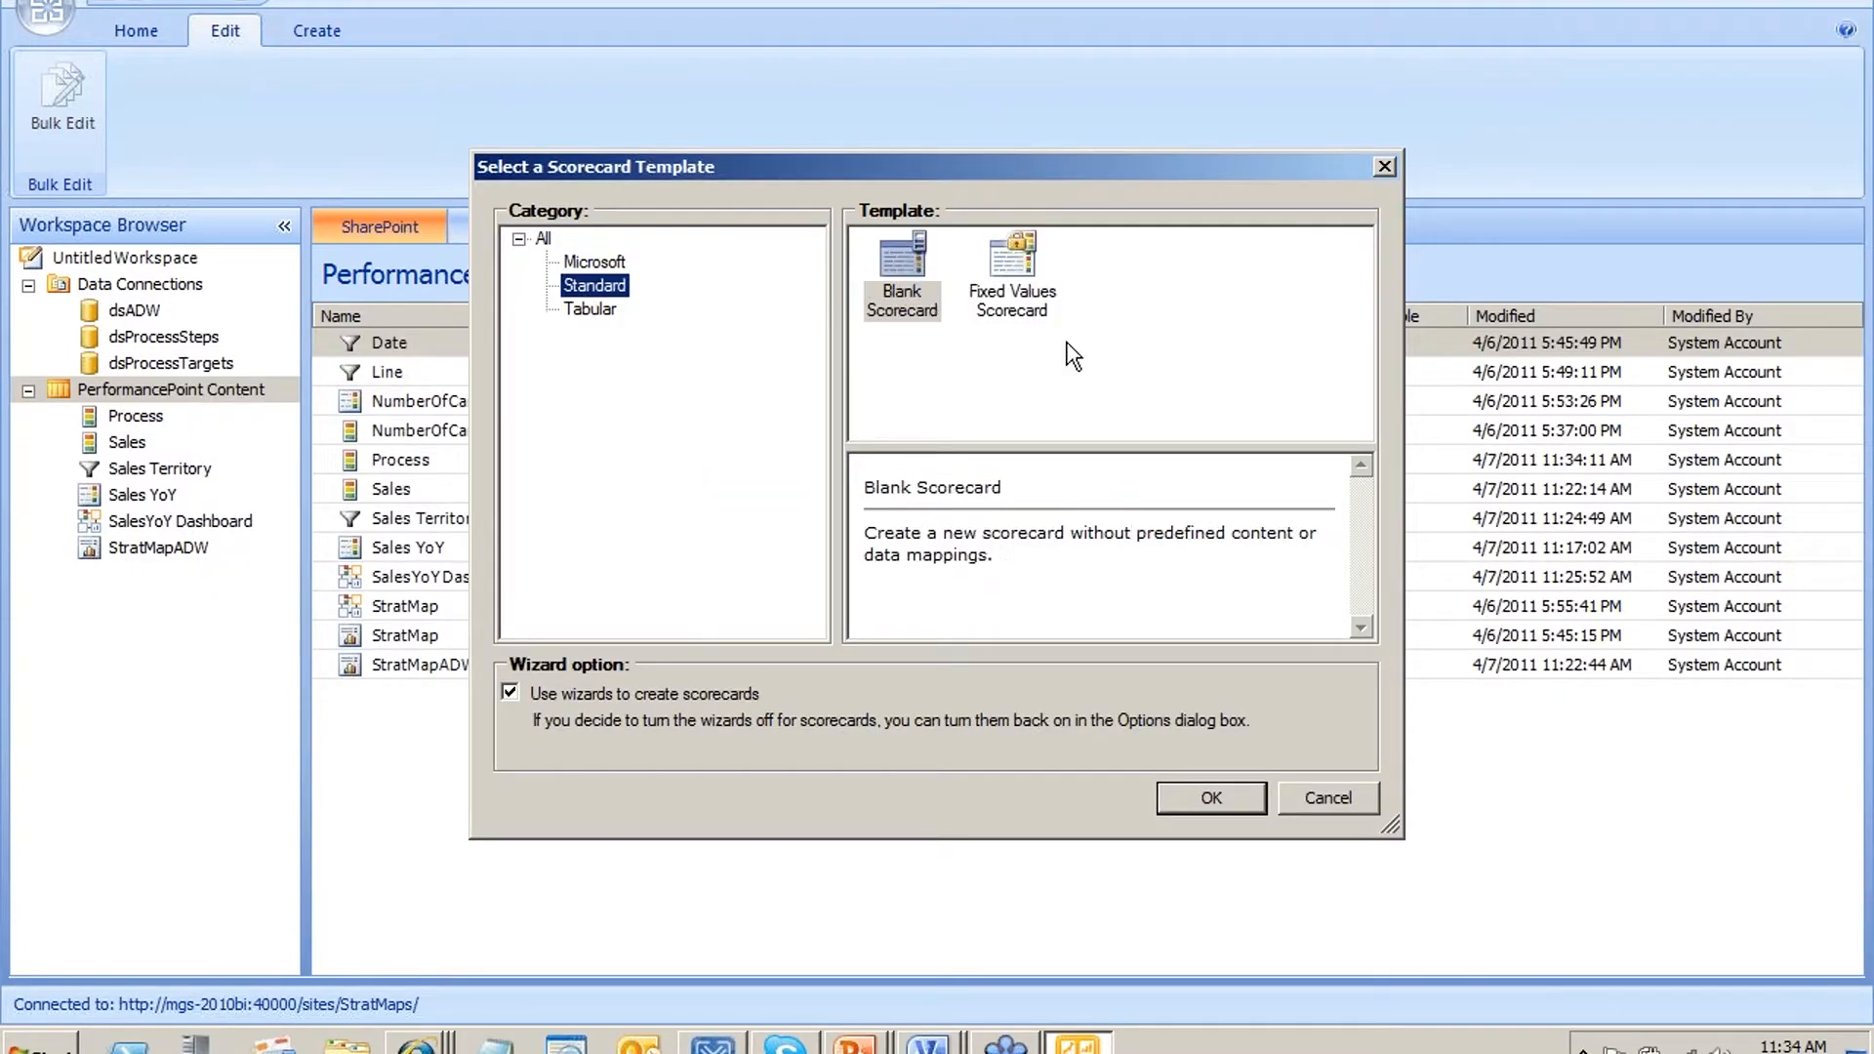
left_click(900, 306)
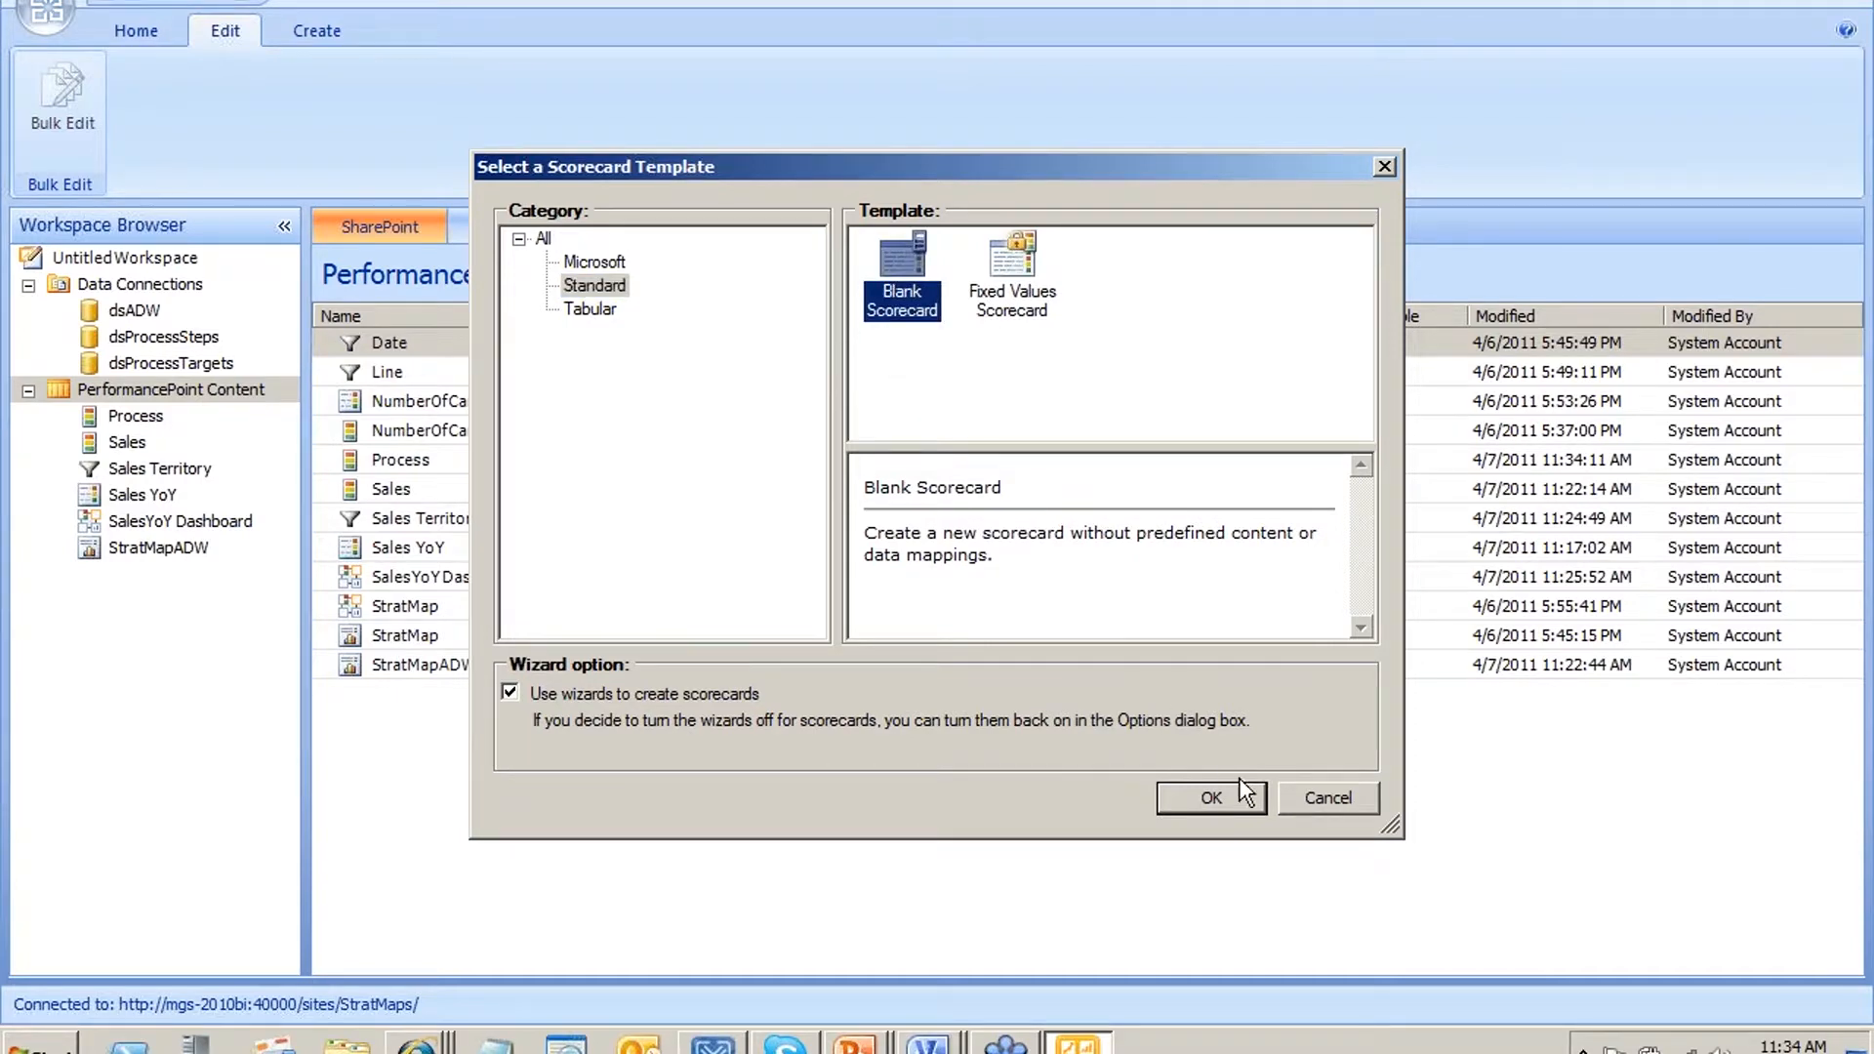
left_click(1210, 797)
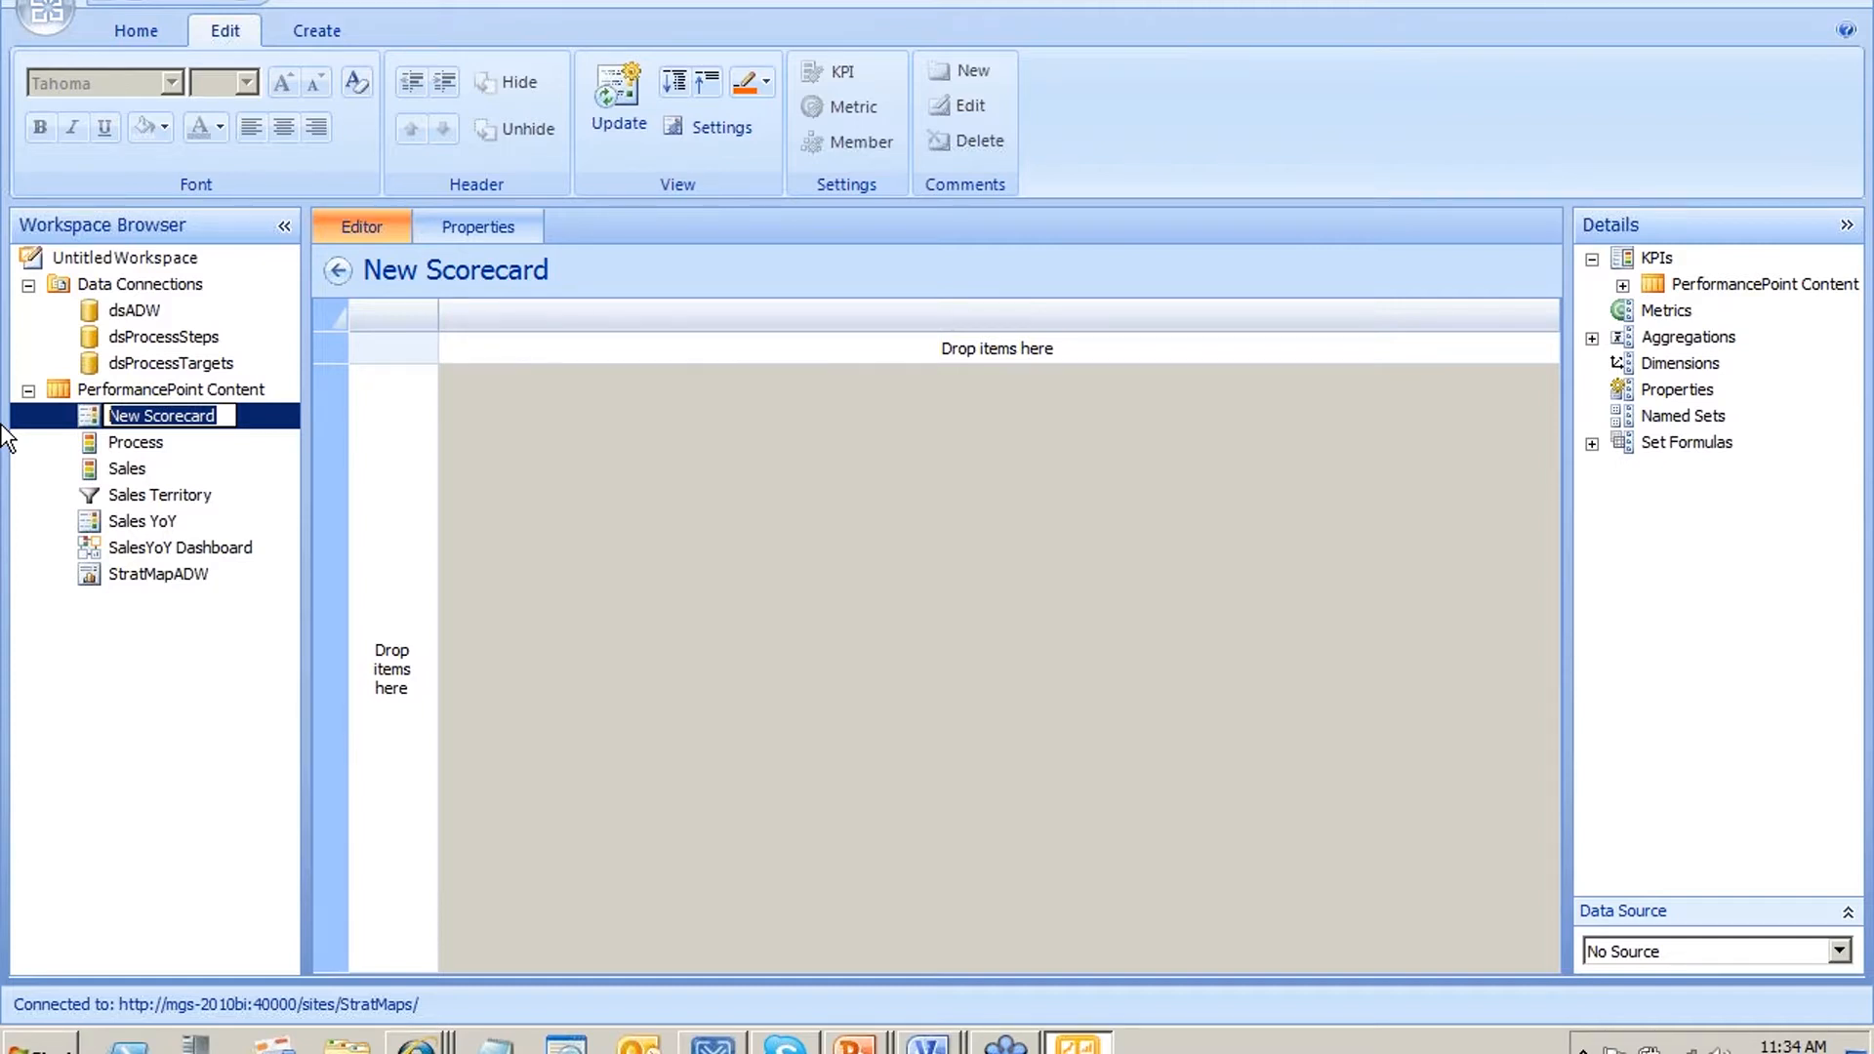
Rename the new scorecard as AssemblyProcess and save it
type("Assemb")
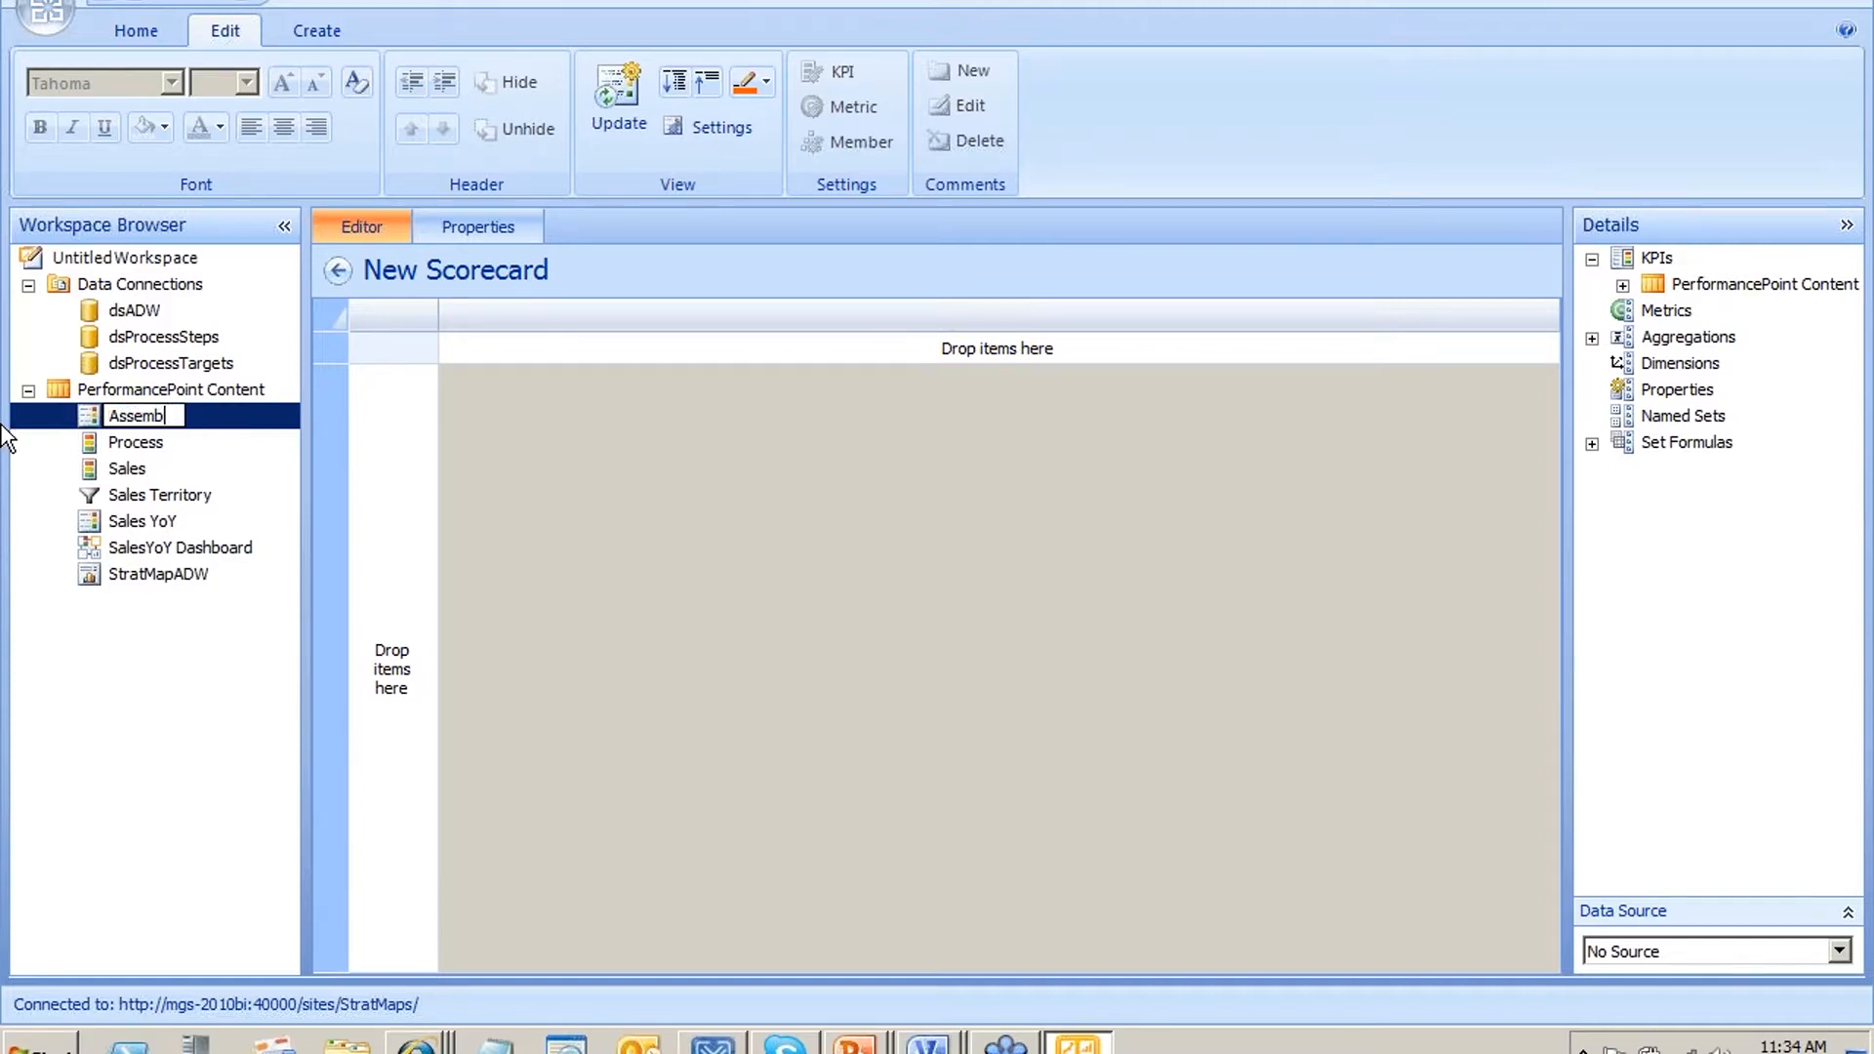
type("lyProcess")
left_click(87, 445)
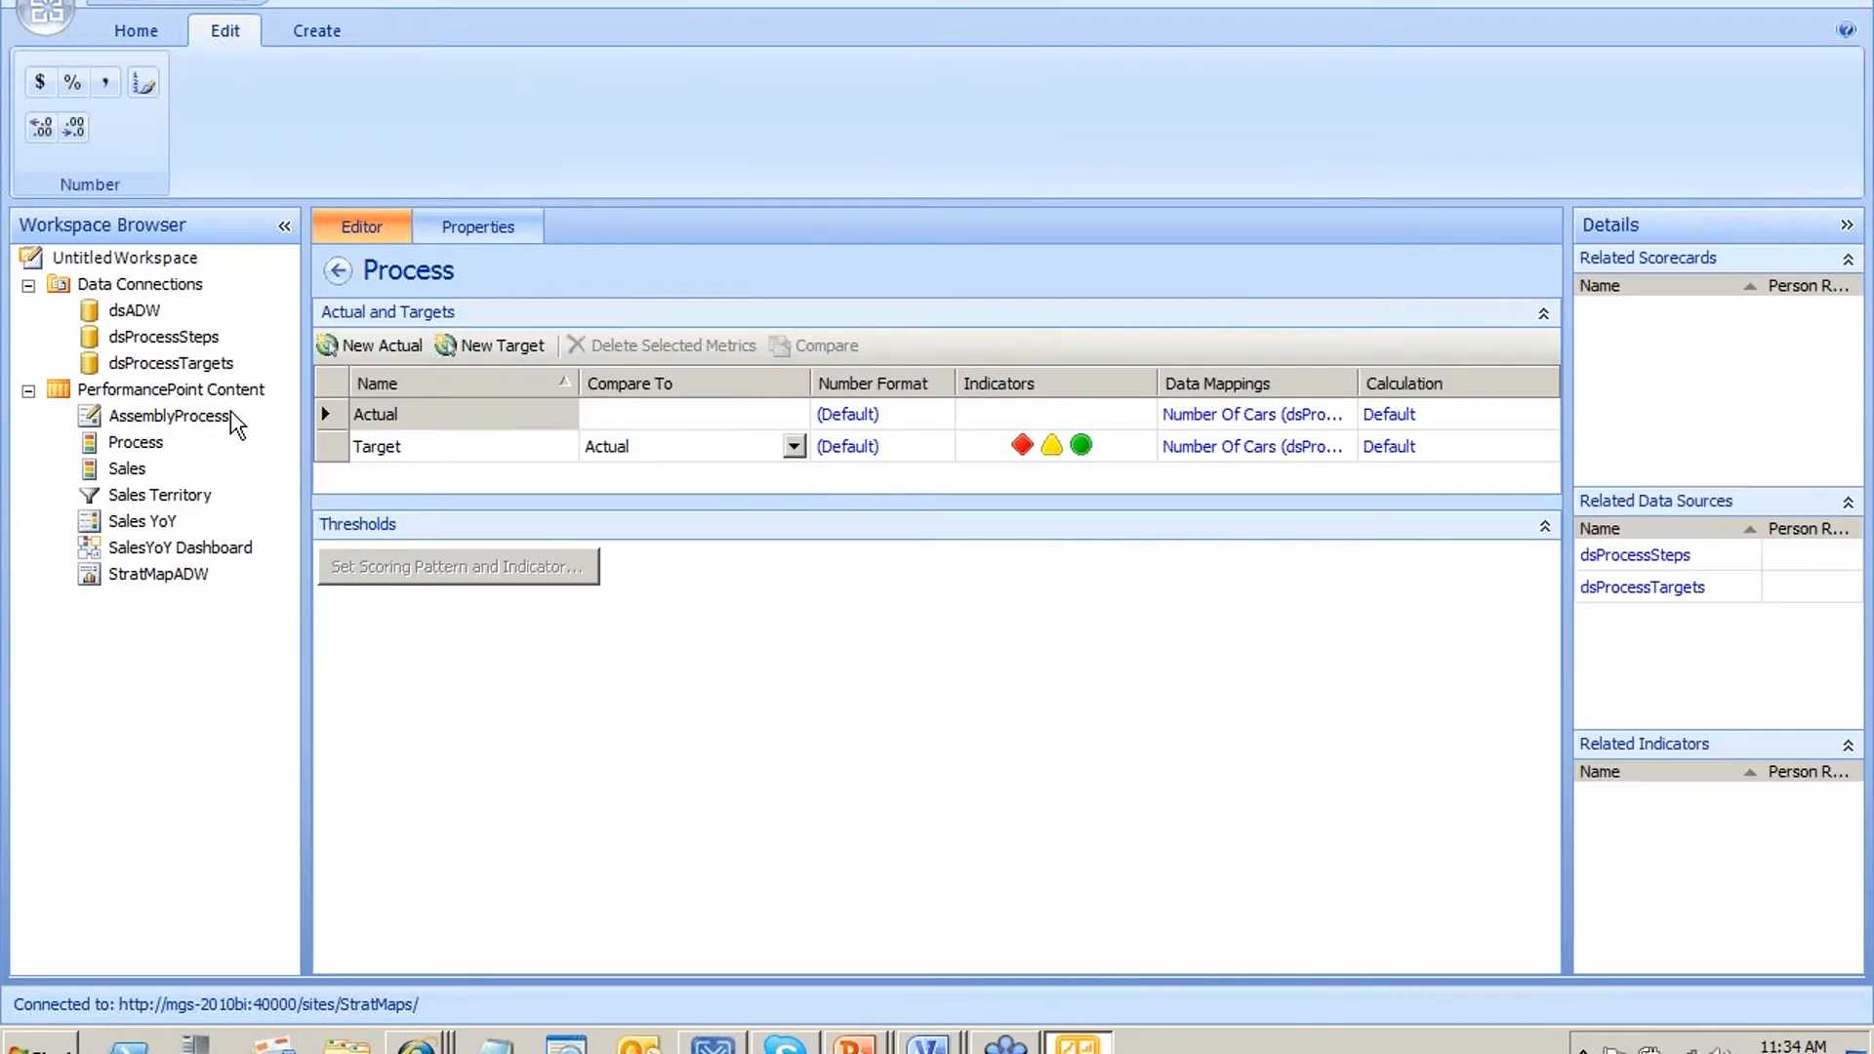
right_click(232, 418)
left_click(375, 611)
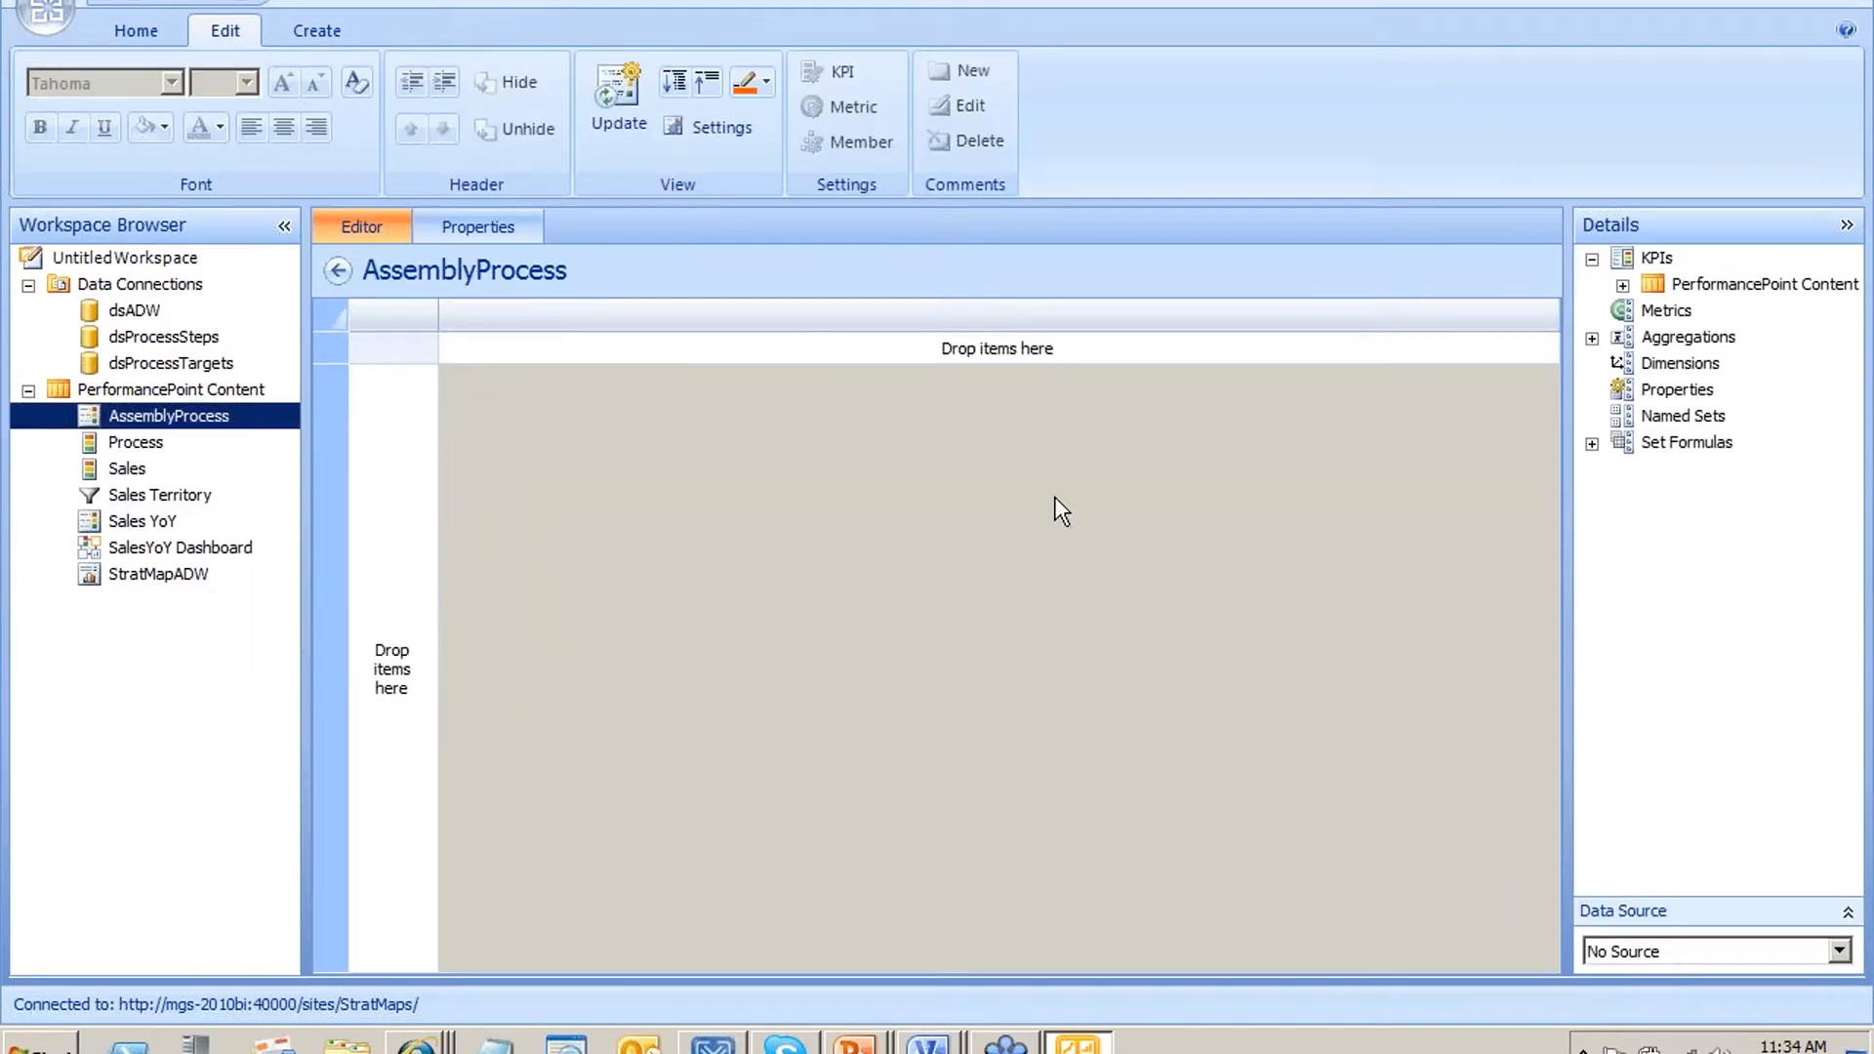
Add the Process KPI to the rows of the AssemblyProcess scorecard and update its view
left_click(1623, 286)
left_click(1734, 315)
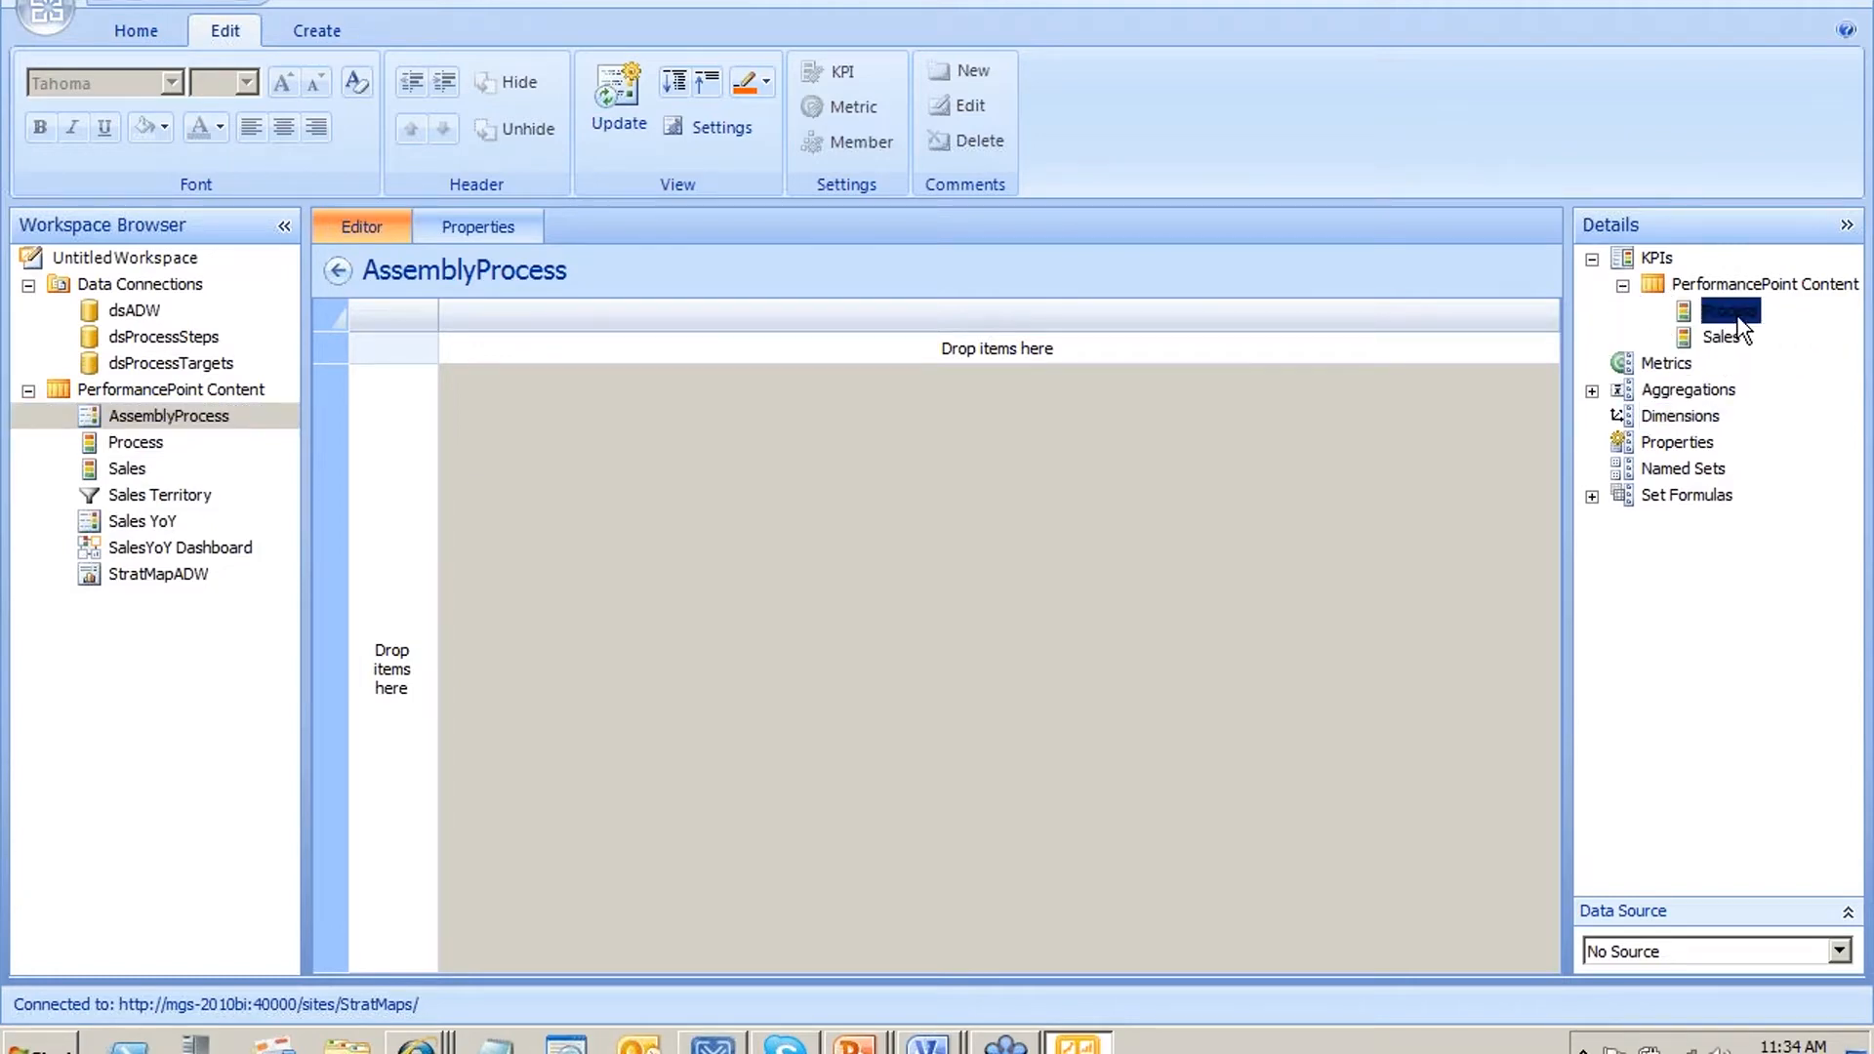
left_click_drag(1739, 322, 418, 435)
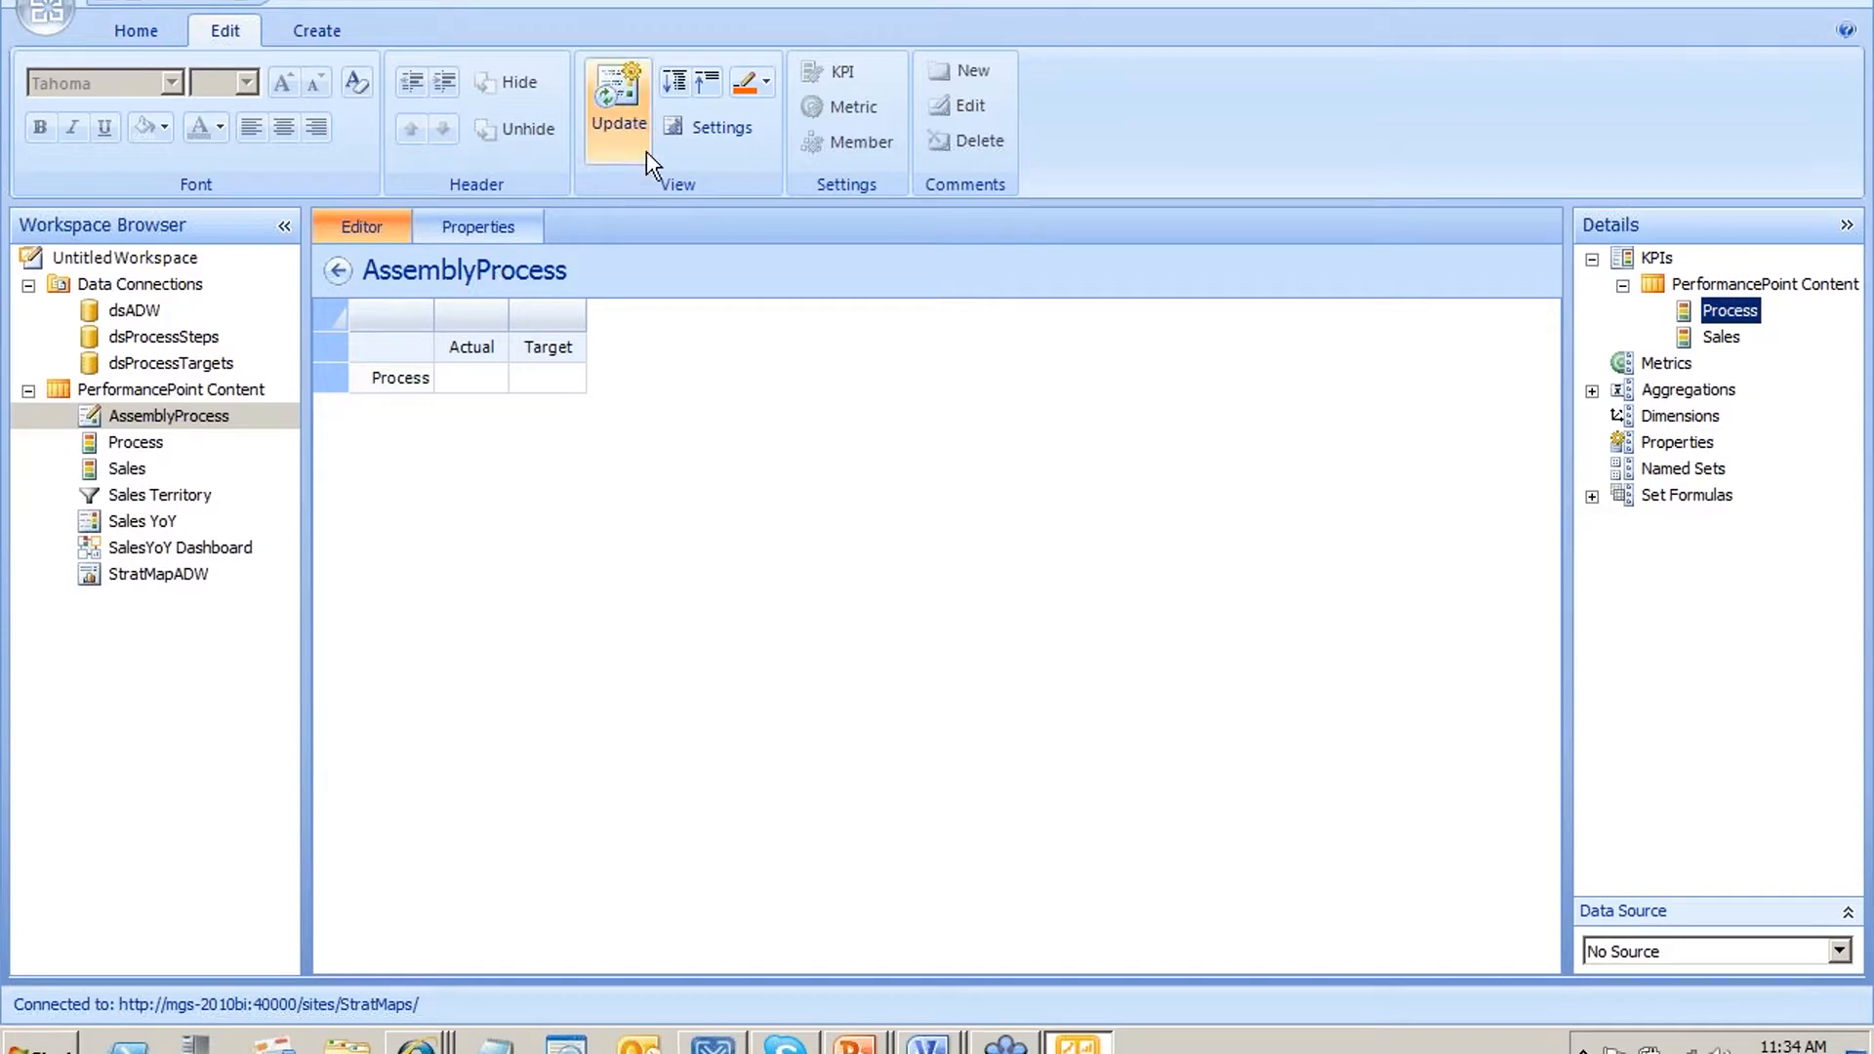
left_click(644, 146)
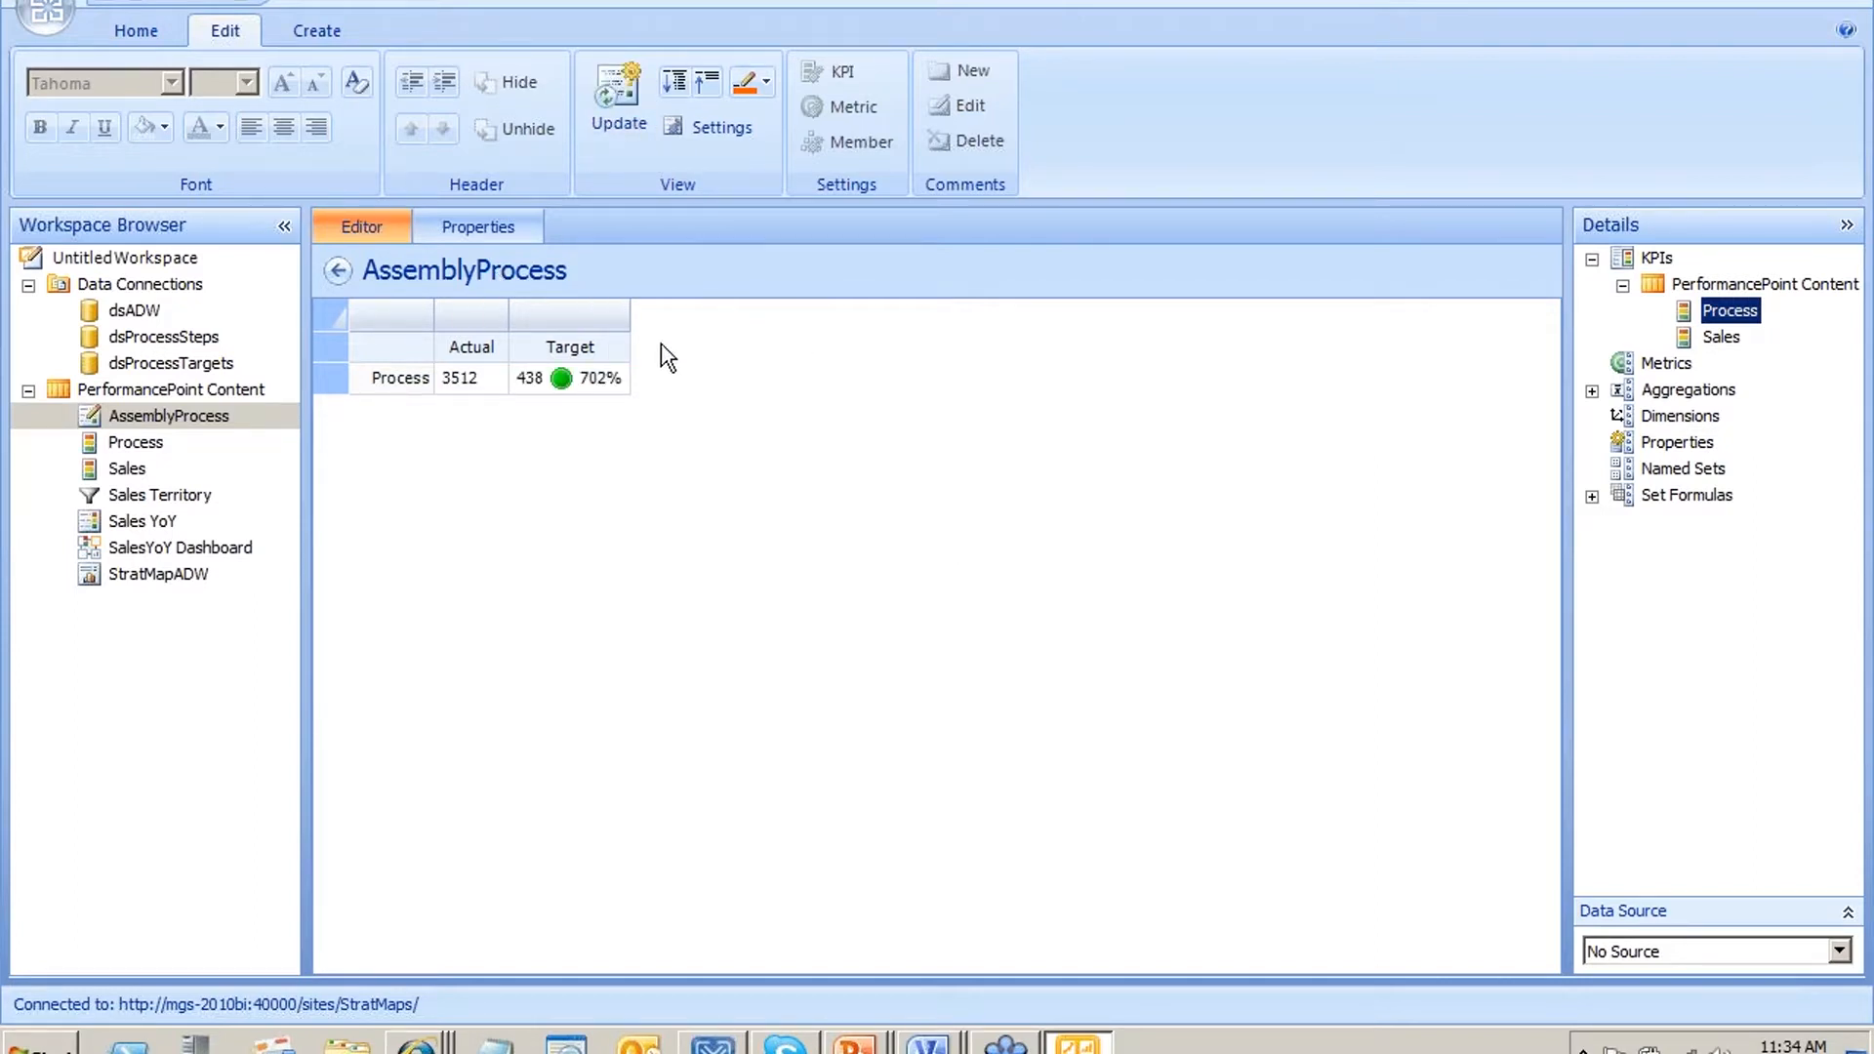
Check the Process row and the scorecard's available data sources, and save the AssemblyProcess scorecard
left_click(498, 379)
left_click(554, 390)
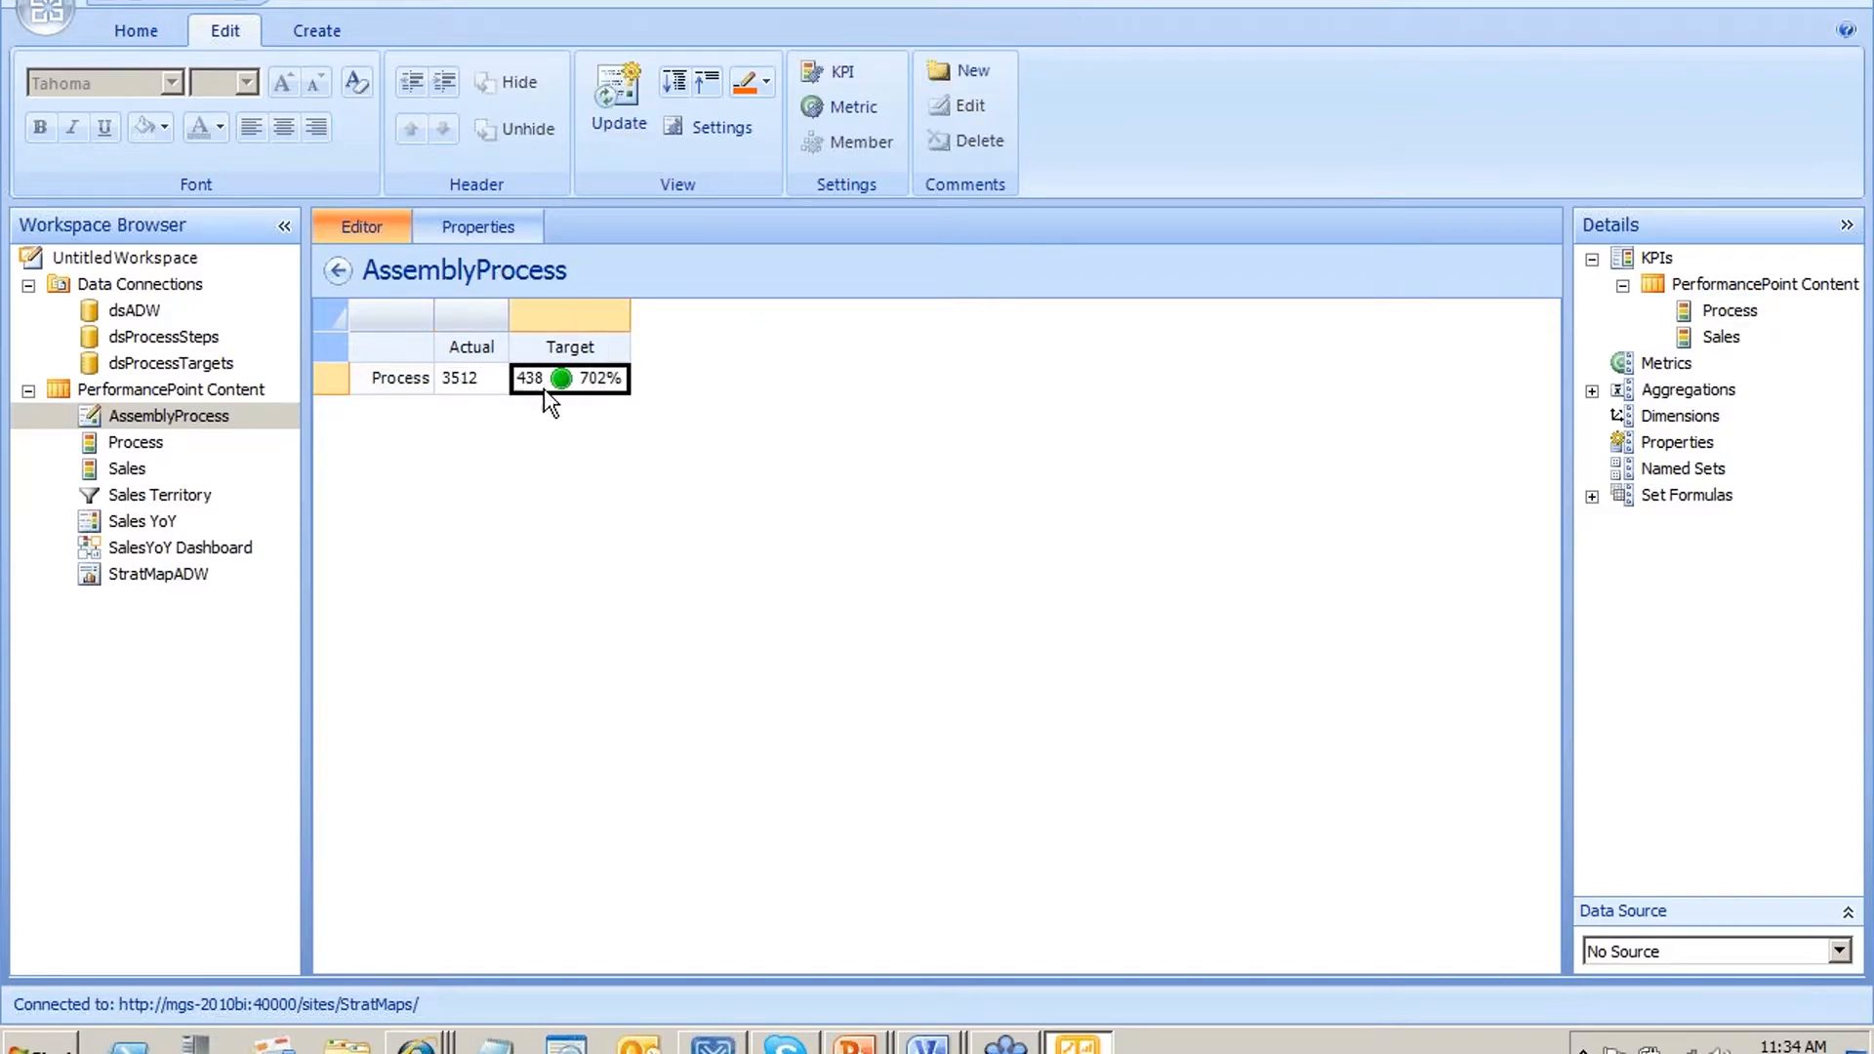
left_click(401, 381)
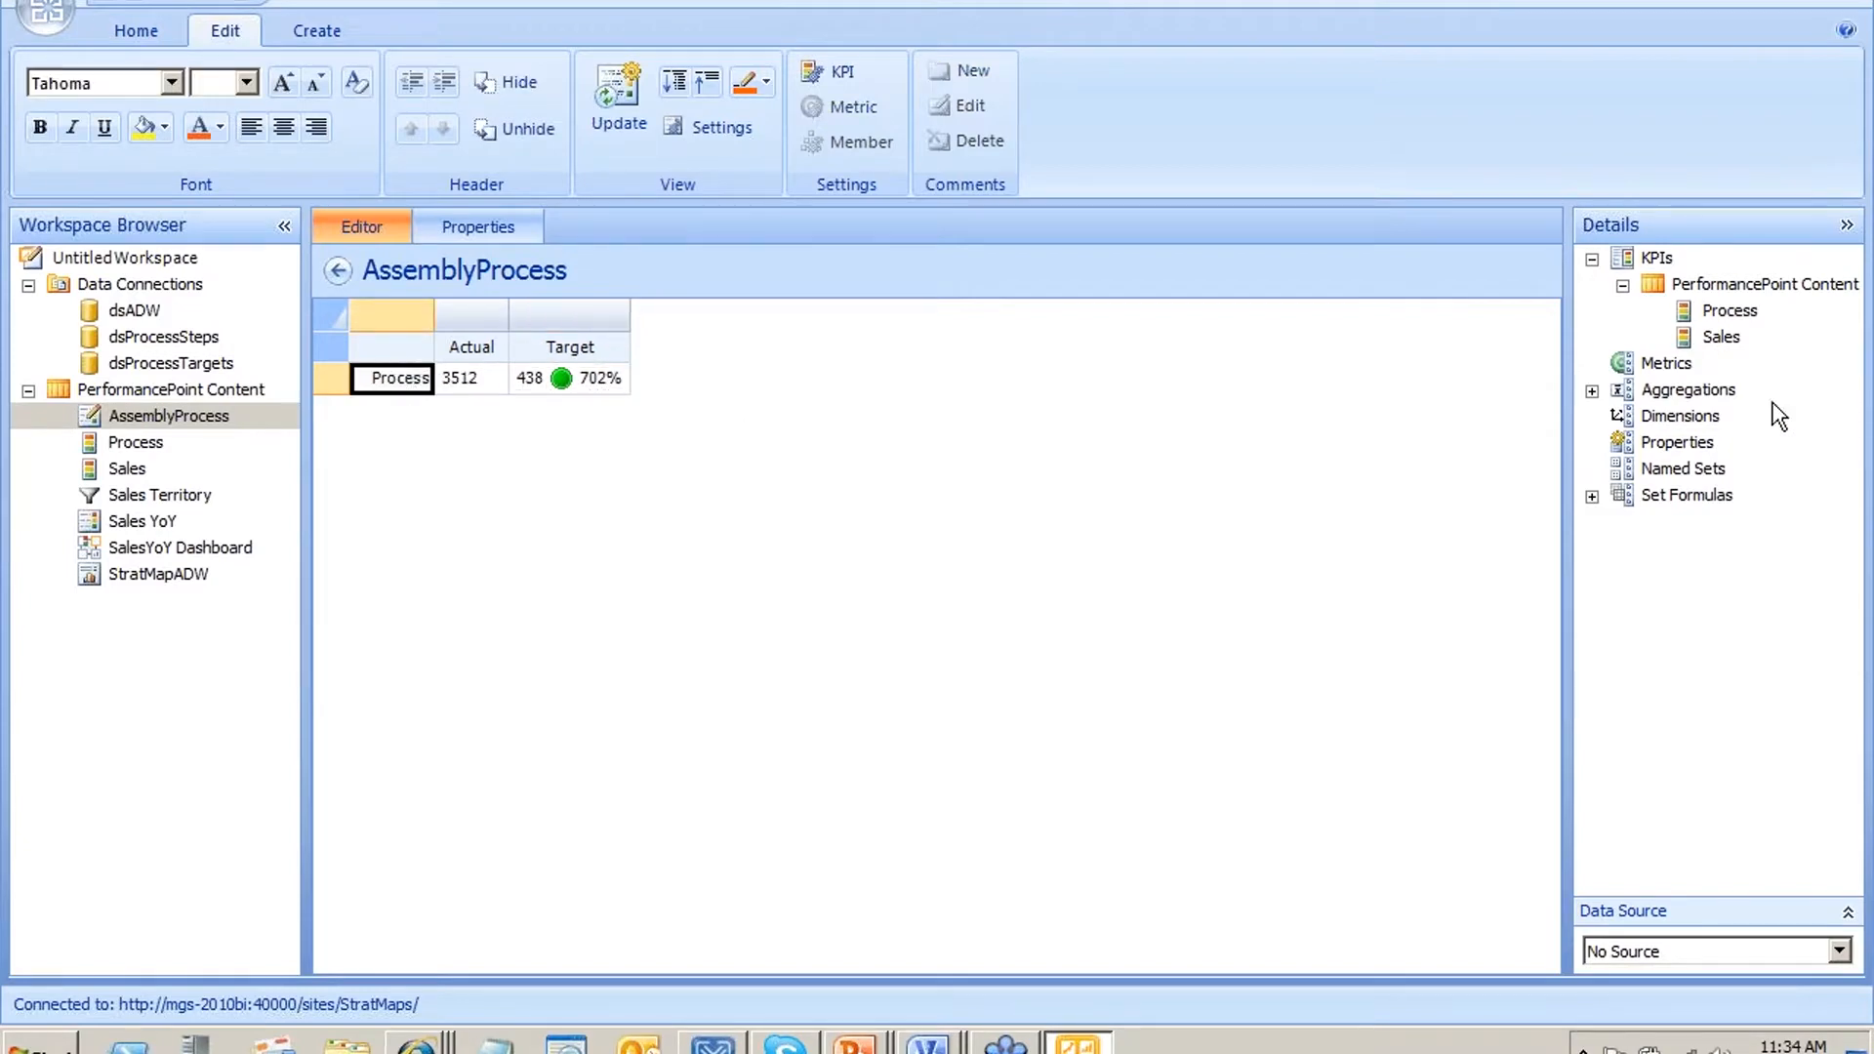
left_click(1650, 417)
left_click(1692, 955)
left_click(1696, 977)
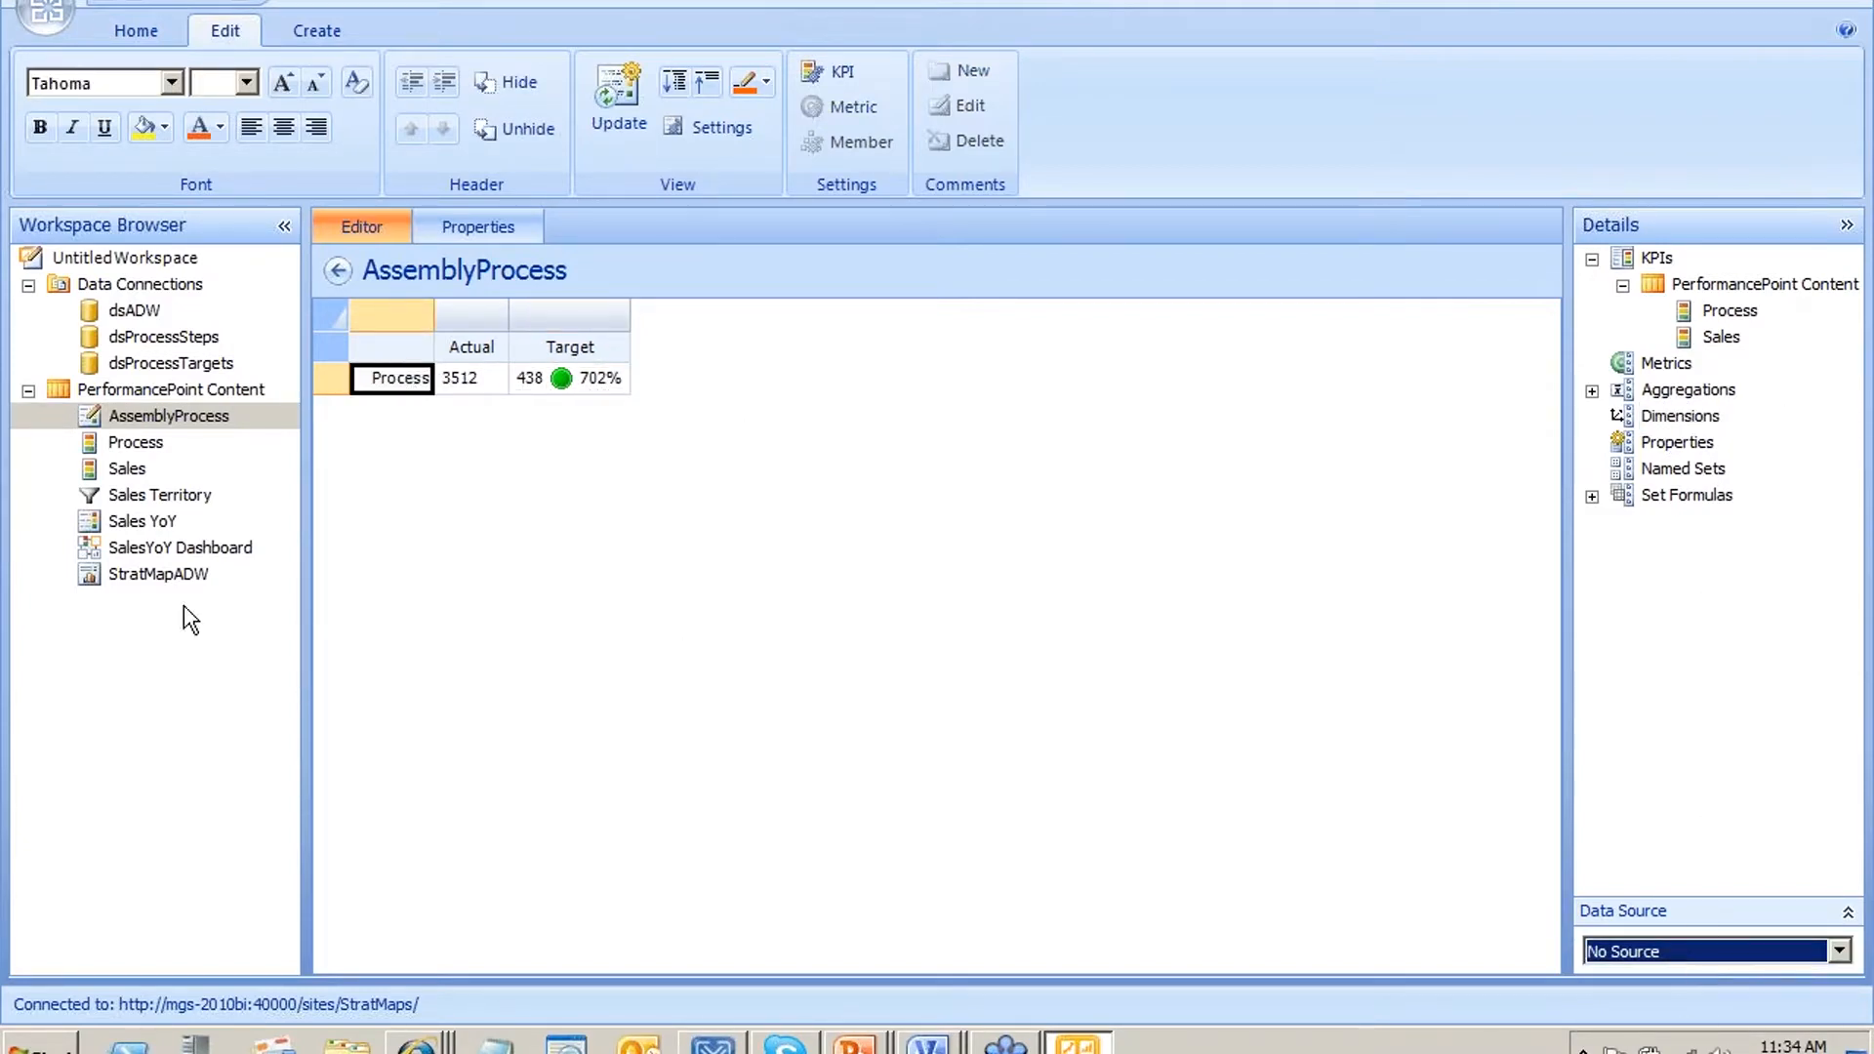
right_click(215, 414)
left_click(357, 611)
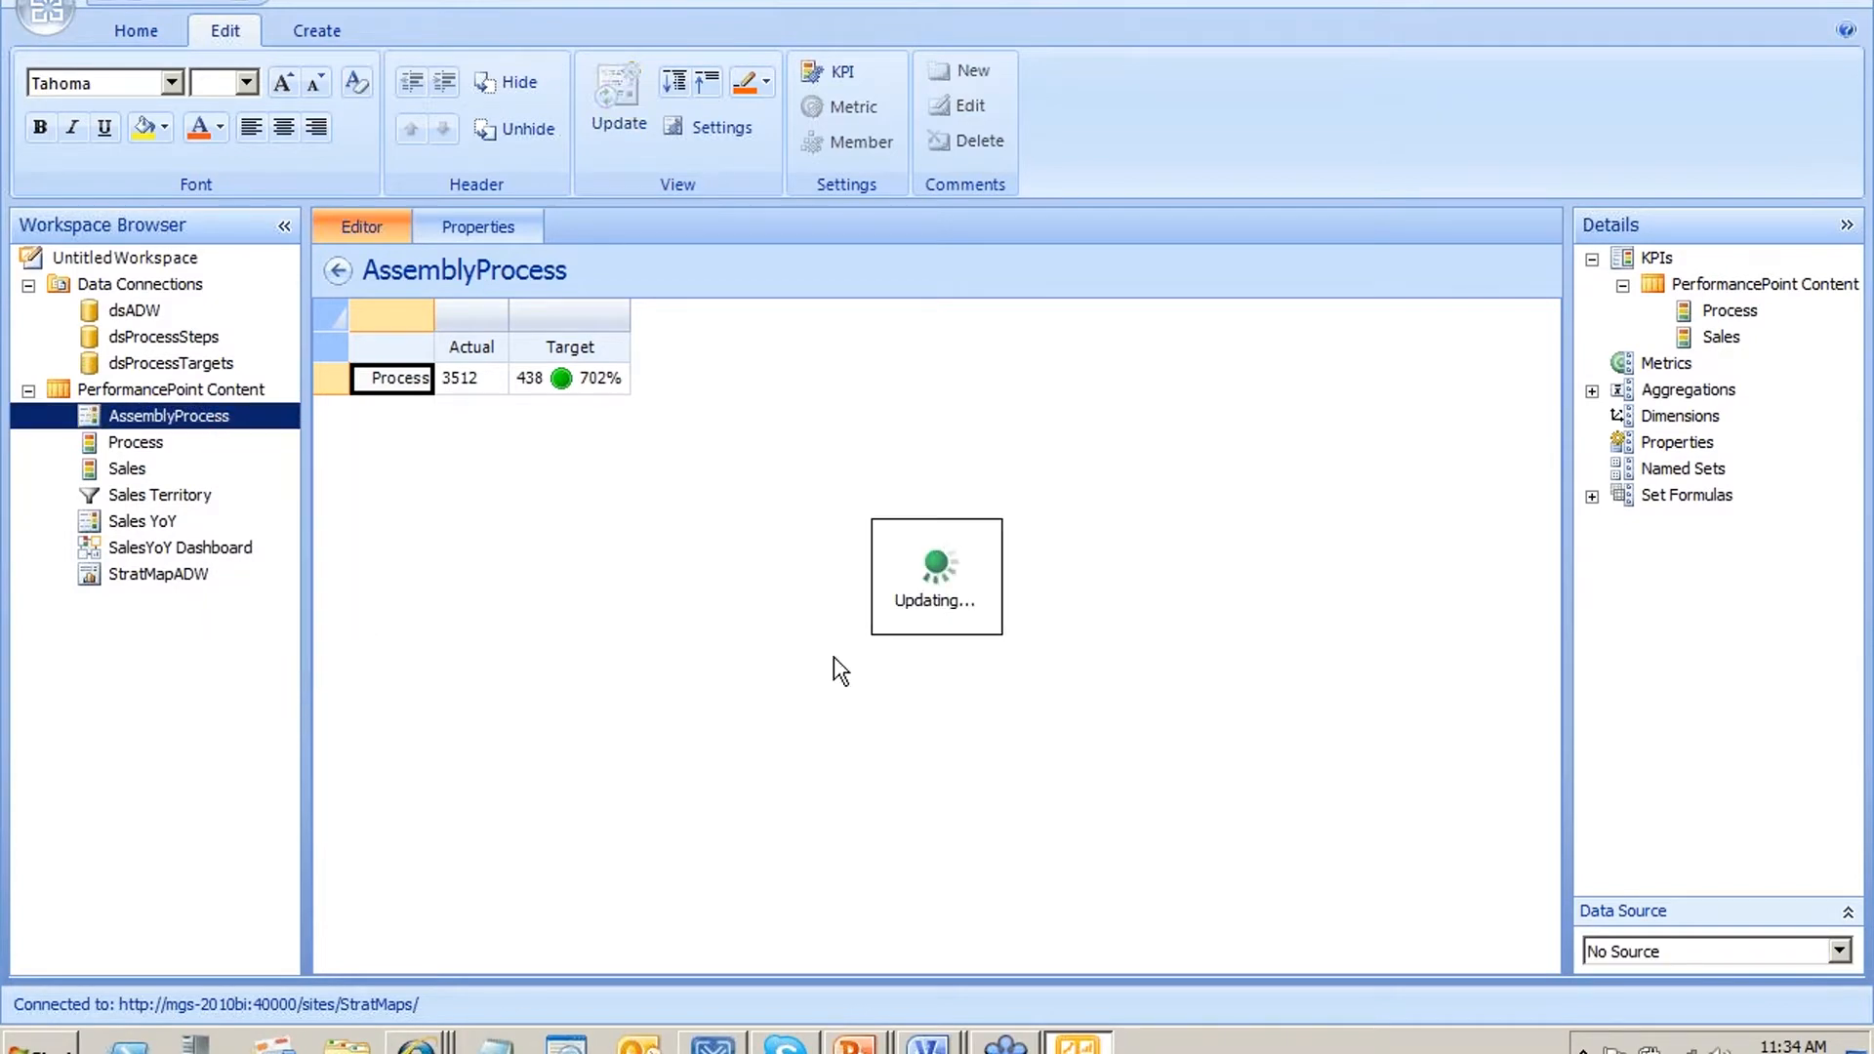
Reopen the AssemblyProcess scorecard from the workspace and choose dsProcessSteps as the data source for its details
left_click(1626, 952)
left_click(179, 430)
left_click(156, 447)
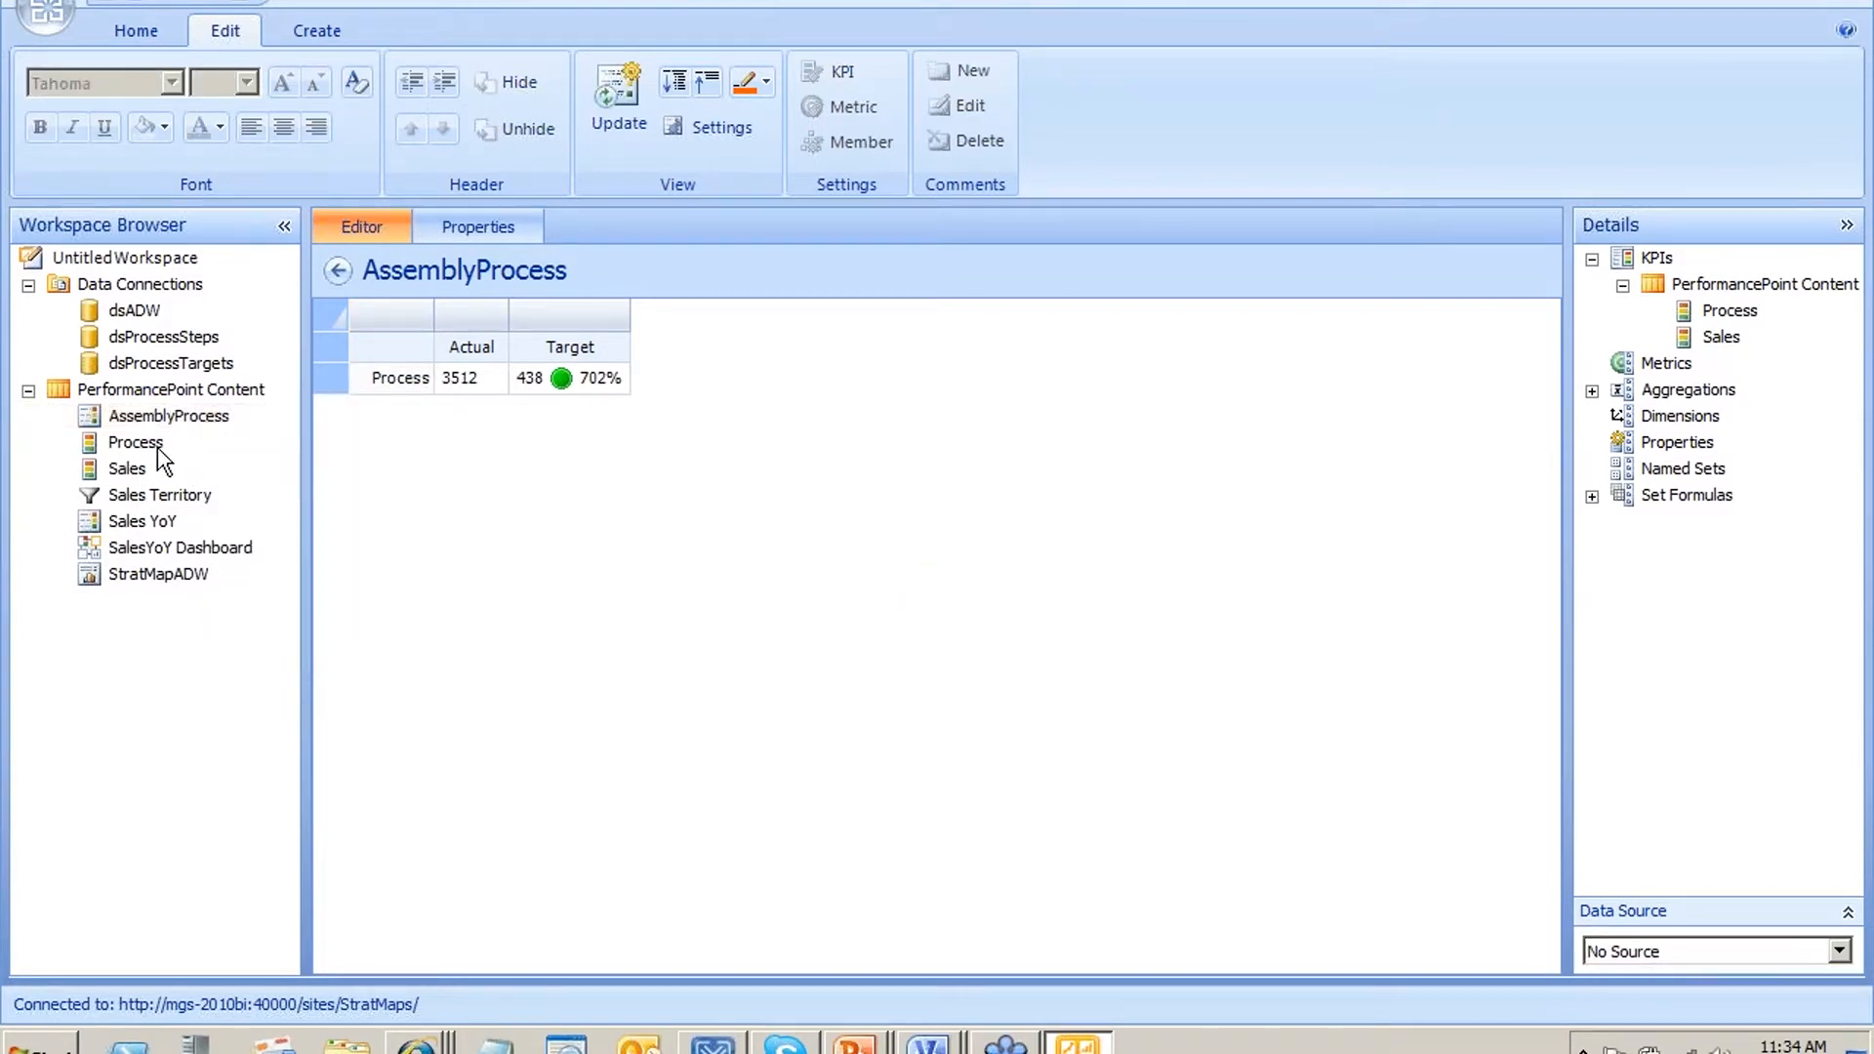
left_click(193, 419)
left_click(1726, 955)
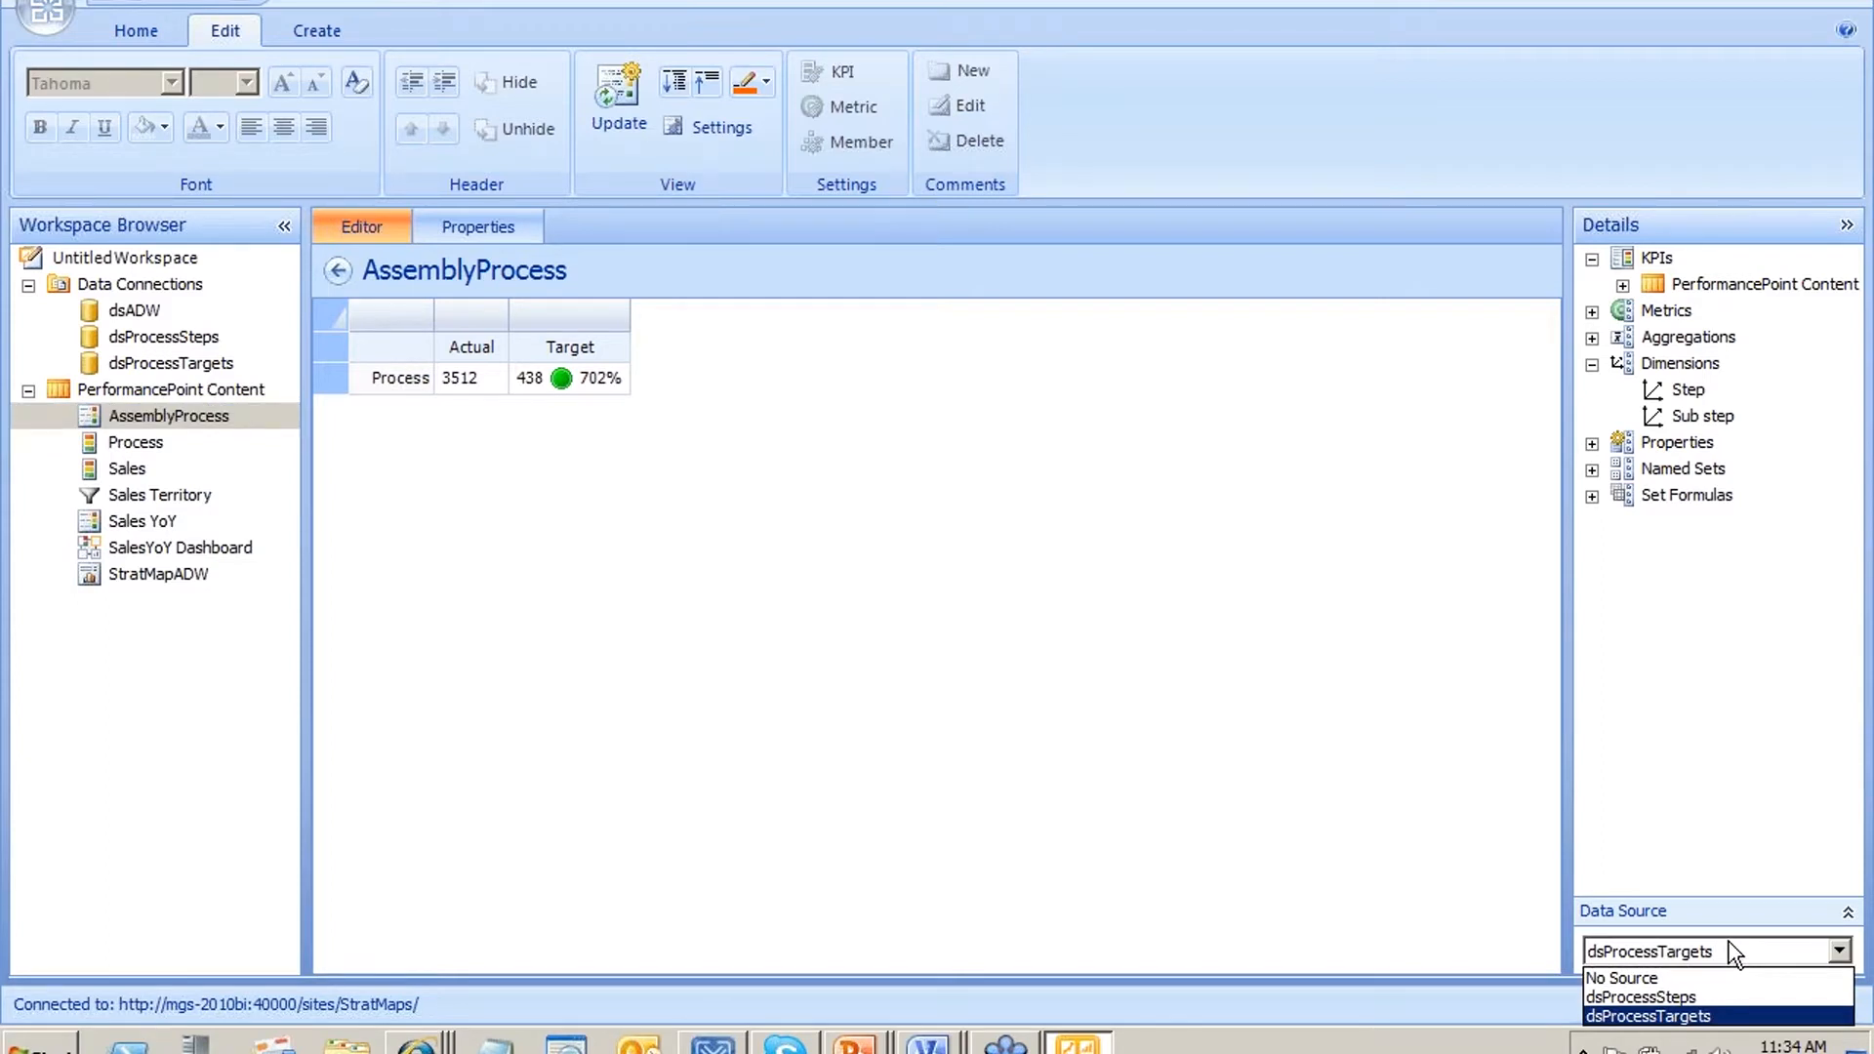
left_click(1711, 998)
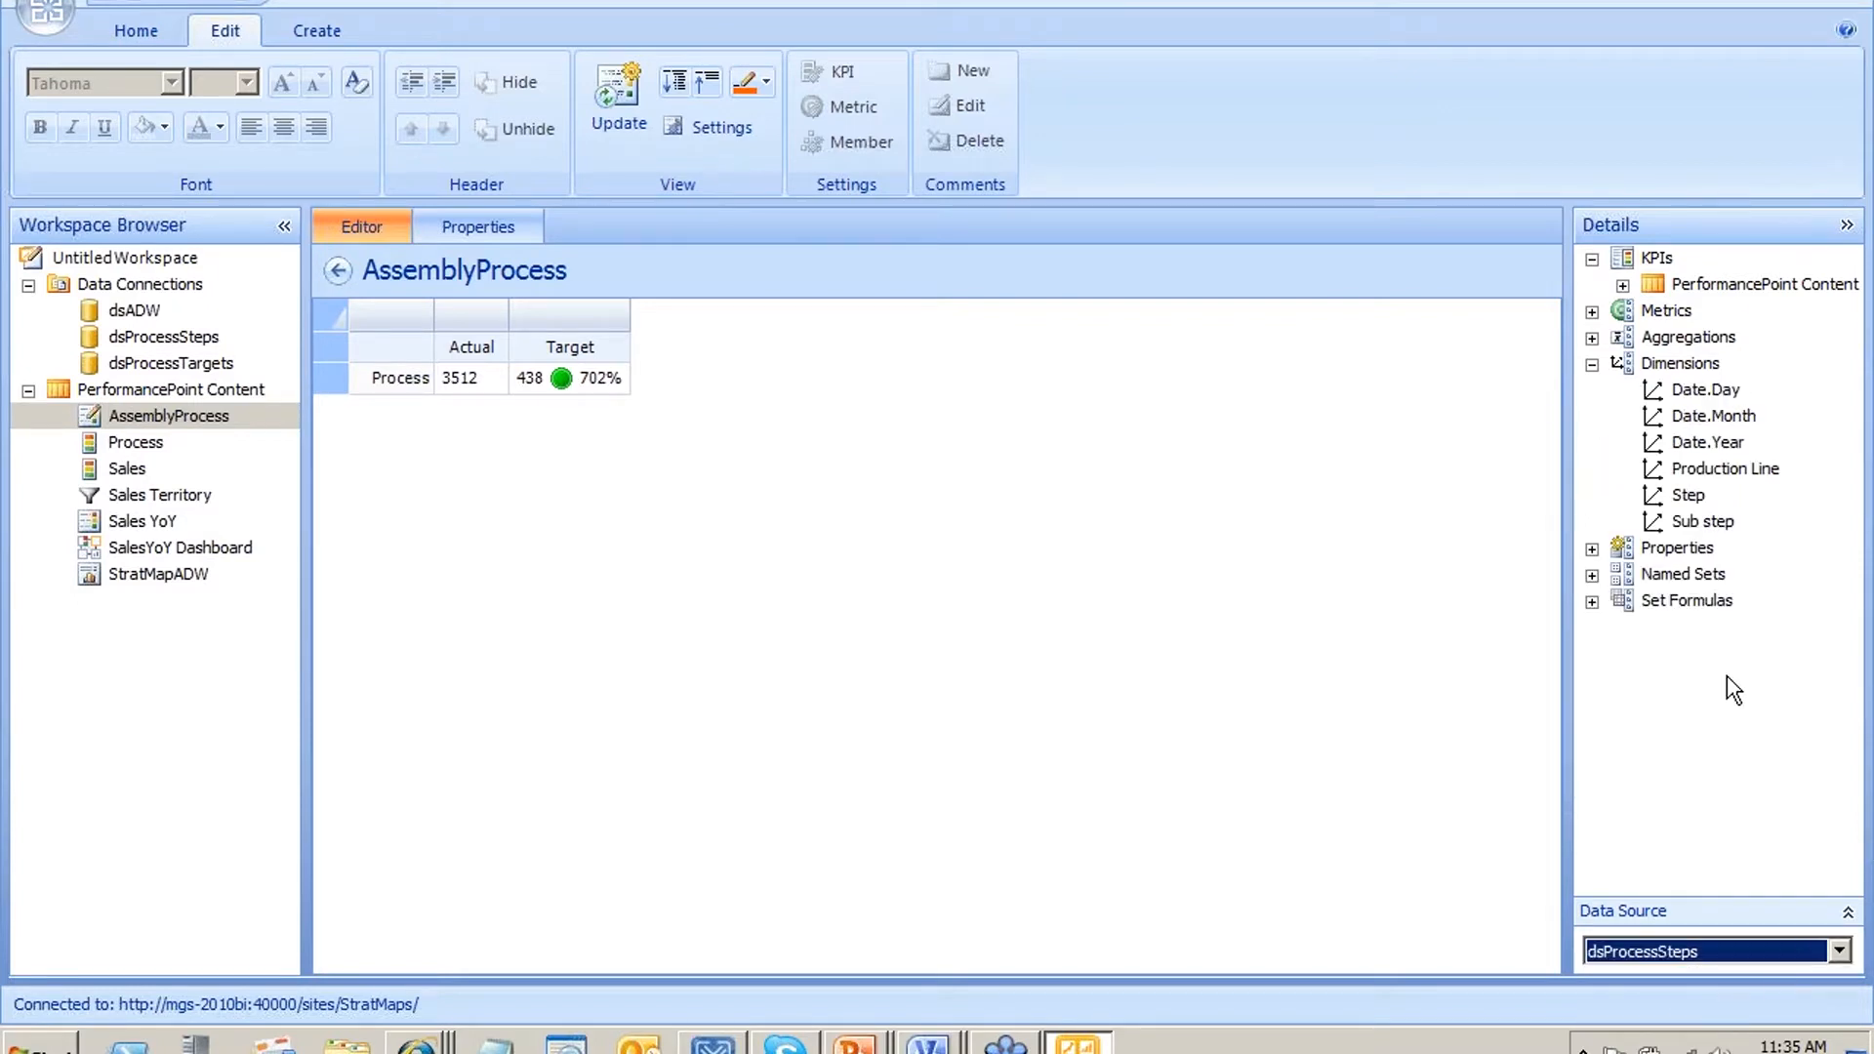
Compare the dimensions offered by dsProcessTargets with those of dsProcessSteps, ending on dsProcessSteps
left_click(1718, 389)
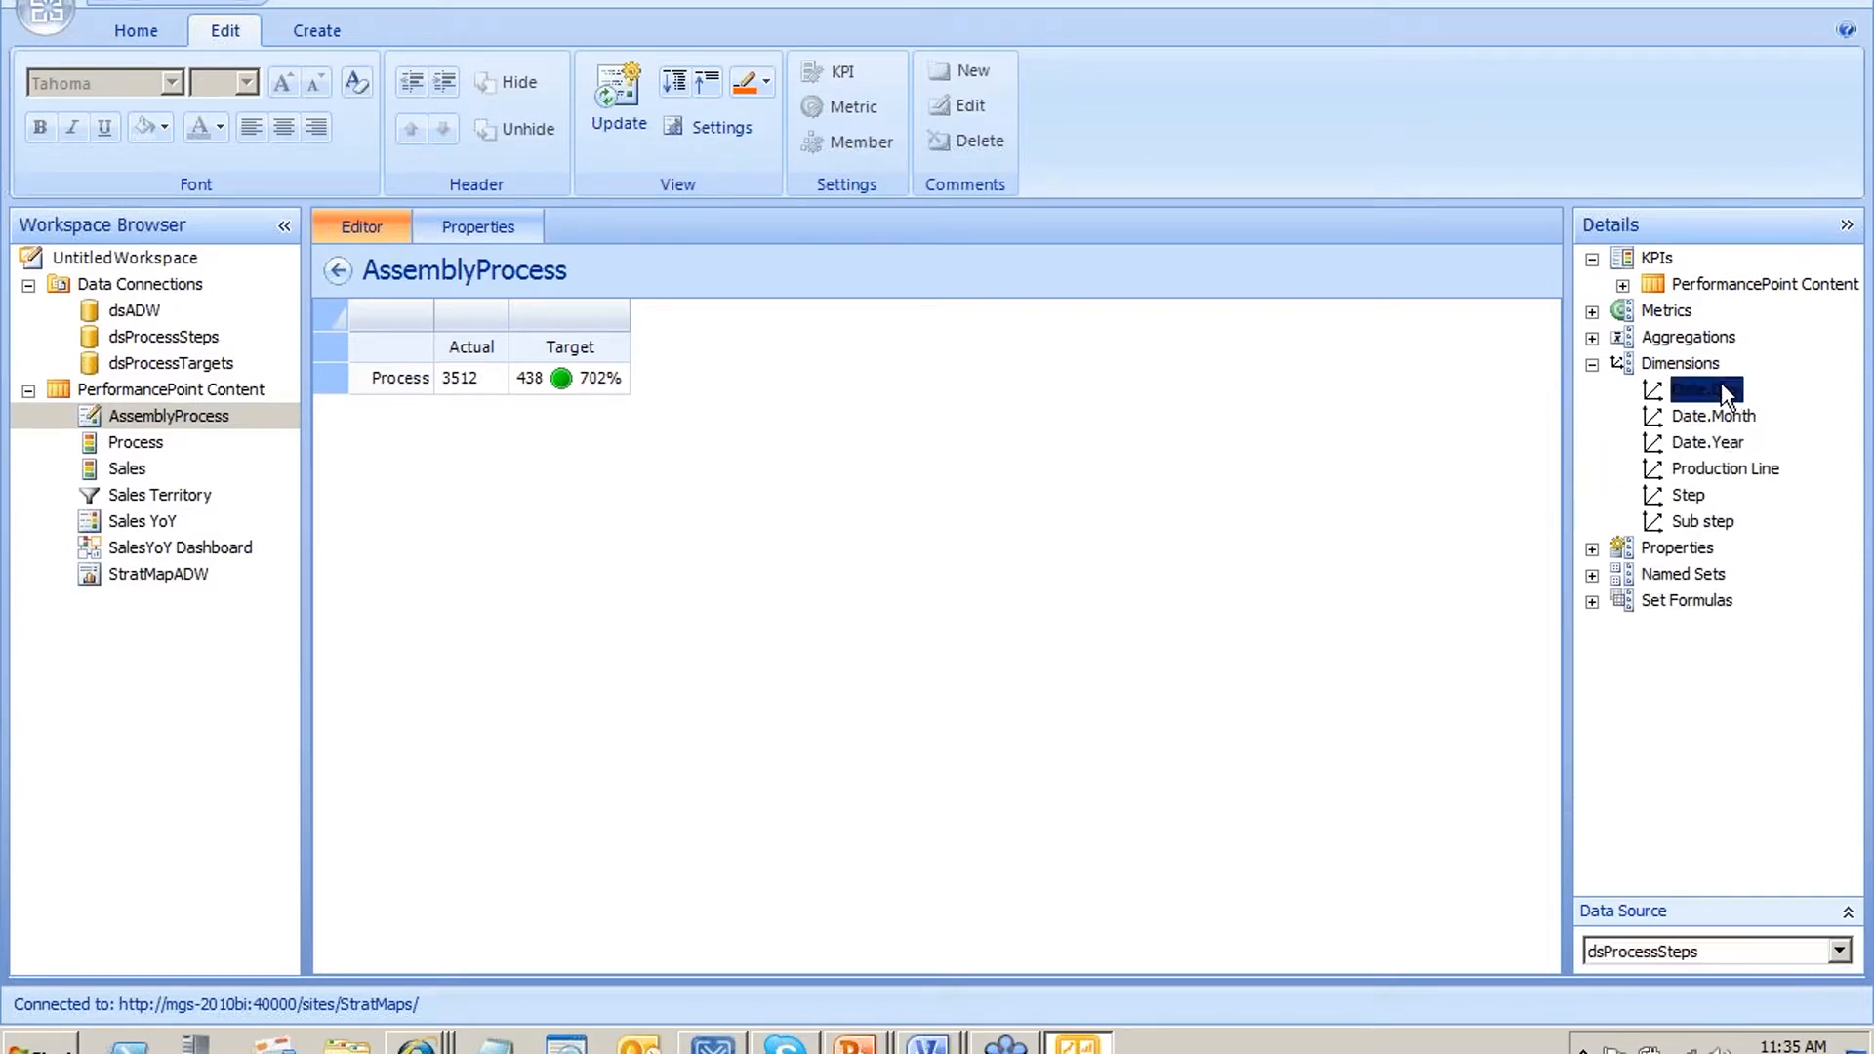
left_click(1737, 949)
left_click(1703, 1021)
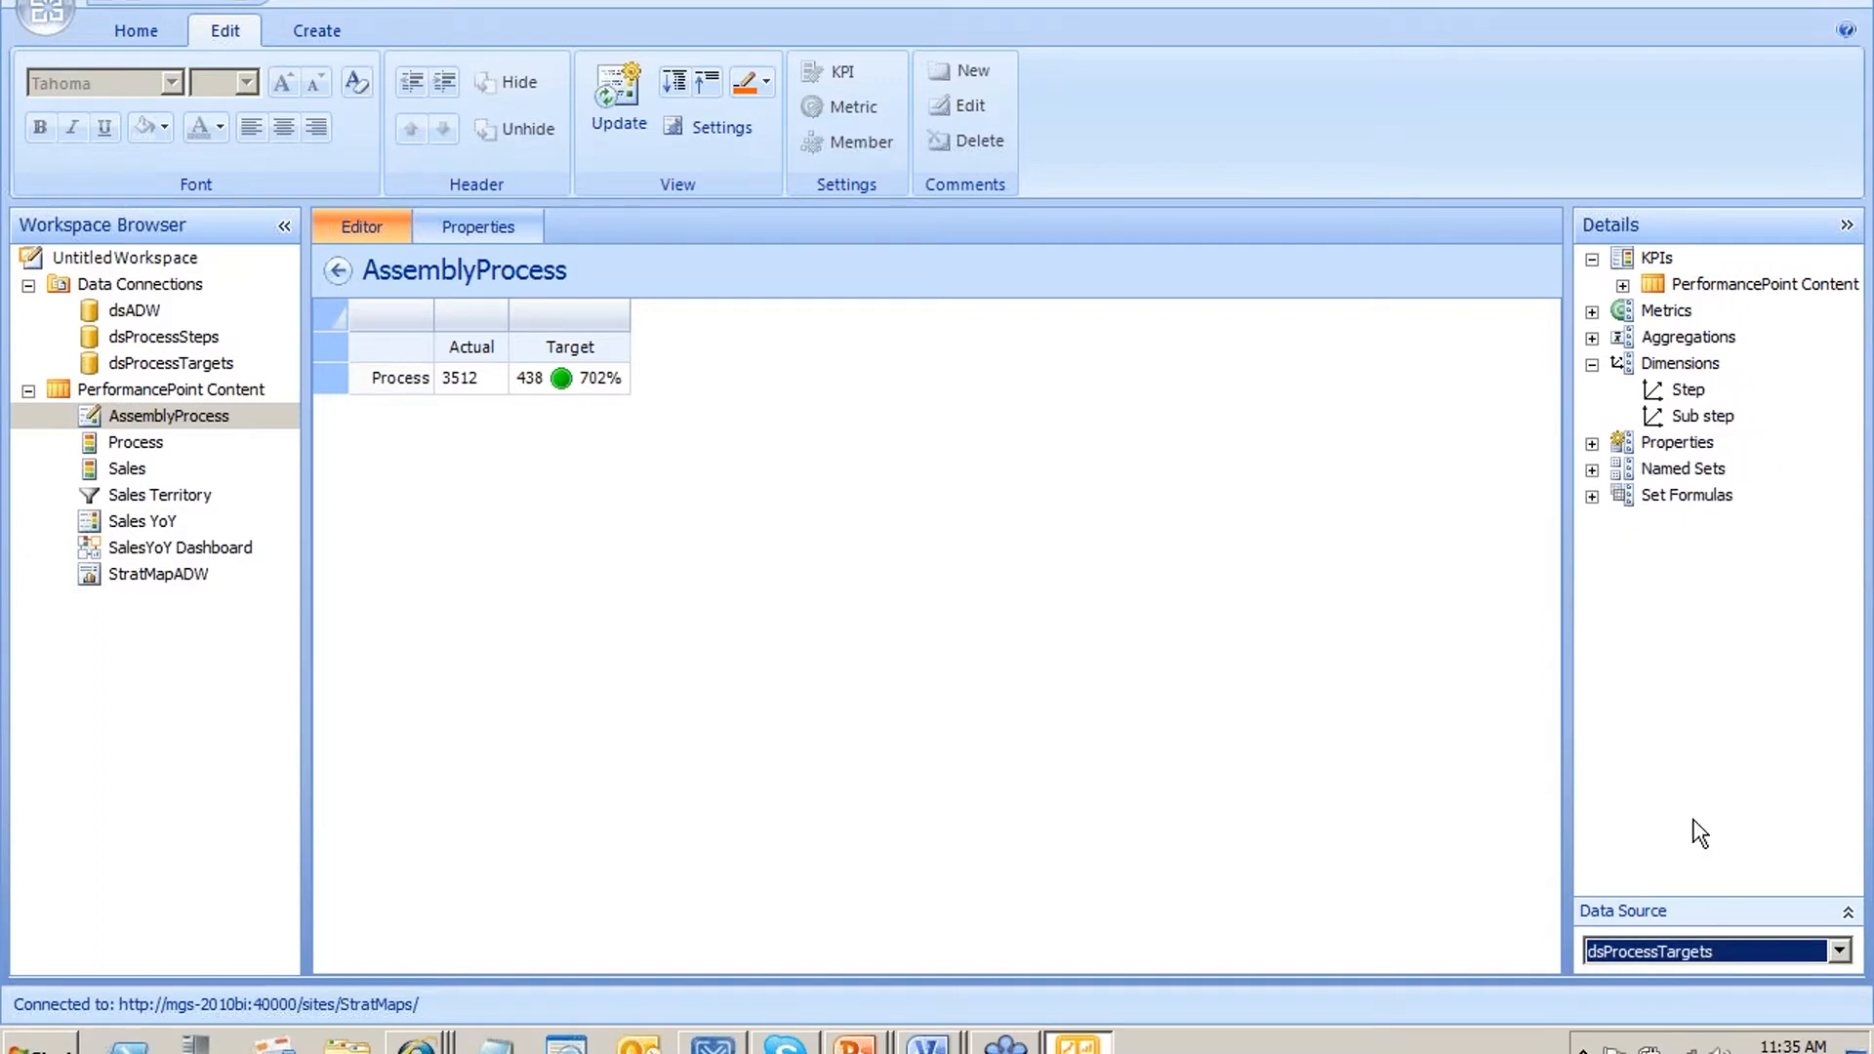
left_click(1709, 950)
left_click(1697, 993)
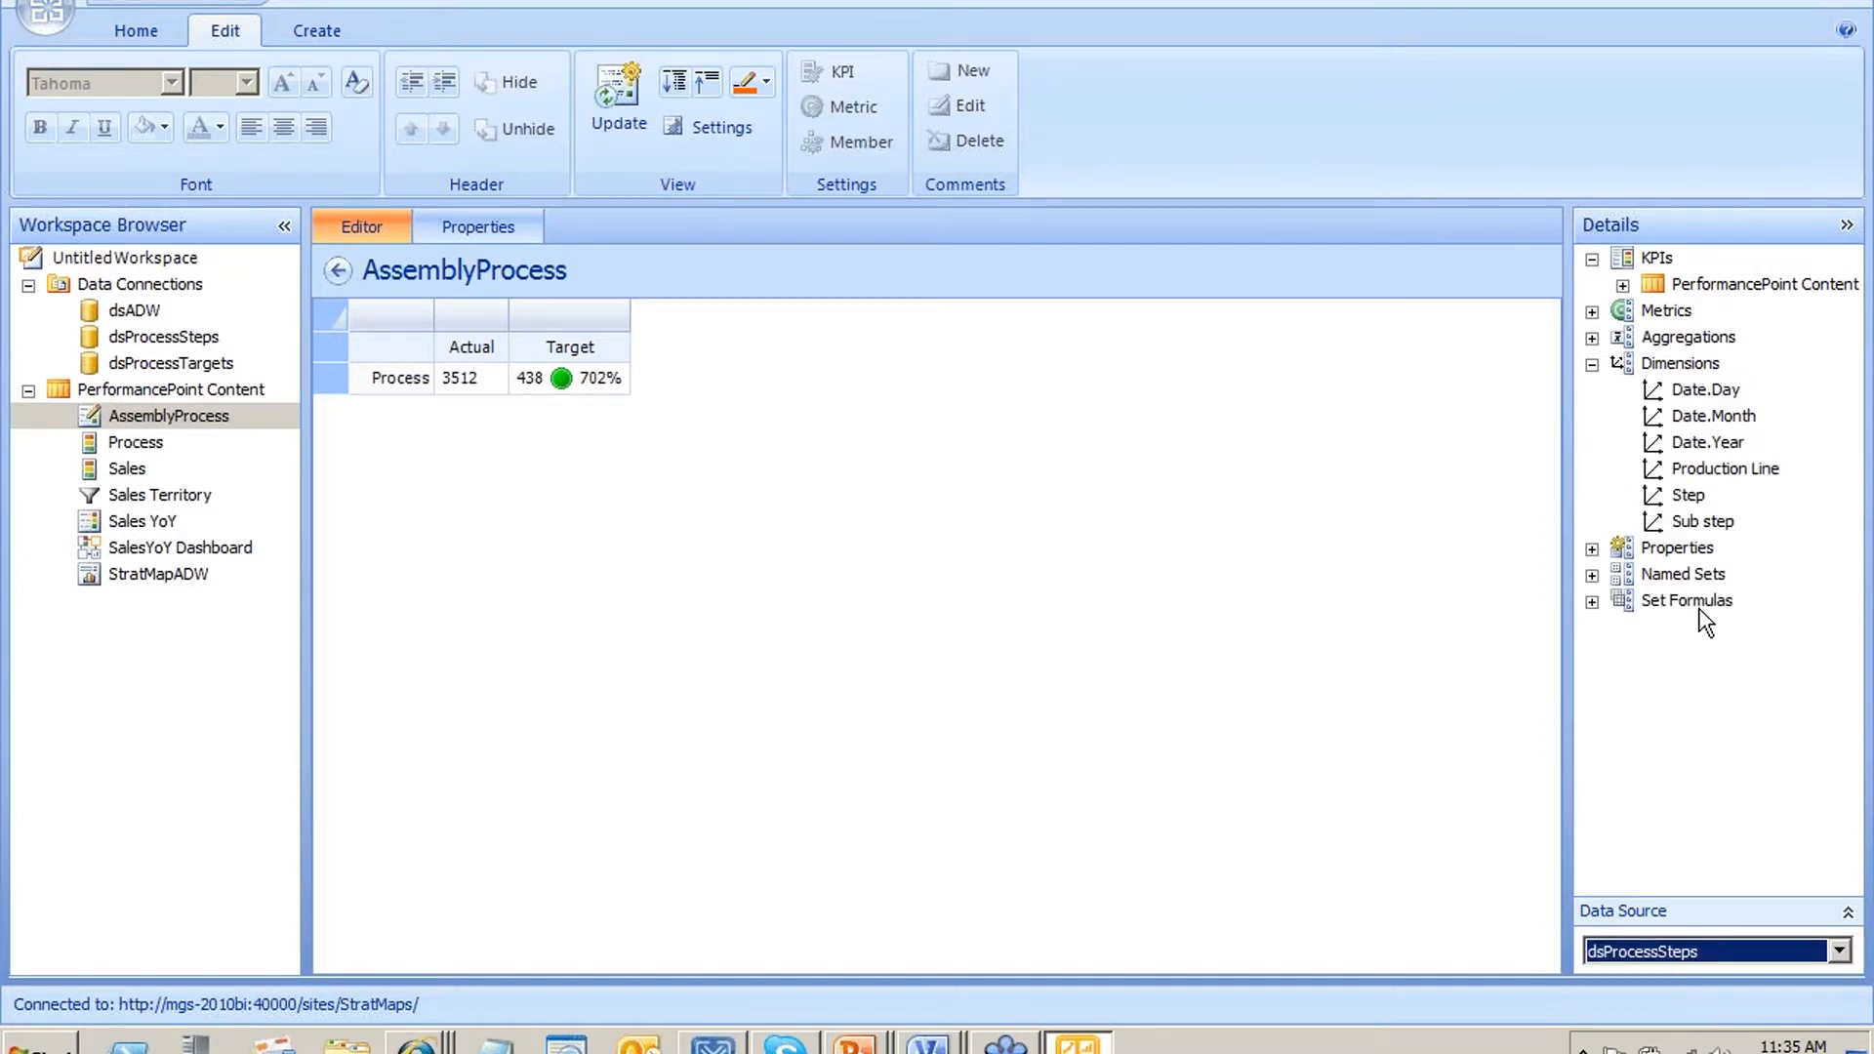
Add the Step dimension beneath the Process KPI row with all of its visible members selected
left_click(1665, 498)
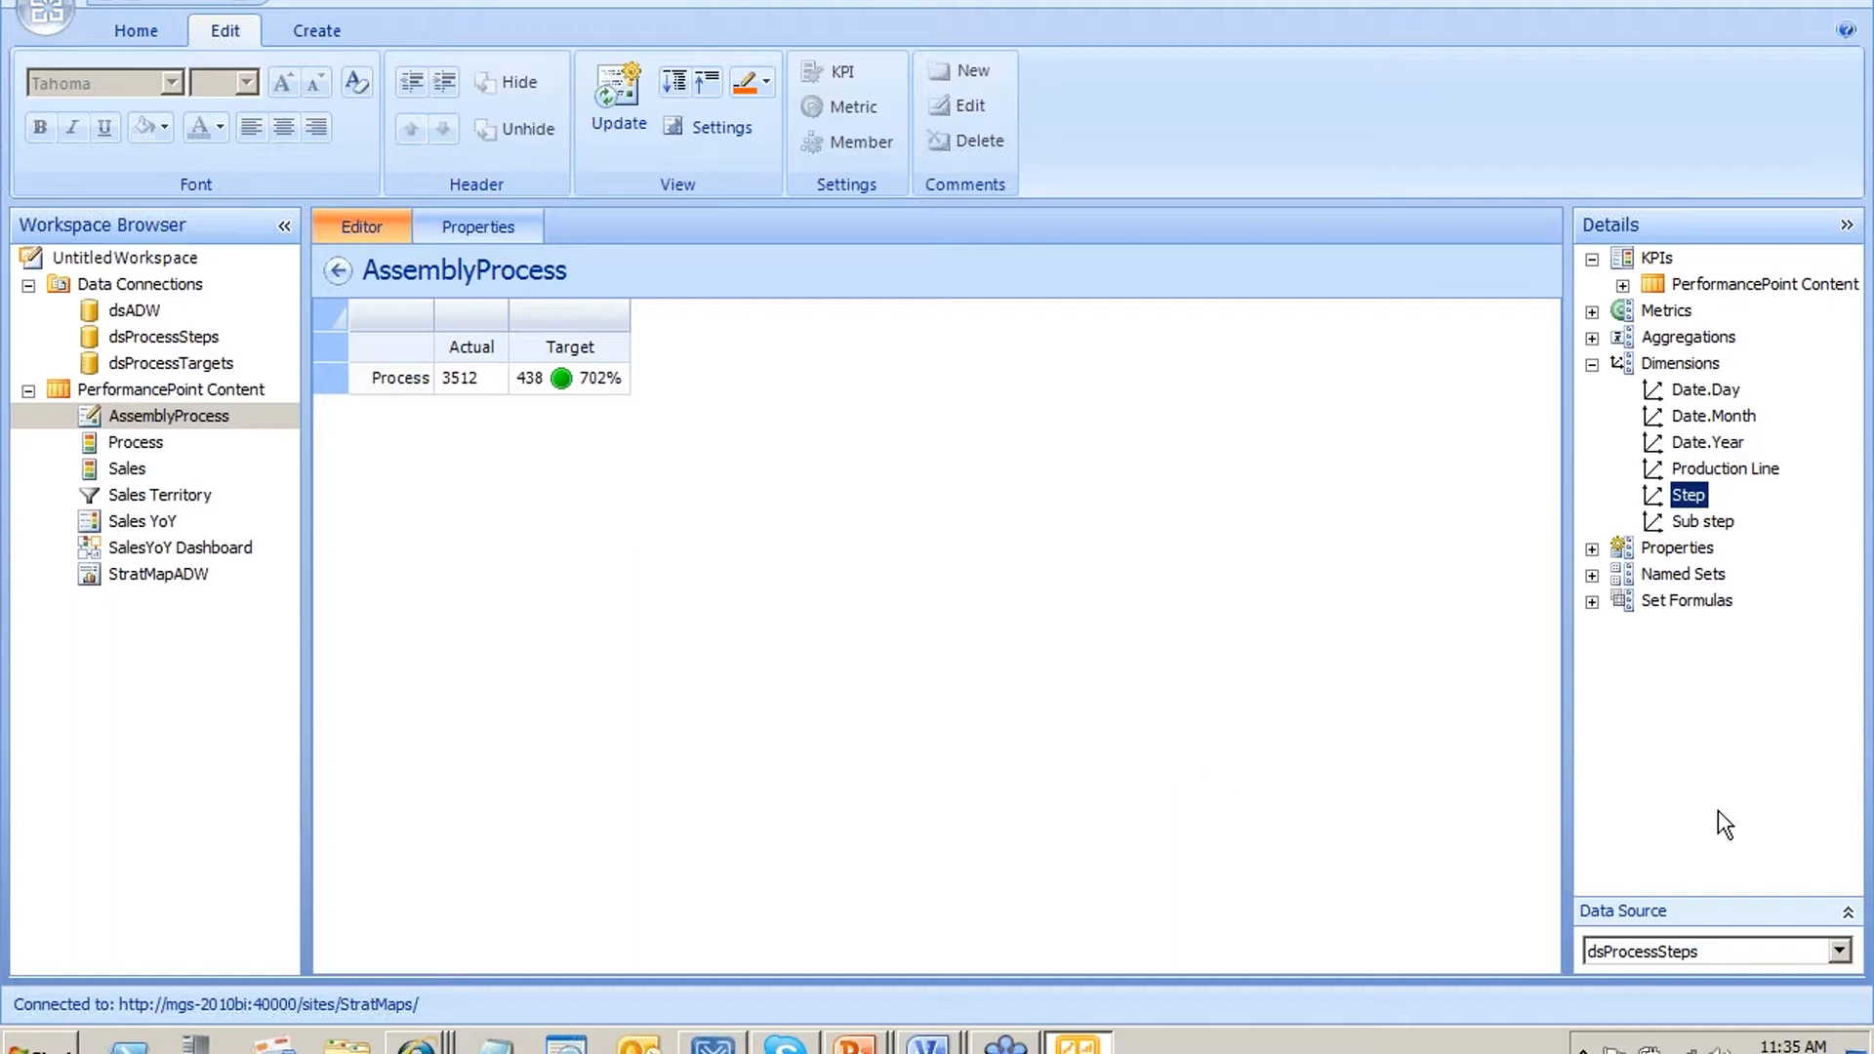
left_click_drag(1694, 500, 432, 380)
right_click(599, 287)
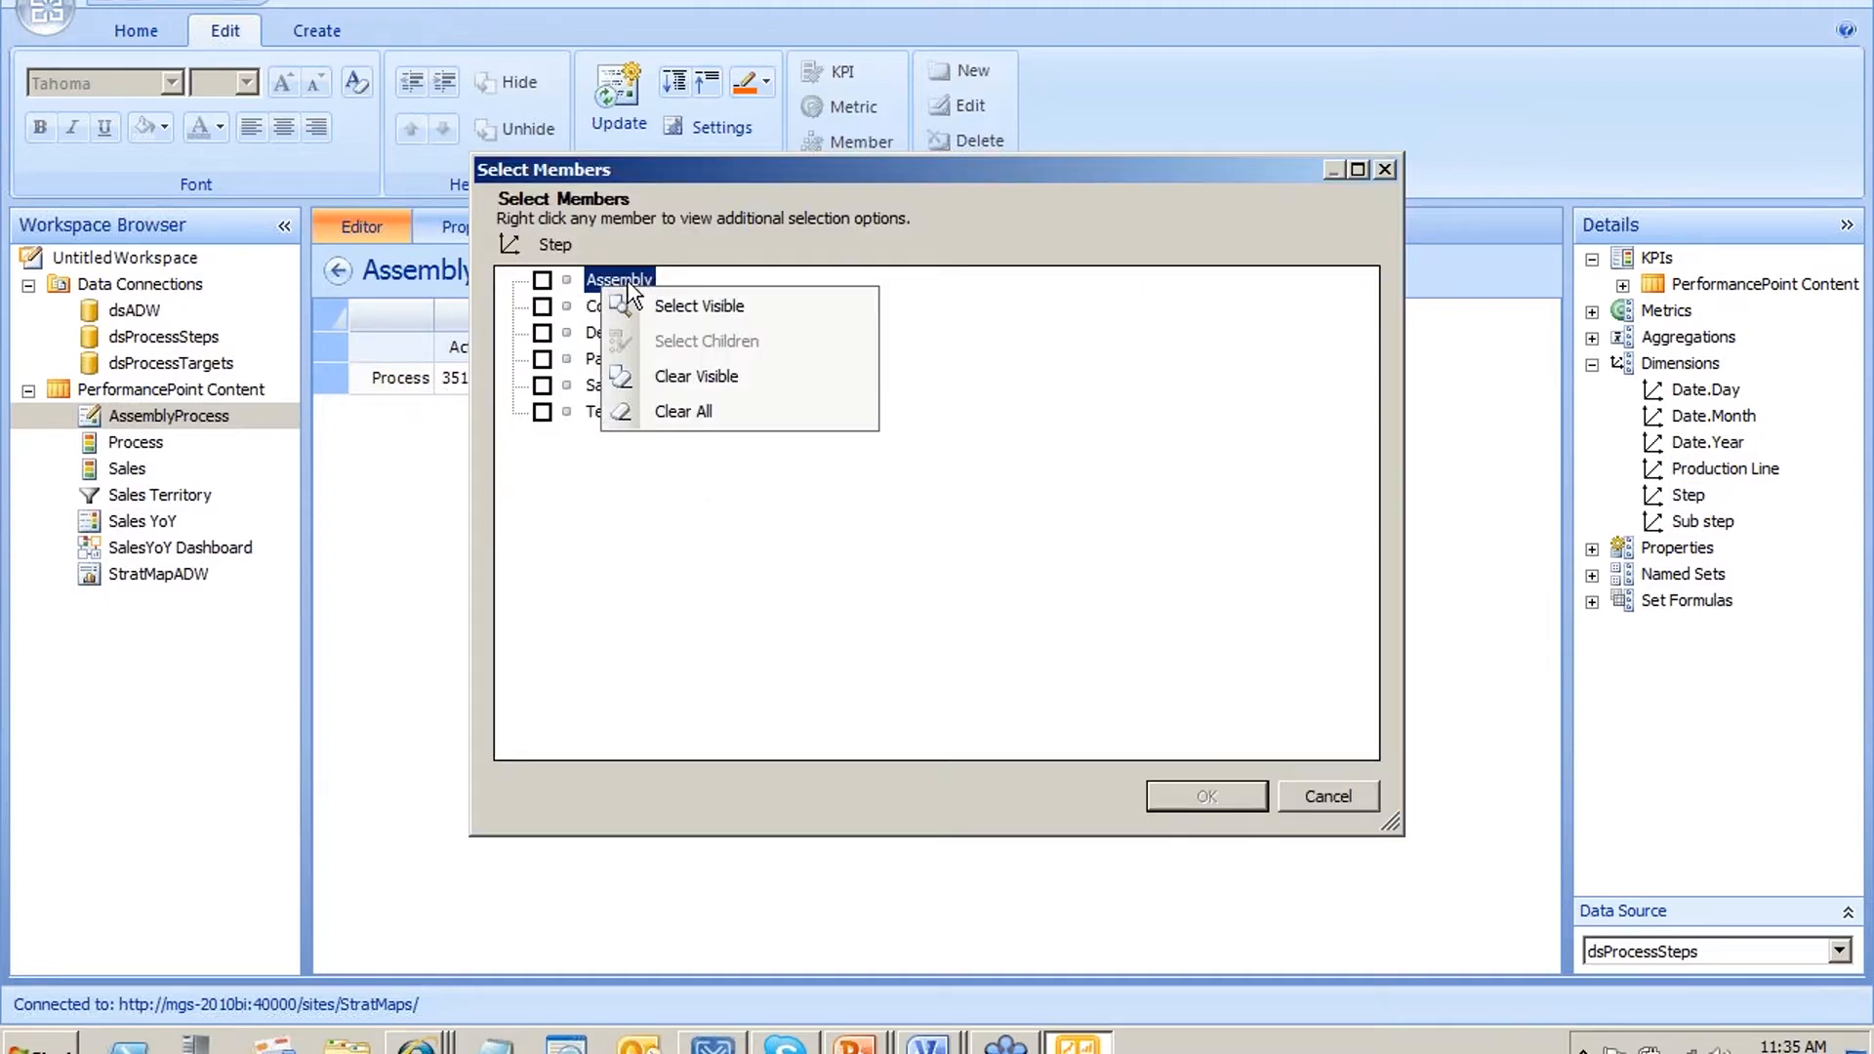
left_click(688, 307)
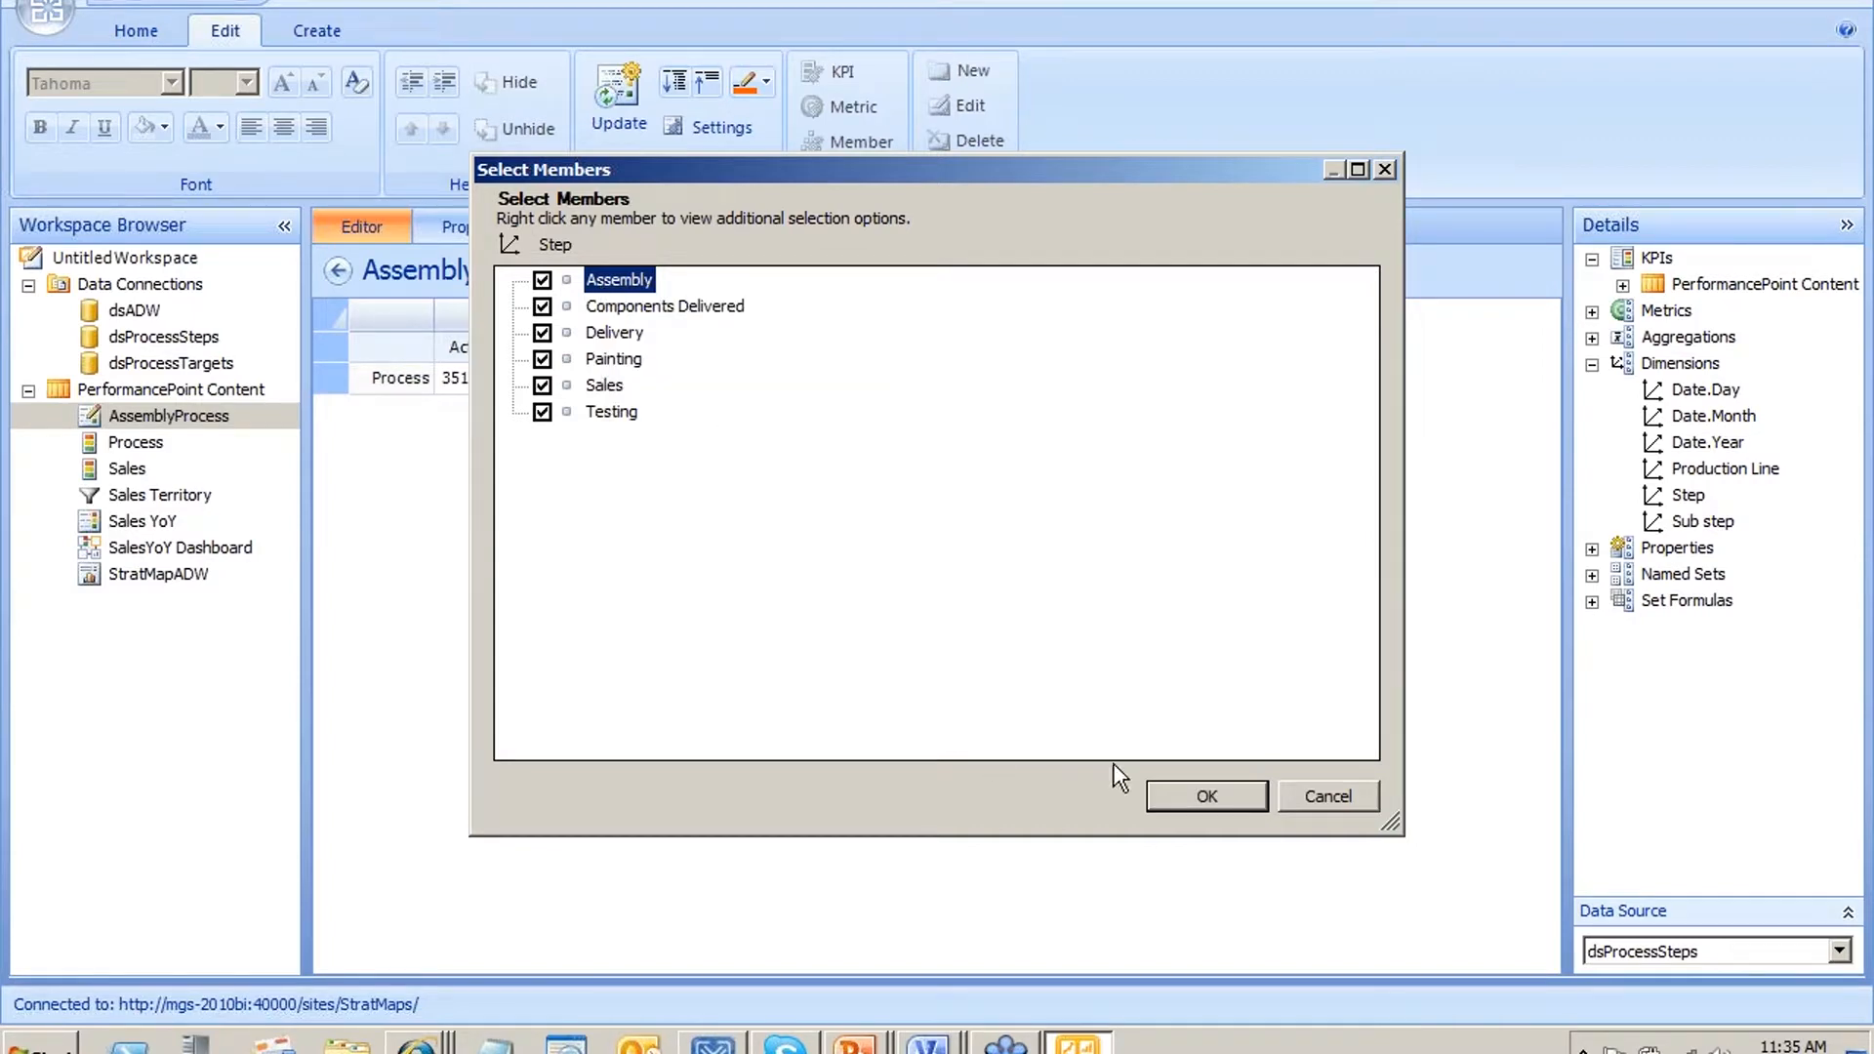
left_click(1208, 795)
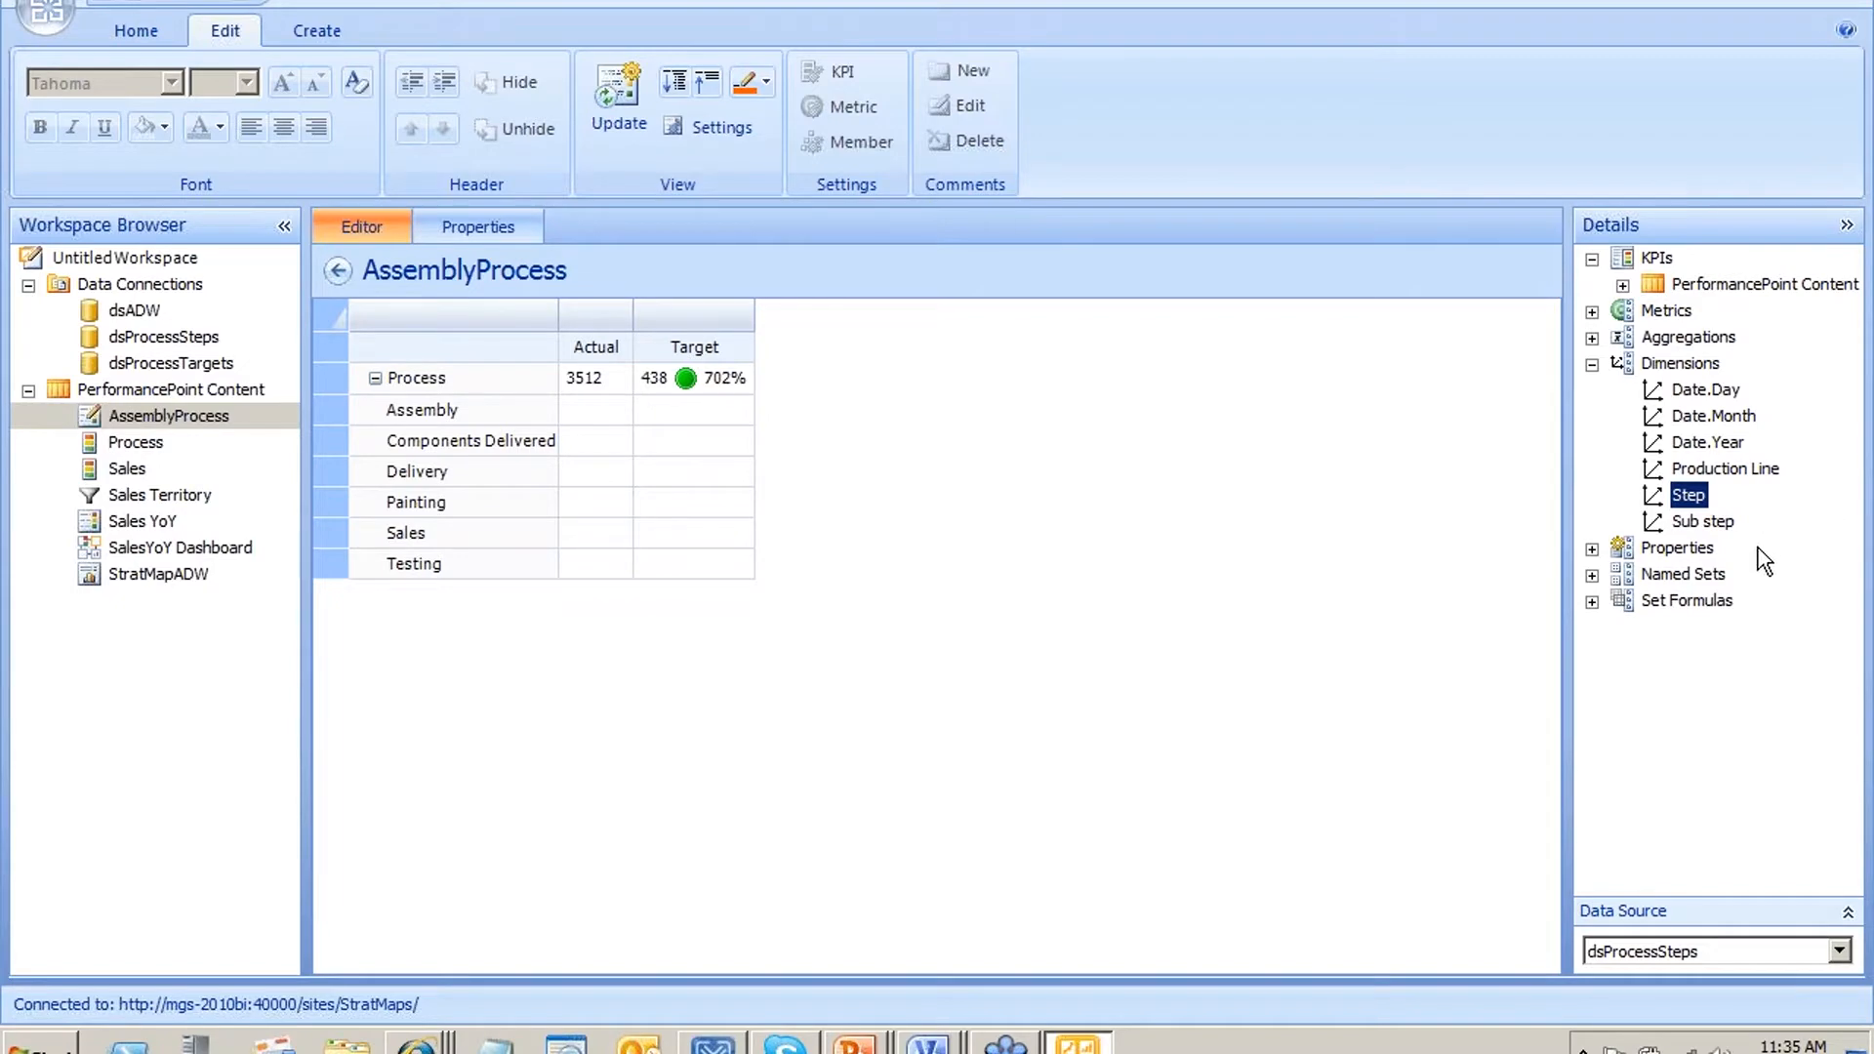
Add the Sub step All named set beneath the Step members in the scorecard rows and update the view
left_click(1592, 574)
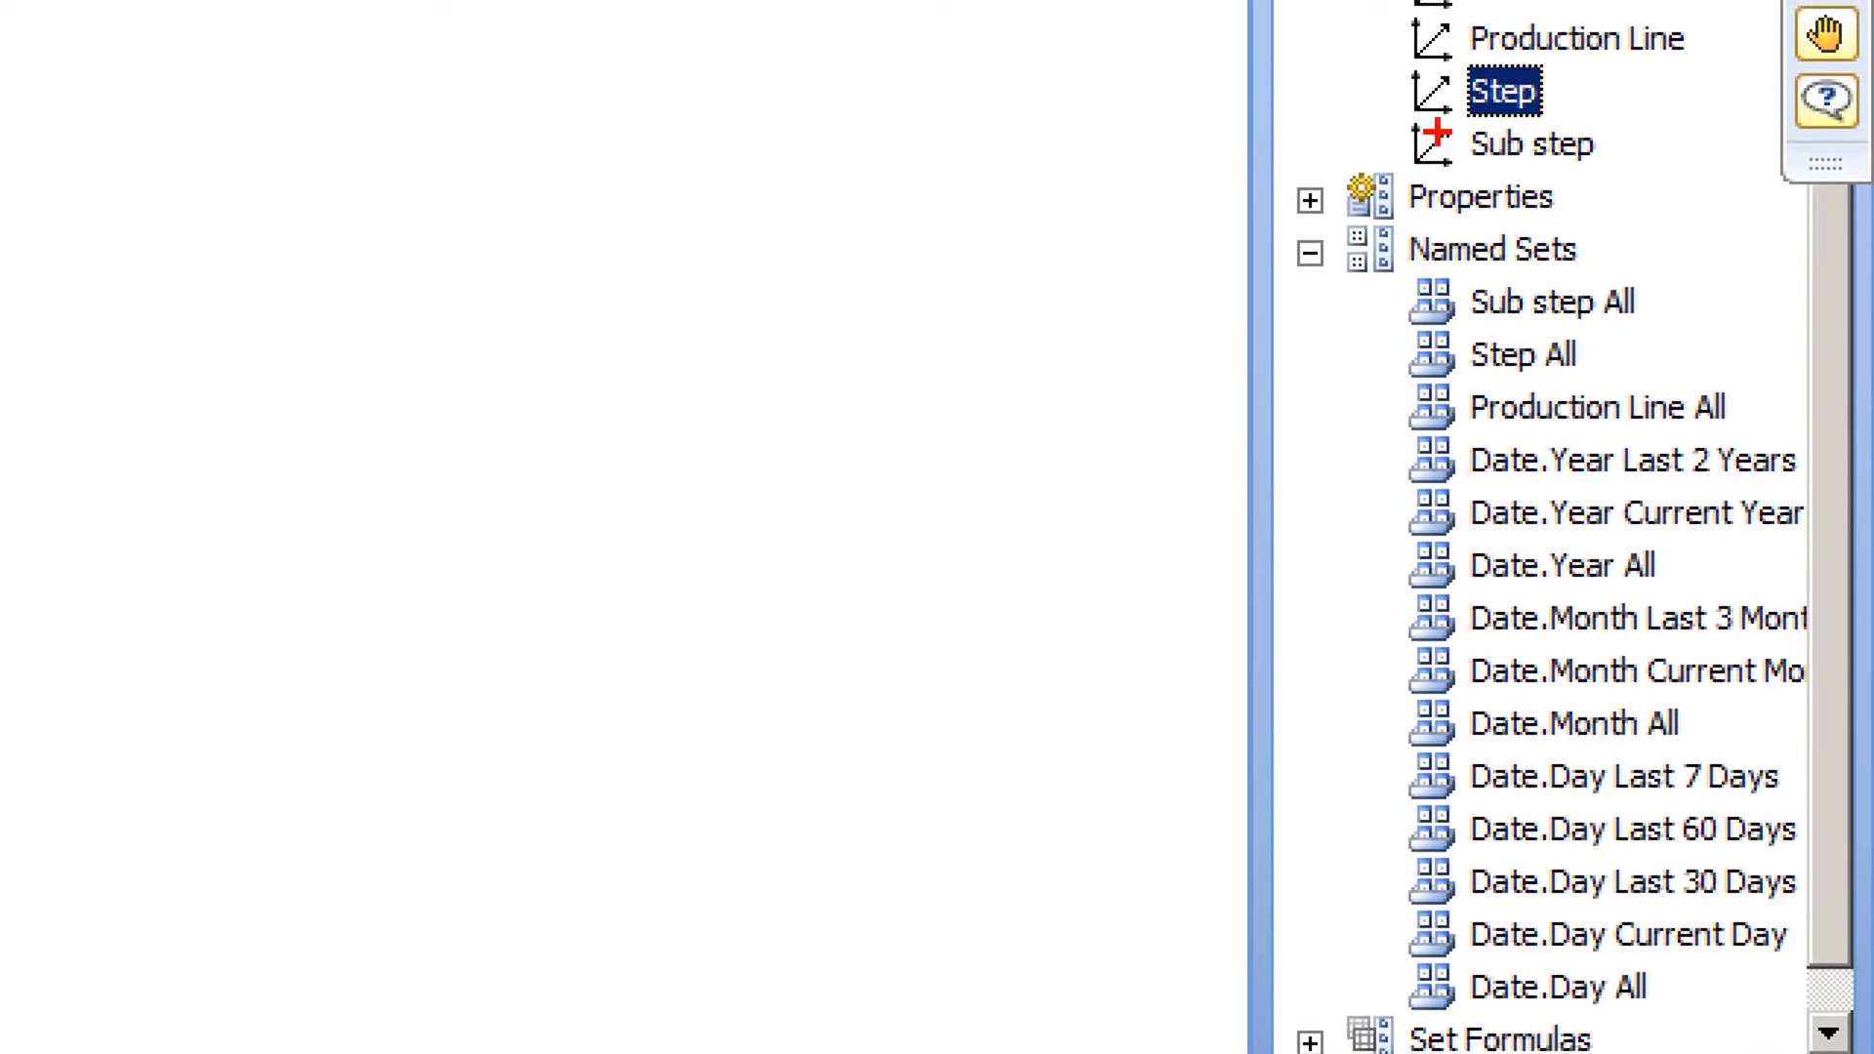
mouse_move(1373, 71)
left_mouse_down()
mouse_move(1545, 117)
mouse_move(1597, 66)
mouse_move(1378, 78)
left_mouse_up()
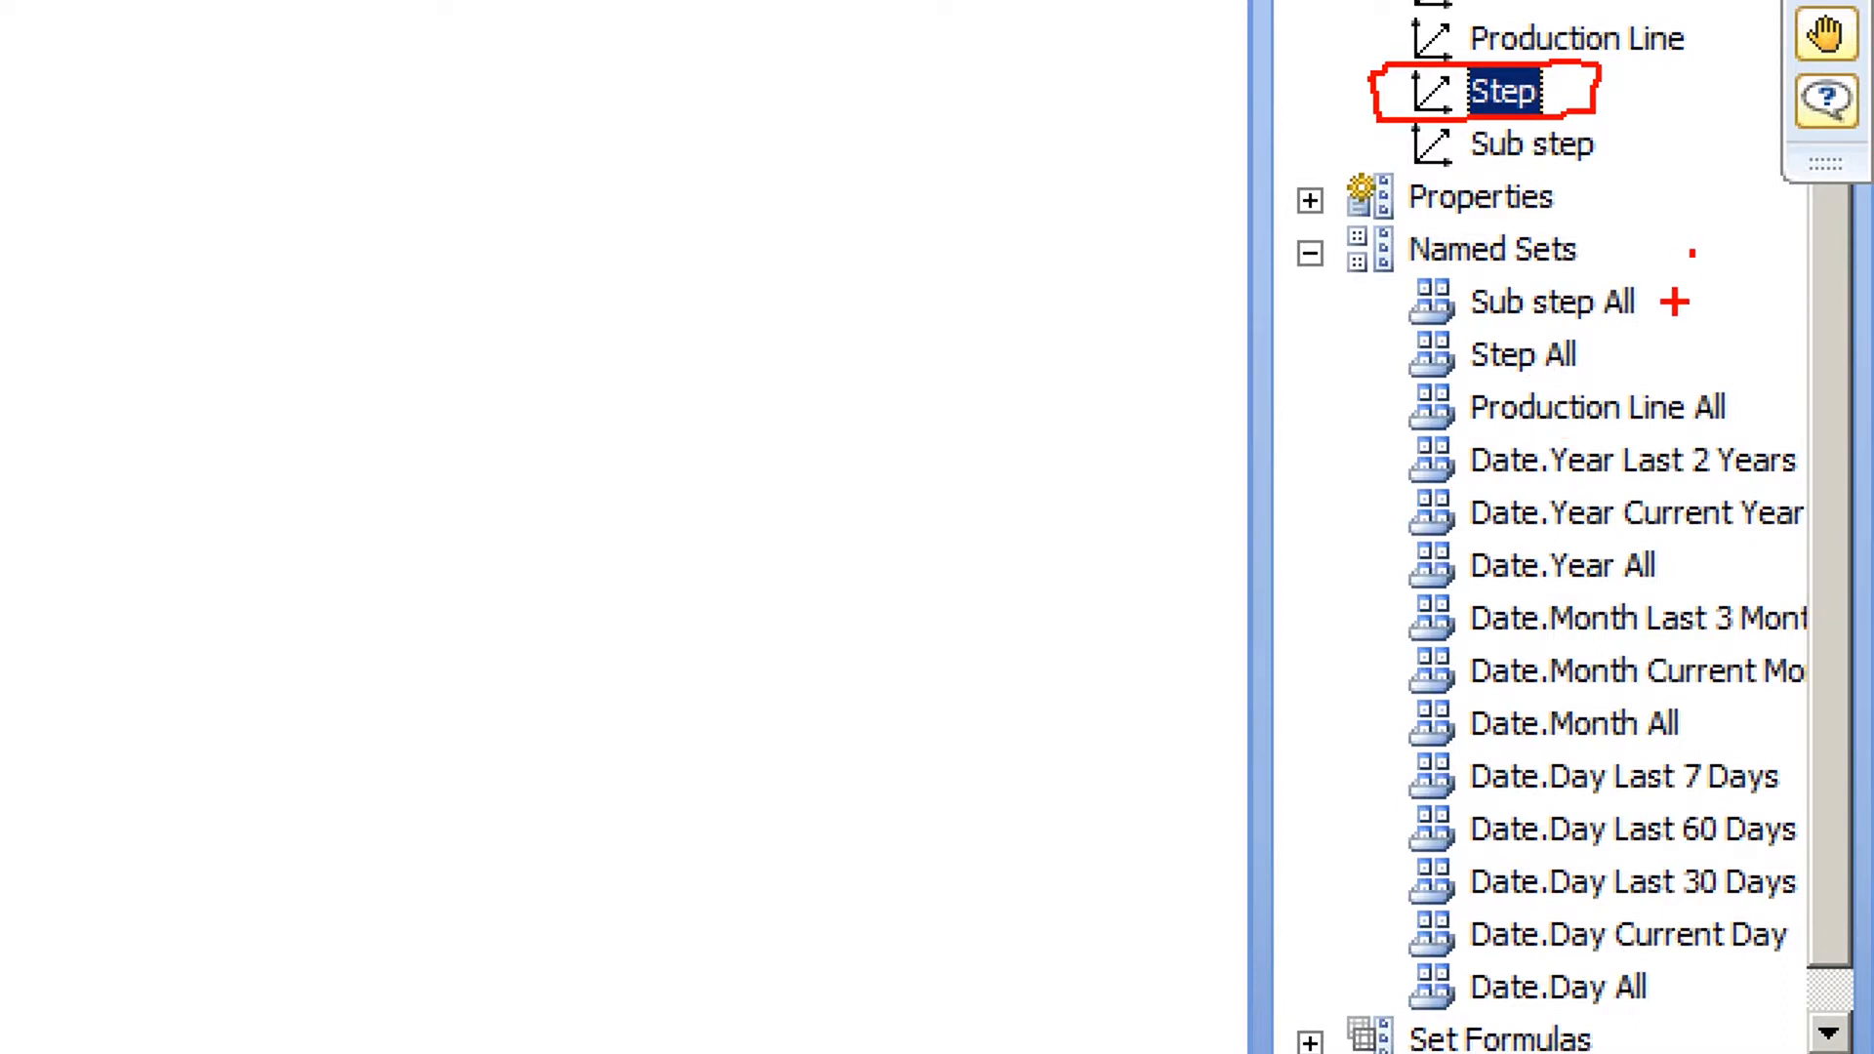
mouse_move(1362, 332)
left_mouse_down()
mouse_move(1640, 320)
mouse_move(1508, 277)
mouse_move(1399, 285)
mouse_move(1367, 334)
left_mouse_up()
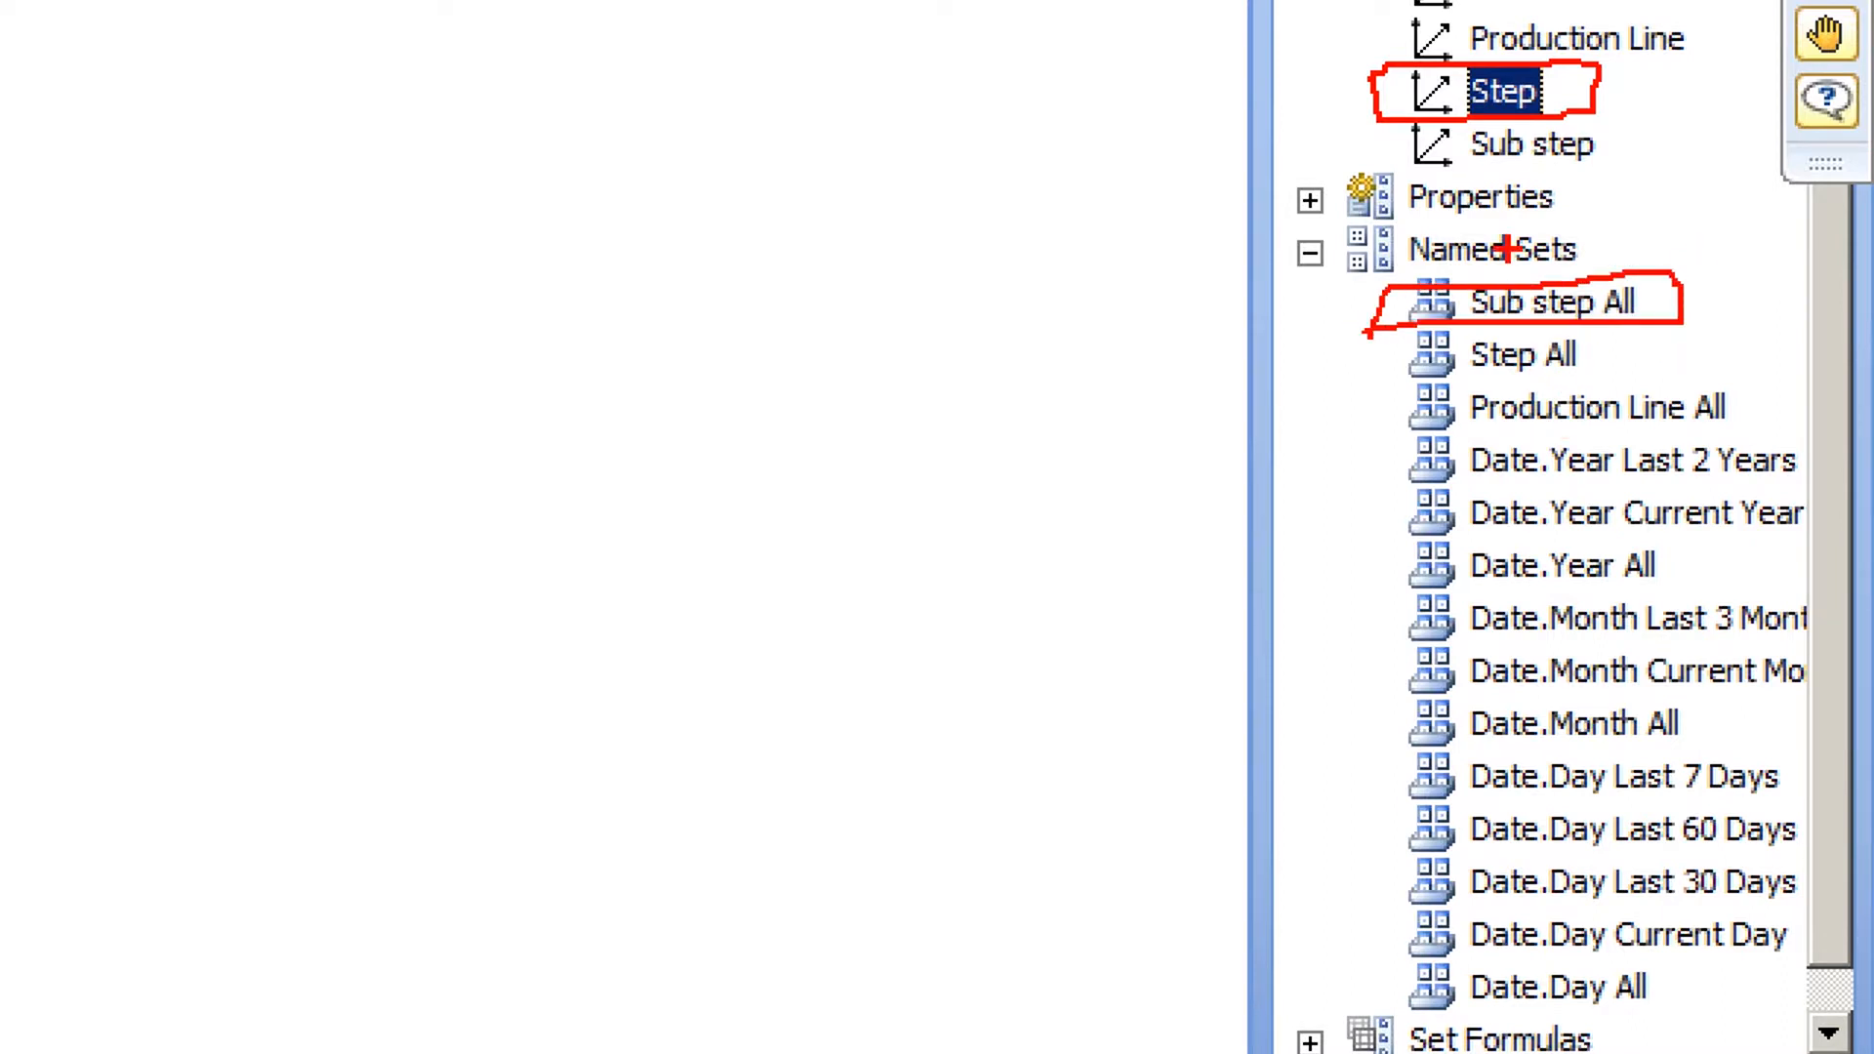
key("Escape")
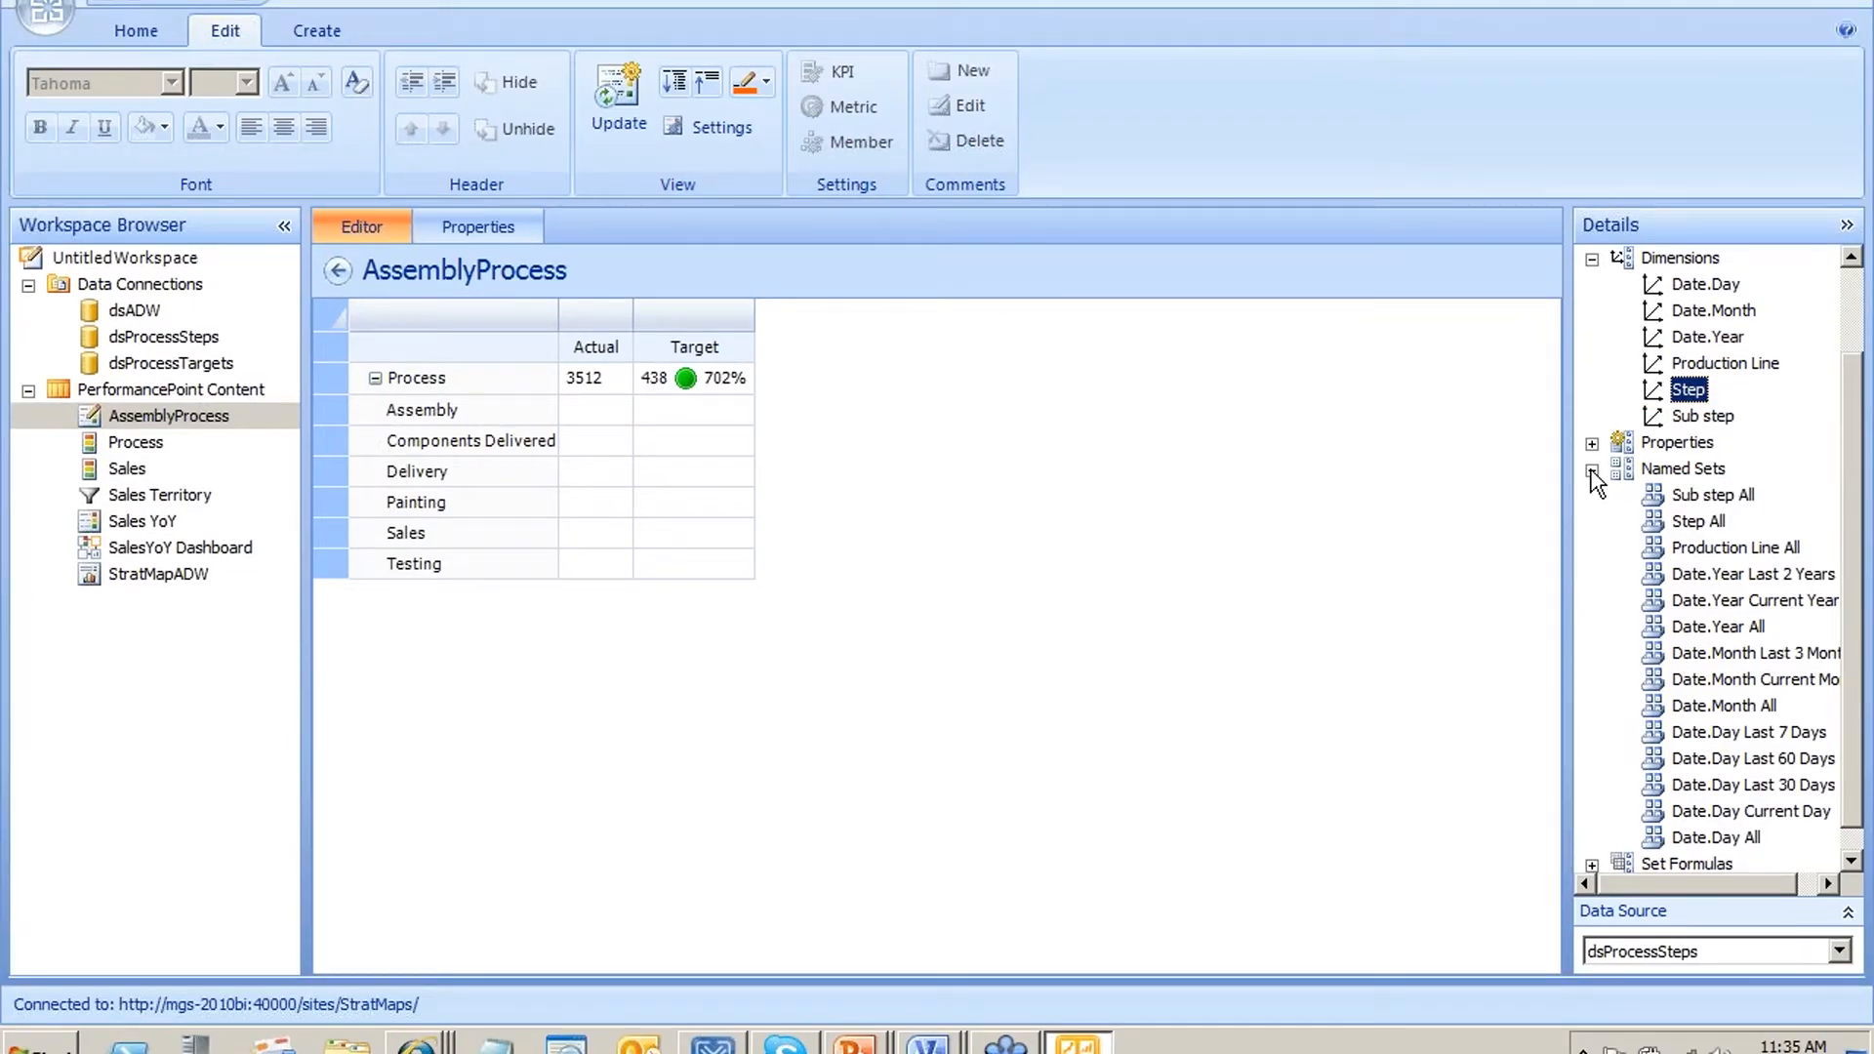
left_click(1707, 496)
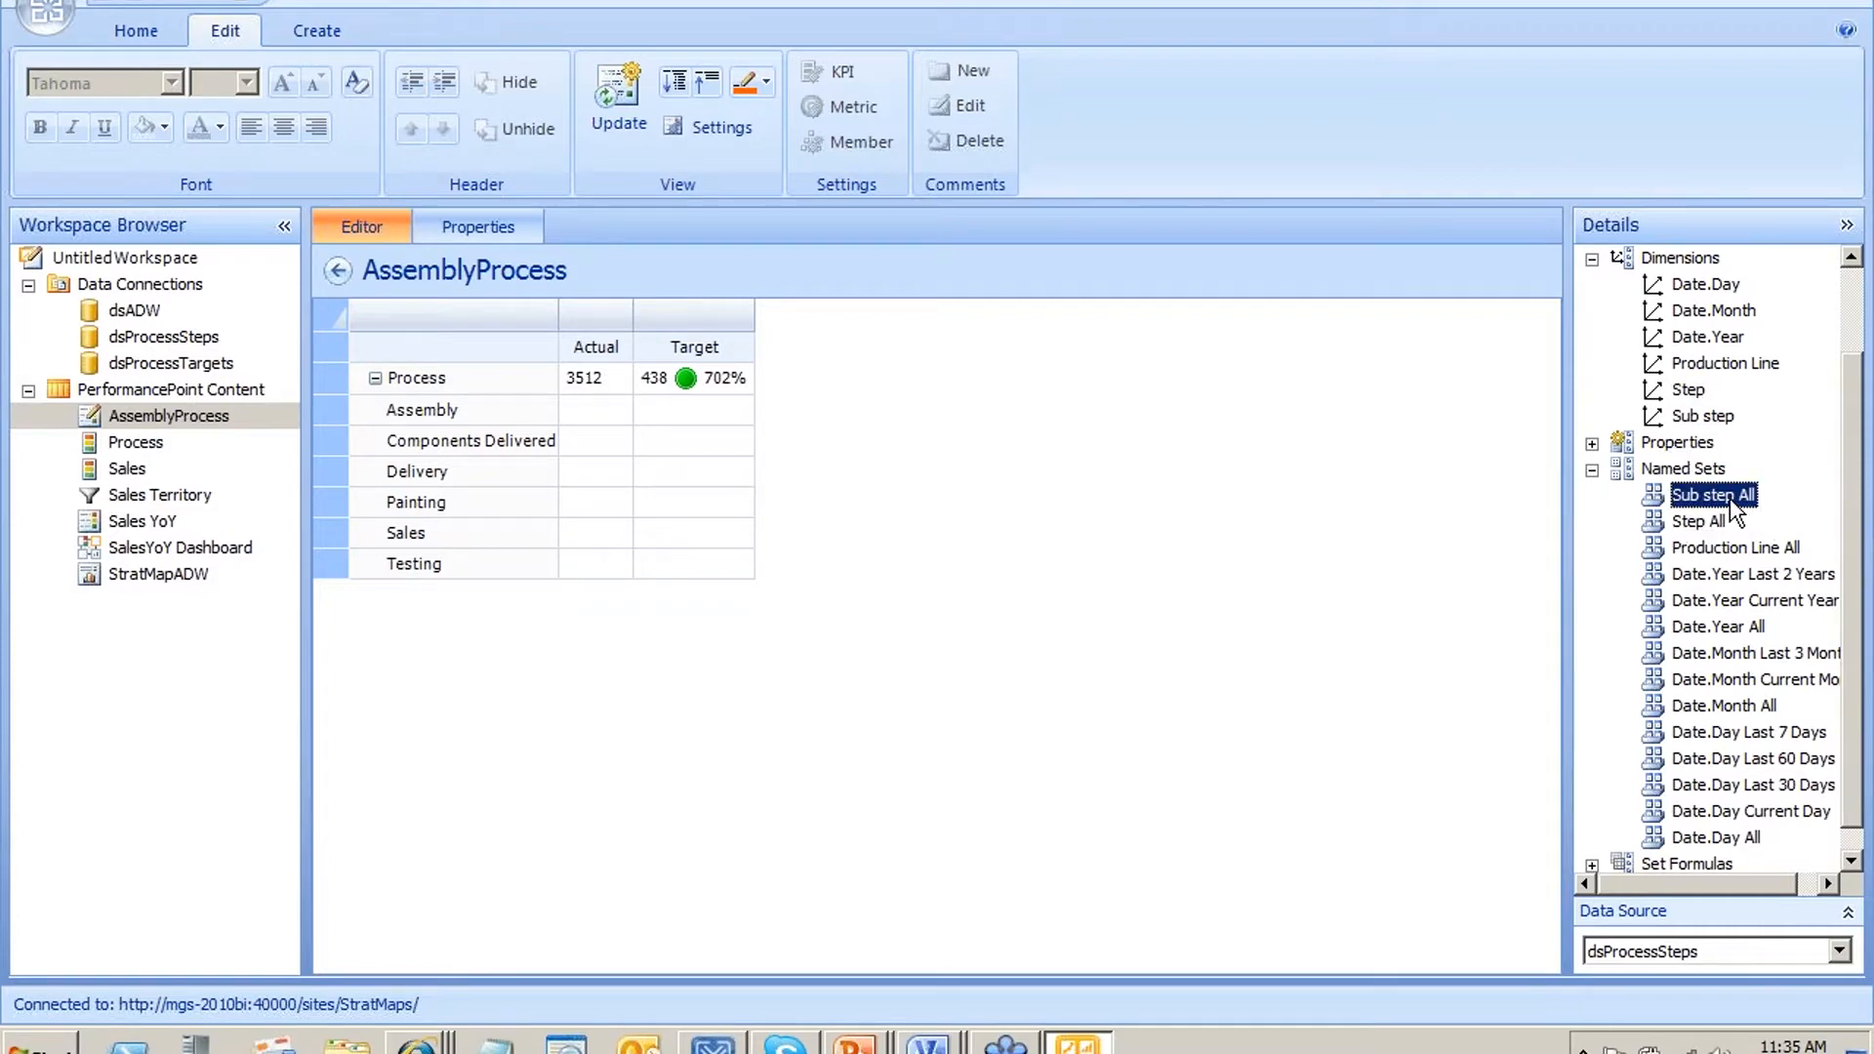
left_click_drag(1730, 498, 551, 502)
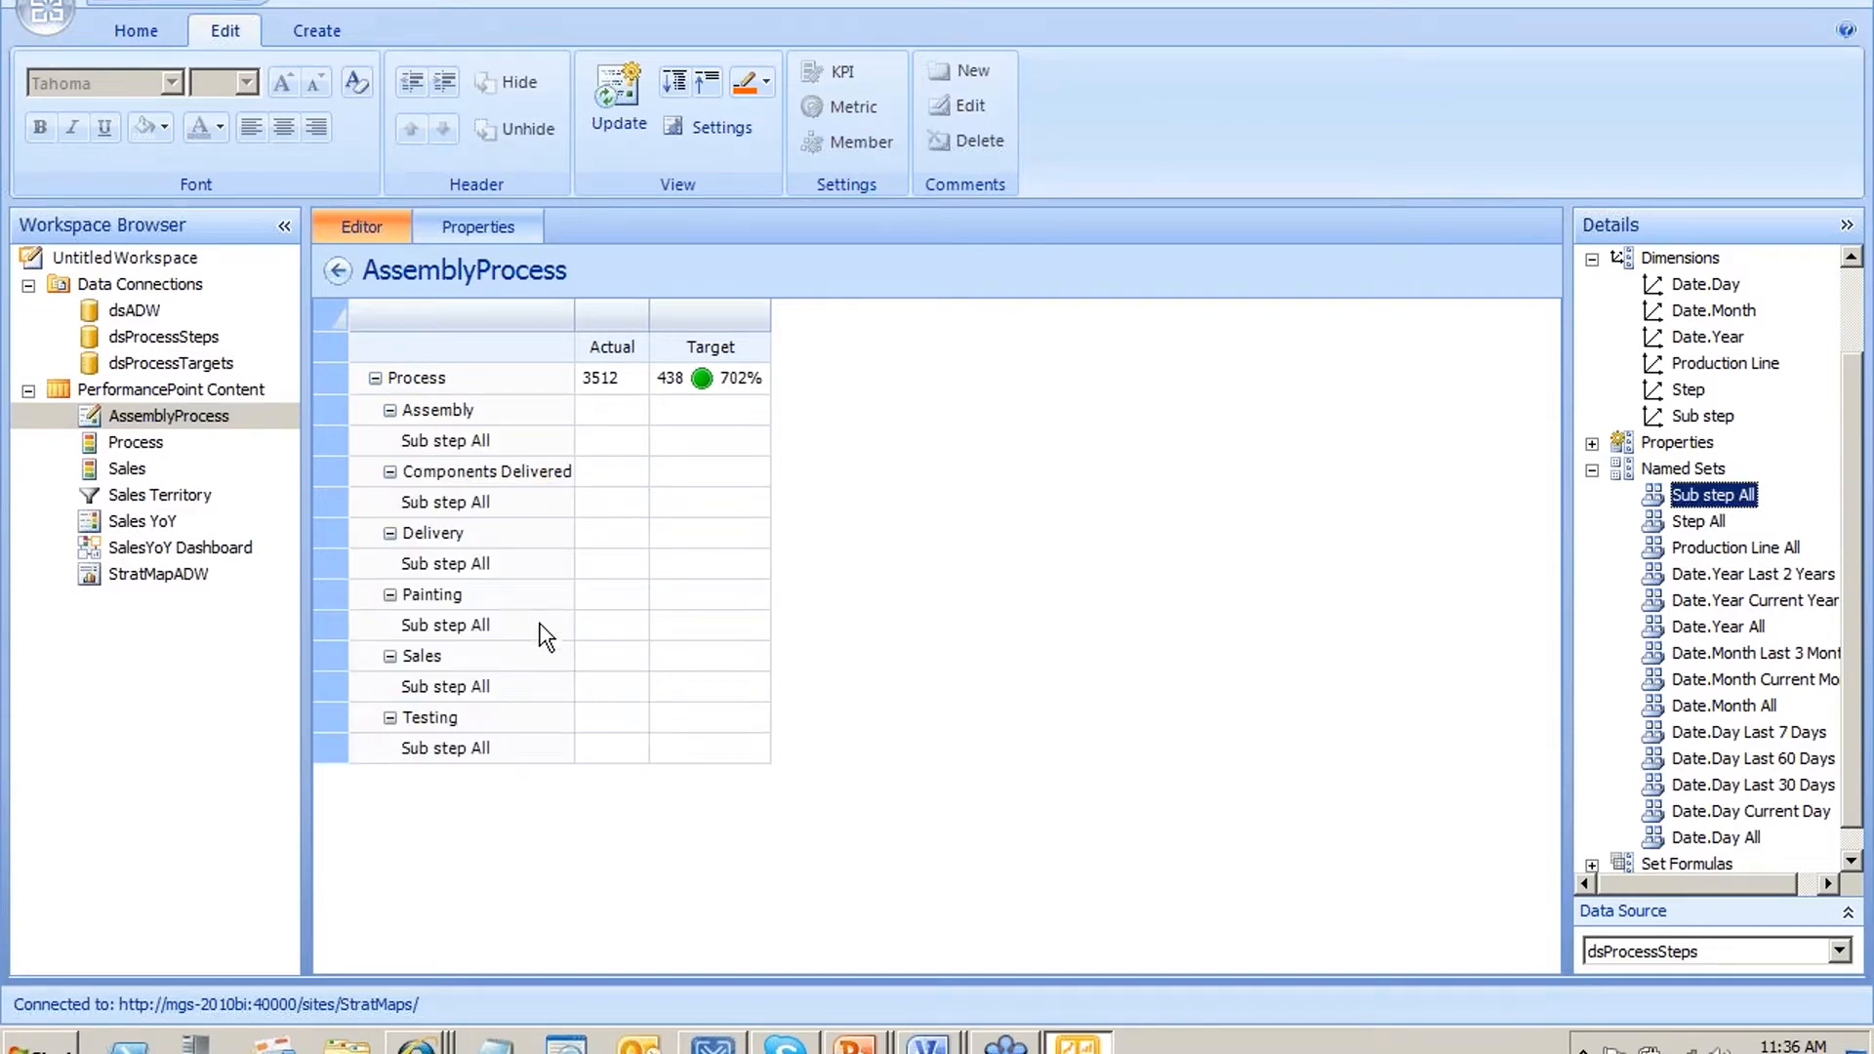
left_click(642, 123)
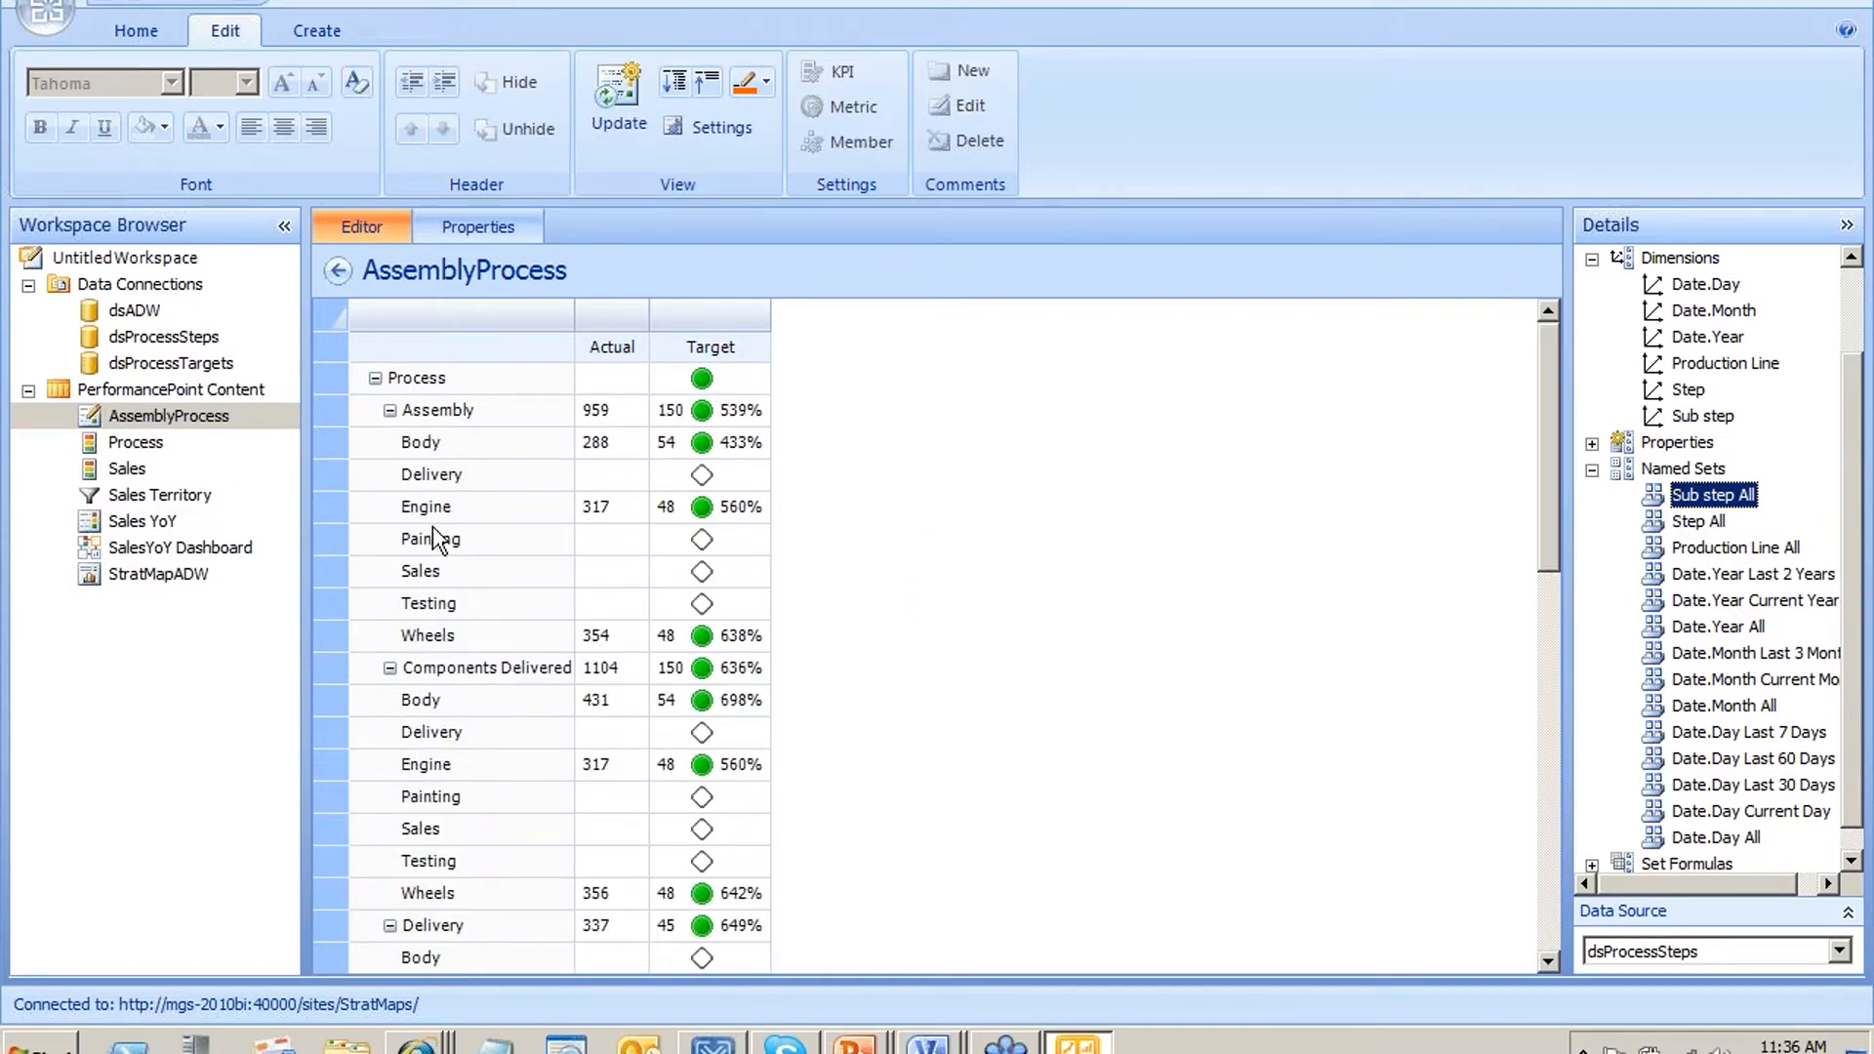
Examine the sub-step rows under each step of the scorecard for entries without values
left_click(496, 443)
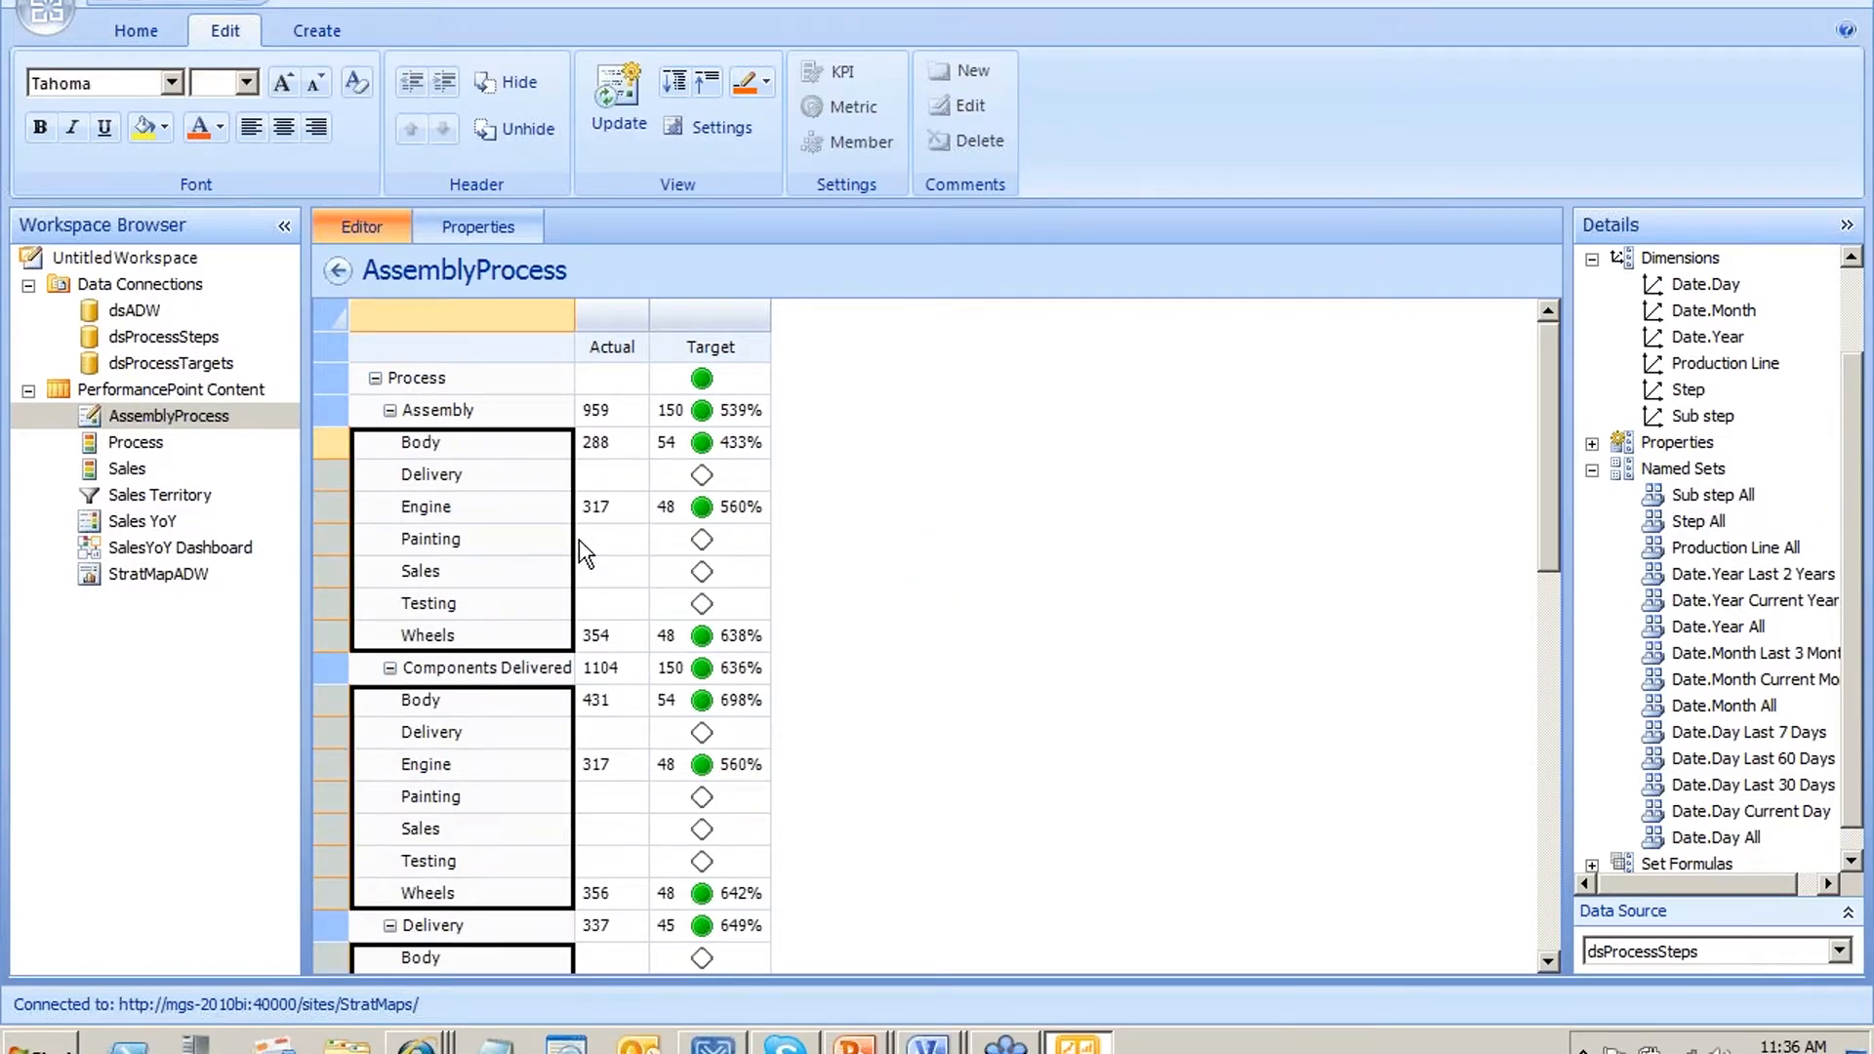
left_click(617, 567)
left_click(464, 583)
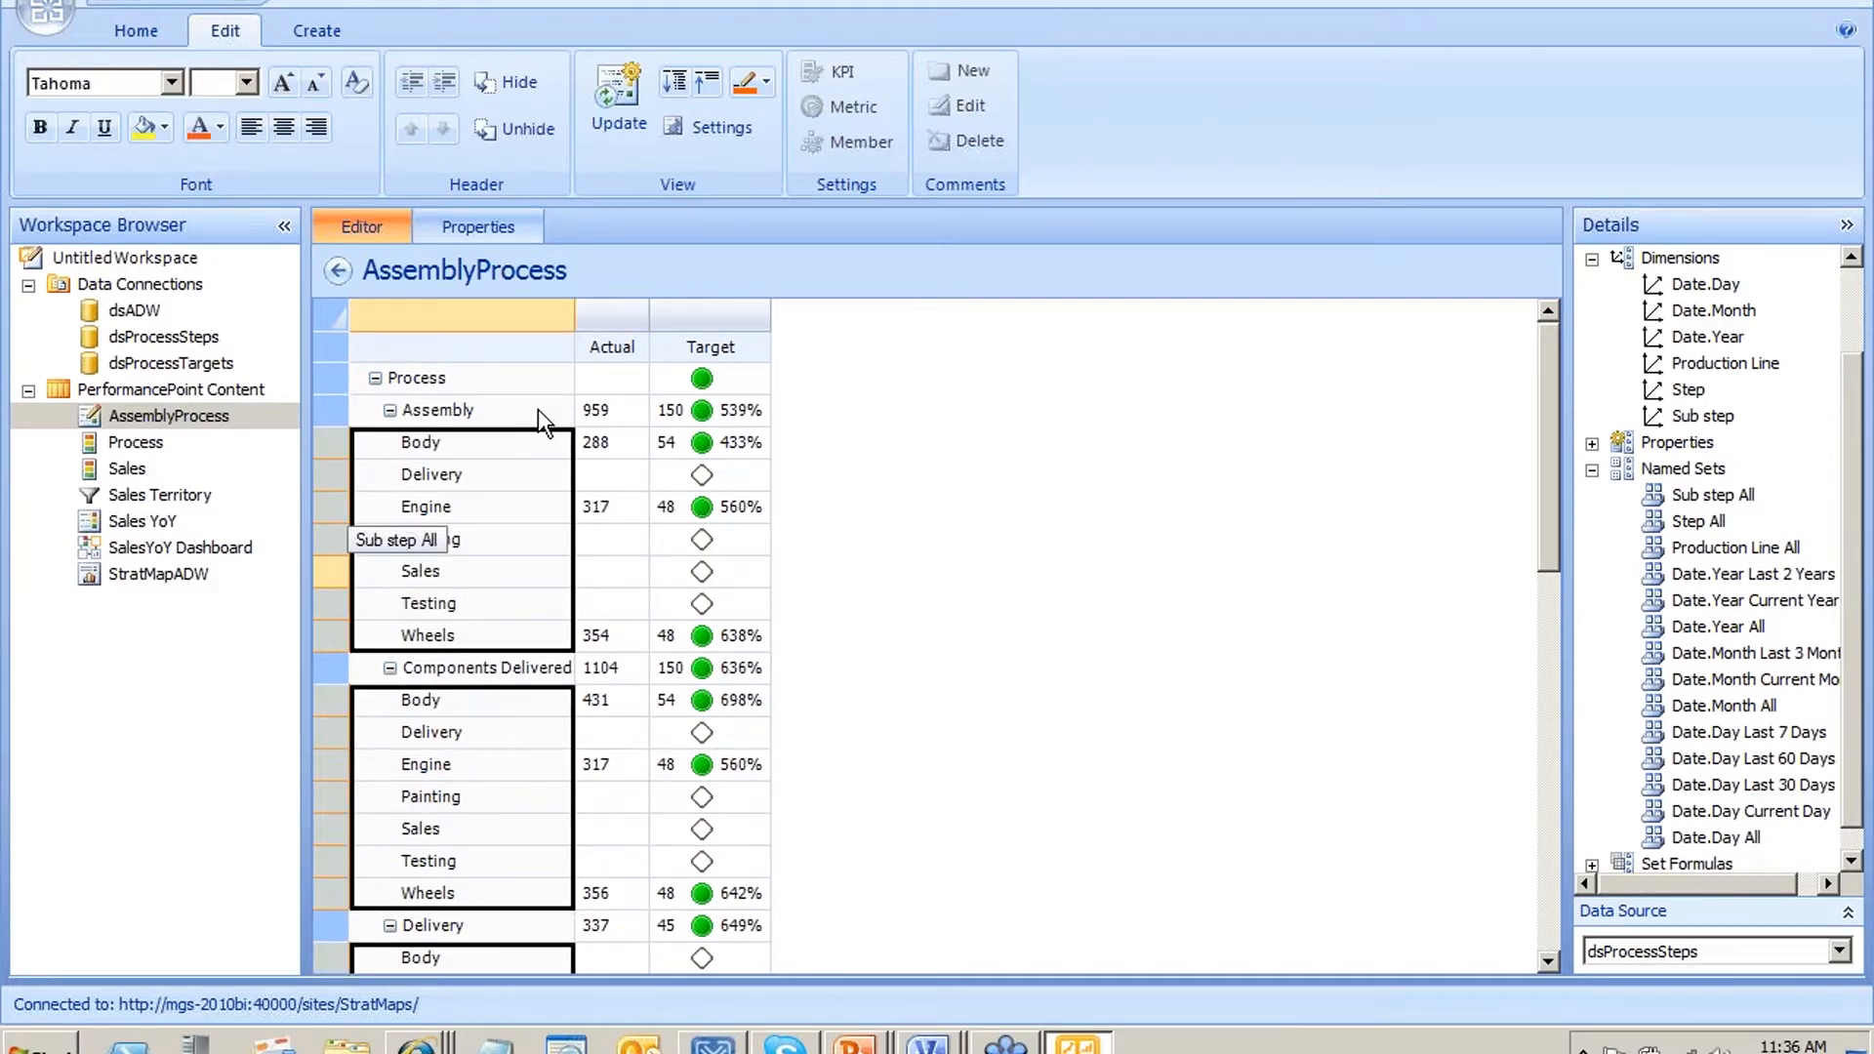
left_click(611, 540)
scroll(708, 547, "down", 10)
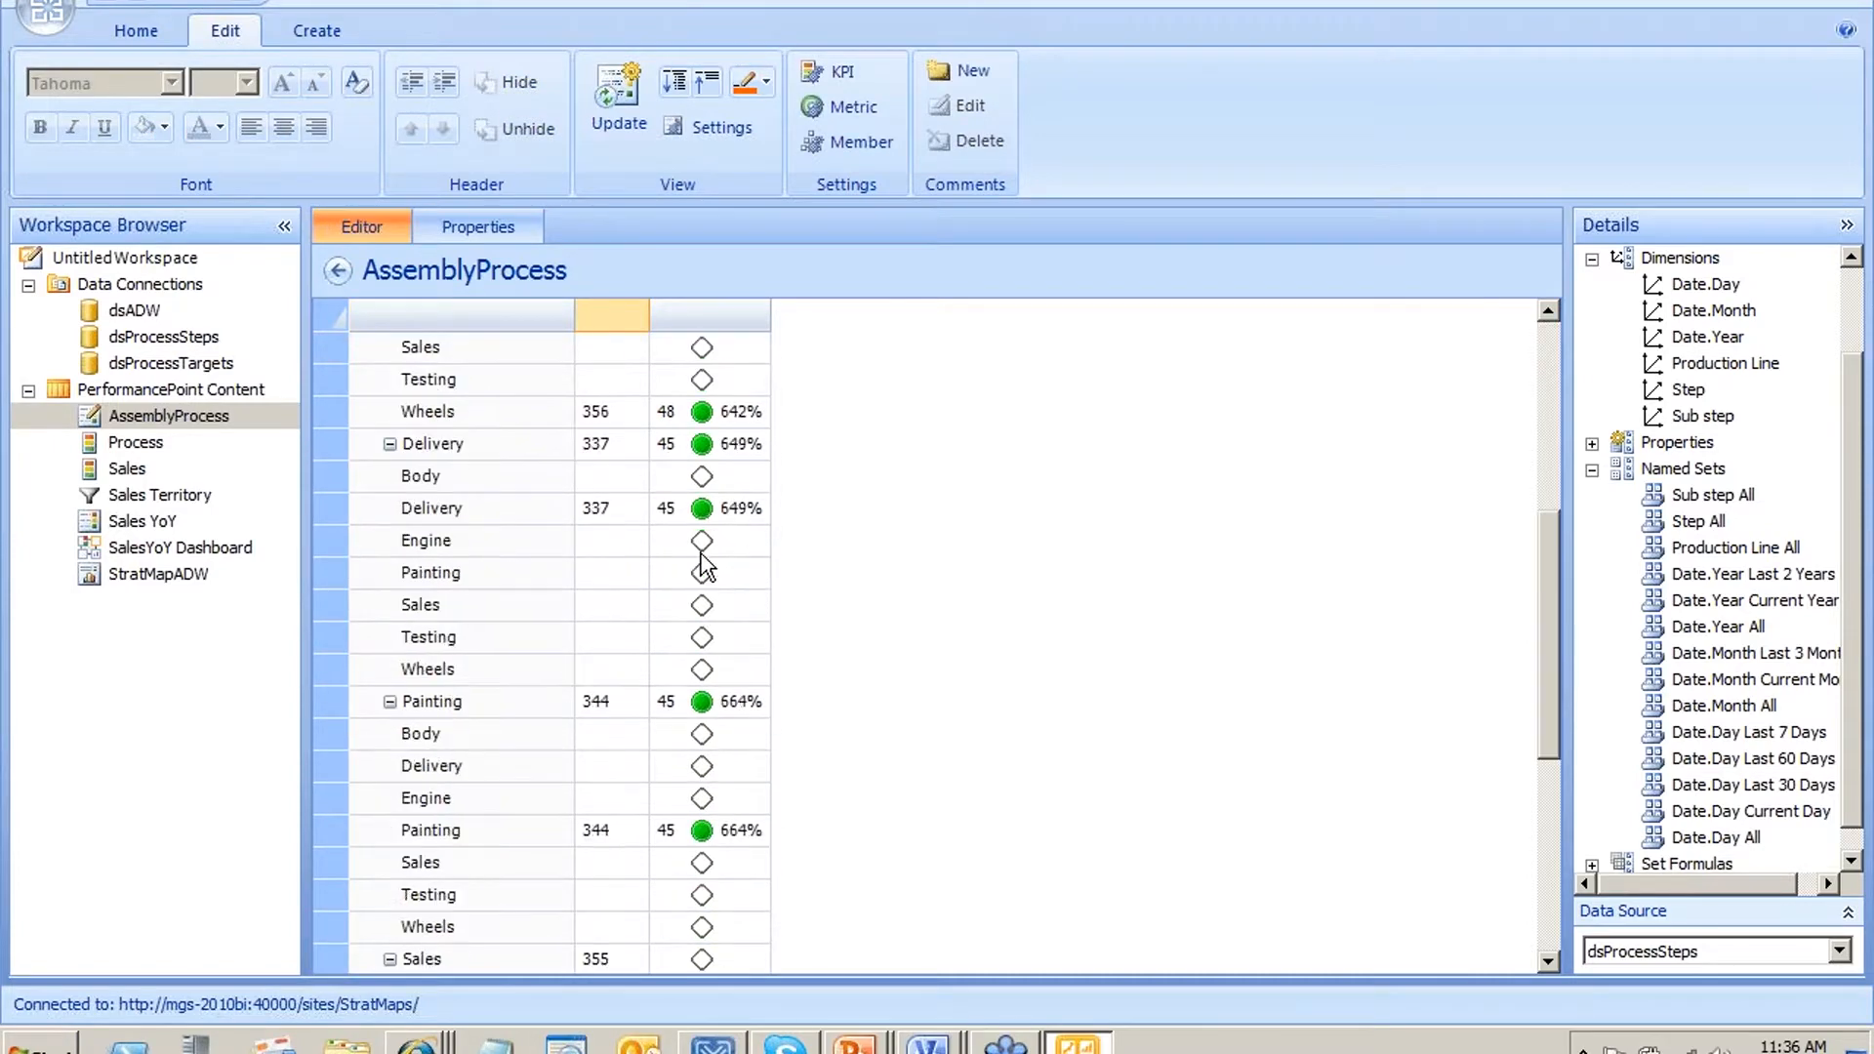
scroll(699, 566, "up", 10)
Enable Filter empty rows in the scorecard's view settings and save the AssemblyProcess scorecard
right_click(646, 489)
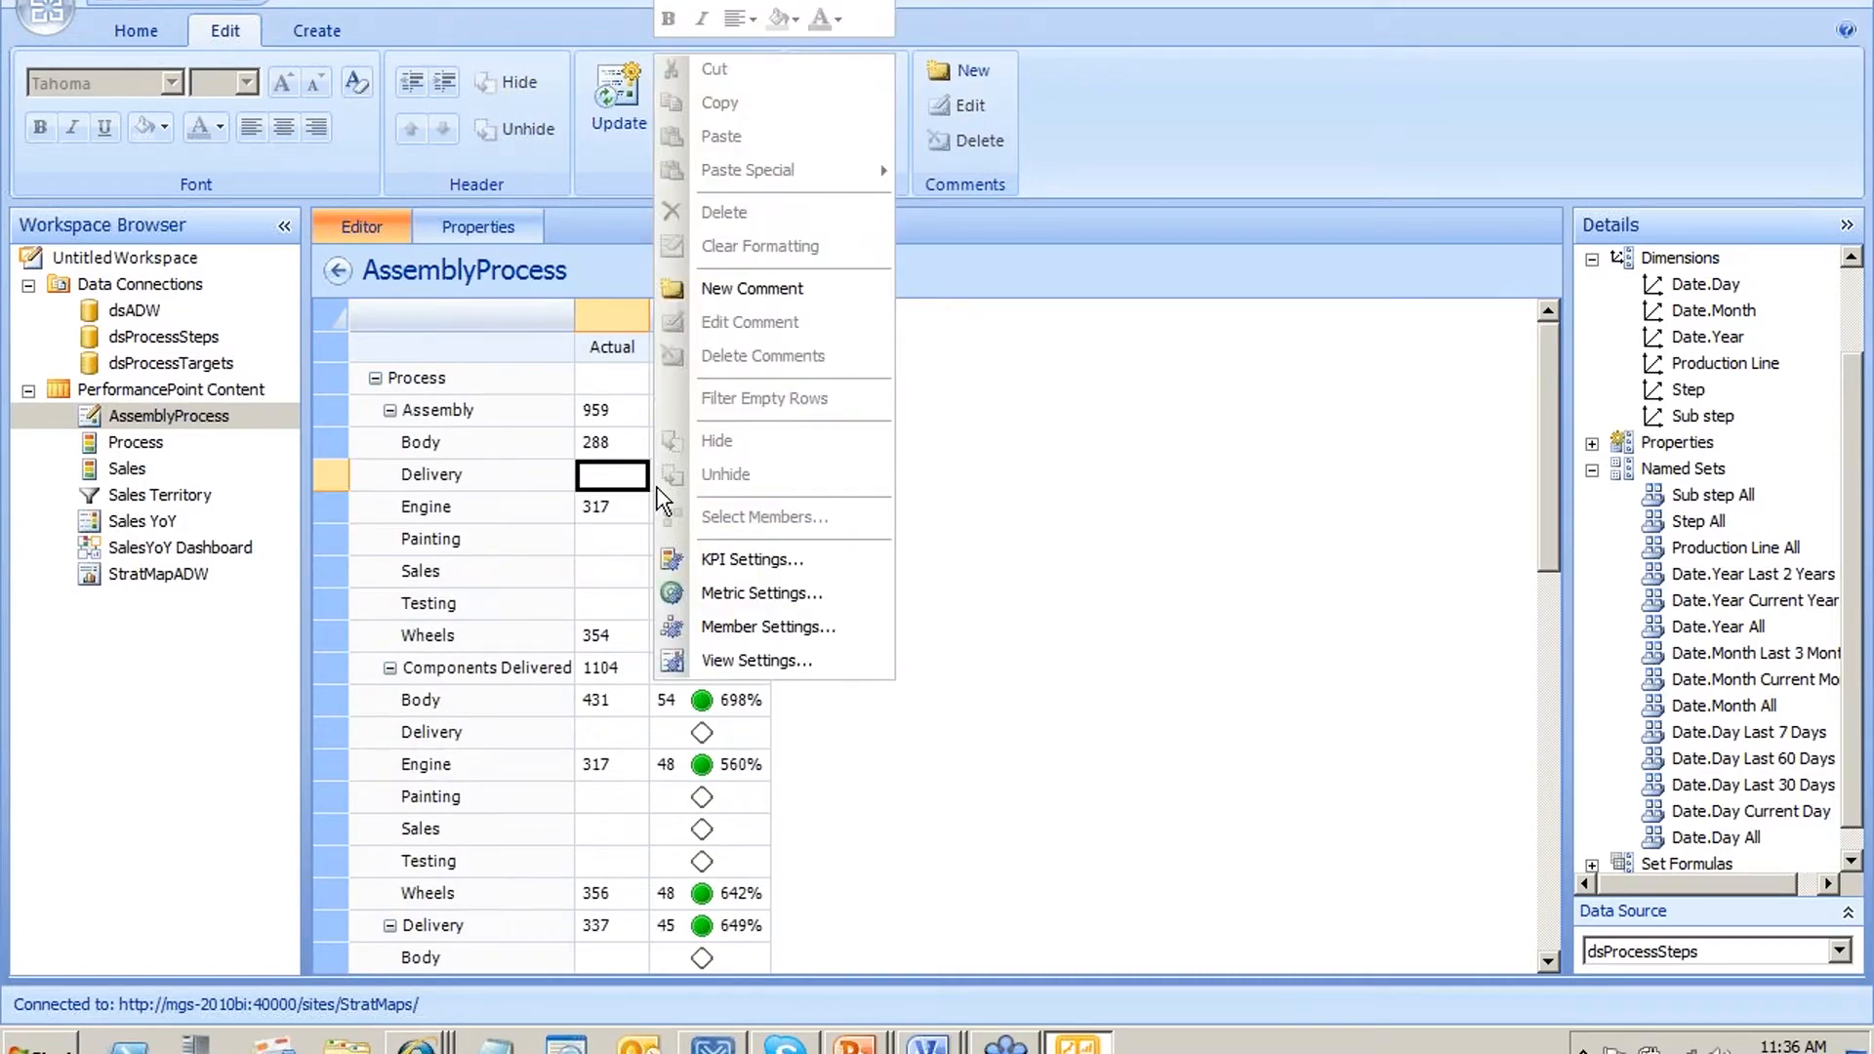
left_click(806, 660)
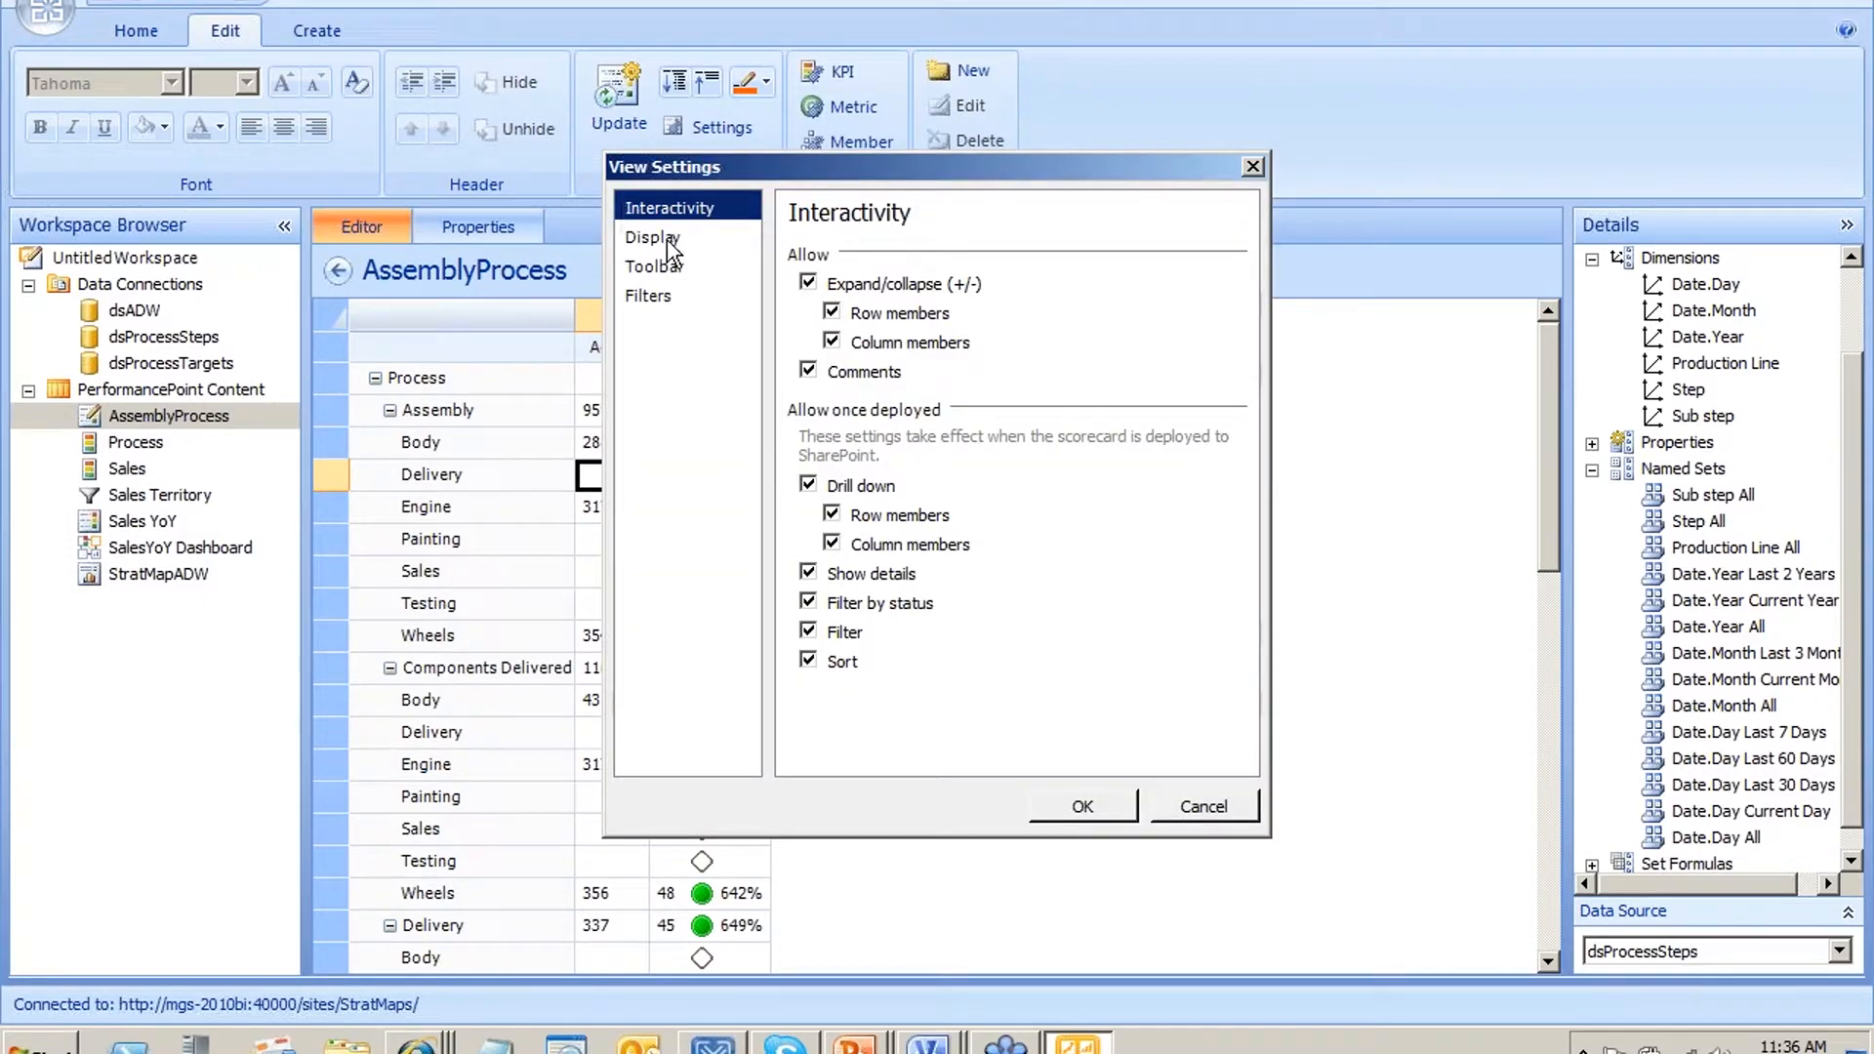
left_click(658, 293)
left_click(880, 255)
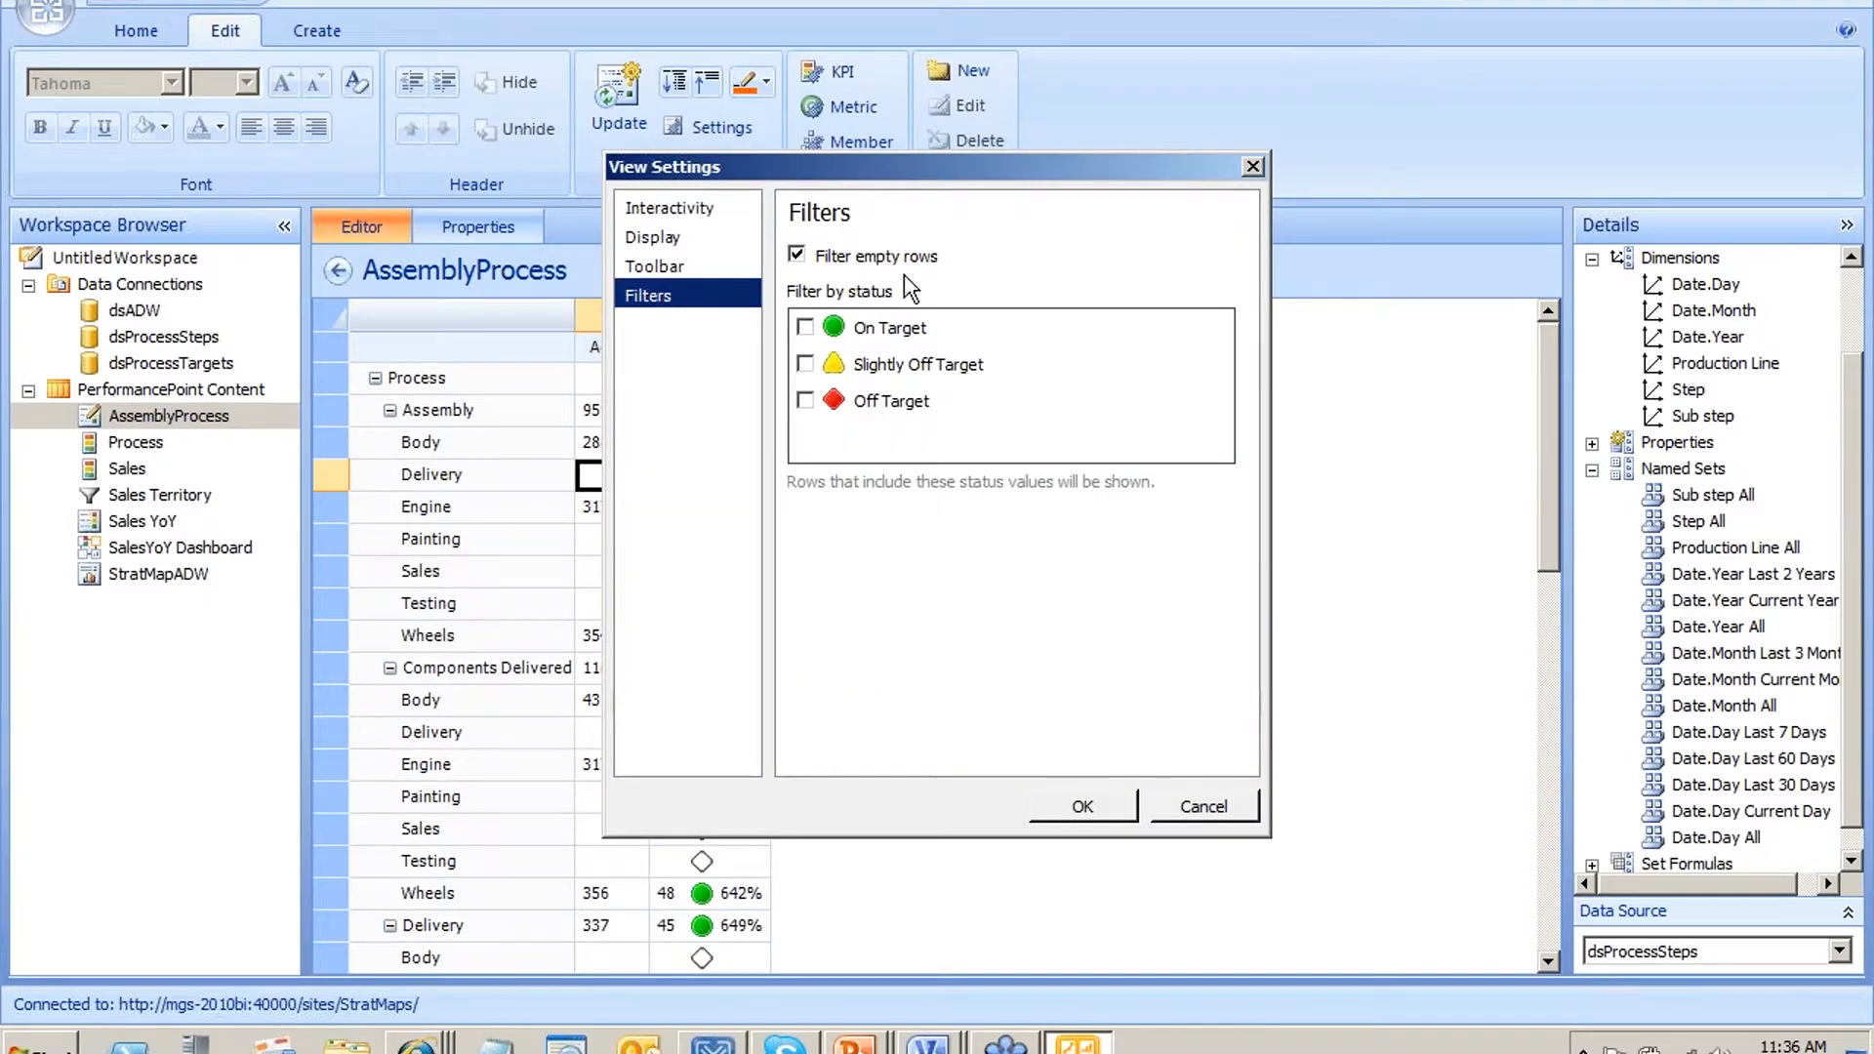
left_click(1130, 807)
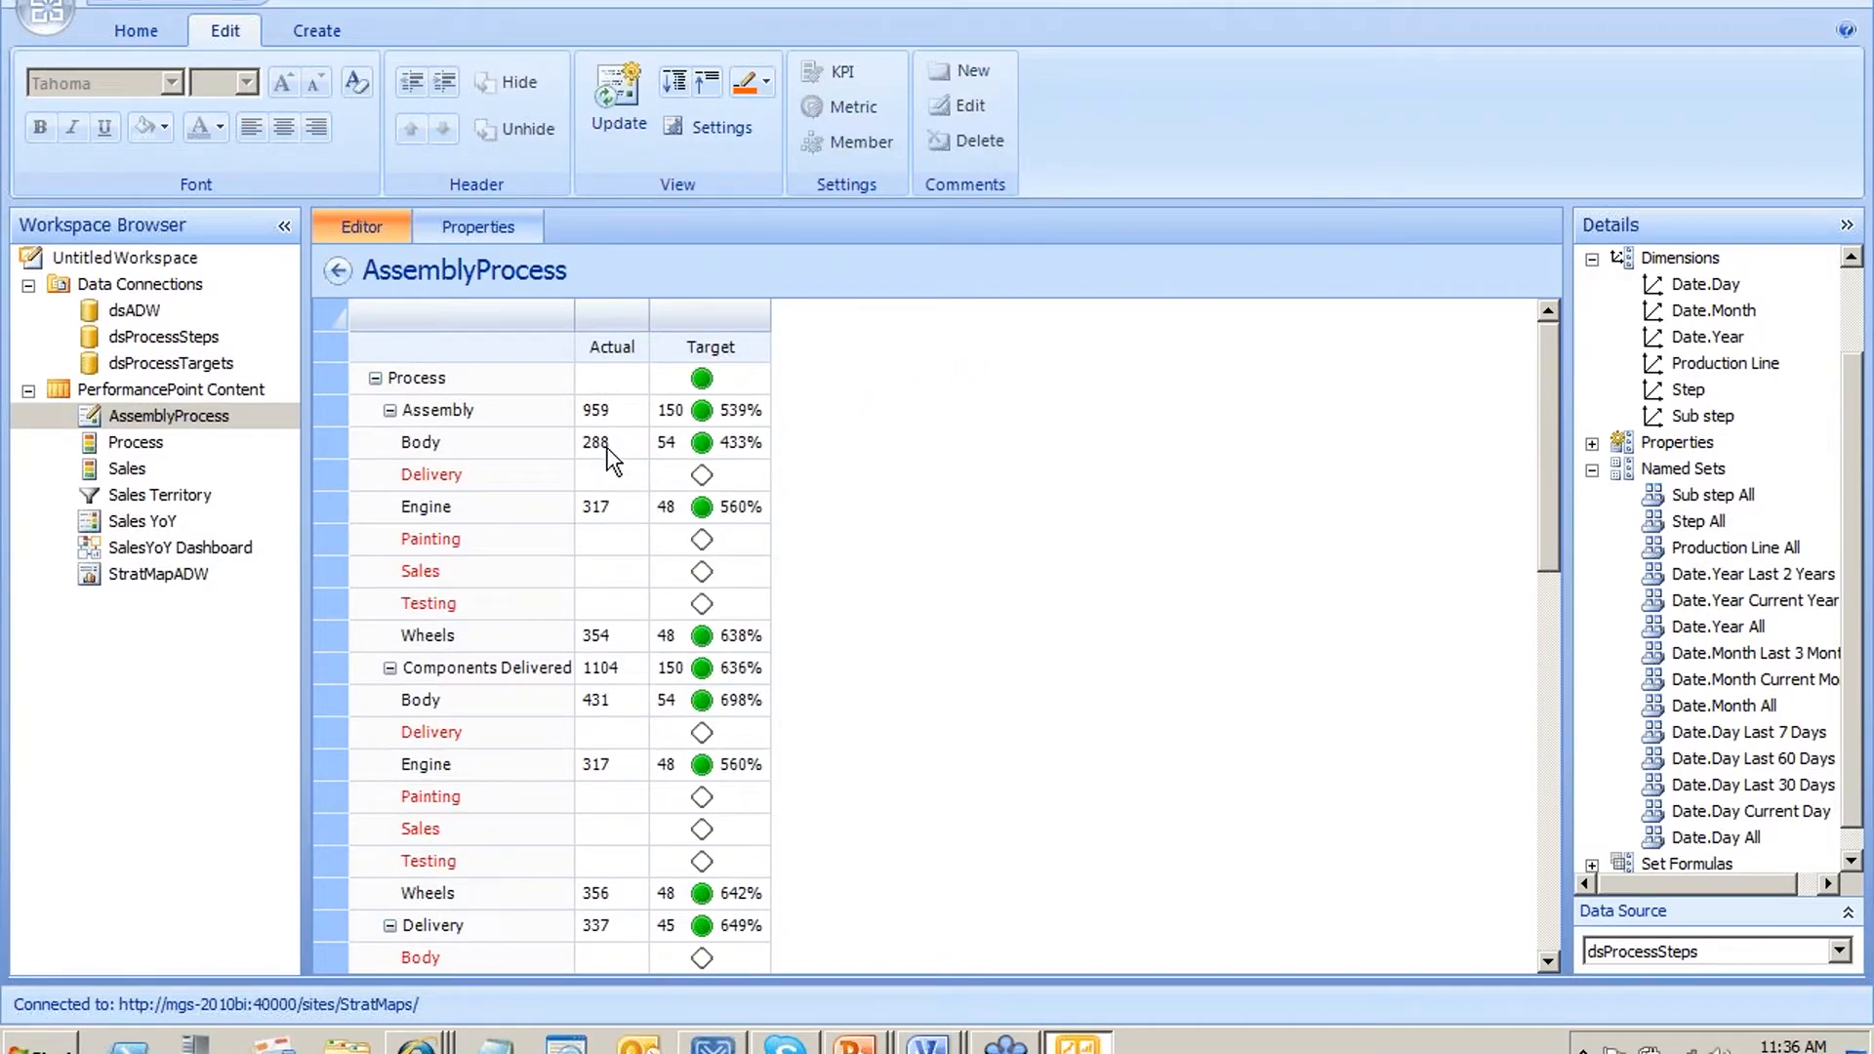
right_click(167, 418)
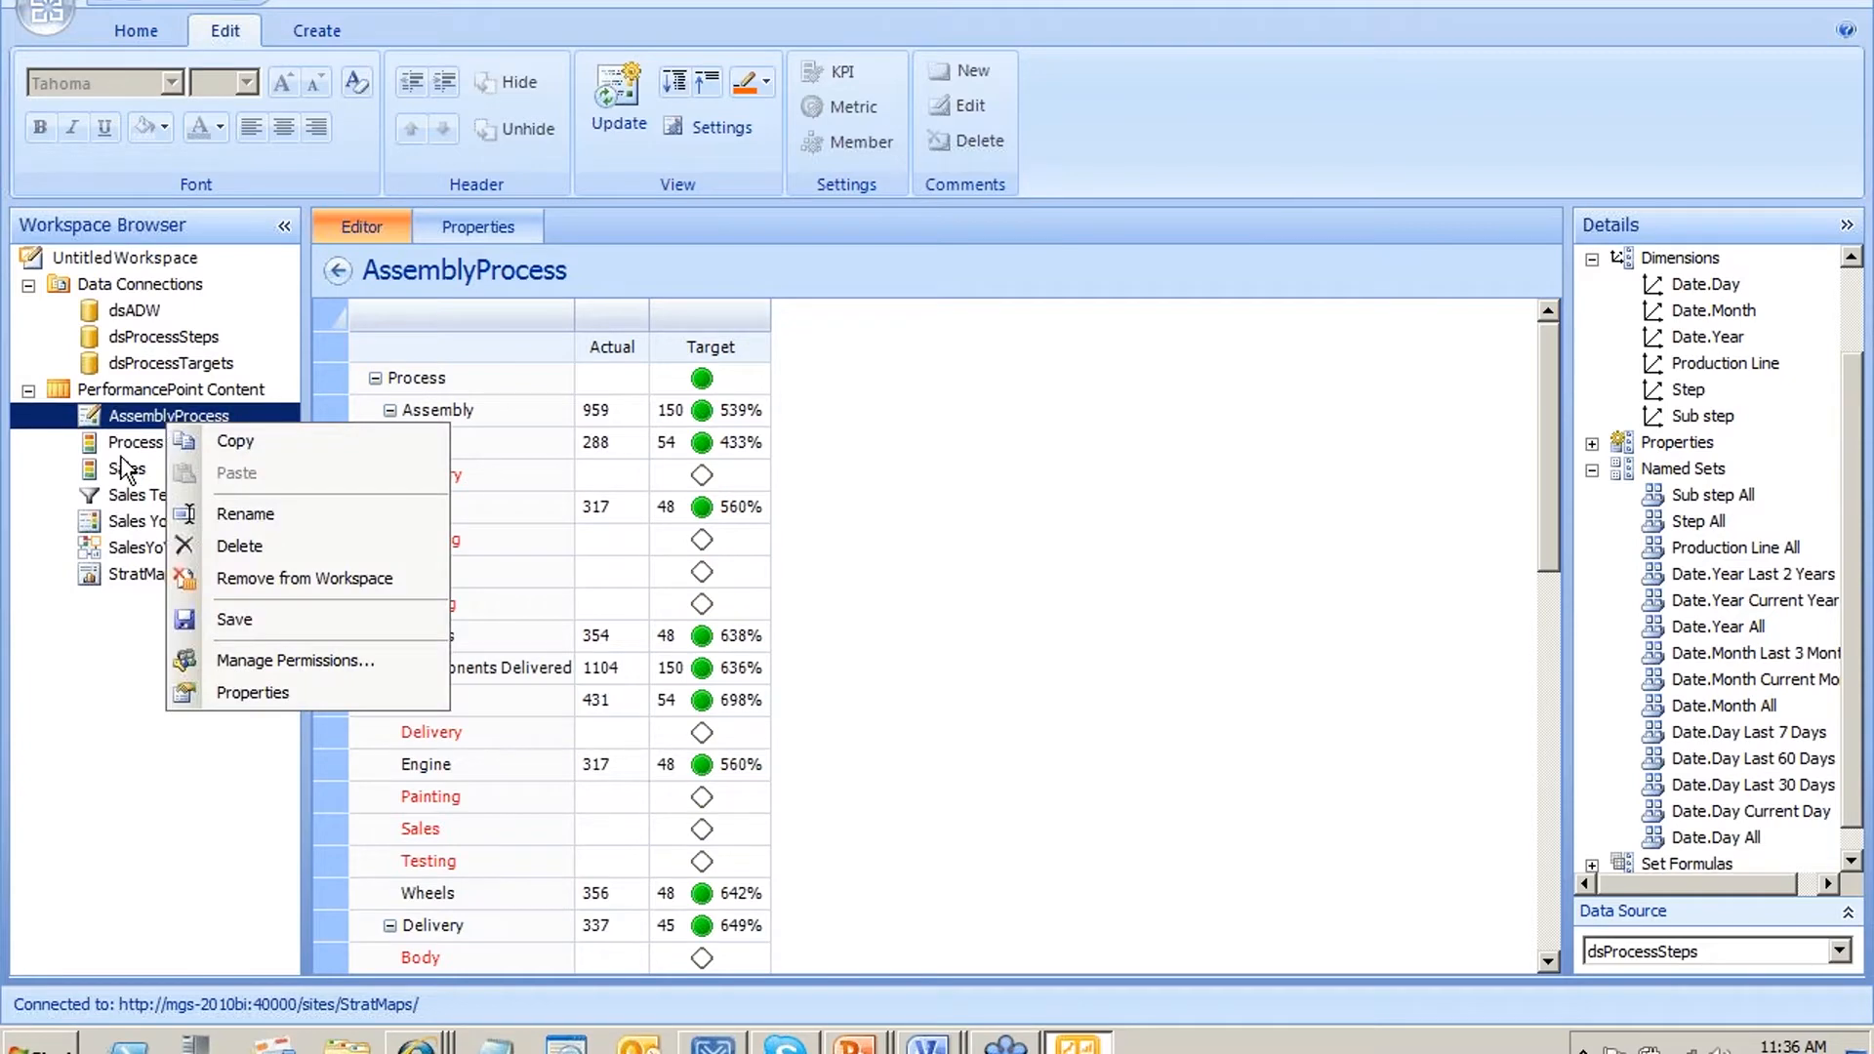
left_click(235, 619)
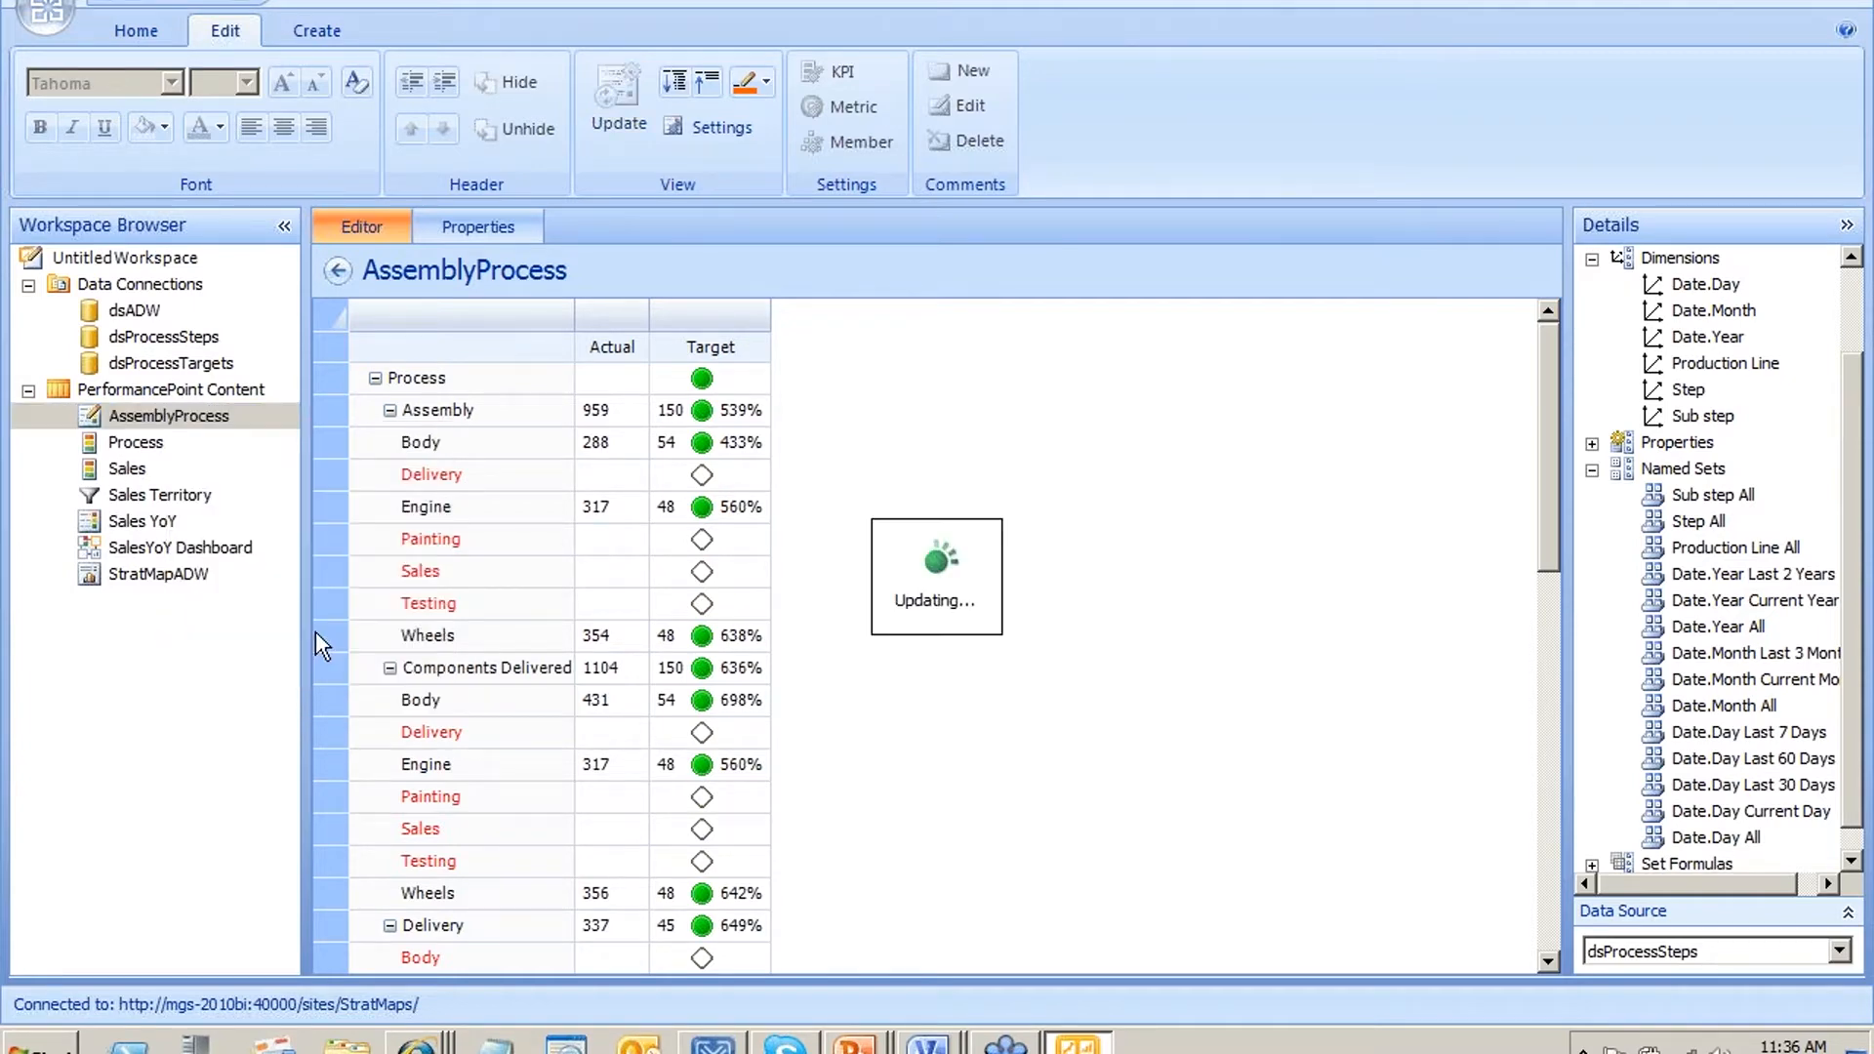
Collapse the Assembly, Components Delivered, Delivery, Painting, Sales and Testing rows of the scorecard
left_click(397, 411)
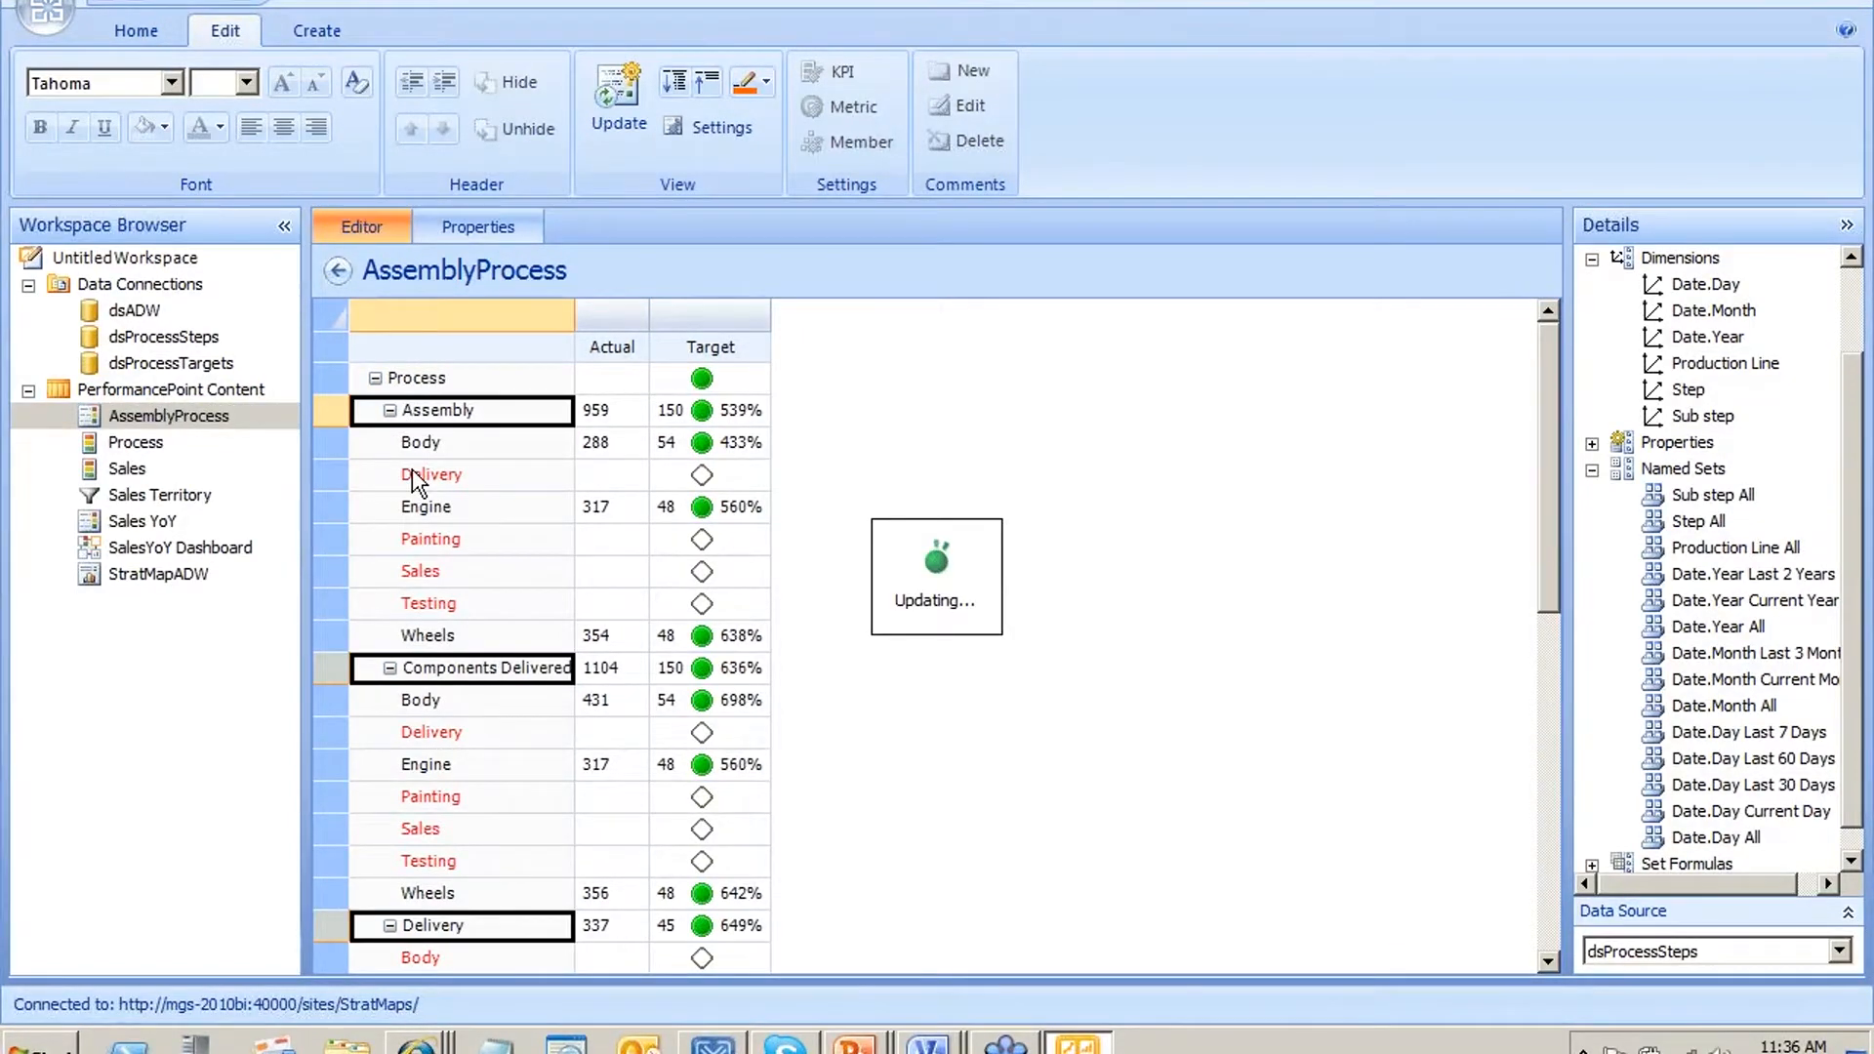
left_click(389, 442)
left_click(390, 474)
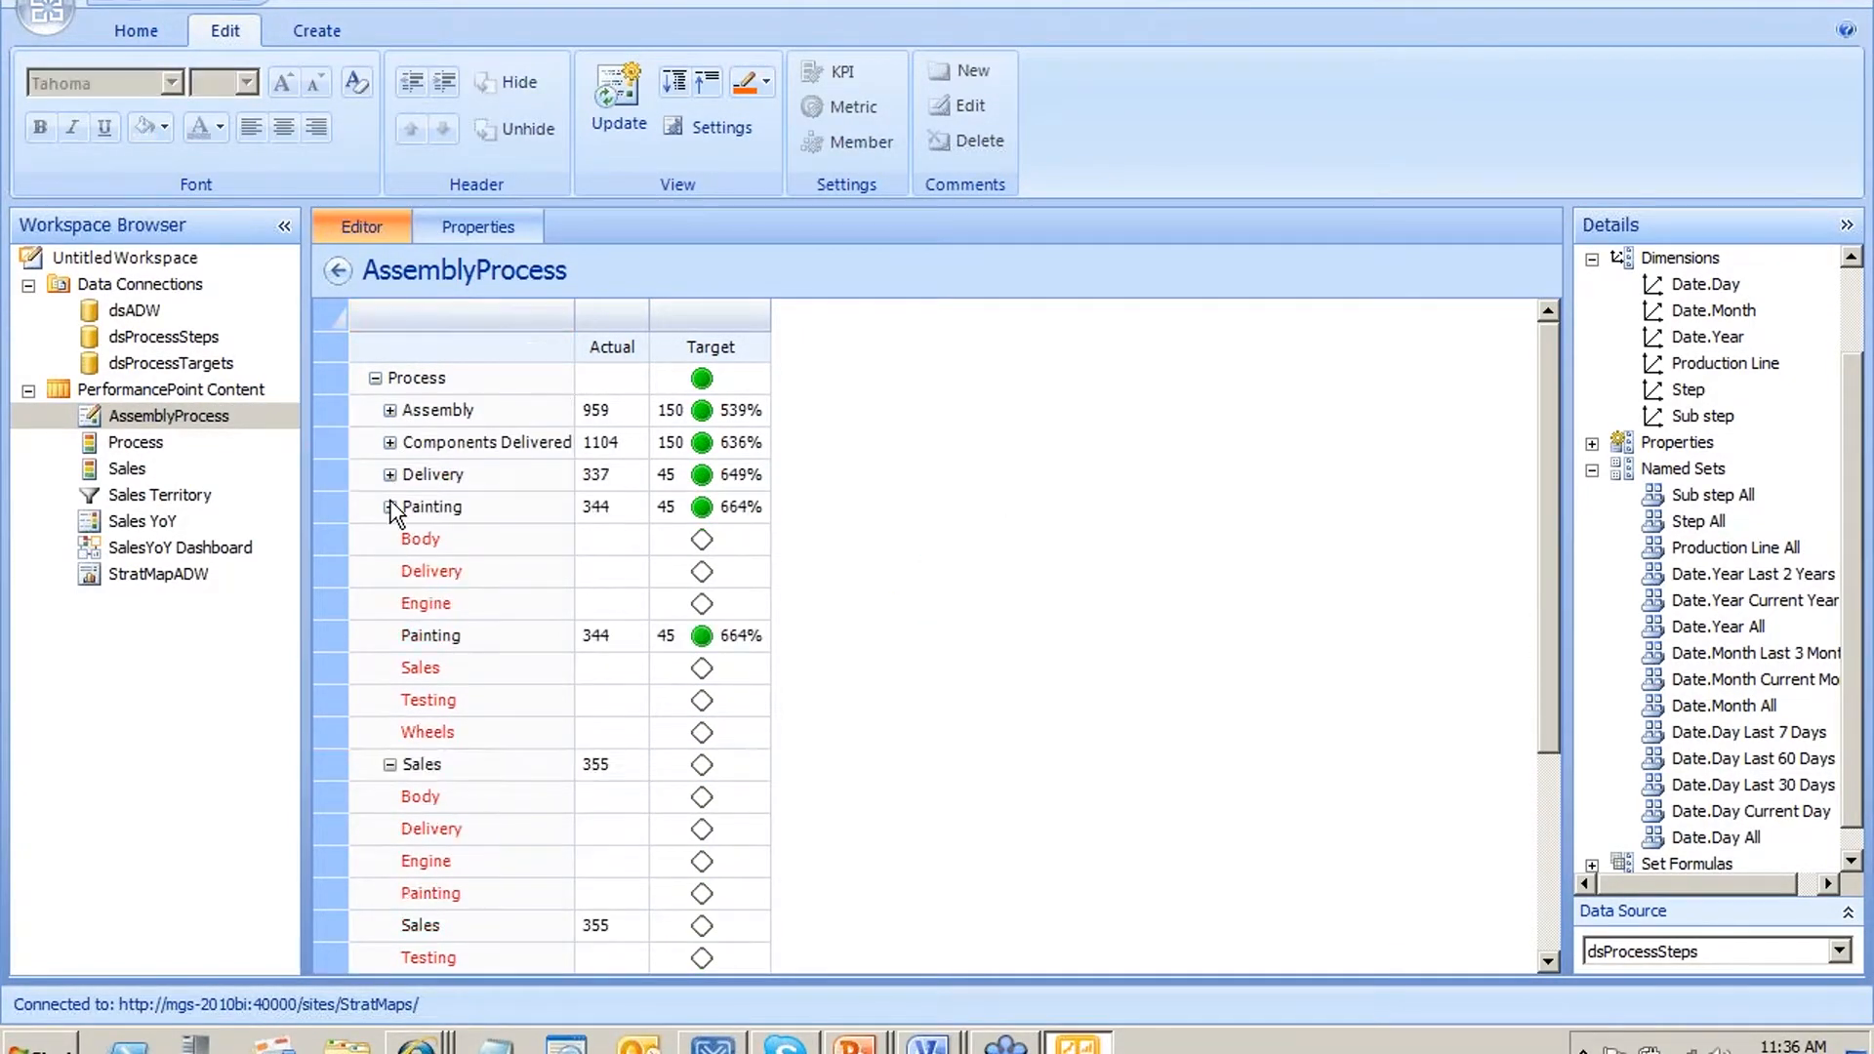
left_click(389, 507)
left_click(389, 539)
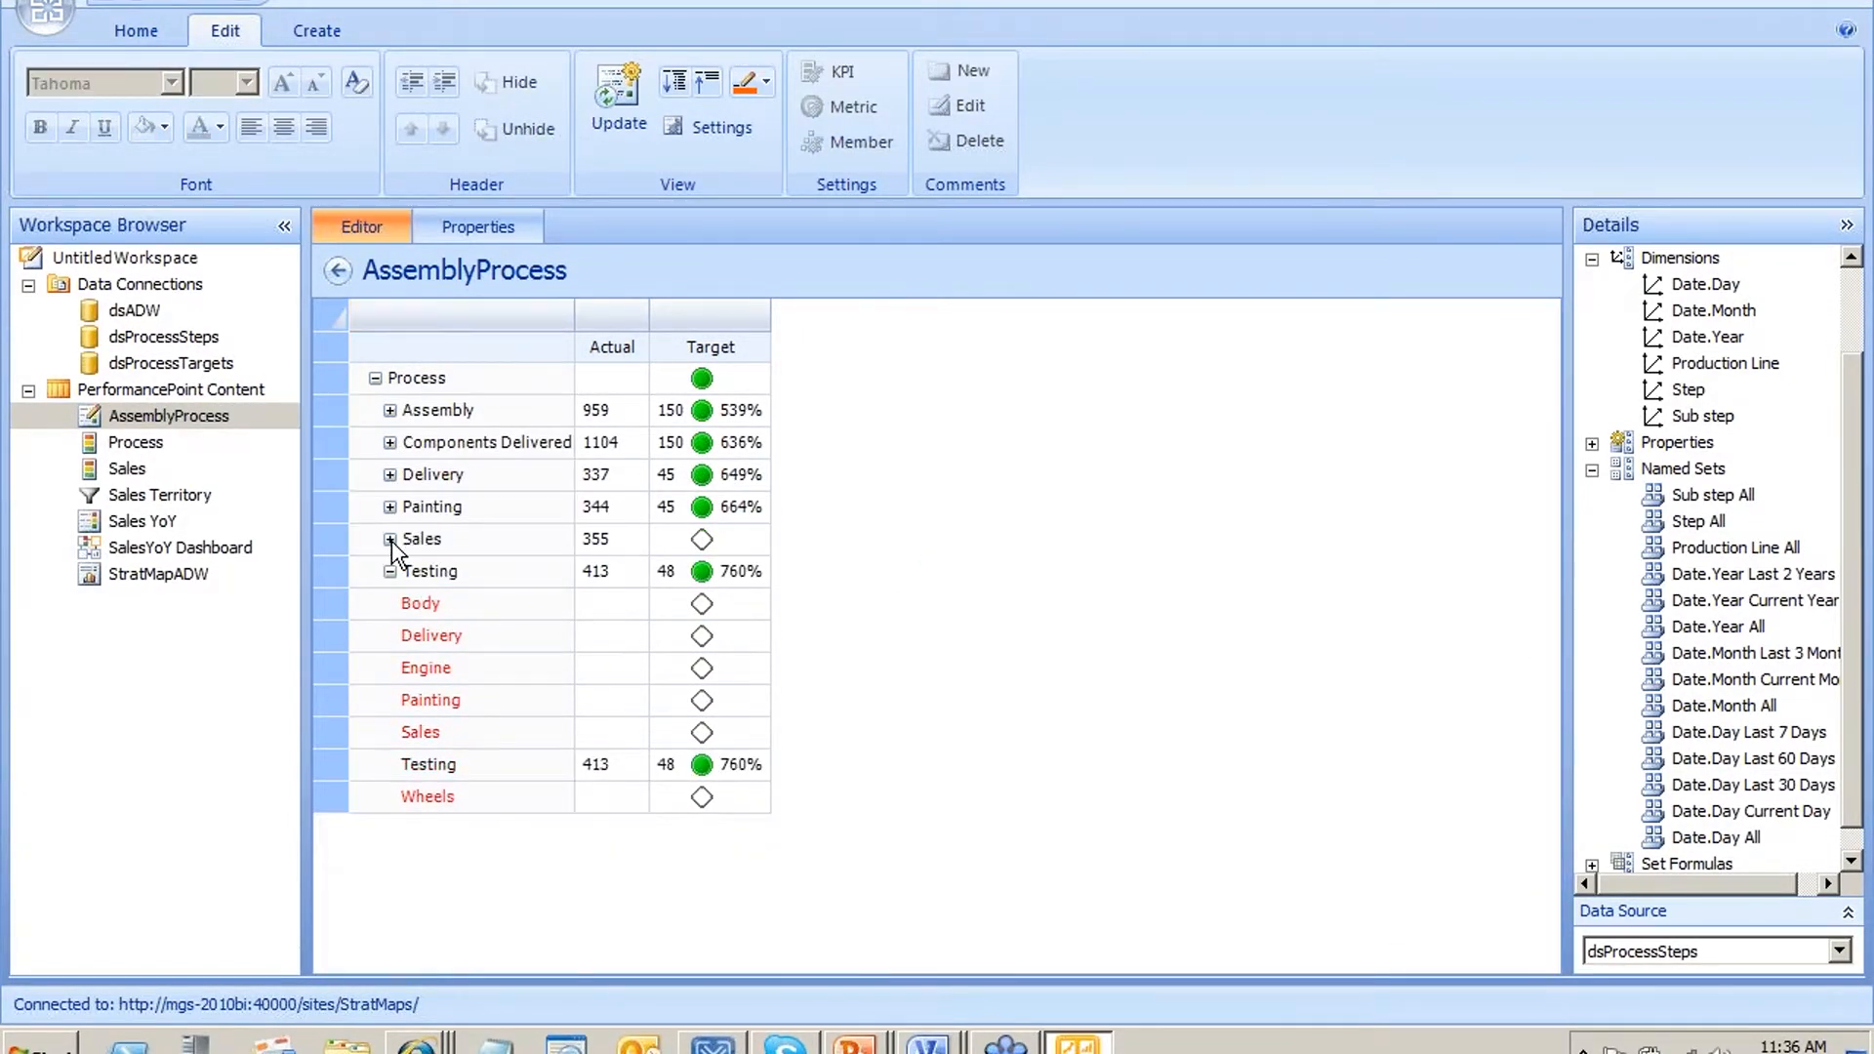
left_click(389, 571)
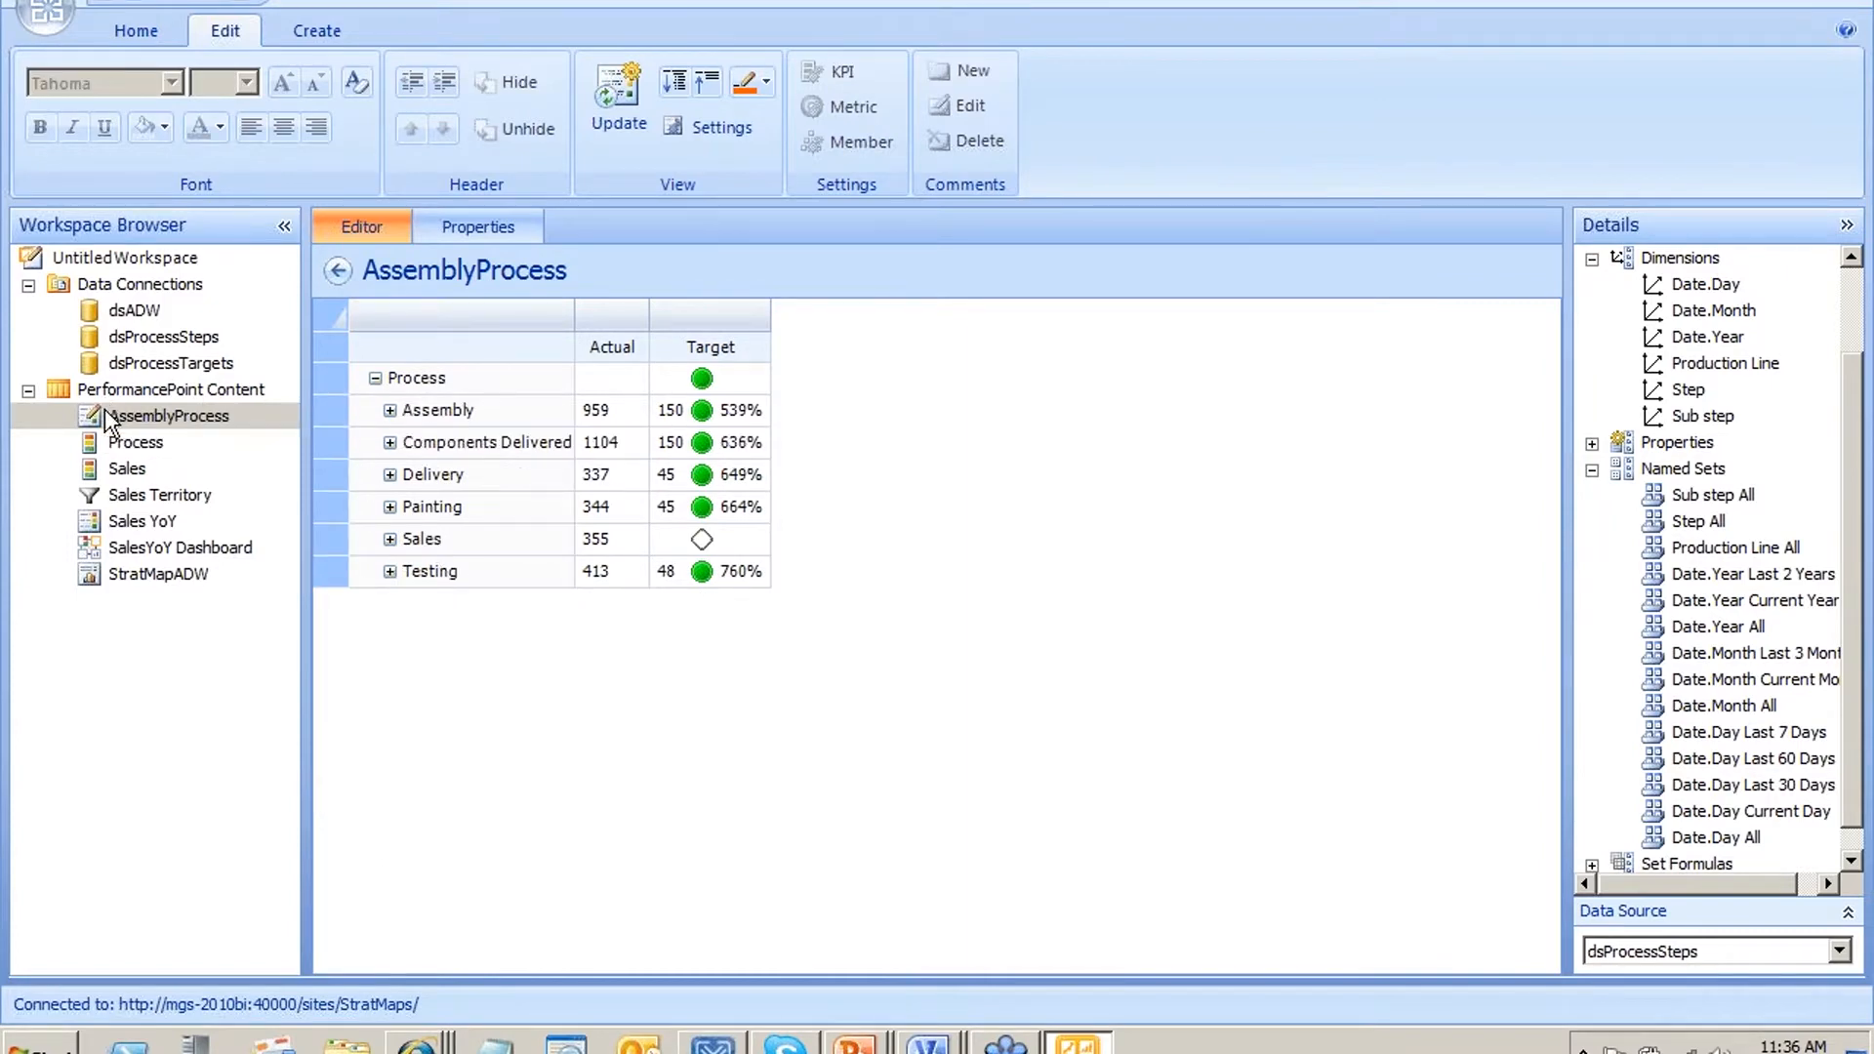
Start a new Member Selection filter in PerformancePoint Content that uses dsProcessSteps as its data source
right_click(172, 389)
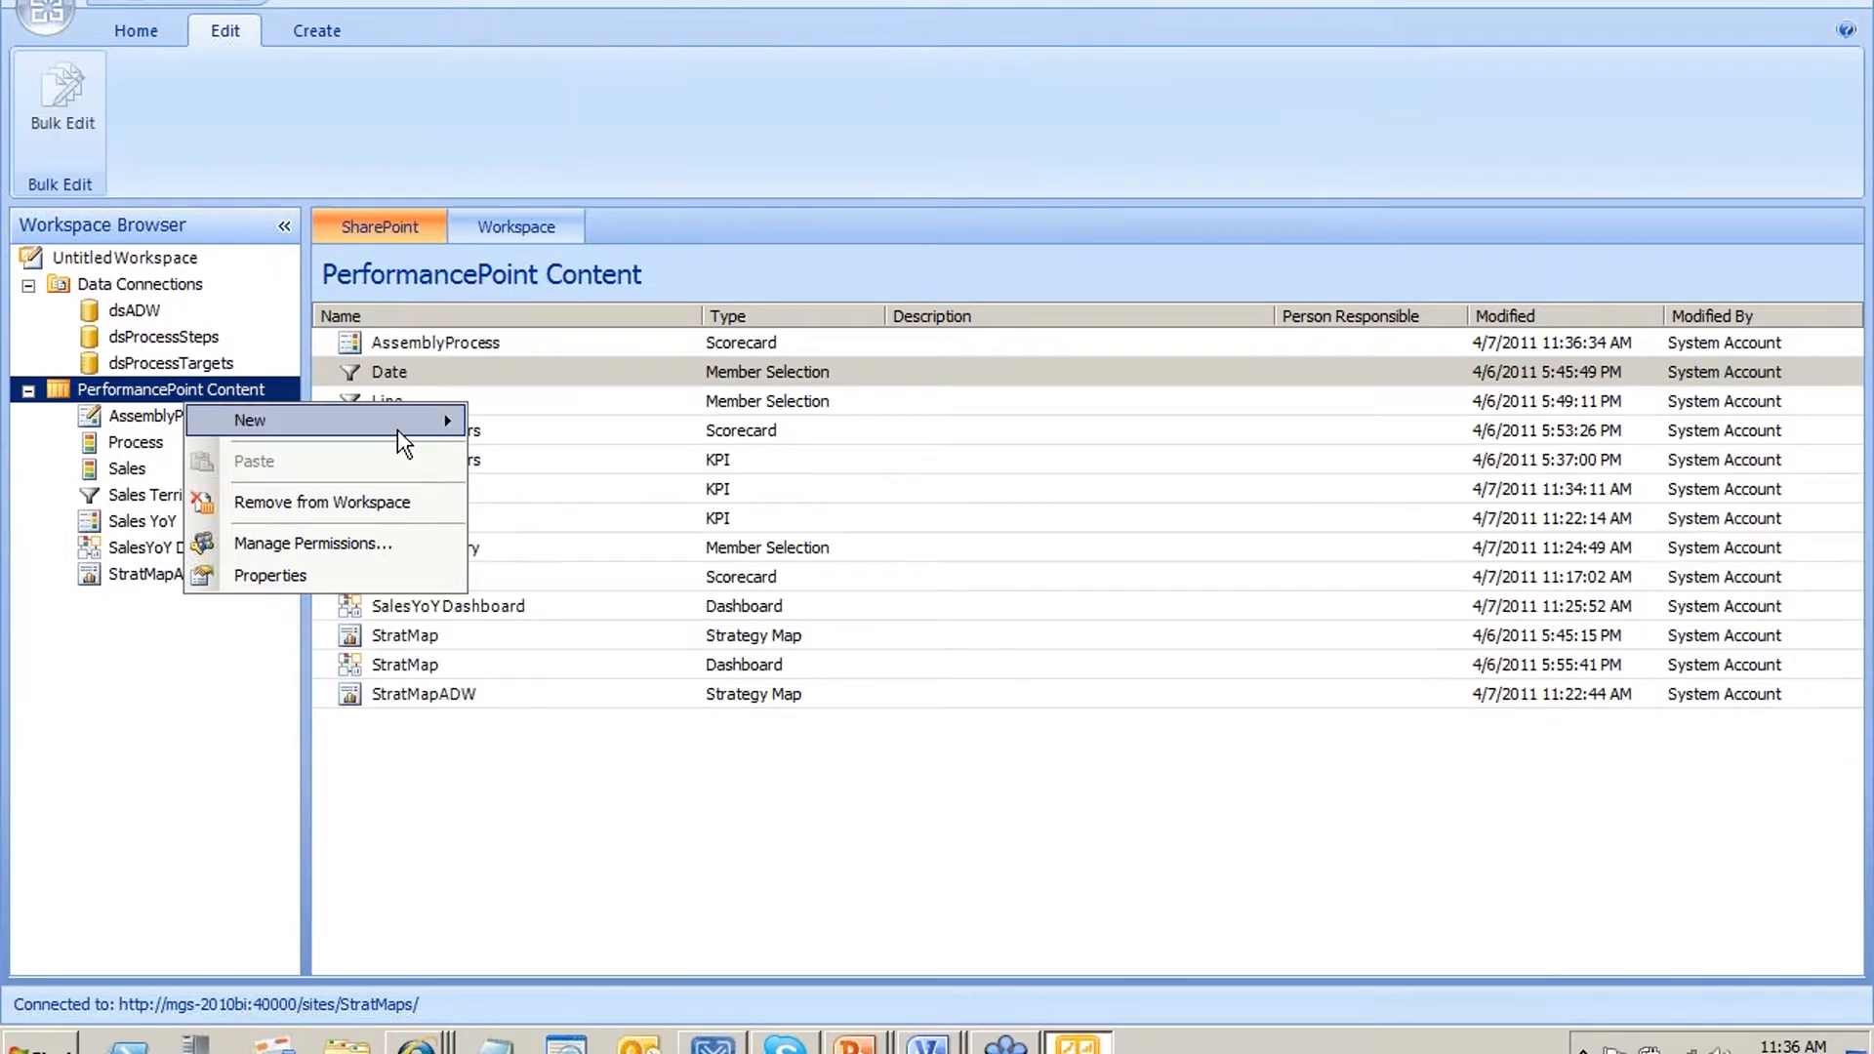
mouse_move(396, 430)
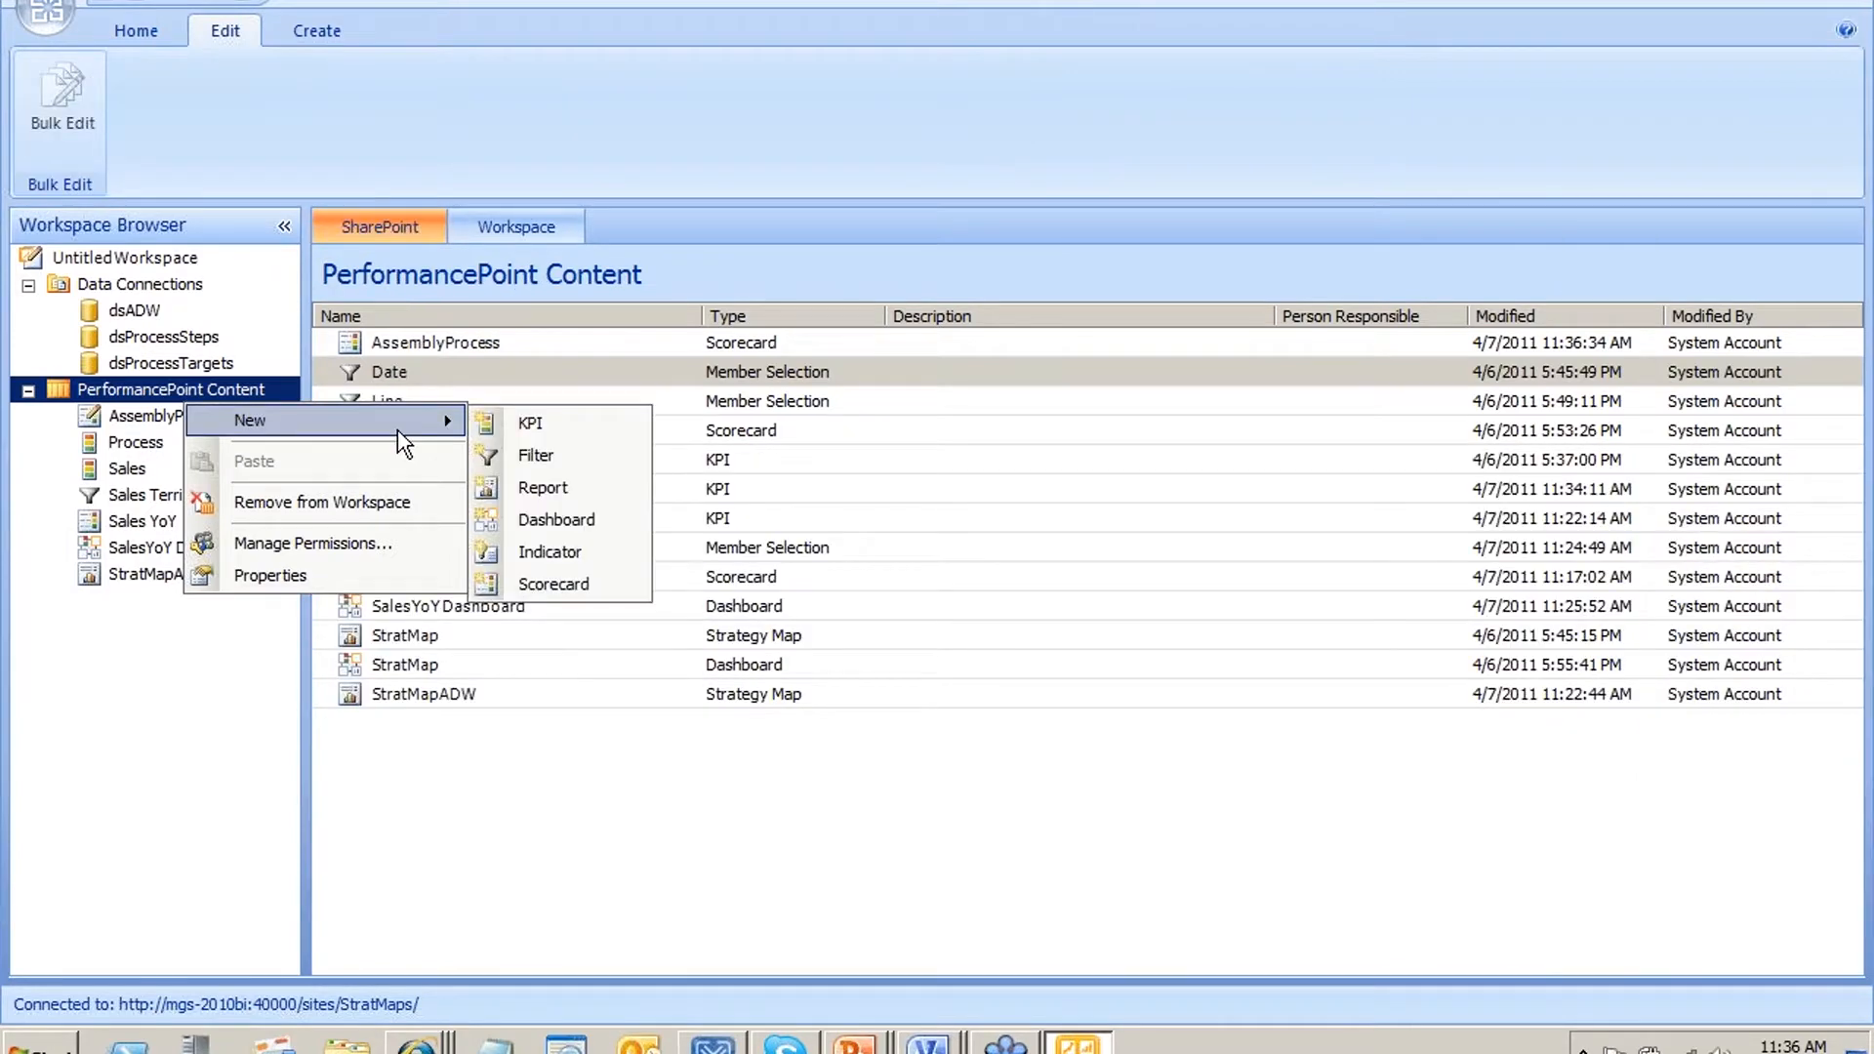
left_click(598, 452)
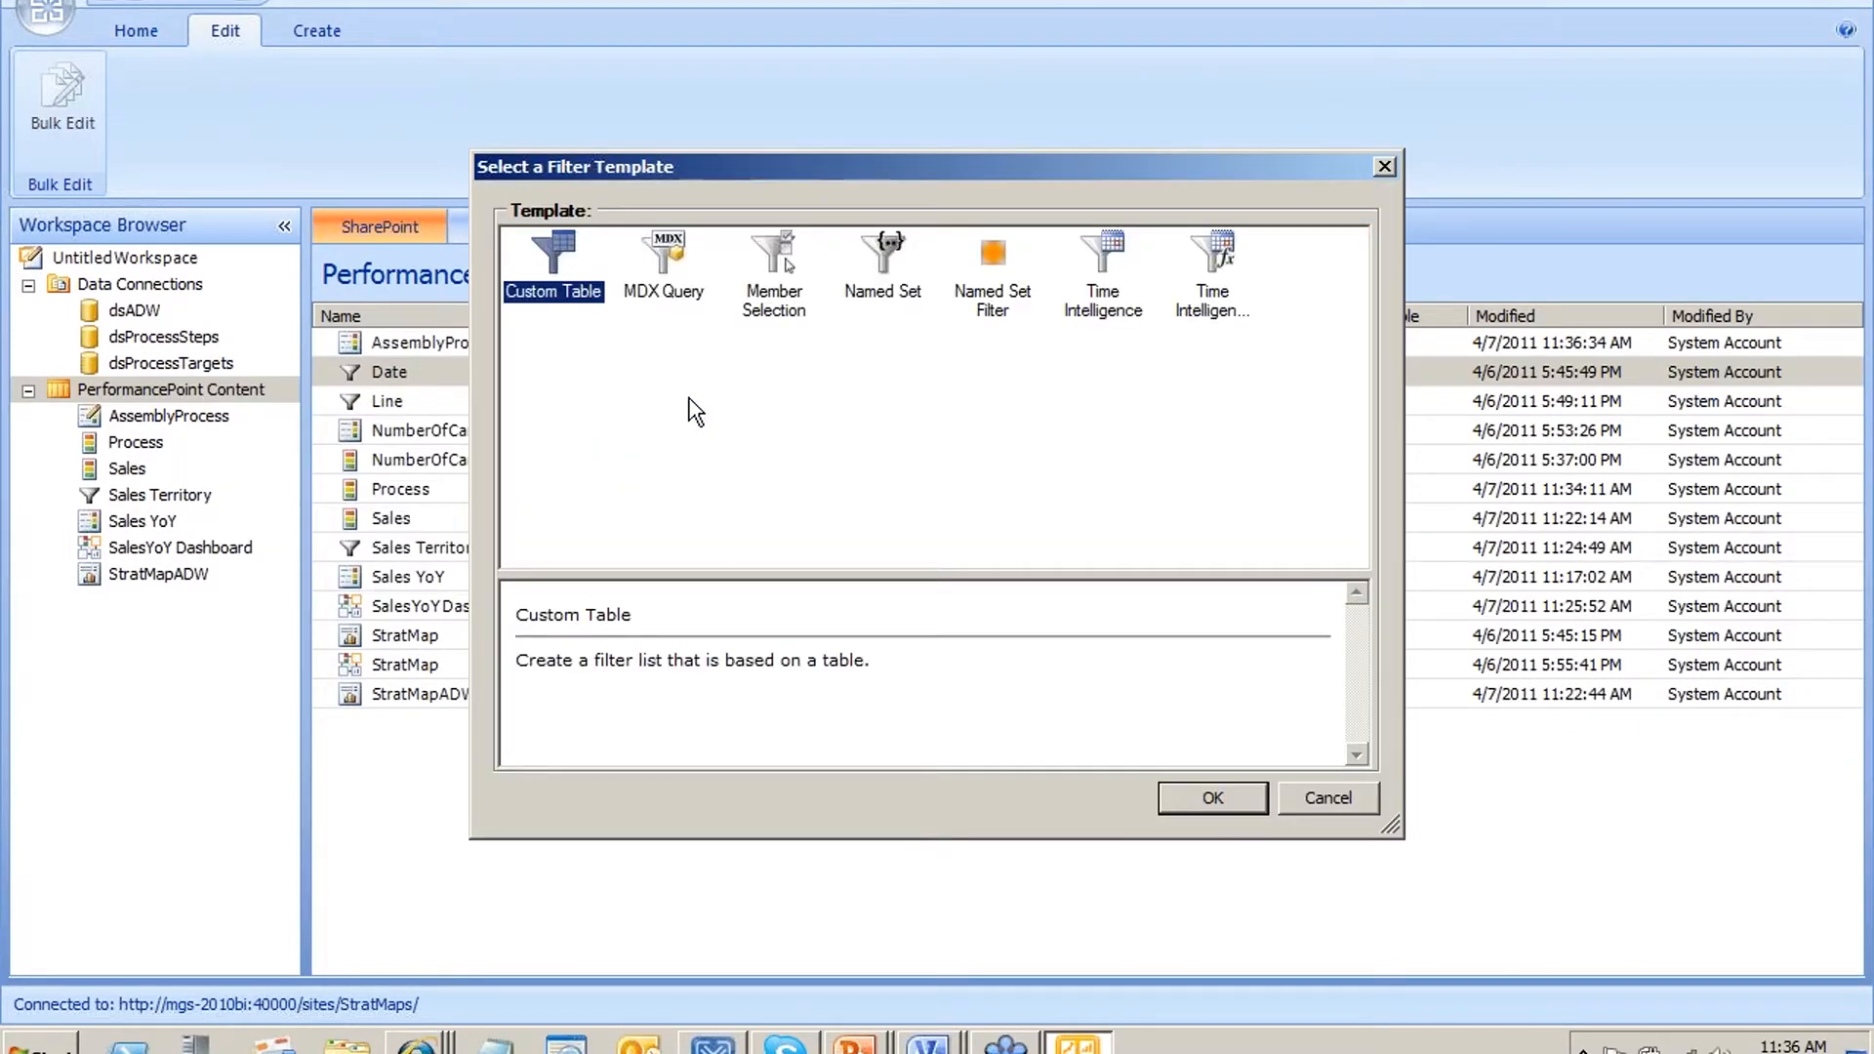
left_click(781, 303)
left_click(1210, 798)
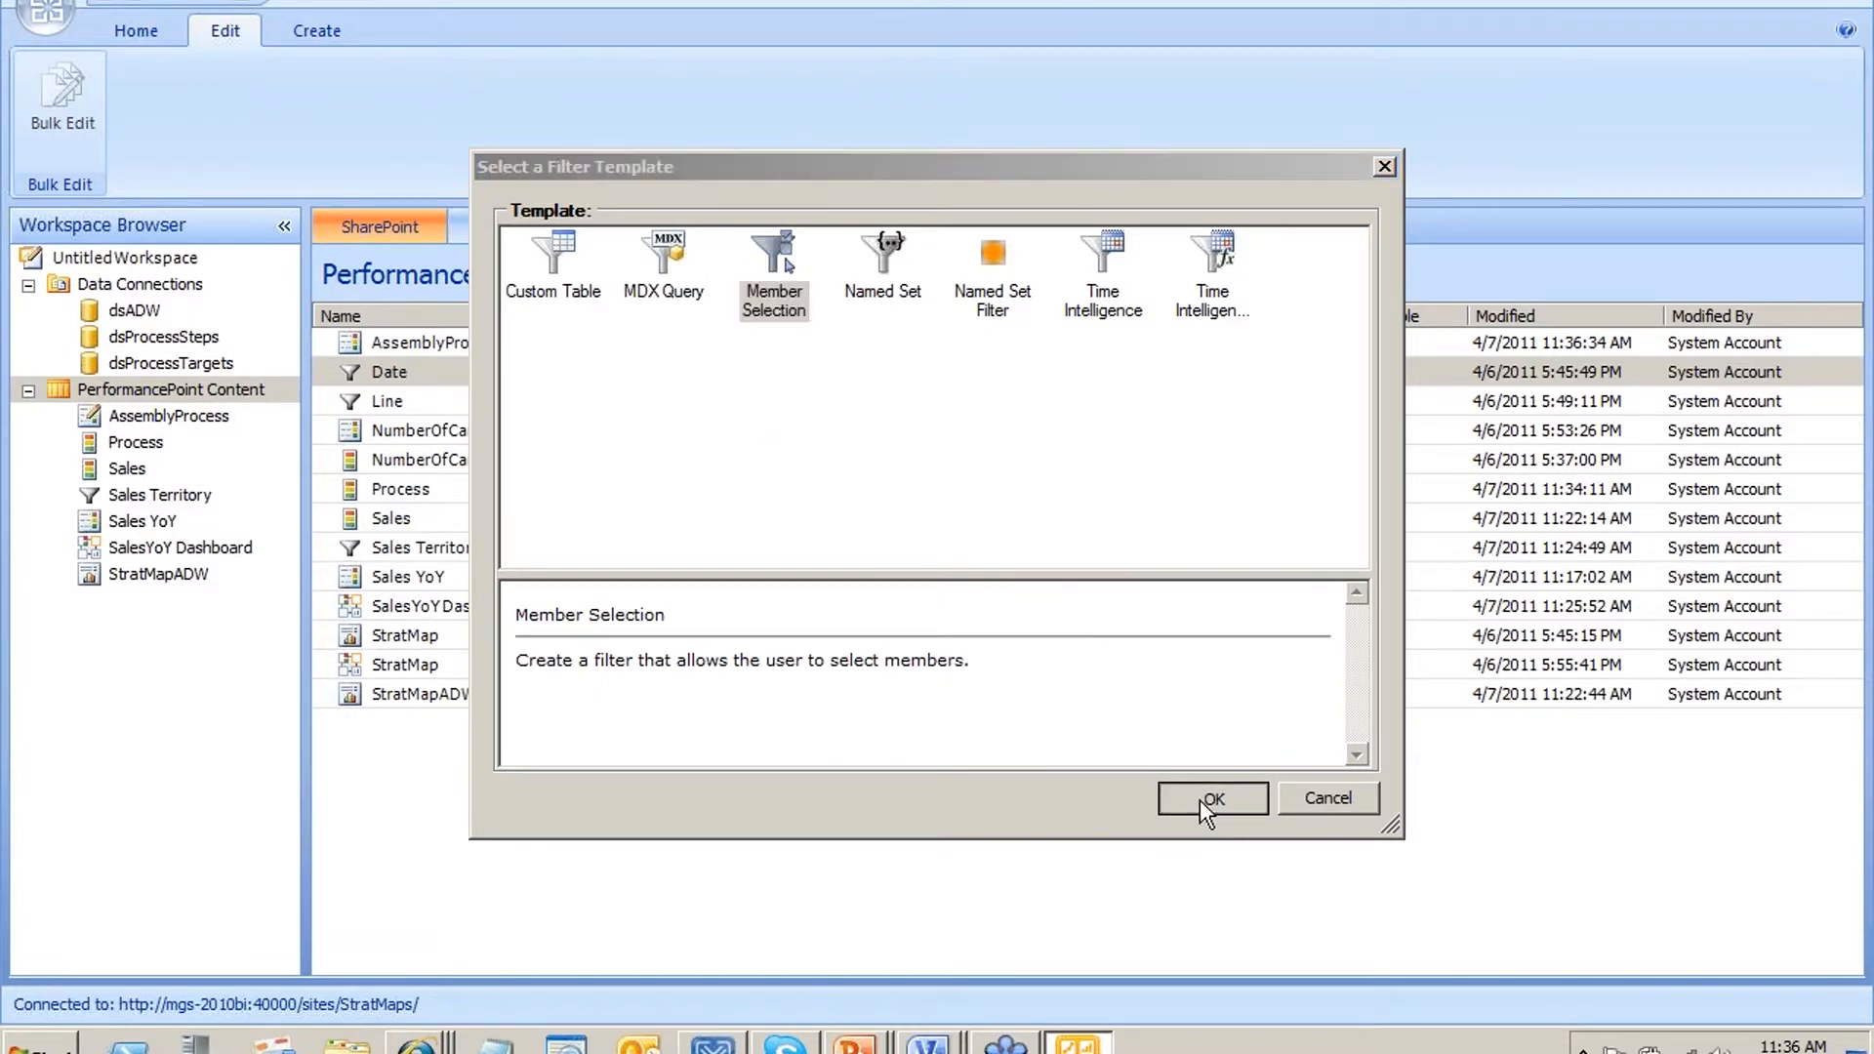
left_click_drag(885, 390, 1007, 390)
left_click(924, 535)
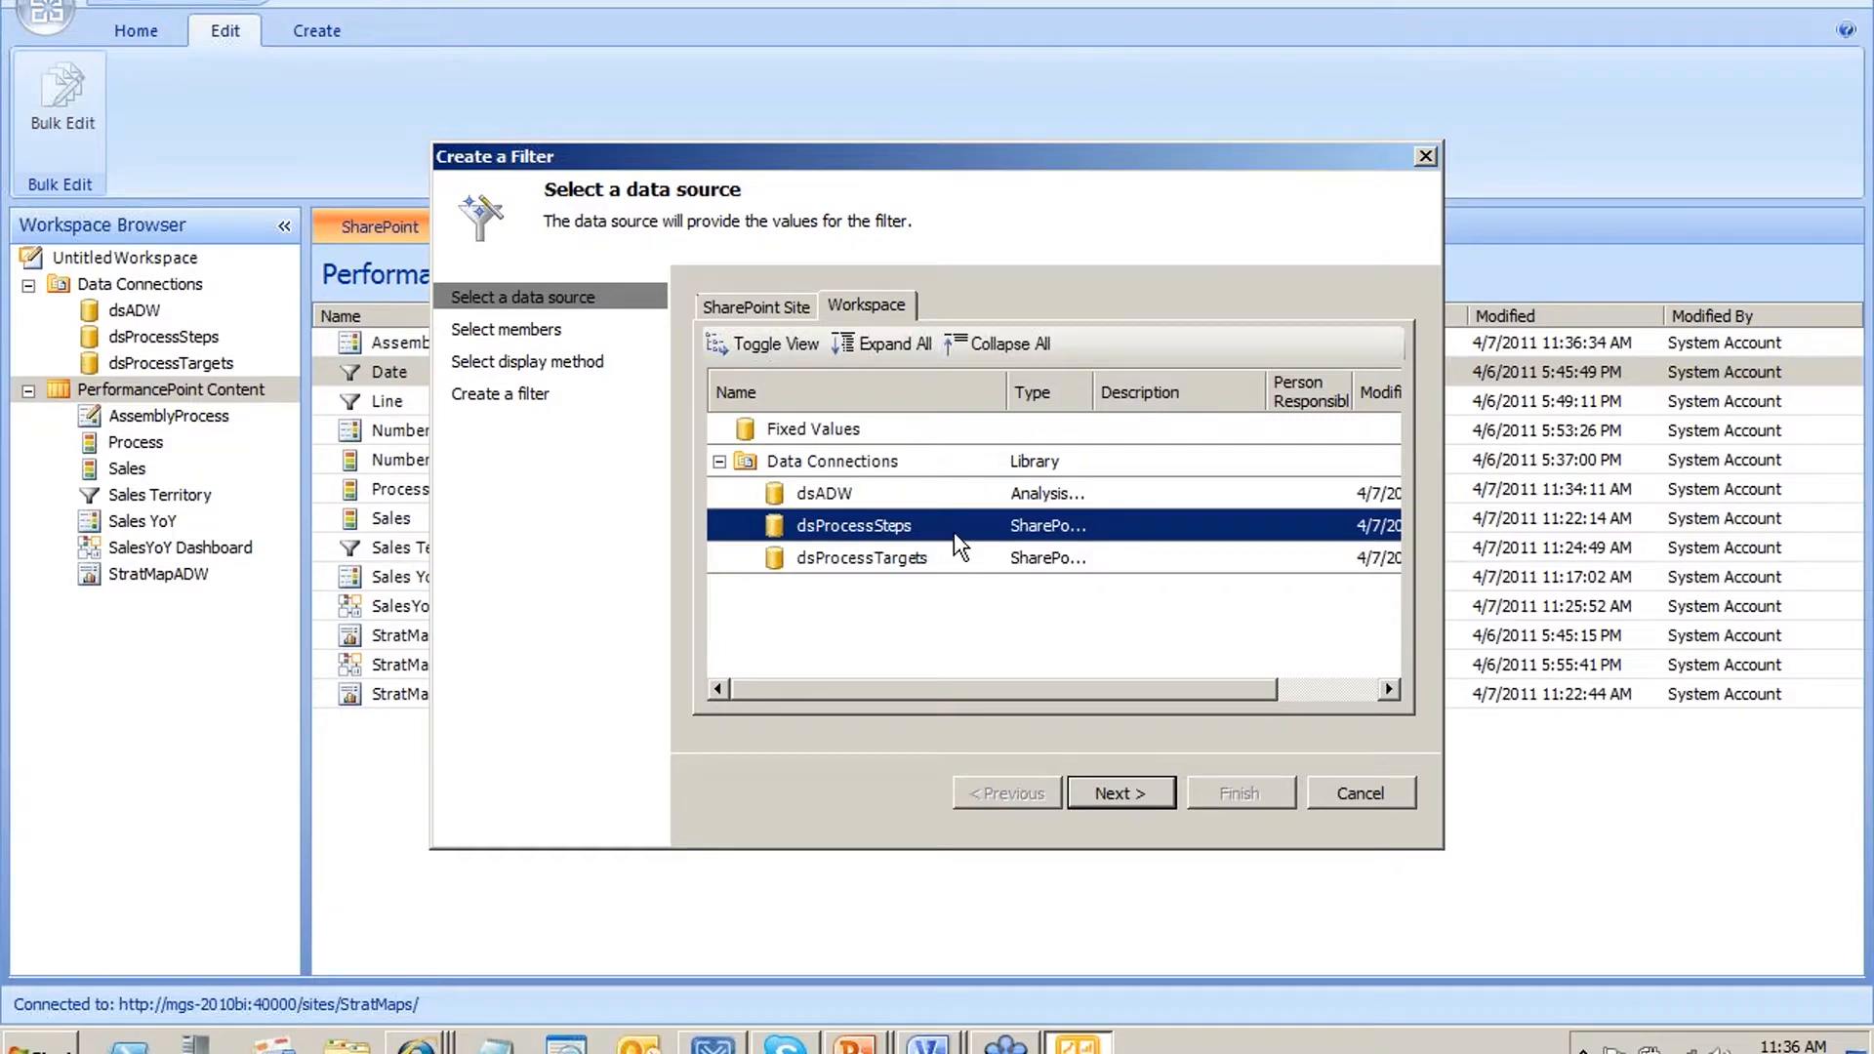
double_click(953, 531)
Set the filter dimension to Production Line and include the members Line 1, Line 2 and Line 4
left_click(1398, 342)
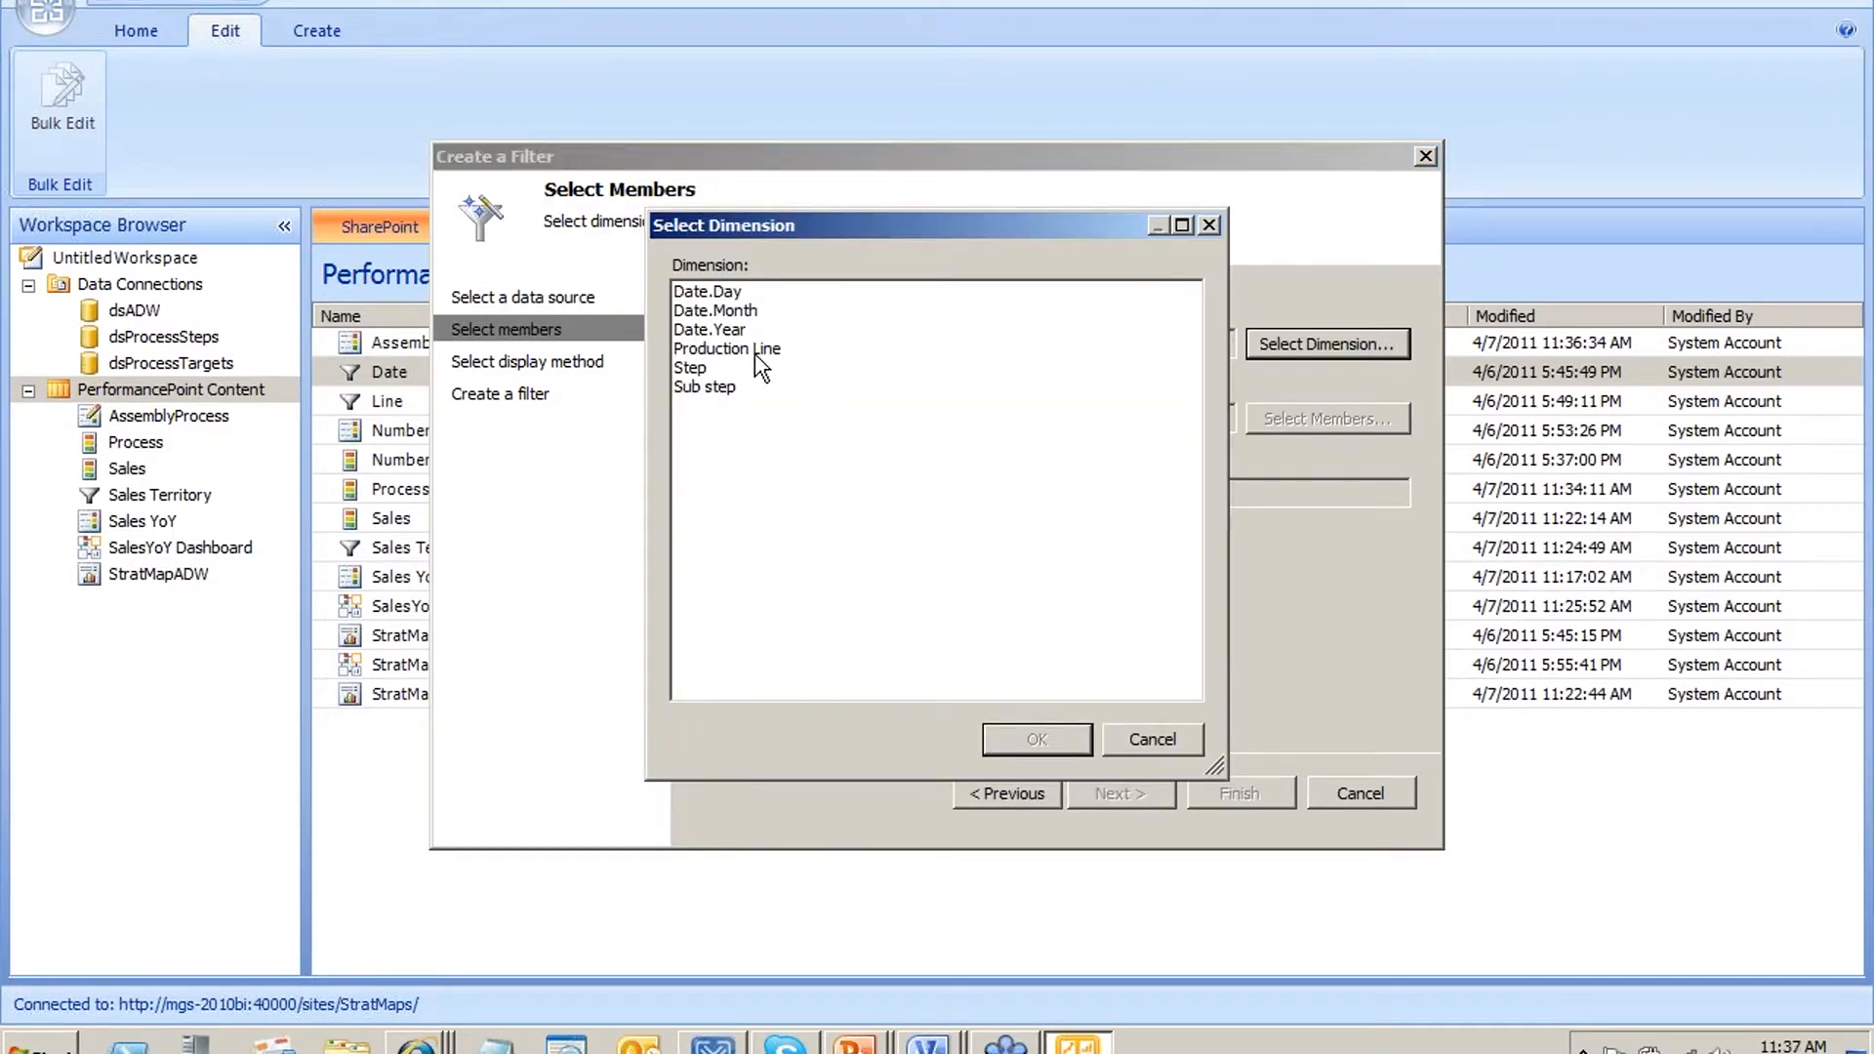
left_click(761, 329)
left_click(806, 352)
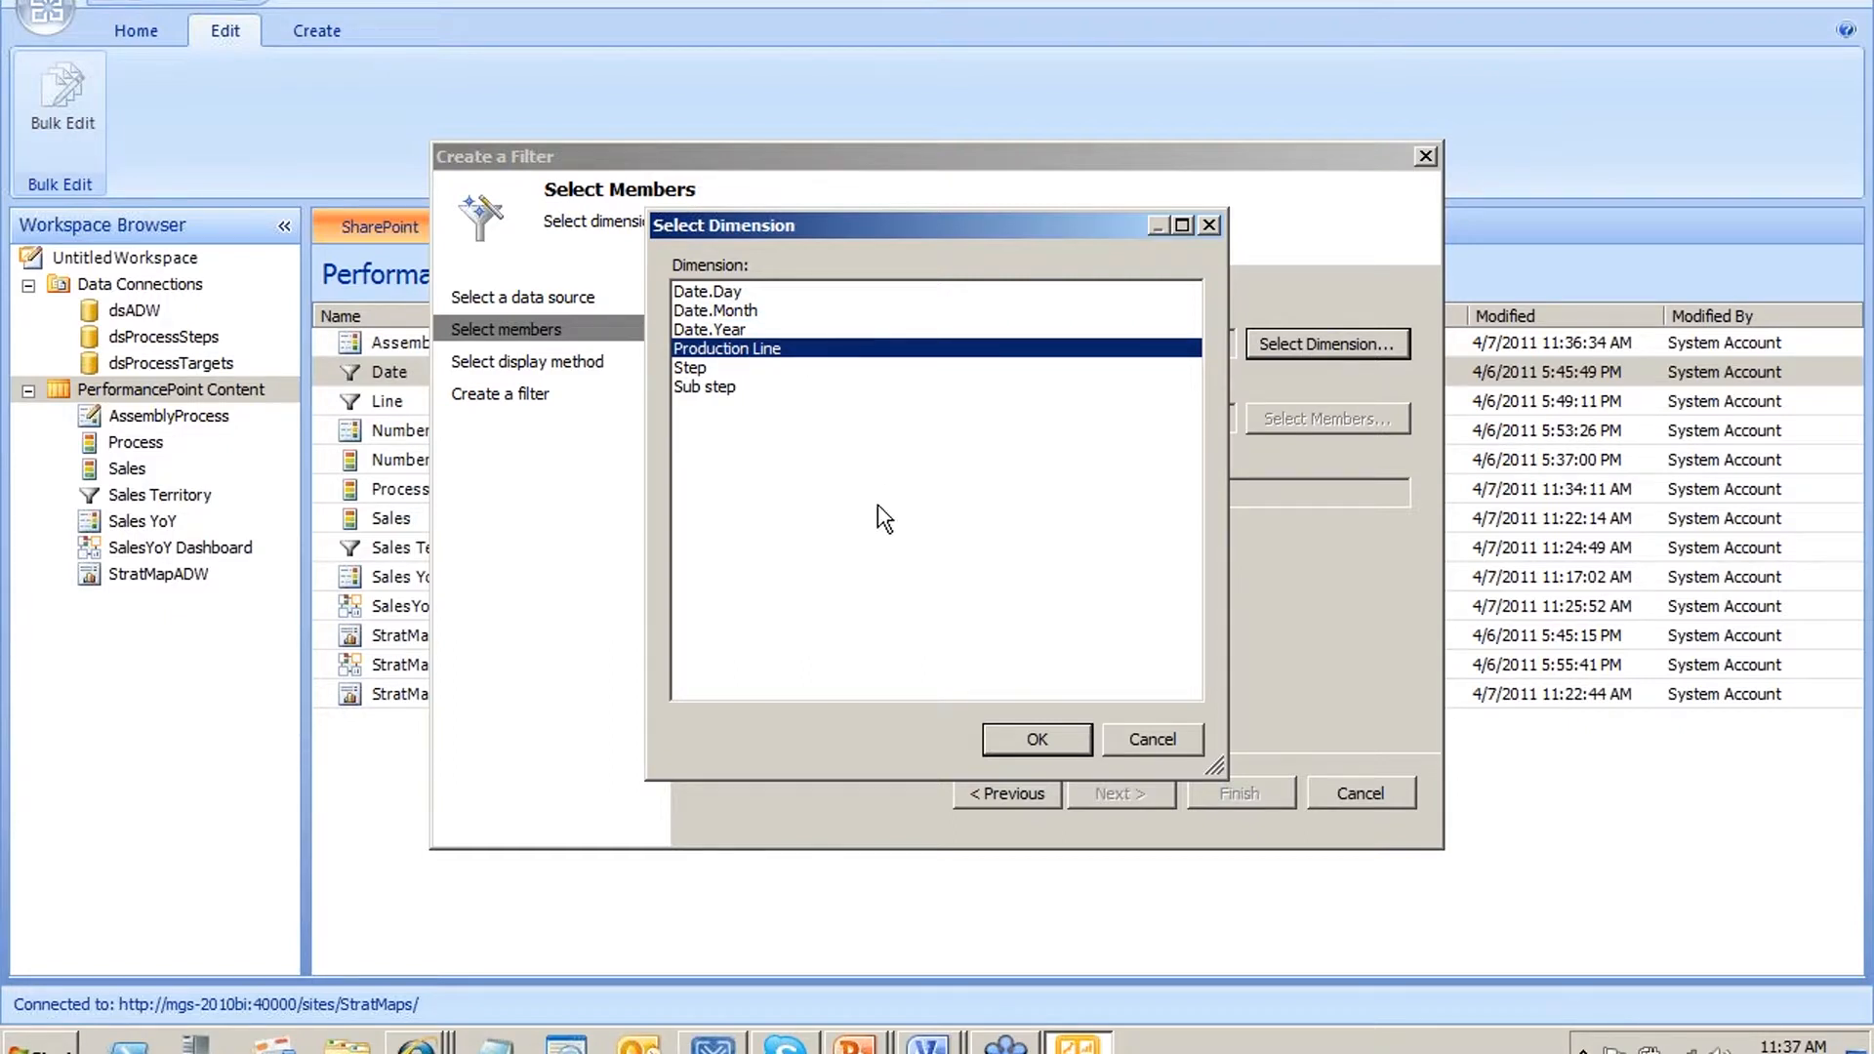
left_click(1060, 744)
left_click(1357, 411)
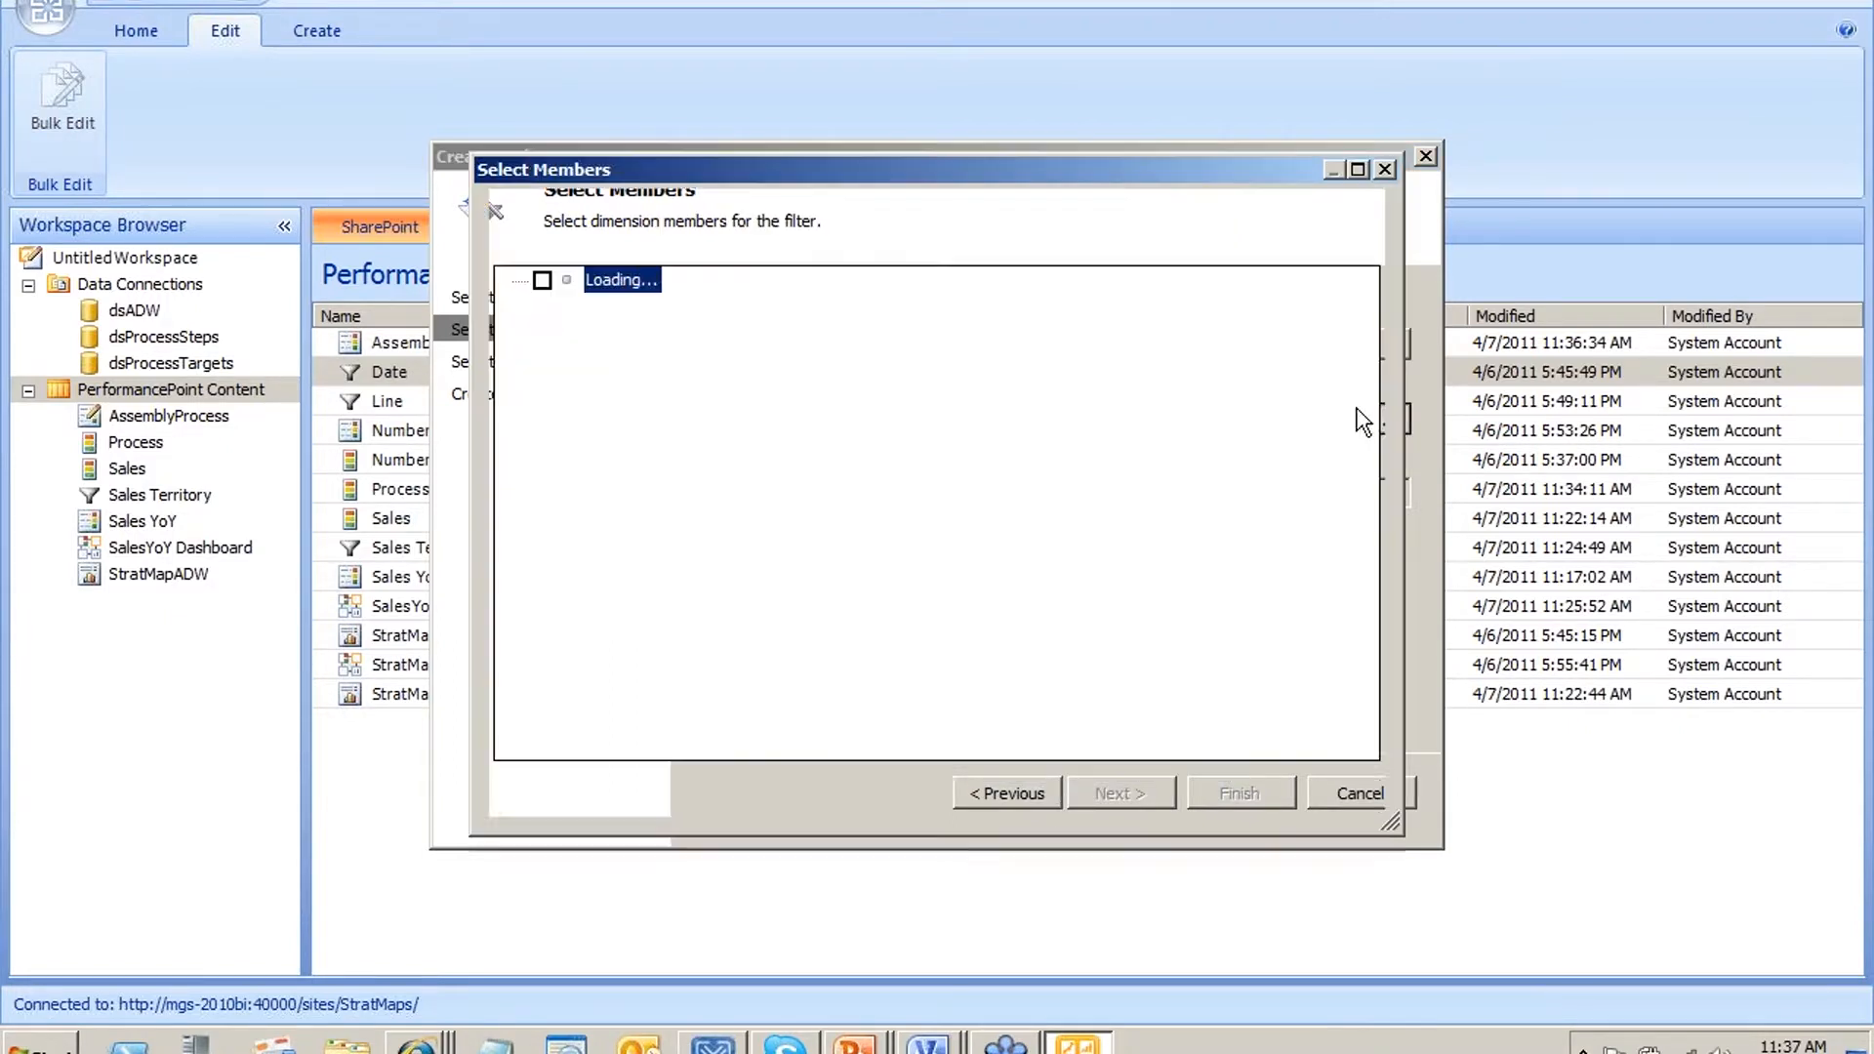
left_click(542, 280)
left_click(542, 307)
left_click(542, 333)
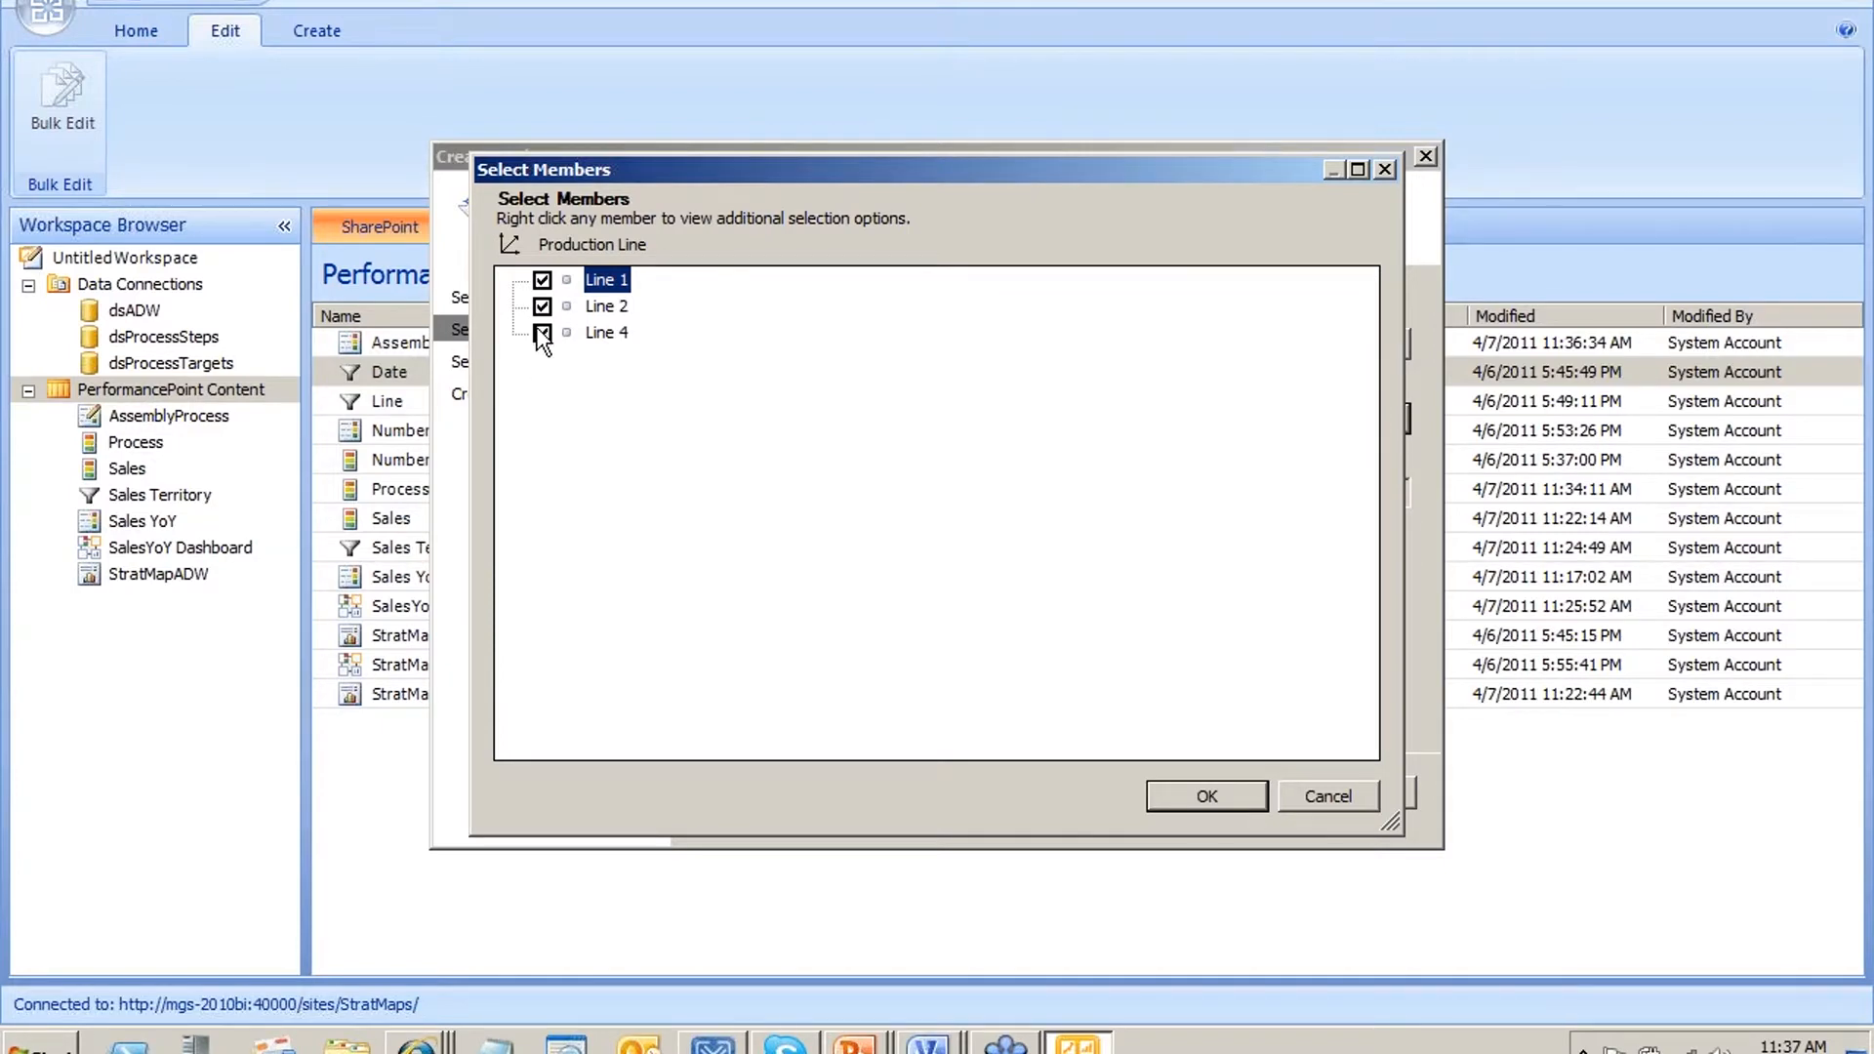
left_click(1232, 802)
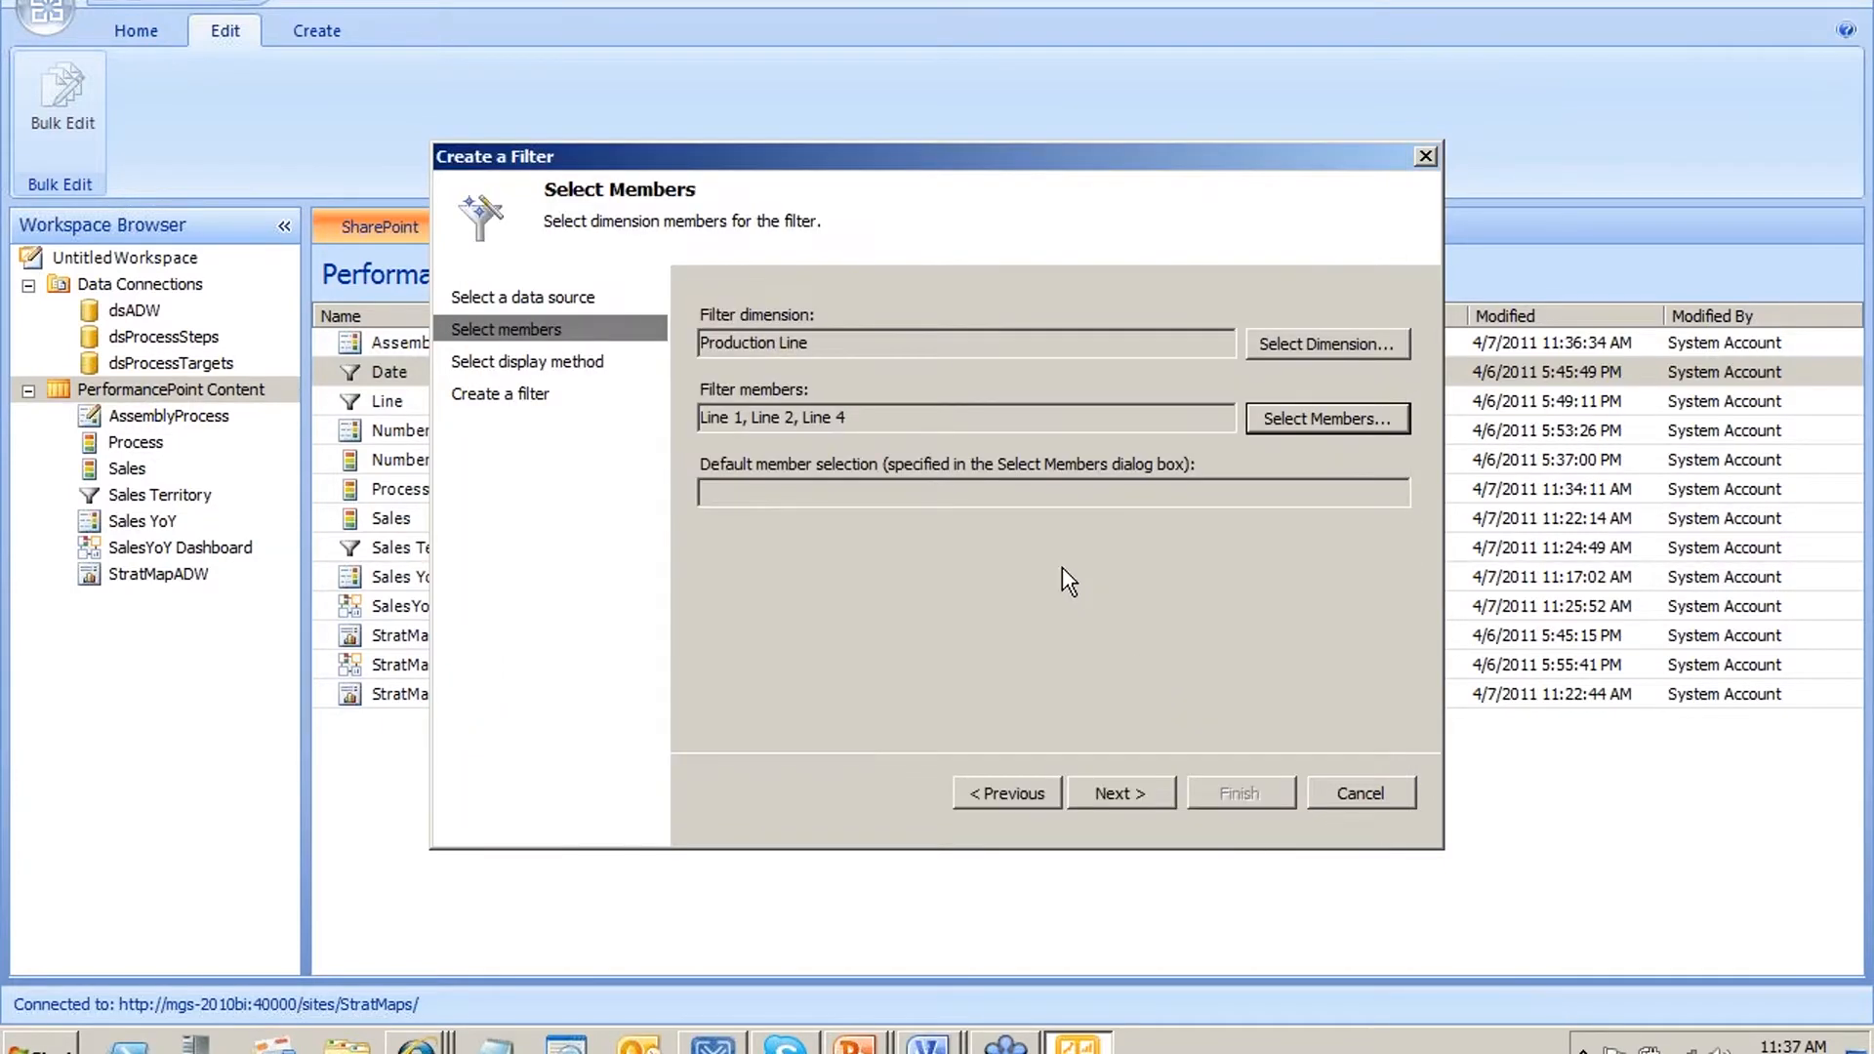
Make Line 1 the default member selection of the production line filter
left_click(1269, 422)
right_click(607, 281)
left_click(652, 301)
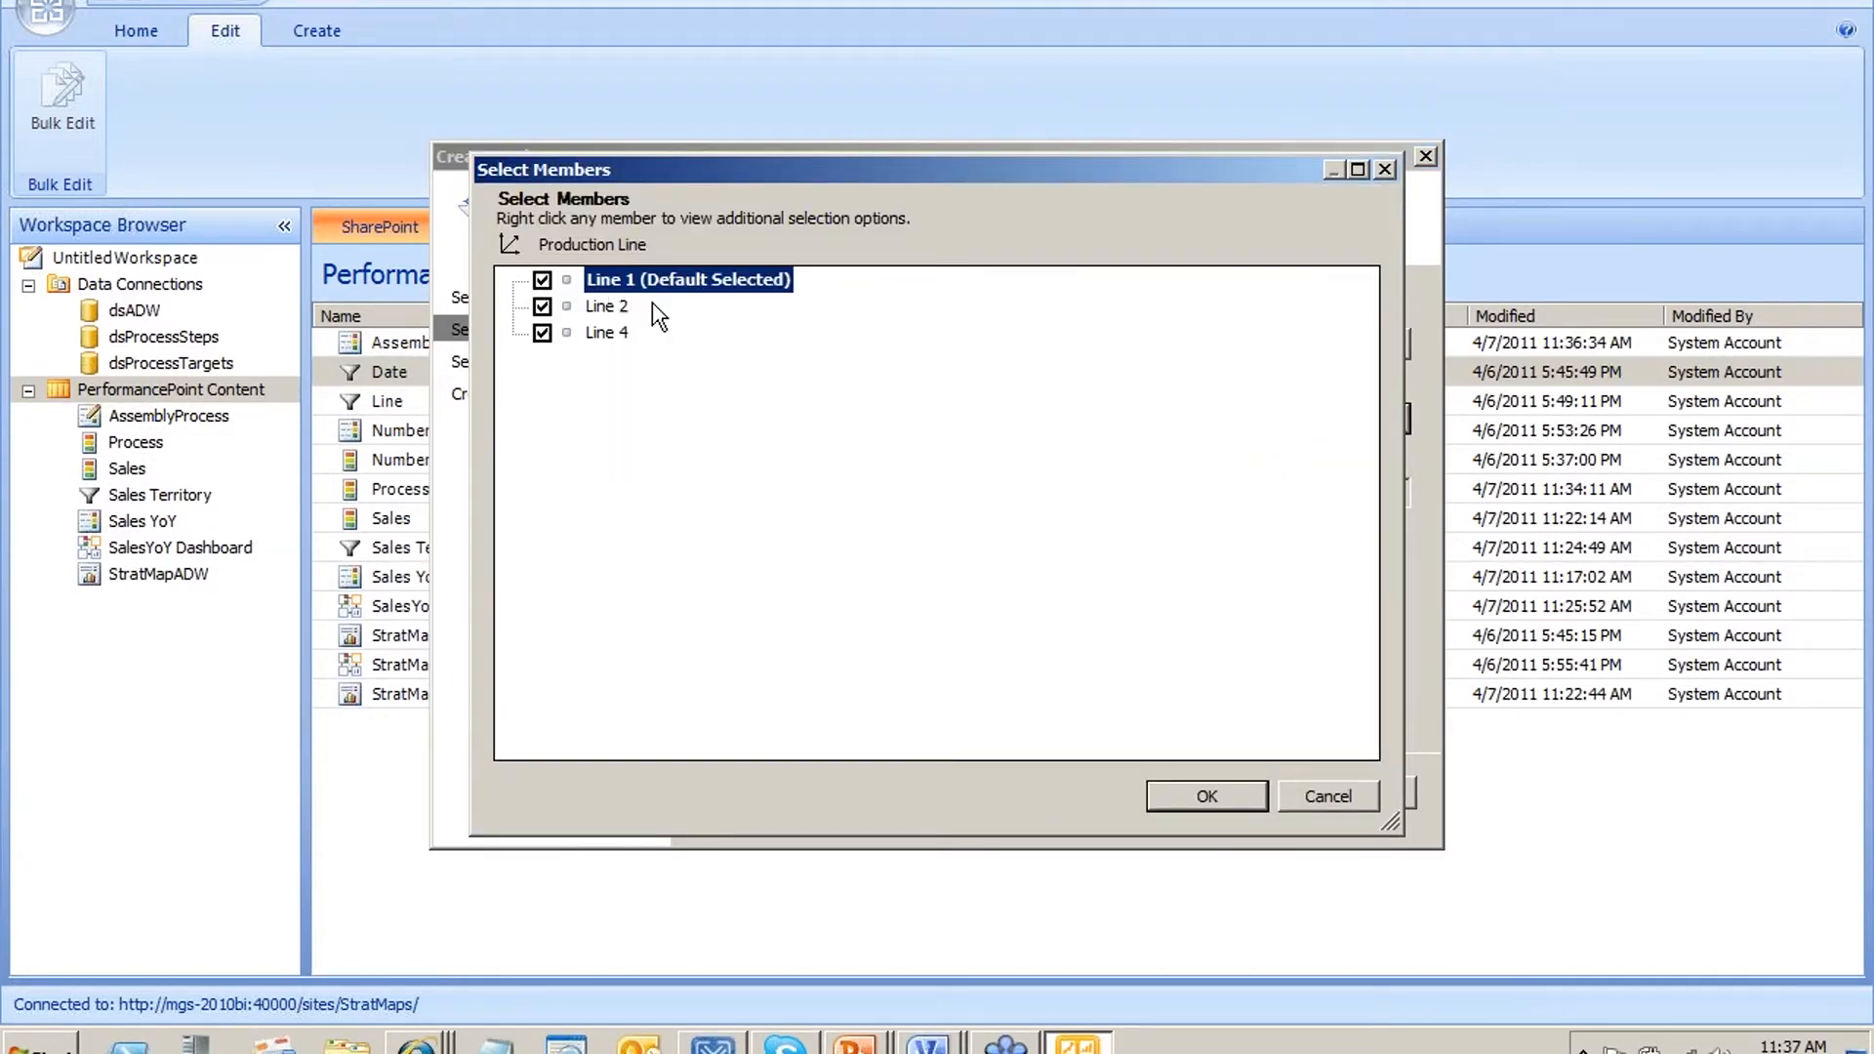
left_click(1168, 795)
Finish the filter with the List display method and name it Production Line
left_click(1157, 800)
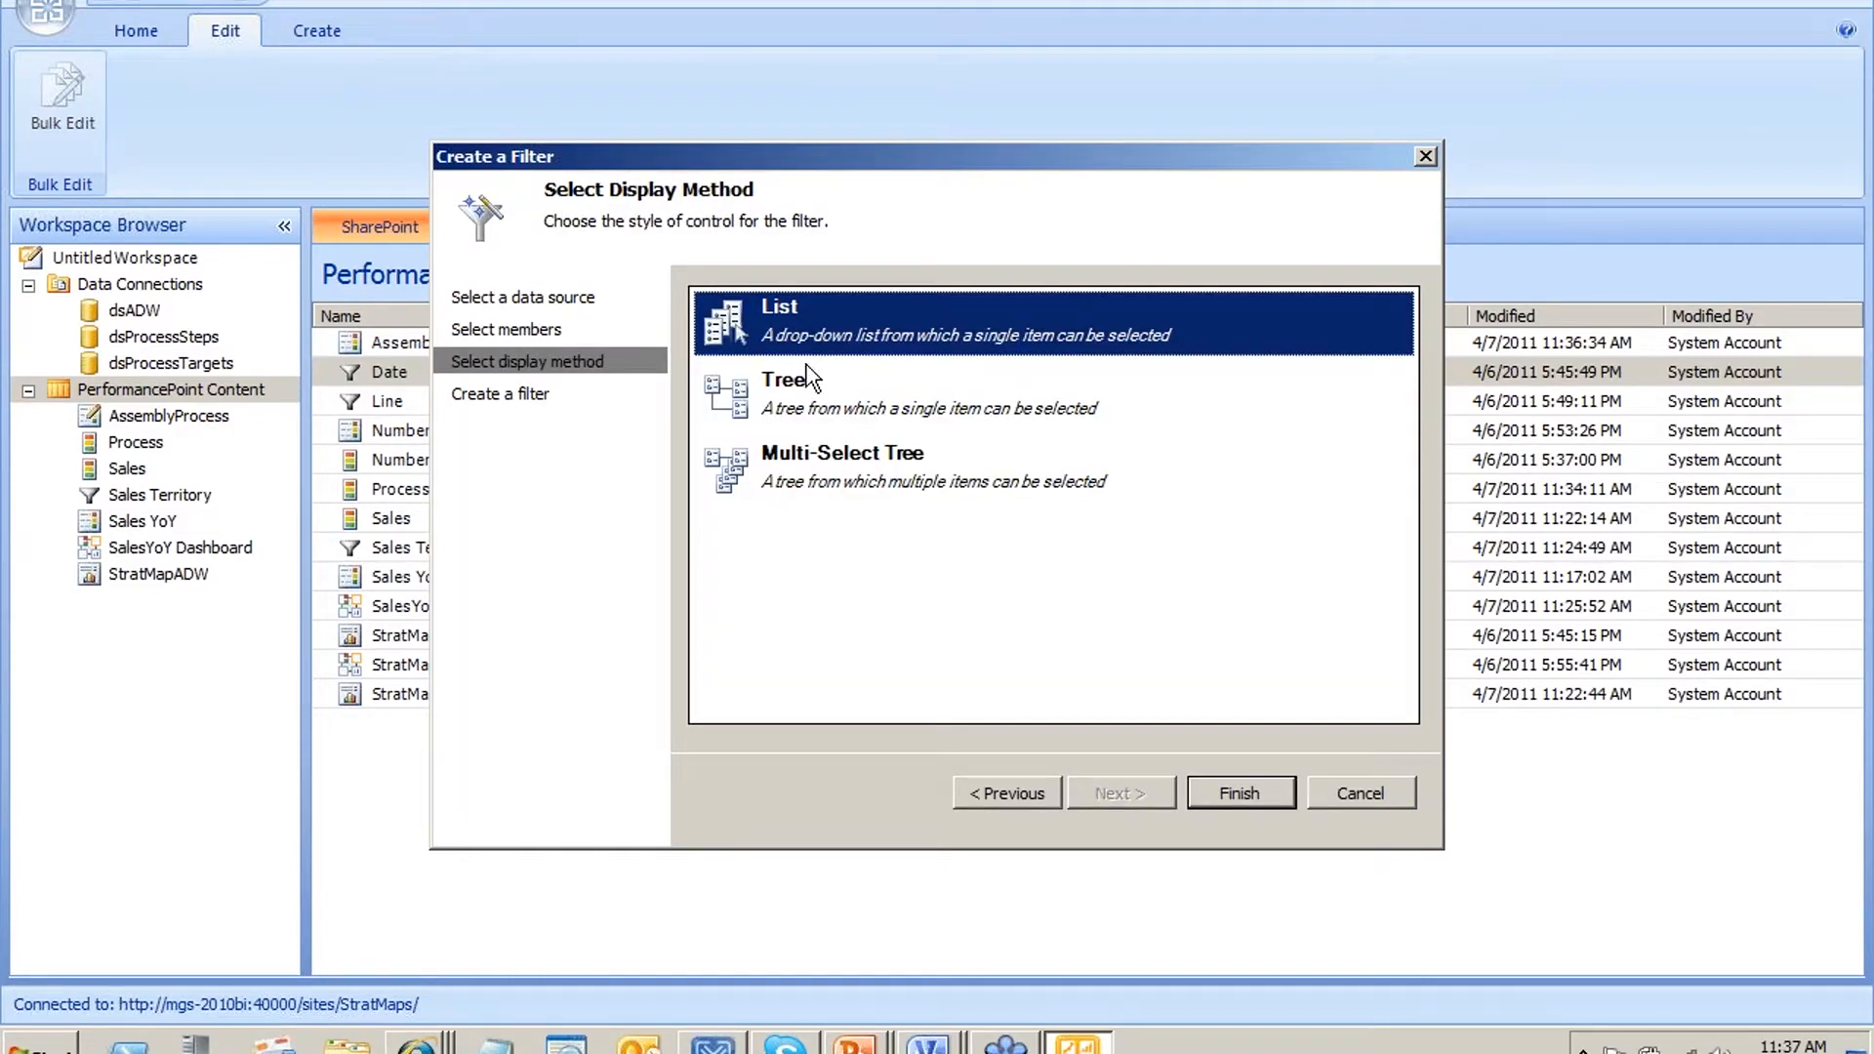
left_click(1236, 794)
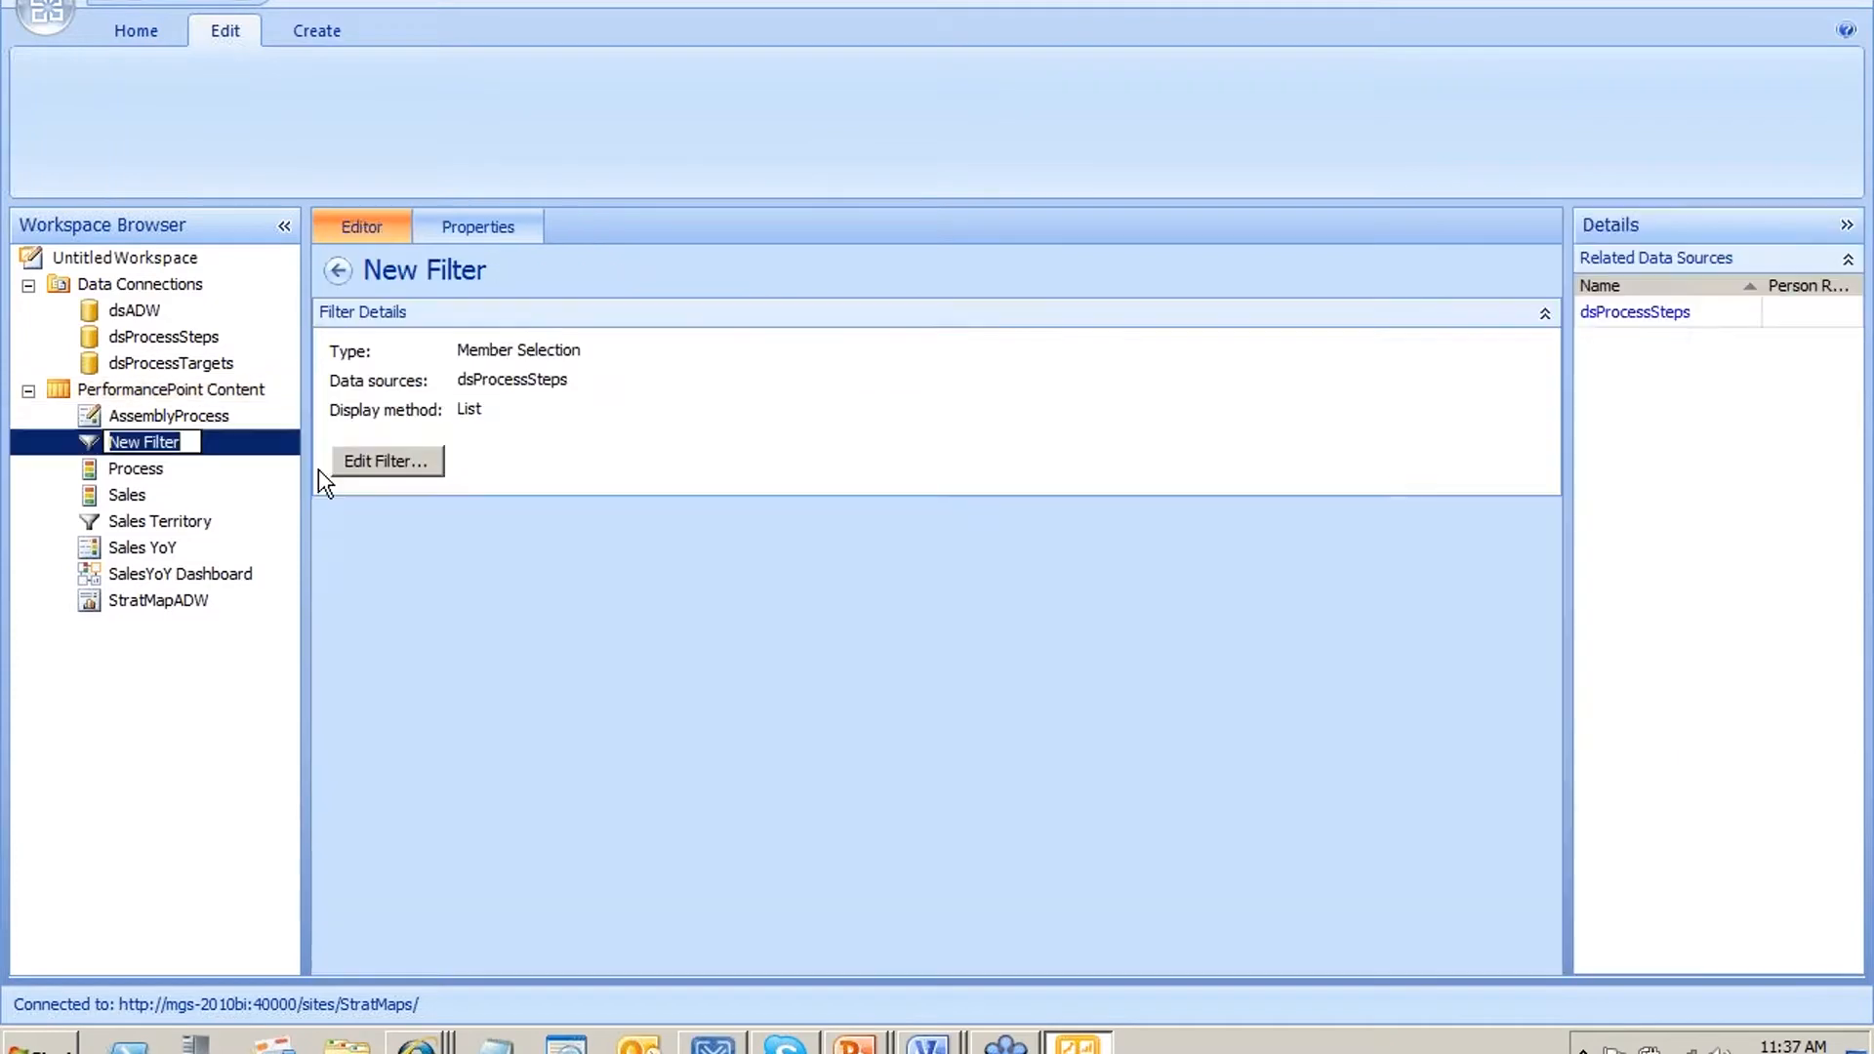
type("Produc")
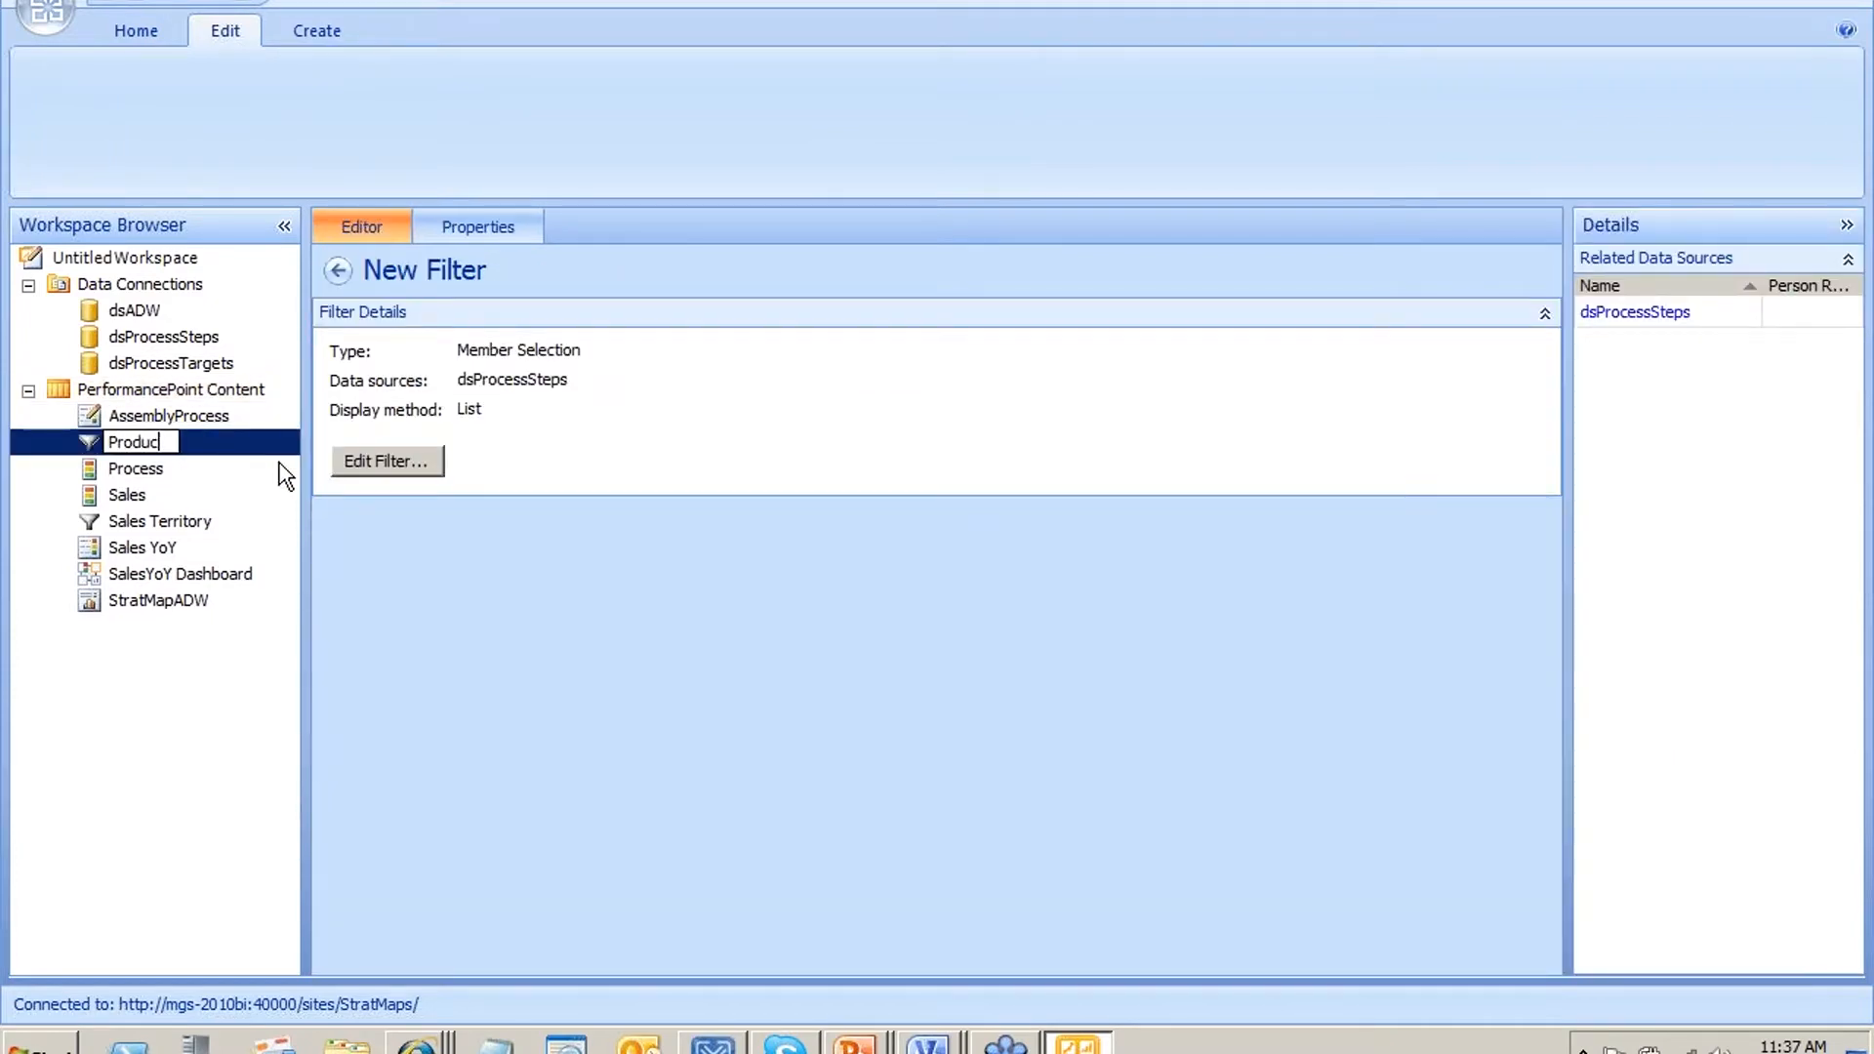
type("tion Line")
key("Return")
Start a second Member Selection filter in PerformancePoint Content based on the dsProcessSteps data source
right_click(241, 388)
mouse_move(395, 408)
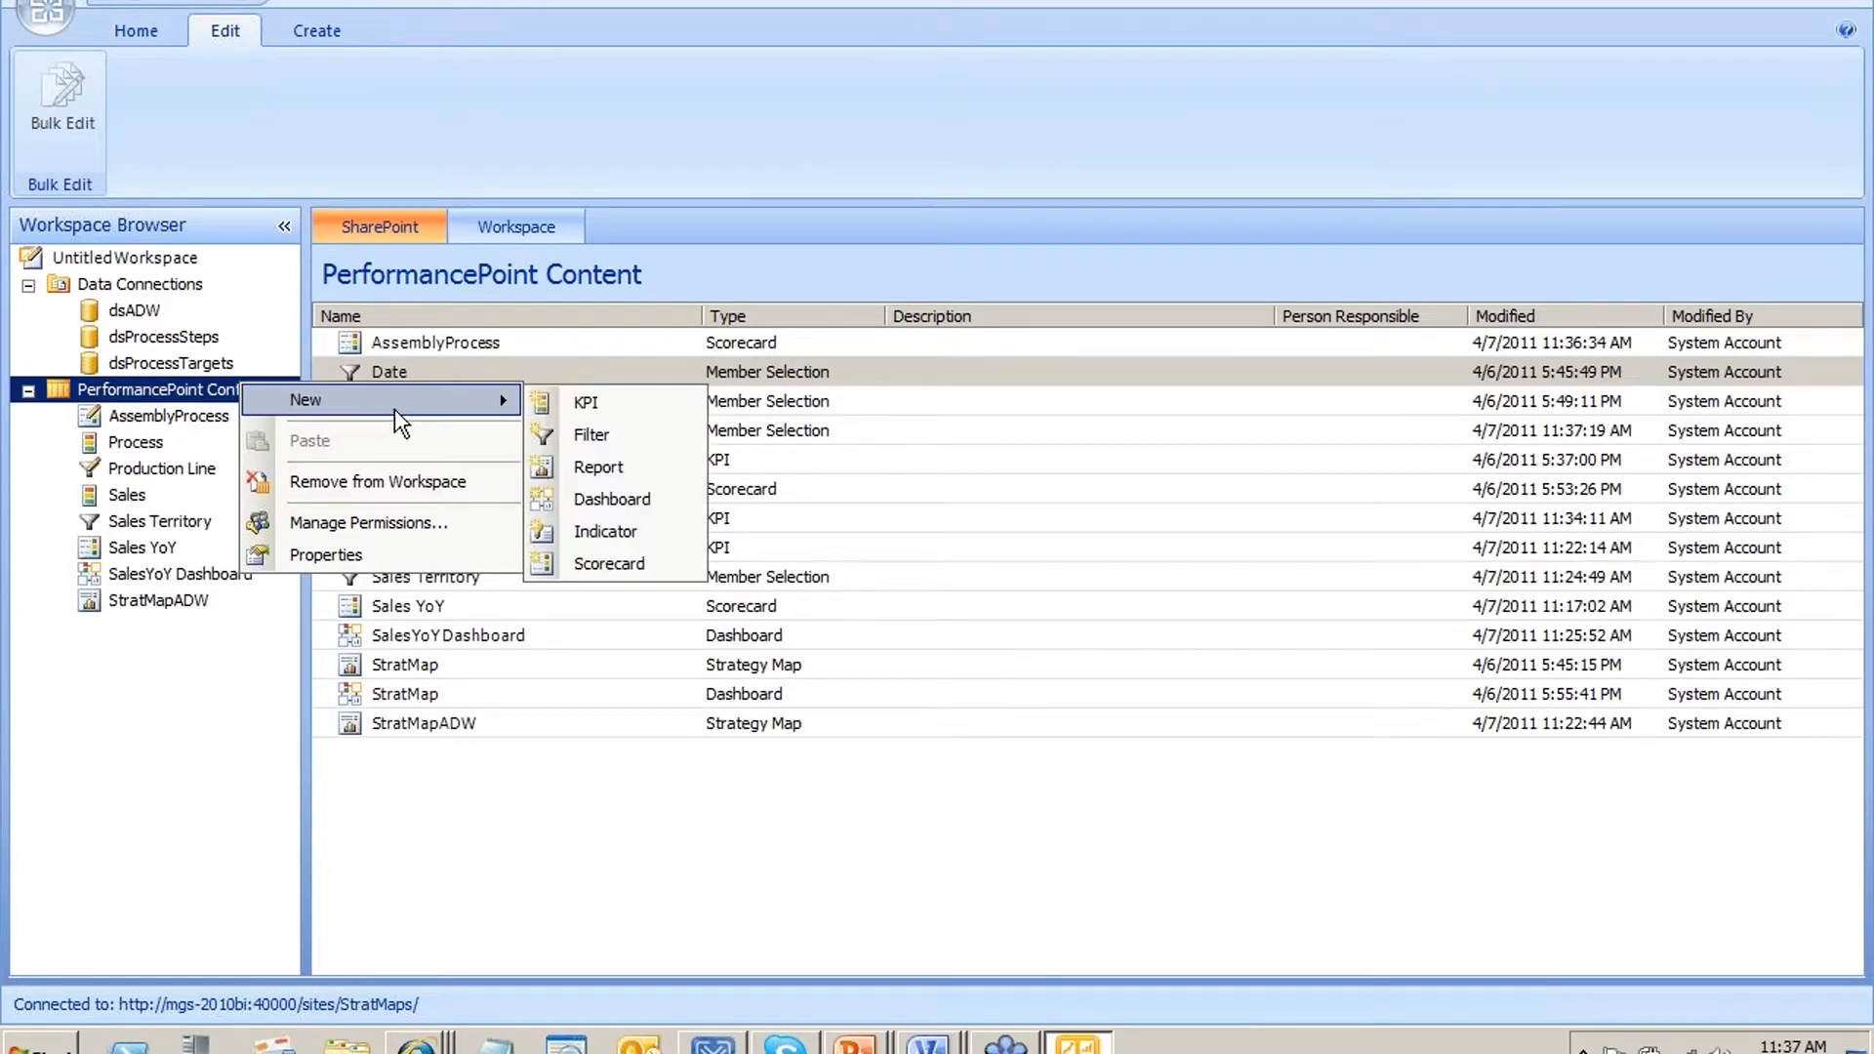
left_click(592, 435)
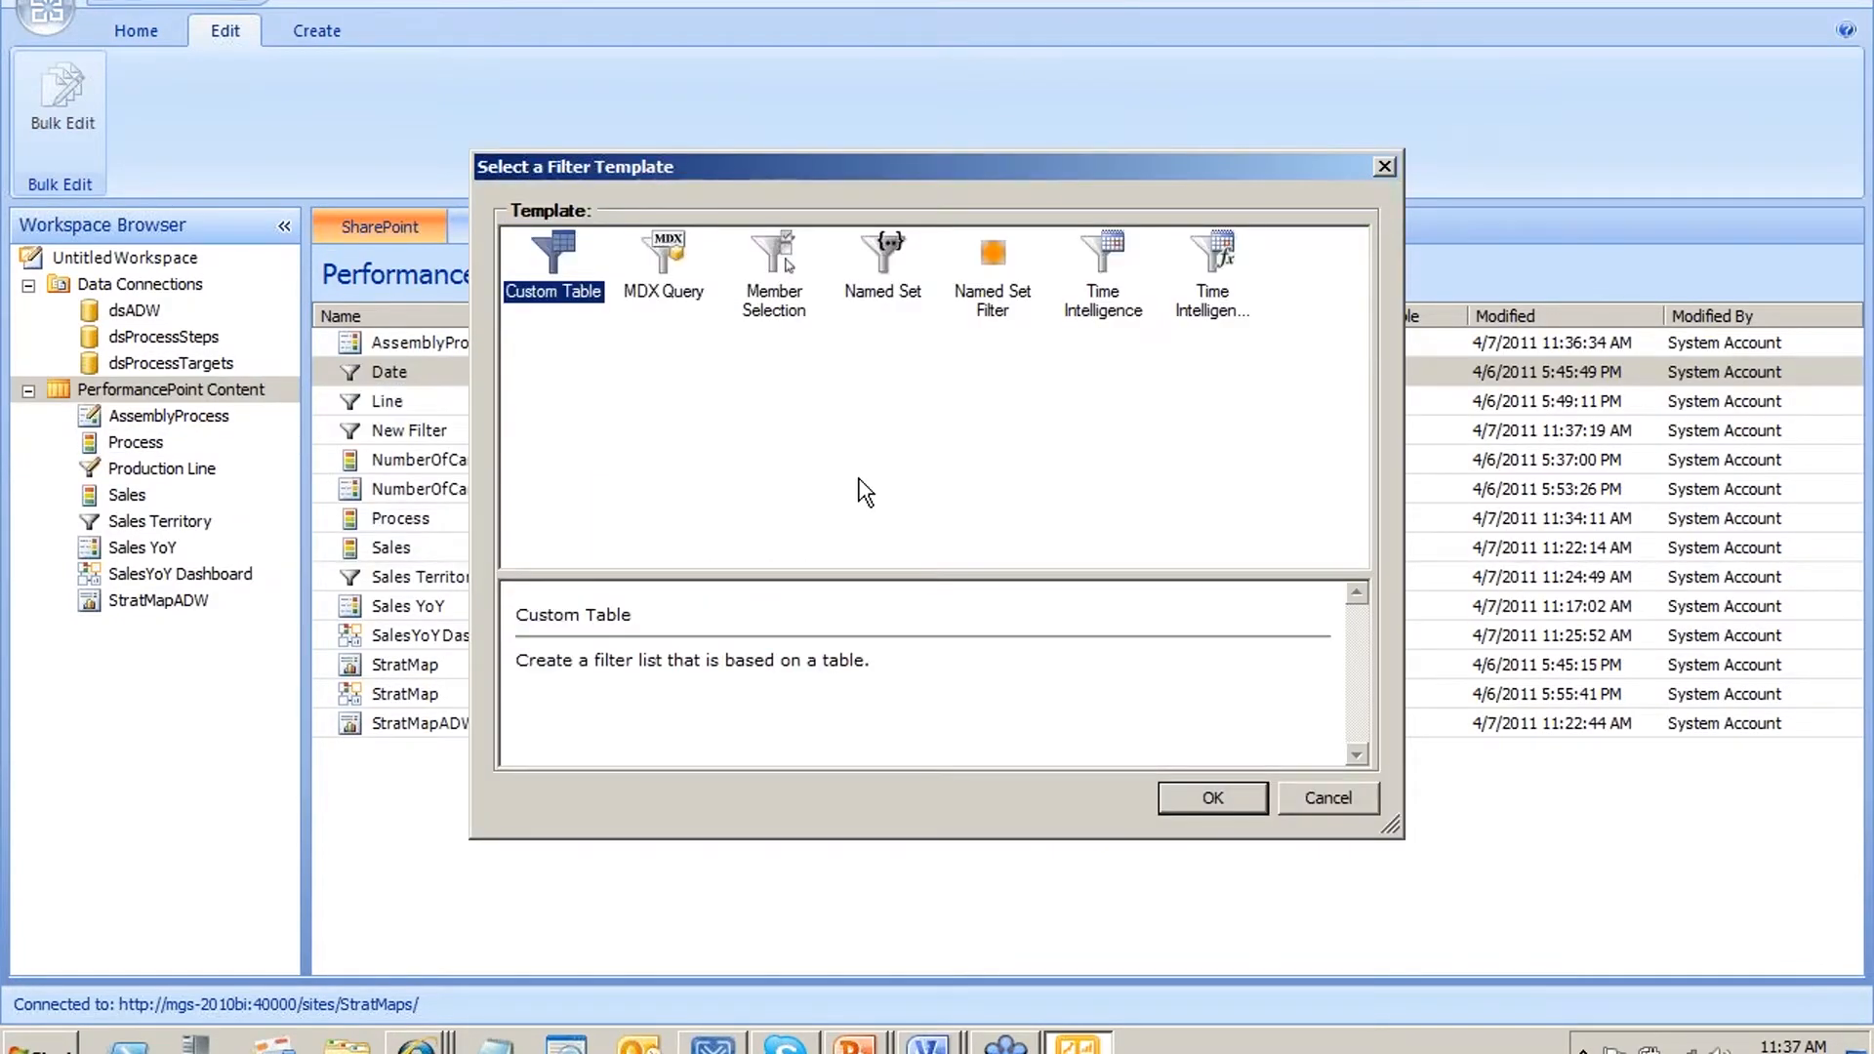
double_click(790, 302)
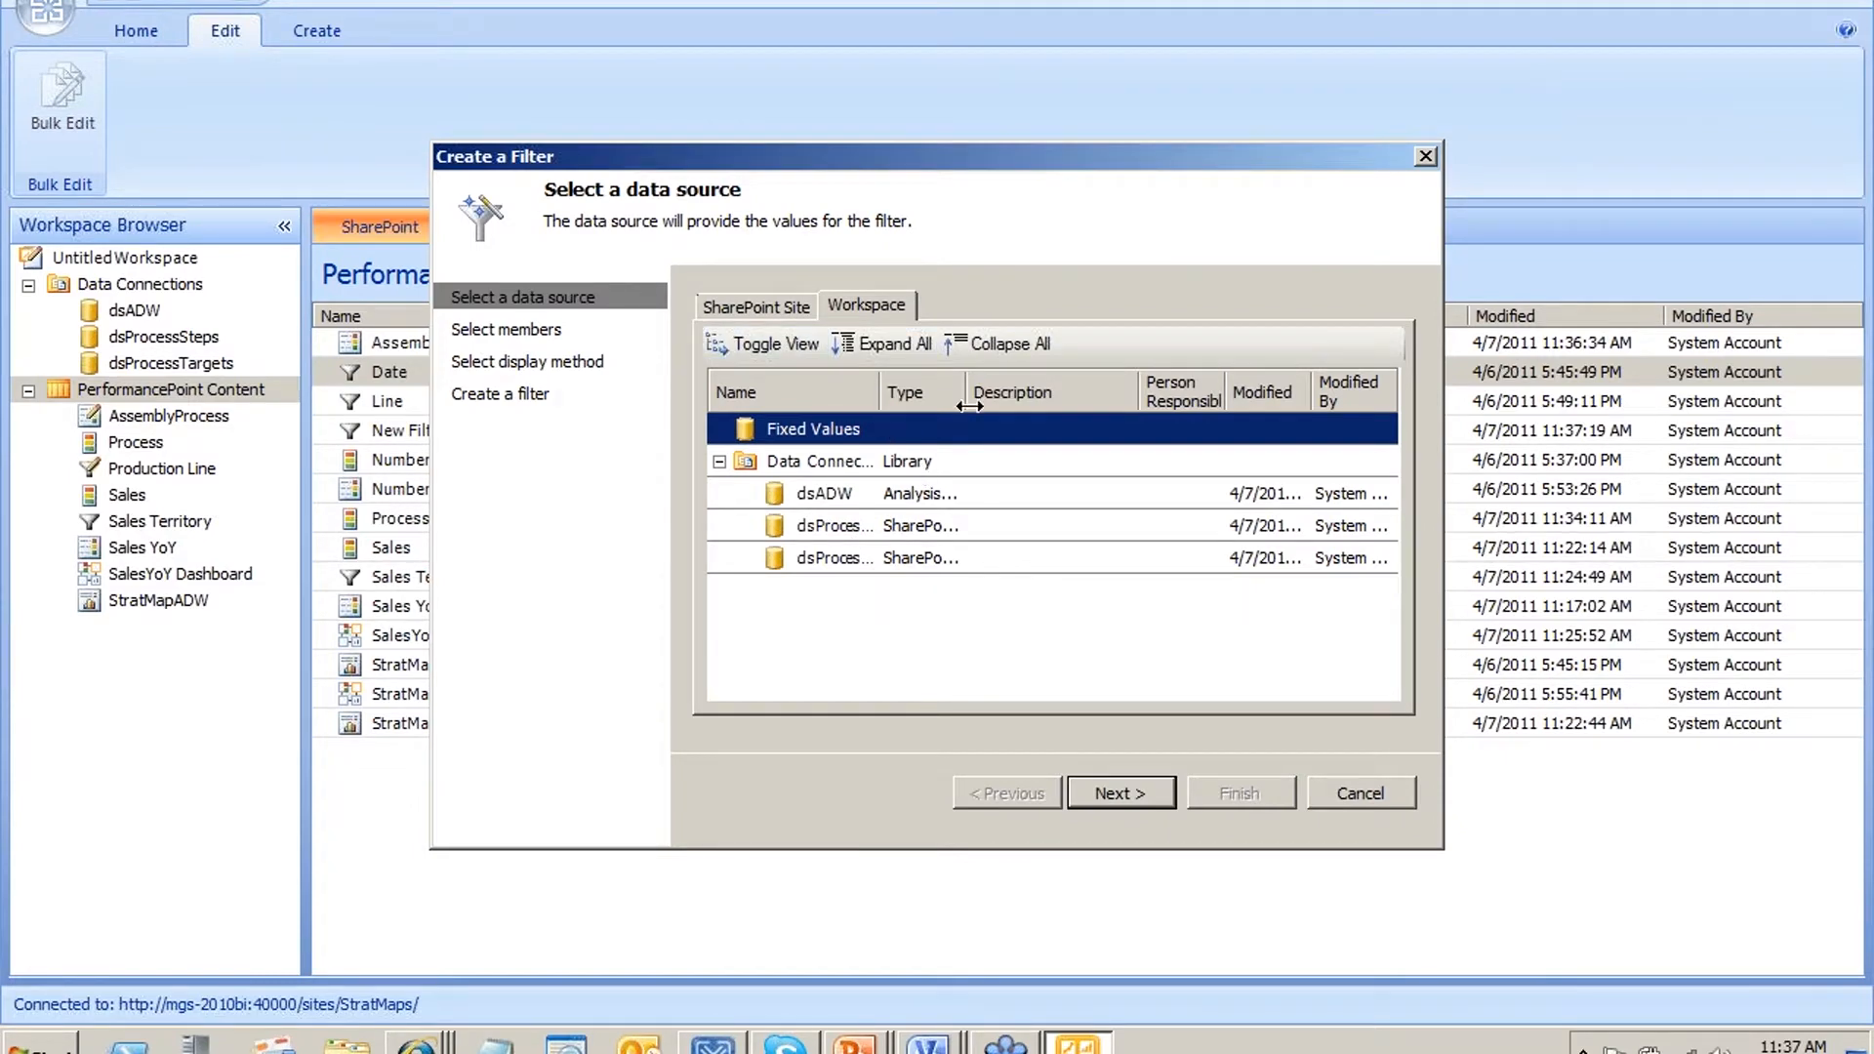
left_click_drag(886, 408, 1031, 408)
left_click(927, 542)
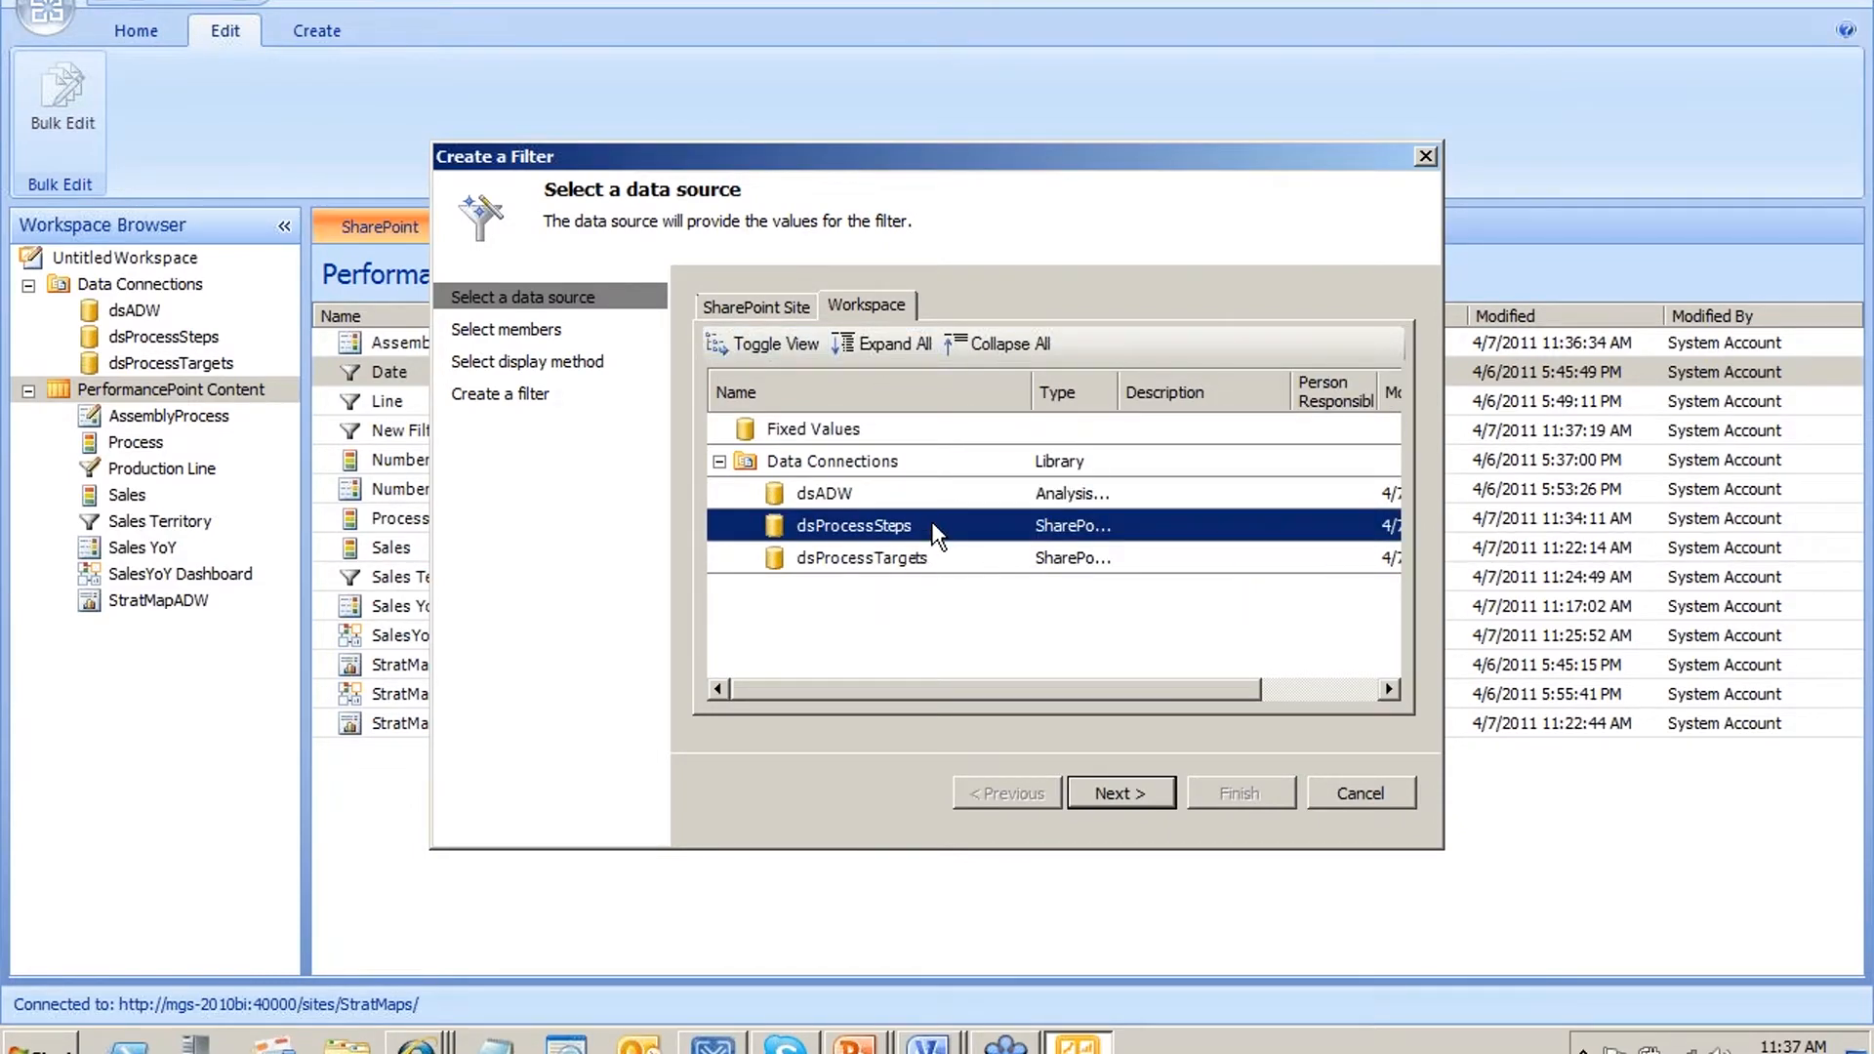
double_click(931, 525)
Set the filter dimension to Date.Day and include the members 2011-01-01, 2011-01-02 and 2011-01-03
left_click(1272, 348)
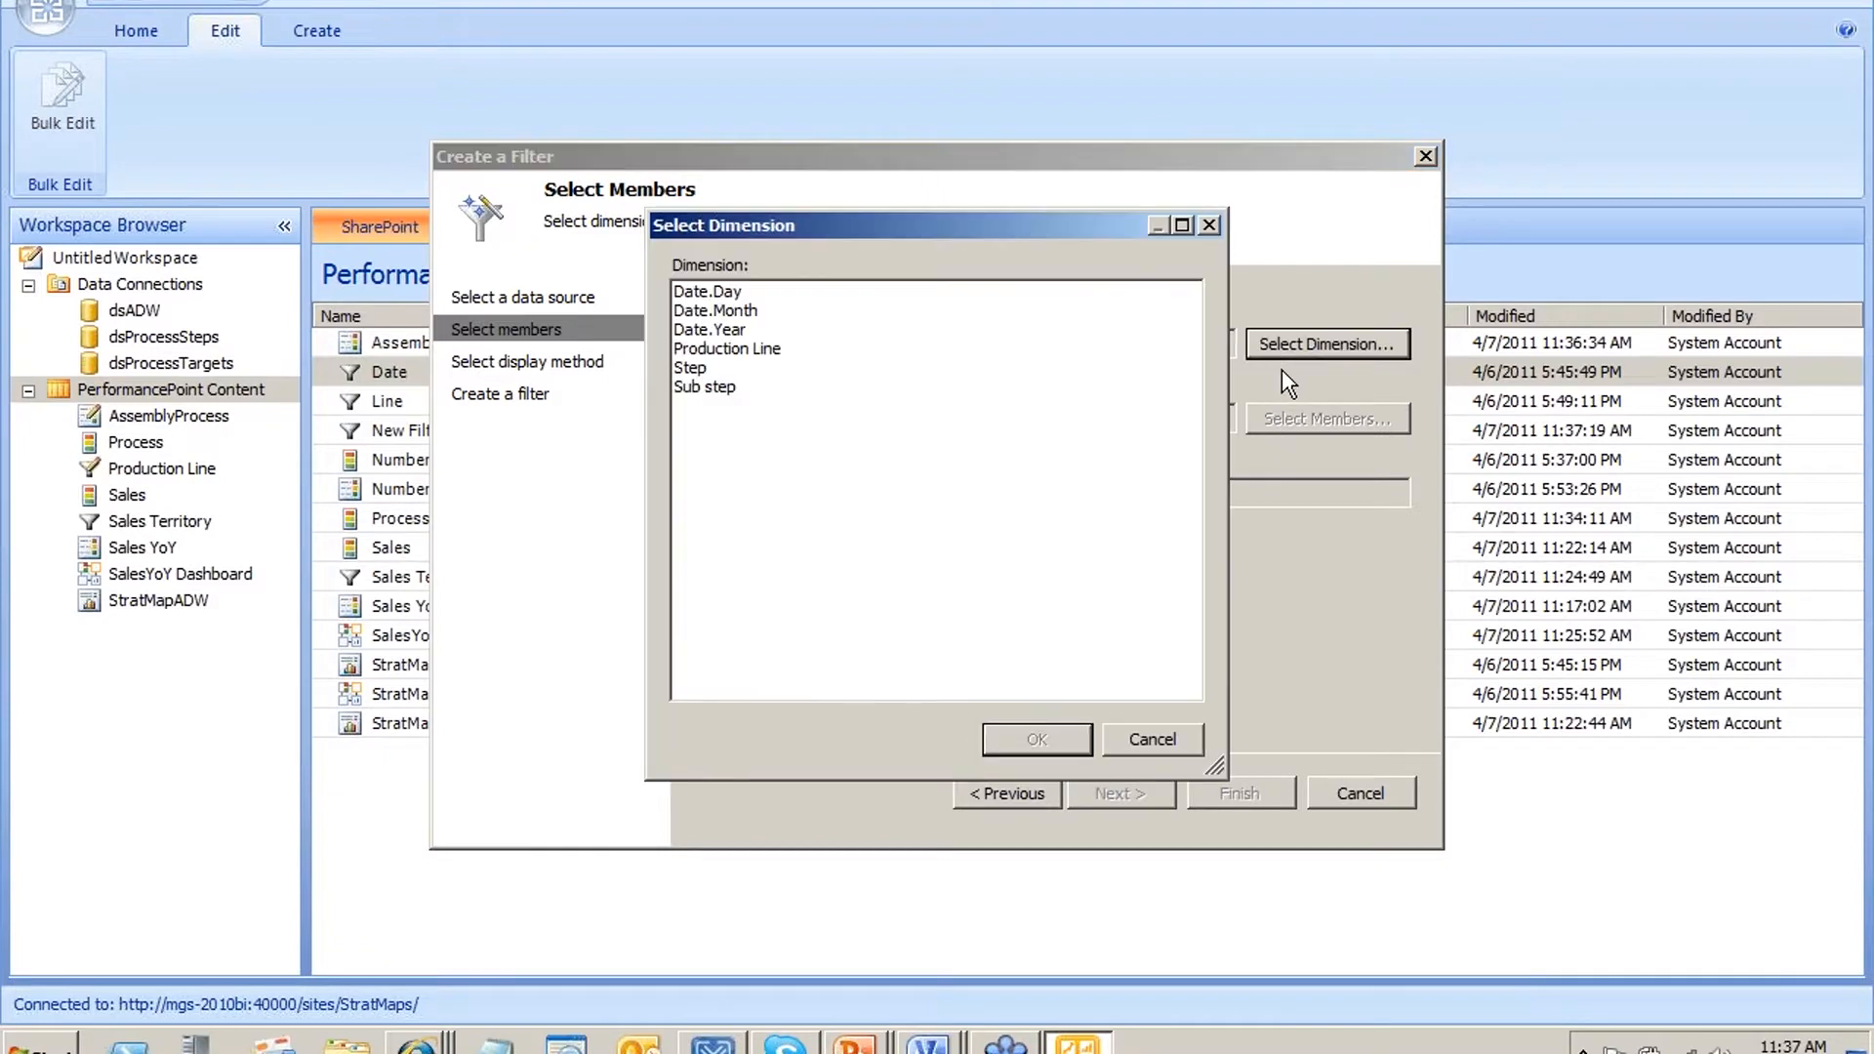
left_click(754, 295)
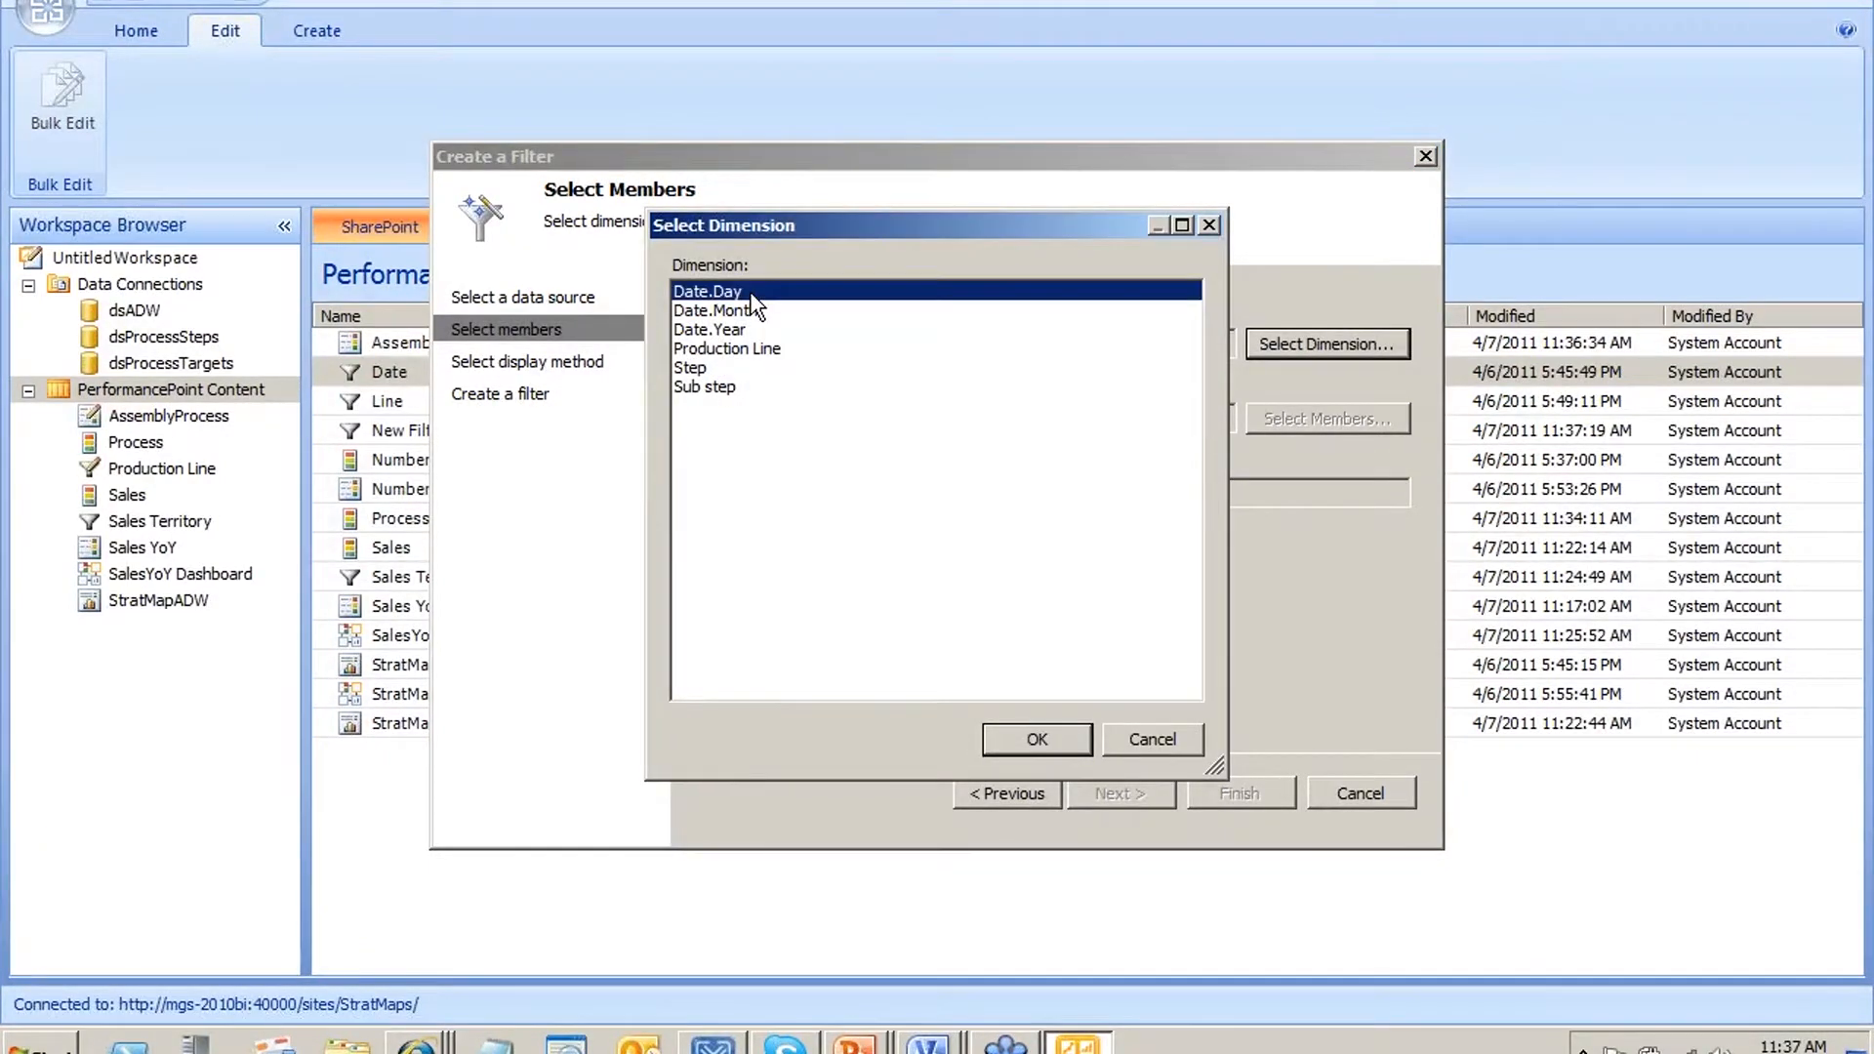
left_click(1059, 730)
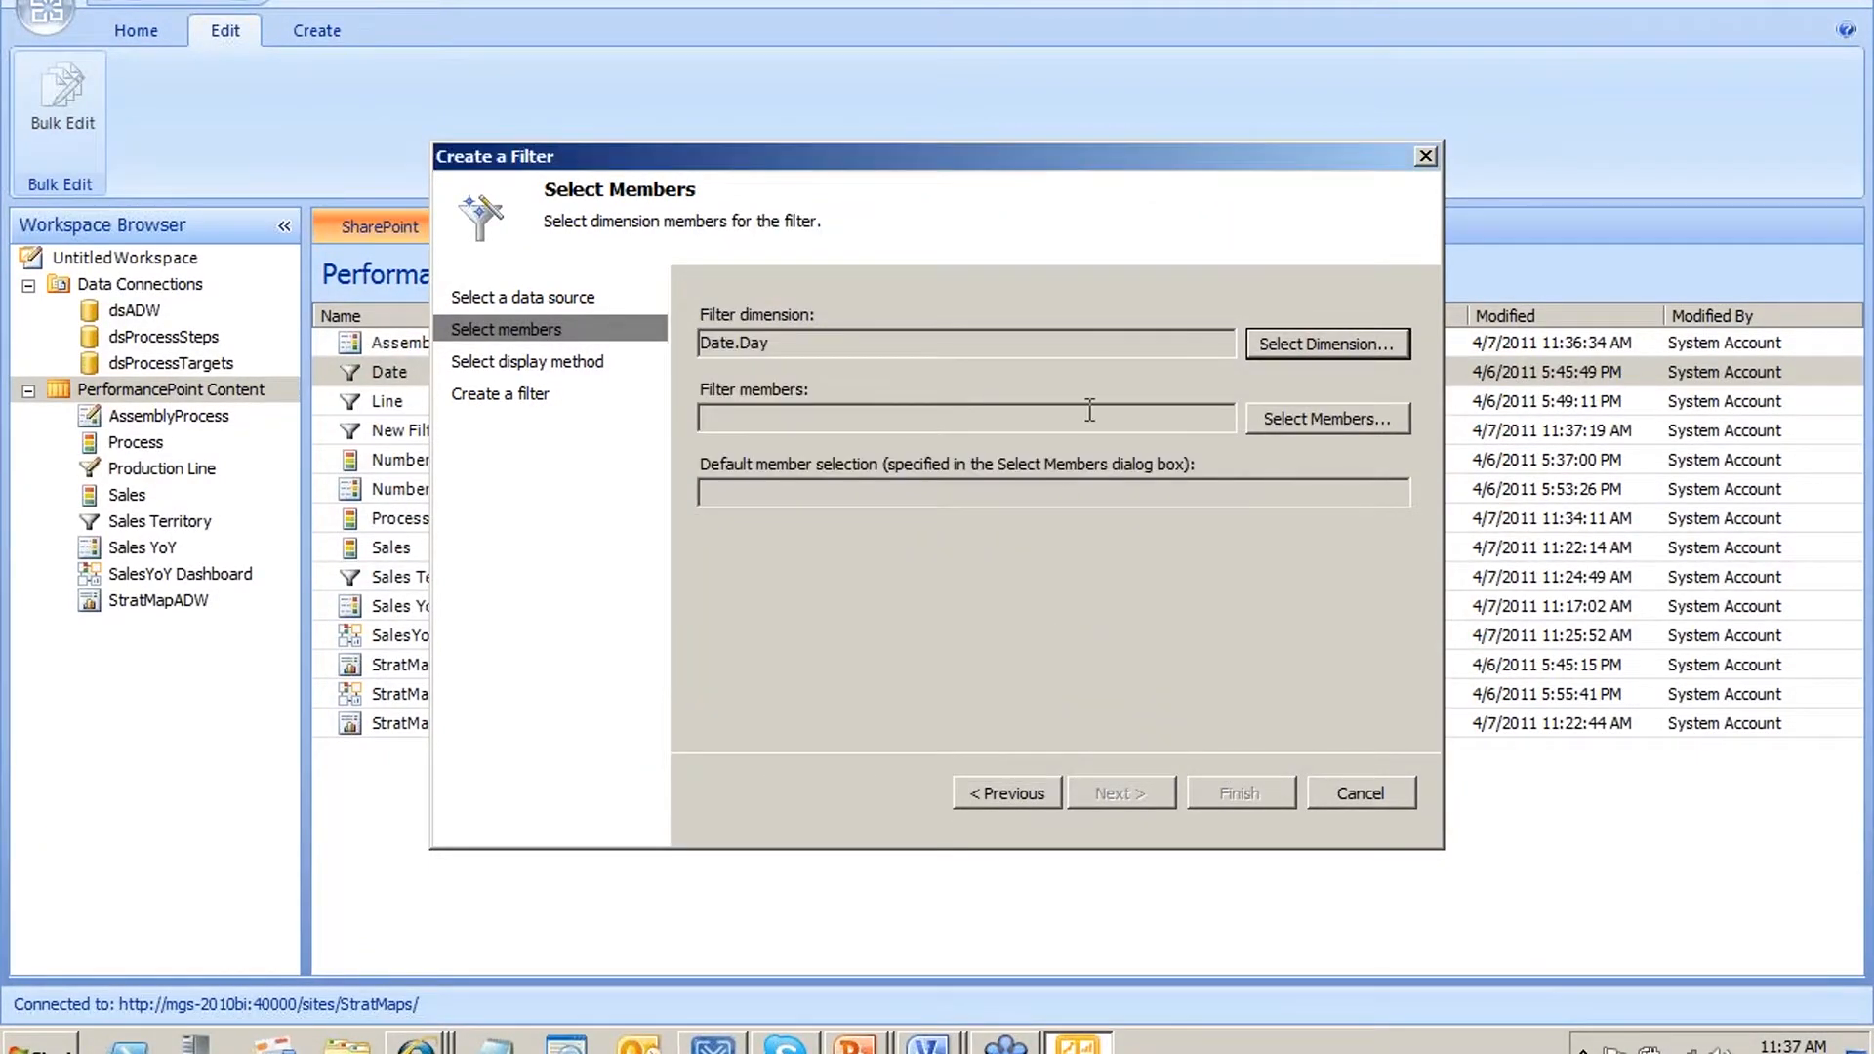
left_click(1318, 418)
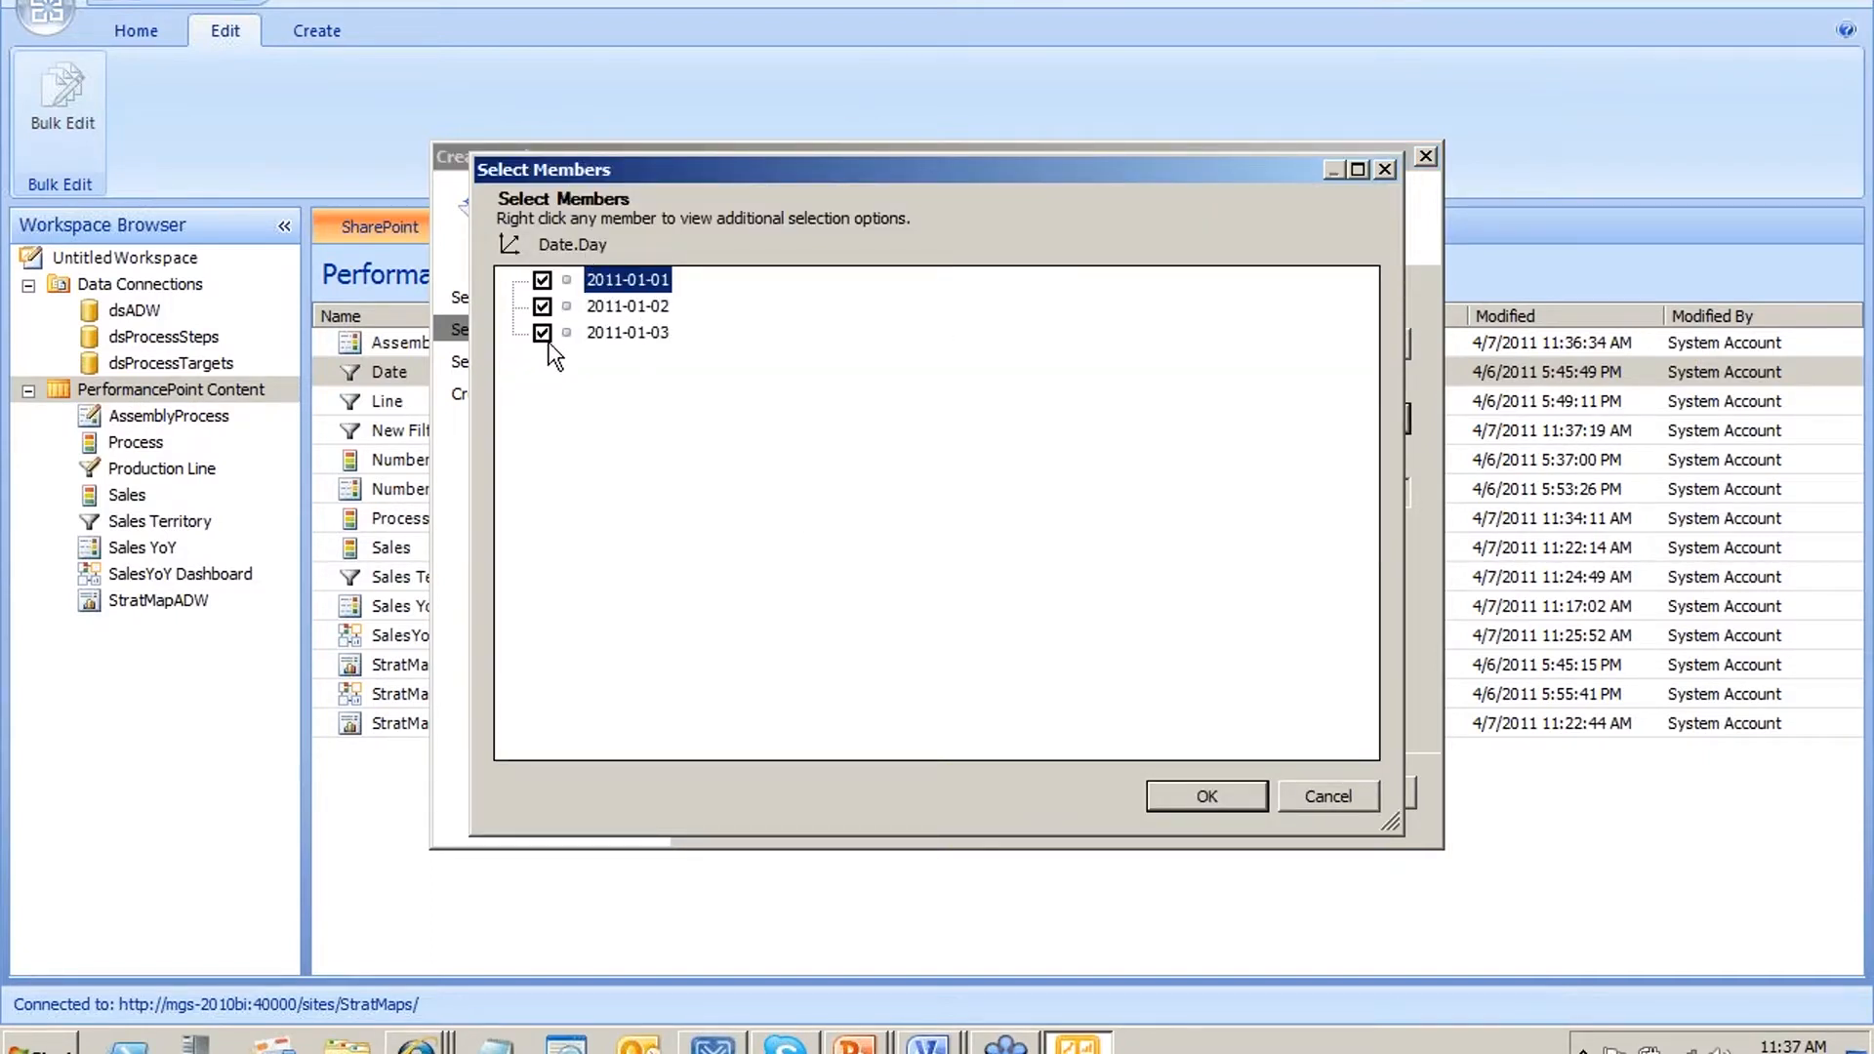
left_click(1211, 796)
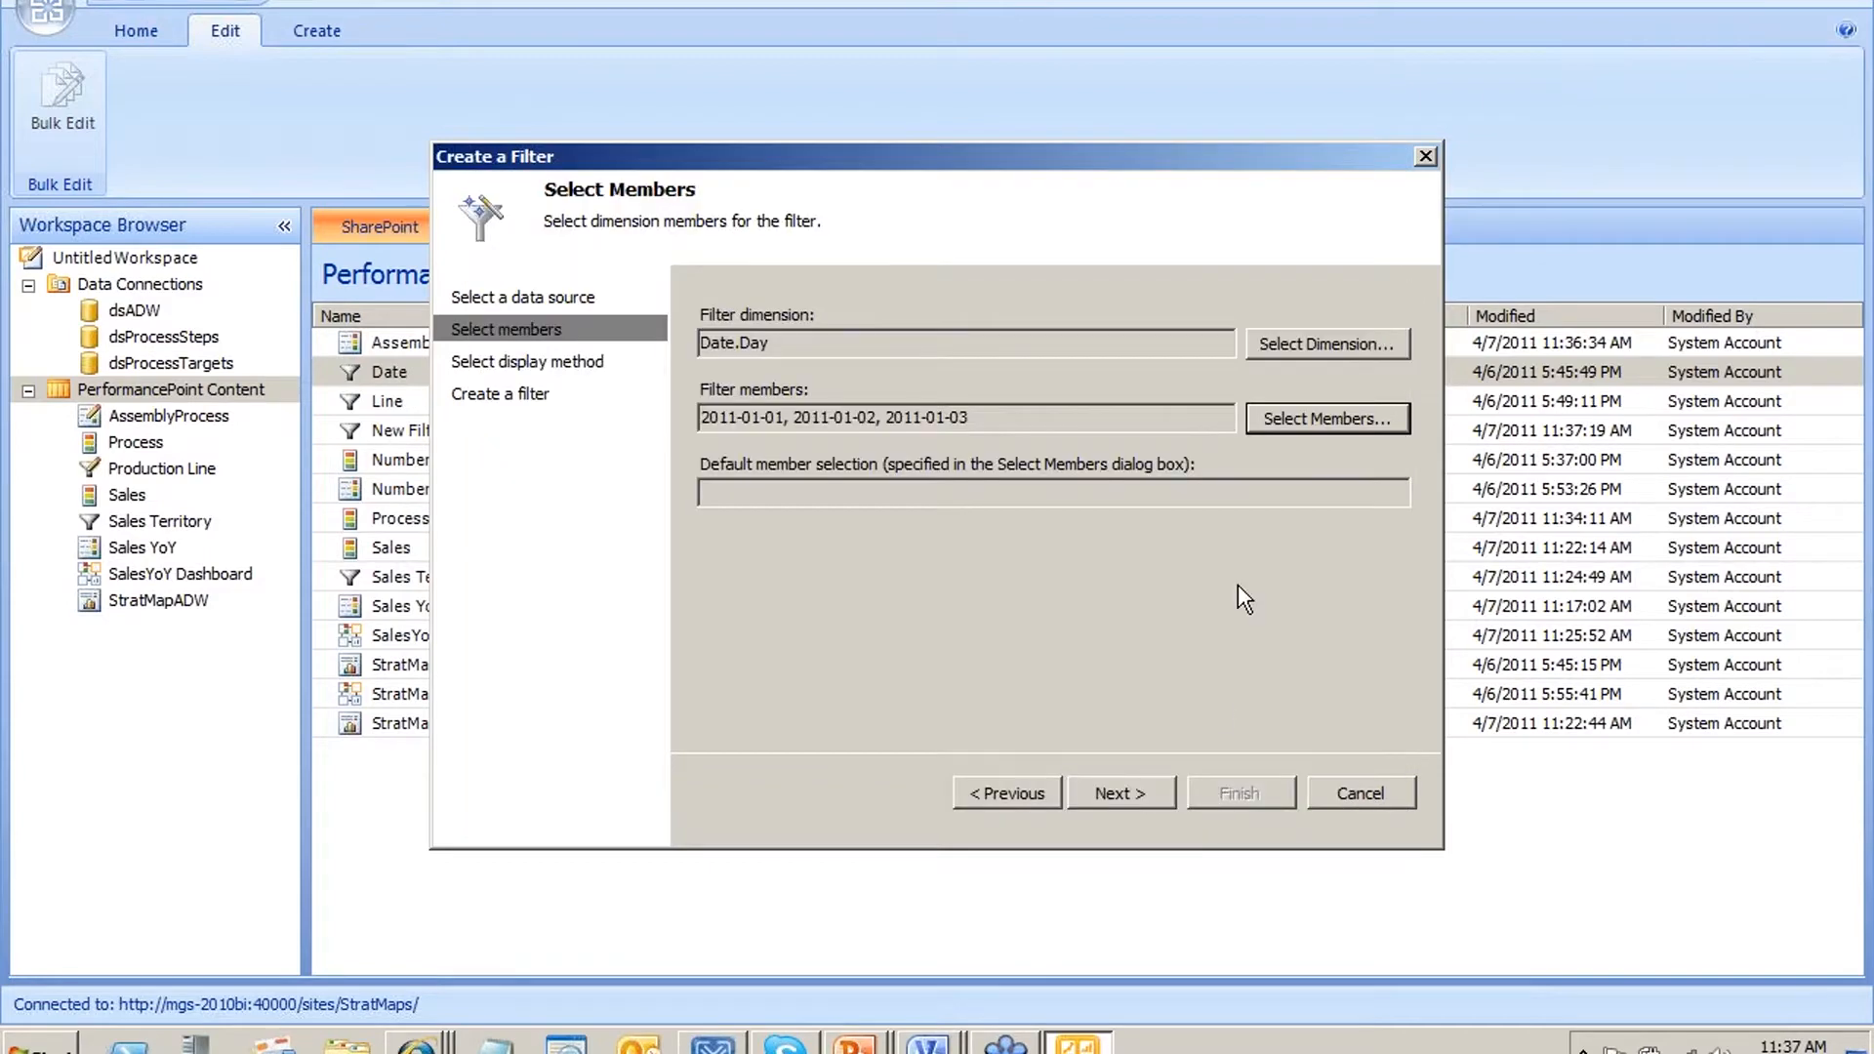
Make 2011-01-01 the default member selection of the day filter
left_click(1317, 430)
right_click(624, 280)
left_click(722, 297)
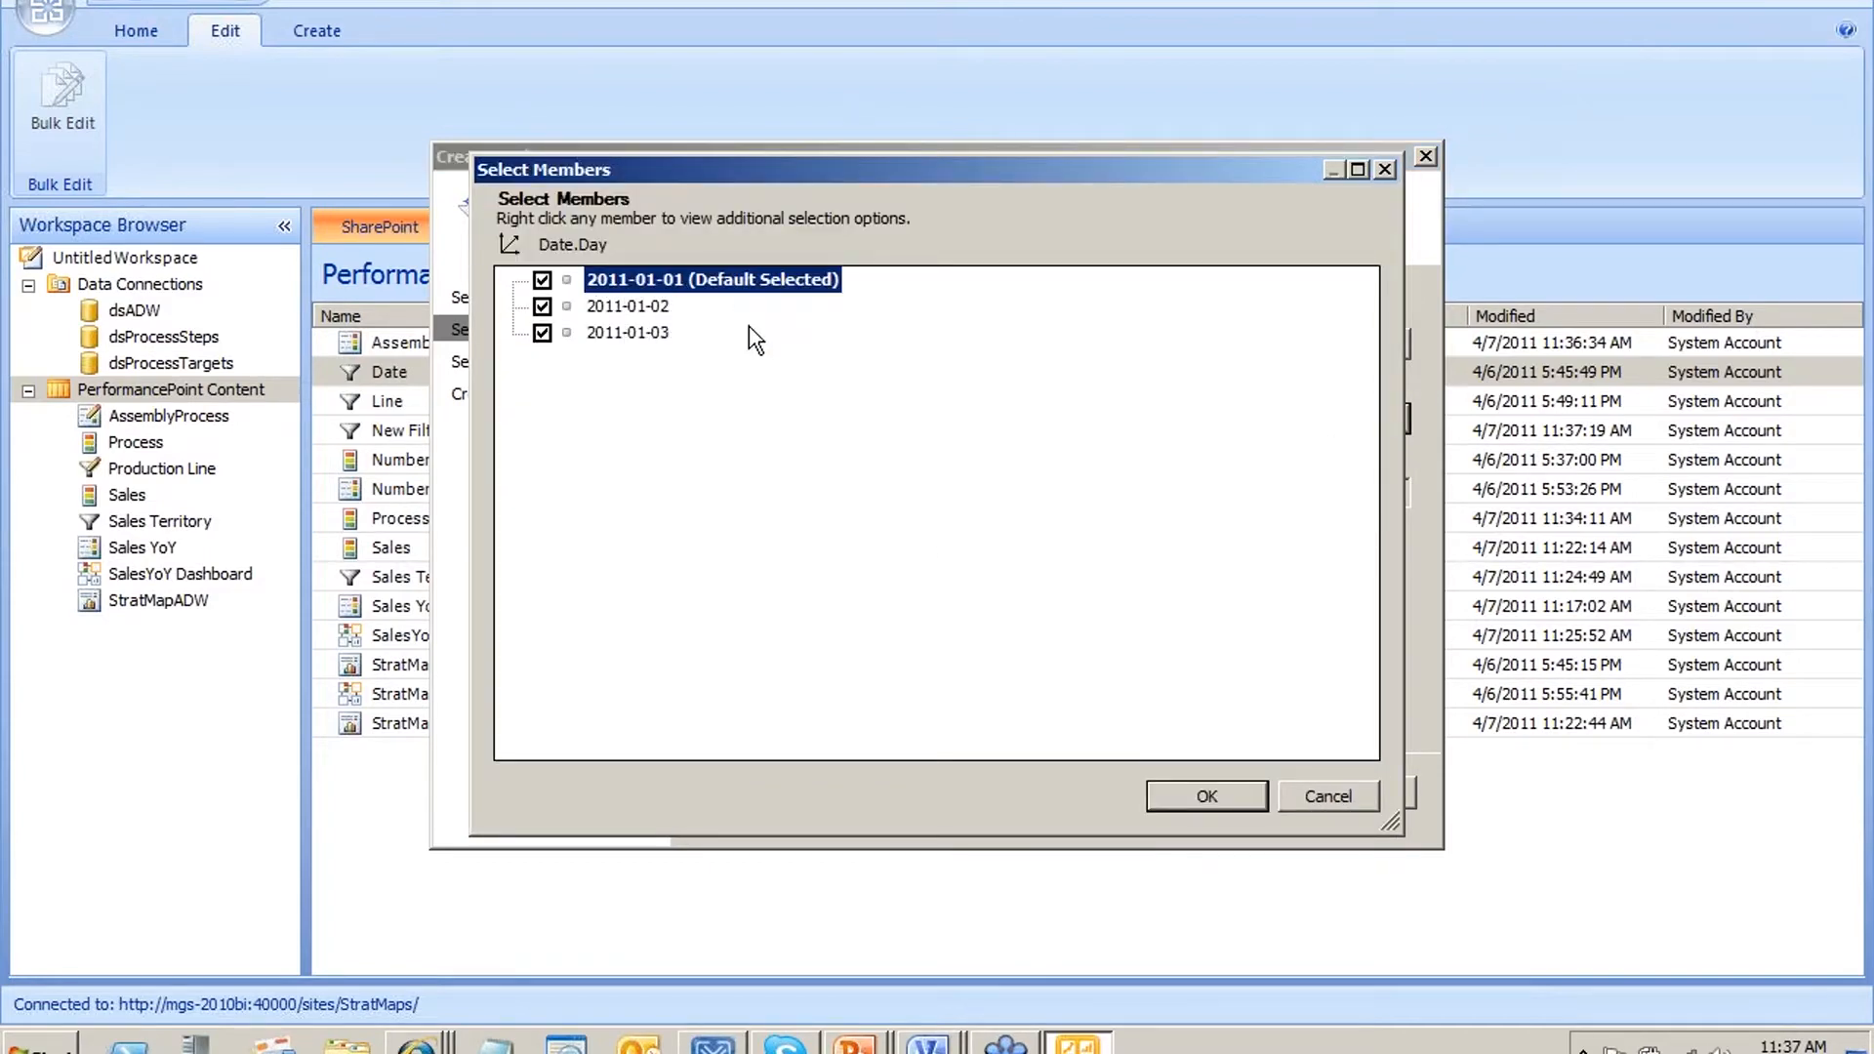
left_click(1183, 794)
Complete the day filter with the List display method and name it Date
left_click(1113, 793)
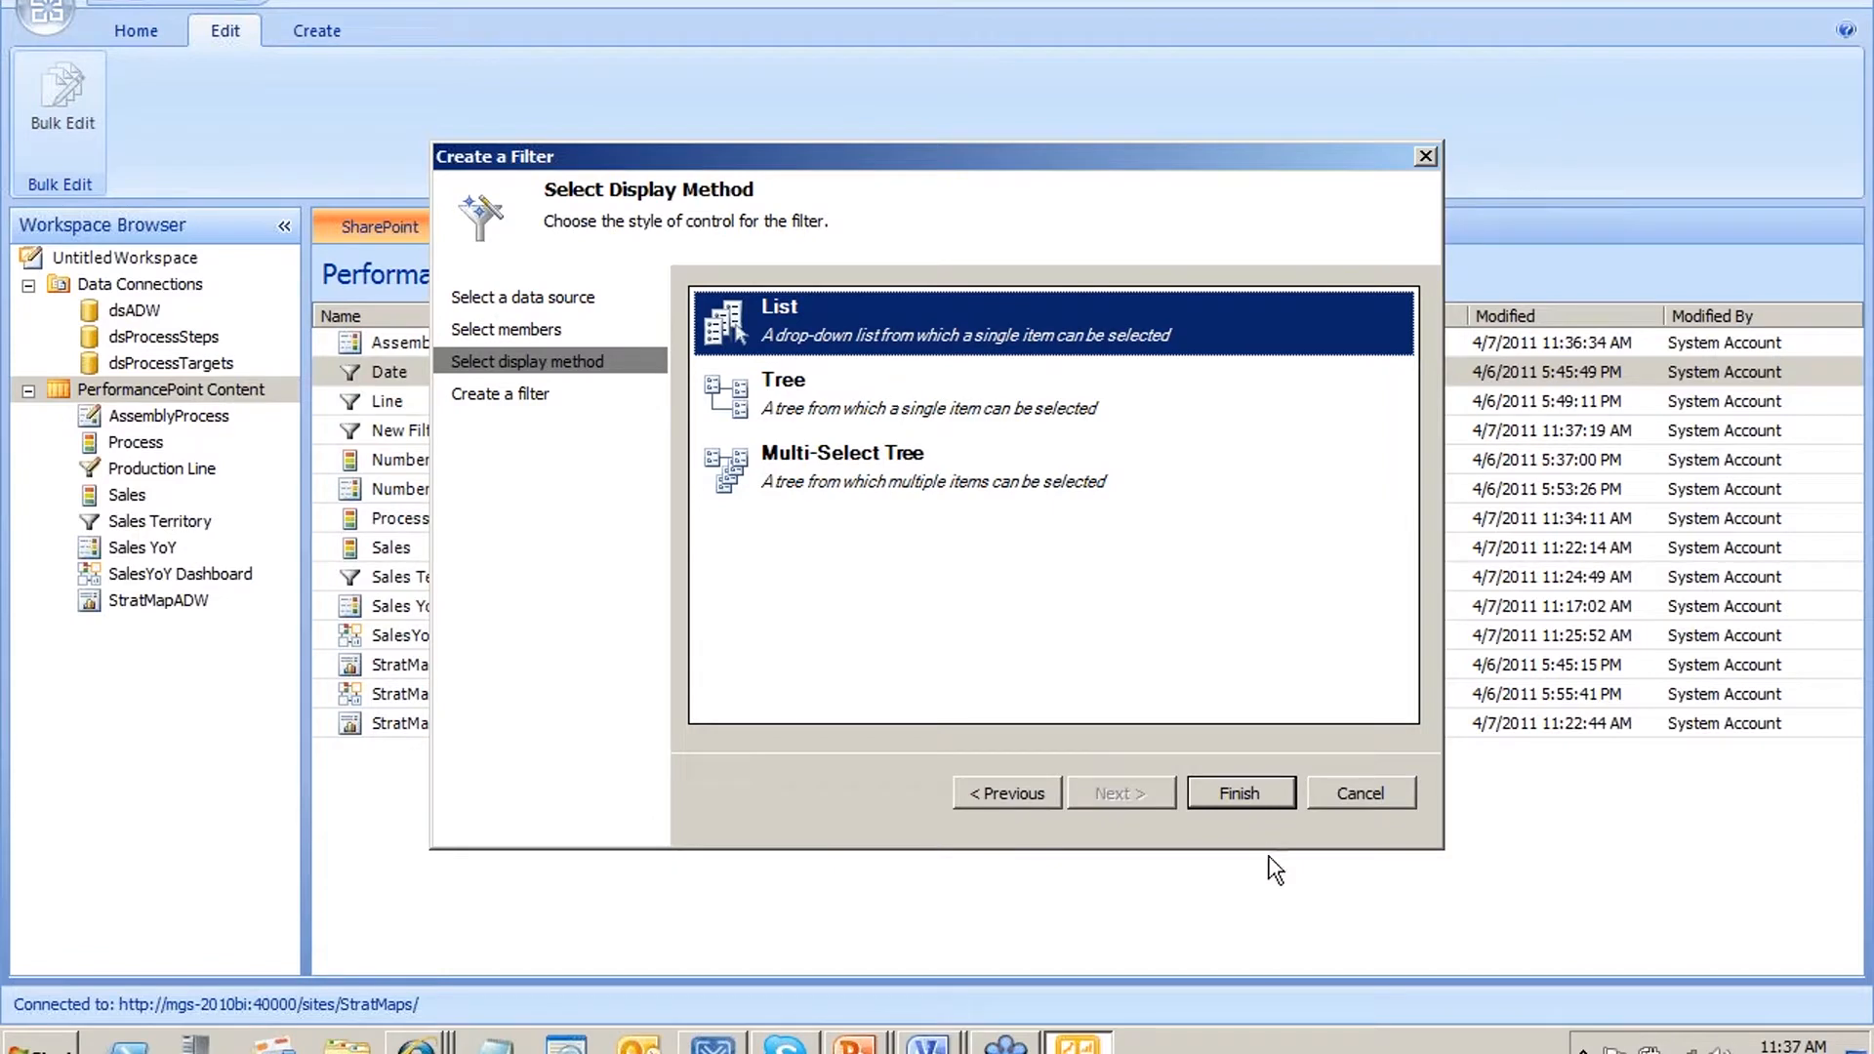
left_click(1269, 793)
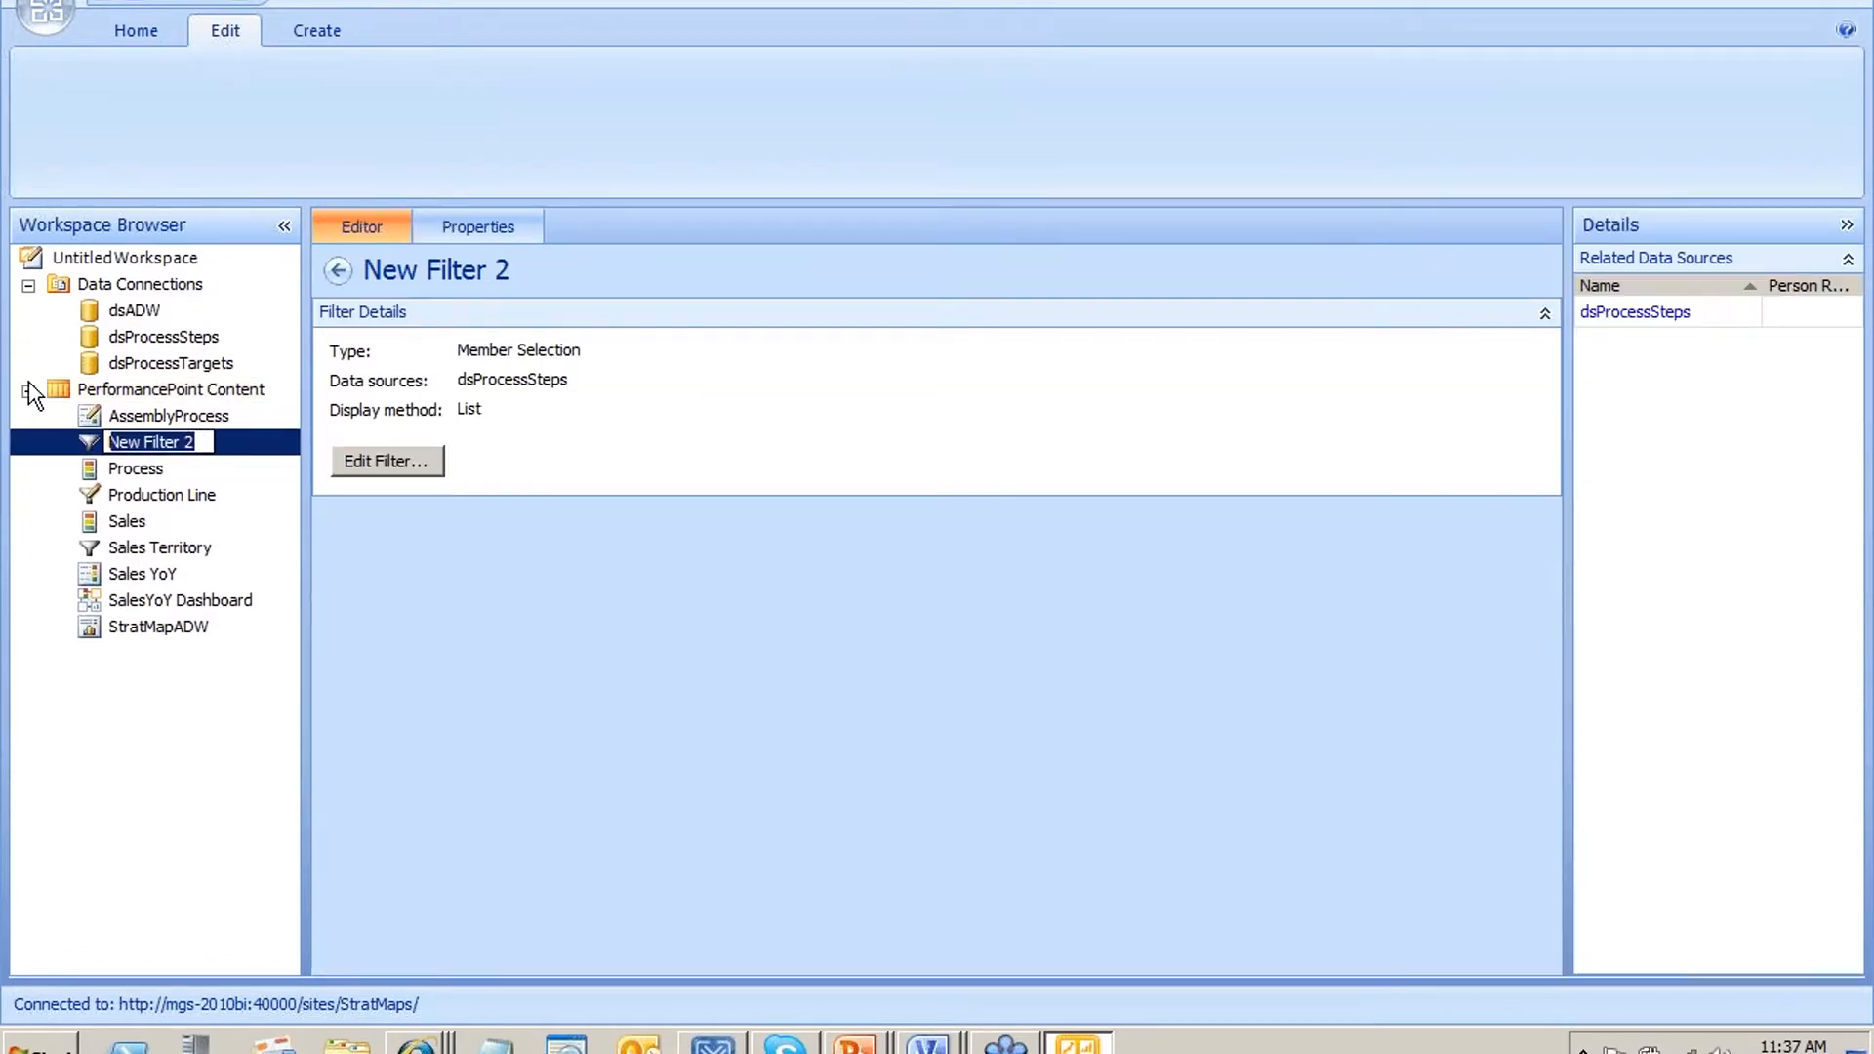
type("Date")
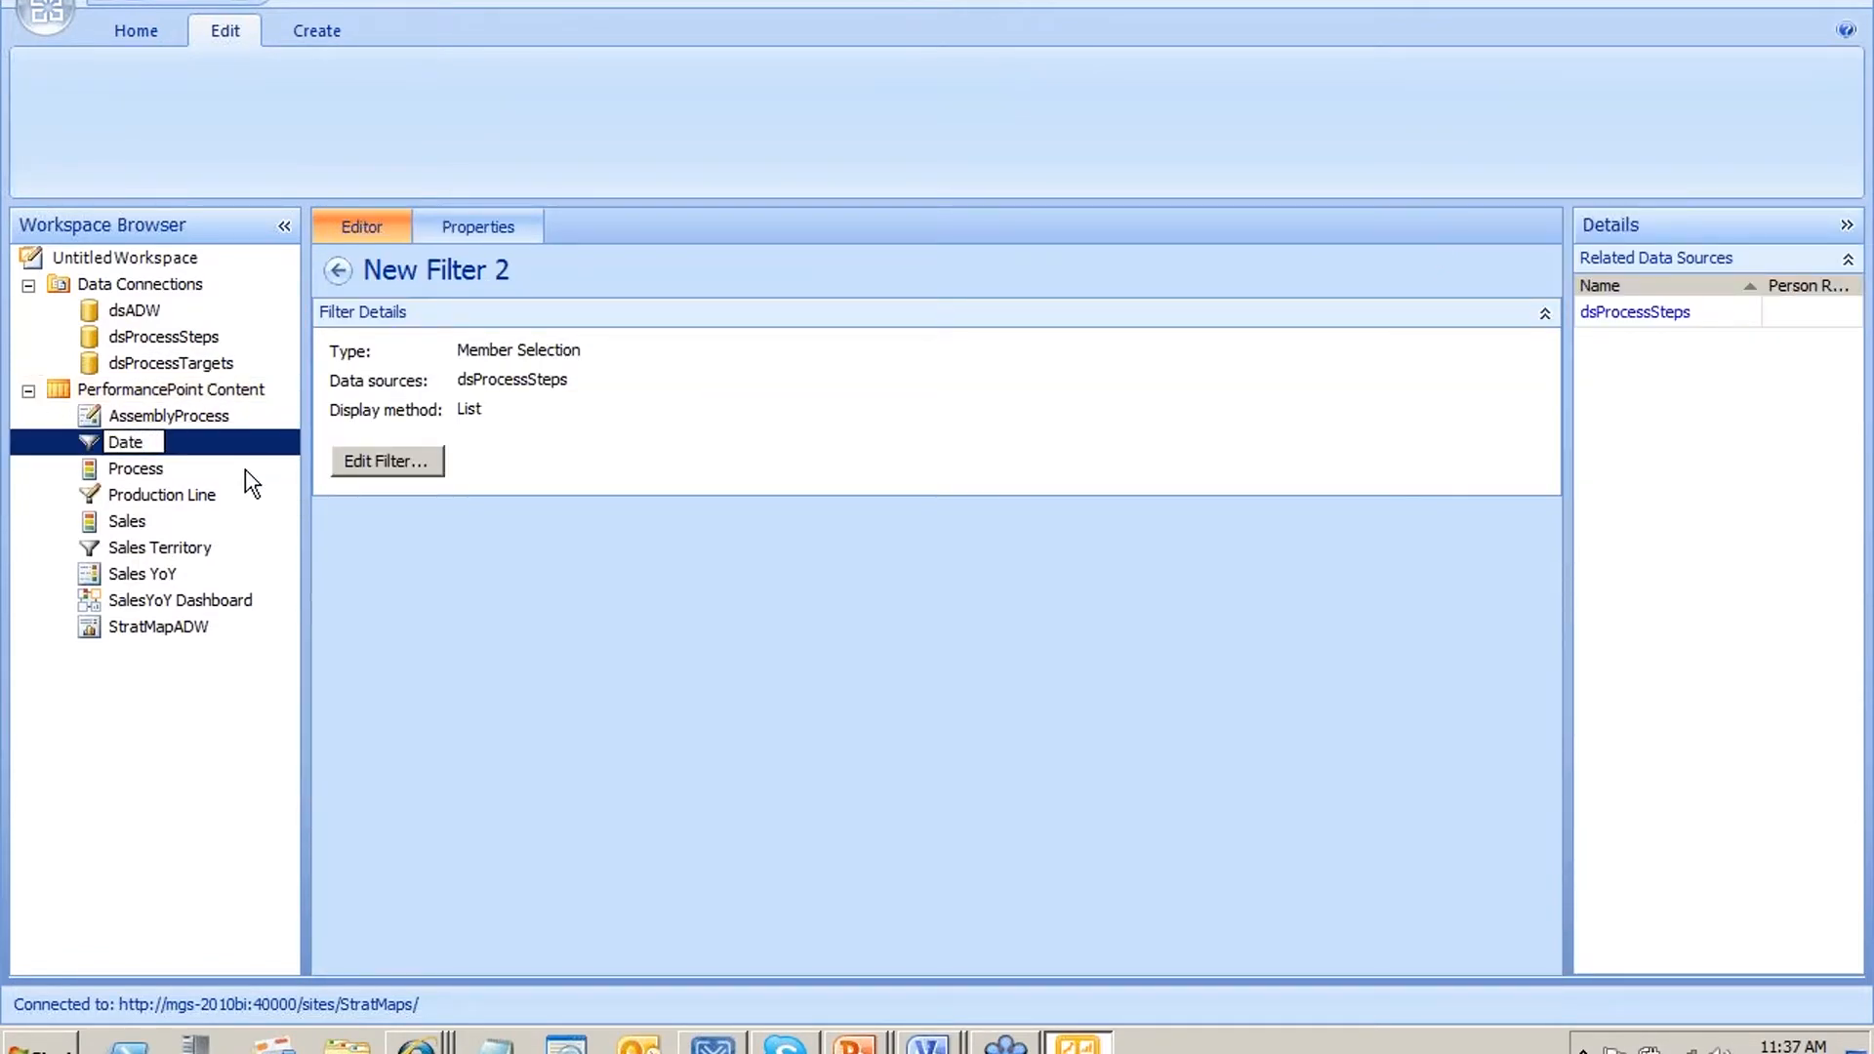
left_click(244, 469)
Save the Date filter, the AssemblyProcess scorecard and the Production Line filter
right_click(201, 441)
left_click(449, 637)
left_click(219, 419)
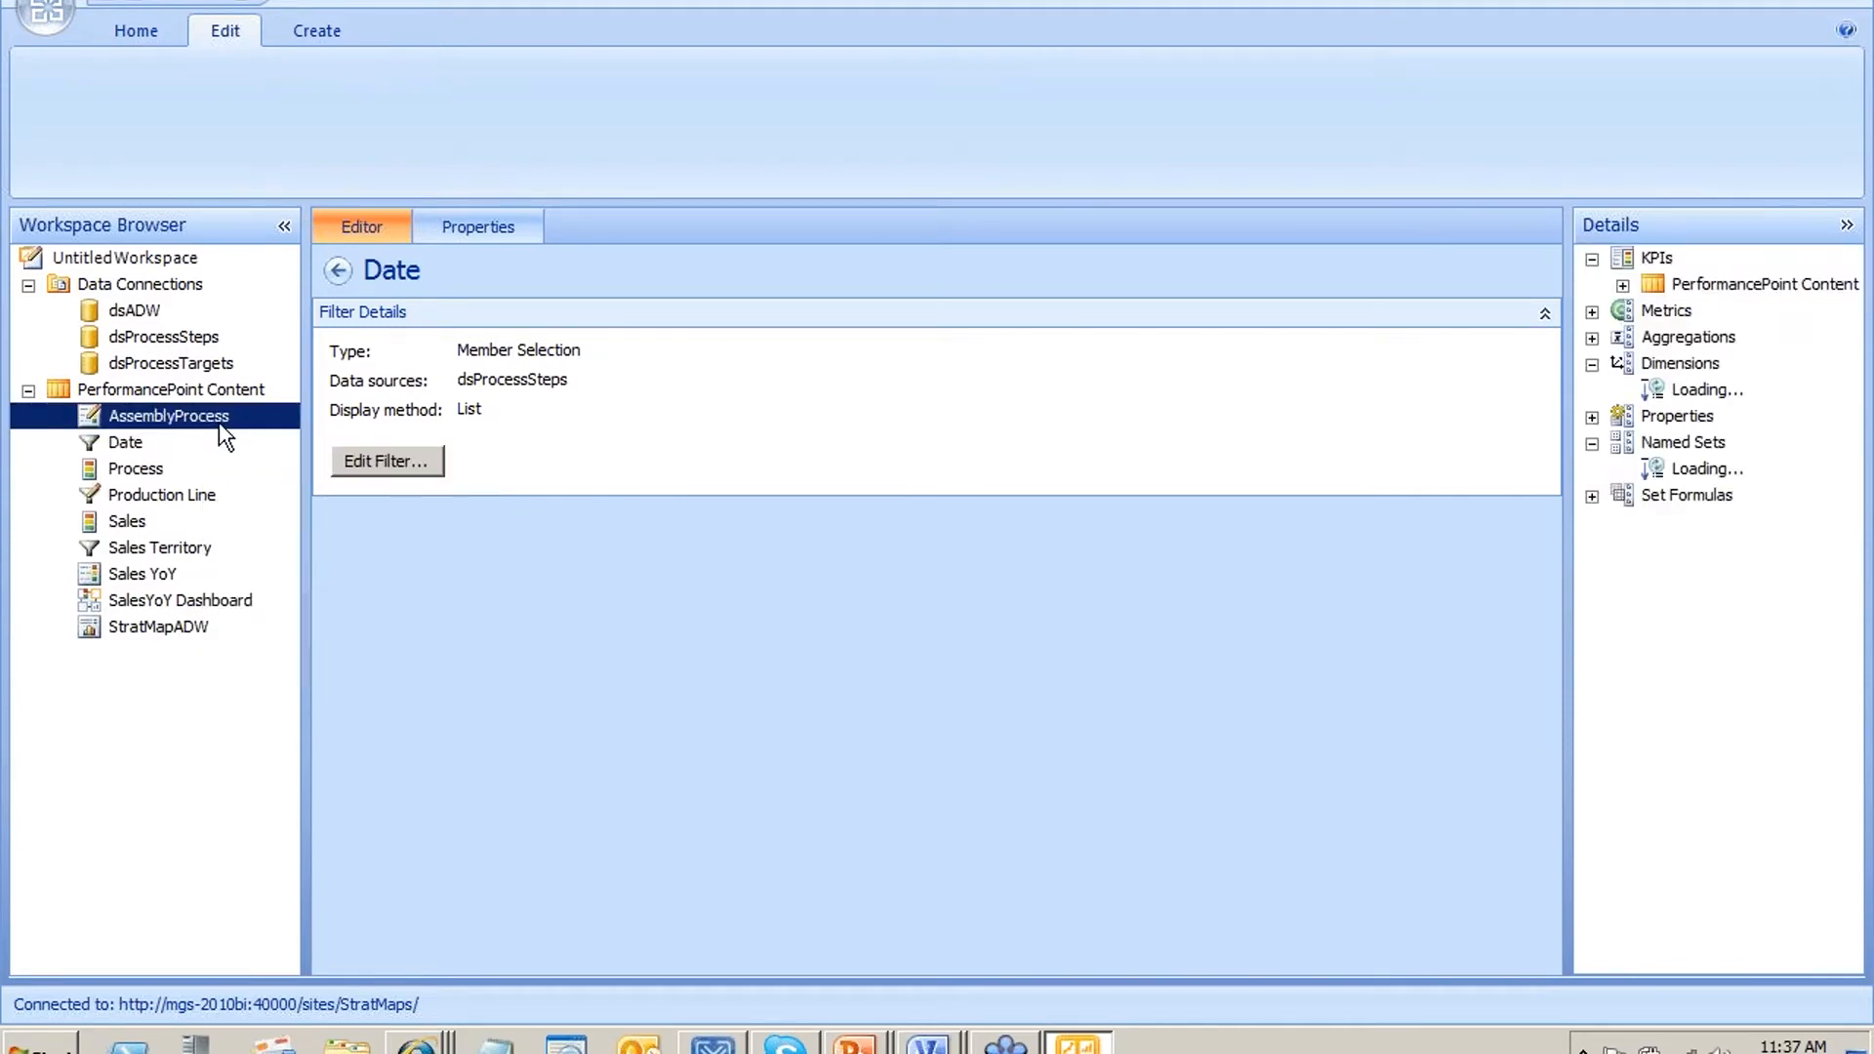
right_click(219, 422)
left_click(283, 617)
left_click(166, 495)
right_click(164, 497)
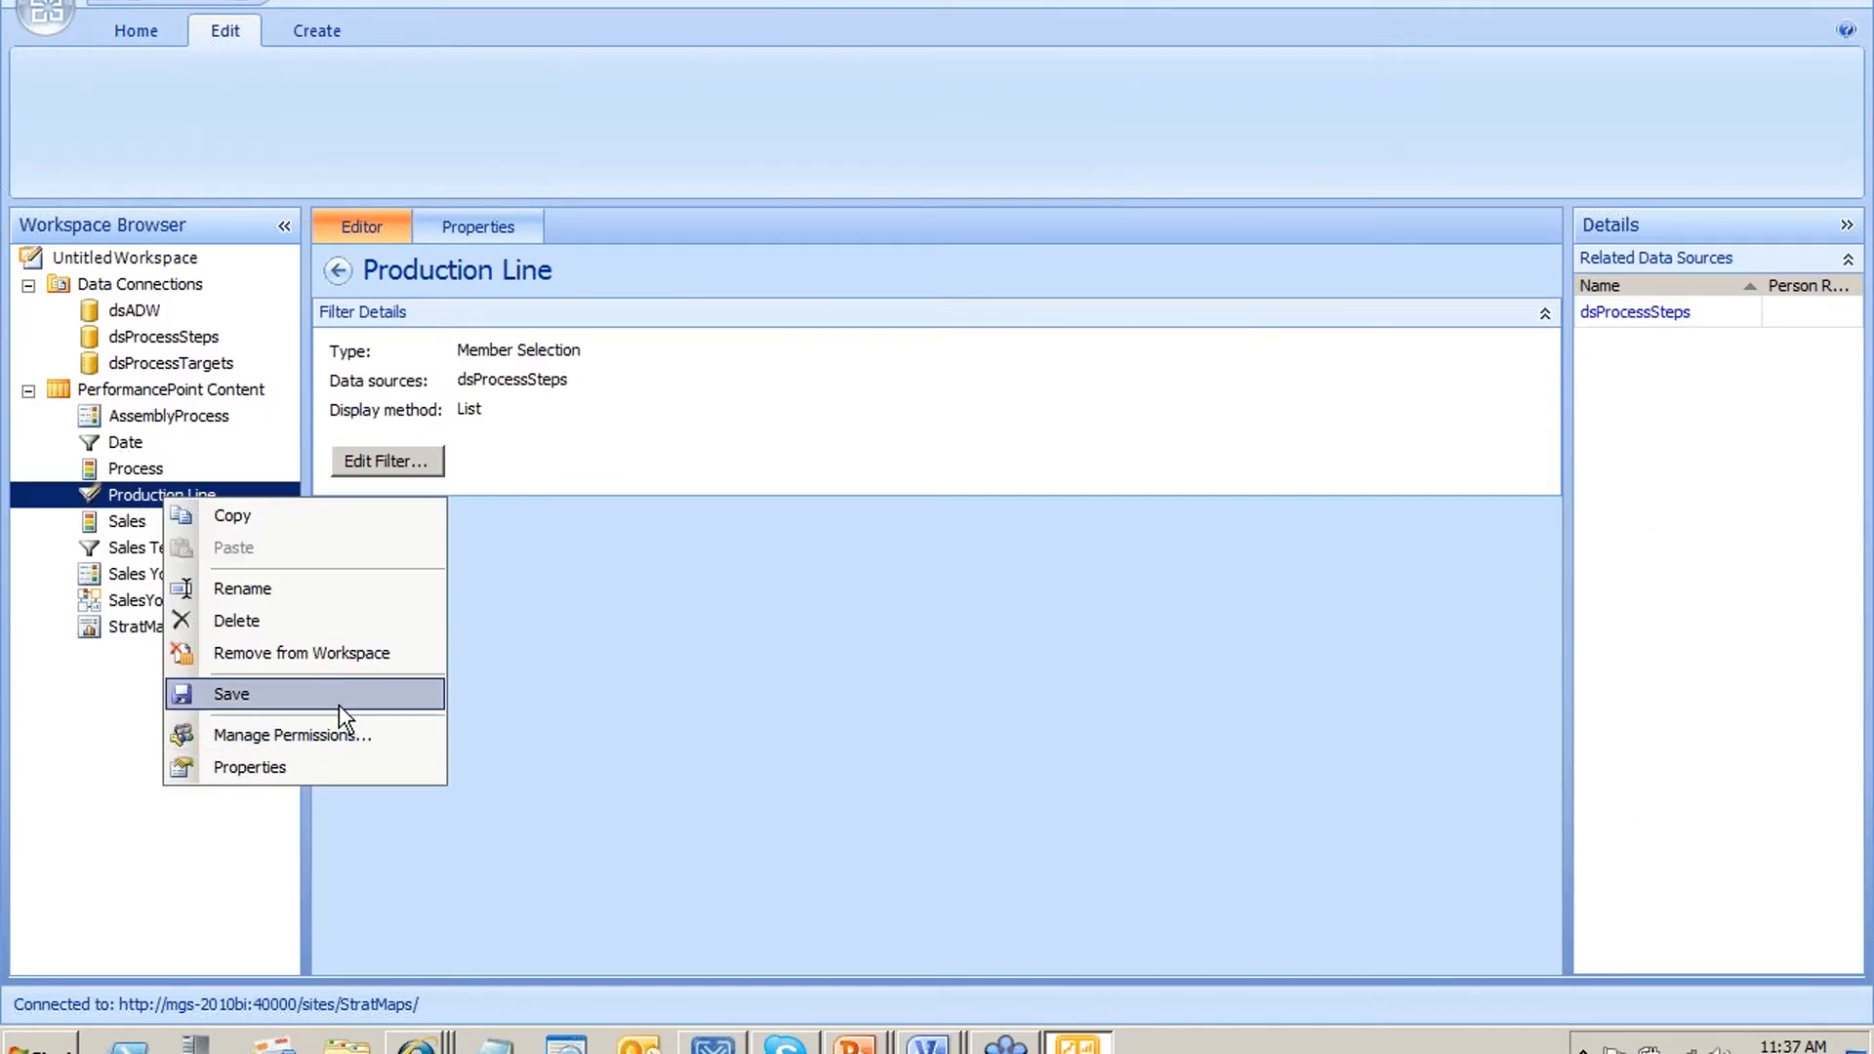
left_click(338, 703)
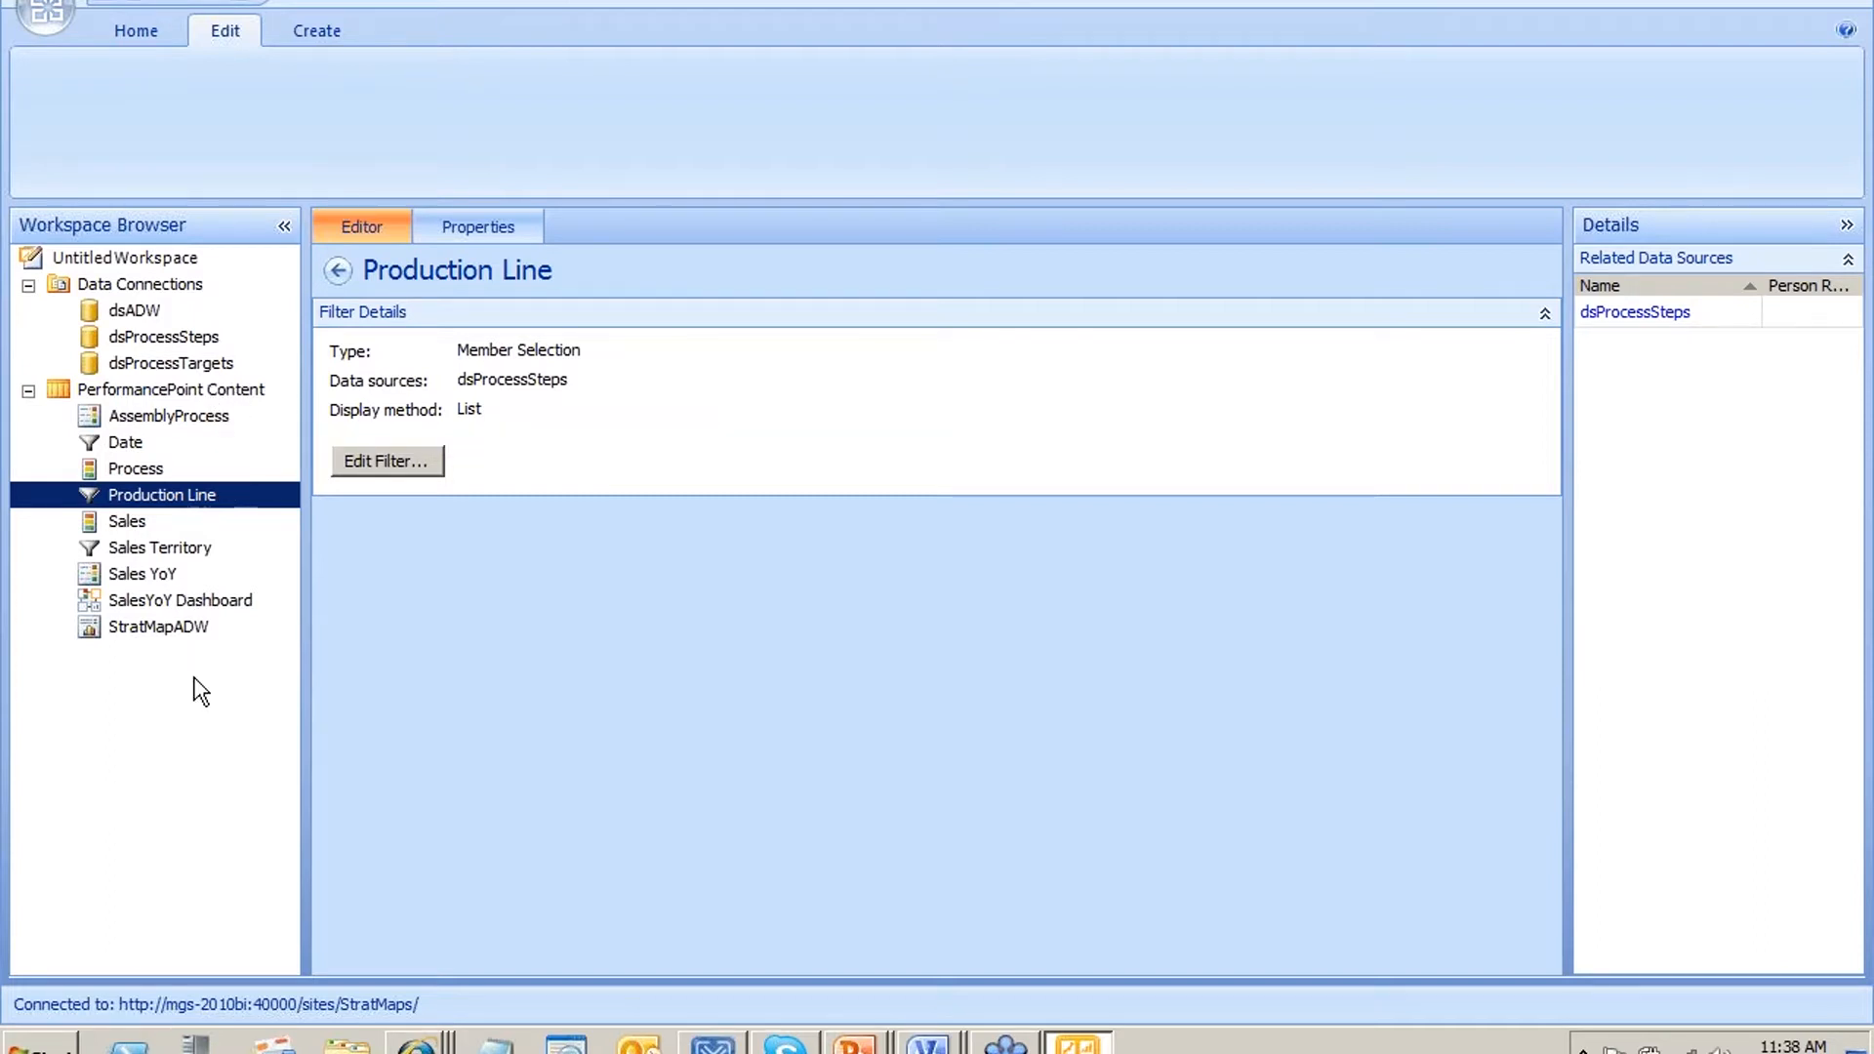
Create a dashboard with a header and two columns in PerformancePoint Content and name it Process Steps
right_click(215, 390)
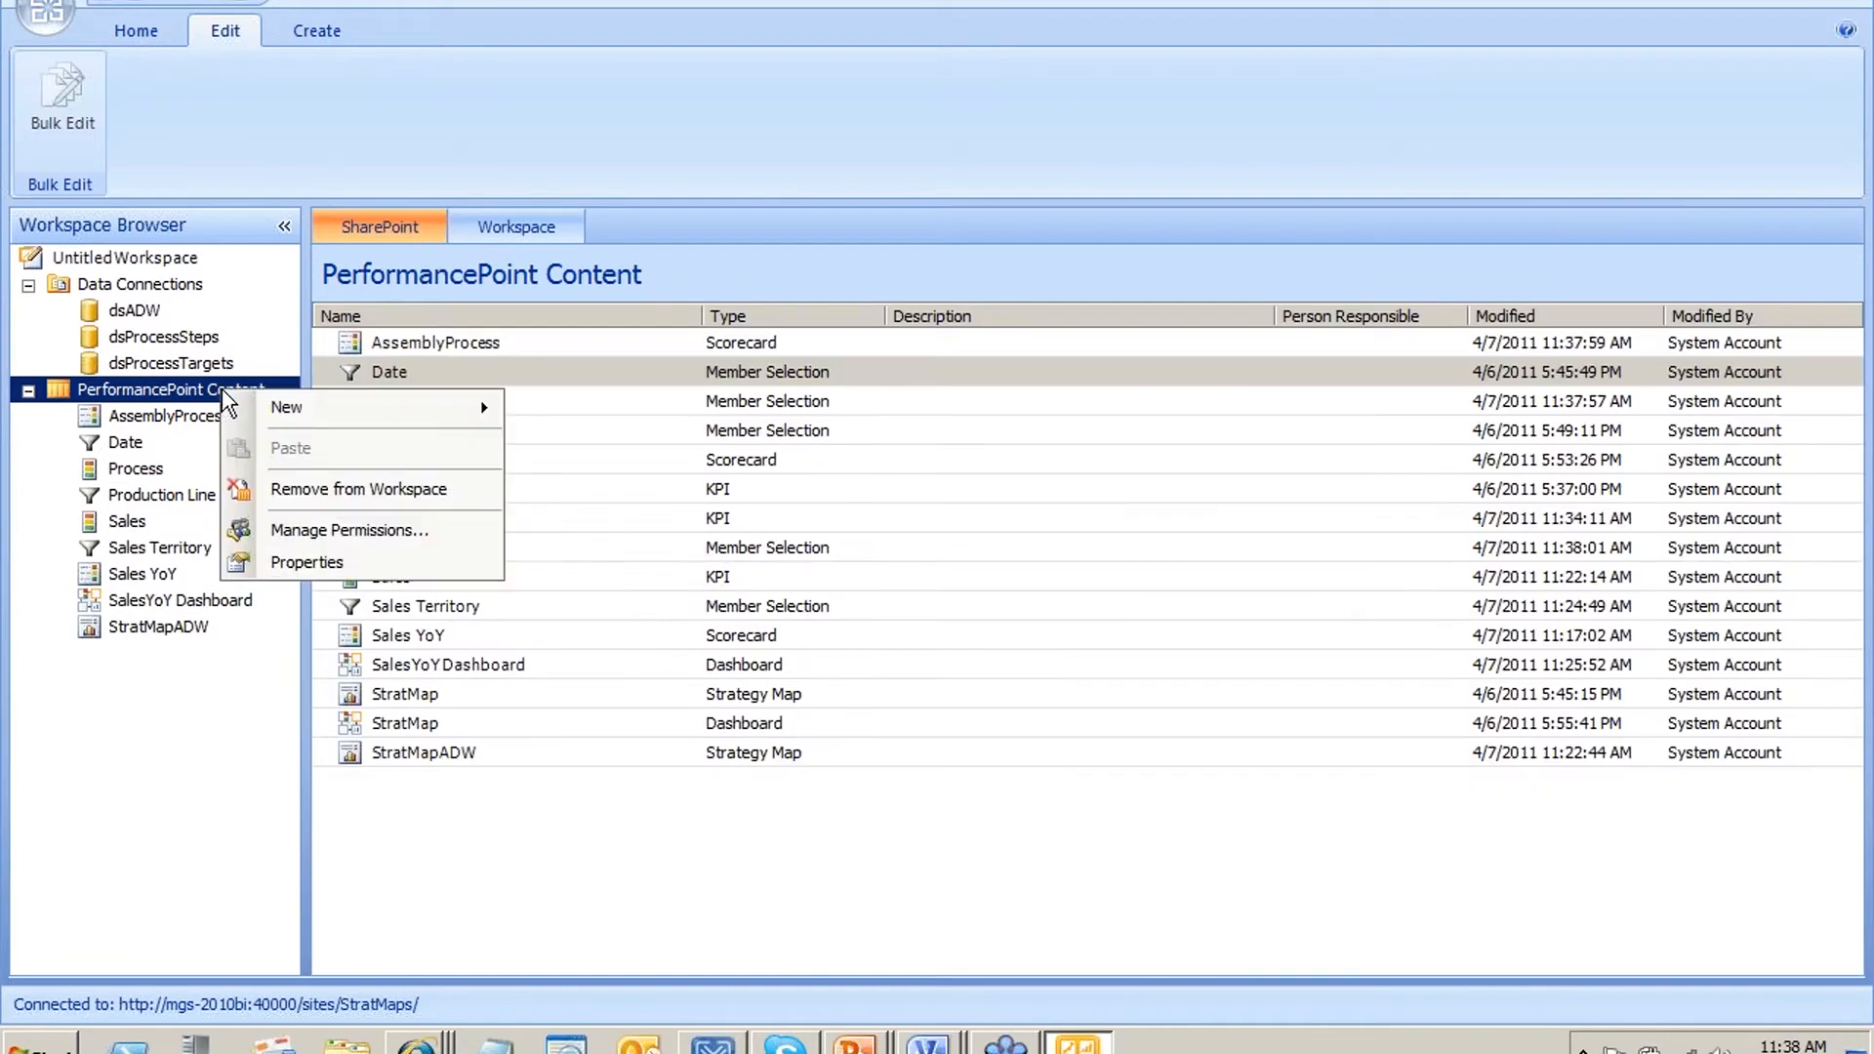
mouse_move(354, 413)
left_click(681, 506)
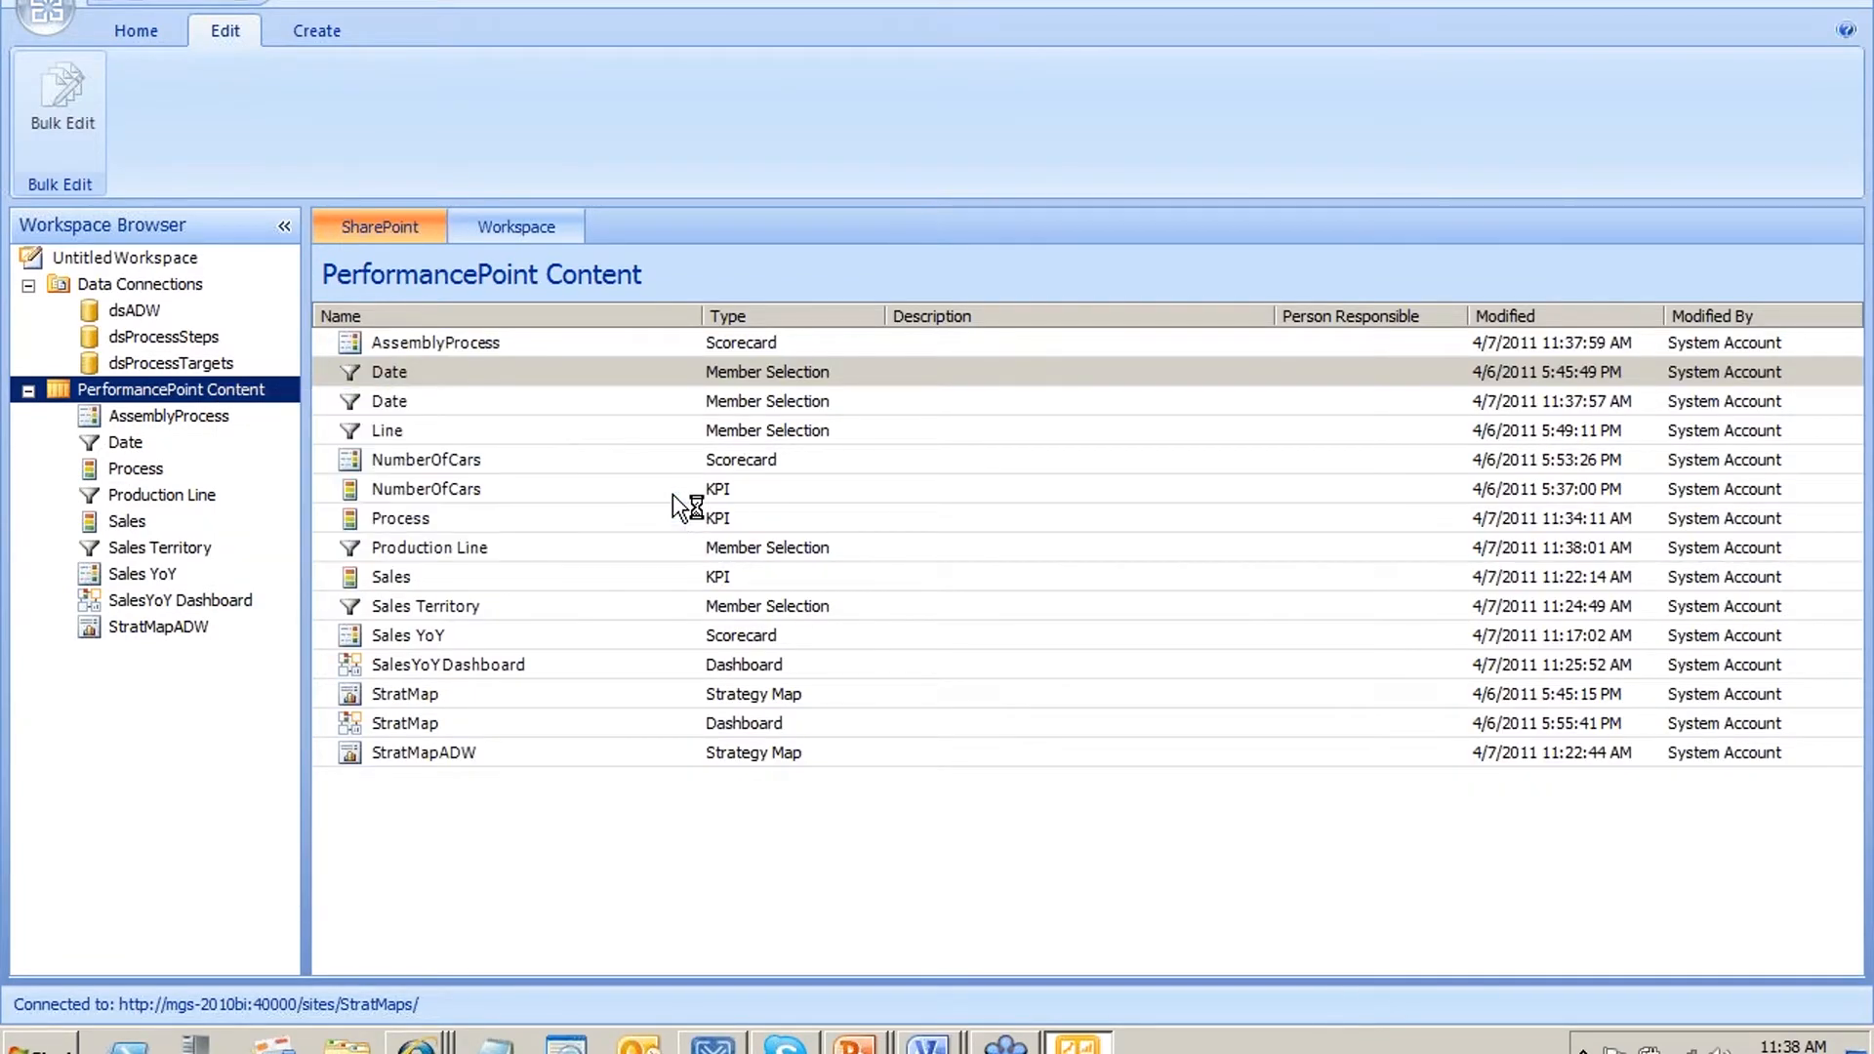
double_click(1188, 302)
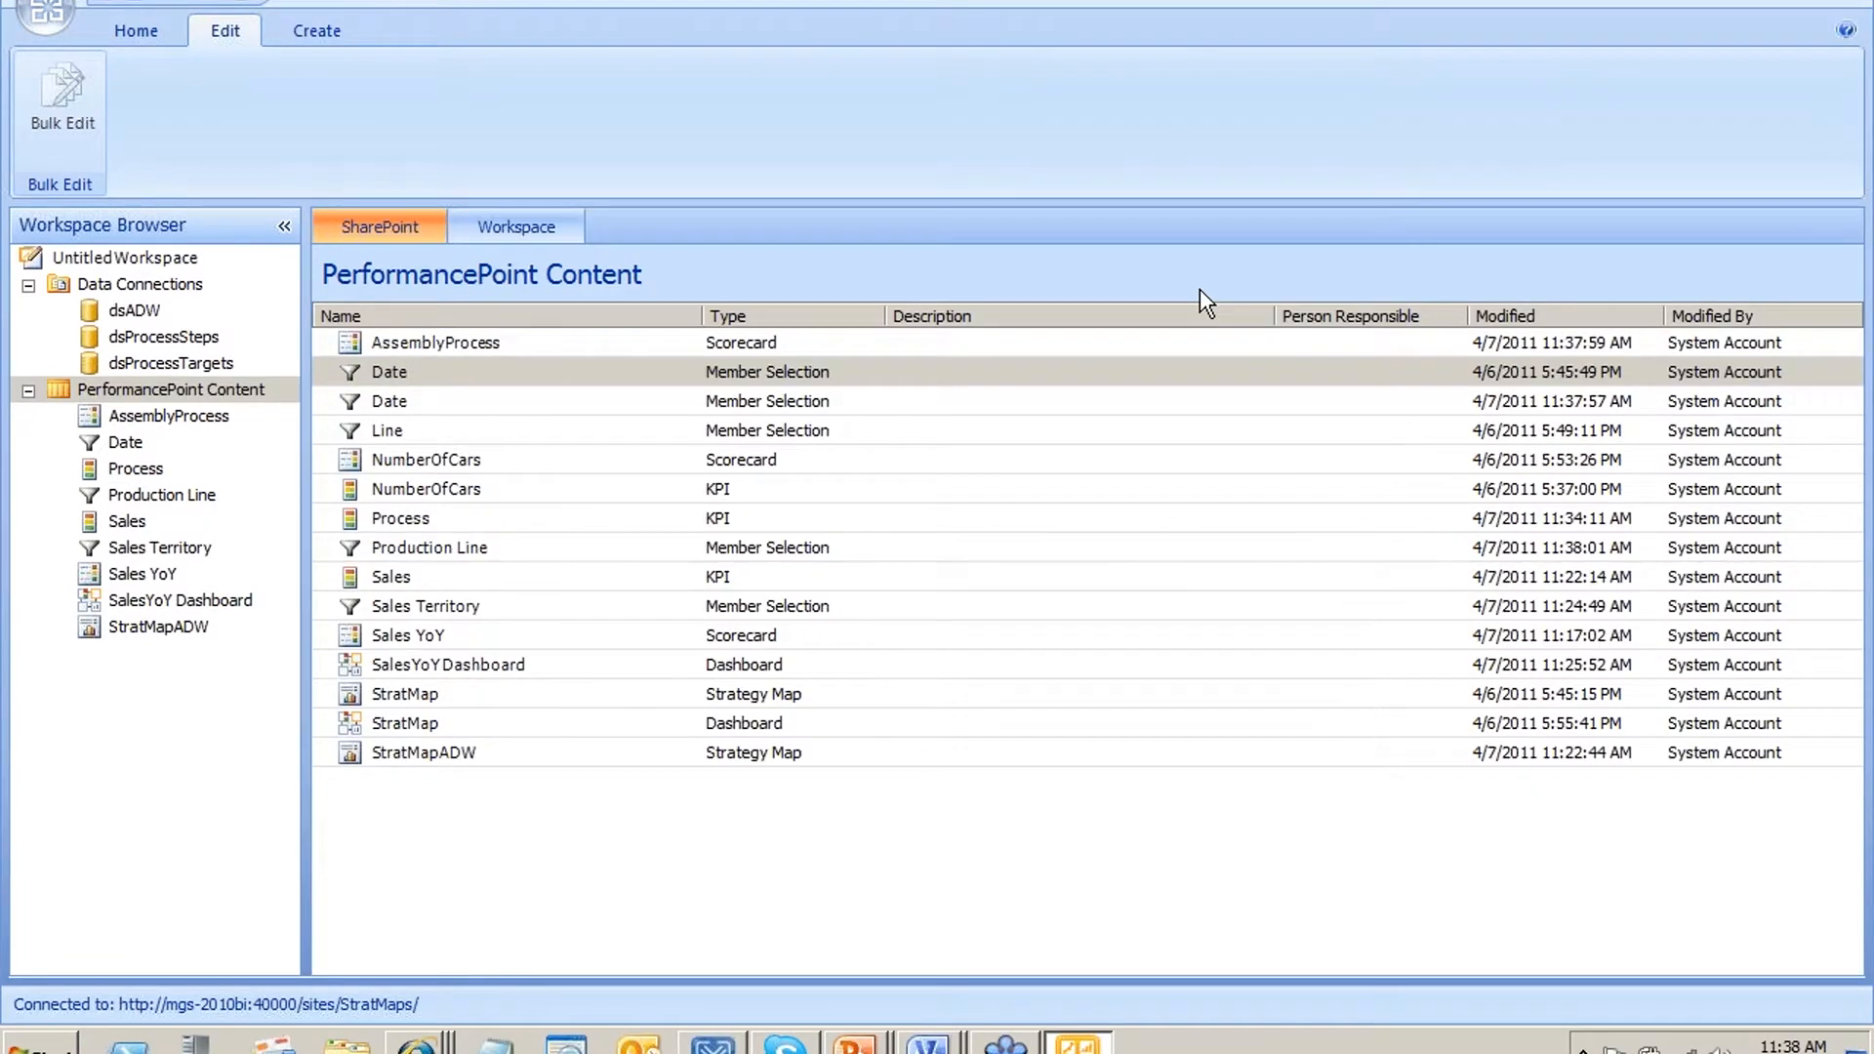
type("Process Steps")
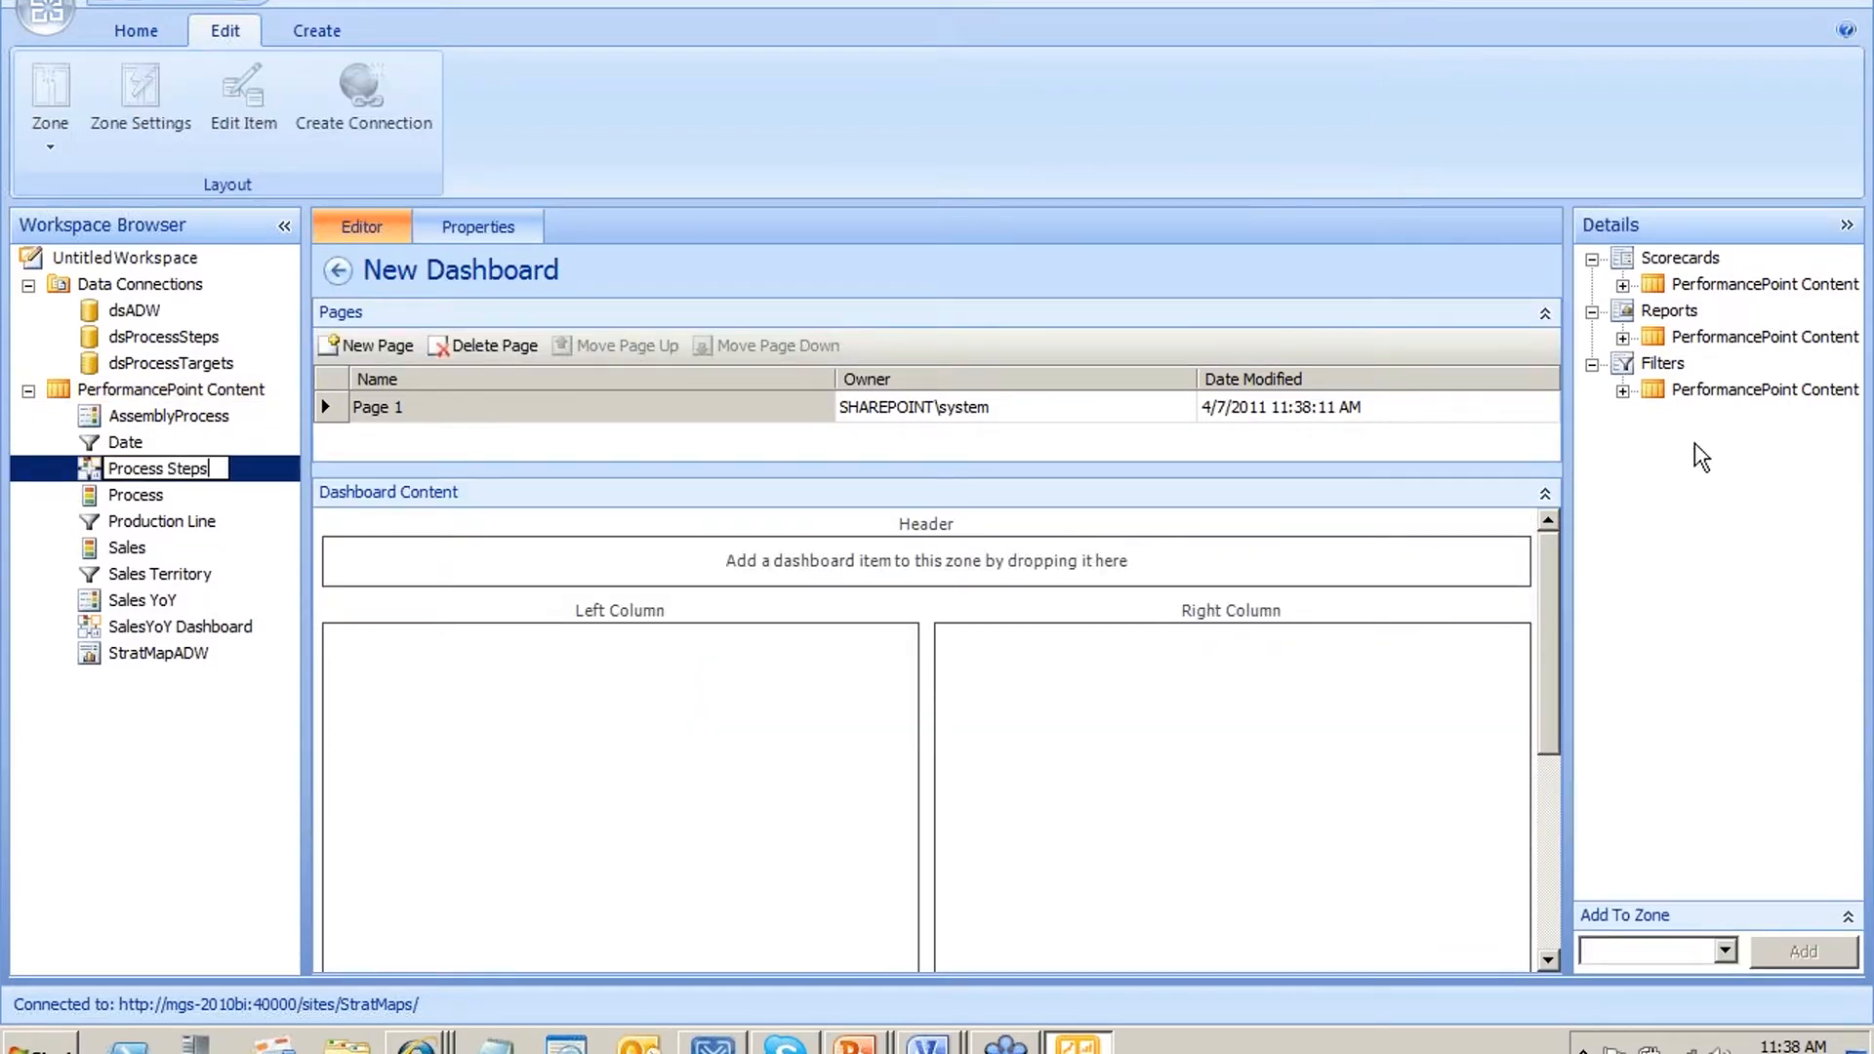
key("Return")
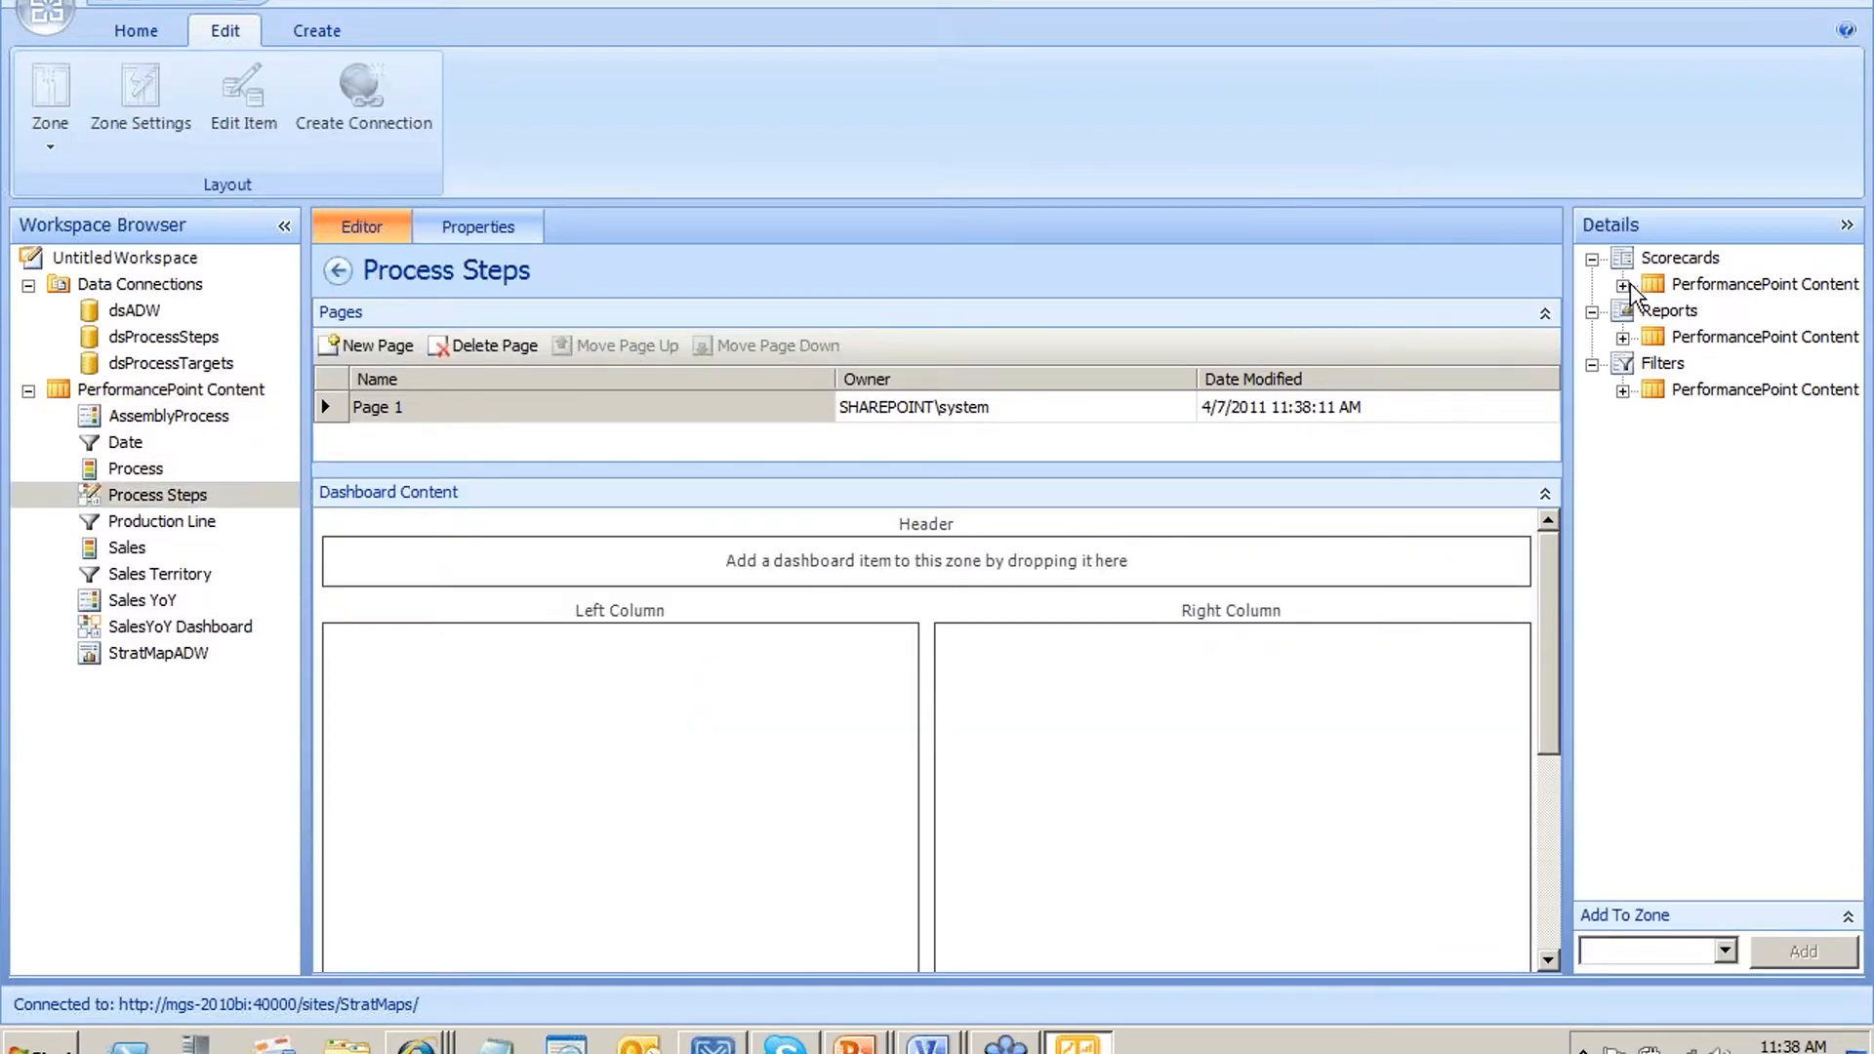
Place the AssemblyProcess scorecard in the dashboard's left column and the Date and Production Line filters in its header
left_click(1624, 285)
left_click_drag(1757, 337, 502, 715)
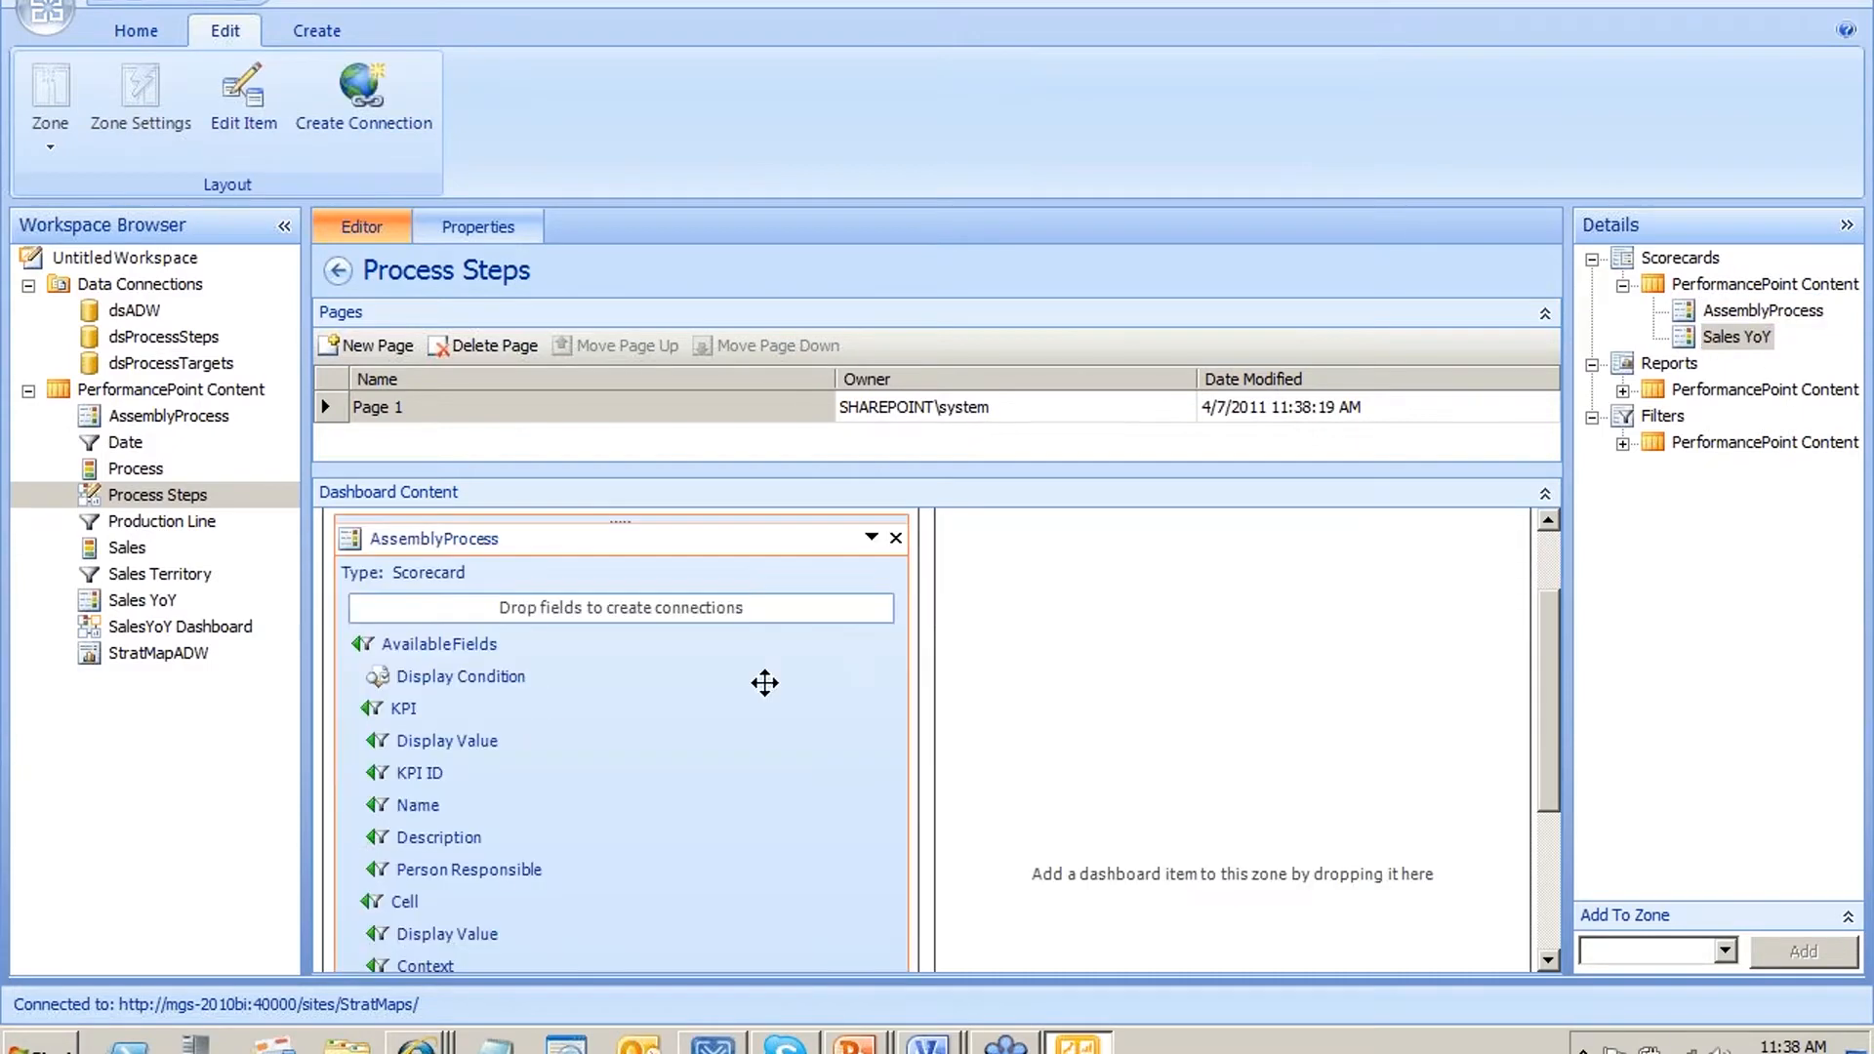
left_click(1624, 443)
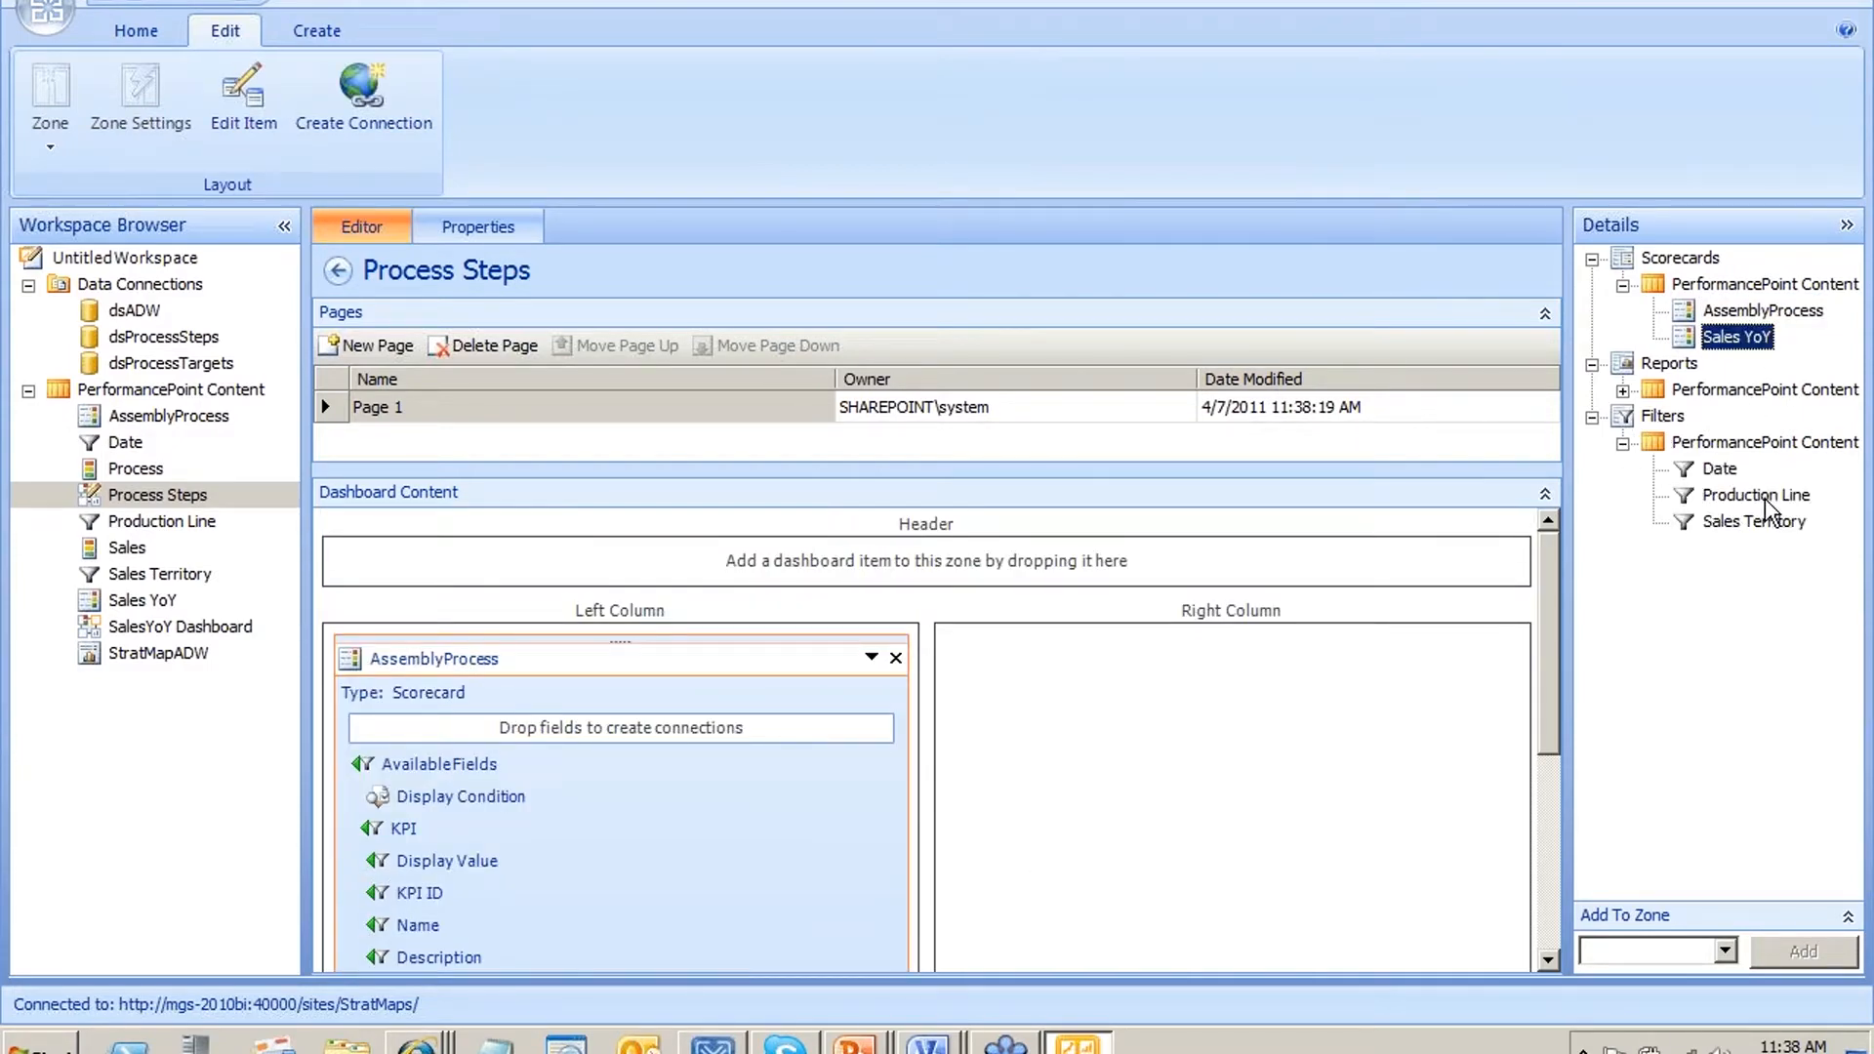
left_click_drag(1720, 468, 839, 581)
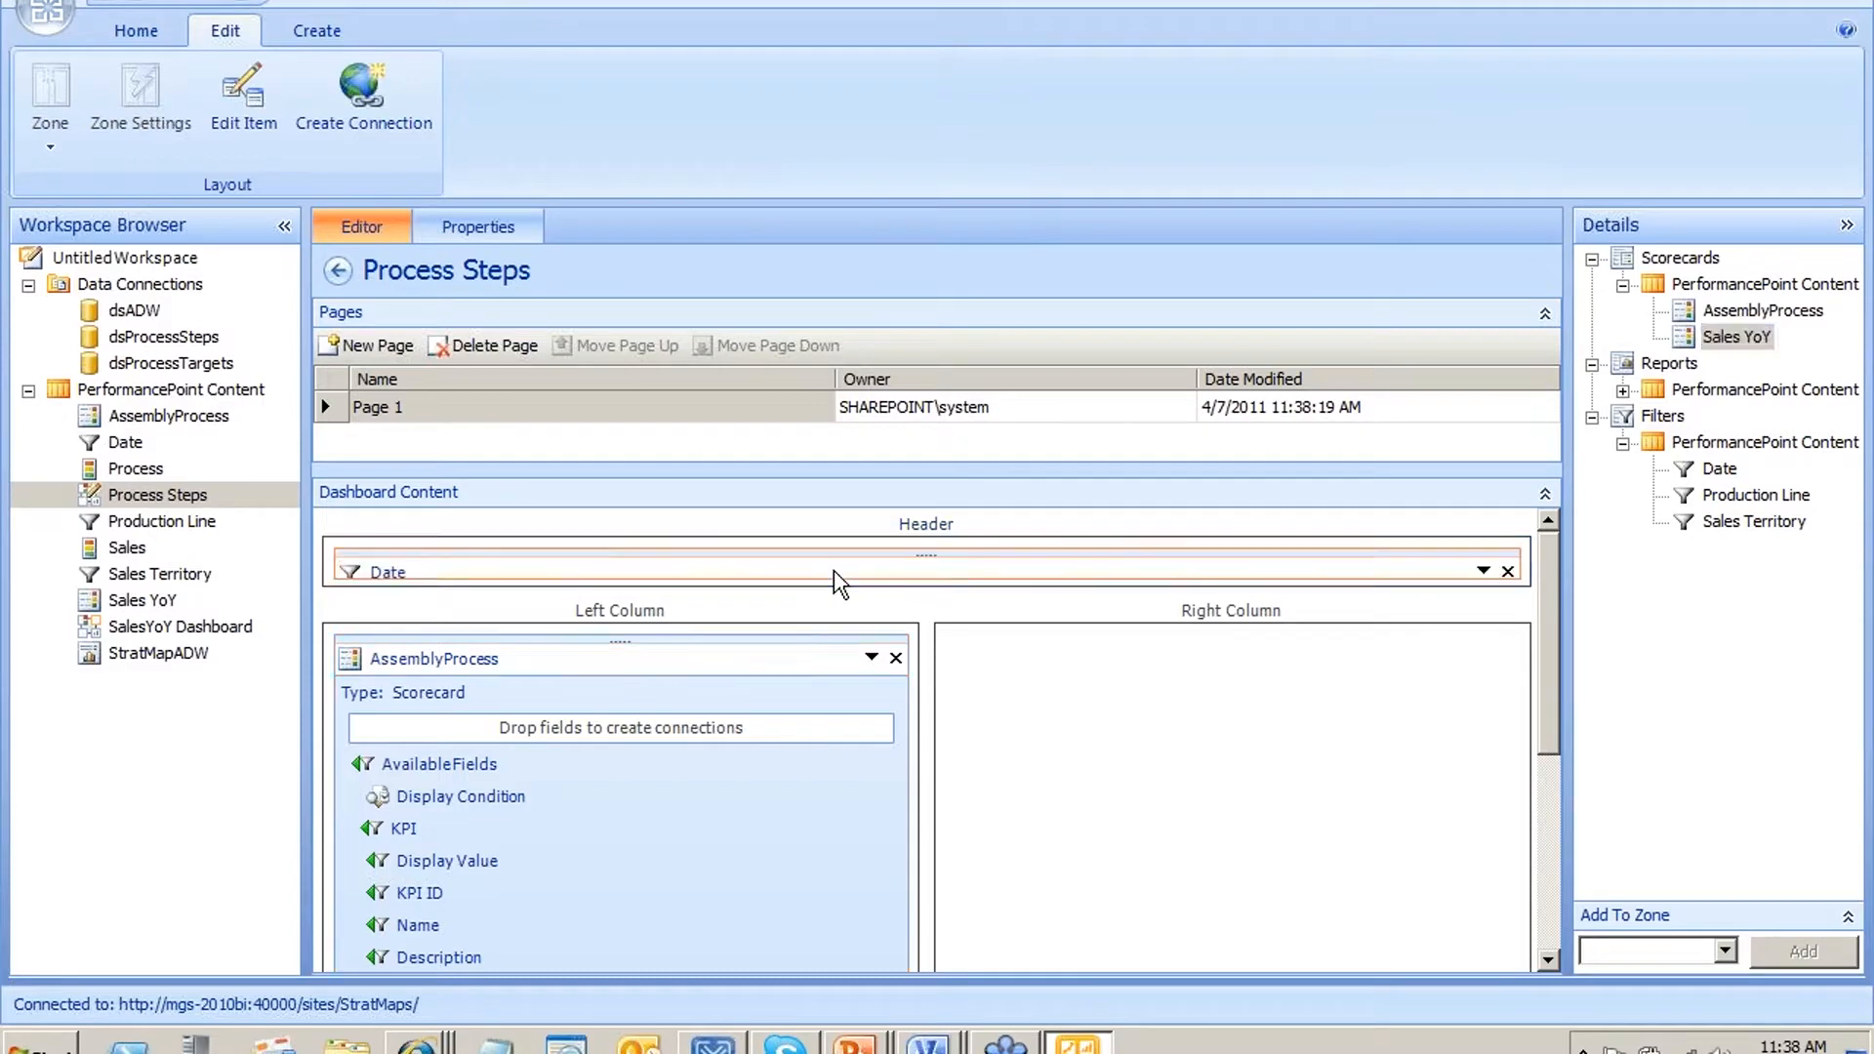
left_click(1730, 495)
left_click_drag(1718, 504, 1133, 571)
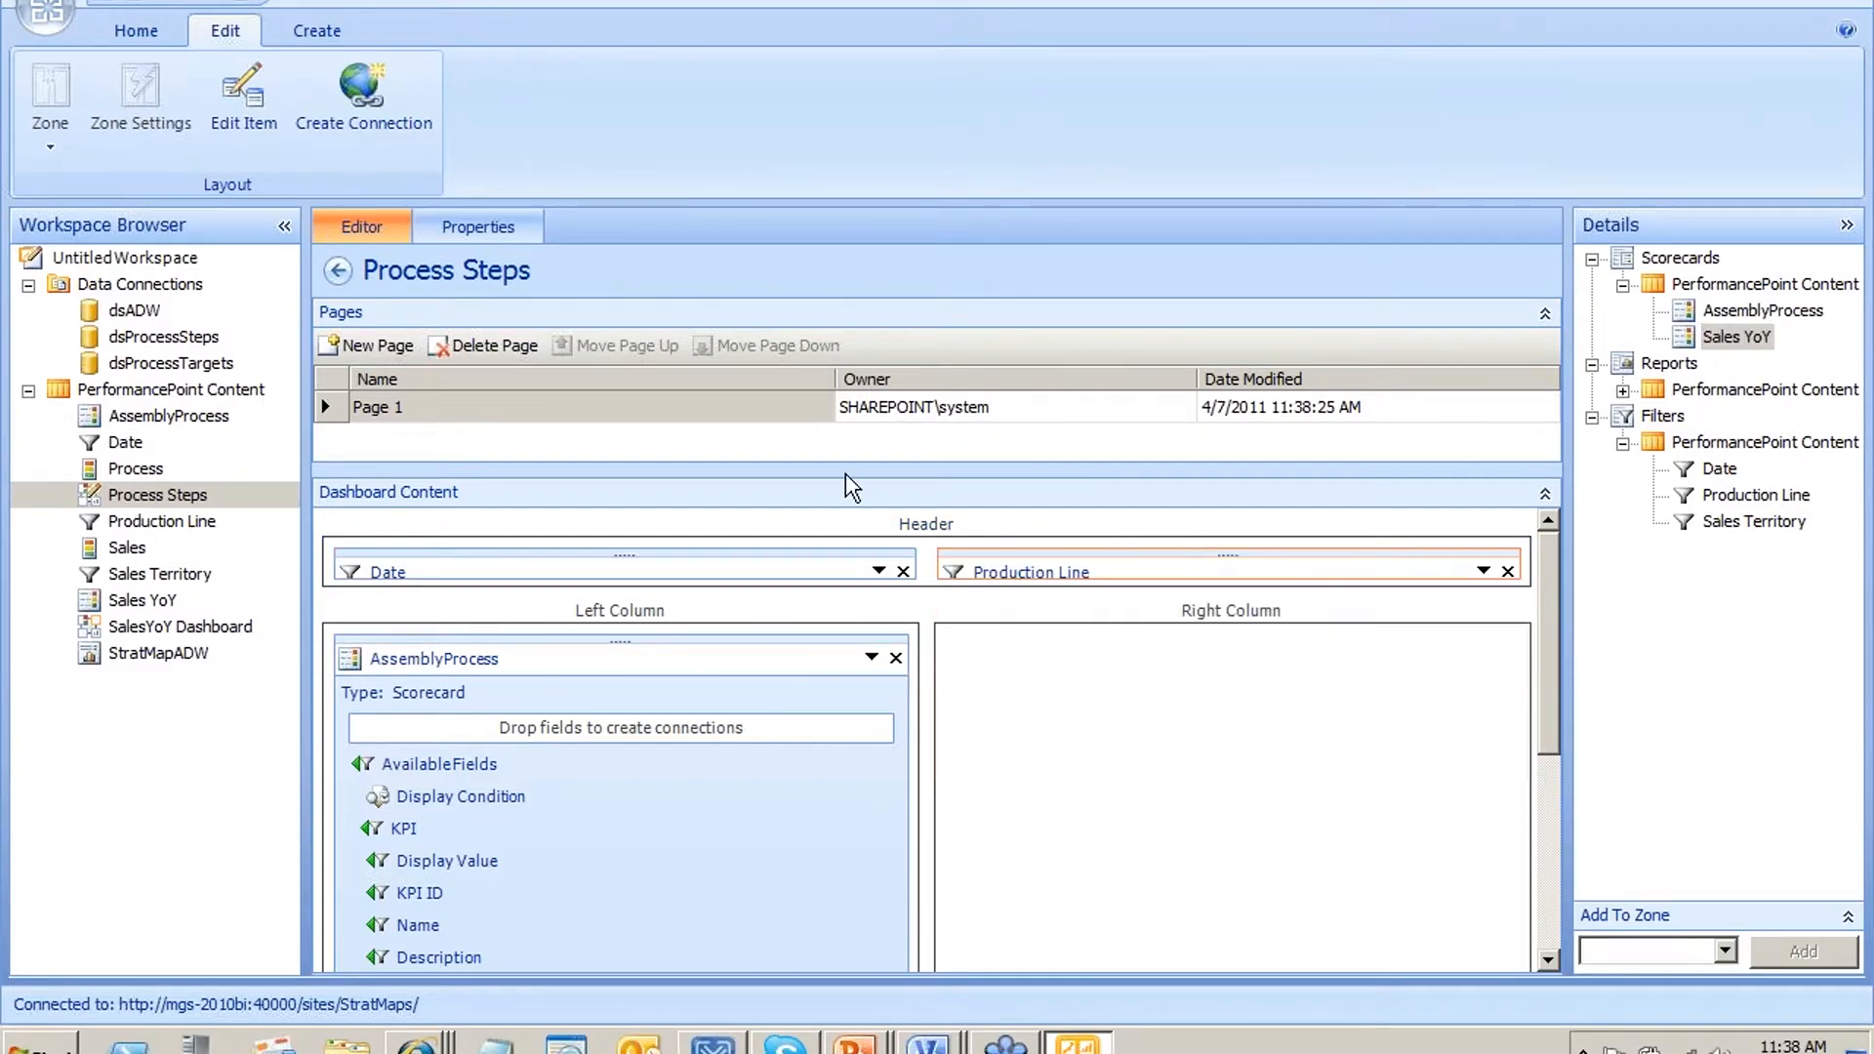
Connect the Member Unique Name of both the Date and Production Line filters to the AssemblyProcess scorecard's Page field
mouse_move(513, 578)
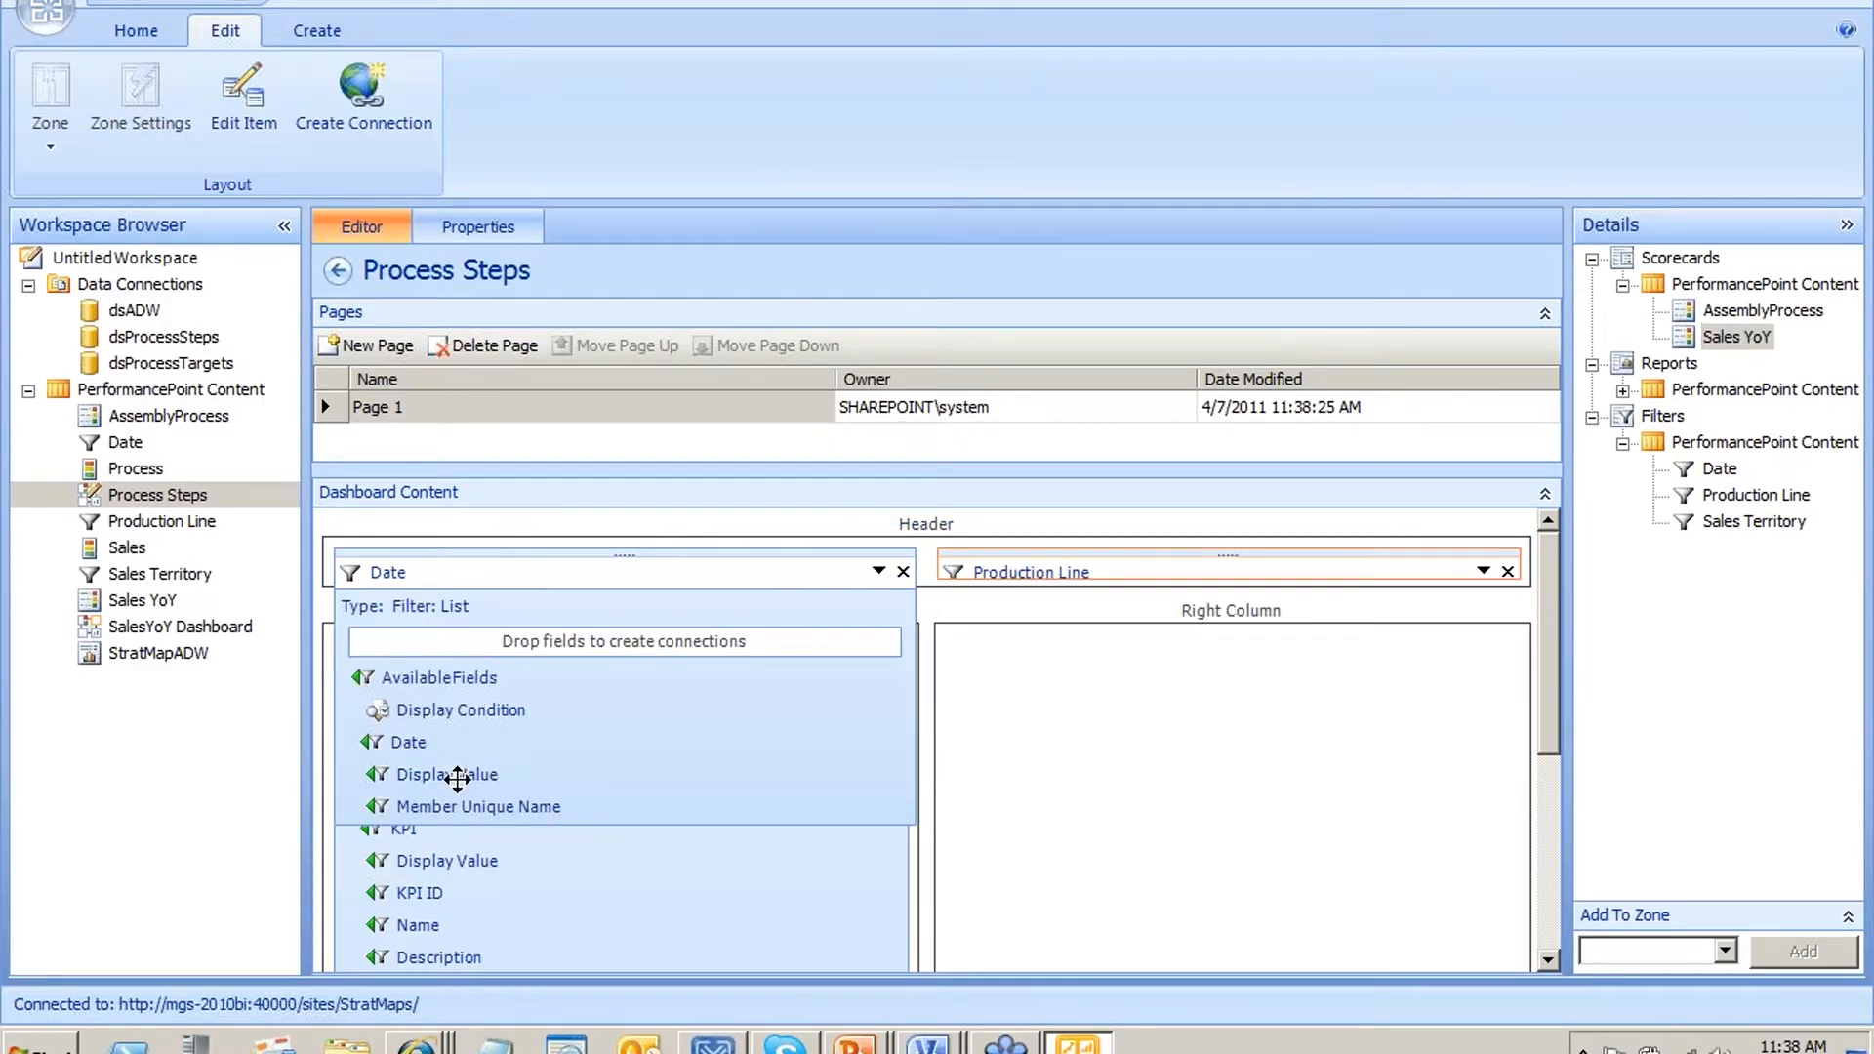
left_click_drag(462, 806, 531, 699)
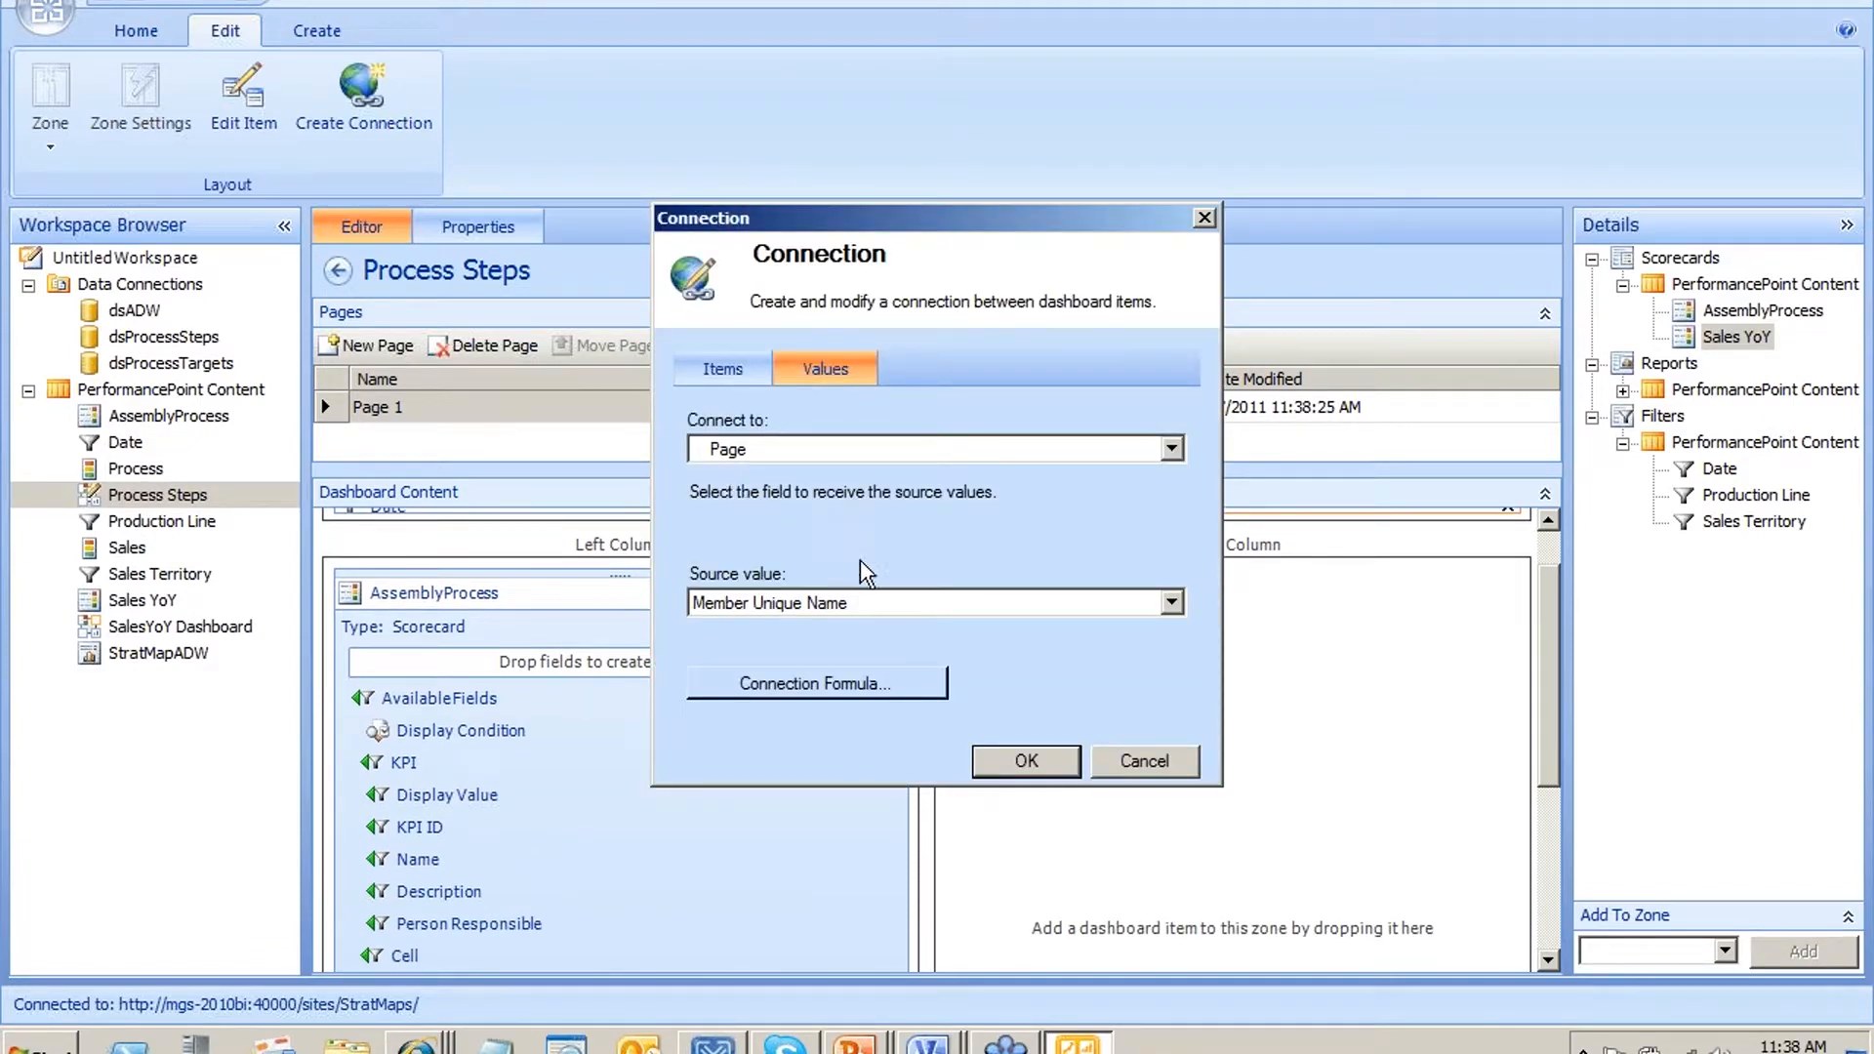
left_click(1023, 762)
mouse_move(1110, 585)
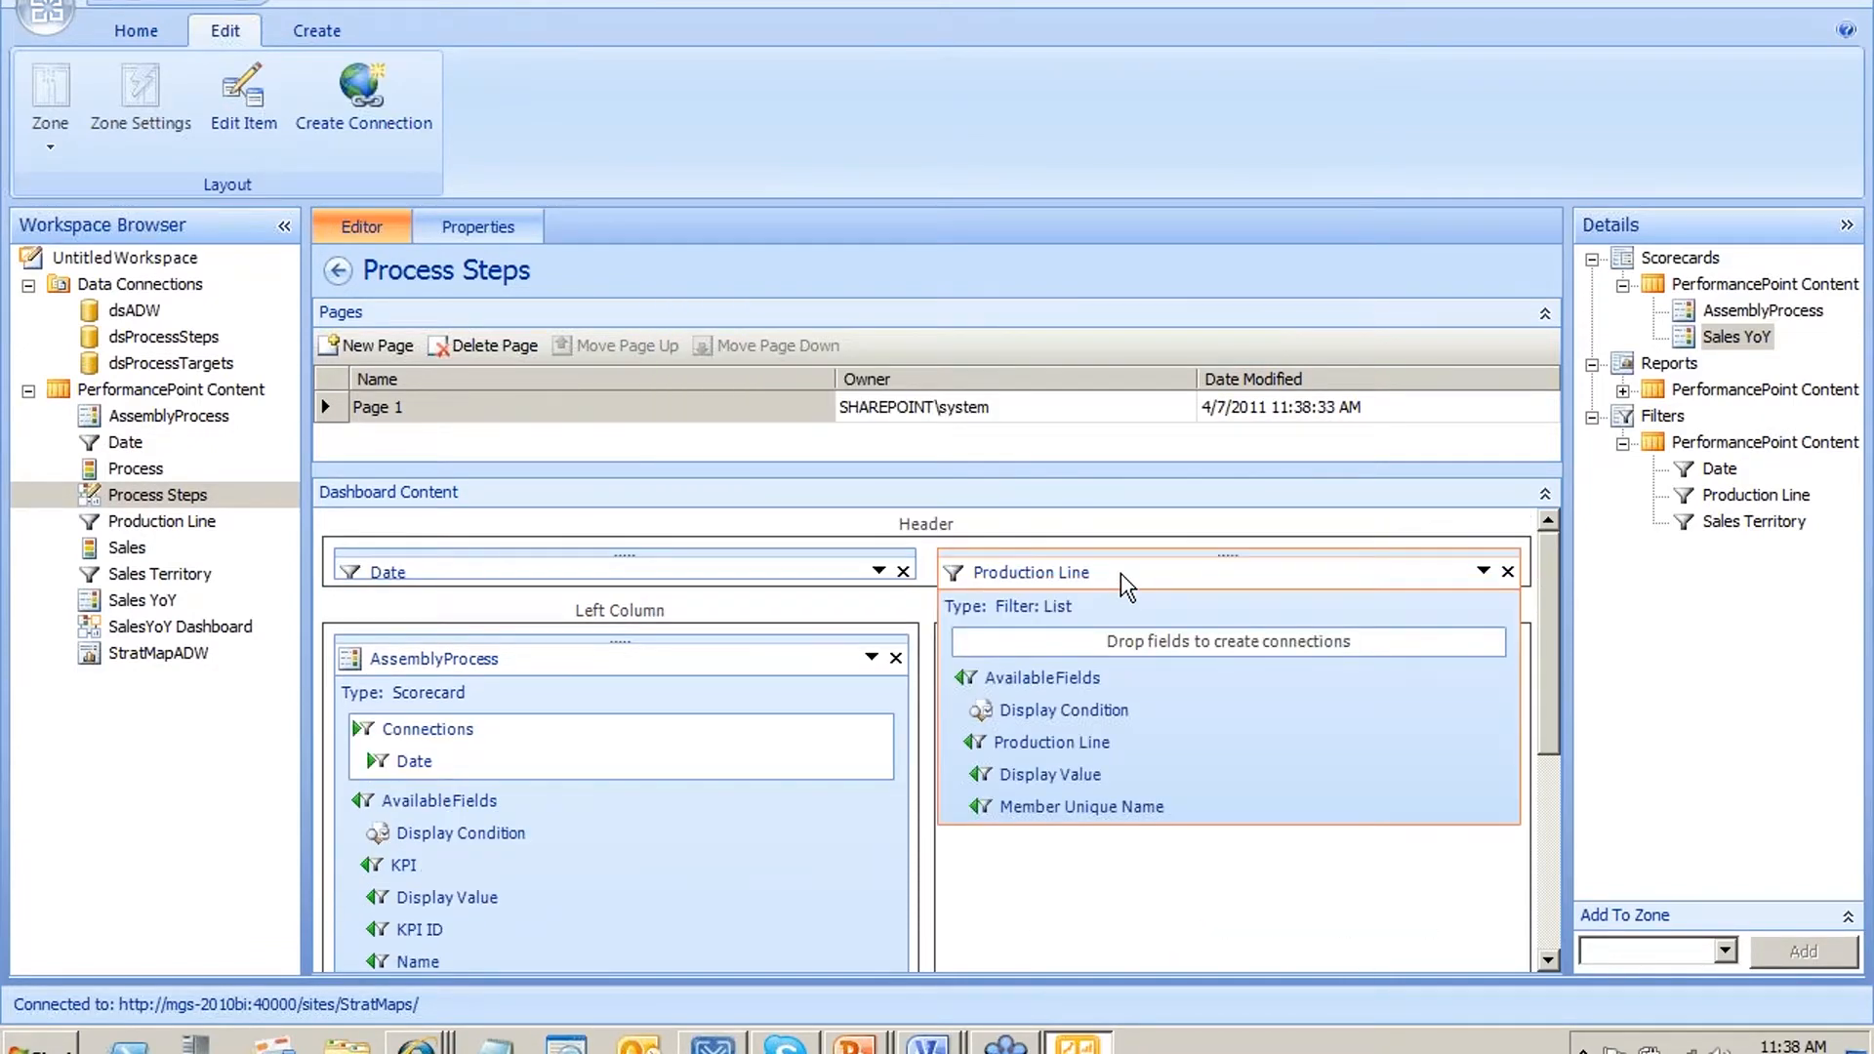
left_click_drag(1074, 808, 752, 836)
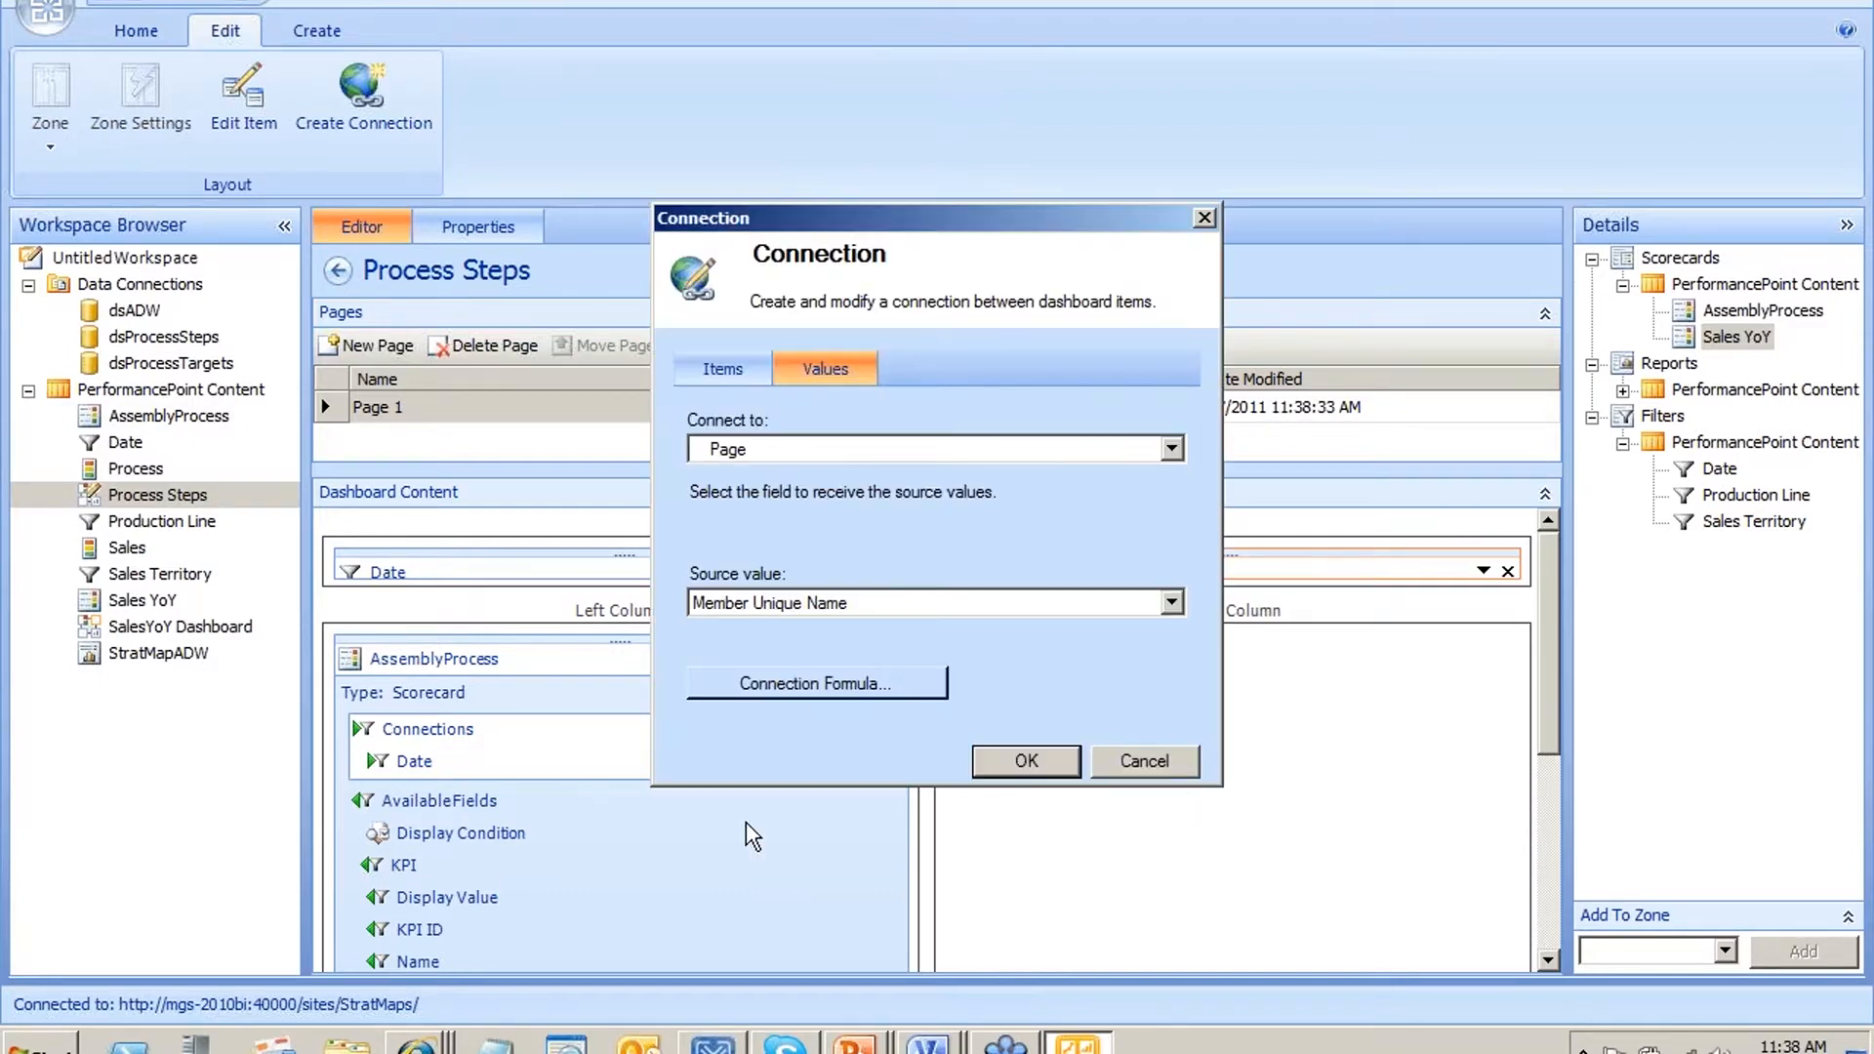
left_click(1023, 763)
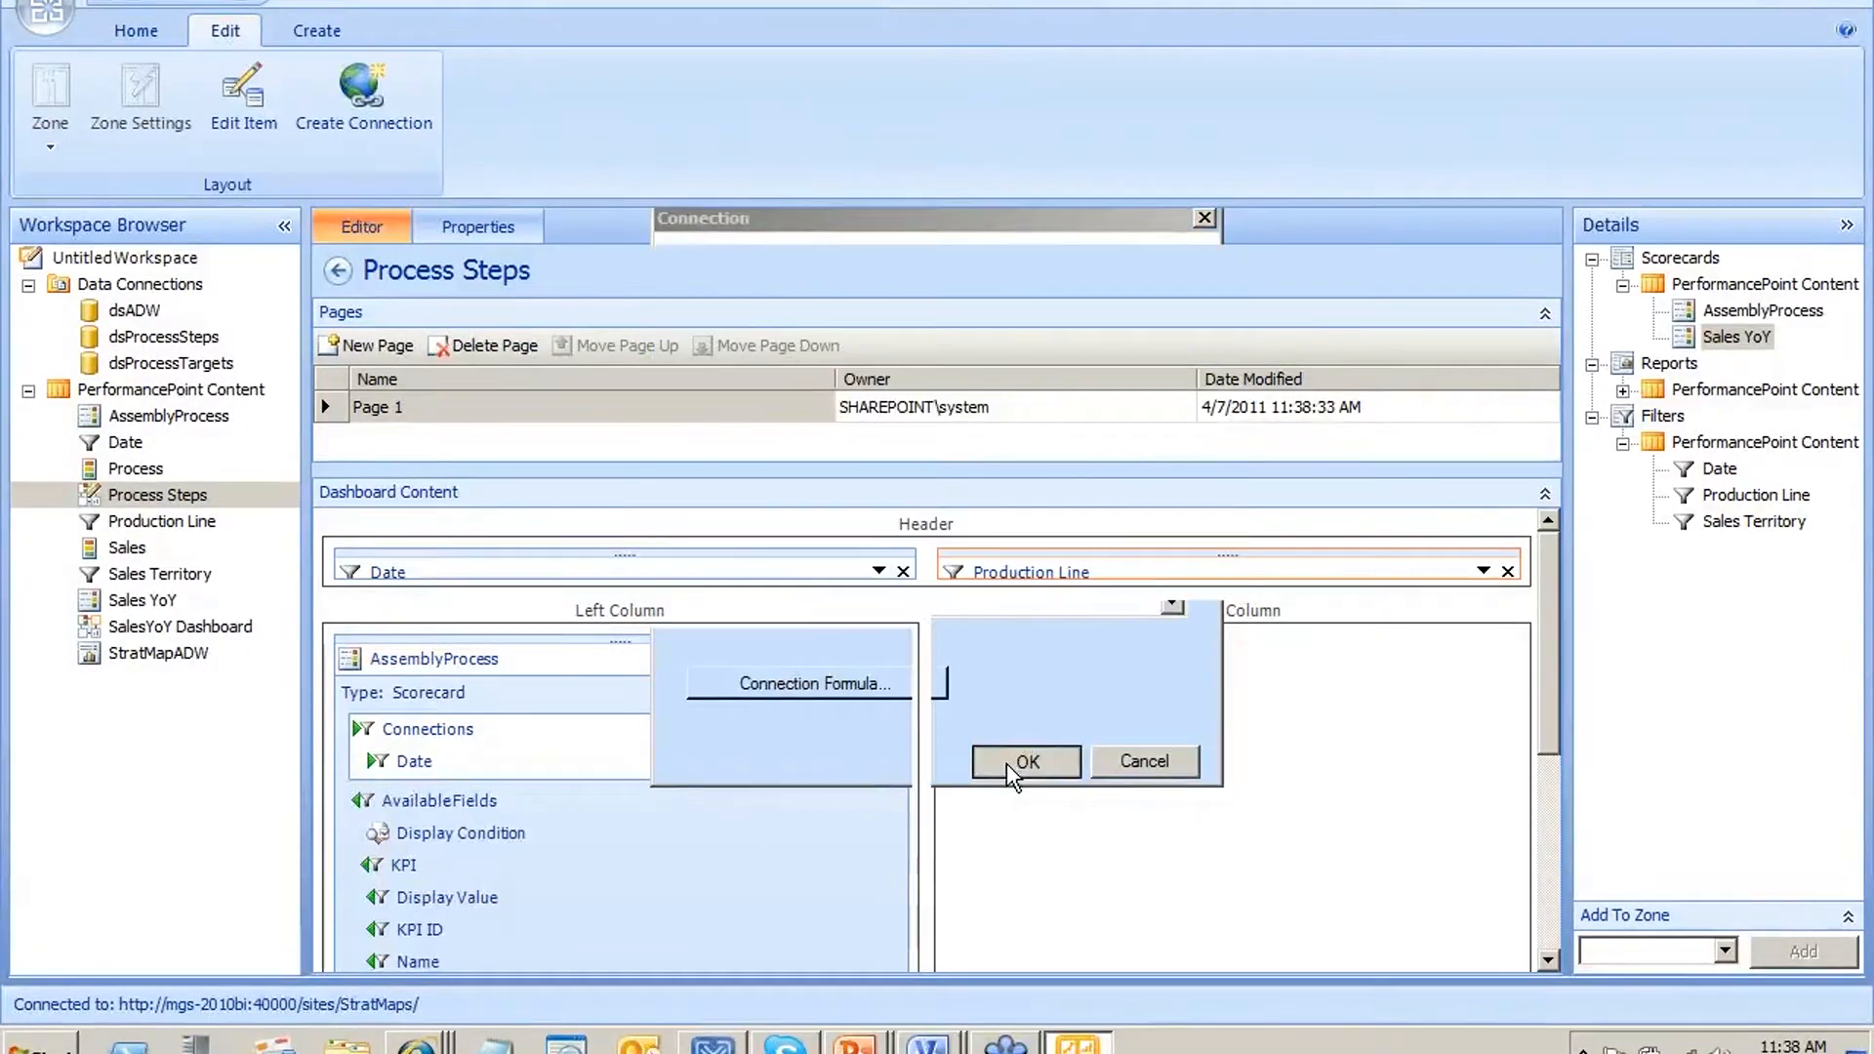
Save the Process Steps dashboard and deploy it to the Dashboards library with the v4 master page
right_click(242, 498)
left_click(369, 688)
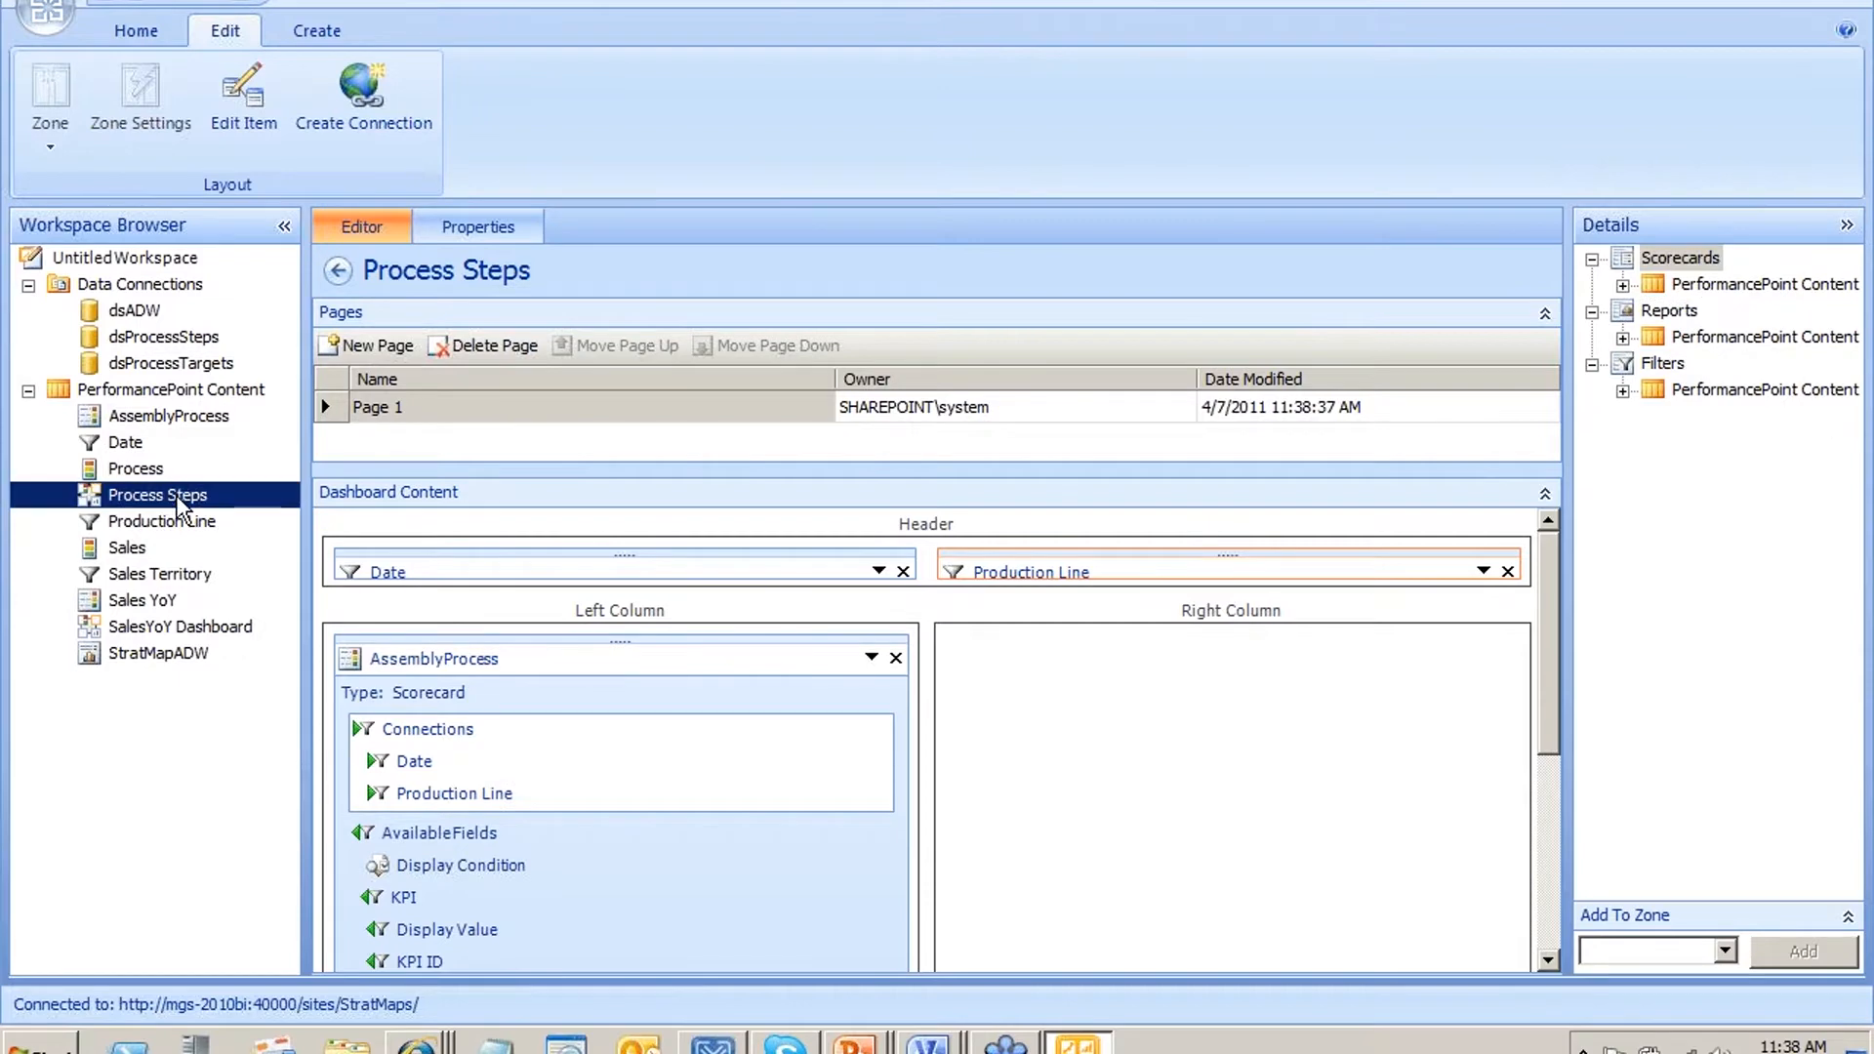
right_click(177, 494)
left_click(353, 728)
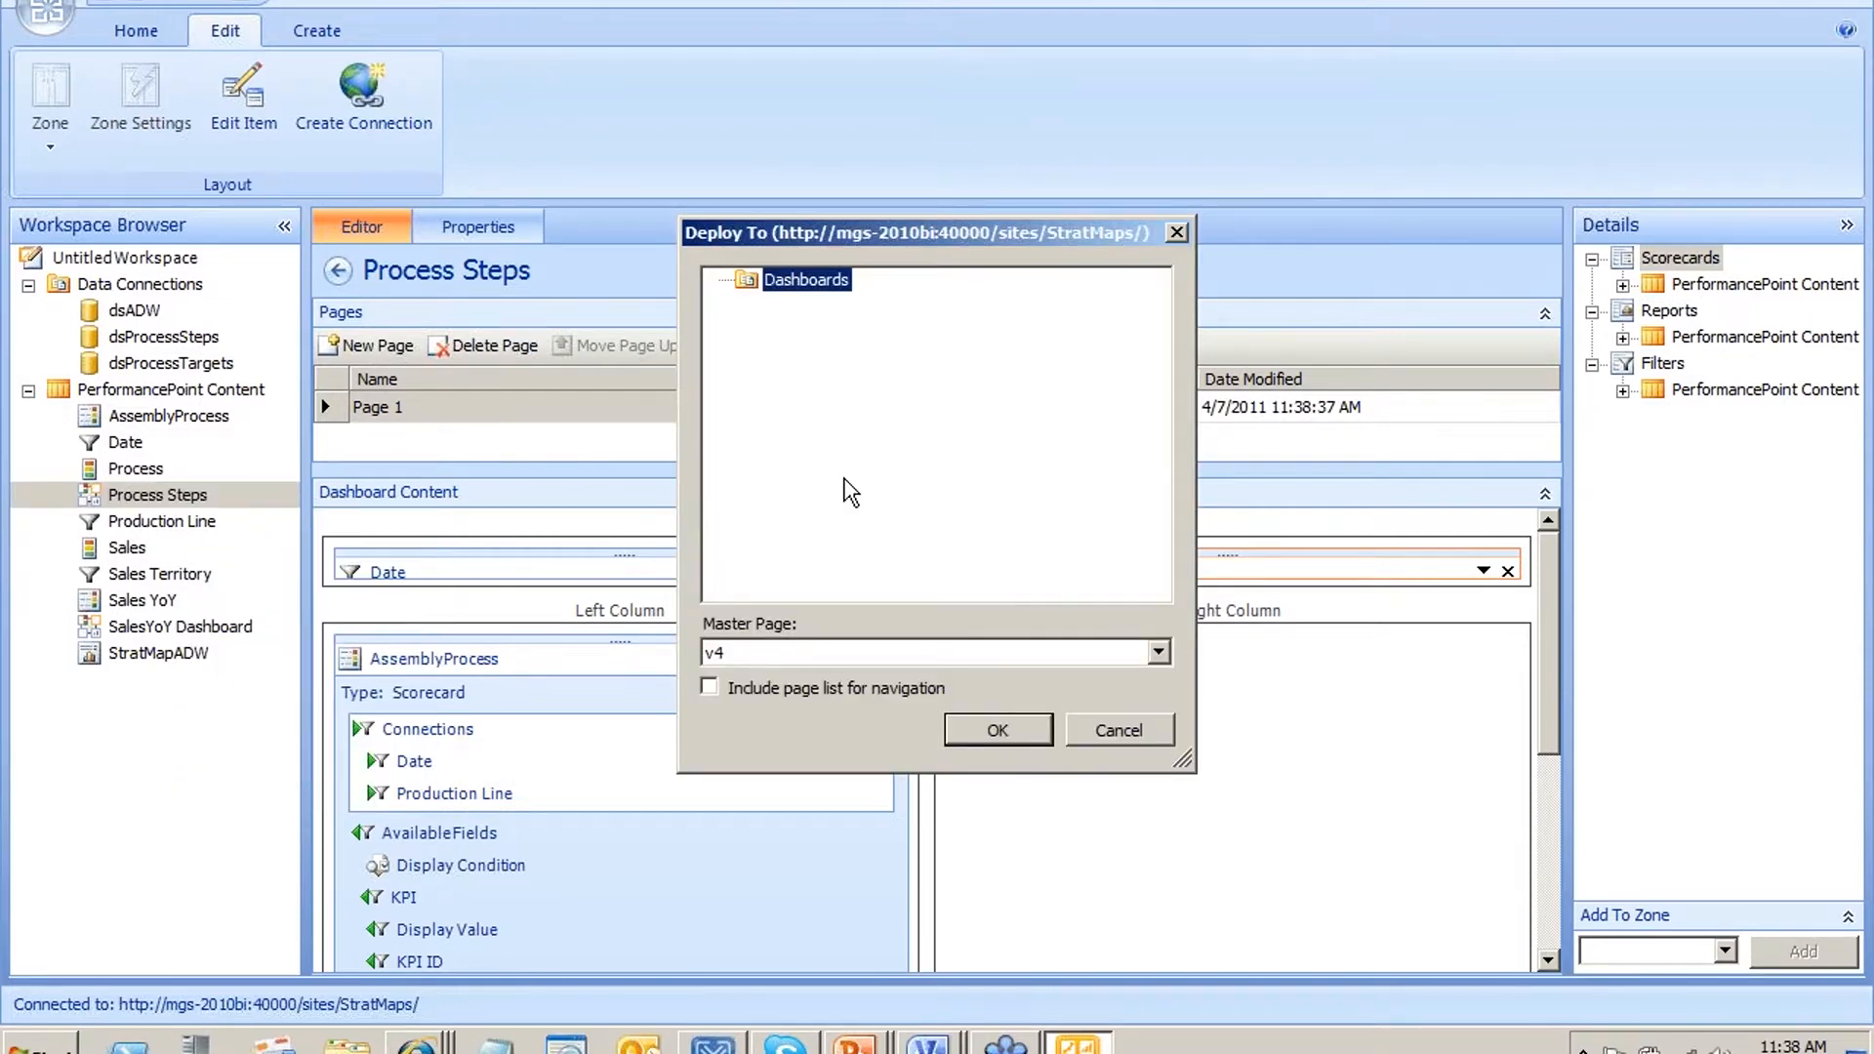
left_click(1011, 730)
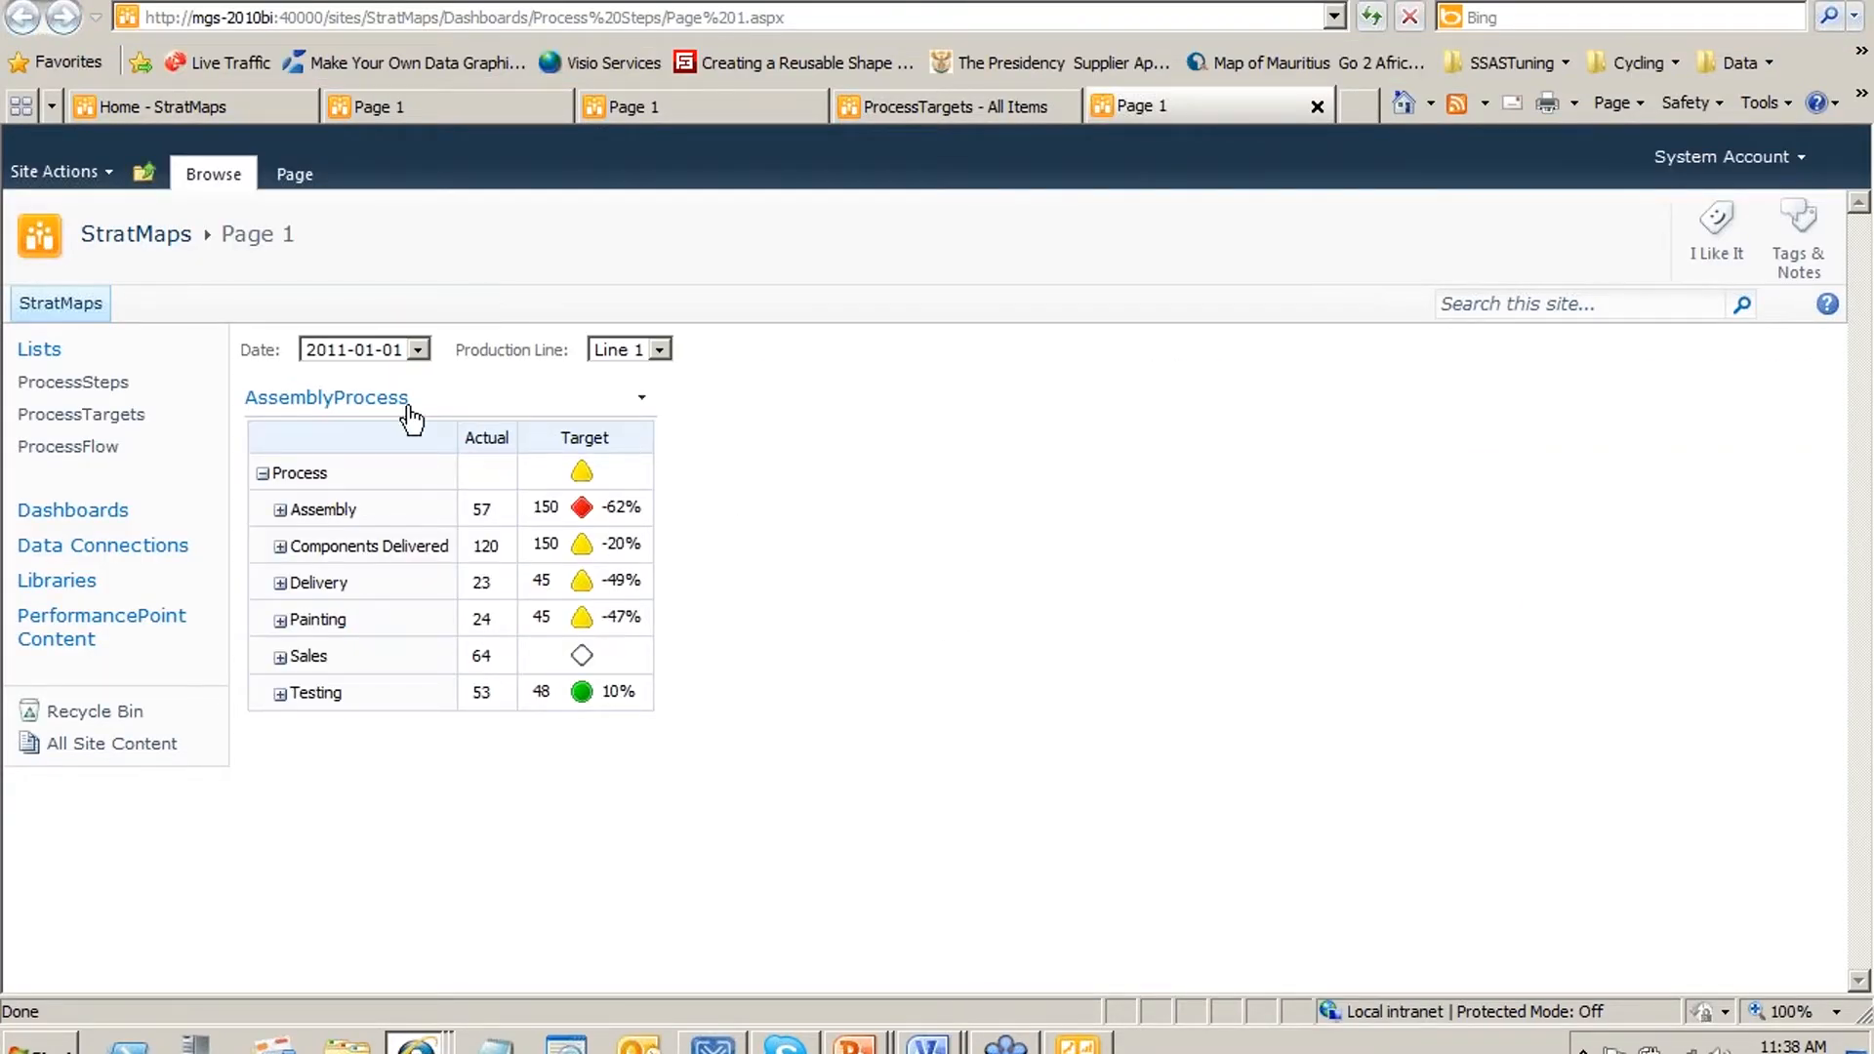
Test the deployed dashboard's Date filter with 2011-01-02 and 2011-01-03, and return it to 2011-01-01
left_click(410, 350)
left_click(380, 391)
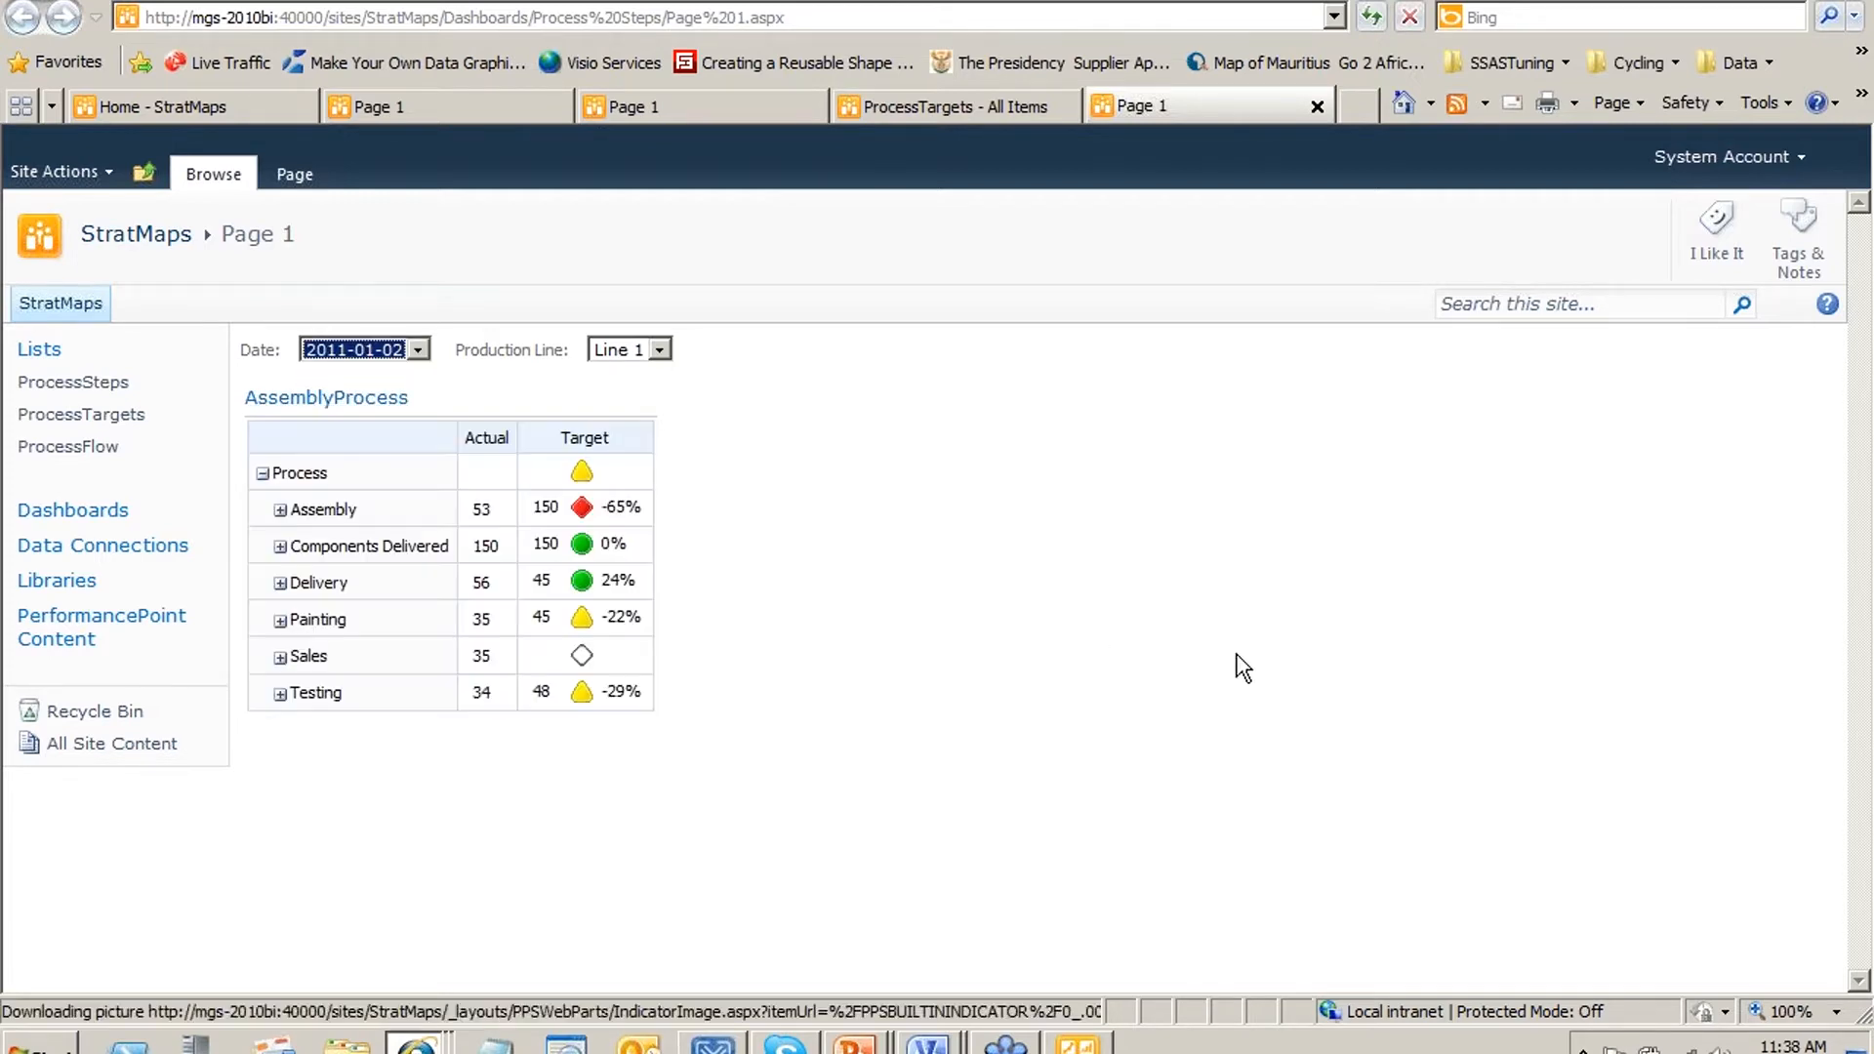
left_click(314, 349)
left_click(365, 411)
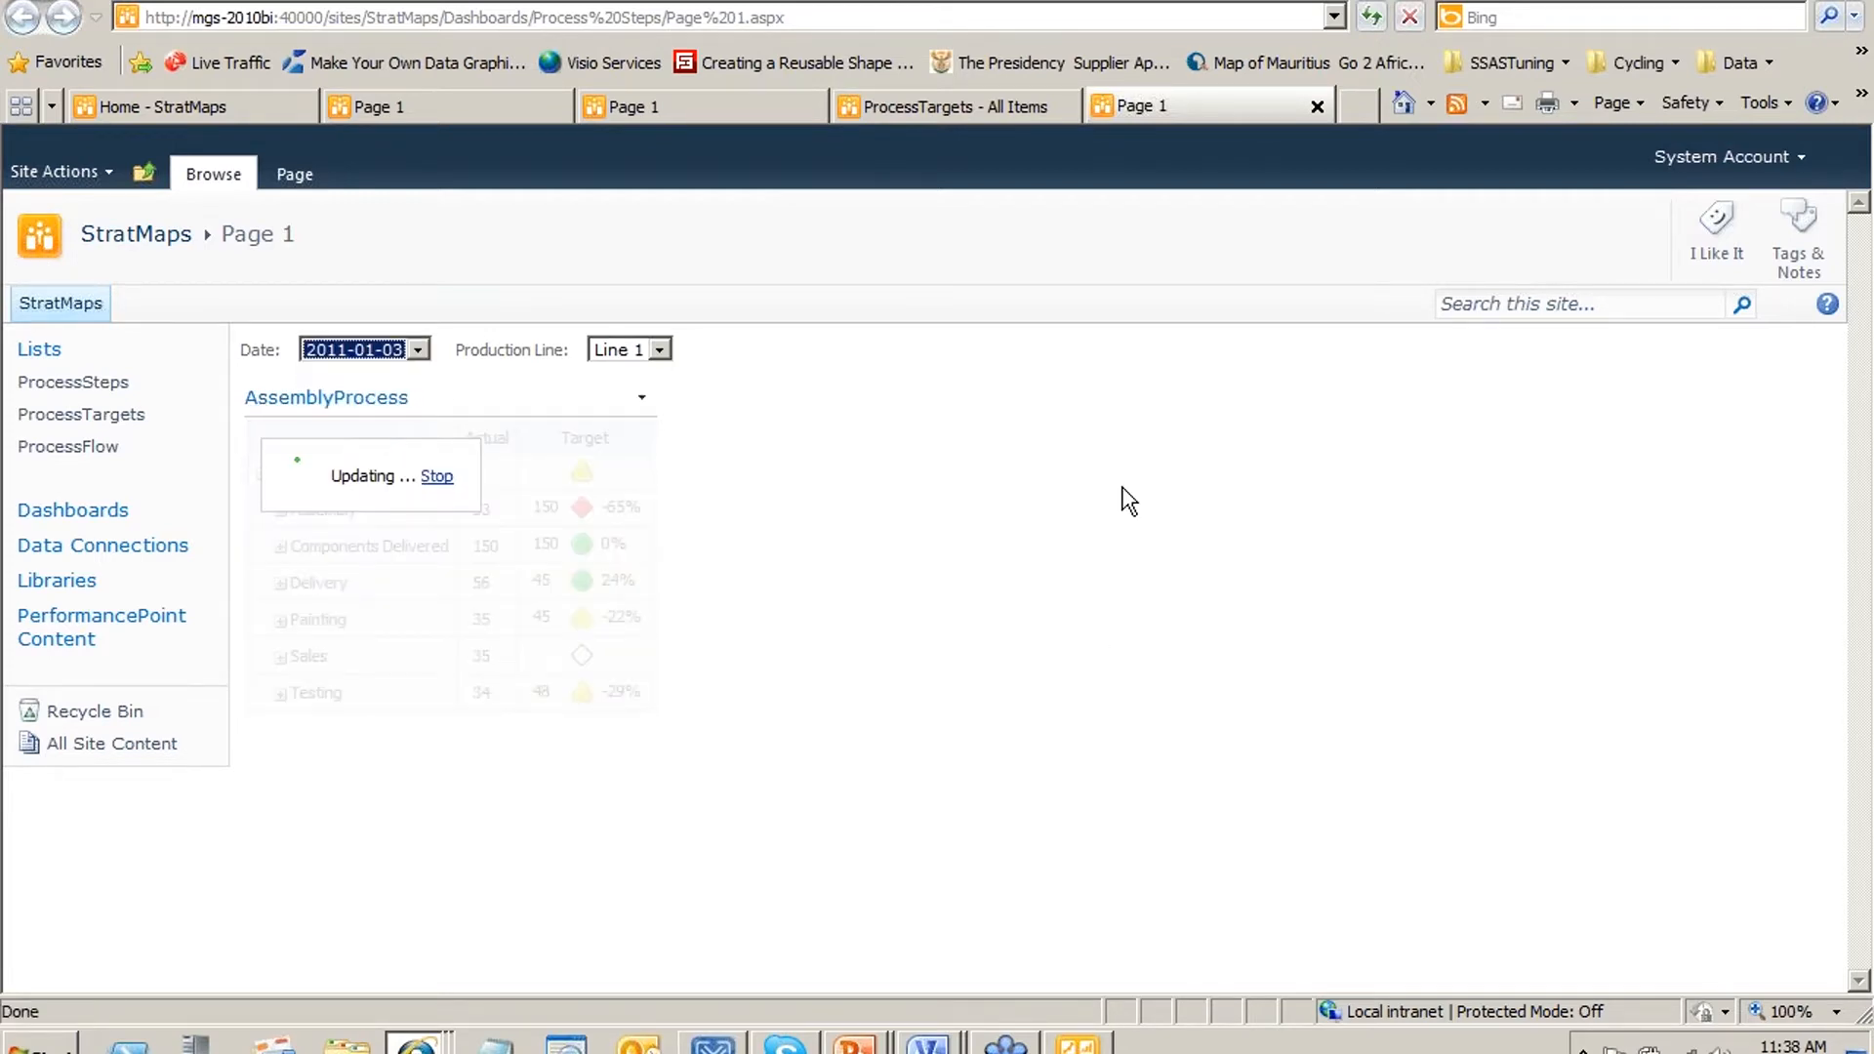
left_click(410, 349)
left_click(396, 366)
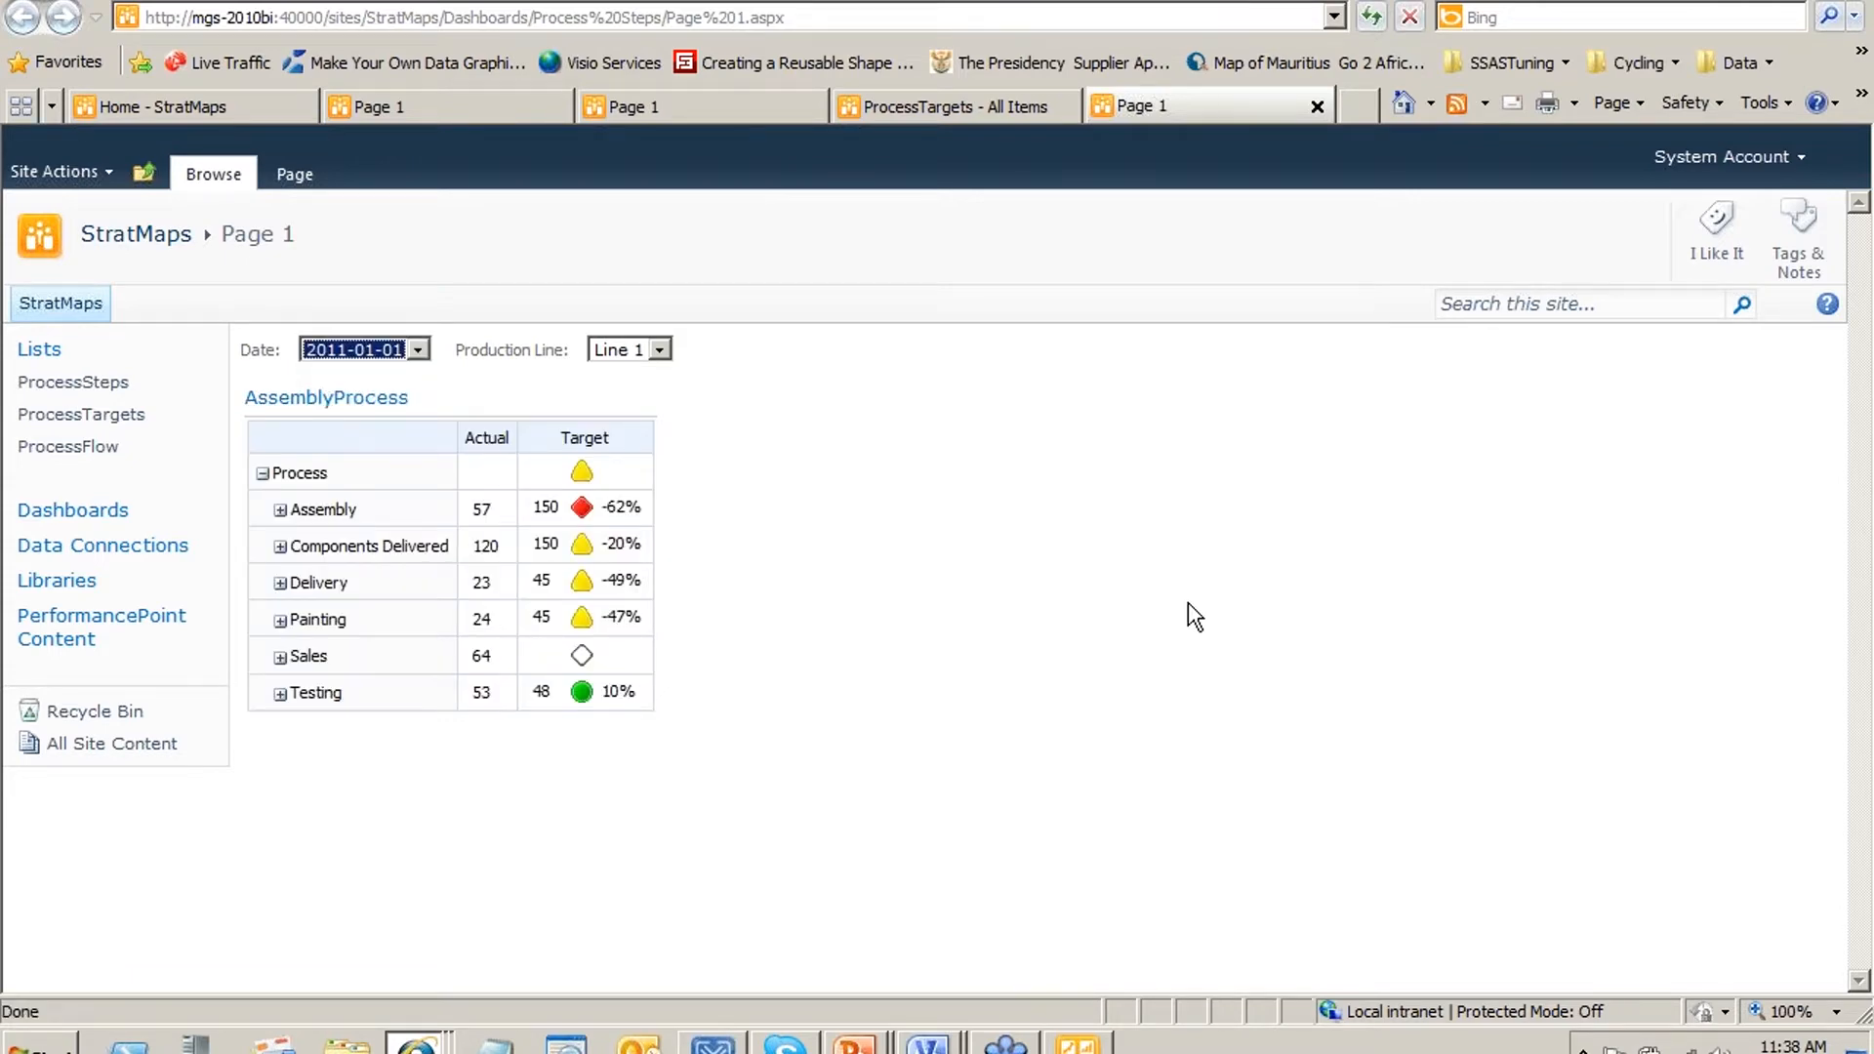
Switch back to Dashboard Designer and create a Strategy Map report from the AssemblyProcess scorecard in PerformancePoint Content, named AssemblyLine
key("alt+Tab")
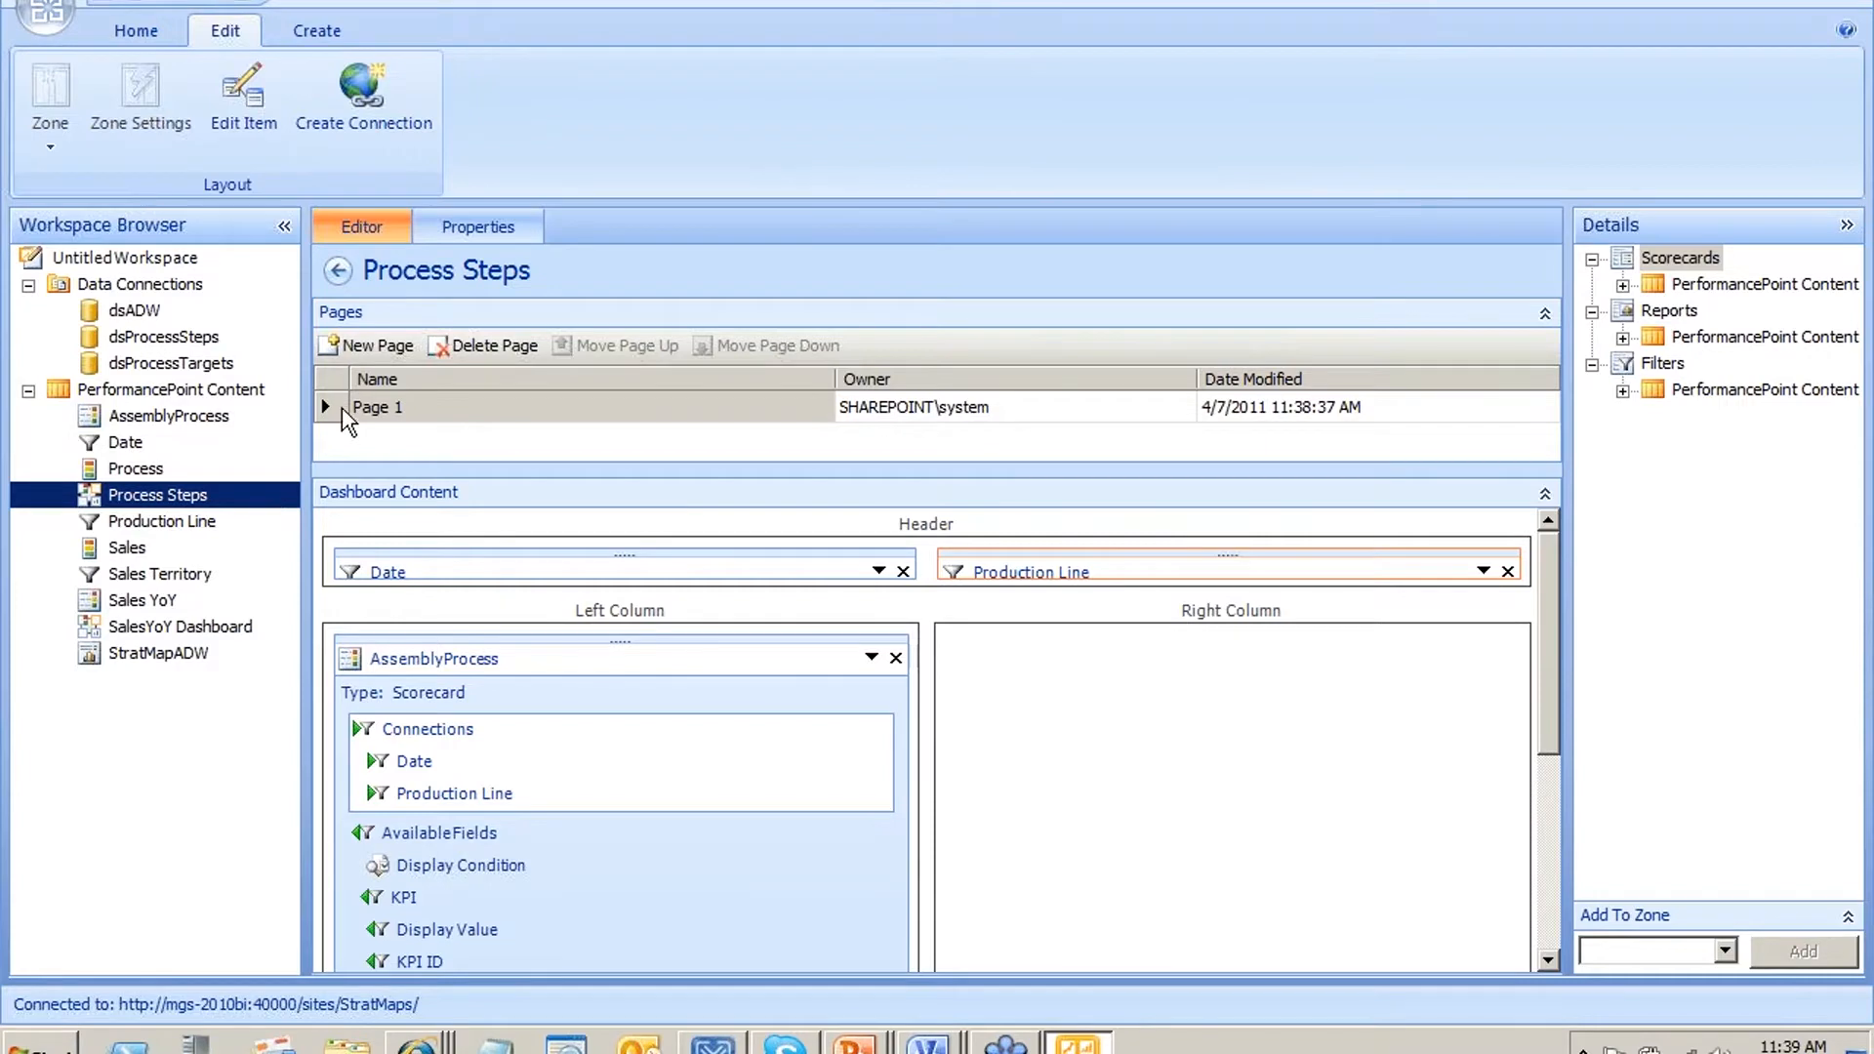
right_click(281, 391)
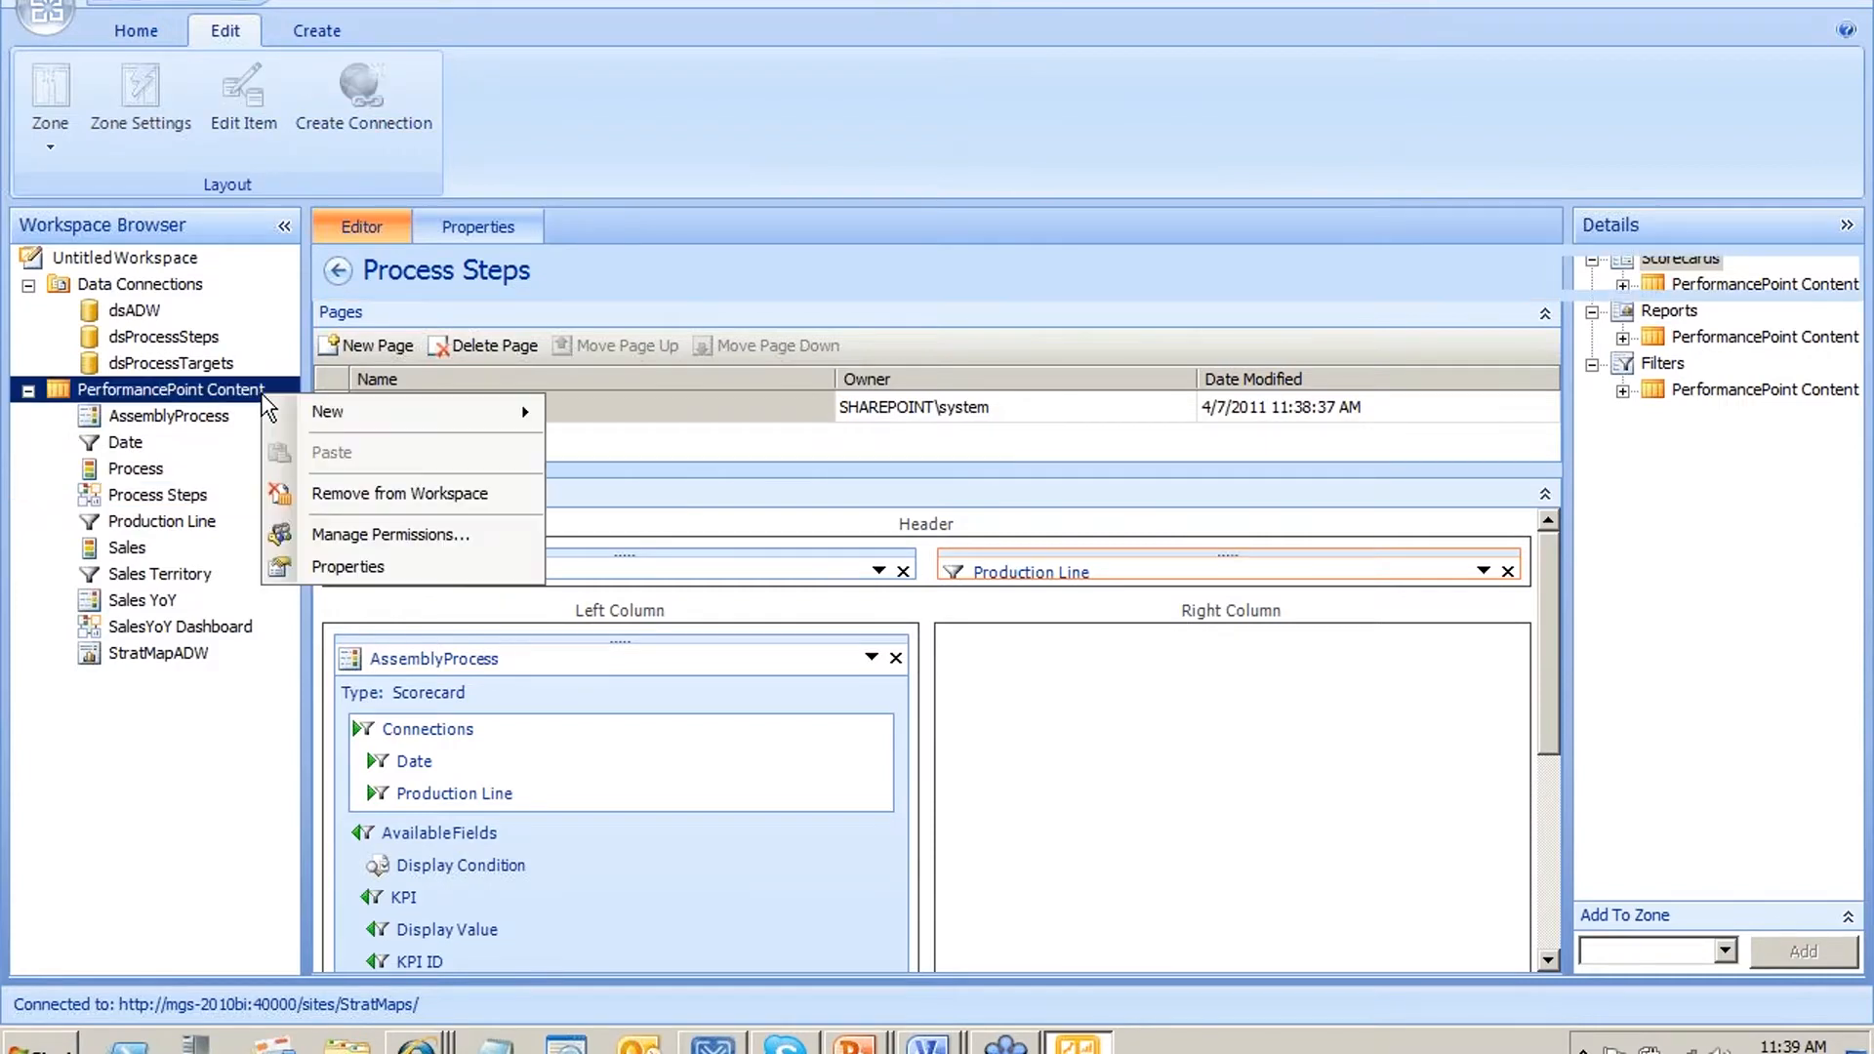
mouse_move(514, 396)
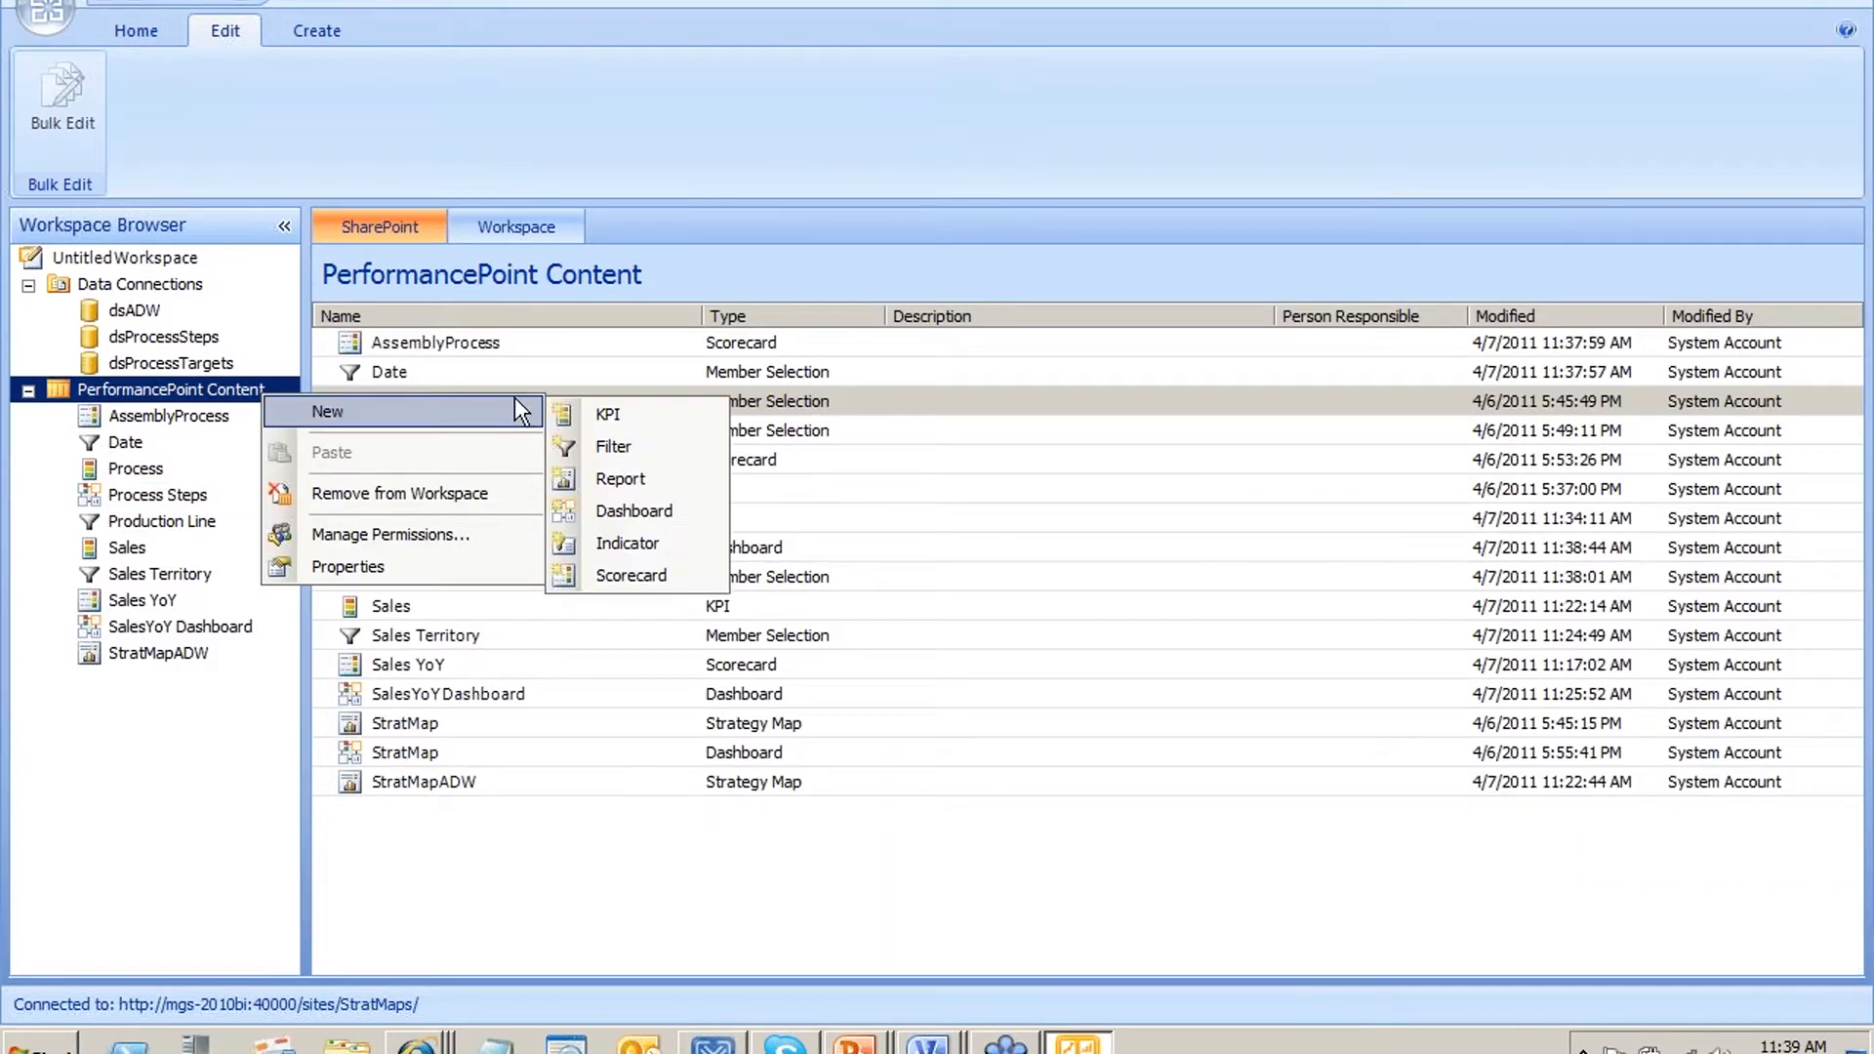
left_click(680, 479)
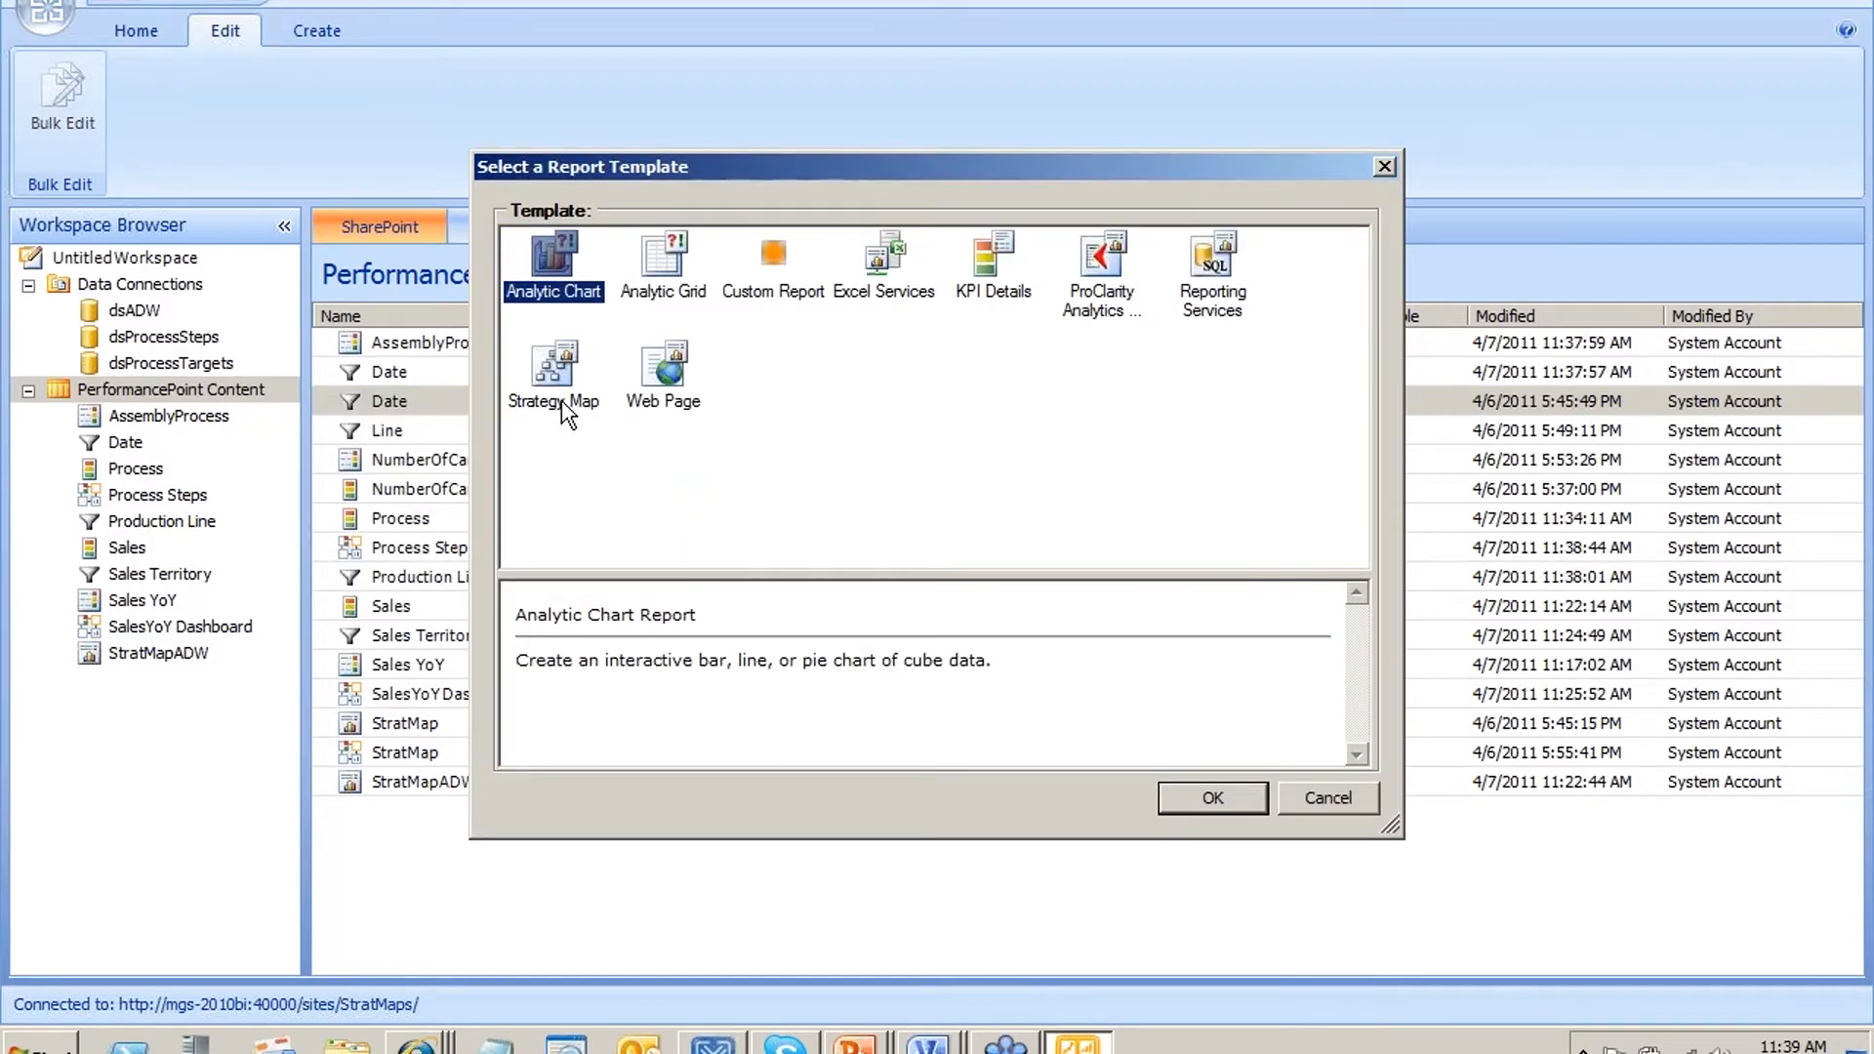
left_click(564, 408)
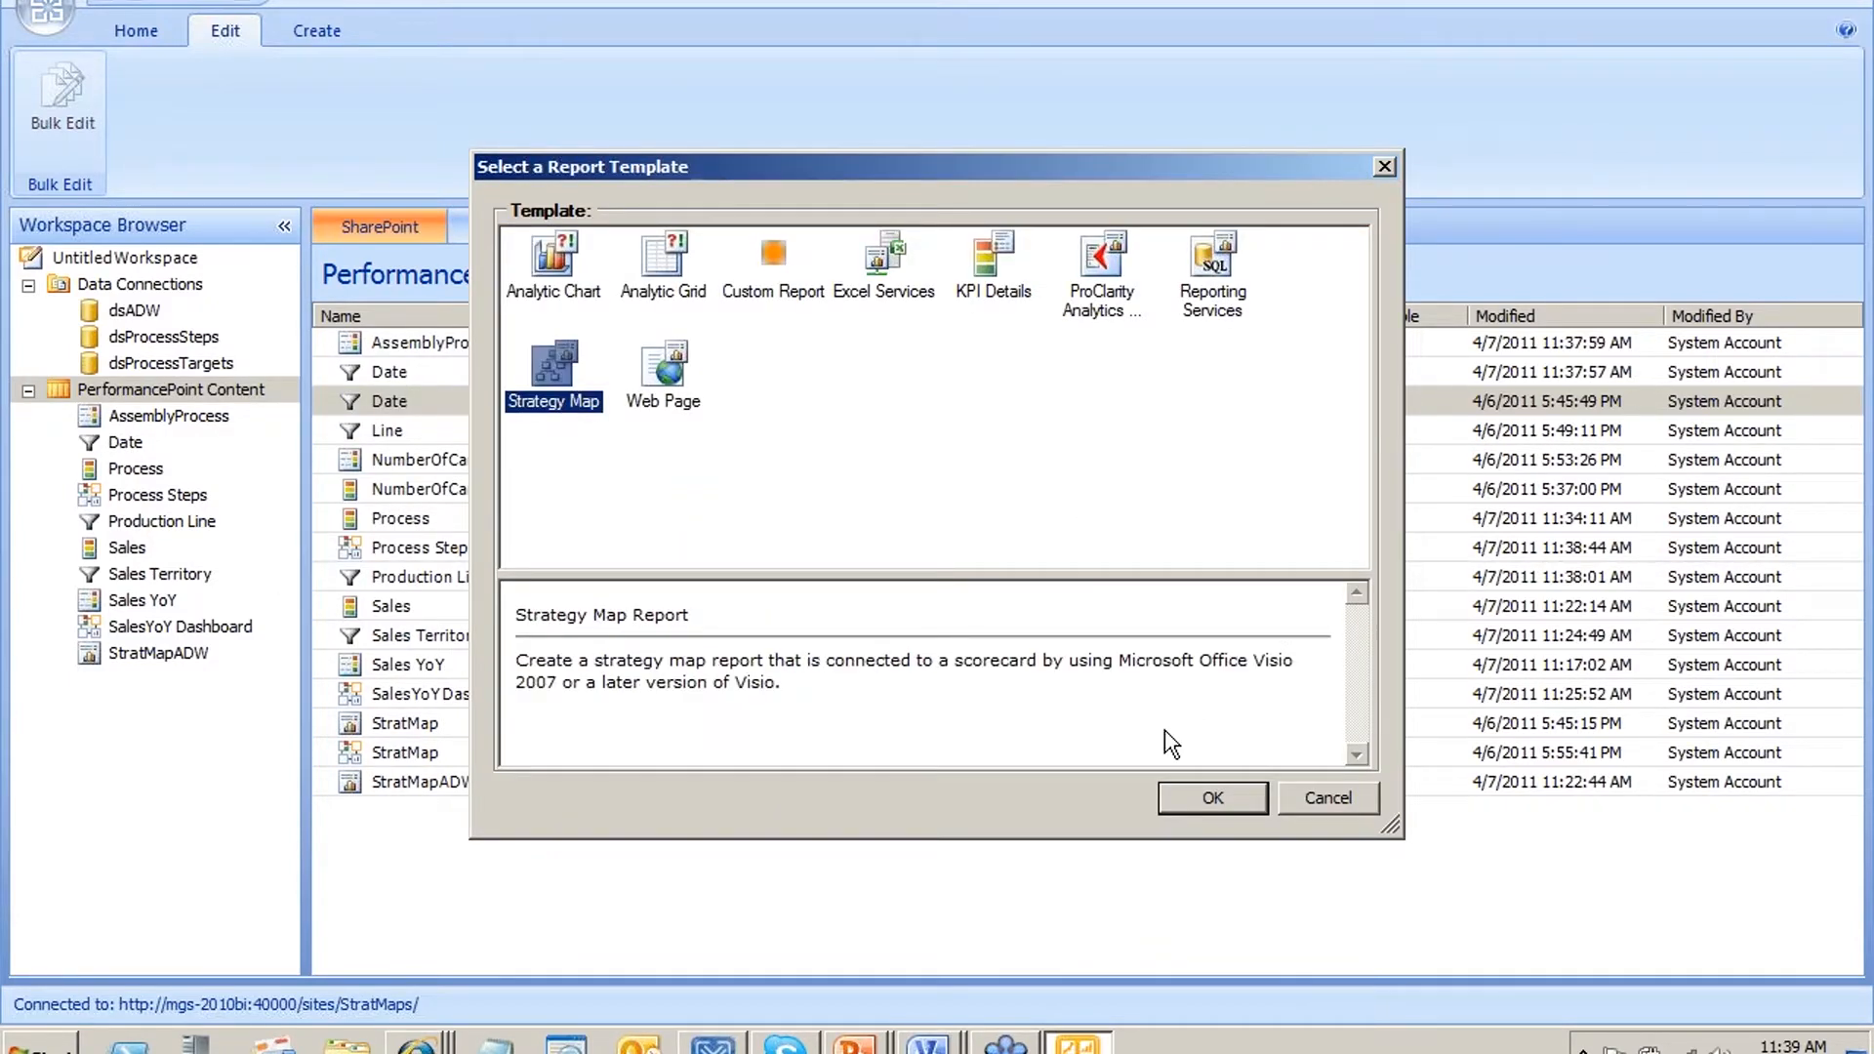
left_click(1206, 793)
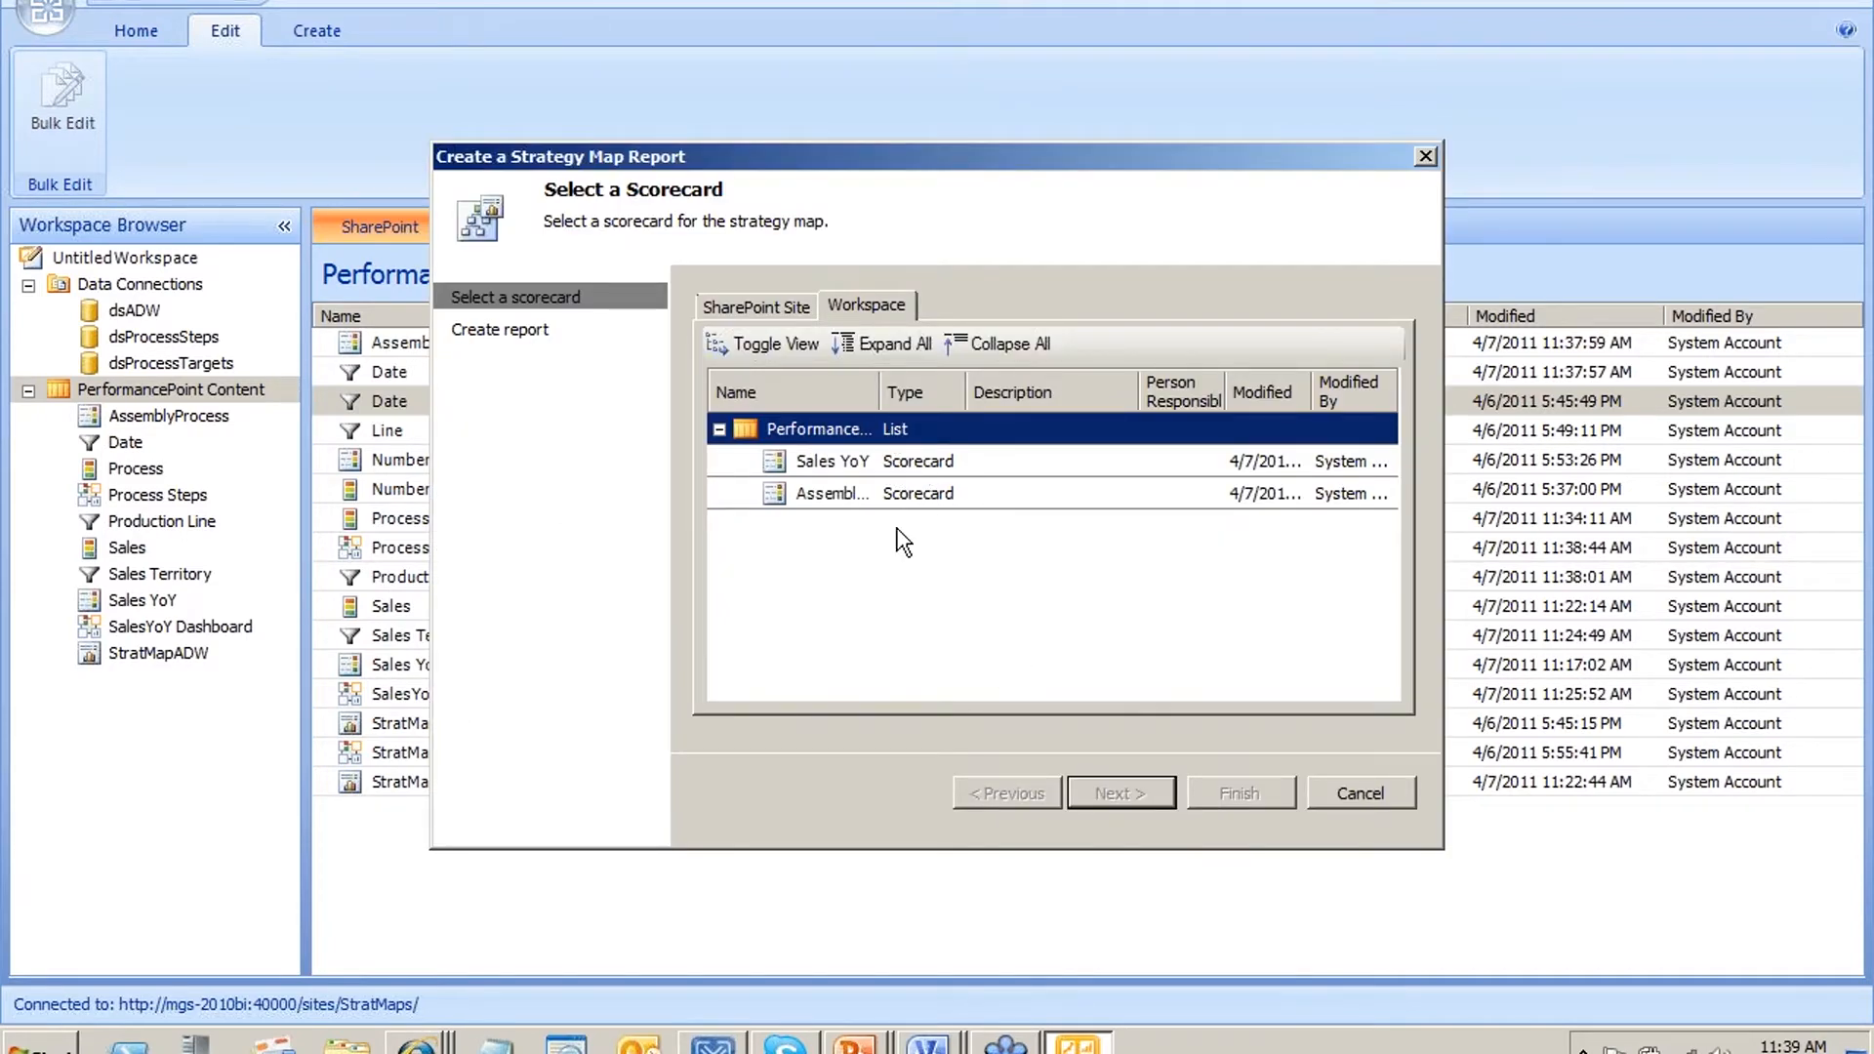
left_click(917, 492)
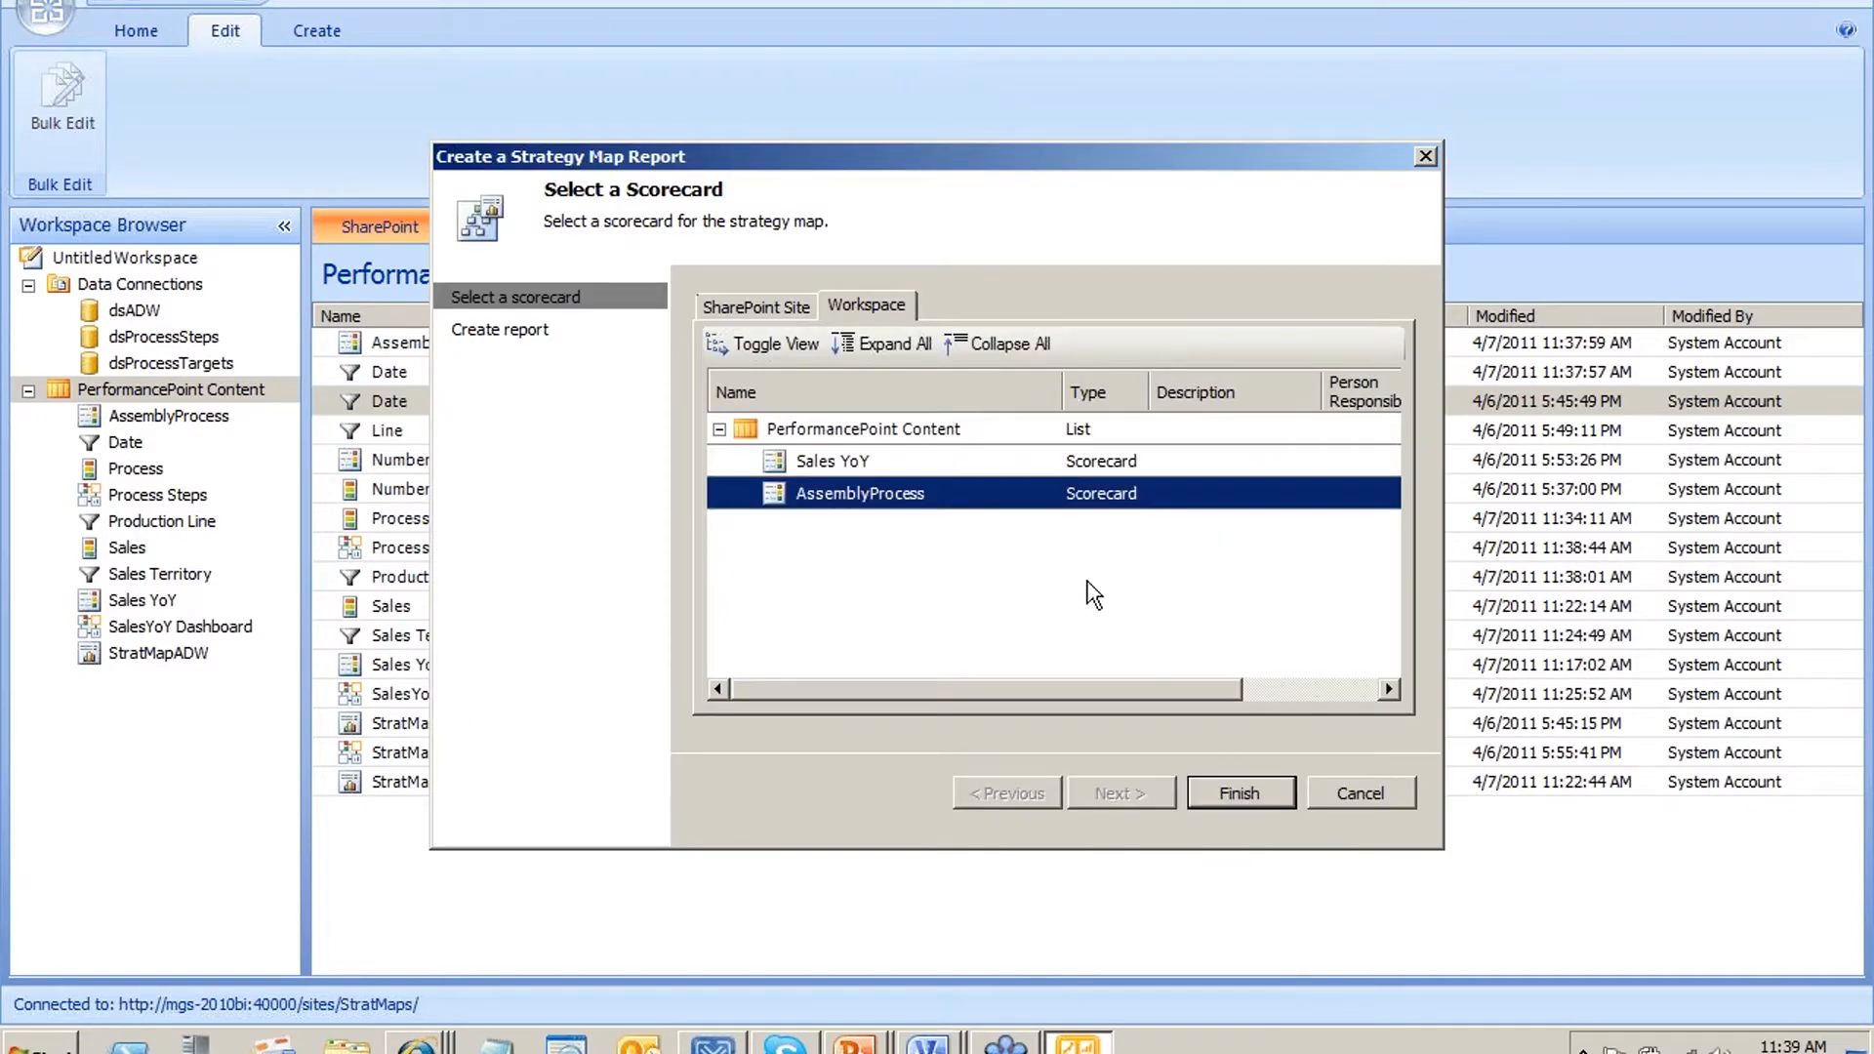
left_click(1238, 793)
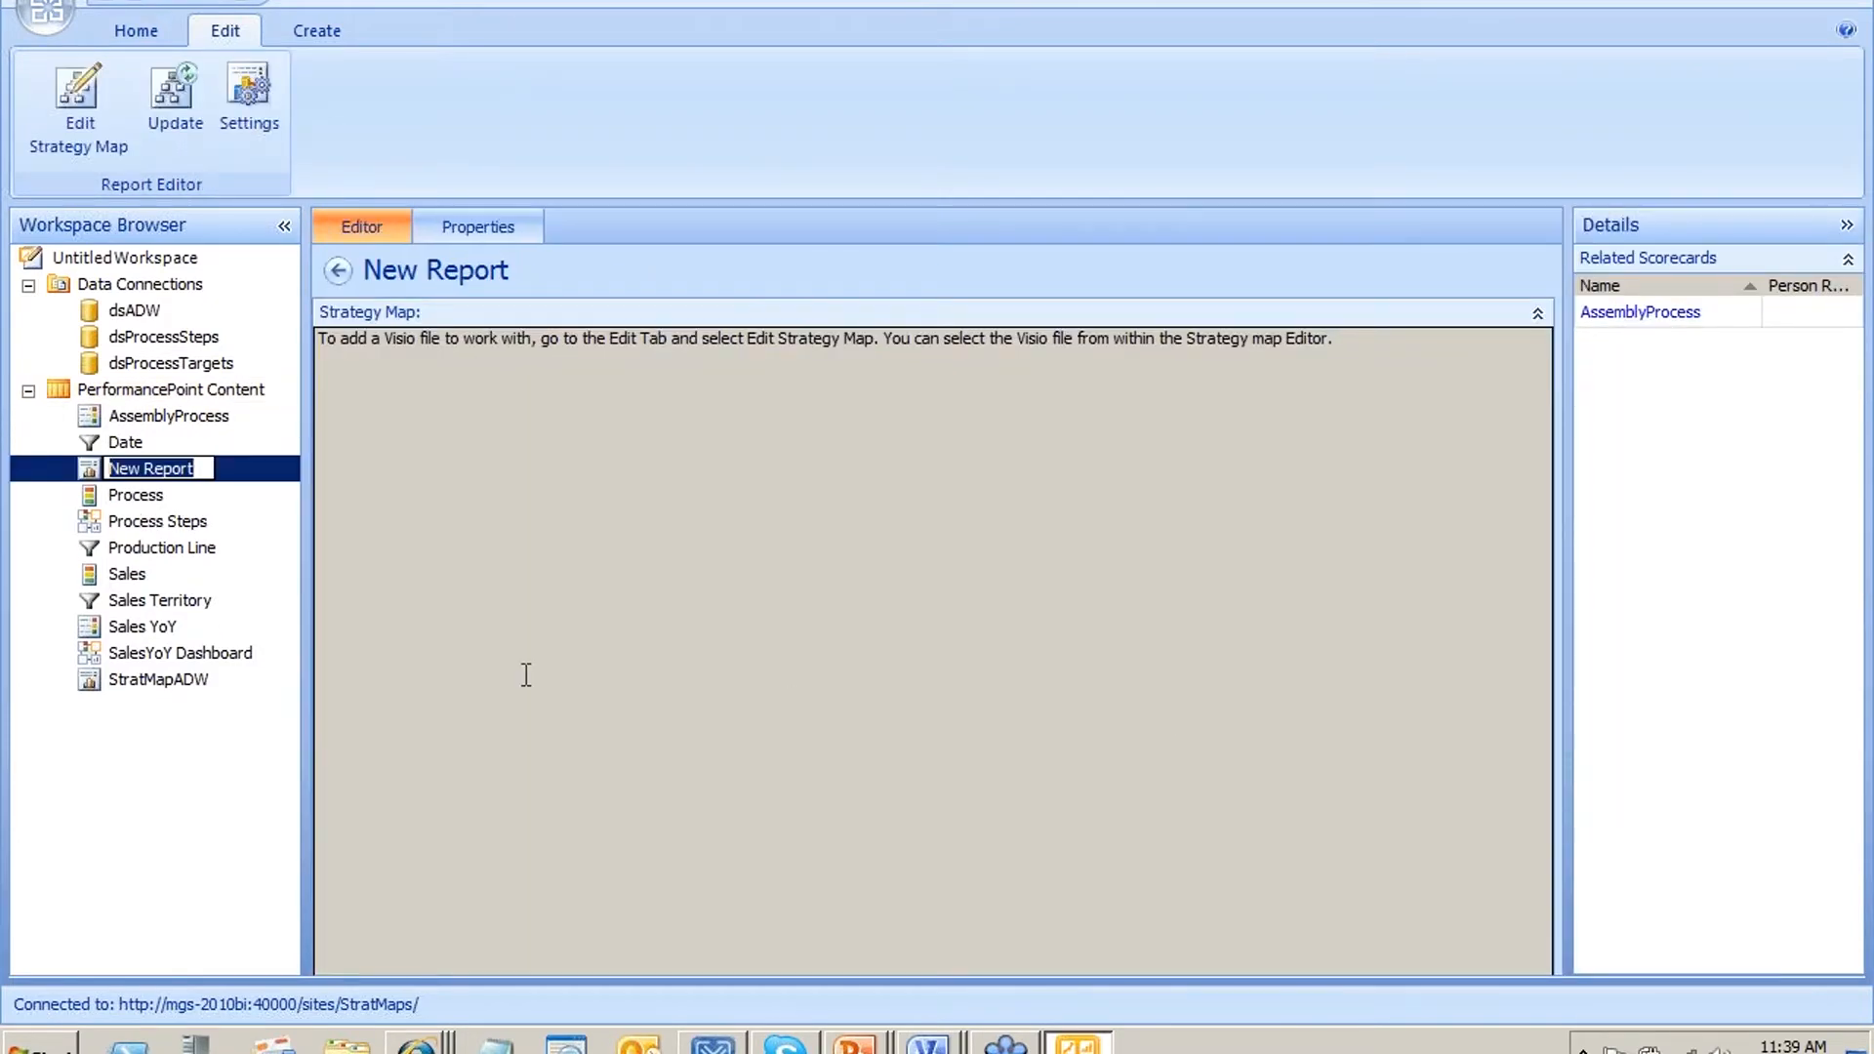
type("Assem")
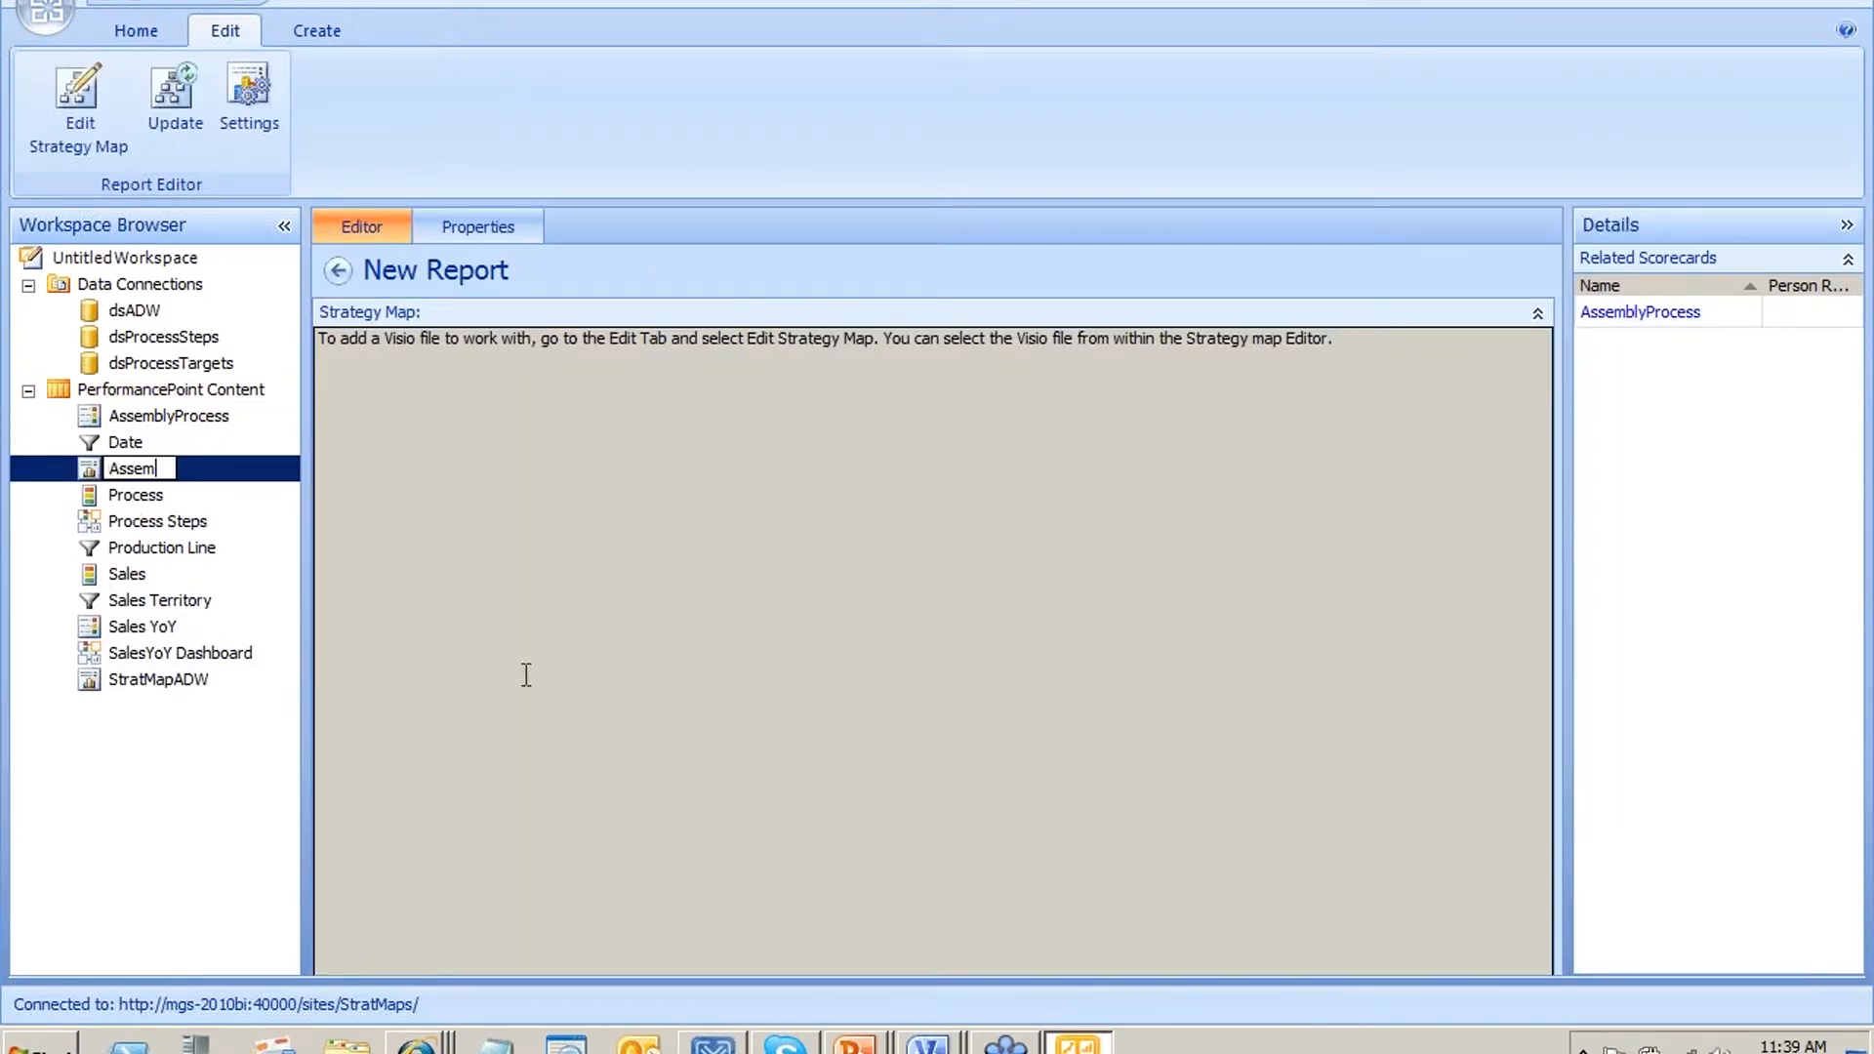
type("blyLine")
key("Return")
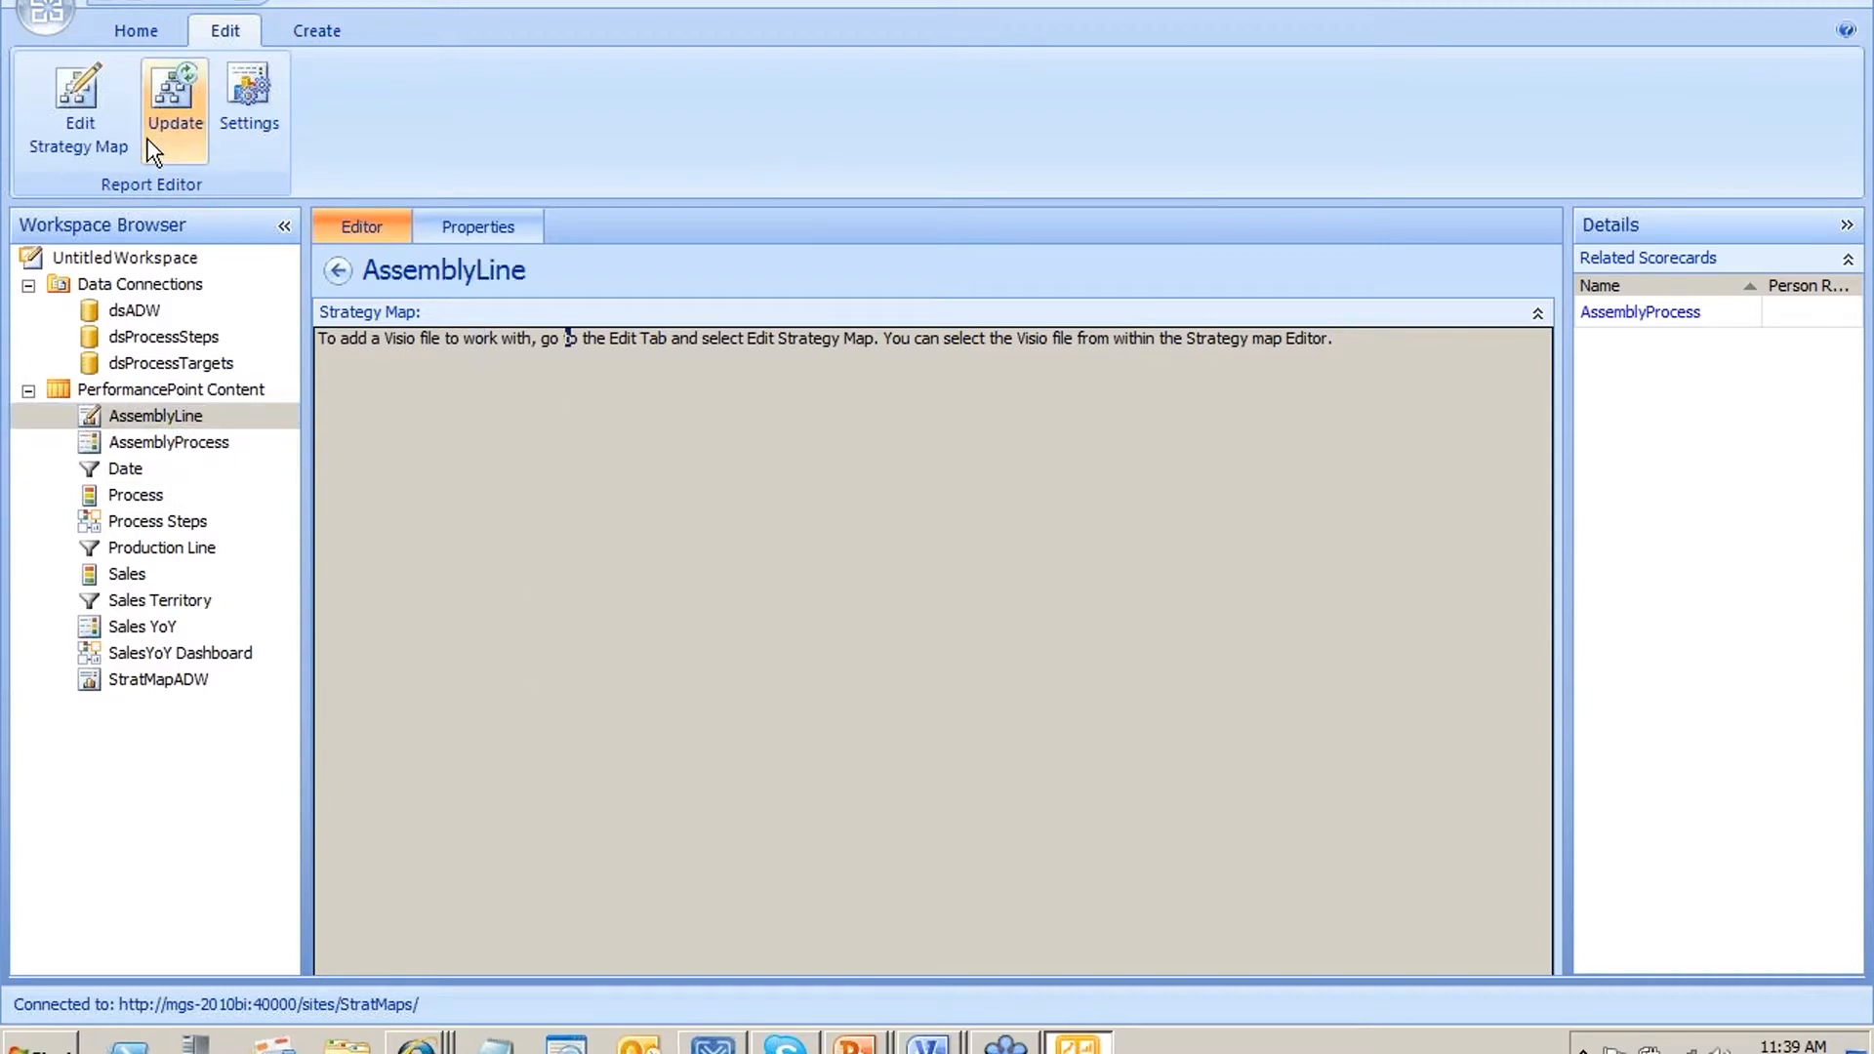
Import the MotorVehicleProduction Visio drawing from the Dropbox Presentations\Webinars folder into the AssemblyLine strategy map and look over the drawing
left_click(91, 137)
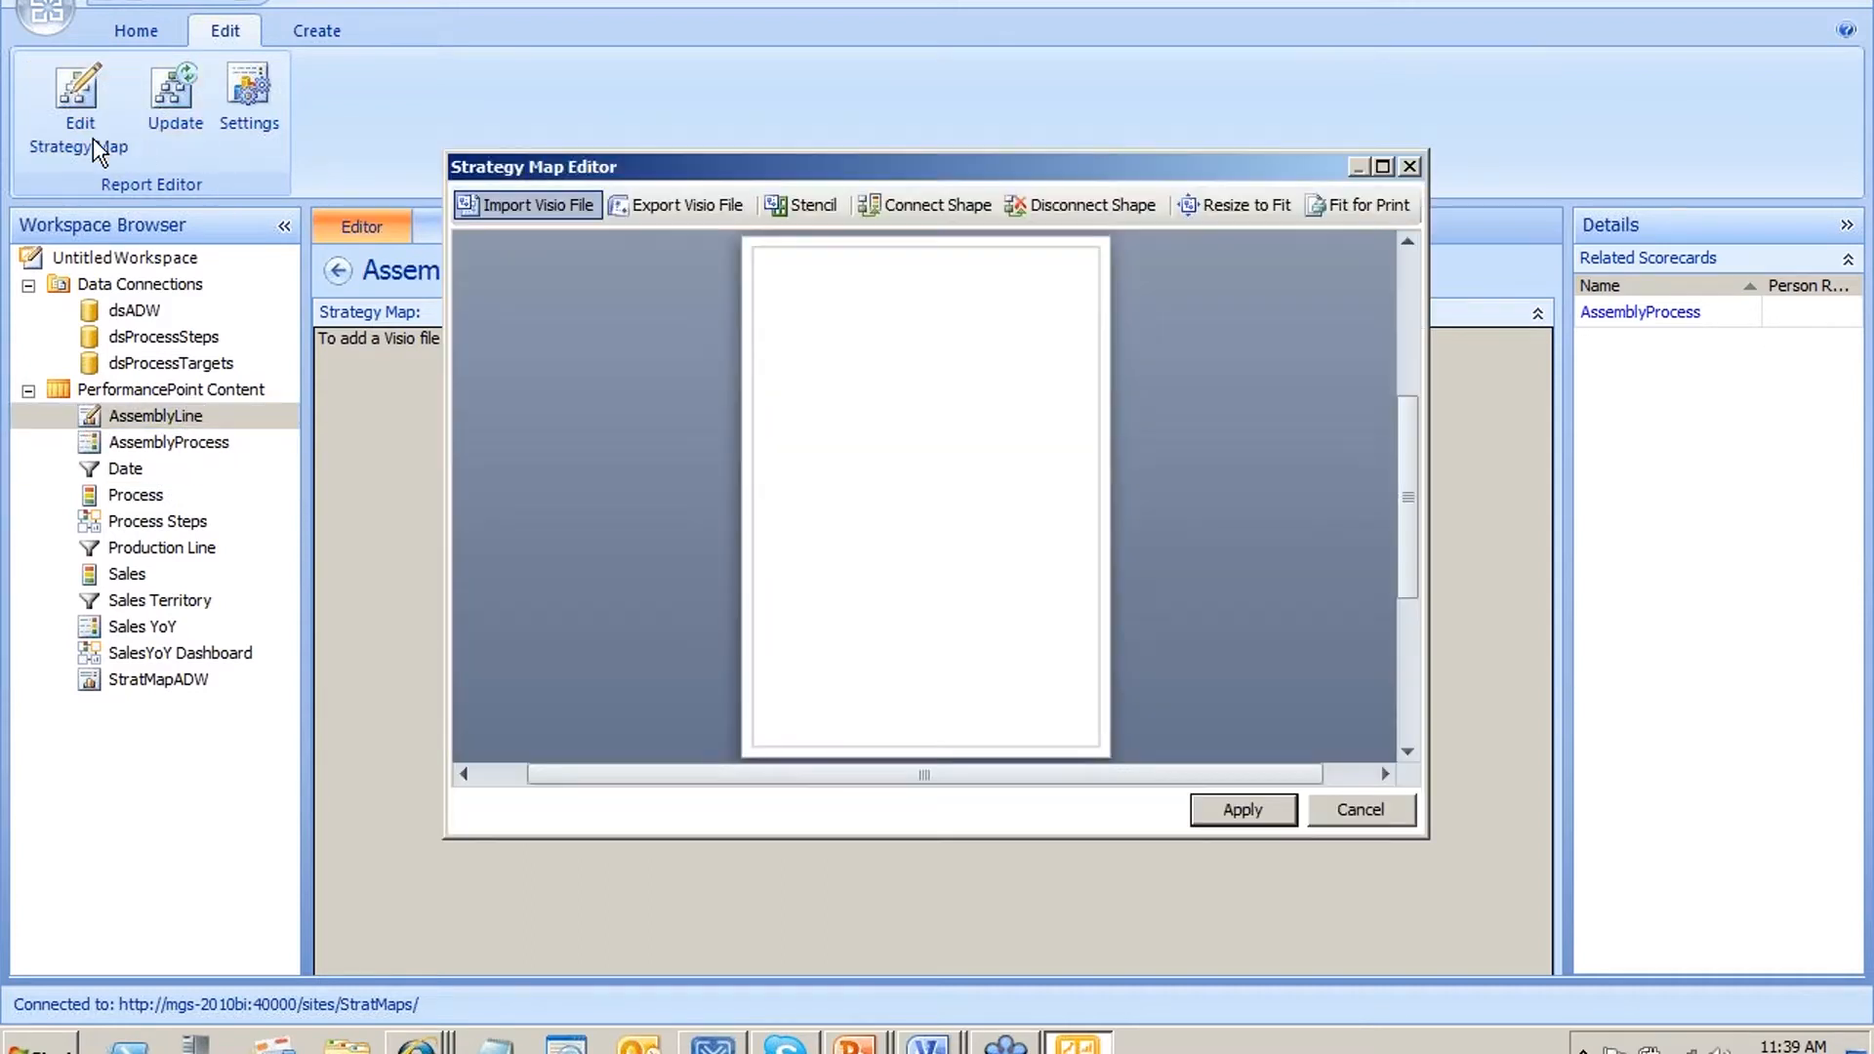
left_click(578, 204)
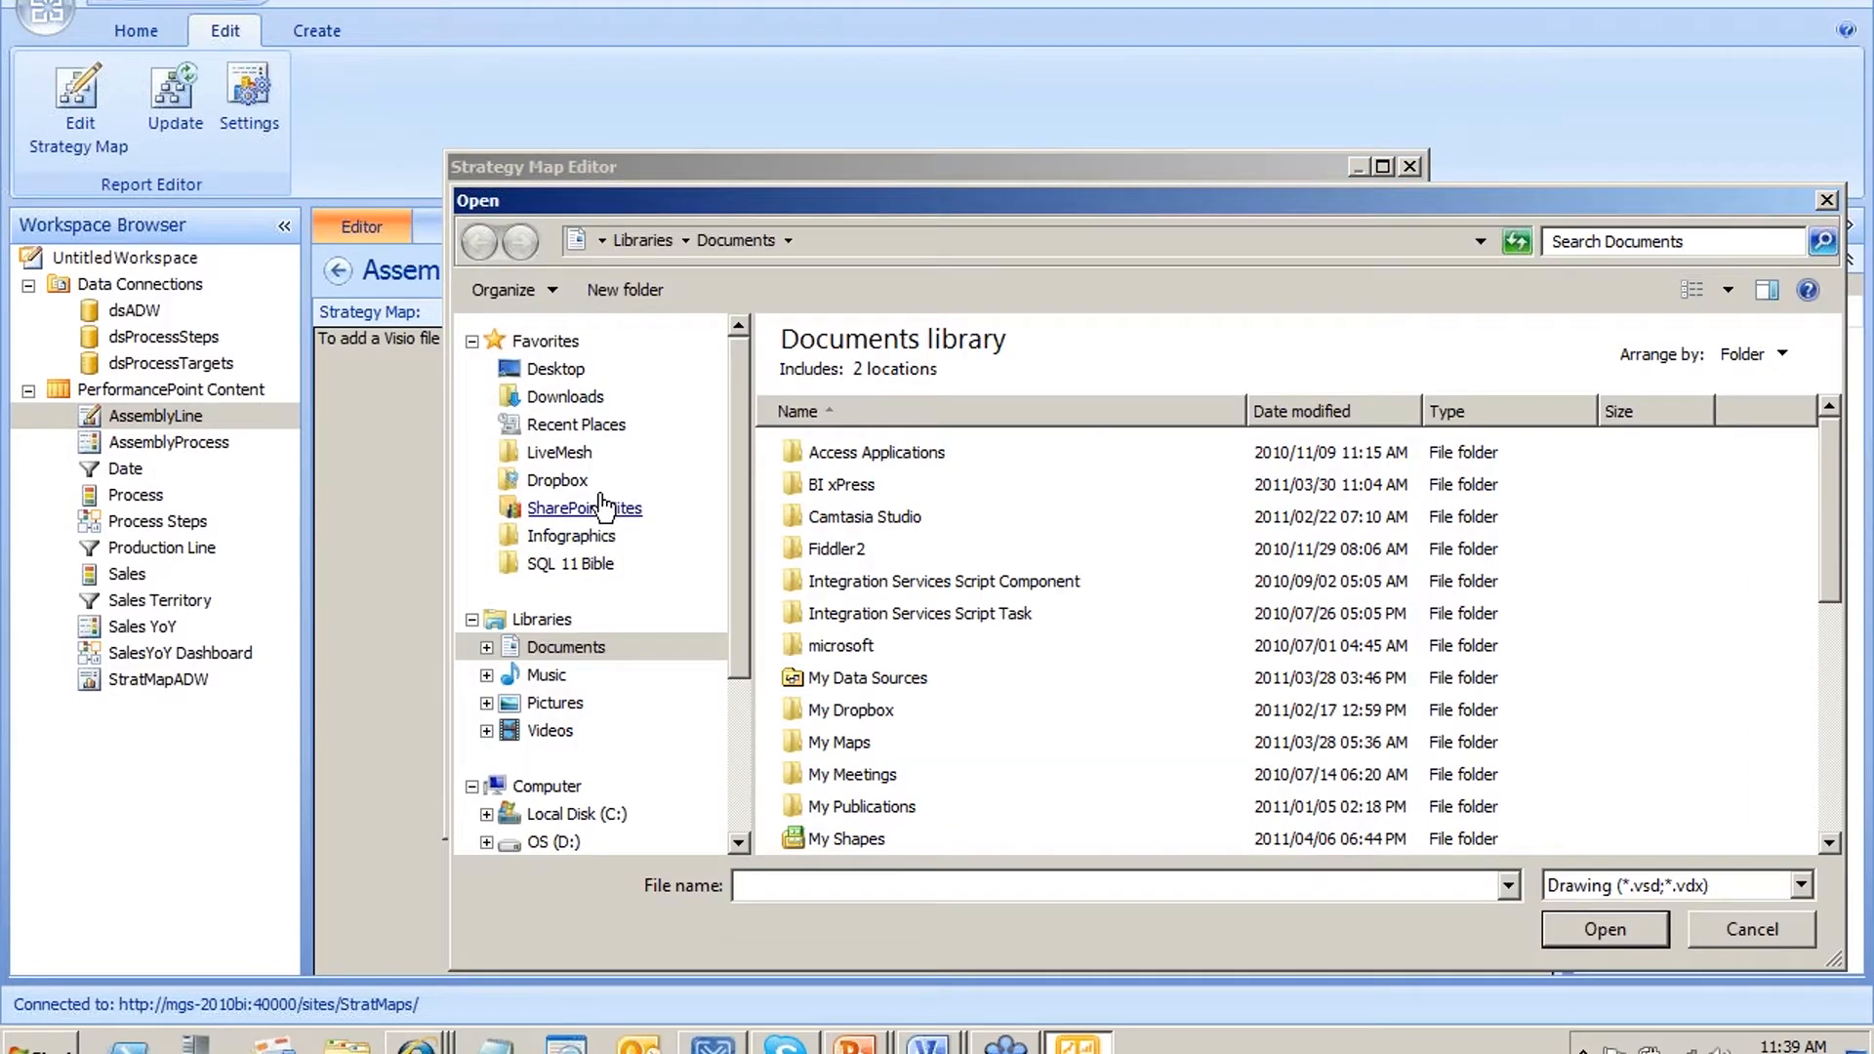
left_click(554, 480)
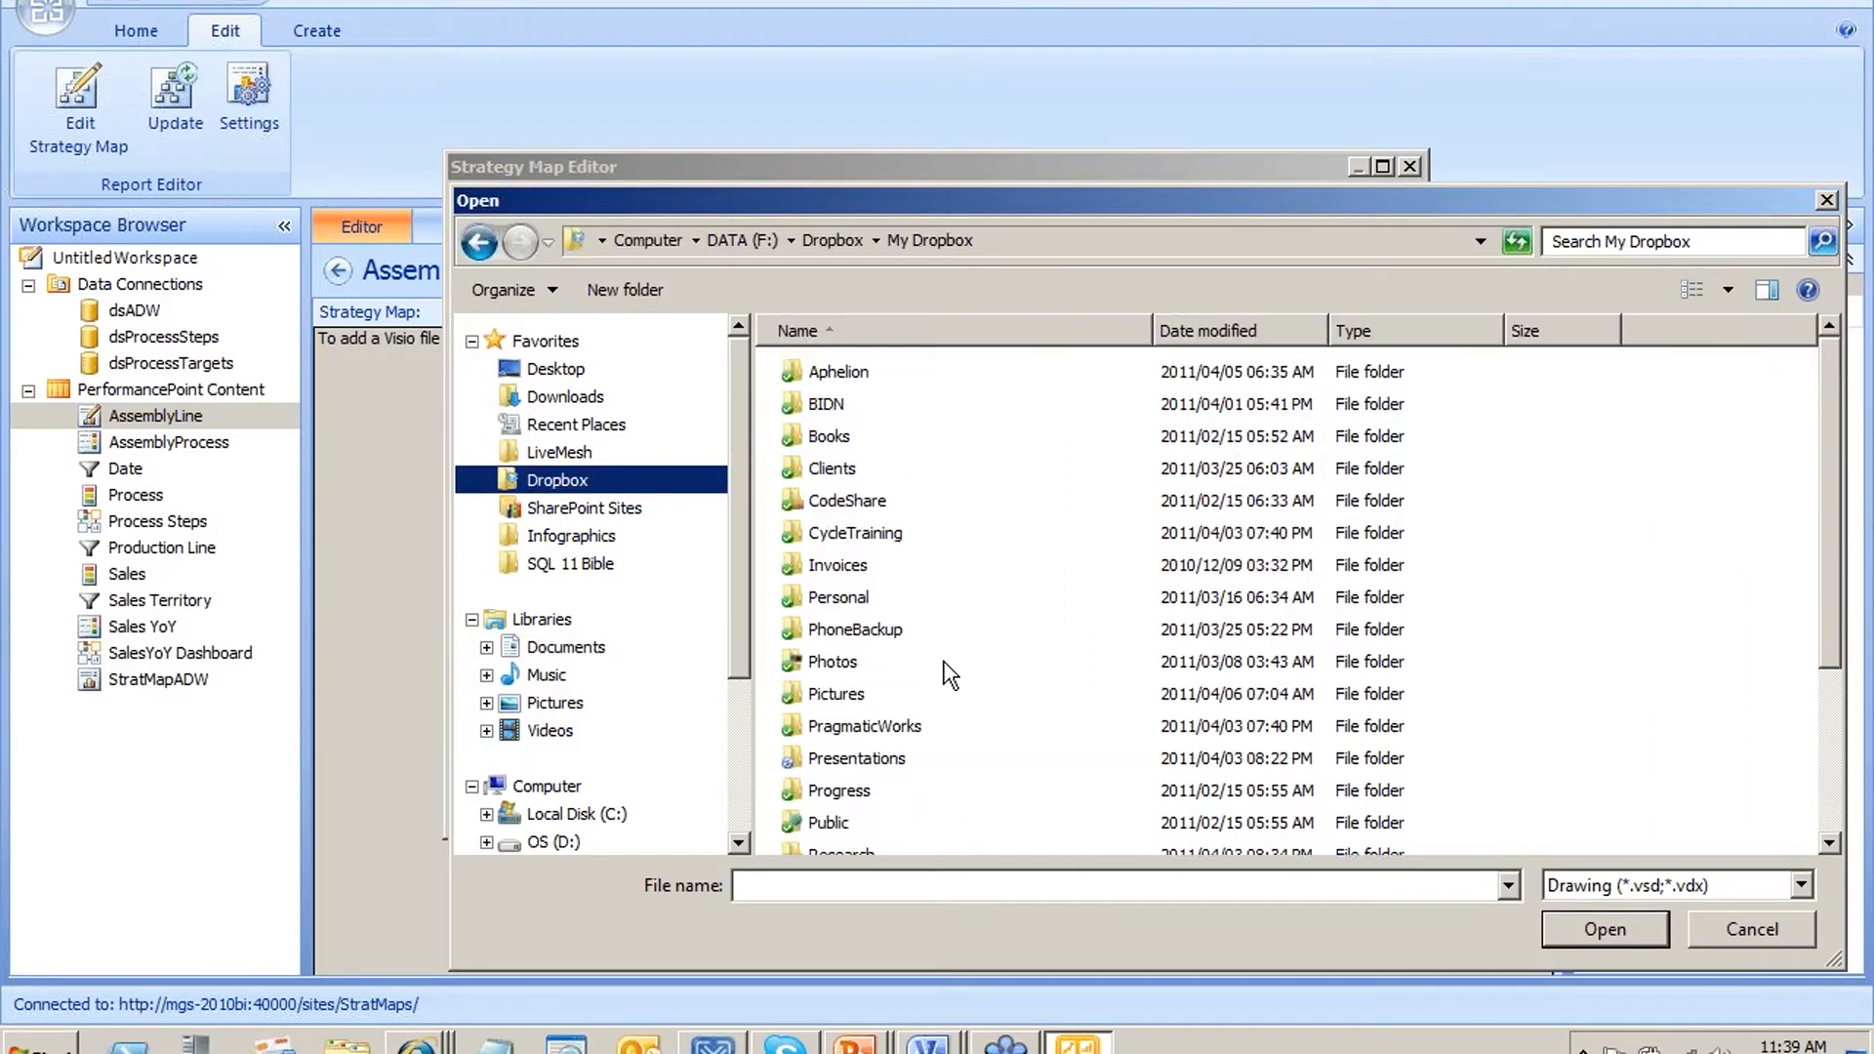
double_click(898, 759)
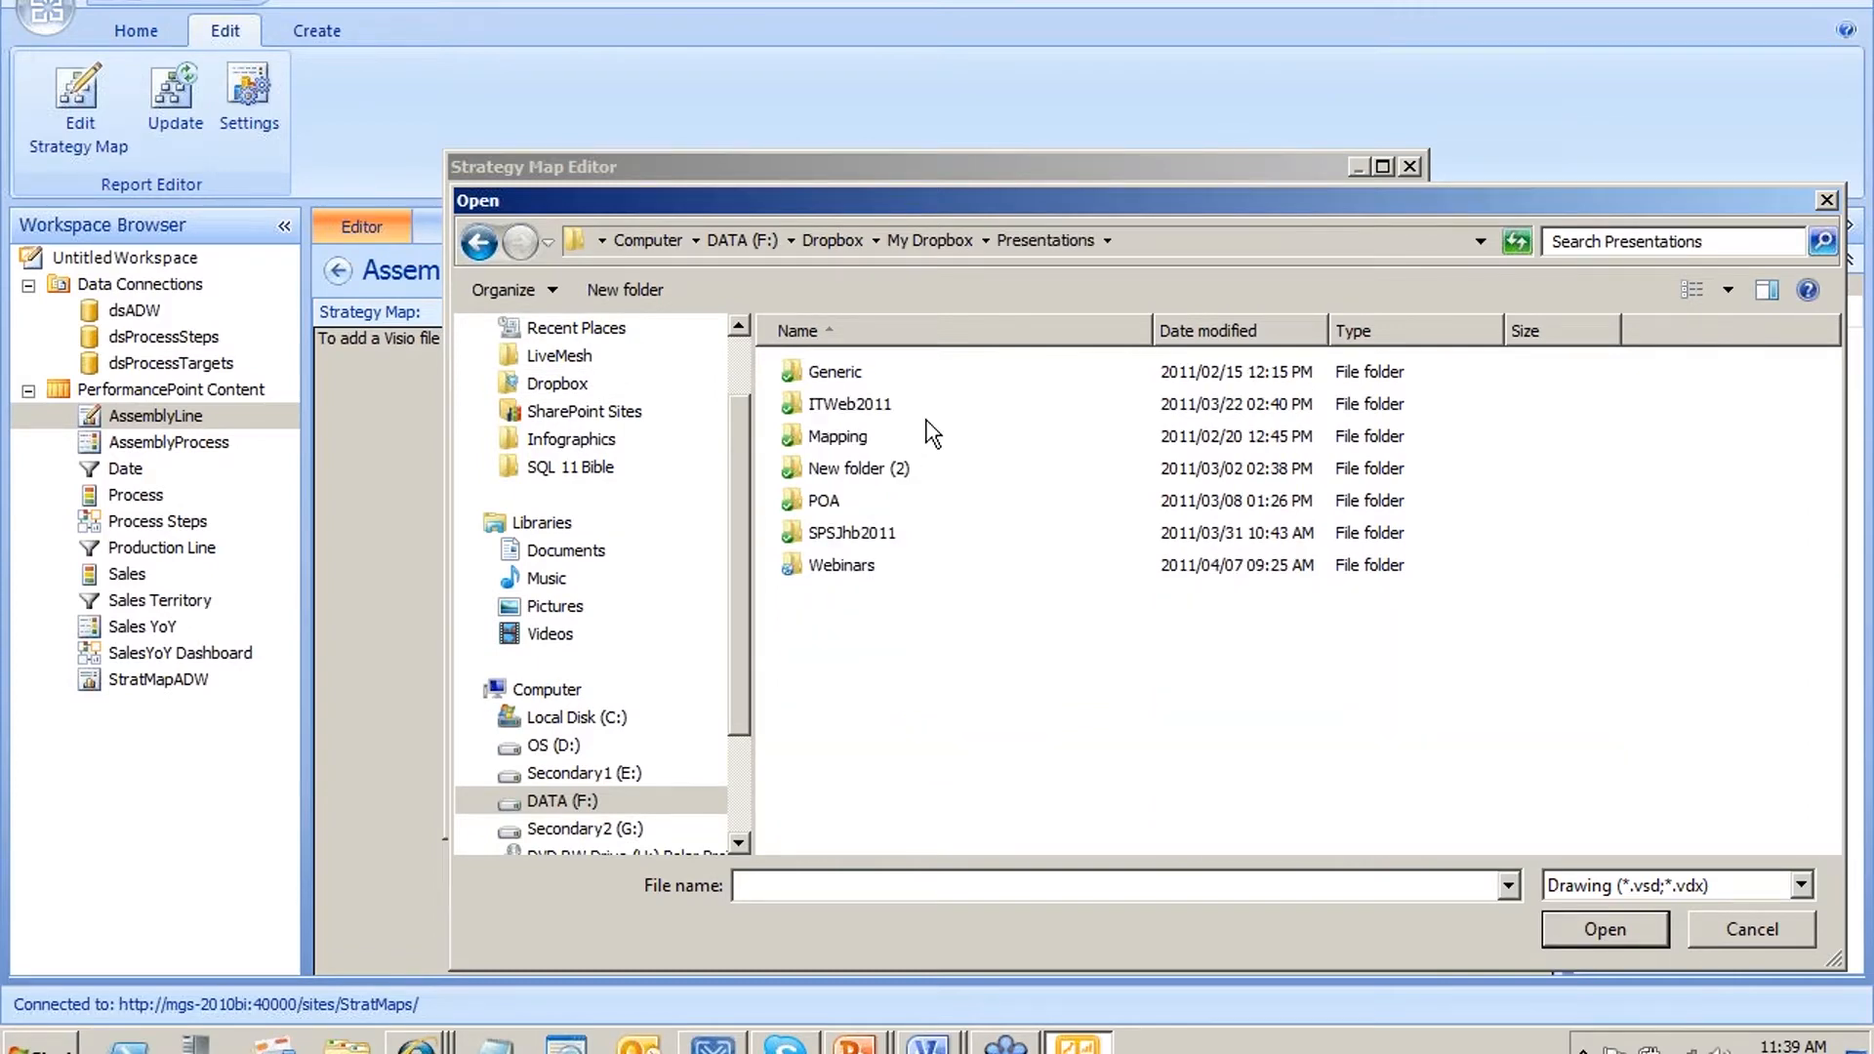
double_click(893, 566)
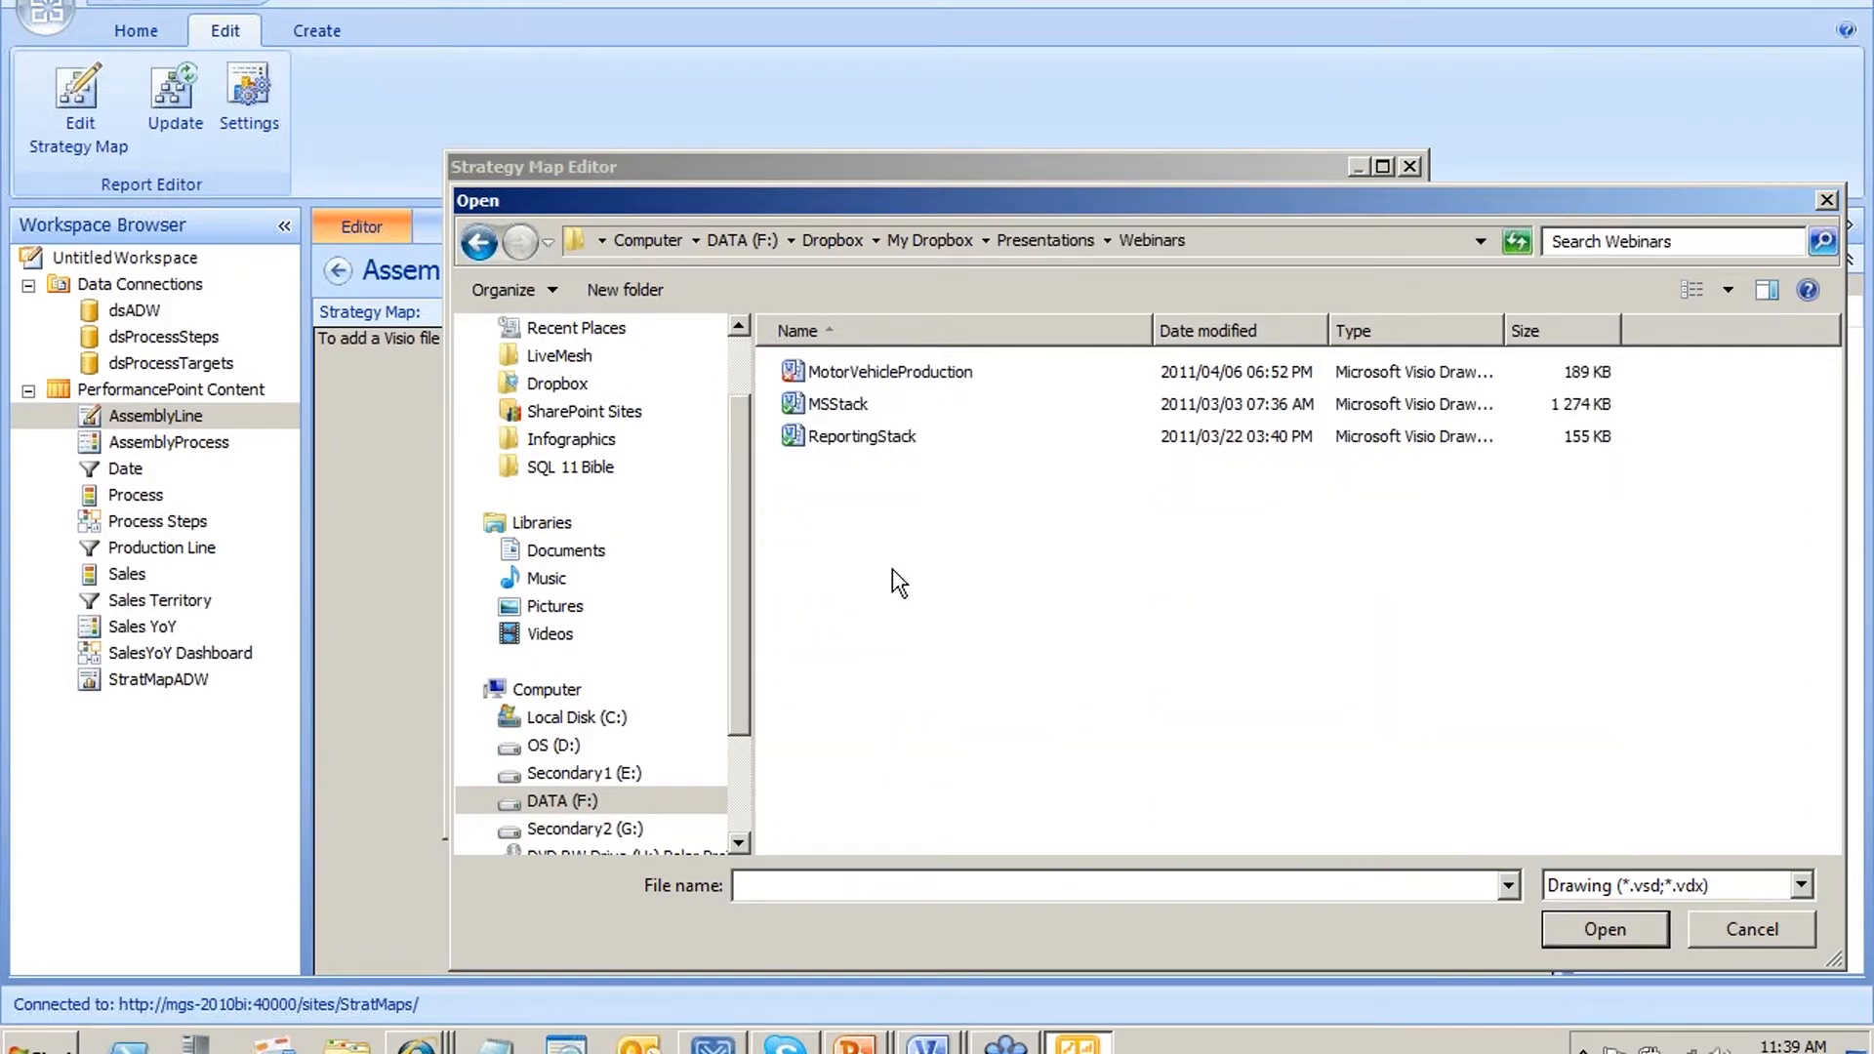
left_click(925, 386)
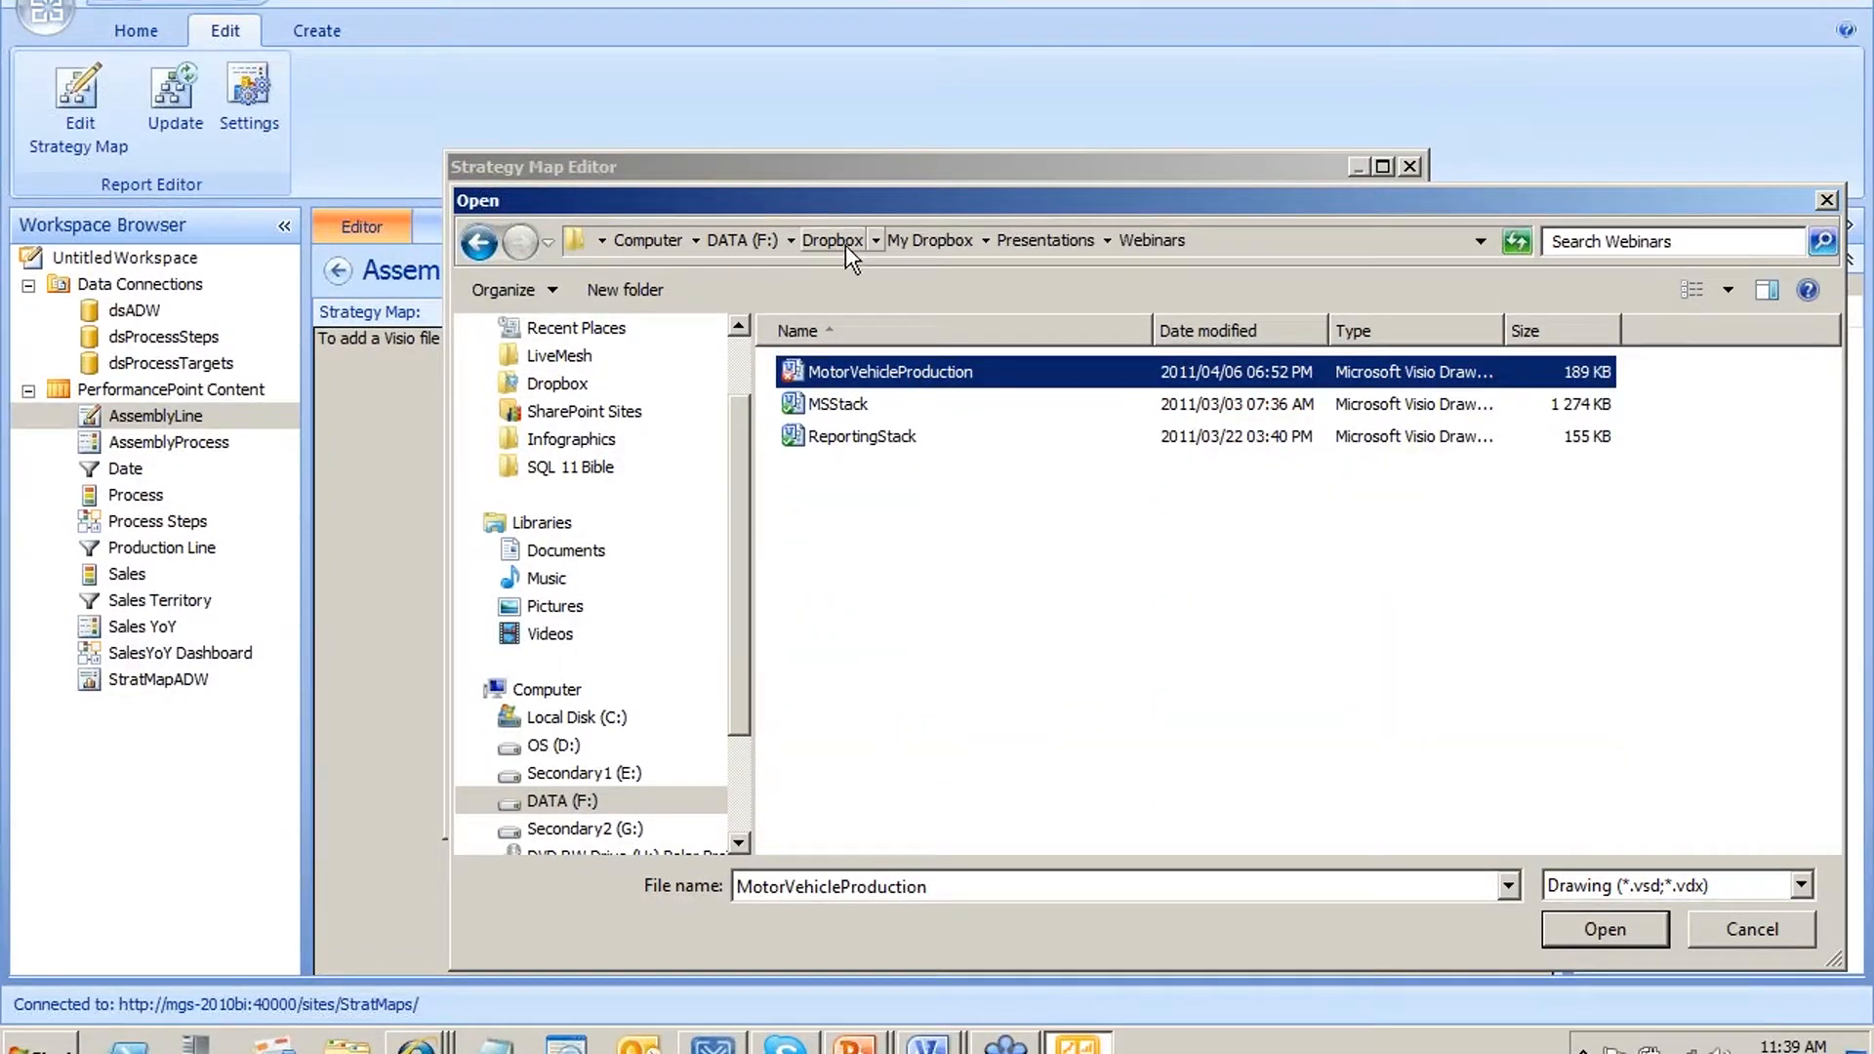
double_click(912, 372)
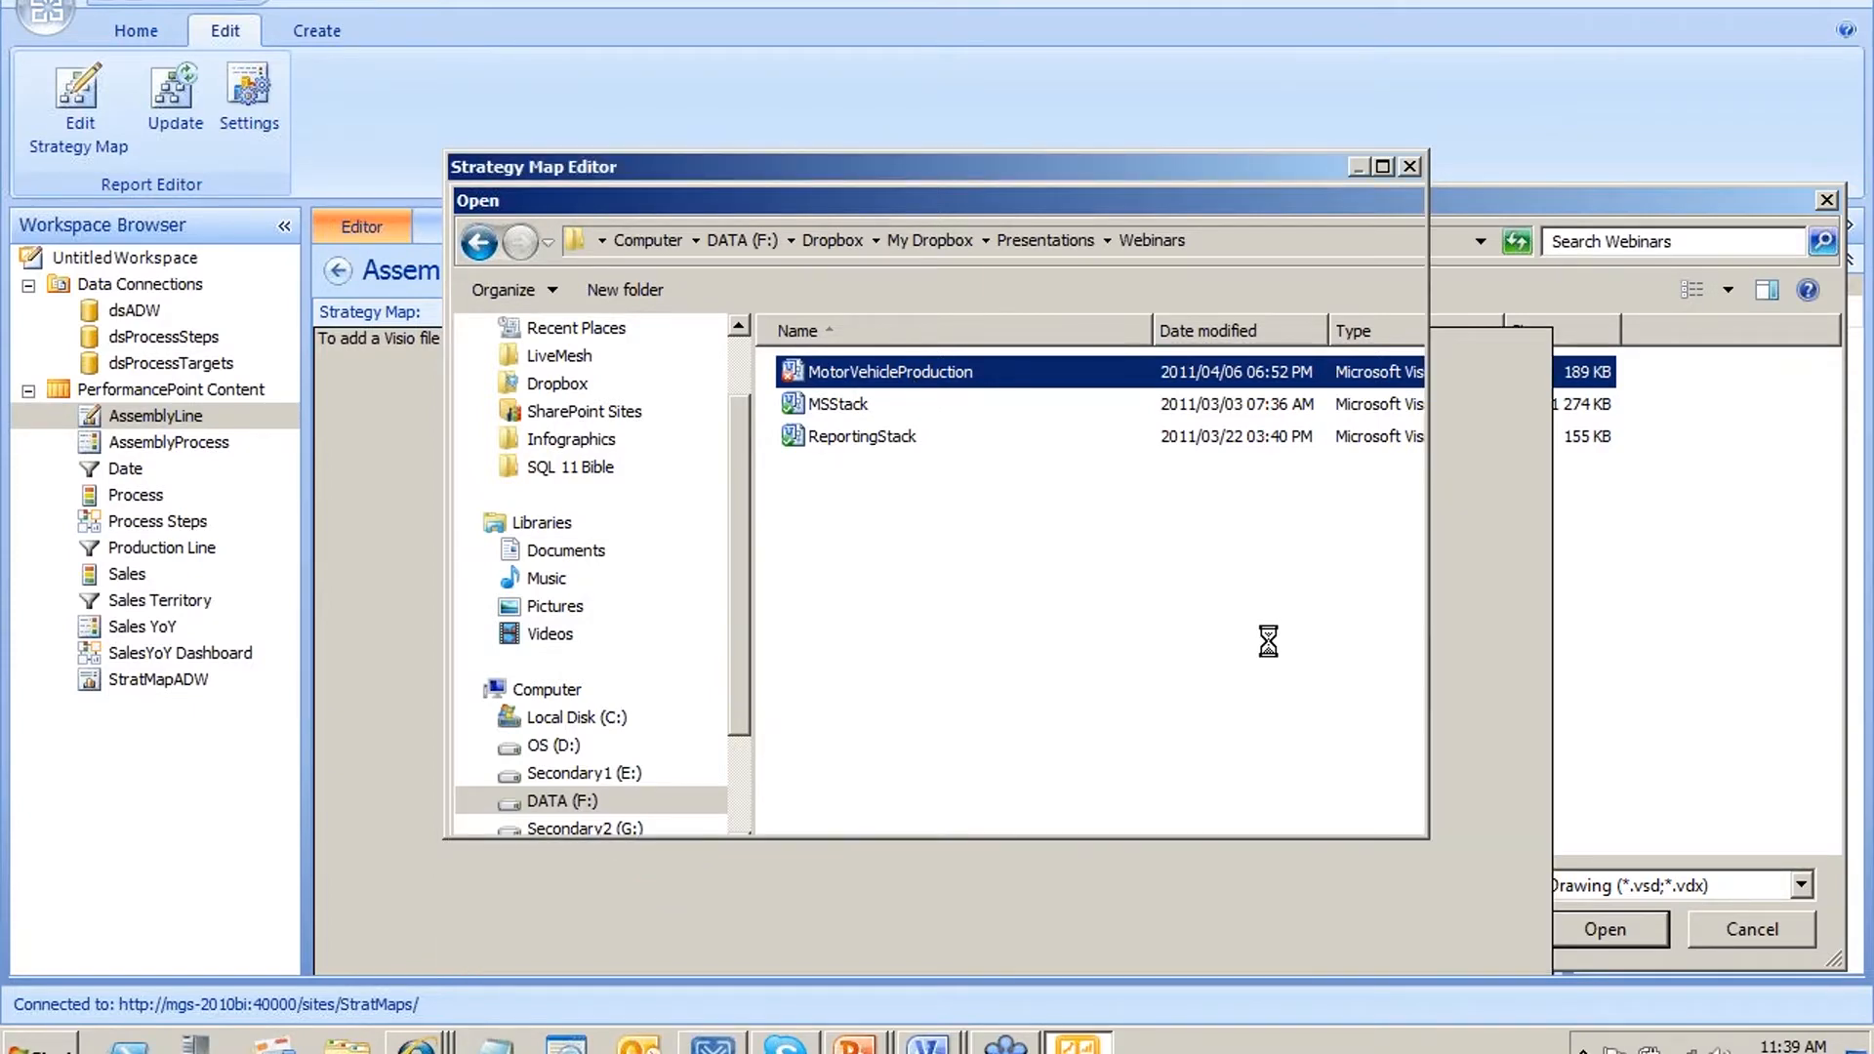
scroll(1357, 673, "down", 10)
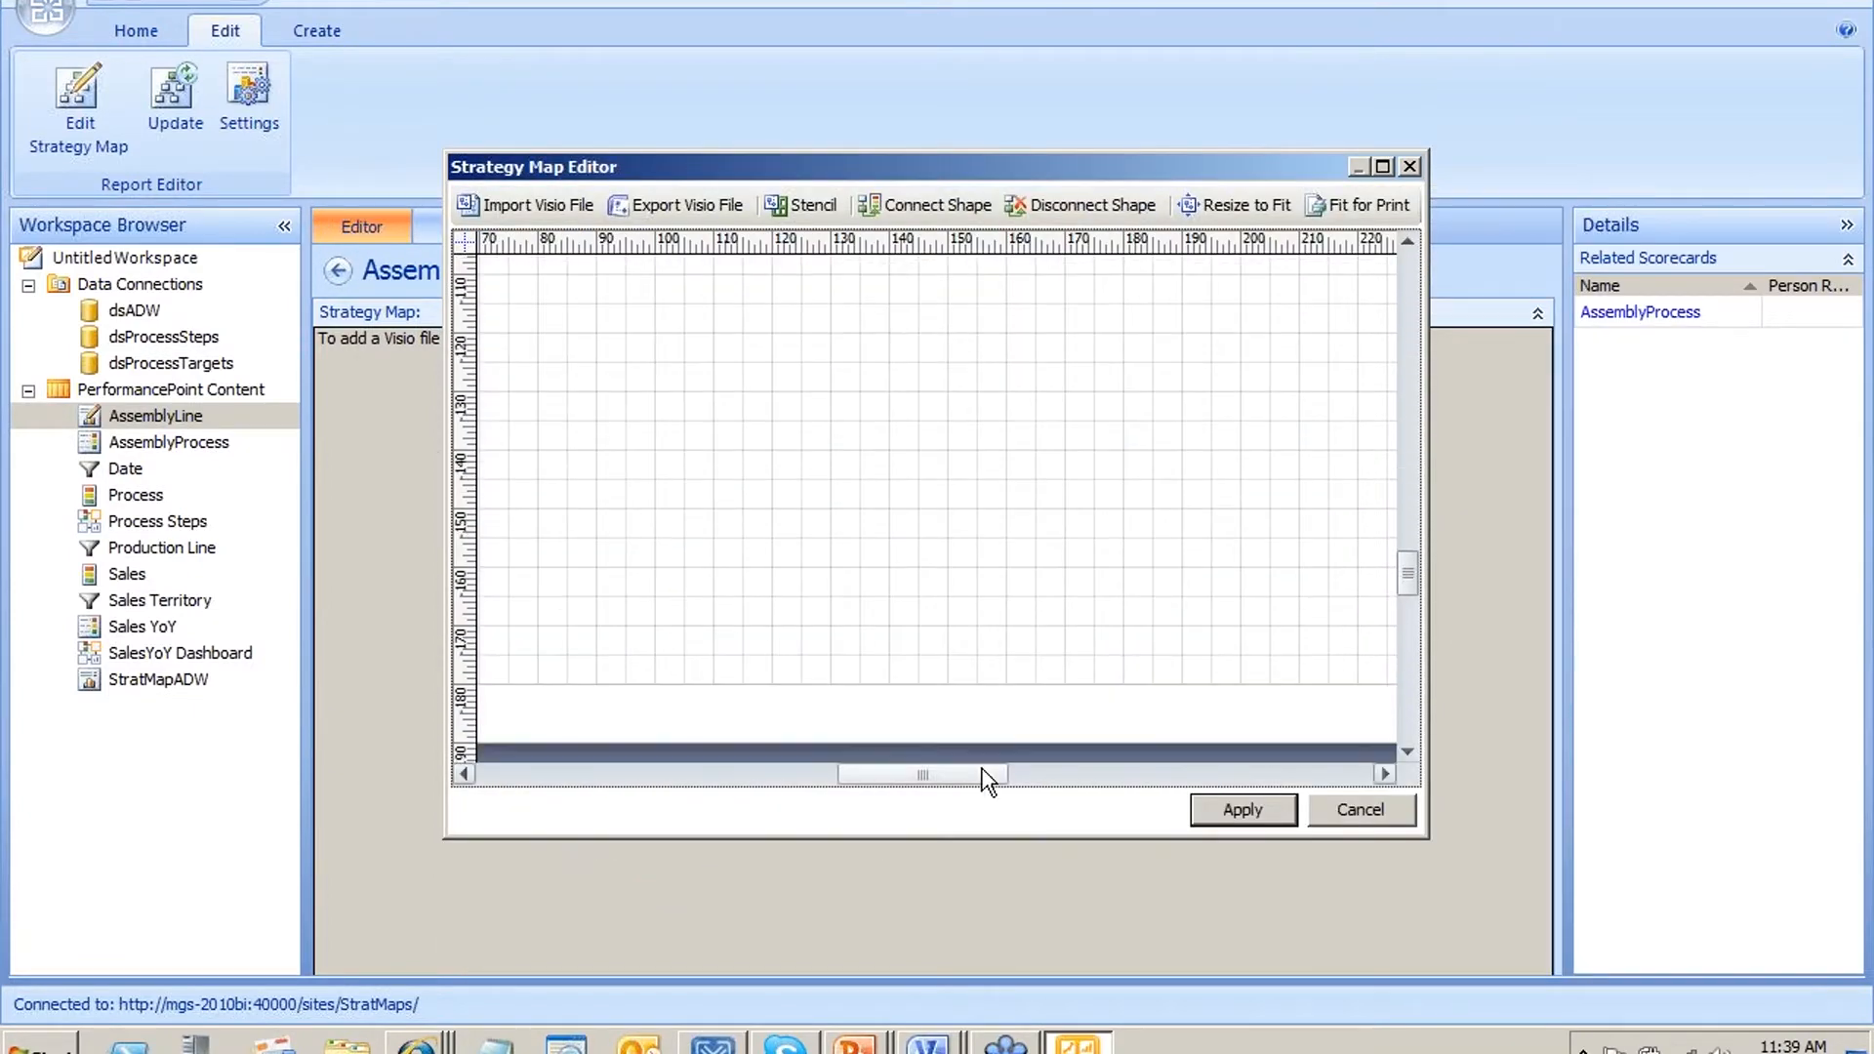
left_click_drag(937, 774, 817, 774)
scroll(971, 652, "up", 8)
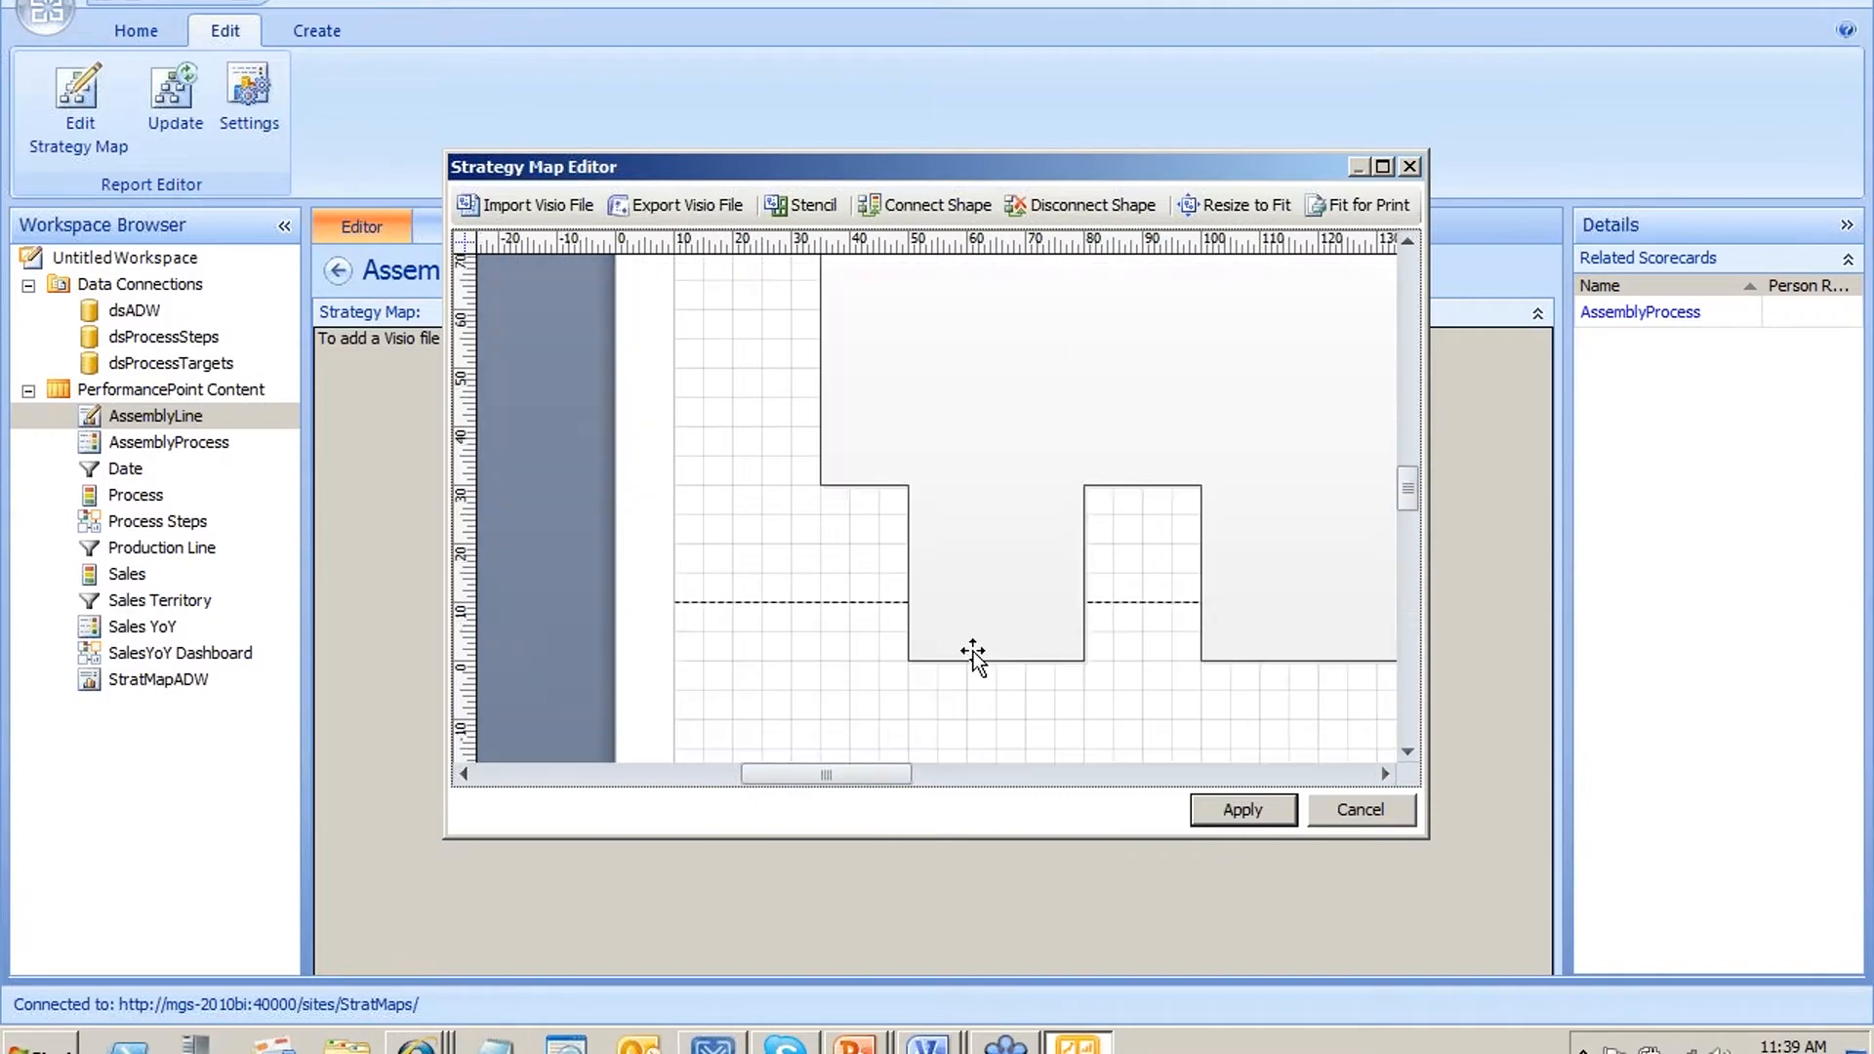
scroll(1129, 606, "down", 5)
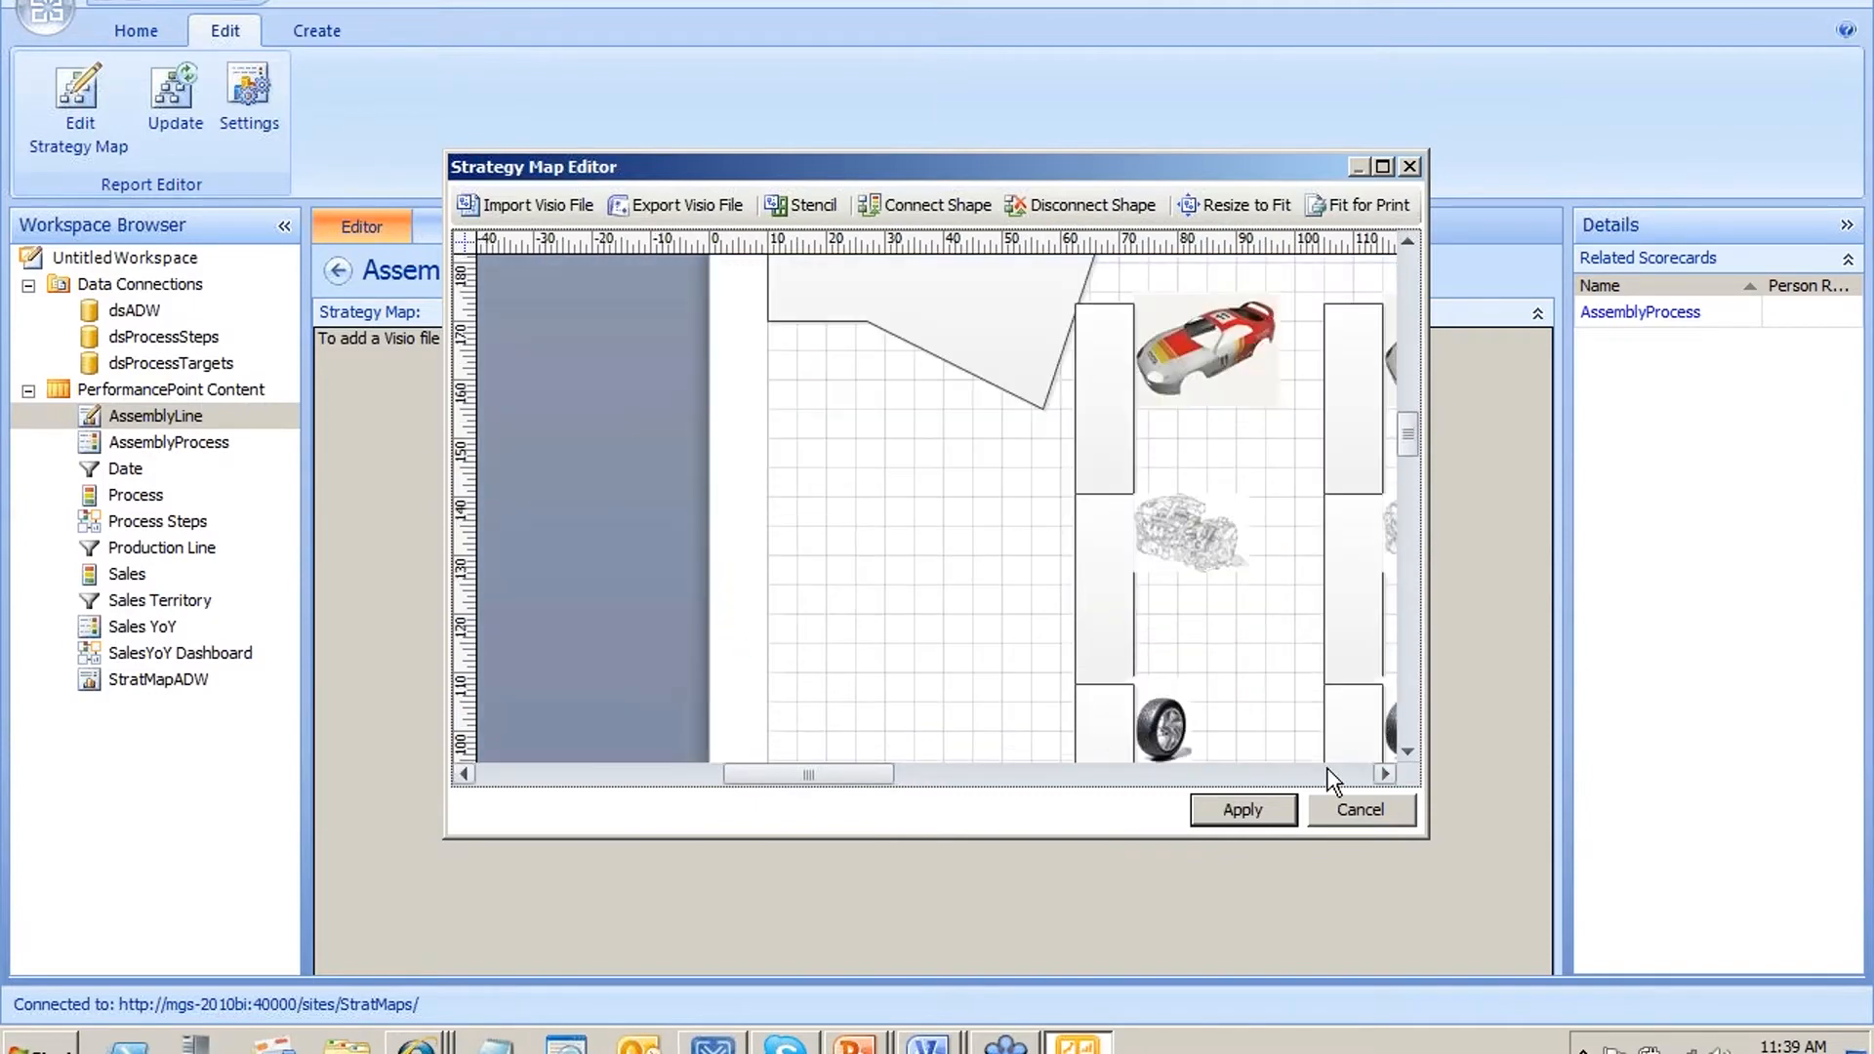
Cancel the strategy map edit, switch to Visio and save the MotorVehicleProduction drawing with Page-1 as the active page
left_click(1362, 809)
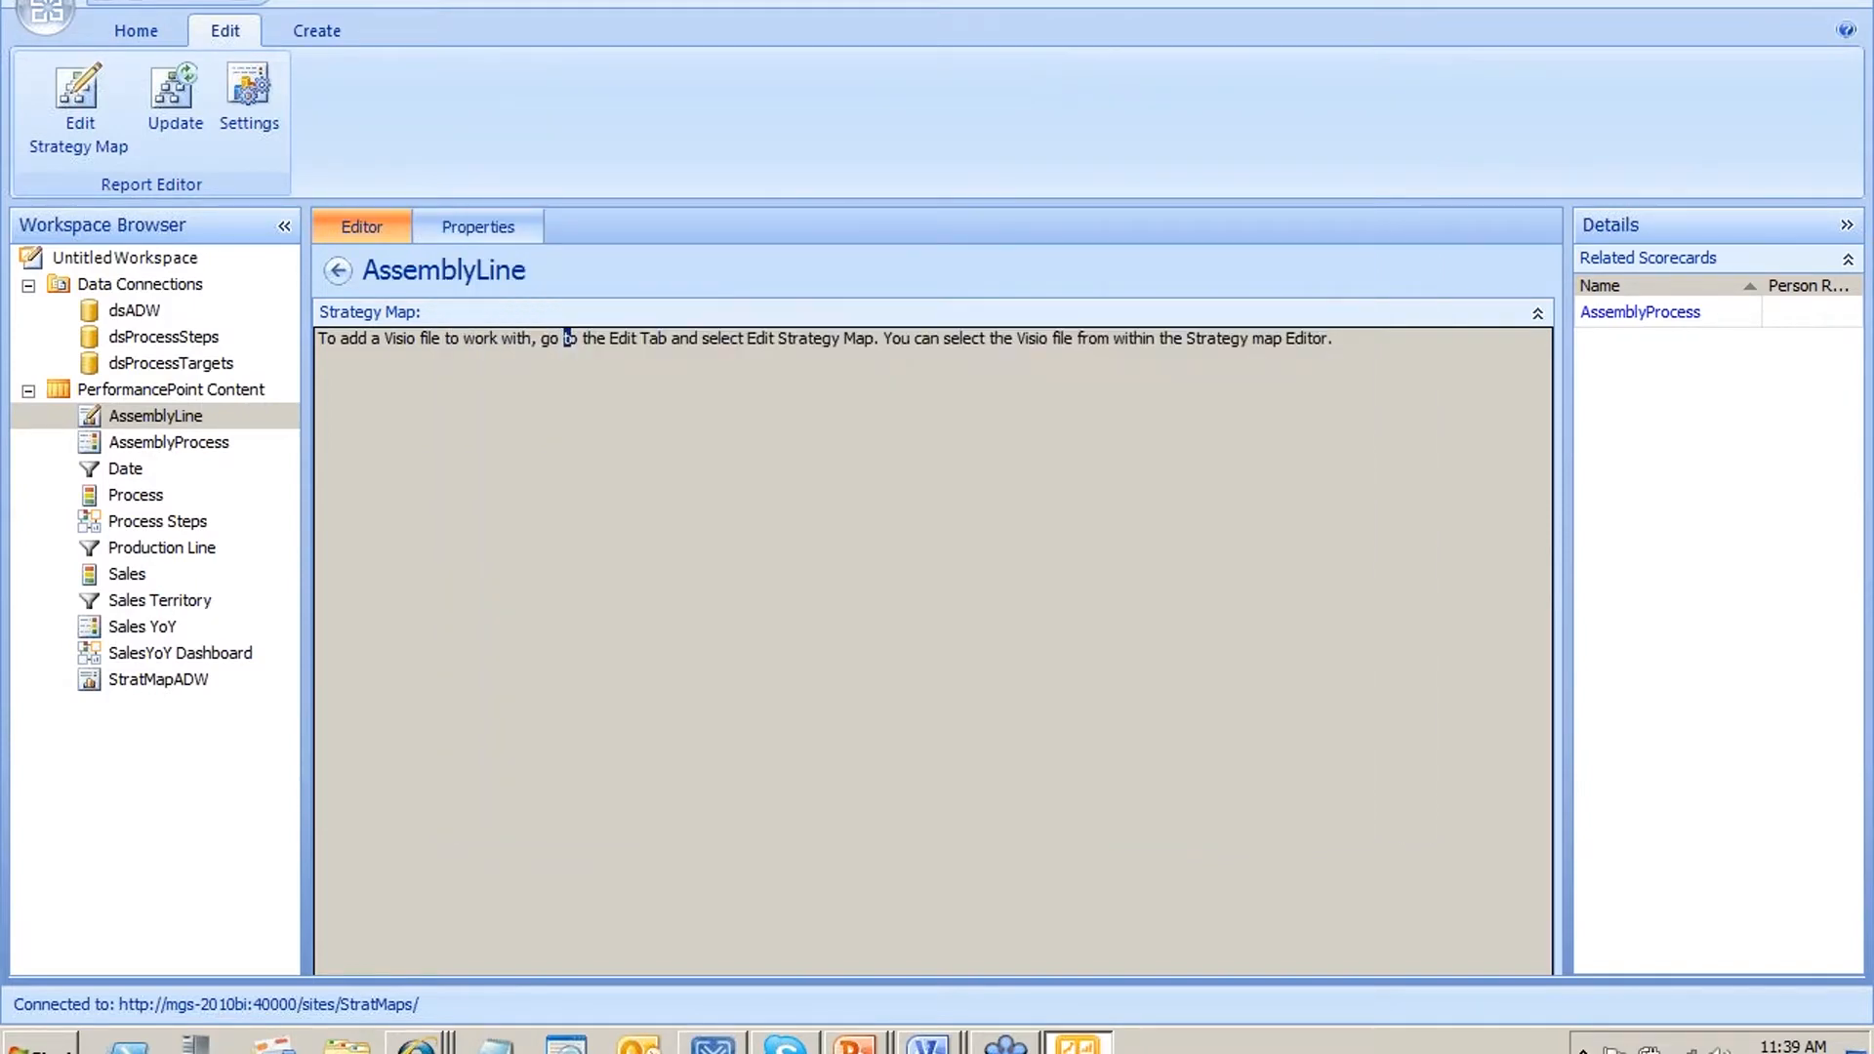
mouse_move(927, 1043)
left_click(969, 957)
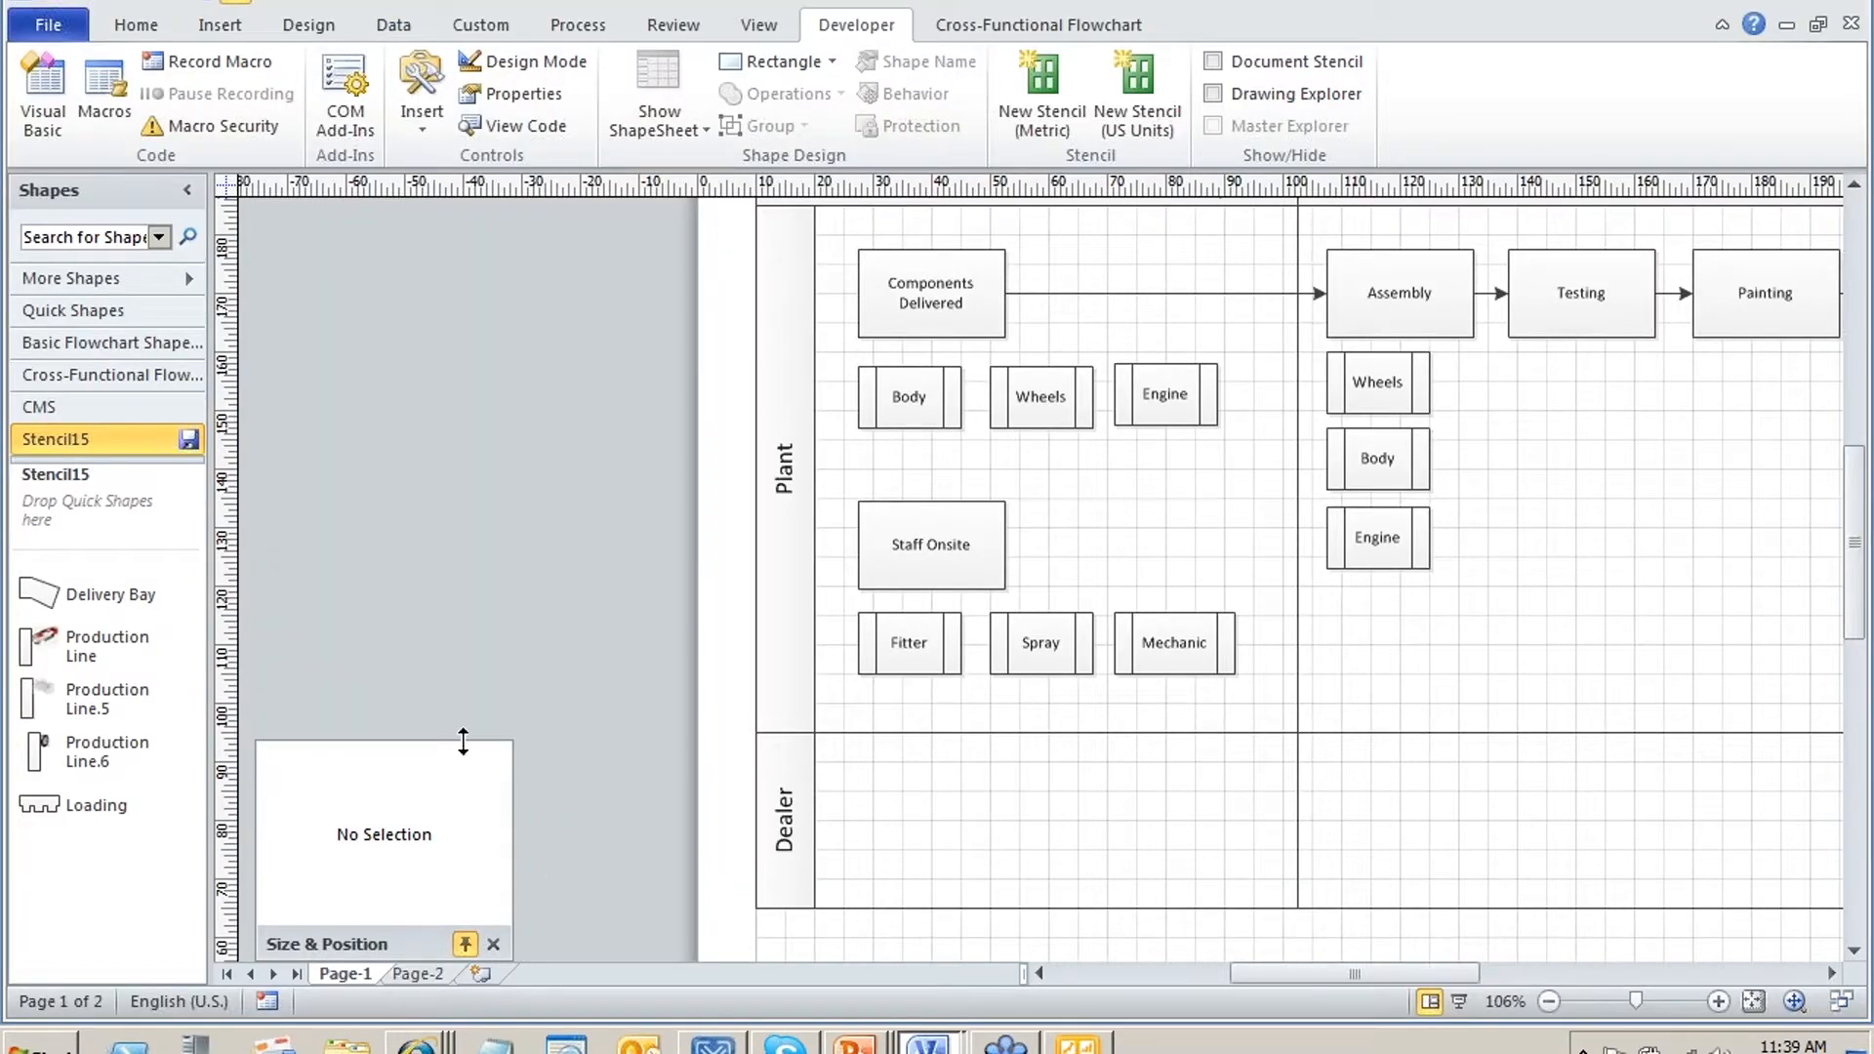
left_click(423, 981)
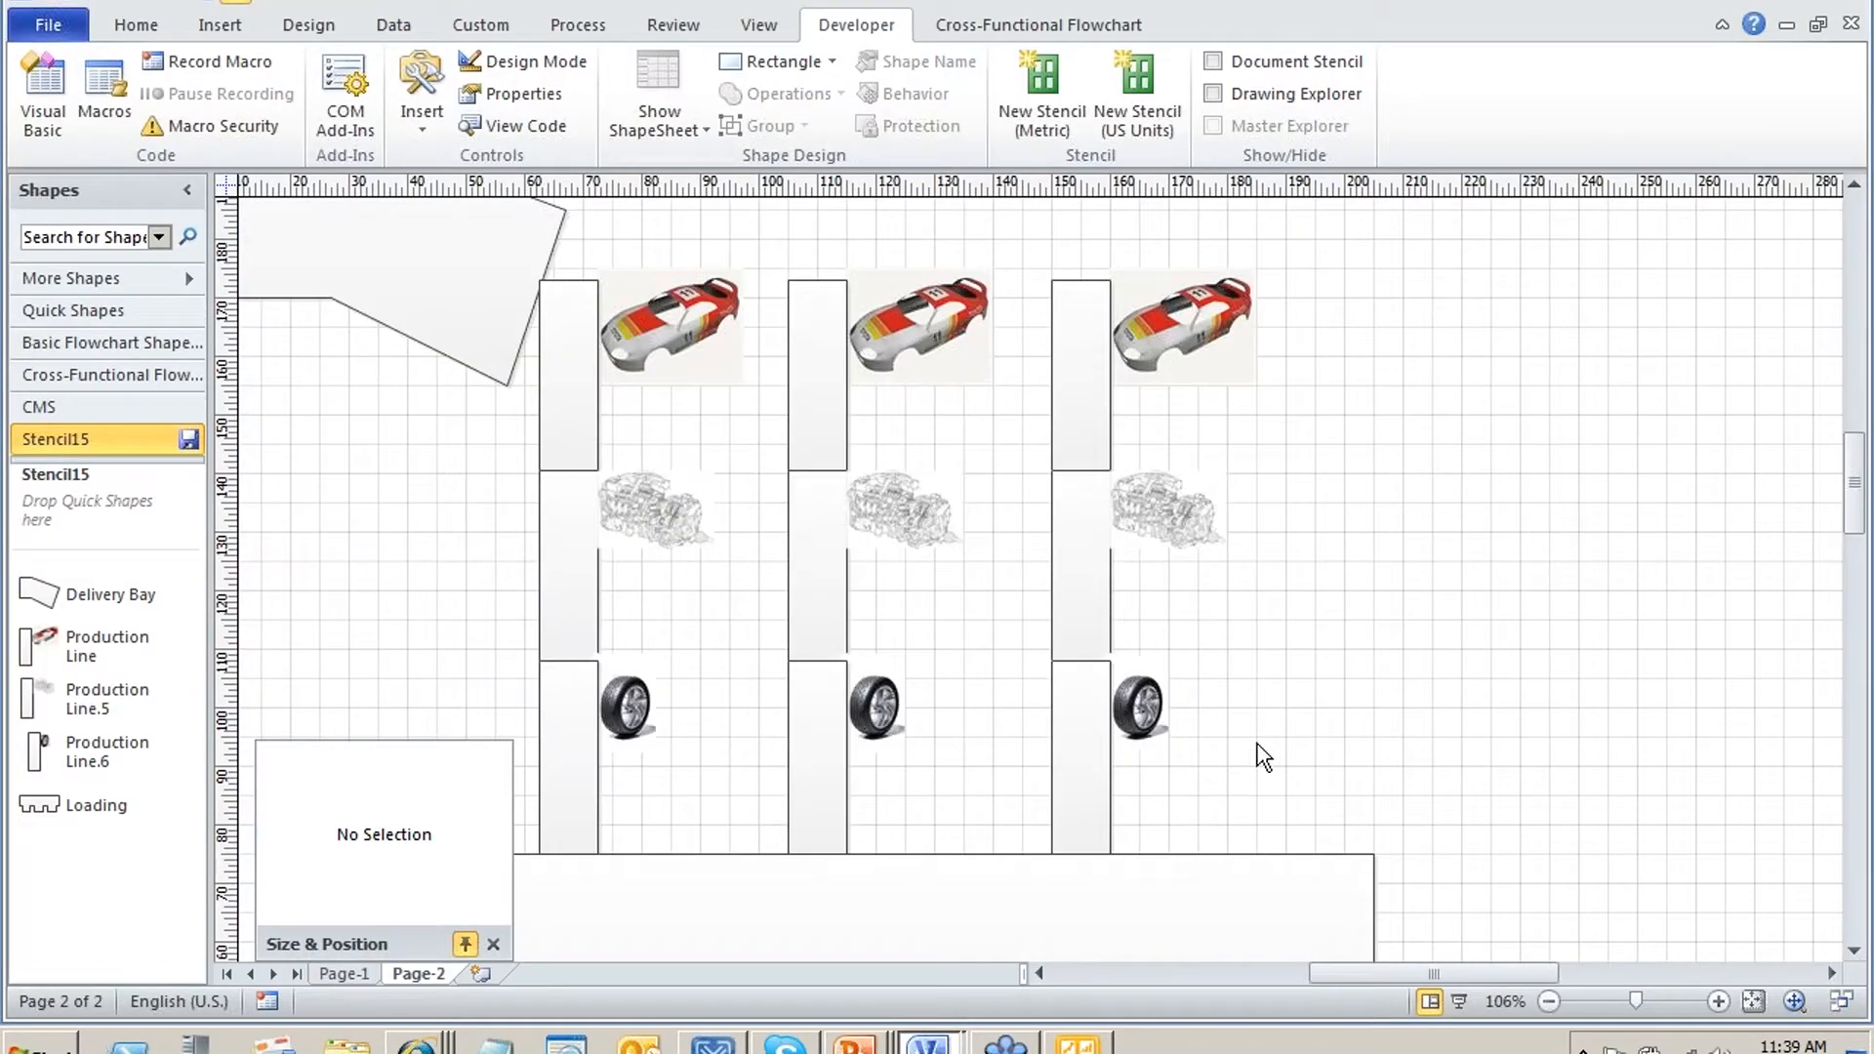
scroll(1263, 757, "up", 2)
left_click(353, 976)
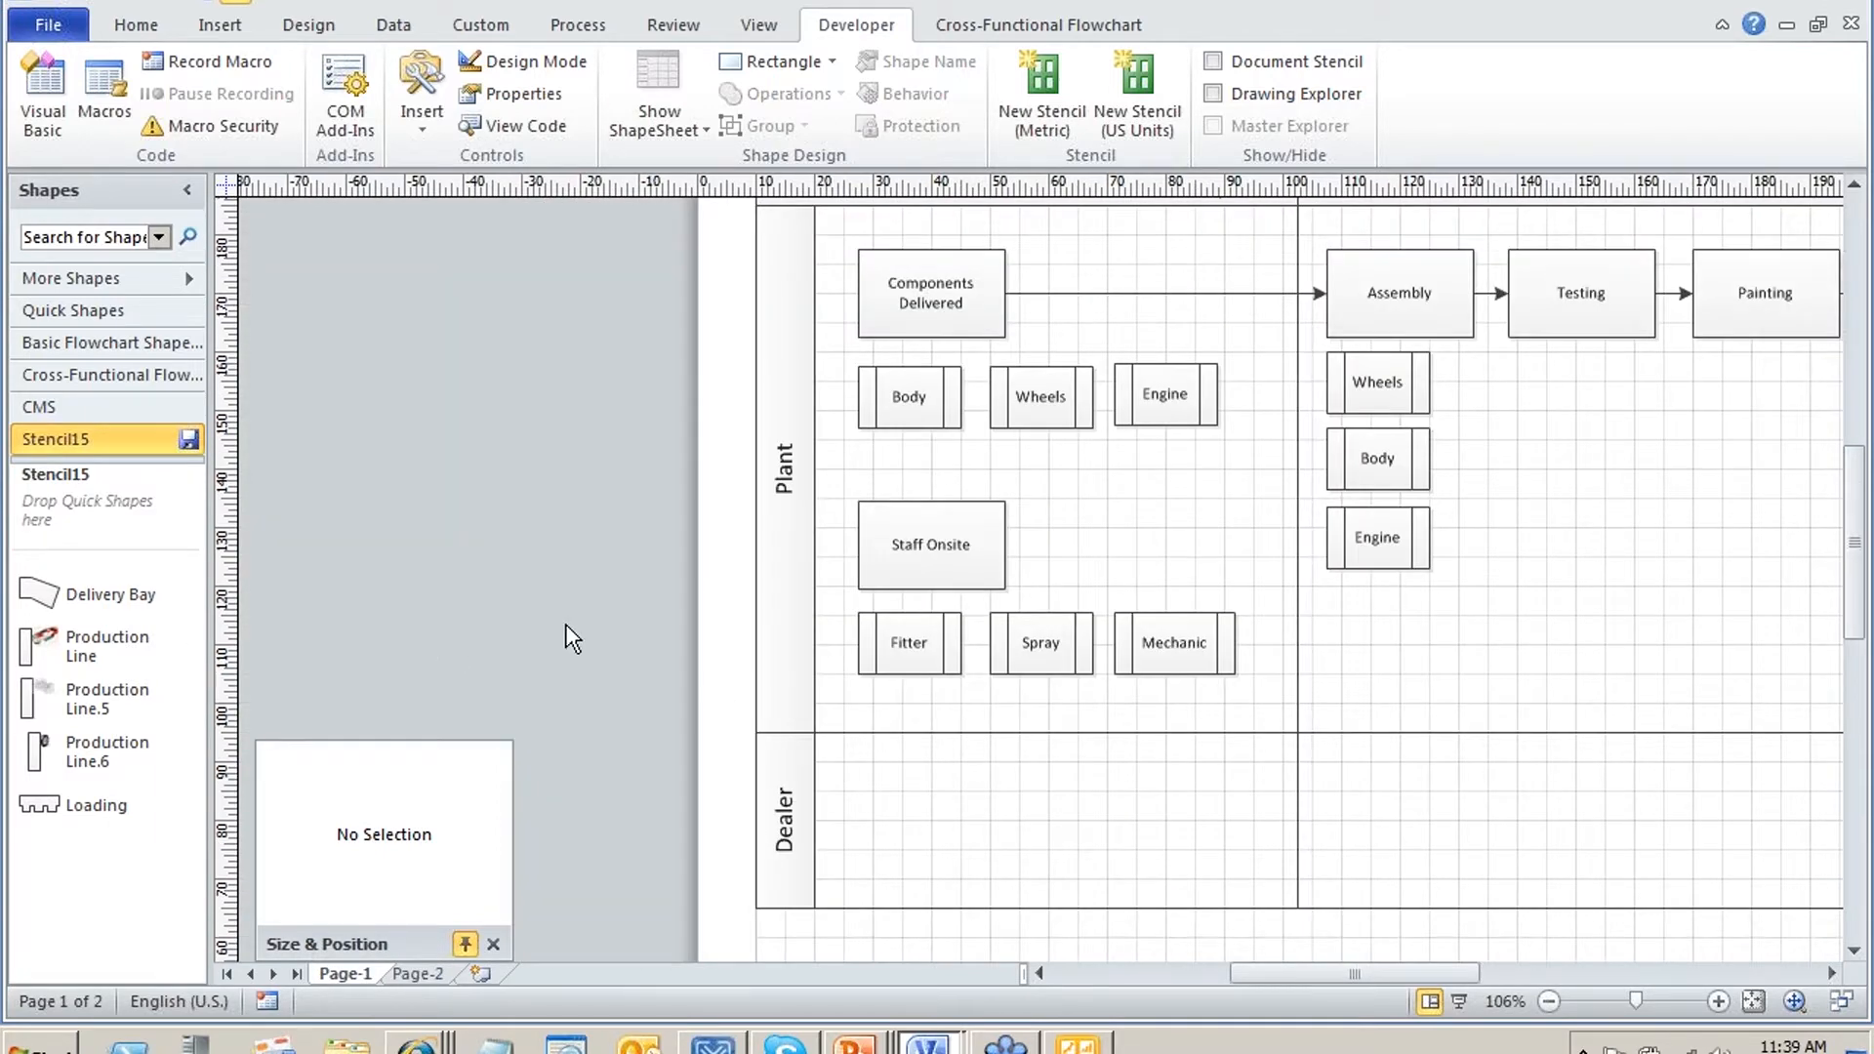
scroll(569, 635, "up", 4)
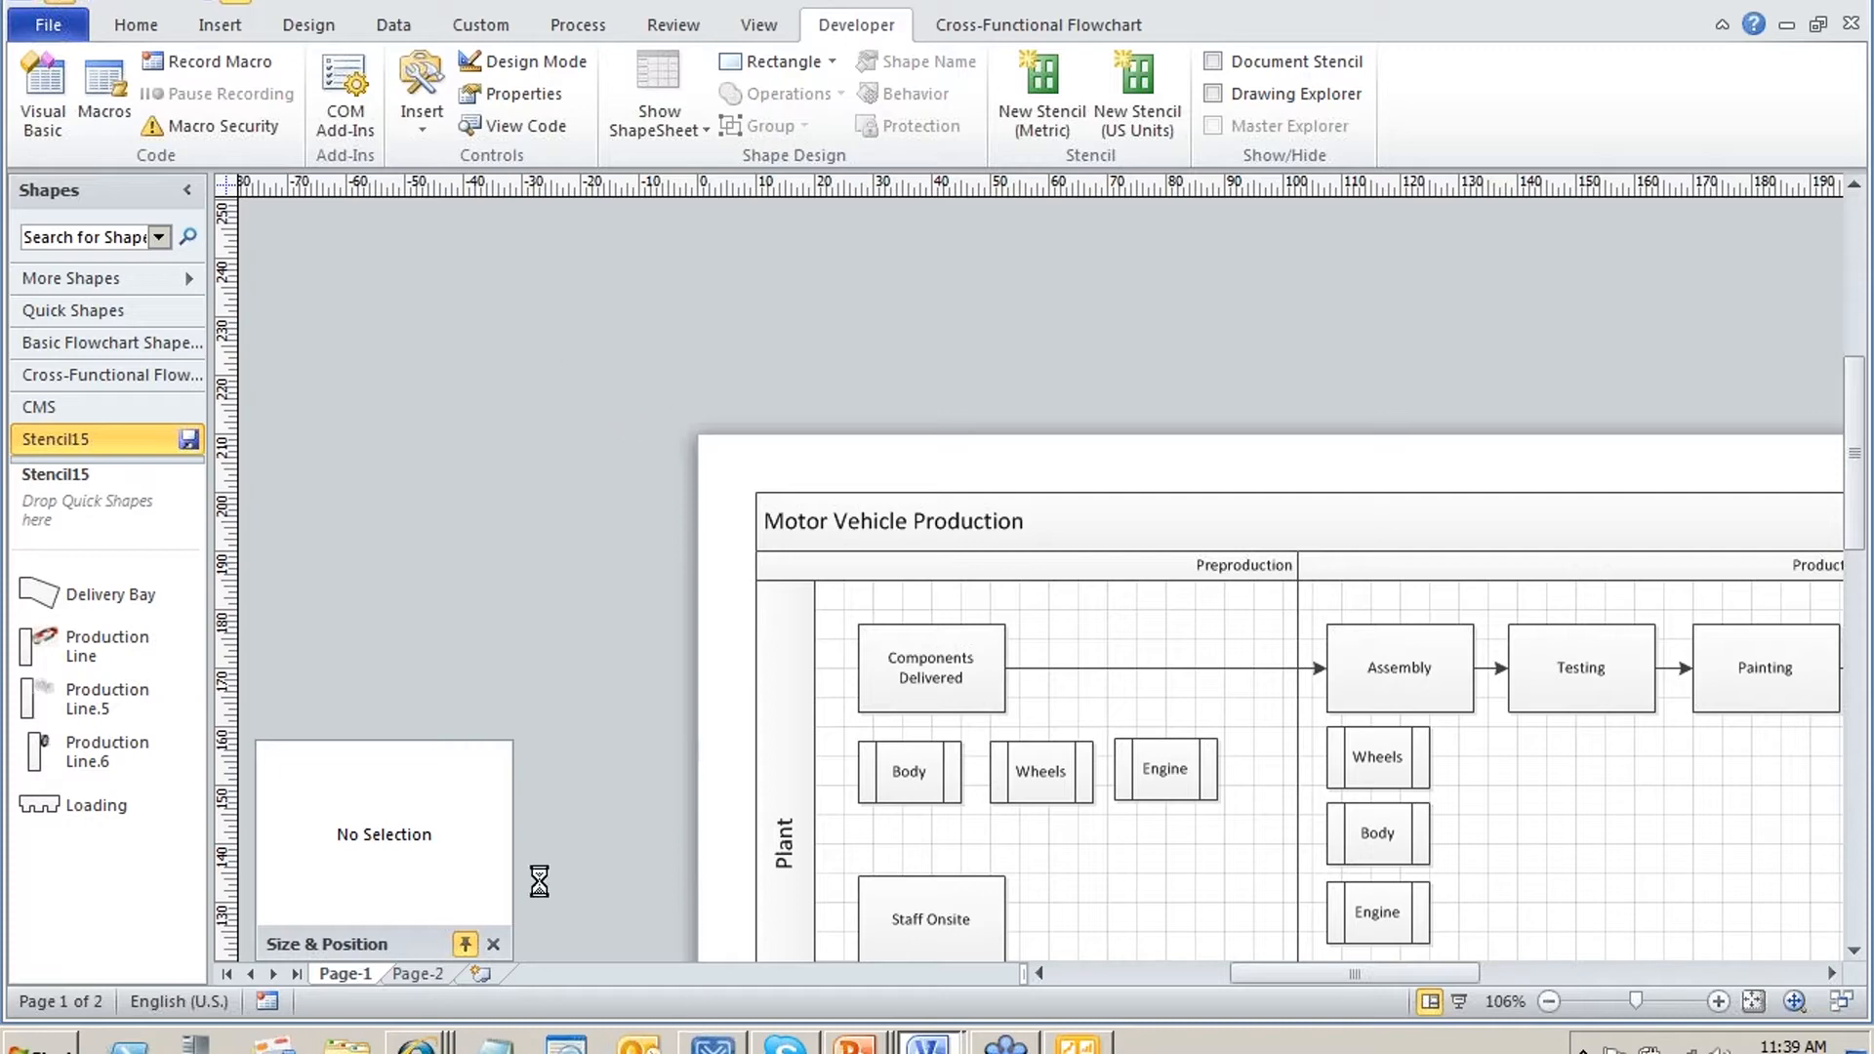
Switch back to Dashboard Designer and import the MotorVehicleProduction drawing into the AssemblyLine strategy map again, with the editor maximized
key("alt+Tab")
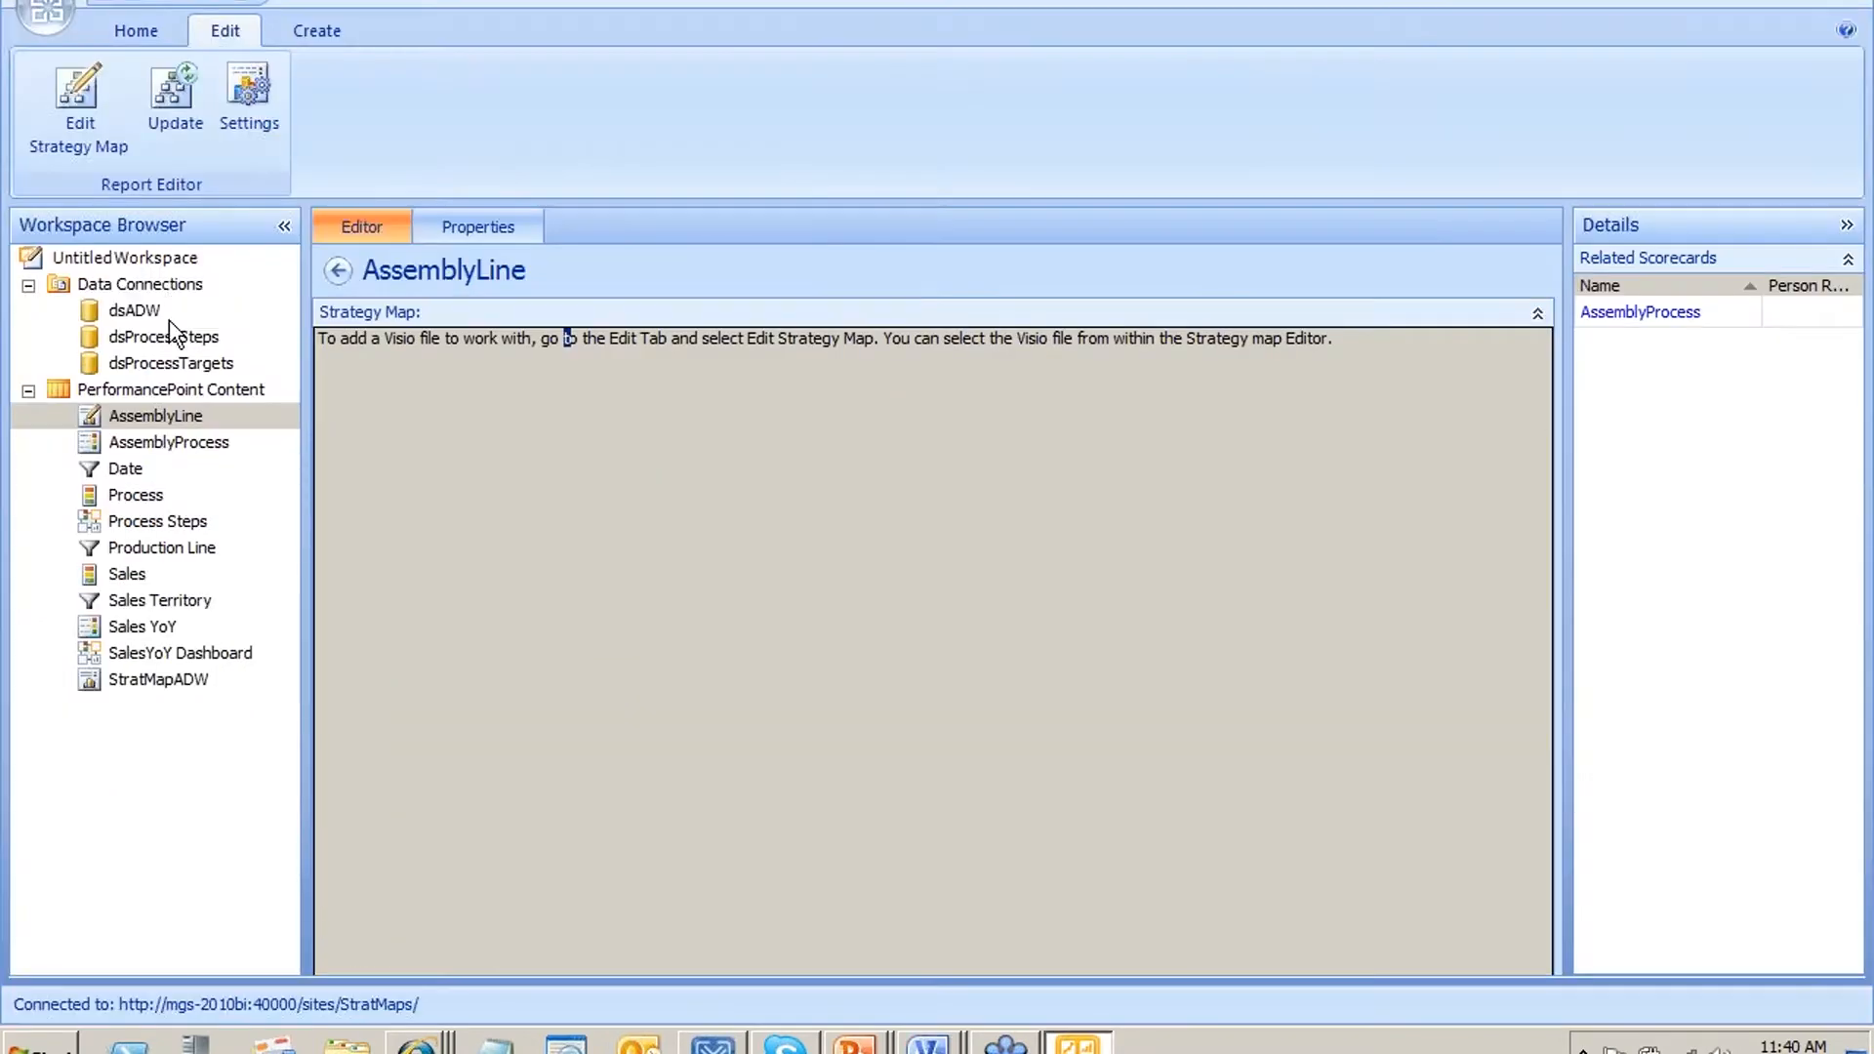
left_click(70, 111)
left_click(576, 202)
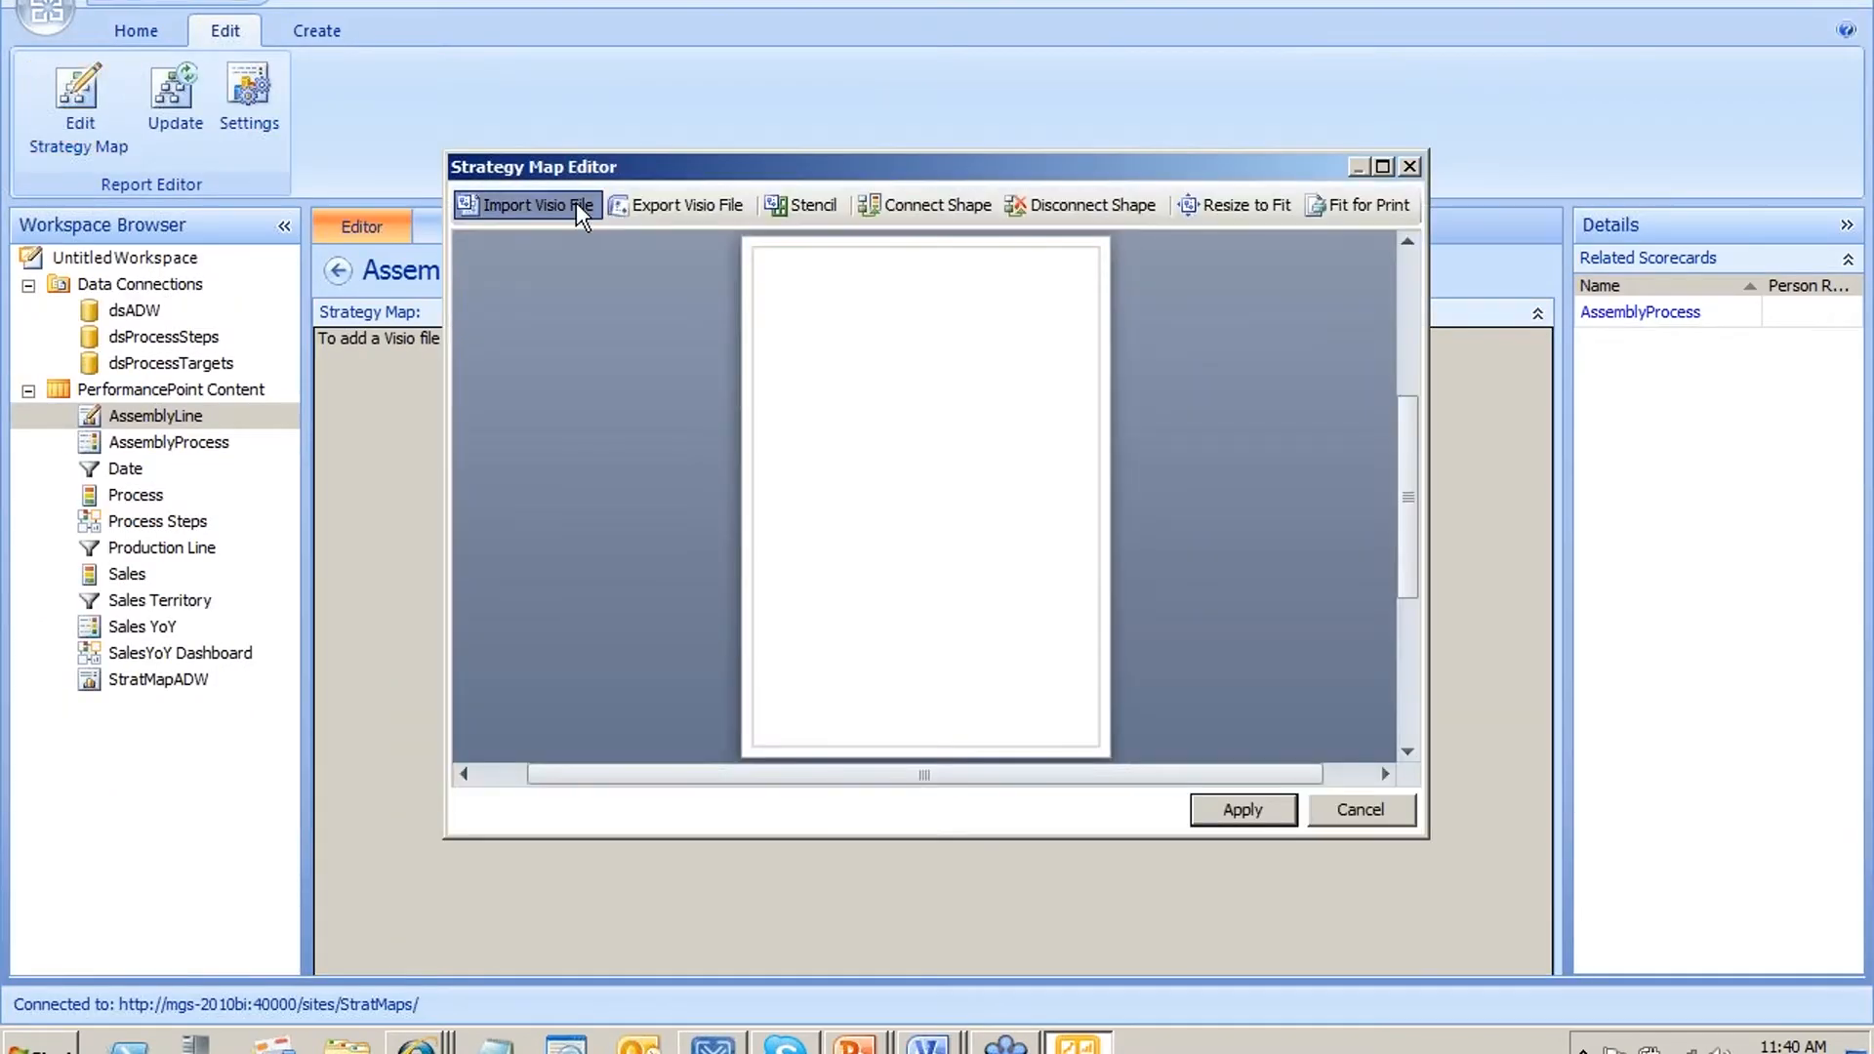
left_click(898, 373)
double_click(898, 373)
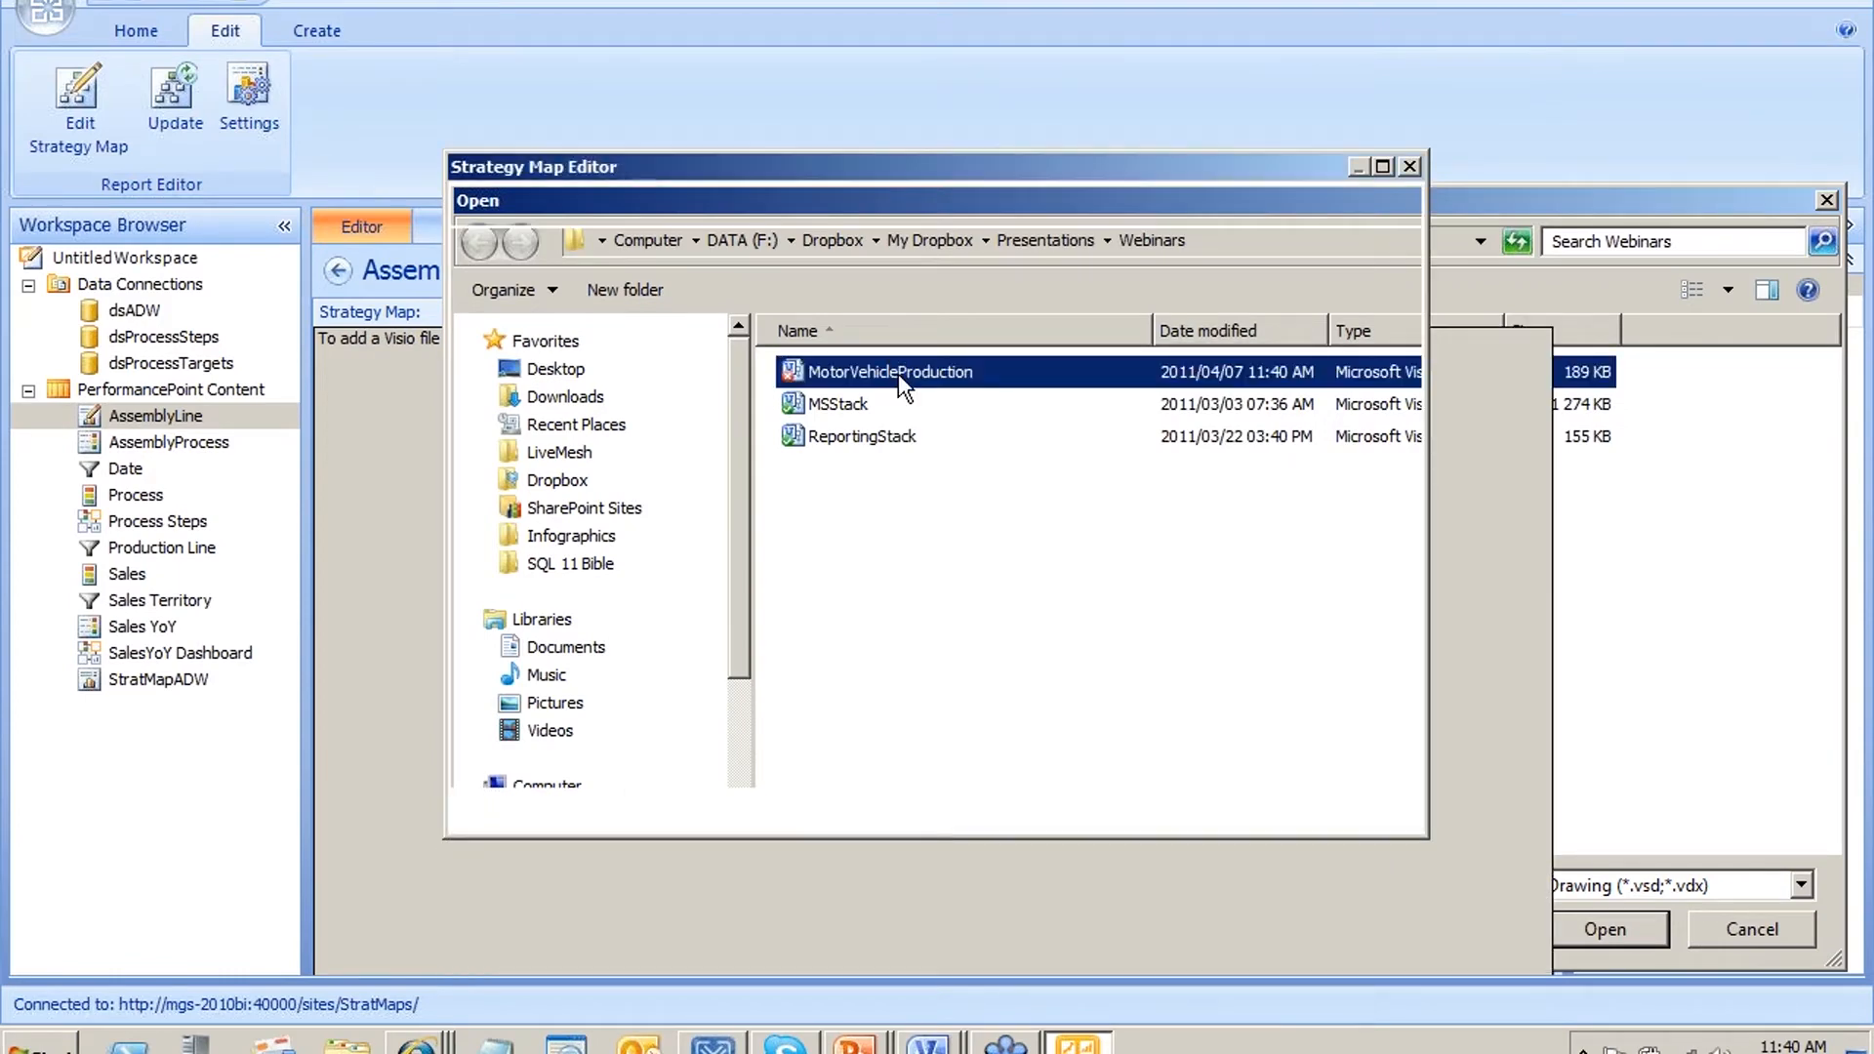
left_click(1380, 165)
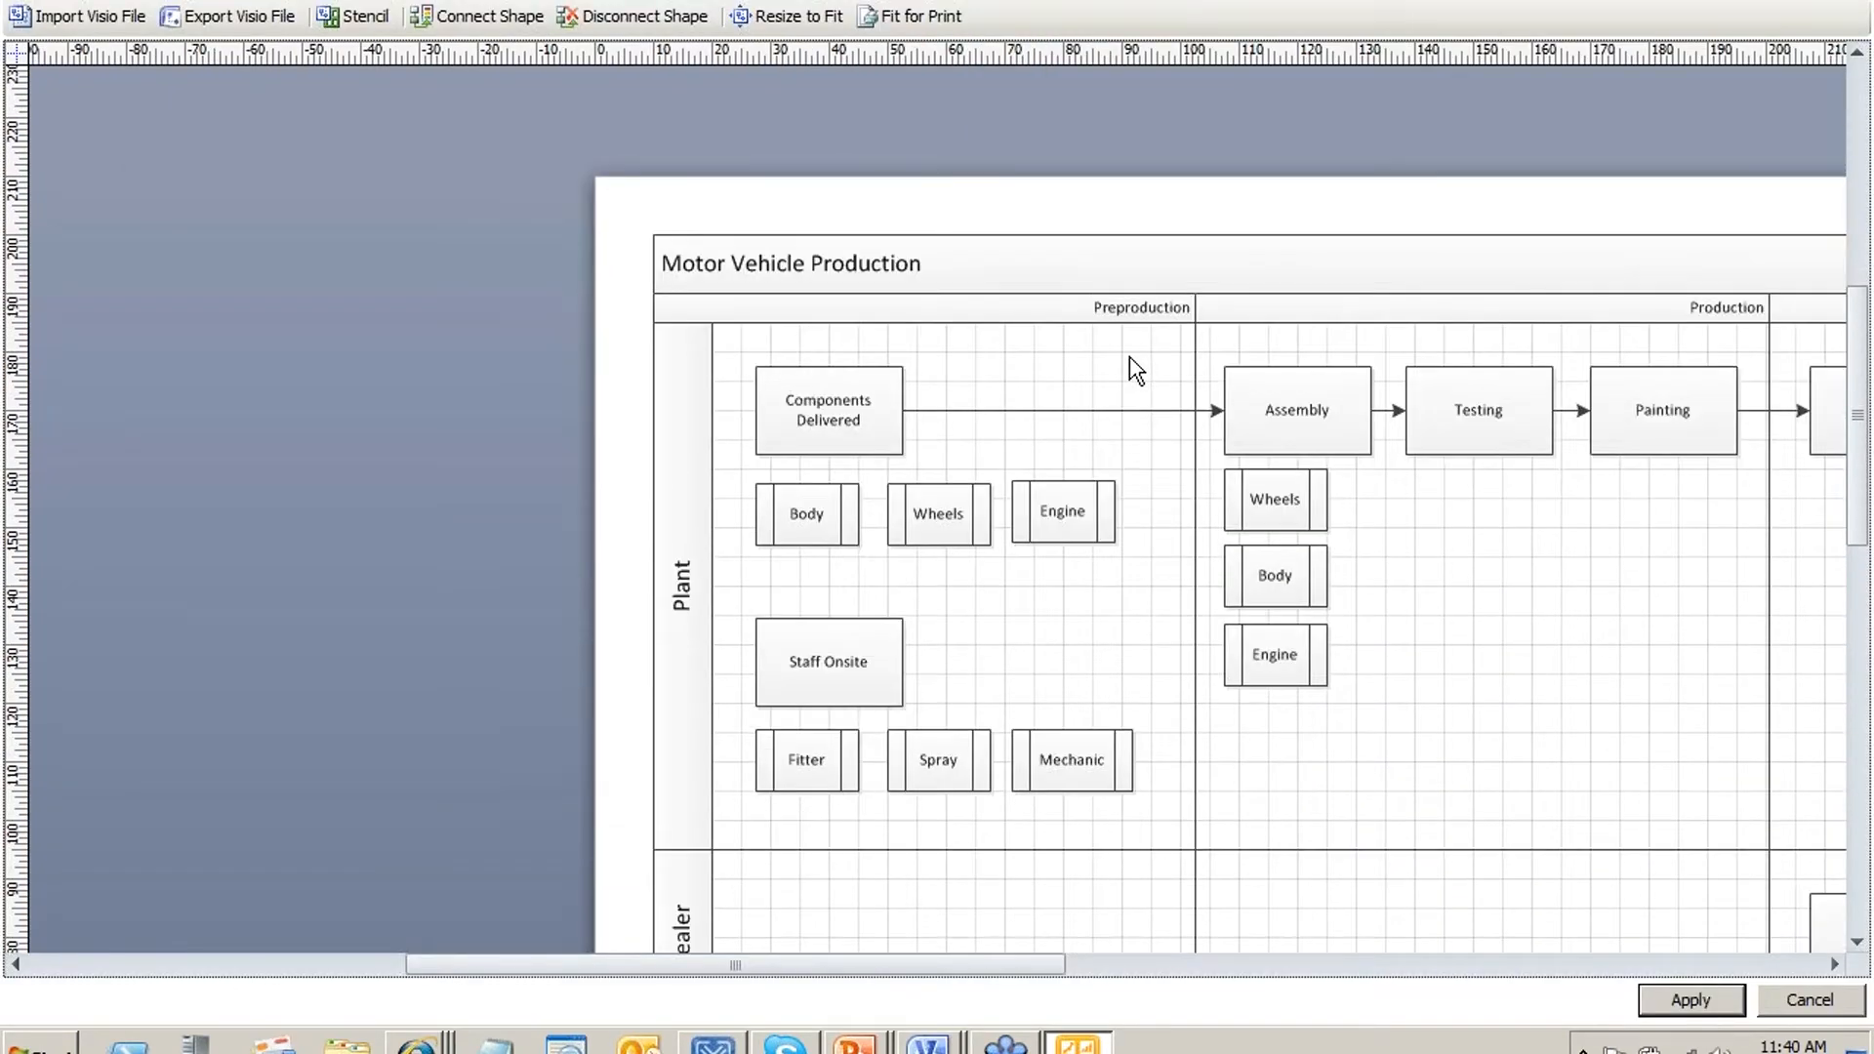
Connect the Components Delivered shape to the Target of the Components Delivered row in the scorecard
left_click_drag(894, 964, 1025, 967)
left_click(484, 16)
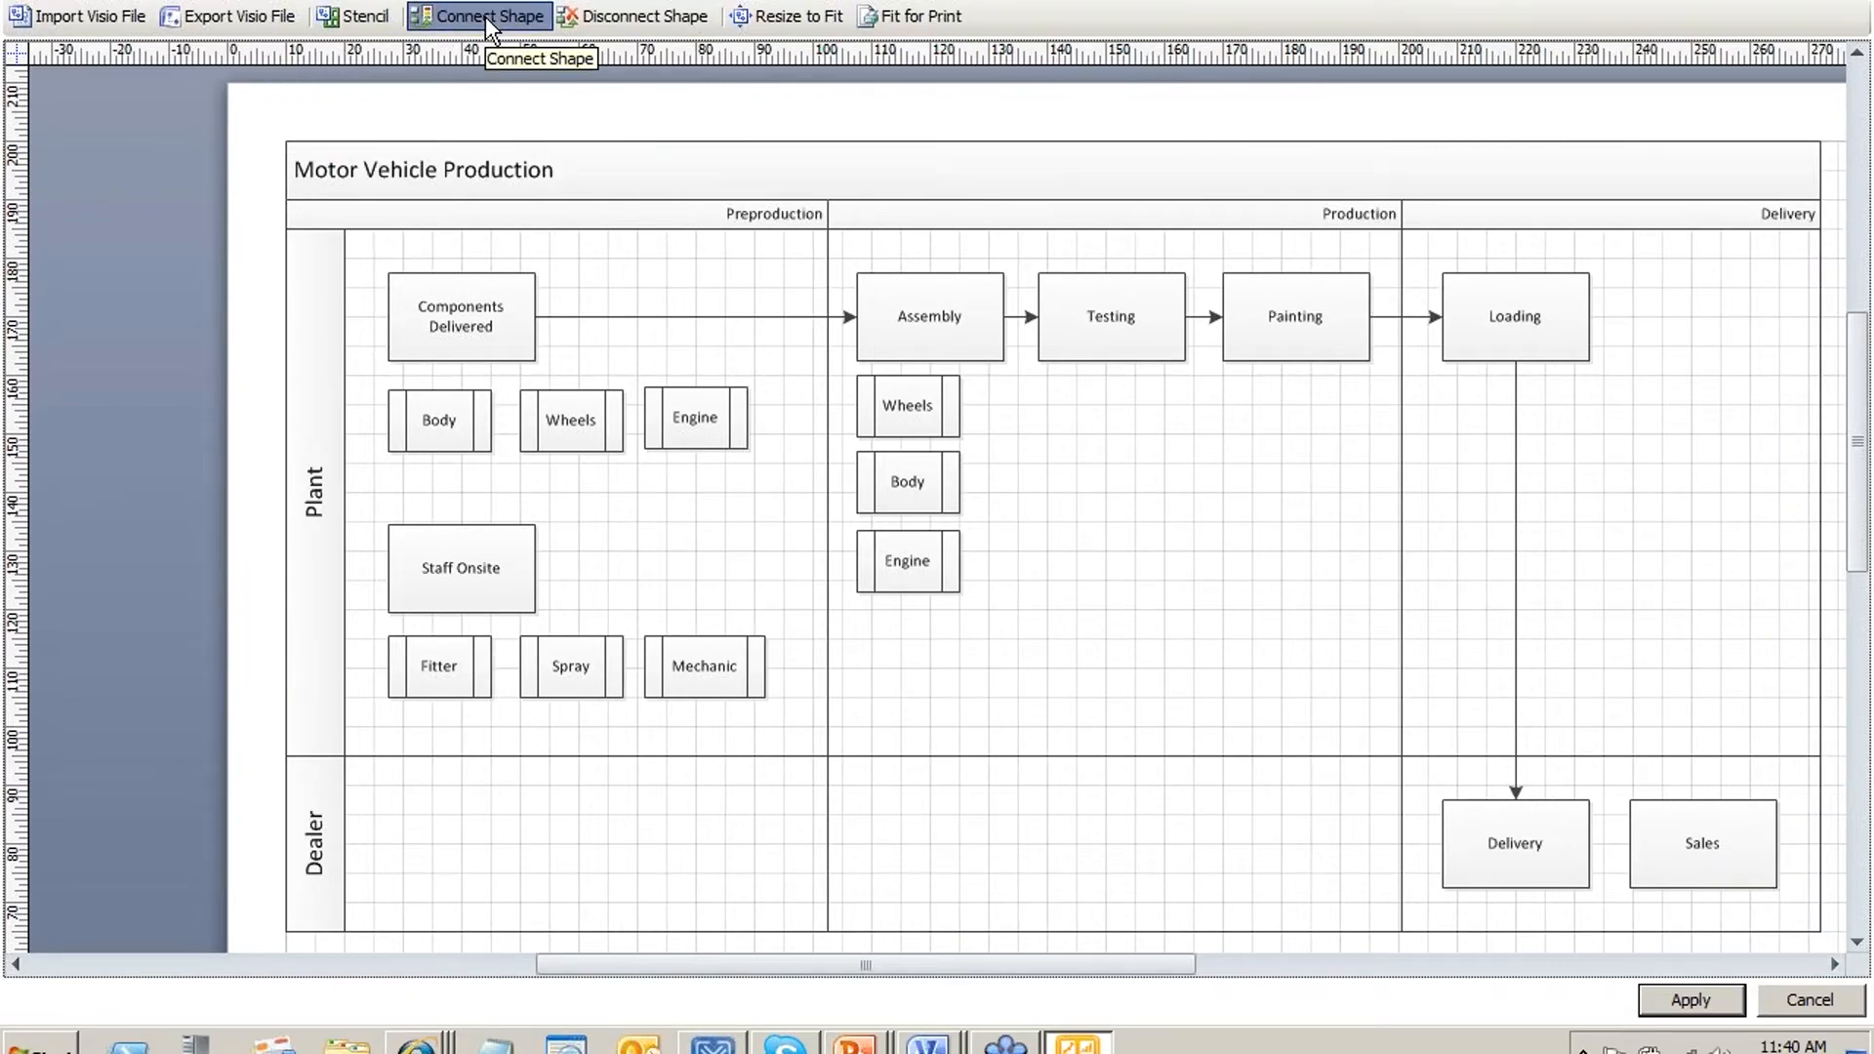
left_click_drag(642, 213, 1194, 209)
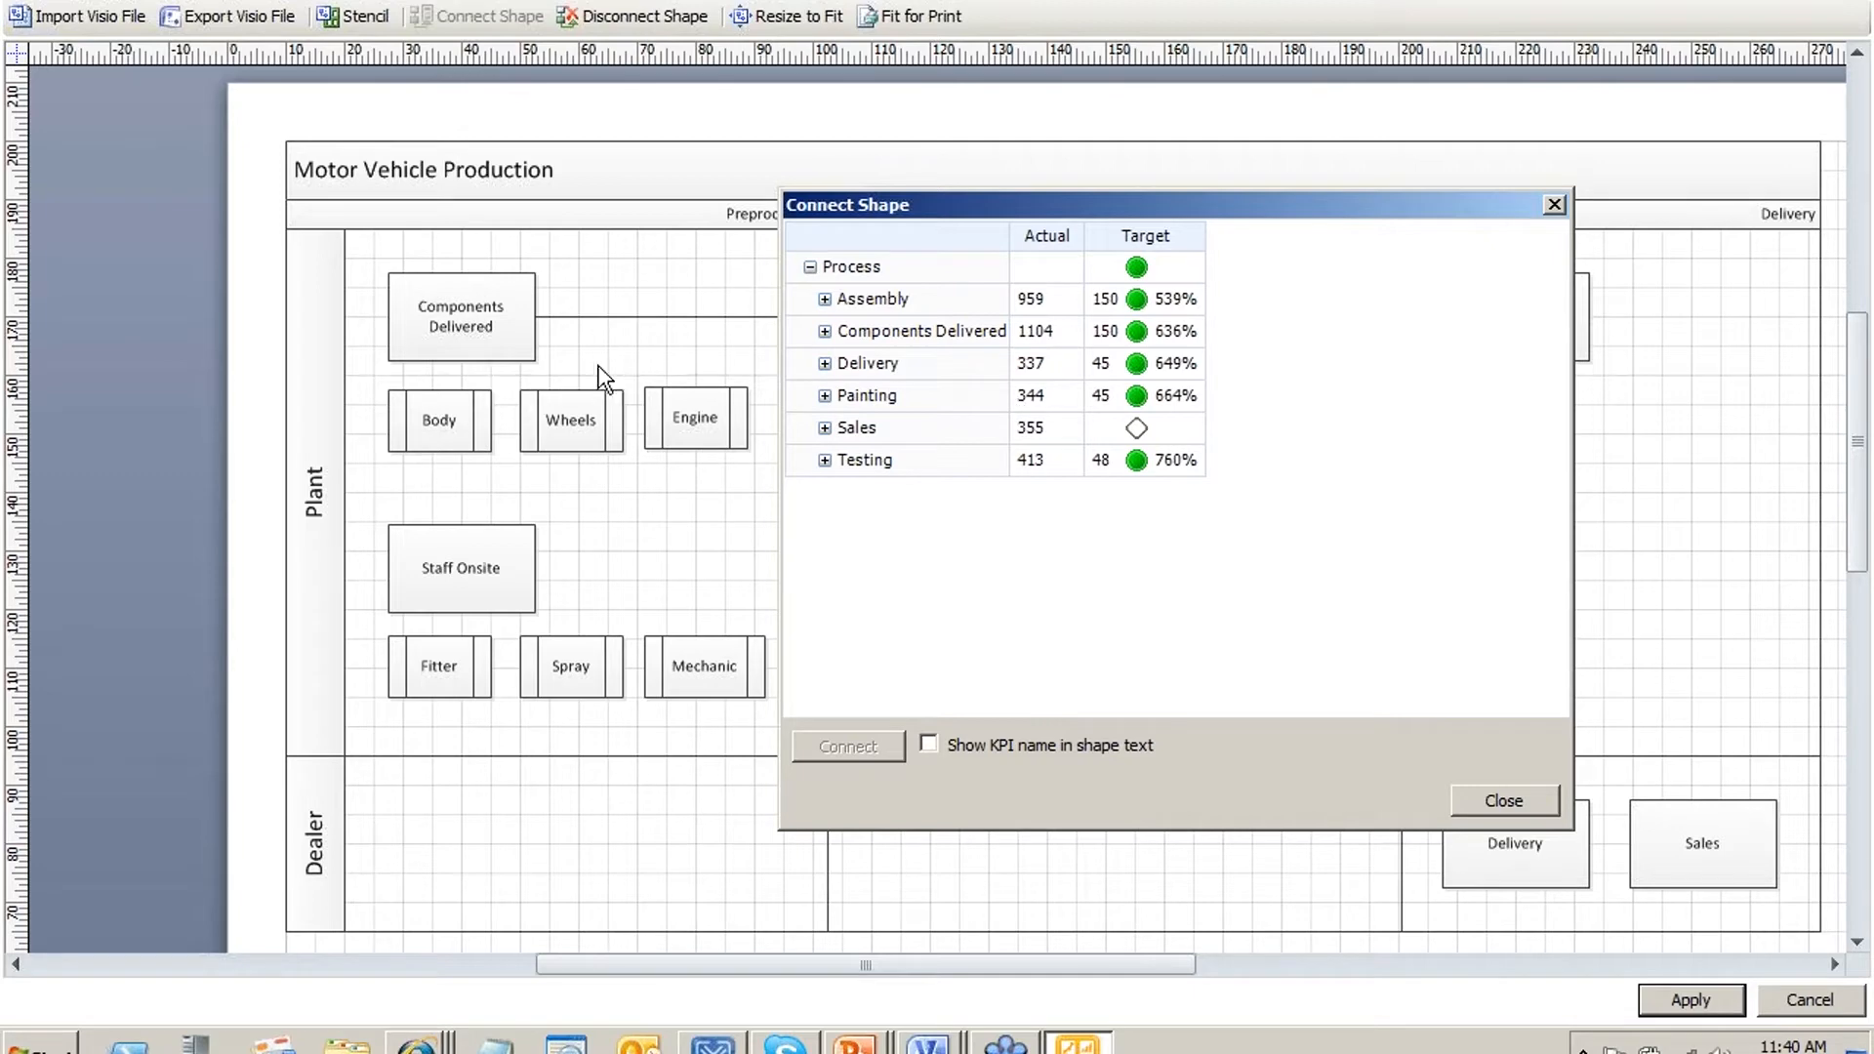
left_click(1172, 337)
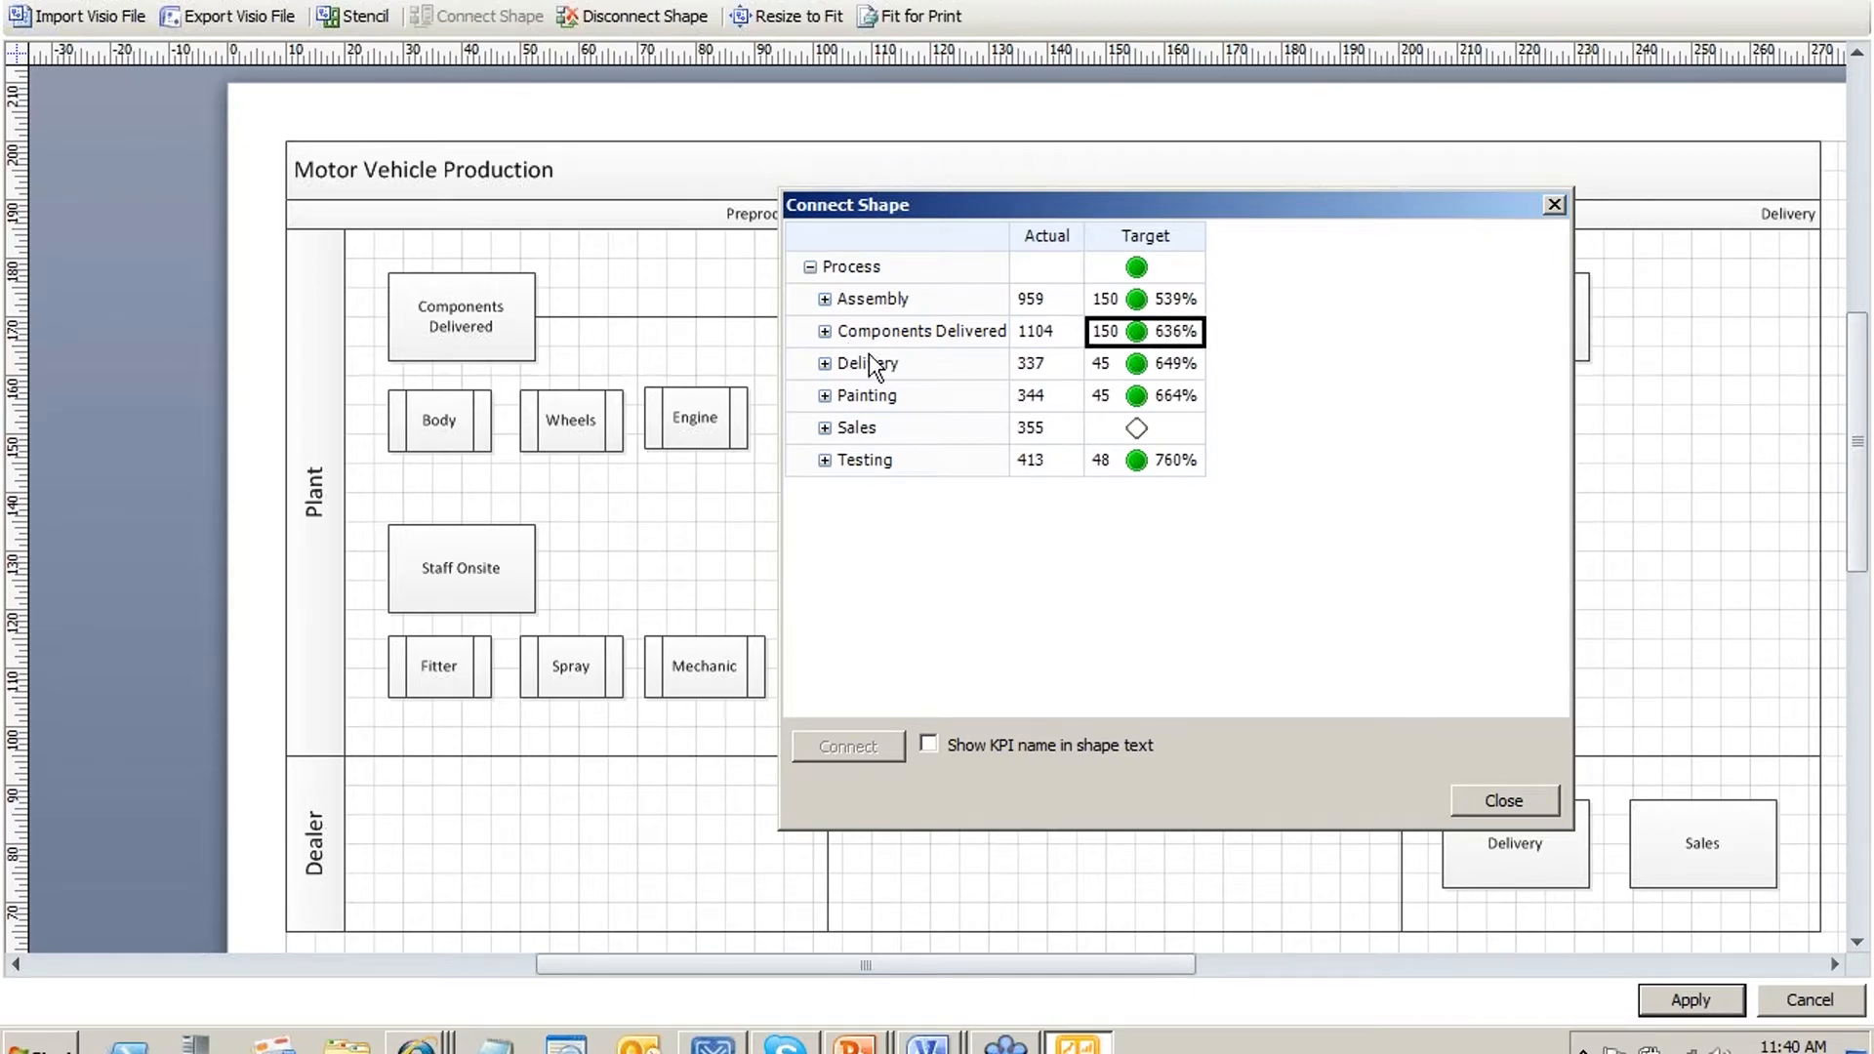
left_click(504, 346)
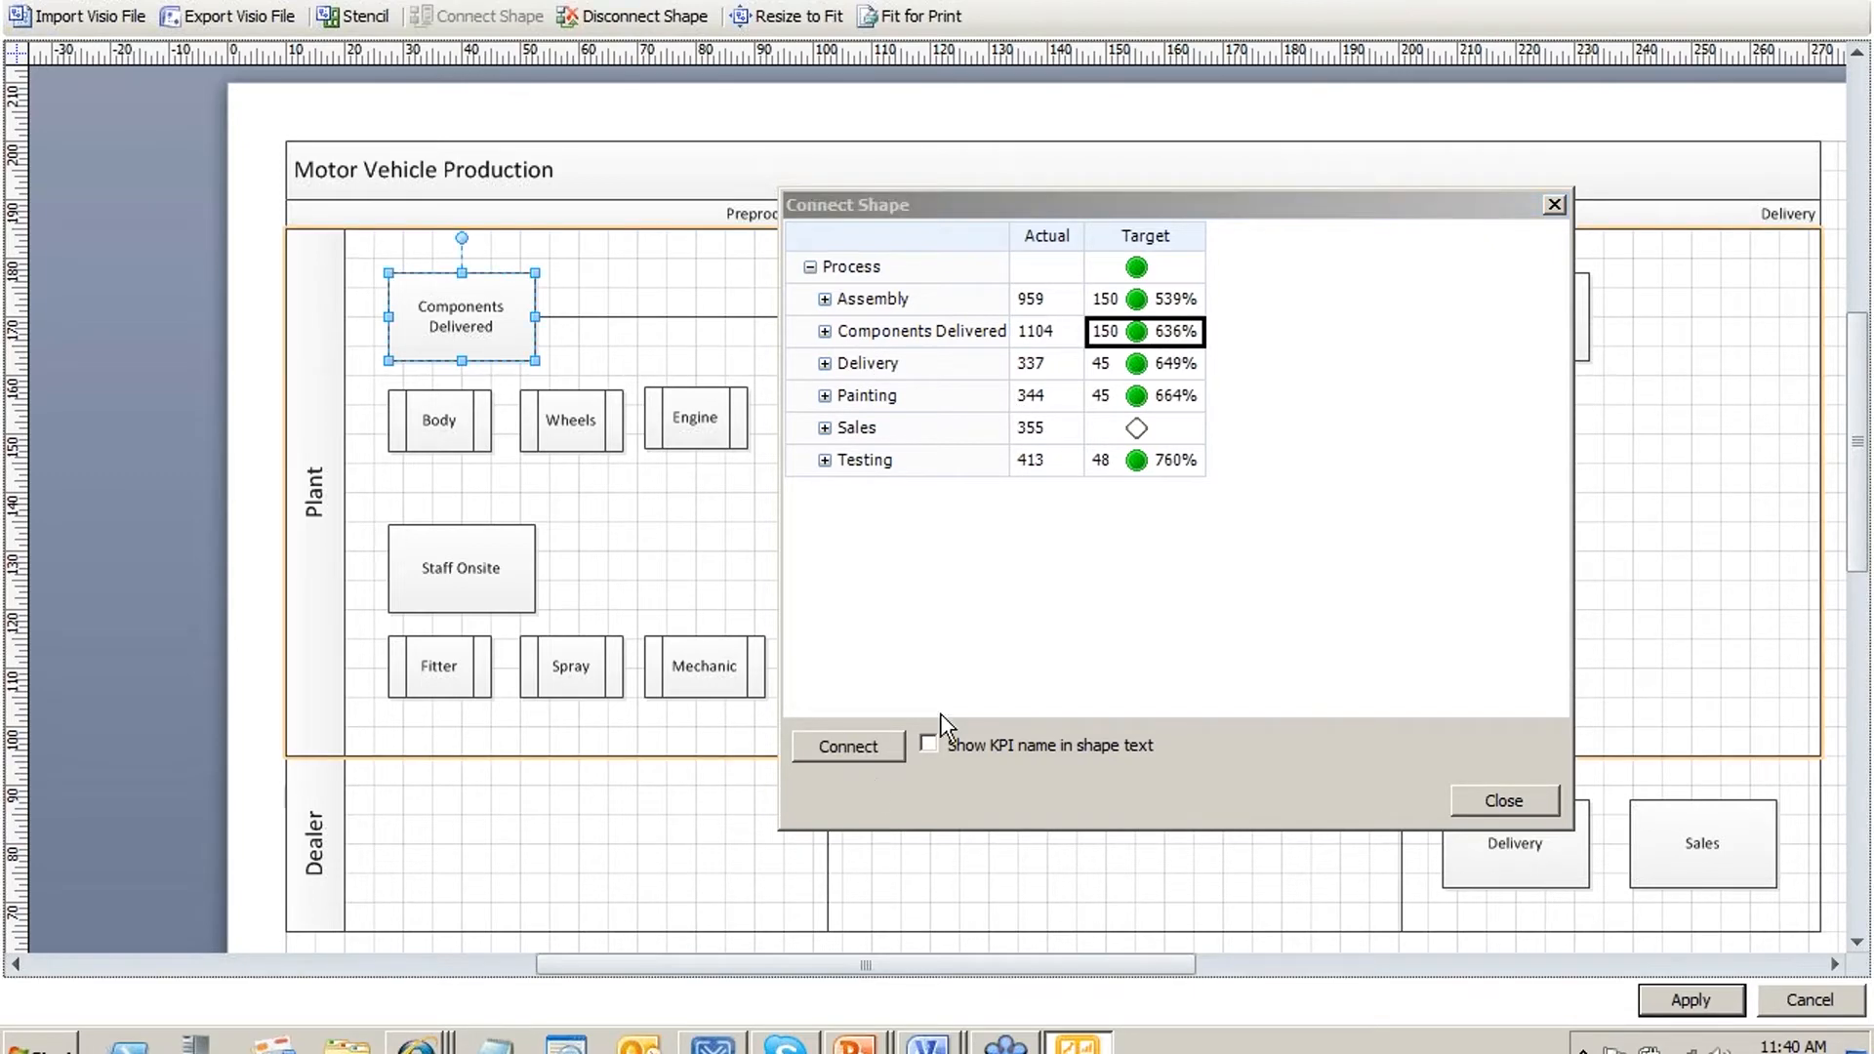
left_click(848, 747)
Move the Connect Shape dialog off the drawing and connect the Assembly shape to the Assembly row's Target
left_click_drag(977, 212, 301, 209)
left_click(976, 332)
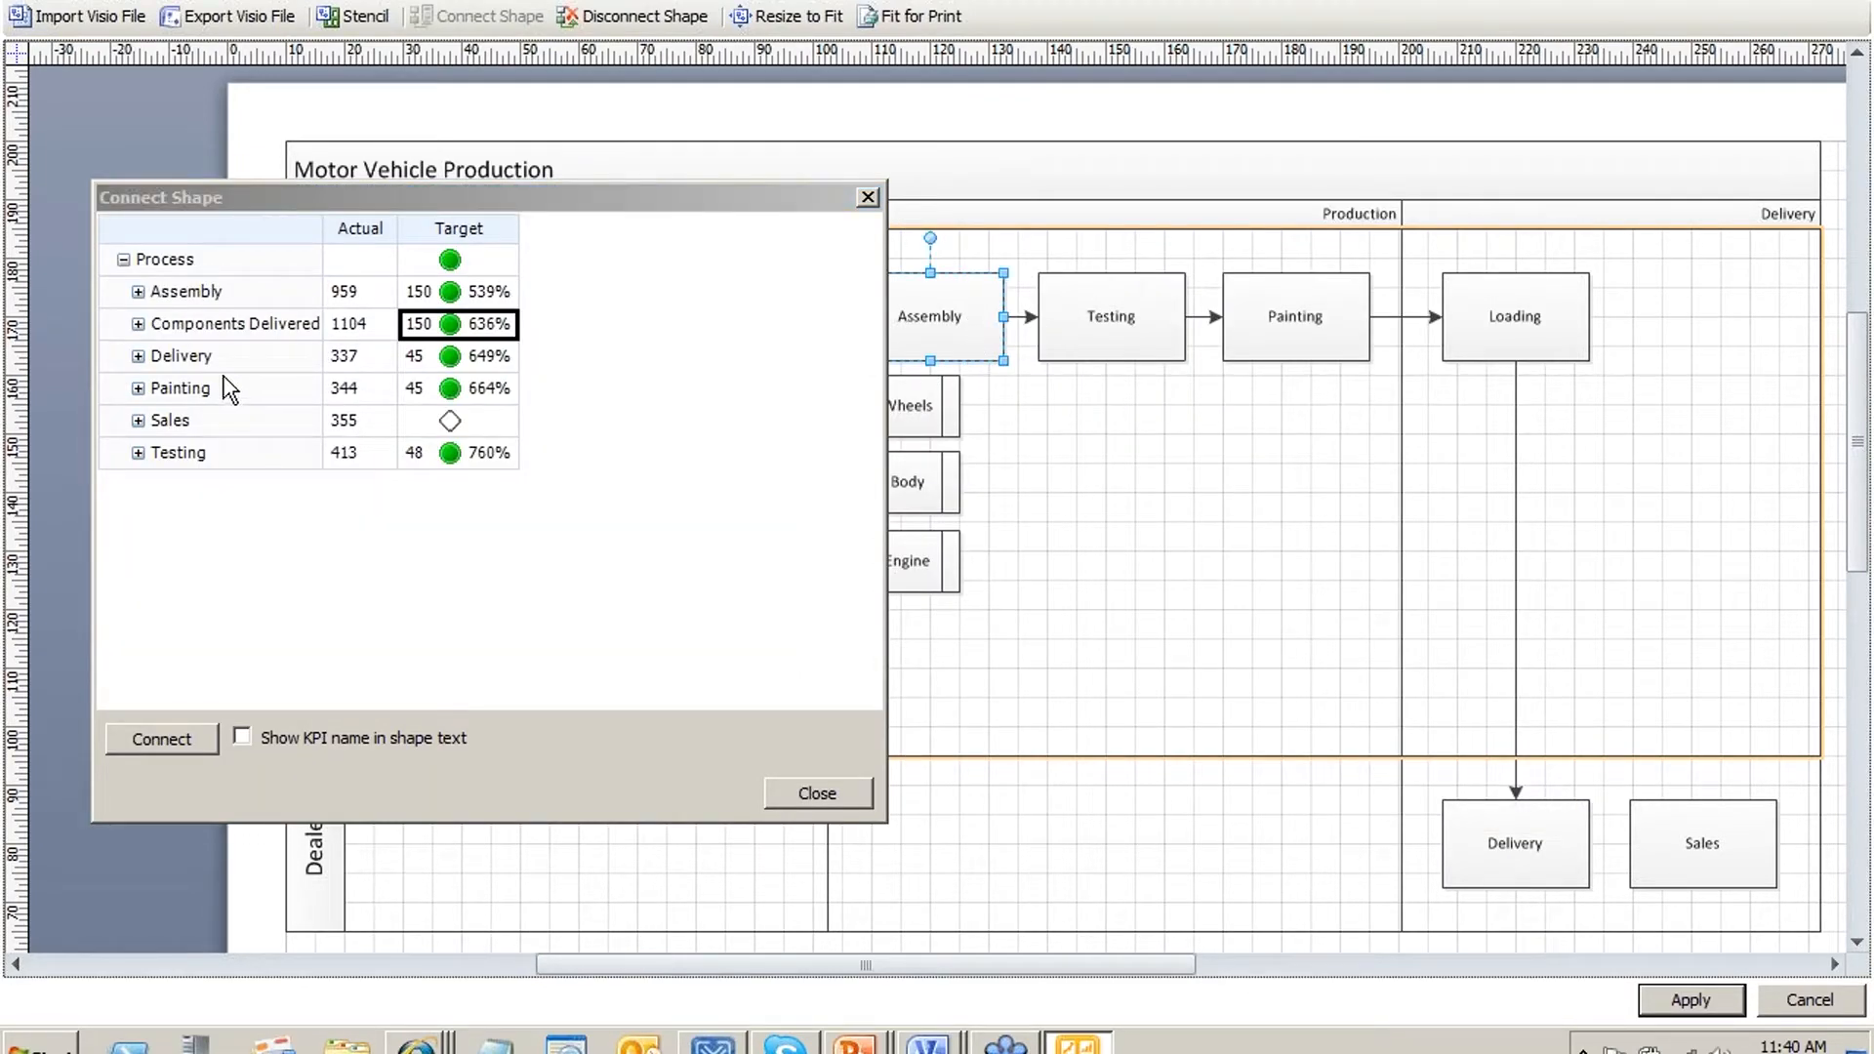
left_click(478, 293)
left_click(201, 747)
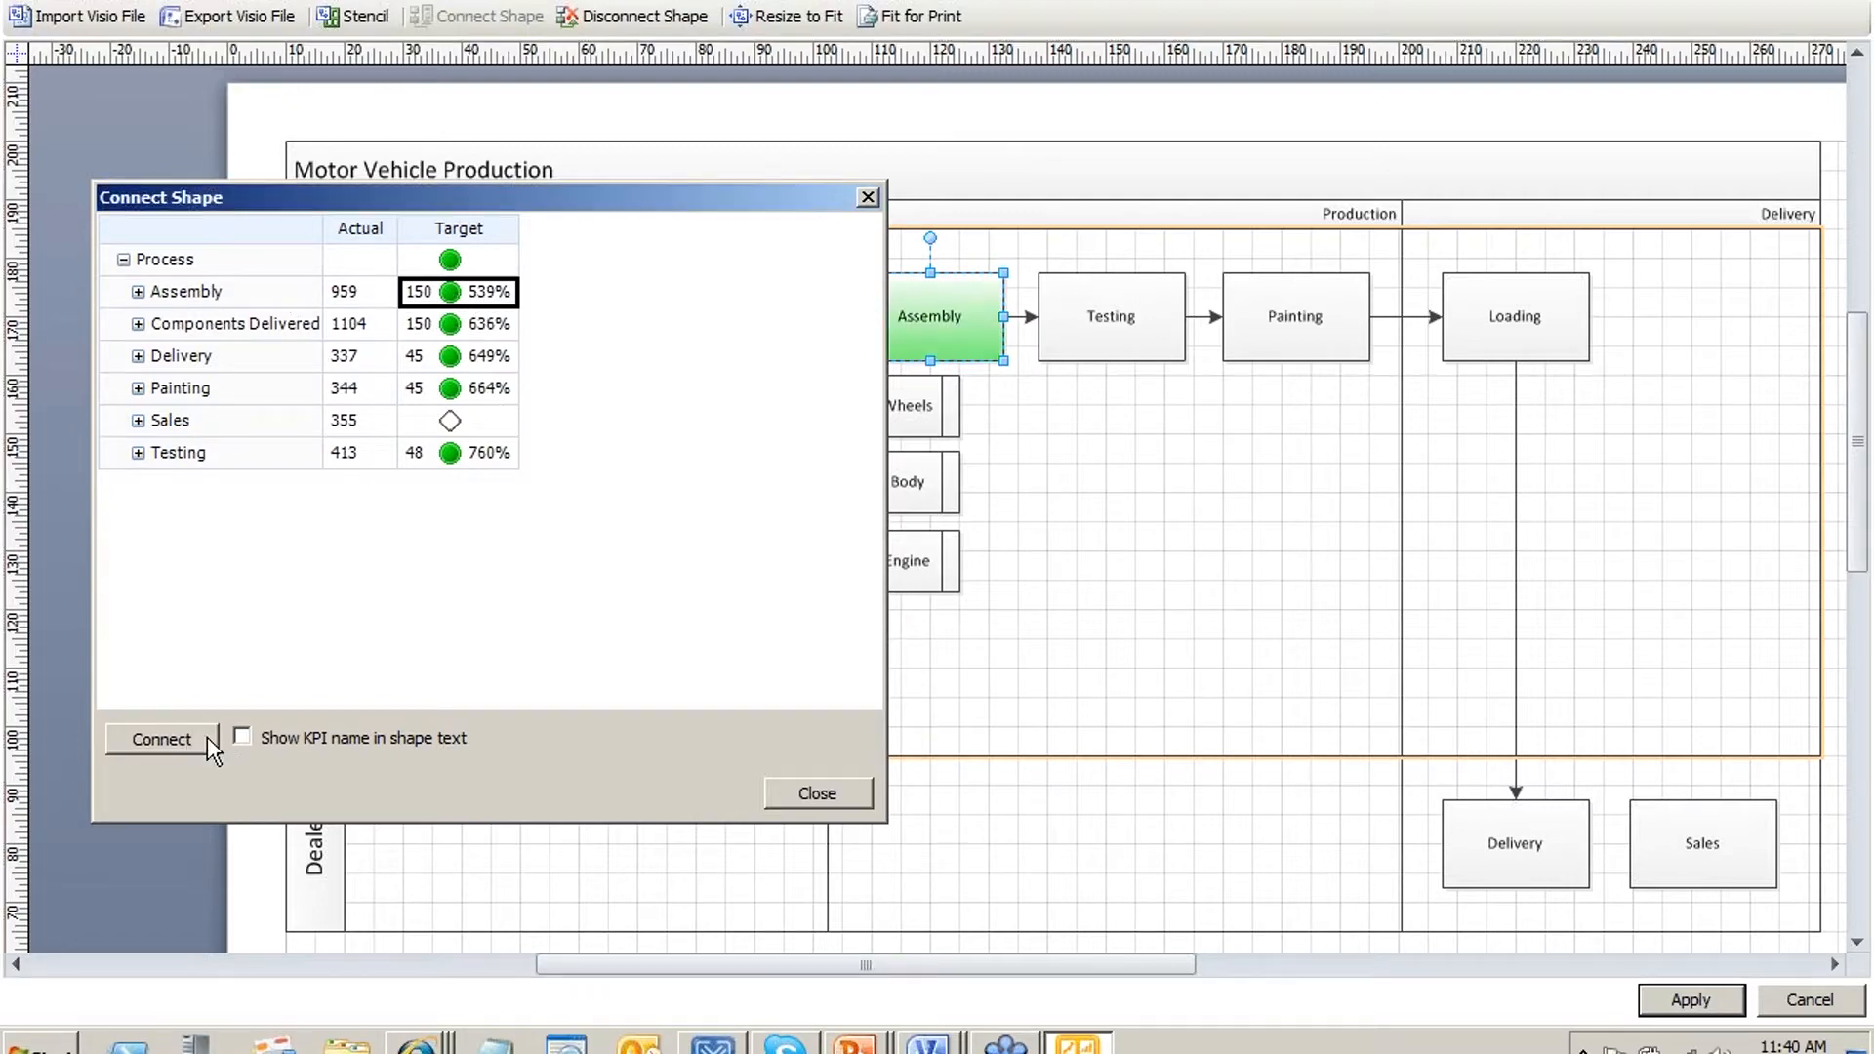
Connect the Testing and Painting shapes to the Targets of their matching scorecard rows
left_click(1123, 317)
left_click(454, 455)
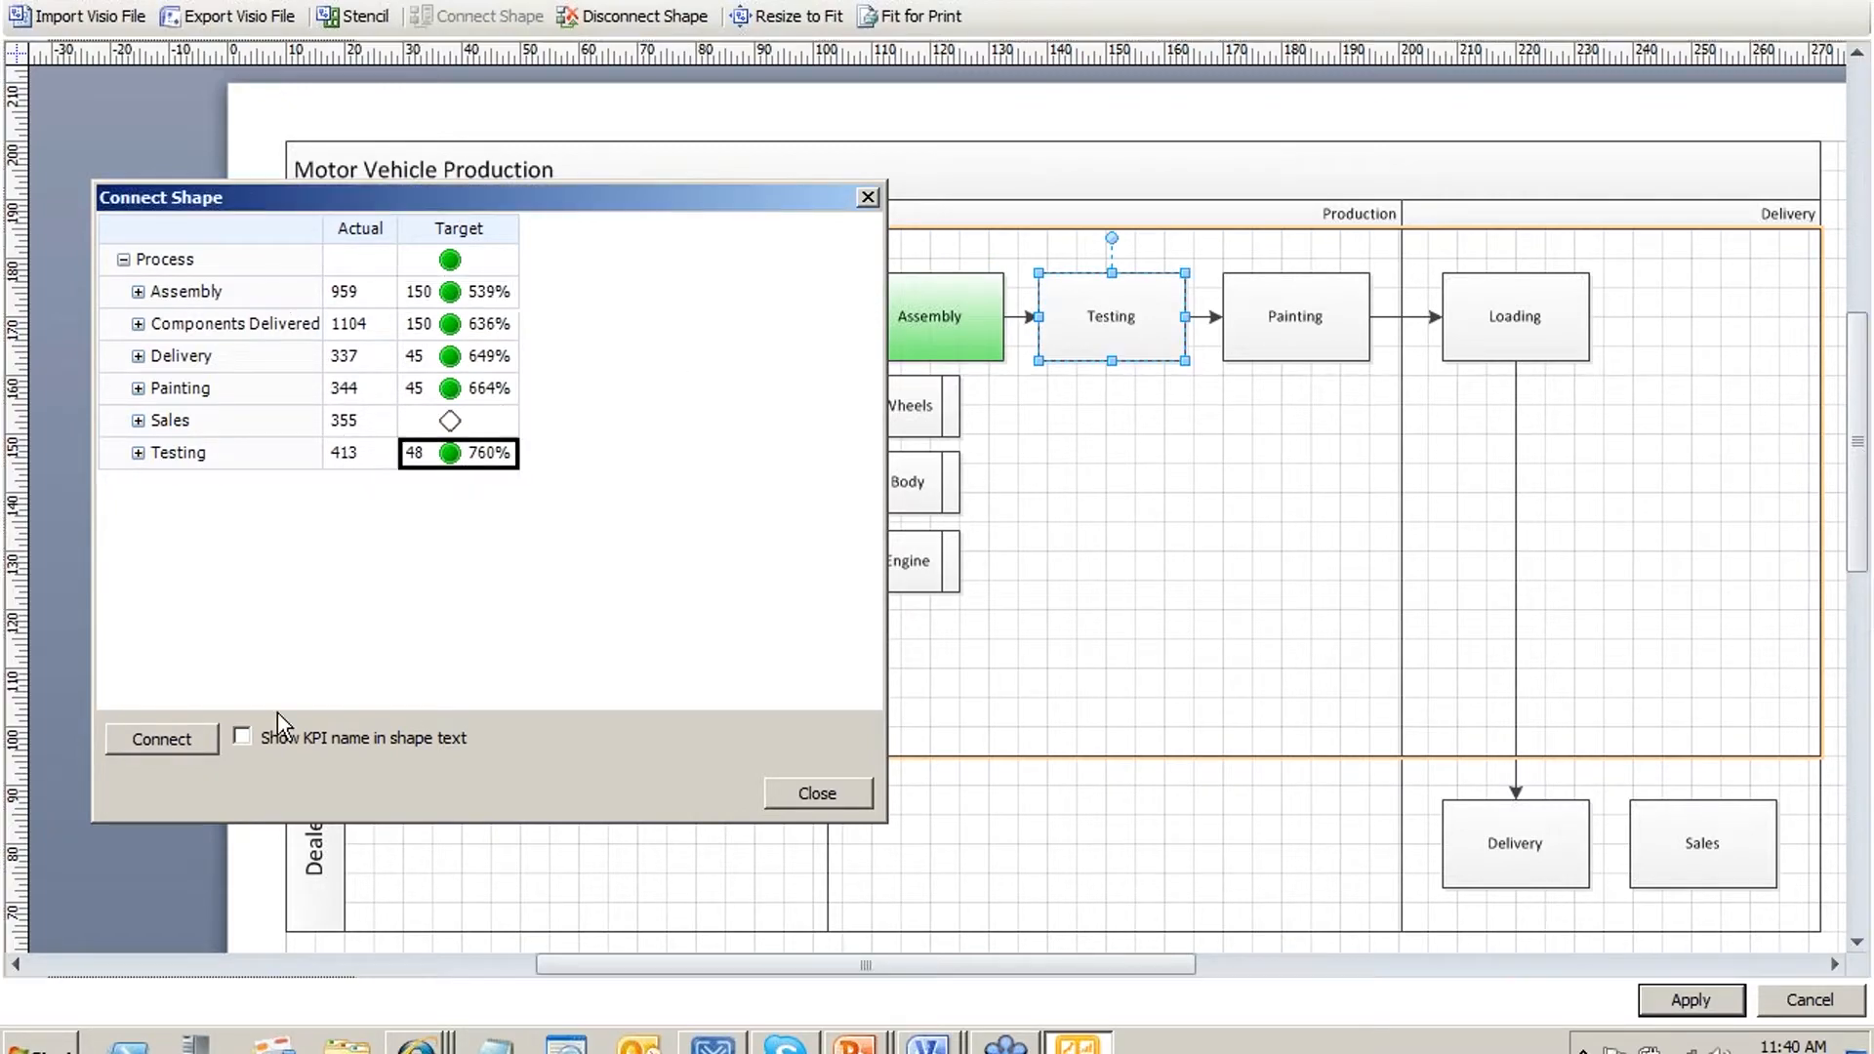
left_click(191, 746)
left_click(1338, 303)
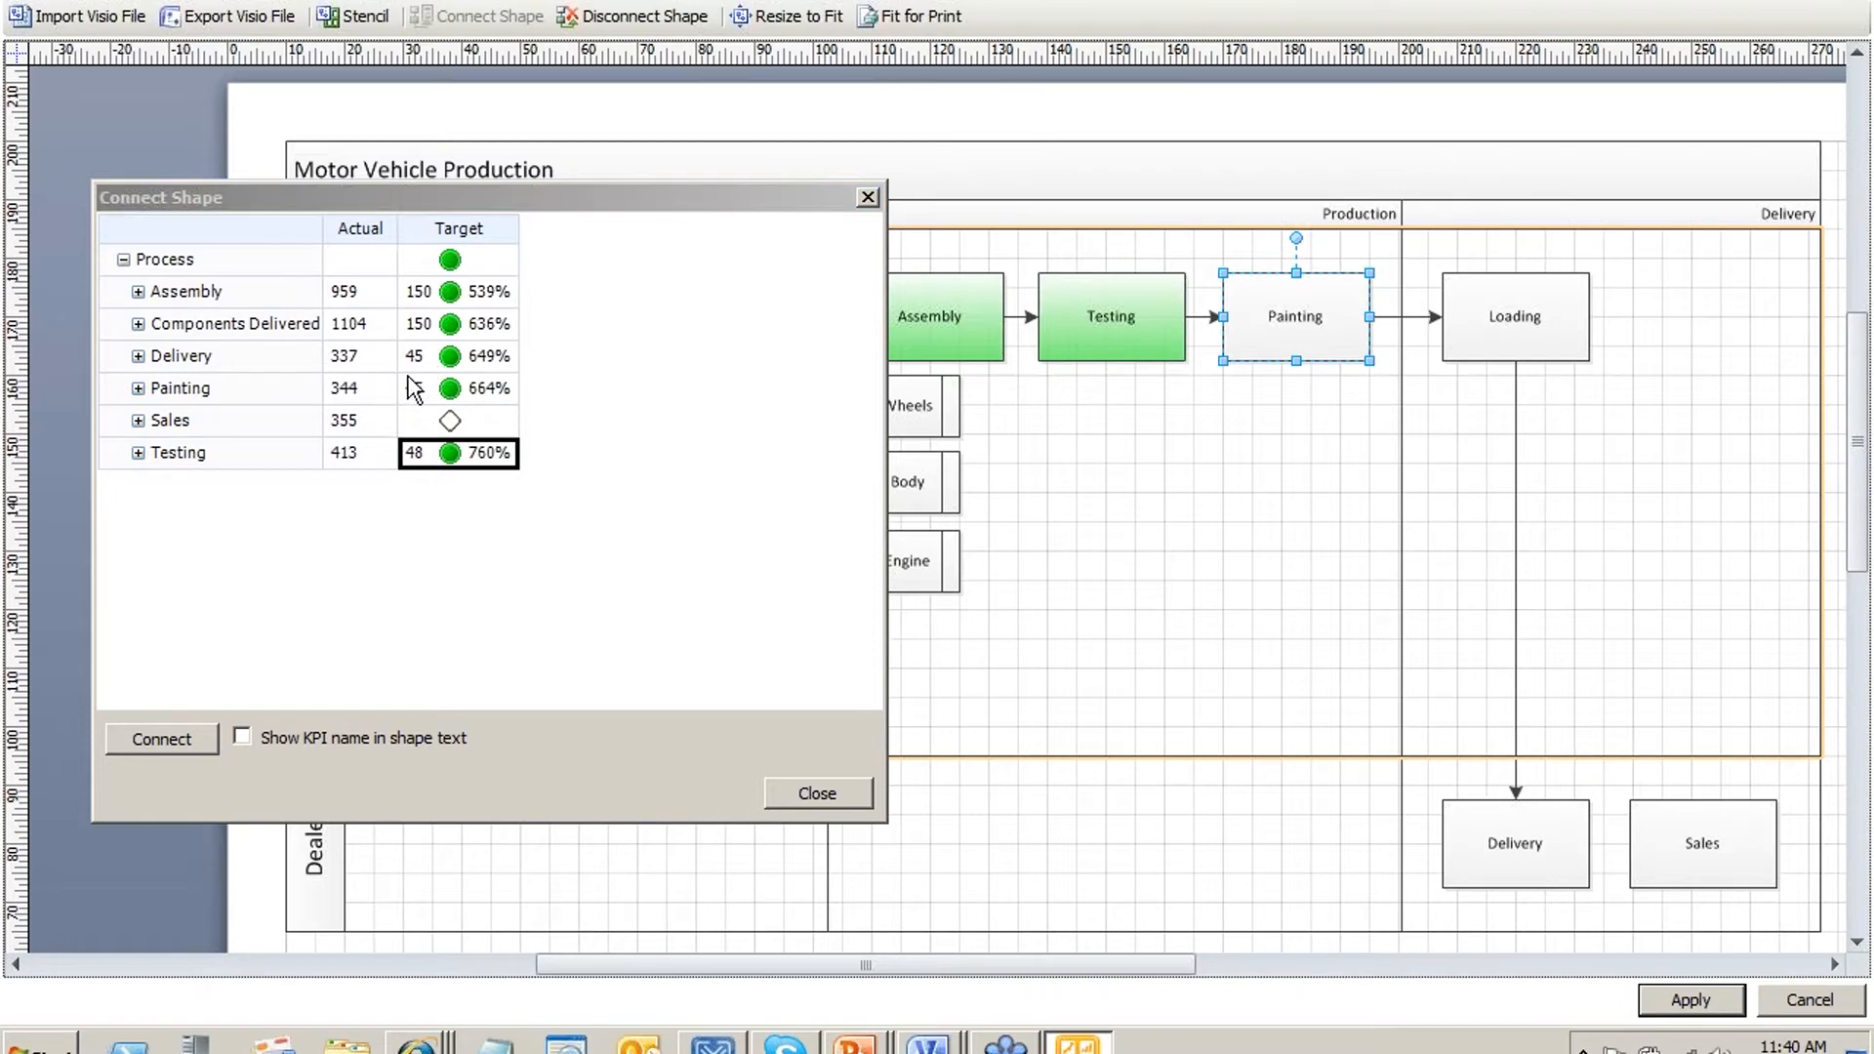
left_click(493, 396)
left_click(209, 747)
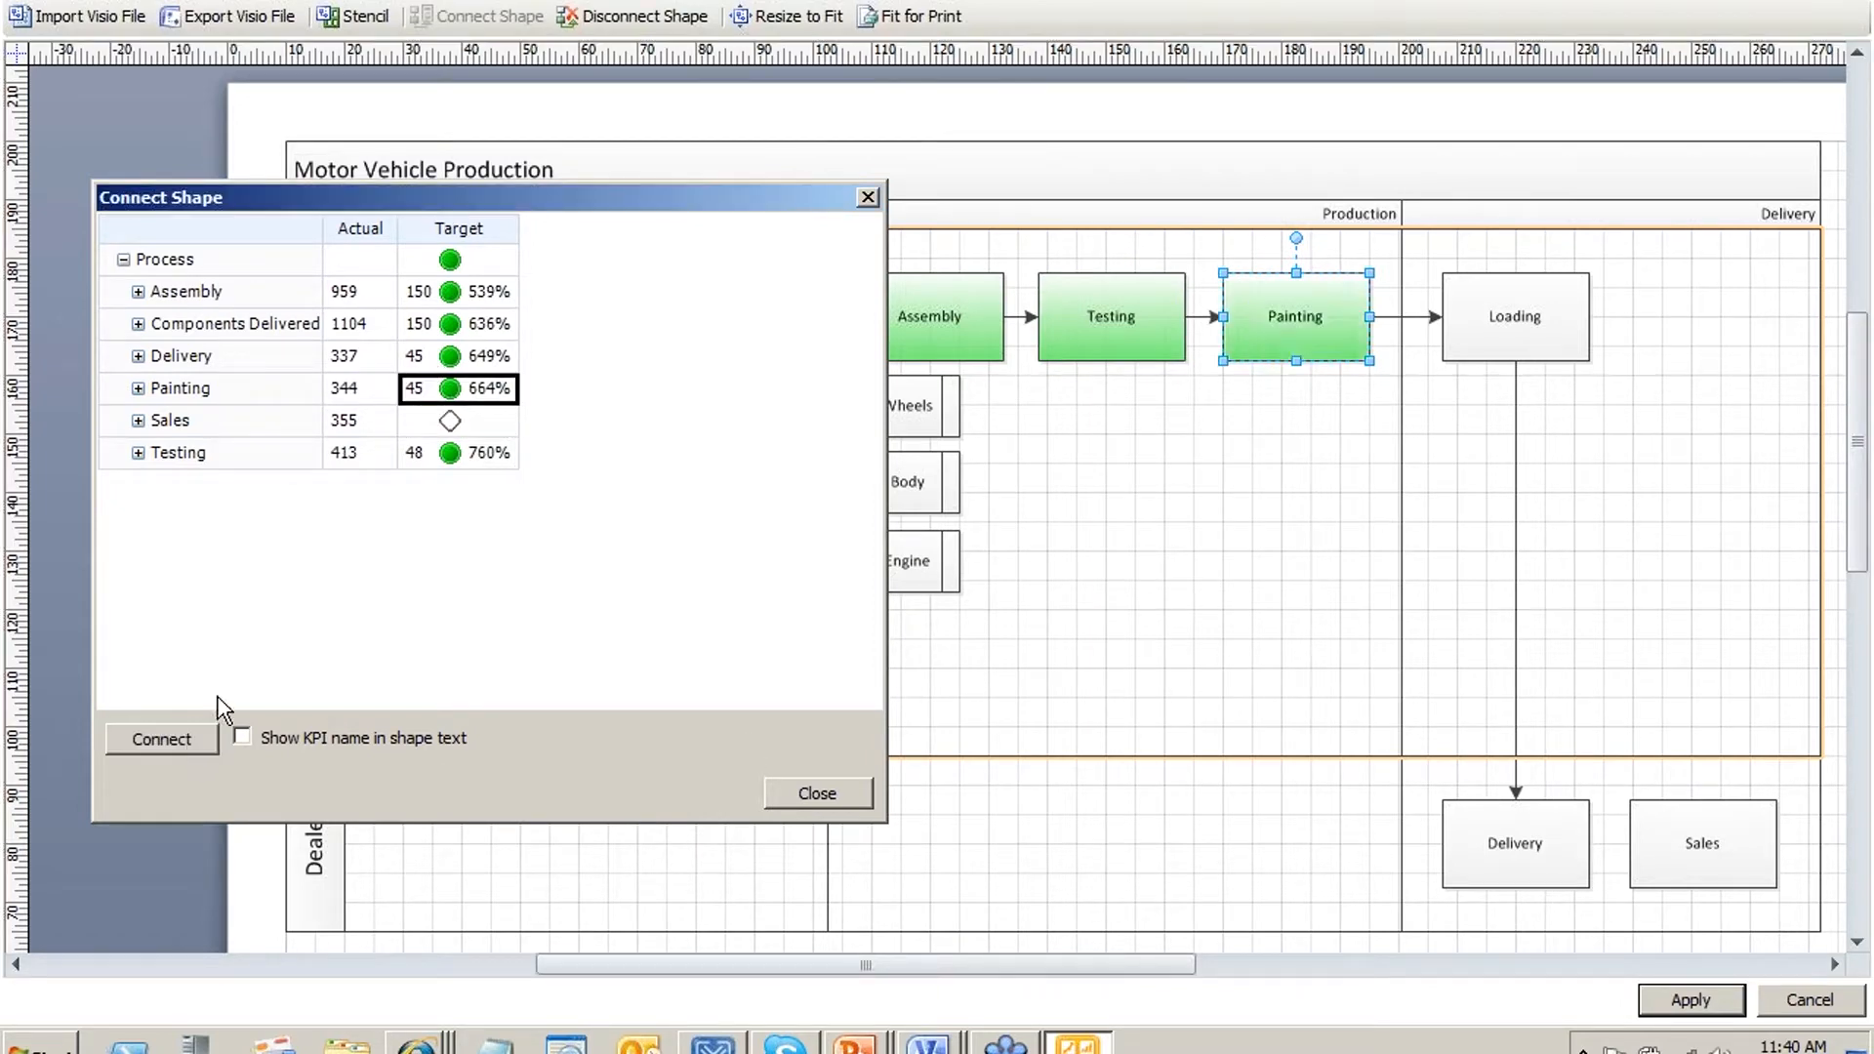
Connect the Sales shape to the Sales row's Target and finish connecting shapes
left_click(1485, 318)
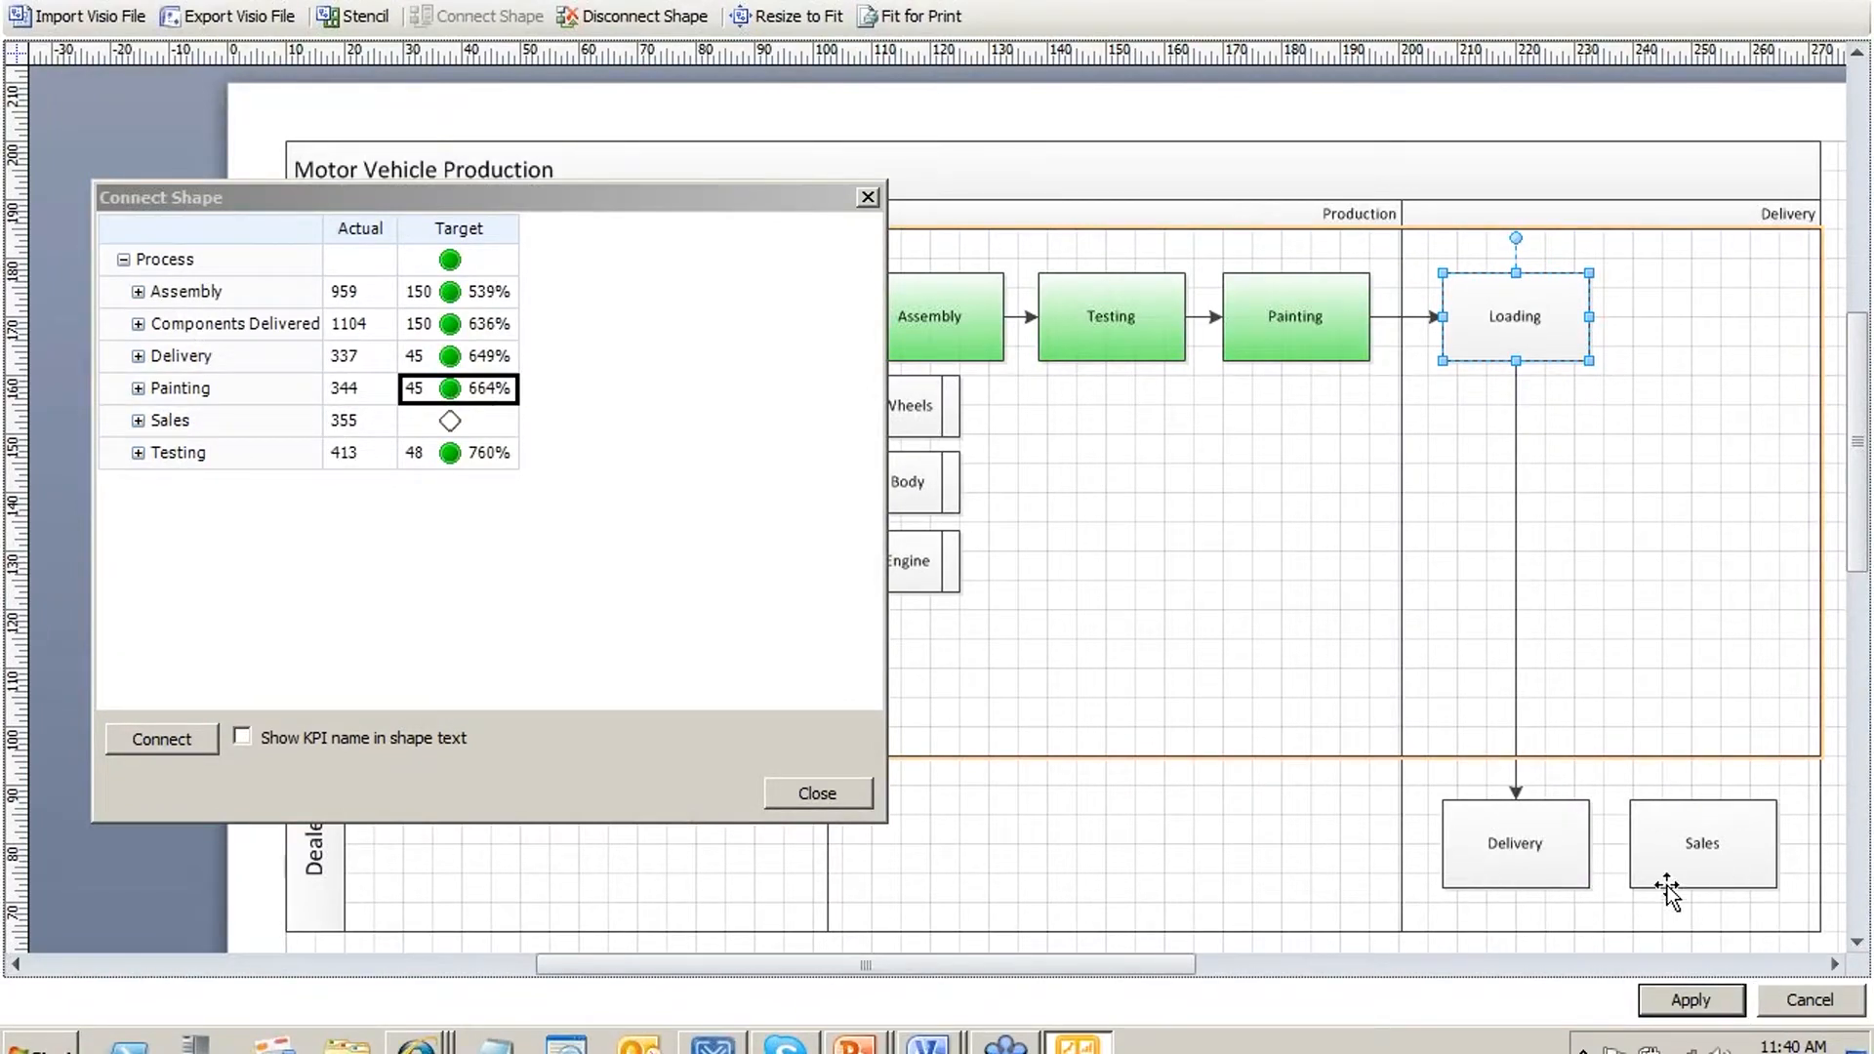
left_click(1665, 822)
left_click(441, 422)
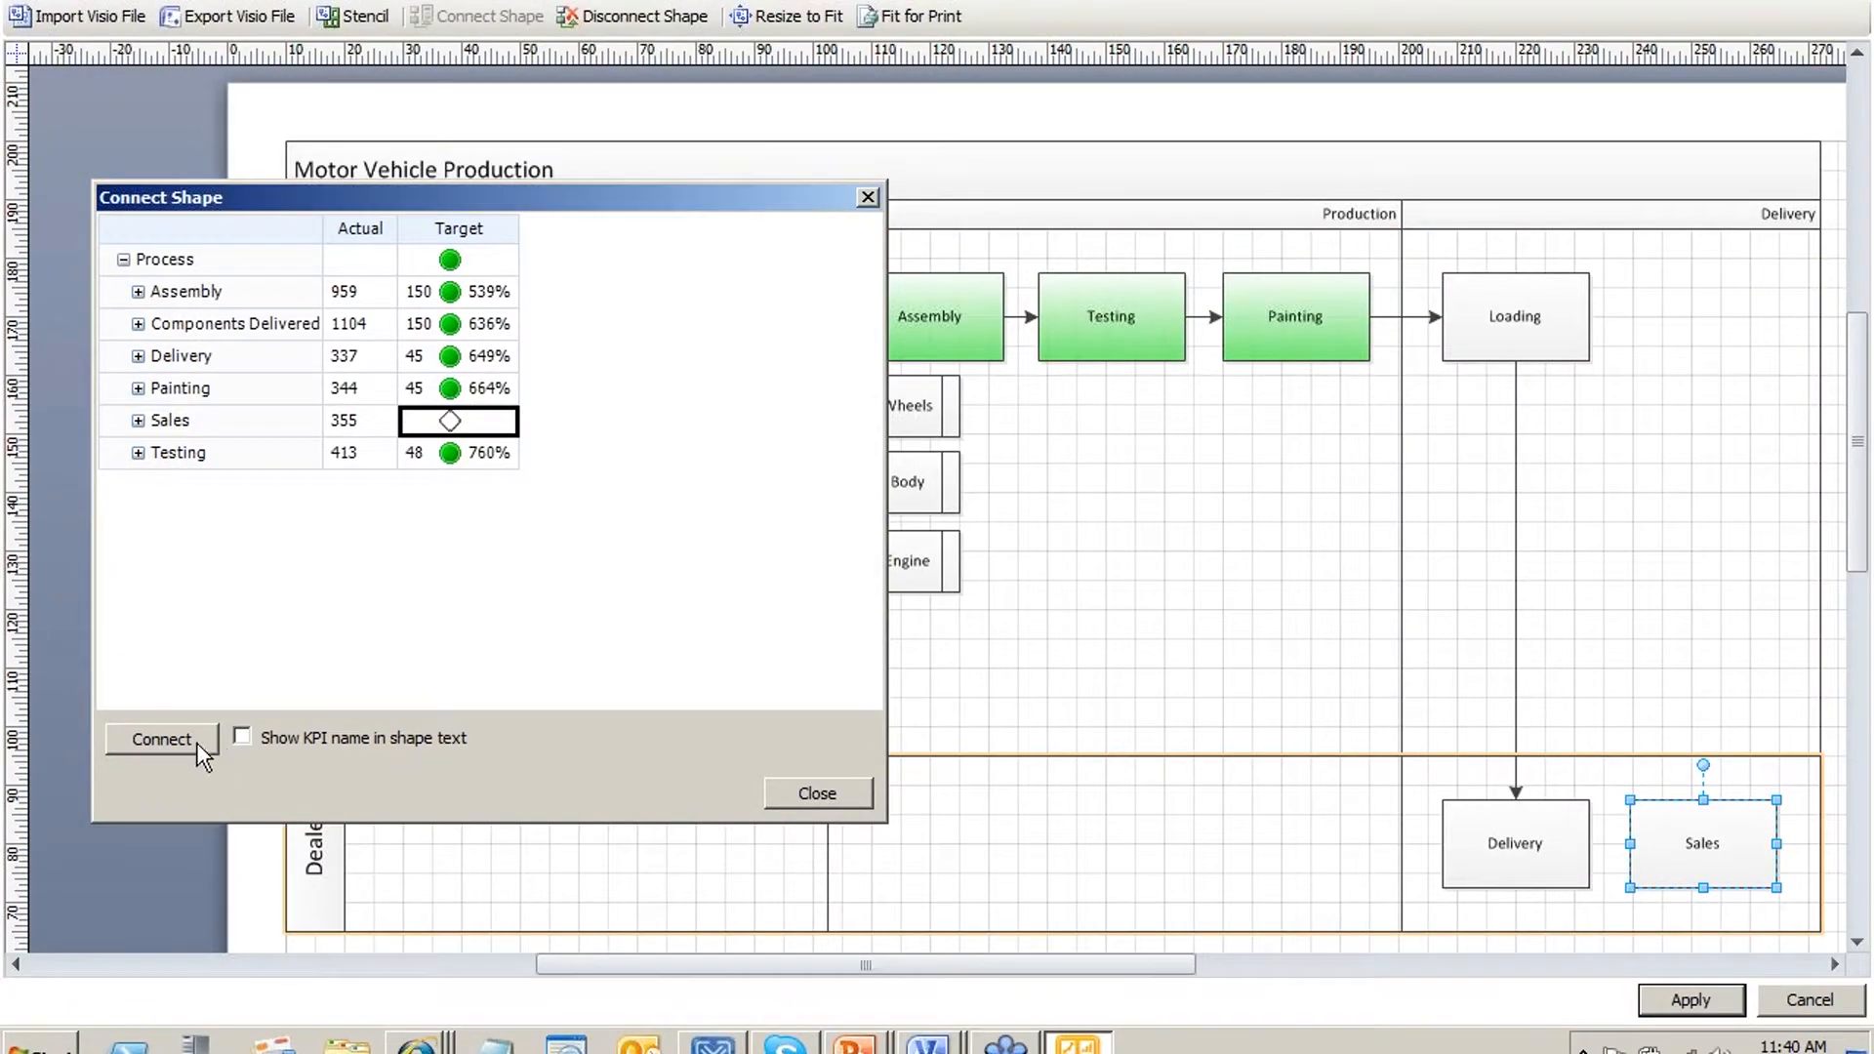
left_click(793, 794)
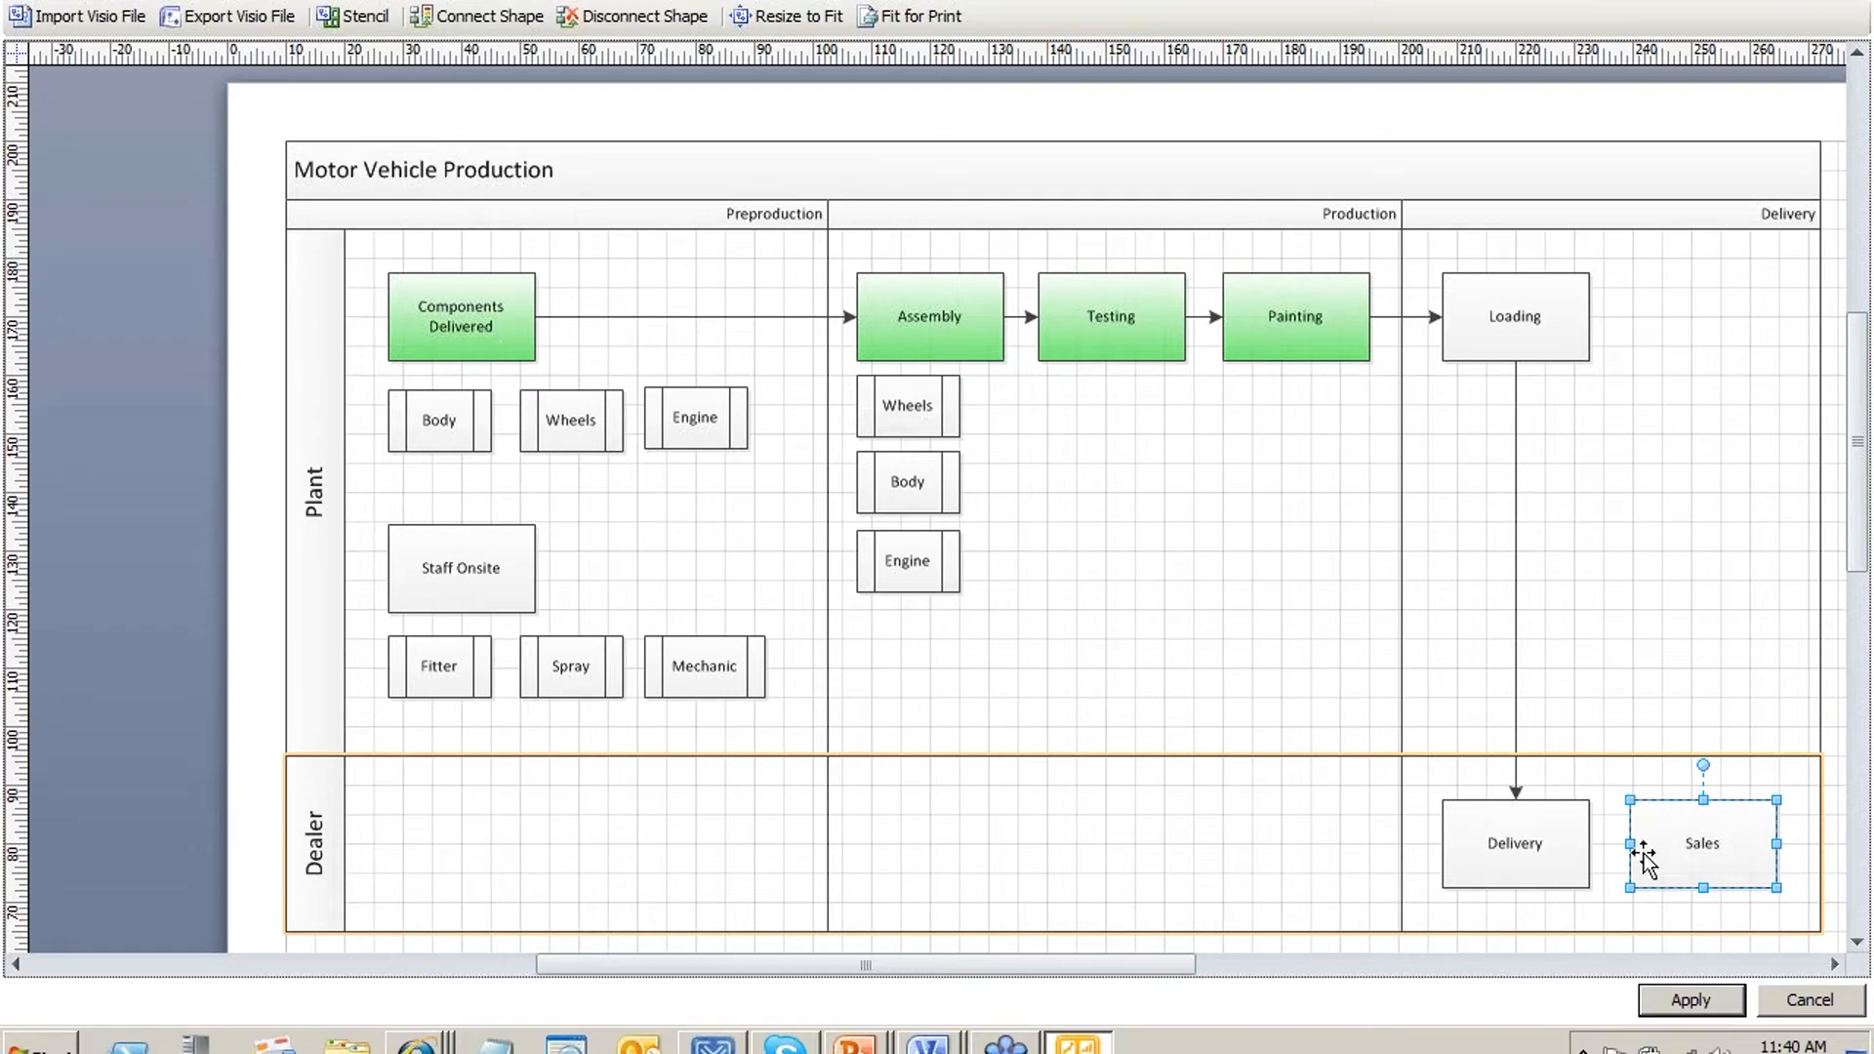
Resize the drawing to fit, then apply and save the AssemblyLine strategy map
left_click(810, 27)
scroll(1197, 434, "up", 4)
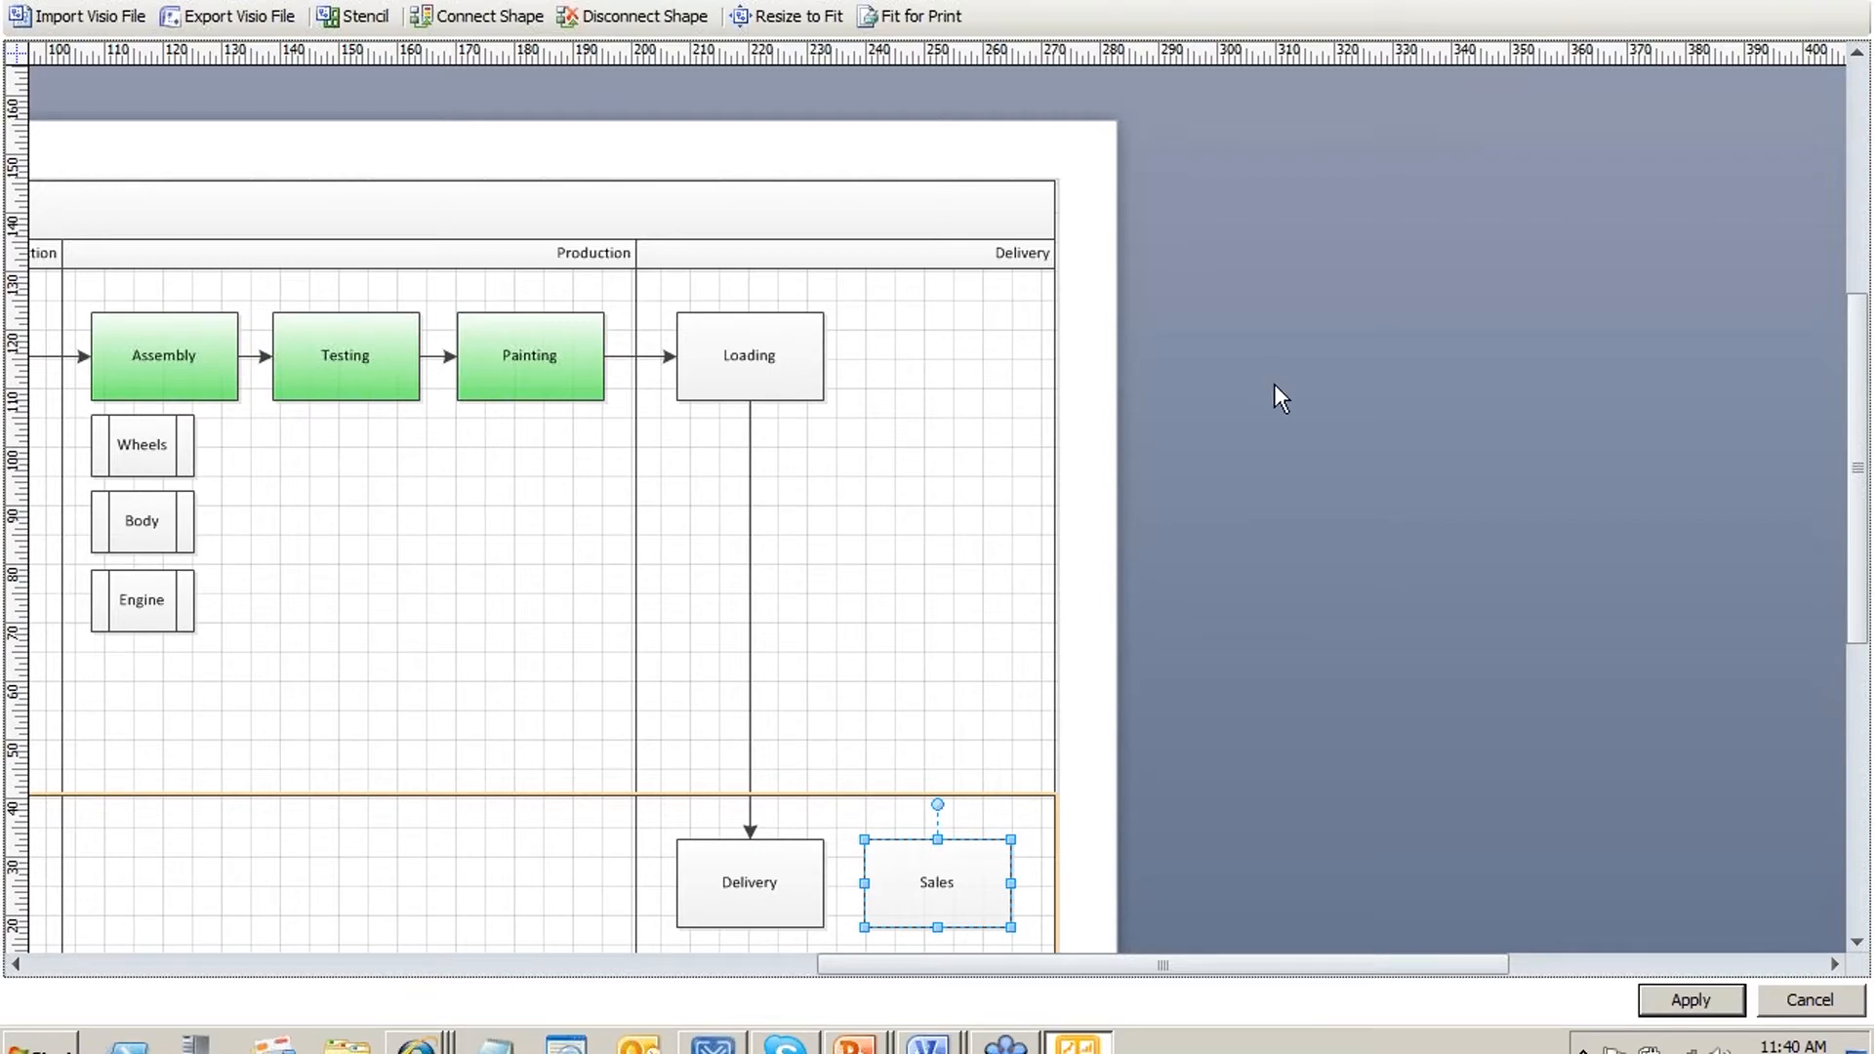
scroll(1274, 383, "down", 2)
scroll(1488, 971, "left", 3)
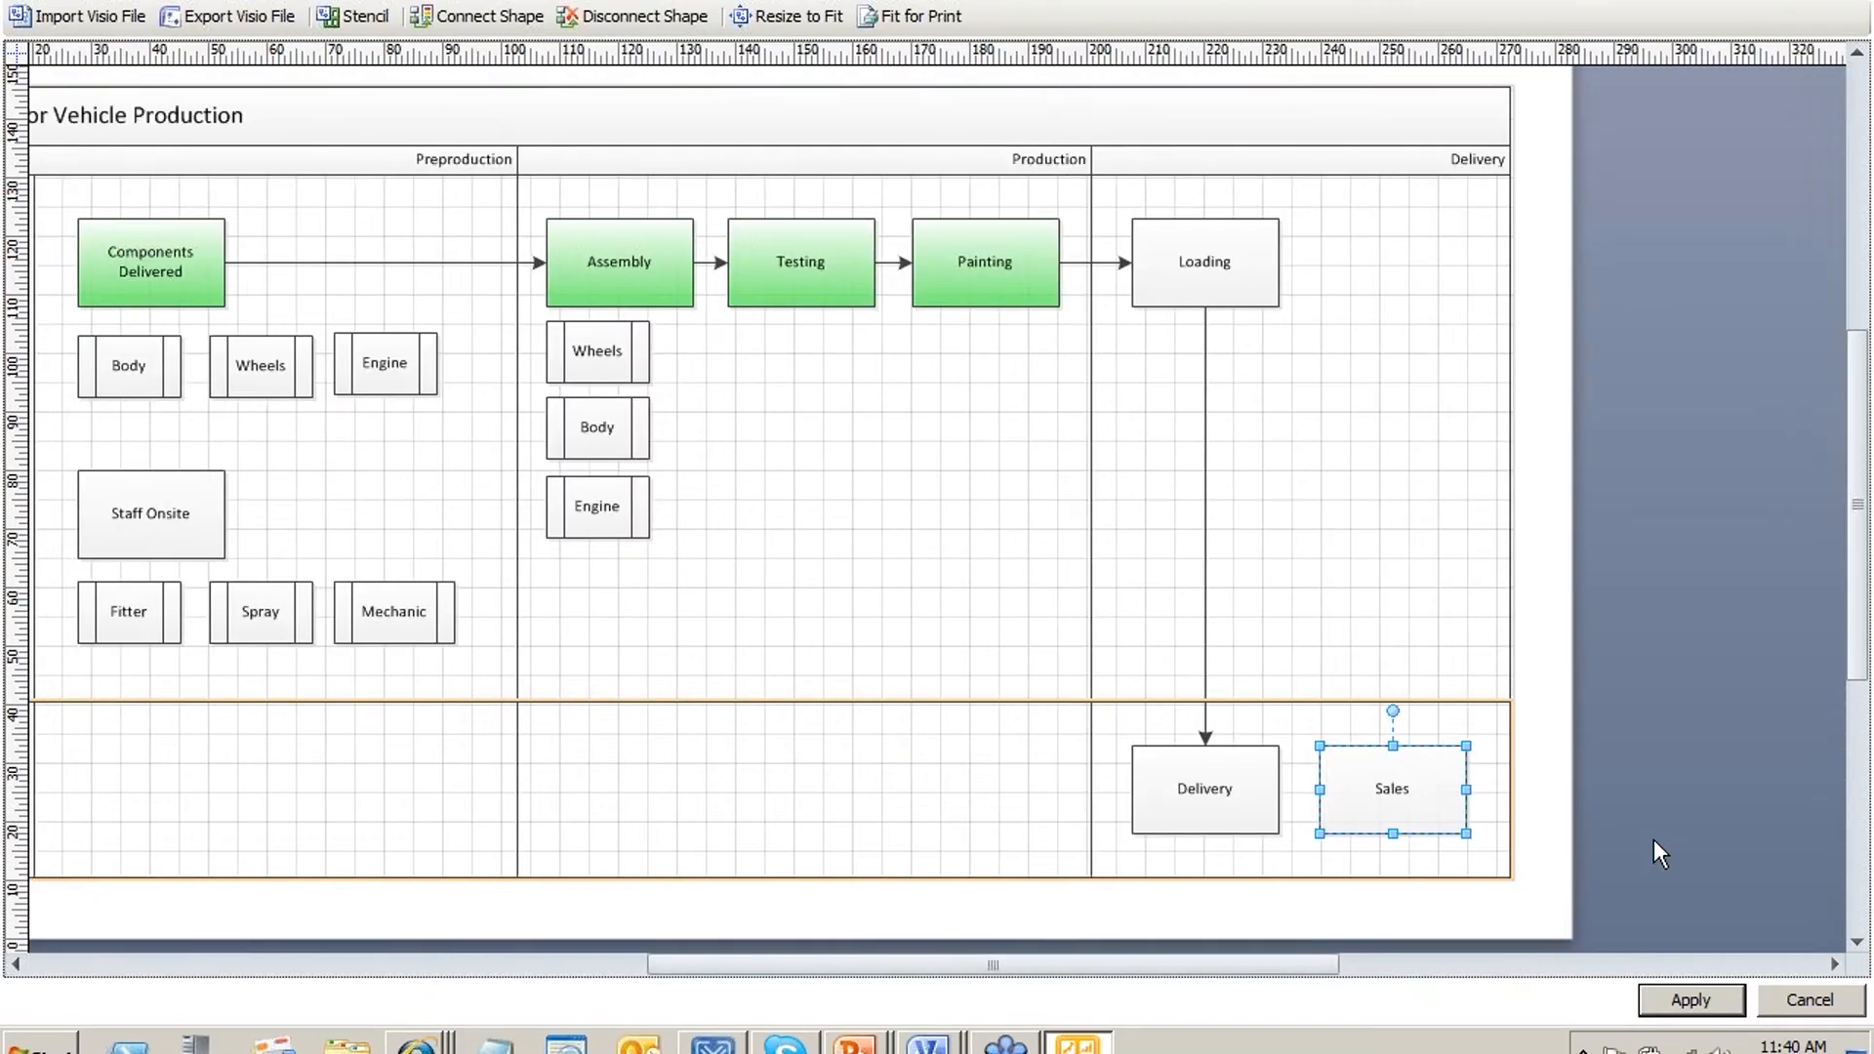
left_click(1681, 1007)
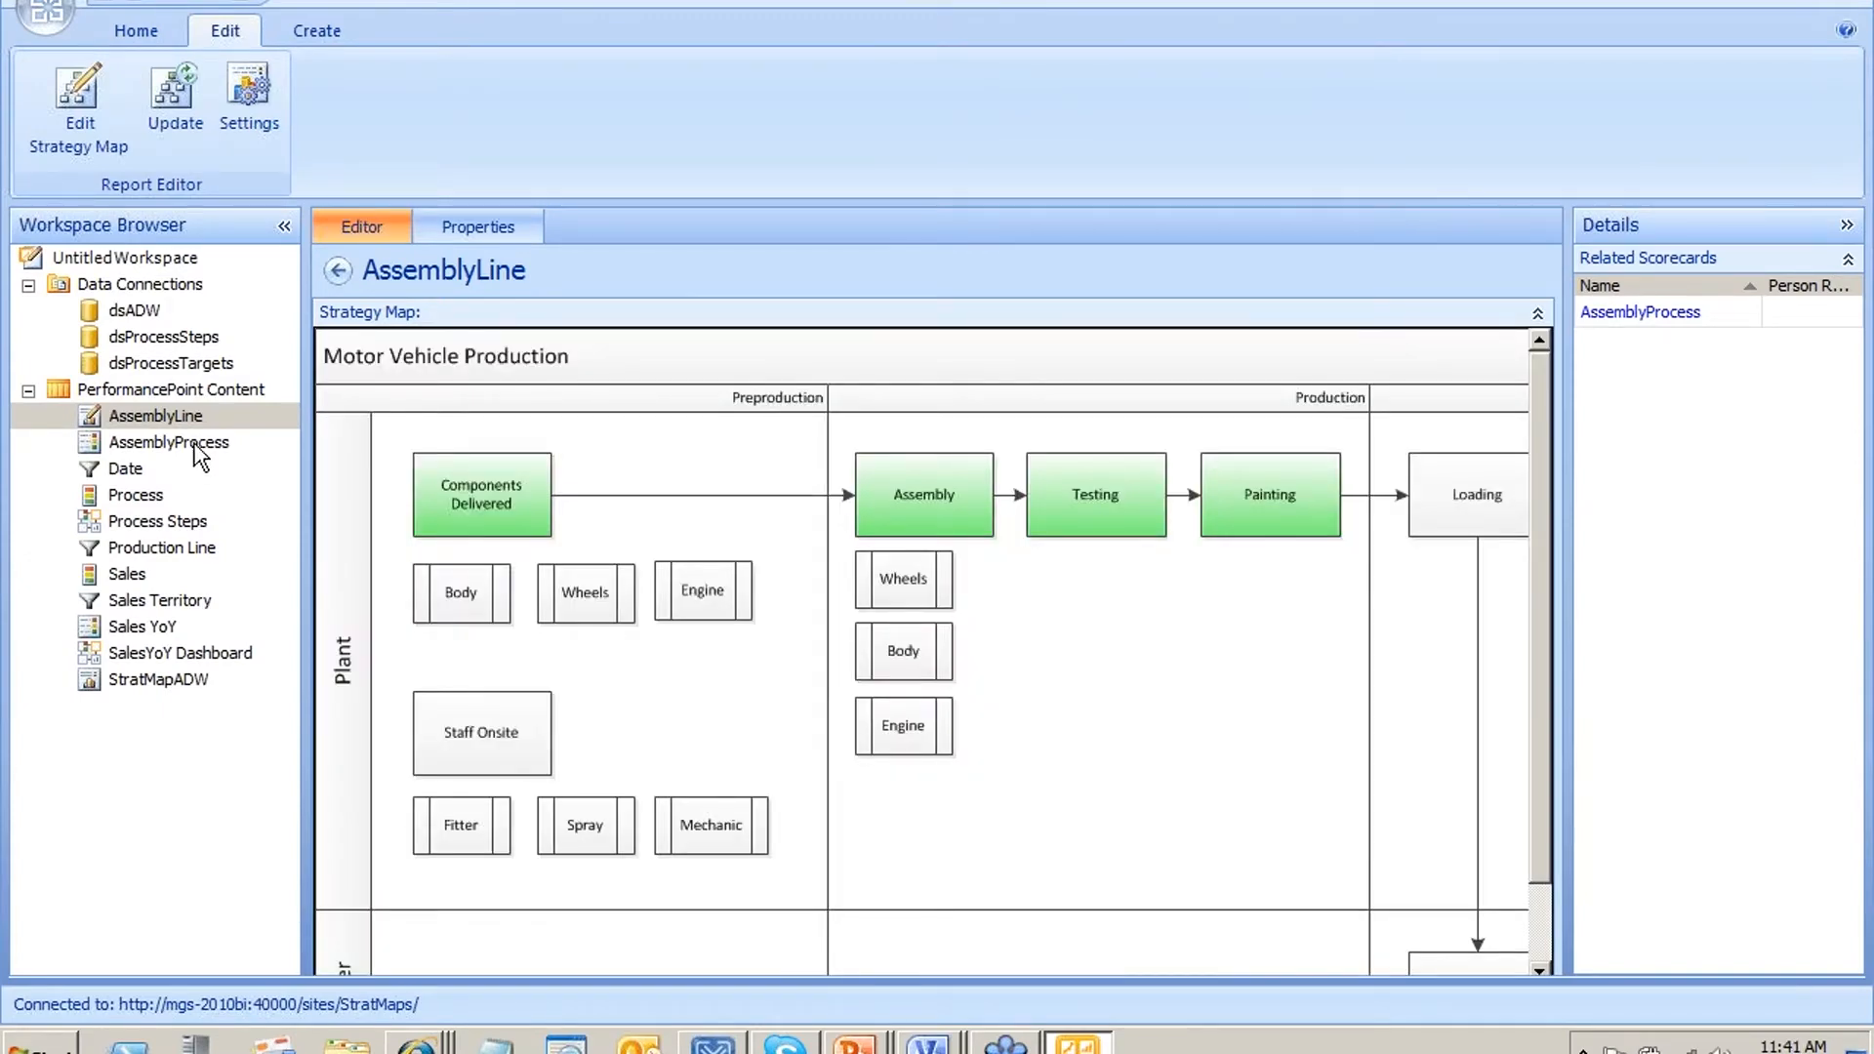
right_click(201, 421)
left_click(376, 621)
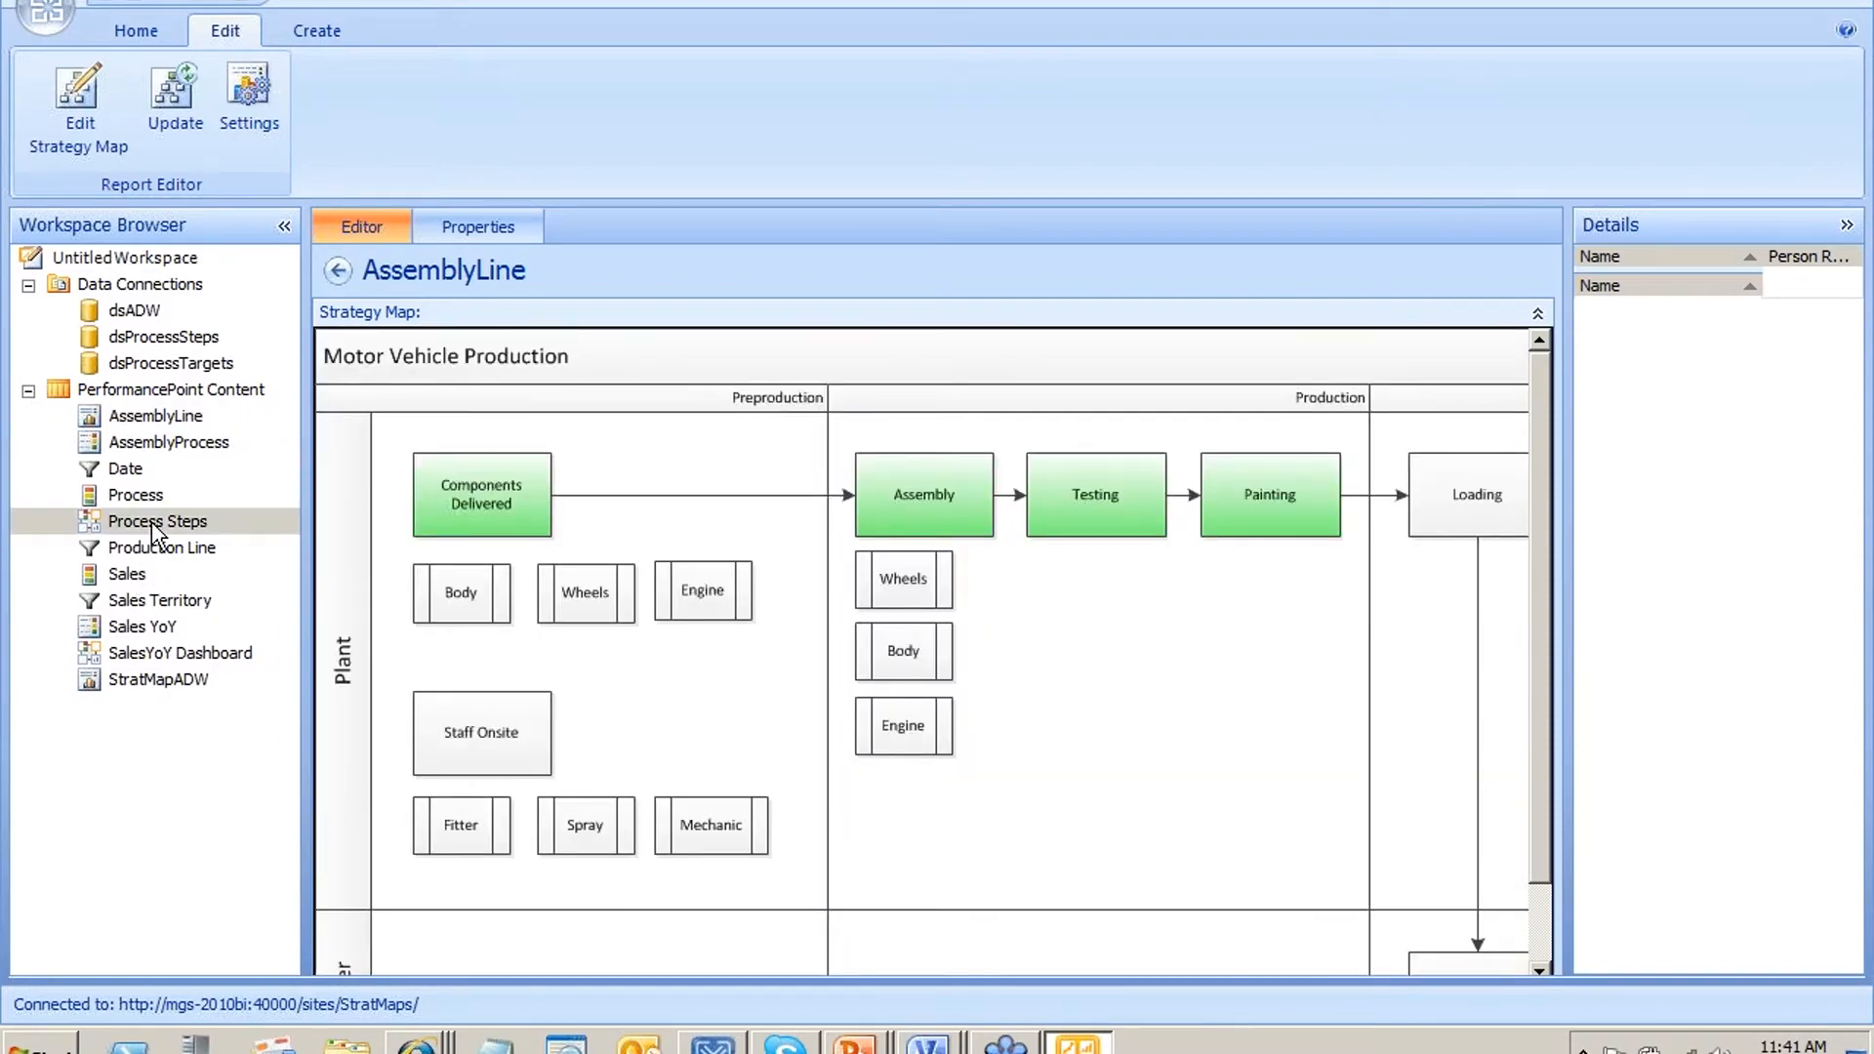
Open the Process Steps dashboard and add the AssemblyLine report to the Right Column zone
left_click(155, 527)
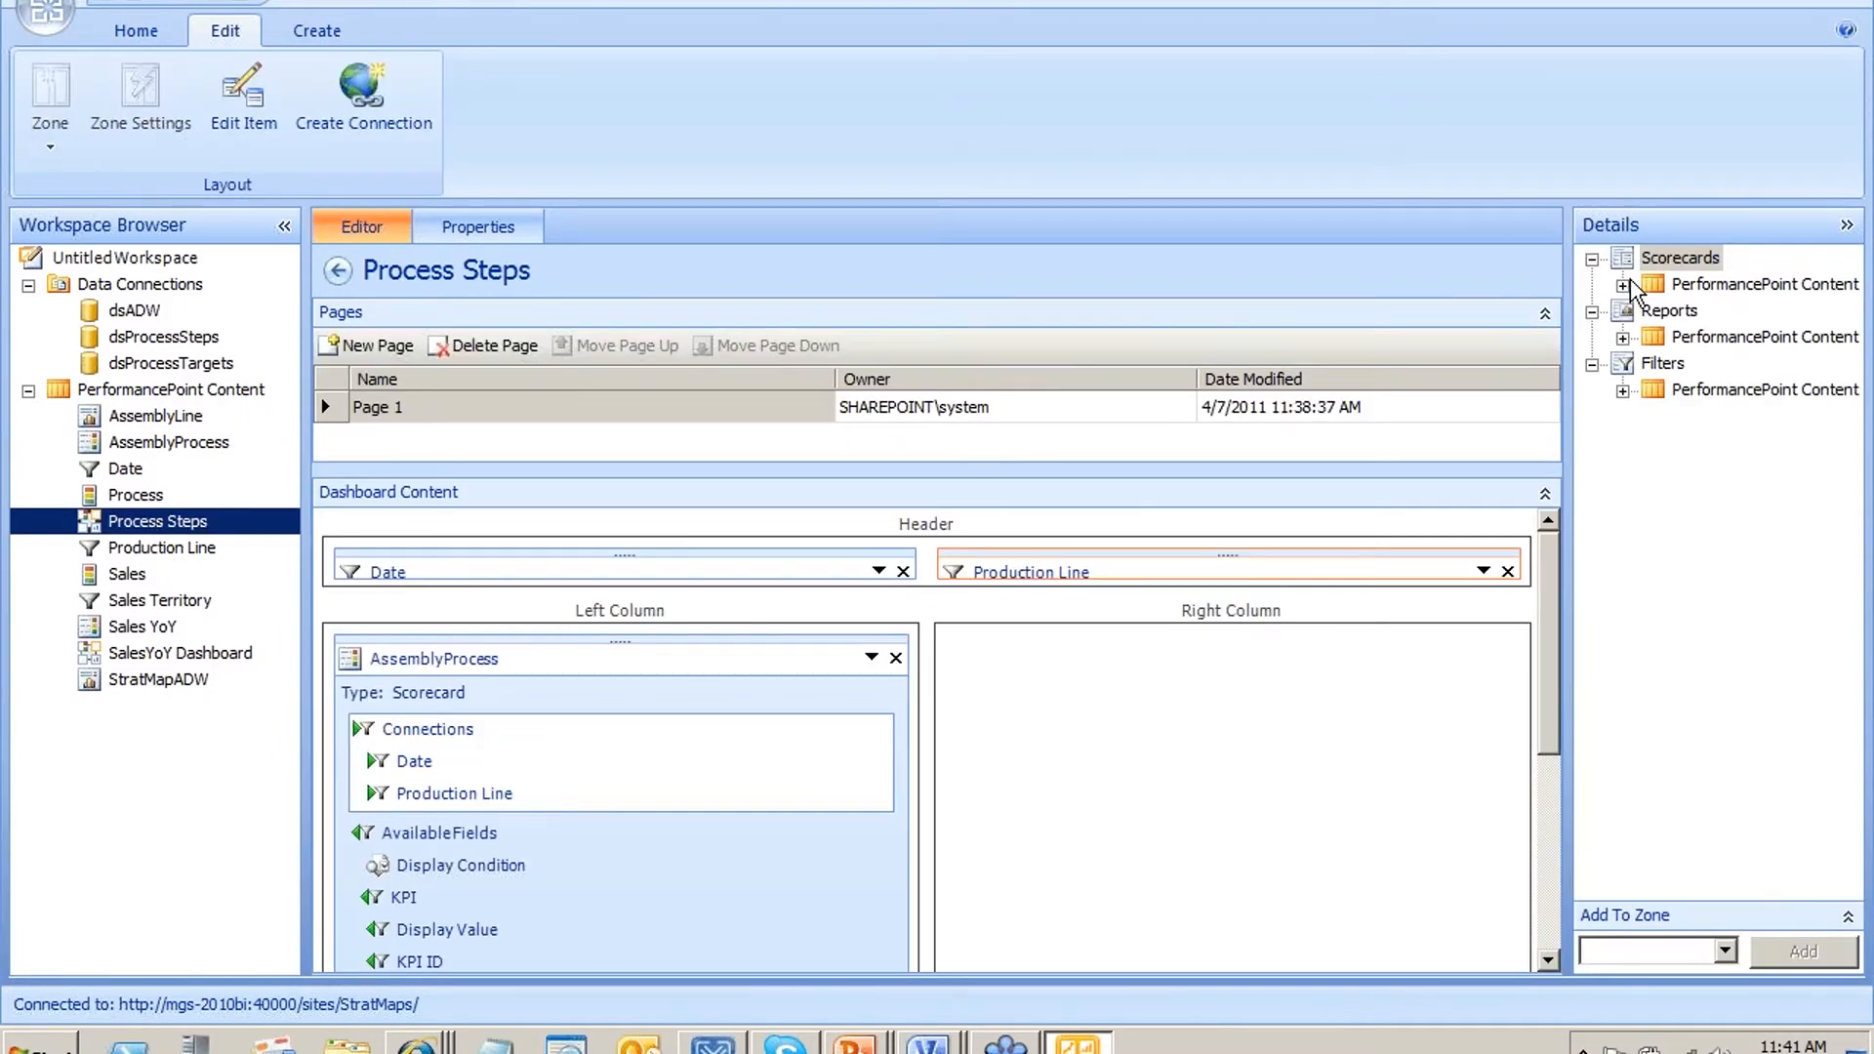
left_click(1625, 365)
left_click(1623, 338)
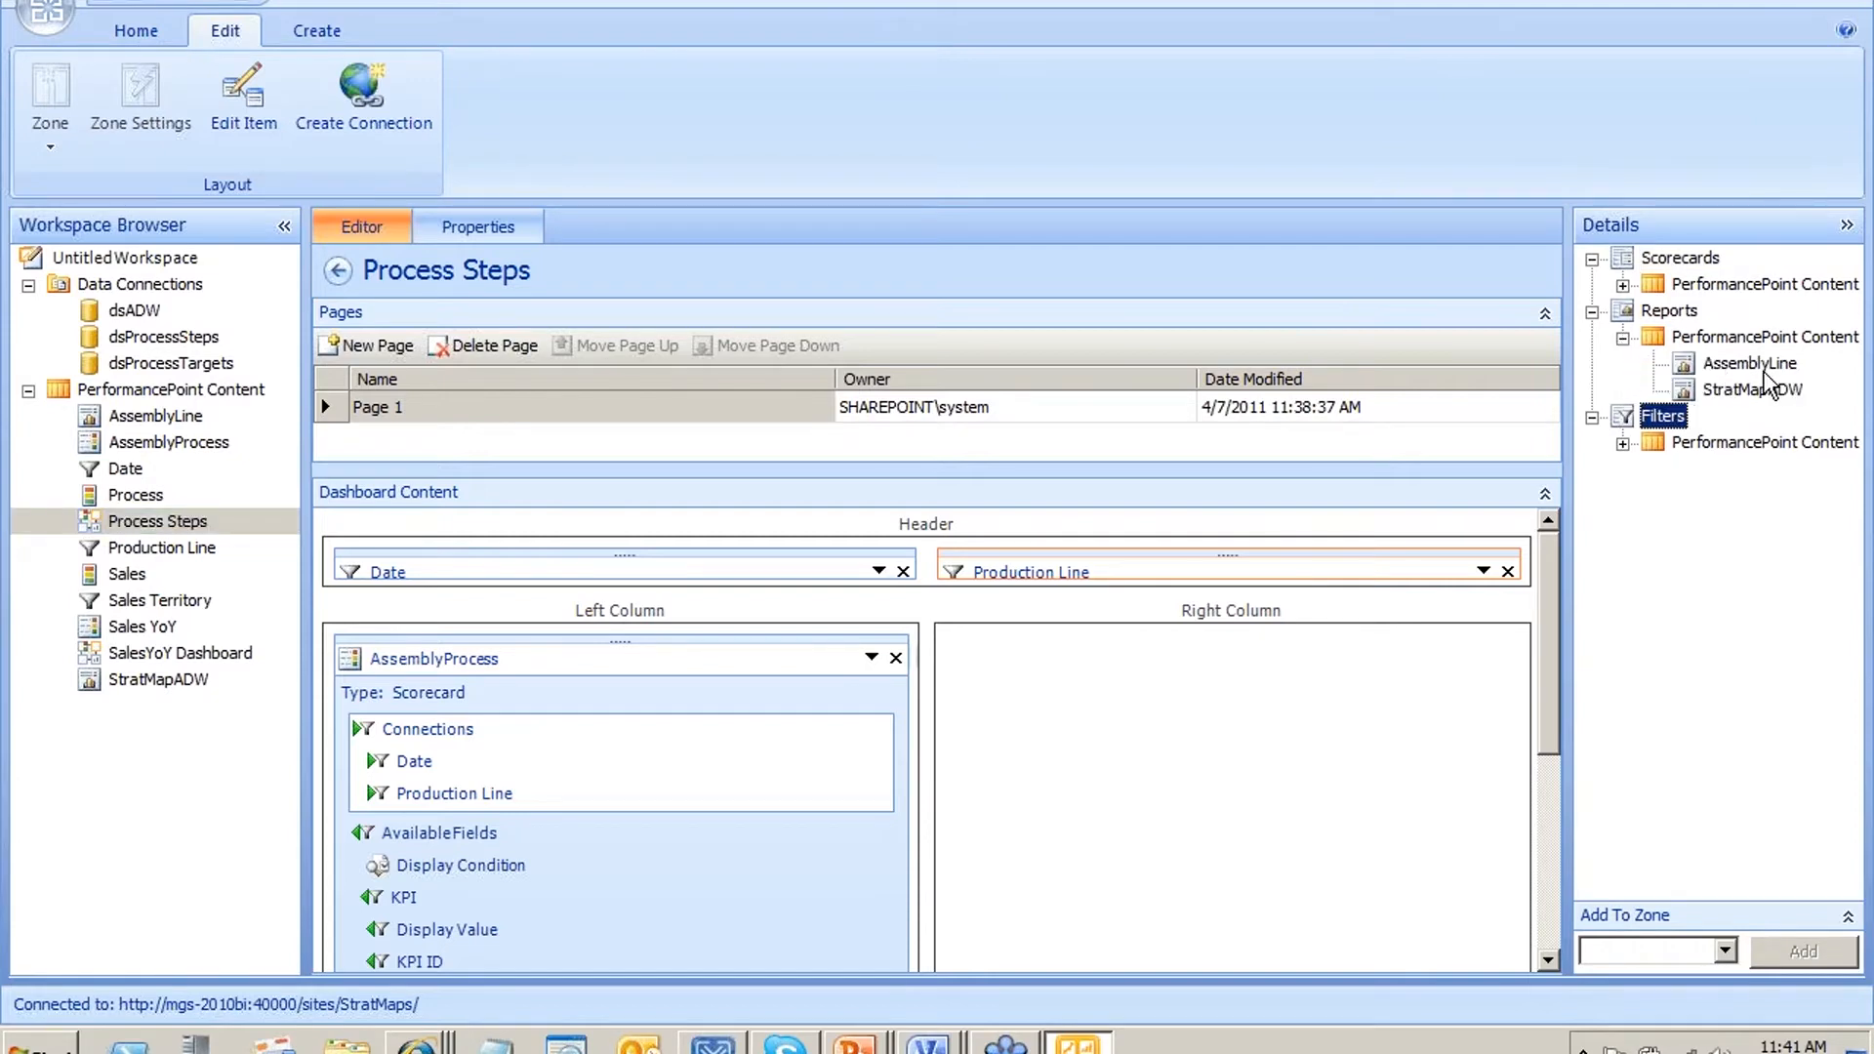
left_click(1754, 390)
left_click_drag(1762, 388, 1233, 680)
Connect the Production Line and Date filters to AssemblyLine's Page field, using Member Unique Name as the source value
mouse_move(1119, 572)
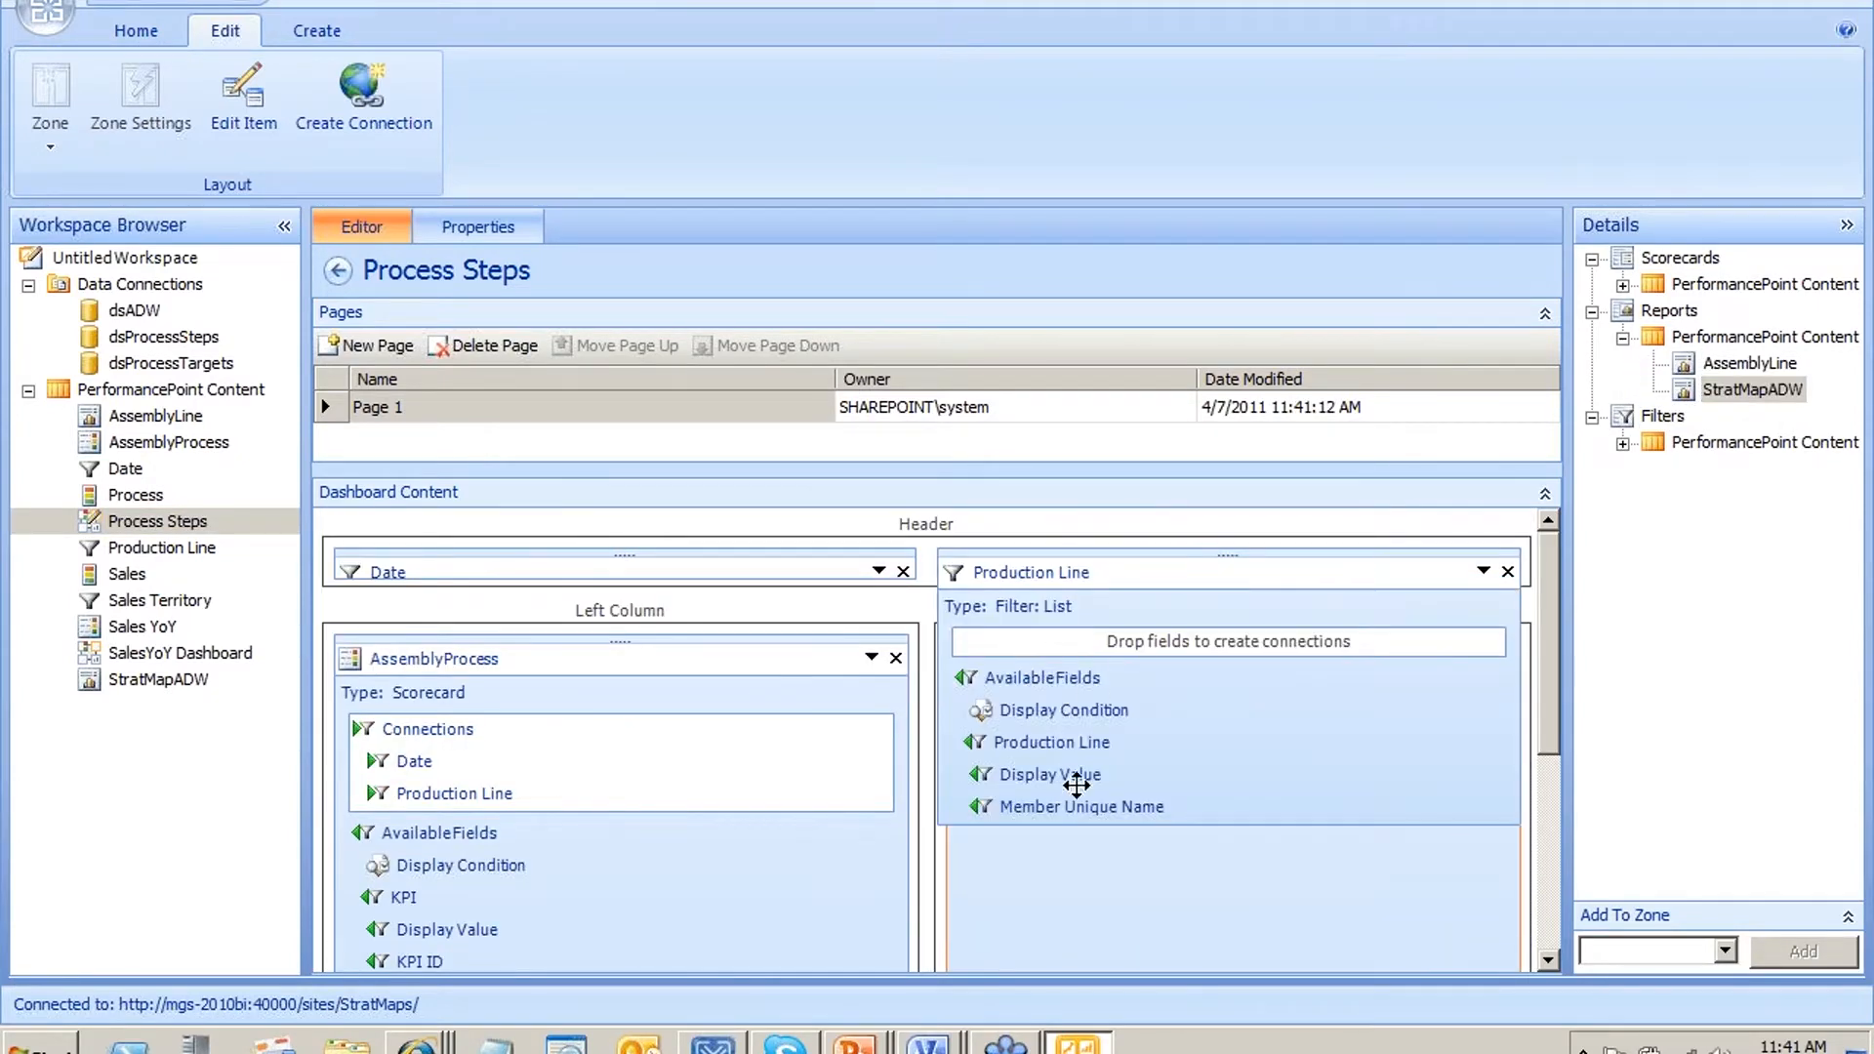
left_click_drag(1065, 810, 1230, 532)
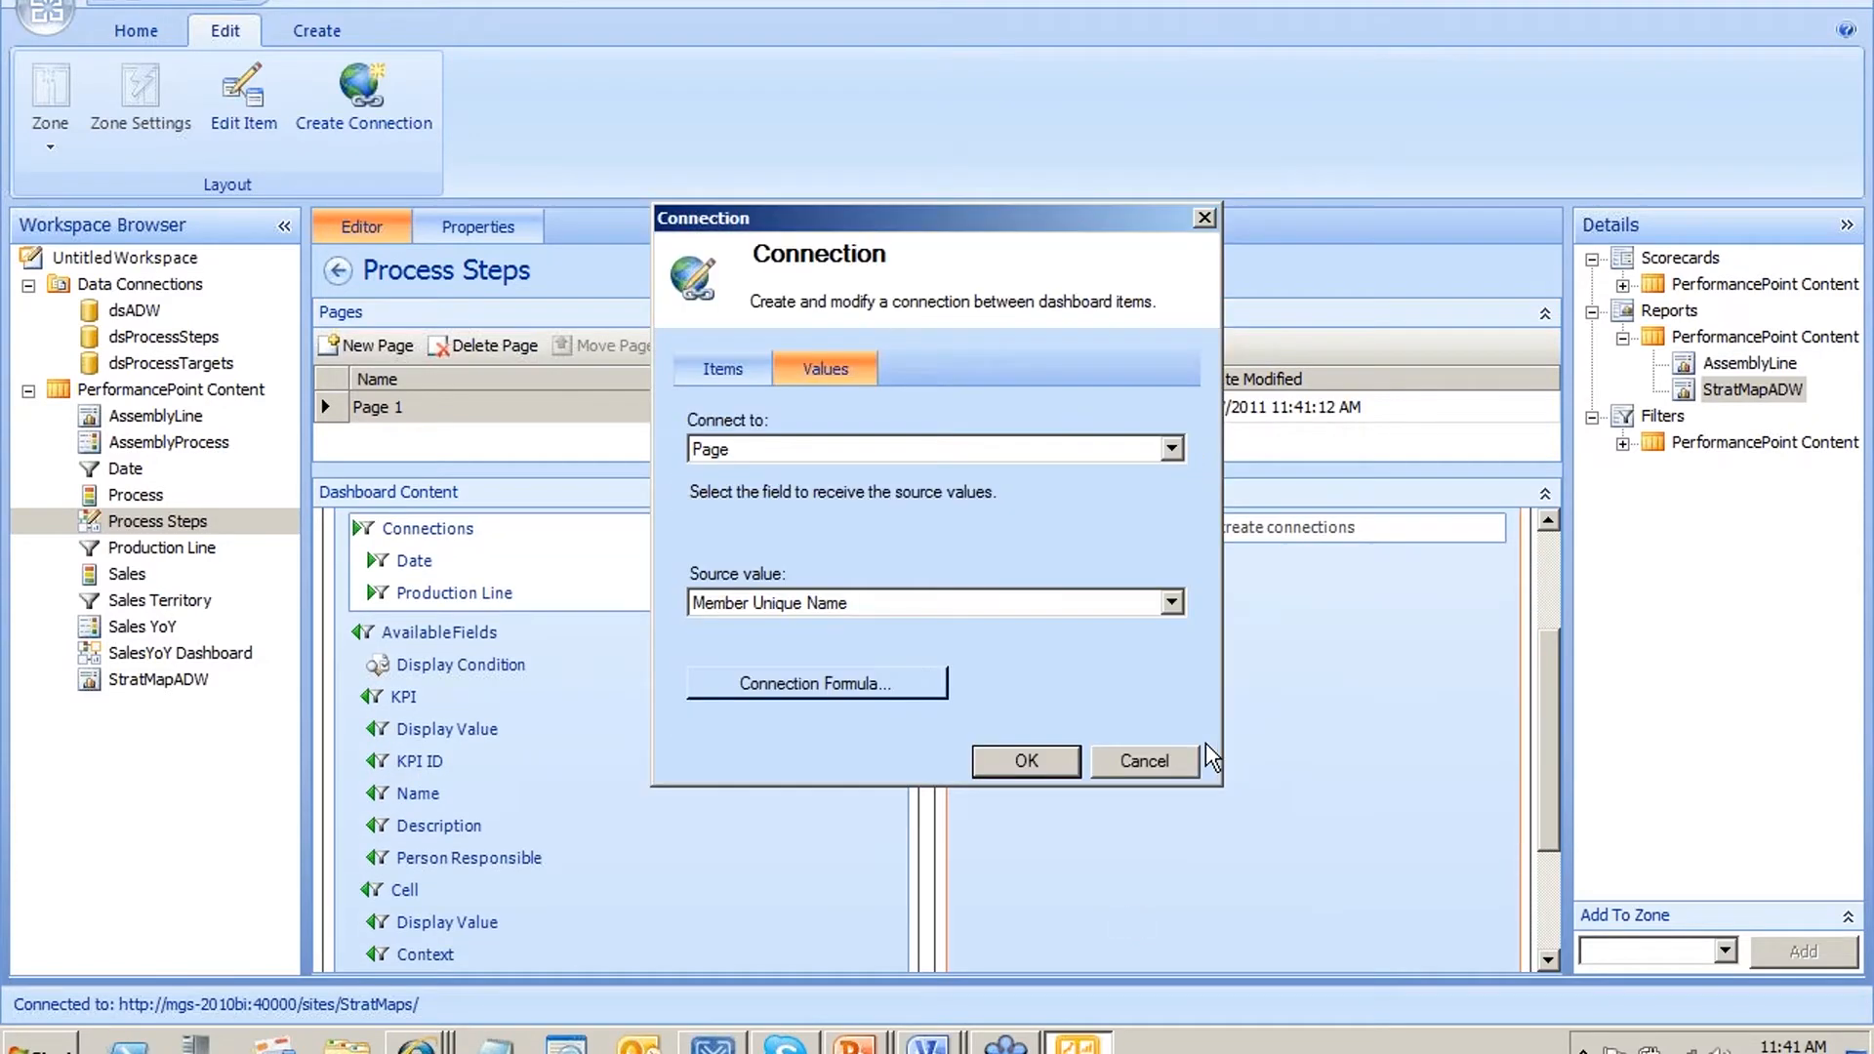
left_click(1027, 761)
mouse_move(835, 578)
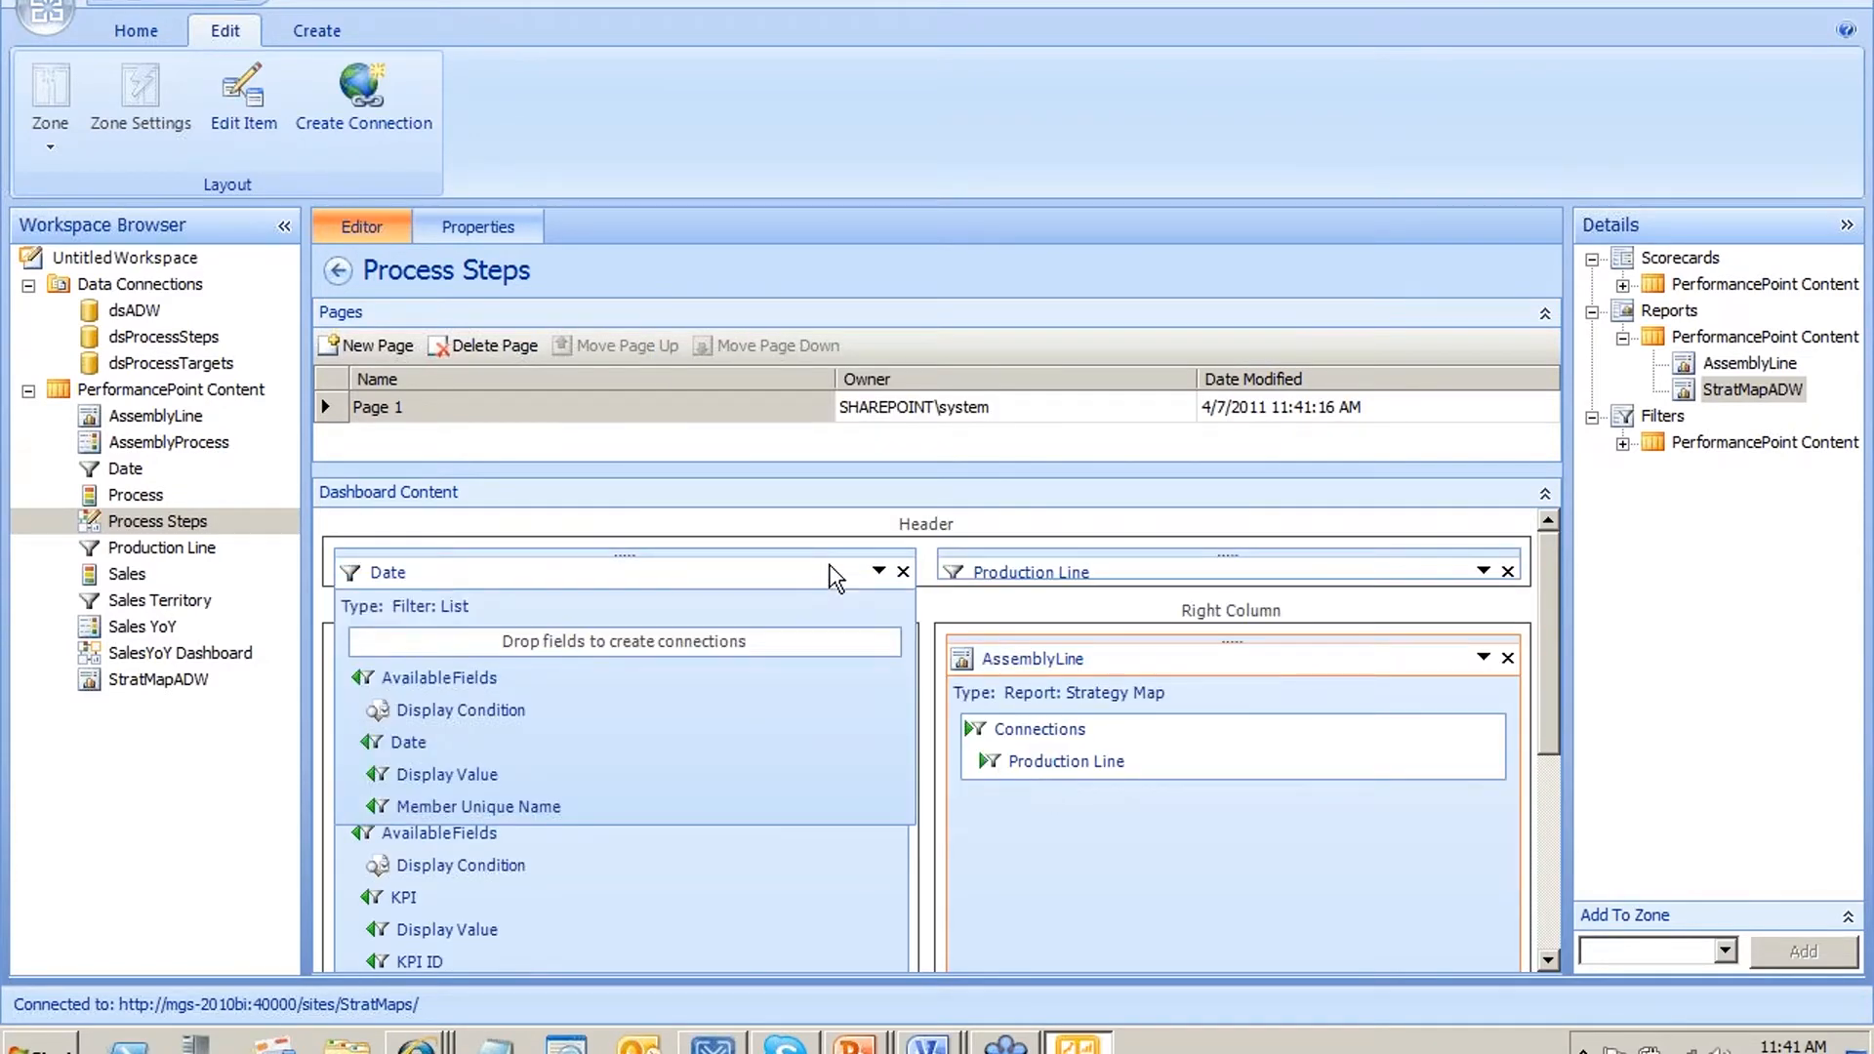
left_click_drag(505, 799, 1232, 644)
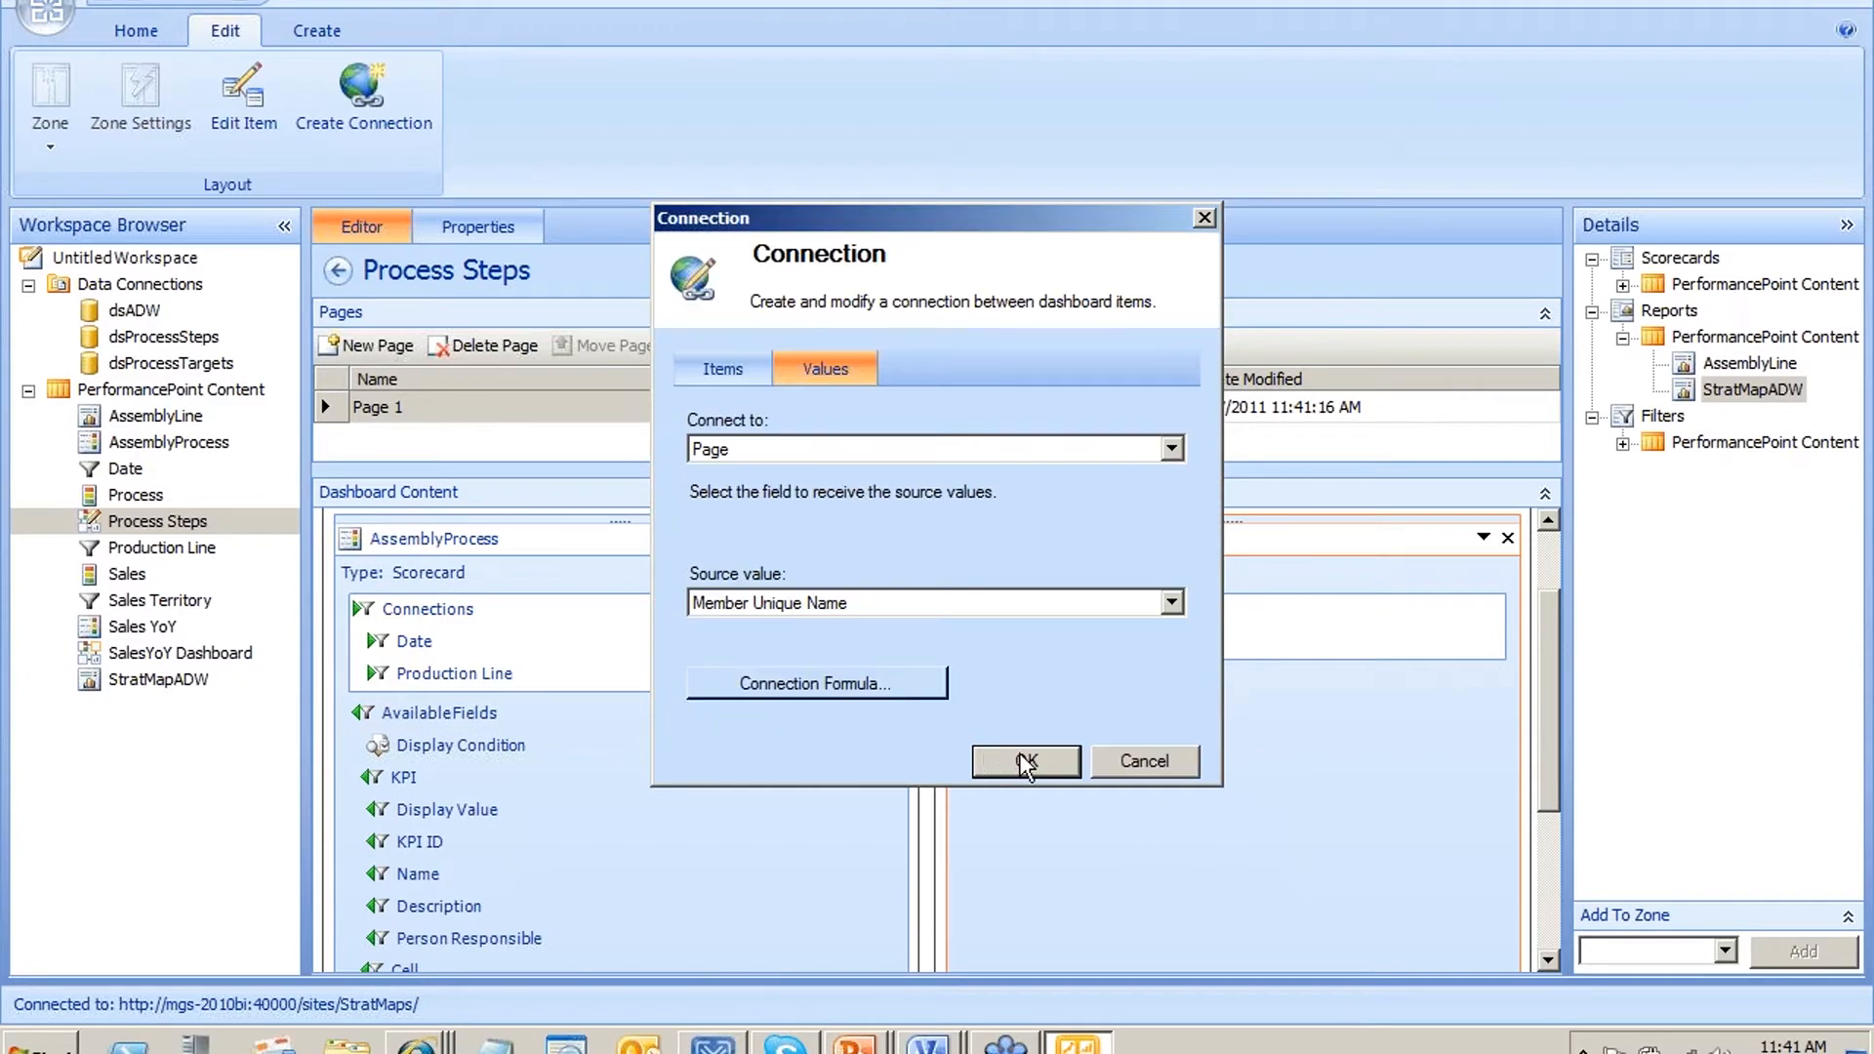
left_click(1027, 762)
Save the Process Steps dashboard and deploy it to SharePoint
right_click(114, 514)
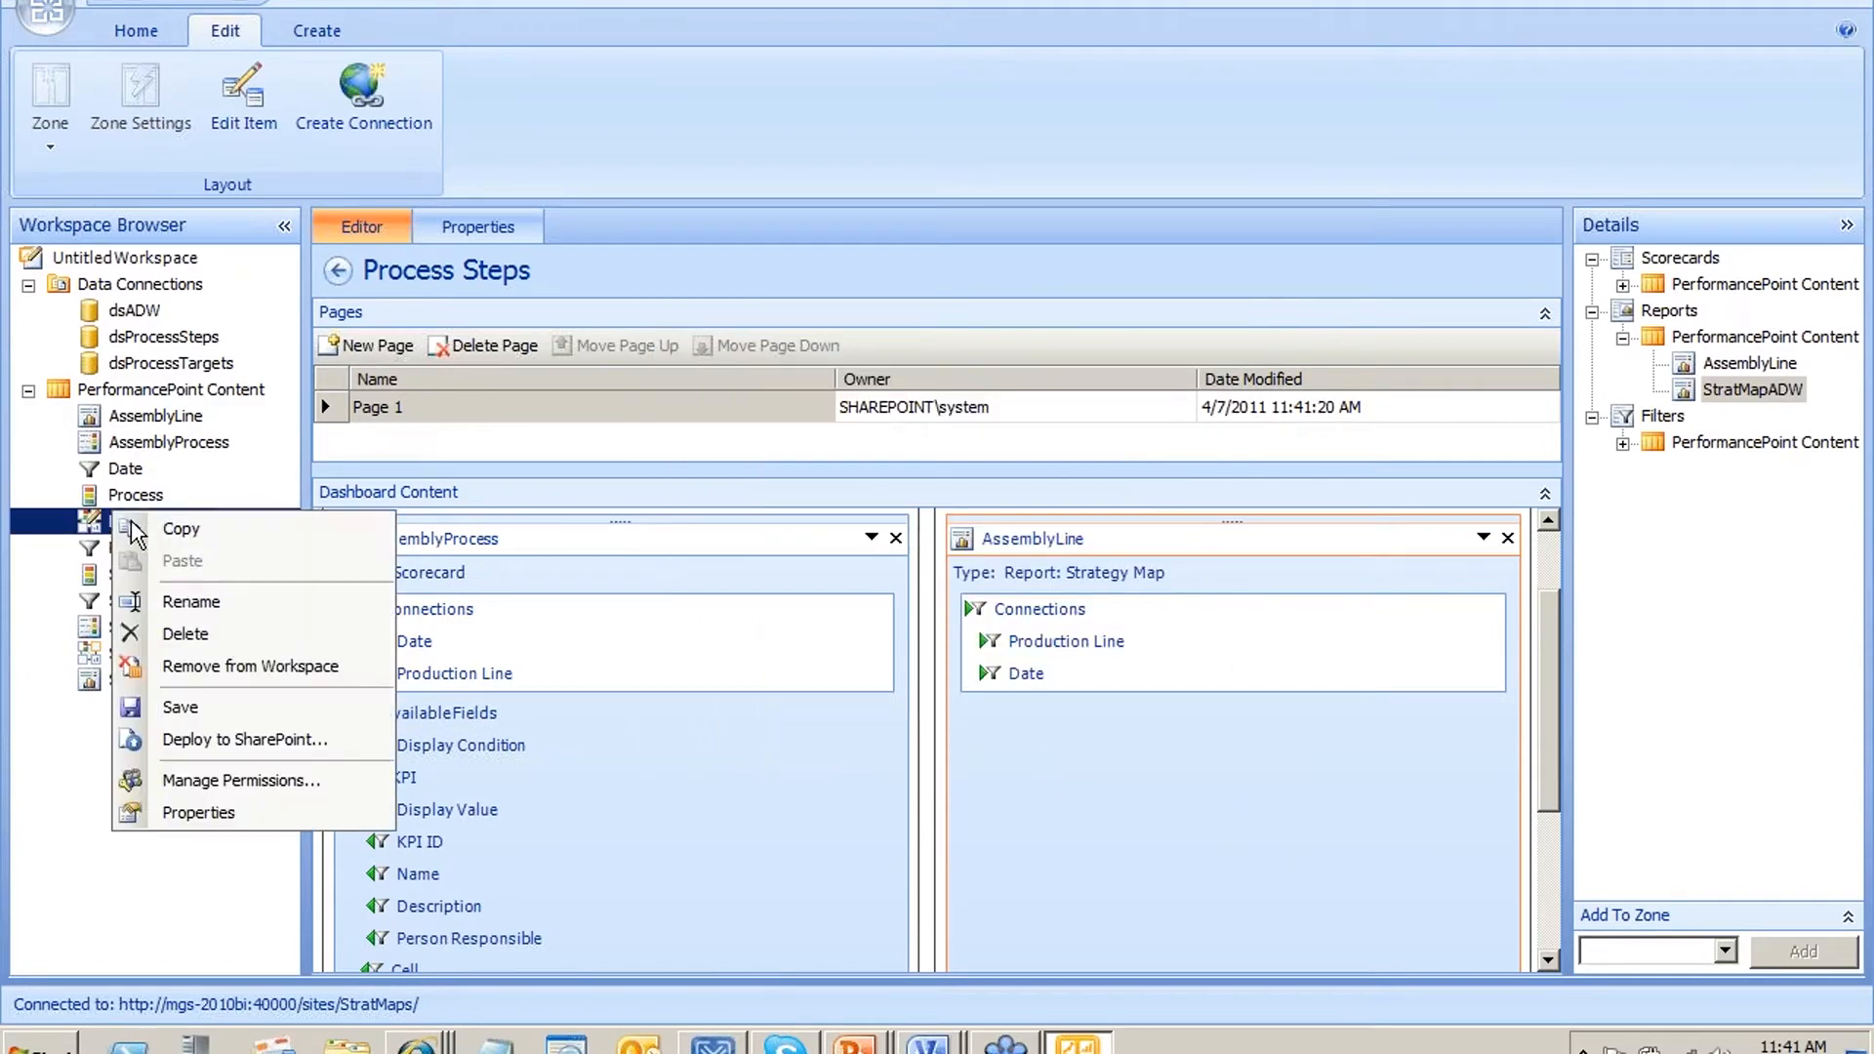
left_click(251, 709)
right_click(134, 520)
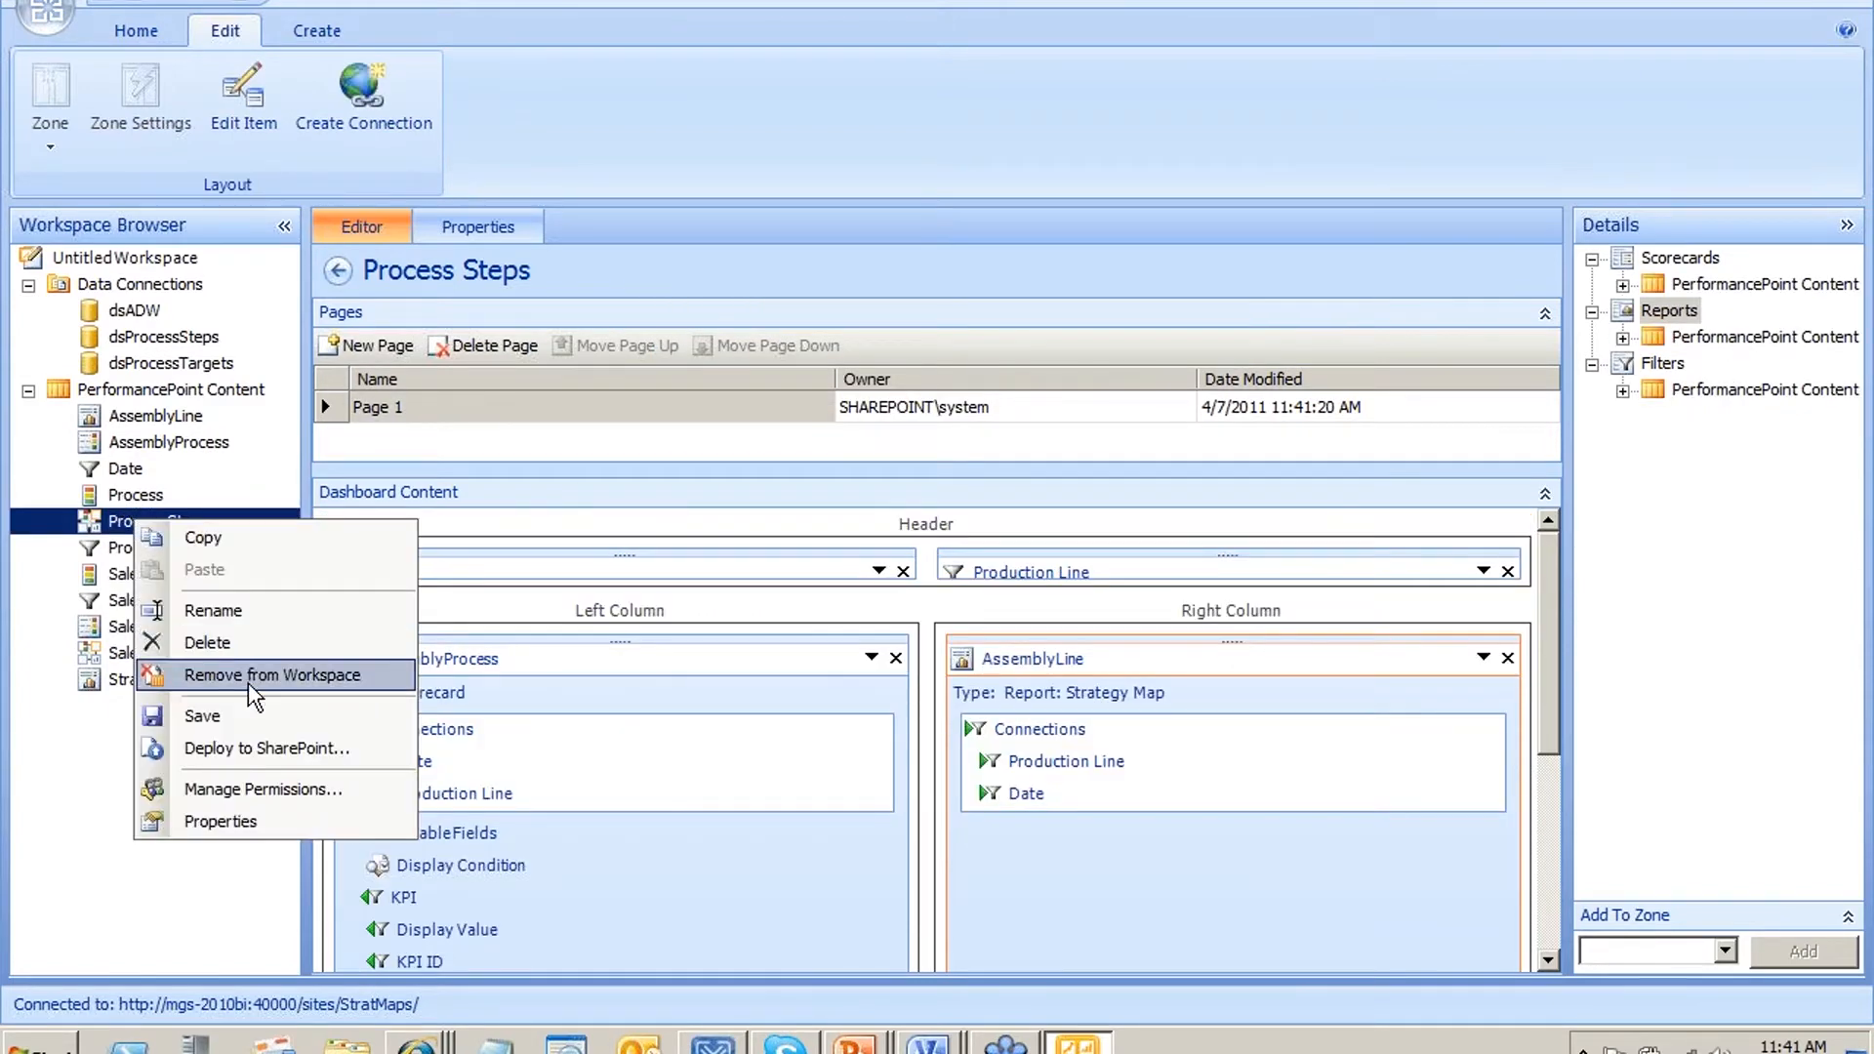
left_click(266, 748)
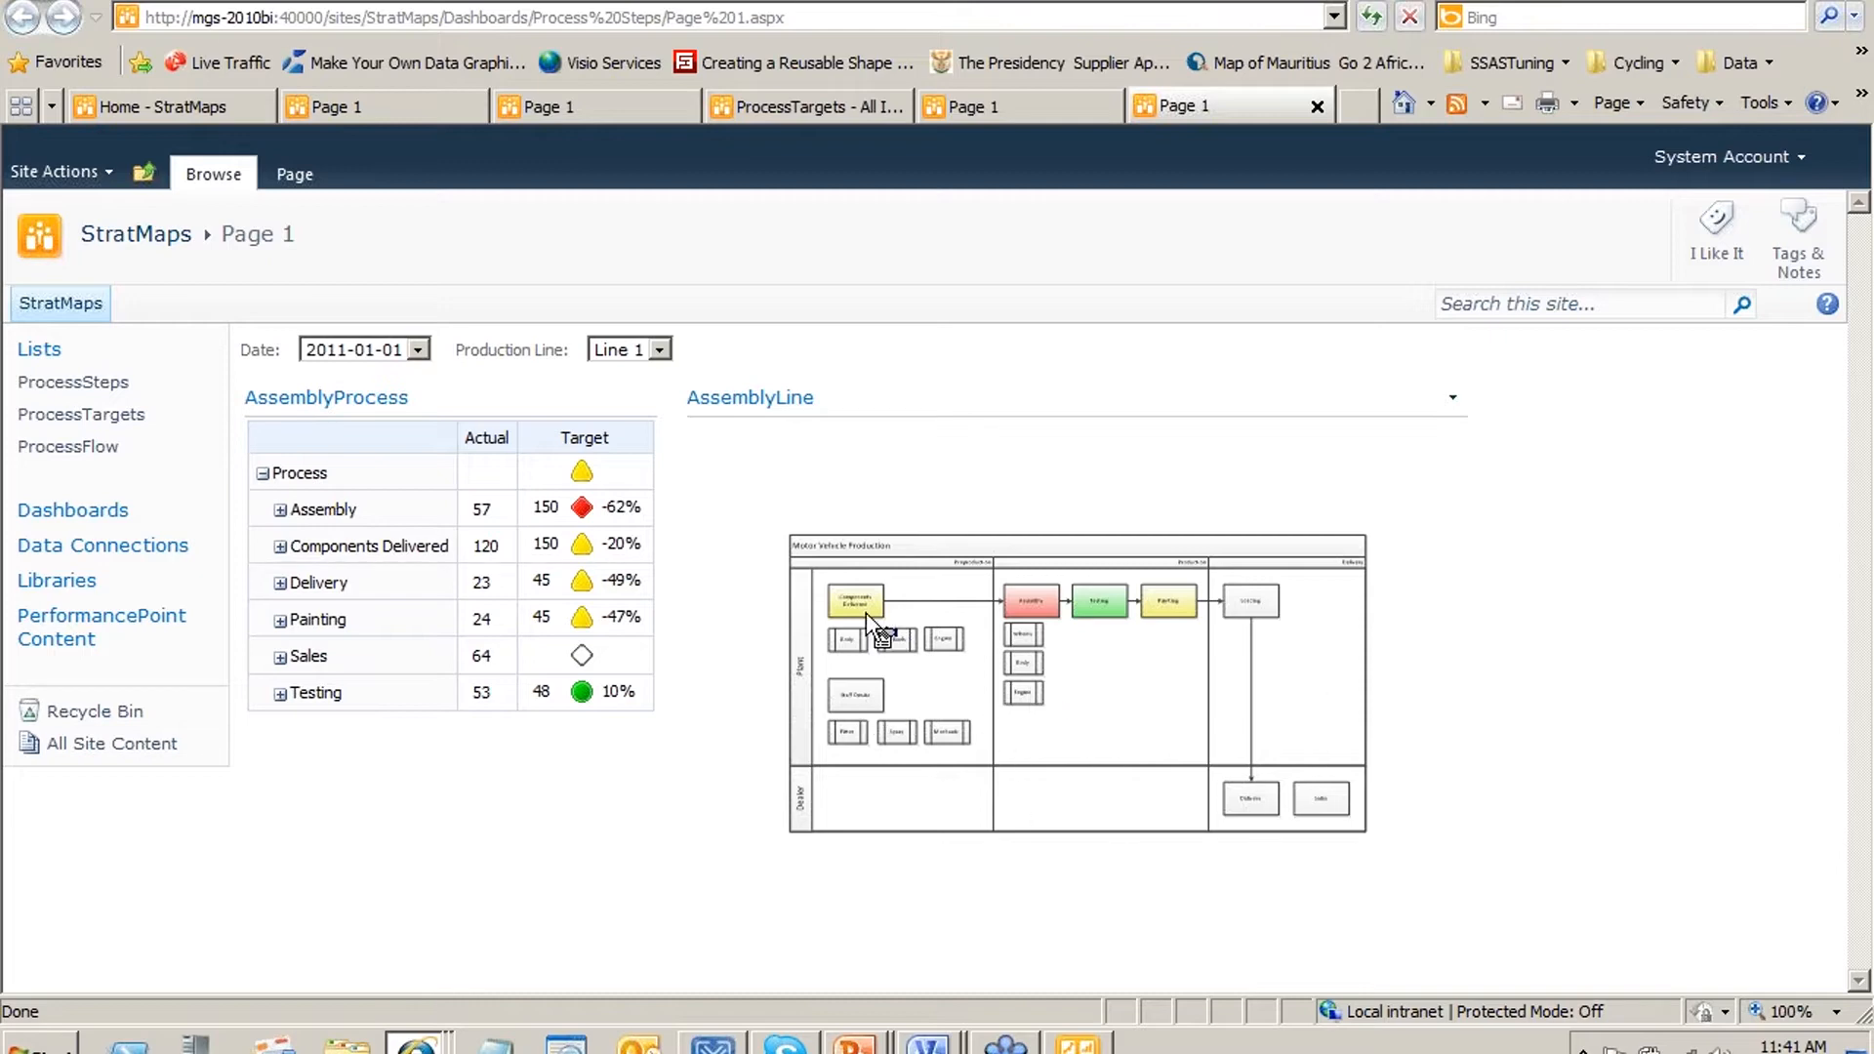
Test the Production Line filter on the deployed dashboard with Line 2
left_click(660, 350)
left_click(617, 384)
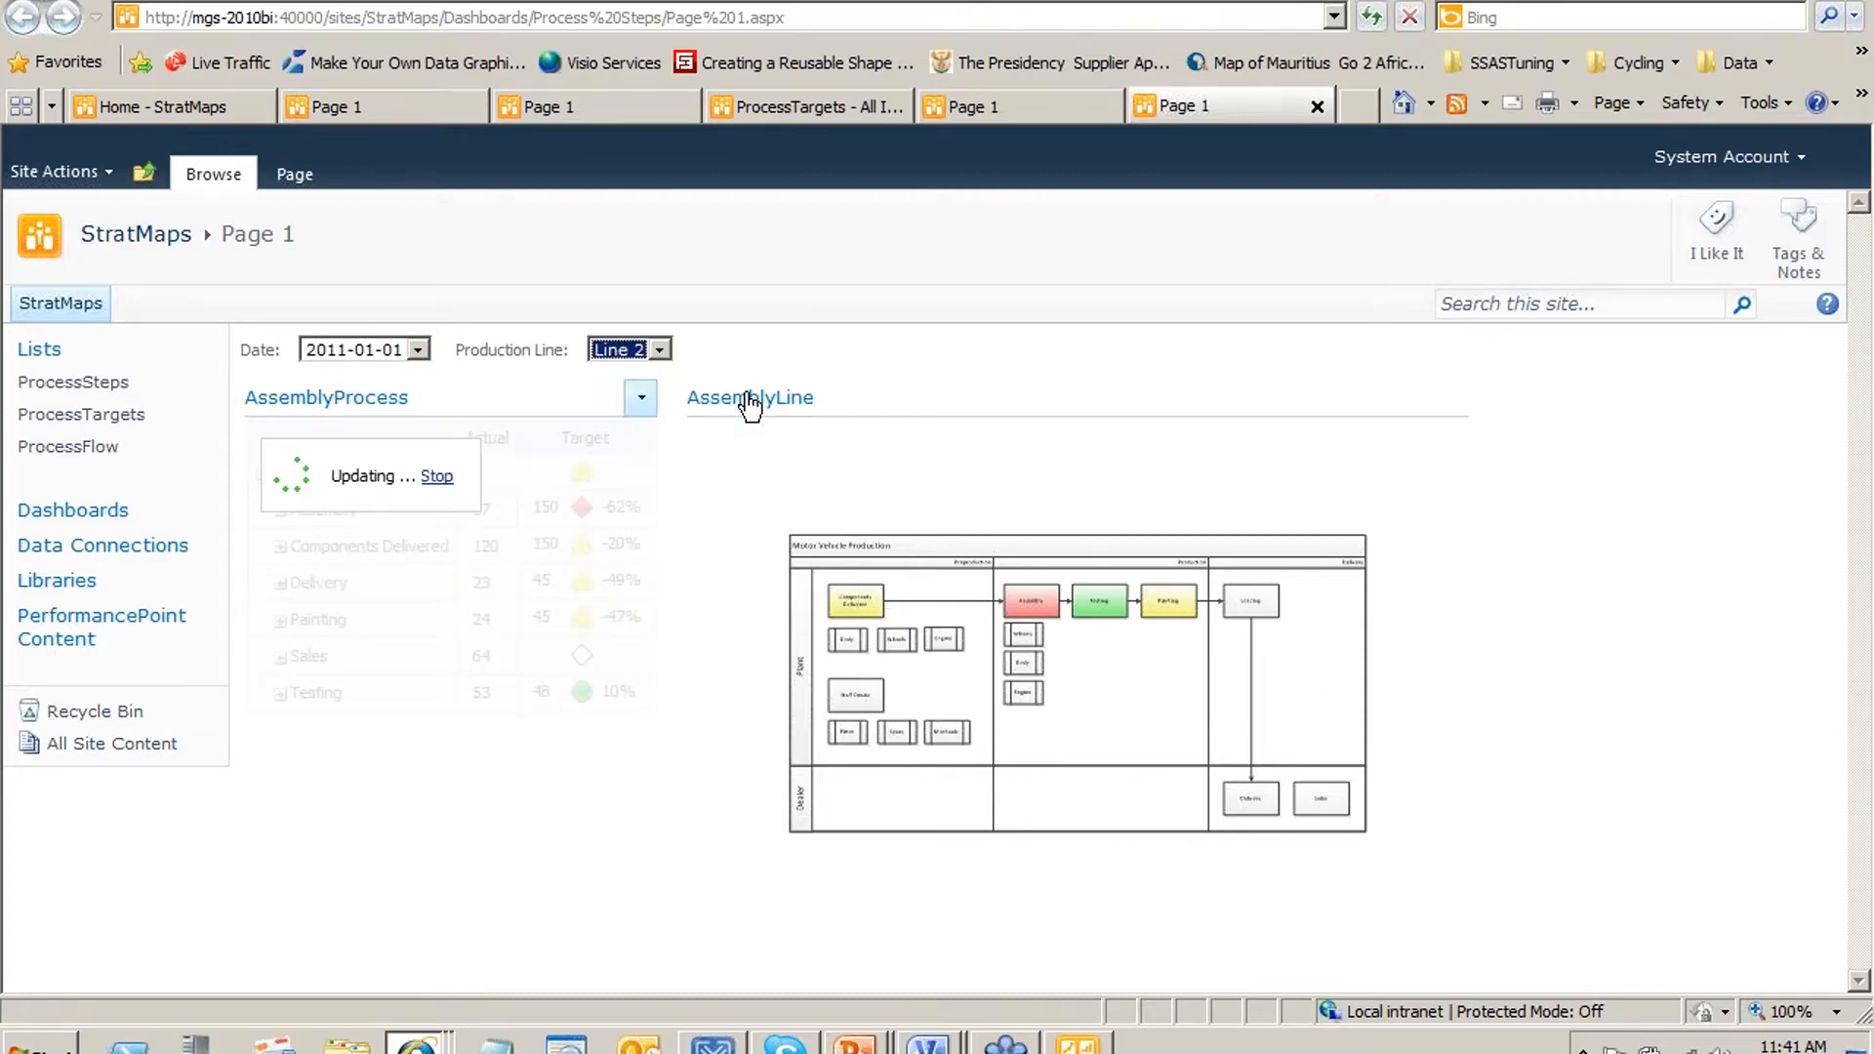
Test the Date filter on the deployed dashboard with 2011-01-02
left_click(416, 349)
left_click(371, 350)
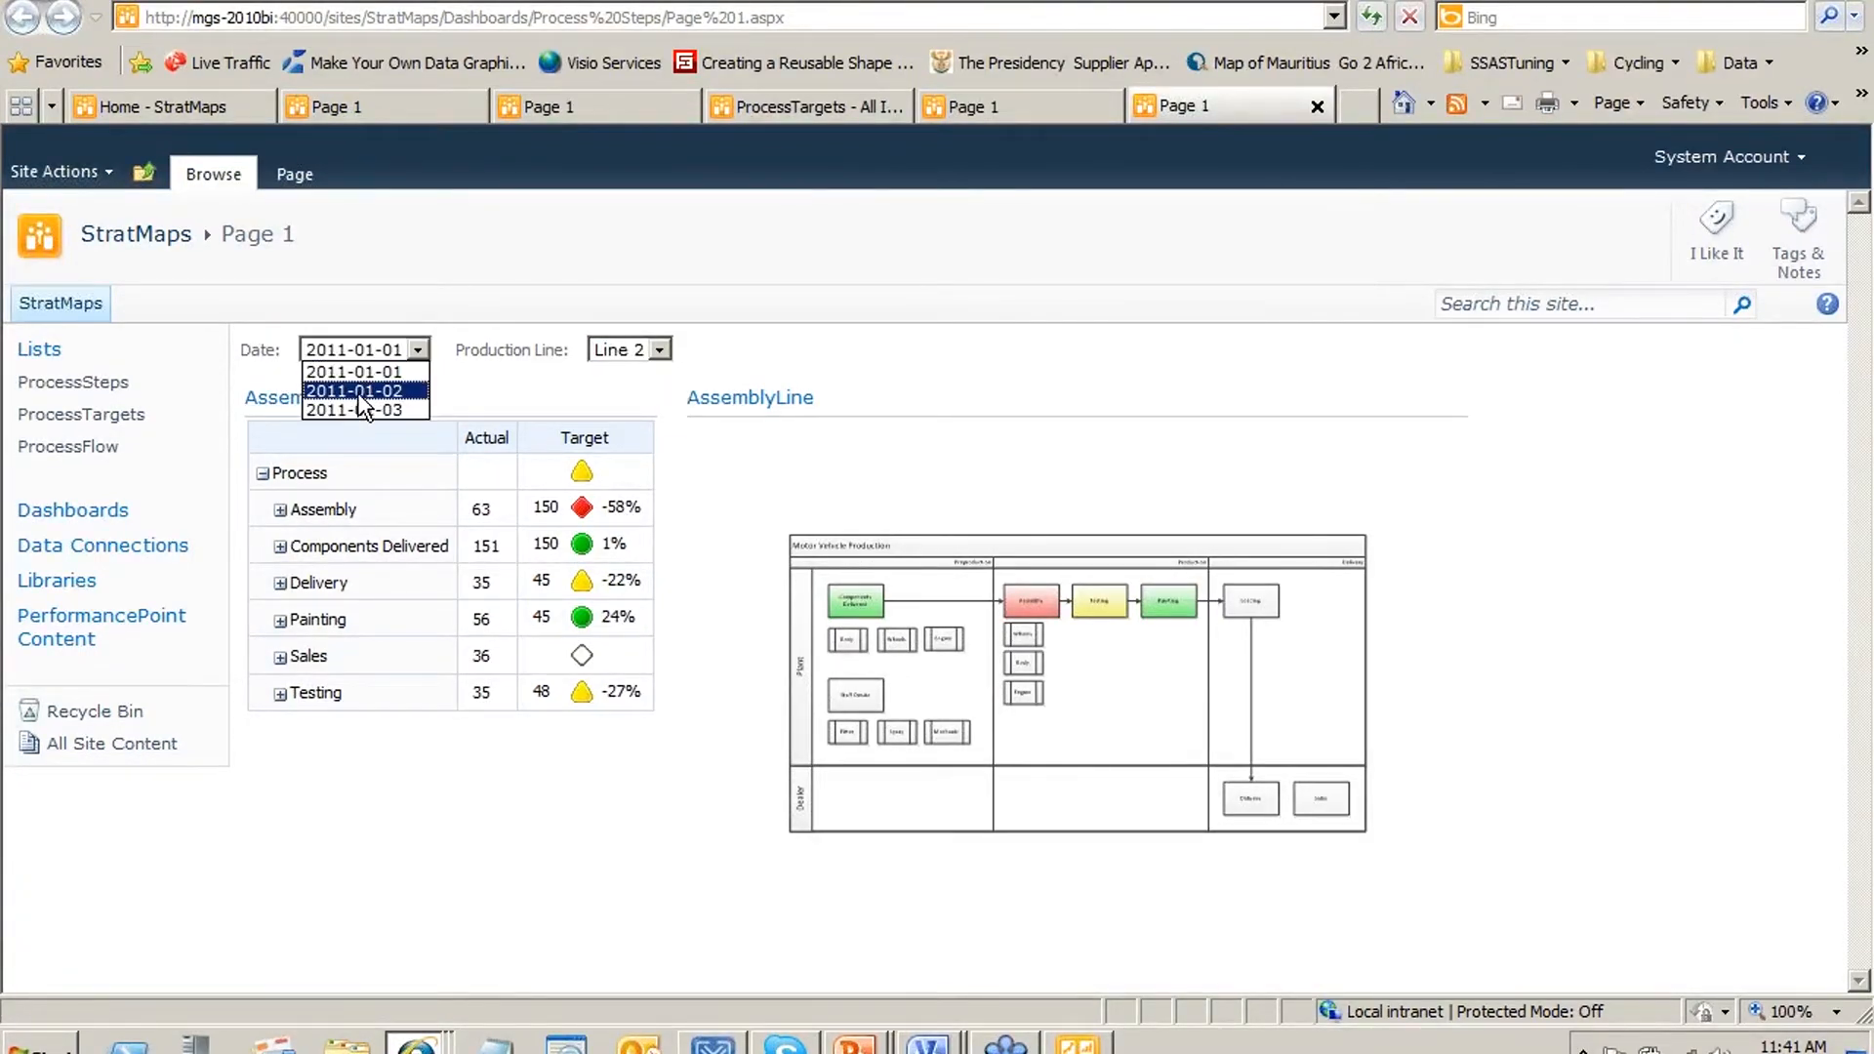
left_click(357, 390)
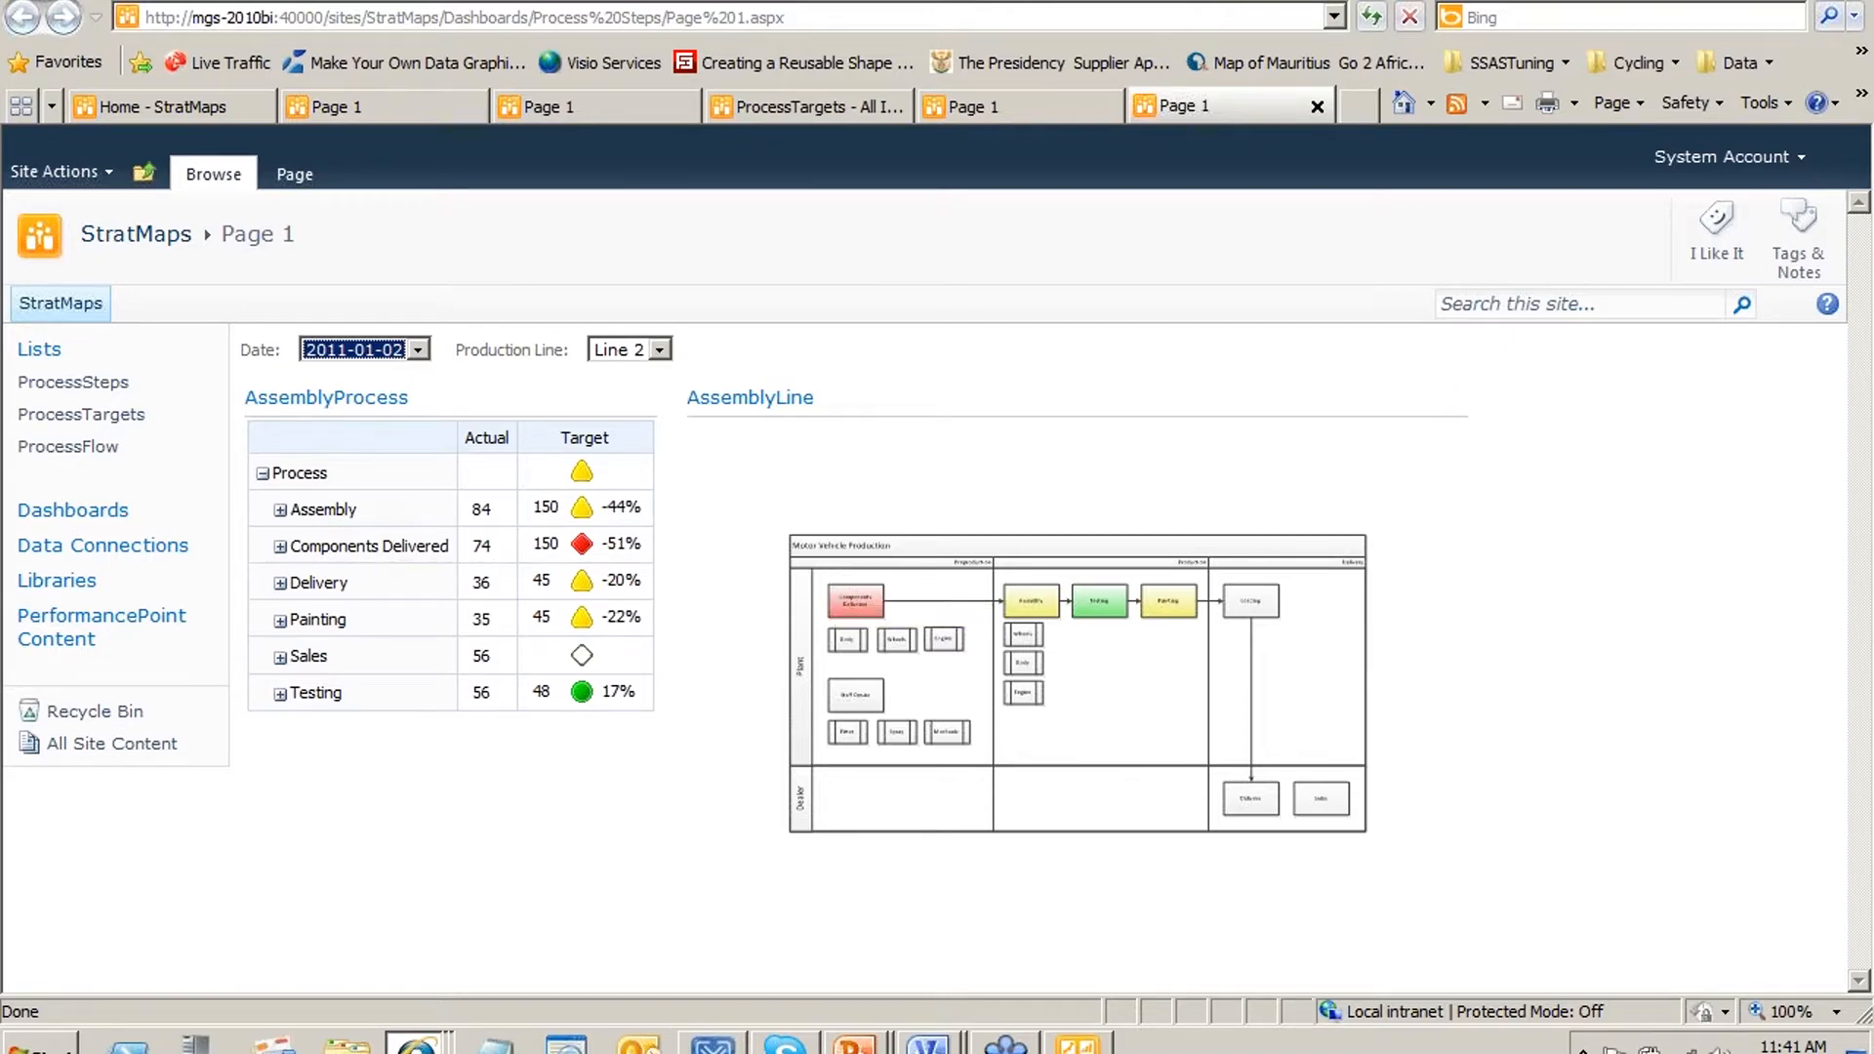
Switch to the Visio drawing, add a new page and rename it Demo
mouse_move(930, 1041)
left_click(964, 957)
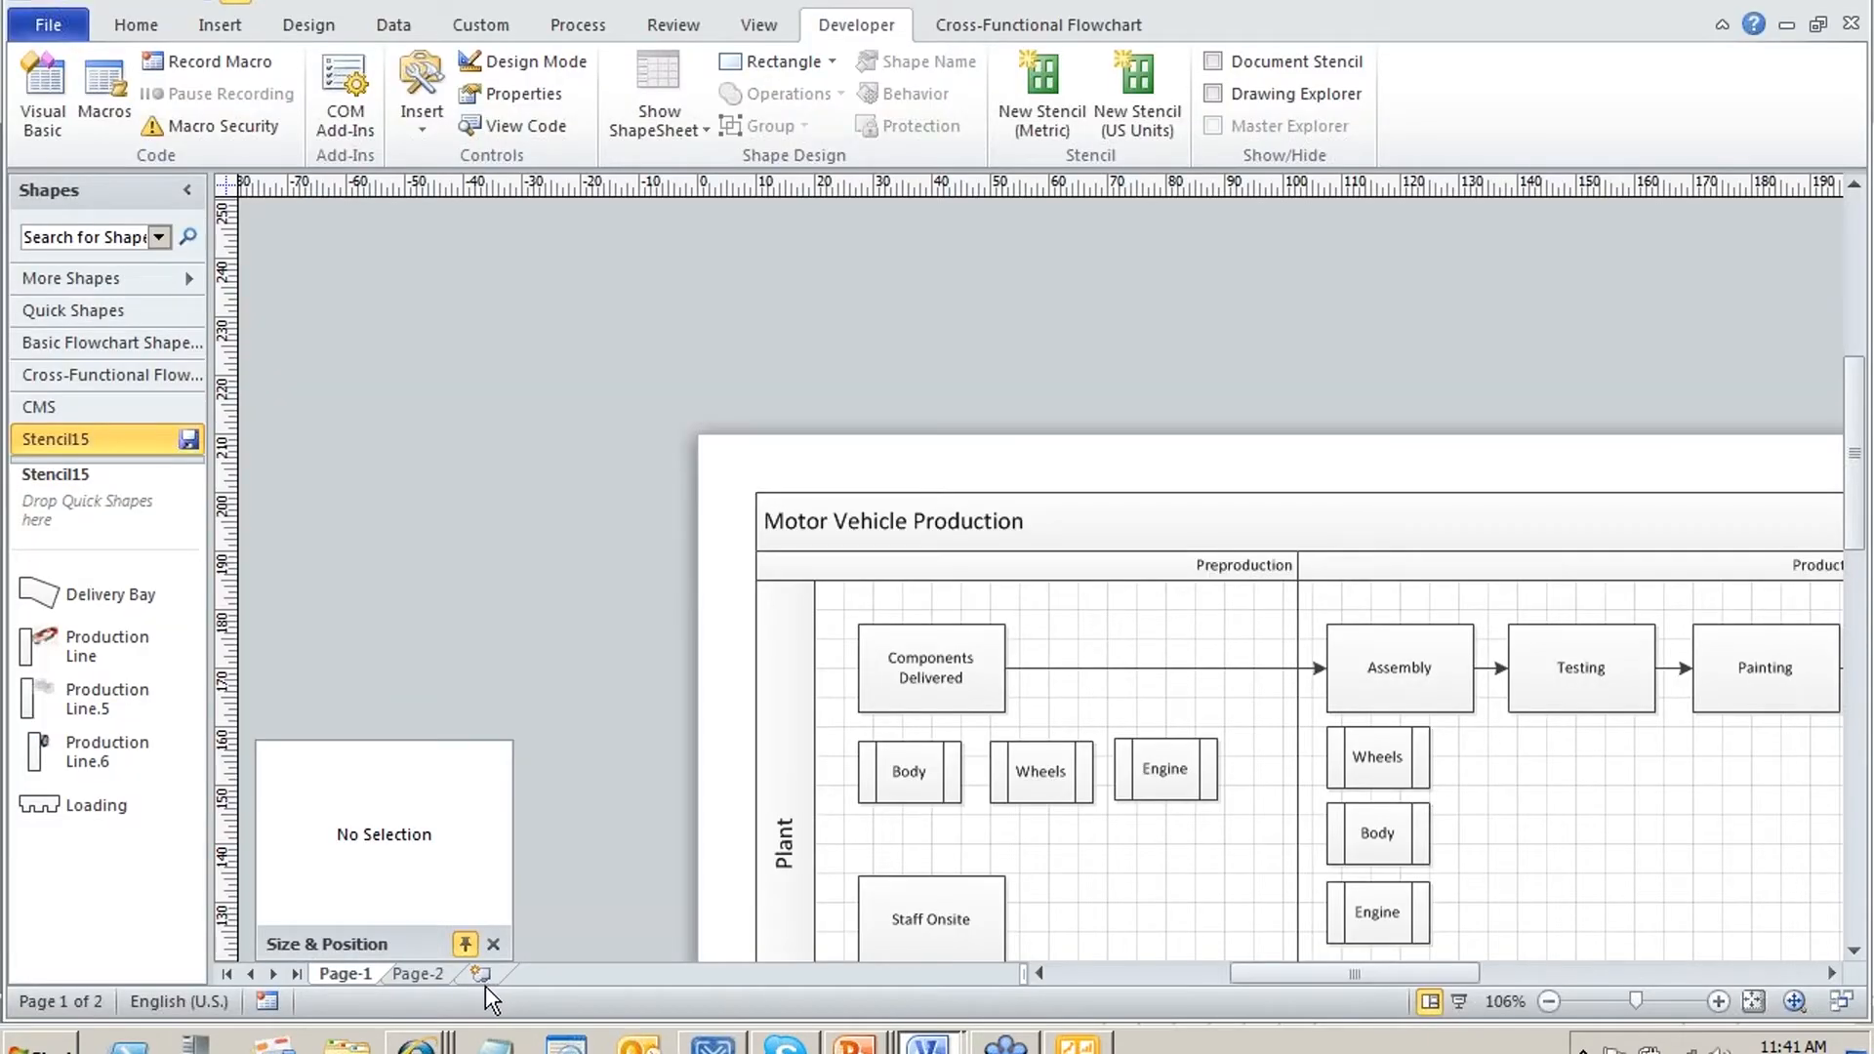
left_click(485, 986)
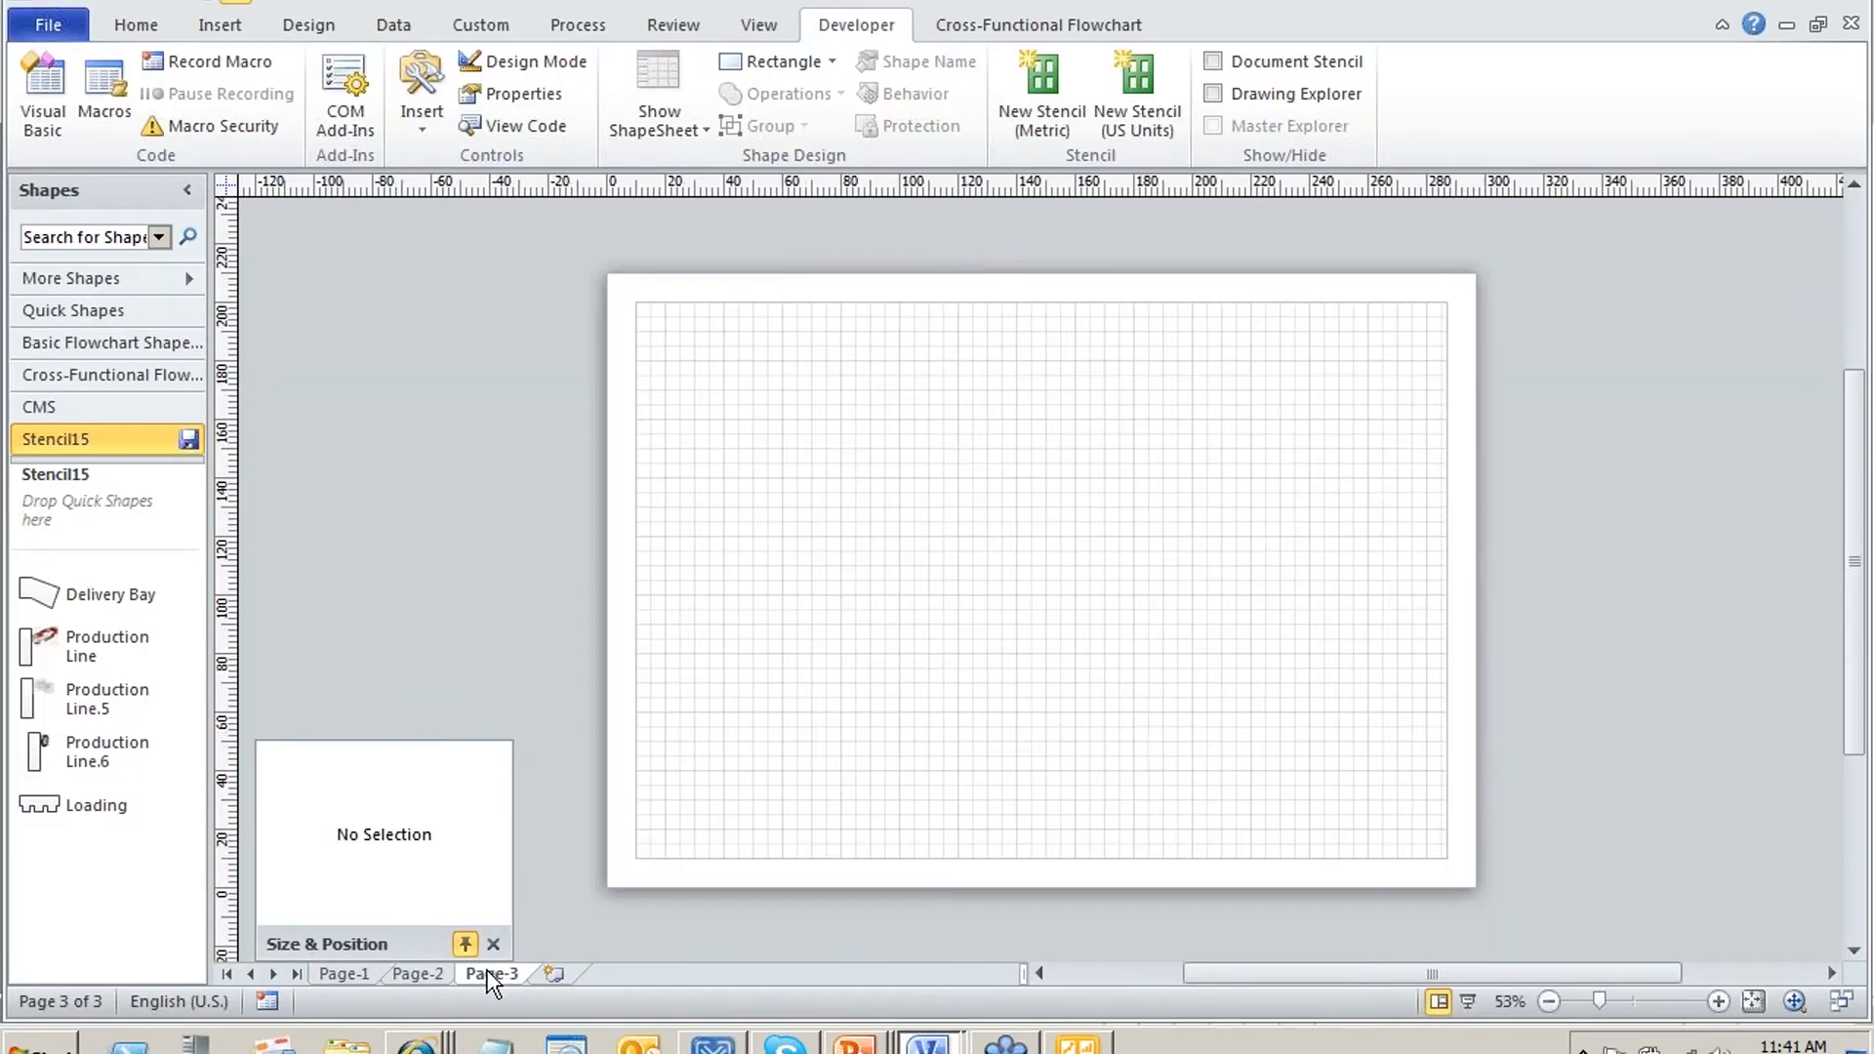
right_click(486, 976)
left_click(570, 891)
type("Demo")
left_click(1141, 472)
Check in the ribbon customization options that the Developer tab is enabled
right_click(1548, 109)
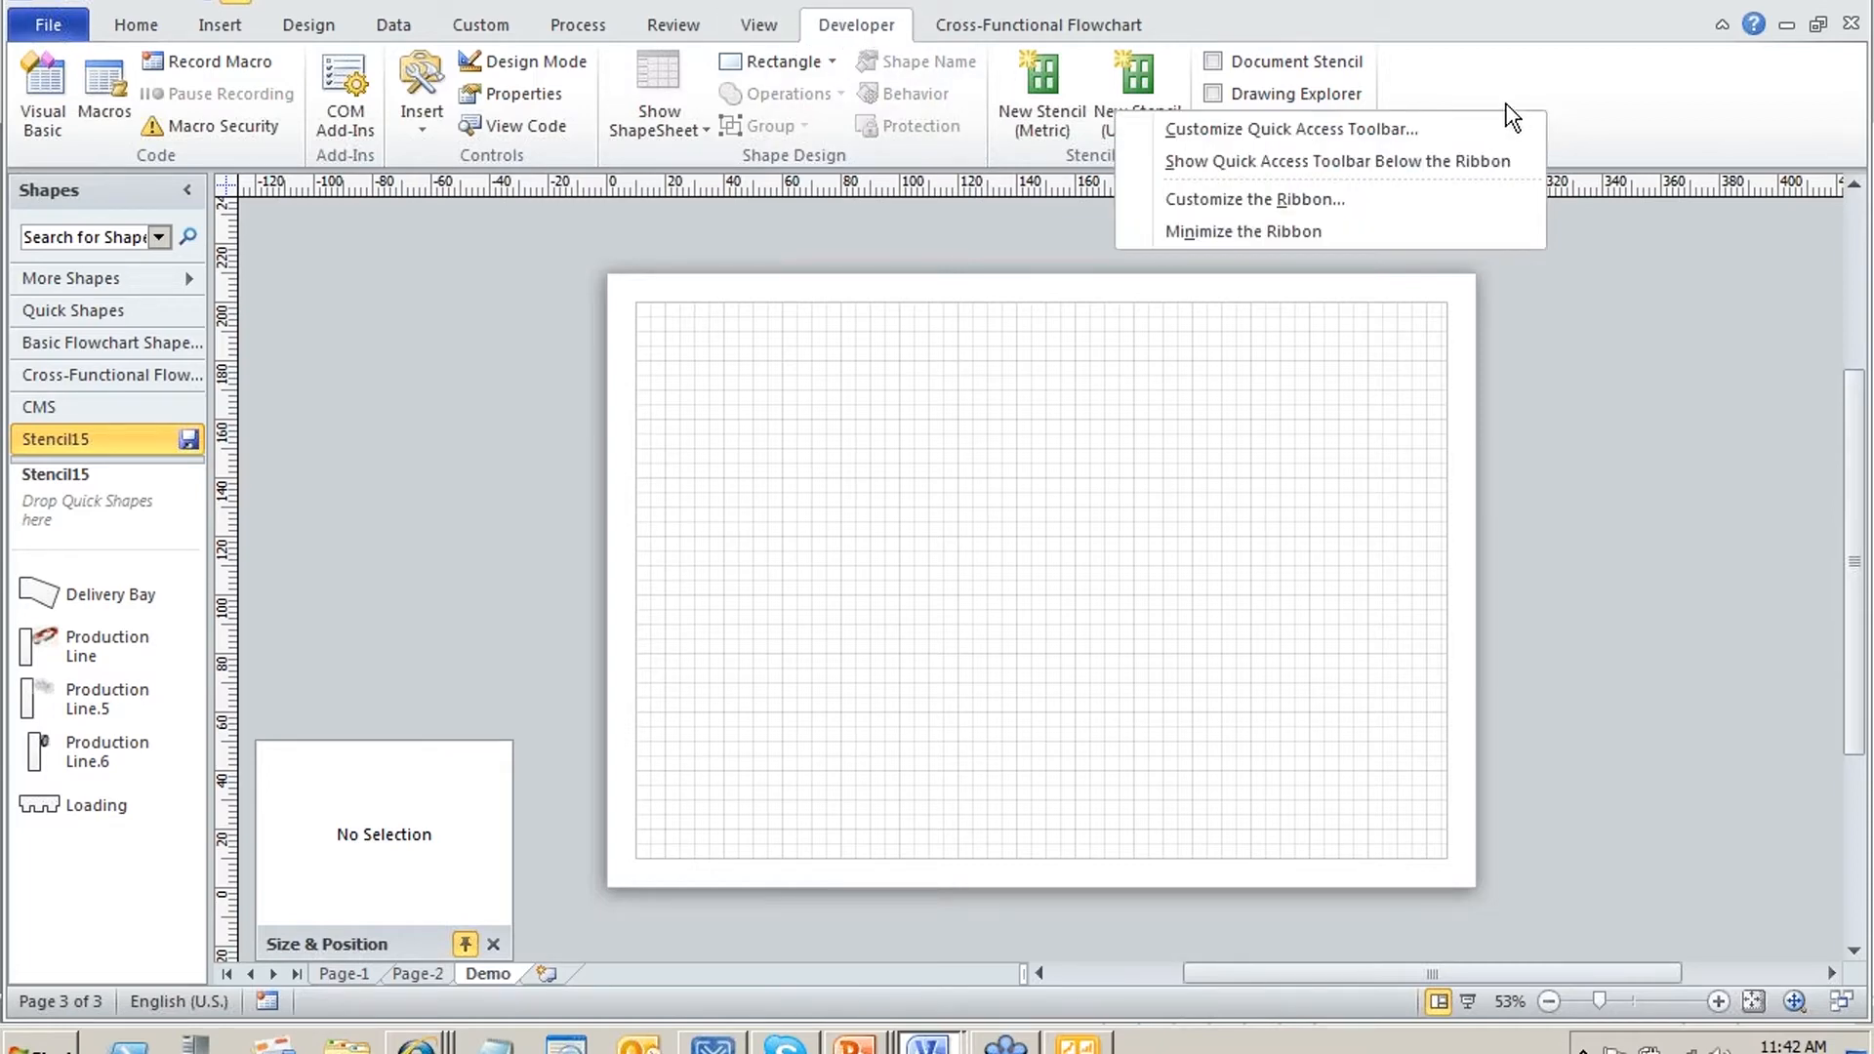
left_click(1273, 201)
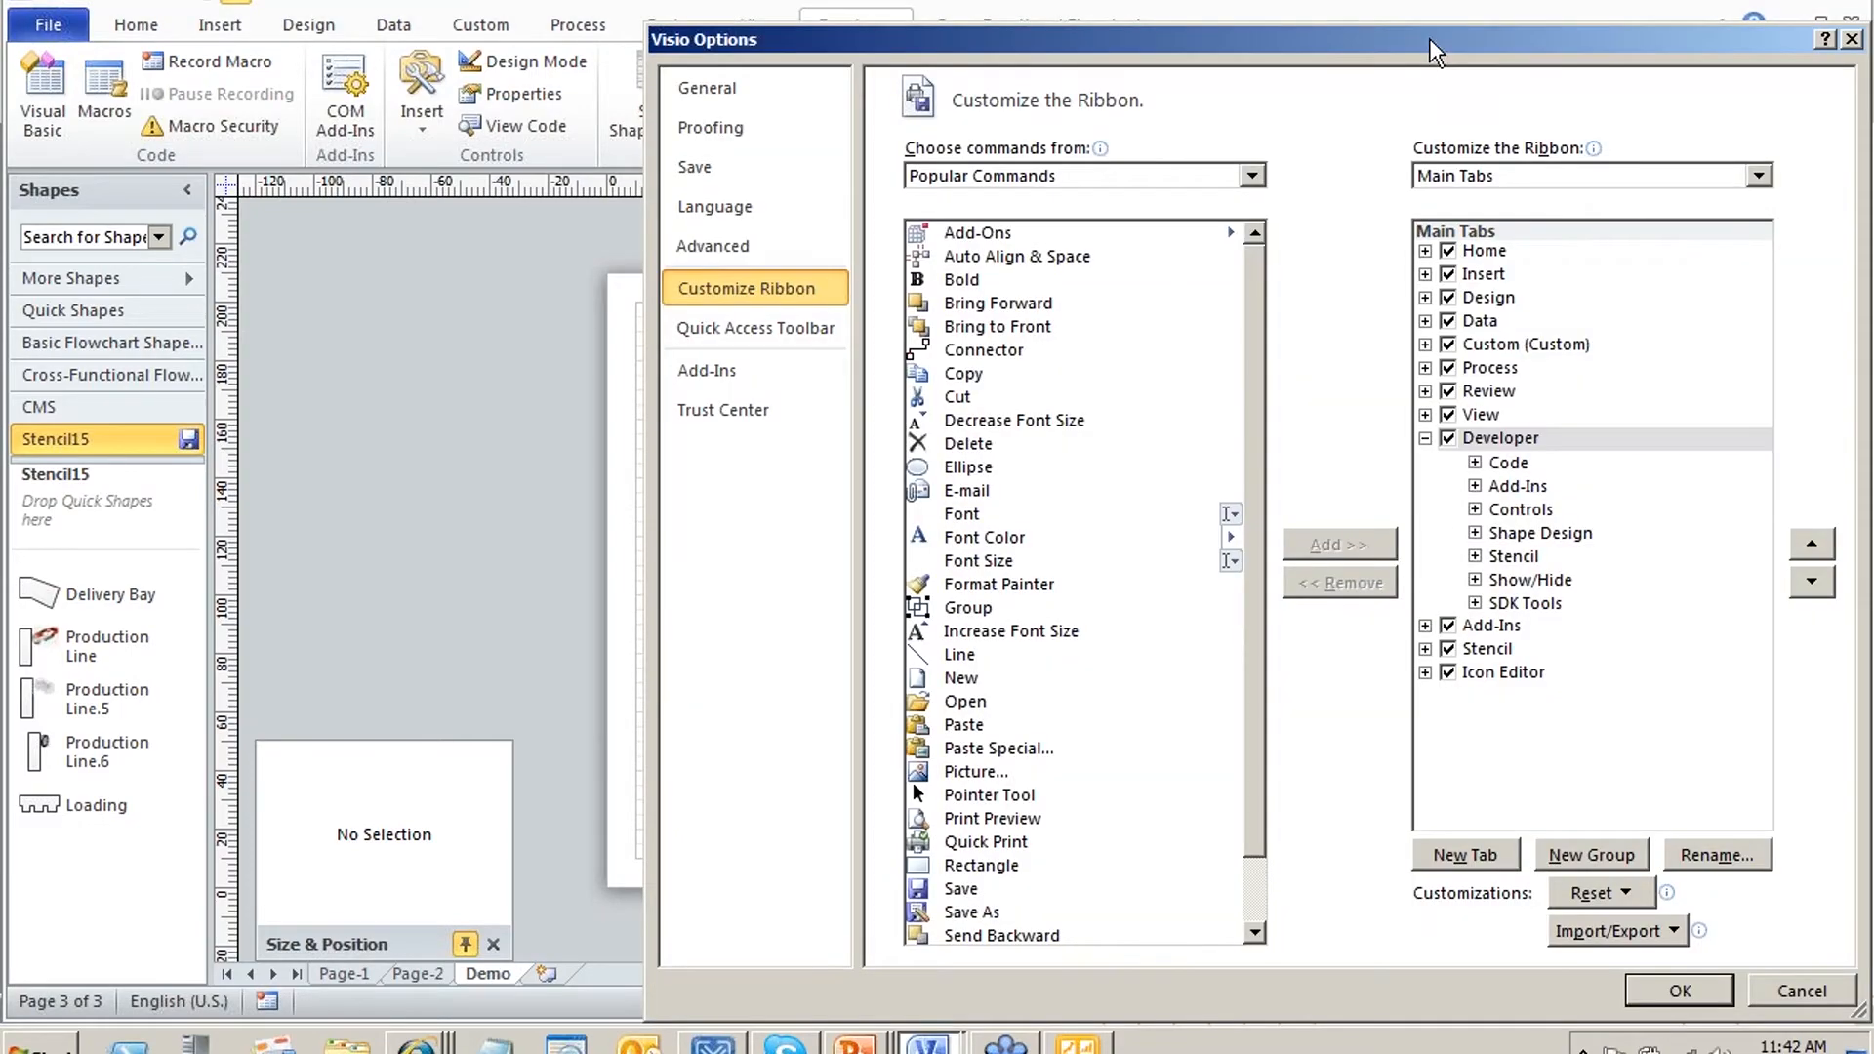
left_click_drag(1429, 38, 1136, 5)
left_click(1211, 403)
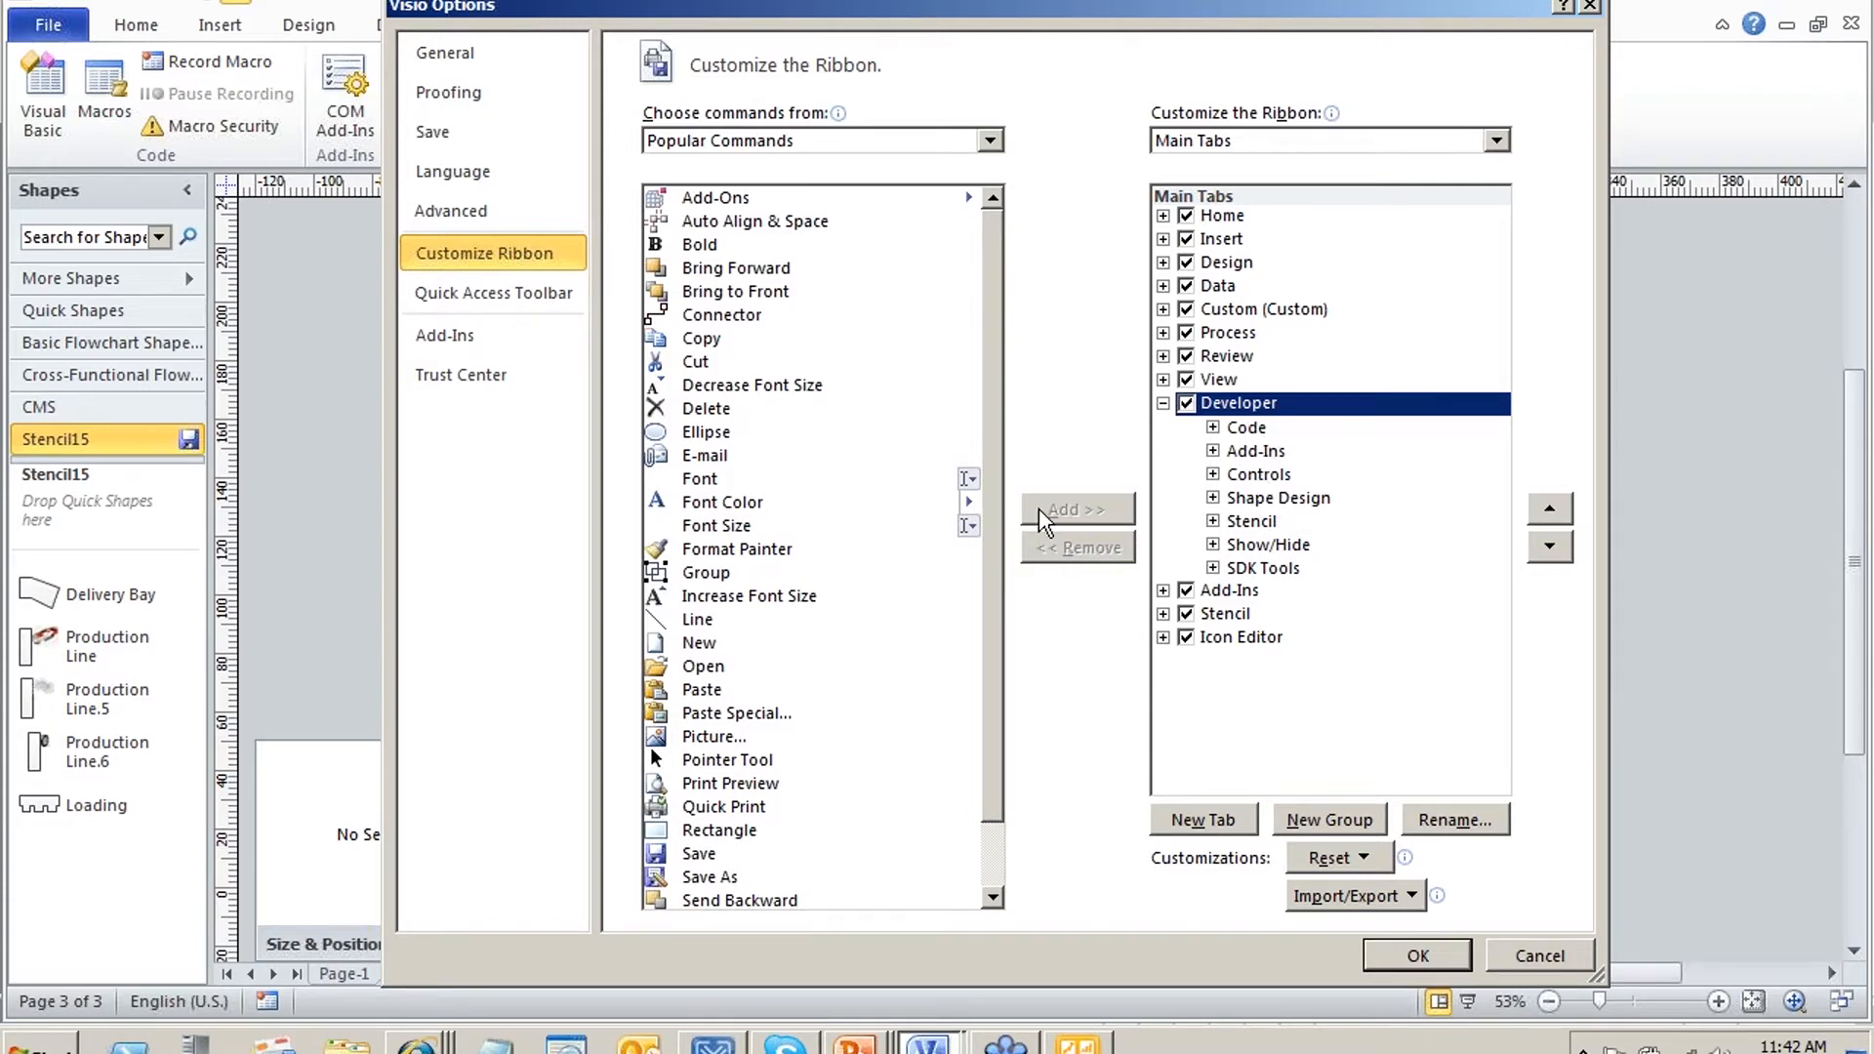
left_click(1418, 954)
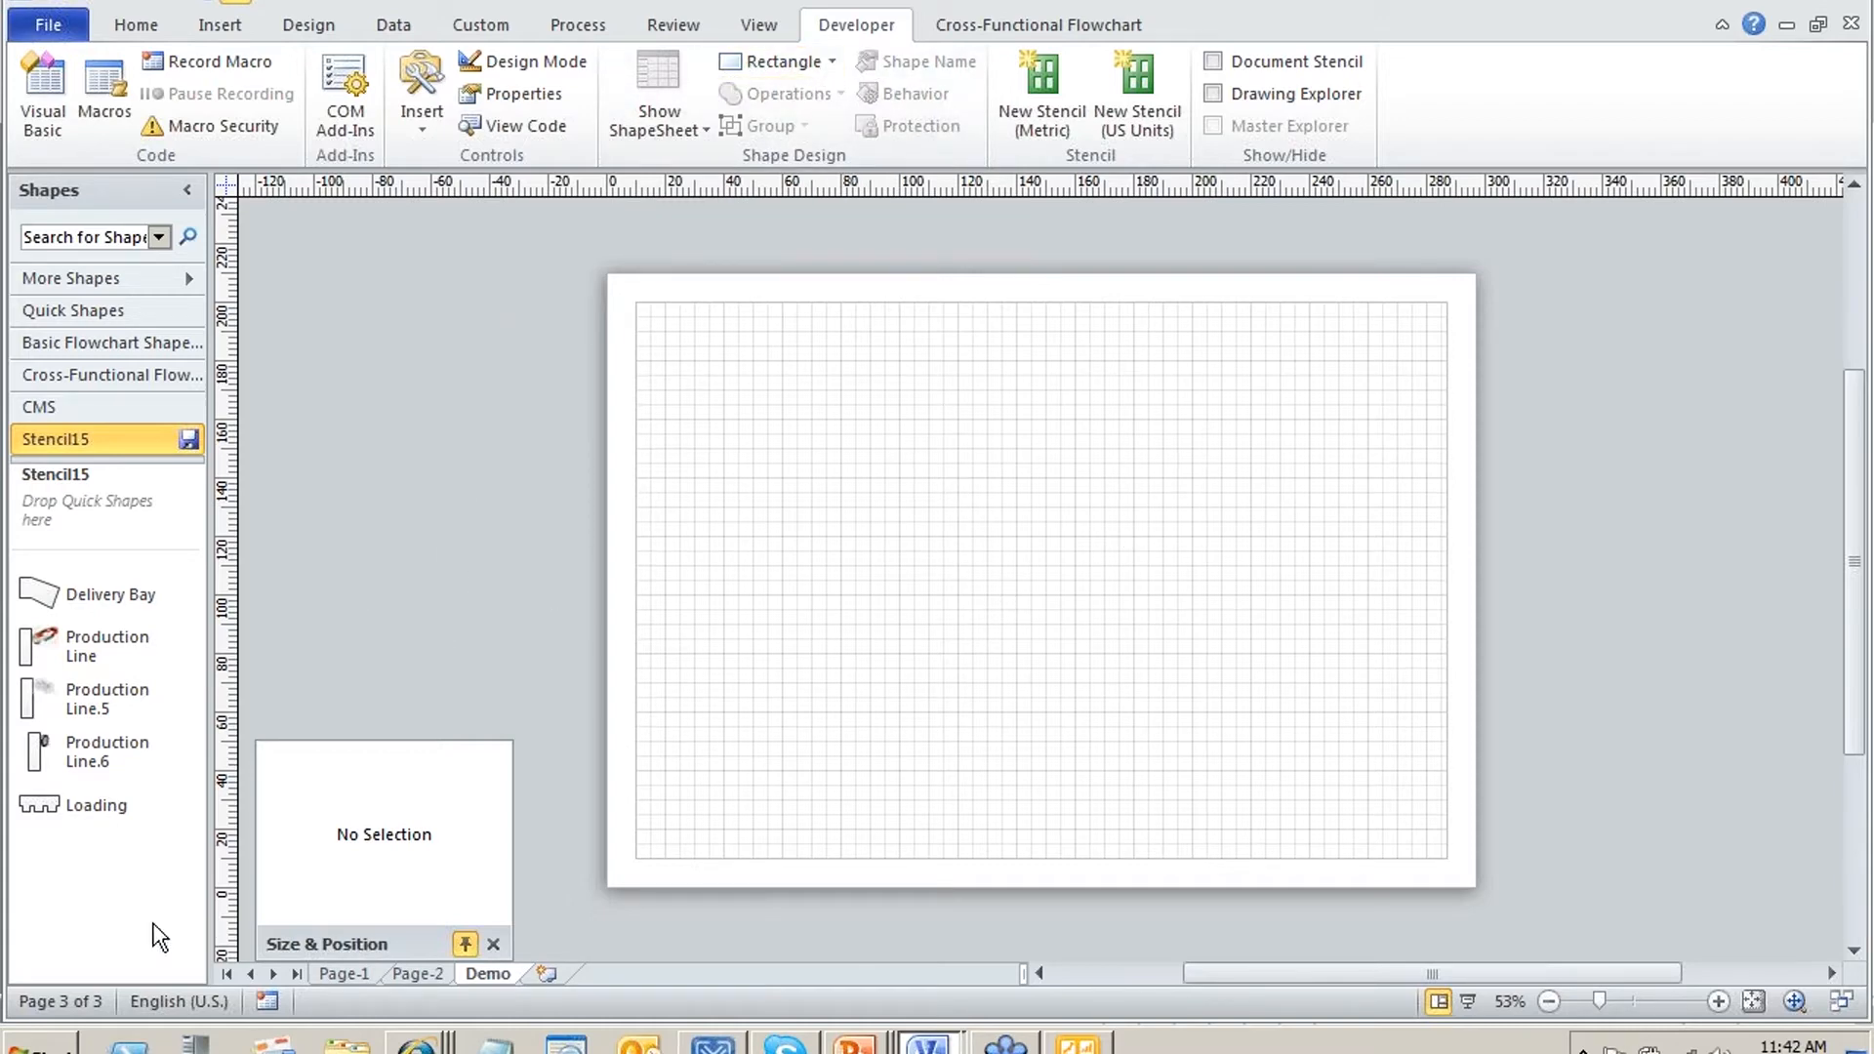
Create a new master named LoadingBay in Stencil15 and open its master shape for editing
left_click(123, 929)
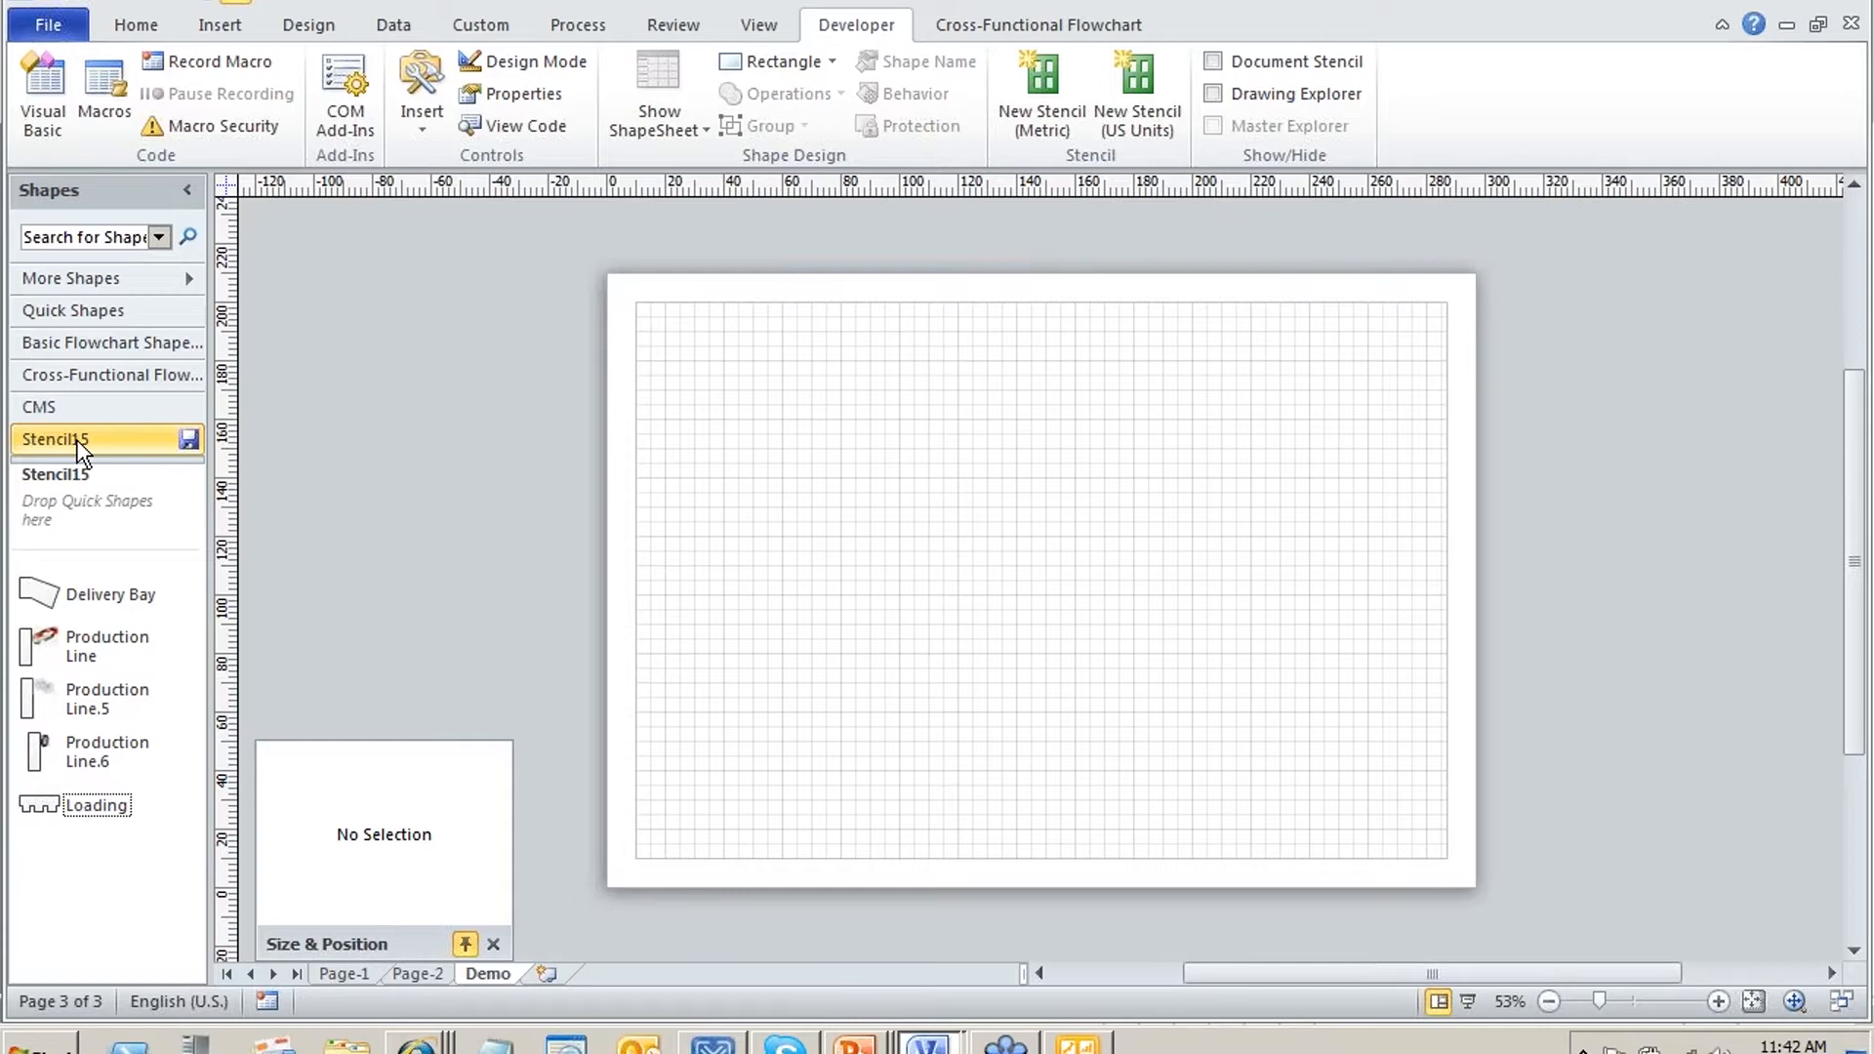
right_click(90, 882)
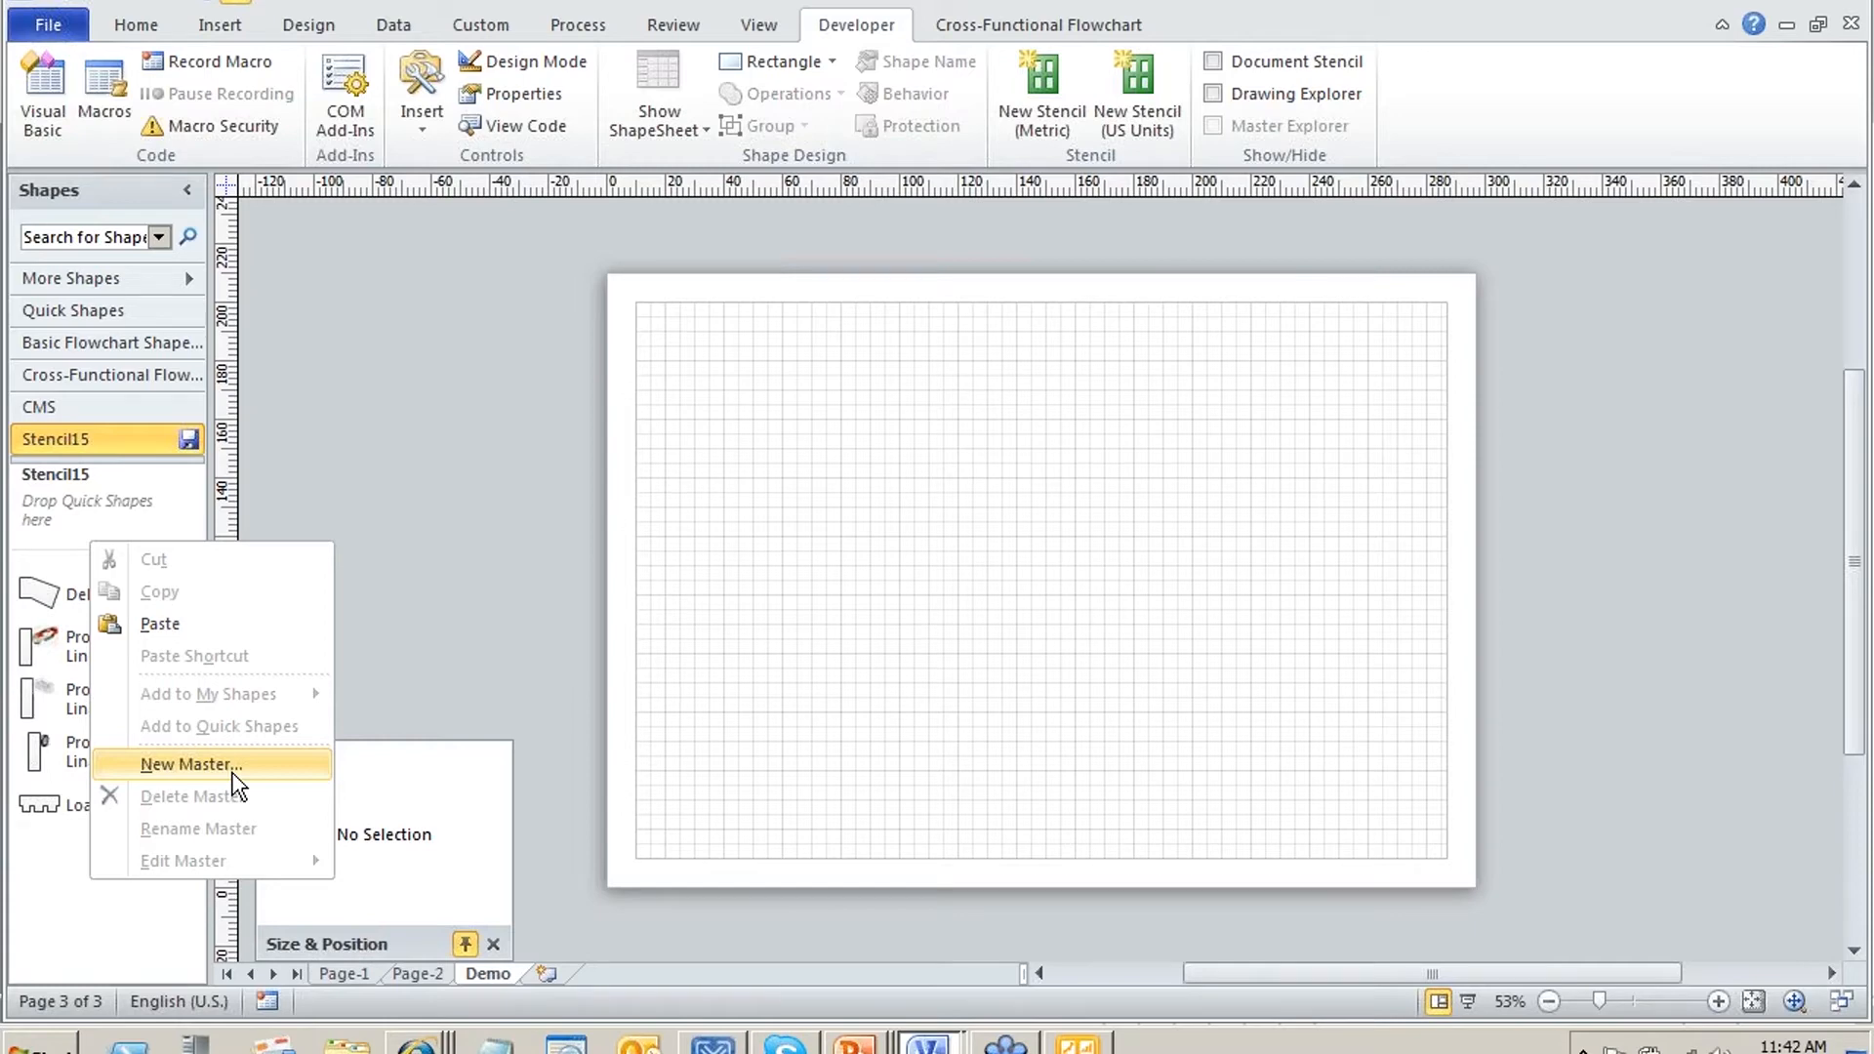
left_click(235, 778)
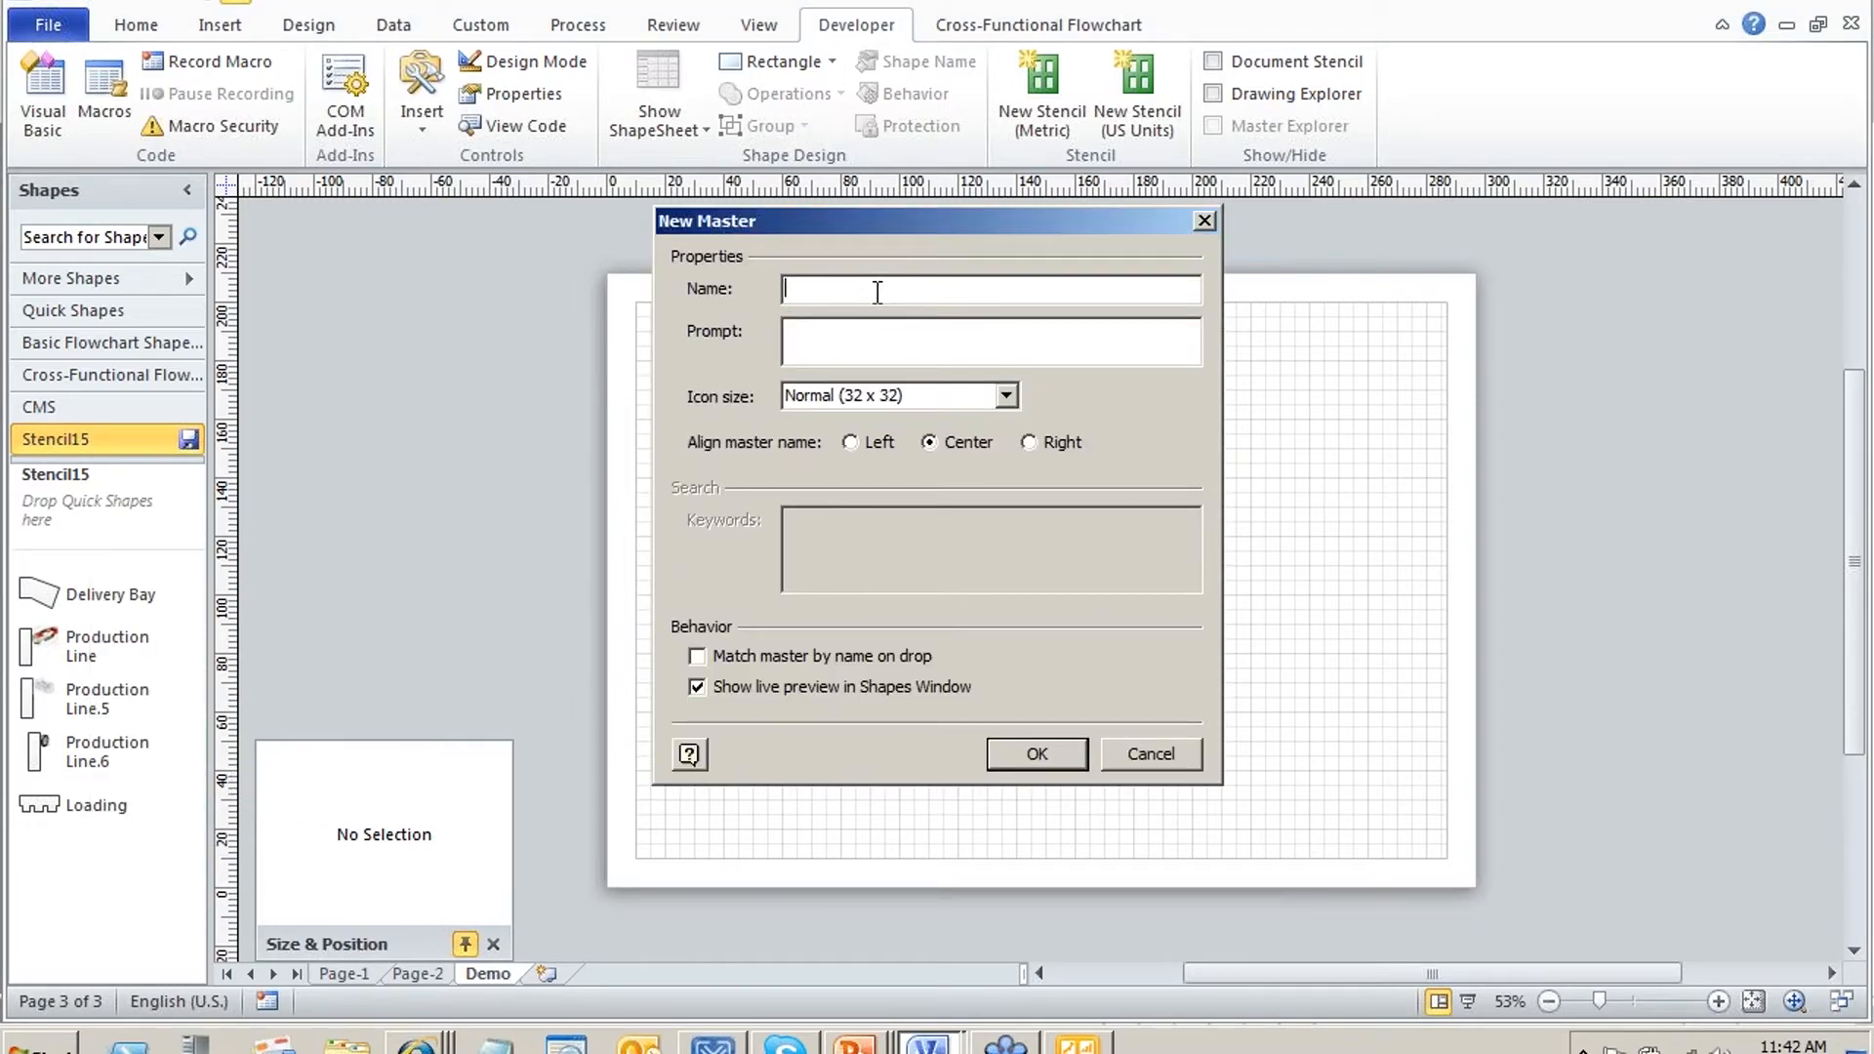
type("LoadingBay")
key("Return")
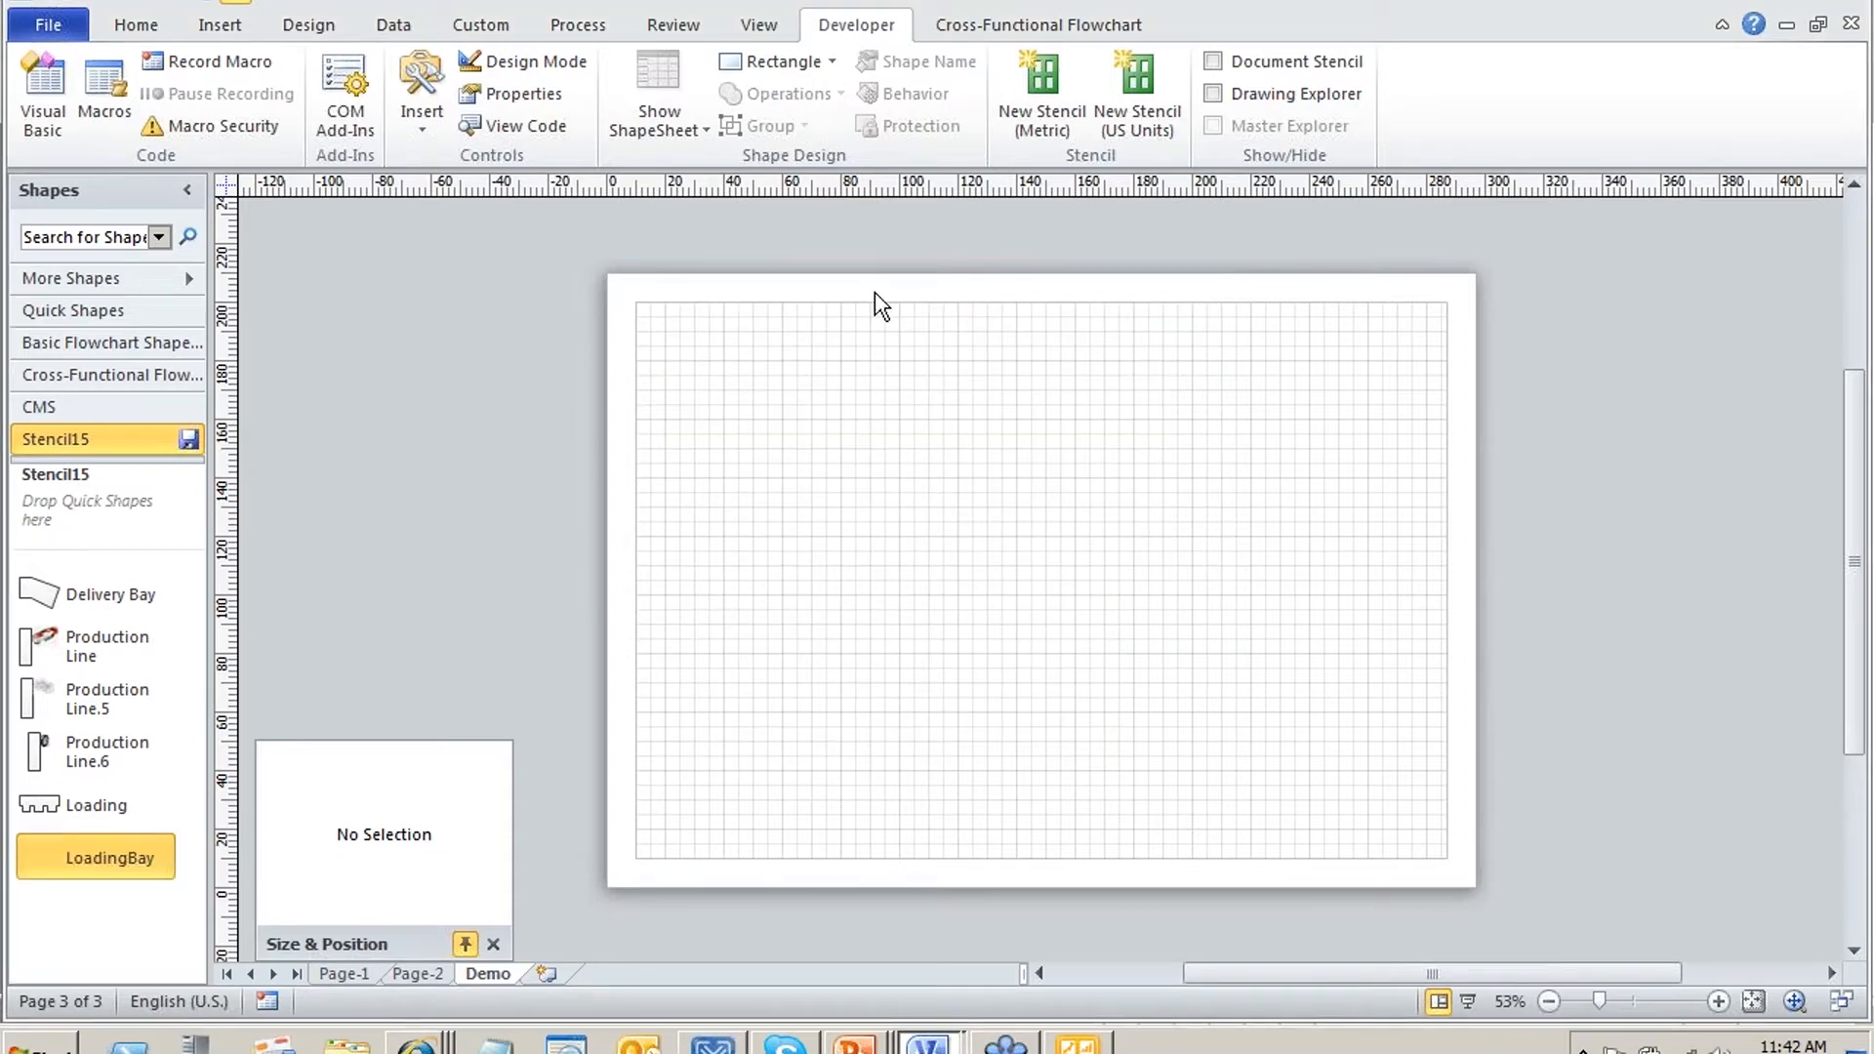
right_click(74, 853)
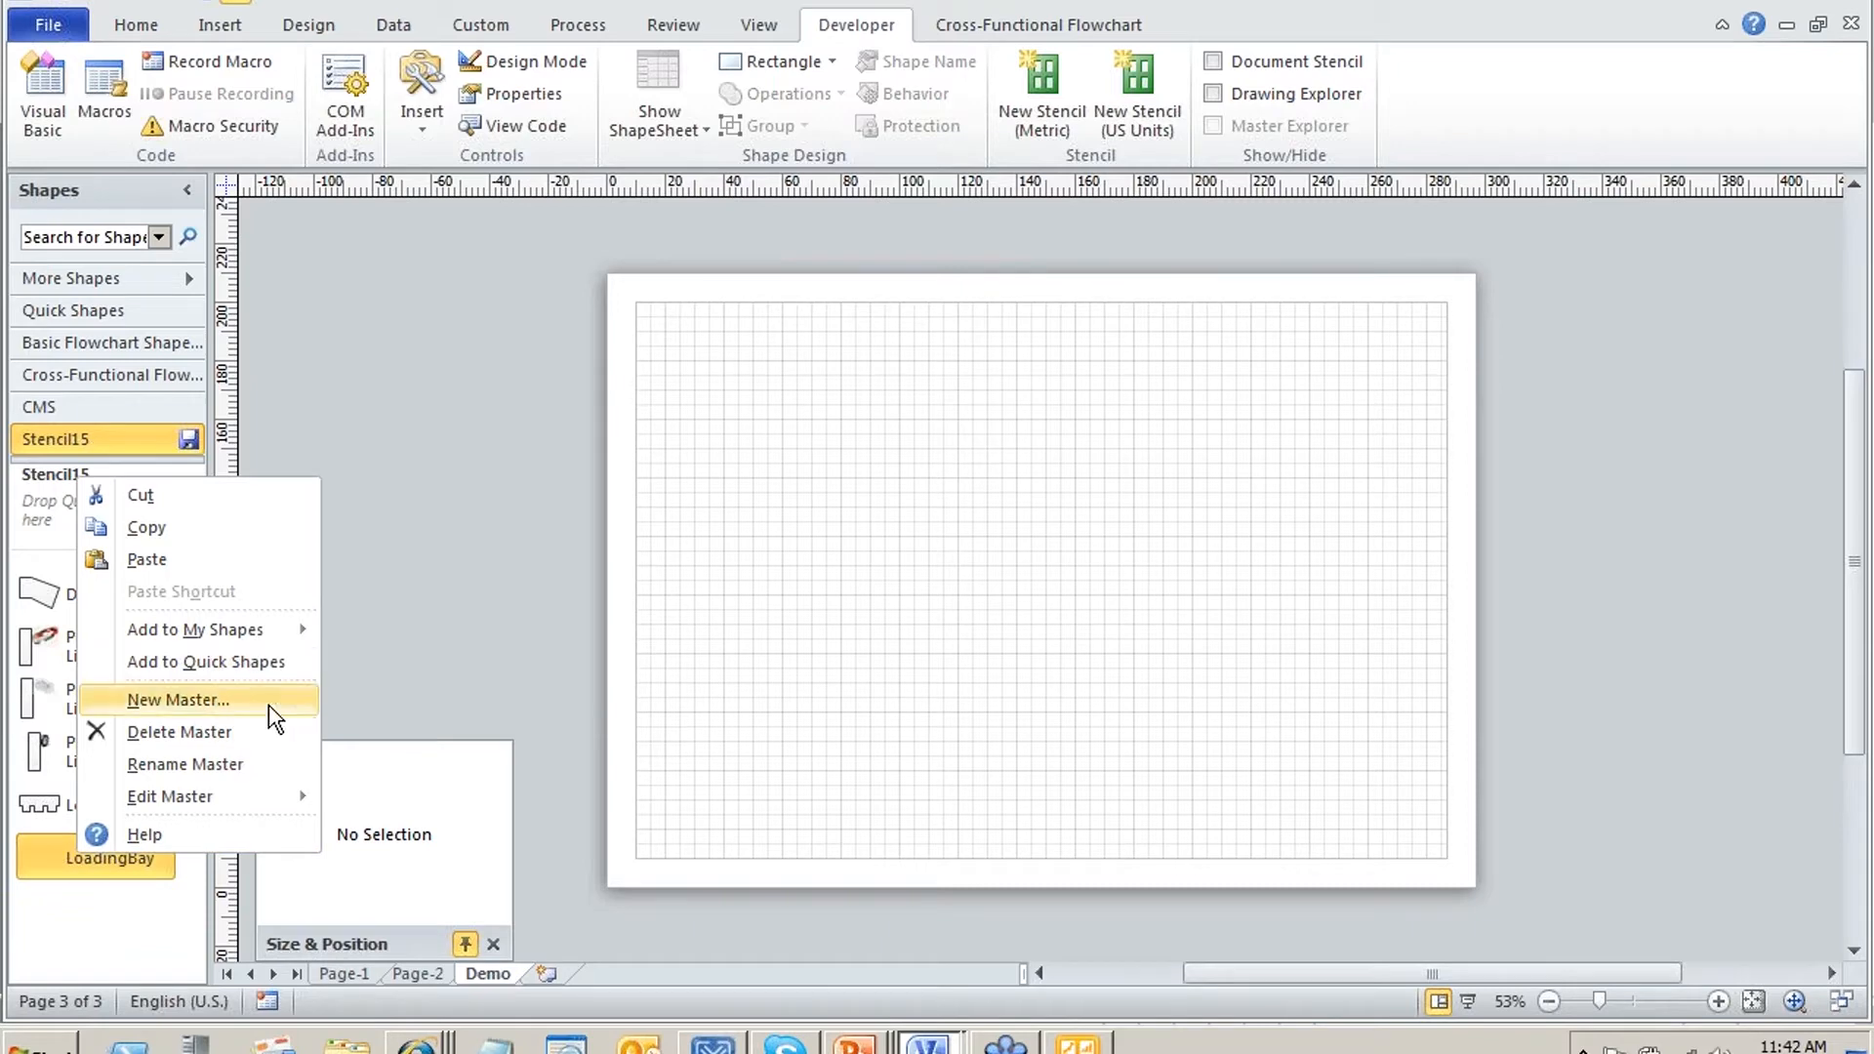
mouse_move(232, 795)
left_click(391, 838)
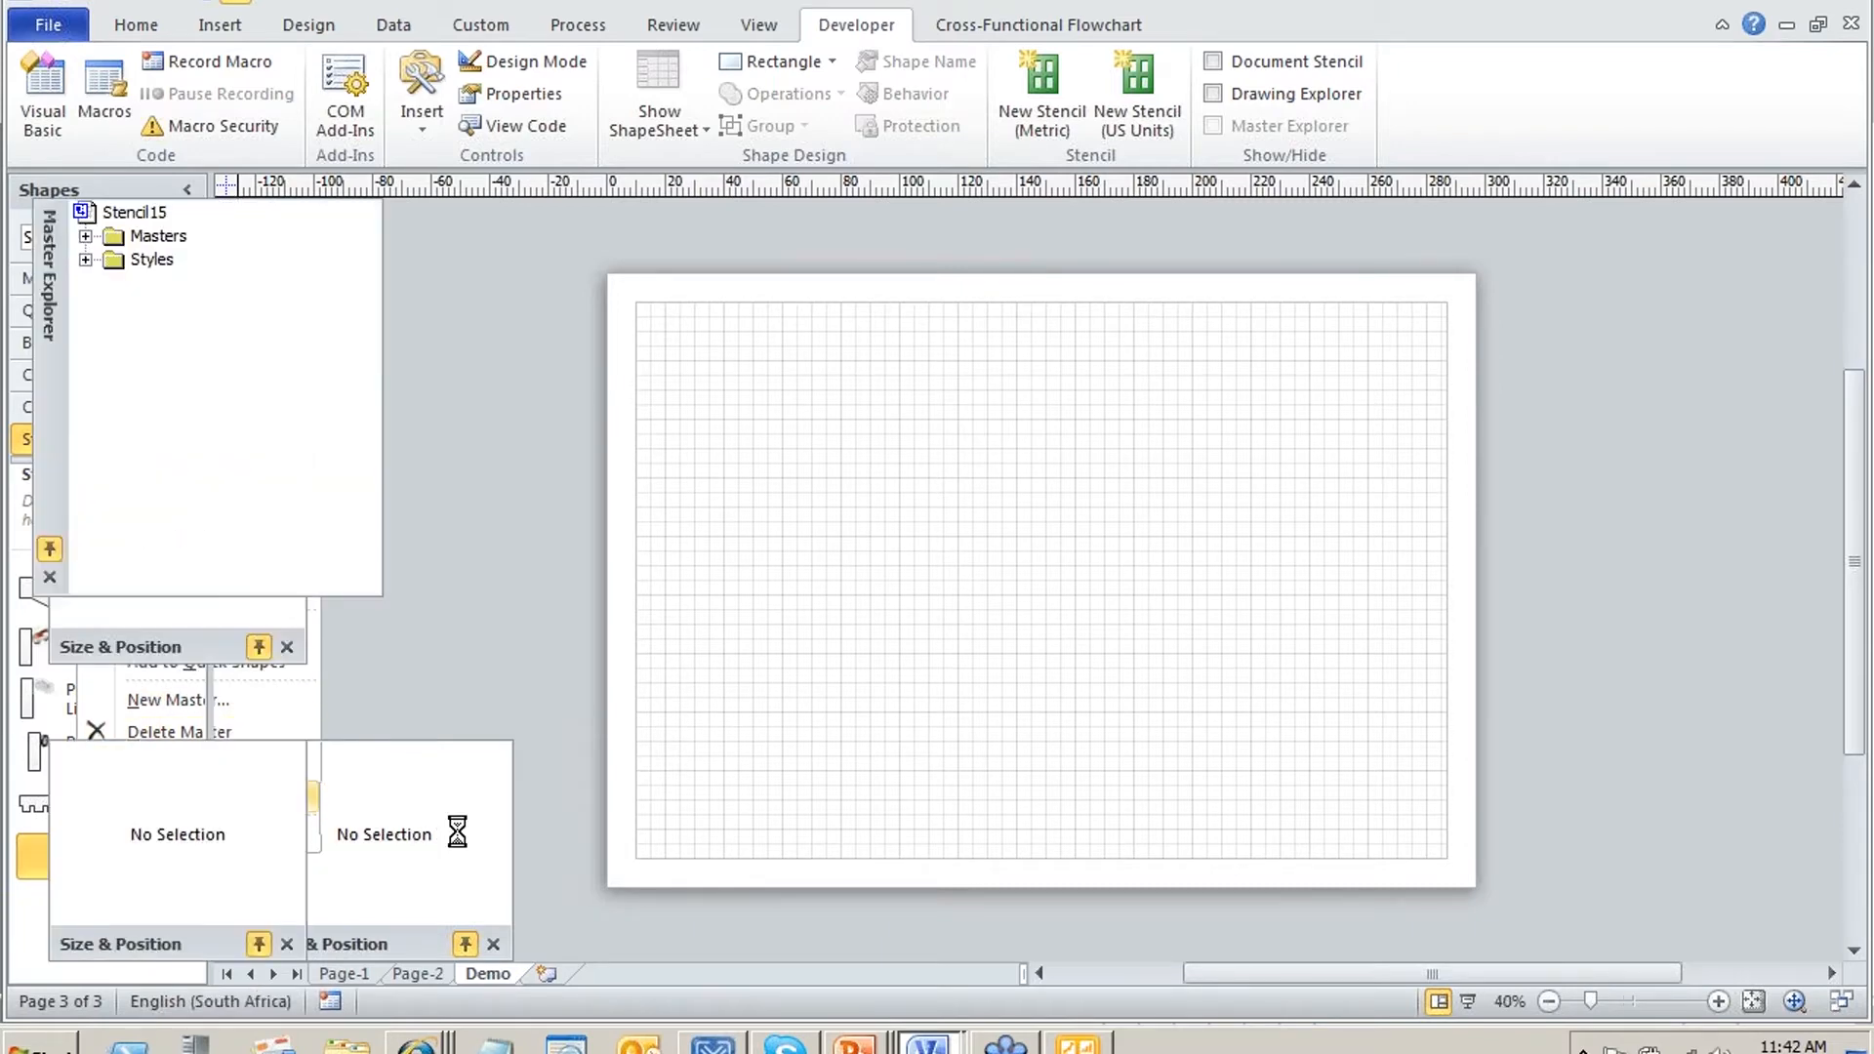
Draw three stacked rectangles of about 50 by 20 mm, and a vertical rectangle of about 30 by 130 mm along their right ends
left_click(833, 61)
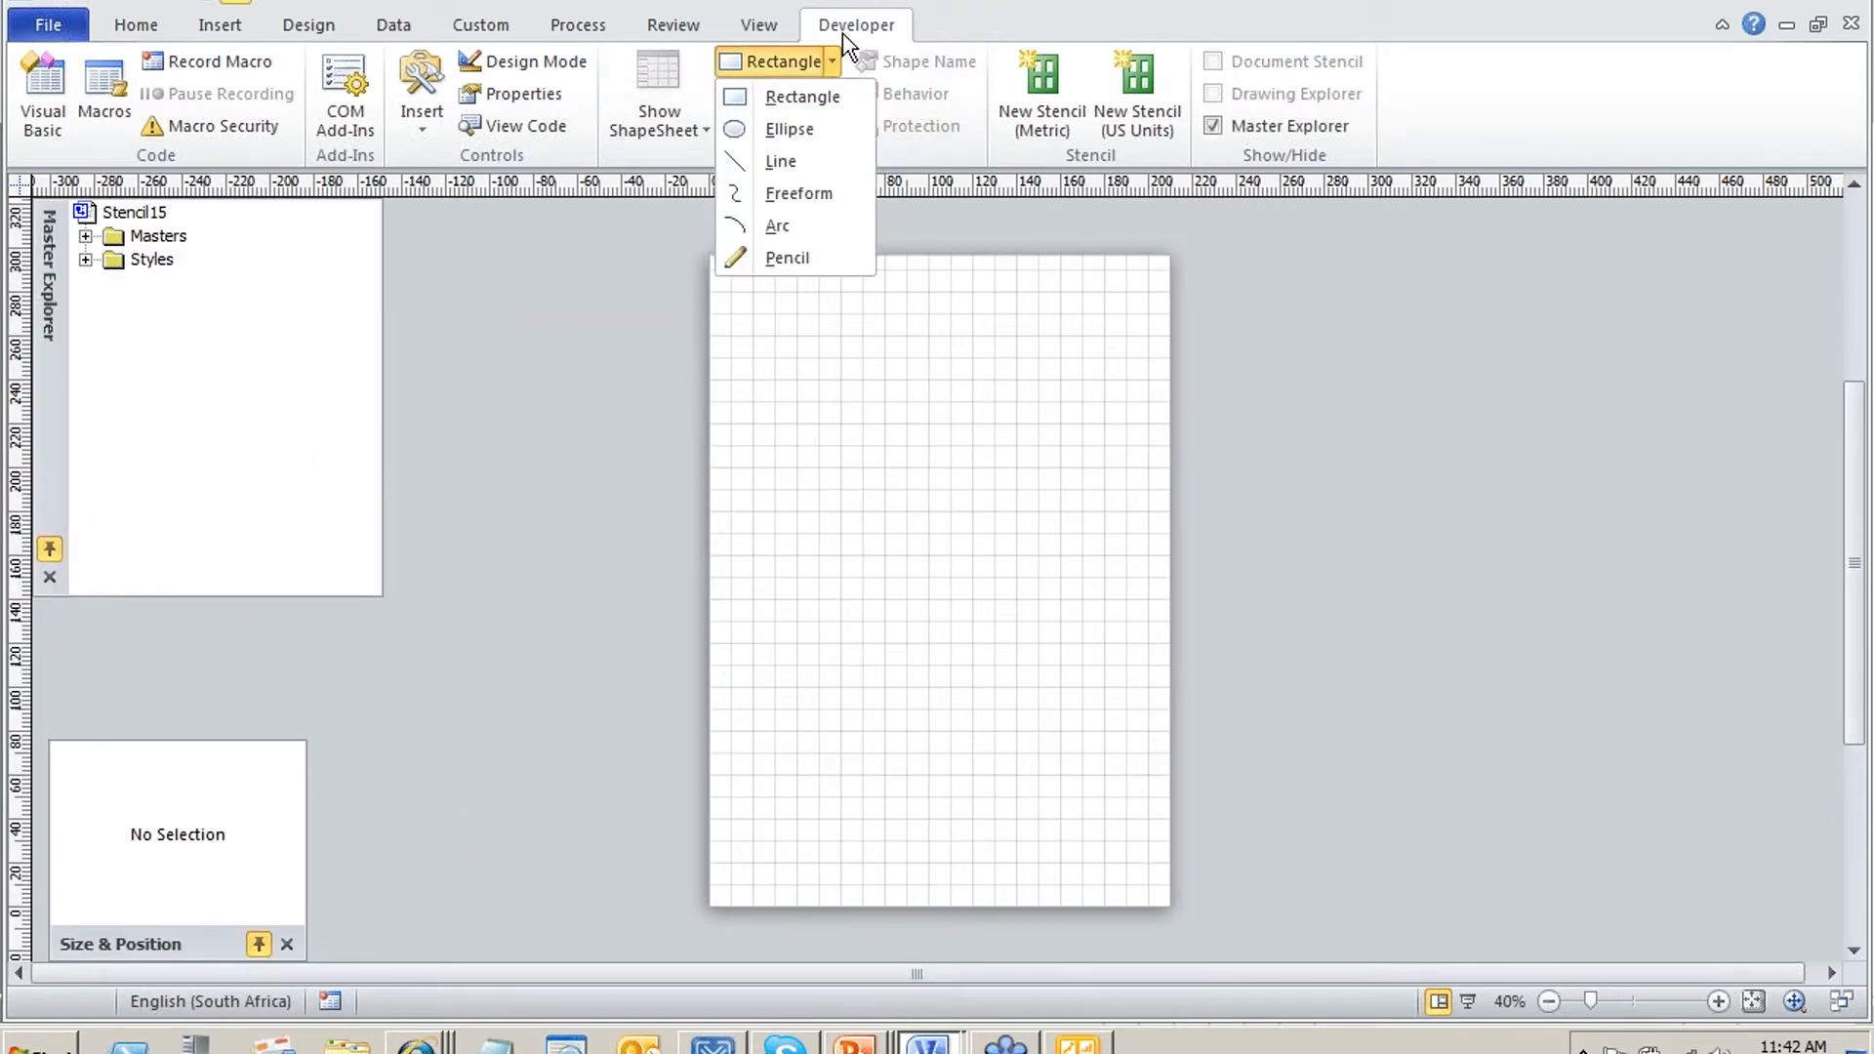
left_click(811, 95)
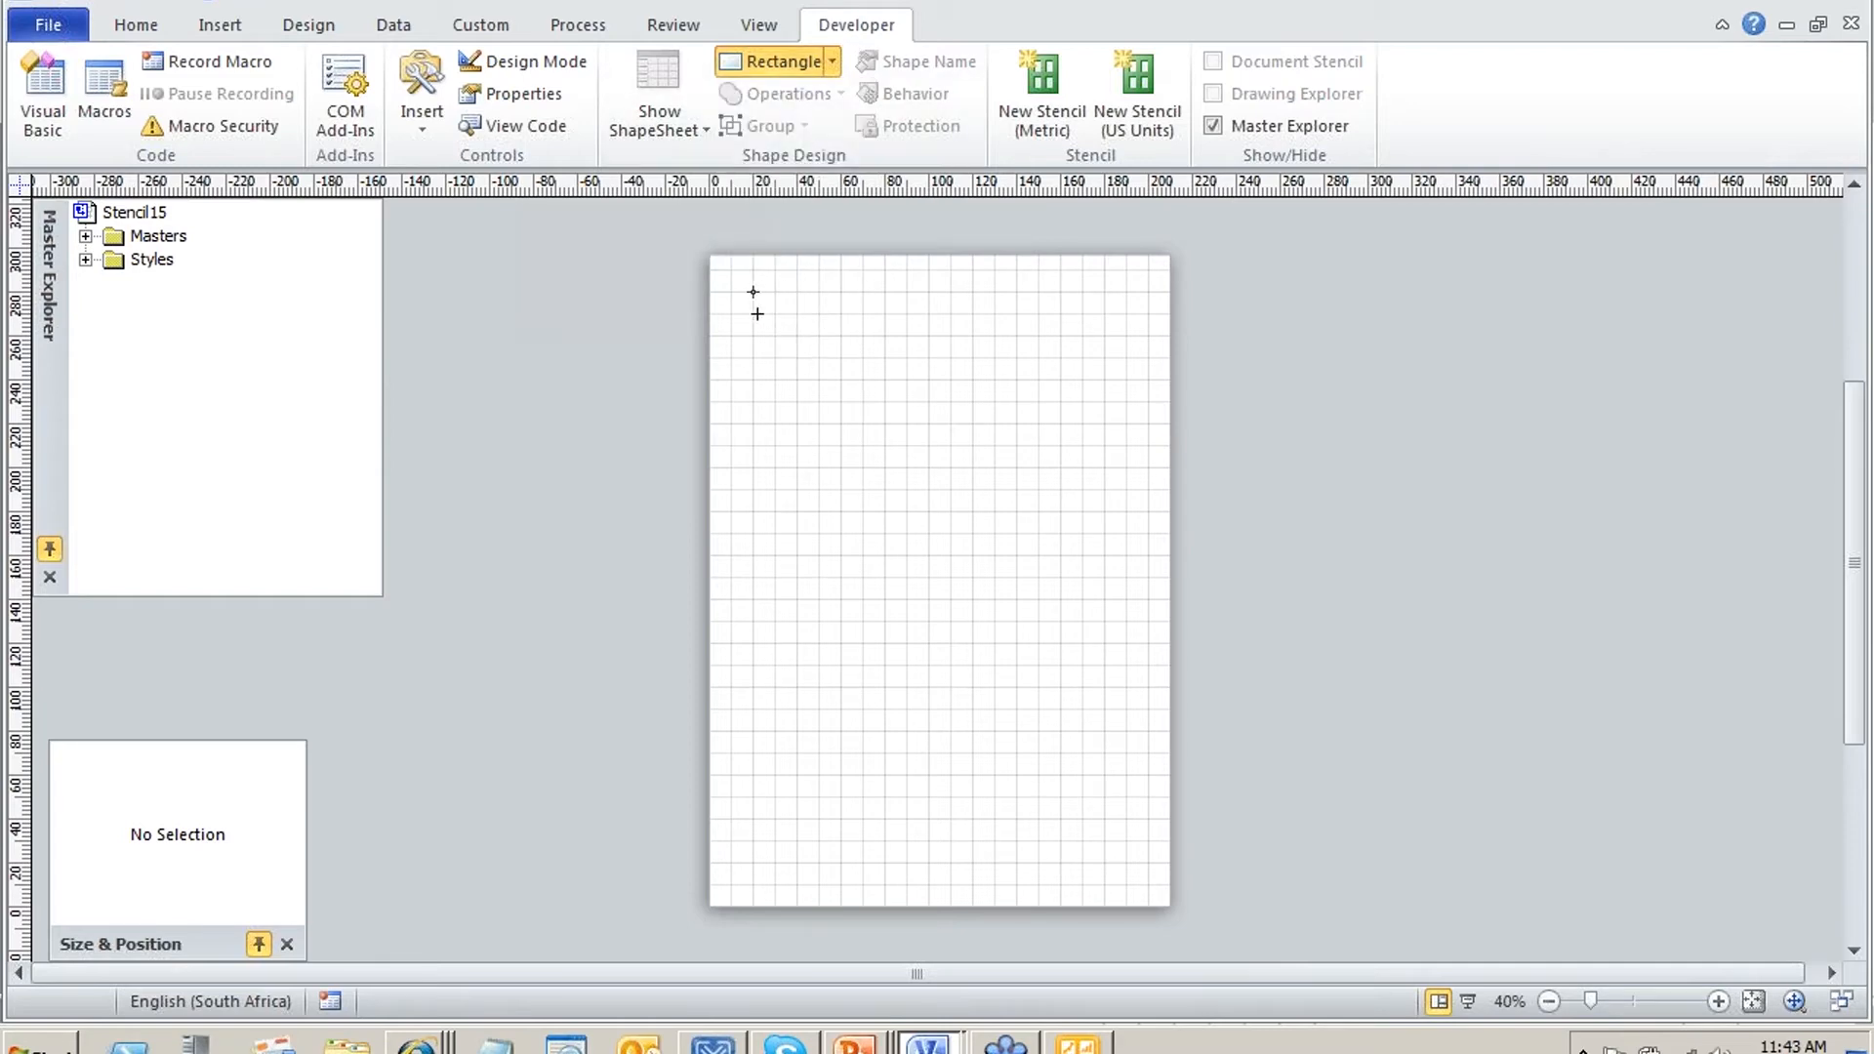
mouse_move(753, 292)
left_mouse_down()
mouse_move(850, 336)
mouse_move(766, 377)
mouse_move(803, 407)
mouse_move(850, 404)
mouse_move(864, 322)
left_mouse_up()
left_click(851, 322)
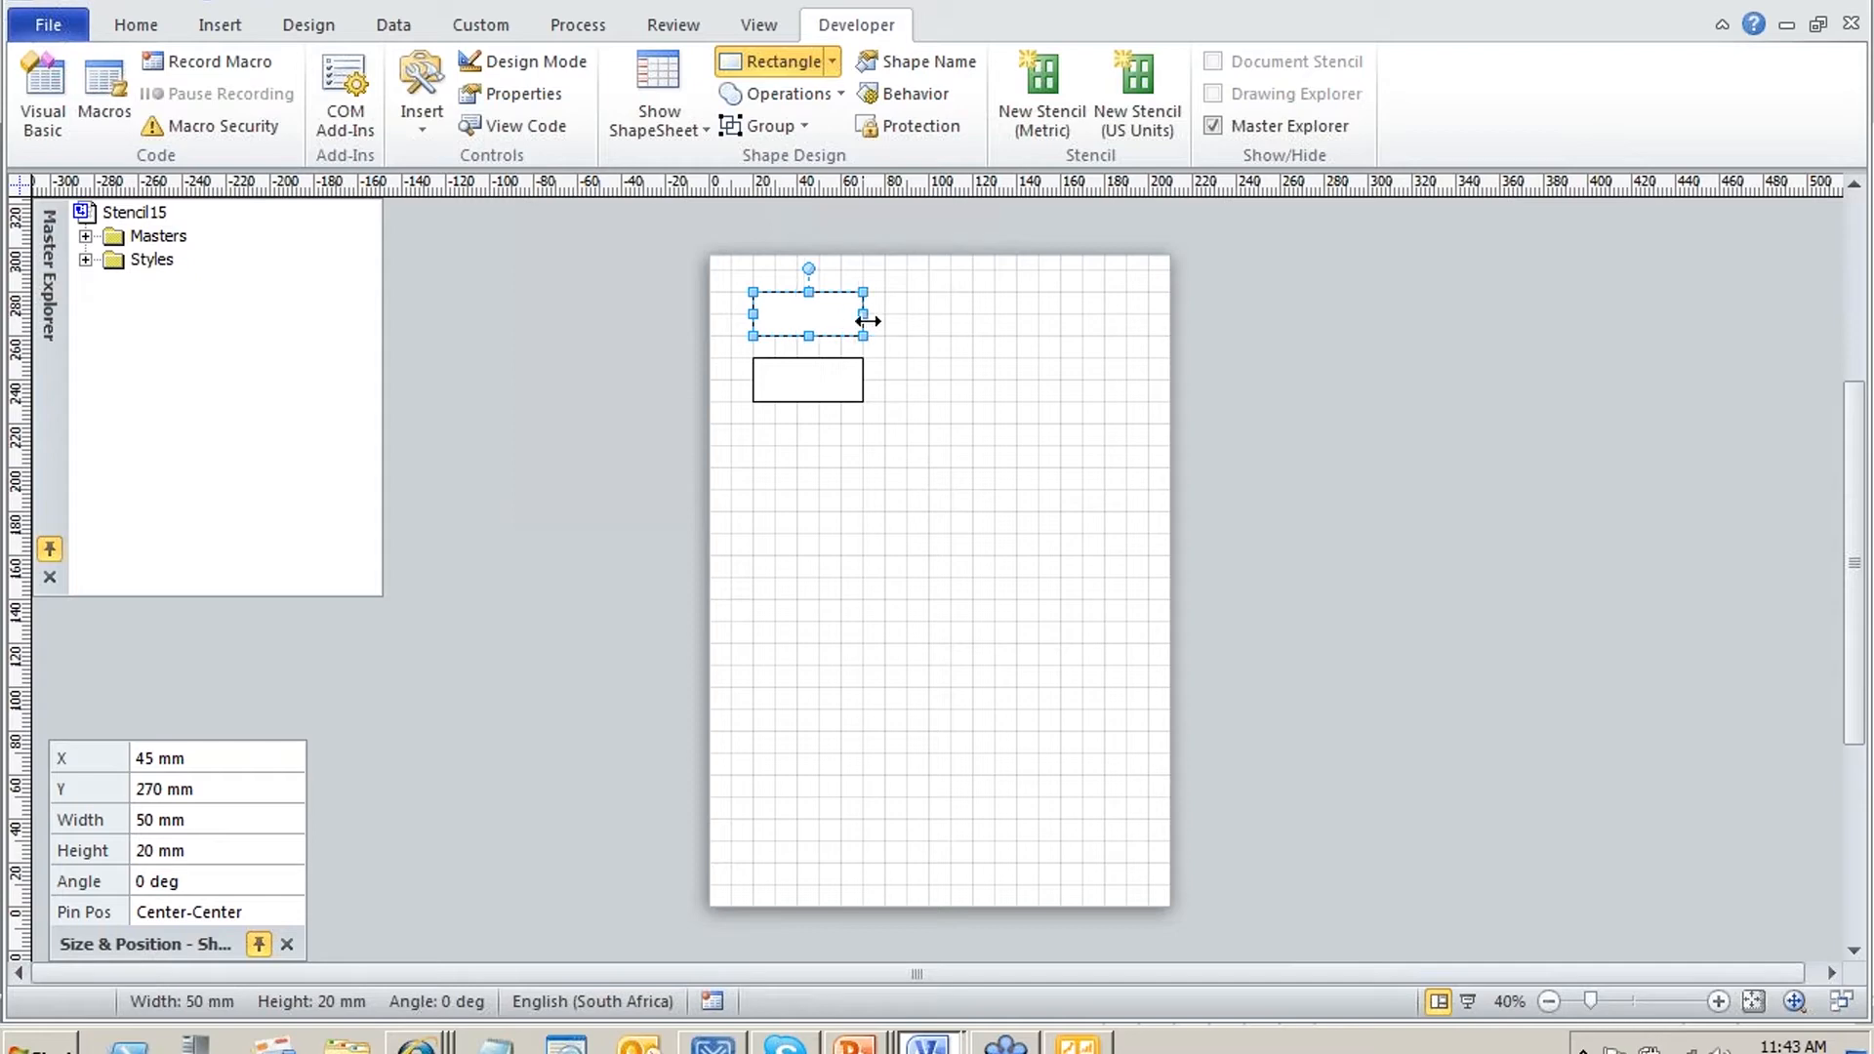
left_click_drag(753, 424, 865, 468)
left_click(882, 460)
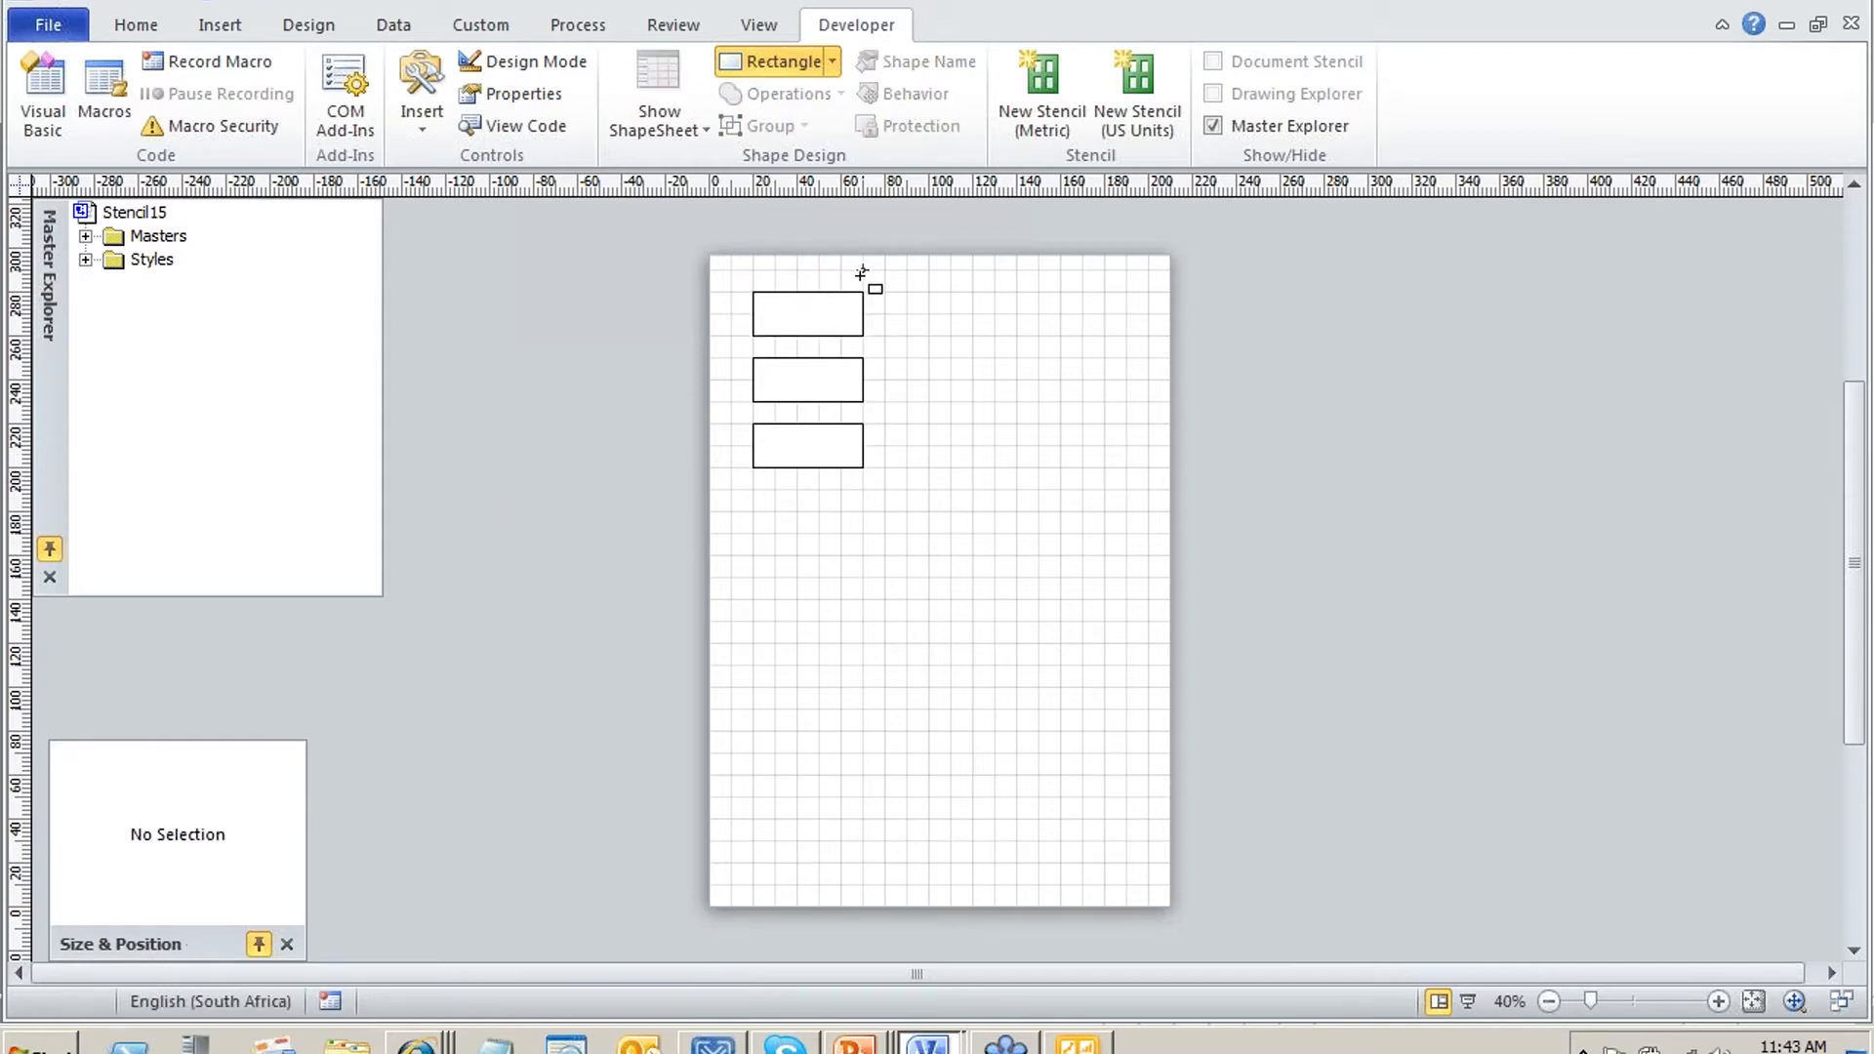
left_click_drag(863, 291, 929, 577)
left_click(1080, 427)
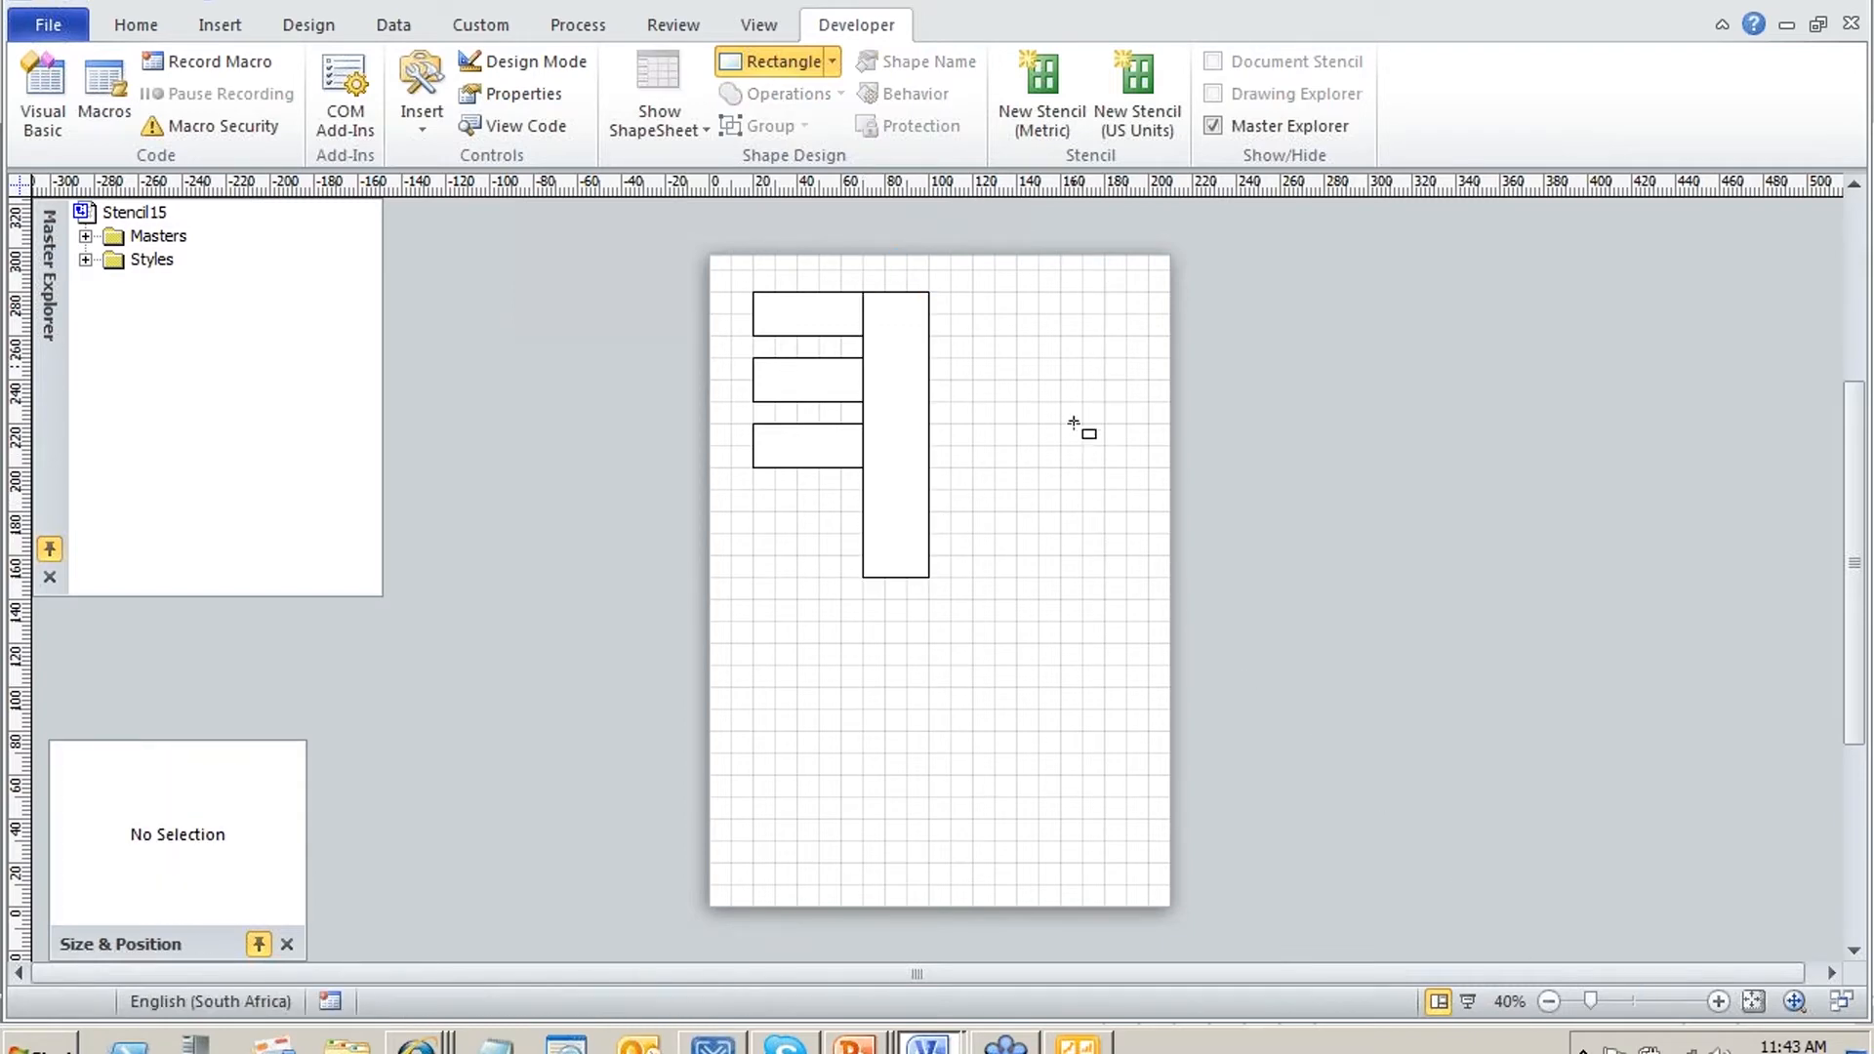
Draw three lines forming a slanted bay about 34 mm wide and 44 mm high against the tall rectangle's lower right edge
left_click(832, 62)
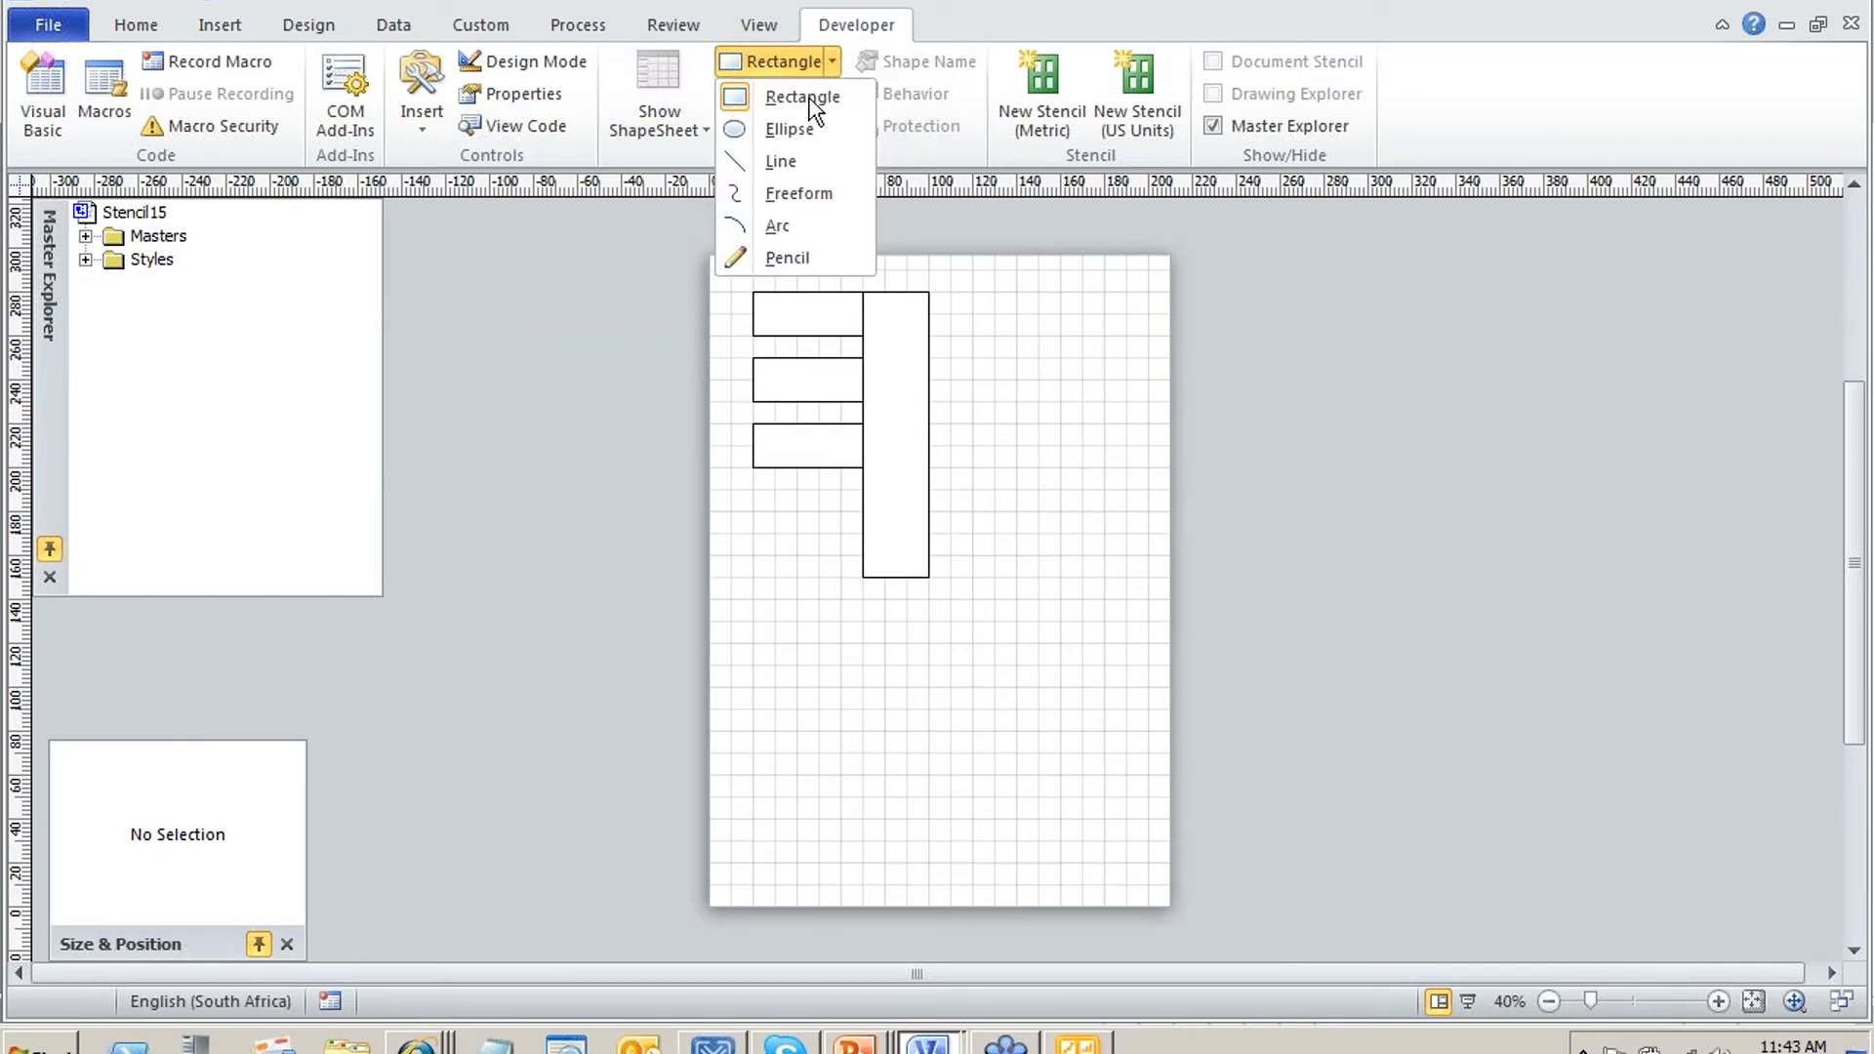
left_click(810, 161)
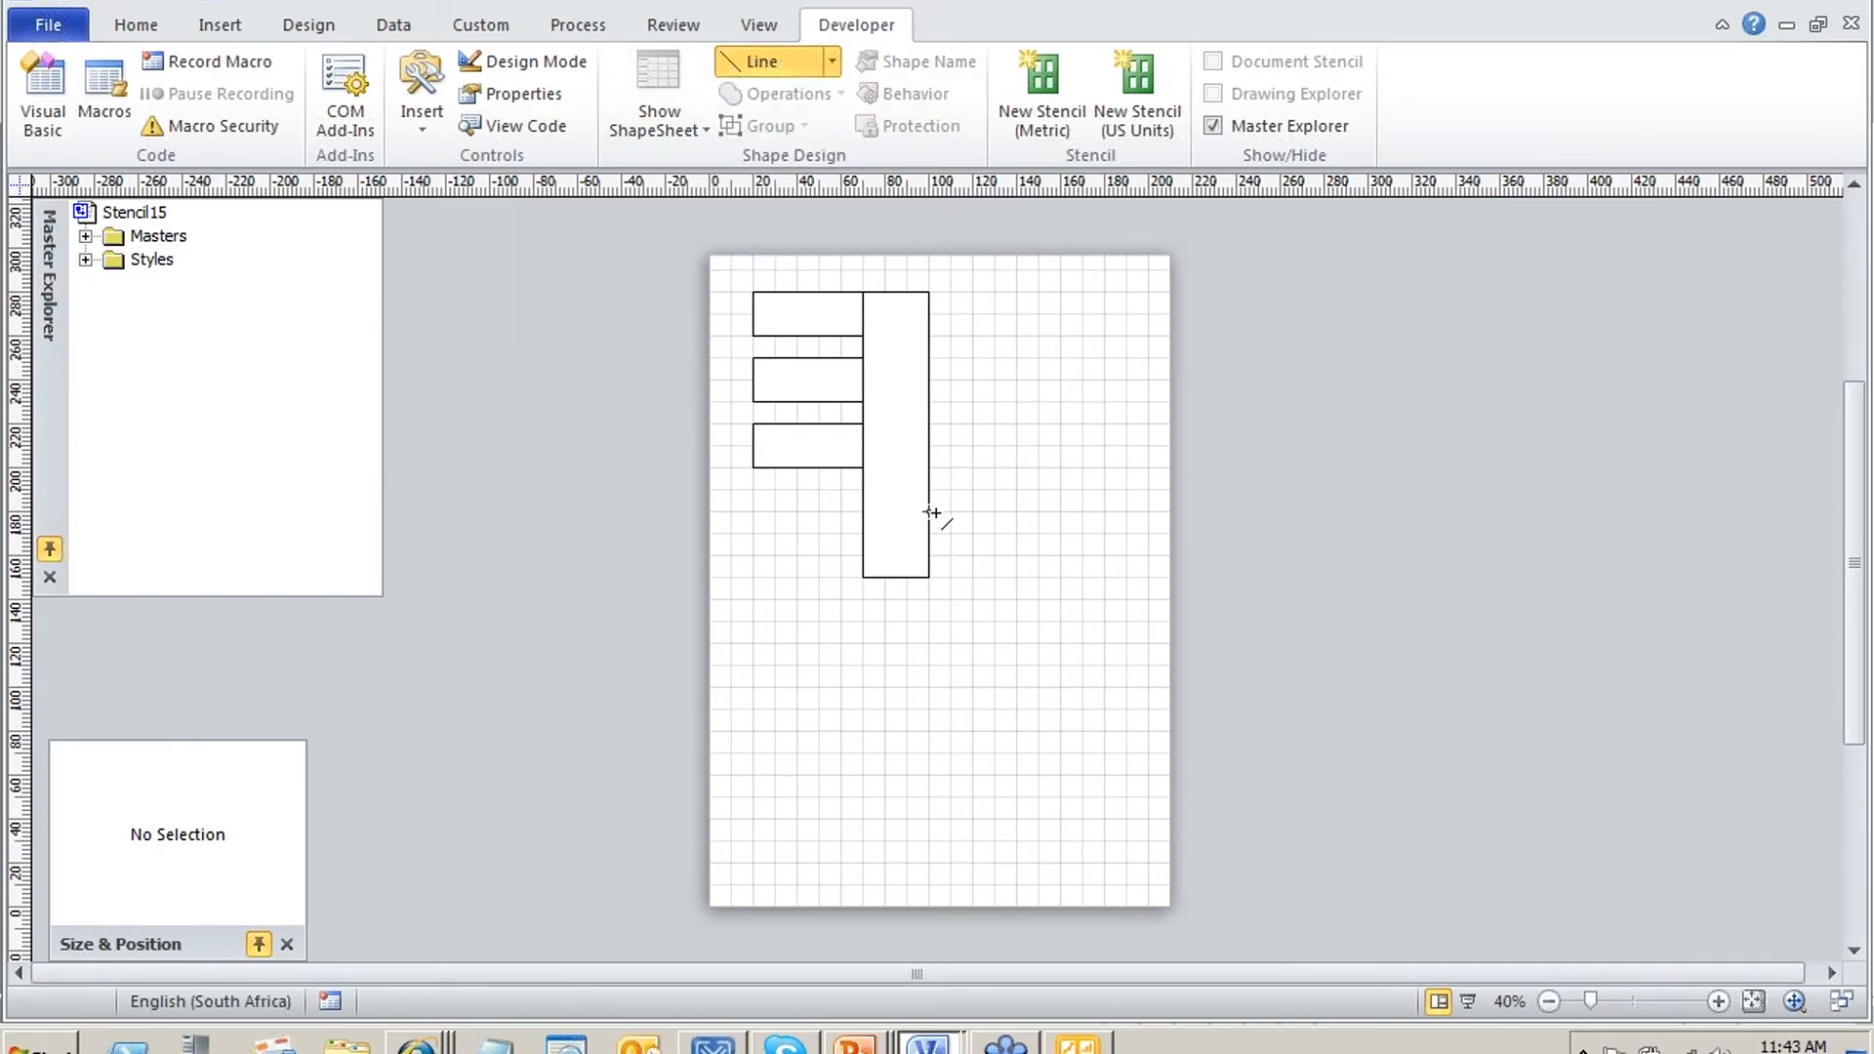
left_click_drag(933, 513, 1005, 534)
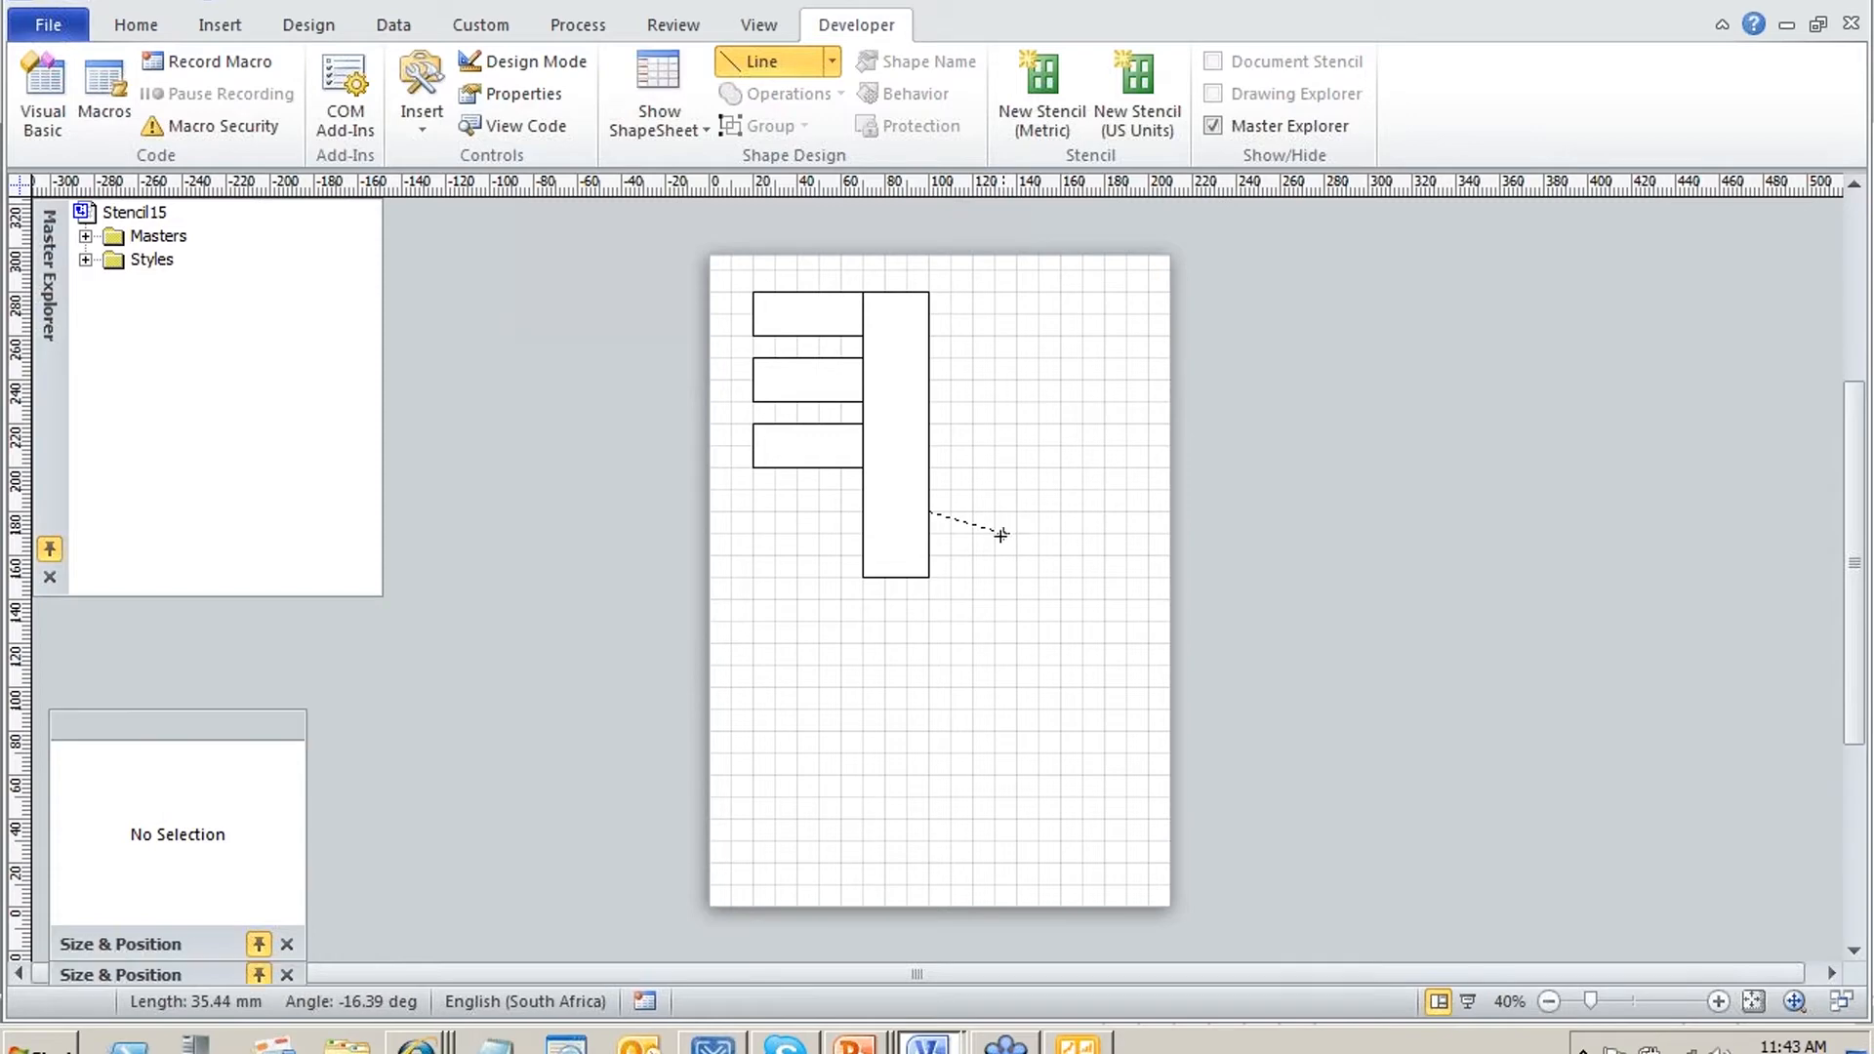
left_click_drag(973, 620, 994, 608)
left_click_drag(999, 542, 995, 608)
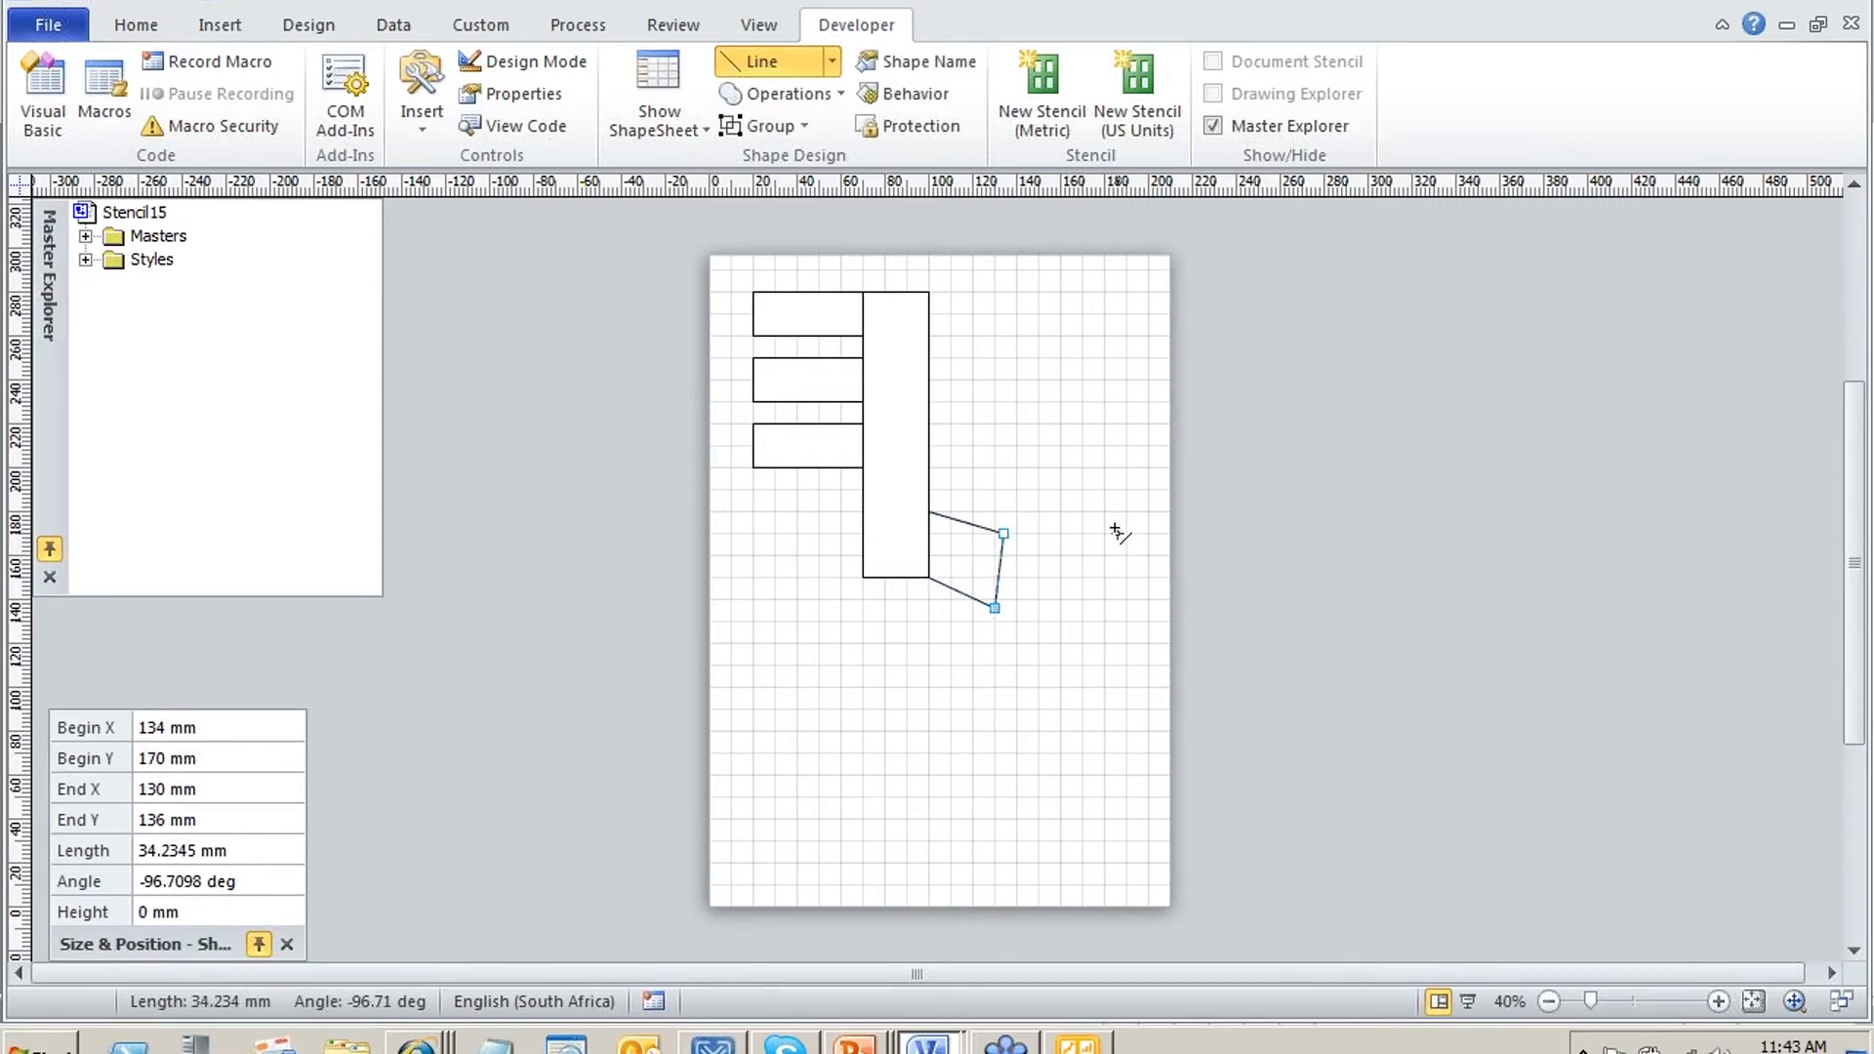
left_click(1128, 536)
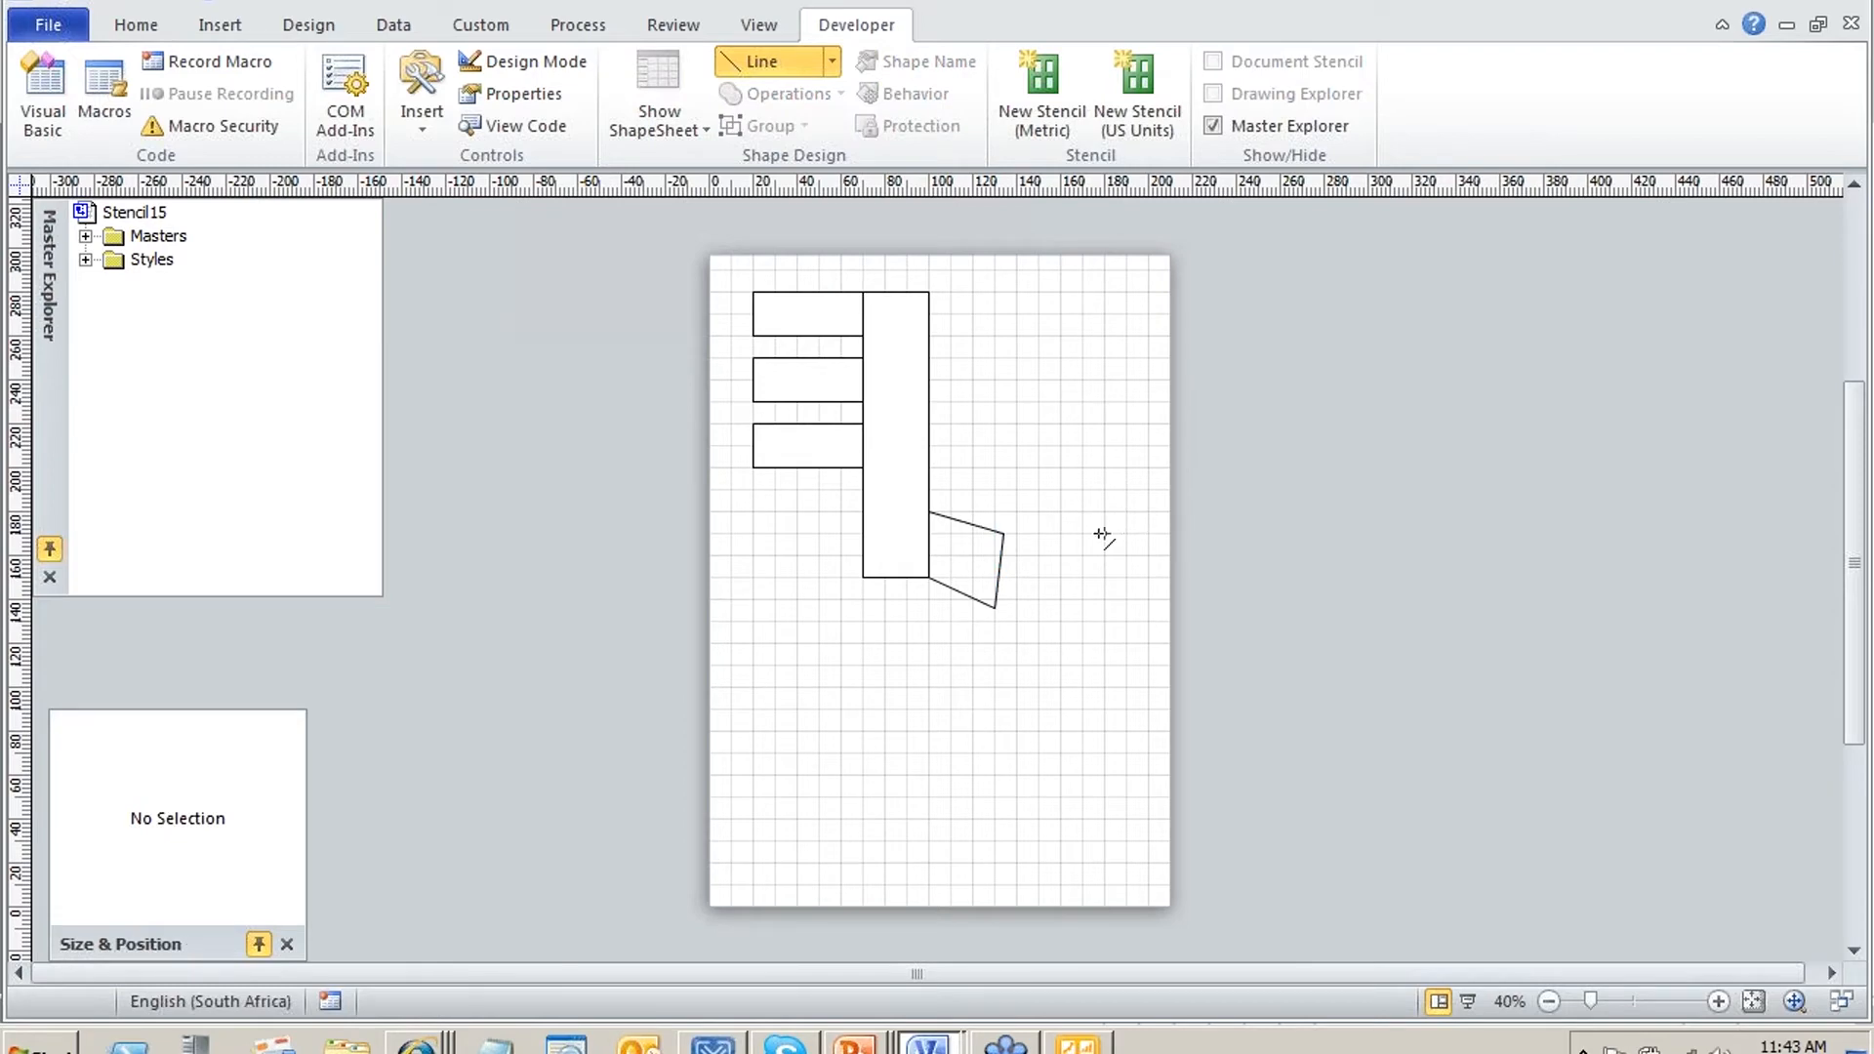
left_click(237, 3)
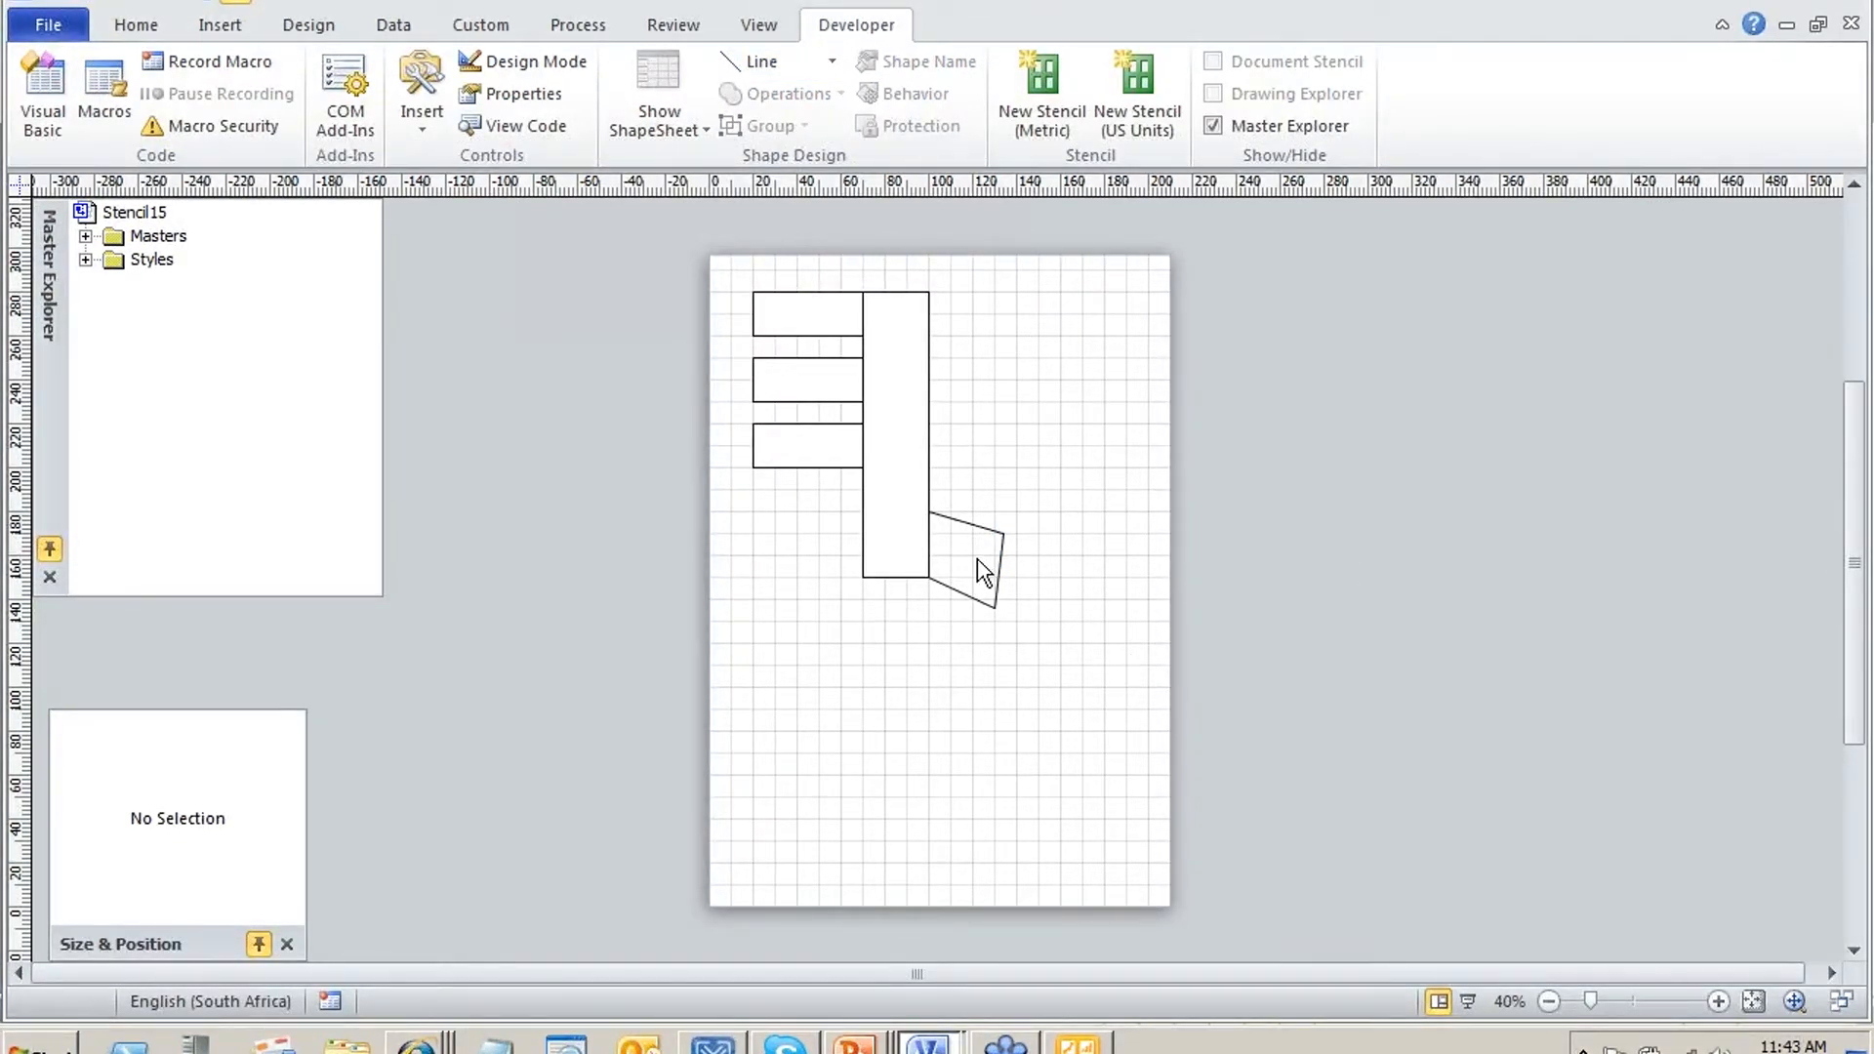
Examine the slanted bay's line corners and compare its separate lines with the tall rectangle
scroll(976, 559, "up", 5)
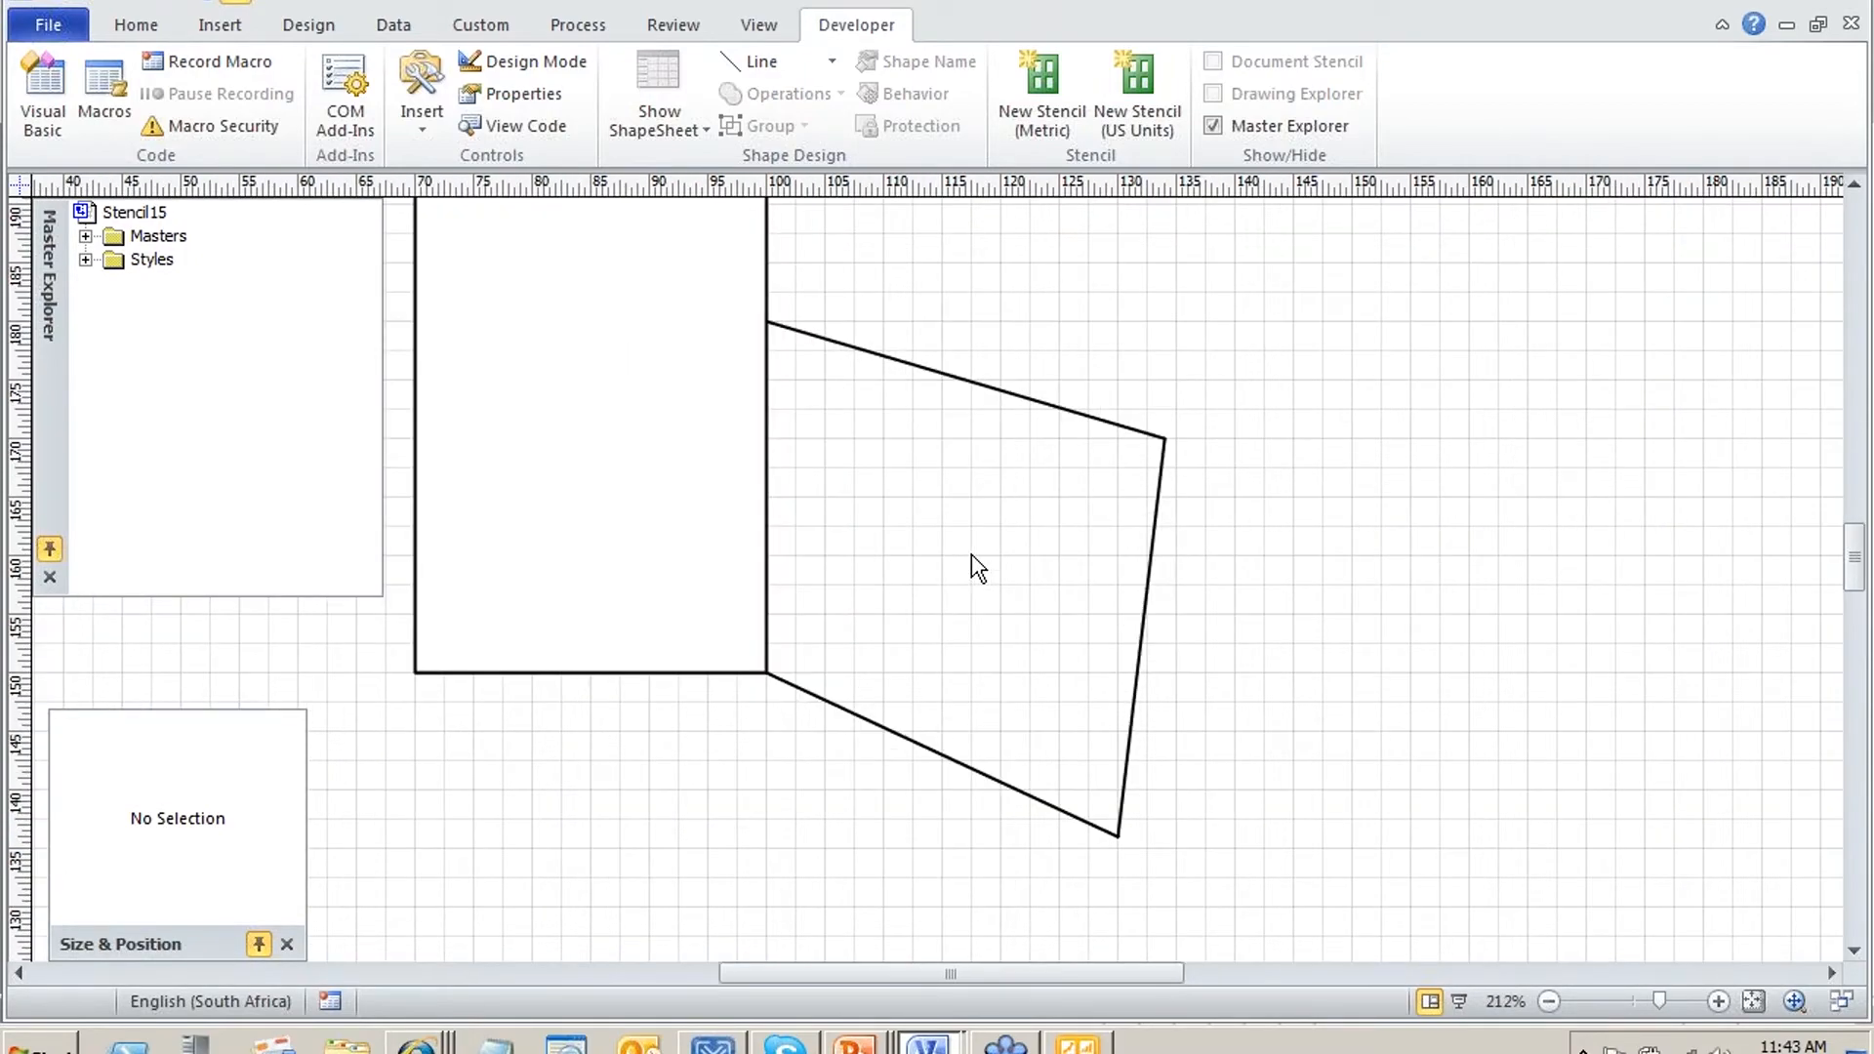
scroll(971, 554, "up", 2)
scroll(979, 566, "down", 5)
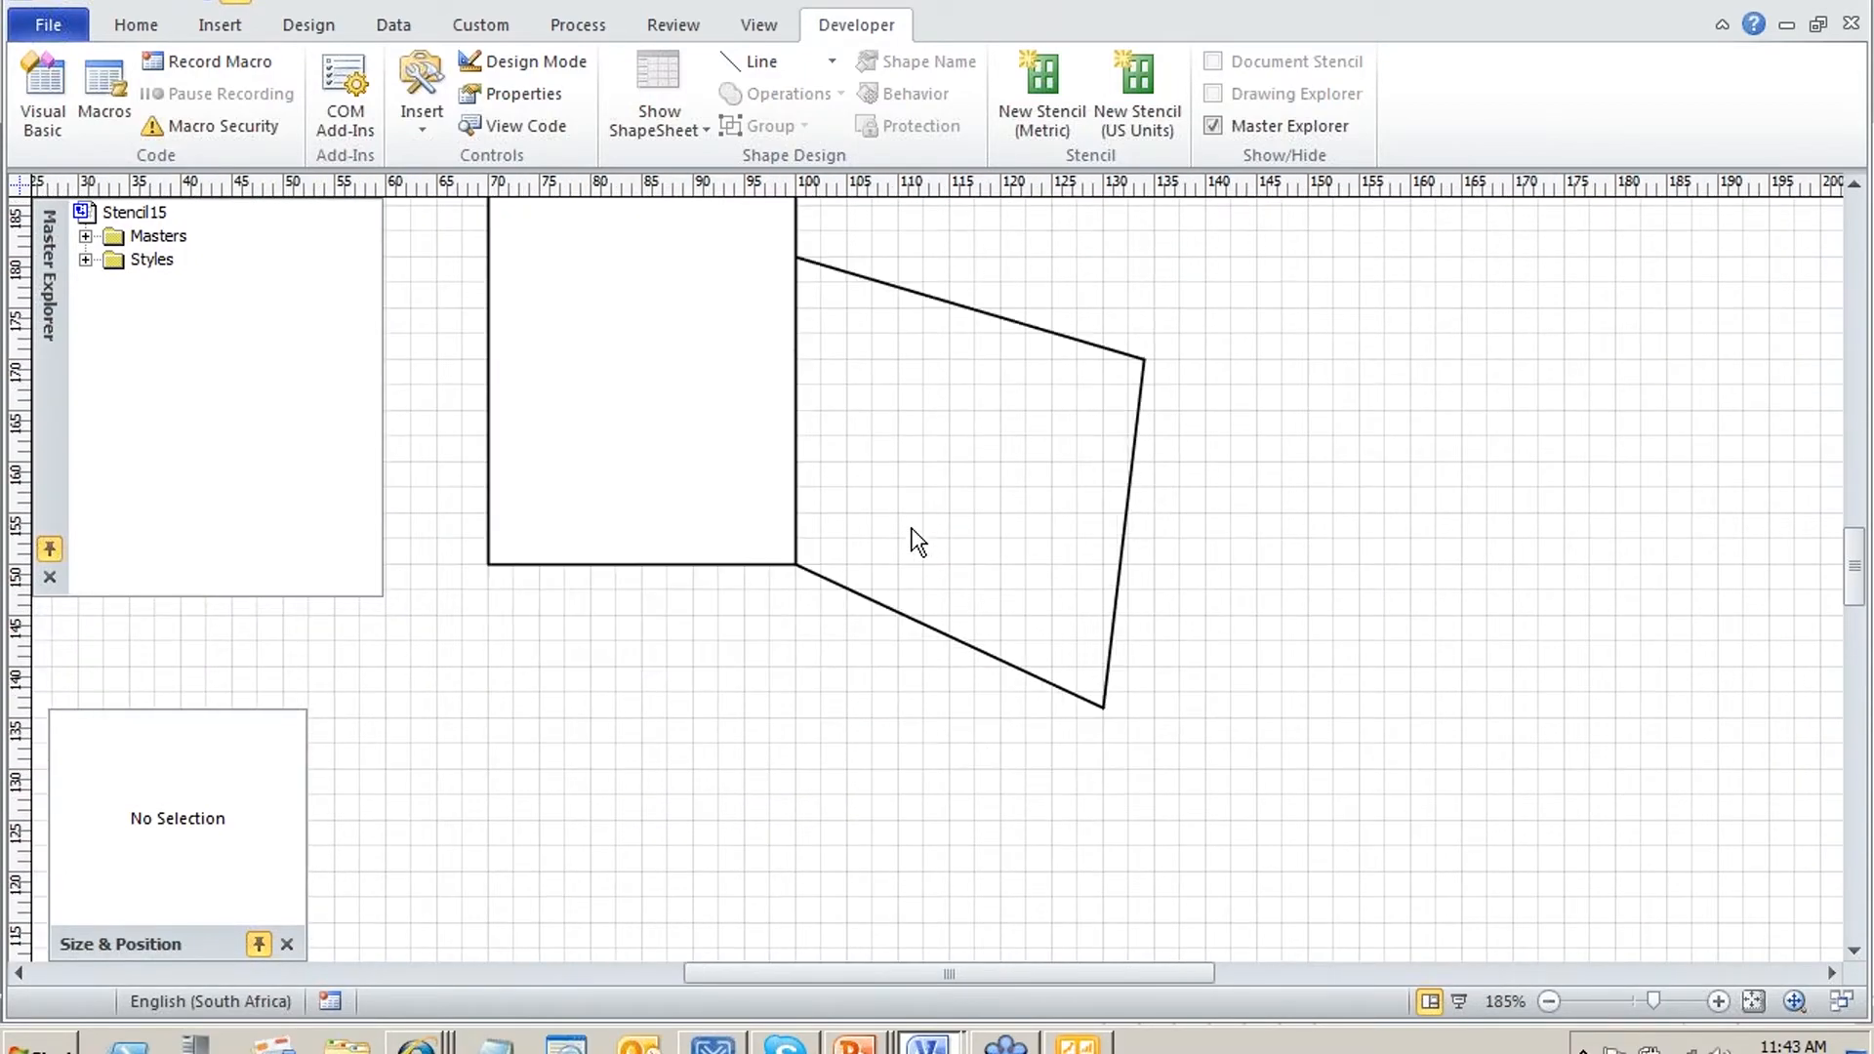
scroll(927, 459, "down", 4)
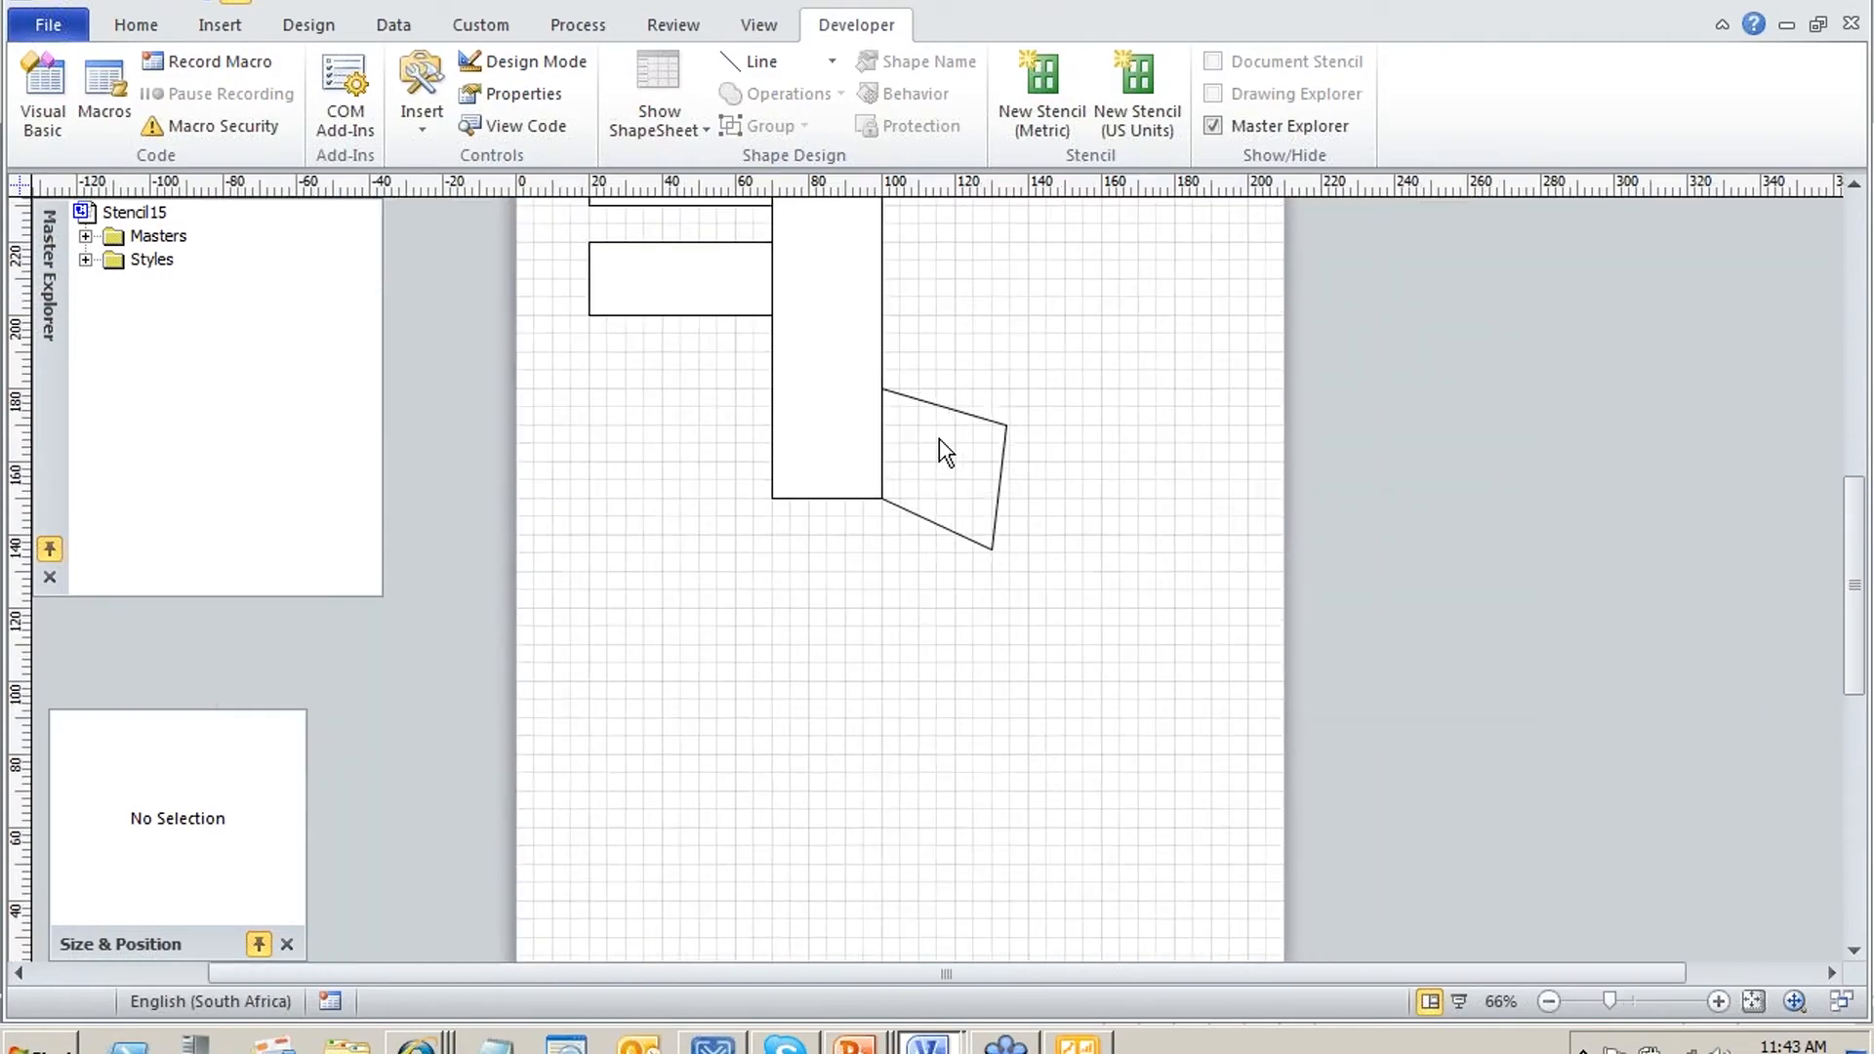
left_click(833, 598)
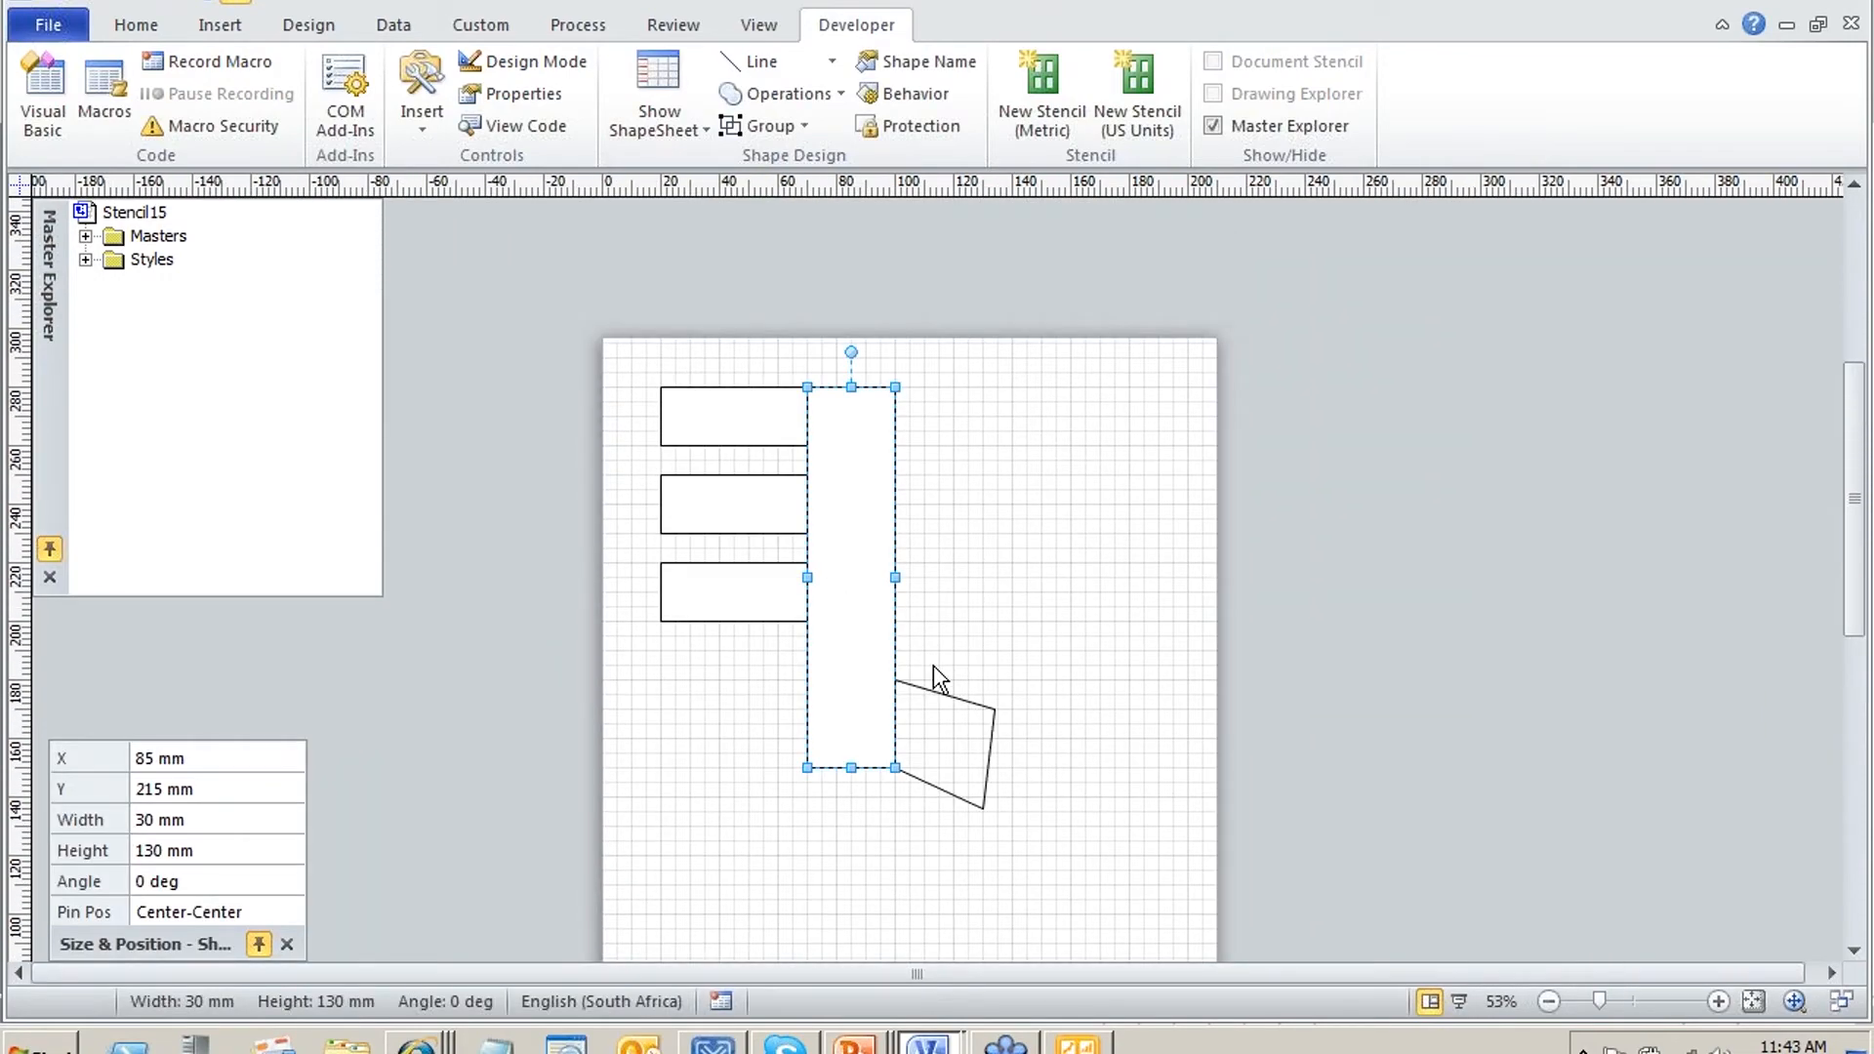
left_click(1045, 766)
left_click(982, 714)
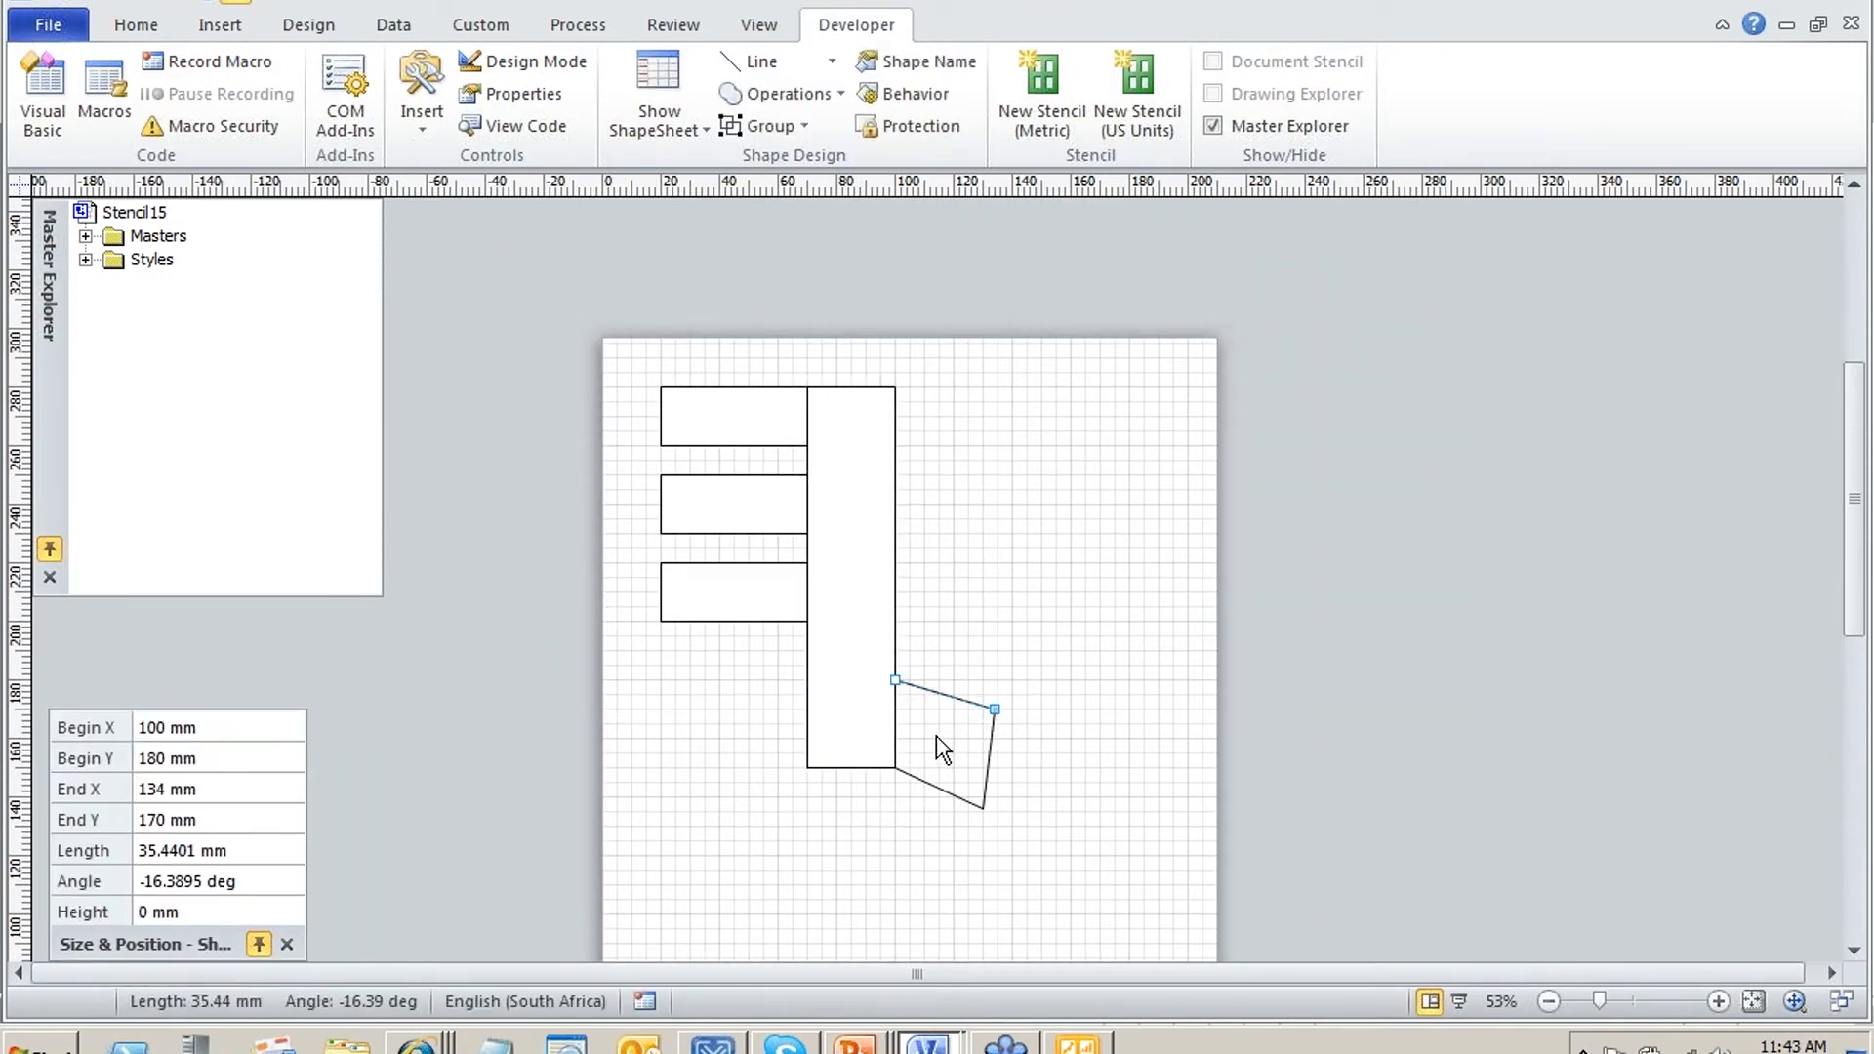
left_click(1064, 768)
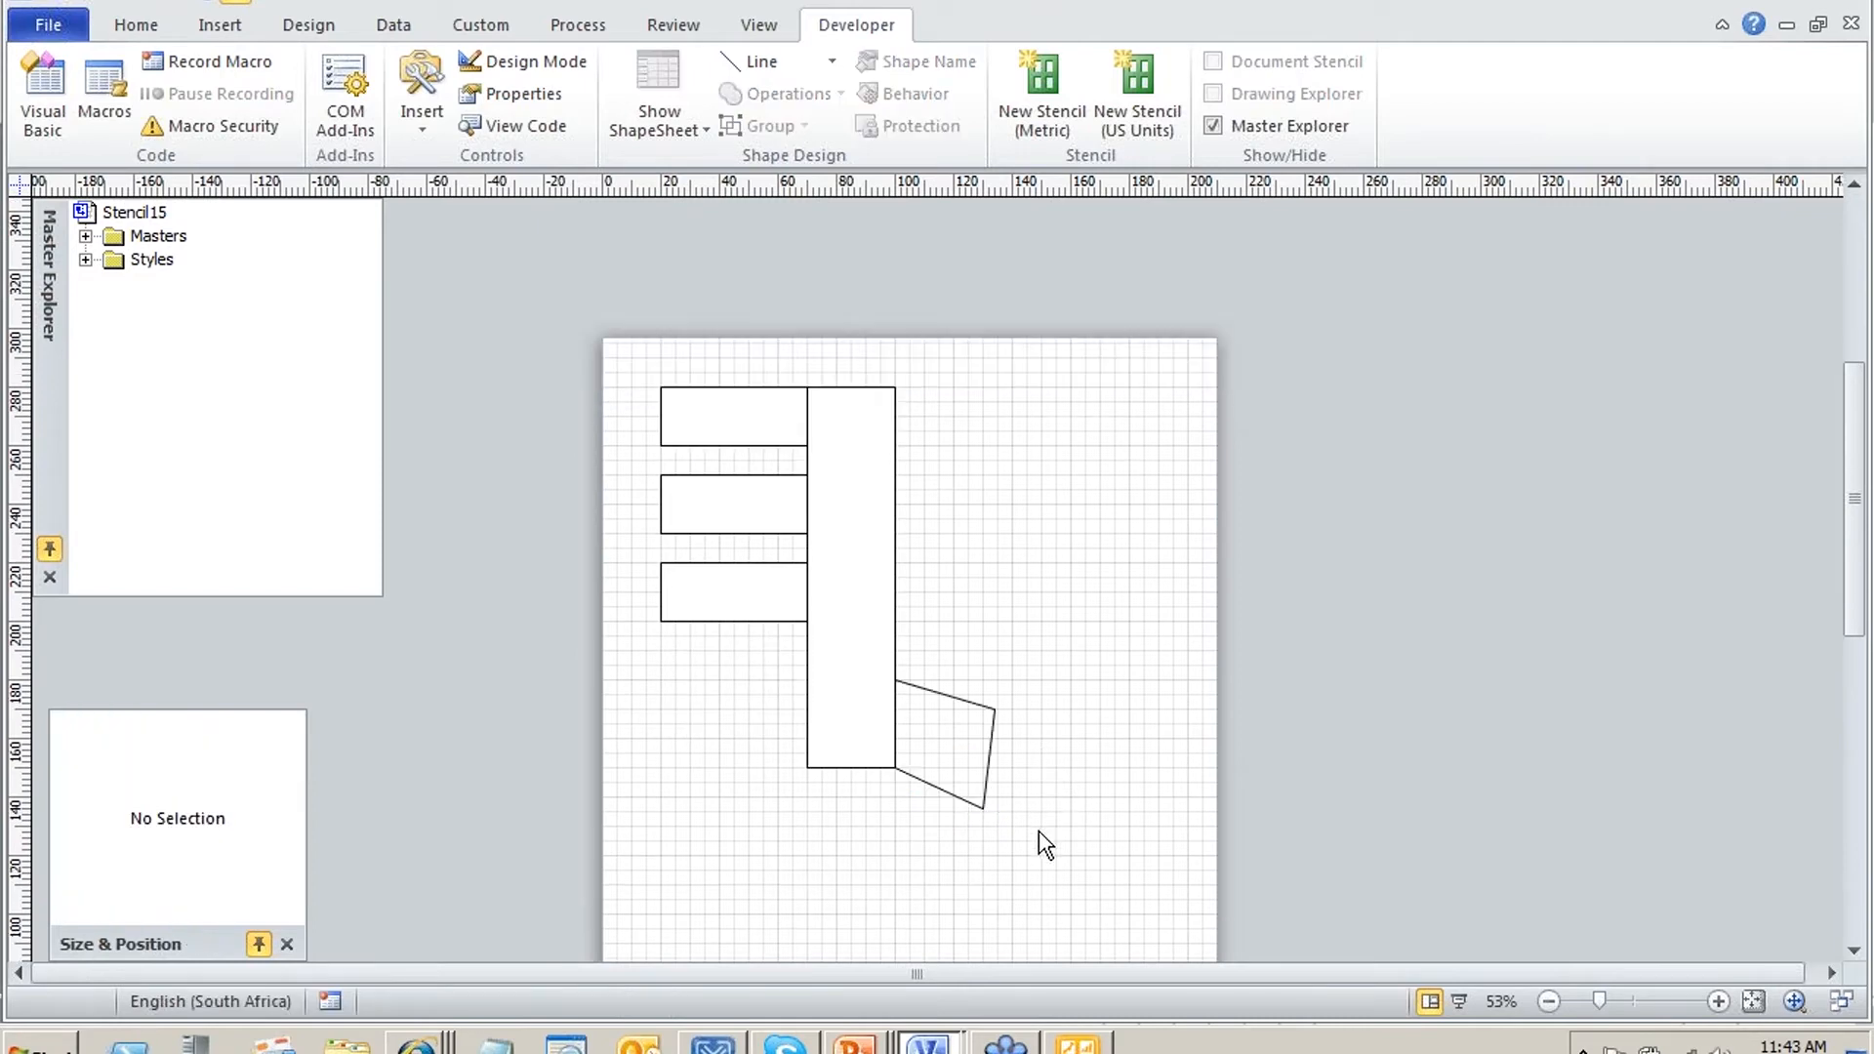
Fragment all the drawn shapes so the slanted bay becomes one closed shape, and select that shape
left_click_drag(1039, 830, 524, 302)
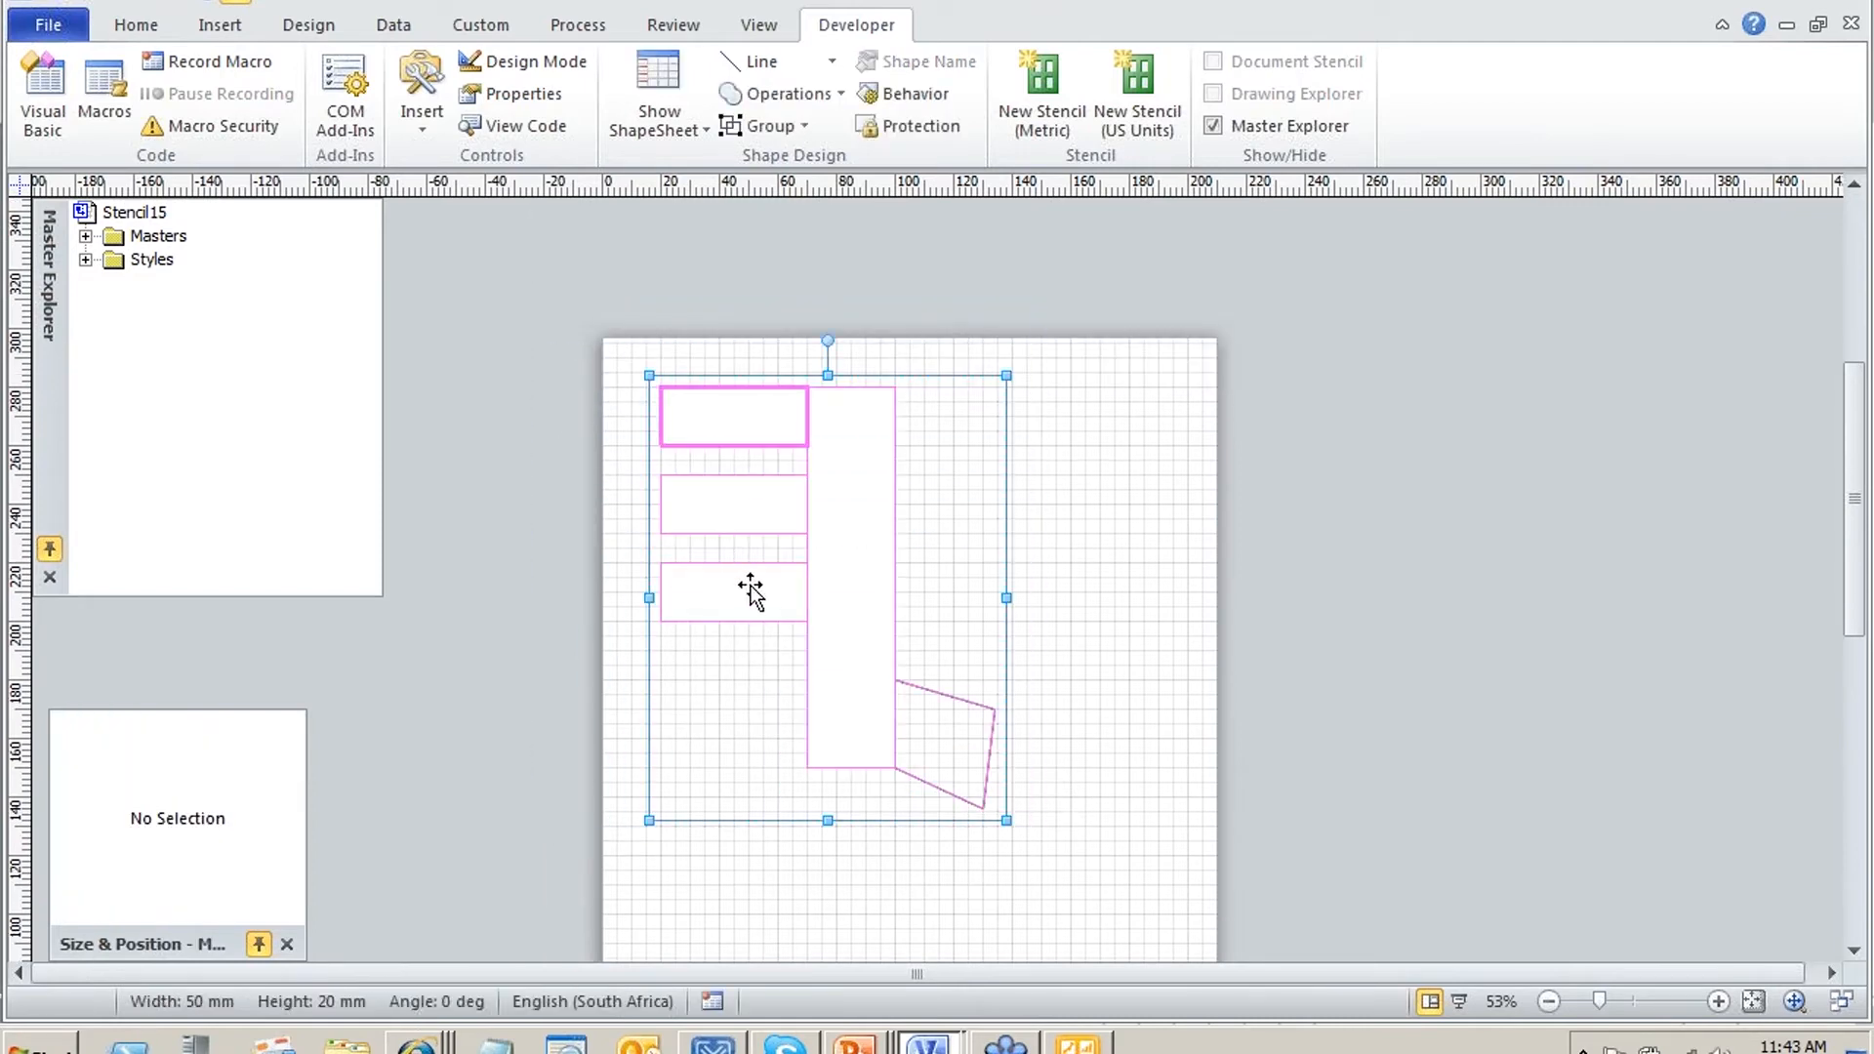
left_click(839, 95)
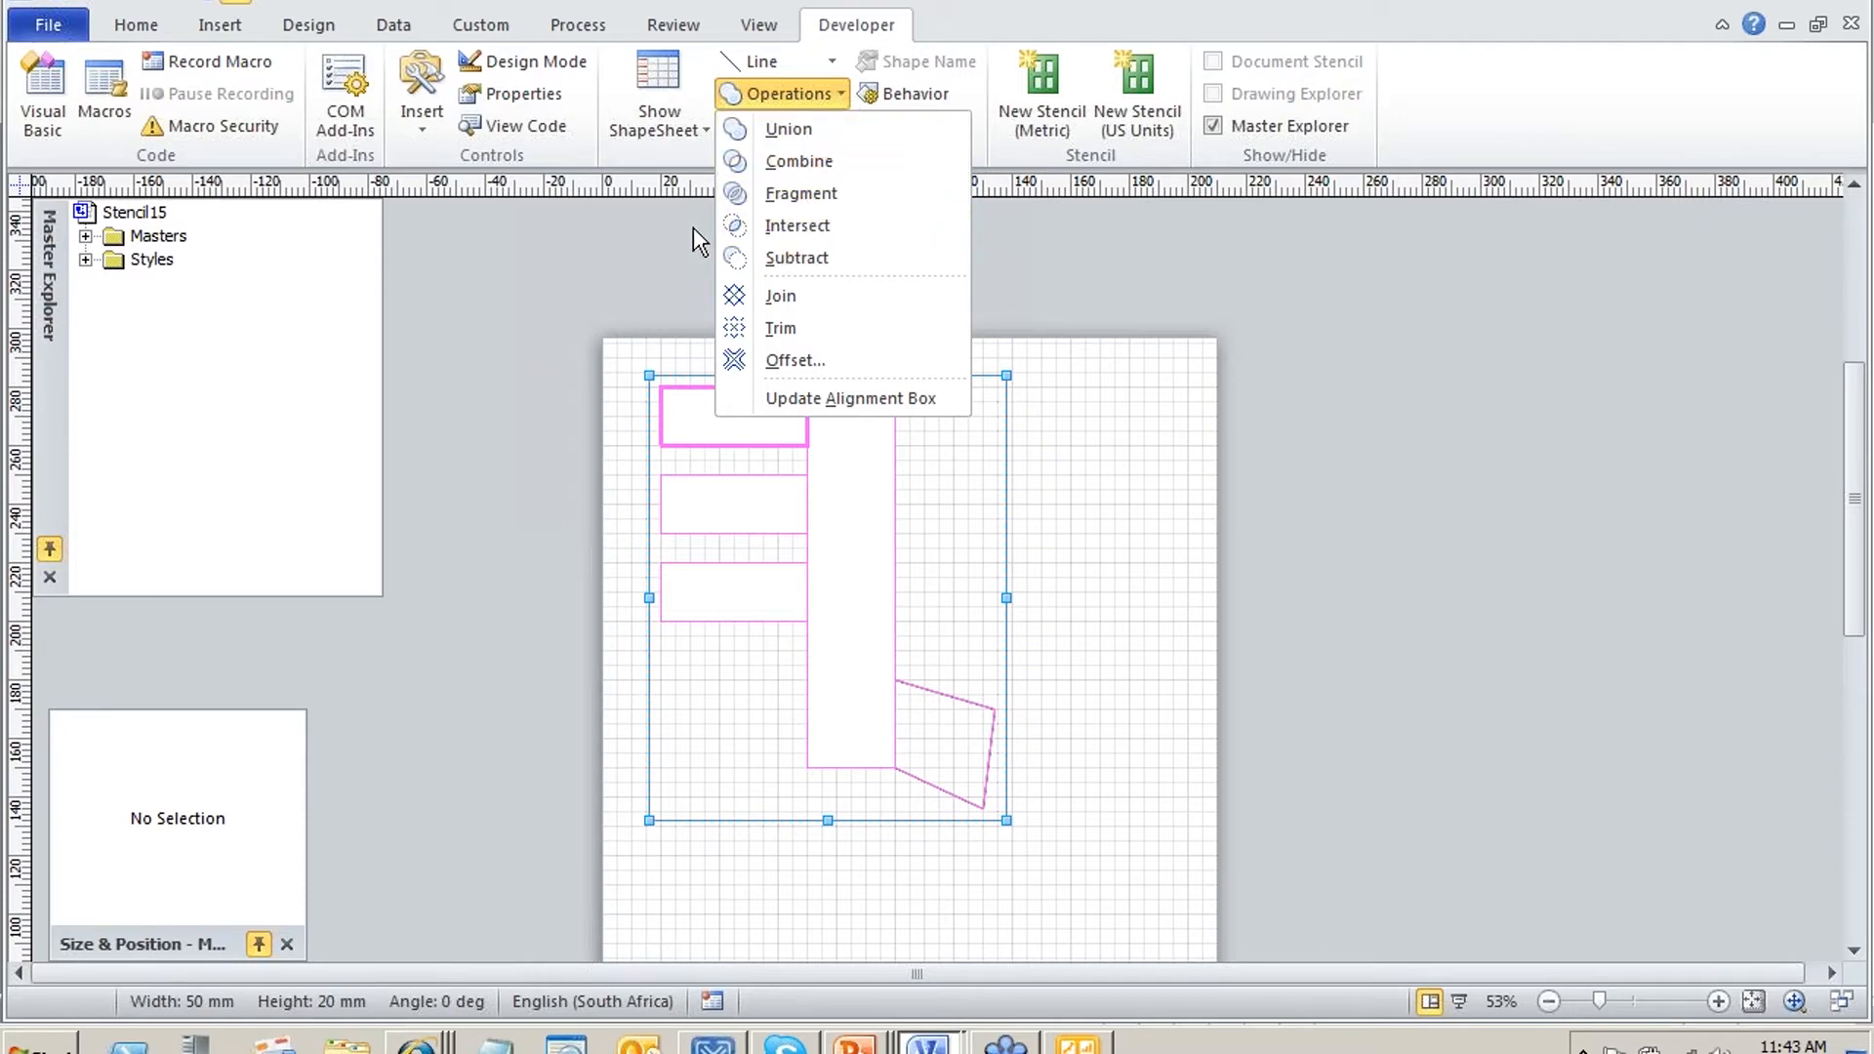
left_click(787, 194)
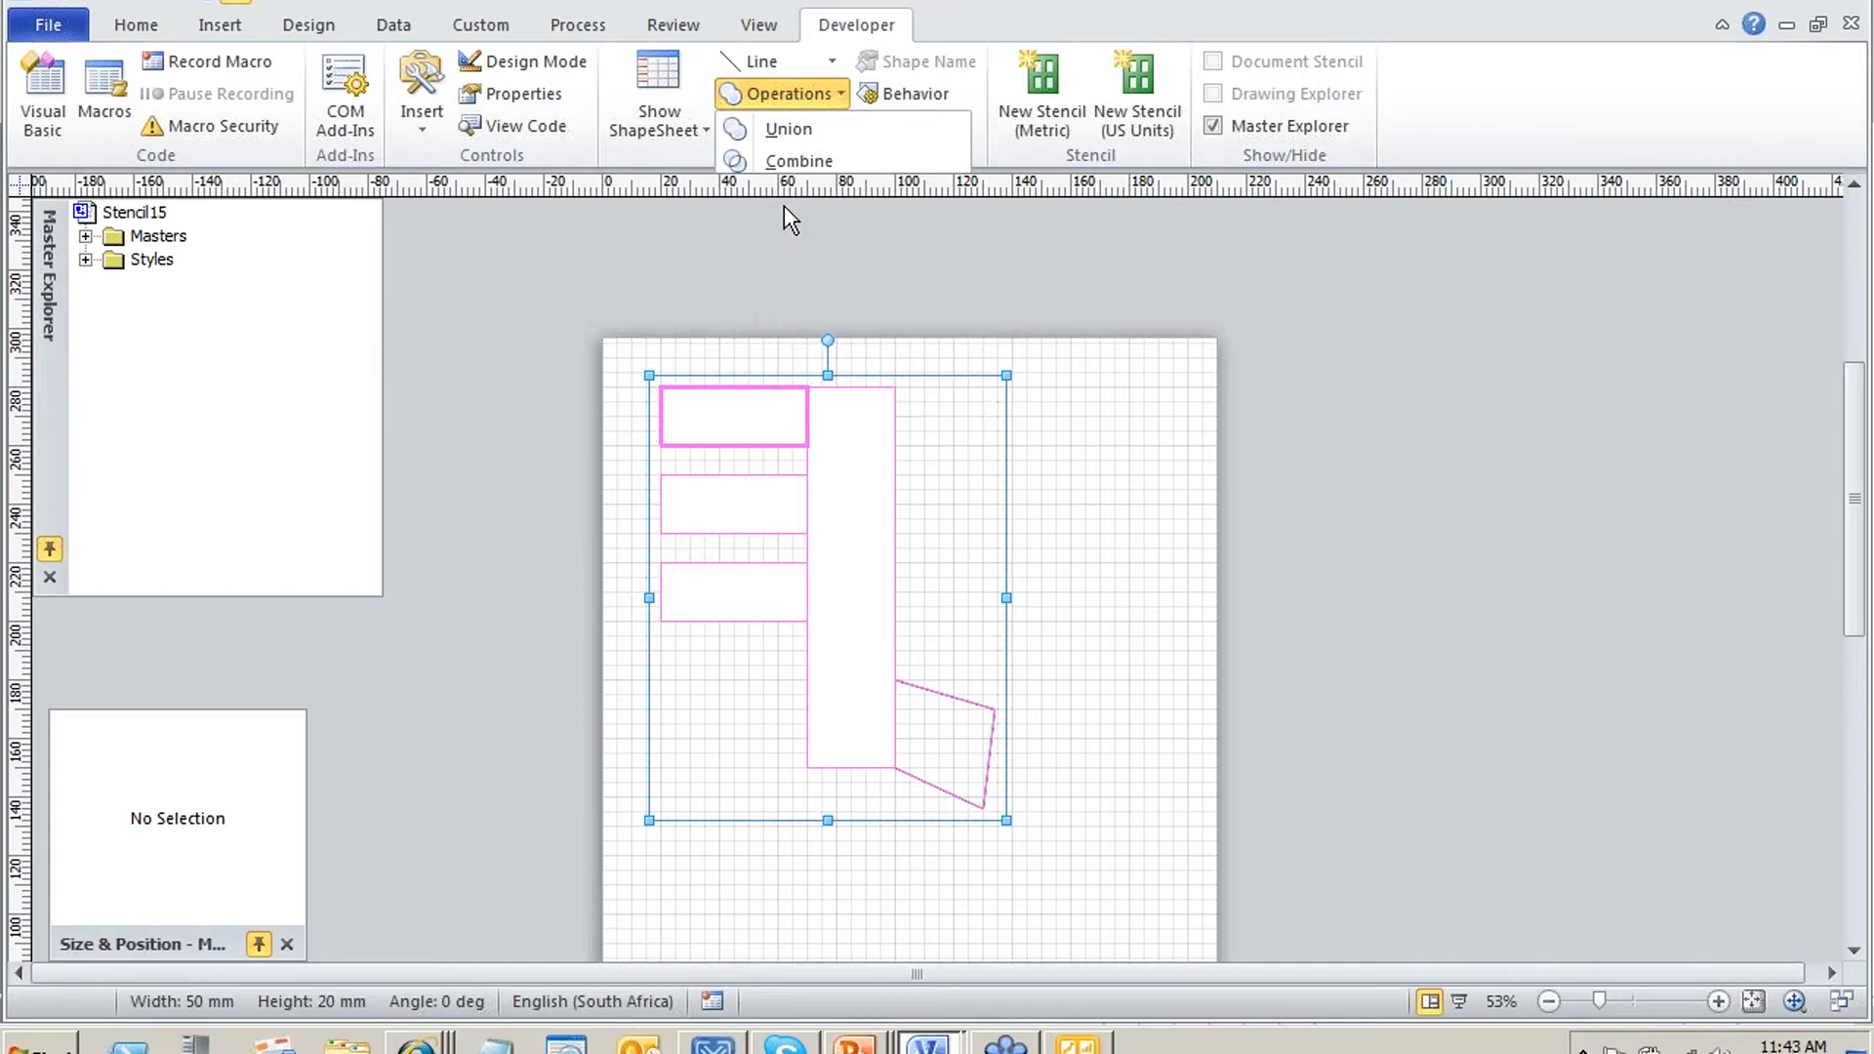
left_click(1093, 814)
left_click(923, 740)
scroll(1049, 778, "up", 1)
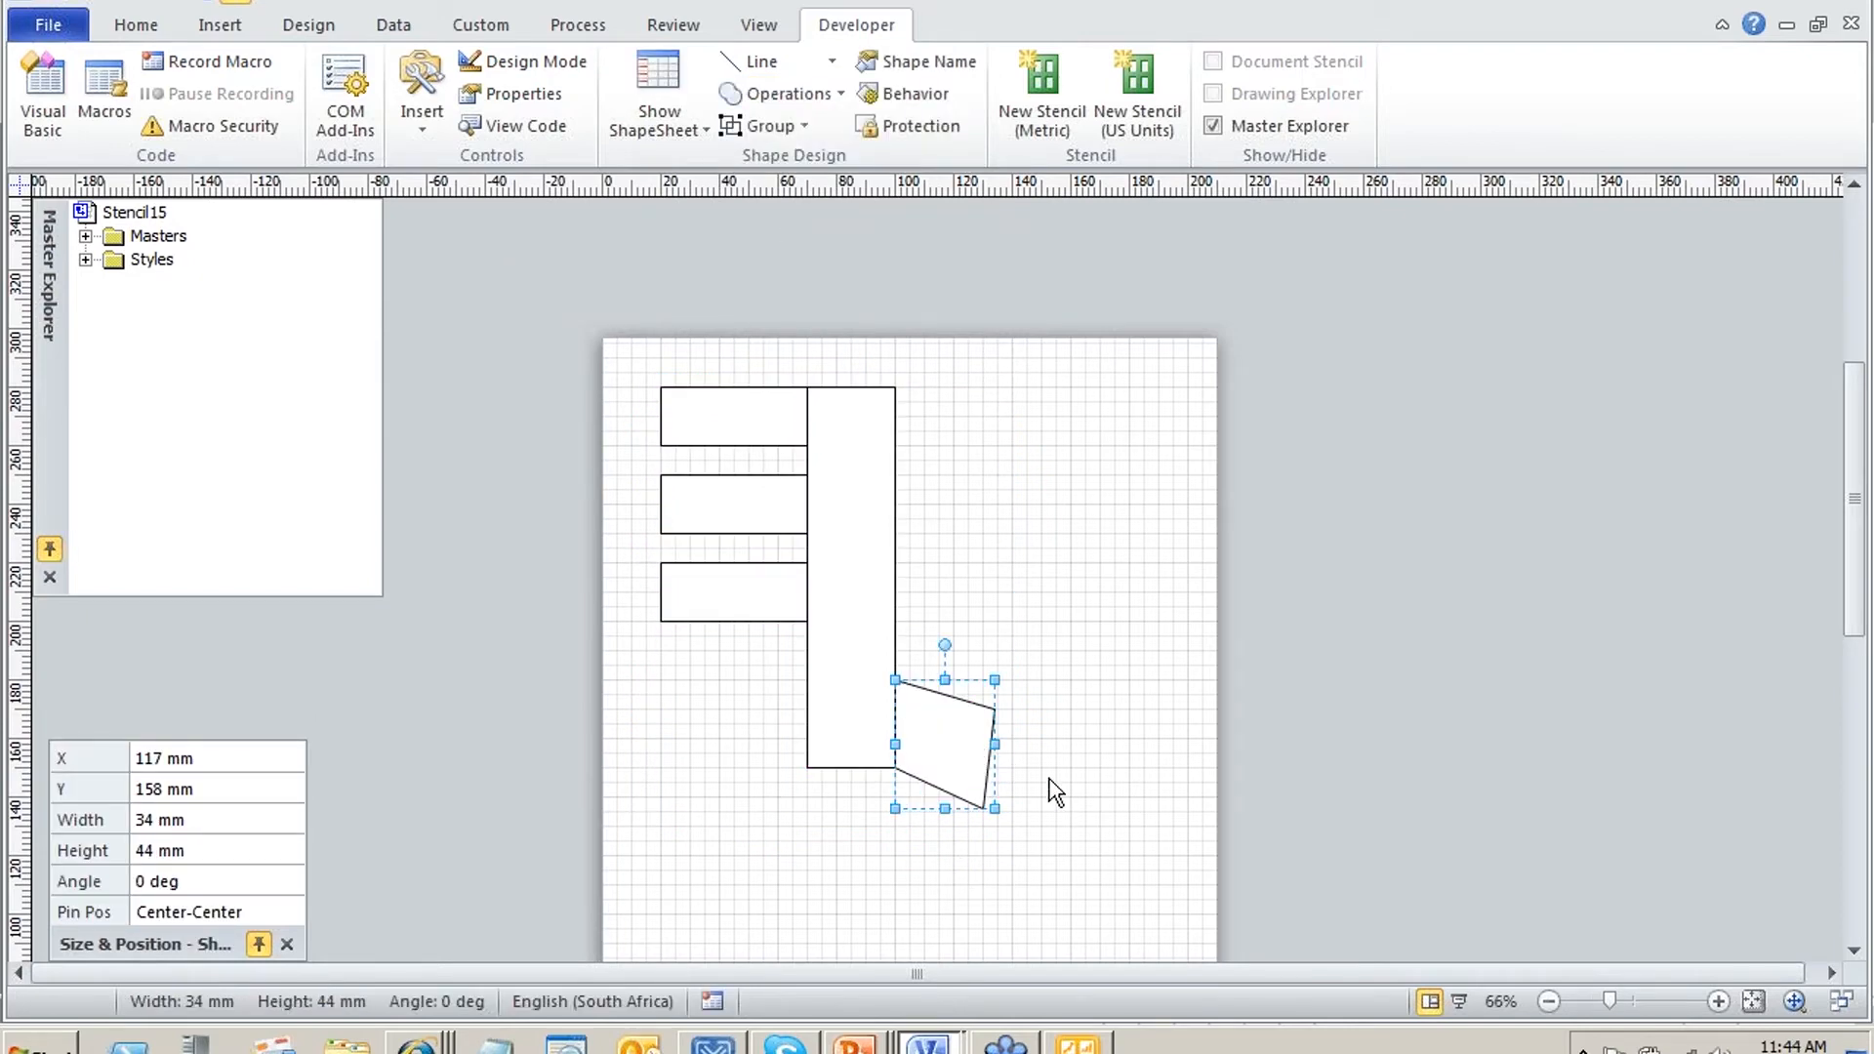
Union the three stacked rectangles, the tall rectangle and the slanted bay into a single outline shape
scroll(1047, 779, "up", 5)
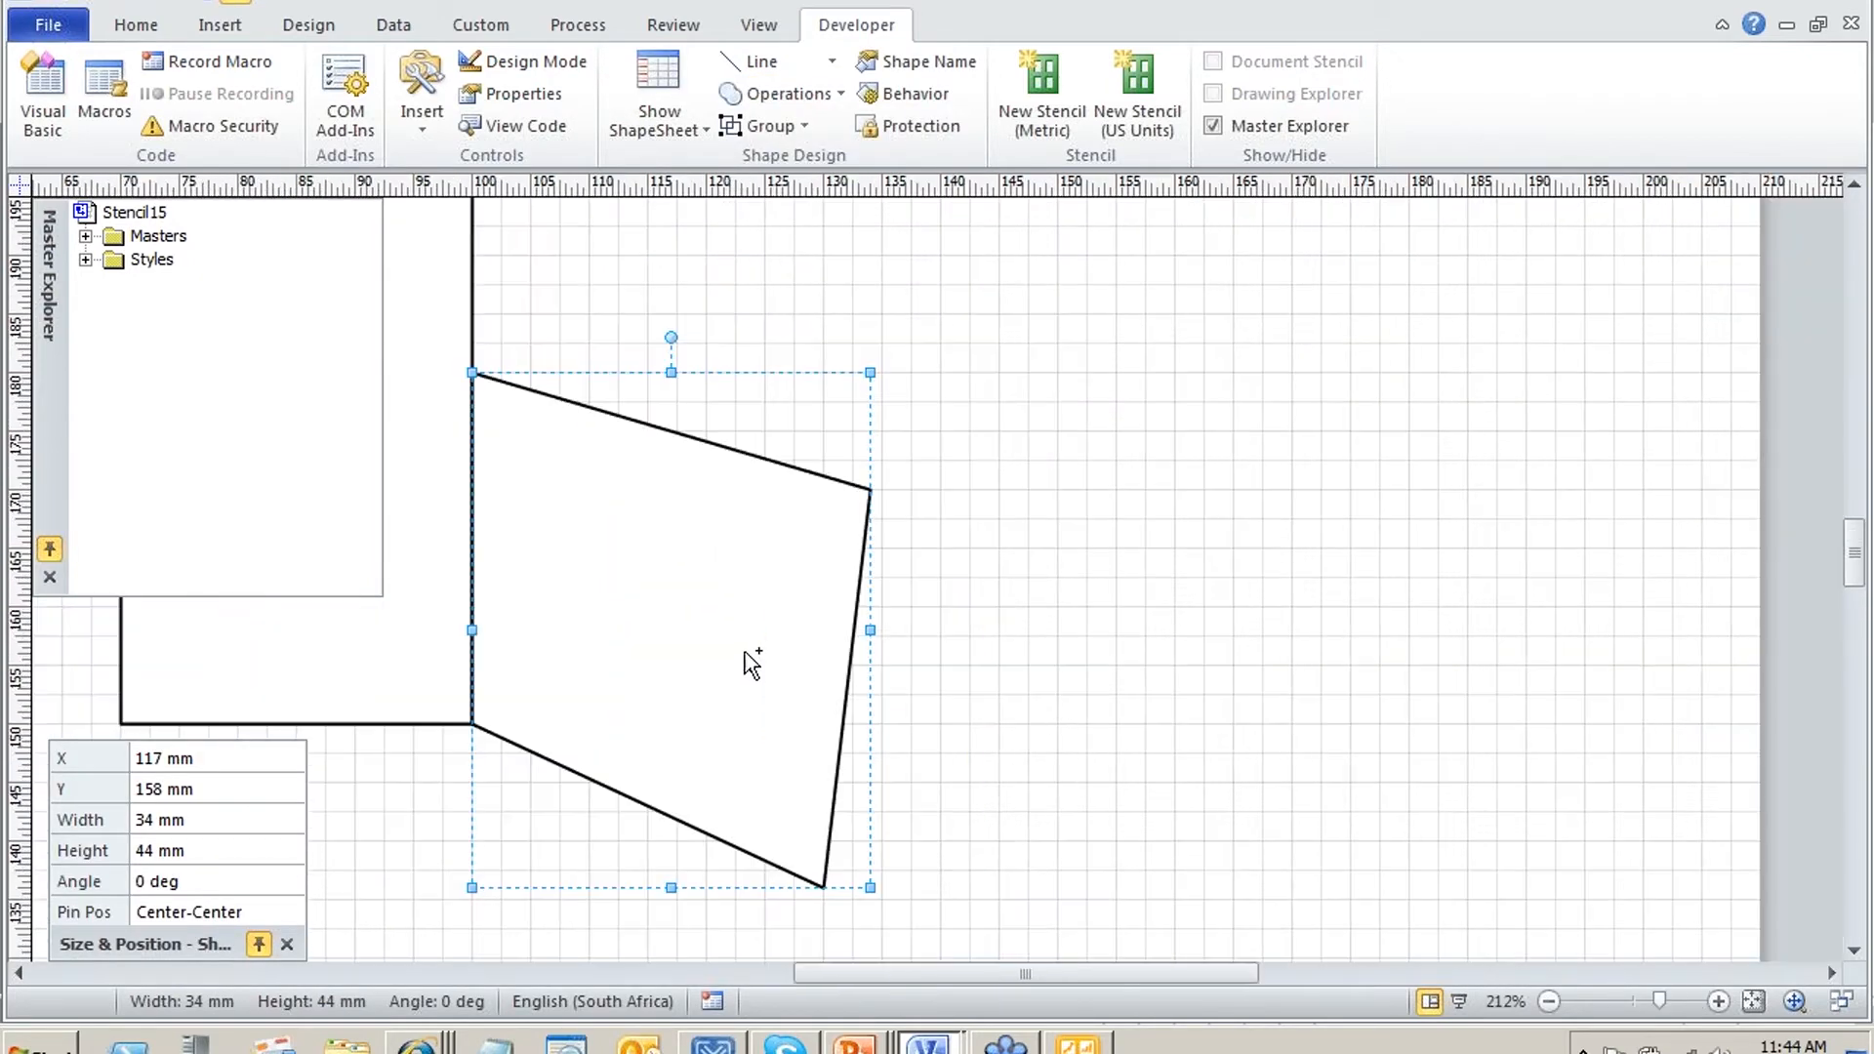
scroll(751, 664, "down", 5)
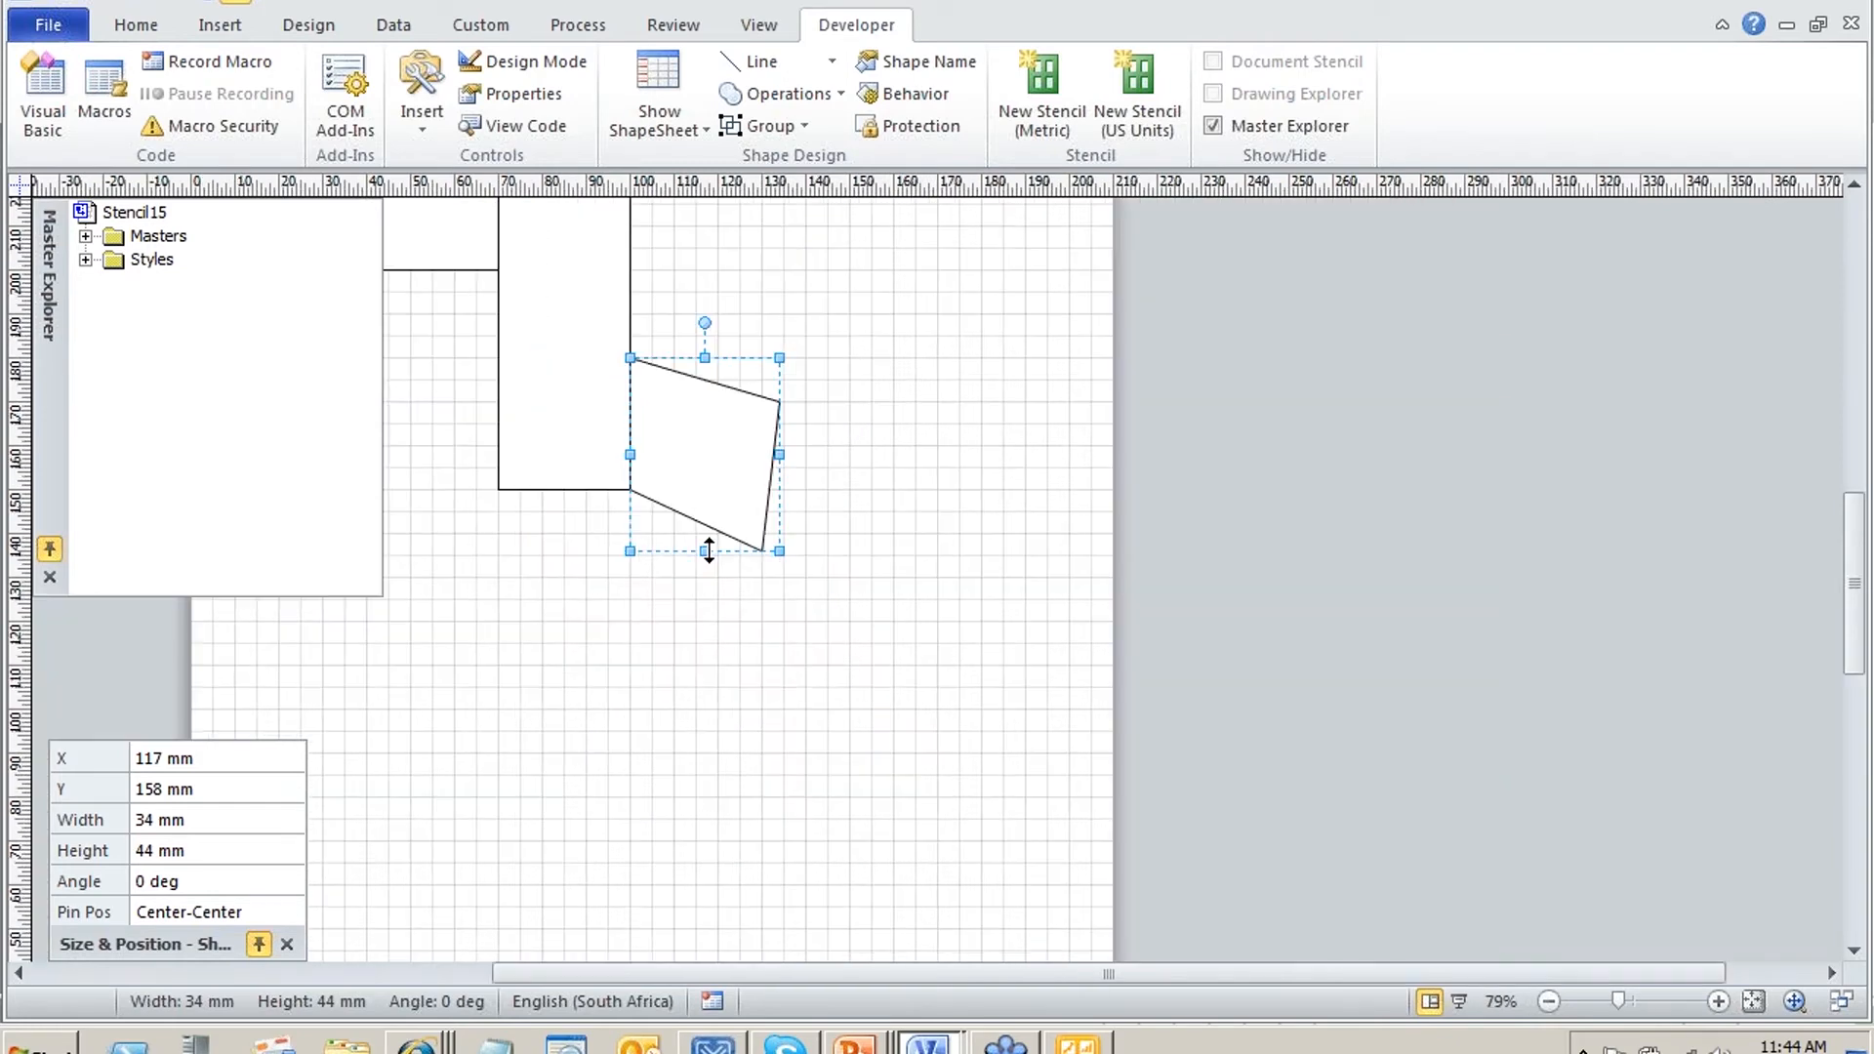
scroll(710, 547, "down", 2)
left_click_drag(827, 701, 415, 262)
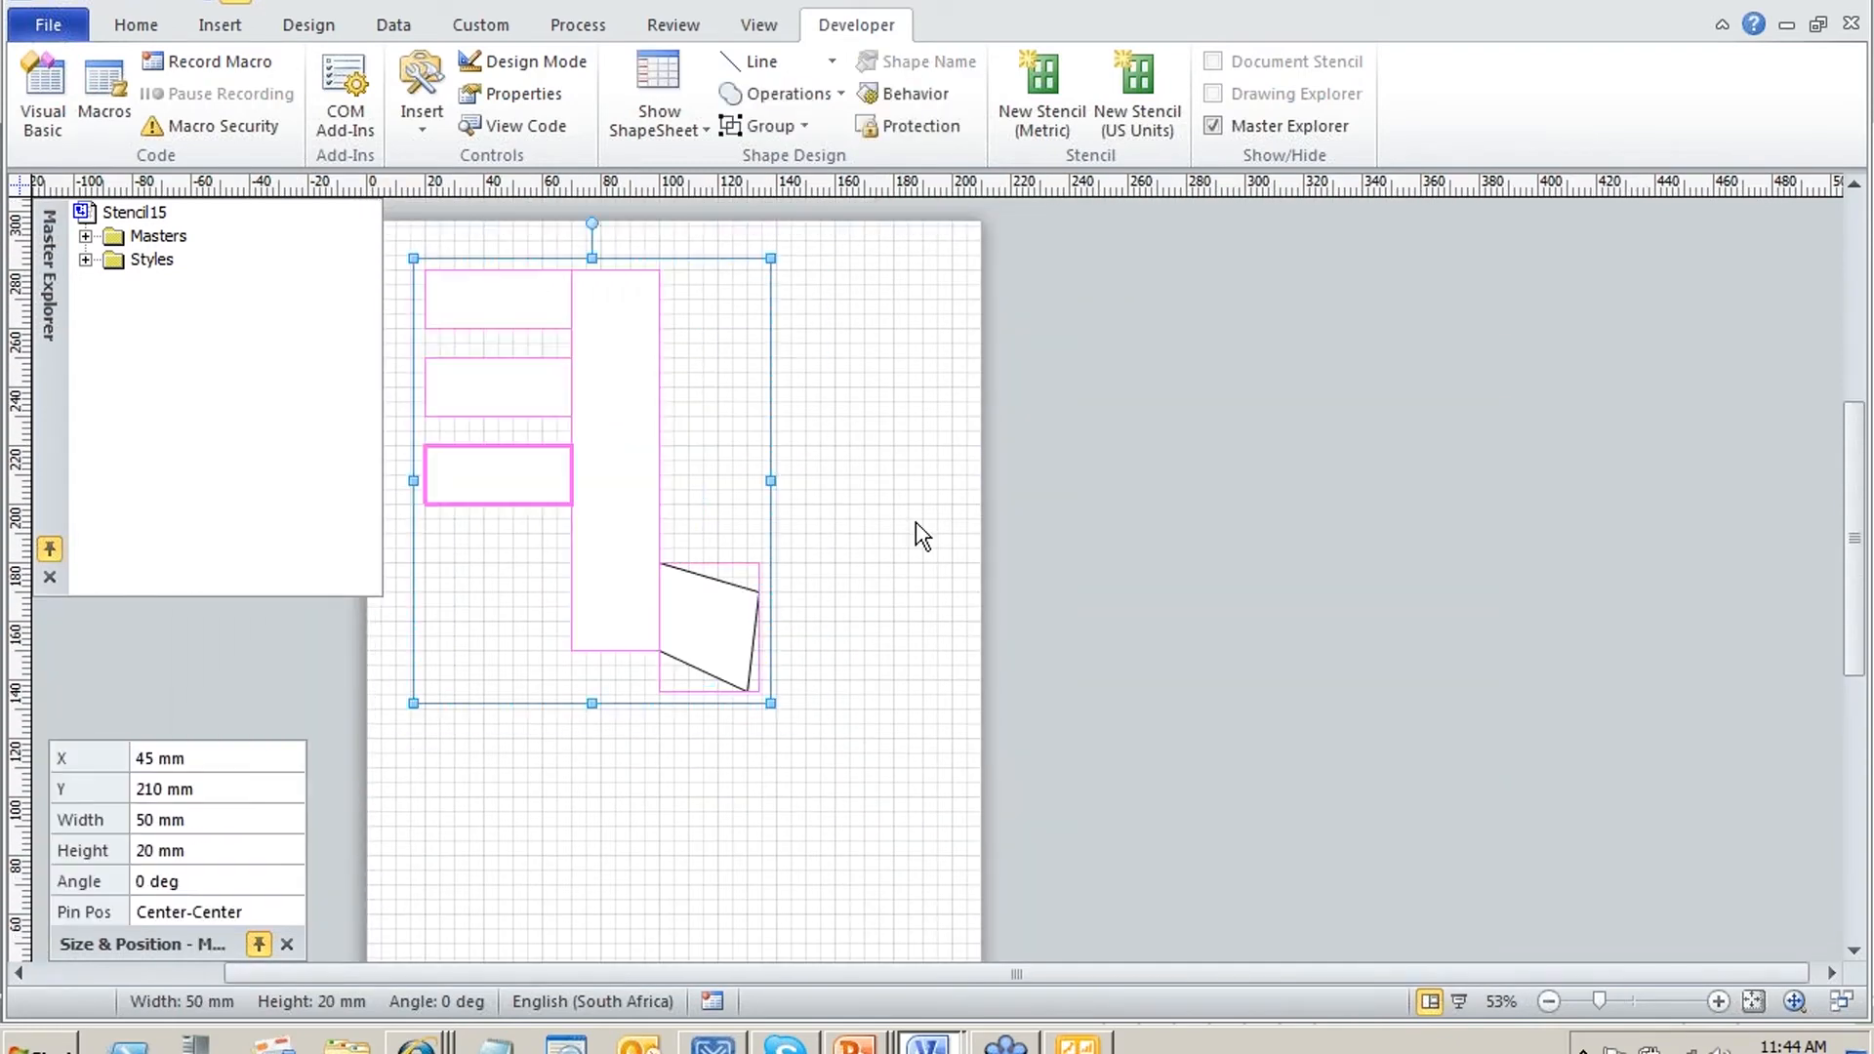
left_click(835, 93)
left_click(793, 131)
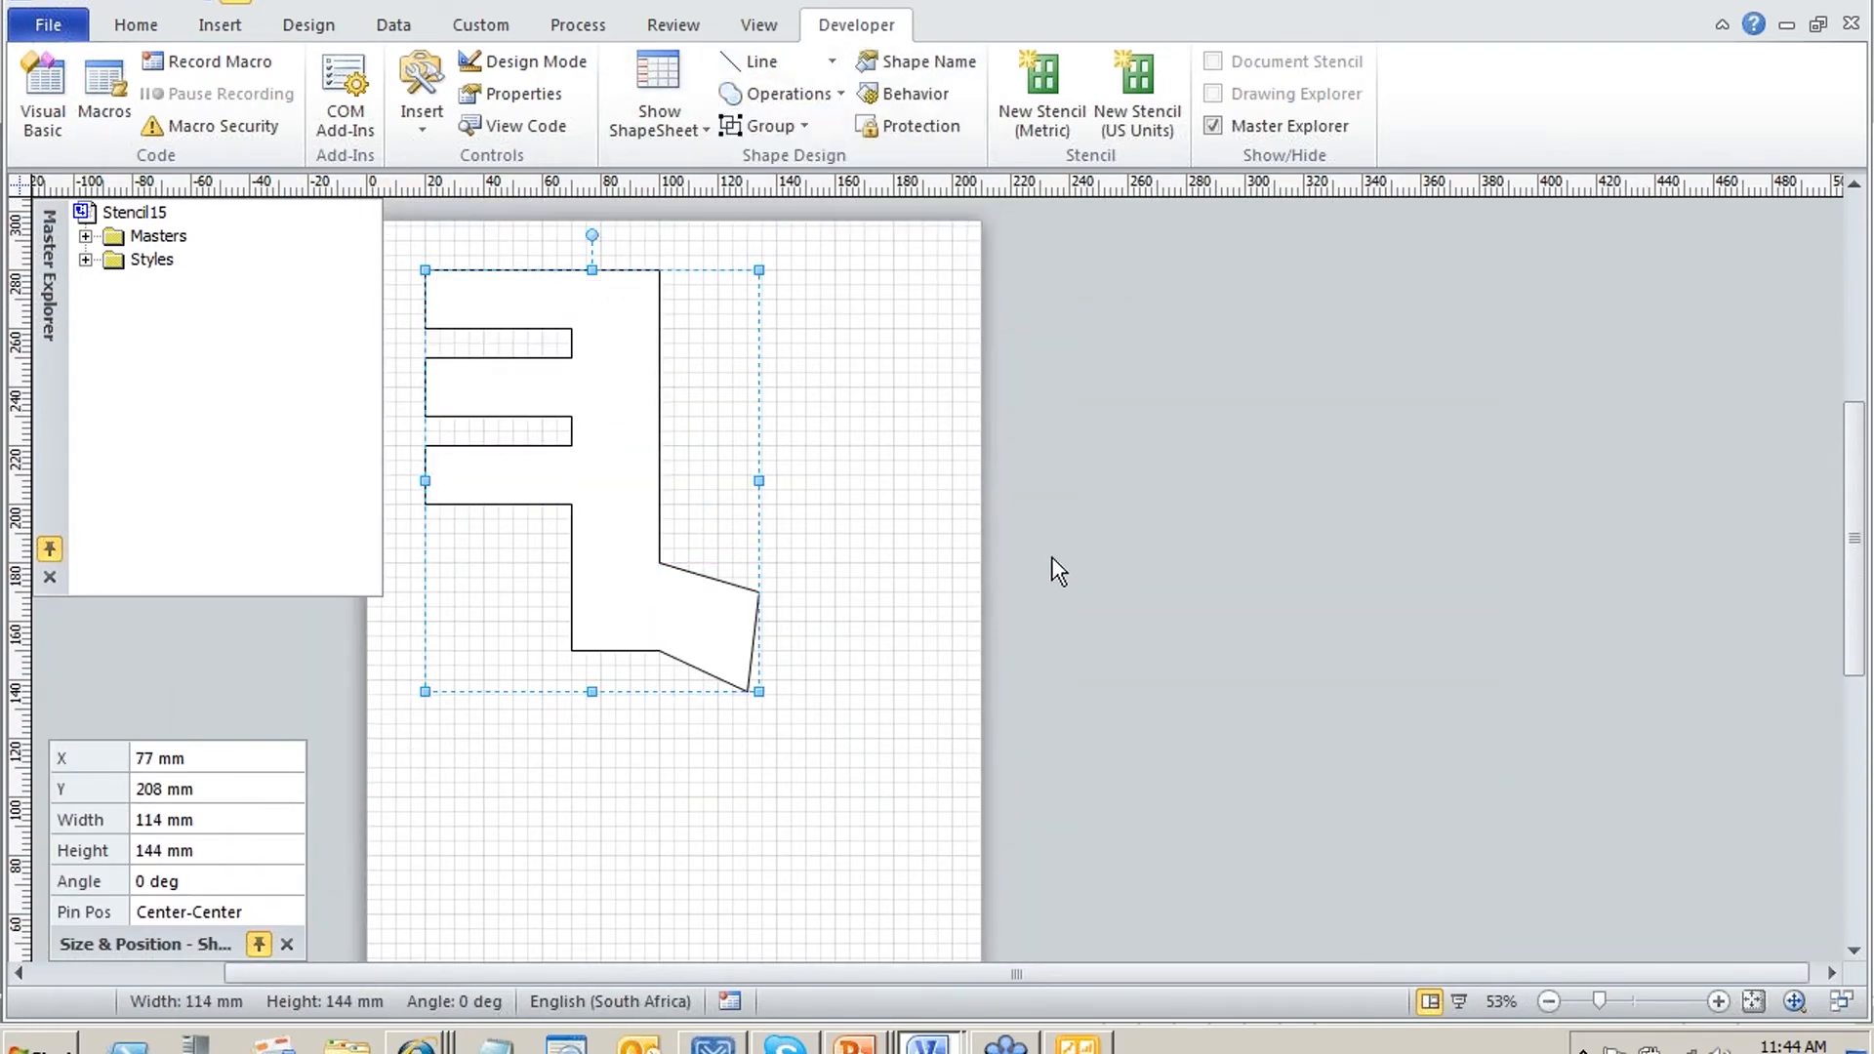
left_click(953, 559)
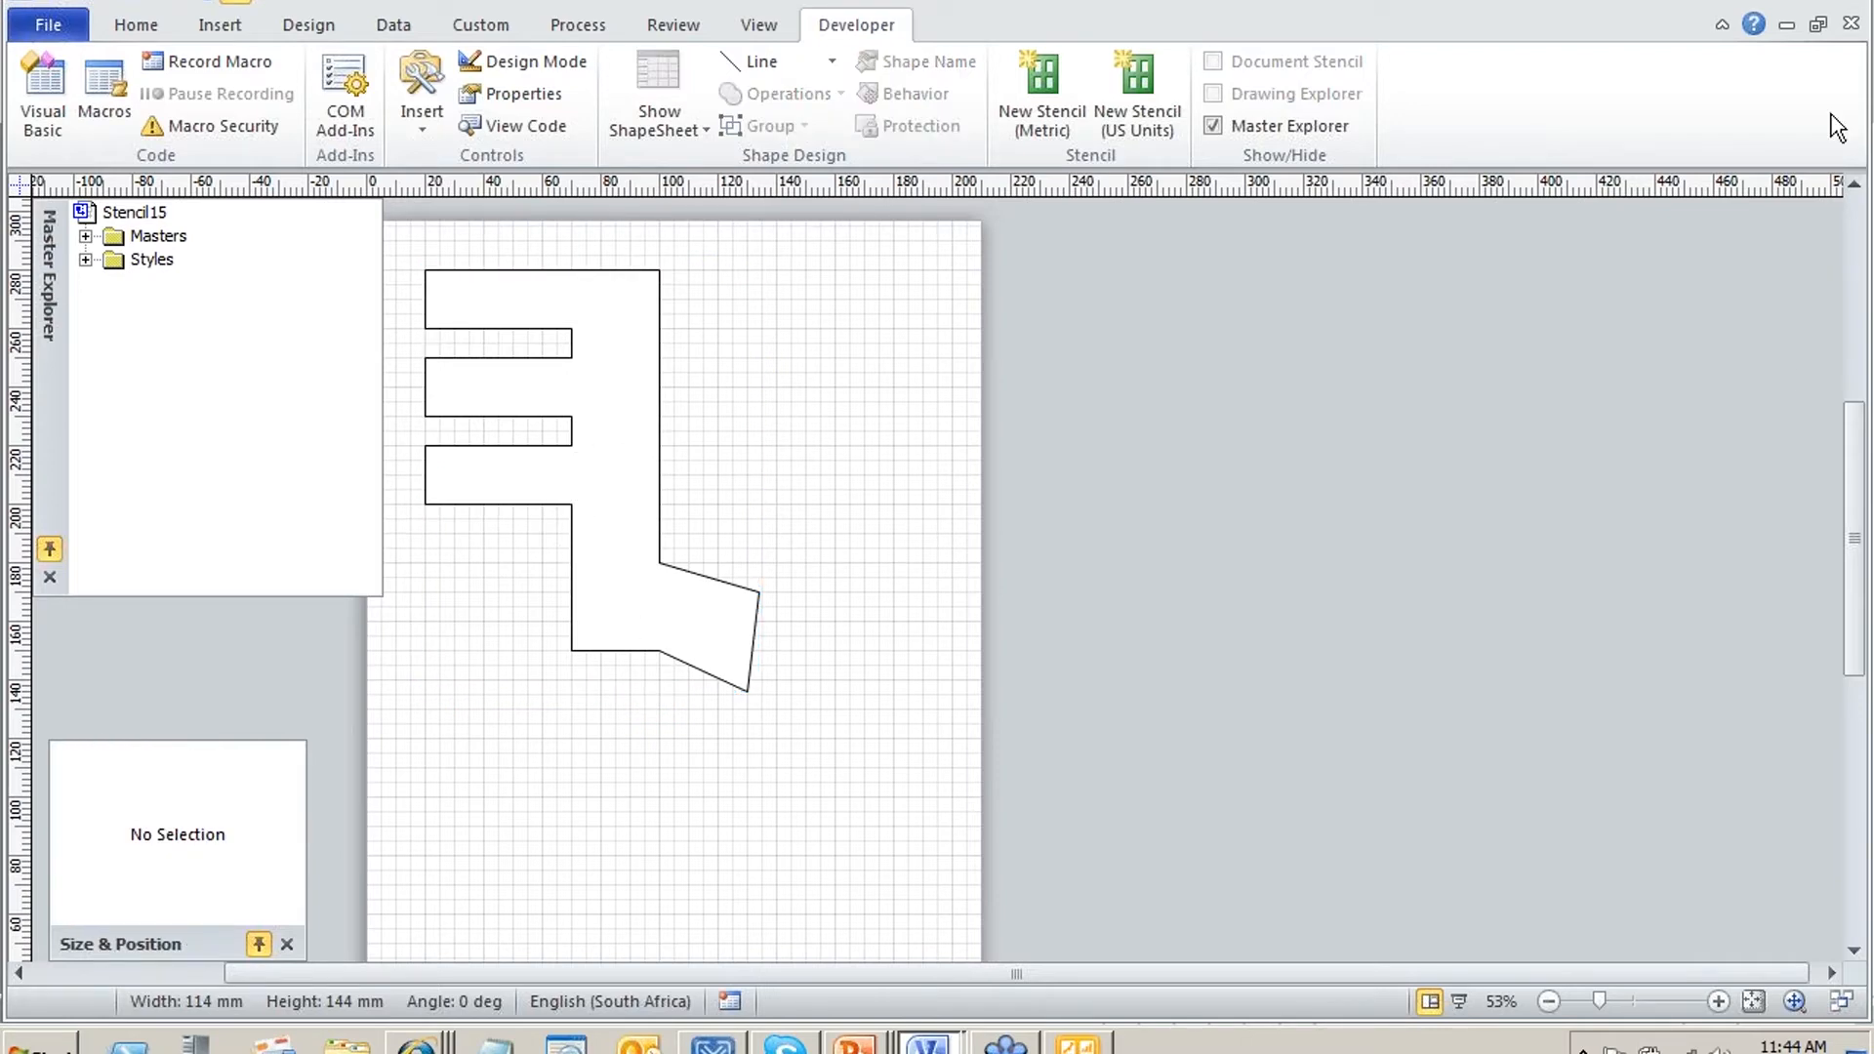
Close the LoadingBay master with its changes saved, and place it in the Demo page's upper left corner at about 35 by 44 mm
left_click(1812, 3)
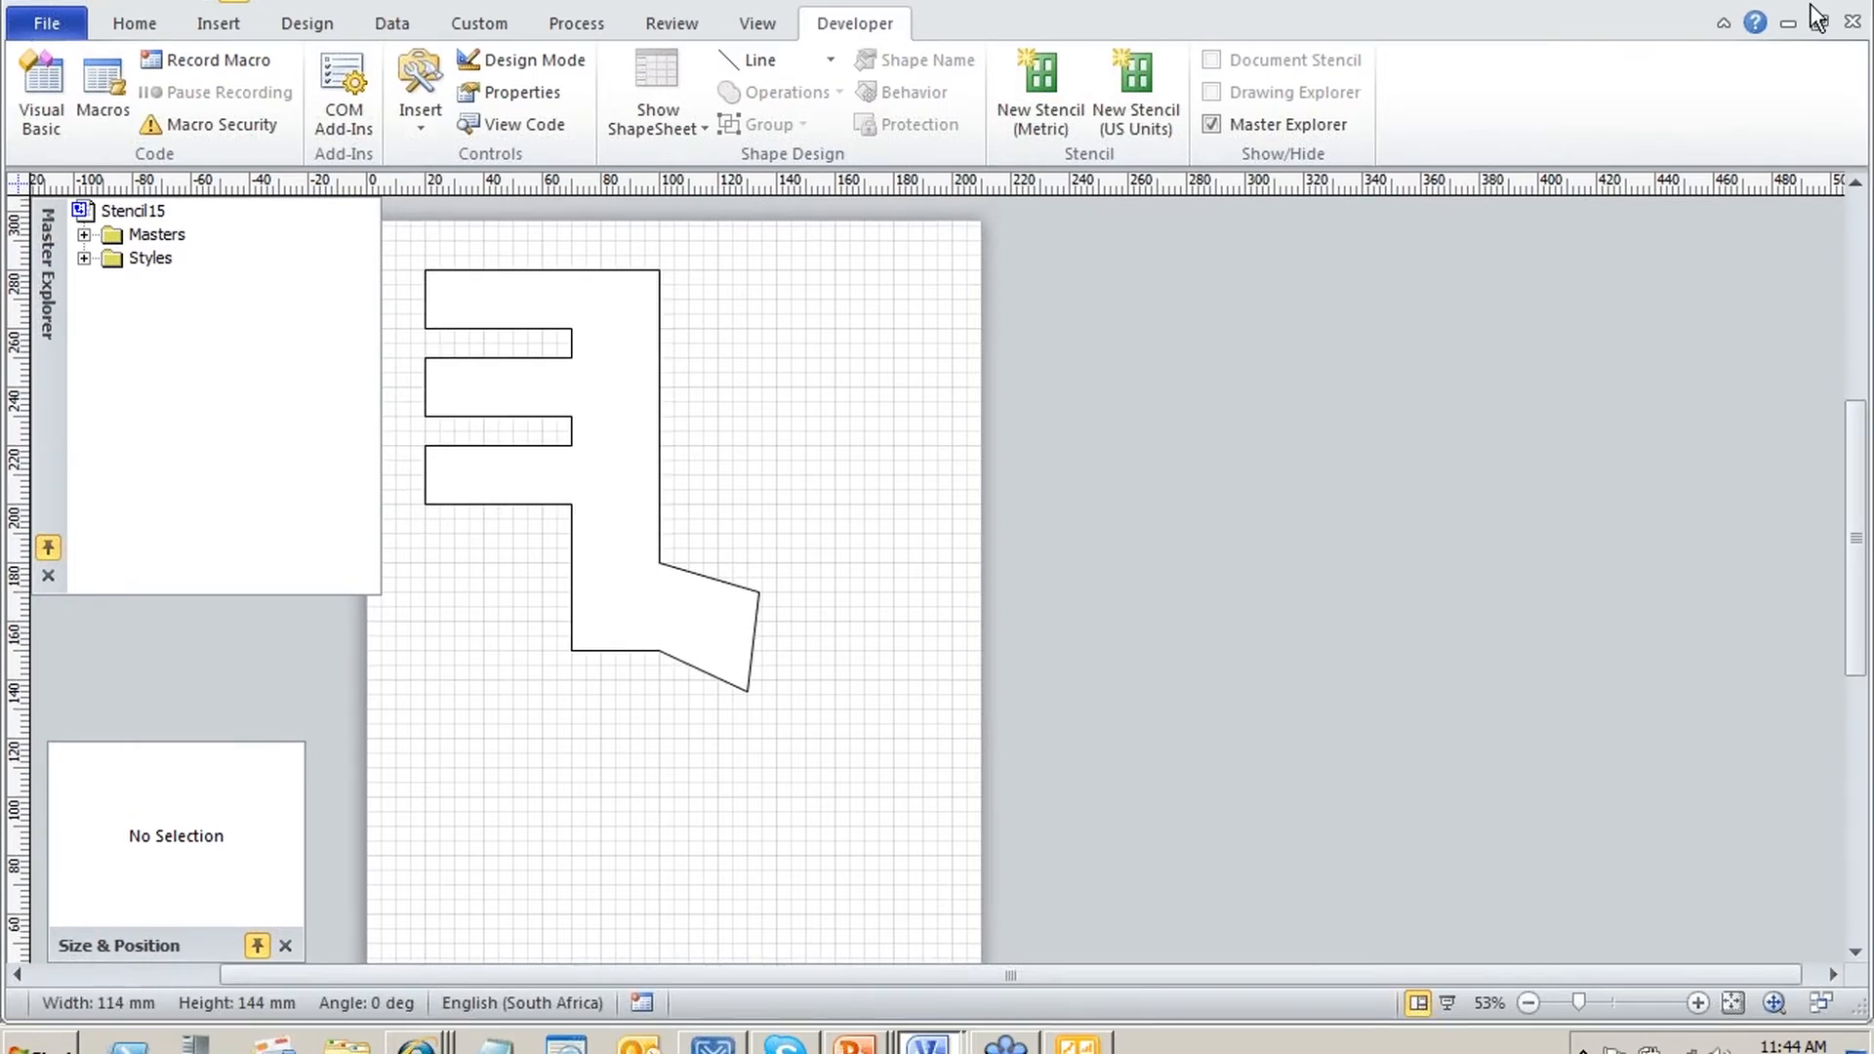
left_click(1820, 22)
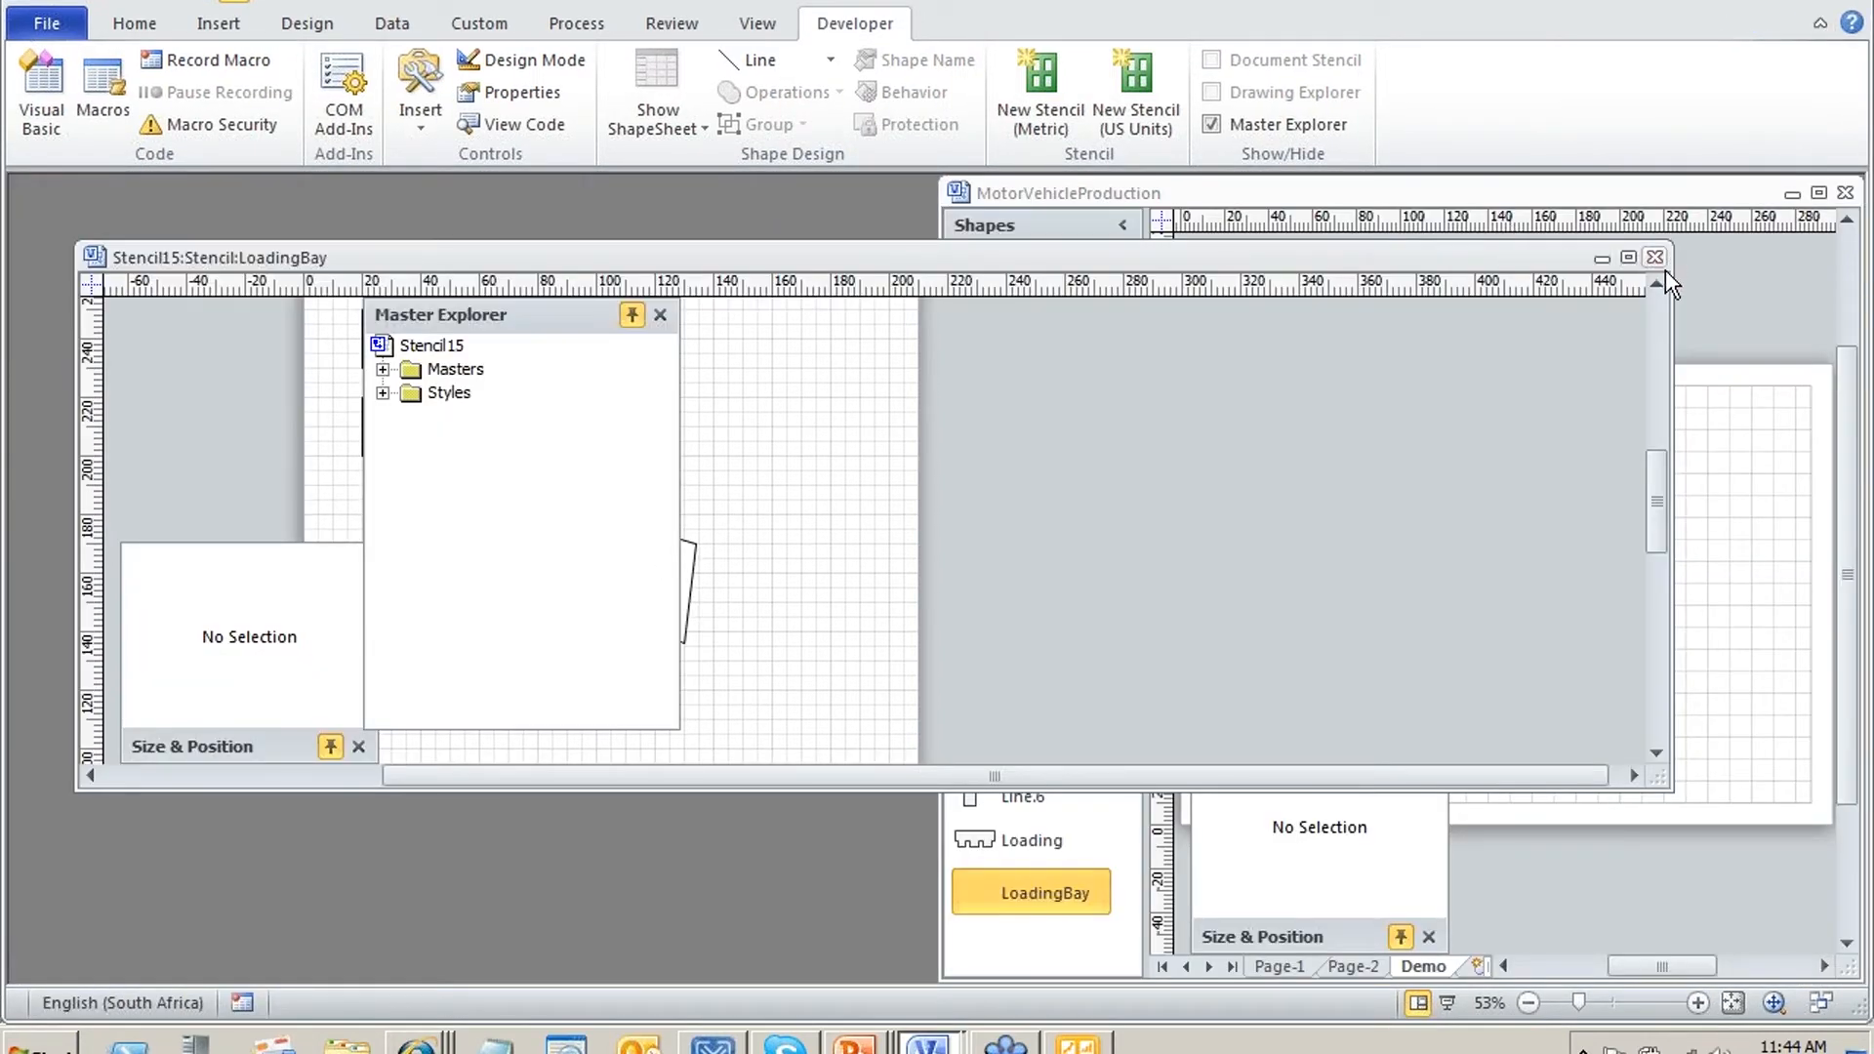
left_click(1656, 257)
left_click(835, 569)
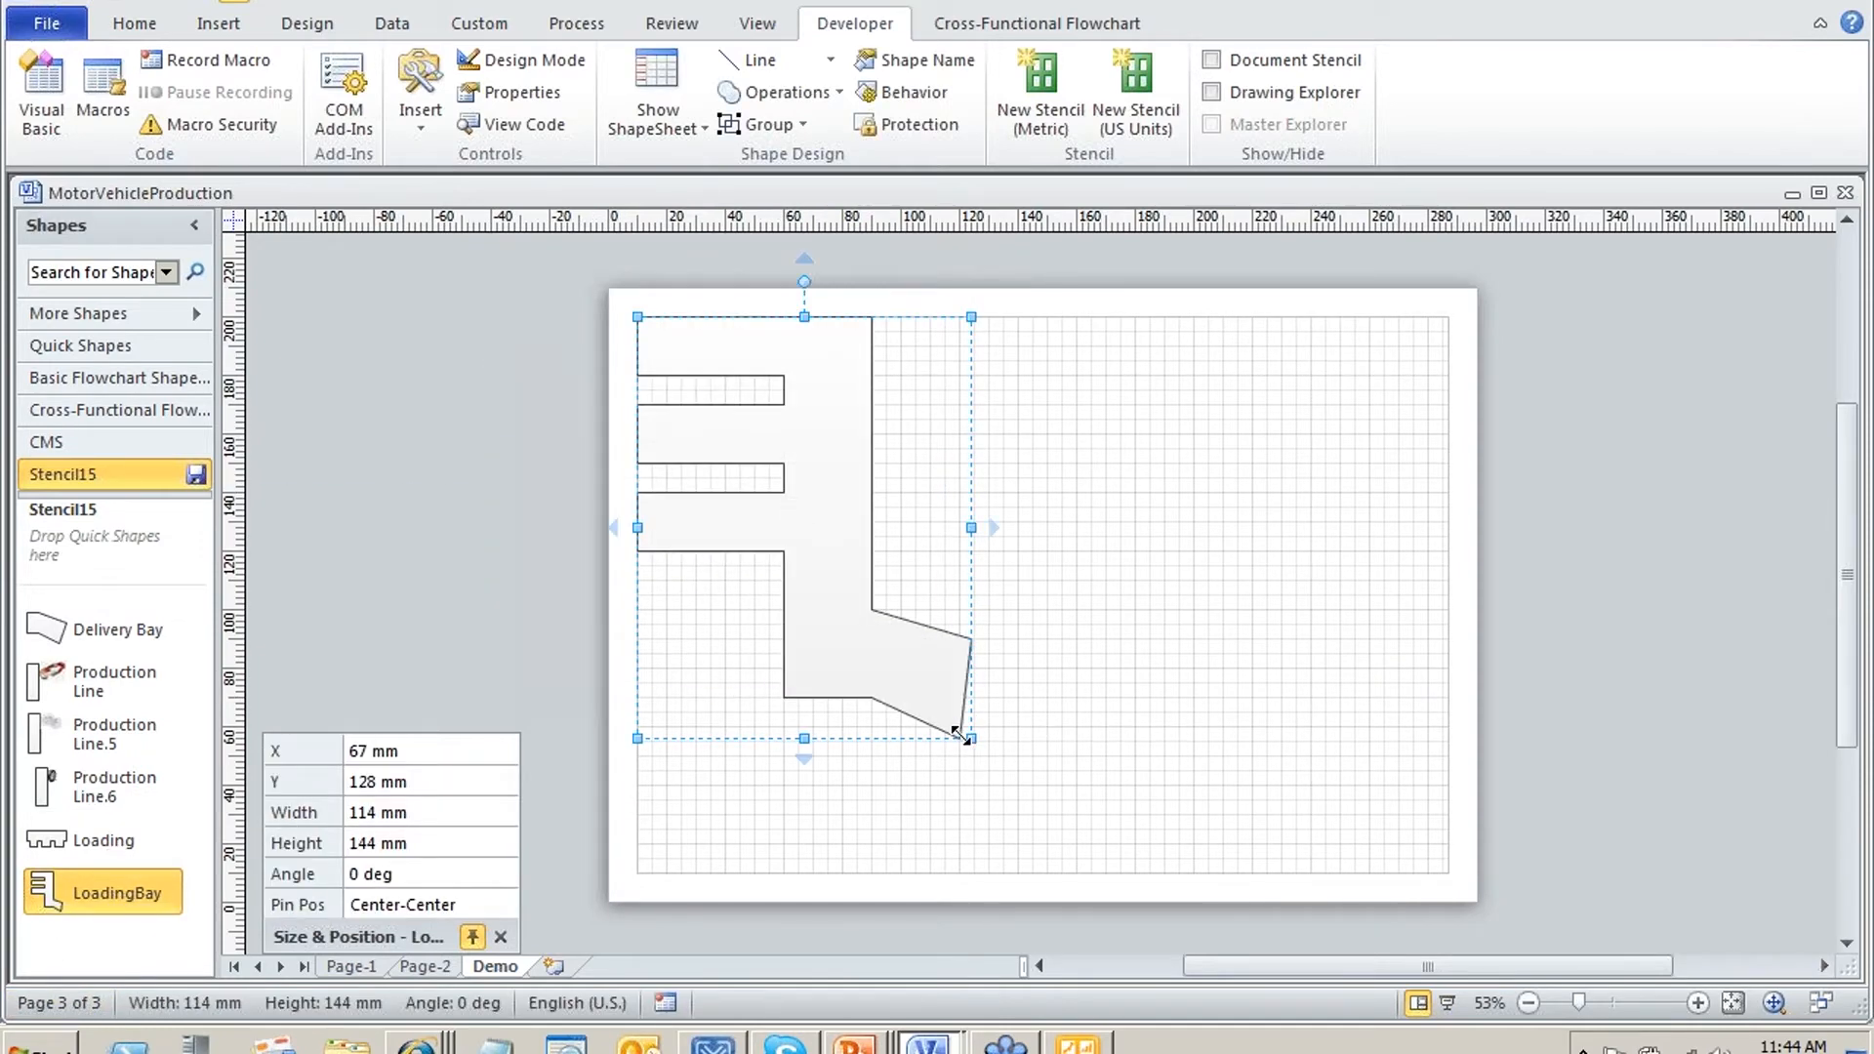
left_click_drag(962, 734, 740, 445)
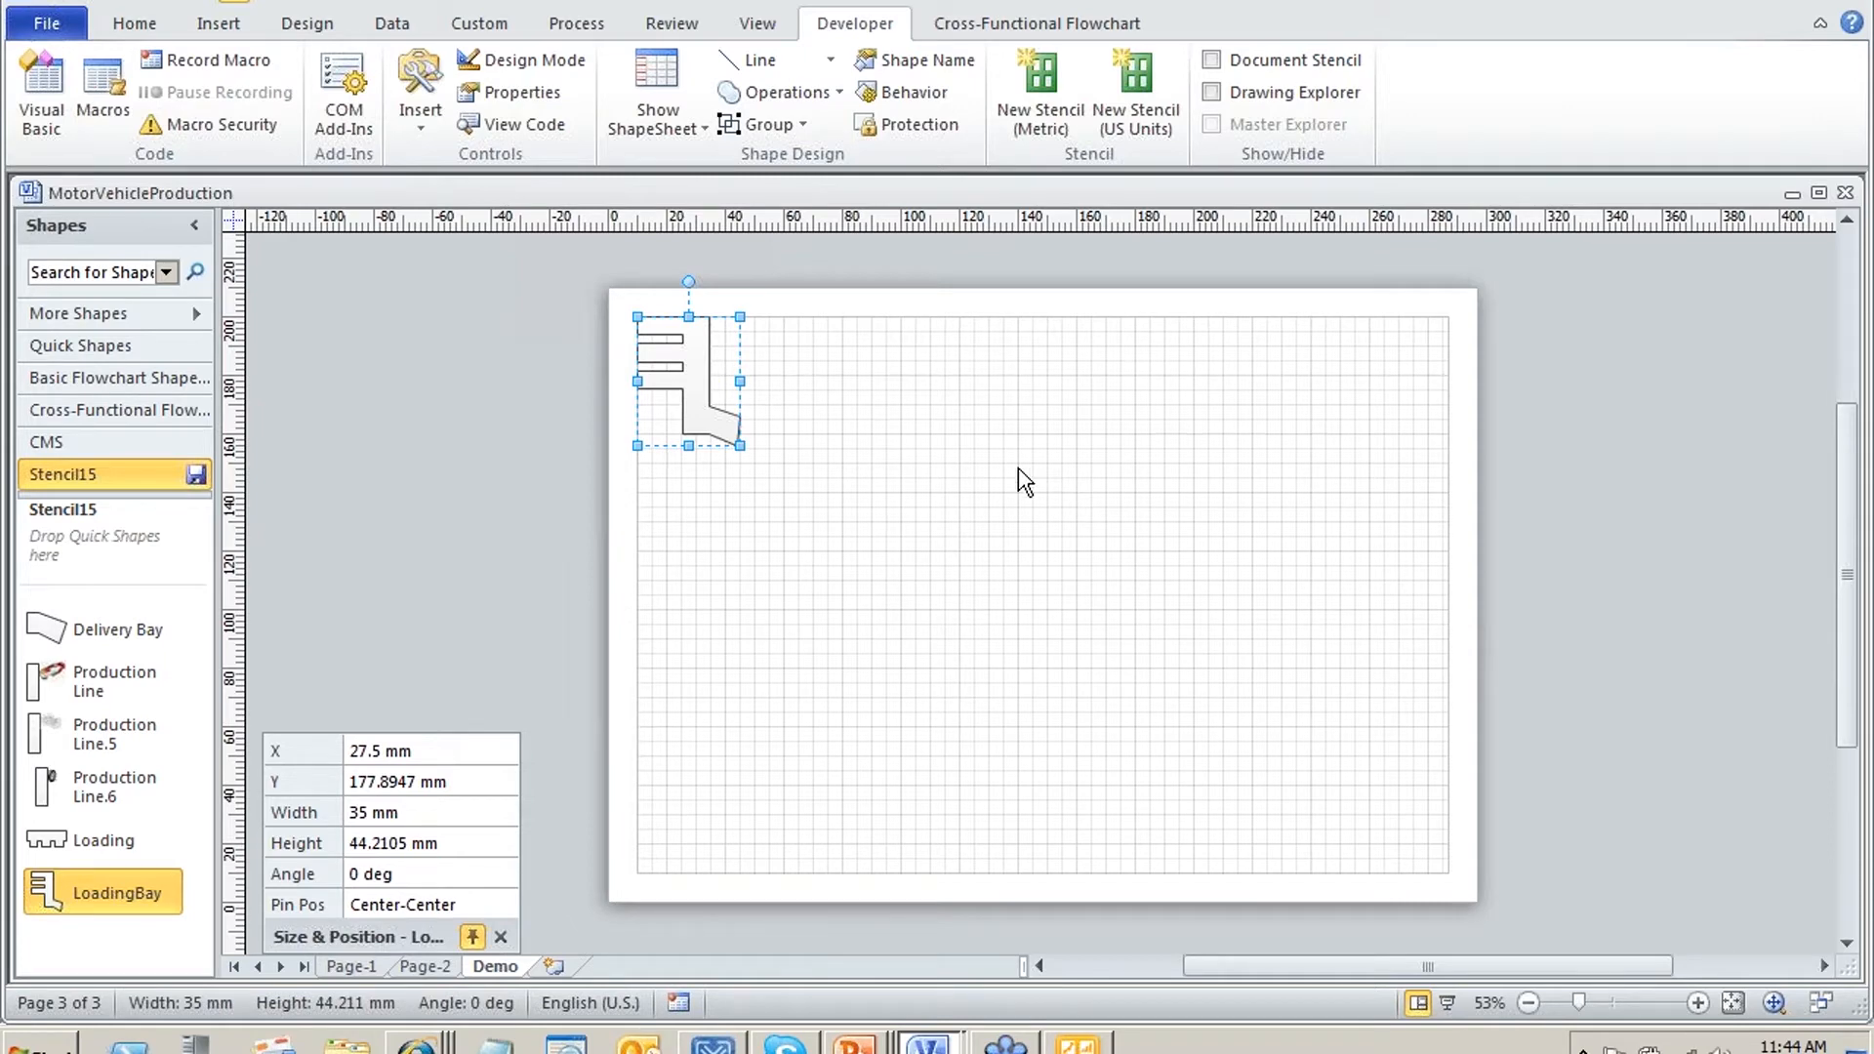
left_click(863, 503)
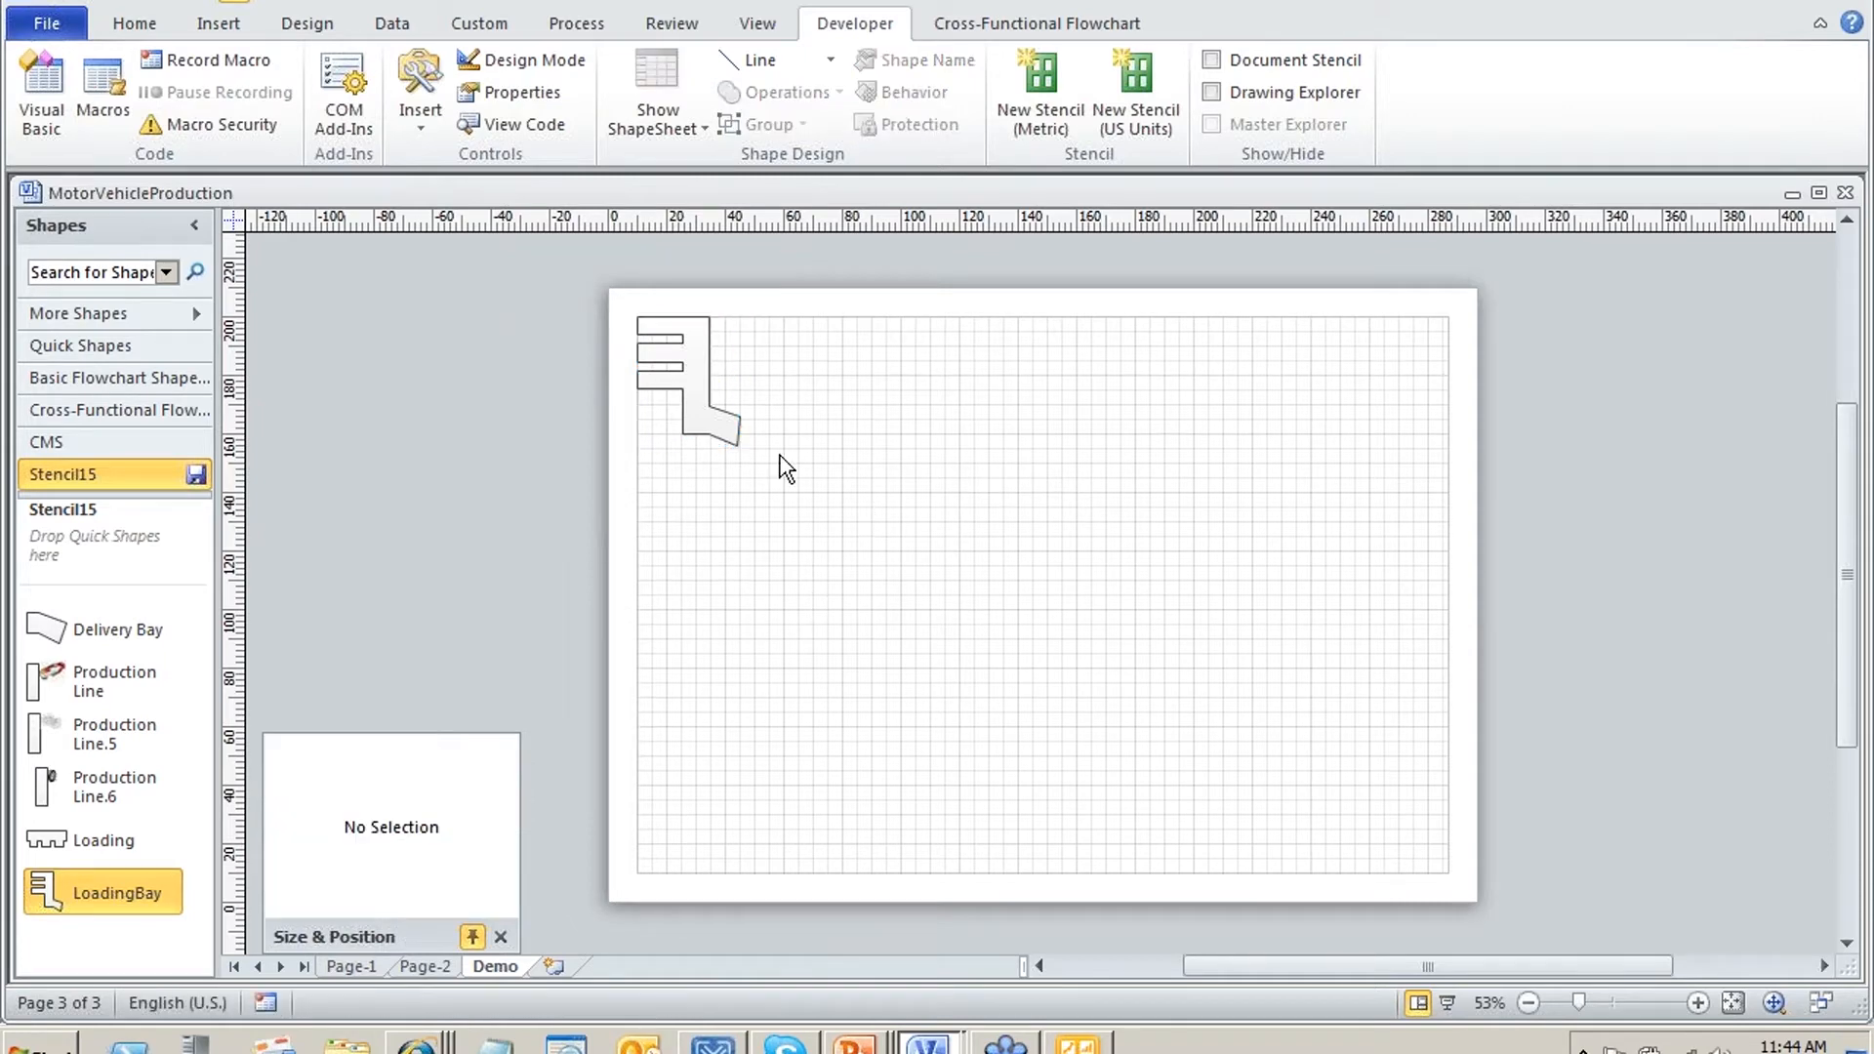
Open the Production Line.6 master shape for editing and delete its existing wheel picture
right_click(66, 795)
mouse_move(223, 742)
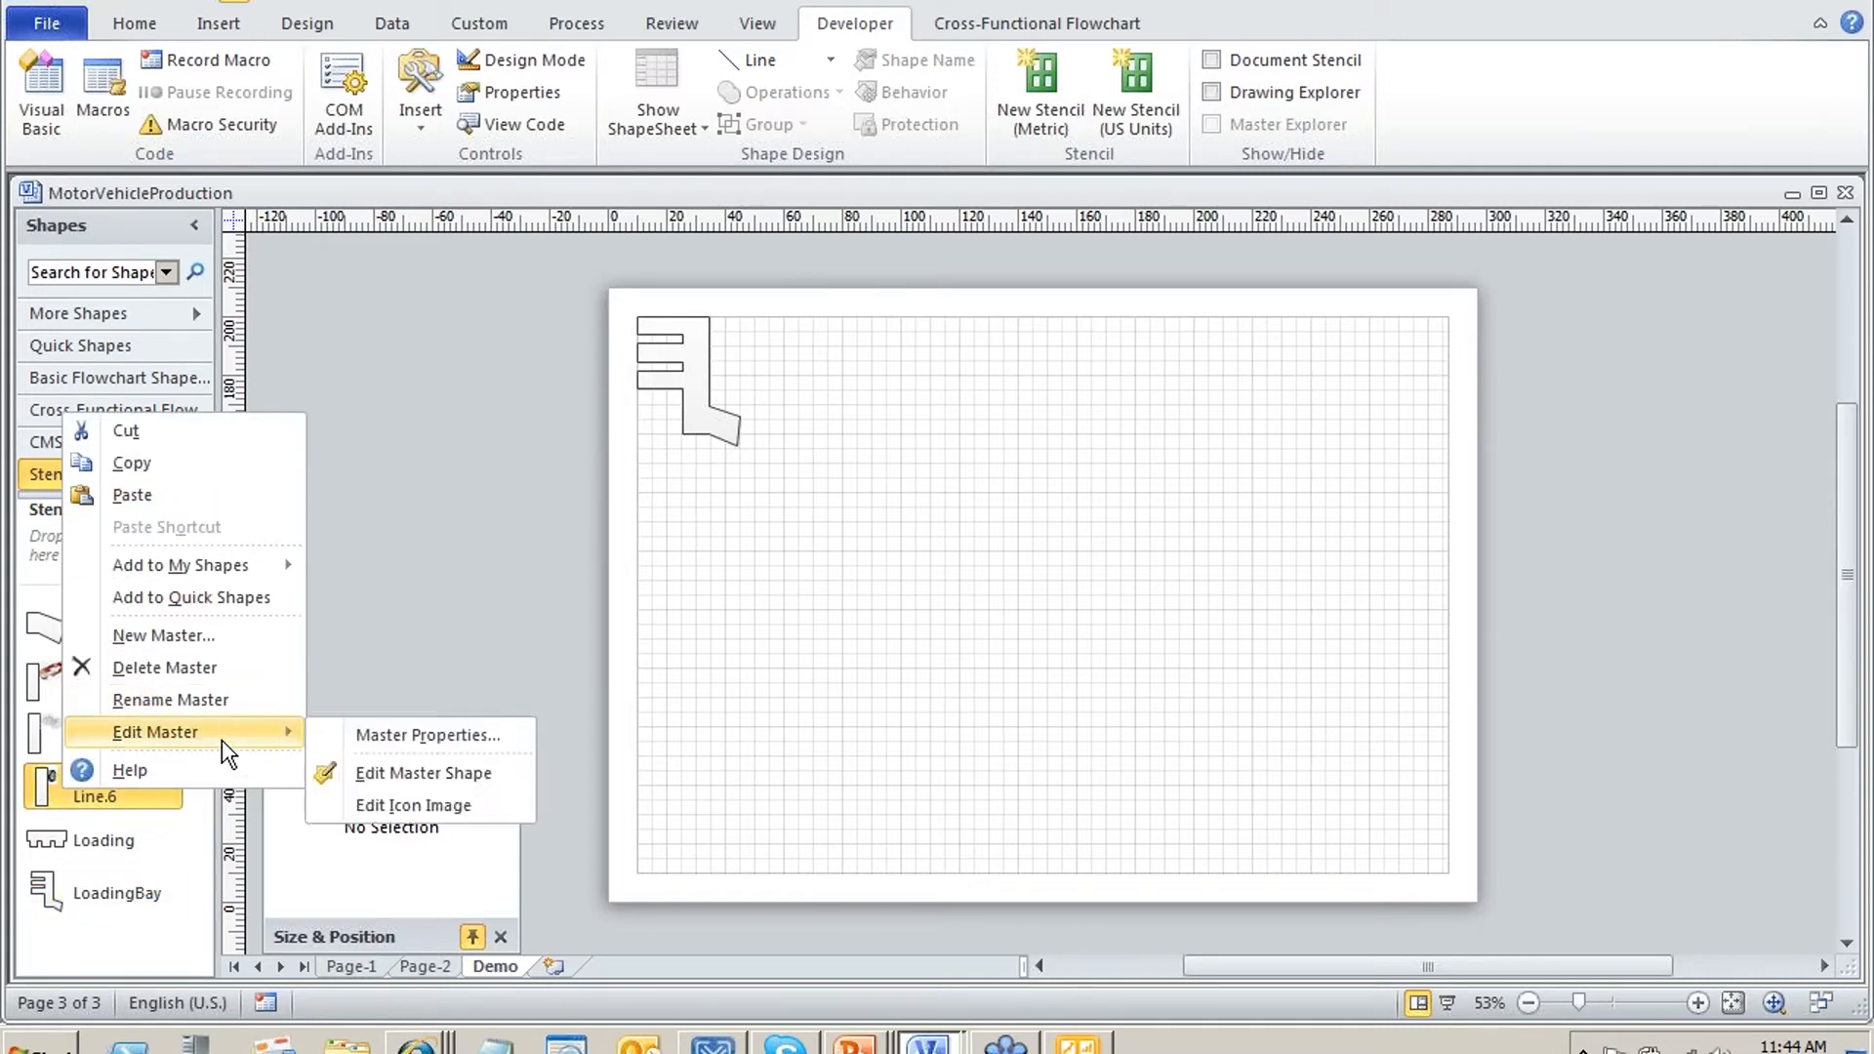
left_click(472, 774)
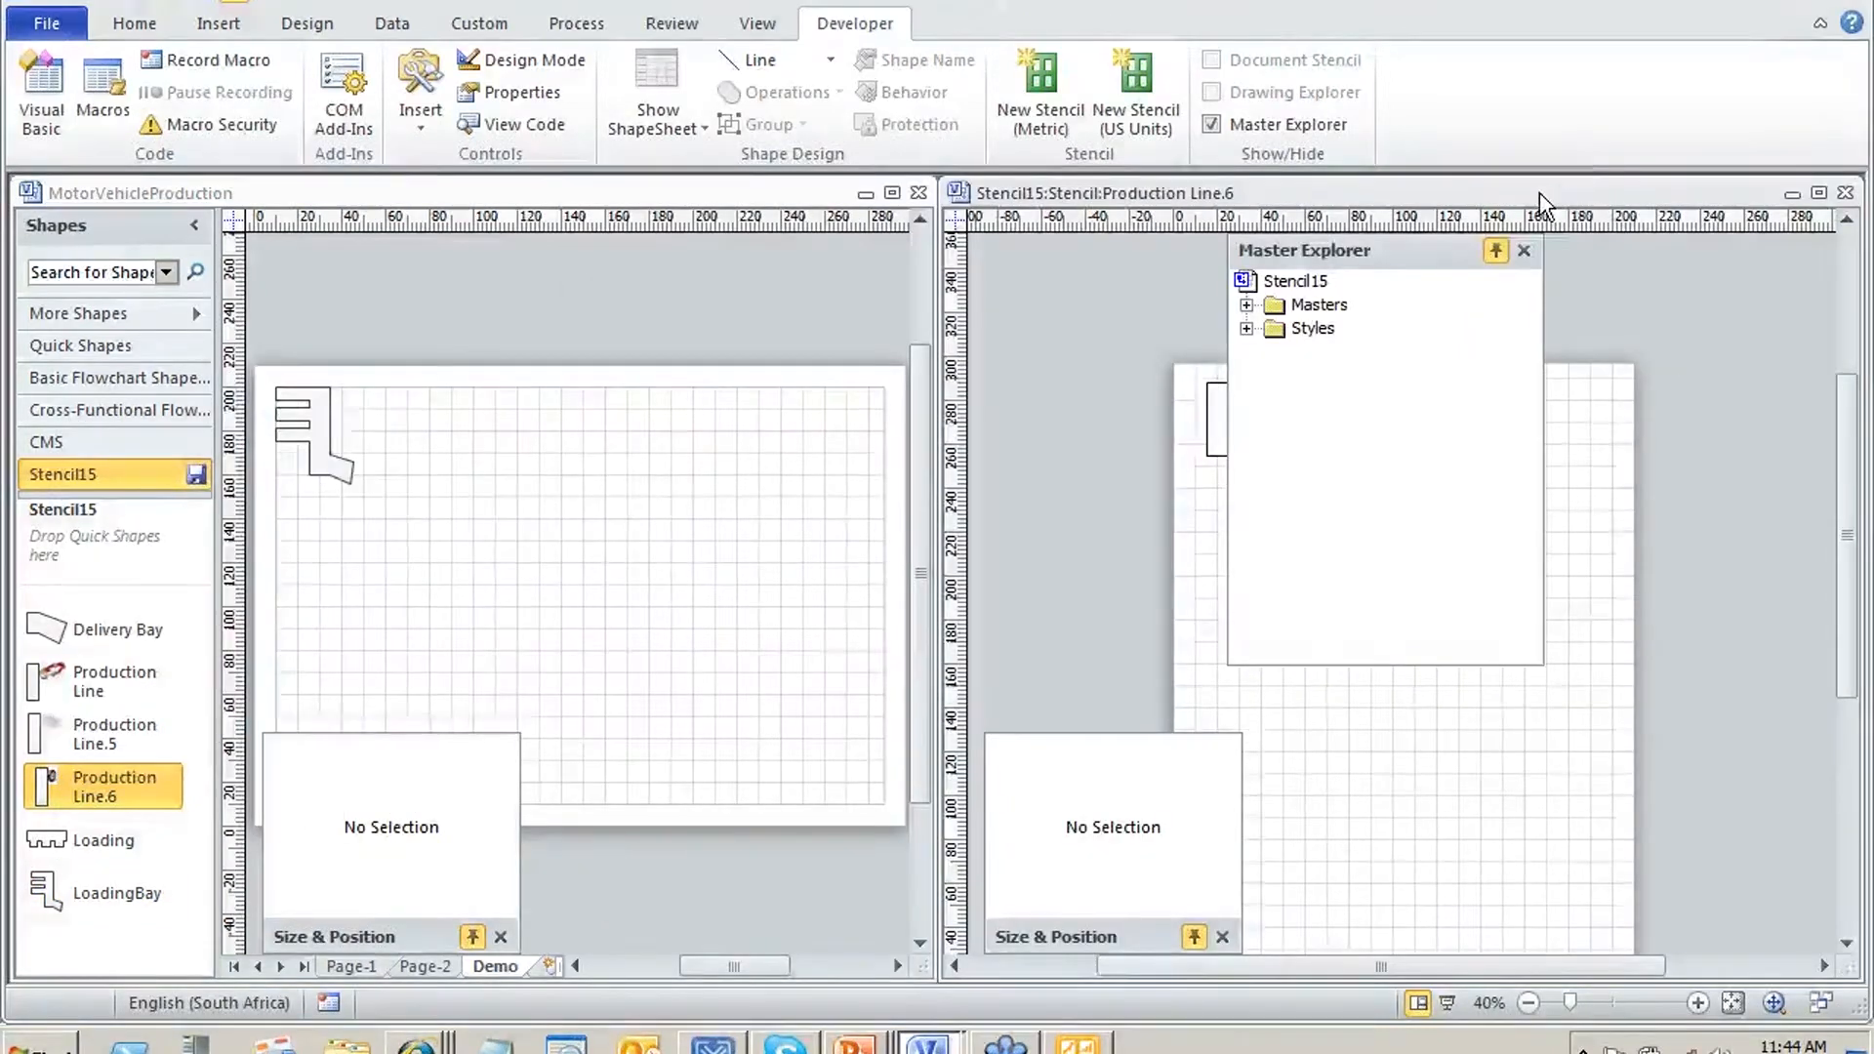
left_click(1524, 250)
scroll(1330, 617, "up", 4, "ctrl")
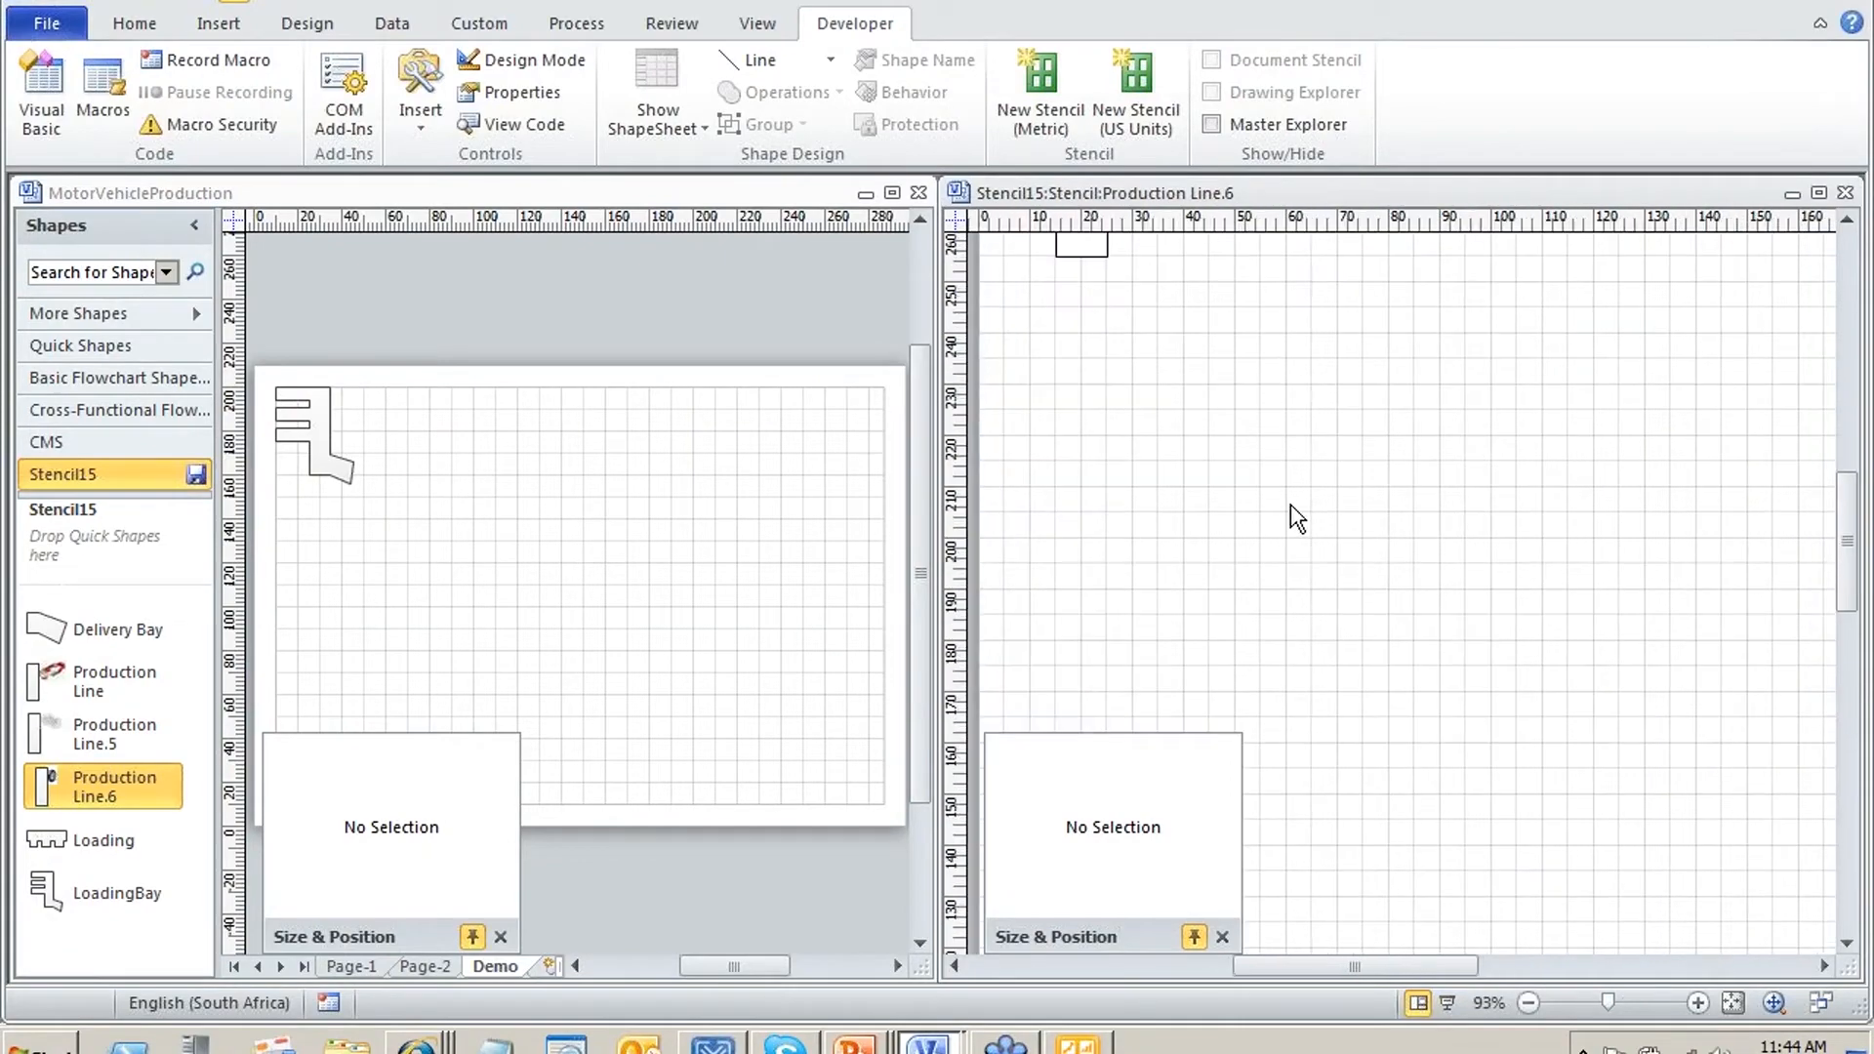
scroll(1290, 505, "up", 2)
scroll(1290, 505, "up", 2, "ctrl")
scroll(1261, 489, "up", 3)
left_click_drag(1388, 975, 1336, 976)
left_click(1350, 553)
left_click(1350, 552)
key("Delete")
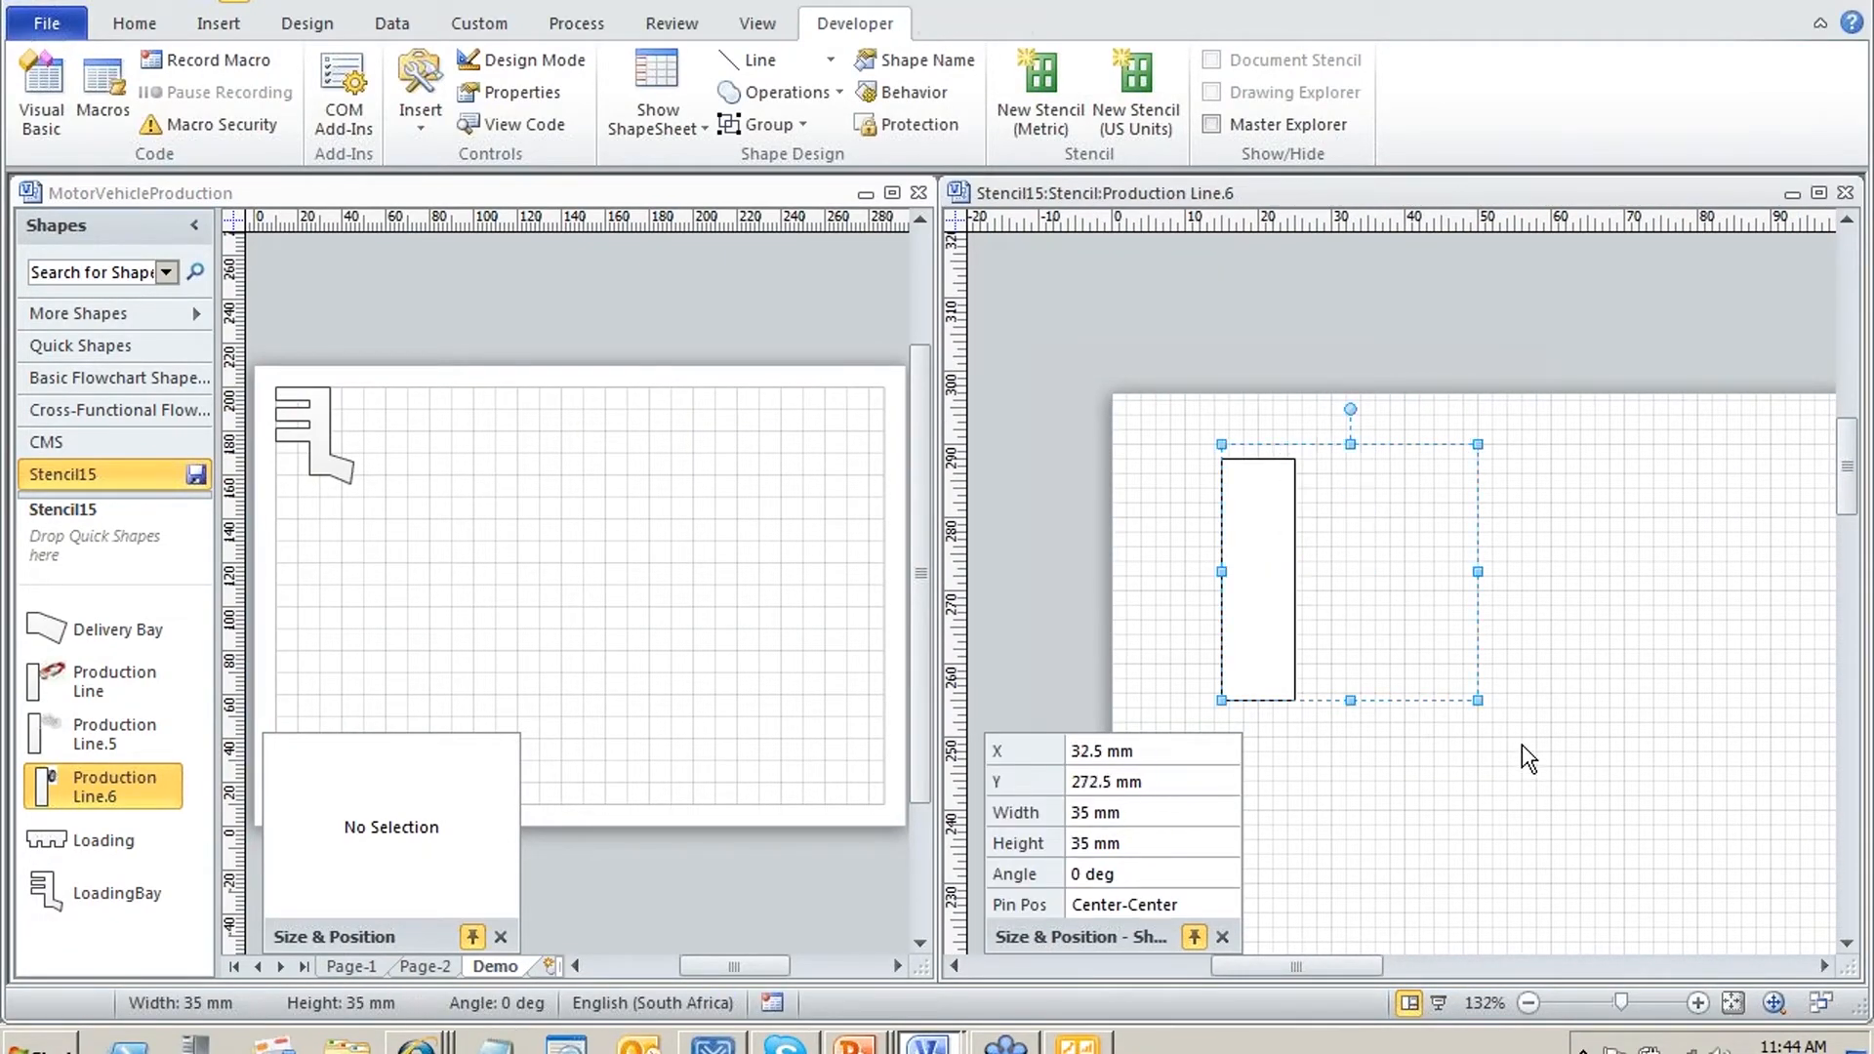
Insert the Wheel picture, place it at the upper right edge of the narrow rectangle and send it to the back
left_click(217, 22)
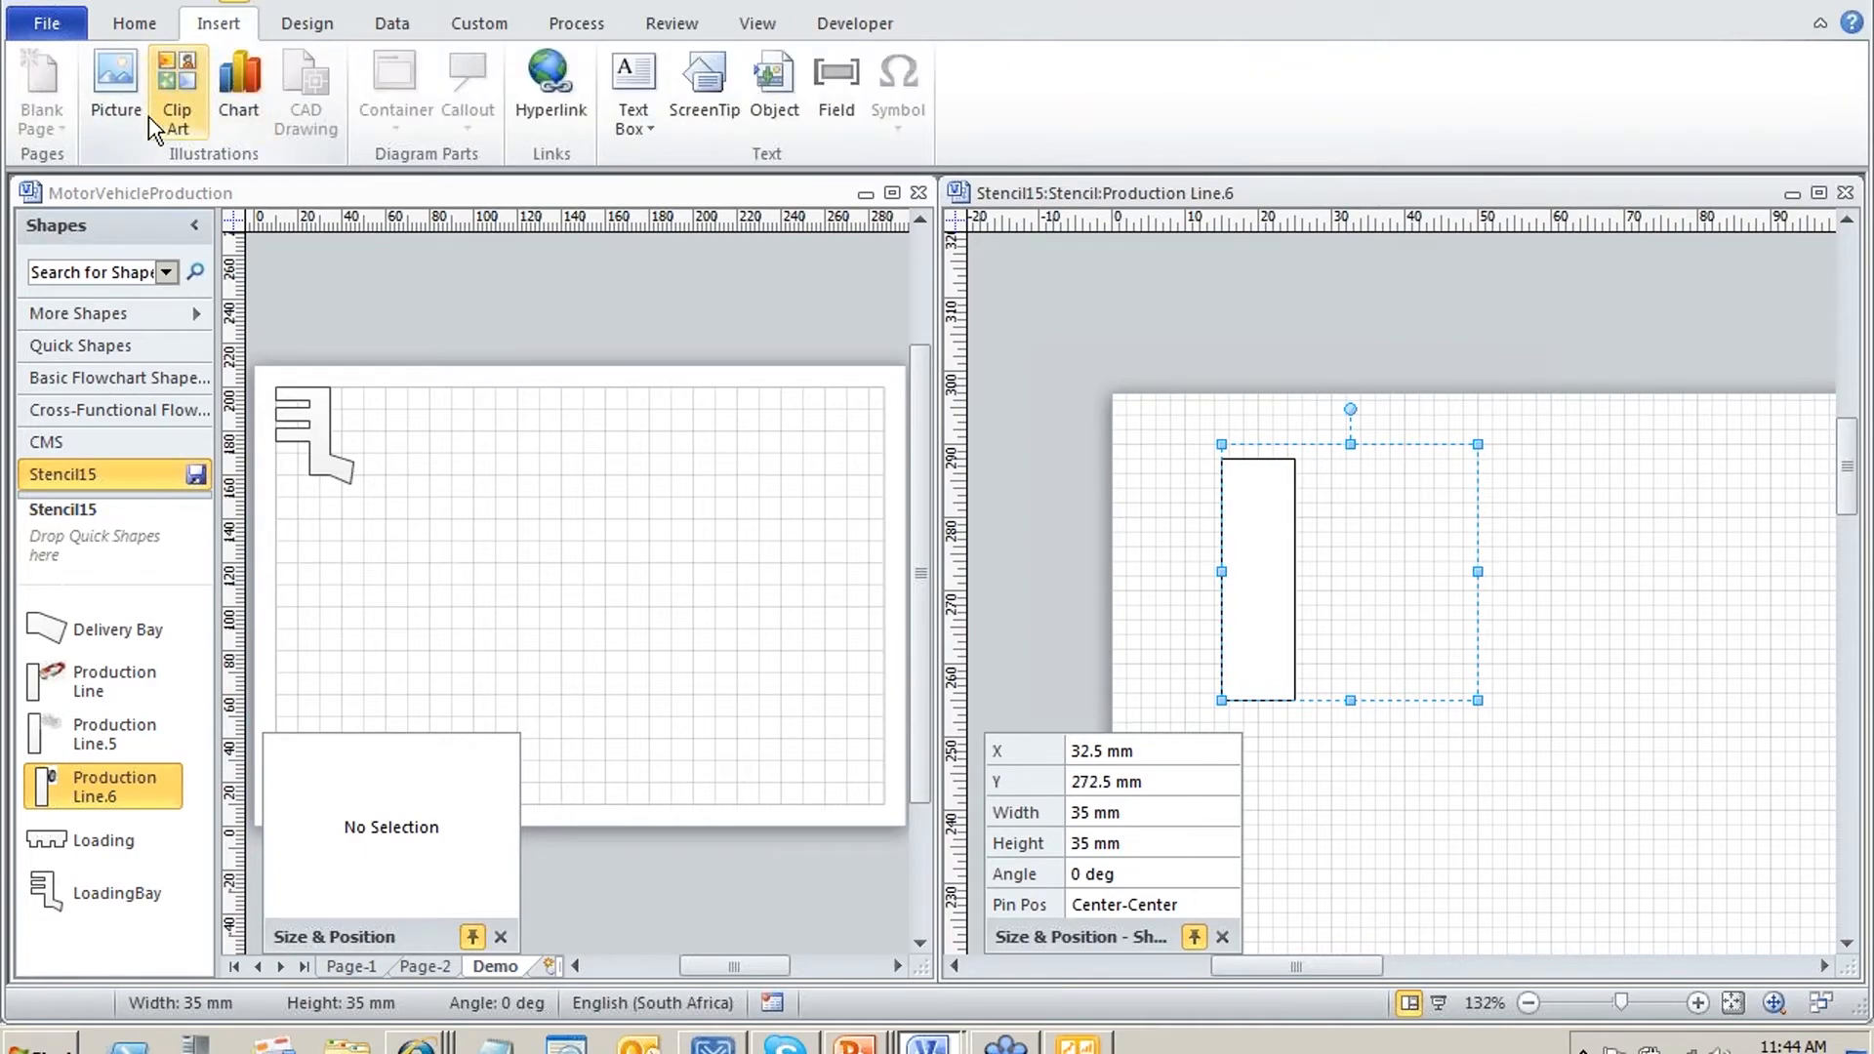
left_click(119, 111)
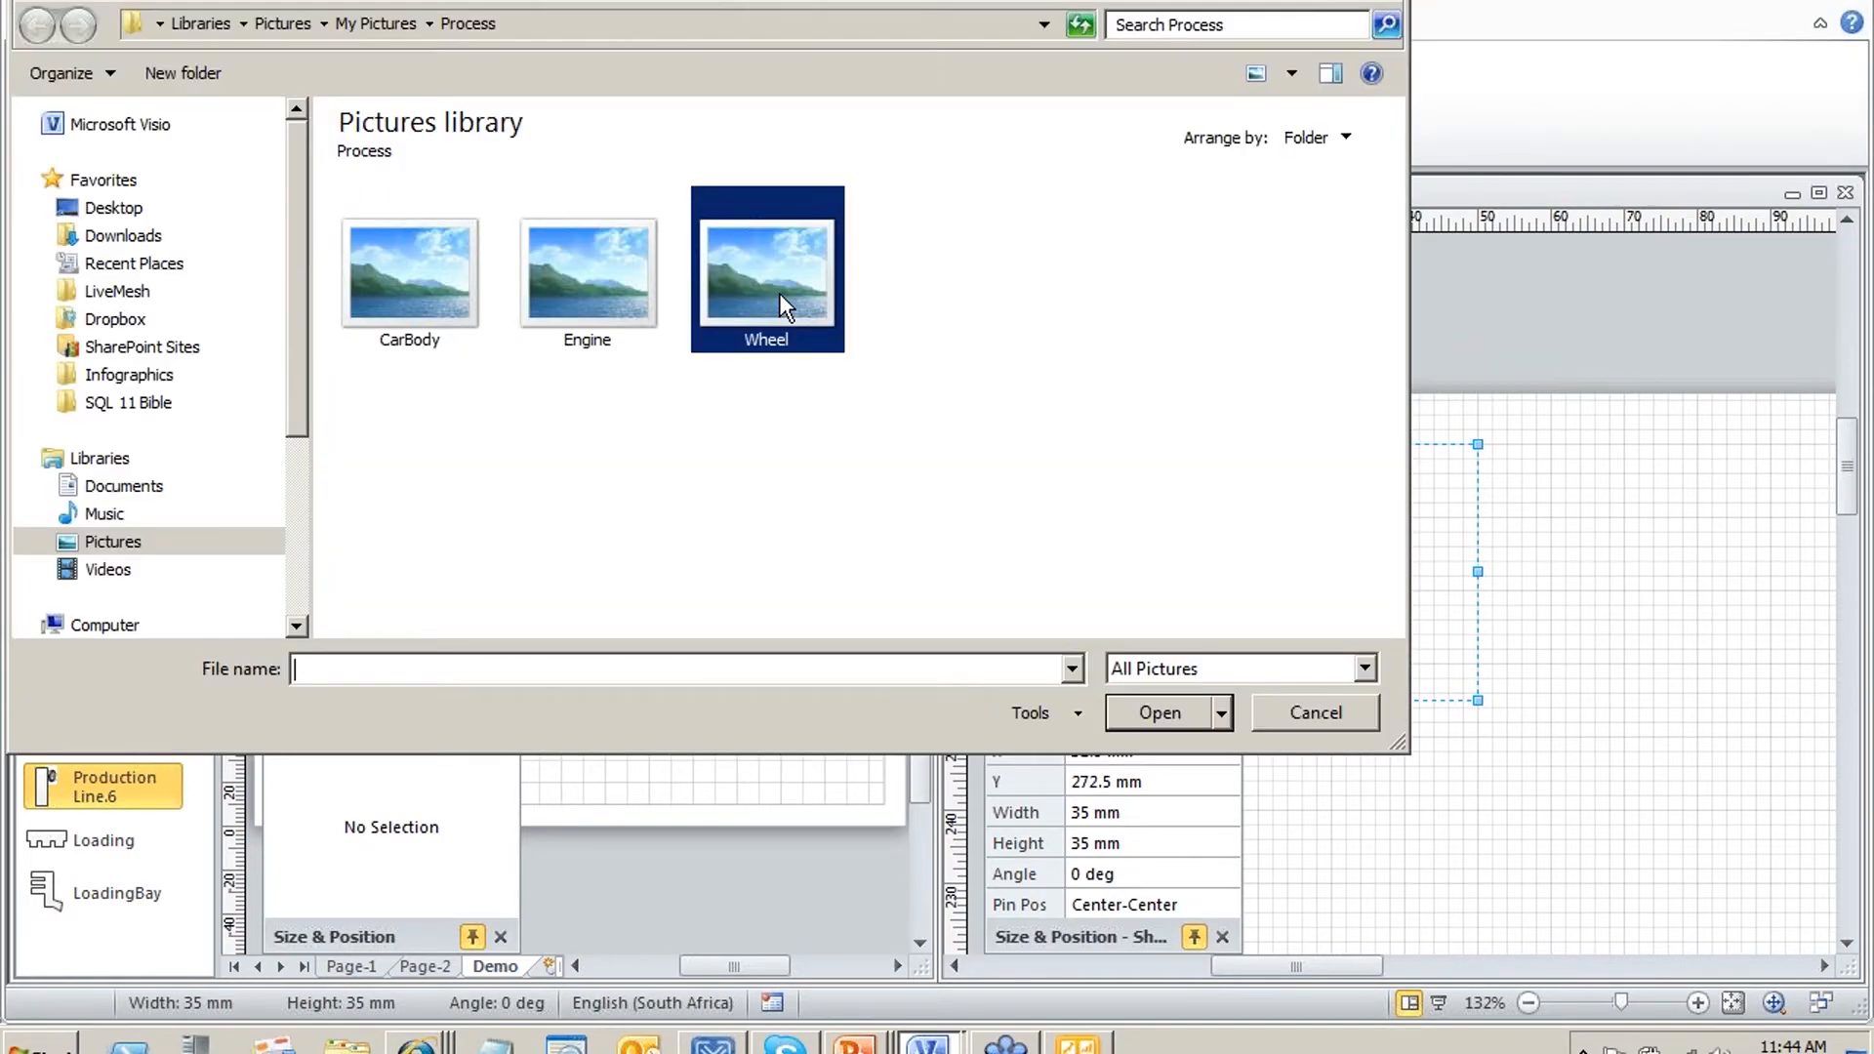
double_click(779, 292)
left_click_drag(1591, 312, 1330, 494)
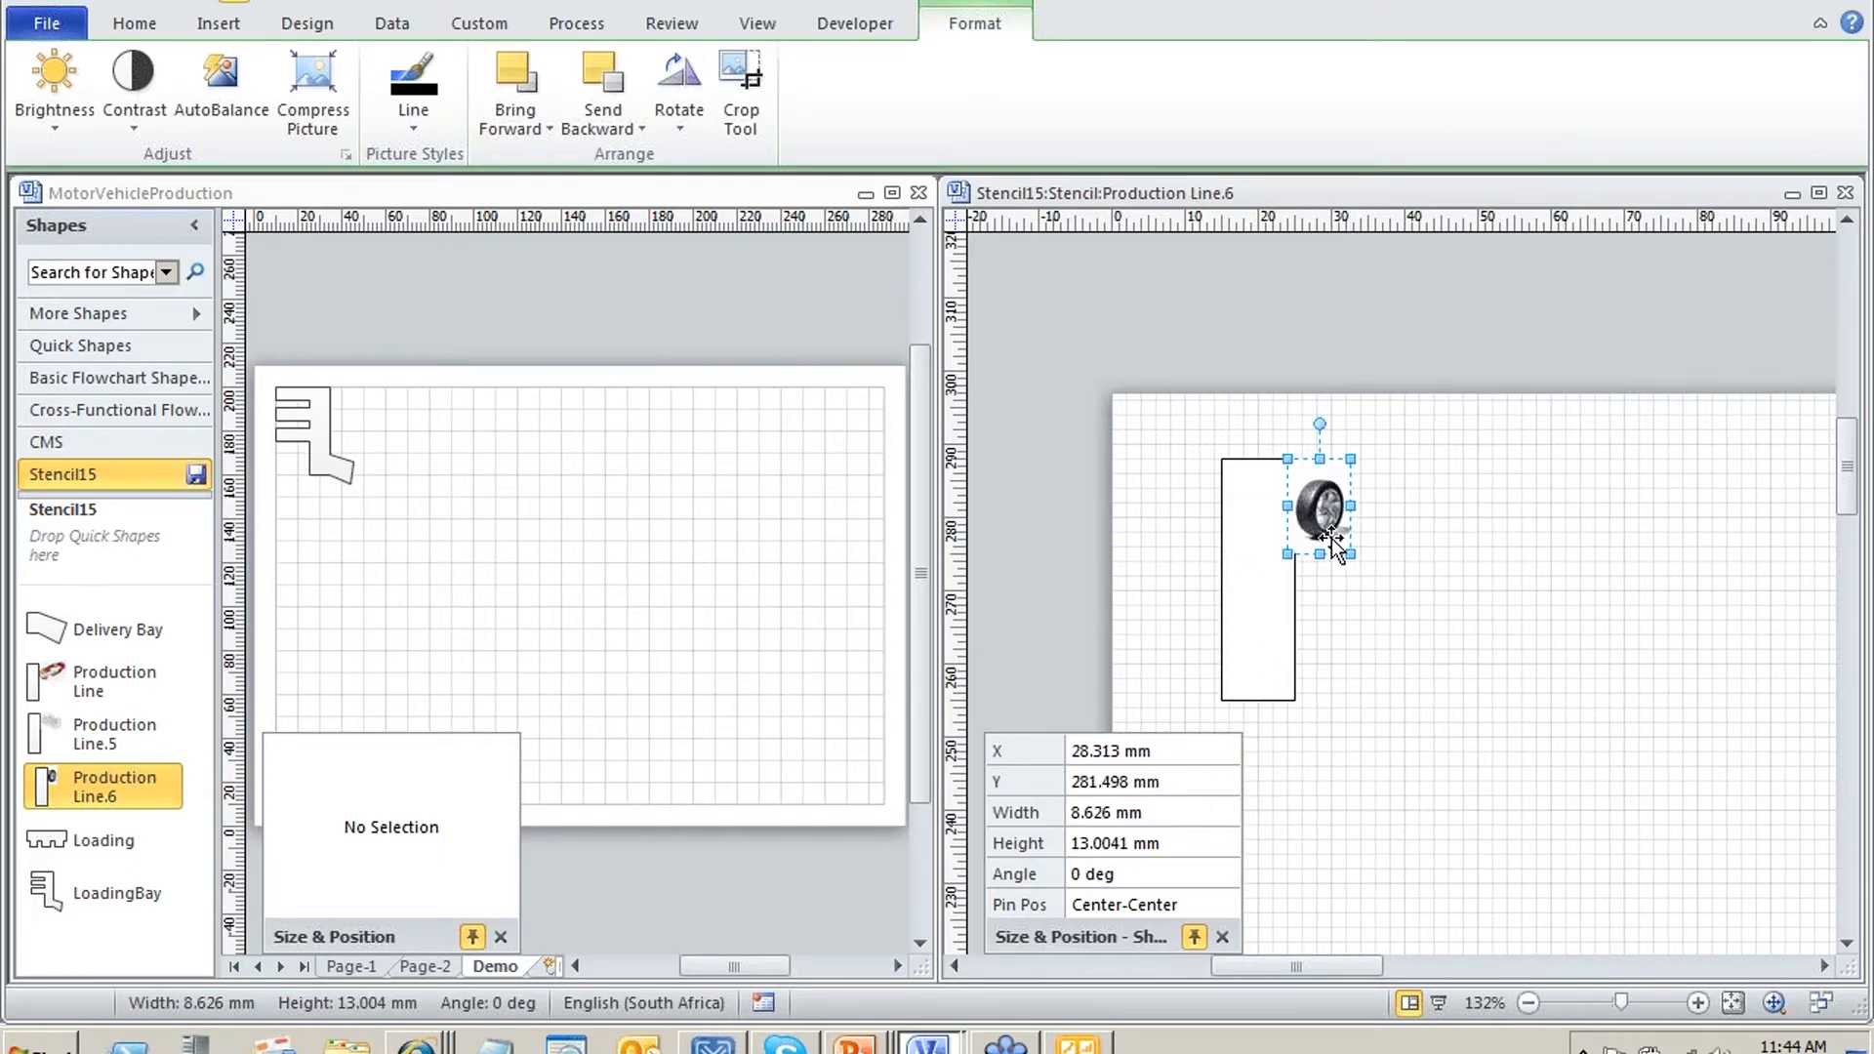
right_click(1334, 538)
mouse_move(1538, 795)
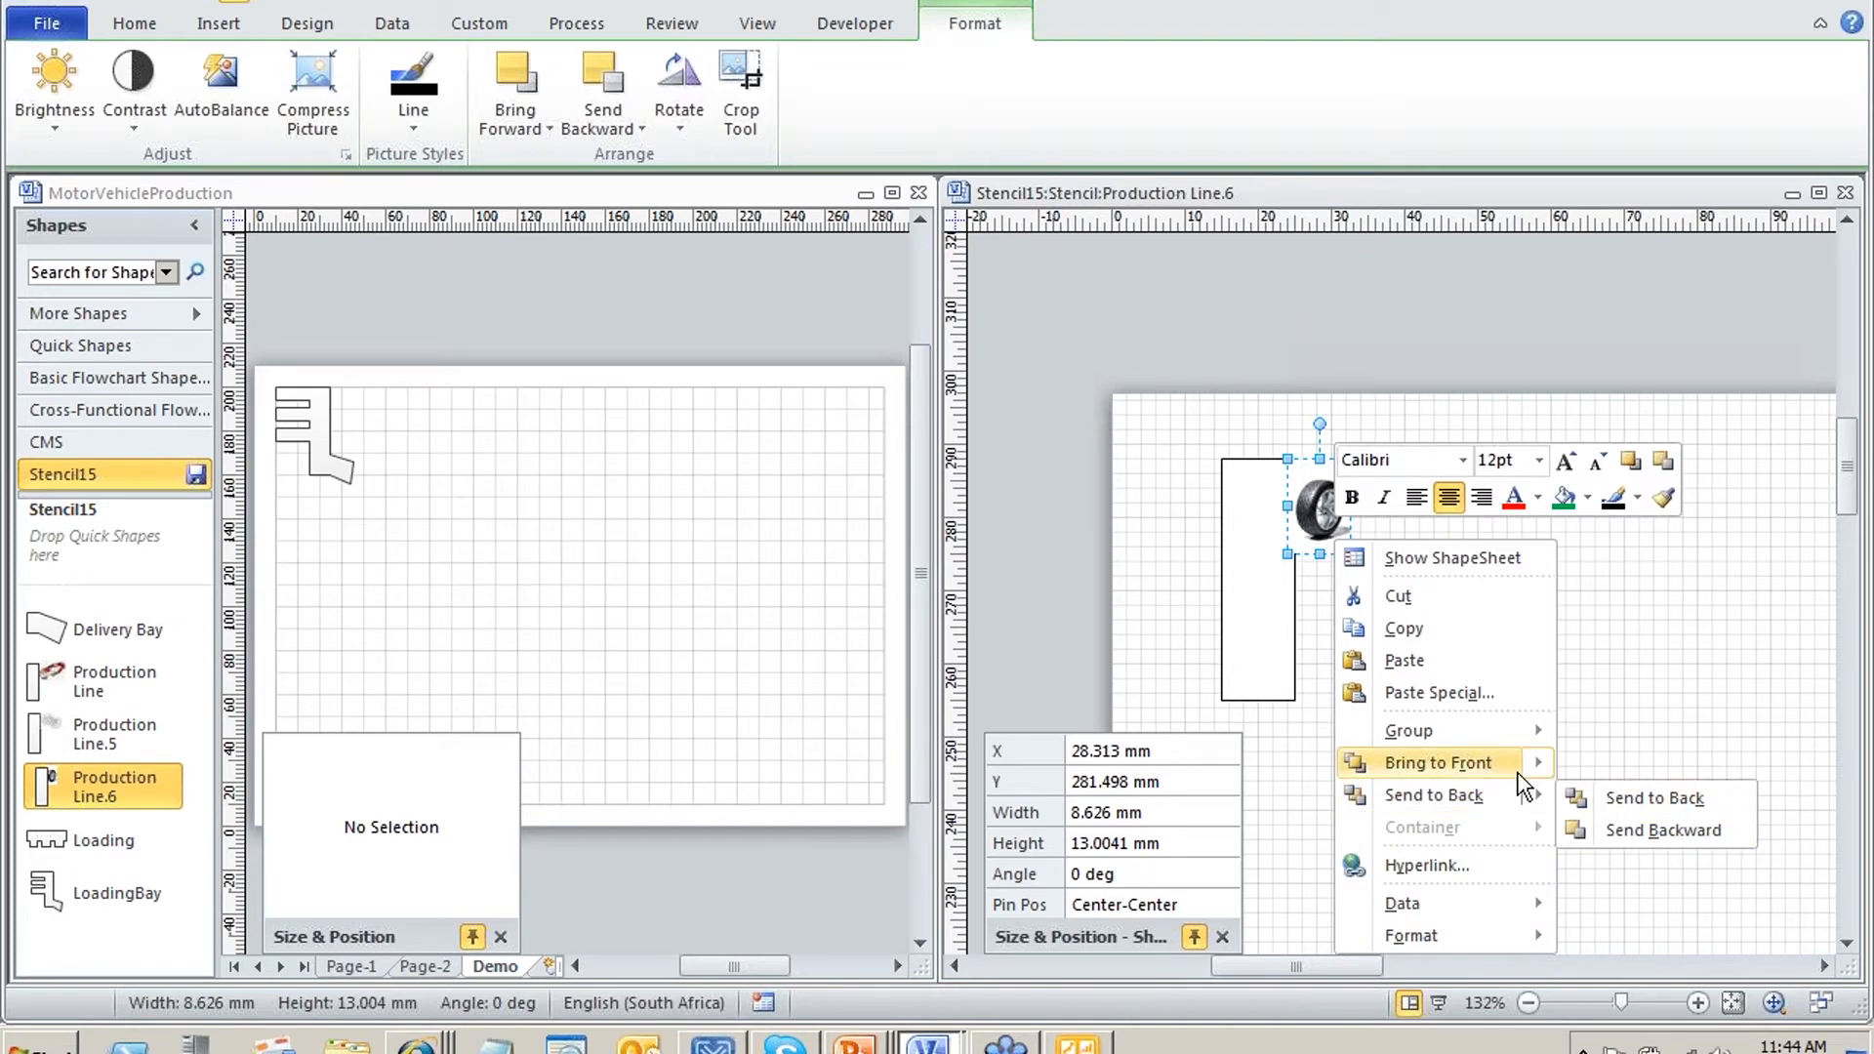
left_click(1636, 798)
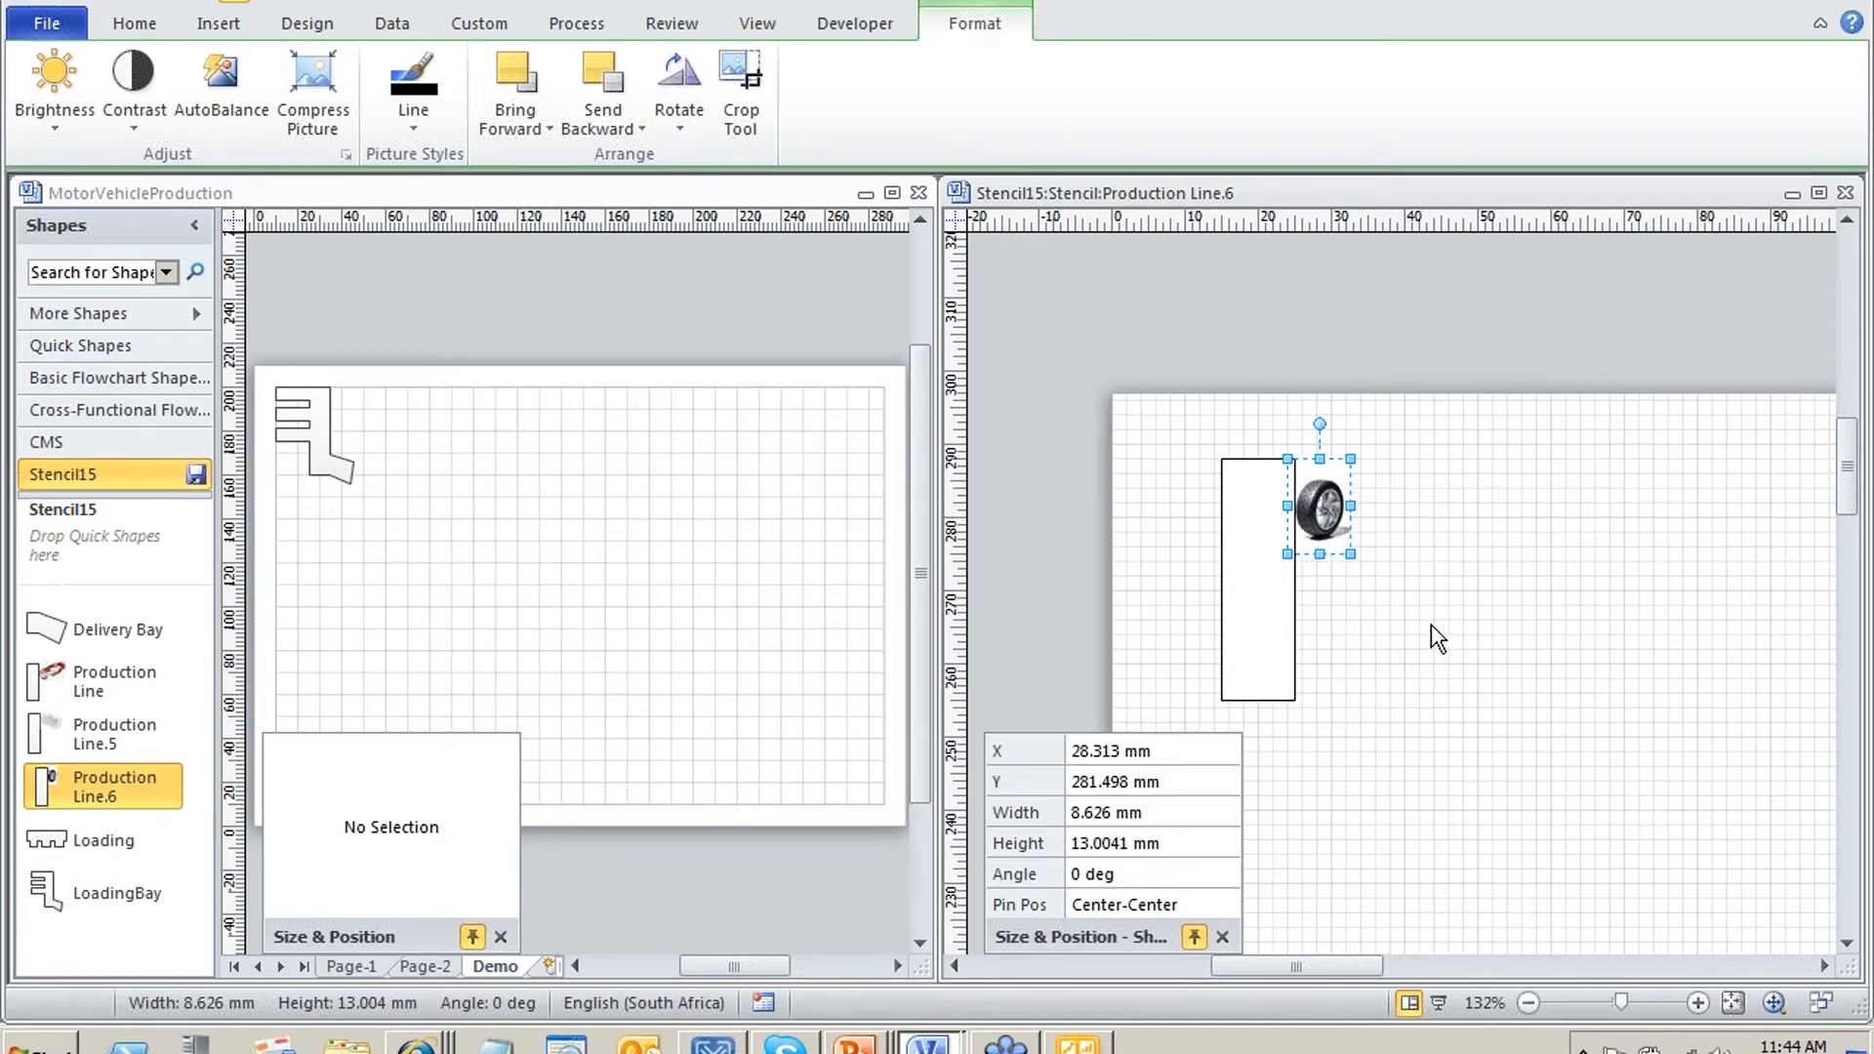
left_click(1467, 713)
Close the Production Line.6 master with its changes saved, and maximize the MotorVehicleProduction drawing
left_click_drag(1181, 441, 1574, 797)
left_click_drag(1448, 185, 903, 286)
left_click(1300, 294)
left_click(940, 574)
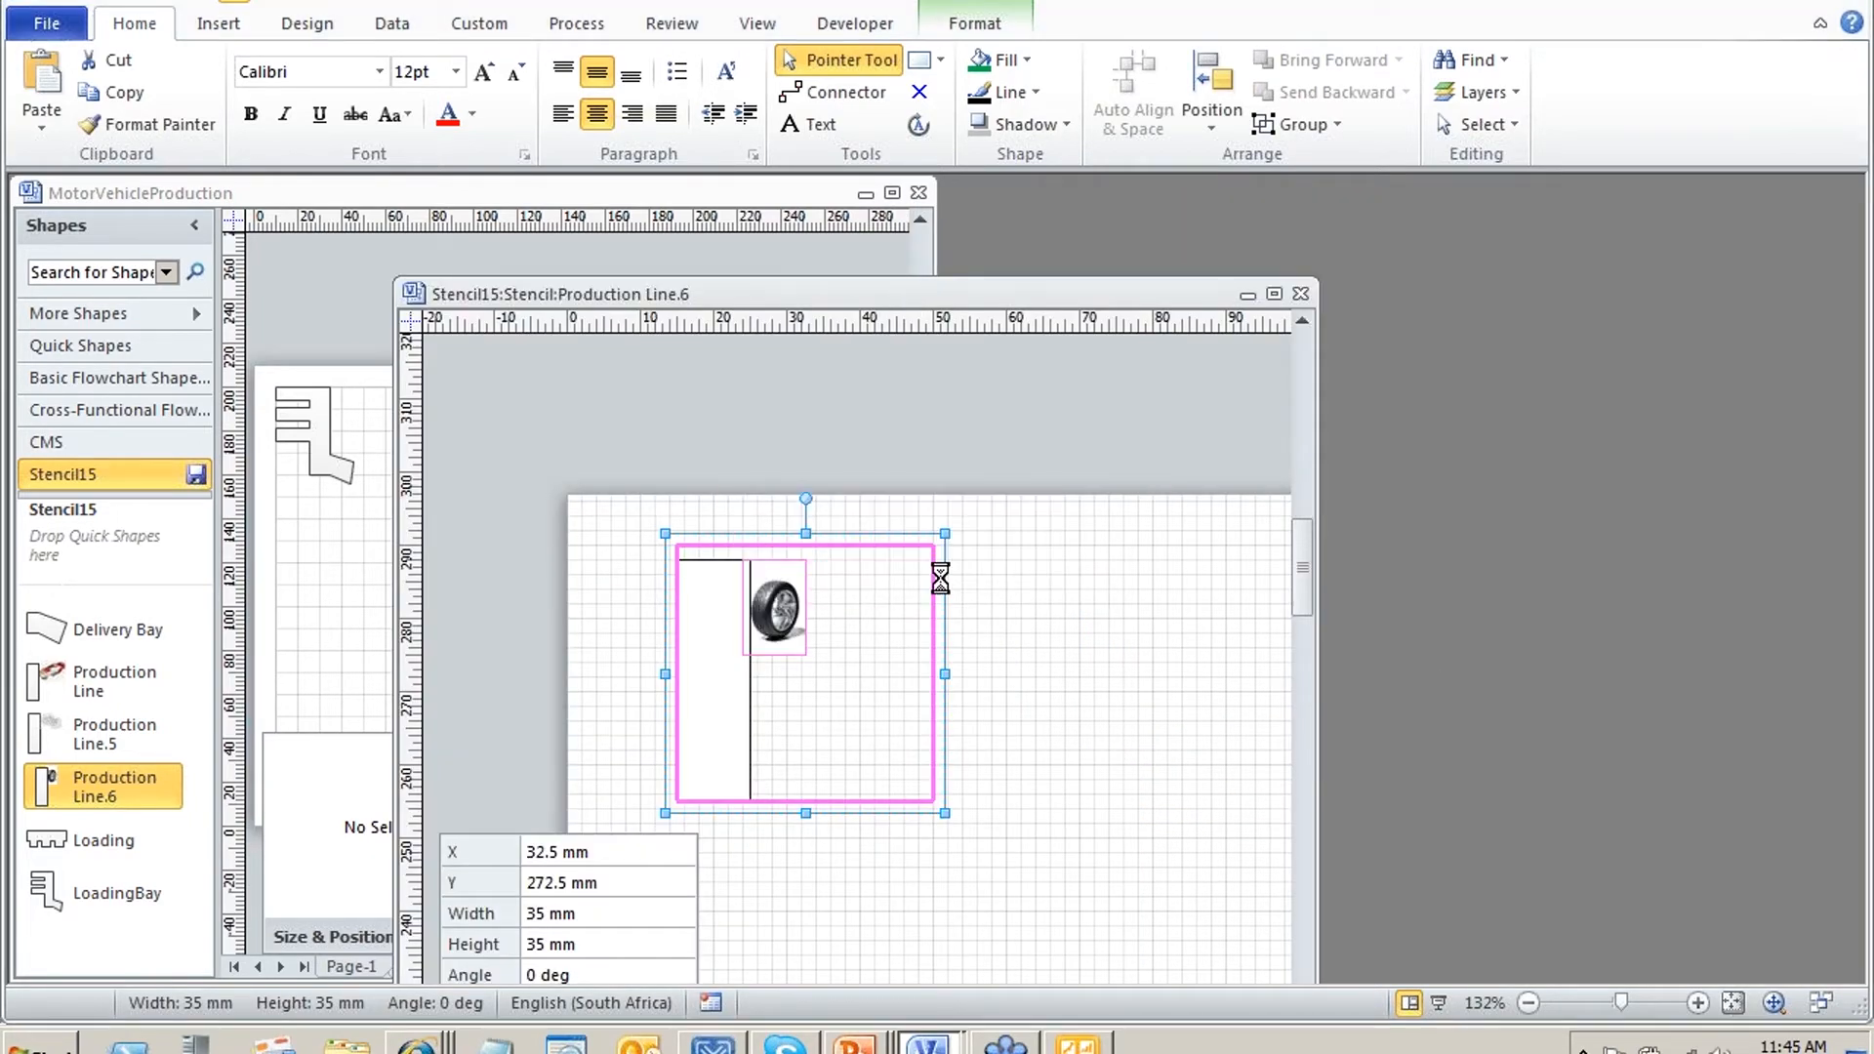
left_click(884, 193)
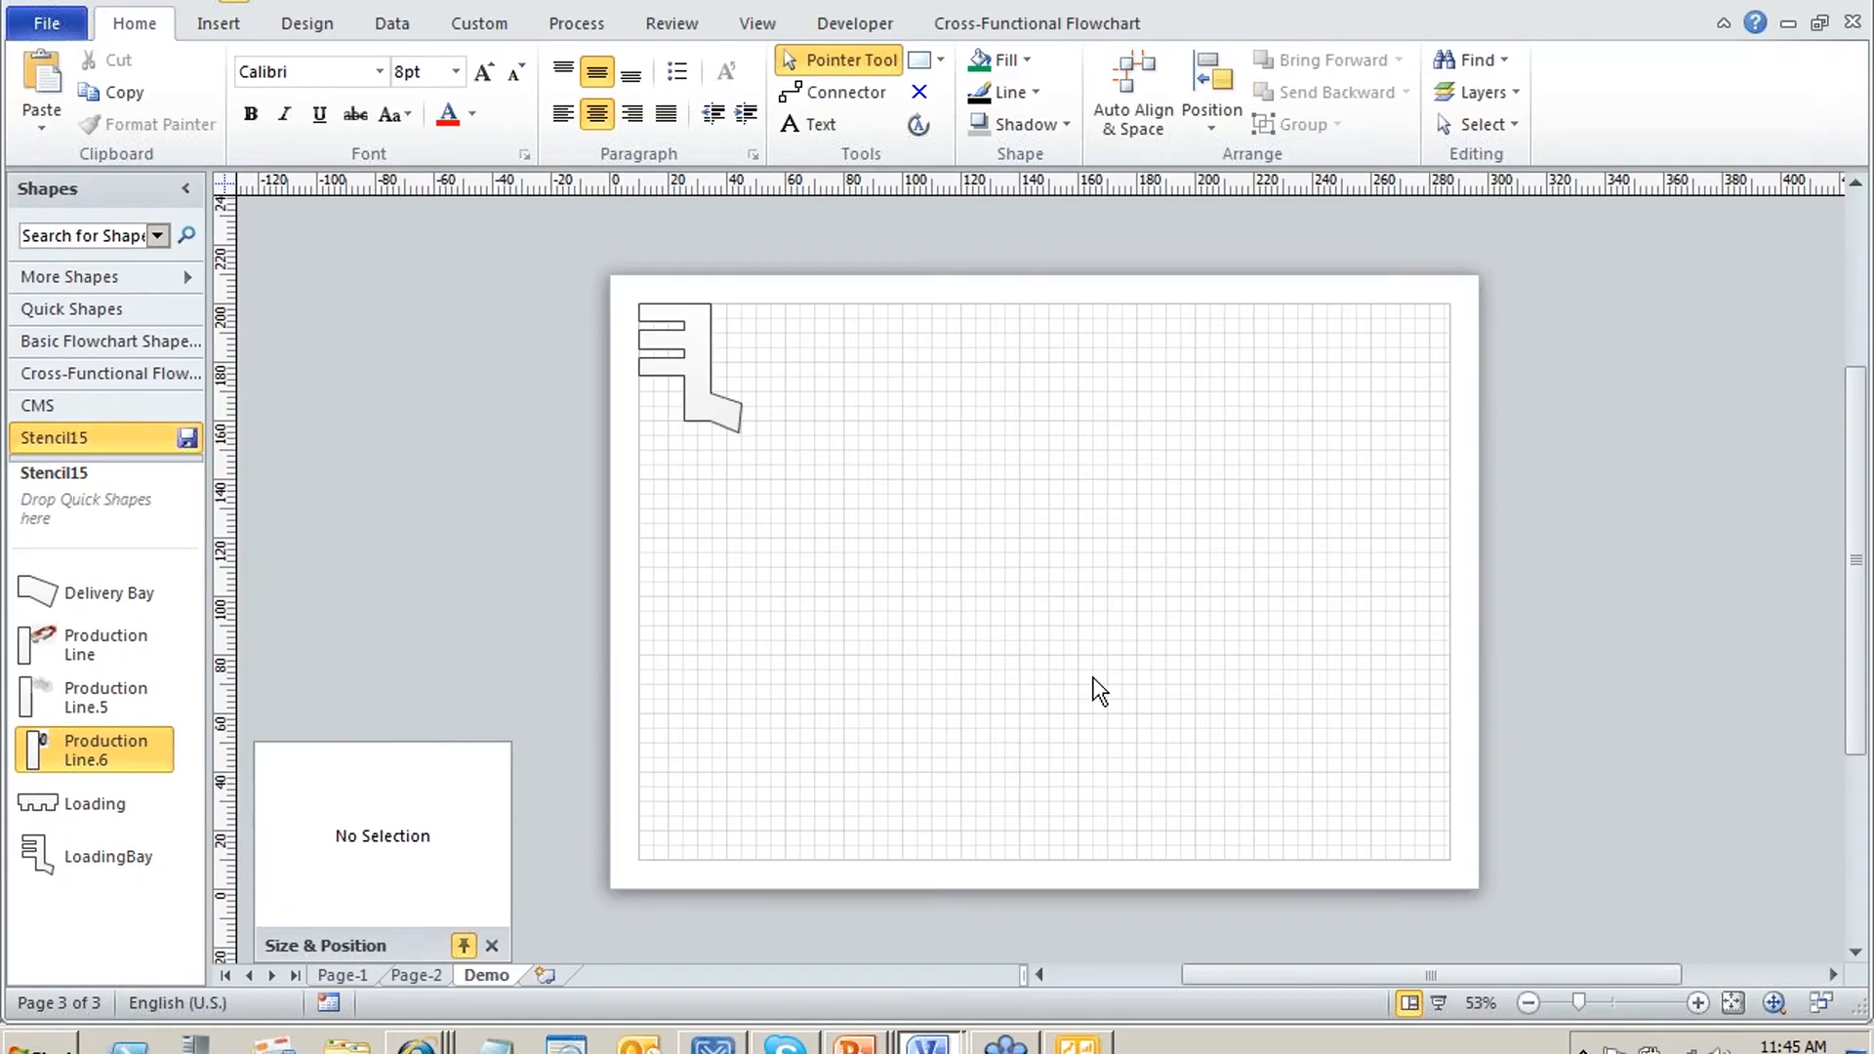
Place three Production Line shapes in a row below the loading bay, with a Production Line.5 shape under each
scroll(945, 598, "up", 1)
scroll(828, 539, "up", 2)
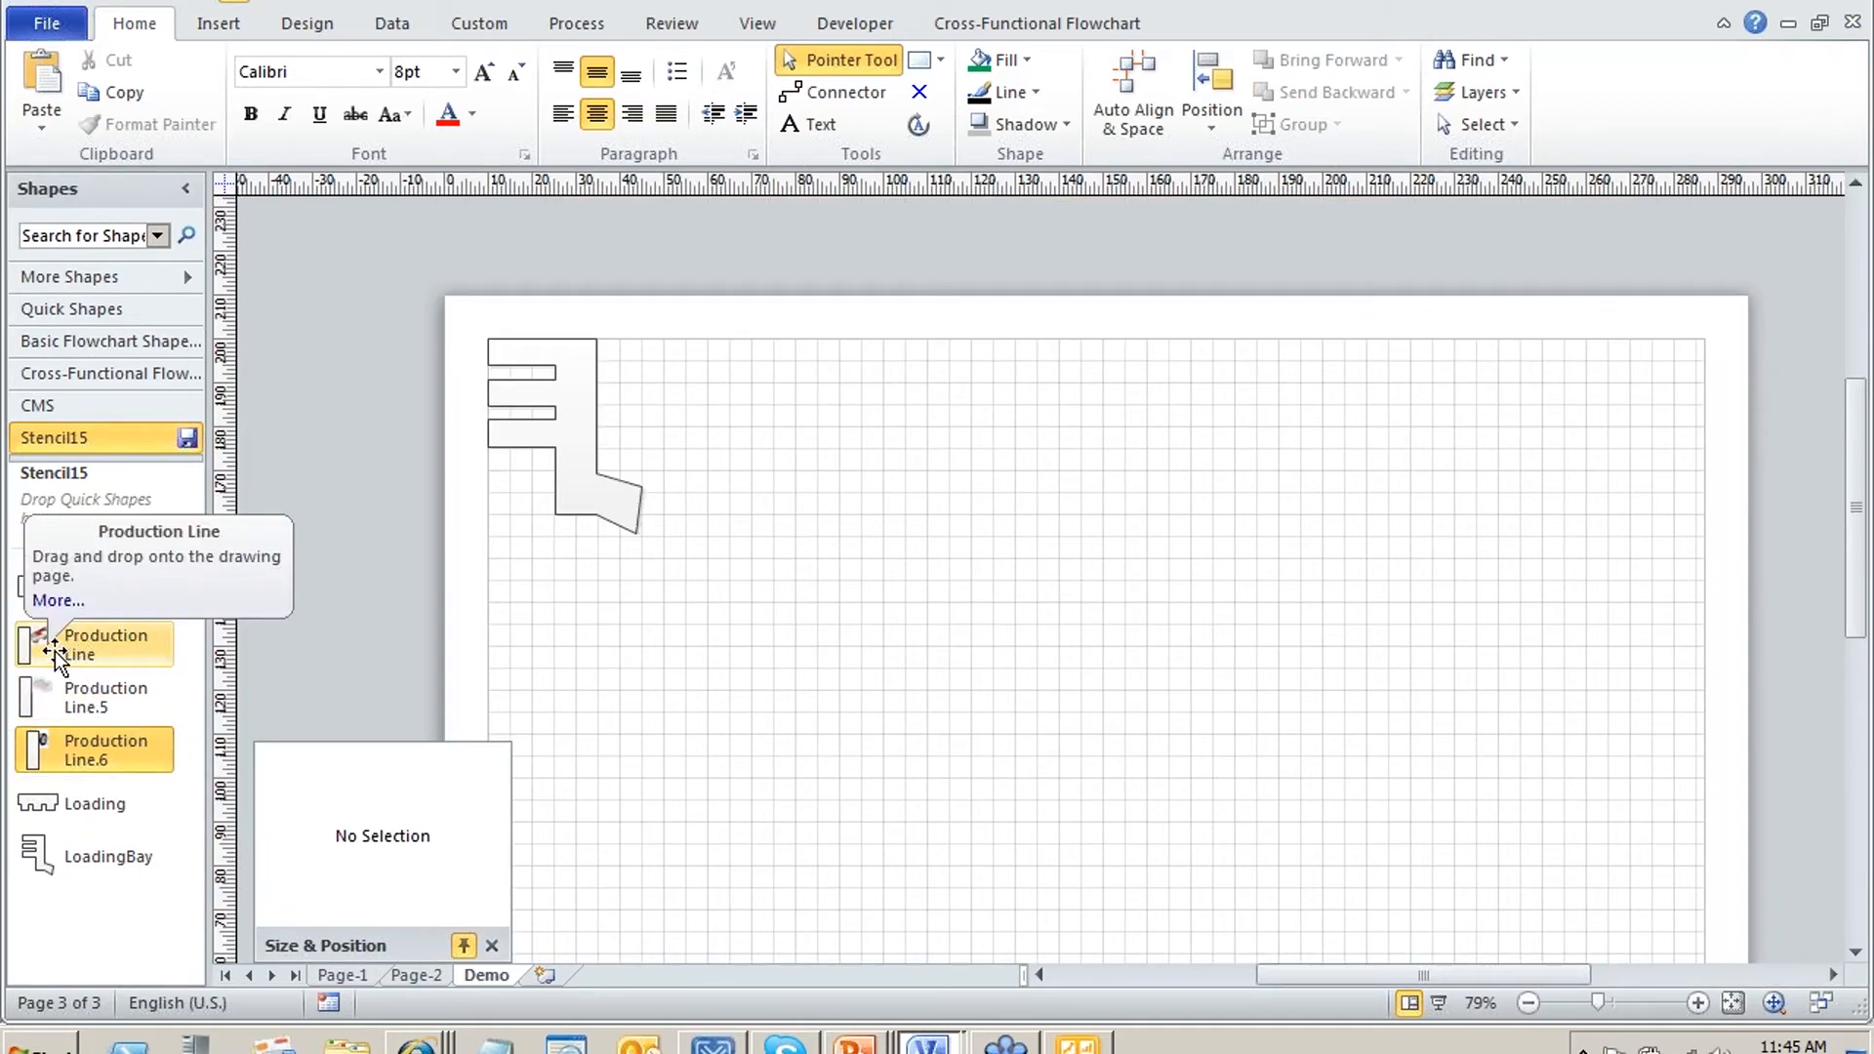
left_click_drag(59, 656, 713, 603)
left_click_drag(126, 659, 874, 592)
left_click_drag(98, 697, 705, 742)
left_click_drag(122, 727, 879, 741)
left_click_drag(76, 644, 1050, 598)
left_click_drag(59, 697, 1054, 745)
Place a Production Line.6 wheel shape at the bottom of each of the three production line columns
scroll(295, 583, "down", 2)
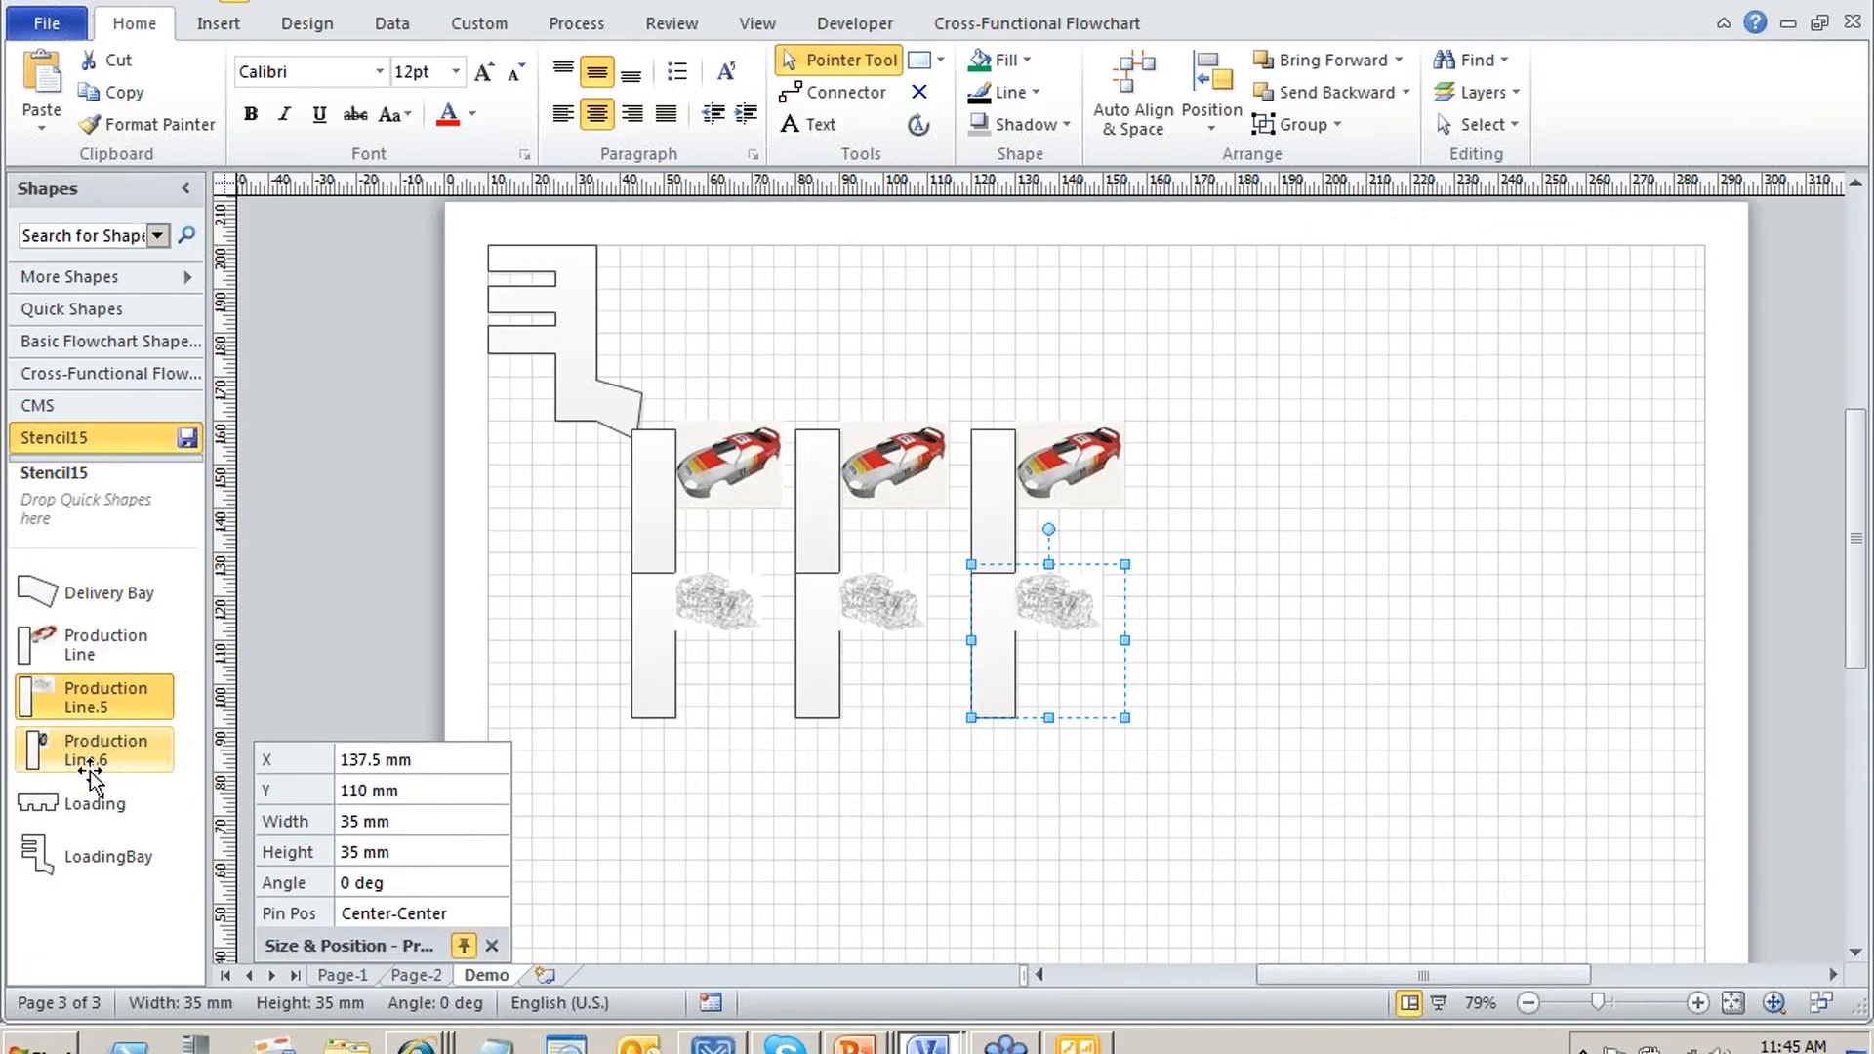
left_click_drag(90, 771, 705, 779)
left_click_drag(90, 757, 1046, 768)
left_click(1331, 781)
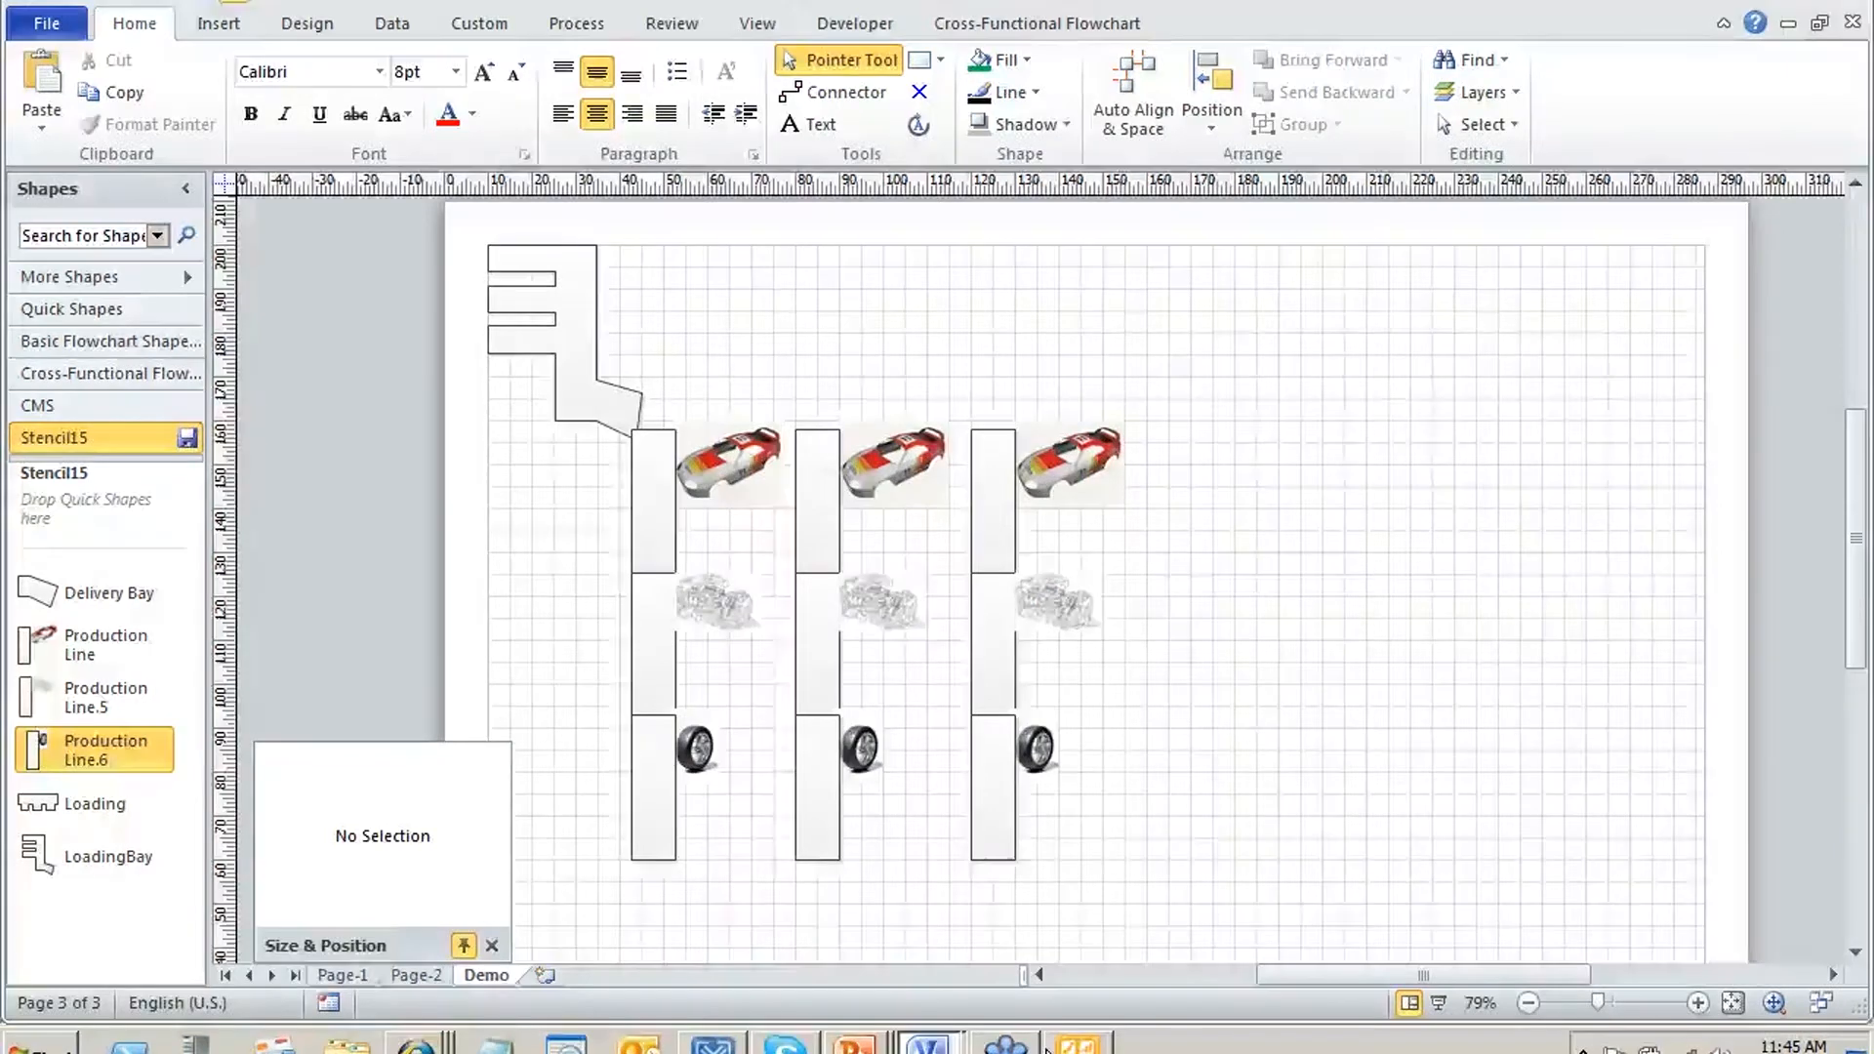
Switch to PerformancePoint Dashboard Designer and create a Strategy Map report based on the AssemblyProcess scorecard
mouse_move(1079, 1046)
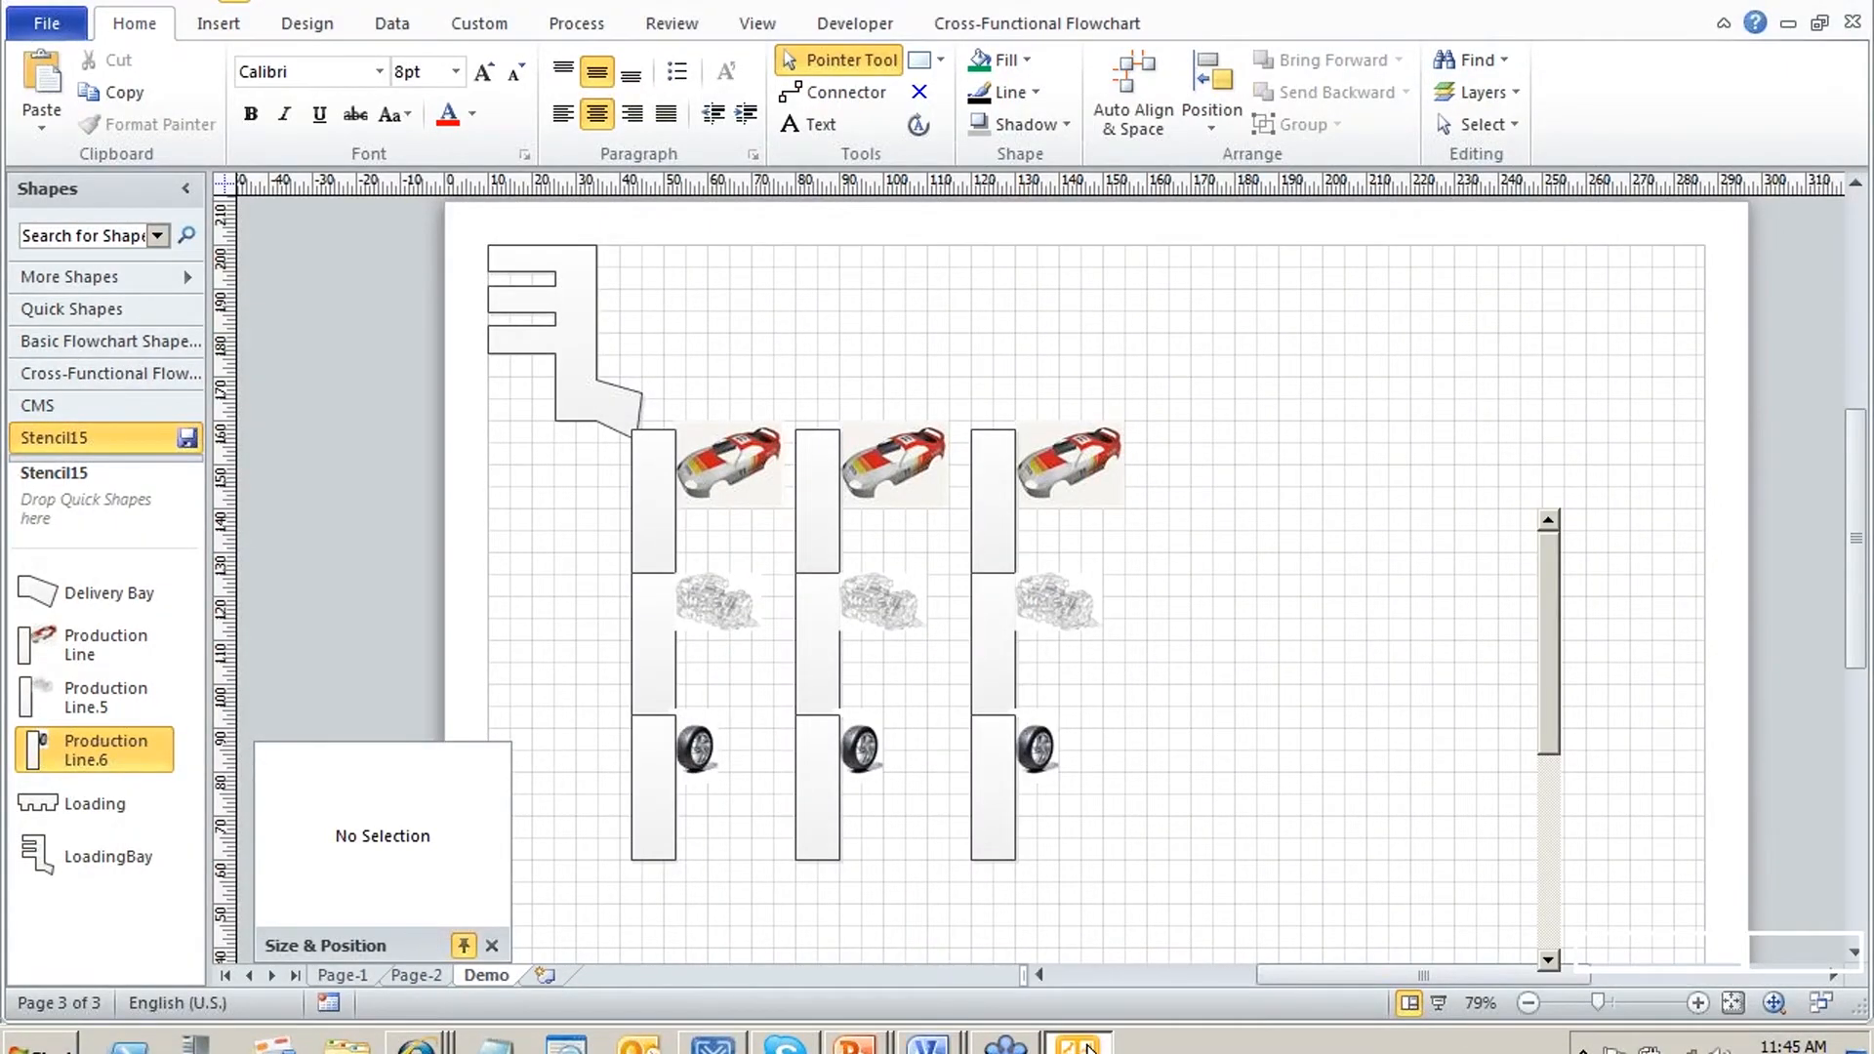
left_click(1074, 995)
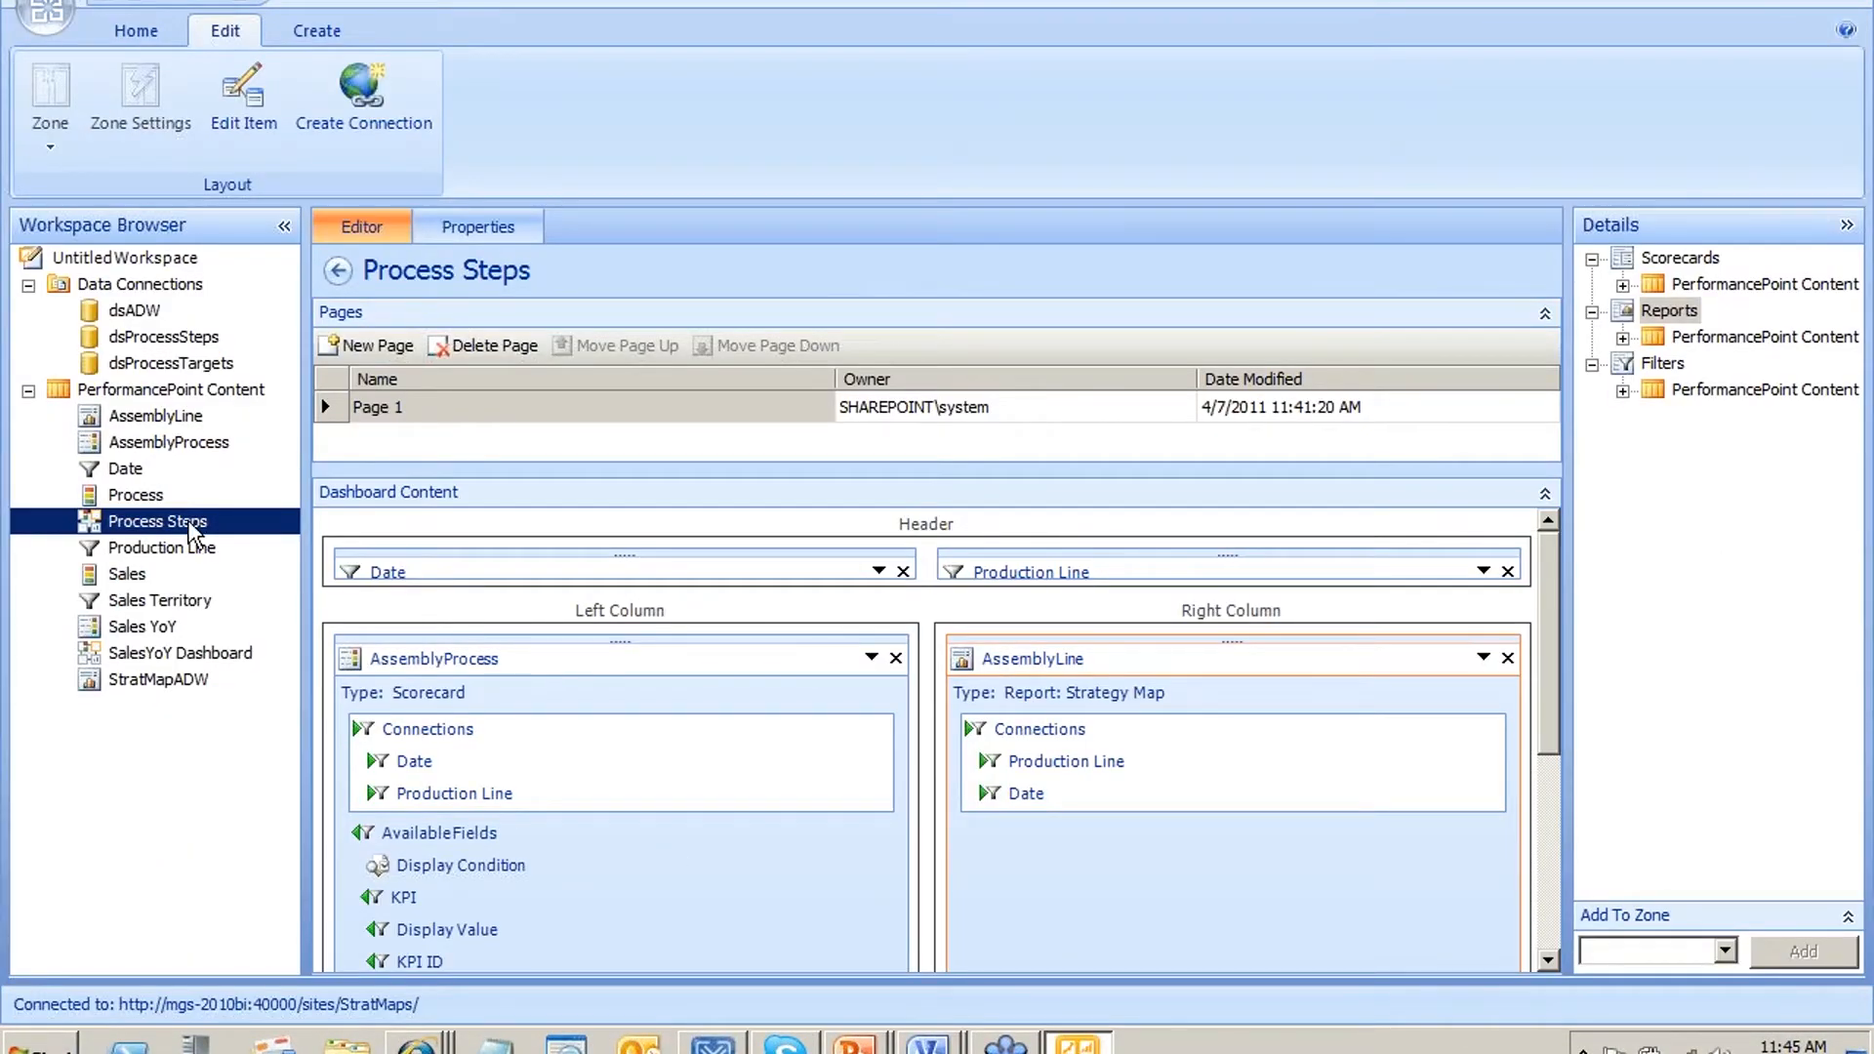
right_click(186, 390)
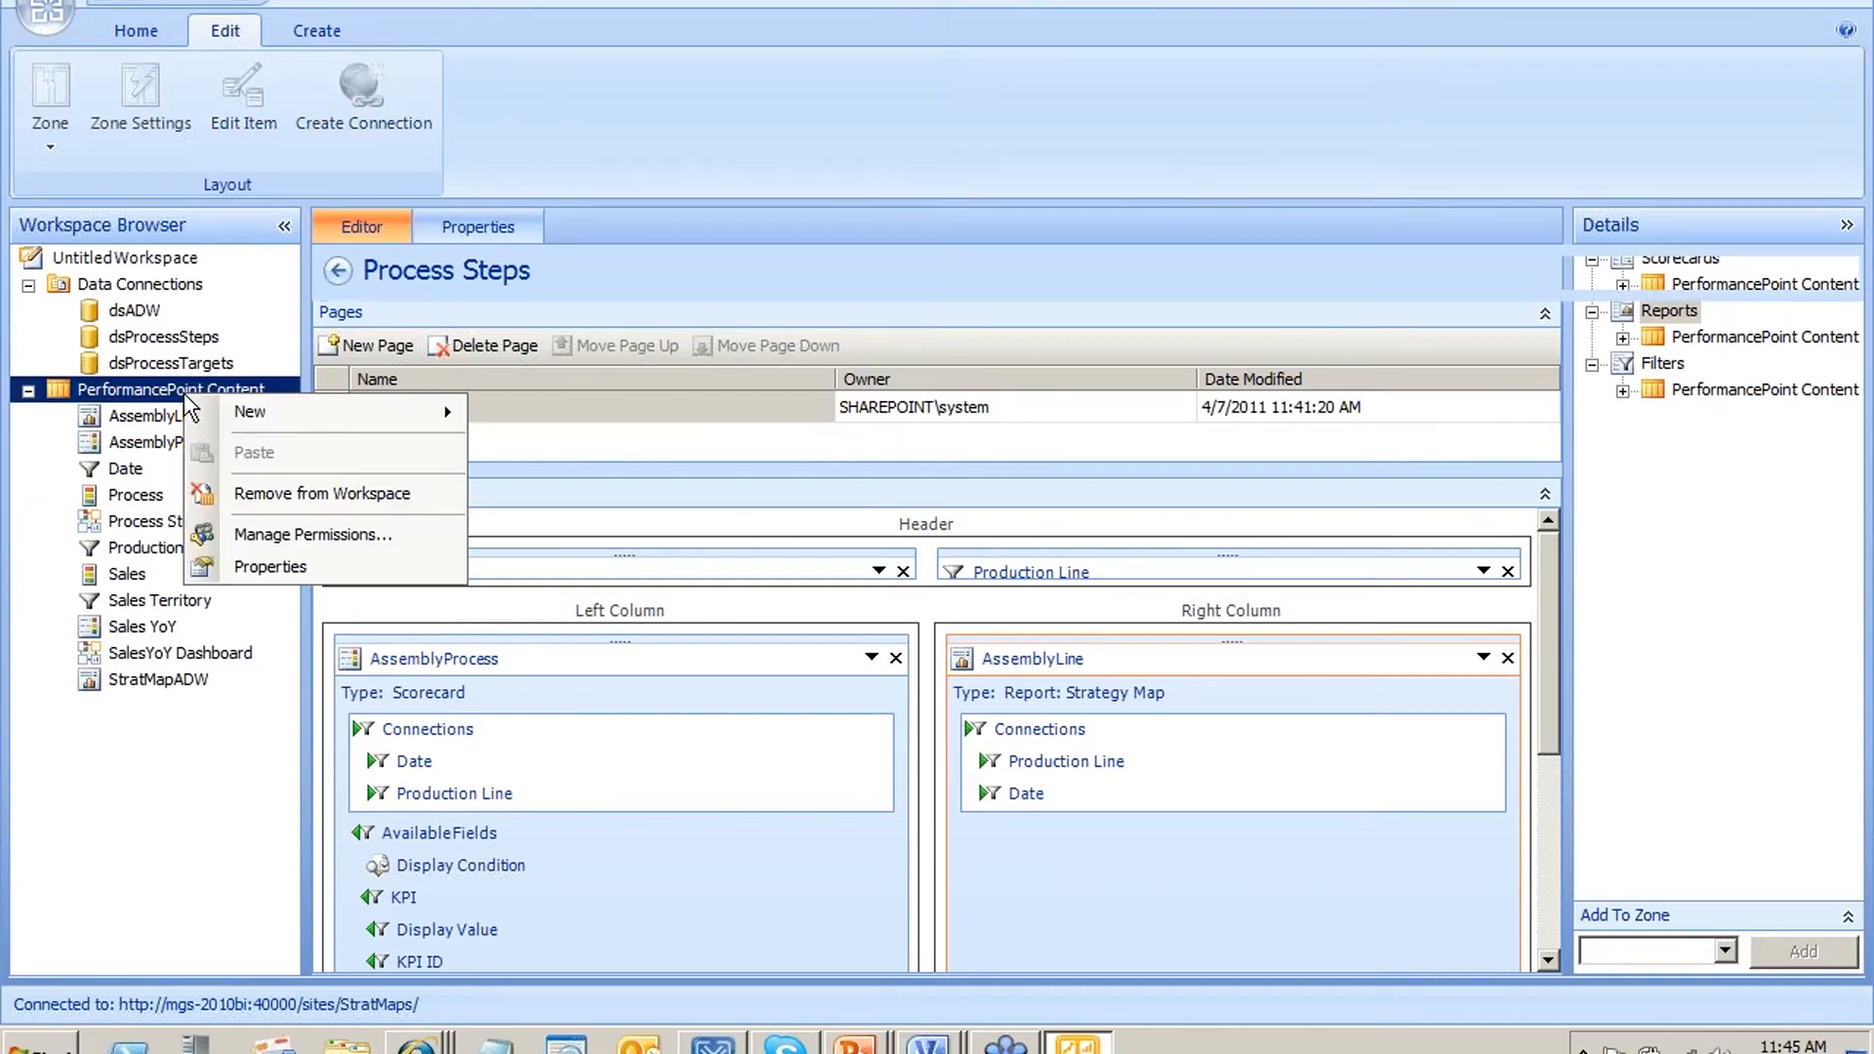
mouse_move(293, 411)
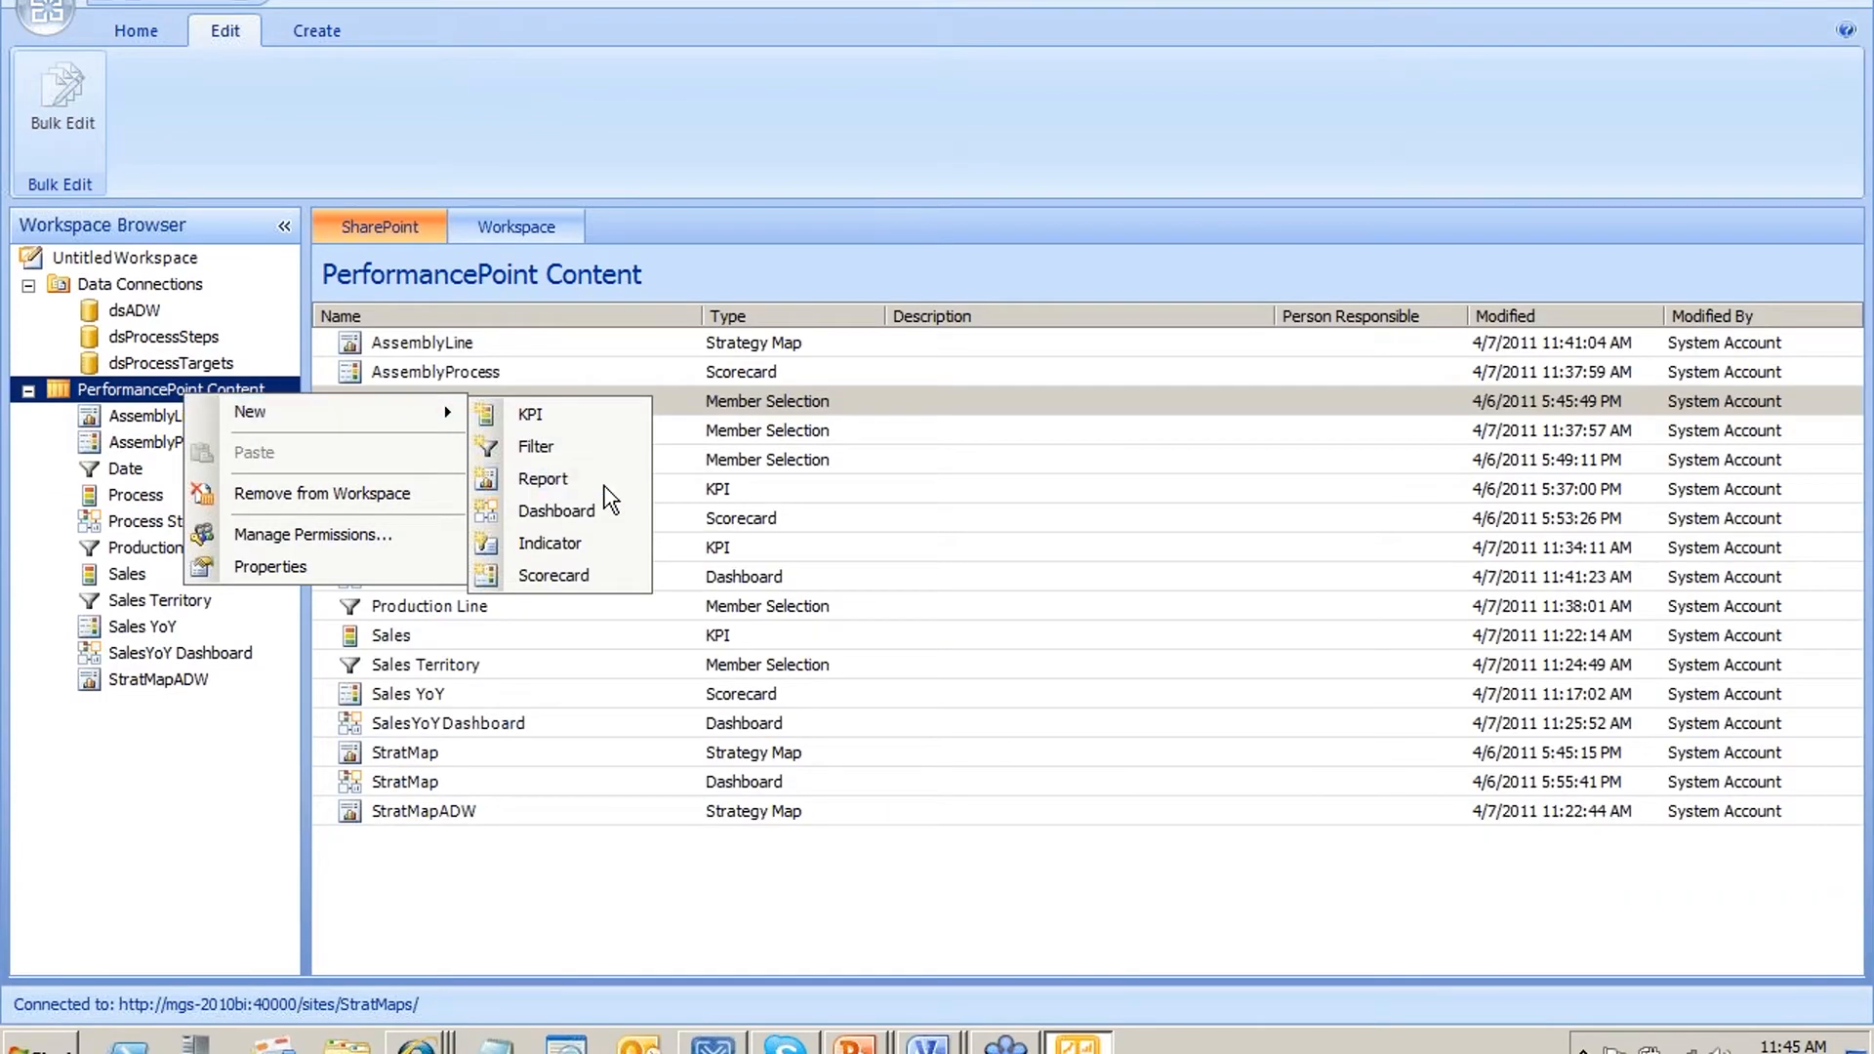
left_click(605, 478)
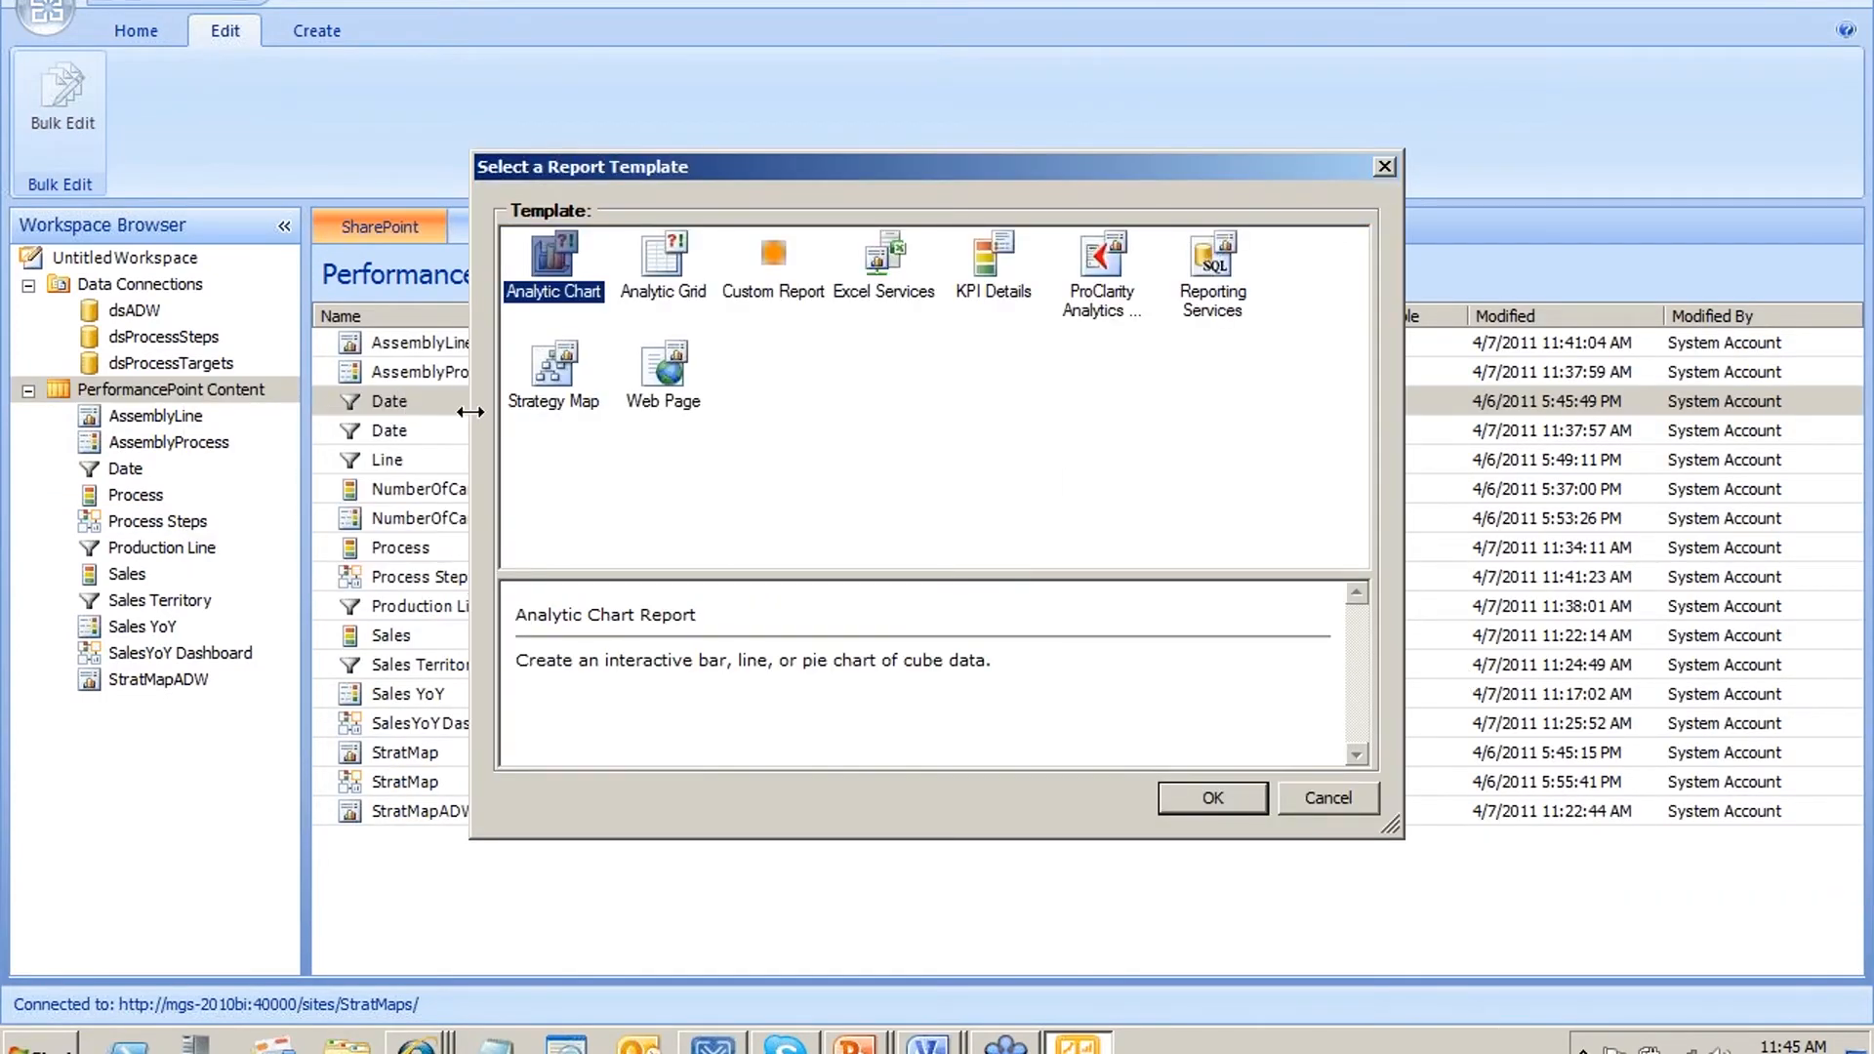
left_click(548, 398)
left_click(1240, 796)
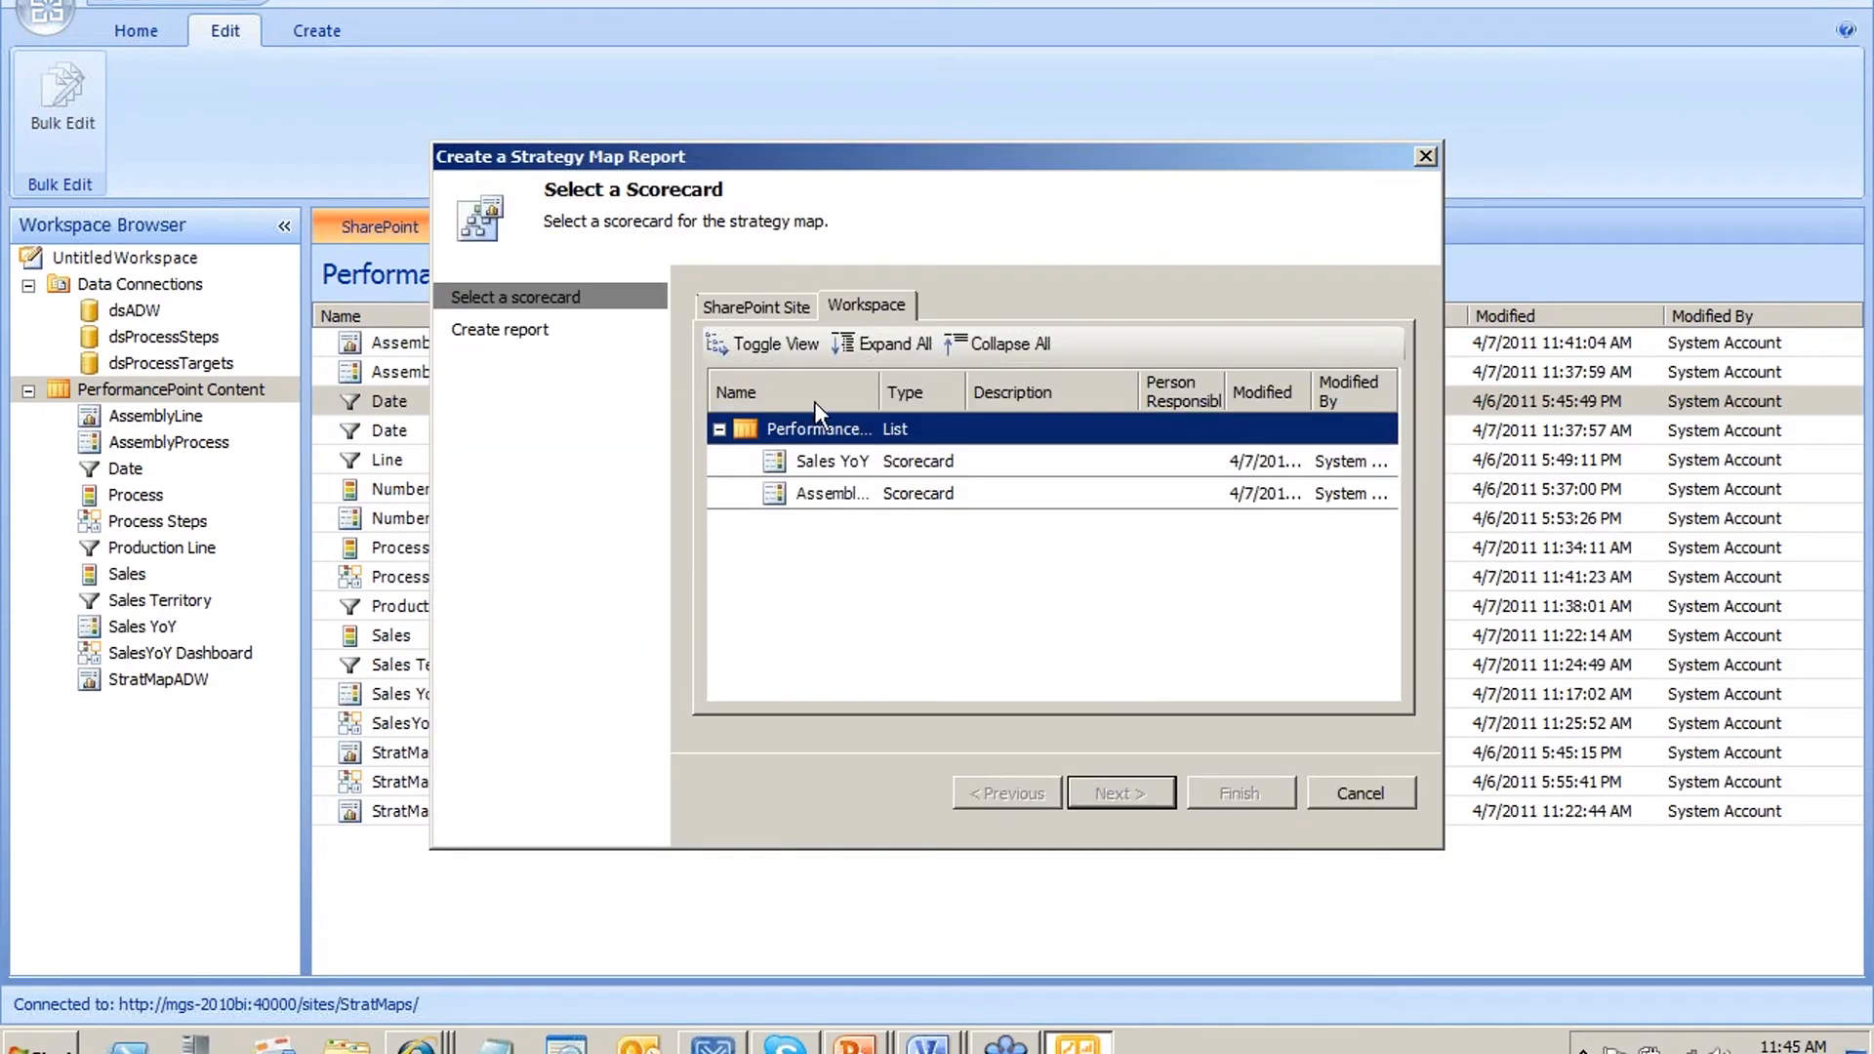
double_click(921, 490)
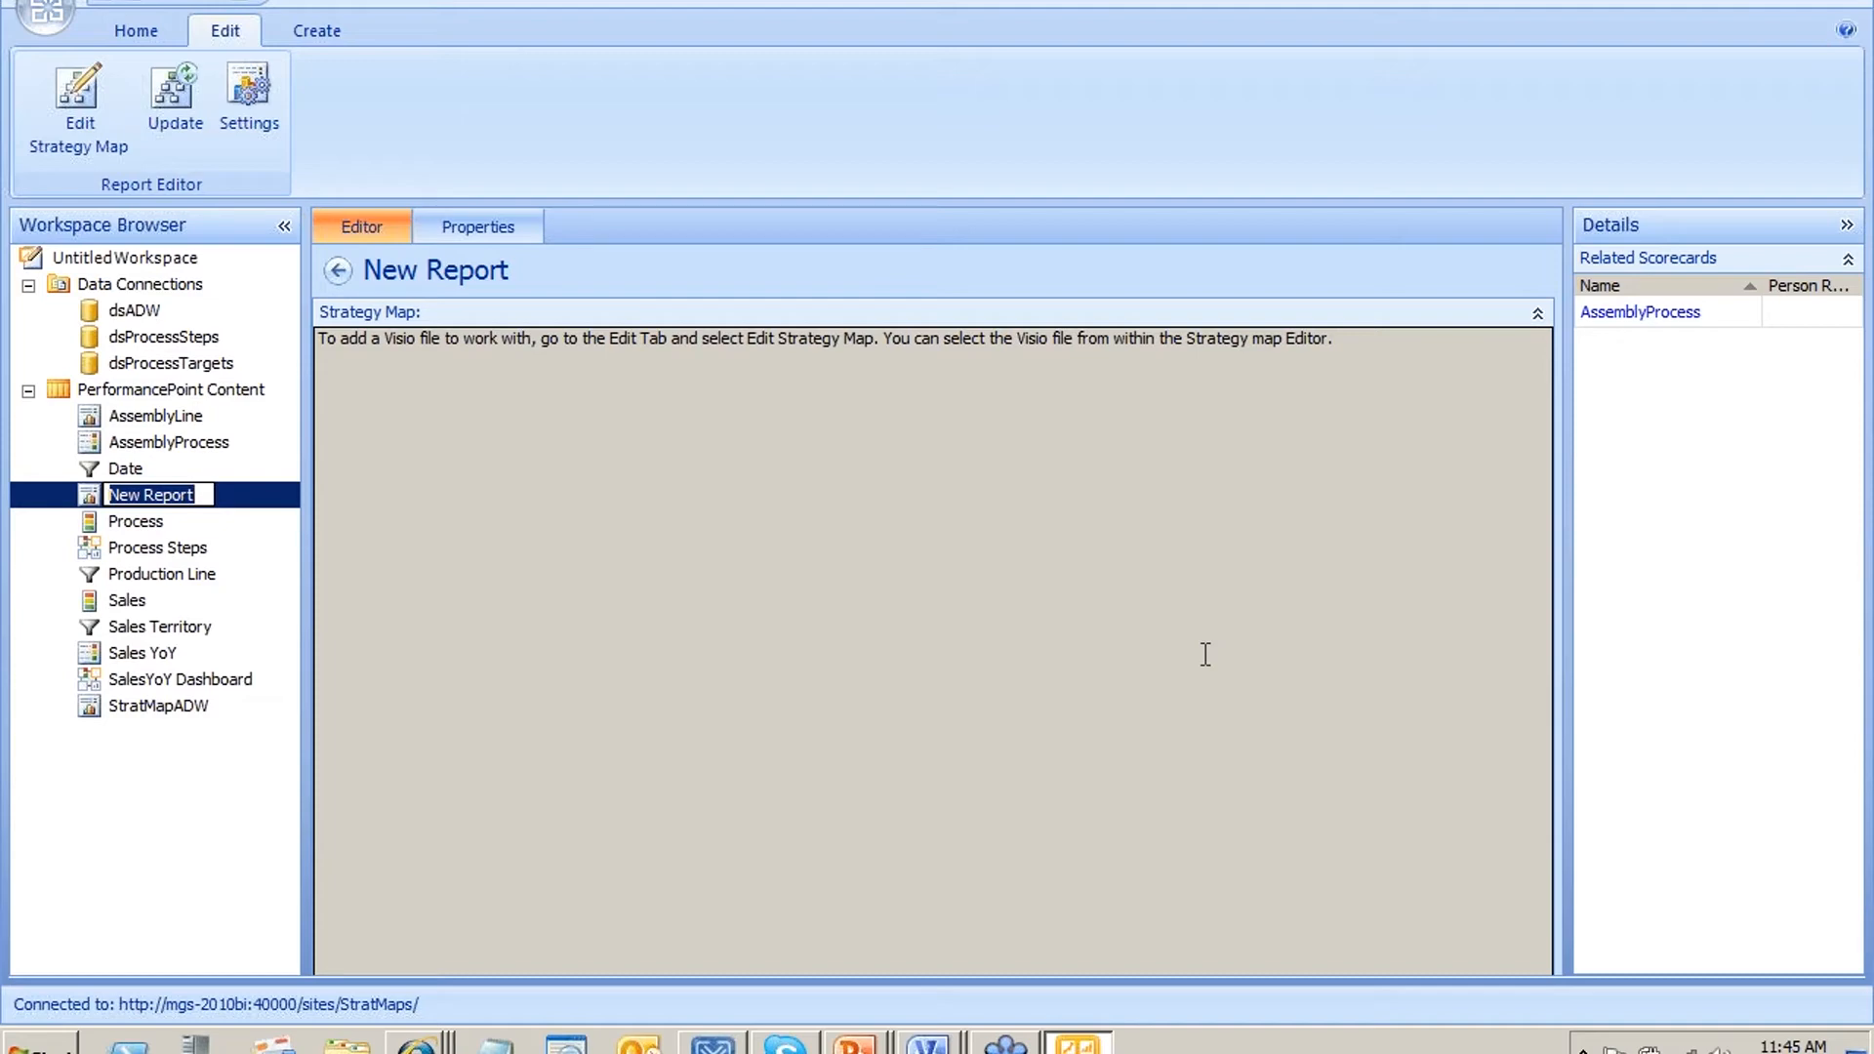
Name the new strategy map report AssemblyLine and save it
type("AssemblyLi")
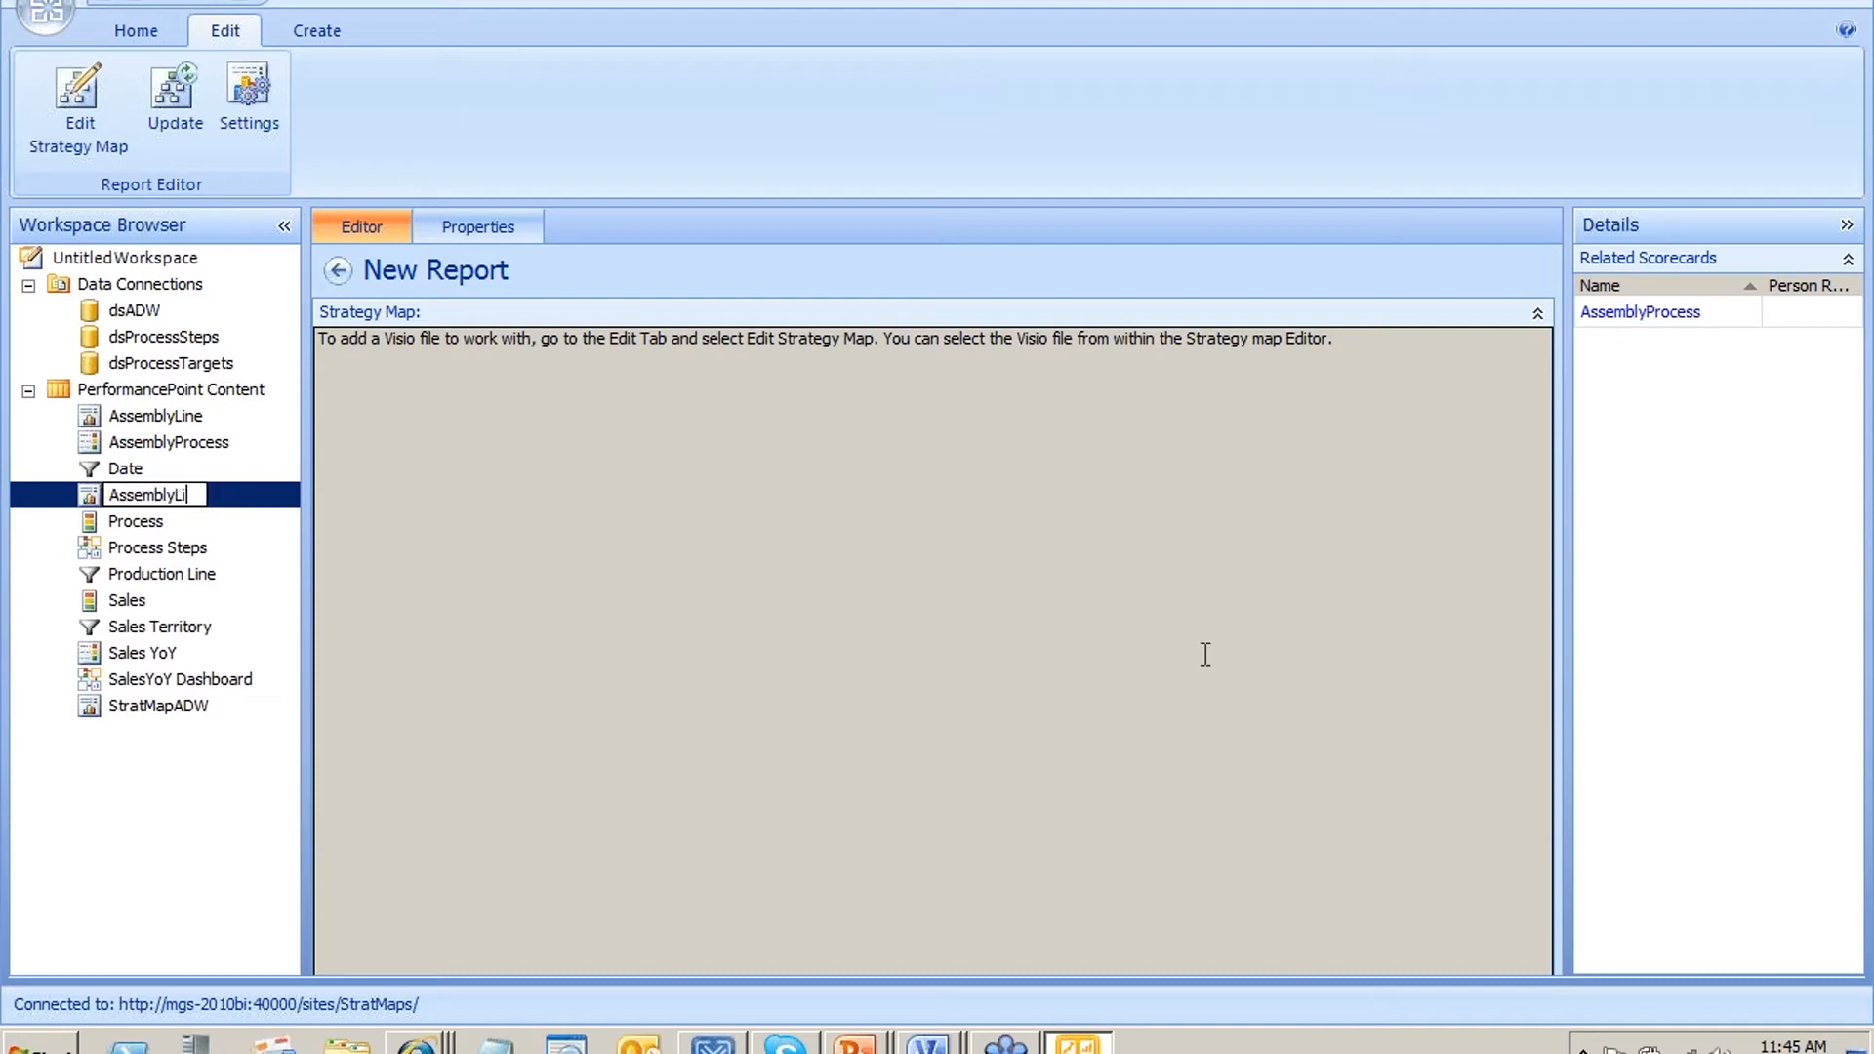
type("ne")
left_click(474, 531)
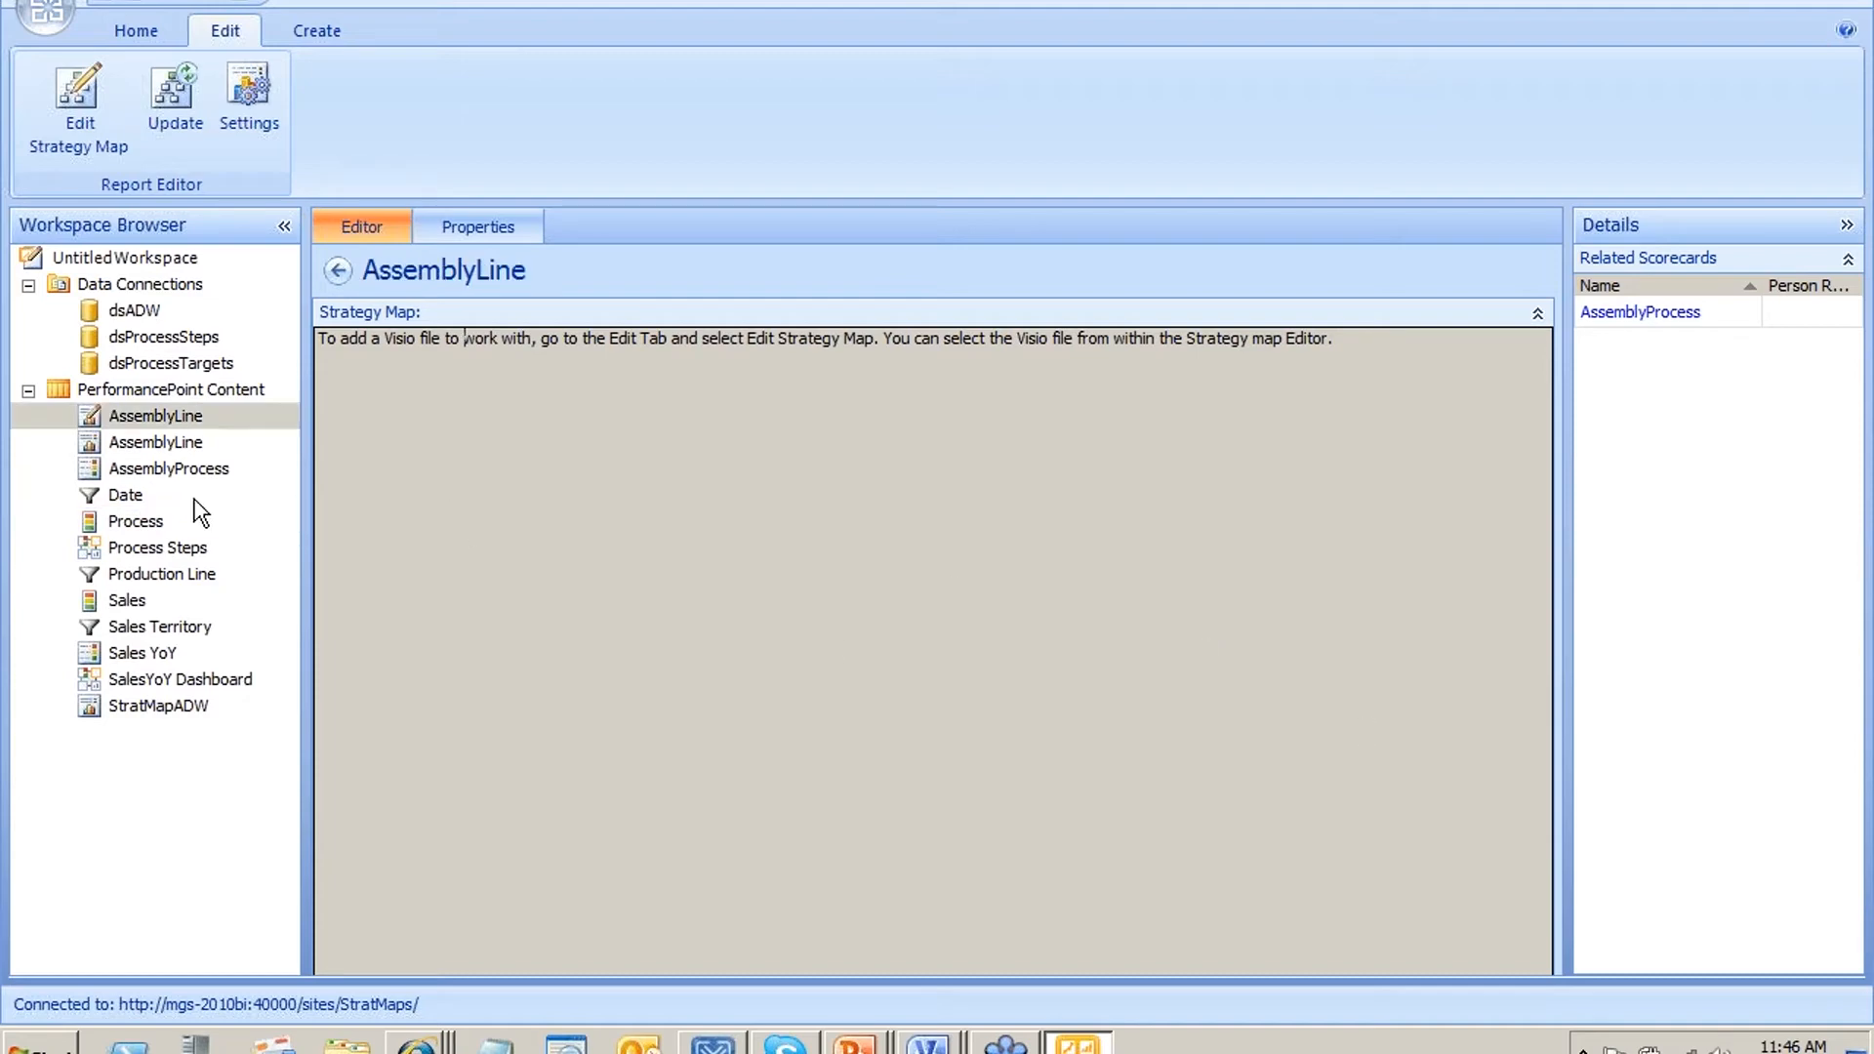
right_click(199, 415)
left_click(314, 611)
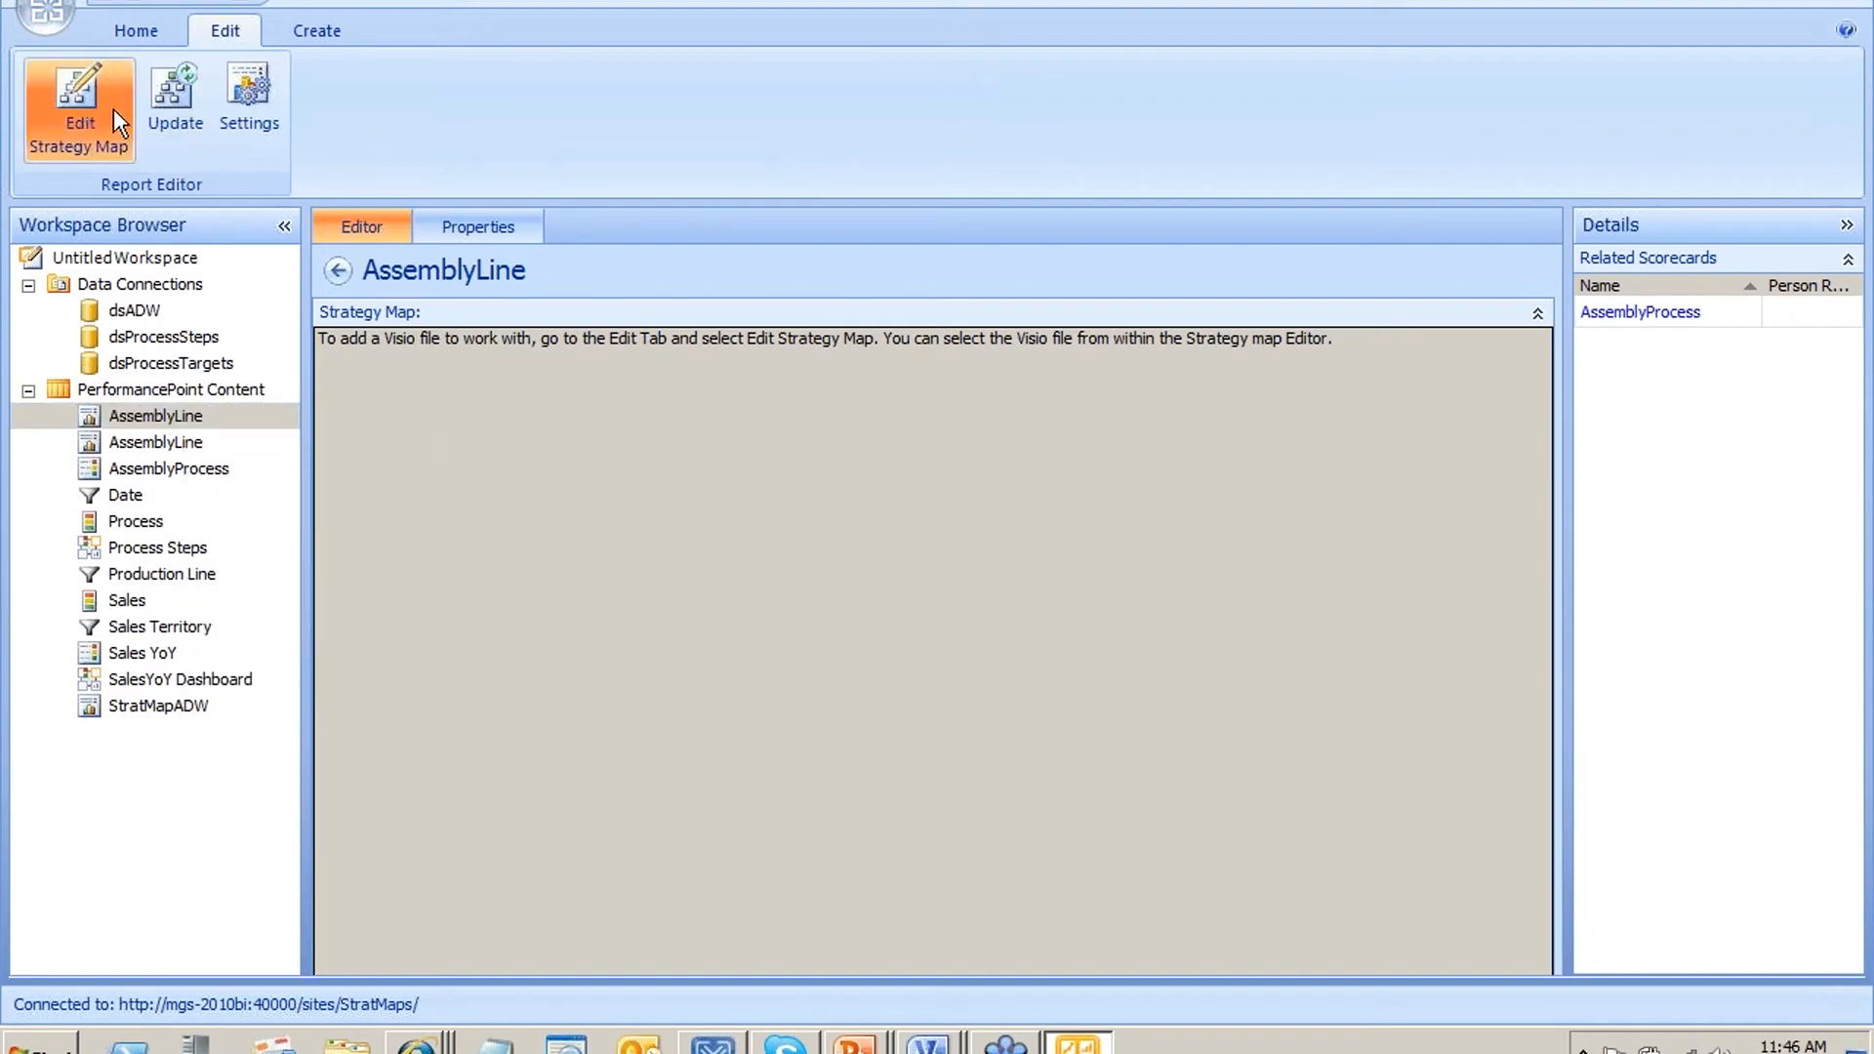
Import the MotorVehicleProduction Visio drawing into the new AssemblyLine strategy map and apply it
left_click(113, 108)
left_click(541, 203)
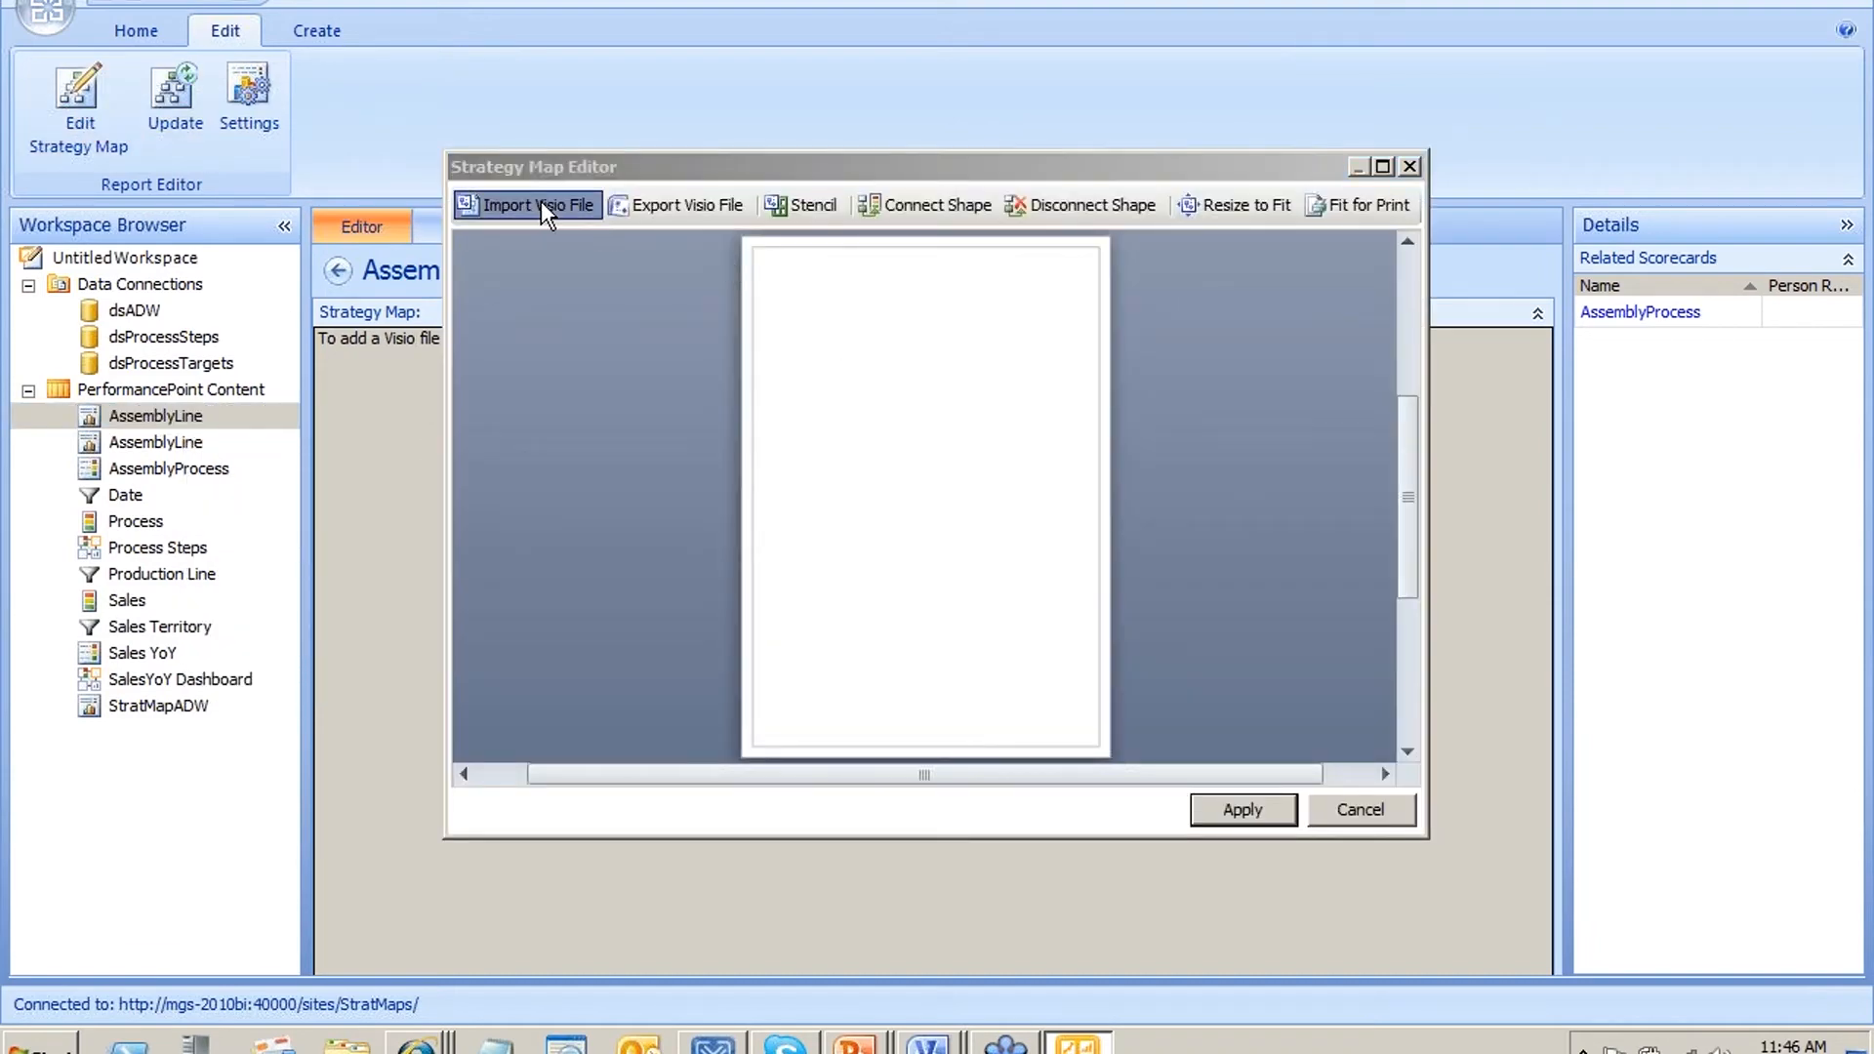
double_click(943, 375)
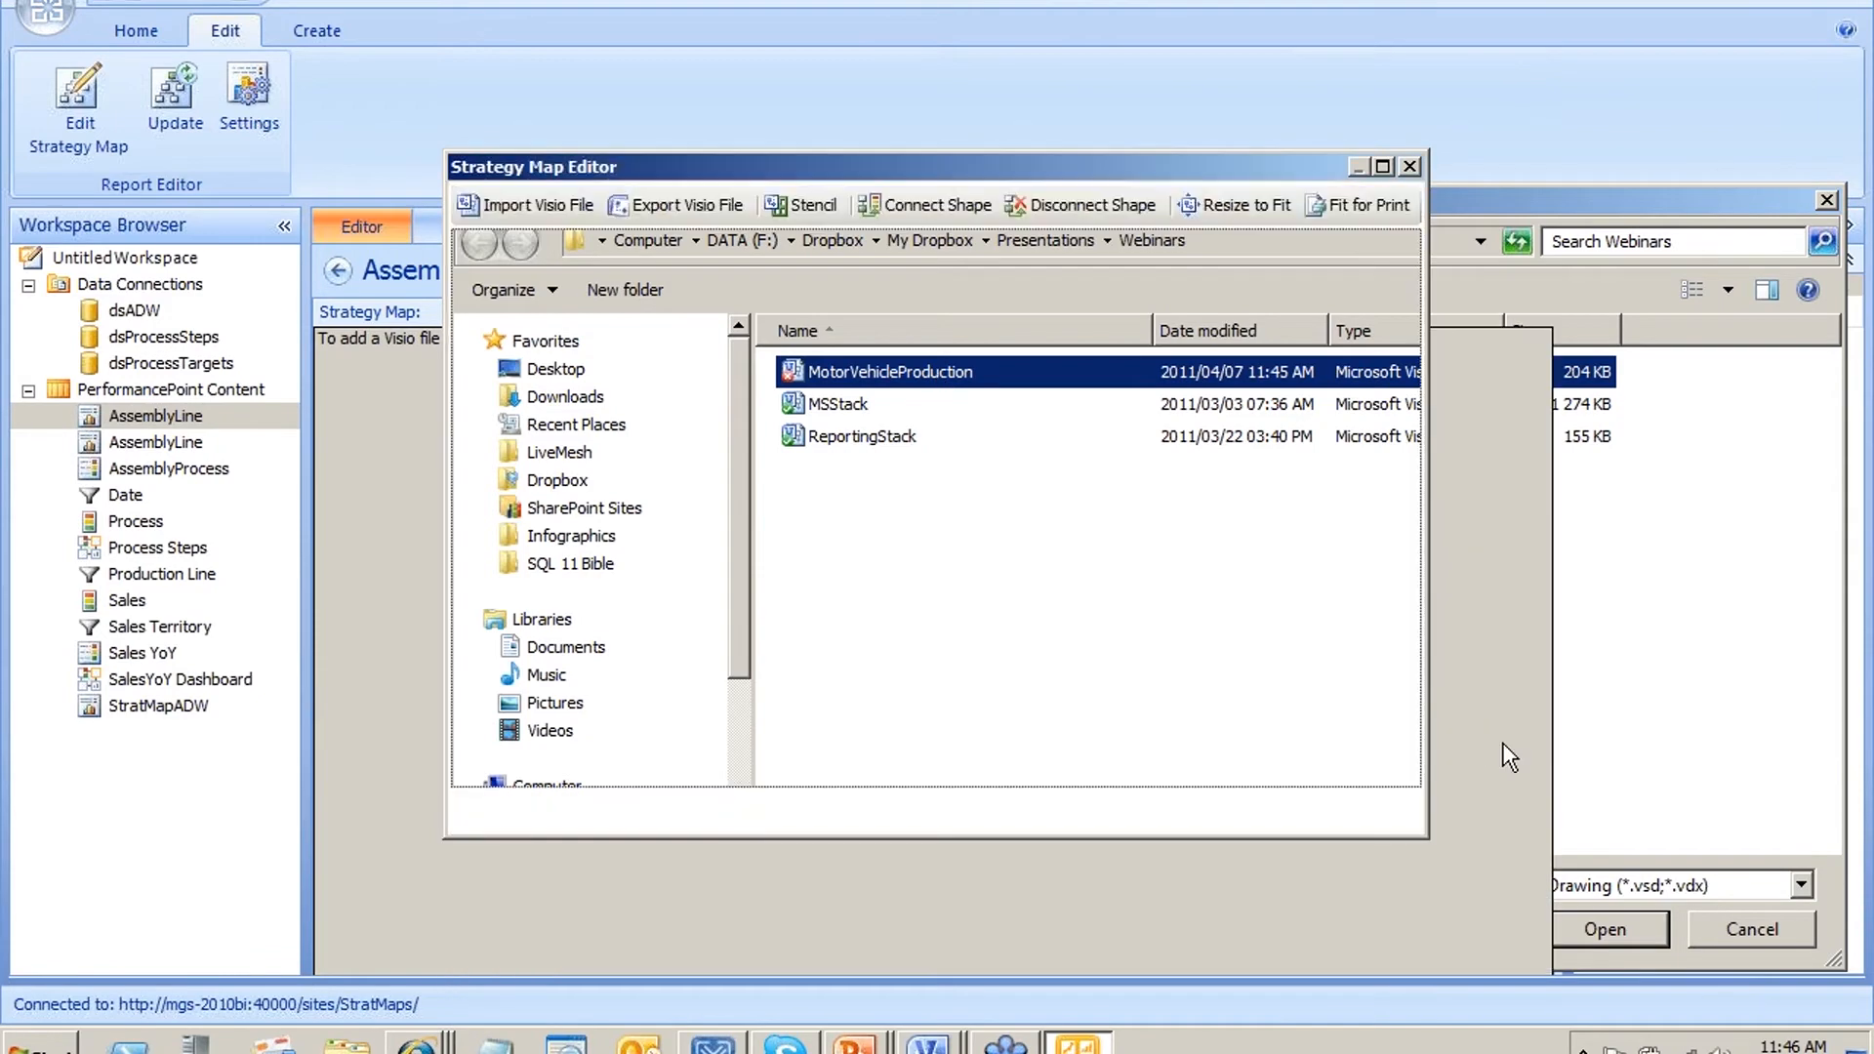
left_click_drag(994, 778, 928, 778)
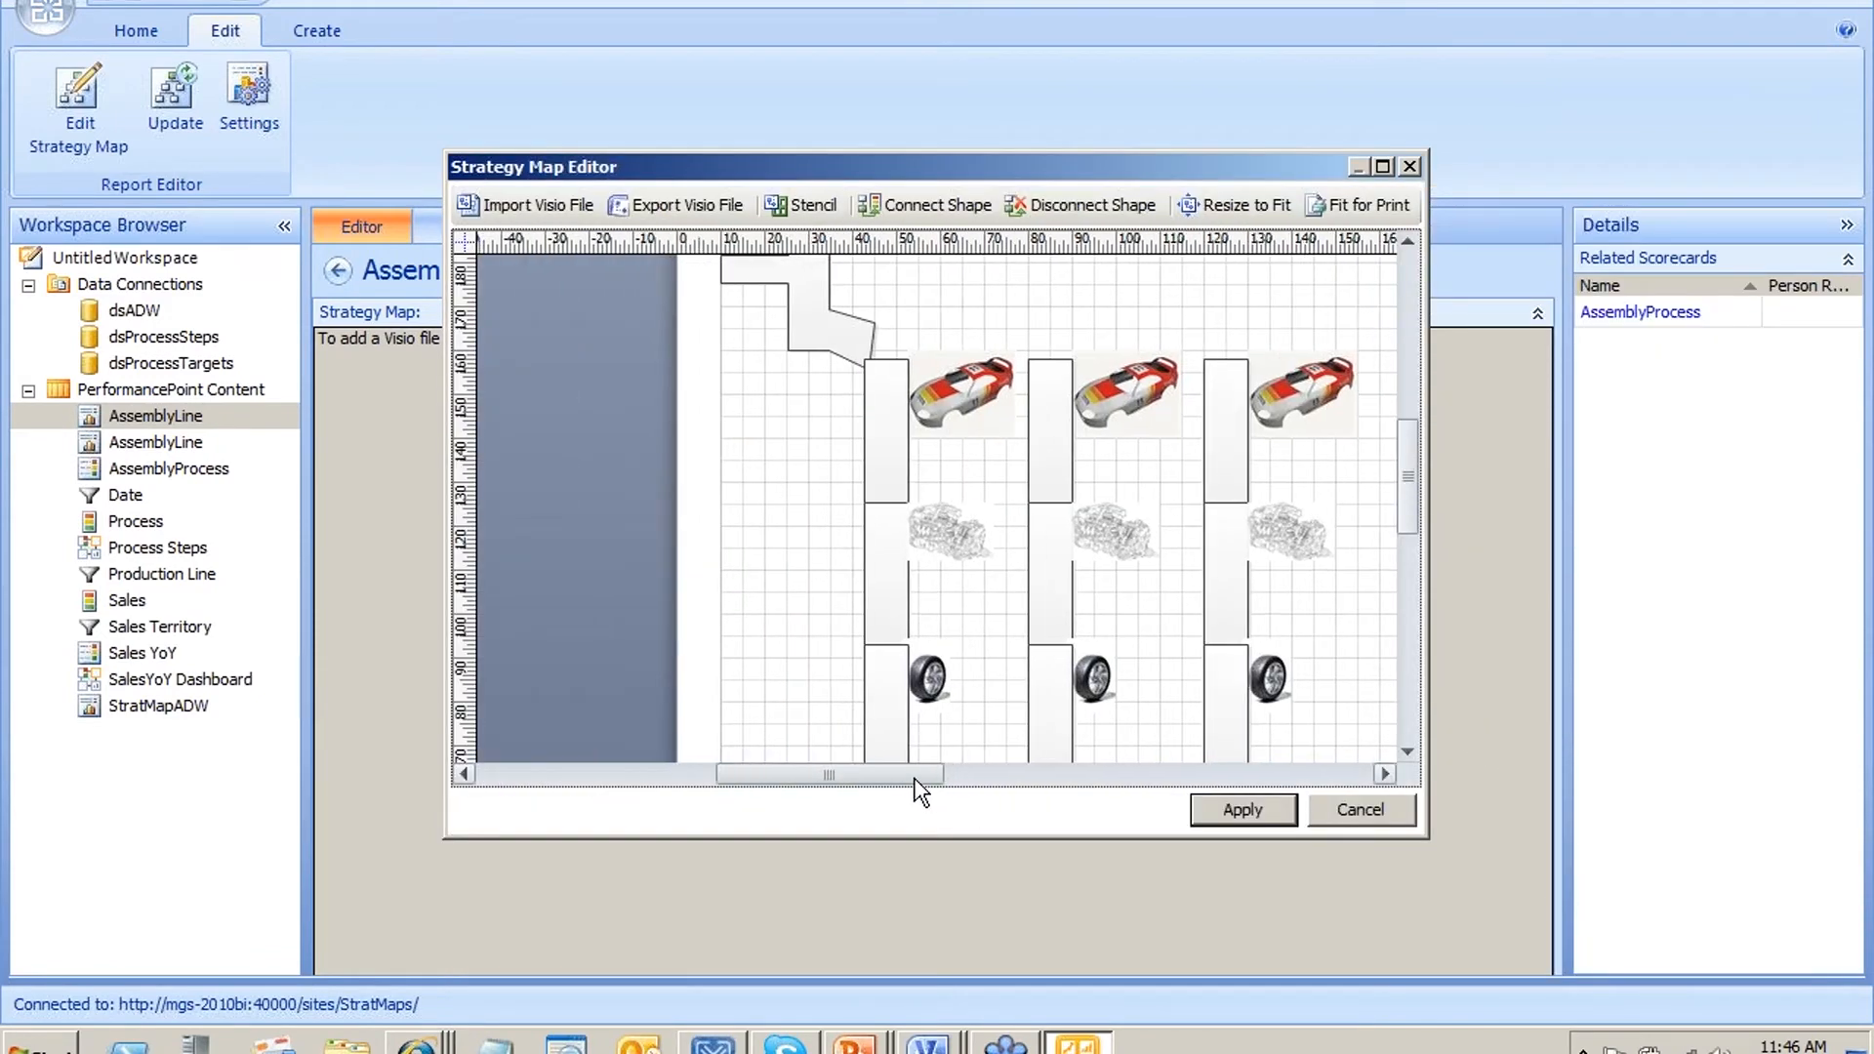
scroll(1152, 664, "down", 2)
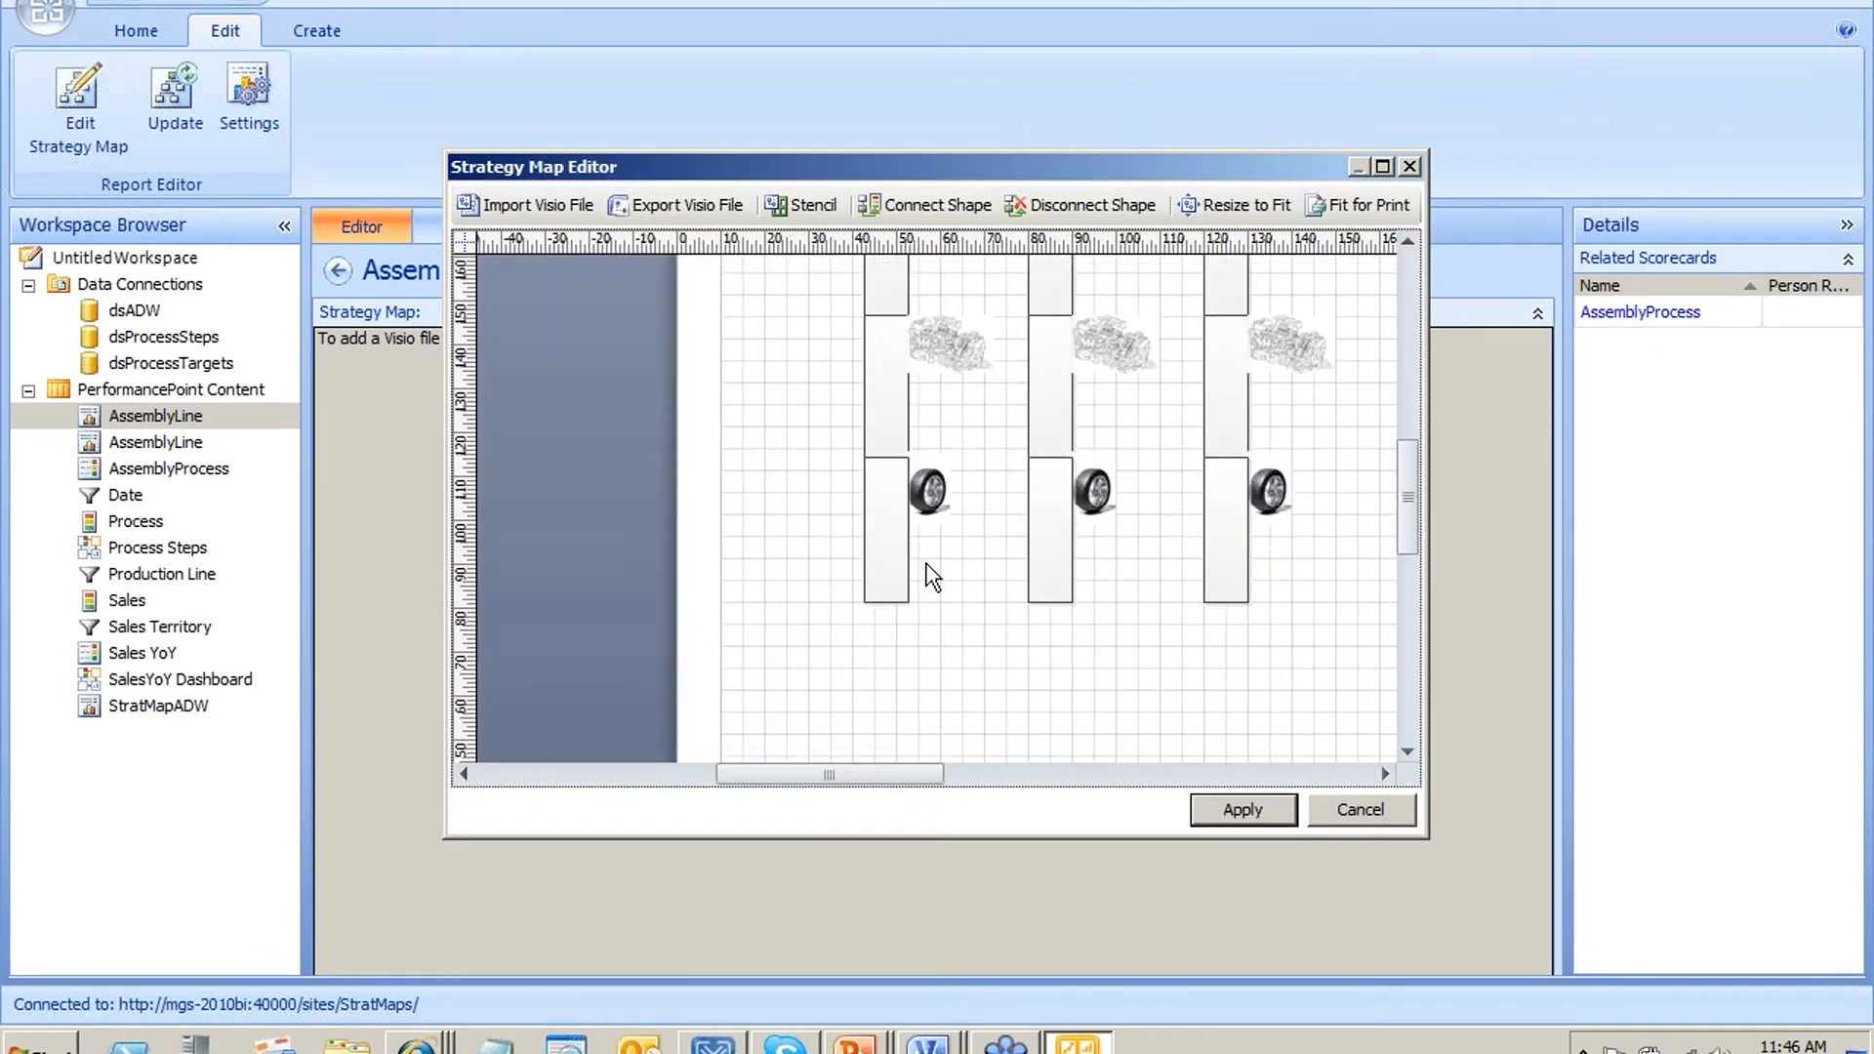
scroll(1088, 553, "up", 3)
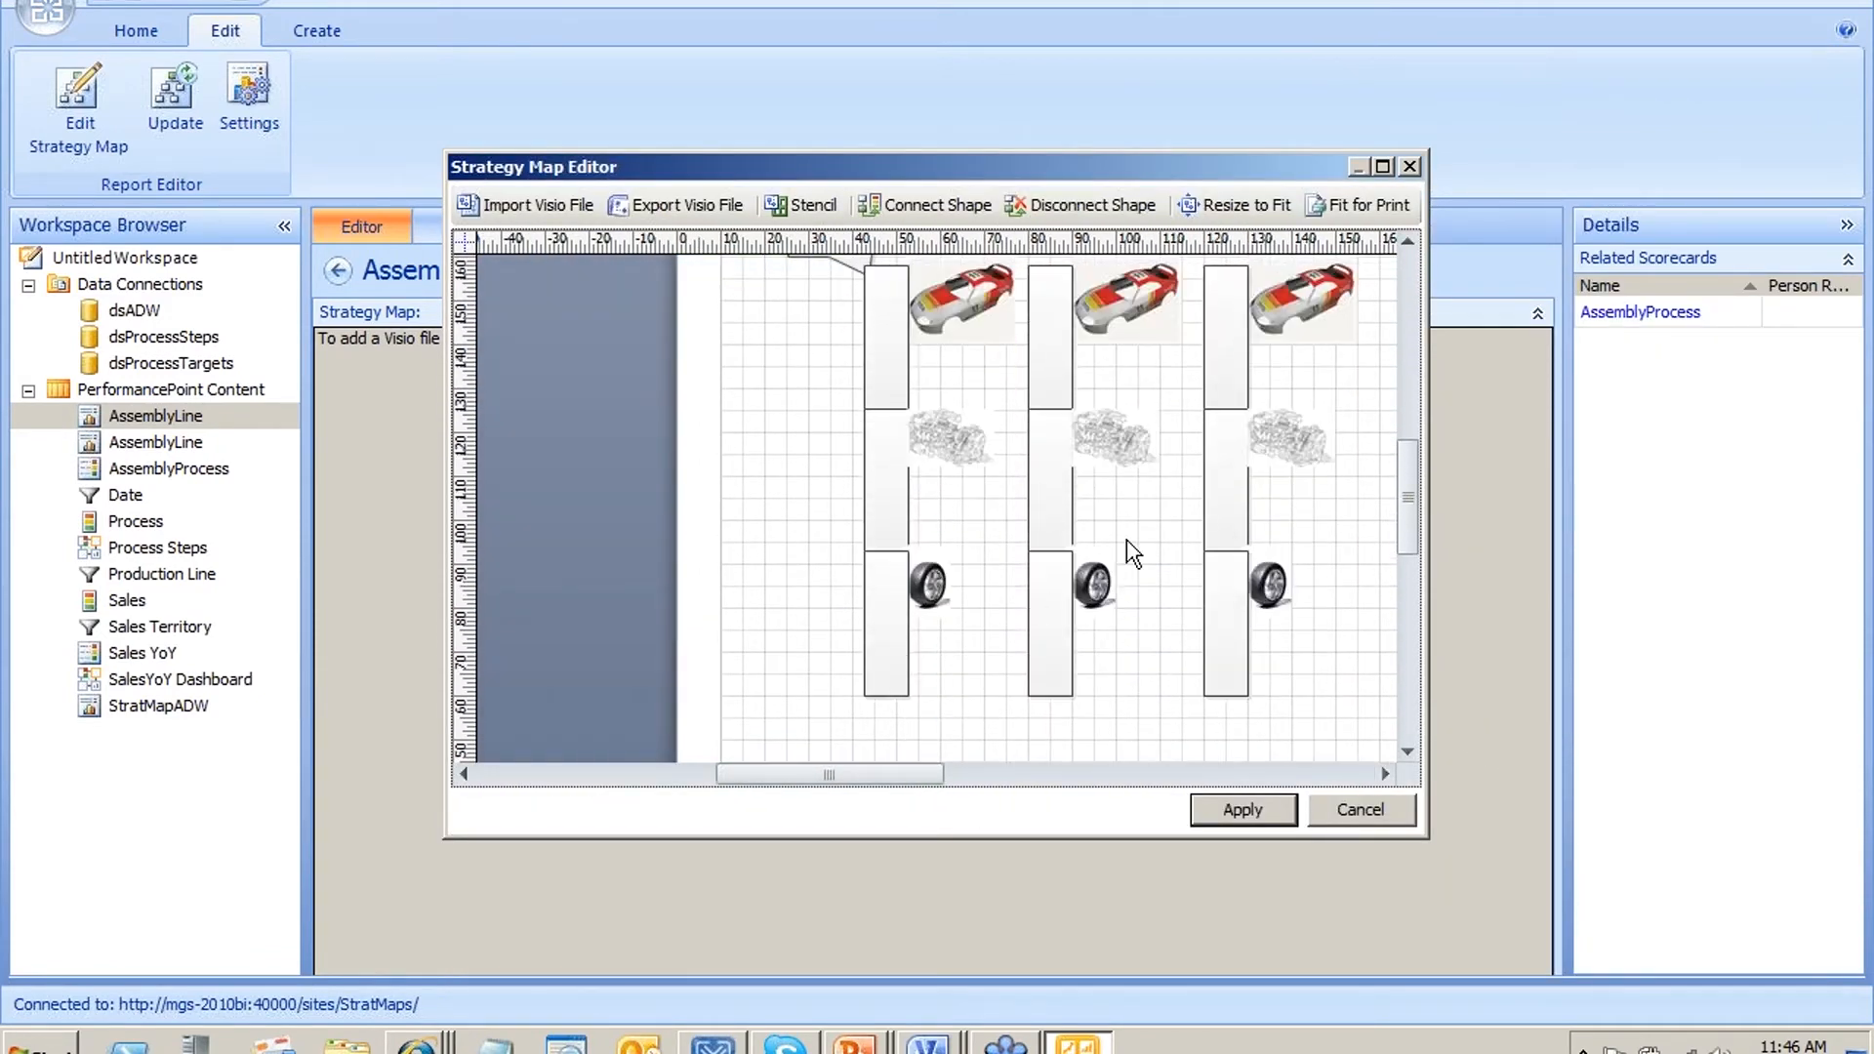
left_click(1243, 810)
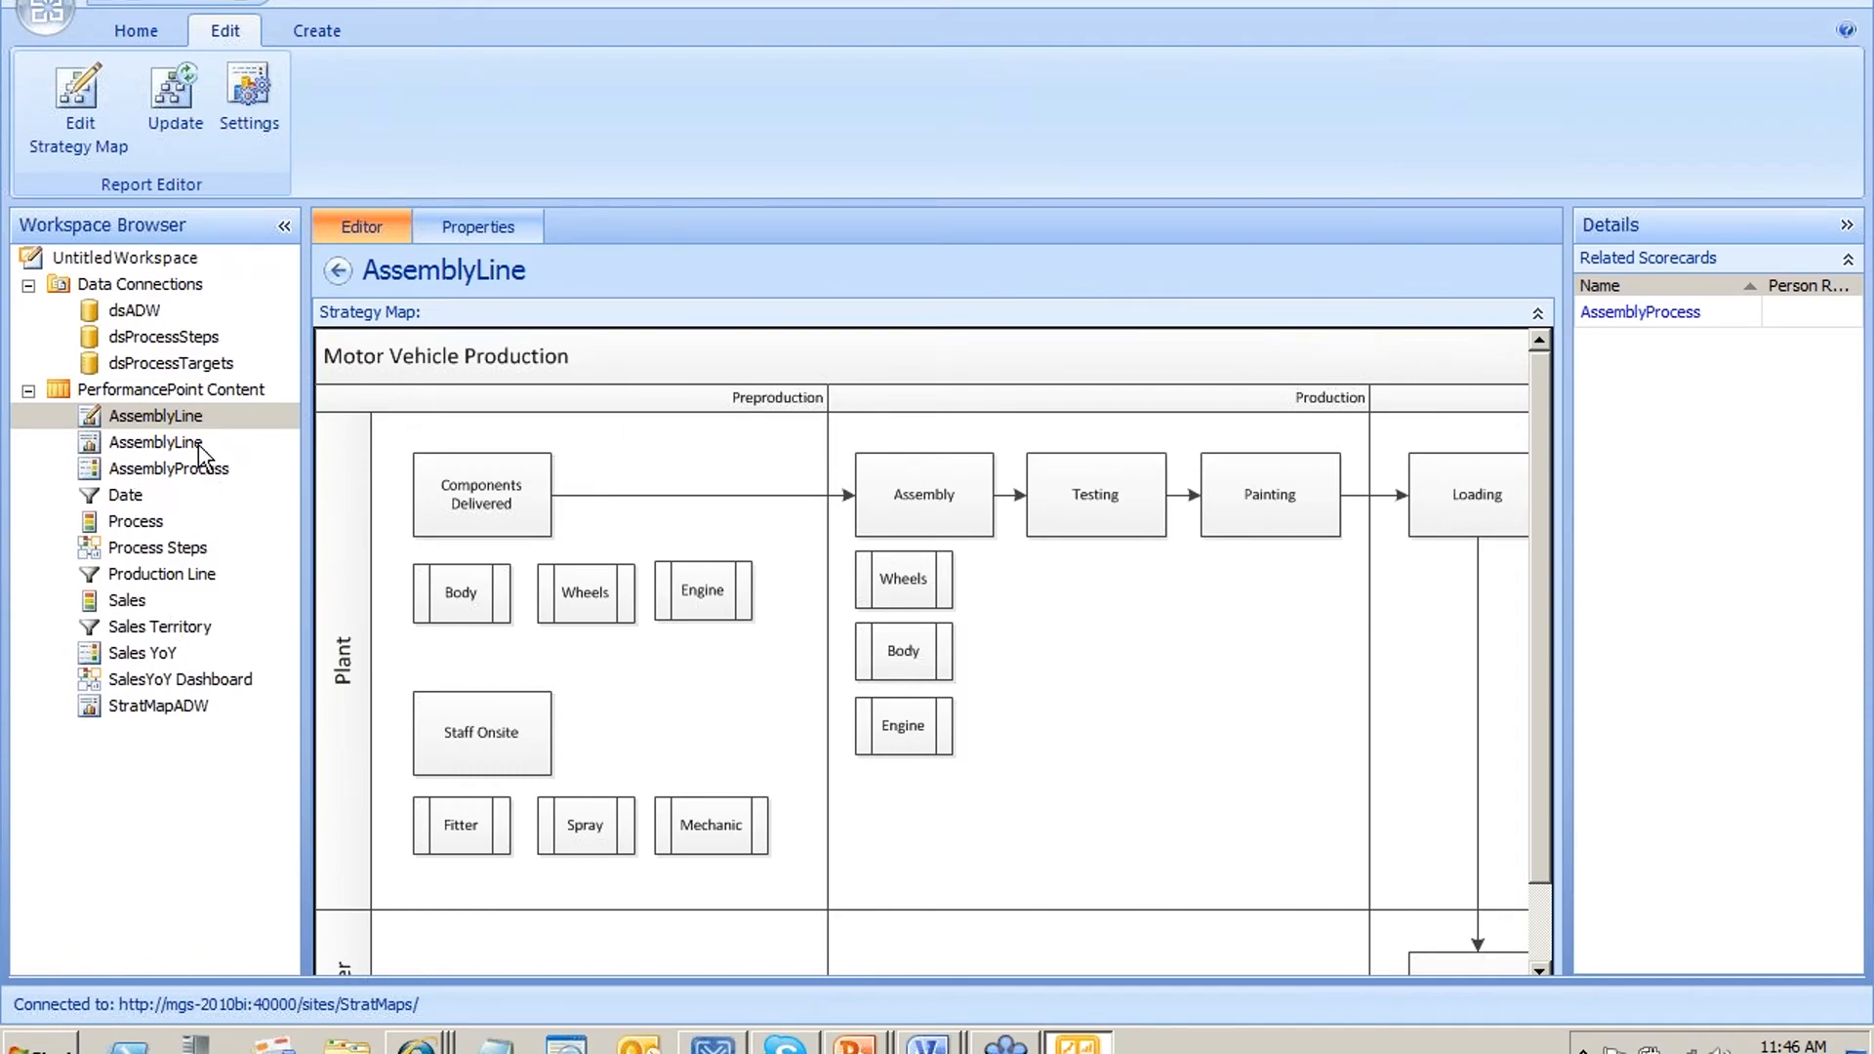
Remove the sub-step members nested under the process steps in the AssemblyProcess scorecard
left_click(178, 469)
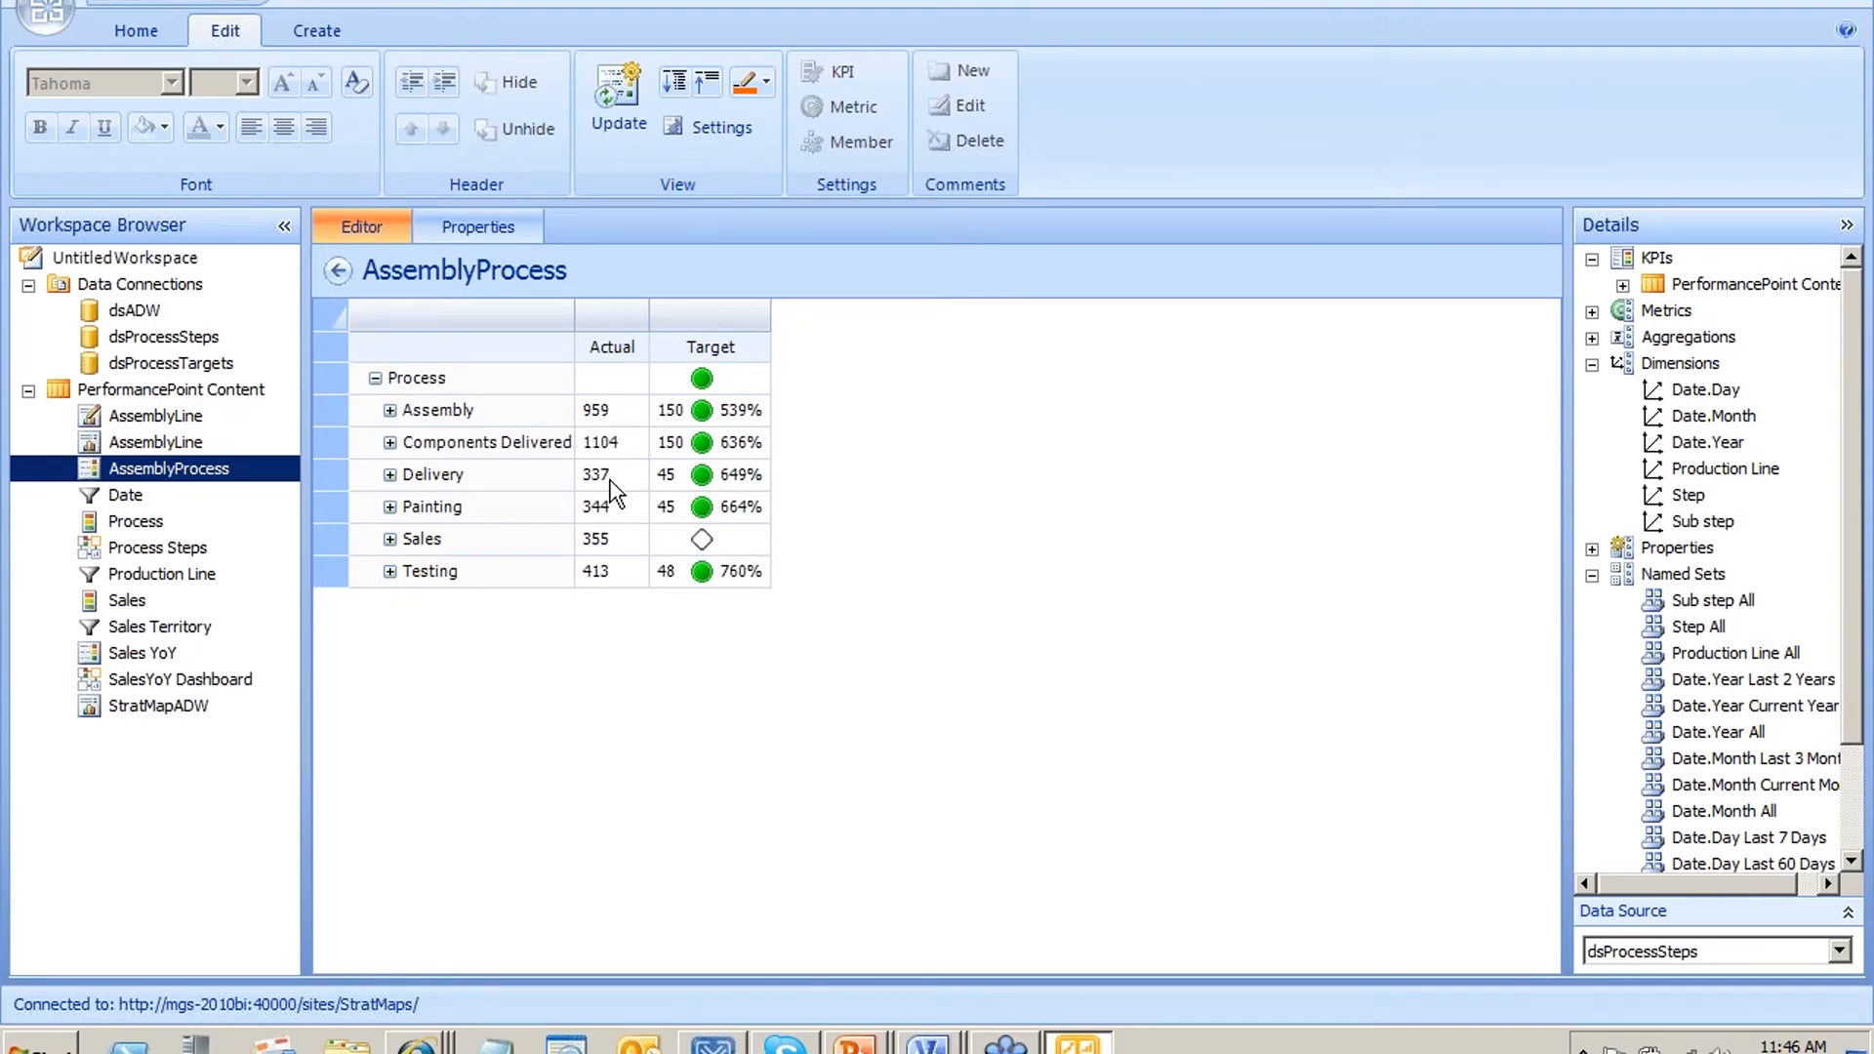
left_click(390, 411)
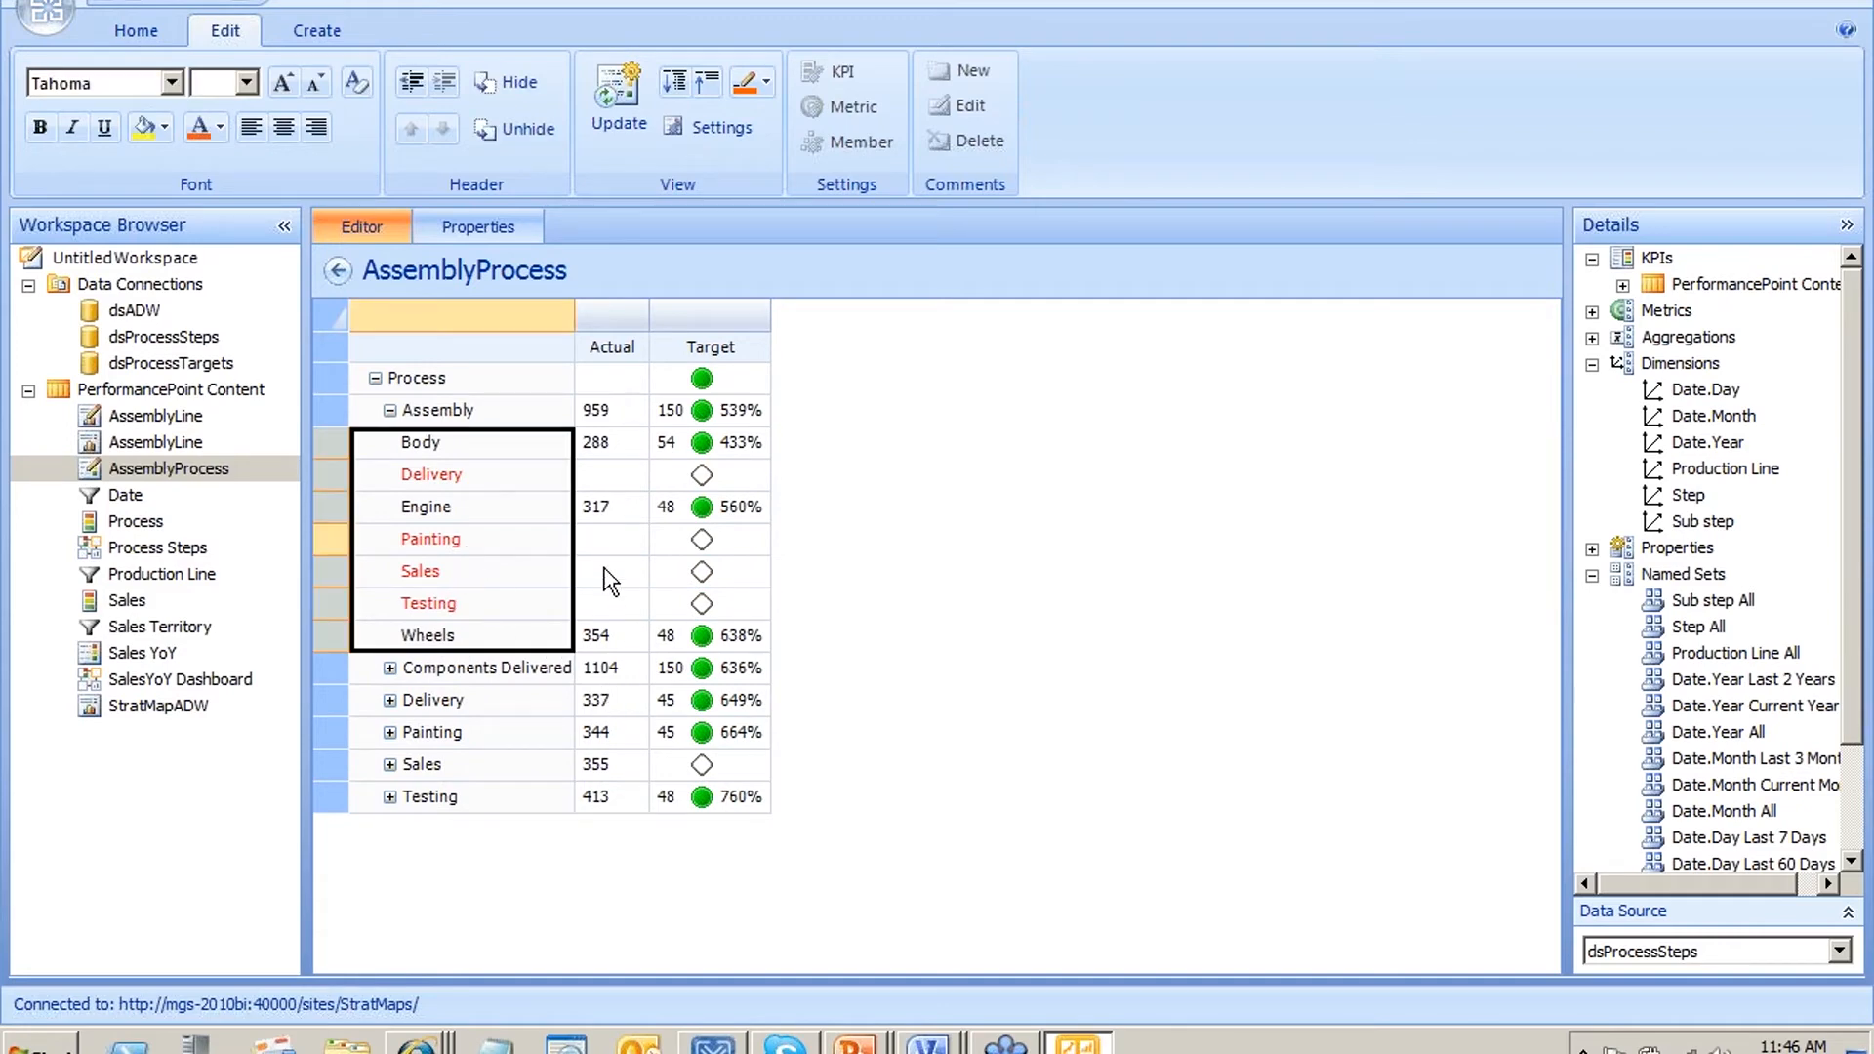
key("Delete")
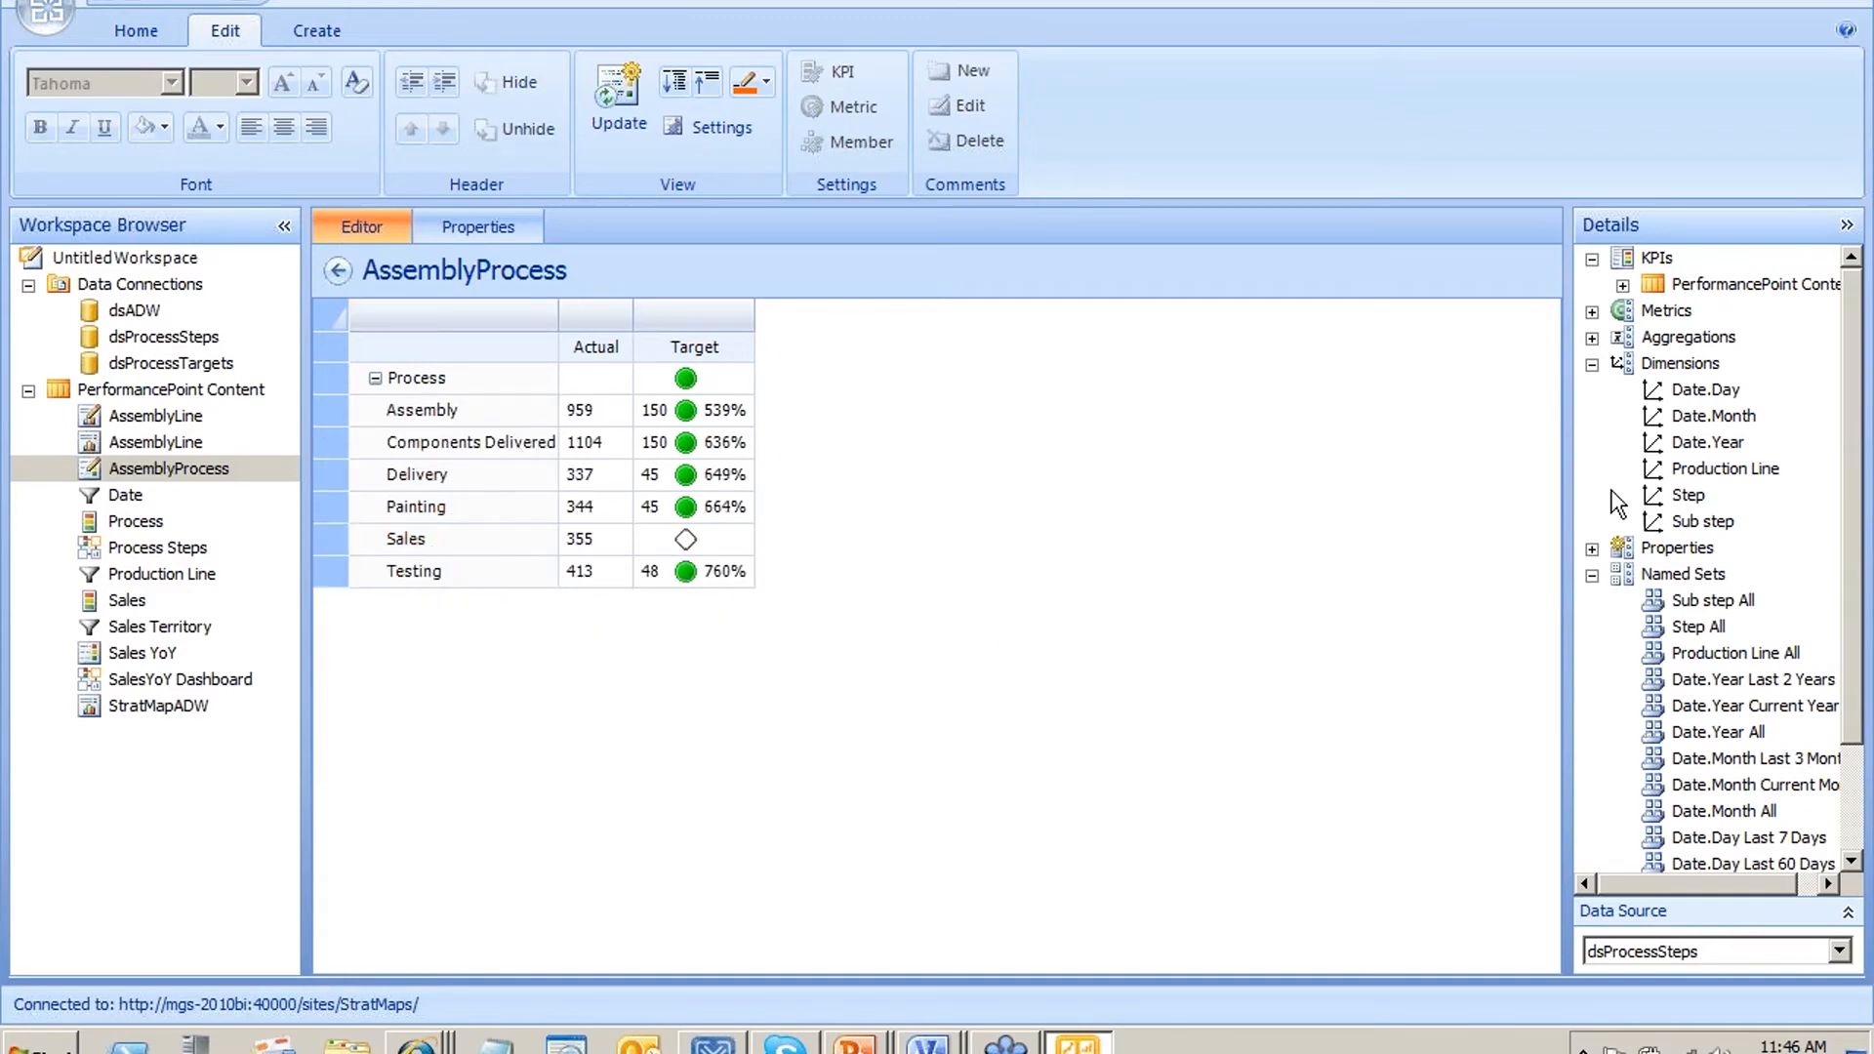
Add the Production Line members Line 1, Line 2 and Line 4 beneath each AssemblyProcess step and update the scorecard
left_click_drag(1724, 471, 557, 485)
left_click(543, 282)
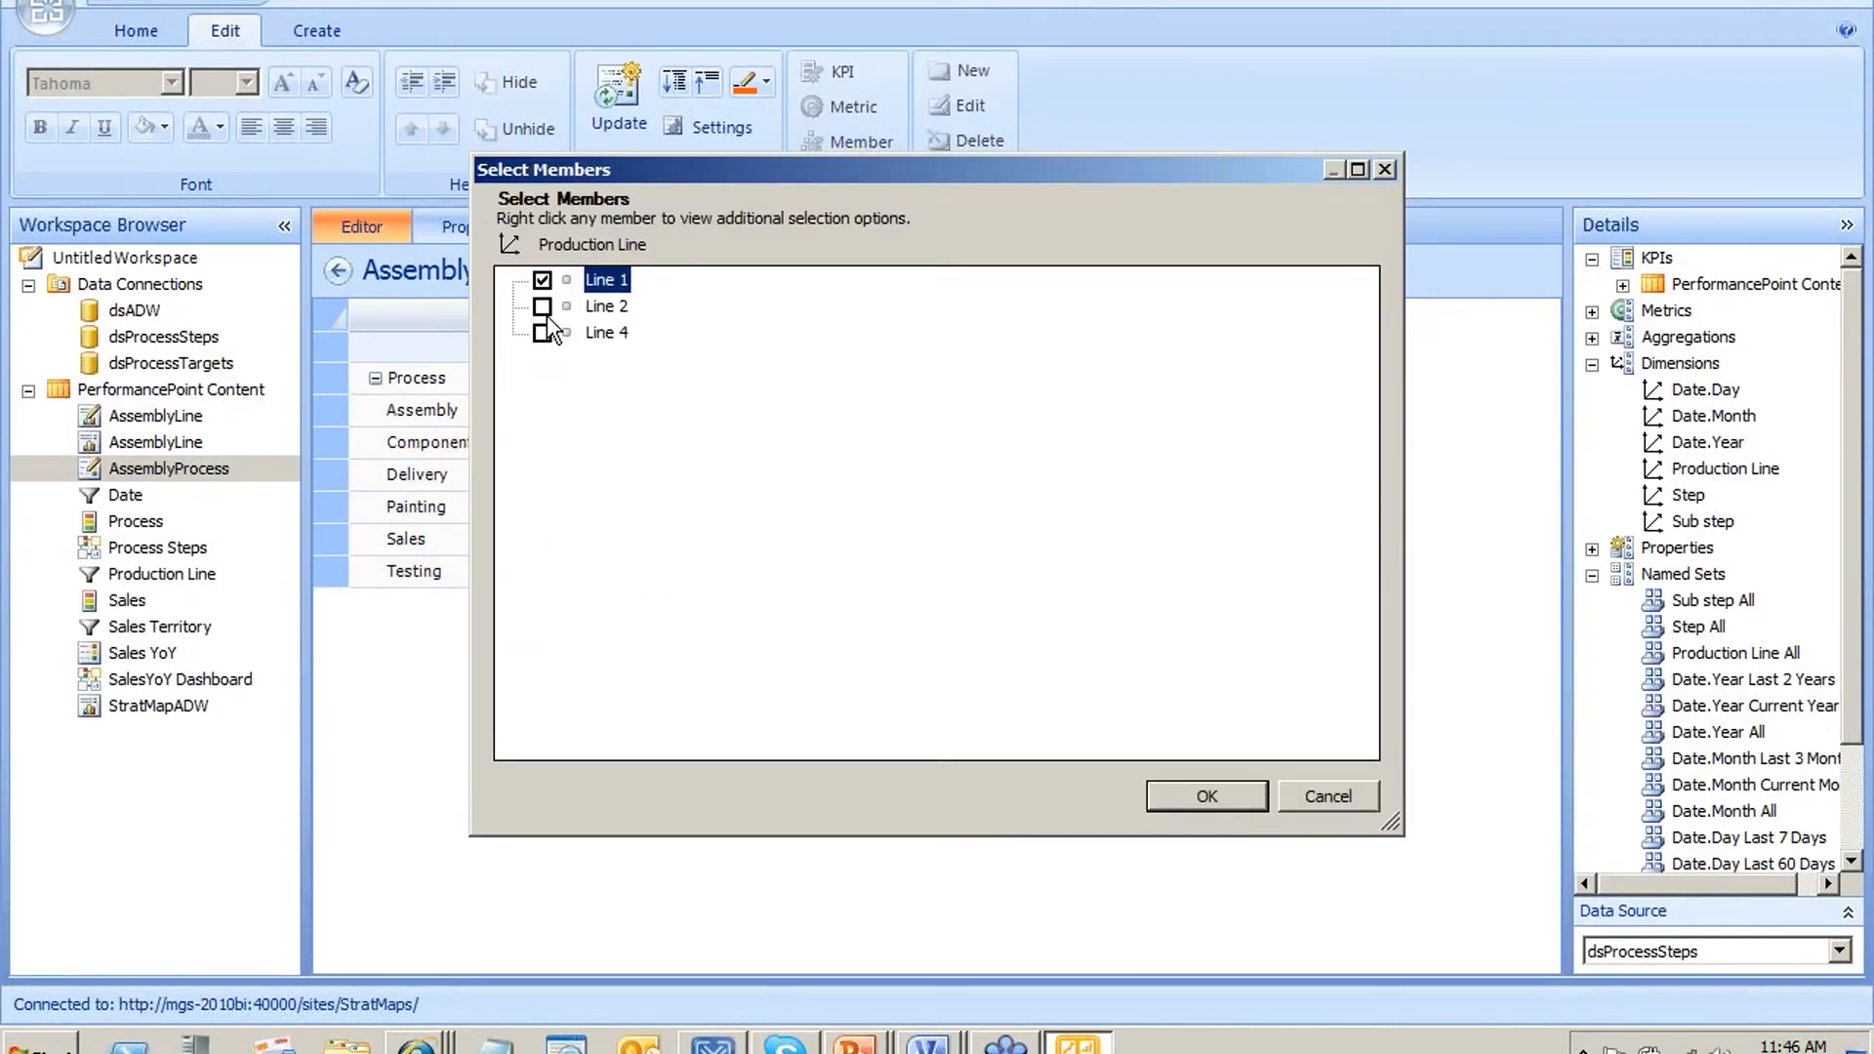
left_click(543, 308)
left_click(543, 334)
left_click(1193, 797)
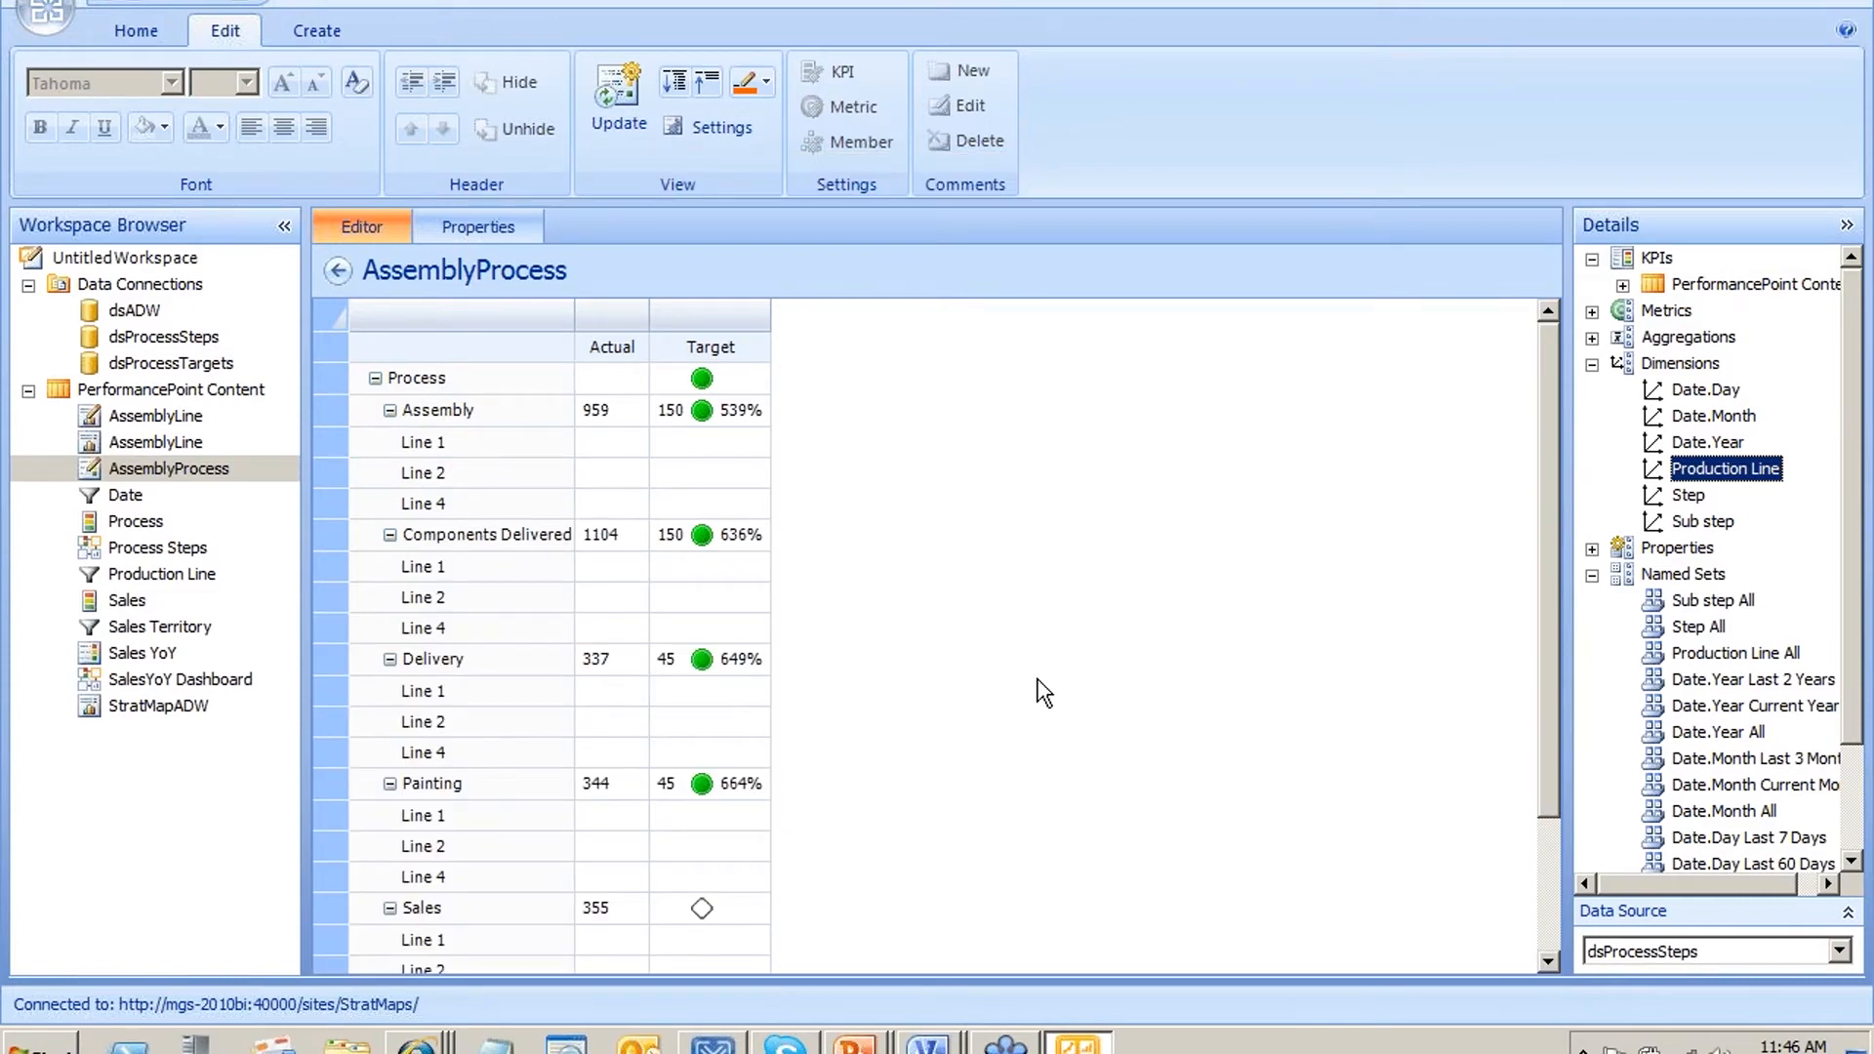
left_click(629, 125)
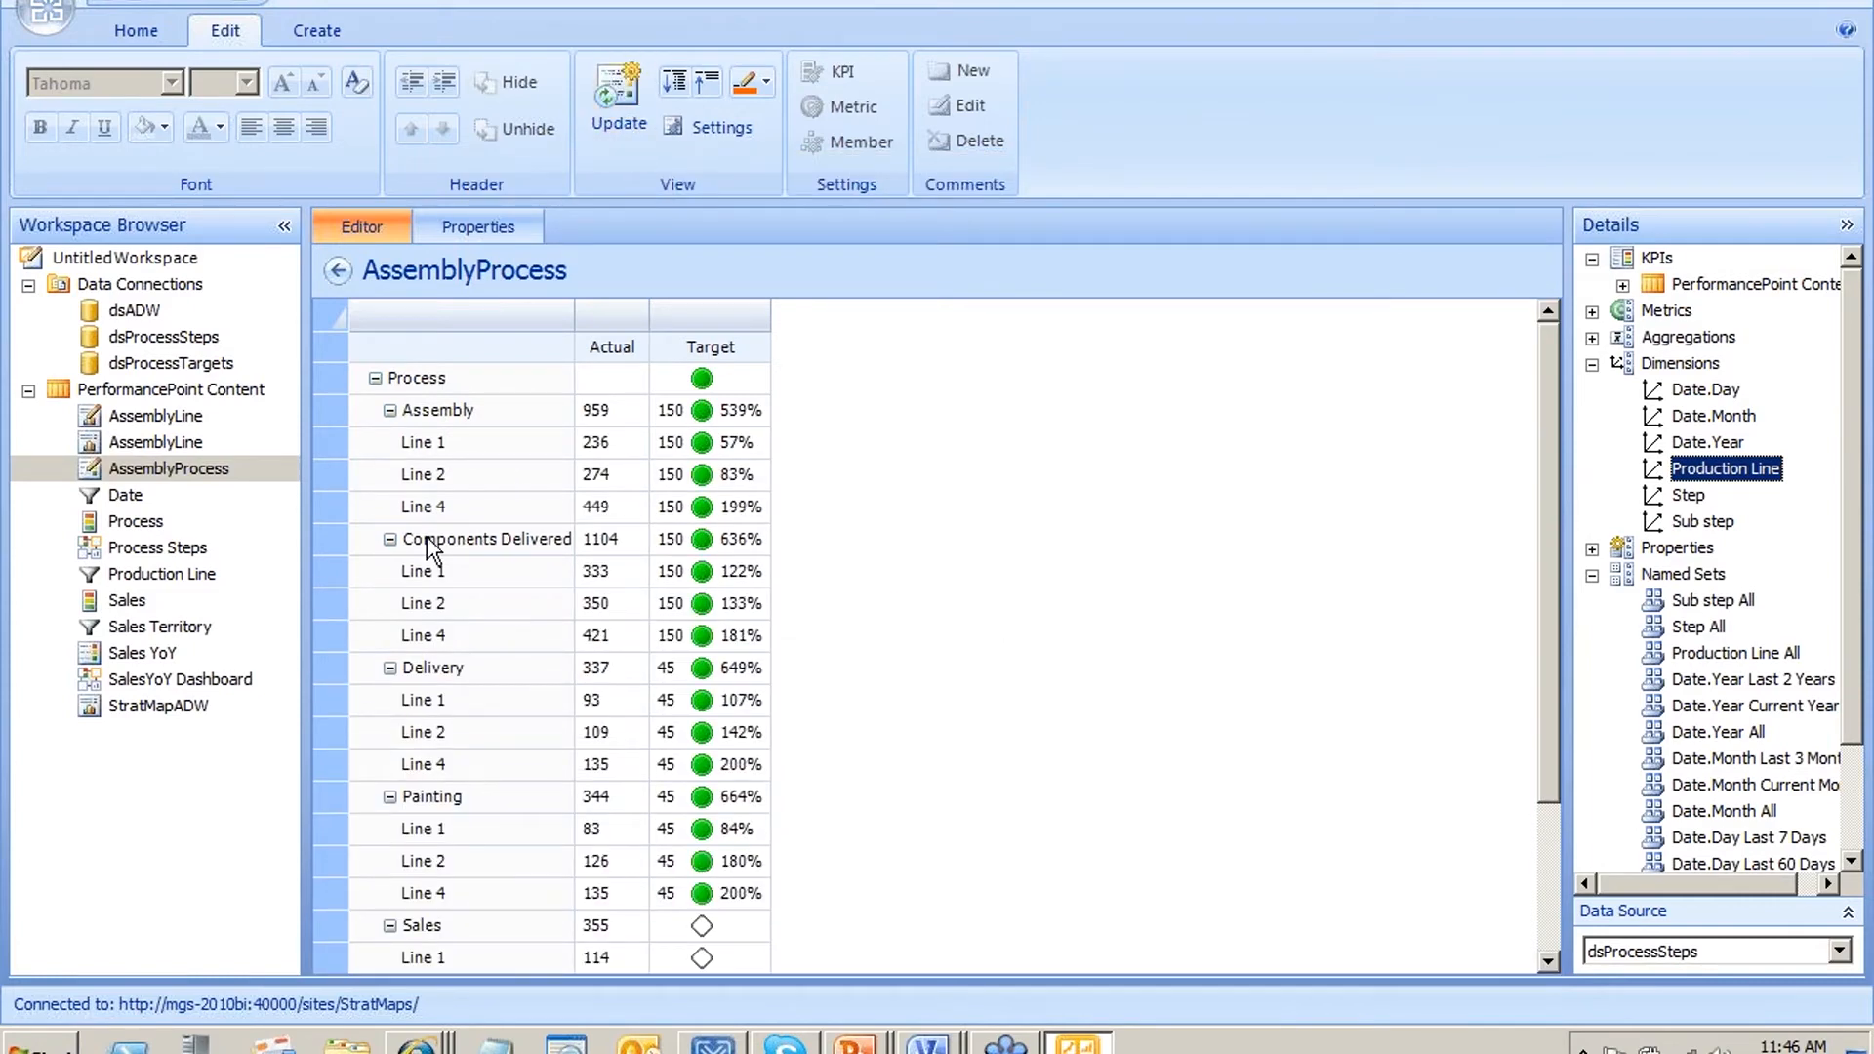
Save the modified AssemblyProcess scorecard
left_click(209, 485)
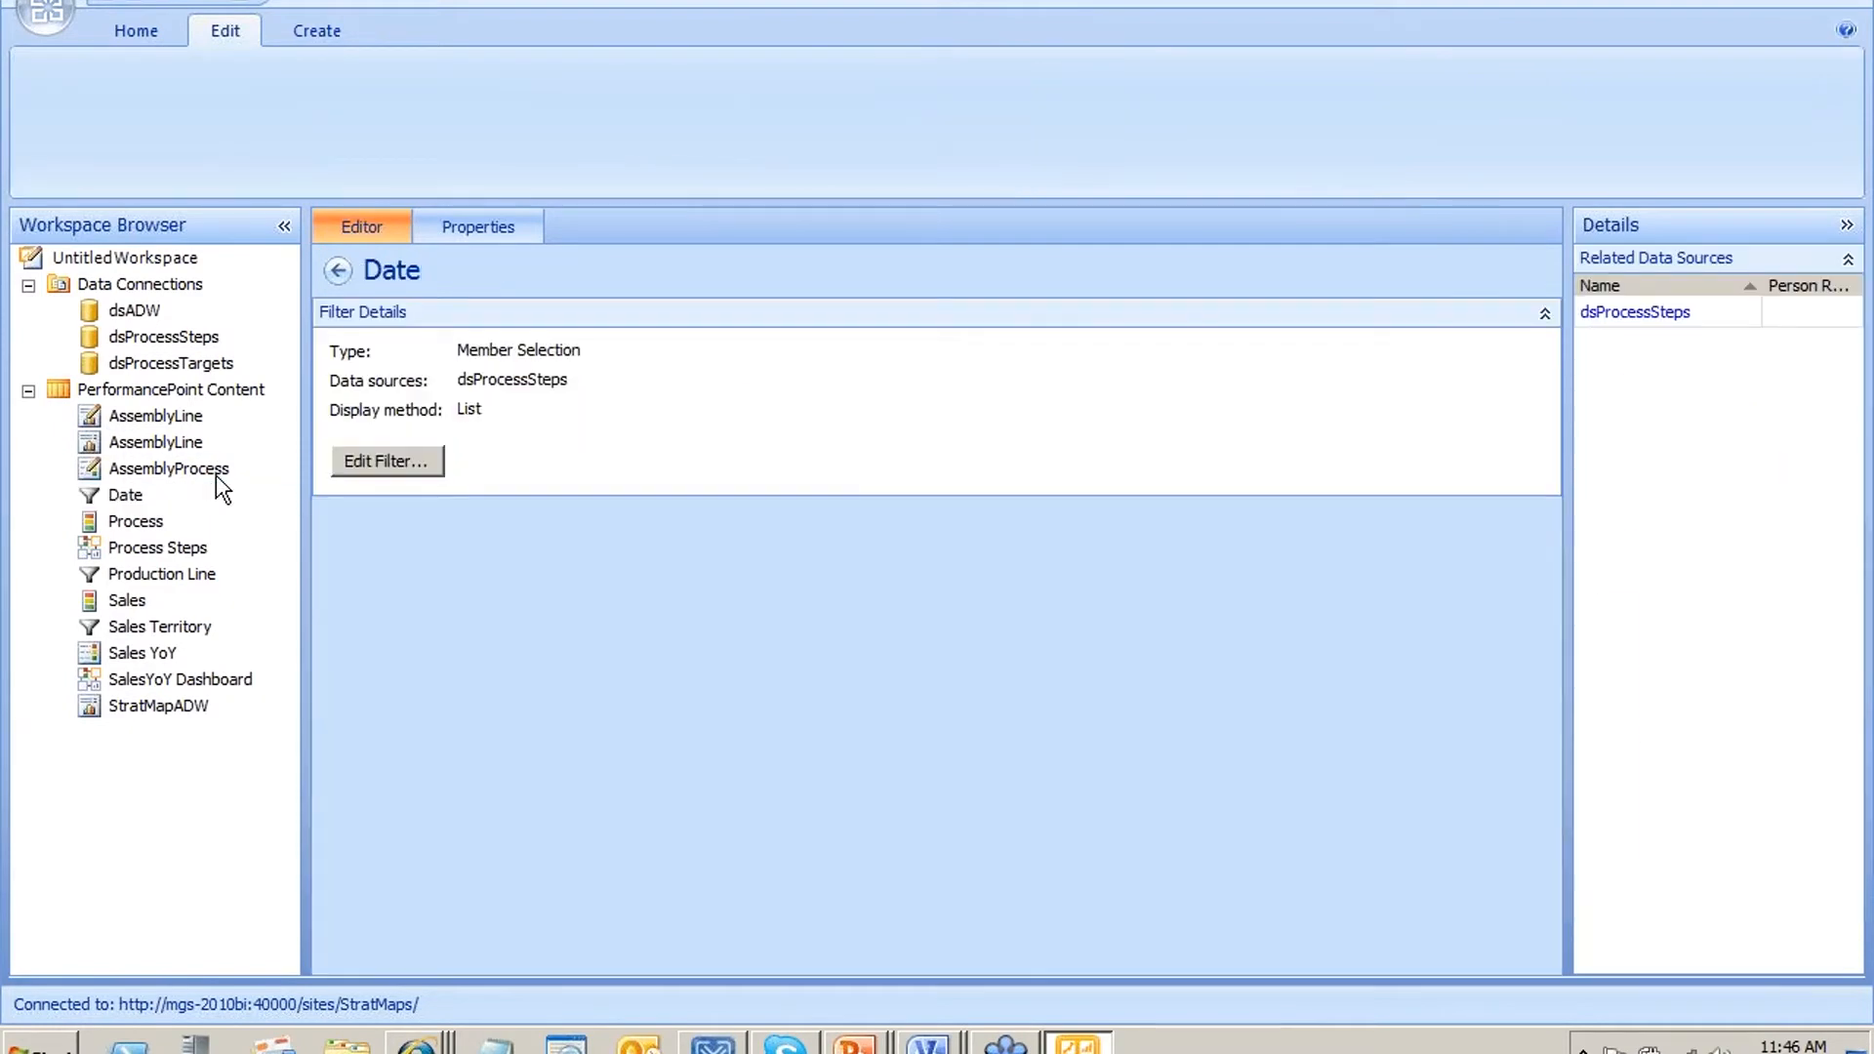
right_click(217, 477)
left_click(297, 672)
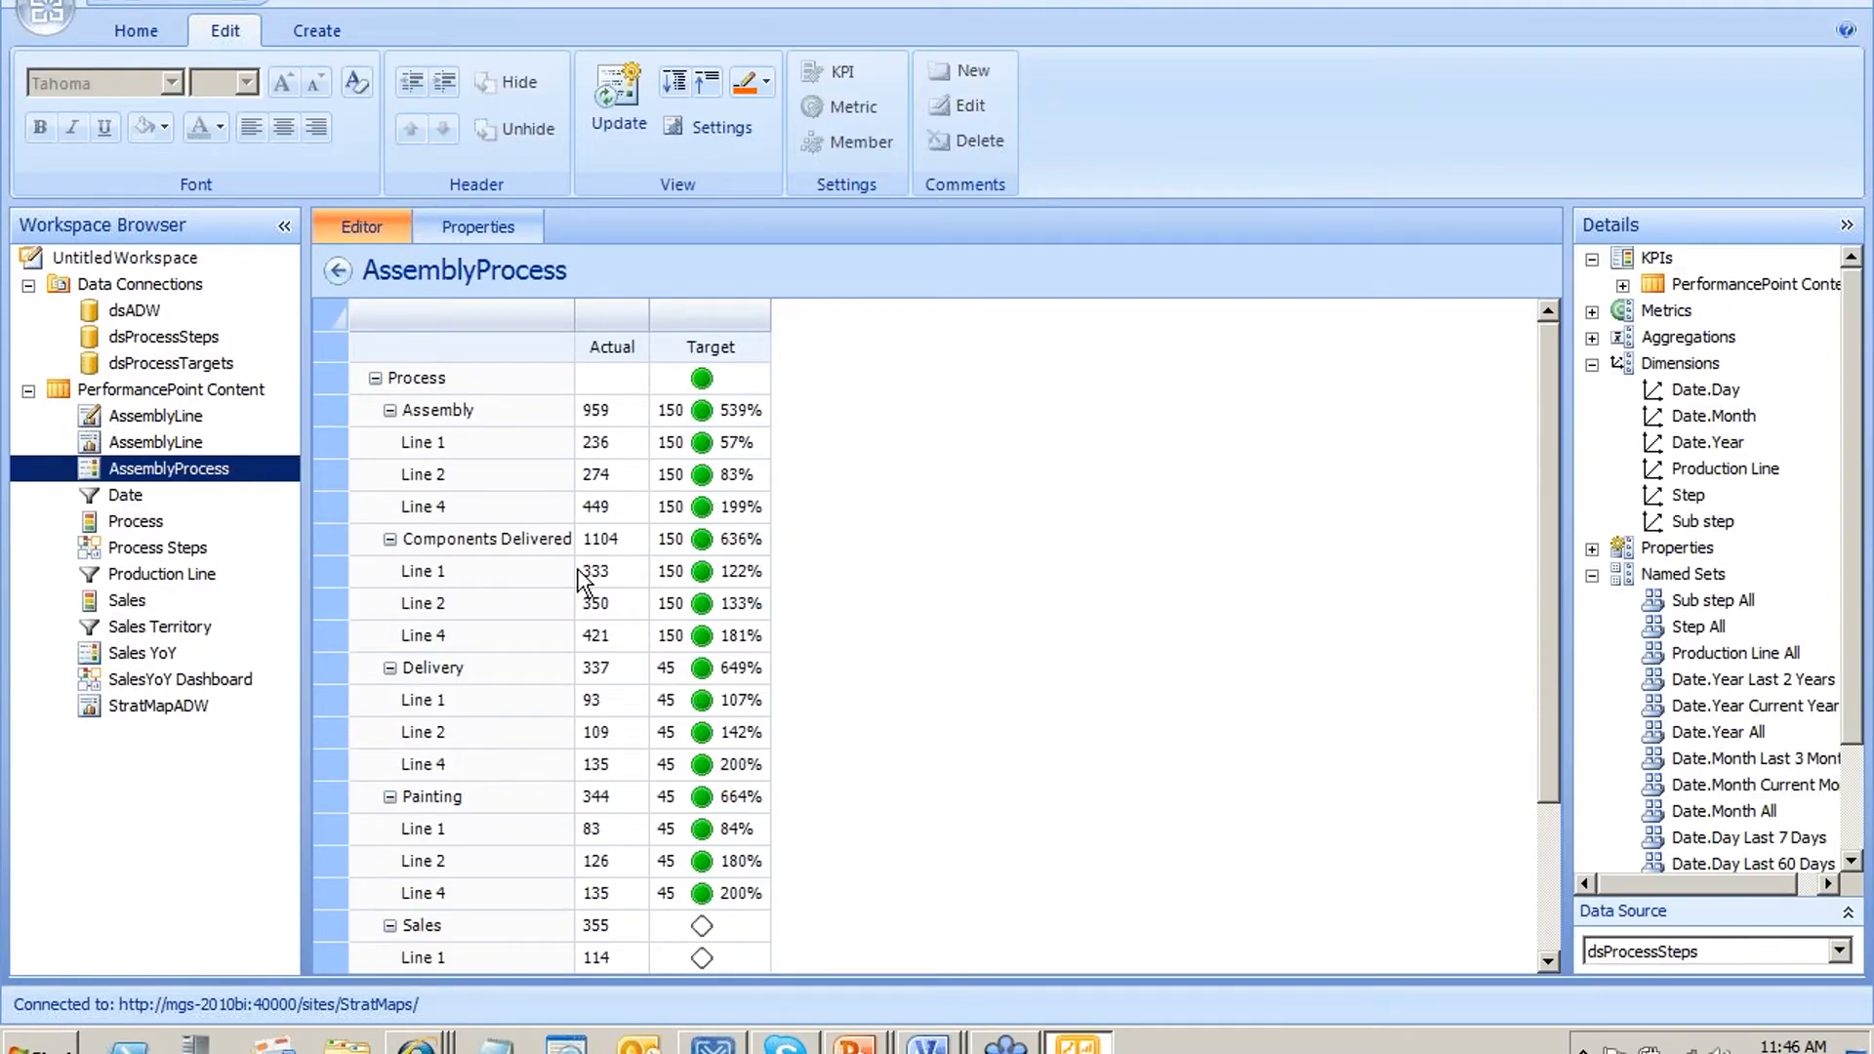
Compare the new AssemblyLine strategy map with the existing AssemblyLine map and check StratMapADW
left_click(151, 416)
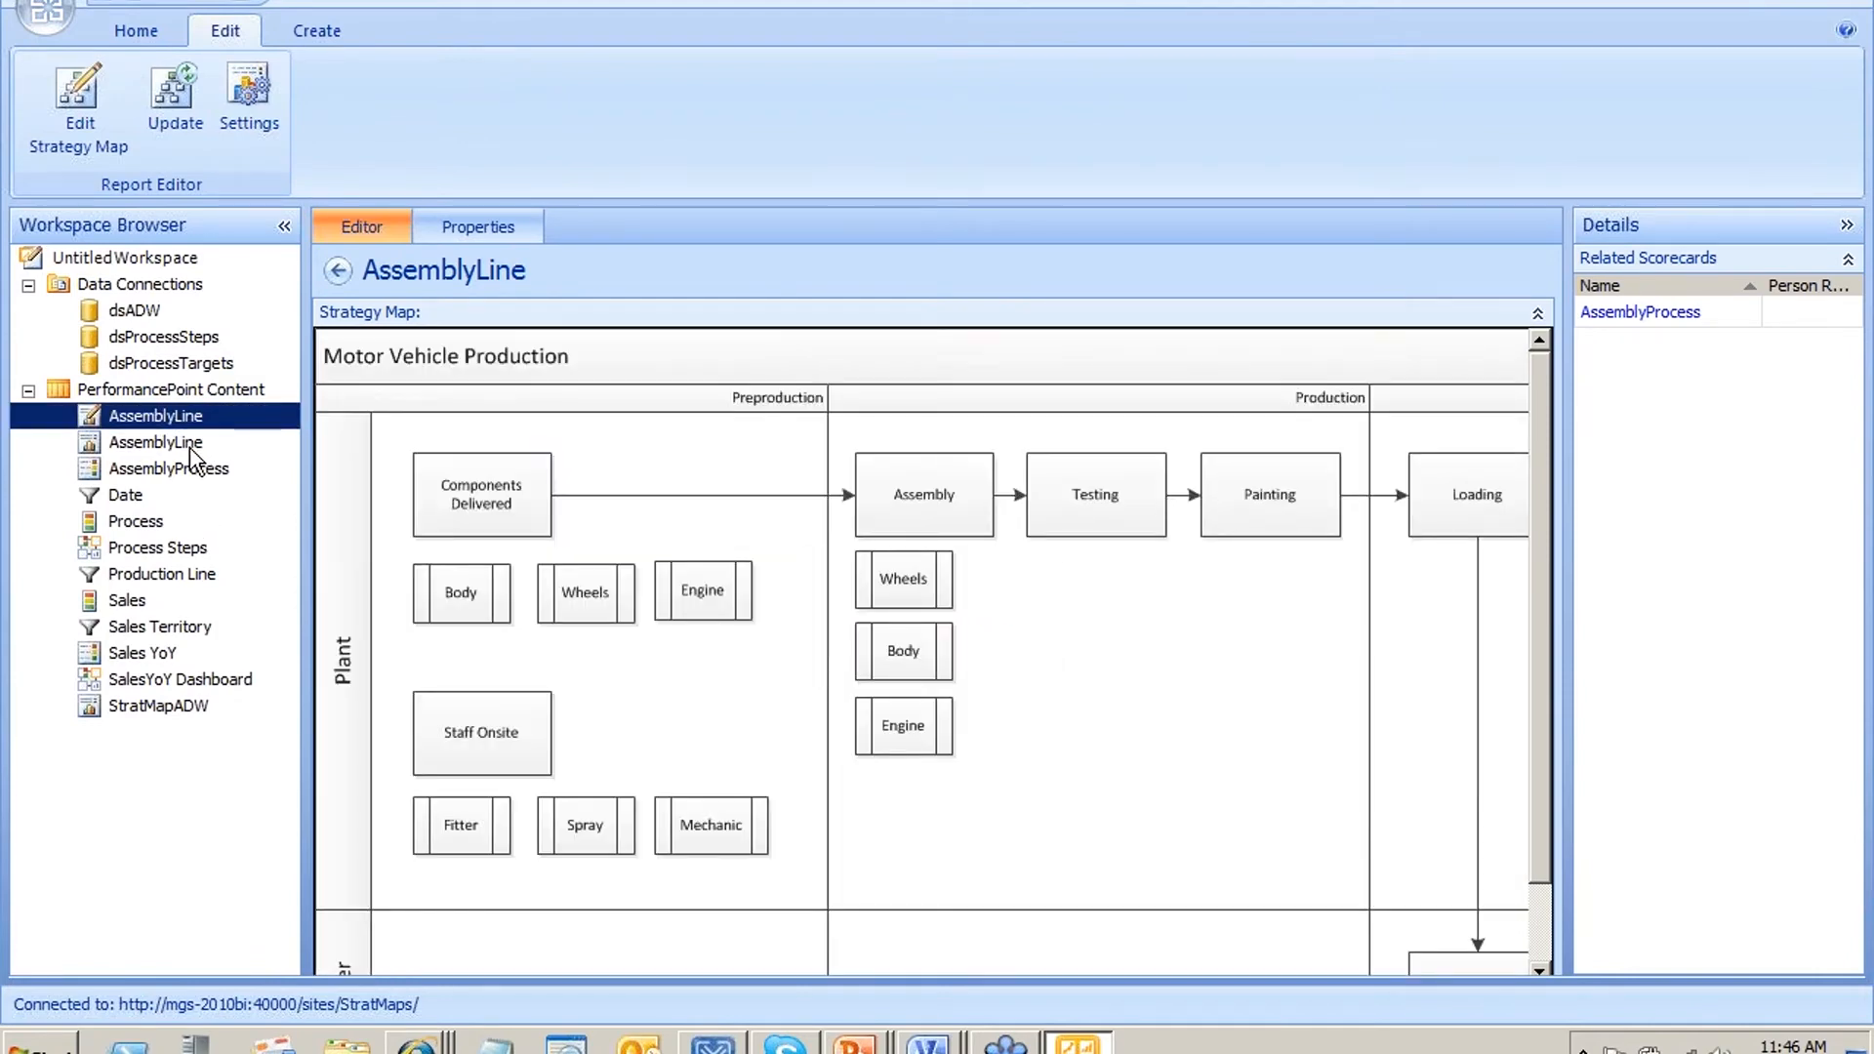
left_click(189, 446)
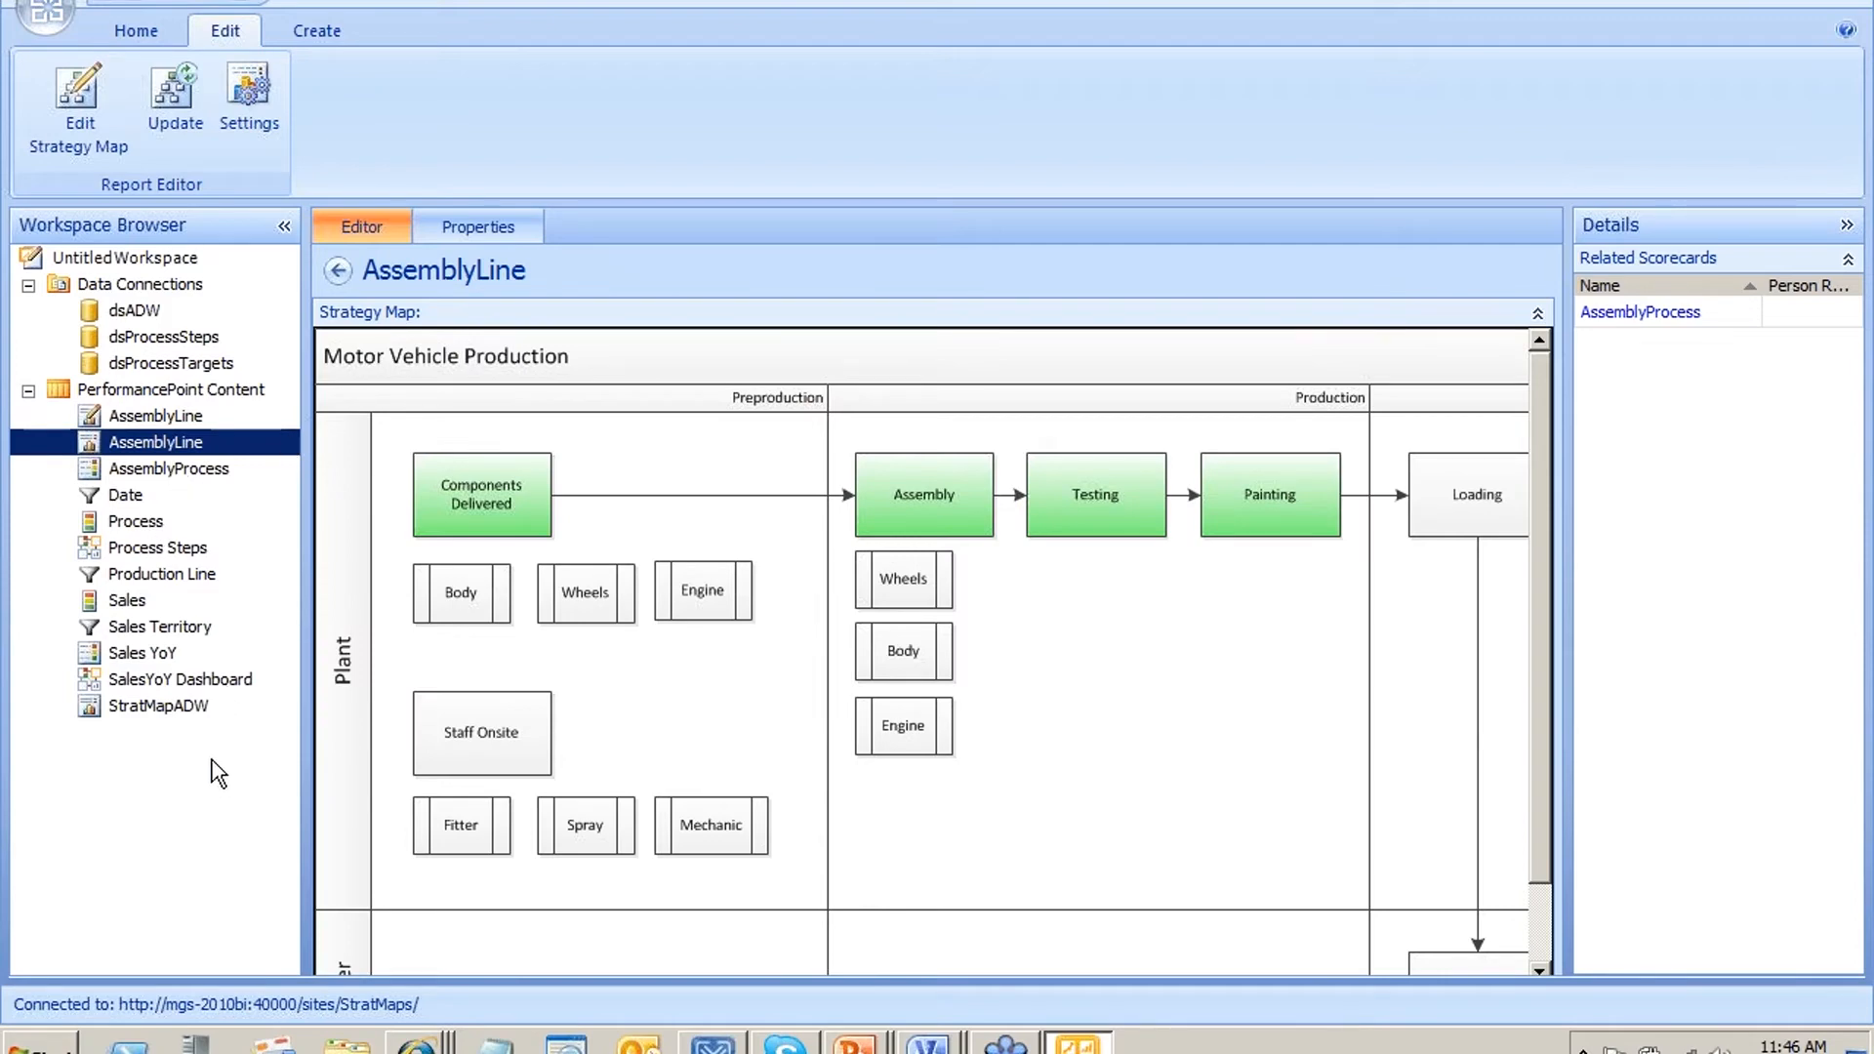
left_click(156, 416)
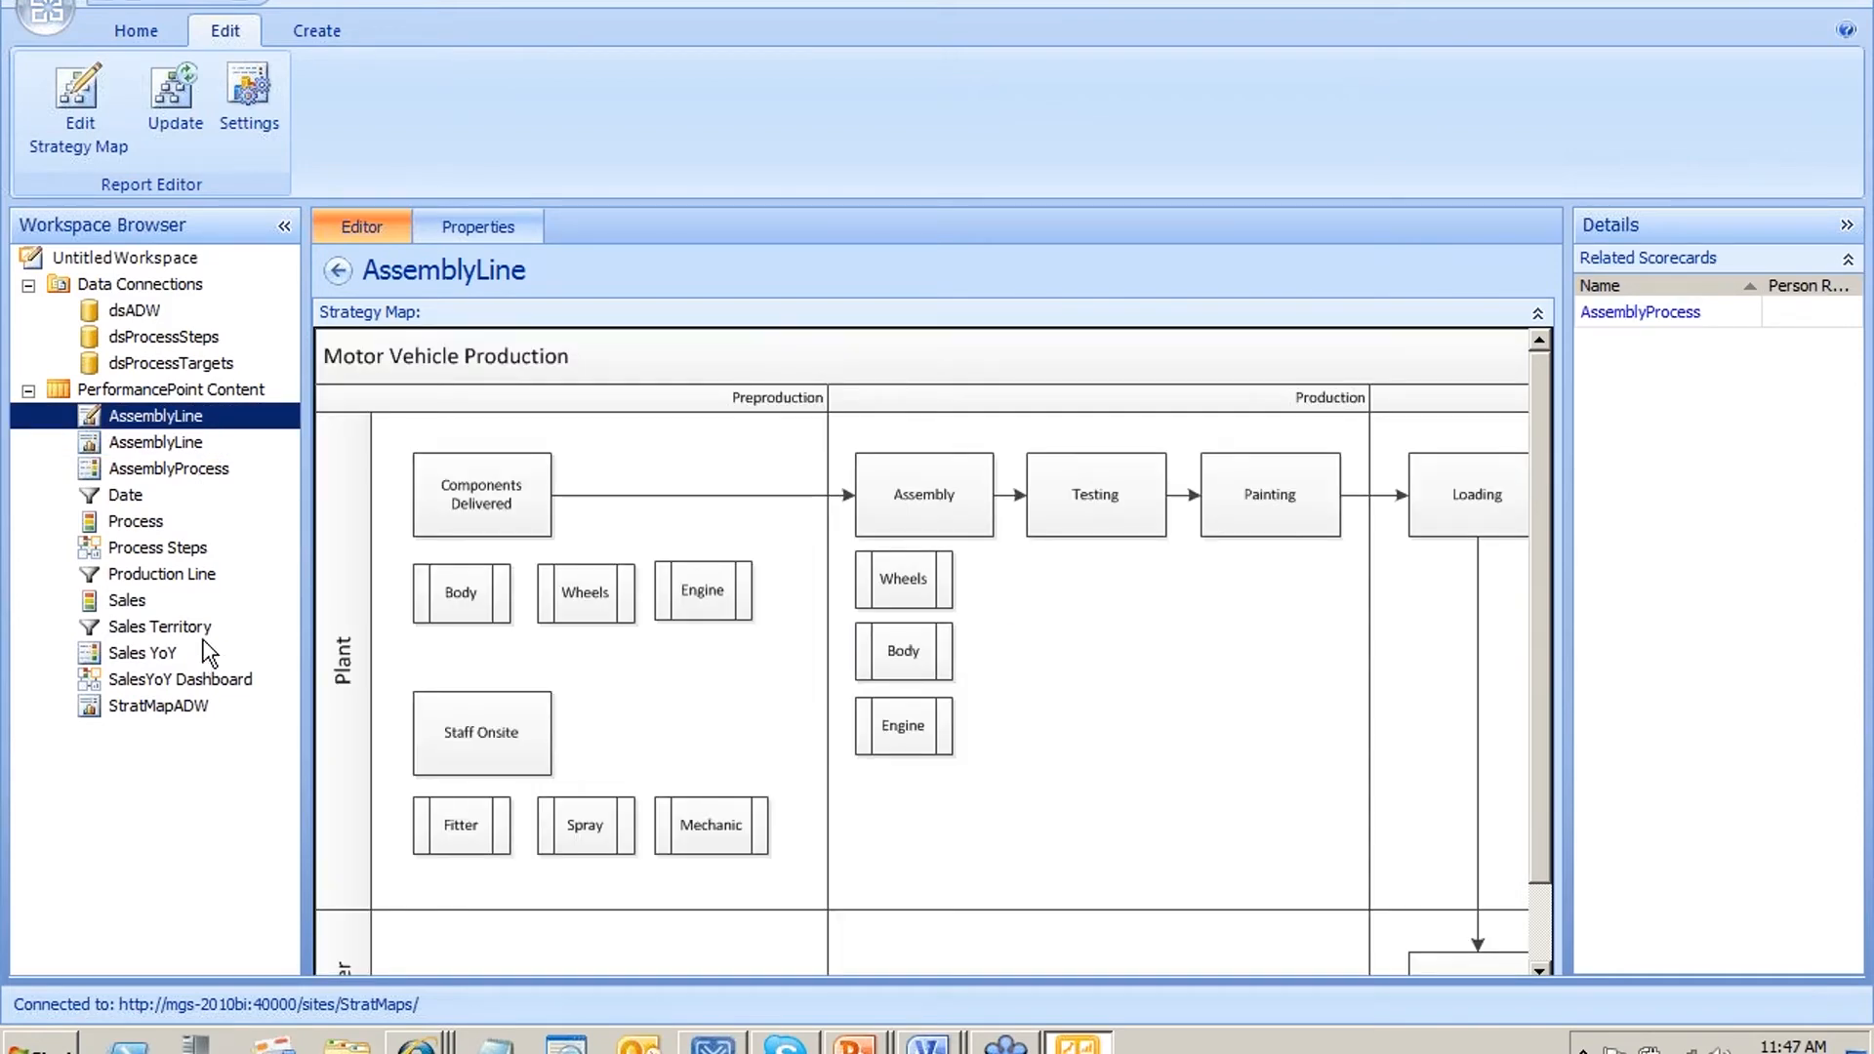
left_click(215, 709)
Open the new AssemblyLine map in a maximized strategy map editor and connect the loading bay shape to the Components Delivered target
left_click(191, 417)
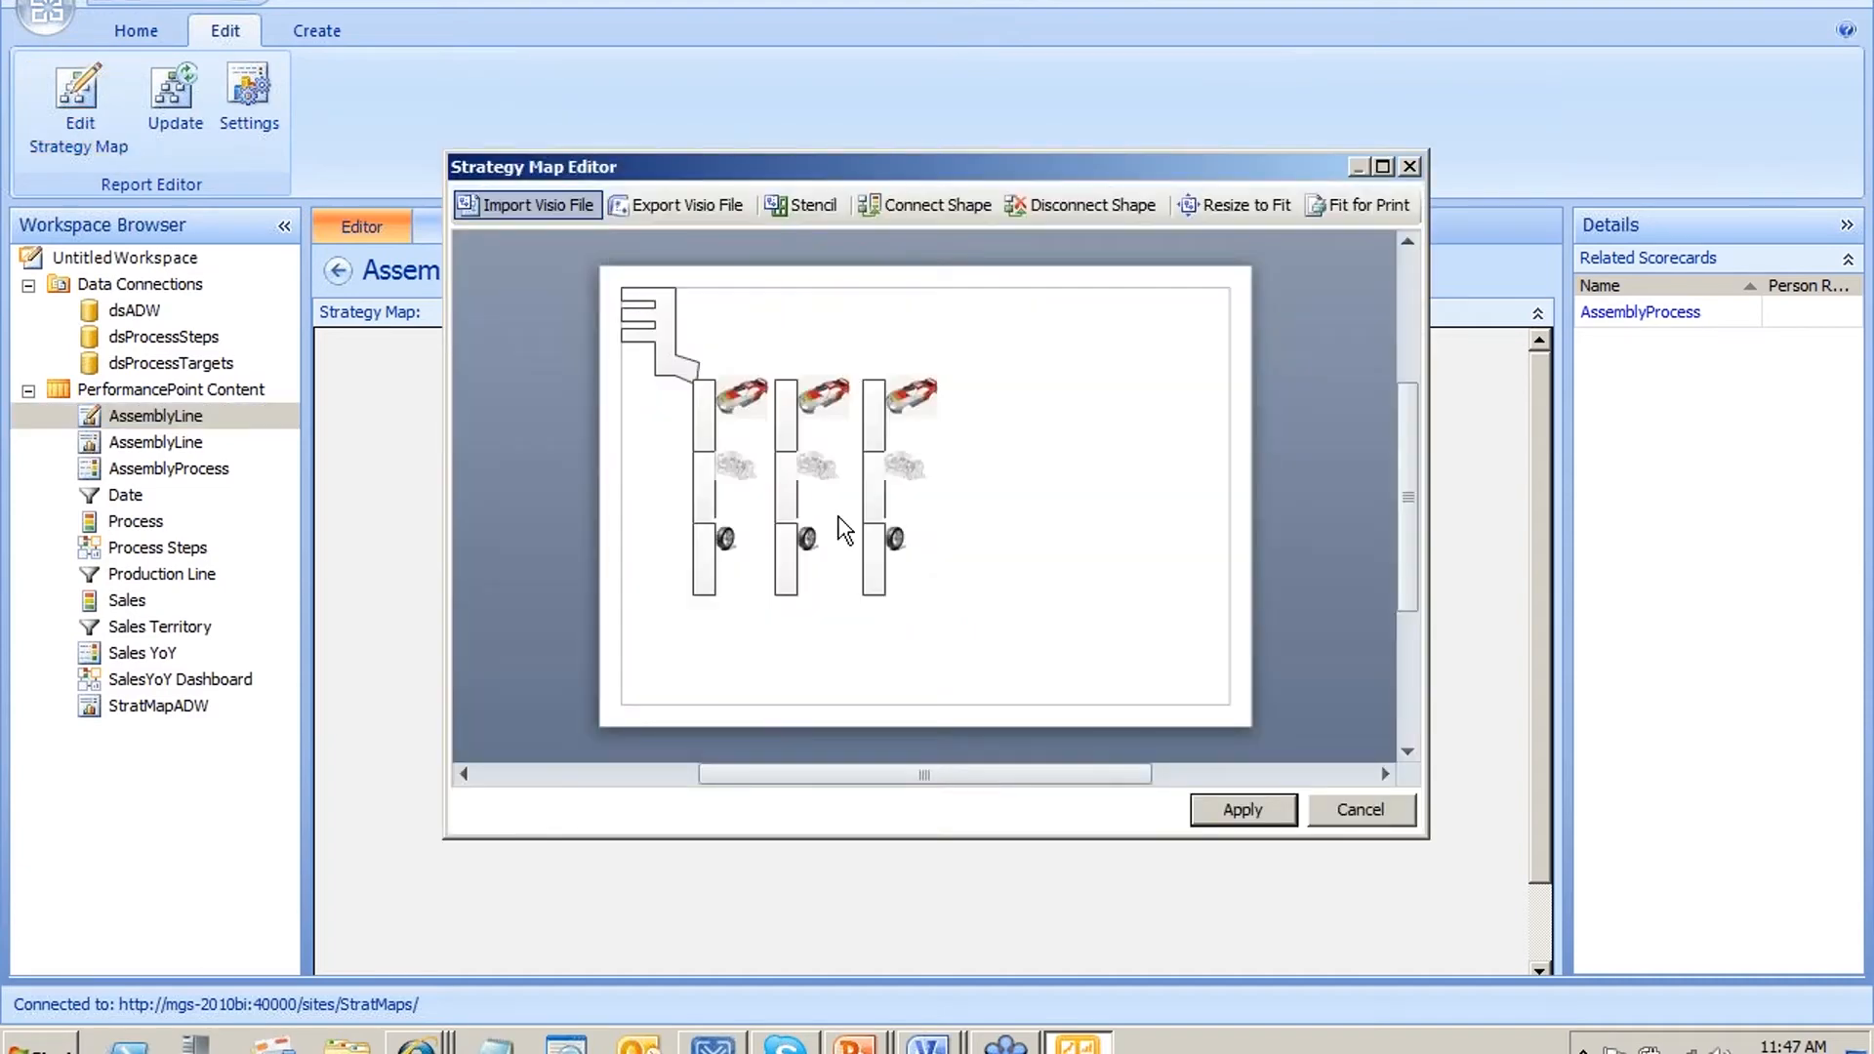
left_click(1383, 166)
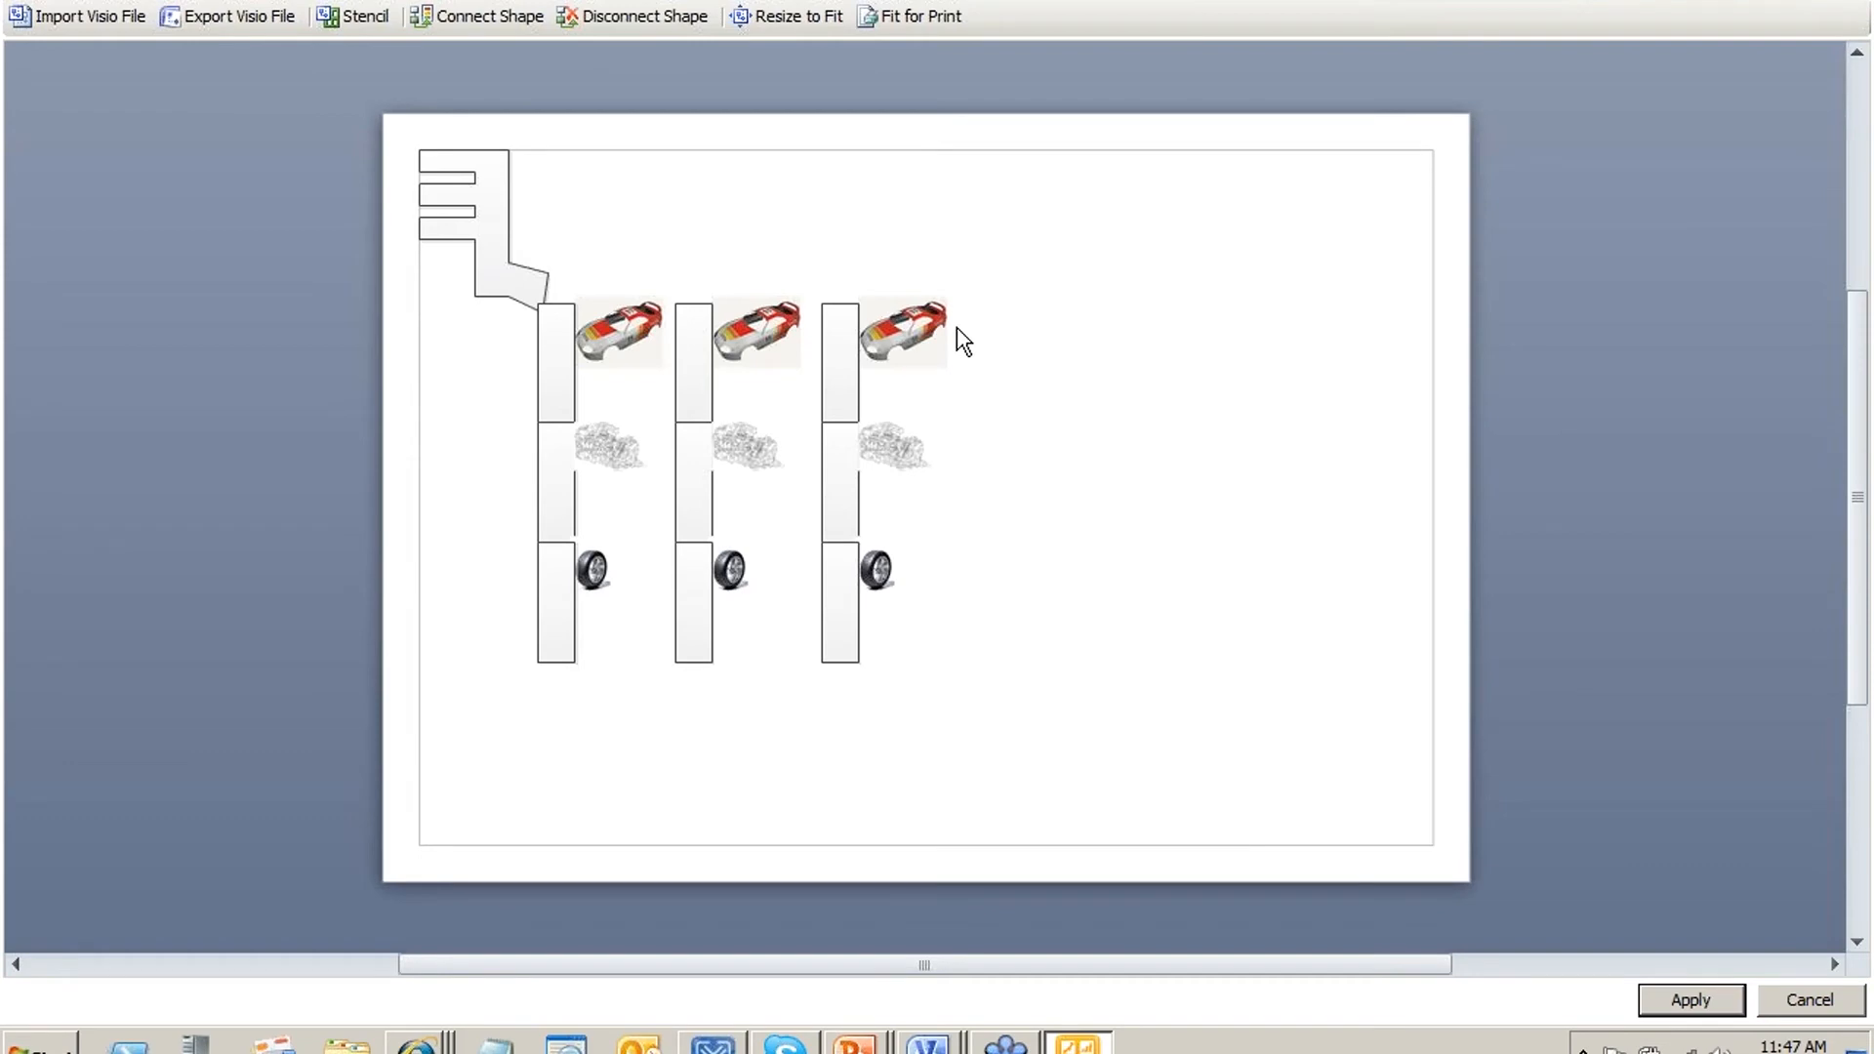
left_click(515, 16)
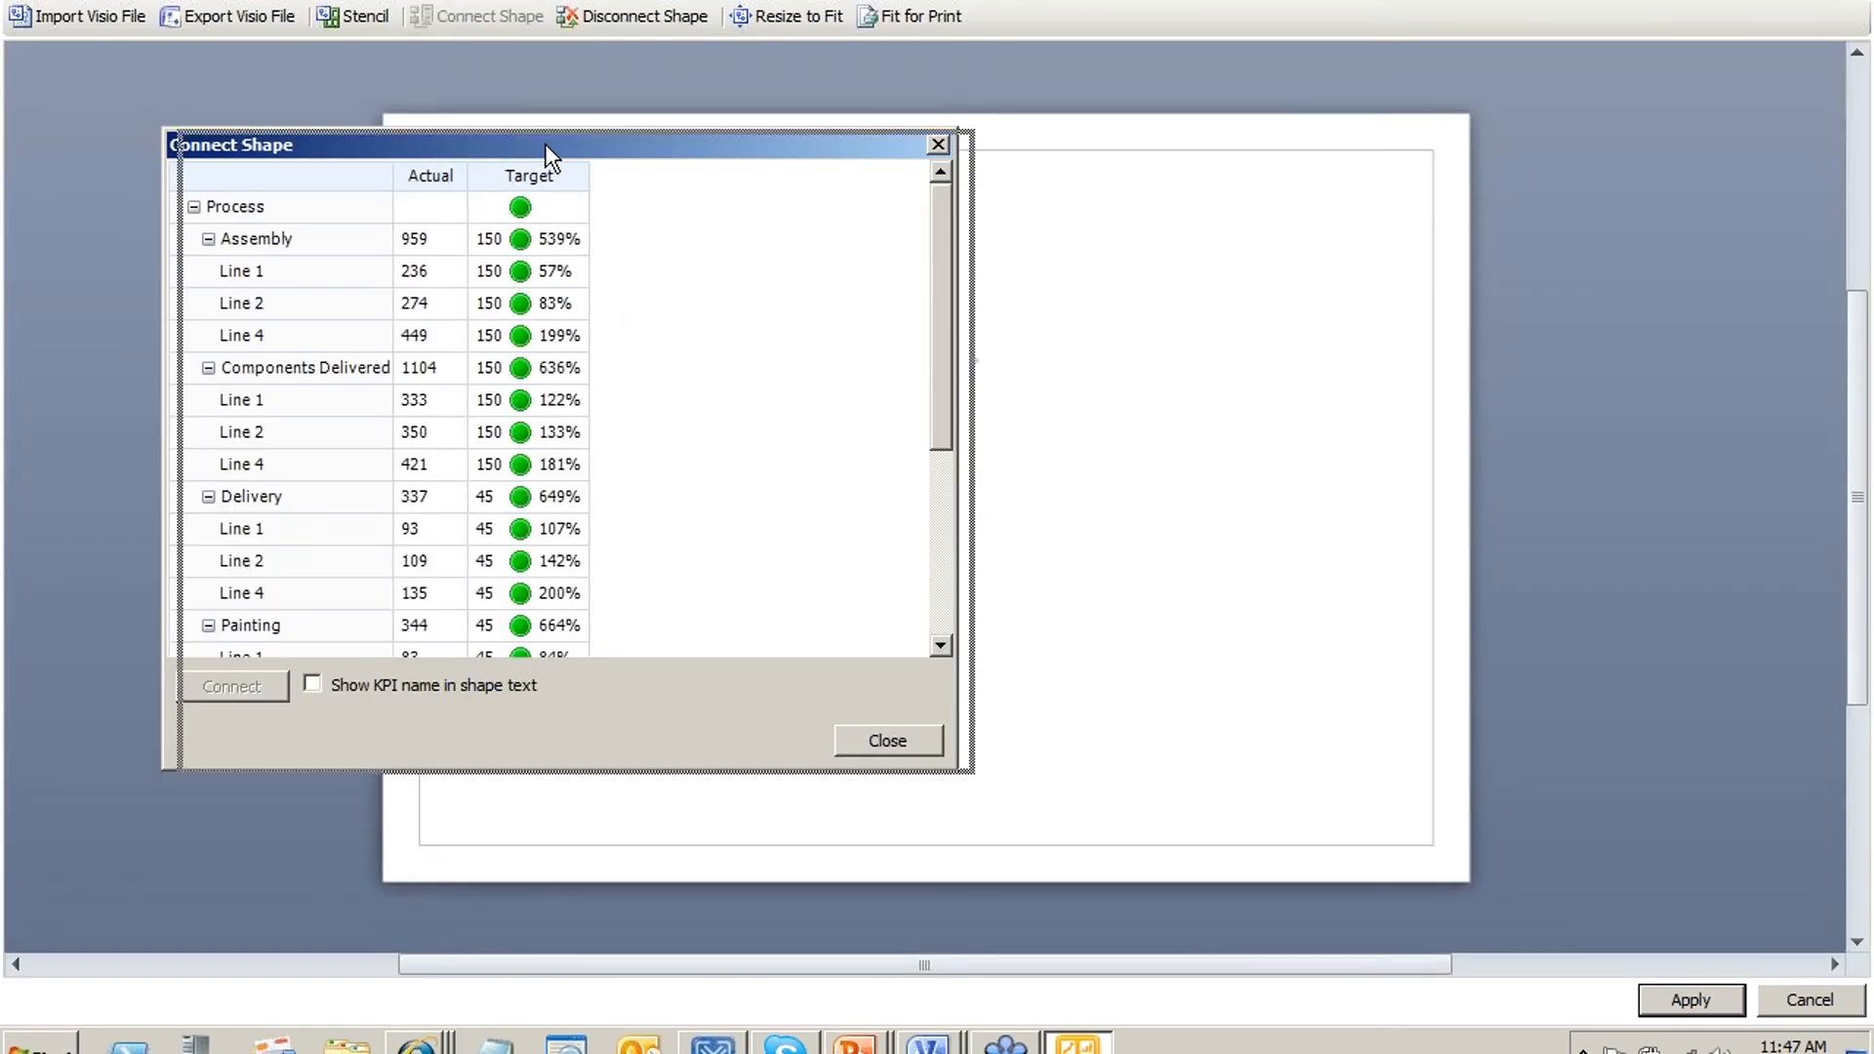
left_click_drag(545, 144, 1376, 121)
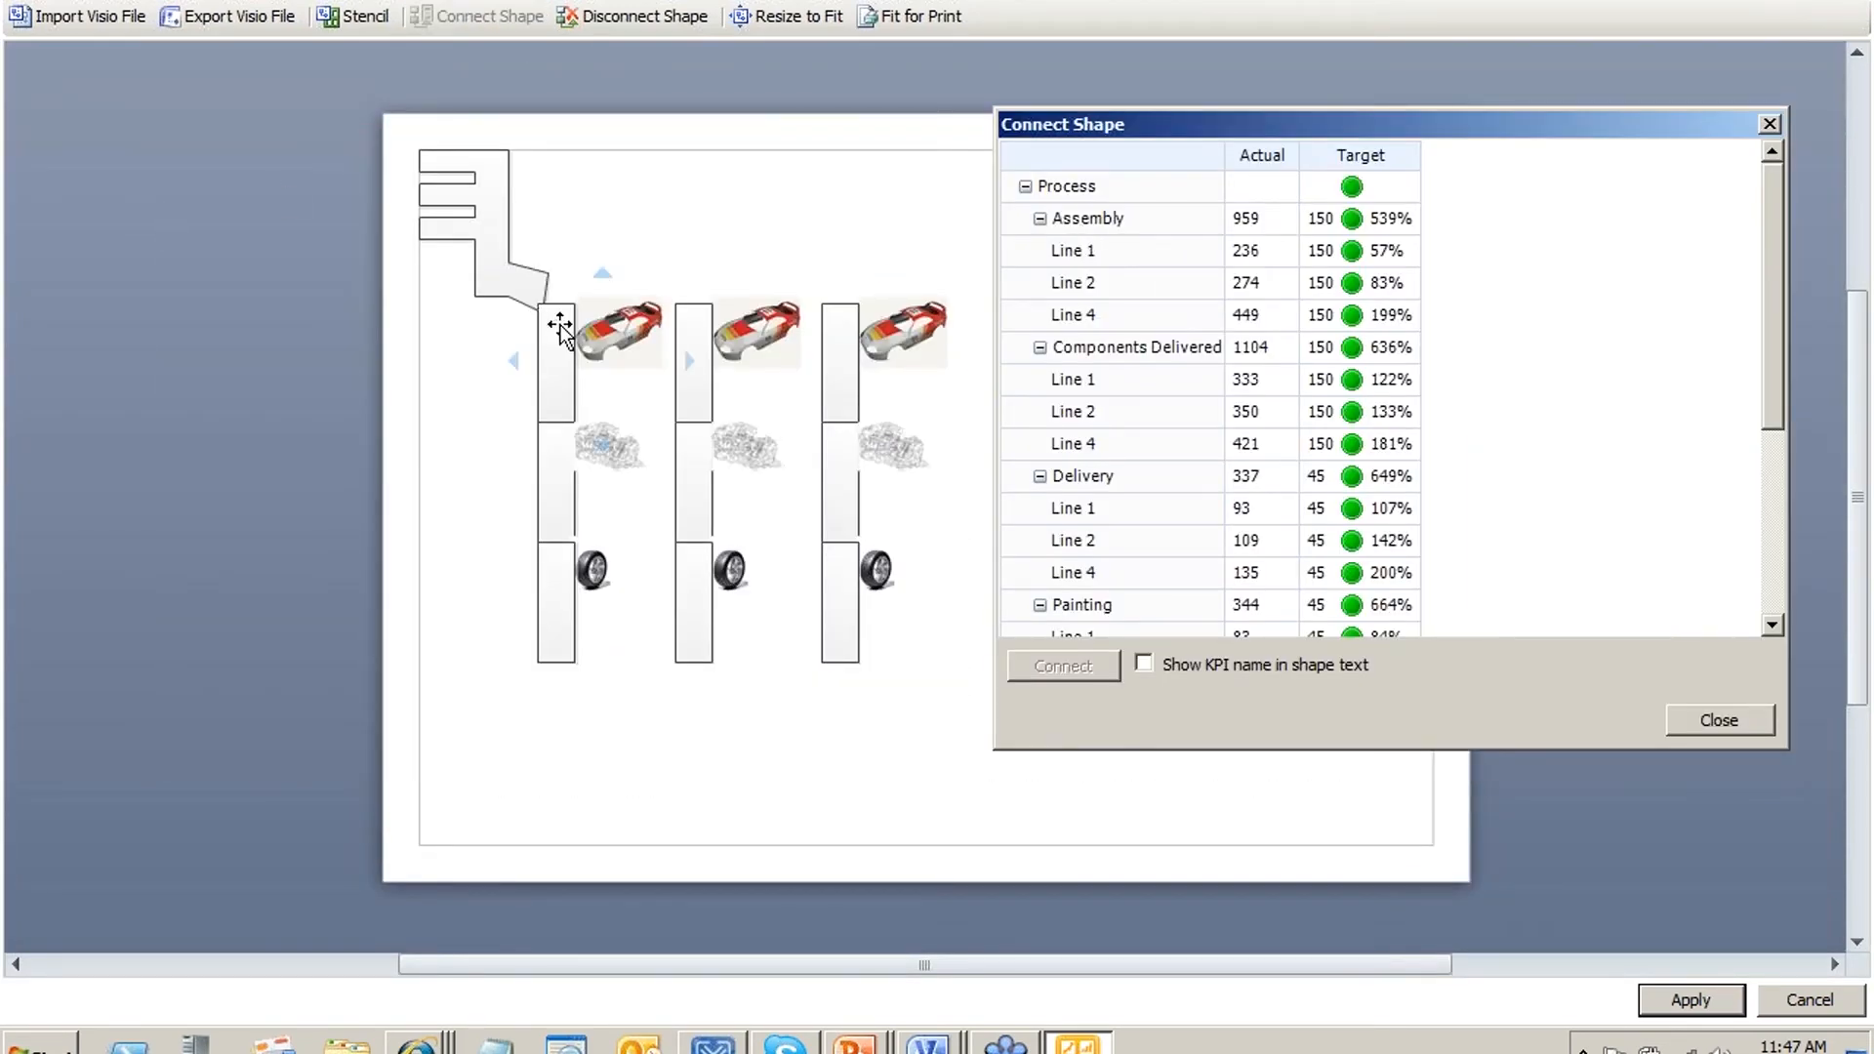
left_click(503, 274)
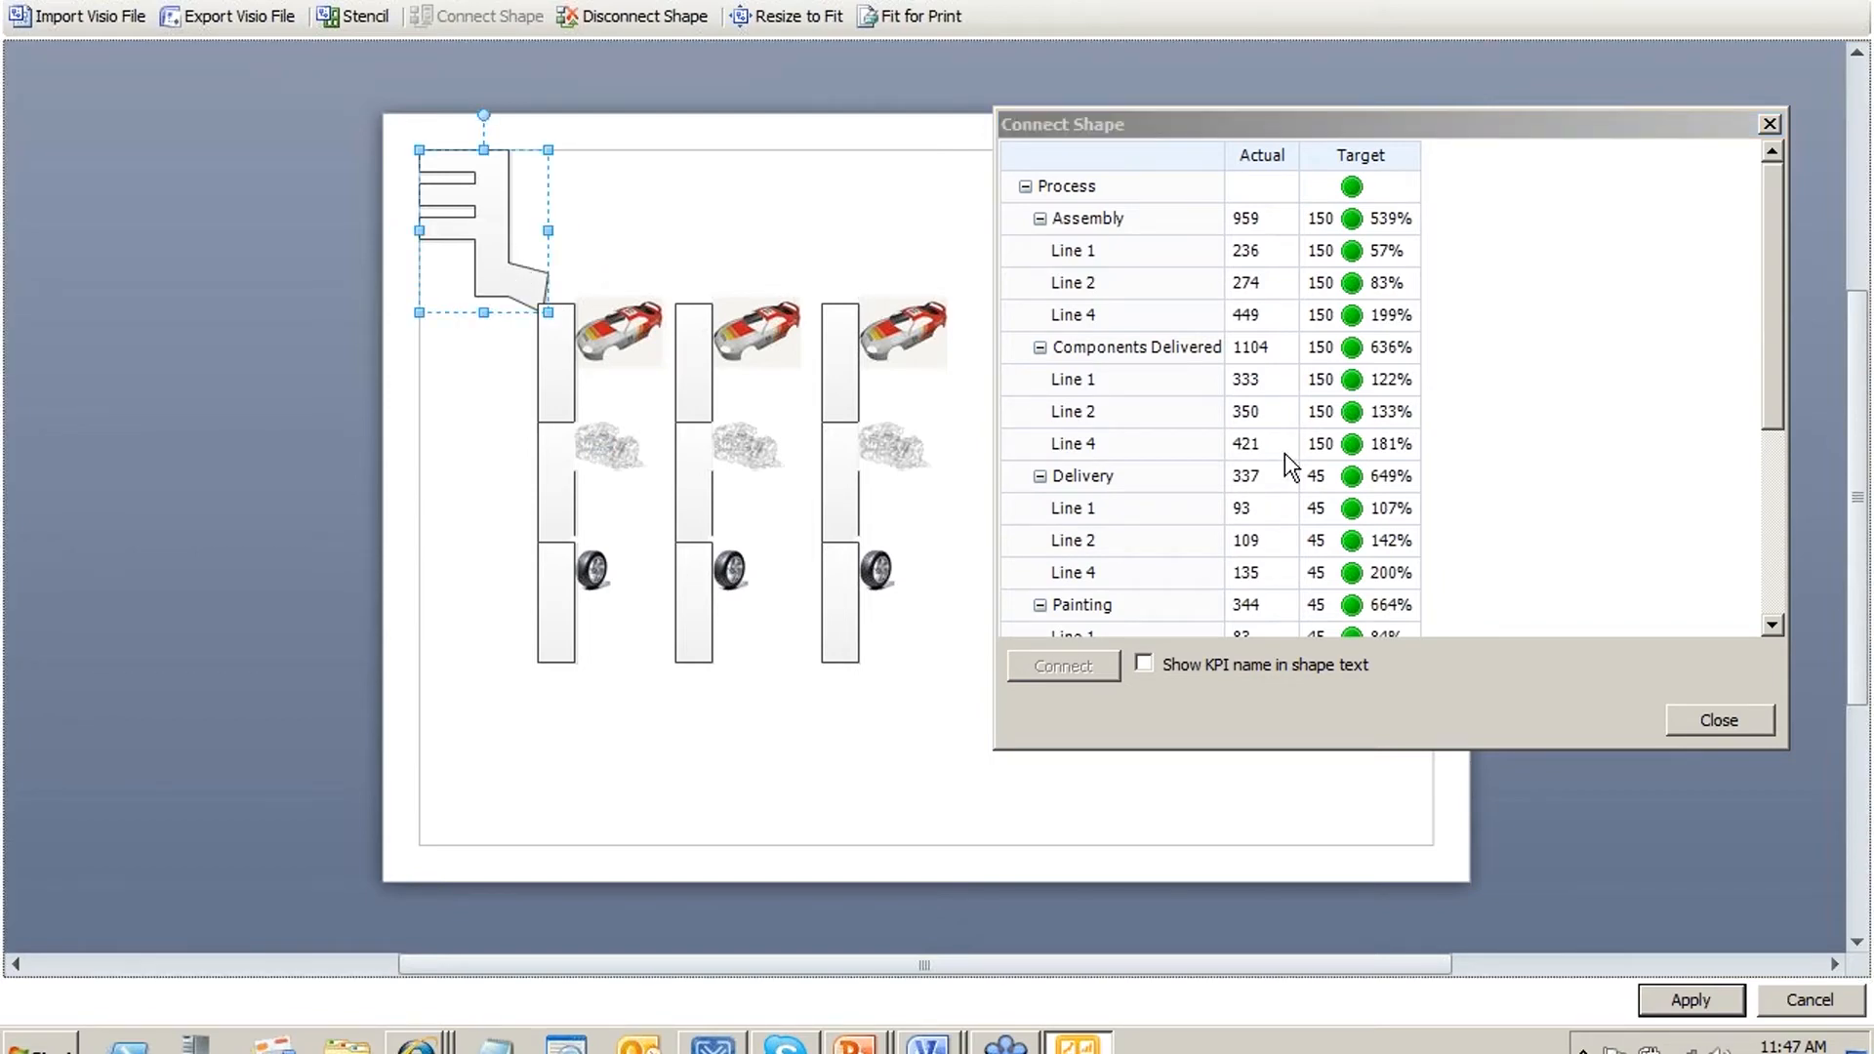
left_click(1367, 349)
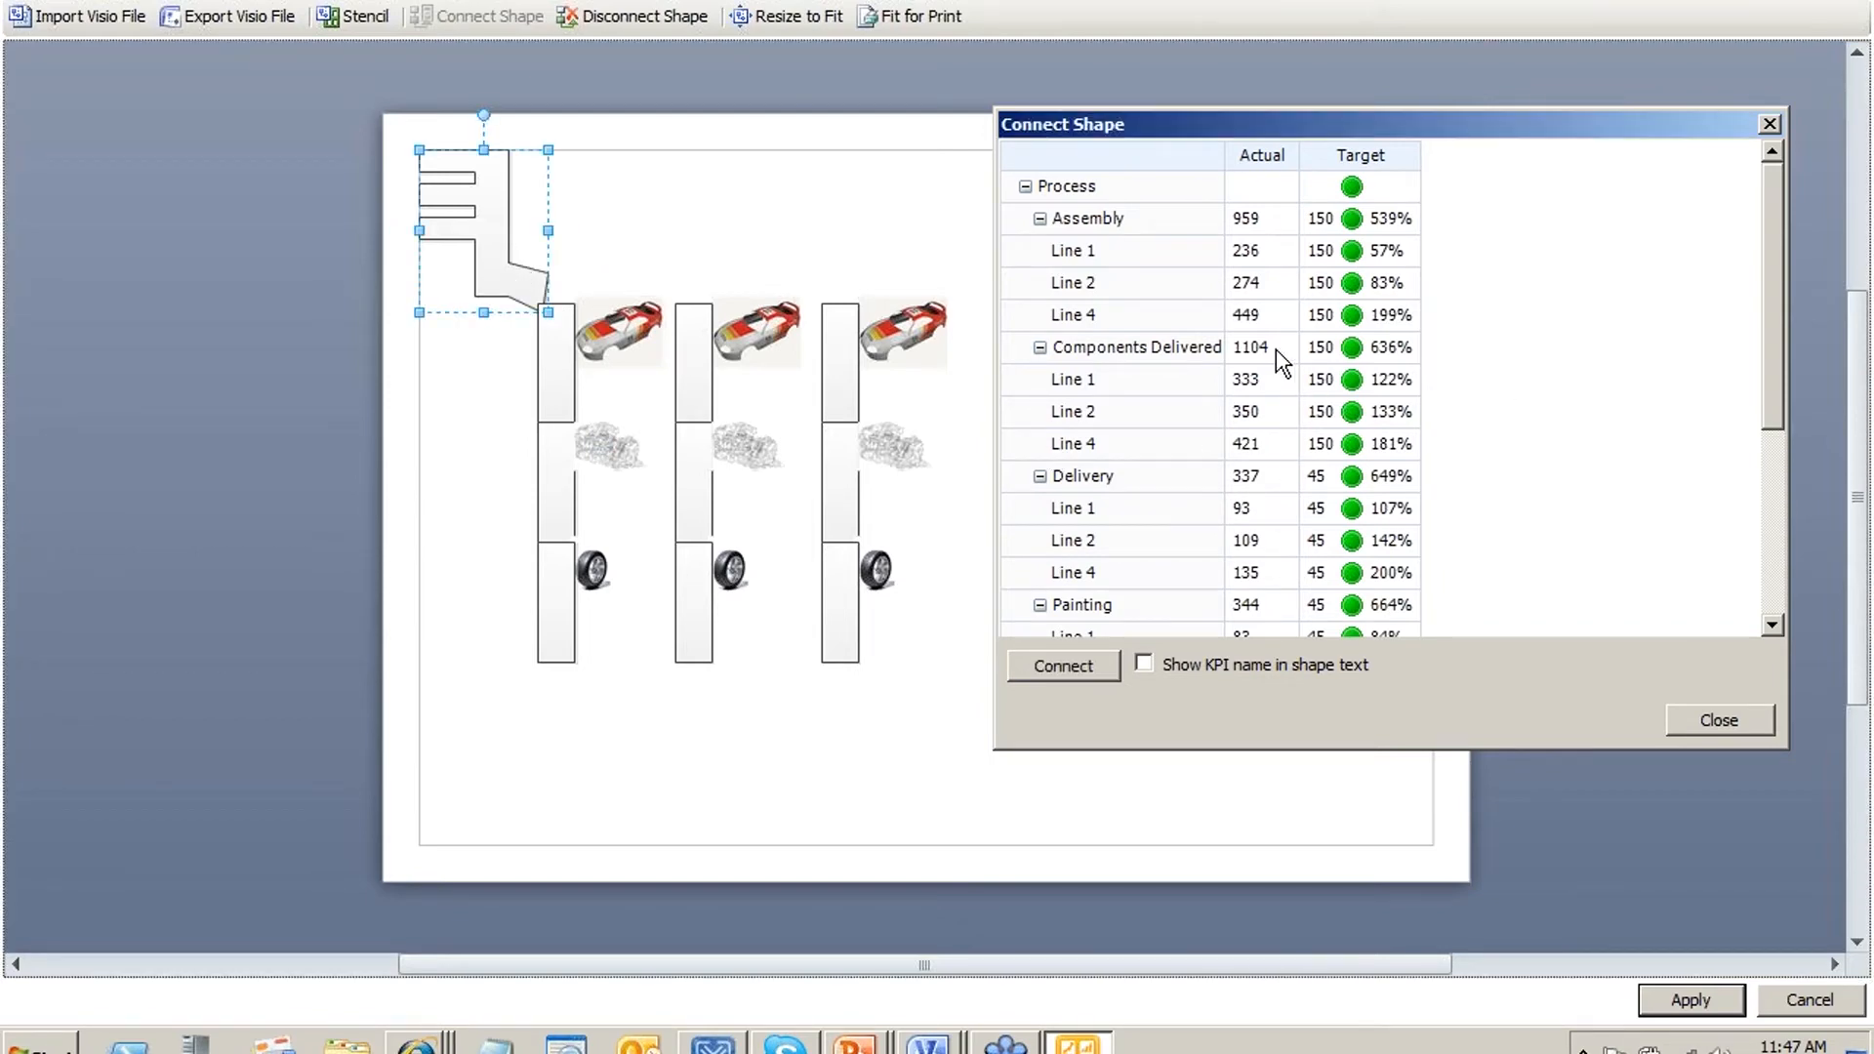
left_click(1468, 31)
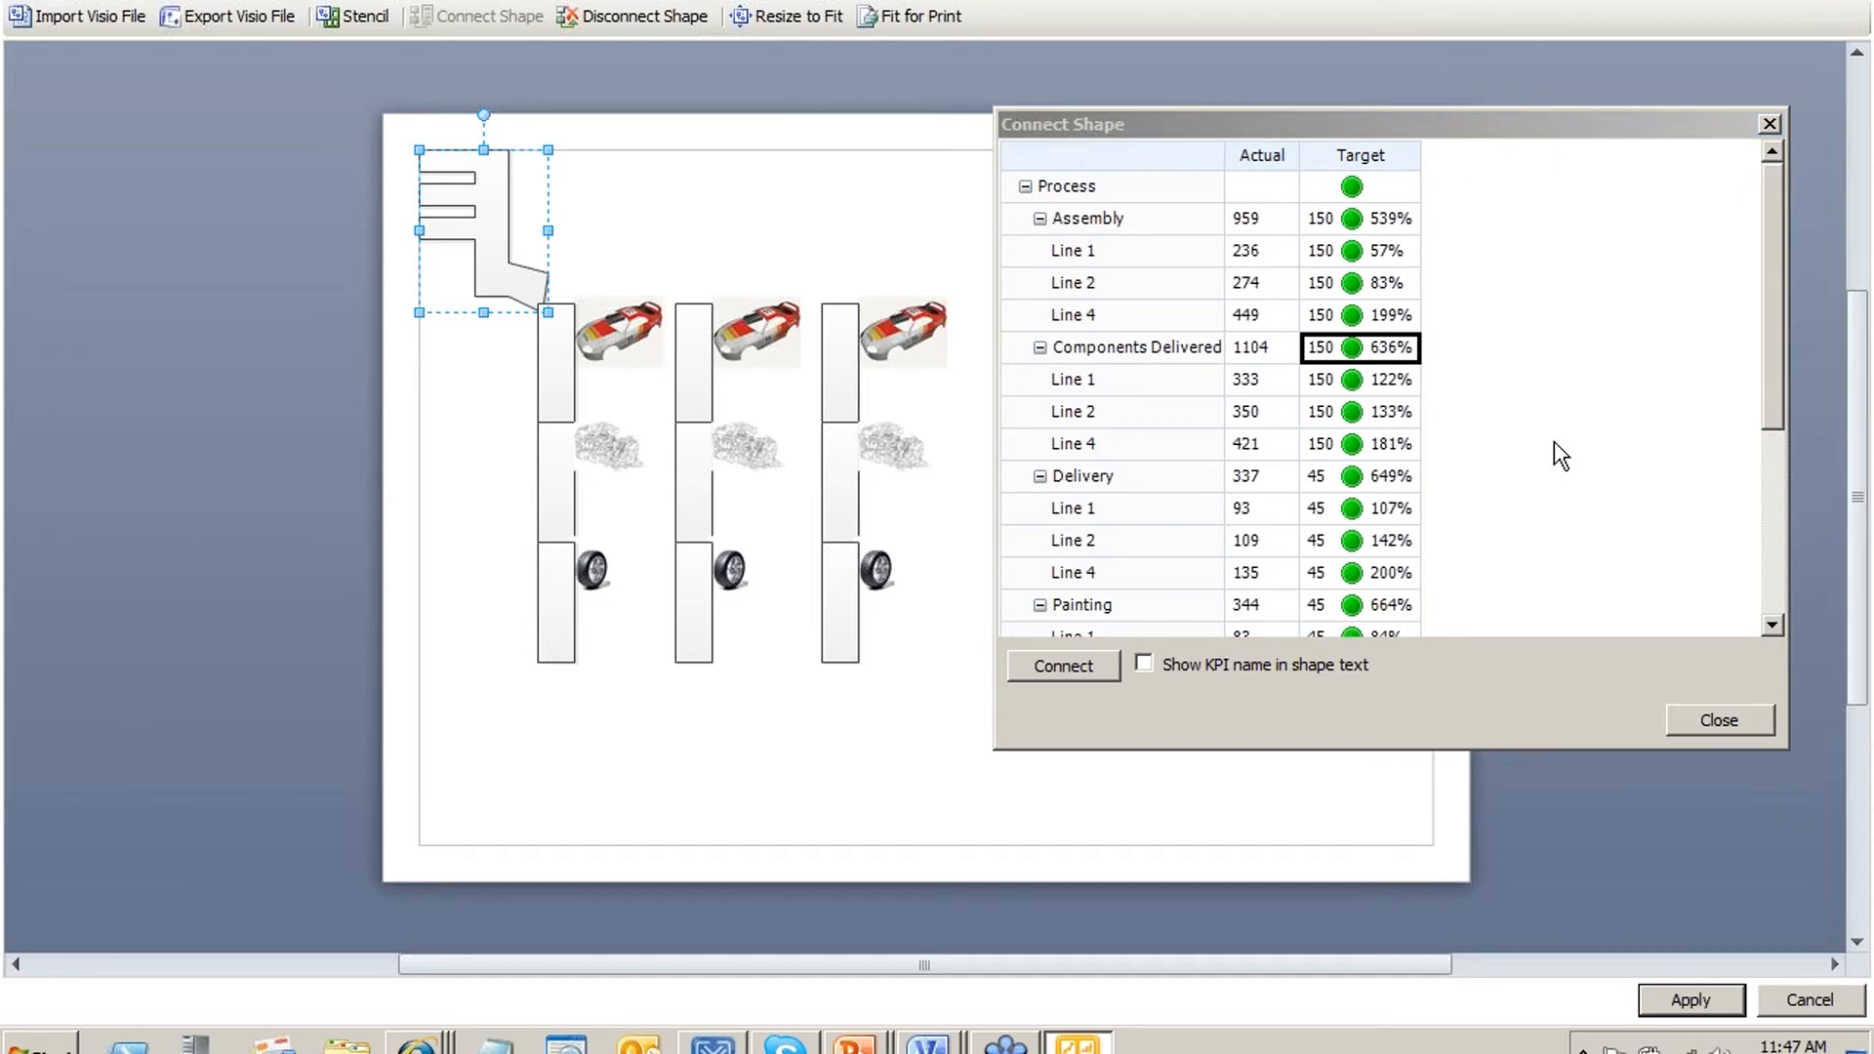
left_click(1038, 670)
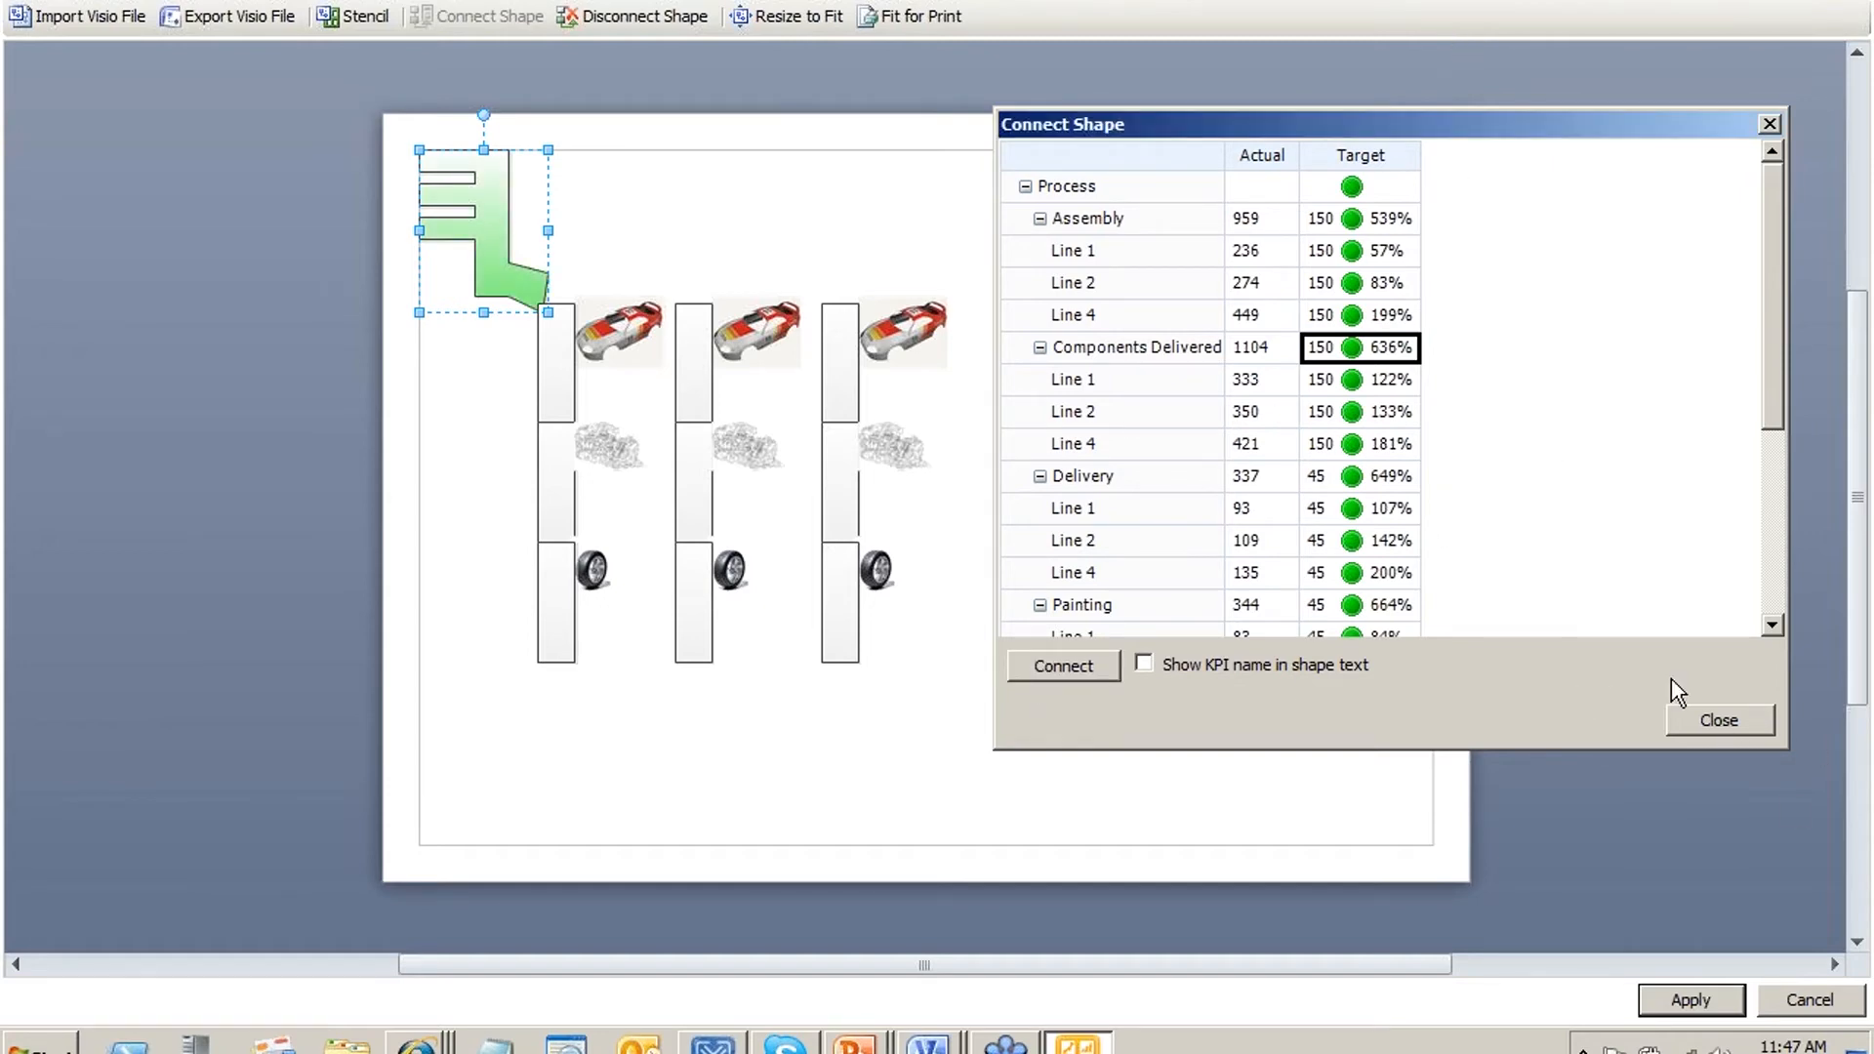
Try to connect the first production line column's body, engine and wheel shapes together to the Assembly Line 1 target
left_click(543, 368)
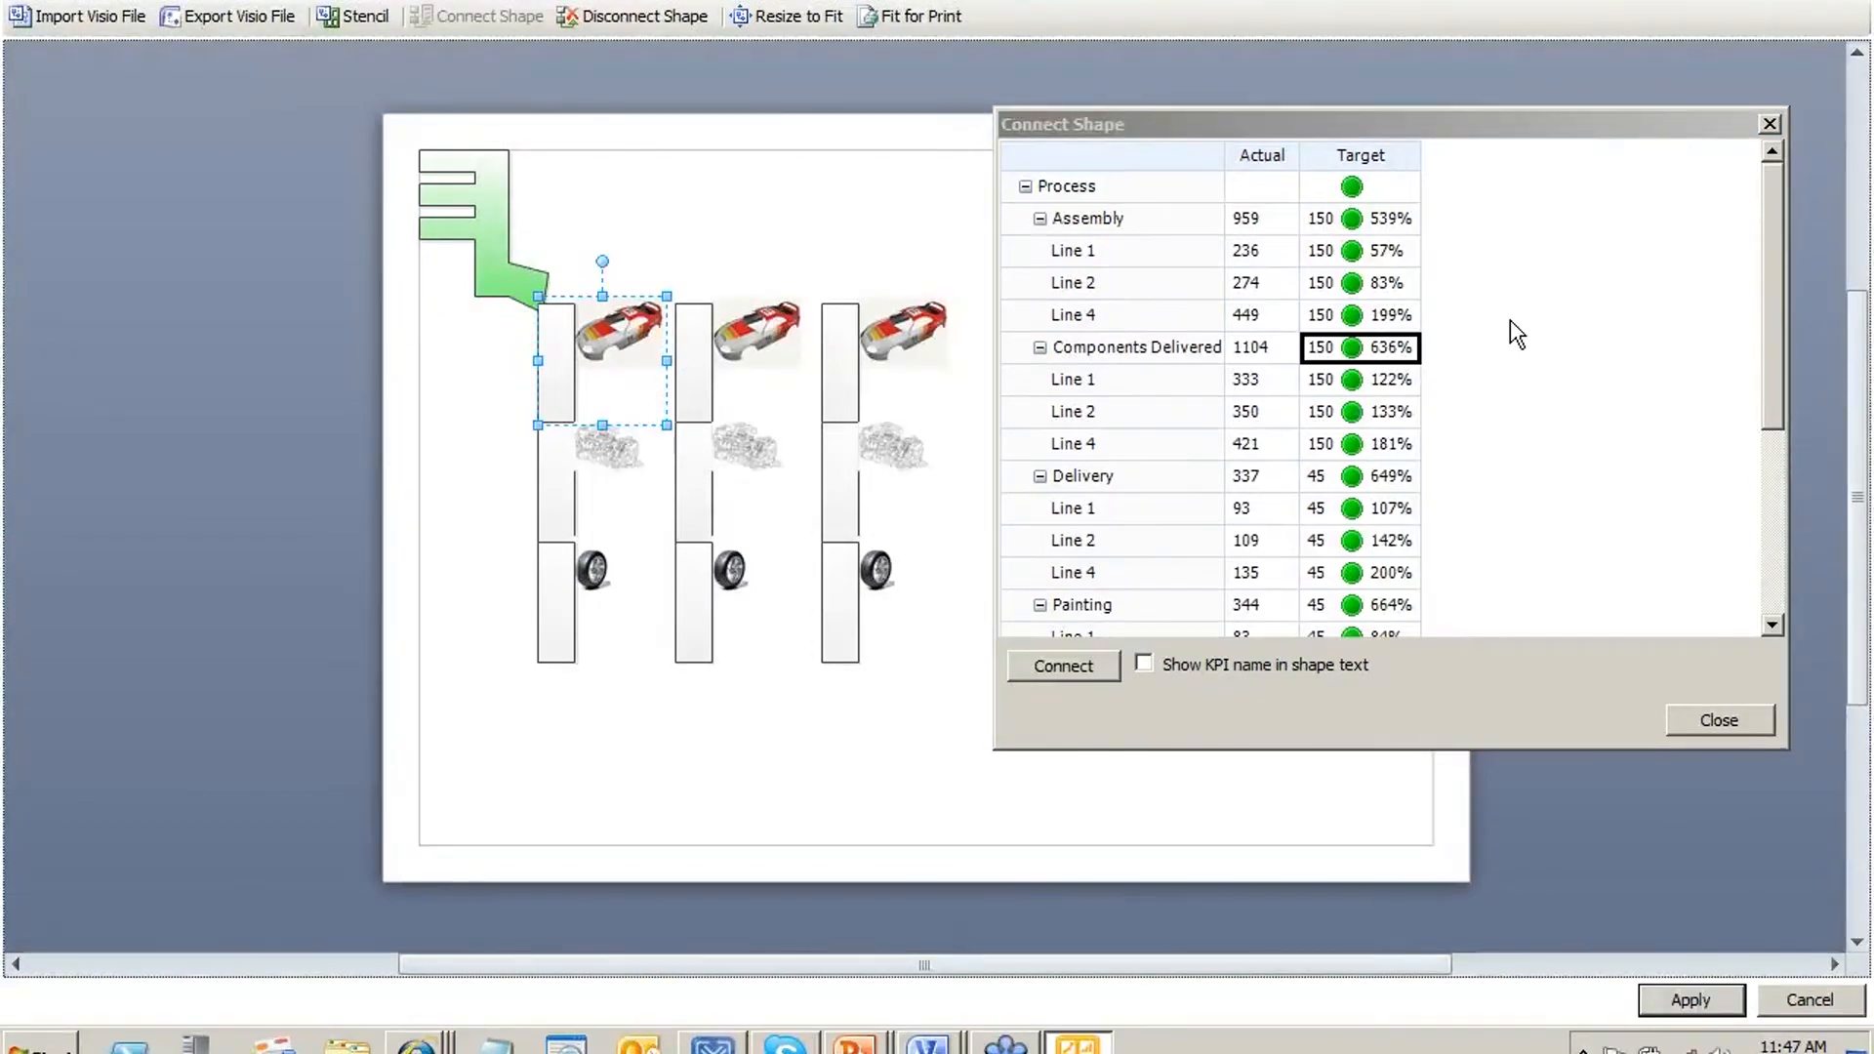
mouse_move(1764, 302)
left_mouse_down()
mouse_move(1759, 538)
mouse_move(1757, 310)
left_mouse_up()
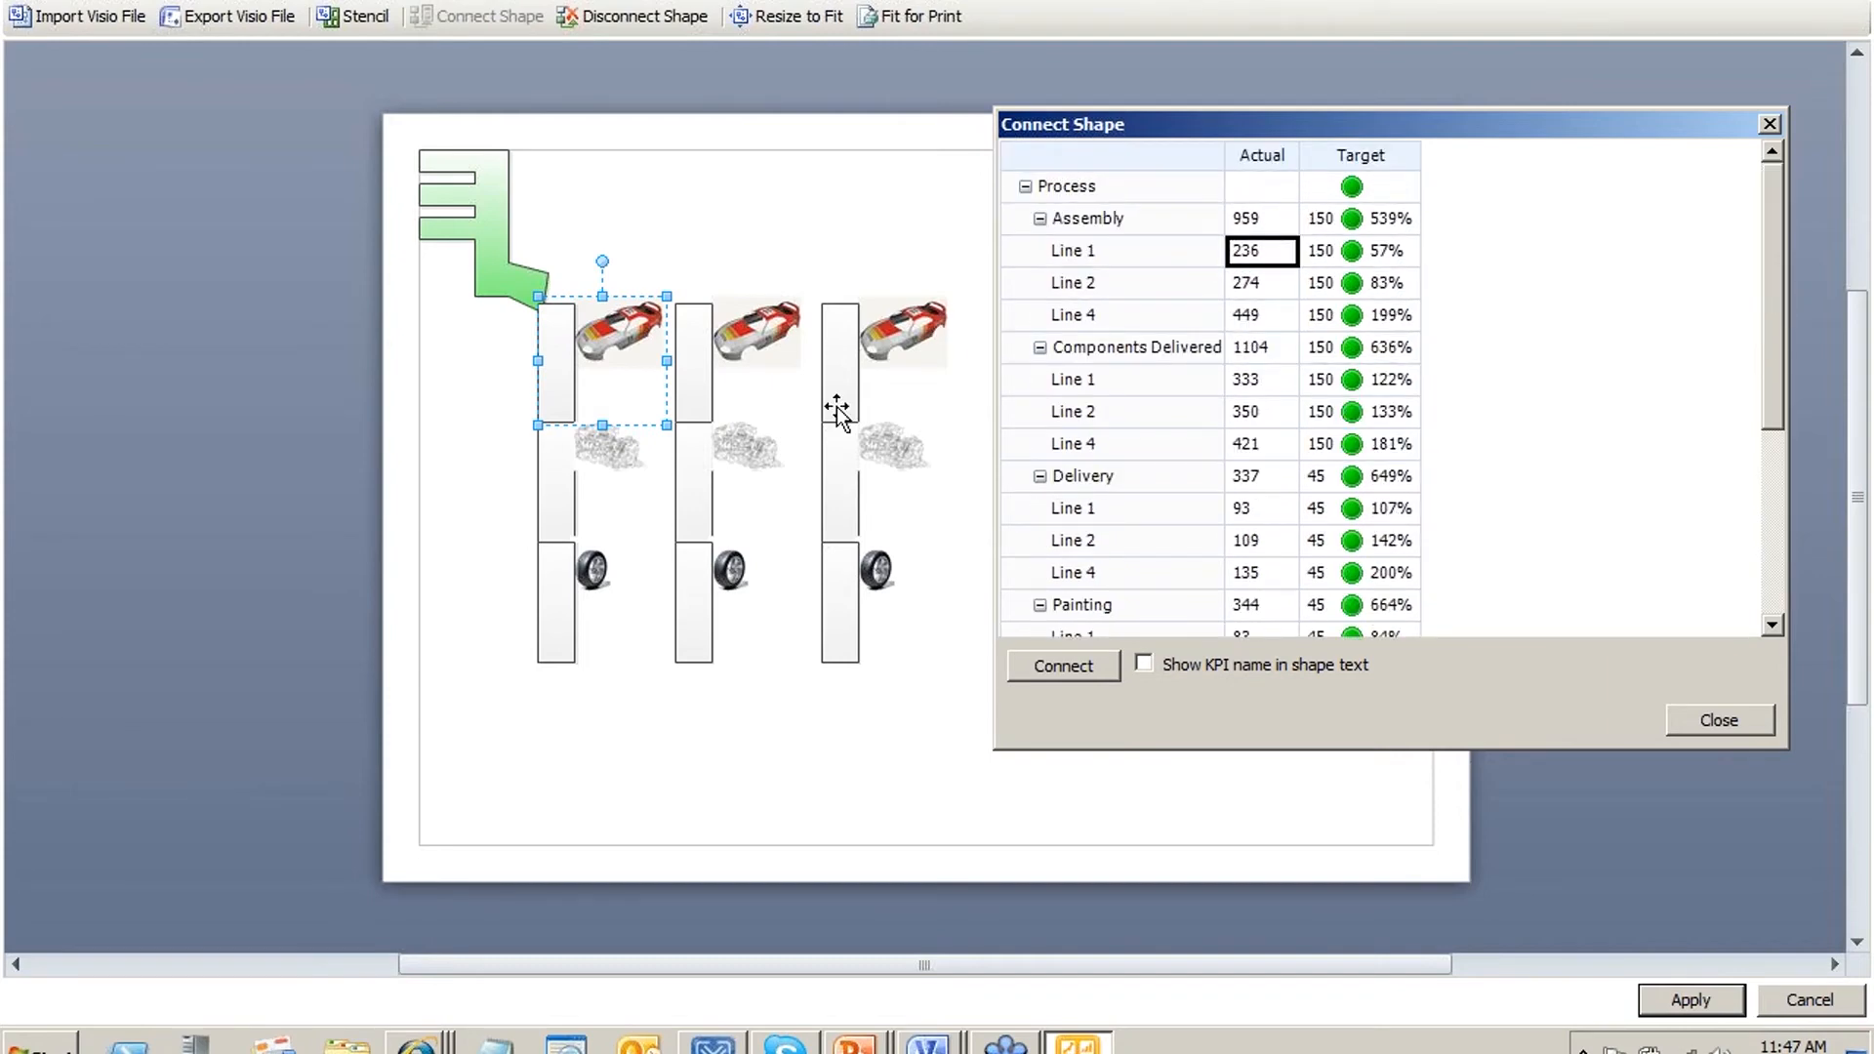
left_click(544, 496, "ctrl")
left_click(554, 613, "ctrl")
left_click(1325, 231)
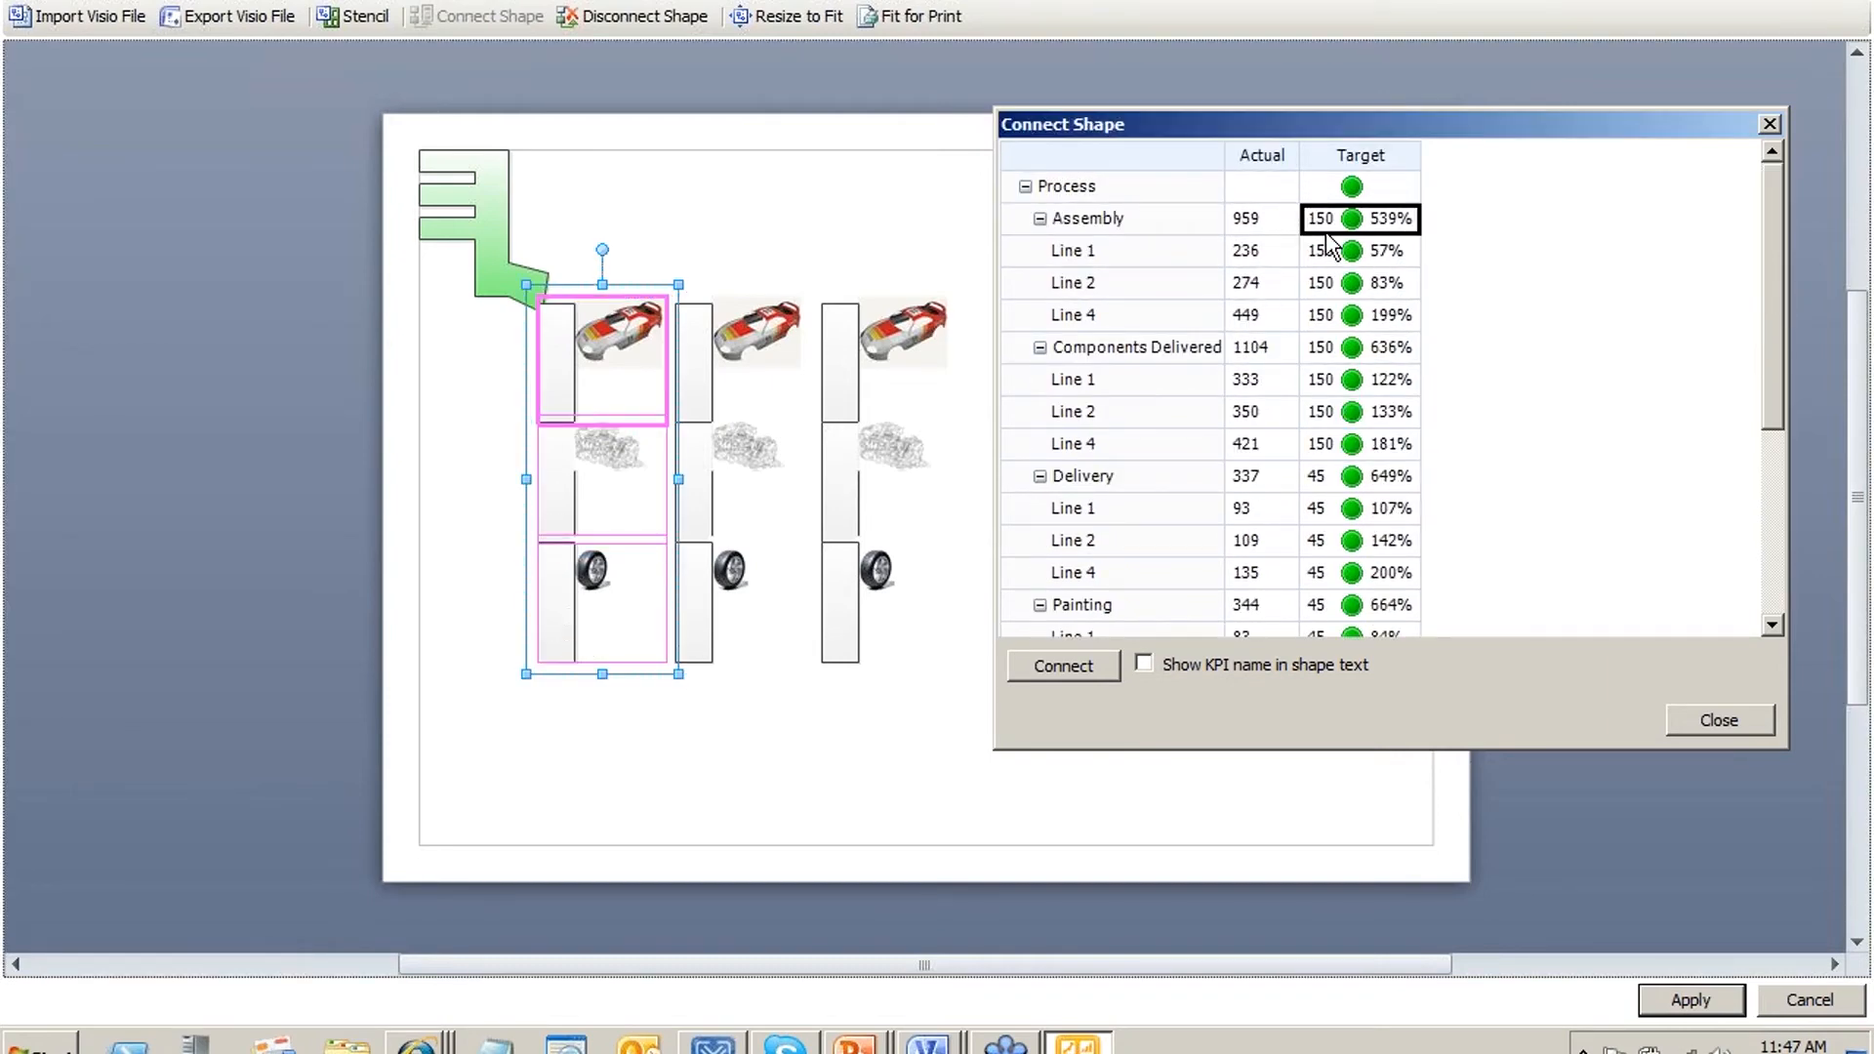
left_click(1361, 259)
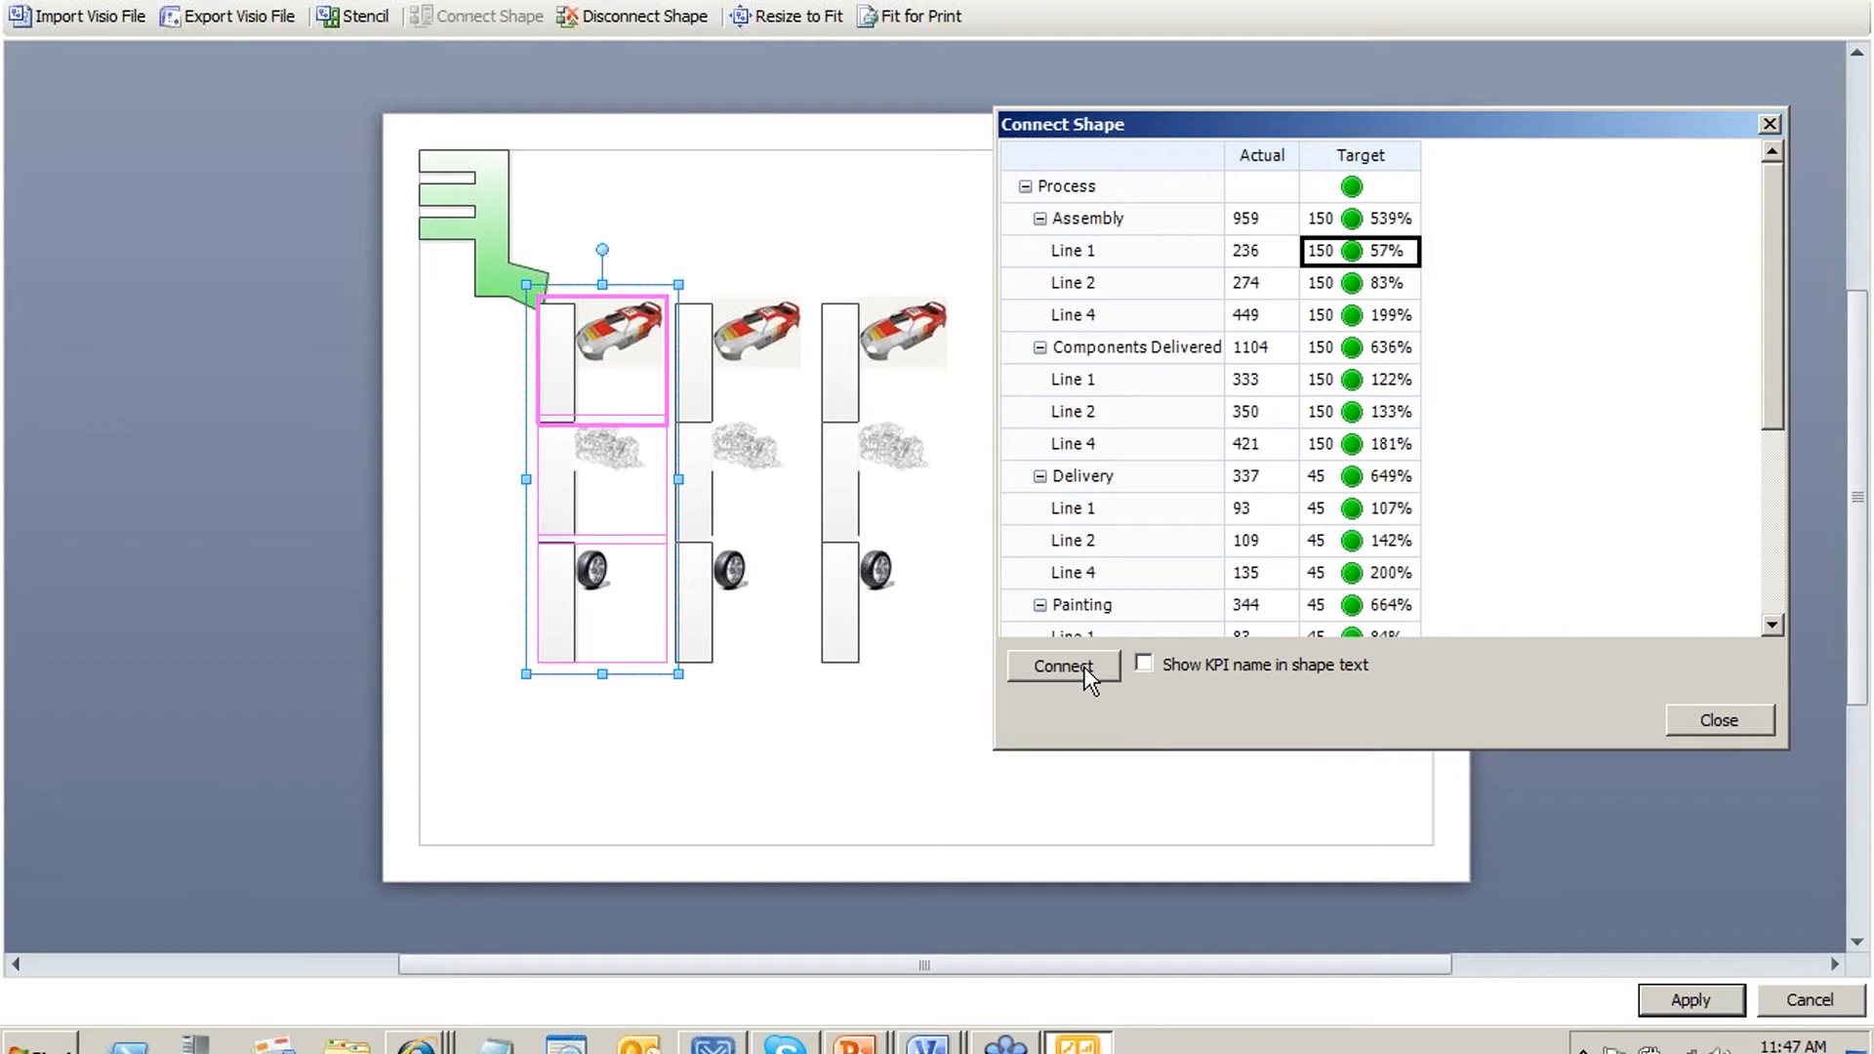
Try to connect the second column's three shapes to the Assembly Line 2 target and the third column's to Line 4
left_click(725, 495)
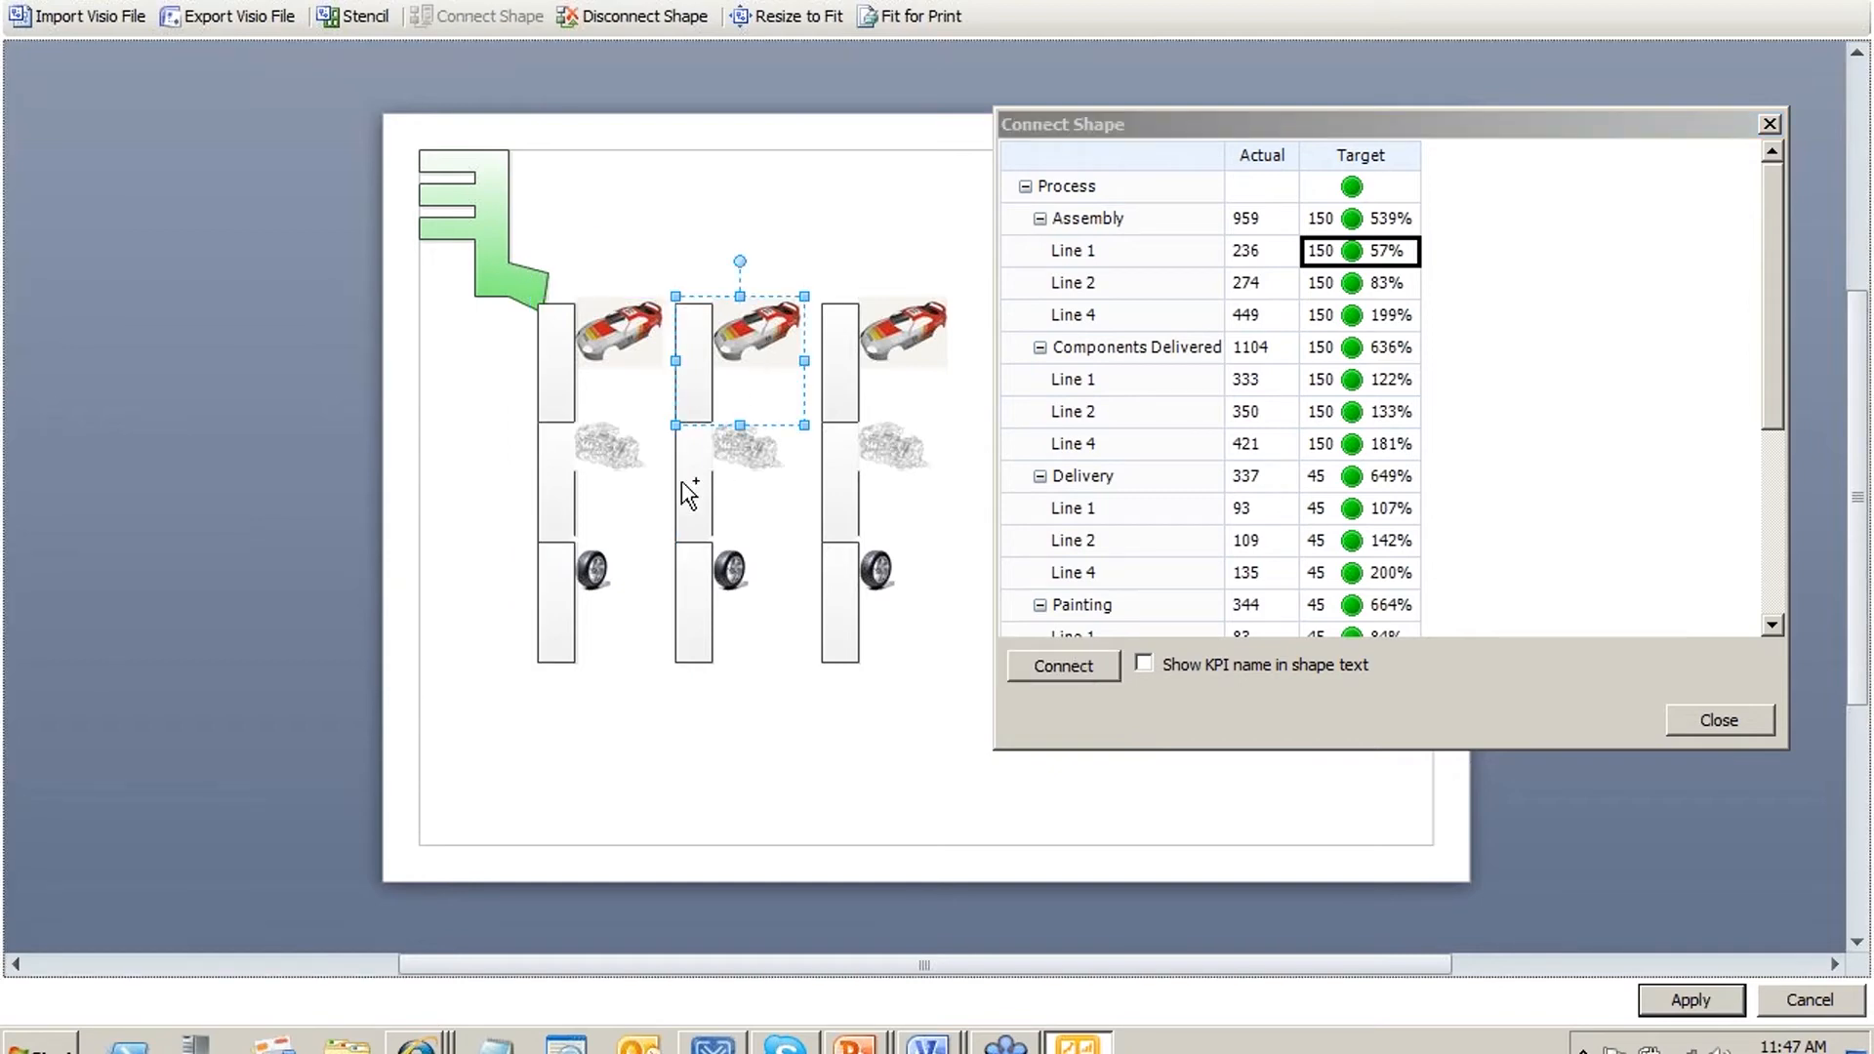
left_click(1350, 283)
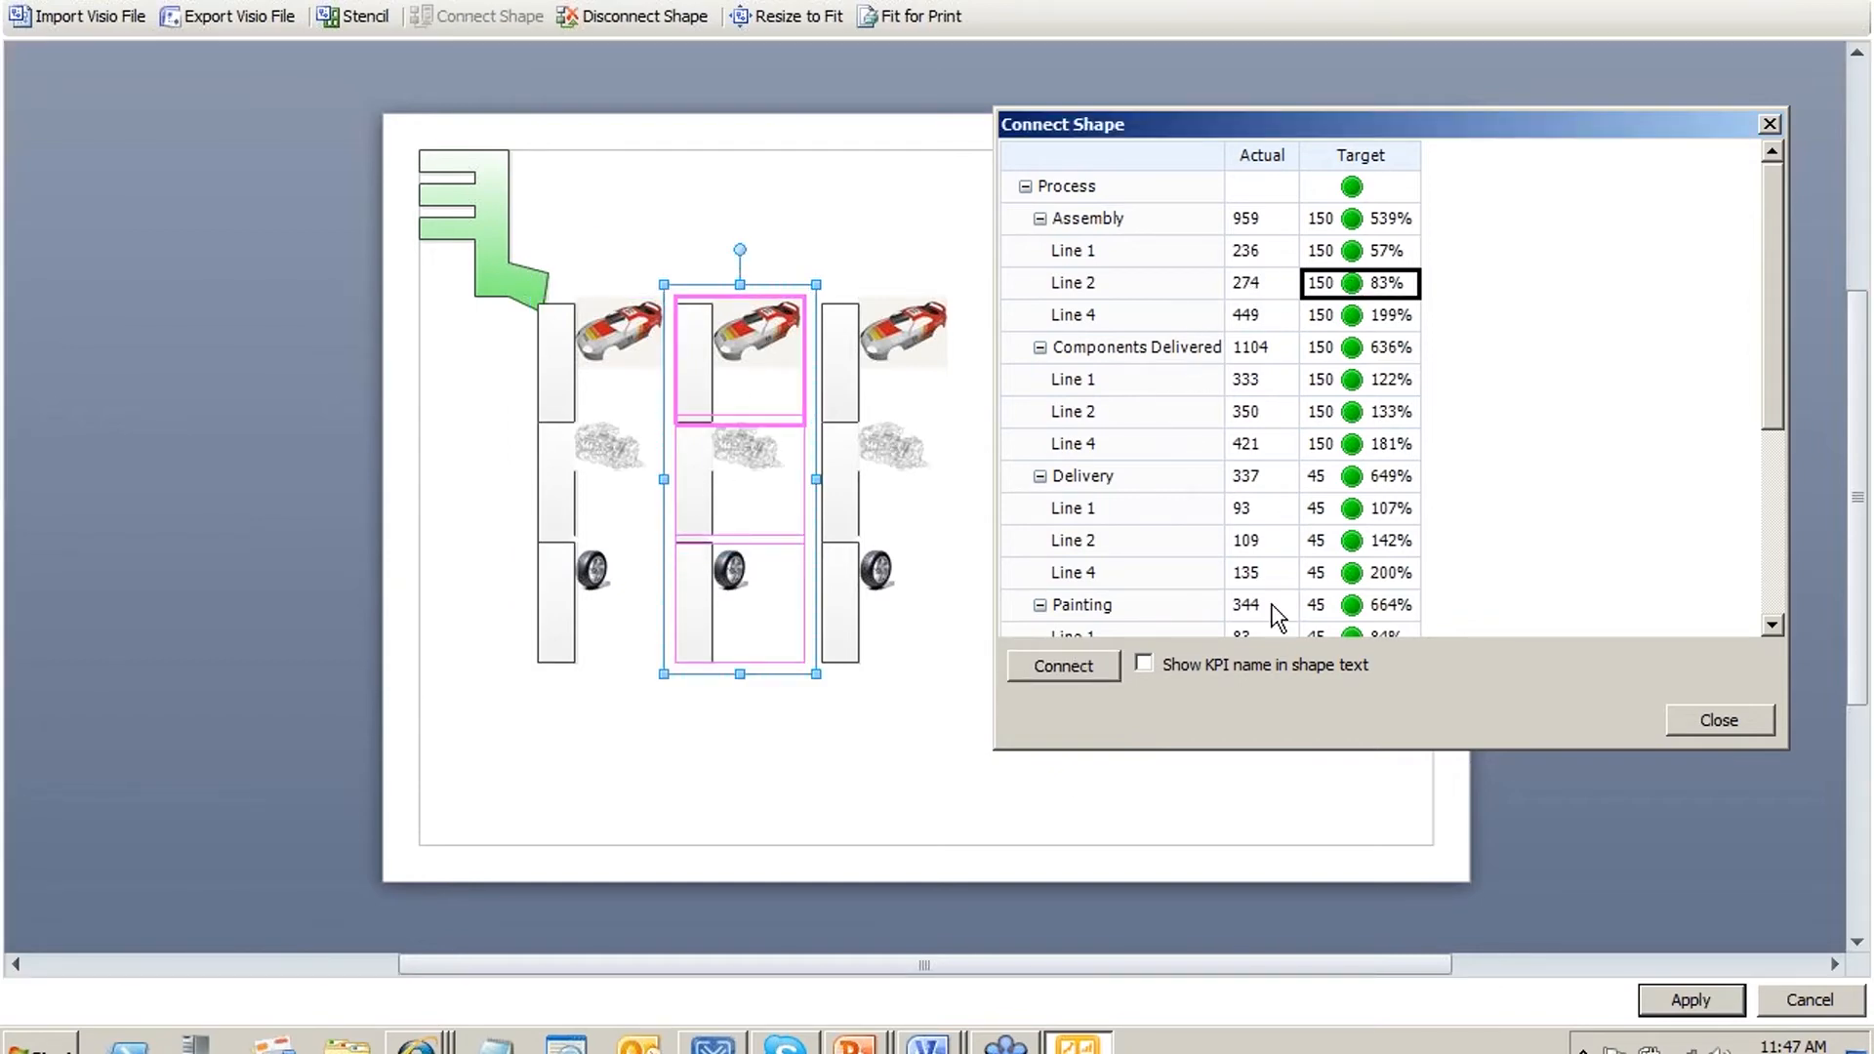
left_click(1064, 668)
left_click(840, 385)
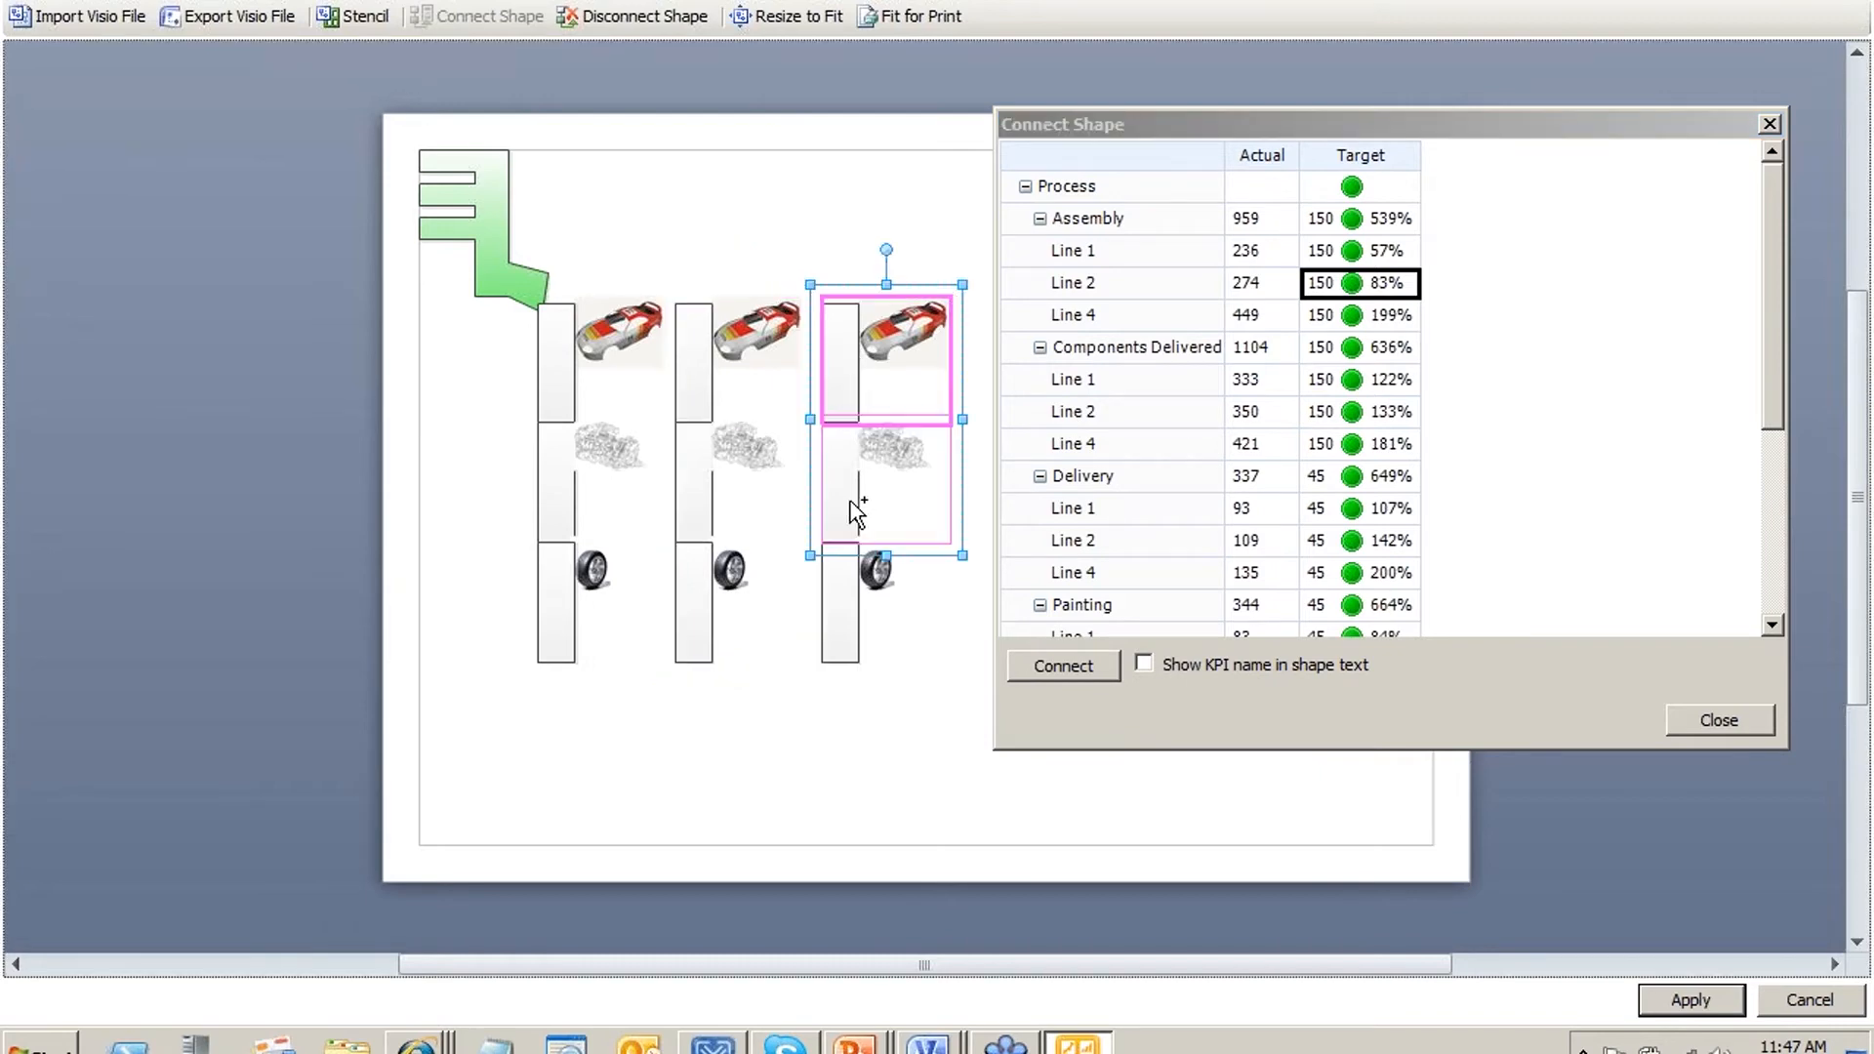
left_click(1350, 314)
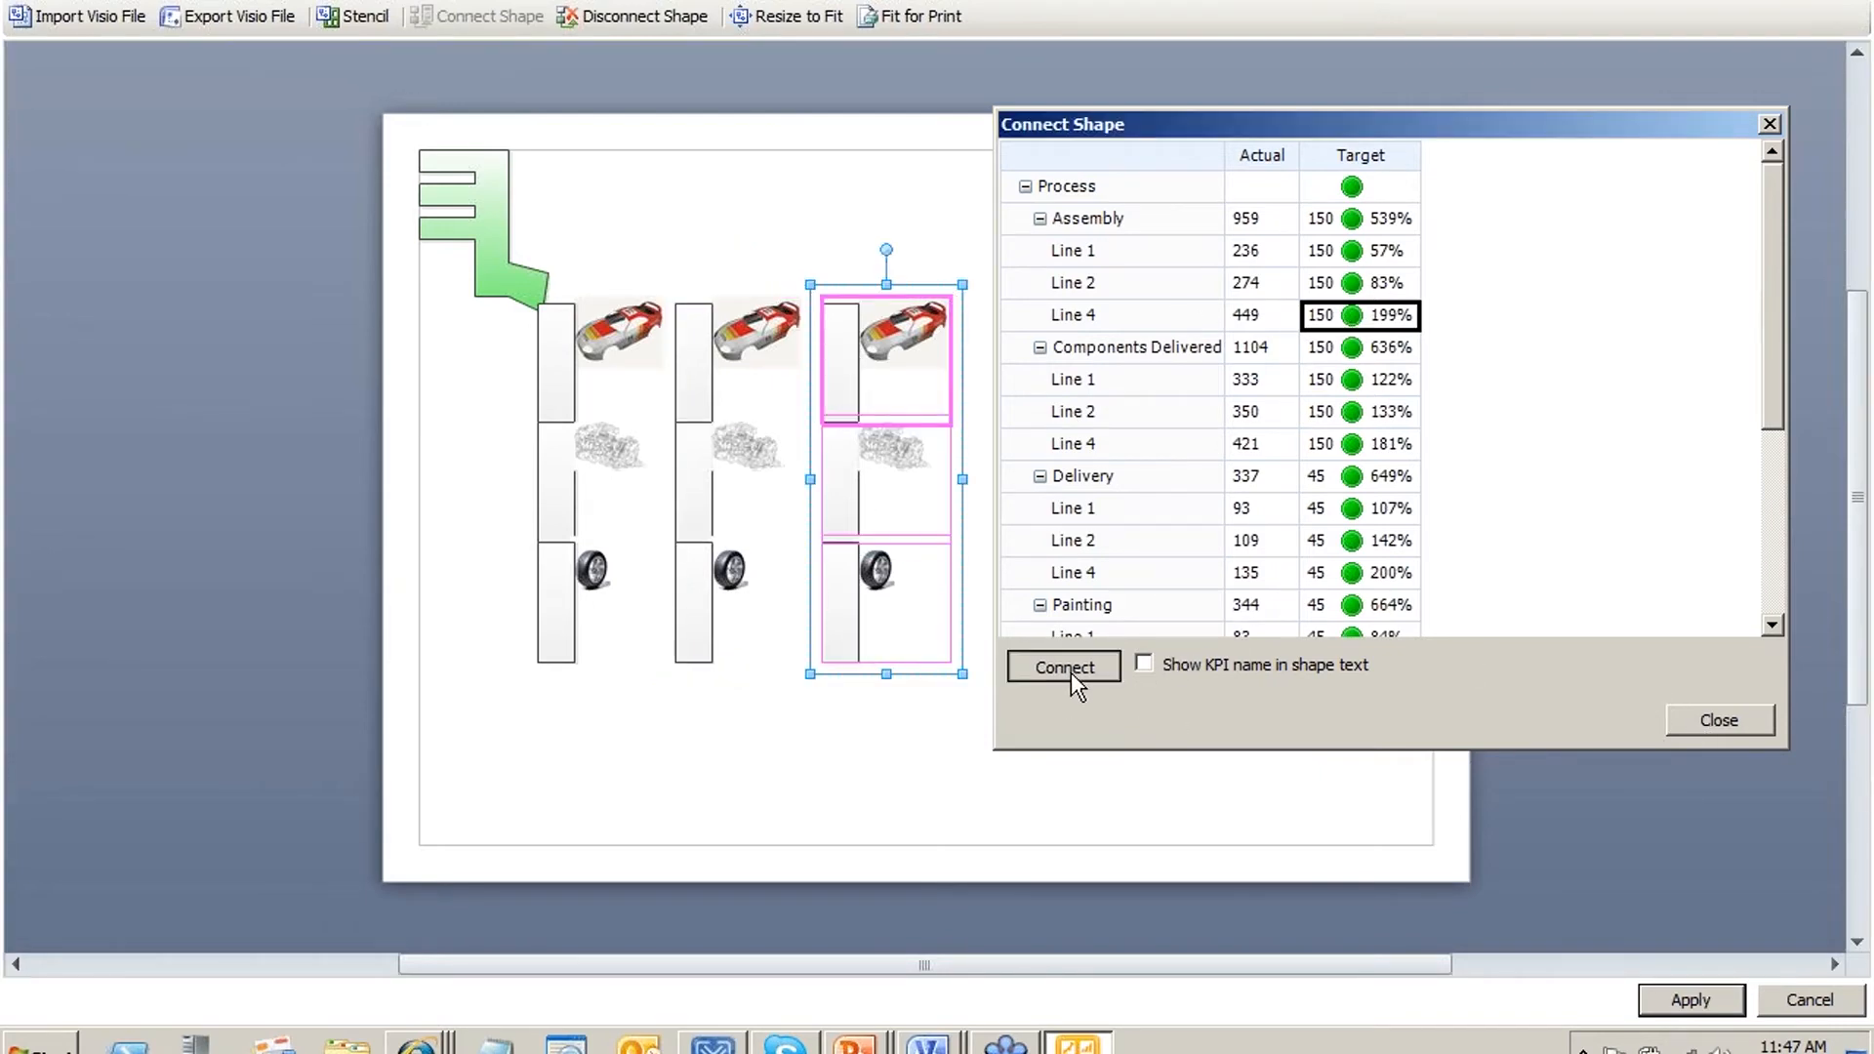
Try to connect the third column's body shape to the Assembly Line 1 target, and apply the strategy map edits
left_click(838, 385)
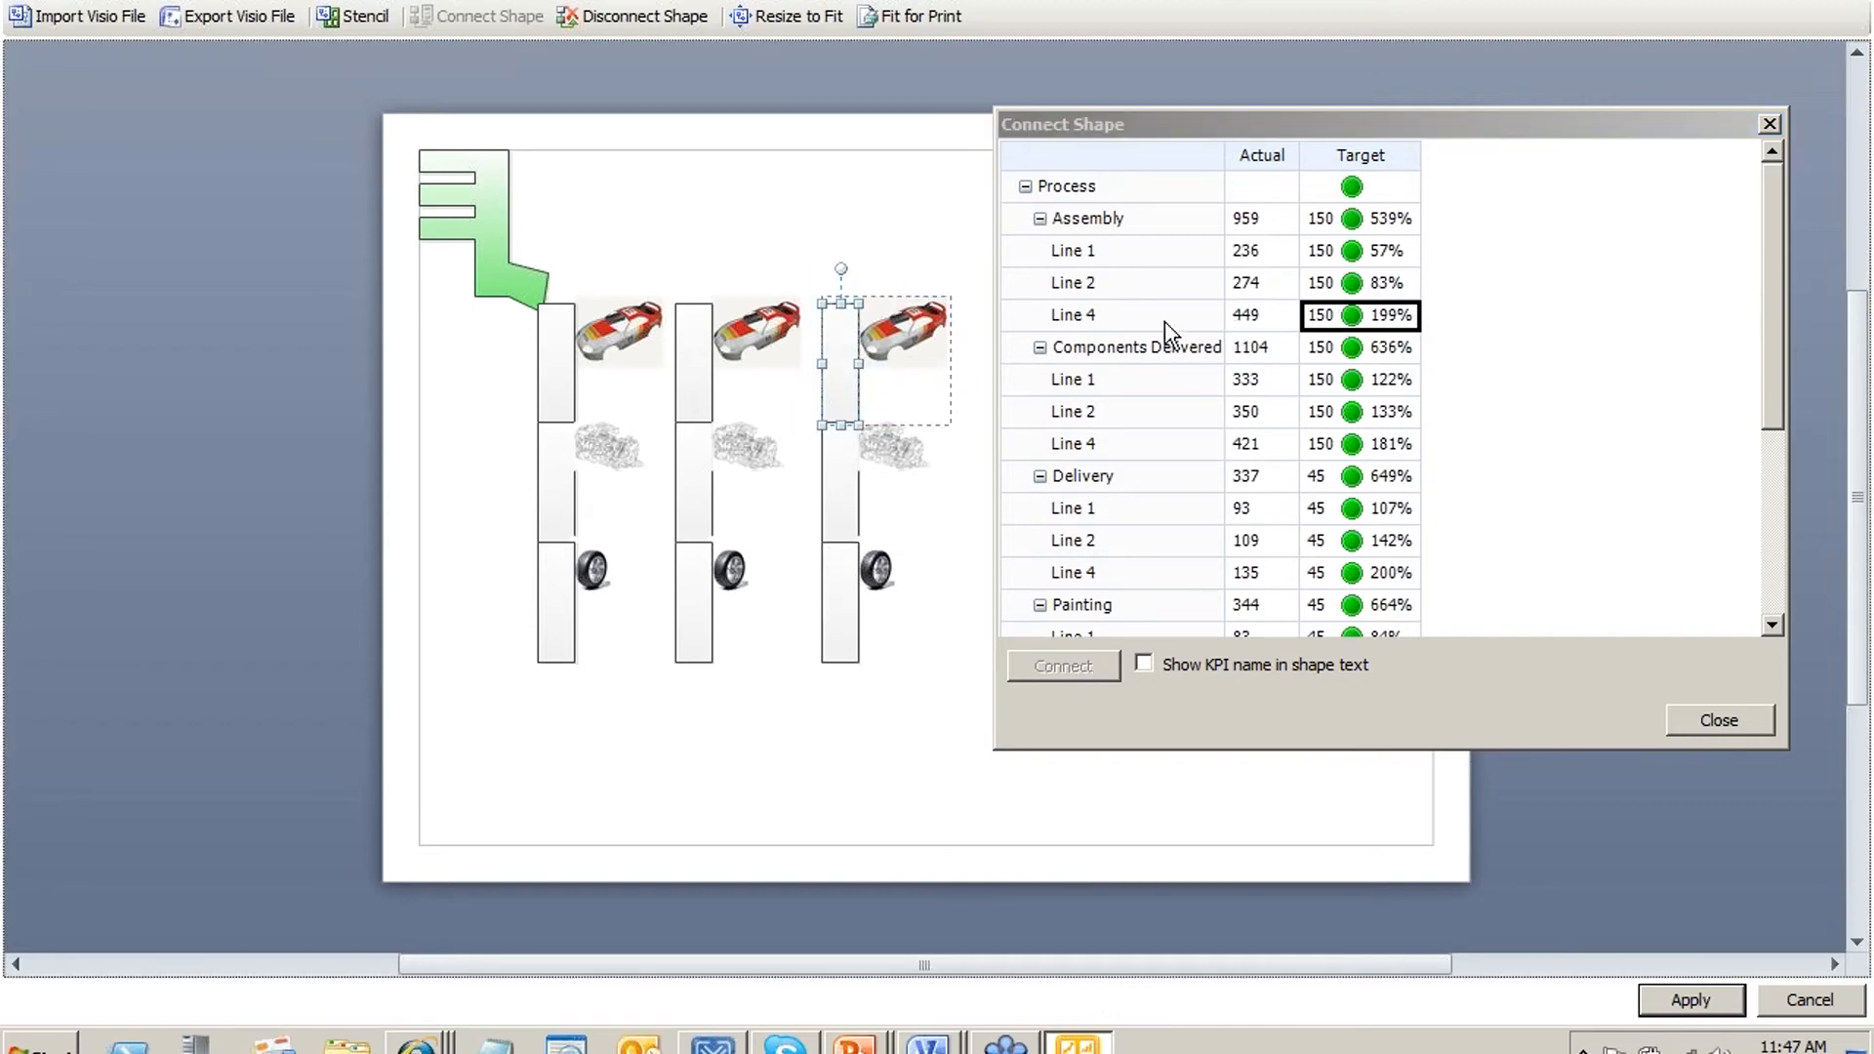
left_click(1341, 252)
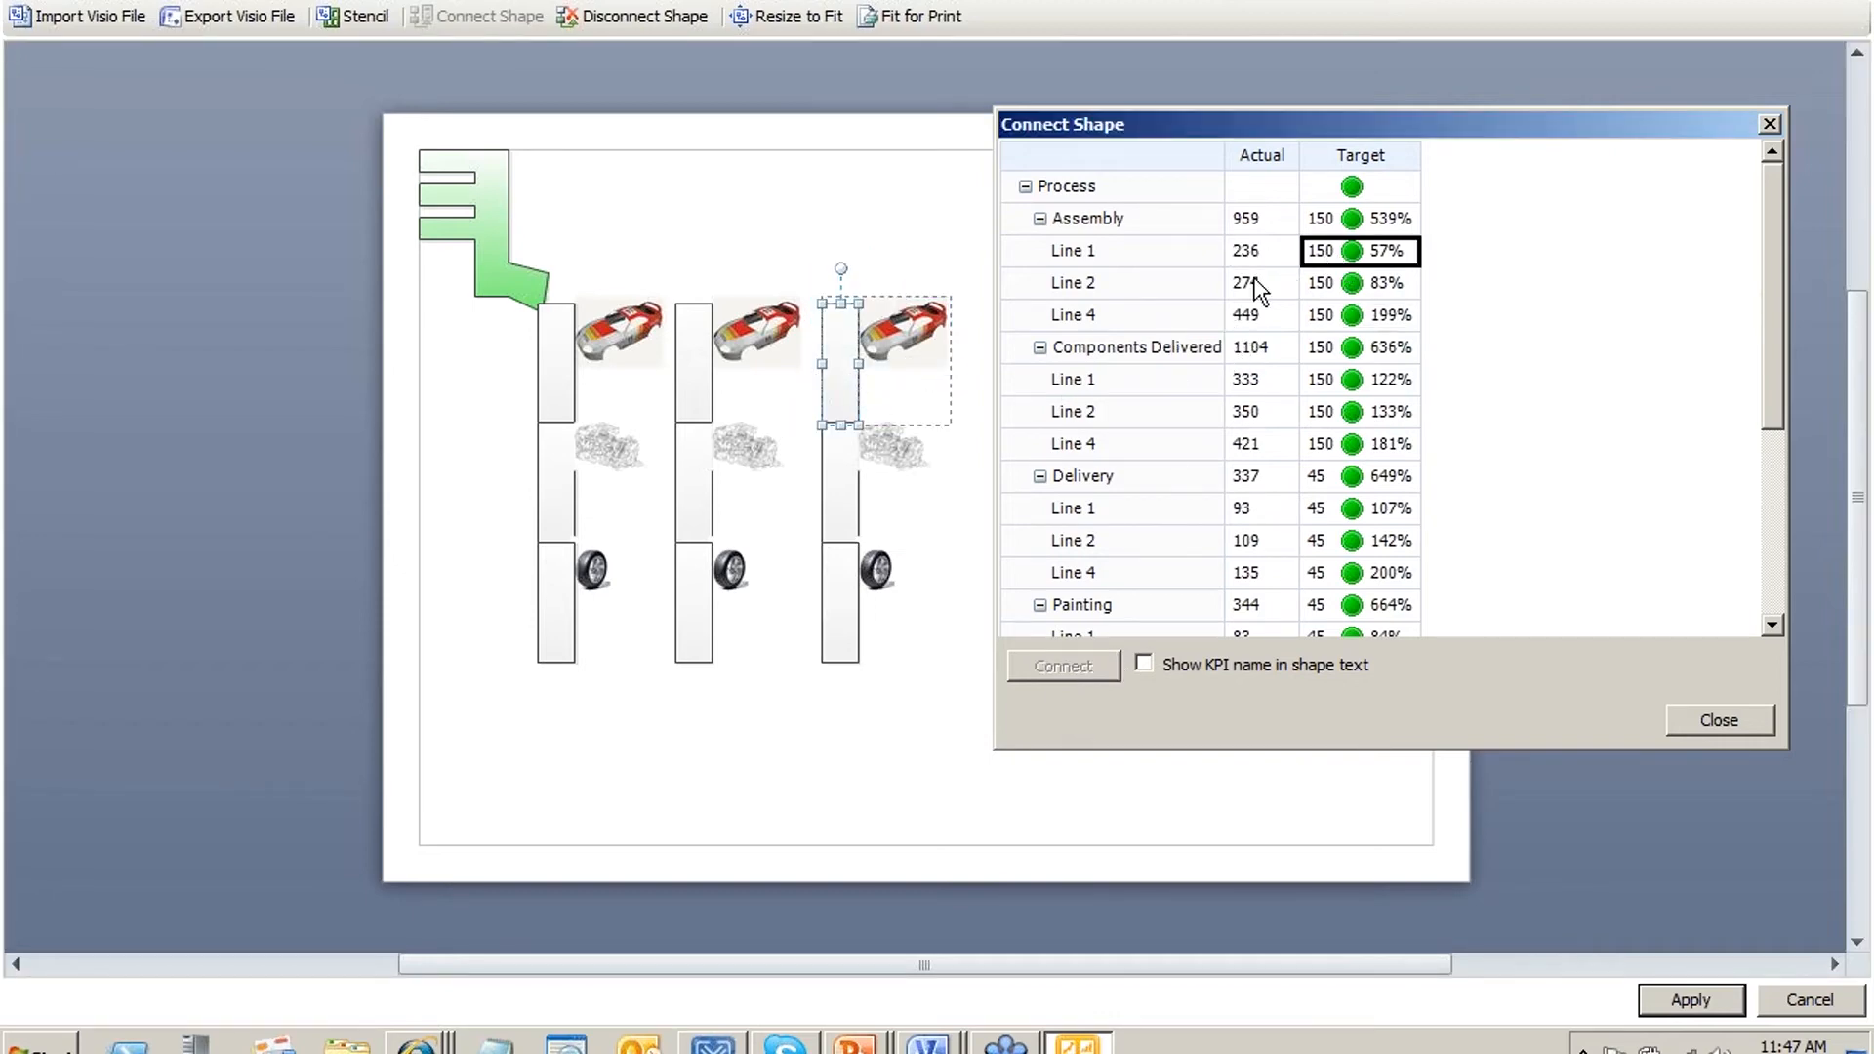
left_click(835, 382)
left_click(832, 381)
left_click(1024, 398)
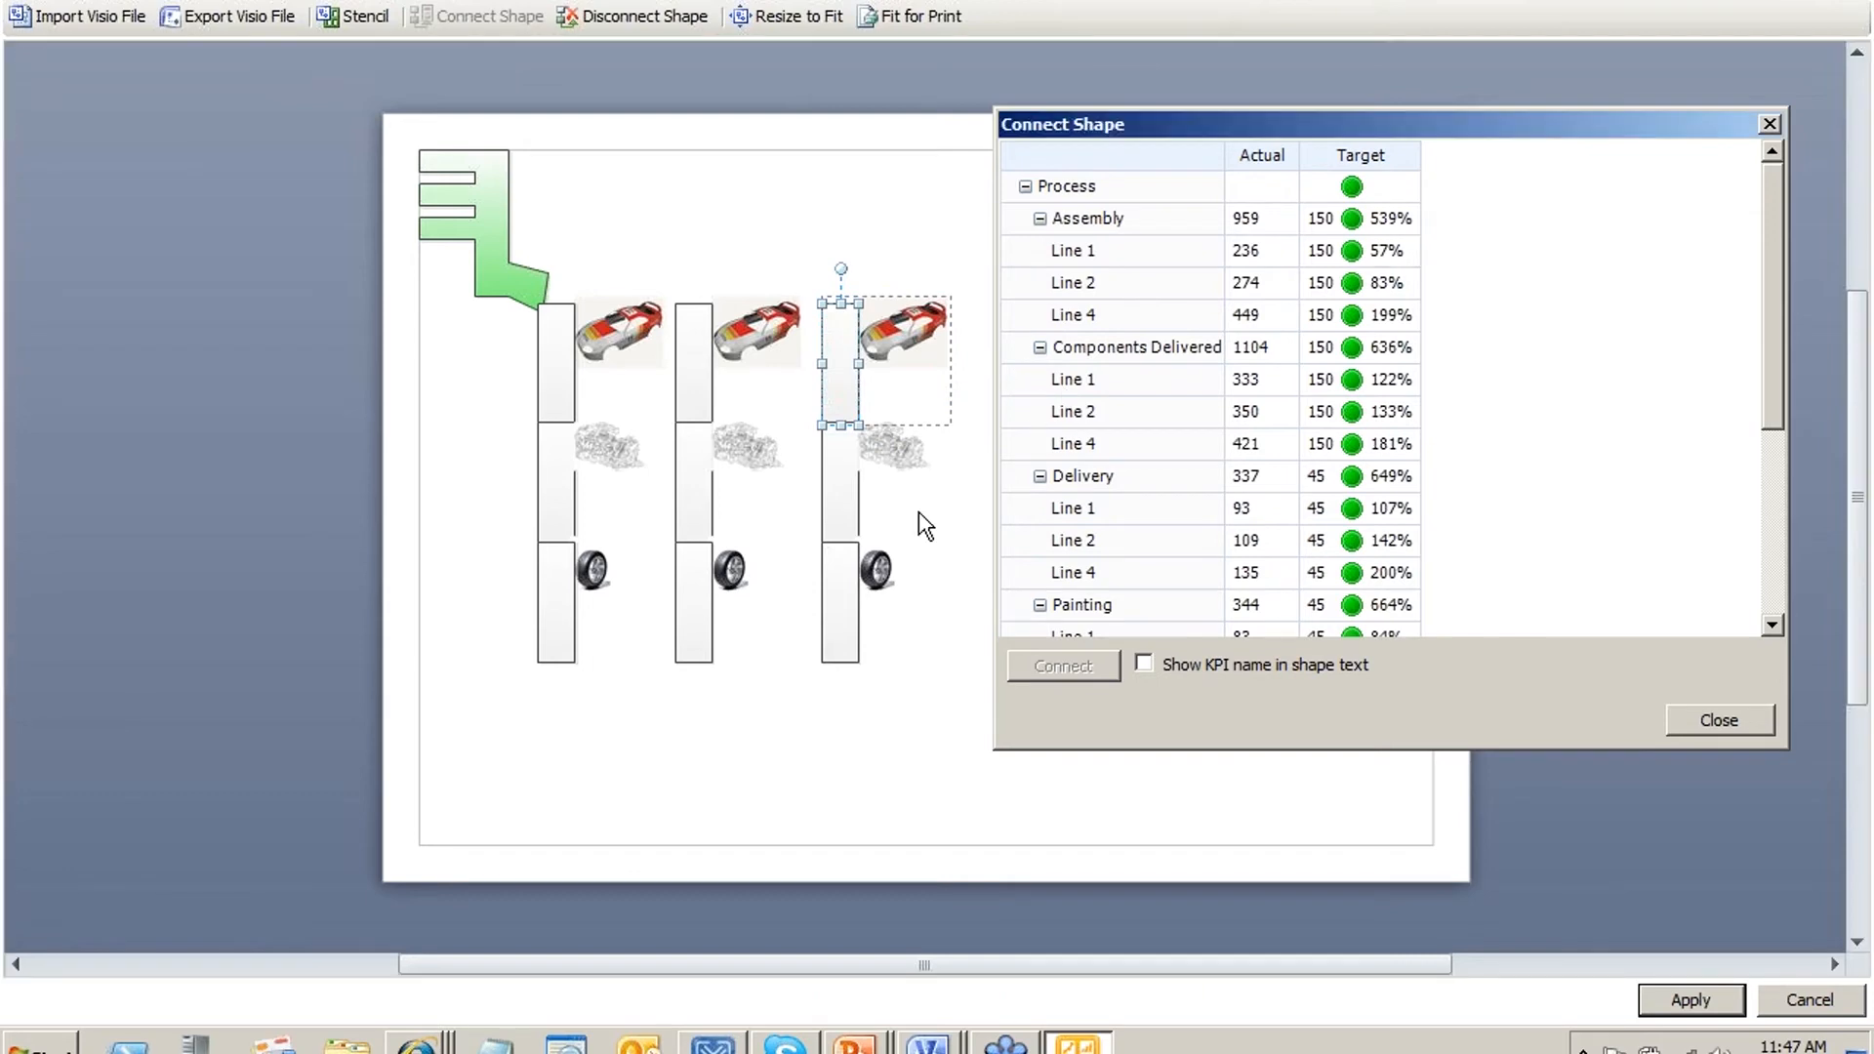
left_click(870, 397)
left_click(1352, 250)
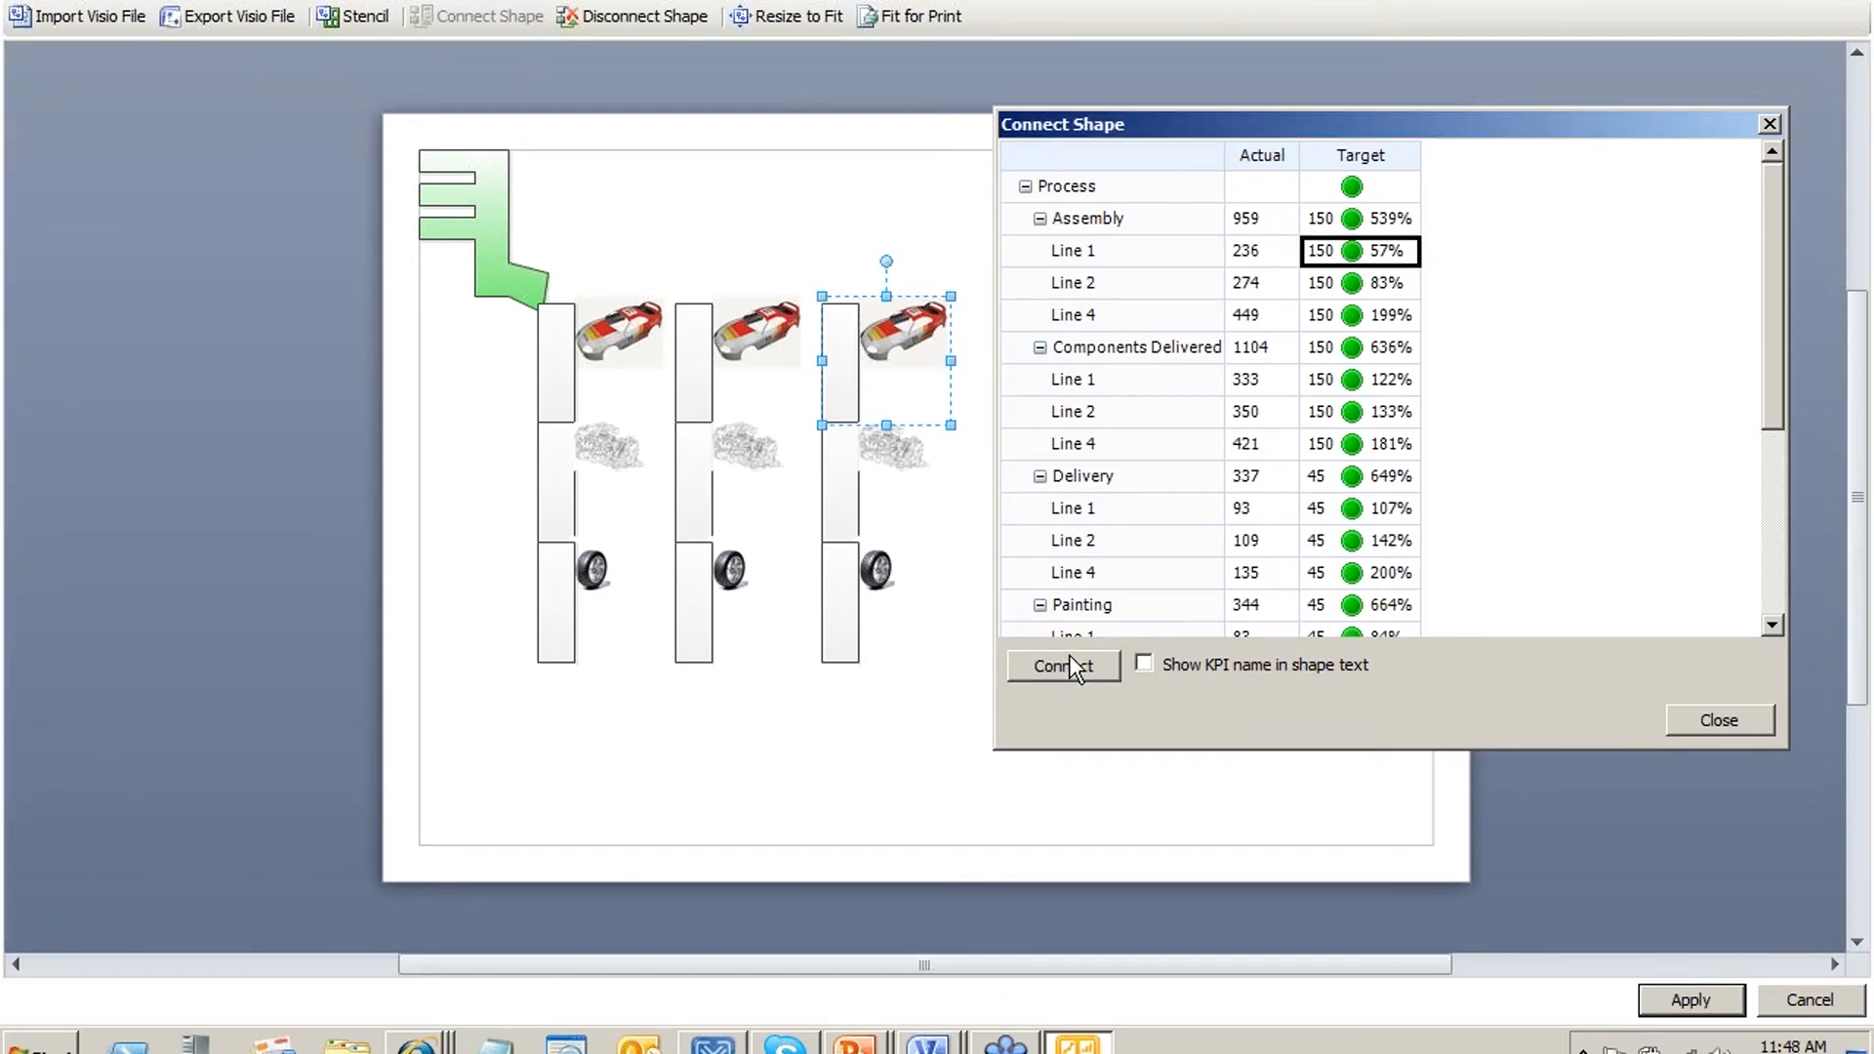
left_click(837, 406)
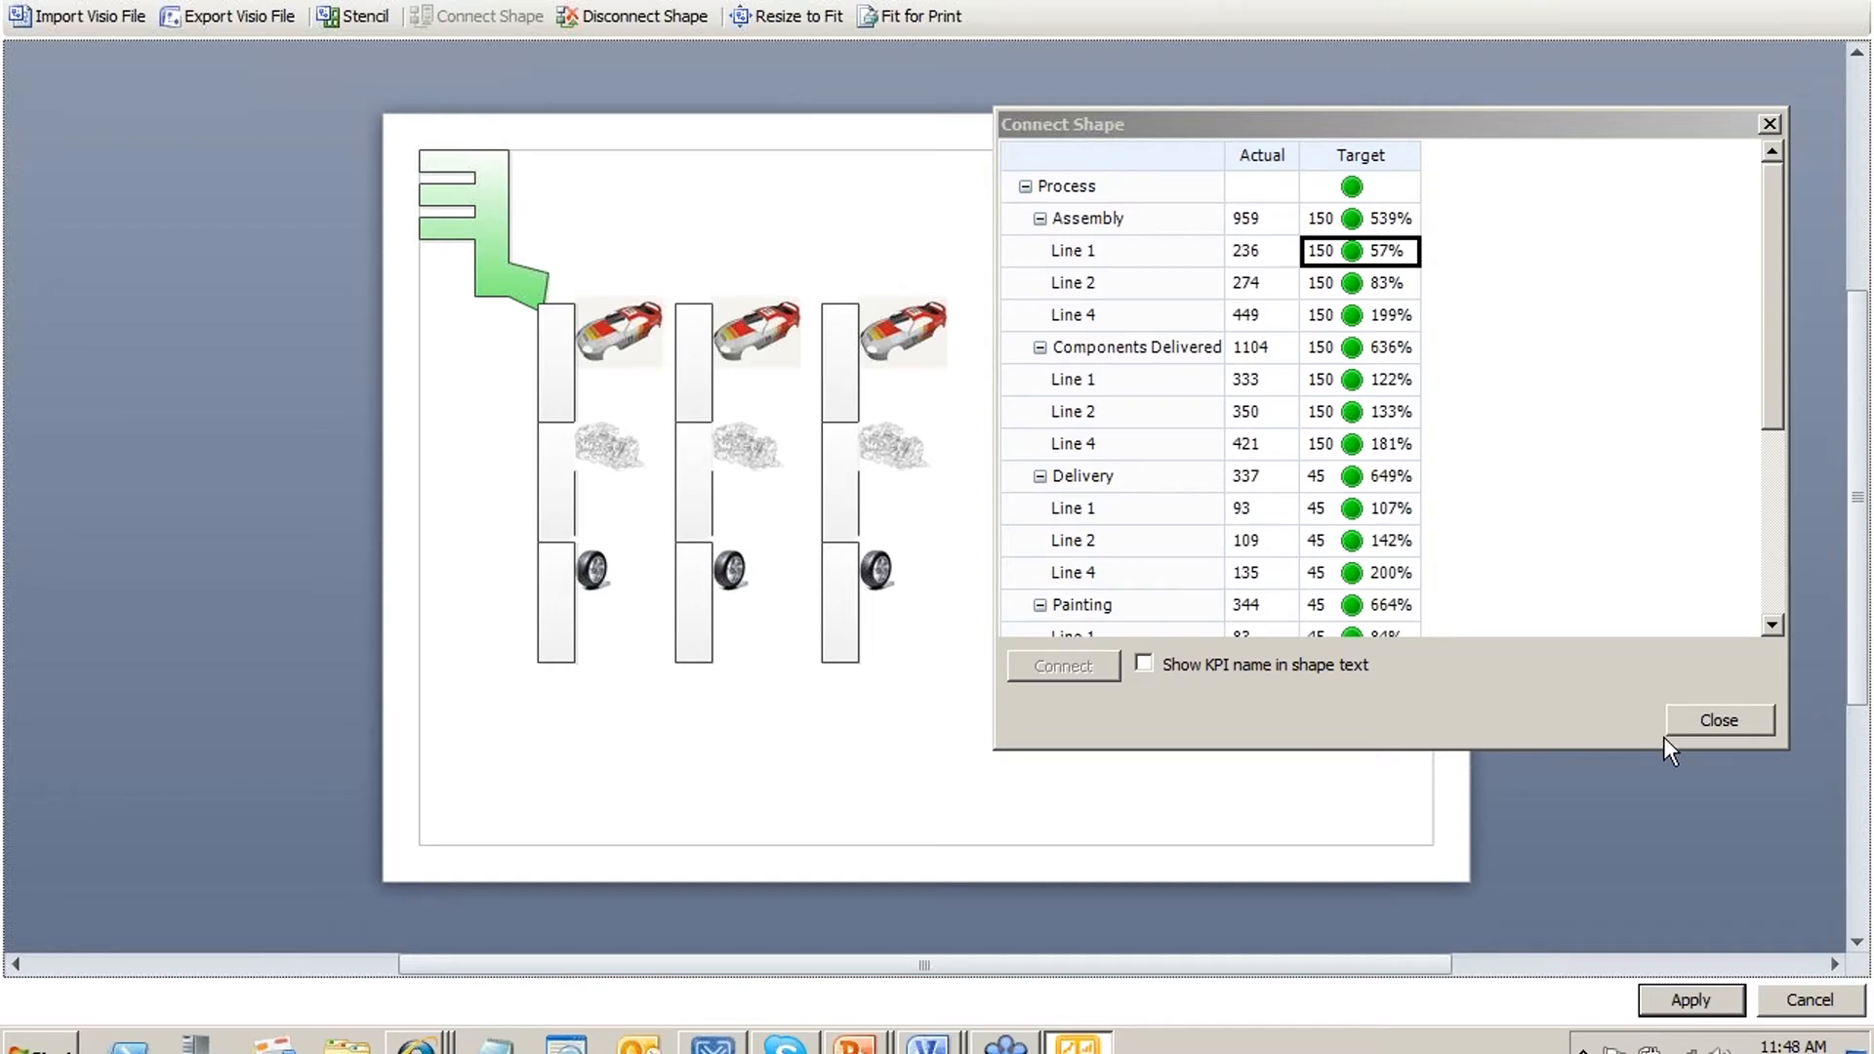
left_click(1718, 723)
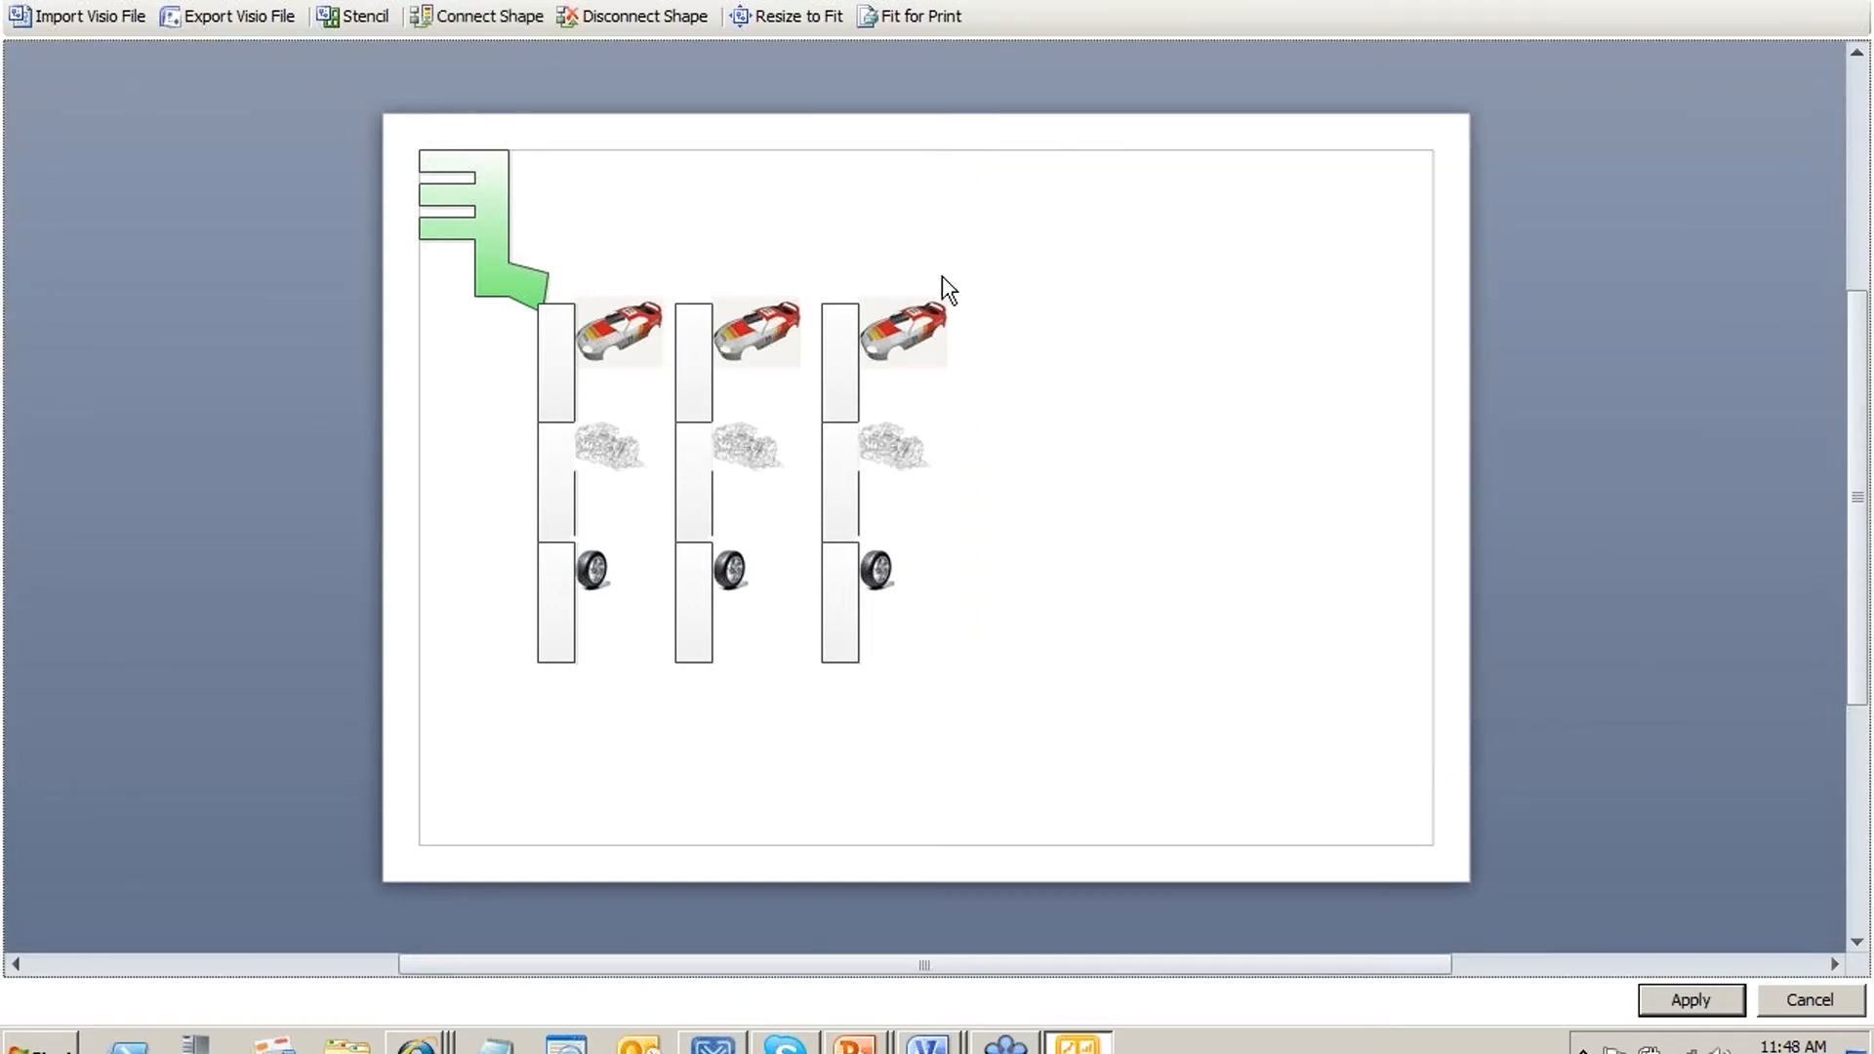
left_click(1704, 1011)
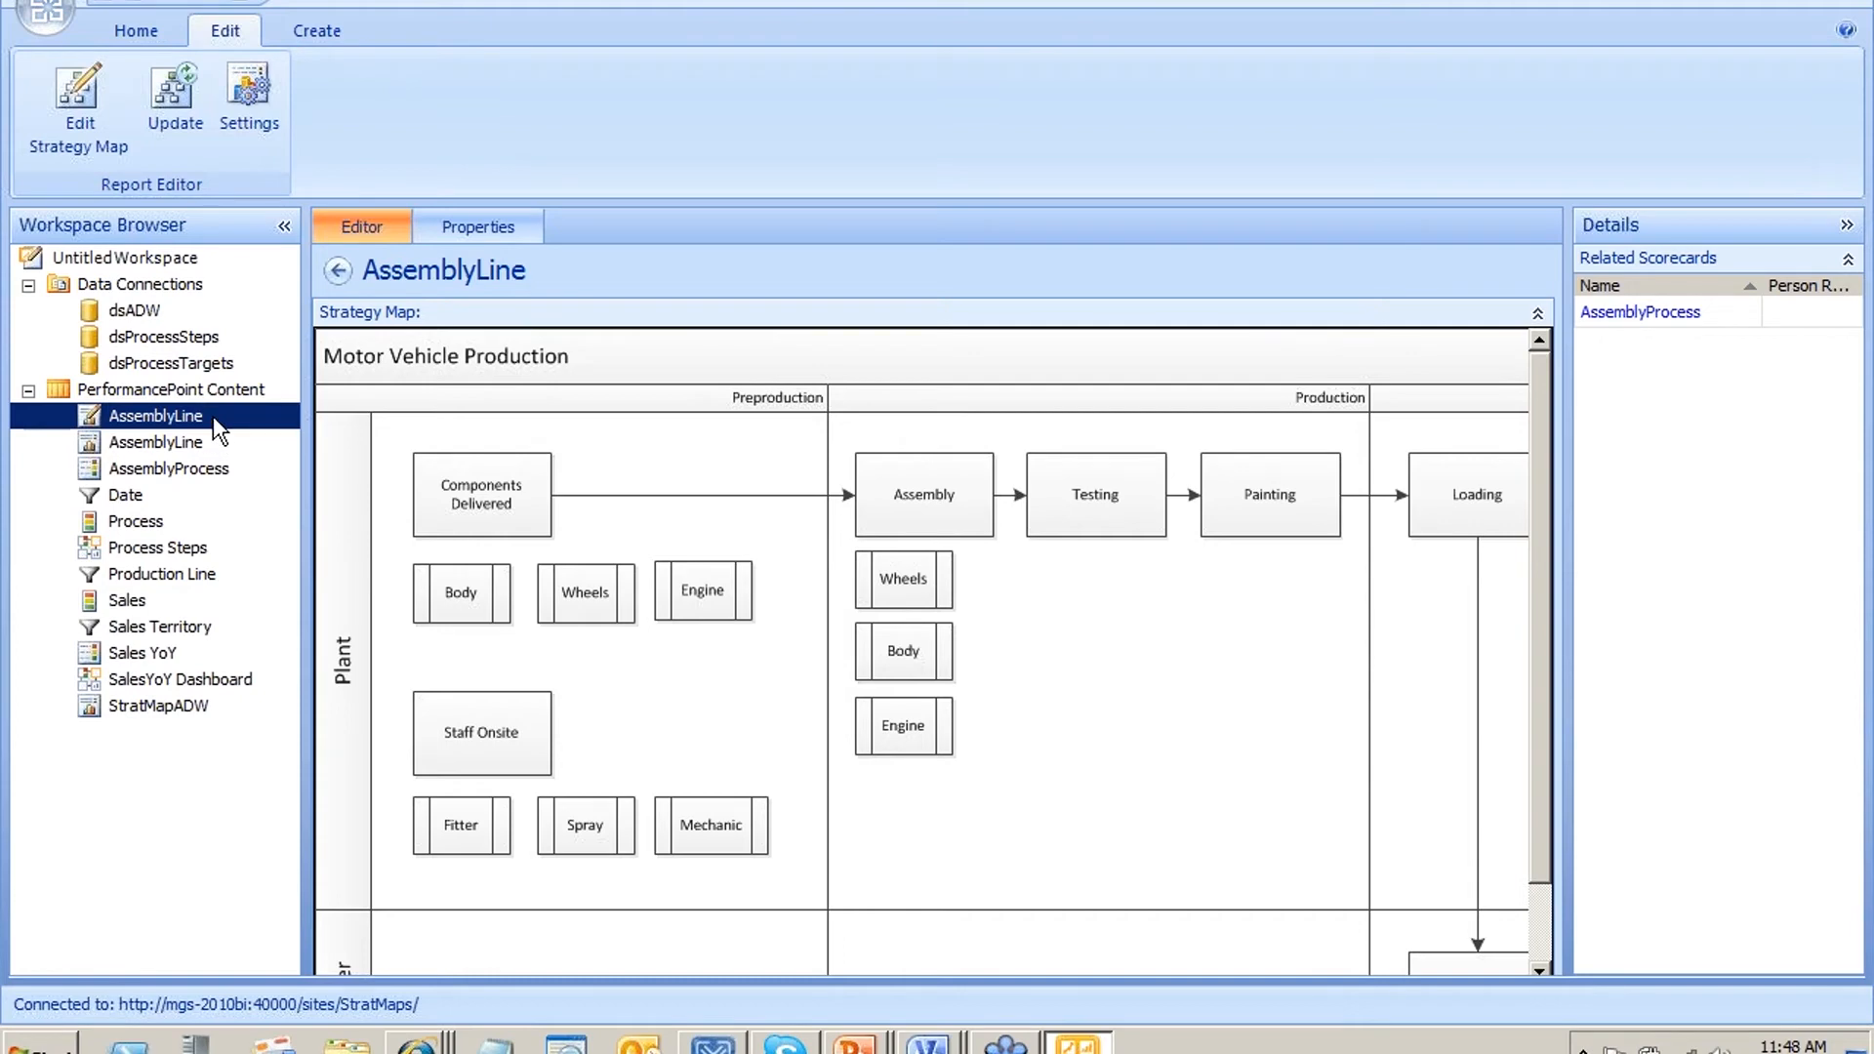
Rename the new AssemblyLine strategy map as AssemblyLineItemised and save it
right_click(212, 416)
left_click(1022, 674)
right_click(180, 413)
left_click(259, 502)
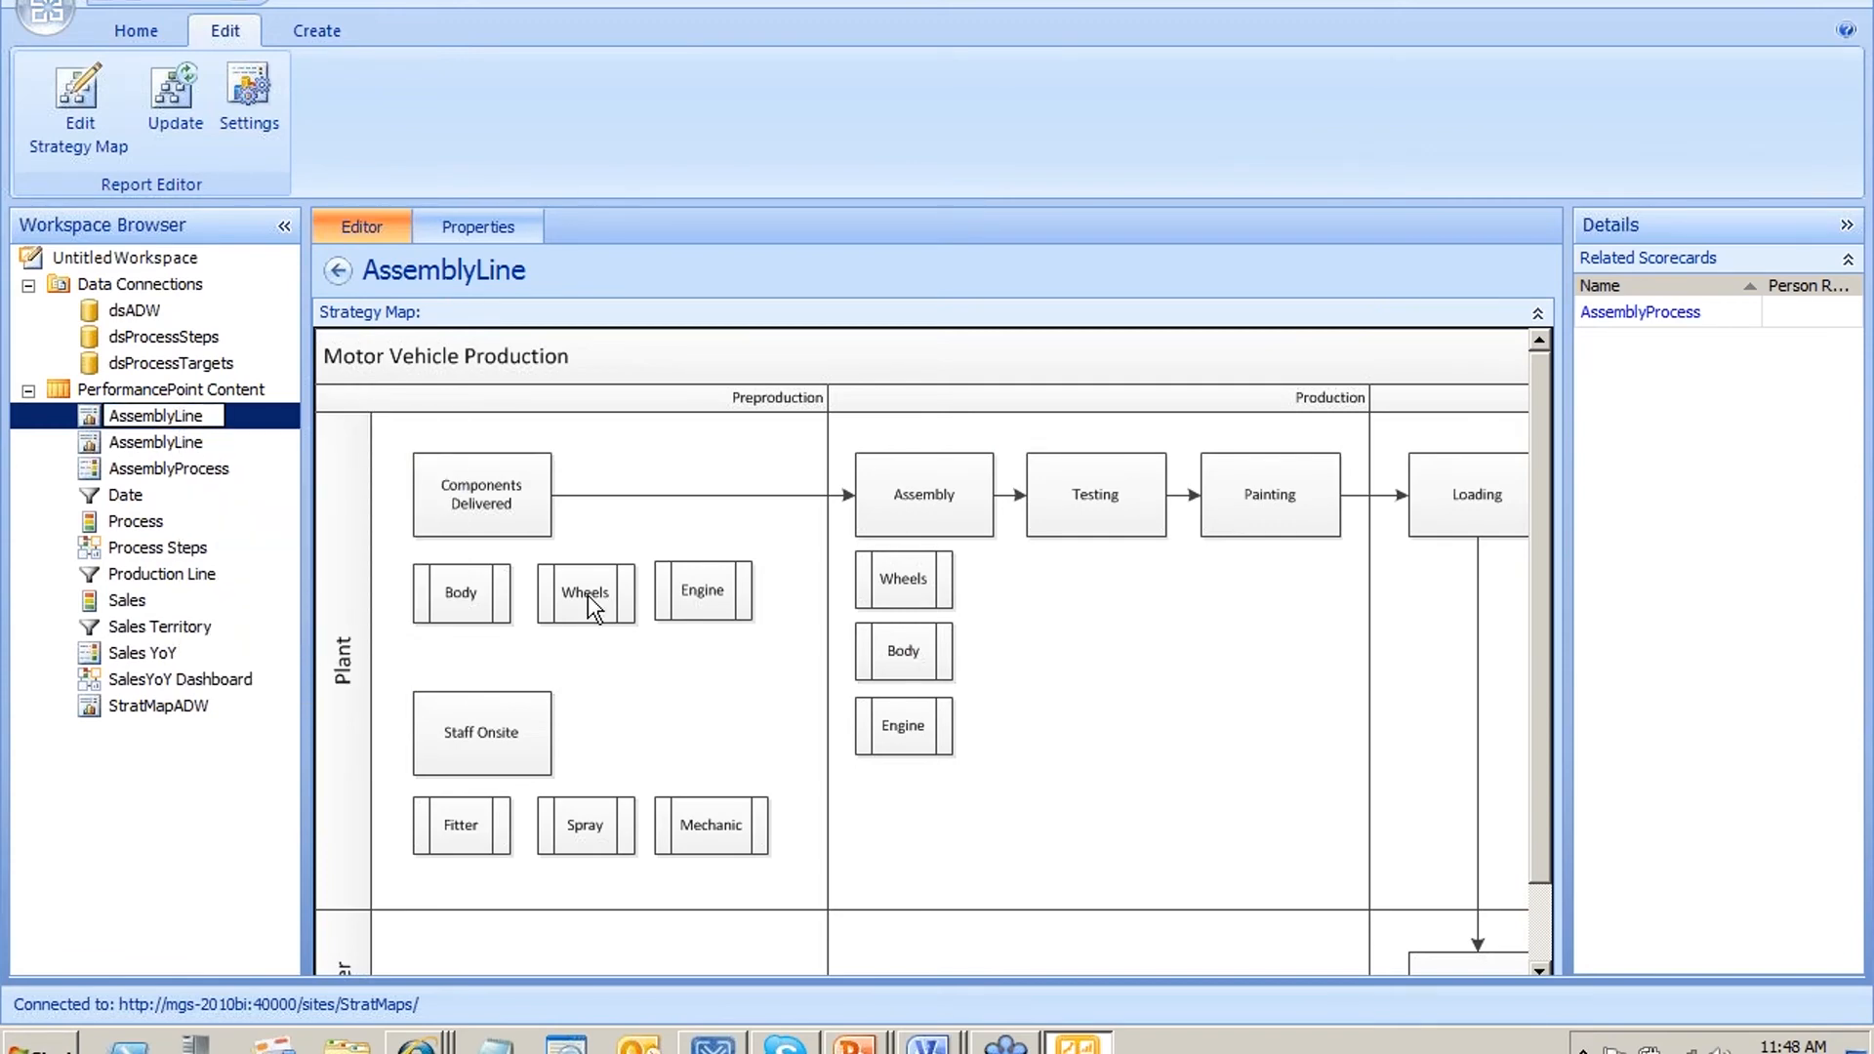
type("Itemised")
key("Return")
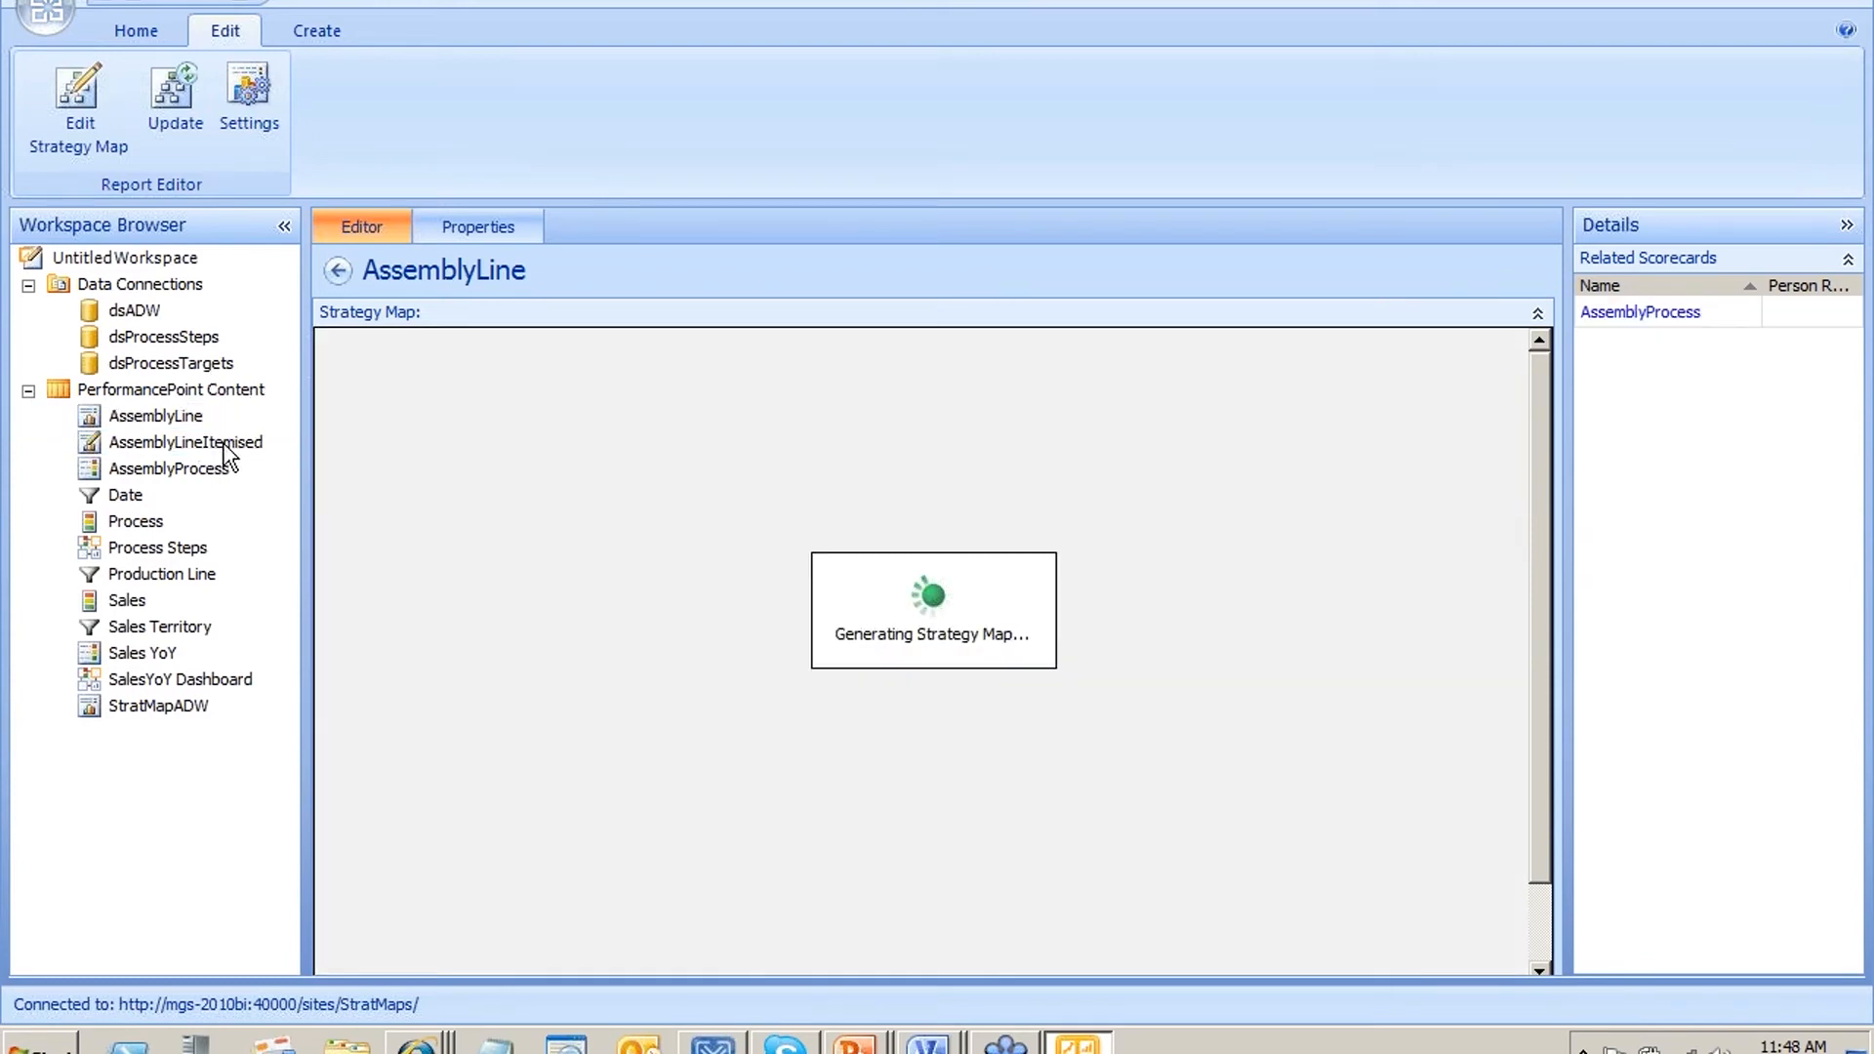
right_click(225, 444)
left_click(374, 645)
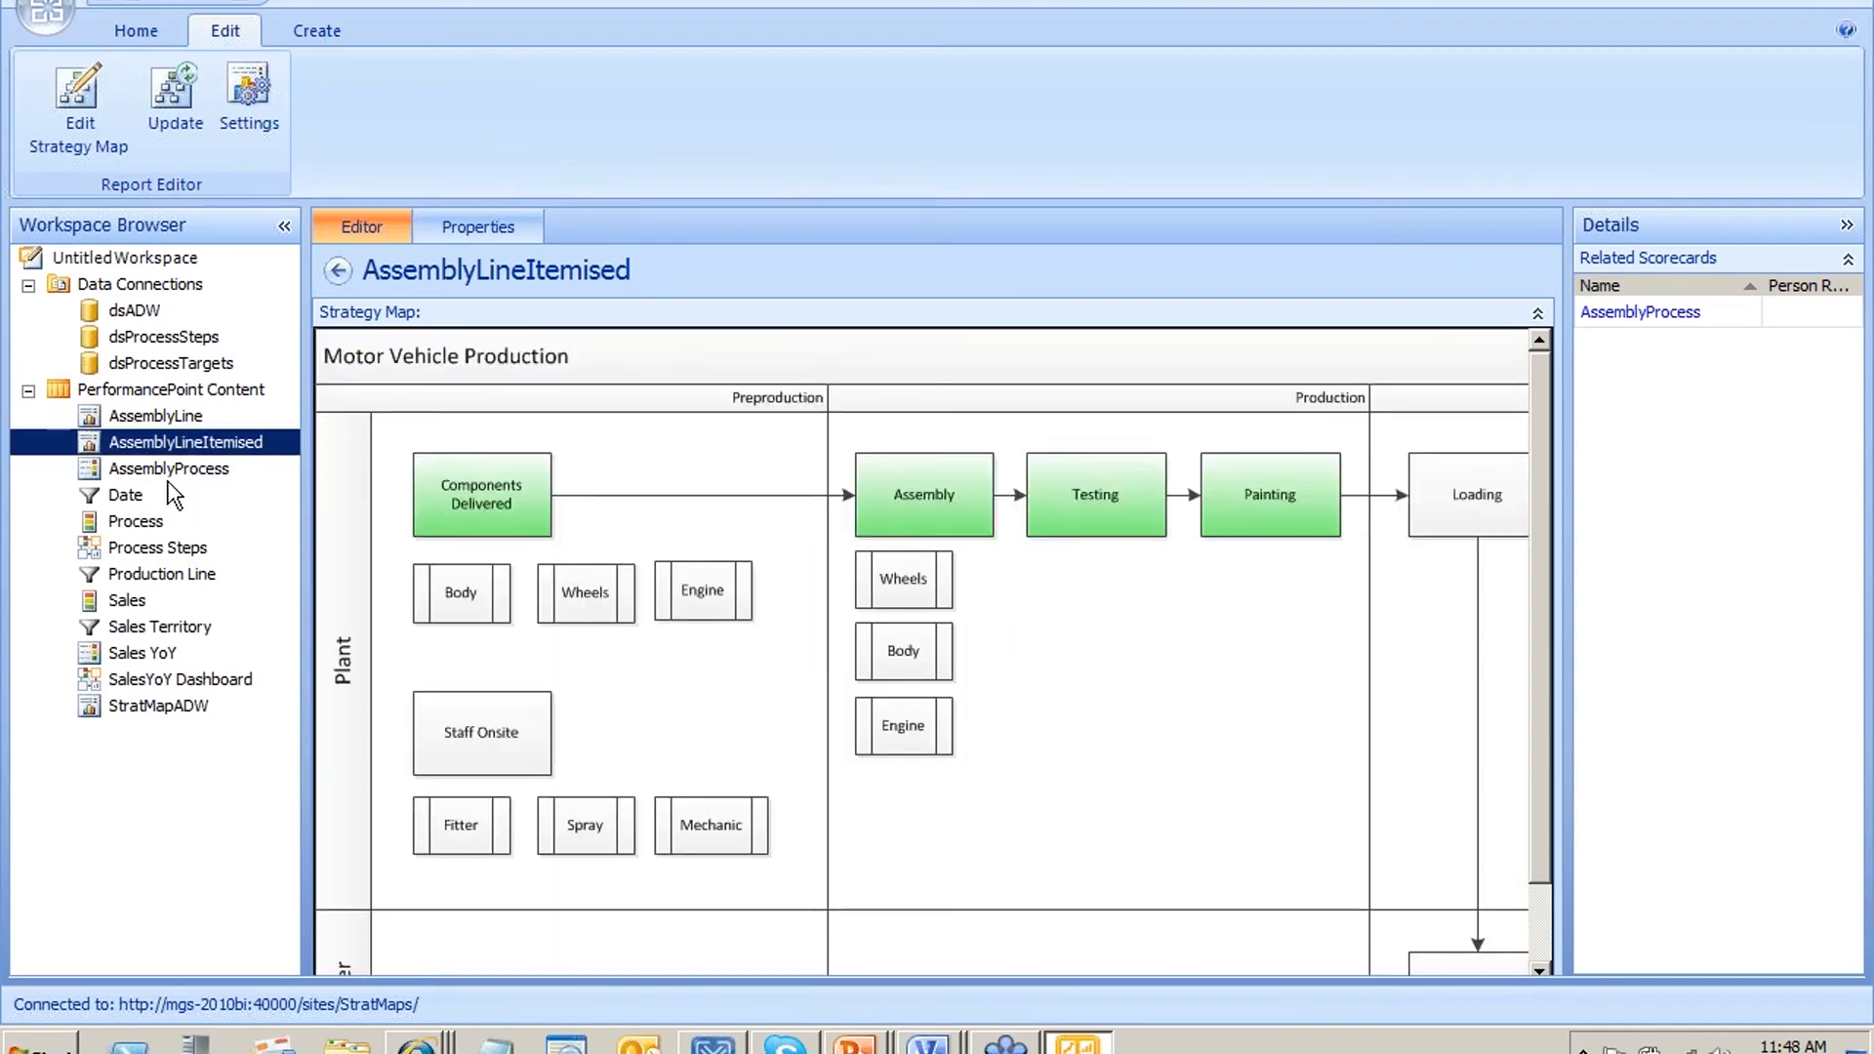
Replace the AssemblyLine map in the right column of the Process Steps dashboard with the AssemblyLineItemised report
left_click(193, 549)
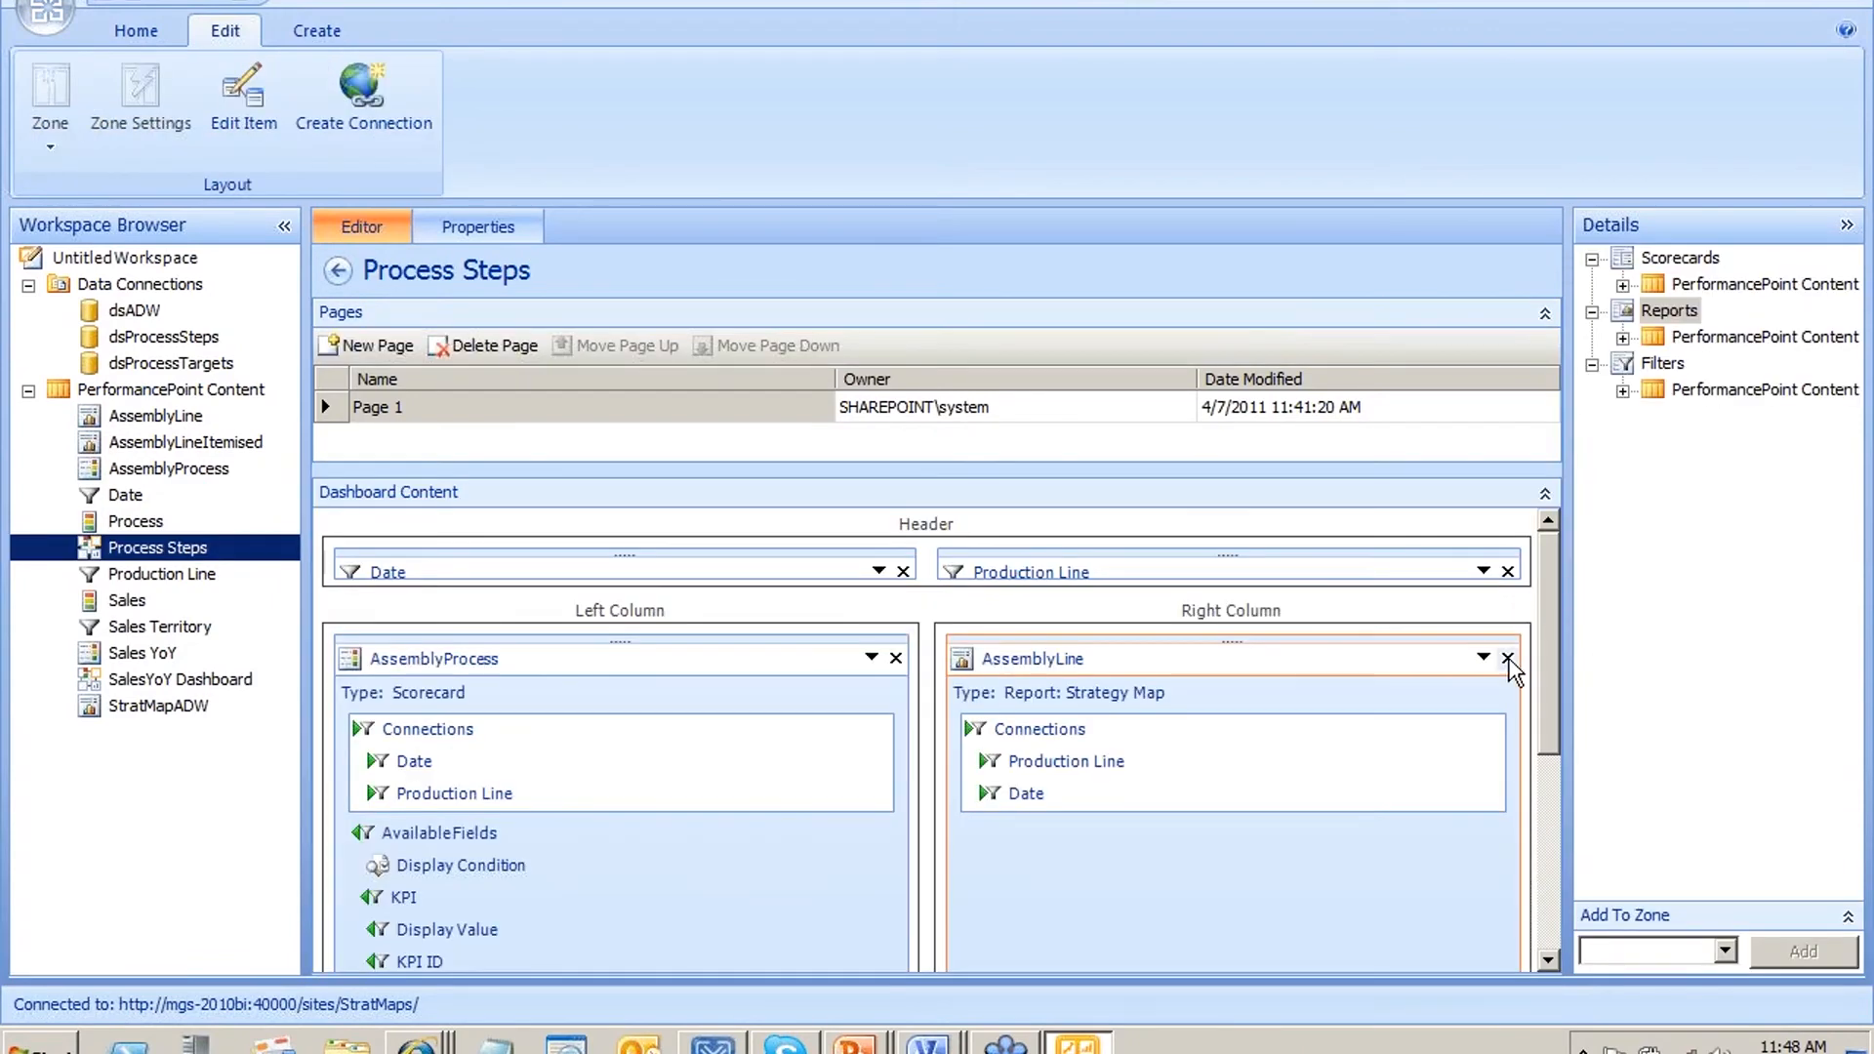
left_click(1509, 659)
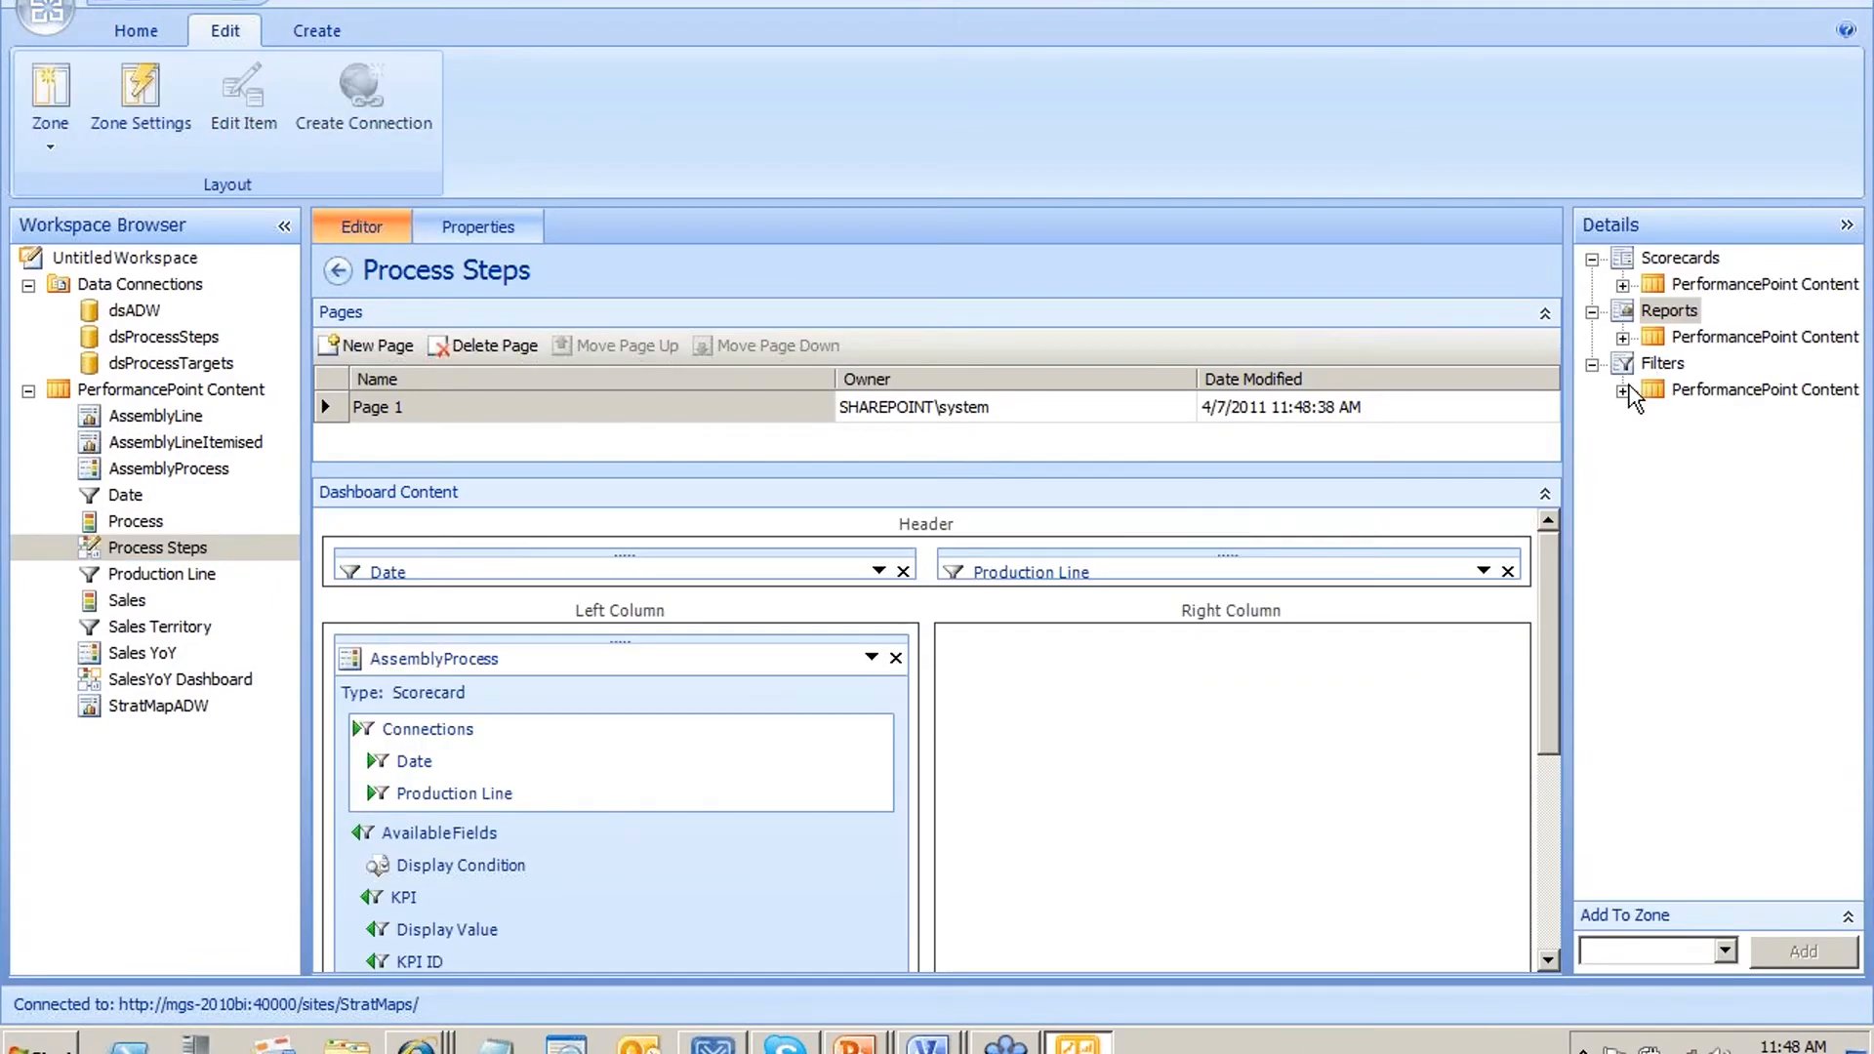
left_click(1623, 338)
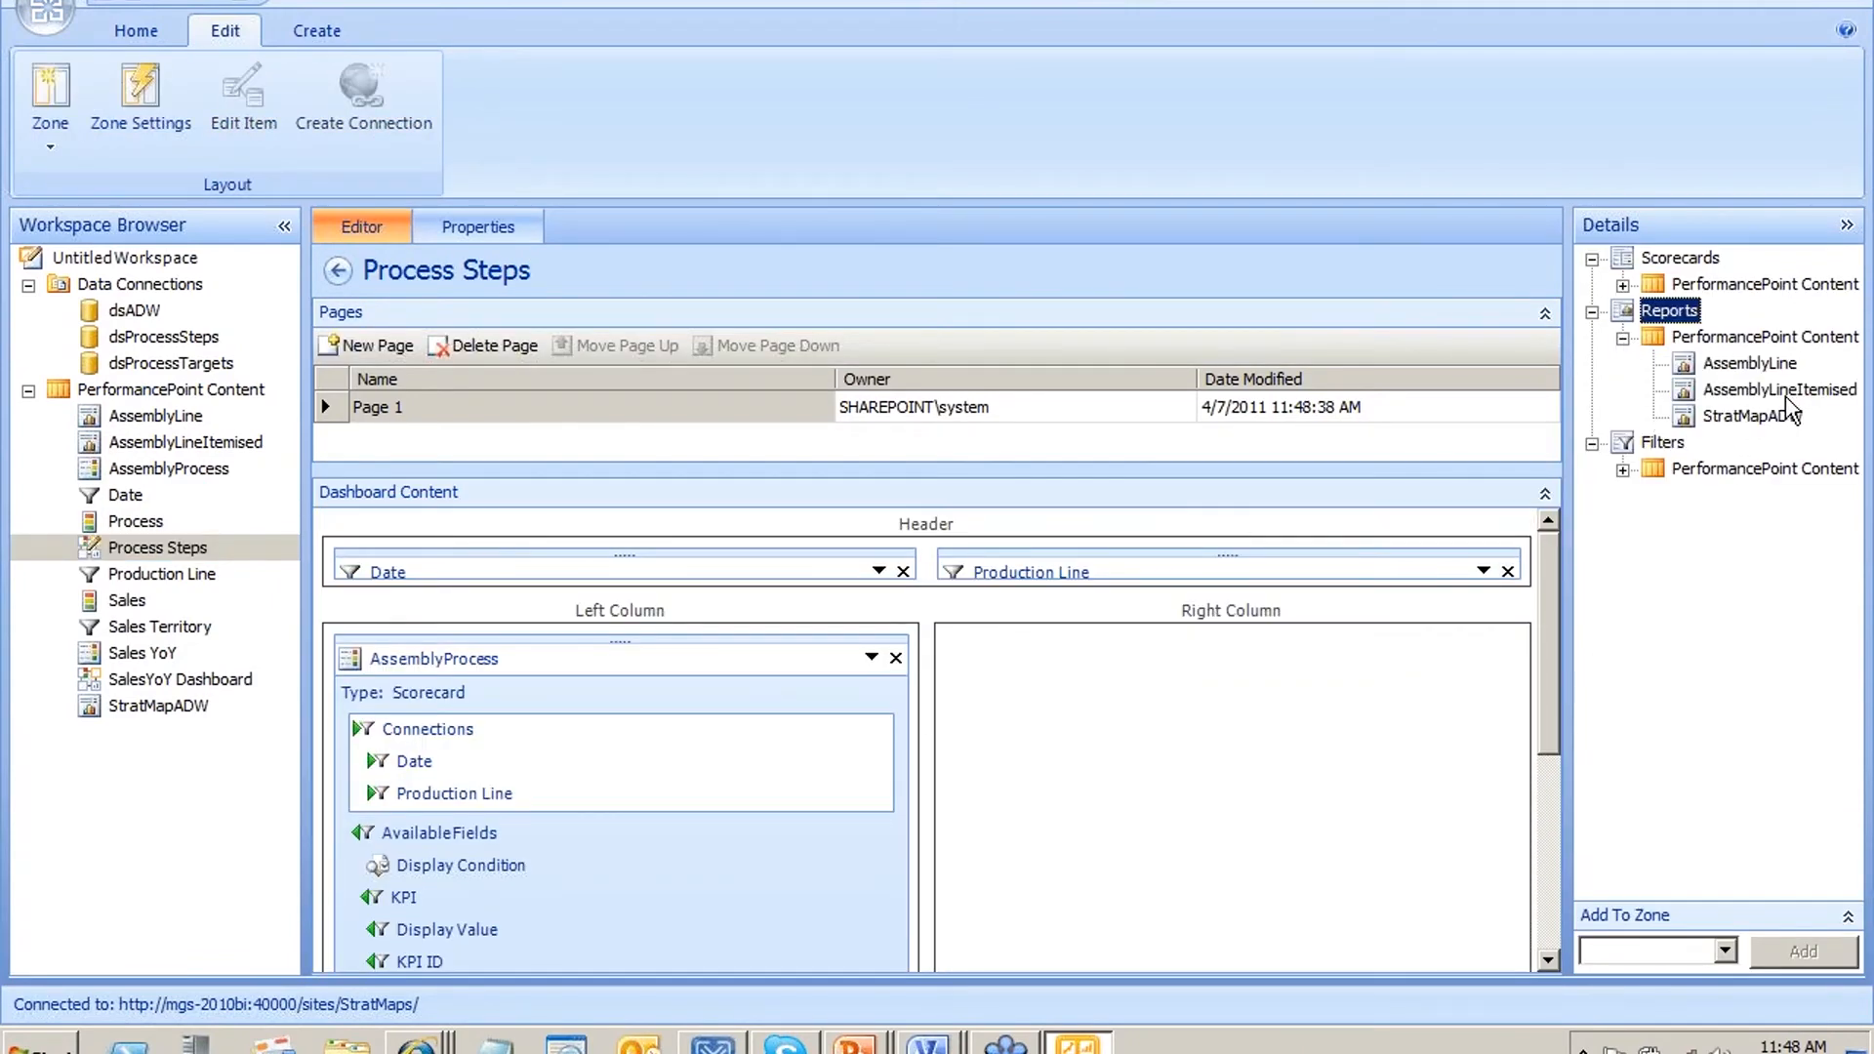
left_click_drag(1780, 390, 991, 732)
mouse_move(1058, 583)
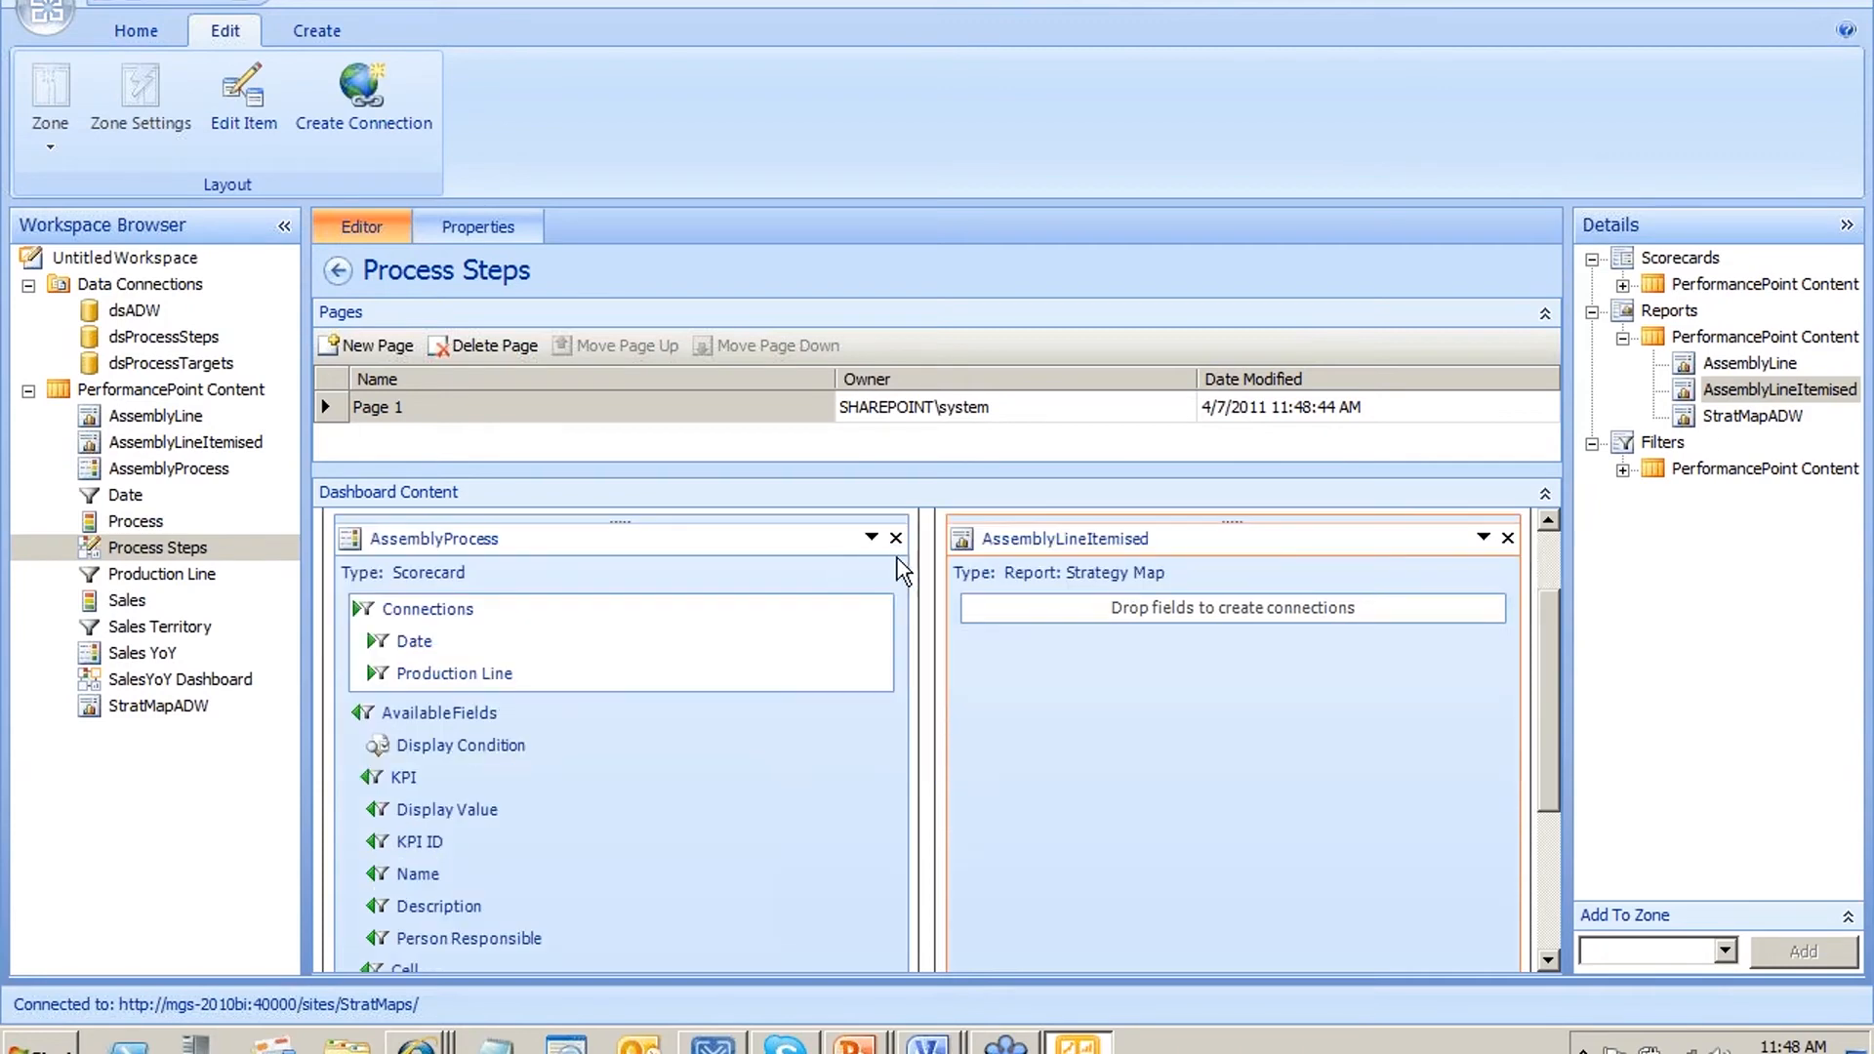
Connect the Date filter's Member Unique Name to the AssemblyLineItemised map's Page field
left_click(879, 571)
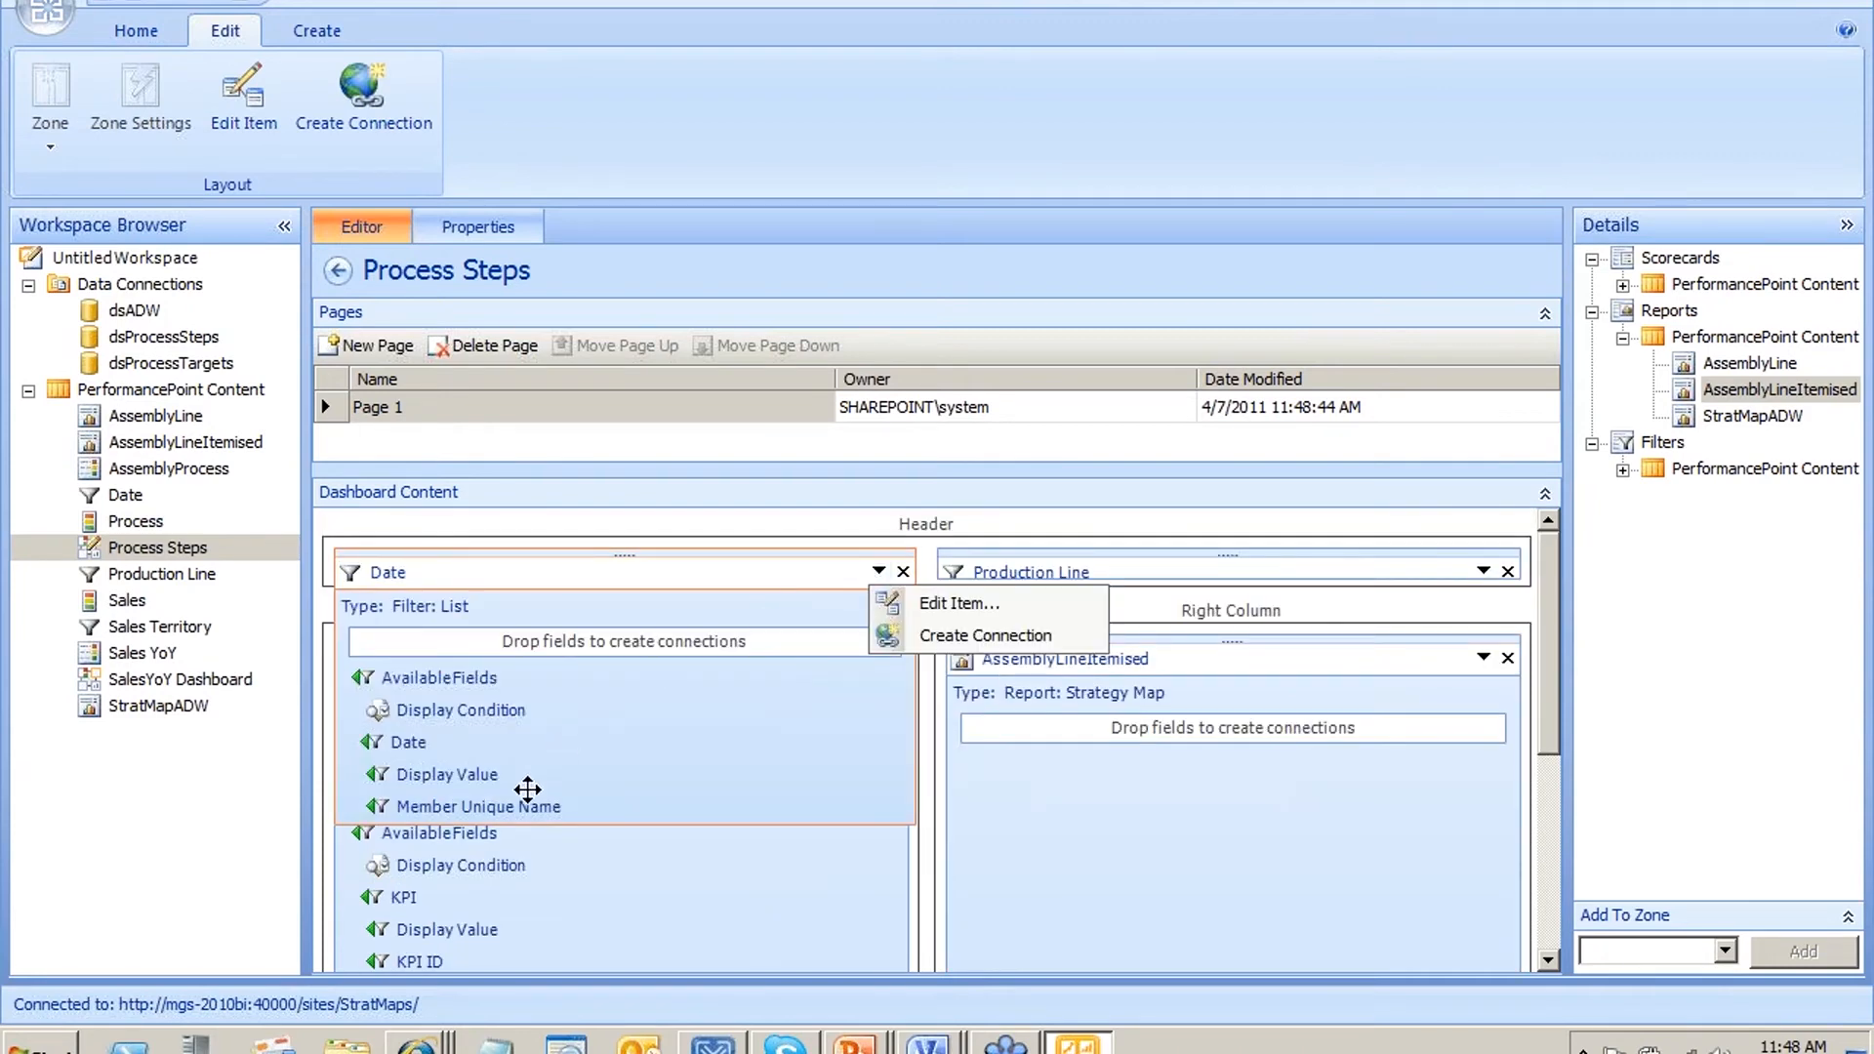
left_click_drag(531, 808, 1188, 722)
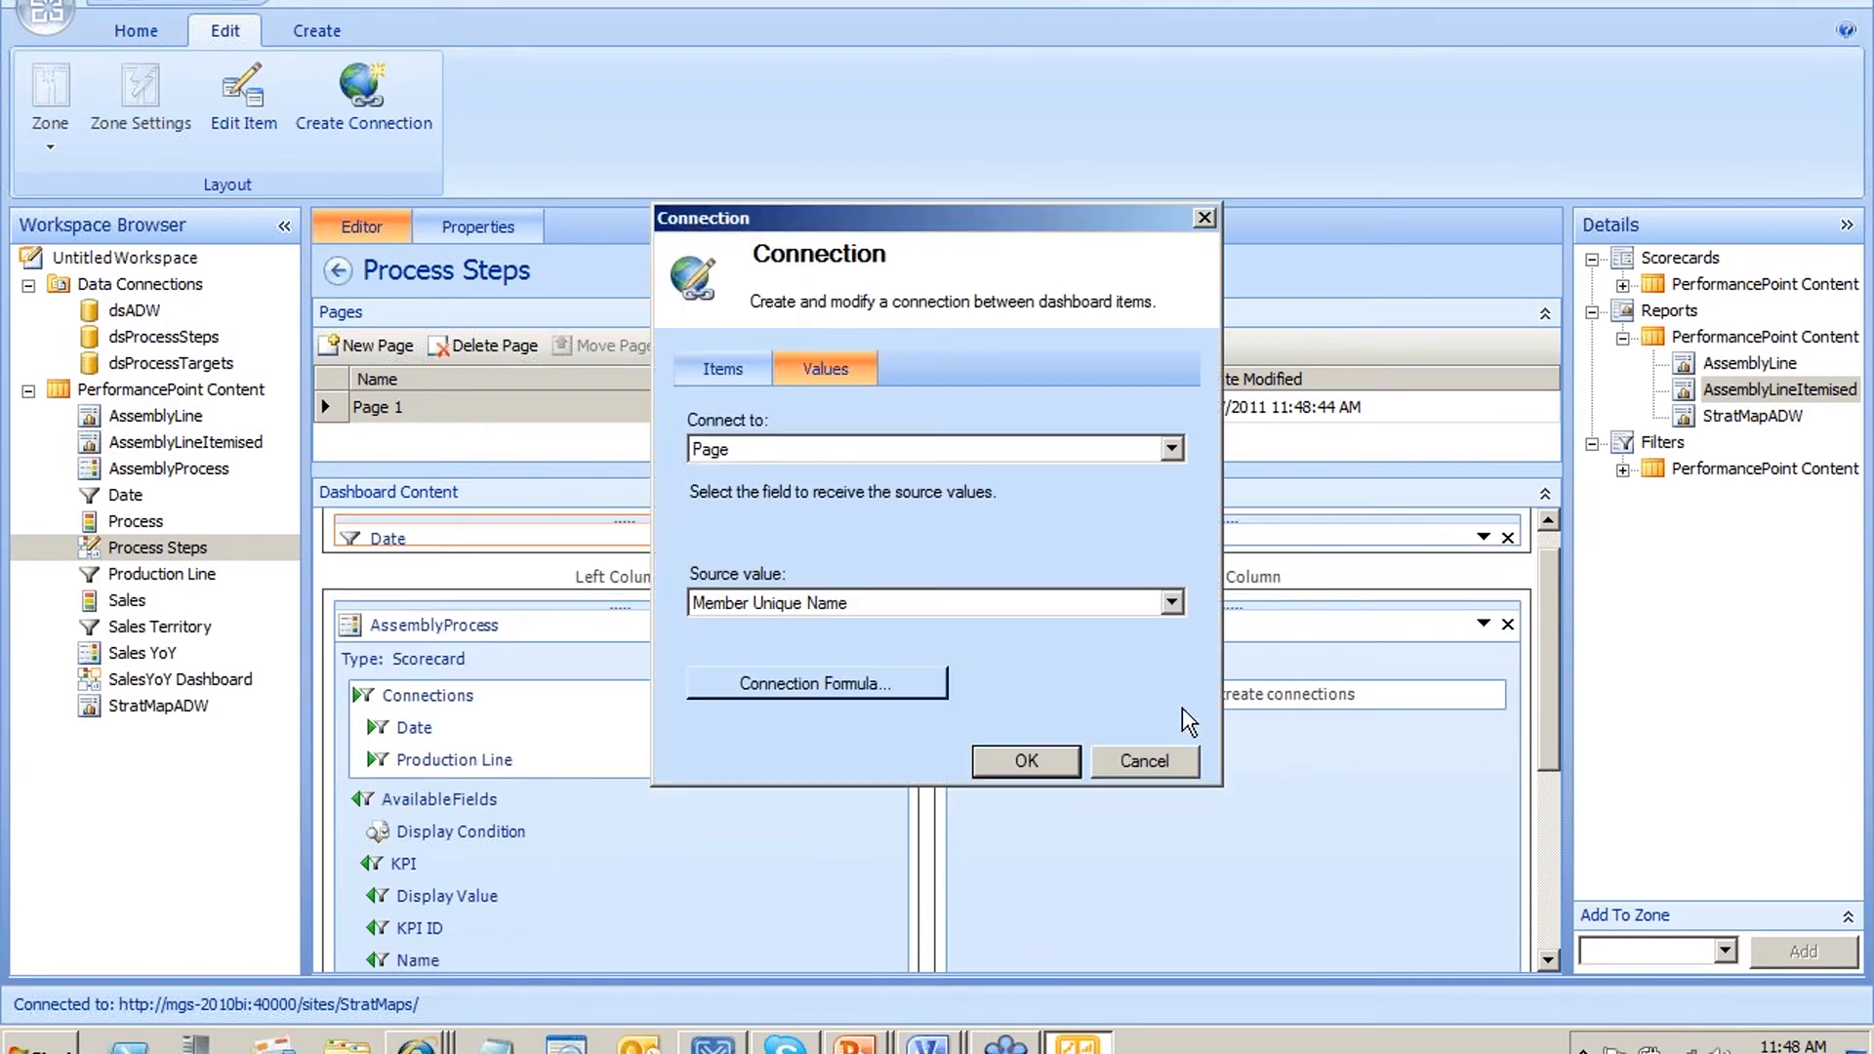
left_click(1020, 769)
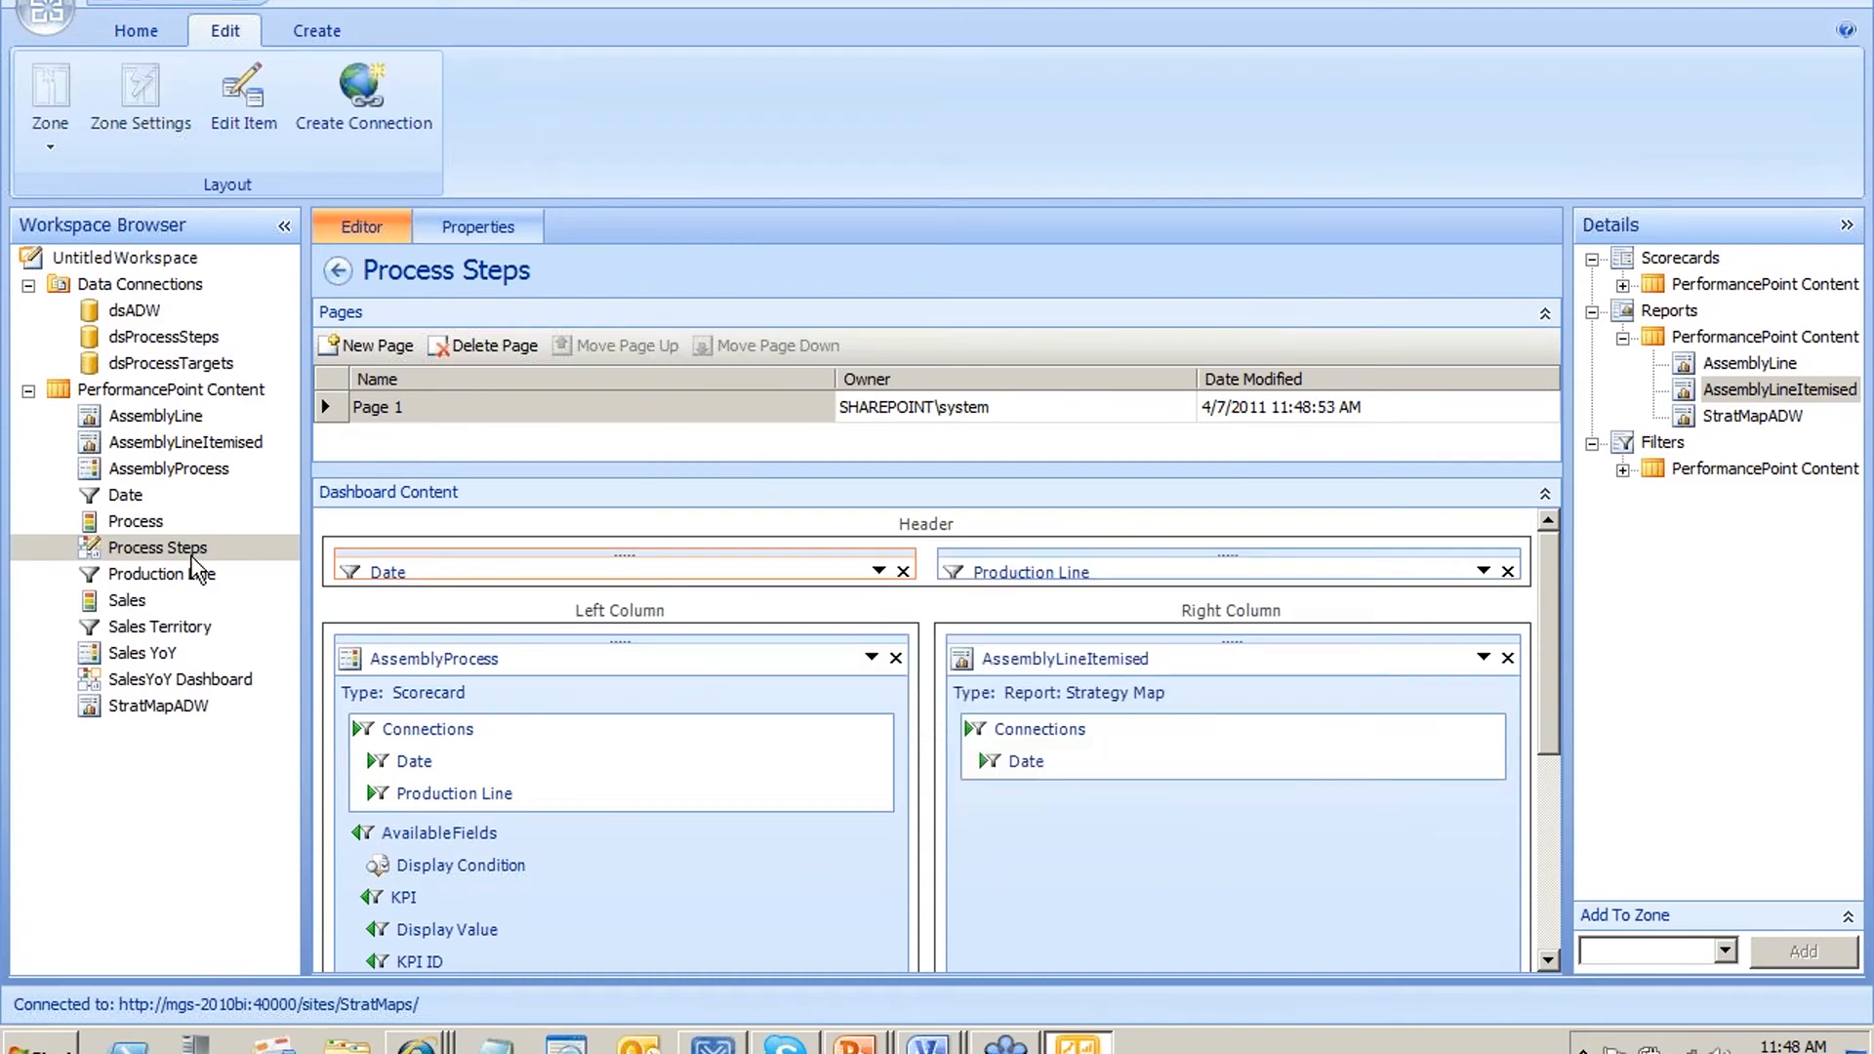
Deploy the Process Steps dashboard to SharePoint
right_click(192, 553)
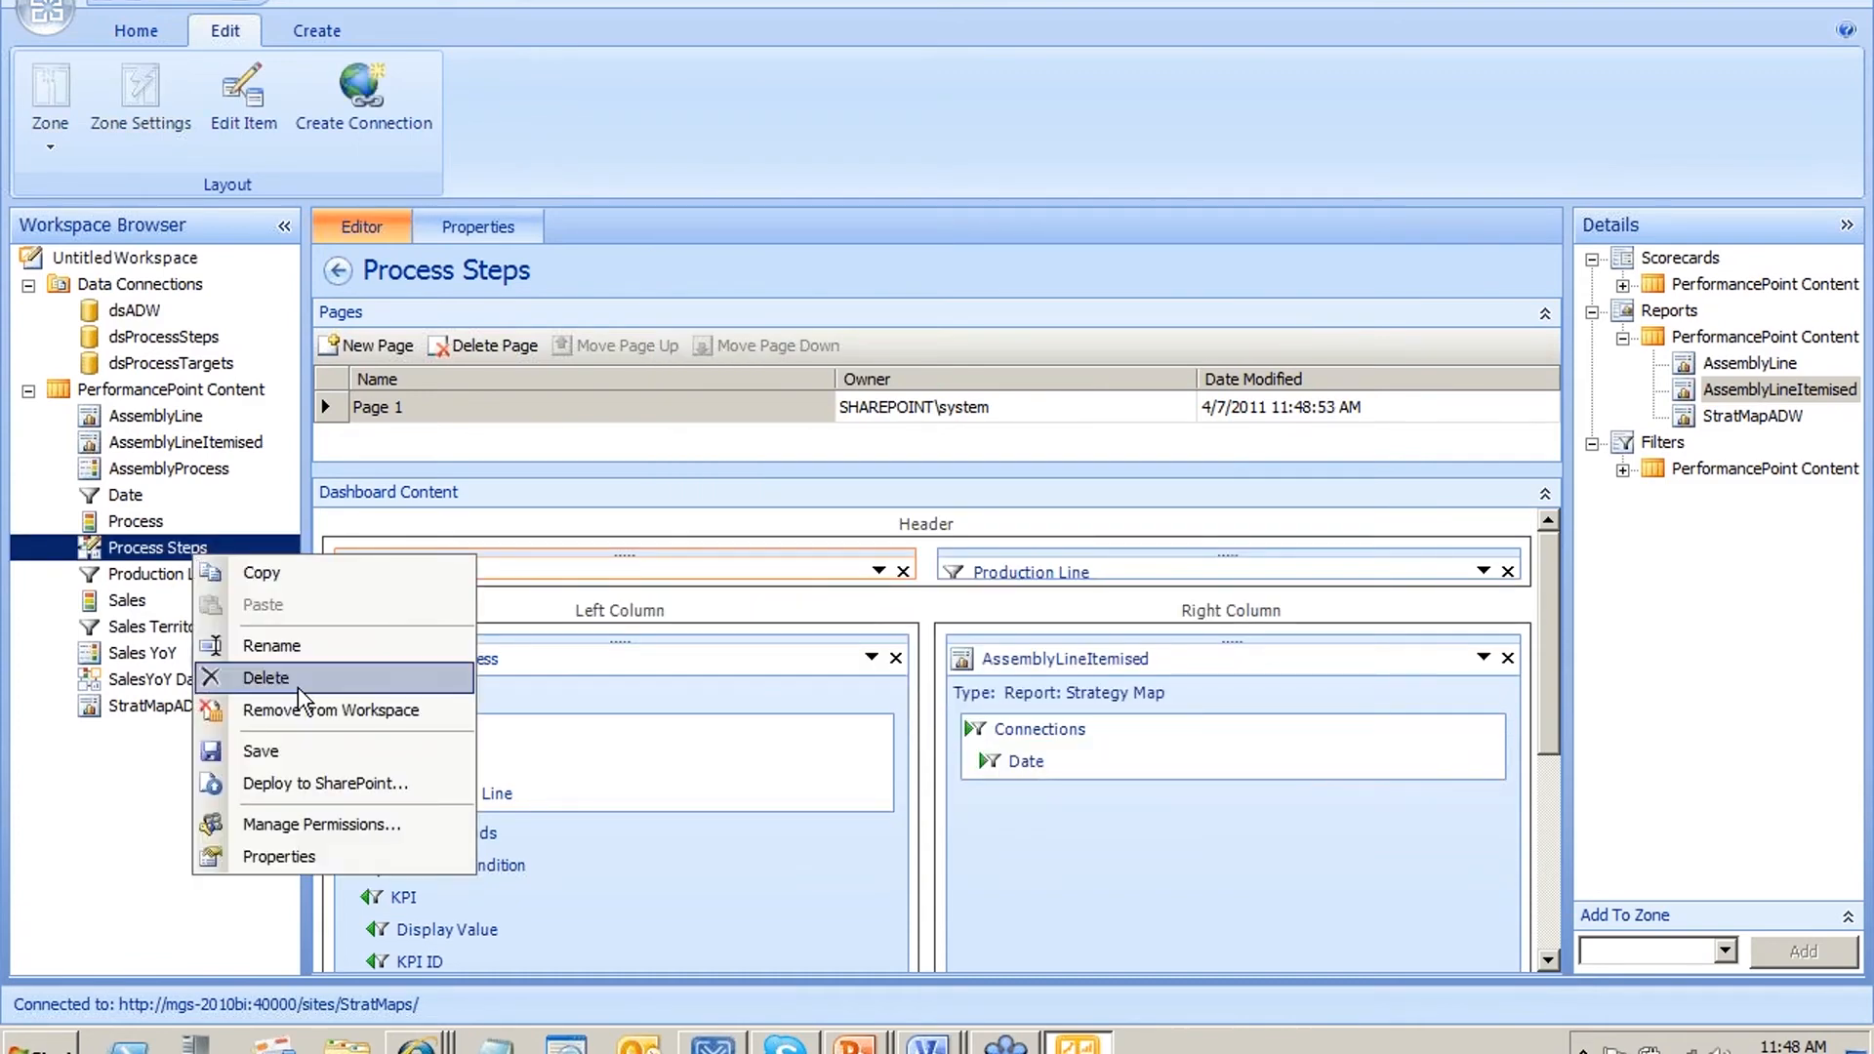
left_click(179, 548)
right_click(180, 553)
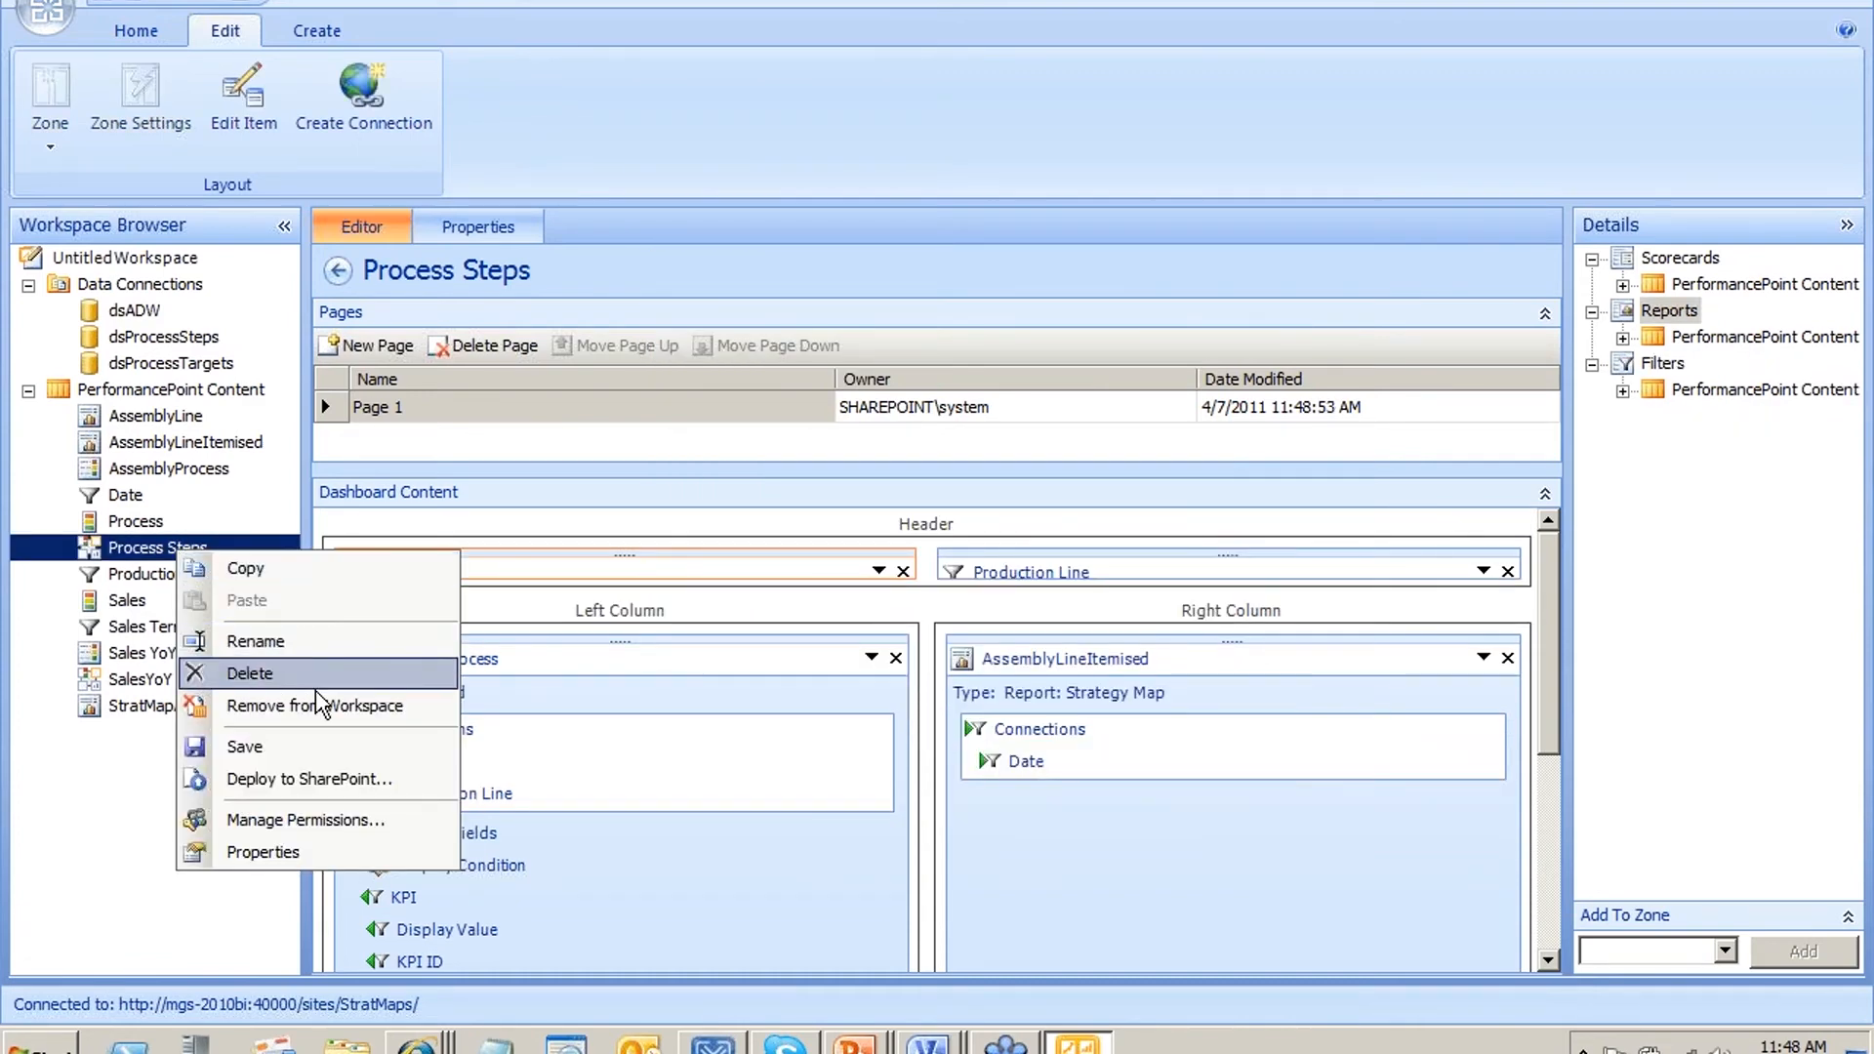
left_click(293, 778)
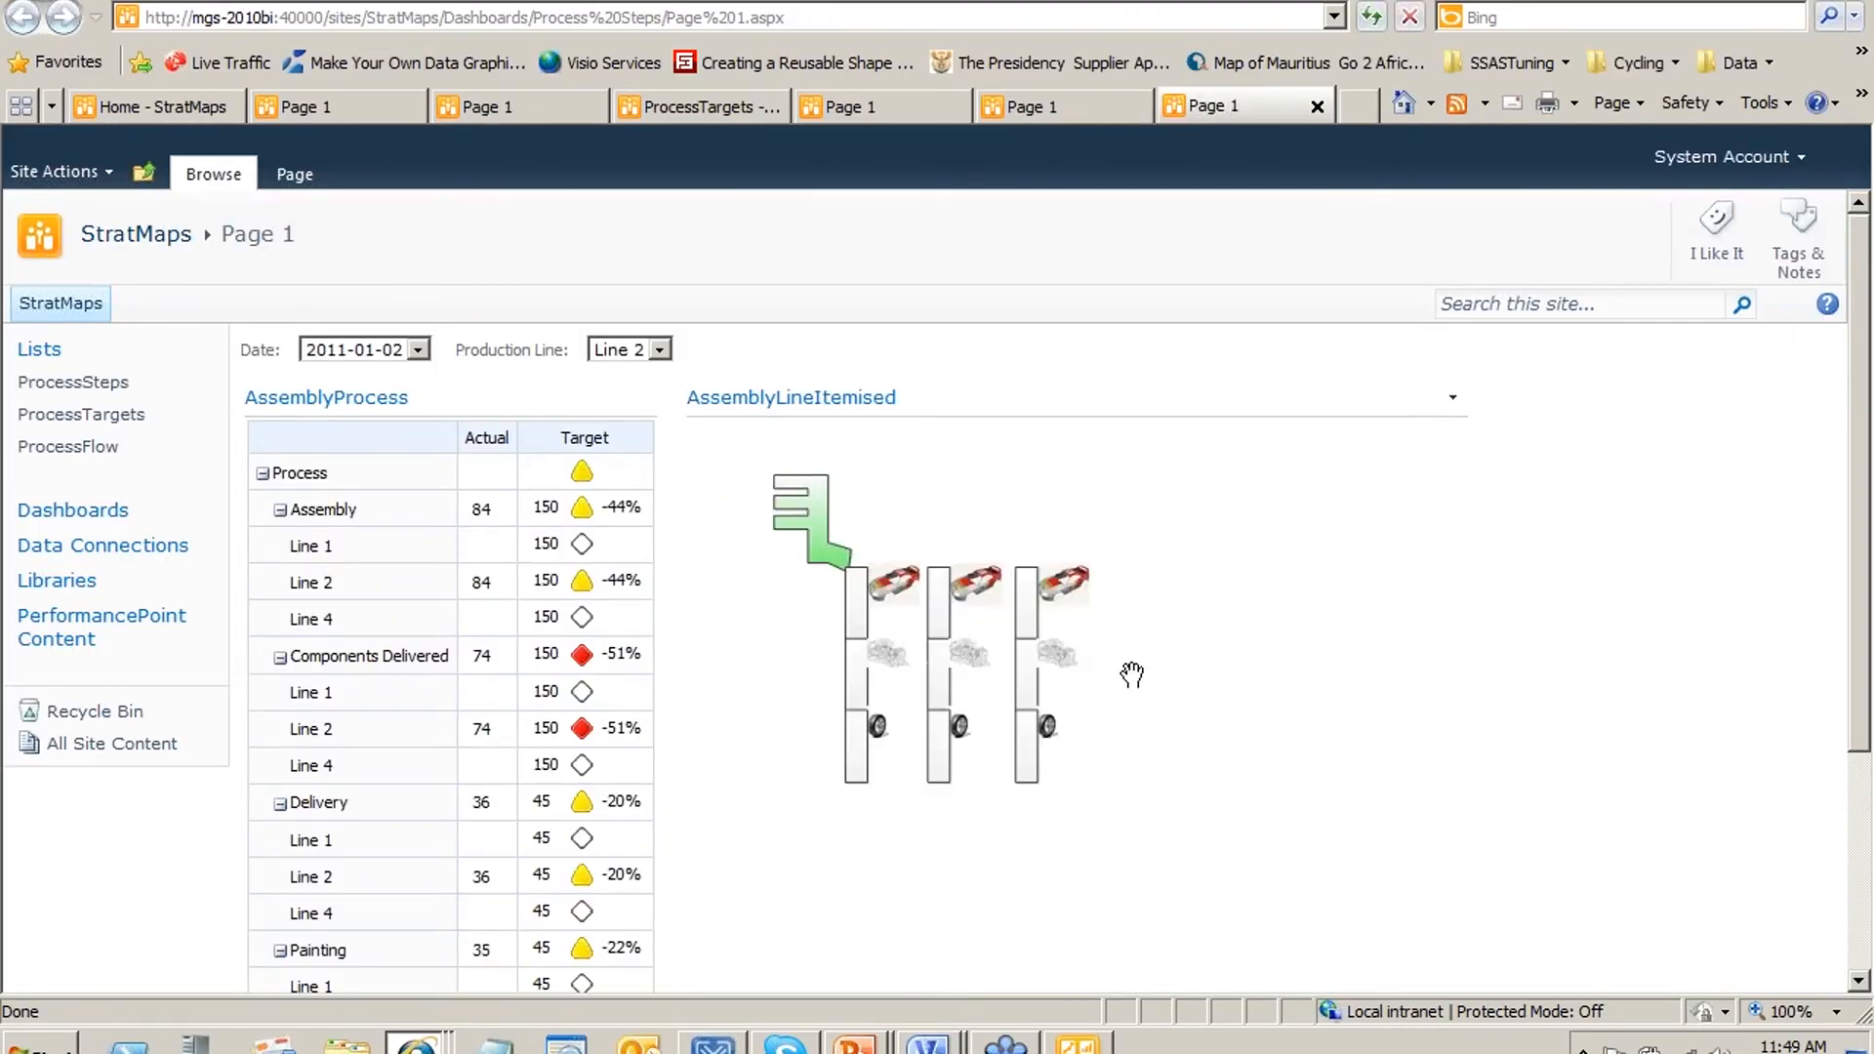
Look over the deployed dashboard page and set its Date filter to 2011-01-01
scroll(1074, 674, "down", 3)
scroll(1050, 679, "up", 3)
left_click(347, 358)
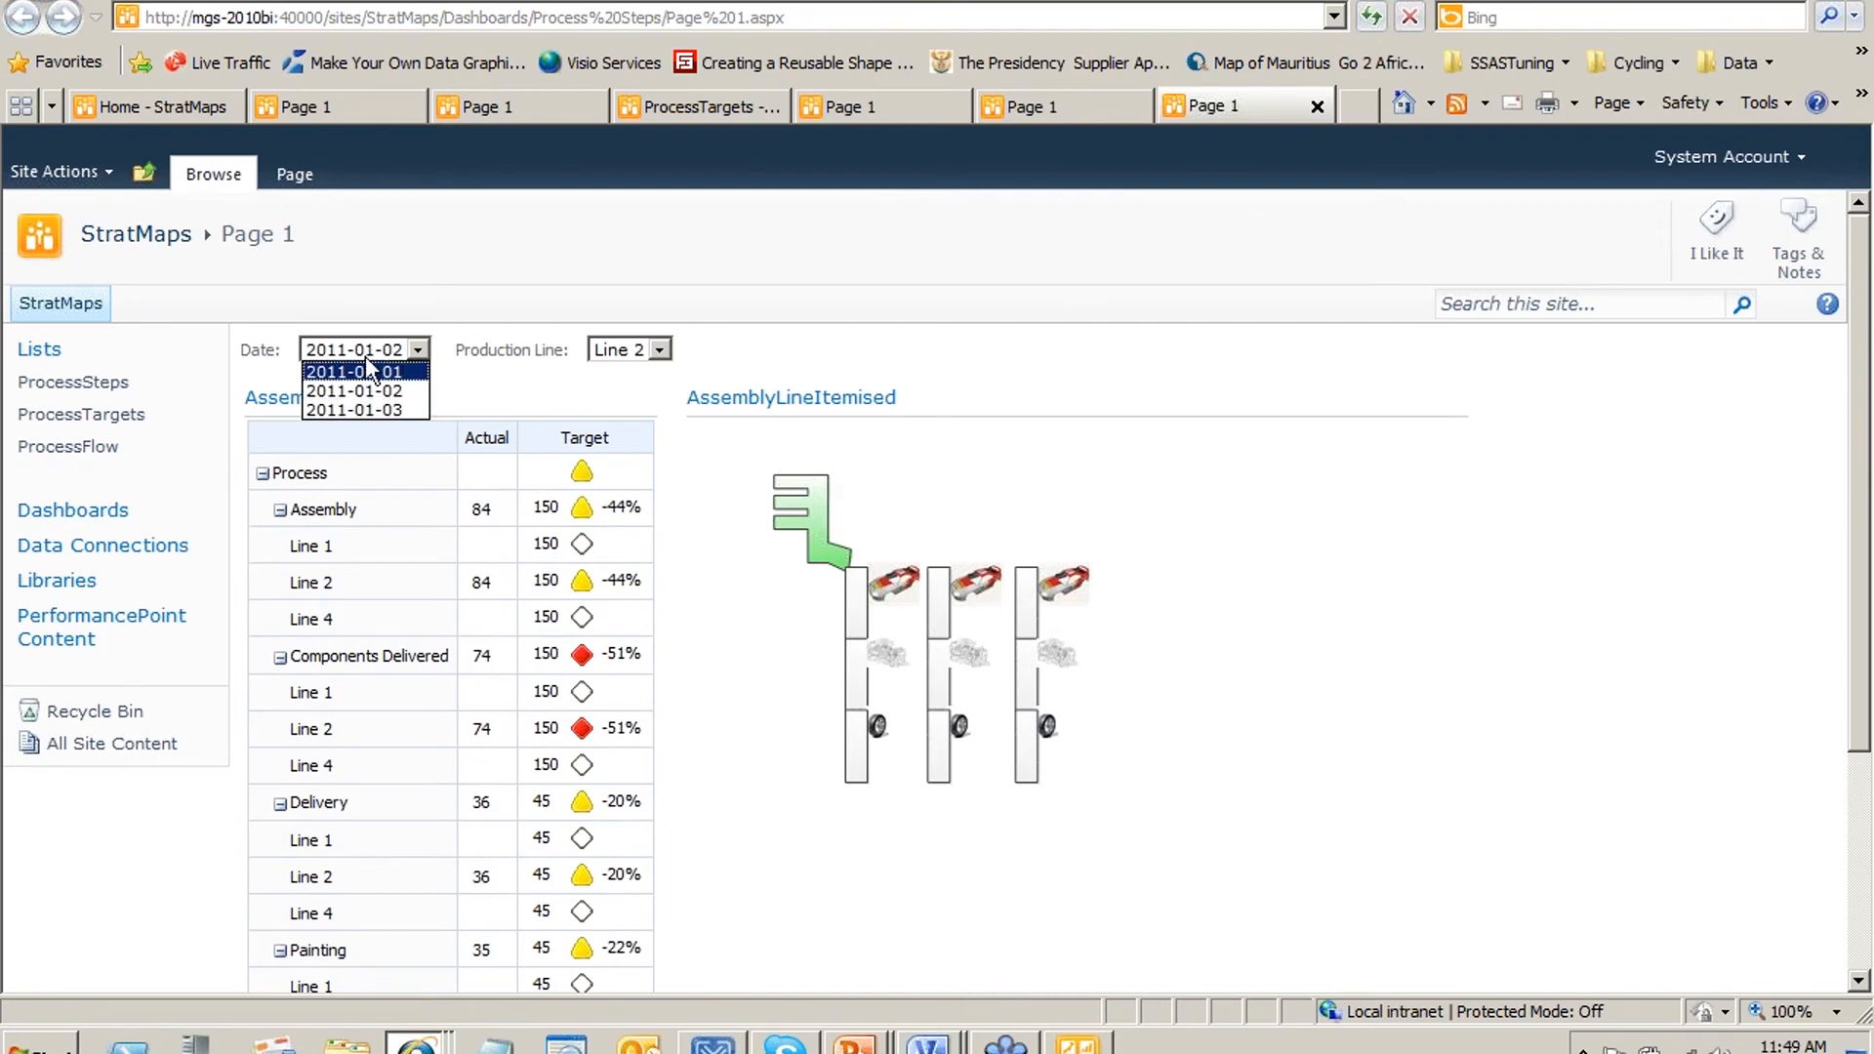
left_click(361, 388)
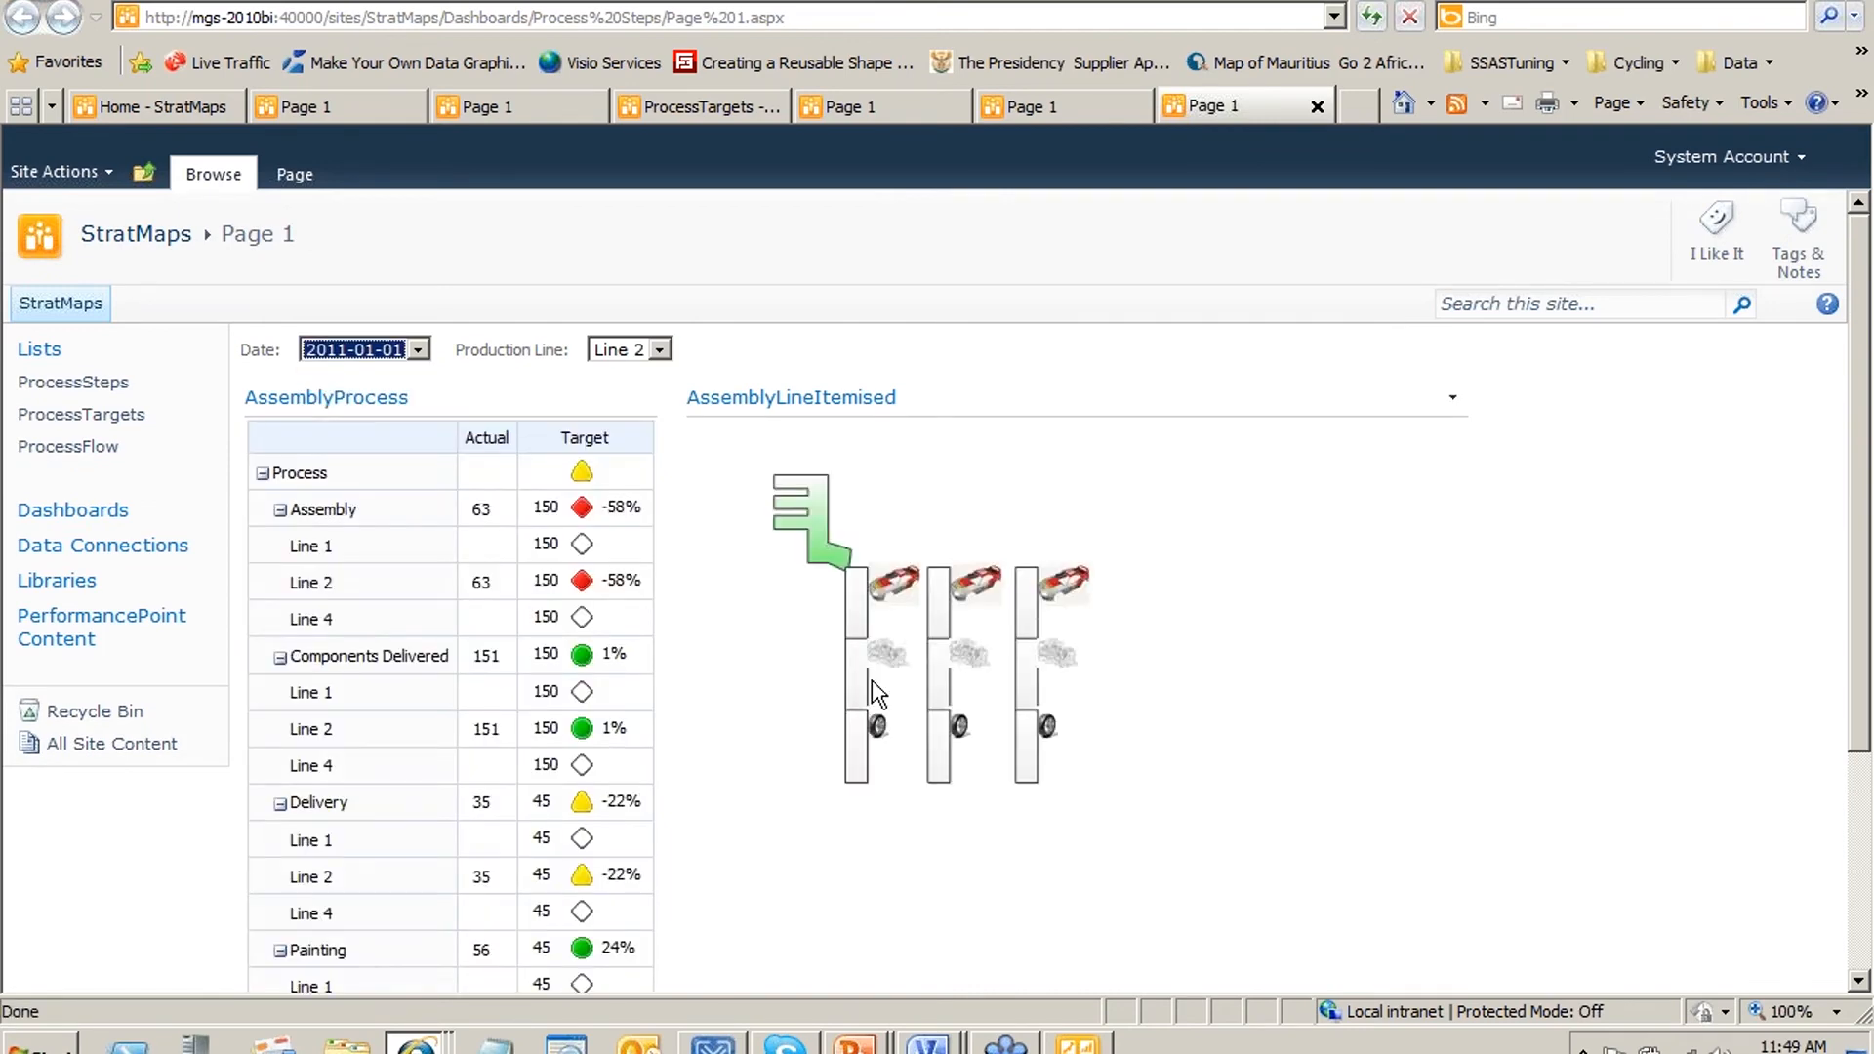
Inspect the KPI shape properties of the first production line's body shape in the AssemblyLineItemised map, and clear the selection
double_click(857, 621)
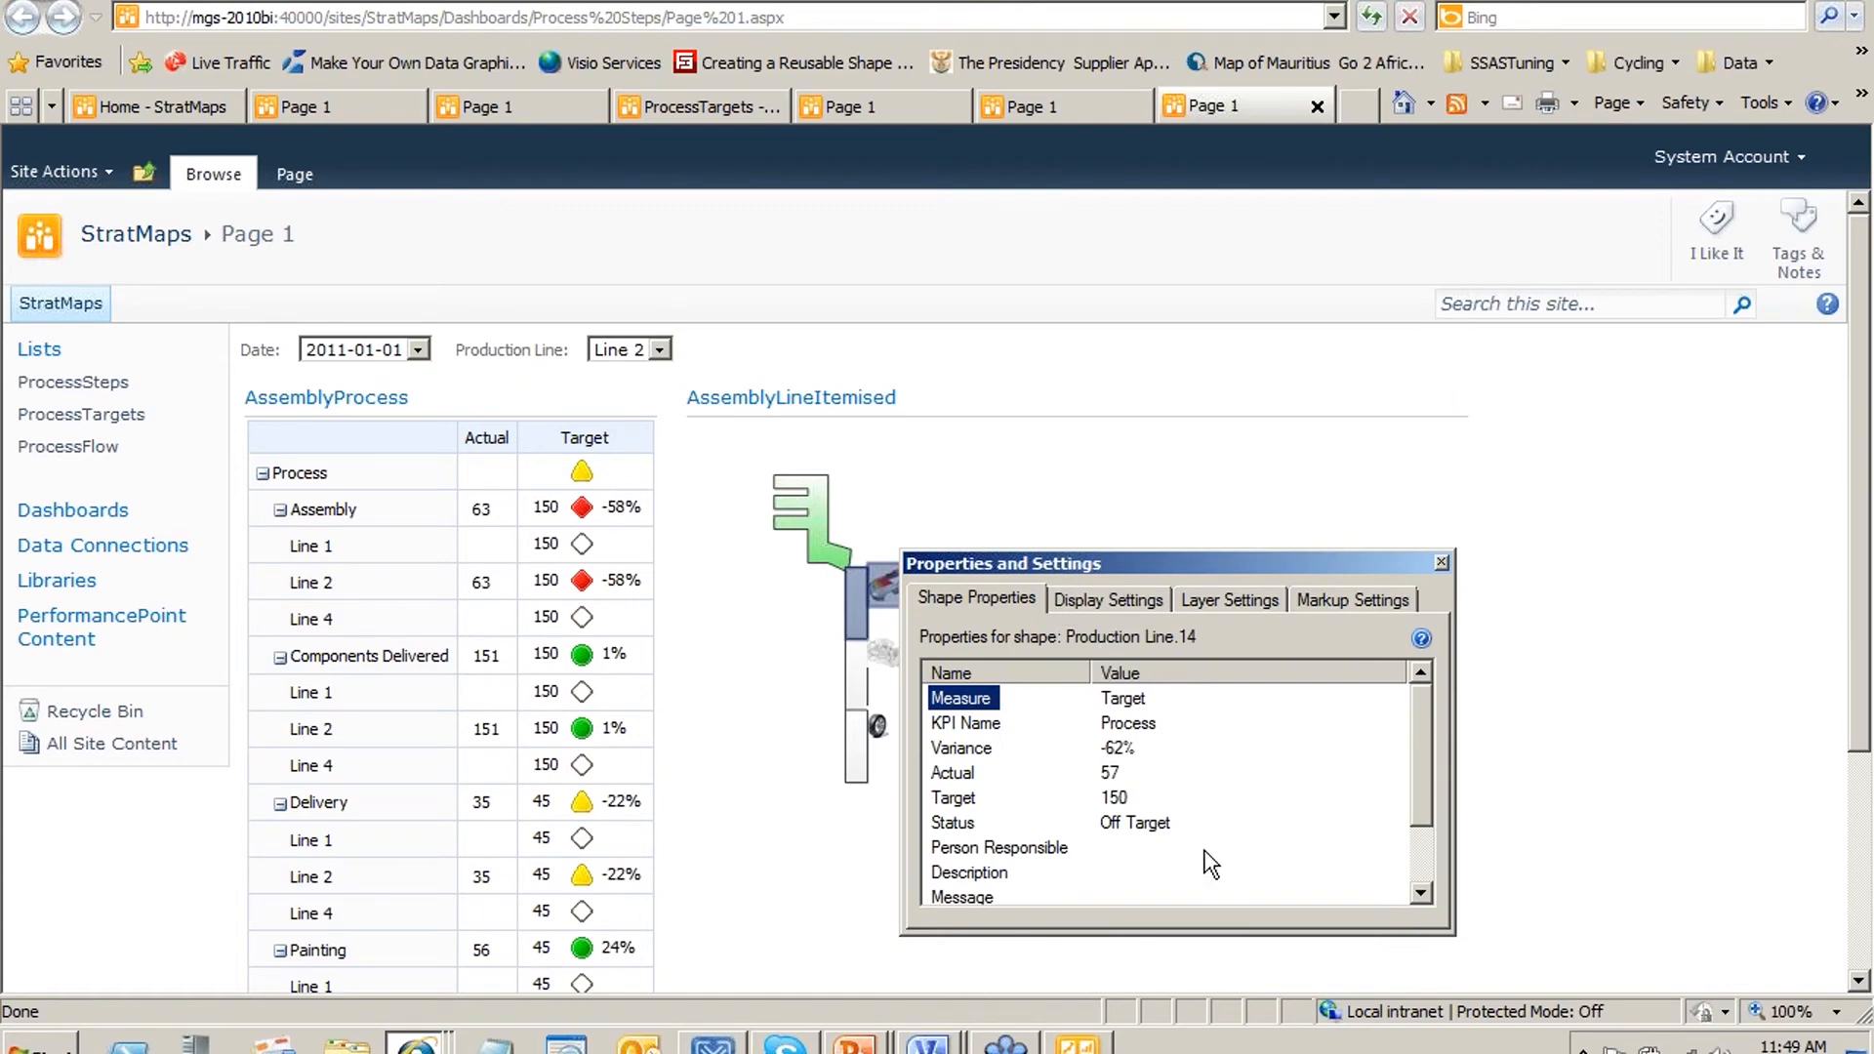
left_click(1137, 780)
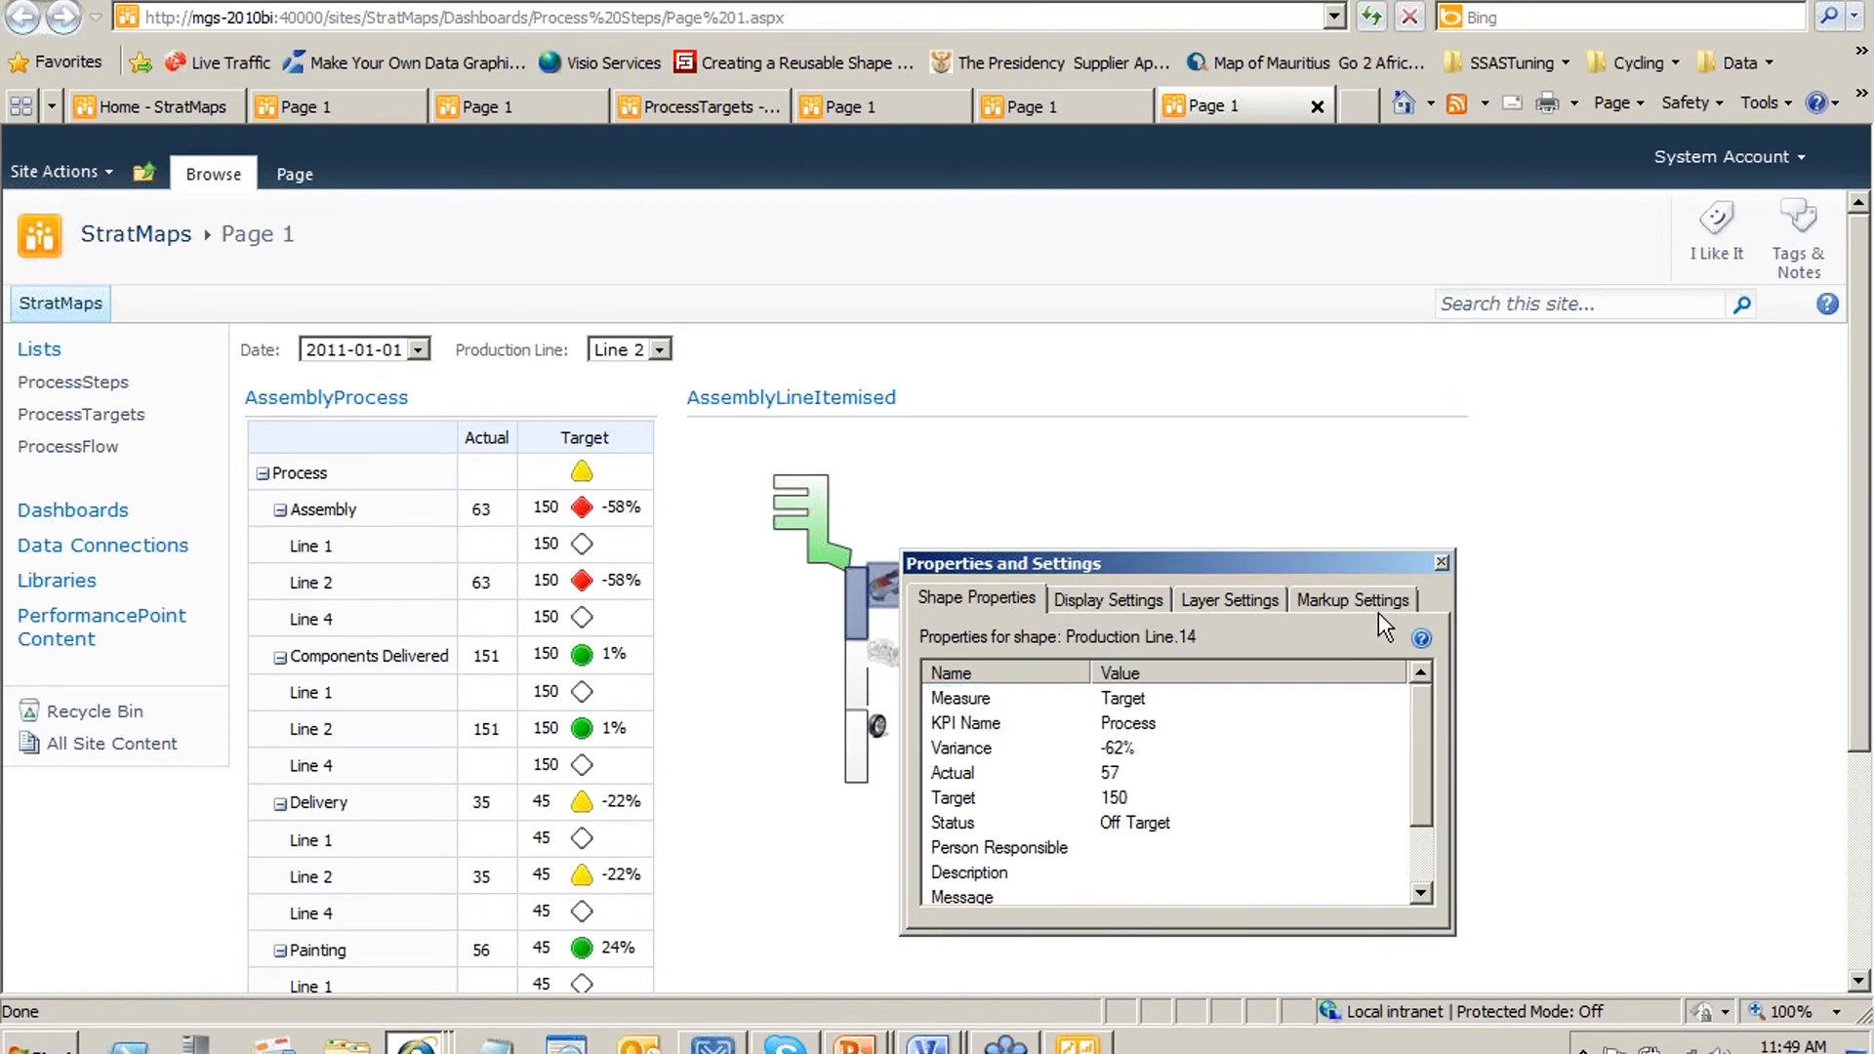
left_click(1442, 565)
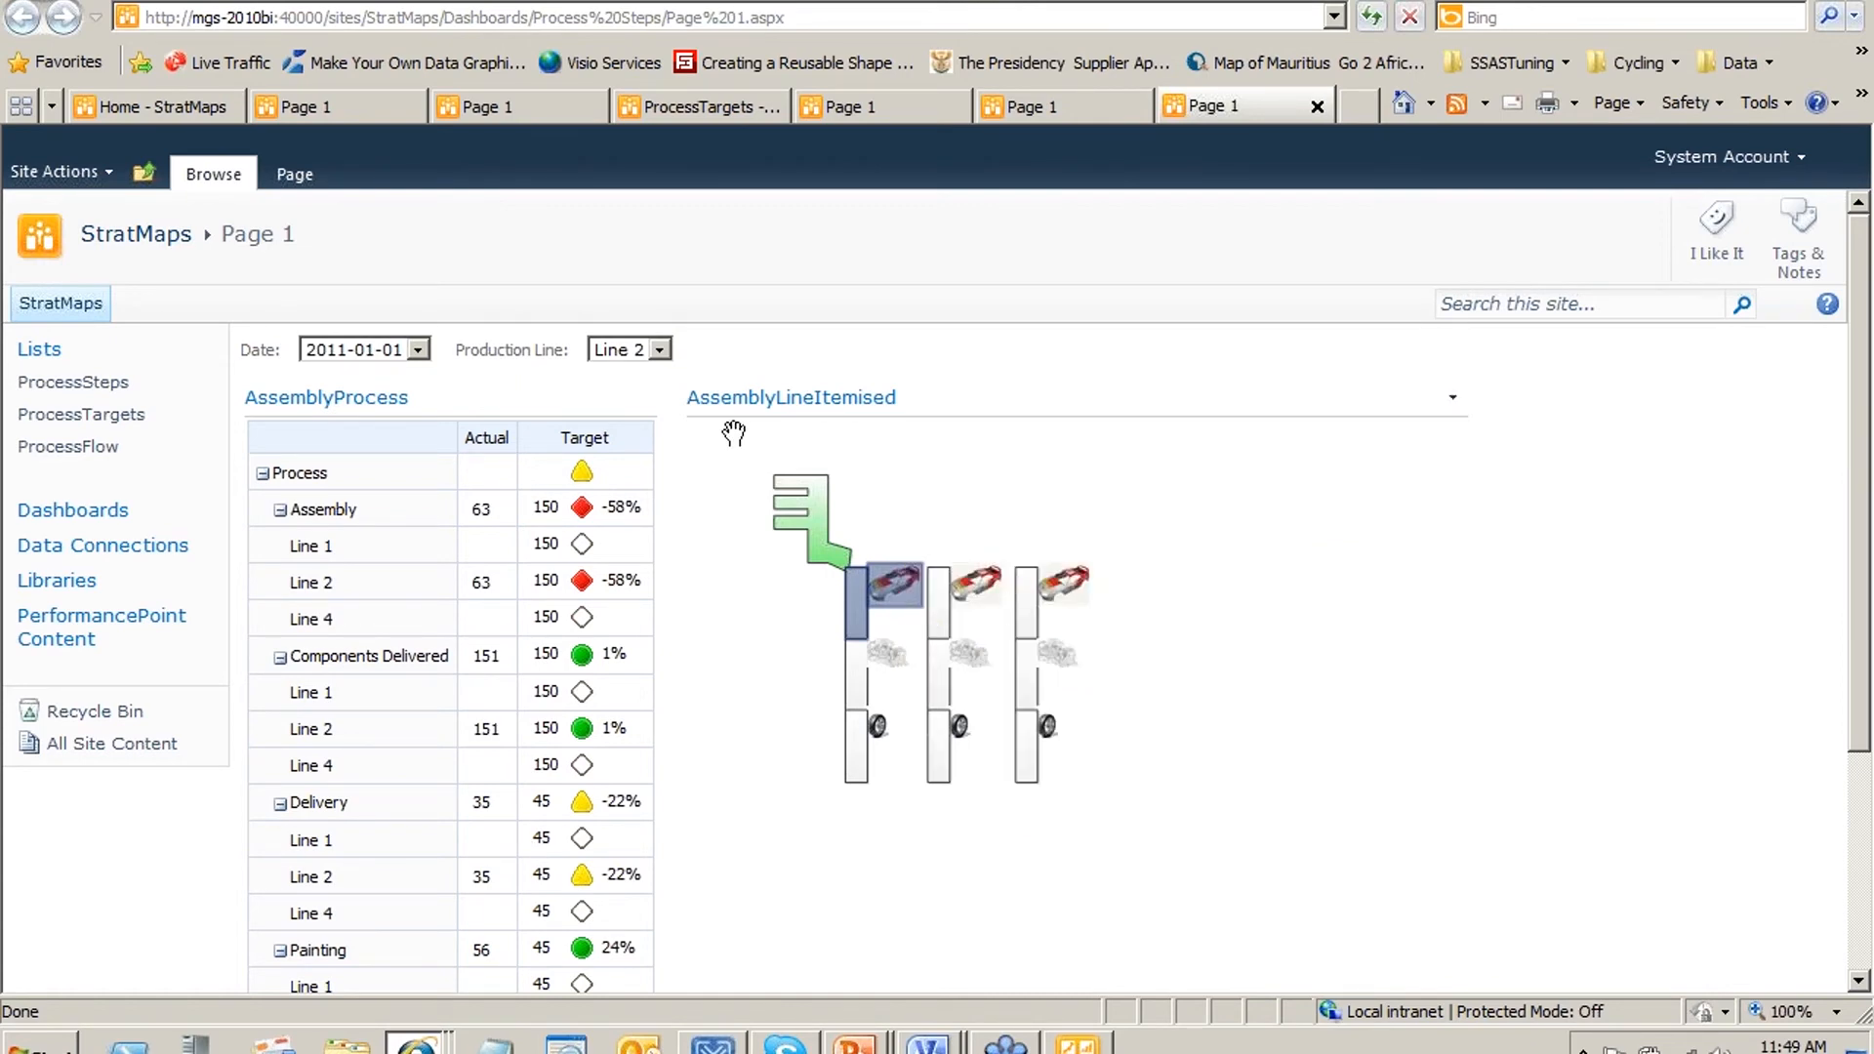
left_click(883, 459)
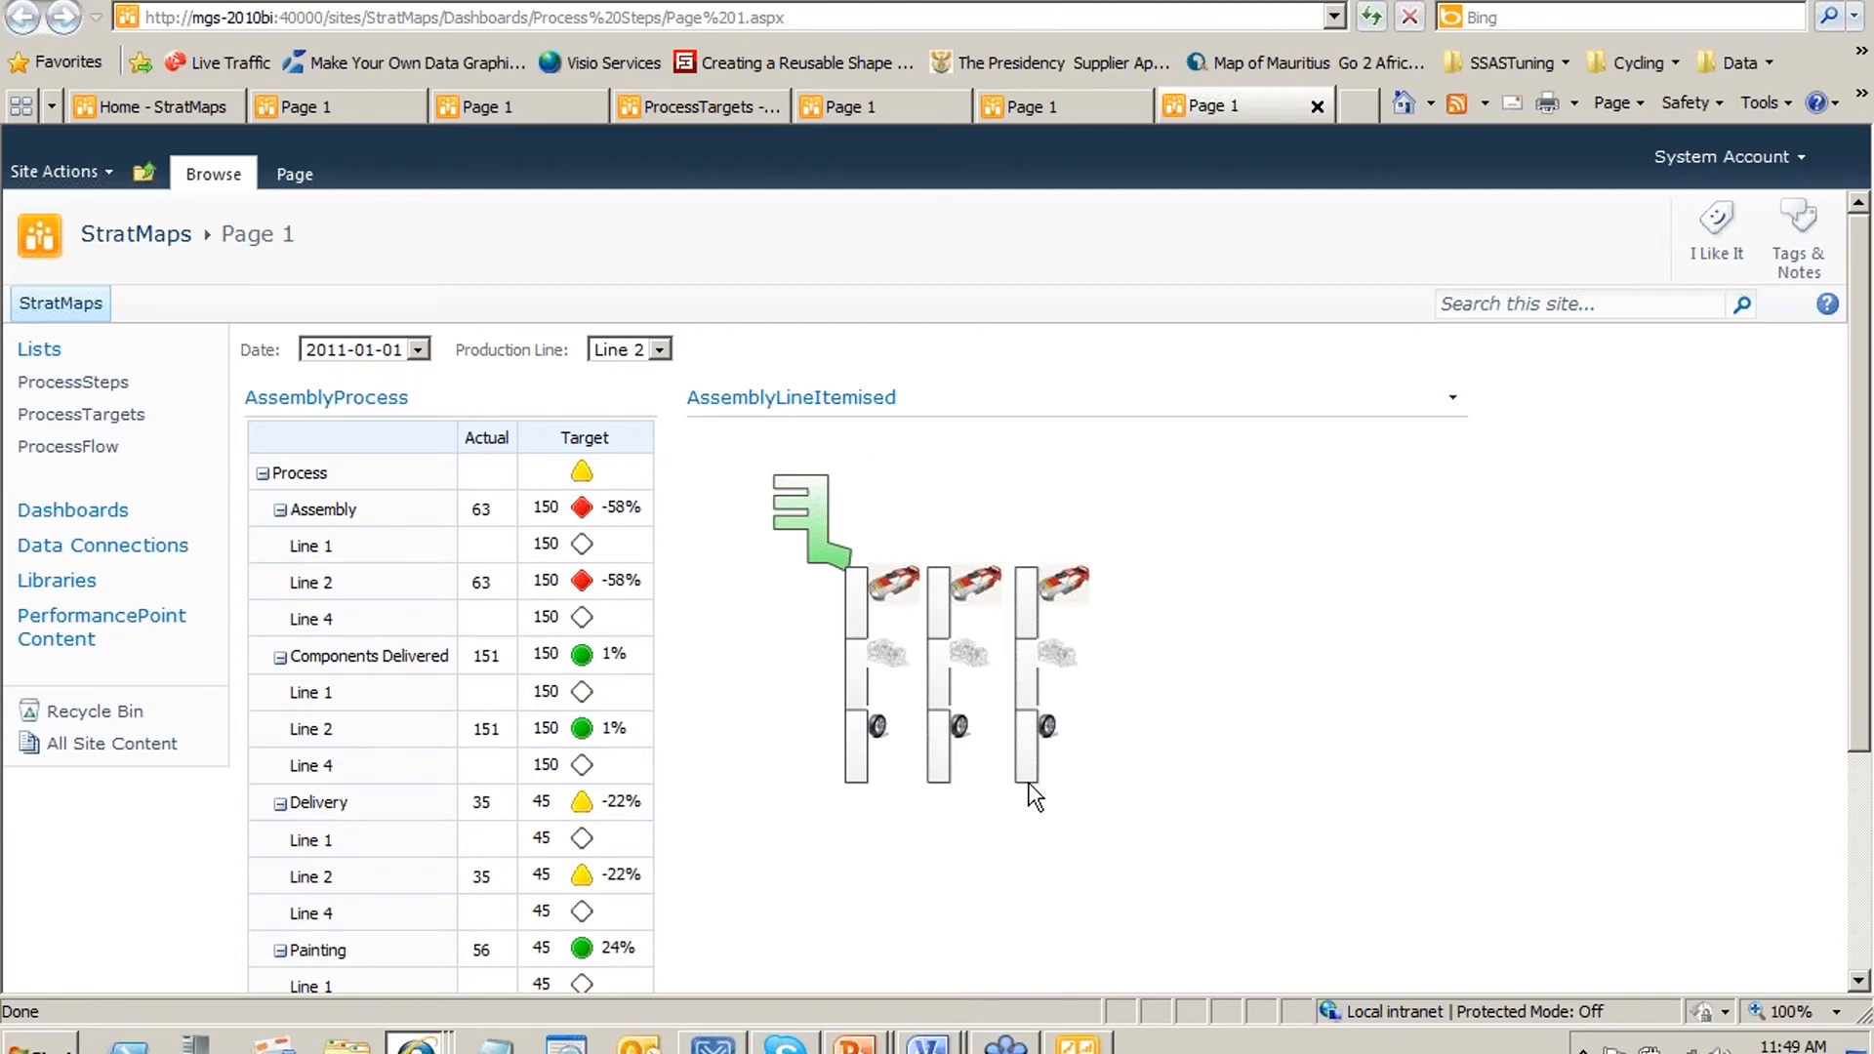